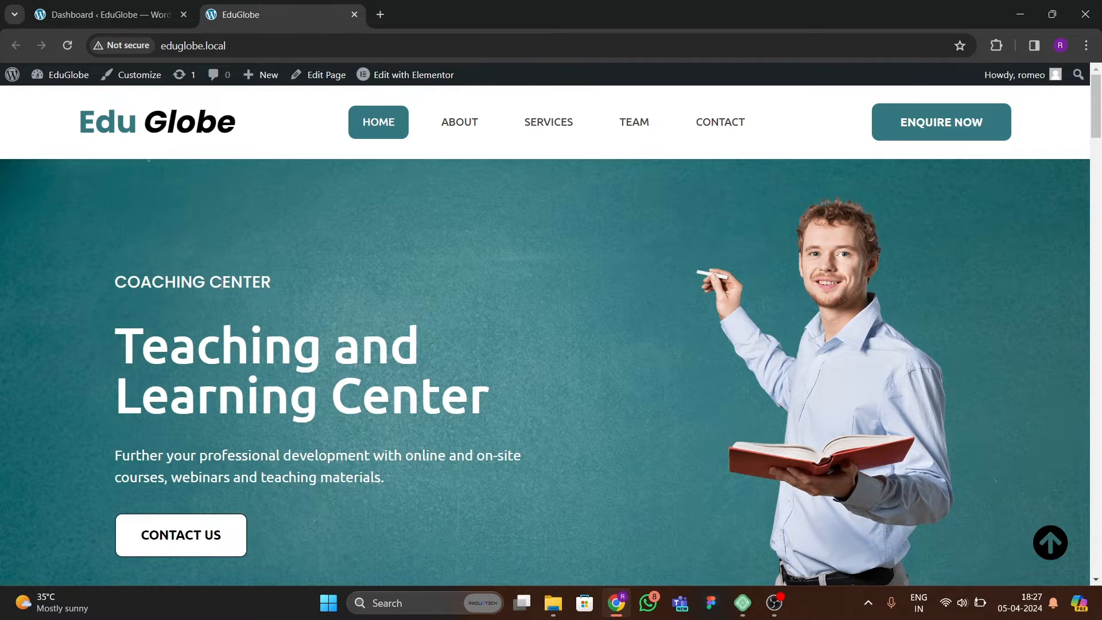
# Examine the EduGlobe home page's hero, What We Do, Professional Learning, and Education and Learning sections.
pyautogui.scroll(-5, 321, 273)
pyautogui.scroll(5, 318, 298)
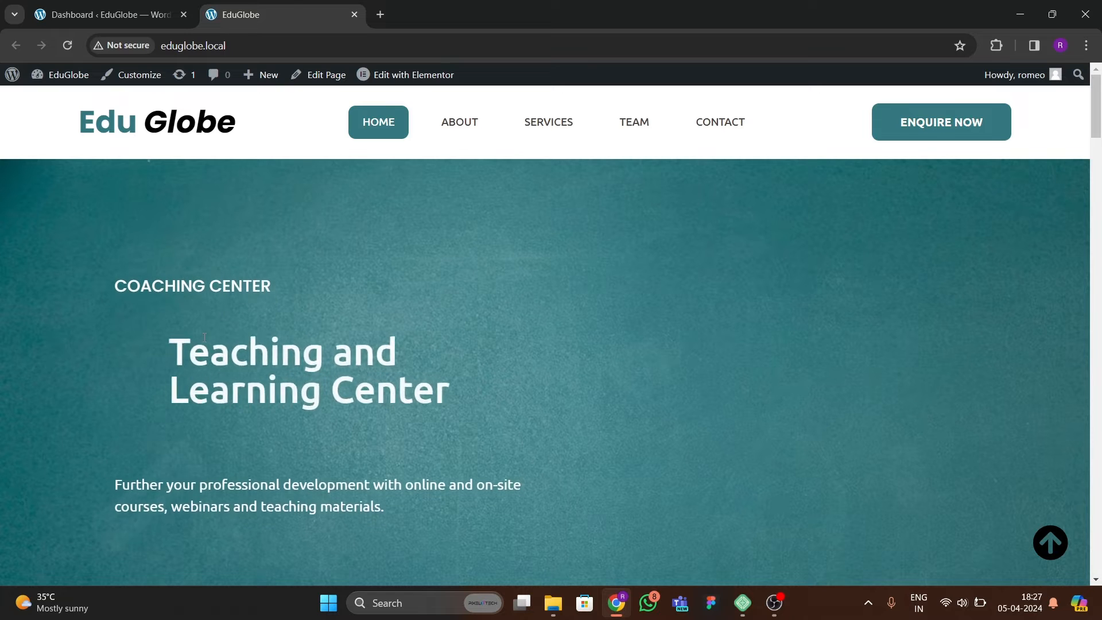
pyautogui.scroll(-2, 353, 386)
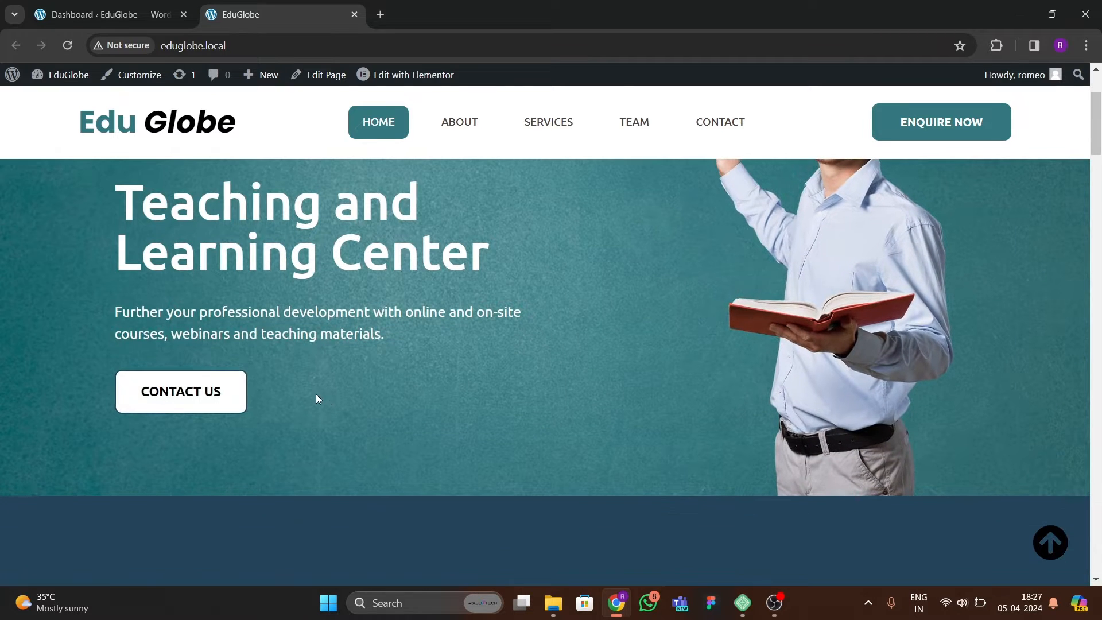
pyautogui.scroll(1, 310, 401)
pyautogui.scroll(1, 308, 396)
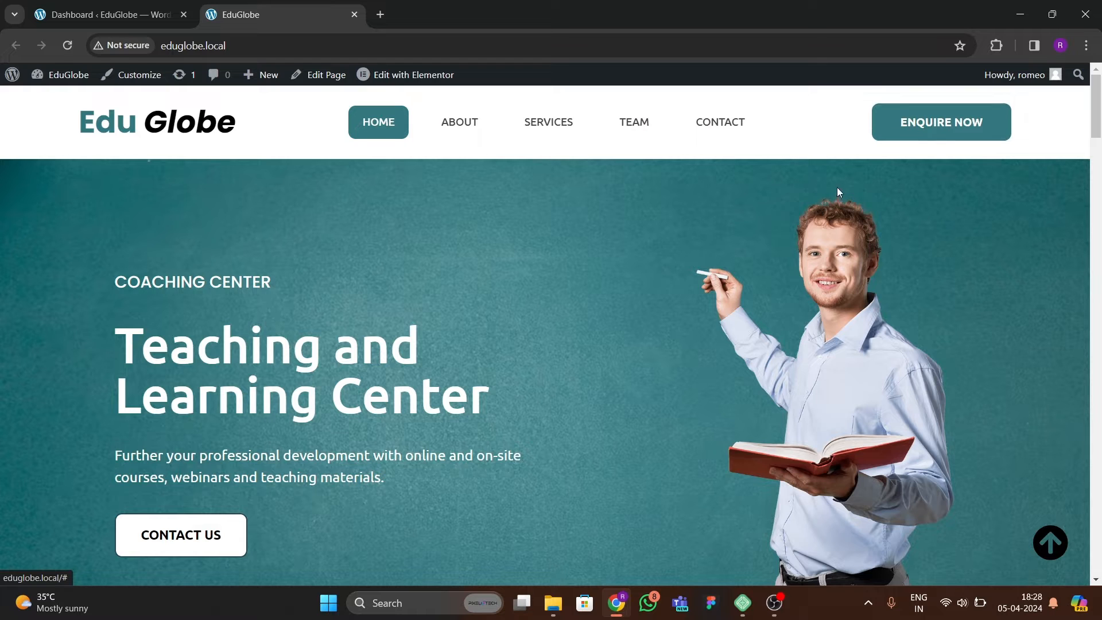
pyautogui.scroll(-3, 500, 287)
pyautogui.scroll(-3, 283, 304)
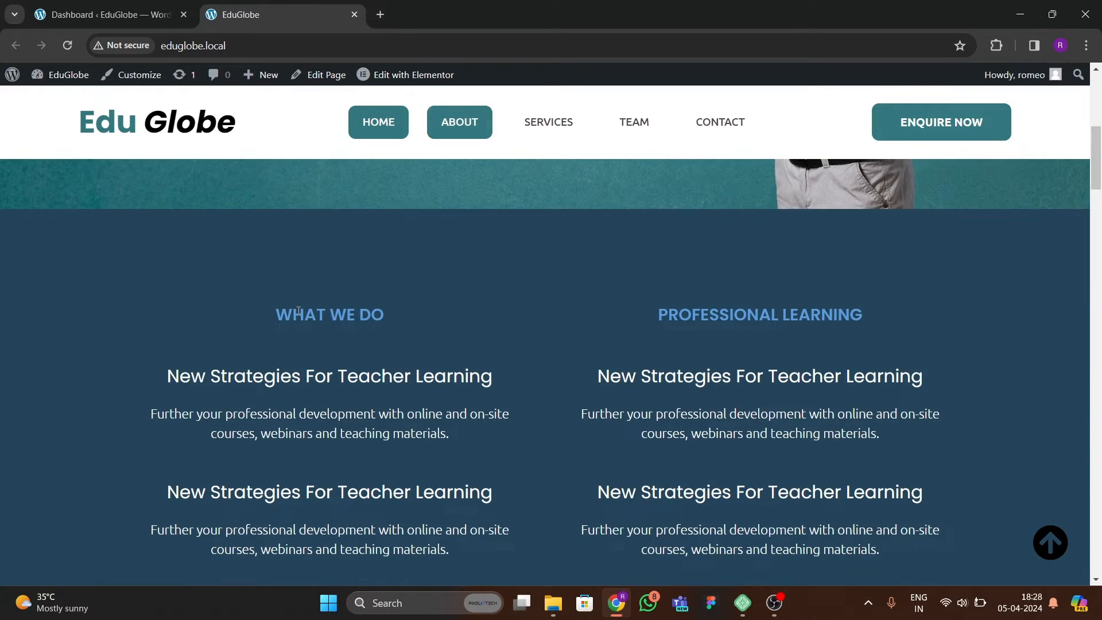
pyautogui.scroll(-2, 298, 316)
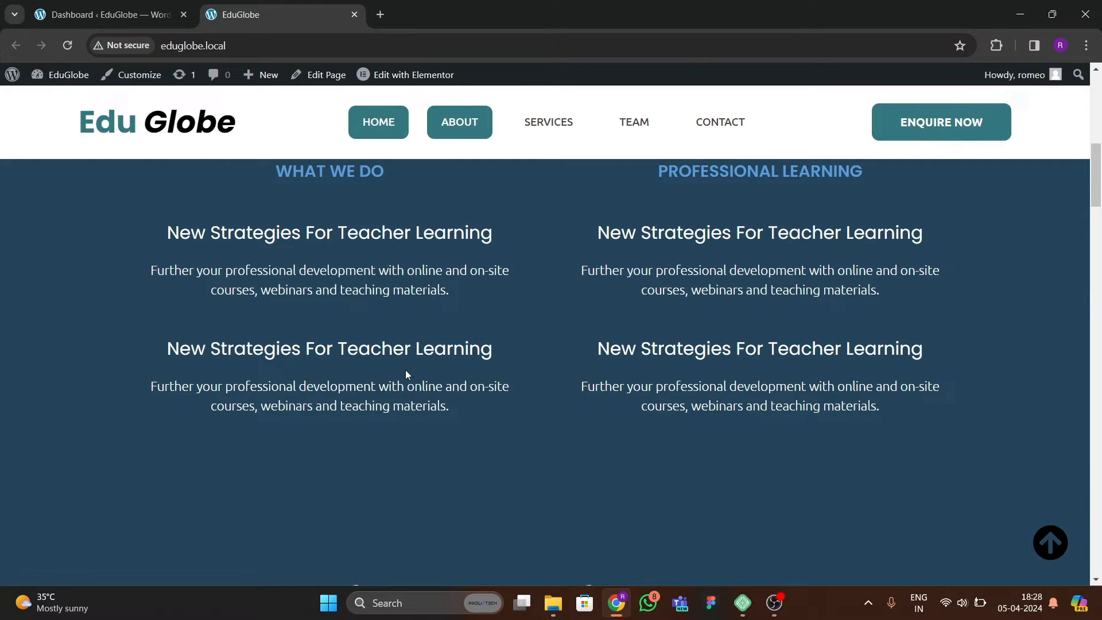
pyautogui.scroll(-4, 405, 375)
pyautogui.scroll(-2, 402, 373)
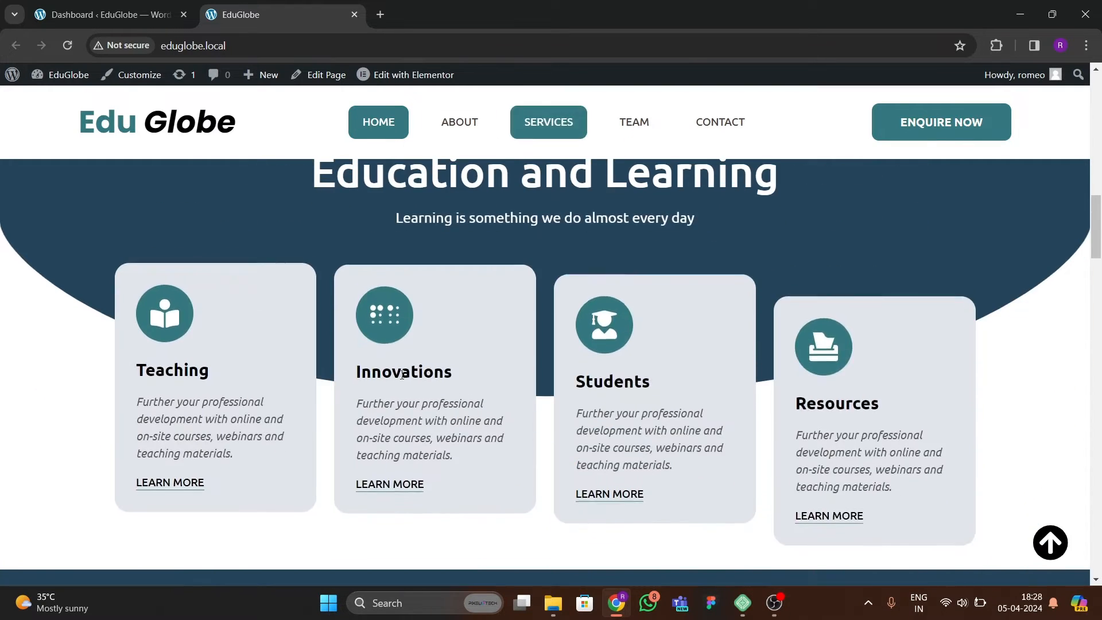
pyautogui.scroll(1, 396, 365)
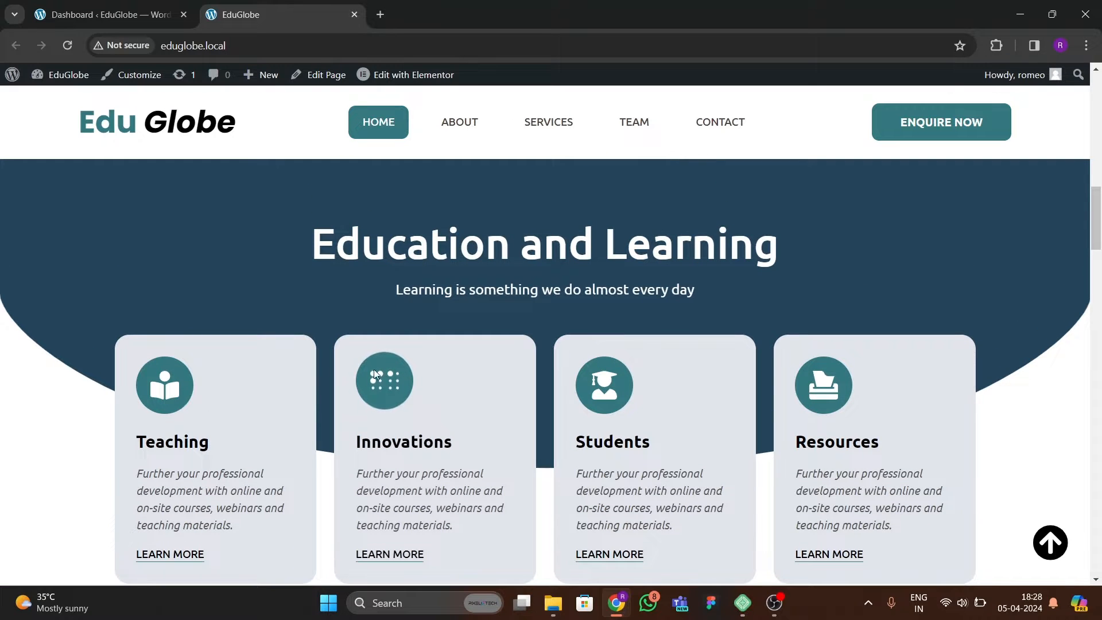
pyautogui.scroll(-2, 275, 439)
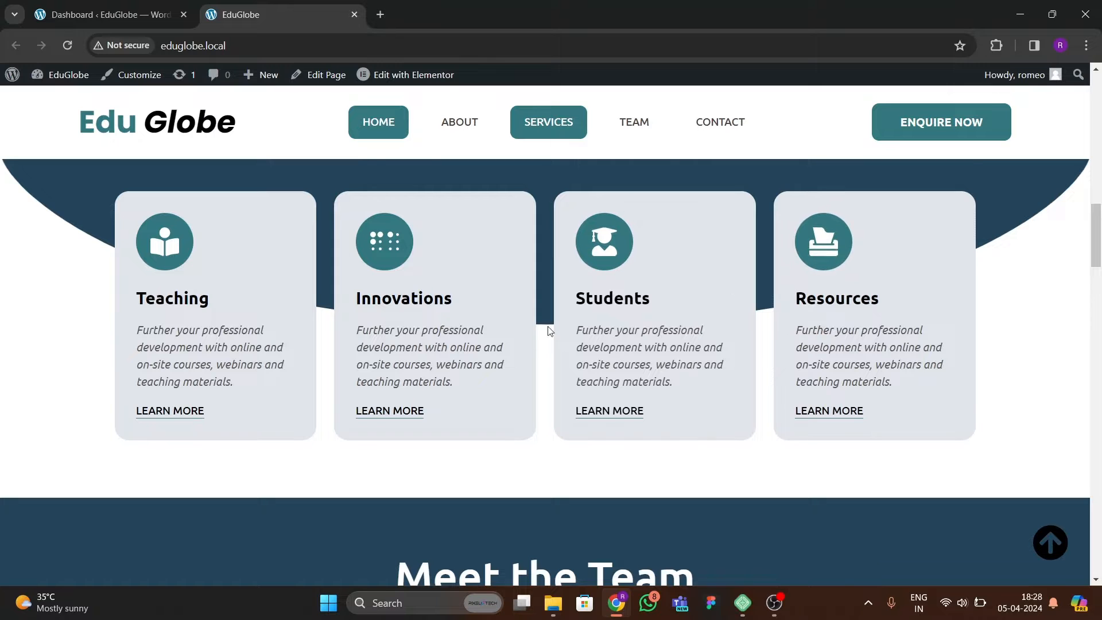
# Review the home page from the Meet the Team section to the contact footer, and return to the page top.
pyautogui.scroll(-7, 517, 324)
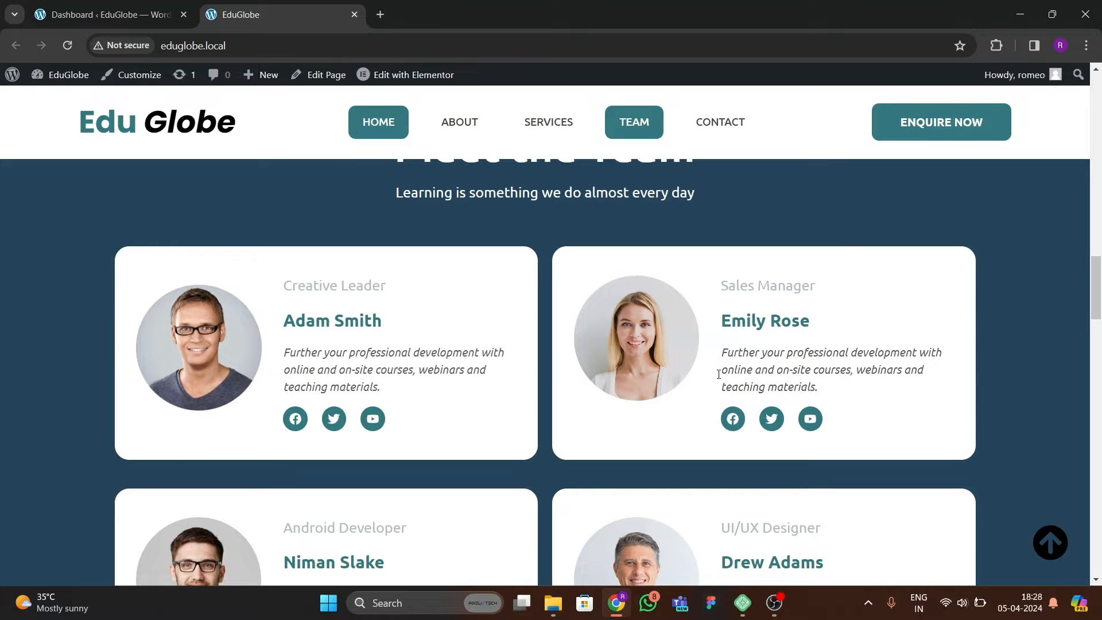
pyautogui.scroll(-5, 246, 356)
pyautogui.scroll(-3, 201, 324)
pyautogui.scroll(-5, 209, 336)
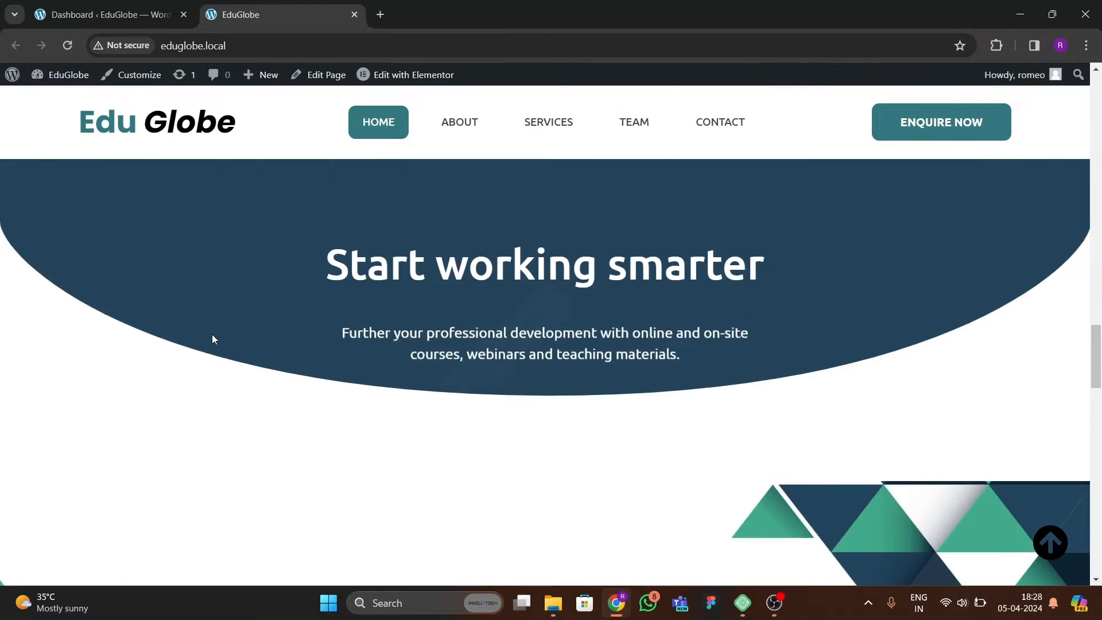
pyautogui.scroll(3, 212, 339)
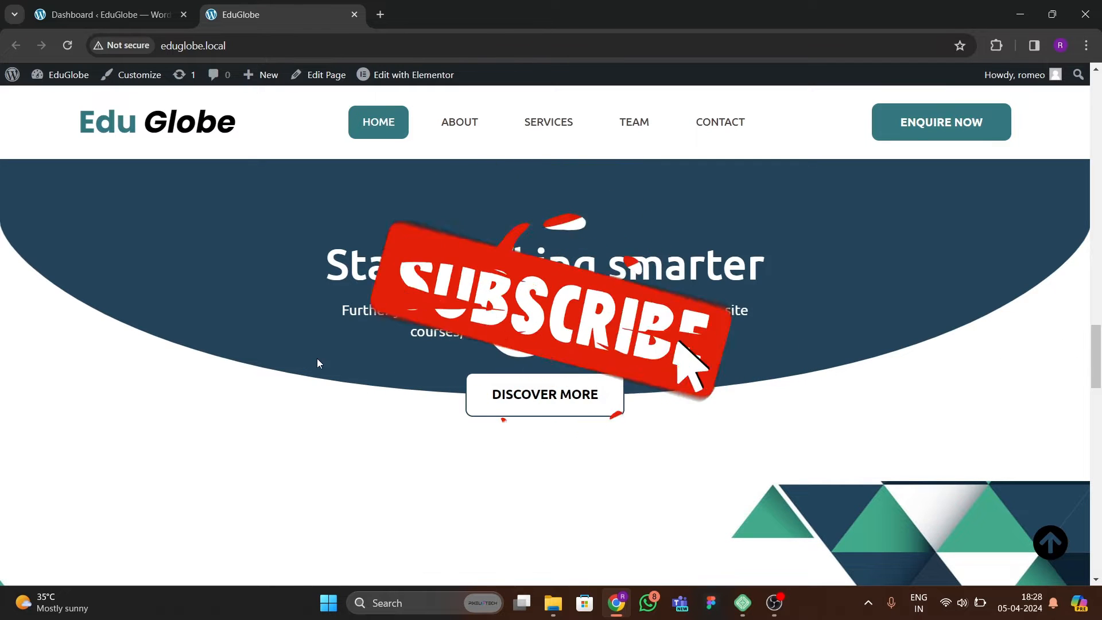
pyautogui.scroll(-3, 310, 360)
pyautogui.scroll(-3, 298, 367)
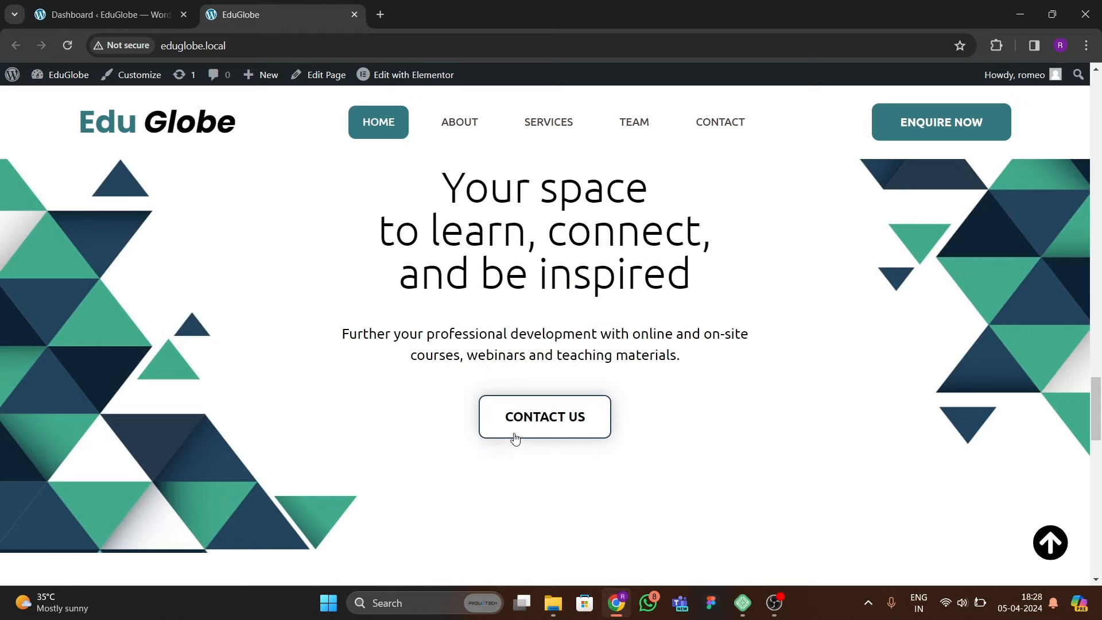
pyautogui.scroll(-5, 525, 427)
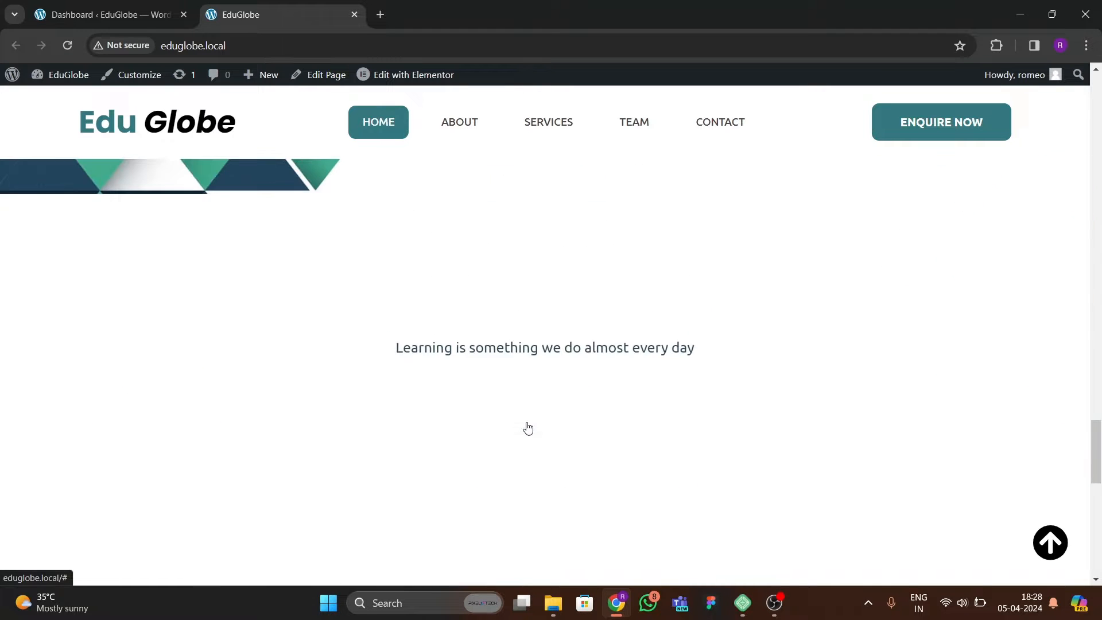
pyautogui.scroll(-10, 361, 395)
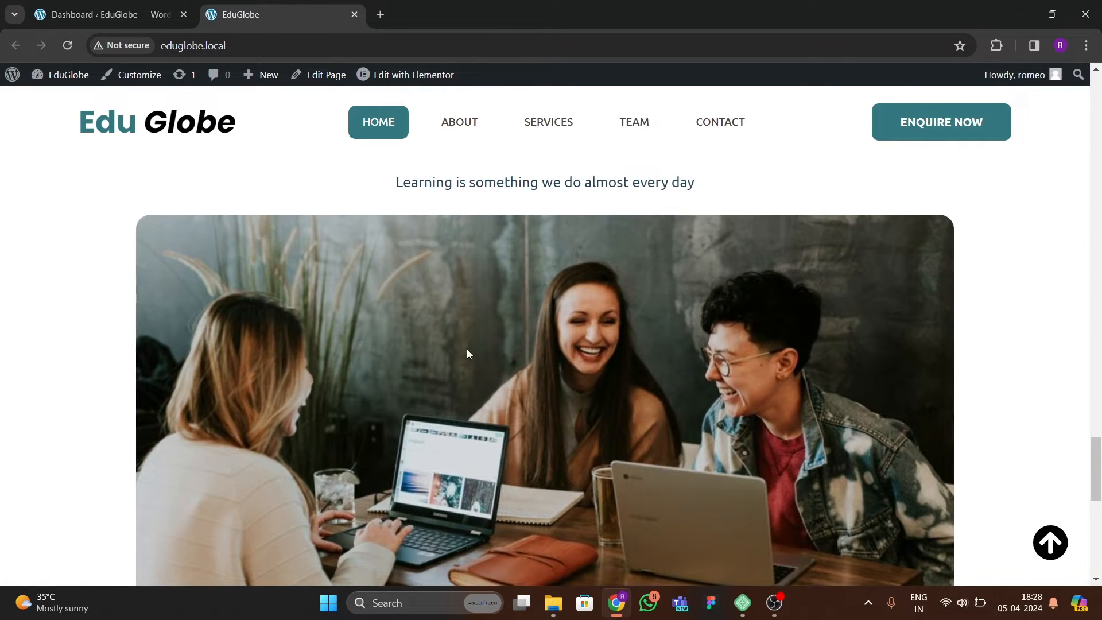
pyautogui.scroll(3, 275, 391)
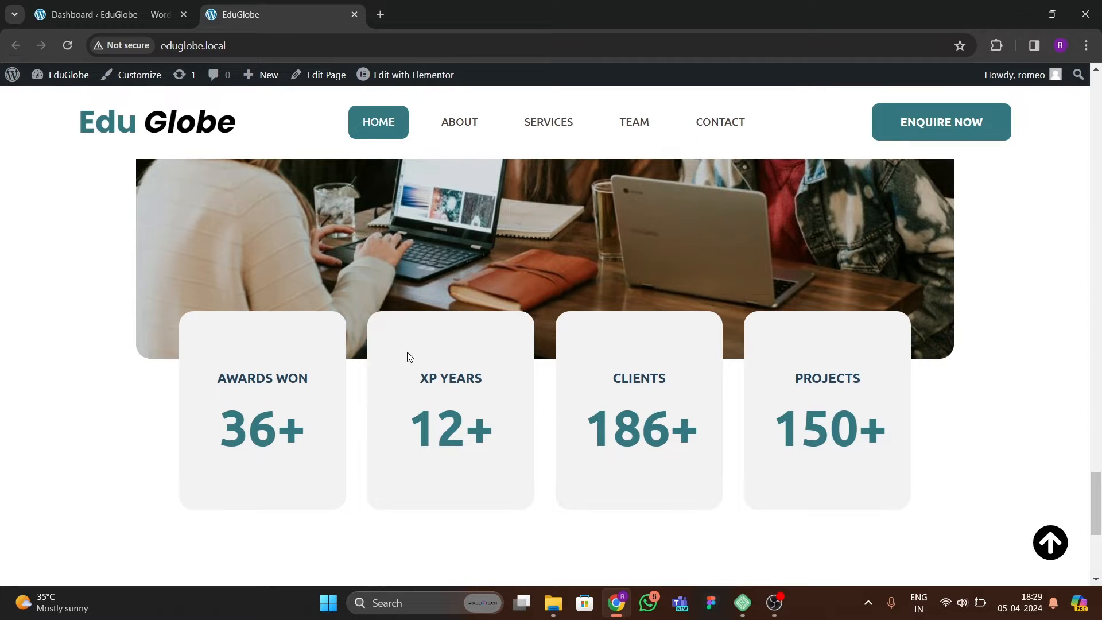
pyautogui.scroll(-5, 338, 442)
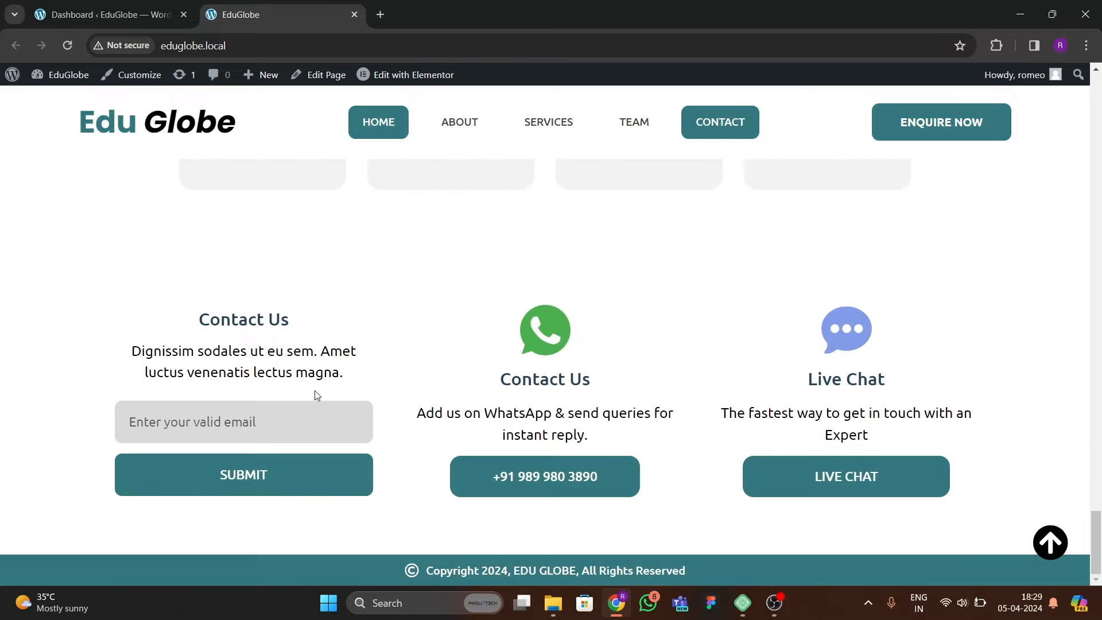
pyautogui.scroll(3, 367, 381)
pyautogui.scroll(-3, 377, 379)
pyautogui.click(1046, 549)
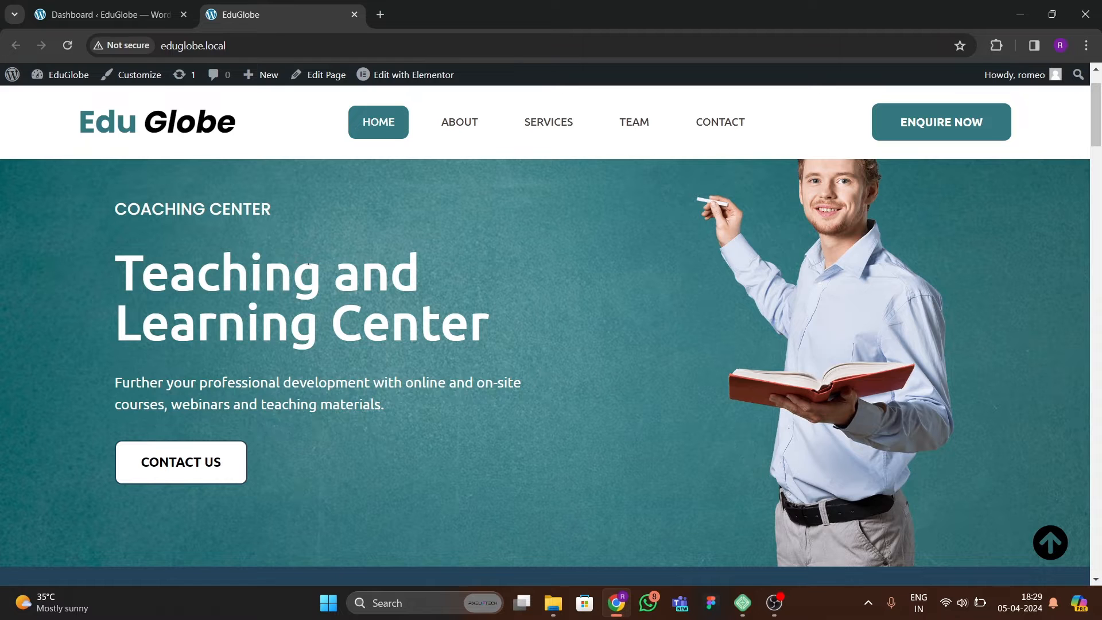
pyautogui.scroll(2, 299, 260)
pyautogui.scroll(-5, 360, 305)
pyautogui.scroll(5, 359, 297)
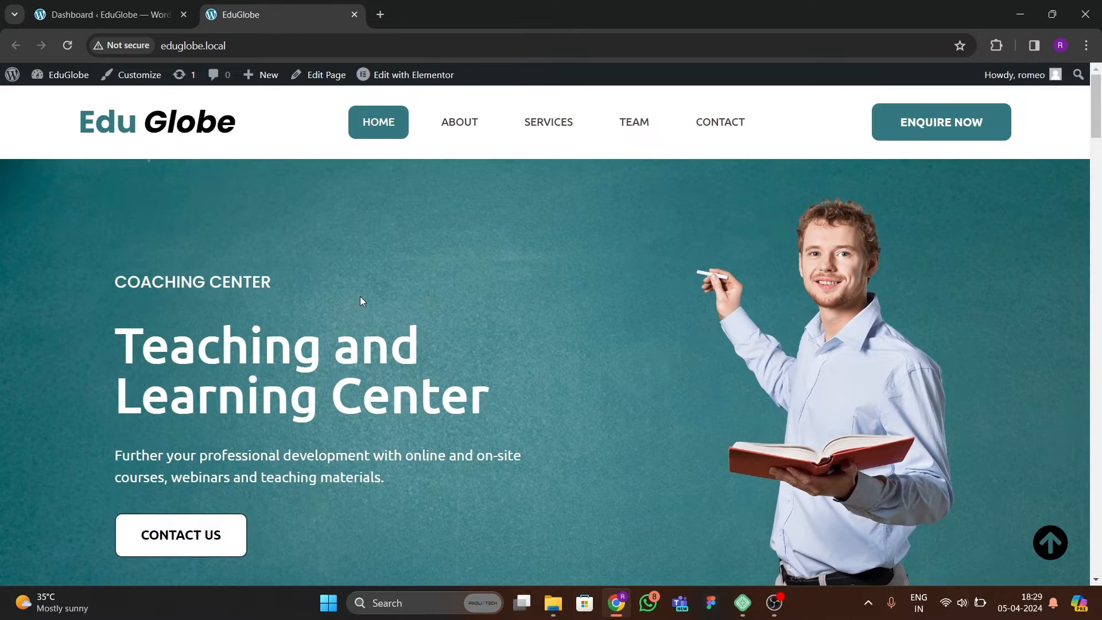
pyautogui.scroll(-2, 360, 296)
pyautogui.scroll(2, 393, 306)
# Inspect the home page in the browser's responsive device view, and narrow the preview to a width of 324.
pyautogui.rightClick(469, 295)
pyautogui.scroll(-1, 528, 398)
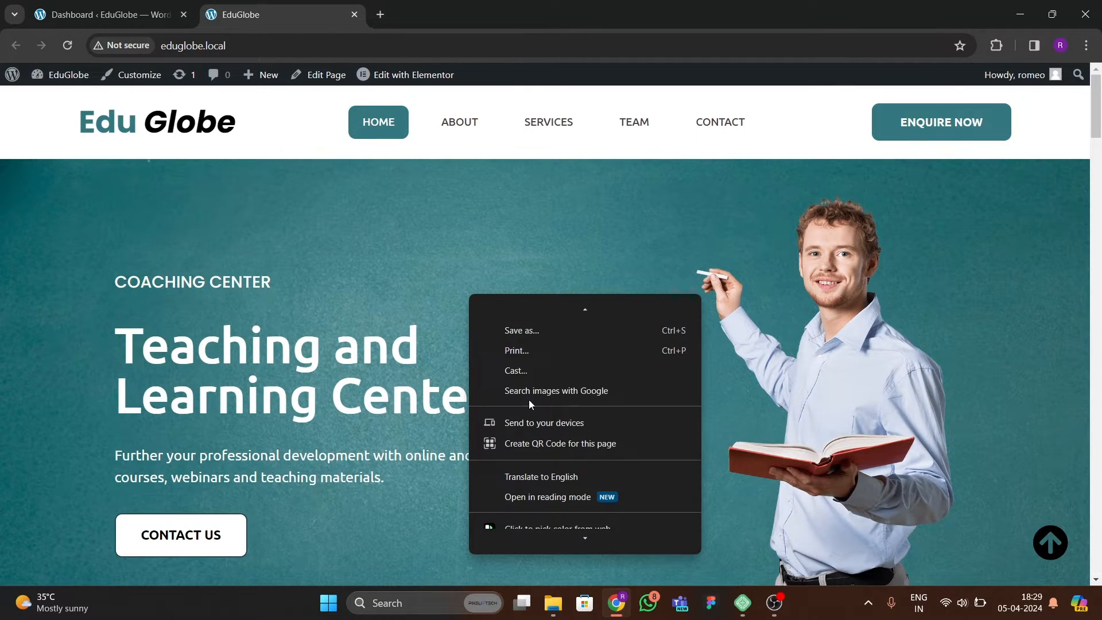
pyautogui.scroll(-1, 529, 398)
pyautogui.click(515, 540)
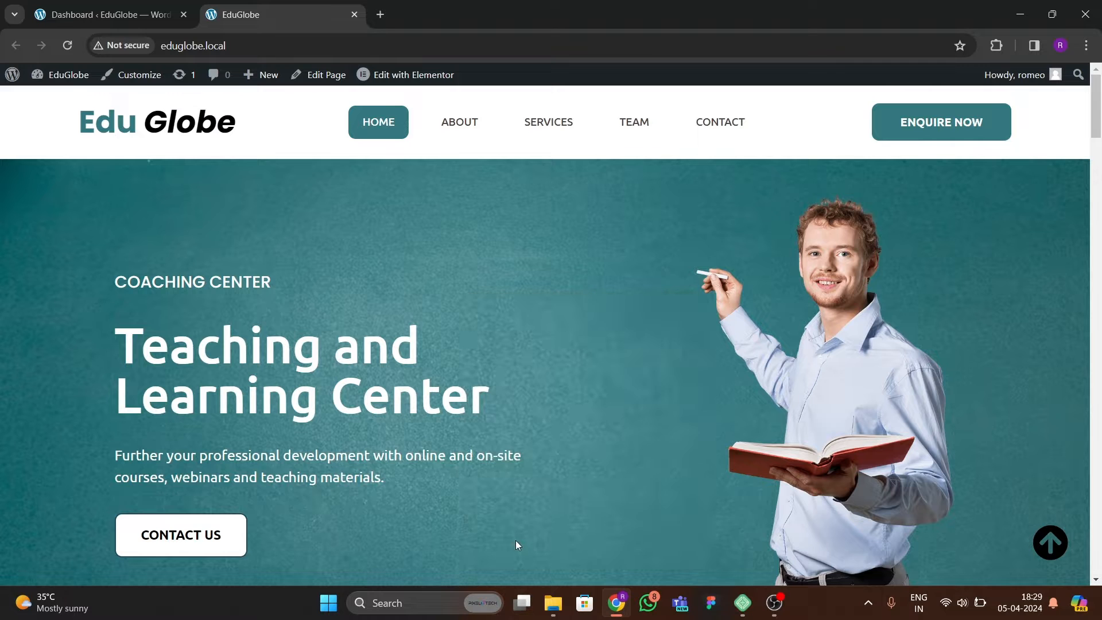
pyautogui.scroll(-5, 391, 361)
pyautogui.scroll(5, 391, 362)
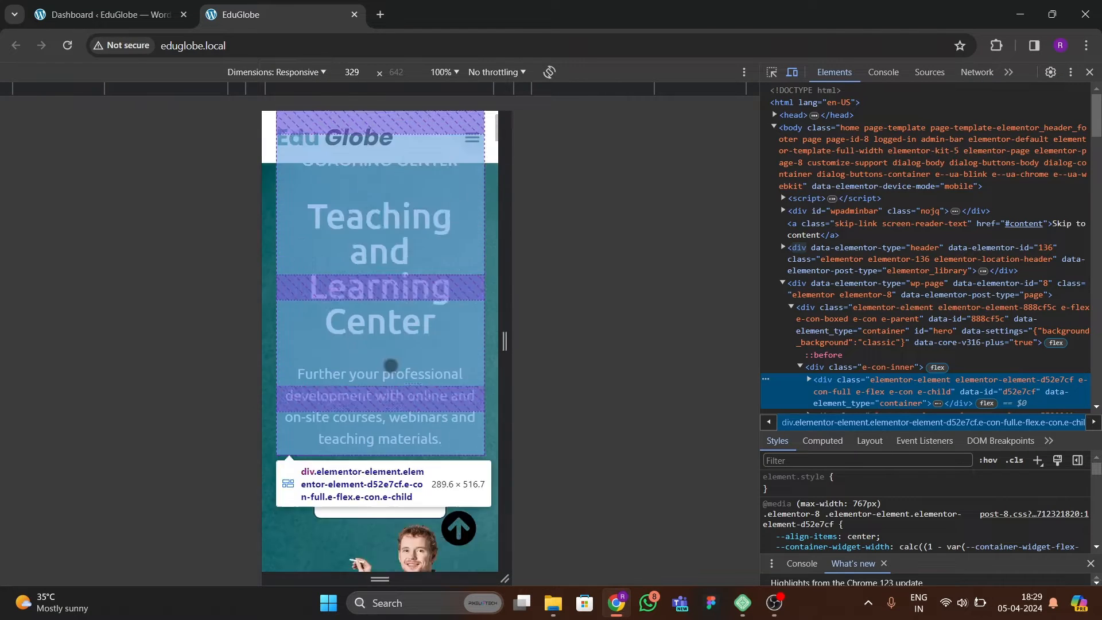
pyautogui.scroll(2, 391, 365)
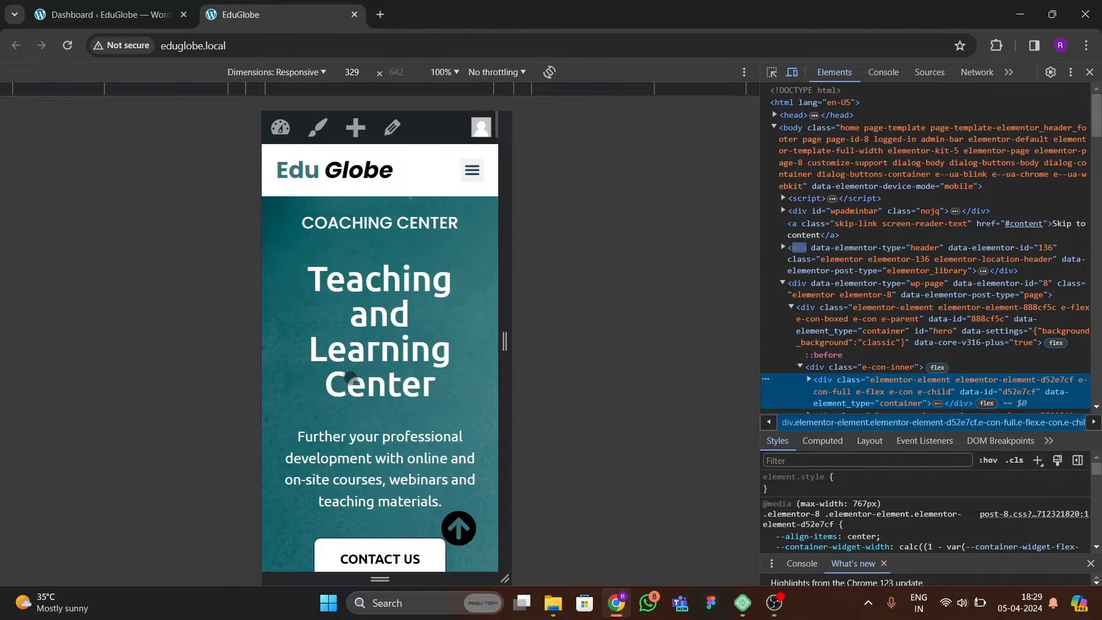
pyautogui.moveTo(504, 279)
pyautogui.mouseDown()
pyautogui.moveTo(743, 278)
pyautogui.moveTo(503, 278)
pyautogui.mouseUp()
# Test the mobile menu's About, Services, Team and Contact links, and return to the page top.
pyautogui.click(470, 170)
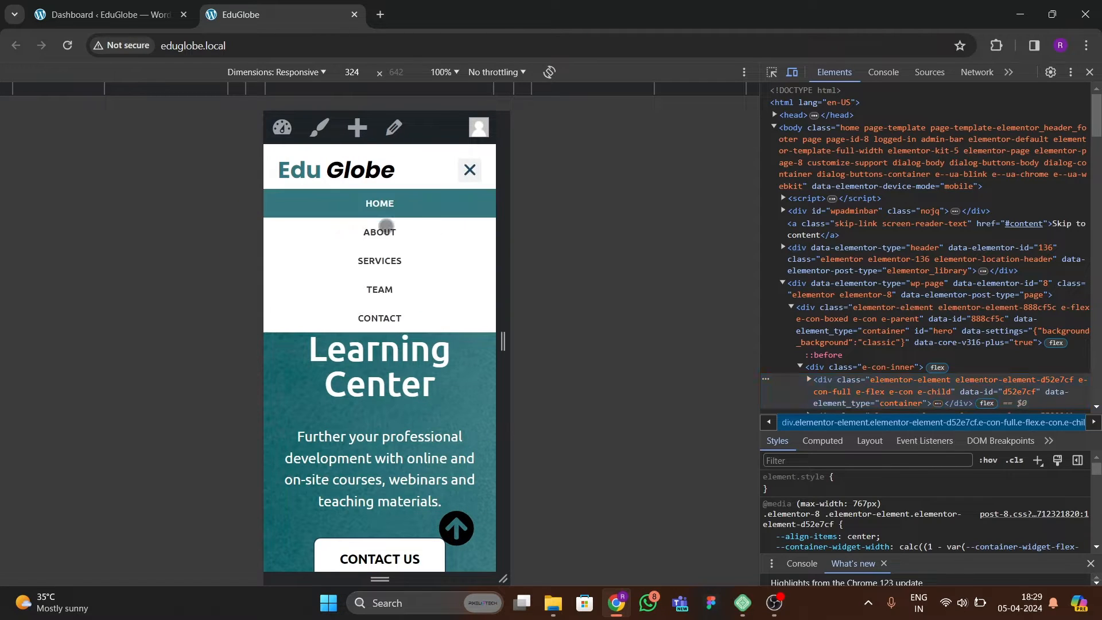
pyautogui.click(379, 233)
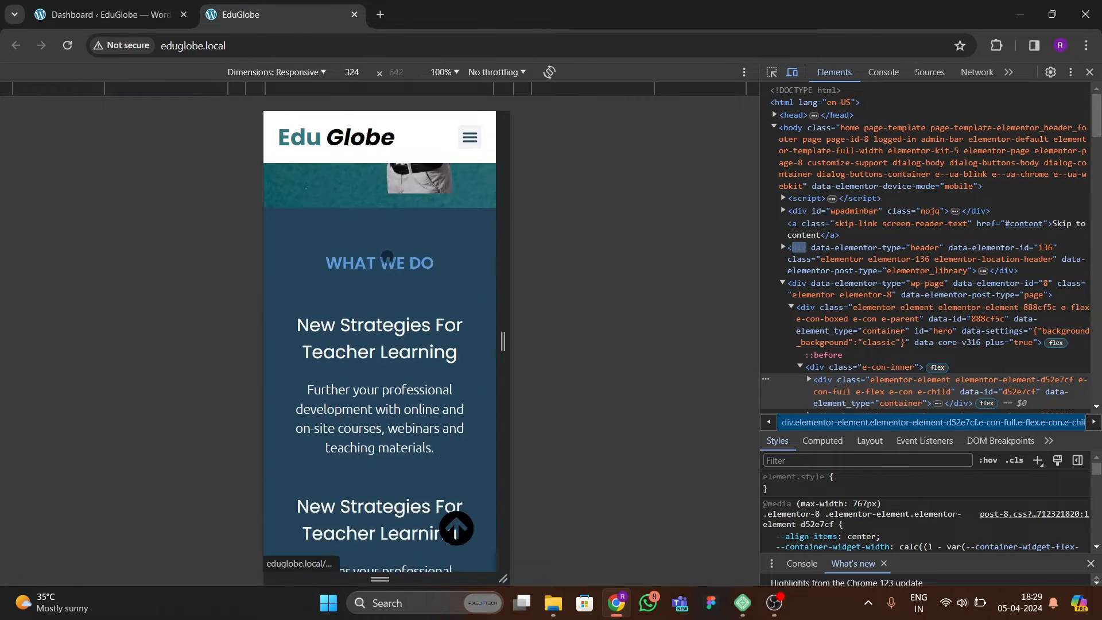
pyautogui.scroll(5, 349, 296)
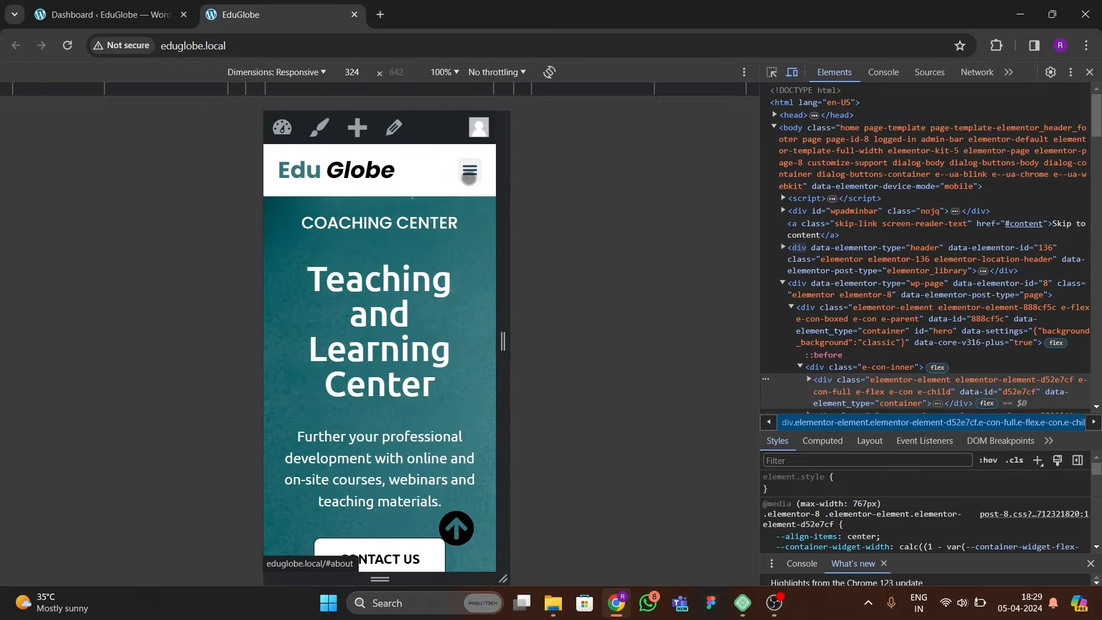
pyautogui.click(469, 175)
pyautogui.click(383, 256)
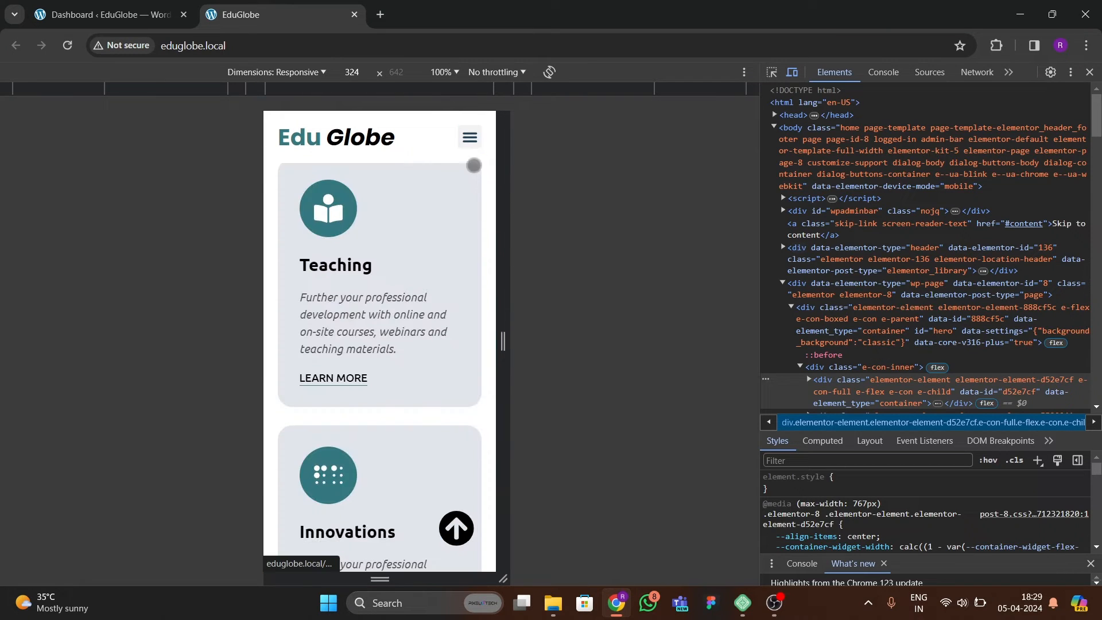
pyautogui.click(469, 137)
pyautogui.click(379, 253)
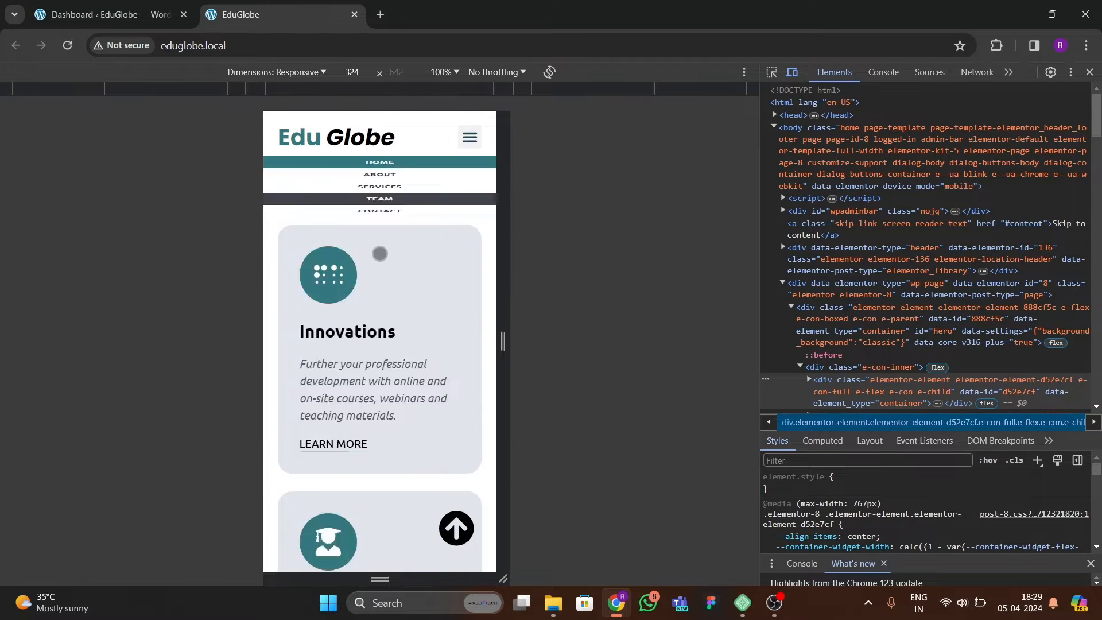
pyautogui.click(472, 141)
pyautogui.click(385, 282)
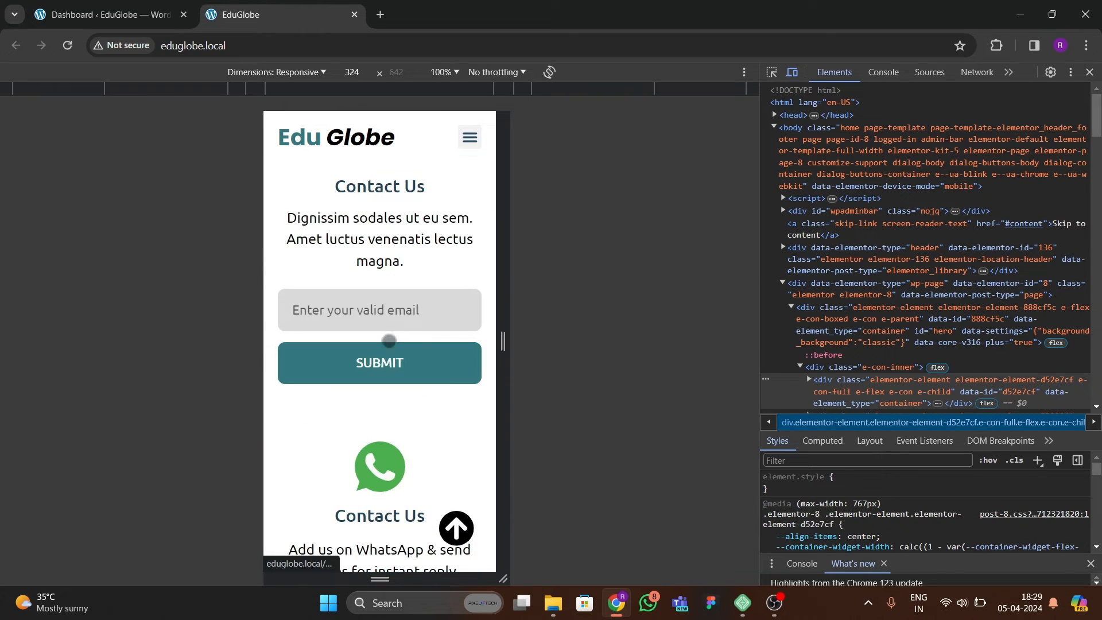
pyautogui.click(451, 519)
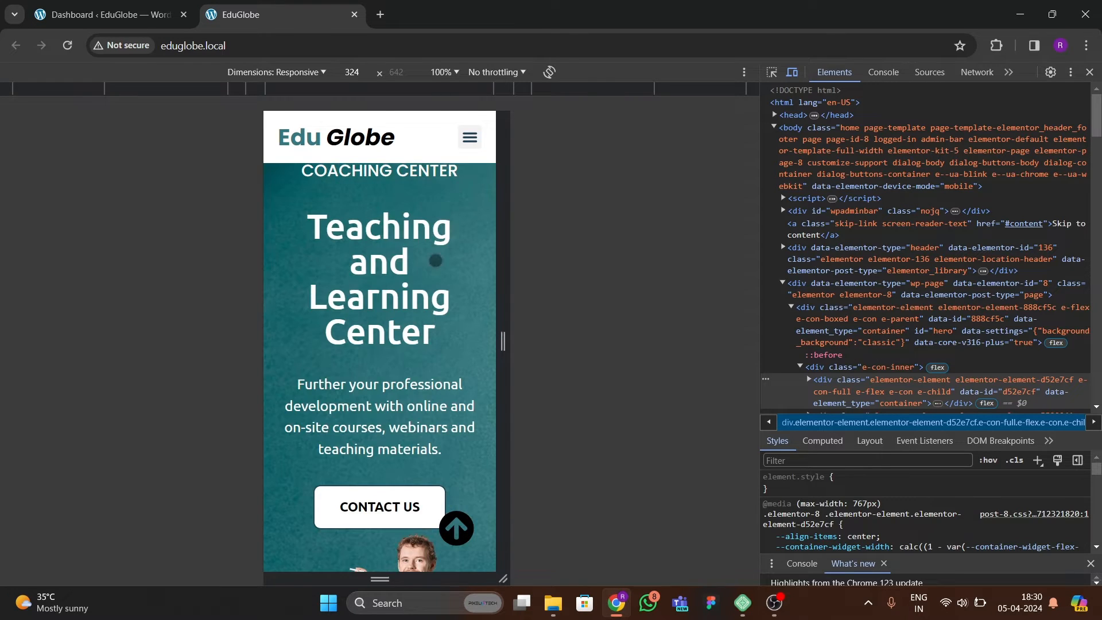
# Close the developer tools and test the desktop header's About, Services, Team and Contact links.
pyautogui.click(1089, 73)
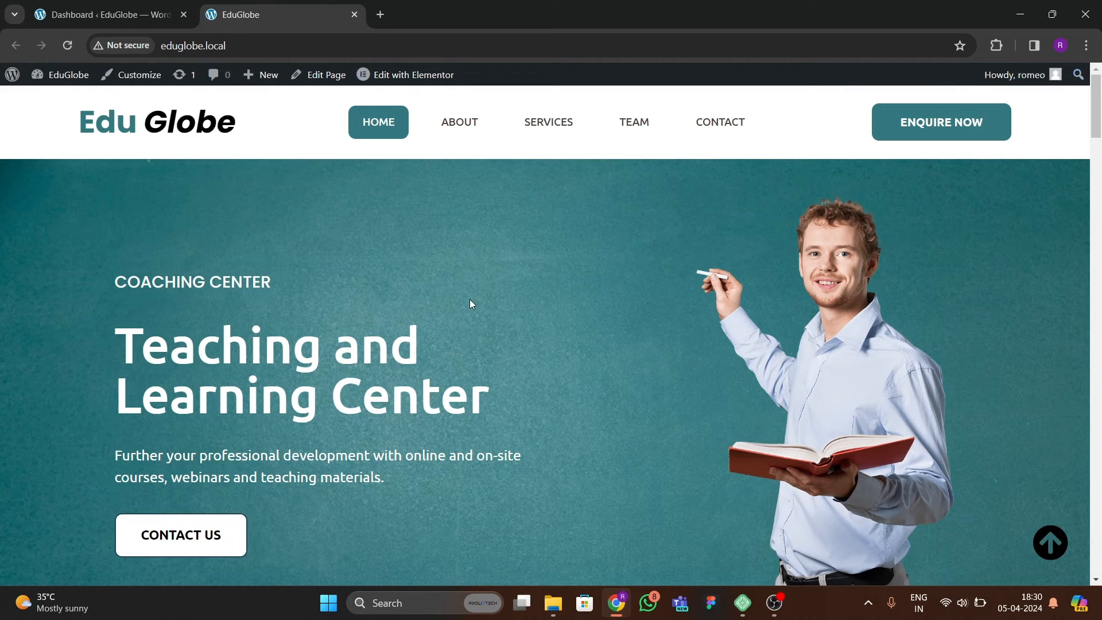
pyautogui.click(472, 122)
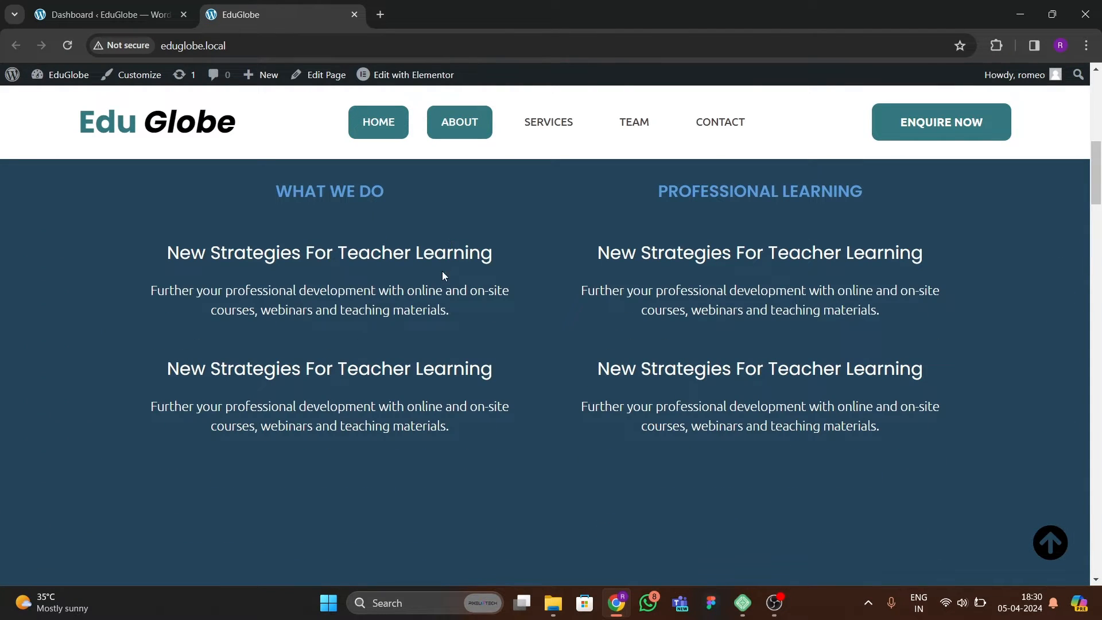
pyautogui.click(548, 122)
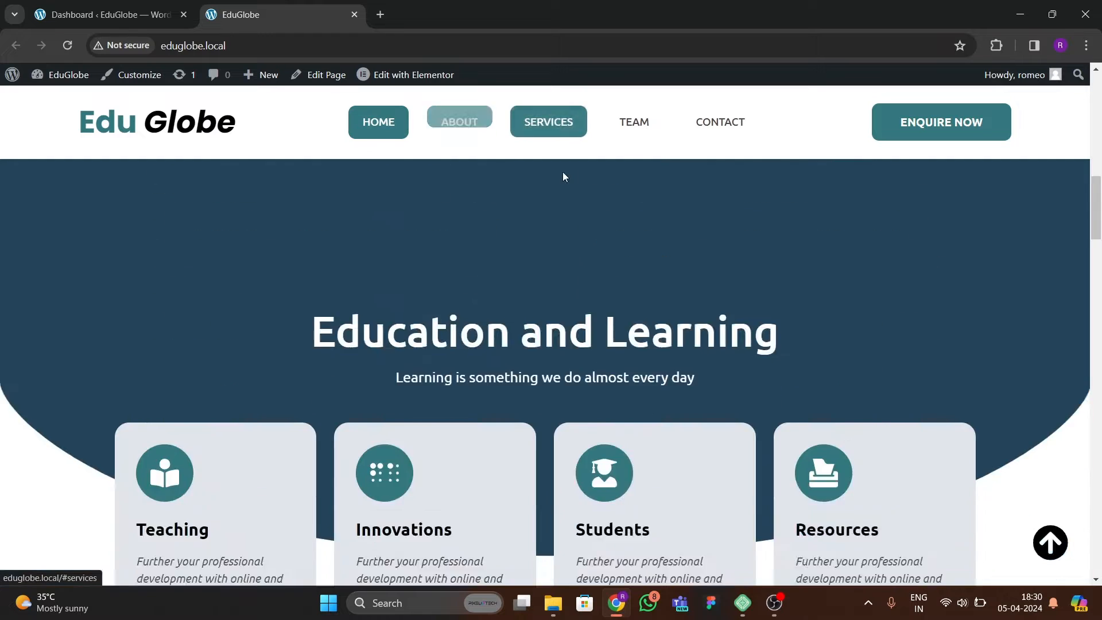
pyautogui.click(652, 133)
pyautogui.click(719, 123)
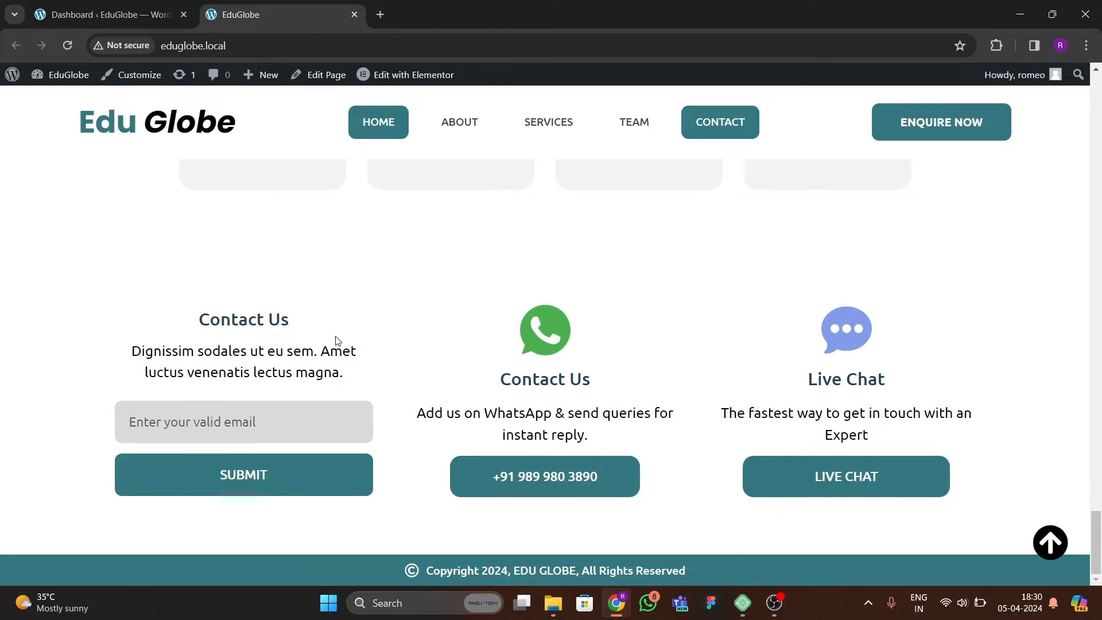
pyautogui.scroll(20, 337, 341)
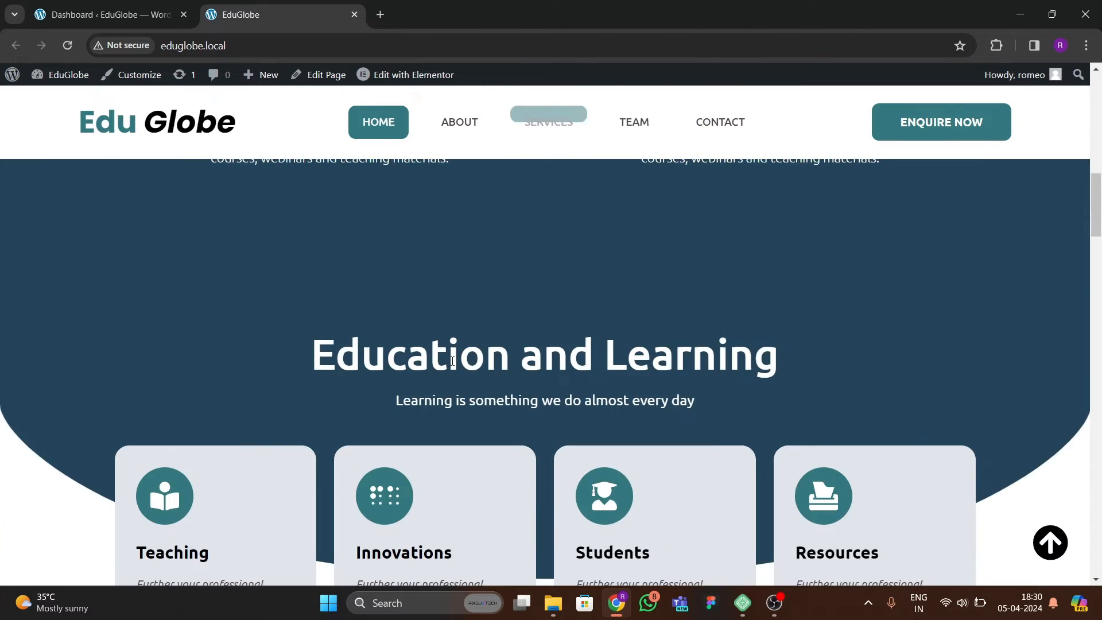
pyautogui.scroll(10, 452, 361)
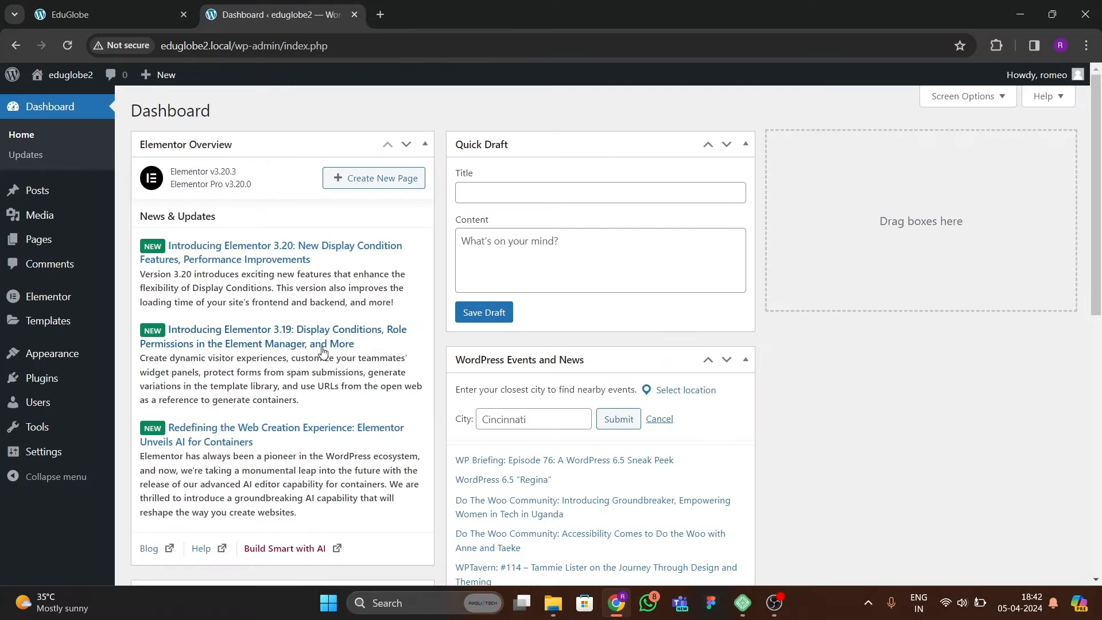
# Review the site's active theme, installed plugins and existing pages in the WordPress admin.
pyautogui.moveTo(83, 400)
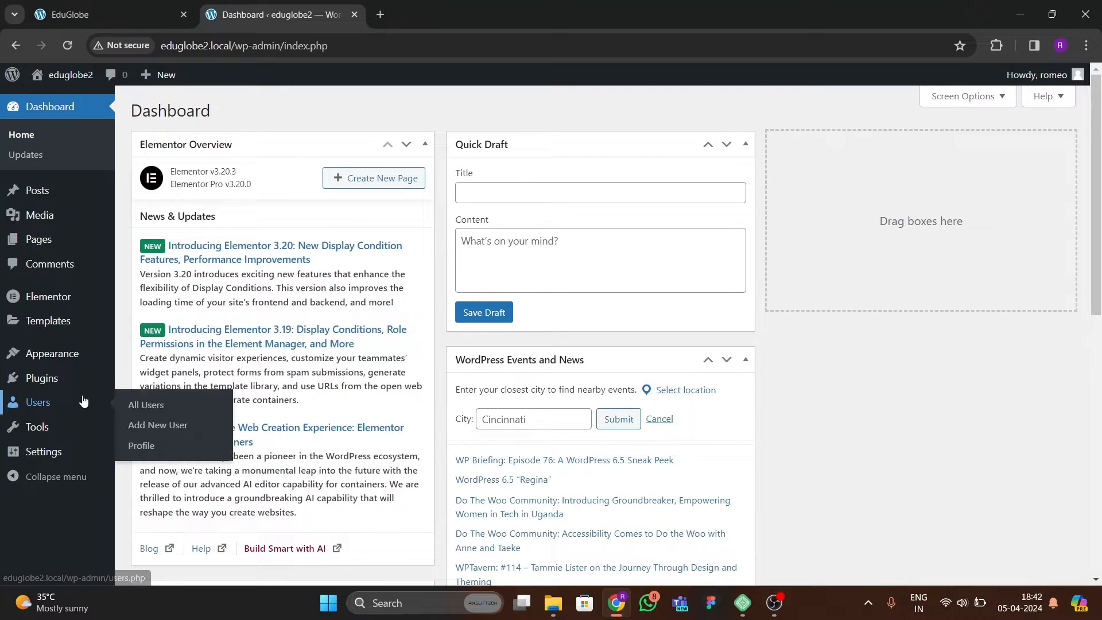
pyautogui.moveTo(48, 384)
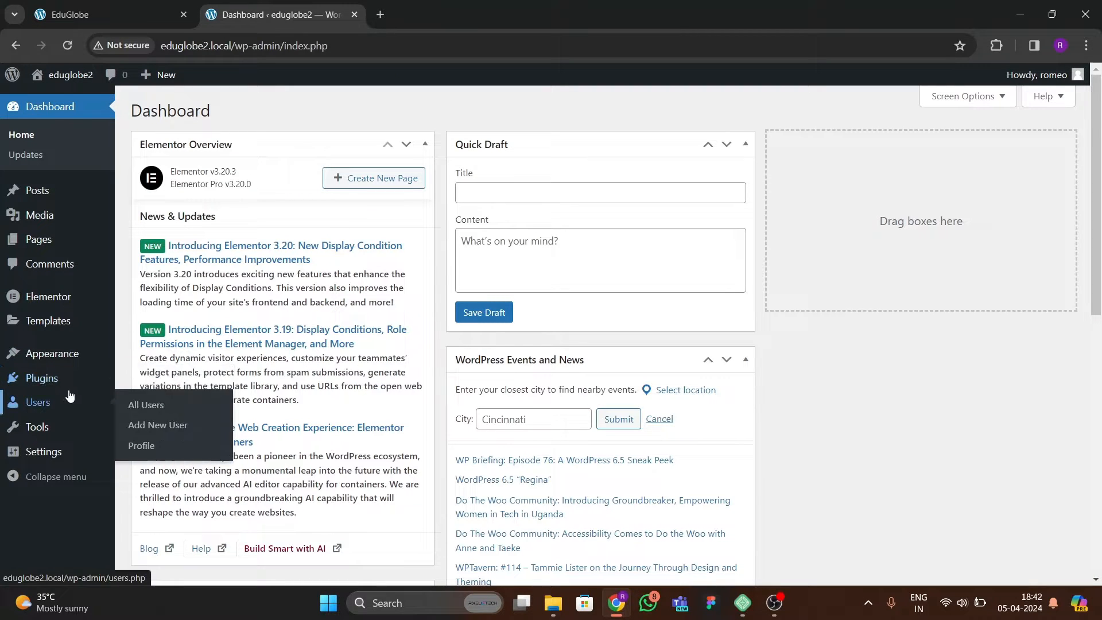
pyautogui.moveTo(65, 367)
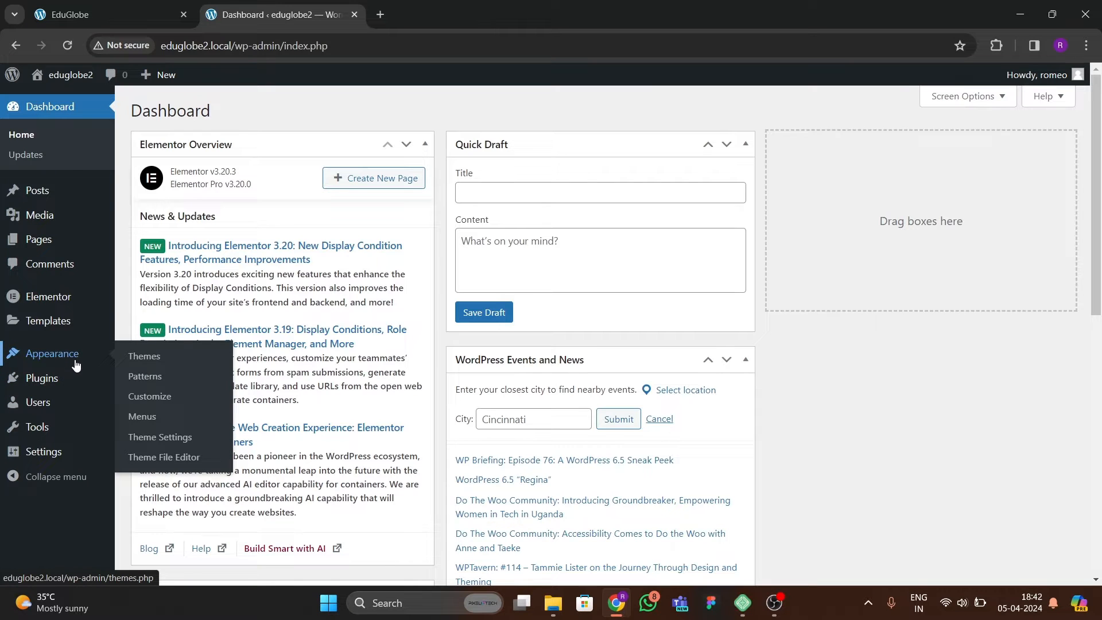
pyautogui.click(144, 356)
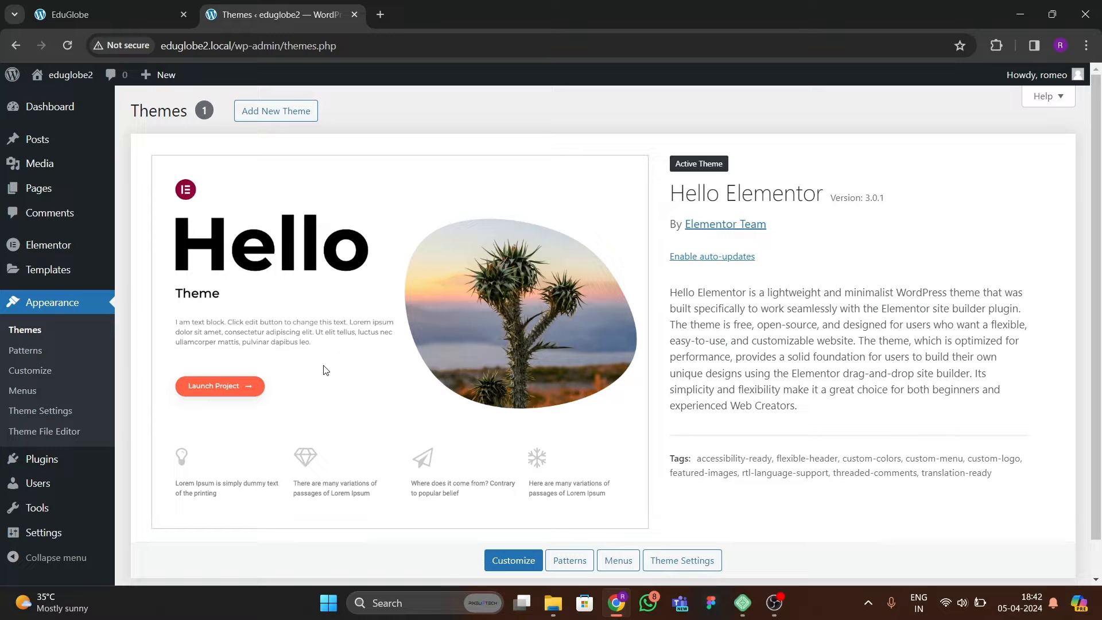
pyautogui.scroll(-1, 180, 396)
pyautogui.moveTo(29, 460)
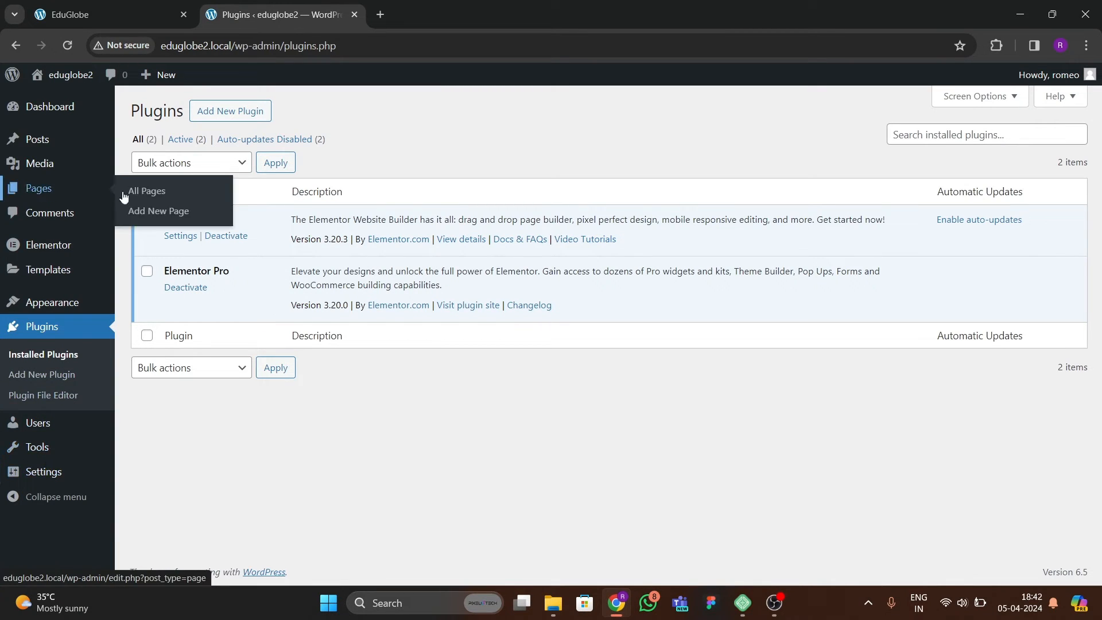
pyautogui.click(151, 194)
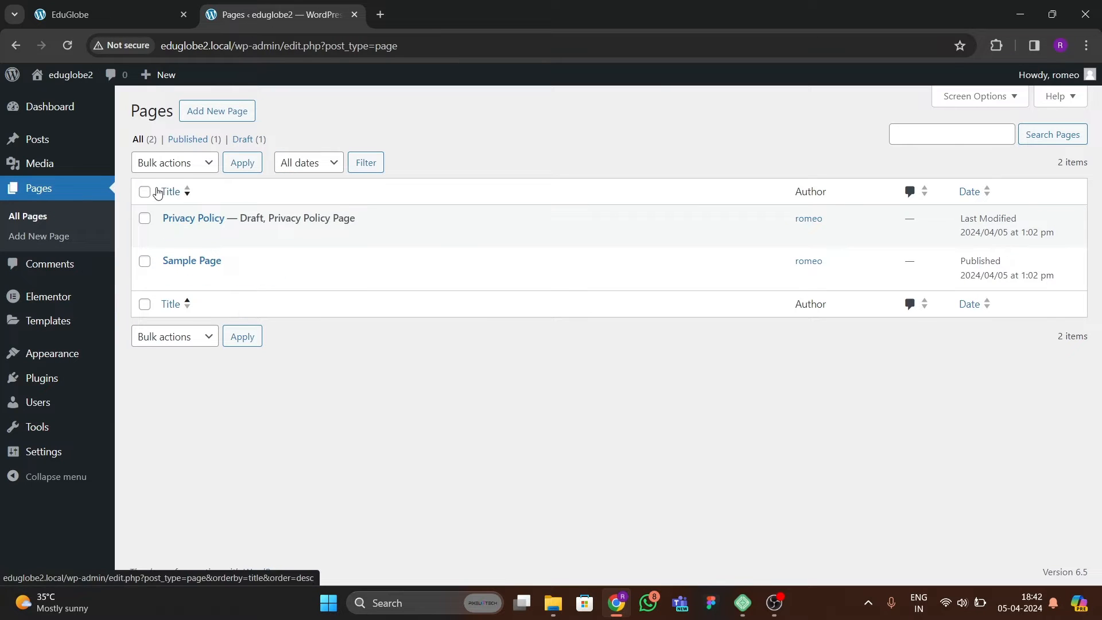
# Open Elementor's feature settings and set the Nested Elements experiment to Active.
pyautogui.moveTo(43, 301)
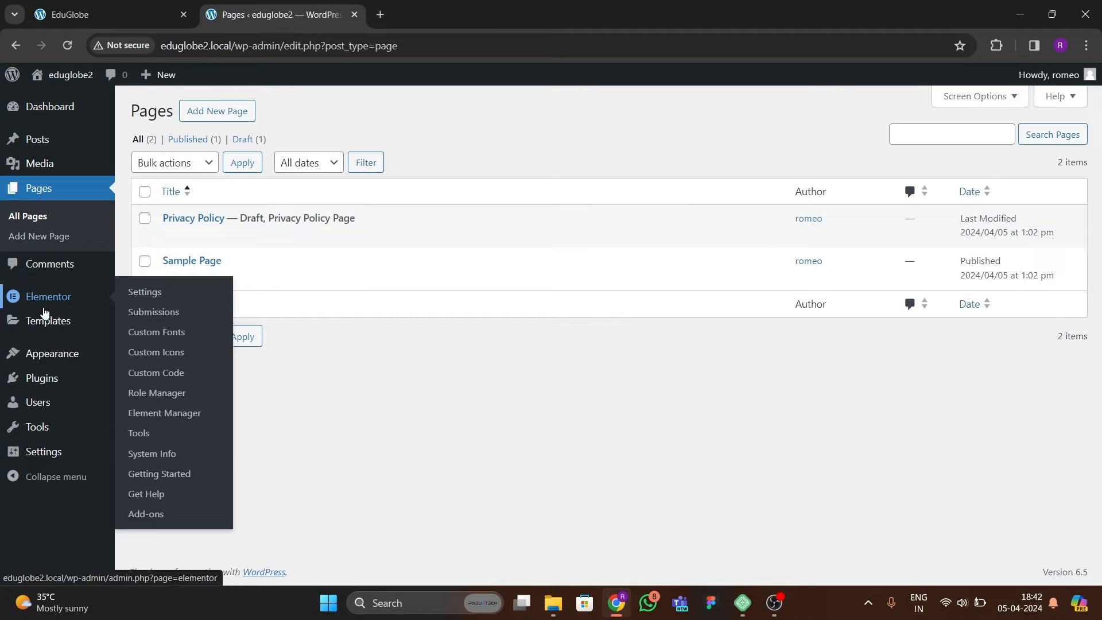
pyautogui.moveTo(39, 326)
pyautogui.click(145, 295)
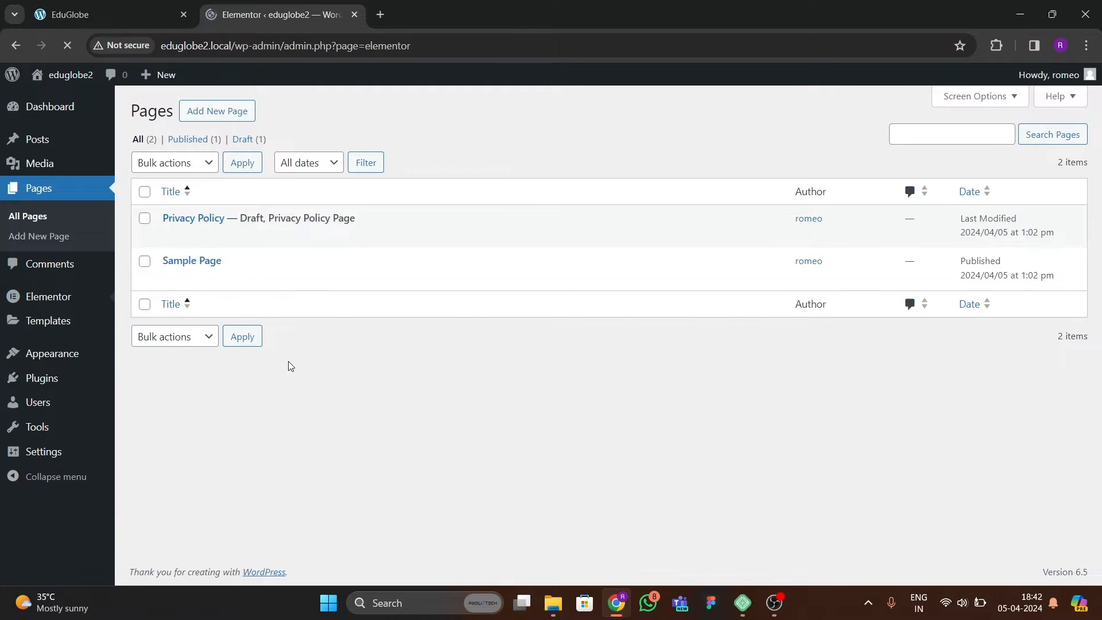
pyautogui.click(356, 156)
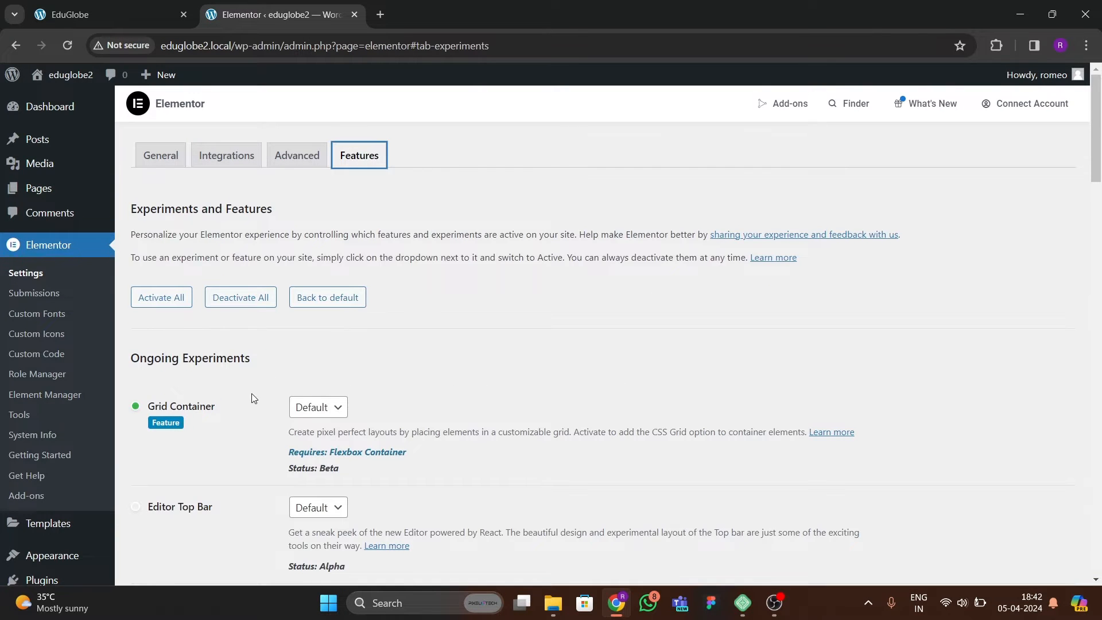
pyautogui.scroll(-6, 251, 396)
pyautogui.click(325, 331)
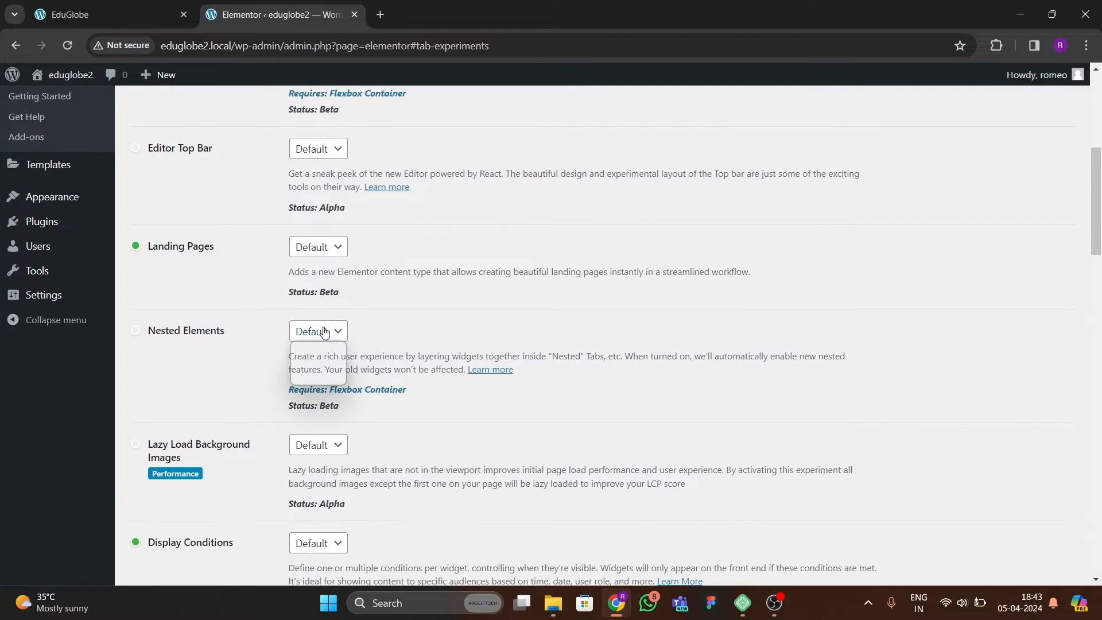
pyautogui.click(312, 361)
# Set the Flexbox Container and Upgrade Swiper Library features to Active, and save the Elementor settings.
pyautogui.scroll(-6, 253, 377)
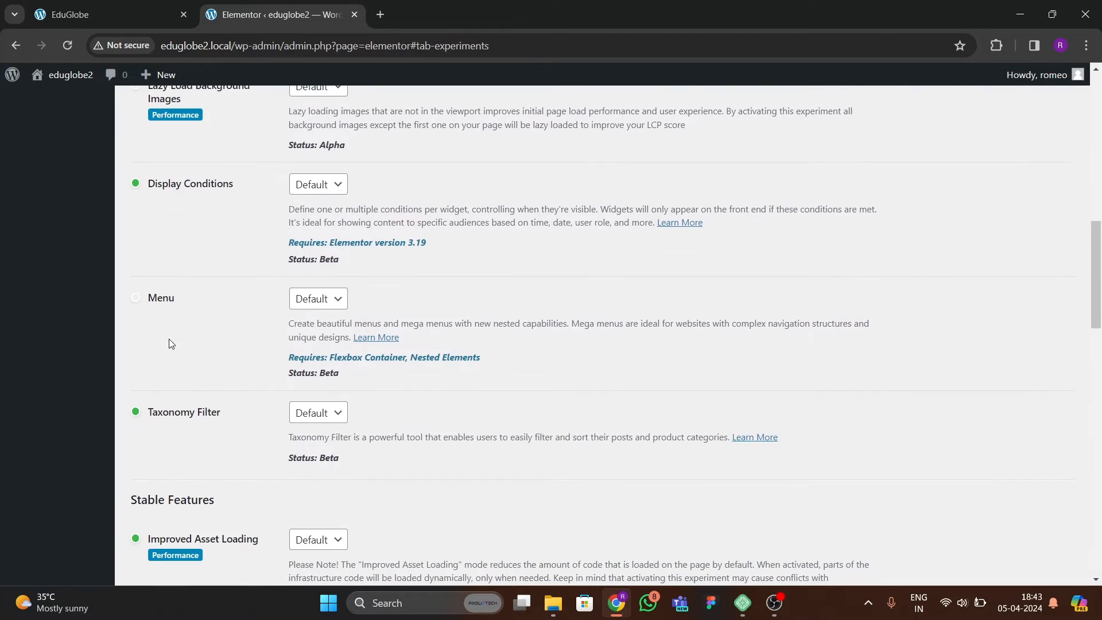
pyautogui.scroll(-7, 171, 343)
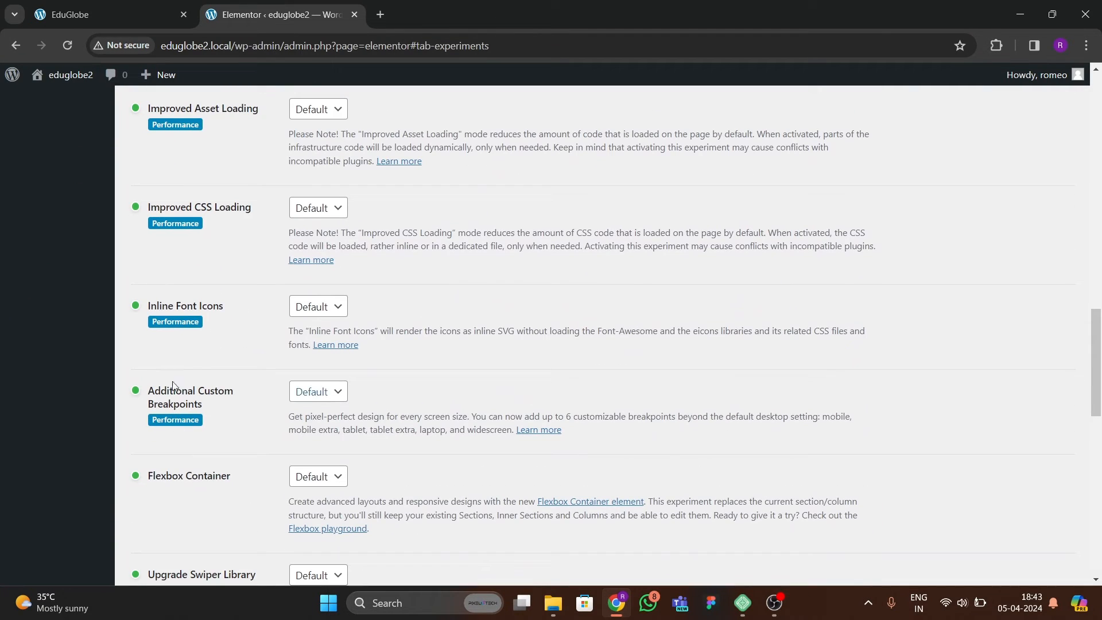
pyautogui.scroll(-3, 195, 396)
pyautogui.click(328, 265)
pyautogui.click(320, 293)
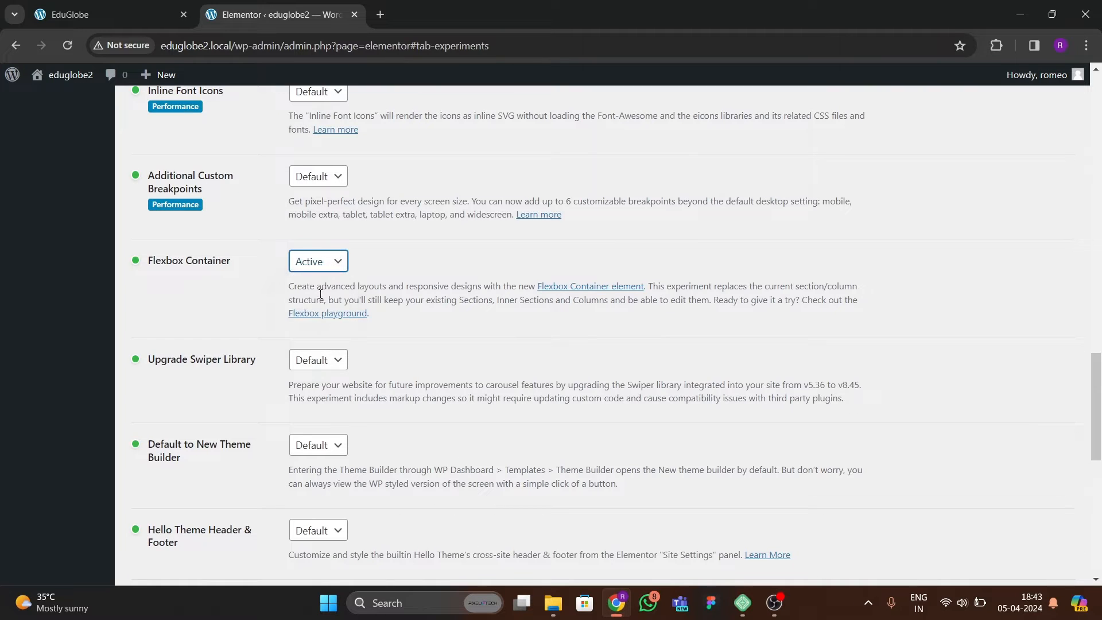
pyautogui.click(310, 361)
pyautogui.click(305, 389)
pyautogui.scroll(-10, 241, 402)
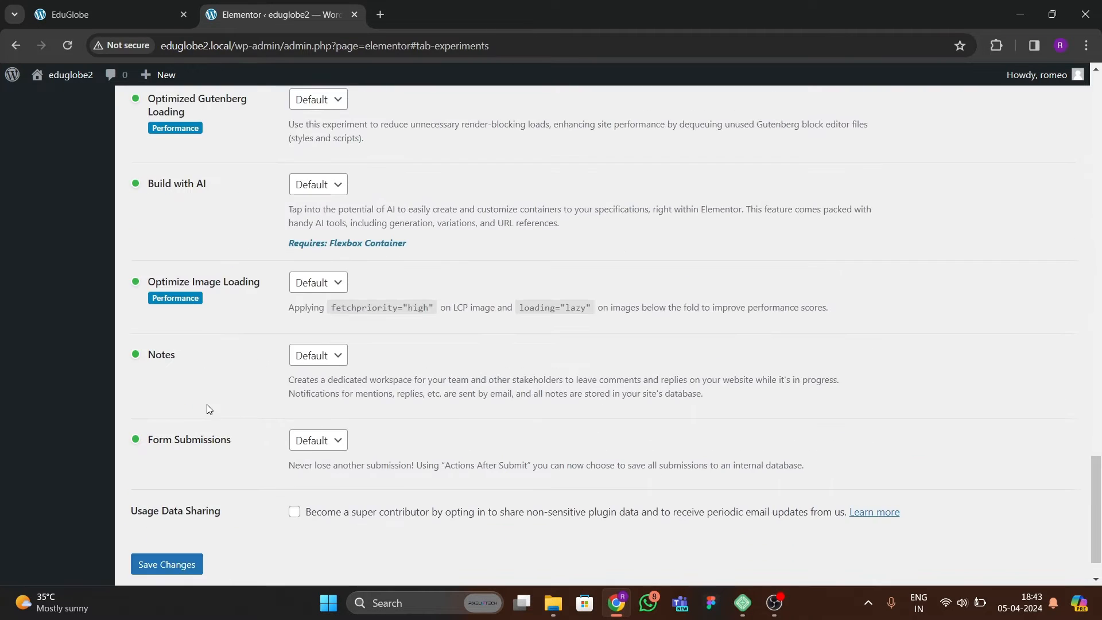
pyautogui.scroll(-1, 220, 415)
pyautogui.click(176, 508)
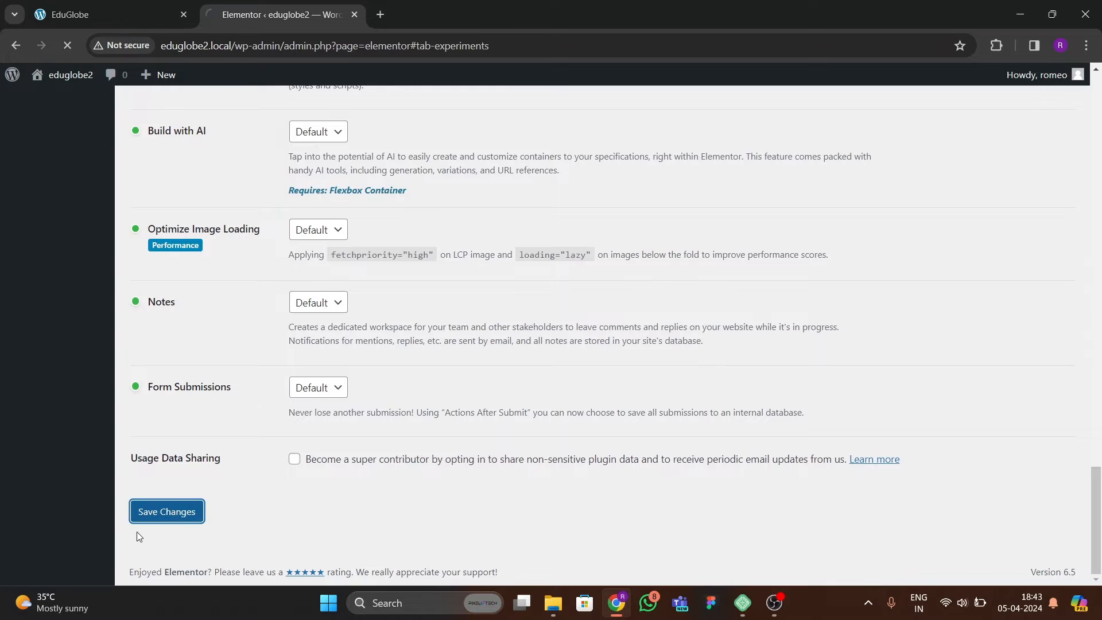
pyautogui.scroll(2, 23, 275)
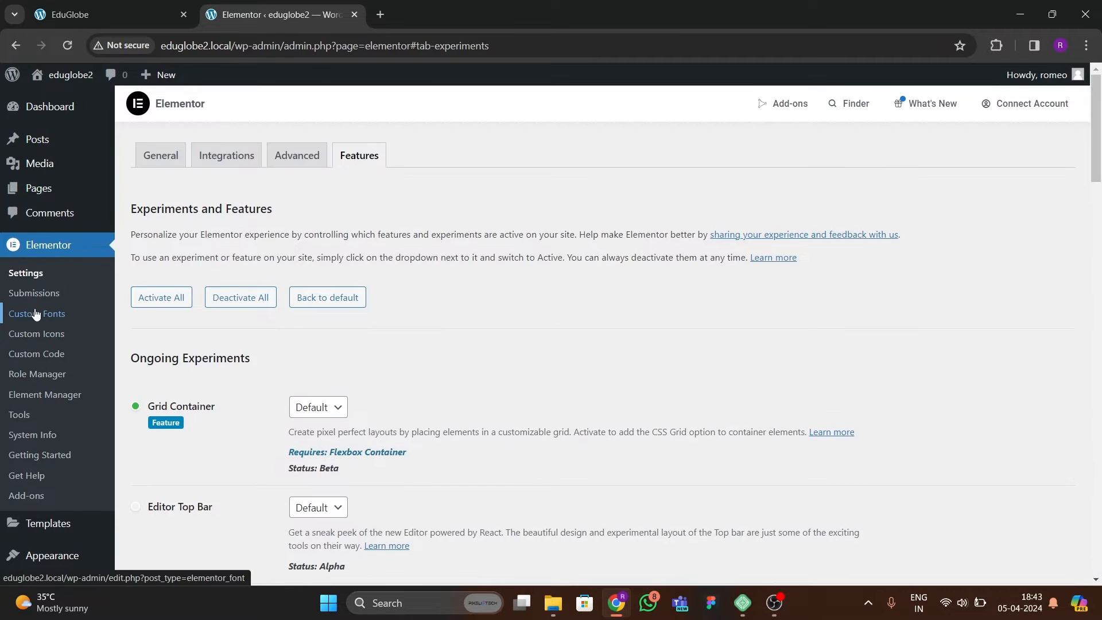
pyautogui.scroll(-8, 34, 396)
pyautogui.scroll(5, 80, 396)
pyautogui.moveTo(37, 444)
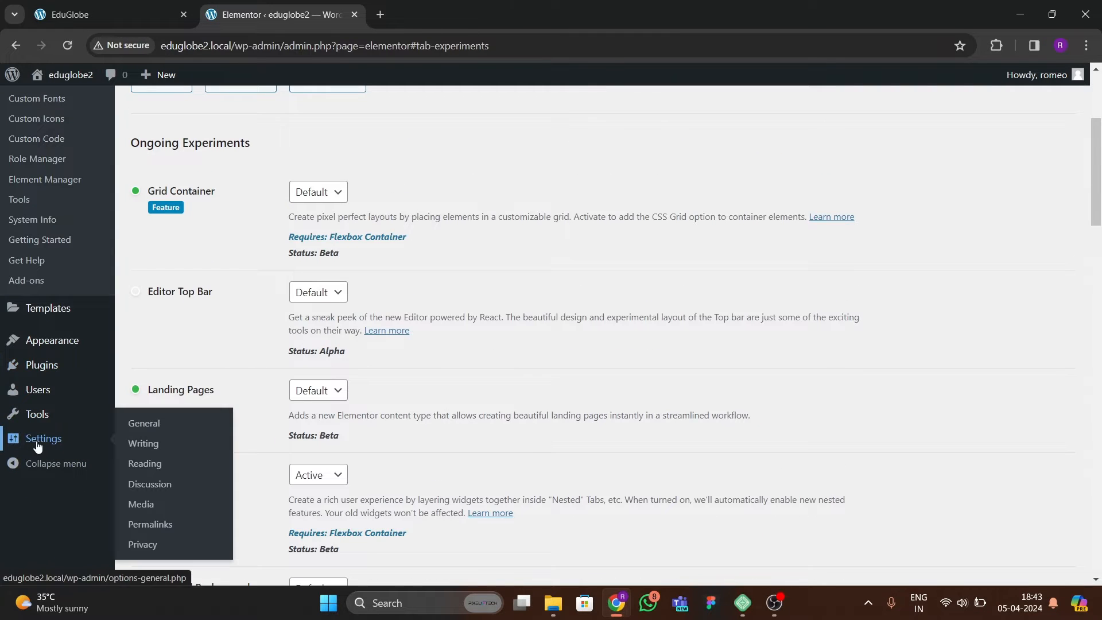
pyautogui.click(148, 464)
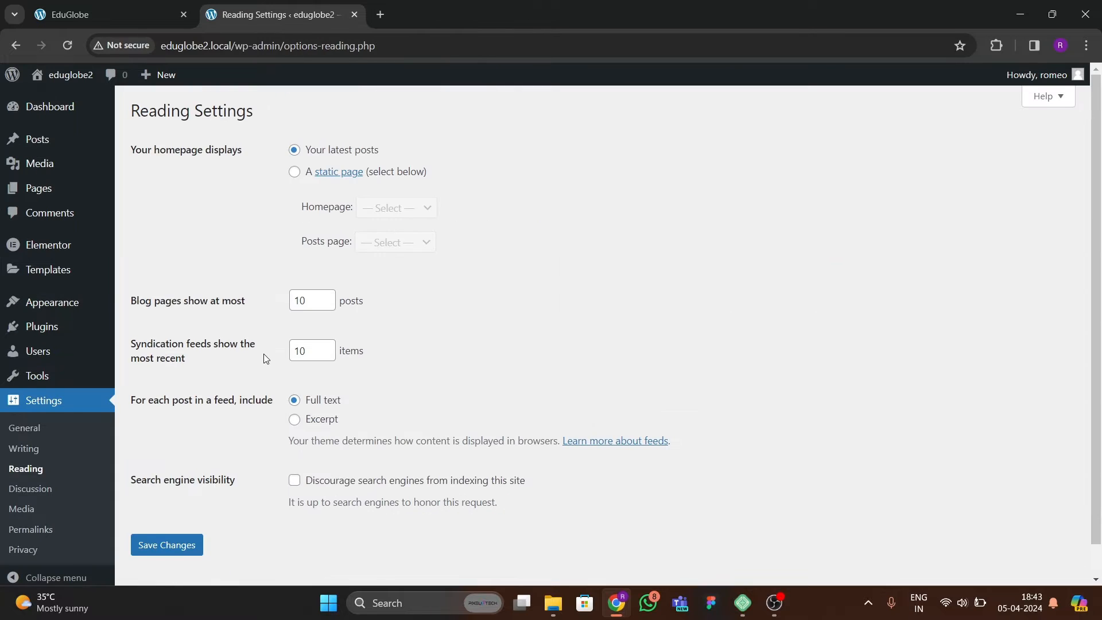
pyautogui.click(302, 173)
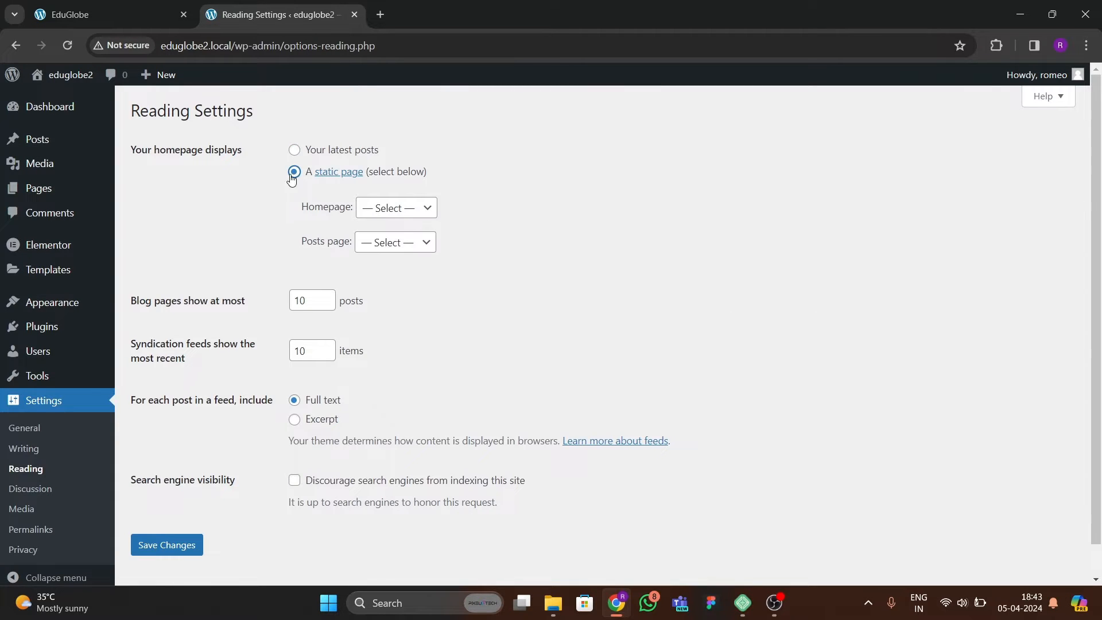
pyautogui.click(376, 211)
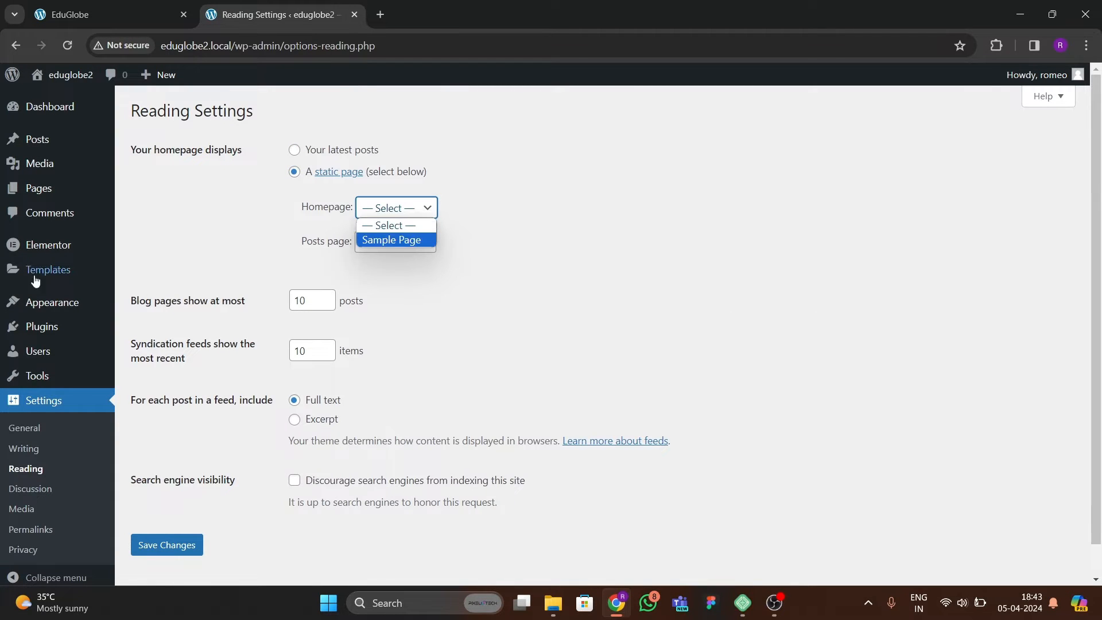
# Move the Privacy Policy and Sample Page pages to the trash.
pyautogui.click(142, 205)
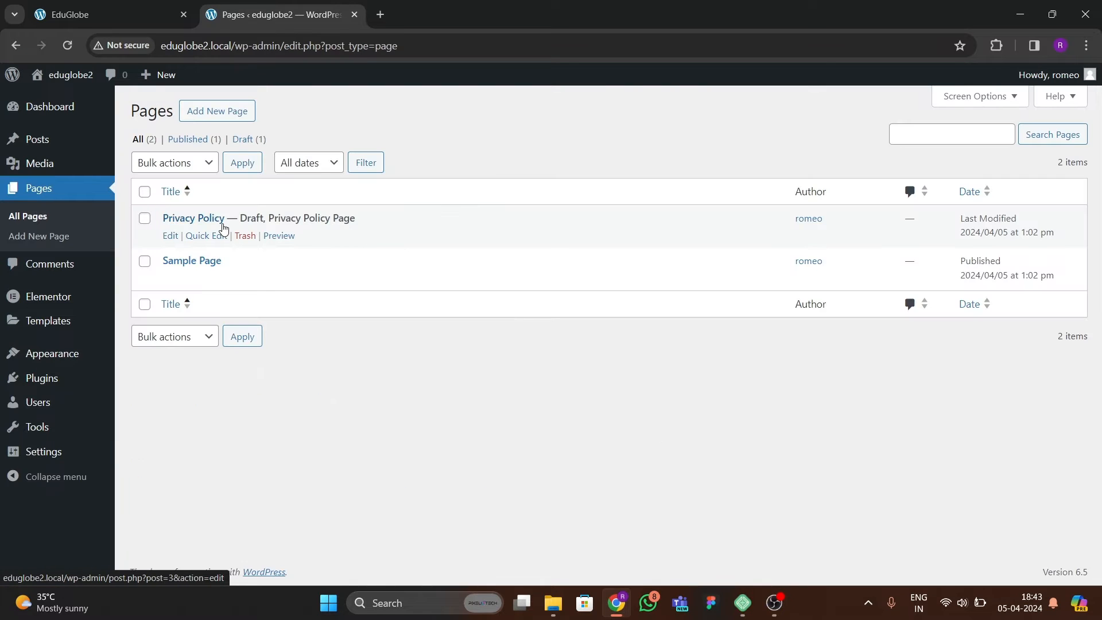
pyautogui.click(145, 191)
pyautogui.click(180, 166)
pyautogui.click(188, 208)
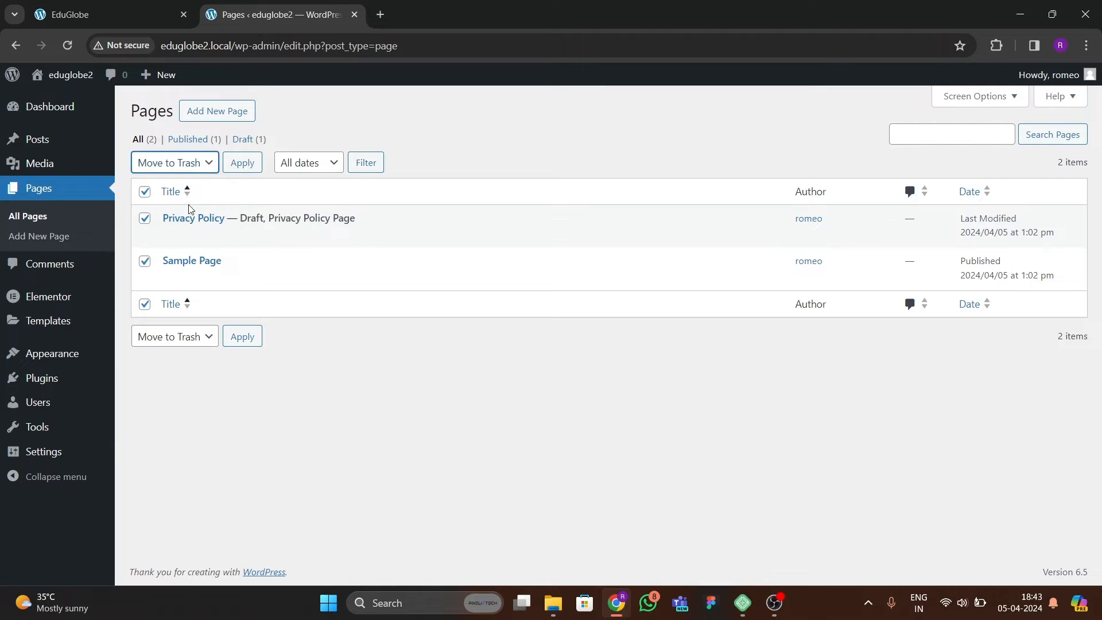
pyautogui.click(242, 162)
# Start a new page, dismiss the block editor welcome guide, and title the page Home.
pyautogui.click(222, 113)
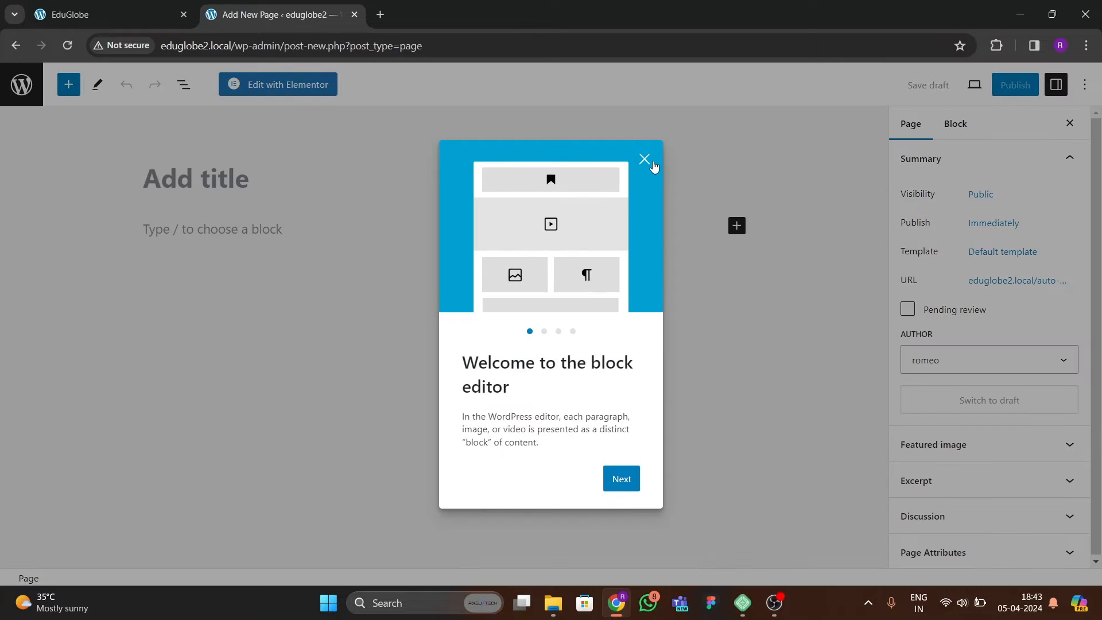
pyautogui.click(644, 159)
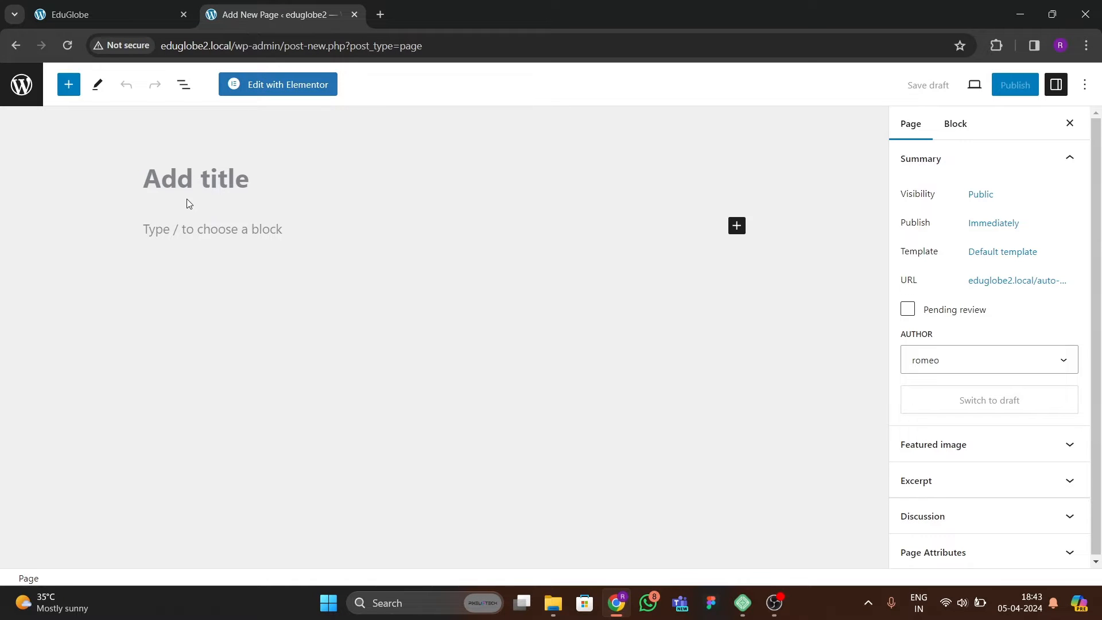
pyautogui.click(212, 180)
pyautogui.write('Home')
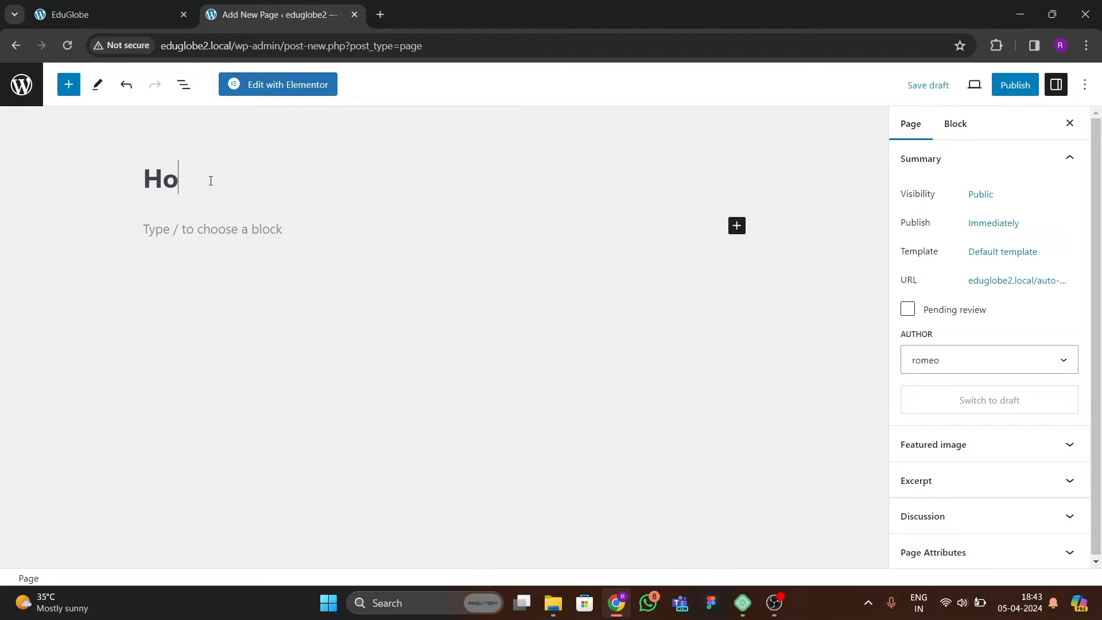
# Assign the Elementor Full Width template to the Home page and publish it.
pyautogui.click(989, 261)
pyautogui.click(921, 363)
pyautogui.click(913, 409)
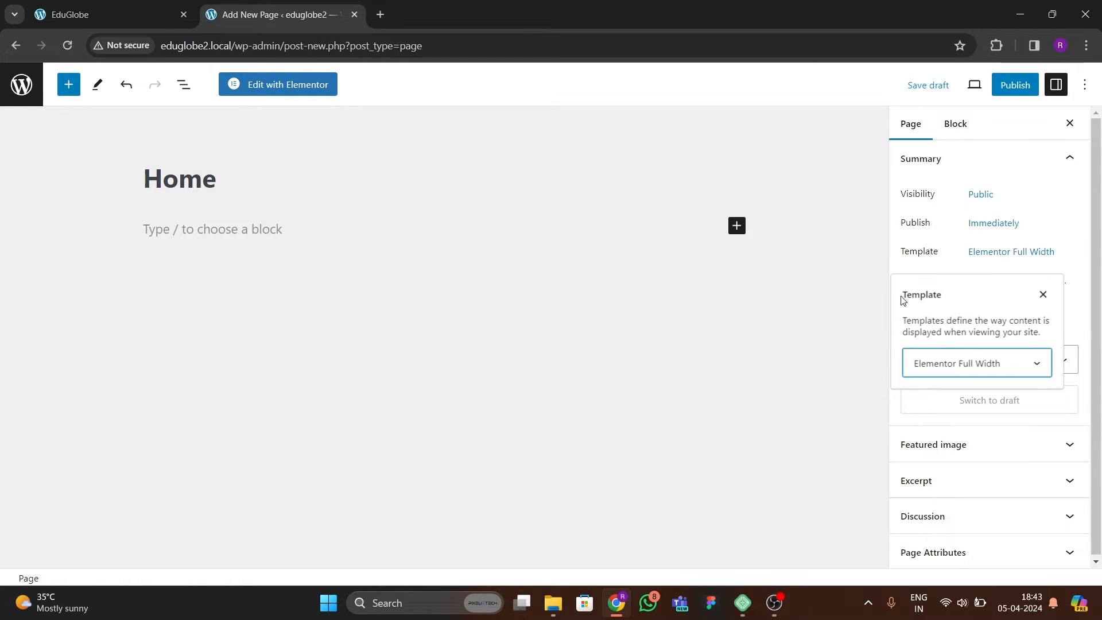
pyautogui.click(1015, 85)
pyautogui.click(955, 84)
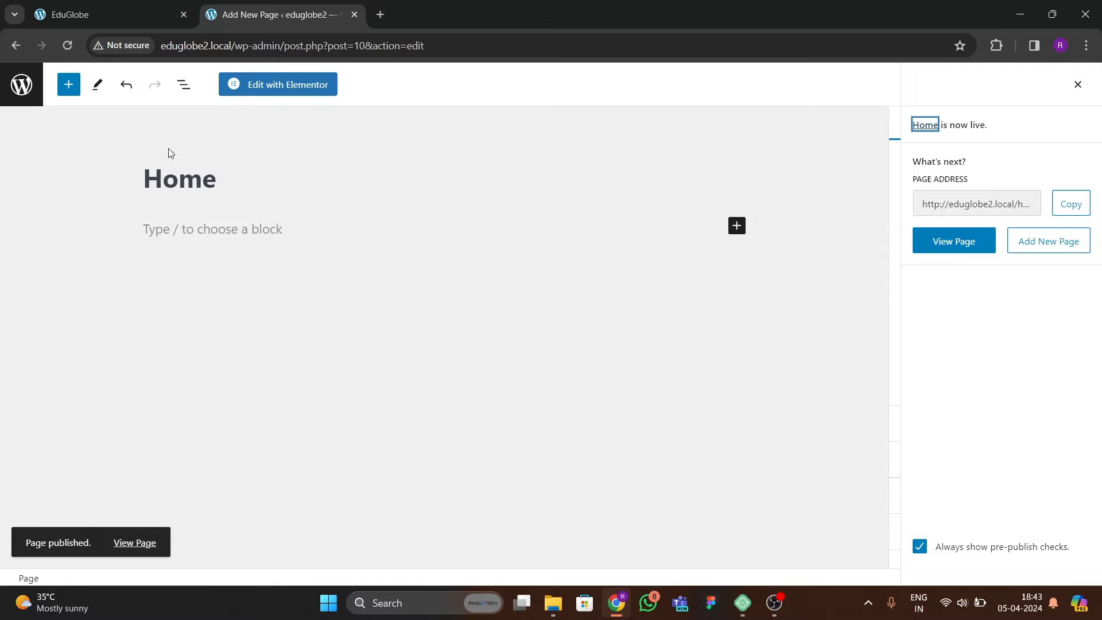
# Set the site's homepage to the static page Home in the reading settings and save the changes.
pyautogui.click(21, 91)
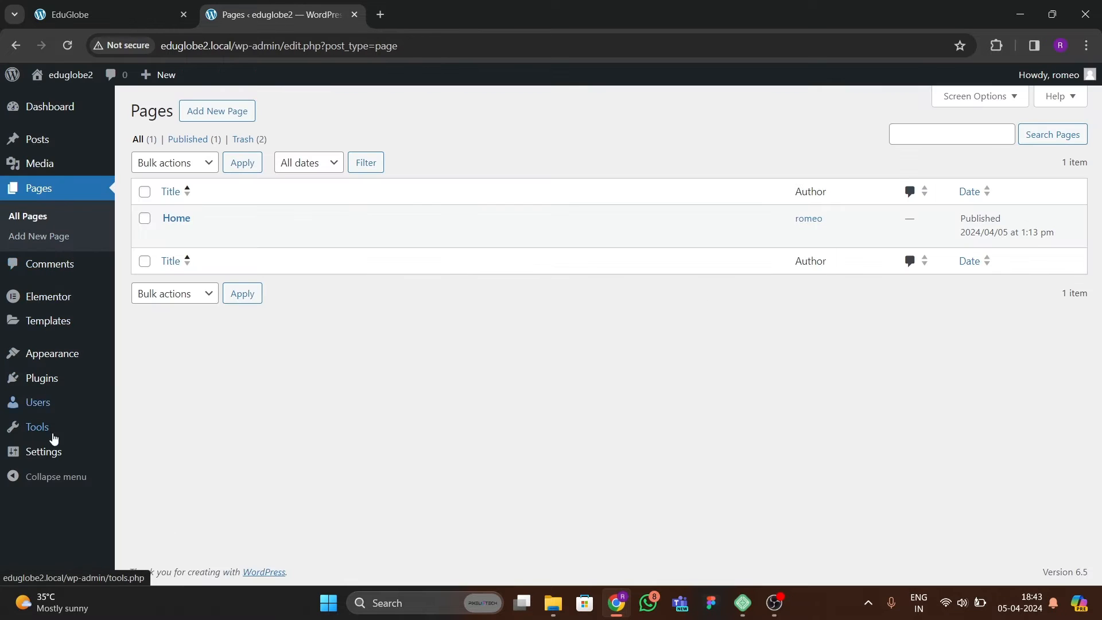
pyautogui.moveTo(69, 457)
pyautogui.click(154, 434)
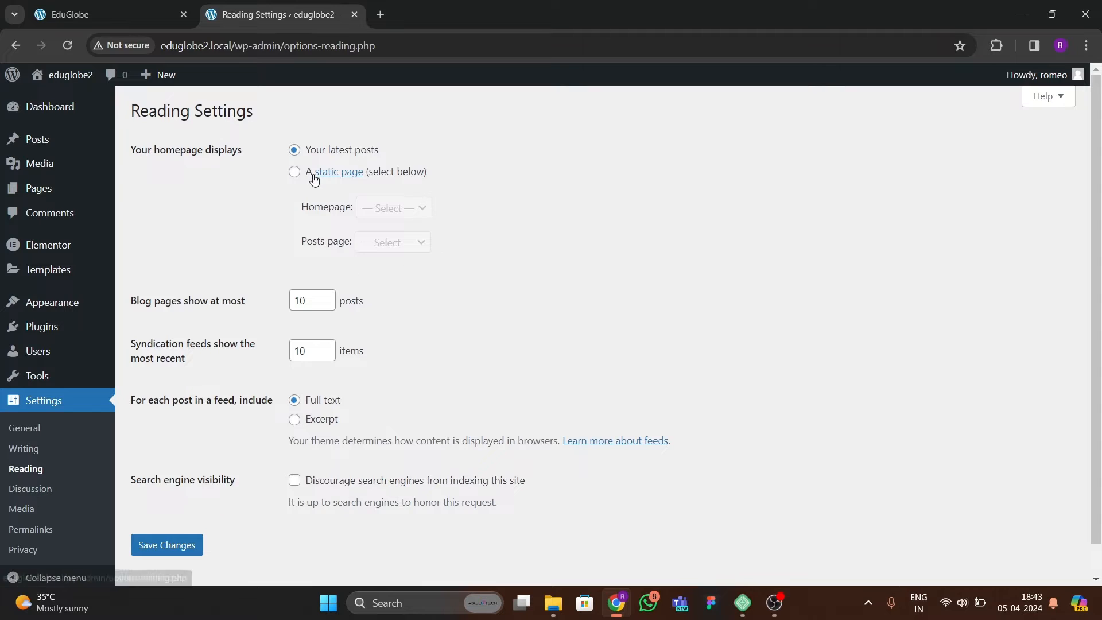
pyautogui.click(294, 172)
pyautogui.click(394, 207)
pyautogui.click(380, 239)
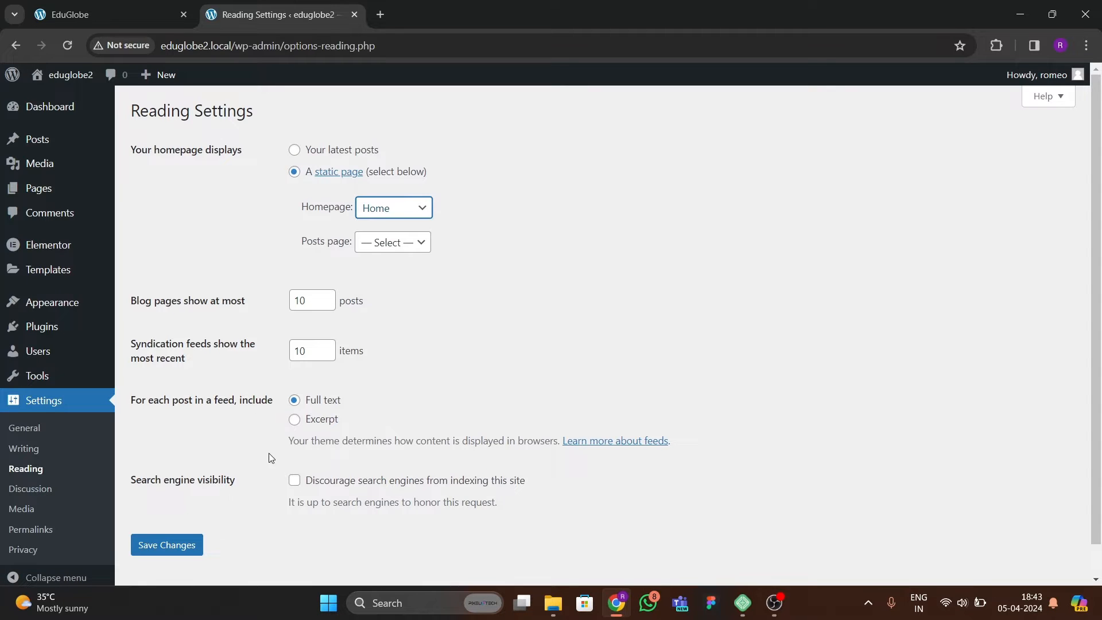
pyautogui.click(192, 544)
# Open the Home page for editing in a new browser tab, launch it in Elementor, and dismiss the AI introduction.
pyautogui.moveTo(16, 183)
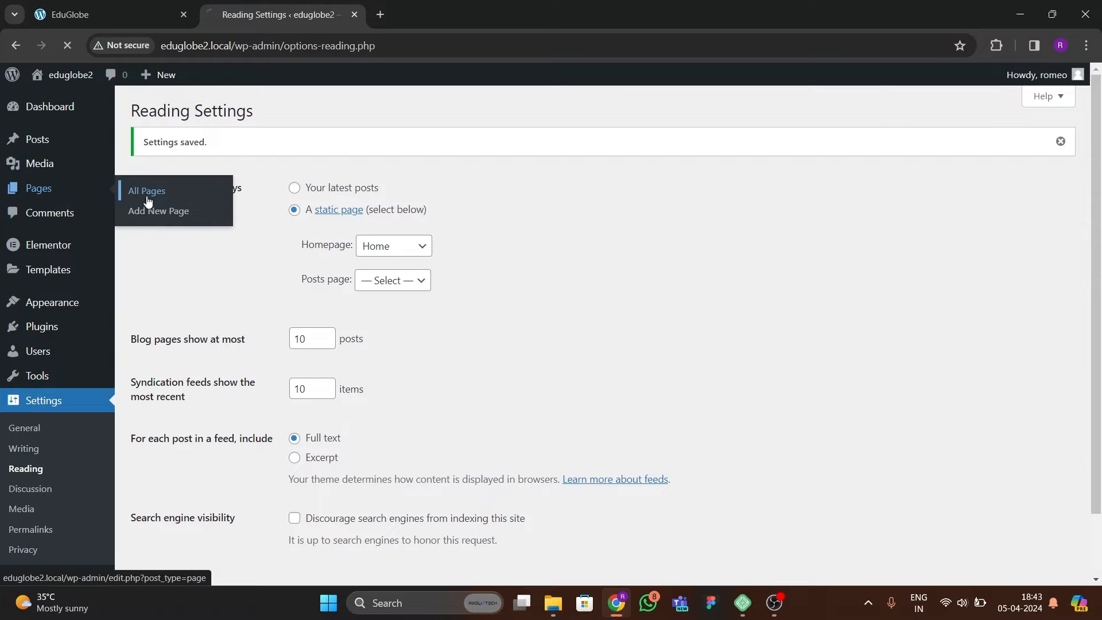
pyautogui.rightClick(175, 241)
pyautogui.click(226, 252)
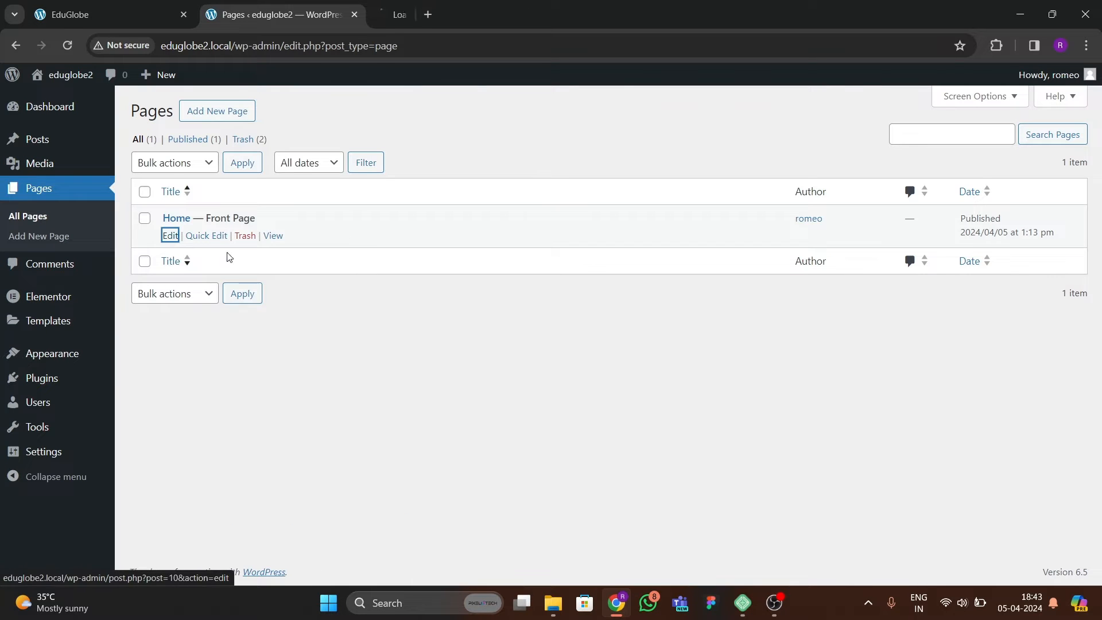
pyautogui.click(439, 20)
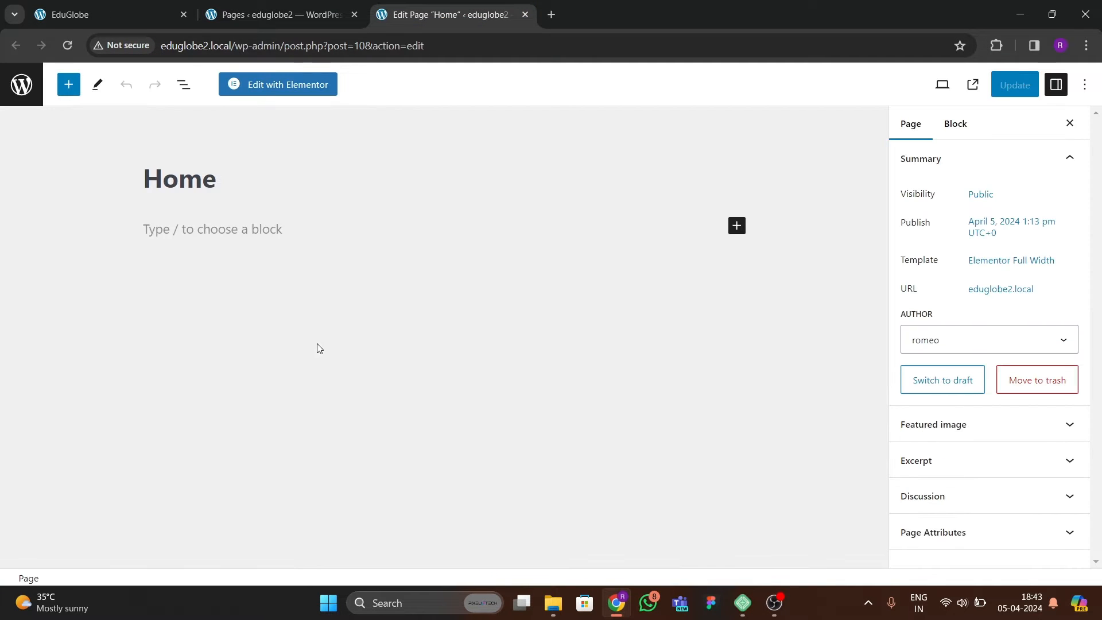
pyautogui.click(278, 86)
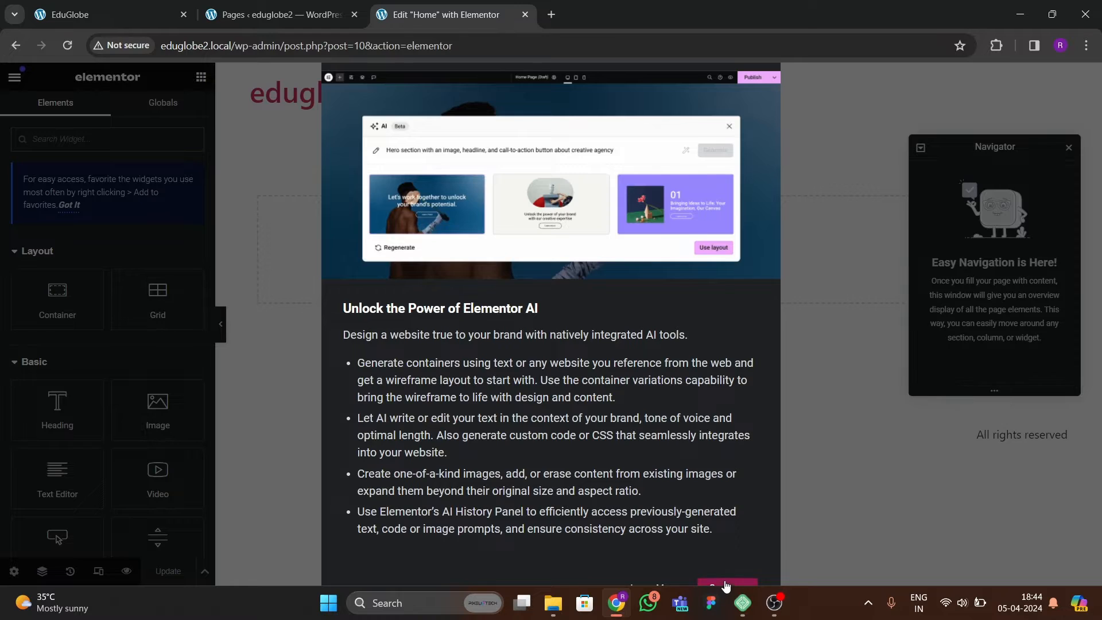
pyautogui.click(726, 584)
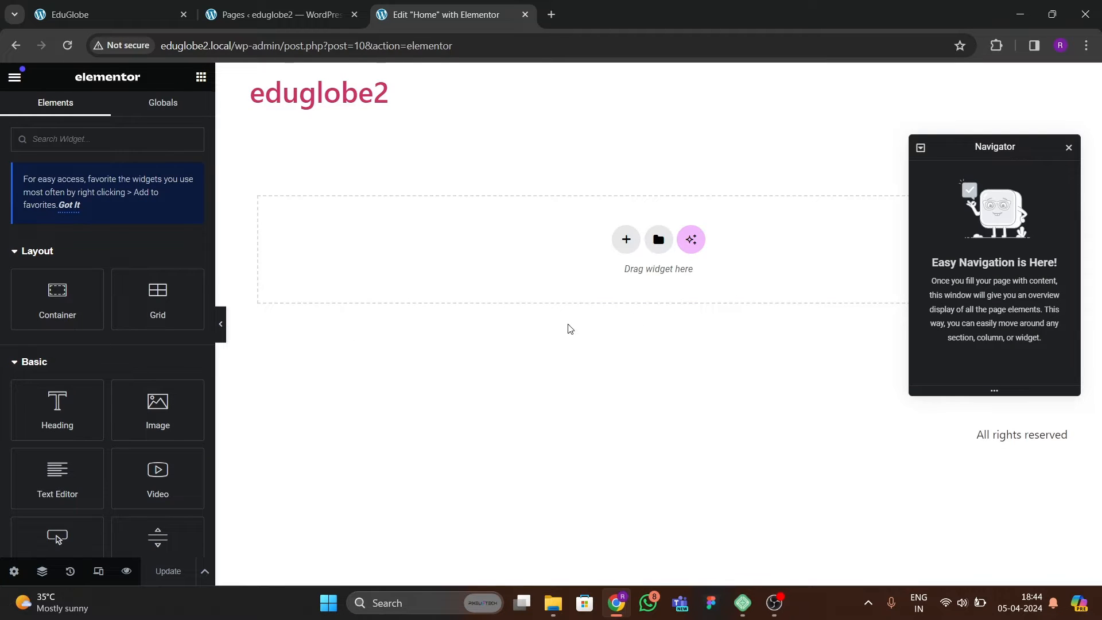
# Move the floating Navigator closer to the canvas centre and look at the UI theme options in the user preferences.
pyautogui.moveTo(967, 149); pyautogui.dragTo(828, 188)
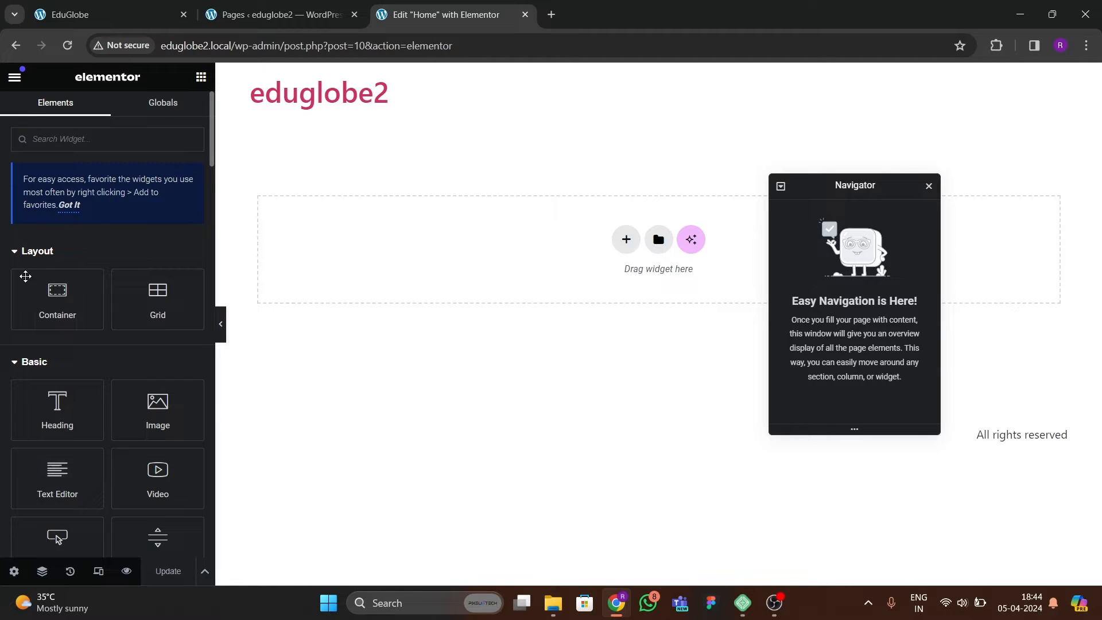
pyautogui.click(14, 76)
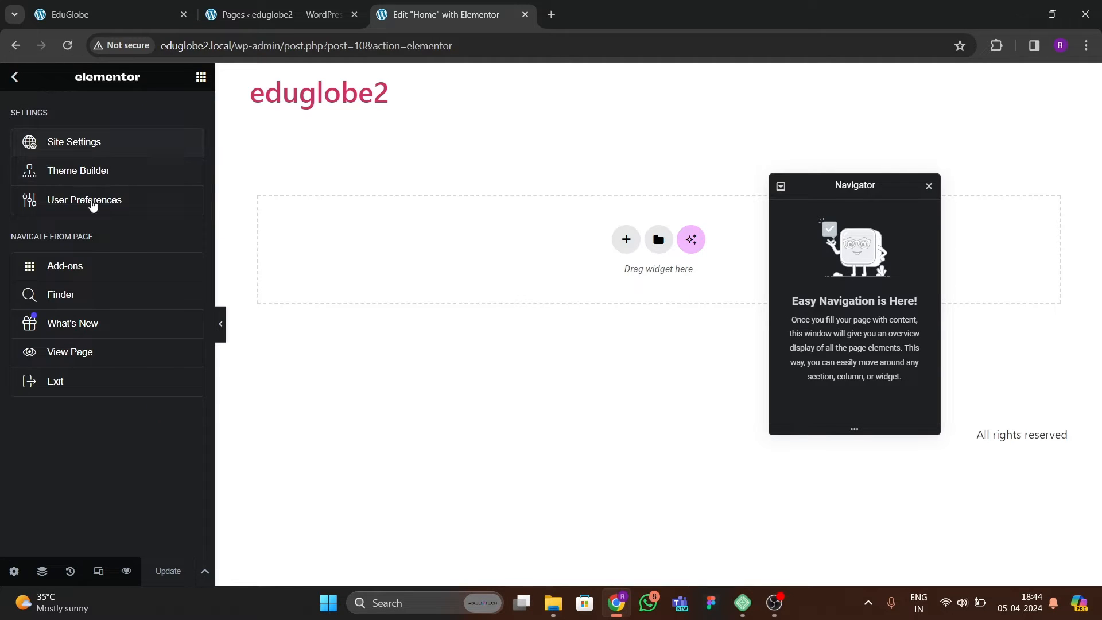
pyautogui.click(93, 201)
pyautogui.click(113, 148)
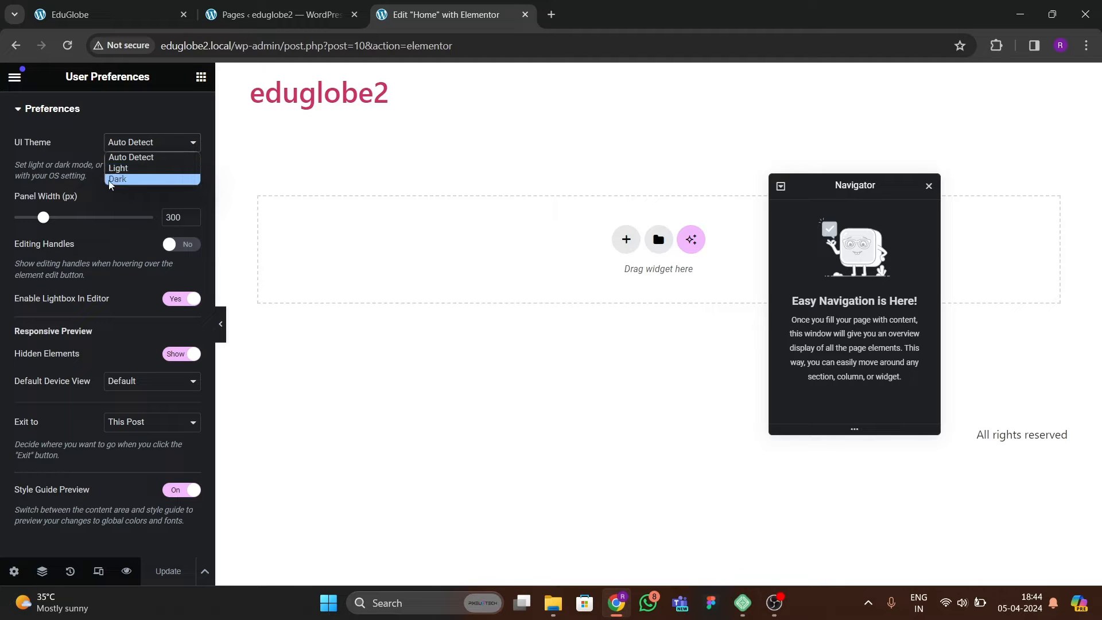
pyautogui.click(21, 111)
pyautogui.click(14, 76)
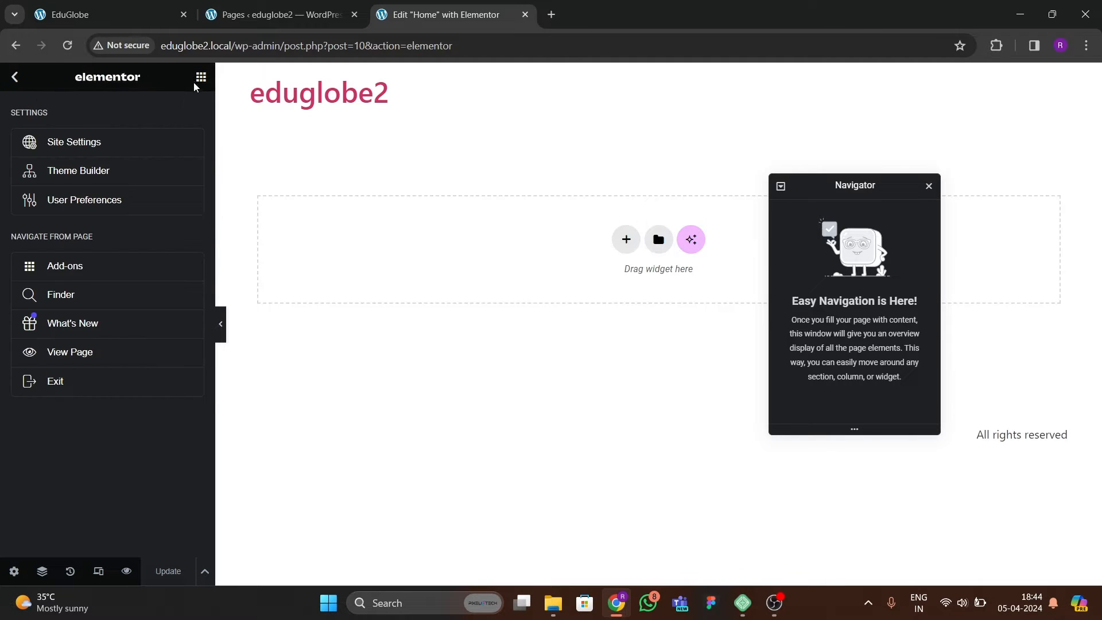
pyautogui.click(201, 76)
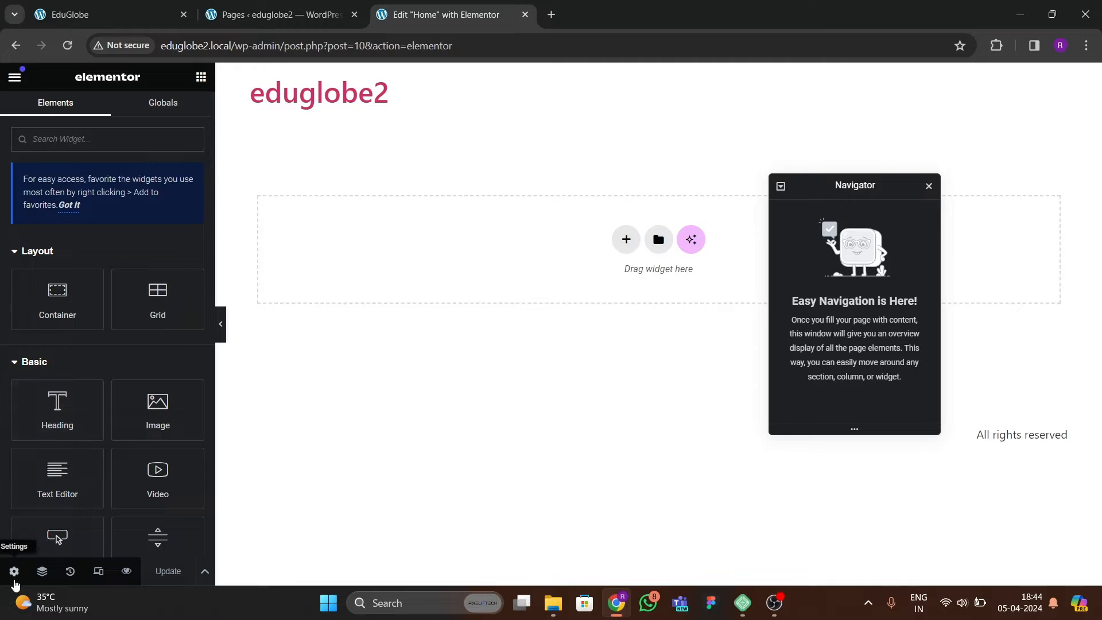
# Change the Home page's layout to Elementor Canvas in the page settings and update the page.
pyautogui.click(14, 571)
pyautogui.scroll(-2, 125, 392)
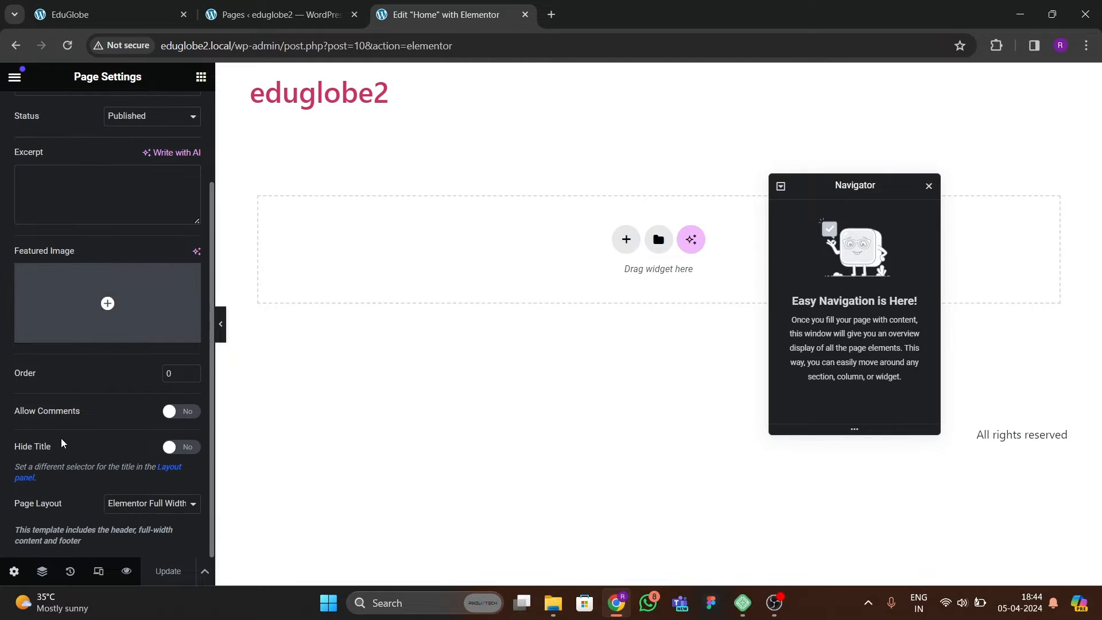
pyautogui.click(138, 507)
pyautogui.click(131, 529)
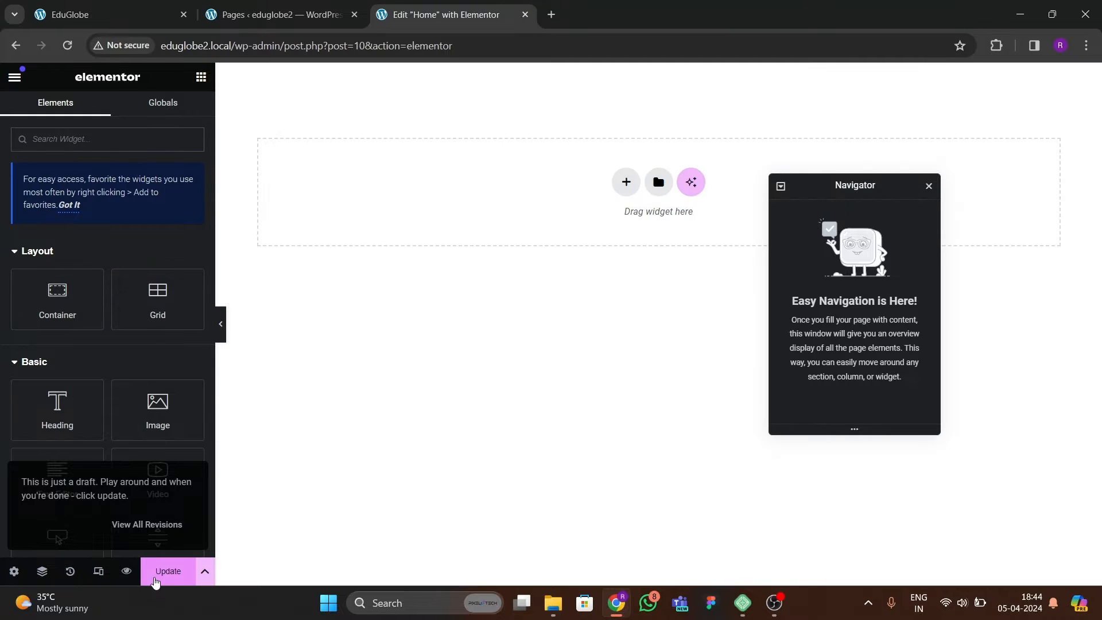
pyautogui.click(151, 565)
# Examine the header and hero section of the finished EduGlobe reference site, then return to the Elementor editor.
pyautogui.click(255, 19)
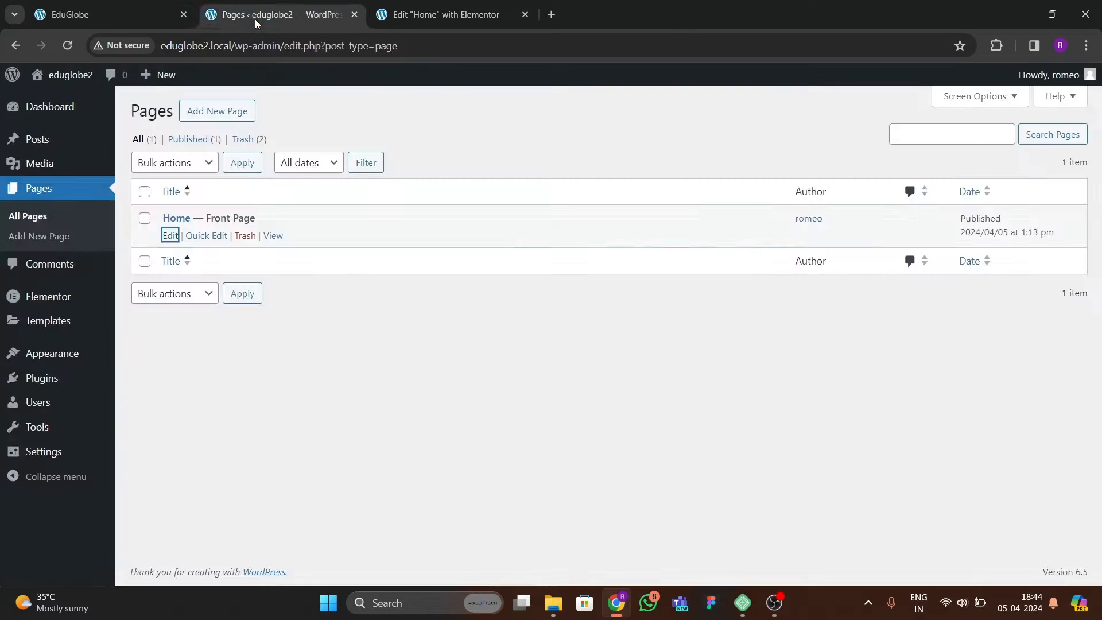
pyautogui.click(150, 21)
pyautogui.scroll(-5, 400, 290)
pyautogui.scroll(5, 687, 239)
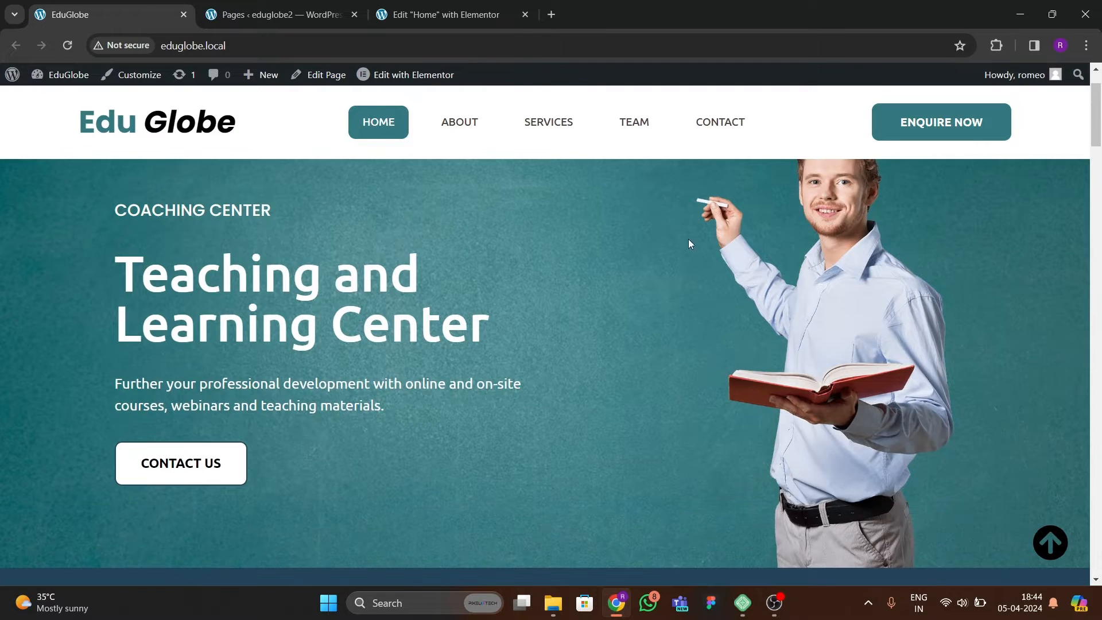
pyautogui.scroll(-2, 710, 330)
pyautogui.scroll(2, 711, 330)
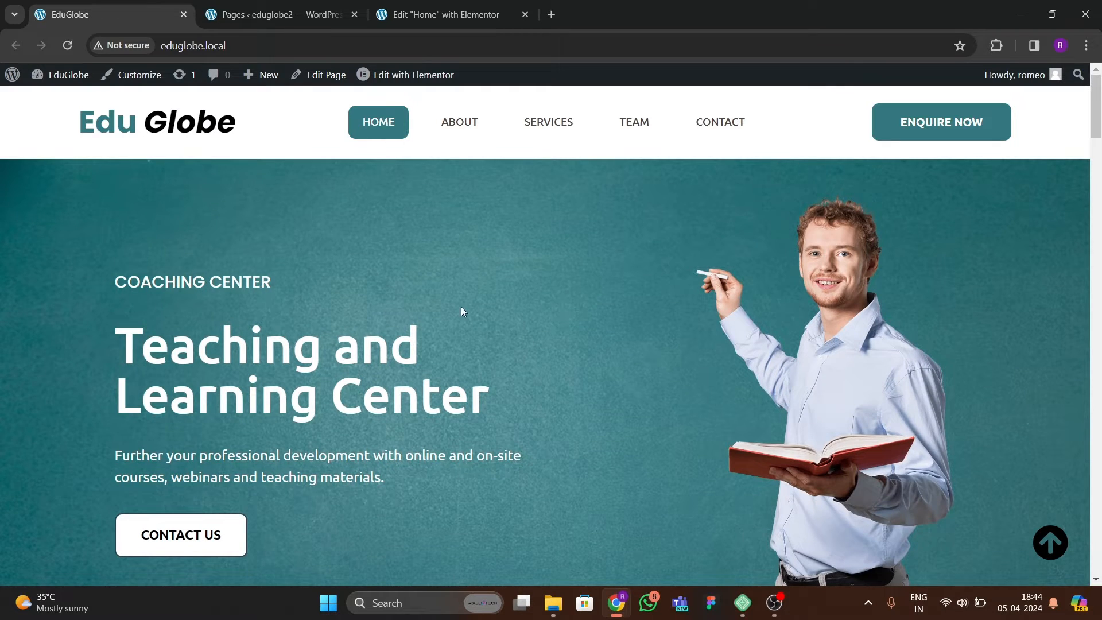
pyautogui.scroll(-1, 116, 312)
pyautogui.scroll(1, 117, 311)
pyautogui.click(412, 17)
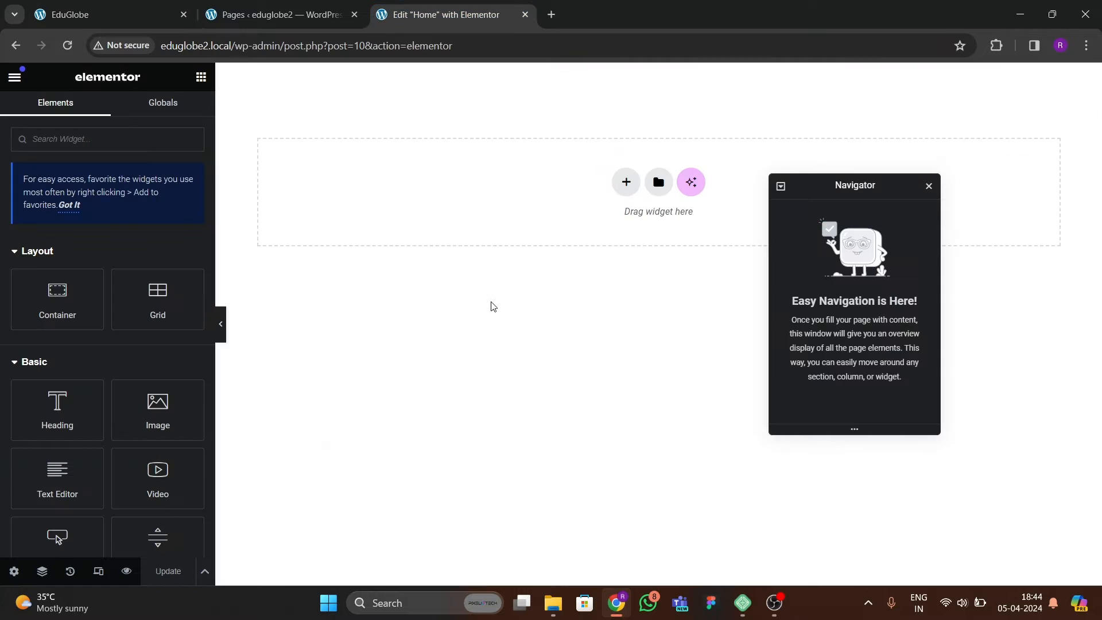
pyautogui.click(103, 15)
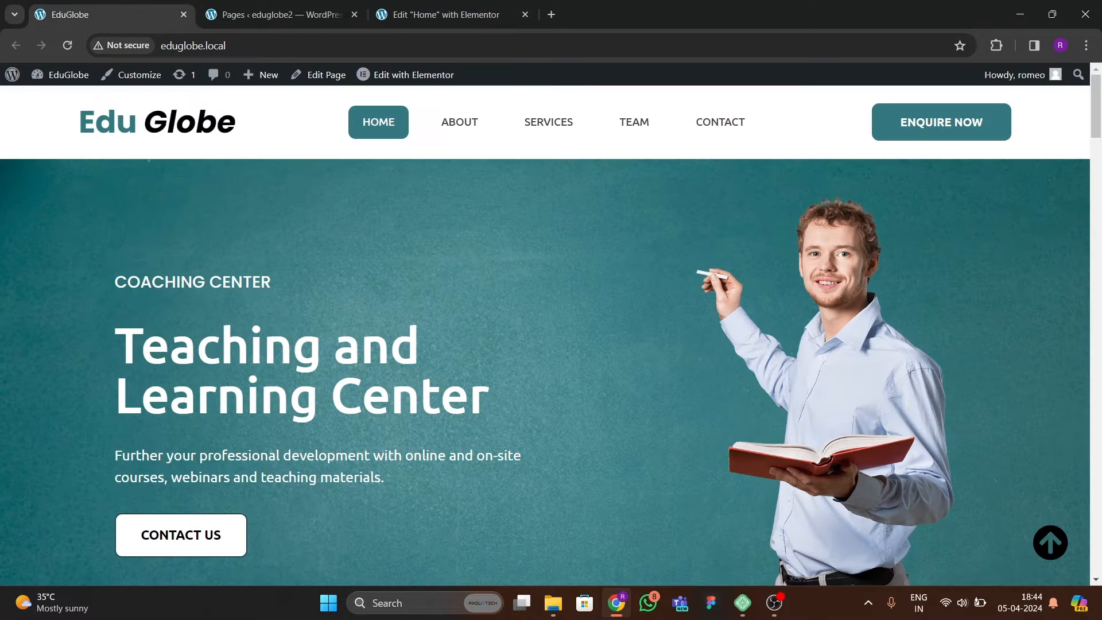
pyautogui.click(442, 14)
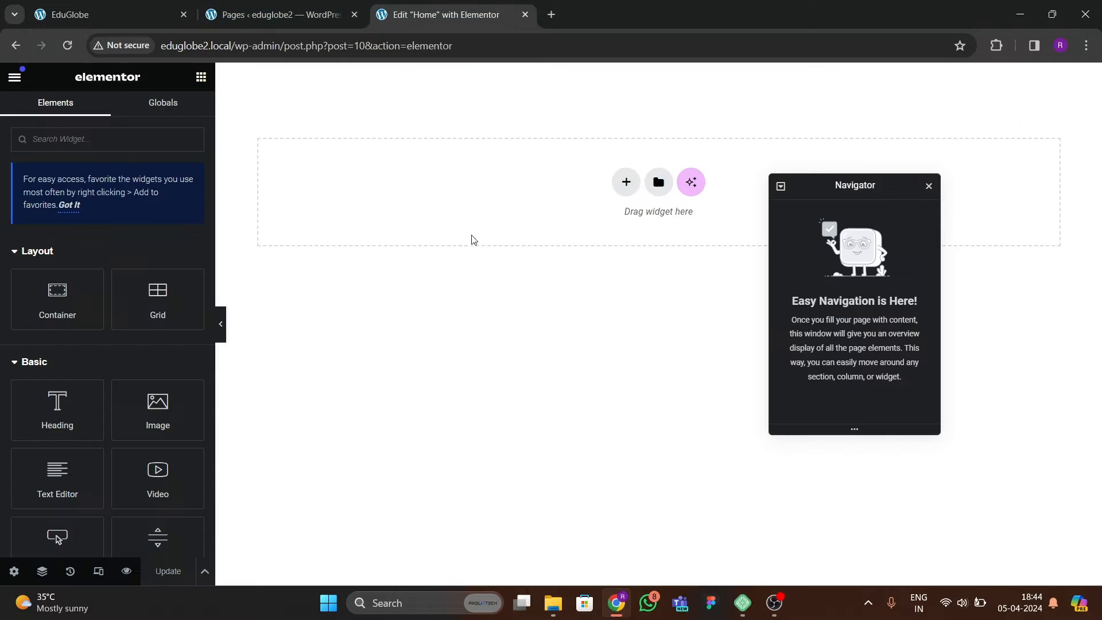
# Add a flexbox container with two equal columns, name it hero, and set its boxed content width to 1300 px.
pyautogui.click(636, 179)
pyautogui.click(592, 280)
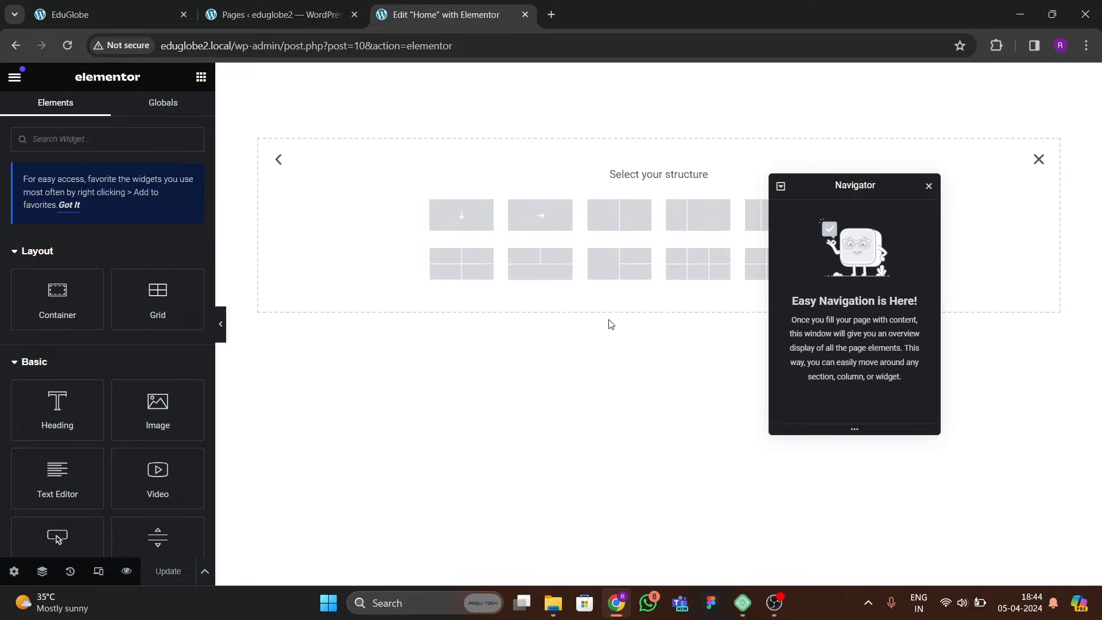
pyautogui.click(632, 220)
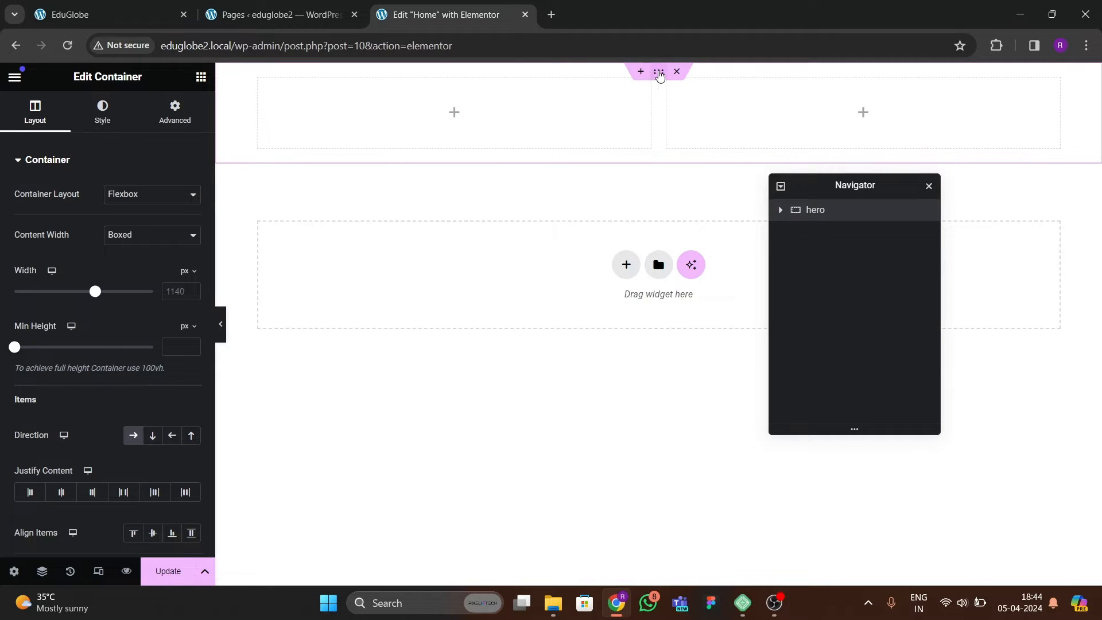
pyautogui.write('1300')
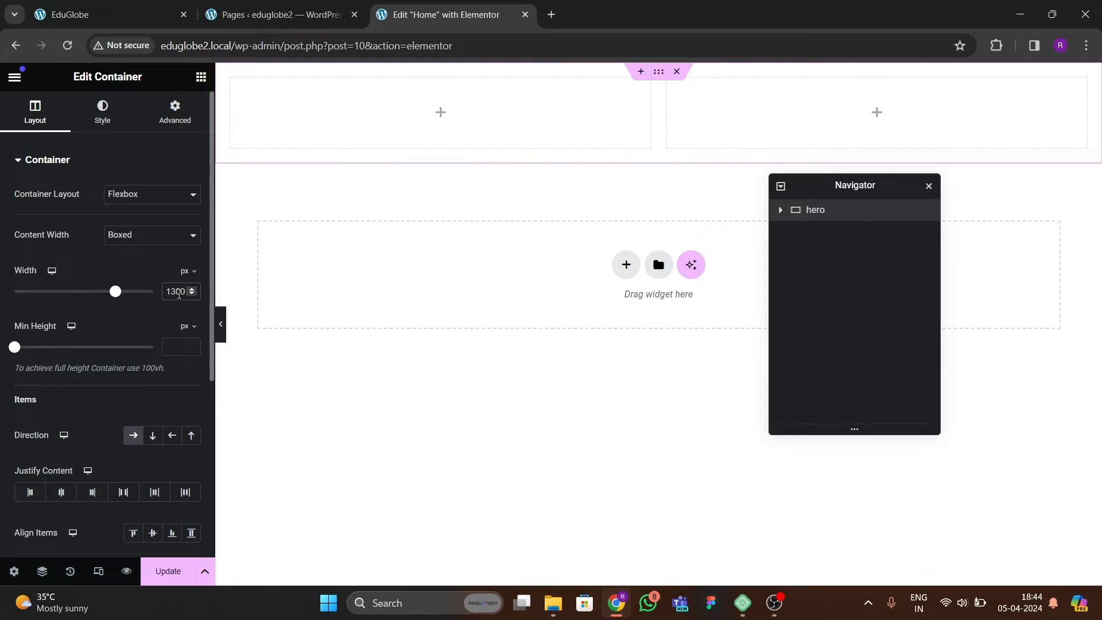
# Check the hero section's spacing on the reference site and set the hero container's padding to 0 px on all sides.
pyautogui.click(175, 111)
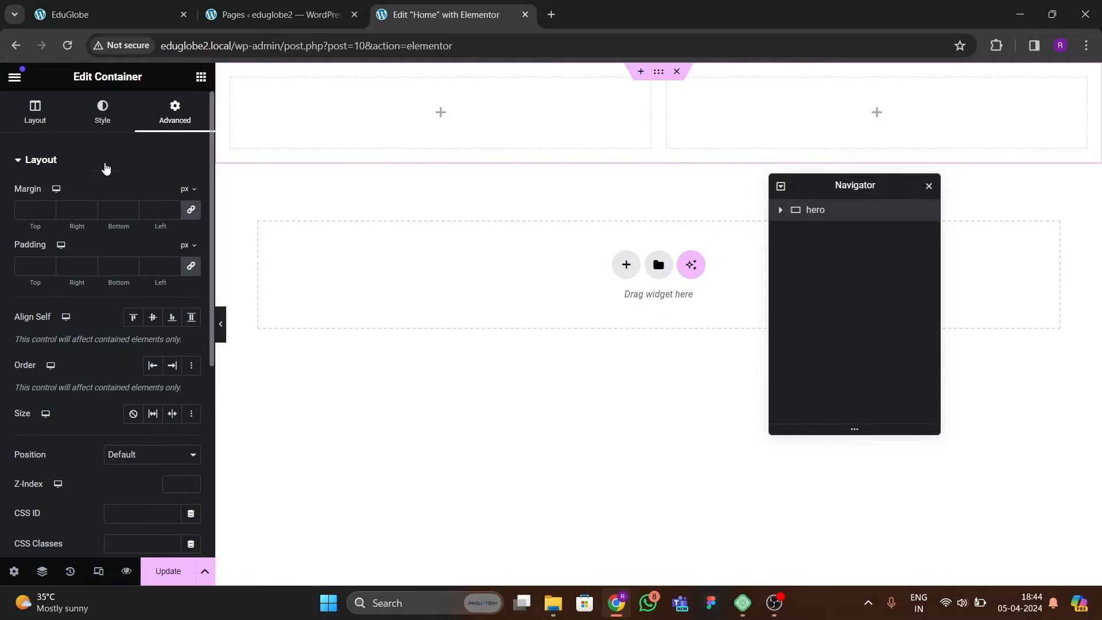
pyautogui.click(276, 14)
pyautogui.click(106, 18)
pyautogui.scroll(-6, 408, 361)
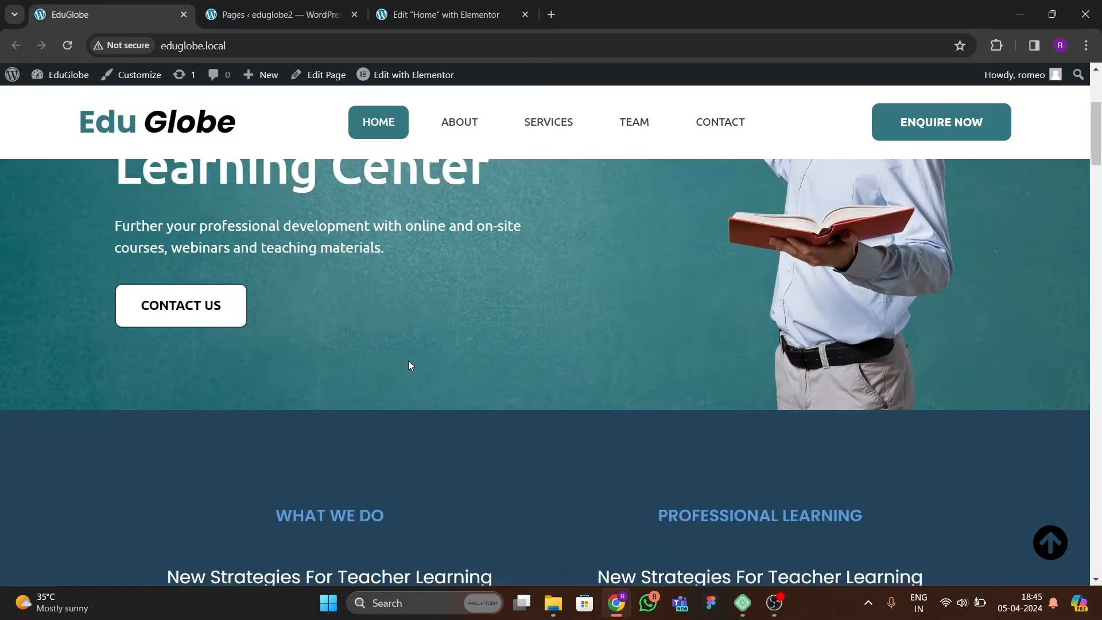
pyautogui.scroll(3, 411, 344)
pyautogui.scroll(-9, 411, 344)
pyautogui.scroll(12, 411, 353)
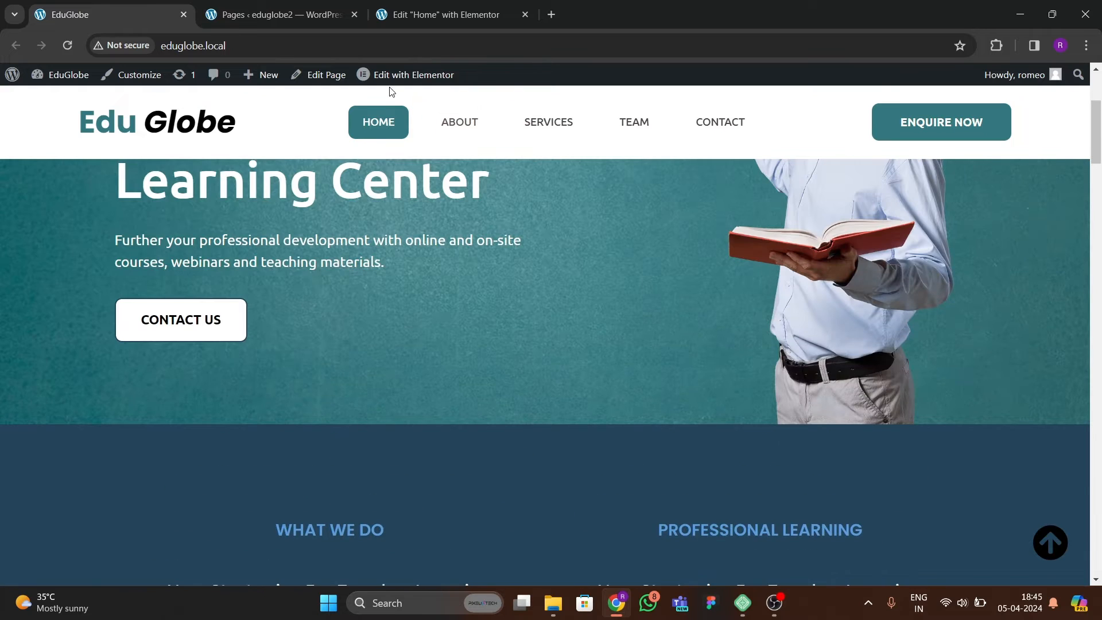
pyautogui.click(426, 23)
pyautogui.click(191, 266)
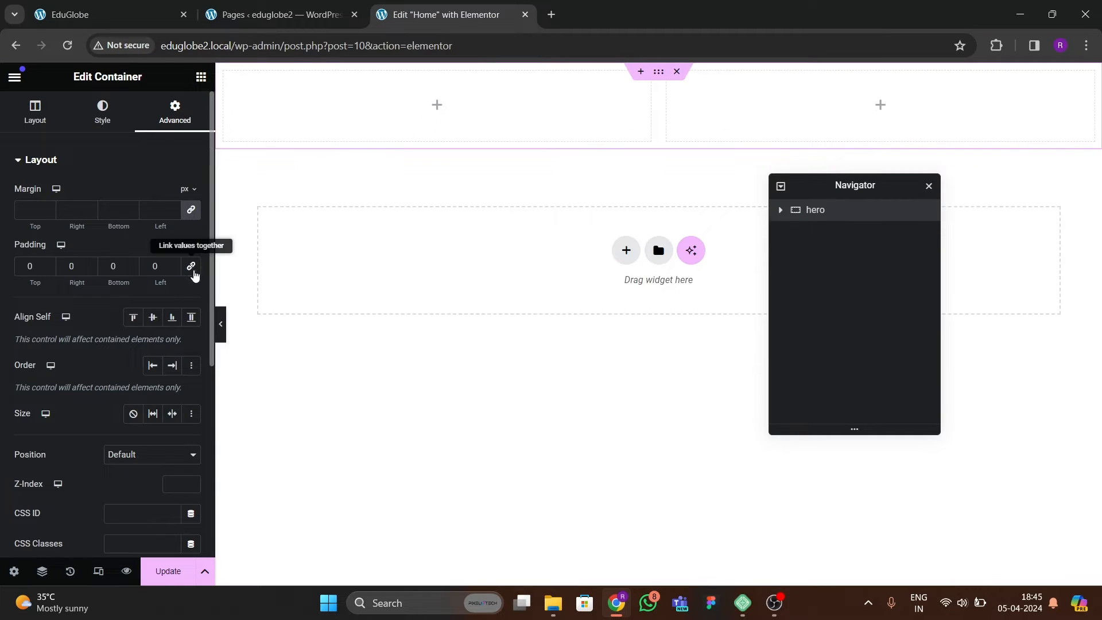
# Set the padding of both inner column containers of the hero section to 0 px on all sides.
pyautogui.click(781, 210)
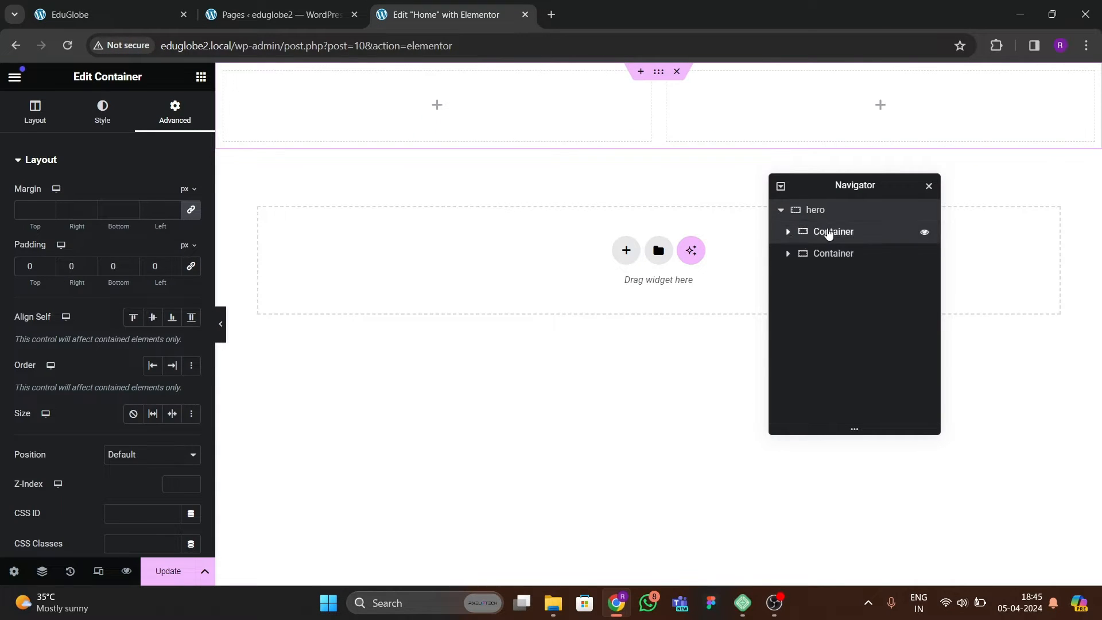
pyautogui.click(827, 231)
pyautogui.click(175, 112)
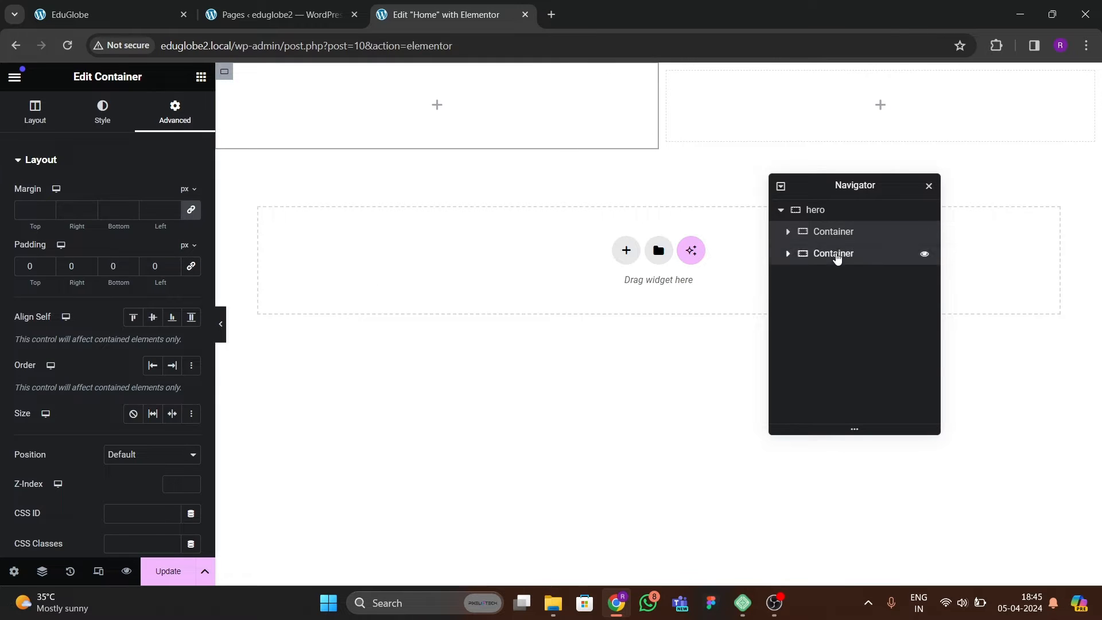
pyautogui.click(833, 254)
pyautogui.click(174, 112)
pyautogui.click(190, 268)
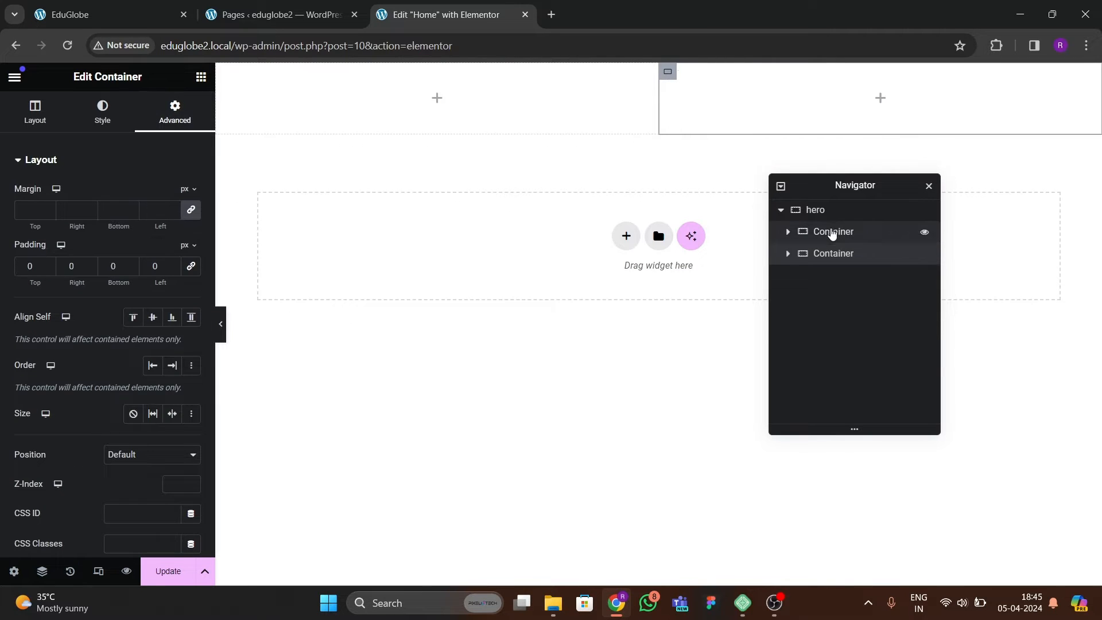
pyautogui.click(831, 232)
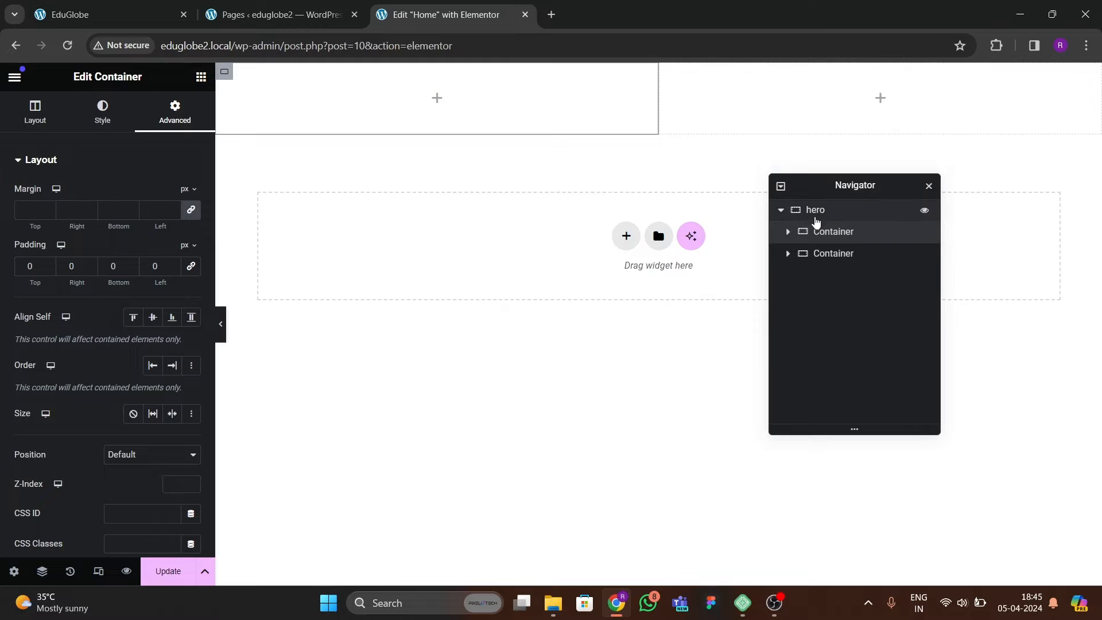
# Set the hero container's top and bottom padding to 80 px each.
pyautogui.click(848, 217)
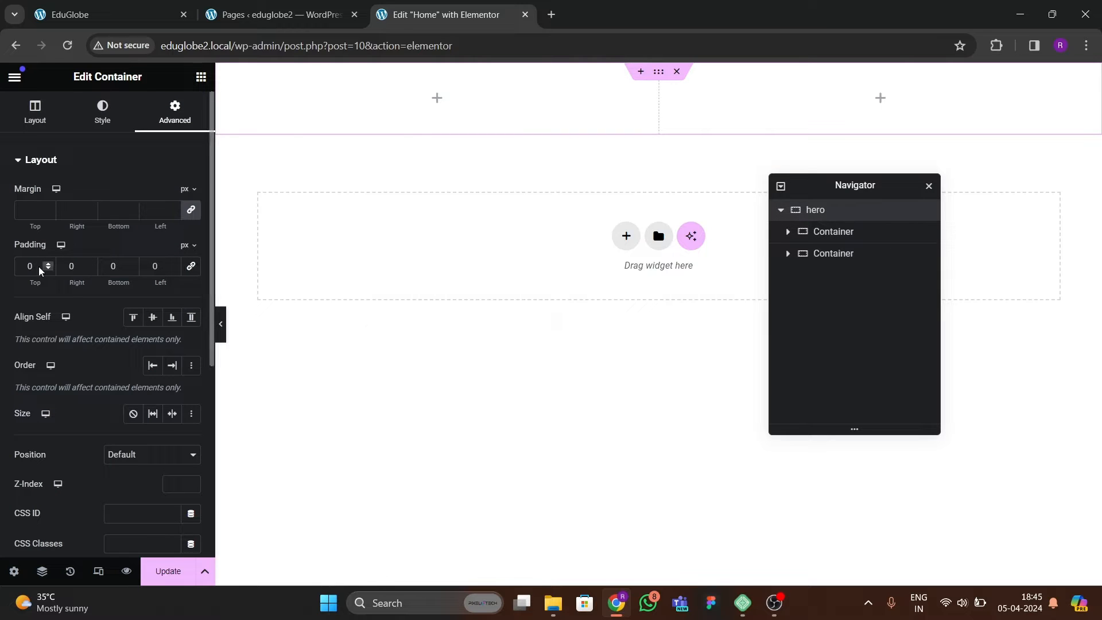
pyautogui.doubleClick(16, 274)
pyautogui.write('80')
pyautogui.press('Tab')
pyautogui.press('Tab')
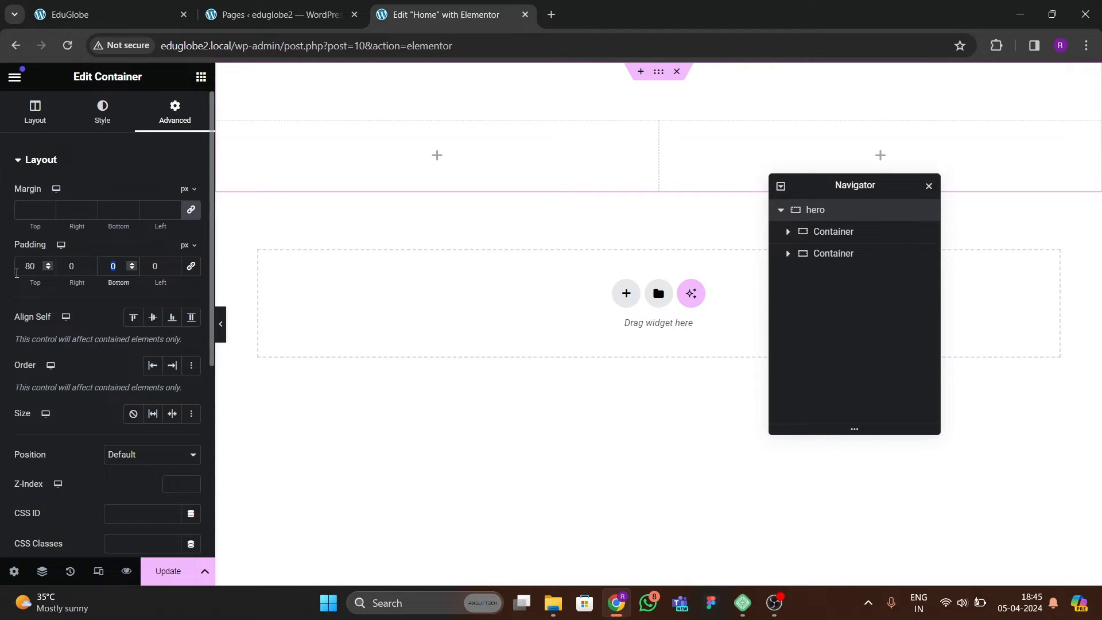
pyautogui.write('80')
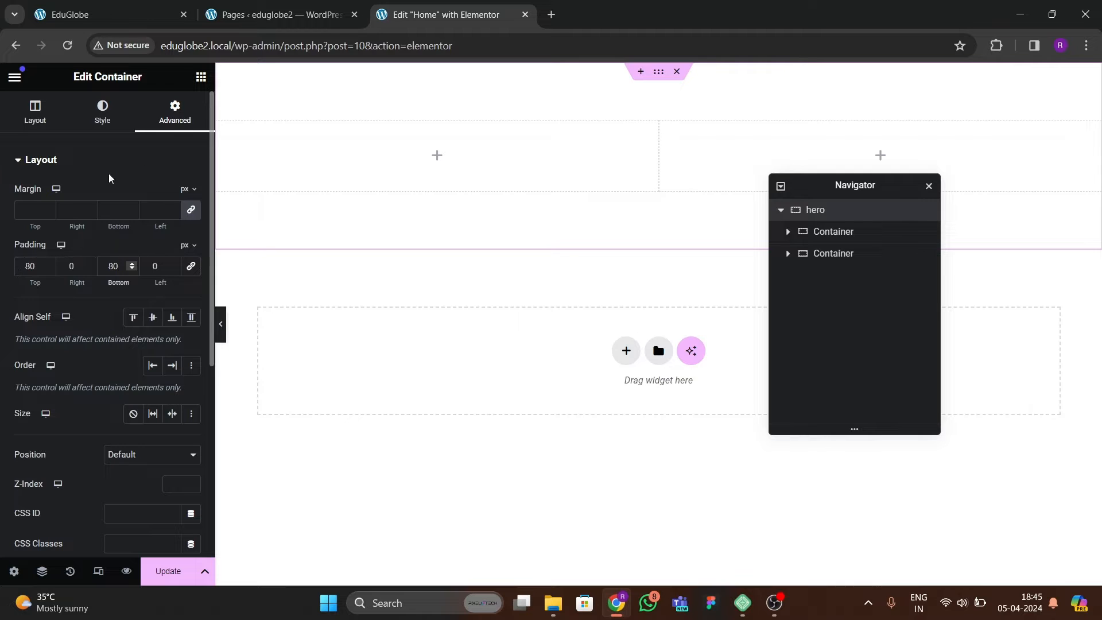
# Add an Image widget to the hero section's right column and open its media chooser.
pyautogui.click(201, 76)
pyautogui.moveTo(158, 408); pyautogui.dragTo(746, 166)
pyautogui.click(164, 265)
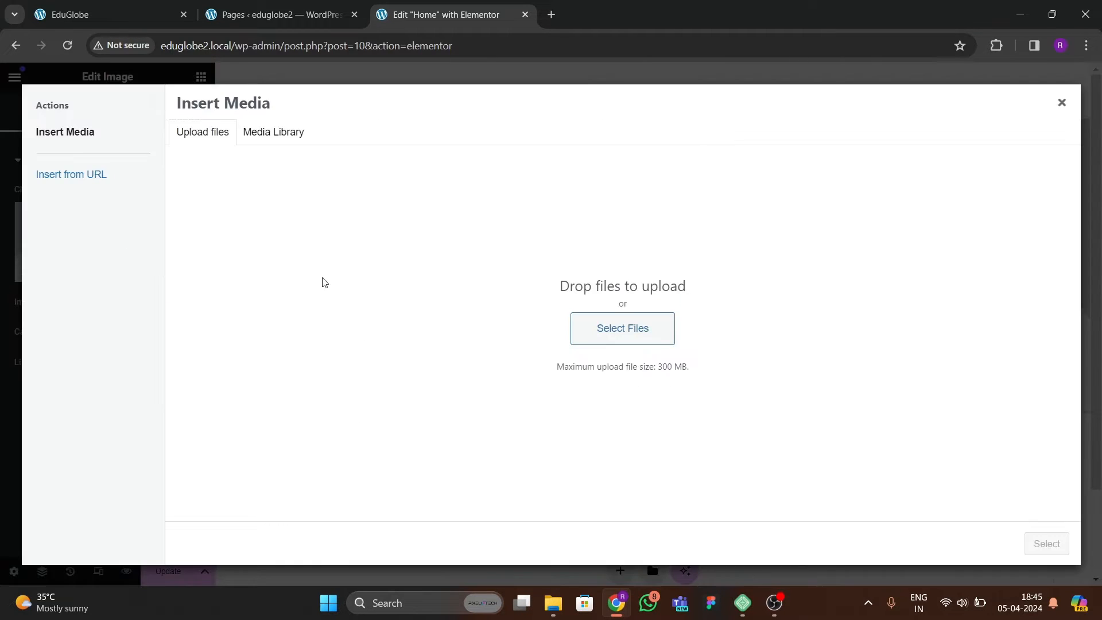
# Upload the website images from the computer to the media library and insert dswamin.png in the Image widget.
pyautogui.click(597, 337)
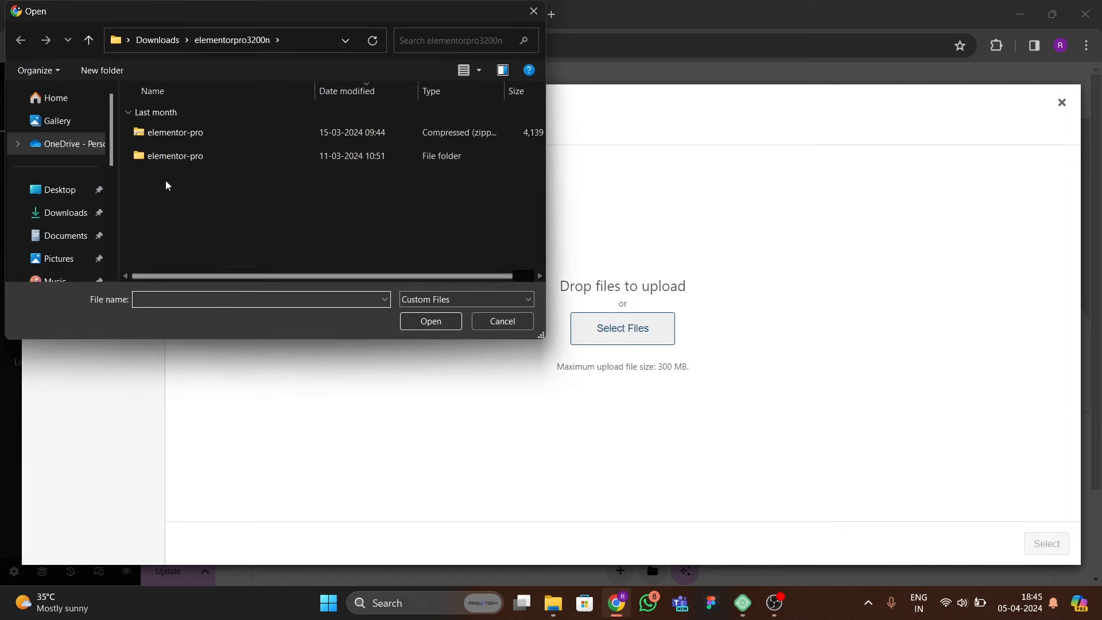
pyautogui.click(54, 213)
pyautogui.scroll(-5, 273, 196)
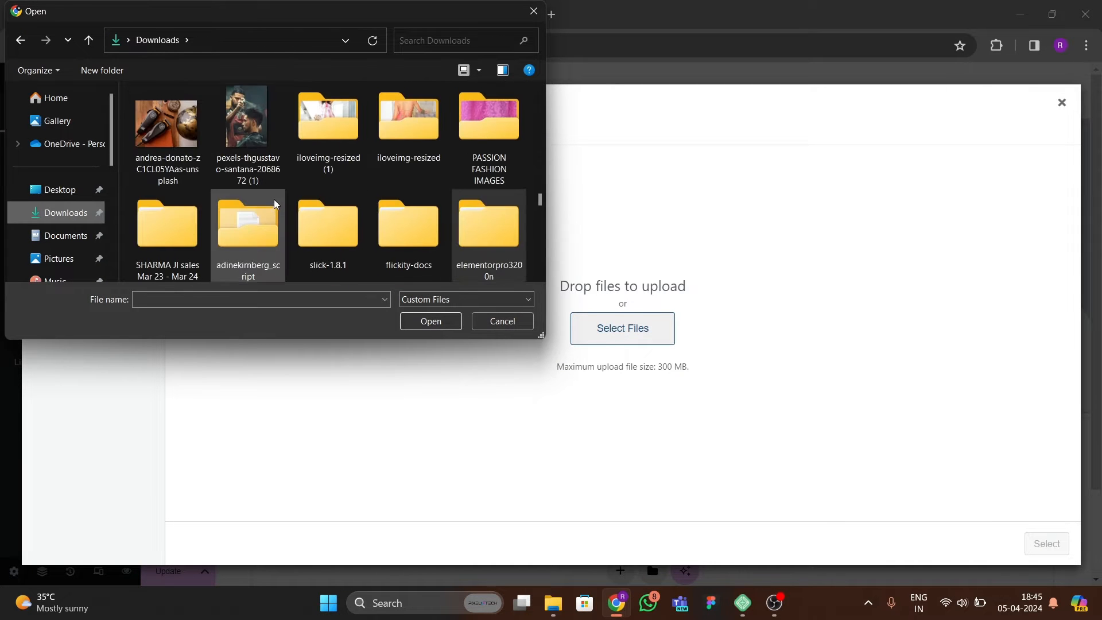
pyautogui.scroll(3, 273, 190)
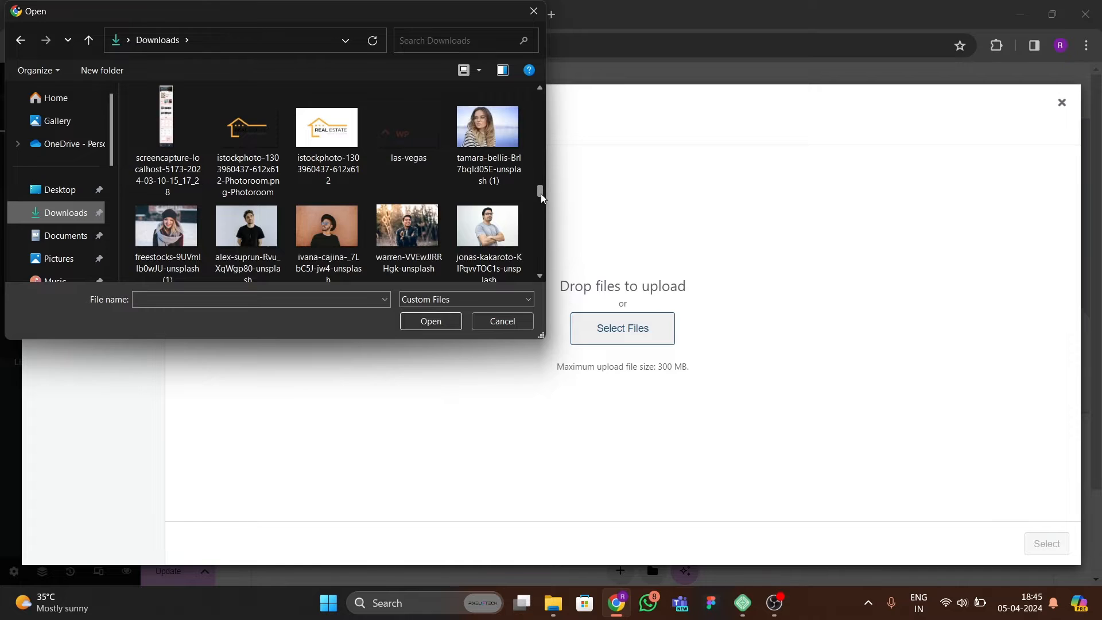
pyautogui.moveTo(540, 194); pyautogui.dragTo(494, 140)
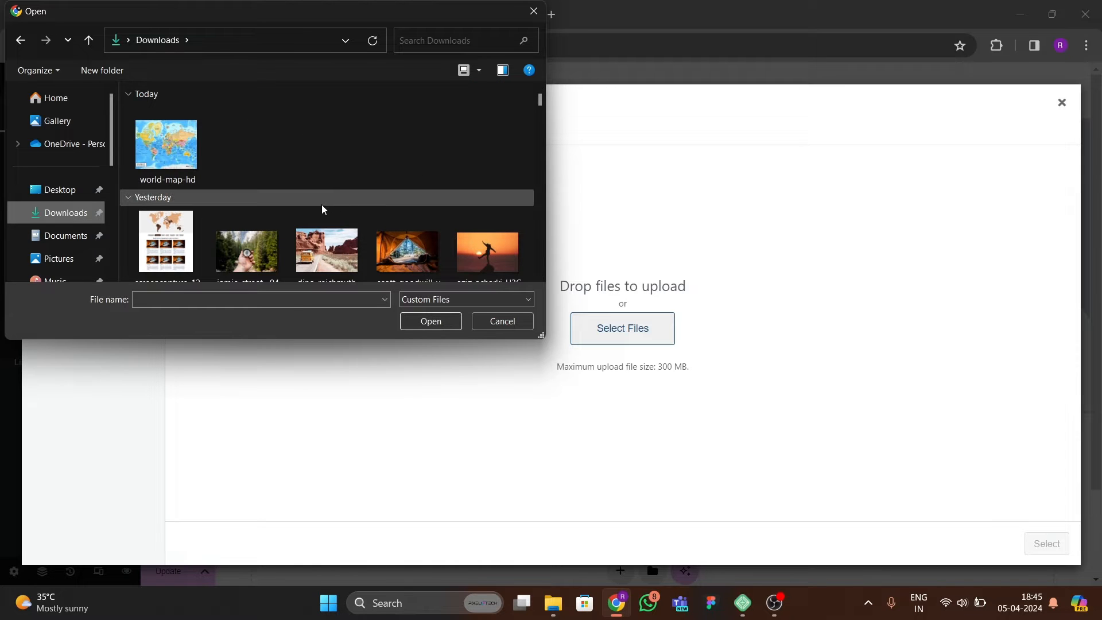
pyautogui.scroll(-2, 288, 244)
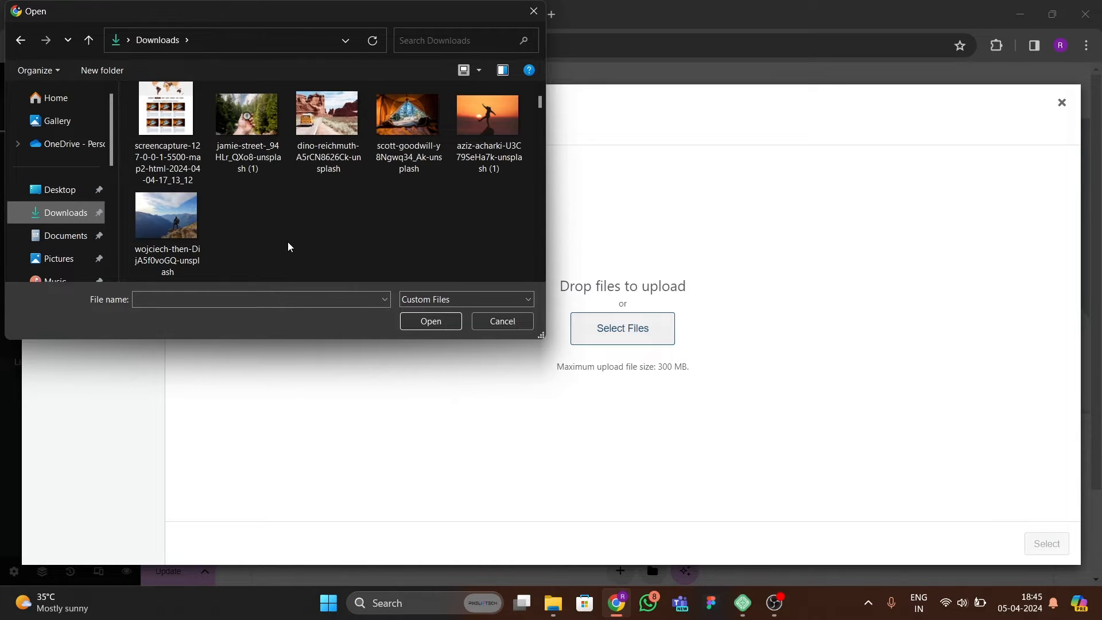
pyautogui.scroll(-3, 269, 233)
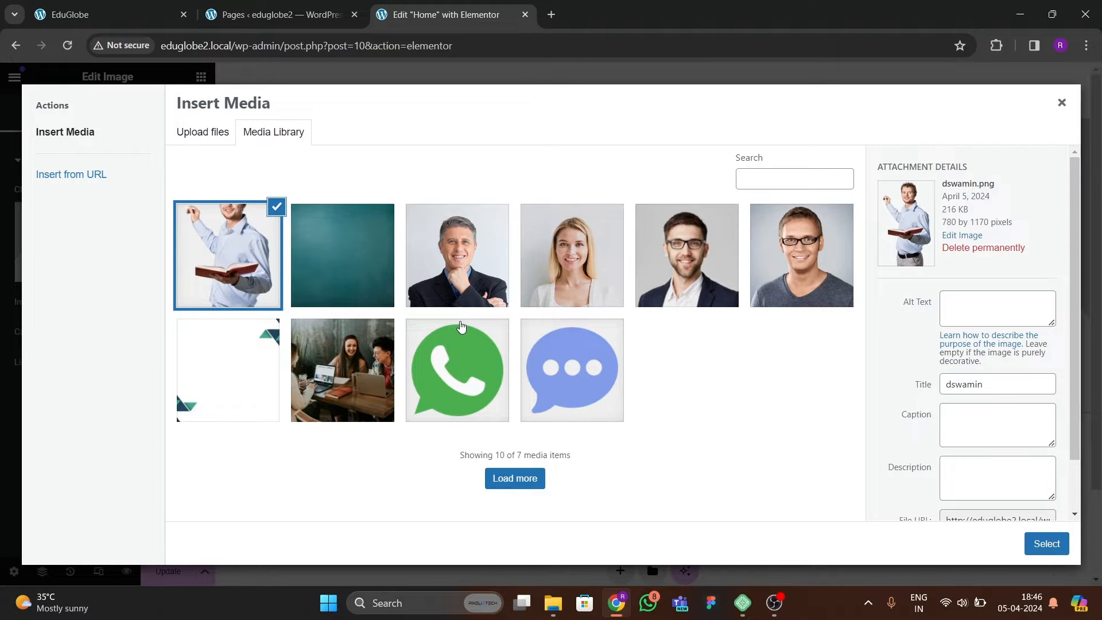
pyautogui.click(1066, 546)
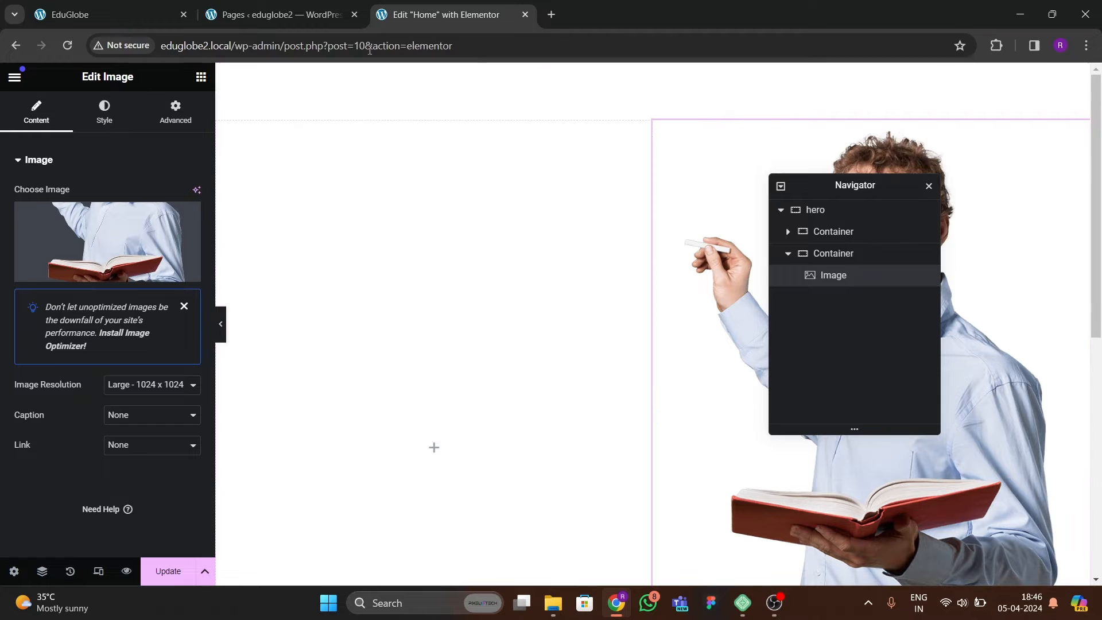
# Set the hero container's background to the teal chalkboard image from the media library.
pyautogui.click(141, 15)
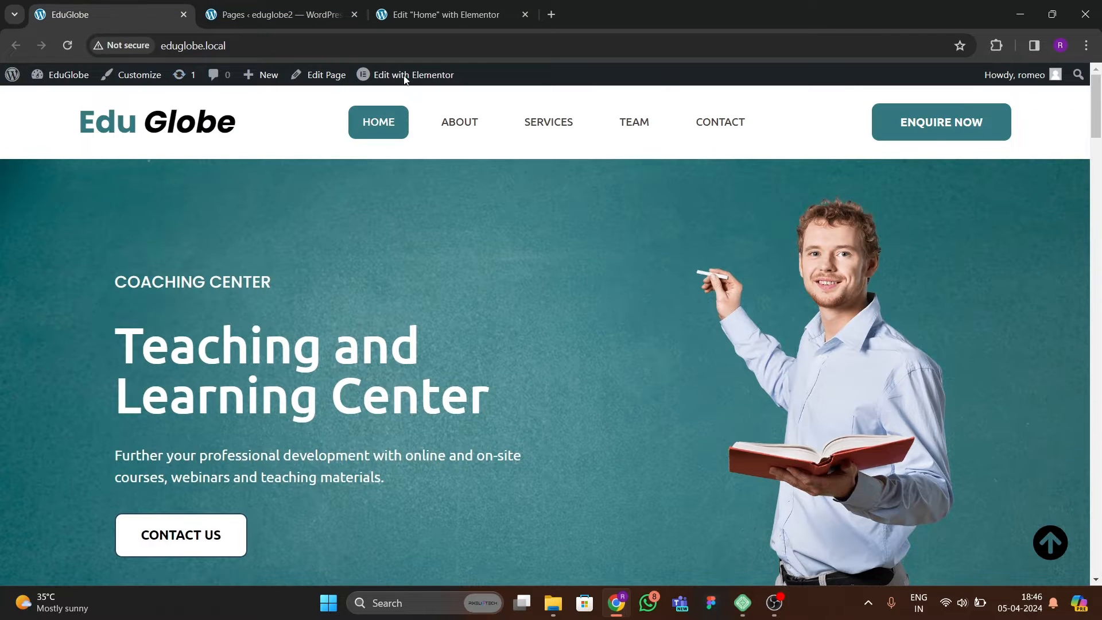
pyautogui.click(425, 14)
pyautogui.click(650, 75)
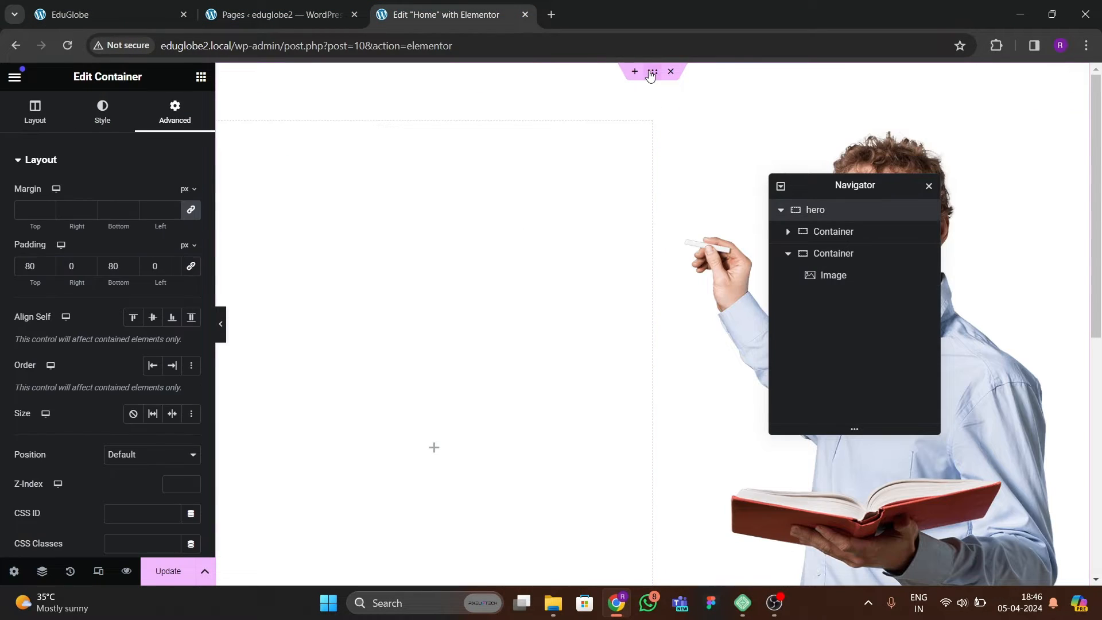
pyautogui.click(104, 112)
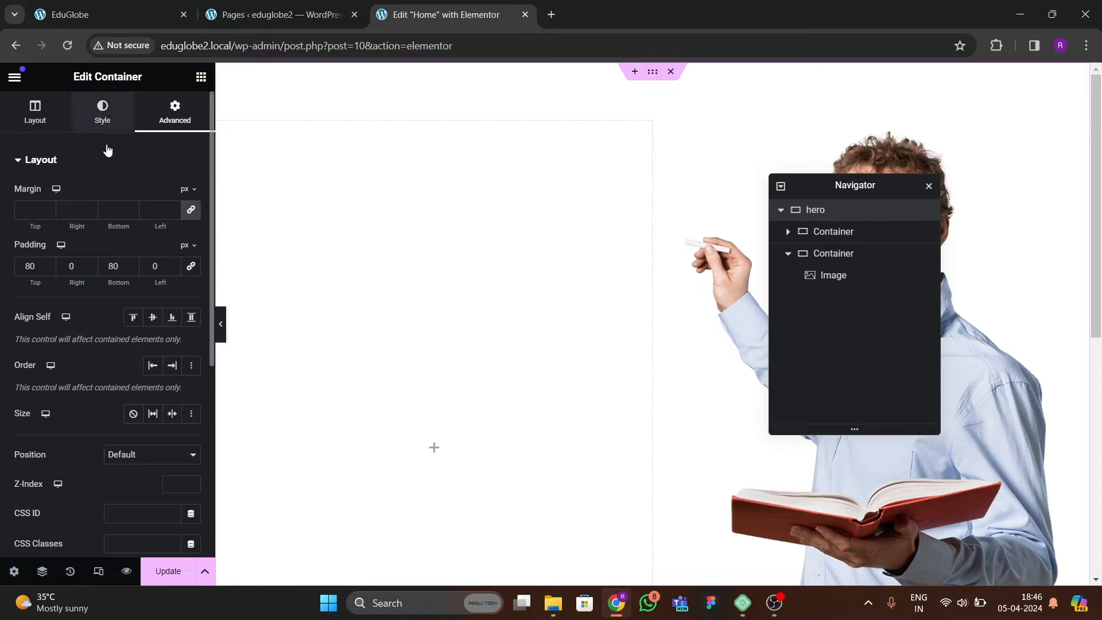
pyautogui.click(133, 224)
pyautogui.click(91, 320)
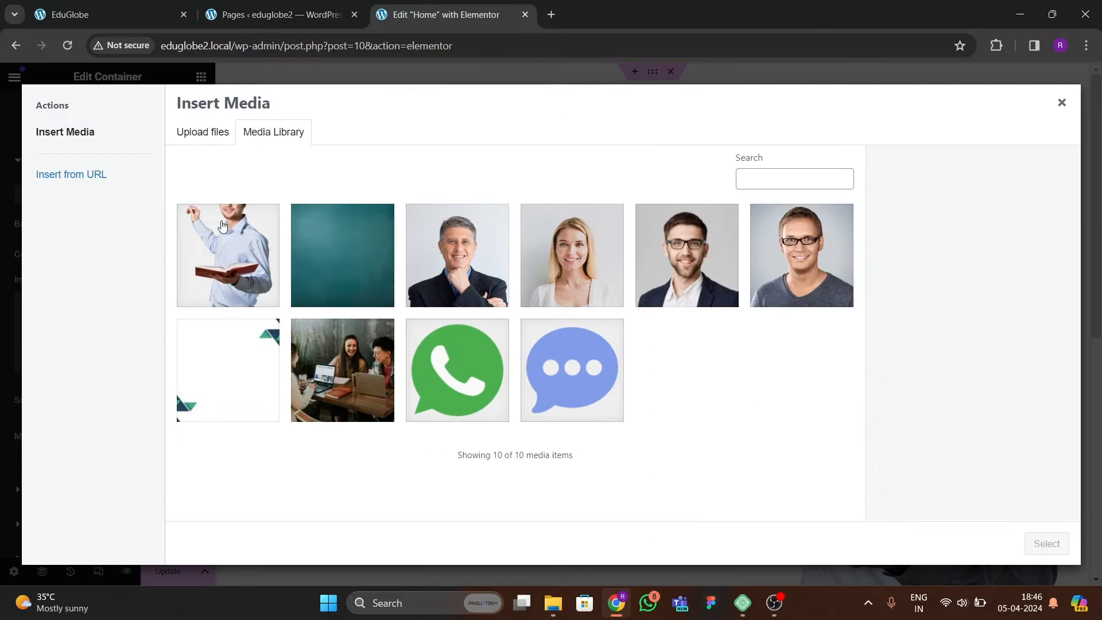
pyautogui.click(360, 275)
pyautogui.click(1047, 543)
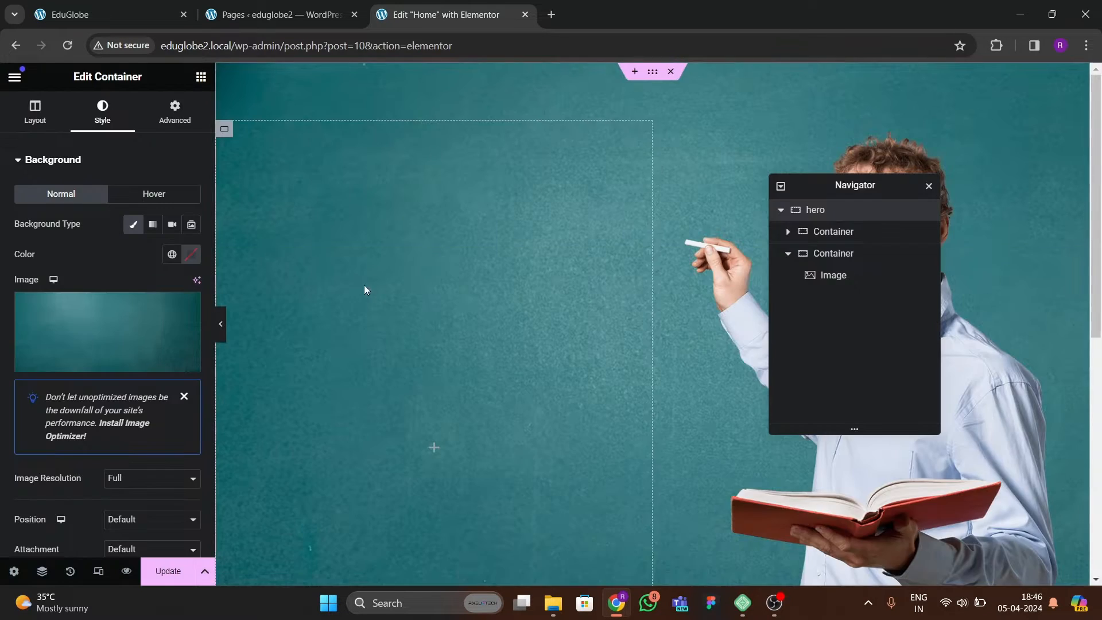
# Move the Navigator off the teacher image and set the width of that hero image to 65%.
pyautogui.moveTo(832, 186); pyautogui.dragTo(574, 235)
pyautogui.click(884, 311)
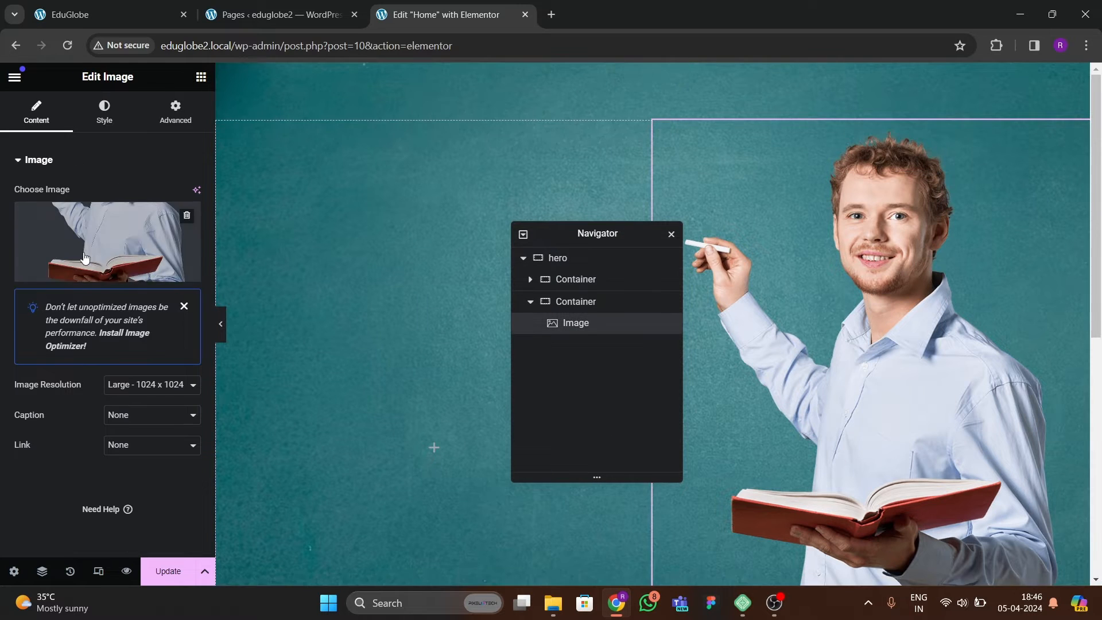
pyautogui.scroll(-4, 787, 337)
pyautogui.scroll(4, 787, 337)
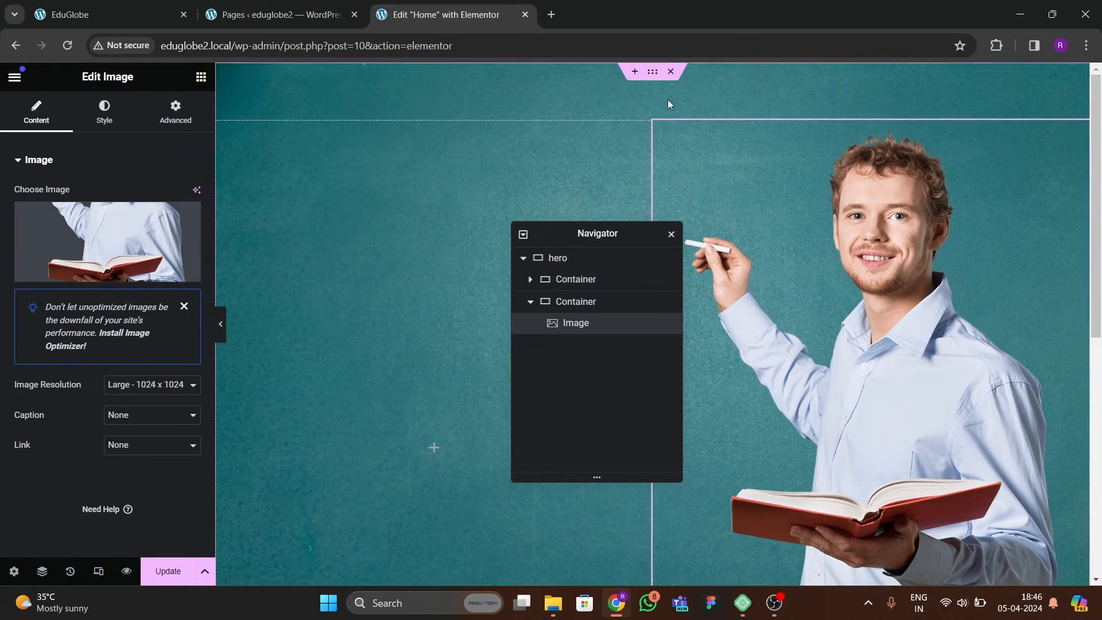
pyautogui.click(649, 84)
pyautogui.click(35, 112)
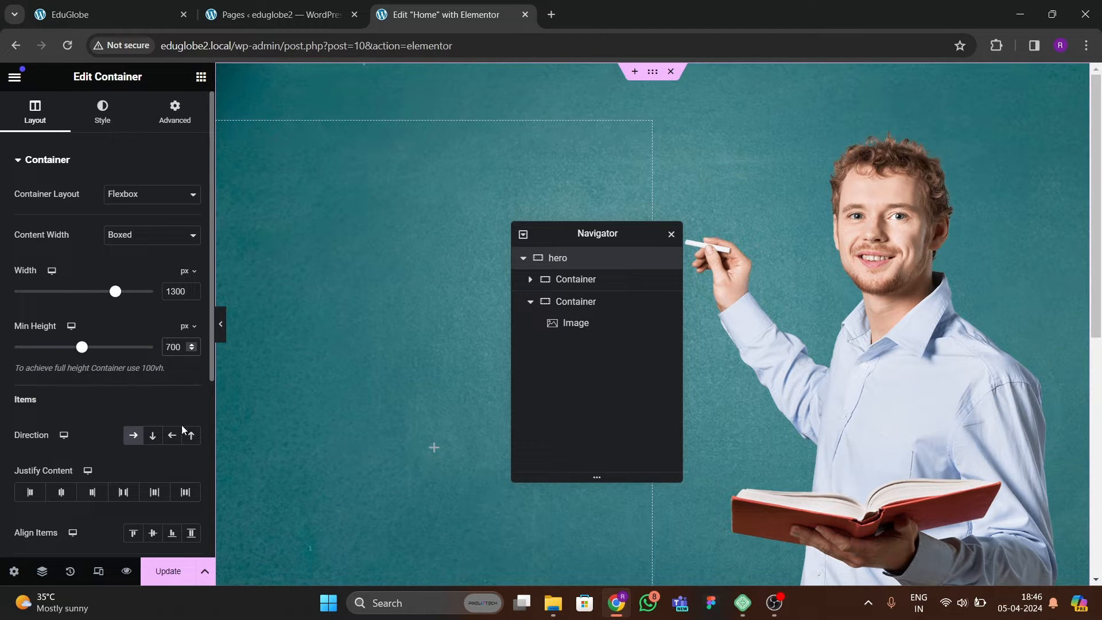
pyautogui.scroll(-1, 819, 337)
pyautogui.click(839, 316)
pyautogui.click(103, 112)
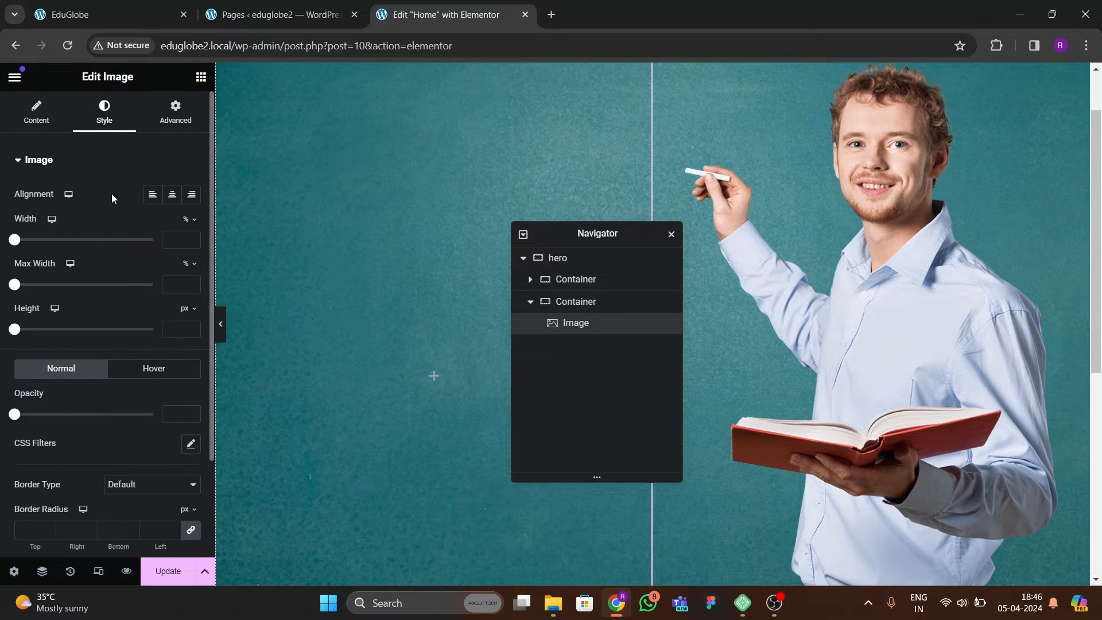
pyautogui.moveTo(15, 244); pyautogui.dragTo(104, 256)
pyautogui.scroll(1, 697, 268)
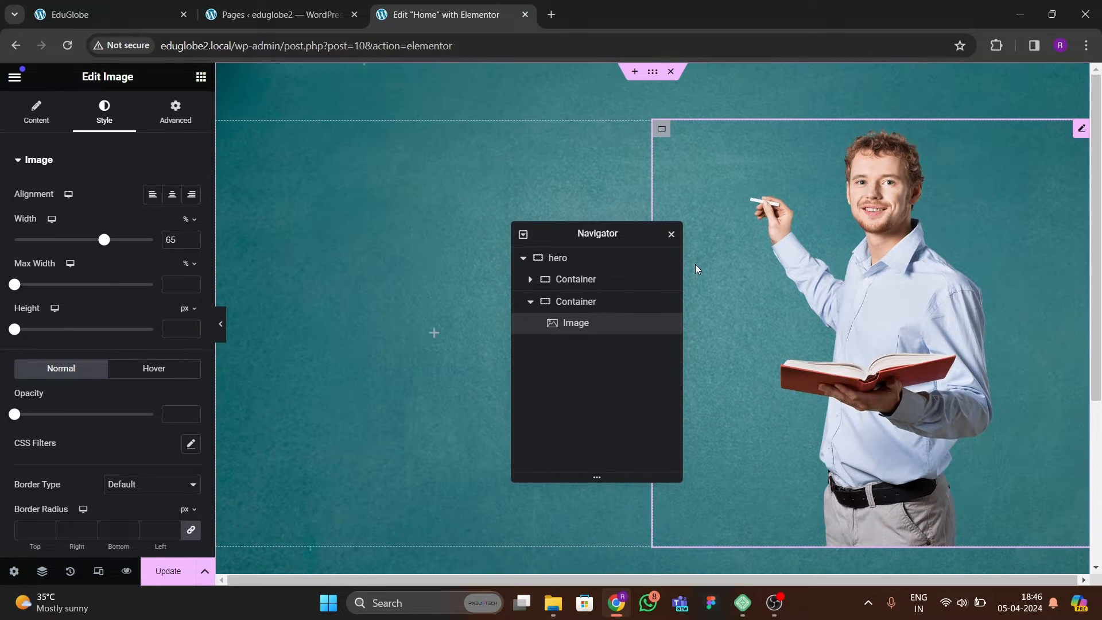
# Set the hero container's bottom padding to 0 px.
pyautogui.click(653, 72)
pyautogui.click(175, 112)
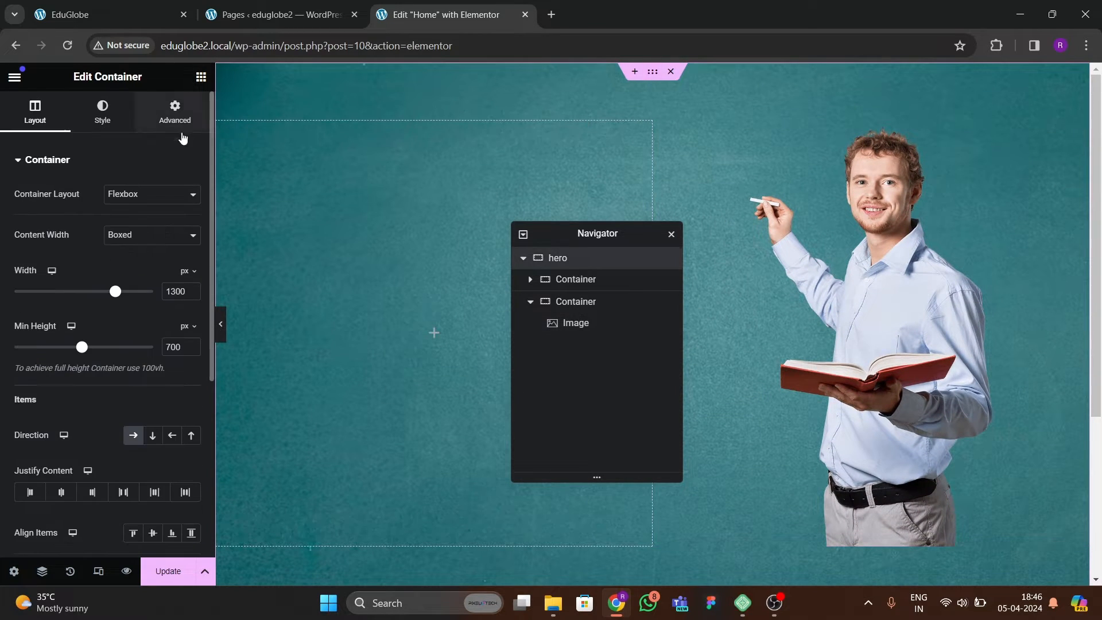
pyautogui.press('BackSpace')
pyautogui.press('BackSpace')
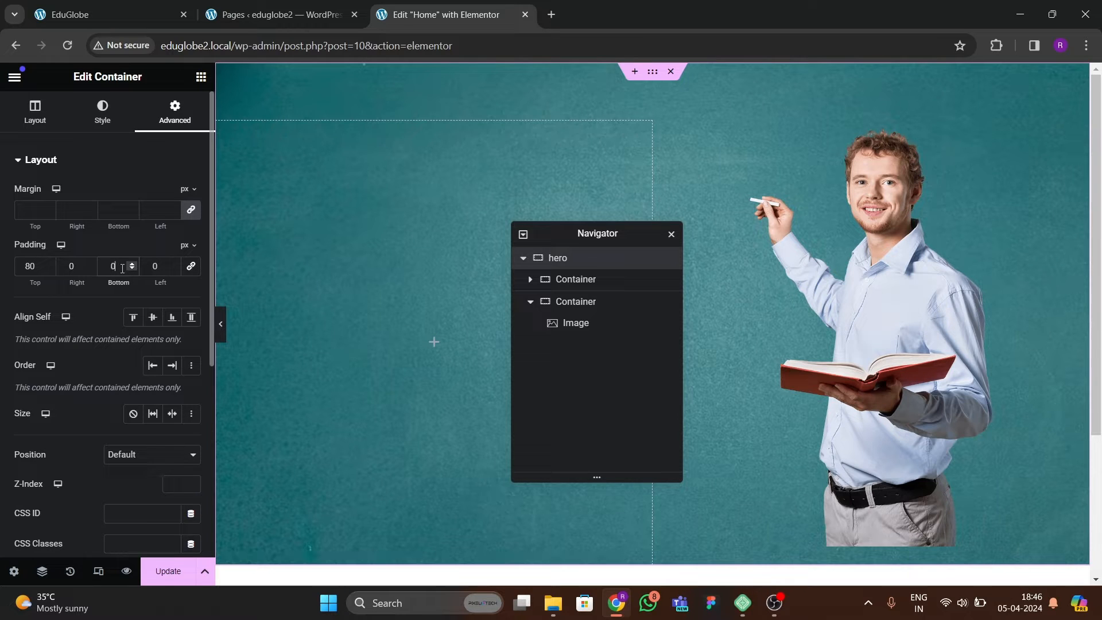
pyautogui.click(896, 381)
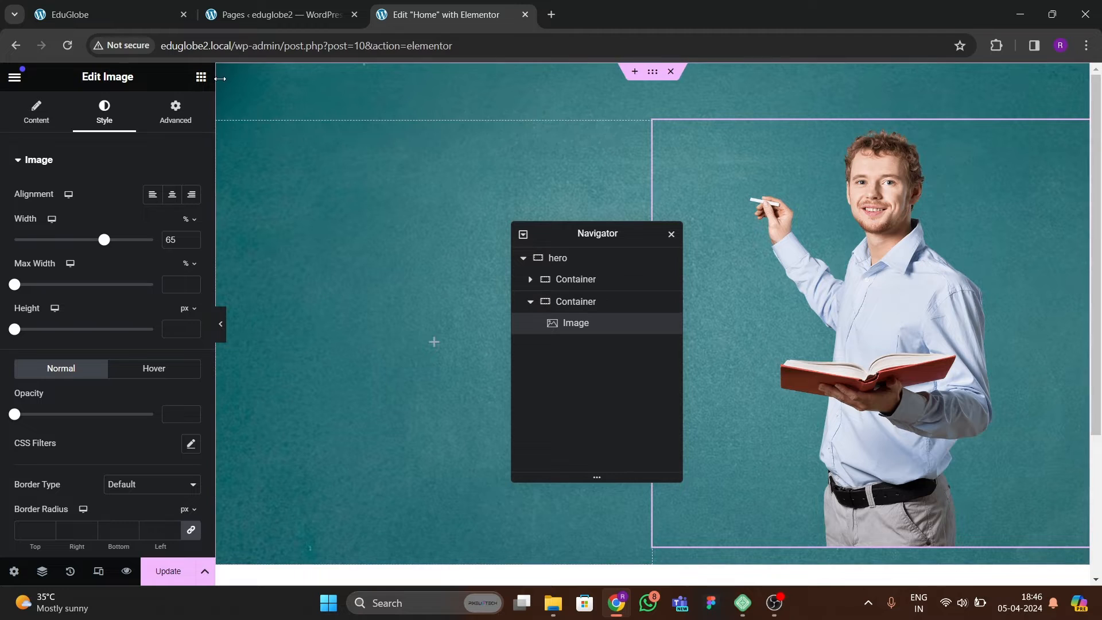
# Following the reference site's hero, add two Heading widgets, one below the other, to the hero section's left column.
pyautogui.click(145, 17)
pyautogui.scroll(-3, 218, 273)
pyautogui.scroll(3, 251, 327)
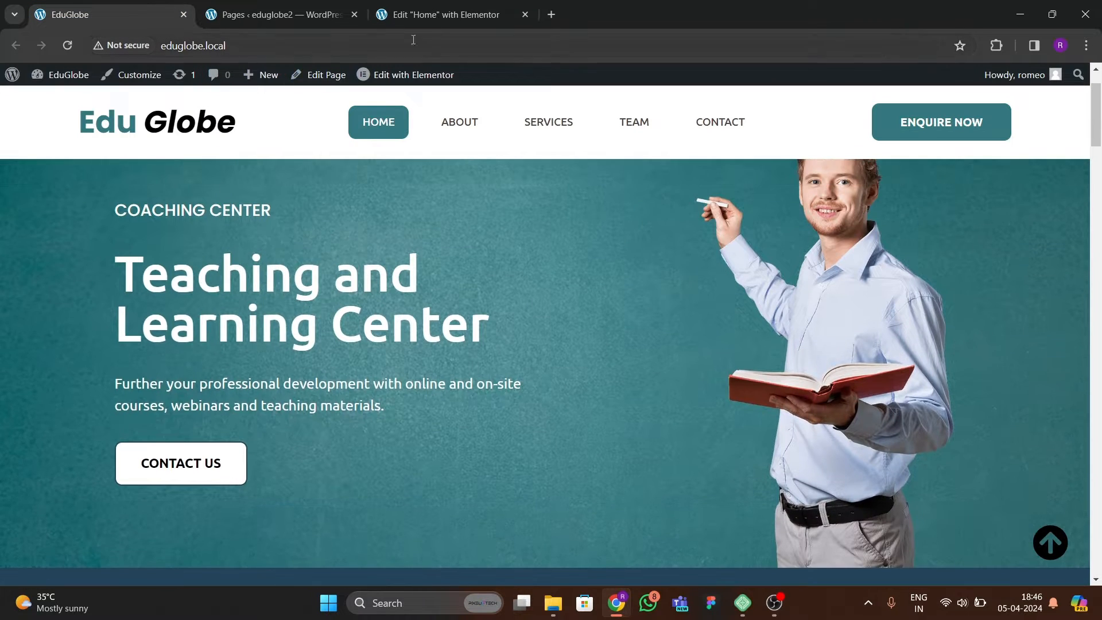
pyautogui.click(448, 14)
pyautogui.click(201, 77)
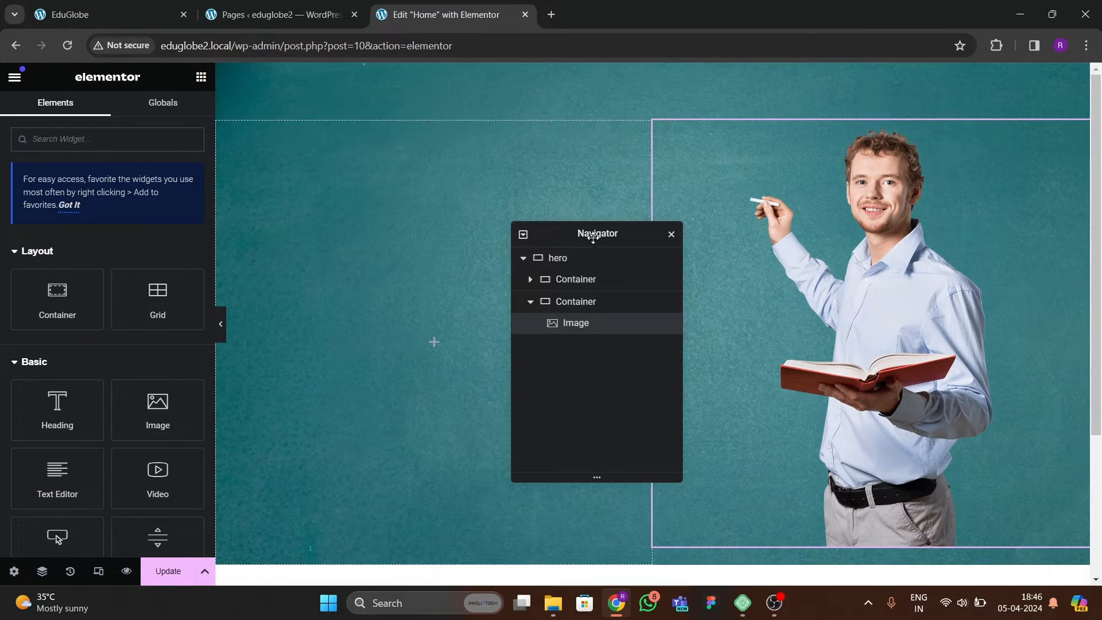
pyautogui.moveTo(594, 236); pyautogui.dragTo(756, 220)
pyautogui.moveTo(57, 411); pyautogui.dragTo(325, 374)
pyautogui.click(129, 12)
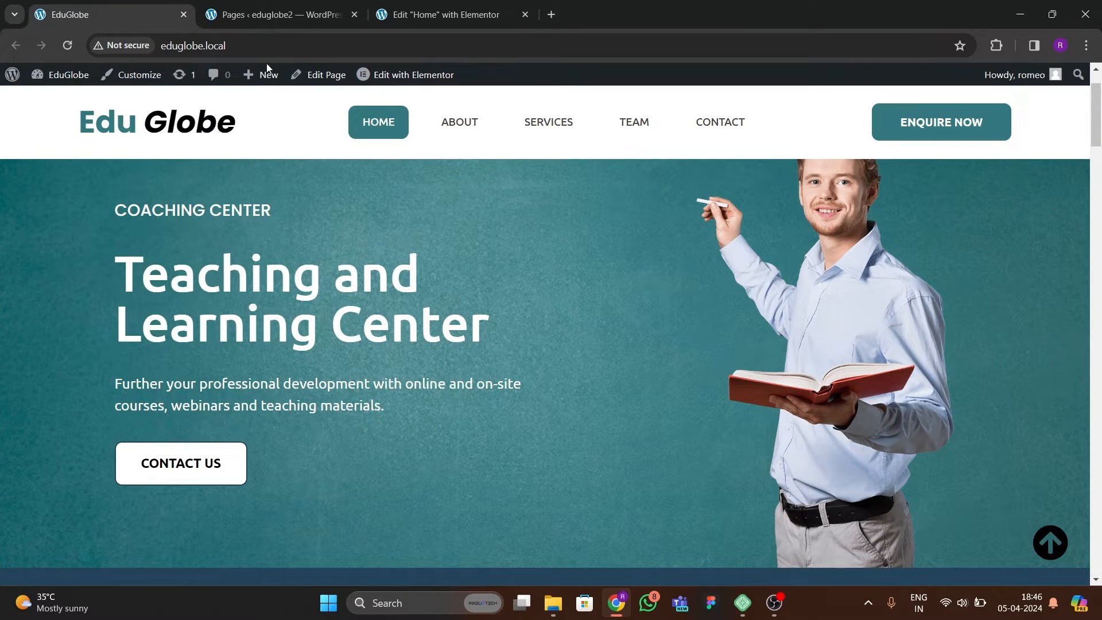
pyautogui.click(426, 18)
pyautogui.click(201, 77)
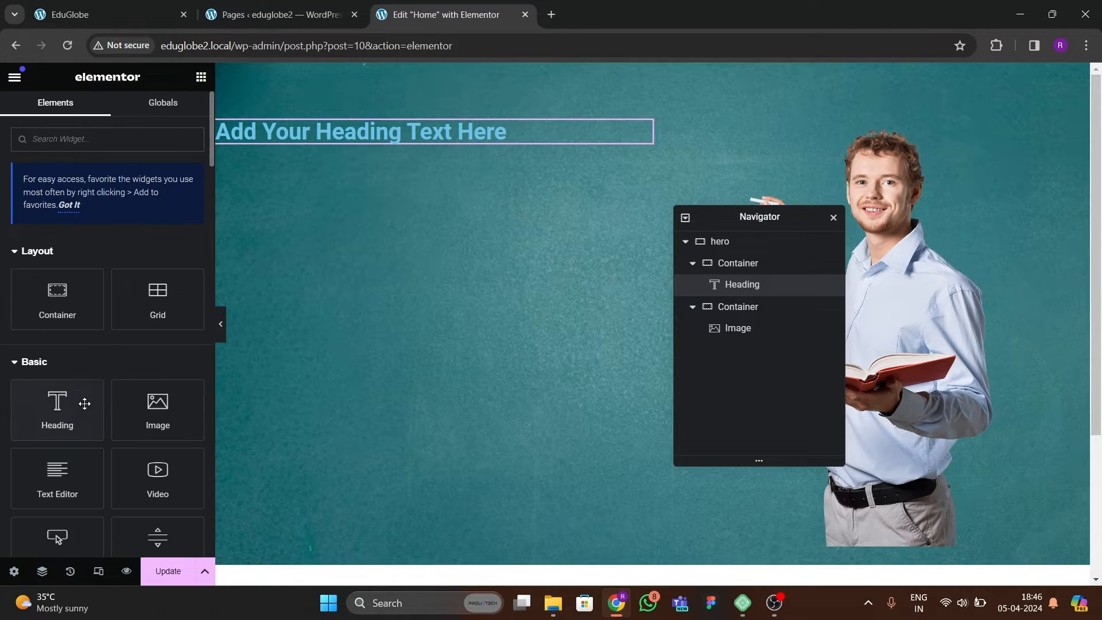
pyautogui.moveTo(83, 401); pyautogui.dragTo(388, 137)
# Add a Text Editor widget and a Button widget below the two headings in the hero's left column.
pyautogui.click(119, 12)
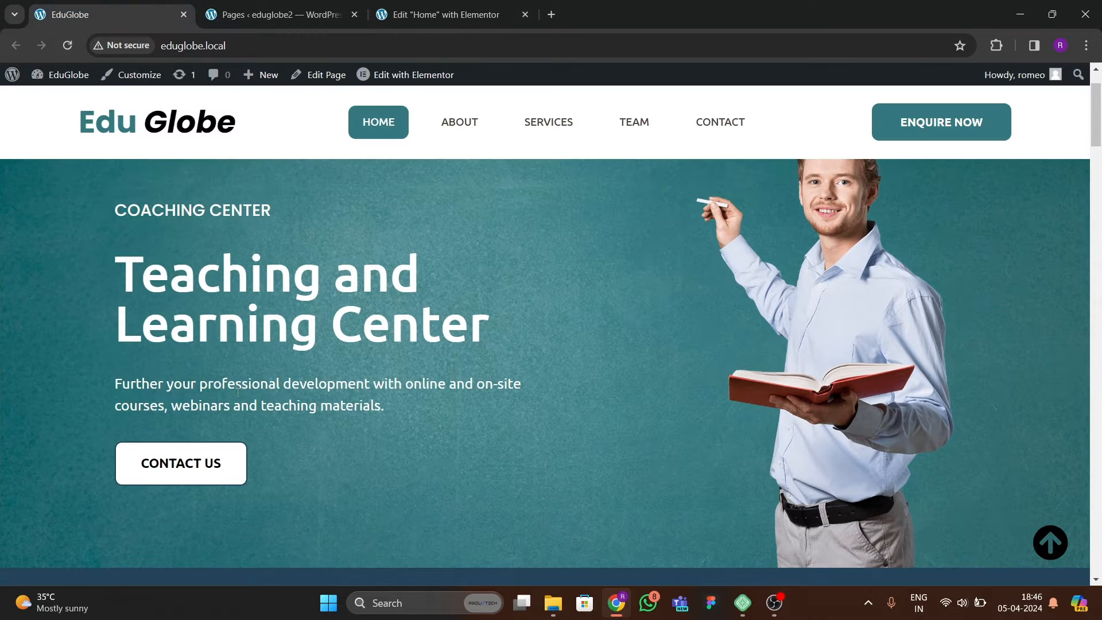
pyautogui.hotkey('ctrl', 'Tab')
pyautogui.hotkey('ctrl', 'Tab')
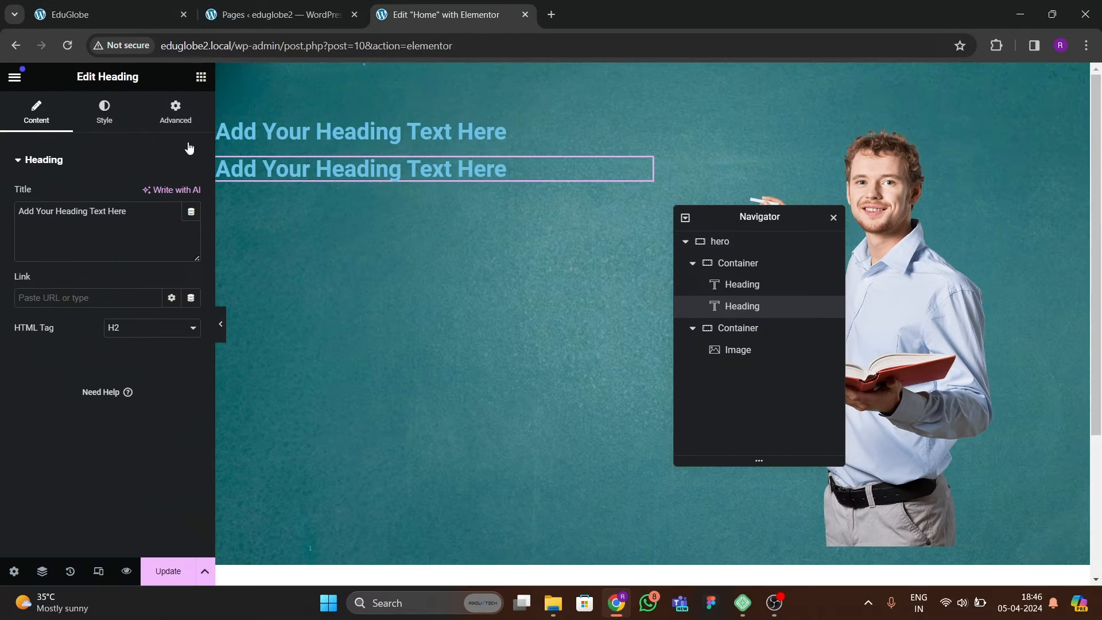
pyautogui.click(201, 77)
pyautogui.moveTo(33, 482); pyautogui.dragTo(333, 178)
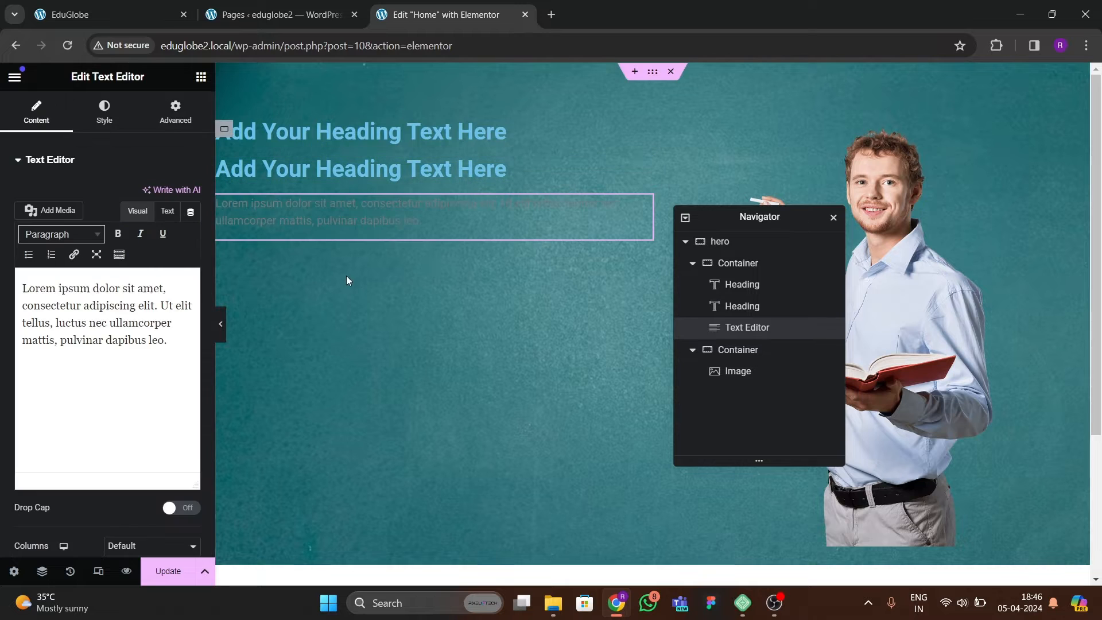
pyautogui.click(119, 20)
pyautogui.click(422, 19)
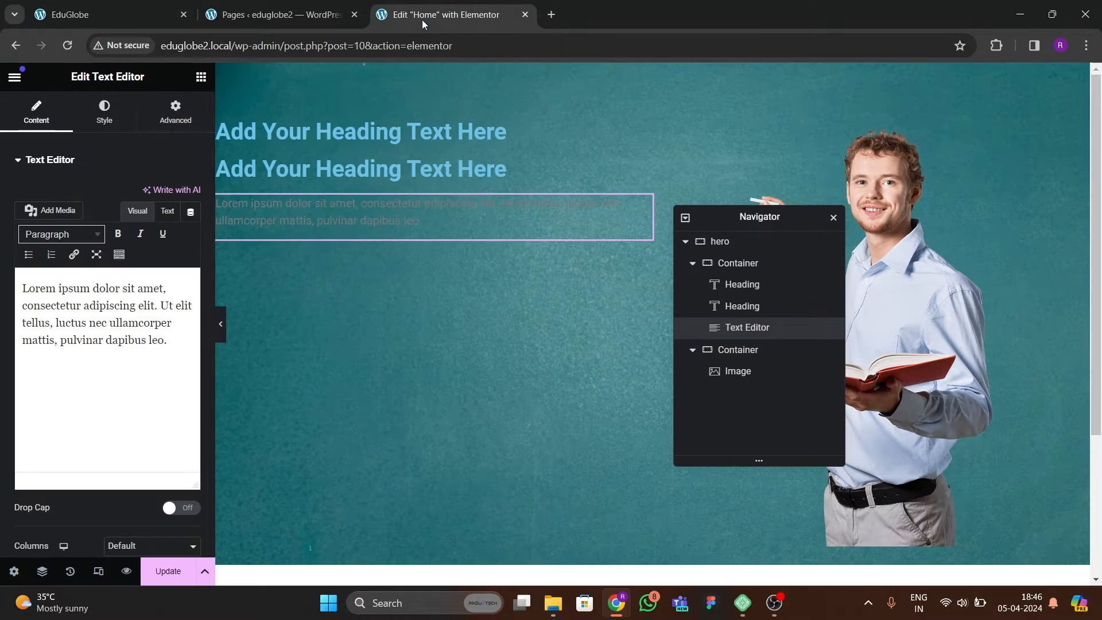
pyautogui.click(202, 78)
pyautogui.moveTo(56, 472); pyautogui.dragTo(361, 235)
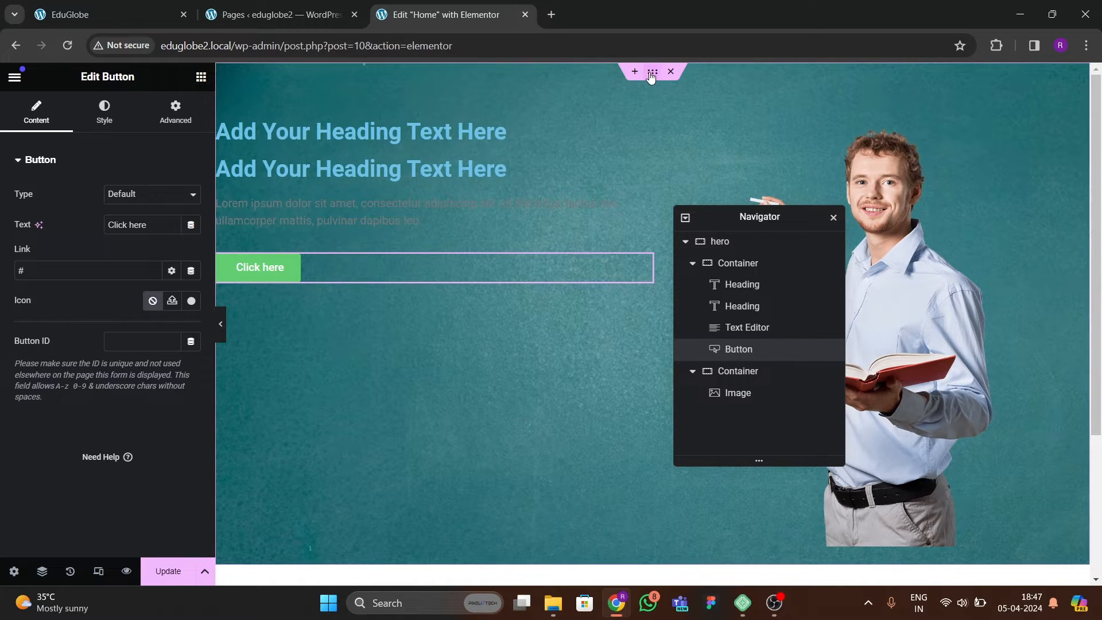
# Set both the justify content and the item alignment of the hero container to center.
pyautogui.click(744, 245)
pyautogui.click(43, 113)
pyautogui.scroll(-2, 64, 261)
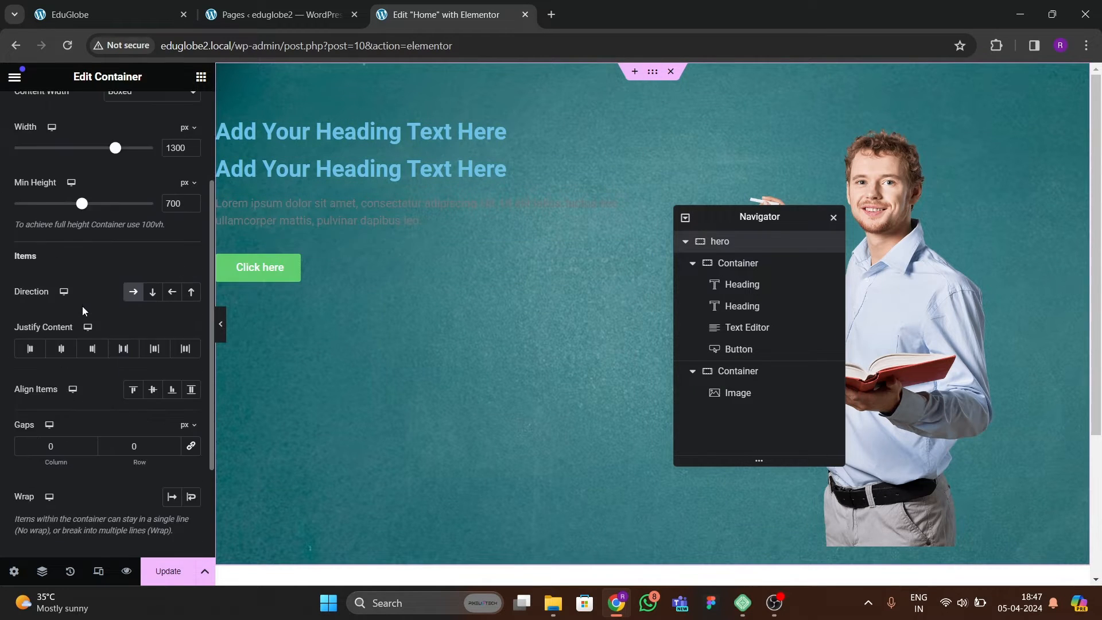
pyautogui.click(58, 351)
pyautogui.click(152, 389)
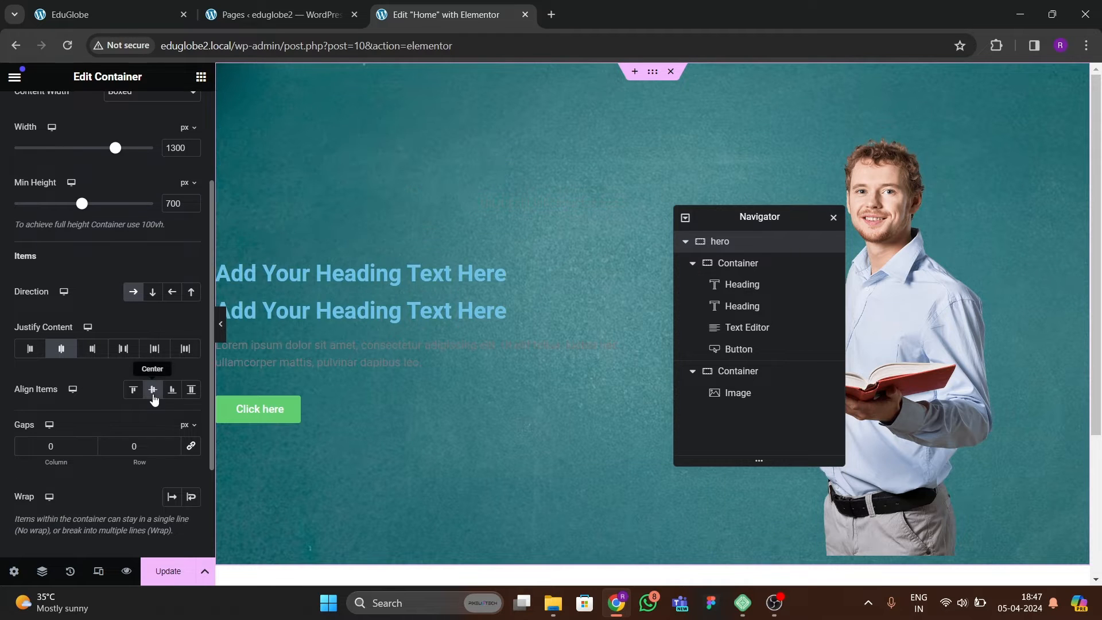
# Change the first hero heading's title to "Coaching Center", following the reference site.
pyautogui.click(157, 17)
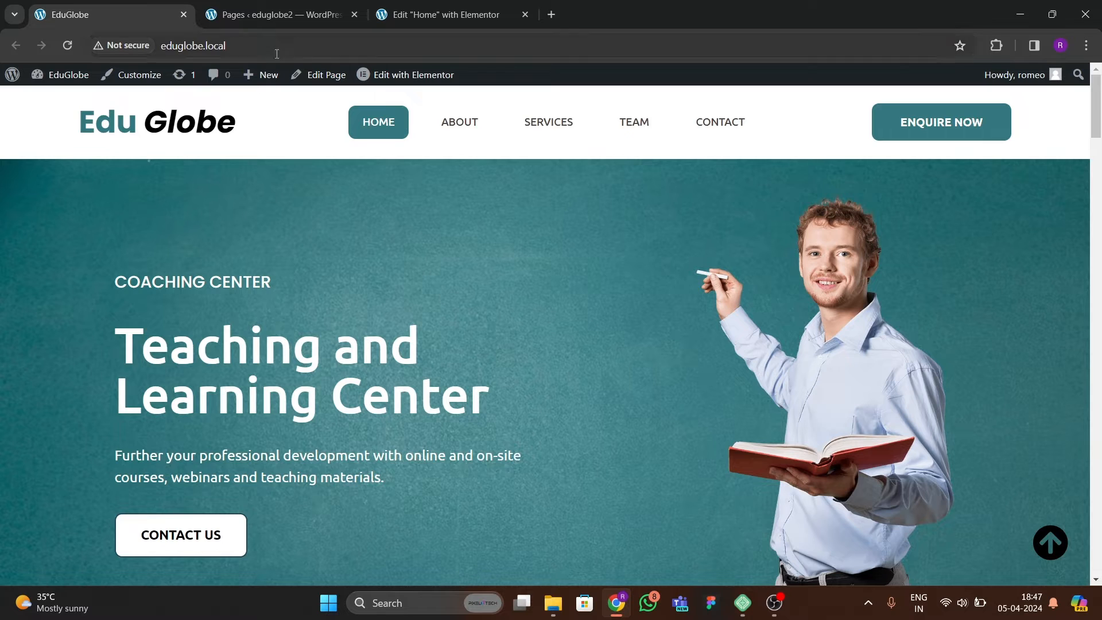
pyautogui.click(275, 15)
pyautogui.click(448, 16)
pyautogui.click(347, 275)
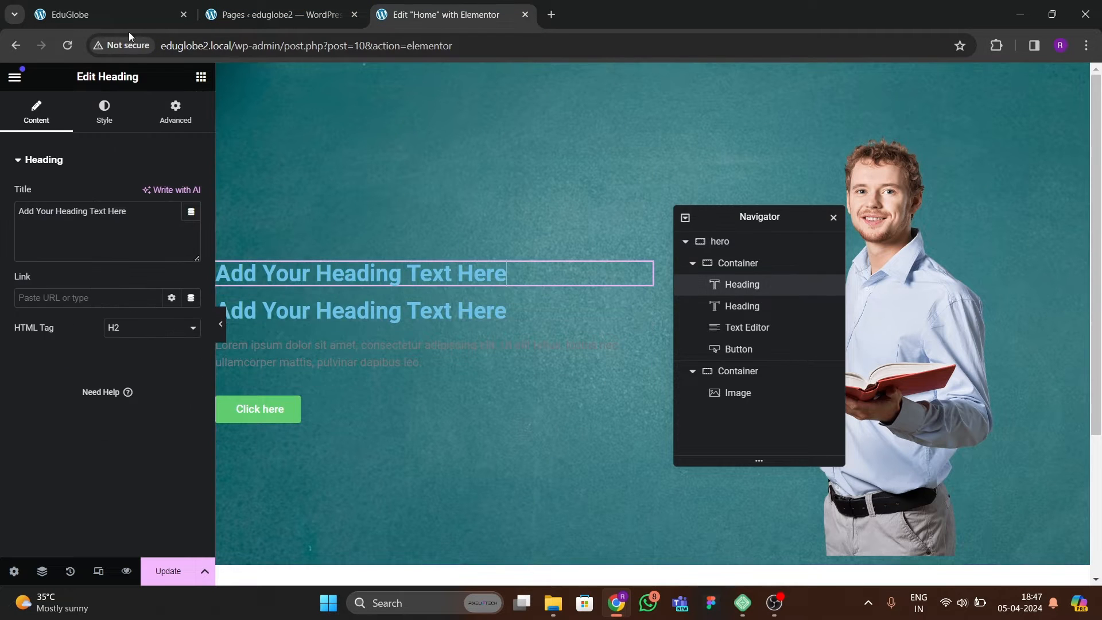
pyautogui.click(129, 23)
pyautogui.click(447, 15)
pyautogui.moveTo(127, 211); pyautogui.dragTo(1, 196)
pyautogui.write('Coa')
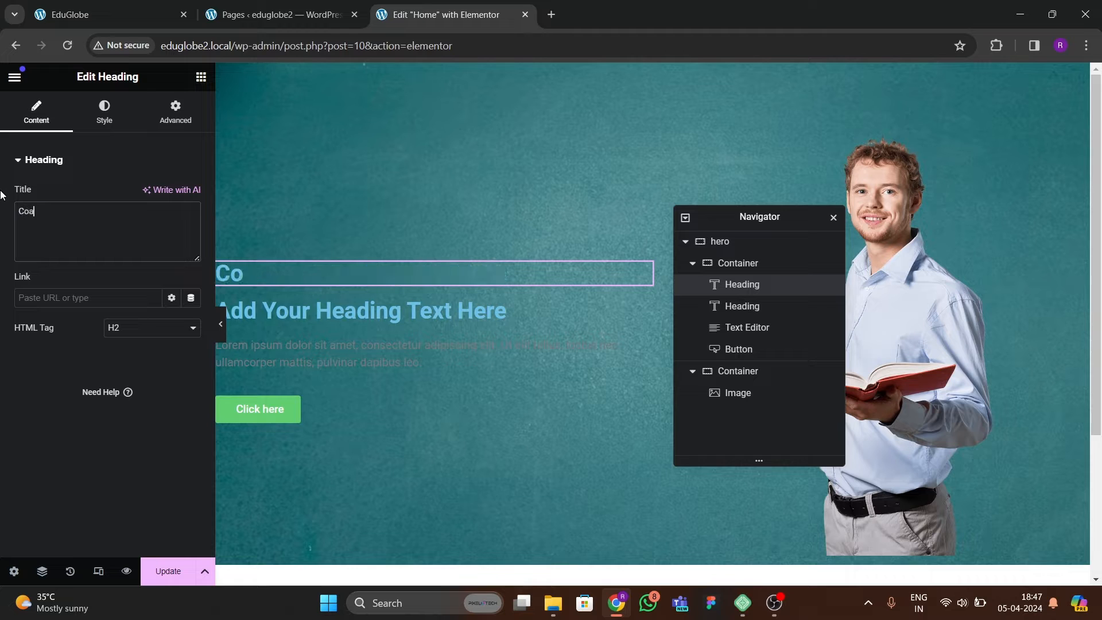
pyautogui.write('ching')
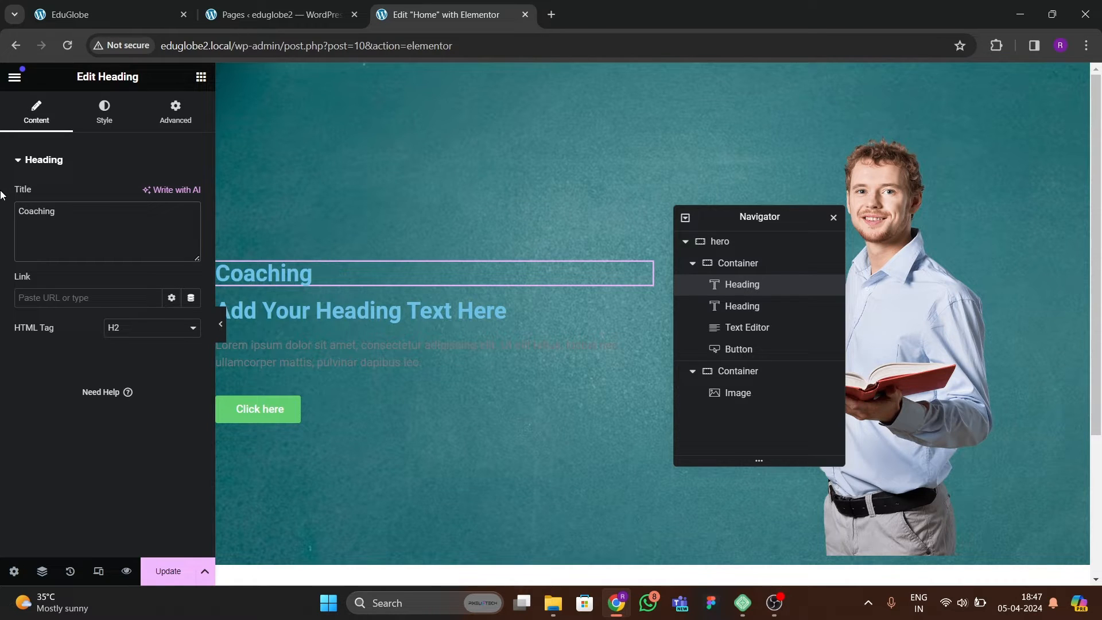
pyautogui.write(' Centr3e')
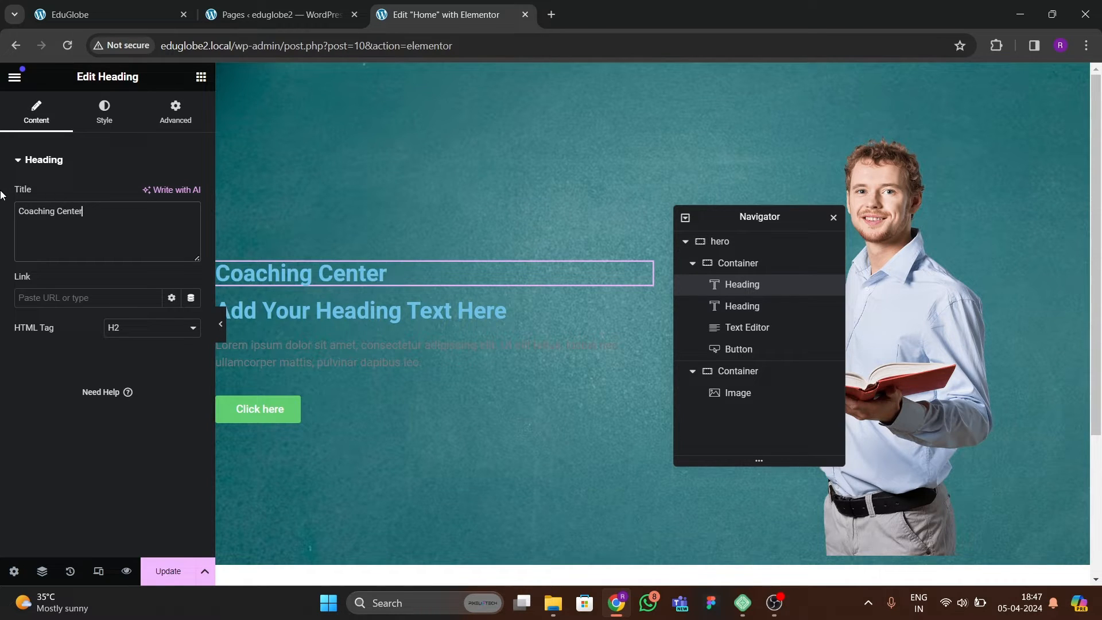
# Set the text color of the "Coaching Center" heading to white.
pyautogui.click(102, 130)
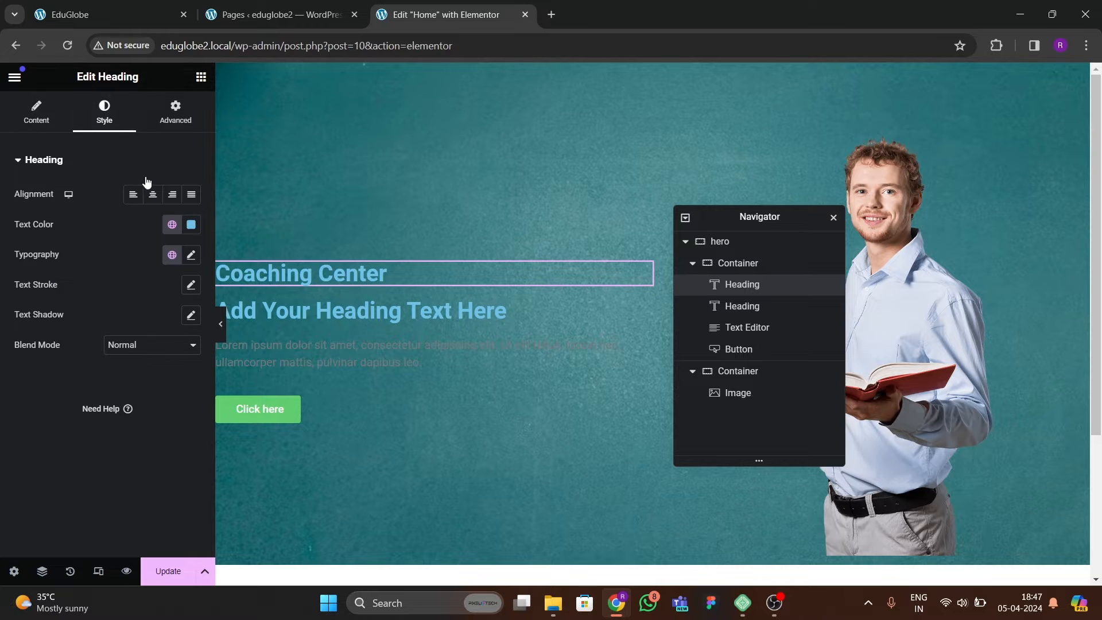
pyautogui.click(191, 224)
pyautogui.click(46, 370)
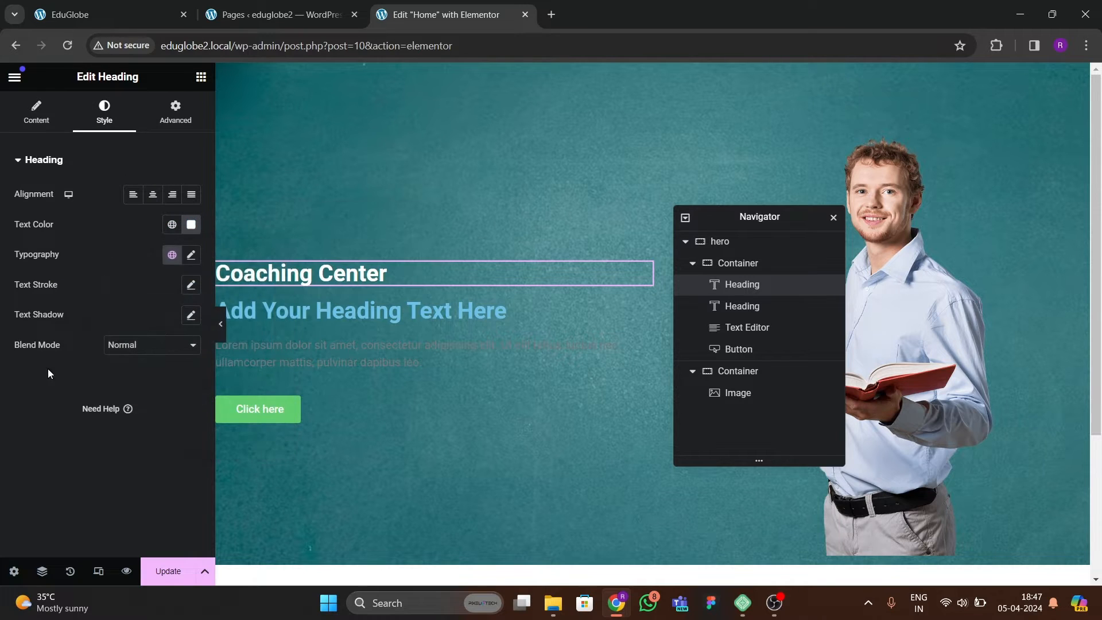
# Set the typography of the "Coaching Center" heading to the Ubuntu font family at 22 px.
pyautogui.click(191, 254)
pyautogui.click(149, 321)
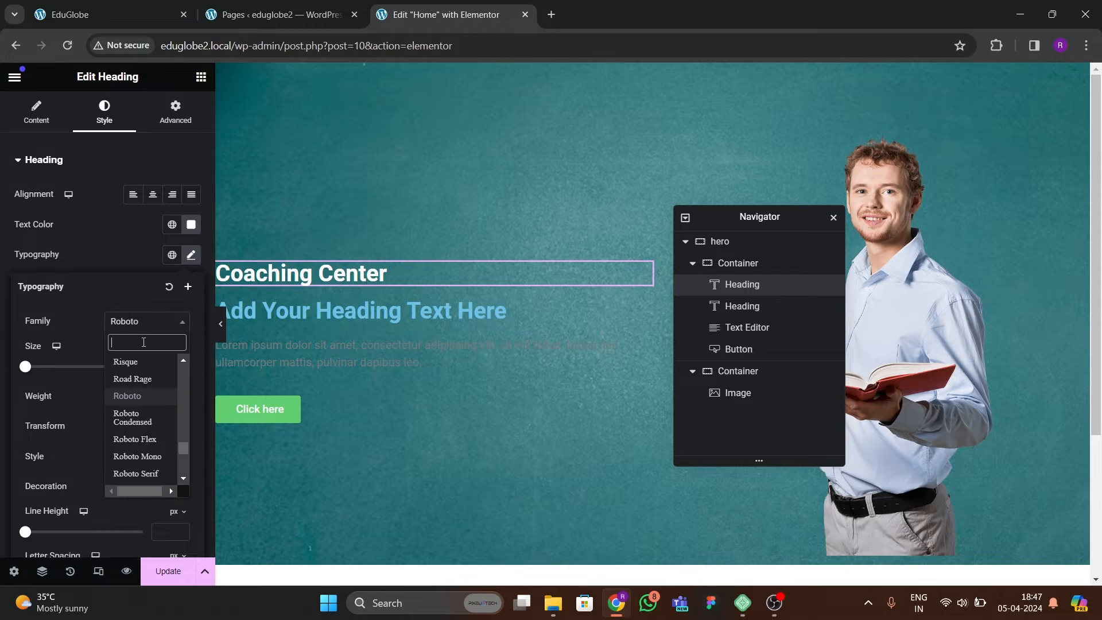
pyautogui.write('ubuntu')
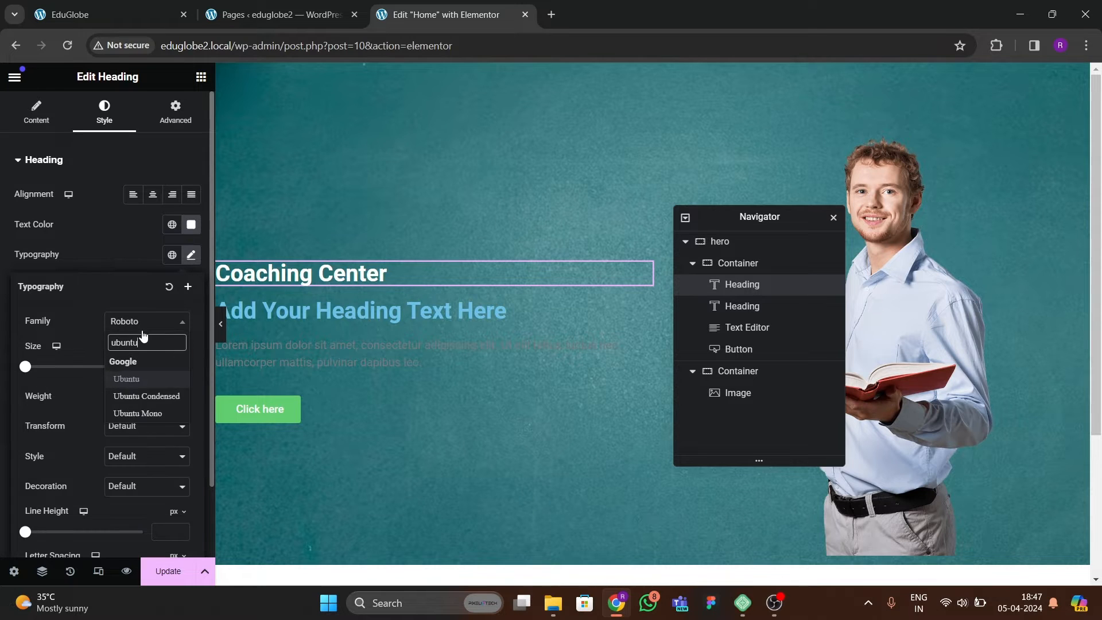
pyautogui.press('Return')
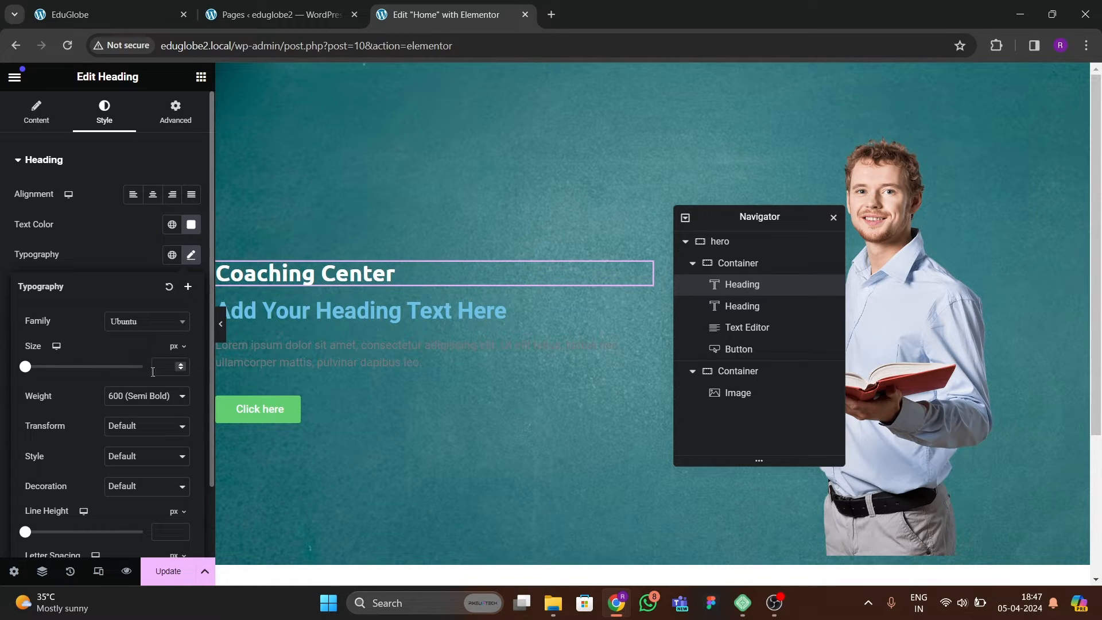
pyautogui.click(180, 363)
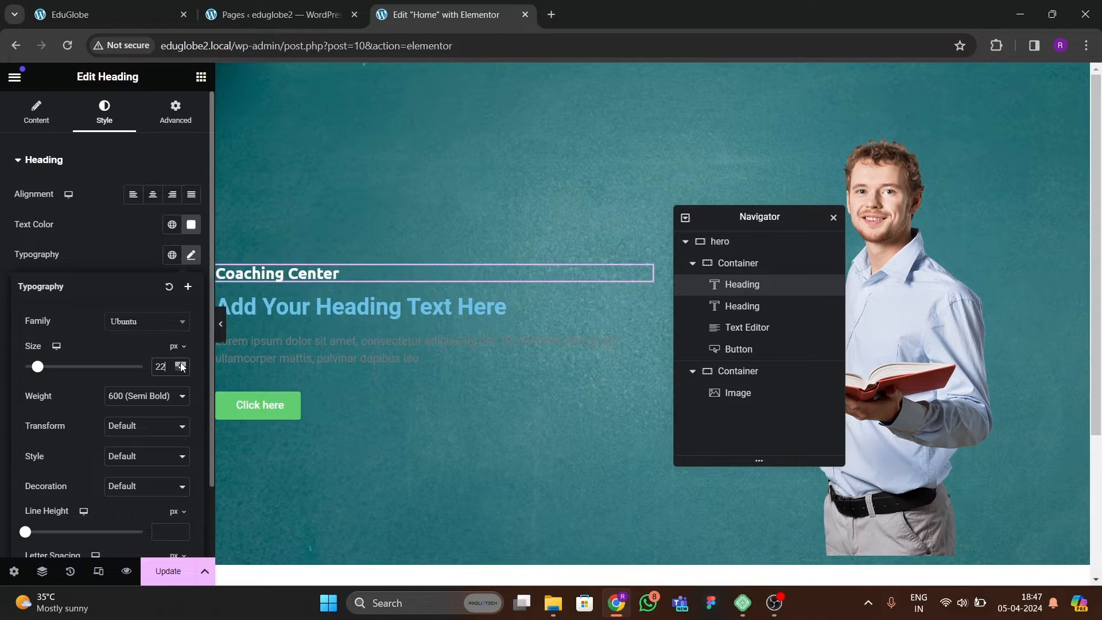
# Set the font weight of the "Coaching Center" heading to 500 (Medium) and compare it with the reference site's hero.
pyautogui.click(148, 401)
pyautogui.click(133, 445)
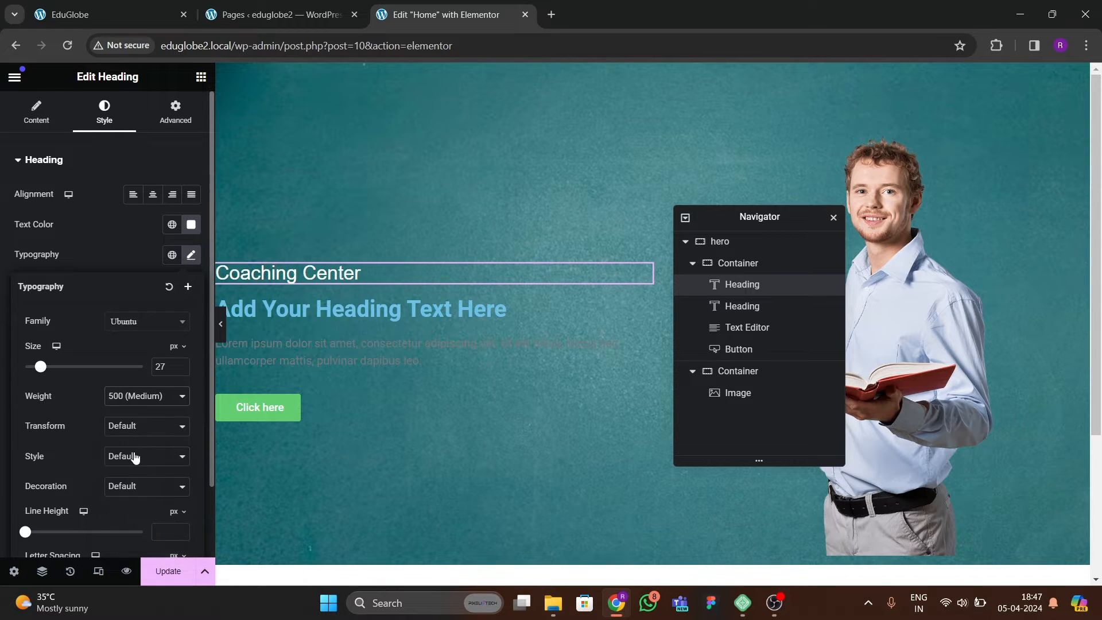
pyautogui.click(115, 15)
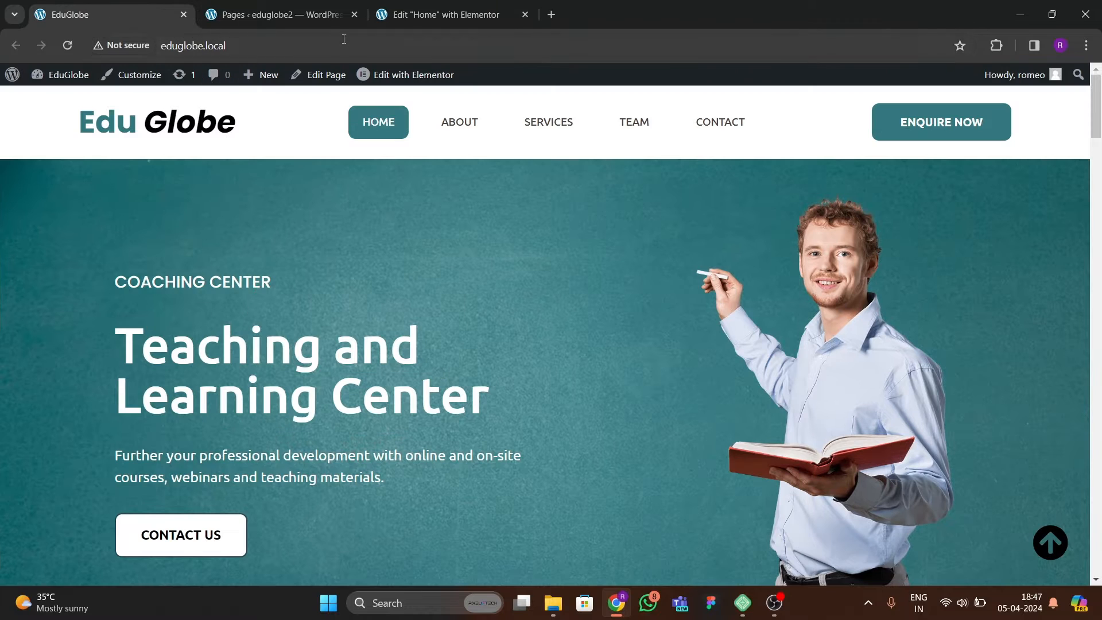
pyautogui.click(275, 15)
pyautogui.click(413, 16)
pyautogui.click(93, 15)
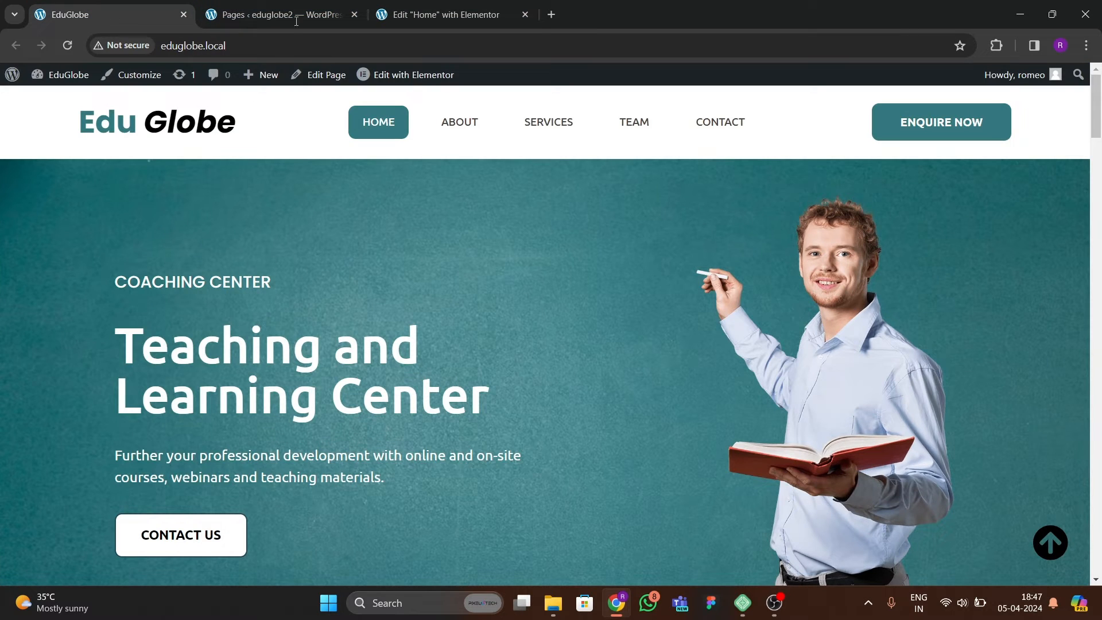
pyautogui.click(404, 14)
pyautogui.click(374, 266)
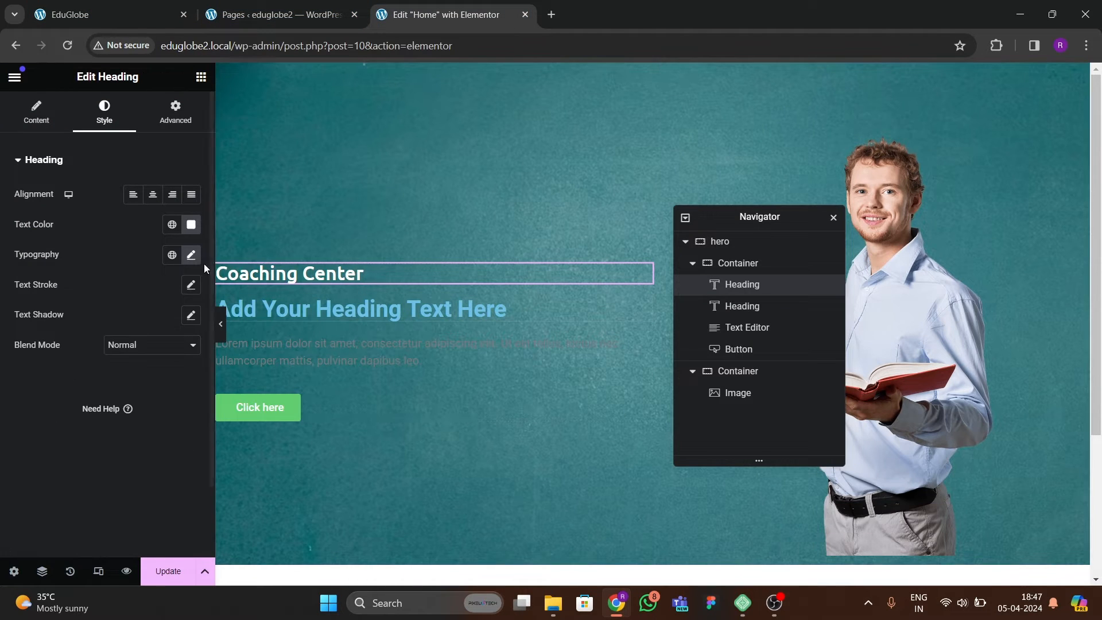
# Set the text transform of the "Coaching Center" heading to Uppercase.
pyautogui.click(191, 256)
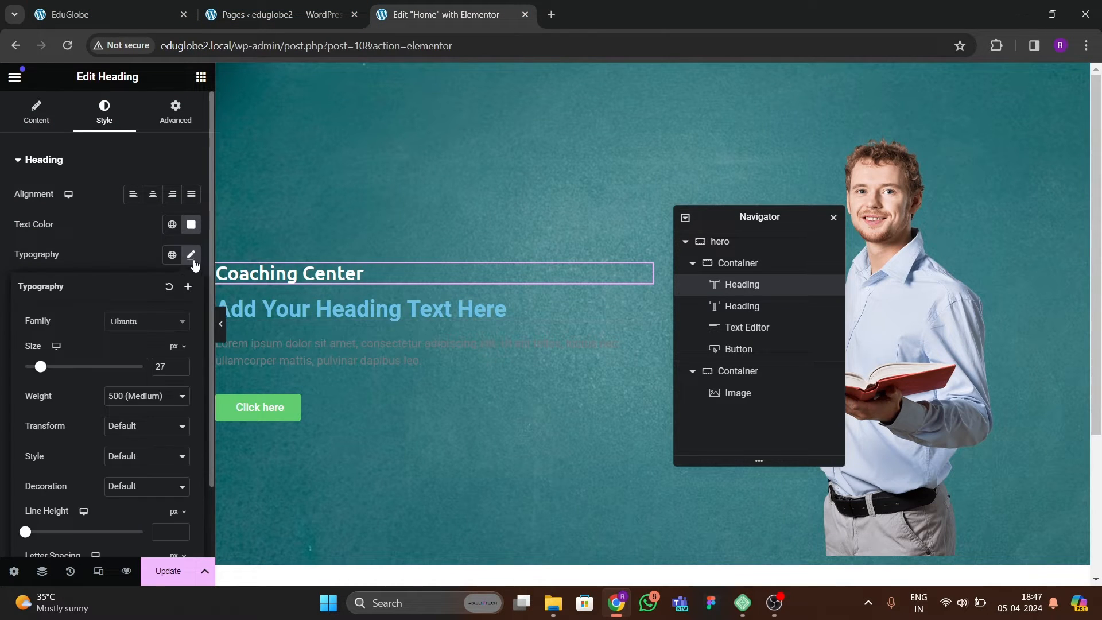
pyautogui.click(115, 459)
pyautogui.click(117, 466)
pyautogui.click(129, 491)
pyautogui.click(130, 490)
pyautogui.click(121, 427)
pyautogui.click(120, 438)
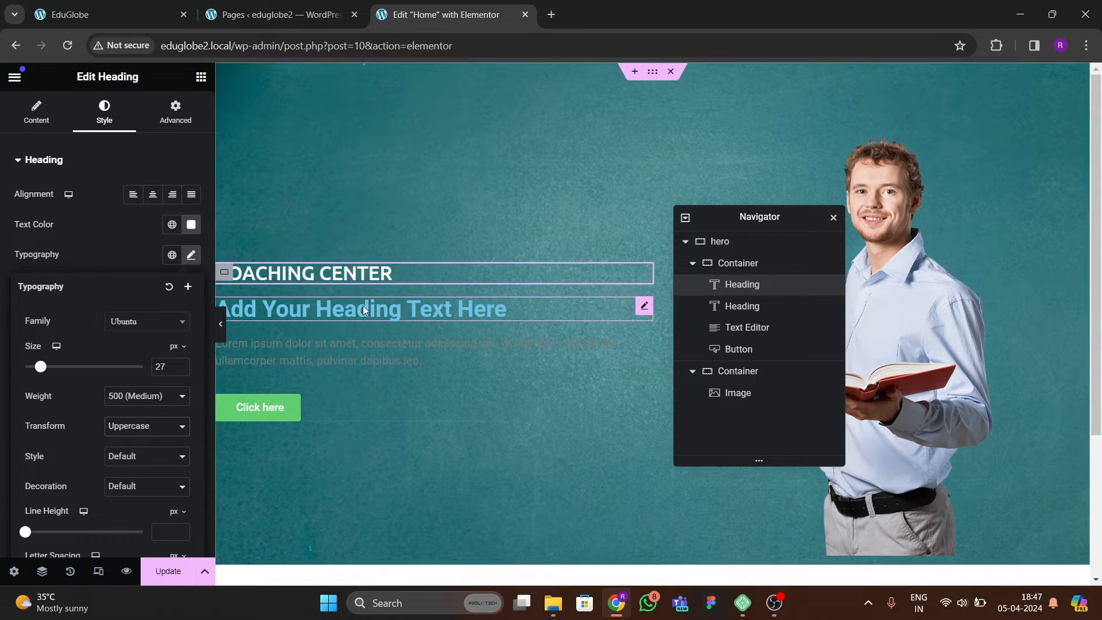
# Reduce the font size of the "Coaching Center" heading to 23 px.
pyautogui.click(191, 257)
pyautogui.click(191, 261)
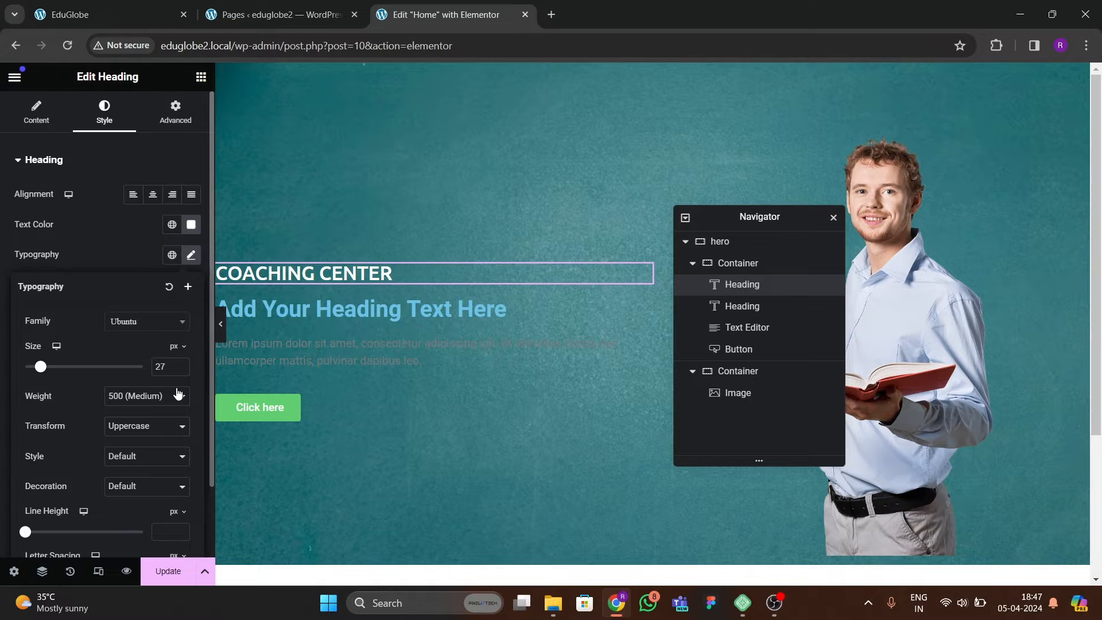
pyautogui.click(181, 370)
pyautogui.click(181, 369)
pyautogui.click(181, 370)
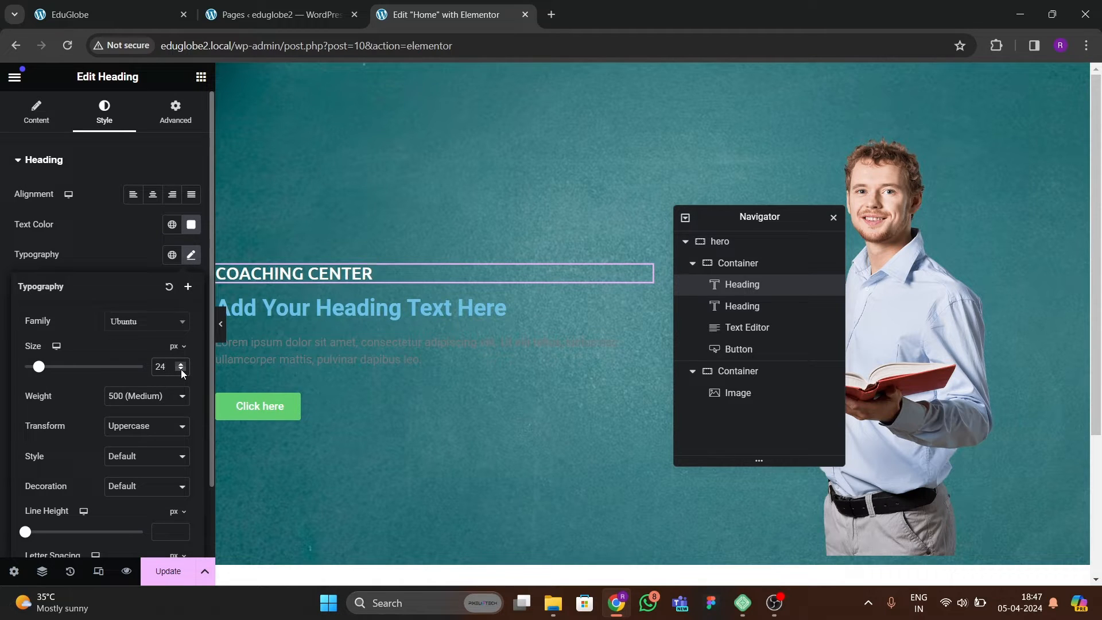
pyautogui.click(181, 370)
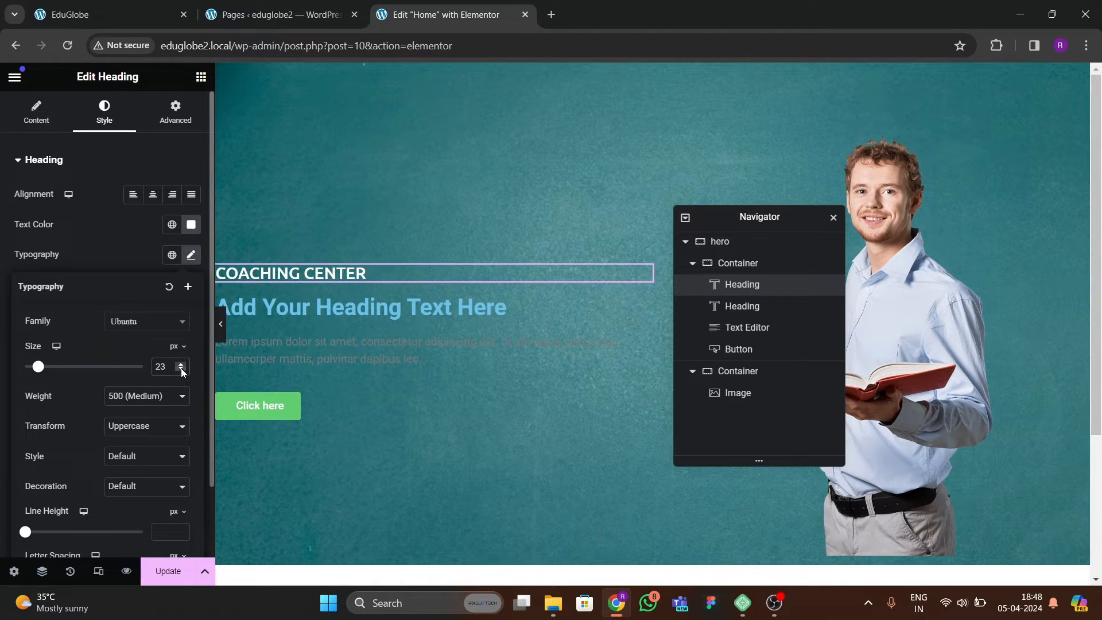
# Change the second hero heading's title to "Teaching & Learning Center", following the reference site.
pyautogui.click(109, 14)
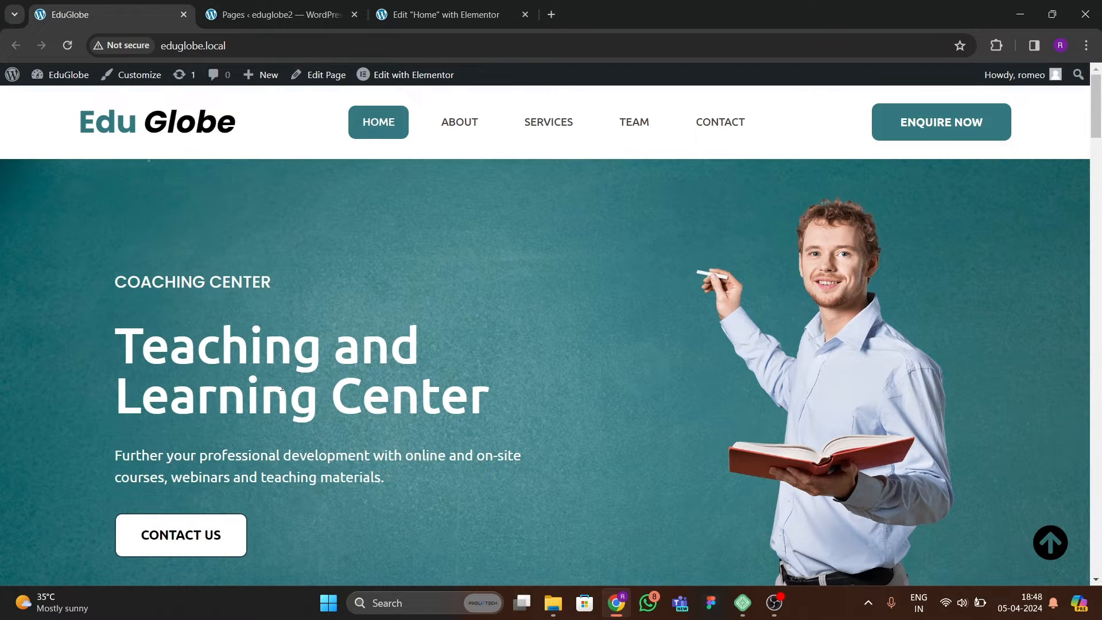
pyautogui.click(442, 15)
pyautogui.click(360, 308)
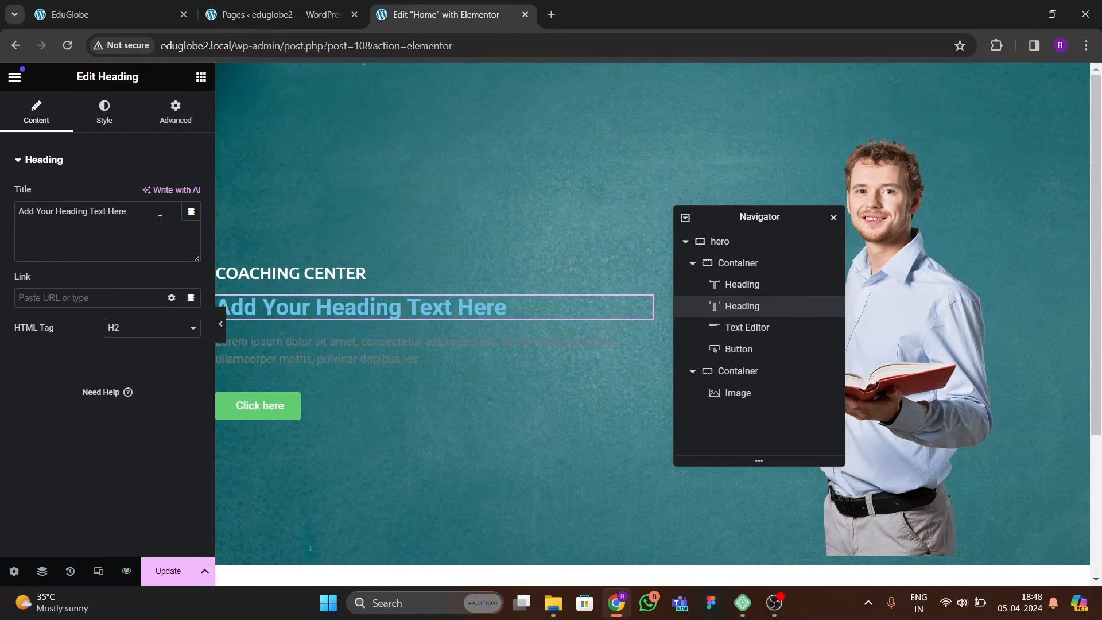
pyautogui.moveTo(128, 212); pyautogui.dragTo(3, 175)
pyautogui.write('Teach')
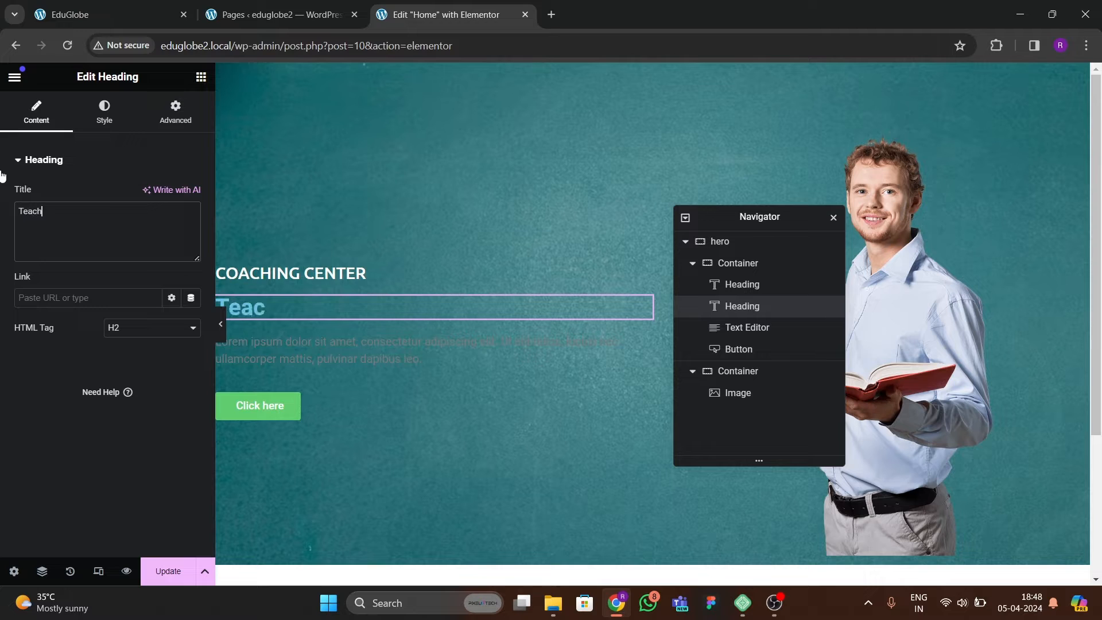
pyautogui.write('ing & Le')
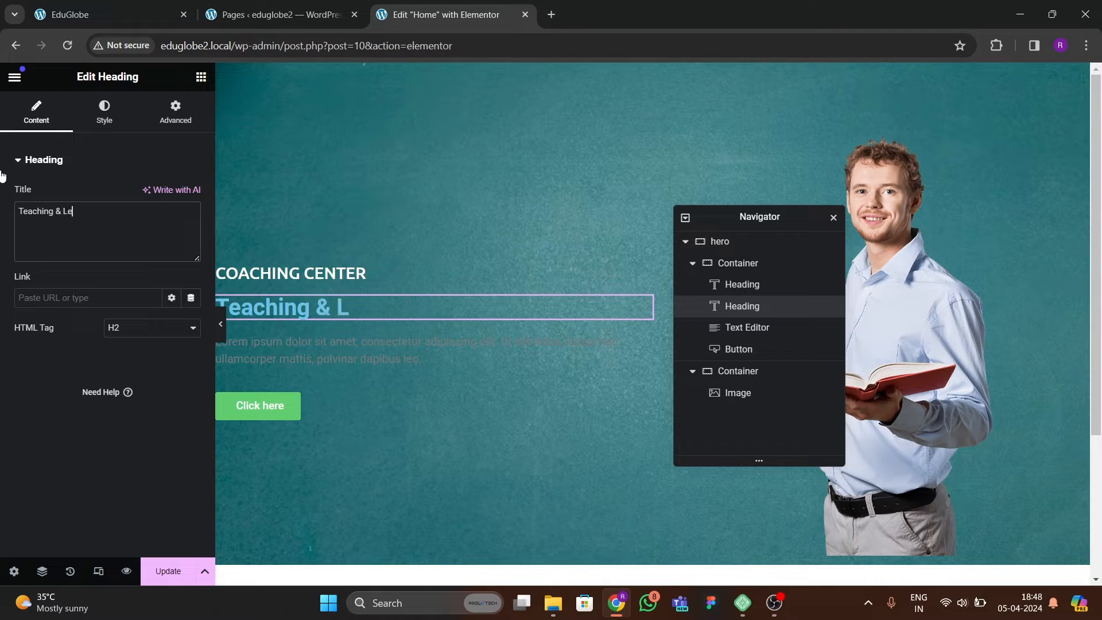
pyautogui.write('arning Ce')
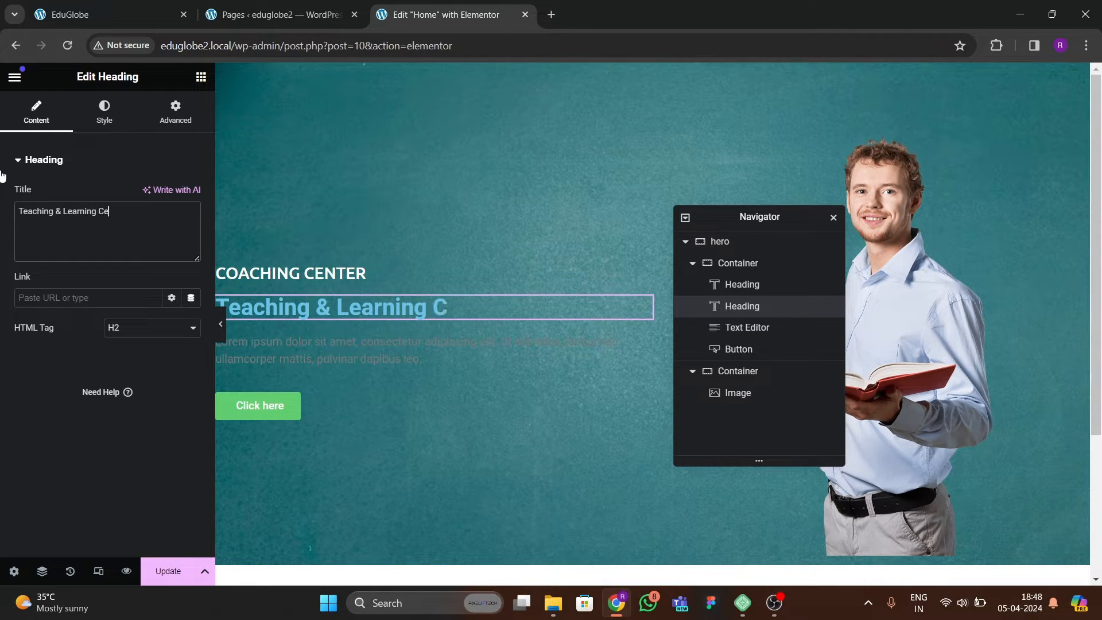
pyautogui.write('nter')
# Set the text color of the "Teaching & Learning Center" heading to white.
pyautogui.click(95, 115)
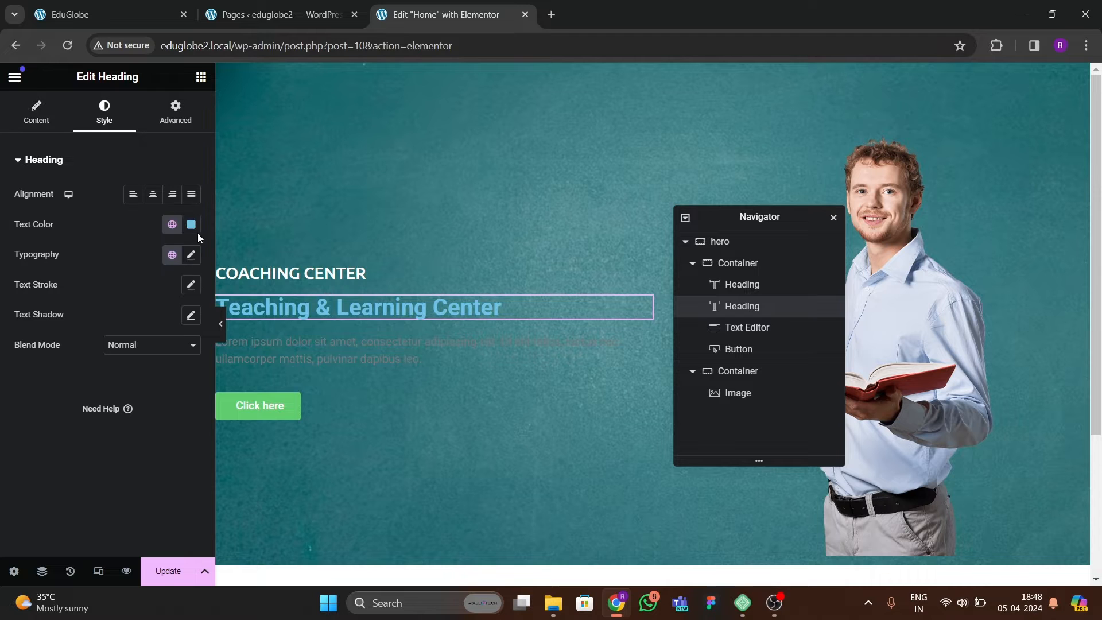
pyautogui.click(191, 224)
pyautogui.click(109, 282)
pyautogui.click(208, 282)
# Set the typography of the "Teaching & Learning Center" heading to Ubuntu, 70 px, with weight 500 (Medium).
pyautogui.click(191, 254)
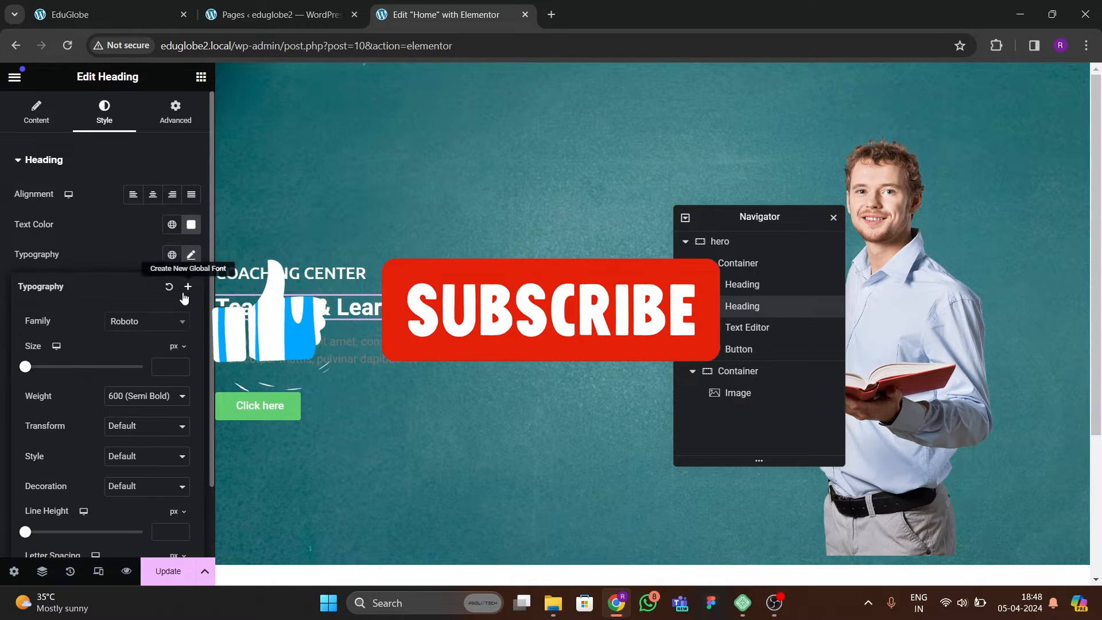
pyautogui.click(147, 320)
pyautogui.write('ubuntu')
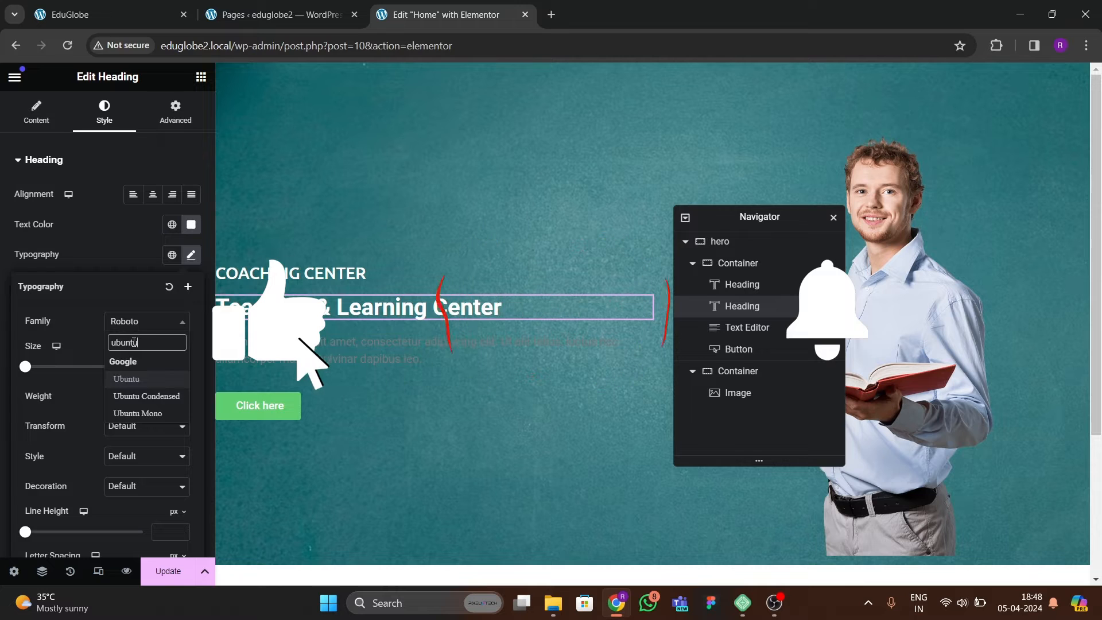
pyautogui.press('Return')
pyautogui.click(175, 367)
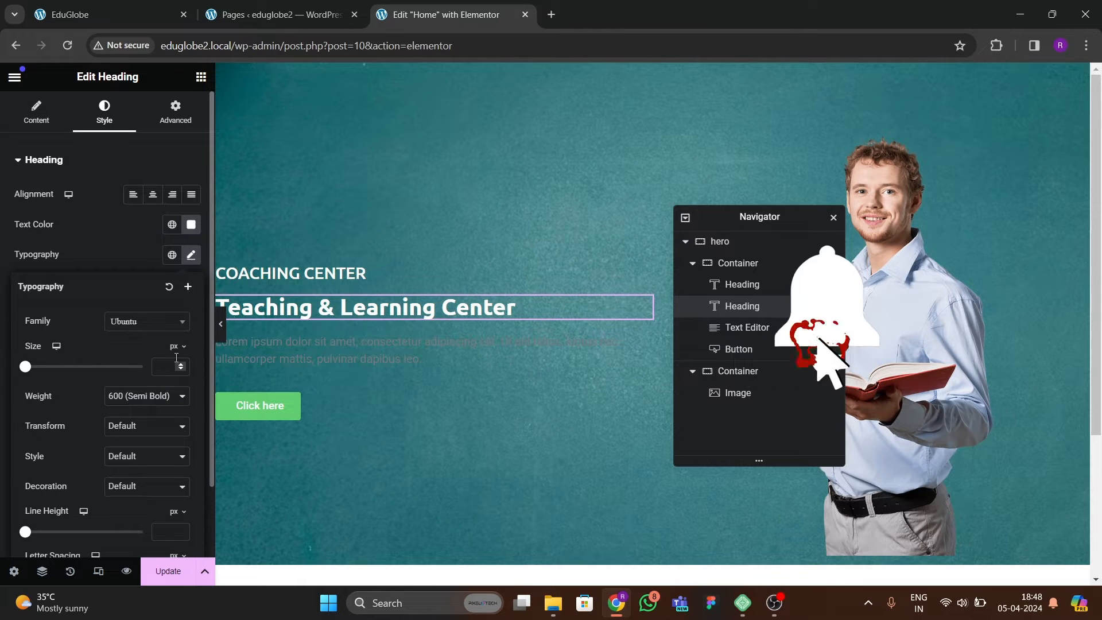
pyautogui.write('9')
pyautogui.moveTo(180, 364); pyautogui.dragTo(181, 371)
pyautogui.click(148, 397)
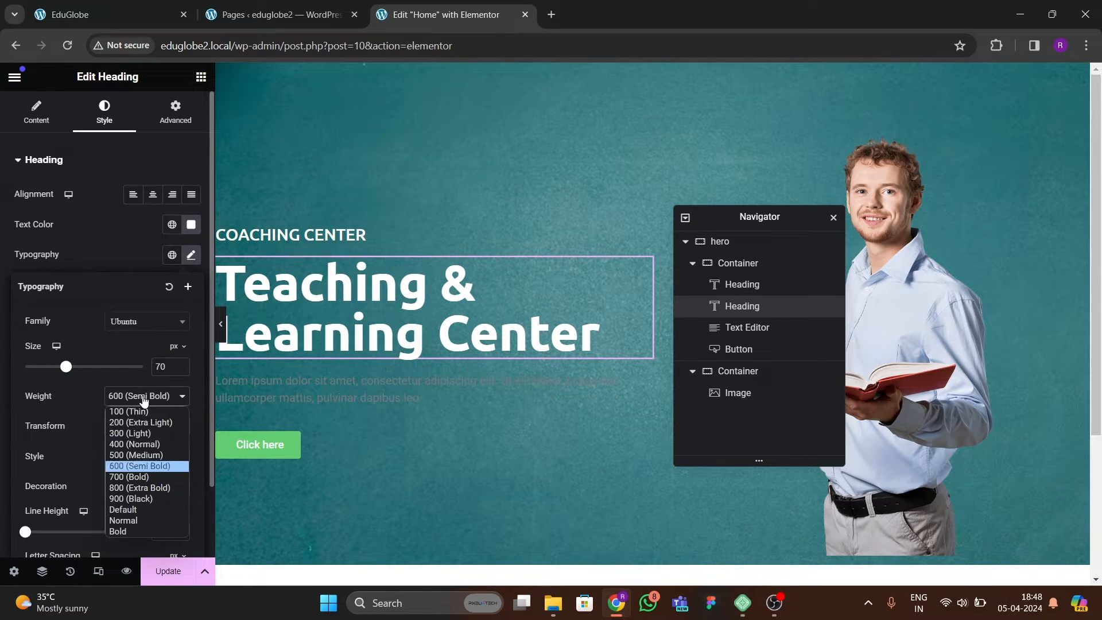
pyautogui.click(134, 456)
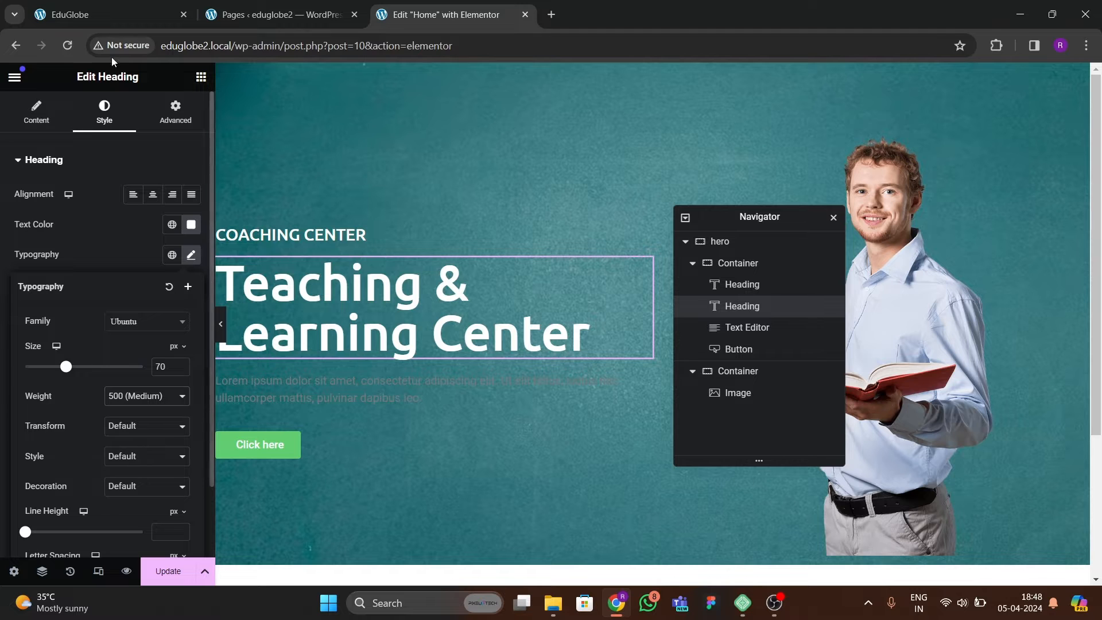
# Check the reference hero, then set the text color of the paragraph below the main heading to white.
pyautogui.click(109, 24)
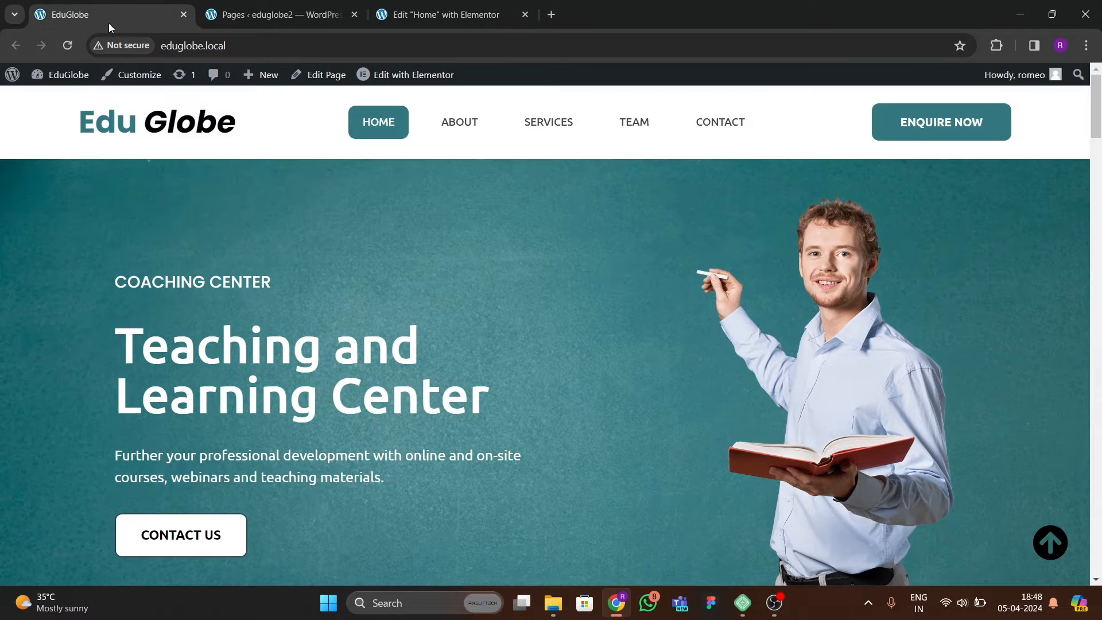
pyautogui.click(446, 17)
pyautogui.click(307, 393)
pyautogui.click(104, 112)
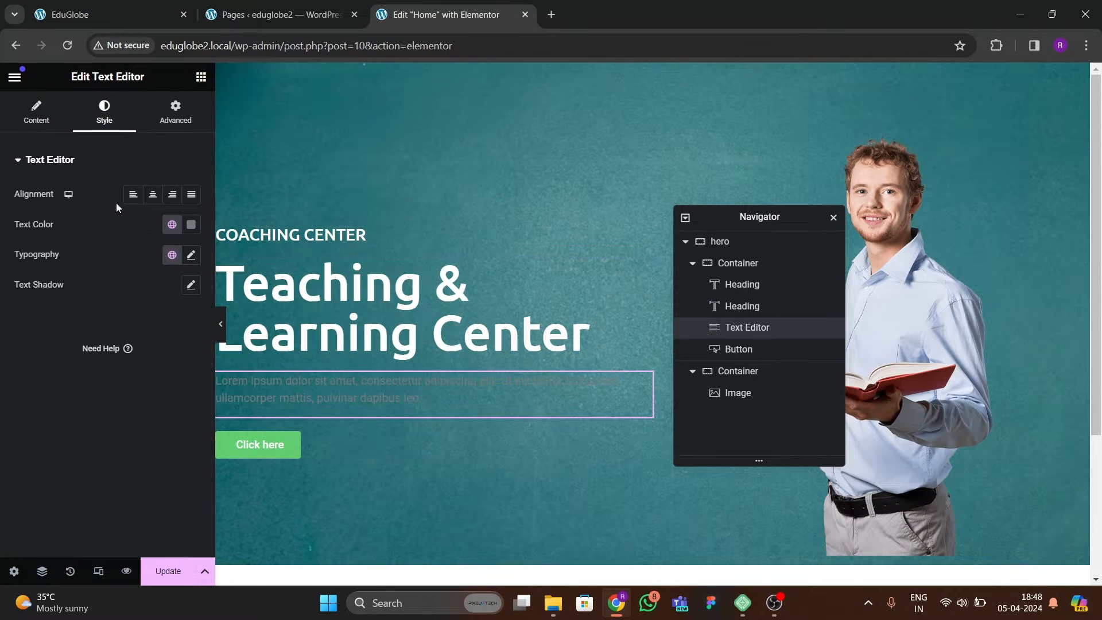
pyautogui.click(191, 225)
pyautogui.moveTo(180, 311); pyautogui.dragTo(78, 229)
pyautogui.click(11, 376)
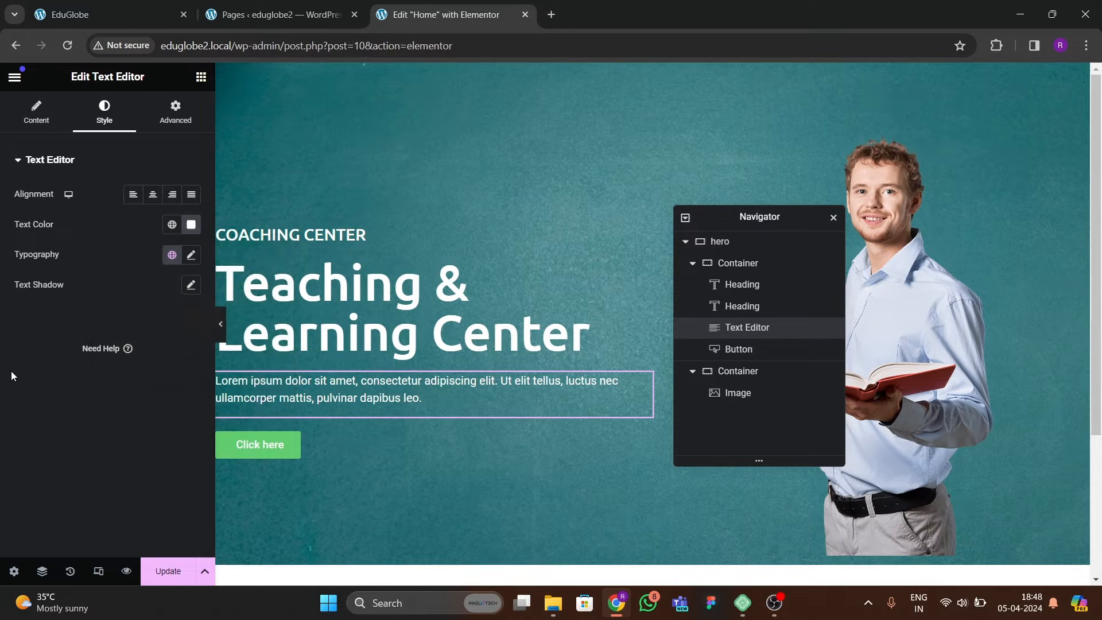
# Set the hero paragraph's typography to the Poppins font family at 20 px and save the page.
pyautogui.click(191, 255)
pyautogui.click(144, 321)
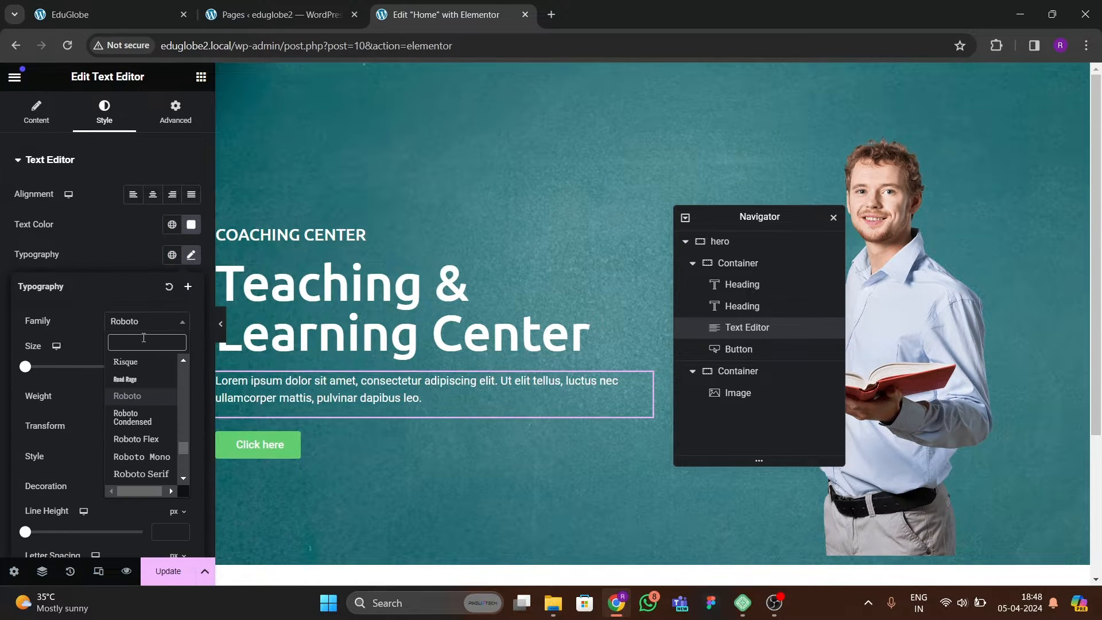
pyautogui.write('poppins')
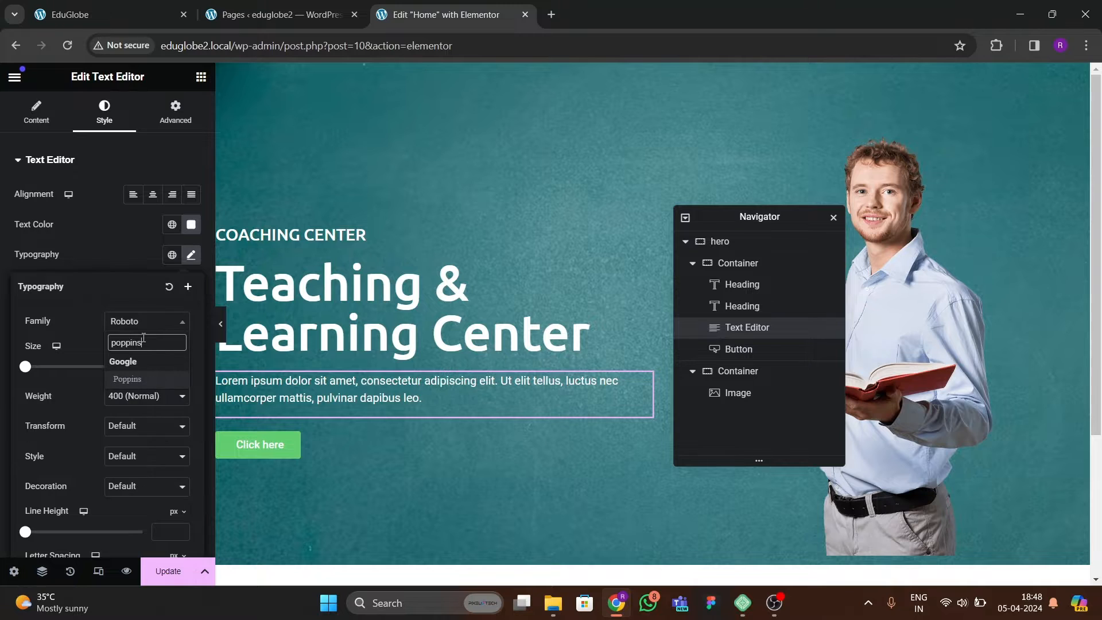
pyautogui.press('Return')
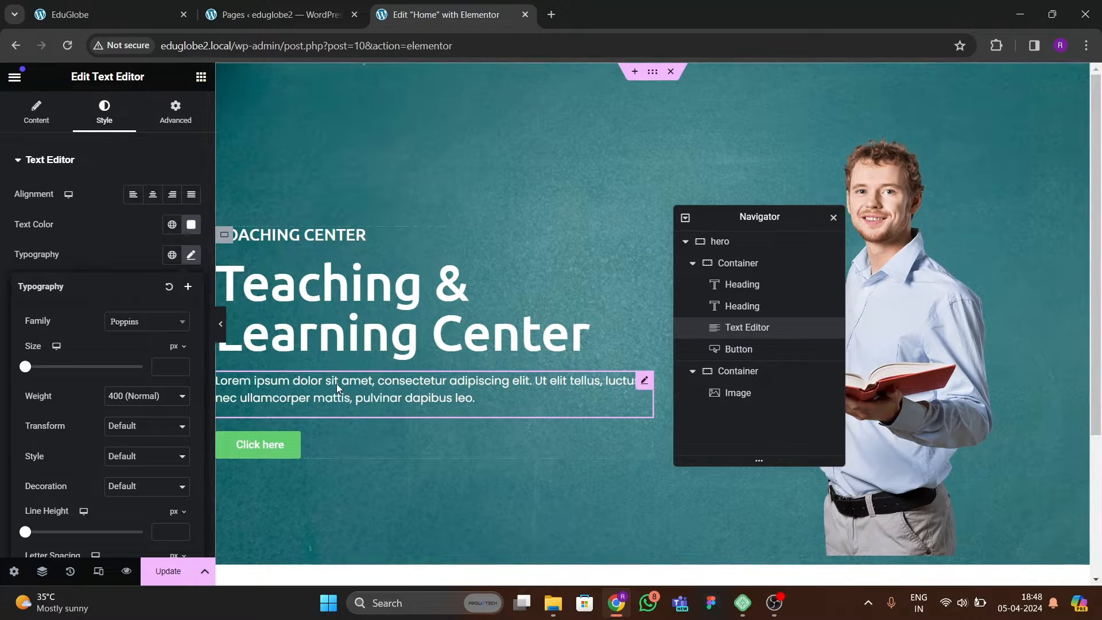
pyautogui.click(175, 362)
pyautogui.write('19')
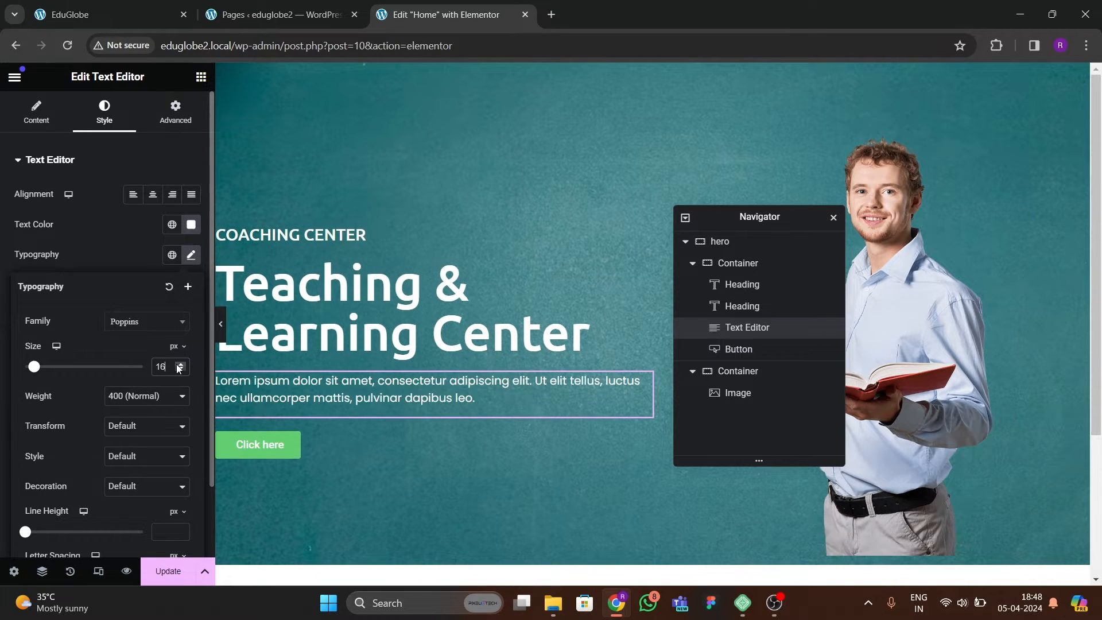
pyautogui.click(179, 366)
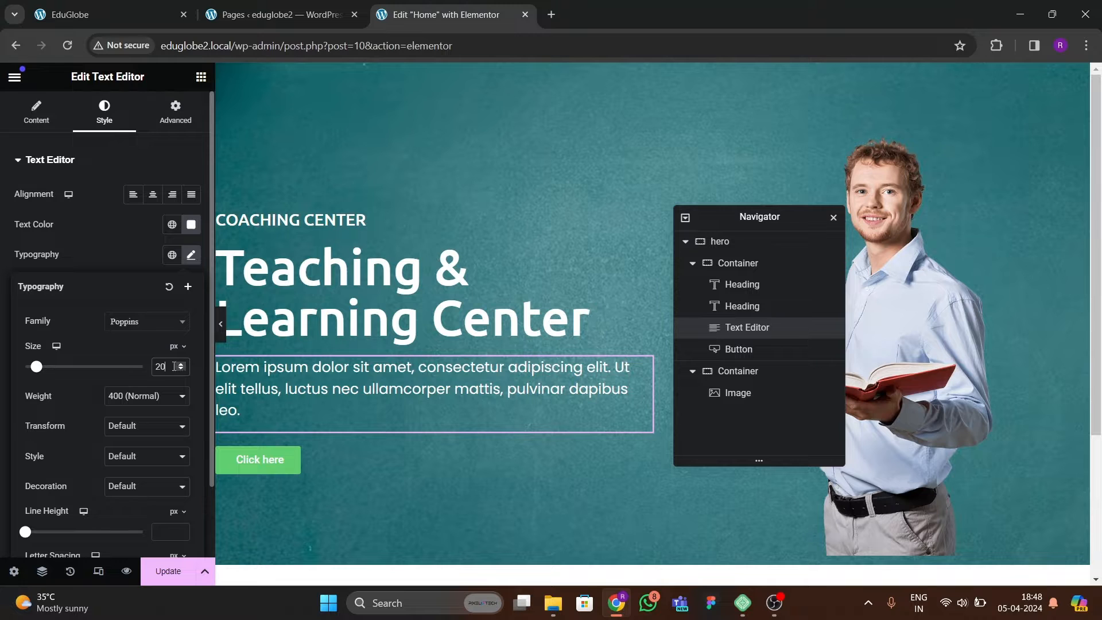
pyautogui.hotkey('ctrl', 's')
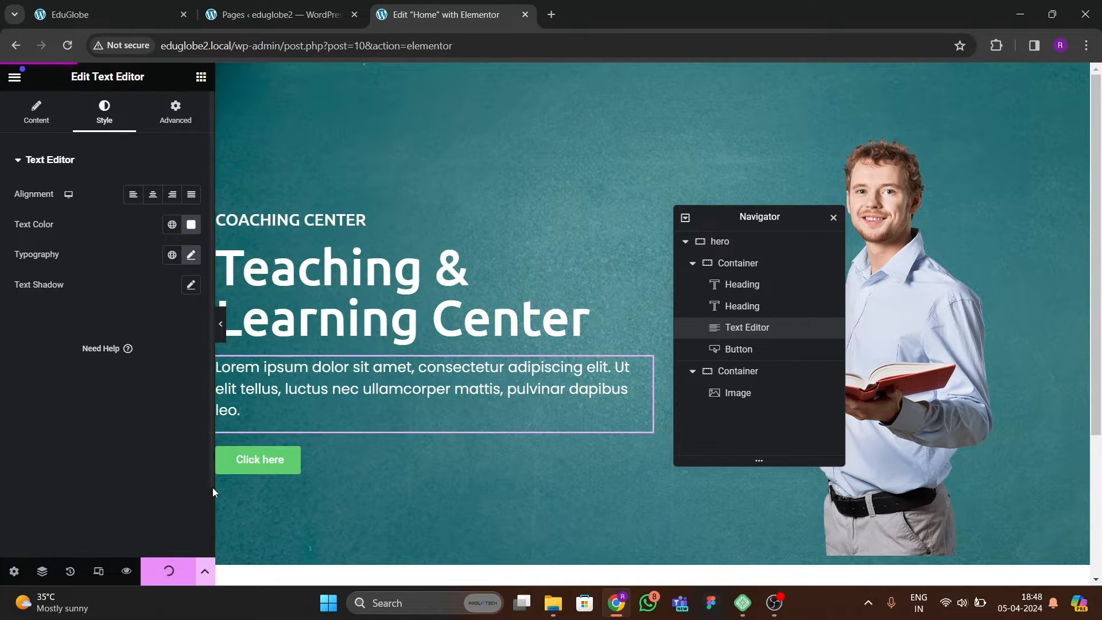
# Change the hero button's text to "CONTACT US", following the reference site.
pyautogui.click(127, 10)
pyautogui.scroll(-3, 119, 473)
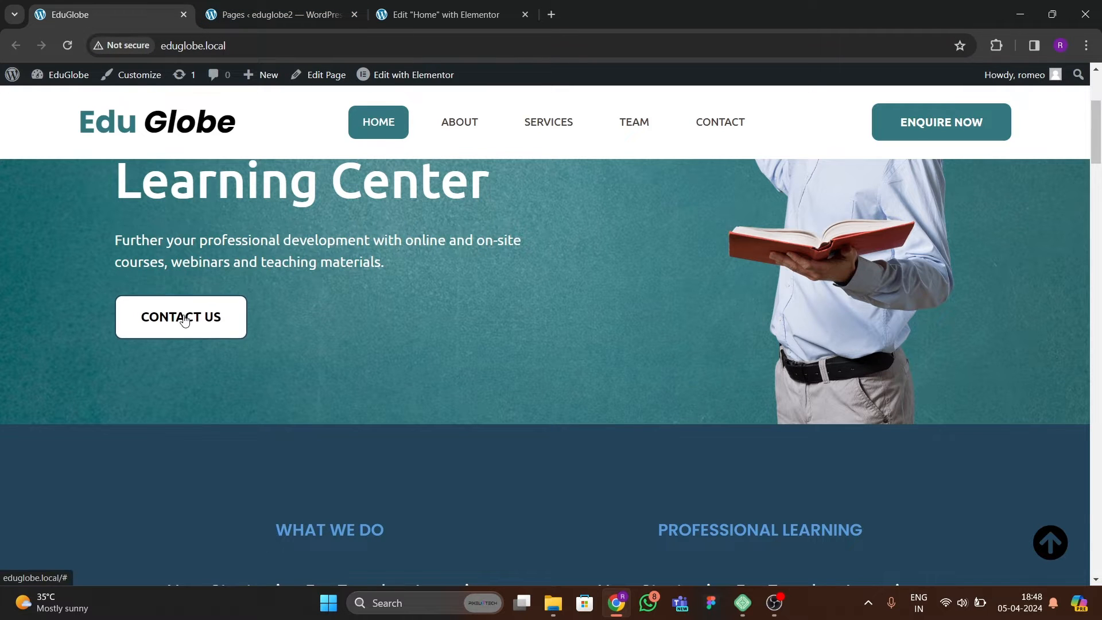
pyautogui.click(442, 14)
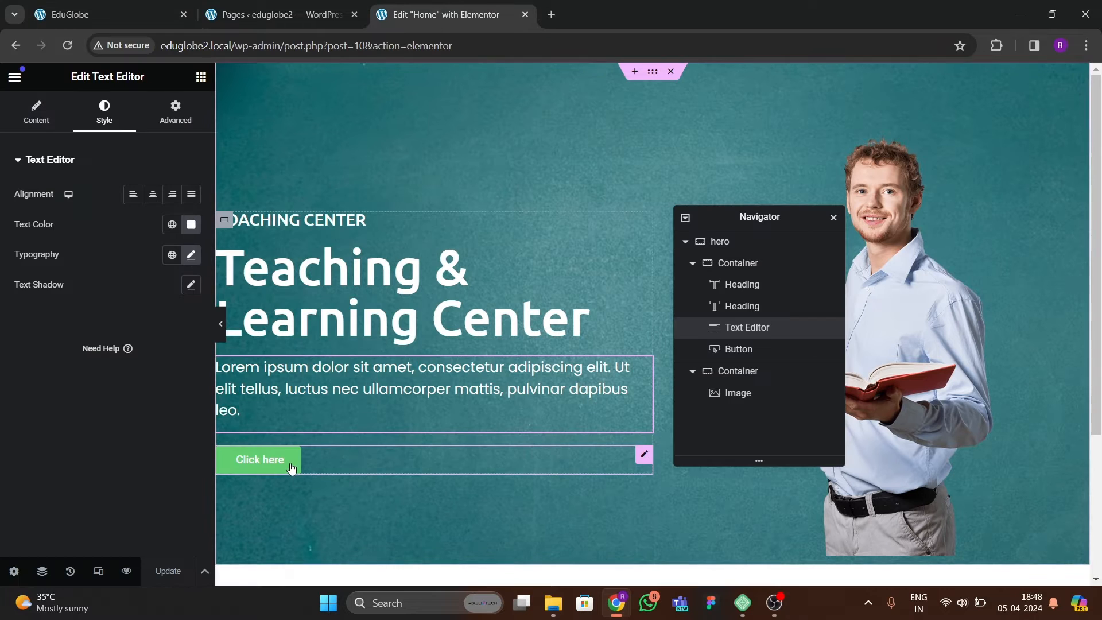
pyautogui.click(258, 459)
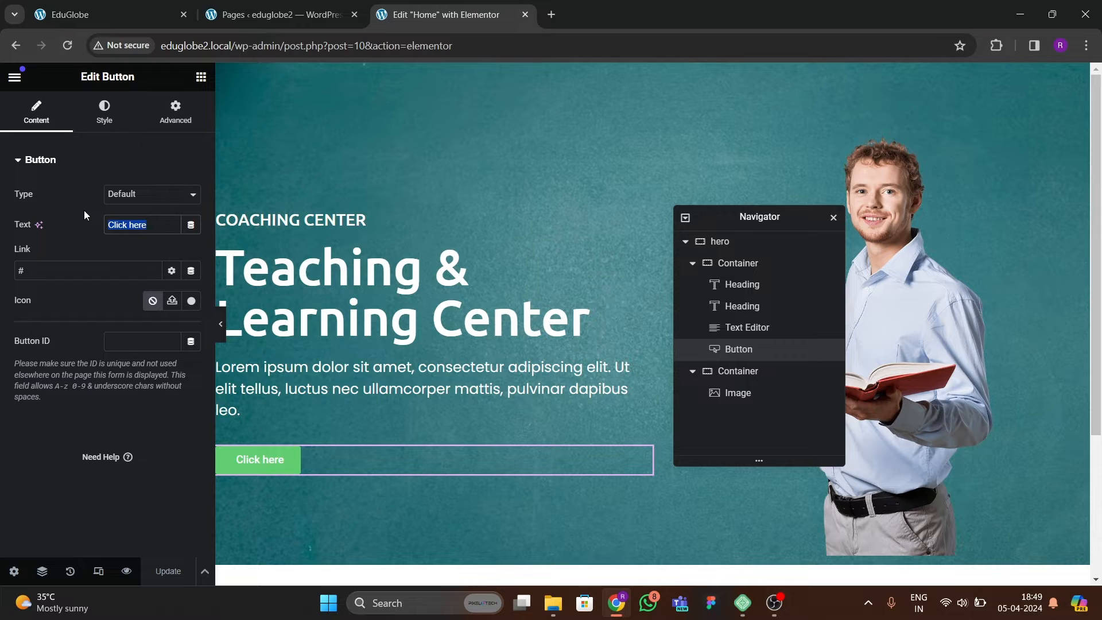
pyautogui.write('CONTACT US')
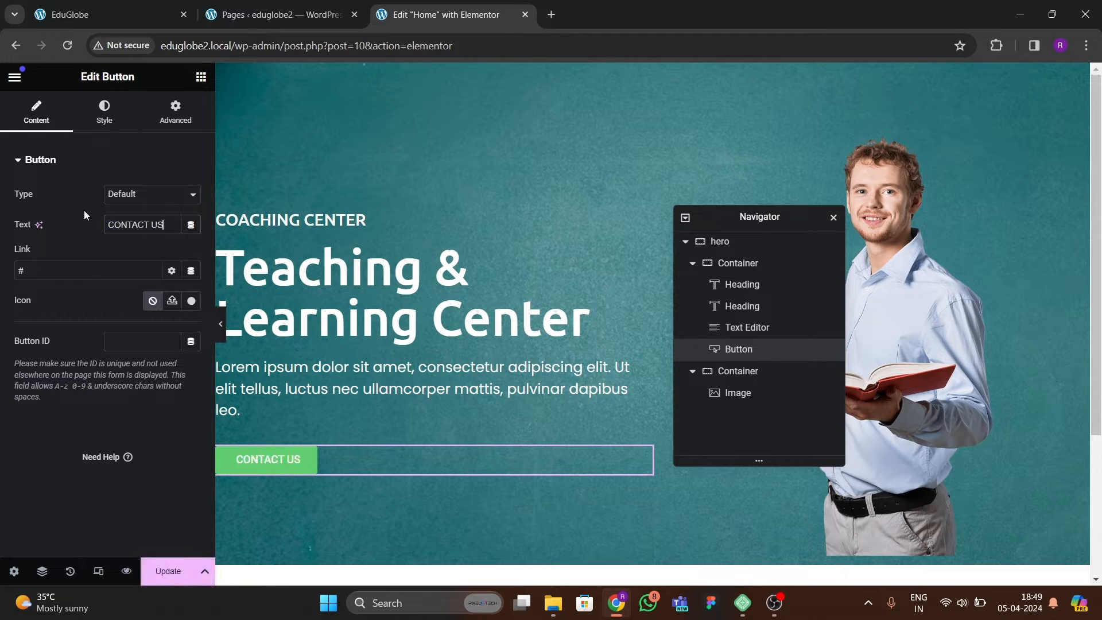
# Set the hero button's background color to white and its text color to black.
pyautogui.click(104, 115)
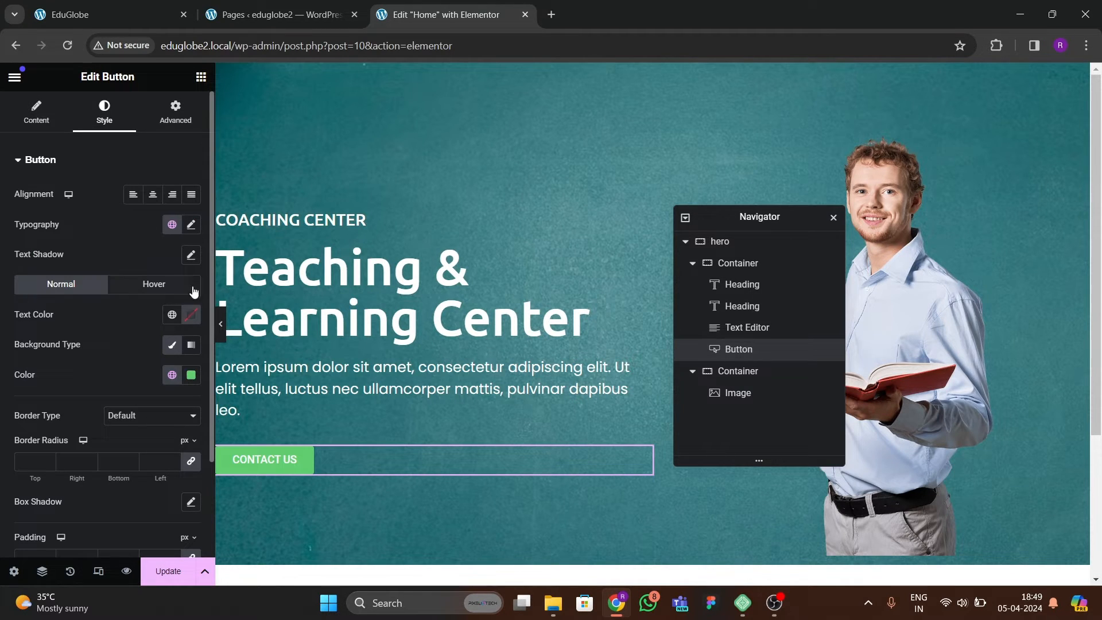
pyautogui.click(191, 374)
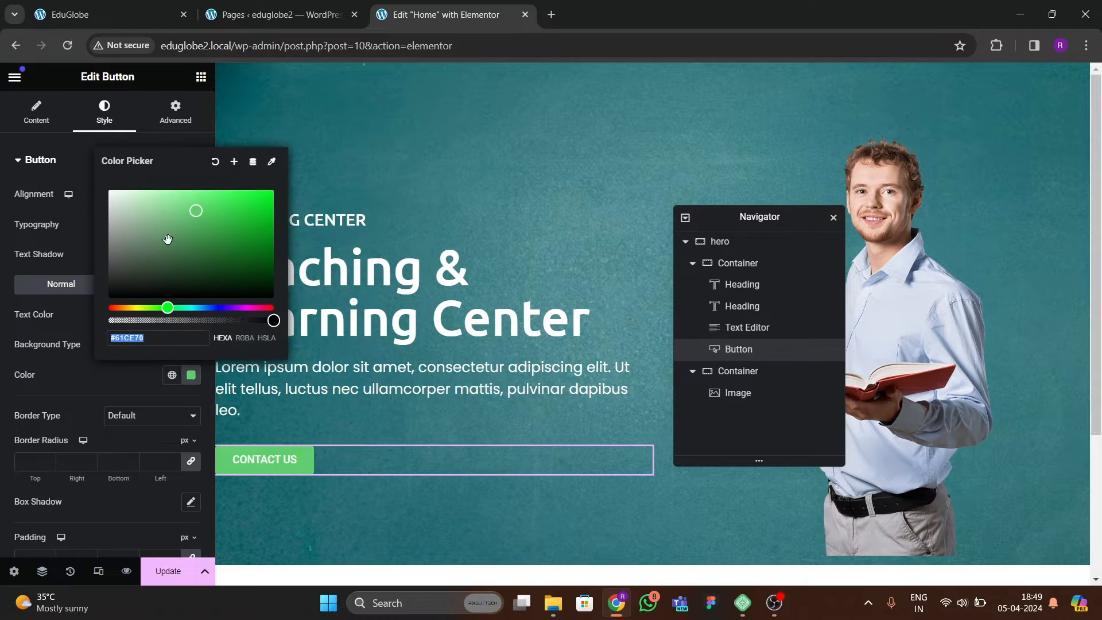
pyautogui.click(109, 190)
pyautogui.click(78, 354)
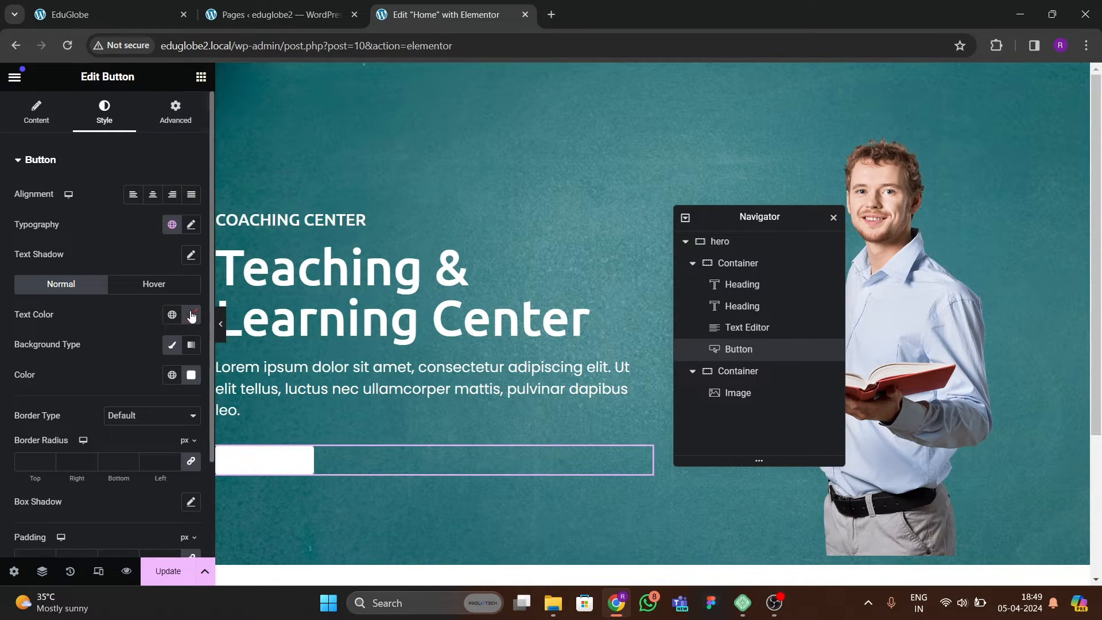
pyautogui.click(191, 315)
pyautogui.click(109, 481)
pyautogui.click(103, 360)
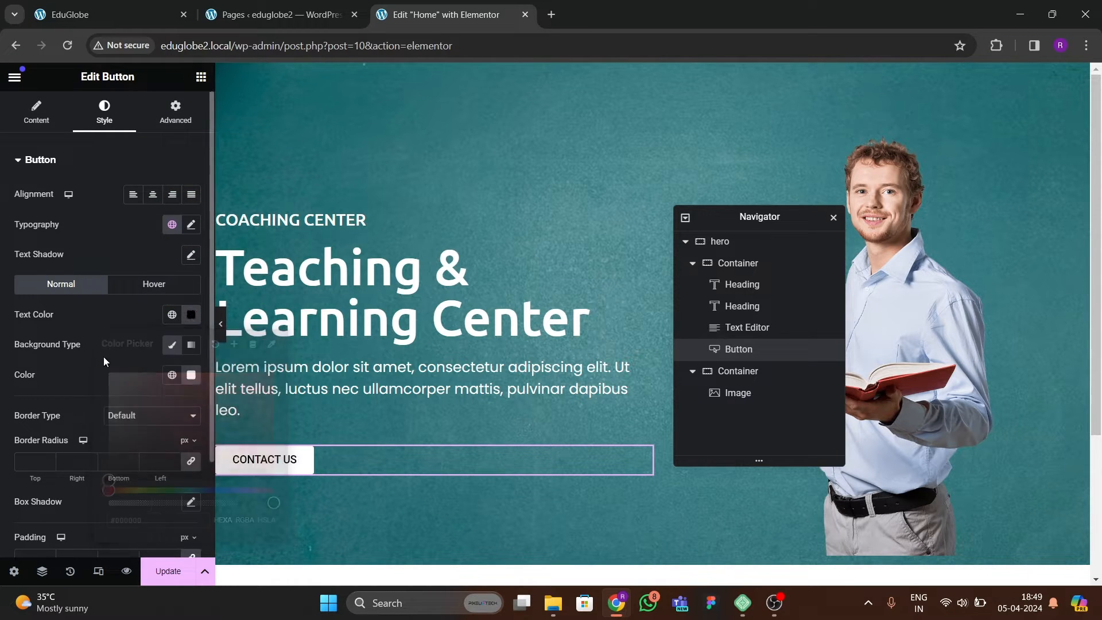
# Check the reference button, then set the hero button's padding to 20 px top and bottom and 30 px left and right.
pyautogui.click(126, 17)
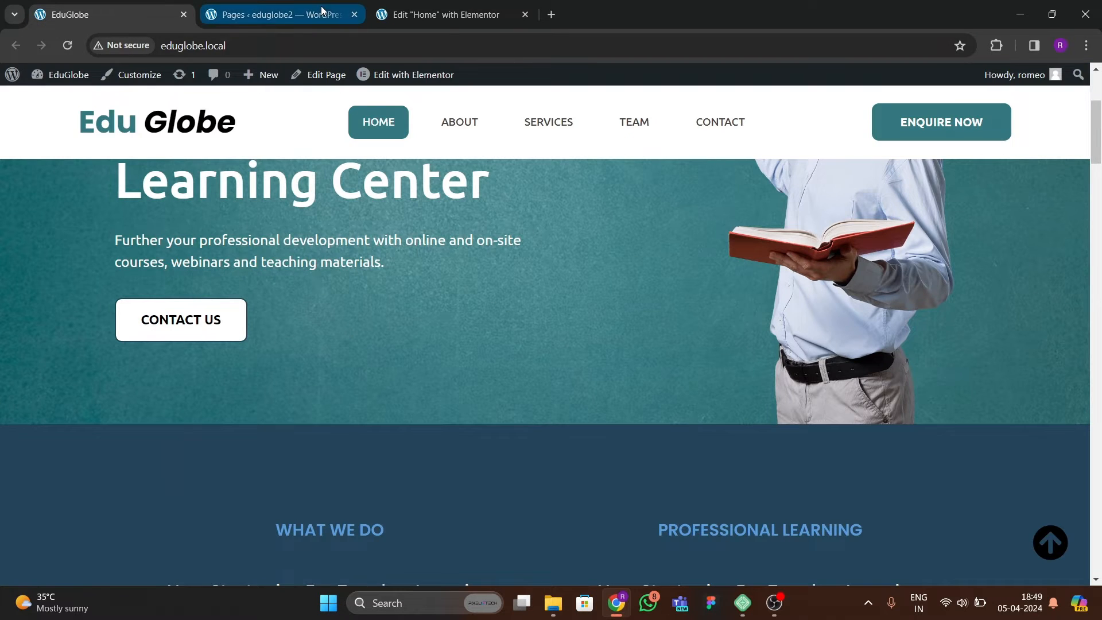
pyautogui.click(442, 14)
pyautogui.scroll(-2, 96, 351)
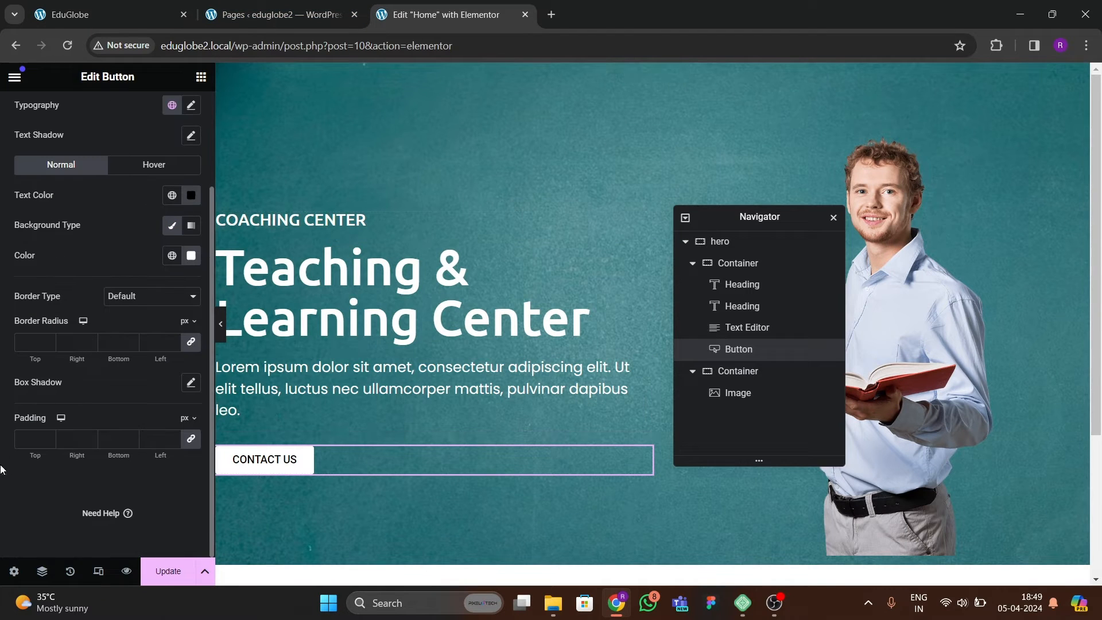
pyautogui.write('10')
pyautogui.press('BackSpace')
pyautogui.press('BackSpace')
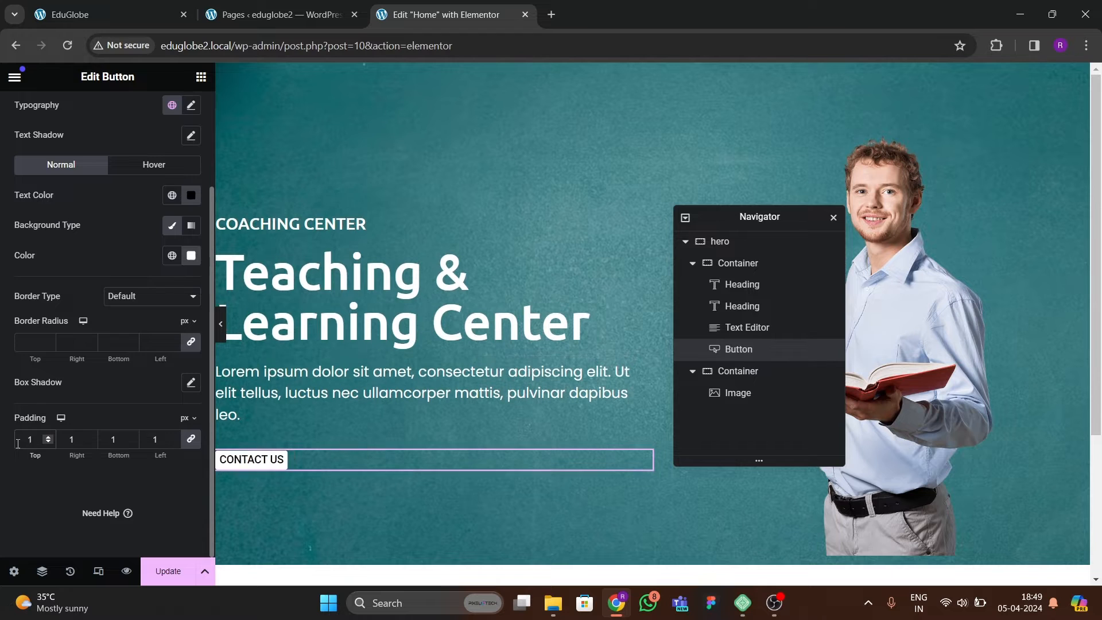
pyautogui.write('20')
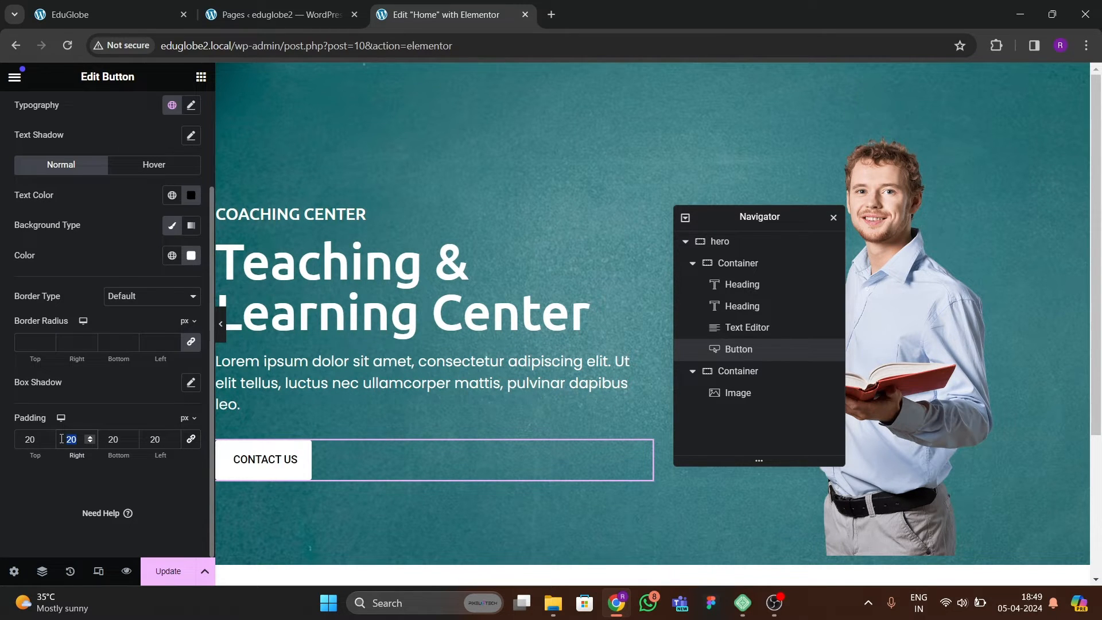
pyautogui.click(172, 453)
pyautogui.write('30')
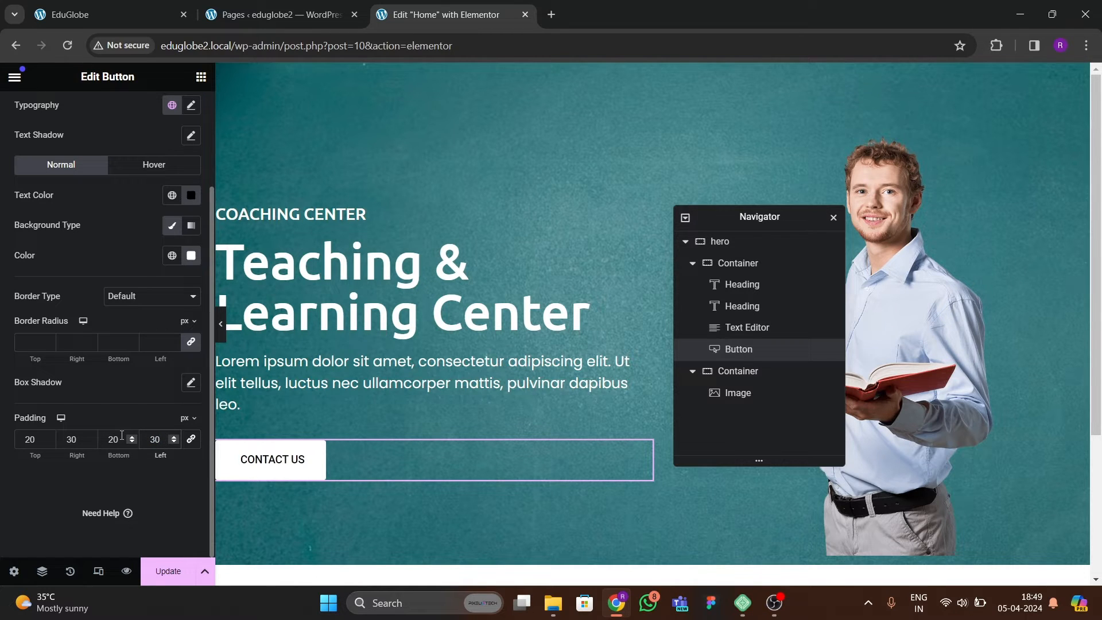
# Set the button's typography to Poppins, 16 px, weight 600 (Semi Bold), and give it a 10 px border radius.
pyautogui.scroll(2, 136, 295)
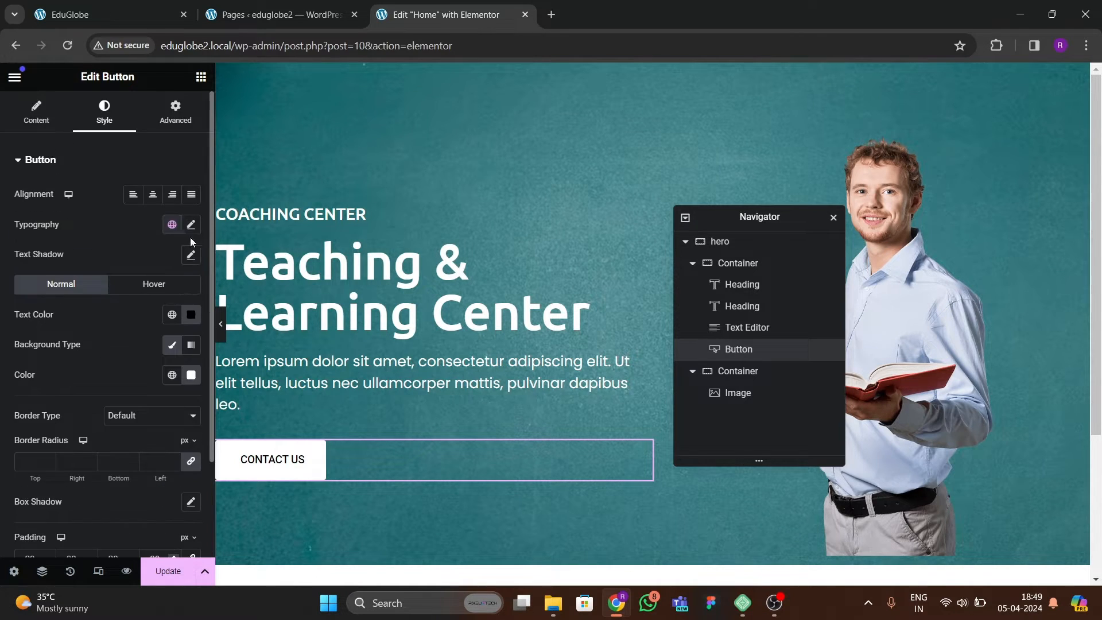
pyautogui.click(192, 225)
pyautogui.click(139, 294)
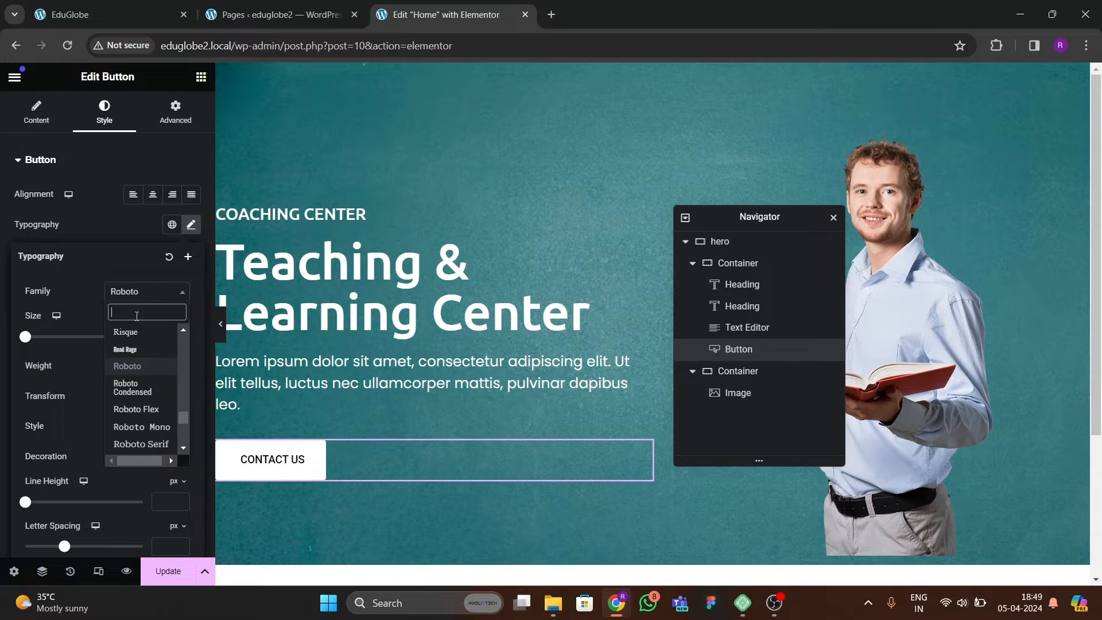
pyautogui.write('poppins')
pyautogui.press('Return')
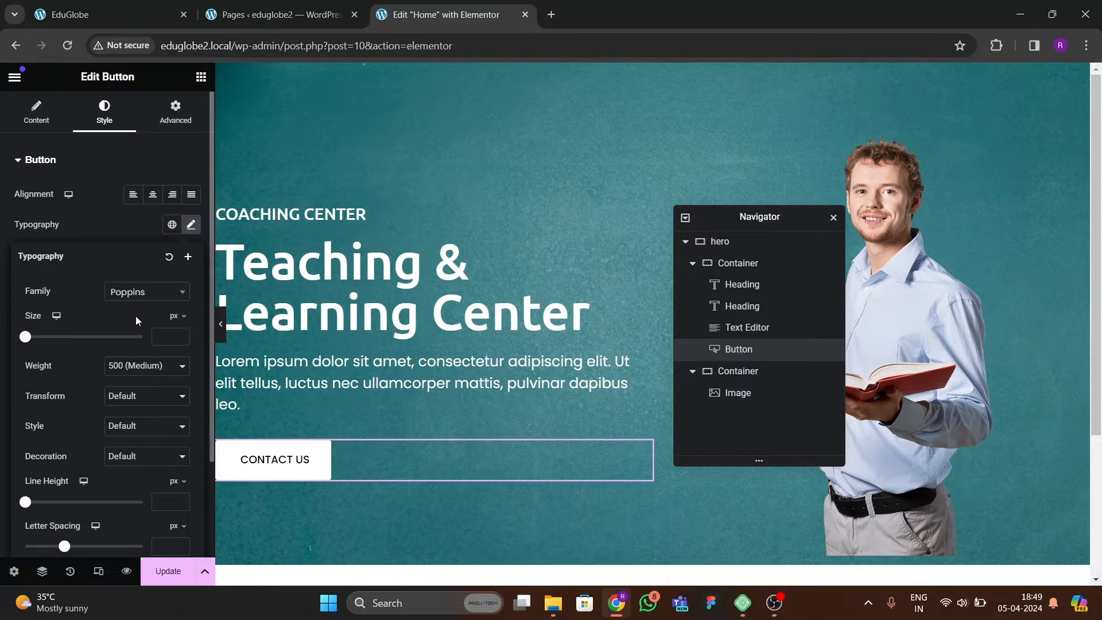
pyautogui.click(136, 365)
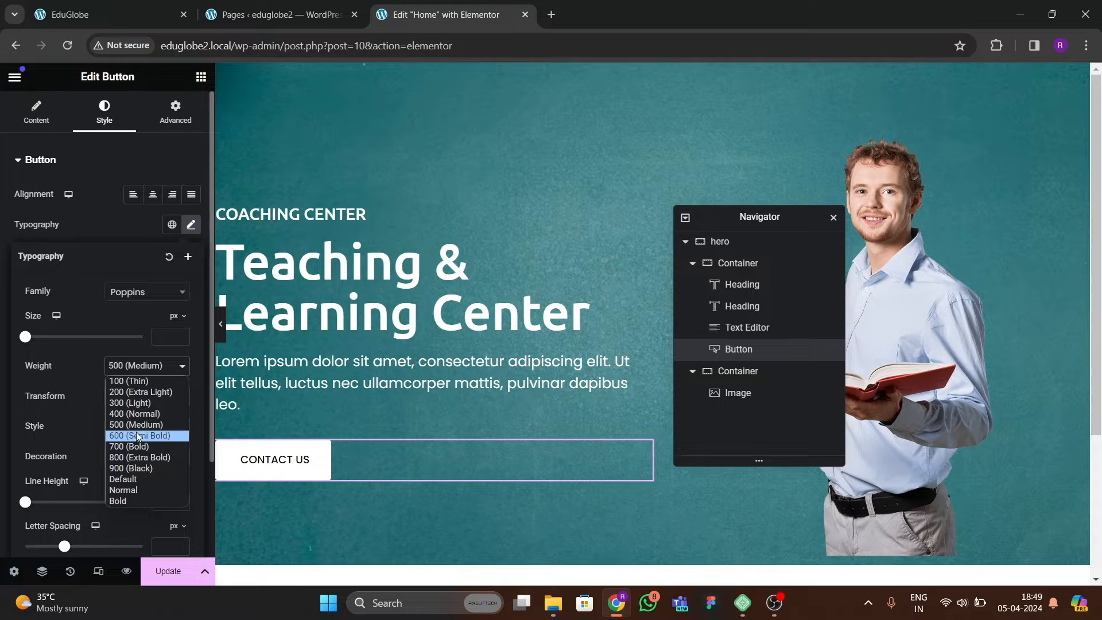
pyautogui.click(136, 435)
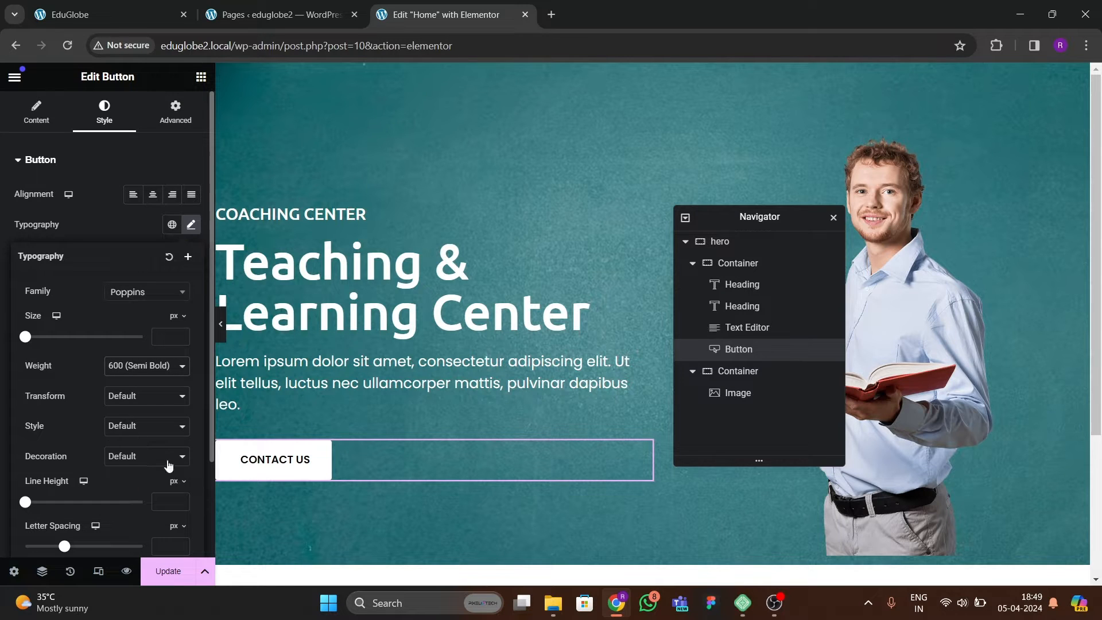
pyautogui.click(181, 334)
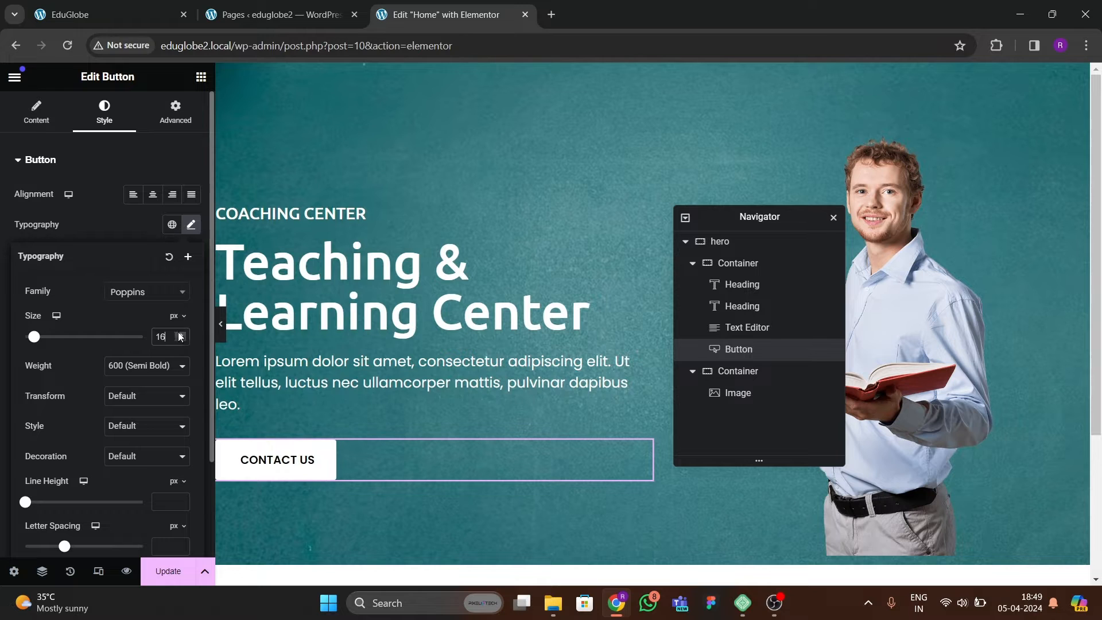
pyautogui.click(130, 235)
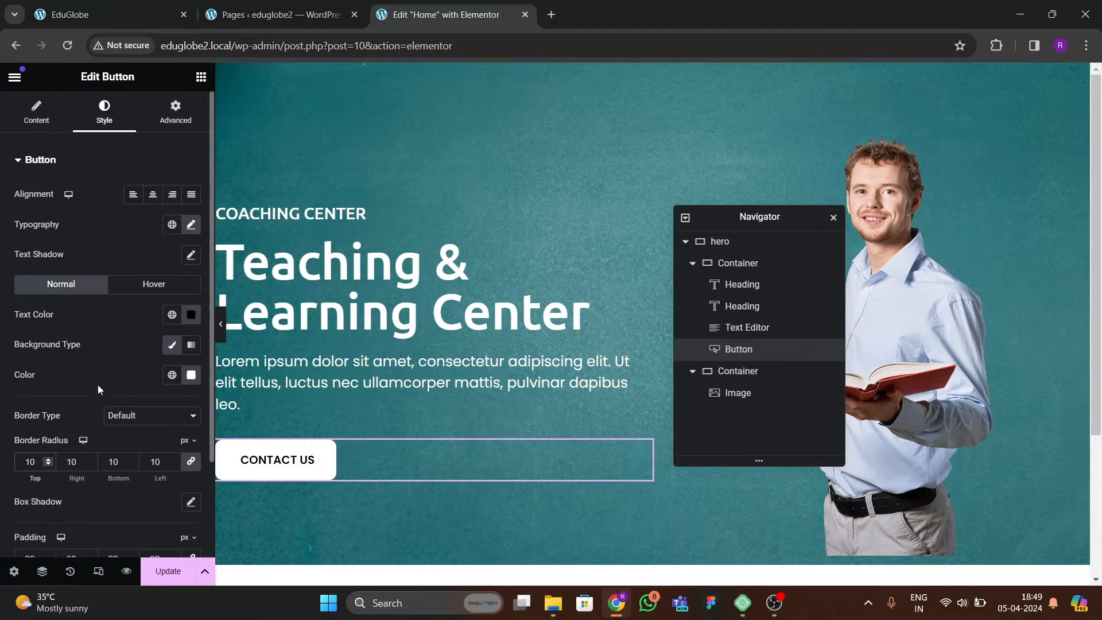
# Set the button's font size to 17 px and preview the hero section at full width.
pyautogui.click(191, 225)
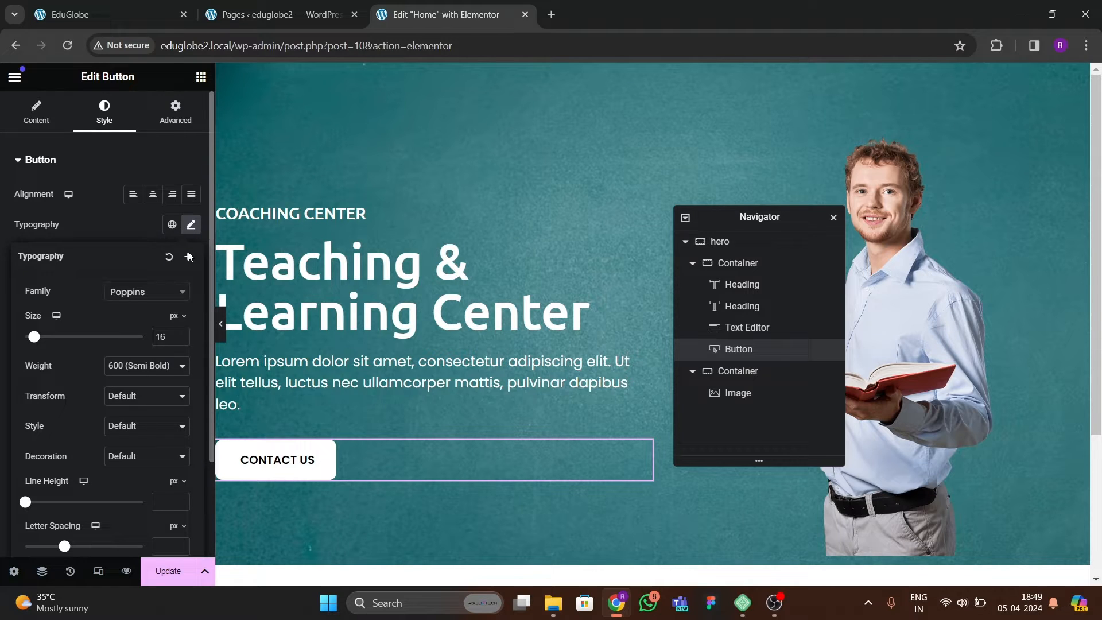
pyautogui.click(178, 334)
pyautogui.click(177, 334)
pyautogui.click(178, 340)
pyautogui.click(178, 341)
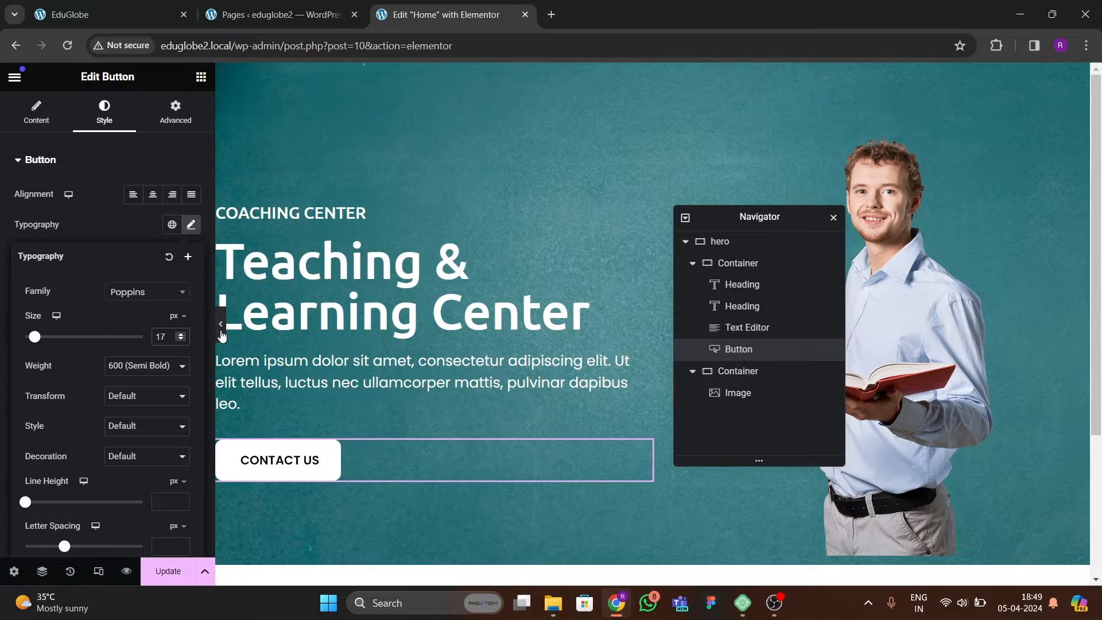
pyautogui.click(220, 324)
pyautogui.click(4, 324)
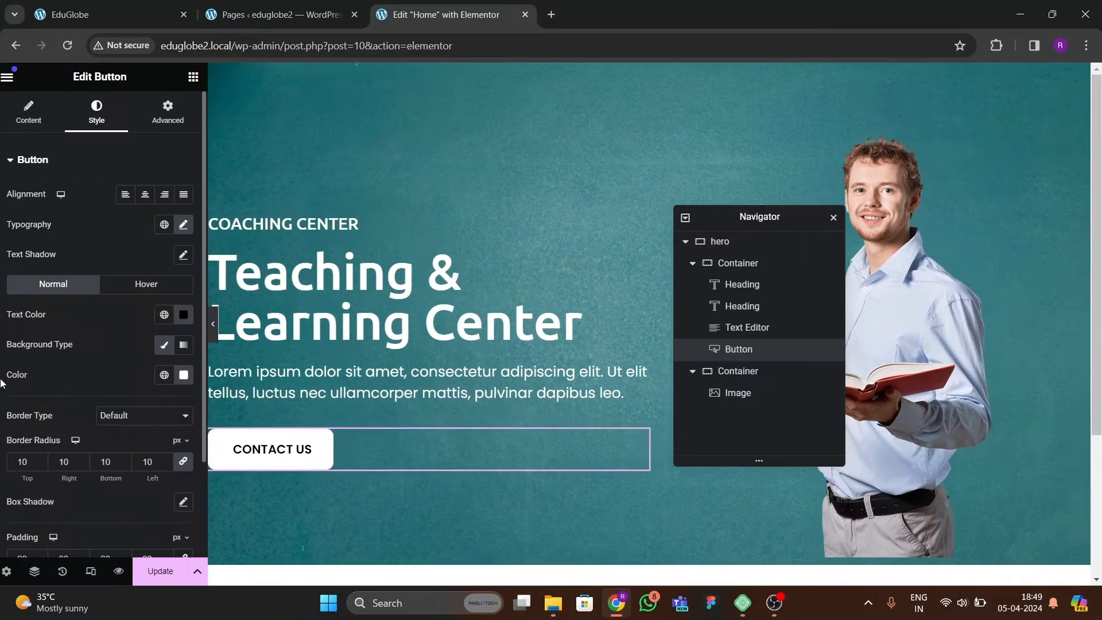
# Check the reference button, then give the hero button a solid border 2 px wide on all sides.
pyautogui.scroll(-1, 95, 254)
pyautogui.click(128, 12)
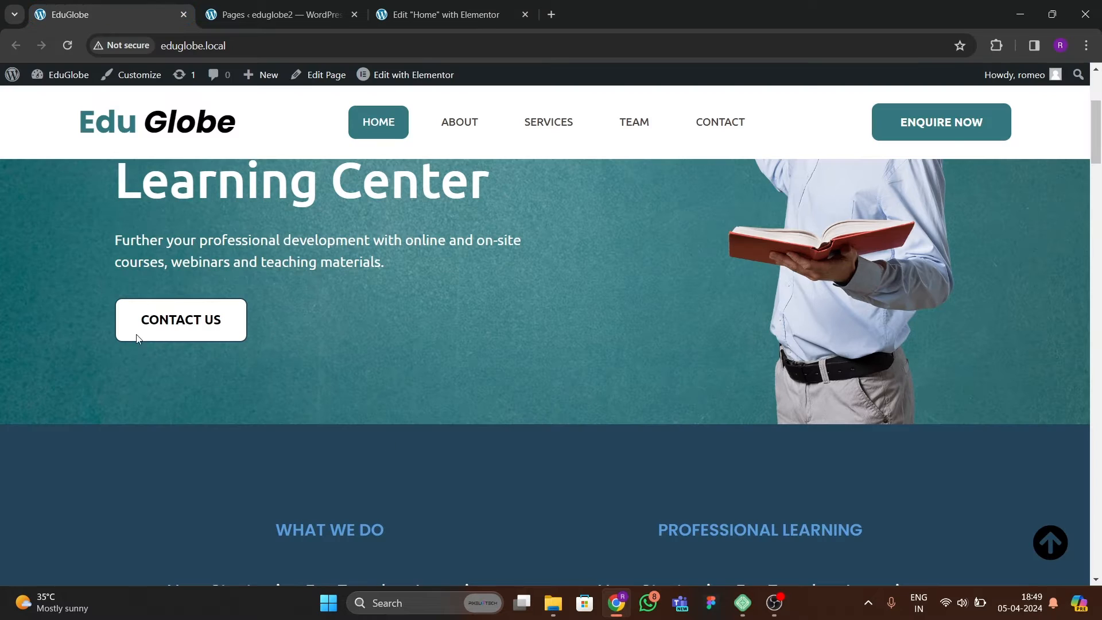
pyautogui.click(402, 14)
pyautogui.scroll(-1, 35, 367)
pyautogui.scroll(2, 62, 376)
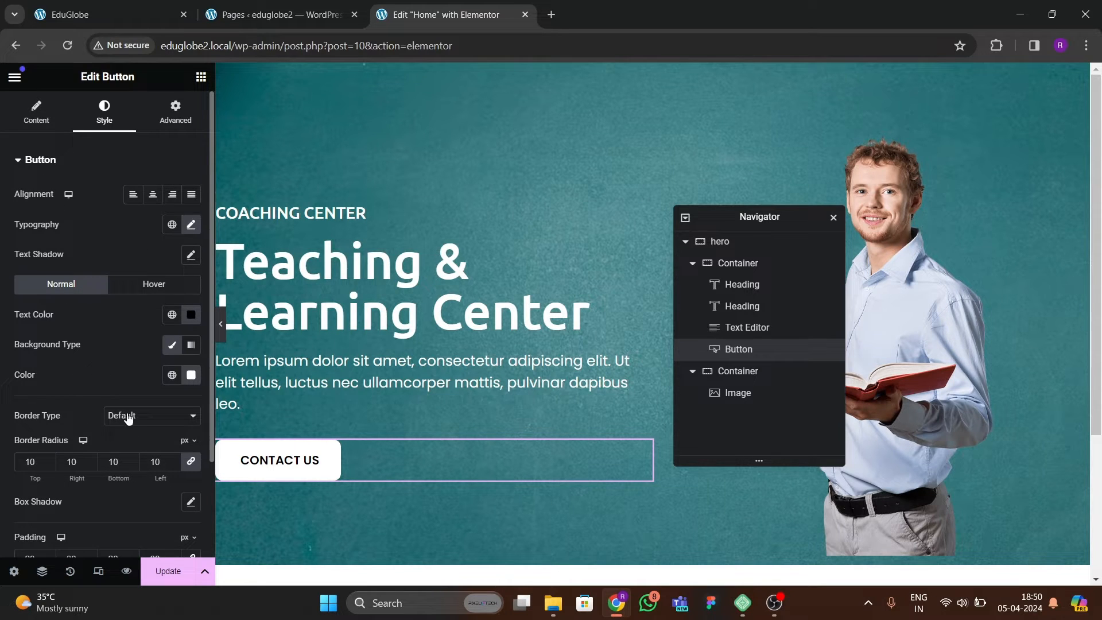
pyautogui.click(130, 415)
pyautogui.click(123, 451)
pyautogui.scroll(-1, 98, 419)
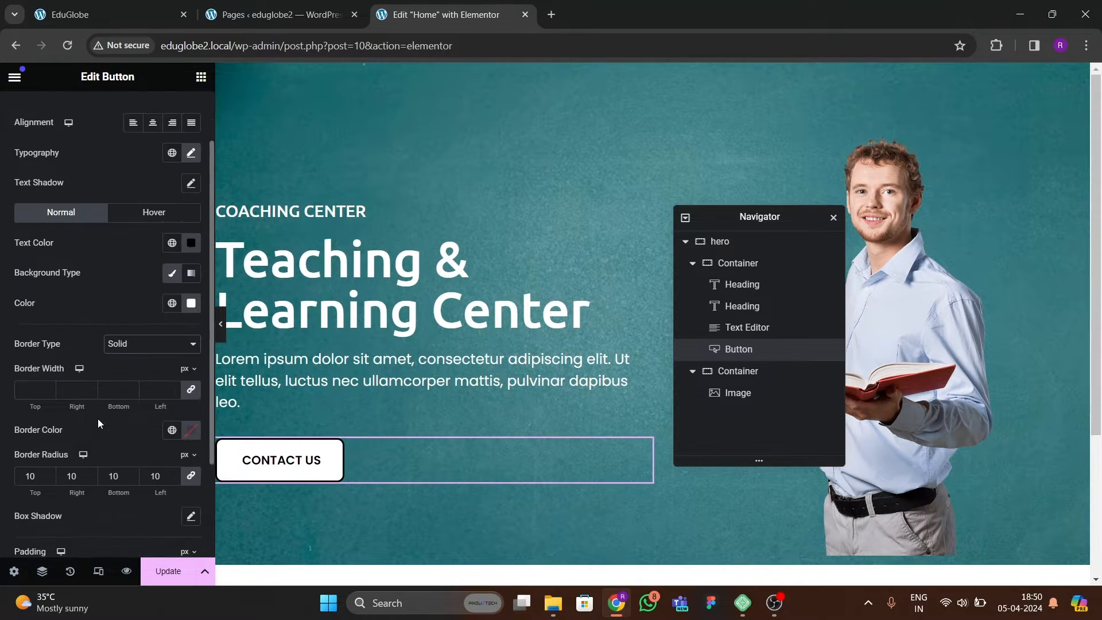
pyautogui.click(46, 391)
pyautogui.write('2')
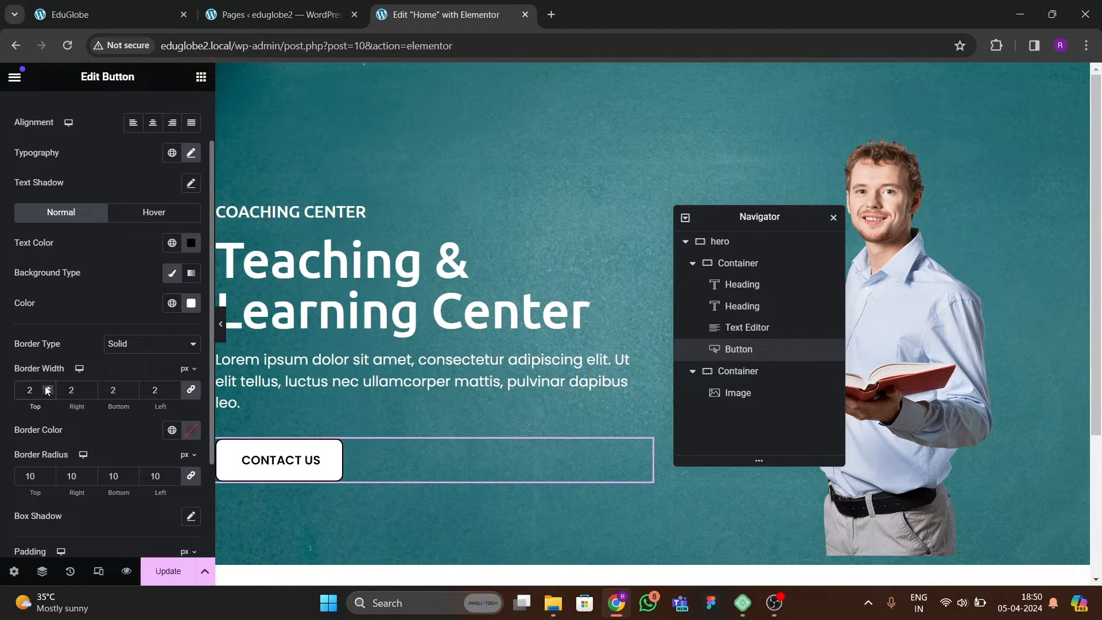
# Set the button's border color to black and preview the hero section at full width.
pyautogui.click(191, 430)
pyautogui.moveTo(189, 310); pyautogui.dragTo(100, 377)
pyautogui.click(188, 427)
pyautogui.click(222, 334)
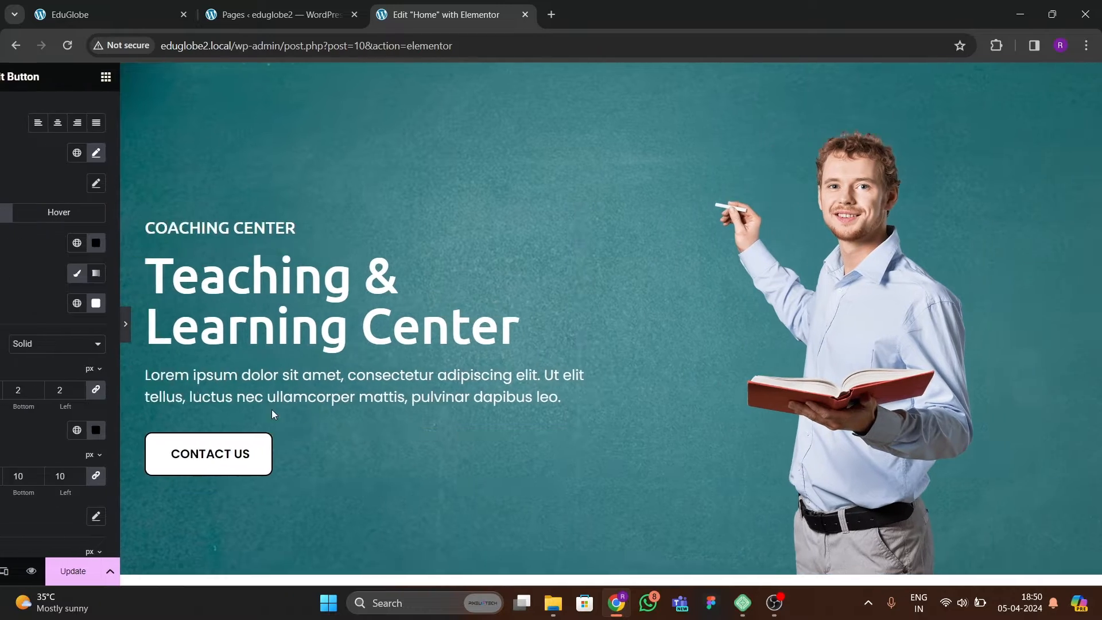
pyautogui.click(6, 324)
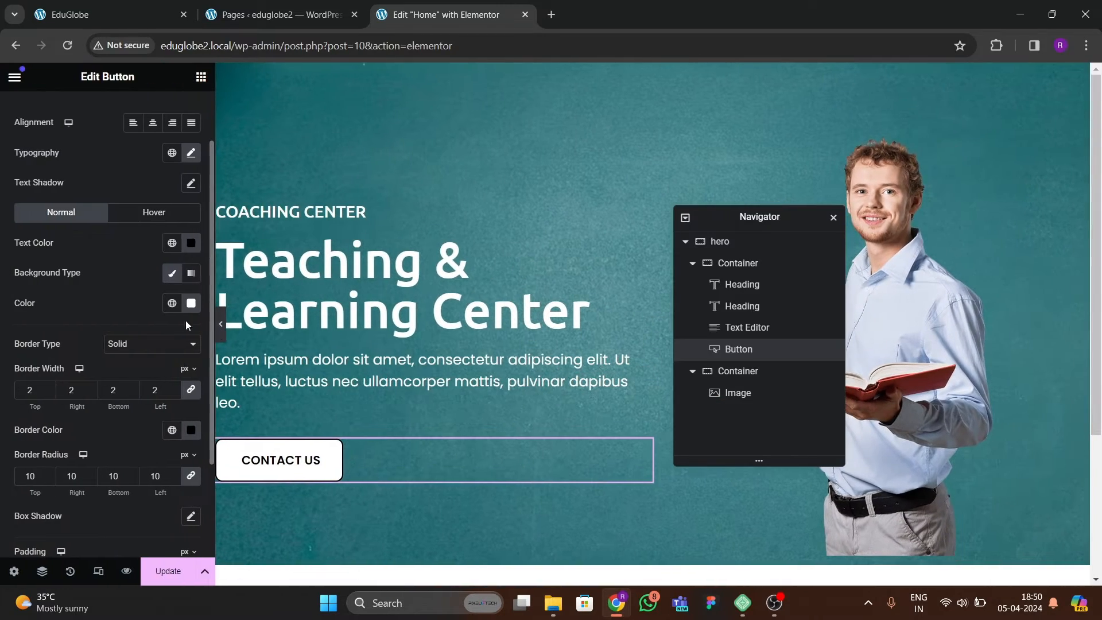
# Compare with the reference button, then set the hero button's border width to 1 px on all sides and preview it.
pyautogui.click(168, 17)
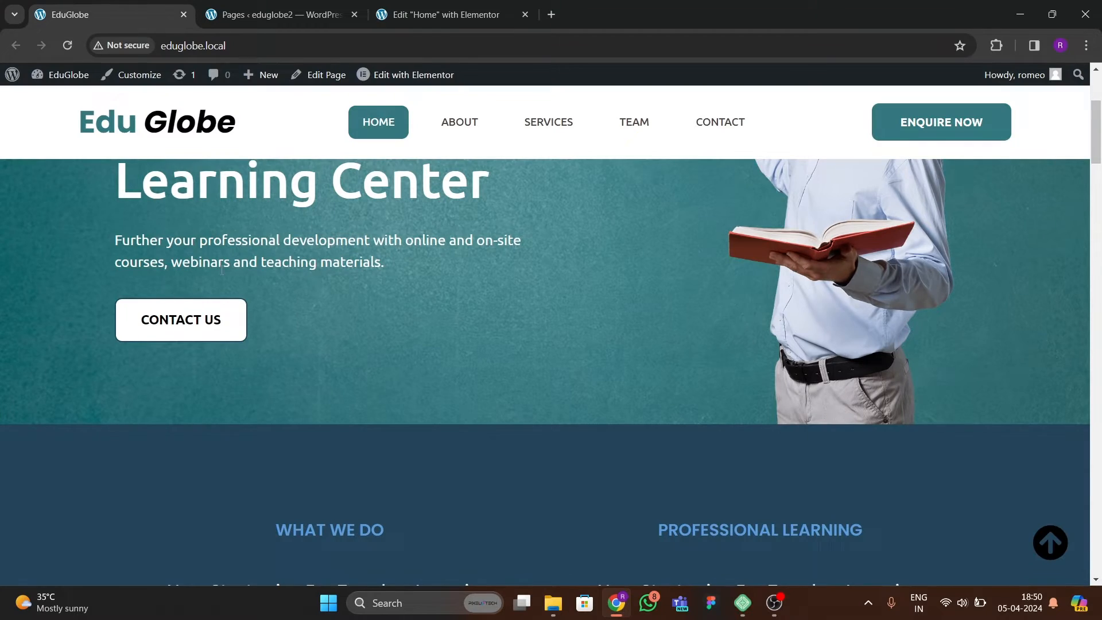
pyautogui.click(400, 20)
pyautogui.click(132, 394)
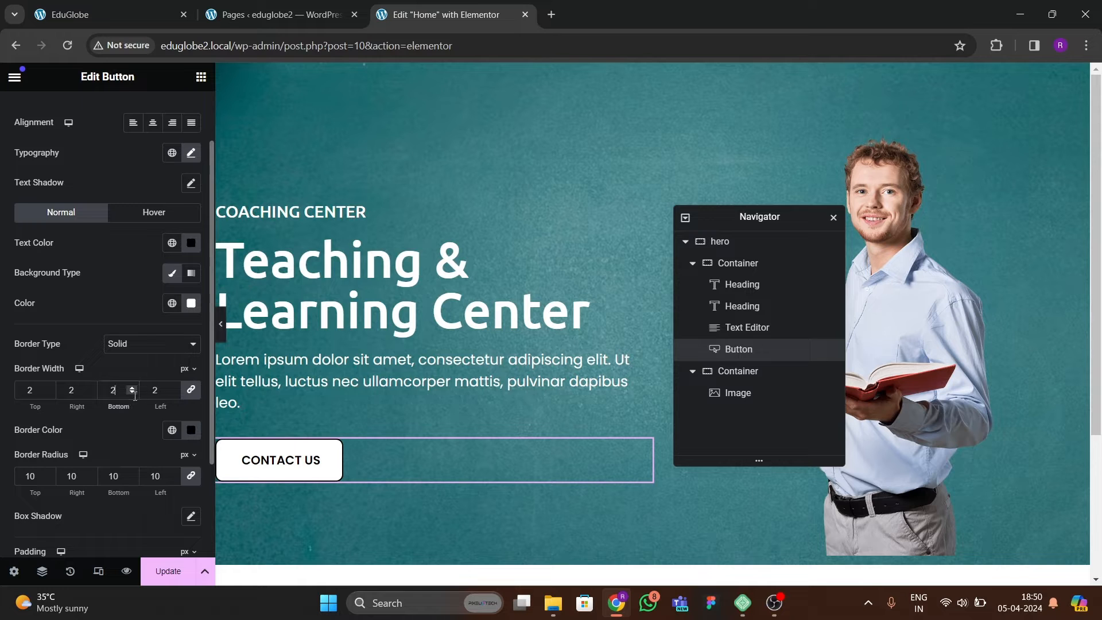
pyautogui.click(221, 324)
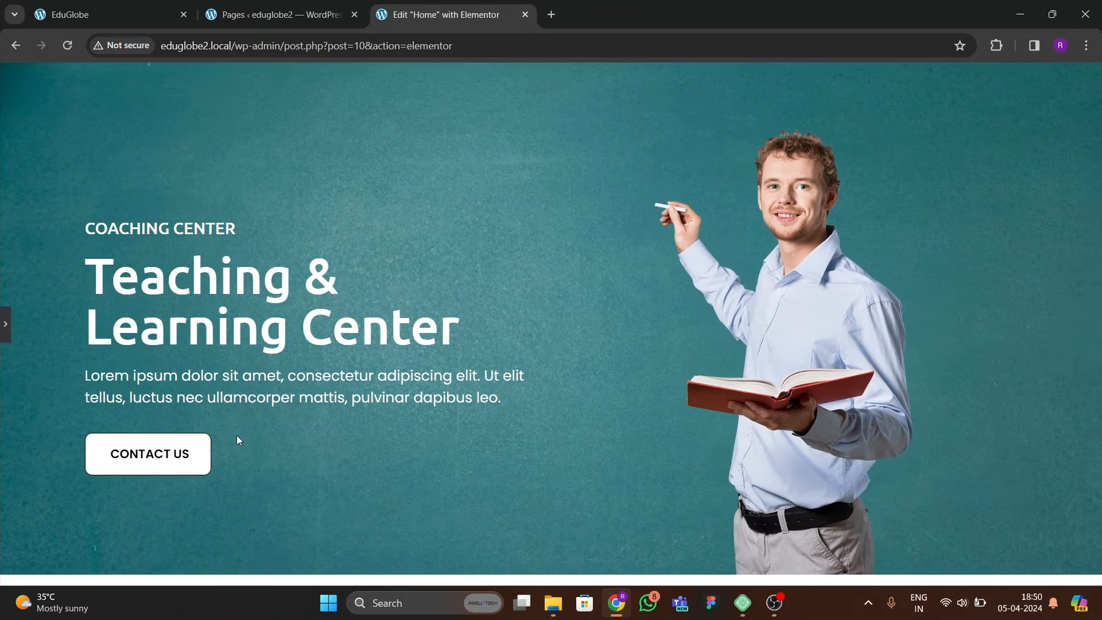
pyautogui.click(4, 325)
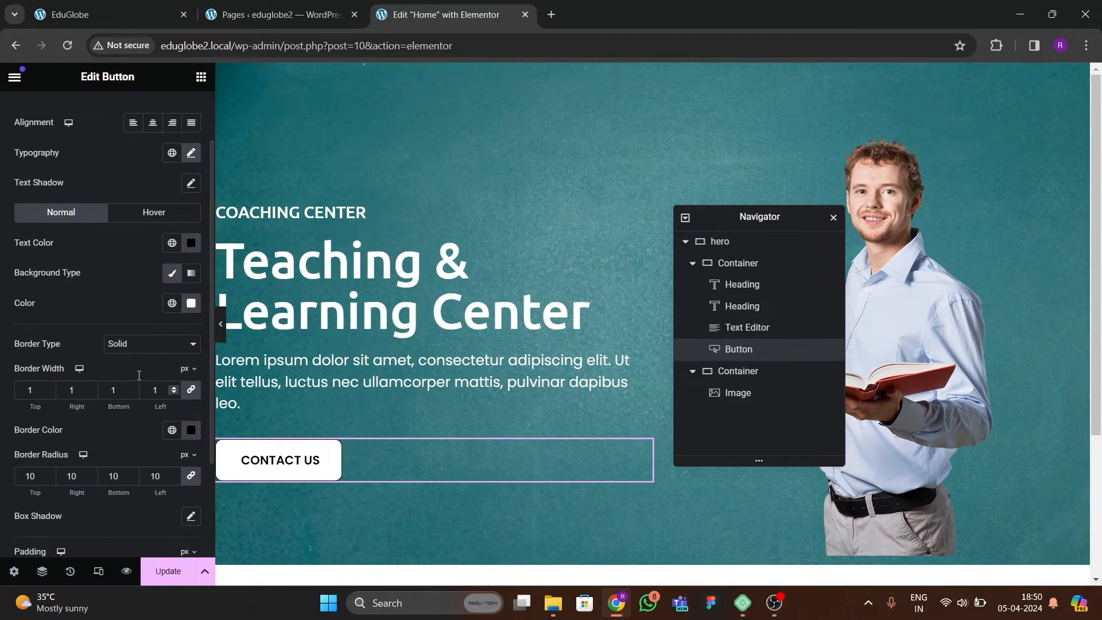
# Set the button's hover animation to Bob and save the page.
pyautogui.click(156, 221)
pyautogui.scroll(-1, 105, 381)
pyautogui.click(77, 355)
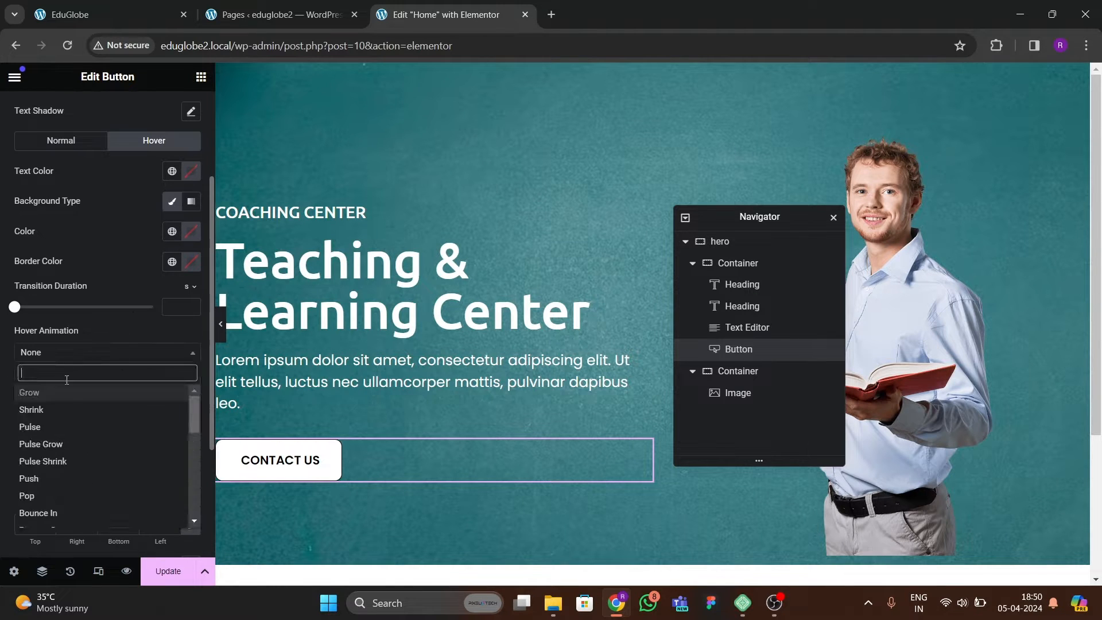
pyautogui.write('bob')
pyautogui.press('Return')
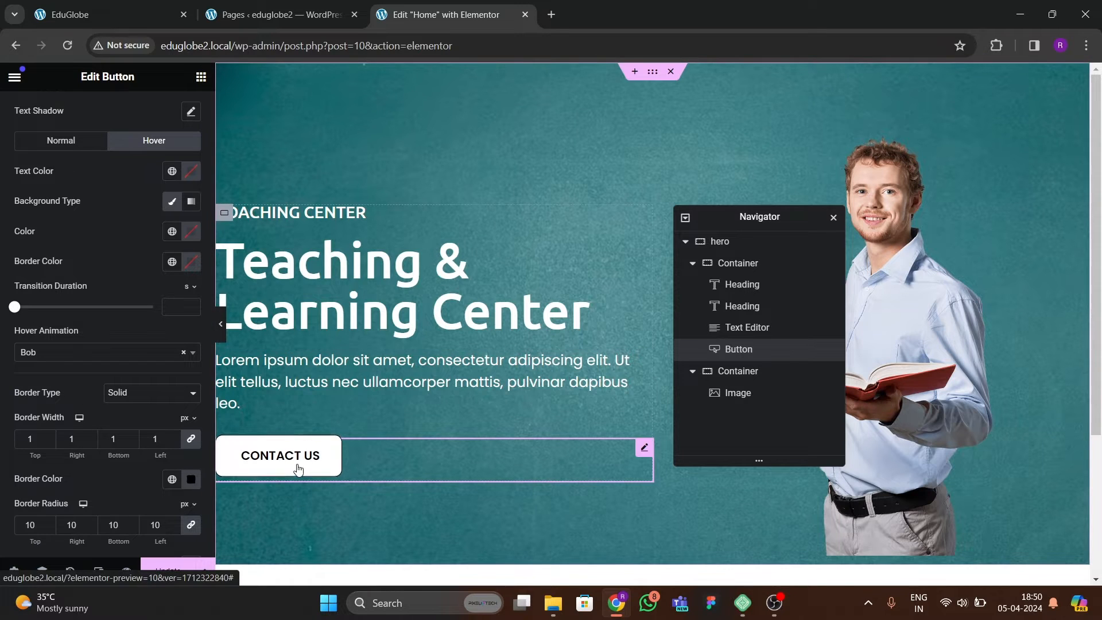
pyautogui.click(183, 570)
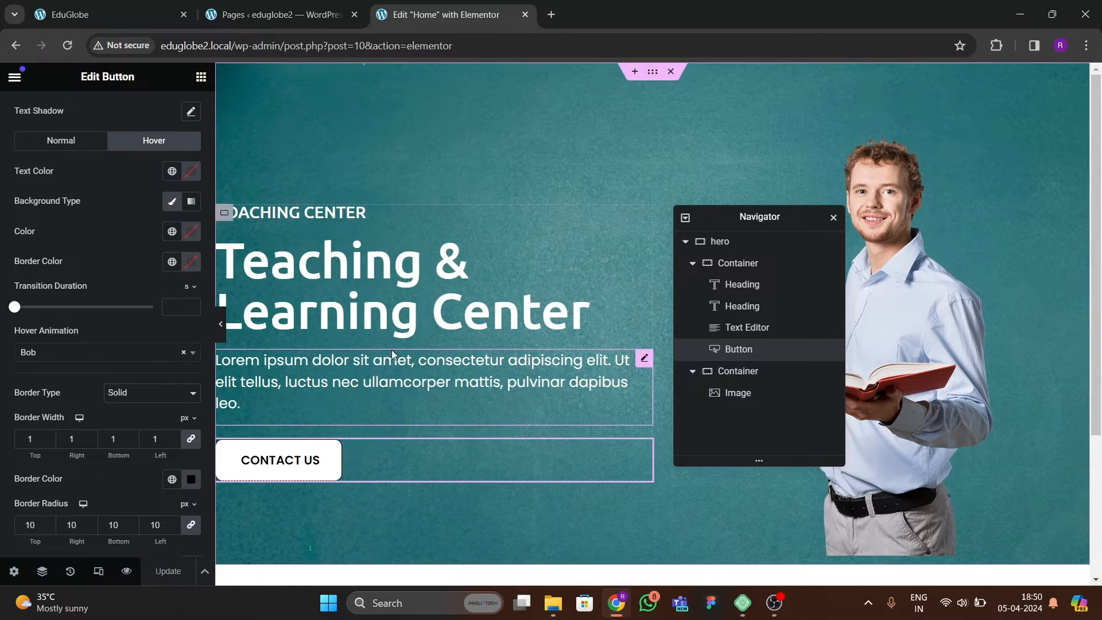
# View the published Home page in a new tab, then examine the section below the hero on the reference site.
pyautogui.click(14, 80)
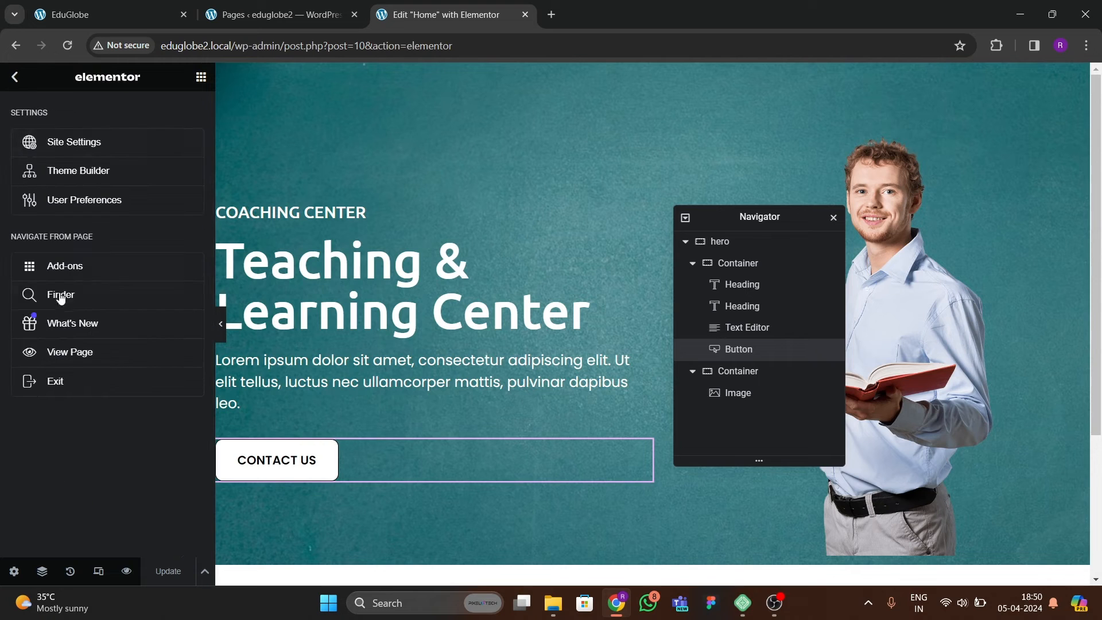
pyautogui.rightClick(58, 352)
pyautogui.click(114, 366)
pyautogui.click(632, 12)
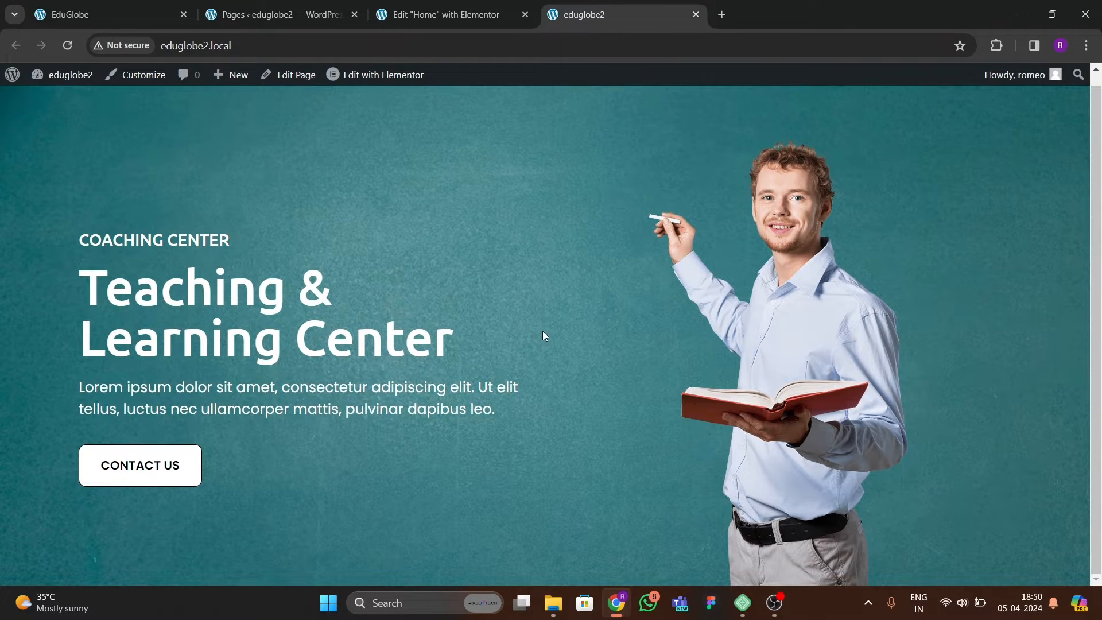
pyautogui.click(123, 17)
pyautogui.scroll(-5, 369, 347)
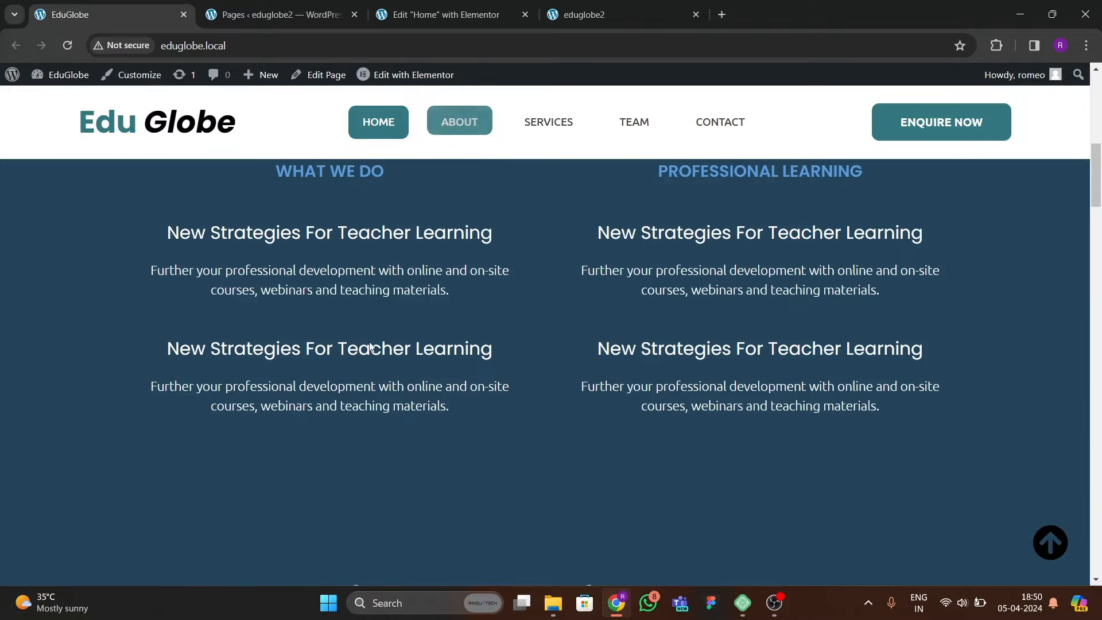
# Review the reference section below the hero and add a container with two equal columns under the hero in the Home page editor.
pyautogui.scroll(3, 374, 350)
pyautogui.scroll(-2, 501, 414)
pyautogui.scroll(-5, 487, 411)
pyautogui.scroll(1, 487, 411)
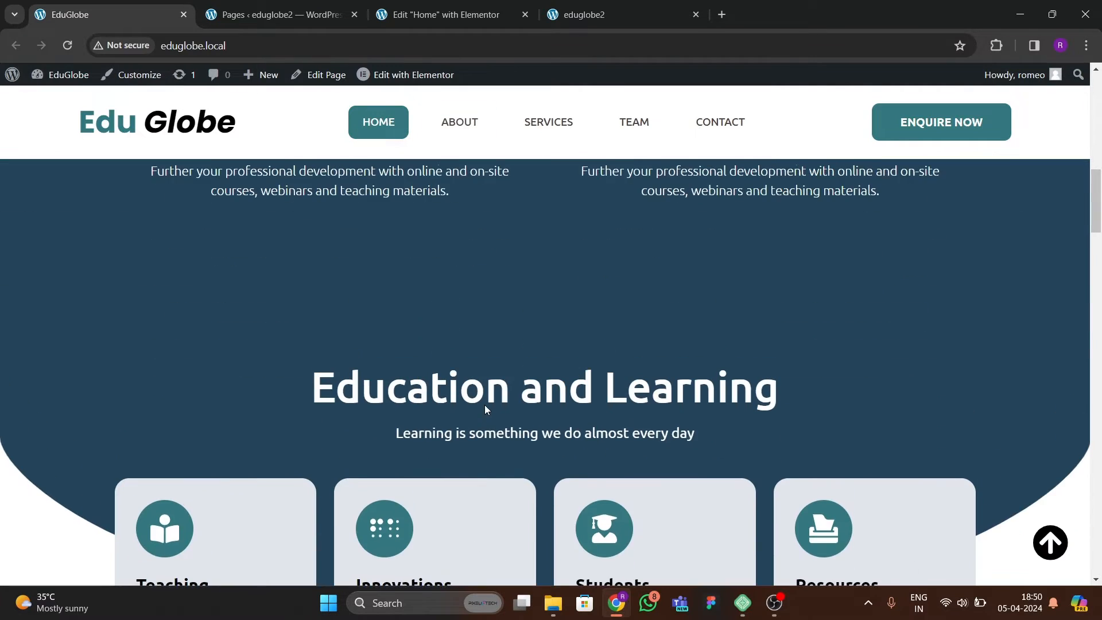
pyautogui.scroll(-4, 624, 343)
pyautogui.scroll(10, 430, 325)
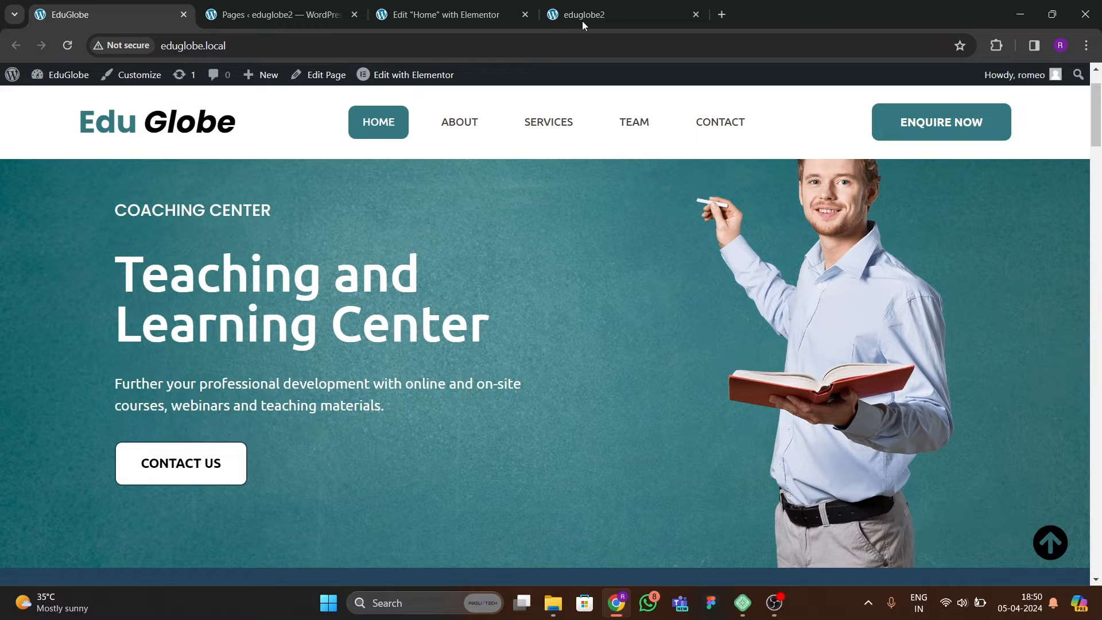
pyautogui.click(442, 14)
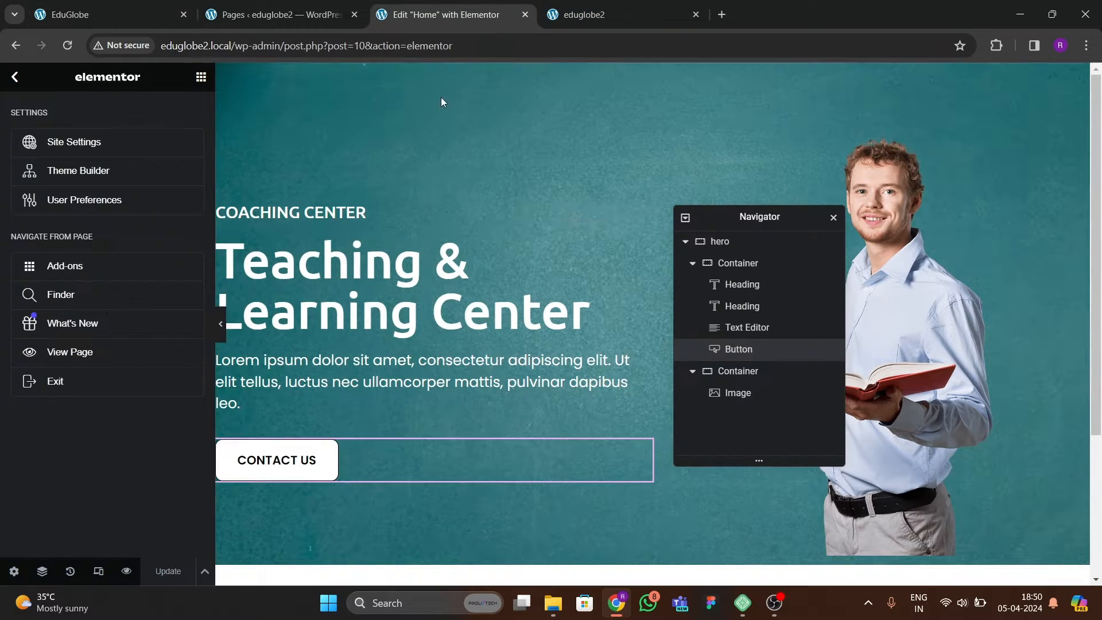
pyautogui.scroll(-3, 470, 297)
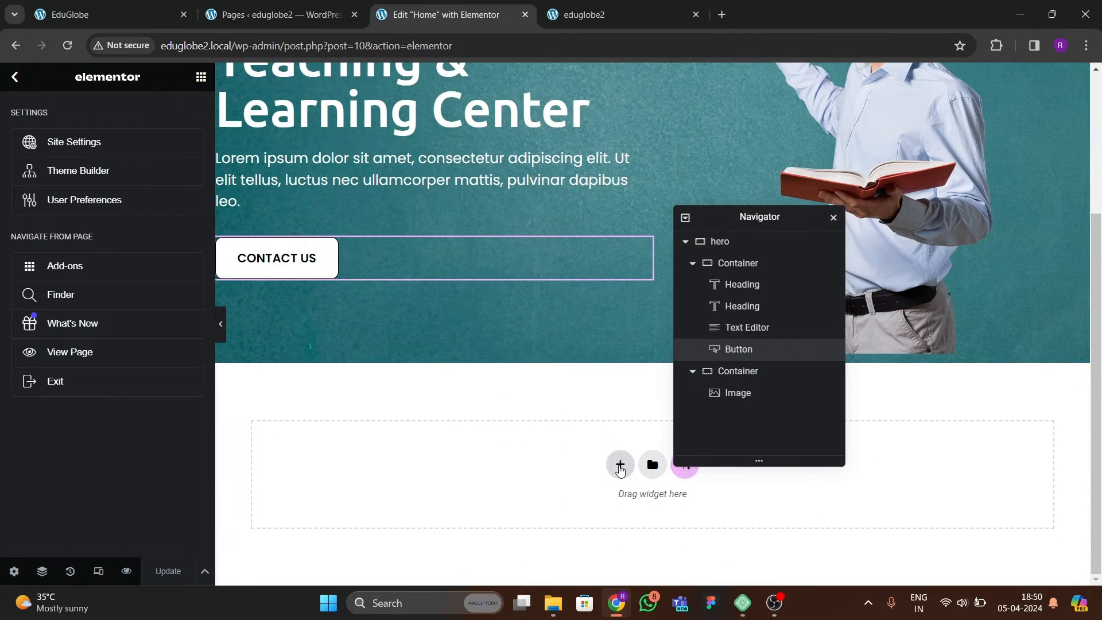
pyautogui.click(620, 464)
pyautogui.click(599, 445)
pyautogui.moveTo(799, 217); pyautogui.dragTo(932, 194)
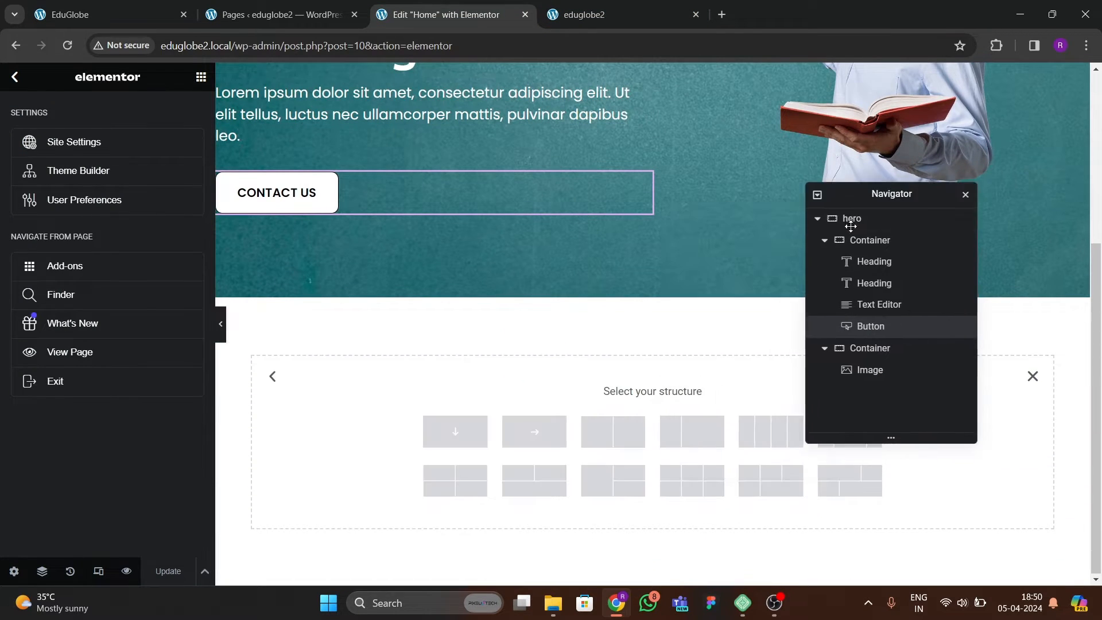
pyautogui.click(612, 436)
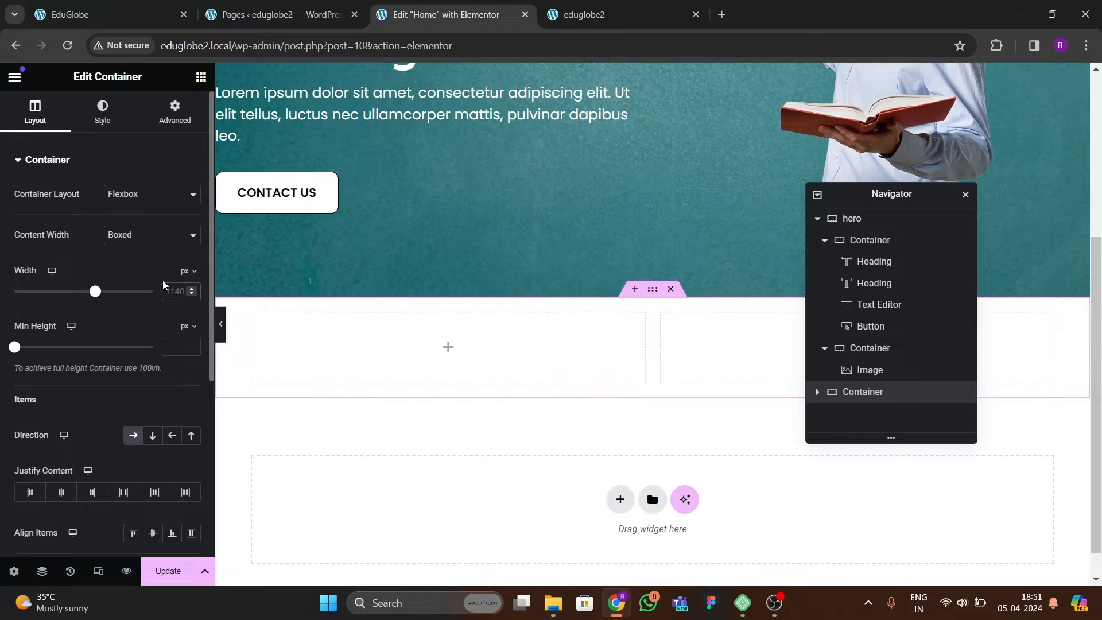
# Set the new outer container's padding to 0 on all sides, check the reference section, and rename the container "about us".
pyautogui.click(175, 112)
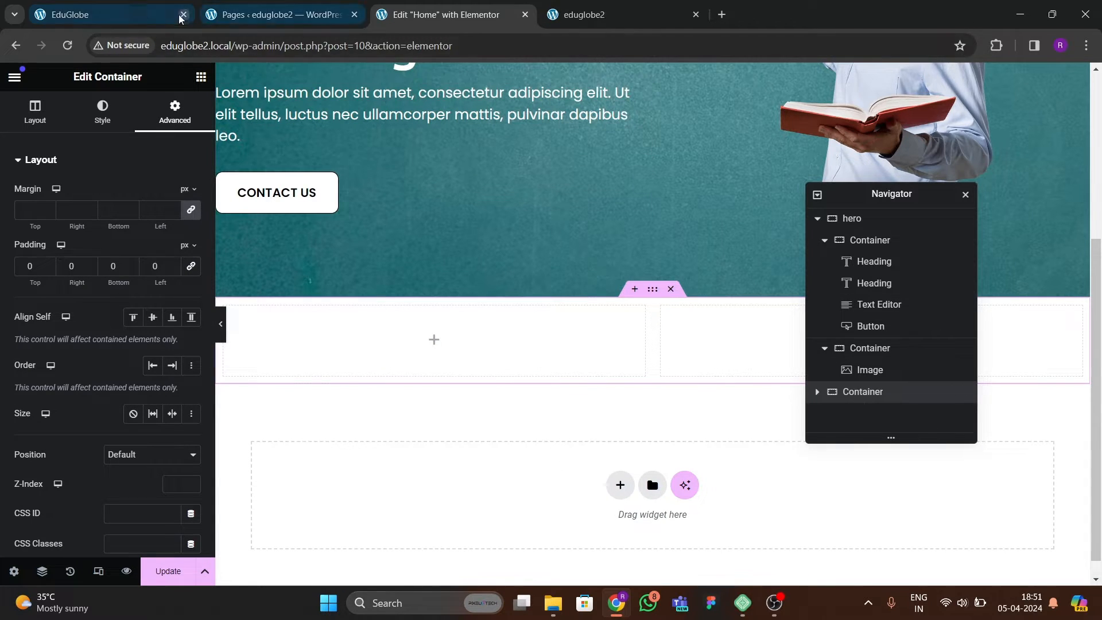
pyautogui.click(147, 22)
pyautogui.scroll(-5, 459, 373)
pyautogui.scroll(-2, 456, 378)
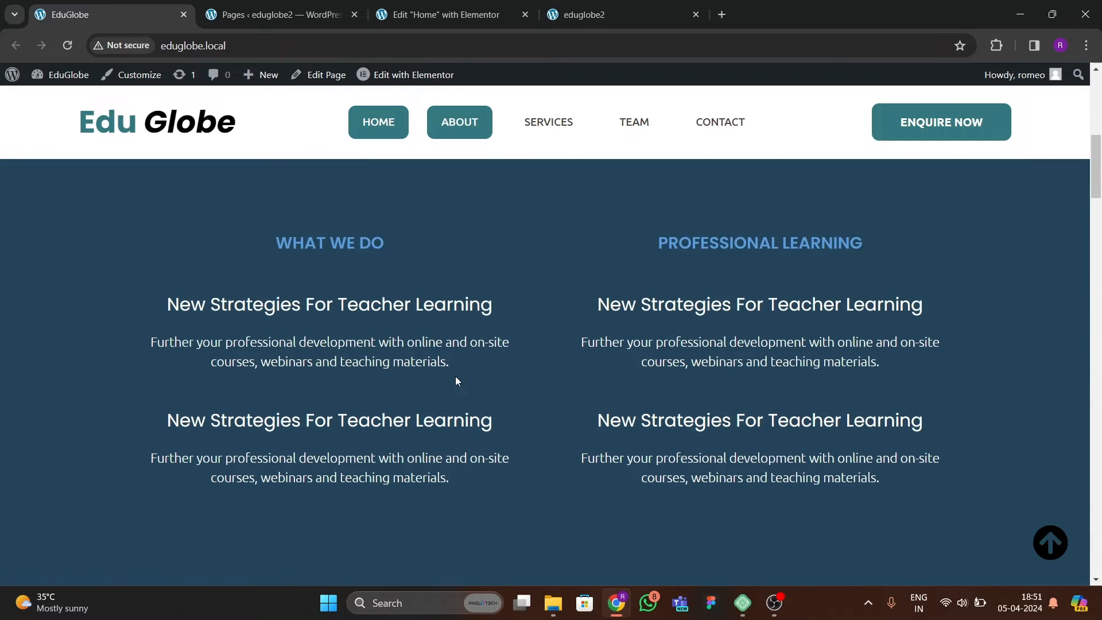
pyautogui.click(452, 22)
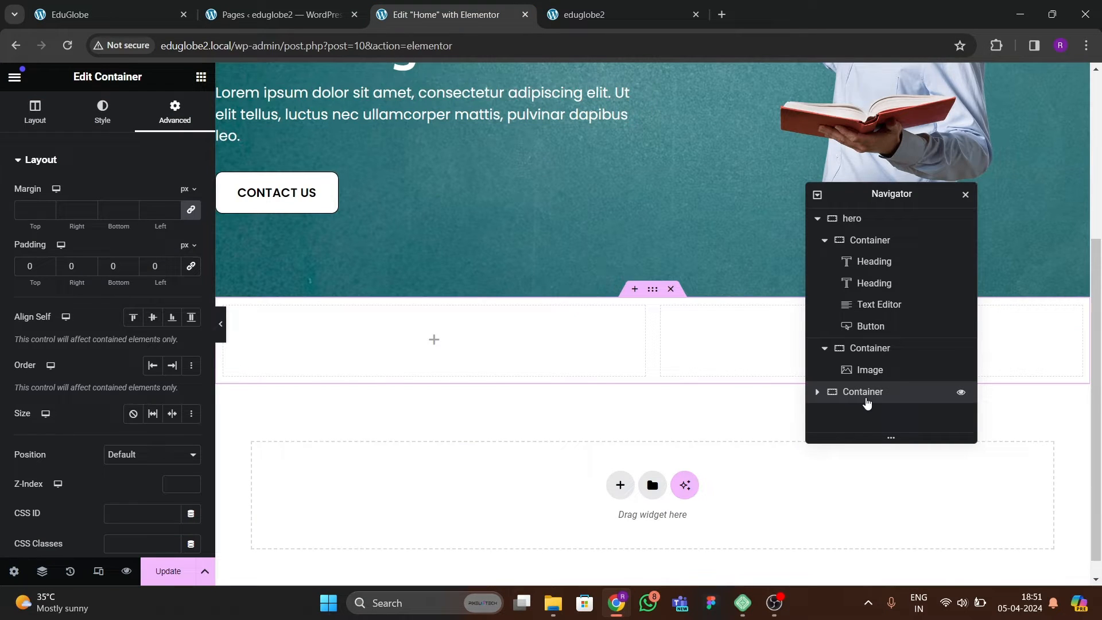
pyautogui.click(866, 399)
pyautogui.write('about us')
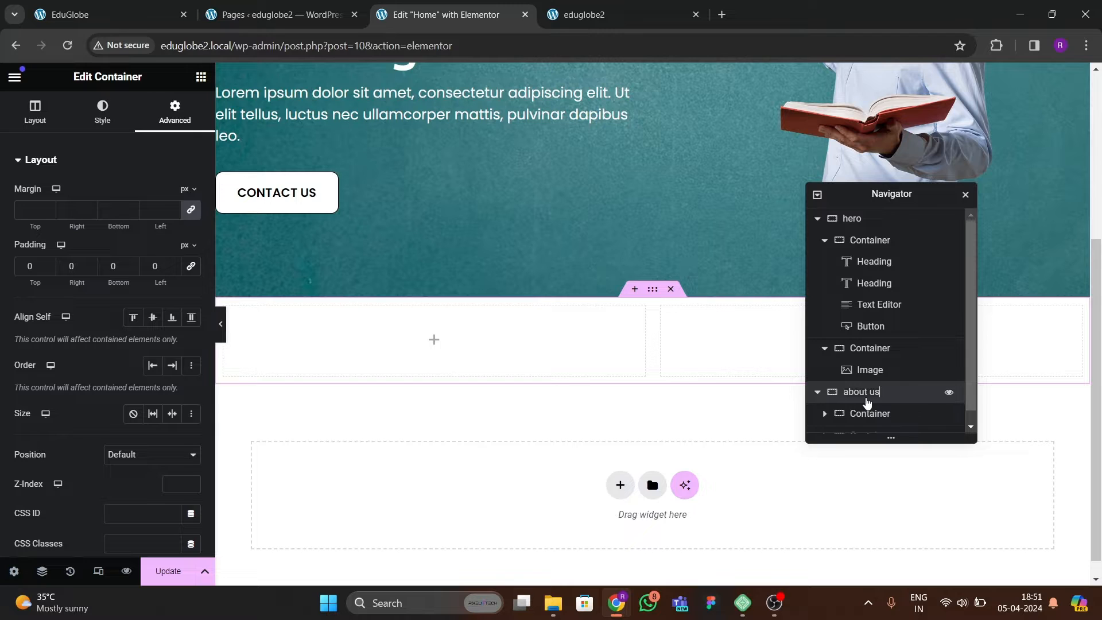
# Set the padding of both inner containers of the about us section to 0 on all sides.
pyautogui.scroll(-1, 863, 399)
pyautogui.click(862, 399)
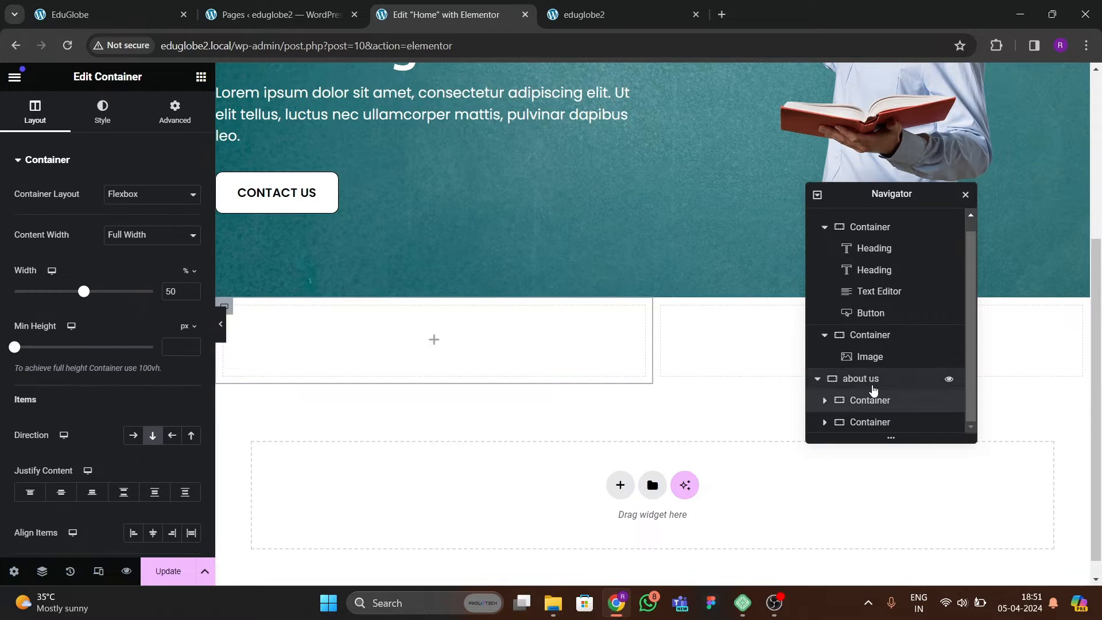
pyautogui.click(871, 385)
pyautogui.click(870, 400)
pyautogui.click(174, 111)
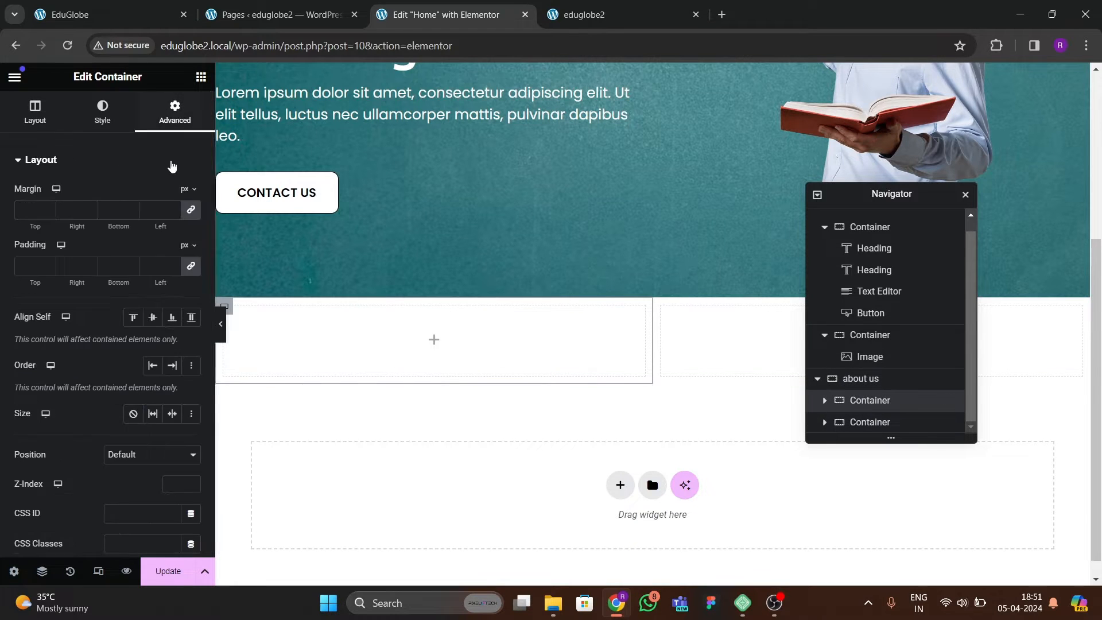
pyautogui.click(881, 422)
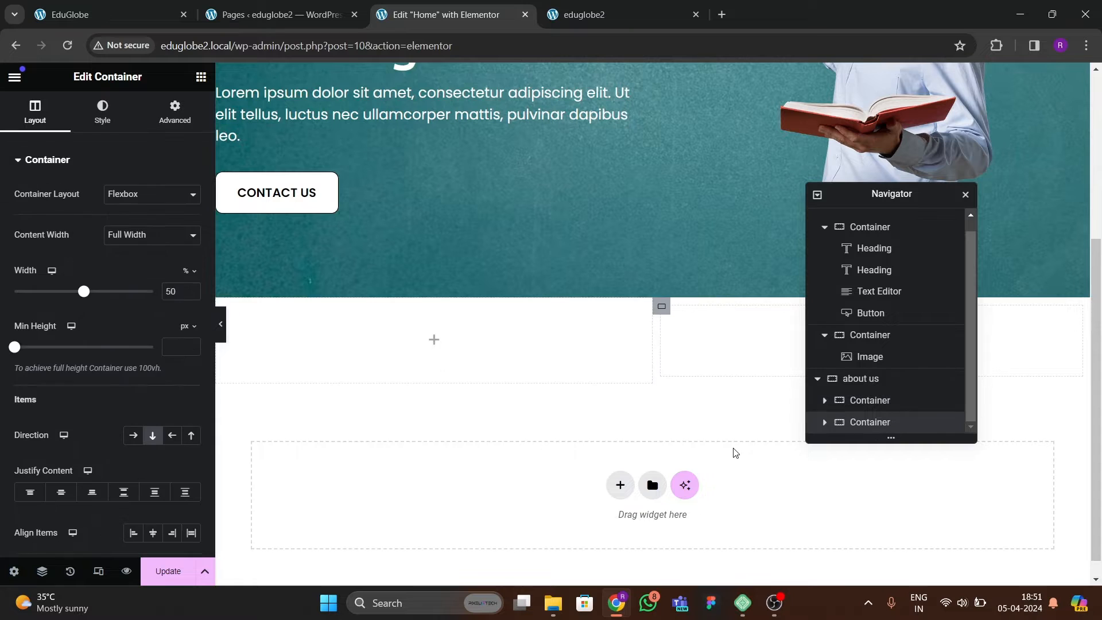
pyautogui.click(162, 115)
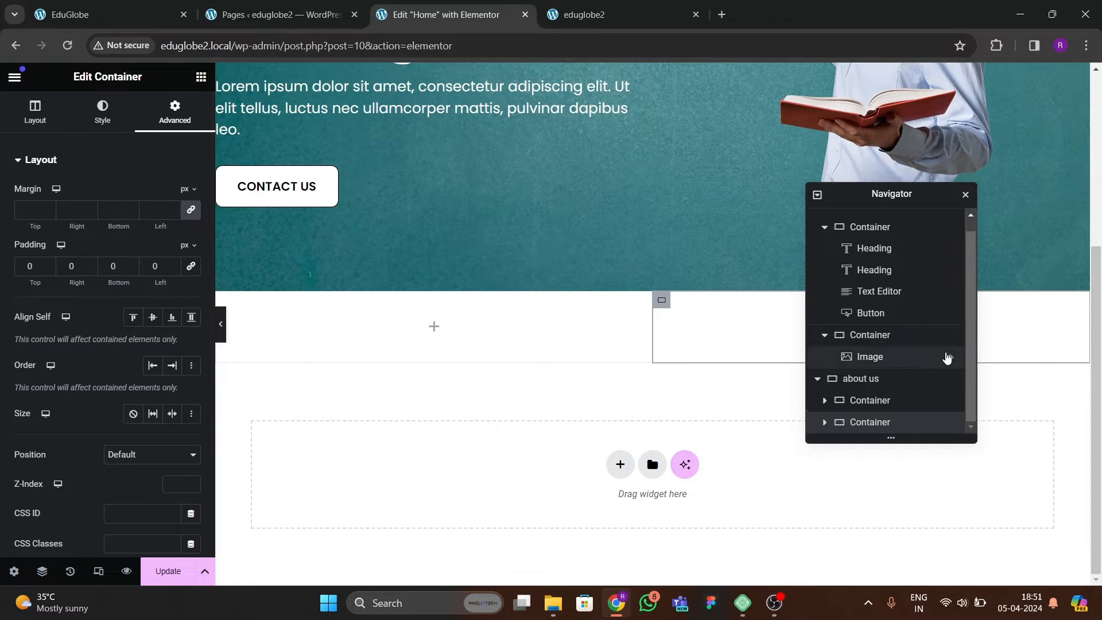
# Open the about us container's background settings and launch the geco color picker on the reference site's dark blue section.
pyautogui.click(875, 379)
pyautogui.click(102, 112)
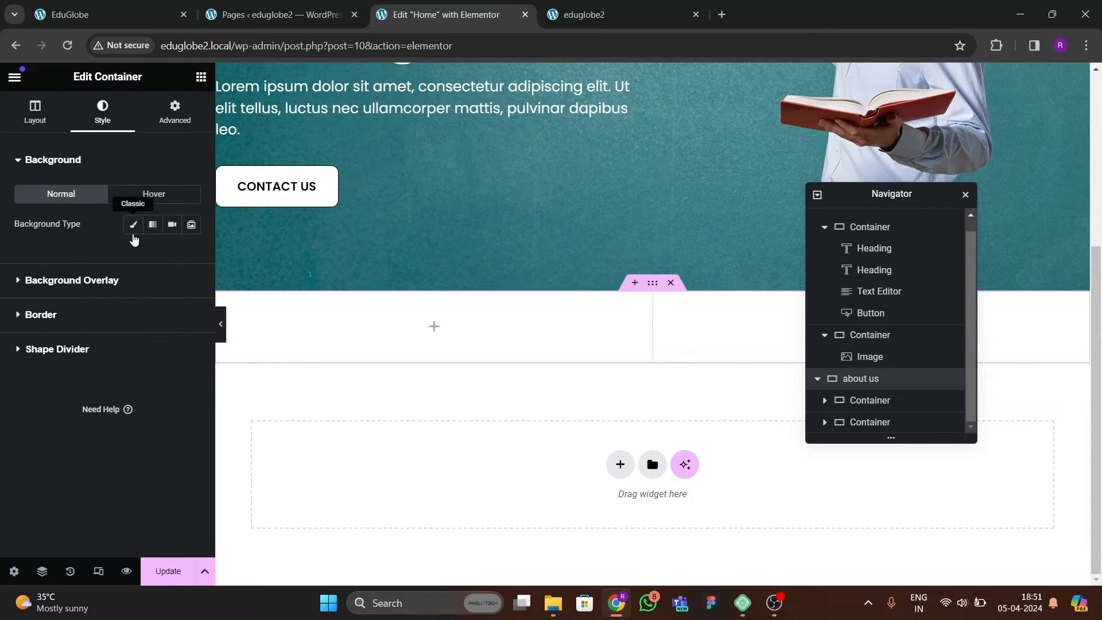
pyautogui.click(122, 16)
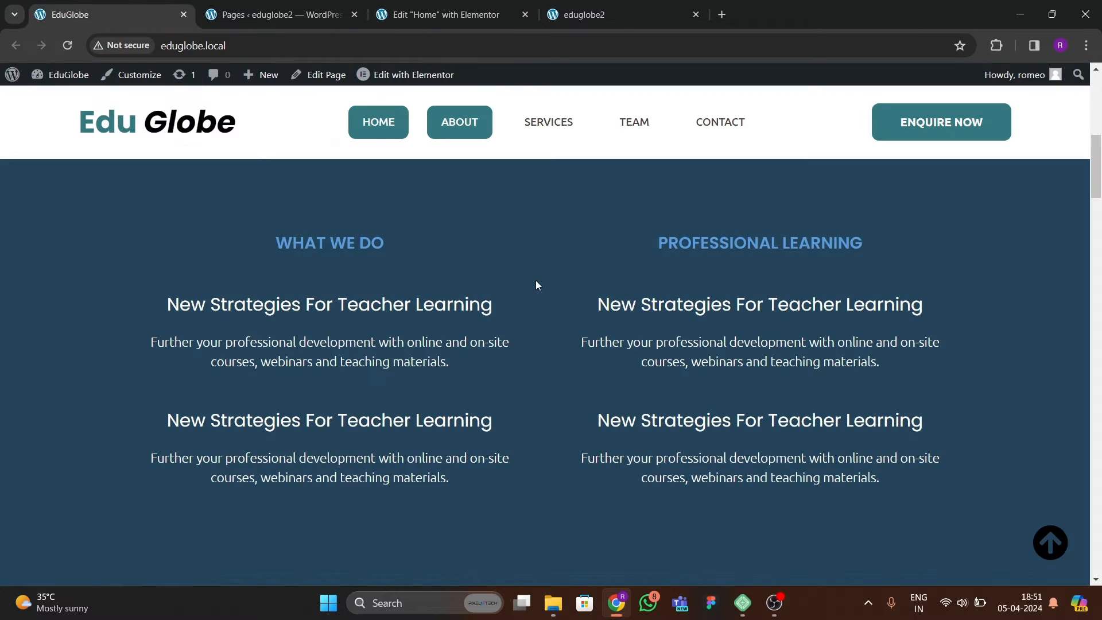
pyautogui.click(988, 49)
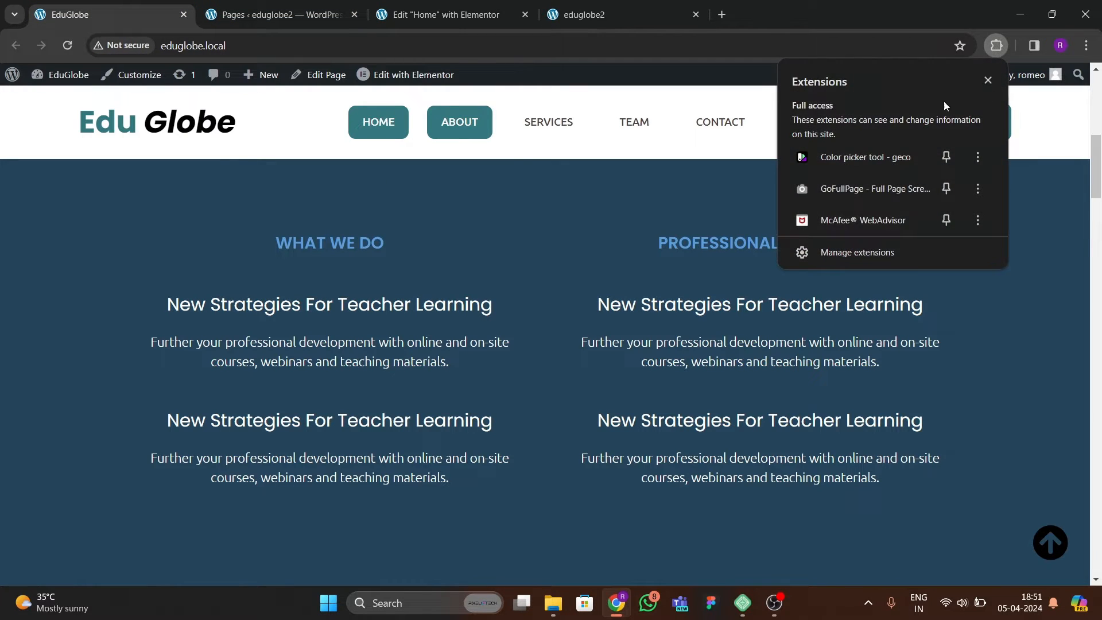
pyautogui.click(859, 158)
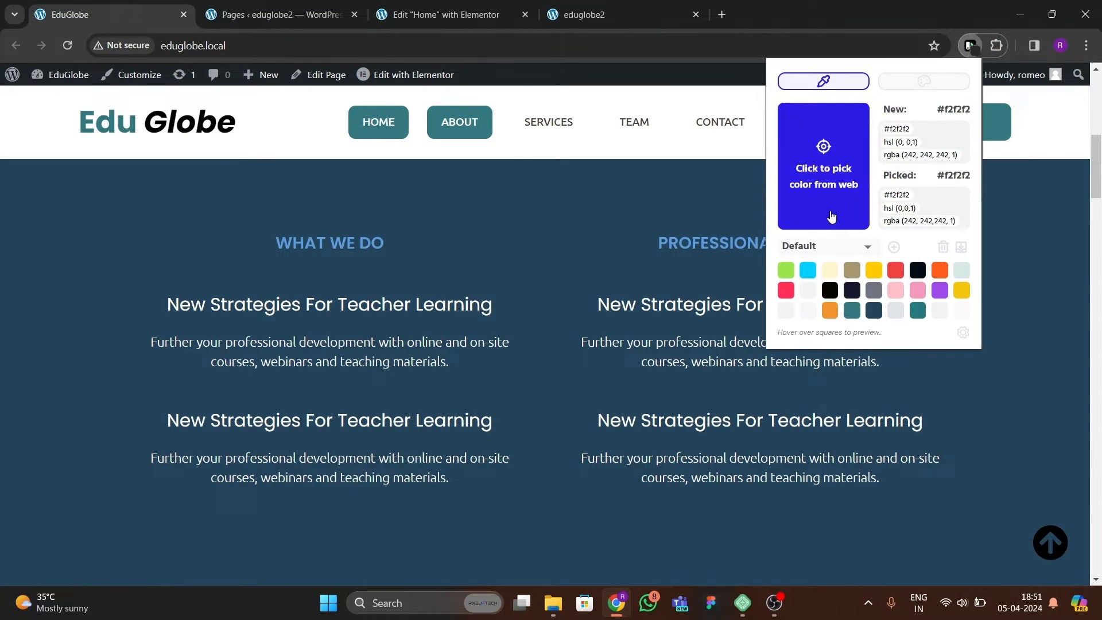
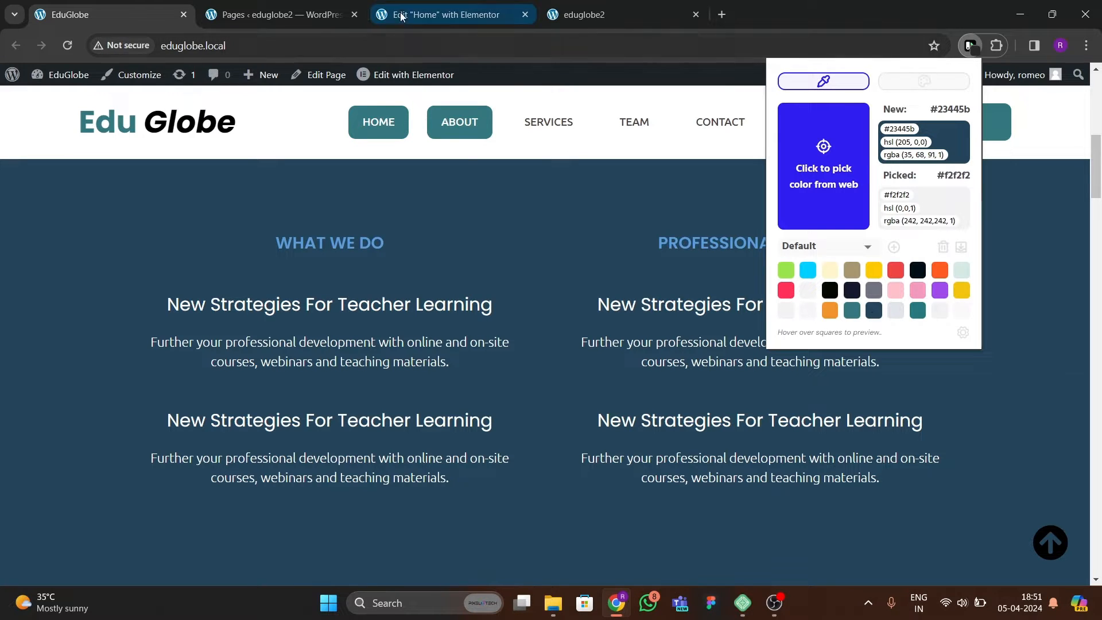
# Return to the Home page editor and give the about us container a solid #23445B background color.
pyautogui.click(442, 15)
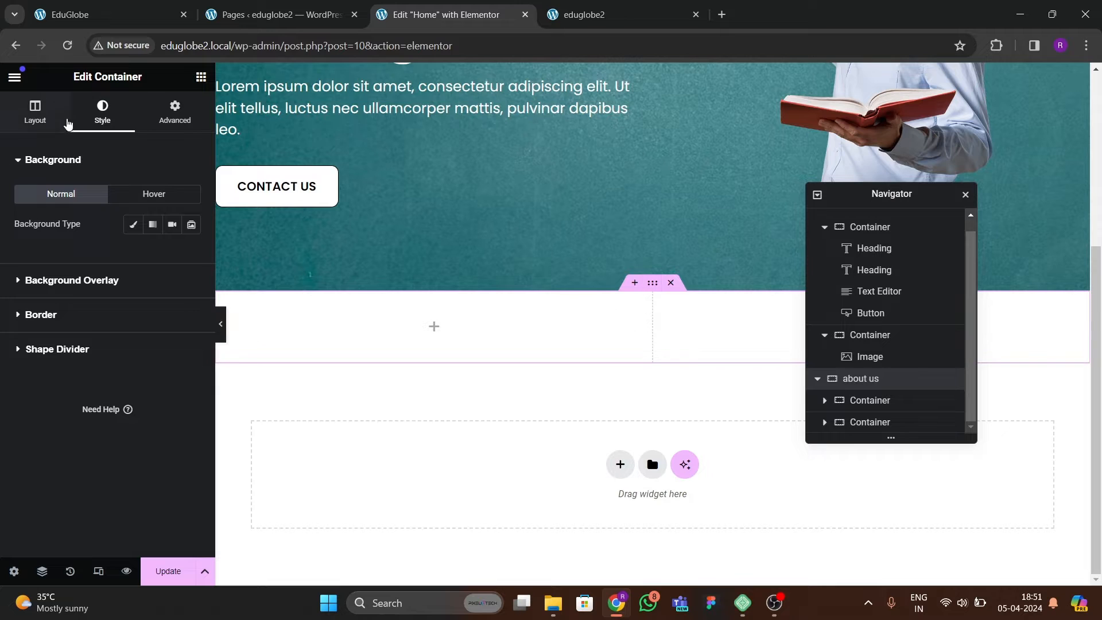
pyautogui.click(133, 228)
pyautogui.click(191, 254)
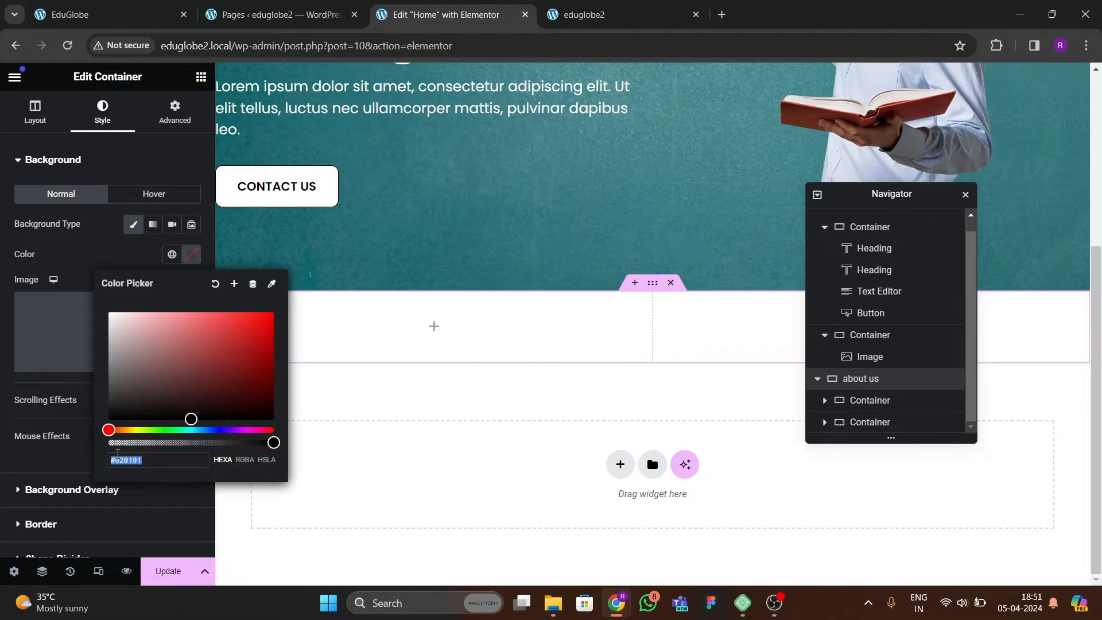
pyautogui.write('#23445b')
pyautogui.click(107, 254)
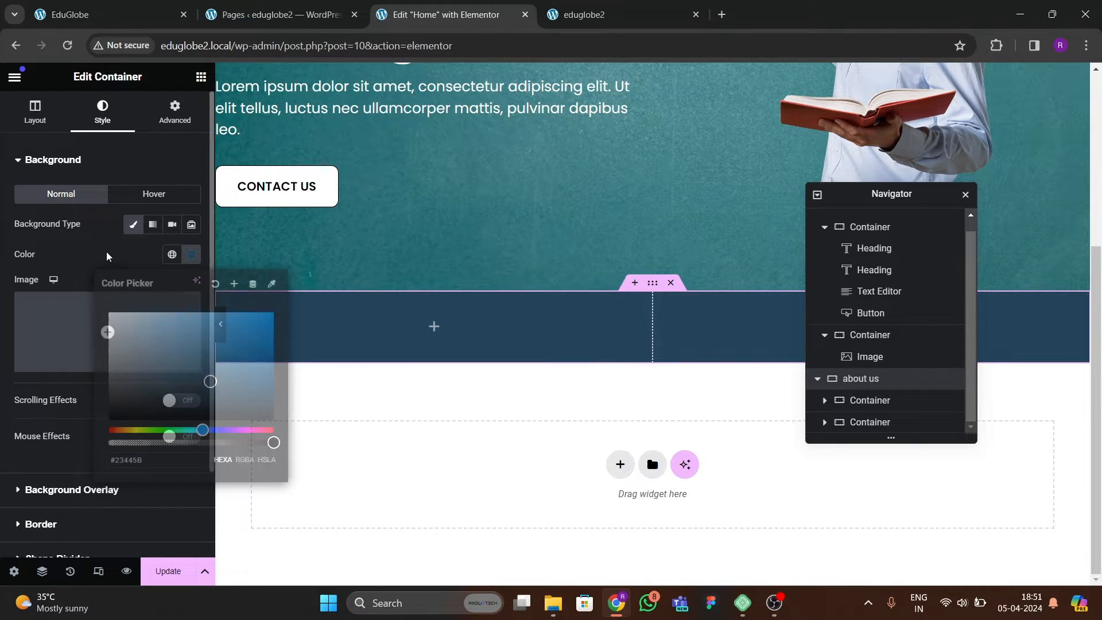
# Save the about us container's background color as a new global color named "dark blue".
pyautogui.click(185, 259)
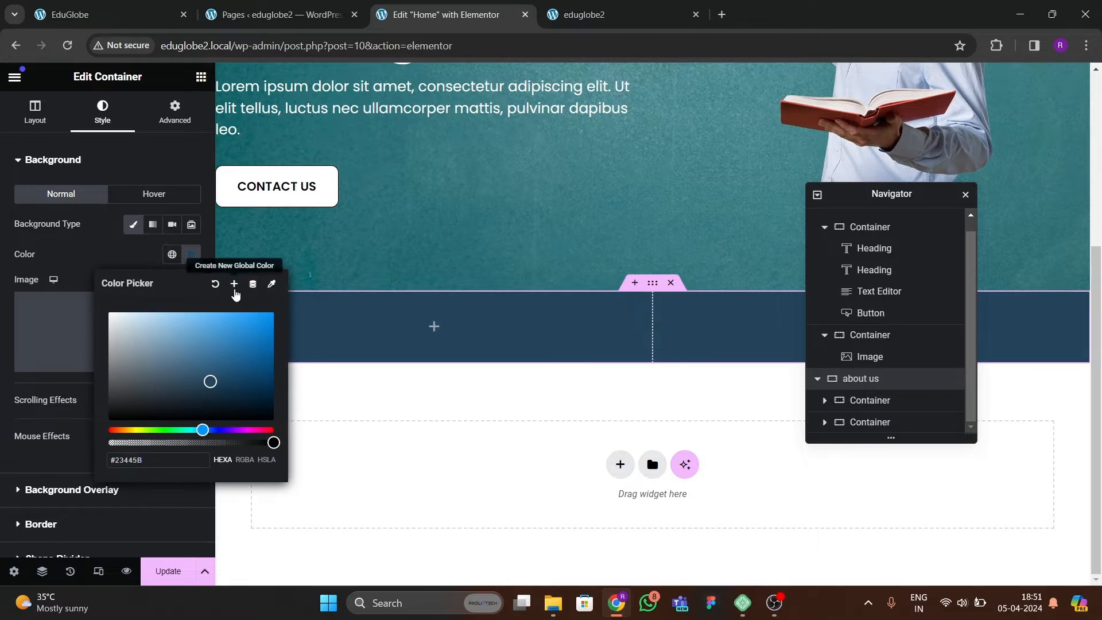
pyautogui.click(234, 283)
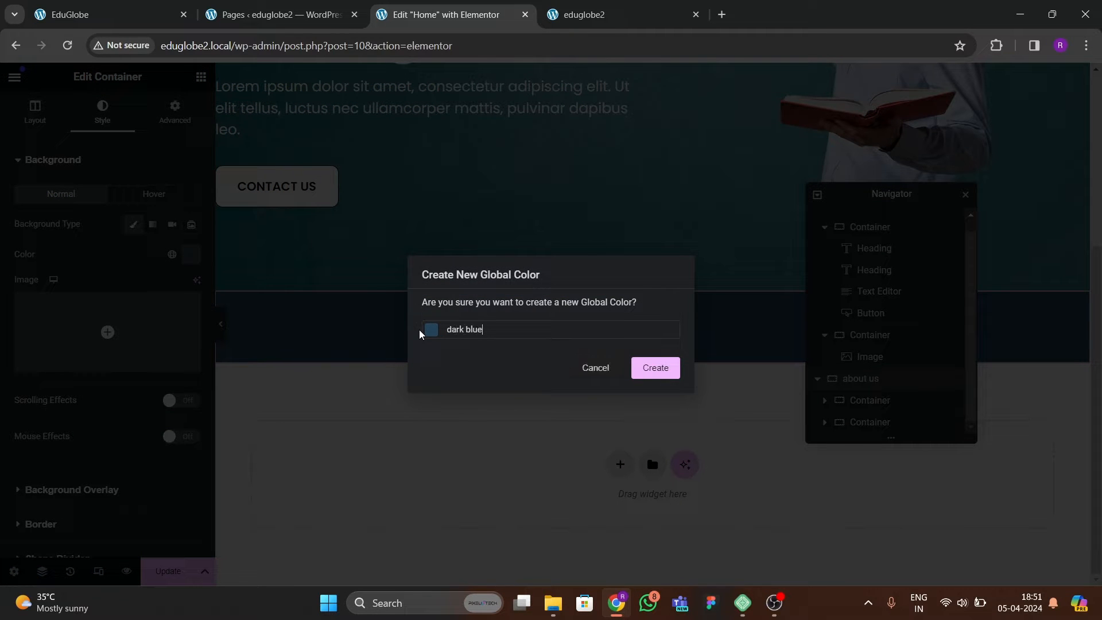
pyautogui.click(673, 376)
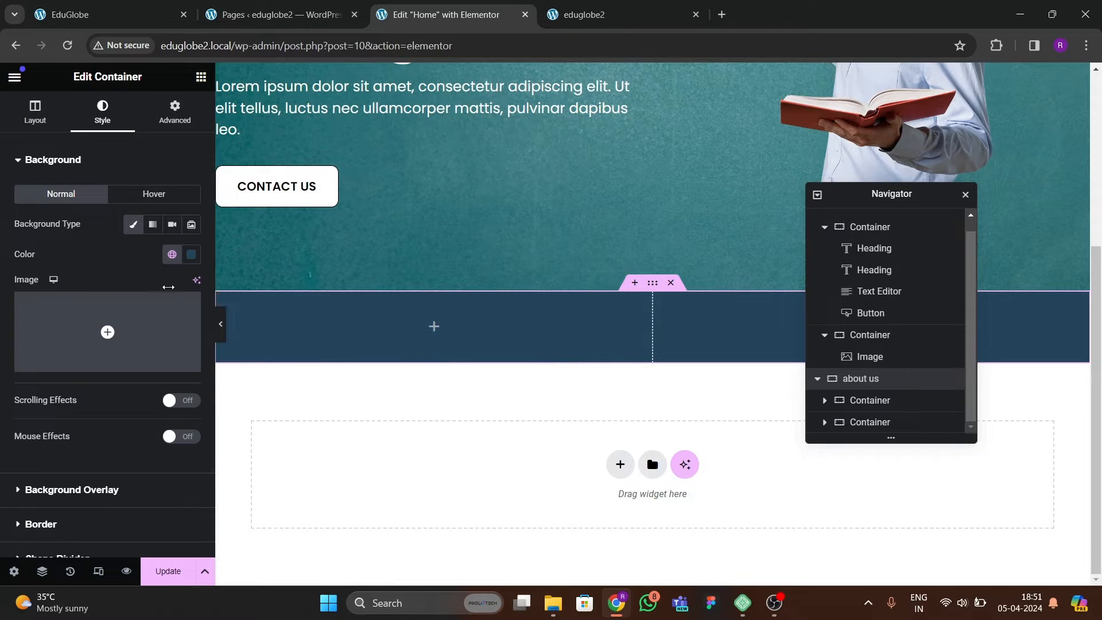
# Set the about us container's top and bottom padding to 80 px.
pyautogui.click(176, 110)
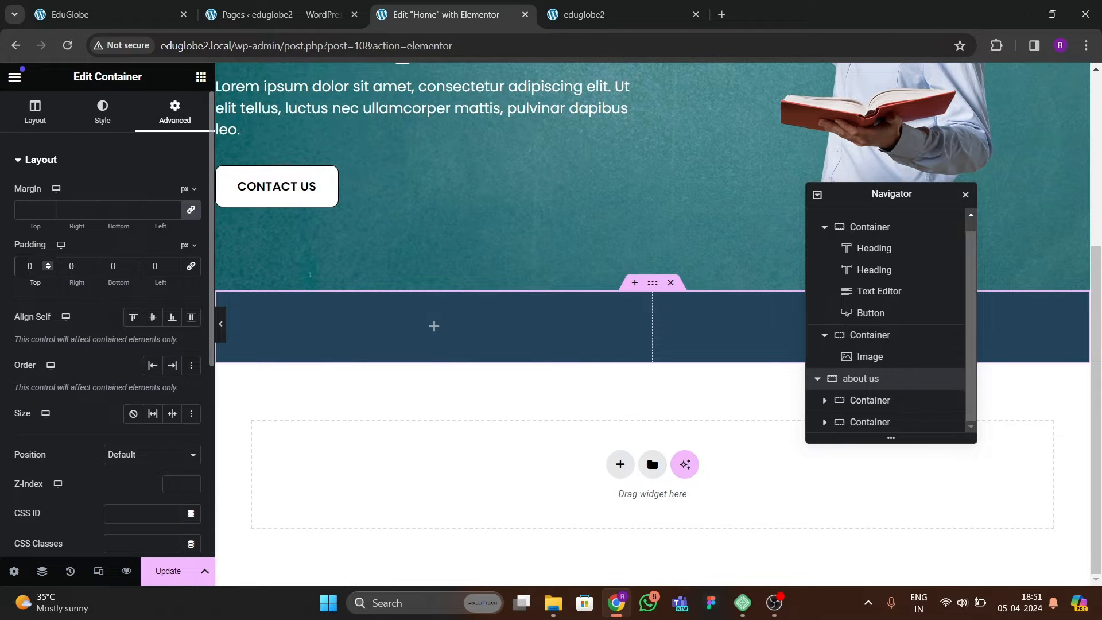
pyautogui.write('8')
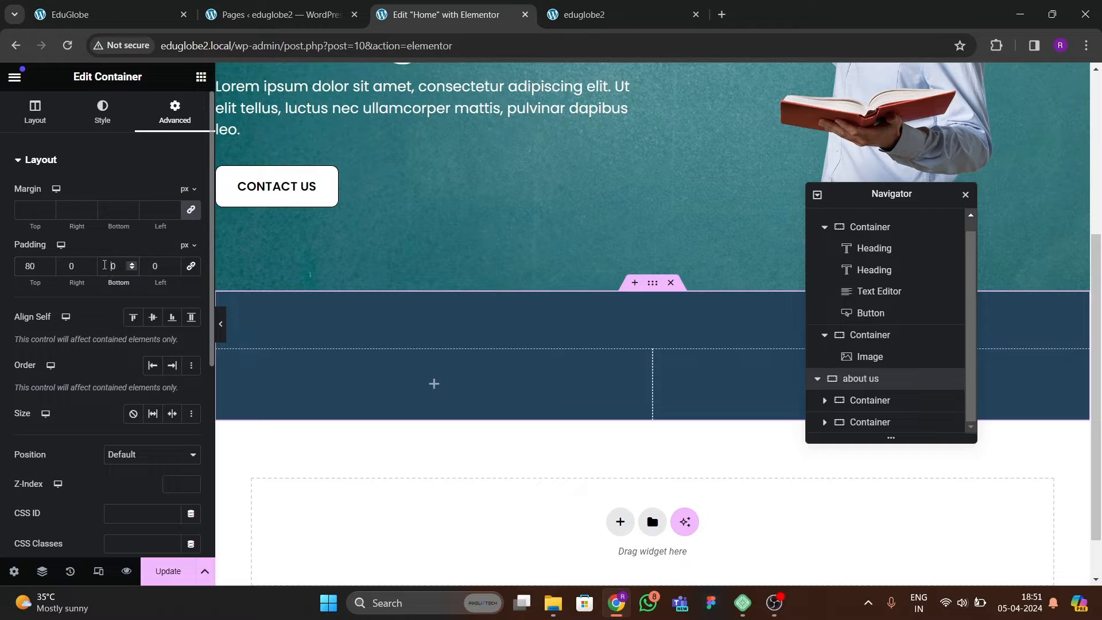
pyautogui.write('8')
pyautogui.scroll(-1, 616, 304)
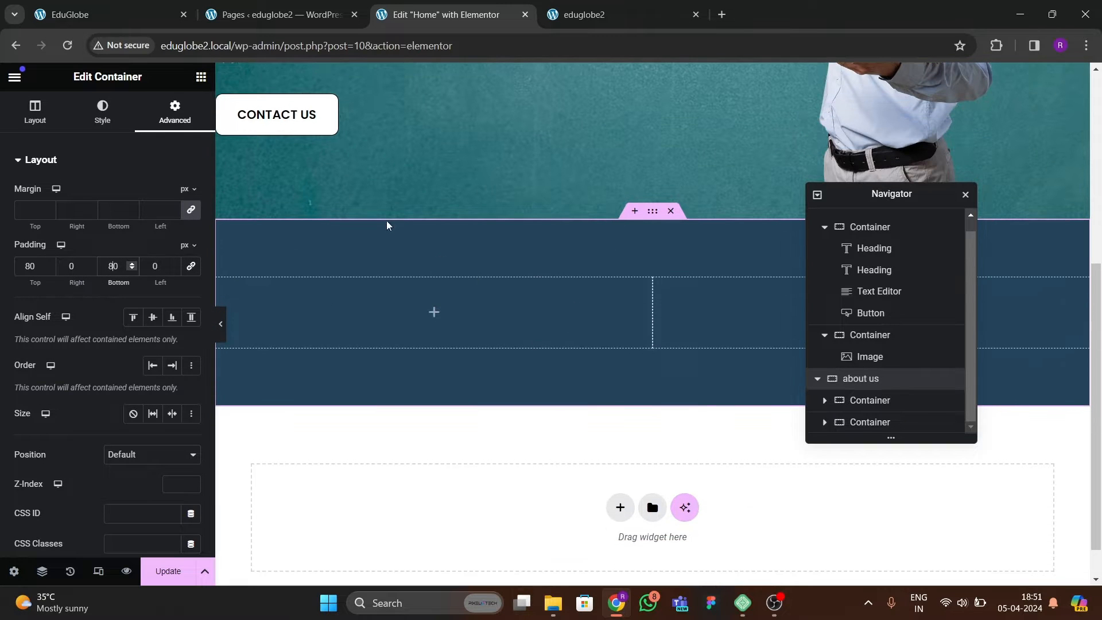
# Check the reference section and add a heading reading "WHAT WE DO" in the first column of the about us section.
pyautogui.click(109, 14)
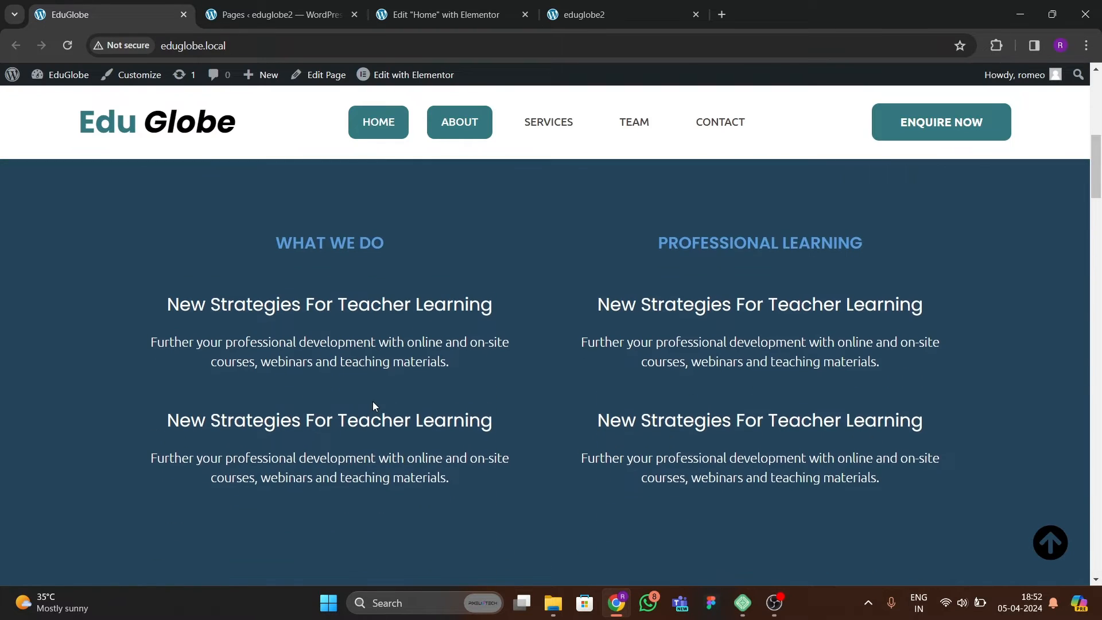
pyautogui.click(445, 14)
pyautogui.click(201, 77)
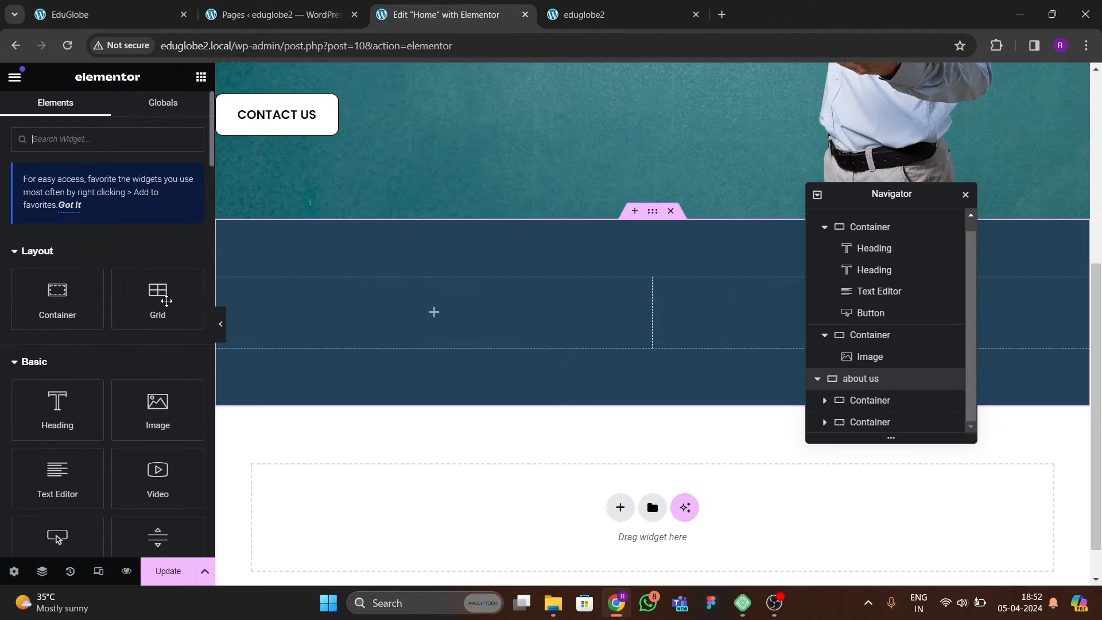
pyautogui.moveTo(57, 405); pyautogui.dragTo(433, 321)
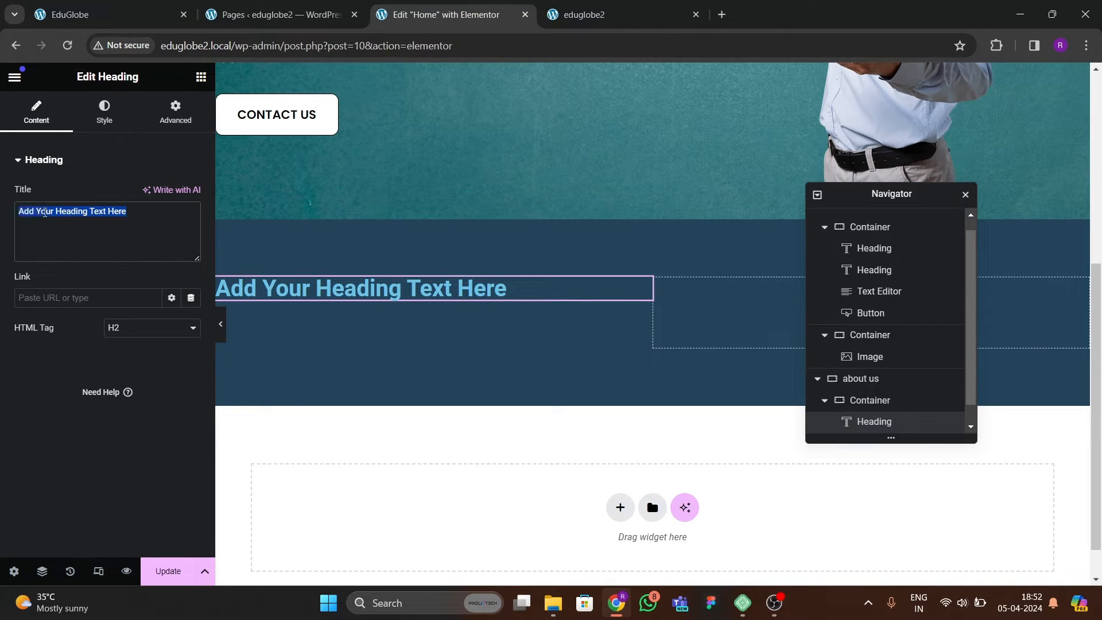
pyautogui.write('WHAT WE DO')
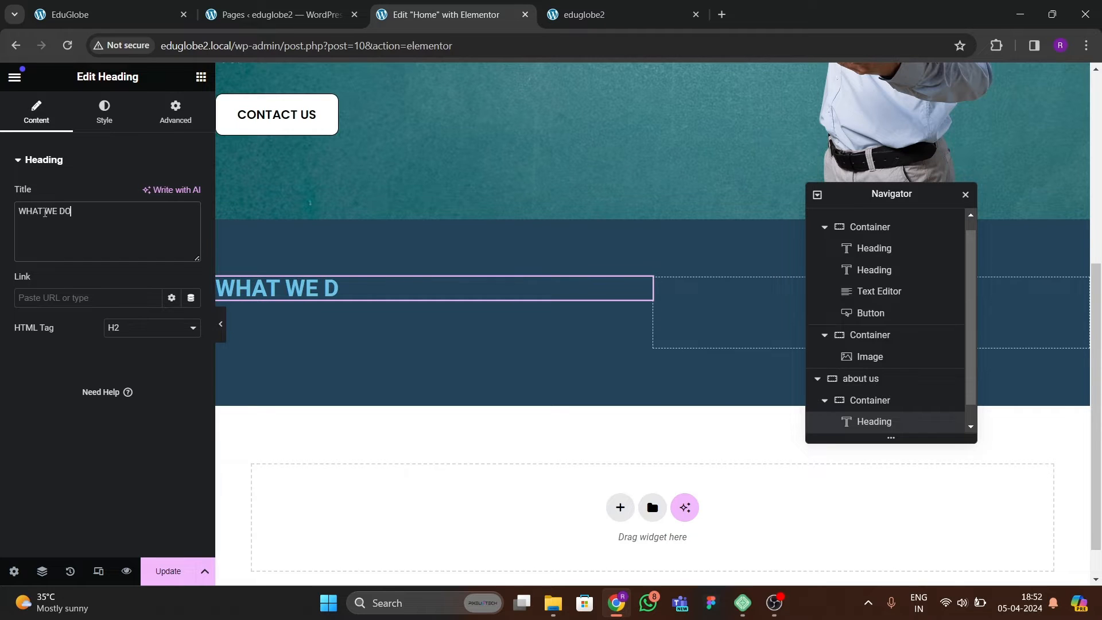
# Set the WHAT WE DO heading's text color to the blue #3088C6, matching the reference section.
pyautogui.click(104, 112)
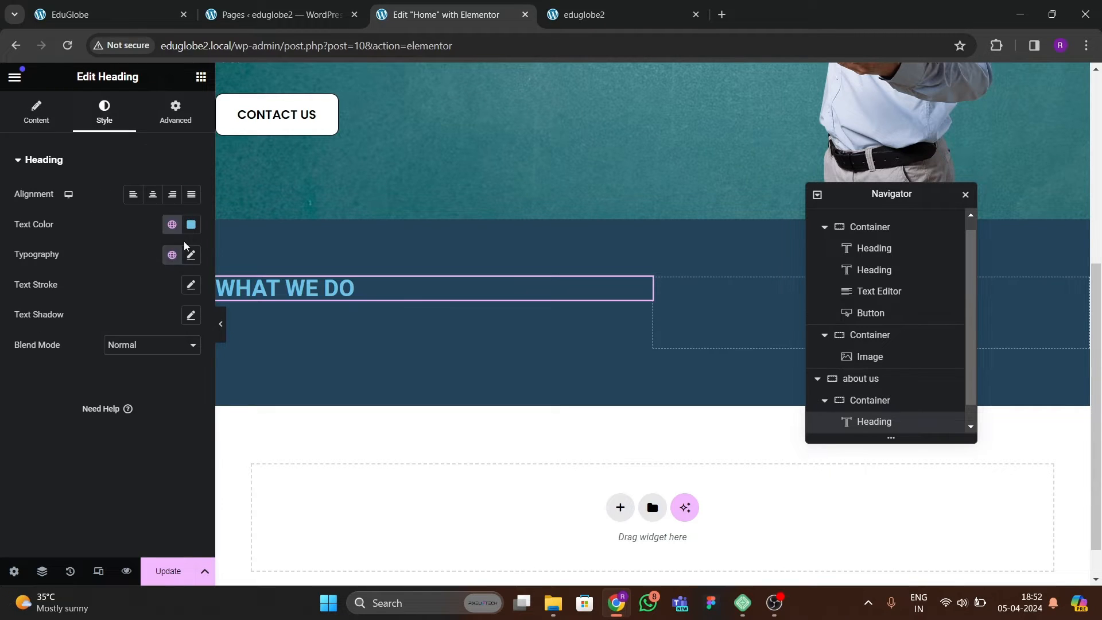
pyautogui.click(172, 225)
pyautogui.click(72, 404)
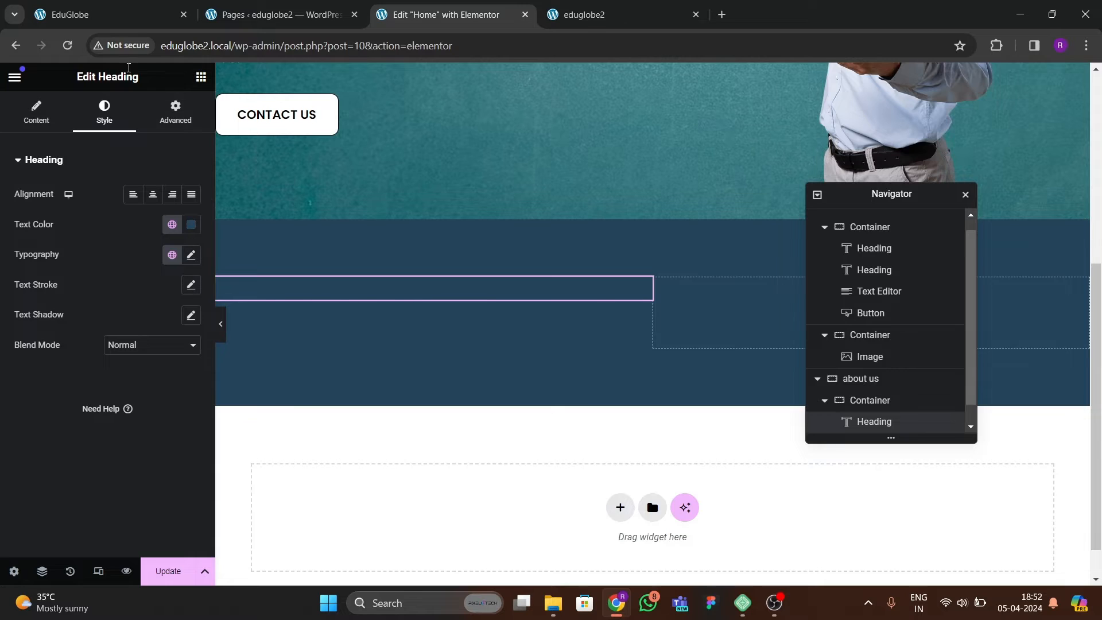
pyautogui.click(109, 14)
pyautogui.click(401, 17)
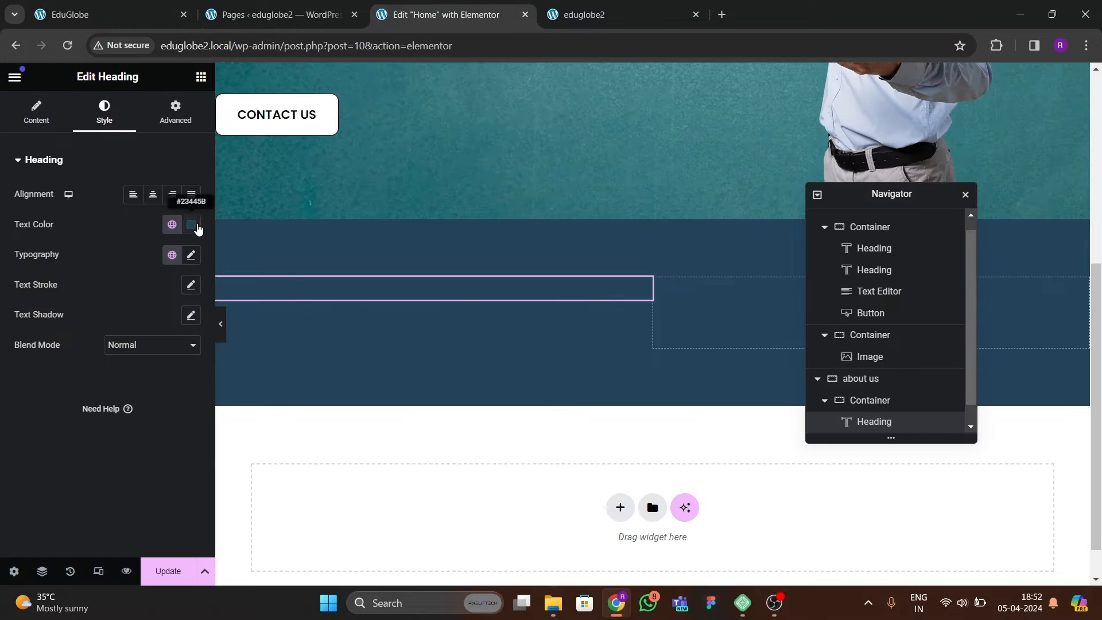
pyautogui.click(192, 225)
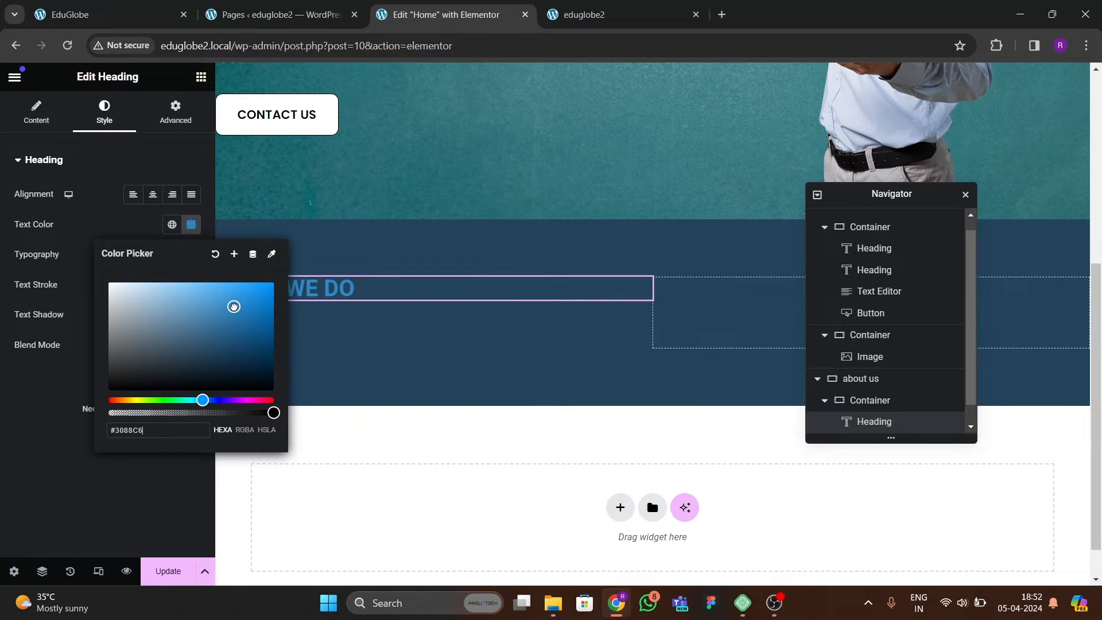
pyautogui.click(68, 411)
# Set the WHAT WE DO heading's typography to Ubuntu, 22 px, weight 600 (Semi Bold).
pyautogui.click(191, 254)
pyautogui.click(146, 322)
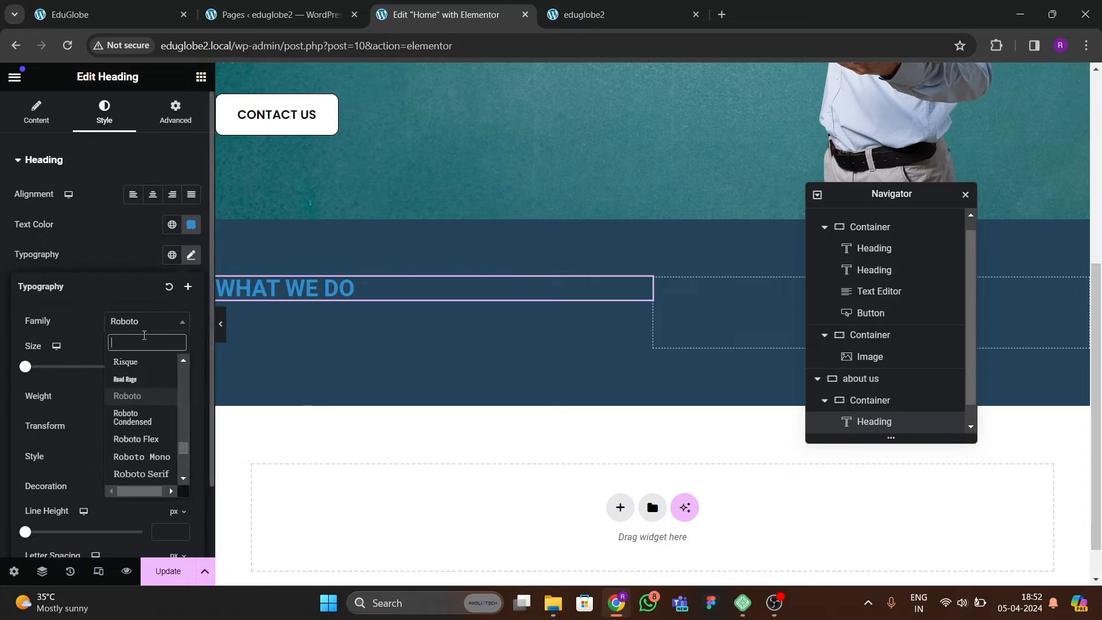
pyautogui.write('ubuntu')
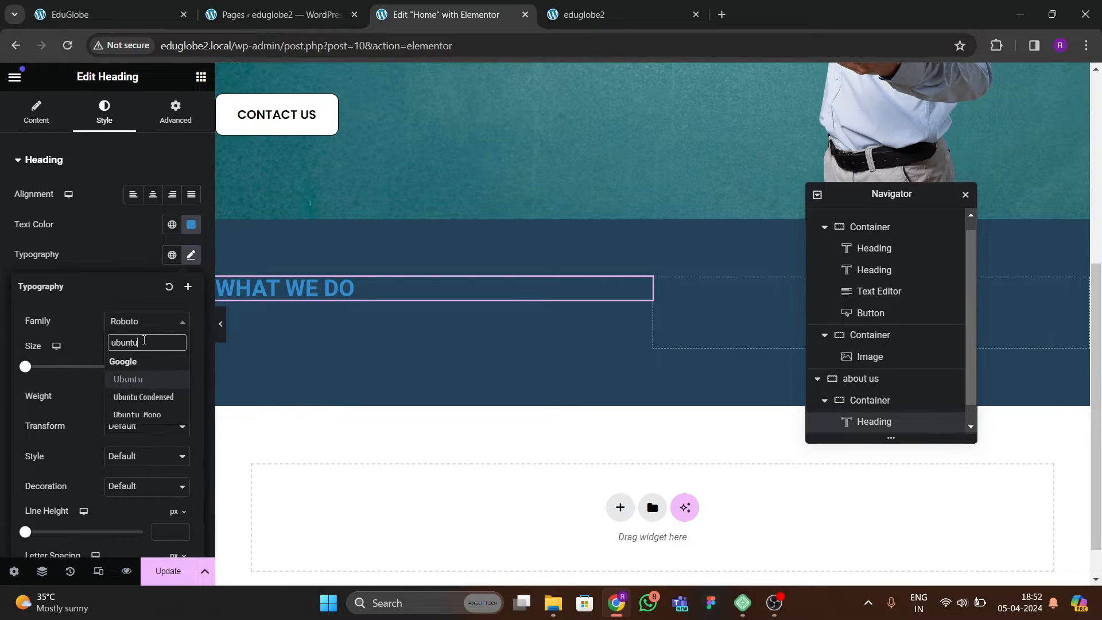
pyautogui.press('Return')
pyautogui.click(179, 364)
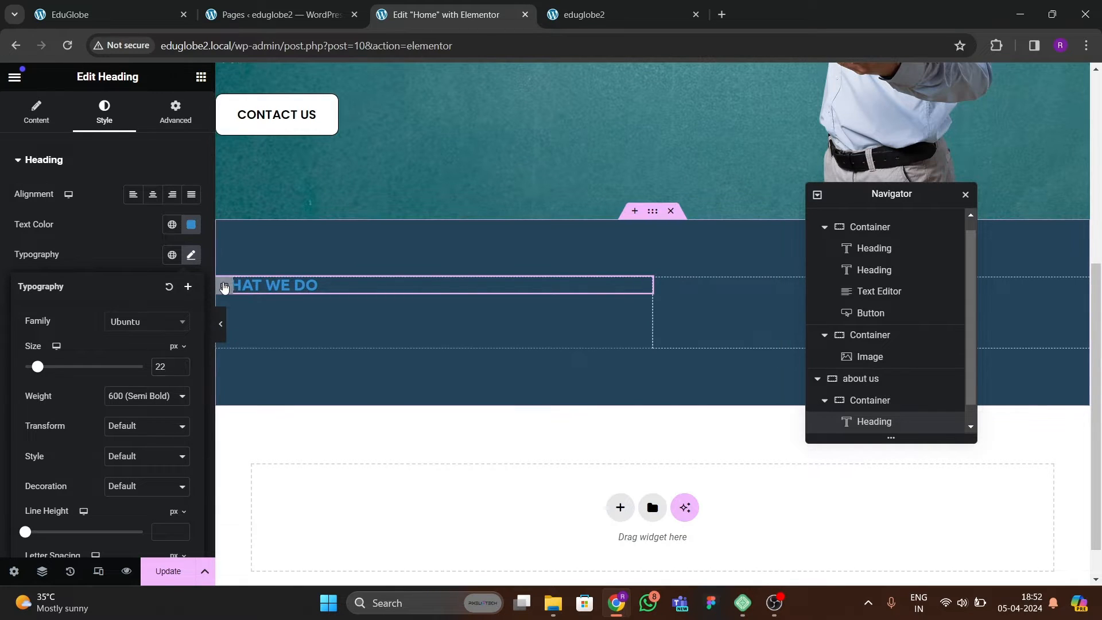
# Center the first column's content both vertically and horizontally, and compare the heading's typography with the reference site.
pyautogui.click(224, 285)
pyautogui.scroll(-2, 107, 305)
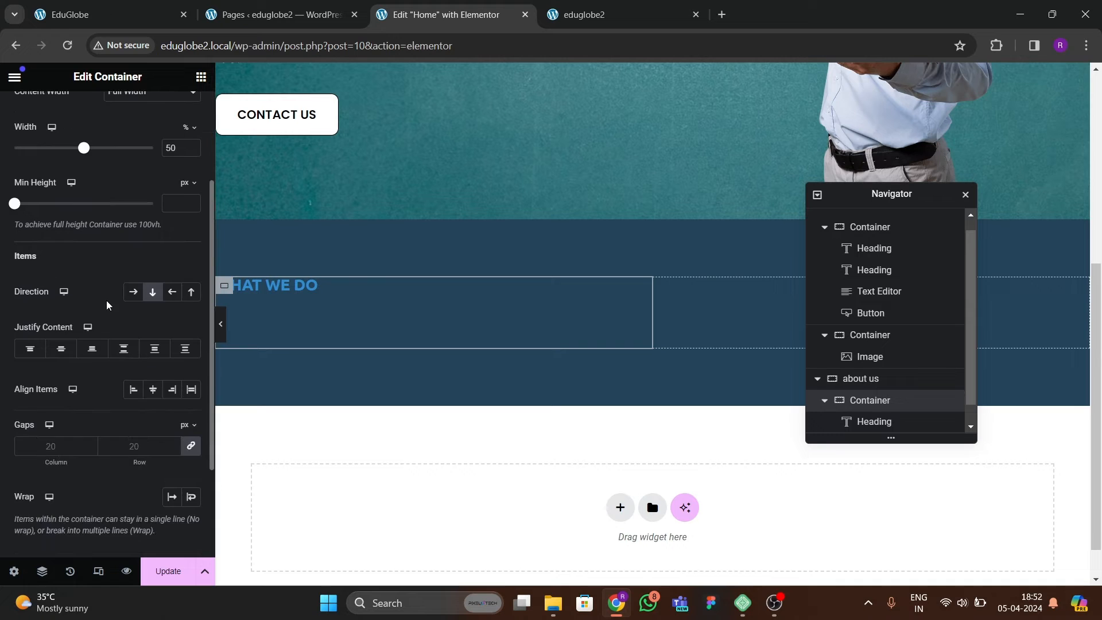
pyautogui.click(62, 349)
pyautogui.click(153, 389)
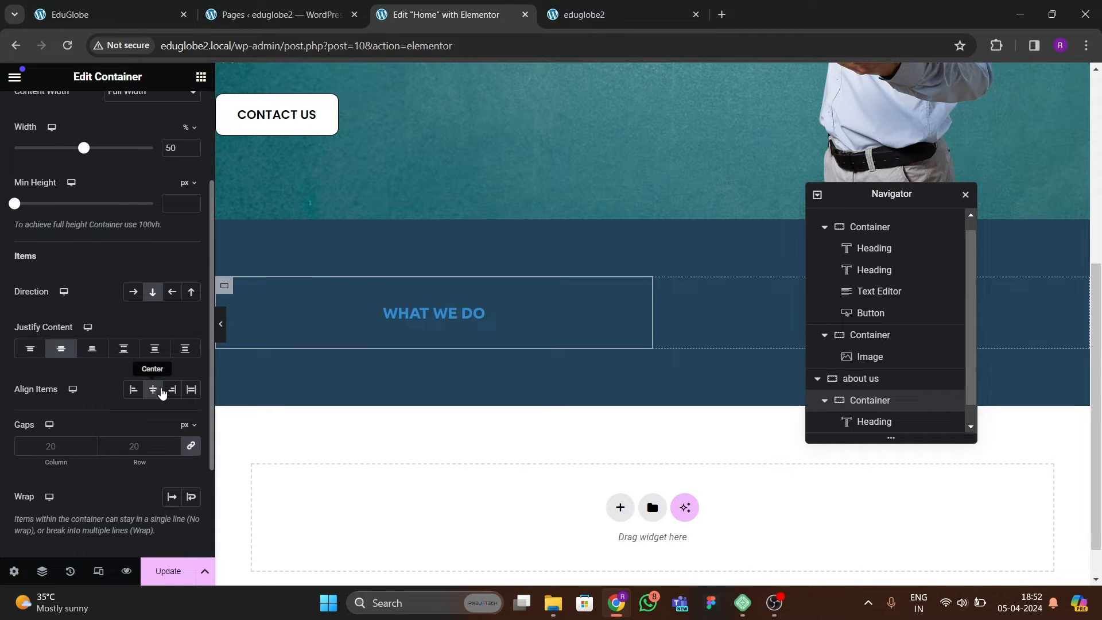
pyautogui.click(454, 321)
pyautogui.click(191, 255)
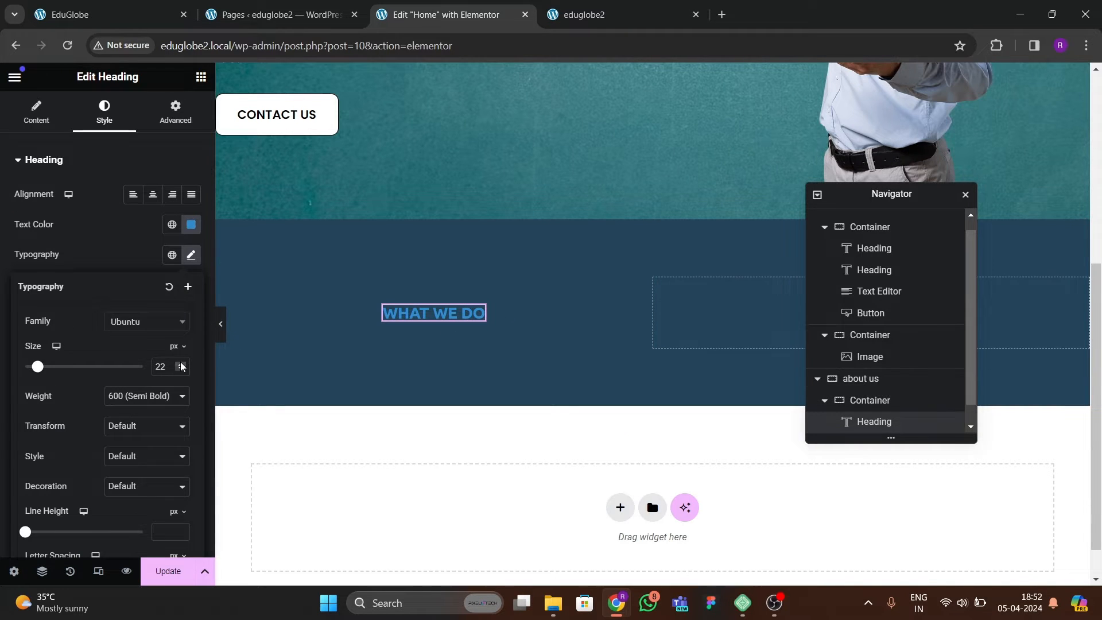
pyautogui.click(109, 15)
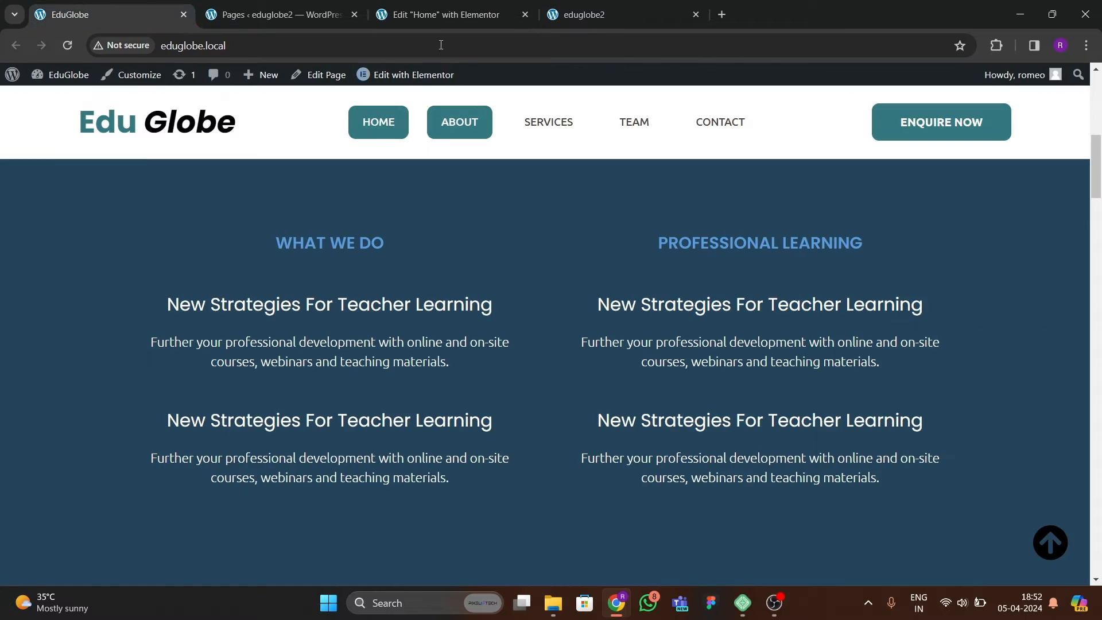
# Add a nested container below the WHAT WE DO heading and set its content width to Full Width.
pyautogui.click(441, 16)
pyautogui.click(201, 77)
pyautogui.moveTo(74, 316); pyautogui.dragTo(434, 313)
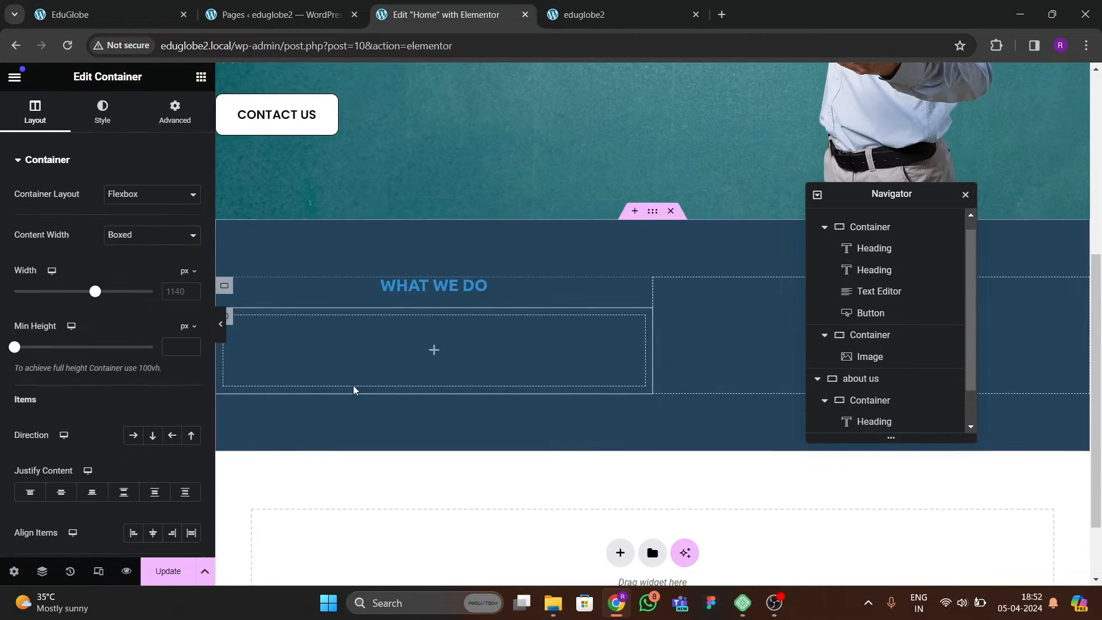
pyautogui.scroll(-1, 233, 316)
pyautogui.click(175, 112)
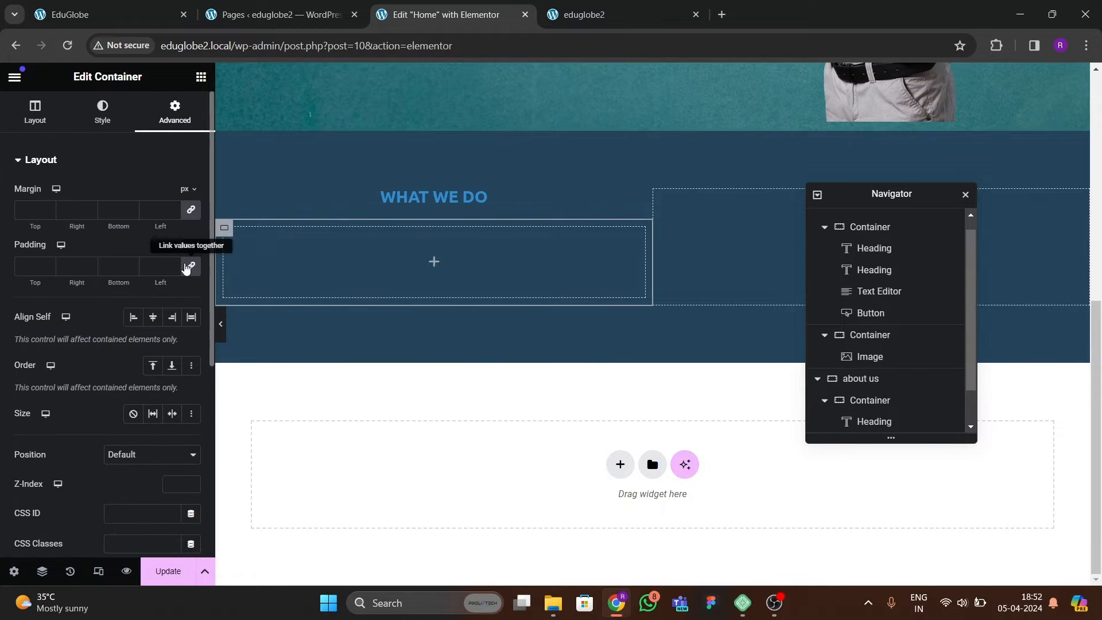
pyautogui.click(35, 112)
pyautogui.click(150, 235)
pyautogui.click(148, 262)
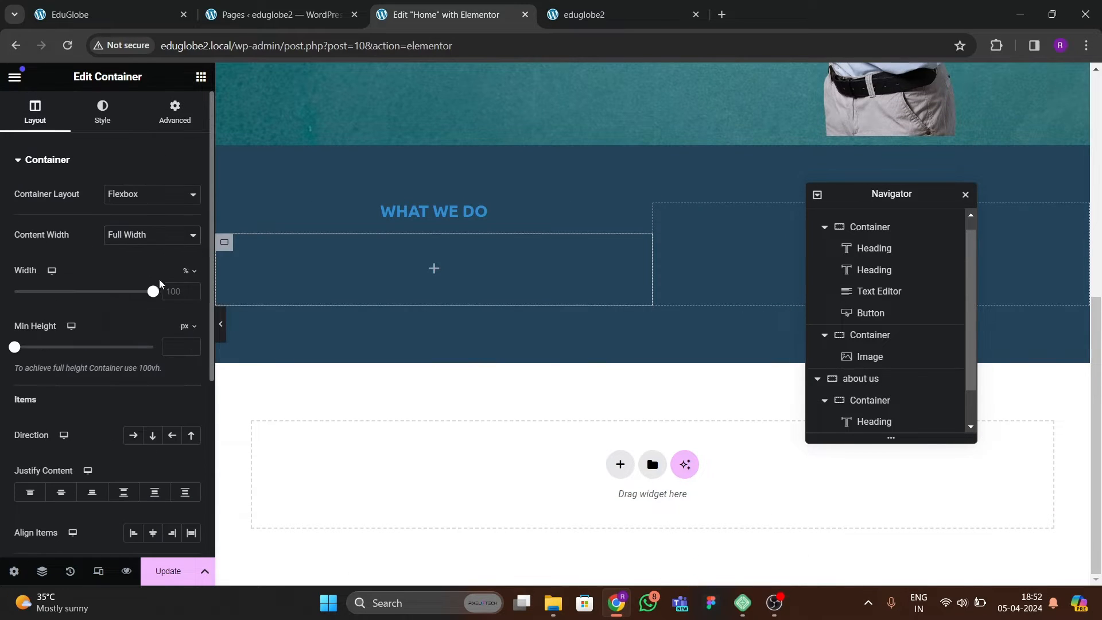
# Add a text editor in the nested container with "New Strategies For Teacher Learning" copied from the reference section.
pyautogui.click(126, 13)
pyautogui.click(442, 14)
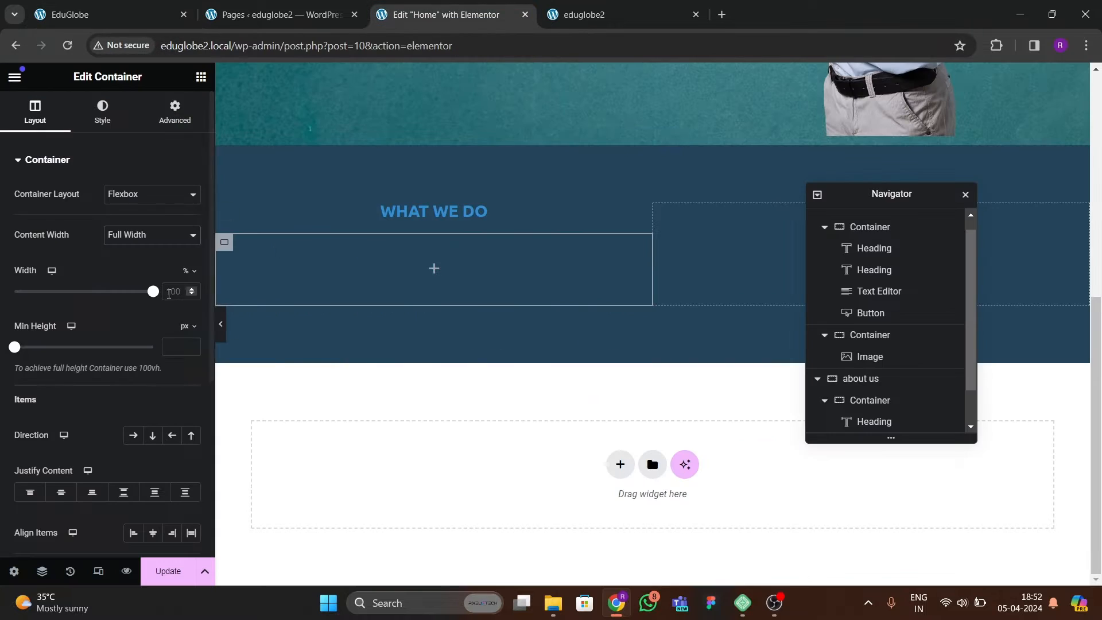
pyautogui.click(200, 76)
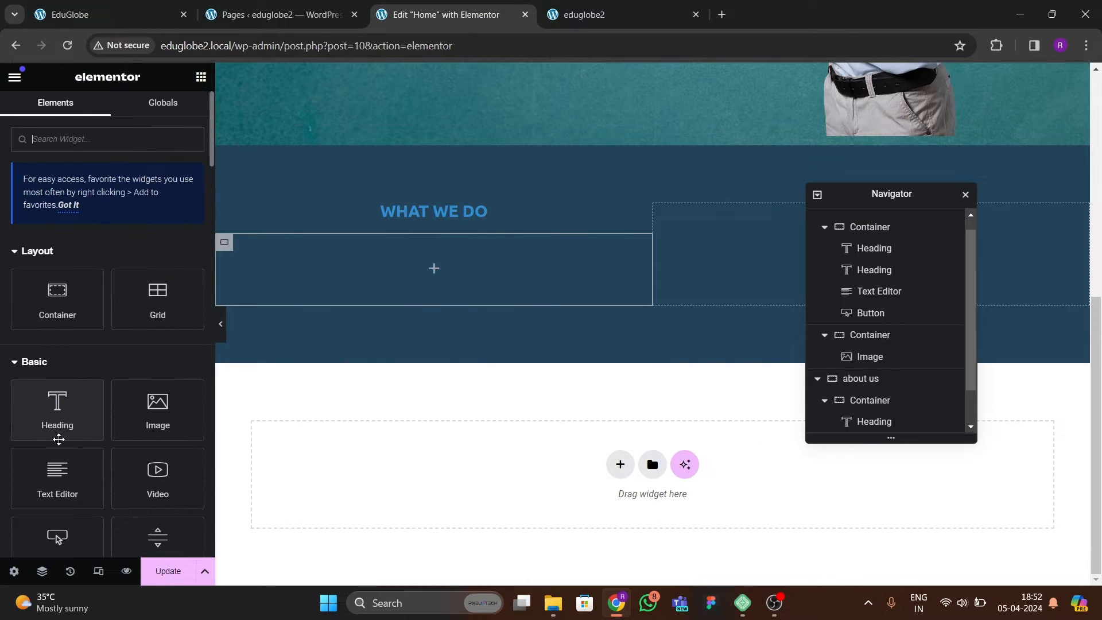
pyautogui.moveTo(58, 476); pyautogui.dragTo(401, 270)
pyautogui.click(115, 14)
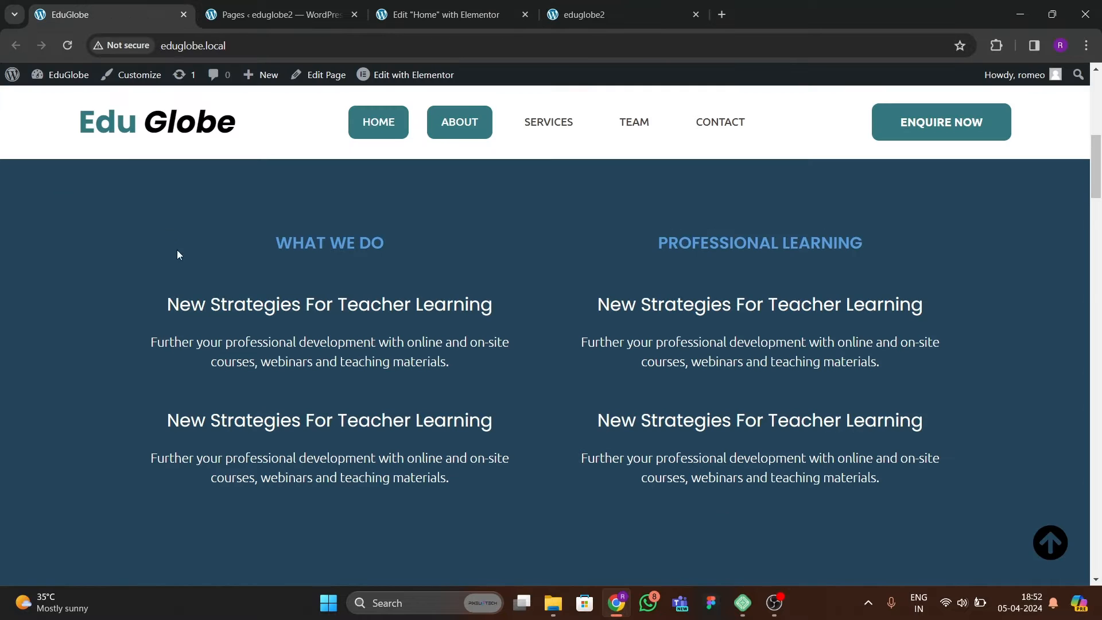
pyautogui.click(442, 14)
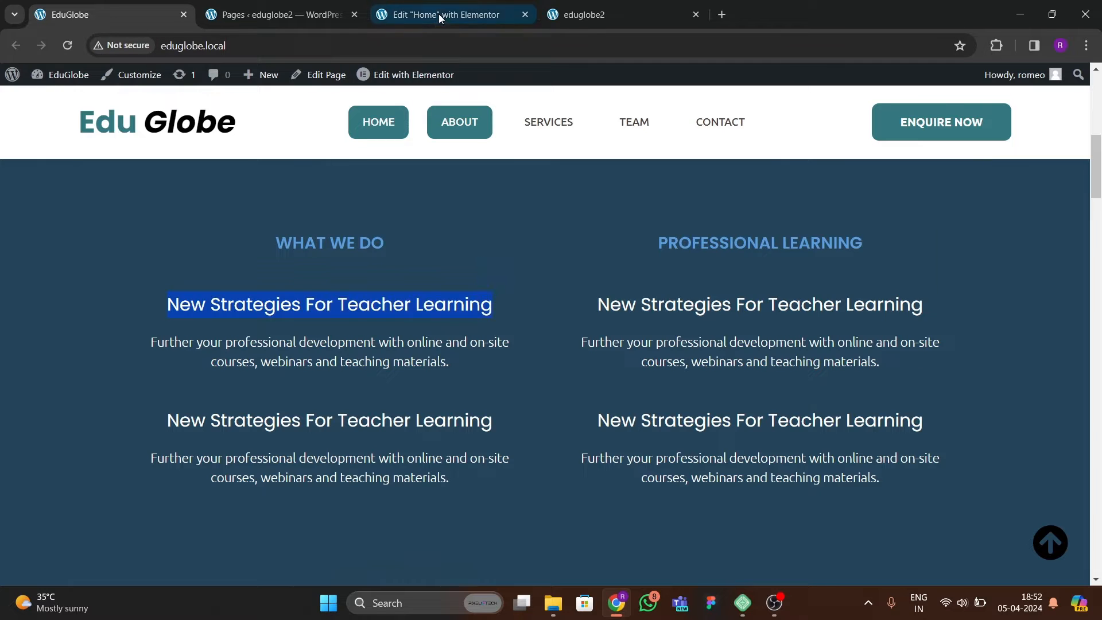
pyautogui.click(160, 217)
pyautogui.moveTo(155, 338); pyautogui.dragTo(0, 245)
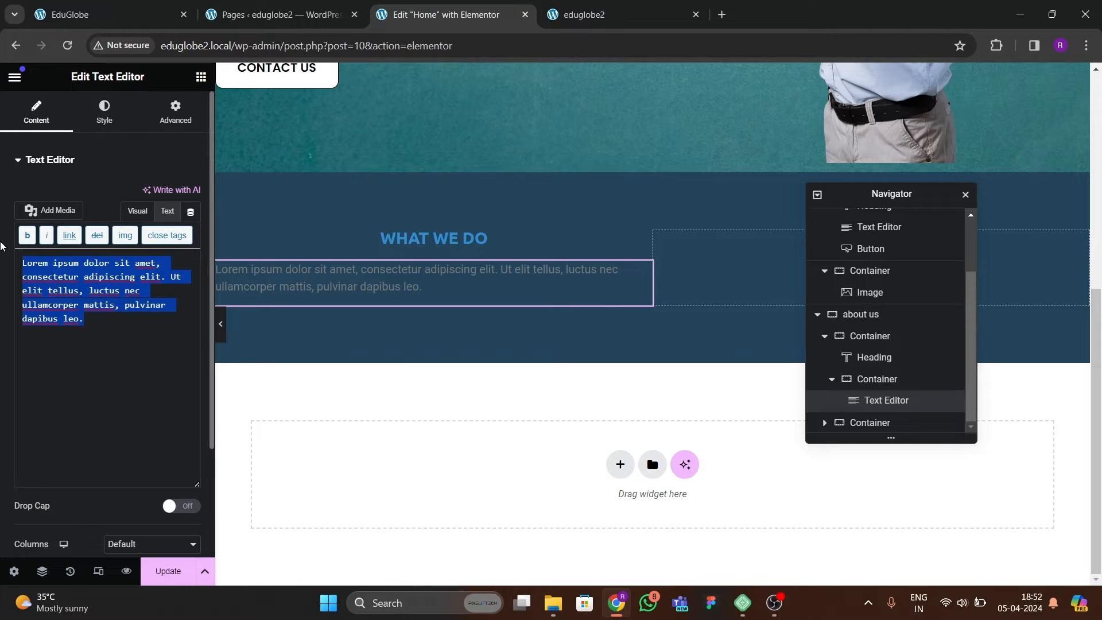
pyautogui.write('New Strategies For Teacher Learning')
# Change the text color of "New Strategies For Teacher Learning" to white.
pyautogui.click(108, 114)
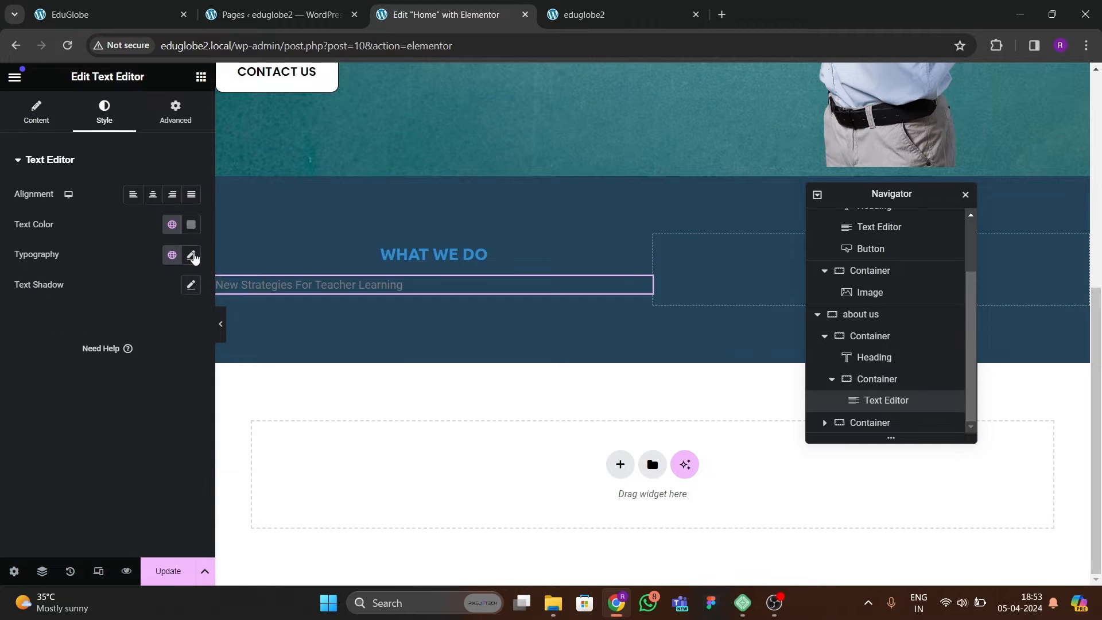
pyautogui.click(191, 225)
pyautogui.moveTo(182, 315); pyautogui.dragTo(90, 254)
pyautogui.click(50, 360)
# Set the "New Strategies For Teacher Learning" text to the Ubuntu font at 25 px and center-align it.
pyautogui.click(192, 256)
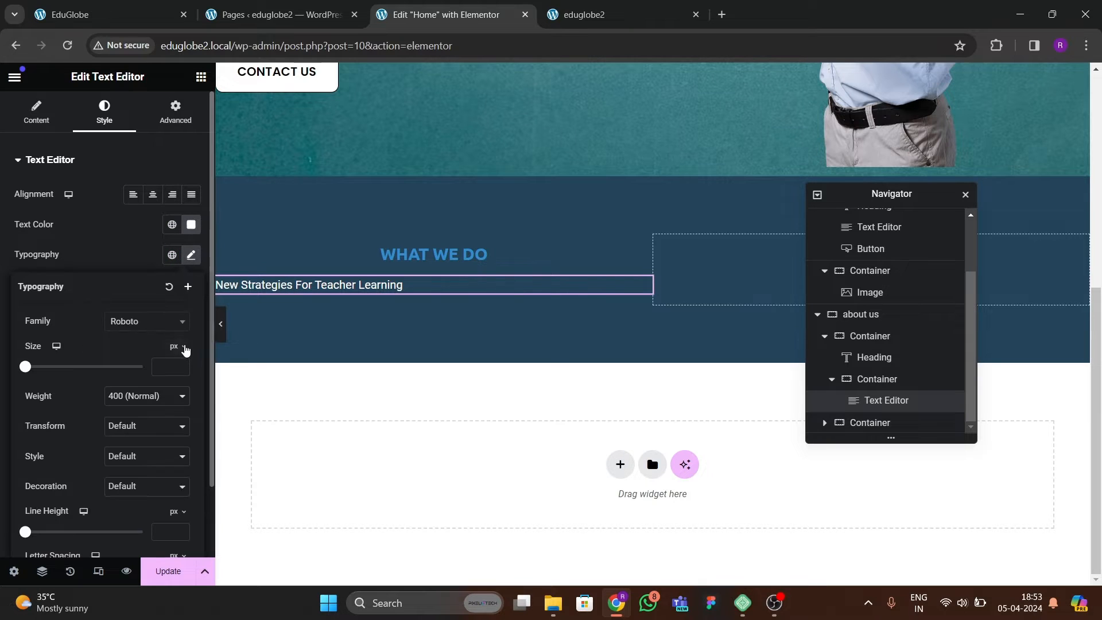
pyautogui.click(139, 326)
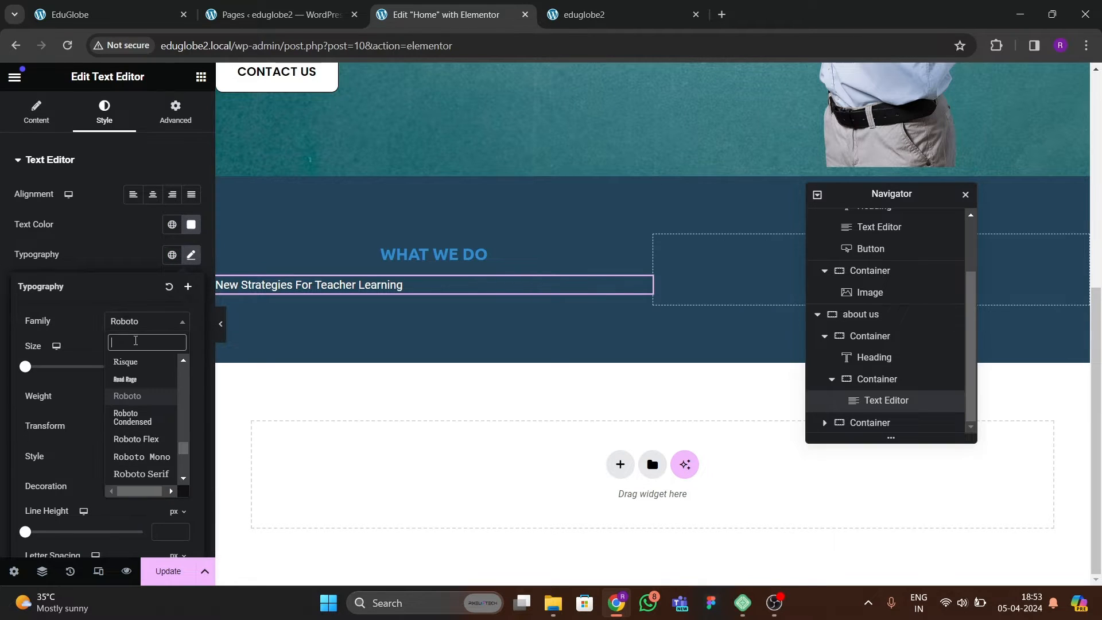
pyautogui.write('ubuntu')
pyautogui.press('Return')
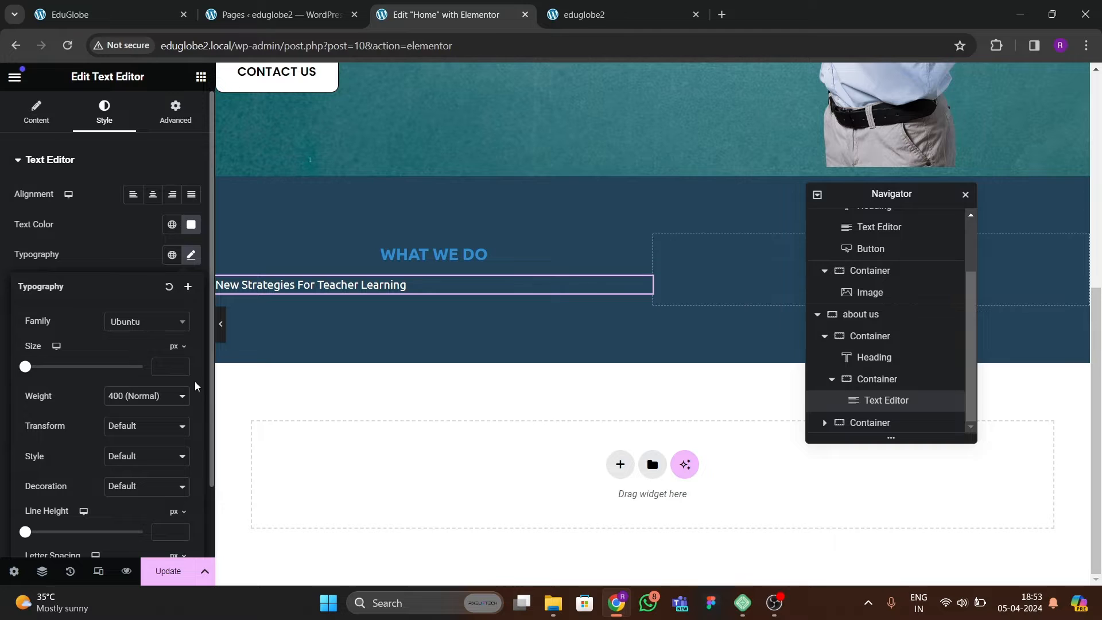
pyautogui.moveTo(182, 369); pyautogui.dragTo(182, 369)
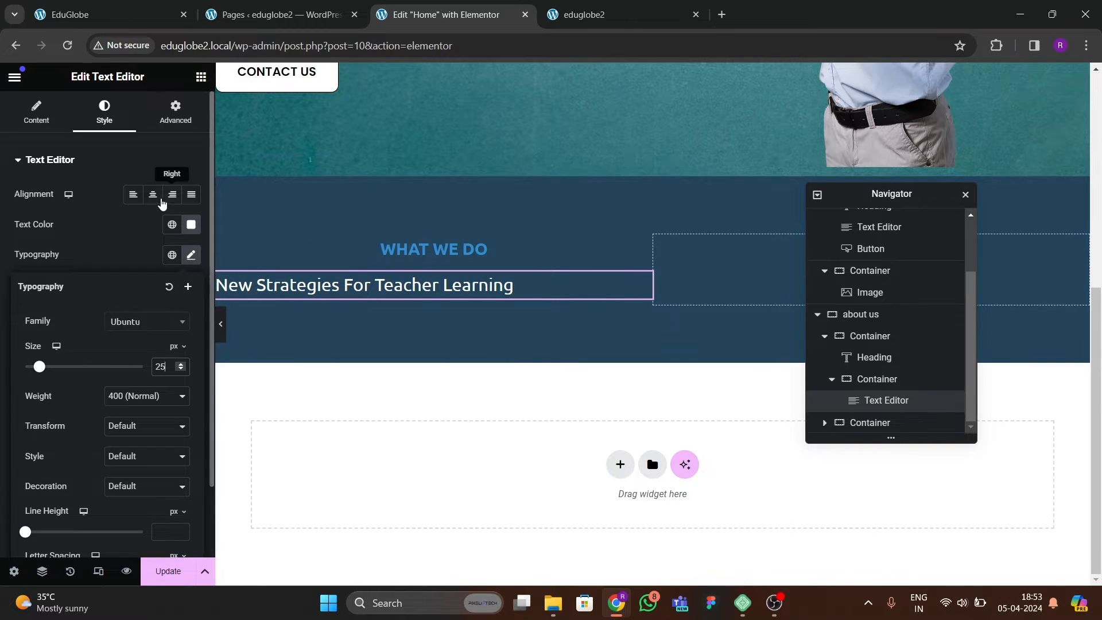
pyautogui.click(152, 194)
# Paste a copy of the hero section's paragraph below "New Strategies For Teacher Learning" and center its text.
pyautogui.click(142, 17)
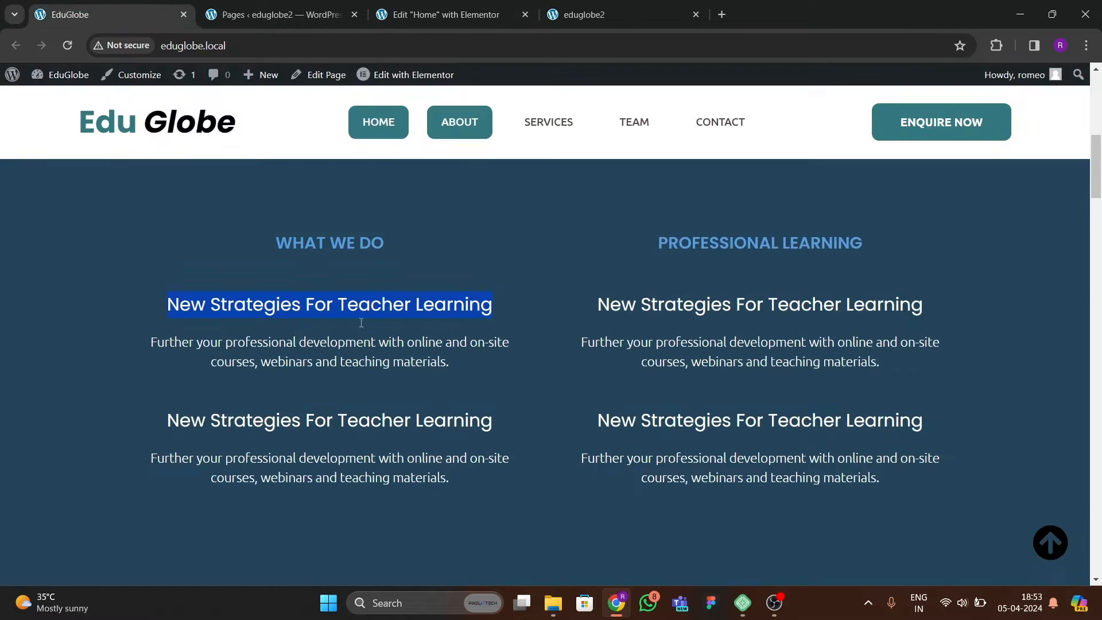
pyautogui.click(427, 17)
pyautogui.scroll(6, 448, 310)
pyautogui.scroll(-3, 568, 207)
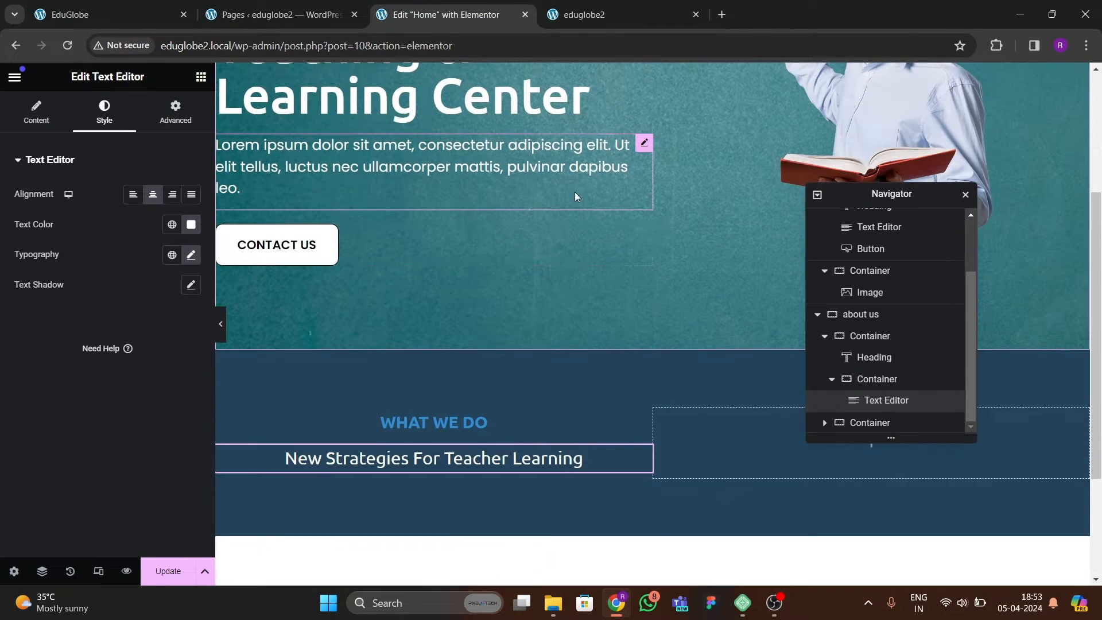
pyautogui.rightClick(639, 152)
pyautogui.press('Escape')
pyautogui.scroll(-3, 465, 297)
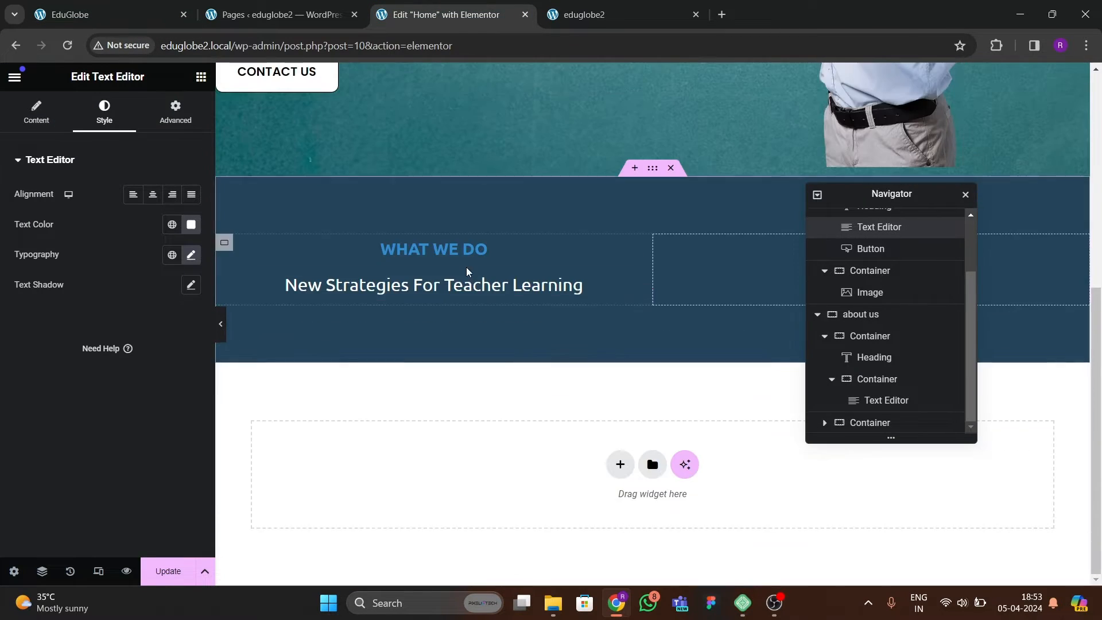
pyautogui.rightClick(465, 297)
pyautogui.click(492, 375)
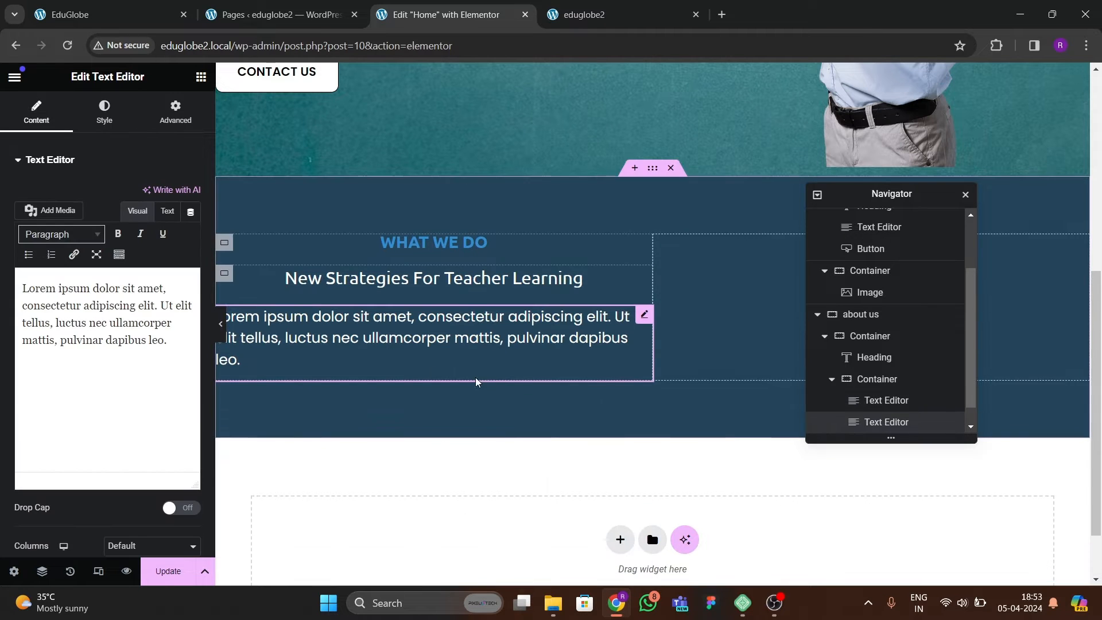
pyautogui.click(103, 112)
pyautogui.click(153, 194)
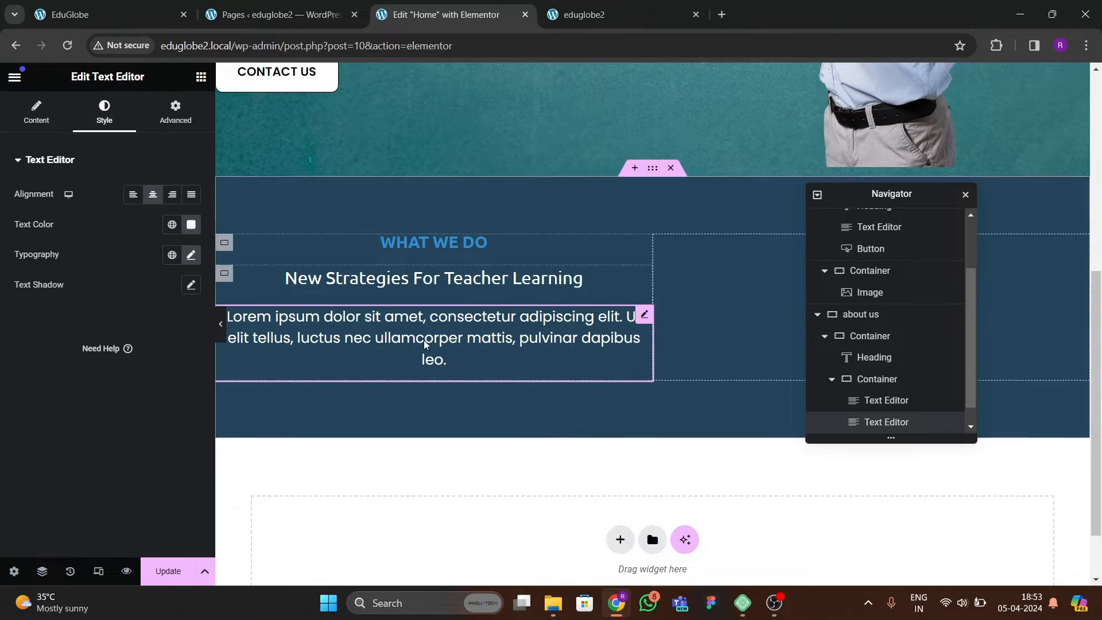
# Replace the pasted paragraph with the reference text "Further your professional development with online and on-site courses, webinars and teaching materials.".
pyautogui.click(86, 14)
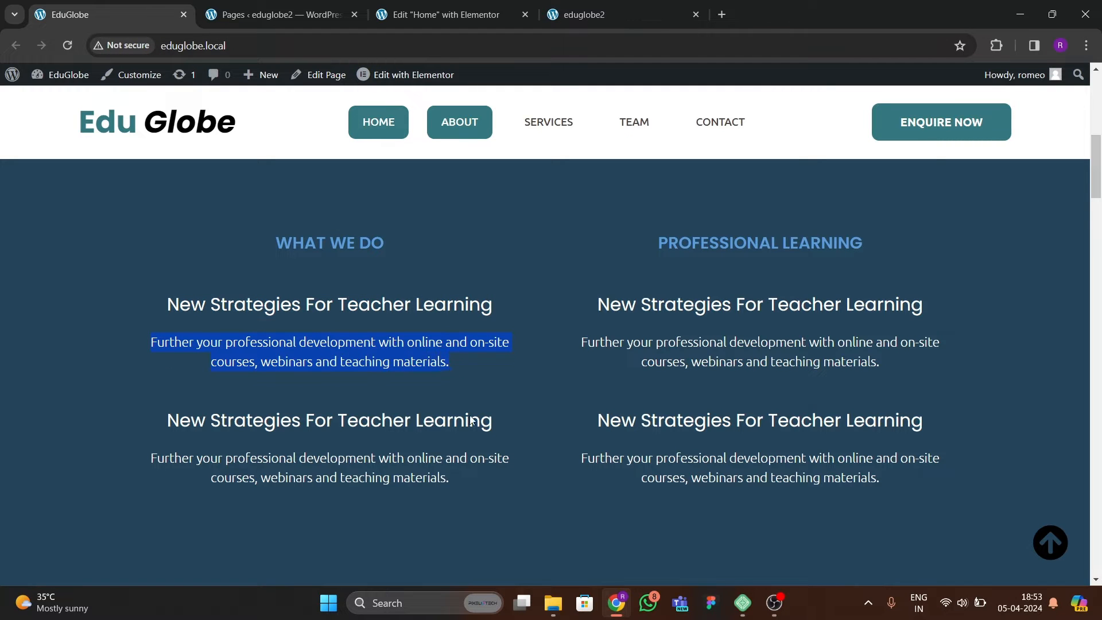
pyautogui.click(442, 15)
pyautogui.click(53, 119)
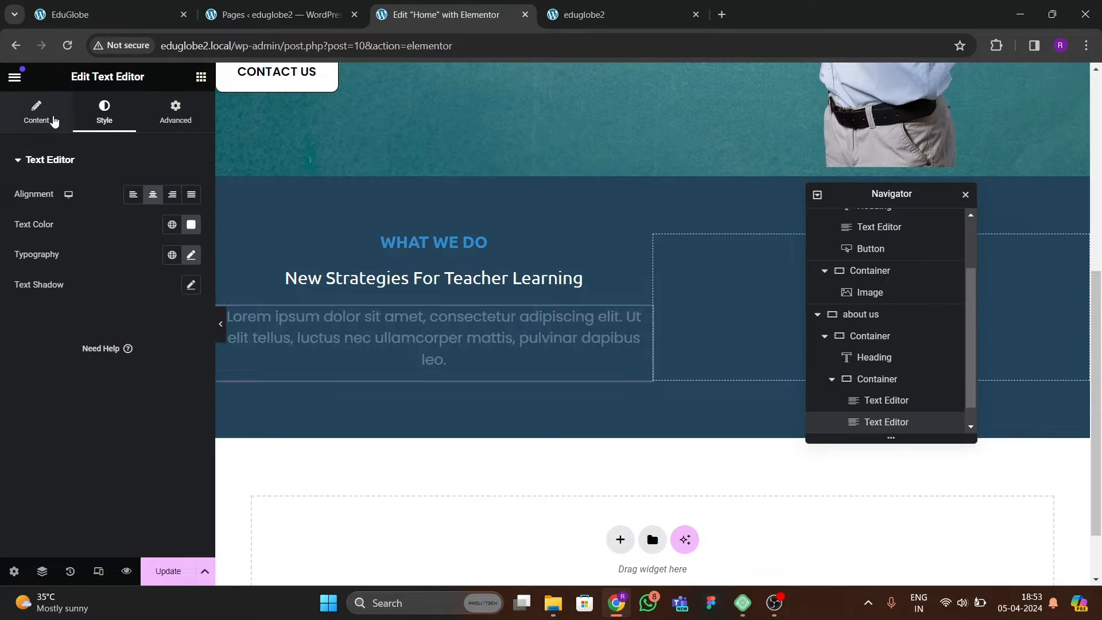
pyautogui.click(167, 212)
pyautogui.moveTo(145, 320); pyautogui.dragTo(2, 243)
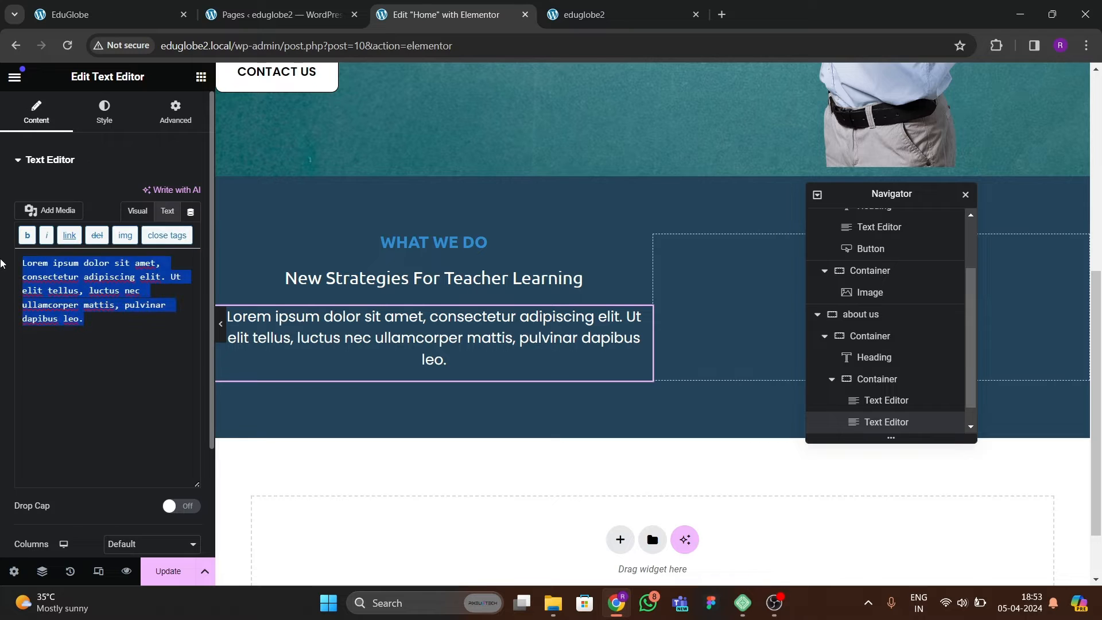
pyautogui.write('Further your professional development with online and on-site courses, webinars and teaching materials.')
# Set the font size of the "Further your professional development" paragraph to 16 px.
pyautogui.click(95, 111)
pyautogui.click(191, 255)
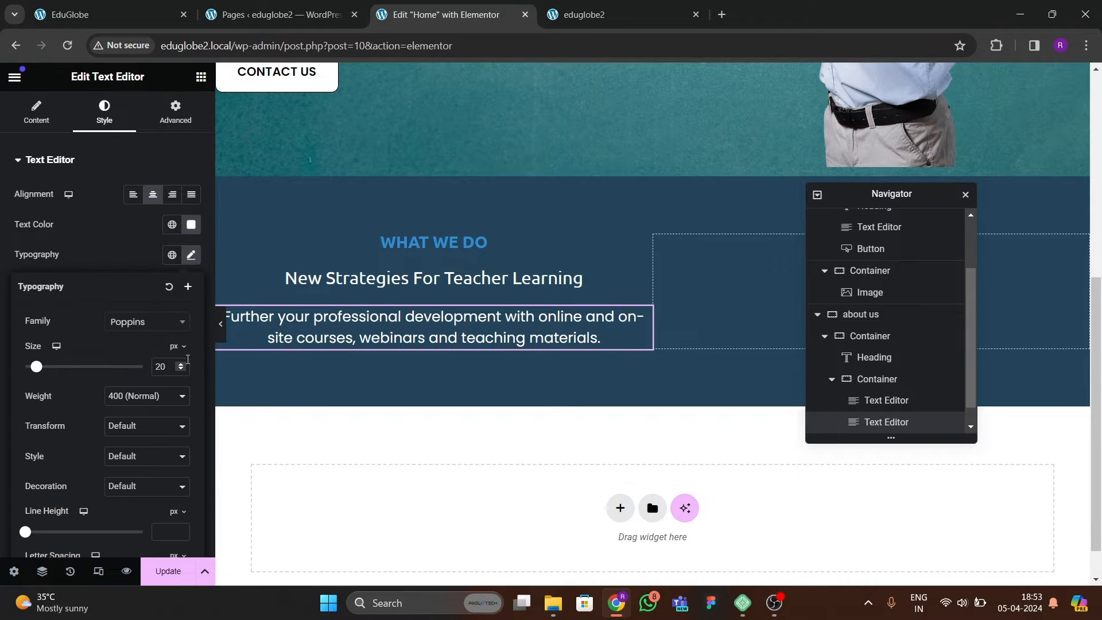
pyautogui.click(182, 370)
pyautogui.click(181, 364)
pyautogui.click(181, 364)
pyautogui.click(181, 364)
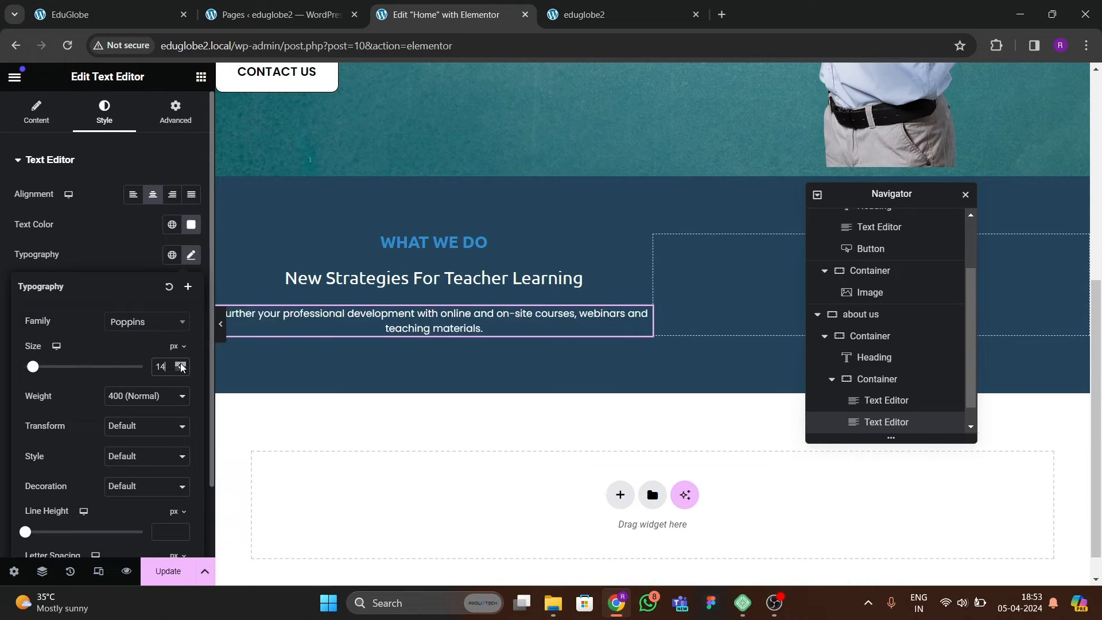
pyautogui.click(181, 364)
pyautogui.click(181, 364)
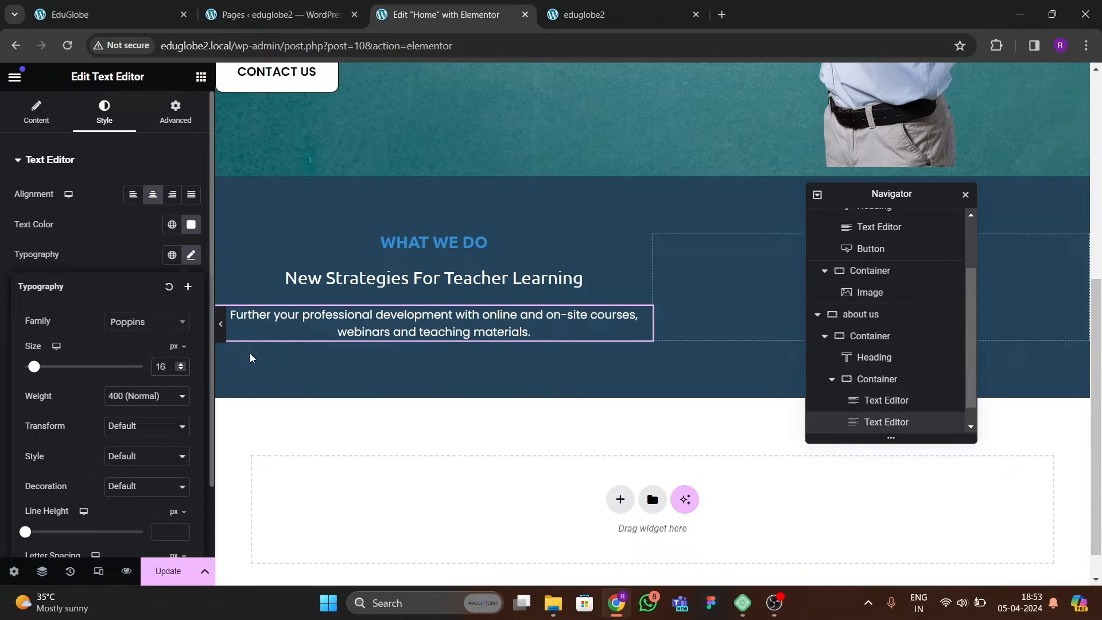
# Set the font size of "New Strategies For Teacher Learning" to 27 px and compare the section with the reference site.
pyautogui.click(419, 278)
pyautogui.click(191, 255)
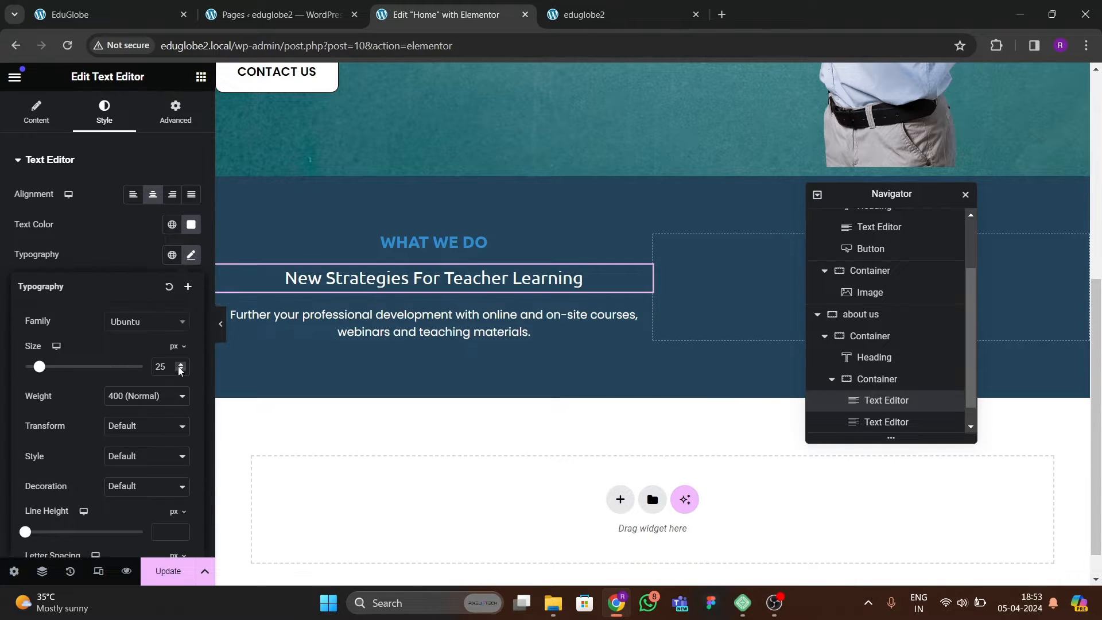
pyautogui.click(181, 364)
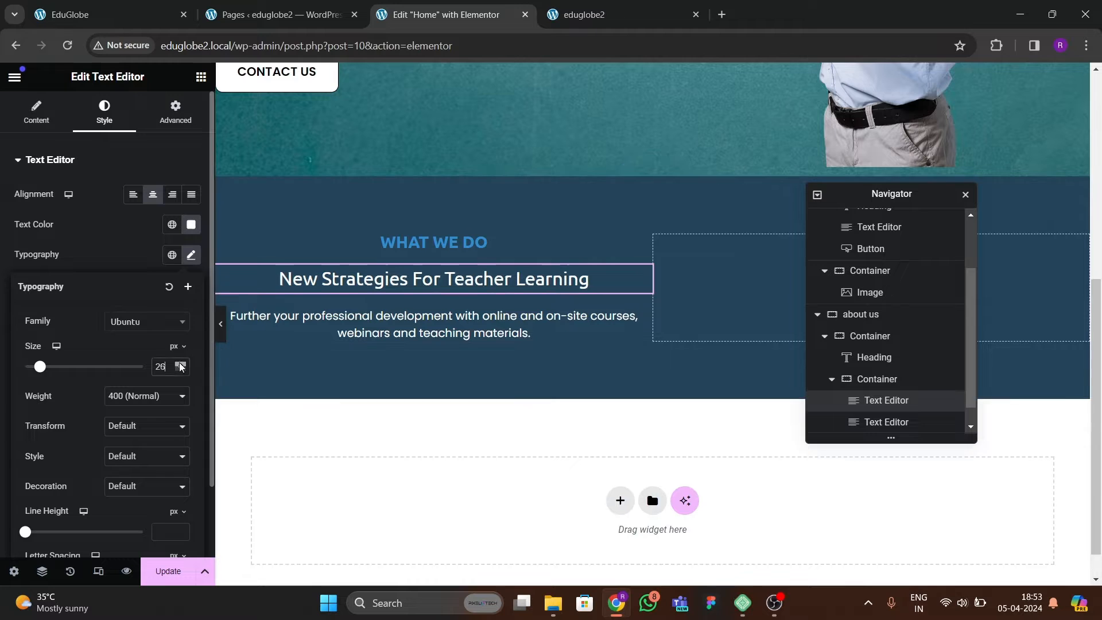
pyautogui.click(180, 364)
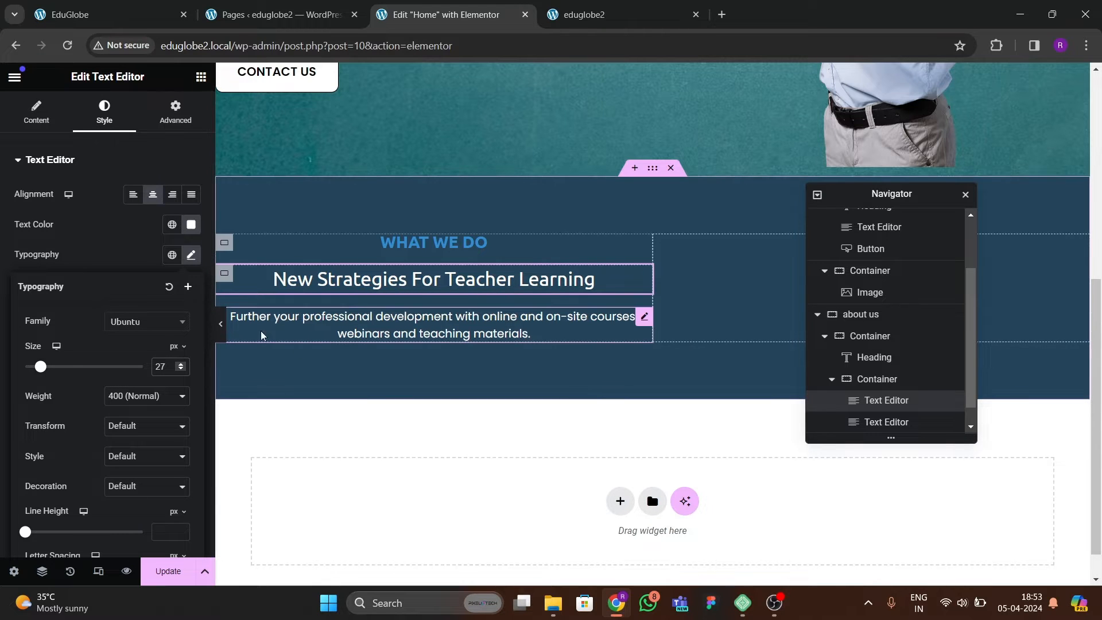
pyautogui.click(224, 341)
pyautogui.scroll(3, 223, 340)
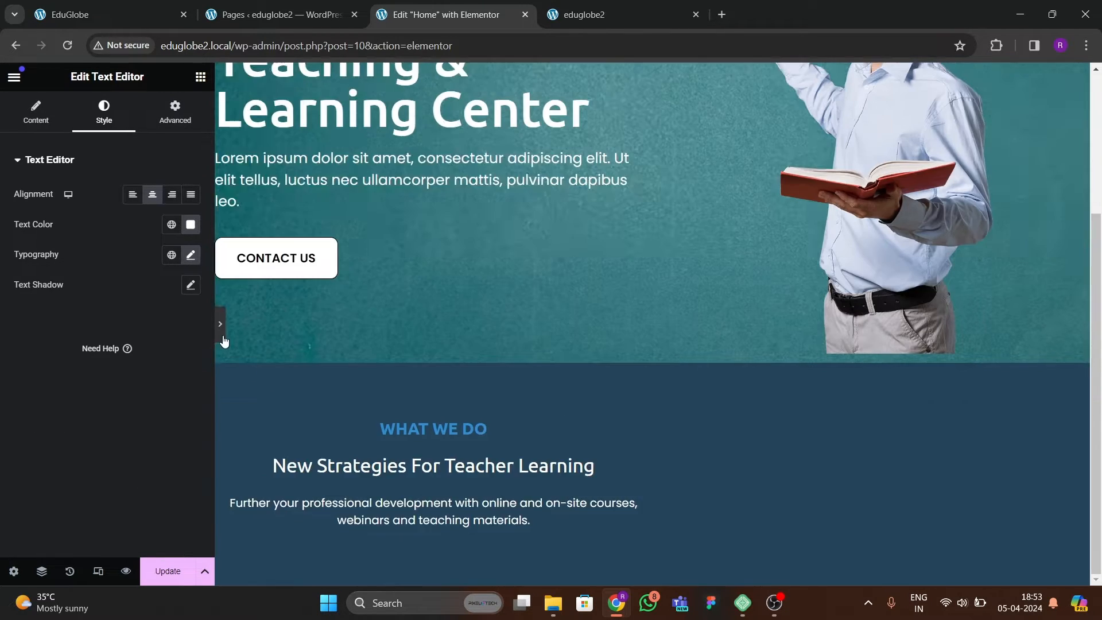
pyautogui.click(5, 333)
pyautogui.click(155, 16)
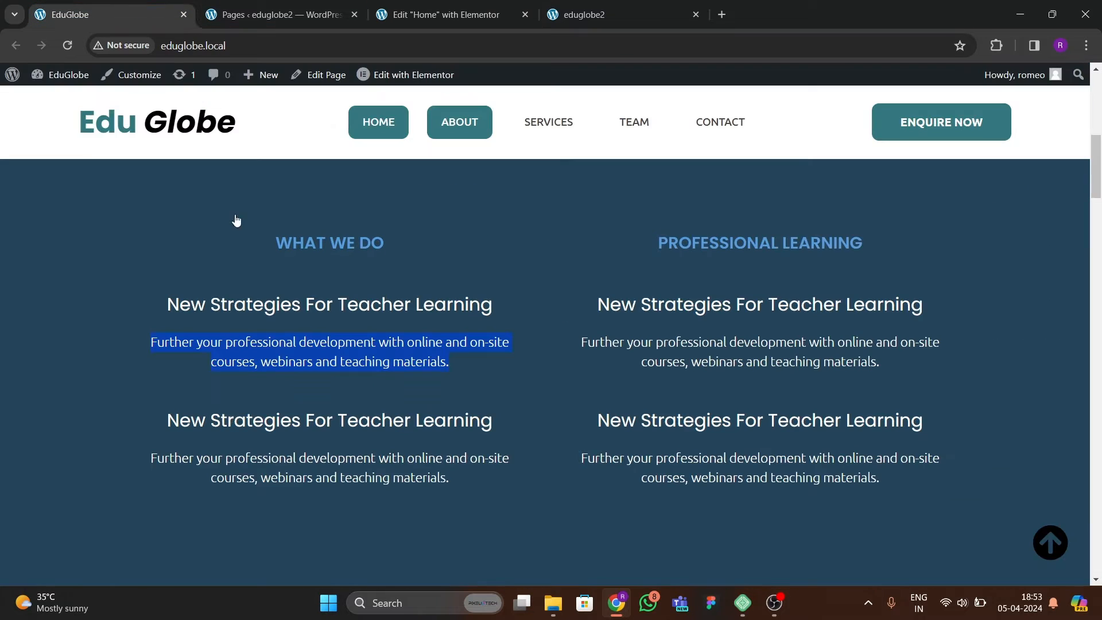
pyautogui.click(423, 25)
# Duplicate the nested container holding the "New Strategies For Teacher Learning" text and its paragraph.
pyautogui.scroll(-1, 302, 317)
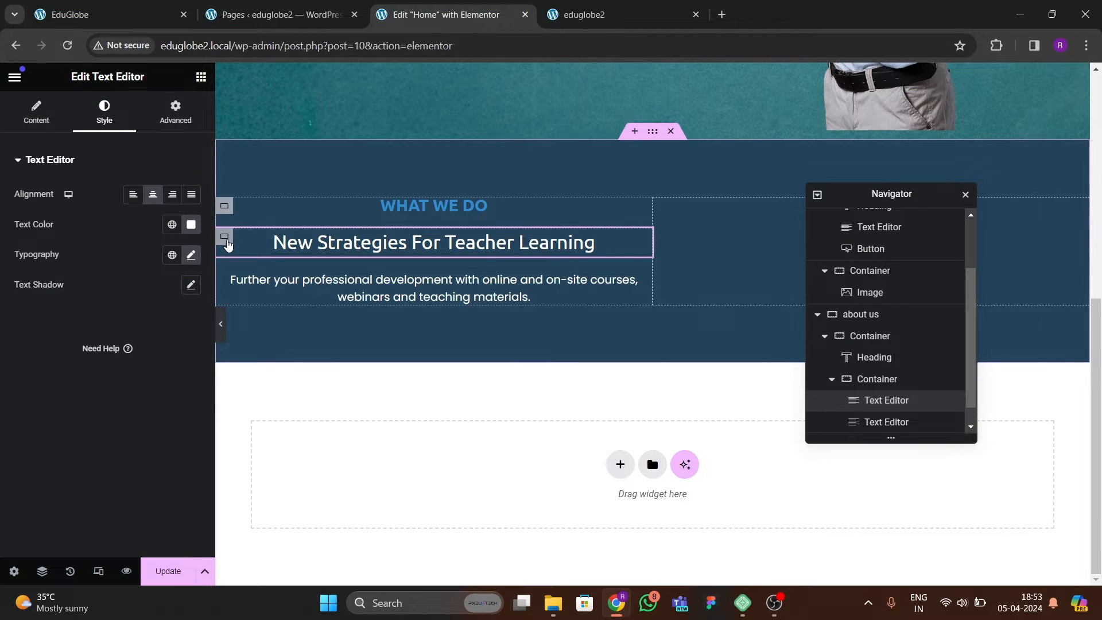
pyautogui.click(225, 238)
pyautogui.rightClick(226, 245)
pyautogui.click(266, 261)
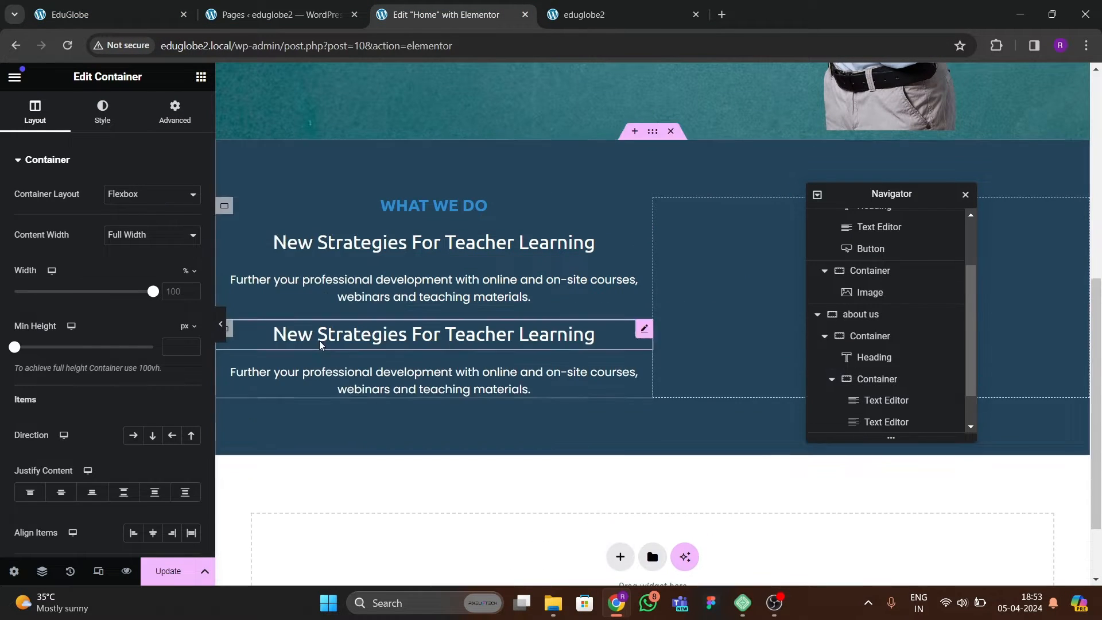
# Set the column and row gaps of the WHAT WE DO column container to 50 px.
pyautogui.click(224, 212)
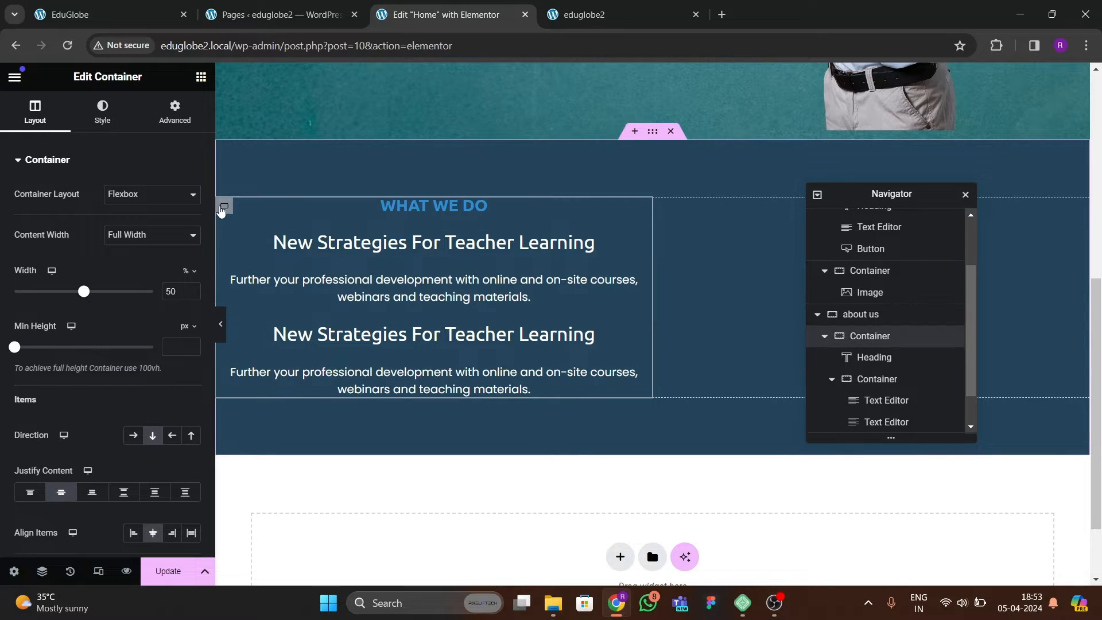
pyautogui.click(834, 381)
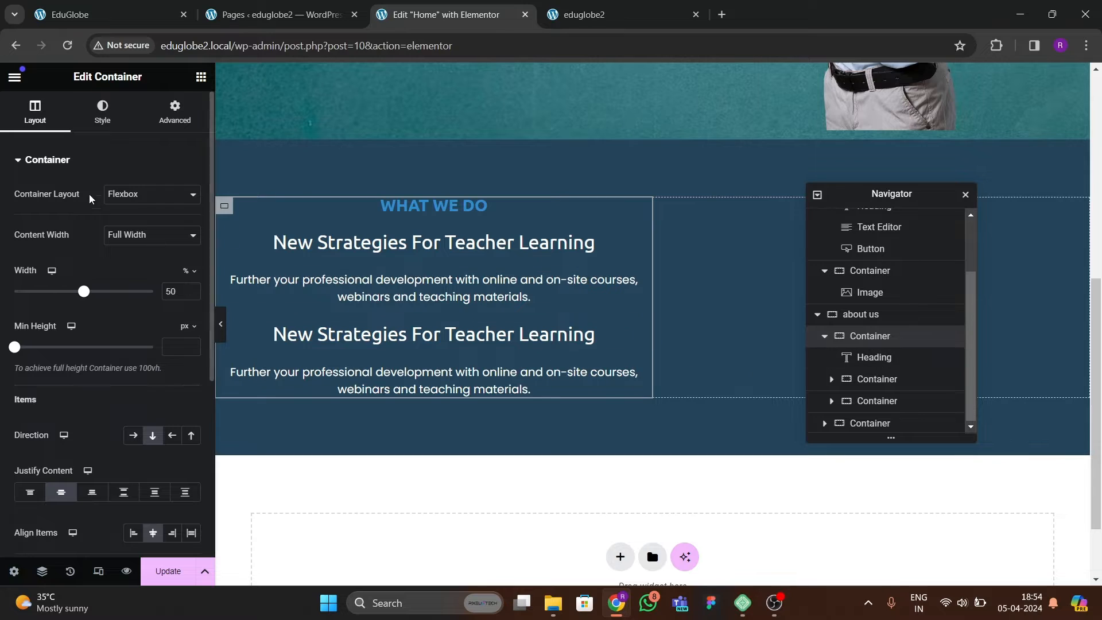
pyautogui.scroll(-3, 63, 272)
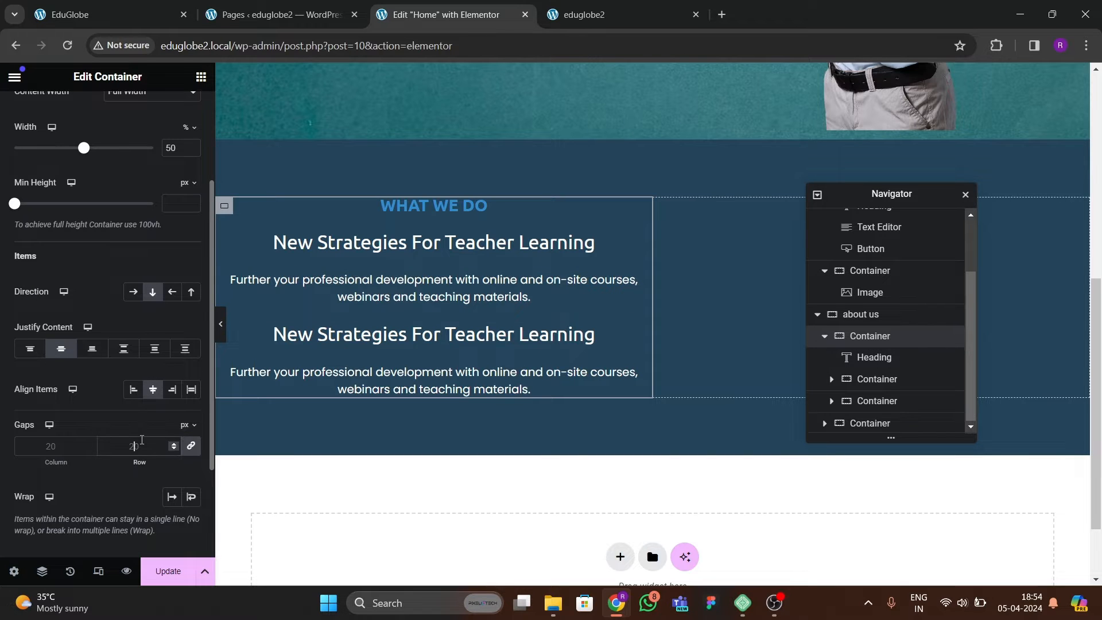
pyautogui.write('30')
pyautogui.press('BackSpace')
pyautogui.press('BackSpace')
pyautogui.write('50')
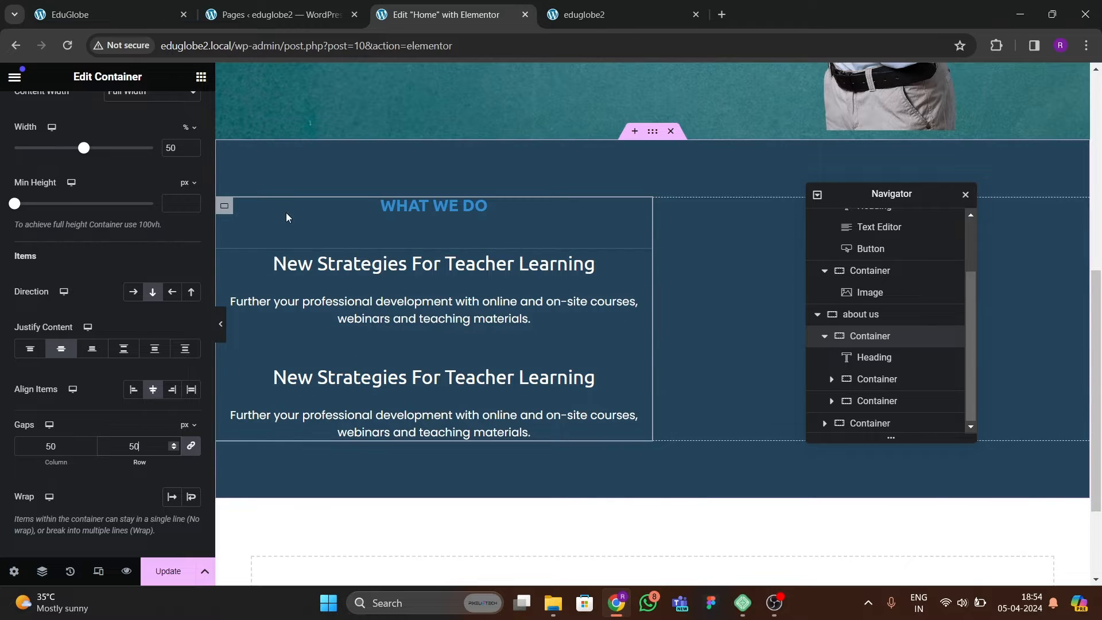
# Set the padding of the WHAT WE DO column container to 30 px on all sides.
pyautogui.click(225, 206)
pyautogui.click(175, 110)
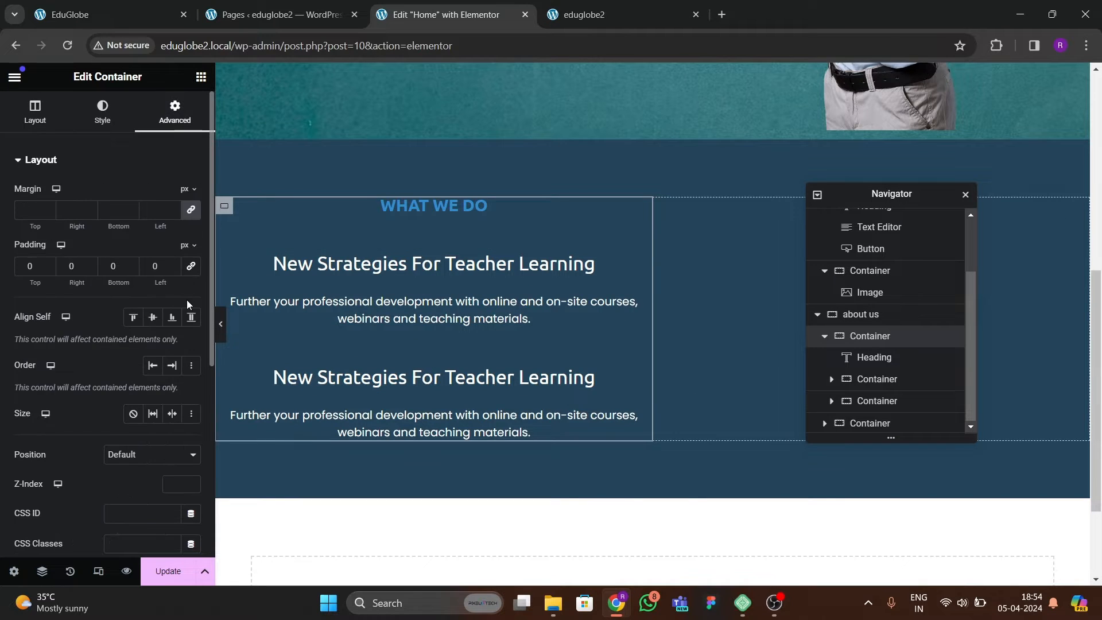
pyautogui.click(23, 269)
pyautogui.write('30')
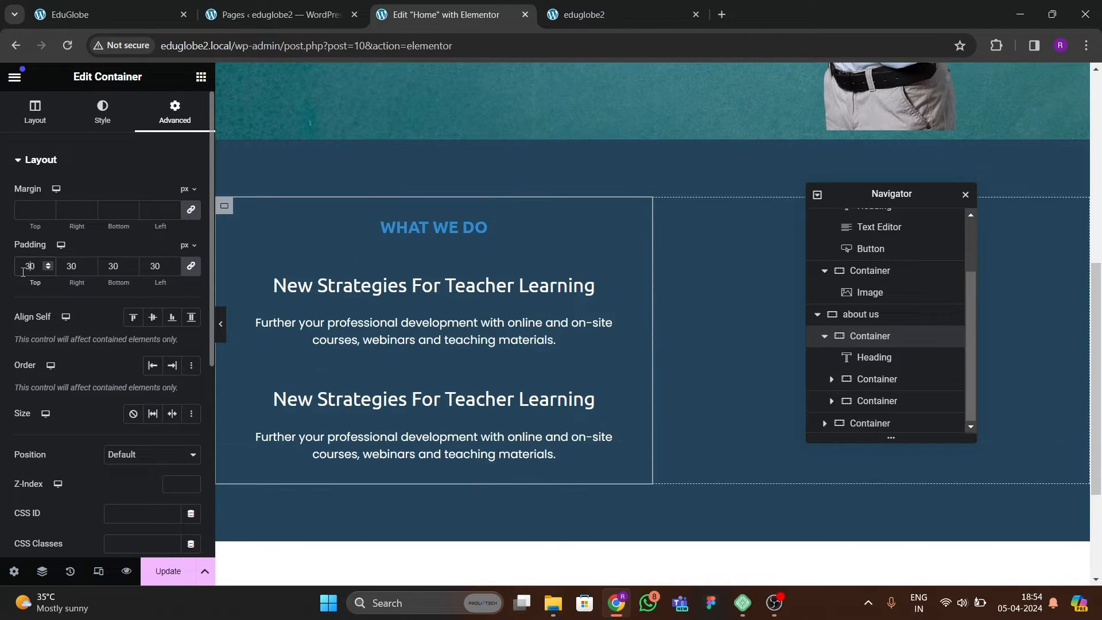
# Delete the empty second column of the about us section and duplicate the WHAT WE DO column in its place.
pyautogui.click(825, 335)
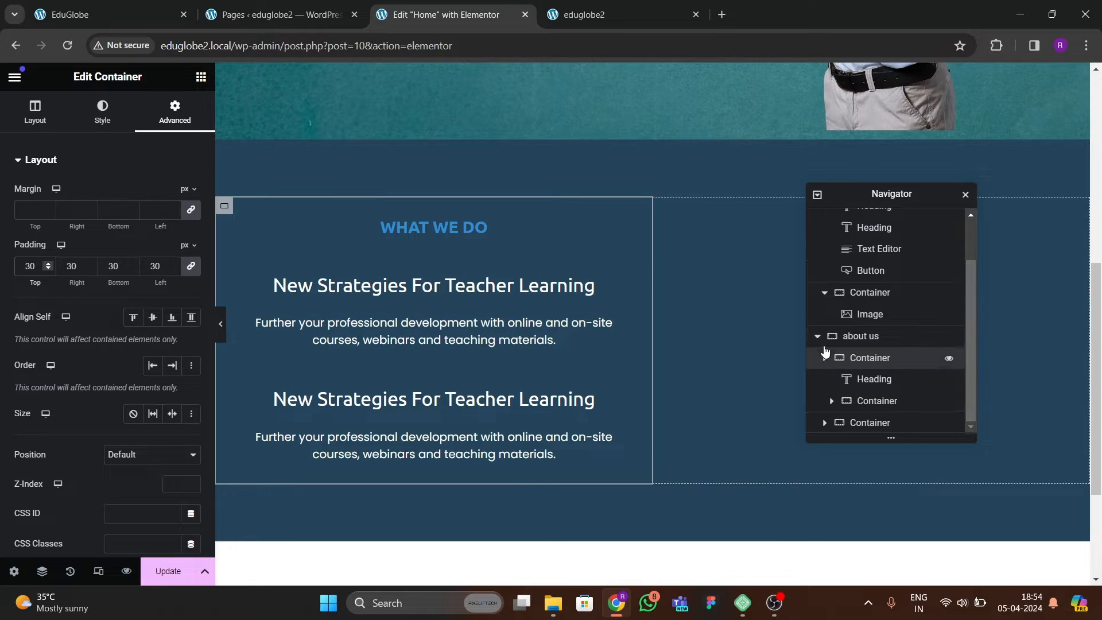
pyautogui.click(876, 422)
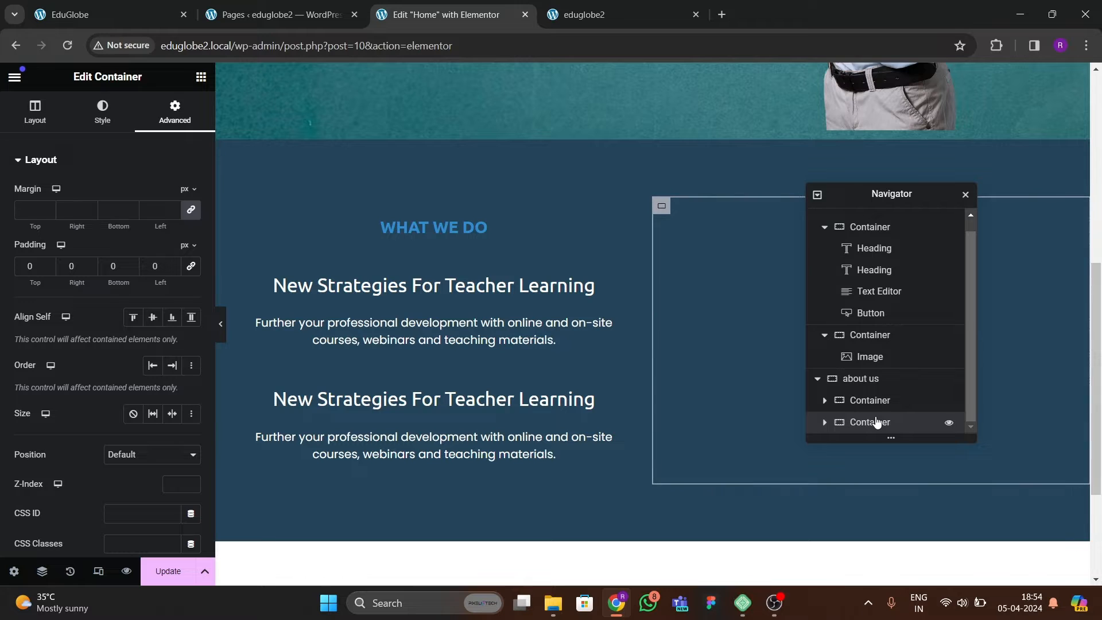
pyautogui.rightClick(876, 422)
pyautogui.click(913, 574)
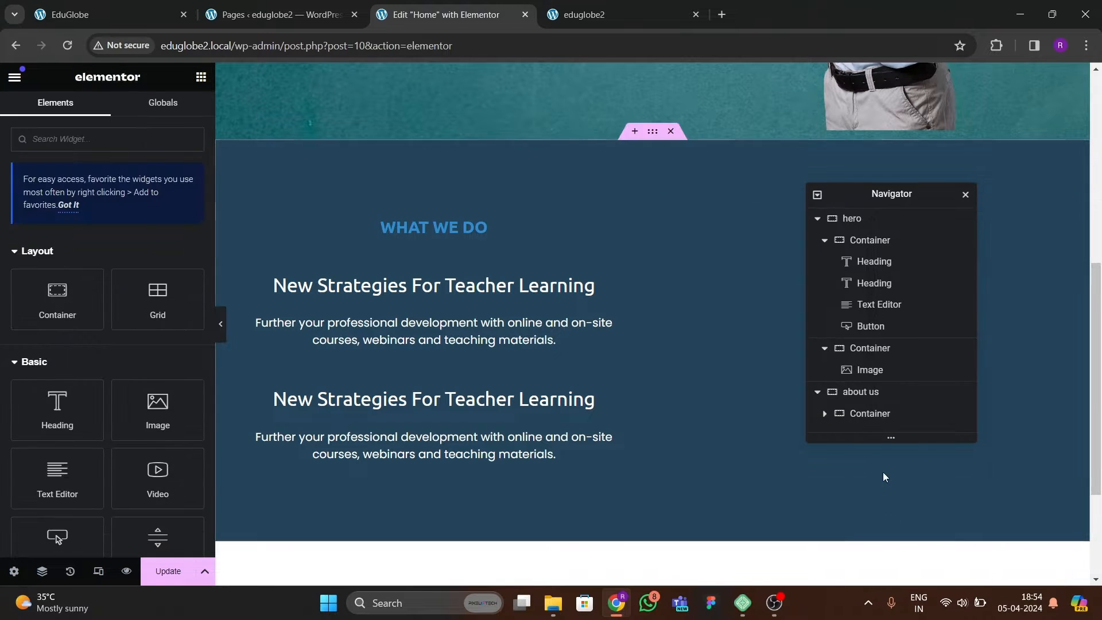
pyautogui.click(875, 418)
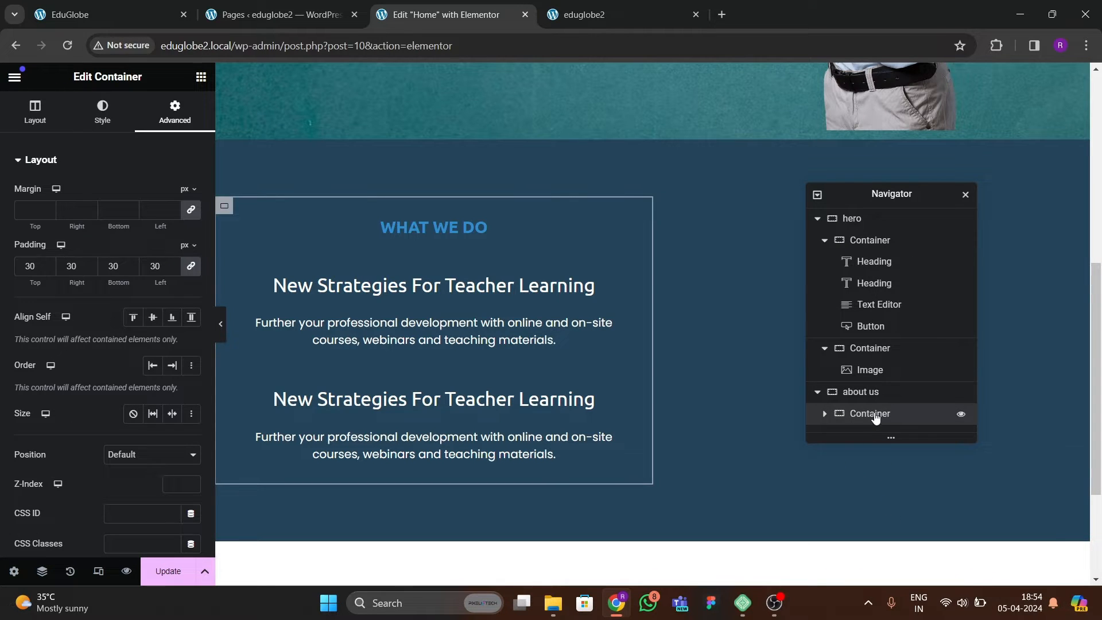
pyautogui.rightClick(875, 417)
pyautogui.click(919, 279)
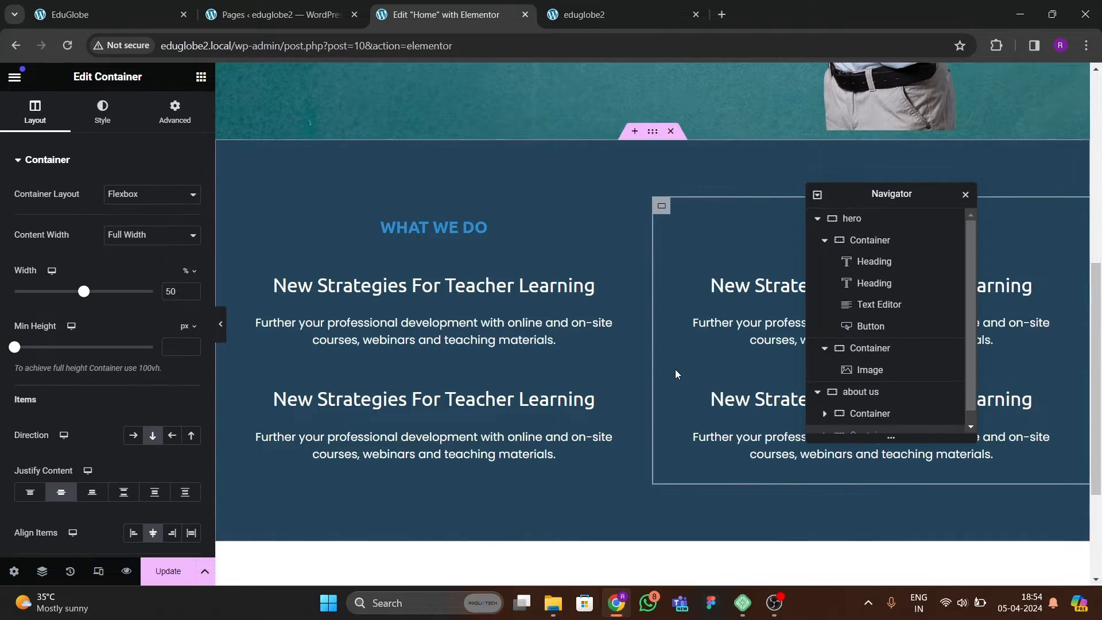
# Save the page and review both columns of the about us section.
pyautogui.scroll(-1, 675, 369)
pyautogui.moveTo(855, 218); pyautogui.dragTo(753, 247)
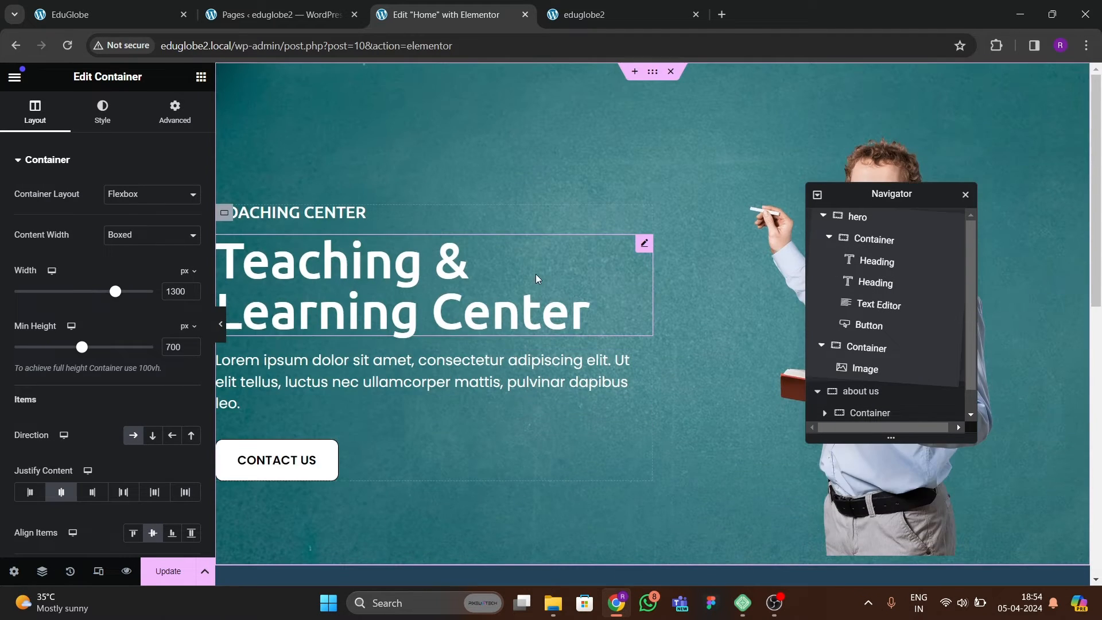
pyautogui.scroll(-6, 531, 374)
pyautogui.scroll(-2, 456, 444)
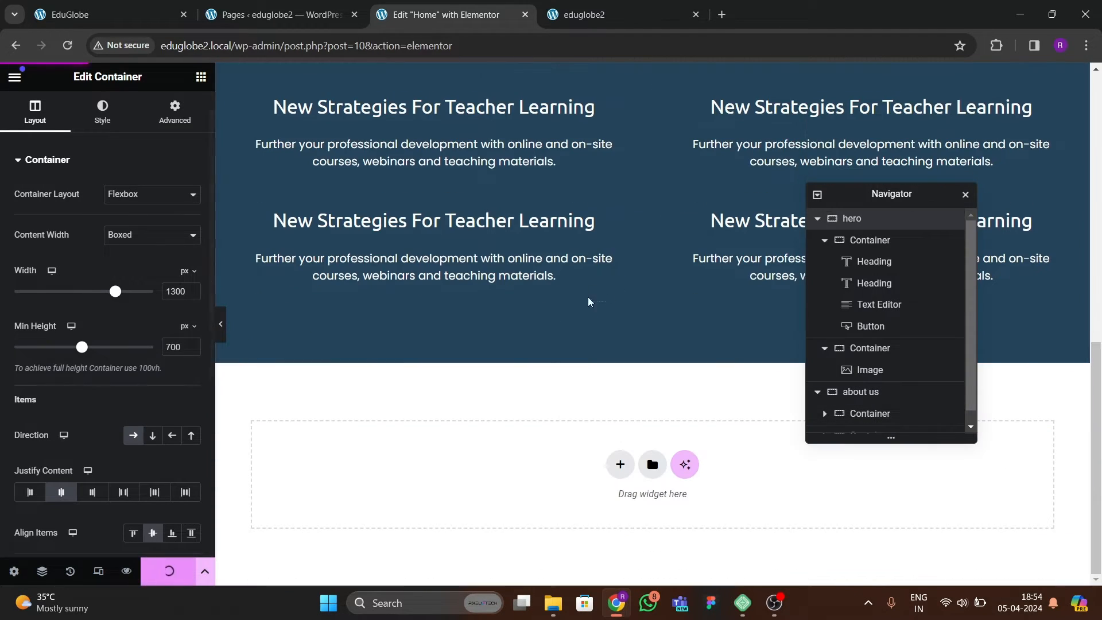
# Reload the live eduglobe2 page and compare its about us section with the reference EduGlobe site's following Education and Learning section.
pyautogui.click(579, 14)
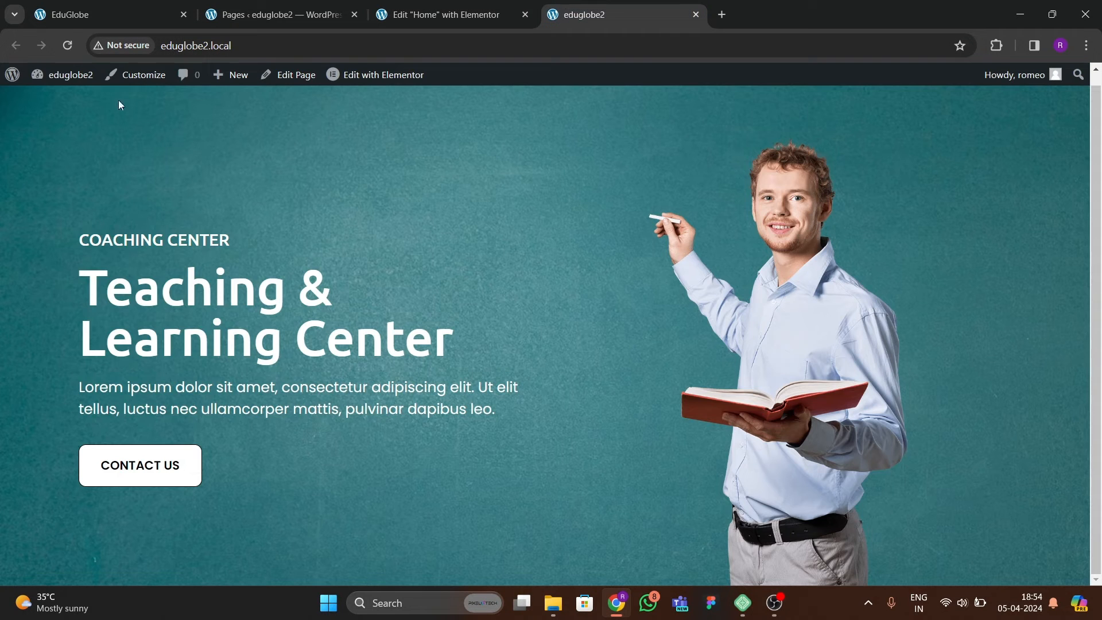
pyautogui.click(68, 49)
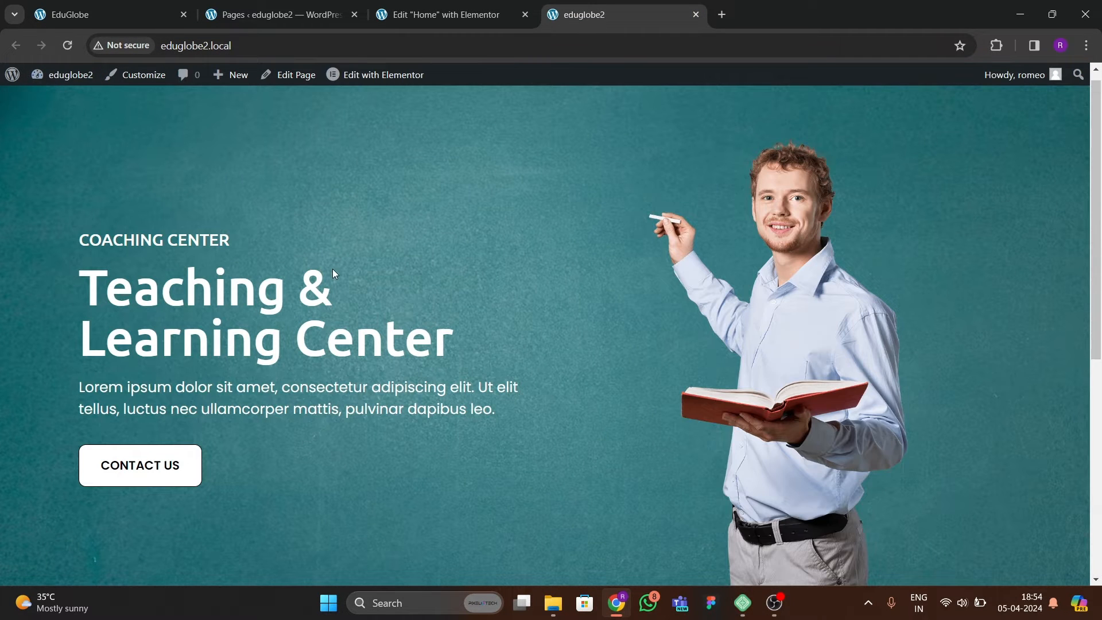
pyautogui.scroll(-7, 440, 258)
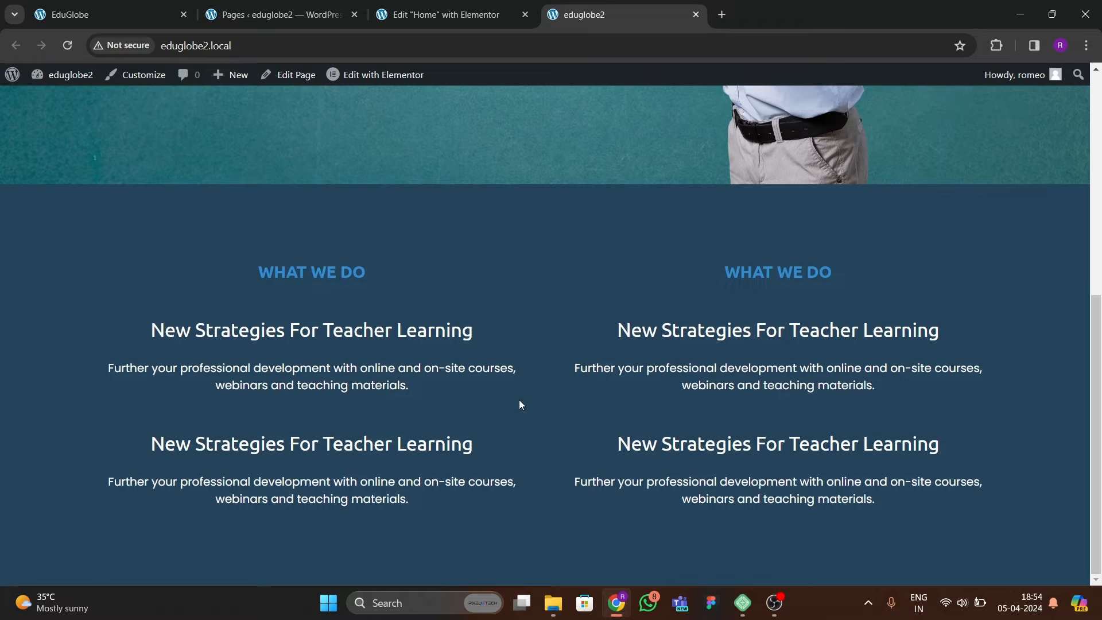
pyautogui.click(109, 15)
pyautogui.scroll(-1, 450, 344)
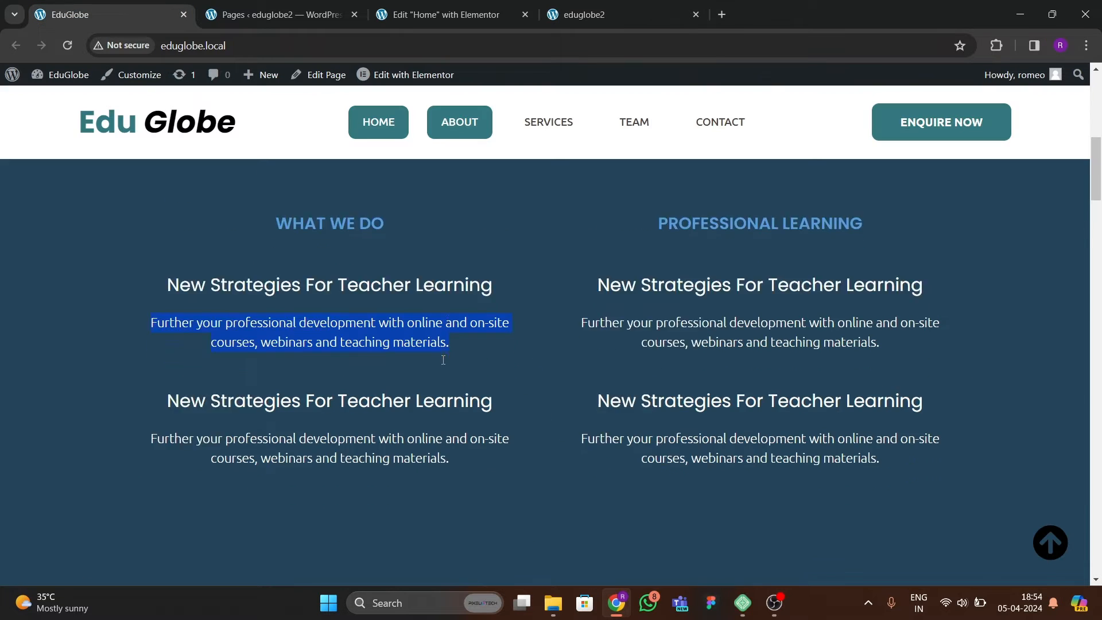
pyautogui.scroll(6, 455, 339)
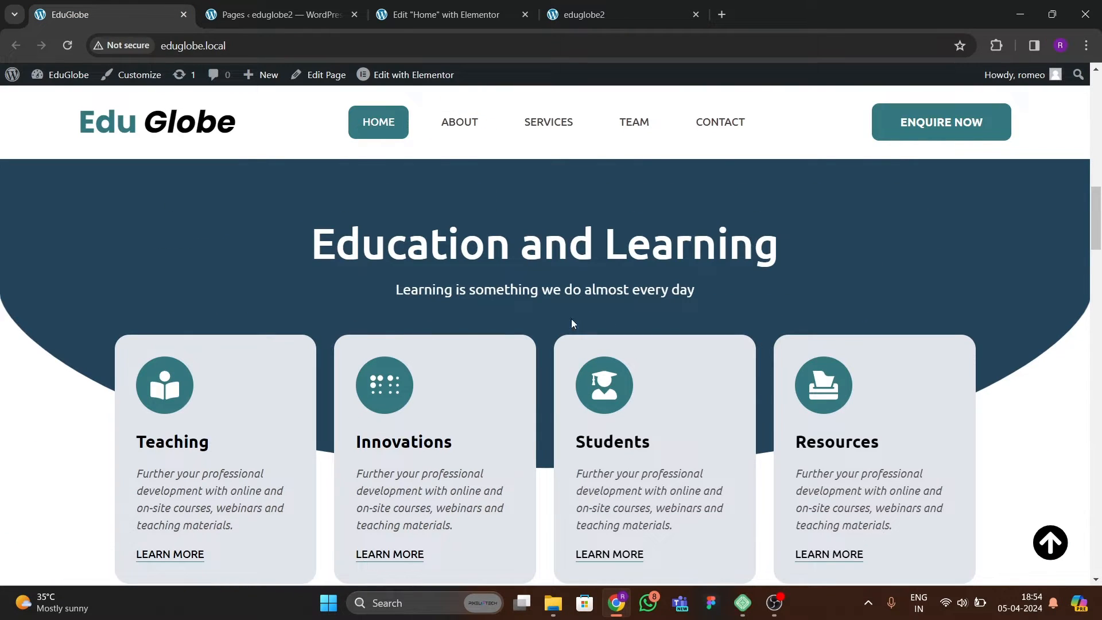
pyautogui.scroll(1, 471, 329)
# Return to the Home page editor, add a single-column container below about us, and set its boxed width and 0 px padding.
pyautogui.click(460, 17)
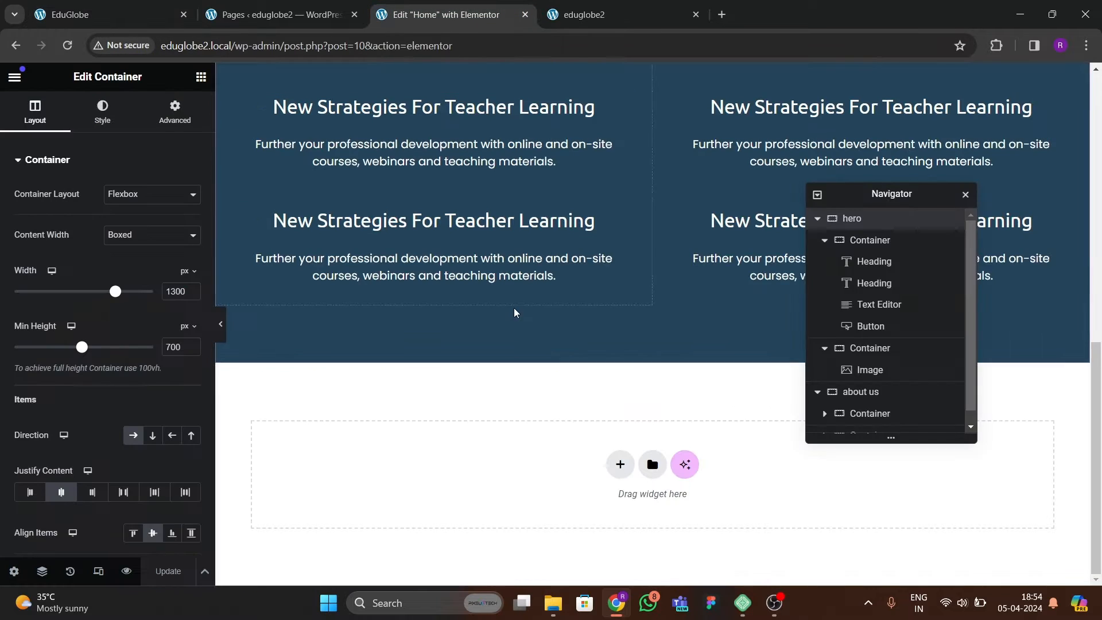
pyautogui.click(618, 464)
pyautogui.click(608, 467)
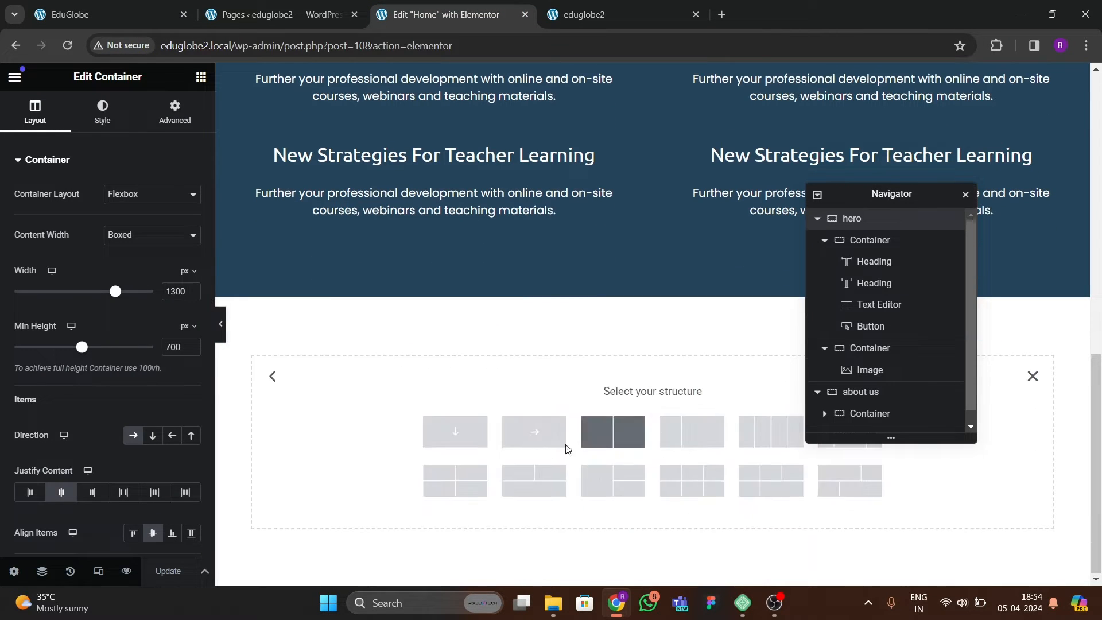
pyautogui.click(455, 432)
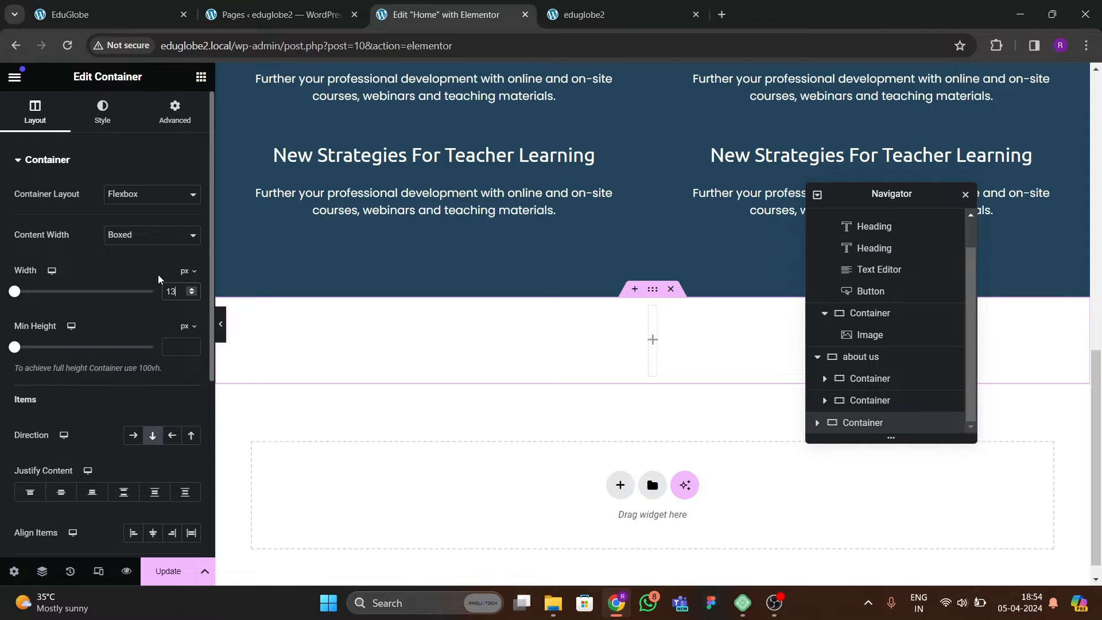
pyautogui.click(178, 123)
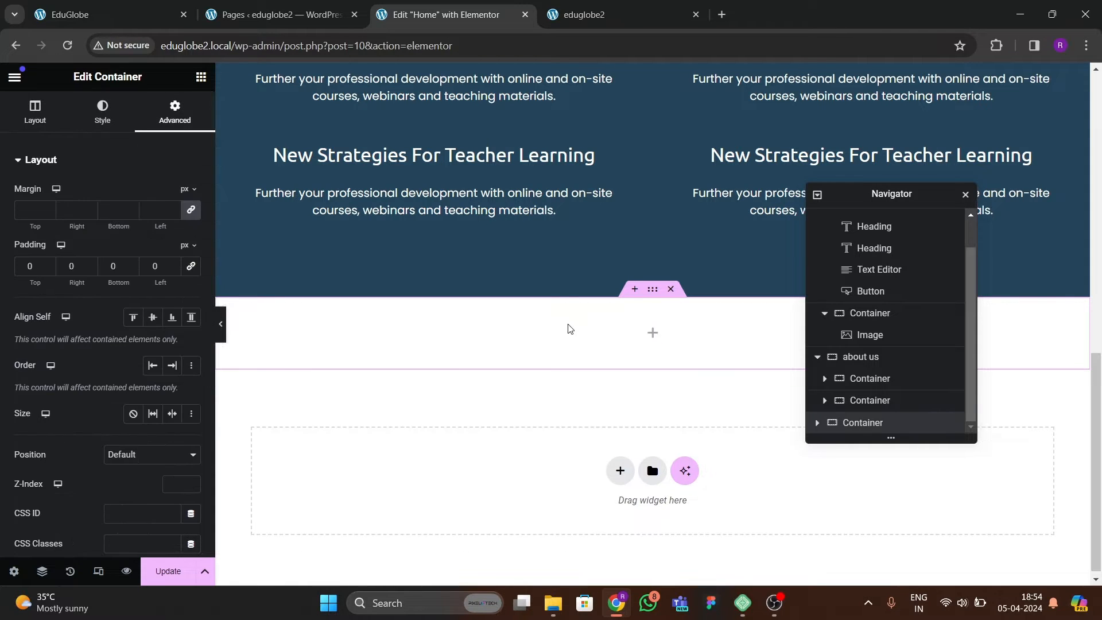
# Give the new container a classic background in the global dark blue color.
pyautogui.click(102, 112)
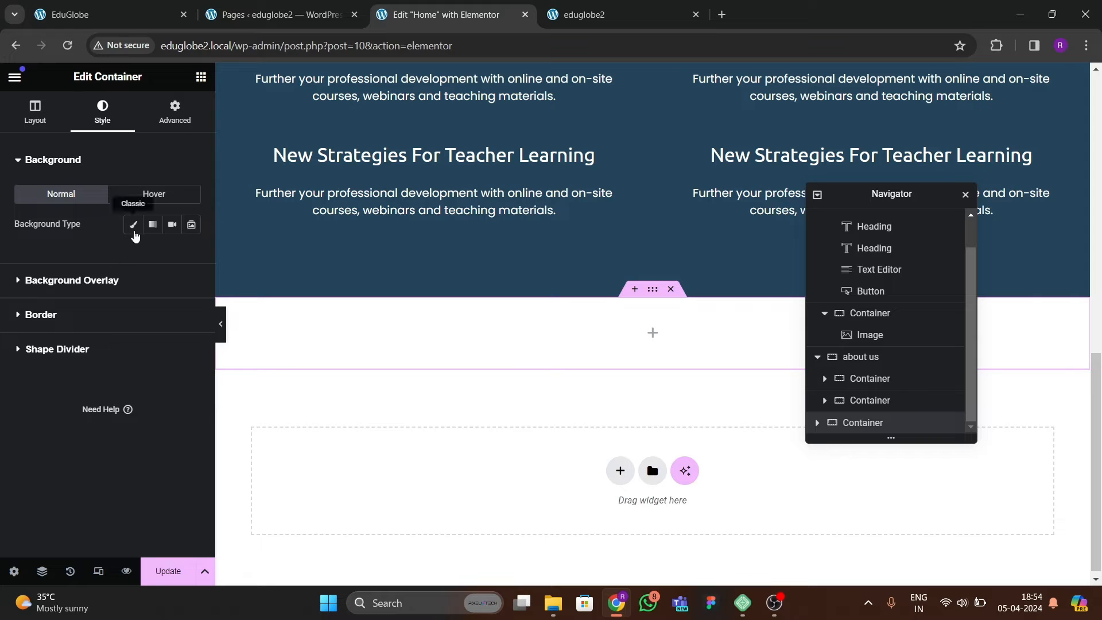
pyautogui.click(134, 226)
pyautogui.click(172, 255)
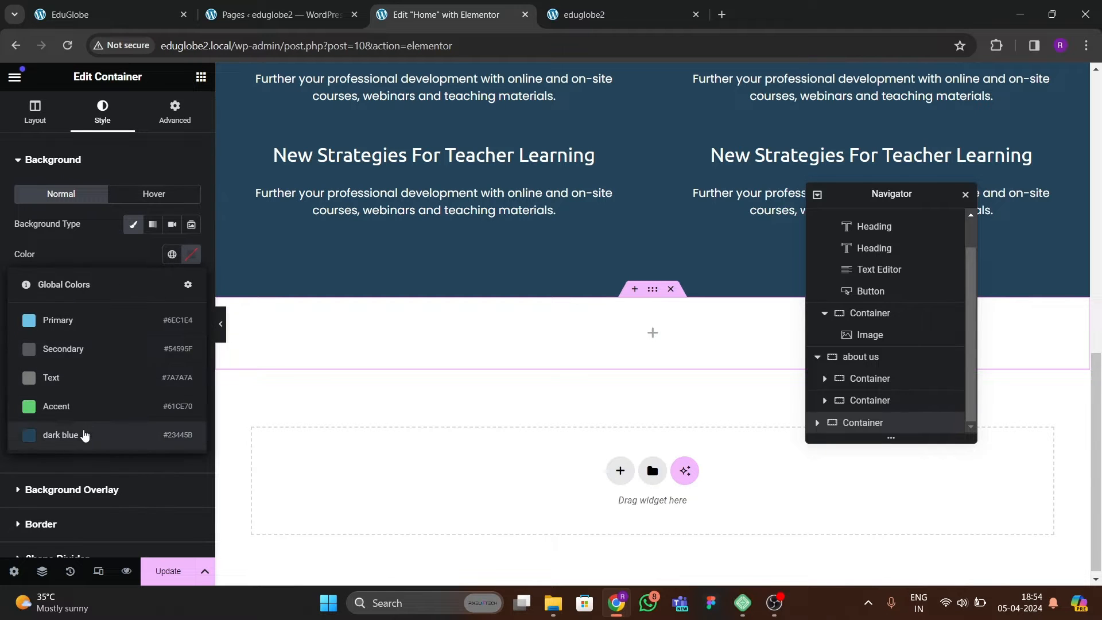
pyautogui.click(85, 435)
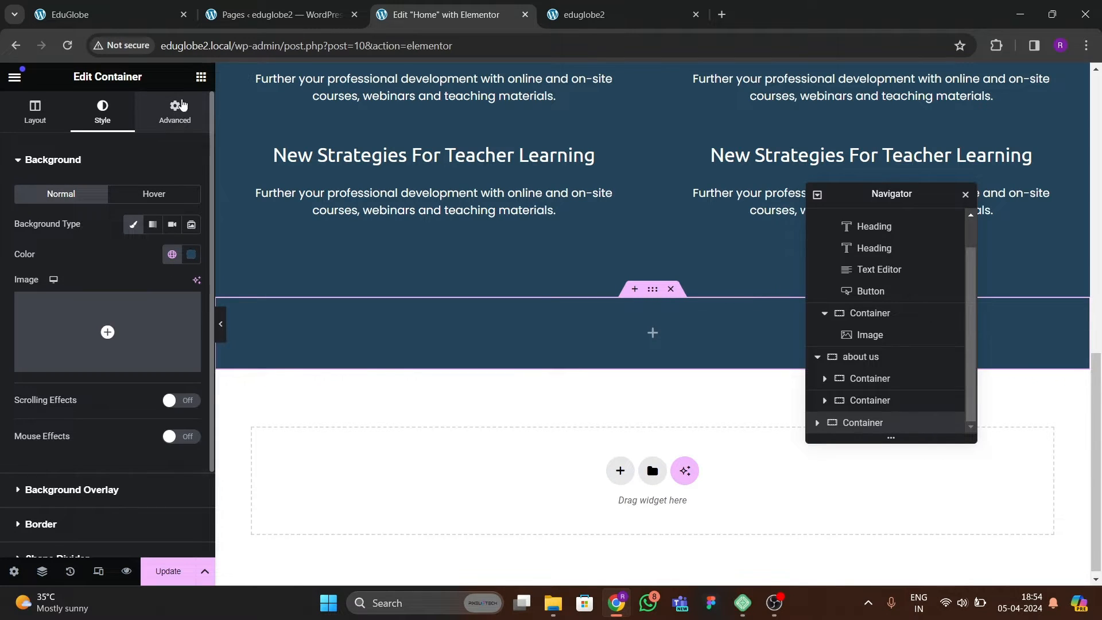
# Place a Spacer widget in the new dark blue container and set its space to 440 px.
pyautogui.click(200, 76)
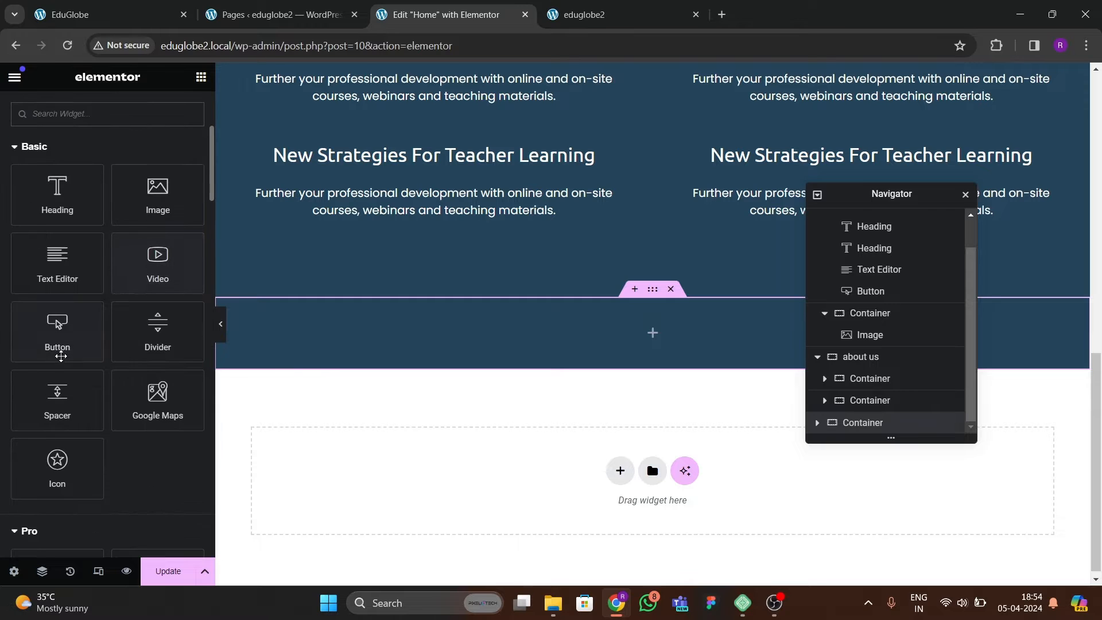
pyautogui.moveTo(54, 404); pyautogui.dragTo(574, 324)
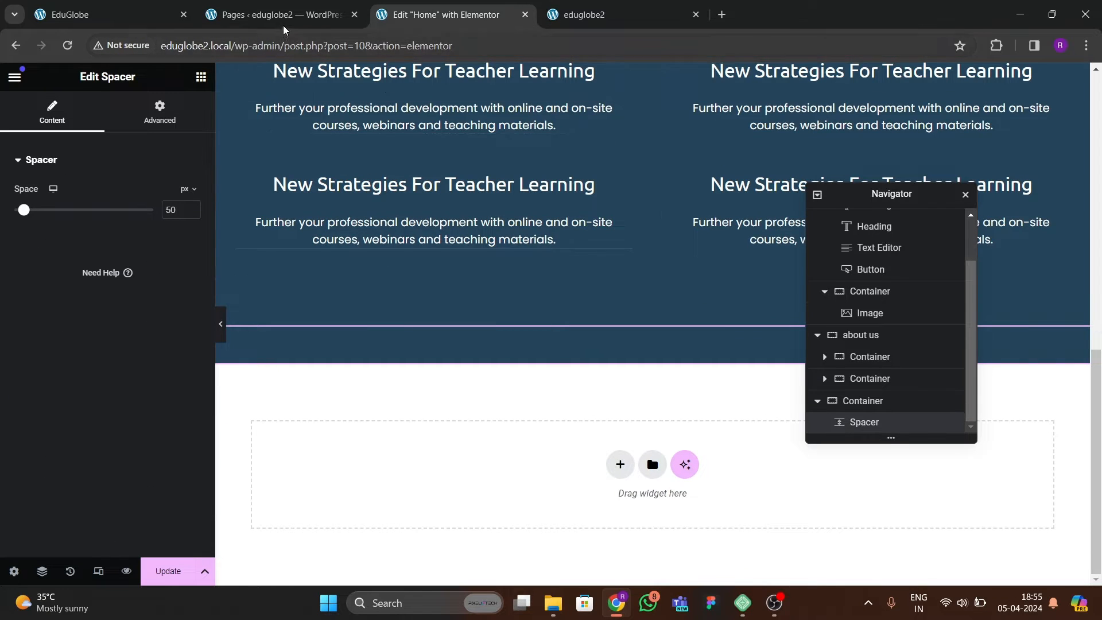
pyautogui.moveTo(25, 218); pyautogui.dragTo(115, 212)
pyautogui.scroll(-1, 603, 287)
# Add a shape divider to the bottom edge of the dark blue container, trying Waves before choosing Curve.
pyautogui.click(652, 217)
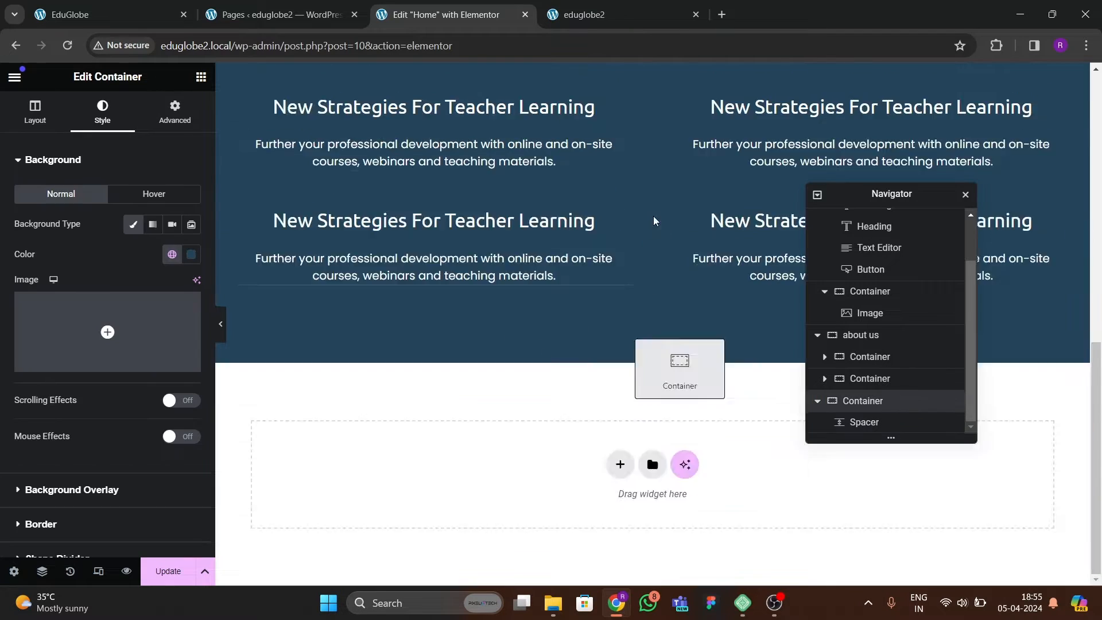
pyautogui.click(35, 112)
pyautogui.scroll(-3, 33, 259)
pyautogui.scroll(-1, 35, 287)
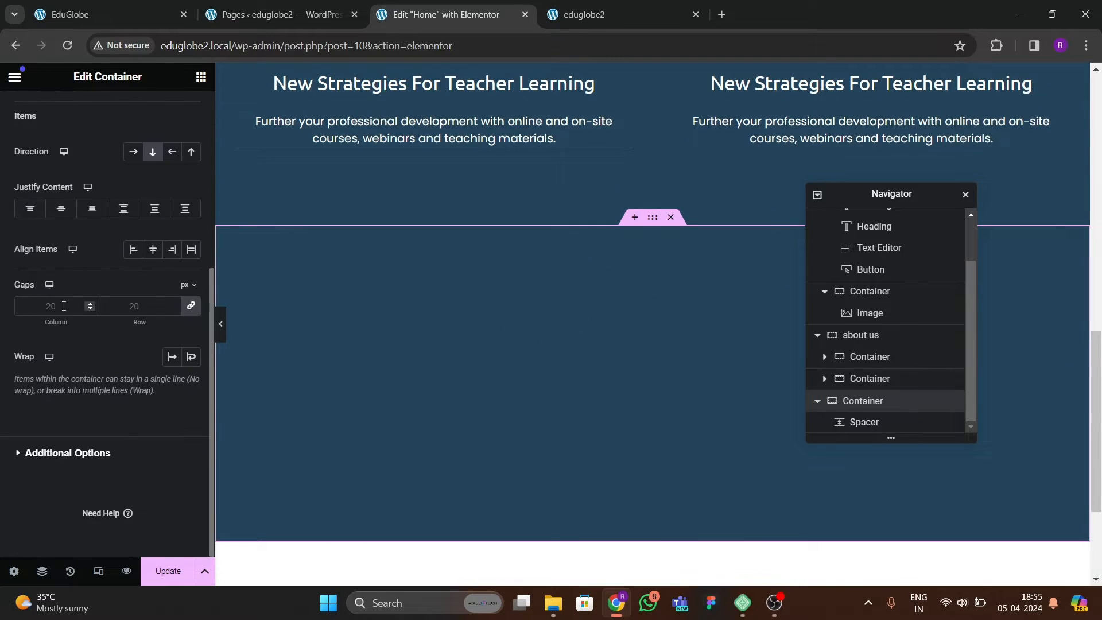
pyautogui.scroll(6, 35, 287)
pyautogui.click(102, 112)
pyautogui.scroll(-2, 77, 367)
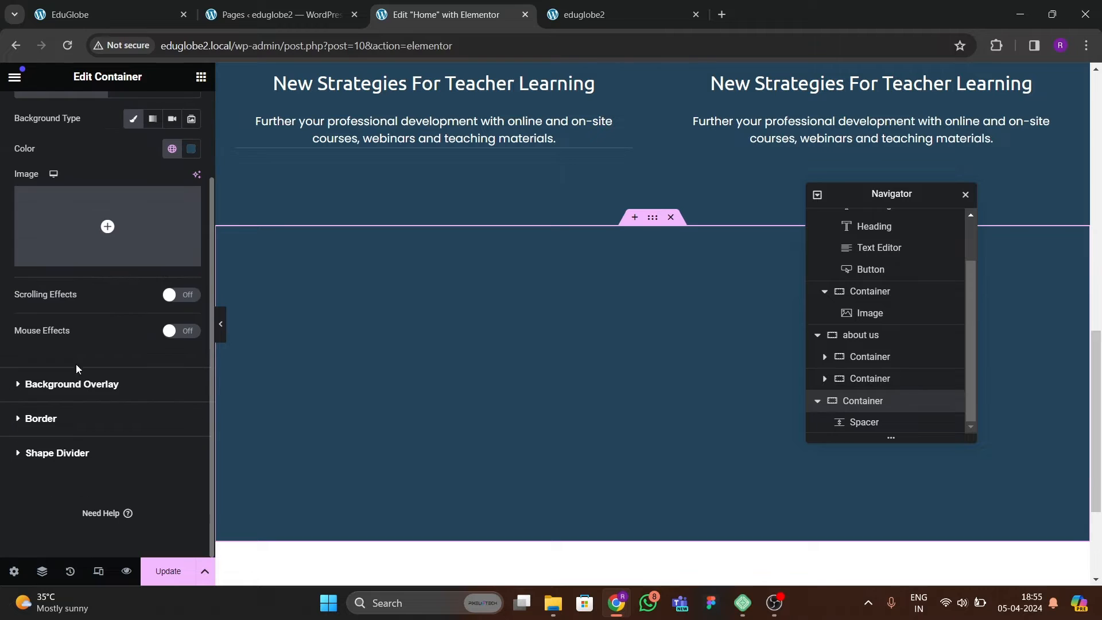
pyautogui.click(82, 453)
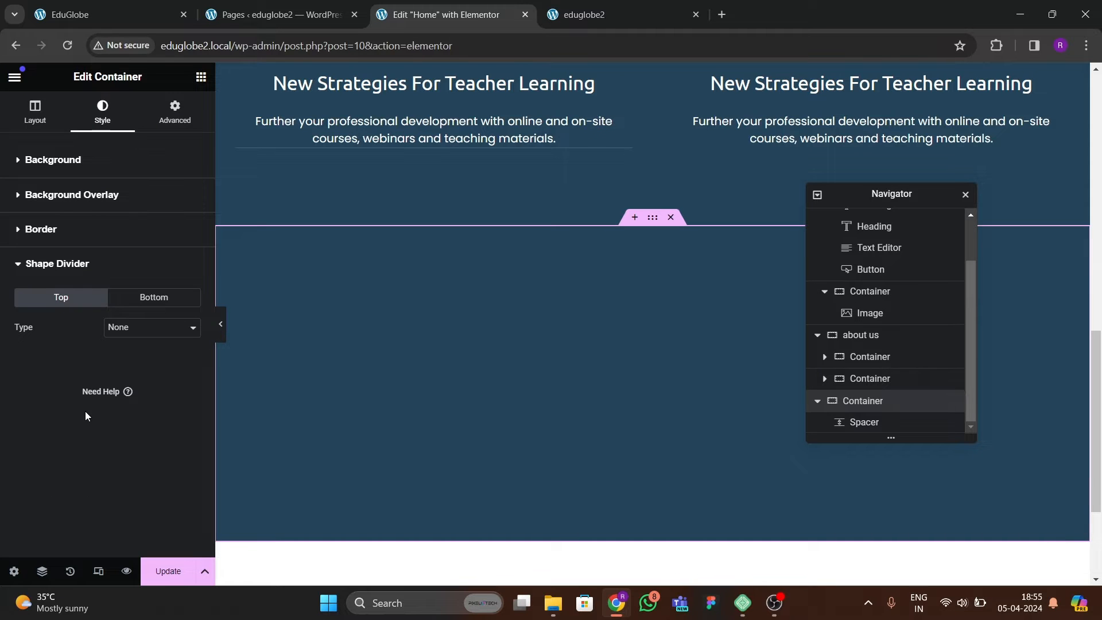
pyautogui.click(137, 299)
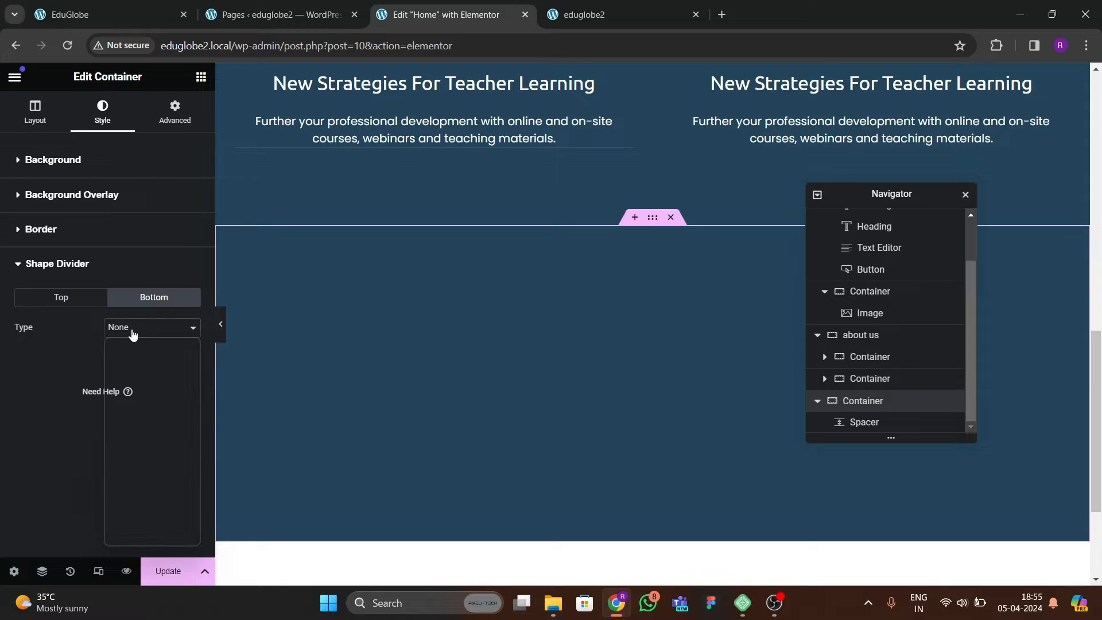
pyautogui.click(132, 328)
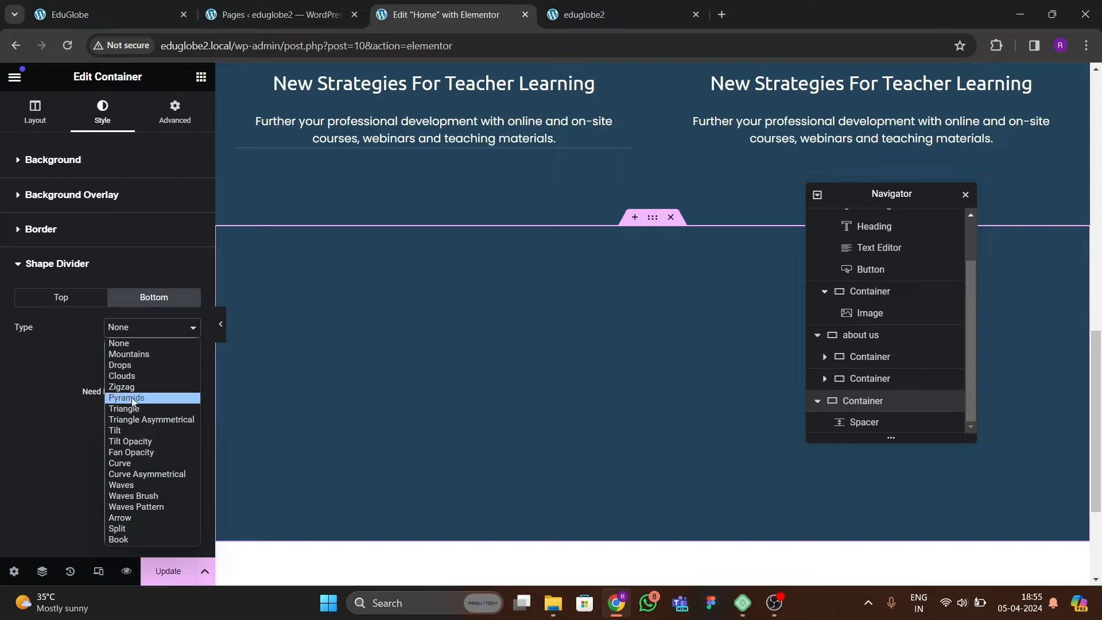
pyautogui.click(128, 483)
pyautogui.click(127, 328)
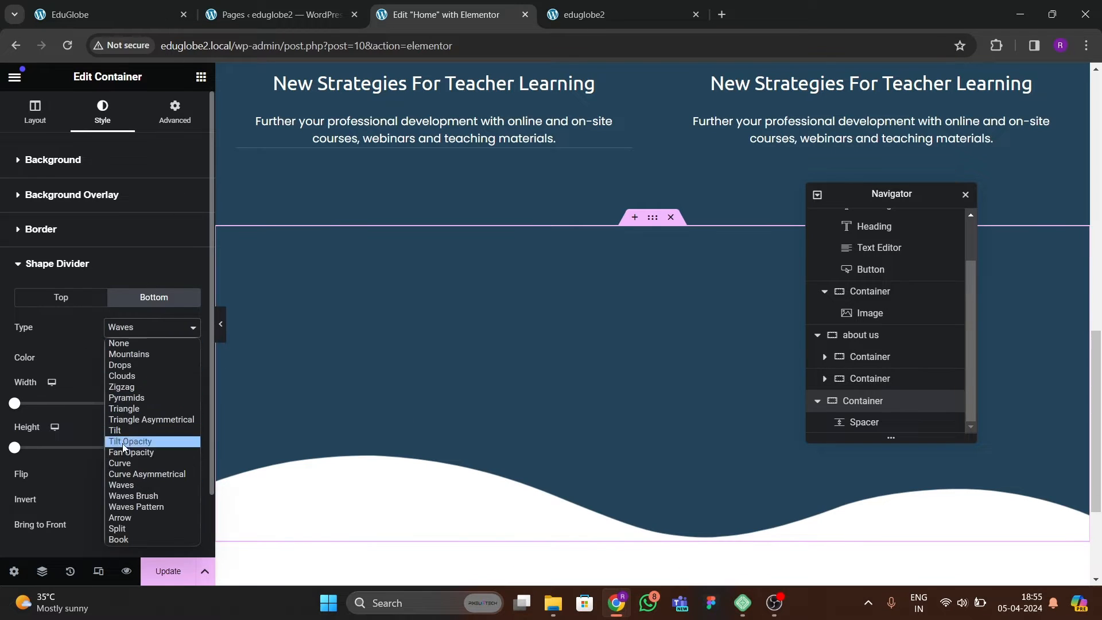
pyautogui.click(120, 462)
# Invert the container's bottom curve divider and set its height to 204.
pyautogui.scroll(-3, 334, 425)
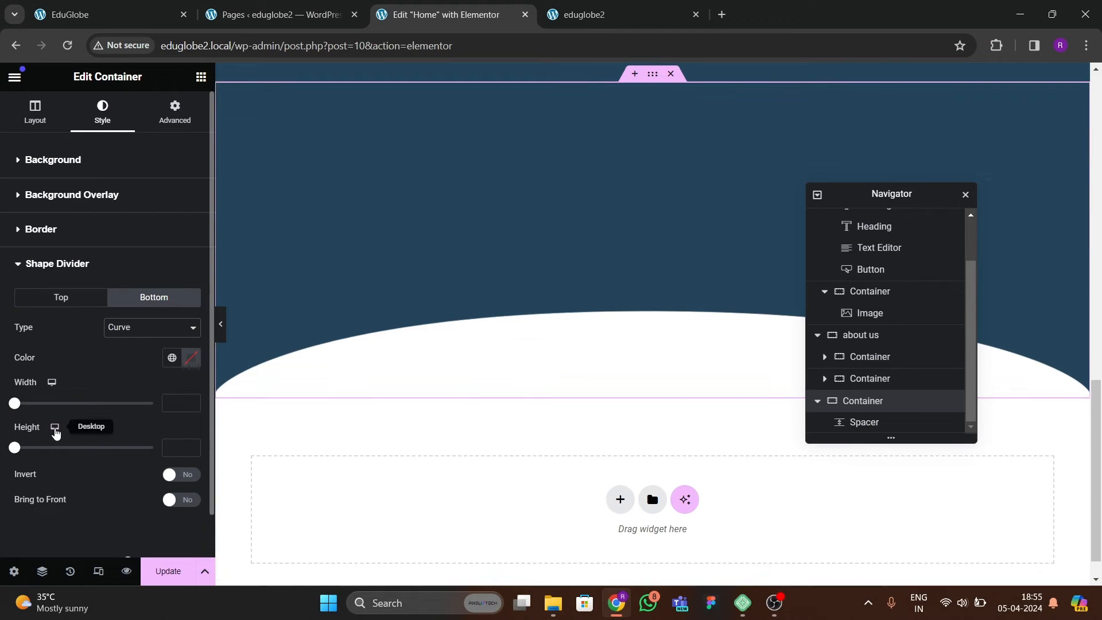
pyautogui.click(180, 476)
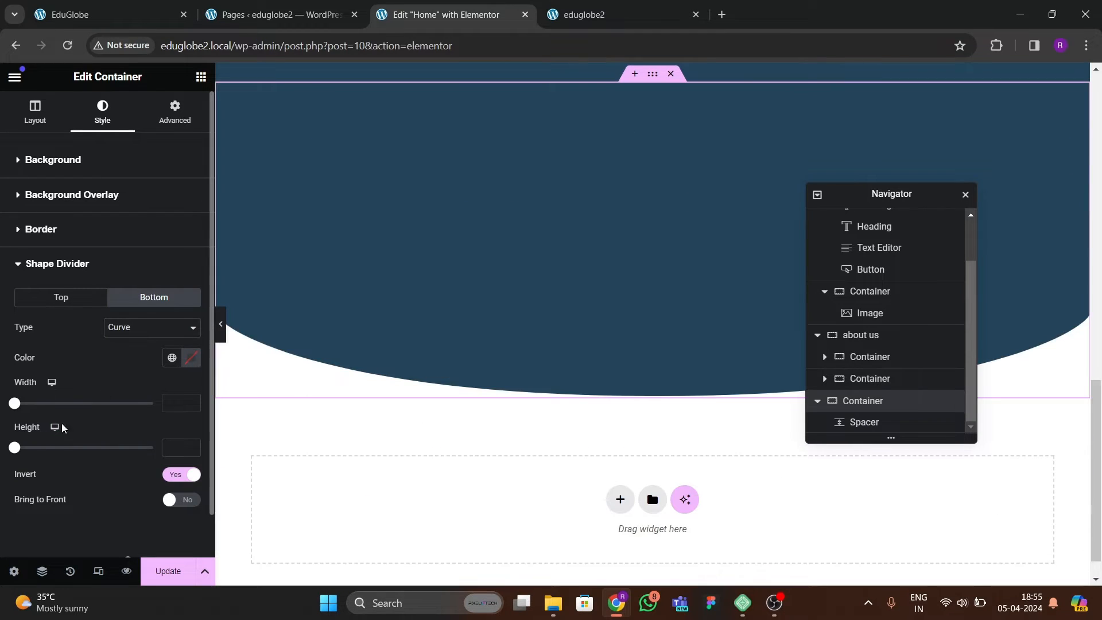
pyautogui.moveTo(14, 448); pyautogui.dragTo(71, 448)
pyautogui.scroll(3, 559, 367)
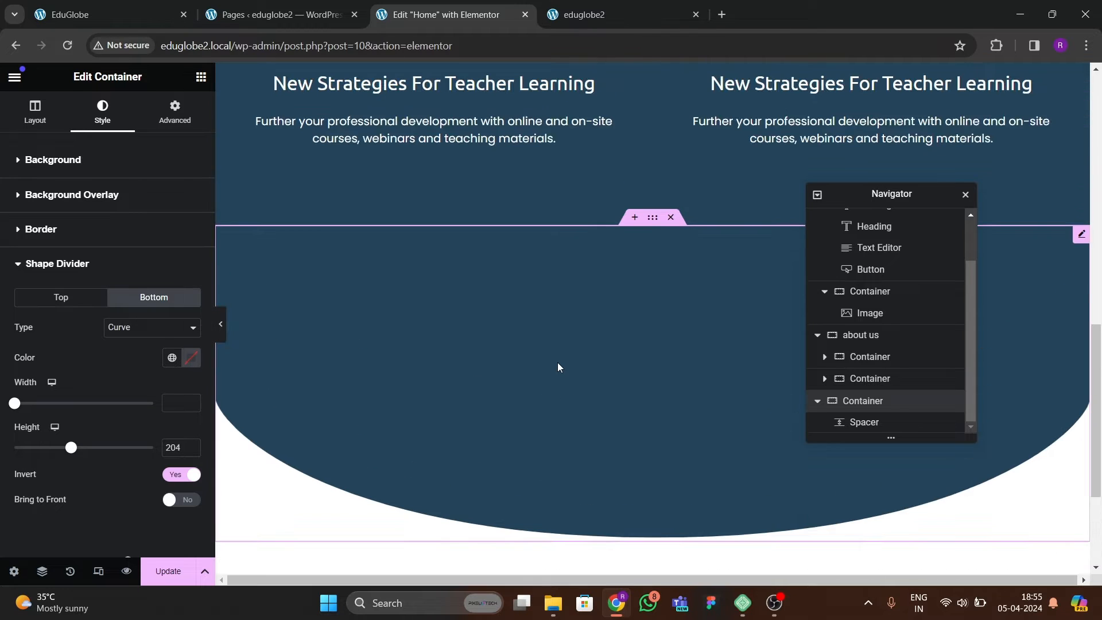
# Check the reference Education and Learning section and insert a Heading widget above the spacer in the curved container.
pyautogui.click(111, 8)
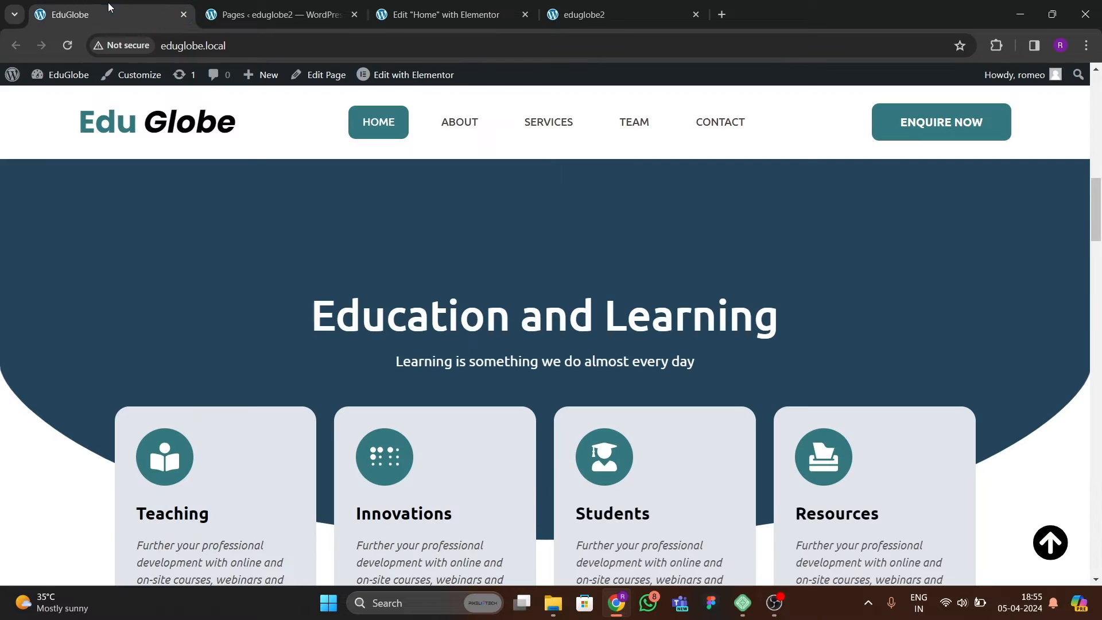
pyautogui.click(446, 15)
pyautogui.click(200, 77)
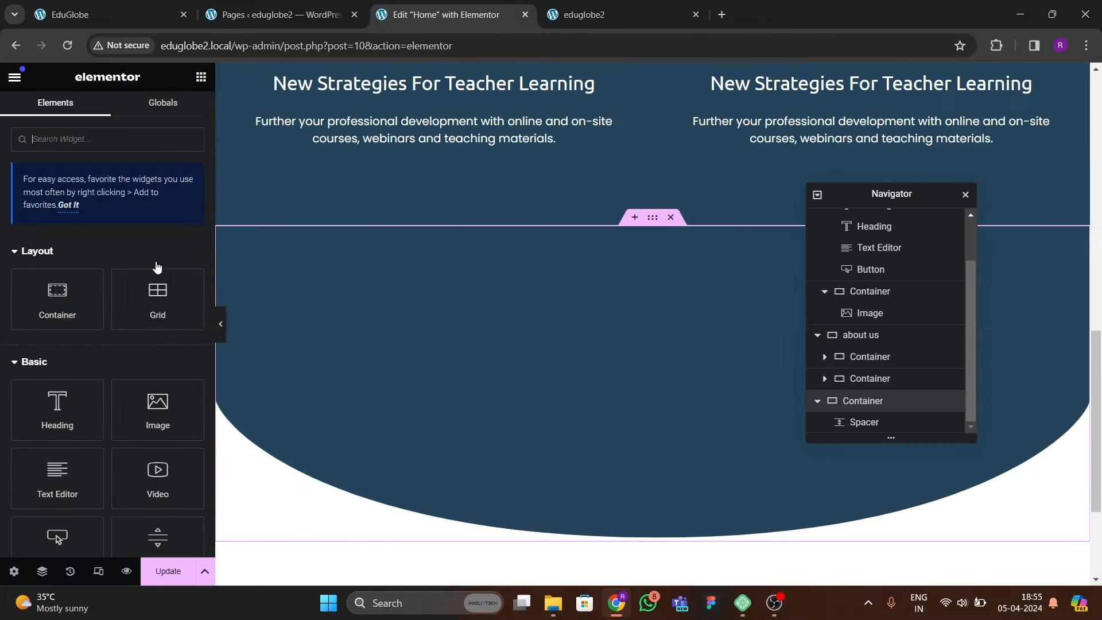
pyautogui.moveTo(57, 406); pyautogui.dragTo(601, 333)
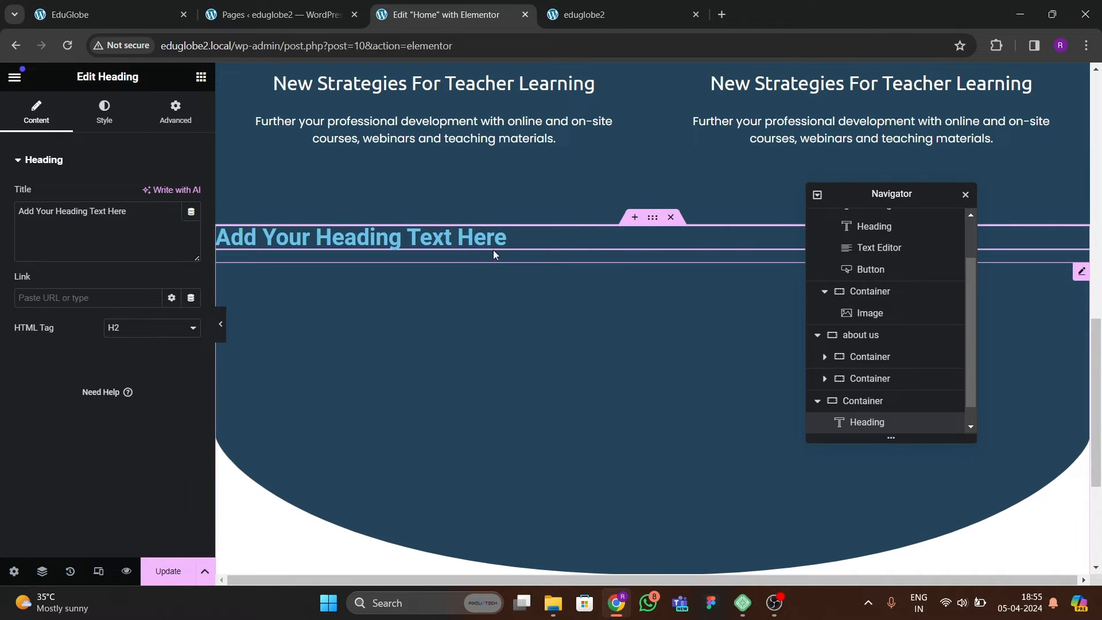
# Try deleting the spacer below the new heading and select the curved container.
pyautogui.click(523, 301)
pyautogui.rightClick(523, 303)
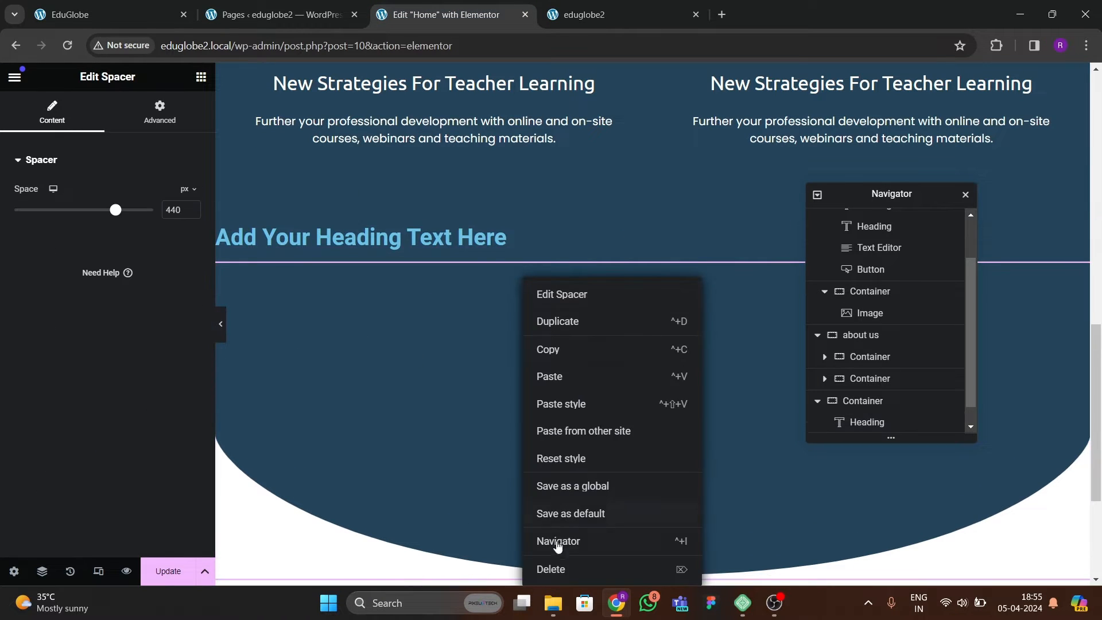
pyautogui.click(557, 567)
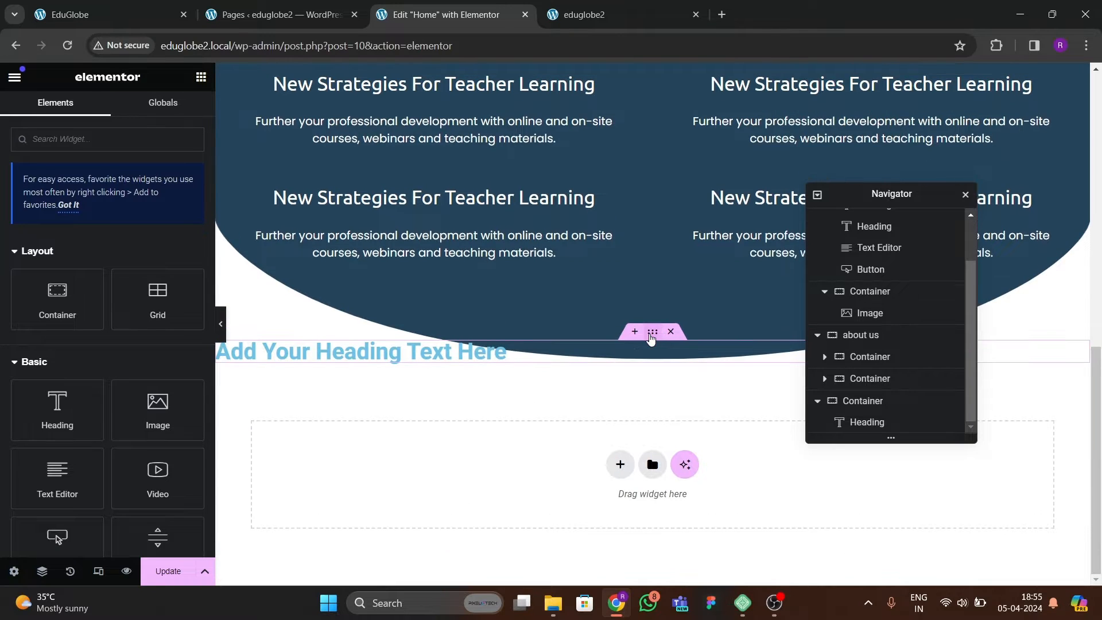
pyautogui.click(636, 364)
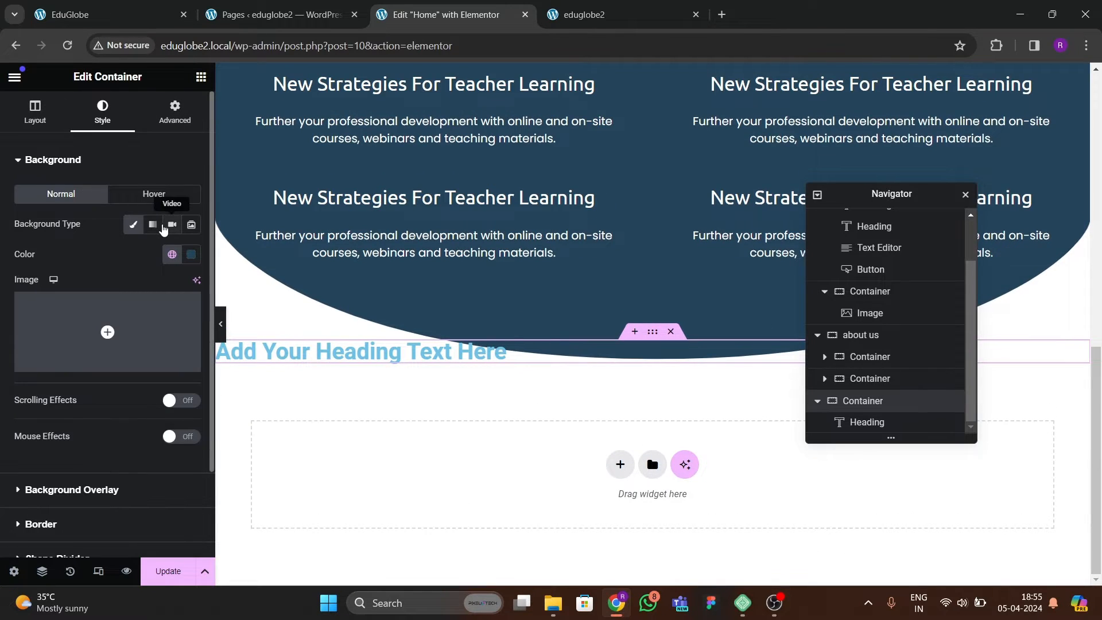
# Shorten the spacer below the heading in the curved container.
pyautogui.click(437, 379)
pyautogui.moveTo(103, 216); pyautogui.dragTo(89, 211)
# Open the new heading for editing and look up its title text on the reference EduGlobe site.
pyautogui.click(488, 238)
pyautogui.click(130, 15)
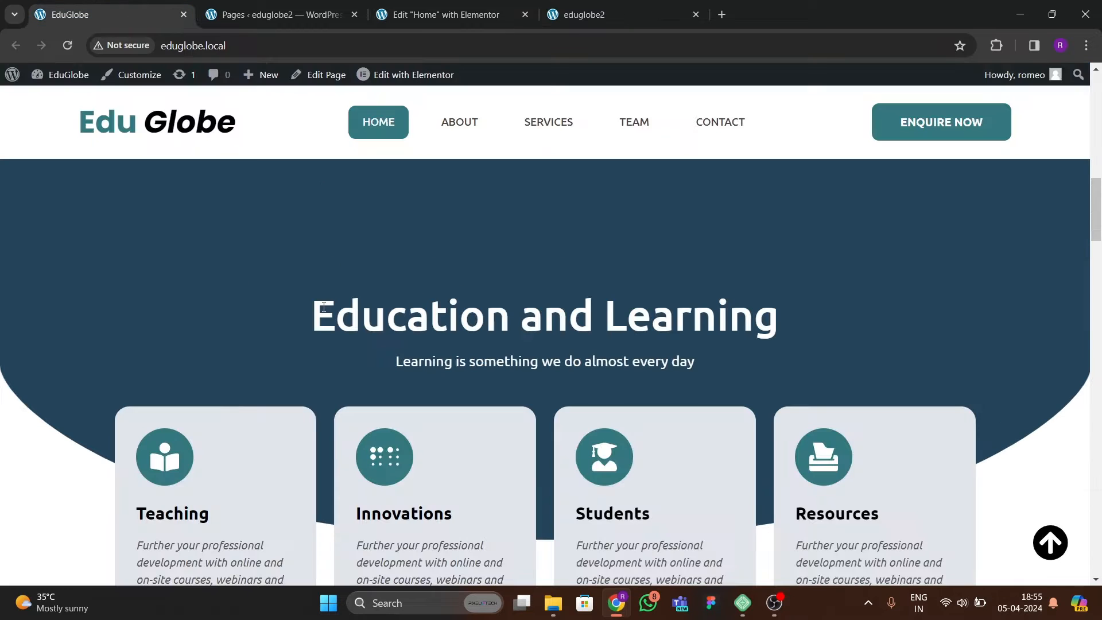
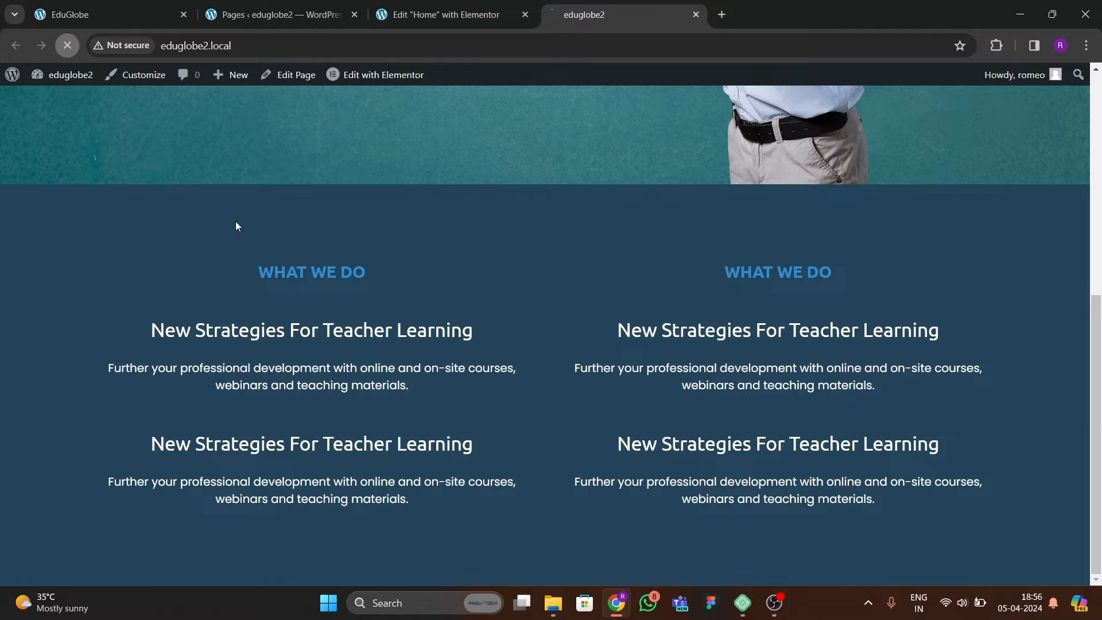
# Check the Education and Learning section on the live page, set its heading's font size to 60 px and update the page.
pyautogui.scroll(-3, 482, 345)
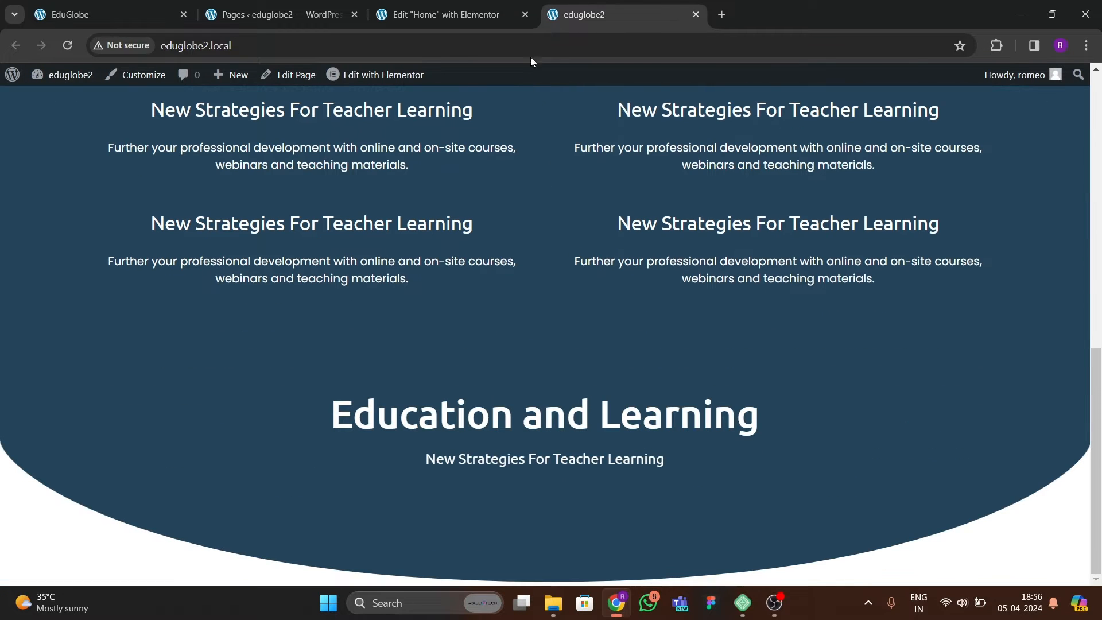
pyautogui.click(499, 15)
pyautogui.click(856, 177)
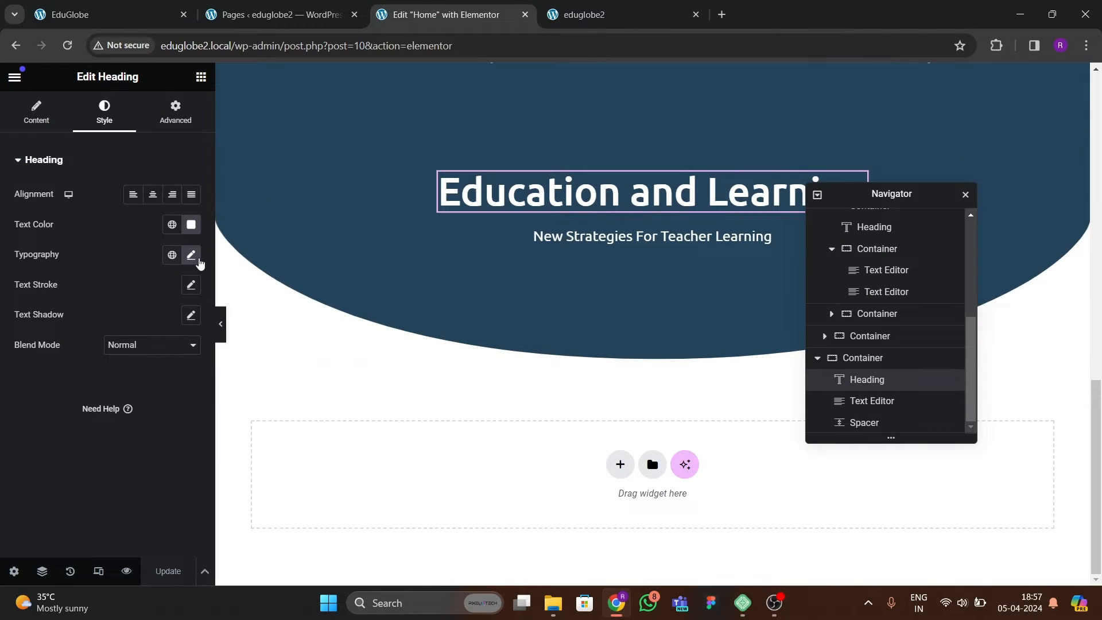
pyautogui.click(191, 255)
pyautogui.write('60')
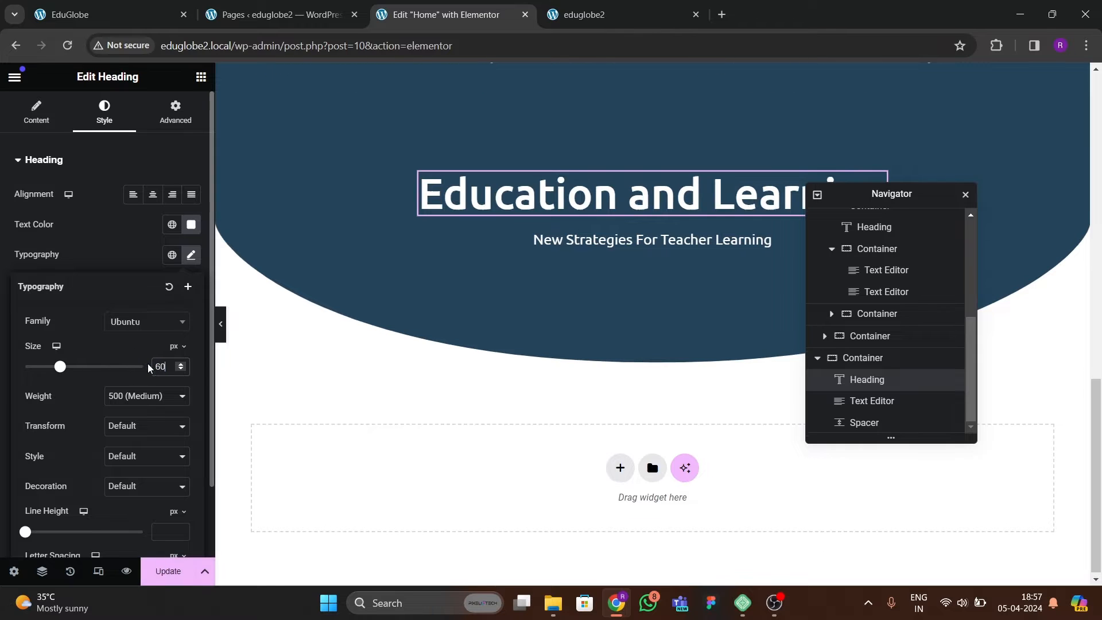
pyautogui.click(189, 569)
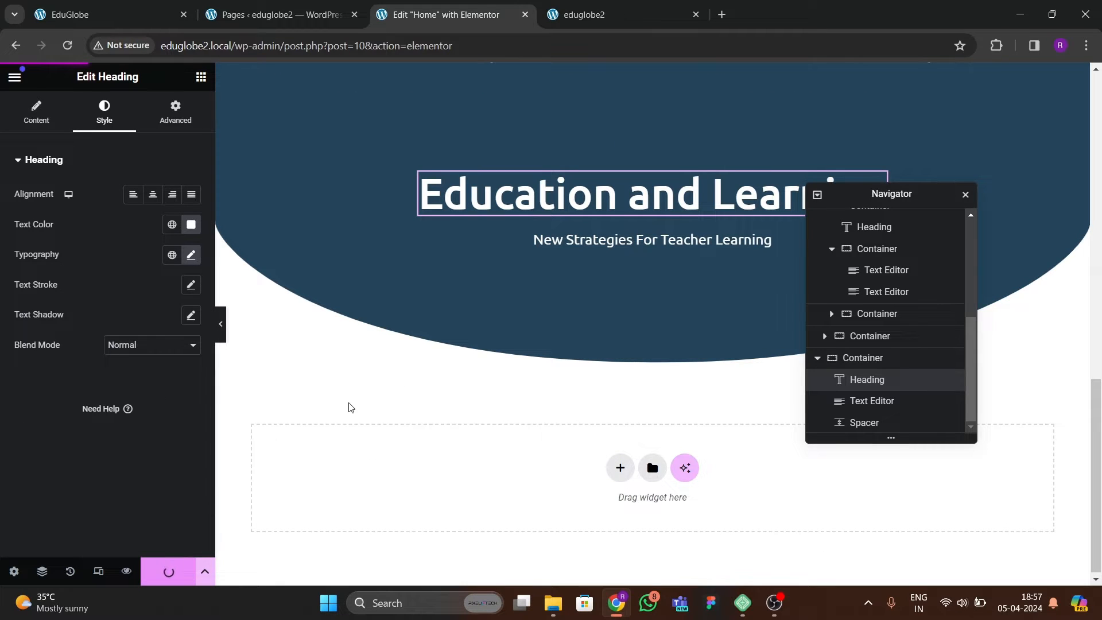
# Check the four service cards on the reference EduGlobe site and add a single-column Flexbox container below the curved section.
pyautogui.click(268, 23)
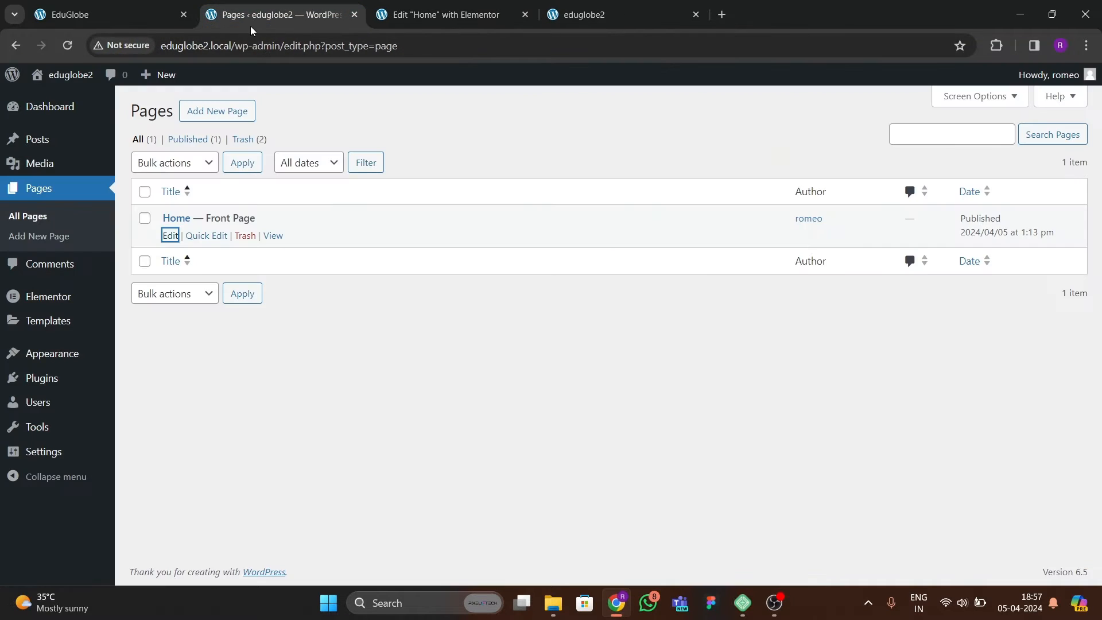
pyautogui.click(116, 17)
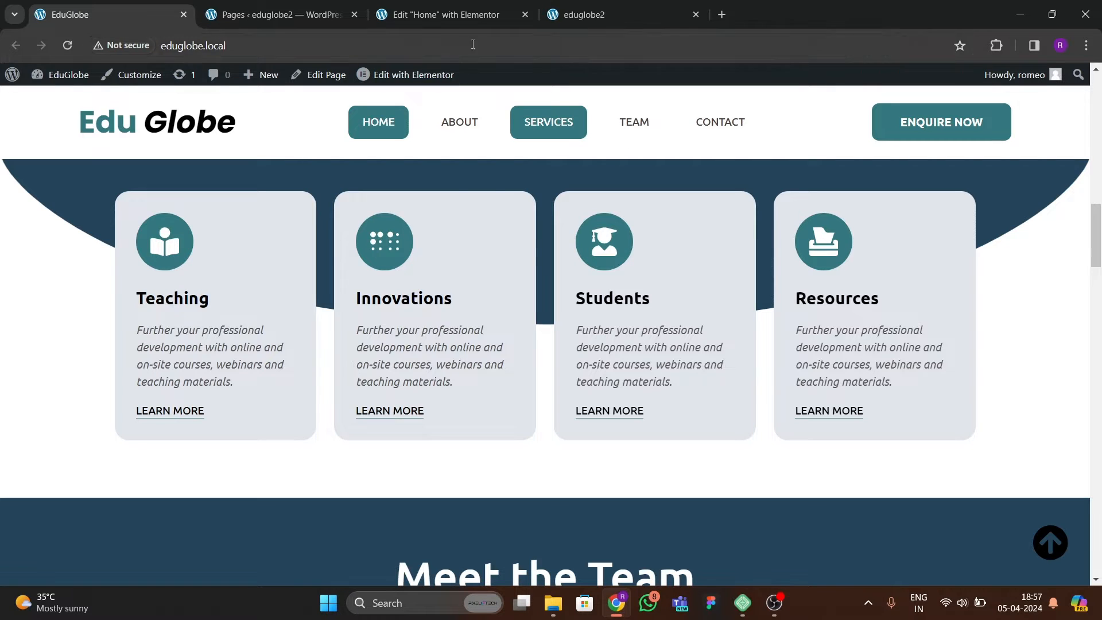
pyautogui.click(445, 14)
pyautogui.click(618, 464)
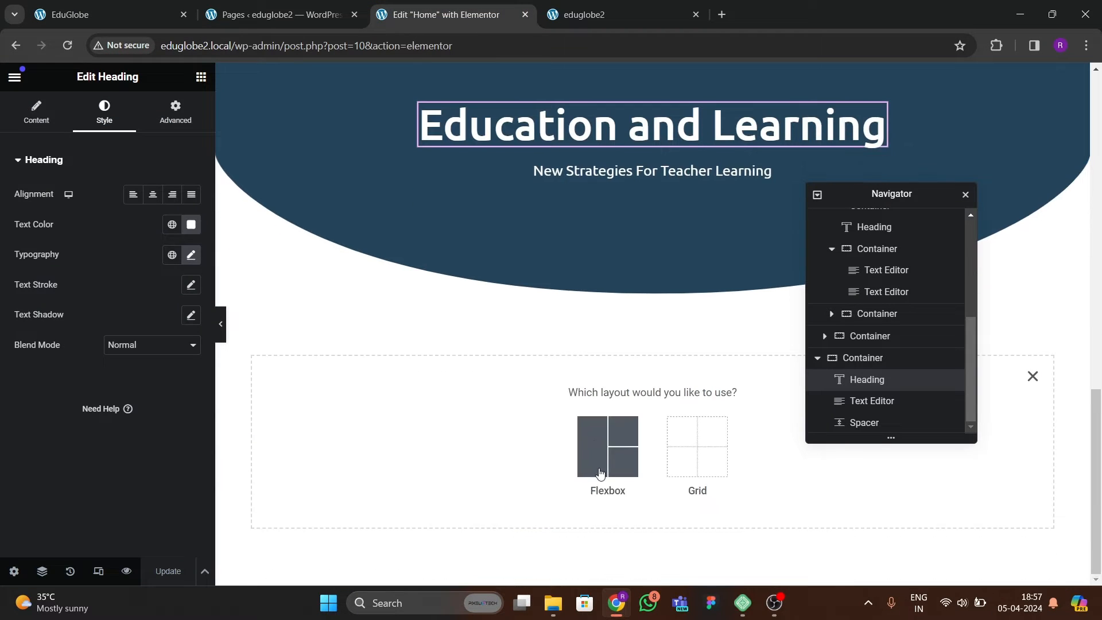
pyautogui.click(600, 468)
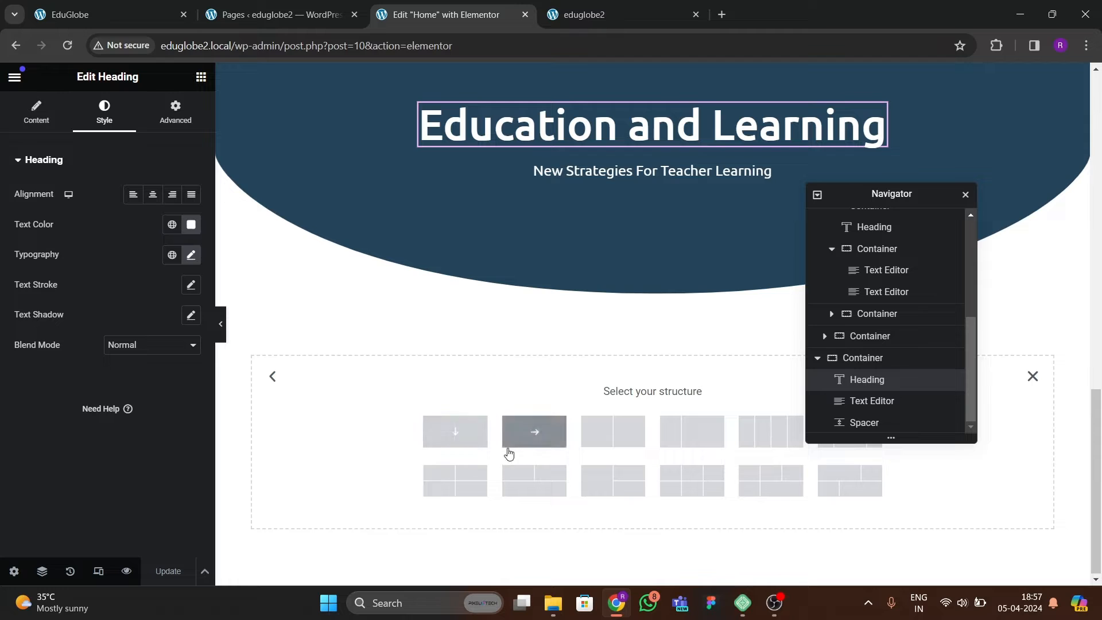
pyautogui.click(104, 15)
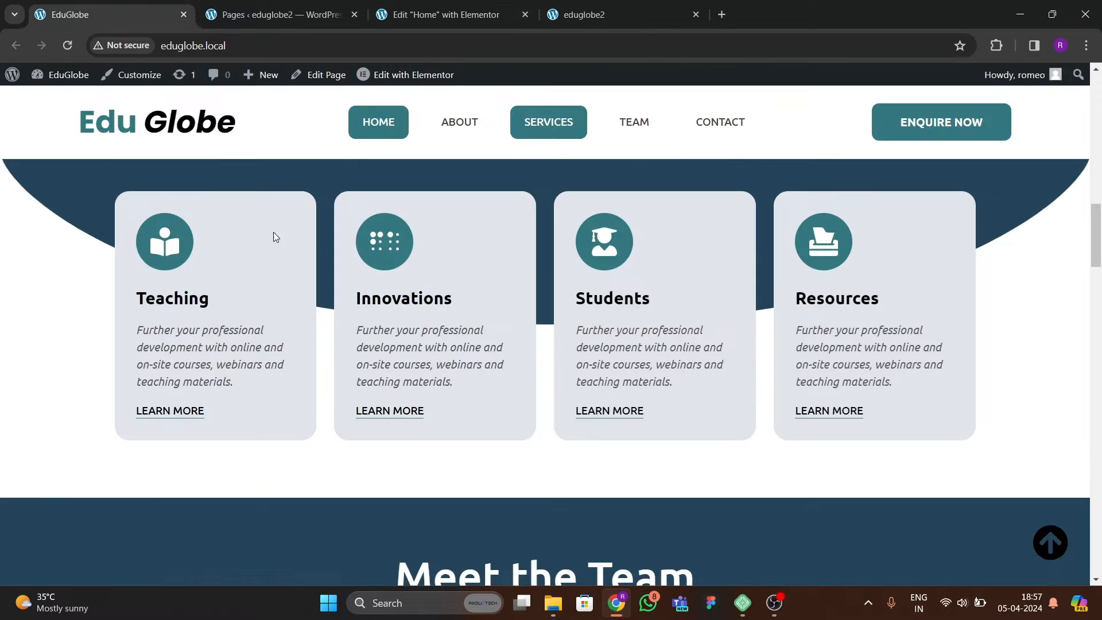
pyautogui.click(409, 15)
pyautogui.click(455, 431)
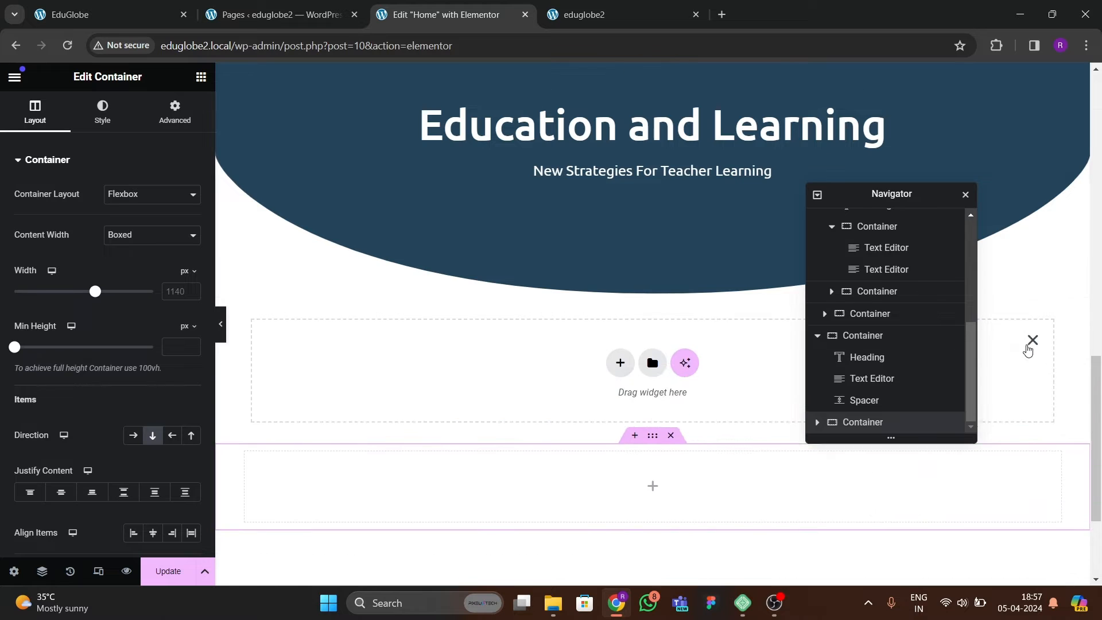
pyautogui.click(1033, 340)
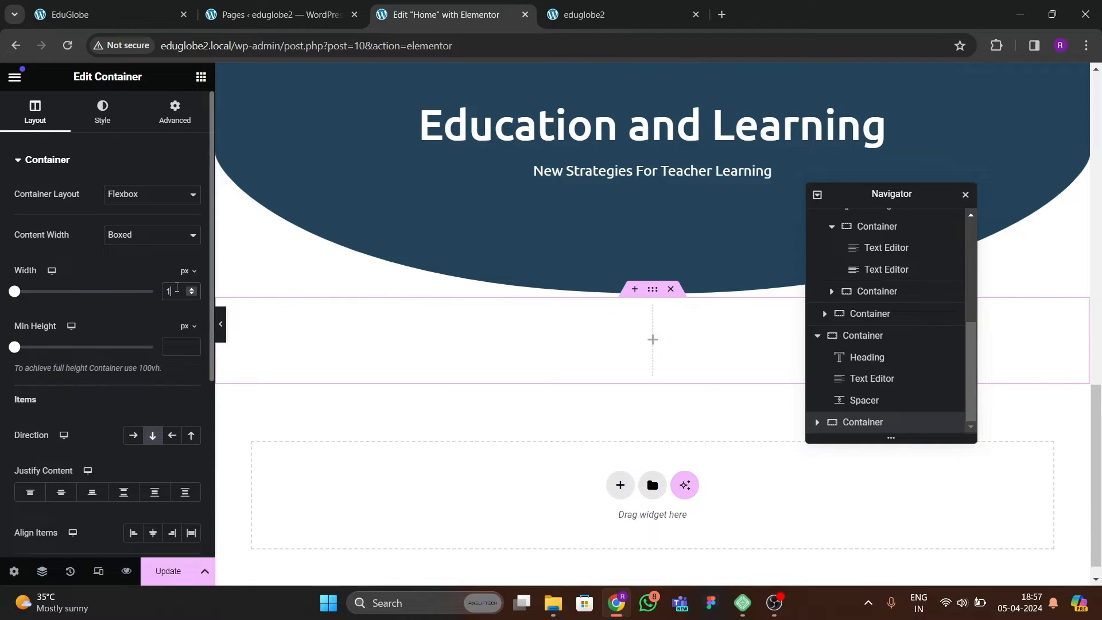
# Set the new container's boxed content width to 1200 px and its padding to 0 on all sides.
pyautogui.click(173, 117)
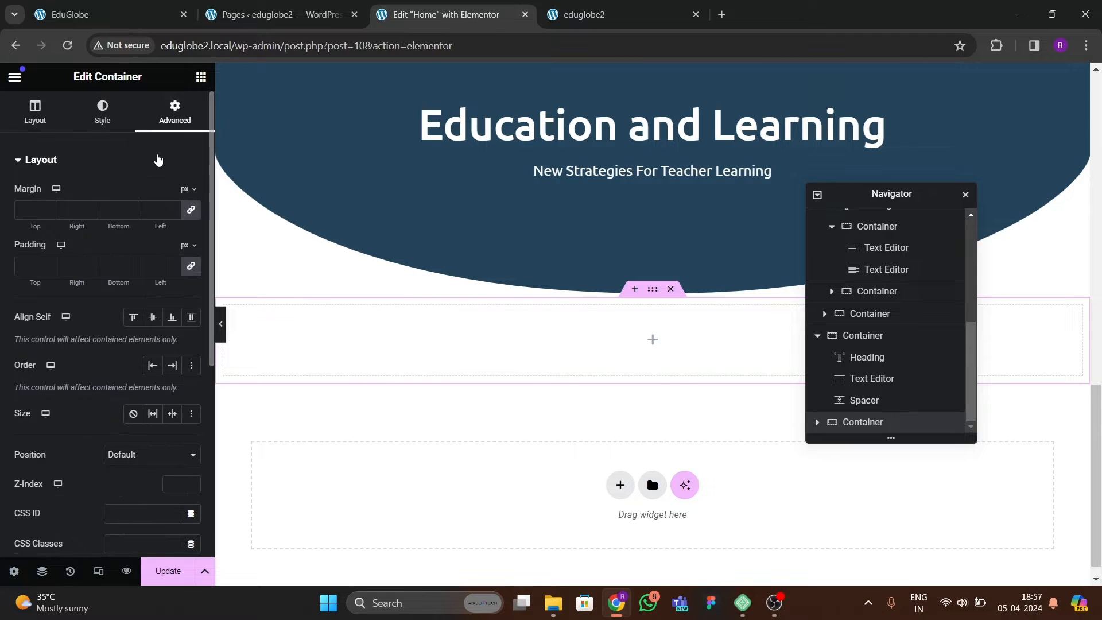
pyautogui.click(35, 111)
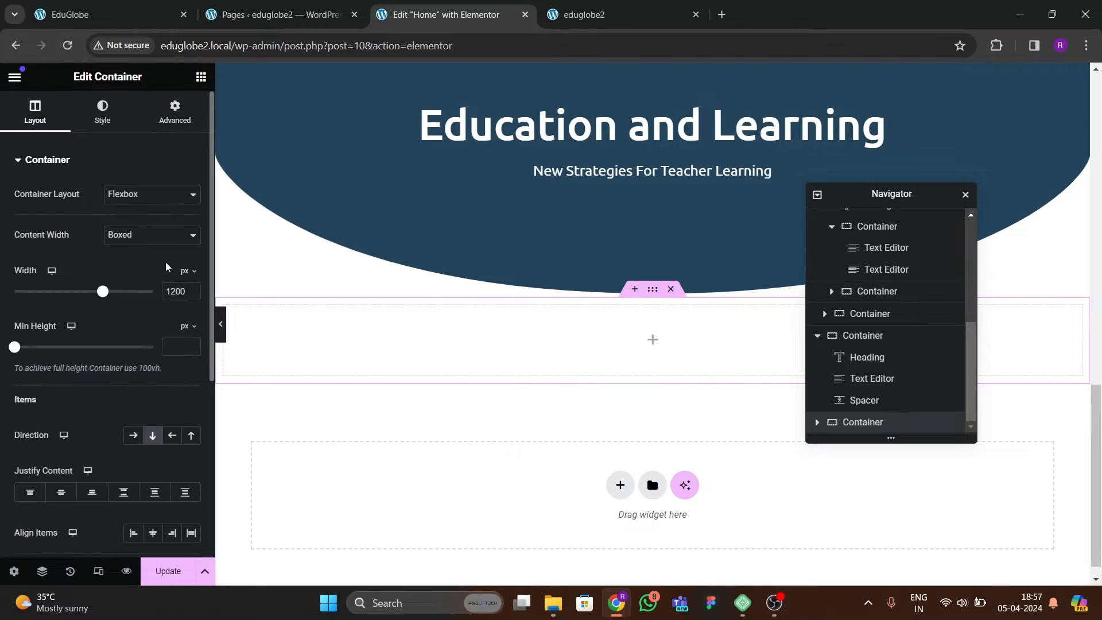
pyautogui.click(171, 121)
pyautogui.click(191, 266)
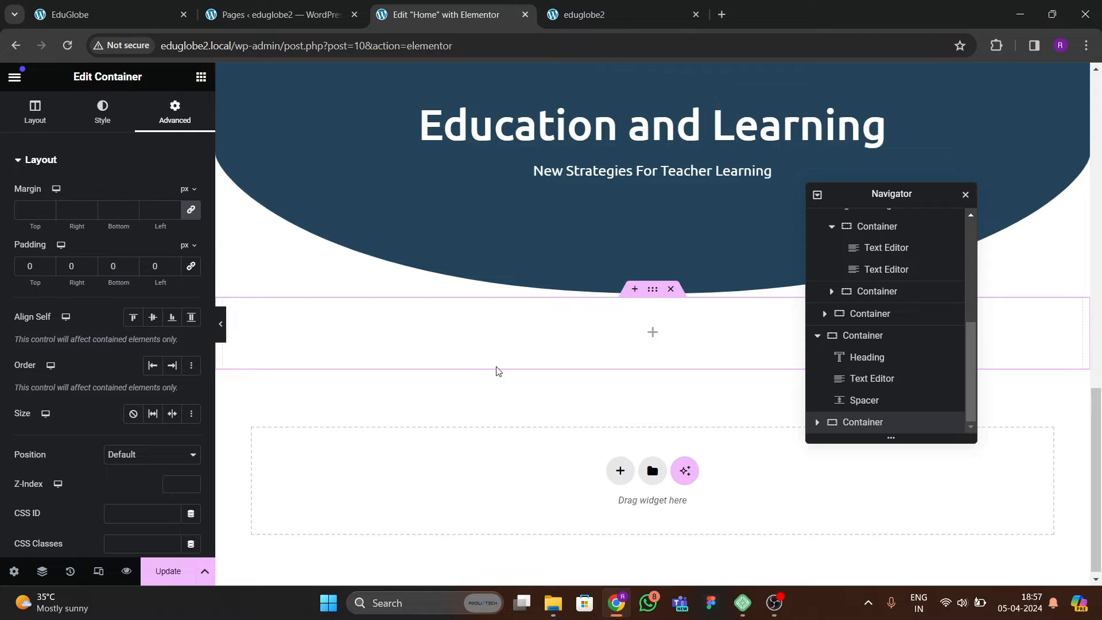
# Nest a Container widget inside the new container and rename the outer container as grid.
pyautogui.click(201, 77)
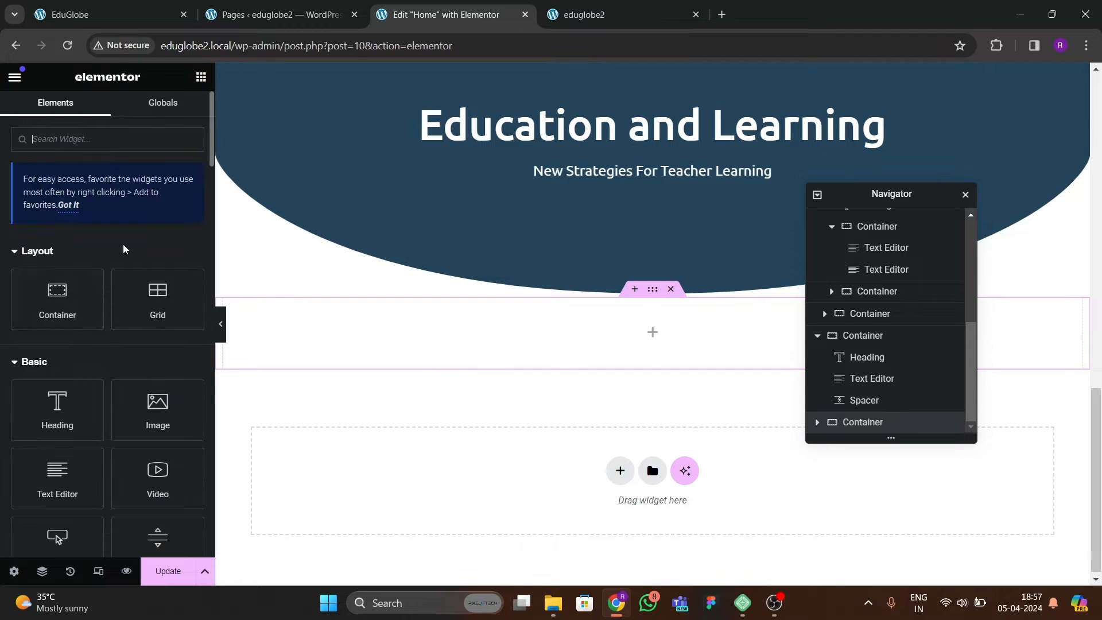
pyautogui.moveTo(70, 312); pyautogui.dragTo(373, 379)
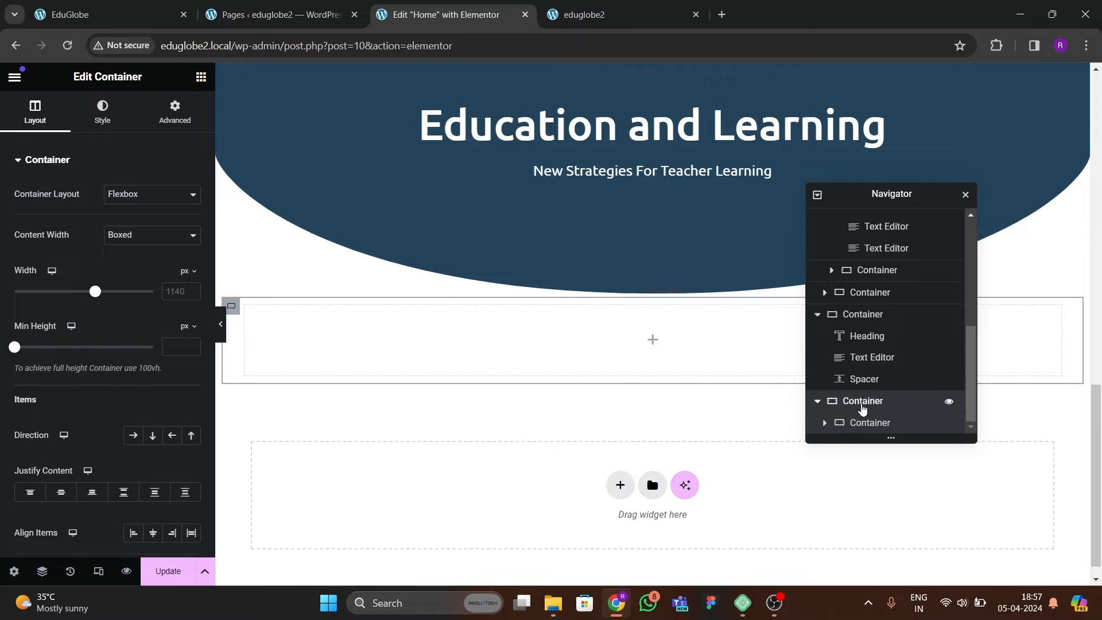
pyautogui.doubleClick(863, 406)
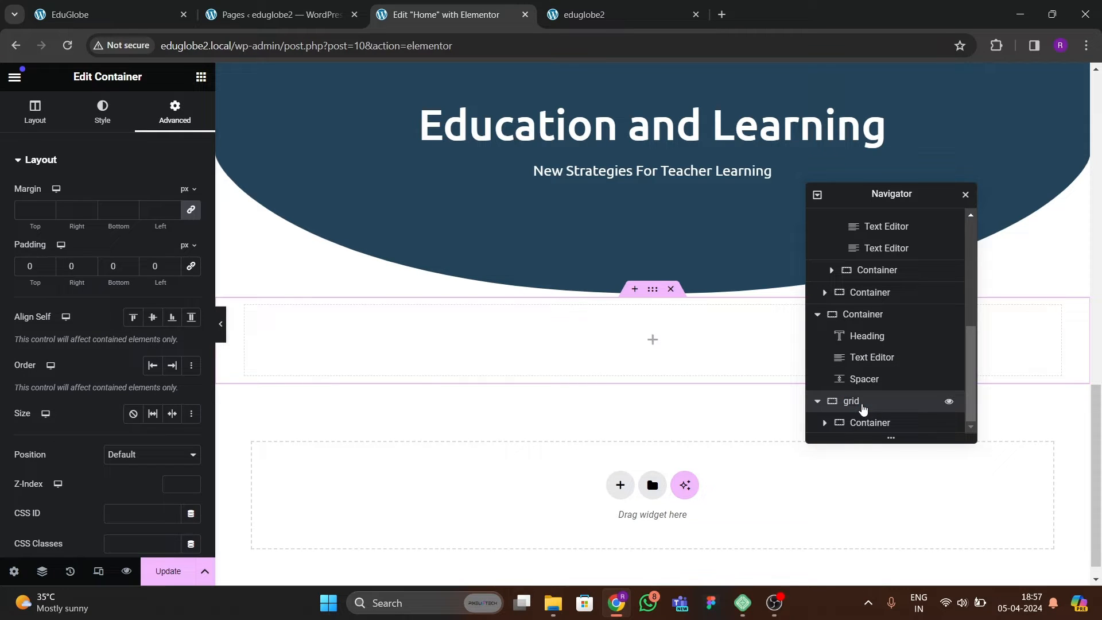
# Set the nested container's content width to Full Width and its padding to 0 on all sides.
pyautogui.click(881, 425)
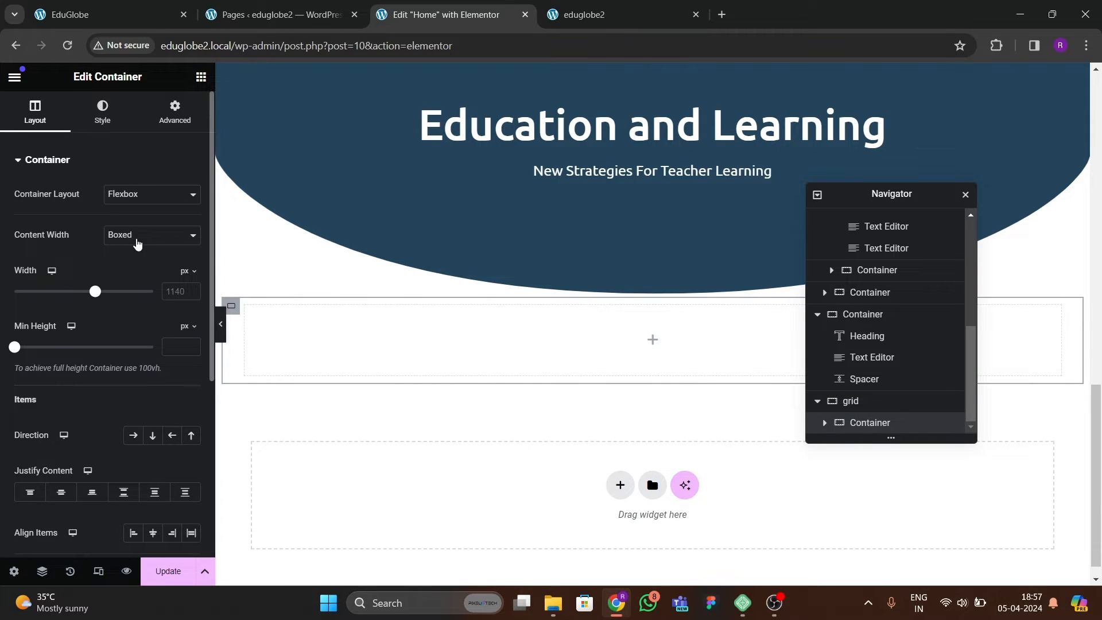
pyautogui.click(137, 236)
pyautogui.click(132, 257)
pyautogui.click(175, 112)
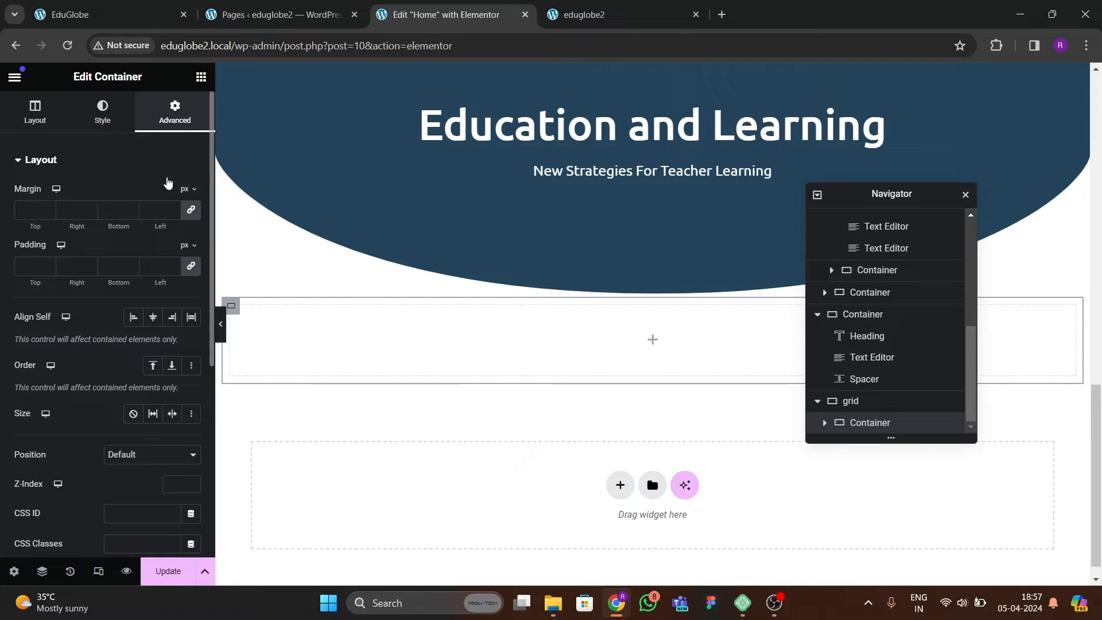
pyautogui.click(191, 266)
# Duplicate the nested container three times inside the grid container.
pyautogui.rightClick(895, 423)
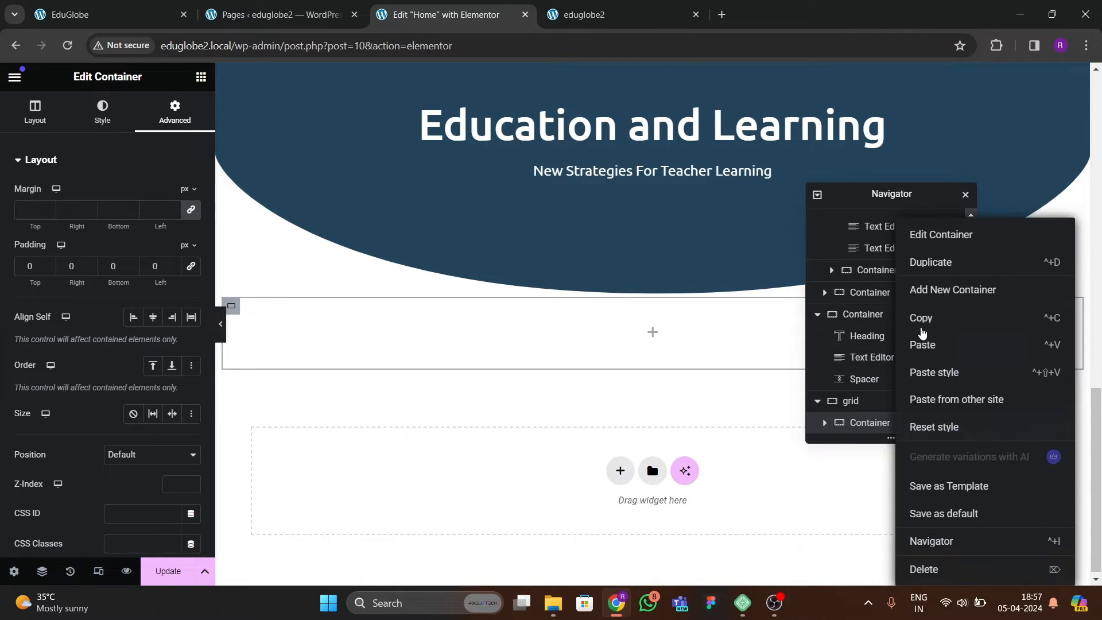
pyautogui.click(931, 264)
pyautogui.rightClick(884, 423)
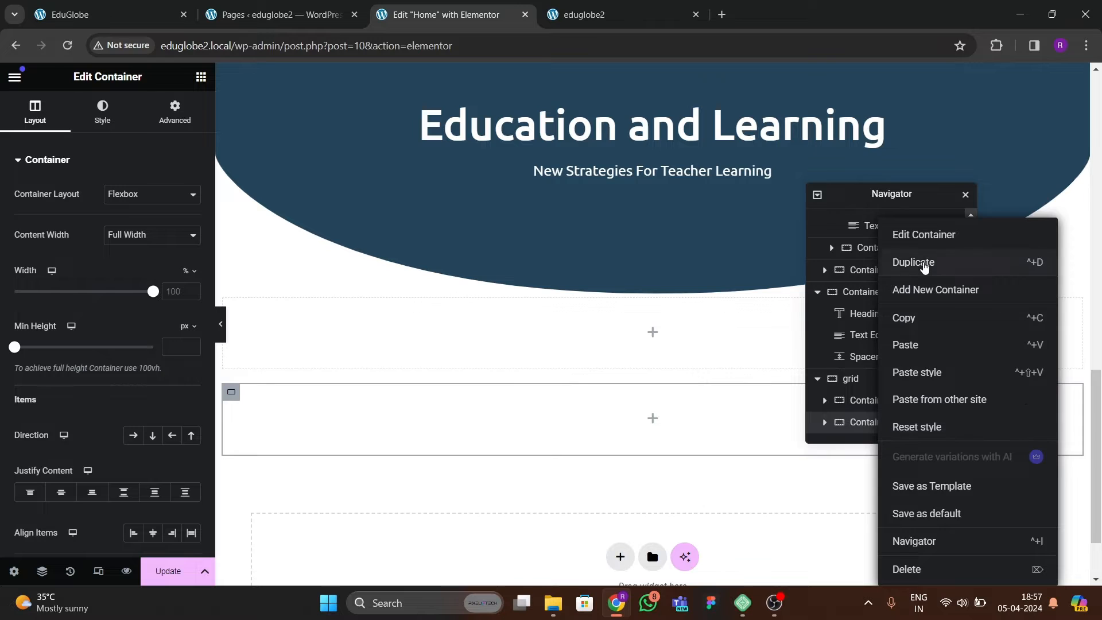
pyautogui.click(924, 267)
pyautogui.rightClick(888, 425)
pyautogui.click(909, 266)
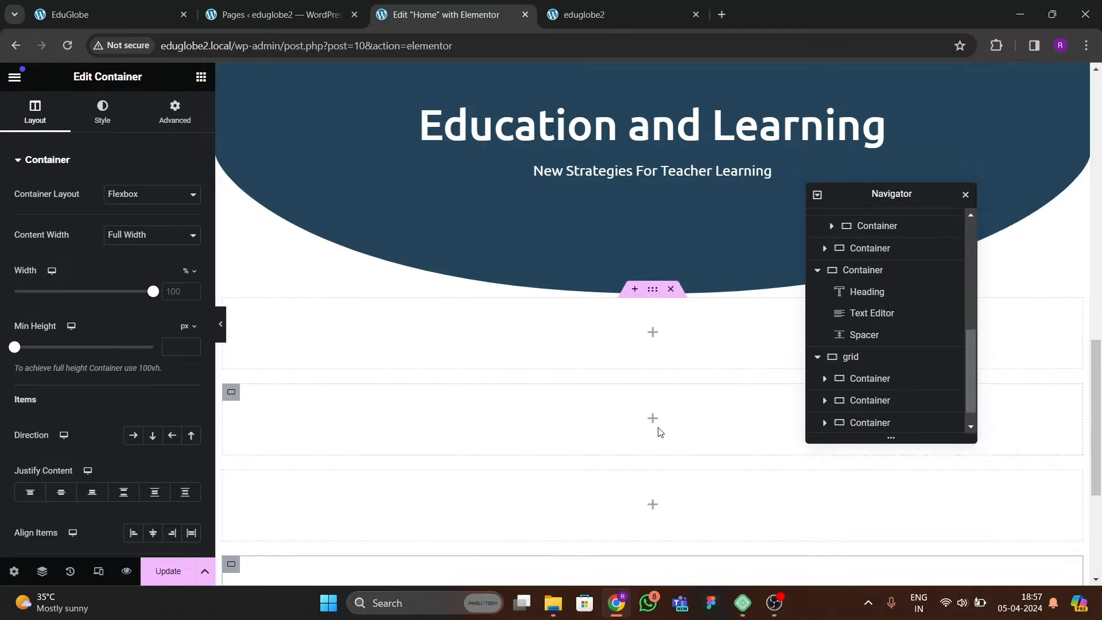
# Arrange the grid container's items in a horizontal row, justified with space between and aligned to the center.
pyautogui.click(847, 335)
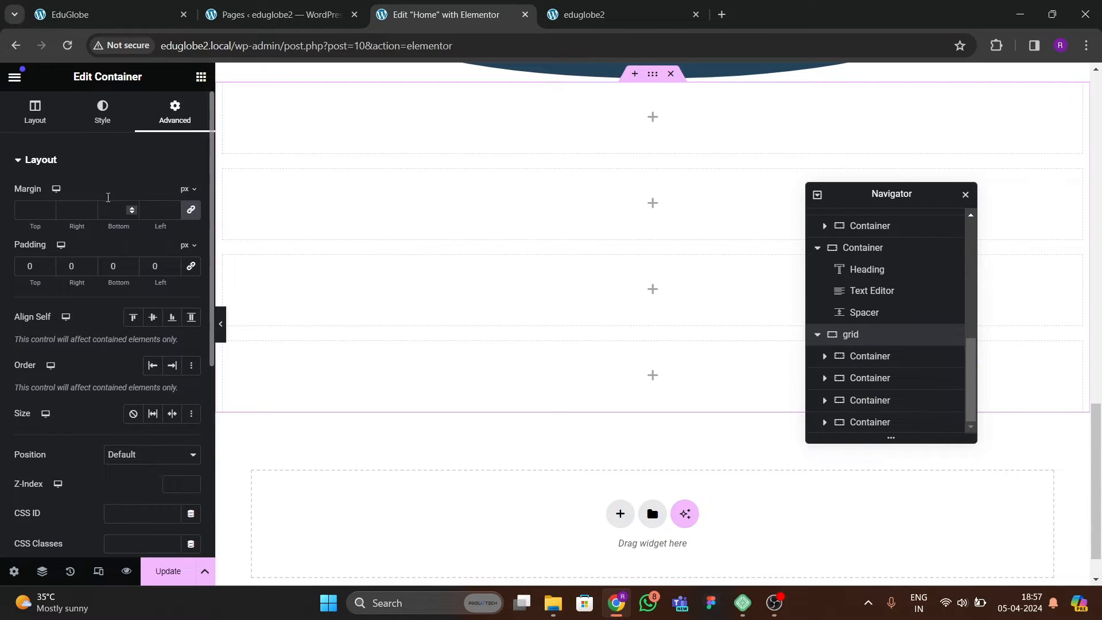
pyautogui.click(36, 114)
pyautogui.scroll(-3, 35, 173)
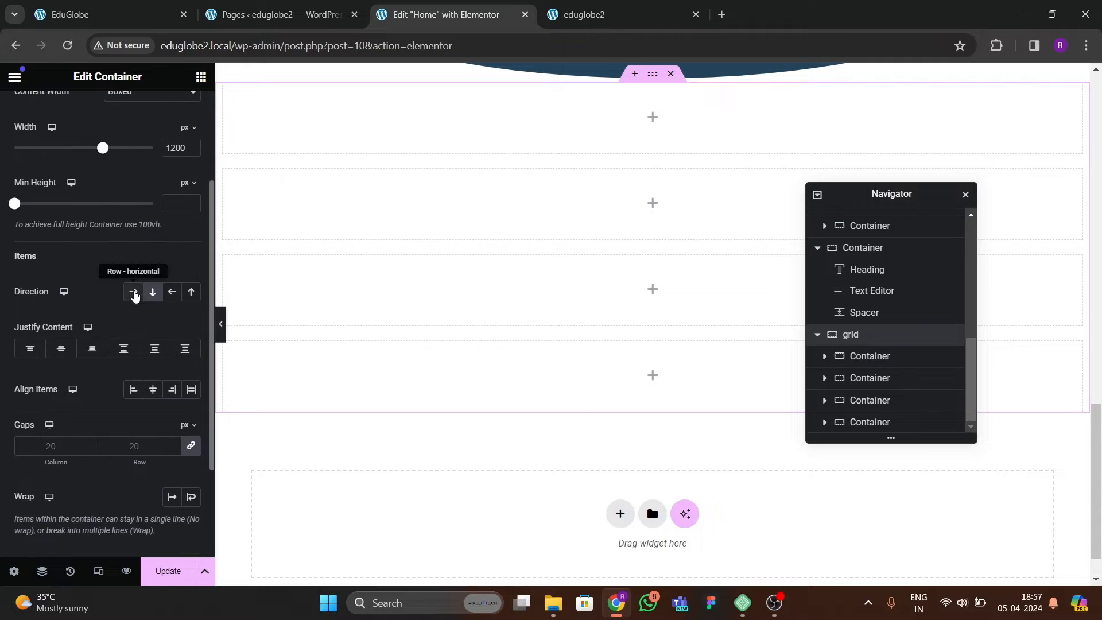
pyautogui.click(133, 292)
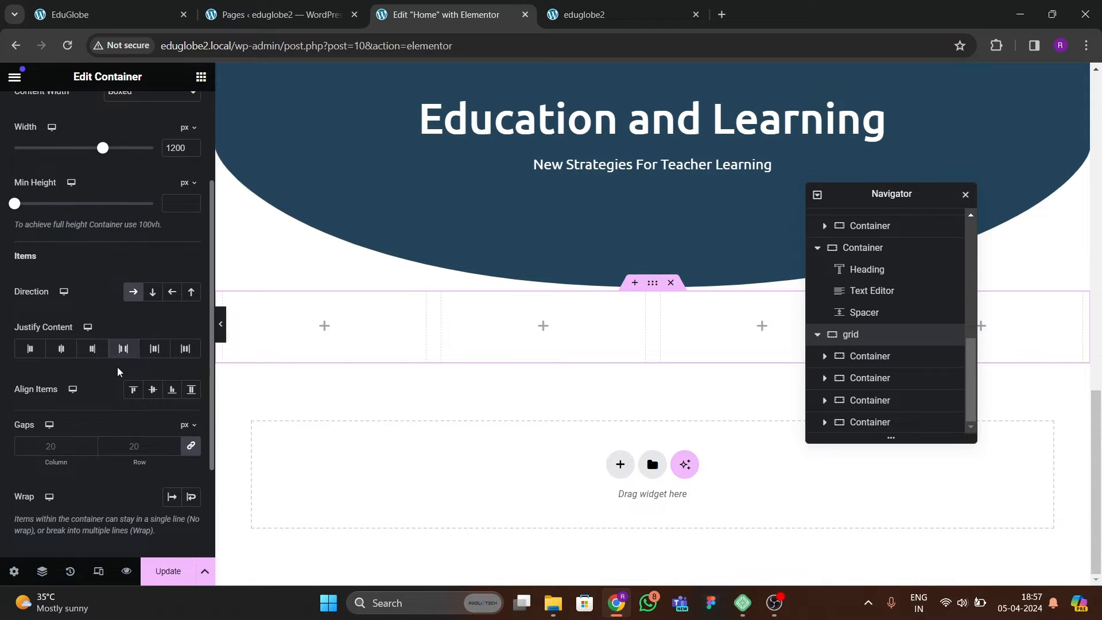
pyautogui.click(153, 389)
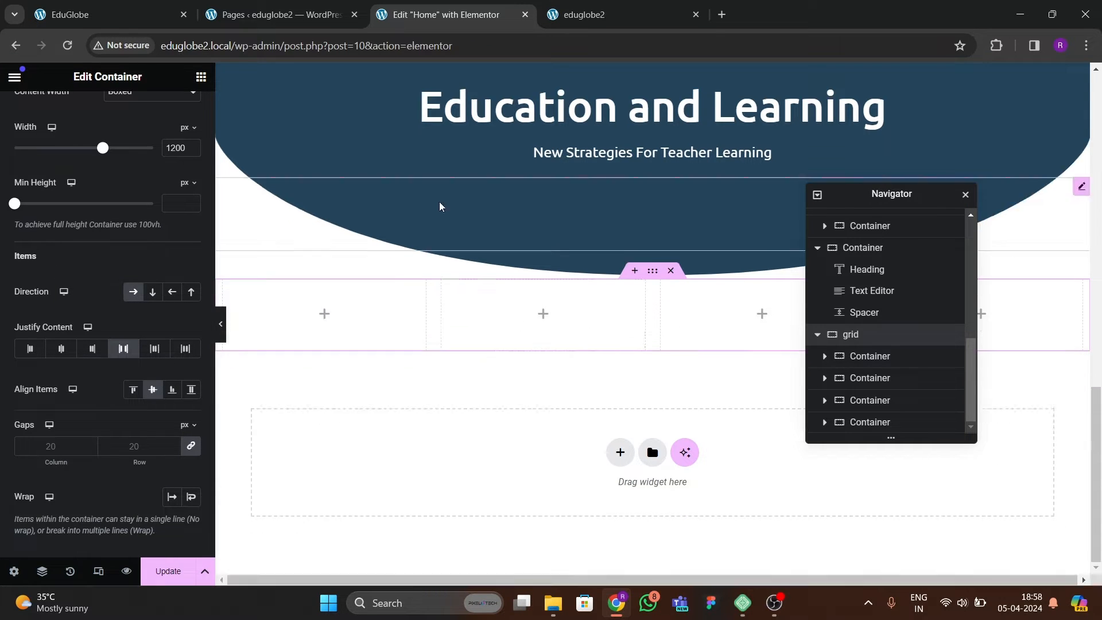
# Check the card color on the reference site and give the first nested container a light grey classic background.
pyautogui.click(103, 16)
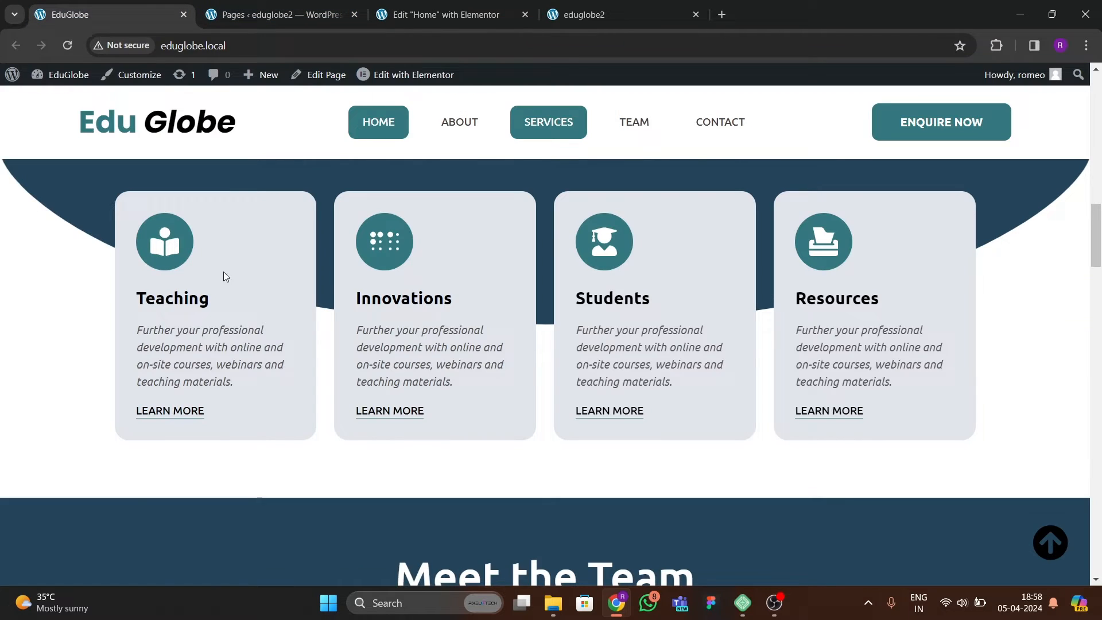
pyautogui.click(442, 14)
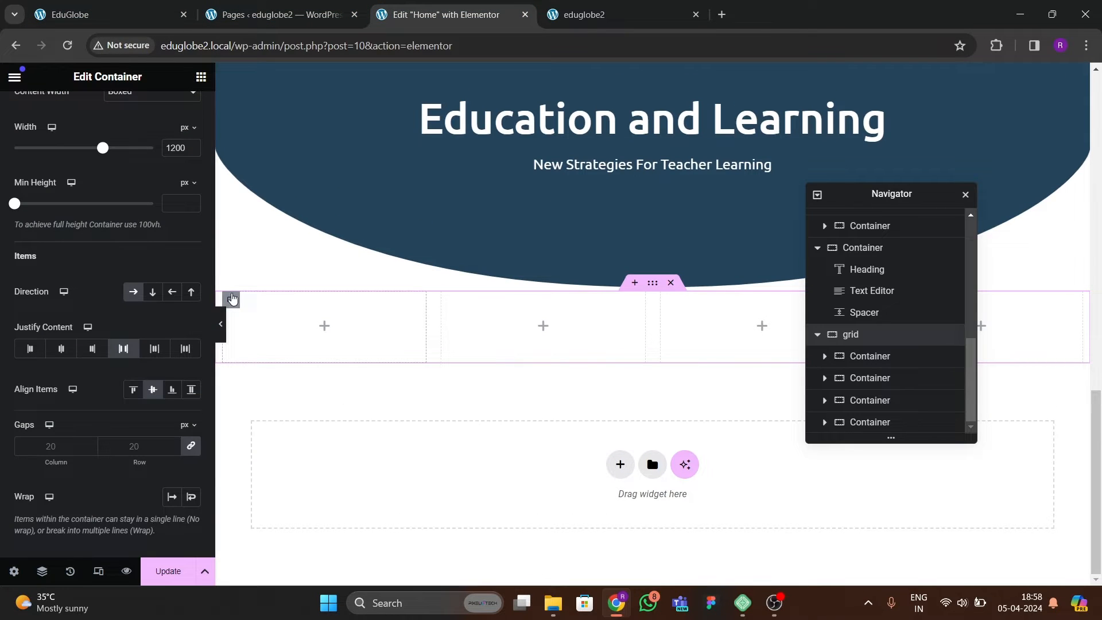
pyautogui.click(232, 298)
pyautogui.click(102, 110)
pyautogui.click(133, 225)
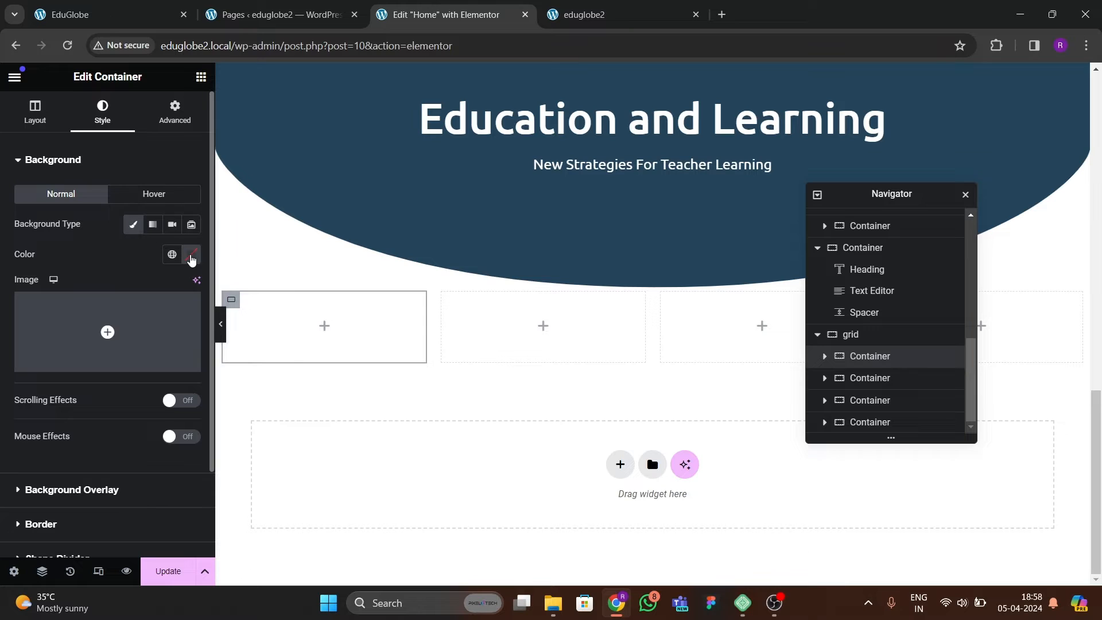
pyautogui.click(191, 255)
pyautogui.moveTo(138, 373); pyautogui.dragTo(111, 322)
pyautogui.click(122, 246)
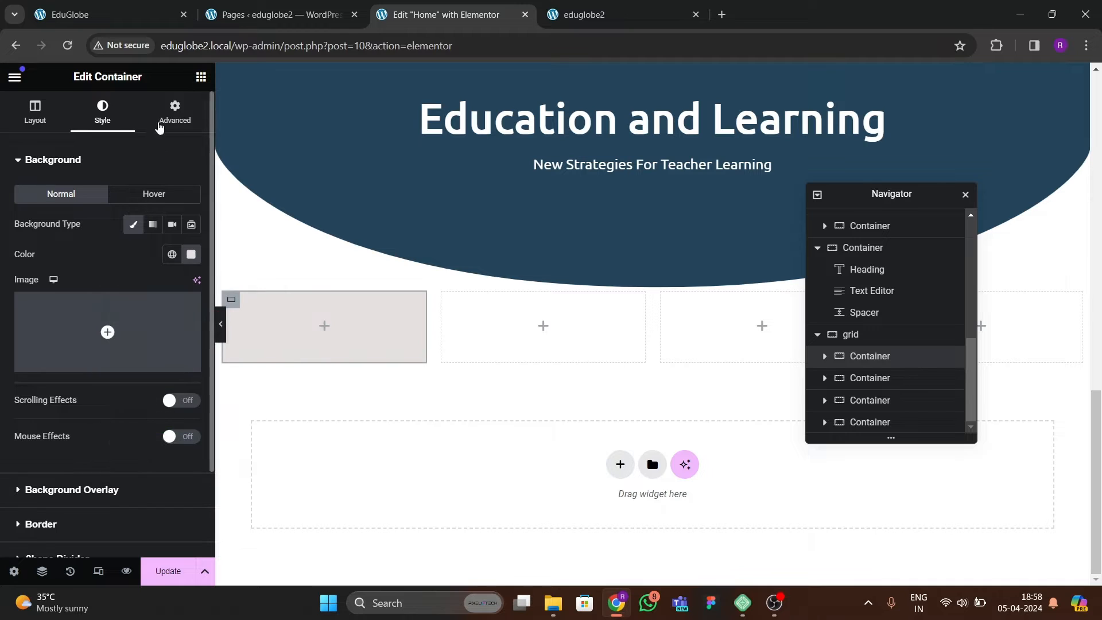
# Set the first card container's padding to 20 px on all sides.
pyautogui.click(167, 114)
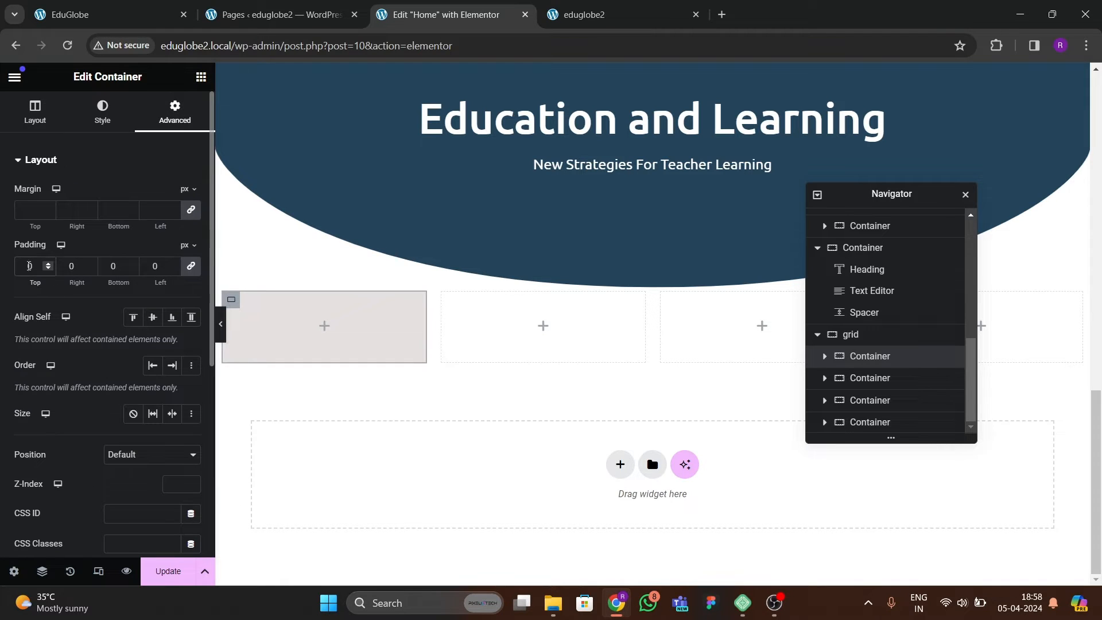
pyautogui.click(26, 266)
pyautogui.write('2')
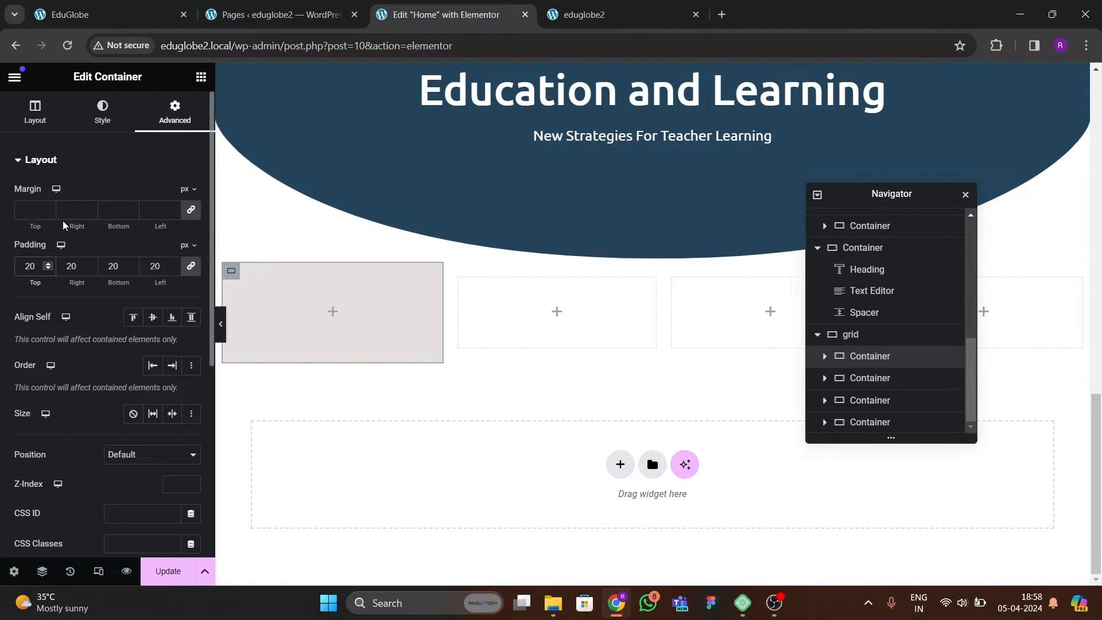
# Insert an Icon widget into the first card container and align it left.
pyautogui.click(201, 77)
pyautogui.write('icon')
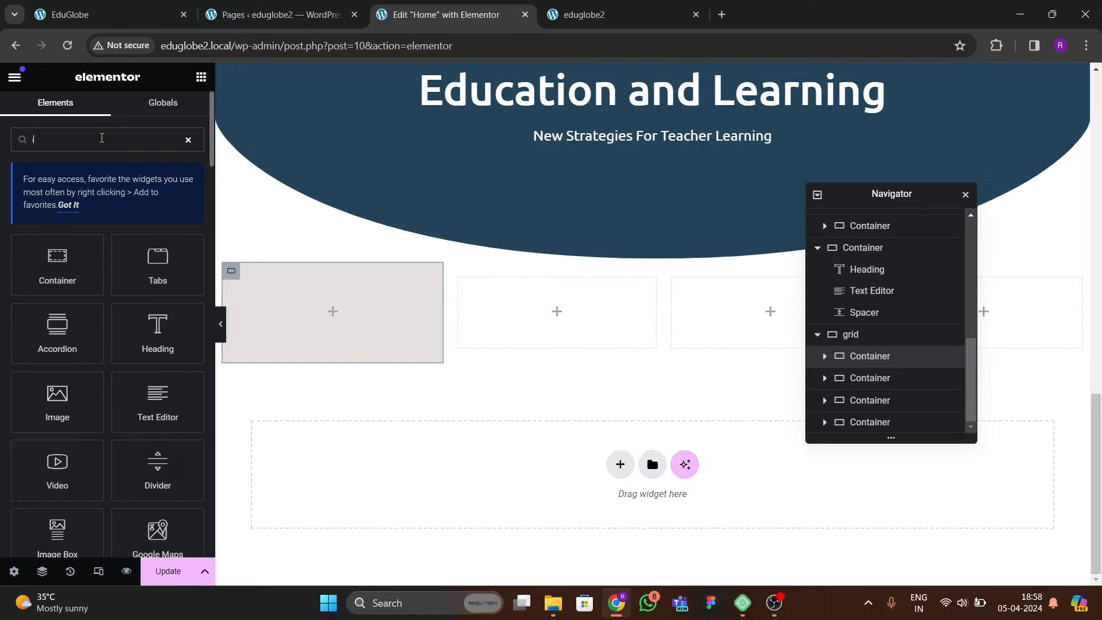
pyautogui.moveTo(57, 262); pyautogui.dragTo(381, 318)
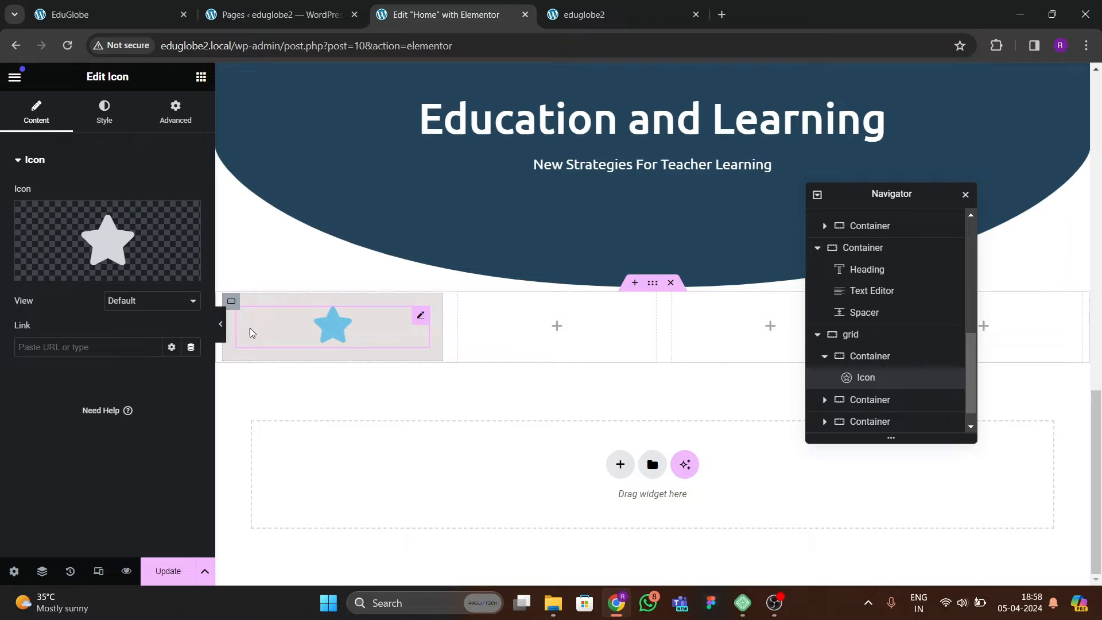
pyautogui.click(104, 112)
pyautogui.click(153, 194)
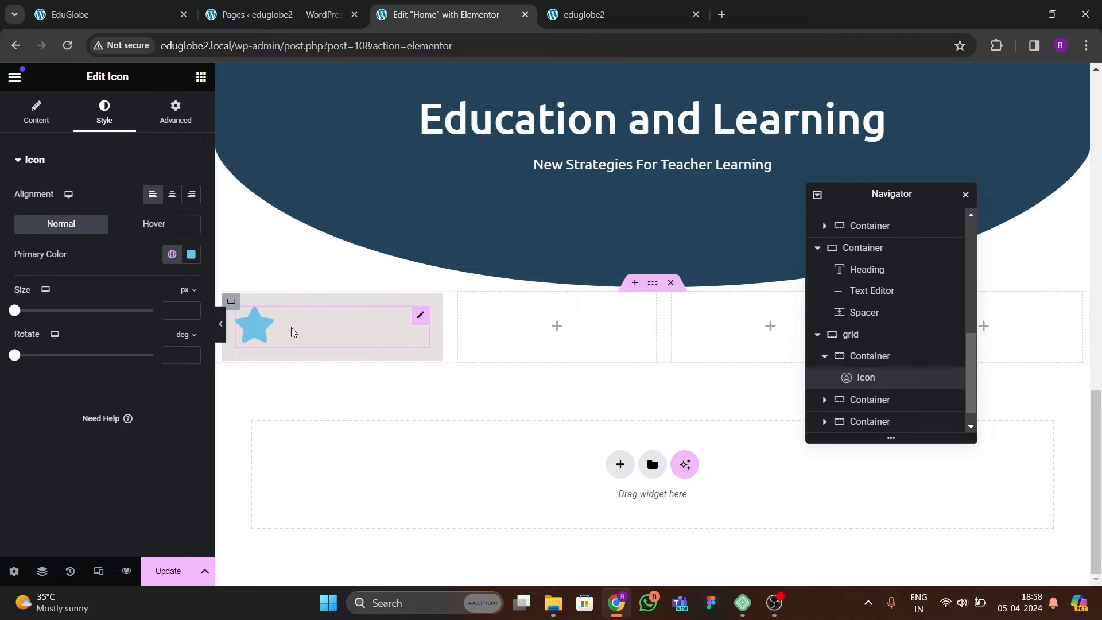
# Replace the first card's star icon with the book reader icon, found by searching the icon library for "book".
pyautogui.click(42, 123)
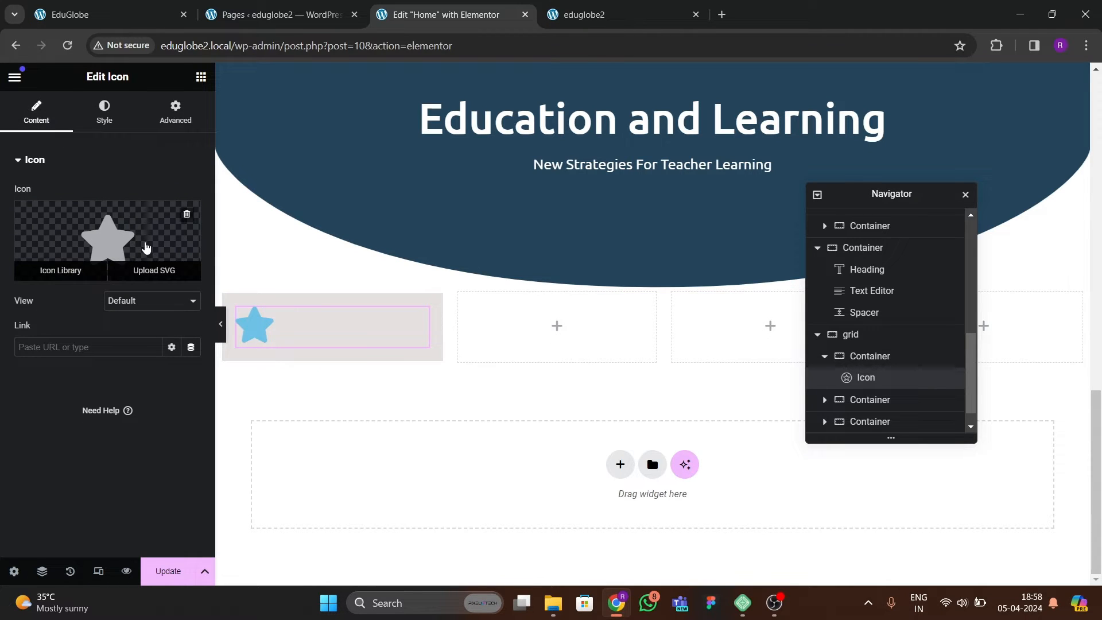
pyautogui.click(86, 14)
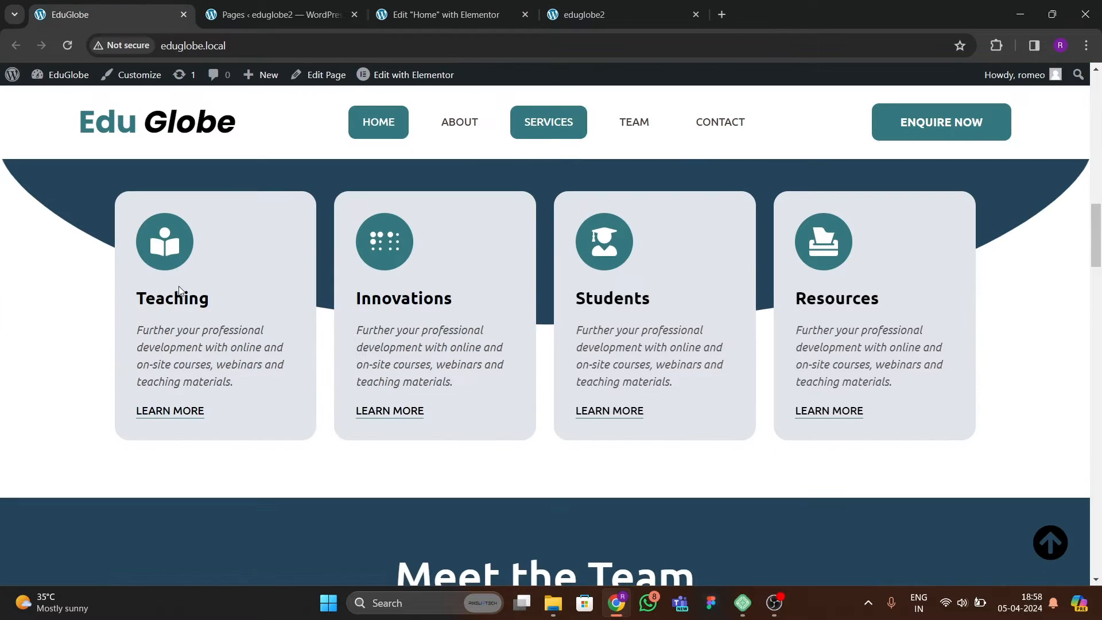
pyautogui.click(445, 16)
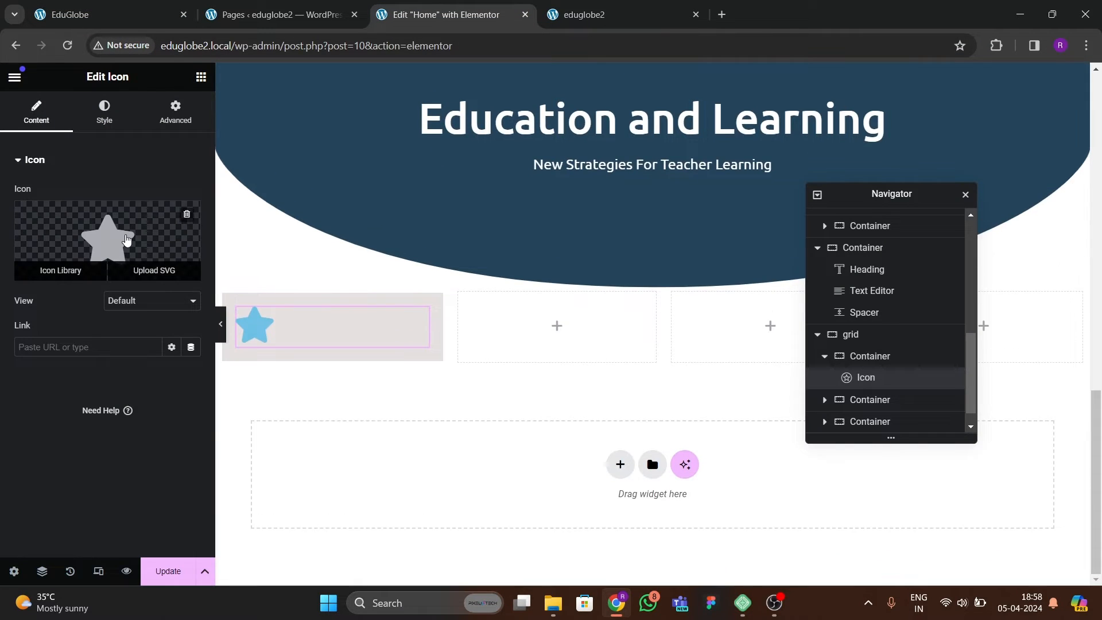
pyautogui.click(62, 274)
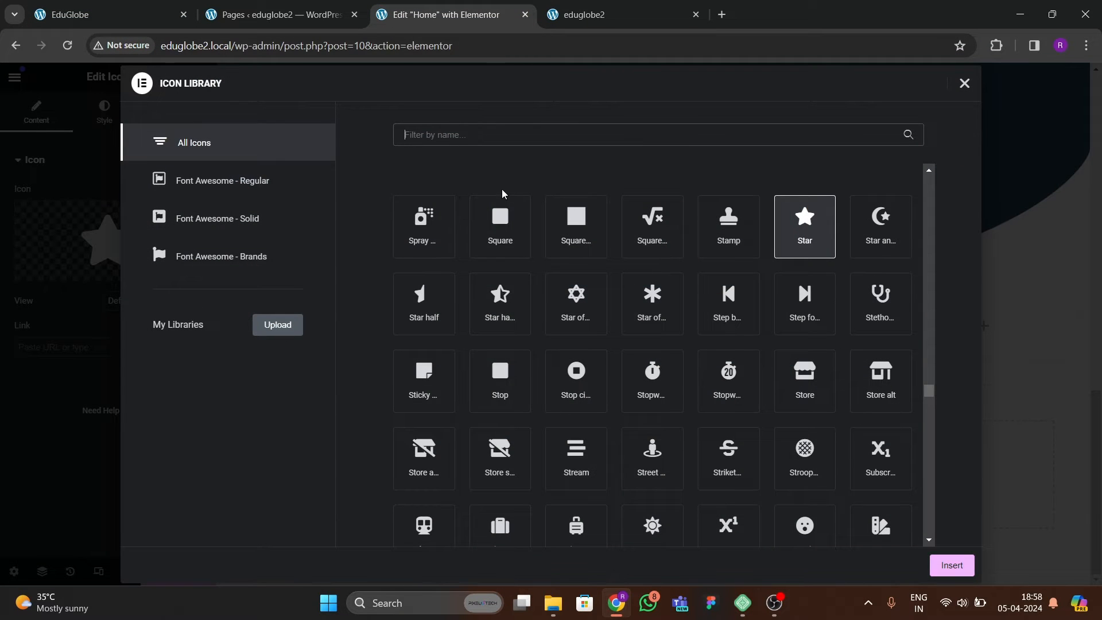
pyautogui.write('book')
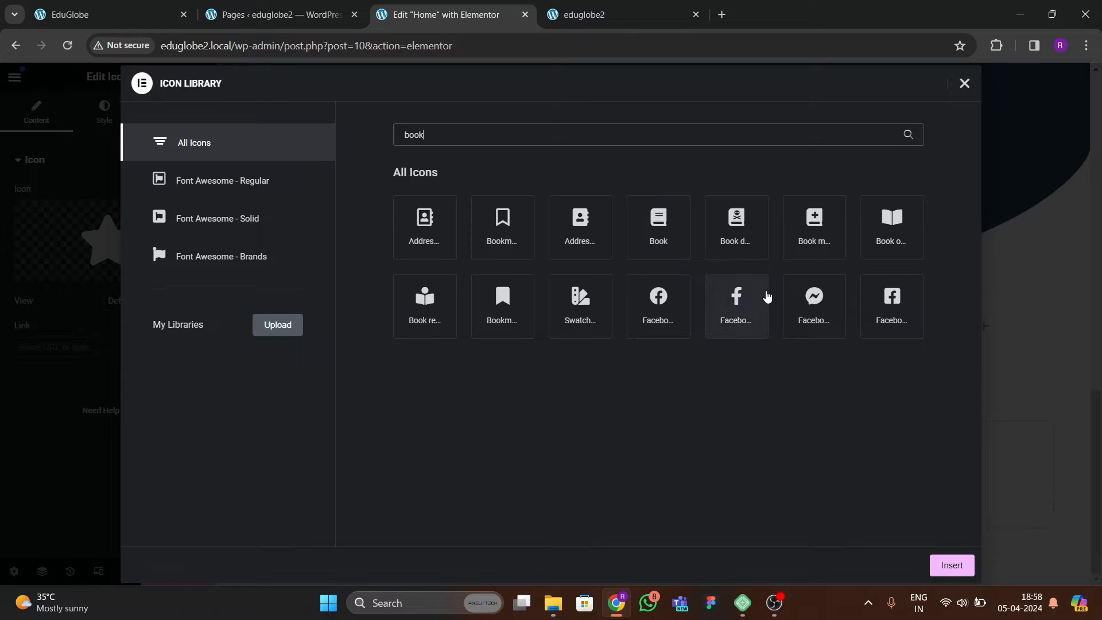
pyautogui.click(898, 233)
pyautogui.click(425, 317)
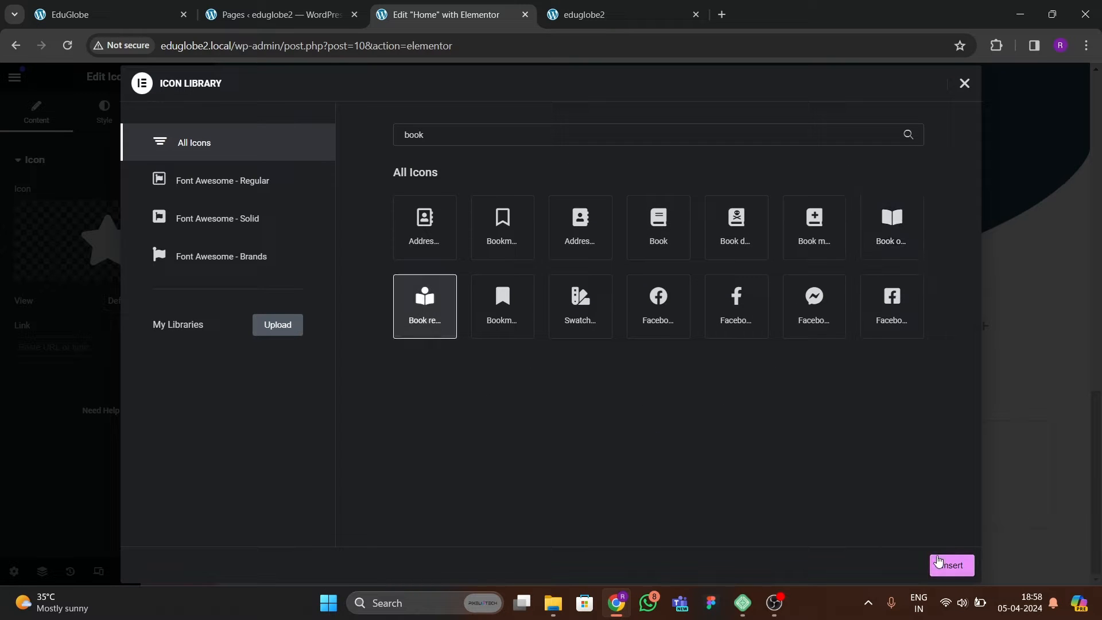
pyautogui.click(952, 565)
# Check the icon style on the reference site and set the first card's icon view to Stacked.
pyautogui.click(104, 15)
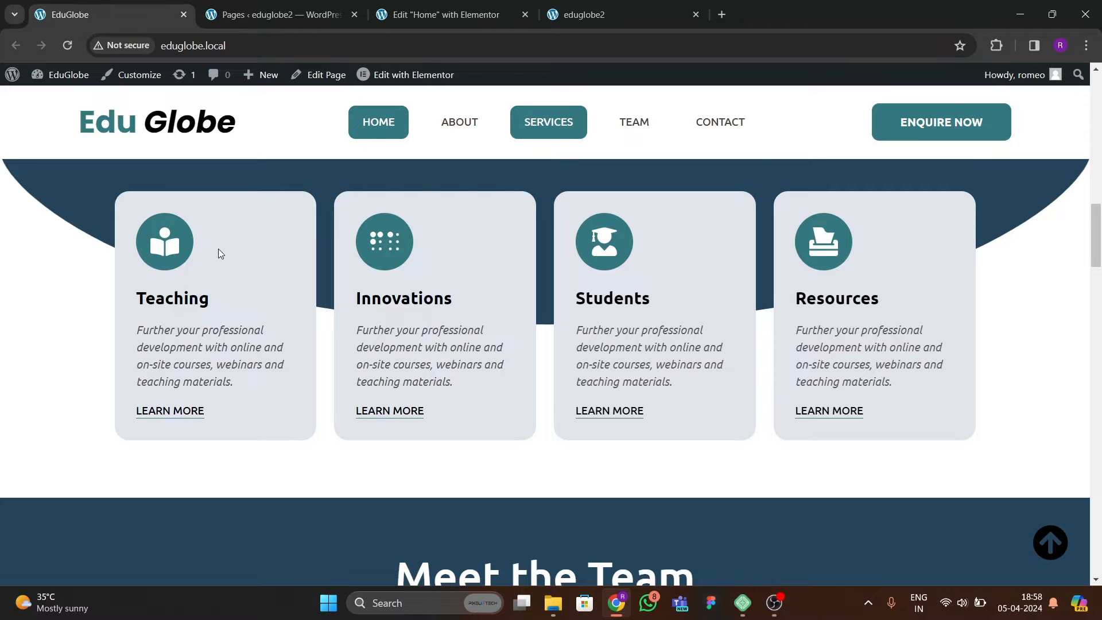
pyautogui.click(443, 17)
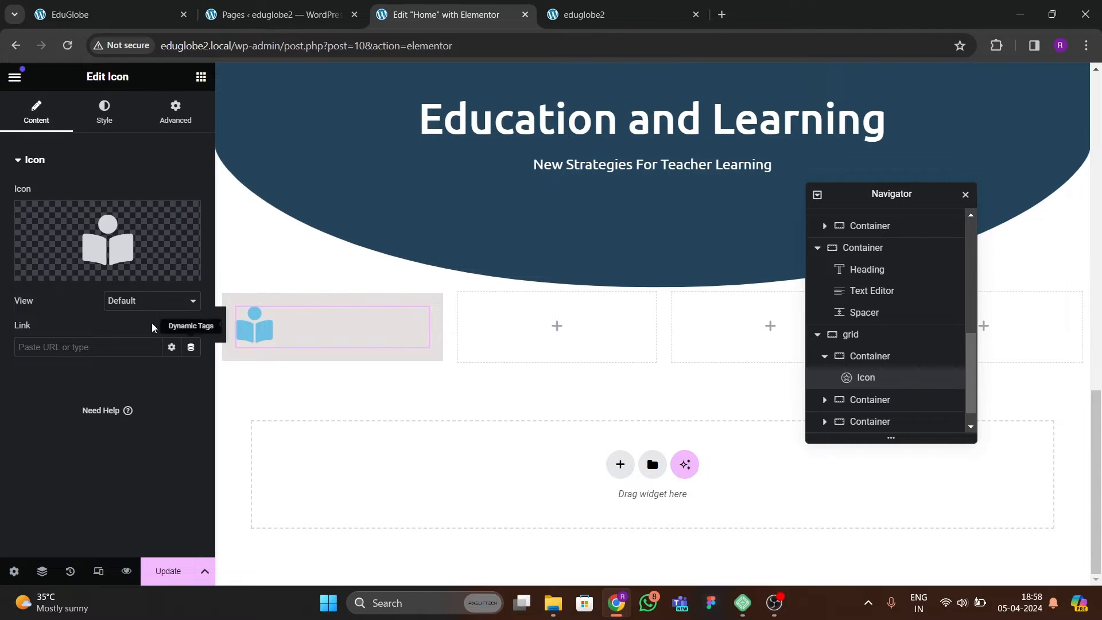
pyautogui.click(151, 301)
pyautogui.click(133, 338)
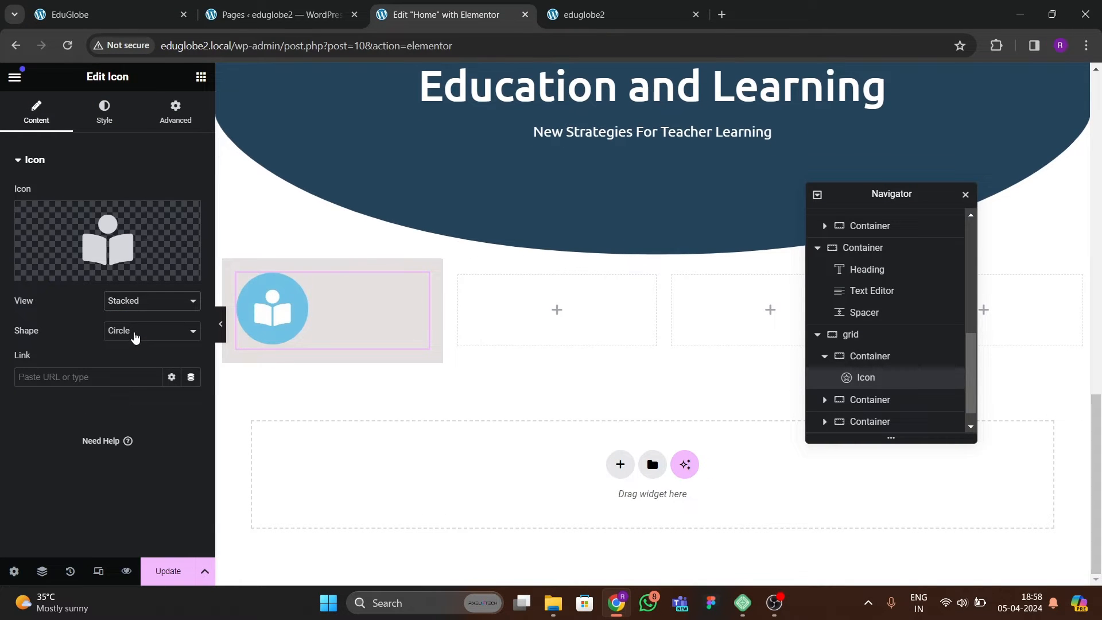
# Set the icon's size to 43 px and apply the dark blue global color as its primary color.
pyautogui.click(104, 114)
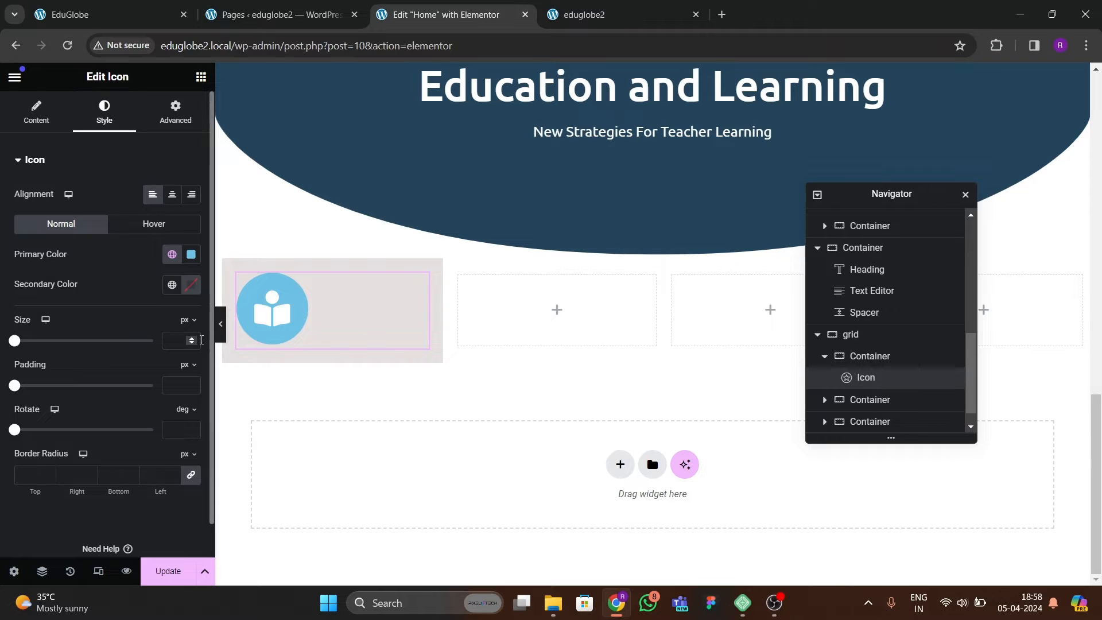
pyautogui.click(193, 343)
pyautogui.moveTo(194, 343); pyautogui.dragTo(194, 343)
pyautogui.click(194, 344)
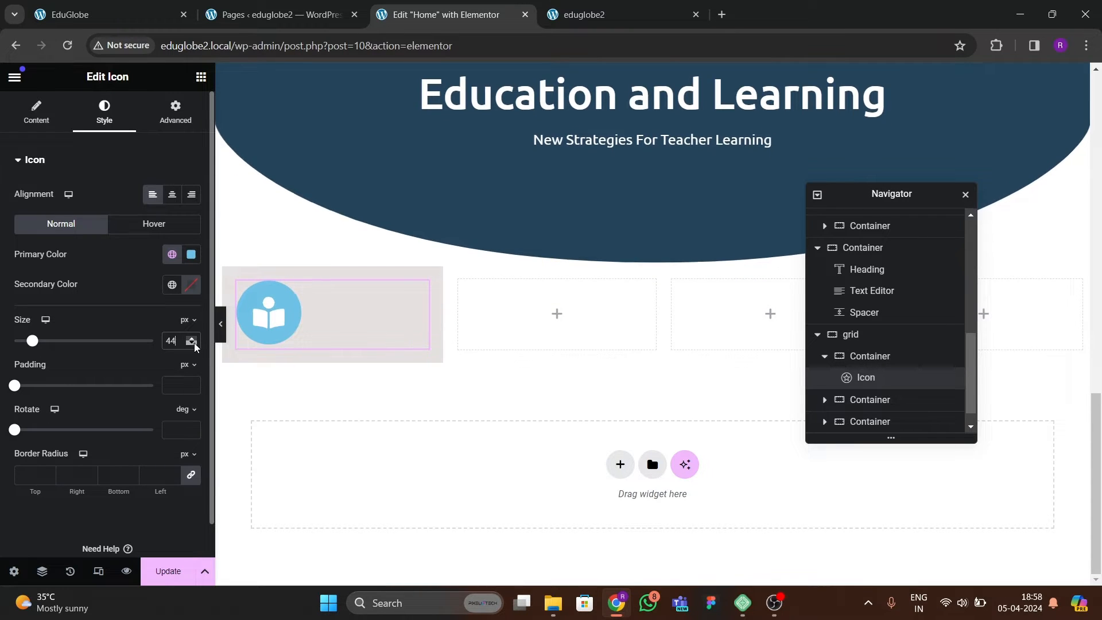
pyautogui.click(194, 344)
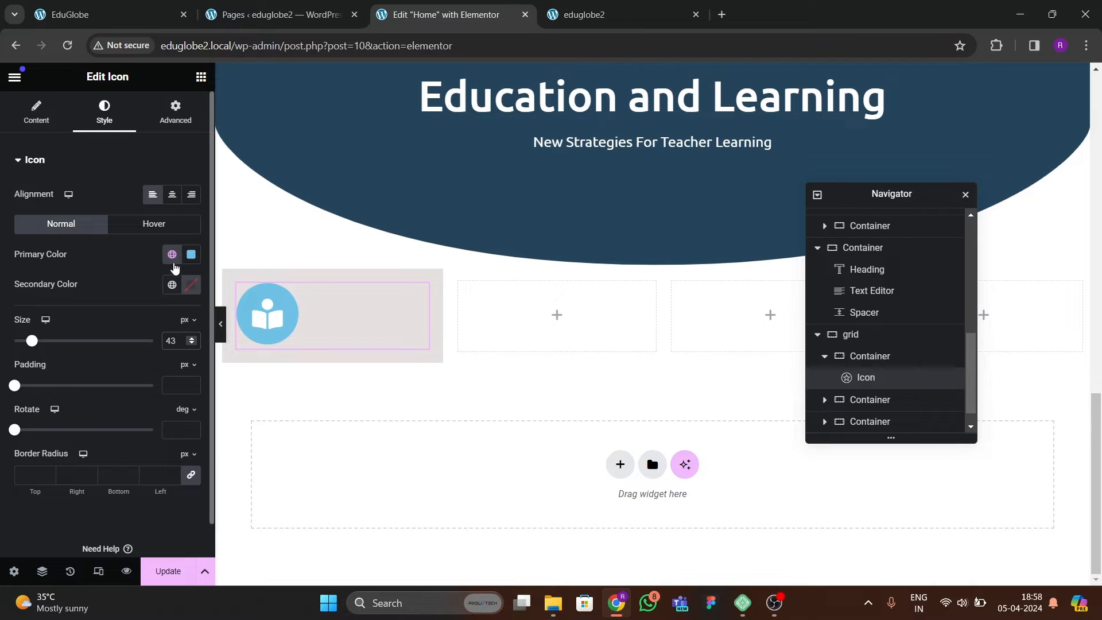
pyautogui.click(172, 255)
pyautogui.click(60, 435)
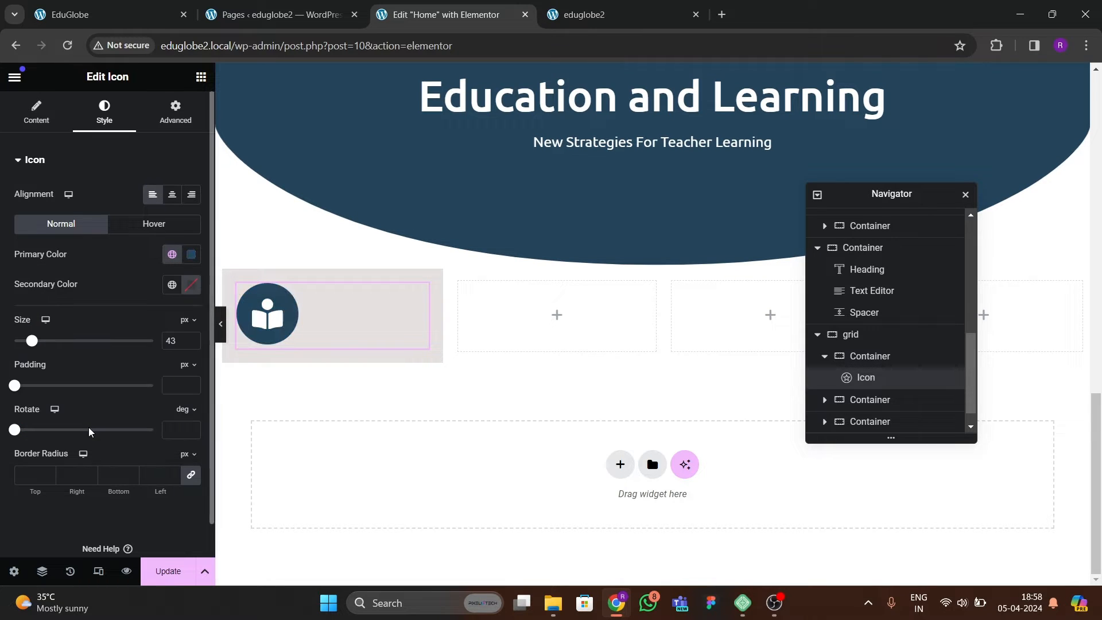
# Pick the teal color #347880 from the reference EduGlobe site with the color picker extension.
pyautogui.click(155, 14)
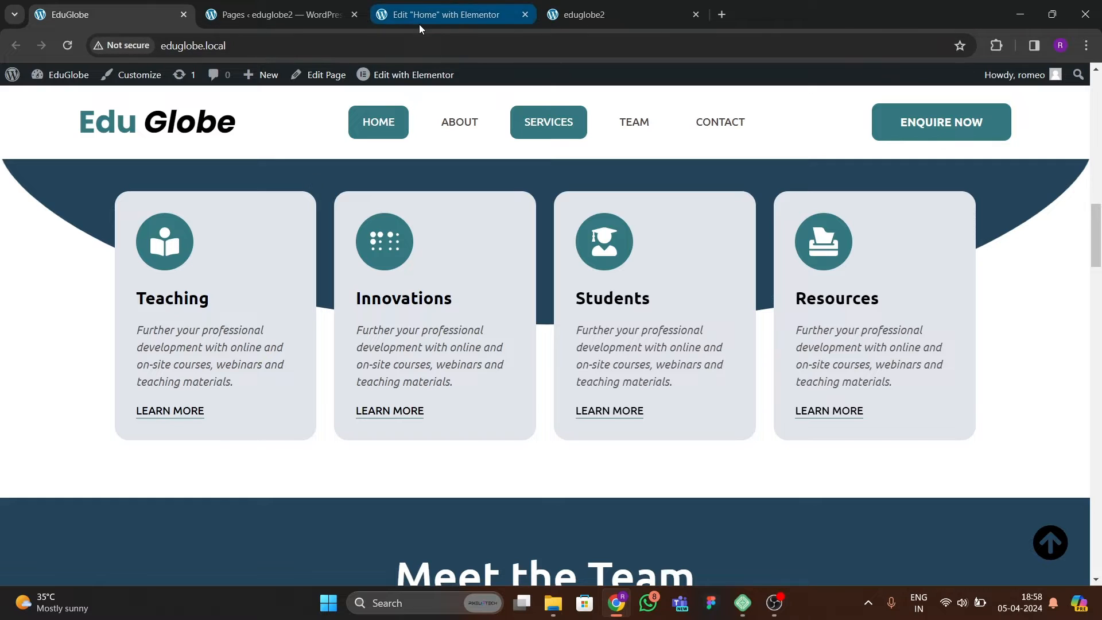
pyautogui.scroll(5, 528, 318)
pyautogui.scroll(-3, 466, 372)
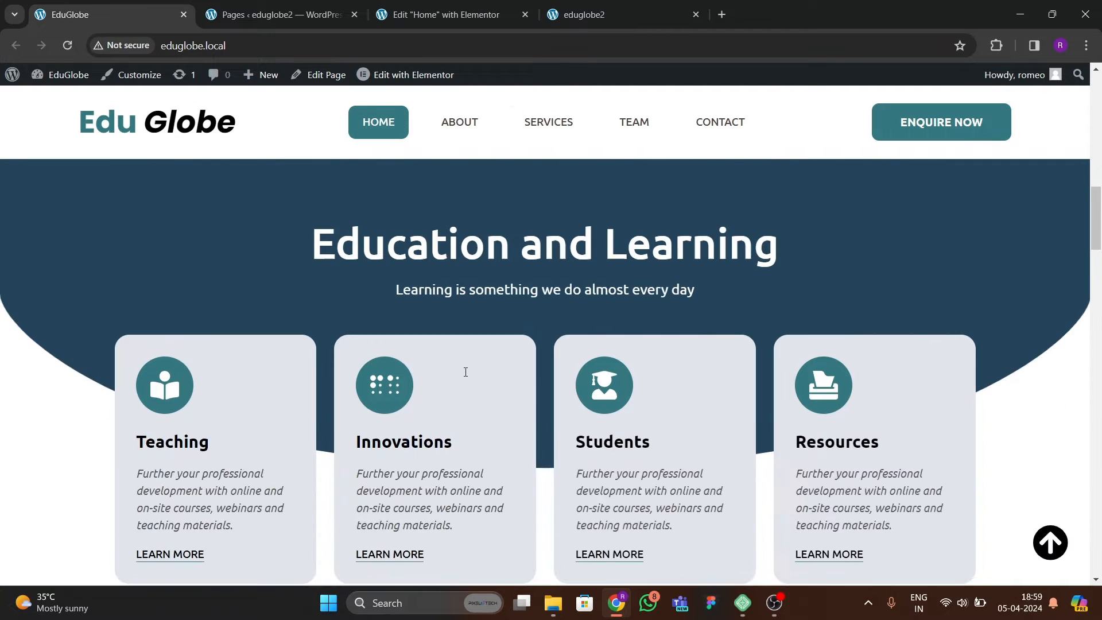
pyautogui.click(996, 45)
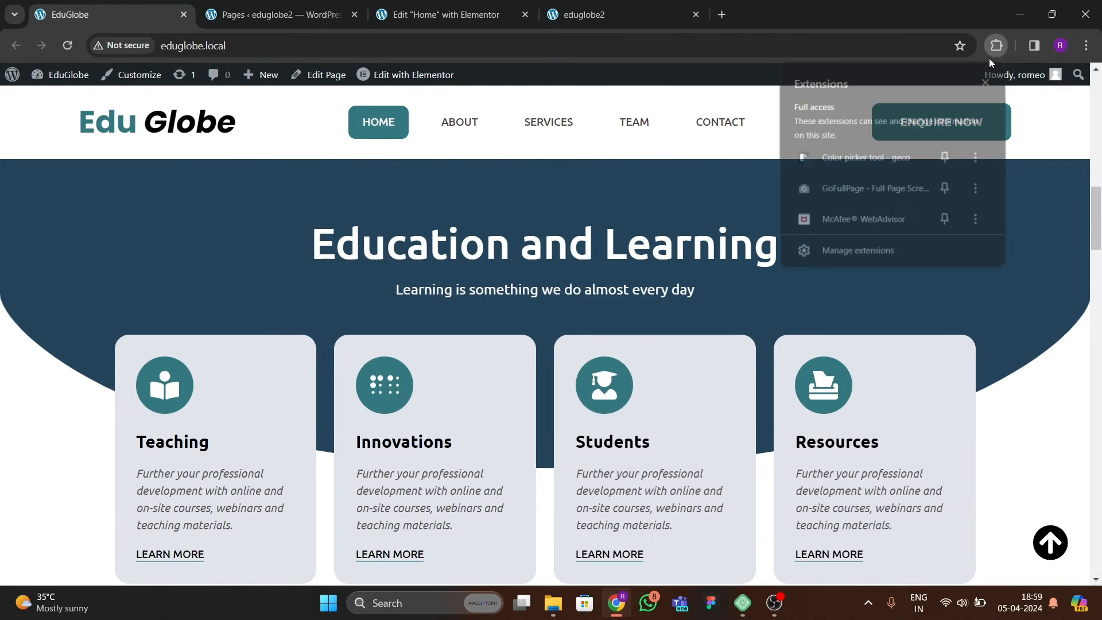
pyautogui.click(855, 189)
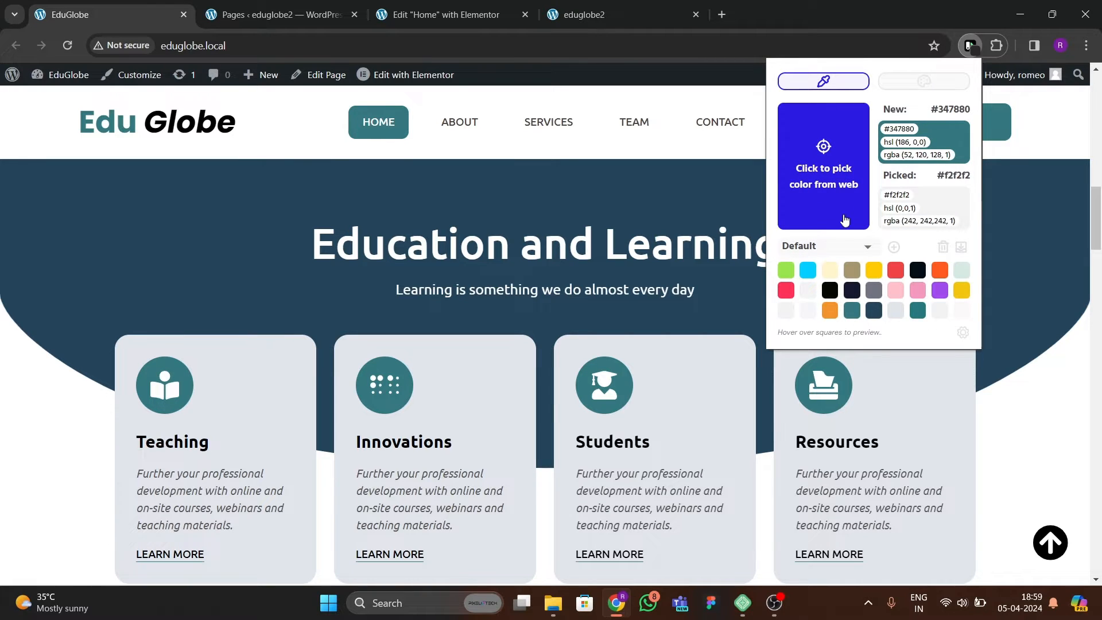
pyautogui.click(688, 207)
# Set the icon's primary color to #347880 and save it as a new global color named "green".
pyautogui.click(442, 12)
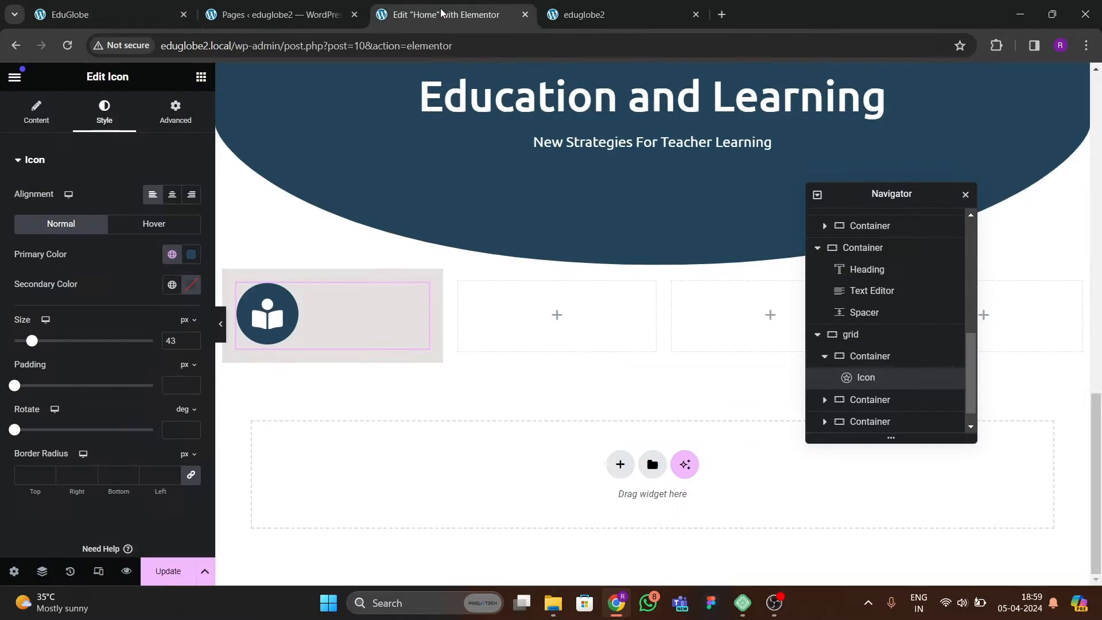
pyautogui.click(191, 255)
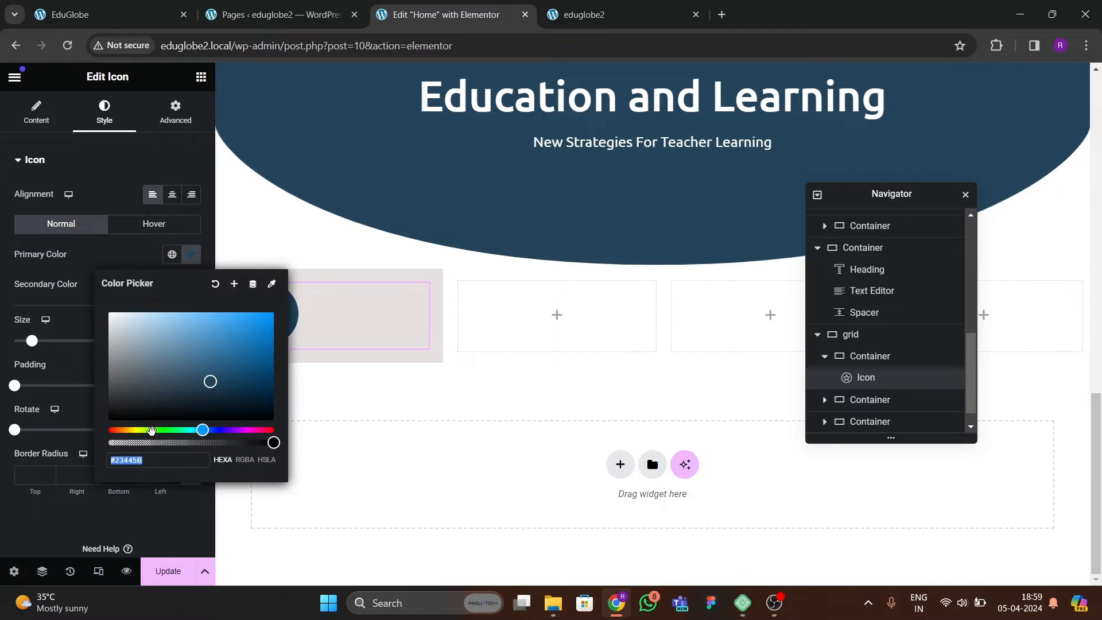
pyautogui.write('#347880')
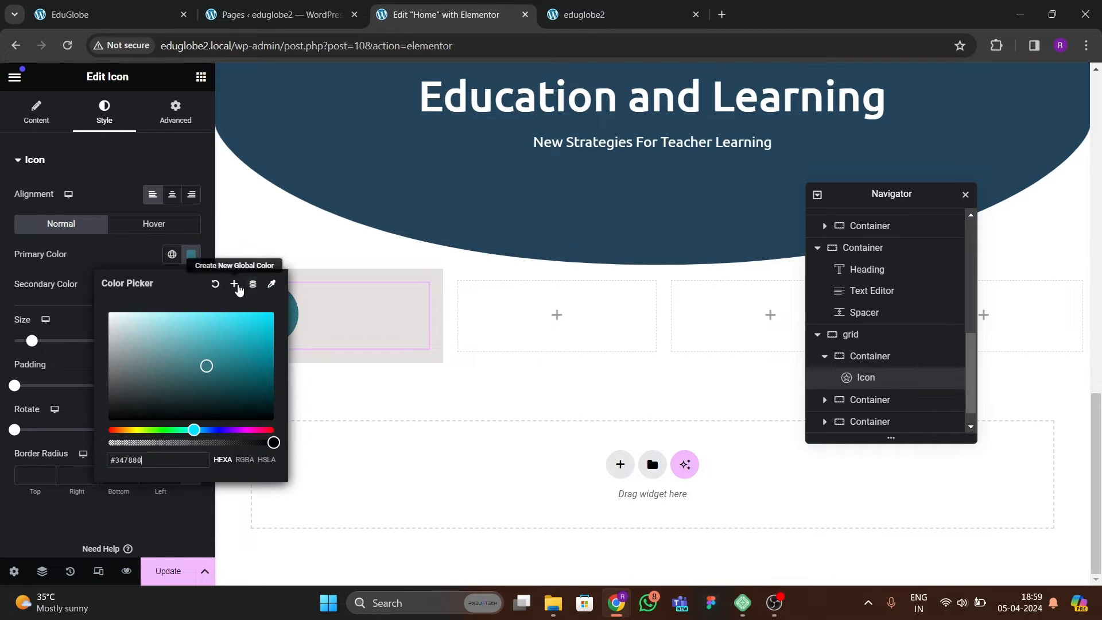
pyautogui.click(234, 283)
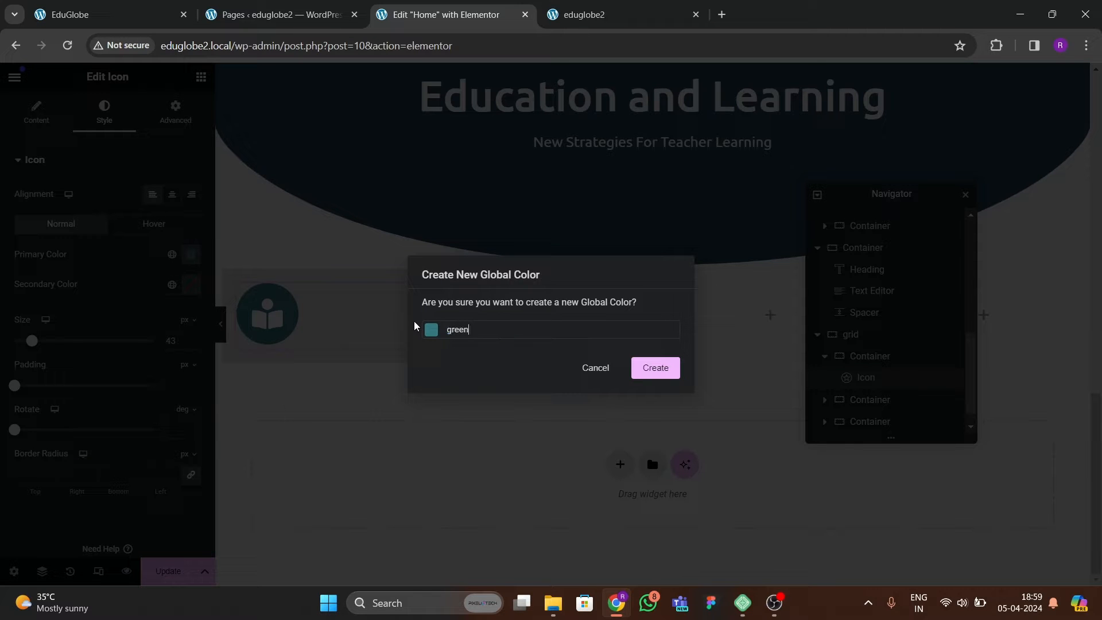
pyautogui.click(666, 369)
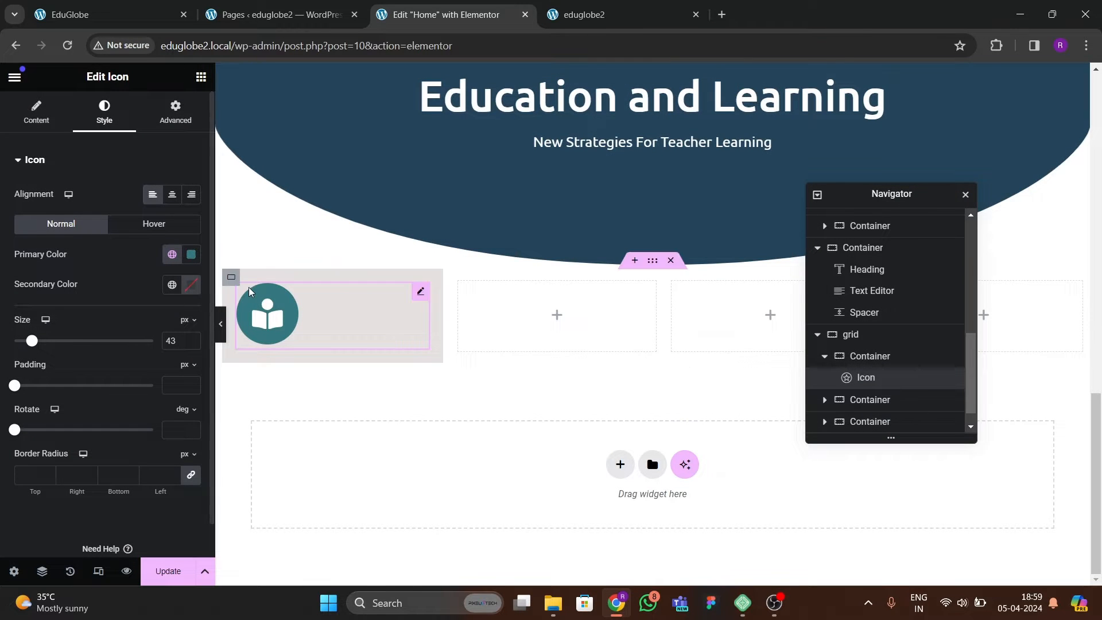
# Set the icon's size to 40 px and compare it with the cards on the reference site.
pyautogui.click(196, 345)
pyautogui.click(196, 346)
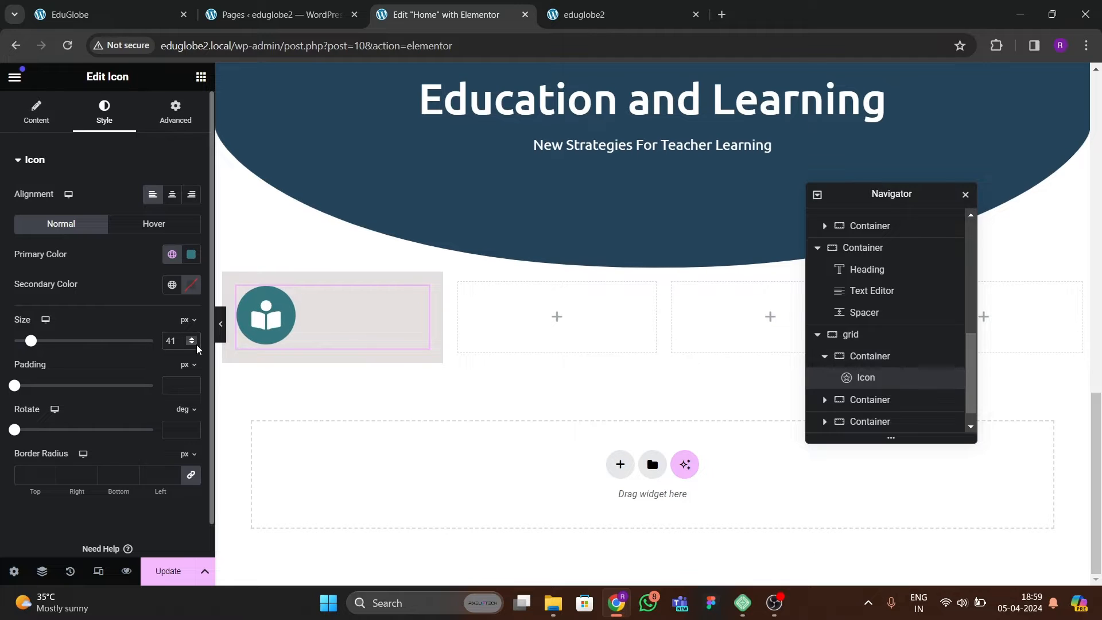
pyautogui.click(196, 345)
pyautogui.hotkey('ctrl', '1')
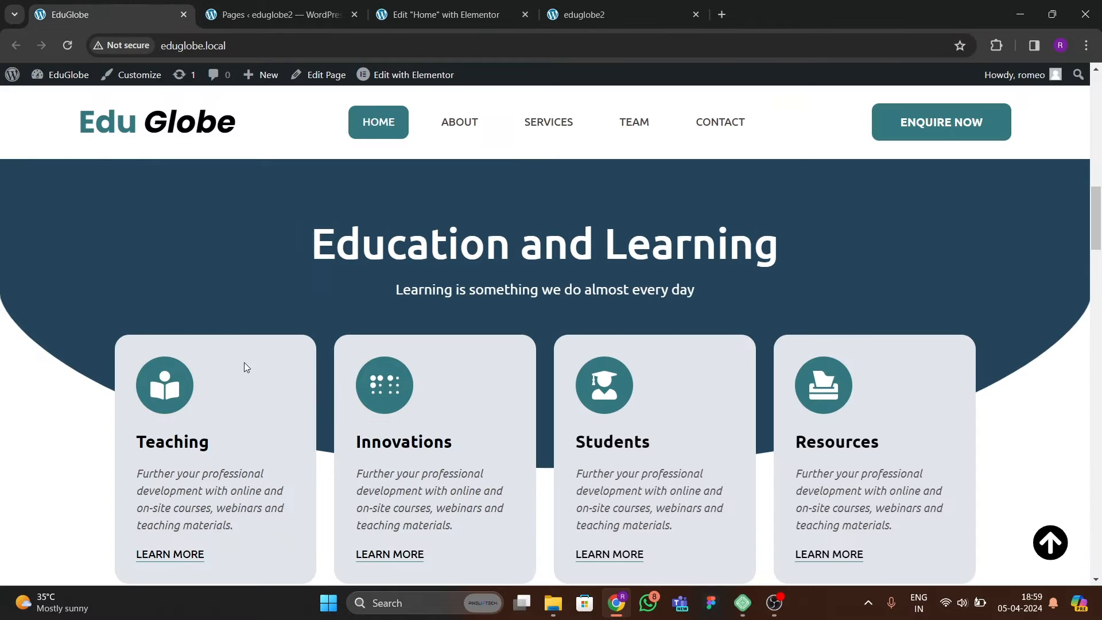
pyautogui.scroll(-4, 239, 385)
pyautogui.click(429, 40)
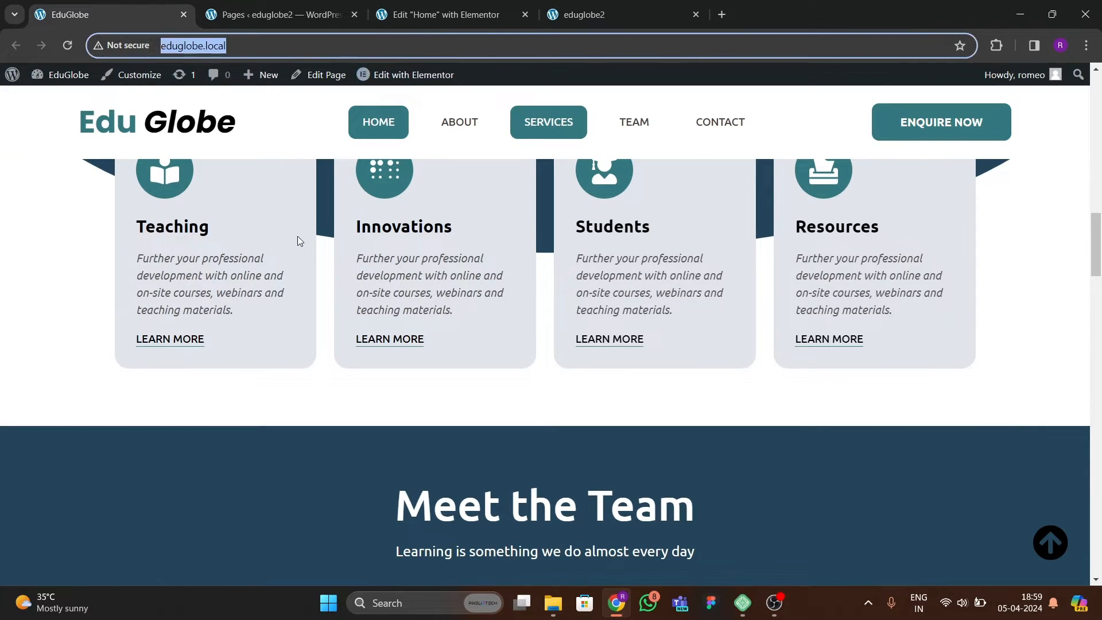
pyautogui.scroll(2, 297, 236)
pyautogui.click(432, 16)
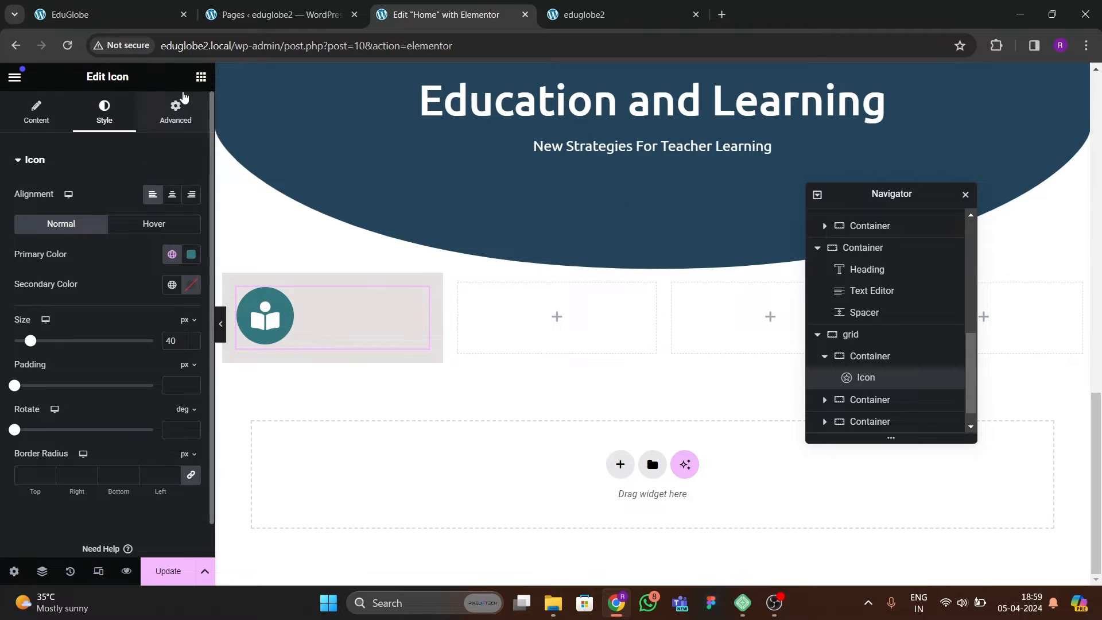
# Insert a Heading widget below the icon in the first card with the title "Teaching".
pyautogui.click(201, 77)
pyautogui.moveTo(96, 332); pyautogui.dragTo(347, 321)
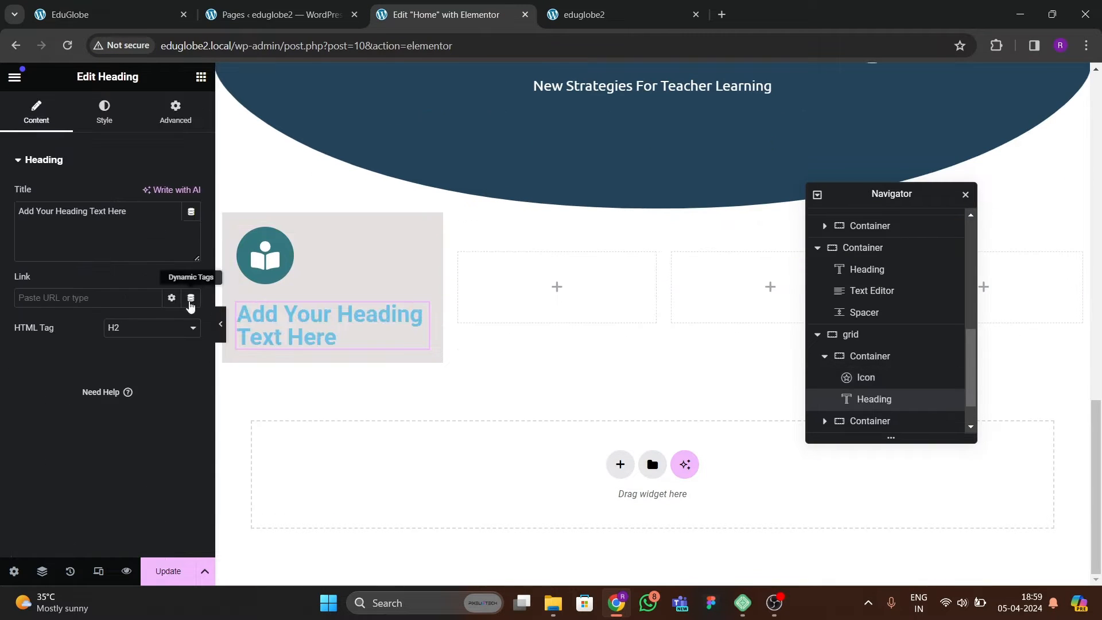
pyautogui.write('TGe')
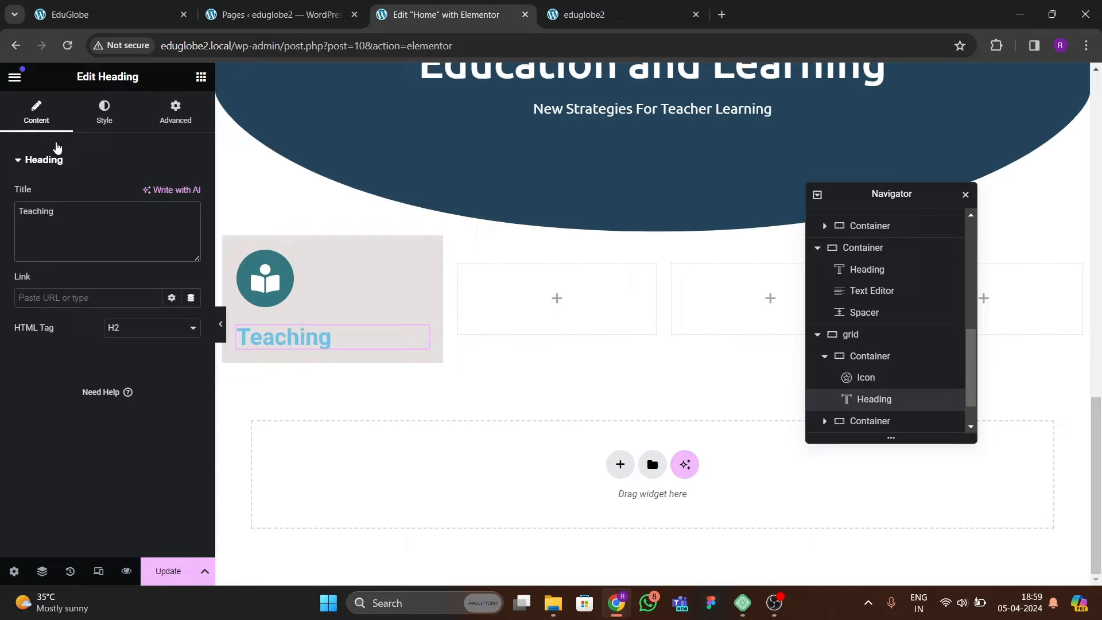
# Set the Teaching heading's text color to black, #000000.
pyautogui.click(103, 112)
pyautogui.click(192, 224)
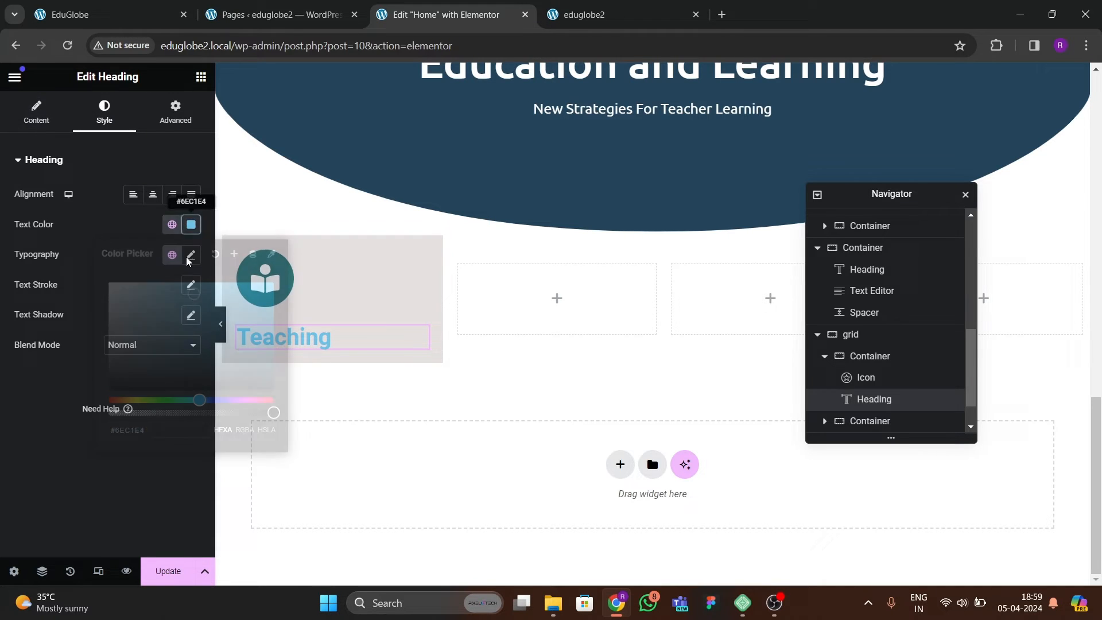
pyautogui.click(33, 420)
# Set the Teaching heading's font family to Ubuntu and its size to 22 px.
pyautogui.click(191, 254)
pyautogui.click(148, 321)
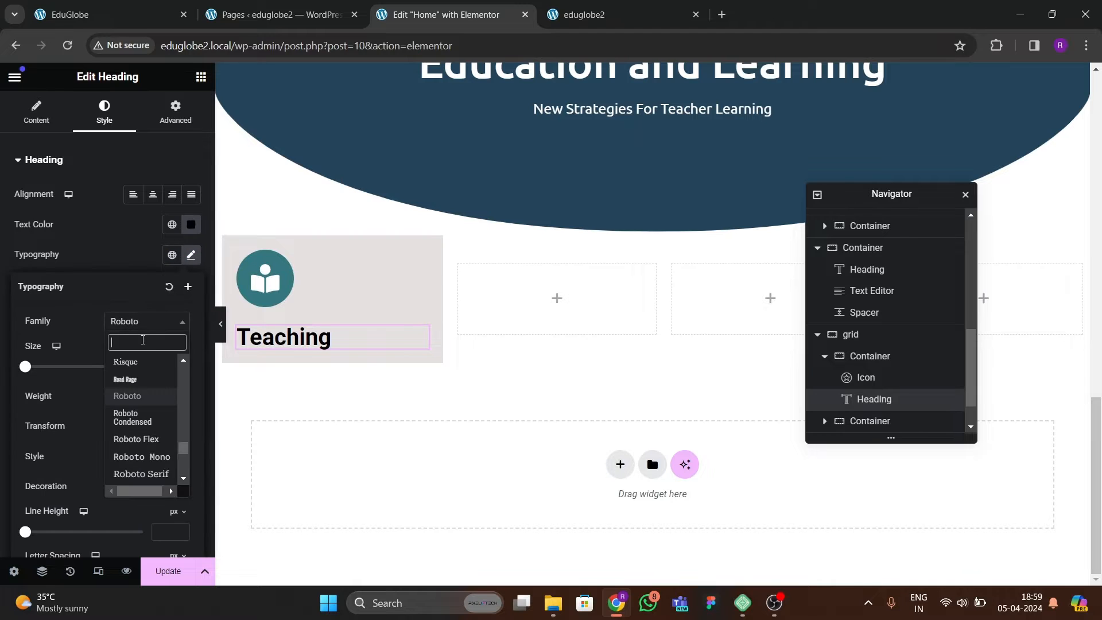
pyautogui.write('ubuntu')
pyautogui.press('Return')
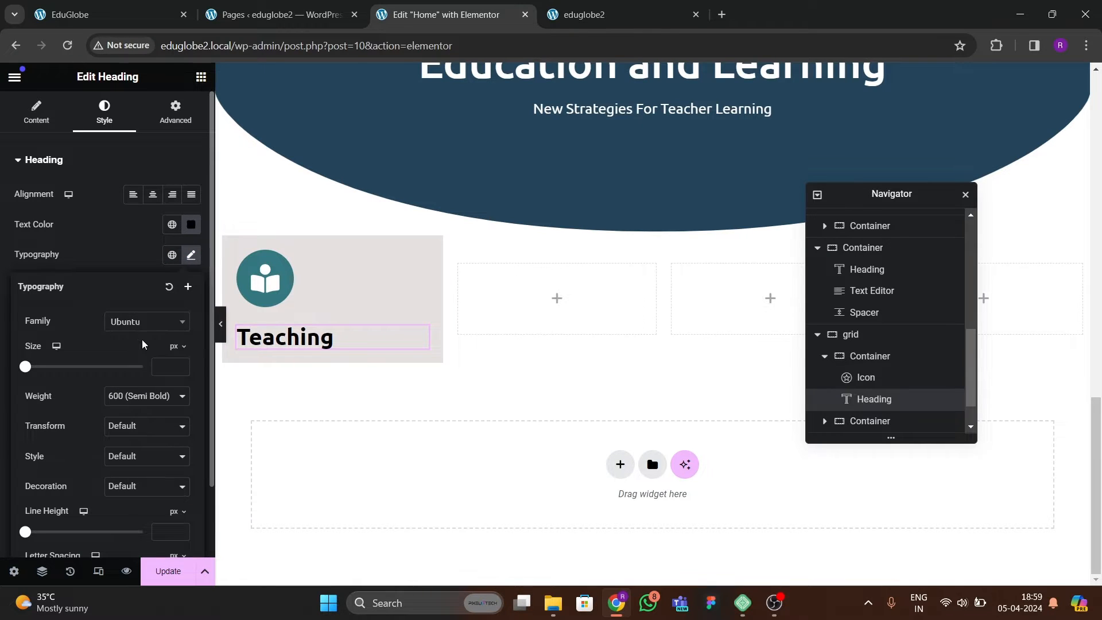
pyautogui.click(181, 365)
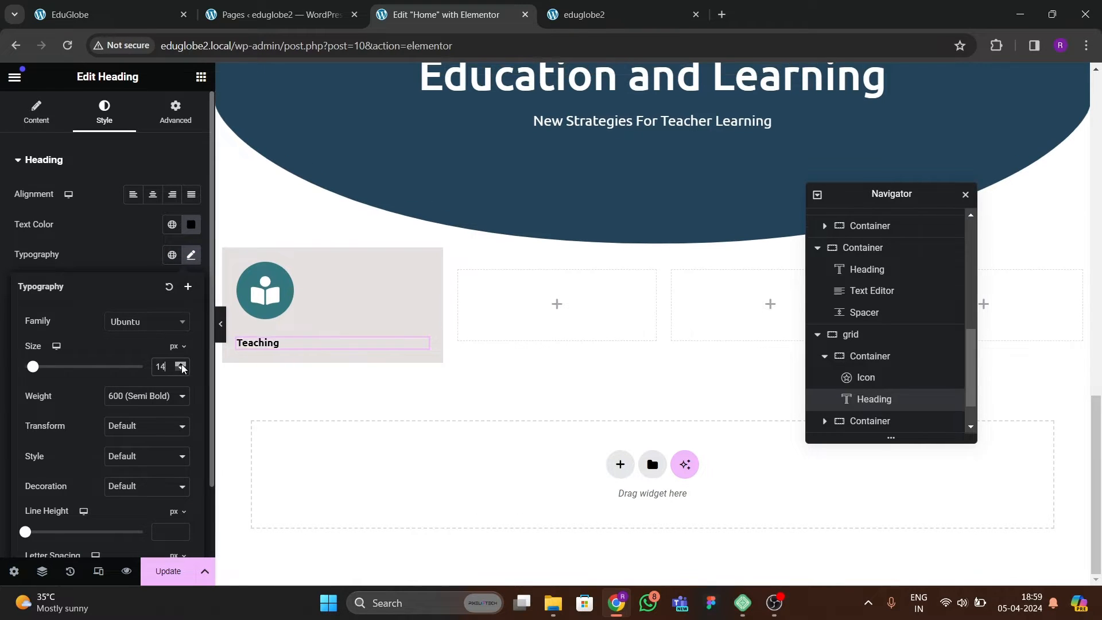
# Copy the "Further your professional development" text widget from the blue section and paste it below the Teaching heading in the first card.
pyautogui.click(74, 14)
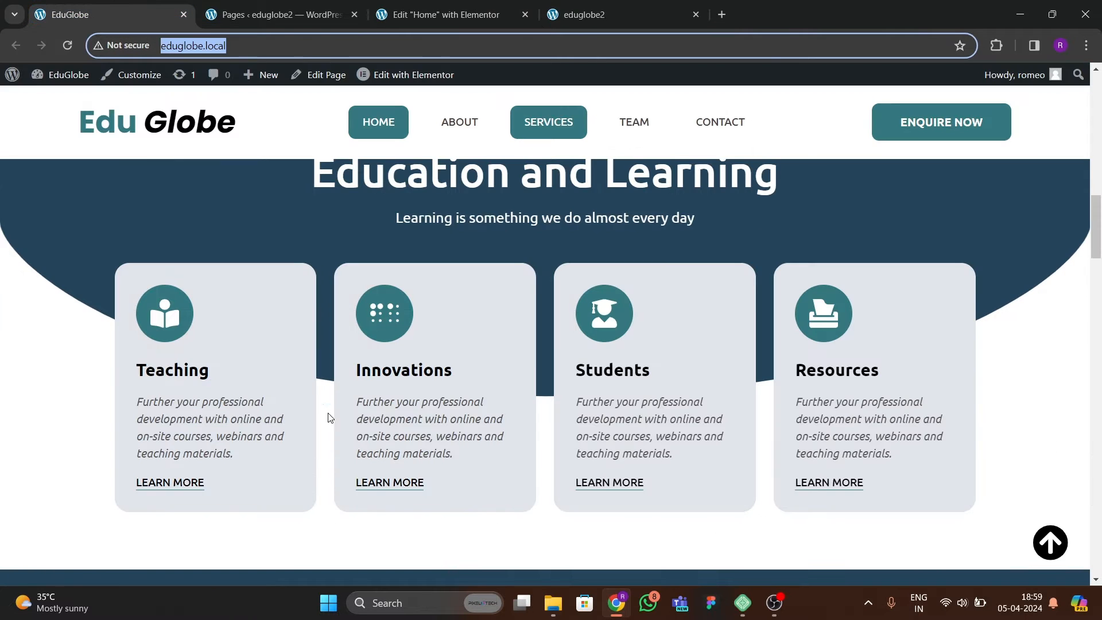
pyautogui.click(396, 14)
pyautogui.scroll(6, 353, 261)
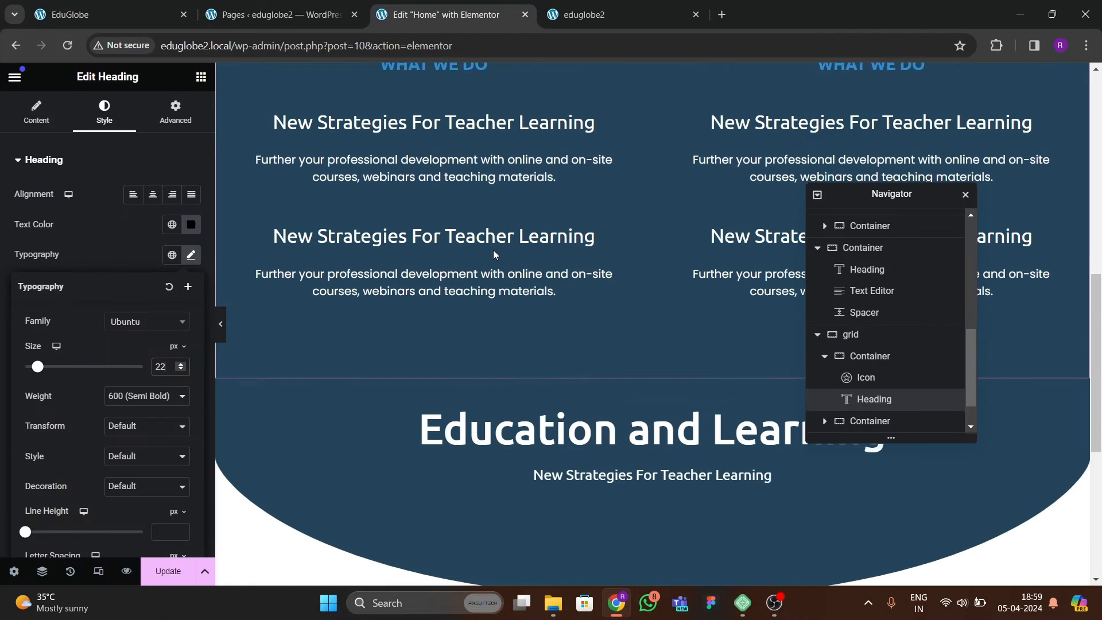
pyautogui.rightClick(618, 163)
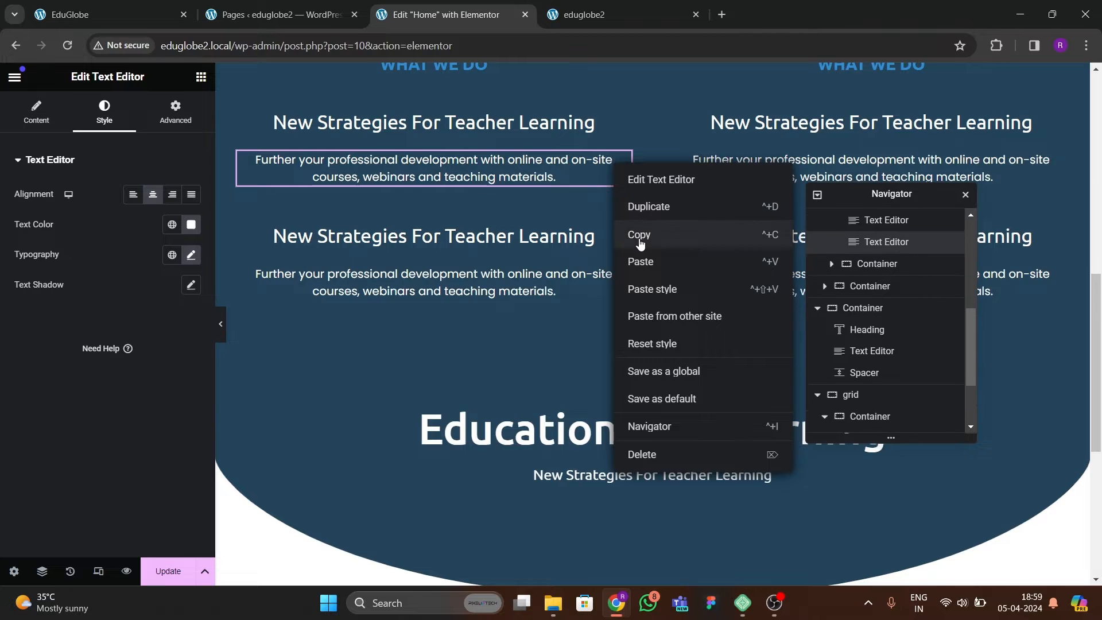
pyautogui.click(640, 238)
pyautogui.scroll(-6, 636, 270)
pyautogui.click(298, 340)
pyautogui.rightClick(298, 339)
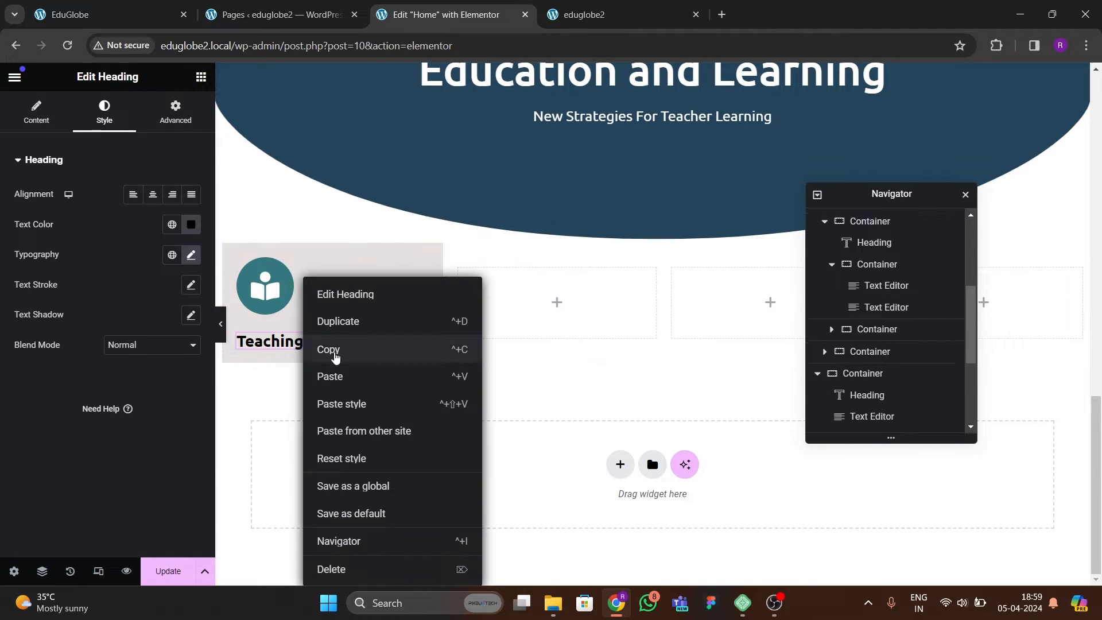
pyautogui.click(339, 379)
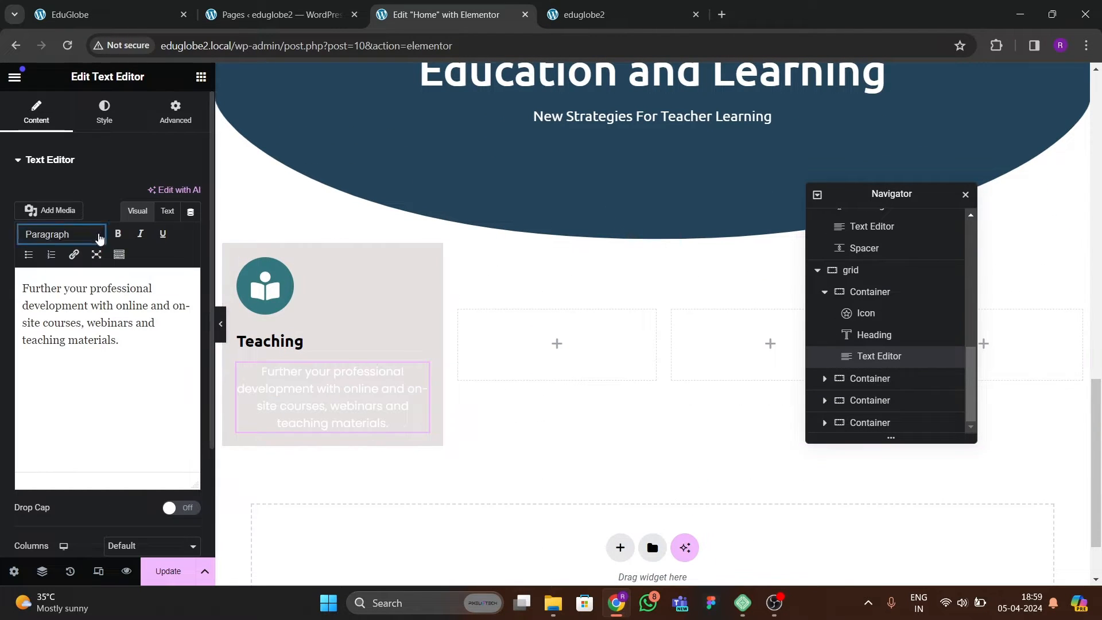
# Left-align the pasted description in the Teaching card and set its text color to black.
pyautogui.click(114, 131)
pyautogui.click(135, 205)
pyautogui.click(192, 228)
pyautogui.moveTo(196, 376); pyautogui.dragTo(45, 425)
# Set the Teaching description's font style to Italic and its font size to 15 px.
pyautogui.click(191, 255)
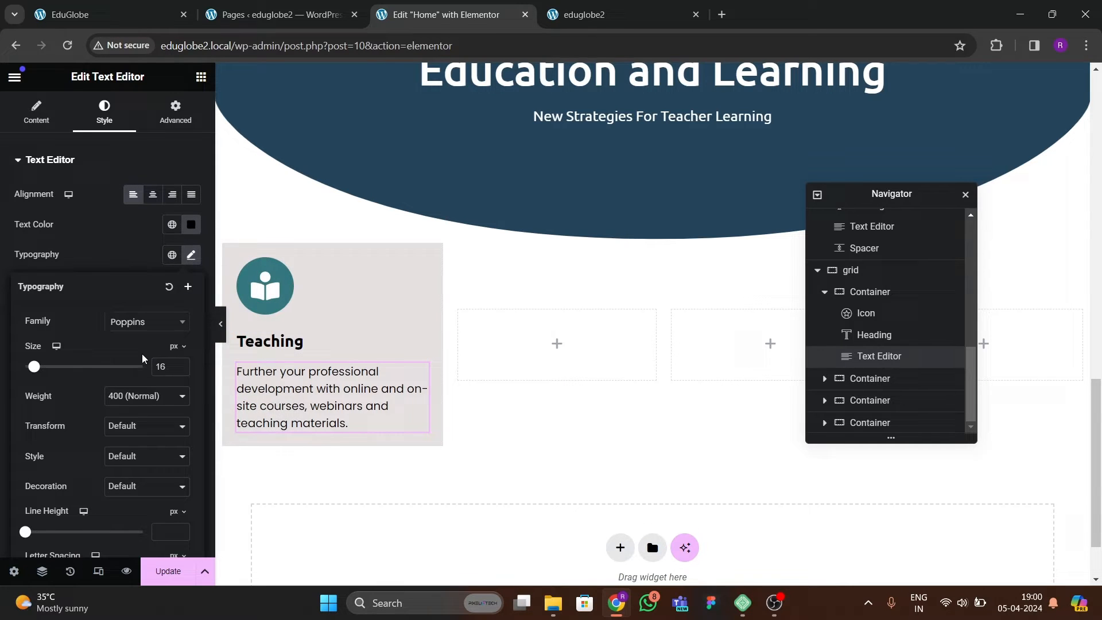
pyautogui.doubleClick(181, 371)
pyautogui.scroll(-1, 151, 395)
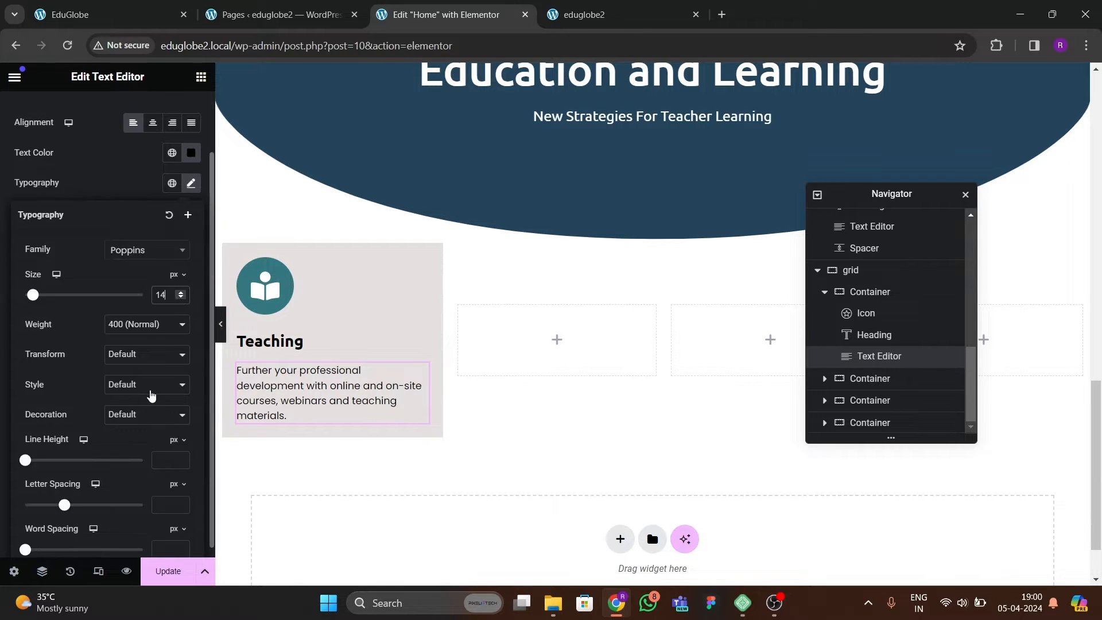
pyautogui.click(129, 392)
pyautogui.click(134, 425)
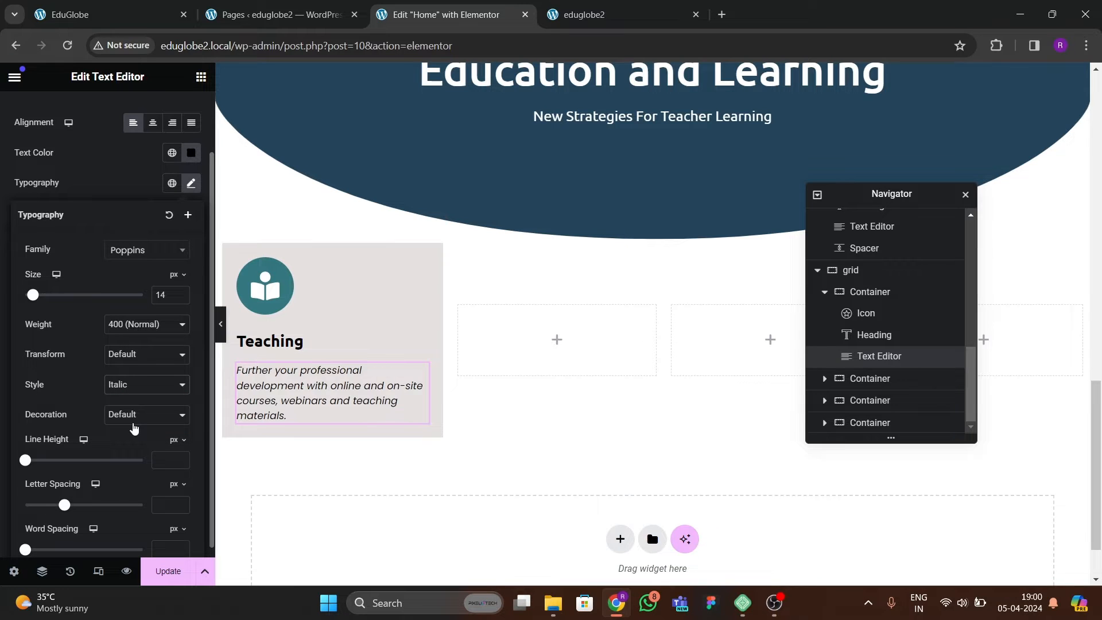
pyautogui.click(182, 293)
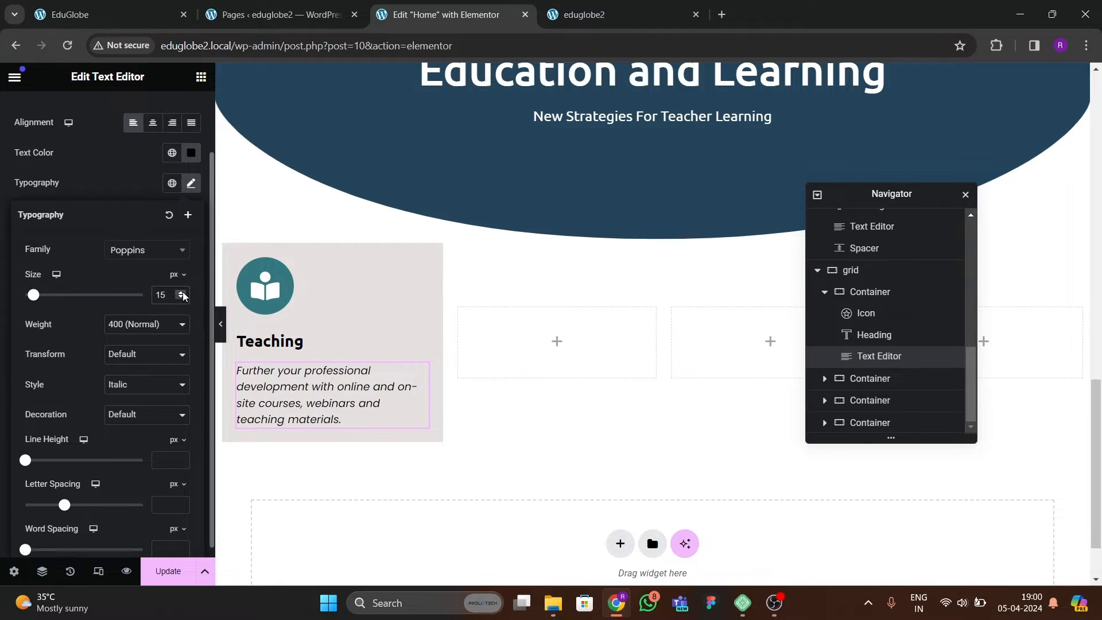
# Try justified alignment and a 16 px font size on the Teaching description, then restore its left alignment.
pyautogui.click(189, 123)
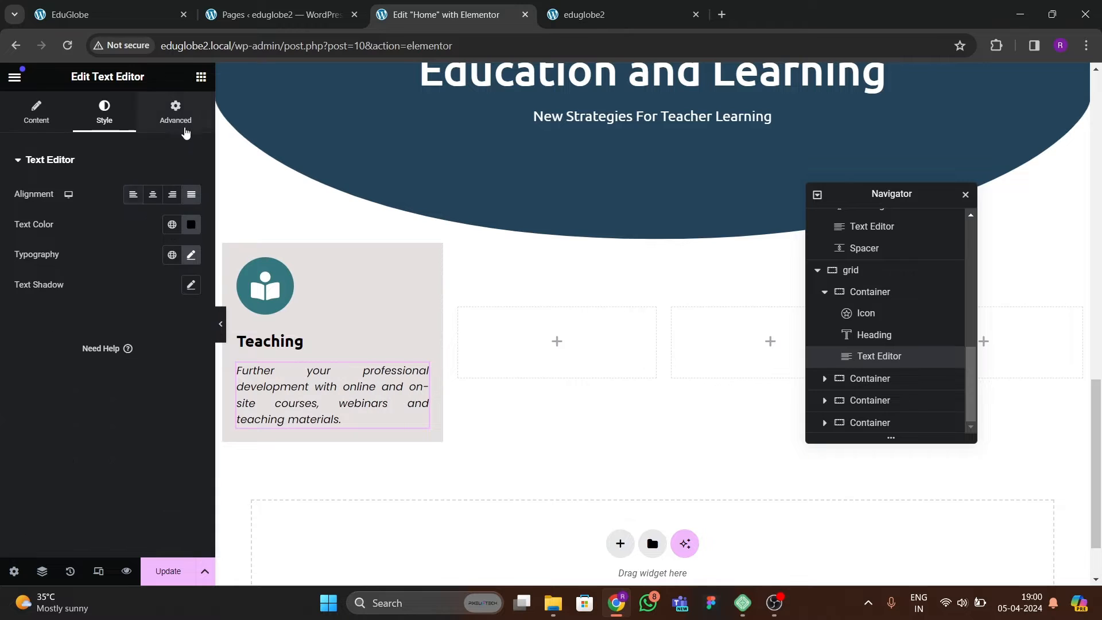
pyautogui.click(160, 14)
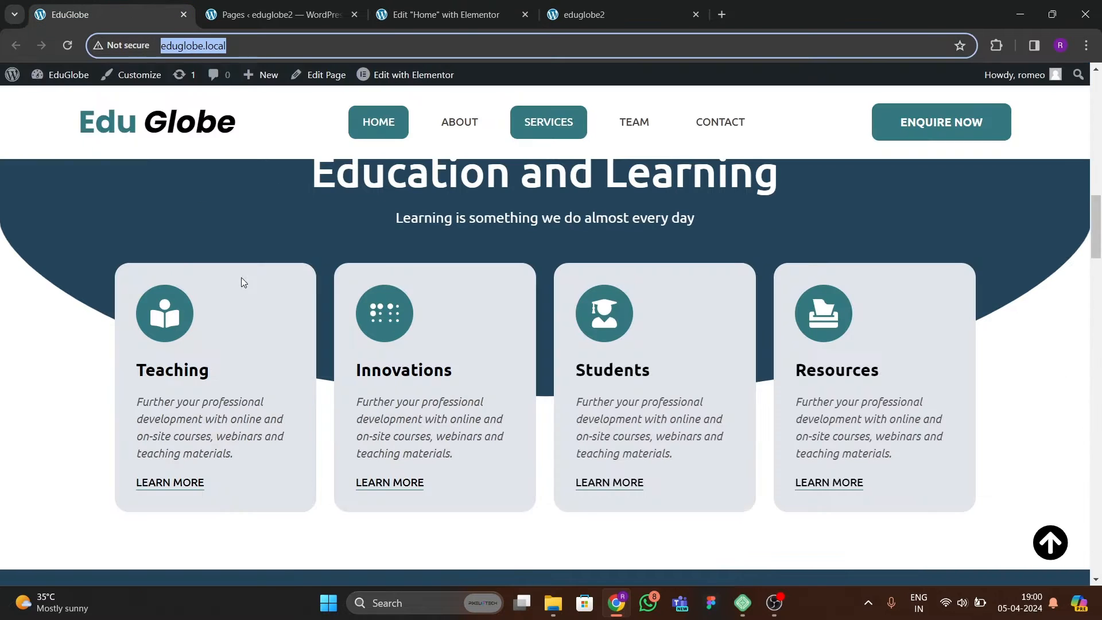
pyautogui.click(433, 4)
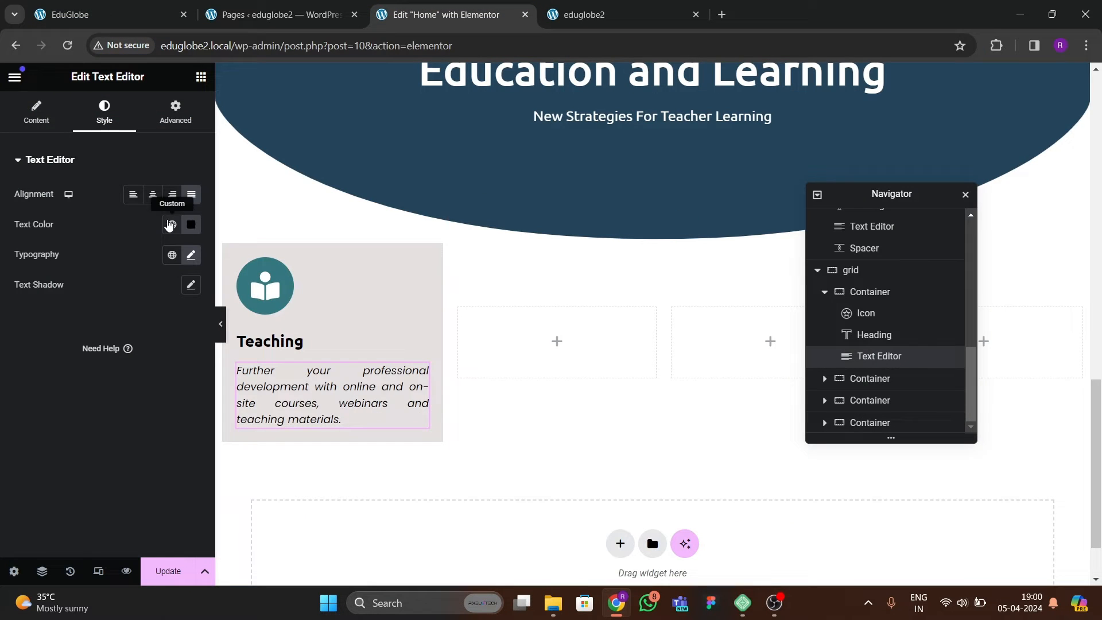
pyautogui.click(191, 255)
pyautogui.click(181, 364)
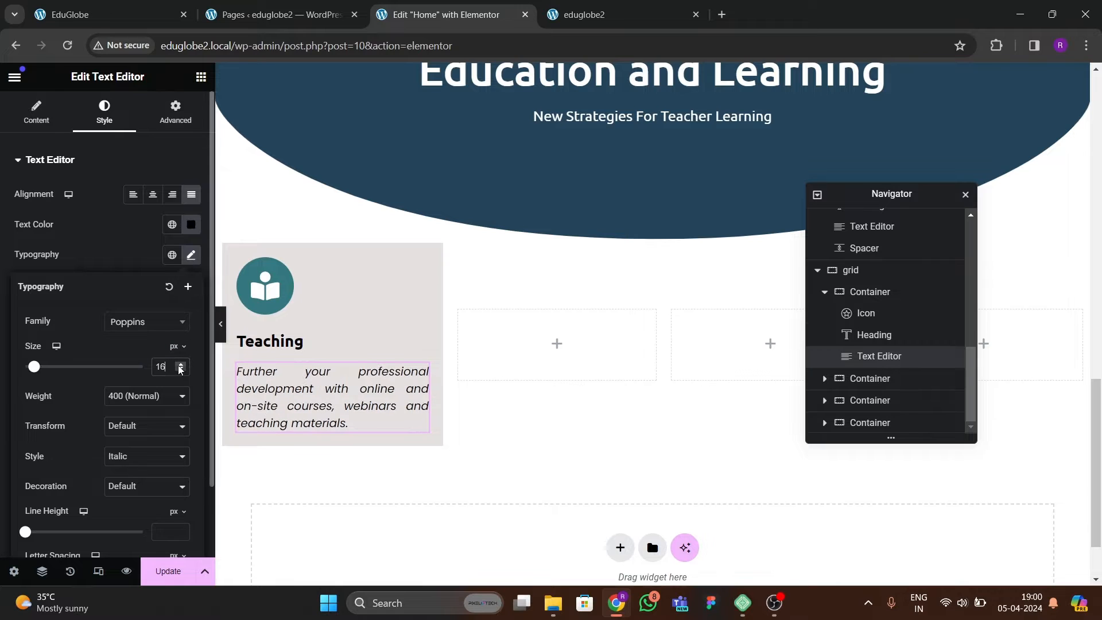
pyautogui.click(133, 195)
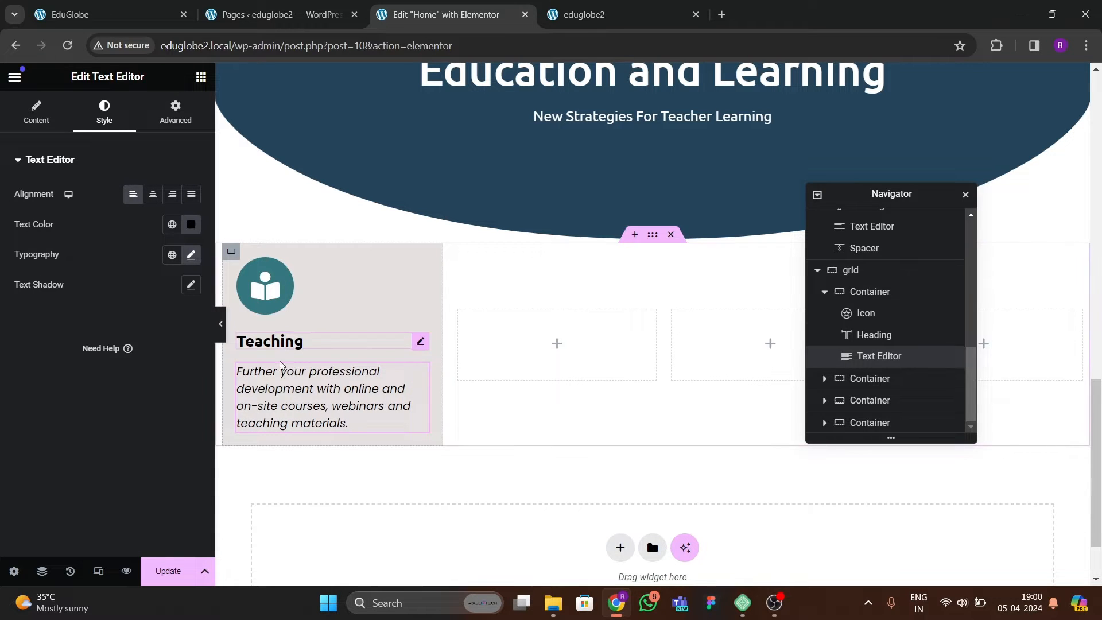
# Set the Teaching heading's font size to 24 px.
pyautogui.click(281, 343)
pyautogui.click(191, 255)
pyautogui.click(180, 365)
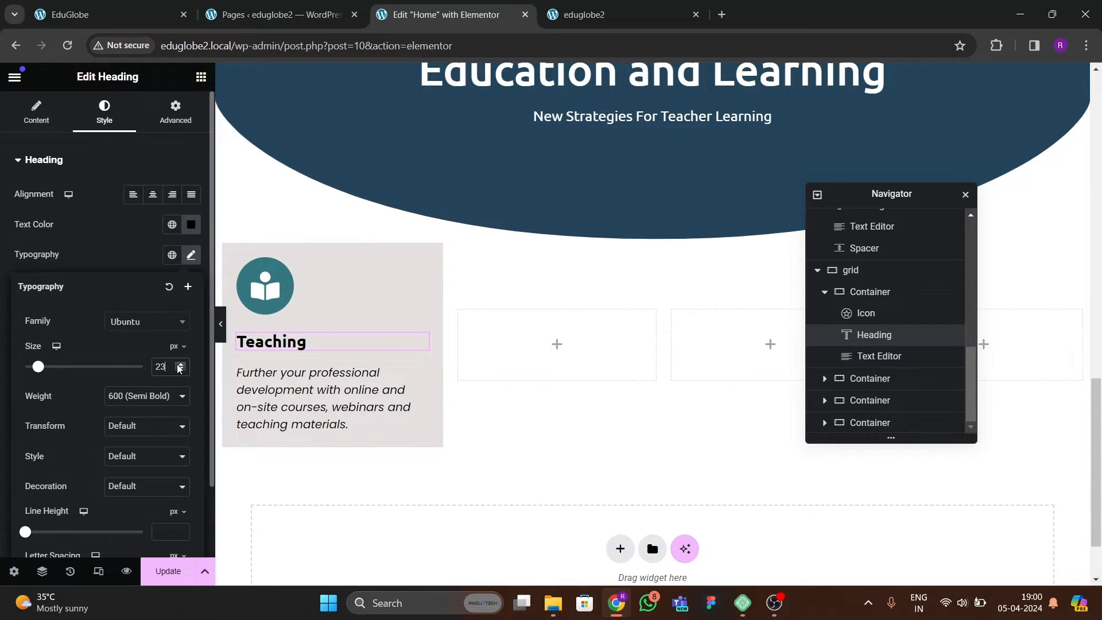
pyautogui.click(179, 365)
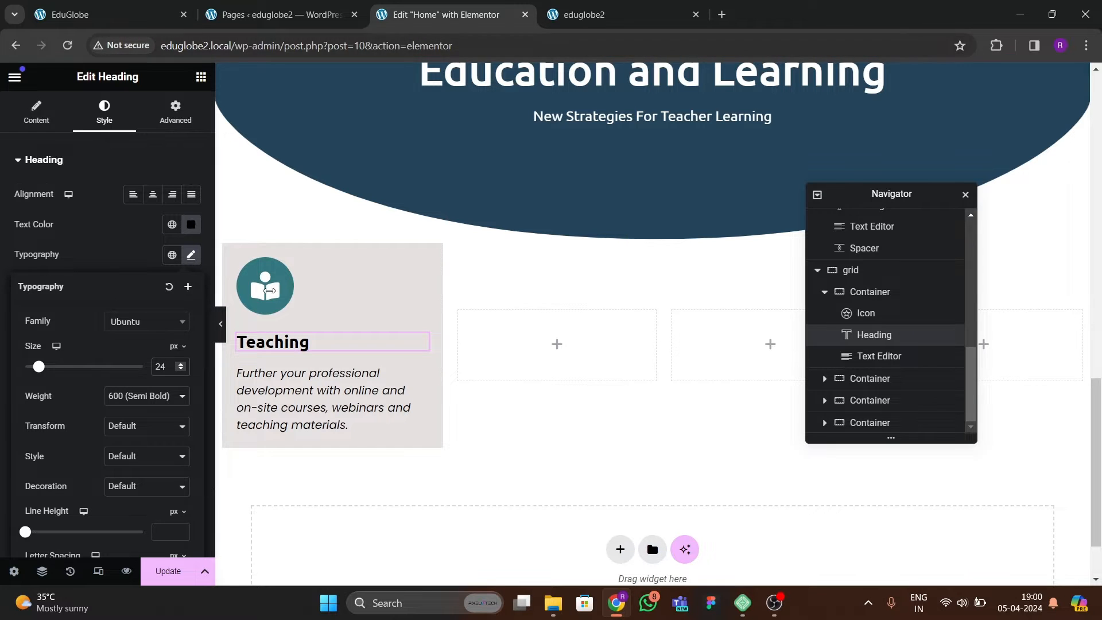
# Set the Teaching description's font size back to 15 px and compare the card with the reference site.
pyautogui.click(353, 425)
pyautogui.click(191, 255)
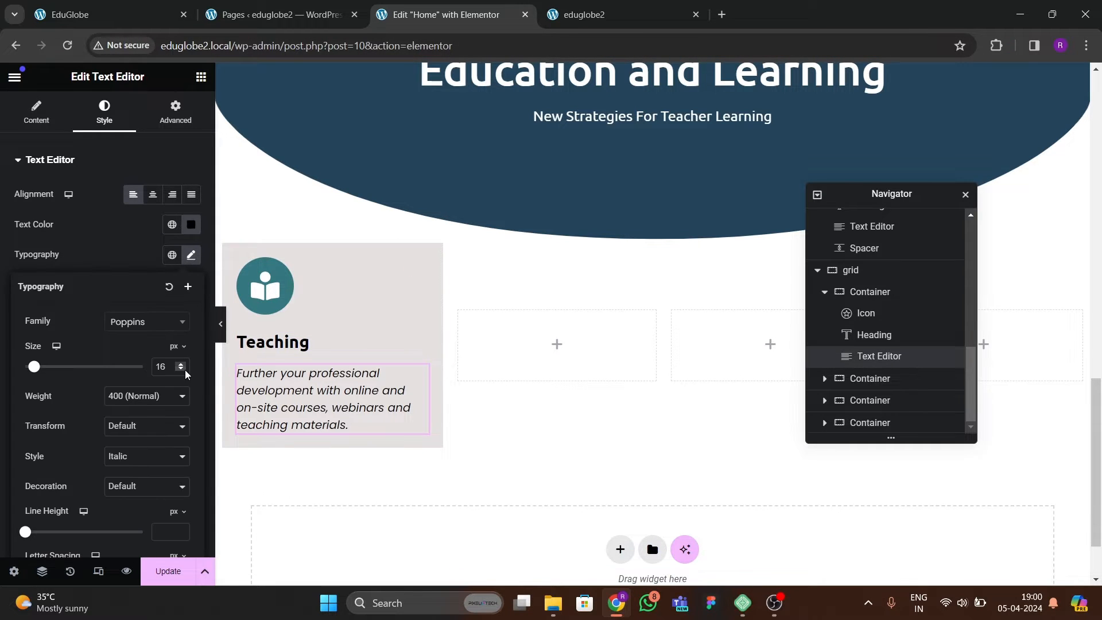
pyautogui.hotkey('ctrl', '1')
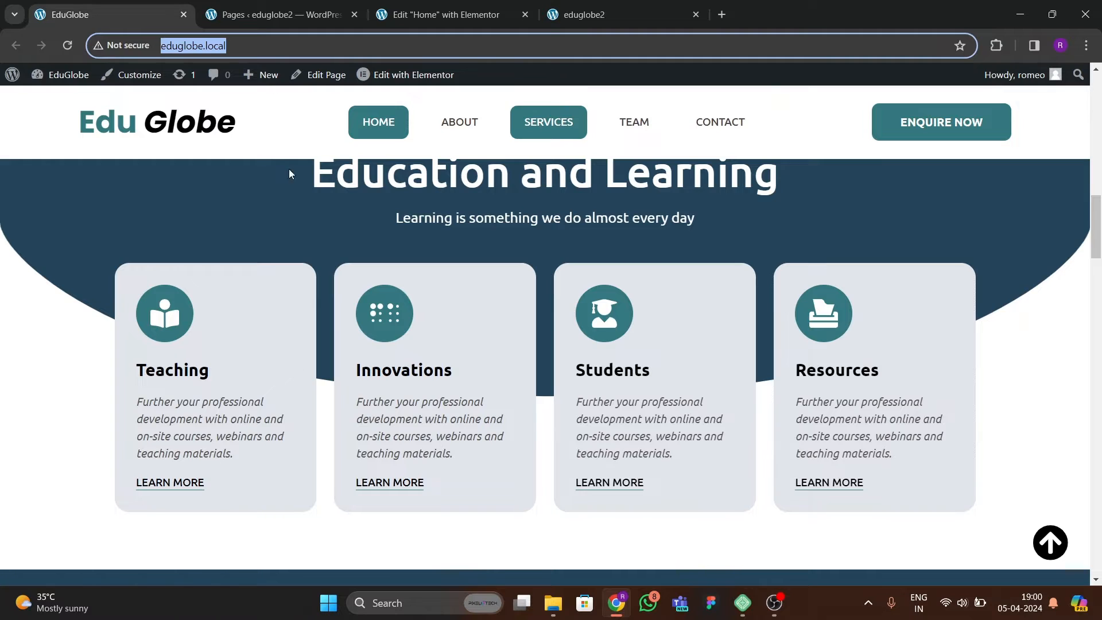
pyautogui.hotkey('ctrl', '3')
# Insert a Button widget below the description in the Teaching card.
pyautogui.click(200, 76)
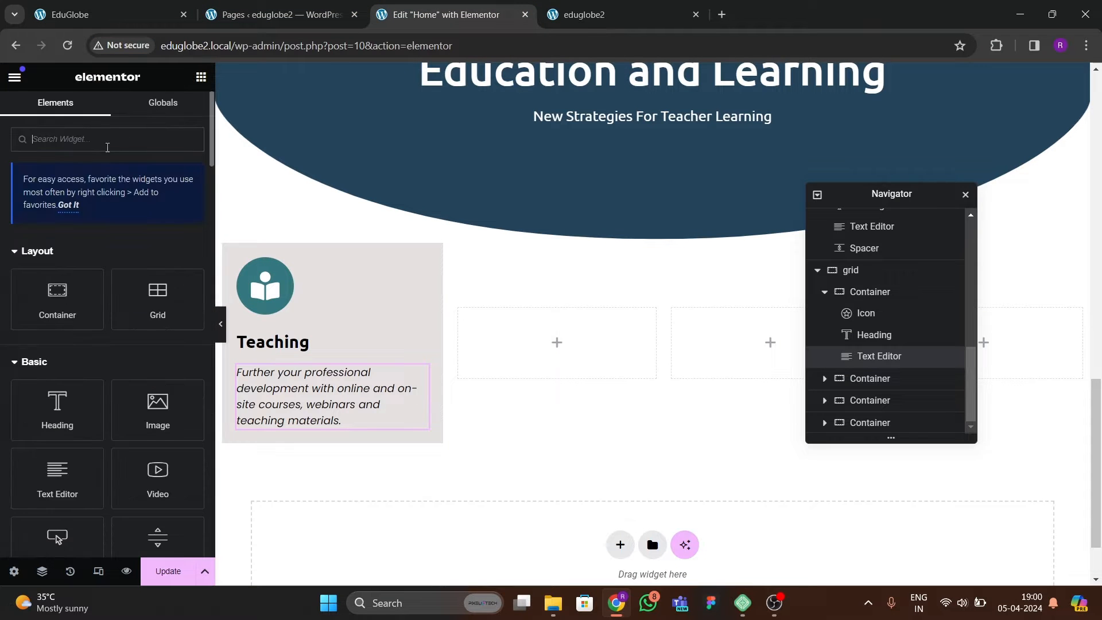
pyautogui.write('learn')
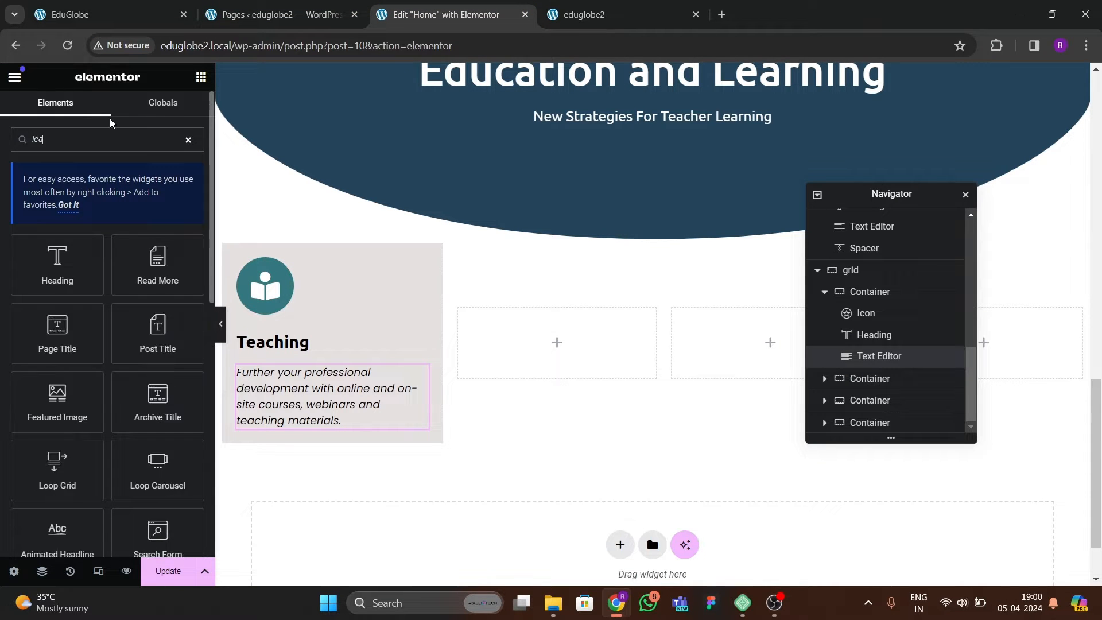
pyautogui.press('BackSpace')
pyautogui.press('BackSpace')
pyautogui.press('BackSpace')
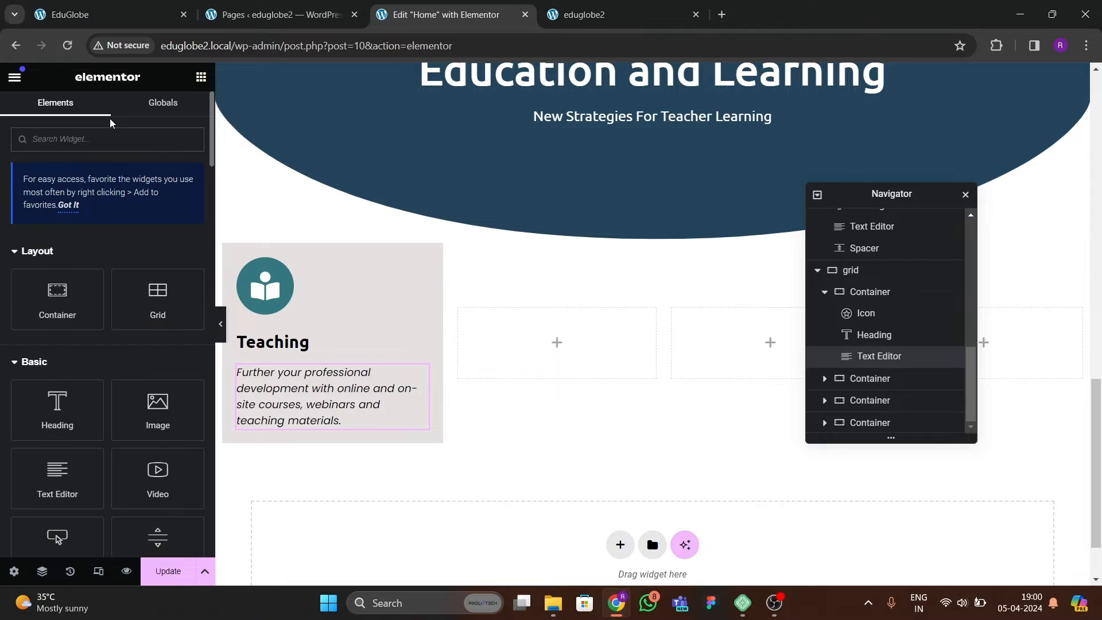
pyautogui.write('bu')
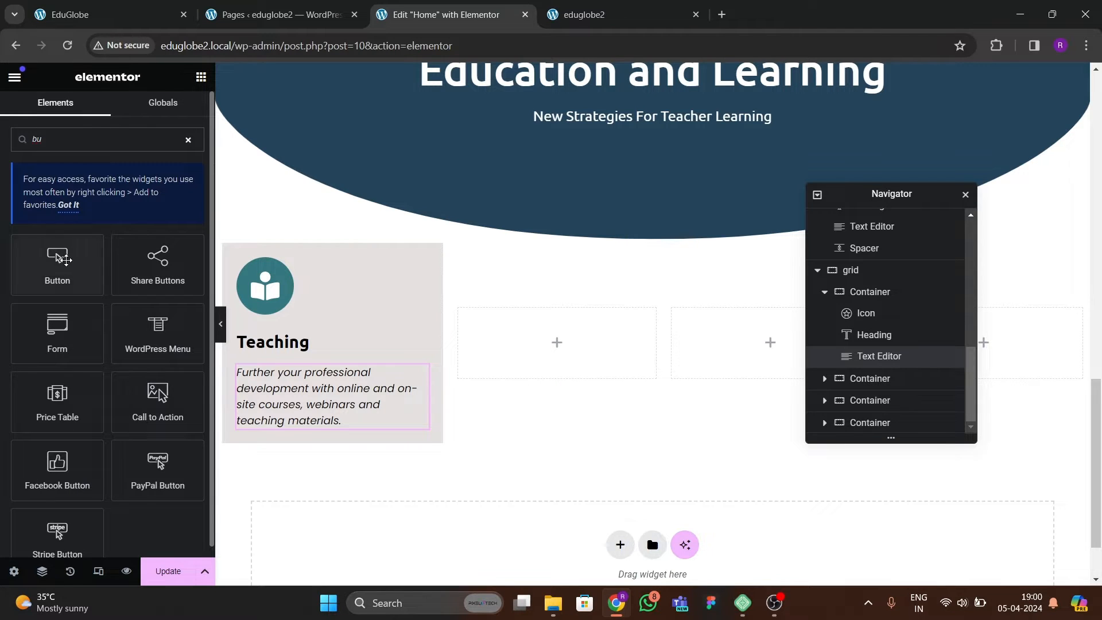
pyautogui.moveTo(57, 264); pyautogui.dragTo(352, 392)
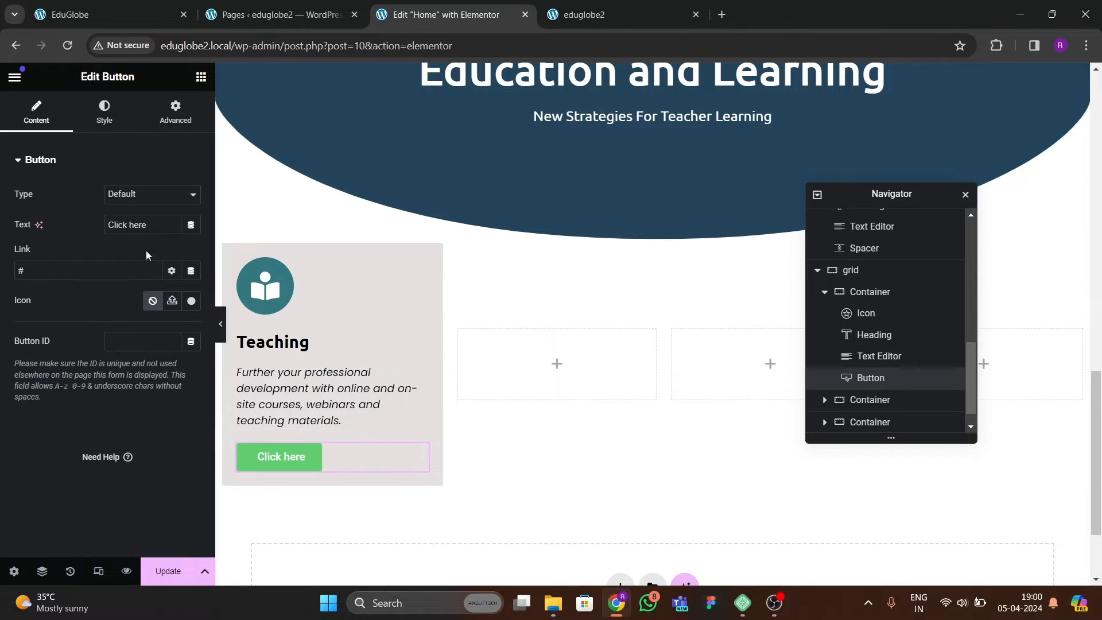
# Change the new button's text to "LEARN MORE".
pyautogui.press('BackSpace')
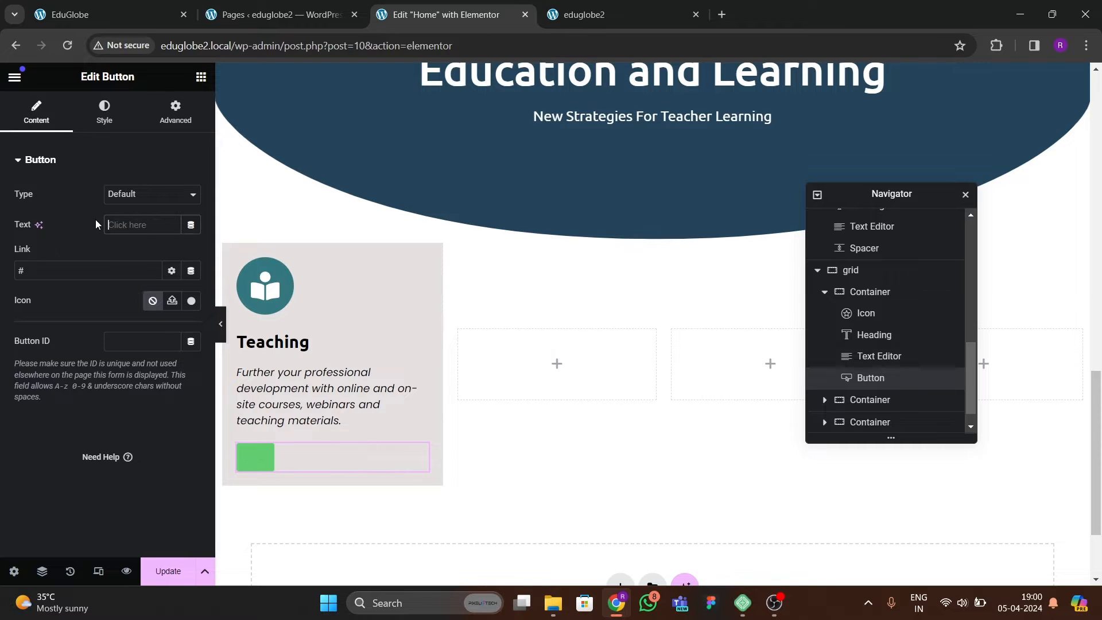
pyautogui.write('LEARN MORE')
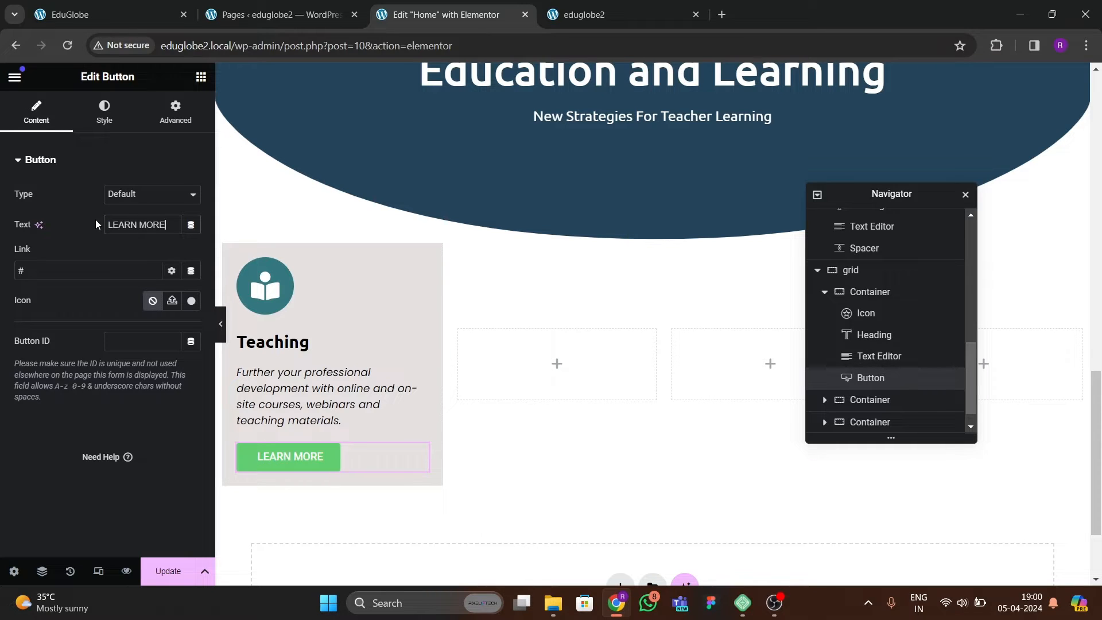
# Set the LEARN MORE button's padding to 0 px on all sides.
pyautogui.click(104, 125)
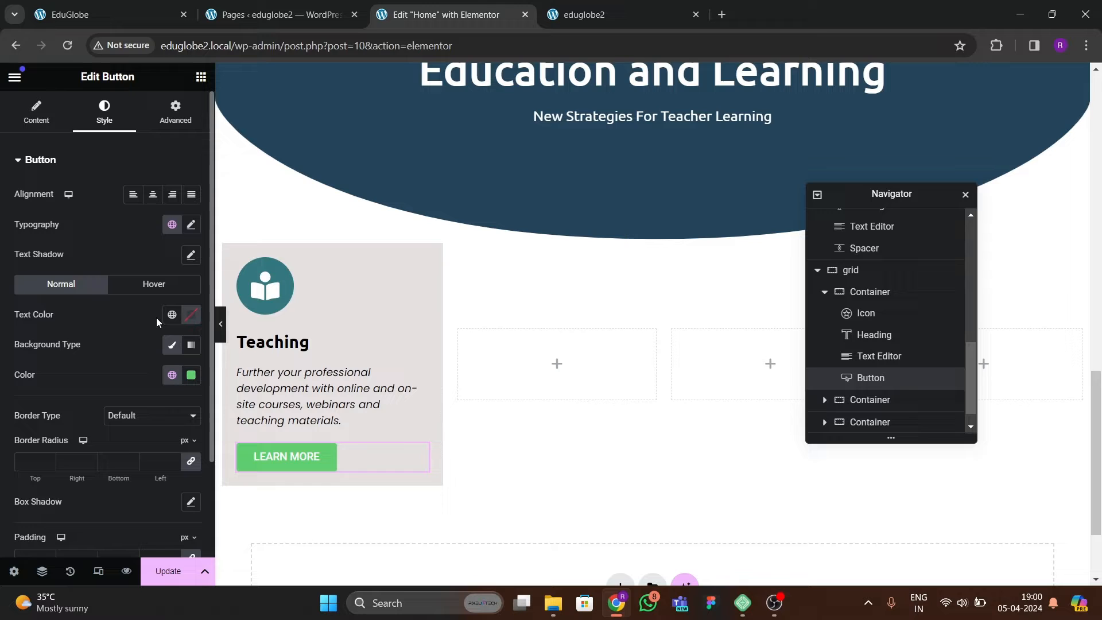
pyautogui.click(193, 121)
pyautogui.click(106, 118)
pyautogui.scroll(-2, 56, 368)
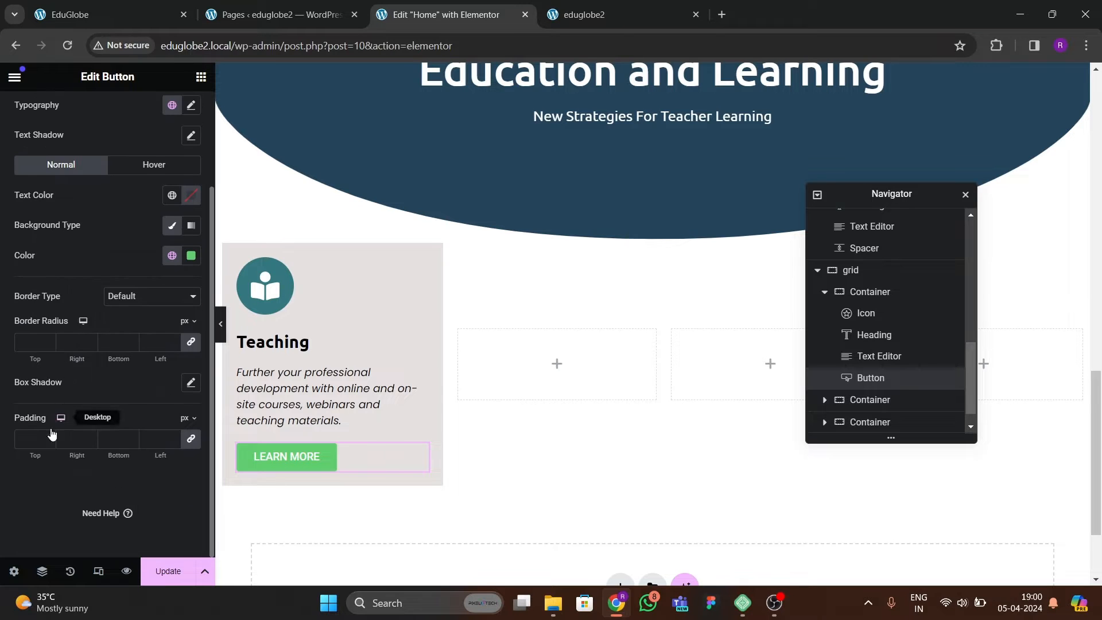
pyautogui.click(189, 440)
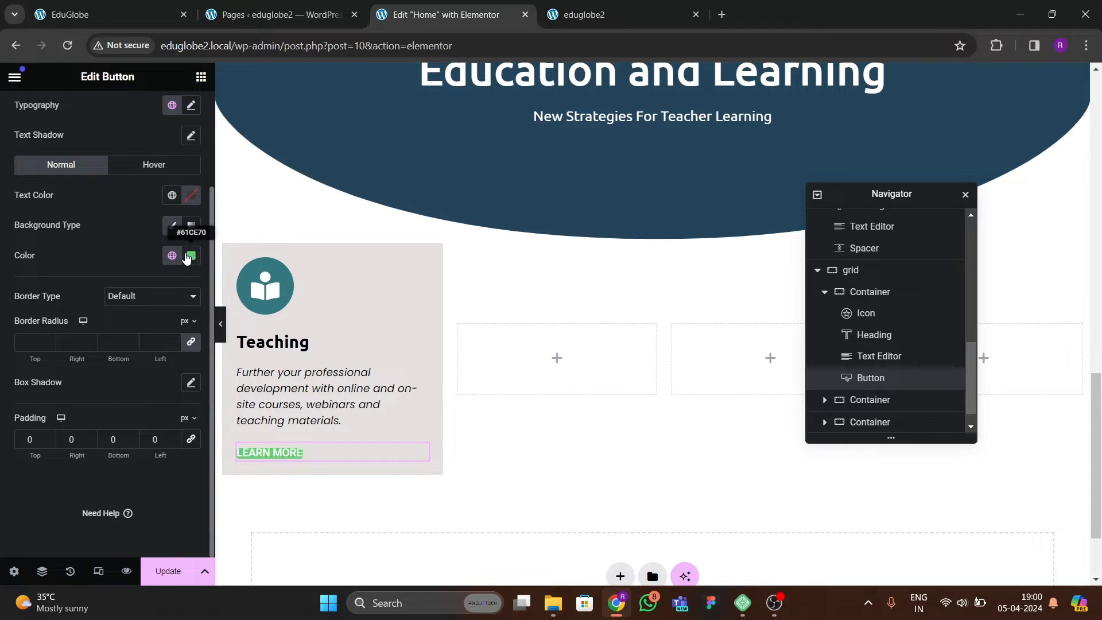
# Make the LEARN MORE button's background fully transparent and set its text color to black, #000000.
pyautogui.click(191, 256)
pyautogui.moveTo(272, 444); pyautogui.dragTo(83, 455)
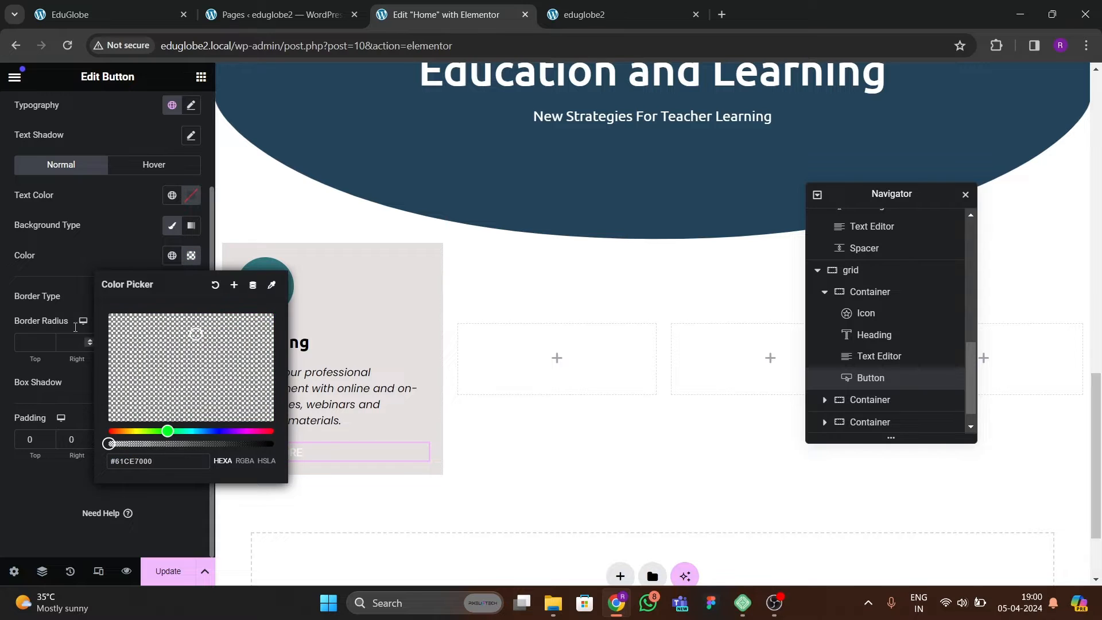
pyautogui.click(191, 195)
pyautogui.click(191, 195)
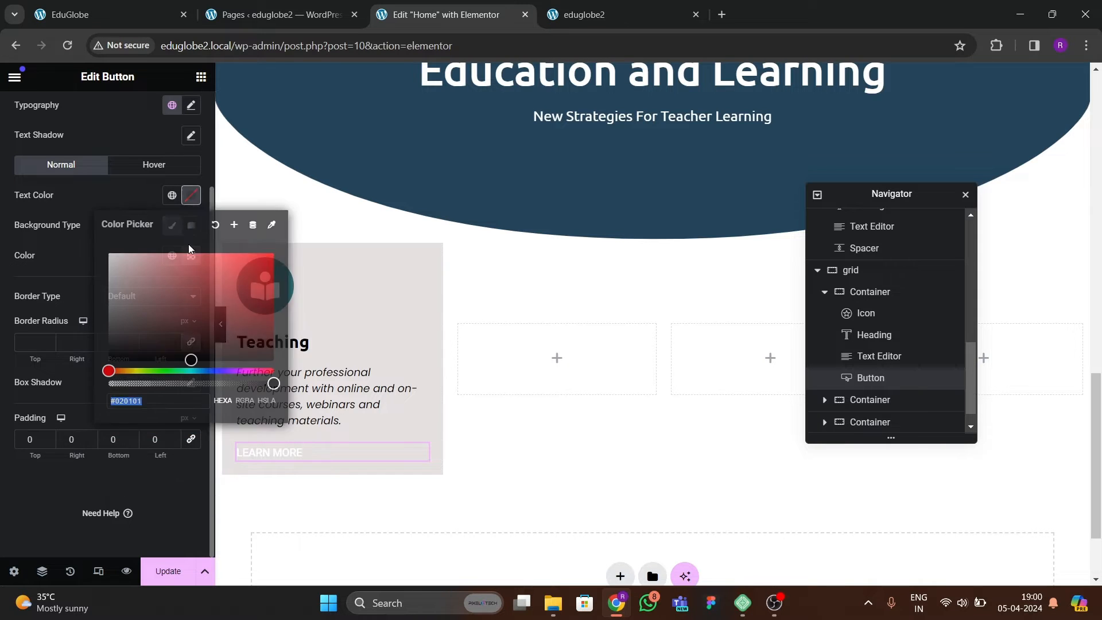
pyautogui.click(76, 281)
# Set the LEARN MORE button's font family to Poppins.
pyautogui.scroll(2, 131, 234)
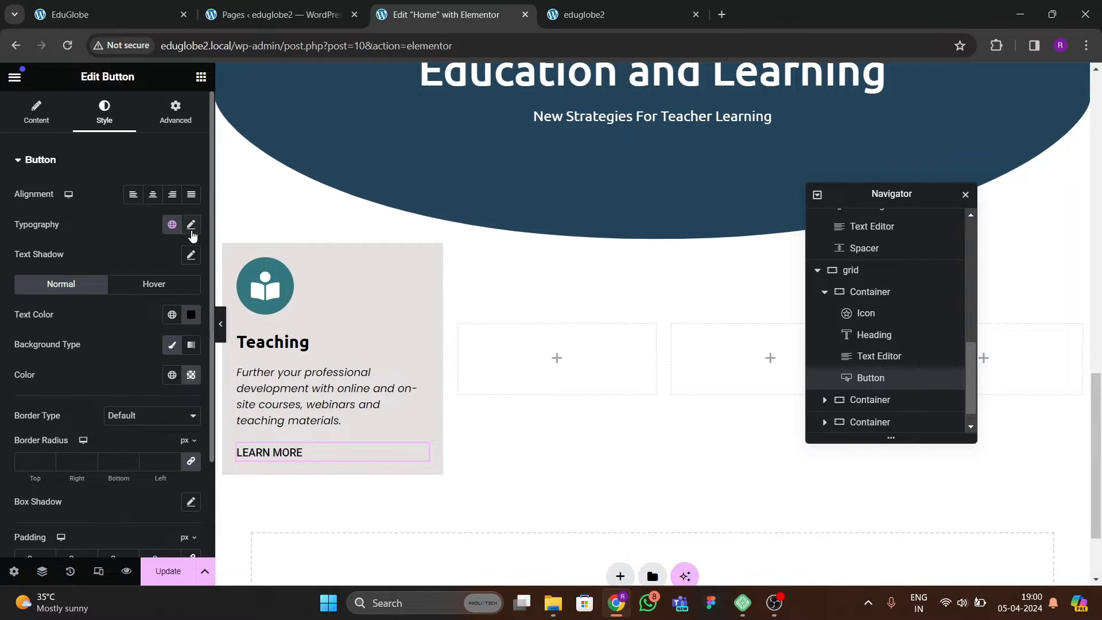
pyautogui.click(191, 225)
pyautogui.click(129, 292)
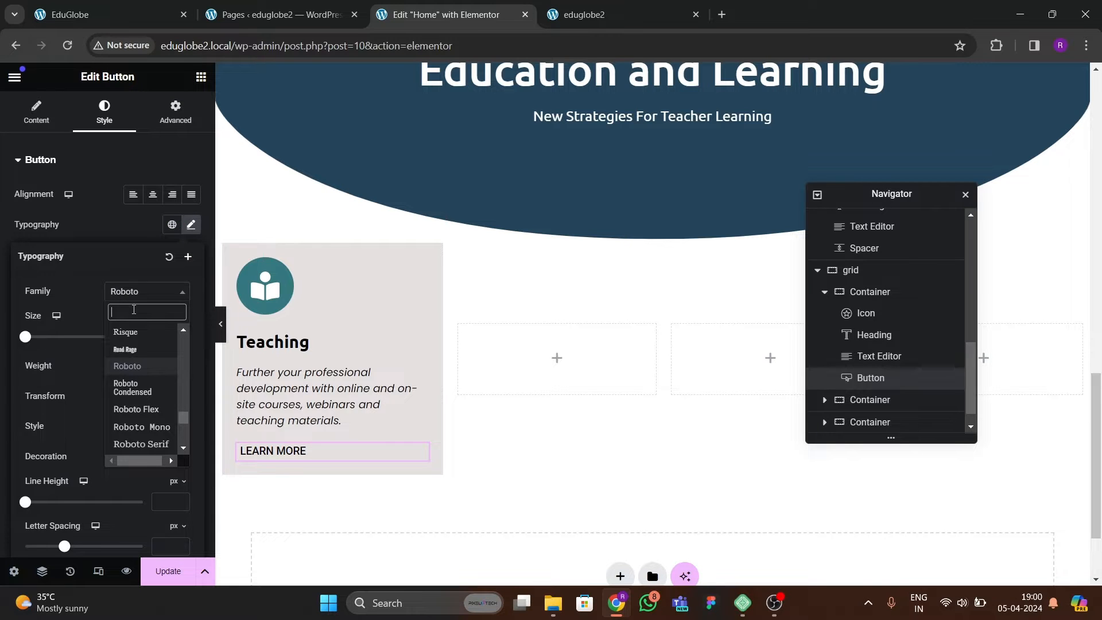
pyautogui.write('poppins')
pyautogui.press('Return')
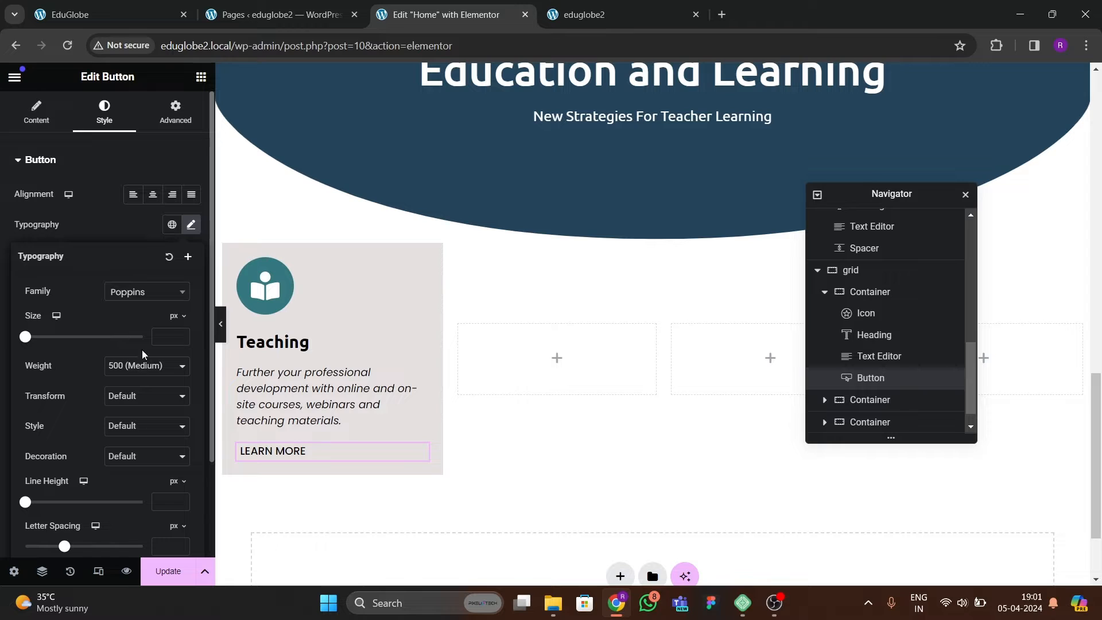
pyautogui.click(115, 225)
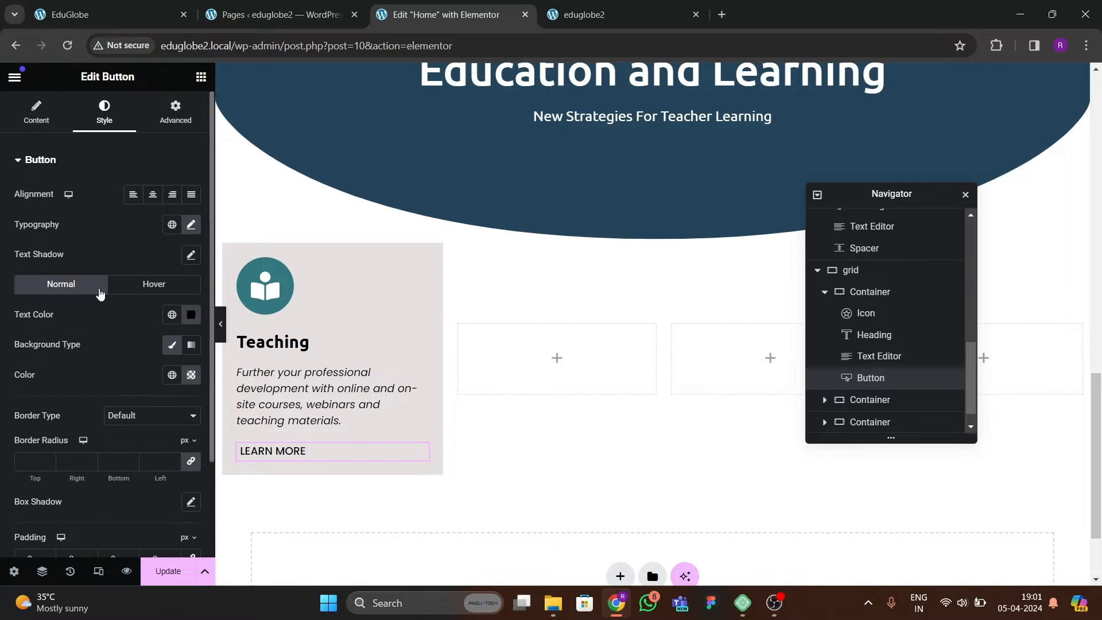
# Give the LEARN MORE button a solid dark blue border, 1 px wide on the bottom side only, with a 0 px radius.
pyautogui.scroll(-2, 104, 350)
pyautogui.click(115, 298)
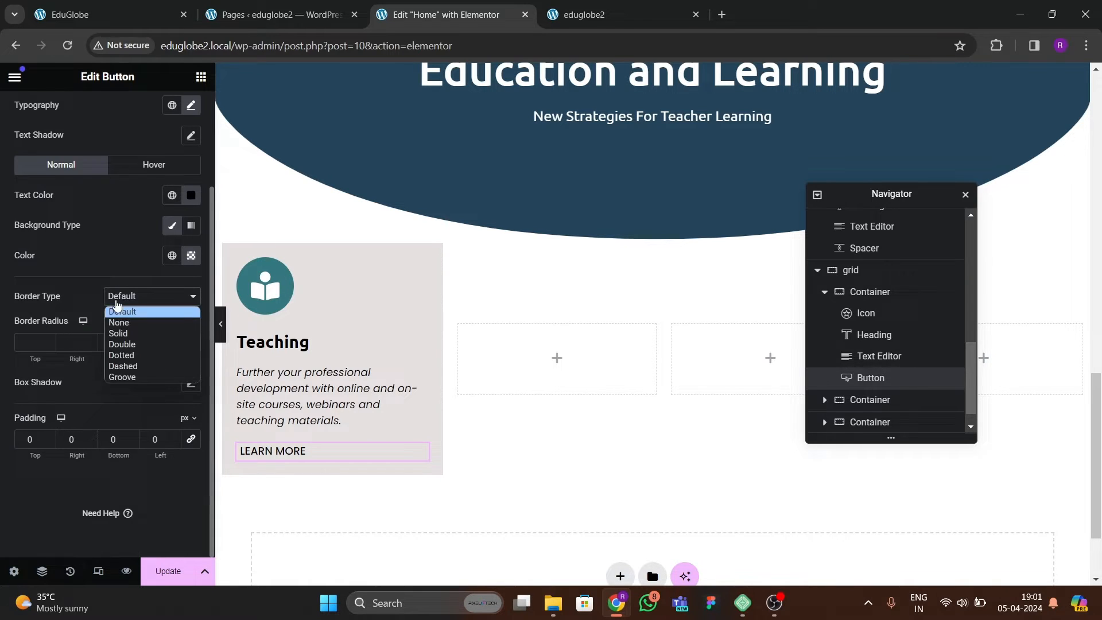
pyautogui.click(120, 333)
pyautogui.click(192, 342)
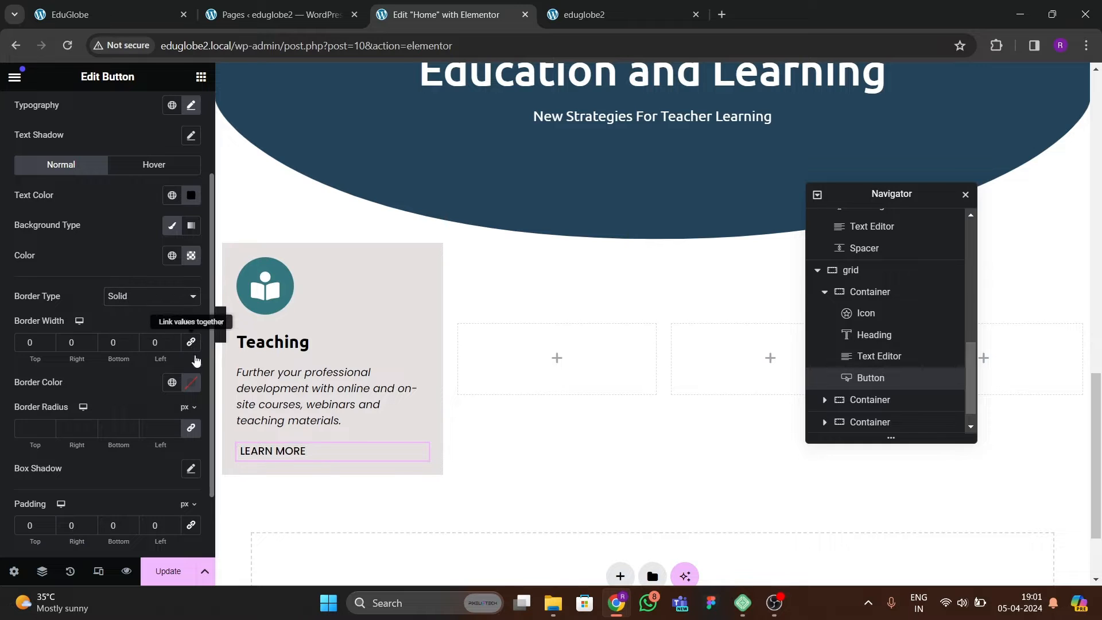
pyautogui.click(191, 382)
pyautogui.click(172, 383)
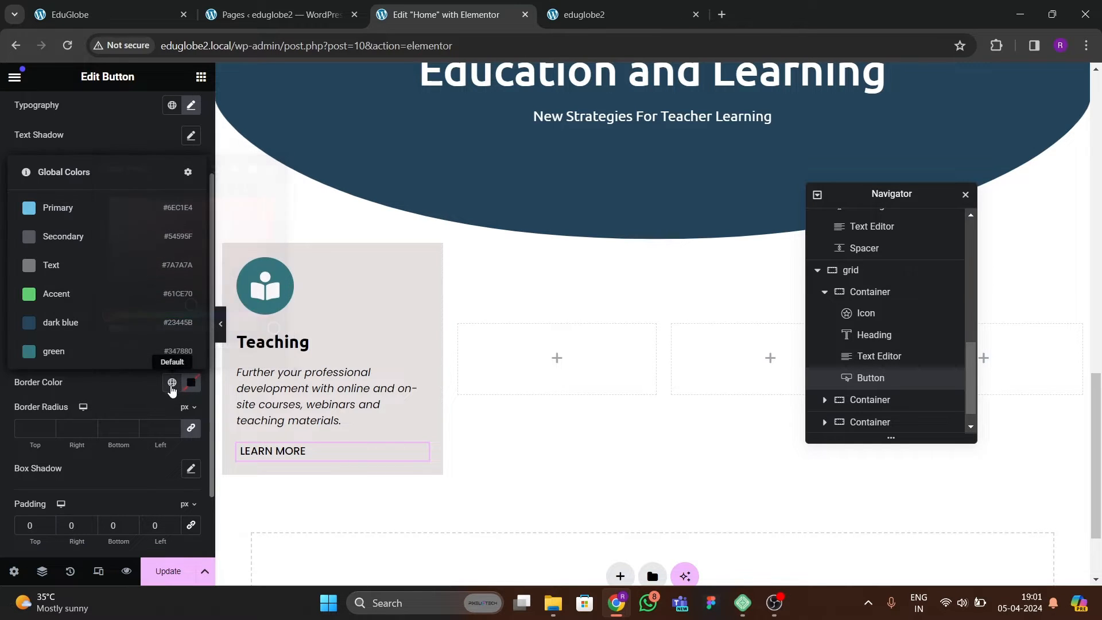
pyautogui.click(102, 326)
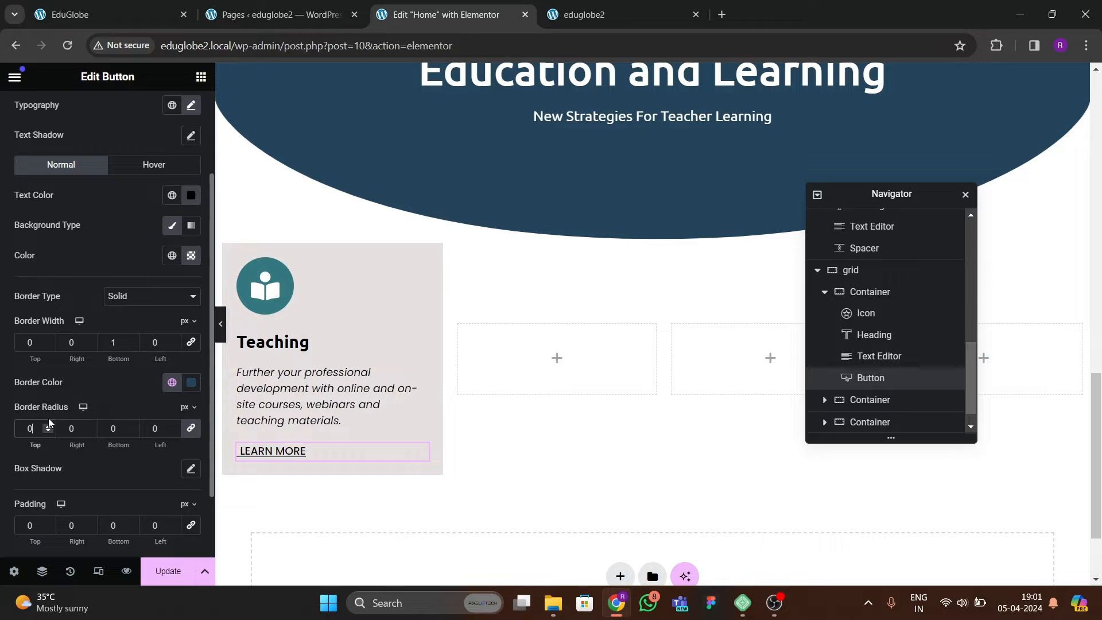
# Set the LEARN MORE button's bottom padding to 2 px and preview the card without the editing panel.
pyautogui.scroll(-2, 147, 454)
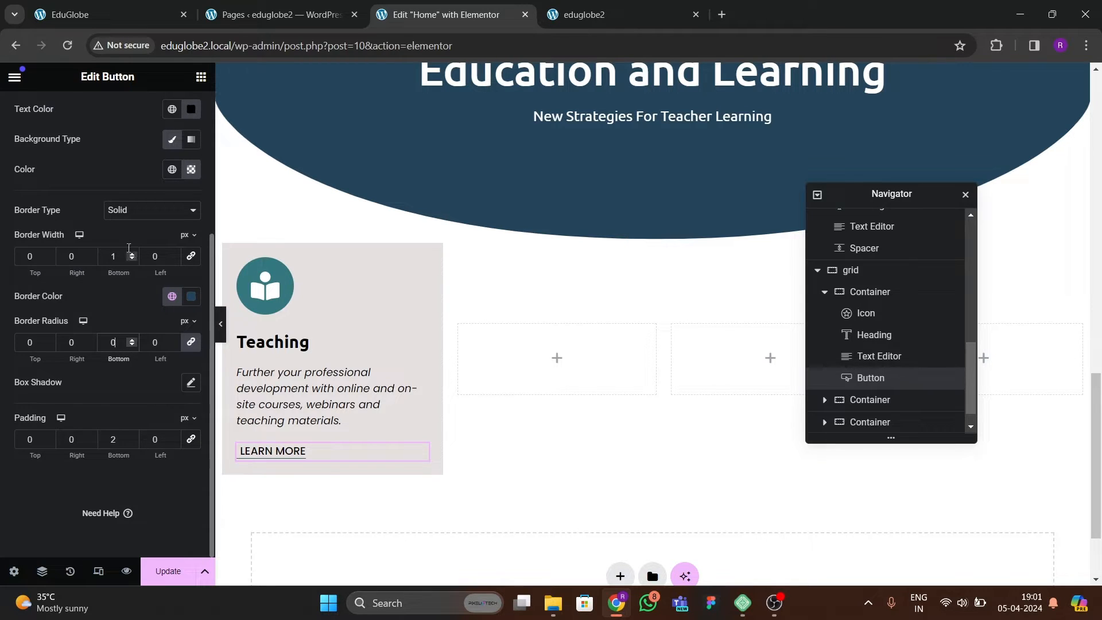
pyautogui.click(221, 323)
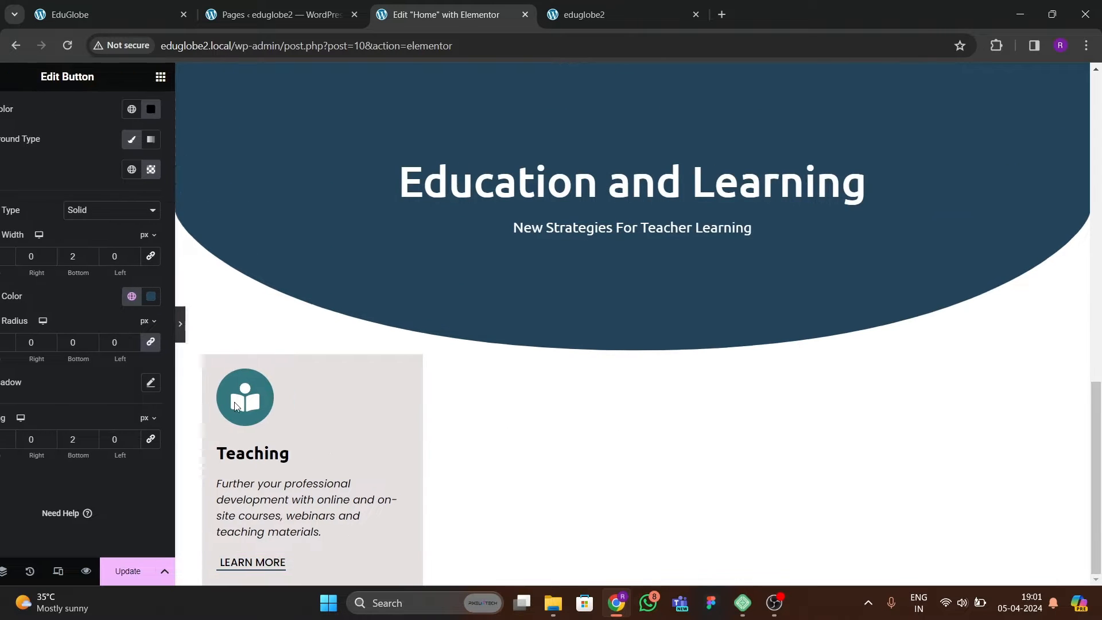
pyautogui.click(3, 339)
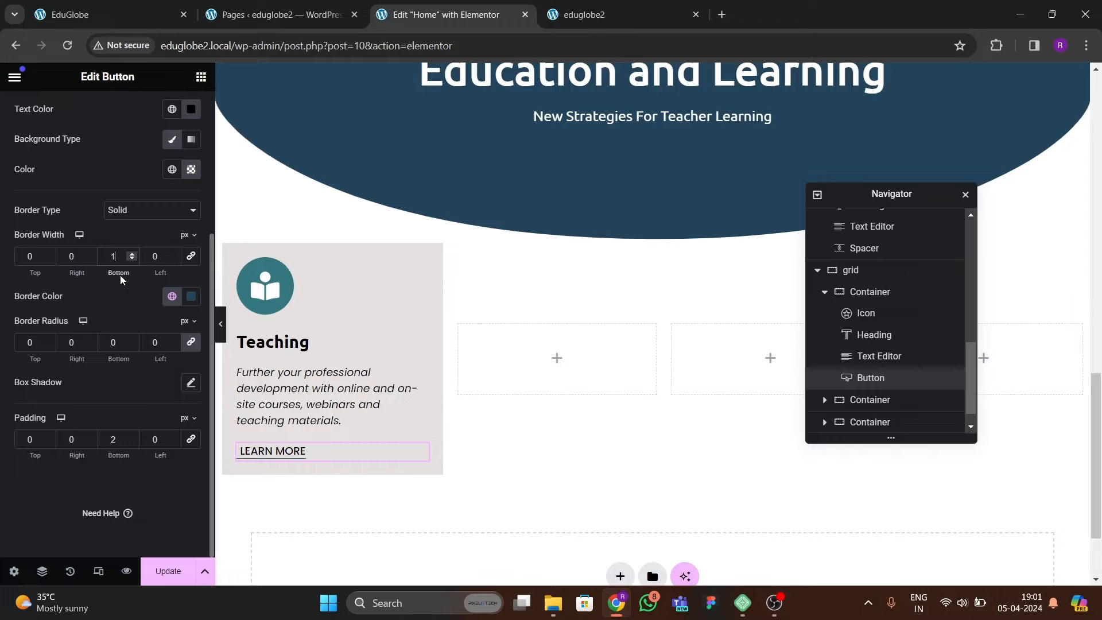
# Set the LEARN MORE button's bottom border width to 0 px.
pyautogui.scroll(1, 121, 279)
pyautogui.click(131, 331)
pyautogui.scroll(-1, 119, 359)
# Set the LEARN MORE button's font size to 16 px.
pyautogui.scroll(3, 97, 396)
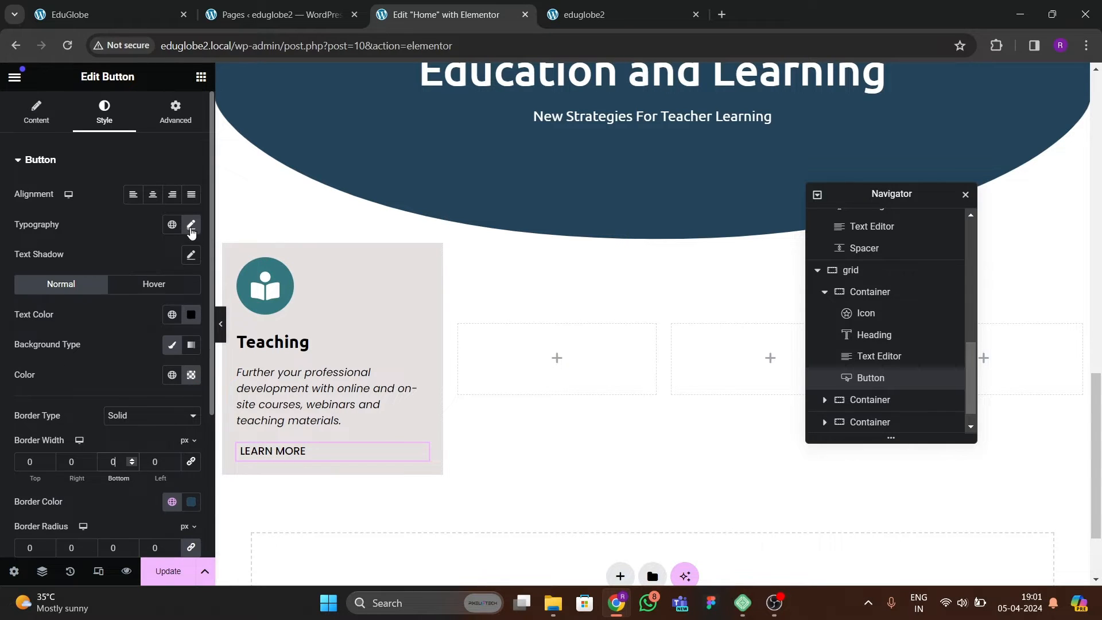
pyautogui.click(191, 226)
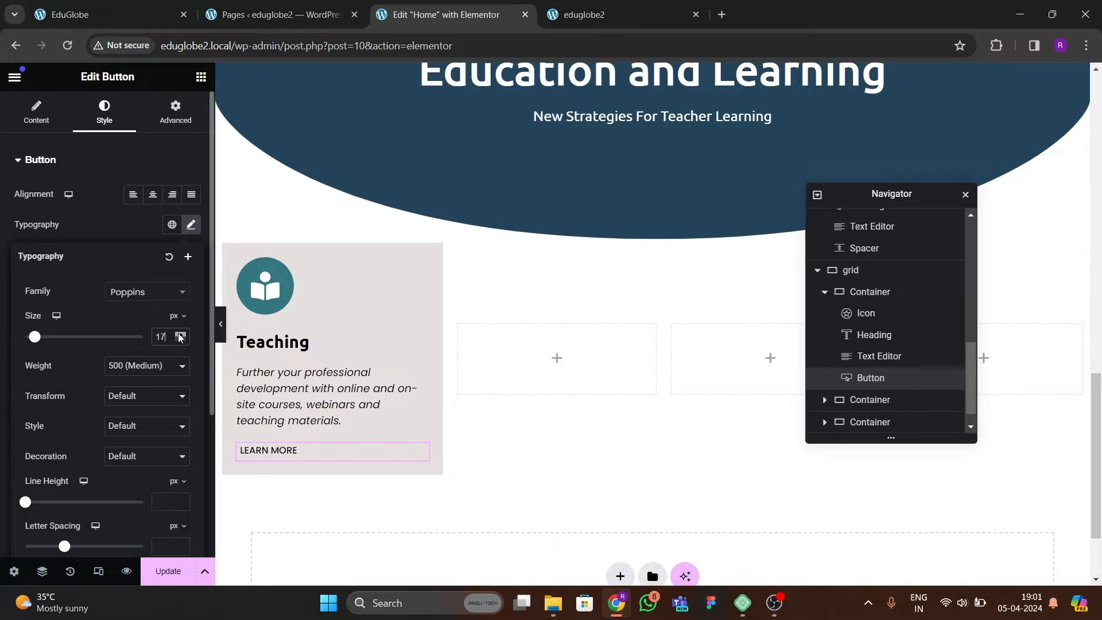
pyautogui.click(179, 337)
pyautogui.click(180, 340)
pyautogui.click(181, 340)
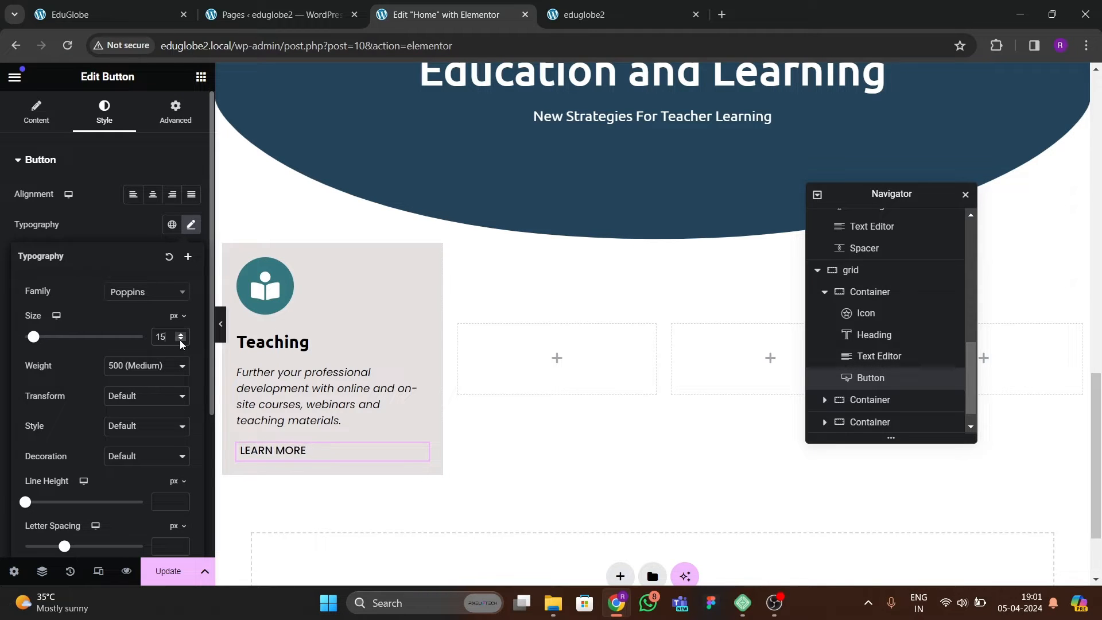
pyautogui.click(320, 454)
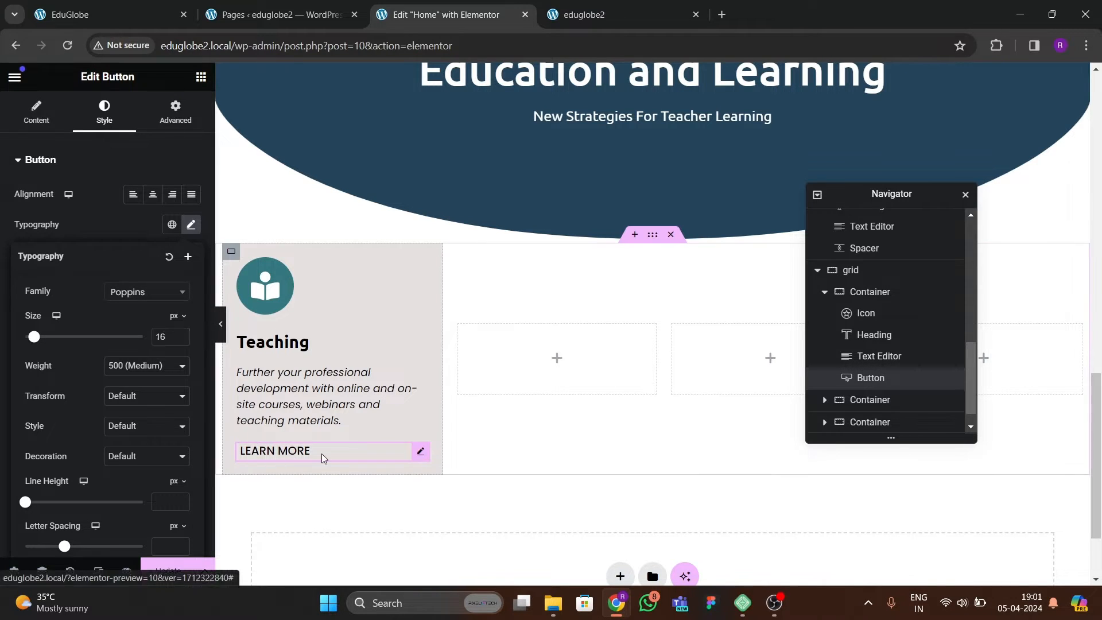
# Set the LEARN MORE button's bottom border width to 1 px, keeping the solid type, and update the page.
pyautogui.scroll(-1, 121, 343)
pyautogui.click(145, 353)
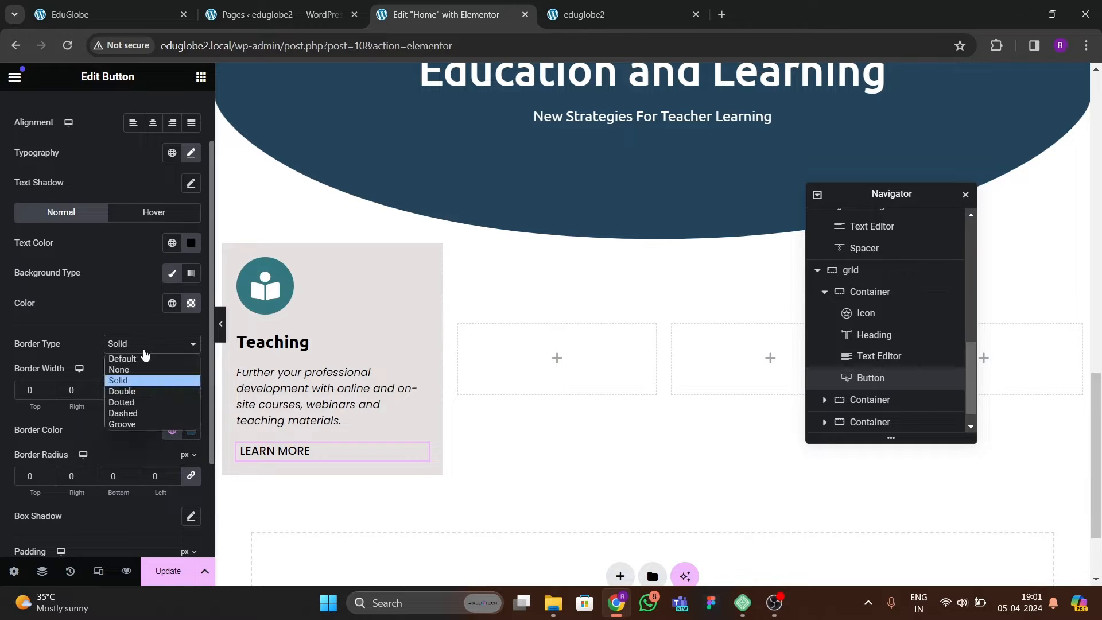
pyautogui.click(145, 353)
pyautogui.click(146, 353)
pyautogui.click(145, 353)
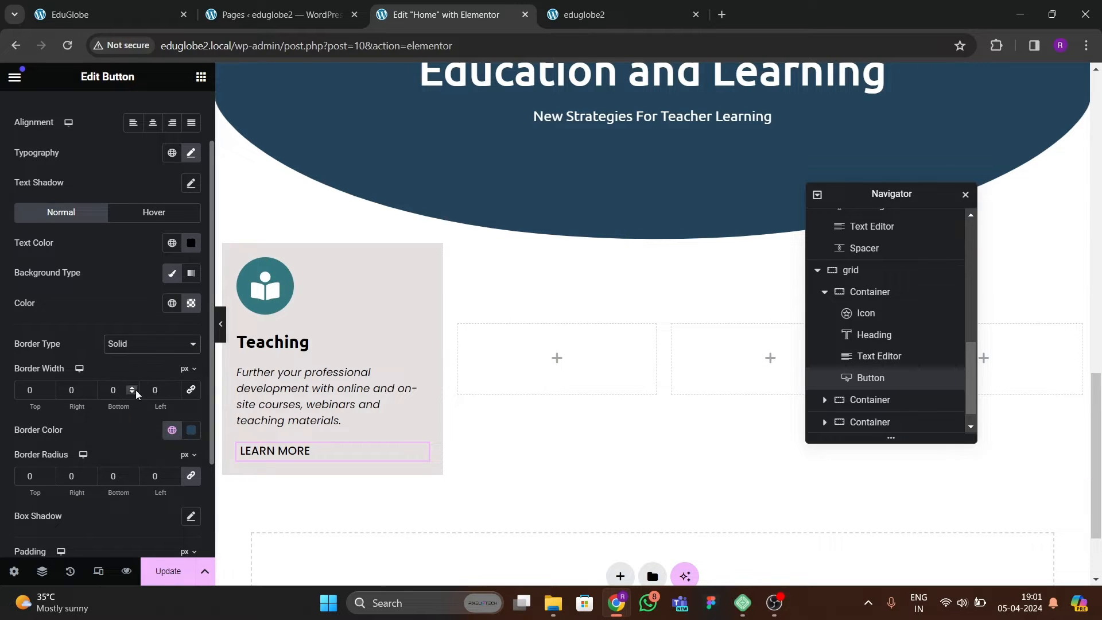
pyautogui.scroll(-3, 140, 401)
pyautogui.click(163, 571)
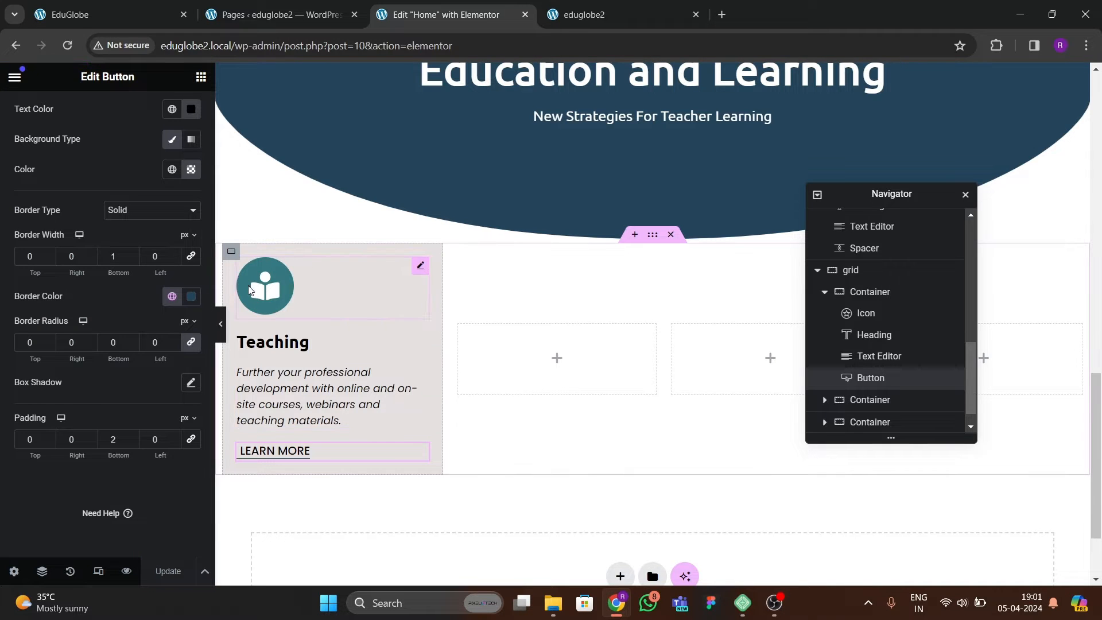
# Set the Teaching card container's padding to 30 px and its border radius to 10 px on all sides.
pyautogui.click(230, 251)
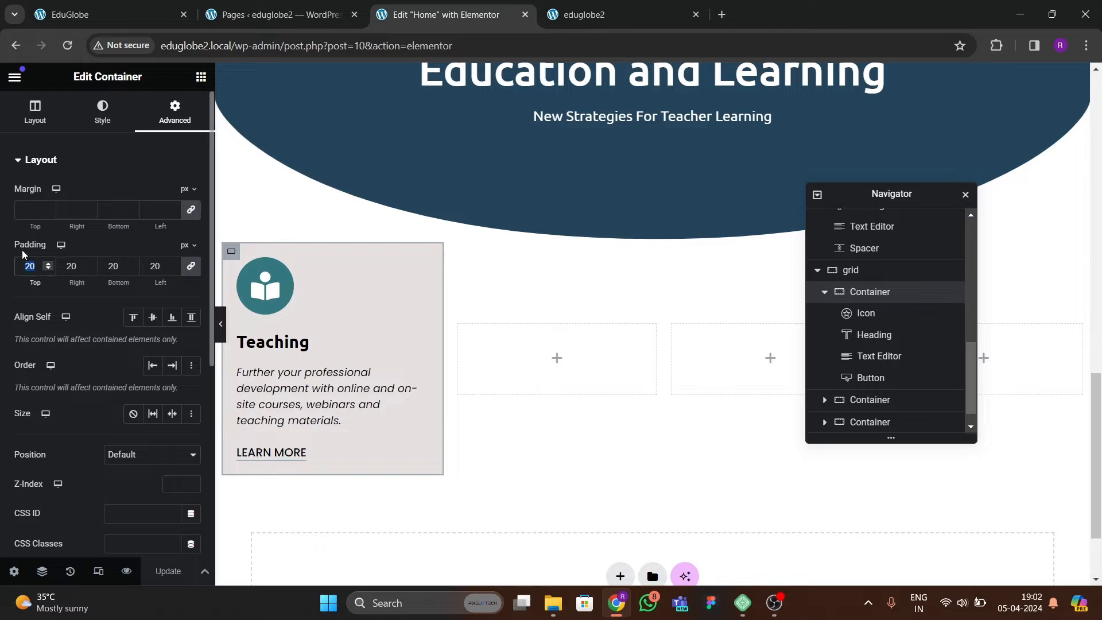
pyautogui.write('30')
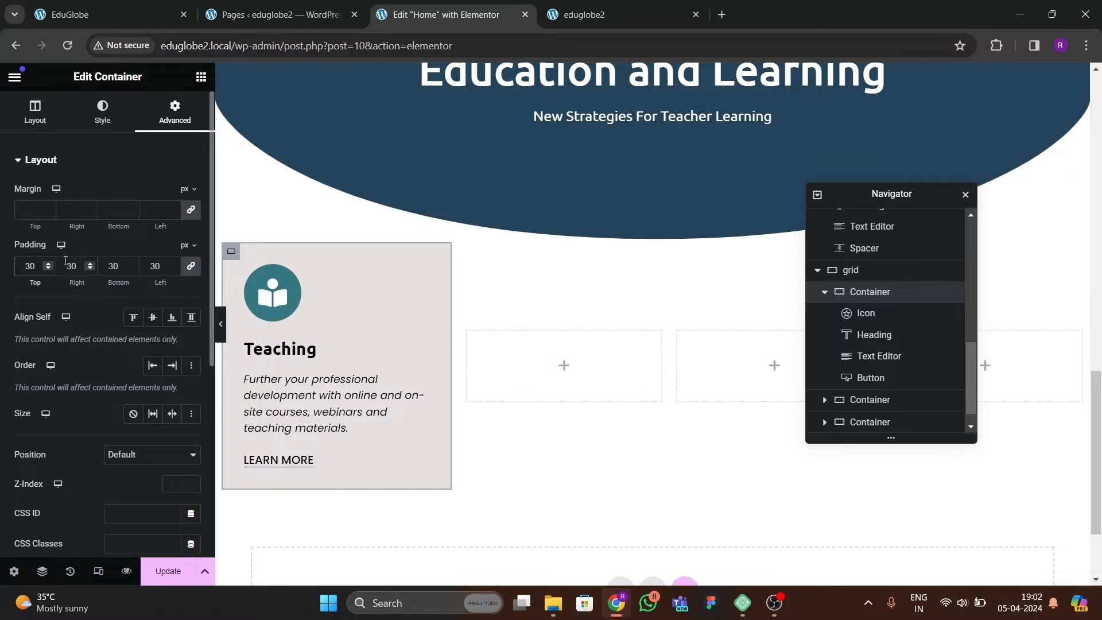
pyautogui.click(102, 111)
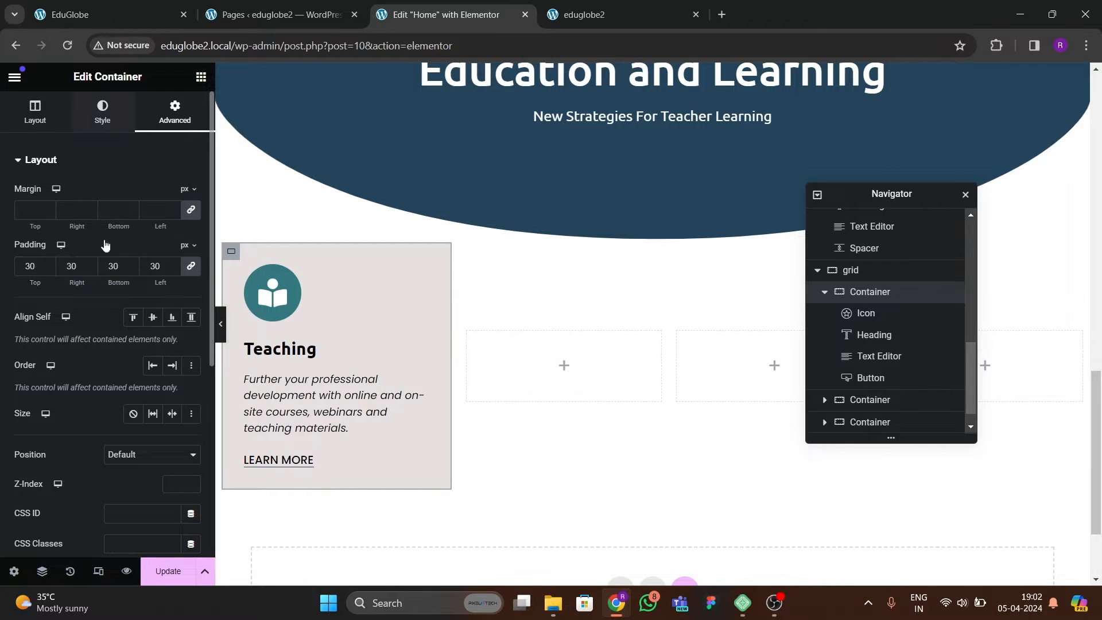
pyautogui.scroll(-2, 77, 344)
pyautogui.click(41, 419)
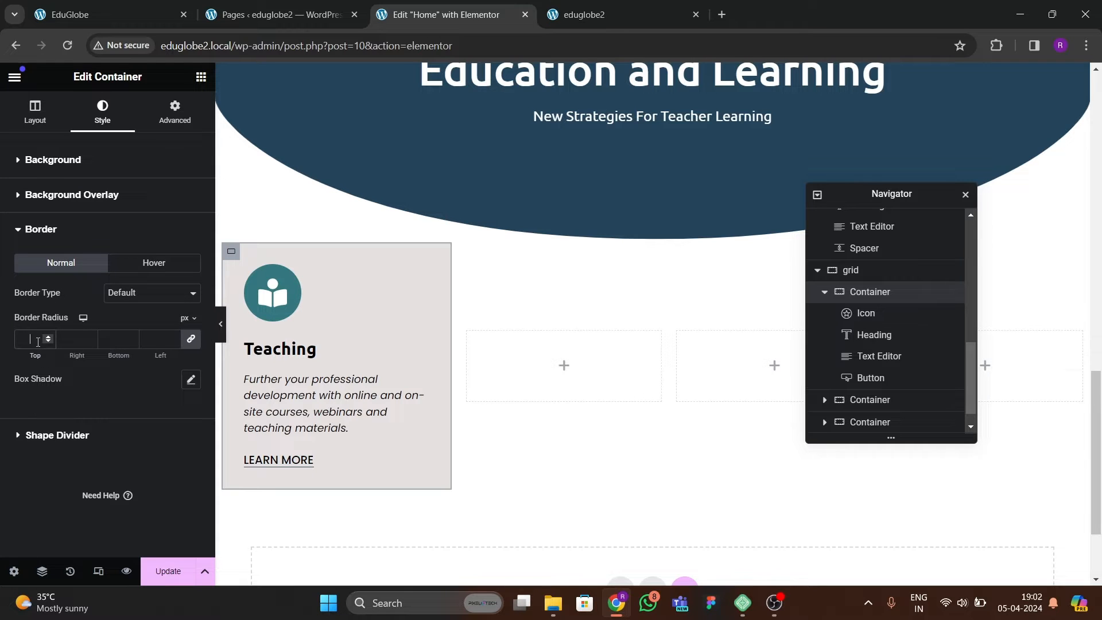
# Preview the Teaching card without the editing panel and compare it with the cards on the reference EduGlobe site.
pyautogui.click(221, 326)
pyautogui.click(3, 325)
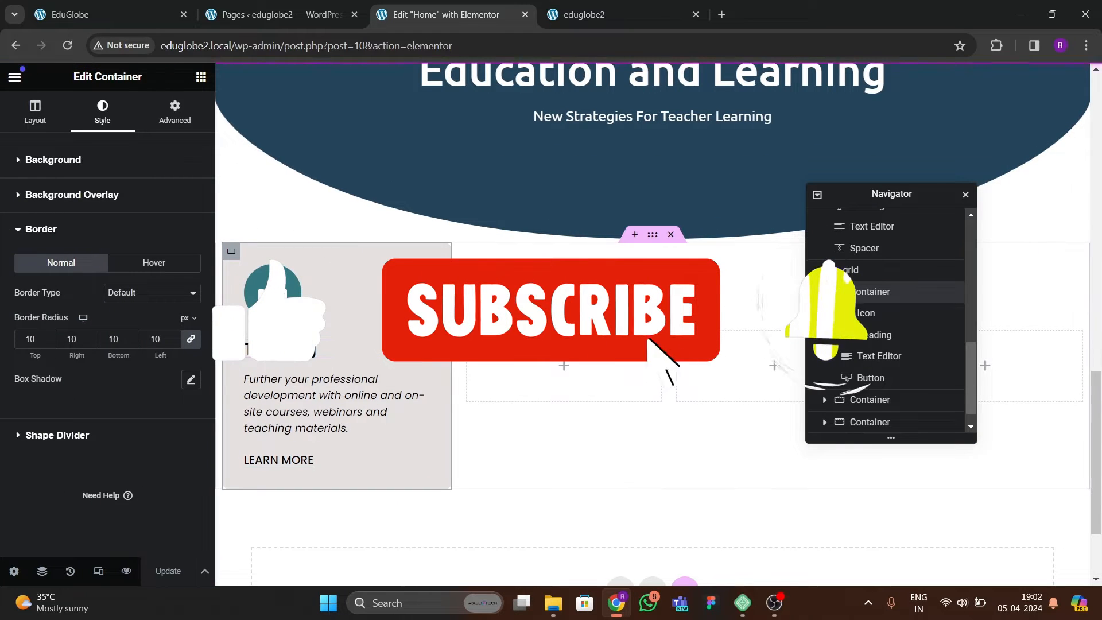
pyautogui.click(132, 15)
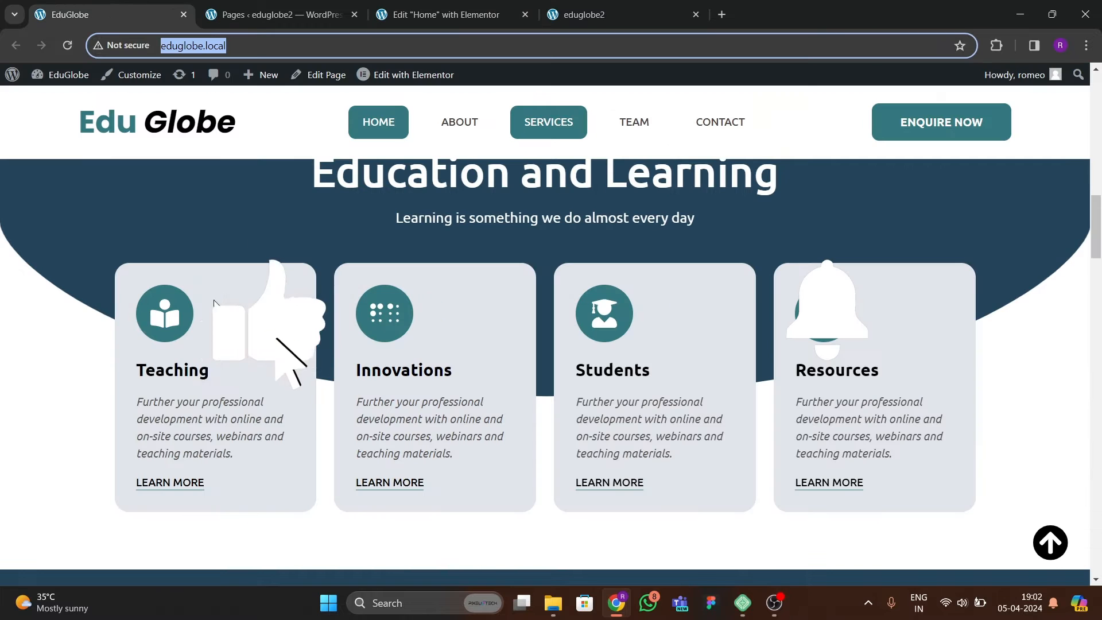
pyautogui.click(439, 14)
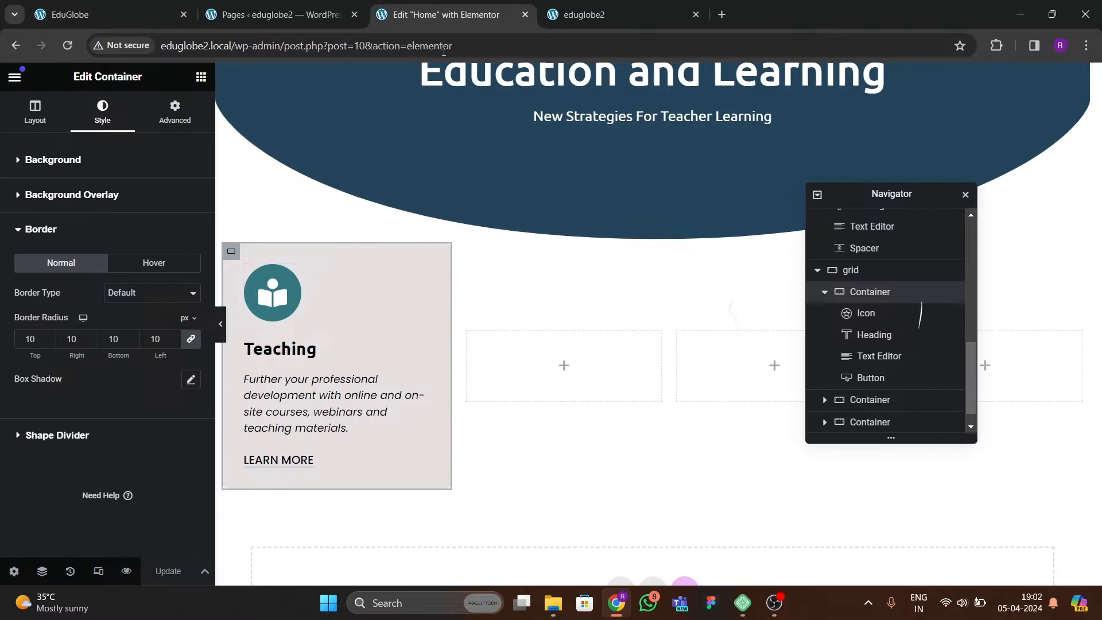
# Apply the Bob hover animation to the Teaching card's icon.
pyautogui.click(294, 293)
pyautogui.click(149, 228)
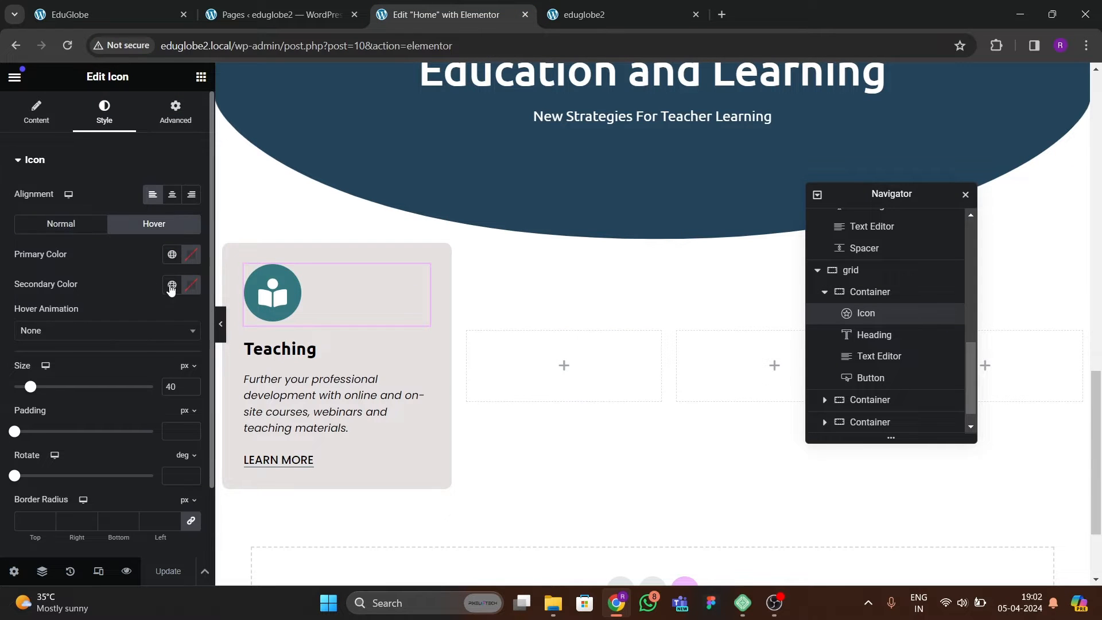
pyautogui.click(86, 330)
pyautogui.write('bob')
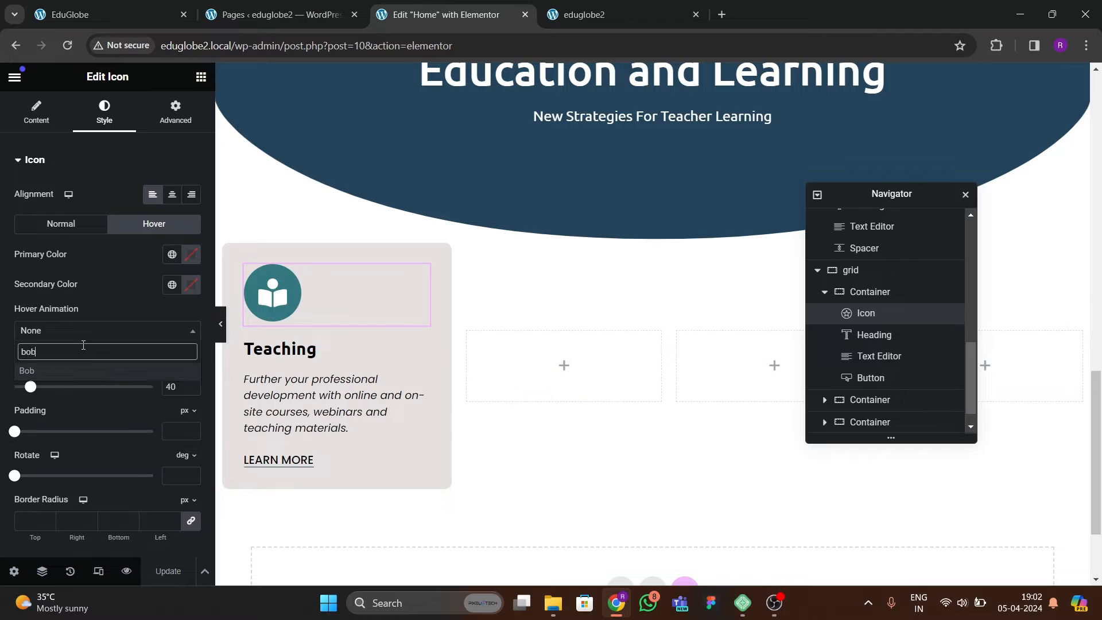
pyautogui.press('Return')
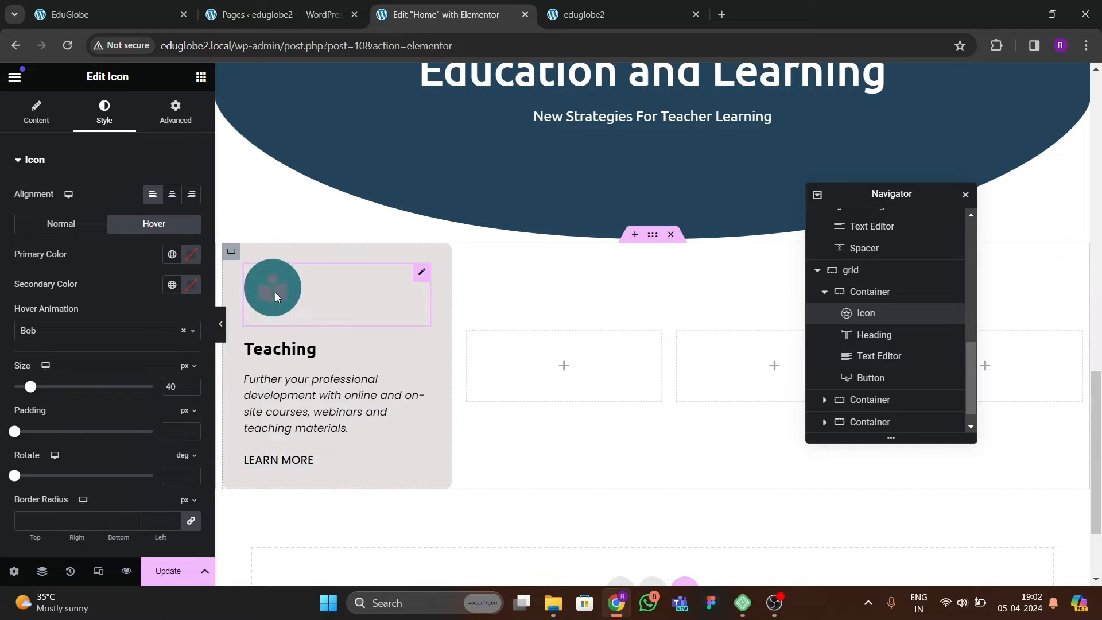
# Set the icon's hover colors to the global dark blue as primary and white as secondary, and update the page.
pyautogui.click(172, 255)
pyautogui.click(75, 436)
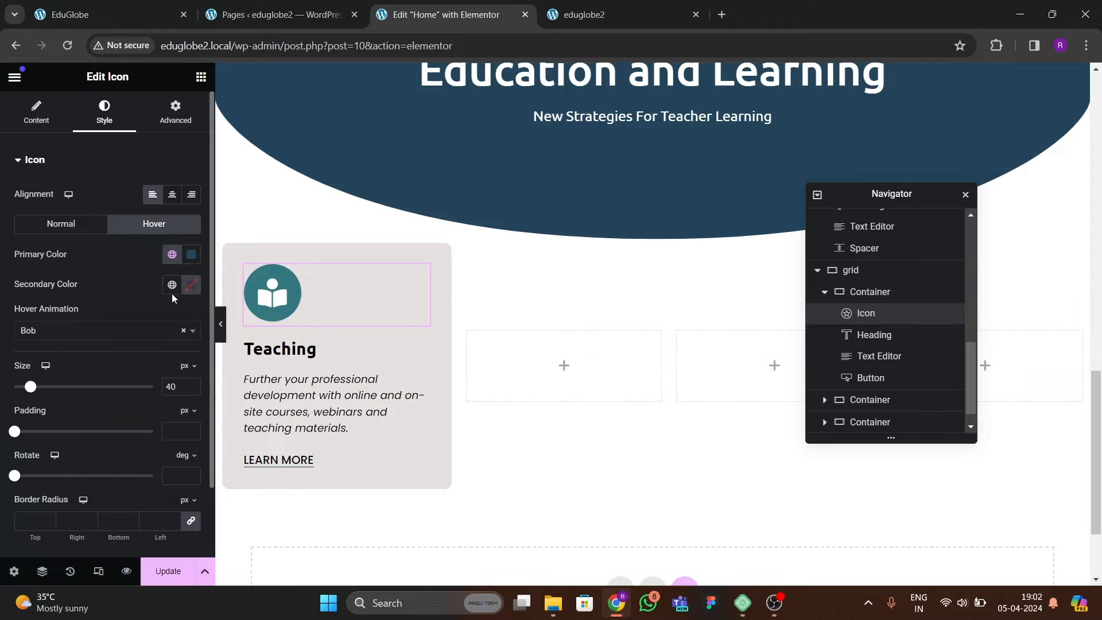
pyautogui.click(192, 284)
pyautogui.moveTo(132, 359); pyautogui.dragTo(47, 296)
pyautogui.click(66, 316)
pyautogui.click(167, 572)
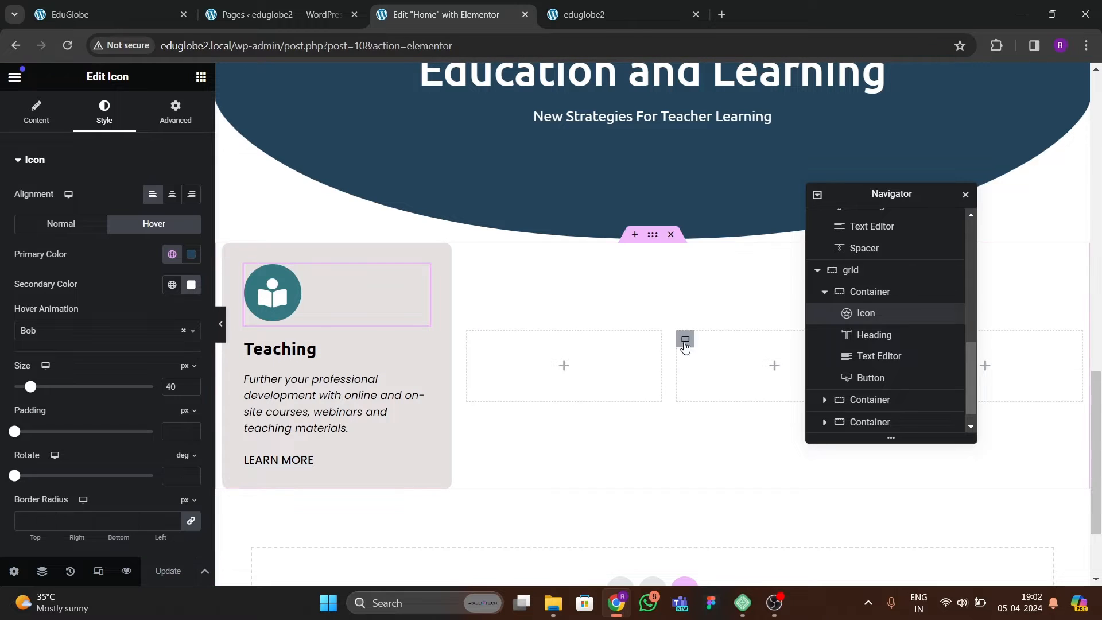
# Delete the three empty containers from the grid, keeping only the Teaching card.
pyautogui.click(824, 291)
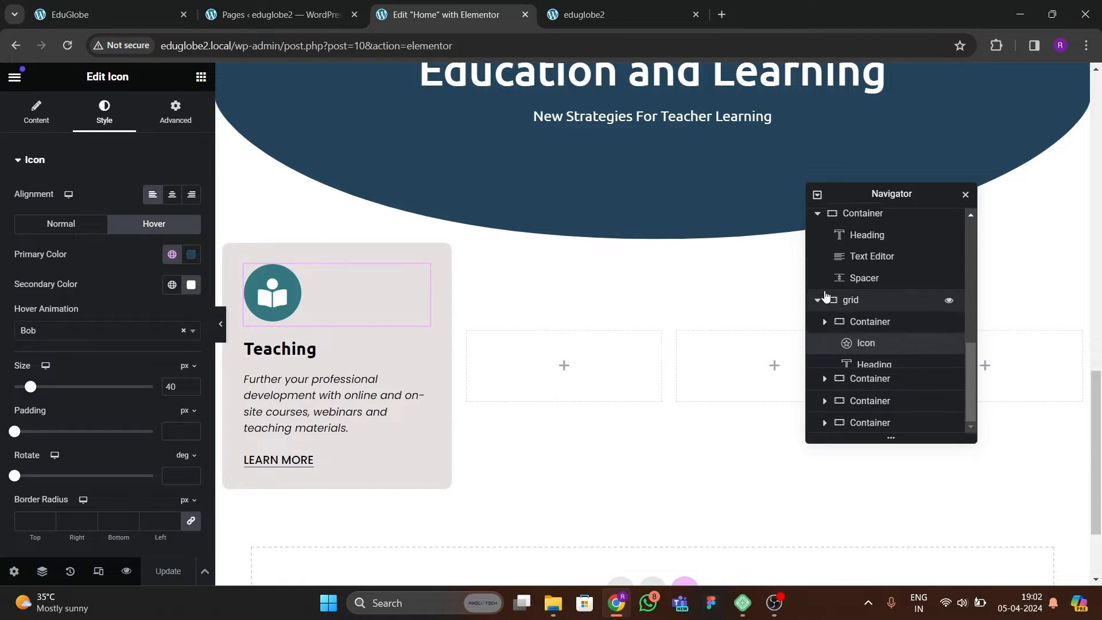
pyautogui.rightClick(846, 378)
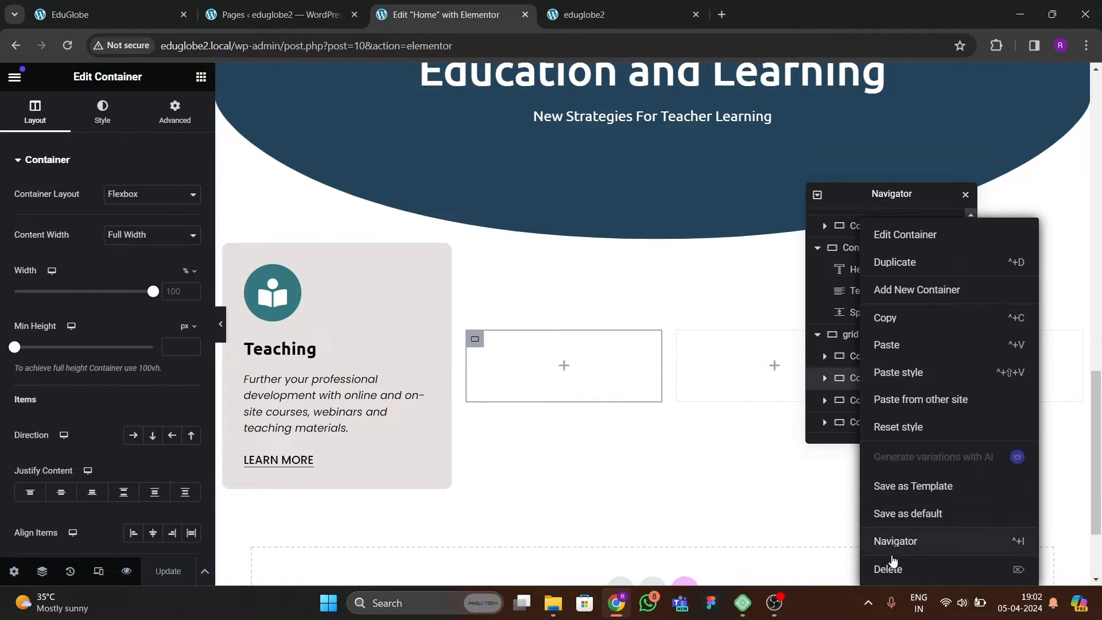
pyautogui.click(892, 569)
pyautogui.rightClick(890, 402)
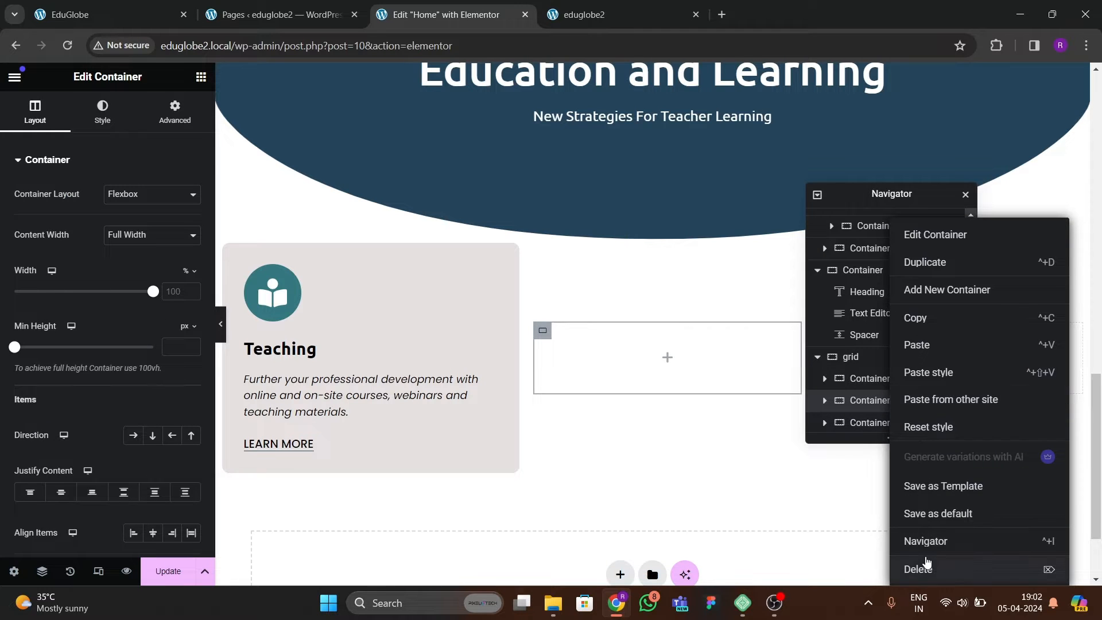
pyautogui.click(923, 566)
pyautogui.rightClick(886, 423)
pyautogui.click(924, 569)
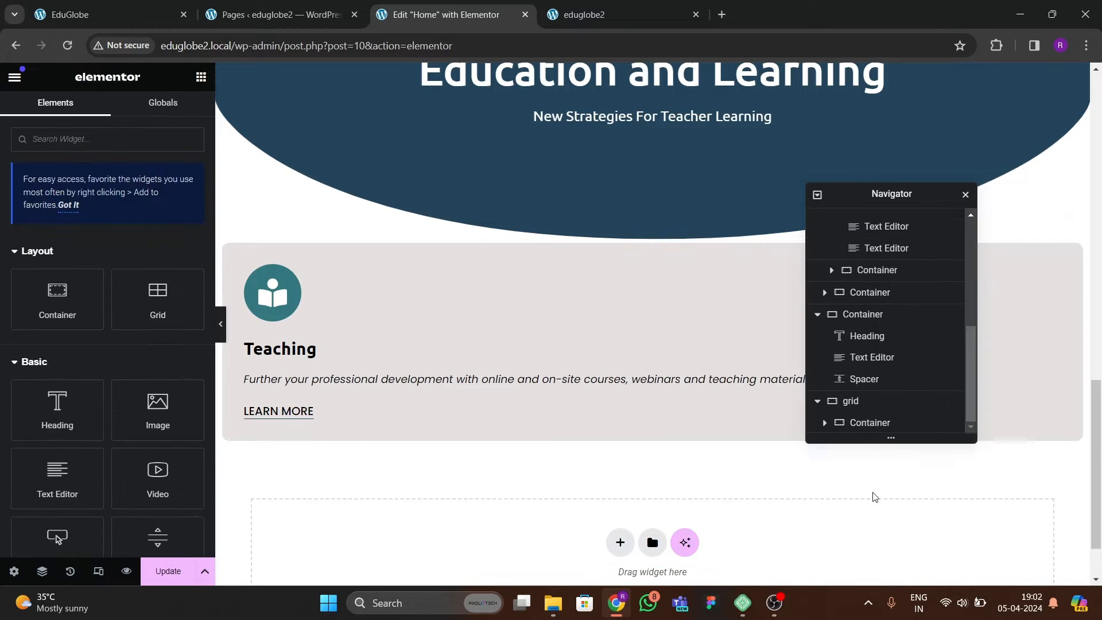
# Duplicate the Teaching card container three times so the grid holds four cards.
pyautogui.rightClick(870, 423)
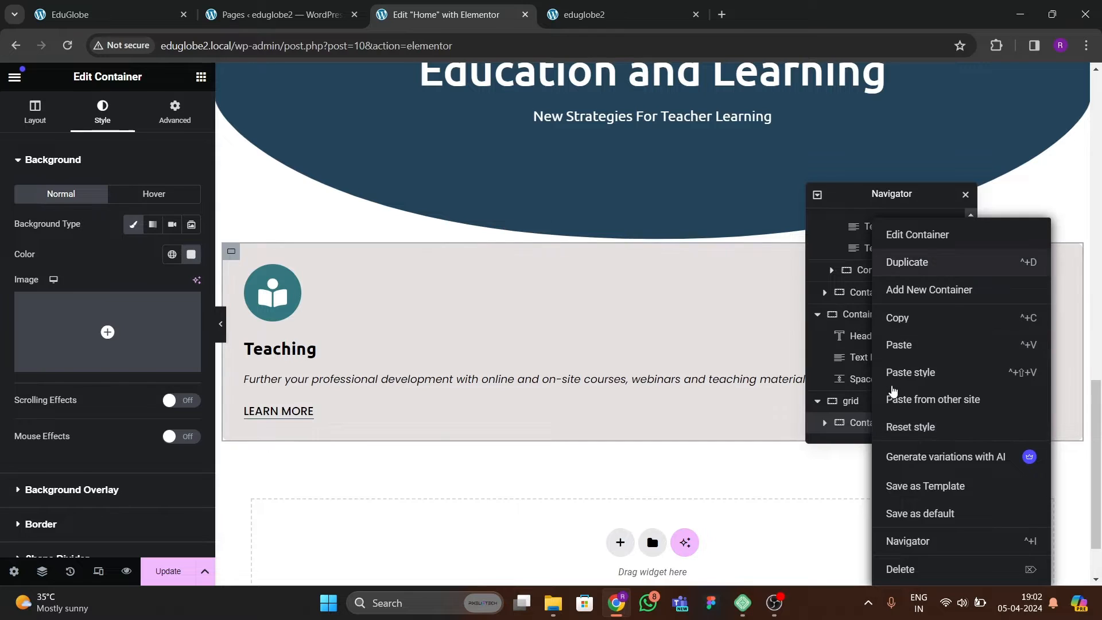
pyautogui.click(907, 262)
pyautogui.rightClick(875, 424)
pyautogui.click(906, 262)
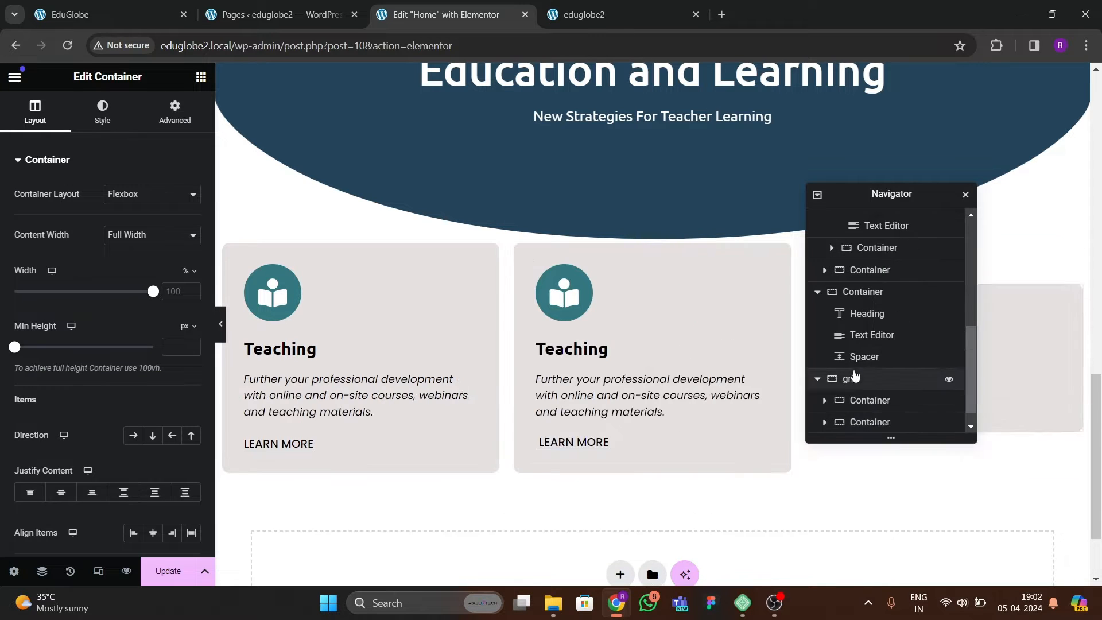
pyautogui.scroll(-1, 873, 402)
pyautogui.rightClick(870, 427)
pyautogui.click(912, 262)
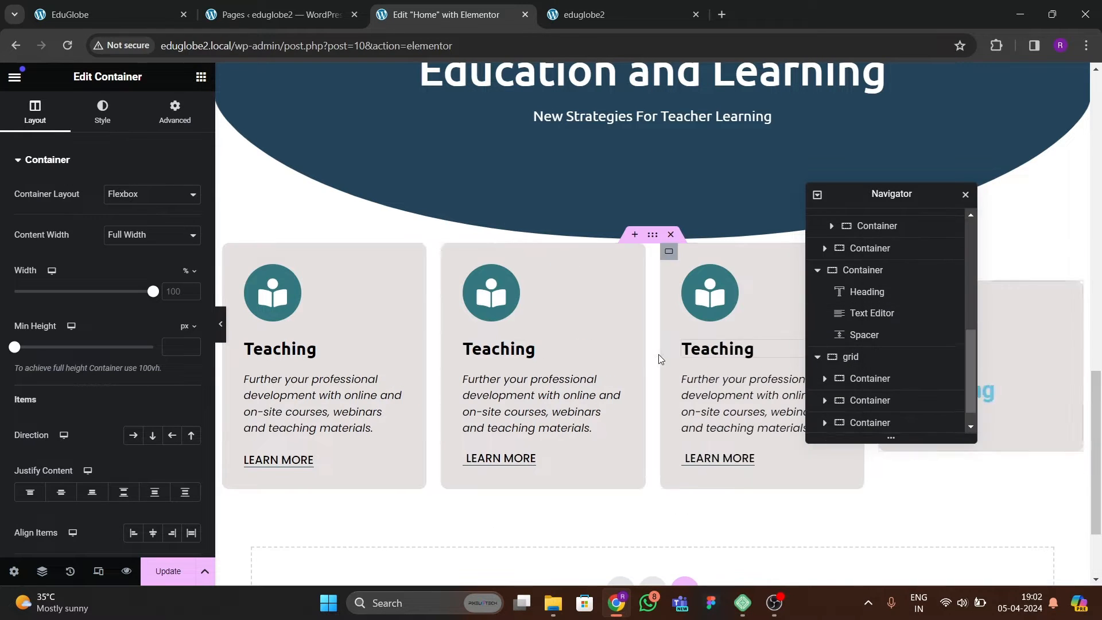
# Preview the row of four cards and compare it with the services section on the reference EduGlobe site.
pyautogui.click(220, 325)
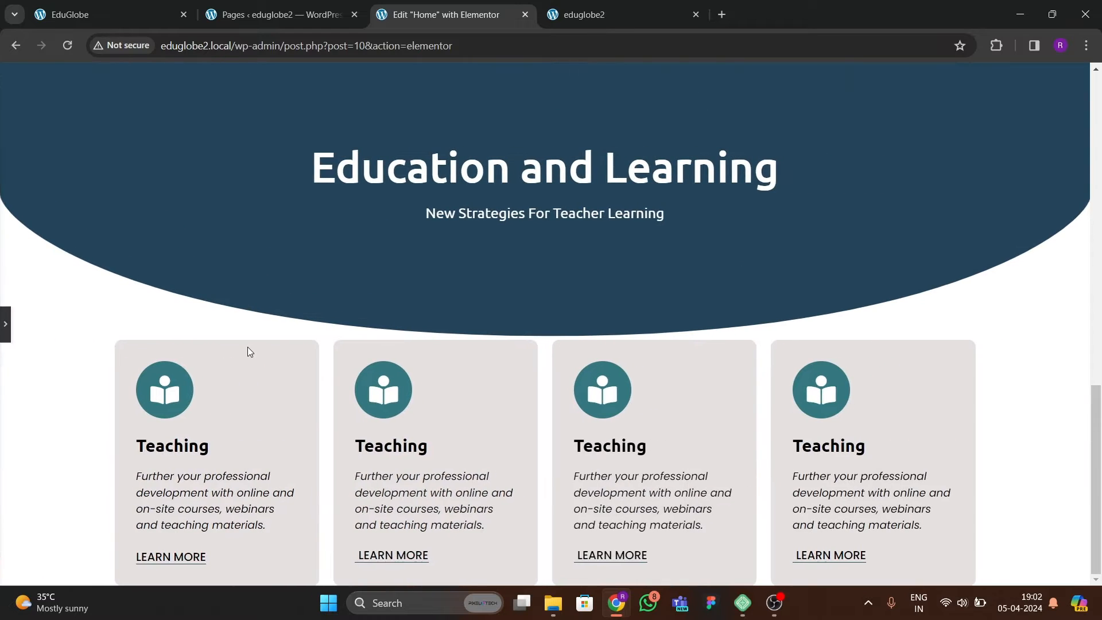
pyautogui.hotkey('ctrl', '1')
pyautogui.click(424, 8)
pyautogui.click(3, 319)
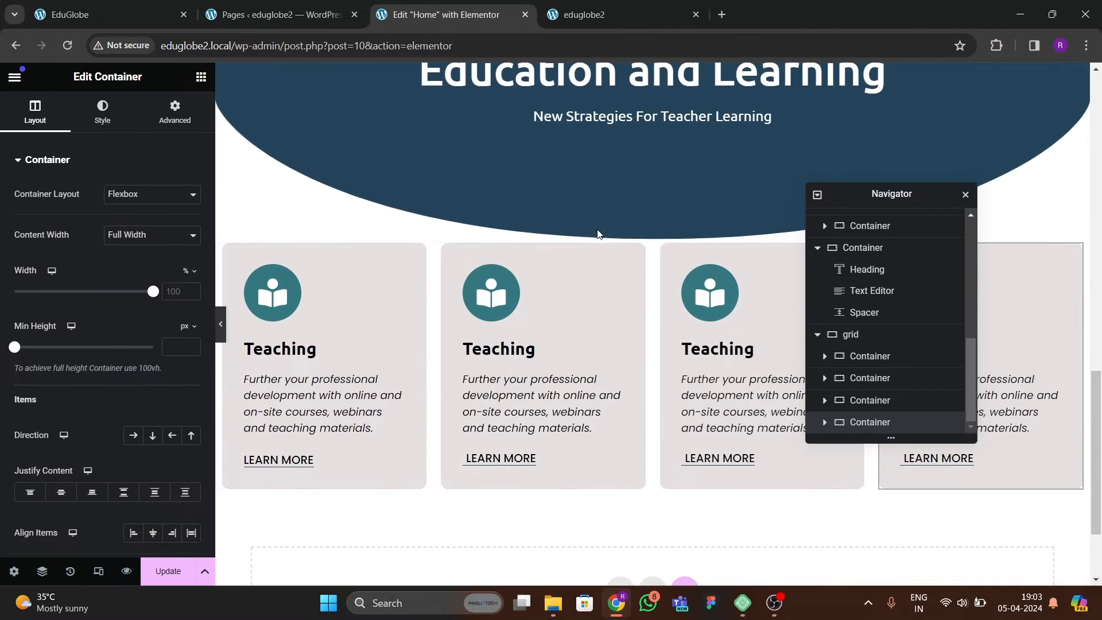
# Set the spacer below the "New Strategies For Teacher Learning" text to 363 px.
pyautogui.click(597, 236)
pyautogui.moveTo(36, 210); pyautogui.dragTo(102, 225)
pyautogui.scroll(-5, 440, 342)
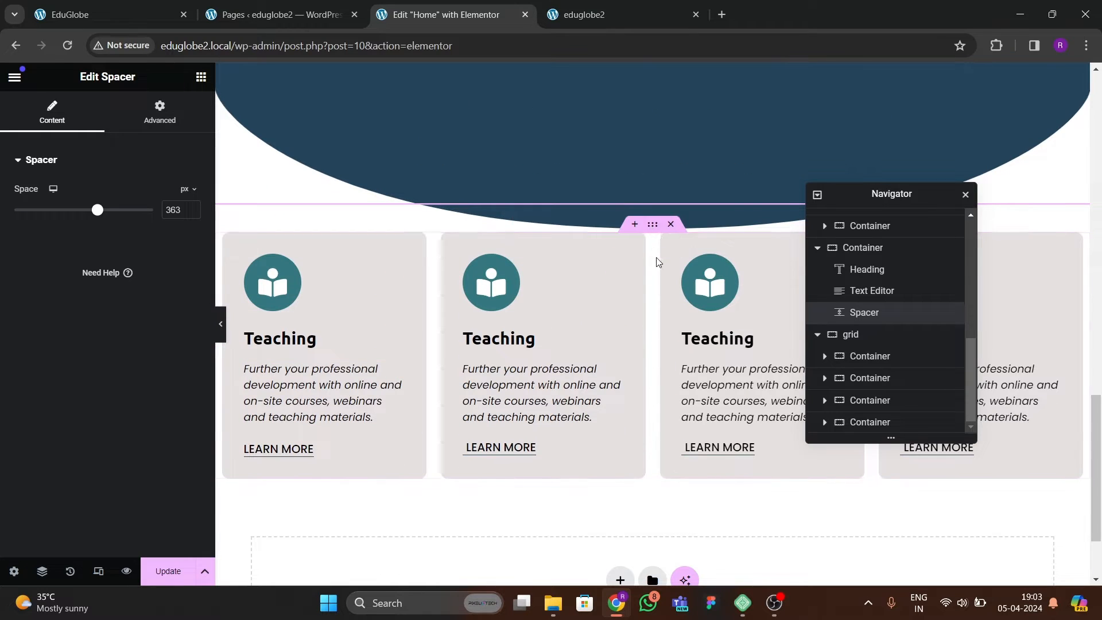
# Unlink the margin values of the grid container holding the four cards and set its top margin to -10 em.
pyautogui.click(652, 224)
pyautogui.click(175, 111)
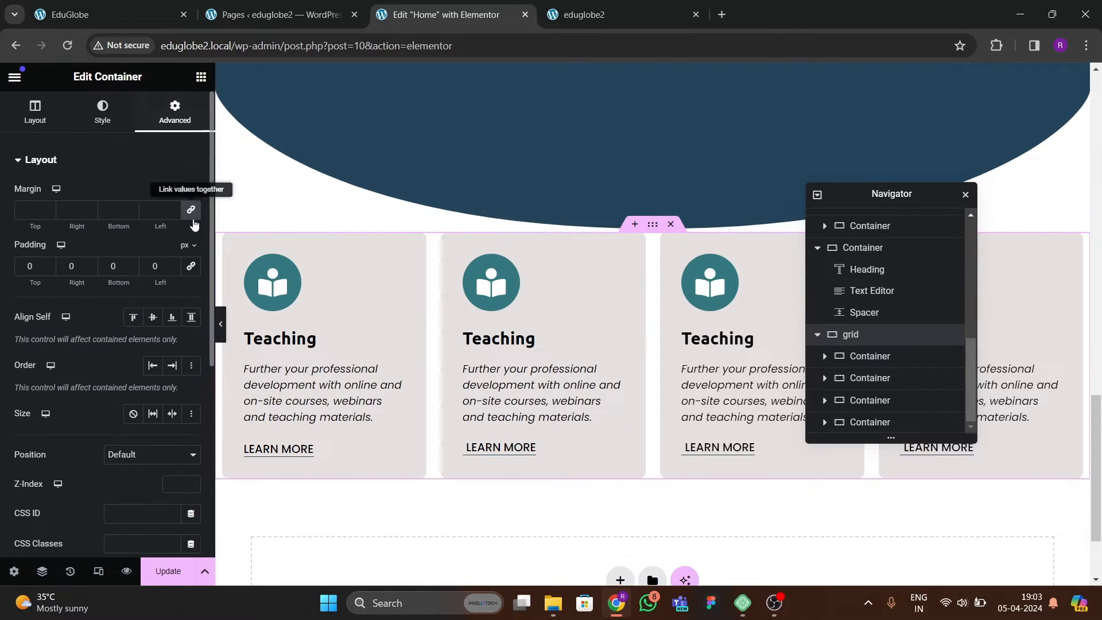
pyautogui.click(195, 159)
pyautogui.click(195, 195)
pyautogui.click(65, 167)
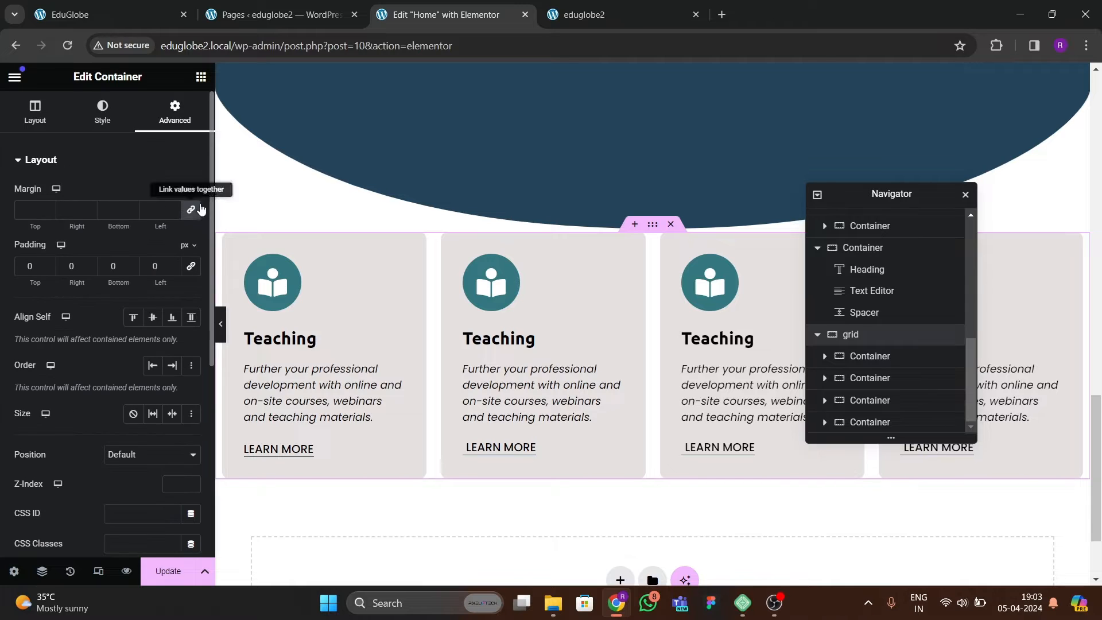
pyautogui.click(185, 191)
pyautogui.click(184, 232)
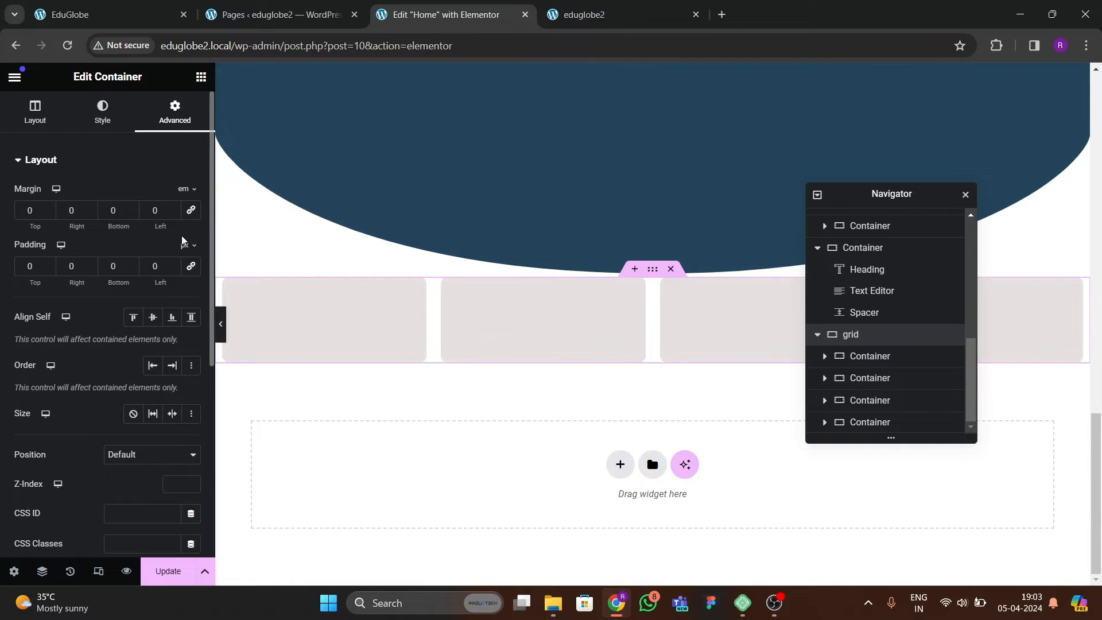
pyautogui.click(49, 213)
pyautogui.moveTo(49, 214); pyautogui.dragTo(74, 217)
# Set the spacer above the cards grid to 140 px, preview the section at full width, and update the page.
pyautogui.scroll(4, 503, 242)
pyautogui.click(370, 310)
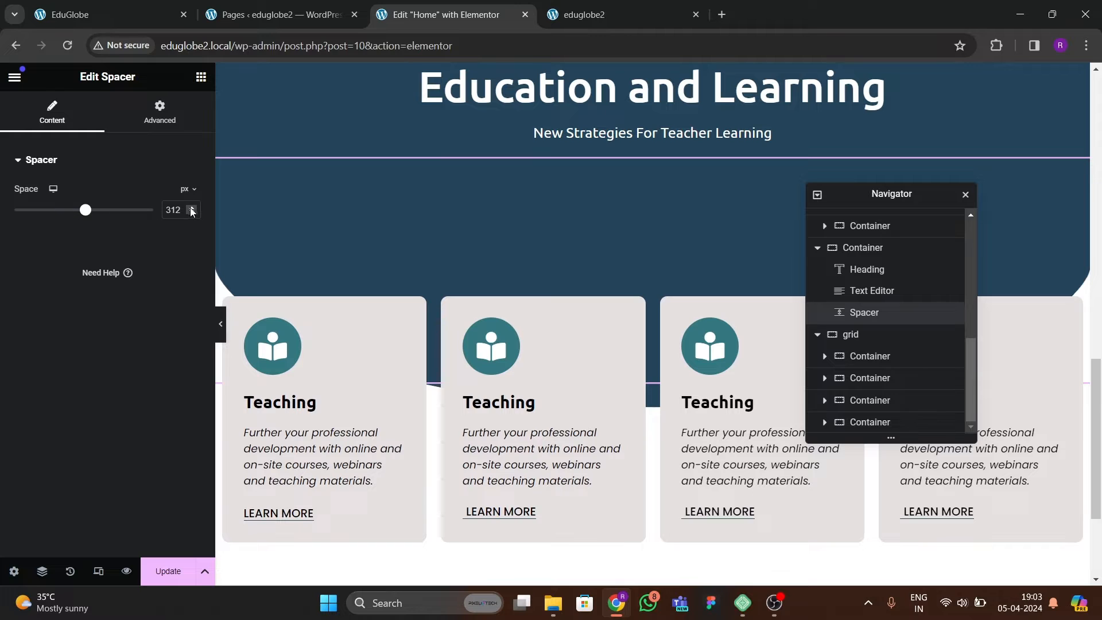
pyautogui.moveTo(193, 211); pyautogui.dragTo(193, 211)
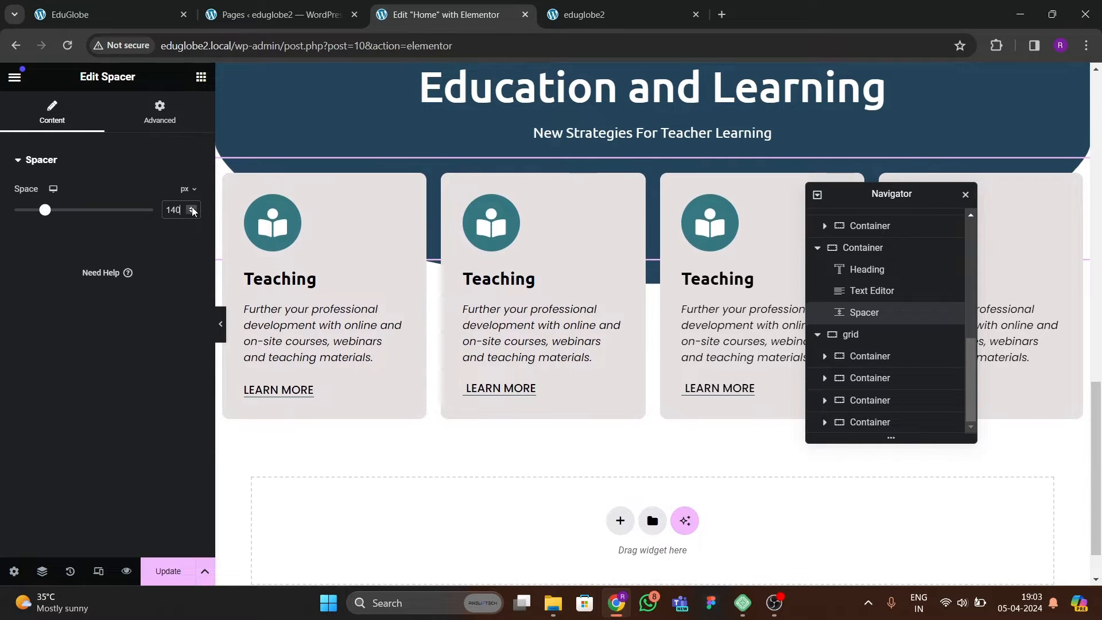
pyautogui.click(221, 324)
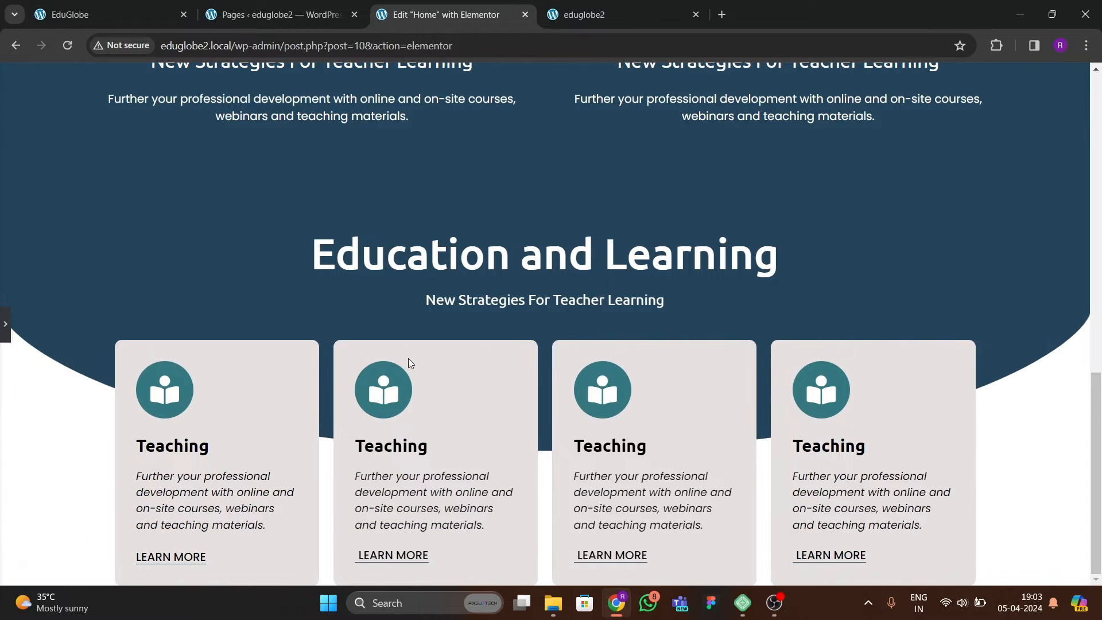
pyautogui.click(5, 325)
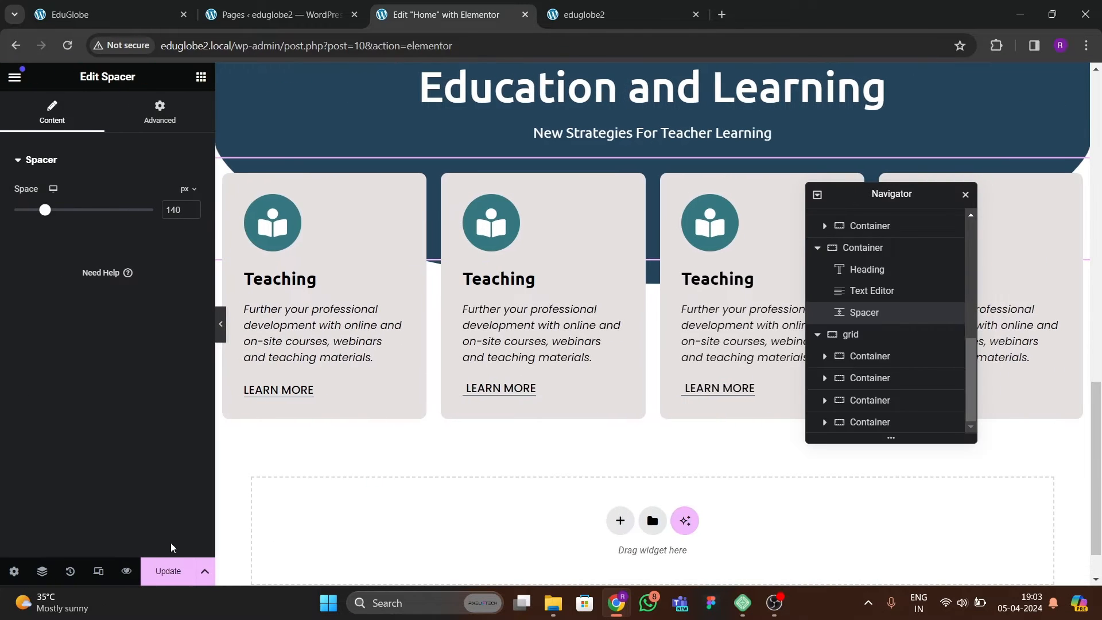
# Reload the live eduglobe2 home page and check how the cards overlap the curved blue section.
pyautogui.click(583, 15)
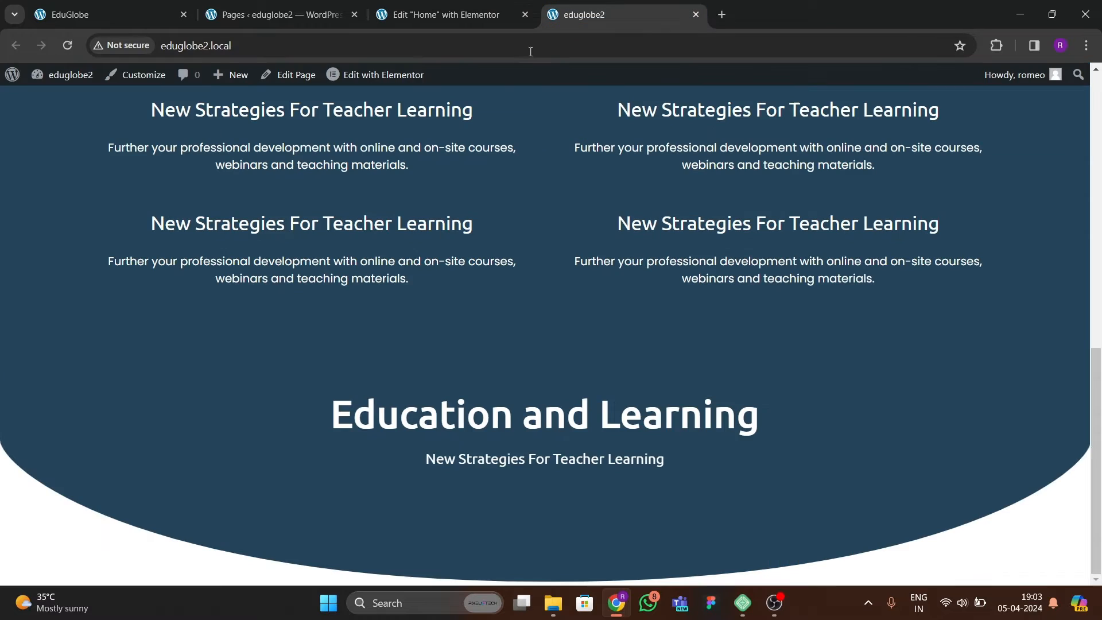
pyautogui.click(67, 45)
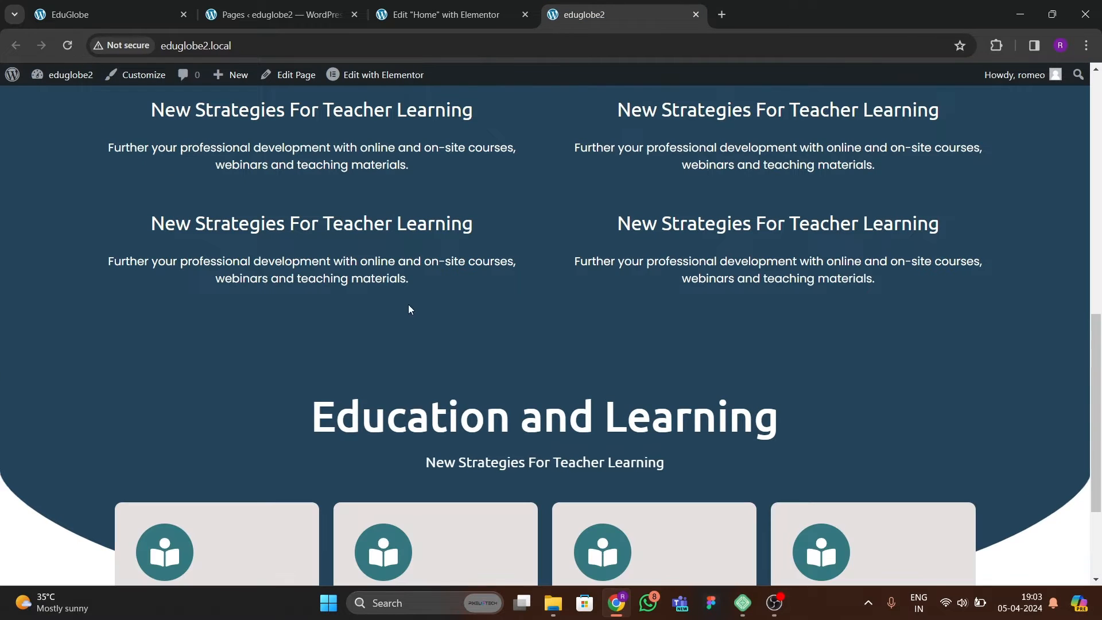
pyautogui.scroll(-3, 411, 307)
pyautogui.scroll(12, 439, 321)
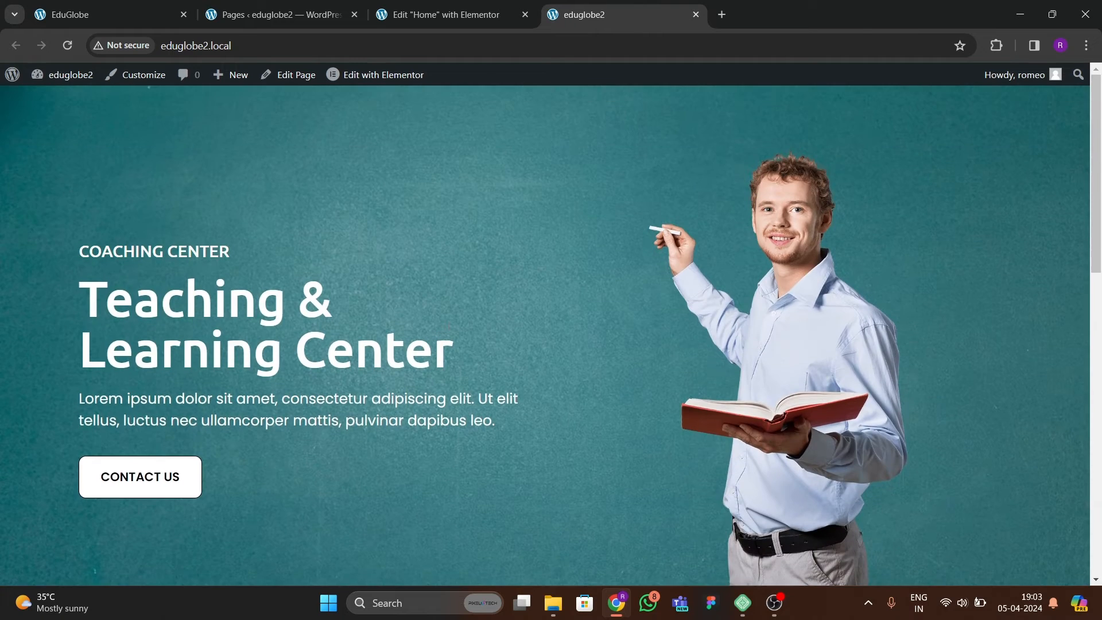
pyautogui.scroll(-12, 443, 347)
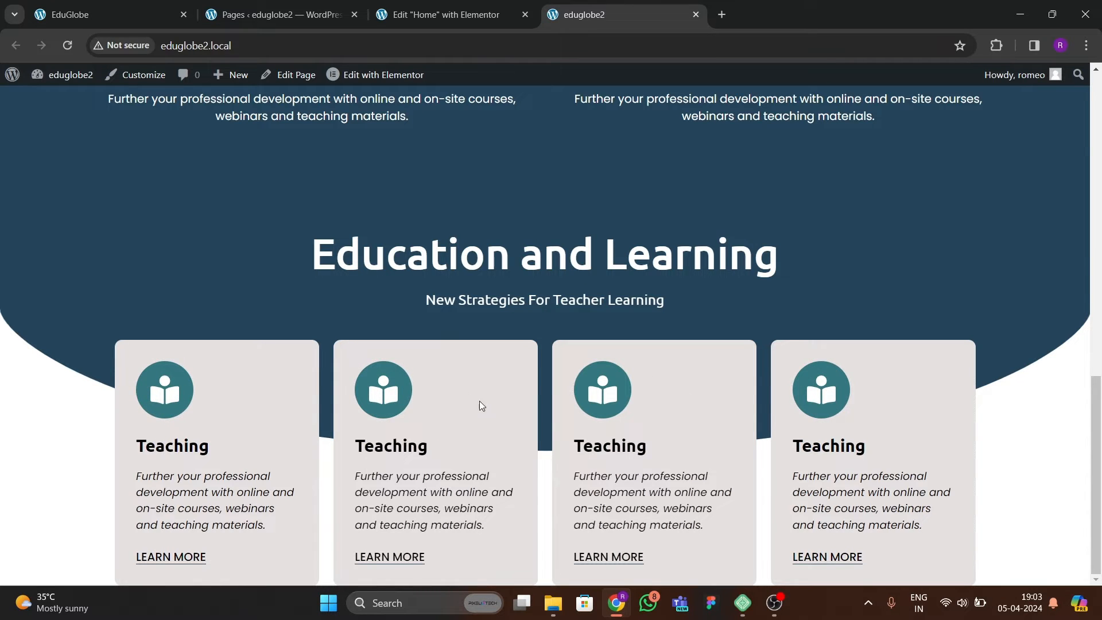
pyautogui.scroll(5, 481, 405)
pyautogui.scroll(-5, 201, 224)
# Set the cards grid container's bottom padding to 80 px in the Elementor editor and update the page.
pyautogui.click(442, 15)
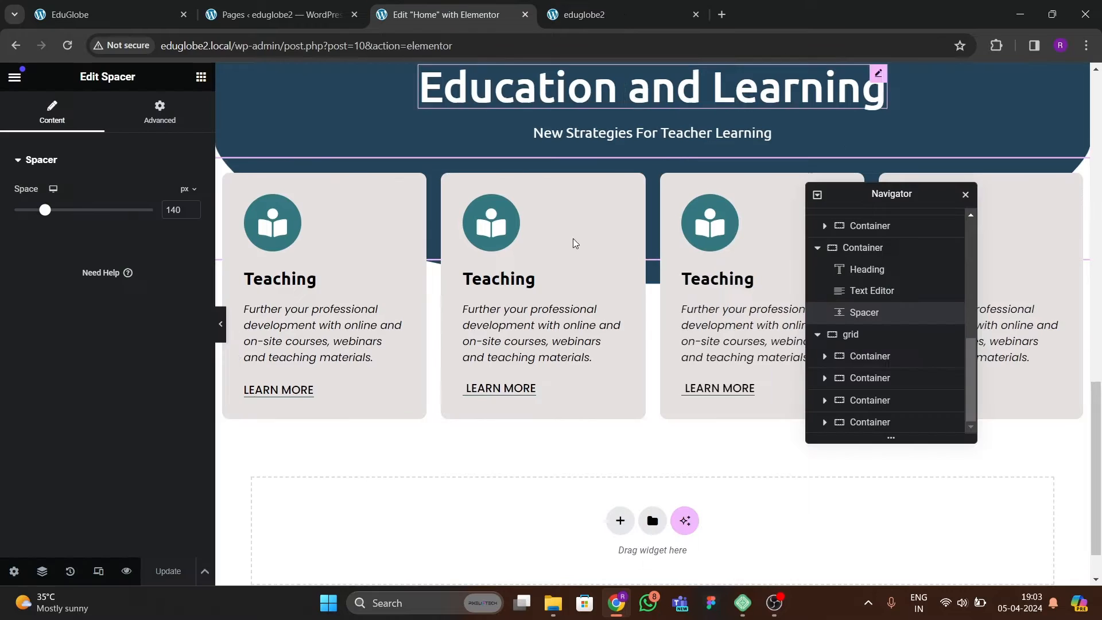
pyautogui.click(652, 164)
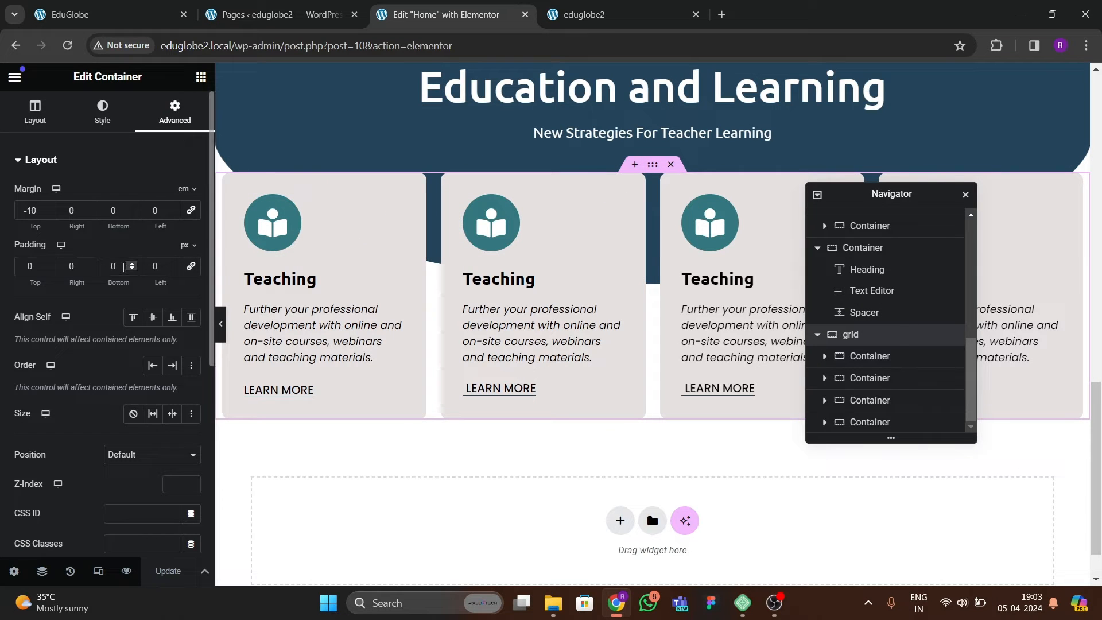
pyautogui.write('8')
pyautogui.scroll(-2, 497, 386)
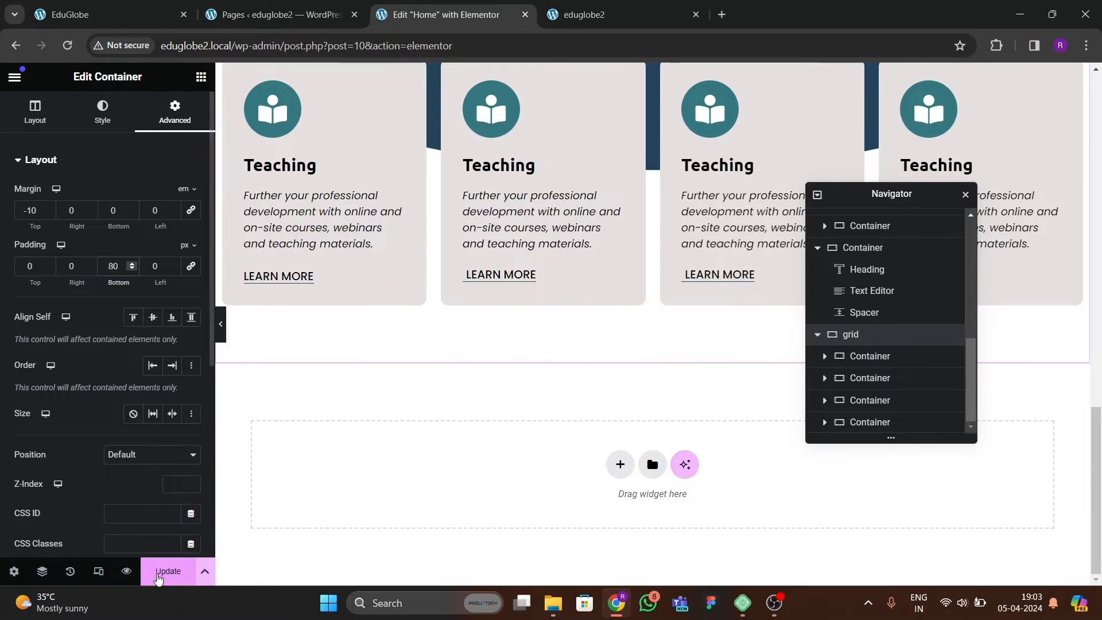
pyautogui.click(163, 579)
# Reload the live home page and review it from the hero to the spacing below the four cards.
pyautogui.click(607, 20)
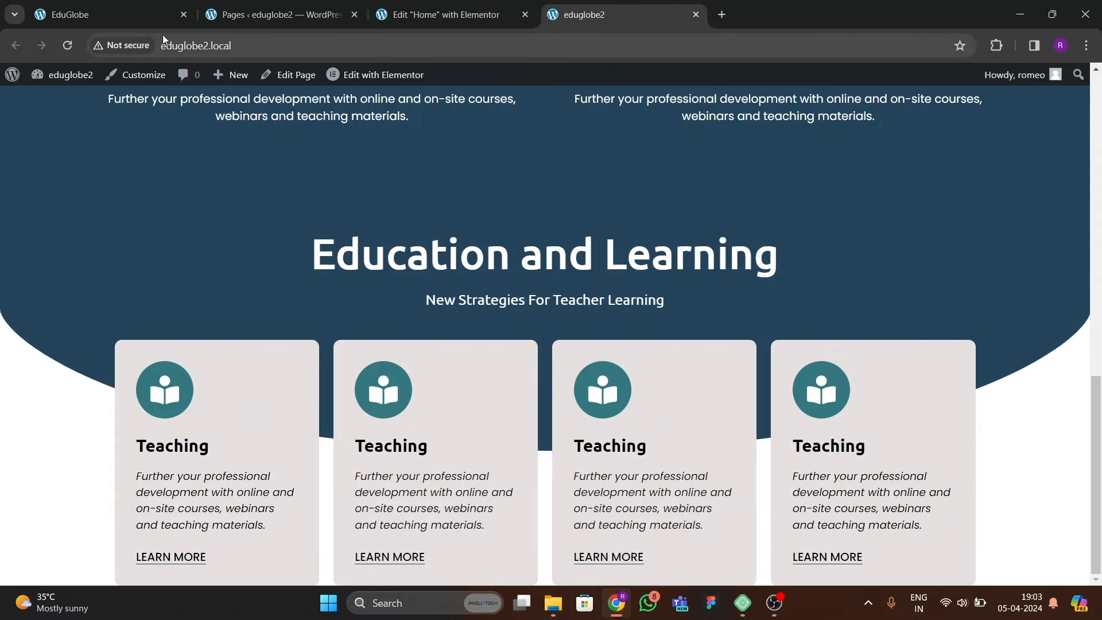
pyautogui.click(68, 45)
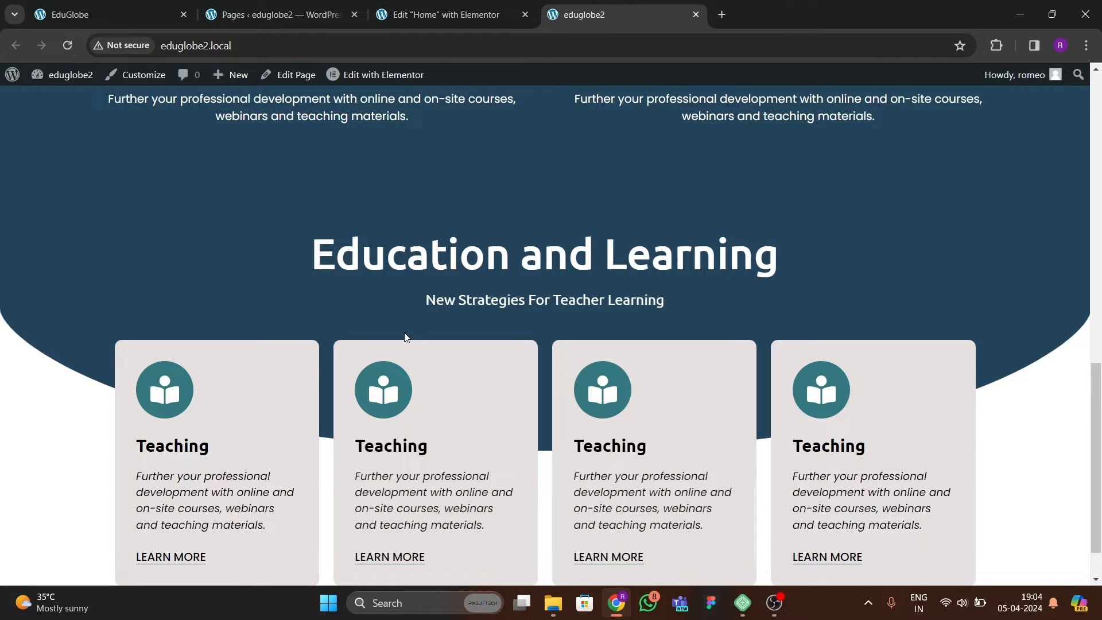
pyautogui.scroll(-1, 412, 330)
pyautogui.scroll(1, 413, 324)
pyautogui.scroll(-1, 413, 323)
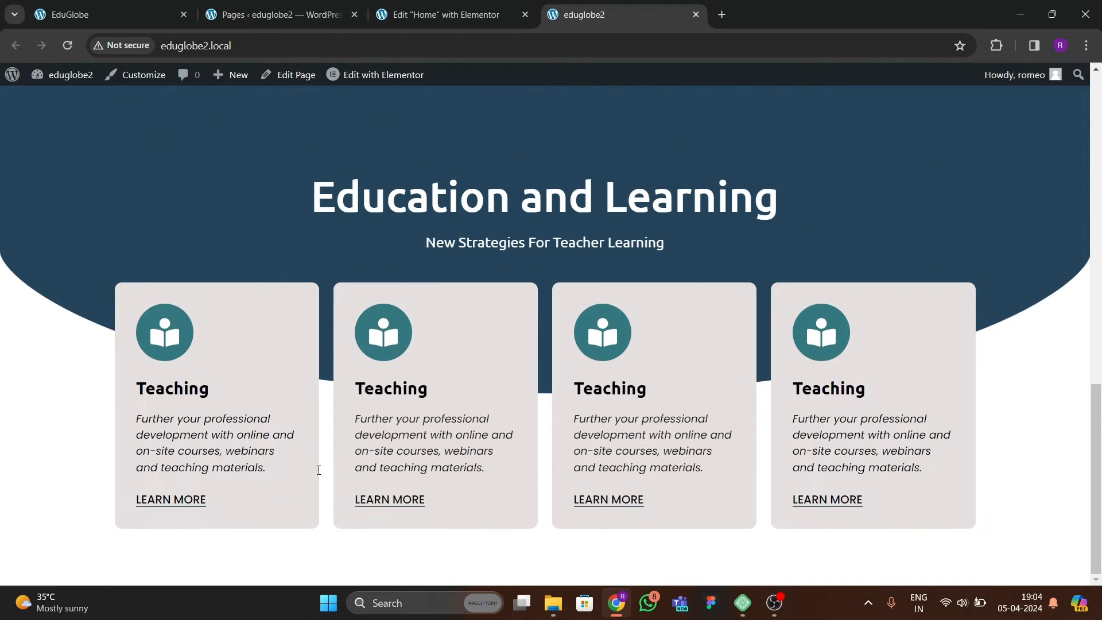
pyautogui.scroll(15, 574, 391)
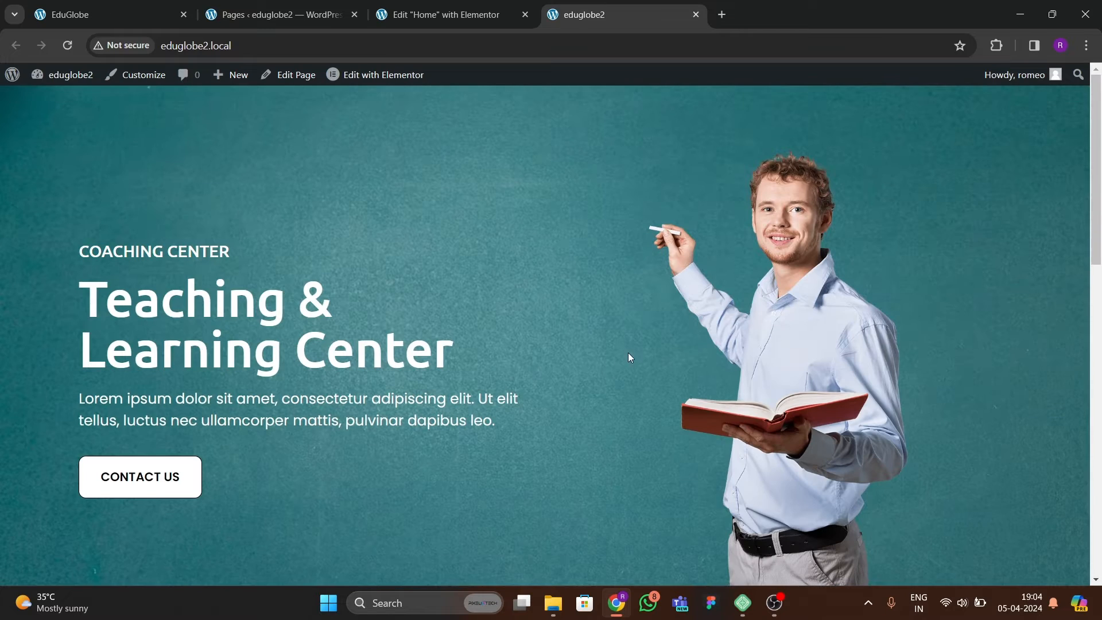
pyautogui.scroll(-5, 597, 371)
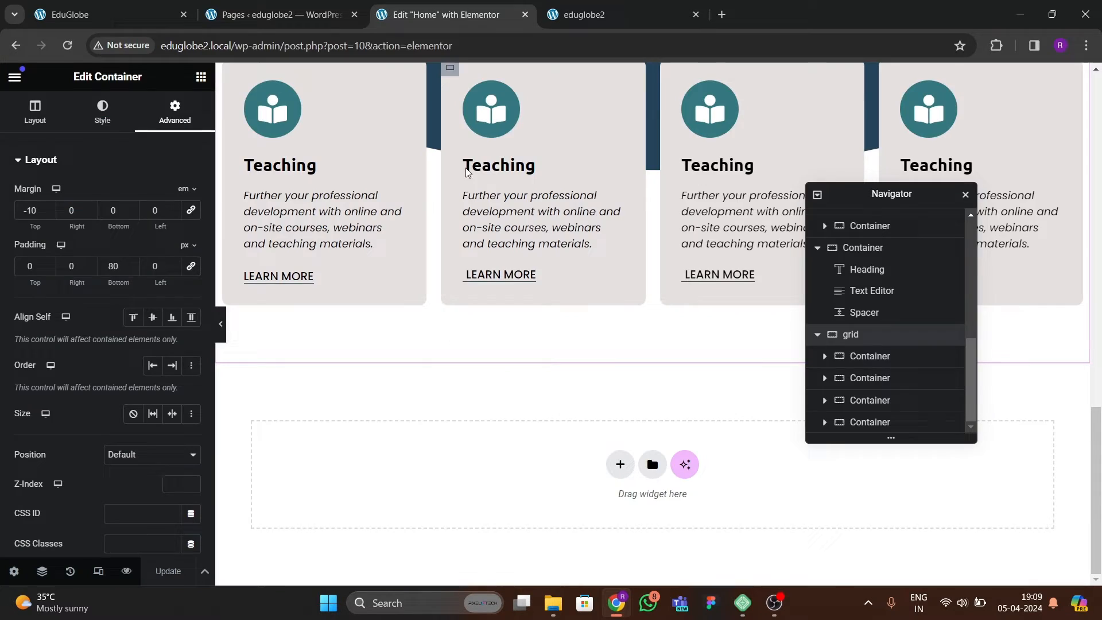
pyautogui.click(571, 23)
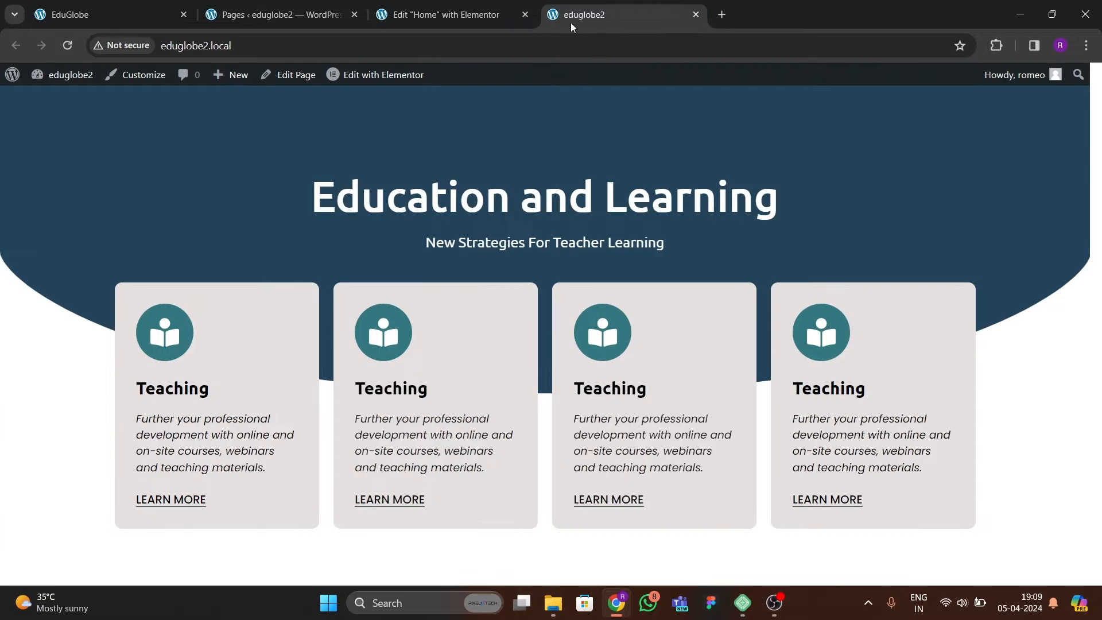
pyautogui.scroll(6, 483, 284)
pyautogui.scroll(-6, 484, 253)
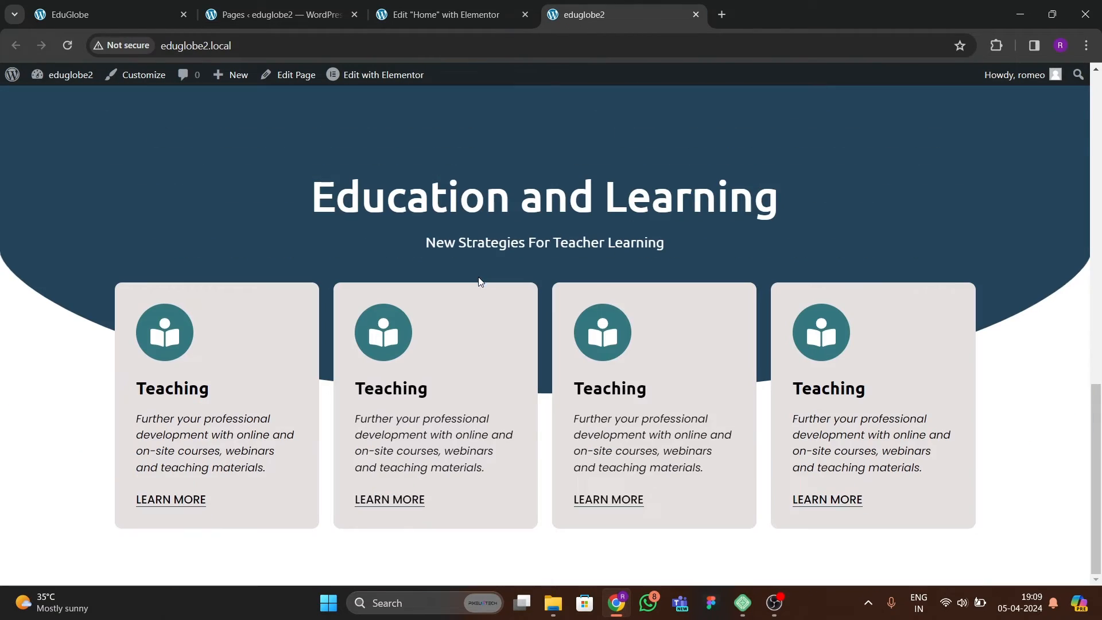
# View the Meet the Team section on the reference EduGlobe site.
pyautogui.click(129, 15)
pyautogui.scroll(-3, 344, 332)
pyautogui.scroll(2, 480, 298)
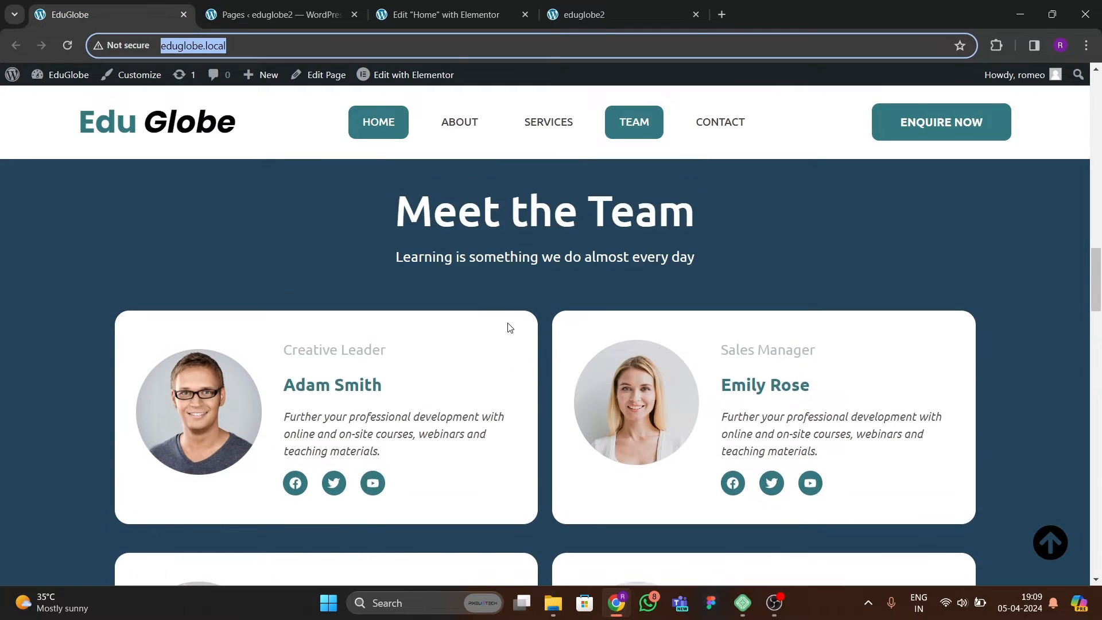
# Add a single column-direction Flexbox container below the cards grid, checking the team cards and following section on the reference site.
pyautogui.click(441, 15)
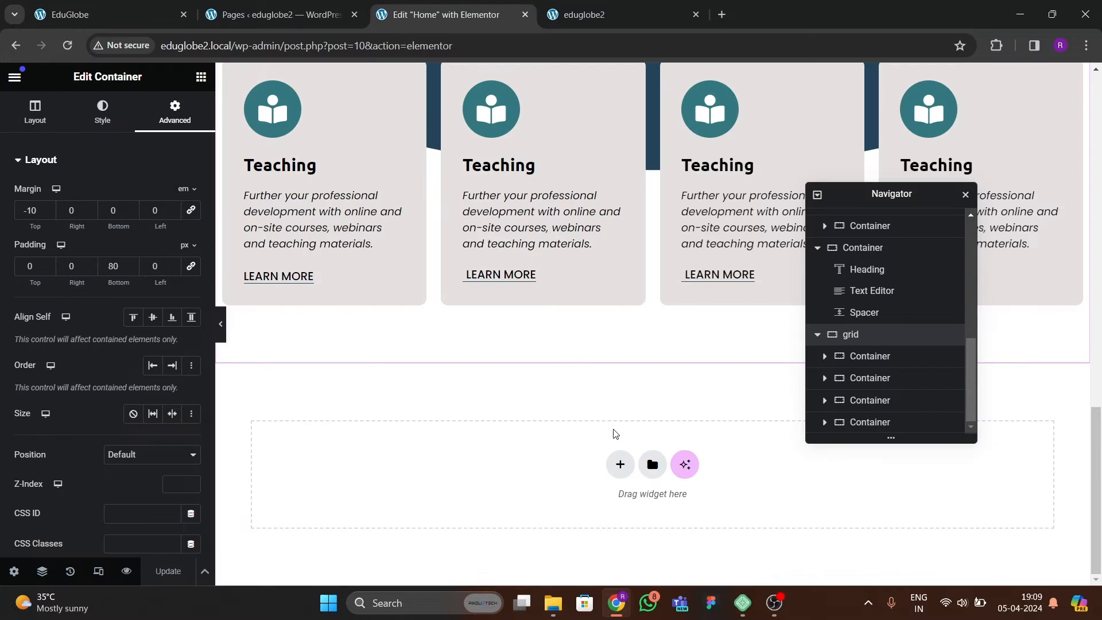
pyautogui.click(620, 464)
pyautogui.scroll(-10, 519, 331)
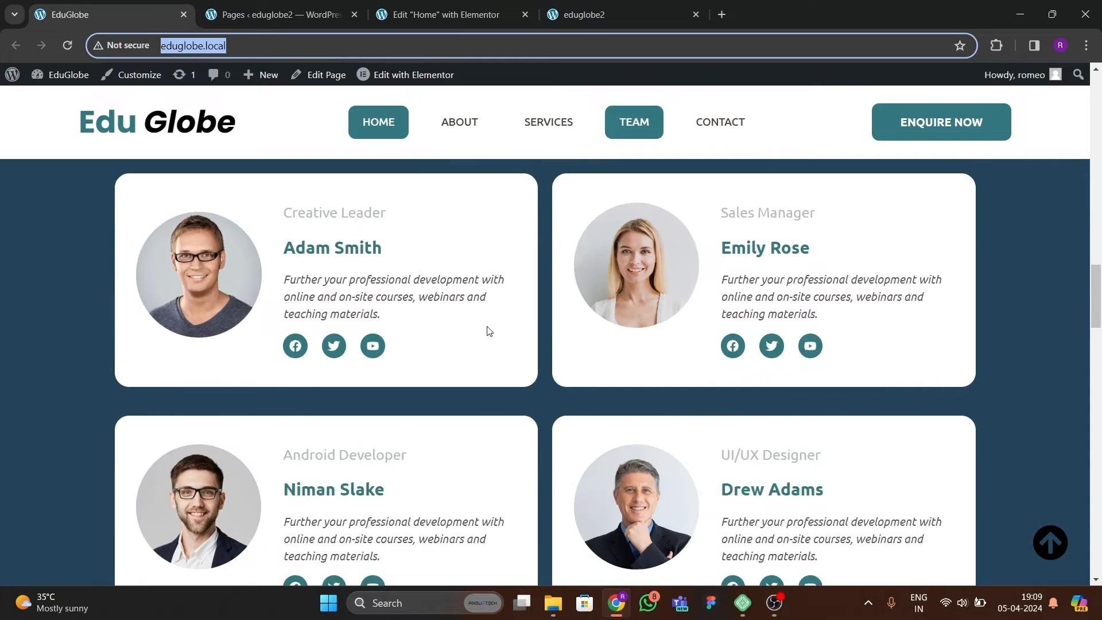
pyautogui.scroll(10, 519, 331)
pyautogui.scroll(-3, 518, 318)
pyautogui.scroll(-10, 522, 333)
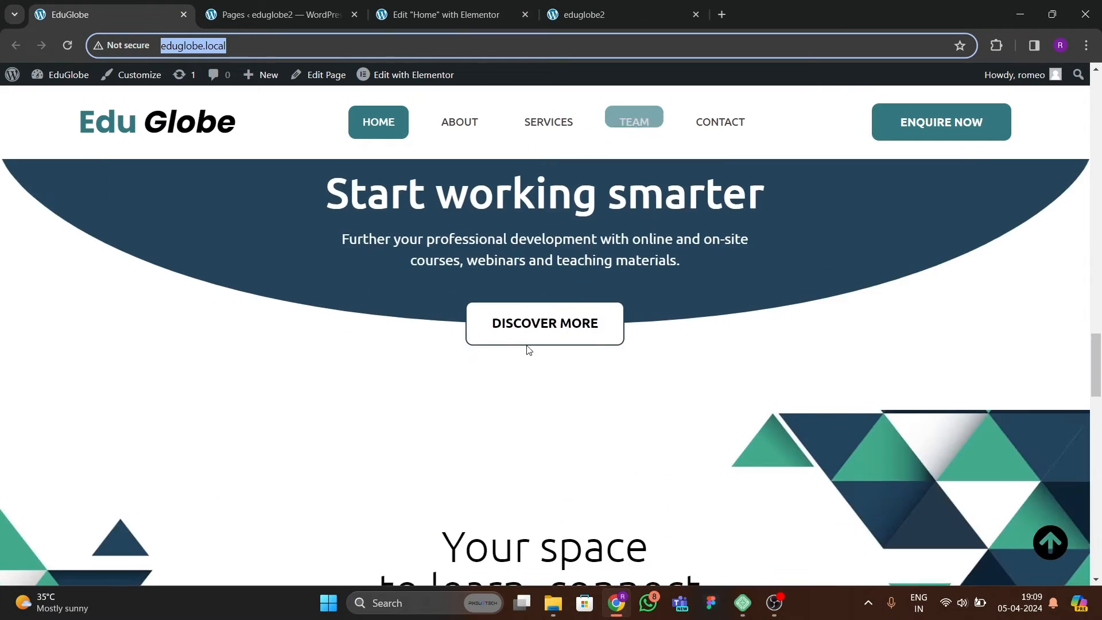
pyautogui.scroll(15, 526, 344)
pyautogui.scroll(-5, 527, 327)
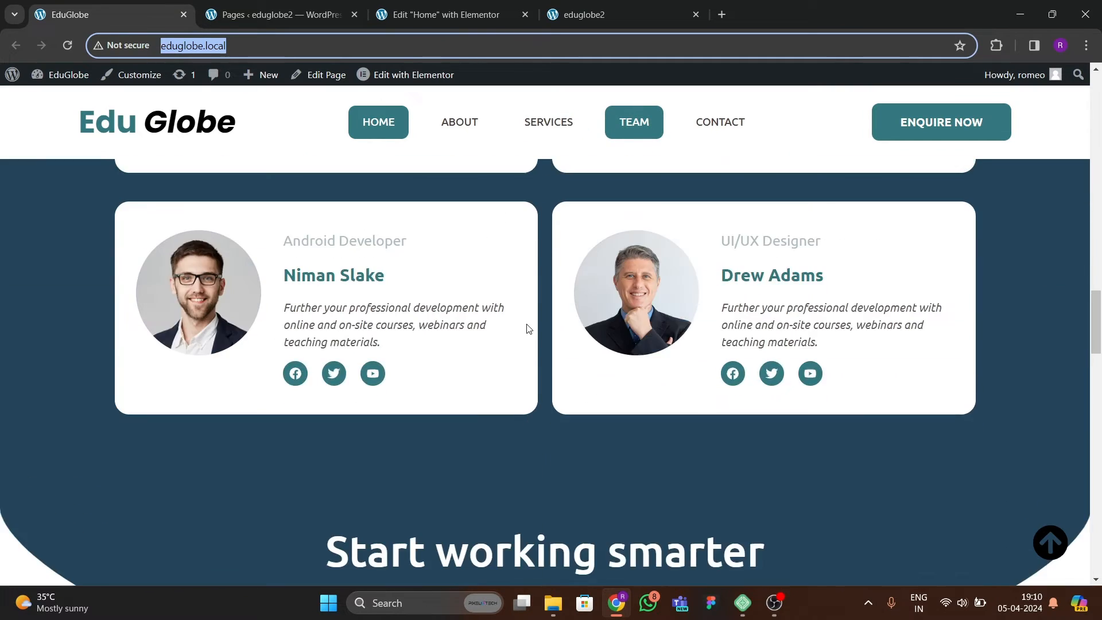
pyautogui.scroll(5, 509, 330)
pyautogui.click(434, 16)
pyautogui.click(608, 446)
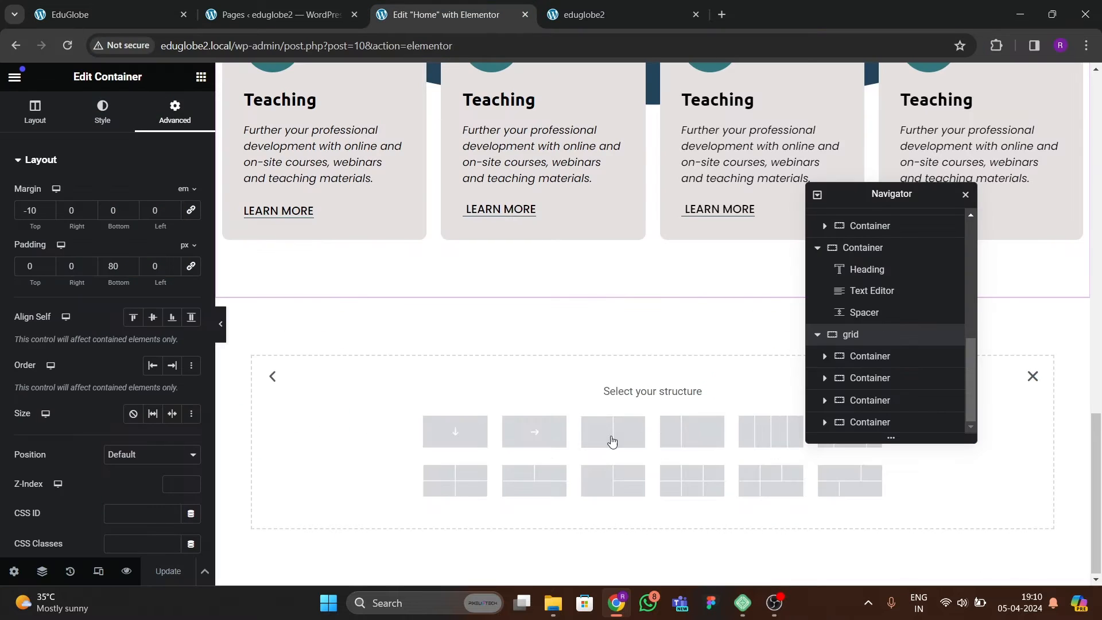
pyautogui.click(459, 433)
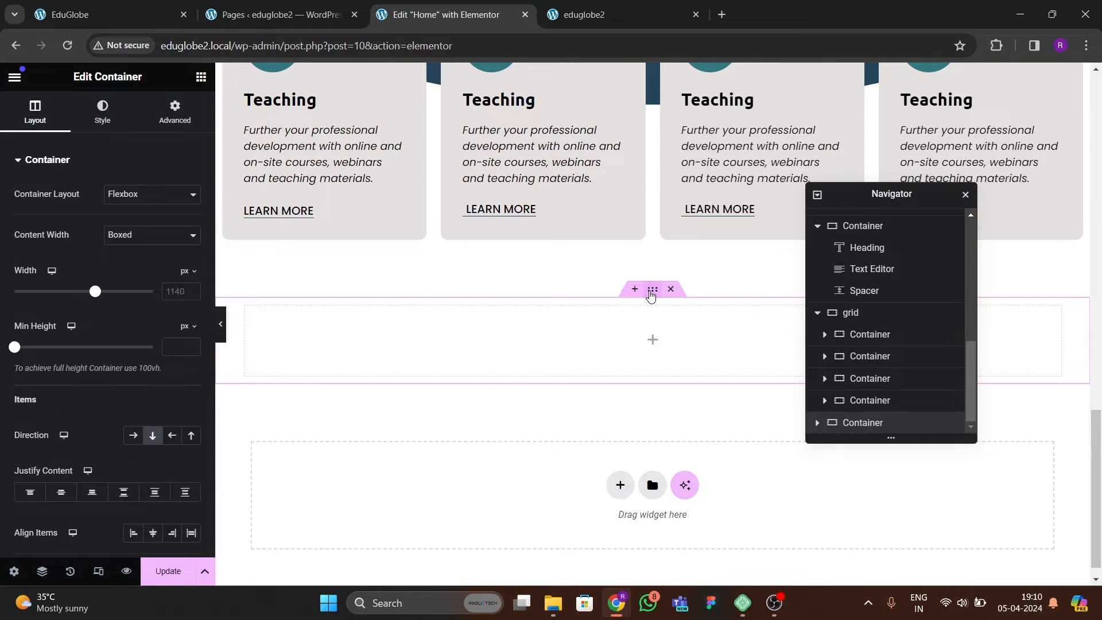
# Set the new container's boxed content width to 3000 px.
pyautogui.scroll(10, 586, 305)
pyautogui.scroll(-10, 586, 314)
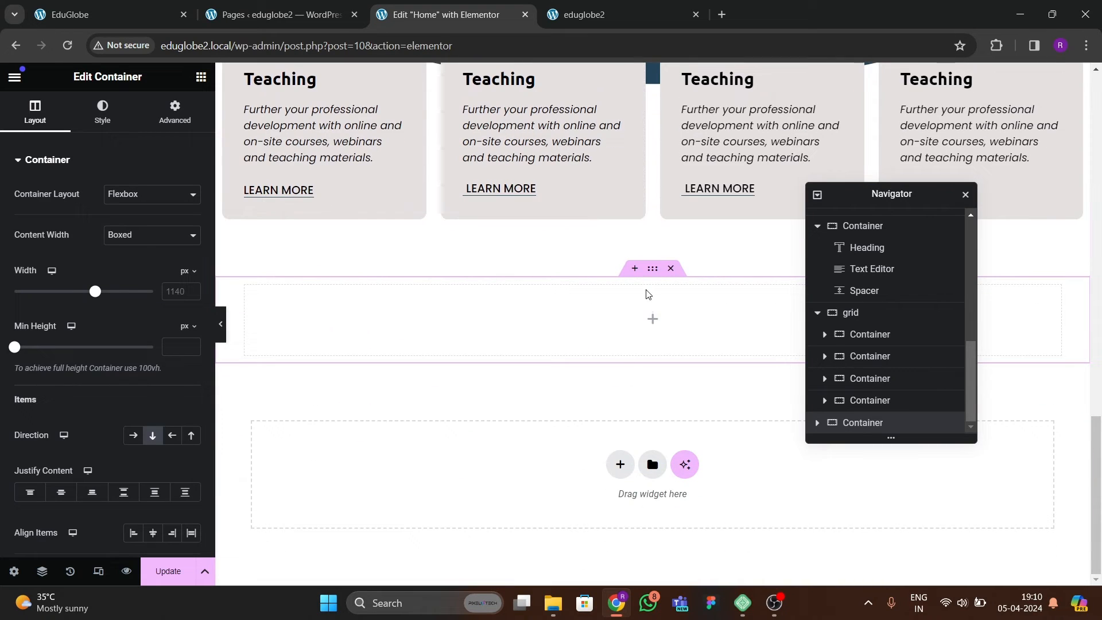
pyautogui.click(150, 239)
pyautogui.click(95, 269)
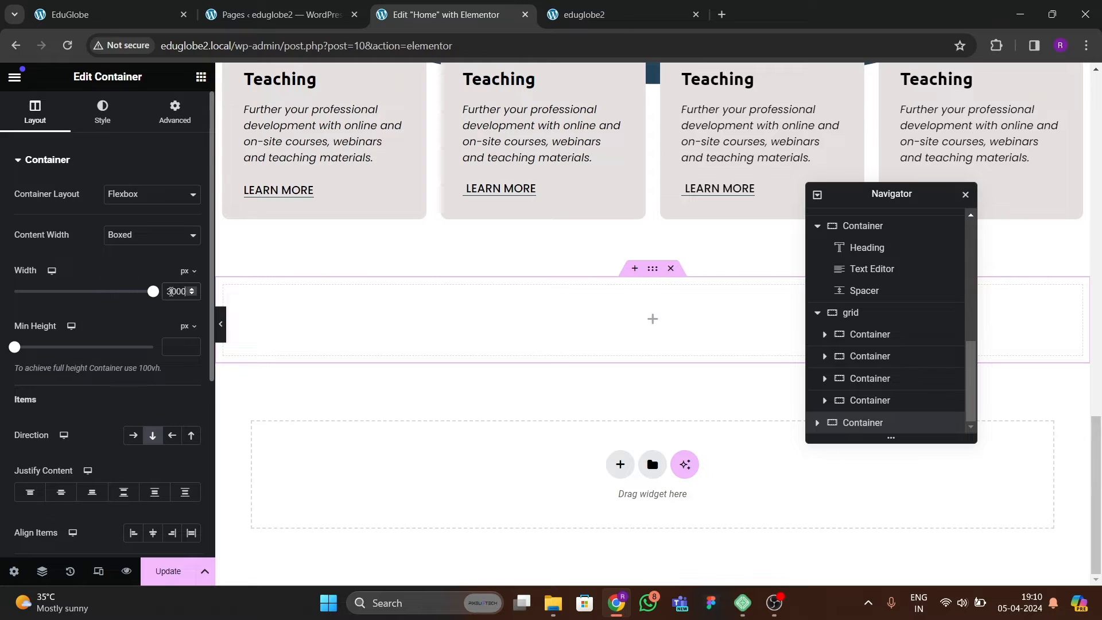
# Unlink the new container's padding and set it to 80 px top and bottom, 0 on the sides.
pyautogui.click(174, 111)
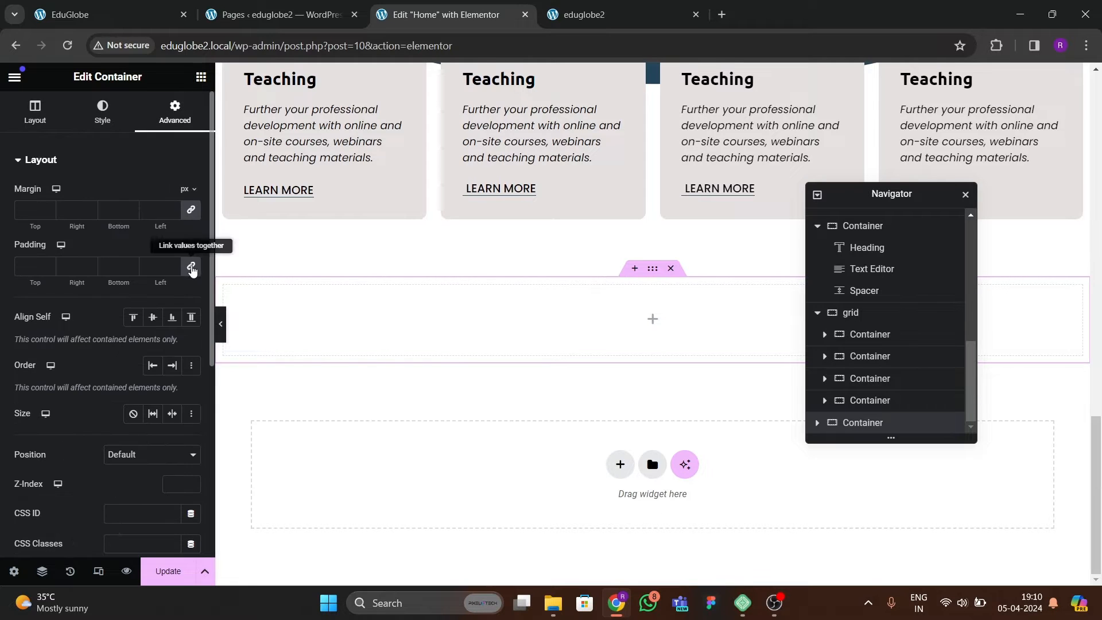
pyautogui.click(190, 265)
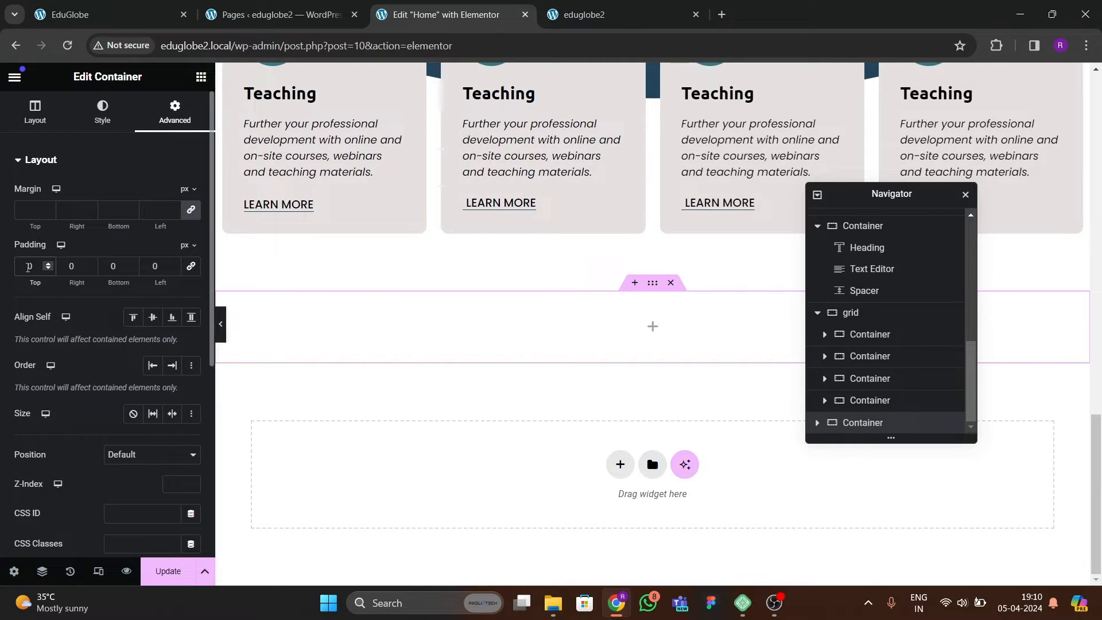
pyautogui.click(28, 267)
pyautogui.write('8')
pyautogui.write('8')
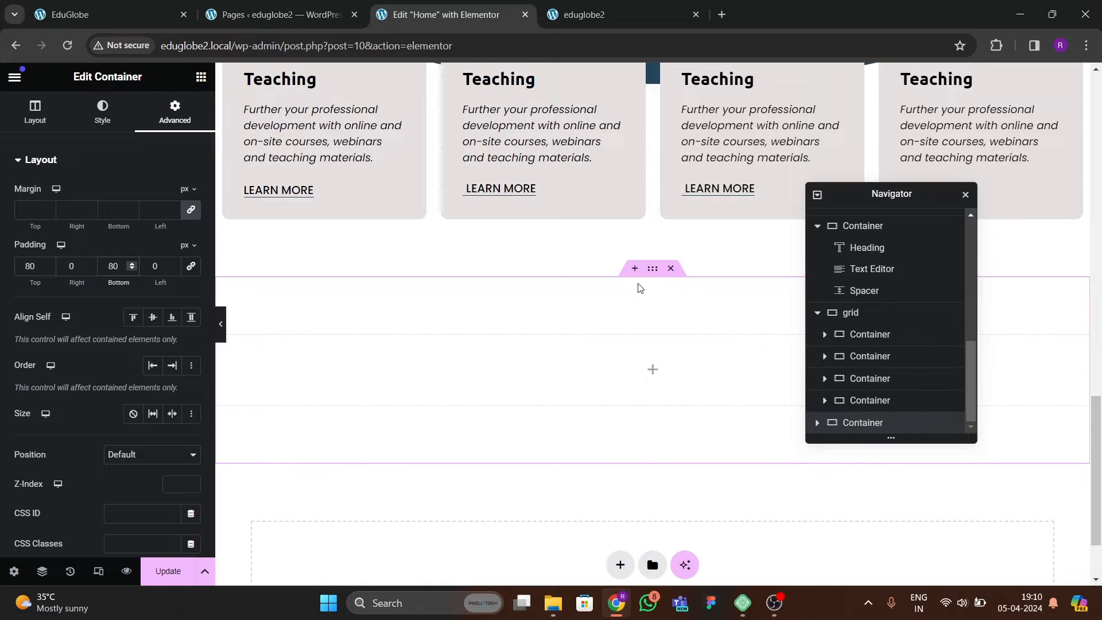
# Give the new container a classic background in the global dark blue color.
pyautogui.click(102, 111)
pyautogui.click(133, 223)
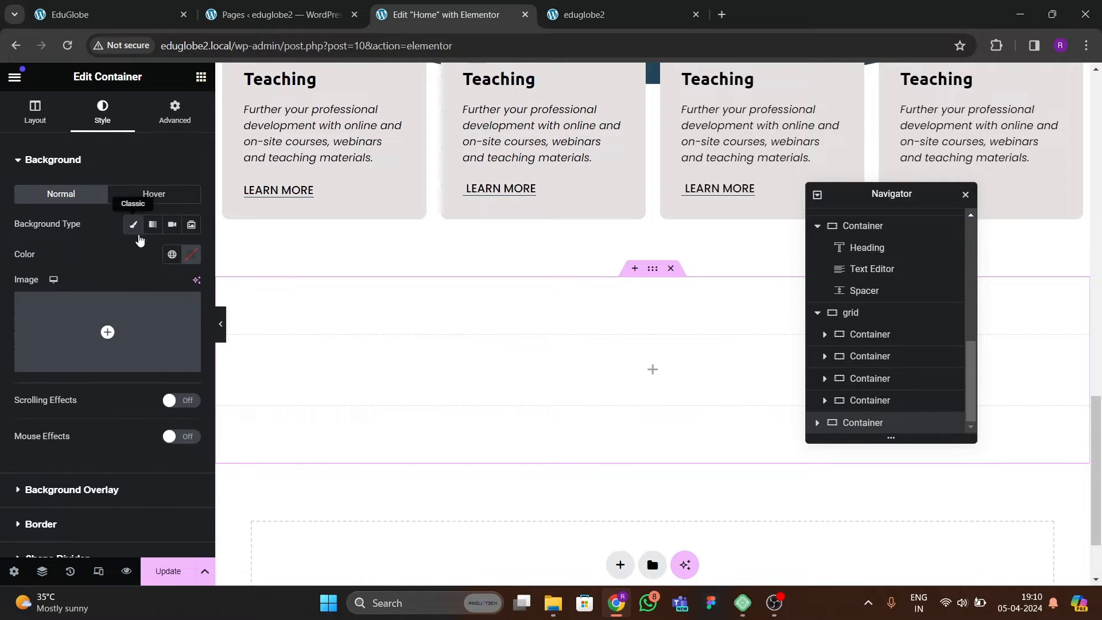
pyautogui.click(171, 255)
pyautogui.click(103, 435)
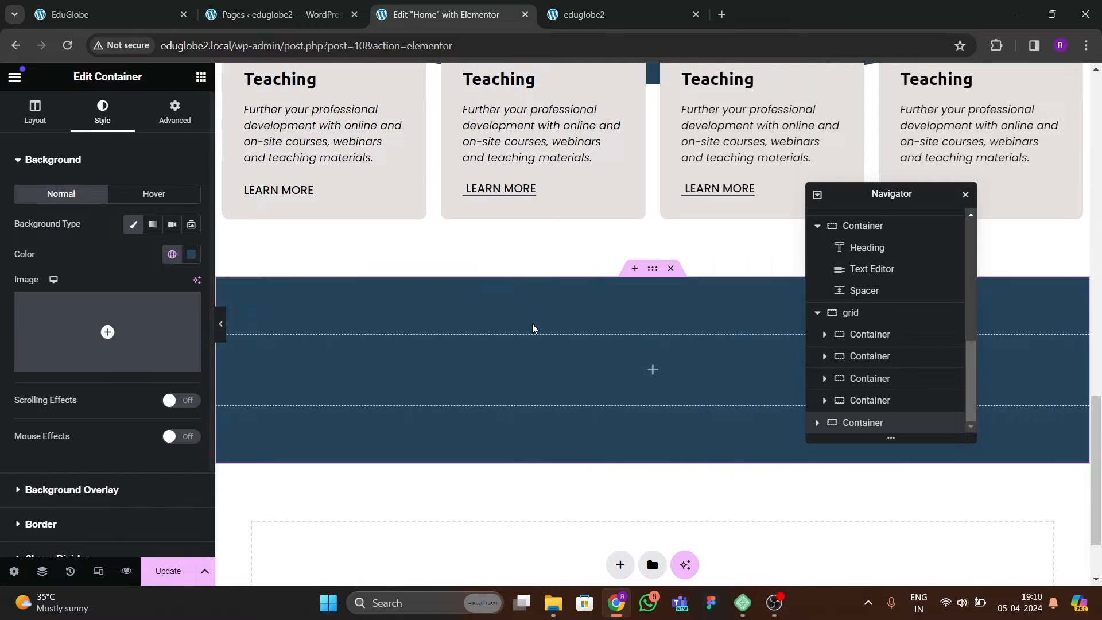
# Copy the "Education and Learning" heading into the empty dark blue container below the services cards.
pyautogui.scroll(3, 535, 327)
pyautogui.click(516, 109)
pyautogui.rightClick(520, 116)
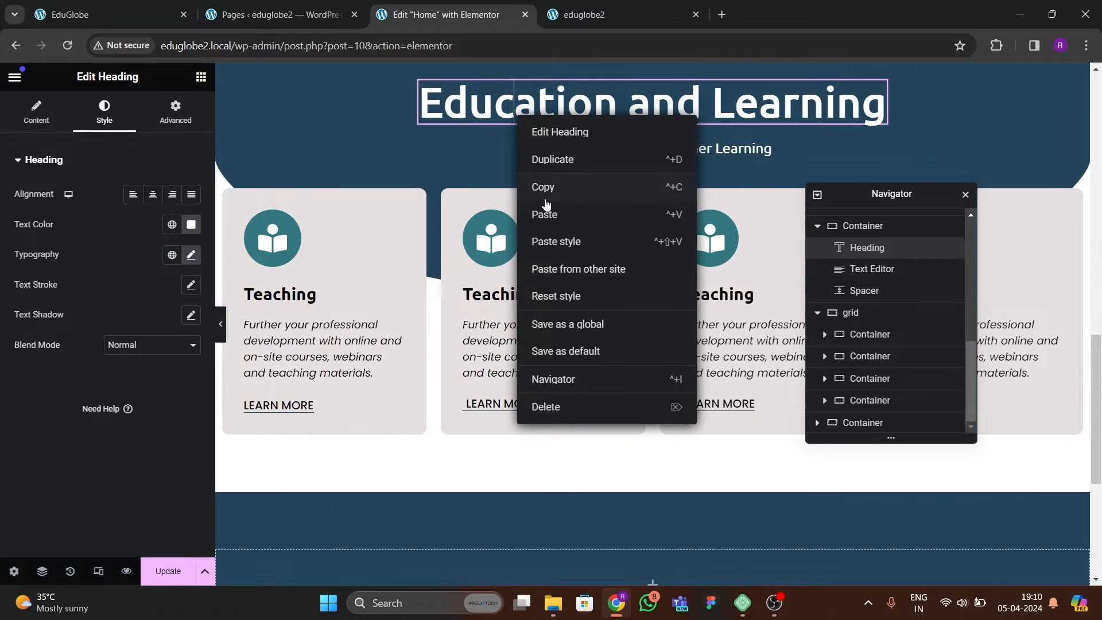
pyautogui.scroll(-1, 547, 212)
pyautogui.scroll(-4, 547, 217)
pyautogui.rightClick(510, 273)
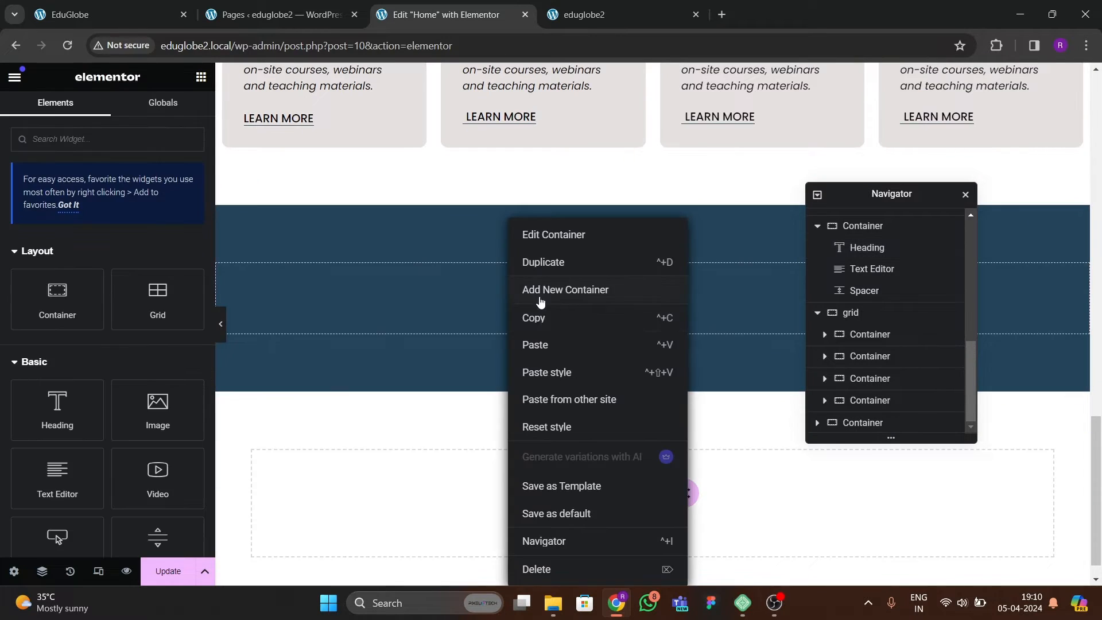
pyautogui.click(538, 345)
# Set the dark blue container to column direction with its content justified to the center and its items aligned center.
pyautogui.click(652, 198)
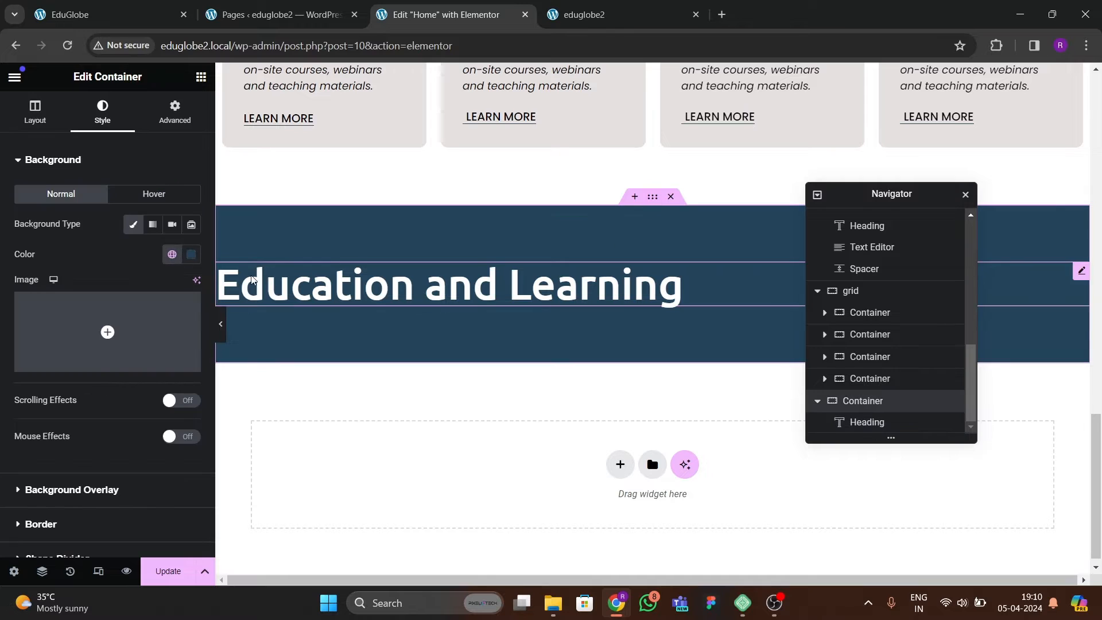
pyautogui.click(36, 110)
pyautogui.click(152, 363)
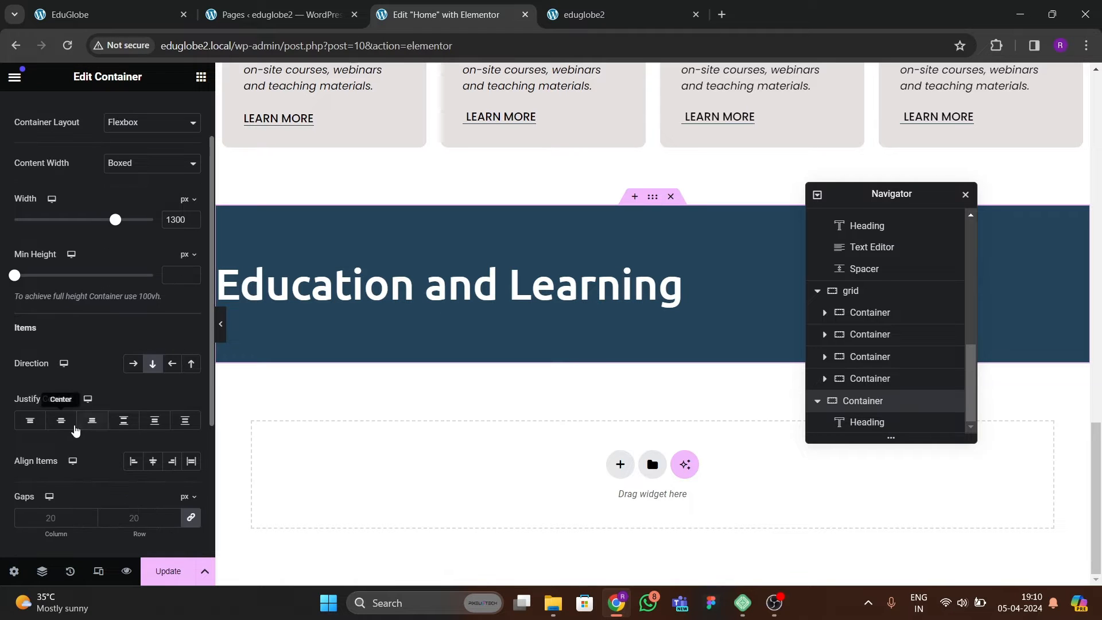
pyautogui.click(61, 420)
pyautogui.click(153, 461)
# Copy the "New Strategies For Teacher Learning" text into the dark blue container below its heading.
pyautogui.scroll(5, 556, 296)
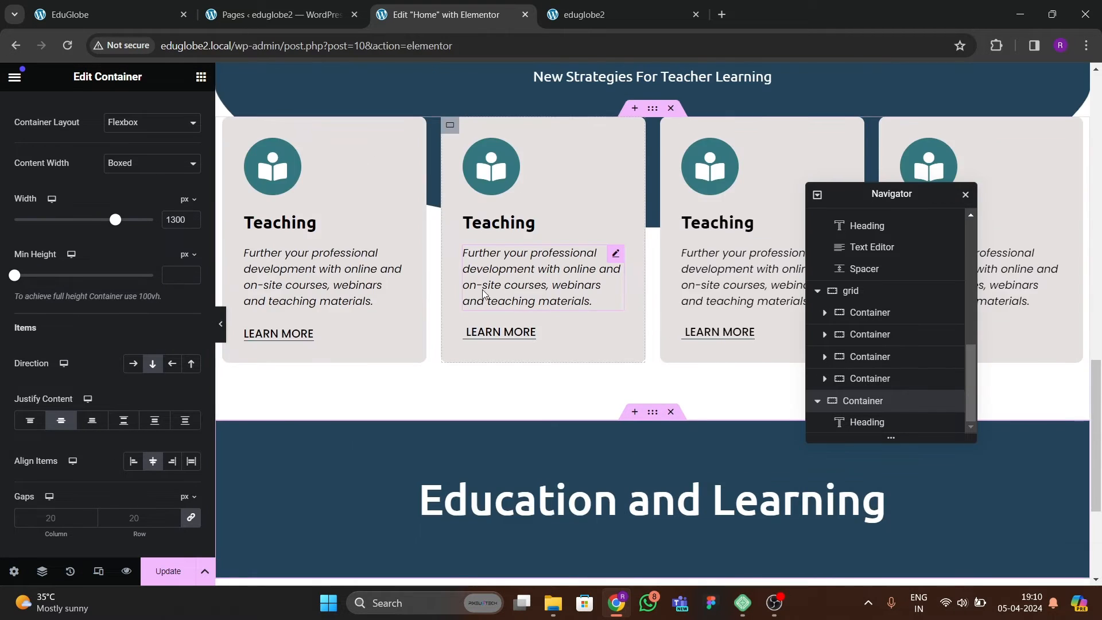
pyautogui.click(607, 224)
pyautogui.rightClick(607, 221)
pyautogui.click(631, 289)
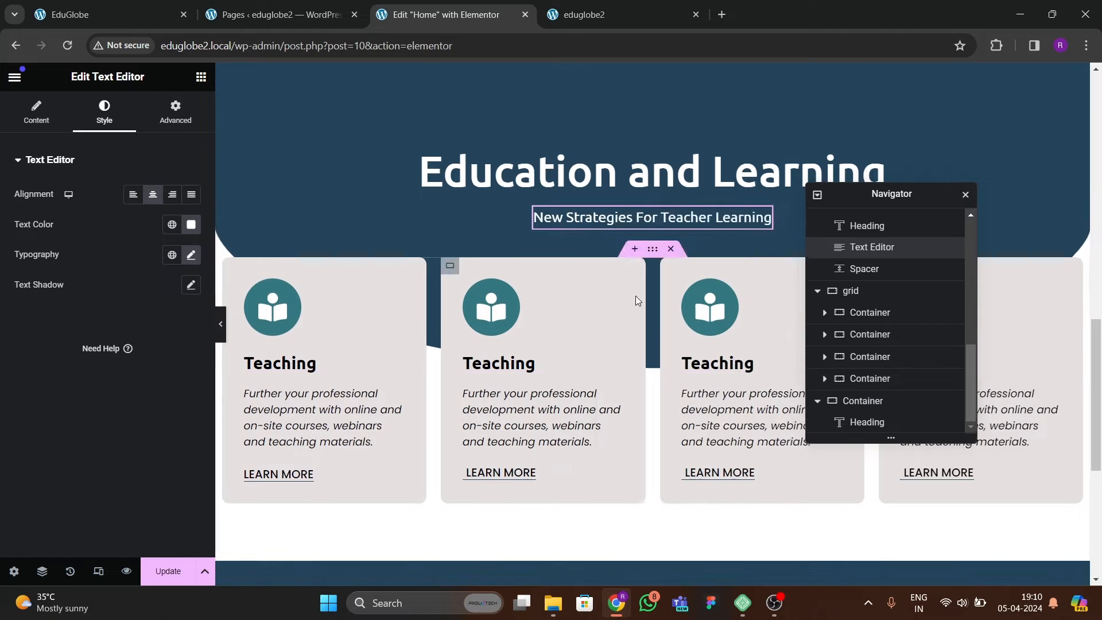
pyautogui.scroll(-5, 635, 295)
pyautogui.rightClick(613, 281)
pyautogui.click(637, 377)
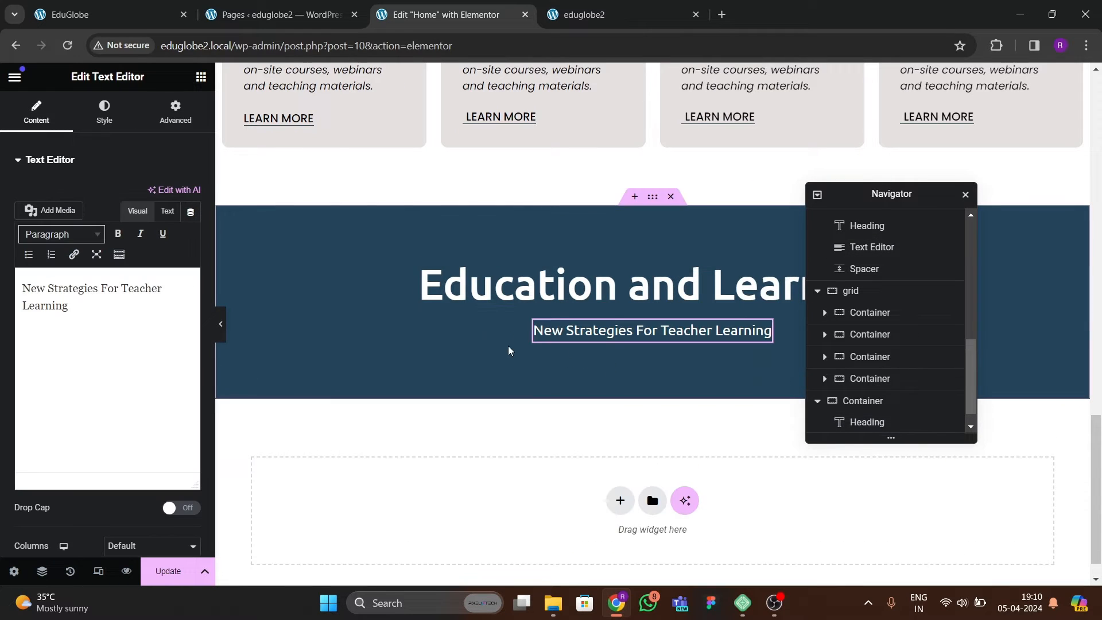
# Check the Meet the Team layout on the reference site and add a nested container below the dark section's subtitle text.
pyautogui.scroll(-3, 442, 309)
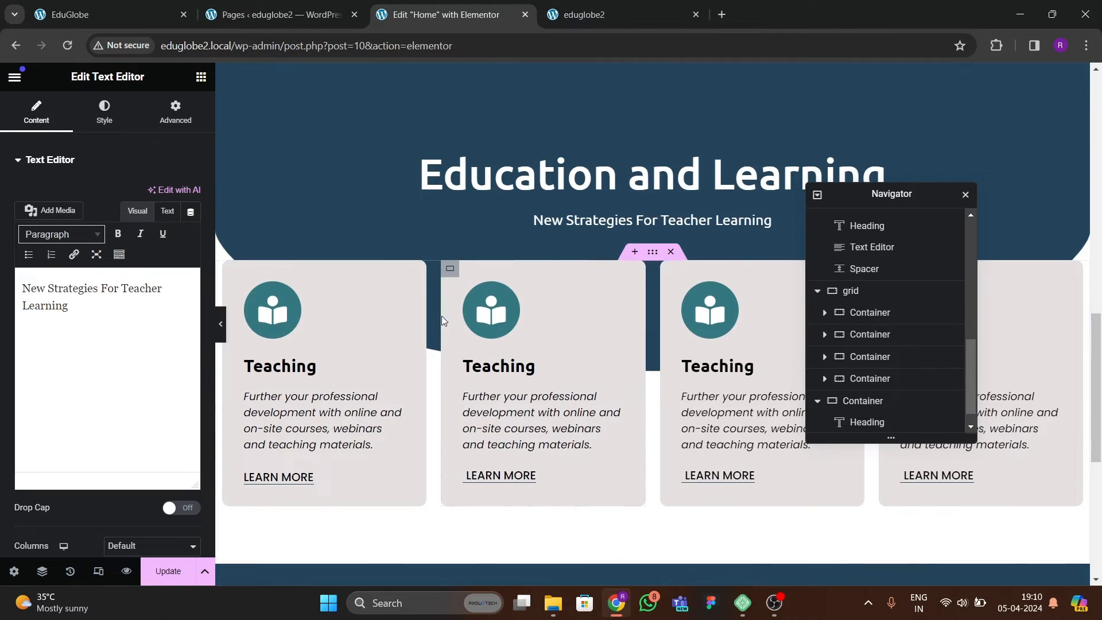
pyautogui.click(108, 15)
pyautogui.scroll(-3, 508, 337)
pyautogui.scroll(4, 541, 312)
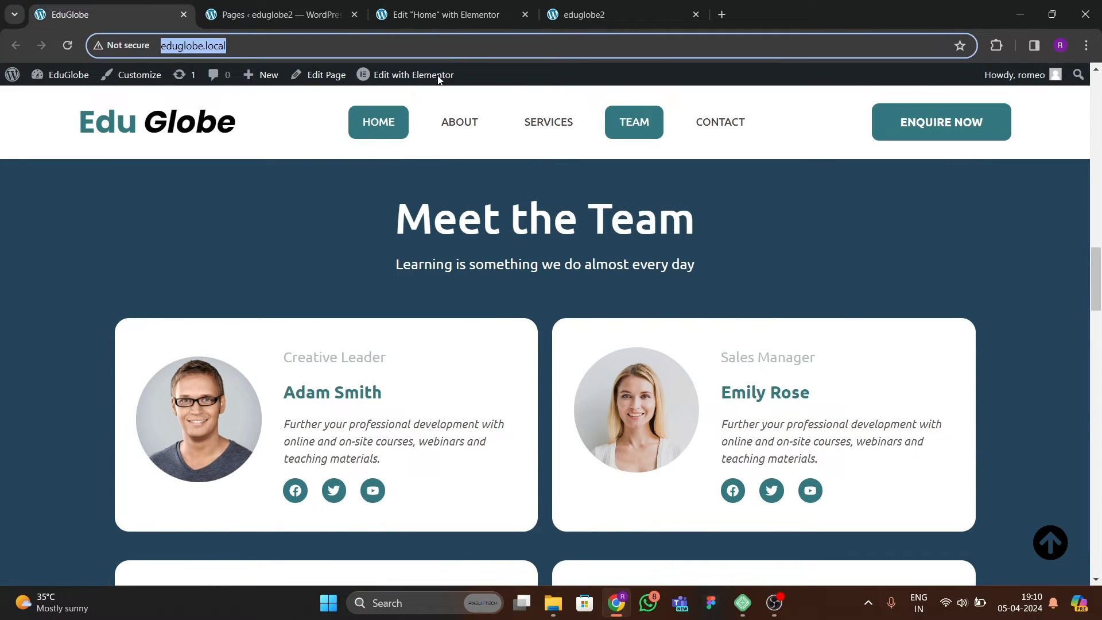
pyautogui.click(473, 14)
pyautogui.scroll(-4, 501, 314)
pyautogui.click(201, 77)
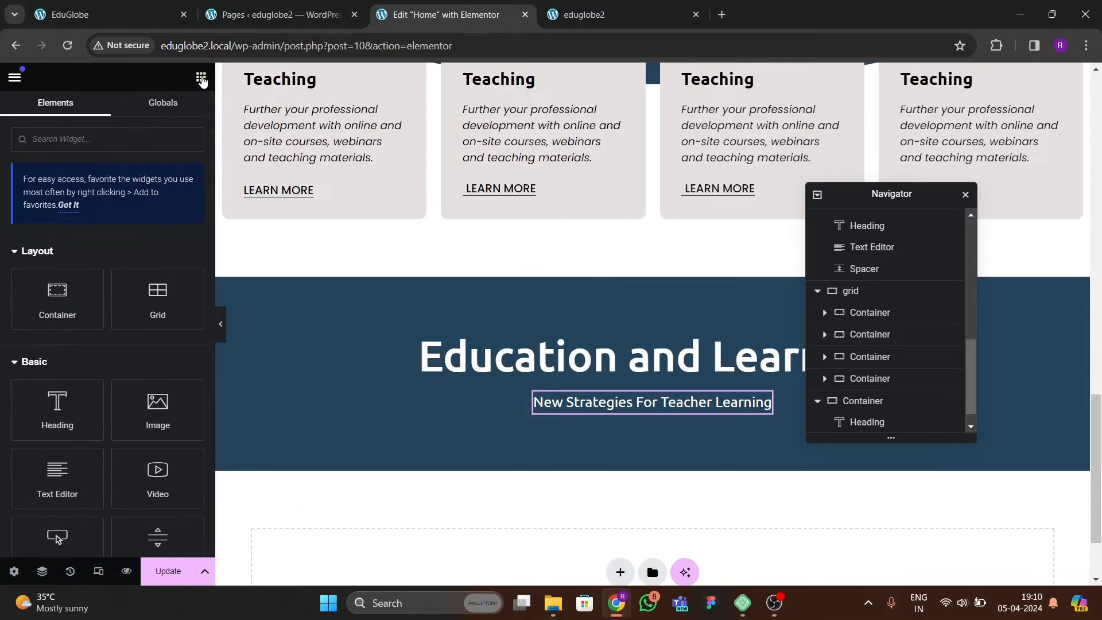
pyautogui.moveTo(73, 299); pyautogui.dragTo(585, 441)
# Set the nested container's content width to Full Width and its padding to 0 on all sides.
pyautogui.click(137, 235)
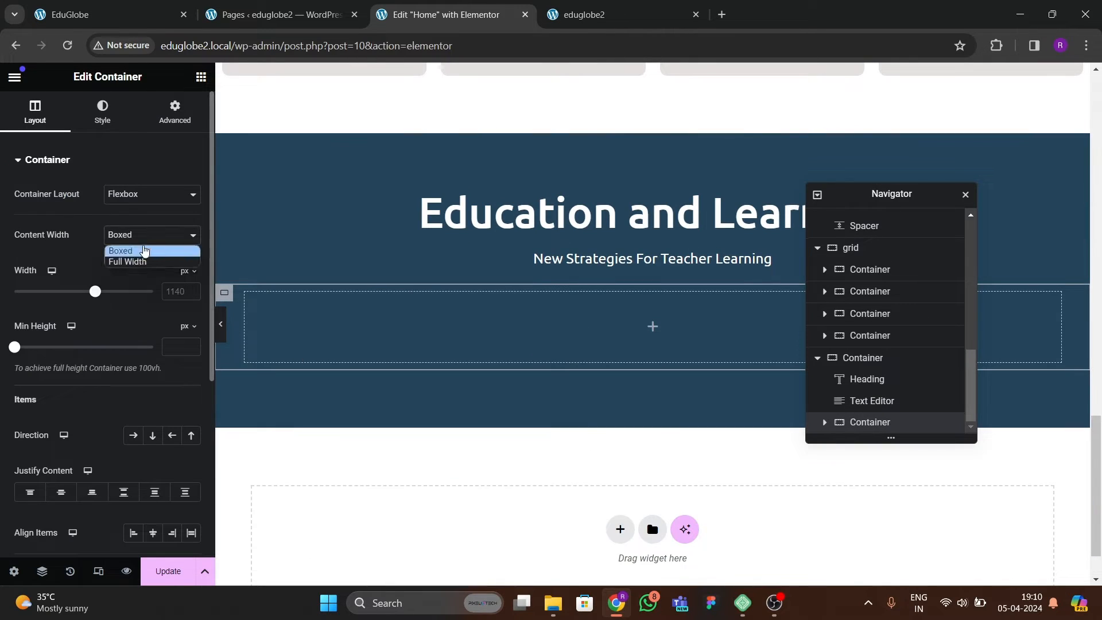
pyautogui.click(136, 261)
pyautogui.click(175, 112)
pyautogui.scroll(-1, 394, 337)
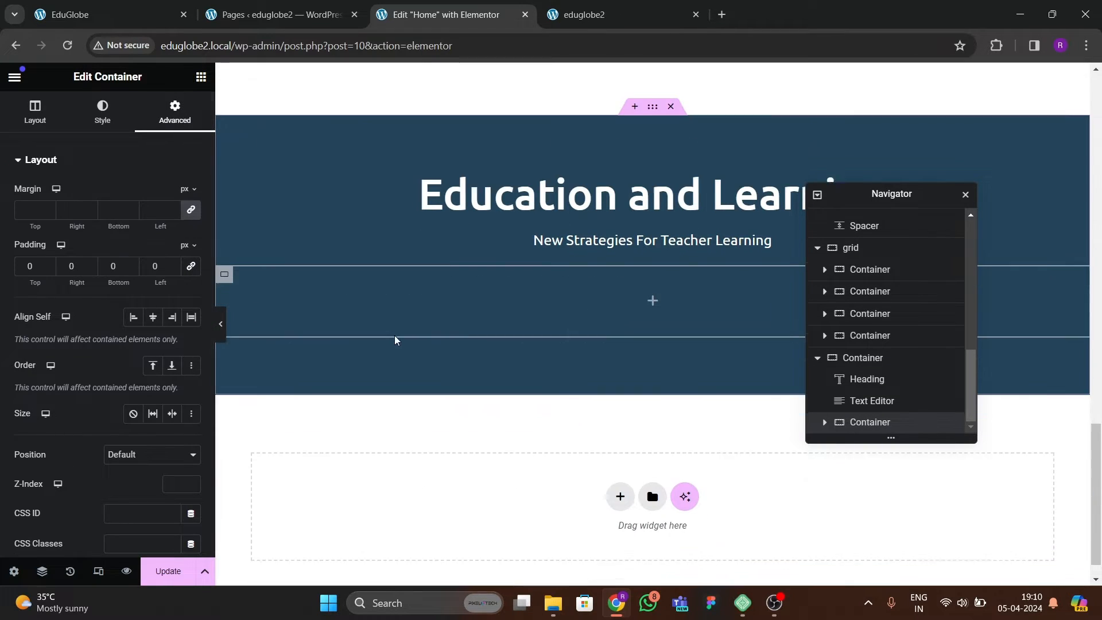
# Review the team card rows on the reference site and add an inner container inside the nested container.
pyautogui.click(160, 17)
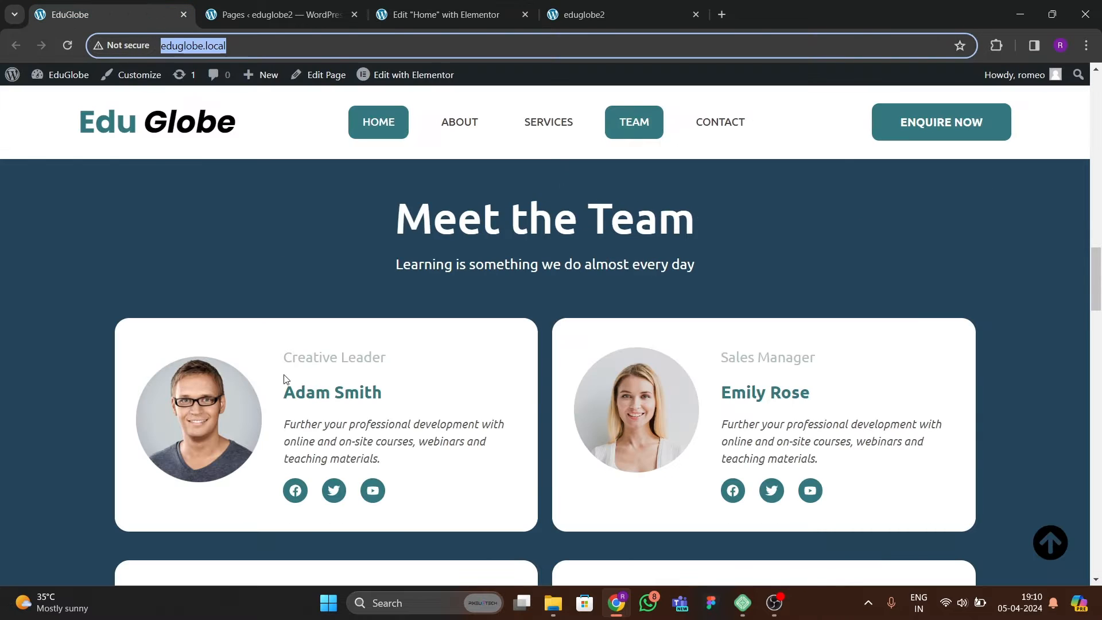
pyautogui.scroll(-4, 453, 424)
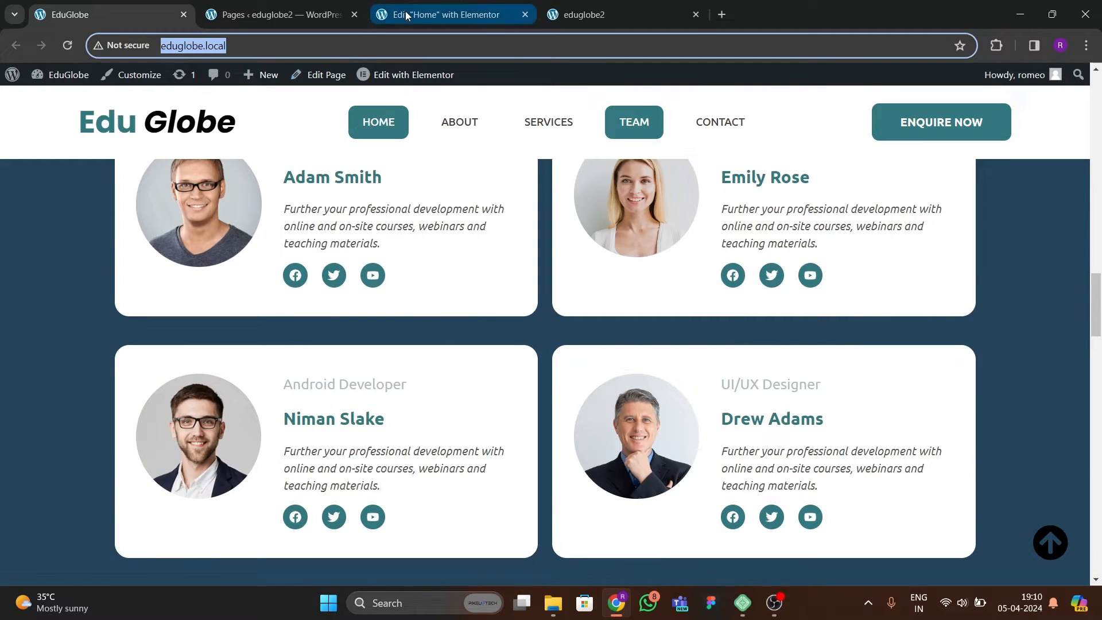
pyautogui.click(405, 13)
pyautogui.click(201, 76)
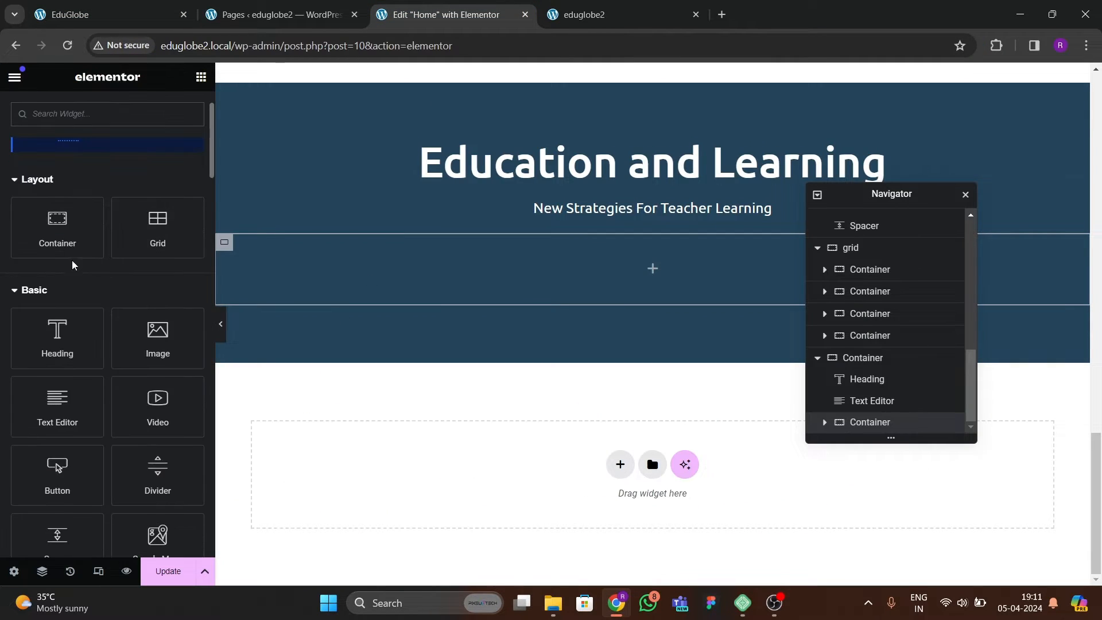
pyautogui.moveTo(63, 244); pyautogui.dragTo(342, 266)
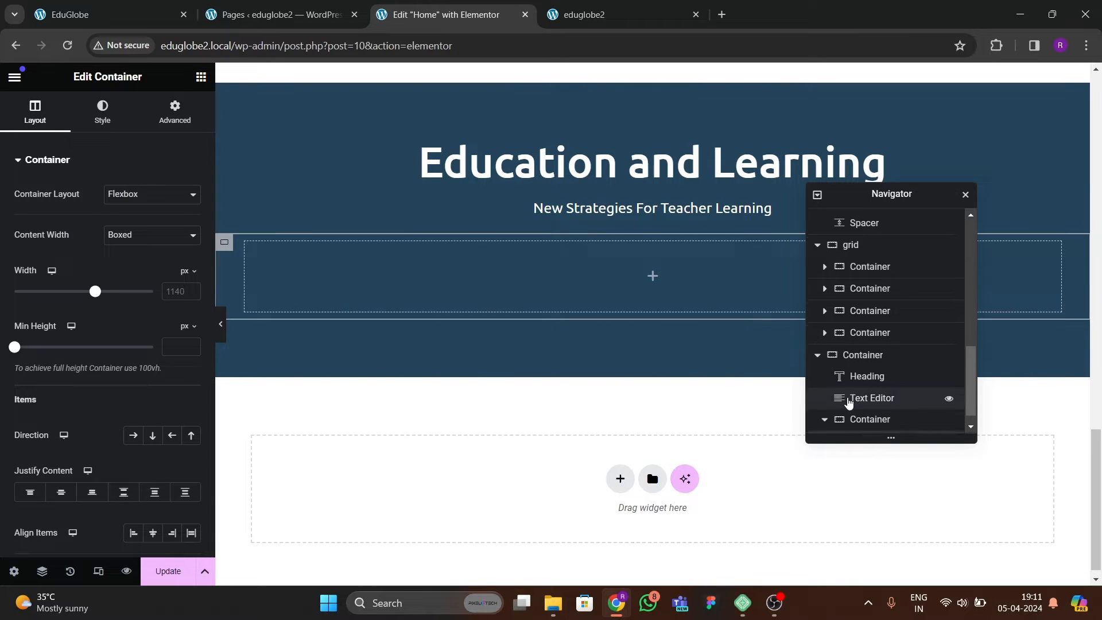
# Set the inner container to Full Width with 0 padding on all sides, and duplicate it.
pyautogui.scroll(-1, 864, 430)
pyautogui.rightClick(873, 427)
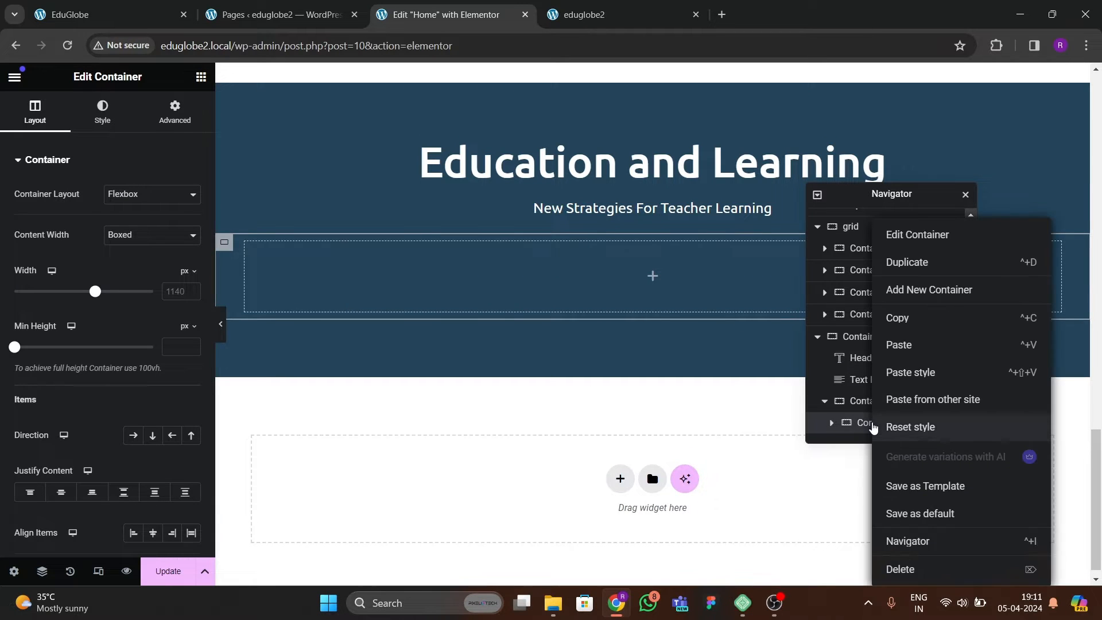
pyautogui.click(148, 237)
pyautogui.click(148, 263)
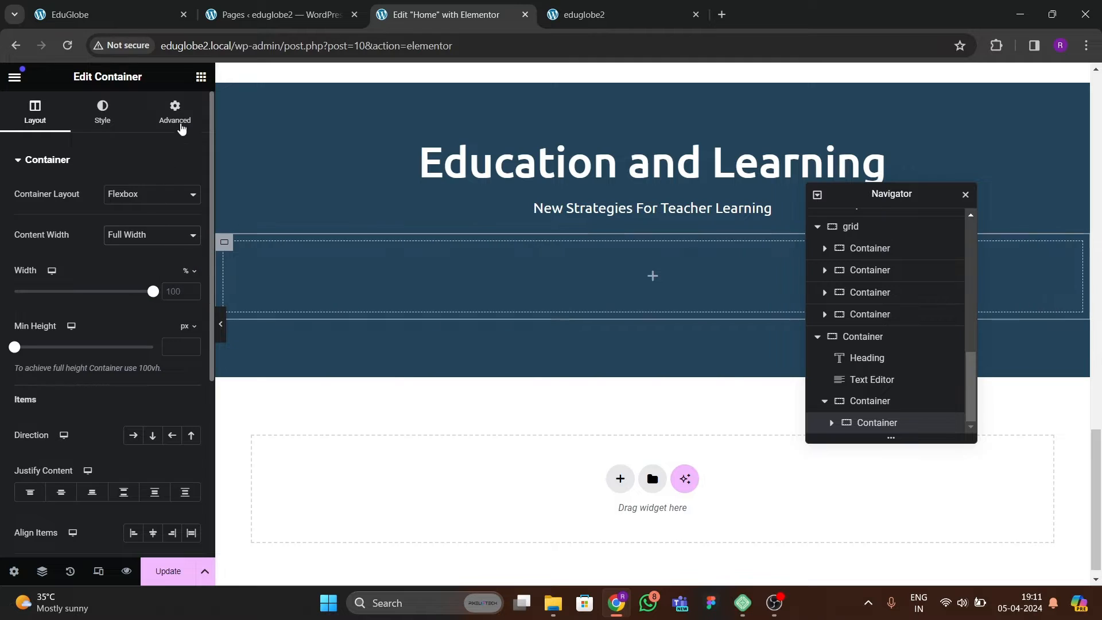
pyautogui.click(175, 112)
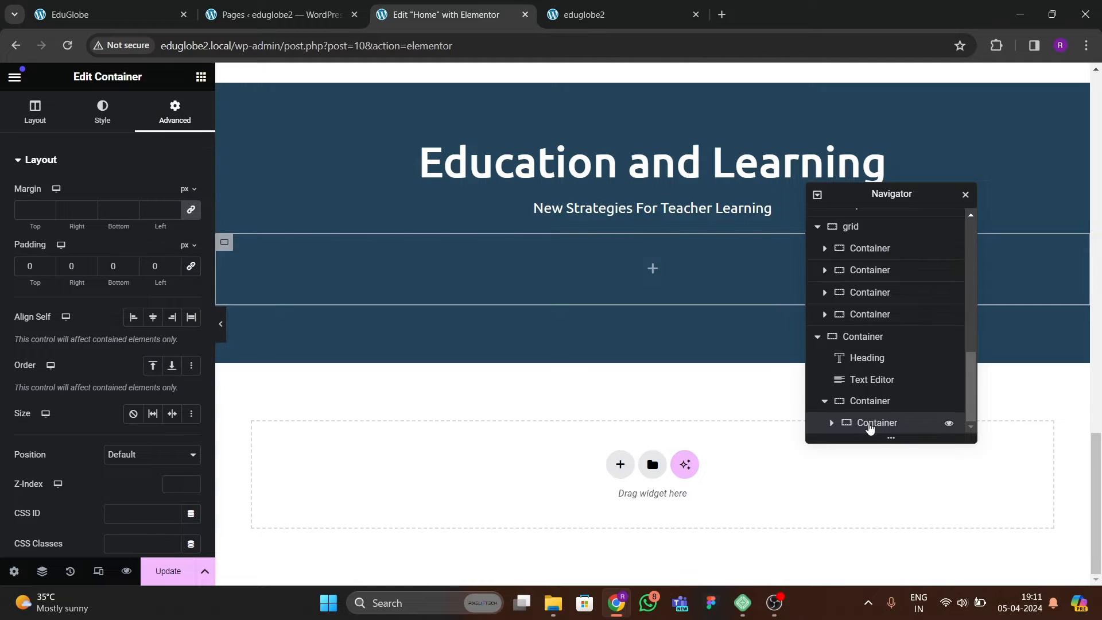
pyautogui.rightClick(871, 425)
pyautogui.click(902, 263)
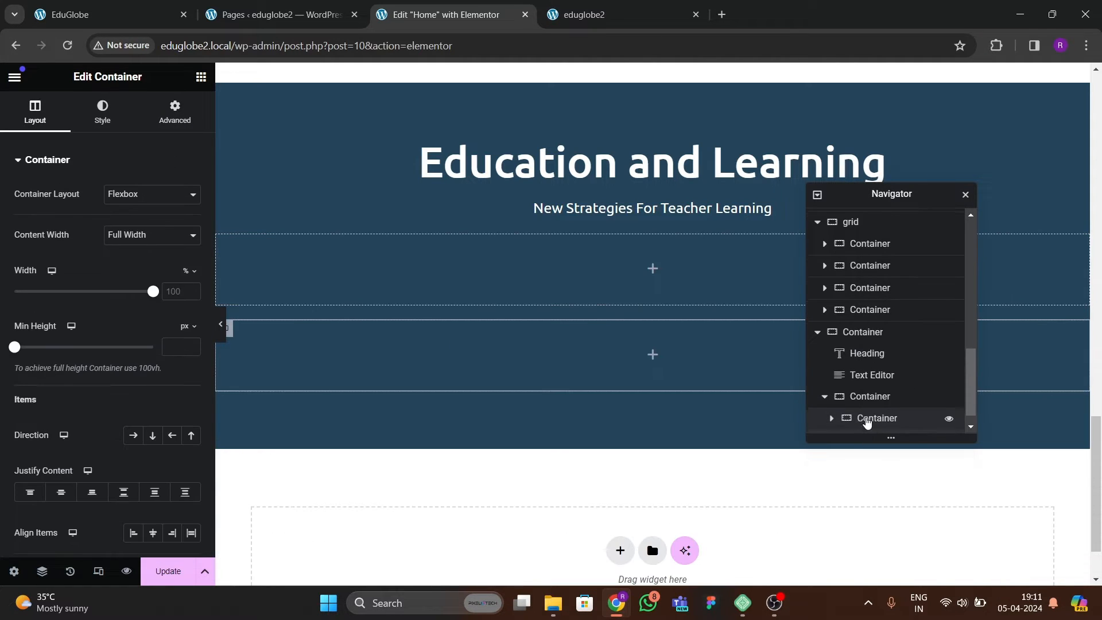
# Arrange the parent container of the two inner containers in row direction, justified Space Between and with items aligned center.
pyautogui.click(872, 383)
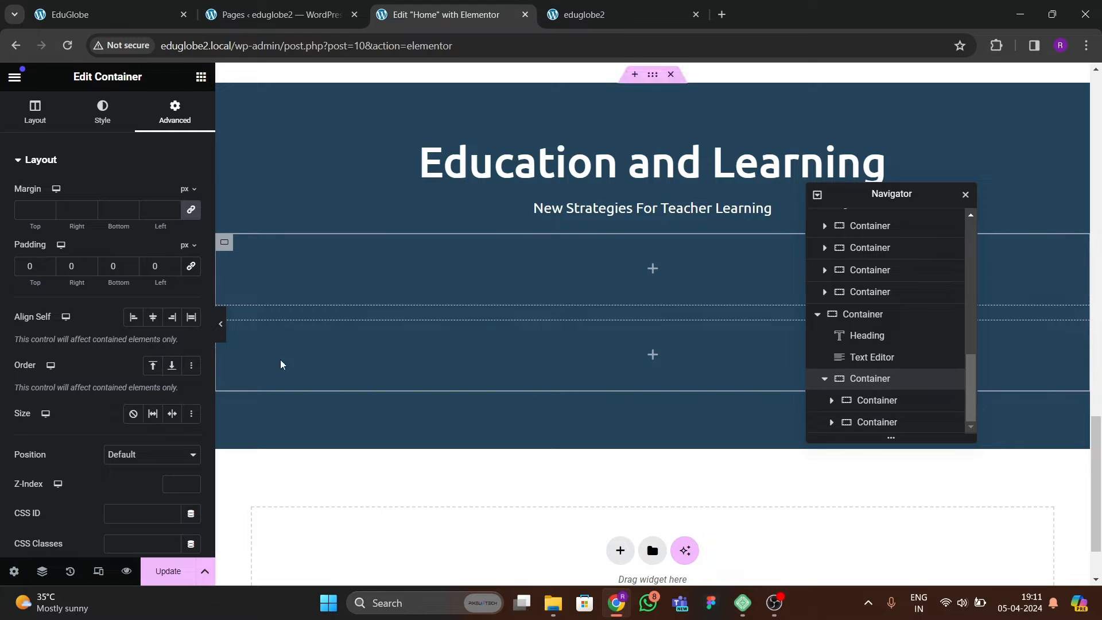
pyautogui.click(35, 126)
pyautogui.scroll(-4, 159, 368)
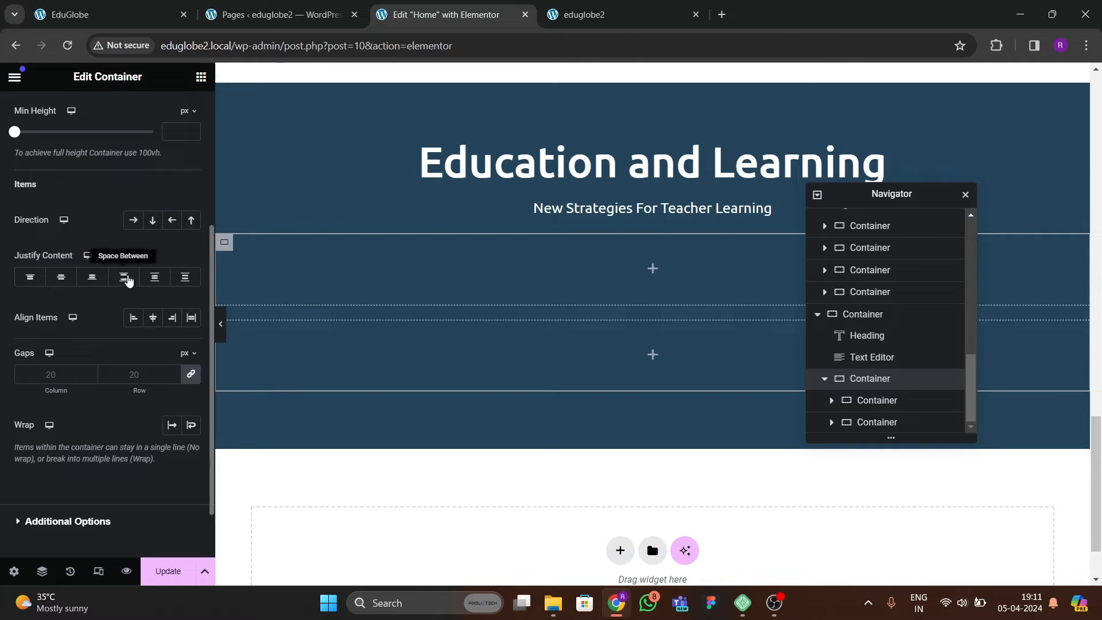
pyautogui.click(135, 225)
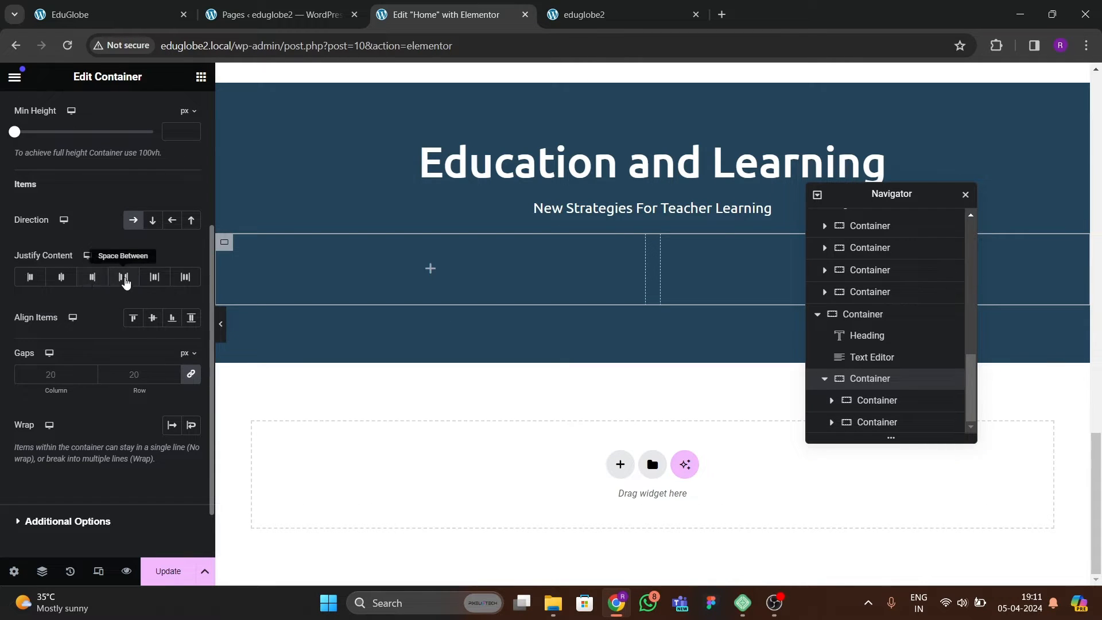
pyautogui.click(124, 278)
pyautogui.click(152, 317)
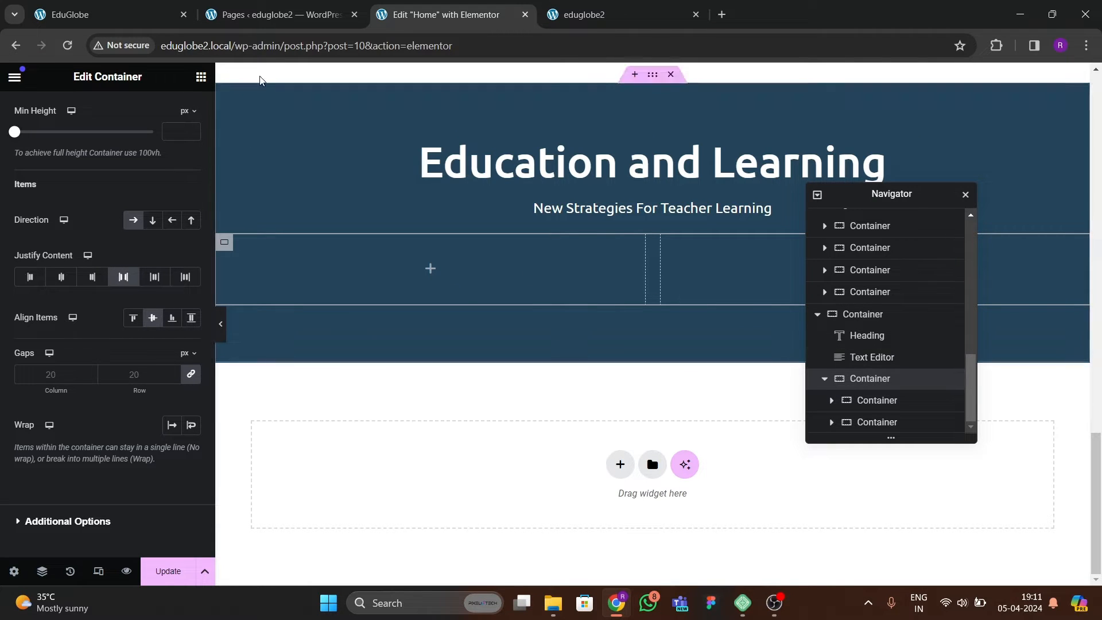
# Compare the card row with the reference site and rename the outer dark blue container to "teams".
pyautogui.click(168, 17)
pyautogui.scroll(3, 390, 298)
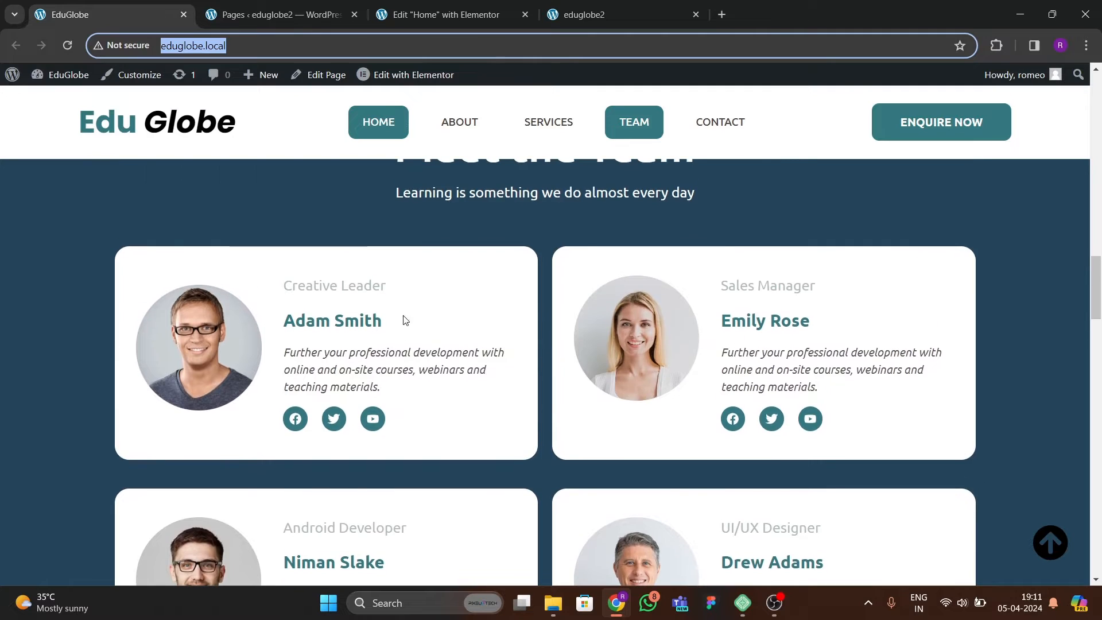
pyautogui.click(442, 17)
pyautogui.click(866, 400)
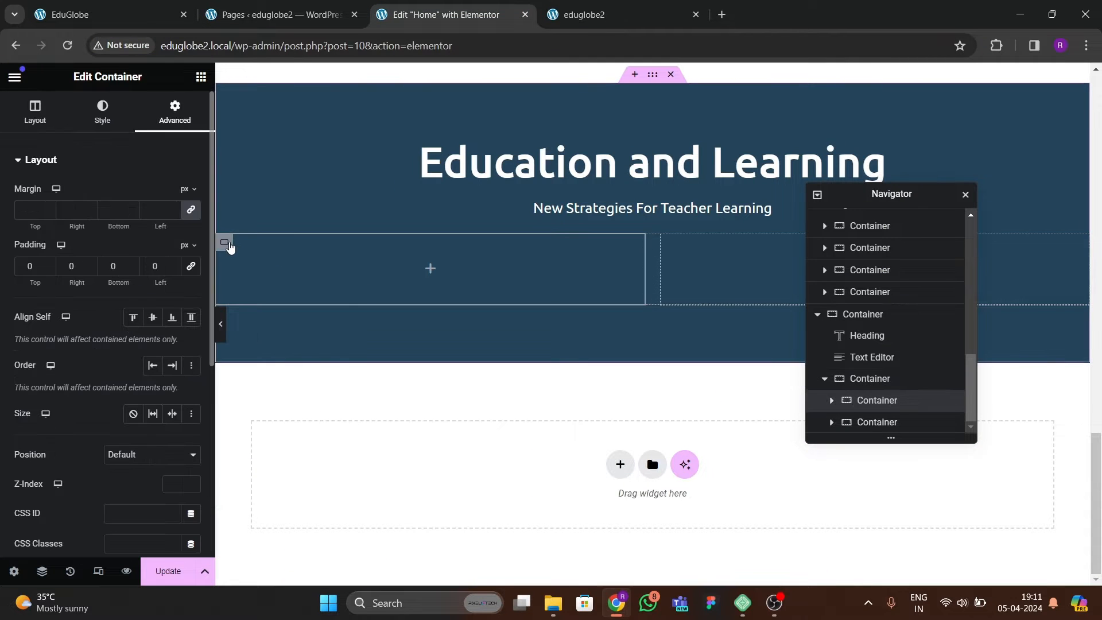
pyautogui.click(861, 316)
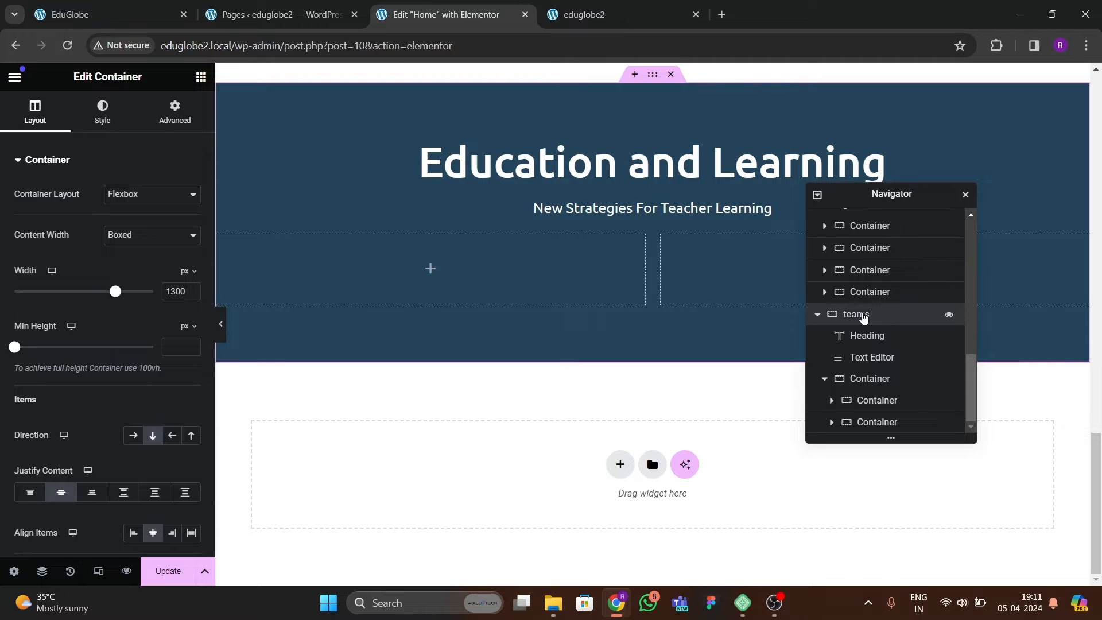
# Check the section title on the reference site and change the teams heading text to "Meet the team".
pyautogui.click(130, 21)
pyautogui.scroll(2, 512, 225)
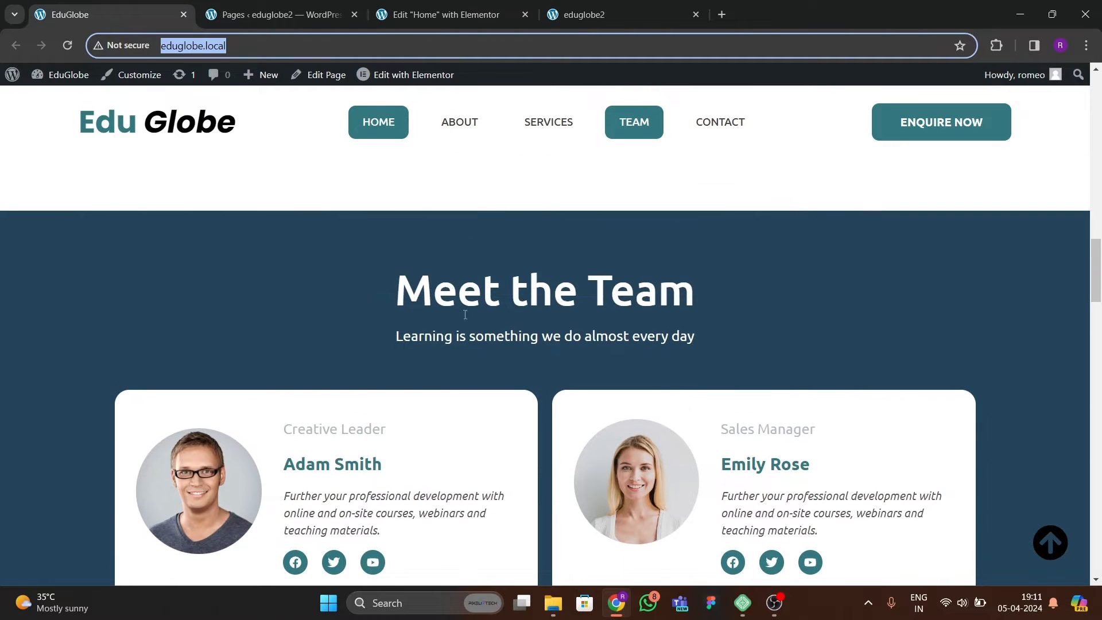
pyautogui.click(455, 21)
pyautogui.click(498, 163)
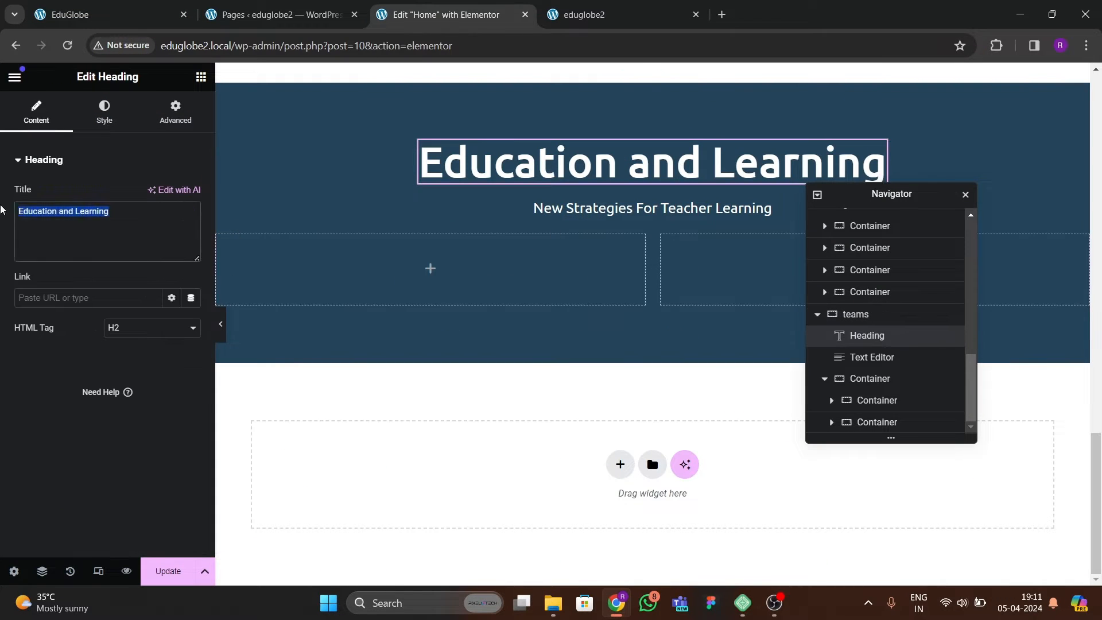
pyautogui.write('Meet the tam')
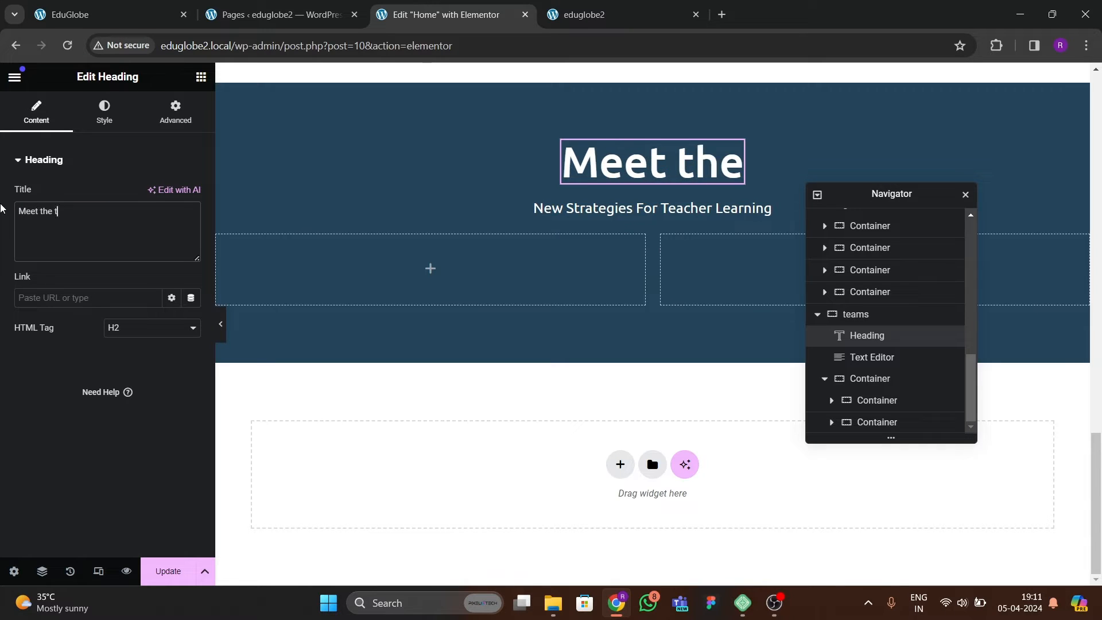
pyautogui.press('BackSpace')
pyautogui.press('BackSpace')
pyautogui.write('eam')
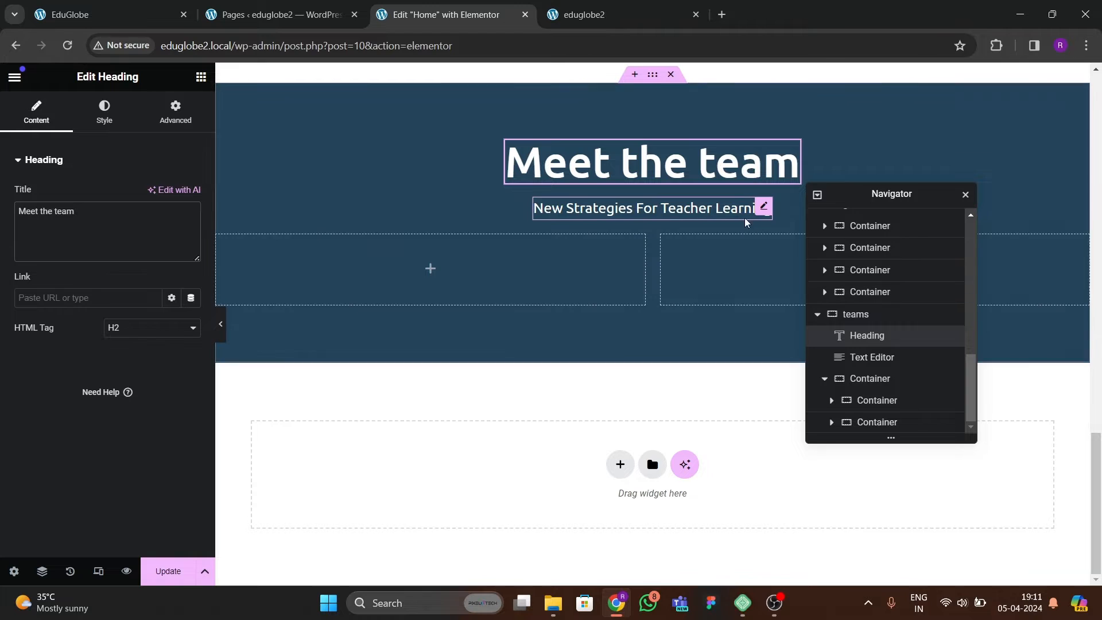
# Give the first inner card container a classic white (#FFFFFF) background color.
pyautogui.click(246, 254)
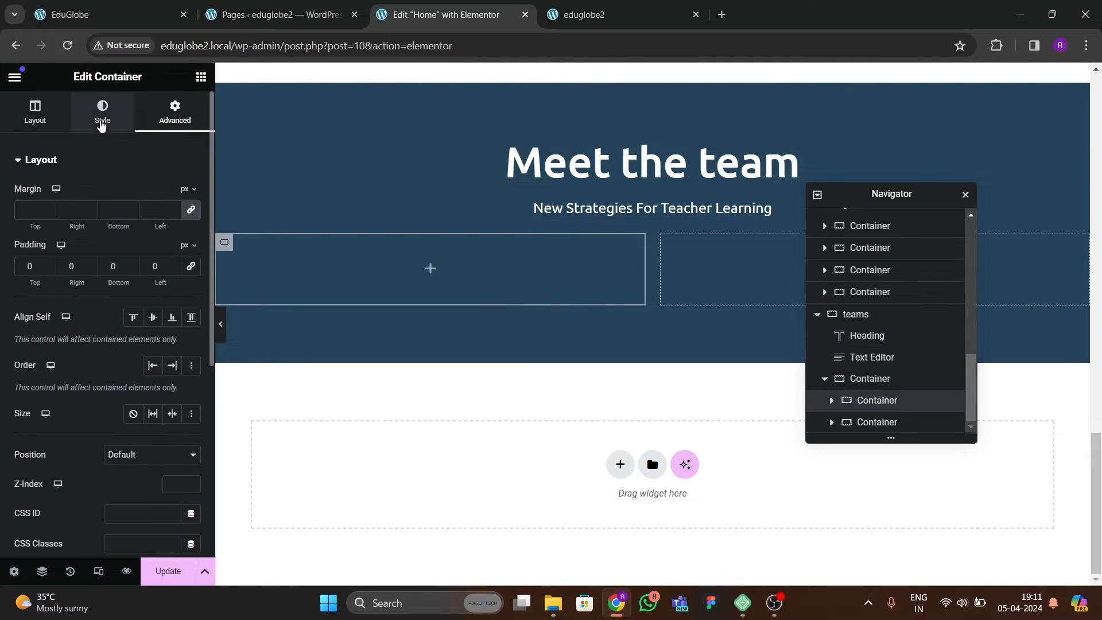
pyautogui.click(103, 112)
pyautogui.click(182, 255)
pyautogui.click(105, 310)
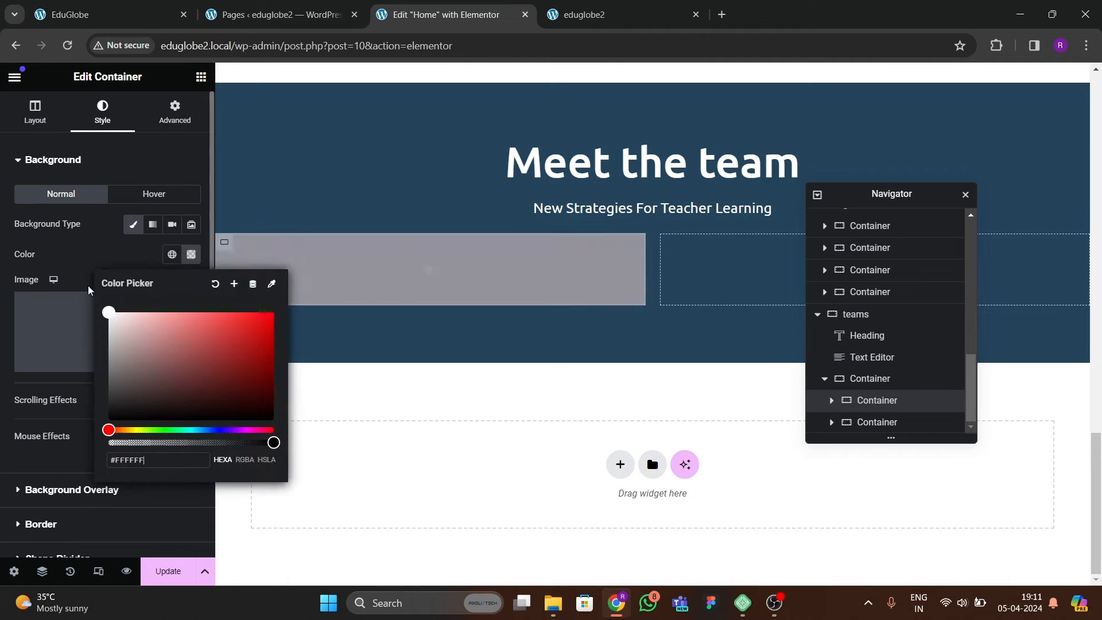
pyautogui.click(103, 258)
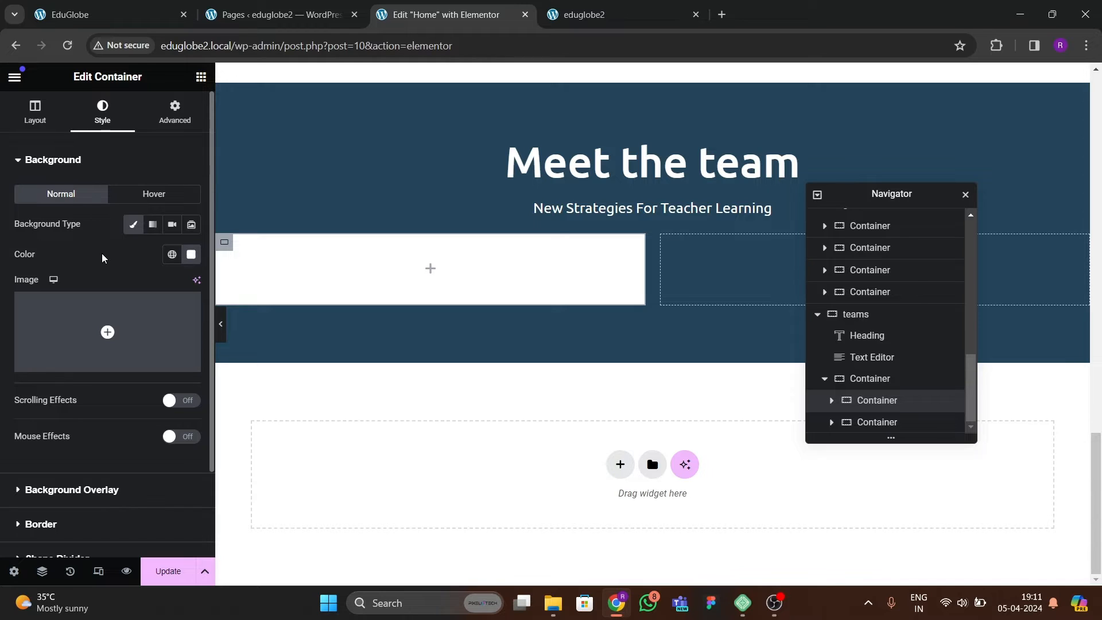
pyautogui.scroll(-2, 81, 258)
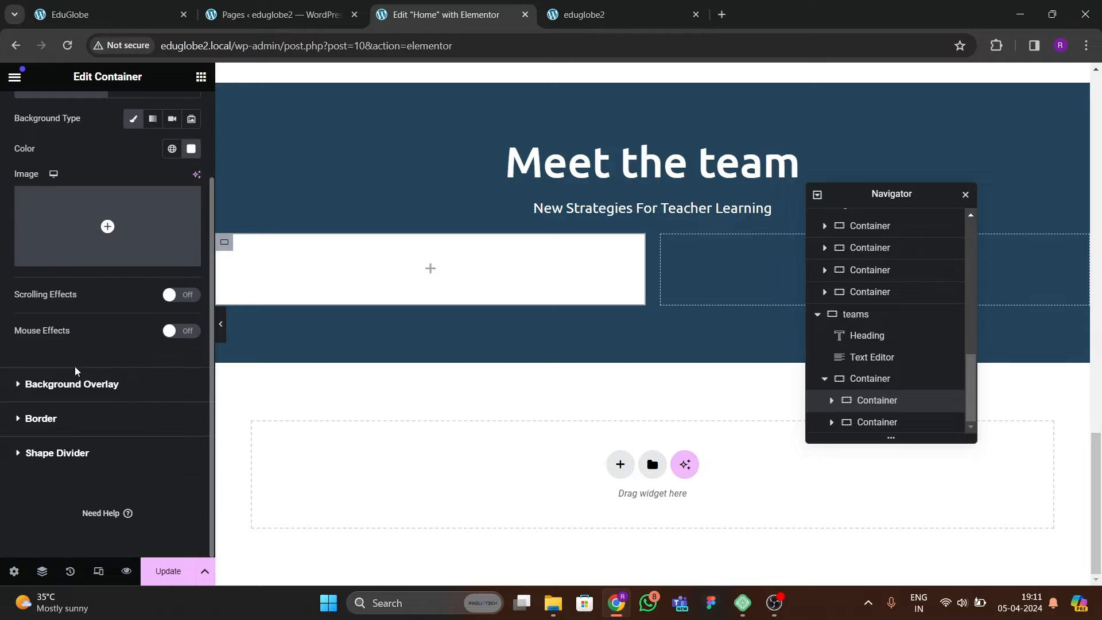
# Set the white card container's border radius to 10 px and its padding to 30 px on all sides.
pyautogui.click(55, 419)
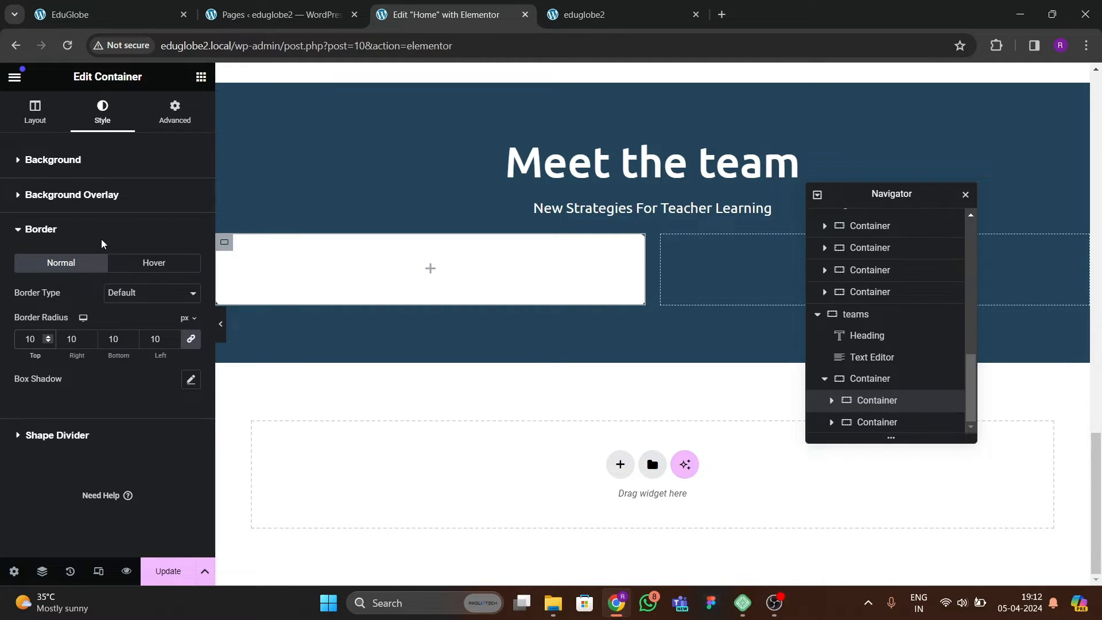
pyautogui.click(174, 114)
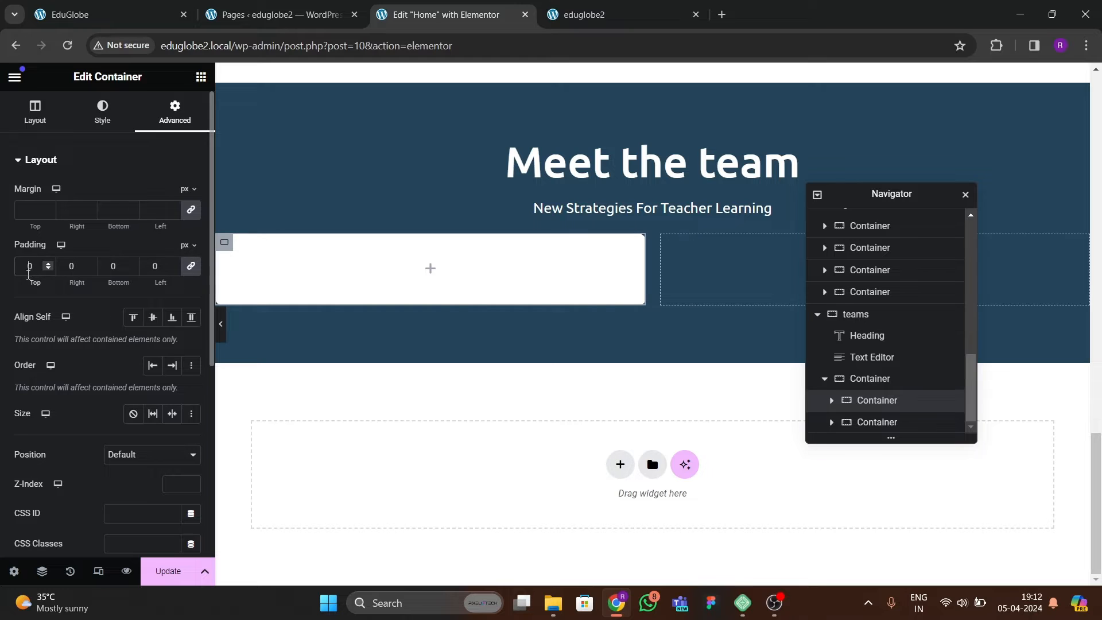
pyautogui.write('30')
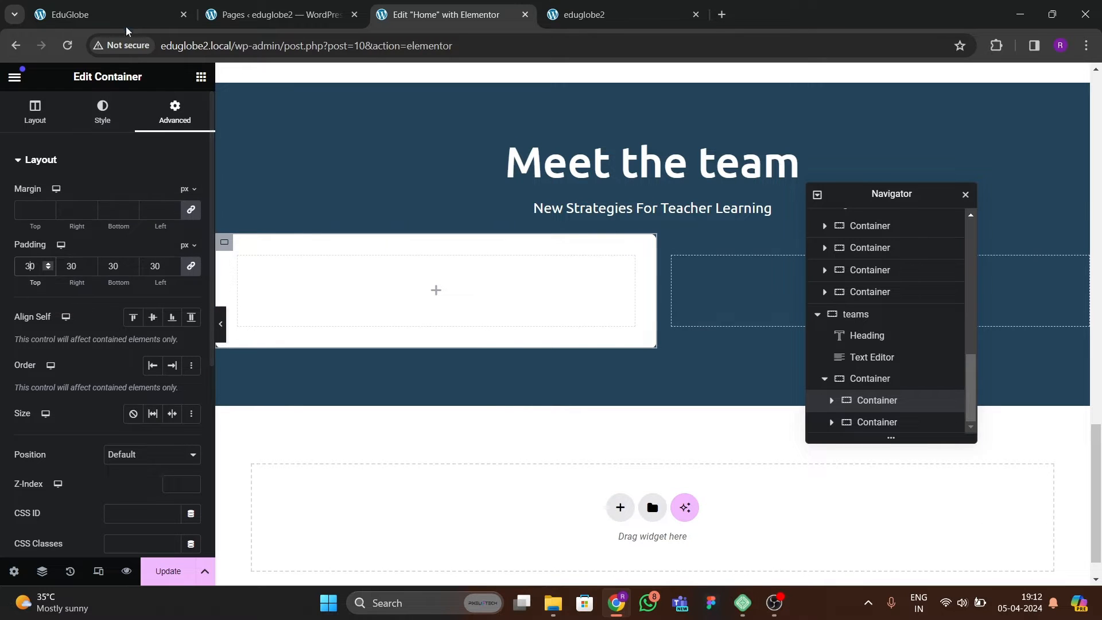
# Compare the card spacing with the team cards on the reference site and set the white card's padding to 20 px on all sides.
pyautogui.hotkey('ctrl', '1')
pyautogui.scroll(-2, 260, 259)
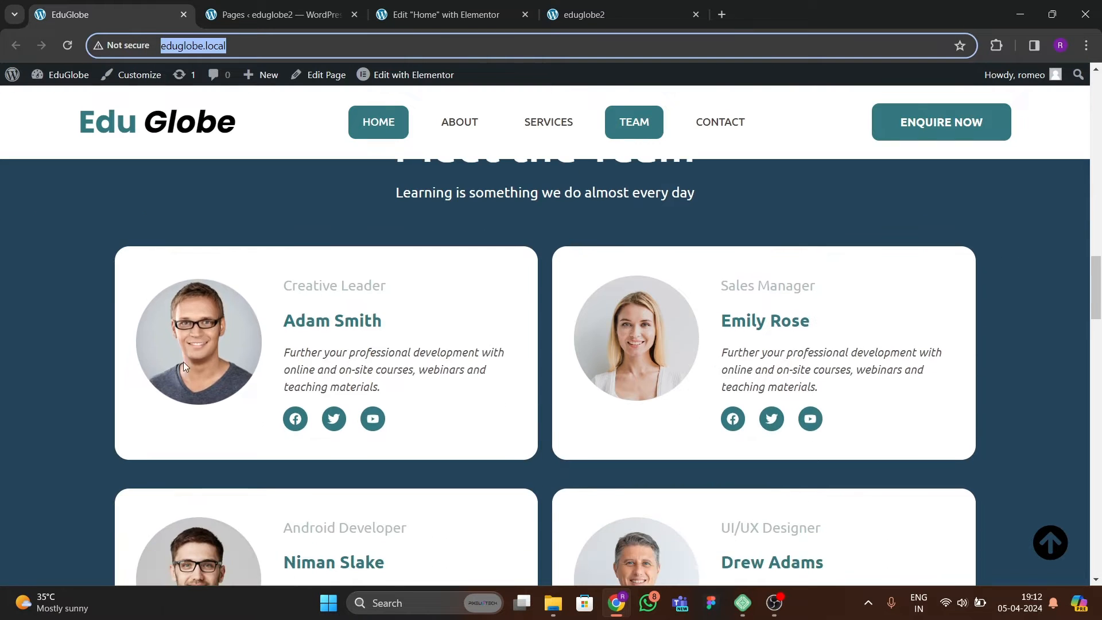
pyautogui.hotkey('ctrl', '3')
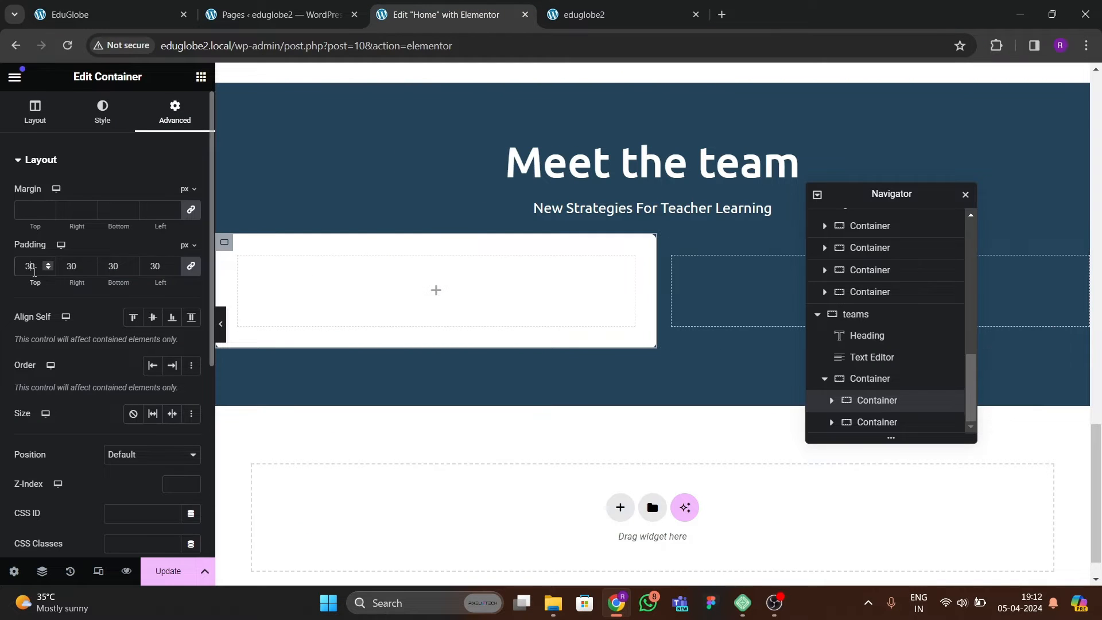
pyautogui.write('20')
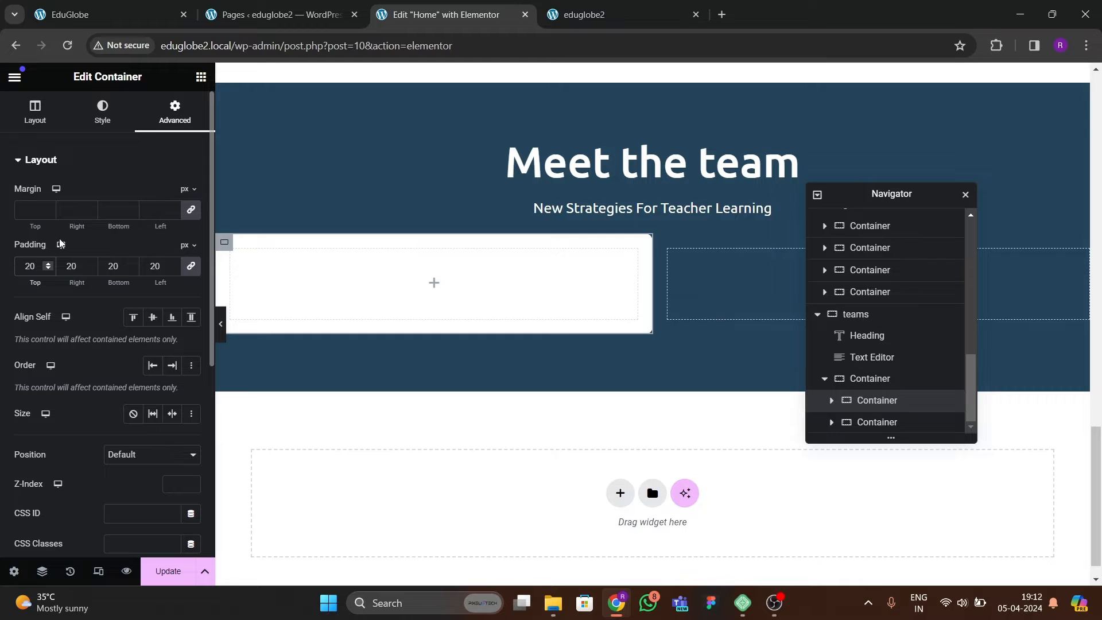
# Nest a container with Full Width content and 0 px padding inside the white card, and duplicate it.
pyautogui.click(201, 76)
pyautogui.moveTo(98, 246); pyautogui.dragTo(304, 323)
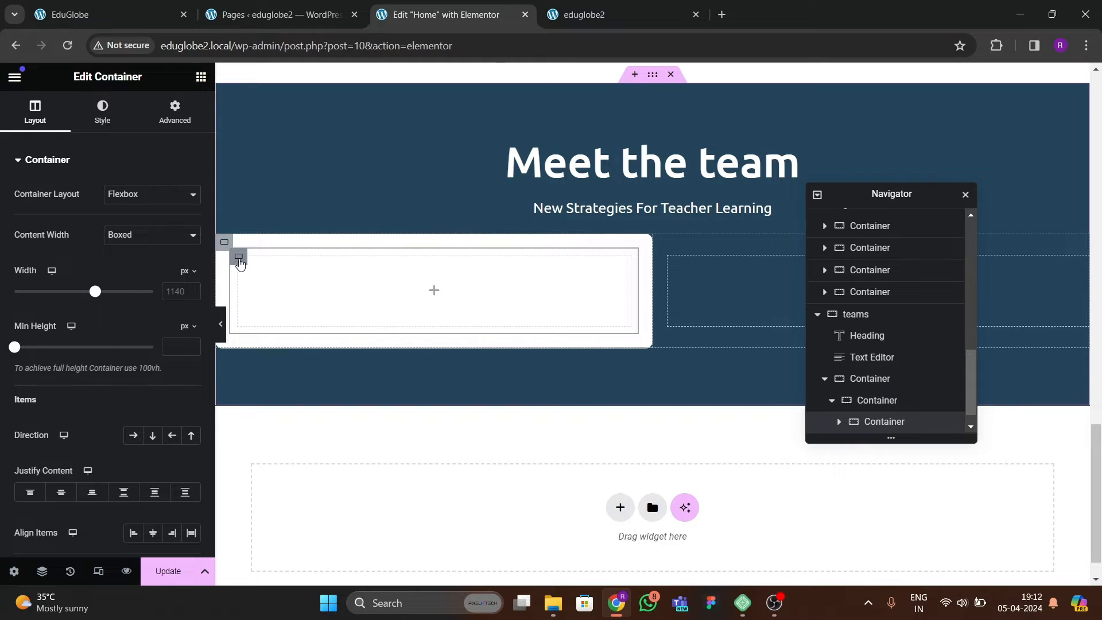
pyautogui.click(127, 236)
pyautogui.click(127, 261)
pyautogui.click(174, 115)
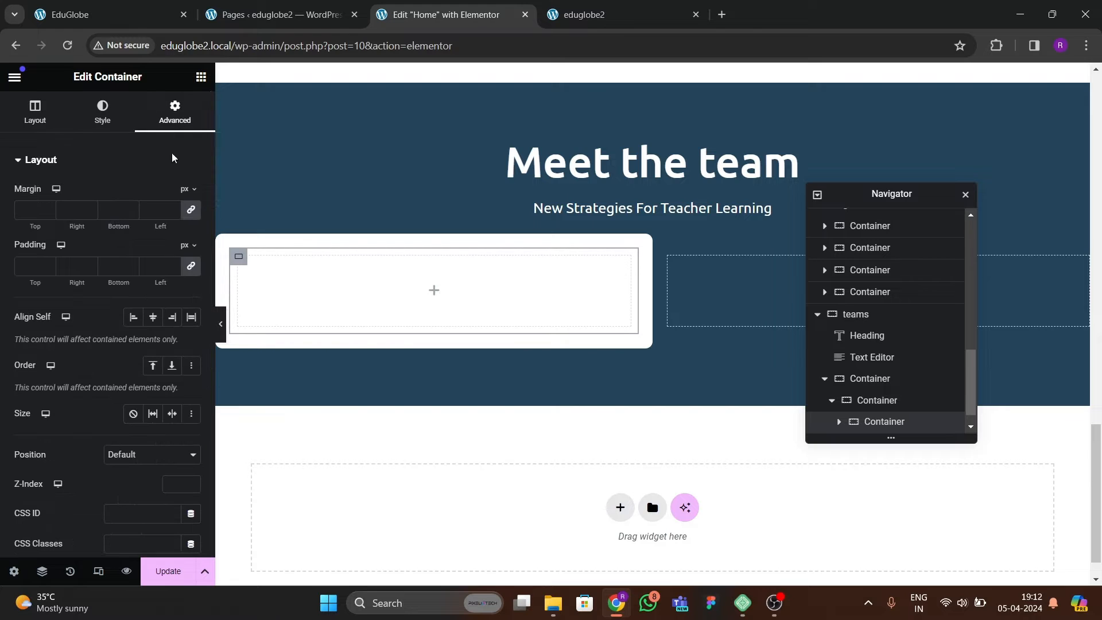
pyautogui.click(191, 266)
pyautogui.rightClick(239, 257)
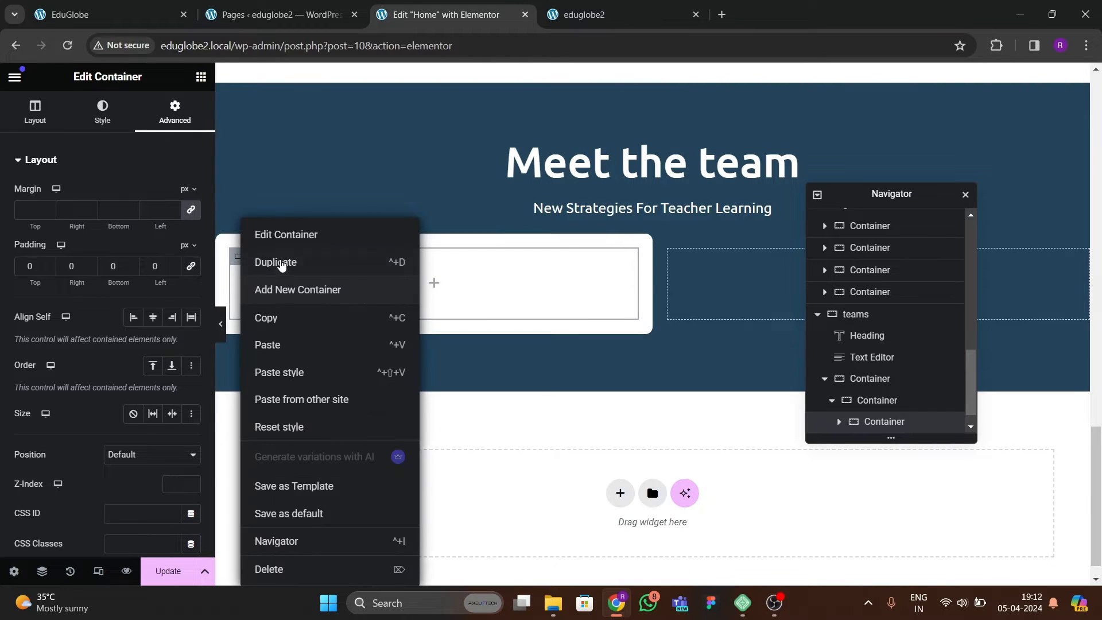
pyautogui.click(275, 262)
# Arrange the white card's two nested containers in row direction, with content justified to center and items aligned center.
pyautogui.click(224, 242)
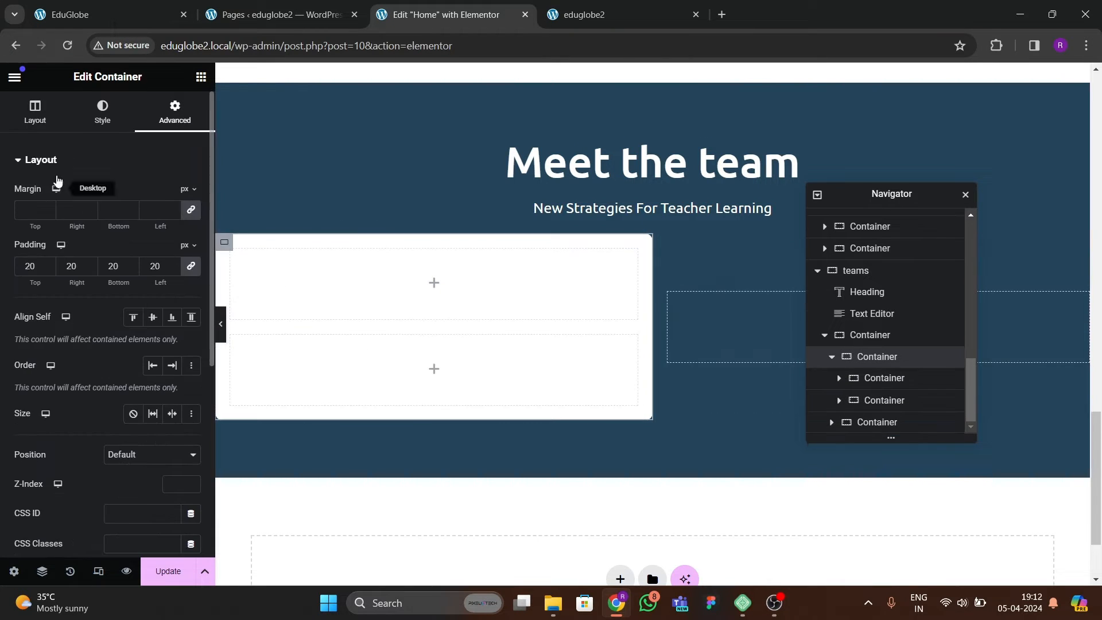
pyautogui.click(35, 112)
pyautogui.scroll(-3, 111, 325)
pyautogui.click(138, 297)
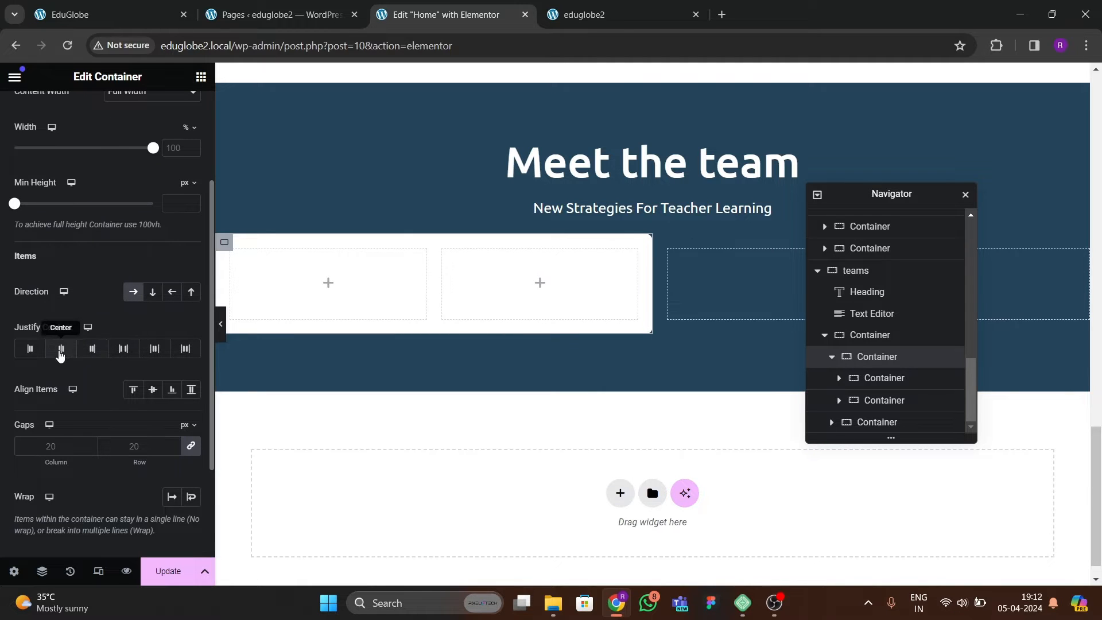
pyautogui.click(60, 350)
pyautogui.click(152, 389)
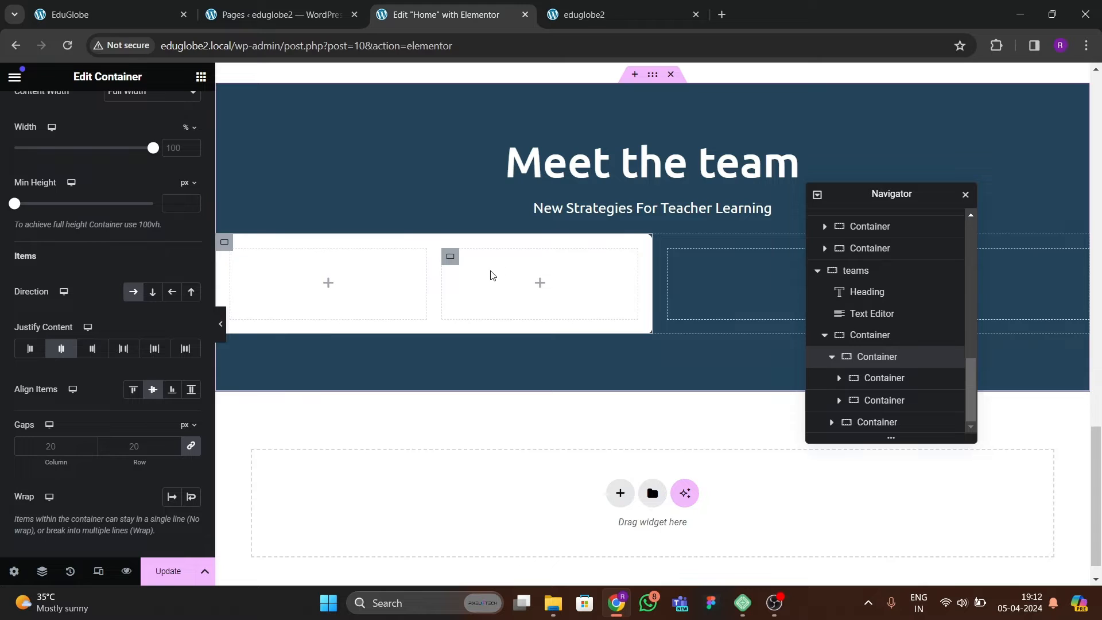
# Add an Image widget to the card's first nested container and choose the portrait of the grey-haired man in a dark suit.
pyautogui.click(201, 76)
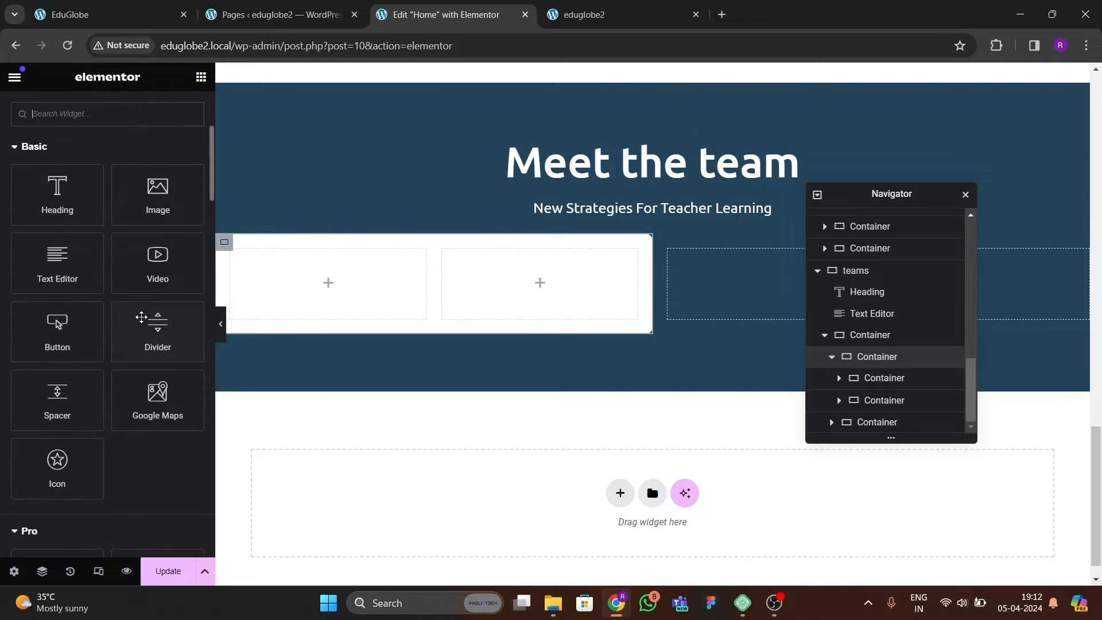
pyautogui.moveTo(158, 194); pyautogui.dragTo(307, 363)
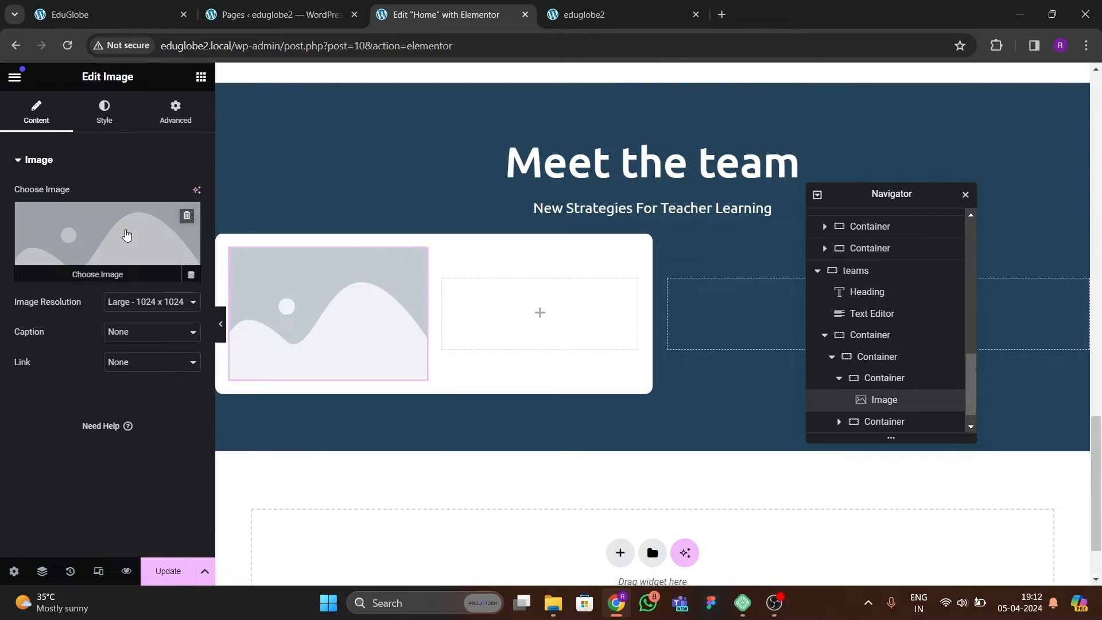
pyautogui.click(107, 247)
pyautogui.click(456, 287)
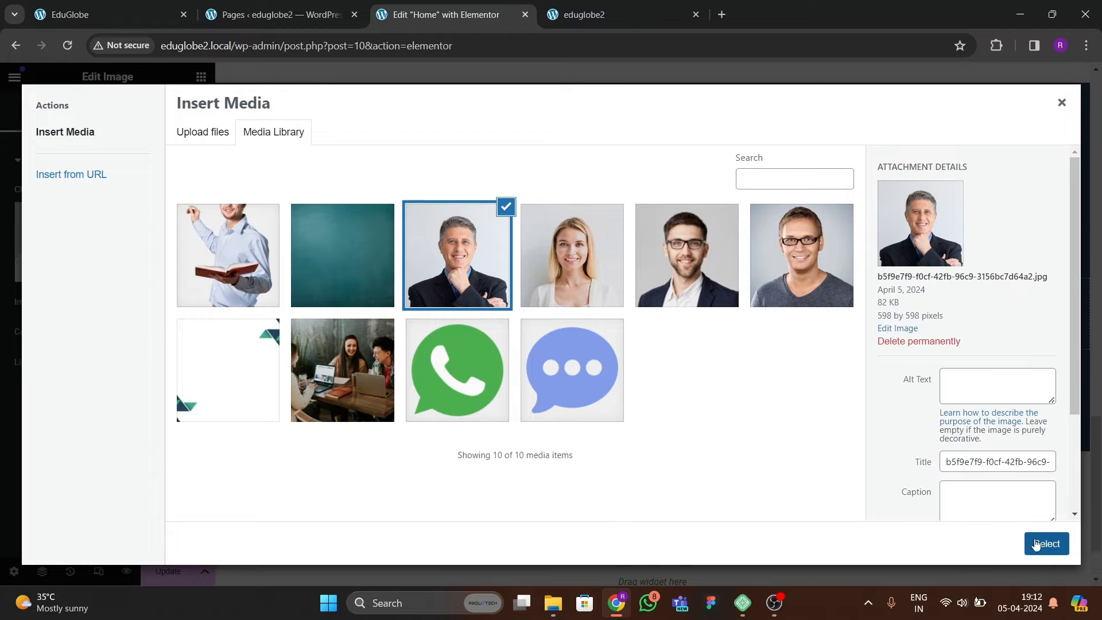
pyautogui.click(1045, 543)
# Enable a Circle mask on the card's portrait image and open the image's style settings.
pyautogui.click(141, 118)
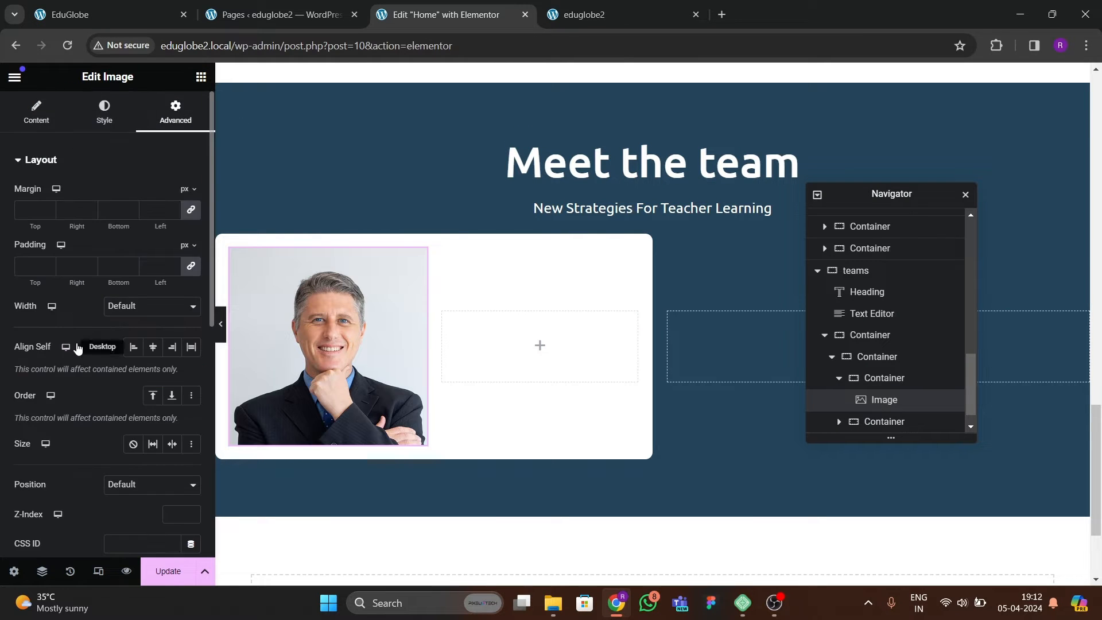
pyautogui.scroll(-10, 81, 366)
pyautogui.click(87, 357)
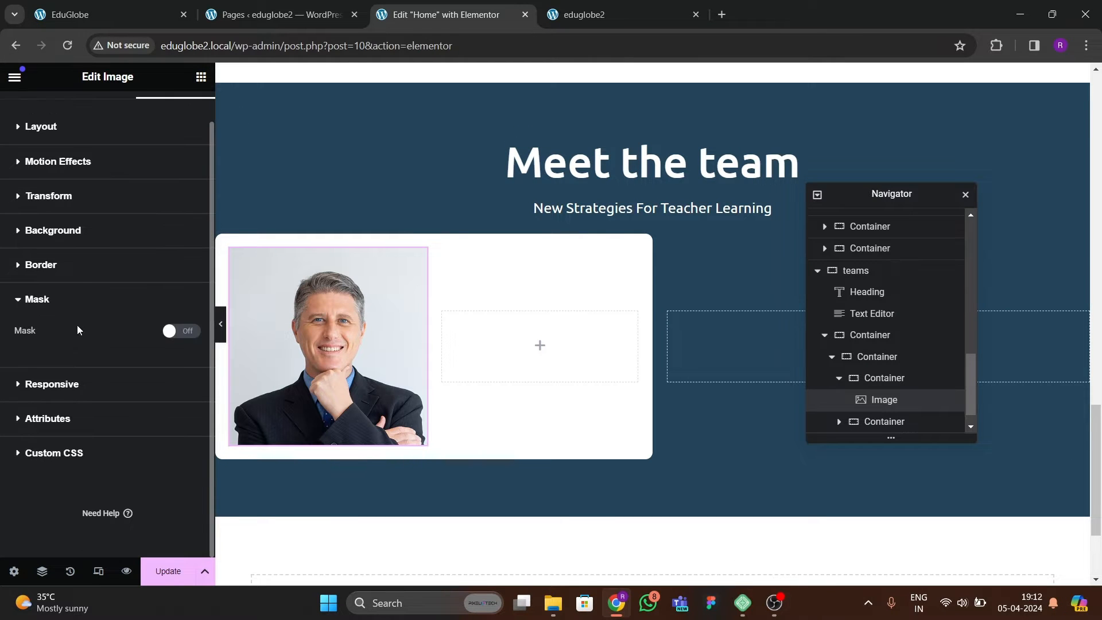
pyautogui.click(175, 331)
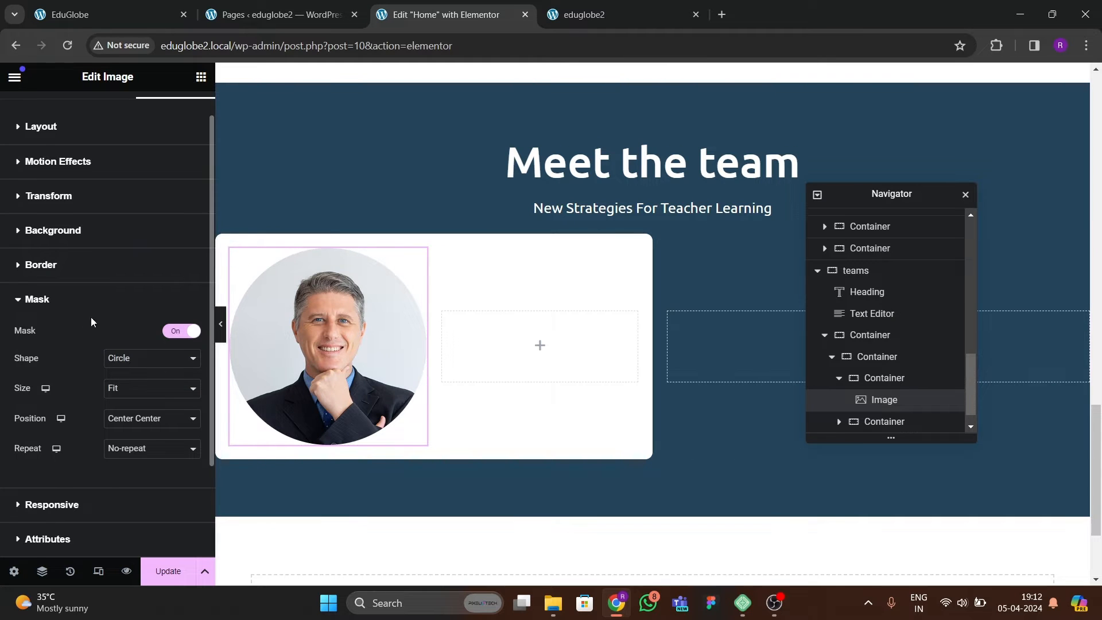
pyautogui.scroll(1, 91, 317)
pyautogui.click(103, 113)
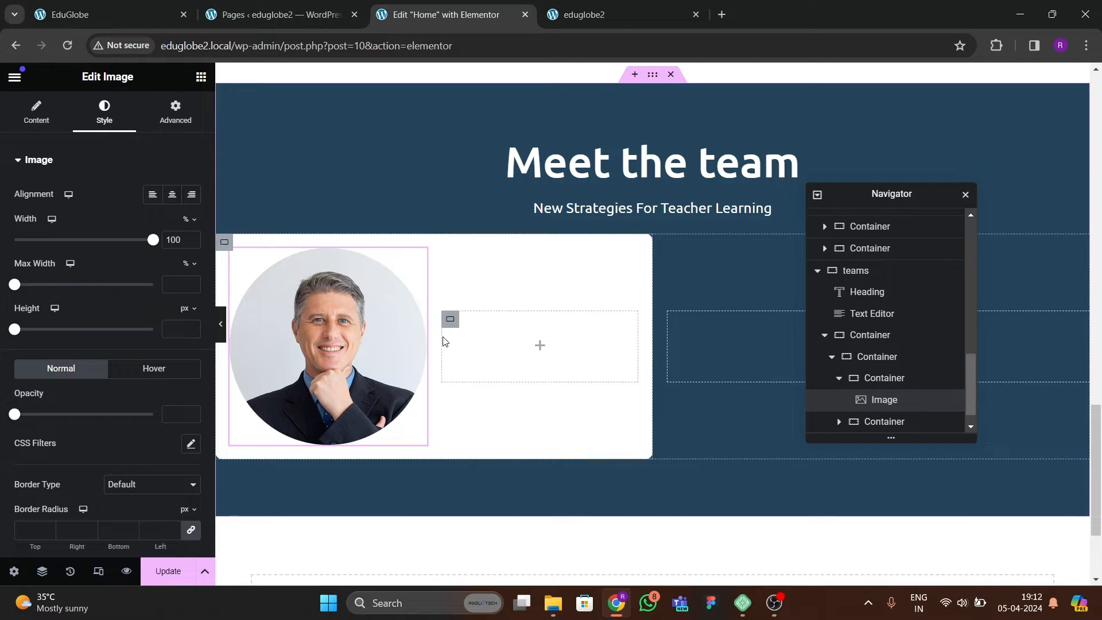
# Collapse the white card's structure and open the name of the container holding both cards for editing.
pyautogui.click(839, 379)
pyautogui.click(887, 359)
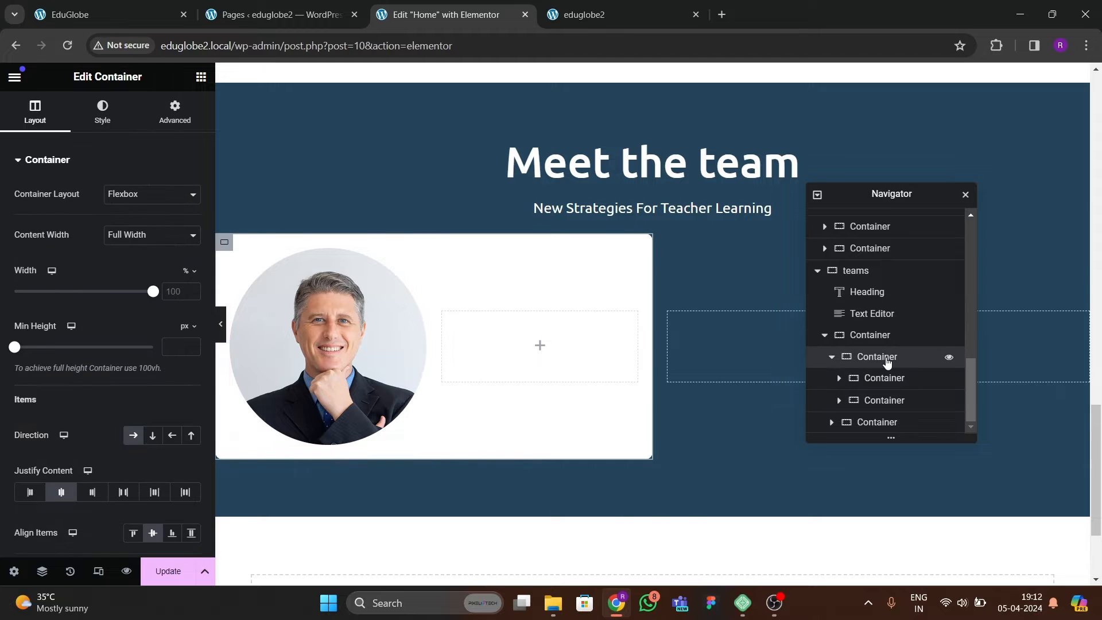
pyautogui.click(831, 356)
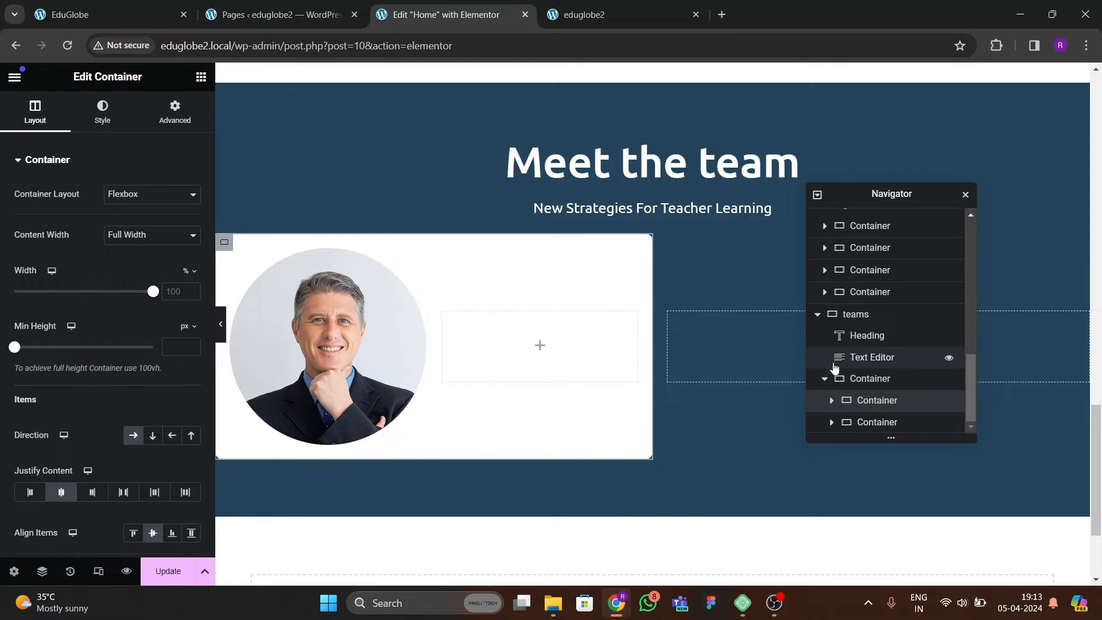
pyautogui.click(860, 381)
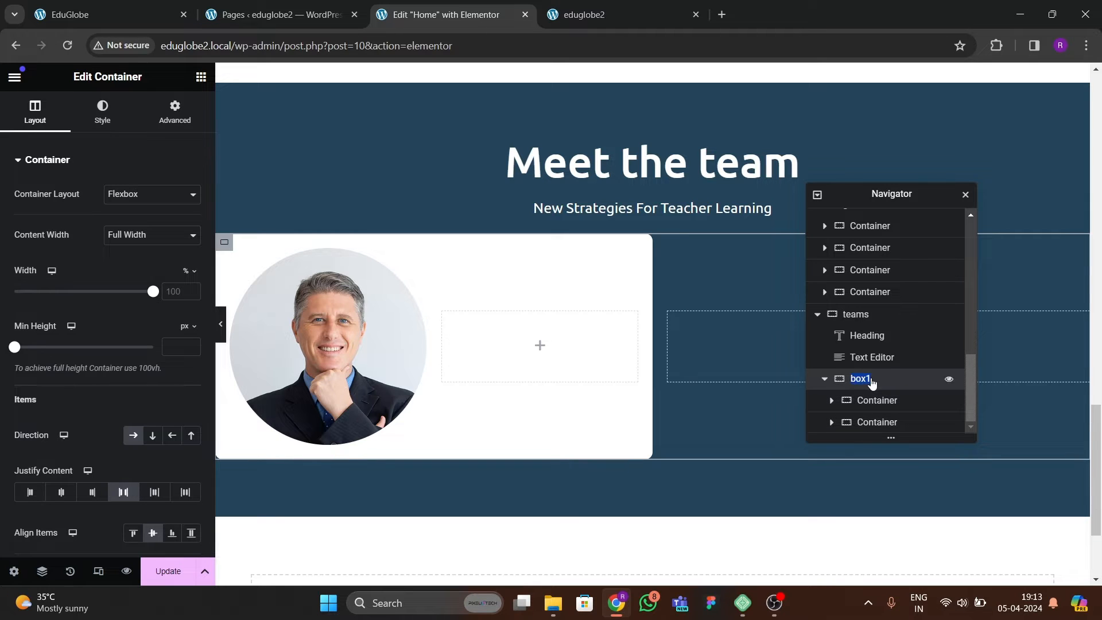
# Examine the containers inside box1 in the page structure, expanding the first card down to its two nested containers.
pyautogui.click(869, 400)
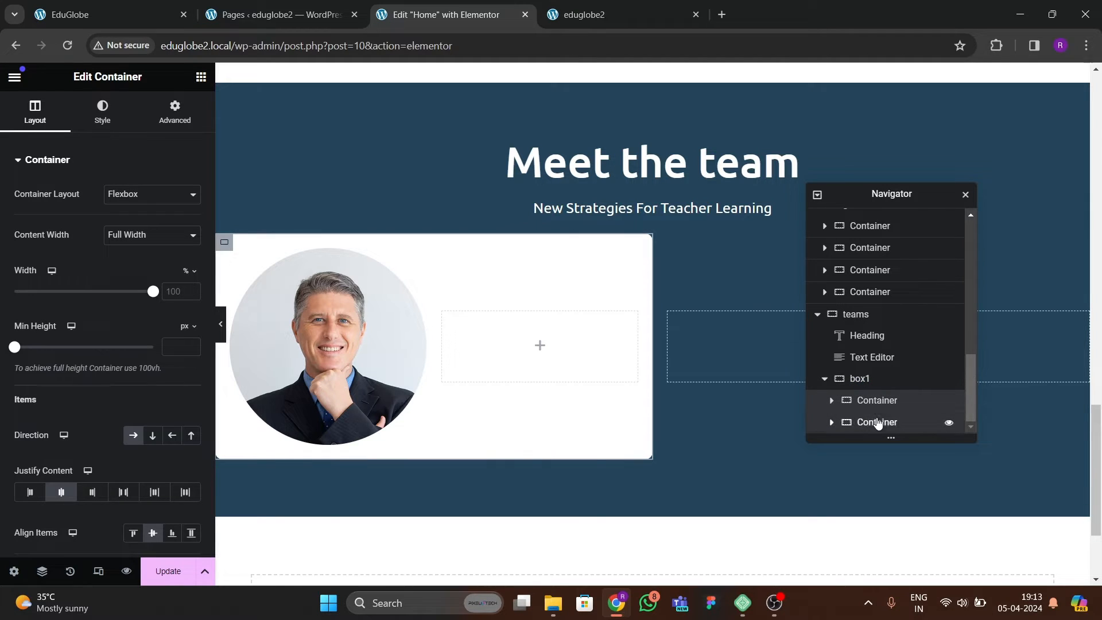
pyautogui.click(870, 381)
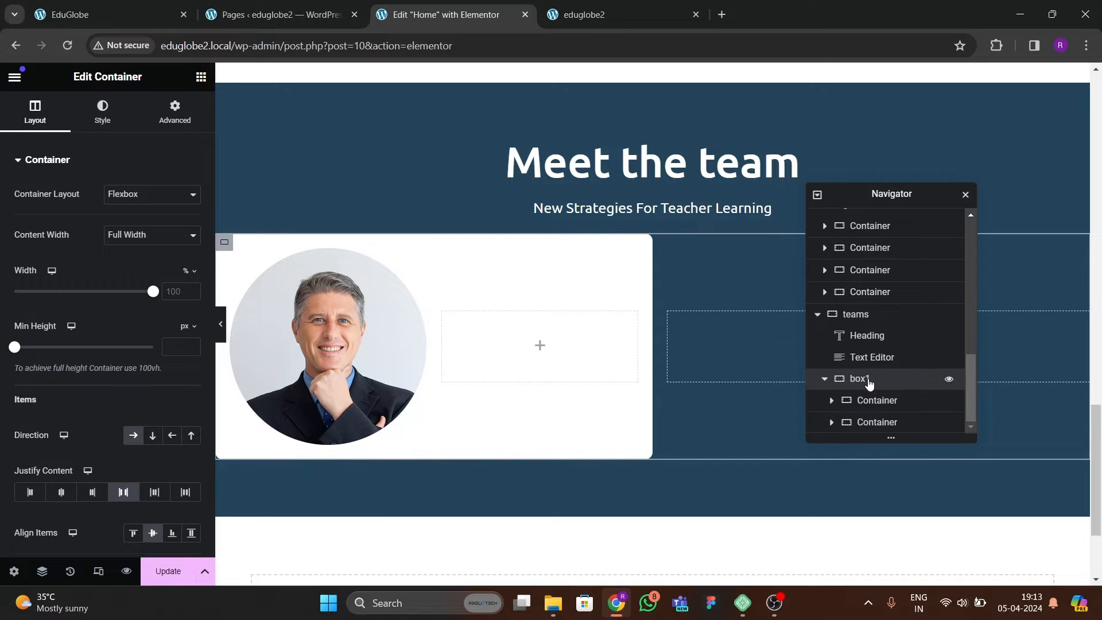
pyautogui.click(824, 381)
pyautogui.click(825, 421)
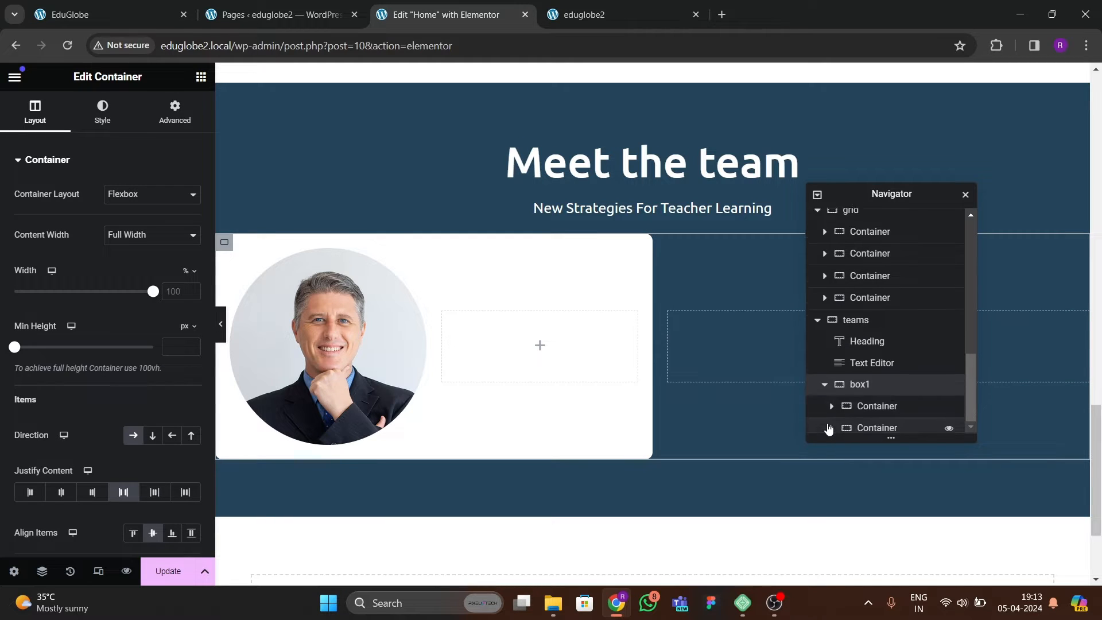
pyautogui.click(877, 422)
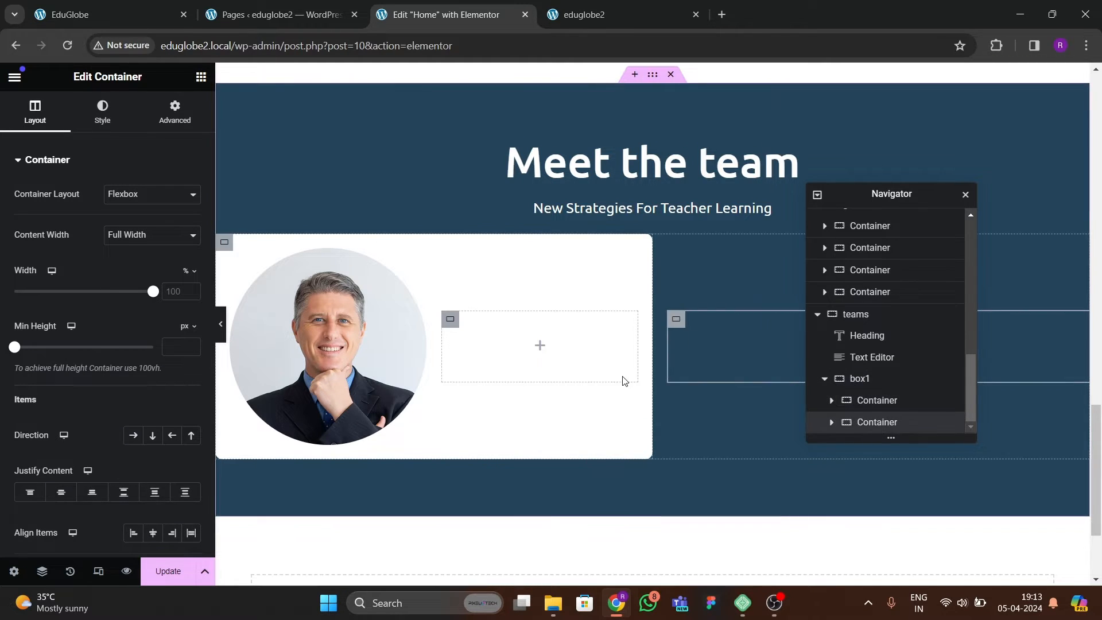
pyautogui.click(877, 401)
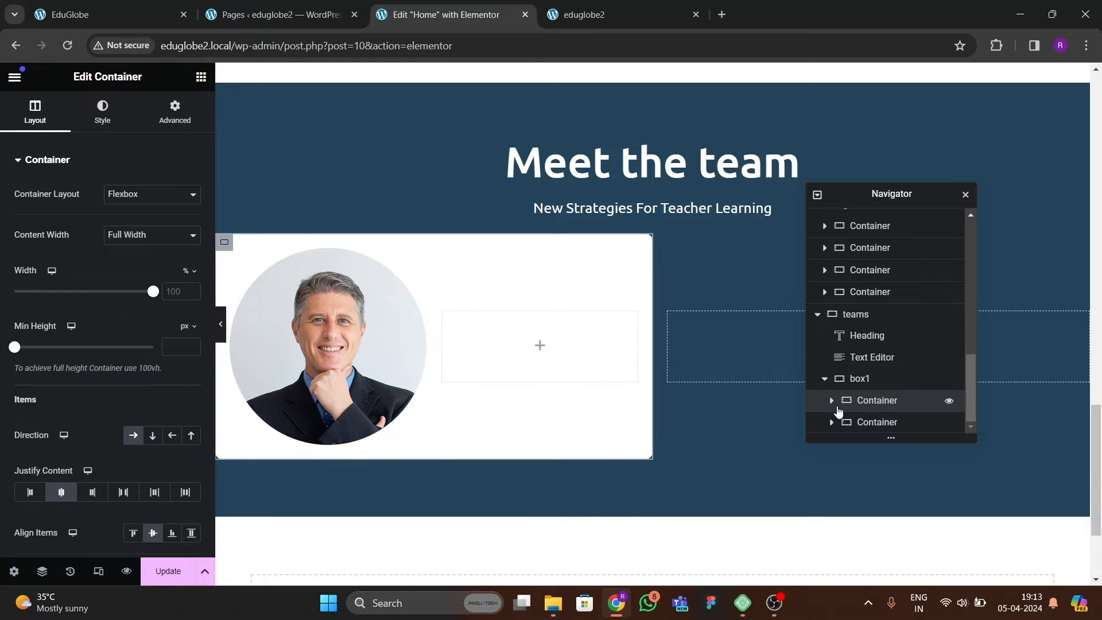
pyautogui.click(838, 420)
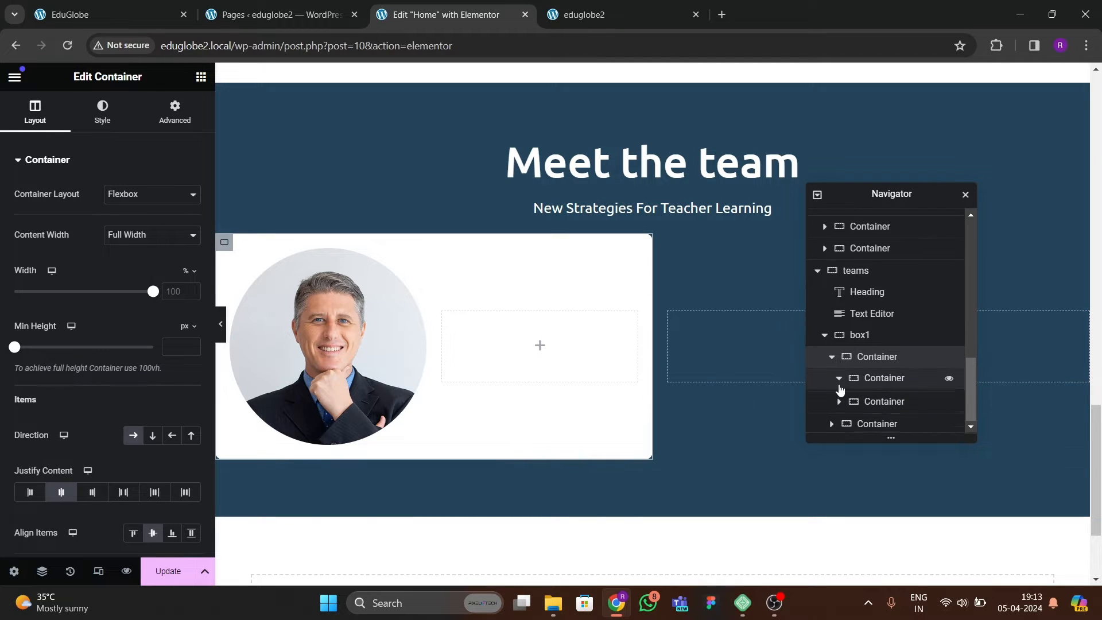
pyautogui.click(839, 380)
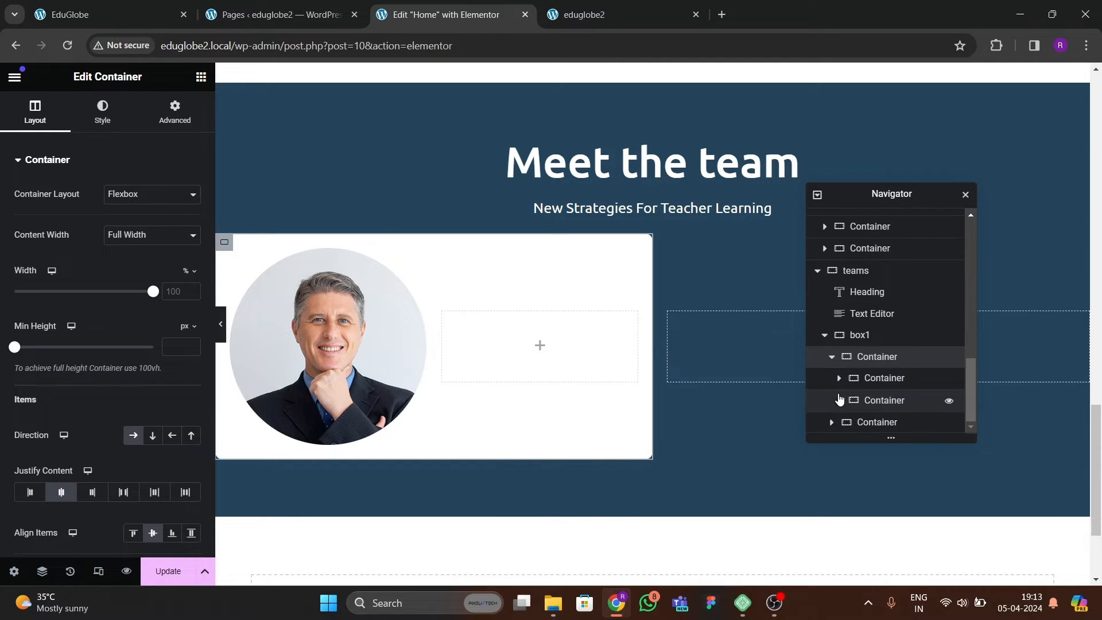
# Set the card's portrait container to 40% width and the empty container beside it to 60%.
pyautogui.click(881, 380)
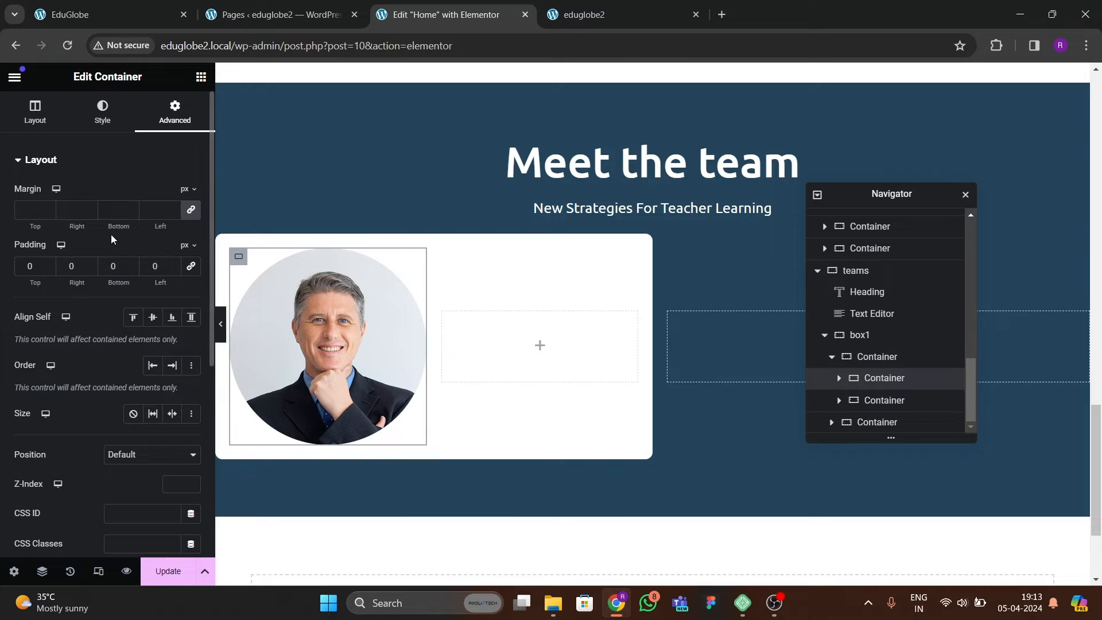
pyautogui.click(35, 115)
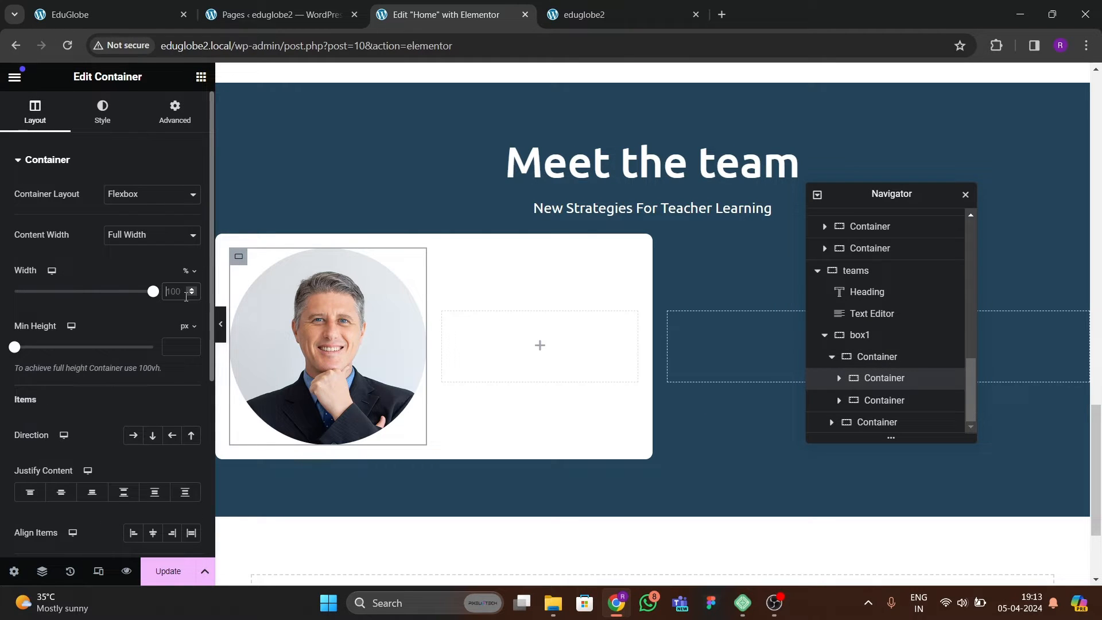
pyautogui.write('30')
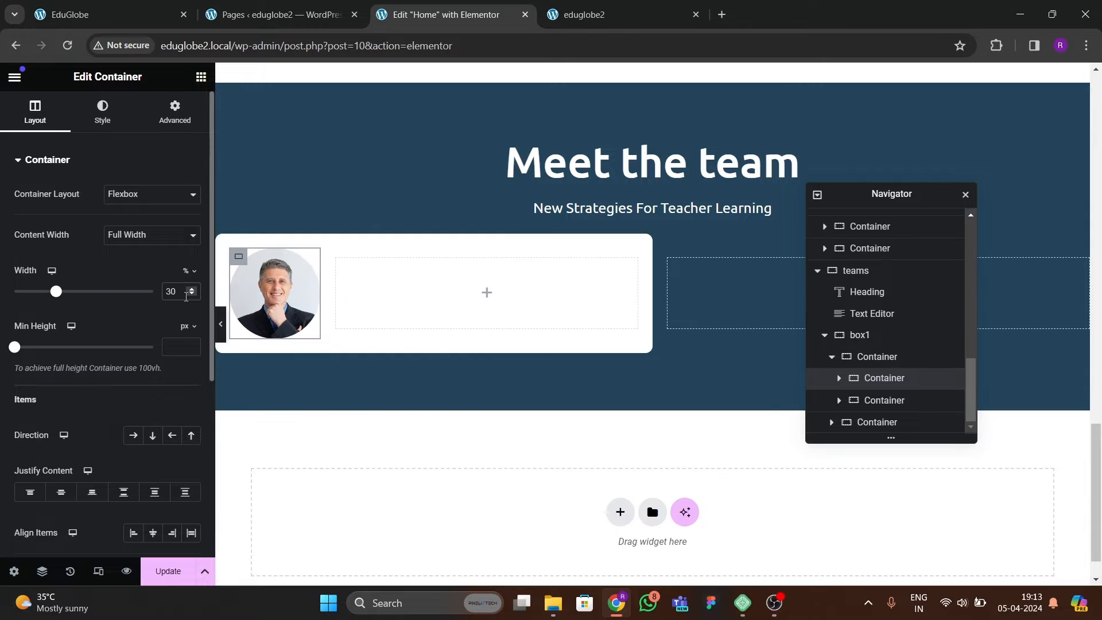
pyautogui.press('BackSpace')
pyautogui.press('BackSpace')
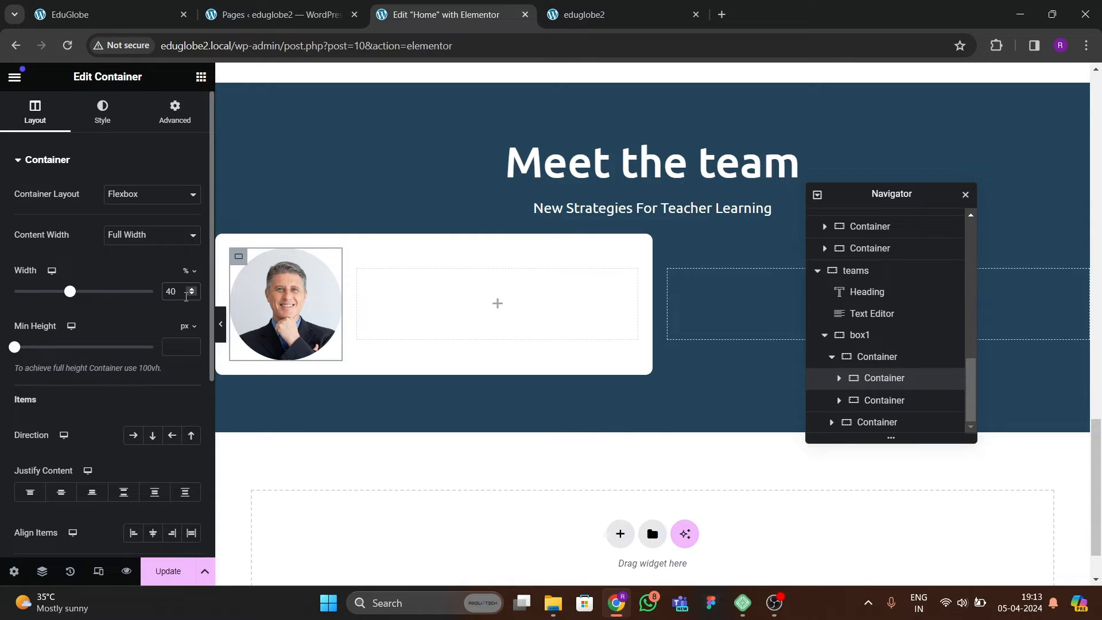
pyautogui.press('BackSpace')
pyautogui.press('BackSpace')
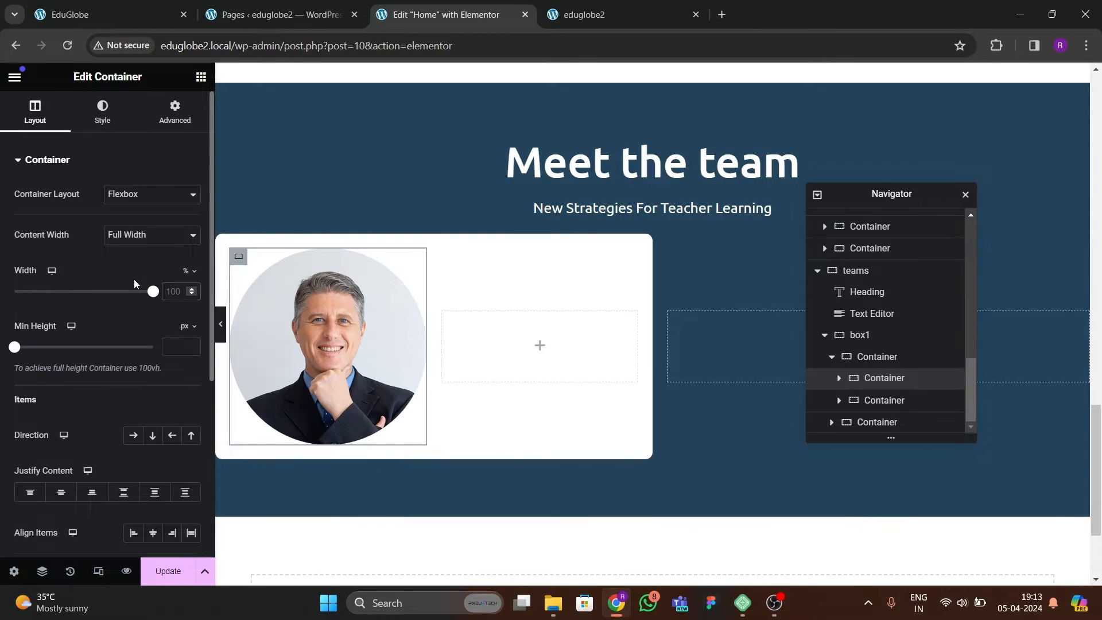
pyautogui.write('40')
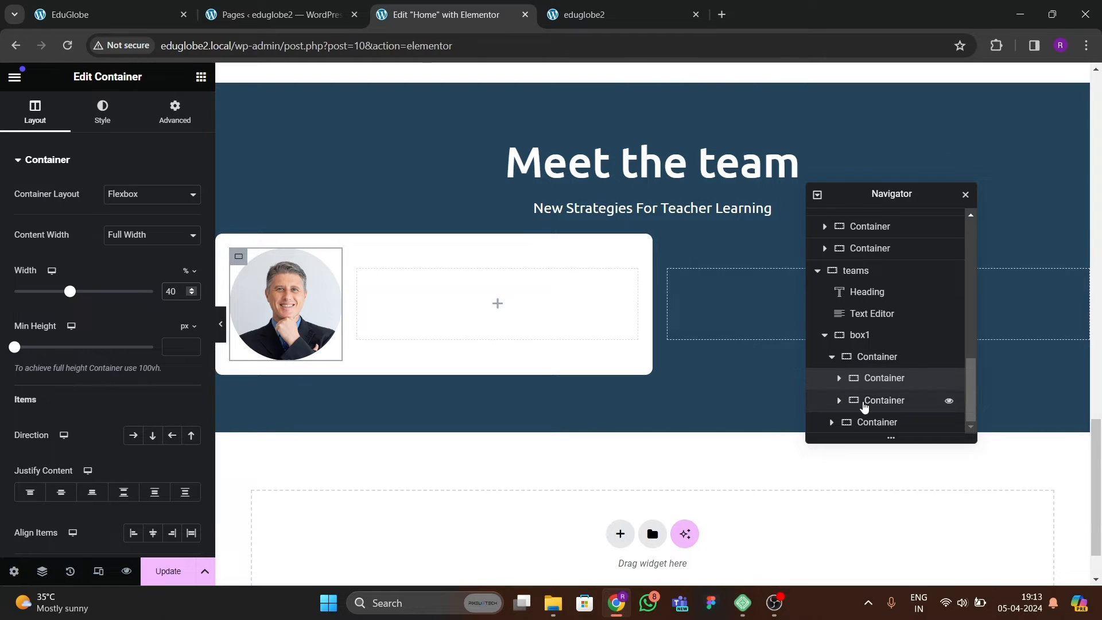
pyautogui.click(865, 401)
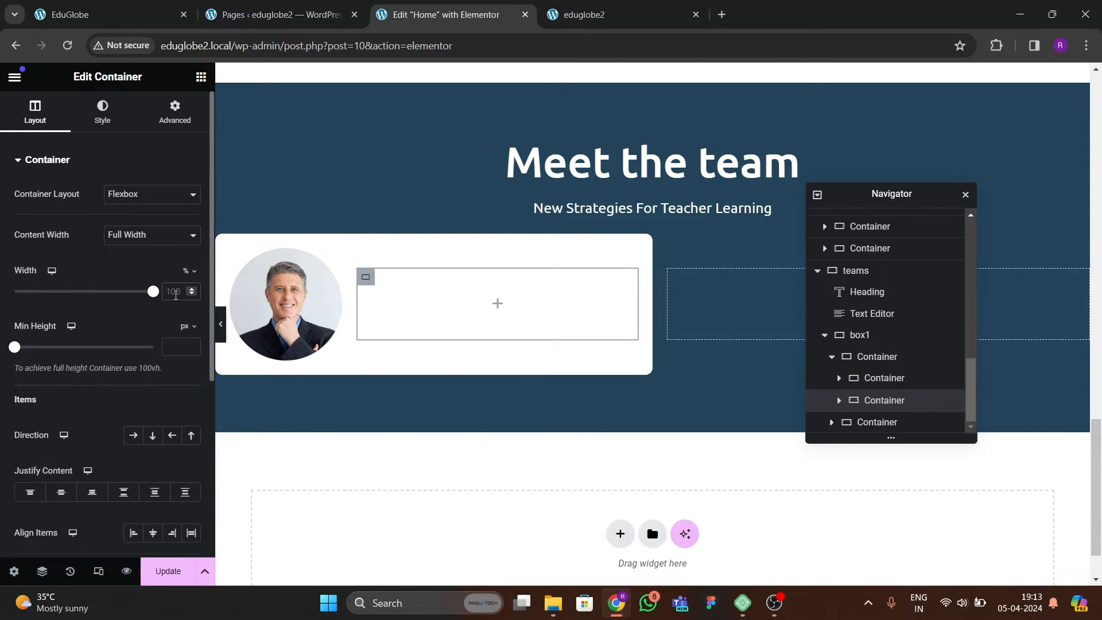
pyautogui.write('60')
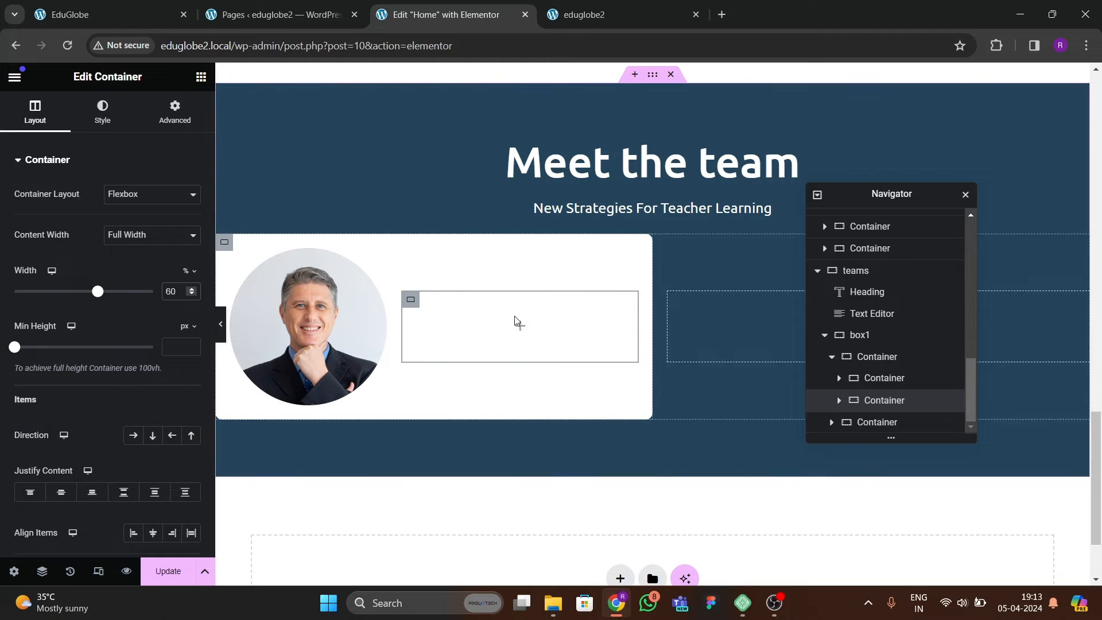
# Set the portrait container's width to 35% and the neighbouring empty container's width to 65%, comparing with the reference site's team cards.
pyautogui.click(896, 379)
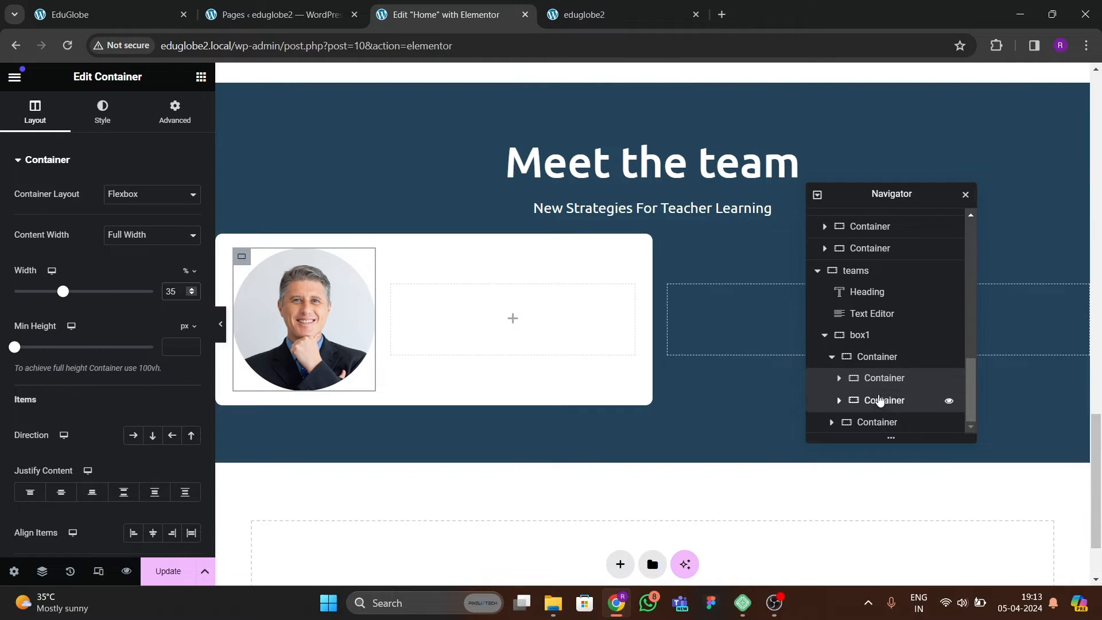
pyautogui.click(887, 400)
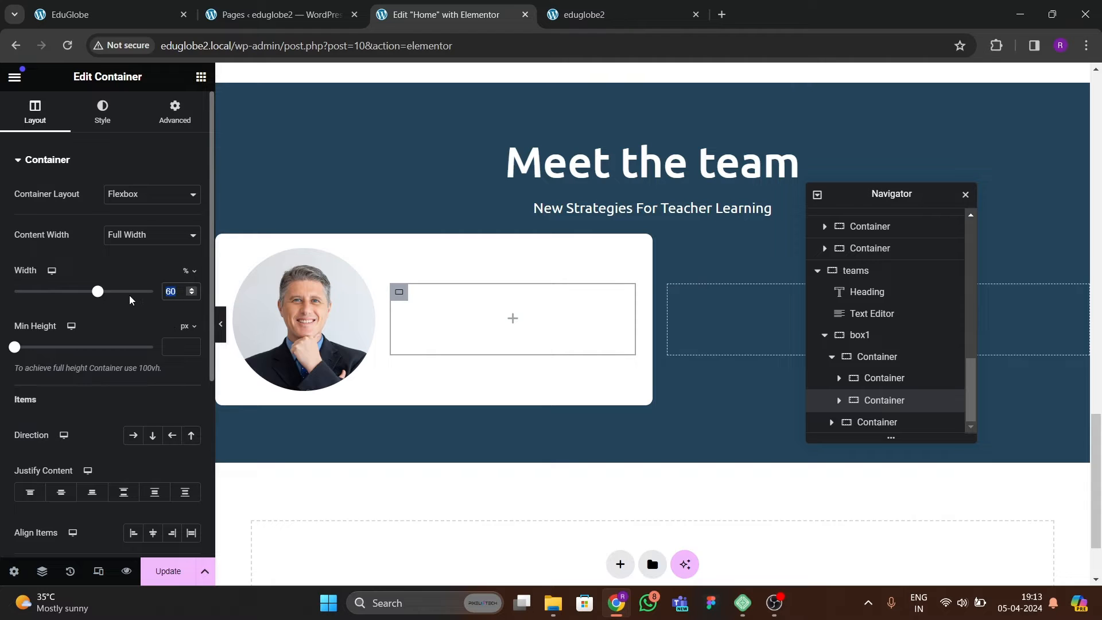
pyautogui.click(132, 22)
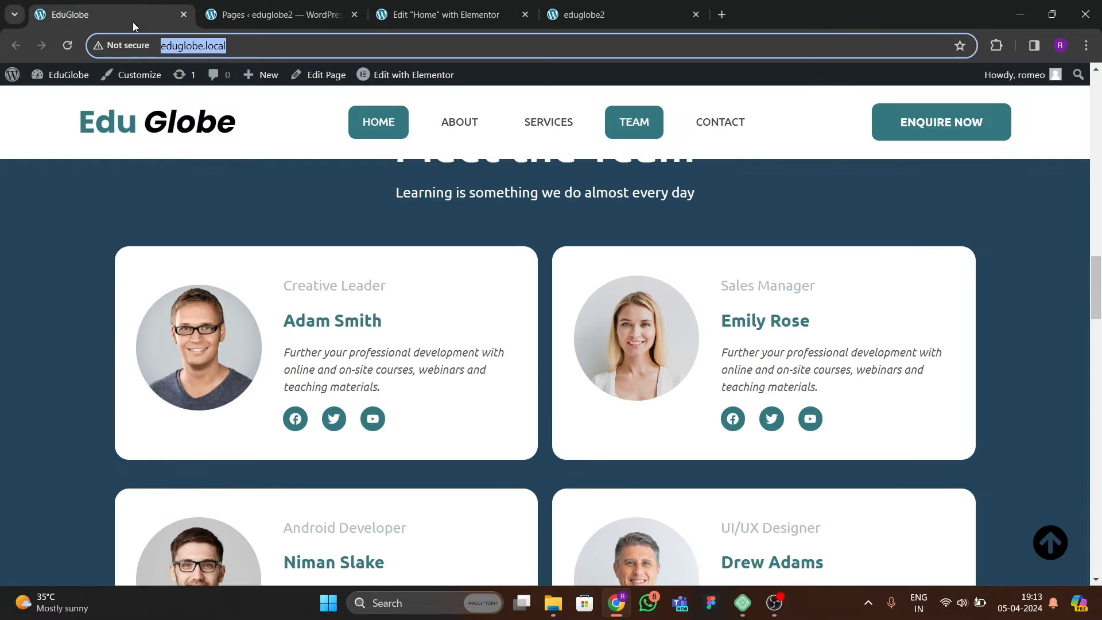
pyautogui.click(432, 22)
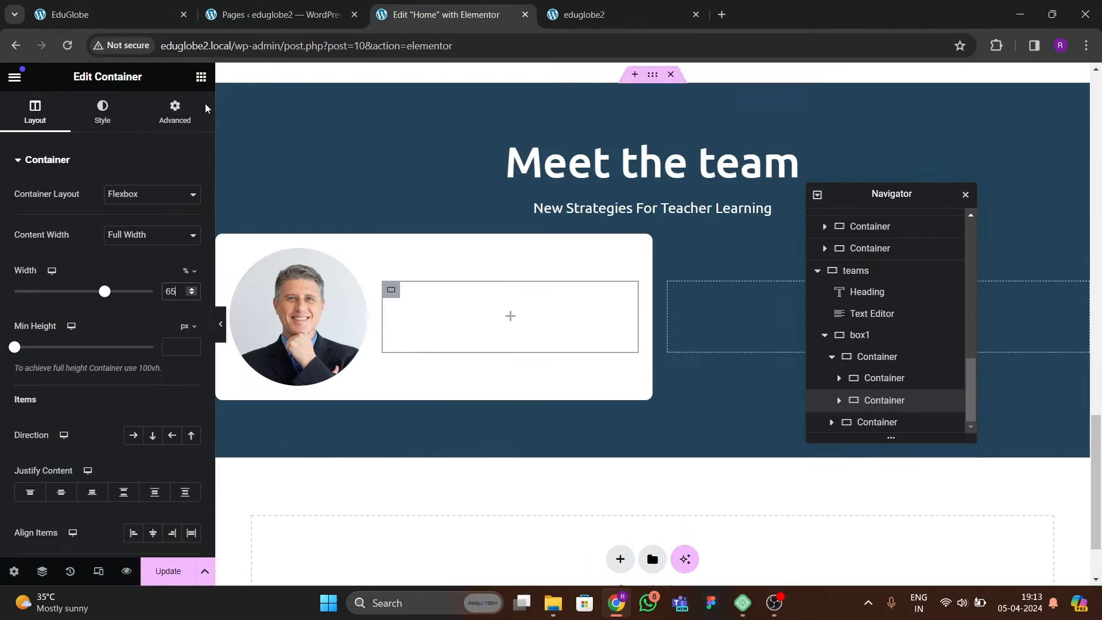
# Add a Heading widget to the empty container beside the portrait and duplicate it.
pyautogui.moveTo(104, 316); pyautogui.dragTo(445, 318)
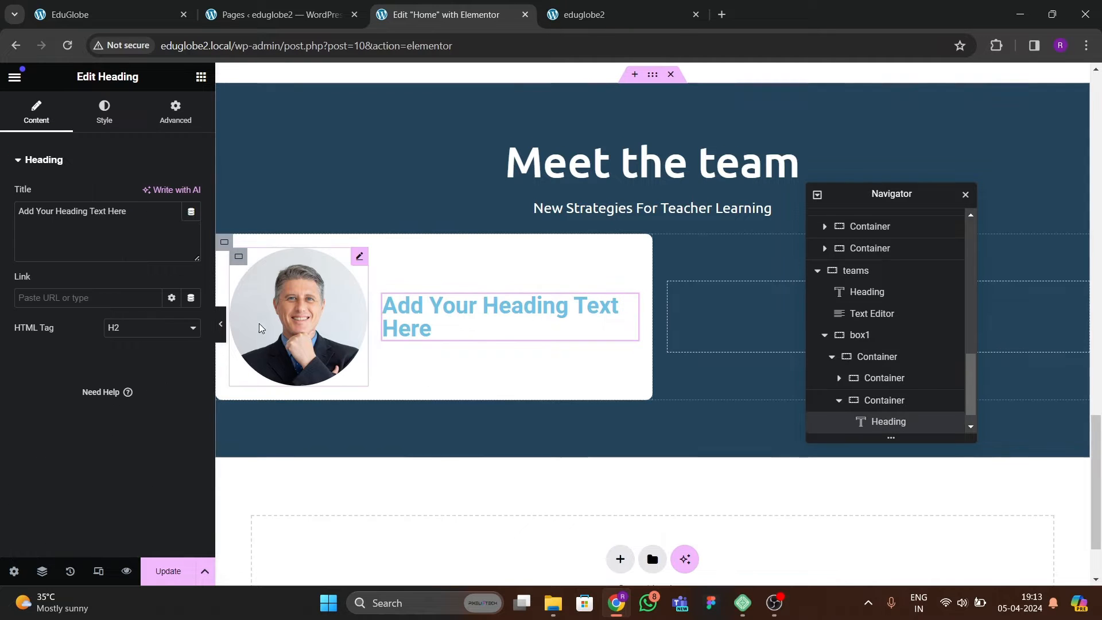
pyautogui.rightClick(445, 318)
pyautogui.click(488, 320)
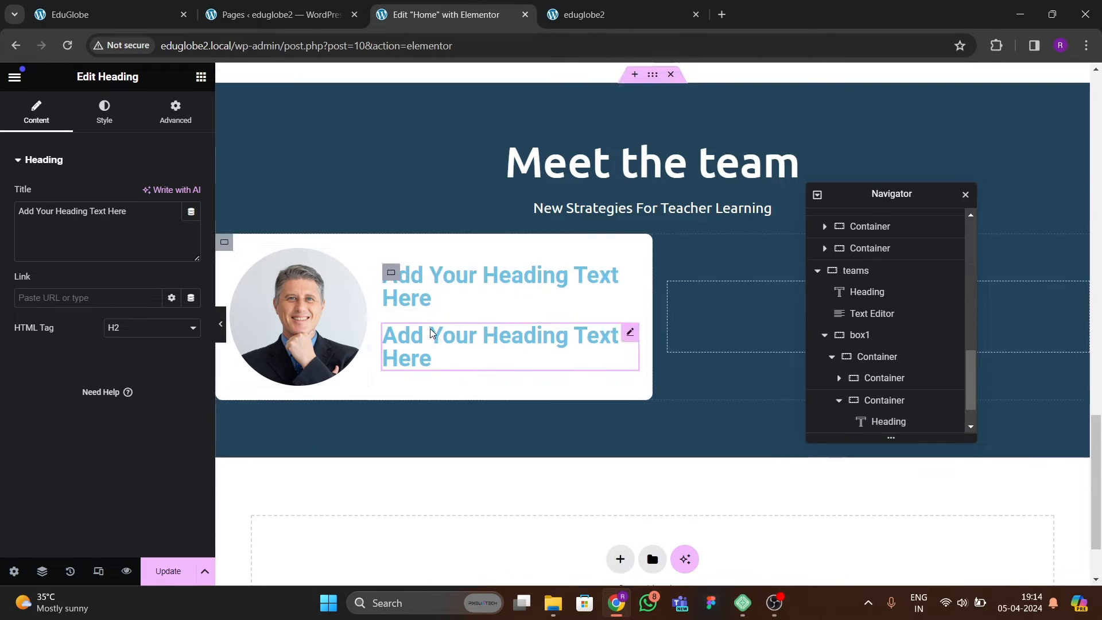
# Check the reference site's team card and set the first heading's title to "Creative Leader".
pyautogui.hotkey('ctrl', '1')
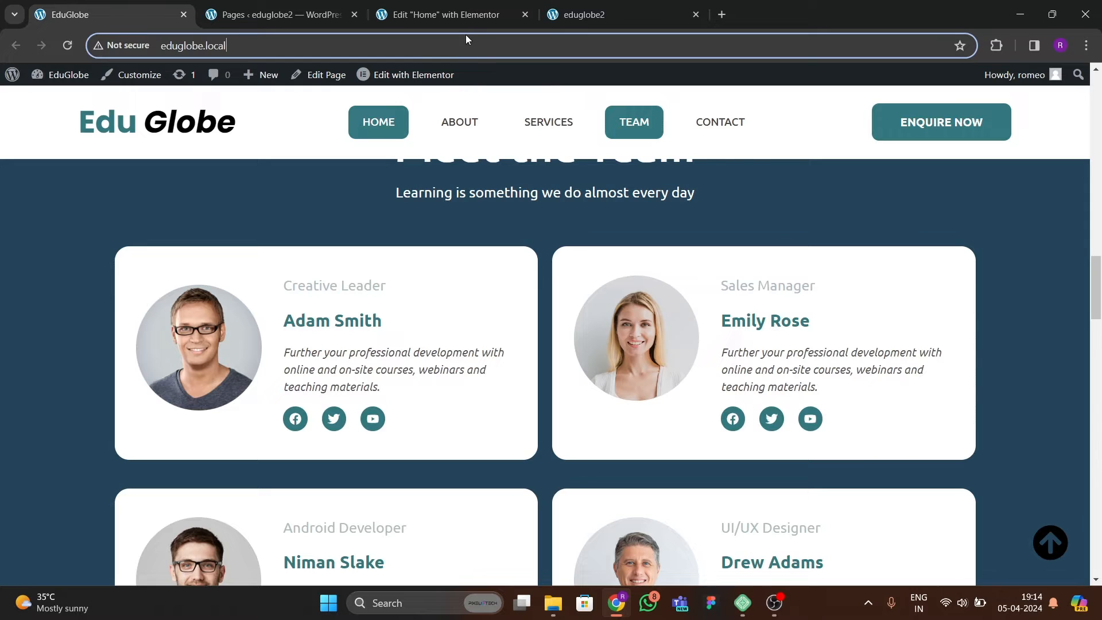
pyautogui.click(460, 17)
pyautogui.hotkey('ctrl', '1')
pyautogui.click(442, 14)
pyautogui.moveTo(130, 211); pyautogui.dragTo(1, 210)
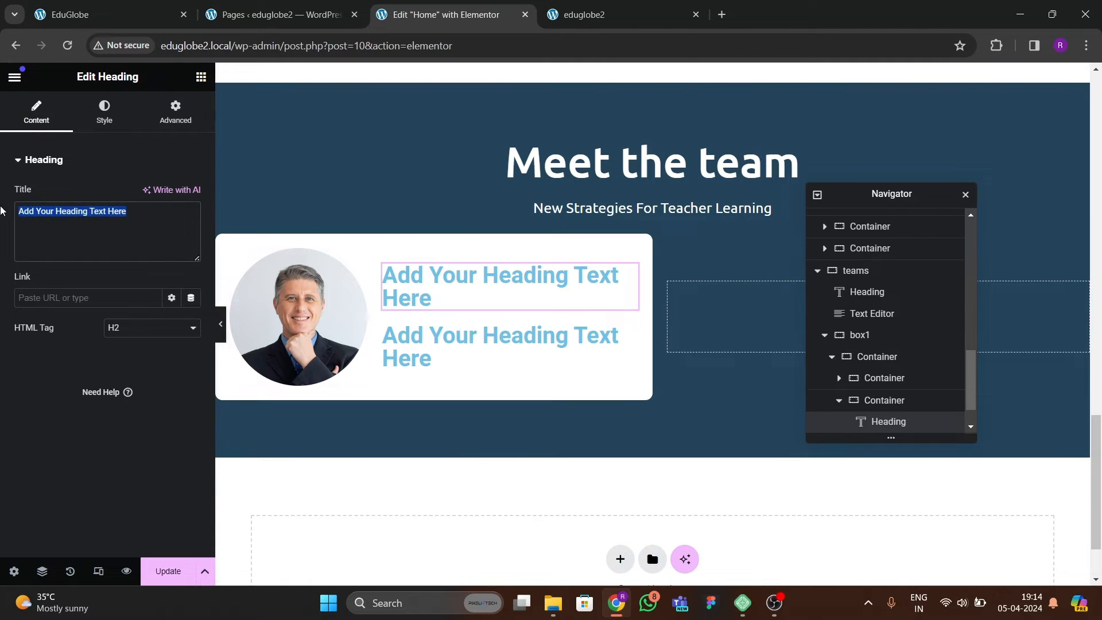
pyautogui.write('Creative Leader')
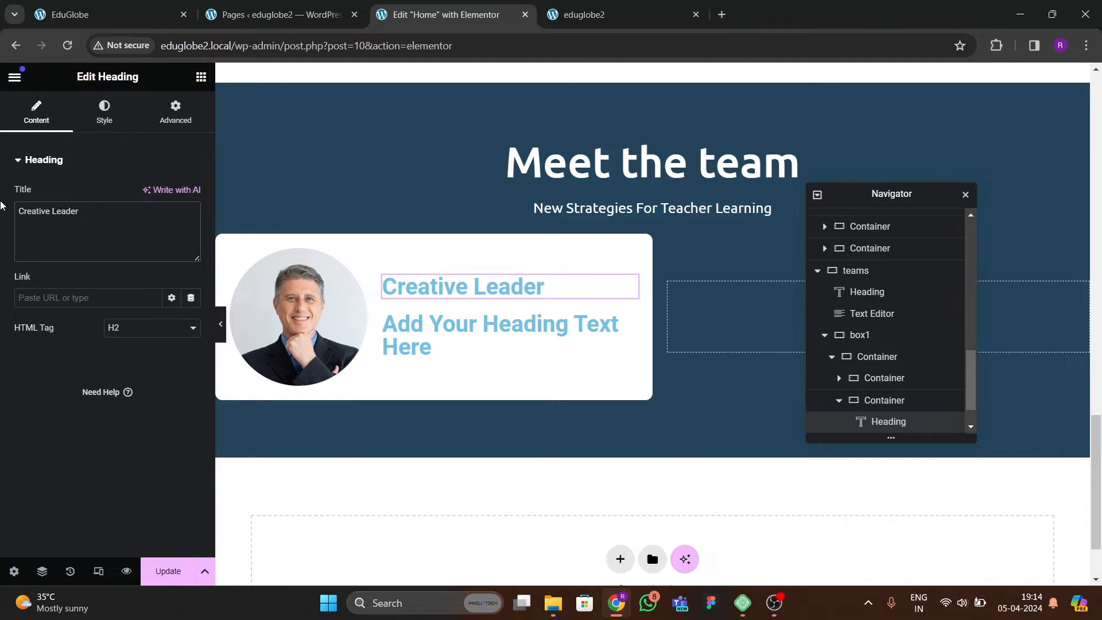
# Replace the second heading's title with the first team member's name from the reference site.
pyautogui.click(135, 16)
pyautogui.click(409, 14)
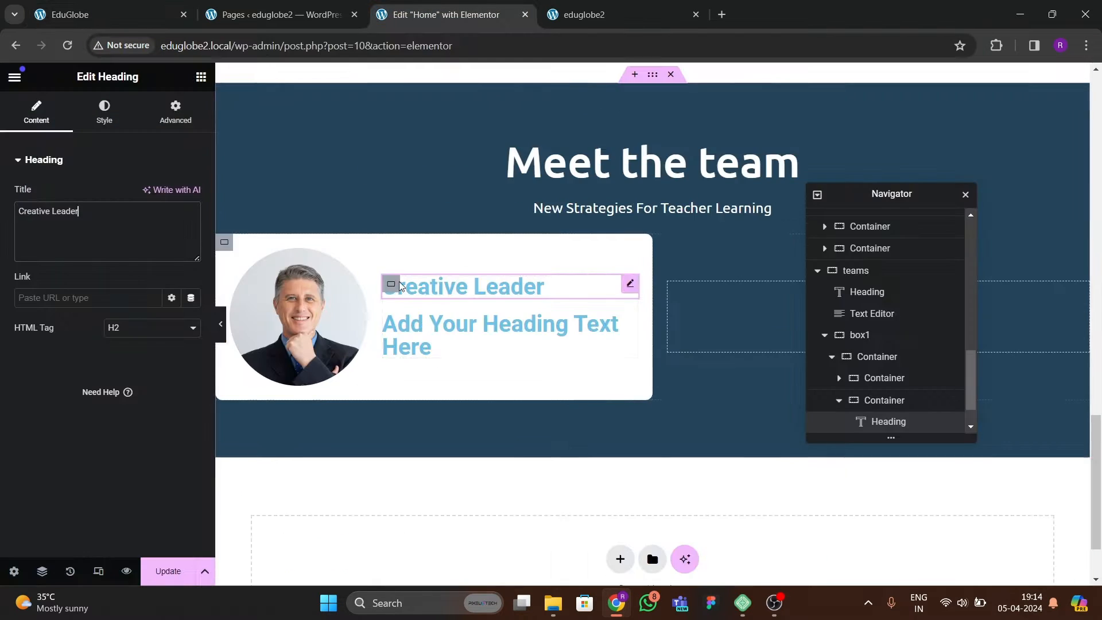
pyautogui.click(413, 326)
pyautogui.moveTo(129, 212); pyautogui.dragTo(1, 213)
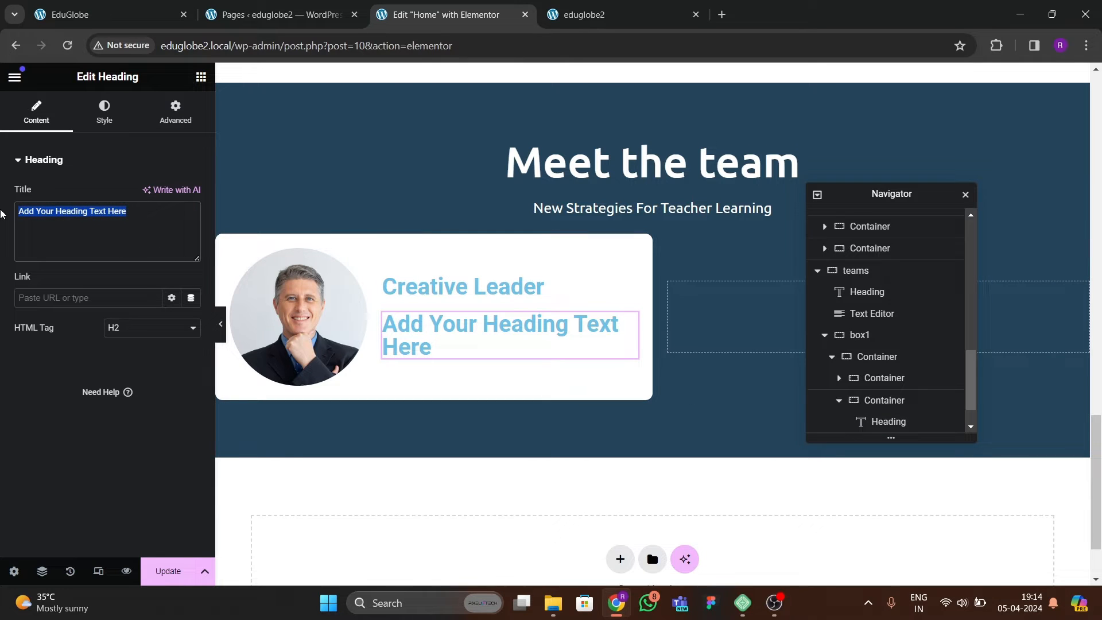
pyautogui.write('A|d')
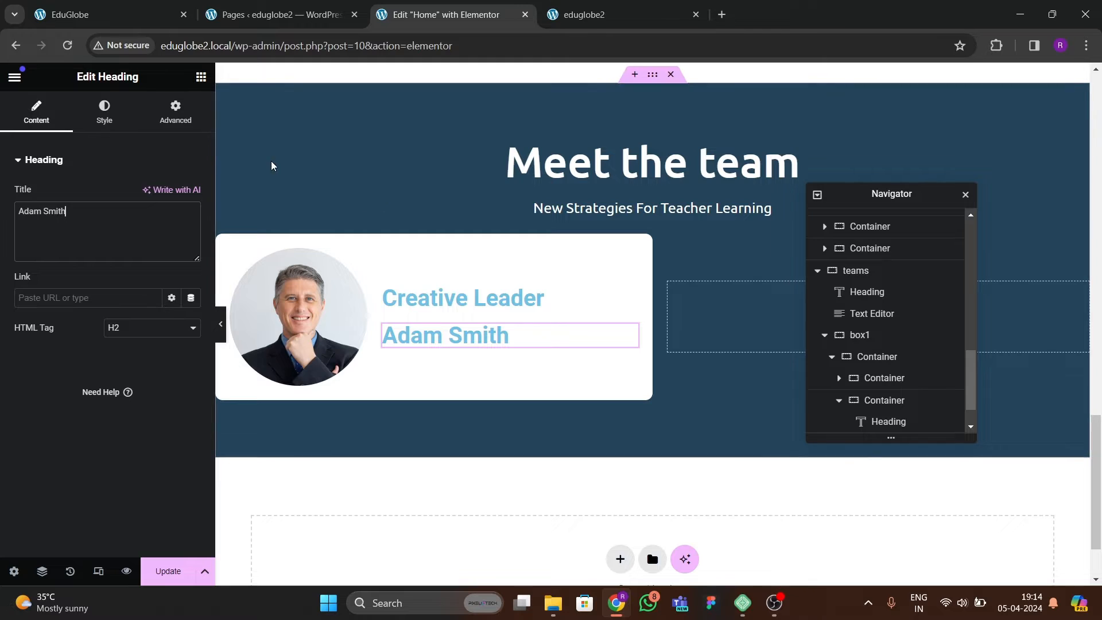
# Set the "Creative Leader" heading's text color to grey #808587.
pyautogui.click(396, 297)
pyautogui.click(113, 119)
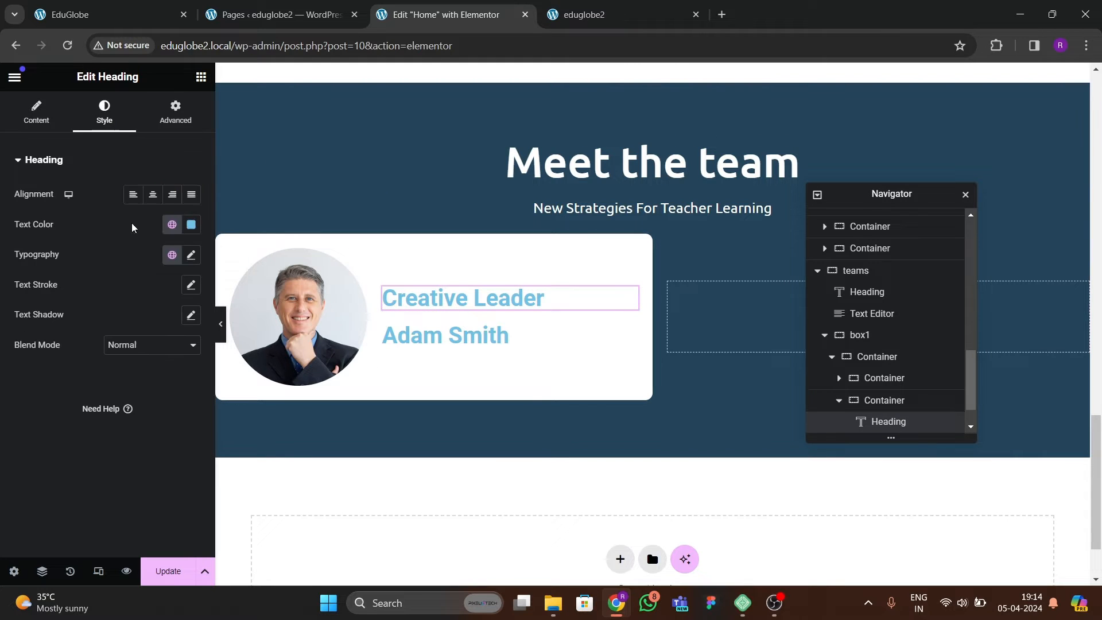
pyautogui.click(191, 224)
pyautogui.moveTo(122, 323); pyautogui.dragTo(118, 335)
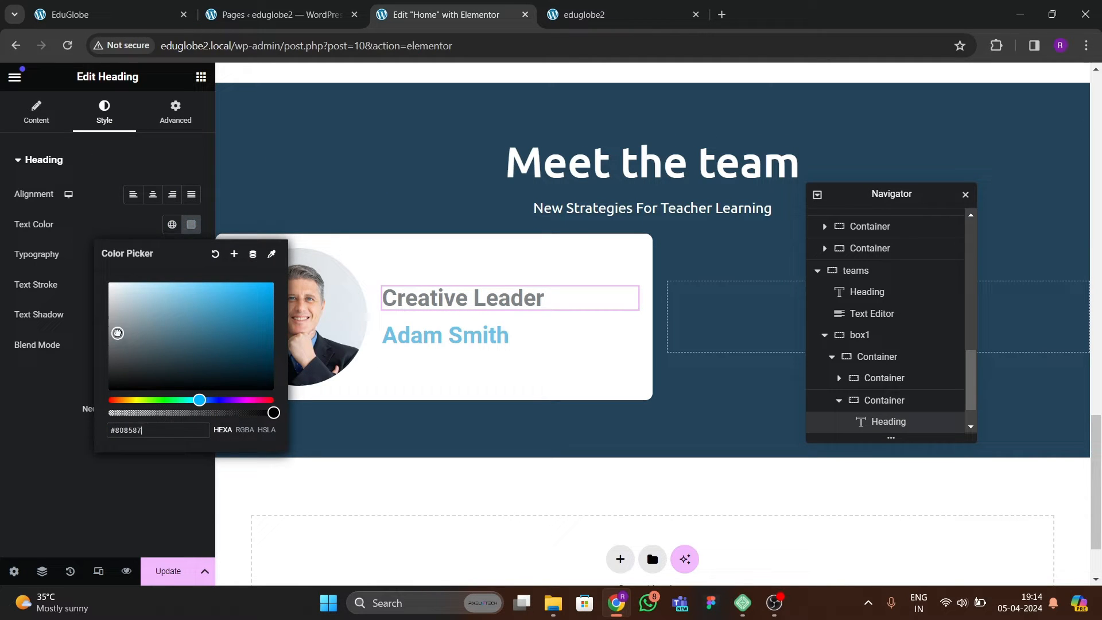
pyautogui.click(69, 389)
# Set the "Creative Leader" heading's typography to the Ubuntu family with weight 500 (Medium) and a smaller font size.
pyautogui.click(191, 256)
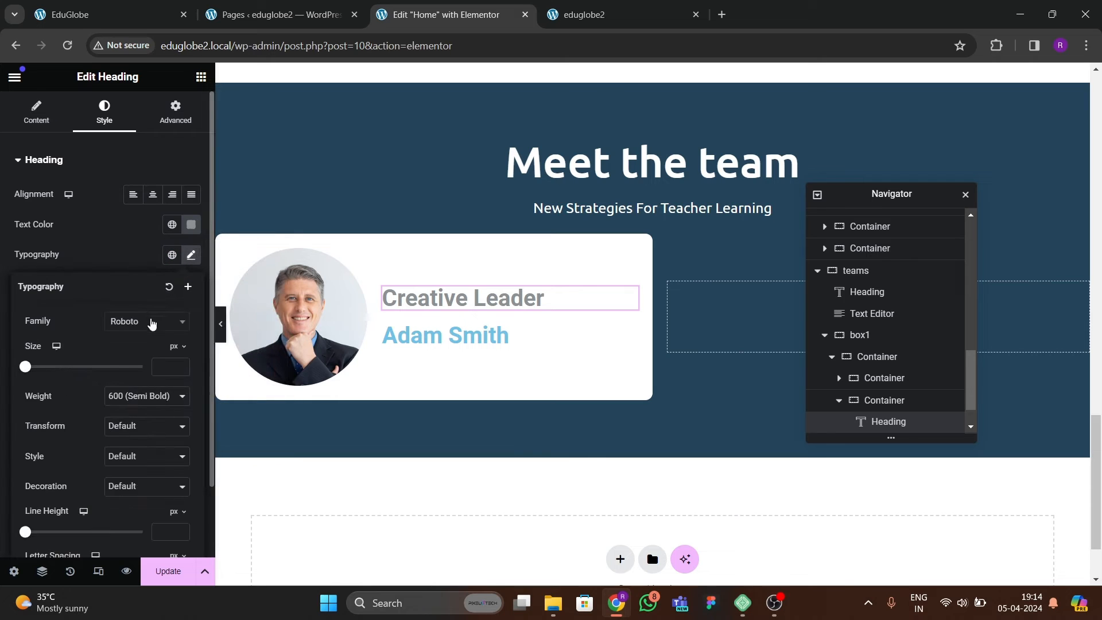
pyautogui.click(149, 321)
pyautogui.write('ubuntu')
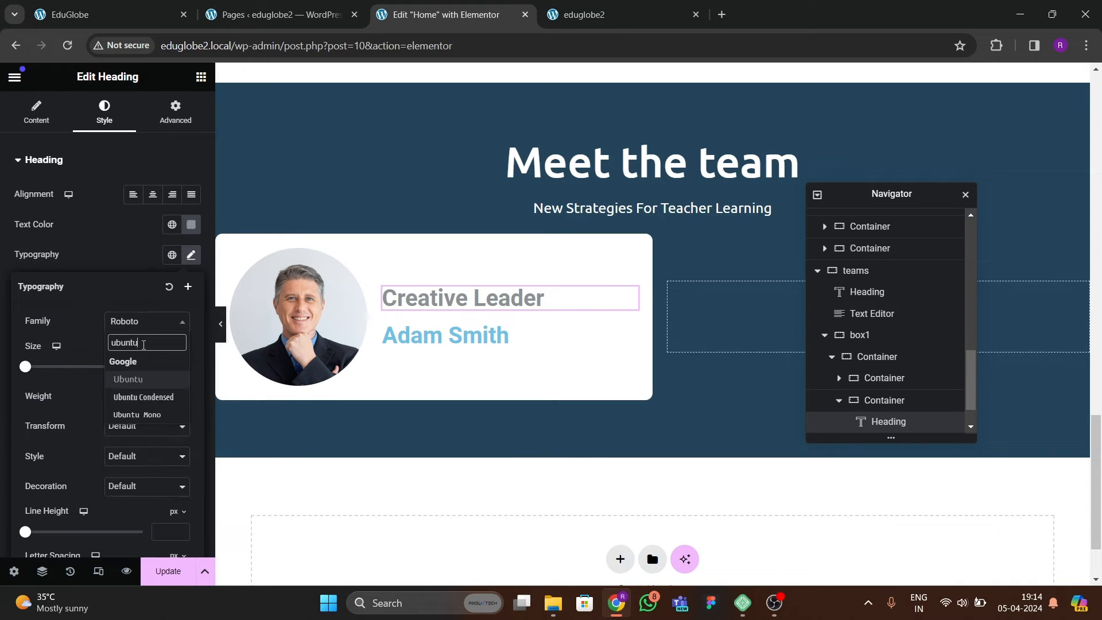
pyautogui.press('Return')
pyautogui.click(153, 391)
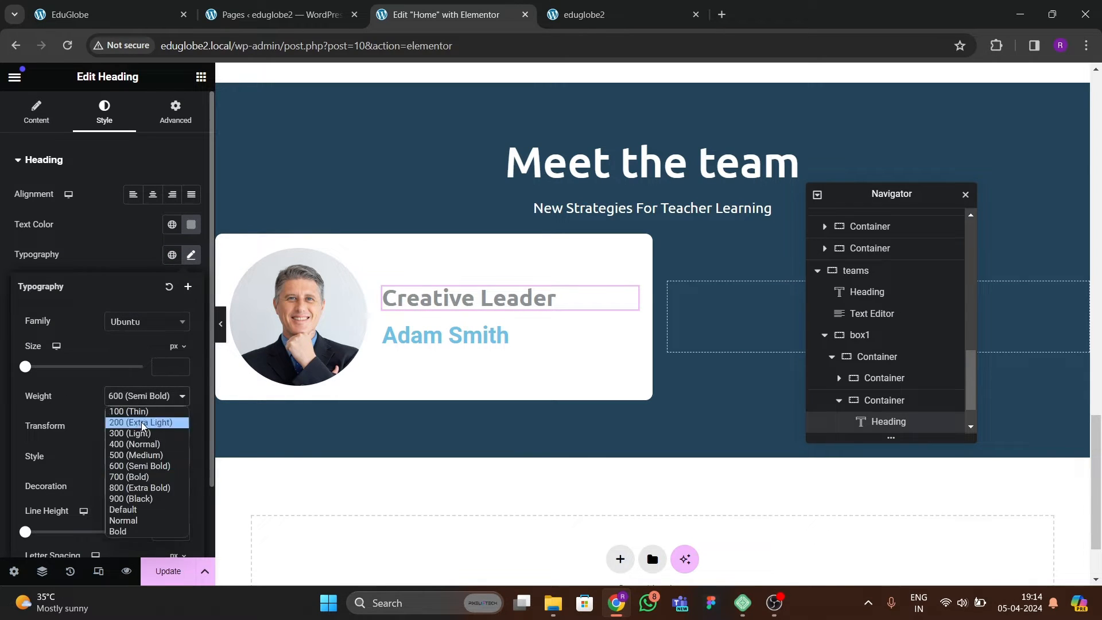
pyautogui.click(135, 453)
pyautogui.click(184, 365)
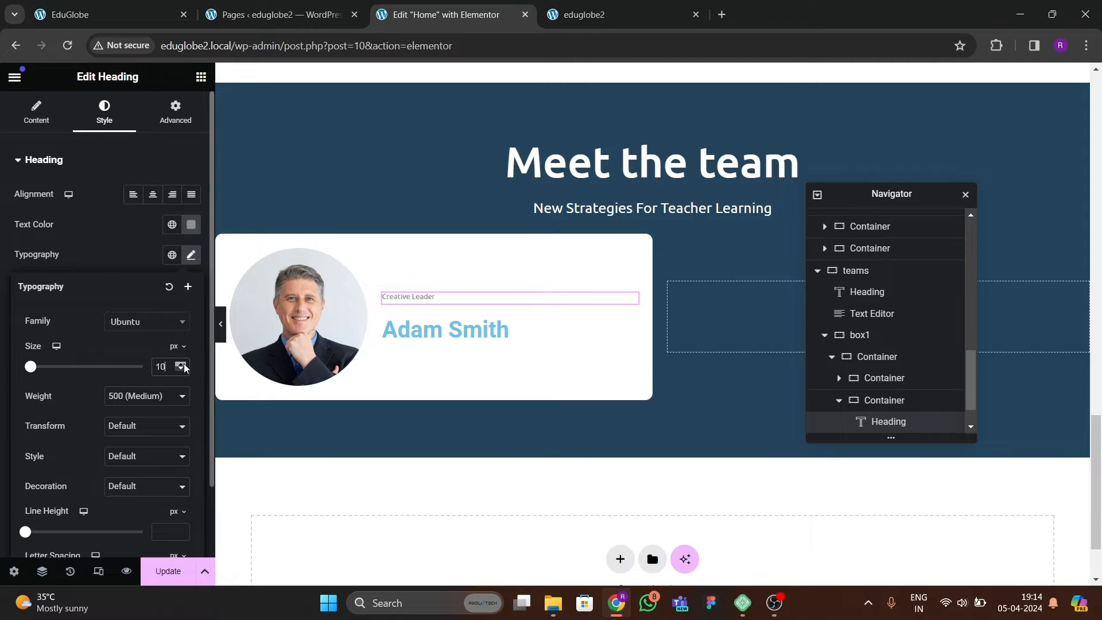
# Set the team member name heading's font family to Ubuntu after trying Poppins.
pyautogui.click(500, 331)
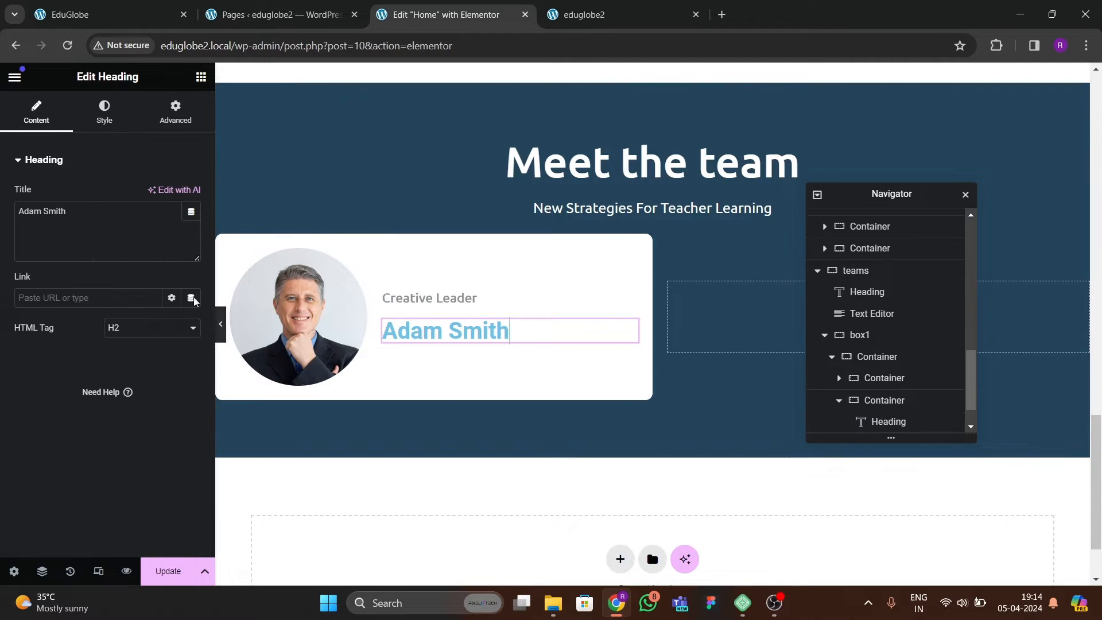
pyautogui.click(104, 115)
pyautogui.click(191, 255)
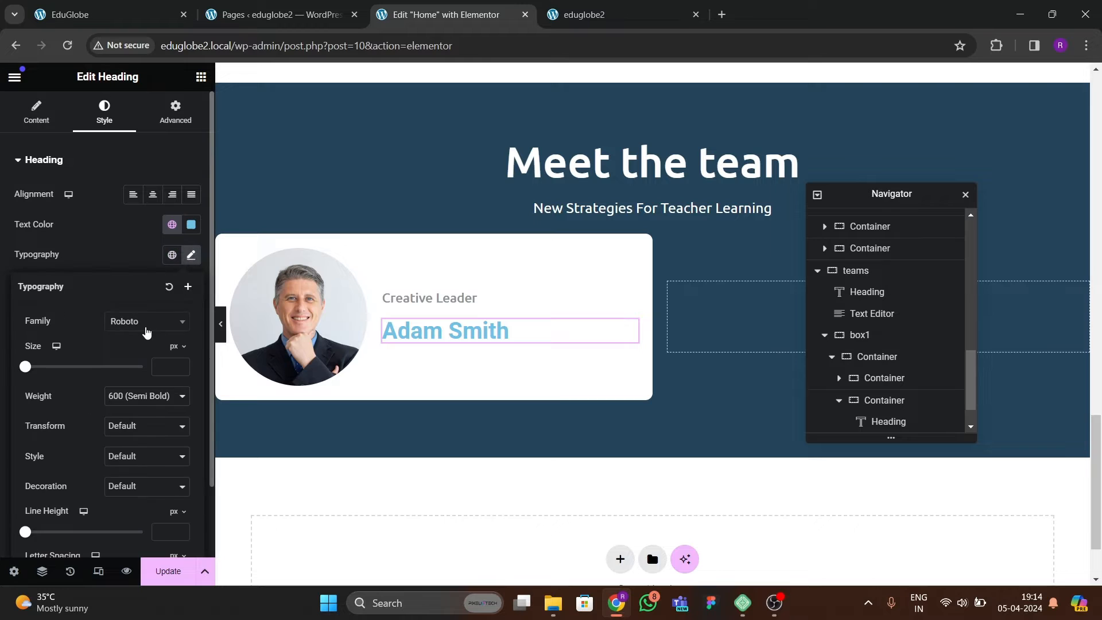
pyautogui.click(143, 321)
pyautogui.write('poppins')
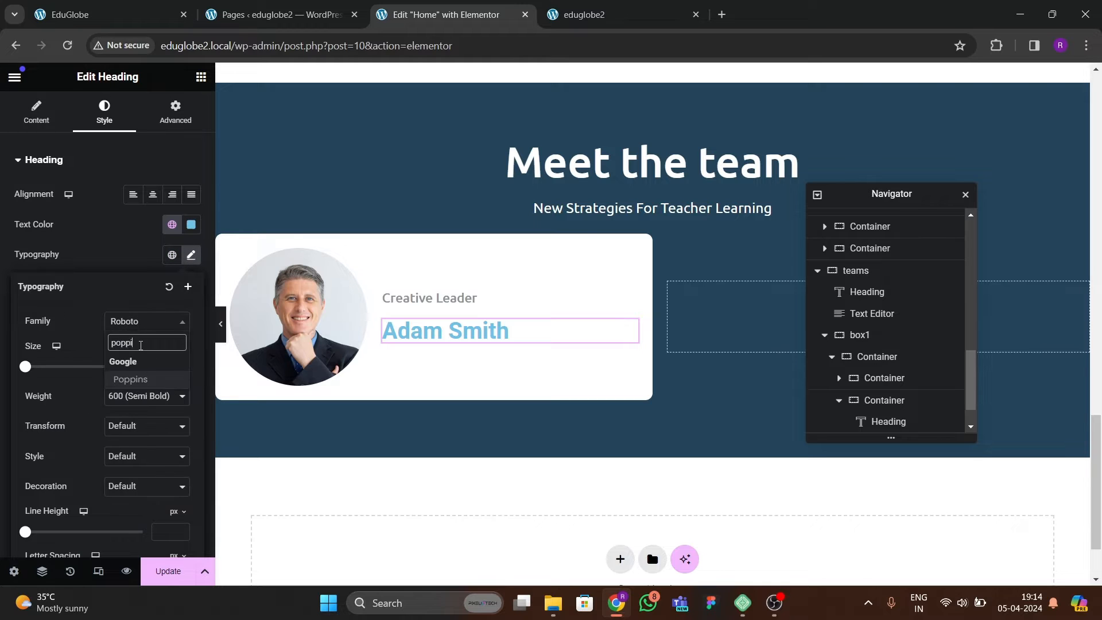
pyautogui.press('Return')
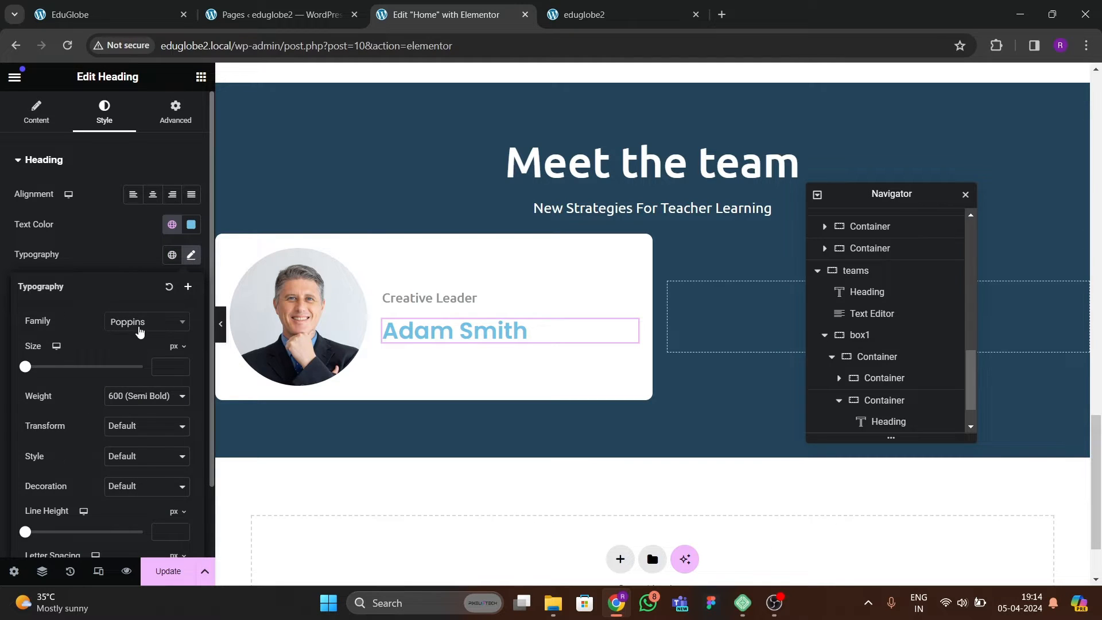
pyautogui.click(140, 331)
pyautogui.write('ubuntu')
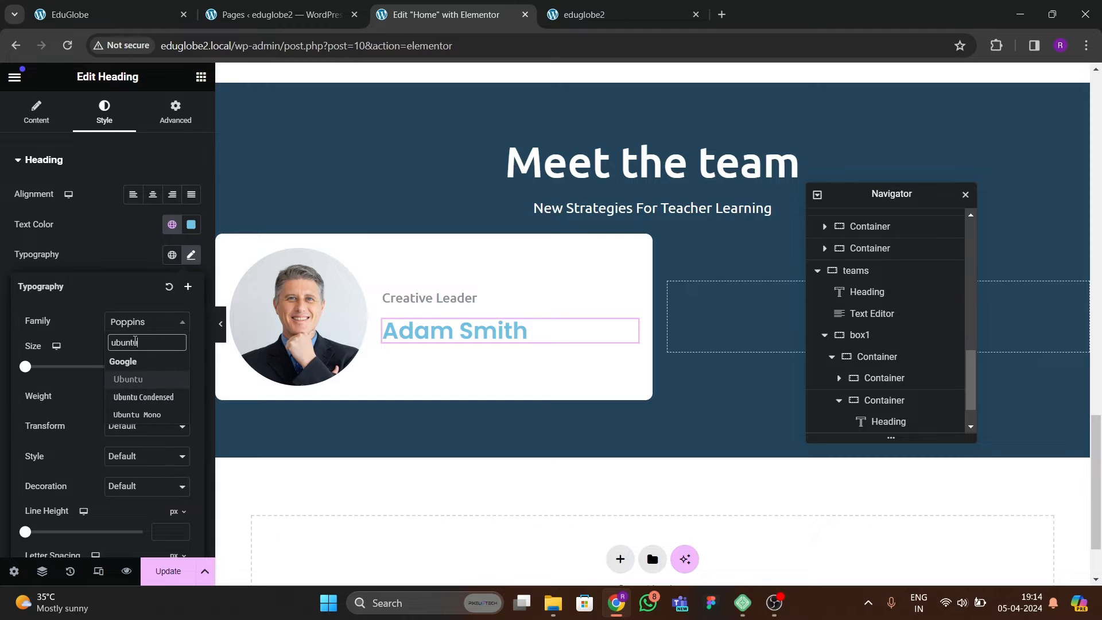
pyautogui.press('Return')
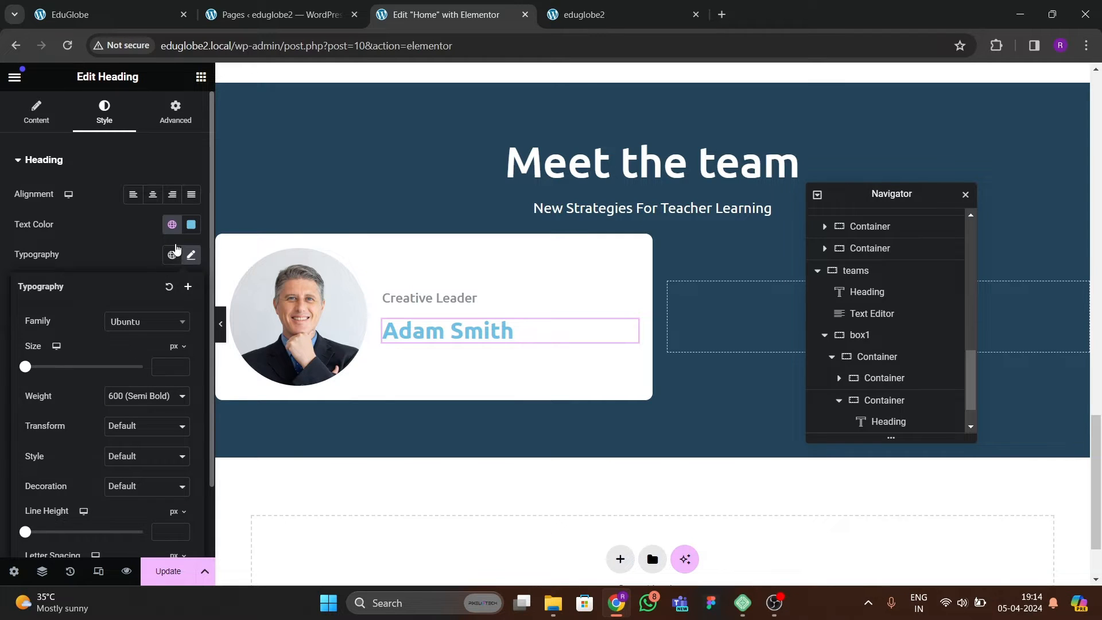
# Try black as the name heading's text color.
pyautogui.click(191, 225)
pyautogui.moveTo(169, 346); pyautogui.dragTo(58, 415)
pyautogui.click(56, 415)
# Check the name color on the reference site and apply the global green #347880 to the name heading.
pyautogui.click(96, 20)
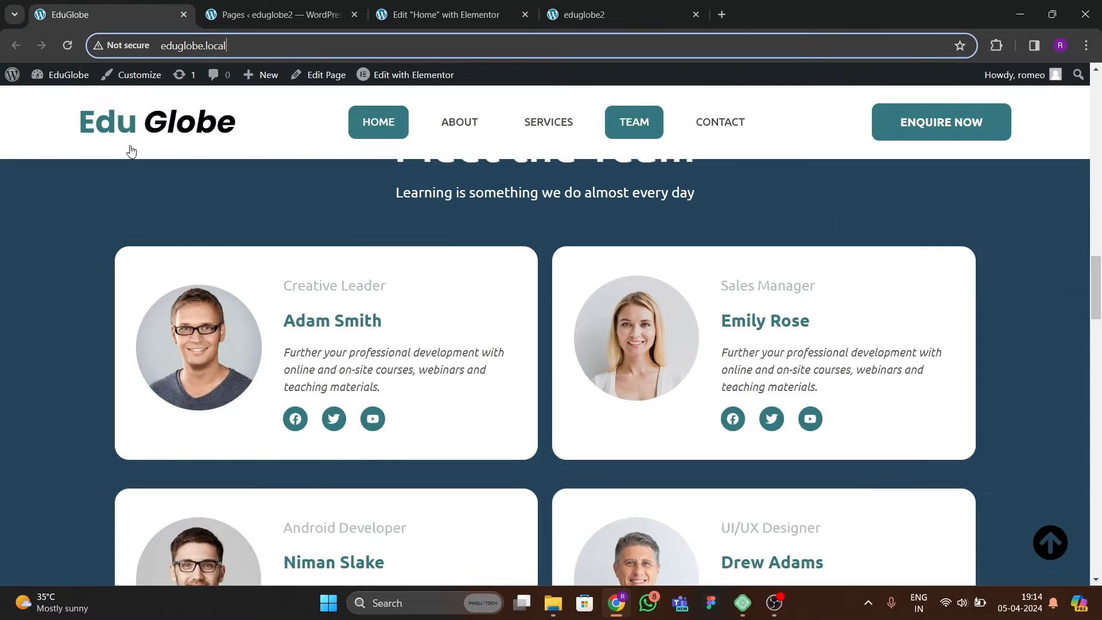
pyautogui.click(439, 14)
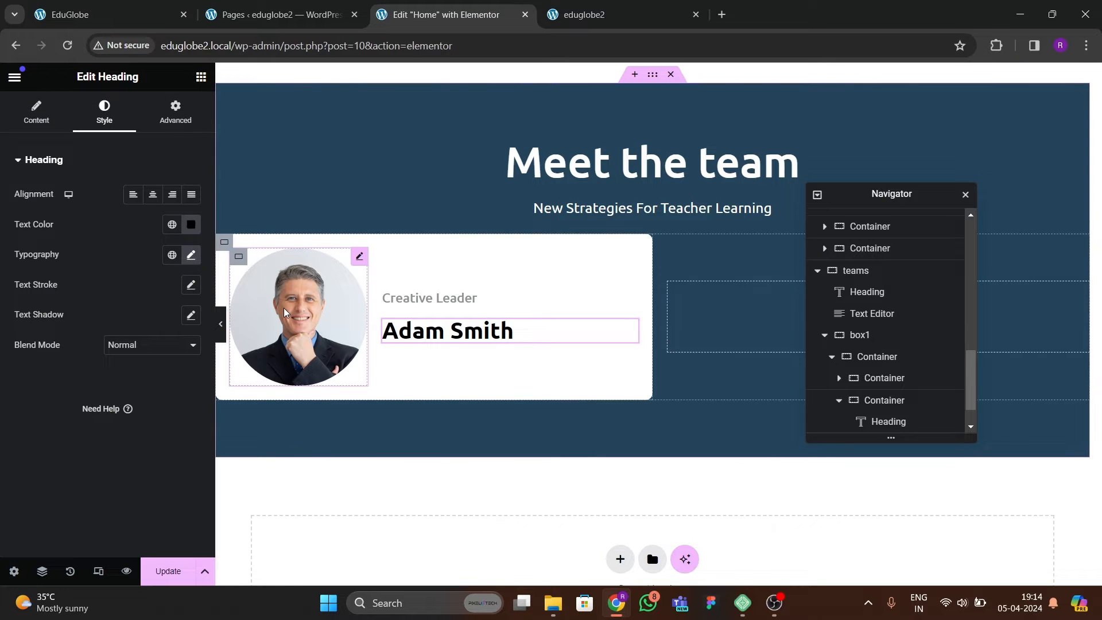
pyautogui.click(171, 224)
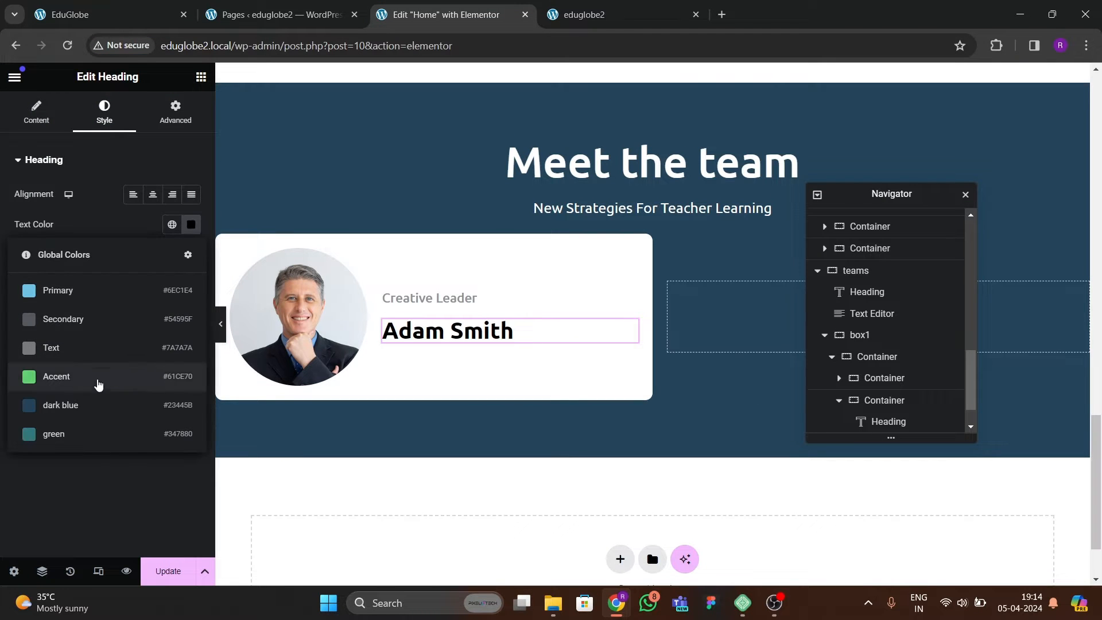
pyautogui.click(93, 429)
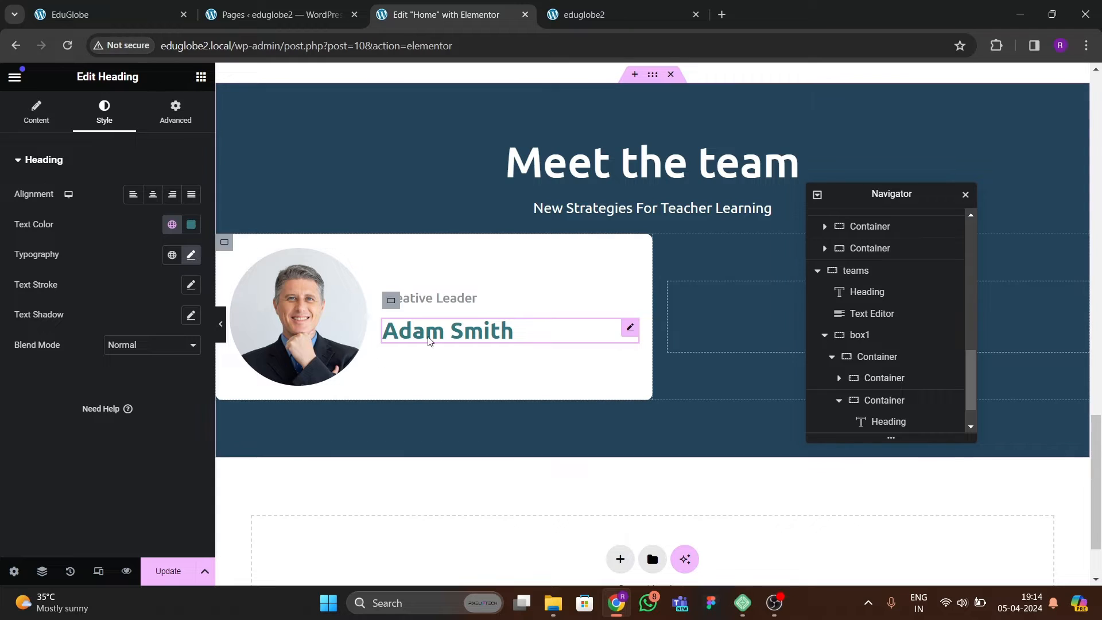
# Set the name heading's font size to 25 px, comparing it with the reference site's team card.
pyautogui.click(192, 258)
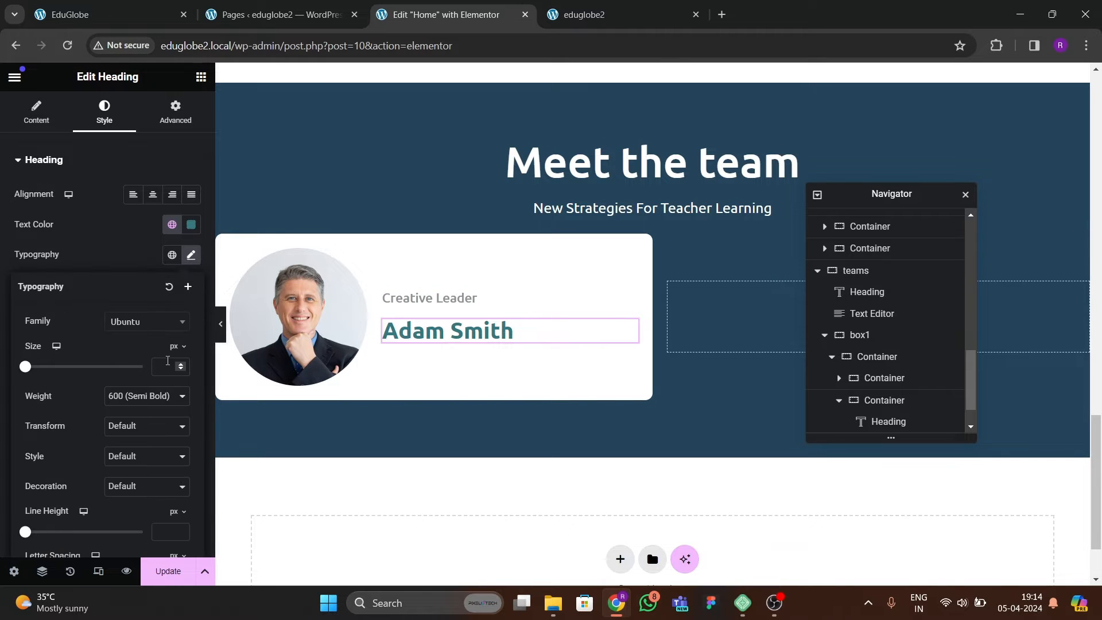
pyautogui.click(180, 365)
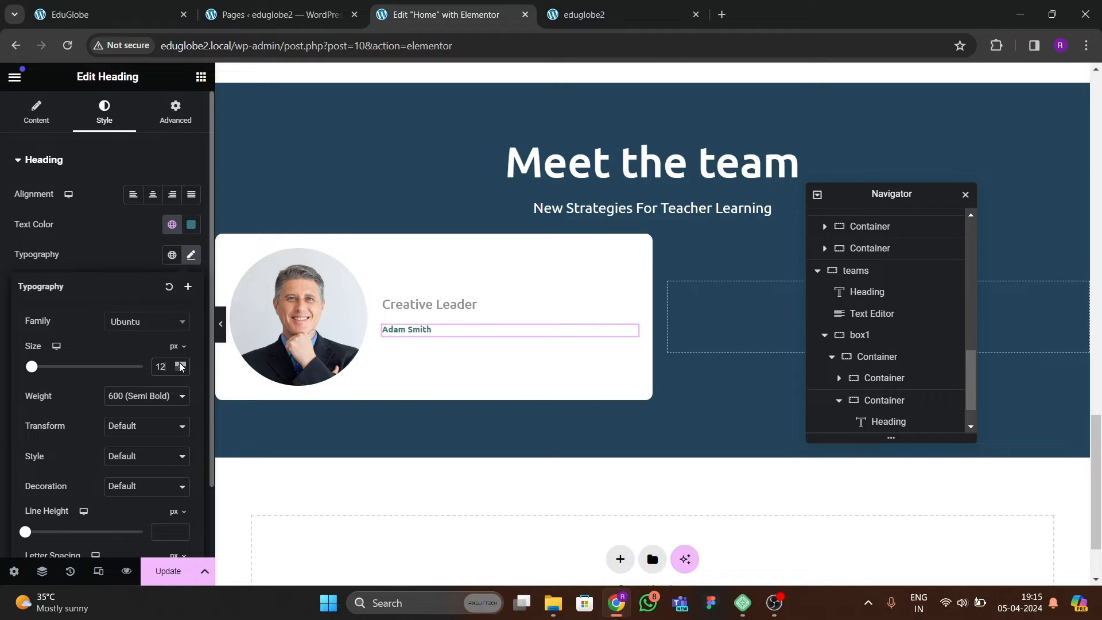
pyautogui.moveTo(180, 366); pyautogui.dragTo(180, 365)
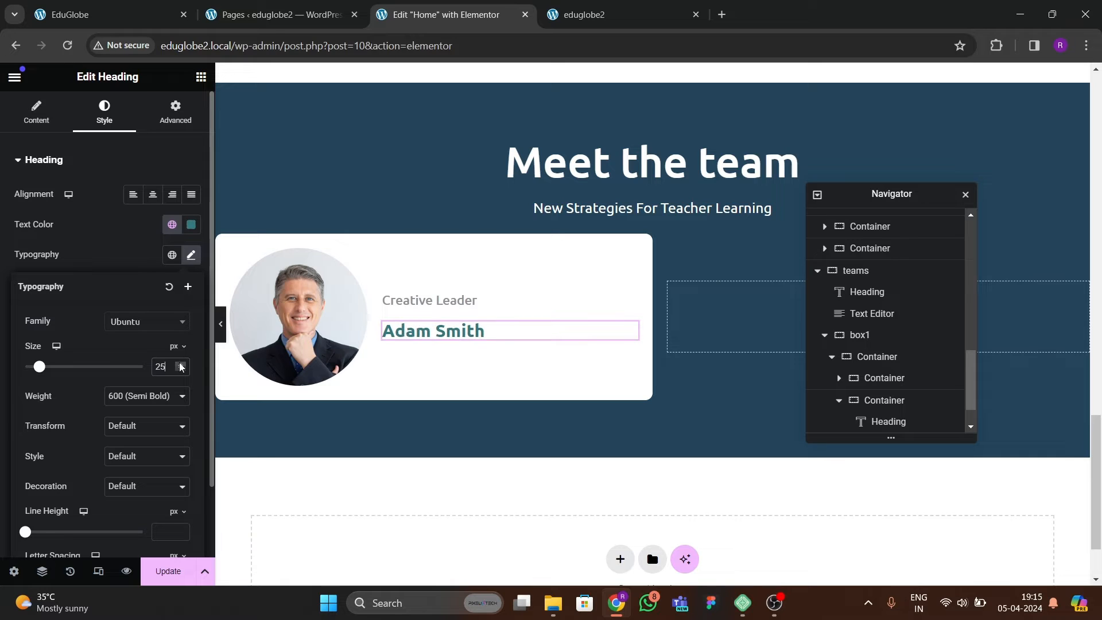
pyautogui.click(180, 366)
pyautogui.click(180, 364)
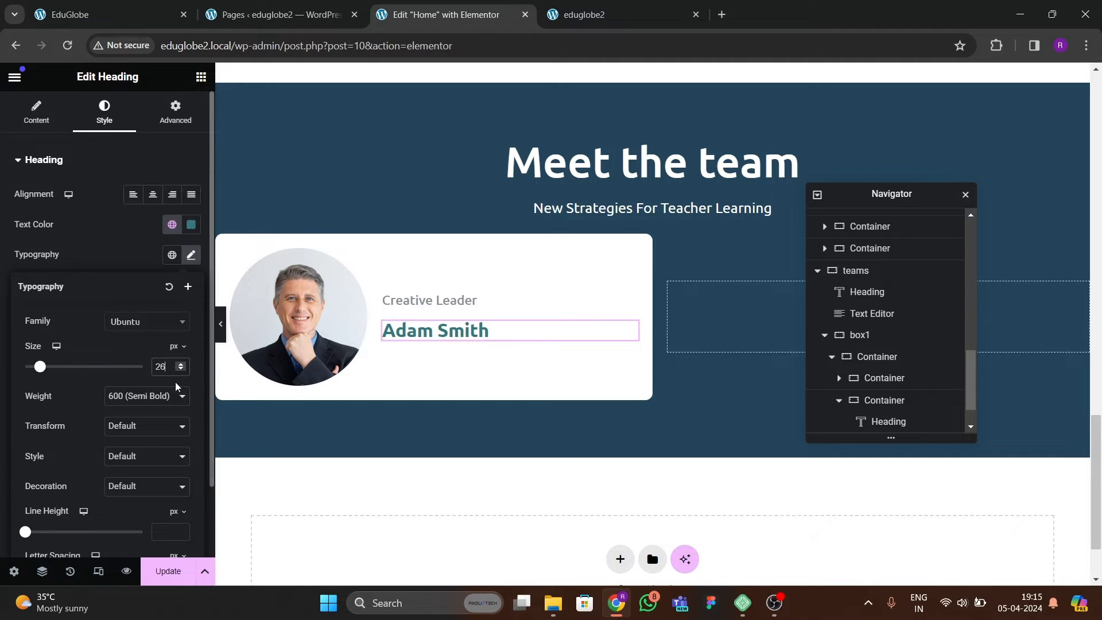
pyautogui.click(109, 14)
pyautogui.click(445, 14)
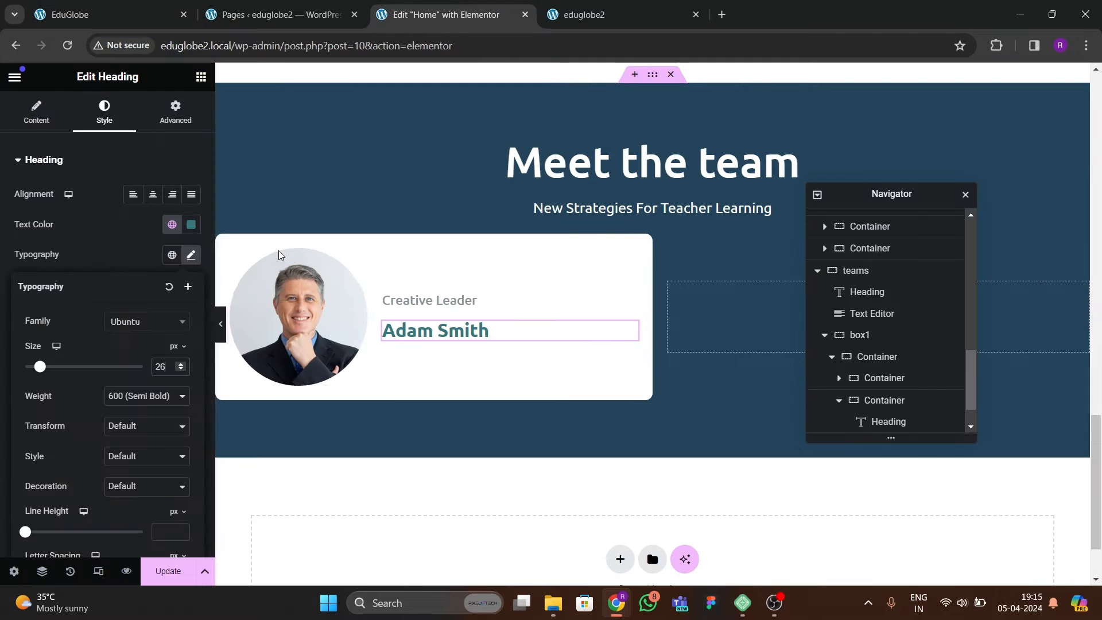
pyautogui.click(181, 369)
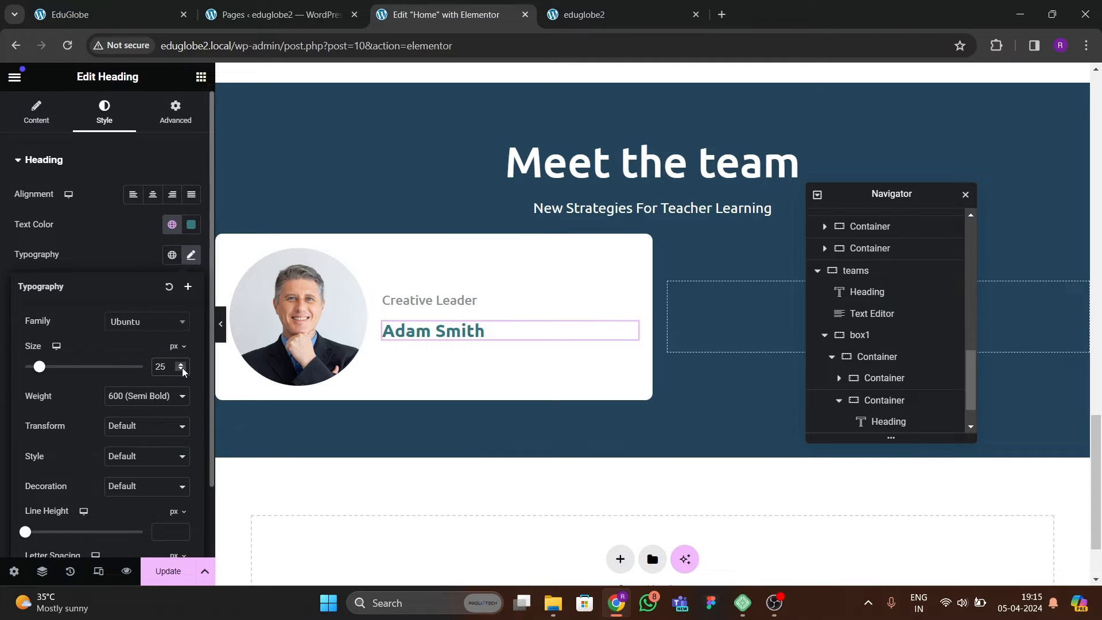
# Add a Text Editor widget below the name heading and compare it with the reference card's description.
pyautogui.click(200, 76)
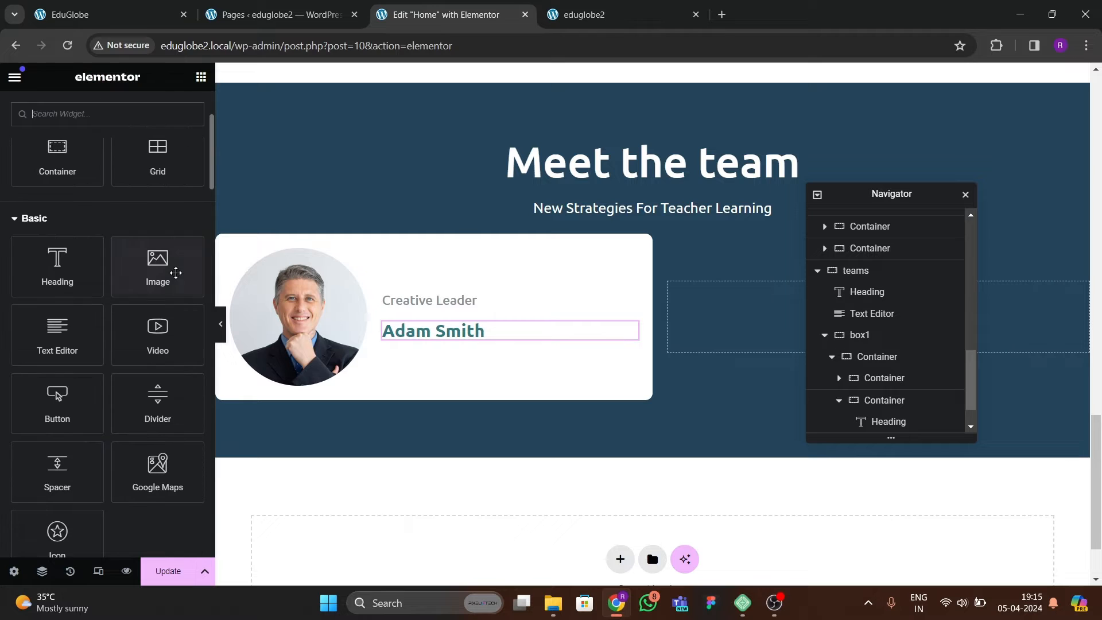
pyautogui.moveTo(57, 330); pyautogui.dragTo(478, 344)
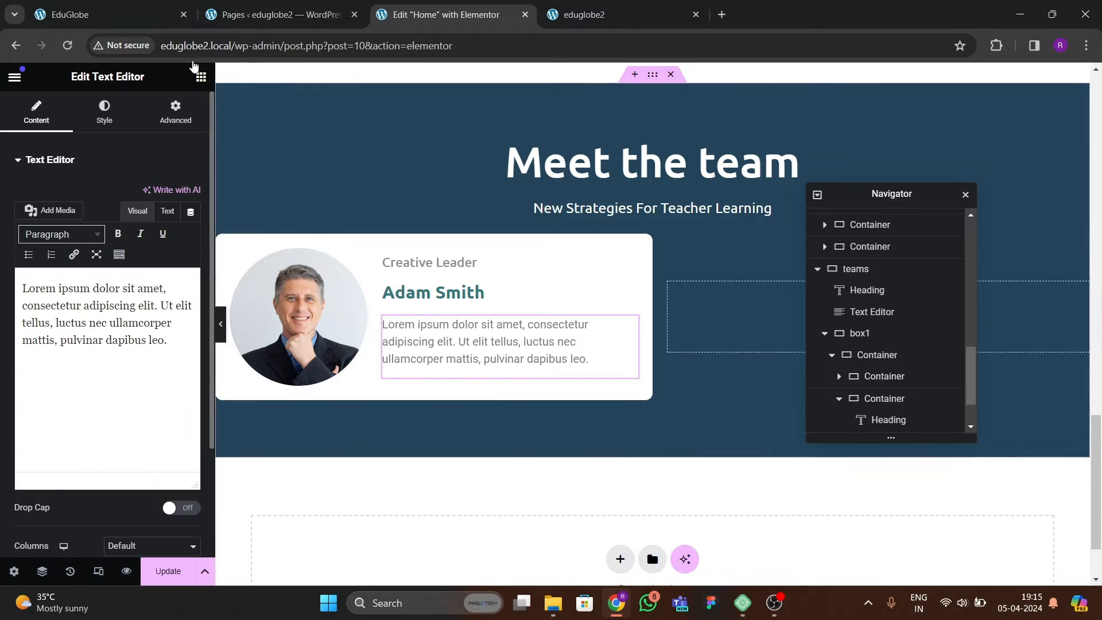
pyautogui.click(147, 14)
pyautogui.click(426, 16)
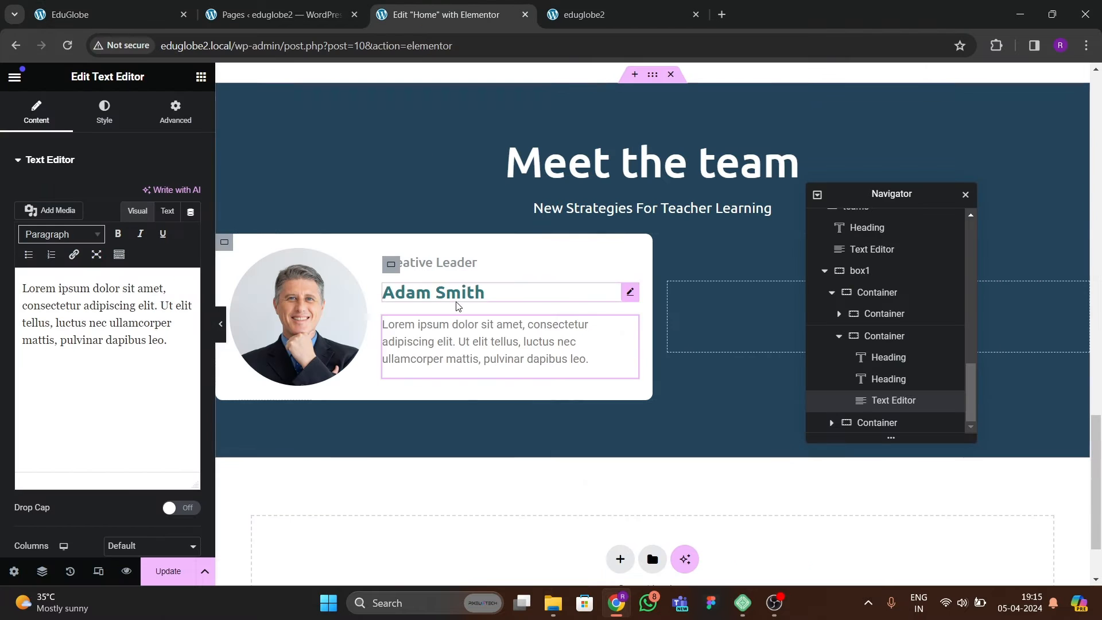
# Set the card description's text color to dark grey #5C5050.
pyautogui.click(104, 111)
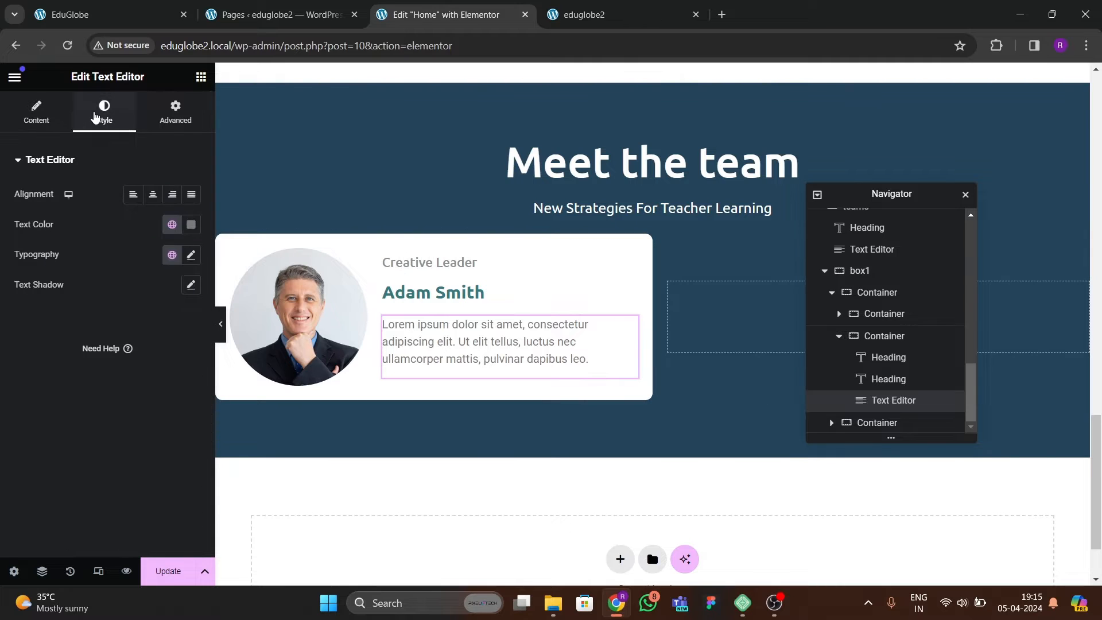
pyautogui.click(192, 225)
pyautogui.moveTo(200, 348); pyautogui.dragTo(131, 351)
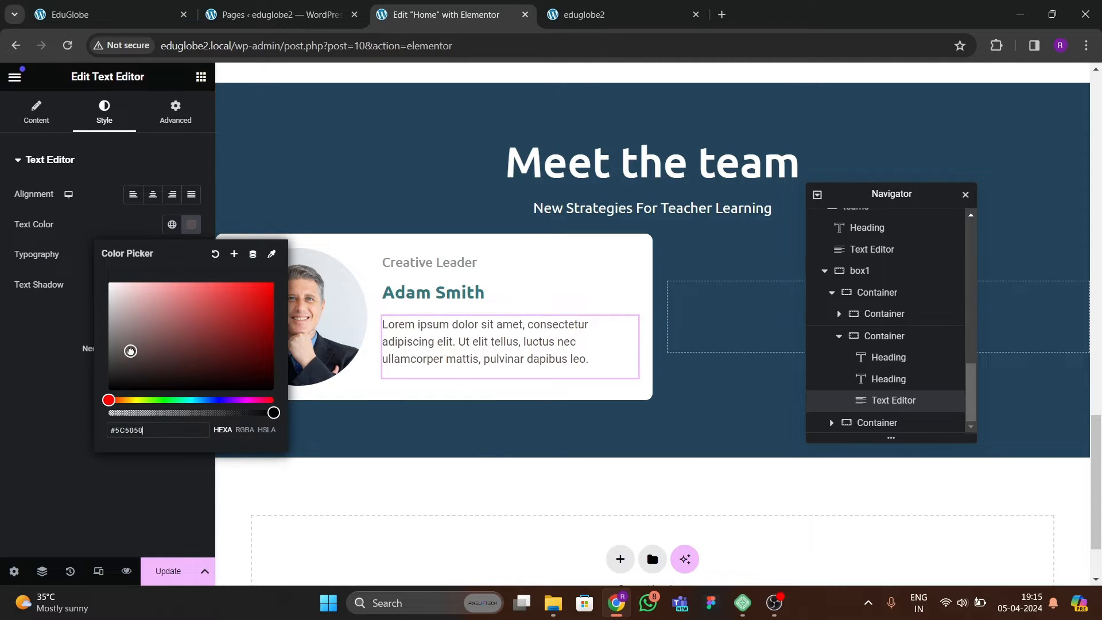
pyautogui.click(74, 372)
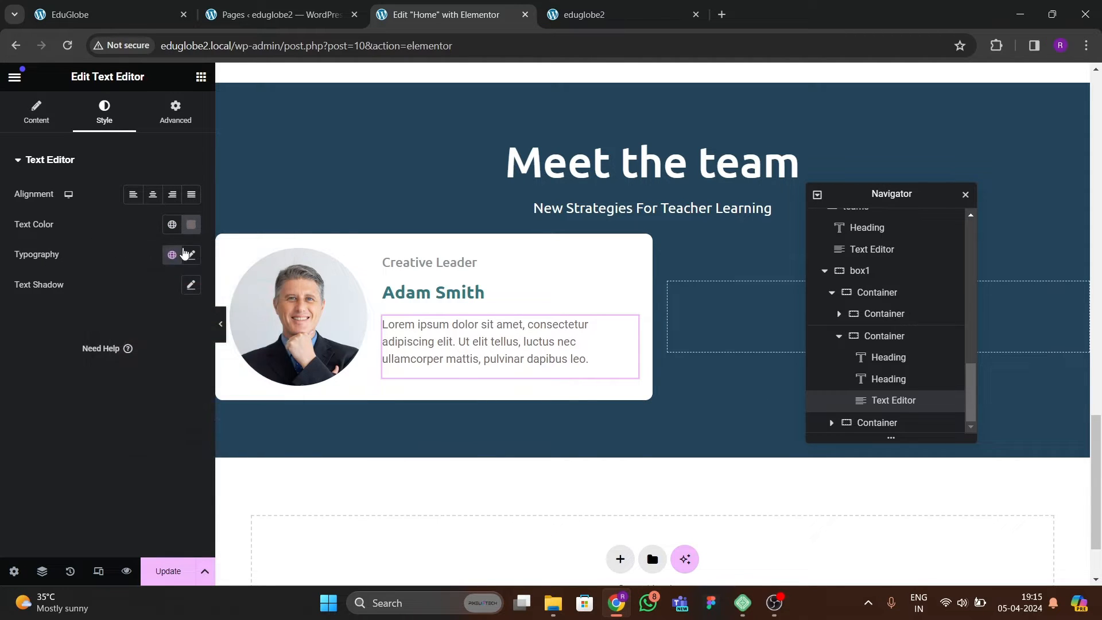
# Set the card description's font family to Poppins.
pyautogui.click(191, 254)
pyautogui.click(147, 321)
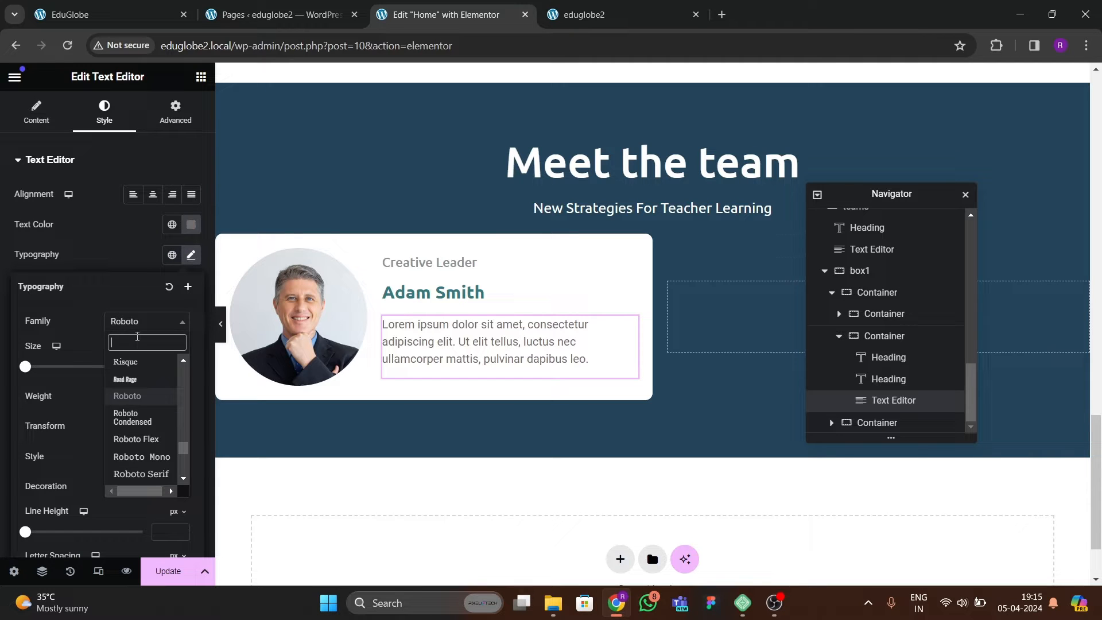
pyautogui.write('poppins')
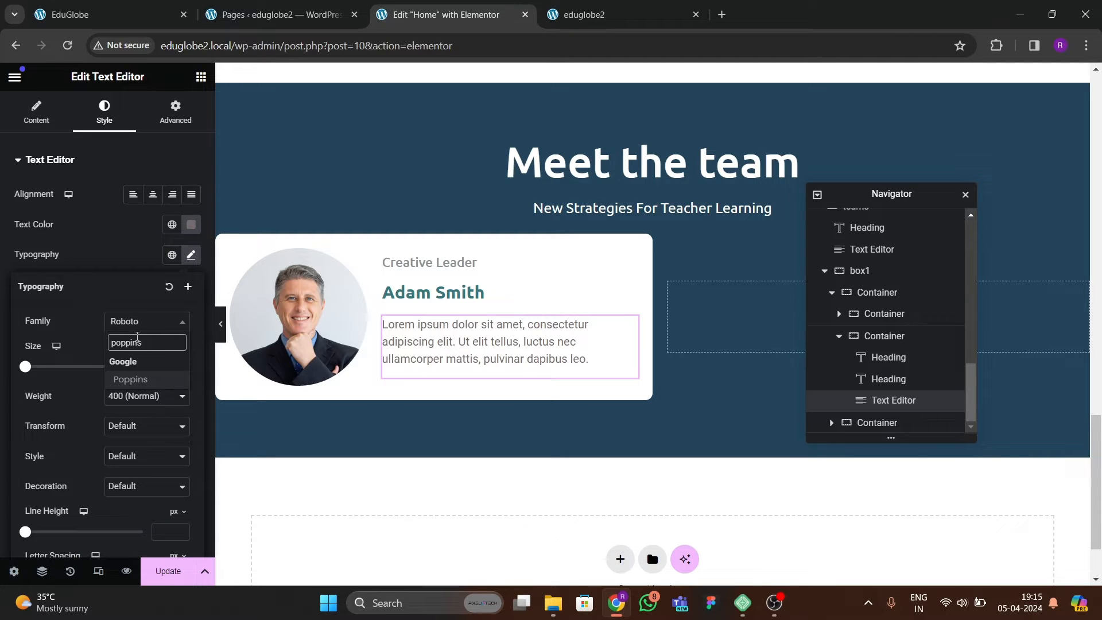
pyautogui.press('Return')
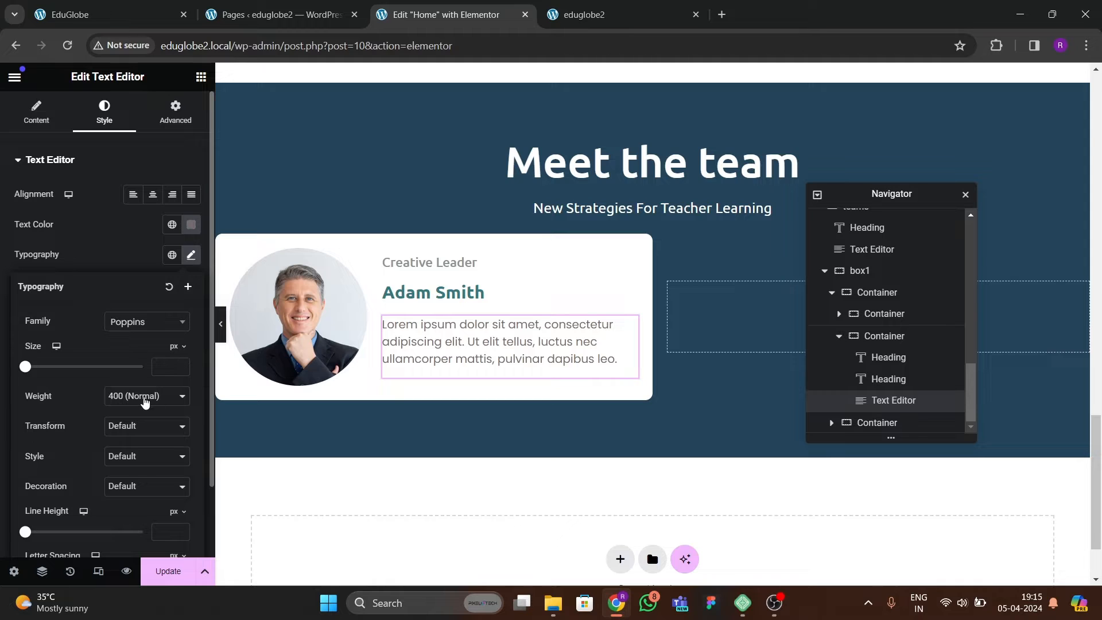
# Try weight 500 (Medium) on the card description and switch it back to 400 (Normal).
pyautogui.click(145, 403)
pyautogui.click(149, 448)
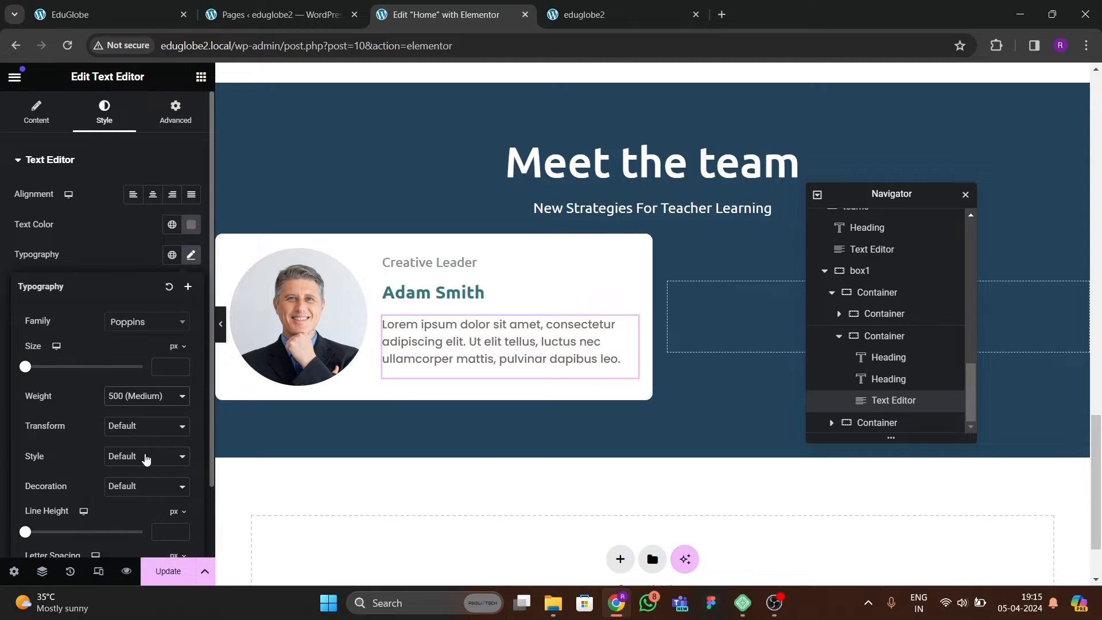
pyautogui.click(146, 404)
pyautogui.click(147, 438)
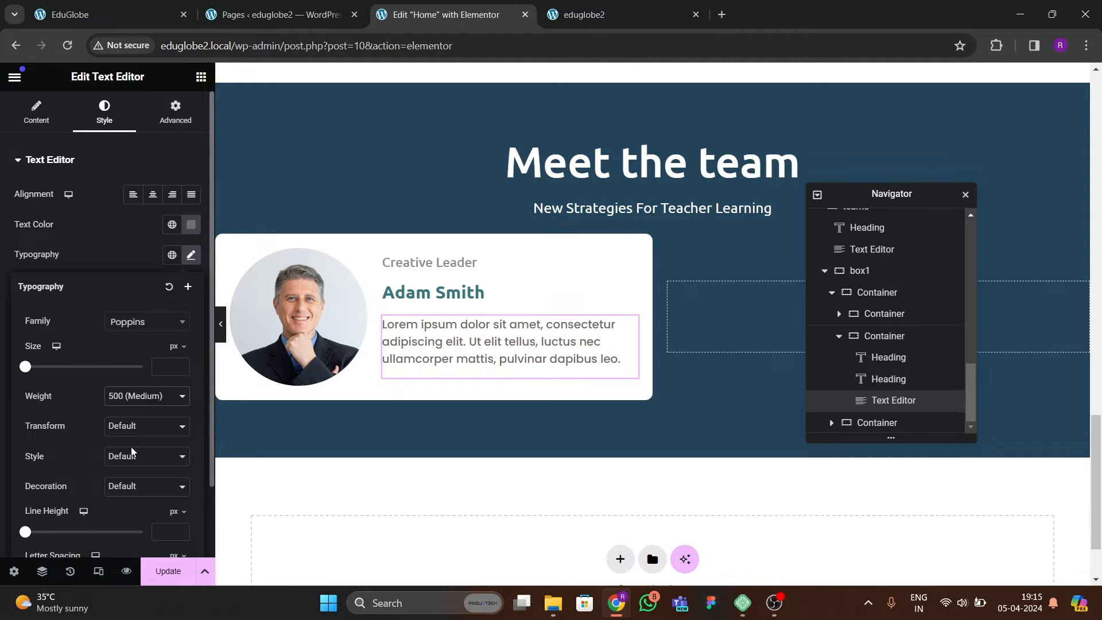
# Set the card description's font size to 15 px and its style to Italic.
pyautogui.click(184, 368)
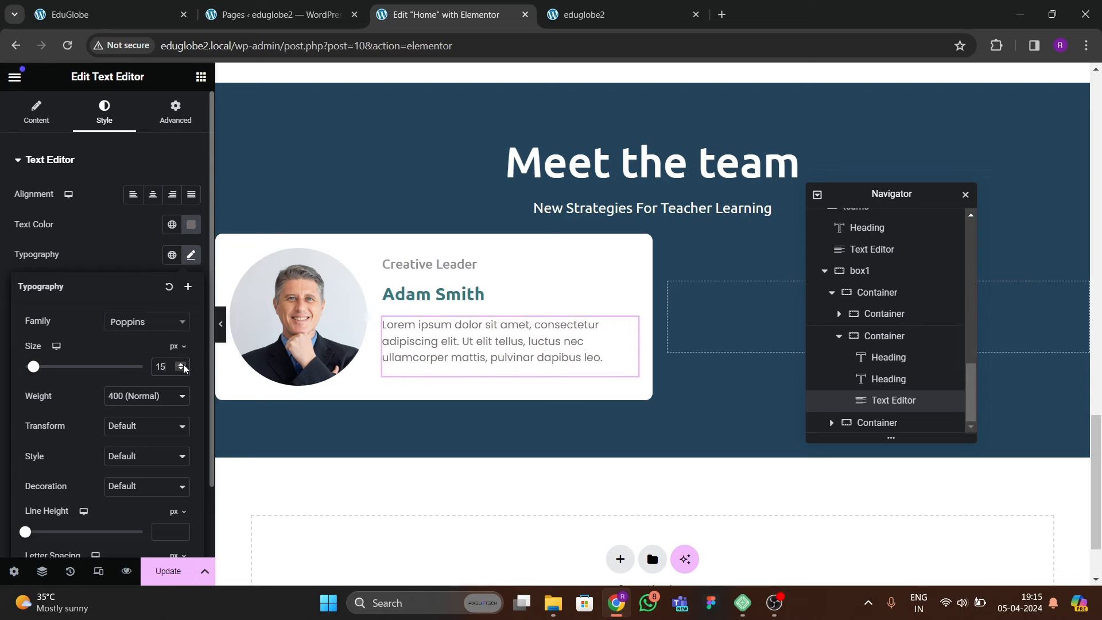
pyautogui.click(184, 371)
pyautogui.click(181, 365)
pyautogui.click(126, 459)
pyautogui.click(131, 491)
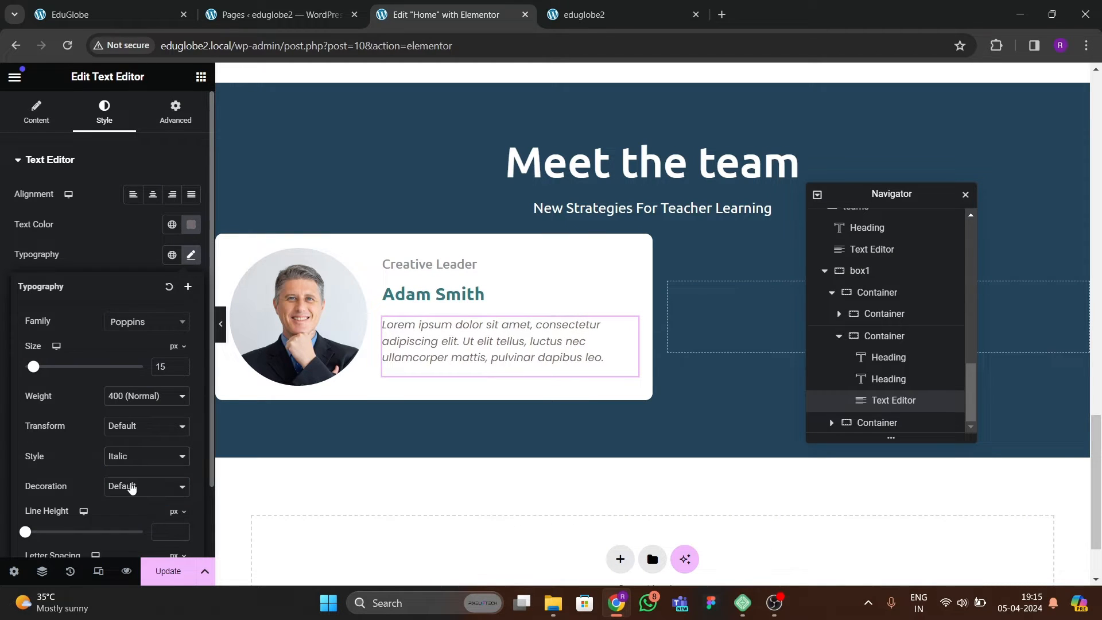
# Compare the description with the reference site, set its weight to 500 (Medium) and justify its alignment.
pyautogui.click(109, 15)
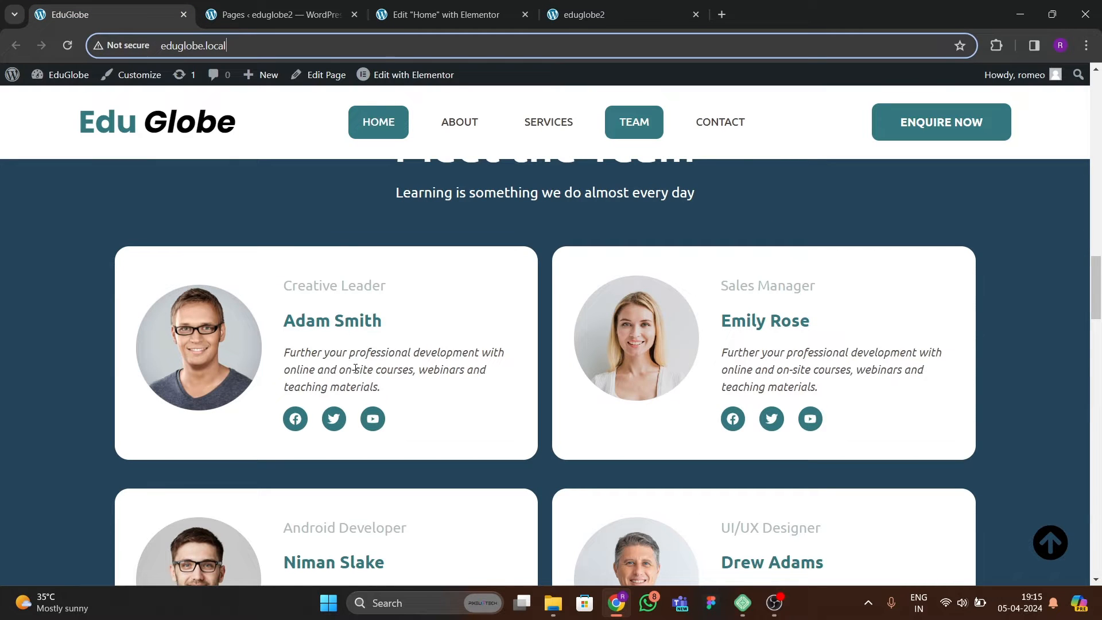
pyautogui.click(442, 14)
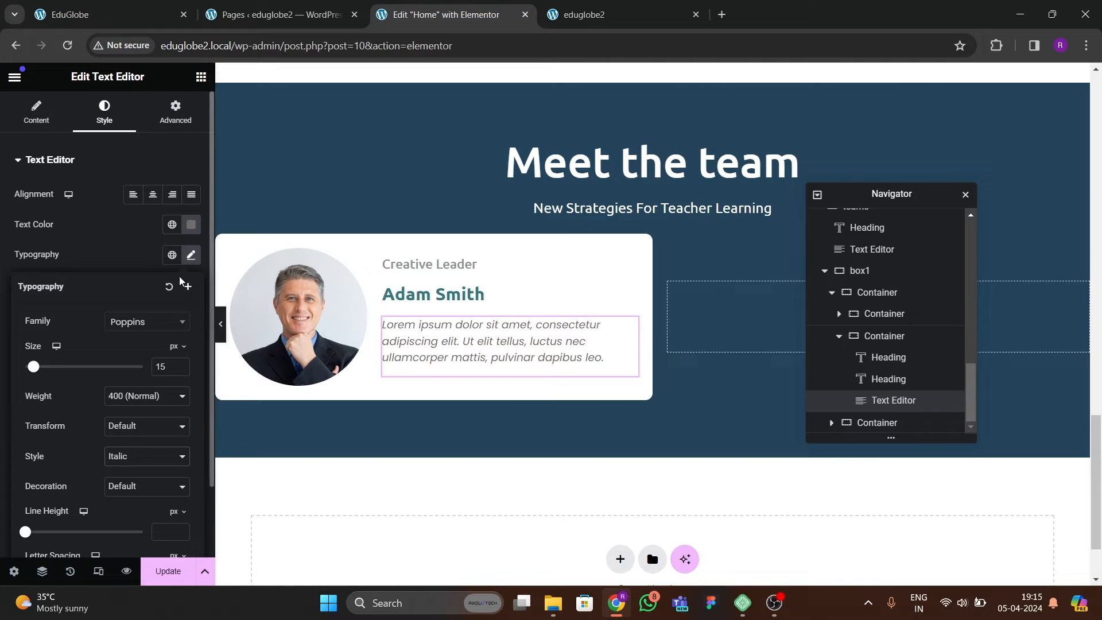
pyautogui.click(139, 409)
pyautogui.click(133, 452)
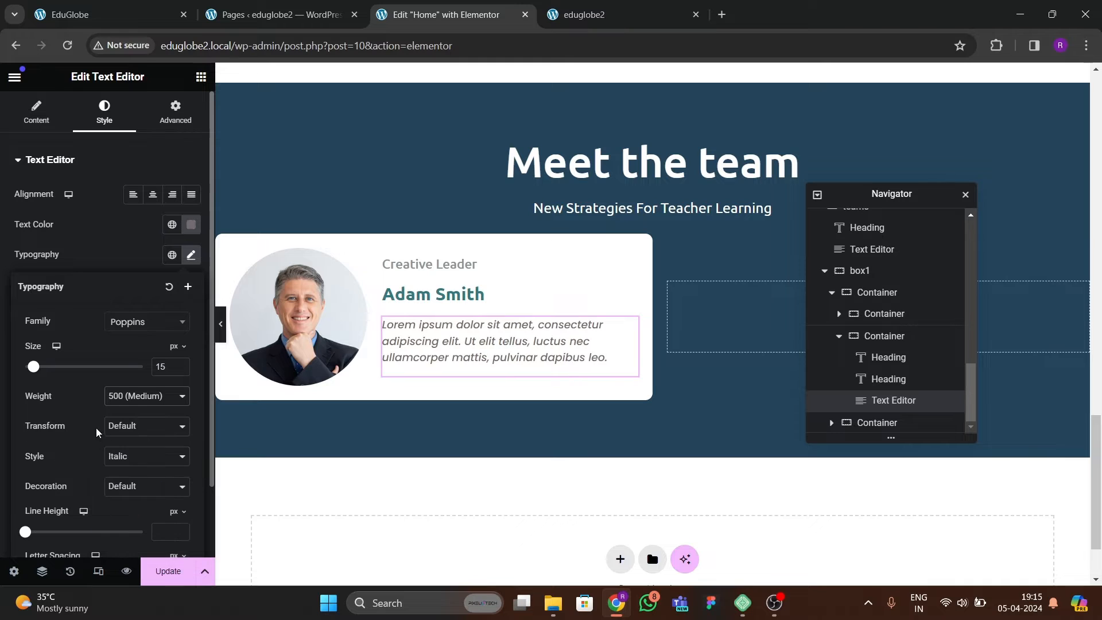
pyautogui.click(191, 195)
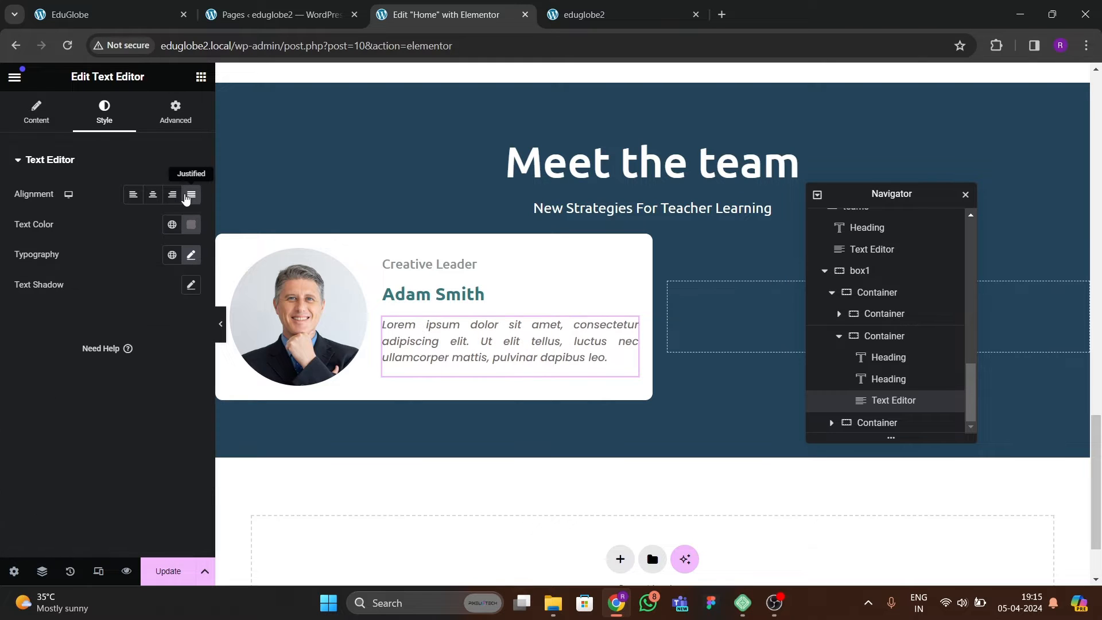
# Set the white team card container's padding to 30 px on all sides.
pyautogui.click(224, 249)
pyautogui.click(173, 111)
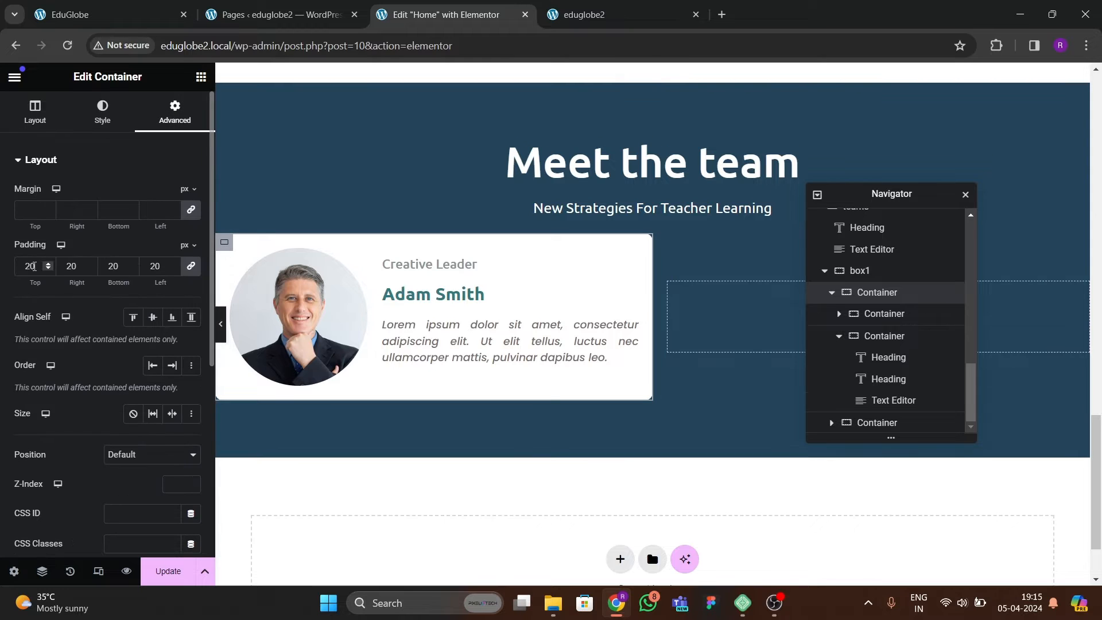
pyautogui.write('30')
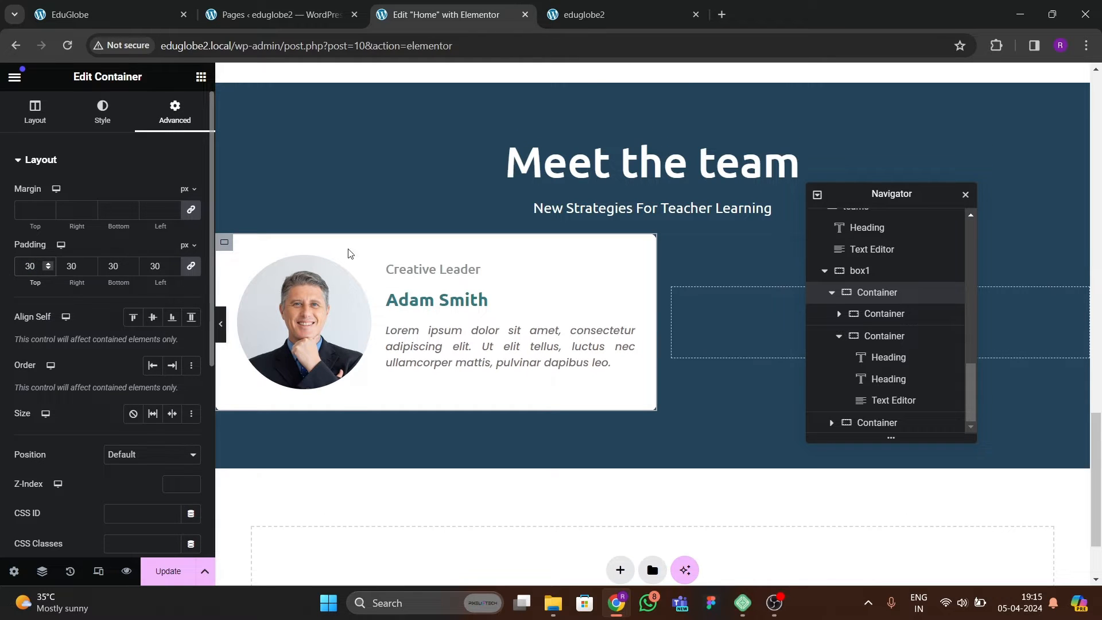
# Check the team cards on the reference site and add a Social Icons widget below the first card's description.
pyautogui.hotkey('ctrl', '1')
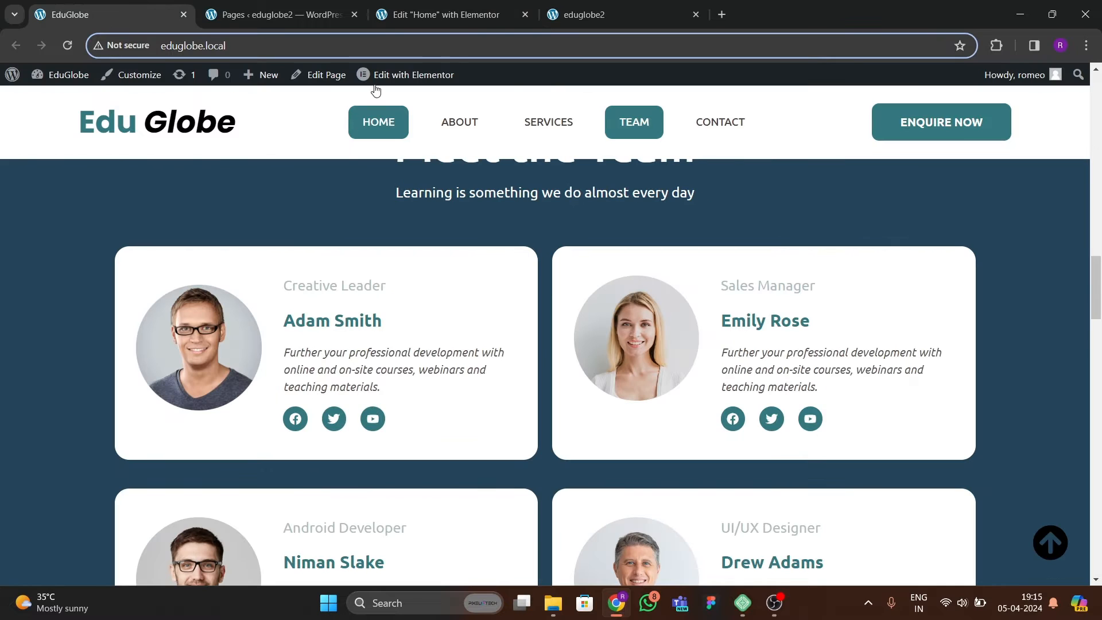
pyautogui.click(424, 23)
pyautogui.click(201, 77)
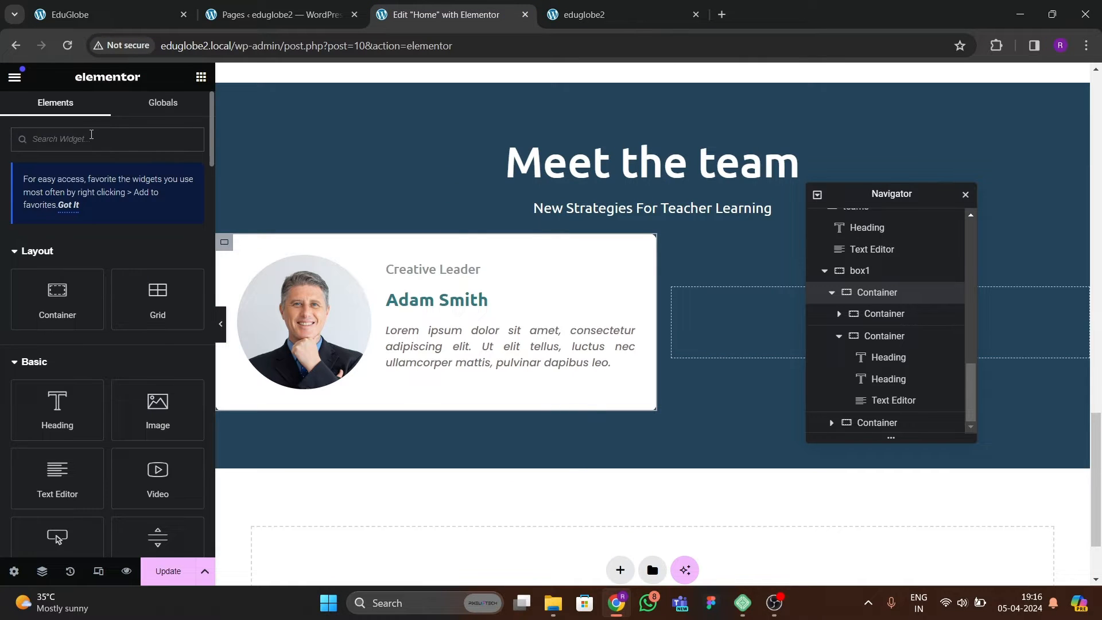
pyautogui.write('social')
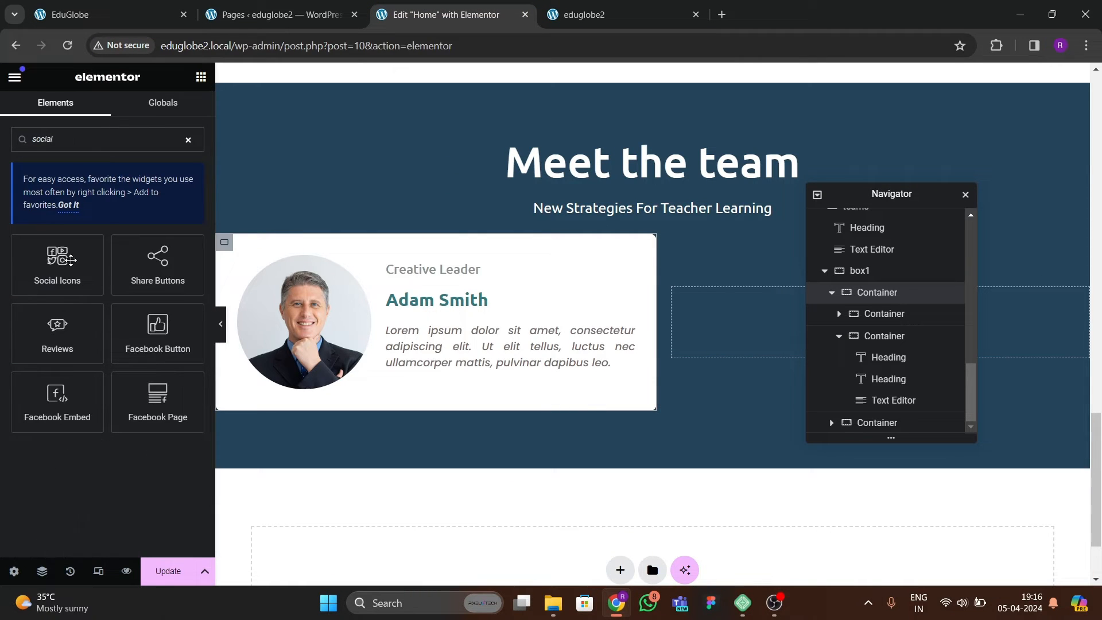
pyautogui.moveTo(70, 260); pyautogui.dragTo(510, 390)
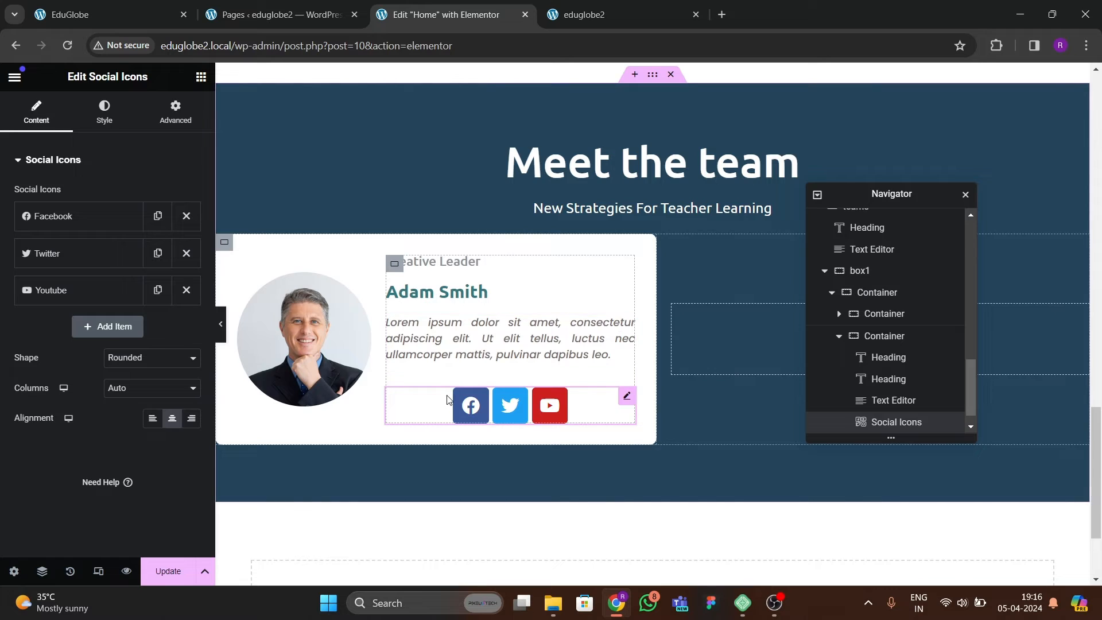
# Align the card's social icons to the left.
pyautogui.click(105, 112)
pyautogui.scroll(-2, 168, 354)
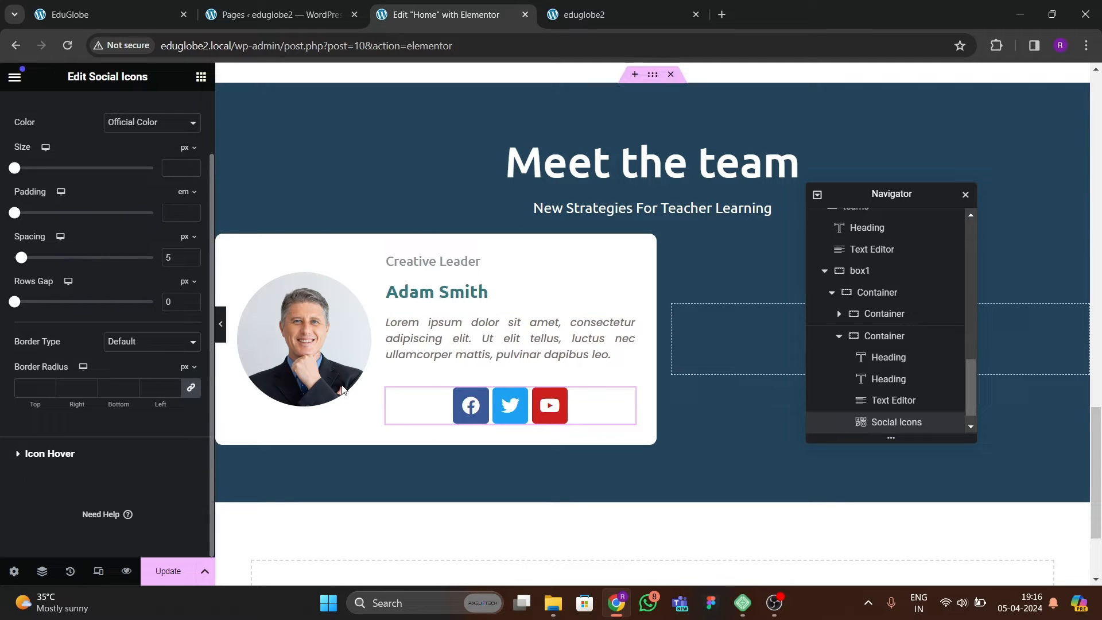
pyautogui.scroll(2, 60, 257)
pyautogui.click(42, 118)
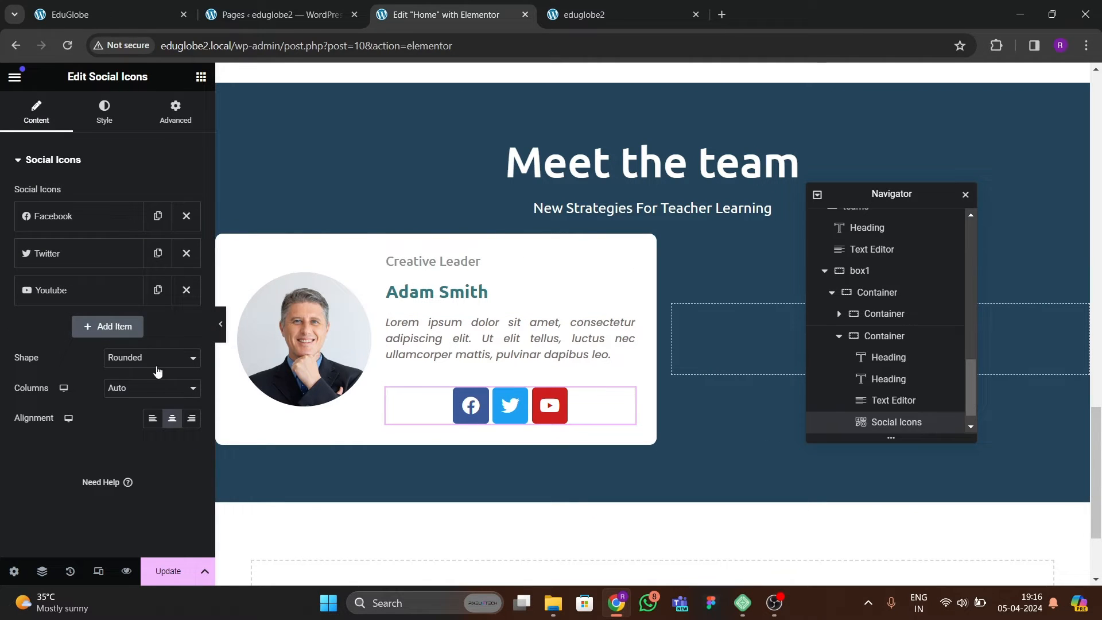
pyautogui.click(155, 420)
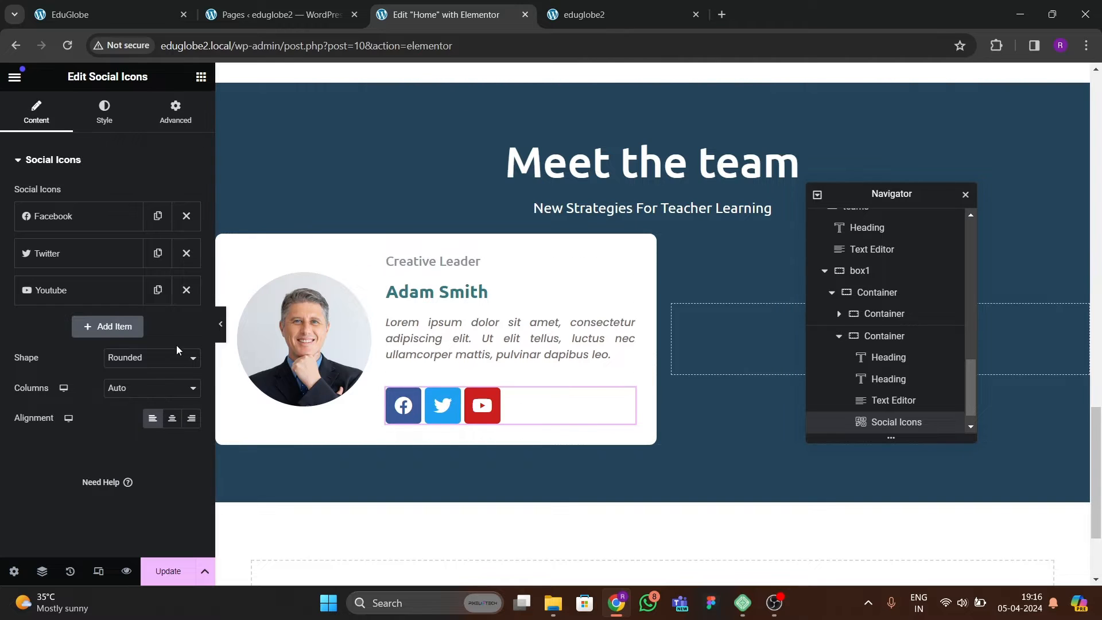
# Switch the social icons' color to Custom and their shape to Circle.
pyautogui.click(104, 112)
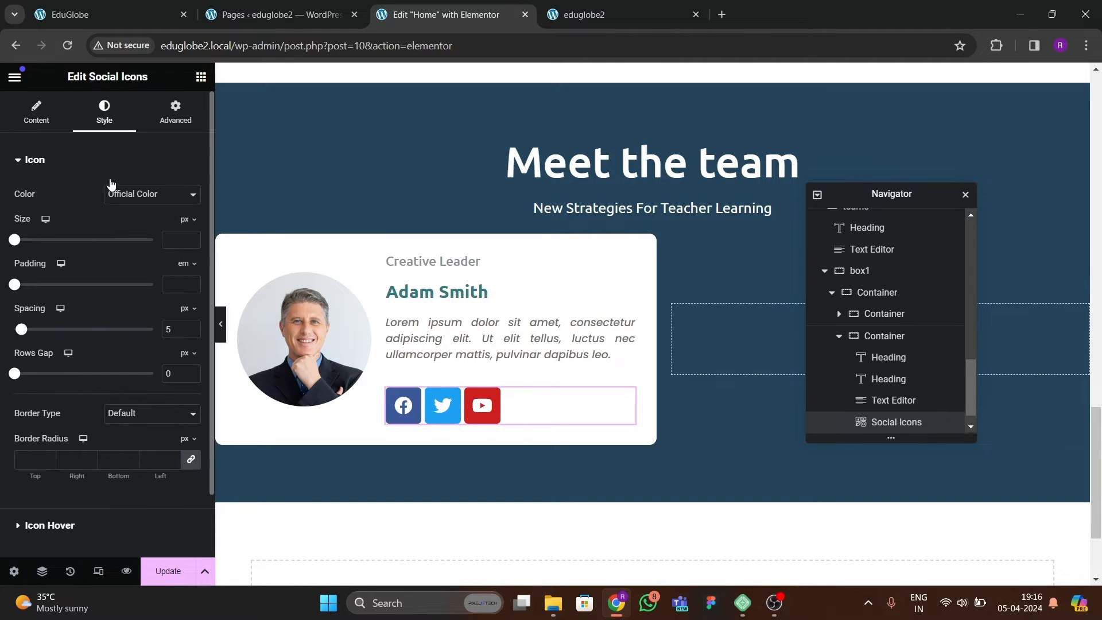
pyautogui.click(111, 198)
pyautogui.click(129, 217)
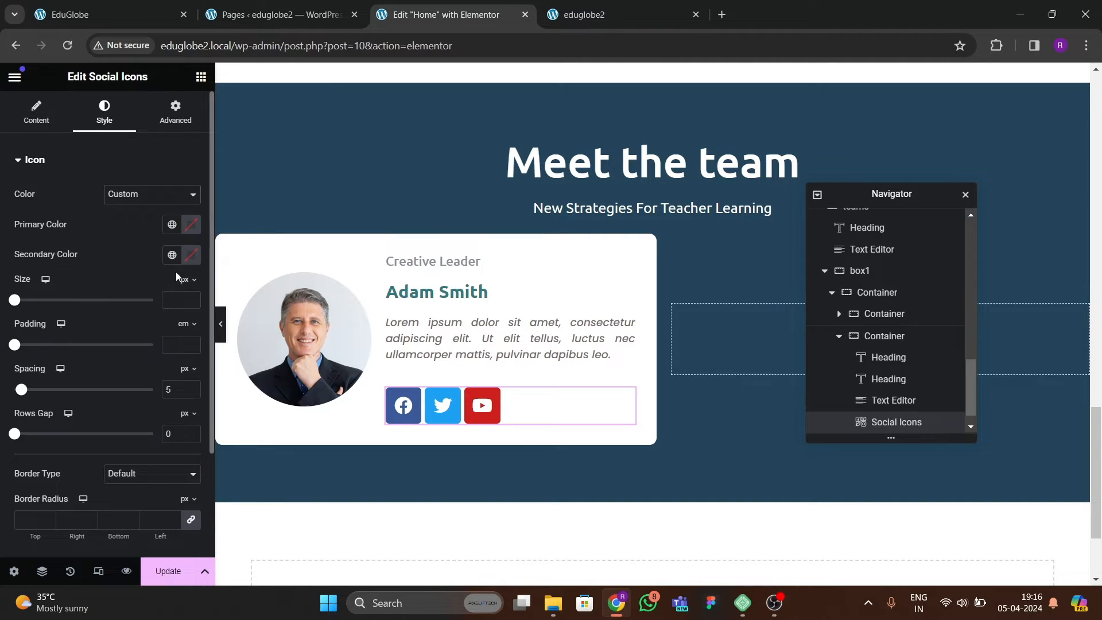
pyautogui.click(57, 113)
pyautogui.click(136, 367)
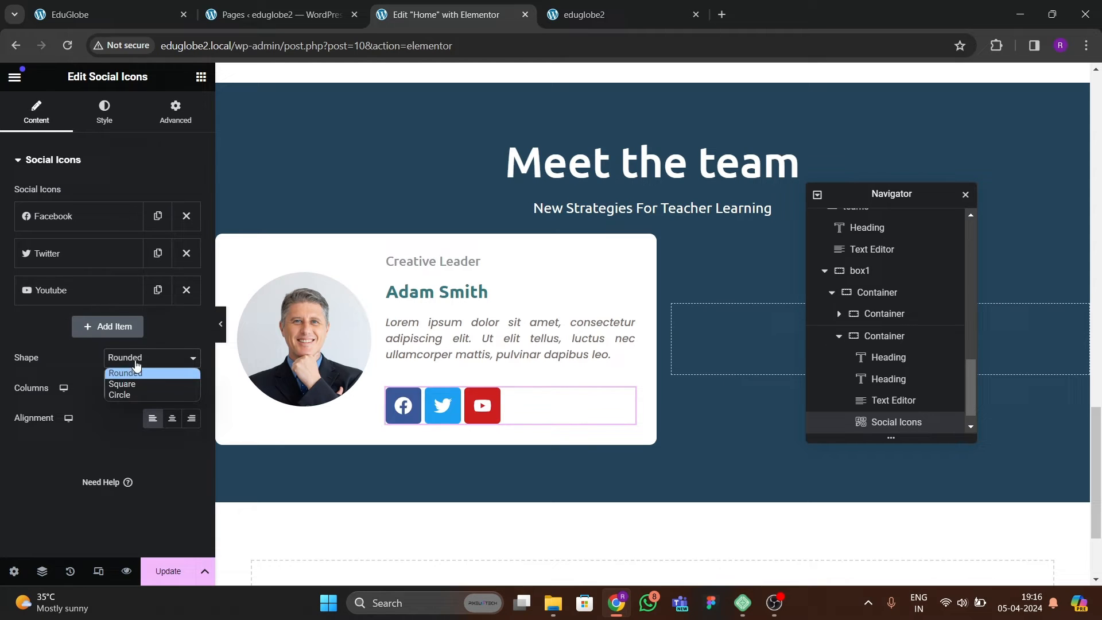
pyautogui.click(132, 394)
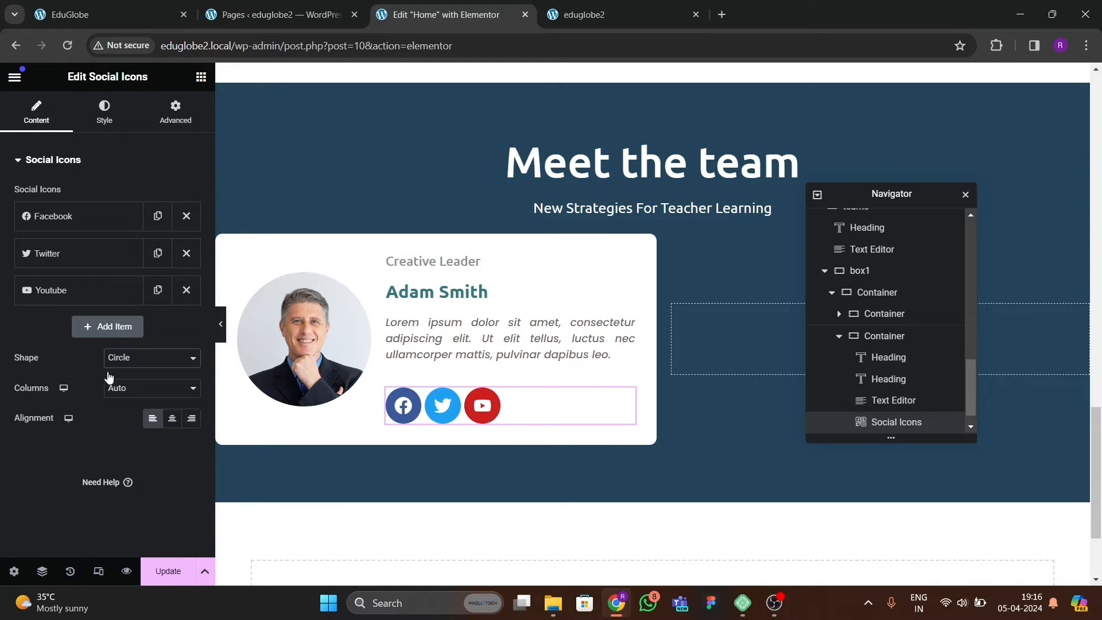
# Set the social icons' size to 16 px and their spacing to 18 px.
pyautogui.click(104, 111)
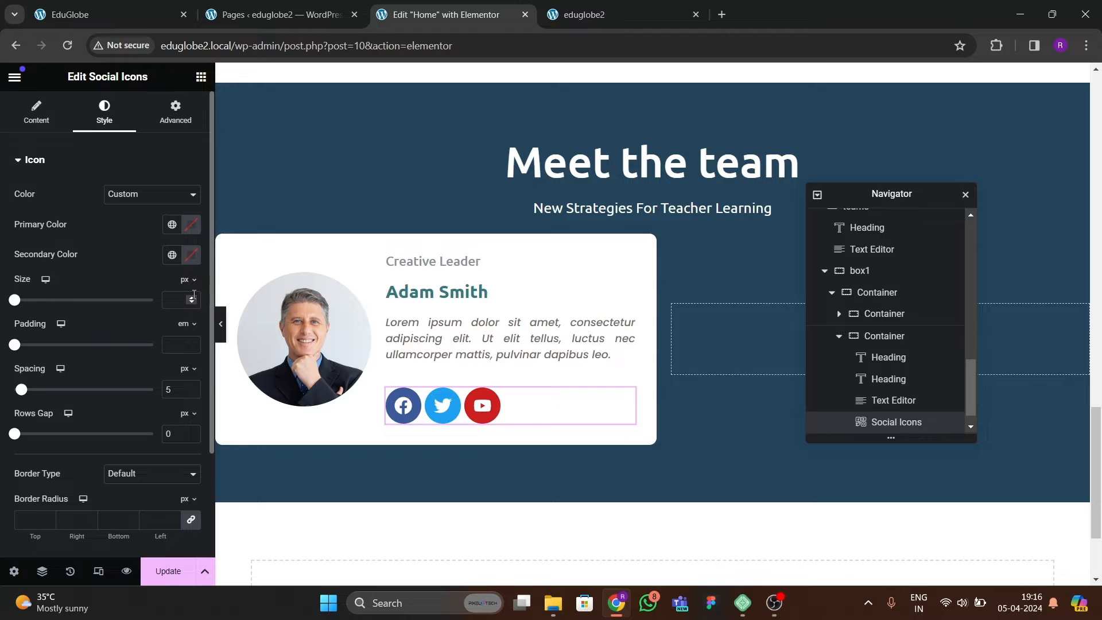
pyautogui.click(192, 299)
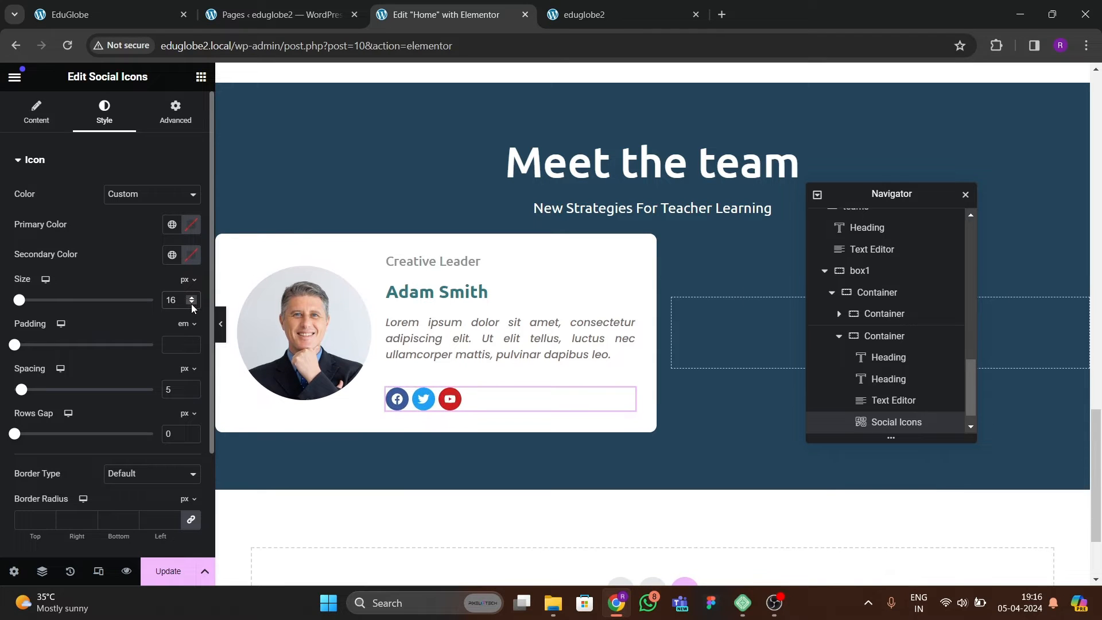
pyautogui.moveTo(21, 394); pyautogui.dragTo(40, 390)
# Apply the global green (#347880) as the social icons' primary color, compare with the reference site and update the page.
pyautogui.click(174, 226)
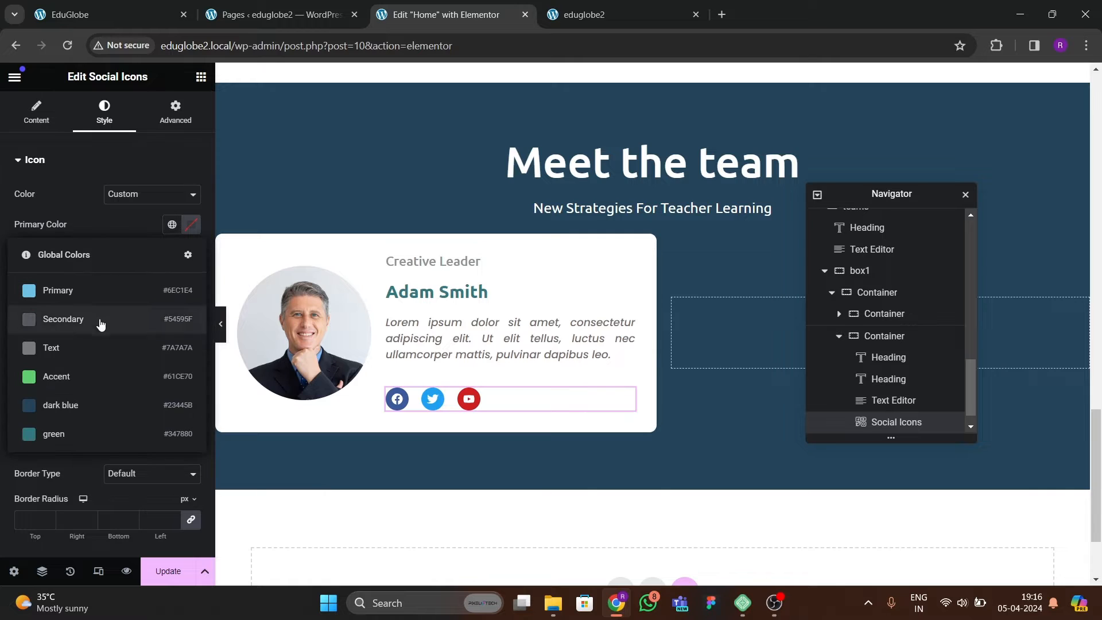
pyautogui.click(81, 433)
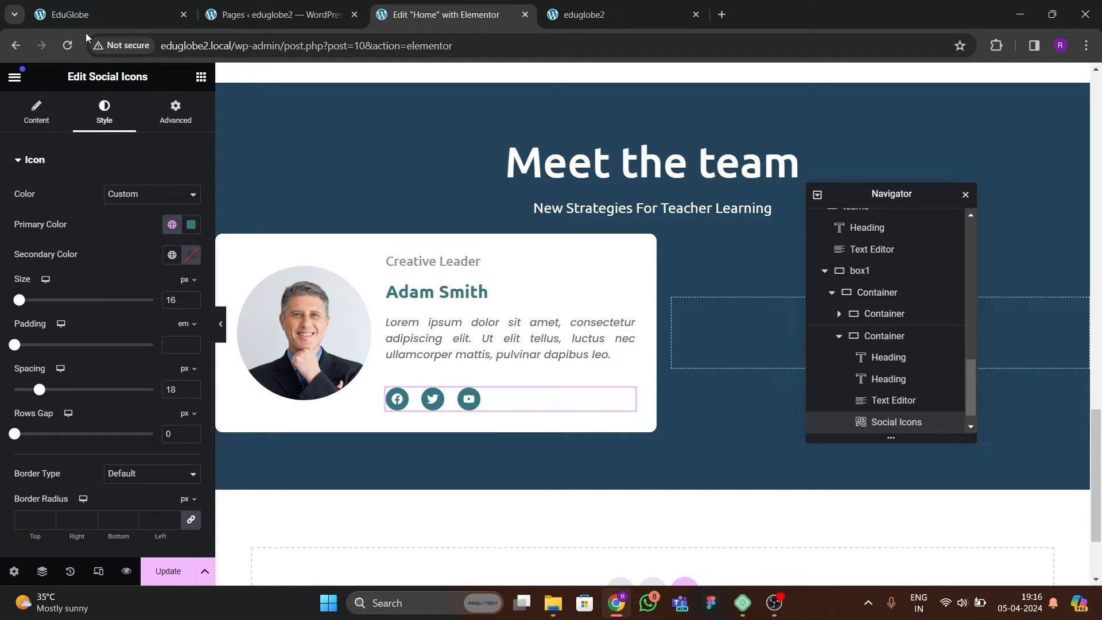
pyautogui.click(95, 17)
pyautogui.click(430, 16)
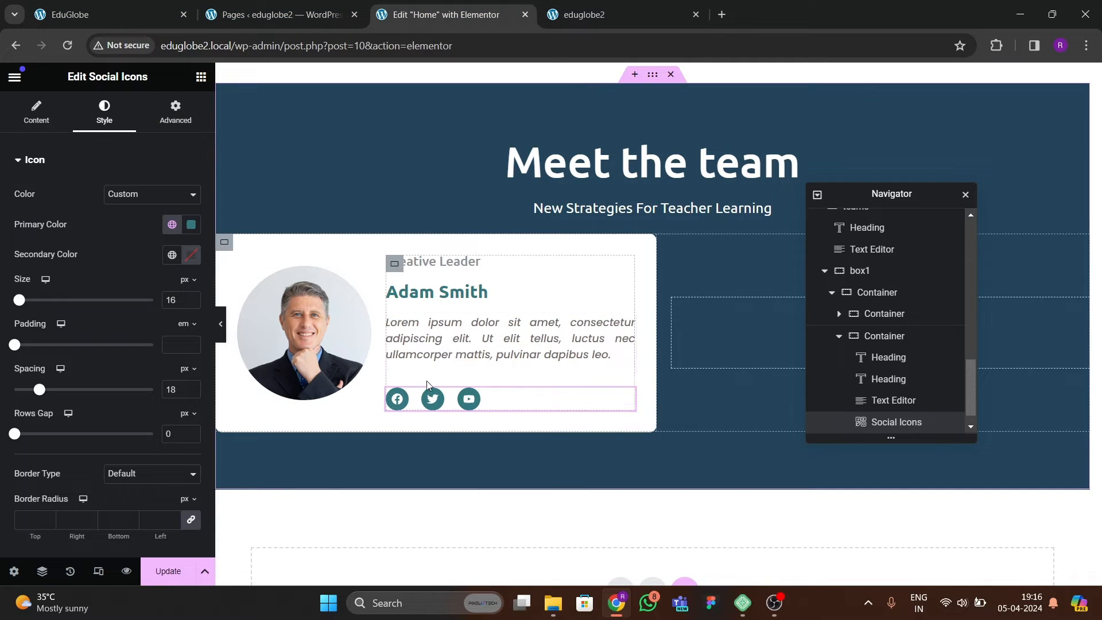
pyautogui.click(169, 569)
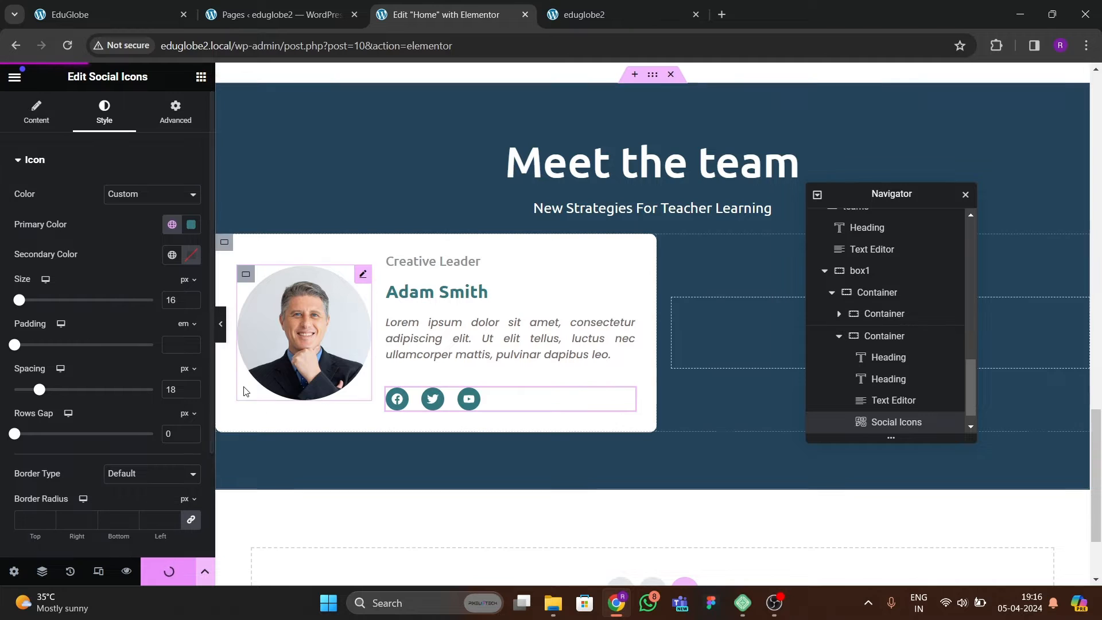
pyautogui.click(218, 325)
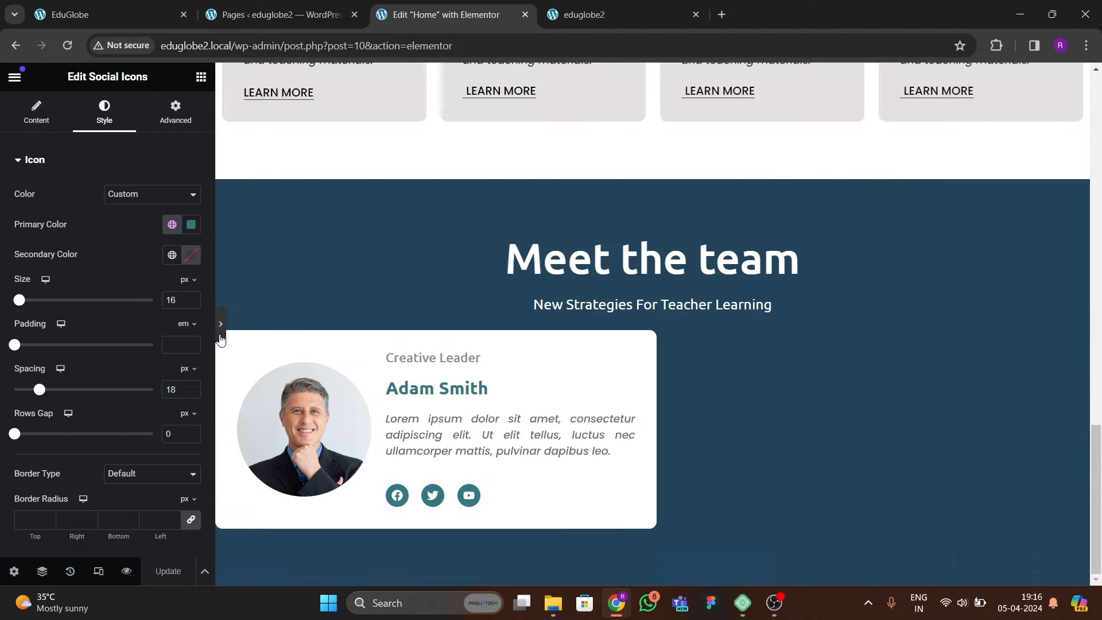
pyautogui.click(5, 324)
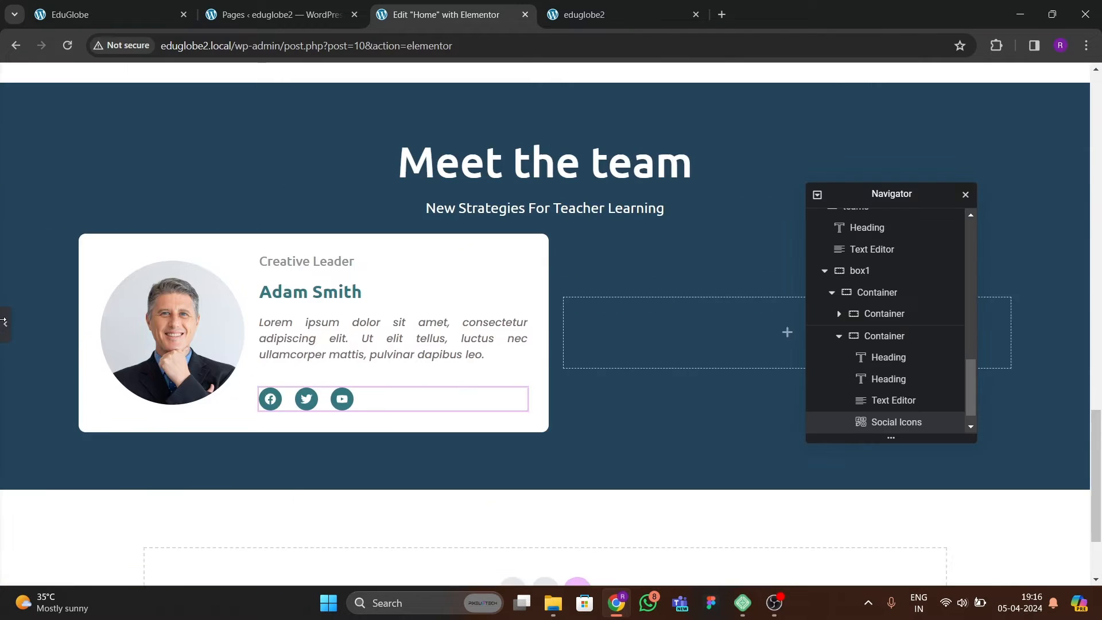
# Give the team member's photo the Bob hover animation, as on the reference site, and update the page.
pyautogui.click(331, 351)
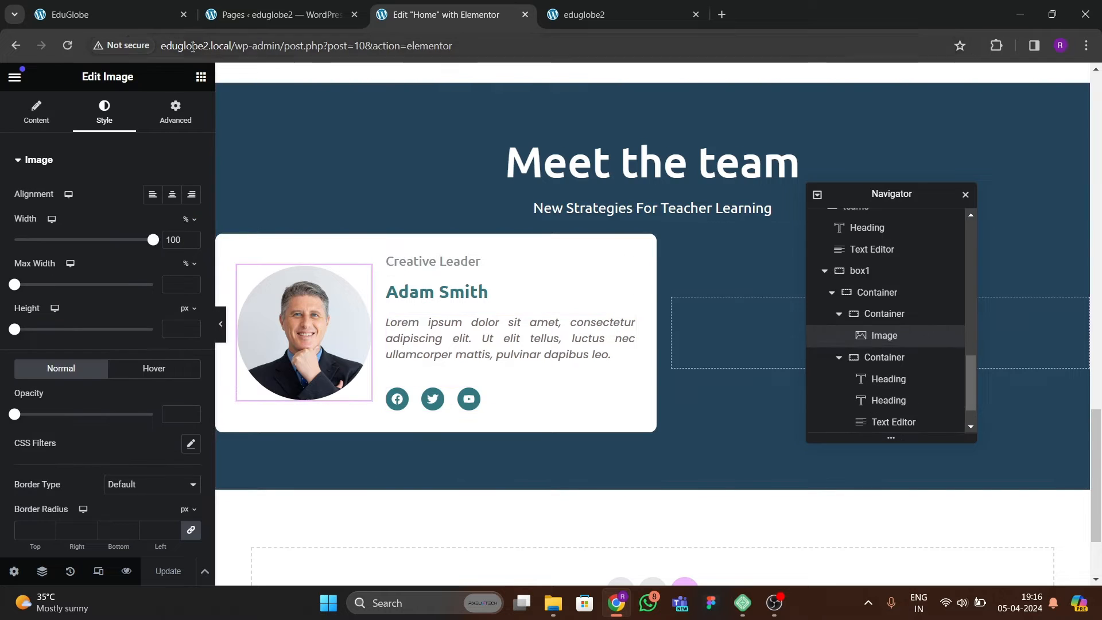
pyautogui.hotkey('ctrl', '1')
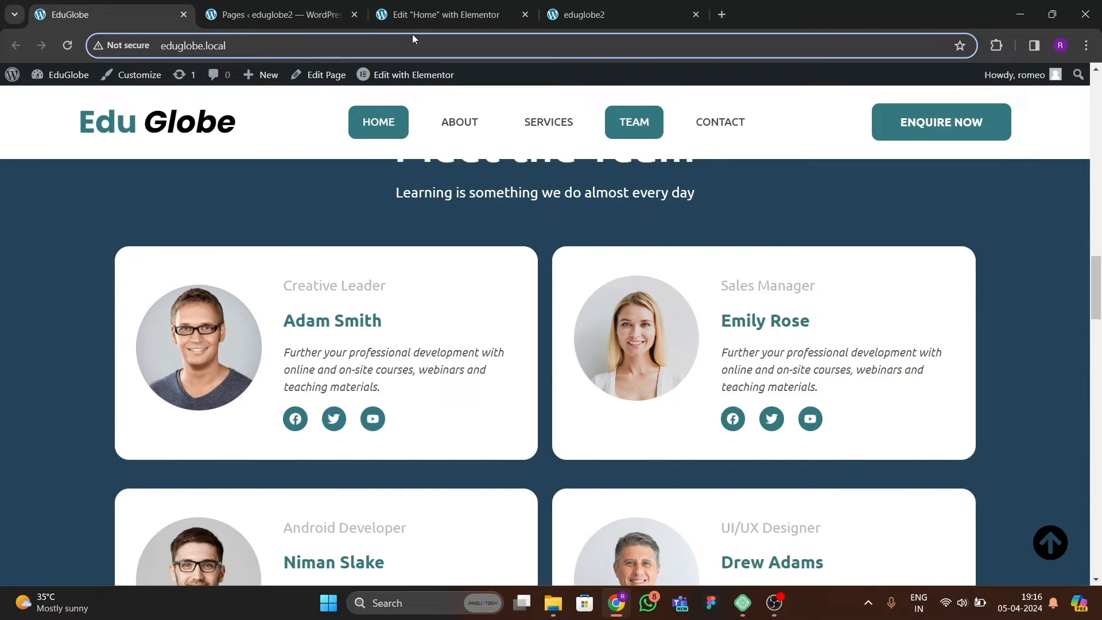
pyautogui.click(434, 19)
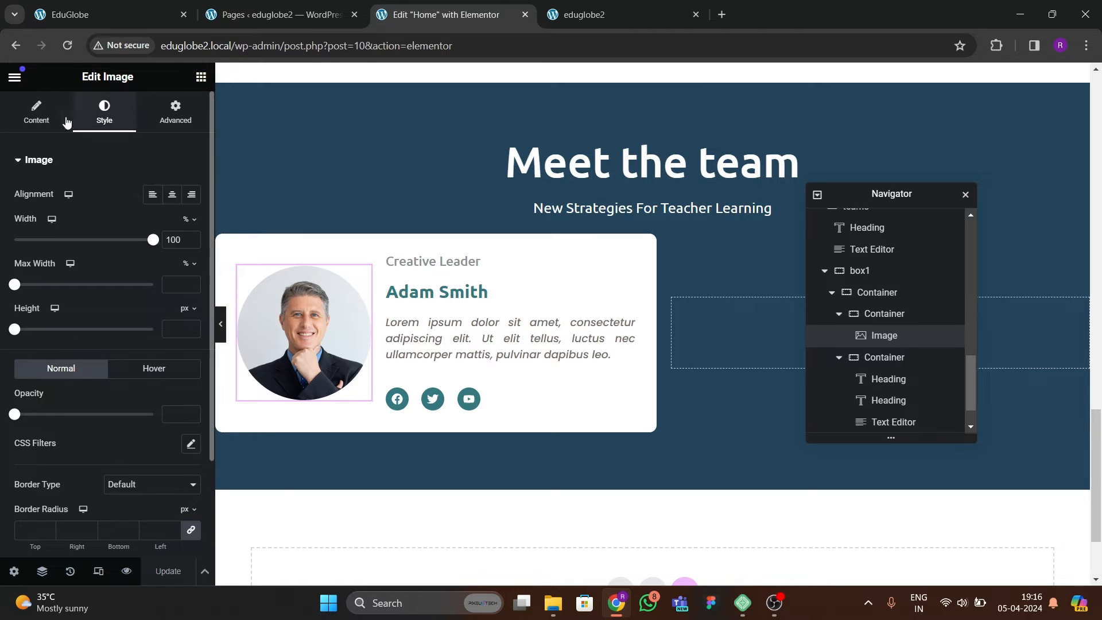
pyautogui.scroll(-2, 146, 274)
pyautogui.click(154, 247)
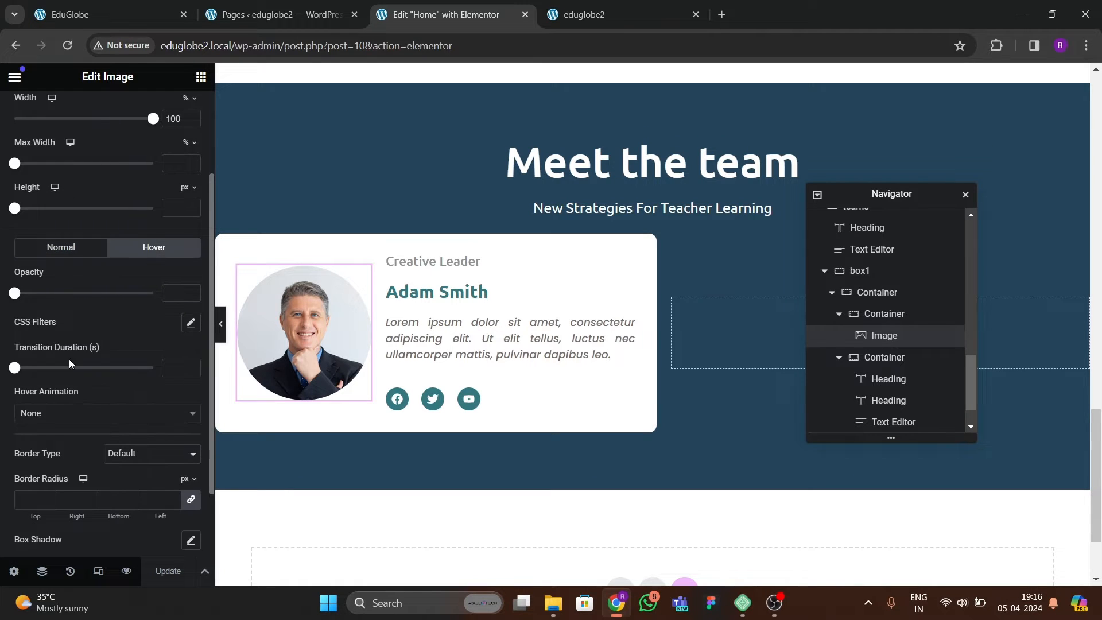
pyautogui.click(50, 418)
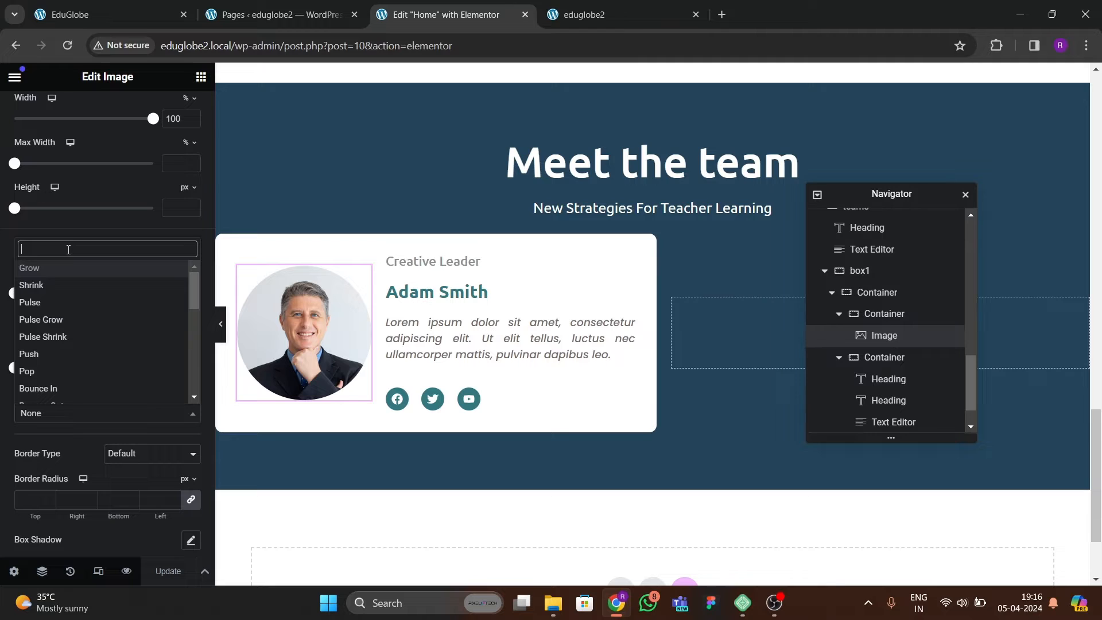
pyautogui.write('bob')
pyautogui.press('Return')
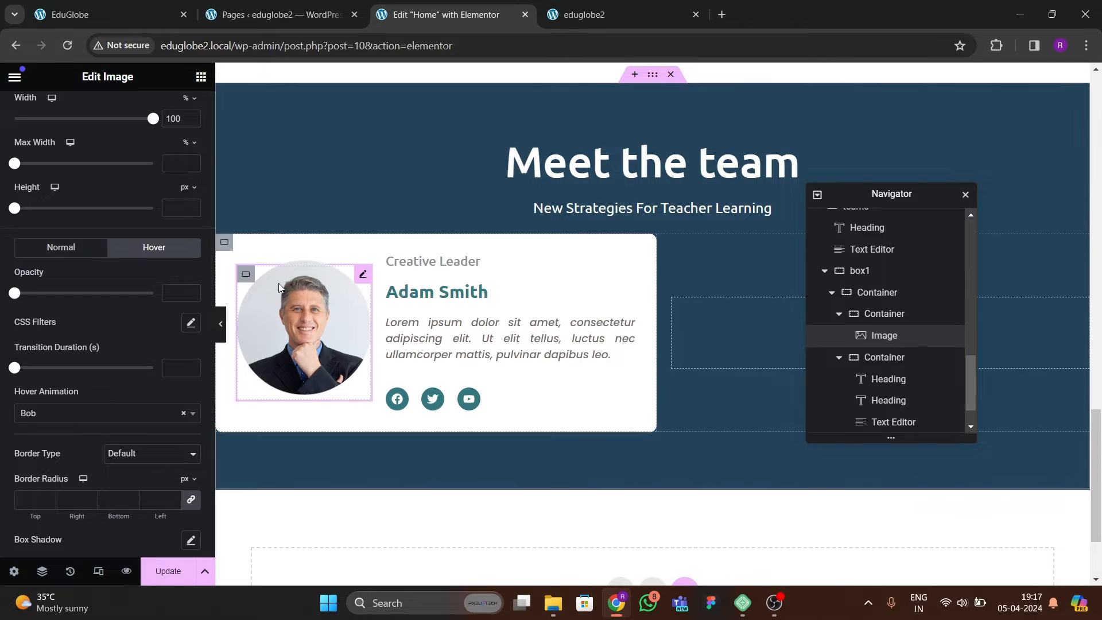
pyautogui.click(168, 571)
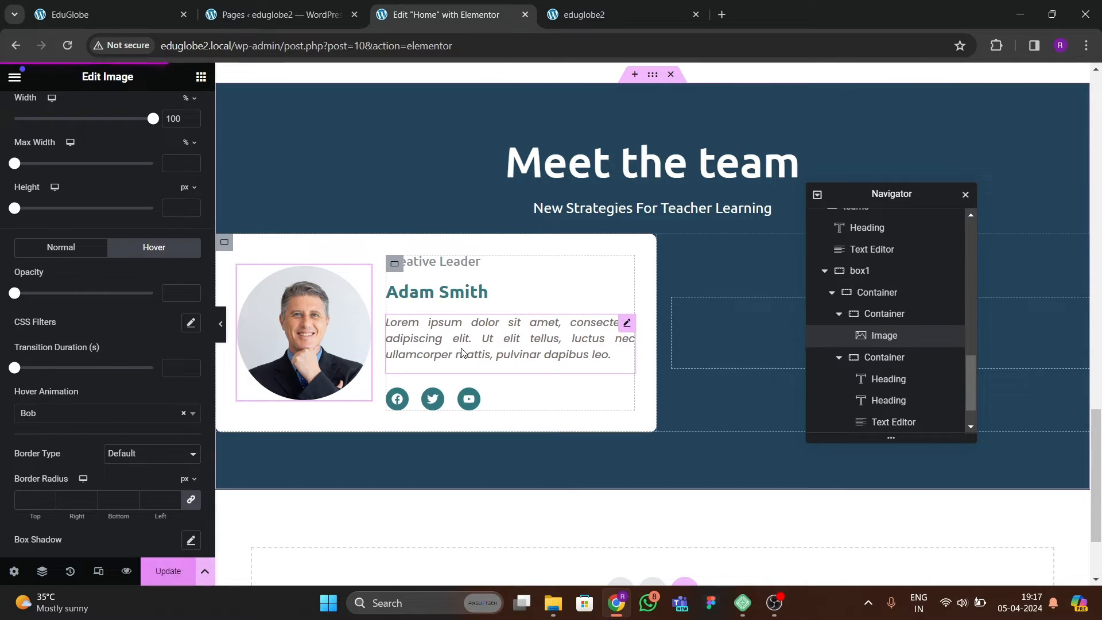
# Lay out the card's text container as a vertical column with content justified to the center and items aligned to the start.
pyautogui.click(394, 264)
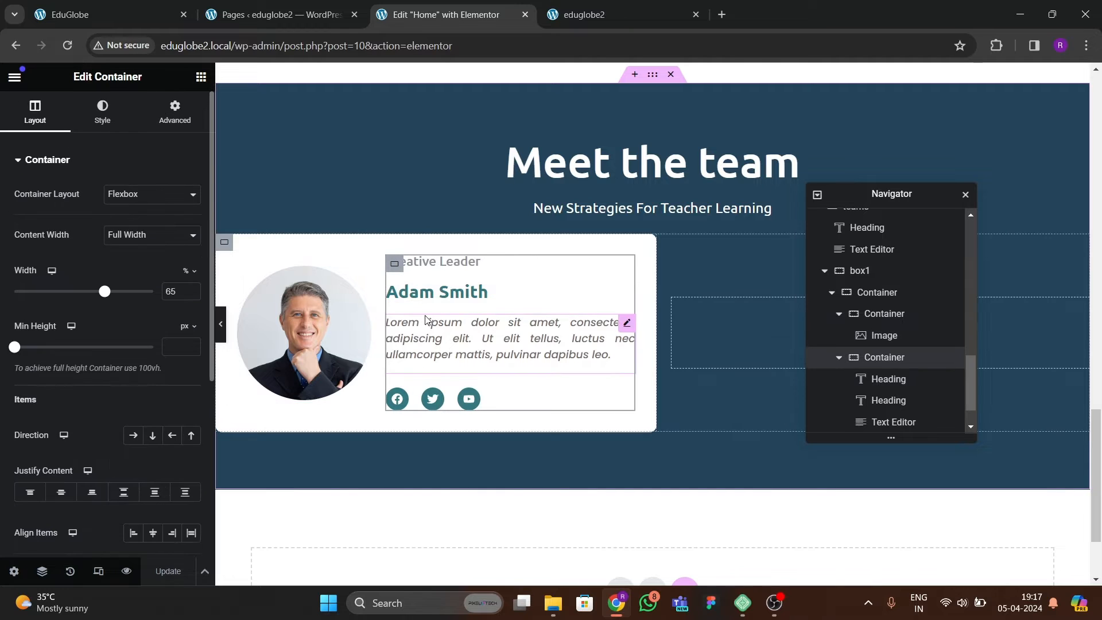
pyautogui.scroll(-2, 94, 282)
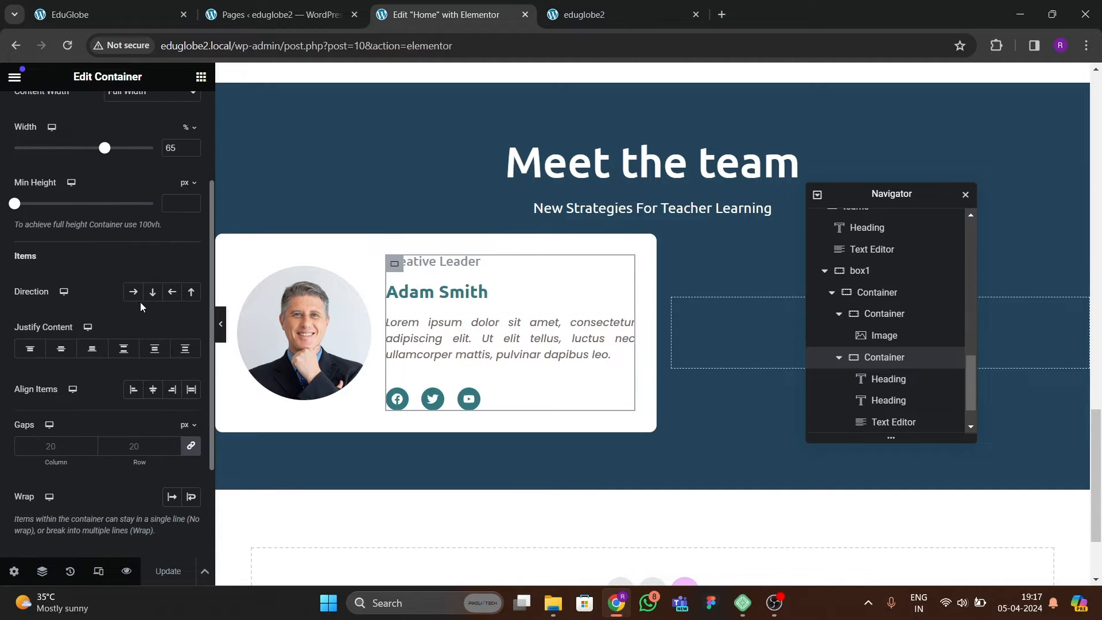
pyautogui.scroll(1, 34, 132)
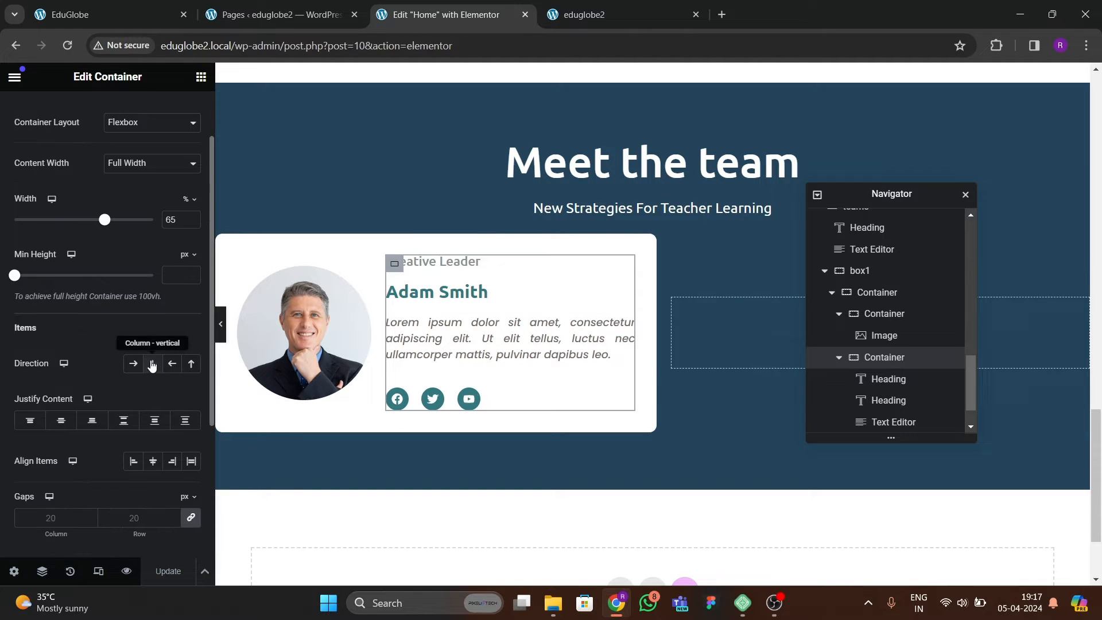
pyautogui.click(153, 364)
pyautogui.scroll(-1, 131, 390)
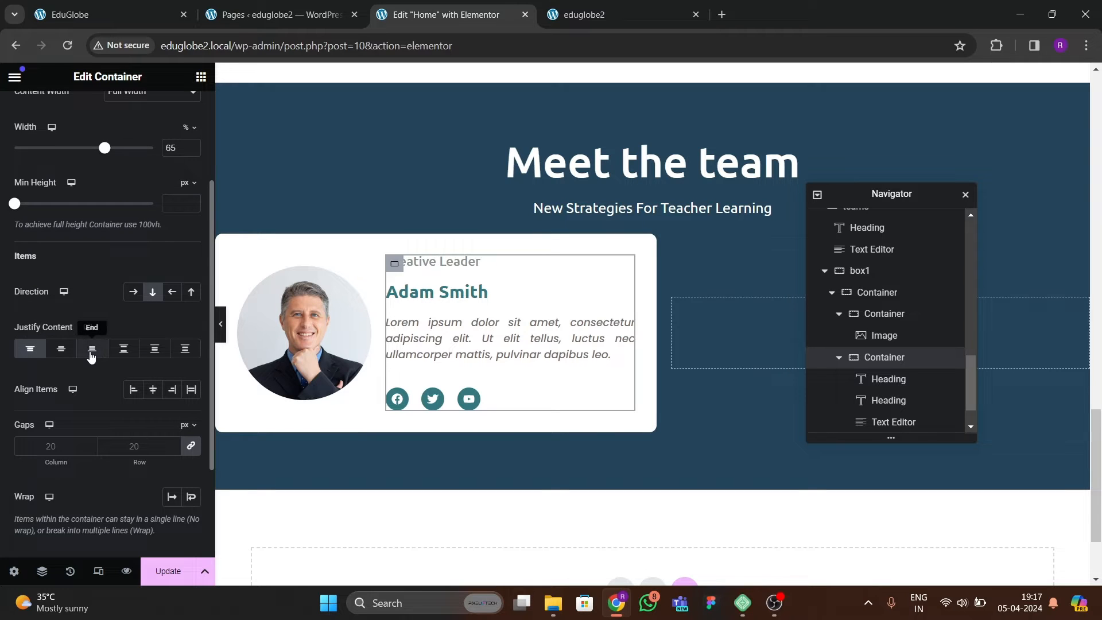
pyautogui.click(61, 348)
pyautogui.click(132, 389)
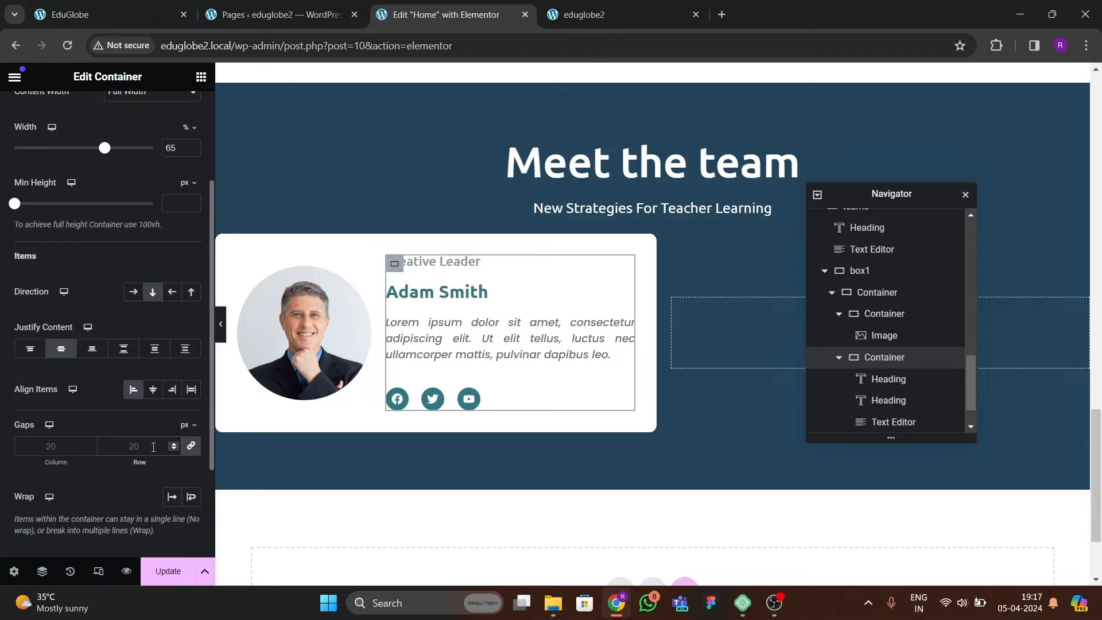
# Set the text container's column and row gaps to 15 px and preview the card at full width.
pyautogui.click(153, 446)
pyautogui.write('10')
pyautogui.press('BackSpace')
pyautogui.write('5')
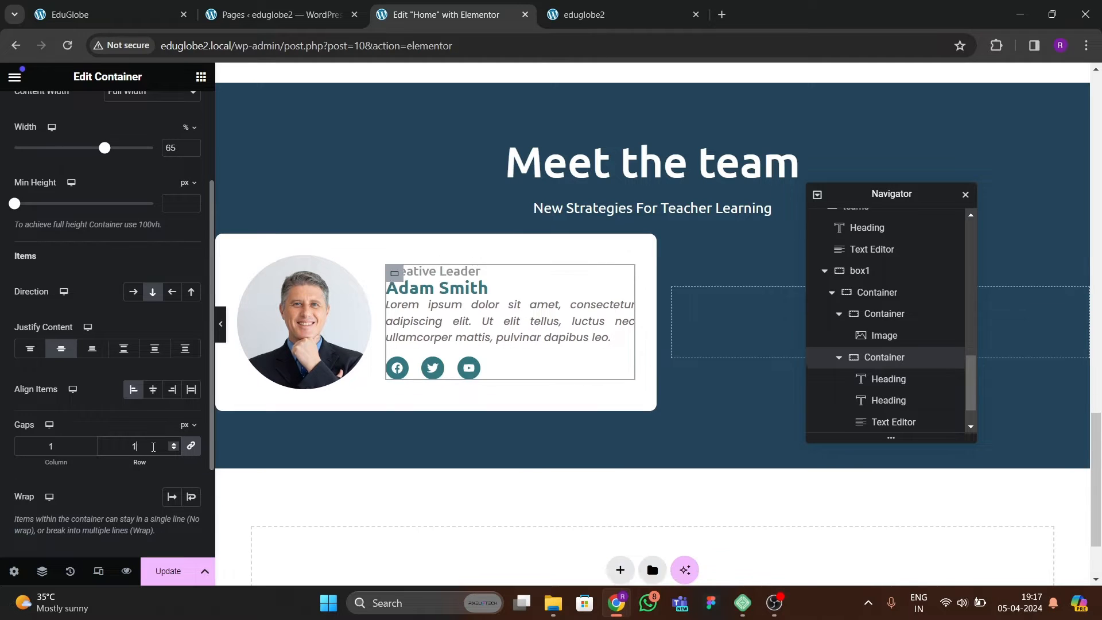
pyautogui.press('BackSpace')
pyautogui.press('BackSpace')
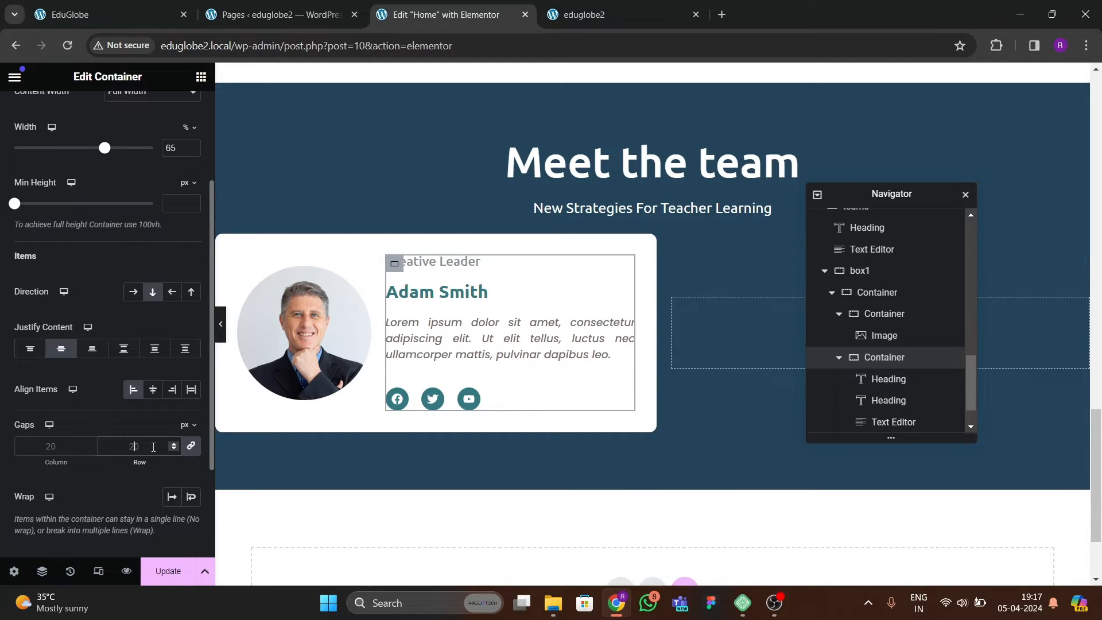
pyautogui.press('BackSpace')
pyautogui.press('BackSpace')
pyautogui.write('15')
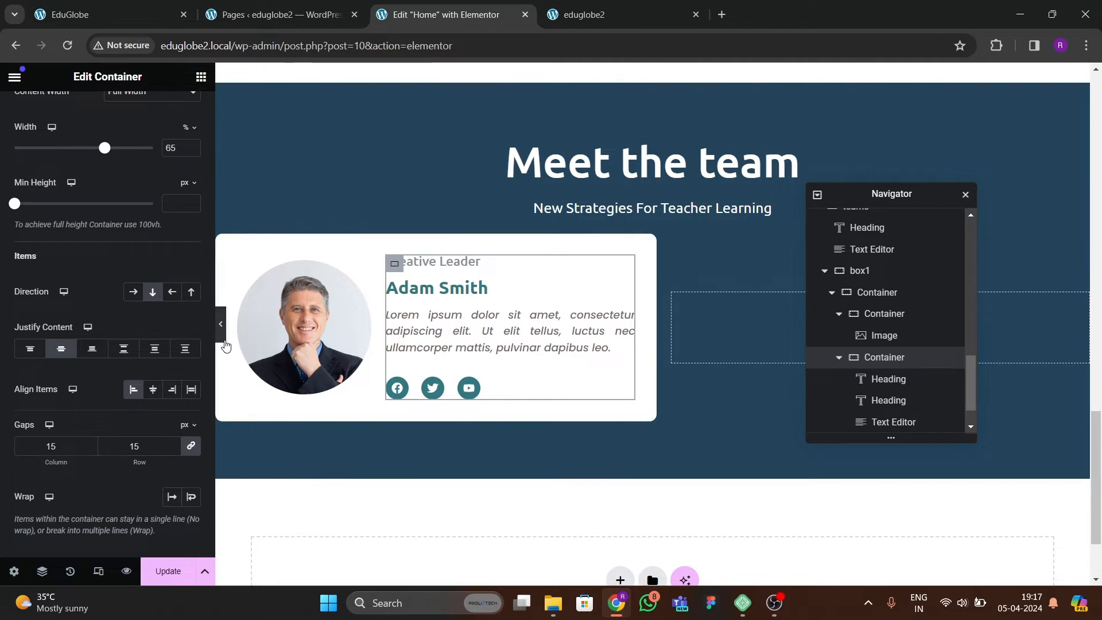
pyautogui.click(221, 340)
pyautogui.click(5, 324)
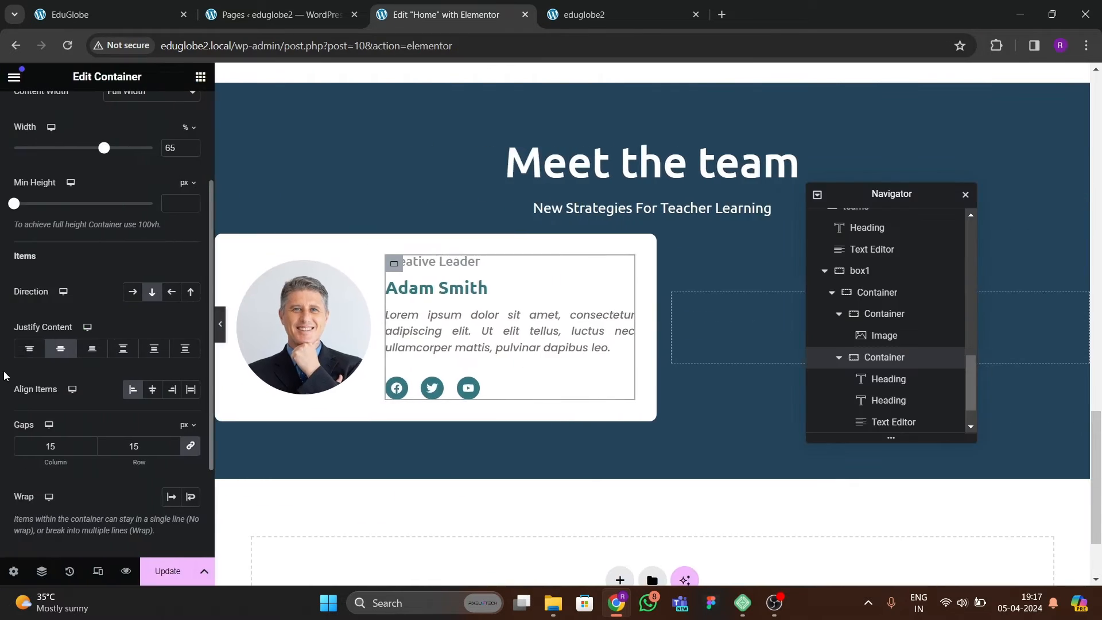
# Set the text container's column and row gaps to 18 px and update the page.
pyautogui.write('20')
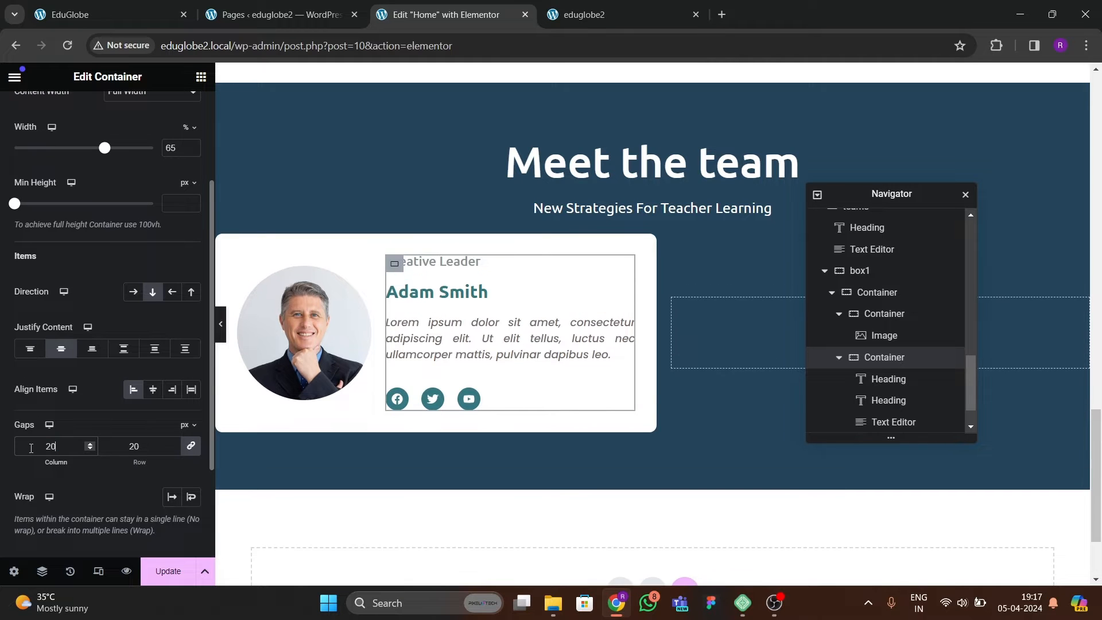
pyautogui.press('BackSpace')
pyautogui.press('BackSpace')
pyautogui.write('18')
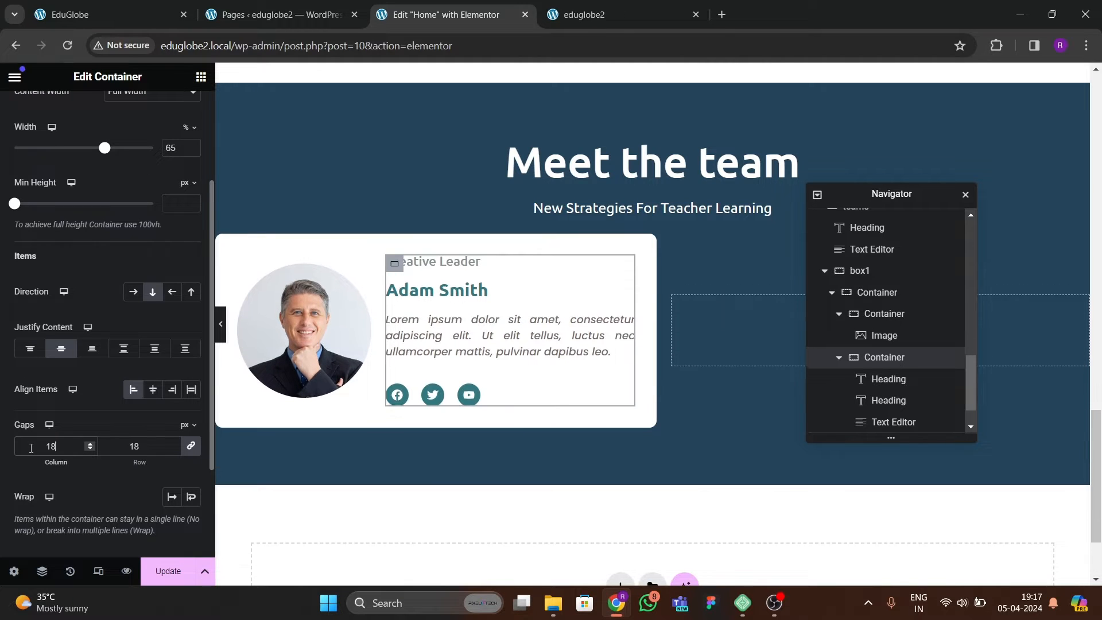
pyautogui.click(148, 567)
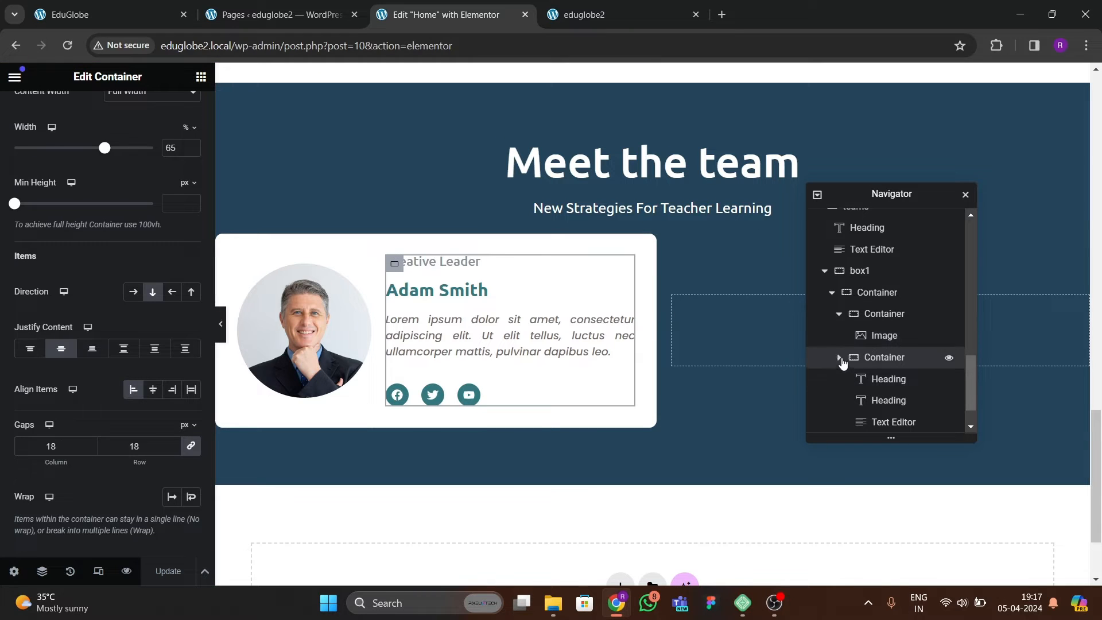
# Collapse the first card's nested containers and delete the empty second container from box1.
pyautogui.click(839, 358)
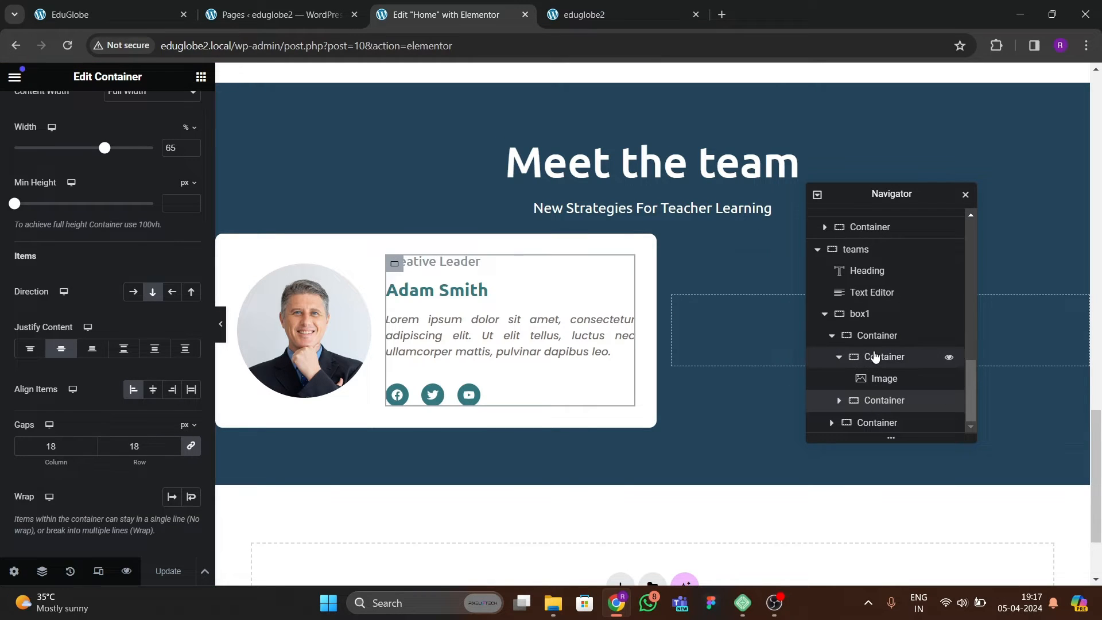
pyautogui.click(842, 360)
pyautogui.click(890, 360)
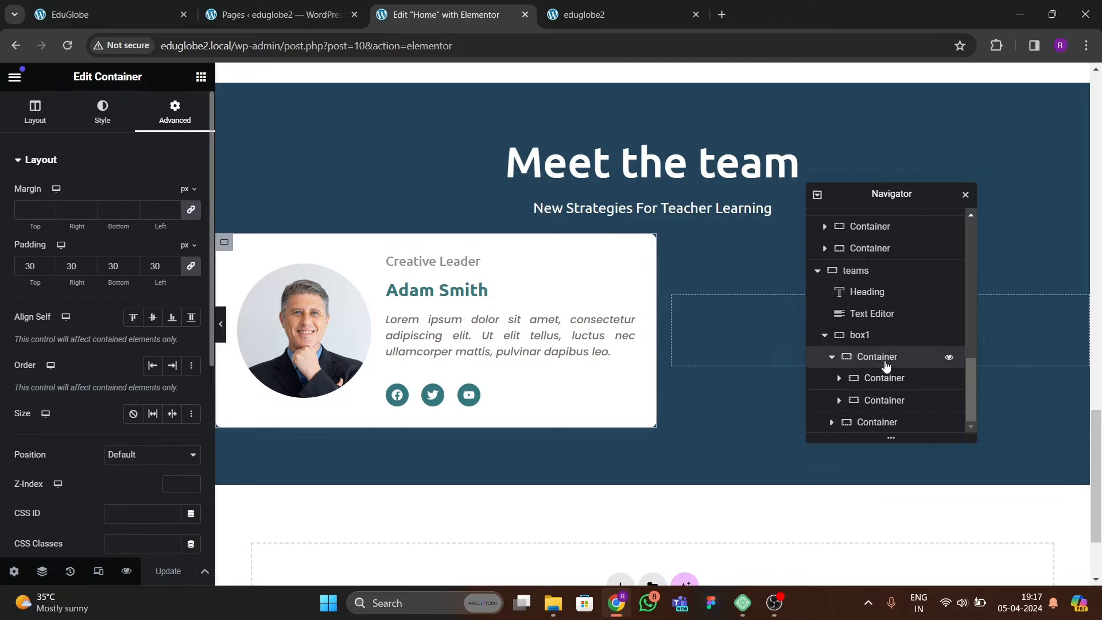
pyautogui.click(832, 356)
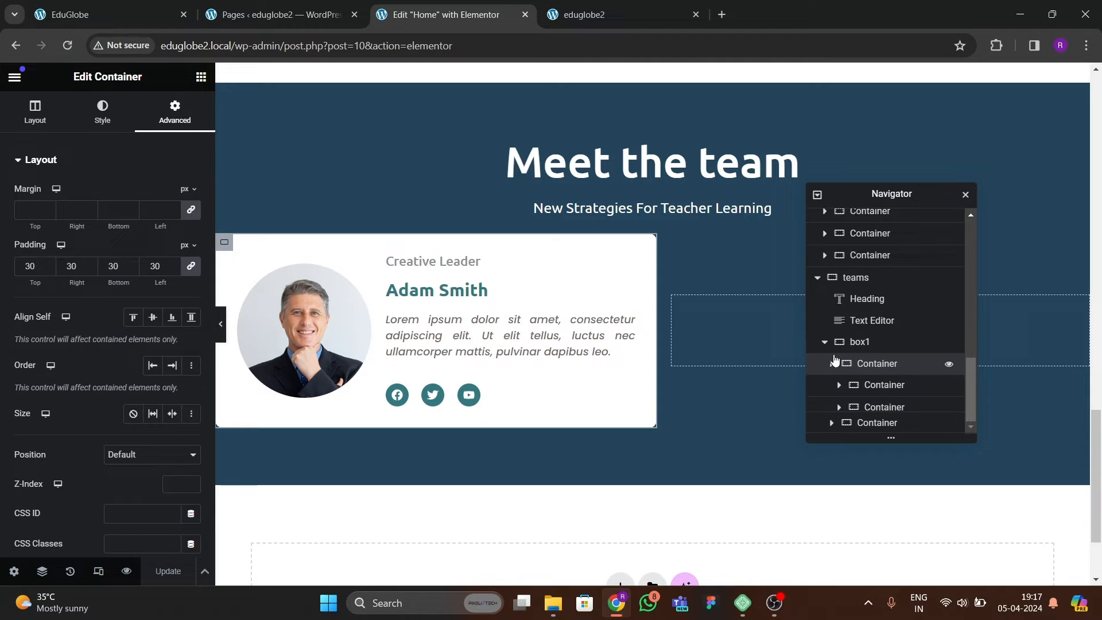
pyautogui.click(876, 423)
pyautogui.rightClick(876, 422)
pyautogui.click(904, 568)
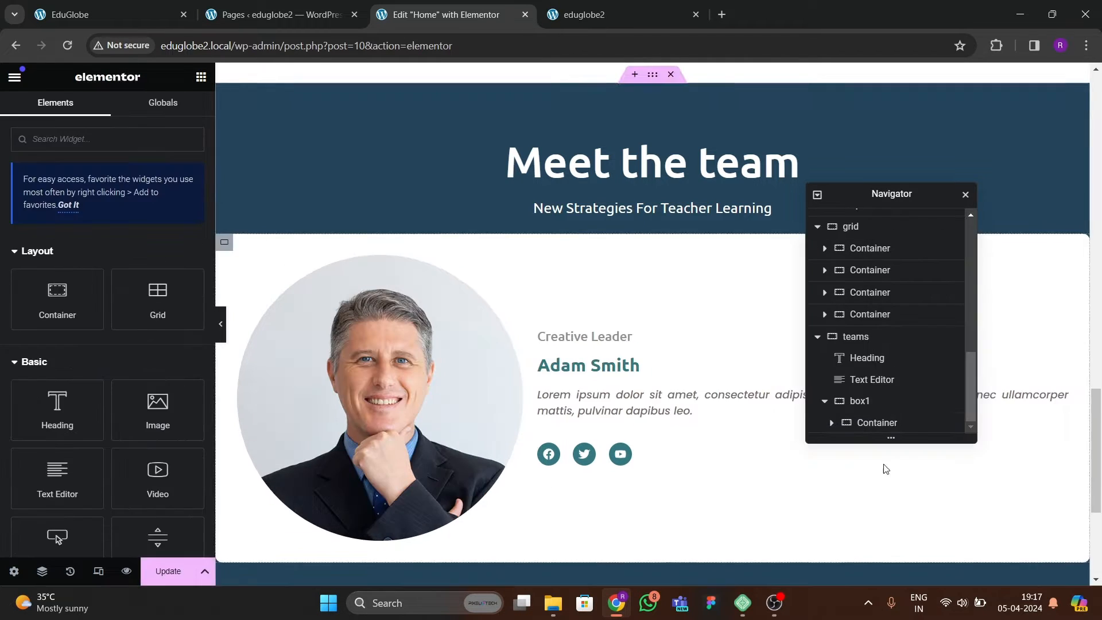
# Duplicate the finished team card container inside box1 to make a second card beside it.
pyautogui.click(879, 423)
pyautogui.rightClick(880, 418)
pyautogui.click(902, 262)
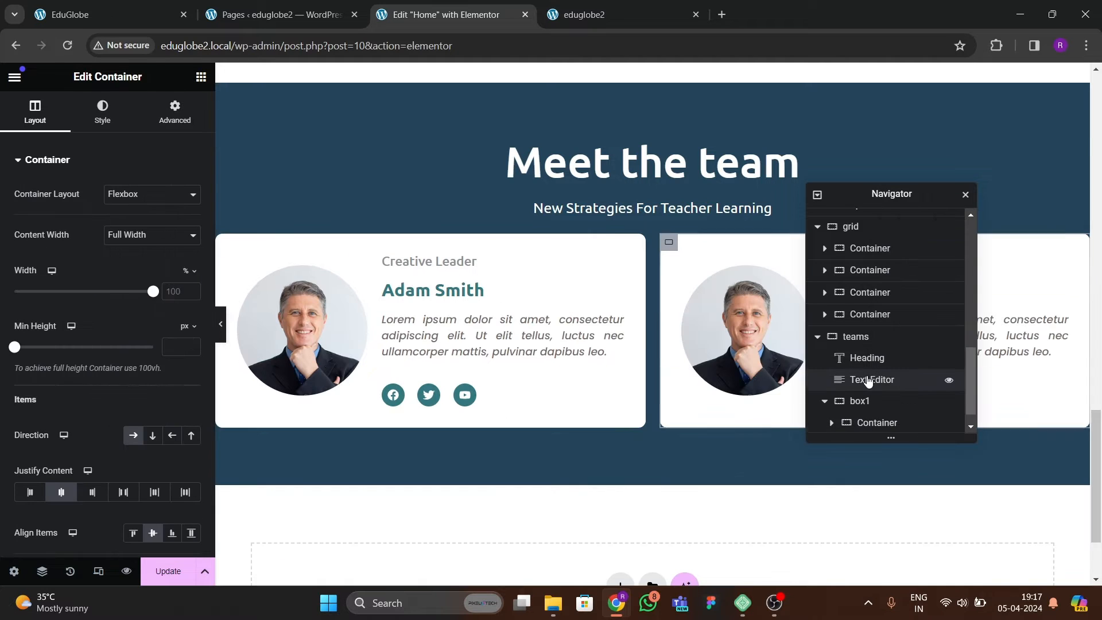
# Set box1's column and row gaps to 30 px and preview the team section at full width.
pyautogui.click(861, 379)
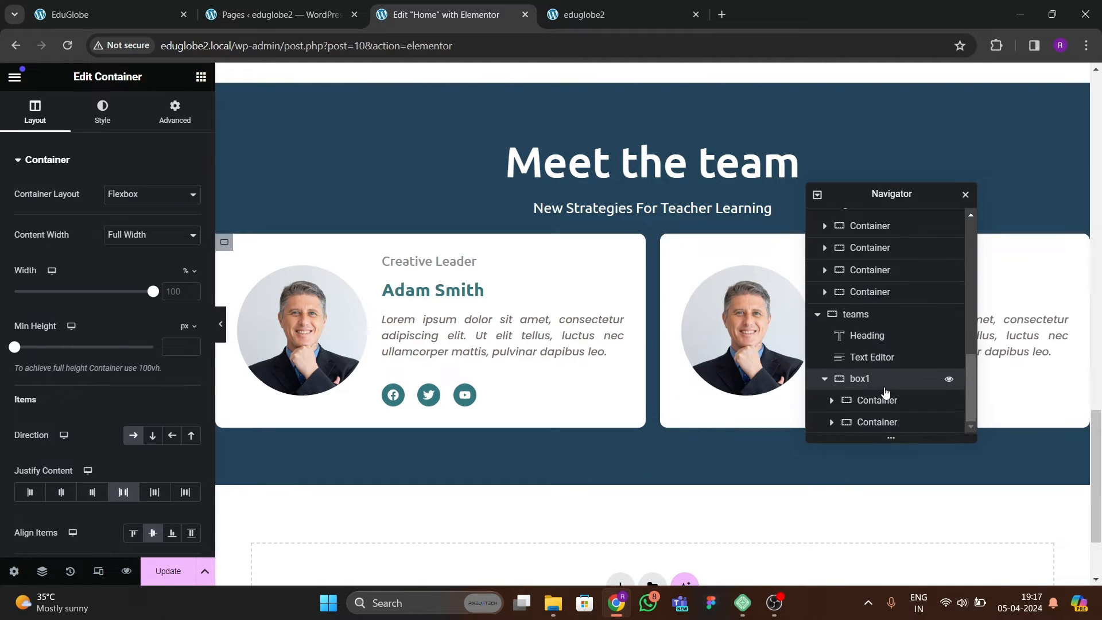
pyautogui.scroll(-3, 105, 337)
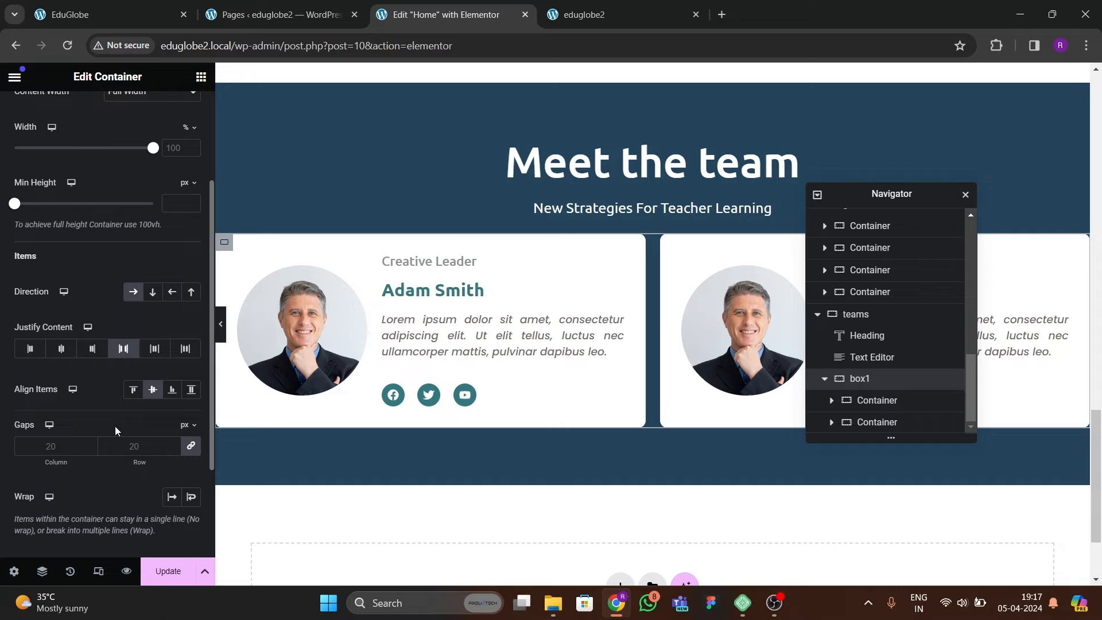
pyautogui.click(127, 448)
pyautogui.write('30')
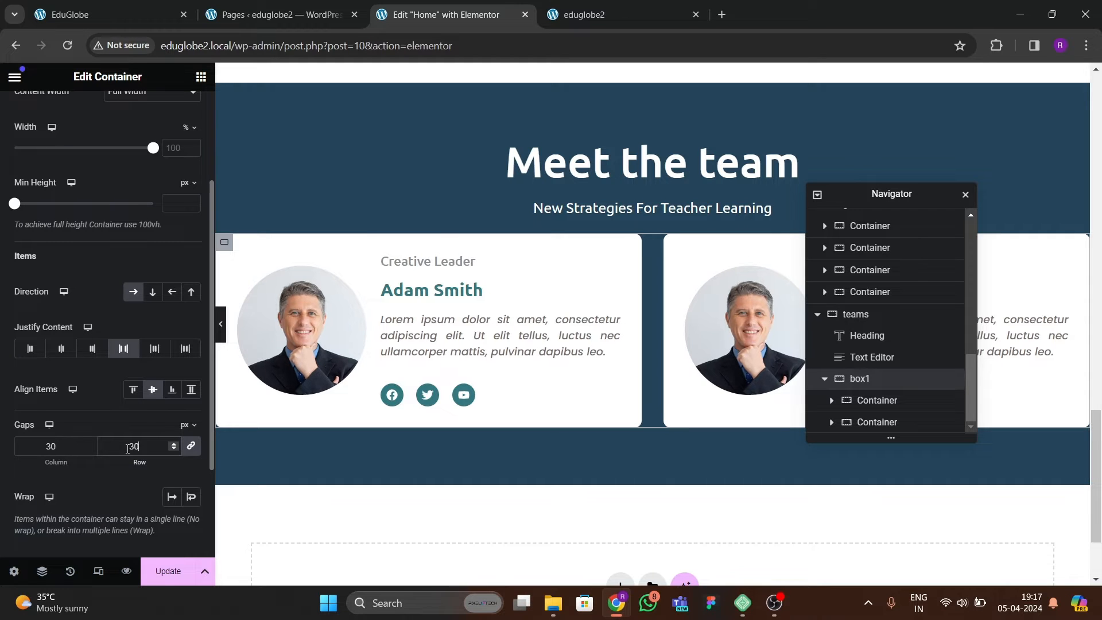
pyautogui.click(224, 337)
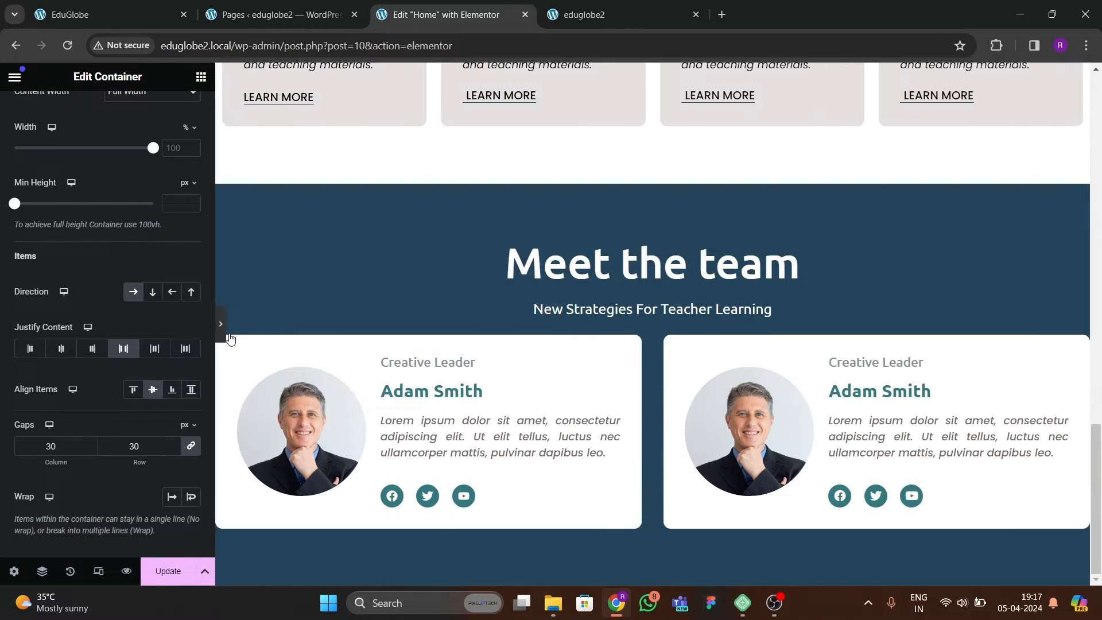
pyautogui.click(3, 328)
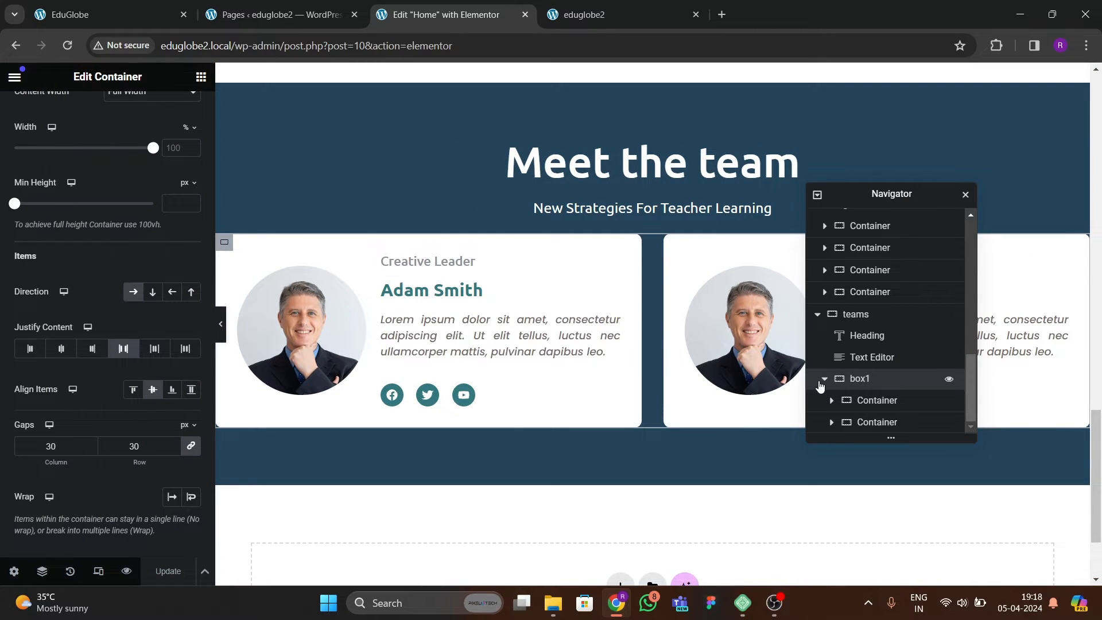
# Duplicate the box1 row of cards within the teams container and name the copy box2.
pyautogui.click(823, 380)
pyautogui.rightClick(895, 426)
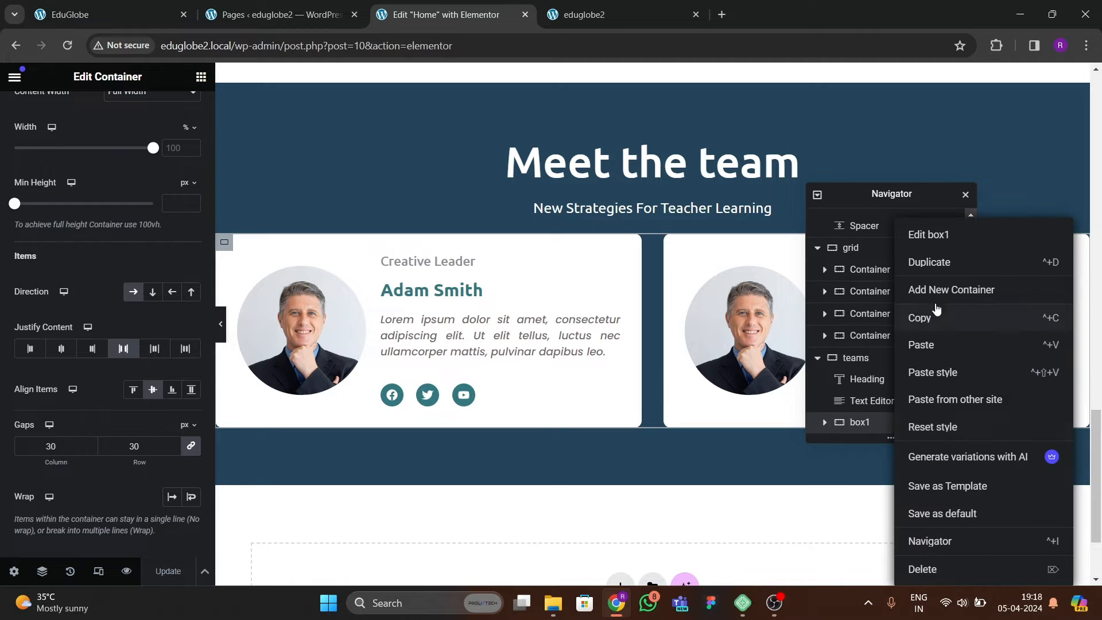
pyautogui.hotkey('ctrl', 'd')
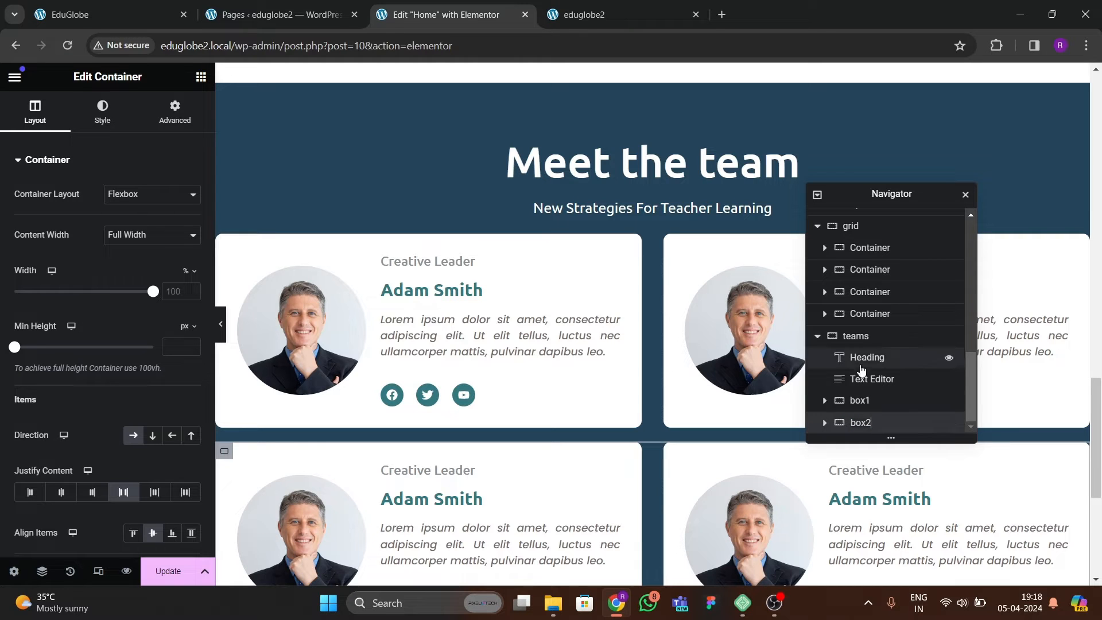
# Give box1 a 30 px top margin, update the page and check the team section on the live site.
pyautogui.click(862, 336)
pyautogui.click(866, 400)
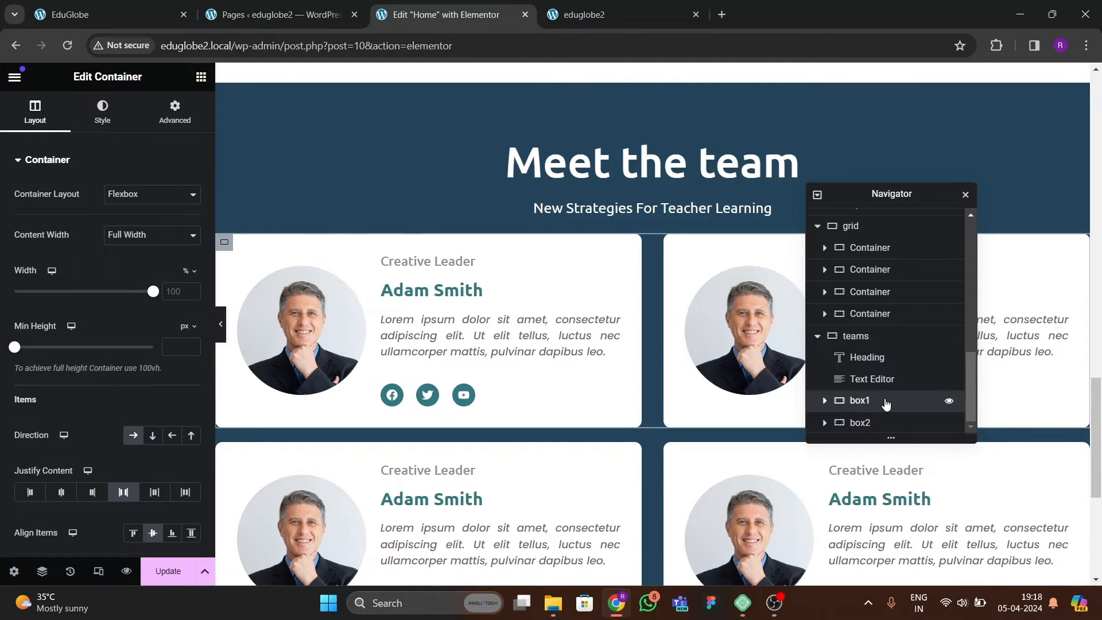
pyautogui.click(174, 112)
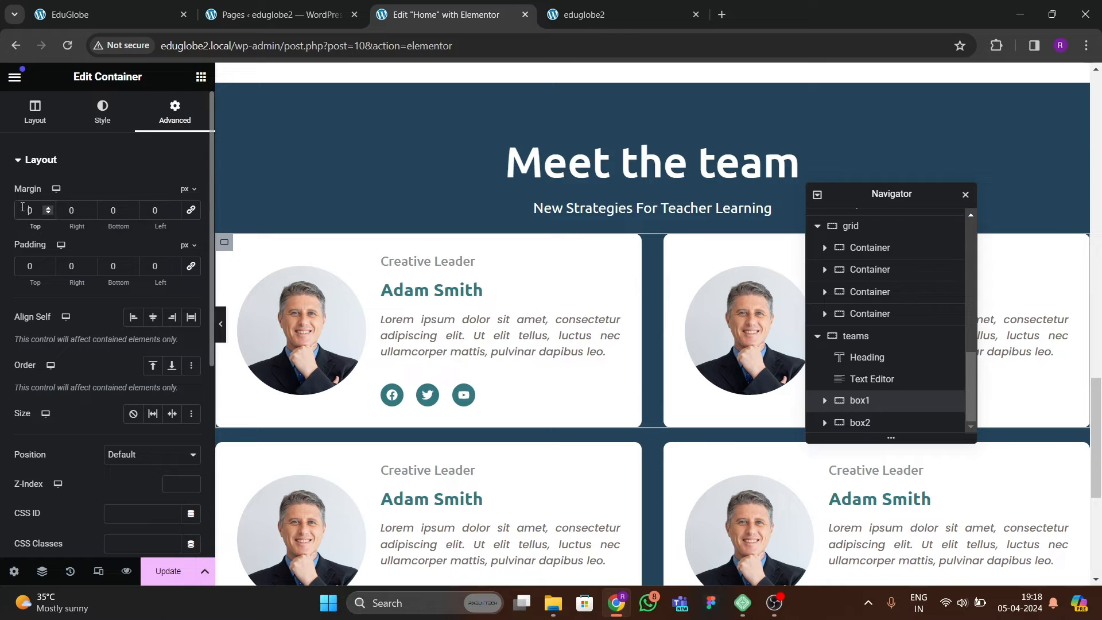
pyautogui.write('3')
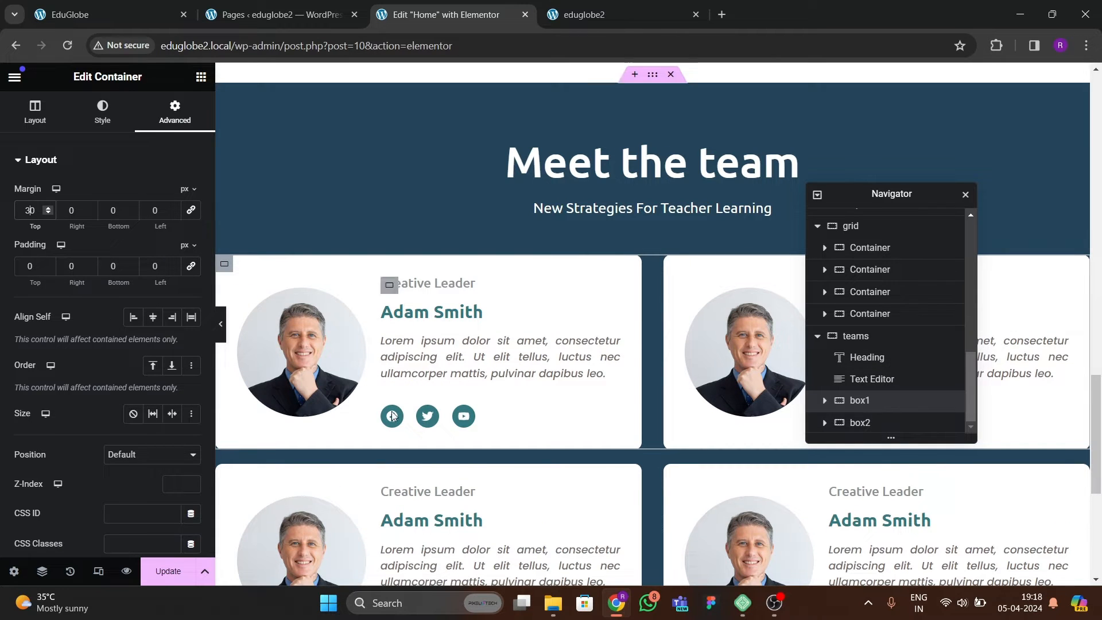
pyautogui.hotkey('ctrl', 's')
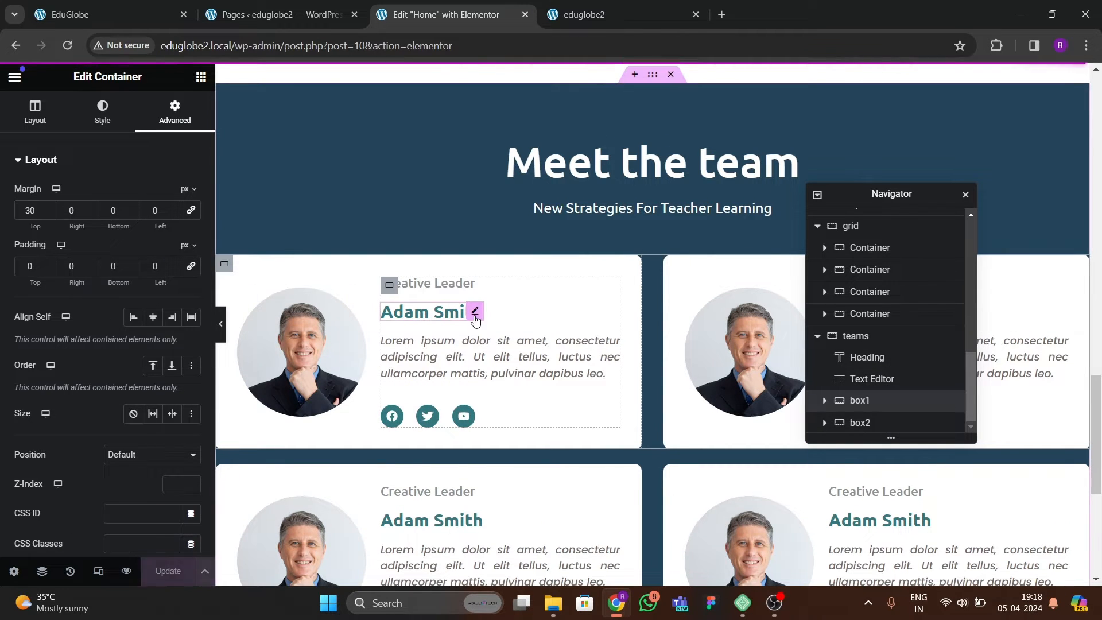
pyautogui.hotkey('ctrl', 'Tab')
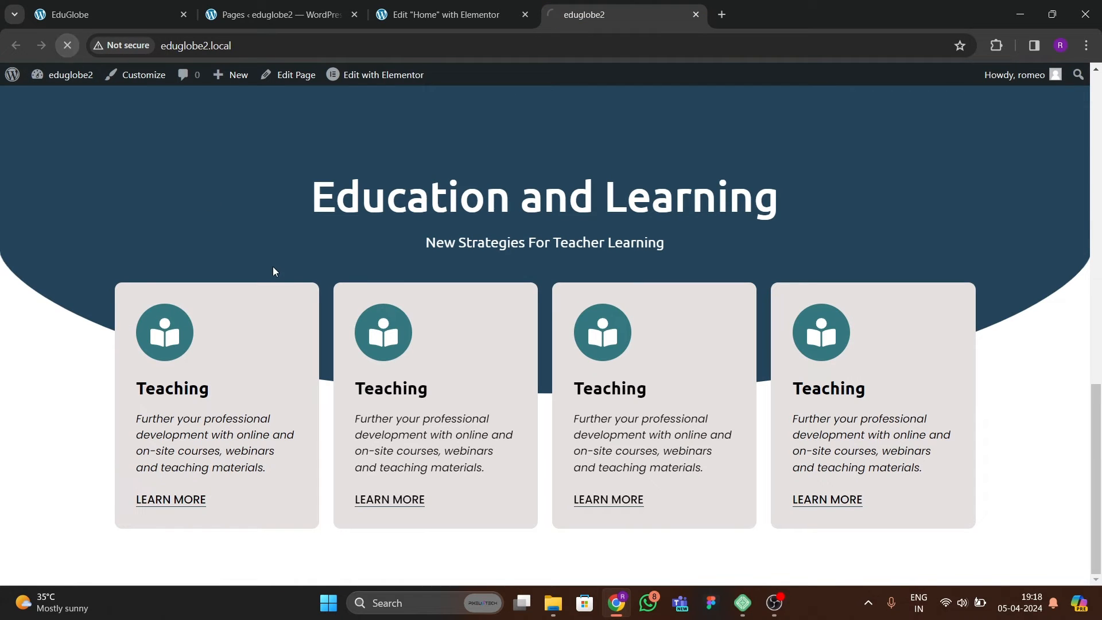
pyautogui.scroll(-5, 336, 323)
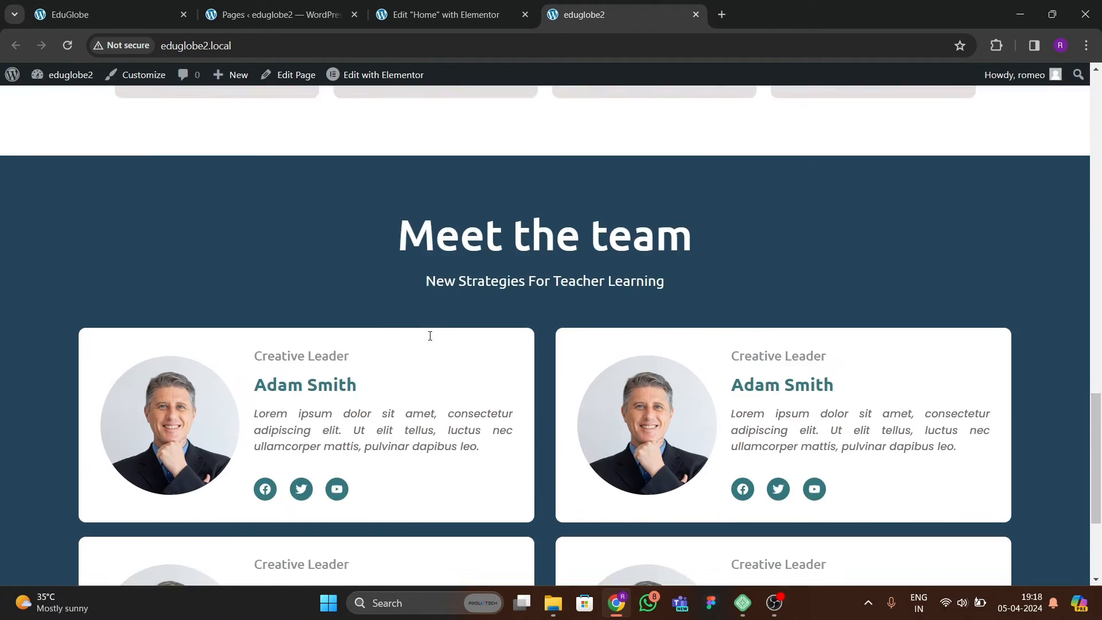
pyautogui.scroll(-4, 430, 336)
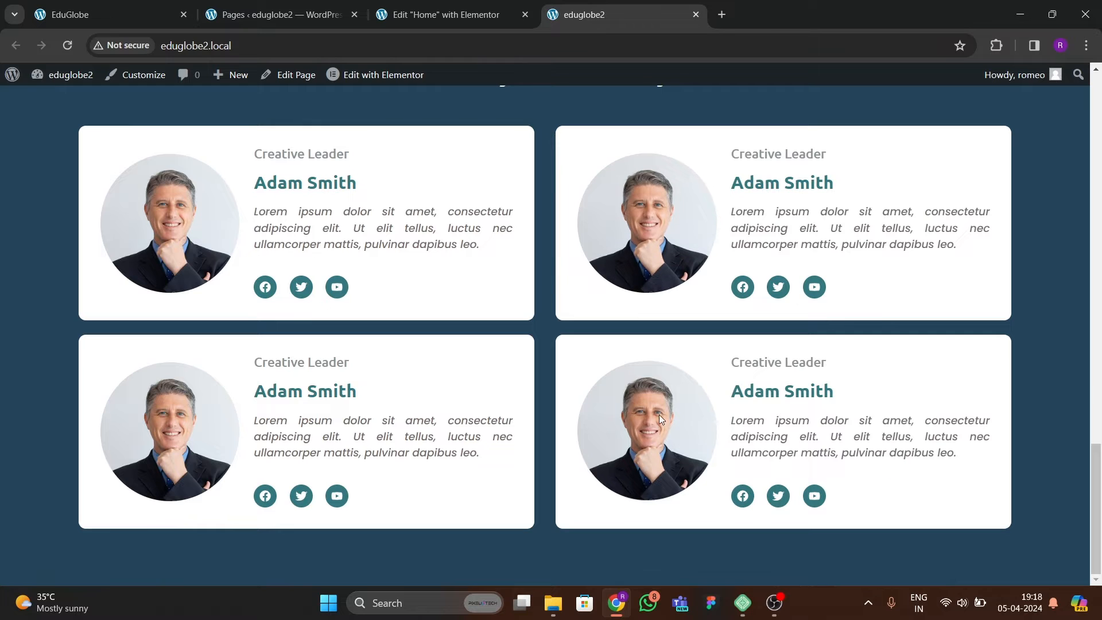
pyautogui.hotkey('ctrl', 'shift', 'Tab')
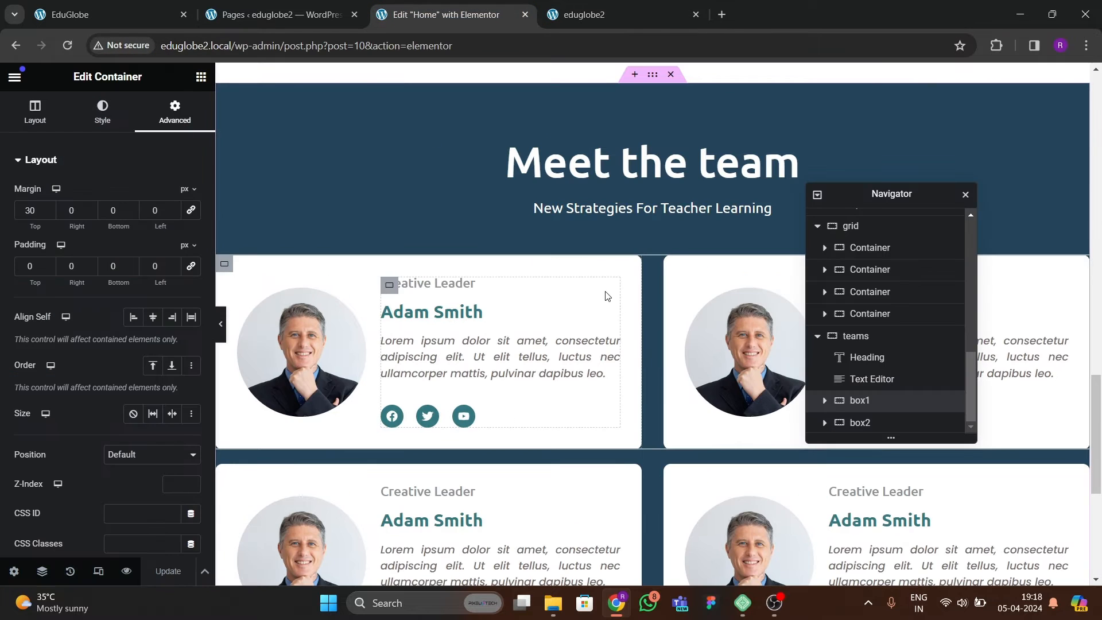
# Replace the photo on the first row's second card with the blonde woman's portrait from the media library.
pyautogui.click(732, 340)
pyautogui.click(122, 227)
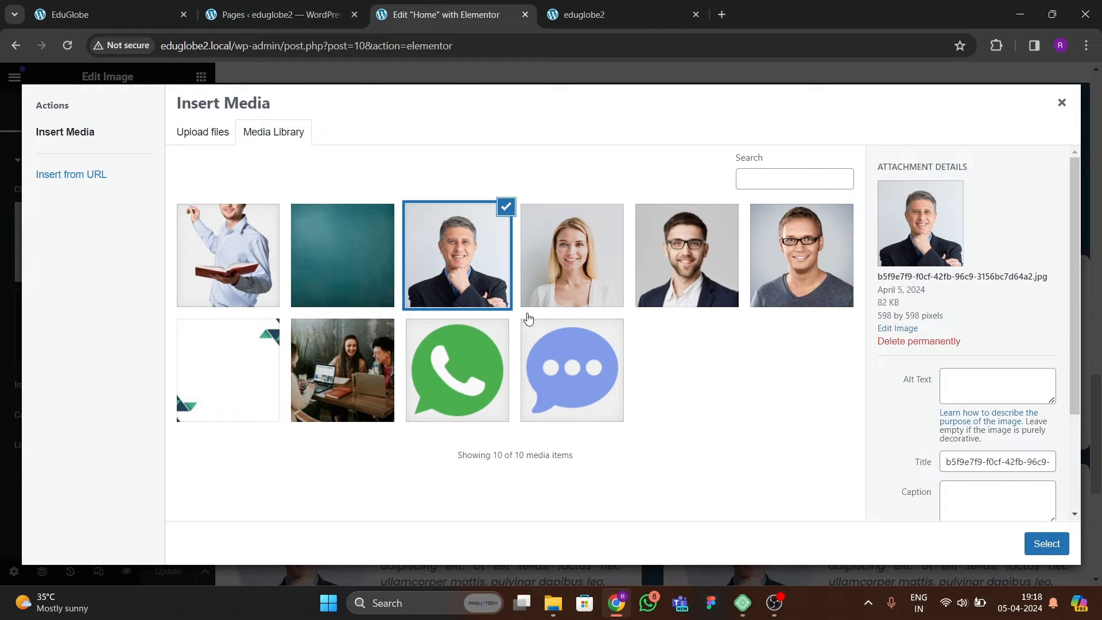
pyautogui.click(556, 303)
pyautogui.click(1045, 543)
# Replace the photo on the second row's first card with the portrait of the man in glasses and a grey sweater.
pyautogui.scroll(-4, 342, 372)
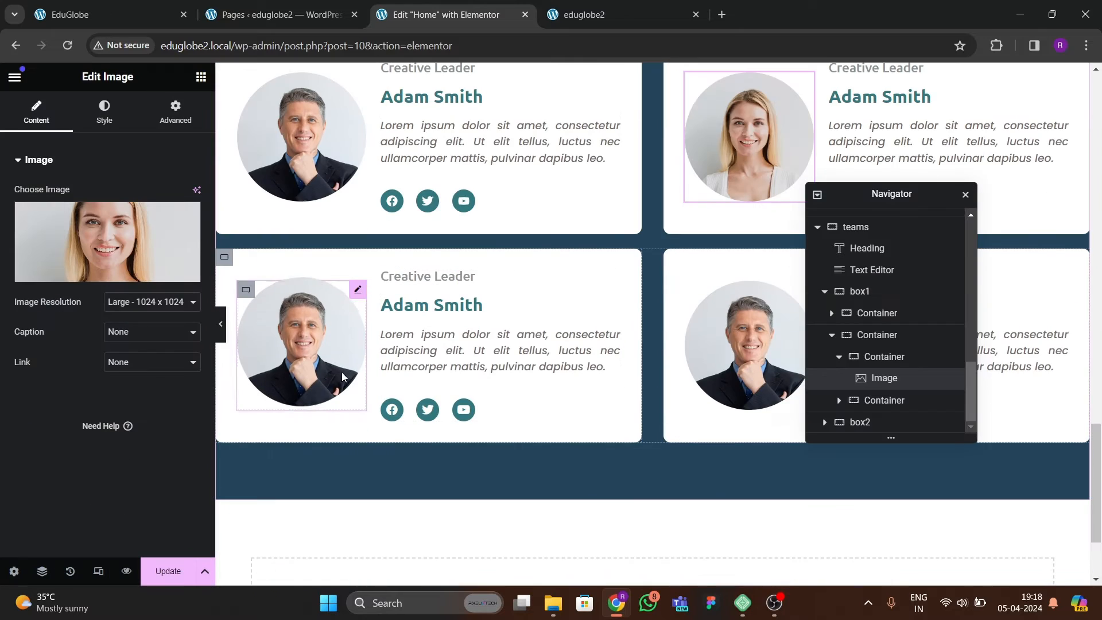
pyautogui.click(342, 372)
pyautogui.click(162, 251)
pyautogui.click(766, 278)
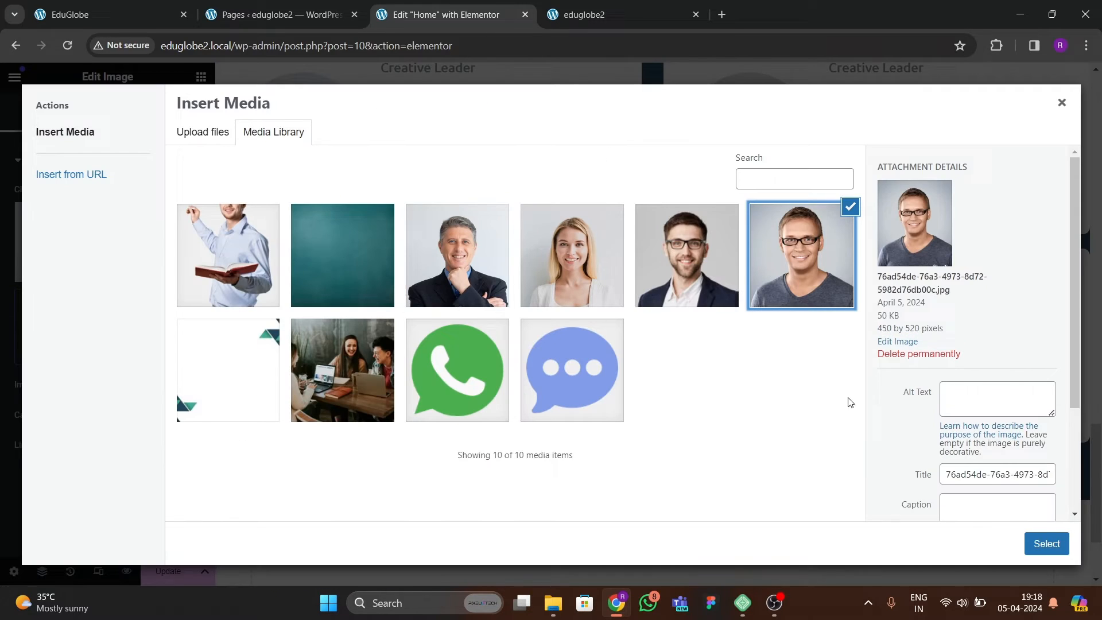
pyautogui.click(1045, 544)
# Replace the photo on the second row's second card with the bearded man in glasses and a suit, and update the page.
pyautogui.click(746, 344)
pyautogui.click(115, 247)
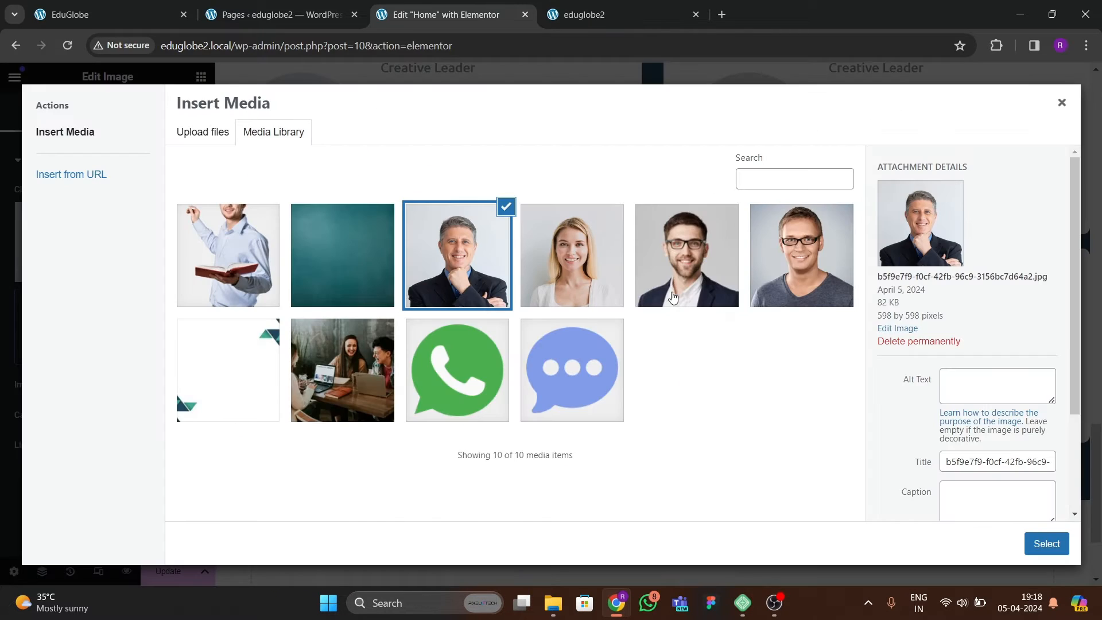
pyautogui.click(673, 297)
pyautogui.click(1046, 543)
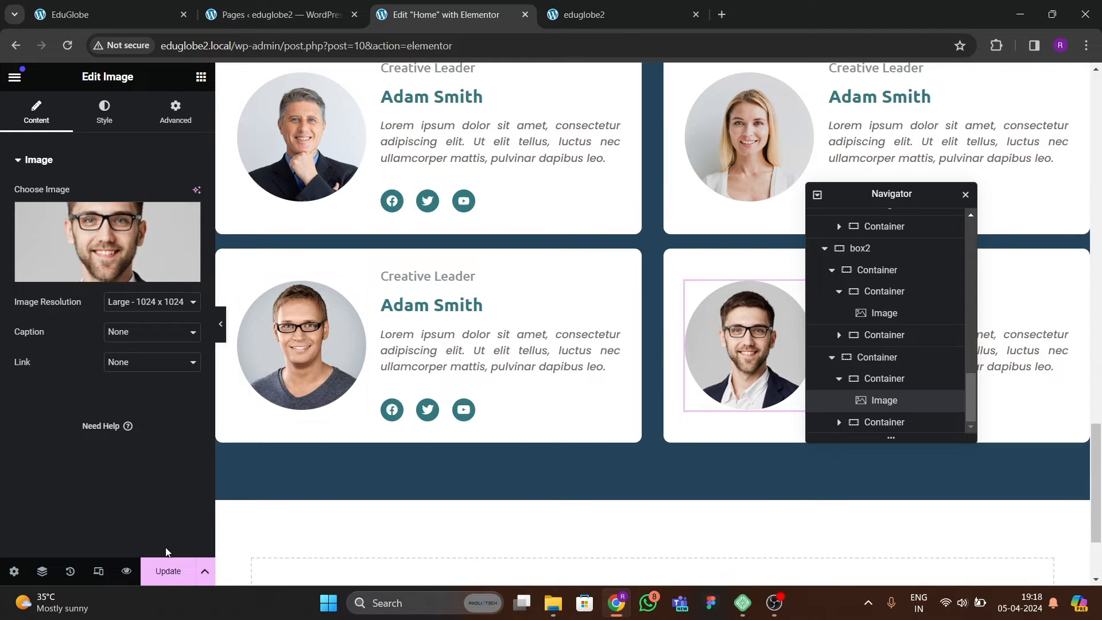
pyautogui.click(167, 565)
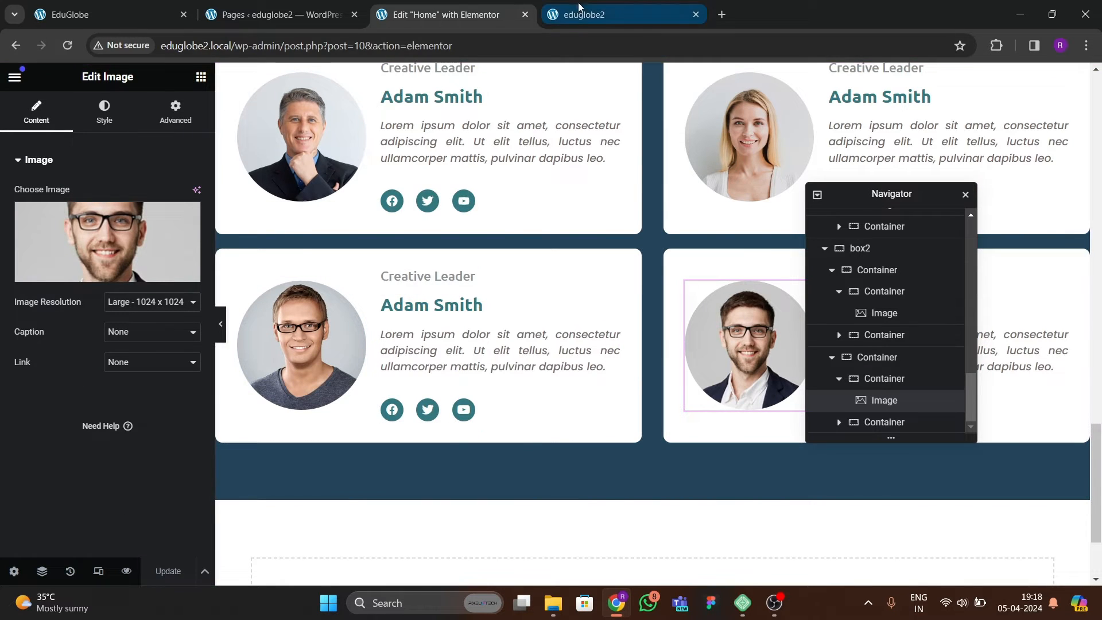
# Reload the live page and review the four team cards, including the photo hover animation.
pyautogui.click(578, 7)
pyautogui.press('F5')
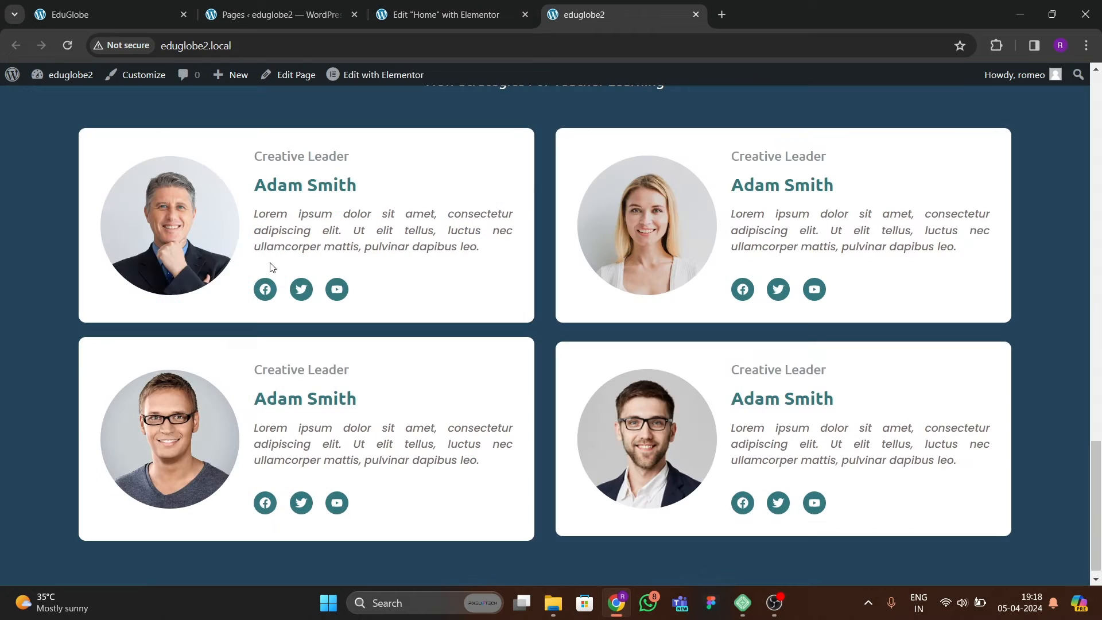
pyautogui.scroll(20, 513, 412)
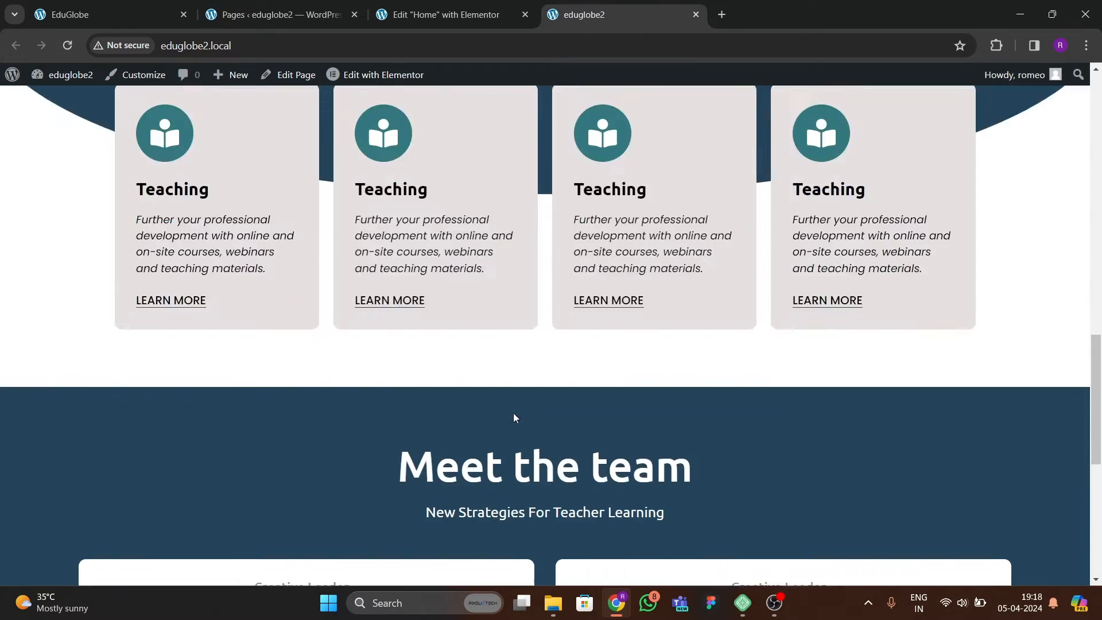
pyautogui.scroll(-5, 516, 380)
pyautogui.scroll(-10, 513, 384)
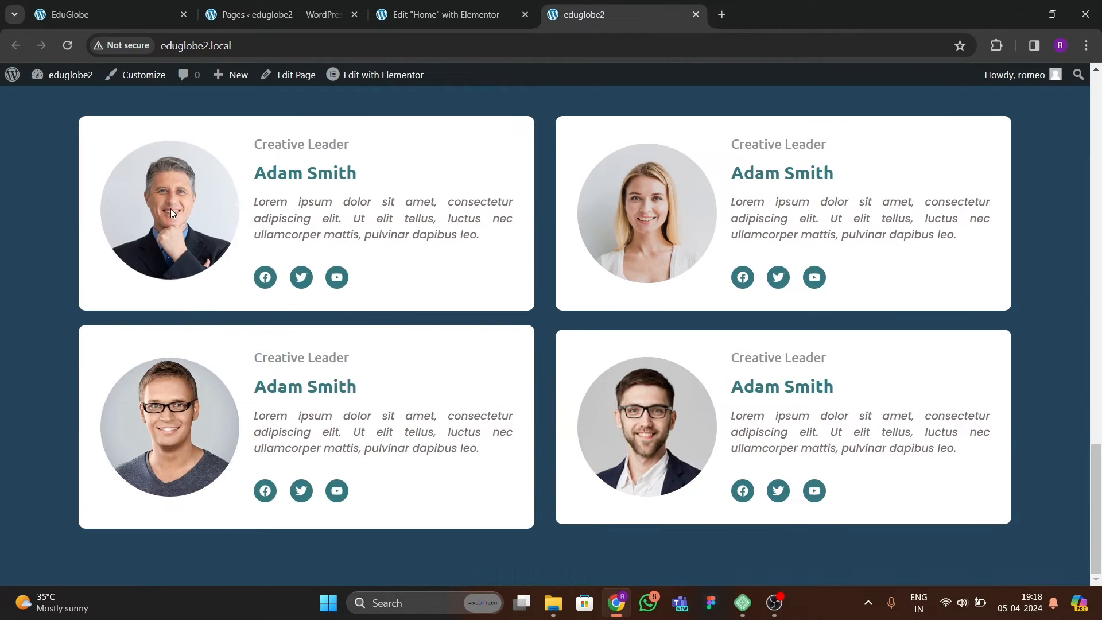
# Copy the curved "Education and Learning" heading container and paste it at the page end, below the team cards.
pyautogui.click(109, 14)
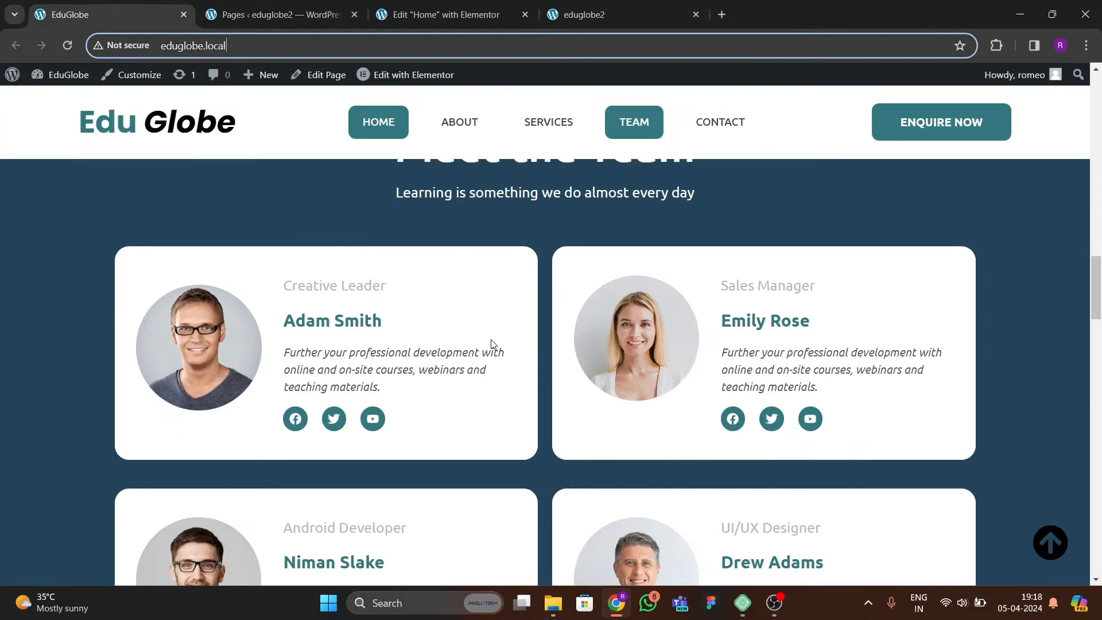
pyautogui.scroll(-10, 492, 347)
pyautogui.scroll(1, 517, 306)
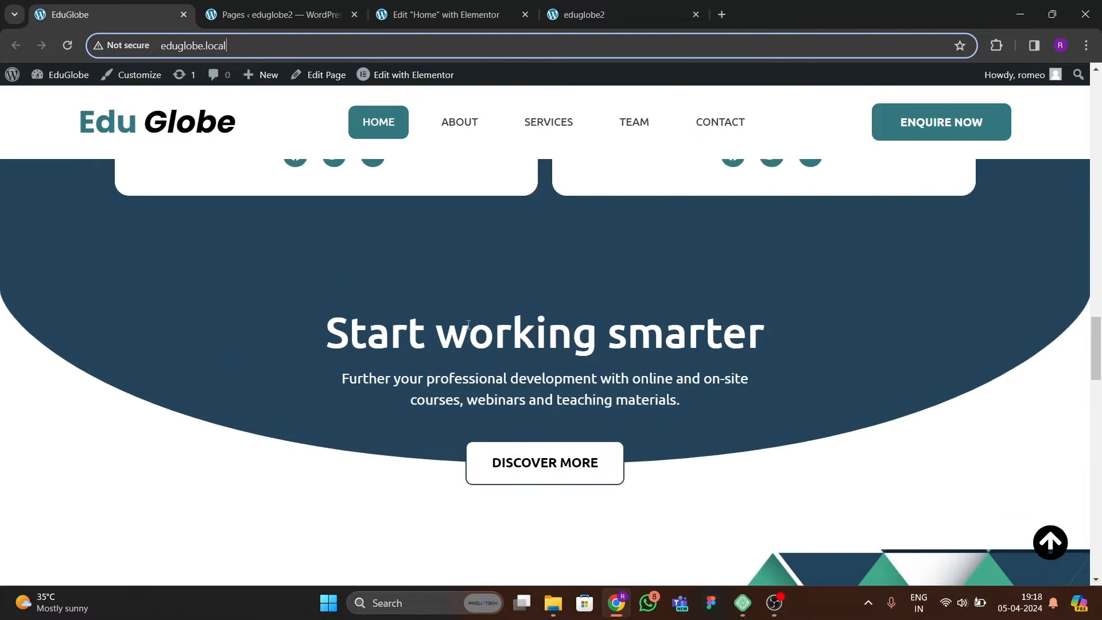
pyautogui.click(442, 15)
pyautogui.scroll(5, 544, 359)
pyautogui.scroll(6, 545, 358)
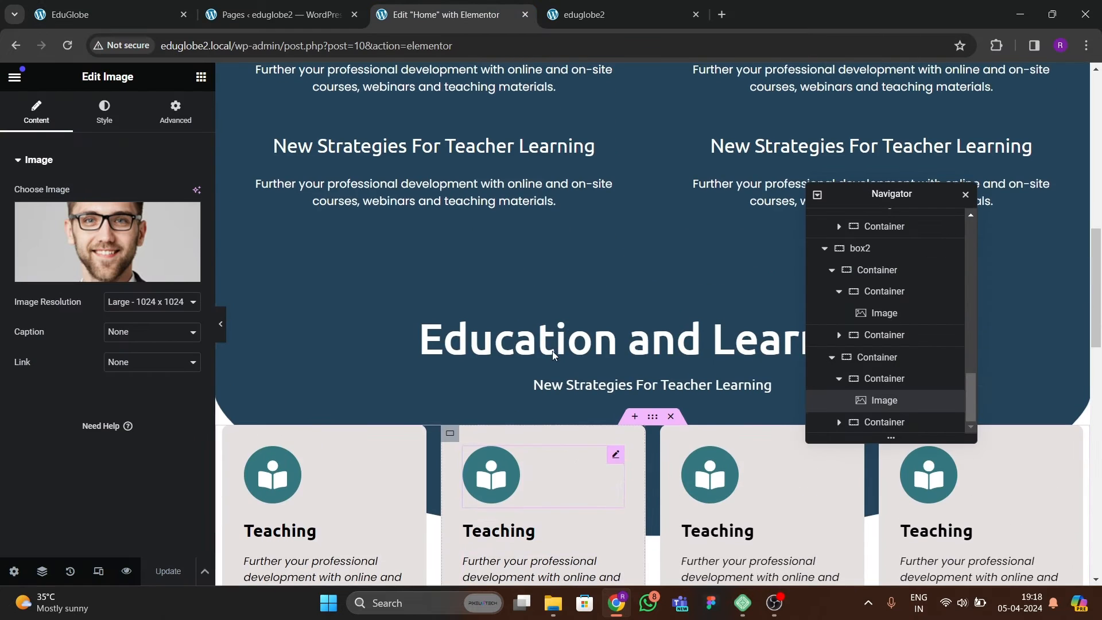
pyautogui.rightClick(651, 281)
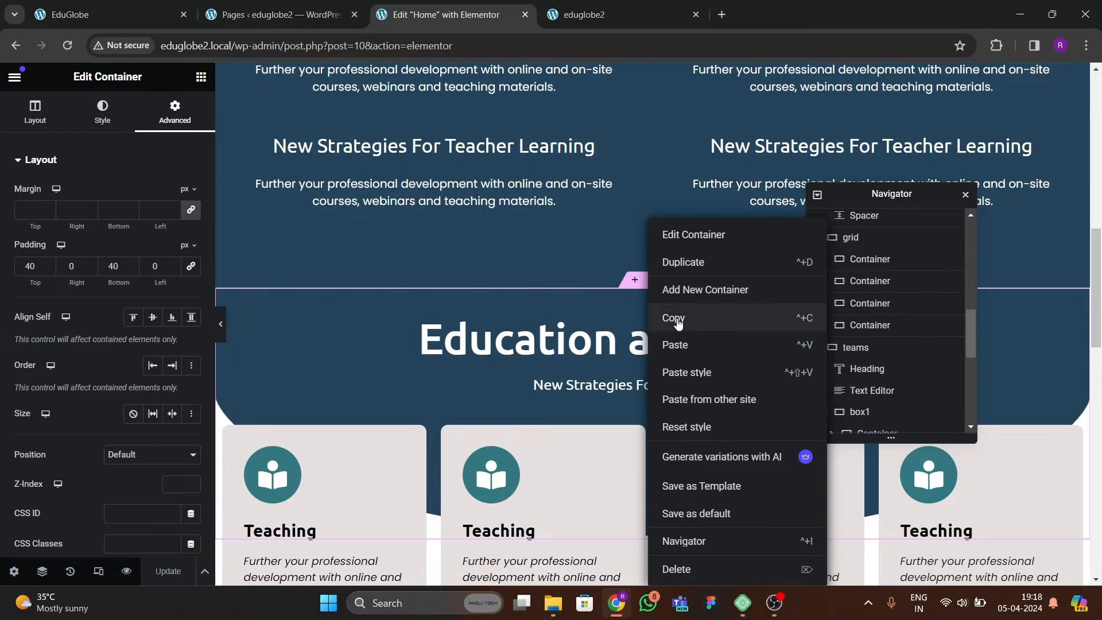
pyautogui.click(674, 315)
pyautogui.scroll(-10, 631, 356)
pyautogui.scroll(-7, 631, 362)
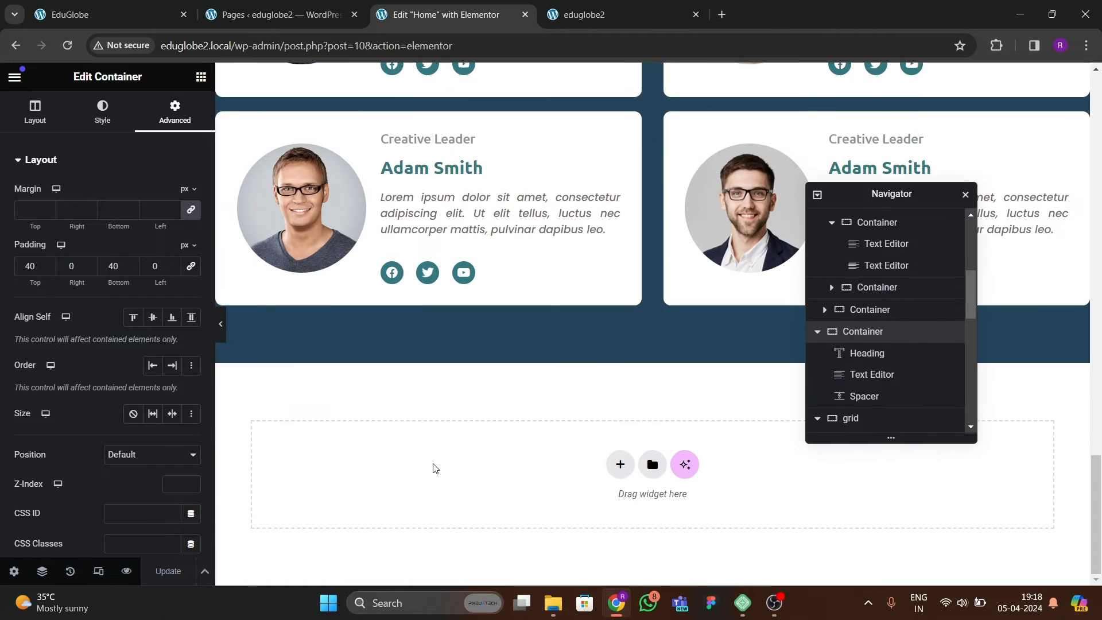
pyautogui.rightClick(434, 469)
pyautogui.click(491, 470)
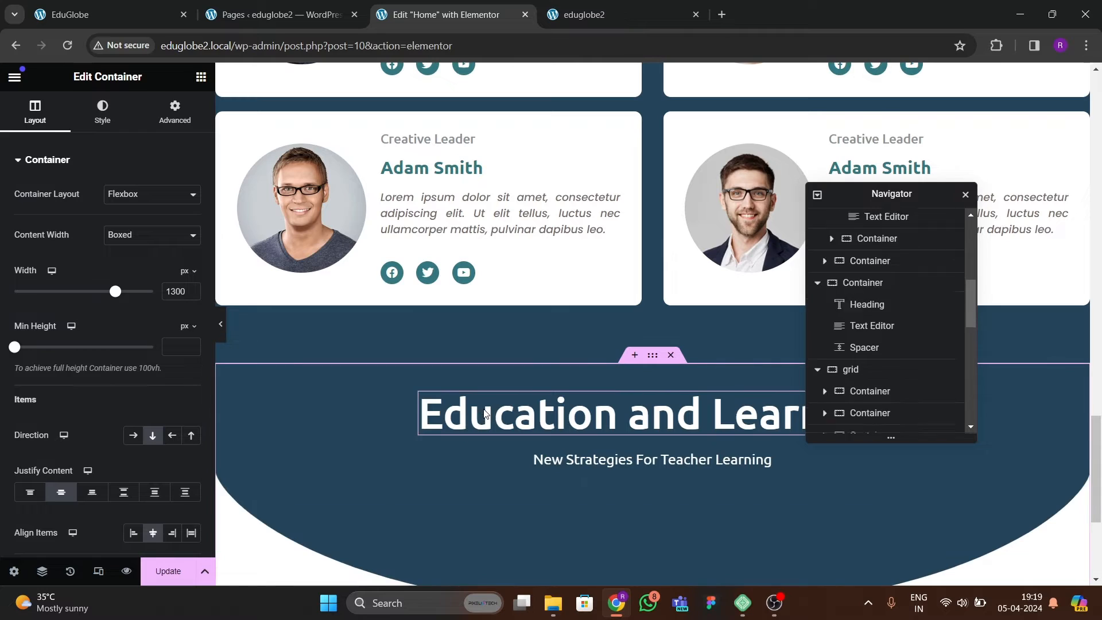
# Copy the hero section's Contact Us button and paste it below the duplicated heading container at the page end.
pyautogui.click(523, 419)
pyautogui.scroll(15, 524, 426)
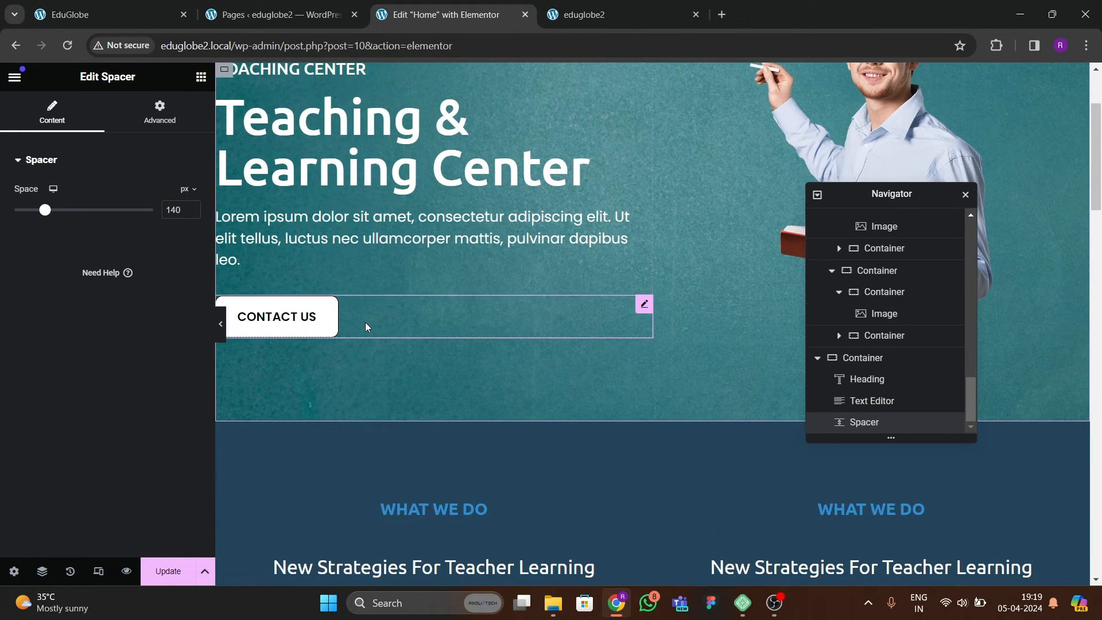
pyautogui.rightClick(365, 322)
pyautogui.click(389, 352)
pyautogui.scroll(-7, 446, 354)
pyautogui.scroll(-10, 445, 354)
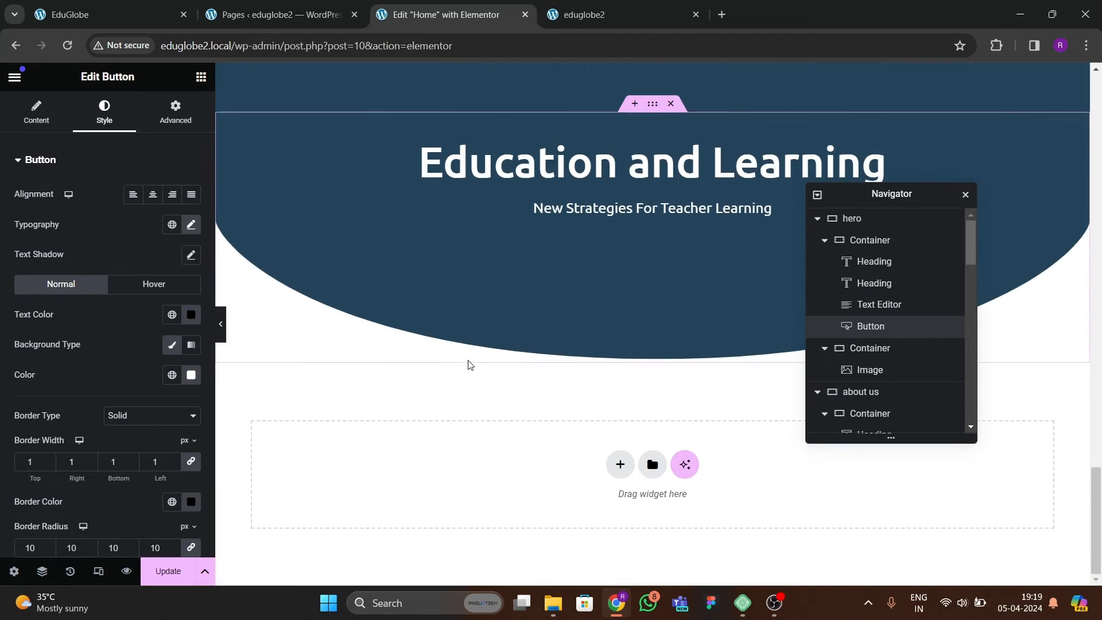
pyautogui.scroll(3, 468, 365)
pyautogui.click(575, 351)
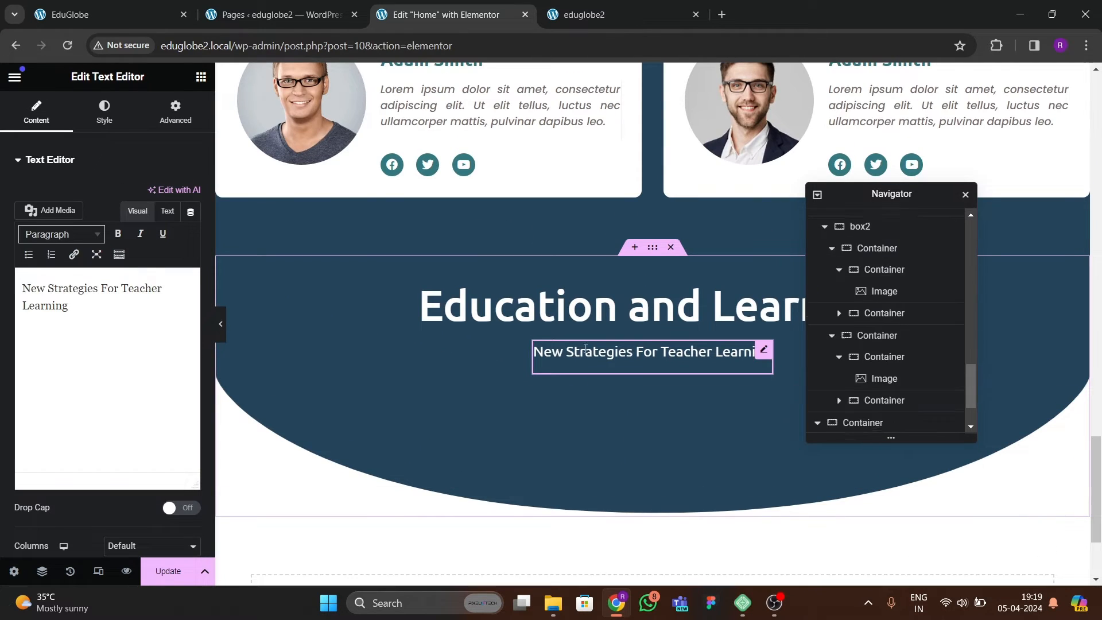
pyautogui.scroll(-3, 510, 441)
pyautogui.rightClick(485, 449)
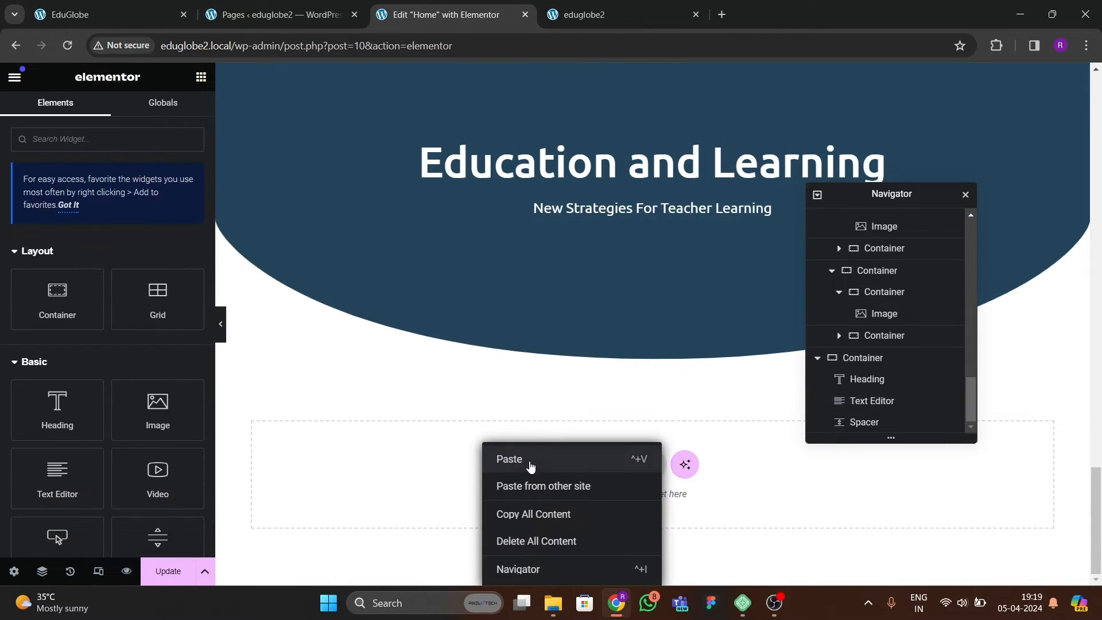
pyautogui.click(528, 460)
# Centre the pasted Contact Us button in its container, using centred justification and item alignment.
pyautogui.click(658, 362)
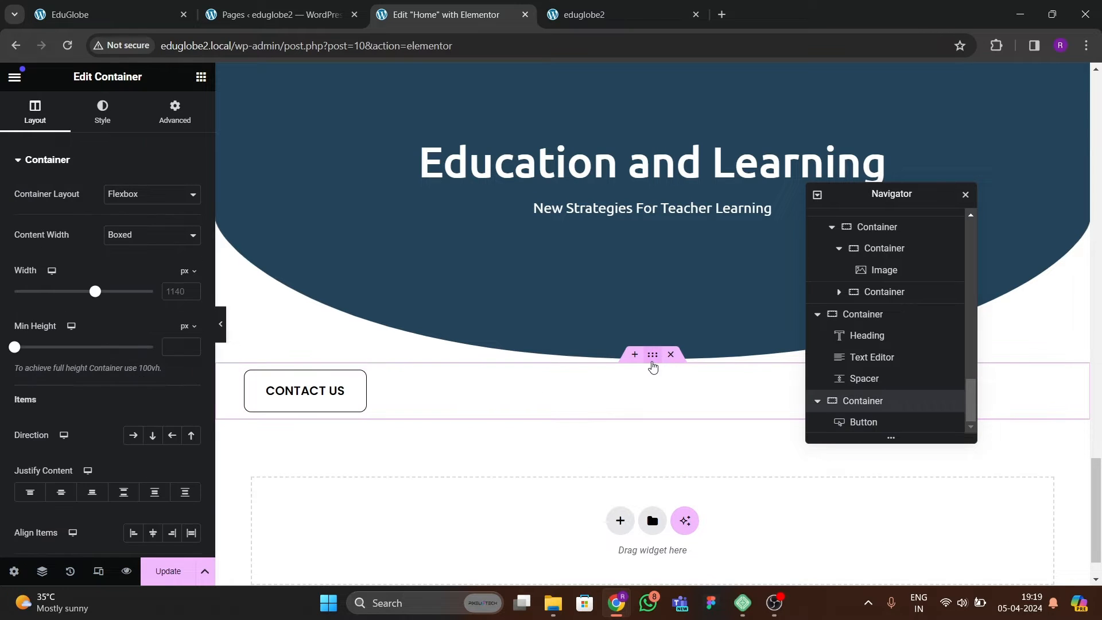
pyautogui.scroll(-1, 155, 334)
pyautogui.click(152, 365)
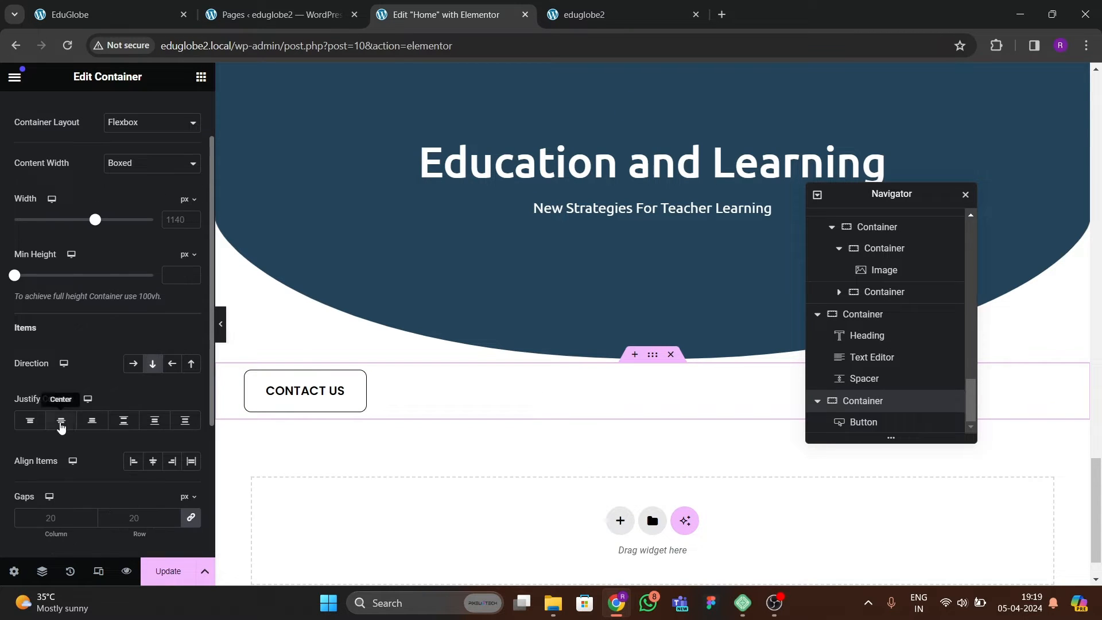
pyautogui.click(154, 461)
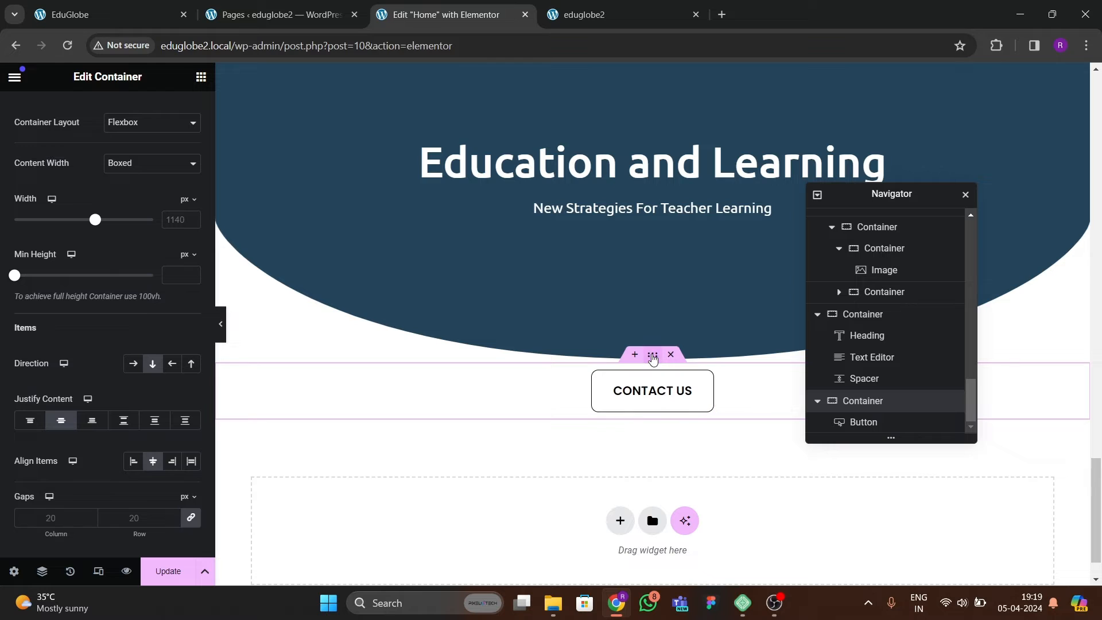
# Unlink the button container's margins, switch them to em and set the top margin to -3.
pyautogui.scroll(2, 173, 123)
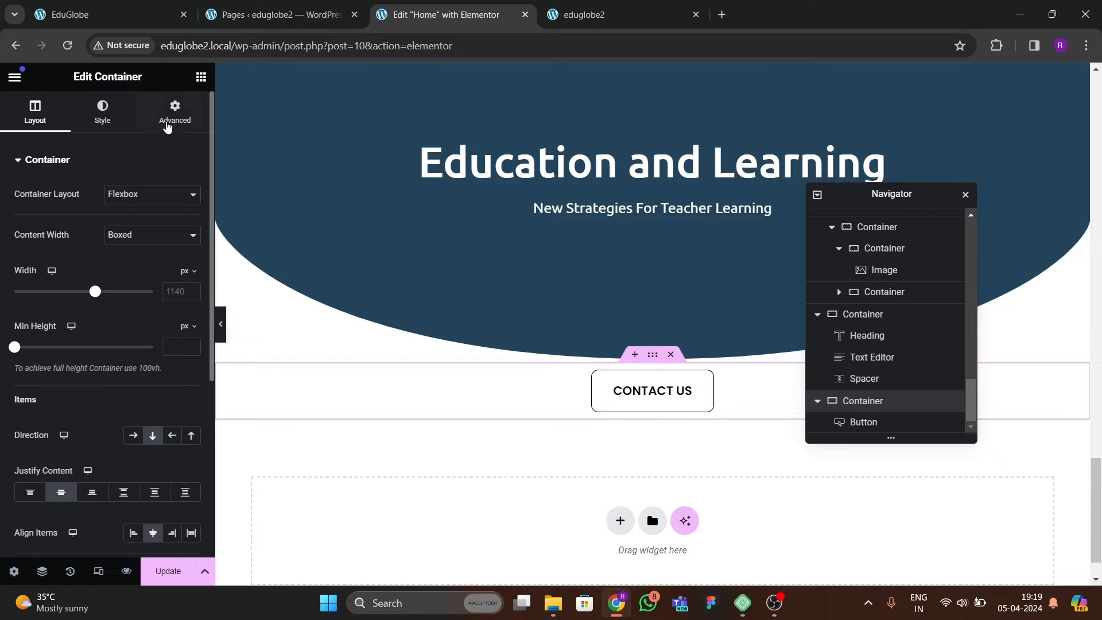
pyautogui.click(175, 111)
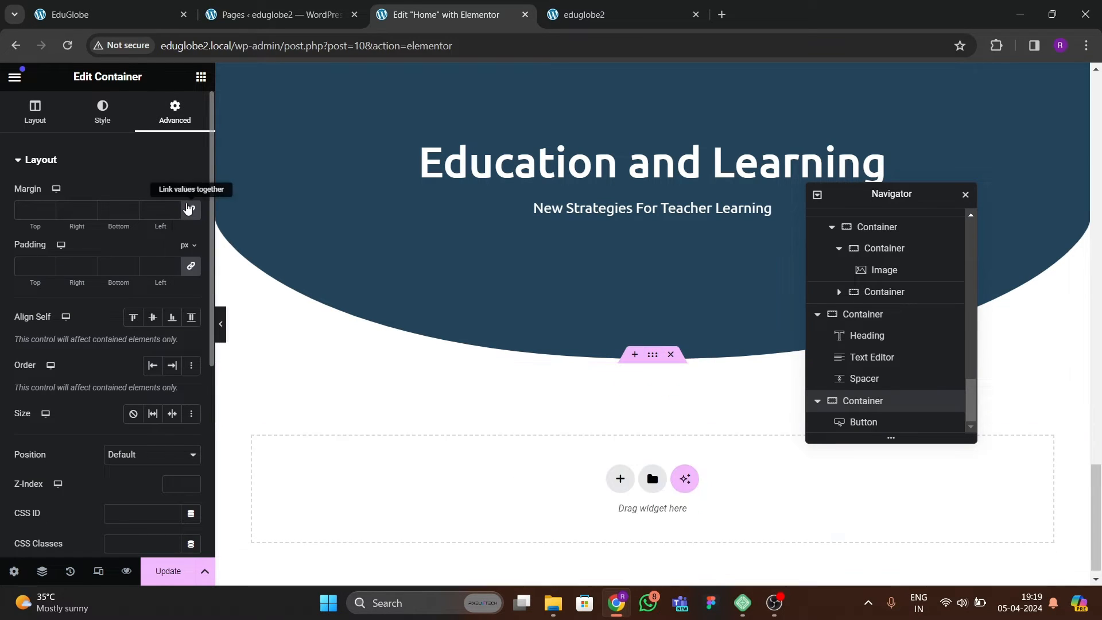
pyautogui.click(187, 232)
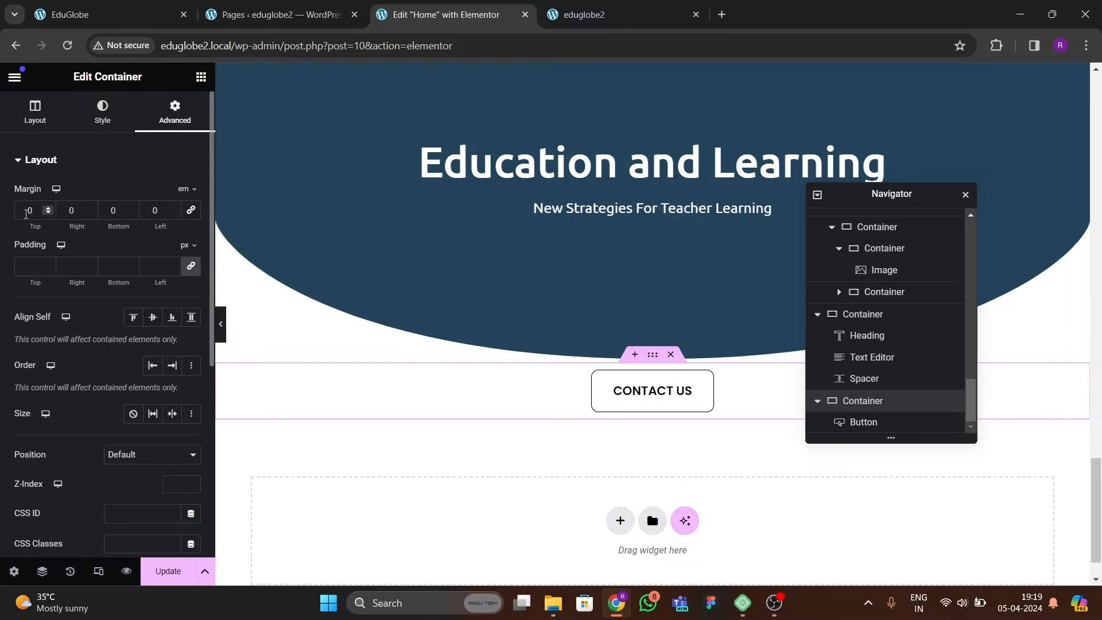
pyautogui.click(50, 215)
pyautogui.click(50, 215)
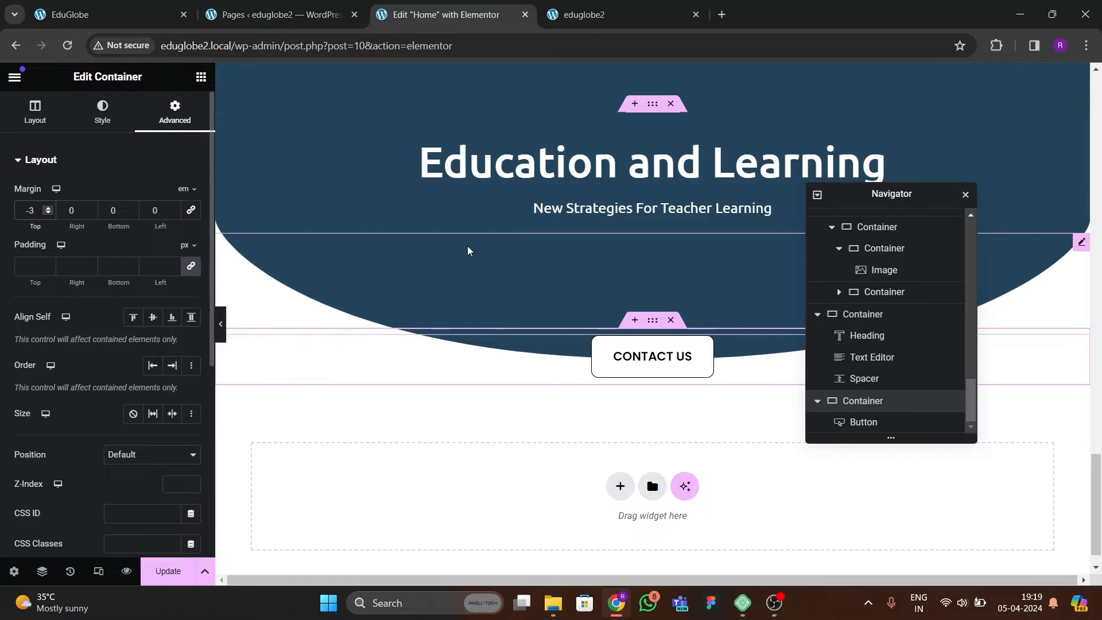
# Reduce the spacer under the duplicated heading's subtitle to 10 px and update the page.
pyautogui.click(415, 312)
pyautogui.moveTo(44, 210); pyautogui.dragTo(3, 227)
pyautogui.click(221, 328)
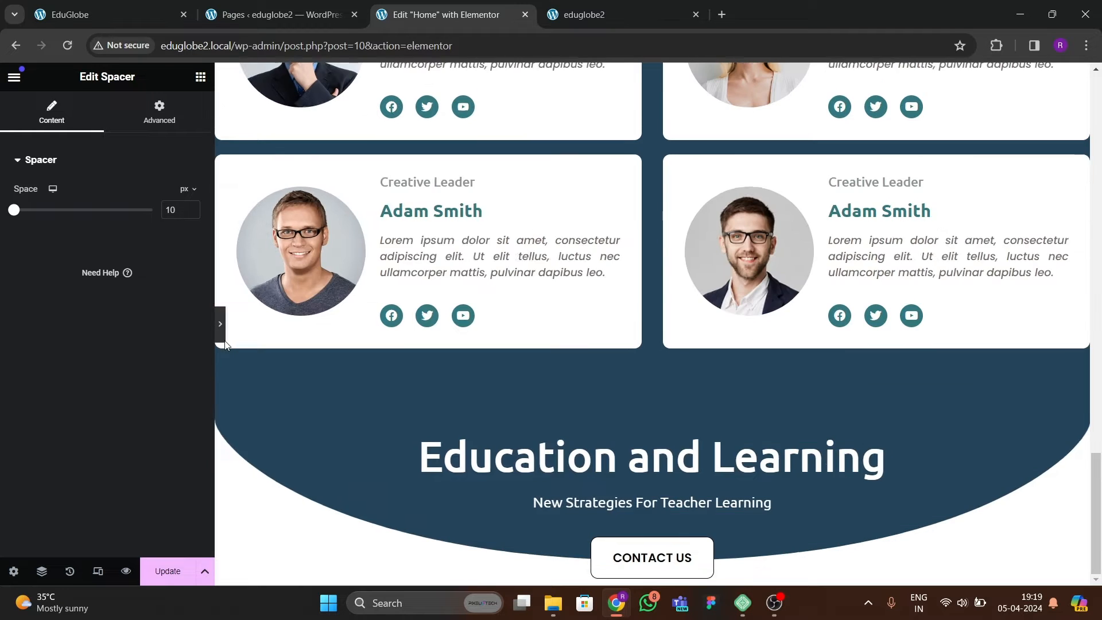
pyautogui.click(3, 326)
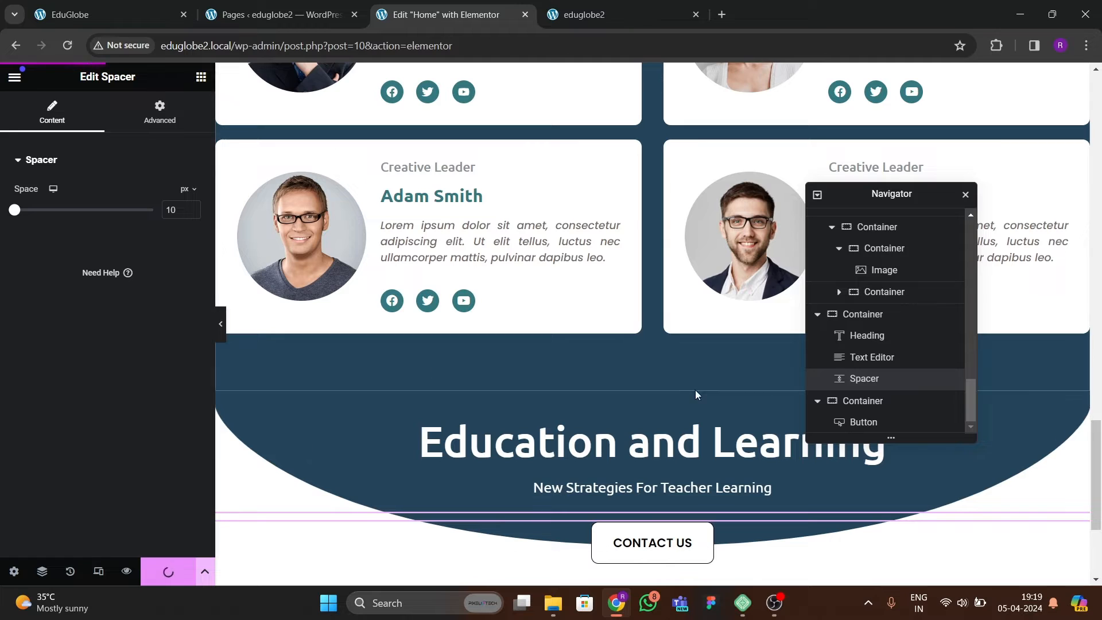
# Change the duplicated heading's title to "Start working smarter", matching the reference site, and update the page.
pyautogui.click(109, 14)
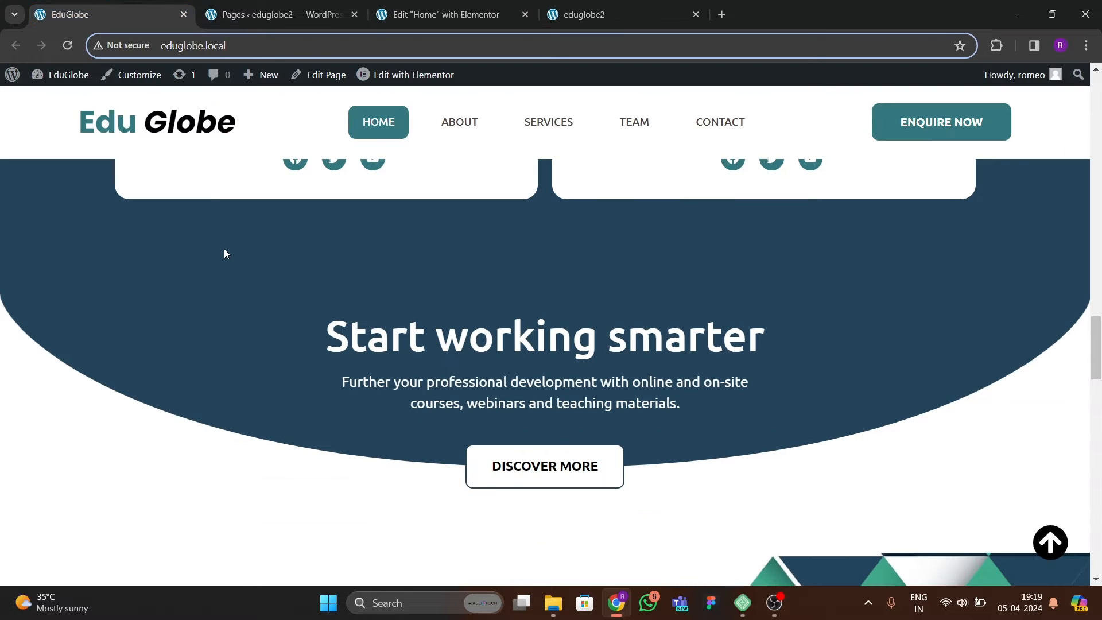
pyautogui.click(470, 15)
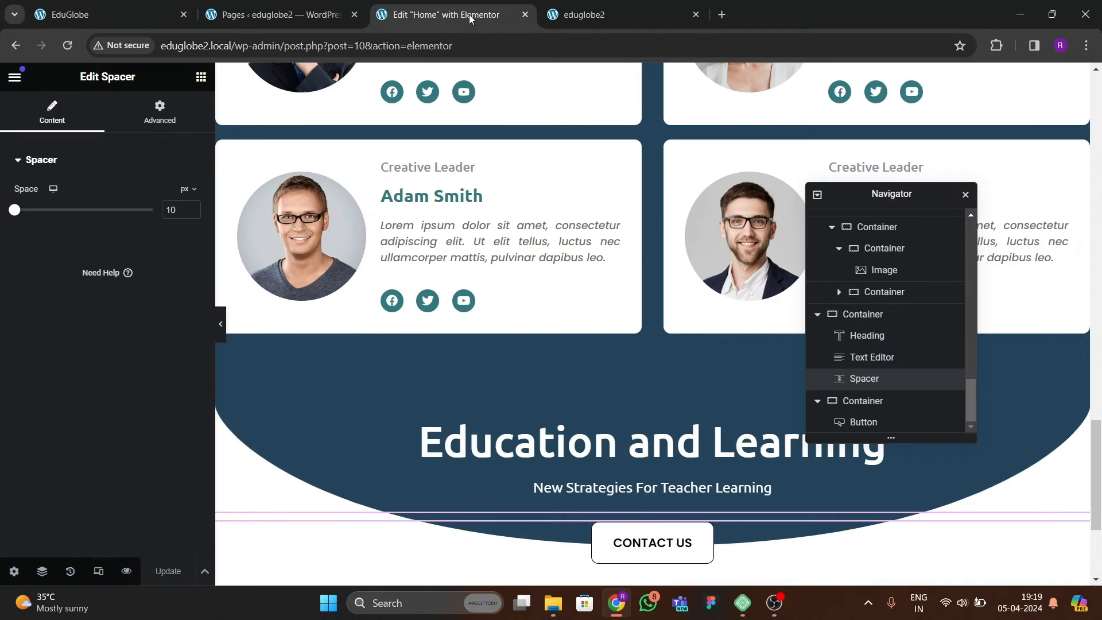
pyautogui.click(602, 442)
pyautogui.write('Star')
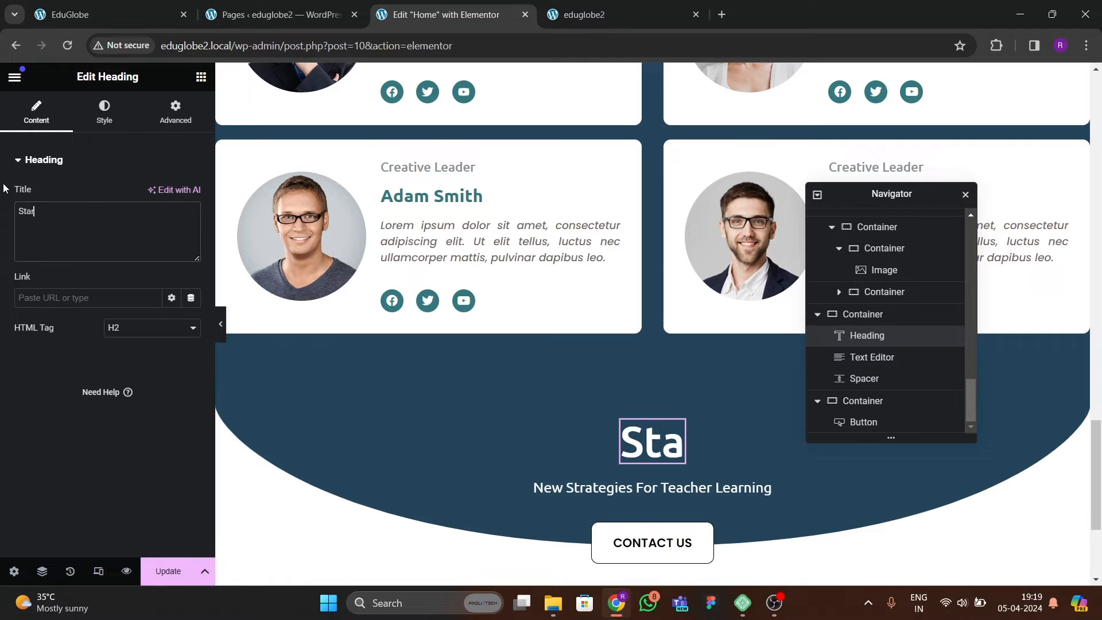
pyautogui.write('t woking  to')
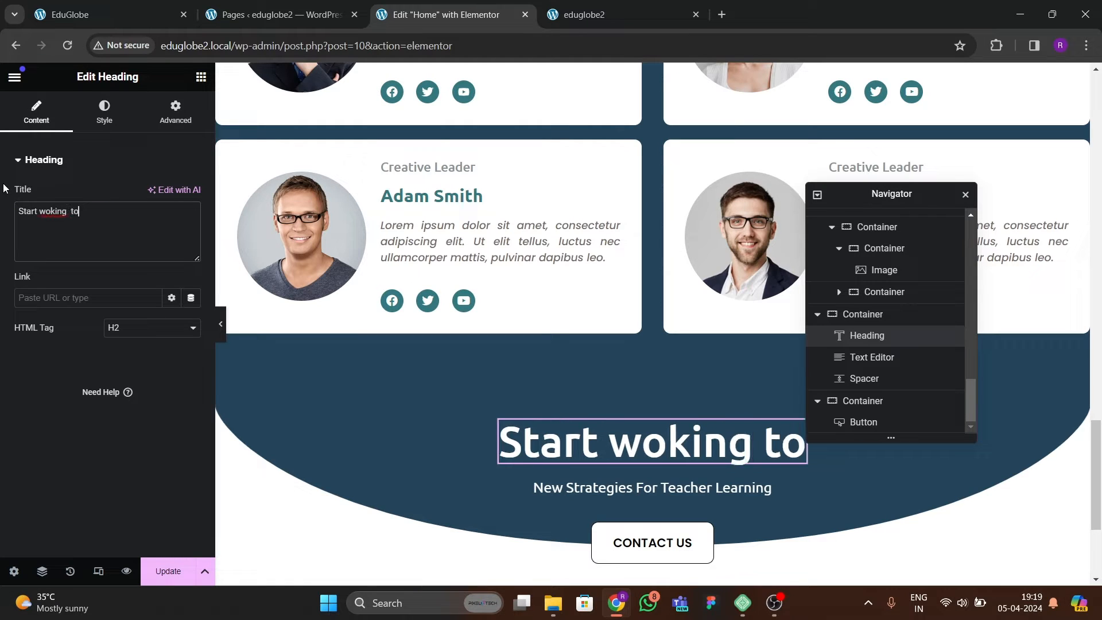
pyautogui.press('BackSpace')
pyautogui.press('BackSpace')
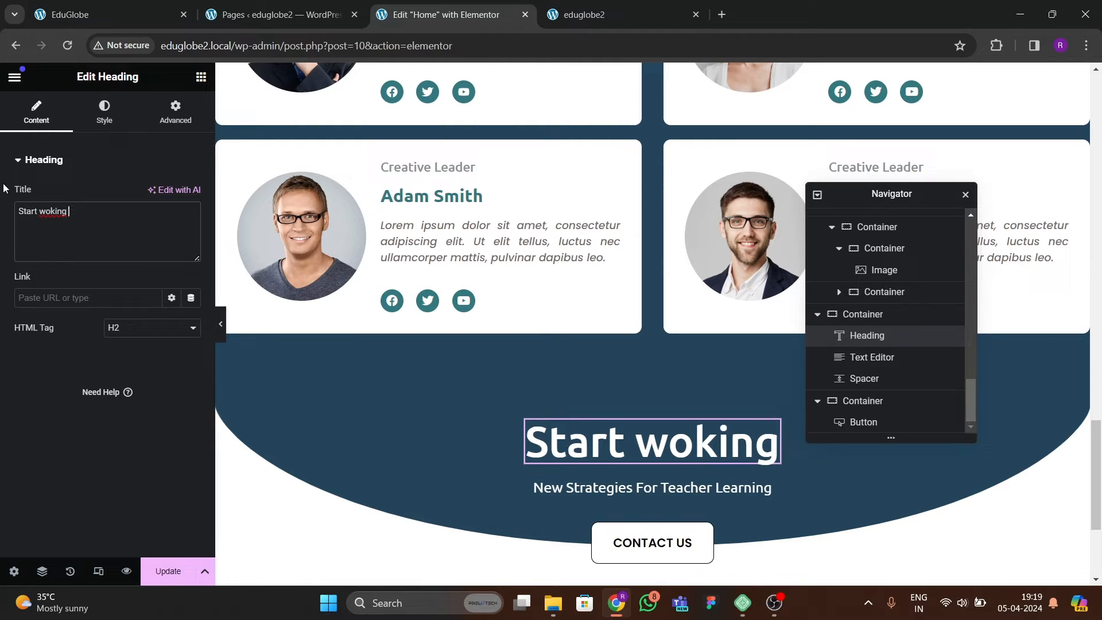
pyautogui.write('togethers')
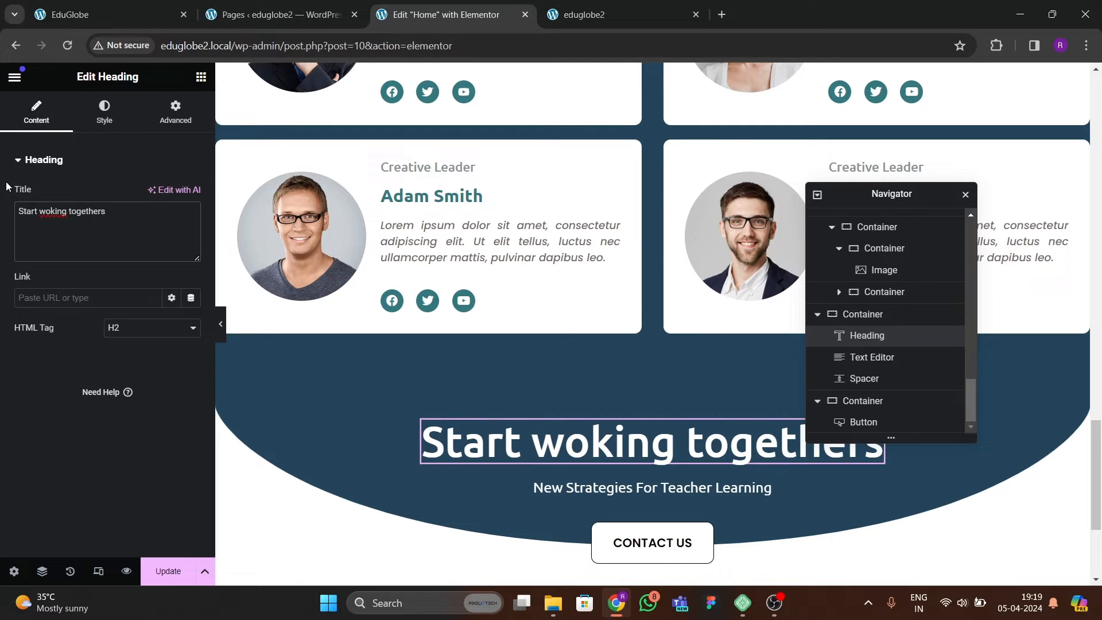
pyautogui.hotkey('ctrl', 'shift', 'Tab')
pyautogui.hotkey('ctrl', 'shift', 'Tab')
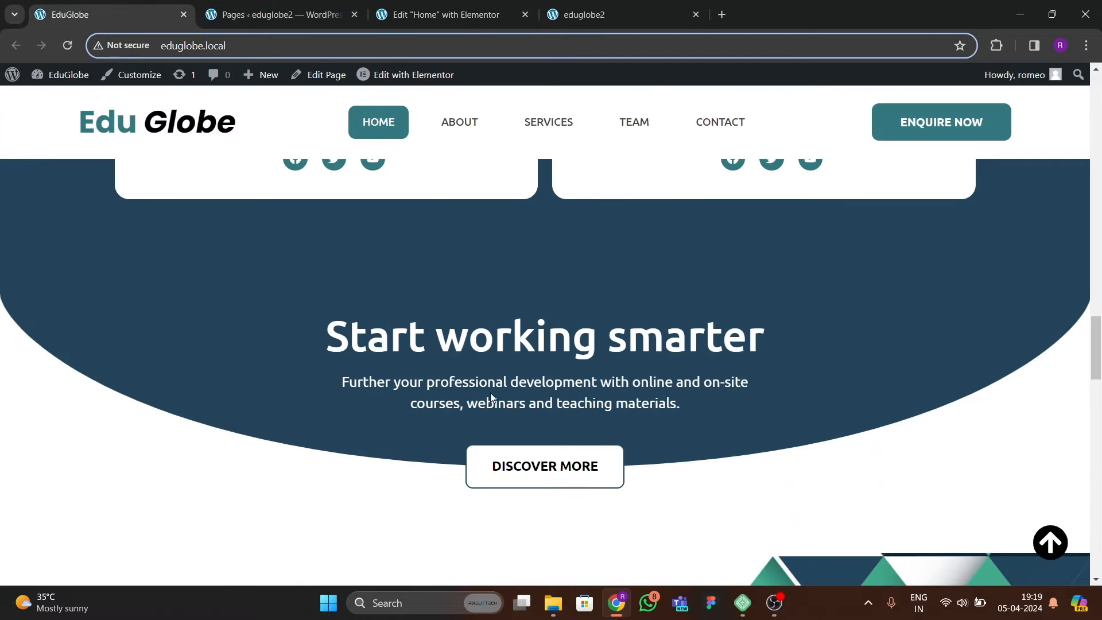
pyautogui.click(470, 23)
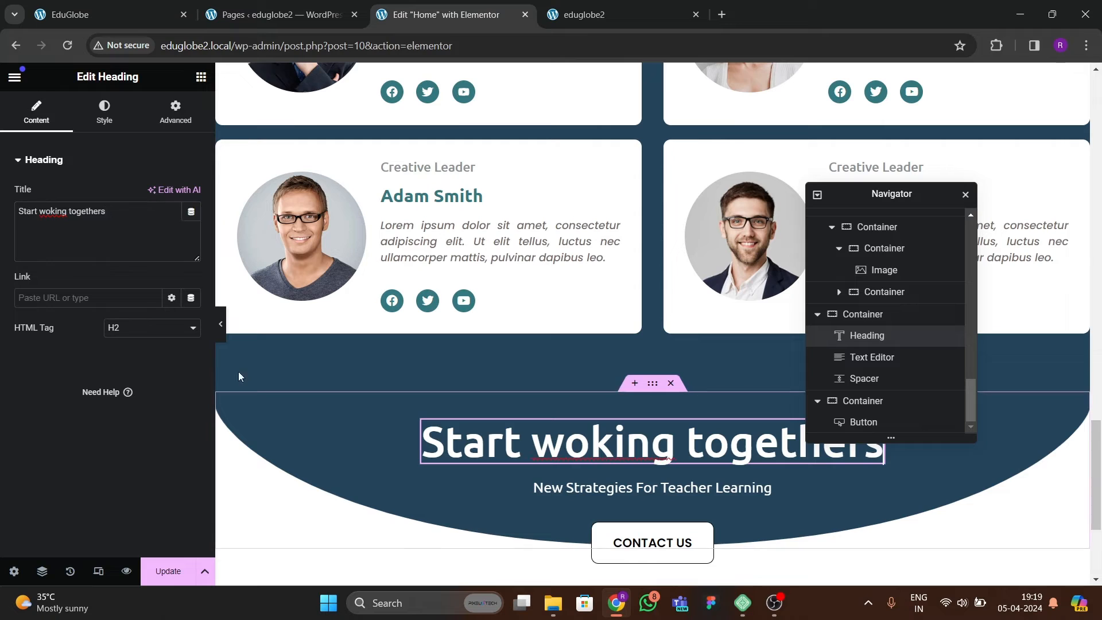
pyautogui.press('BackSpace')
pyautogui.press('BackSpace')
pyautogui.press('BackSpace')
pyautogui.press('BackSpace')
pyautogui.press('BackSpace')
pyautogui.press('BackSpace')
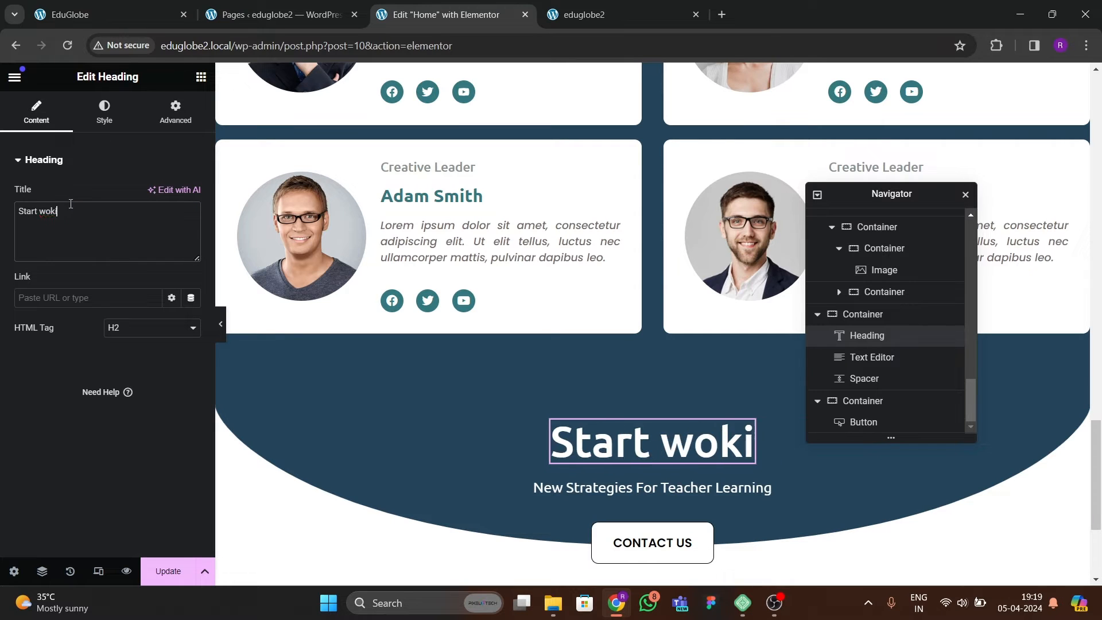
pyautogui.write('rking smarter')
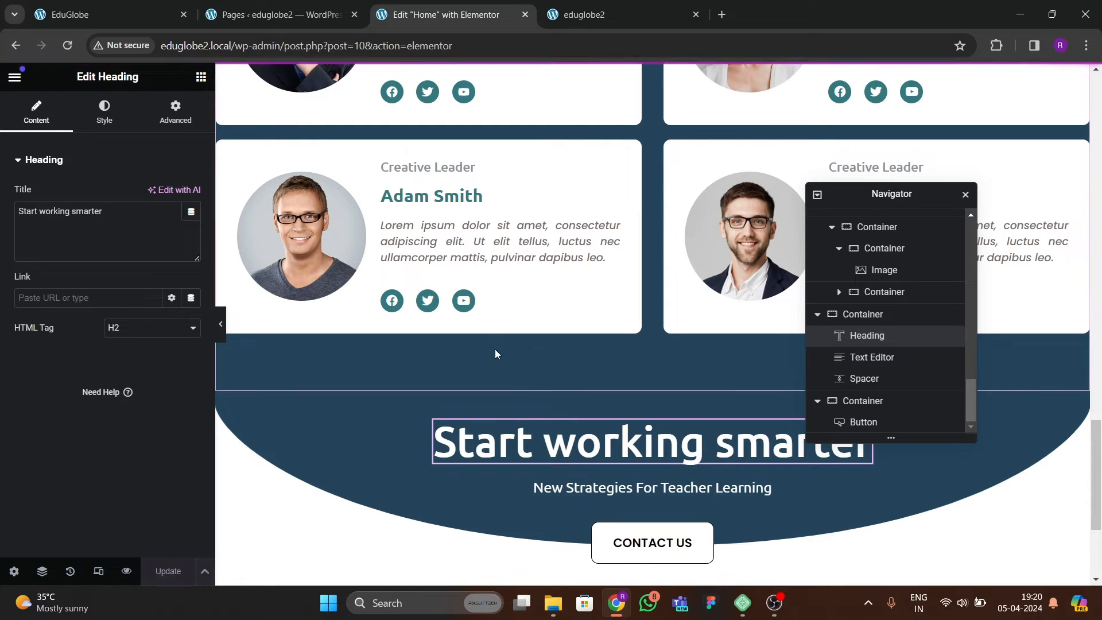
# Reload the live page to review the section below the team cards, and examine the next section on the reference site.
pyautogui.click(584, 14)
pyautogui.click(68, 49)
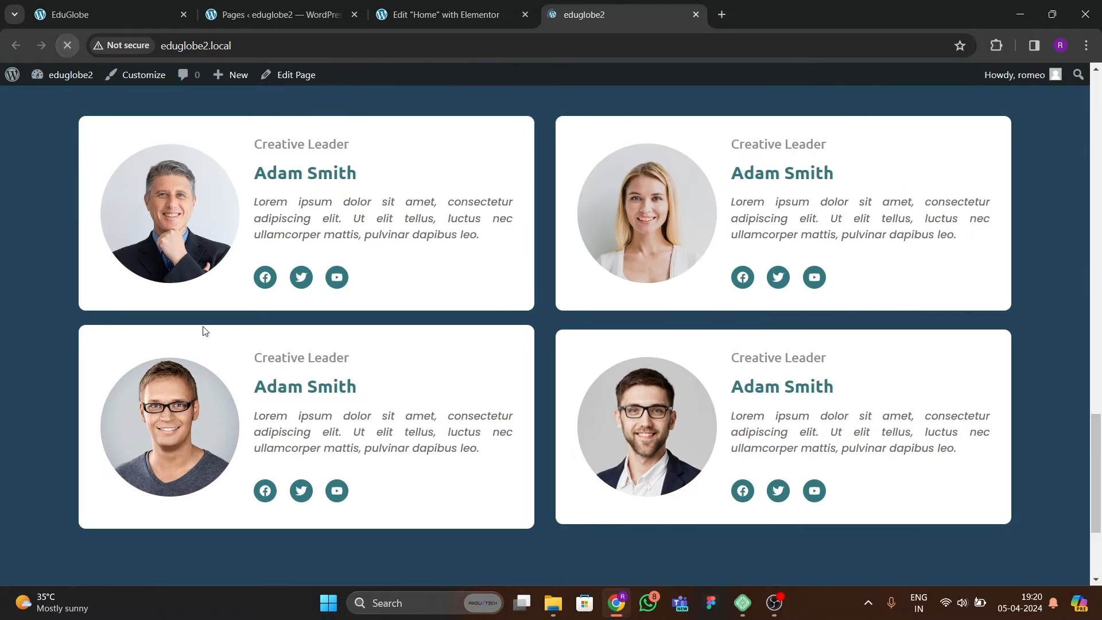
pyautogui.scroll(-3, 342, 375)
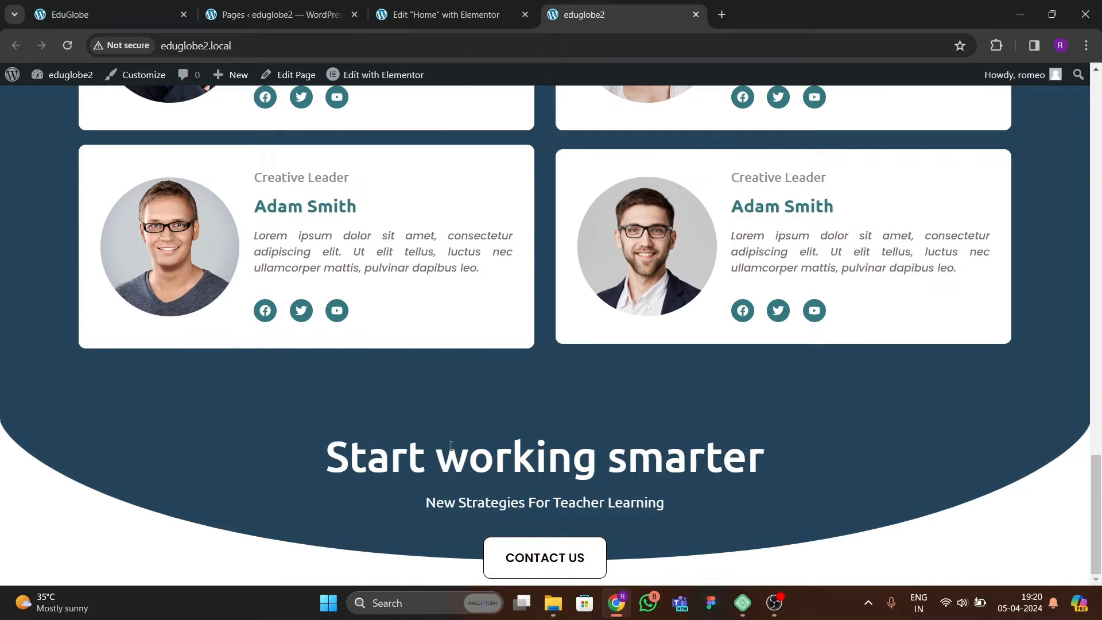
pyautogui.hotkey('ctrl', 'Tab')
pyautogui.scroll(-10, 419, 389)
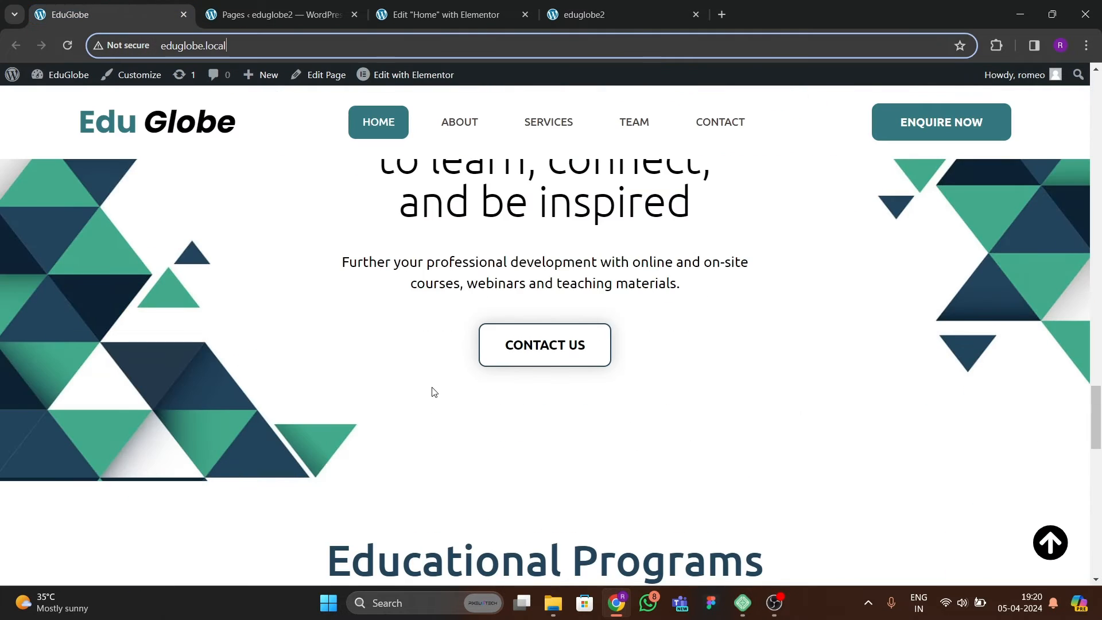
pyautogui.scroll(4, 433, 388)
# Add an empty single-column container below the Contact Us button at the end of the Home page.
pyautogui.click(466, 19)
pyautogui.scroll(-3, 564, 365)
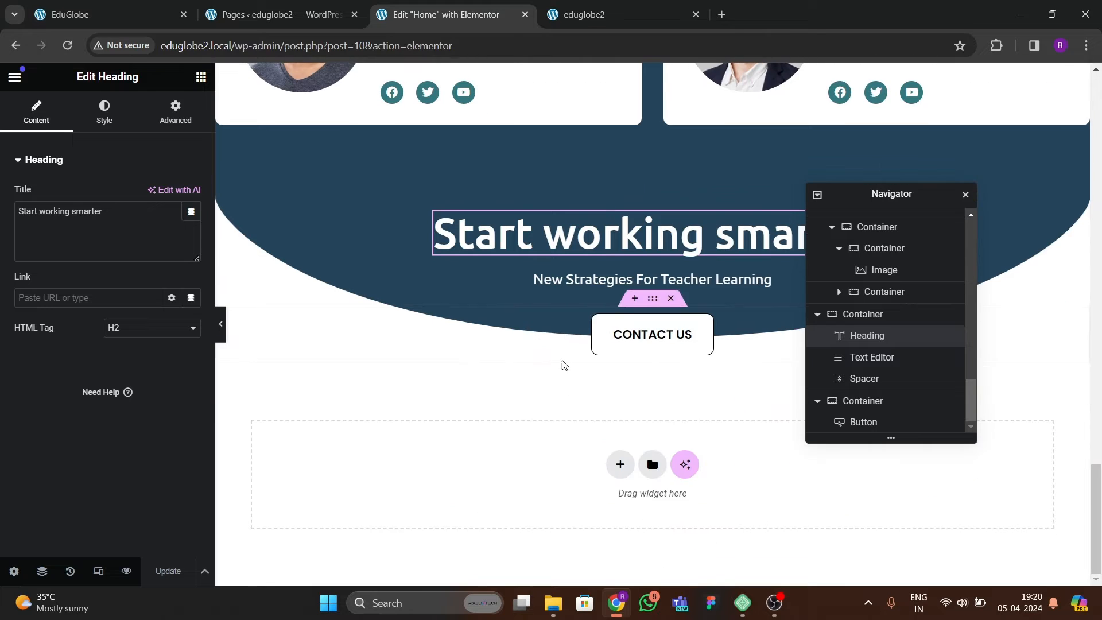
pyautogui.click(619, 470)
pyautogui.click(616, 472)
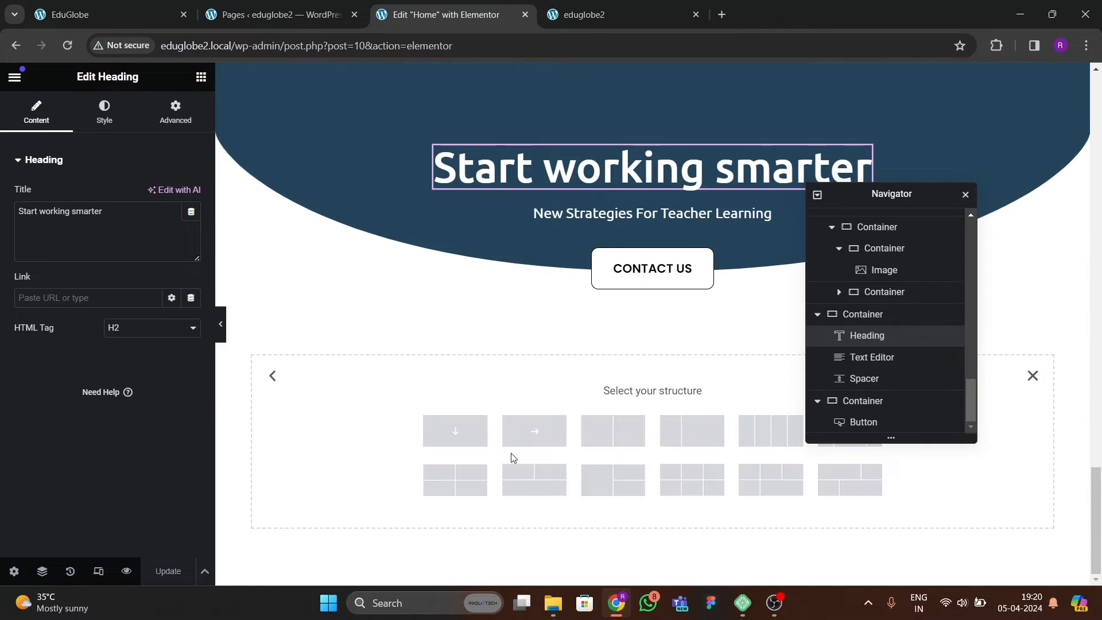
pyautogui.click(475, 469)
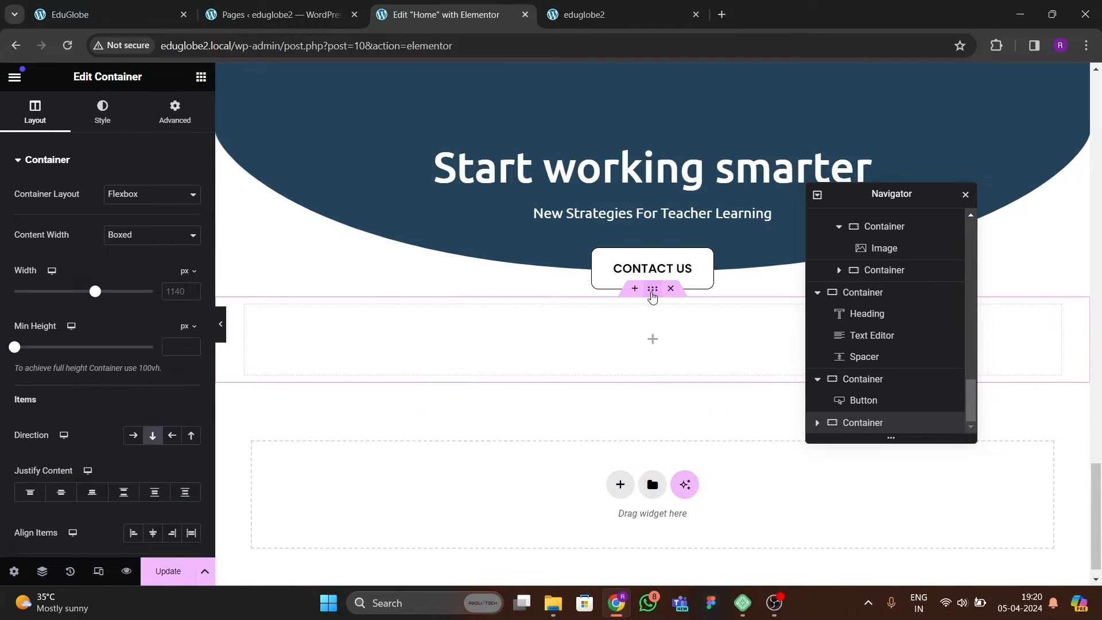
# Give the new empty container below the Contact Us button 100 px top and 80 px bottom padding, with 0 on the sides.
pyautogui.click(651, 236)
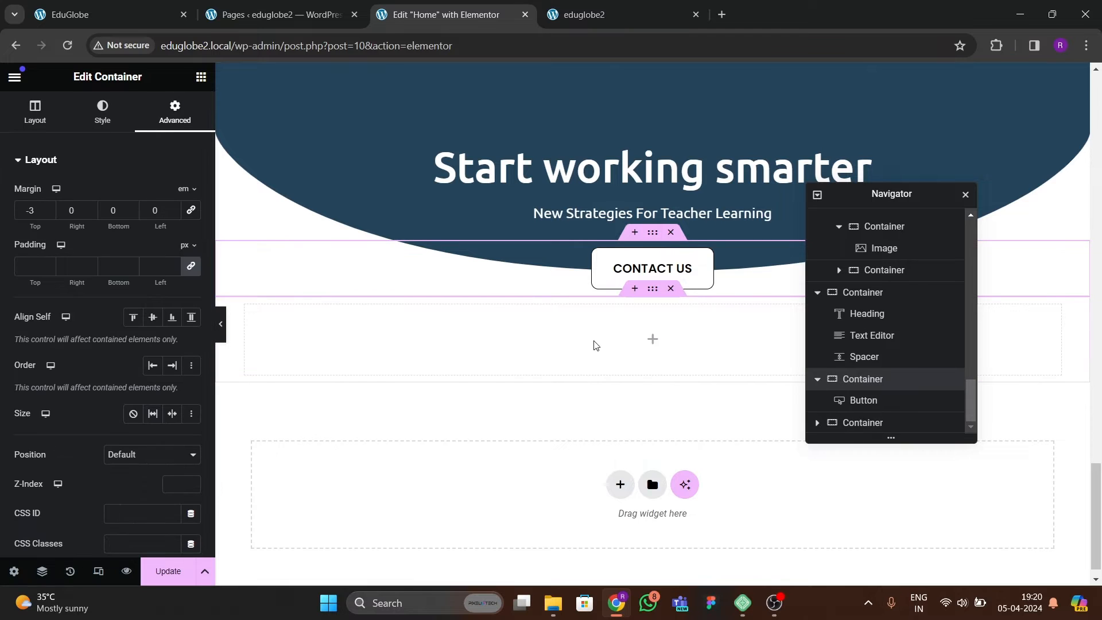
pyautogui.click(650, 293)
pyautogui.click(174, 111)
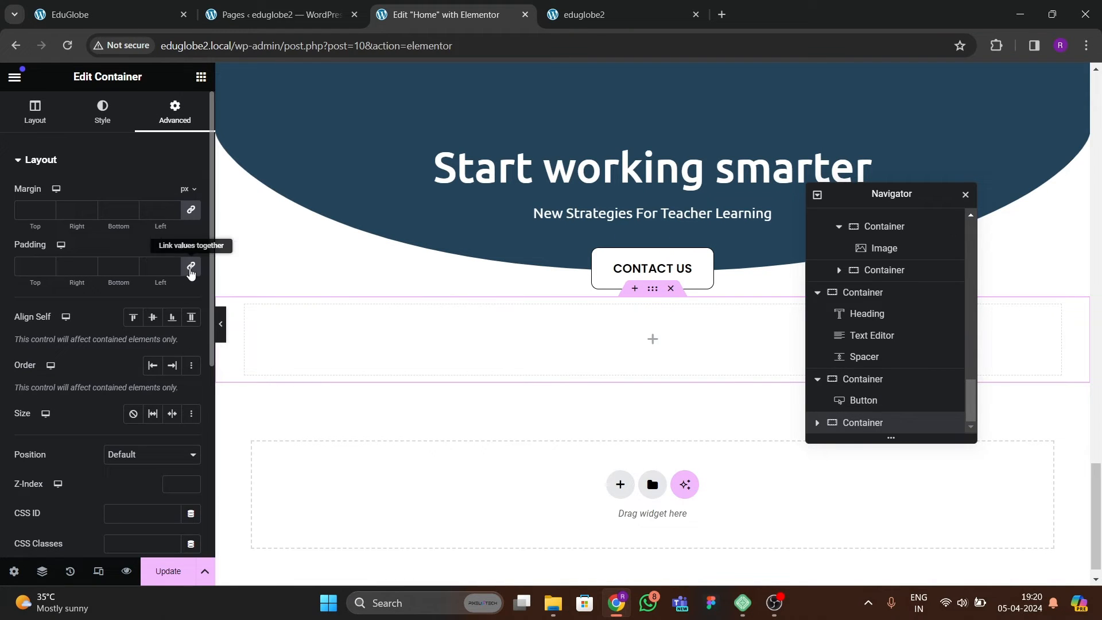
pyautogui.click(17, 273)
pyautogui.write('0')
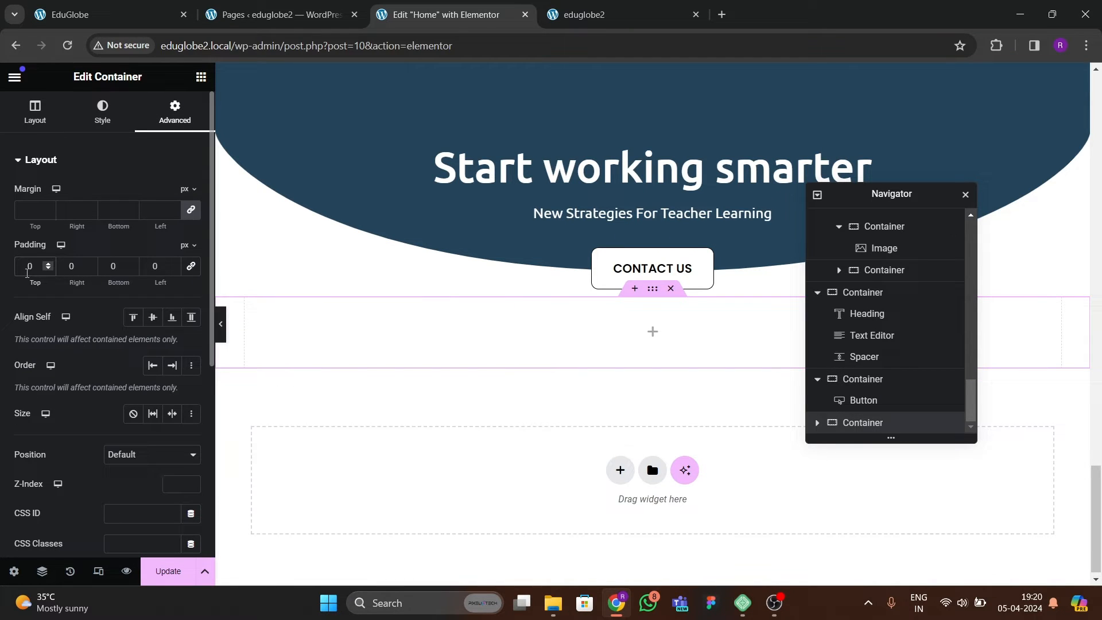
pyautogui.write('1600')
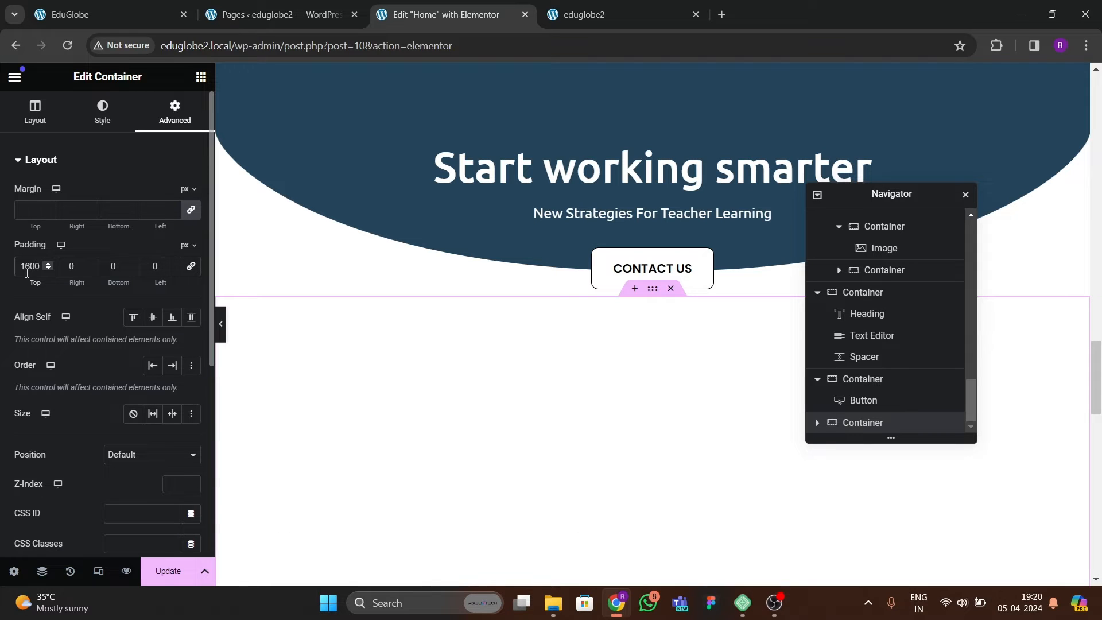
pyautogui.press('BackSpace')
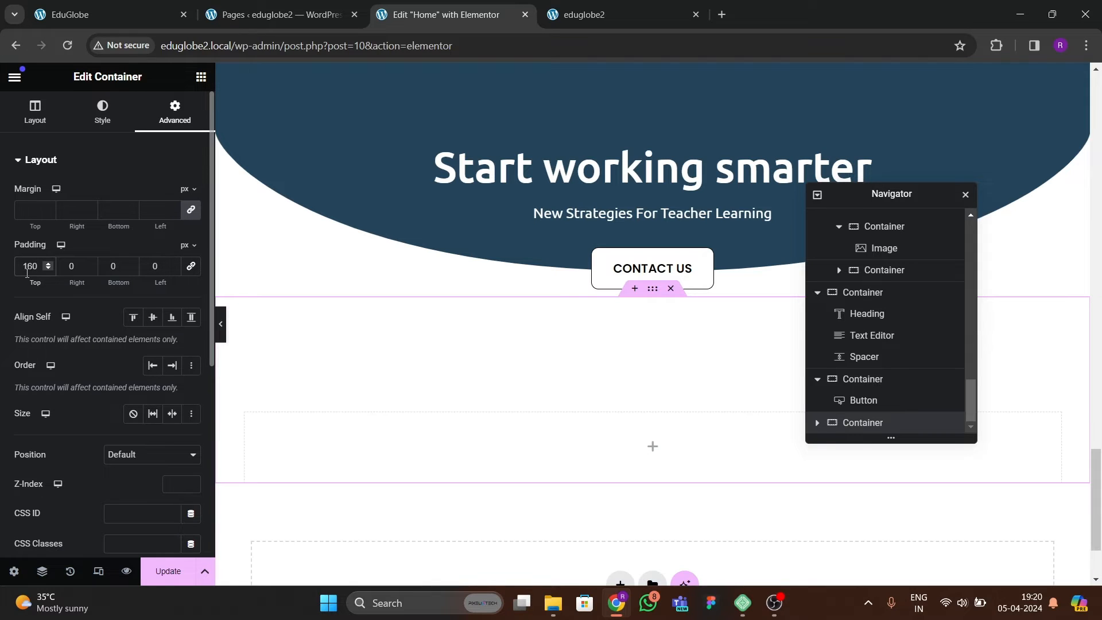
pyautogui.press('BackSpace')
pyautogui.write('0')
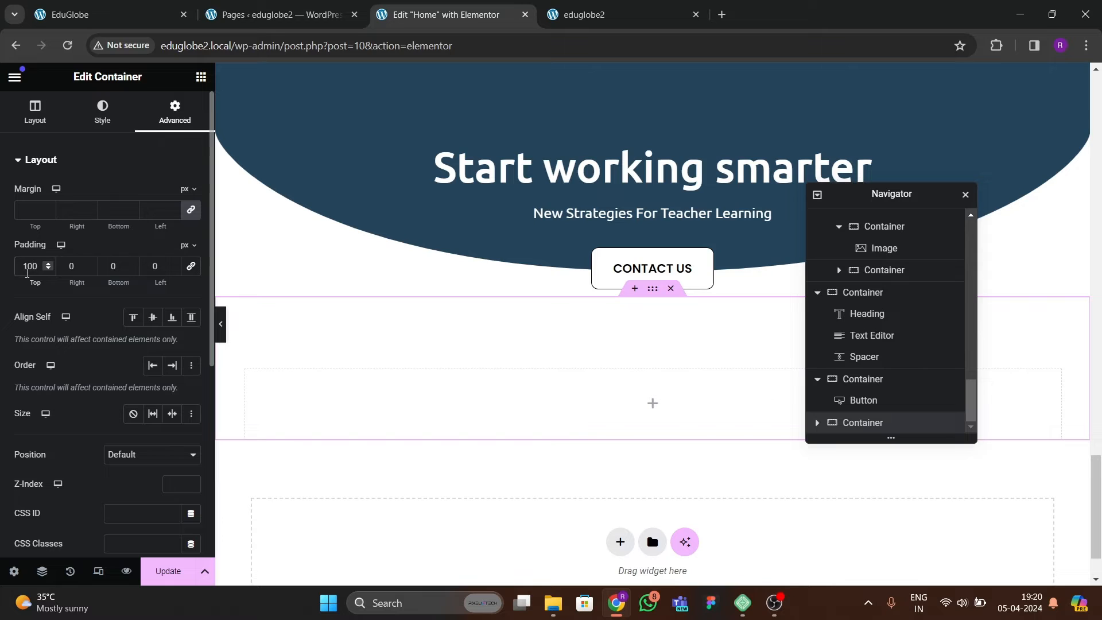
pyautogui.click(112, 266)
pyautogui.write('8')
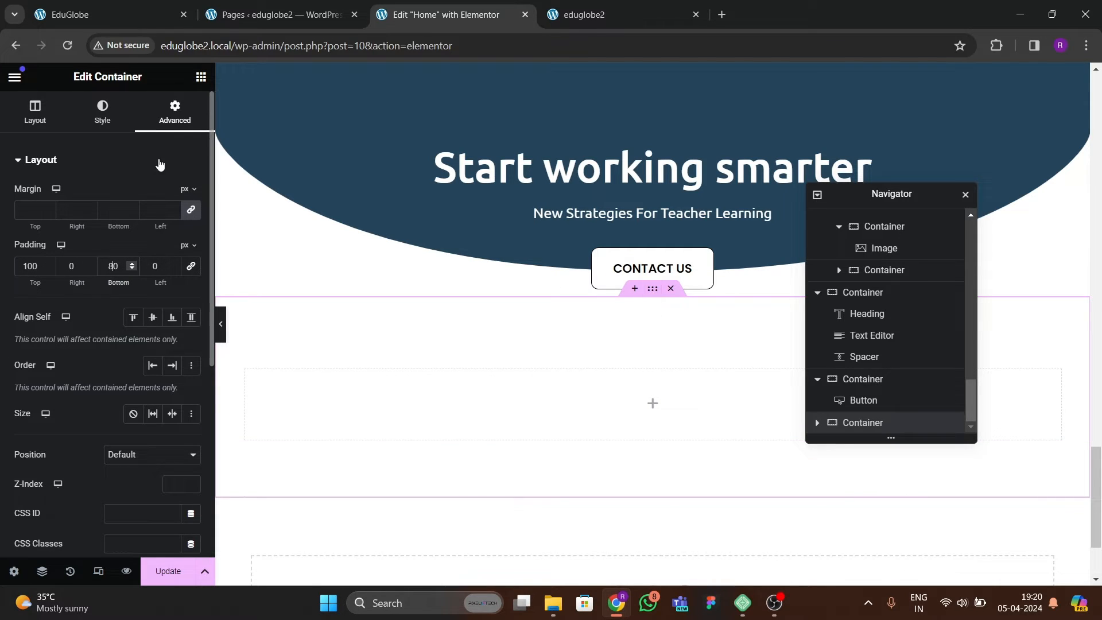
# Set the Contact Us button container's bottom padding to 80 px, its other paddings to 0, and its top margin to -2 em.
pyautogui.click(499, 252)
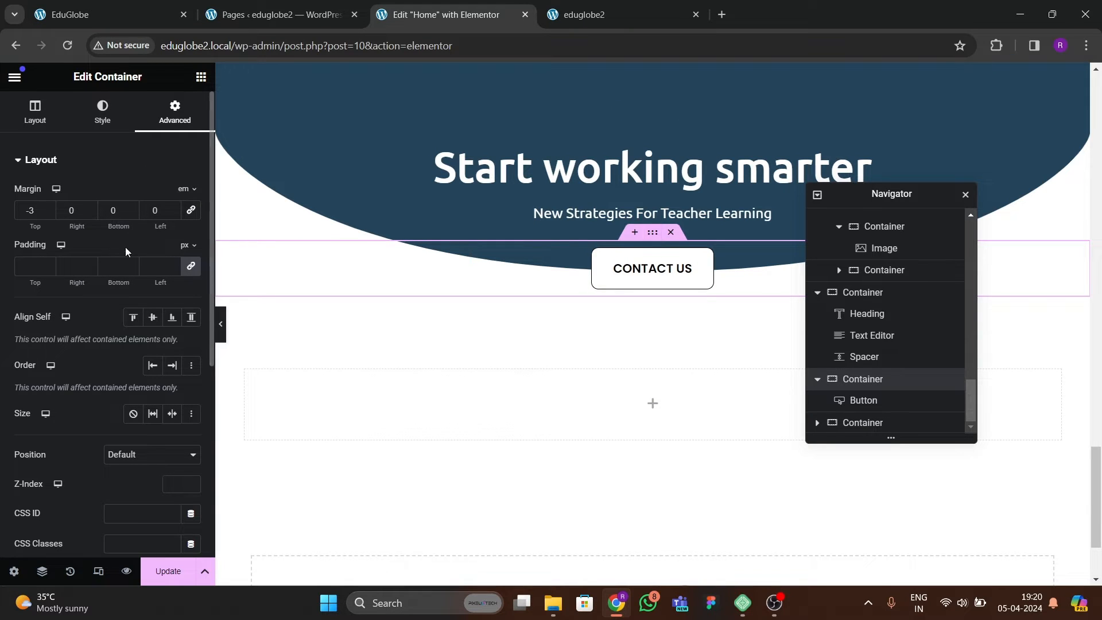
pyautogui.click(104, 271)
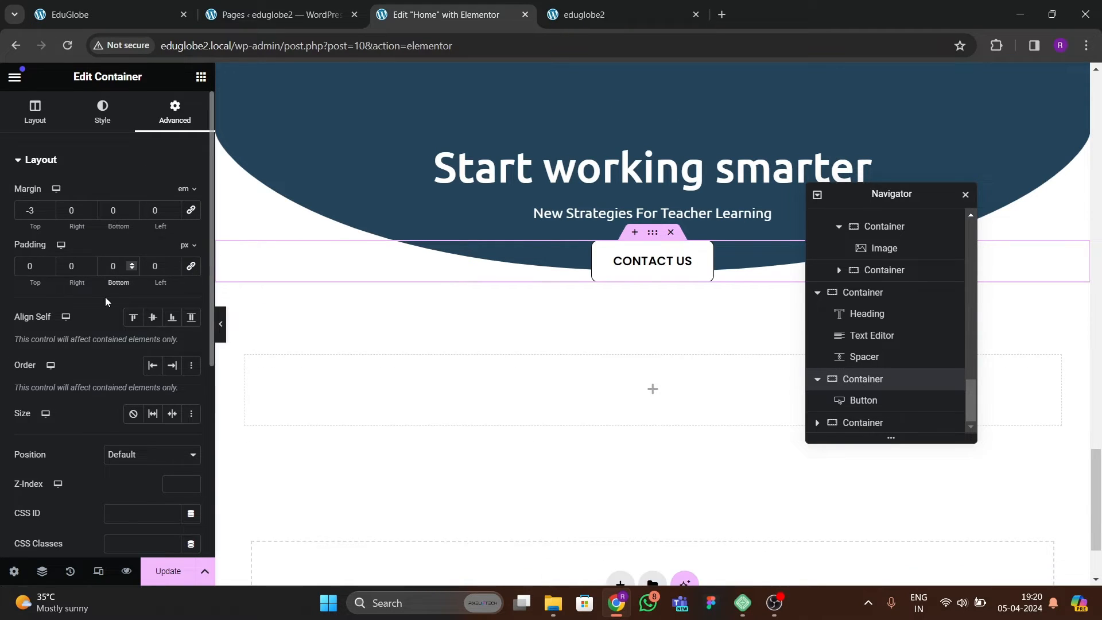
pyautogui.write('80')
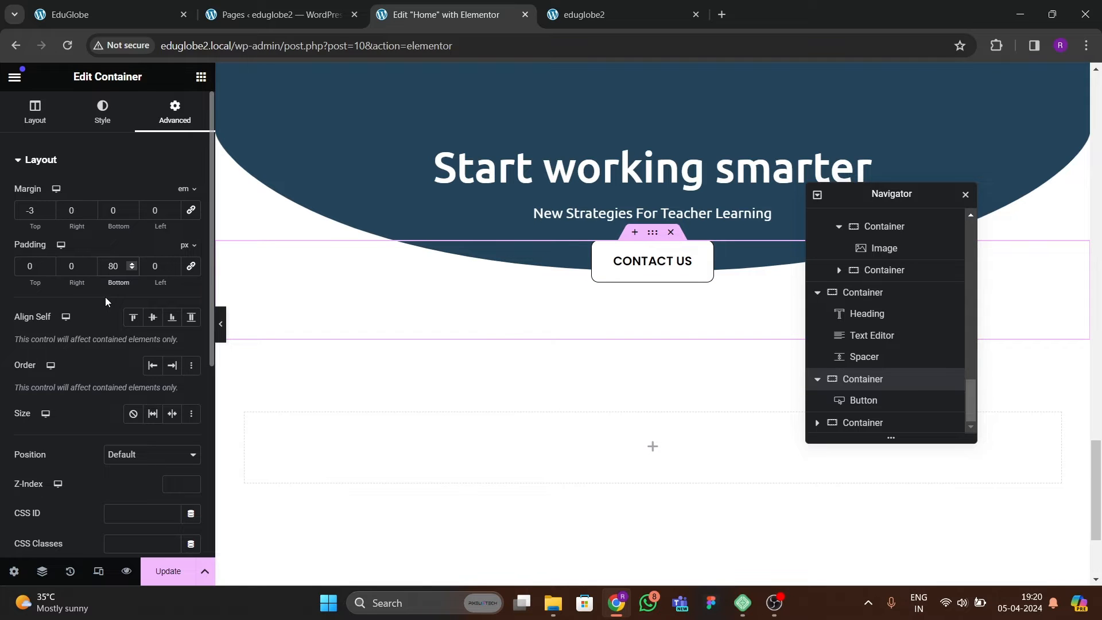
pyautogui.click(220, 324)
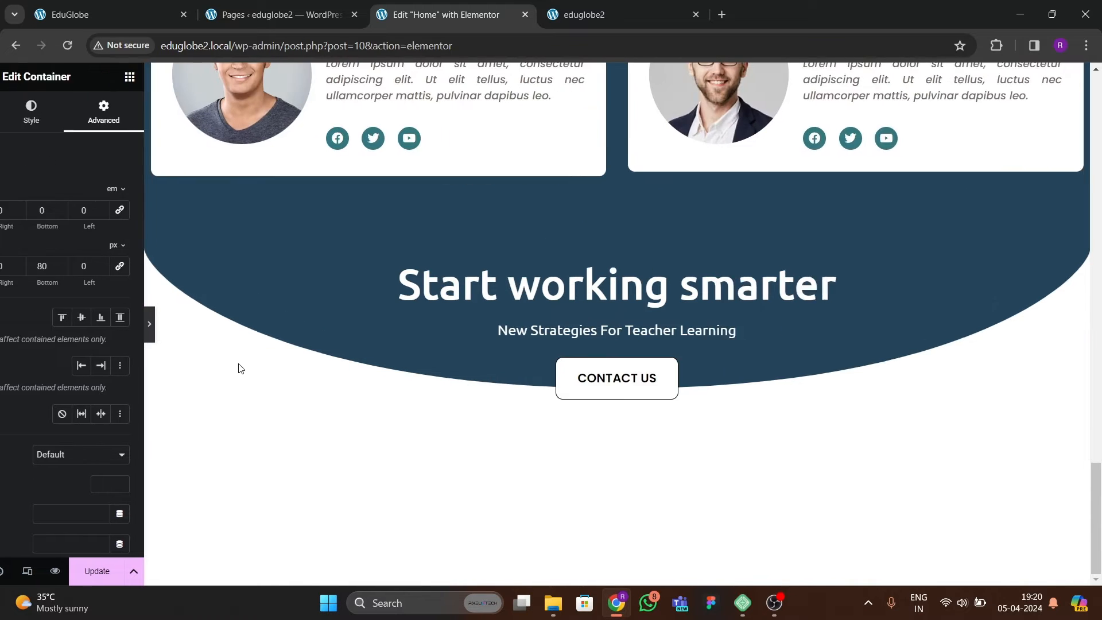
pyautogui.hotkey('ctrl', 'p')
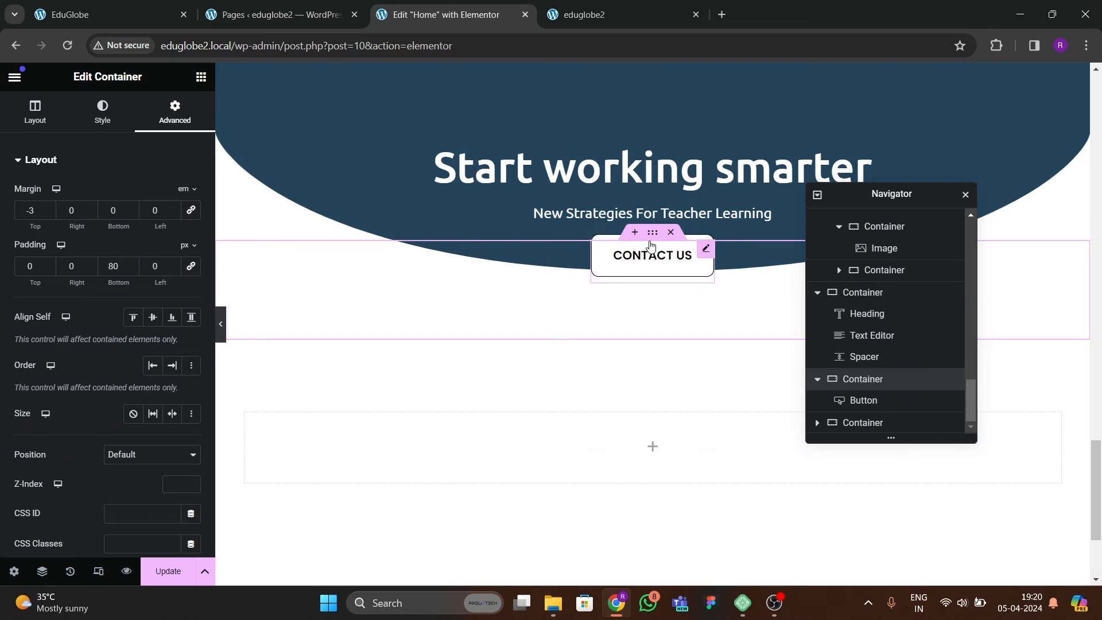
pyautogui.click(48, 208)
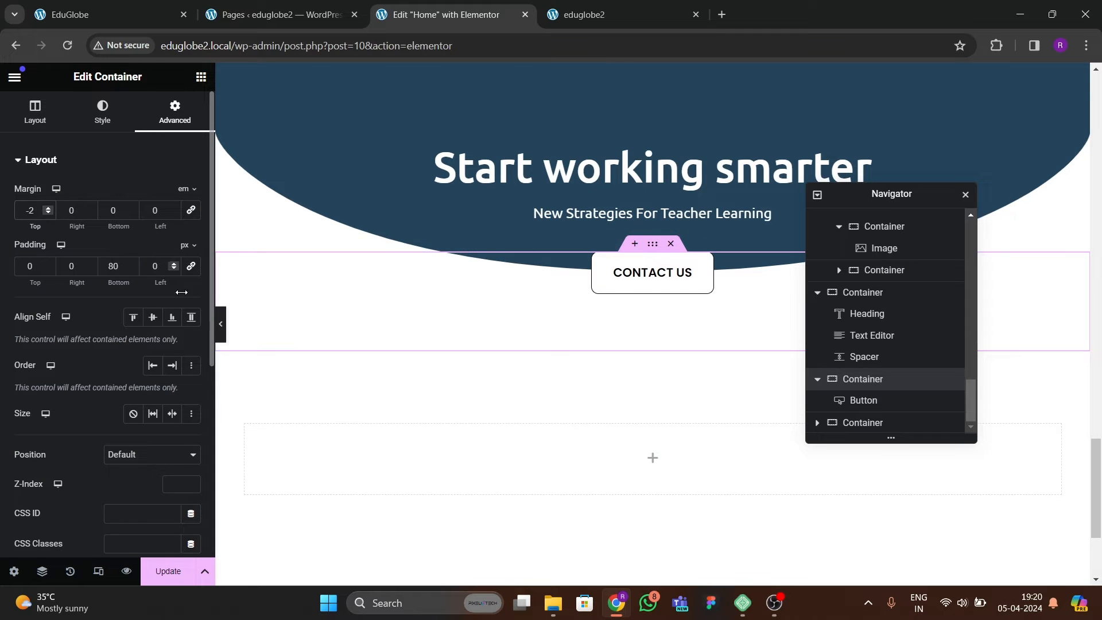
# Give the empty bottom container a classic background using the triangle-pattern image vccvv-min.jpg from the media library.
pyautogui.scroll(-1, 423, 389)
pyautogui.click(538, 350)
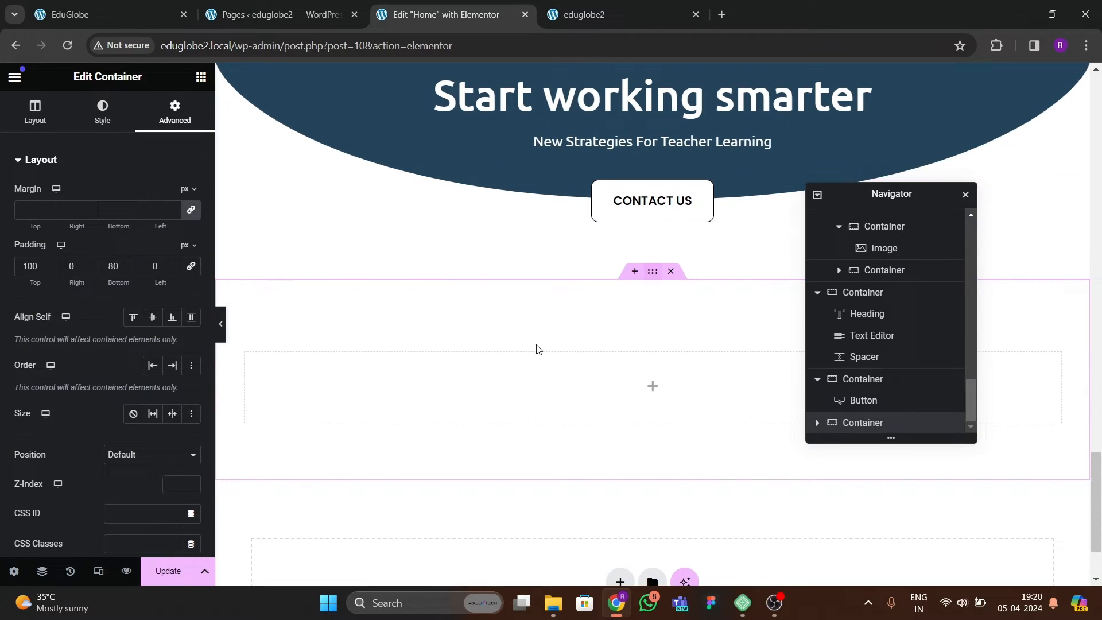
pyautogui.click(98, 115)
pyautogui.click(138, 230)
pyautogui.click(90, 300)
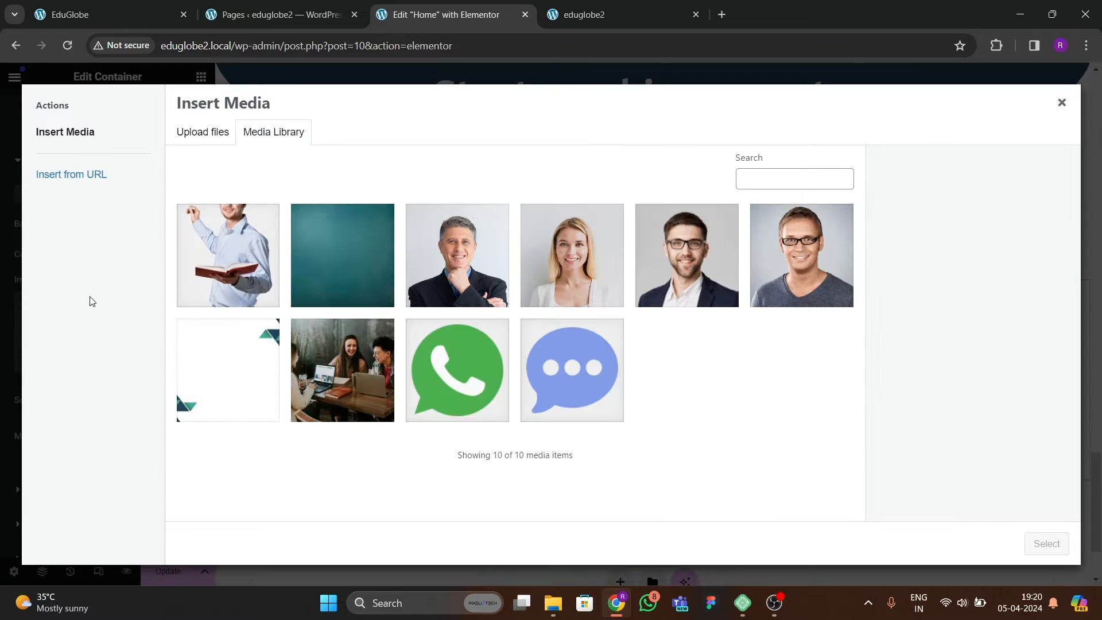
pyautogui.click(246, 373)
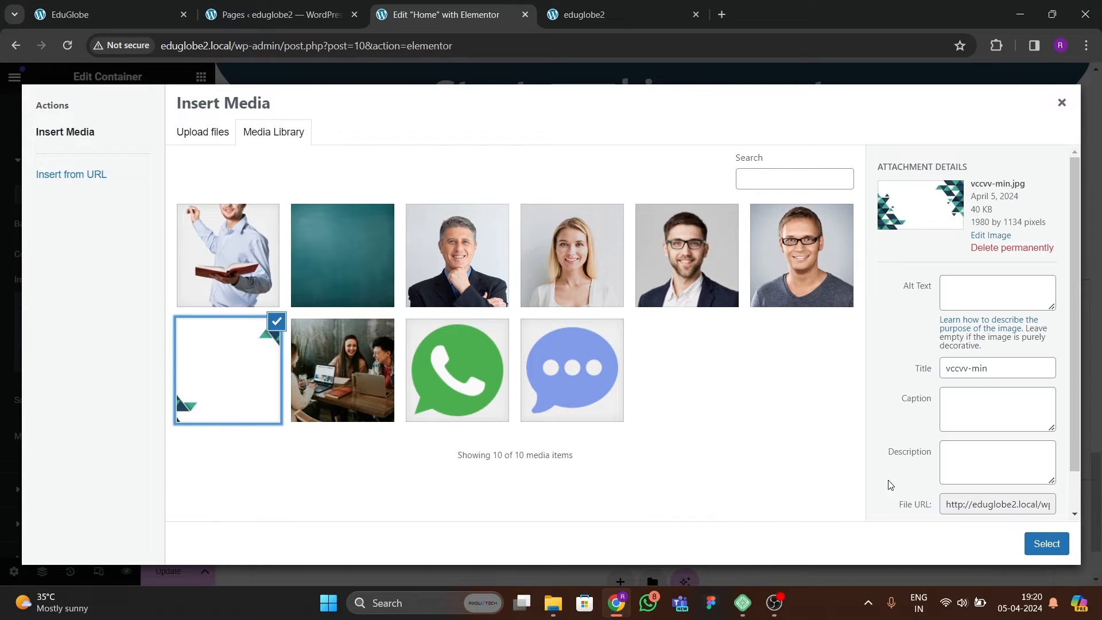
pyautogui.click(1036, 540)
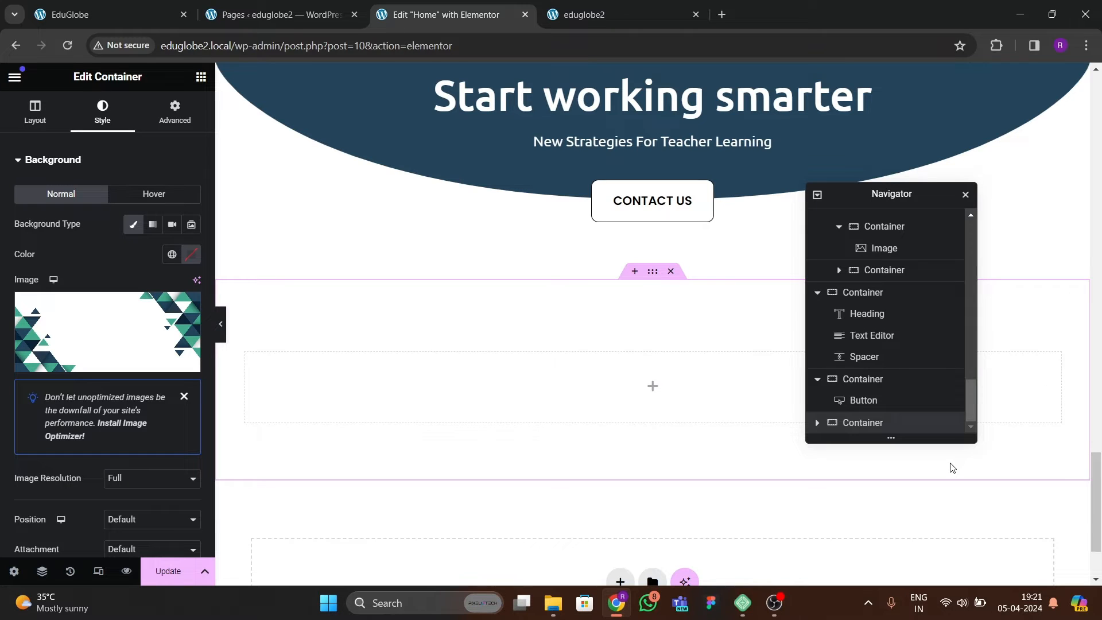
# Set the background image's position to Center Center and its display size to Cover.
pyautogui.scroll(-4, 84, 374)
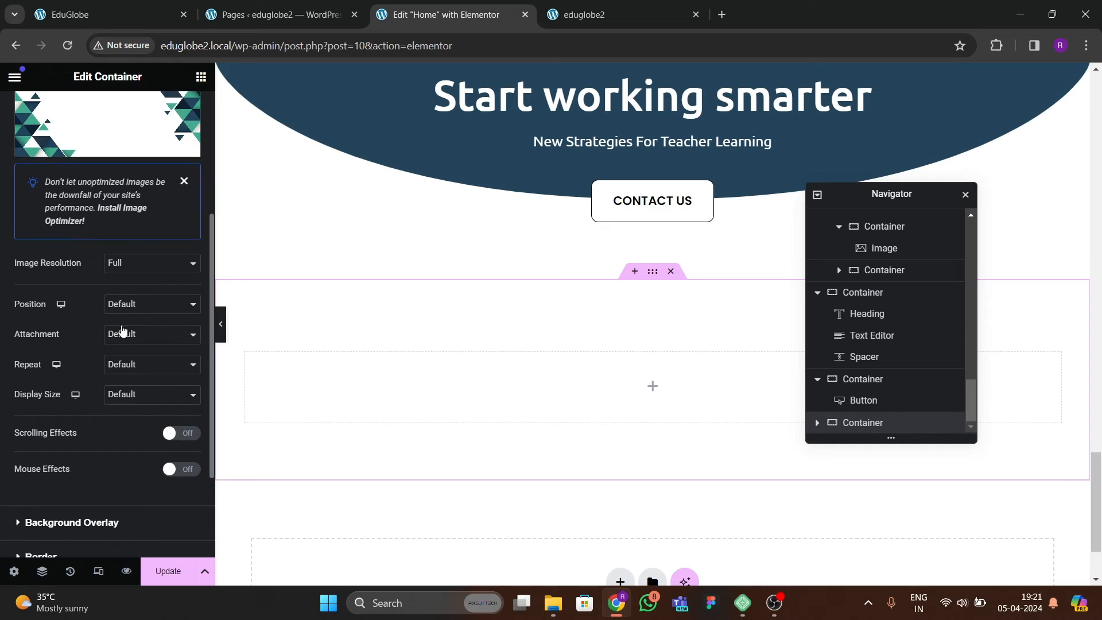
pyautogui.click(134, 304)
pyautogui.click(130, 326)
pyautogui.click(120, 394)
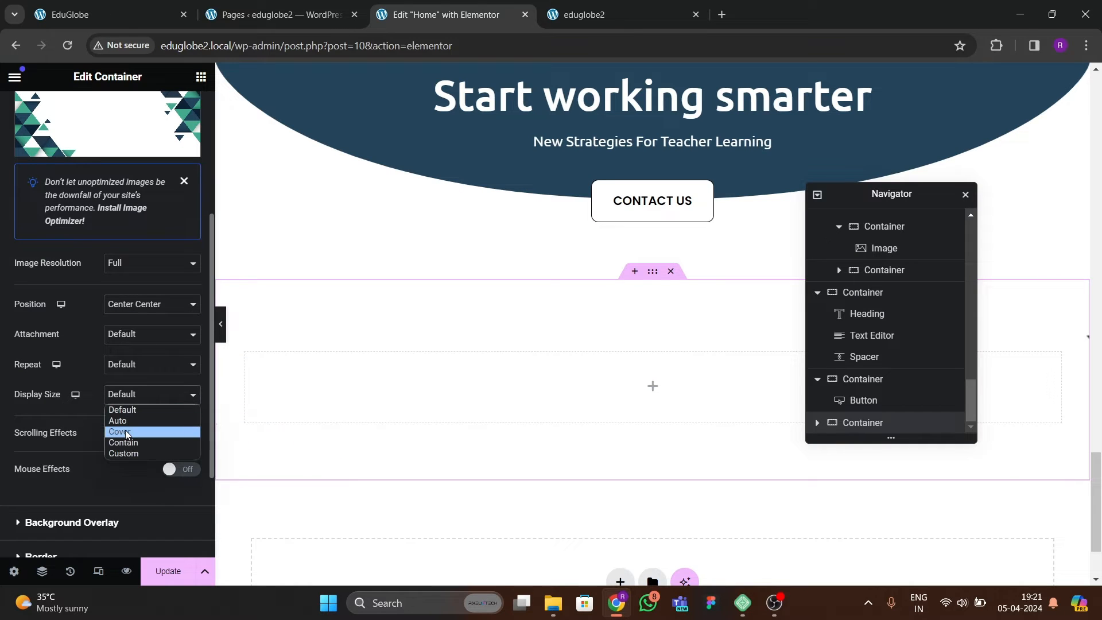
pyautogui.click(126, 431)
pyautogui.scroll(4, 79, 256)
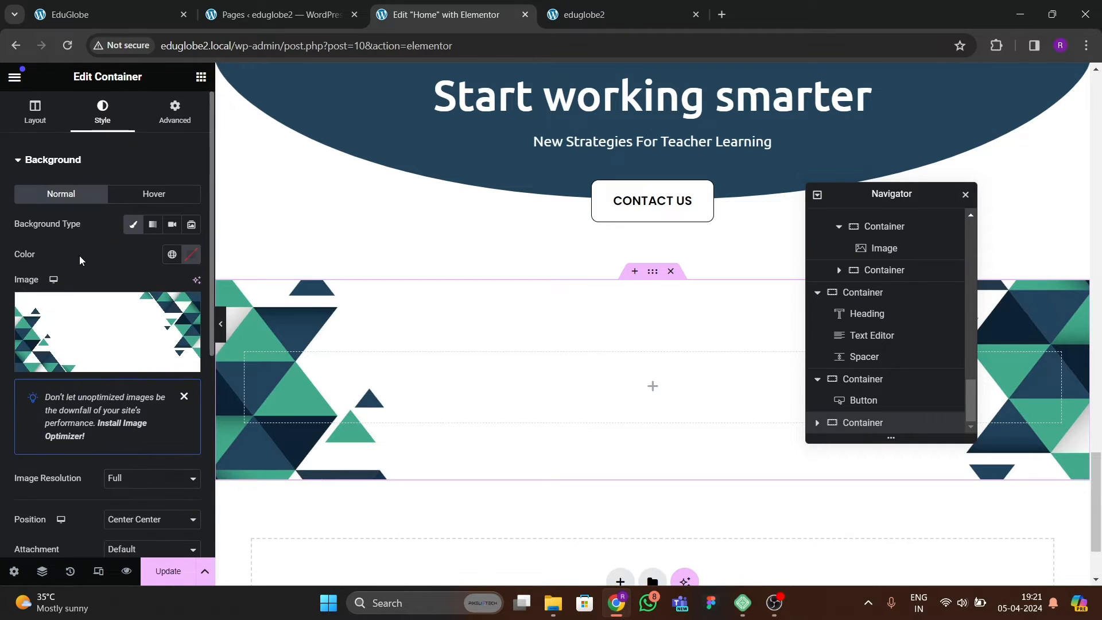
# Set the triangle-background container's minimum height to 500 px and update the page.
pyautogui.click(33, 107)
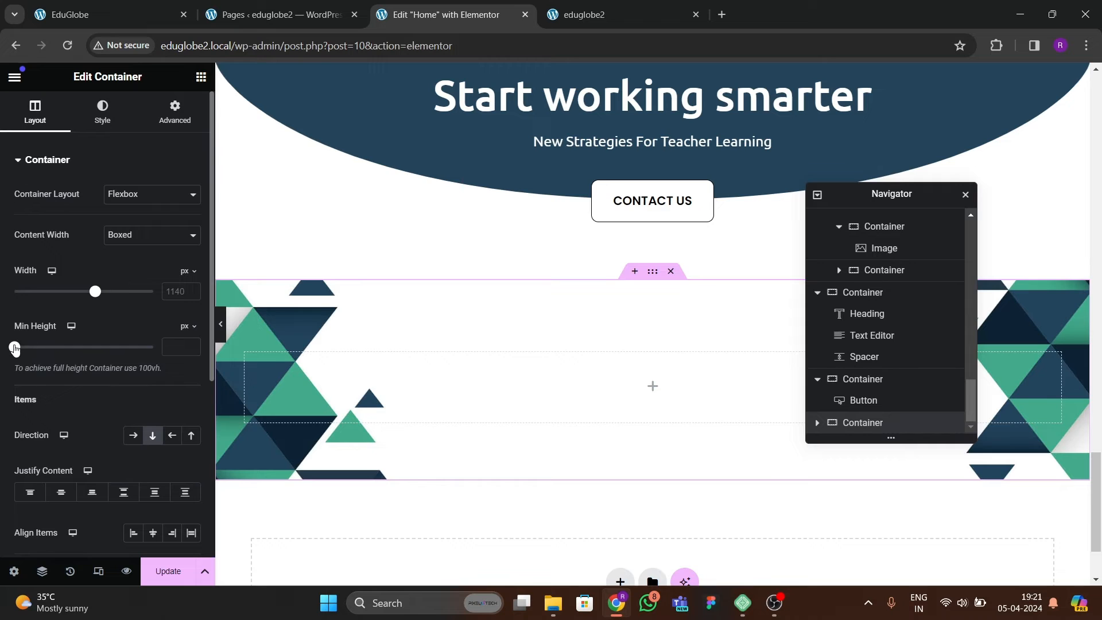
pyautogui.moveTo(14, 347); pyautogui.dragTo(42, 348)
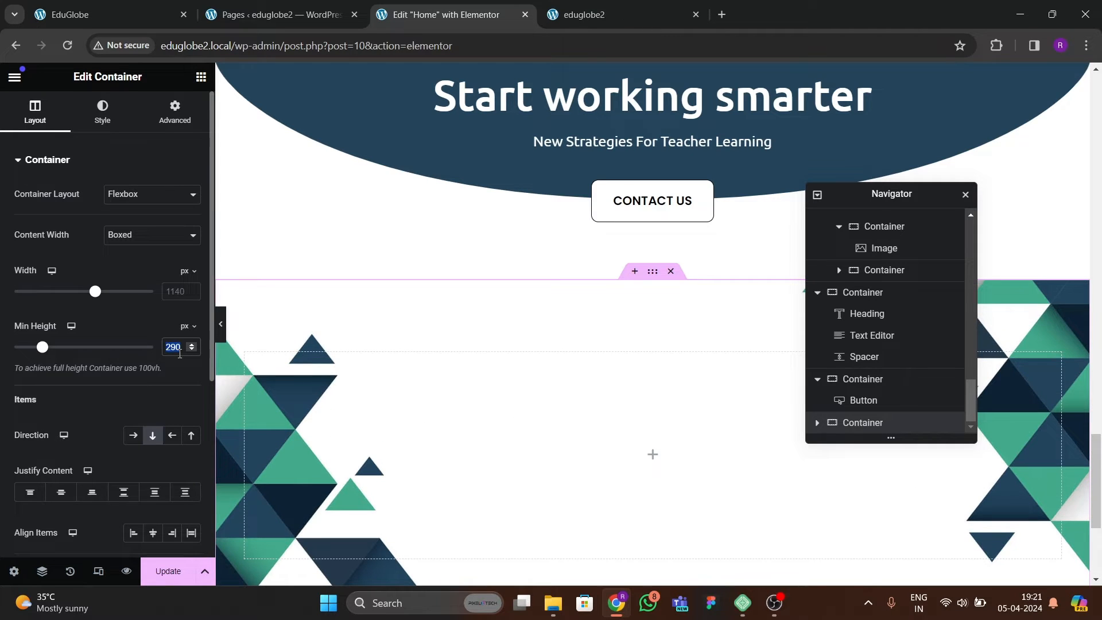
pyautogui.write('600')
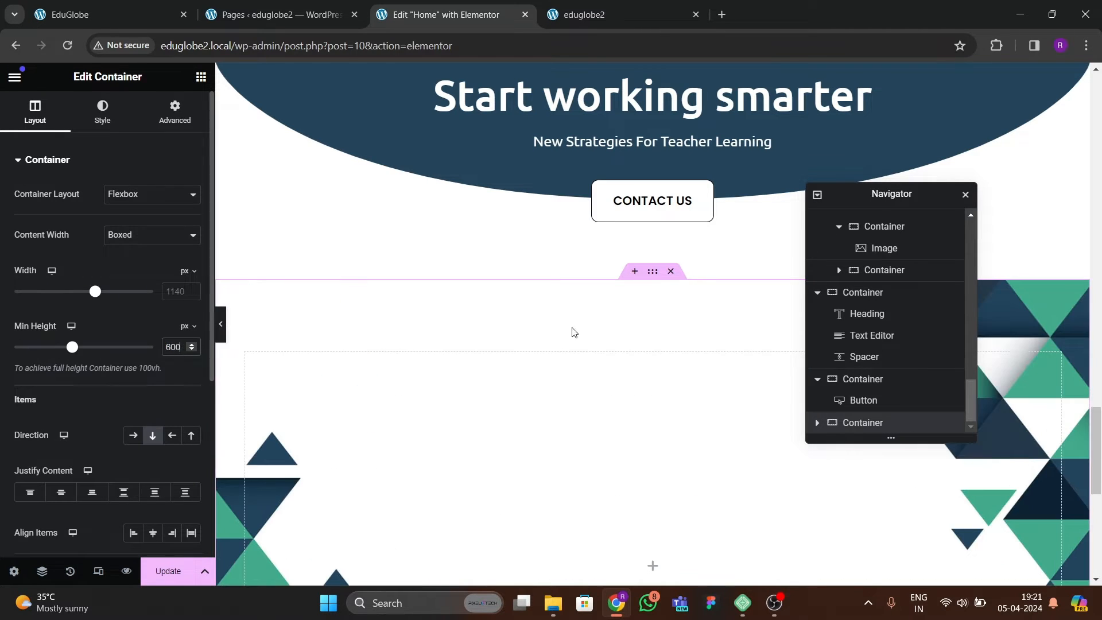
pyautogui.scroll(-5, 657, 348)
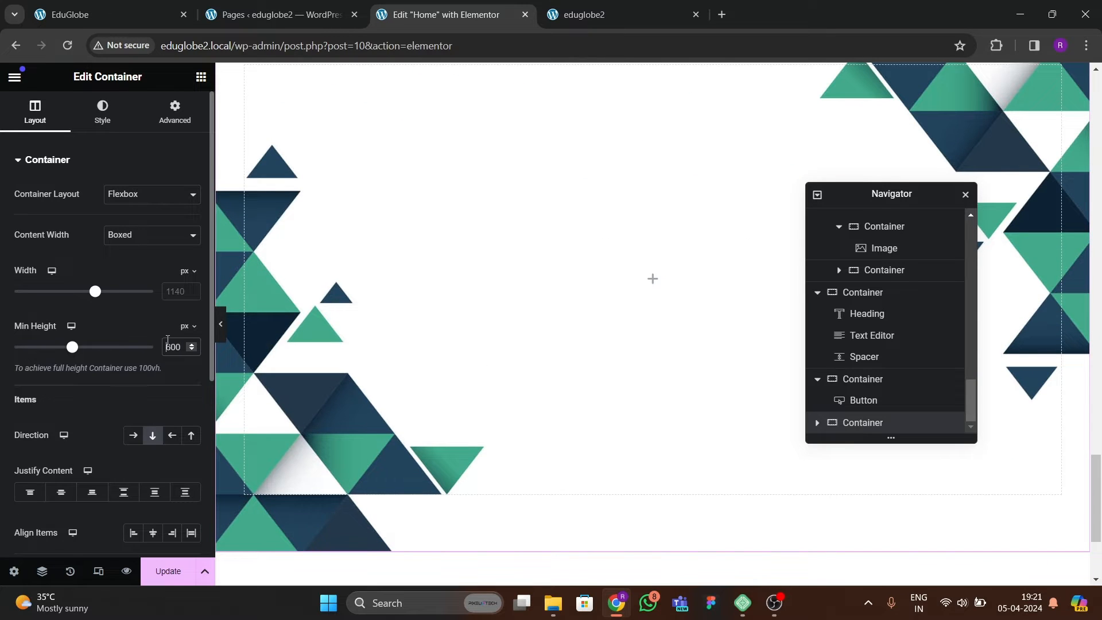
pyautogui.write('500')
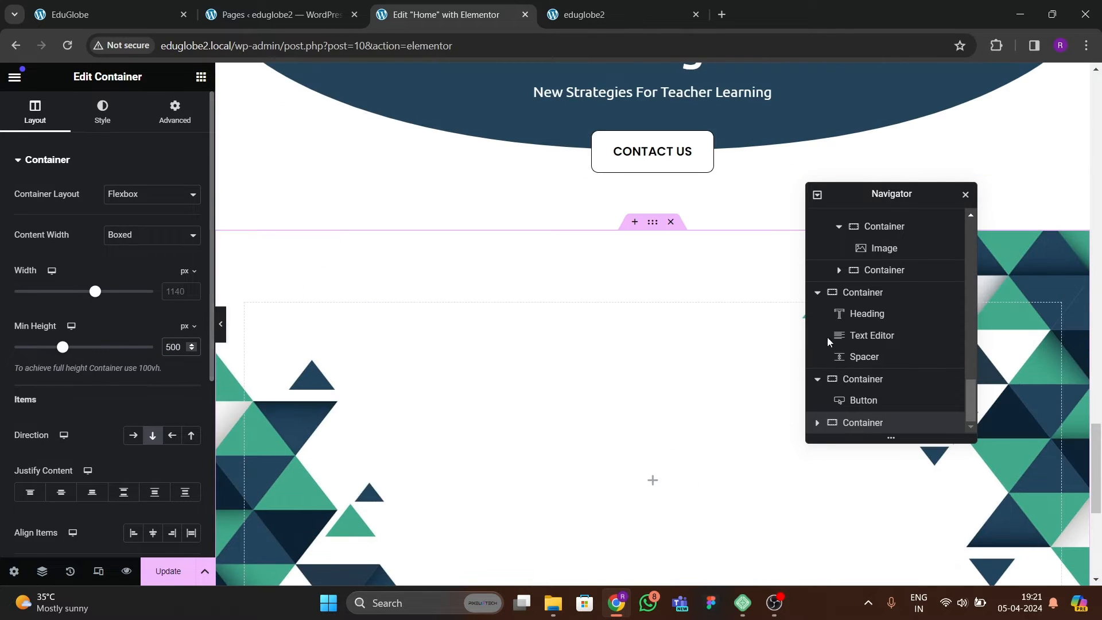
pyautogui.scroll(-2, 464, 295)
pyautogui.scroll(1, 464, 305)
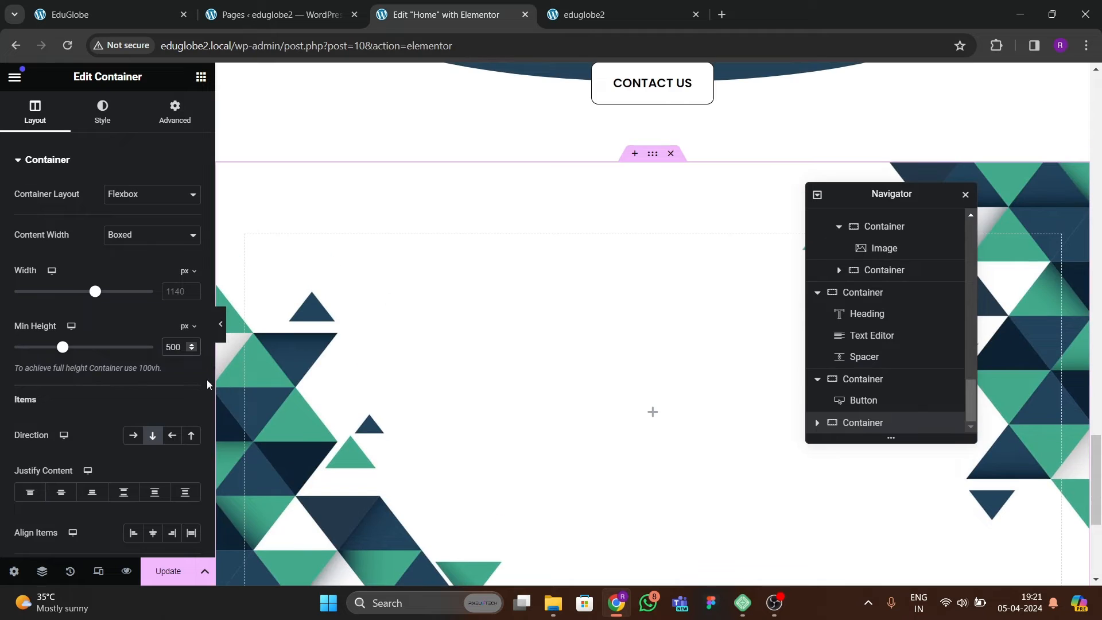
pyautogui.click(166, 570)
# Examine the triangle-background section on the reference site and compare it with the Home page in the editor.
pyautogui.click(92, 15)
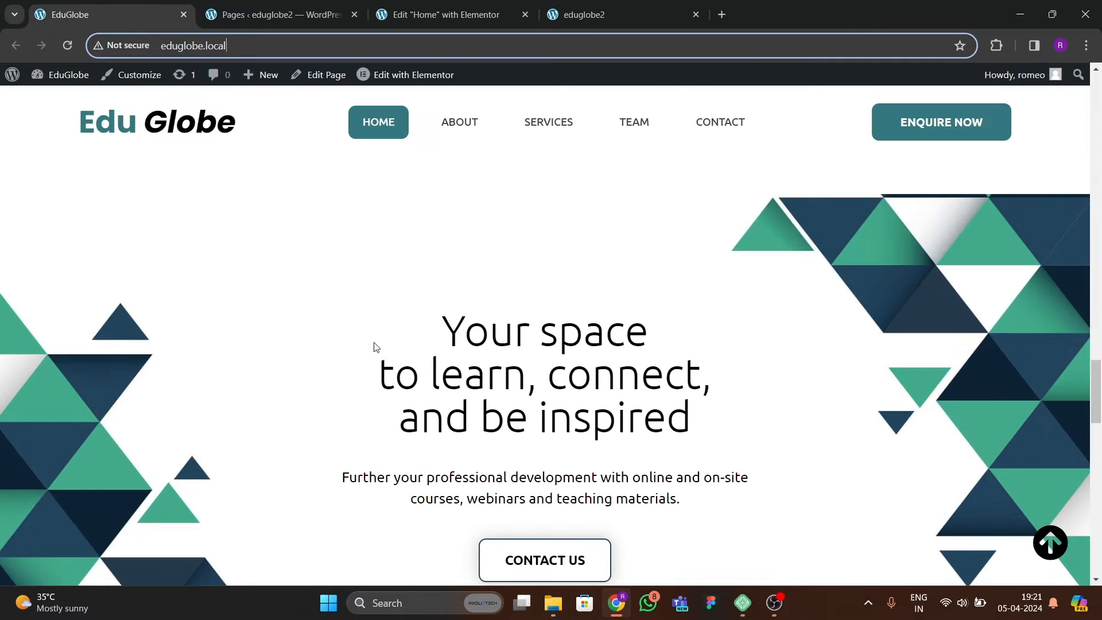
pyautogui.scroll(-3, 563, 359)
pyautogui.scroll(3, 540, 367)
pyautogui.click(380, 17)
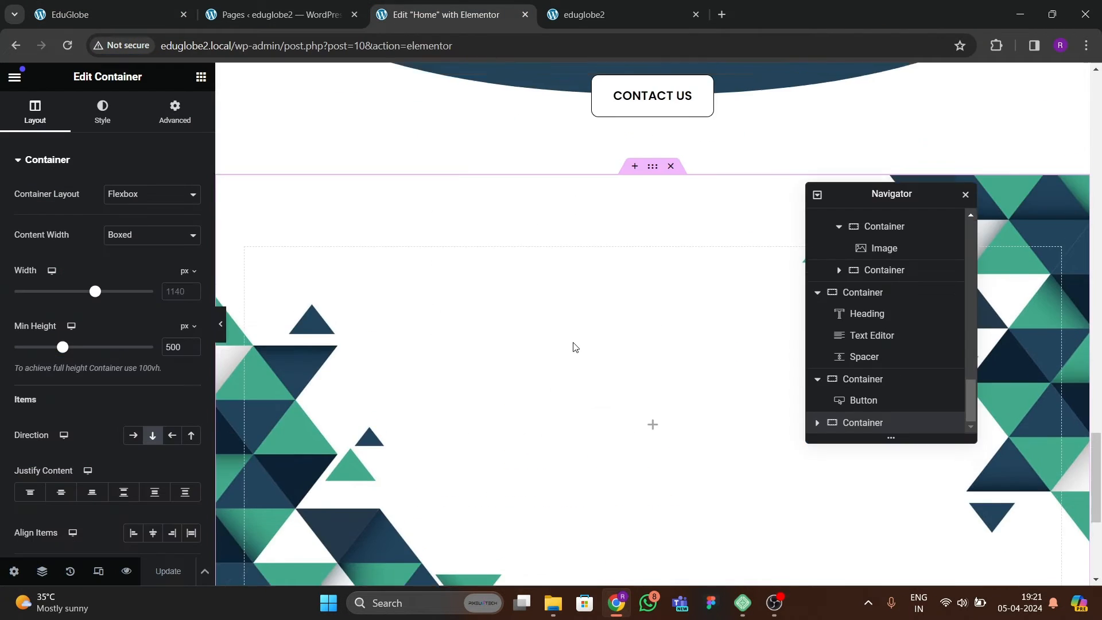
pyautogui.scroll(-10, 574, 344)
pyautogui.scroll(3, 581, 319)
pyautogui.scroll(8, 586, 321)
pyautogui.scroll(-5, 591, 326)
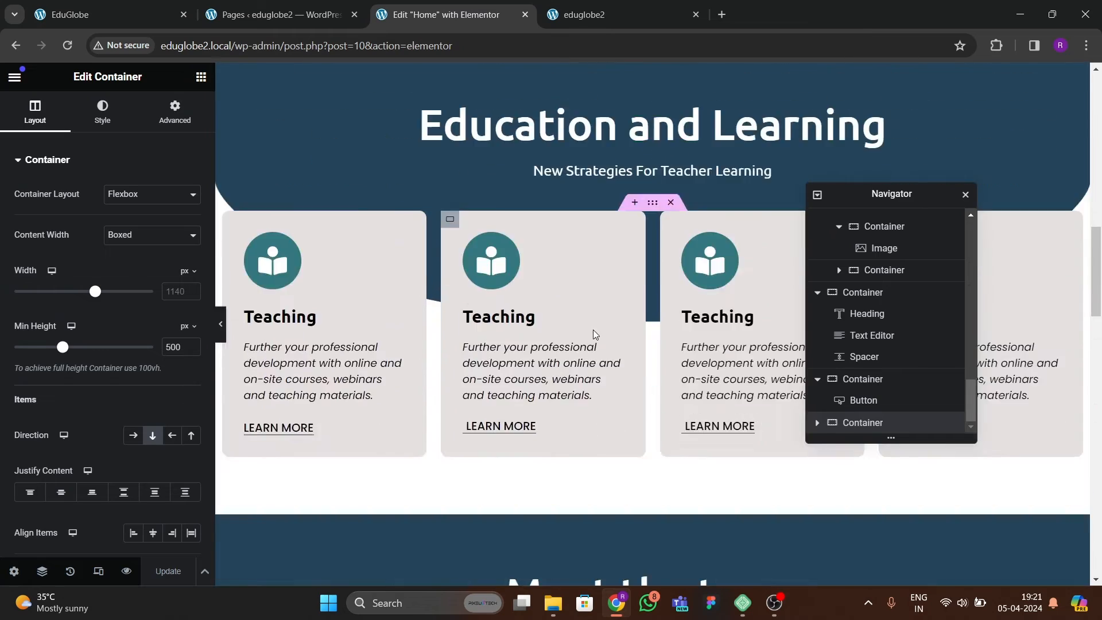
pyautogui.scroll(10, 596, 321)
pyautogui.scroll(-15, 606, 327)
pyautogui.scroll(-15, 611, 345)
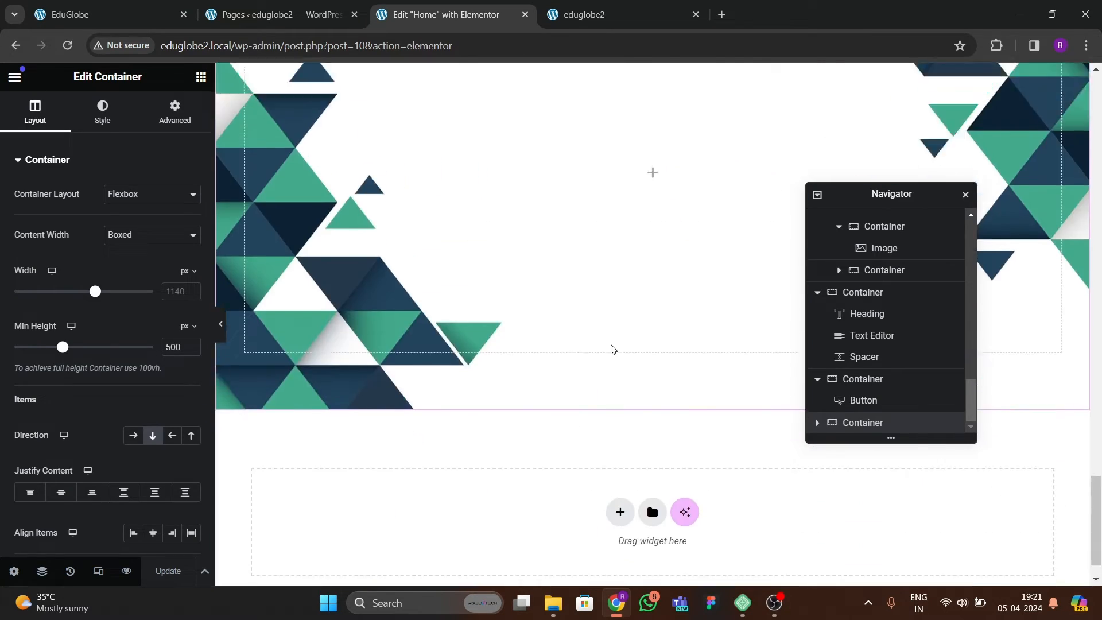
pyautogui.scroll(5, 610, 350)
# Add a Heading widget to the triangle-background container and center the container's content with Justify Content and Align Items.
pyautogui.click(201, 76)
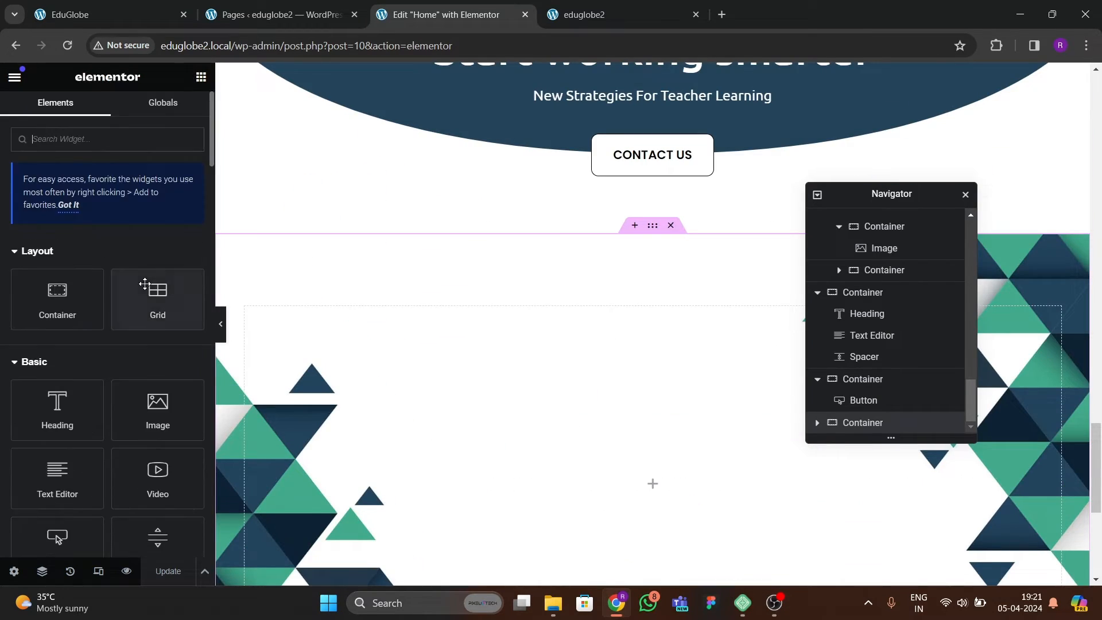
pyautogui.moveTo(86, 337); pyautogui.dragTo(625, 429)
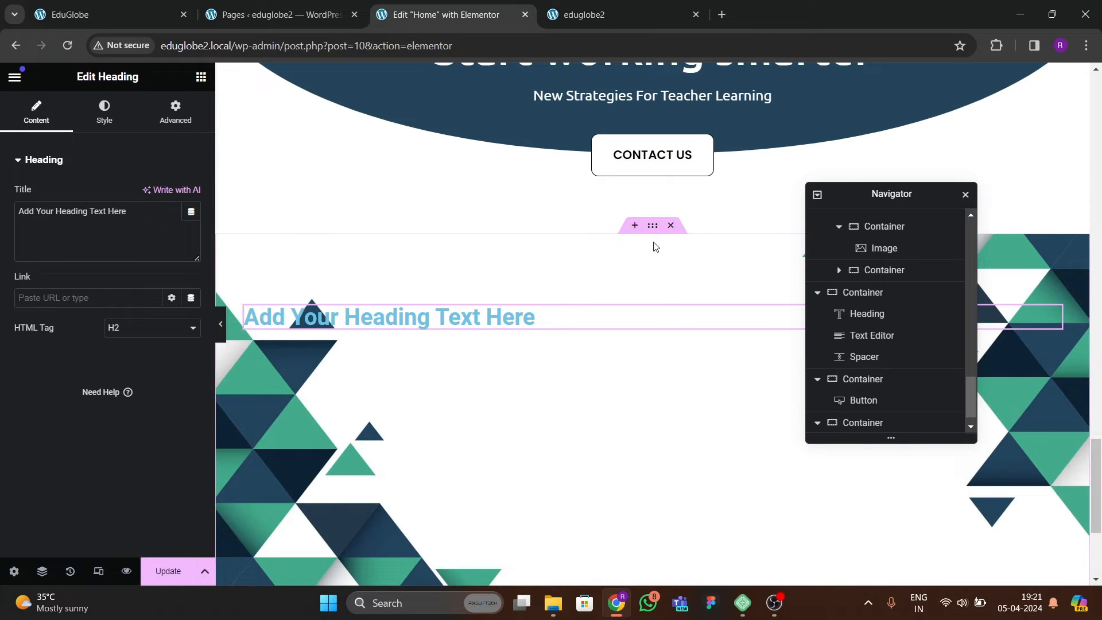
pyautogui.click(652, 225)
pyautogui.scroll(-2, 116, 352)
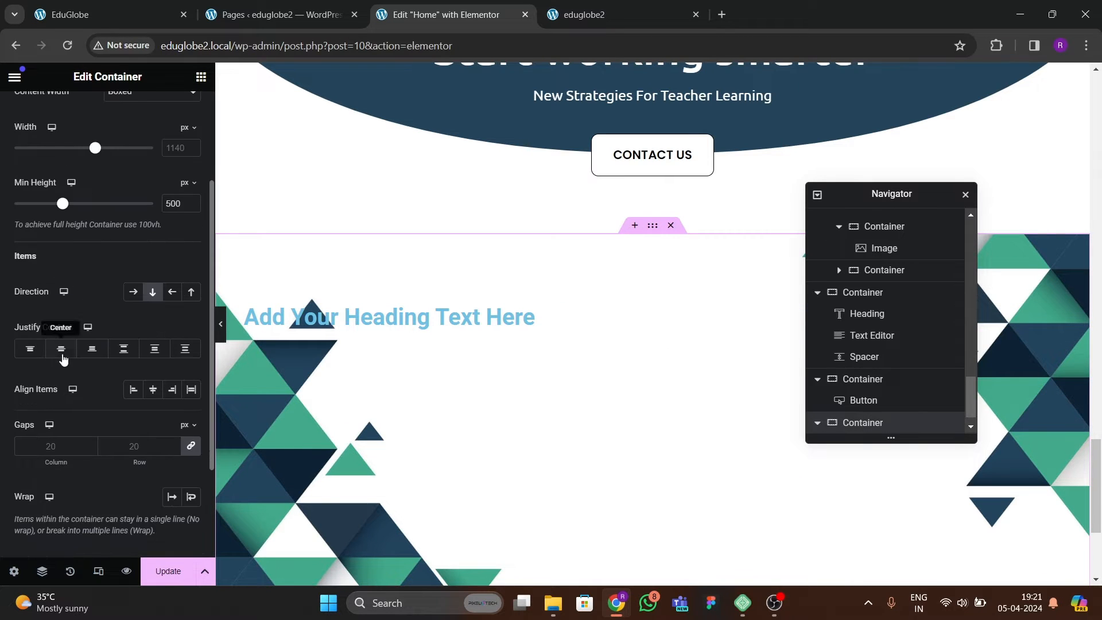
pyautogui.click(61, 349)
pyautogui.click(158, 390)
# Replace the new heading's placeholder with the reference site's text "Your space to learn, connect, and be inspired".
pyautogui.click(783, 420)
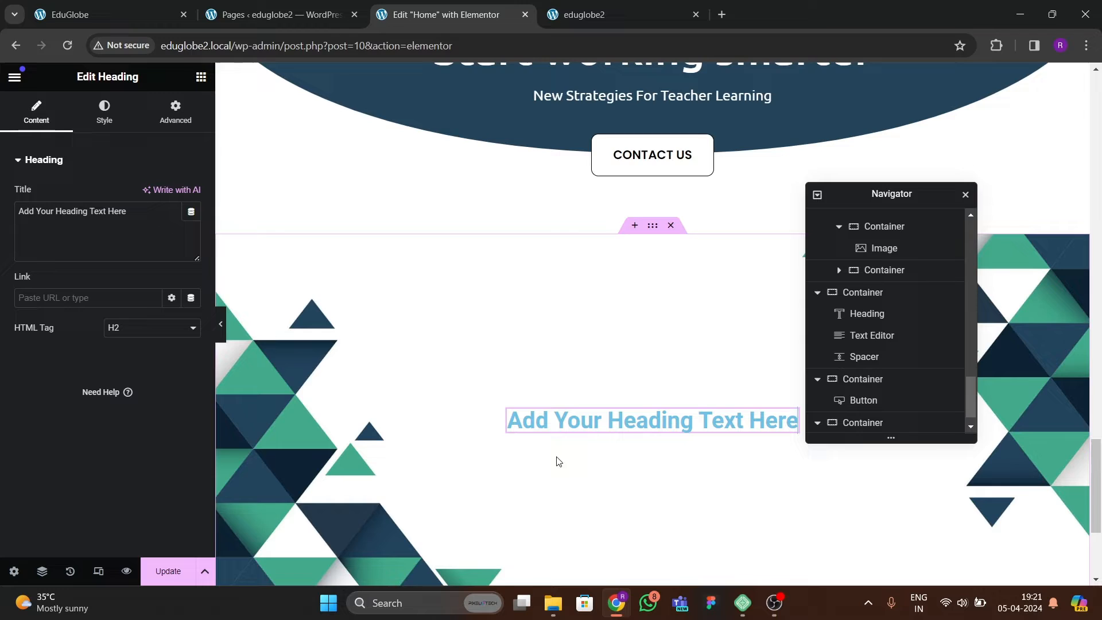
pyautogui.click(105, 23)
pyautogui.moveTo(458, 335); pyautogui.dragTo(712, 406)
pyautogui.hotkey('ctrl', 'c')
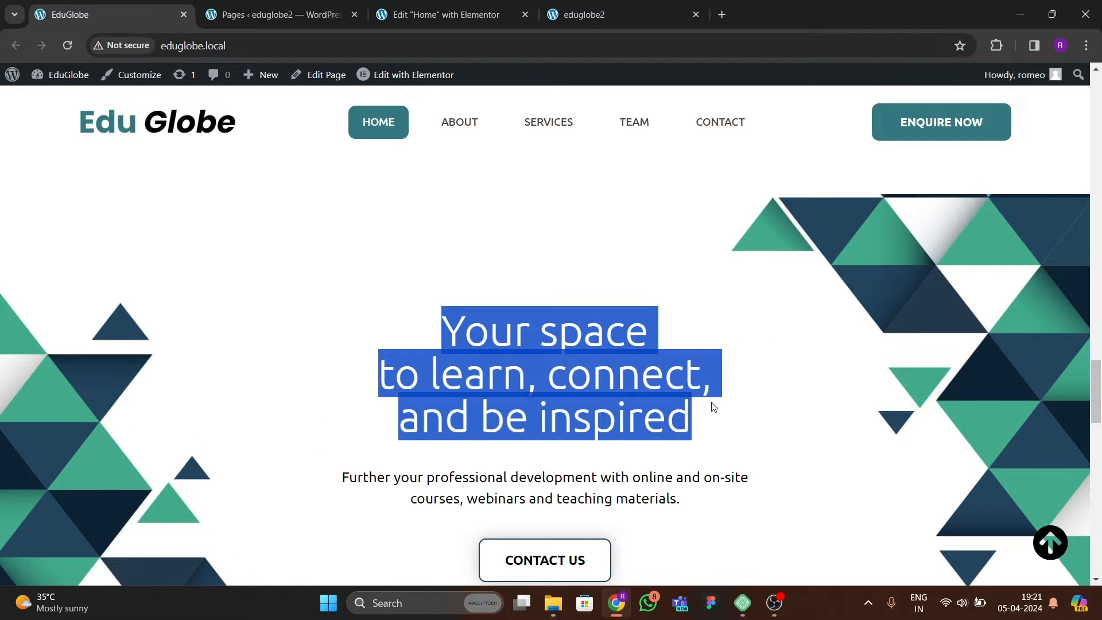
pyautogui.click(421, 17)
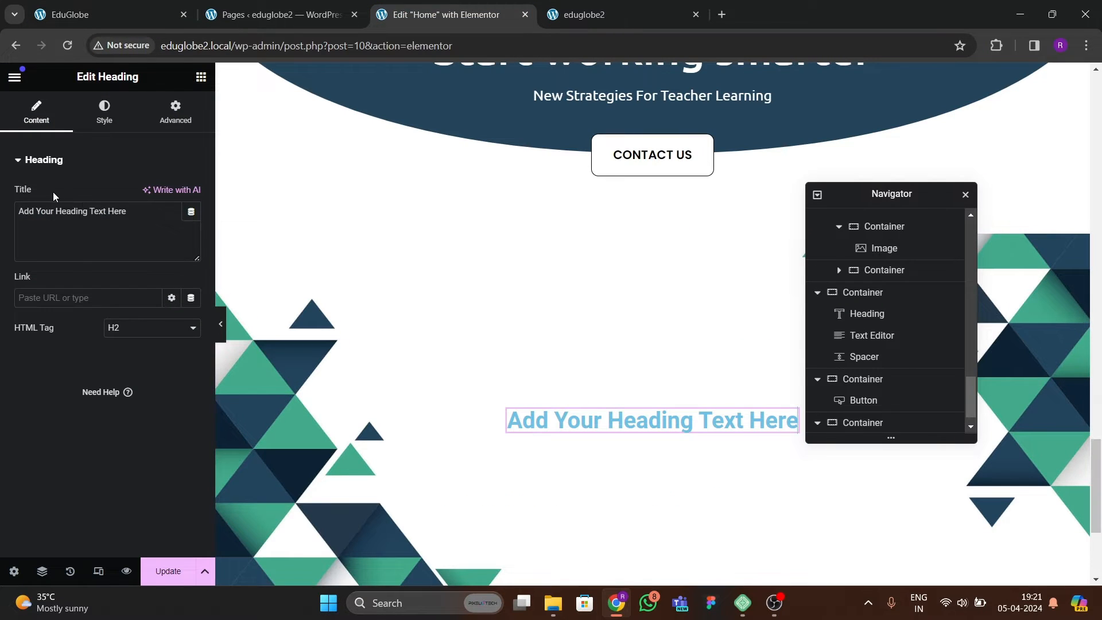
pyautogui.moveTo(136, 213); pyautogui.dragTo(4, 202)
pyautogui.hotkey('ctrl', 'v')
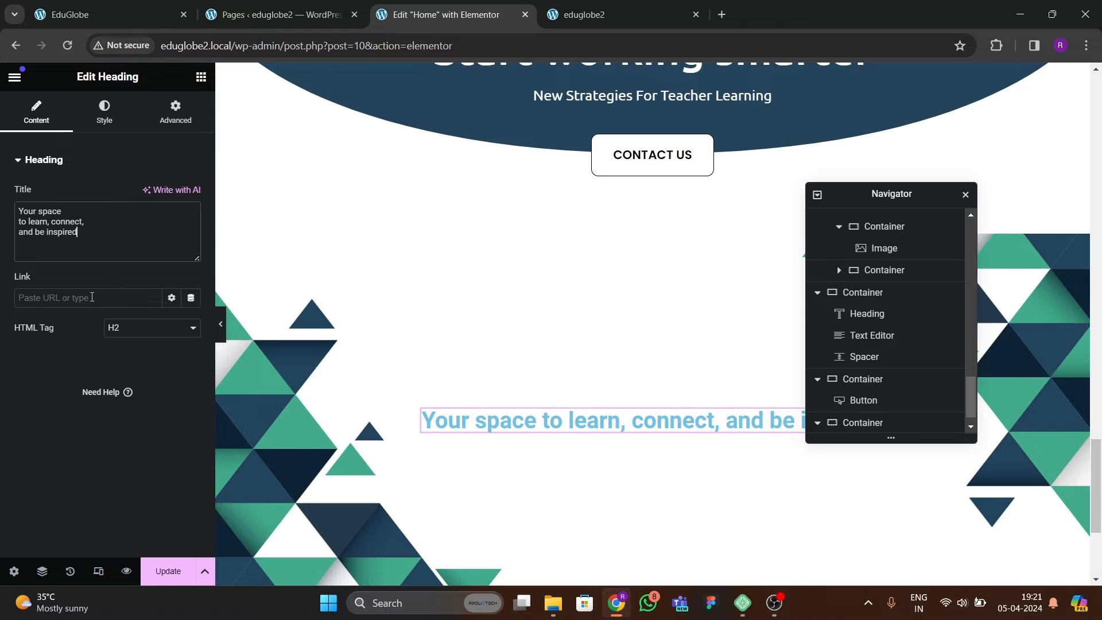
# Set the "Your space to learn, connect, and be inspired" heading's text color to black, #000000.
pyautogui.click(105, 112)
pyautogui.click(174, 228)
pyautogui.click(190, 231)
pyautogui.moveTo(192, 344); pyautogui.dragTo(65, 381)
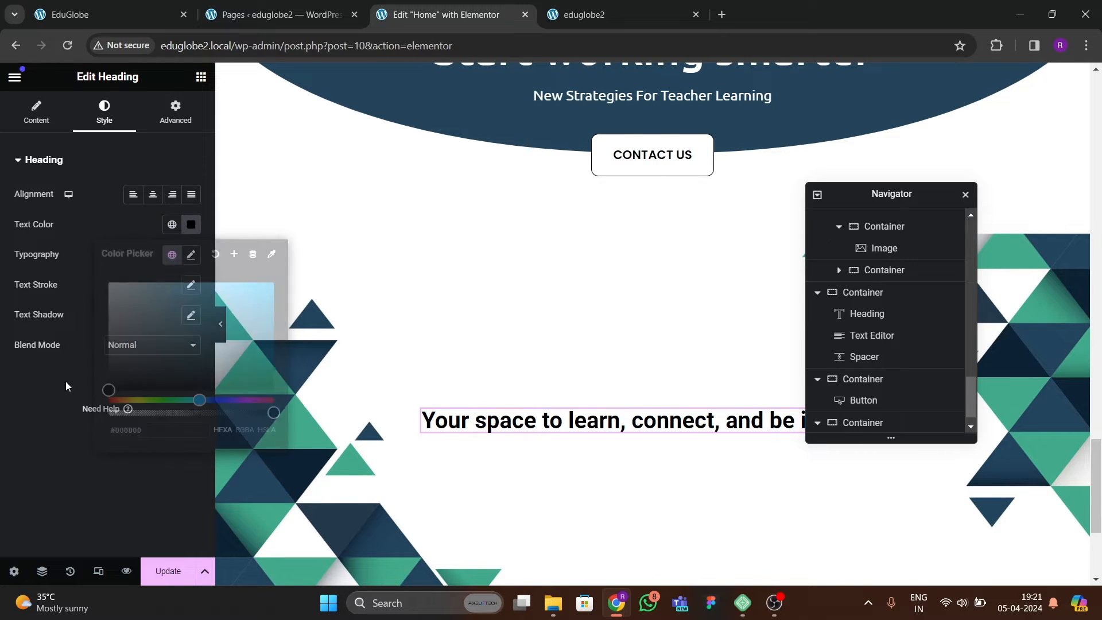
# Set the heading's font weight to 400 (Normal) and its size to 51 px.
pyautogui.click(189, 255)
pyautogui.click(129, 396)
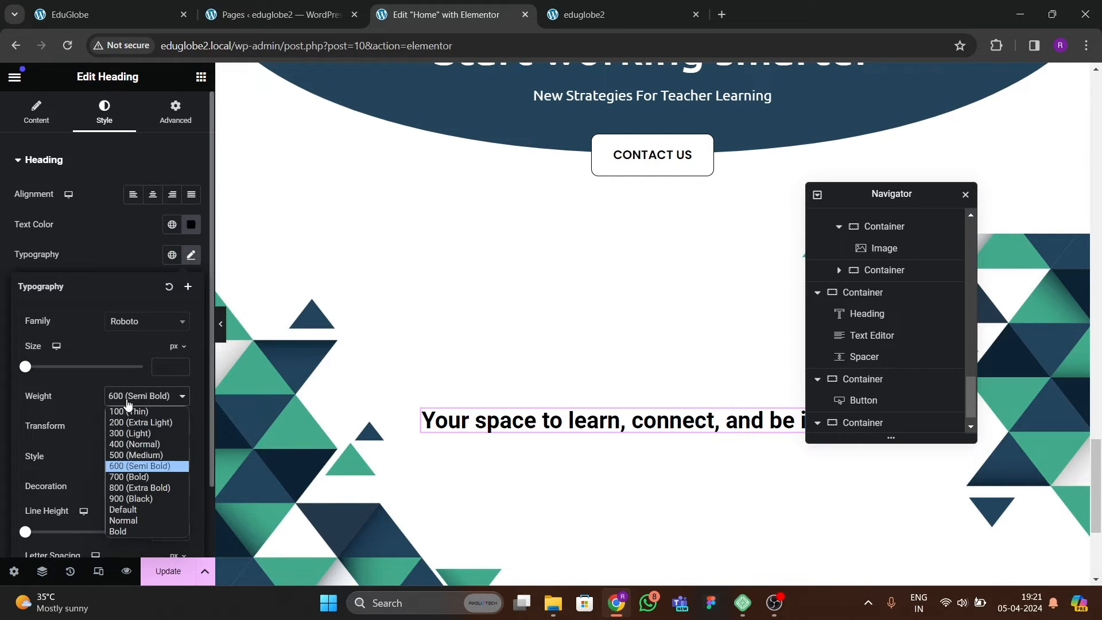
pyautogui.click(127, 458)
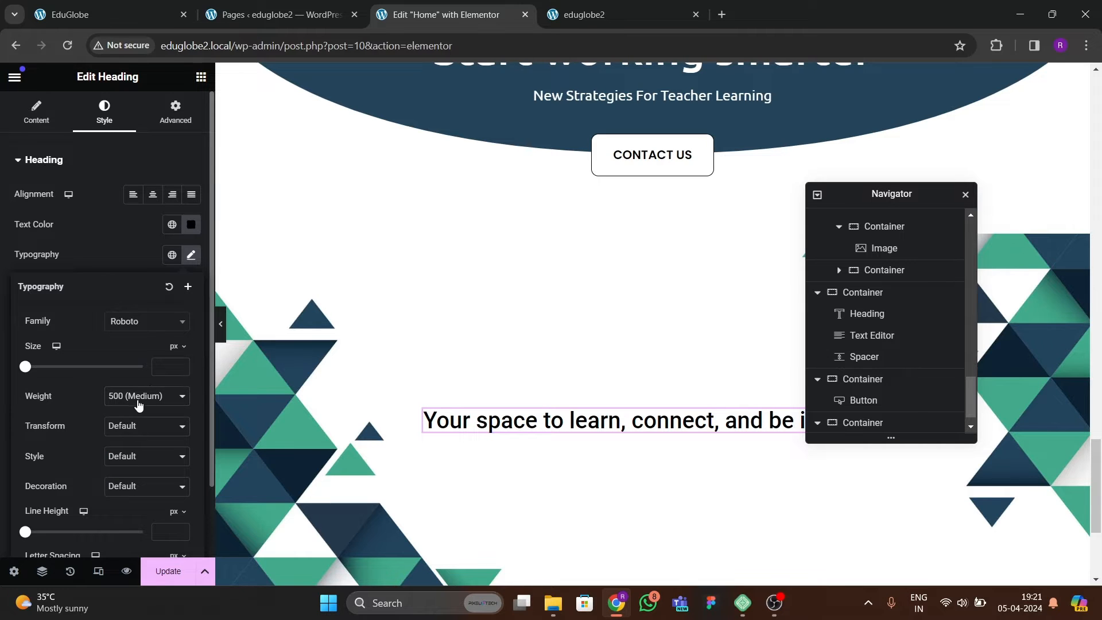
pyautogui.click(138, 405)
pyautogui.click(130, 446)
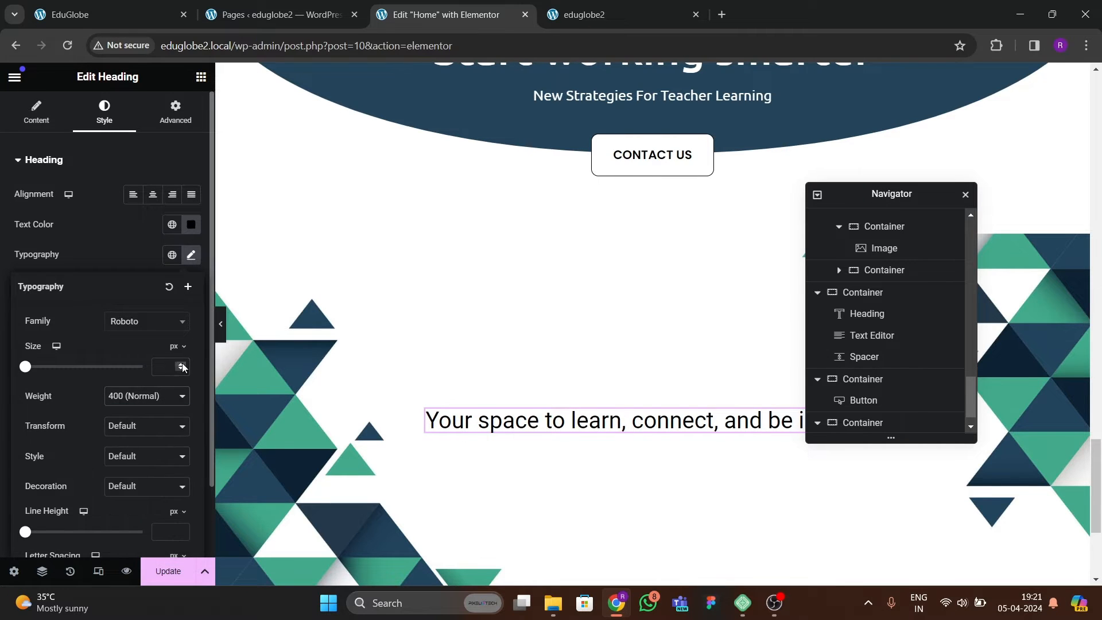
pyautogui.moveTo(183, 367); pyautogui.dragTo(180, 370)
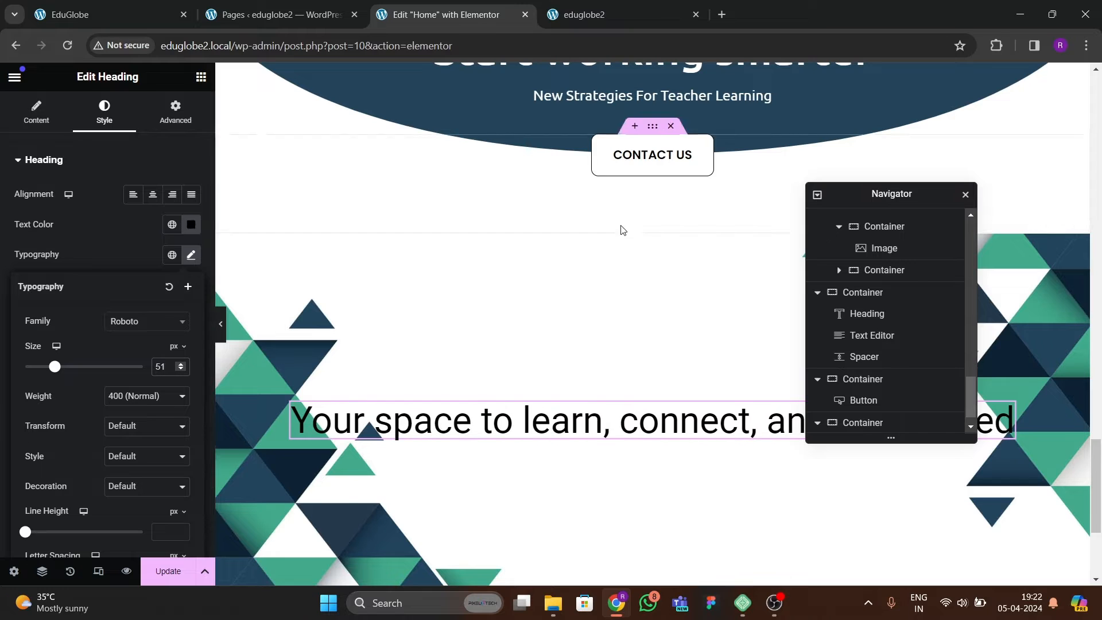
# Narrow the triangle-background container's boxed content width, trying 500 px and settling on 600 px.
pyautogui.click(654, 257)
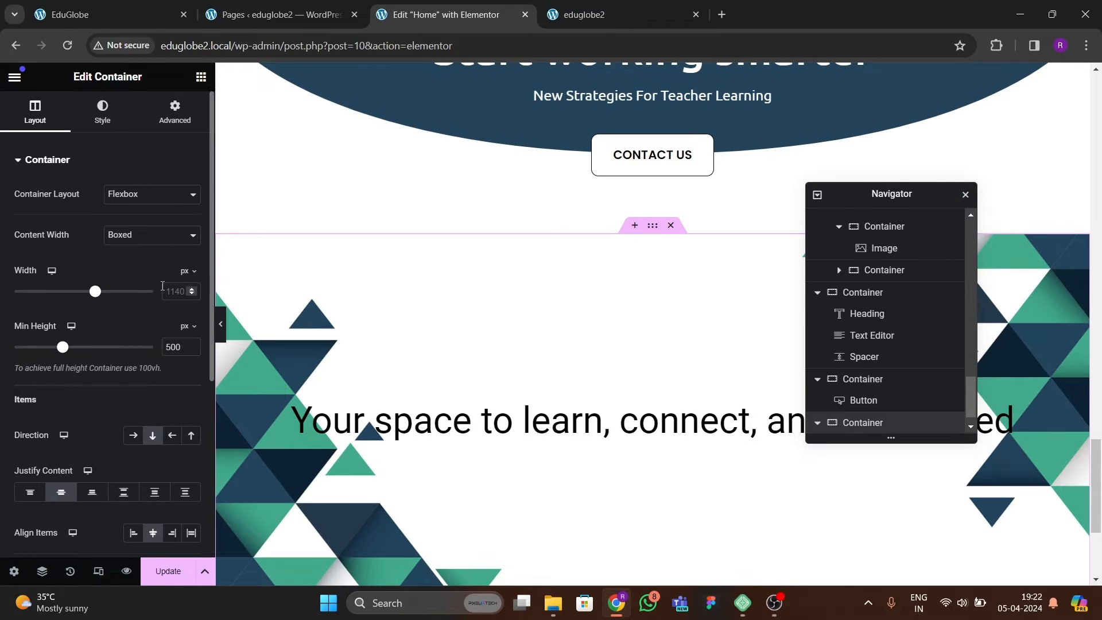
pyautogui.moveTo(101, 293)
pyautogui.mouseDown()
pyautogui.moveTo(63, 295)
pyautogui.moveTo(85, 299)
pyautogui.mouseUp()
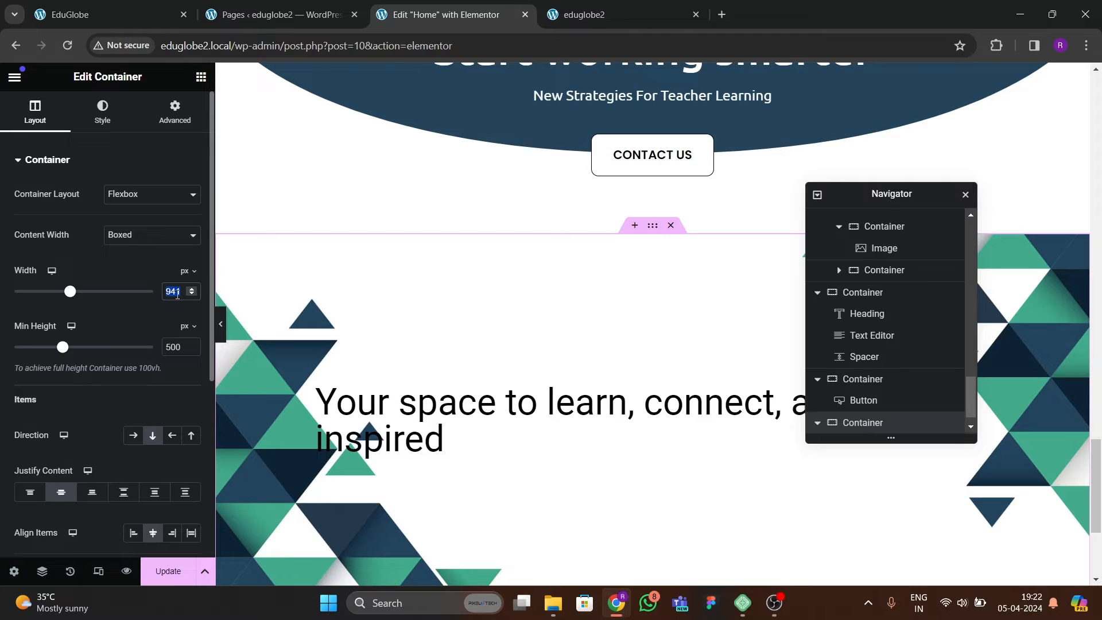
pyautogui.write('500')
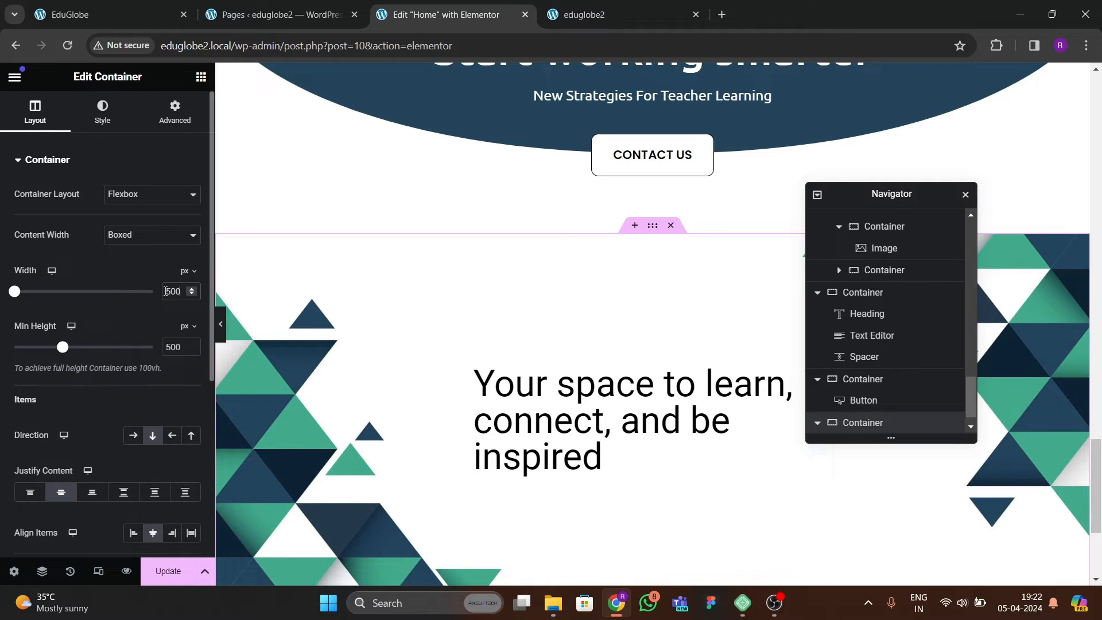
pyautogui.press('BackSpace')
pyautogui.write('6')
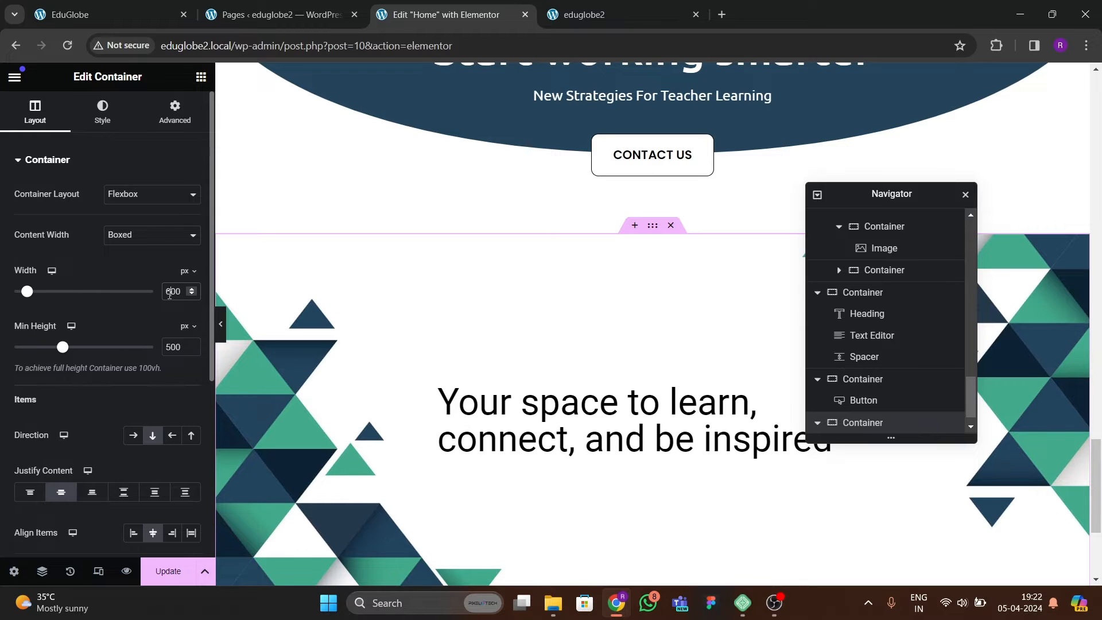
# Center-align the heading text and compare its line layout with the reference site.
pyautogui.click(525, 466)
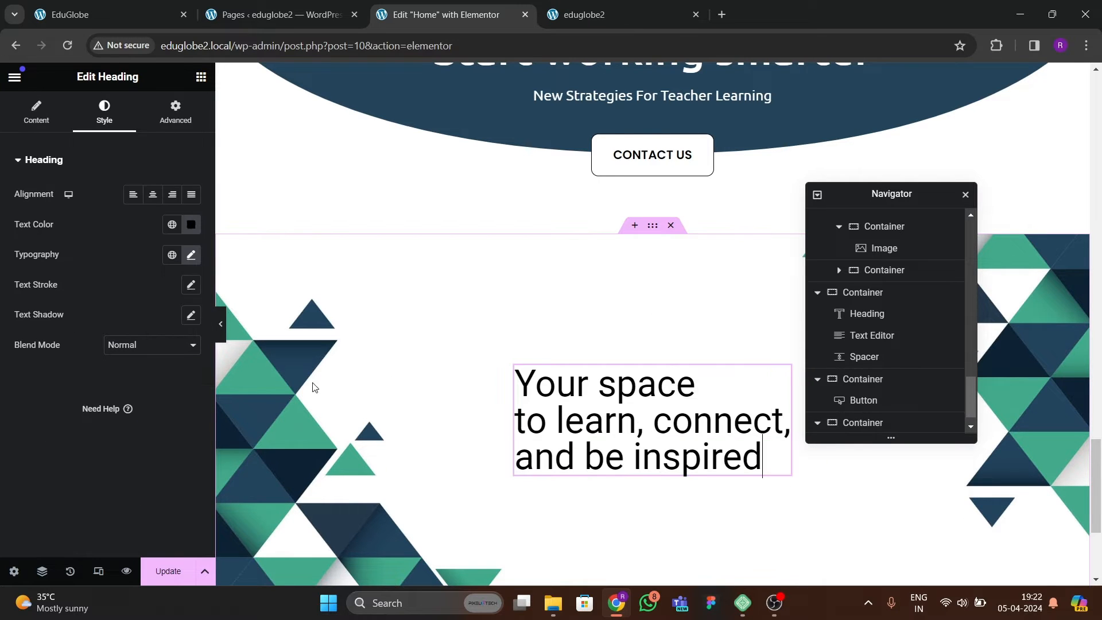
pyautogui.click(152, 194)
pyautogui.scroll(-3, 586, 386)
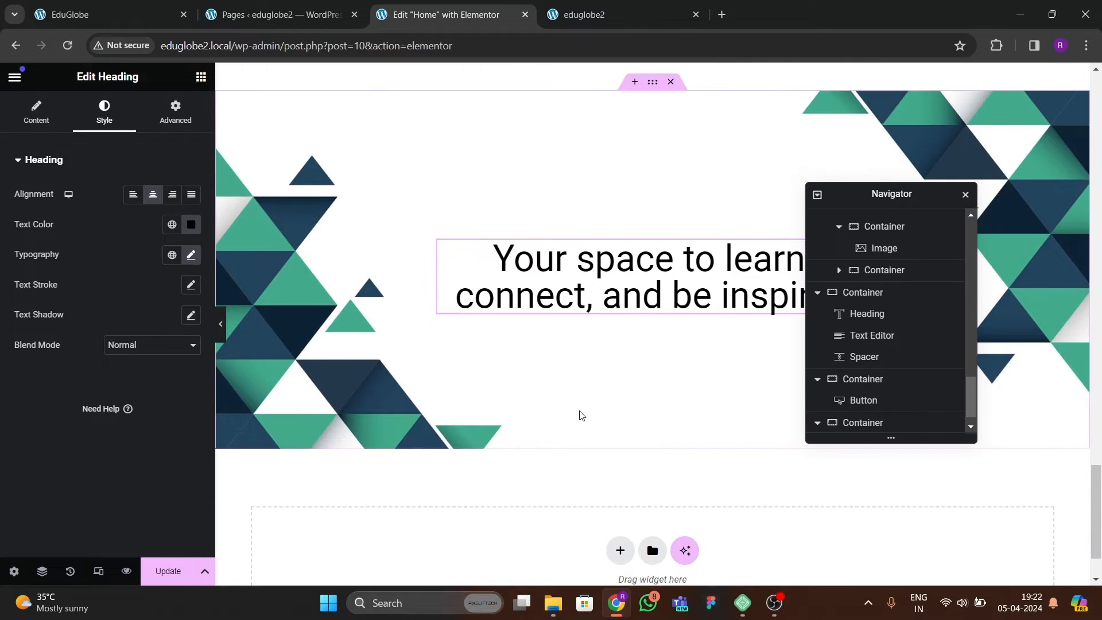
pyautogui.click(57, 17)
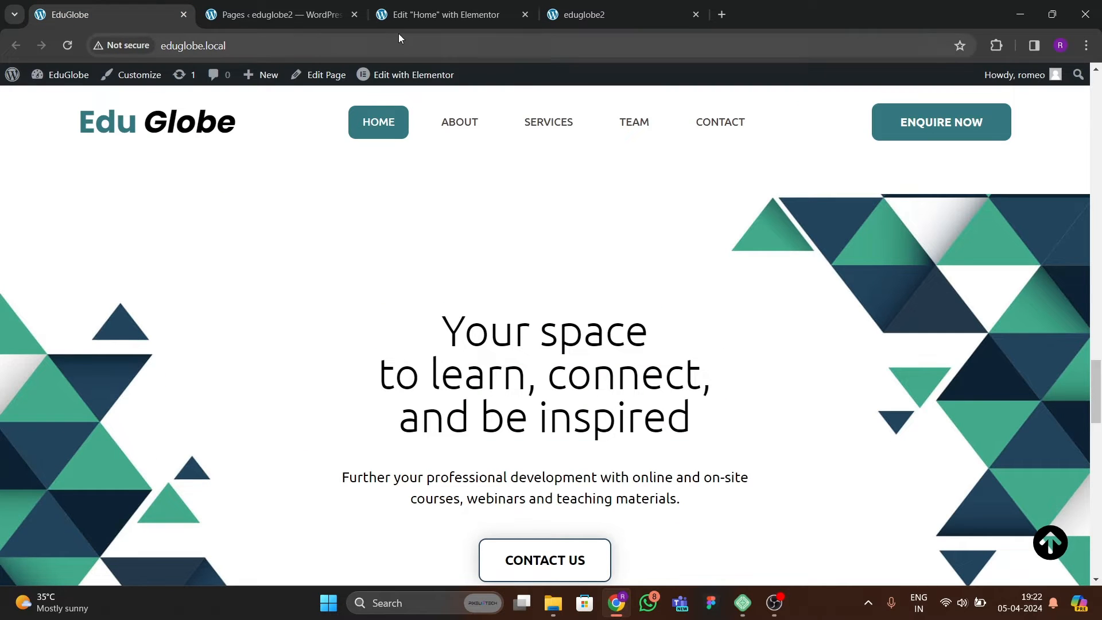
pyautogui.click(409, 20)
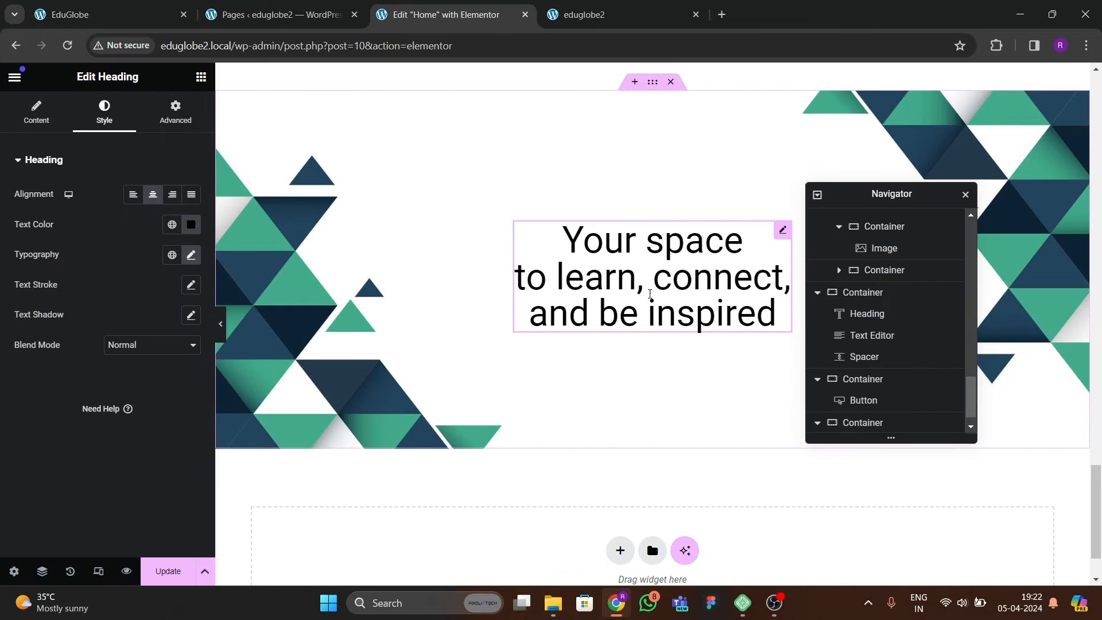
# Insert <br> line breaks after "Your space" and "to learn, connect," in the heading's title.
pyautogui.click(68, 127)
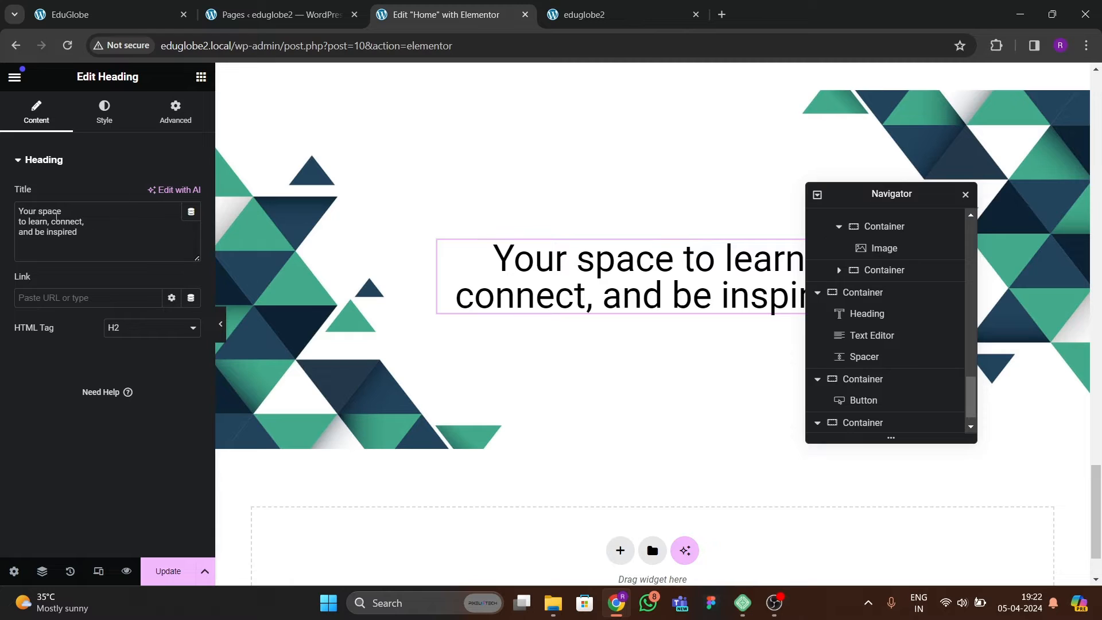
pyautogui.write('br>')
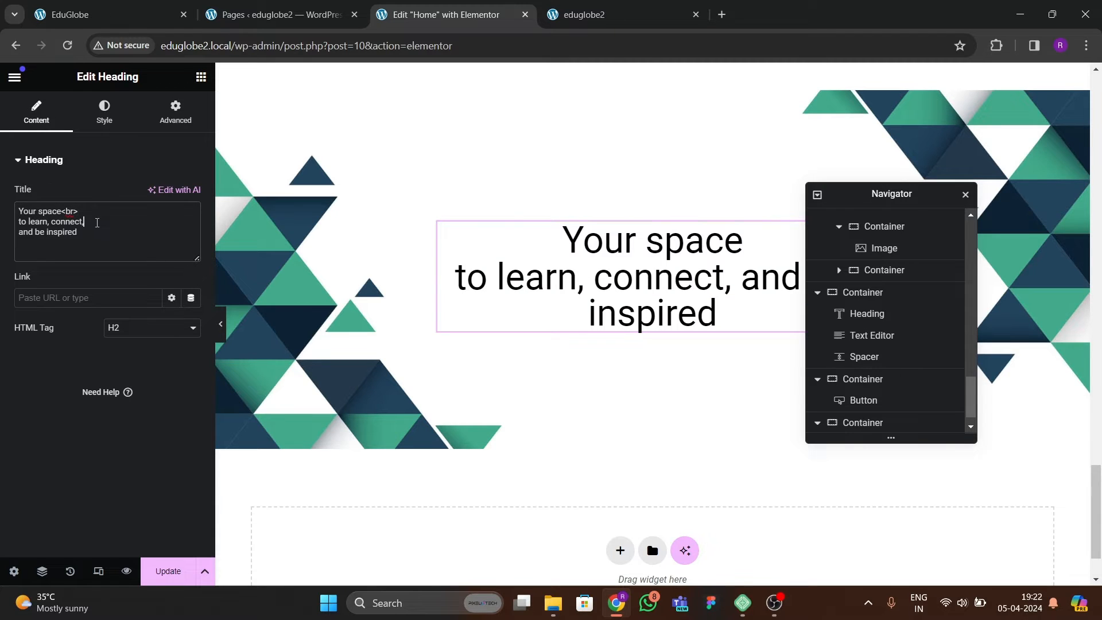
pyautogui.write('<br>')
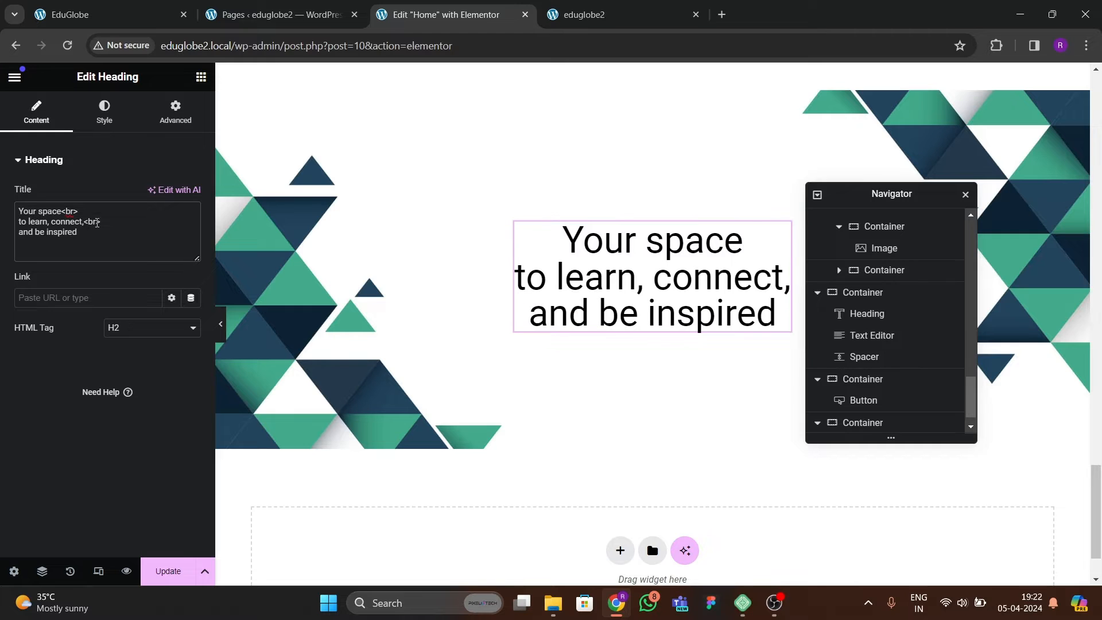
# Set the triangle-background container's content width to 1300 px.
pyautogui.click(98, 112)
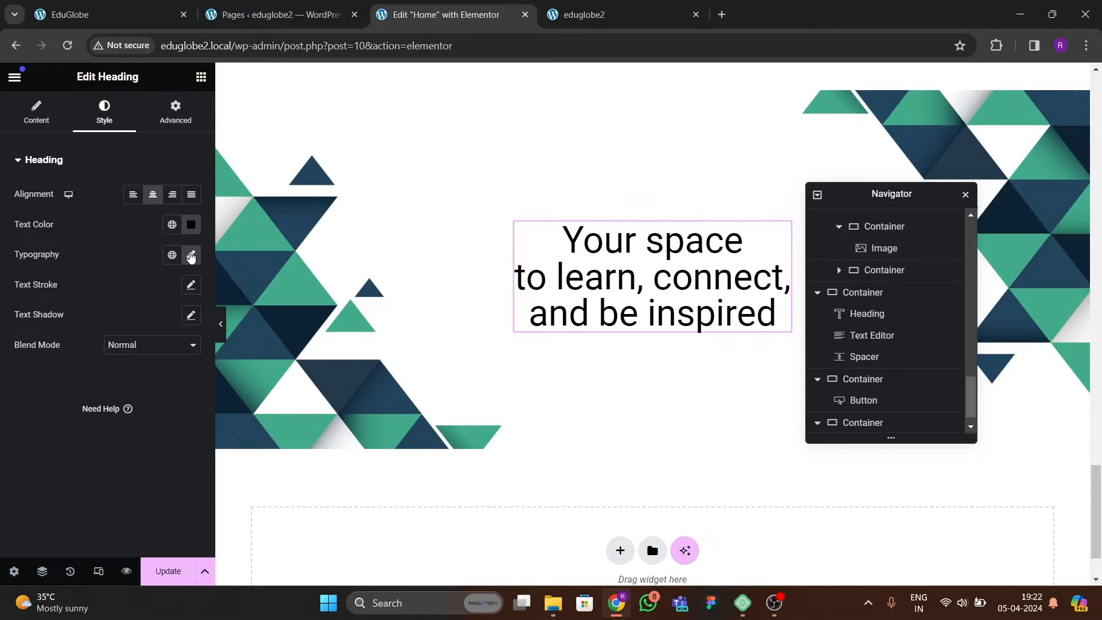
pyautogui.click(586, 118)
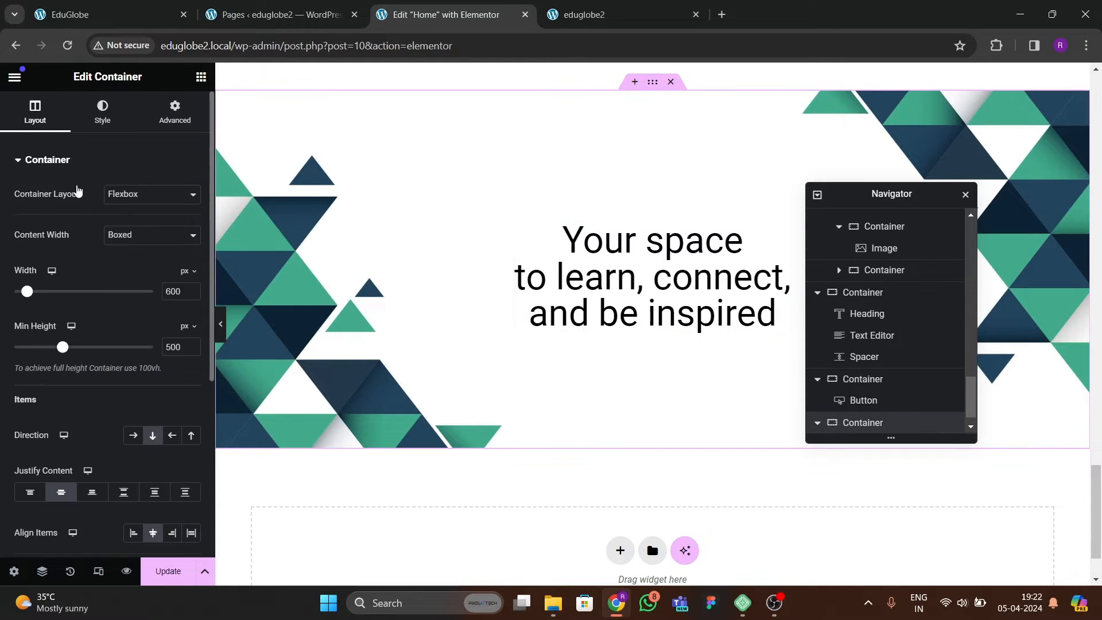
pyautogui.write('1300')
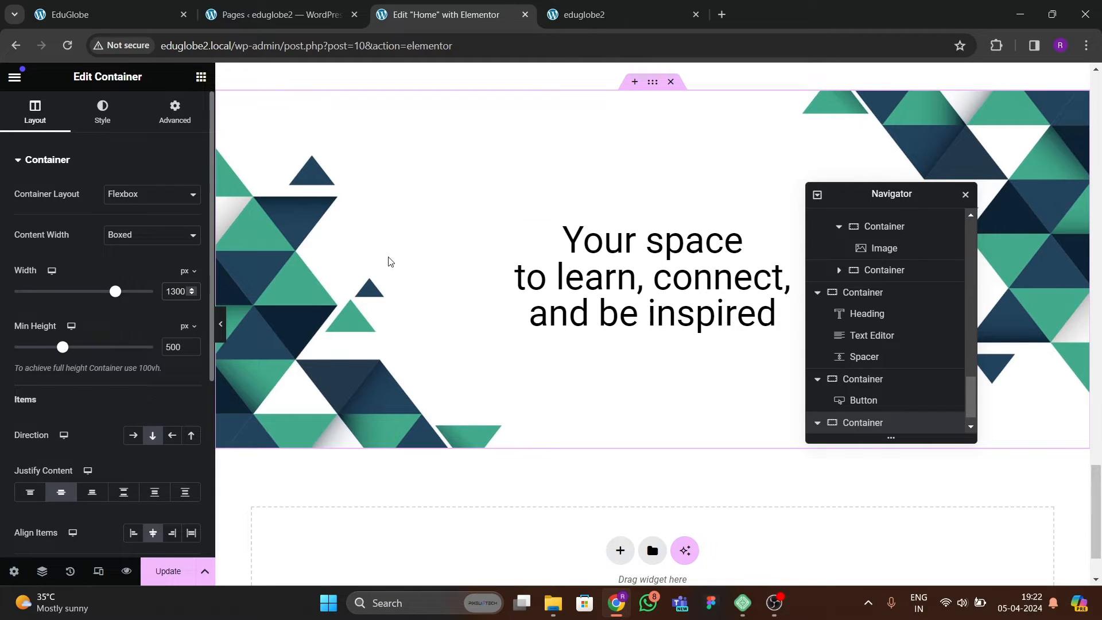
# Change the font family of the "Your space to learn, connect, and be inspired" heading to Ubuntu.
pyautogui.click(576, 263)
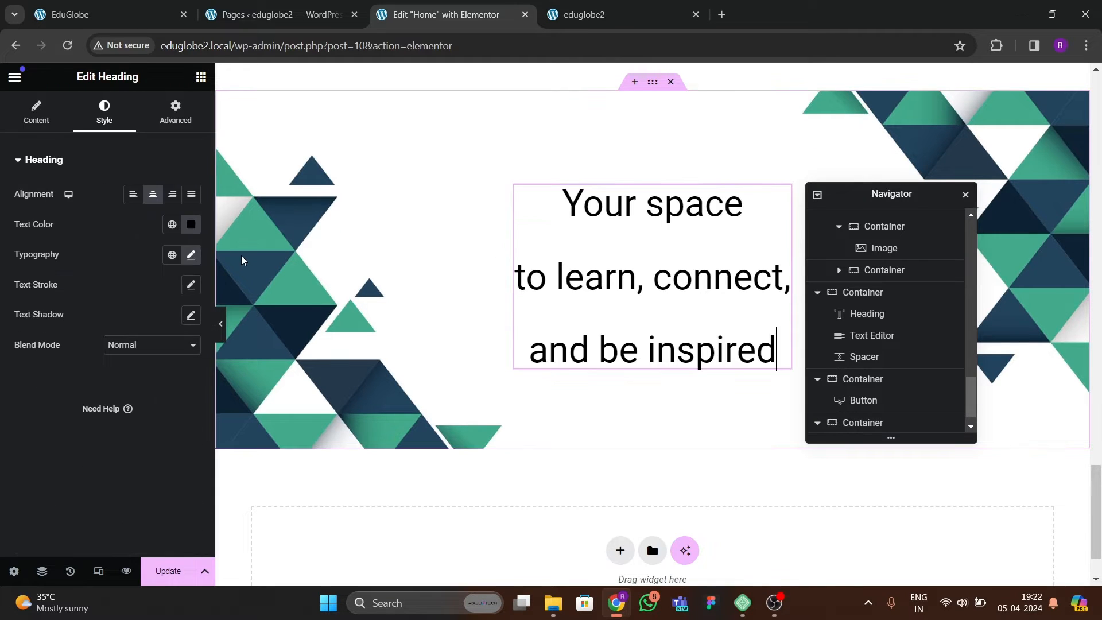
pyautogui.click(191, 255)
pyautogui.click(138, 326)
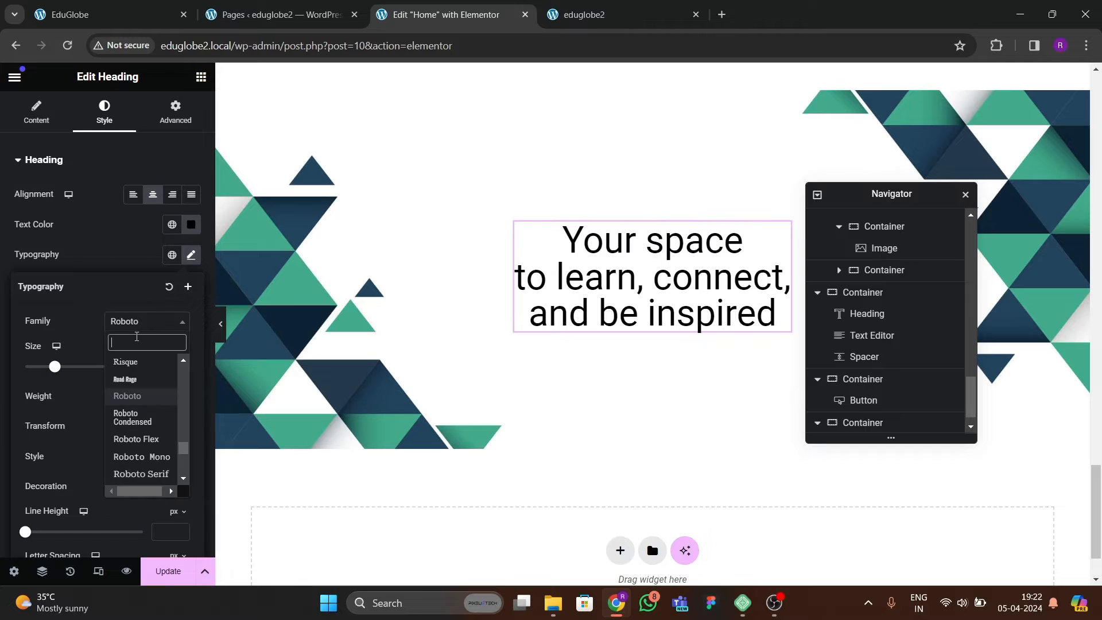
pyautogui.write('ubuntu')
pyautogui.press('Return')
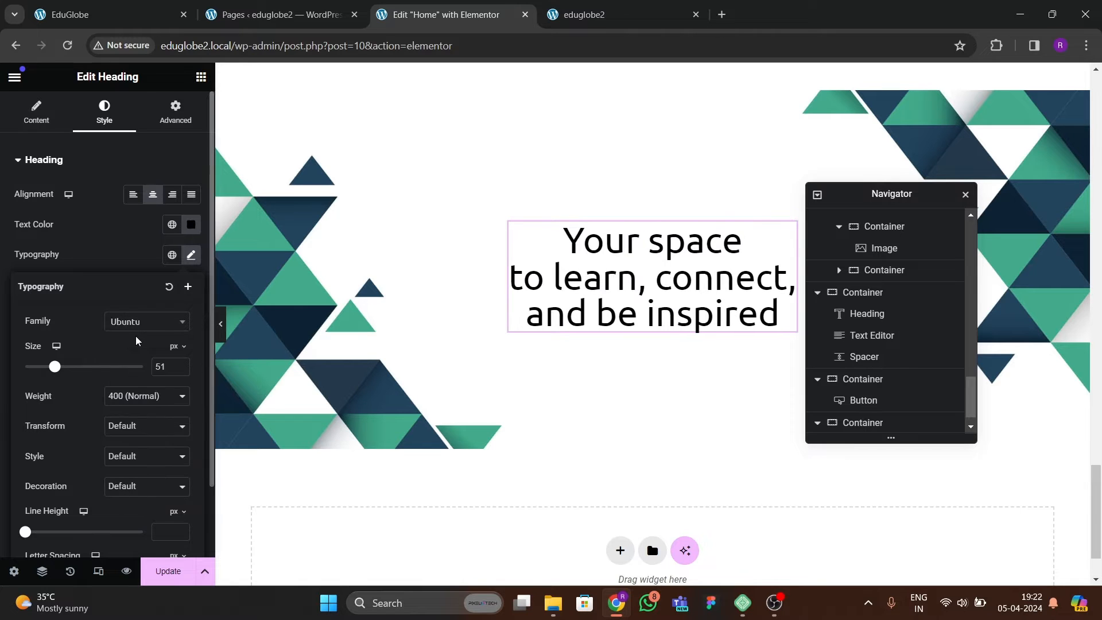
# Set the heading's font size to 55 px and its weight to 300 (Light).
pyautogui.click(181, 370)
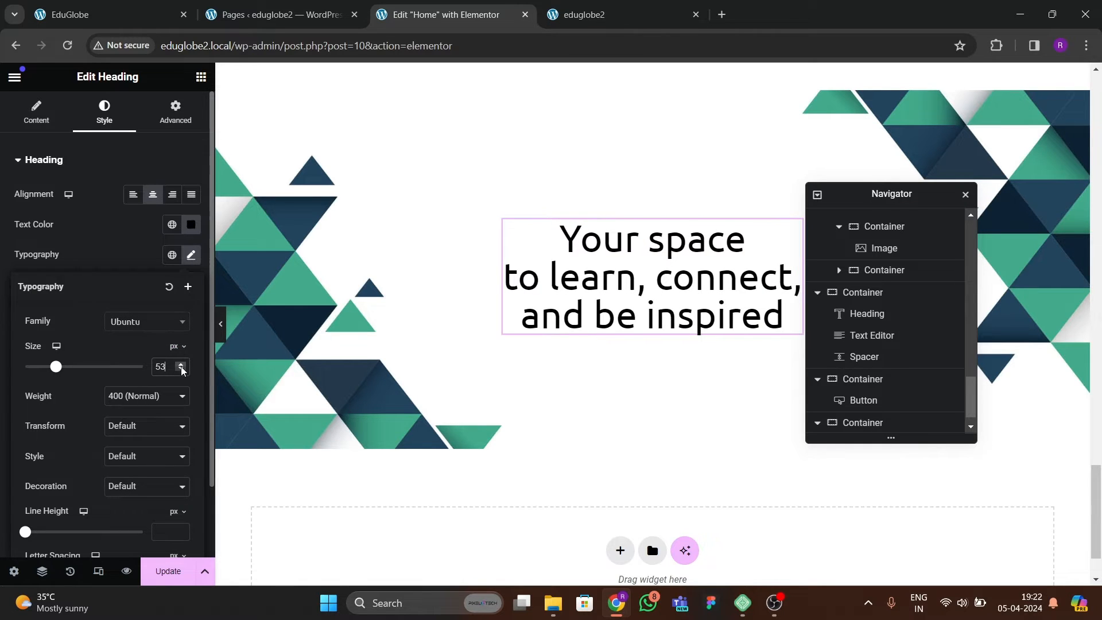
pyautogui.doubleClick(181, 364)
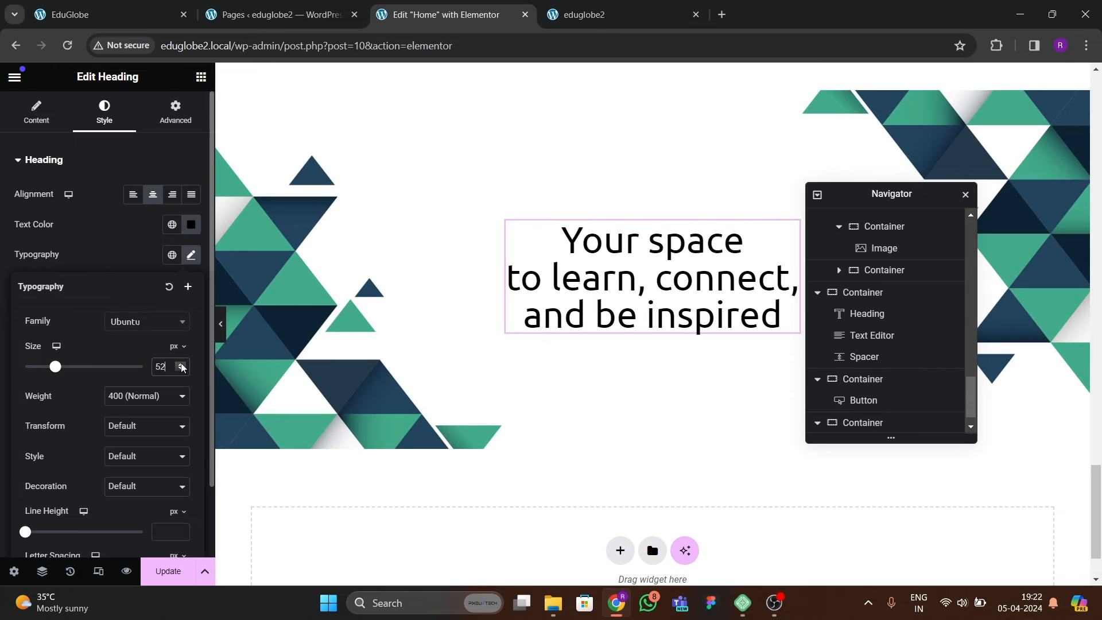
pyautogui.doubleClick(182, 366)
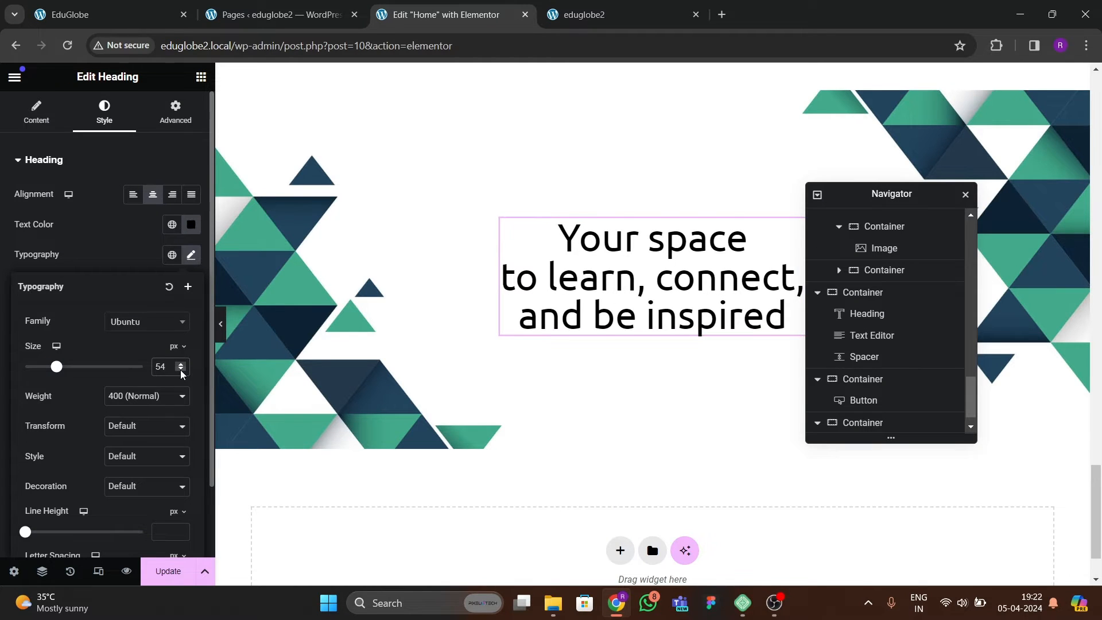
pyautogui.doubleClick(181, 371)
pyautogui.tripleClick(180, 366)
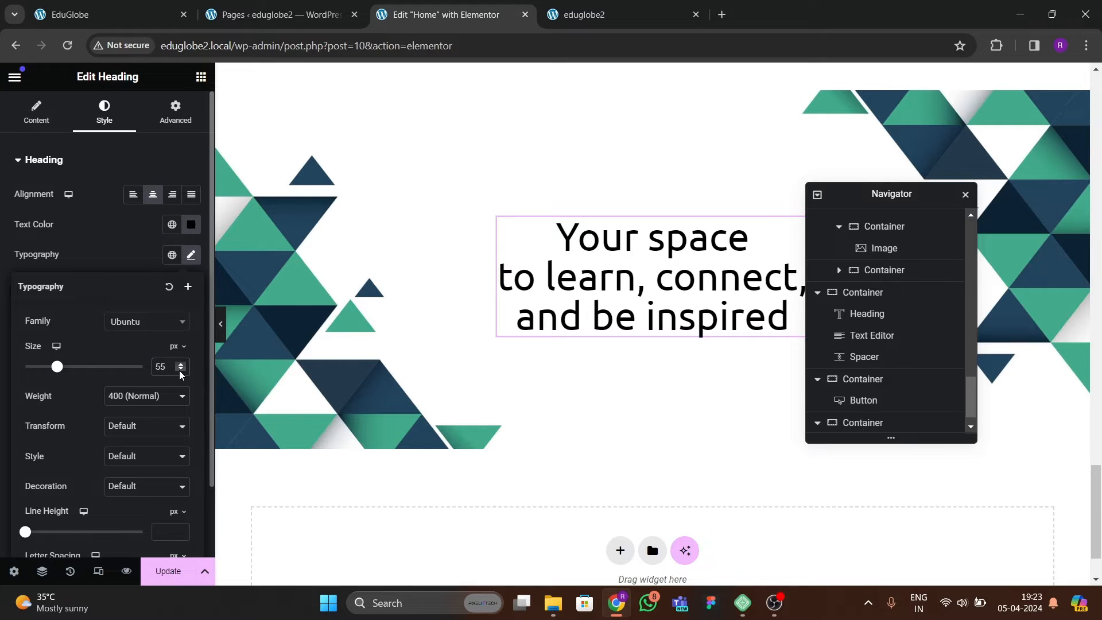
pyautogui.click(153, 401)
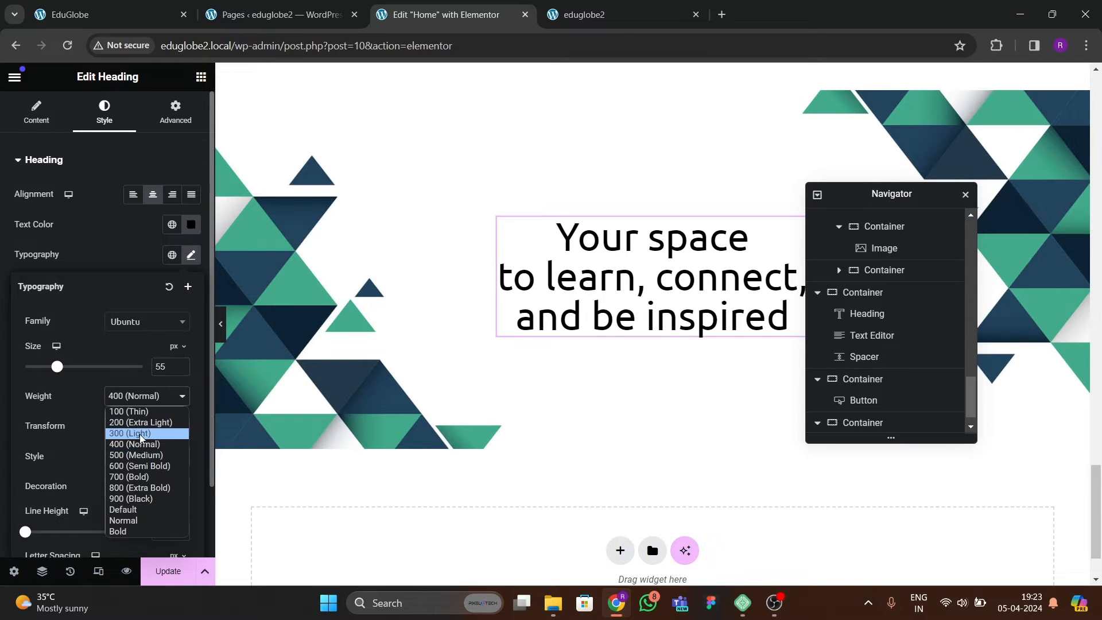
pyautogui.click(140, 438)
# Copy the first "New Strategies For Teacher Learning" description from the "What We Do" section and paste it below the "Your space to learn" heading.
pyautogui.click(75, 15)
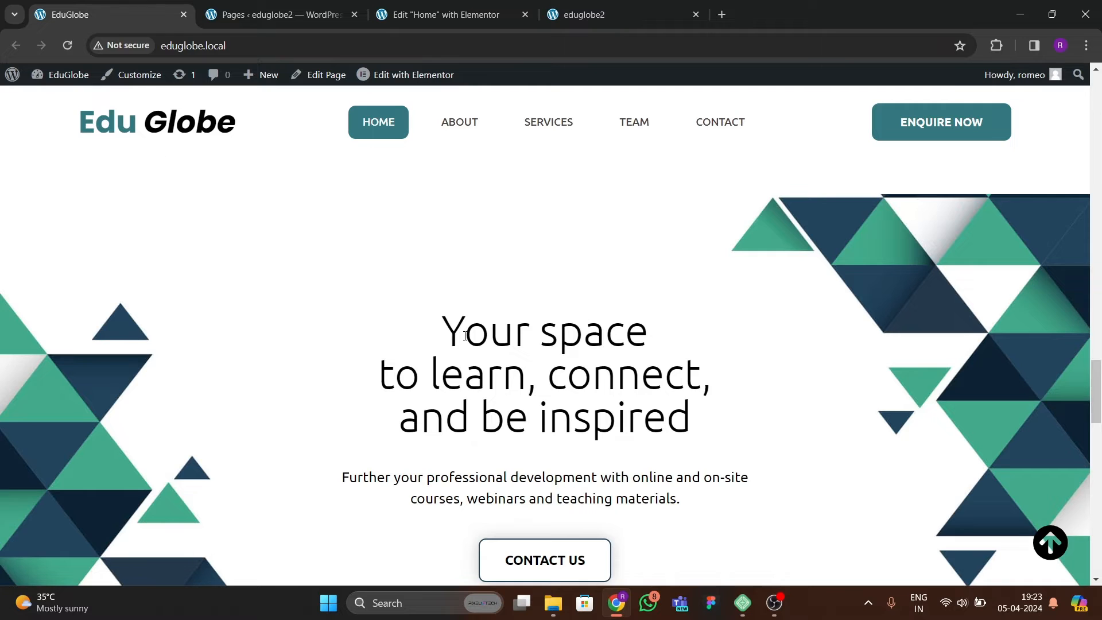
pyautogui.click(423, 14)
pyautogui.scroll(8, 513, 256)
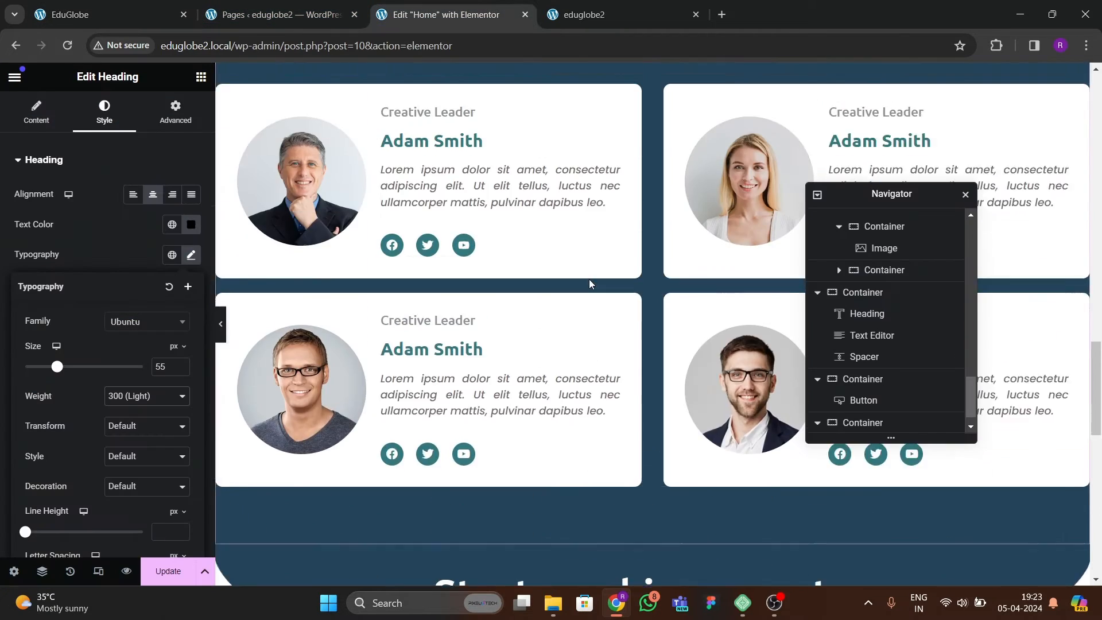
pyautogui.scroll(15, 589, 279)
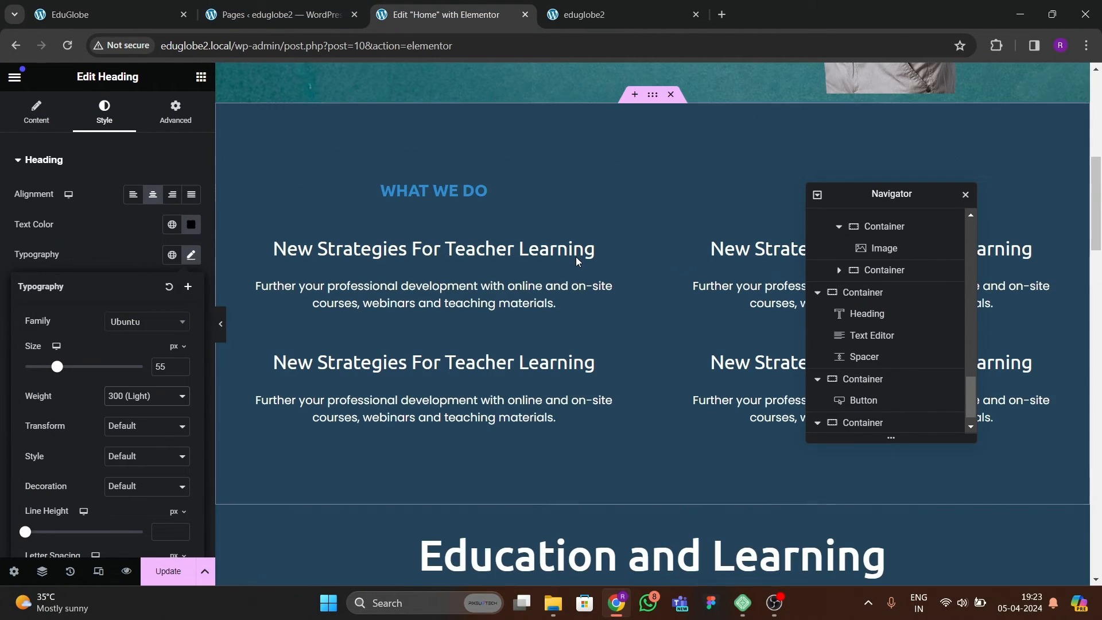
pyautogui.rightClick(618, 295)
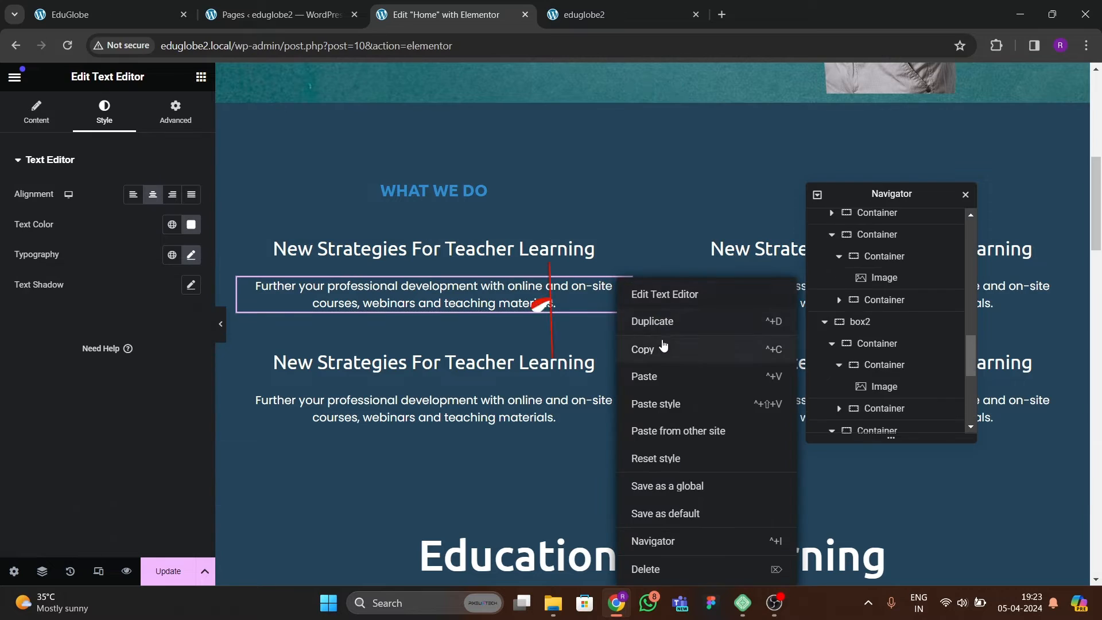
pyautogui.click(660, 344)
pyautogui.scroll(-15, 660, 344)
pyautogui.scroll(-5, 660, 344)
pyautogui.click(648, 290)
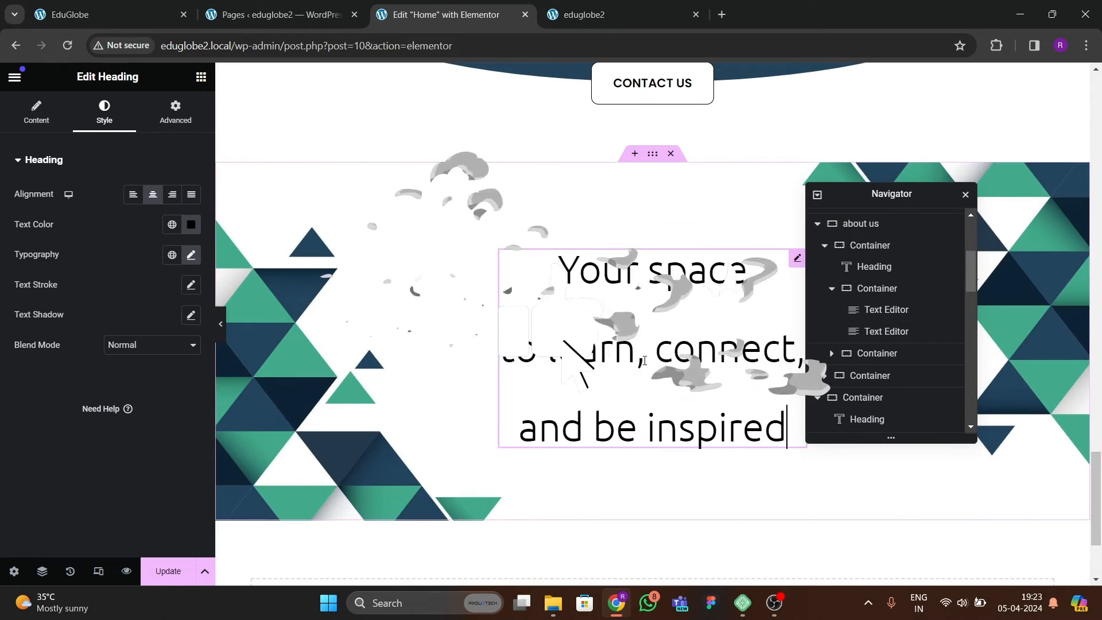
pyautogui.rightClick(645, 278)
pyautogui.click(666, 374)
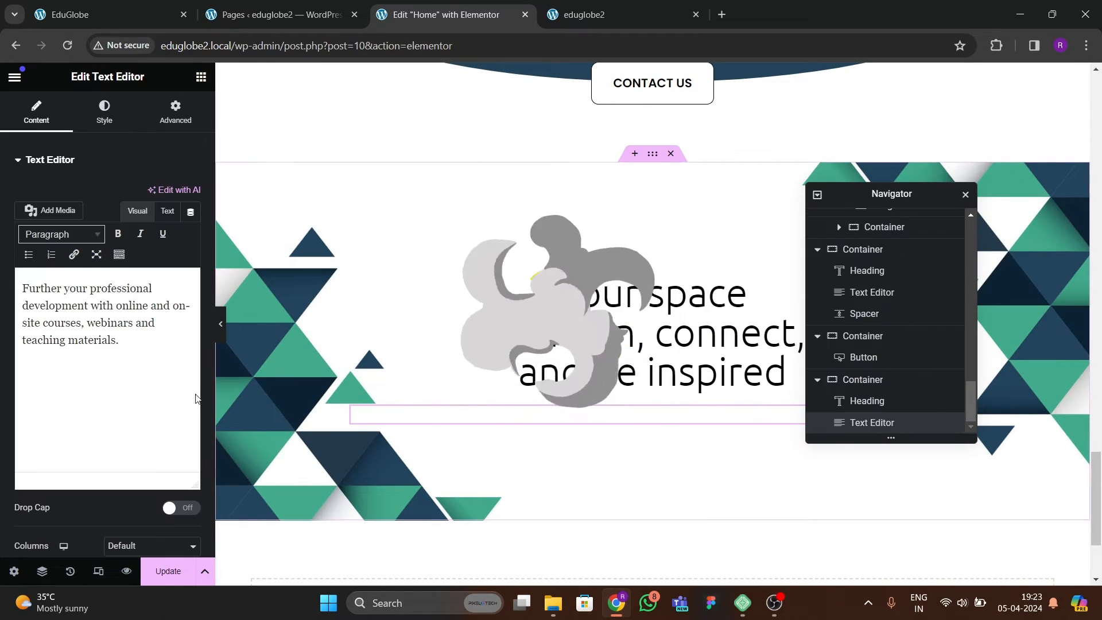
# Set the text color of the pasted description in the triangle-background section to near-black #060505.
pyautogui.click(104, 112)
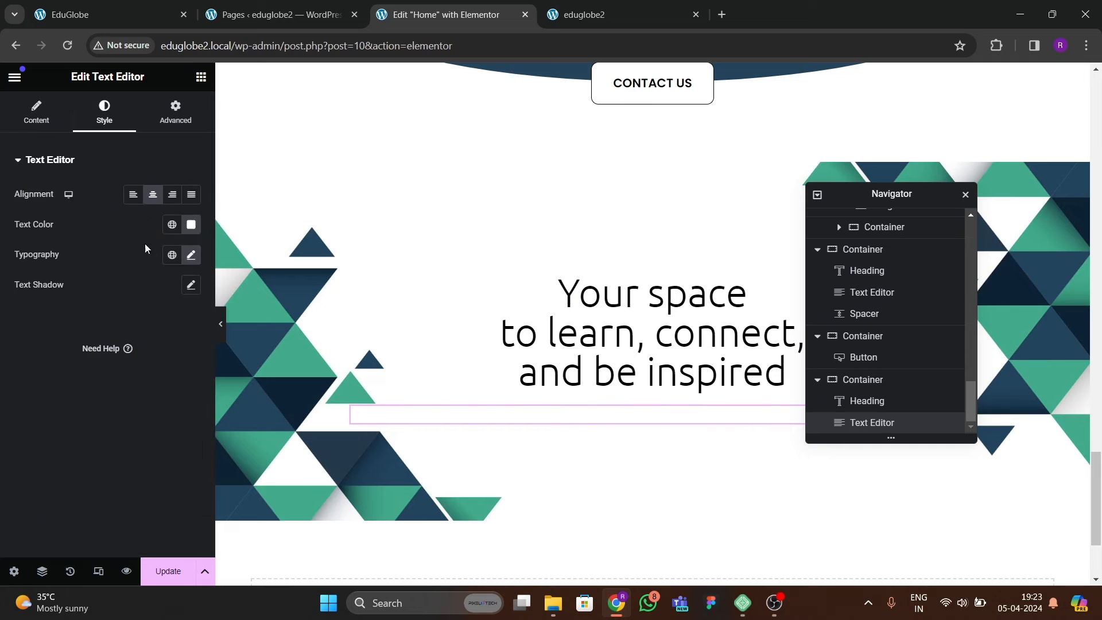
pyautogui.click(191, 226)
pyautogui.moveTo(115, 339); pyautogui.dragTo(121, 387)
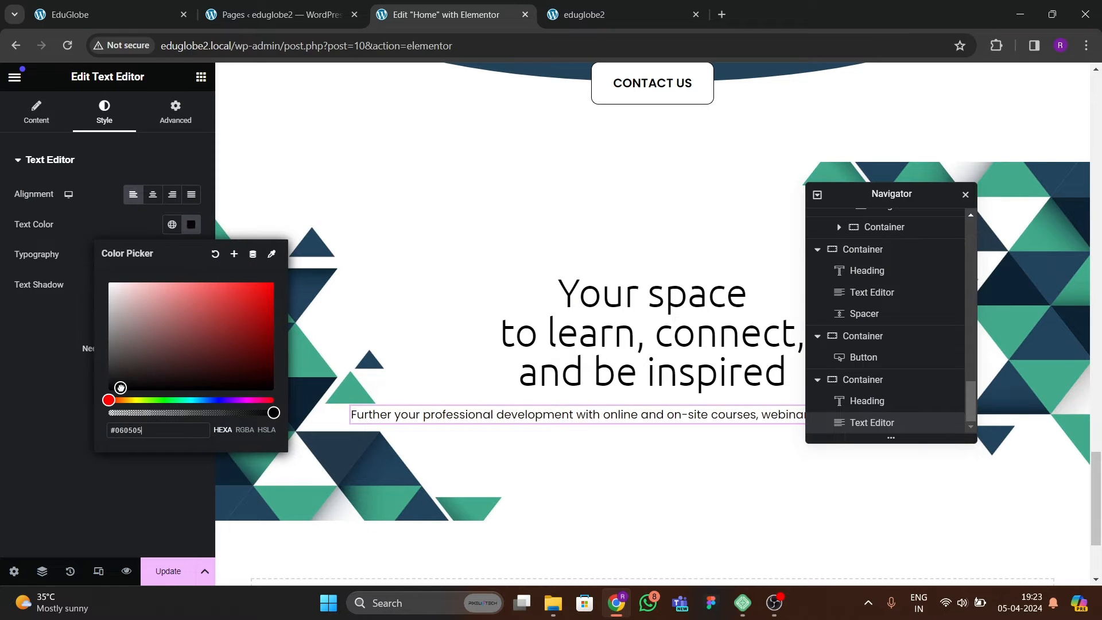
pyautogui.click(148, 295)
# Set the font size of the "Further your professional development" description below the heading to 21 px.
pyautogui.click(191, 255)
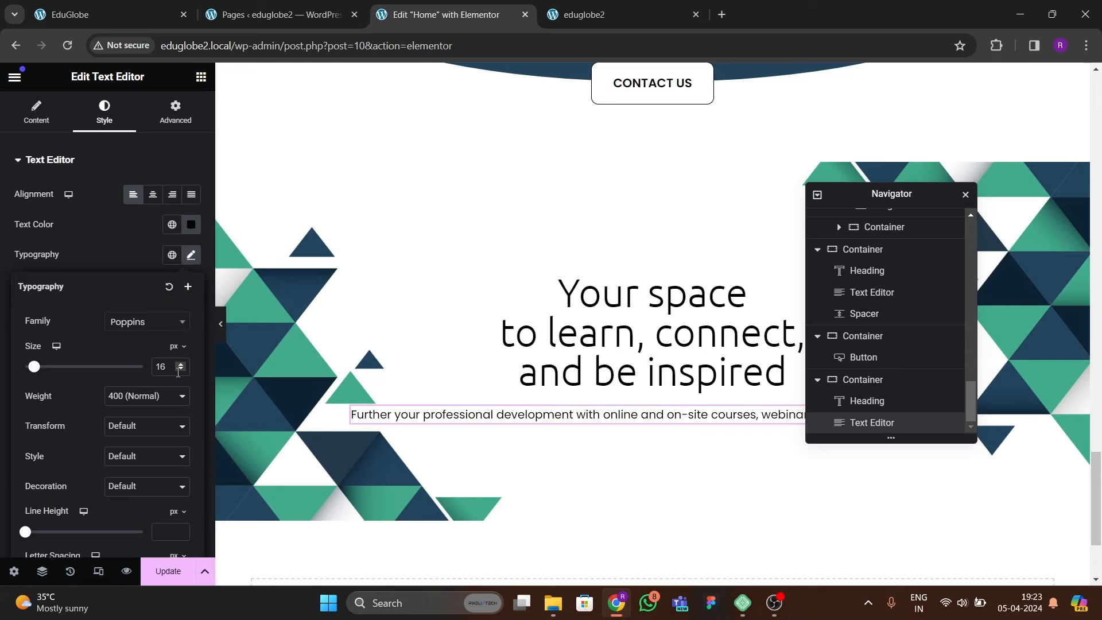
pyautogui.click(182, 365)
pyautogui.click(182, 365)
pyautogui.click(182, 365)
pyautogui.click(182, 364)
pyautogui.click(182, 364)
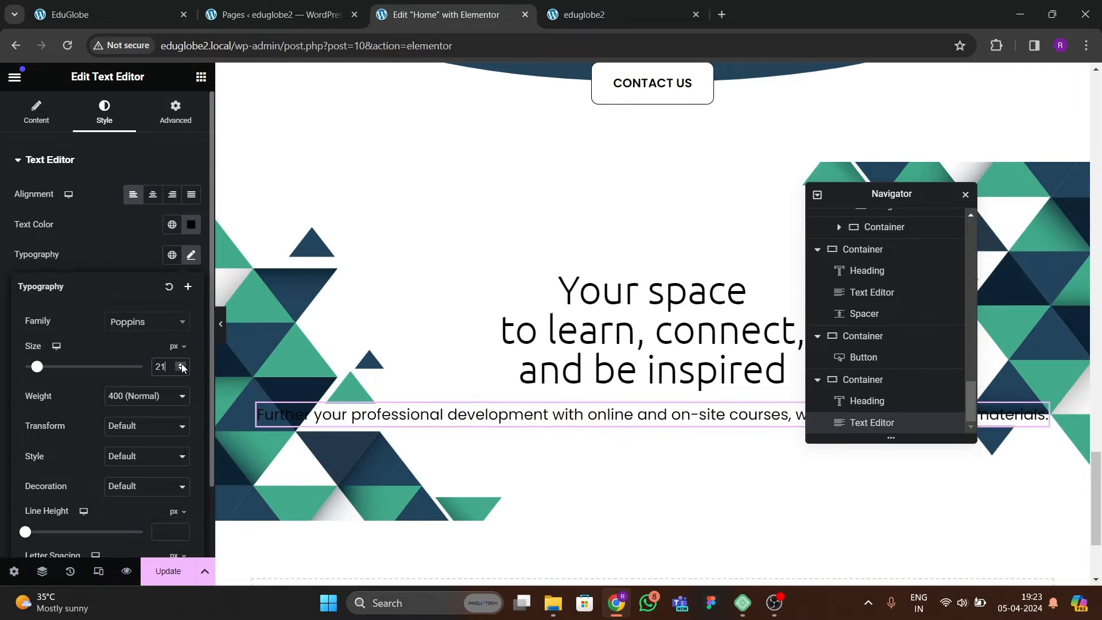
pyautogui.click(182, 365)
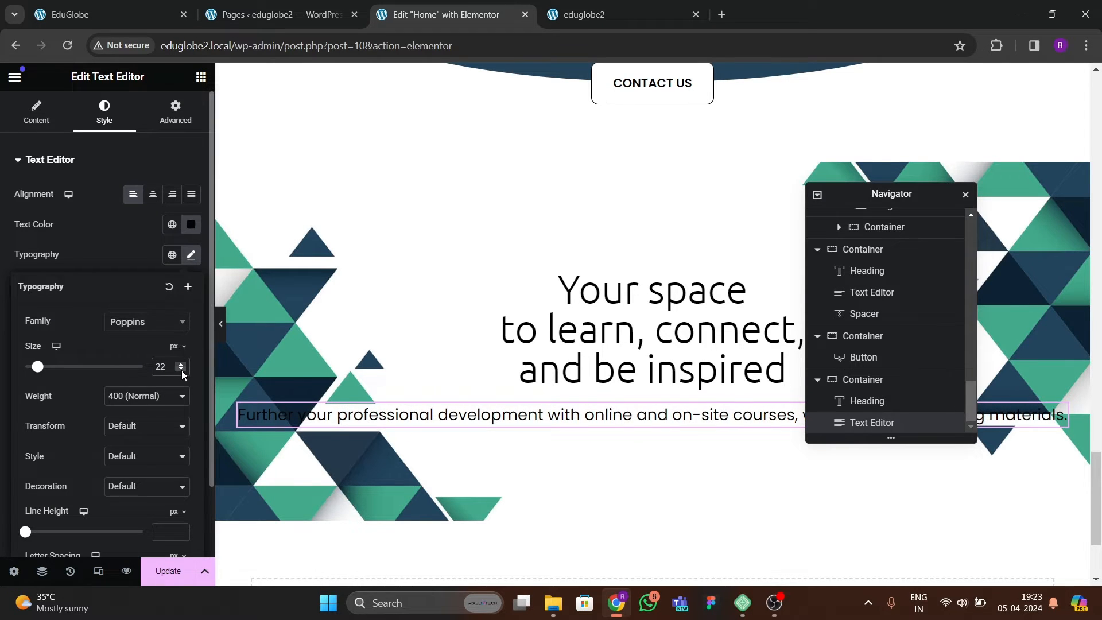
pyautogui.click(180, 369)
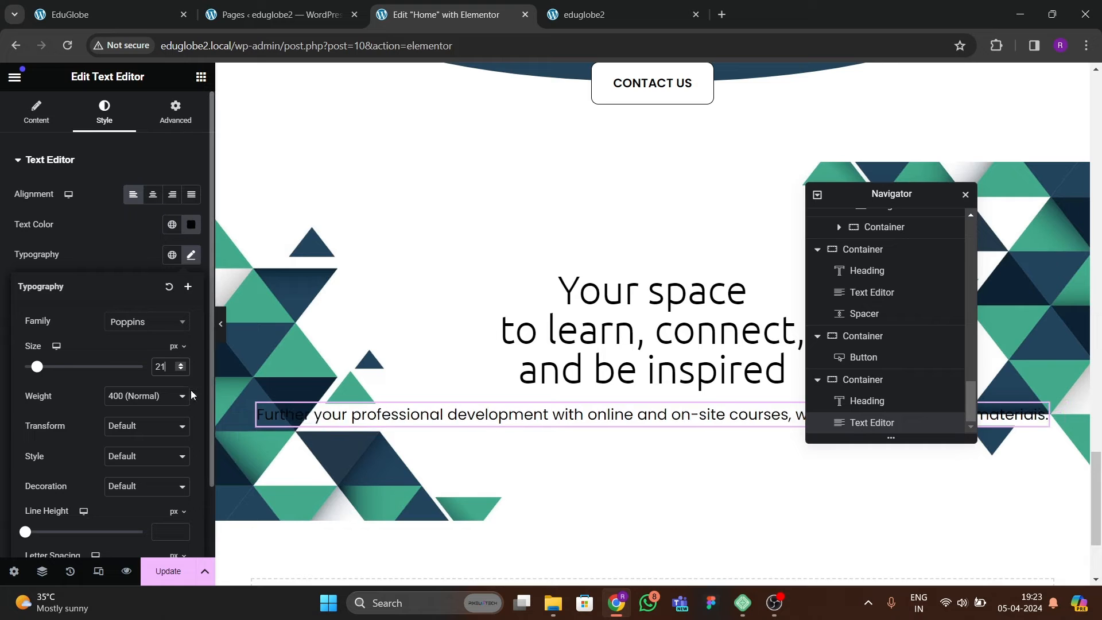
# Give the description below the "Your space to learn" heading a custom width of 47%.
pyautogui.click(426, 419)
pyautogui.click(172, 115)
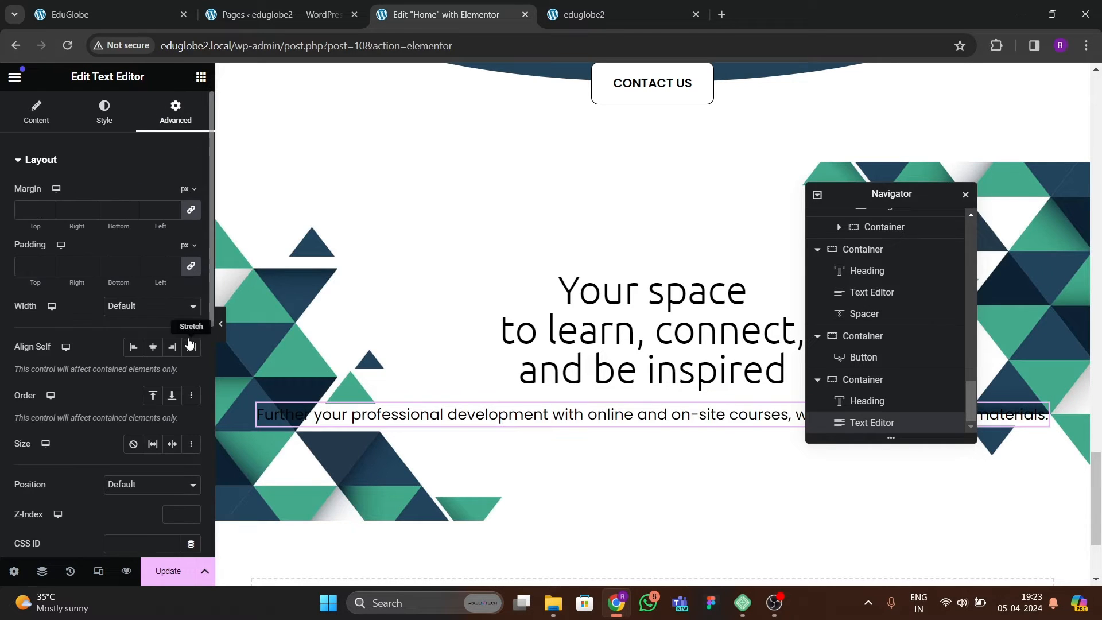
pyautogui.click(130, 311)
pyautogui.click(132, 351)
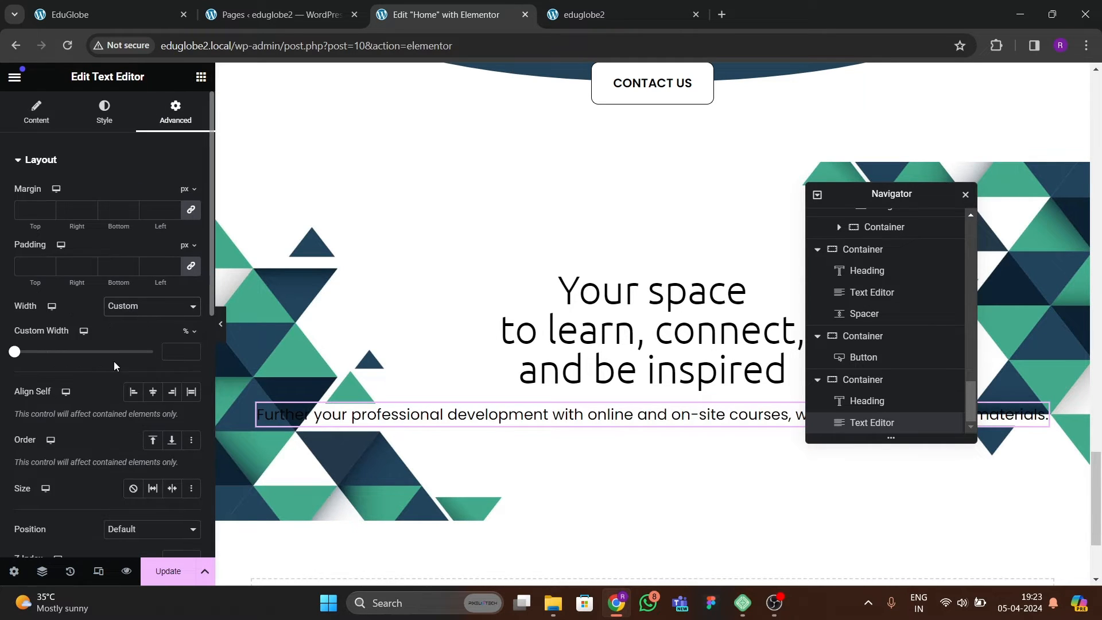
pyautogui.moveTo(20, 356); pyautogui.dragTo(48, 353)
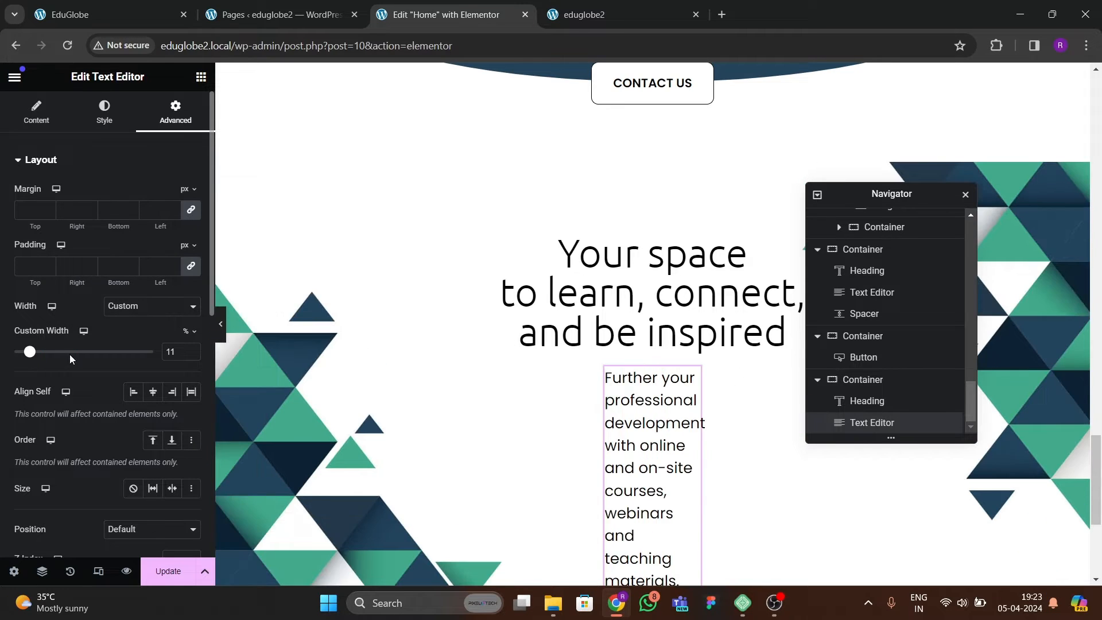
pyautogui.click(191, 350)
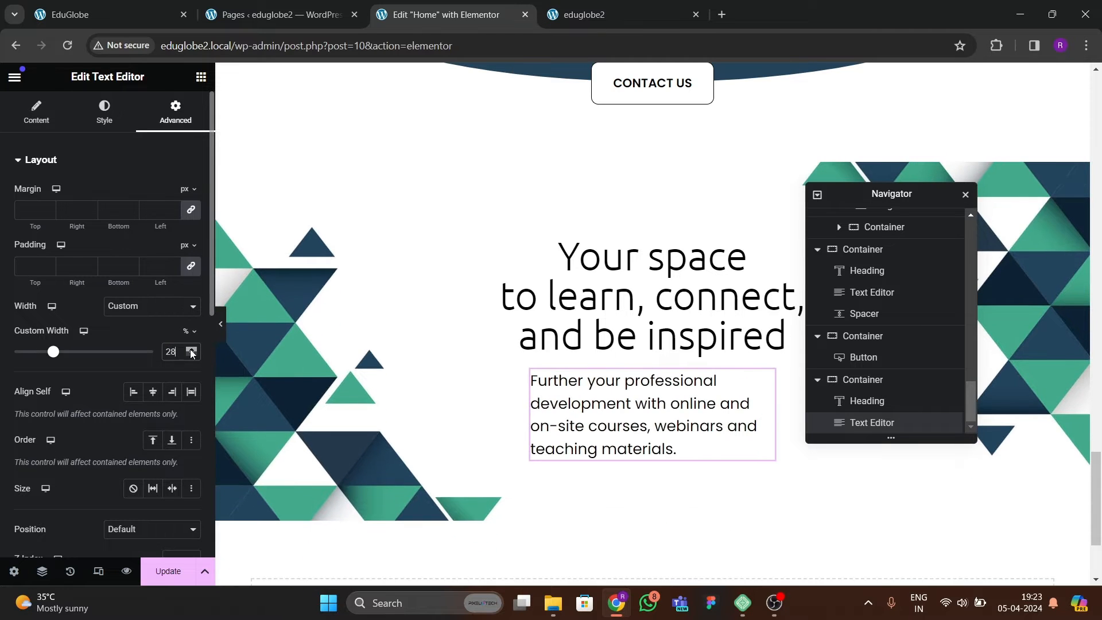
pyautogui.click(192, 349)
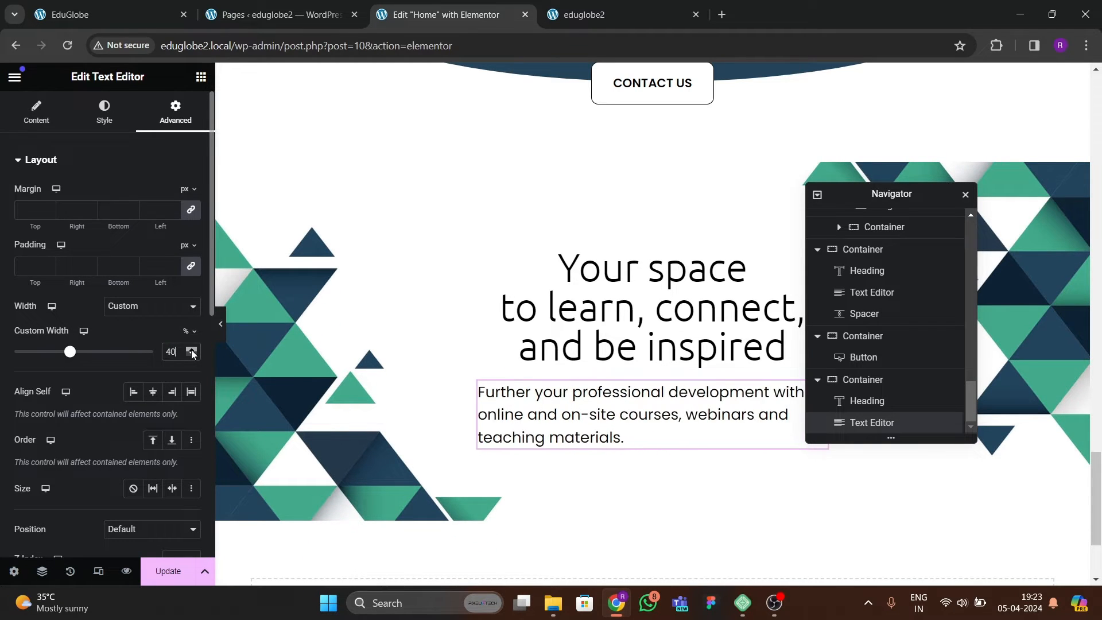
pyautogui.click(192, 351)
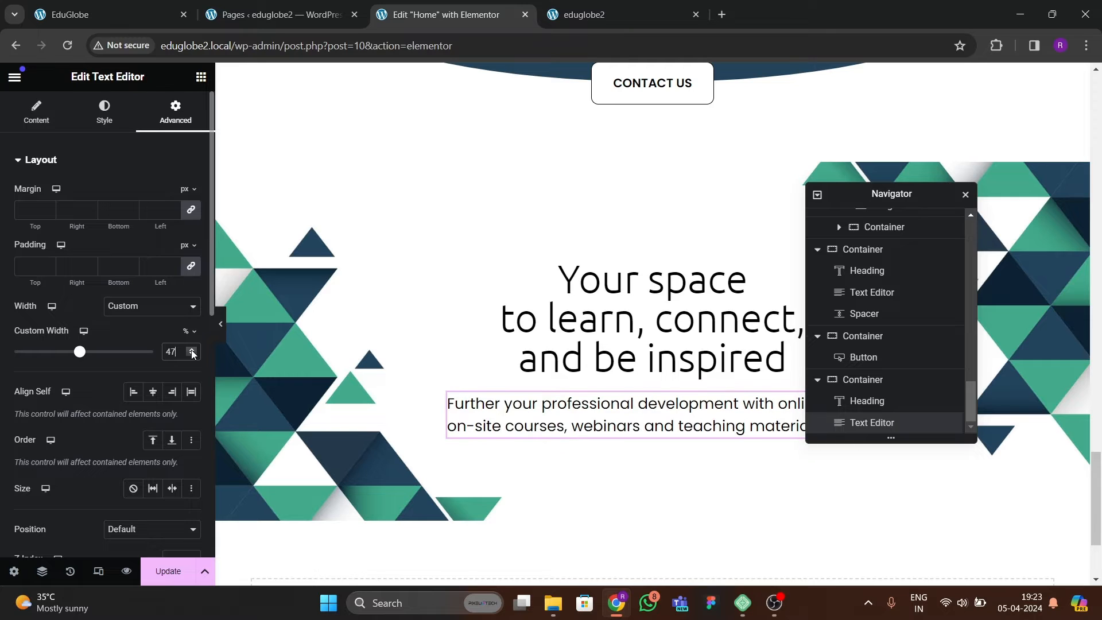
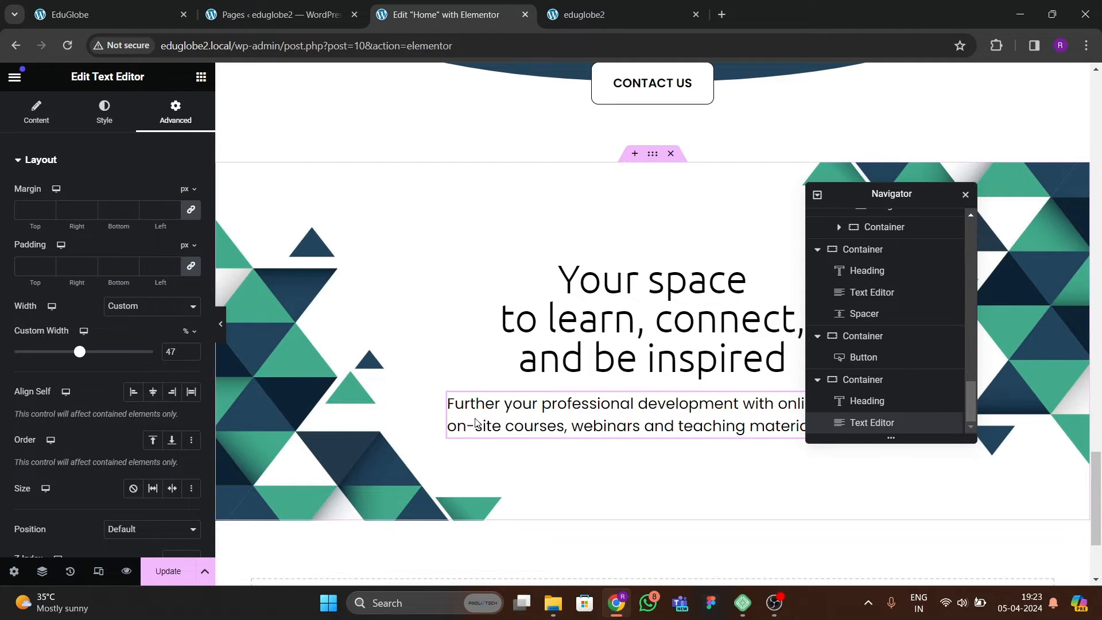
# Center-align the paragraph under the "Your space to learn, connect, and be inspired" heading and compare it with the EduGlobe reference page.
pyautogui.click(103, 112)
pyautogui.click(153, 194)
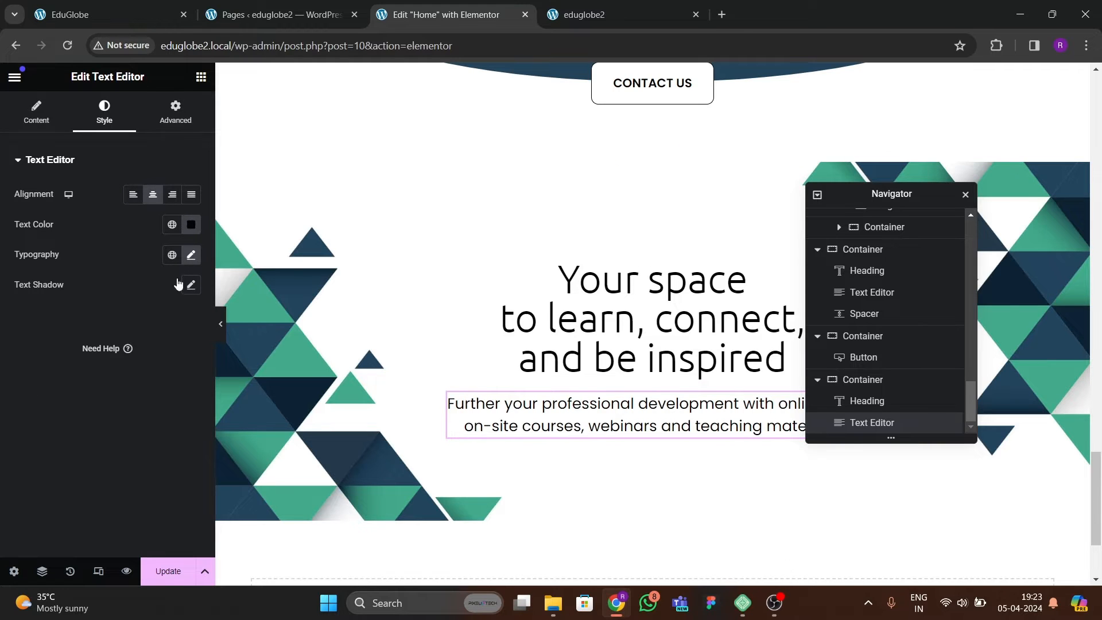
pyautogui.moveTo(868, 193); pyautogui.dragTo(768, 248)
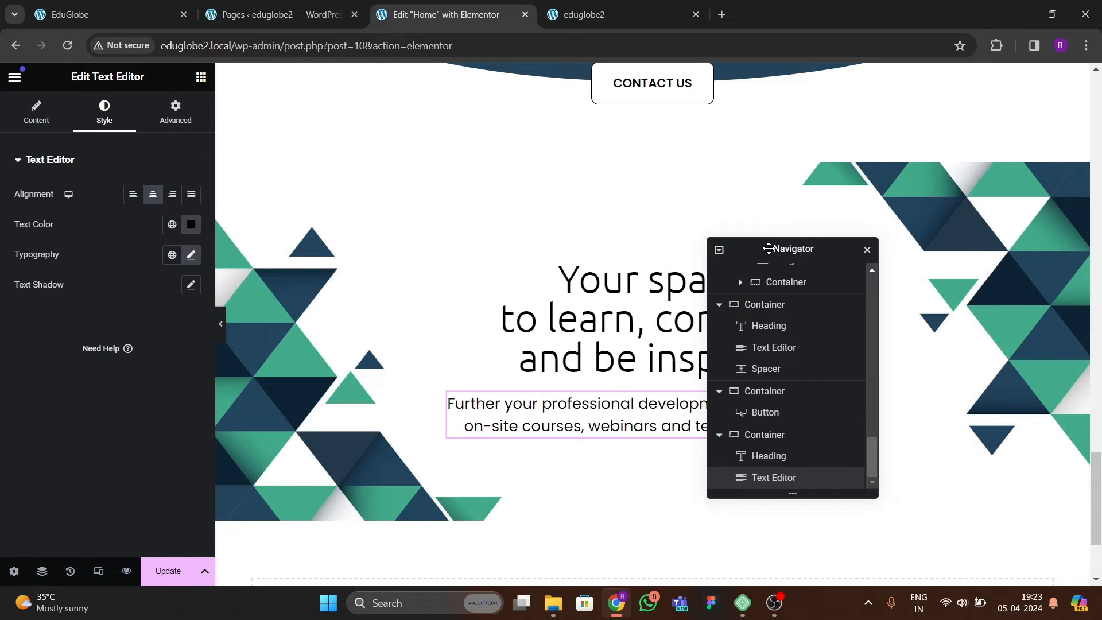
pyautogui.scroll(-3, 536, 382)
pyautogui.click(168, 23)
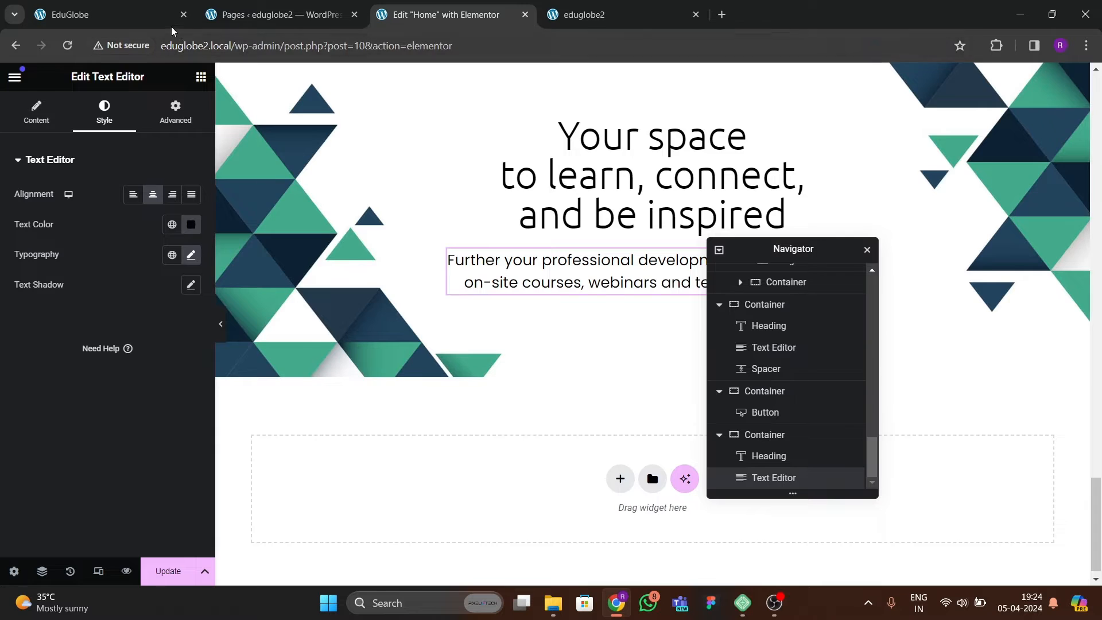
pyautogui.click(459, 15)
# Copy the CONTACT US button from the "Start working smarter" section and paste it below the professional development paragraph.
pyautogui.scroll(10, 534, 287)
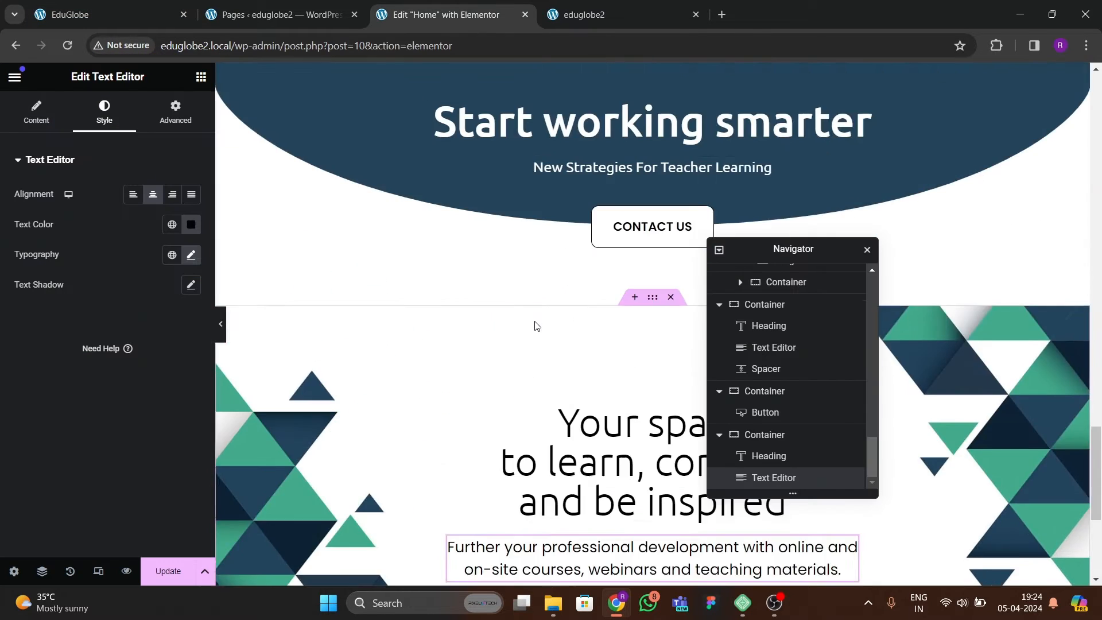
pyautogui.scroll(5, 540, 248)
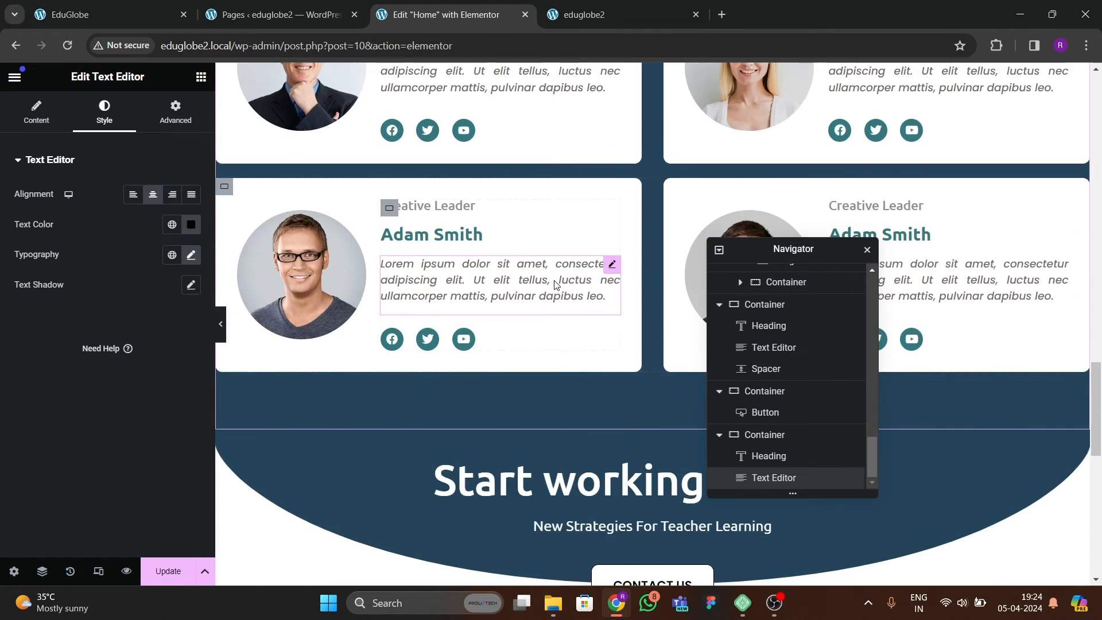
pyautogui.scroll(-10, 320, 192)
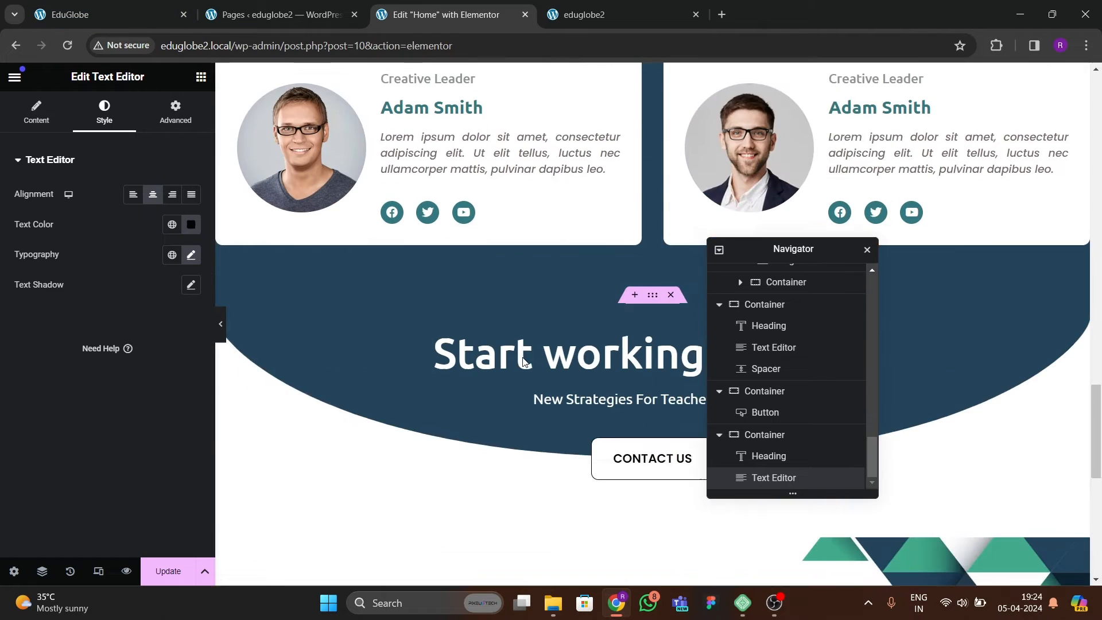
pyautogui.moveTo(779, 260); pyautogui.dragTo(460, 310)
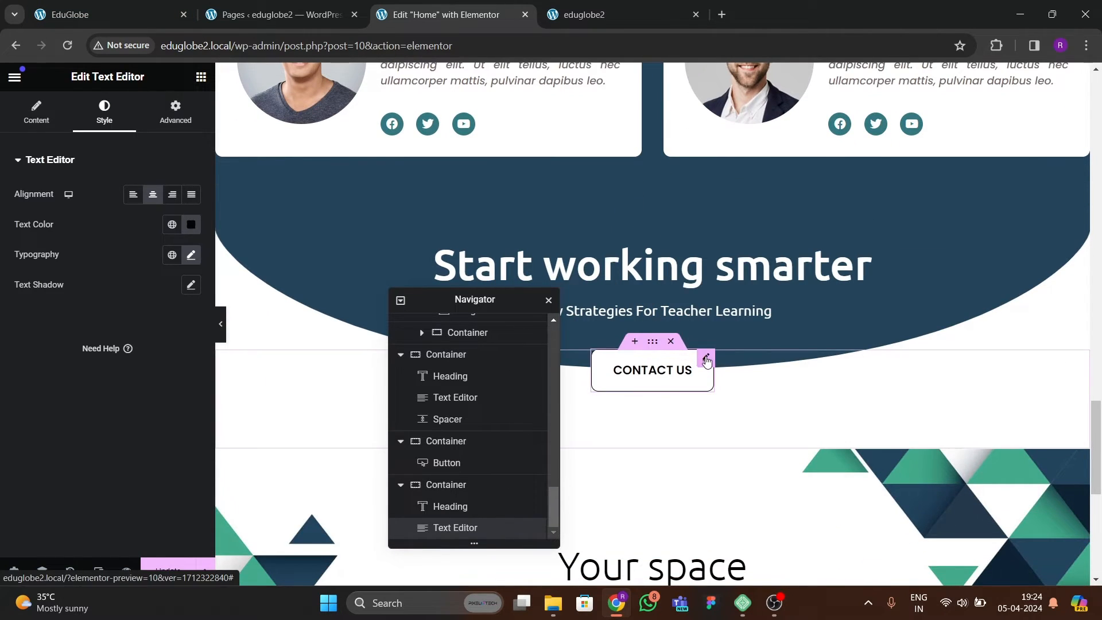
pyautogui.rightClick(701, 362)
pyautogui.press('Escape')
pyautogui.scroll(-7, 737, 372)
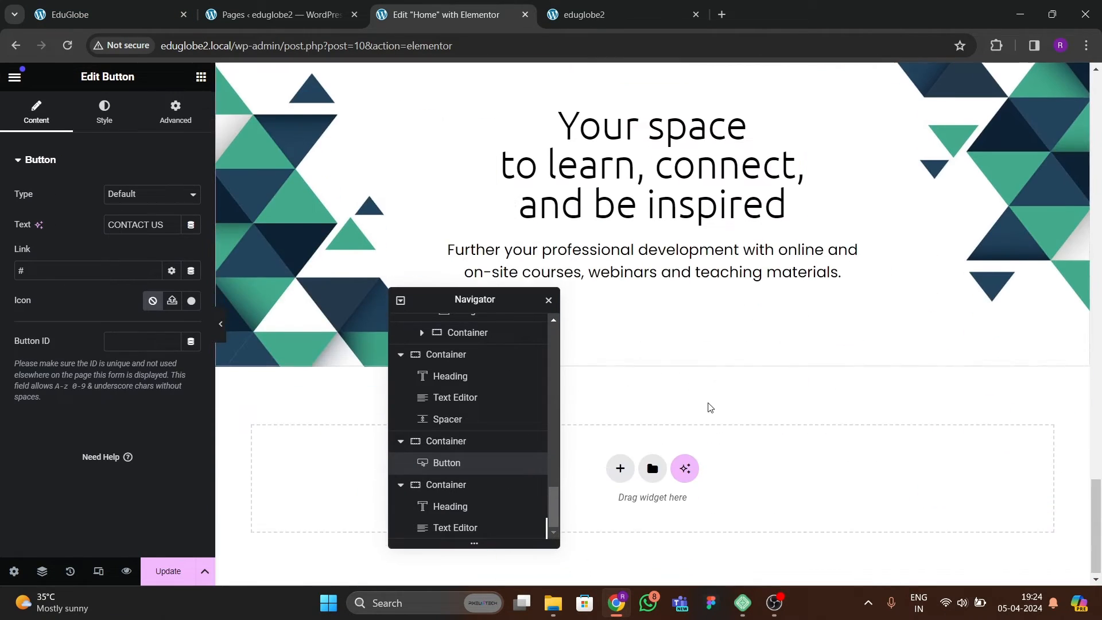
pyautogui.click(664, 270)
pyautogui.rightClick(684, 267)
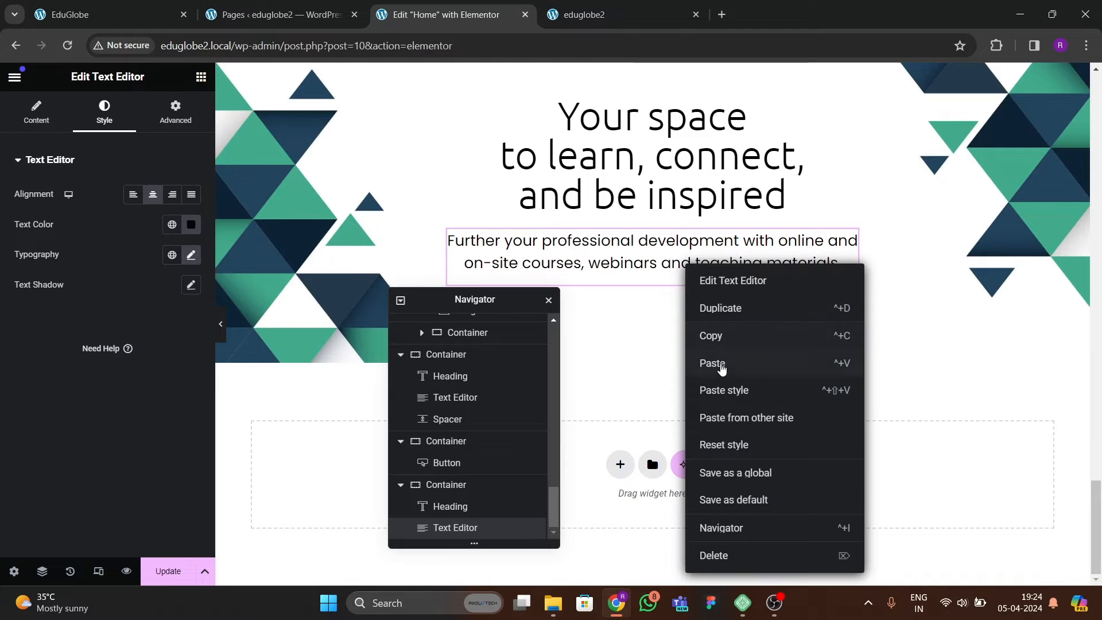
pyautogui.click(721, 364)
# Set the column and row gaps of the "Your space to learn" section's container to 40 px.
pyautogui.scroll(1, 630, 261)
pyautogui.scroll(2, 658, 160)
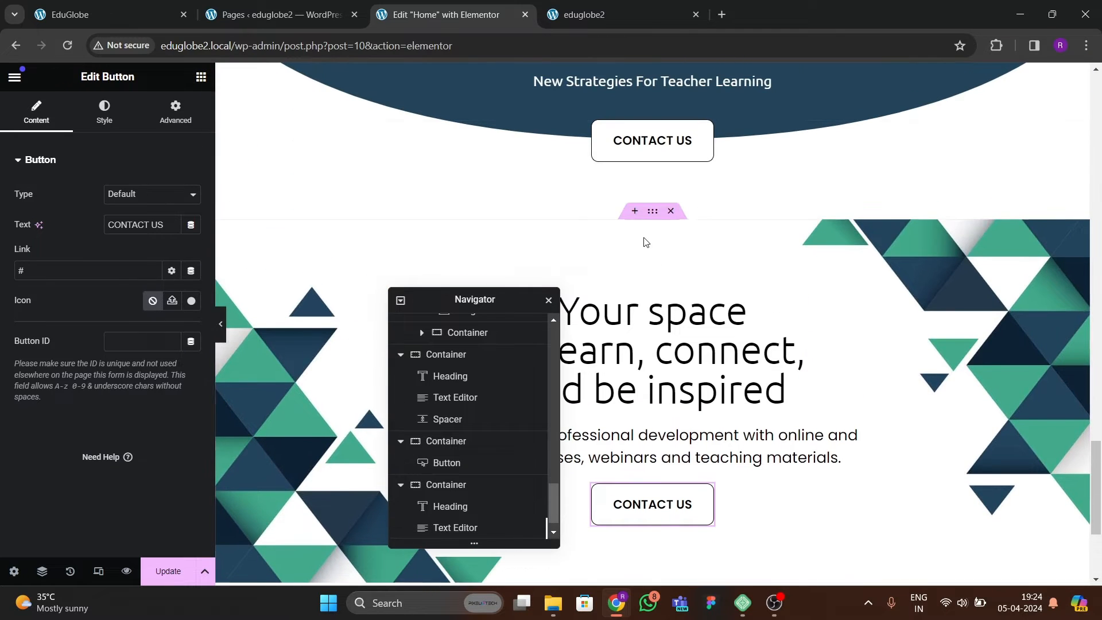
pyautogui.click(573, 263)
pyautogui.scroll(-2, 126, 372)
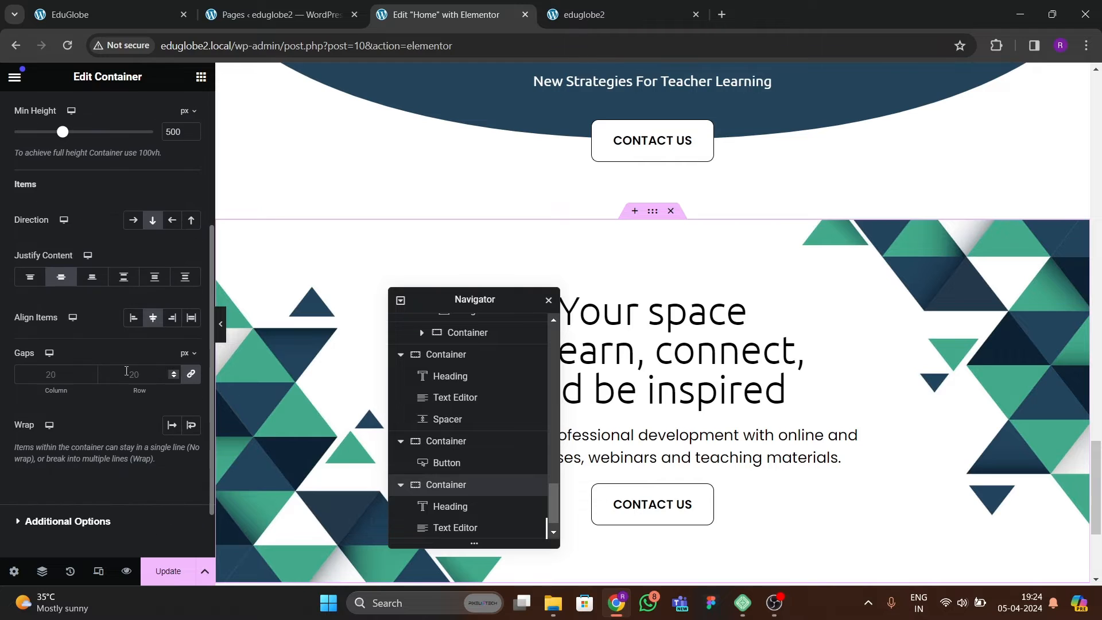
pyautogui.click(132, 374)
pyautogui.write('40')
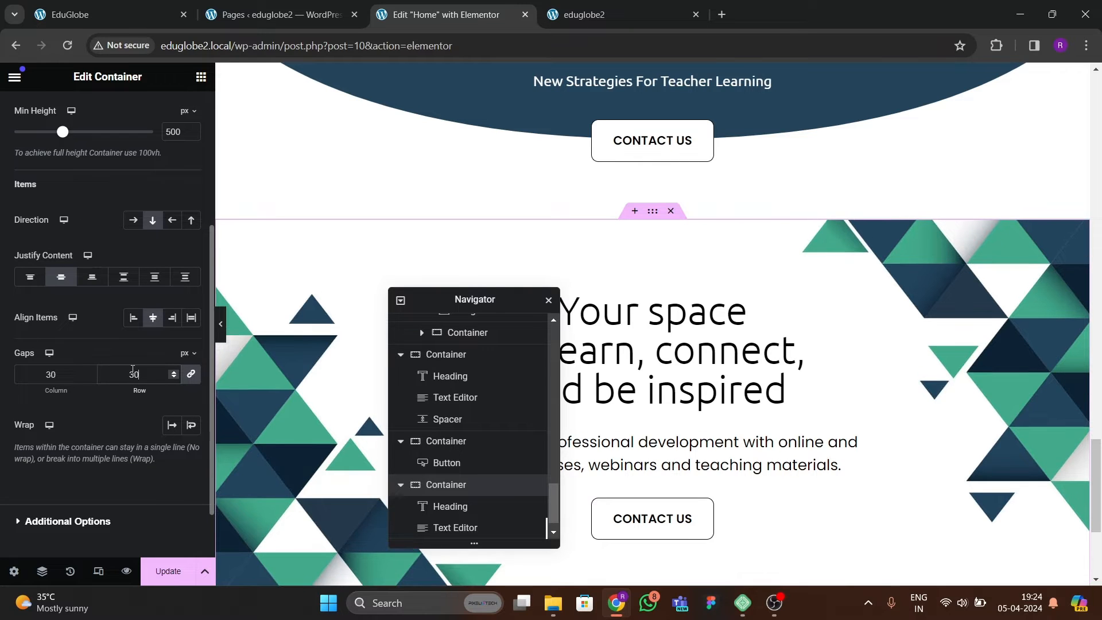
pyautogui.scroll(-4, 726, 450)
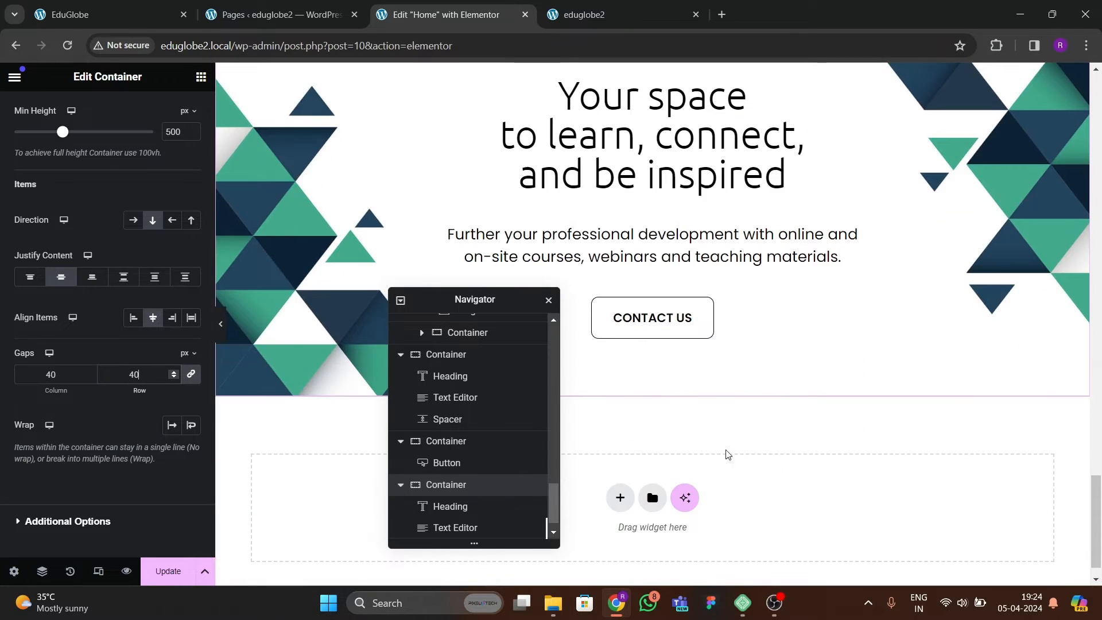
# Add a box shadow to the pasted CONTACT US button, matching the reference page, and preview the section without the editing panel.
pyautogui.click(707, 312)
pyautogui.click(124, 16)
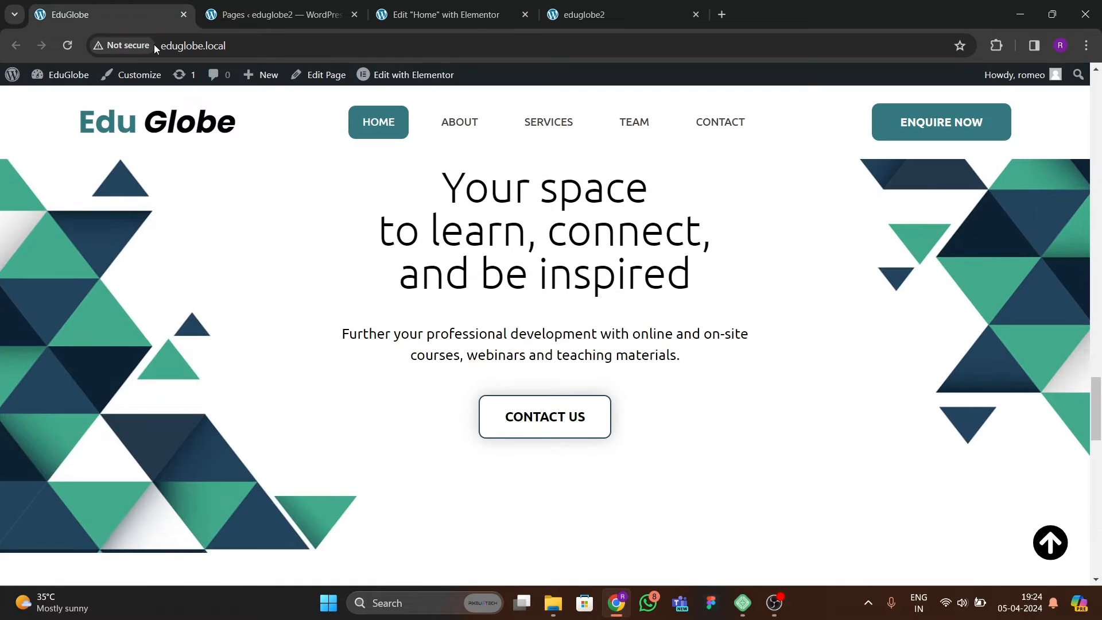
pyautogui.click(474, 23)
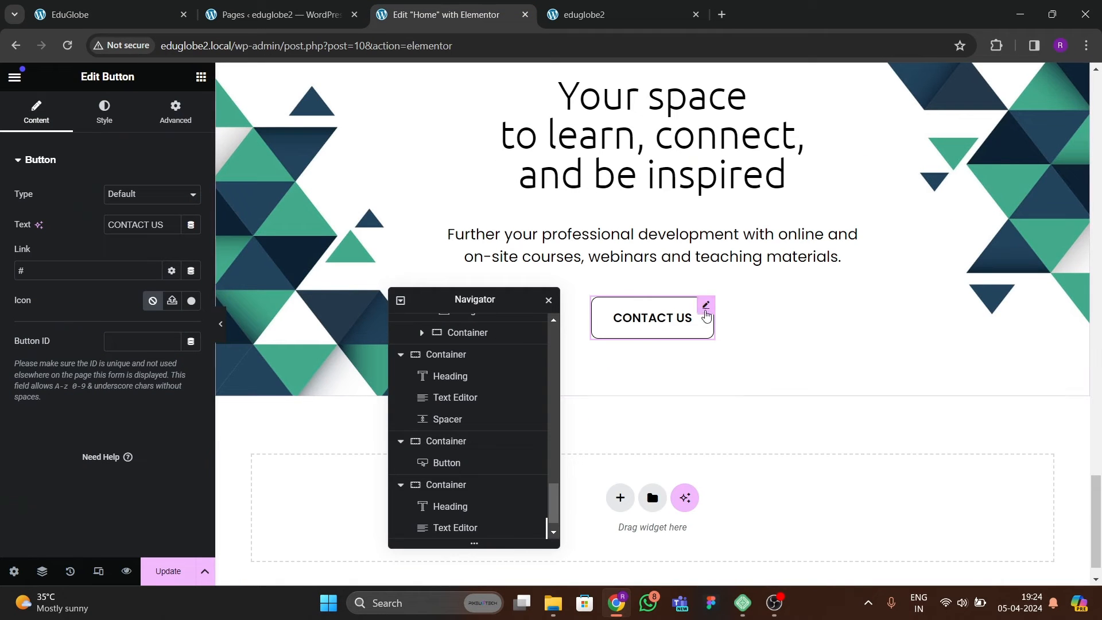
pyautogui.click(104, 111)
pyautogui.scroll(-3, 115, 315)
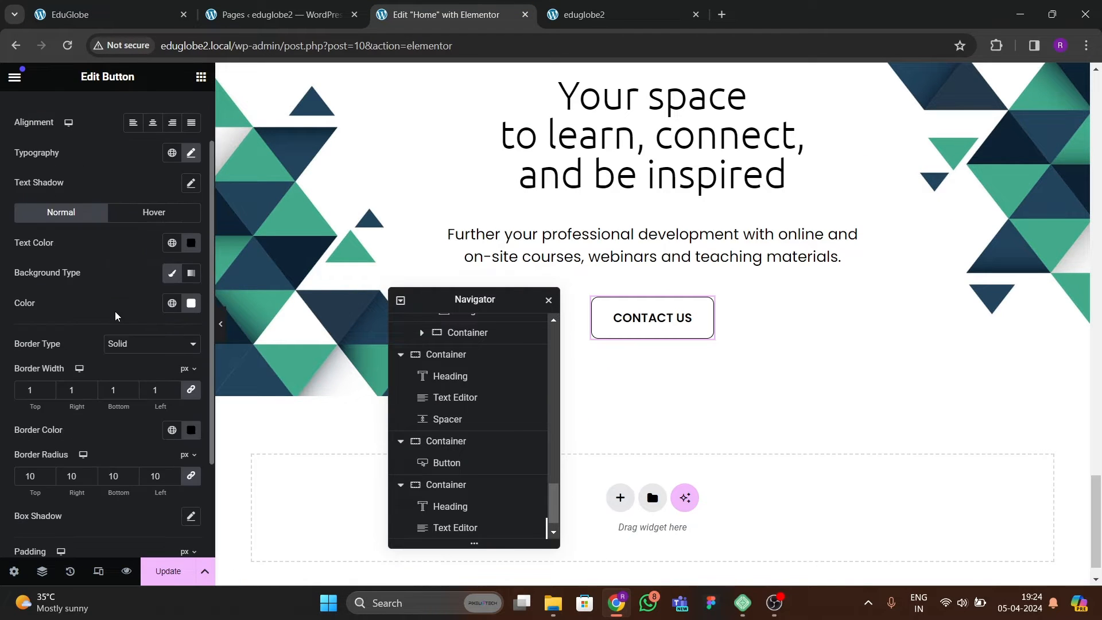
pyautogui.scroll(-1, 113, 313)
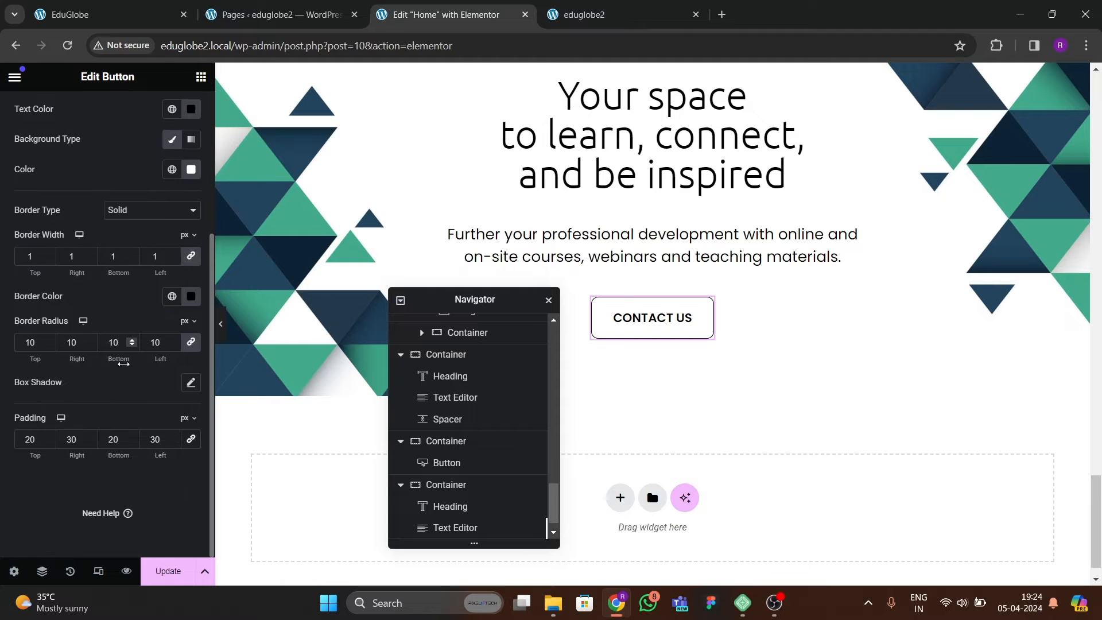
pyautogui.click(193, 382)
pyautogui.click(144, 393)
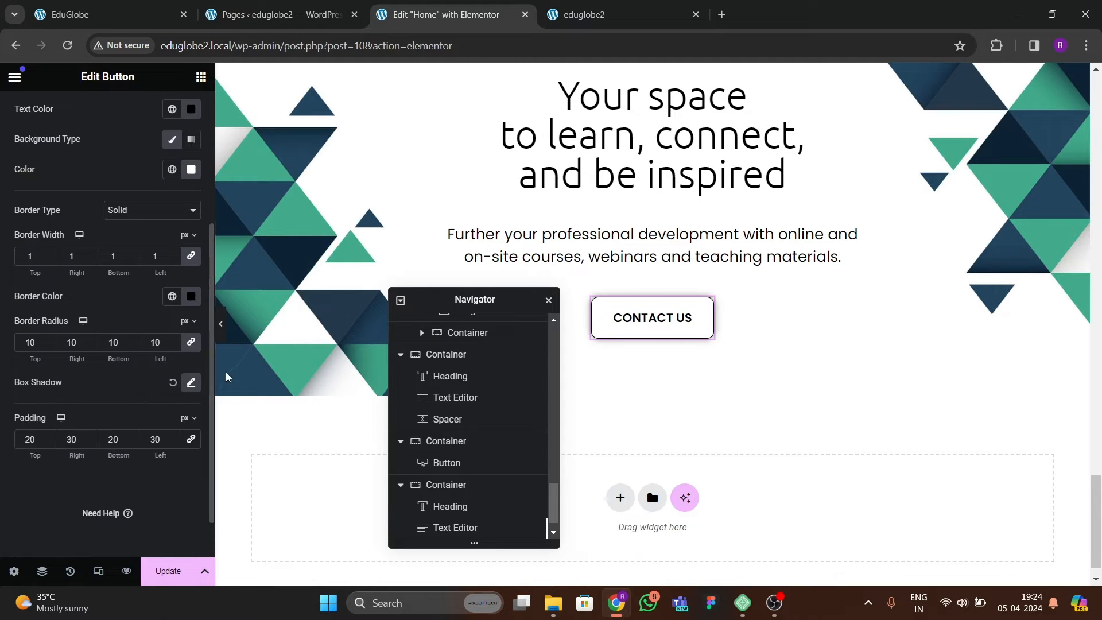
pyautogui.click(220, 324)
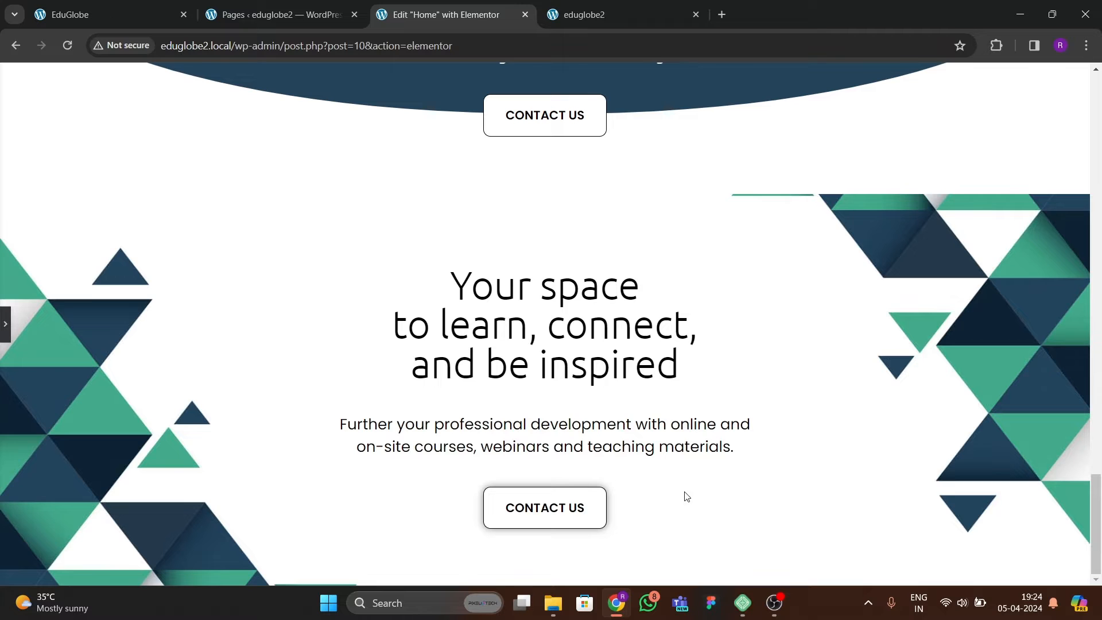
pyautogui.click(5, 333)
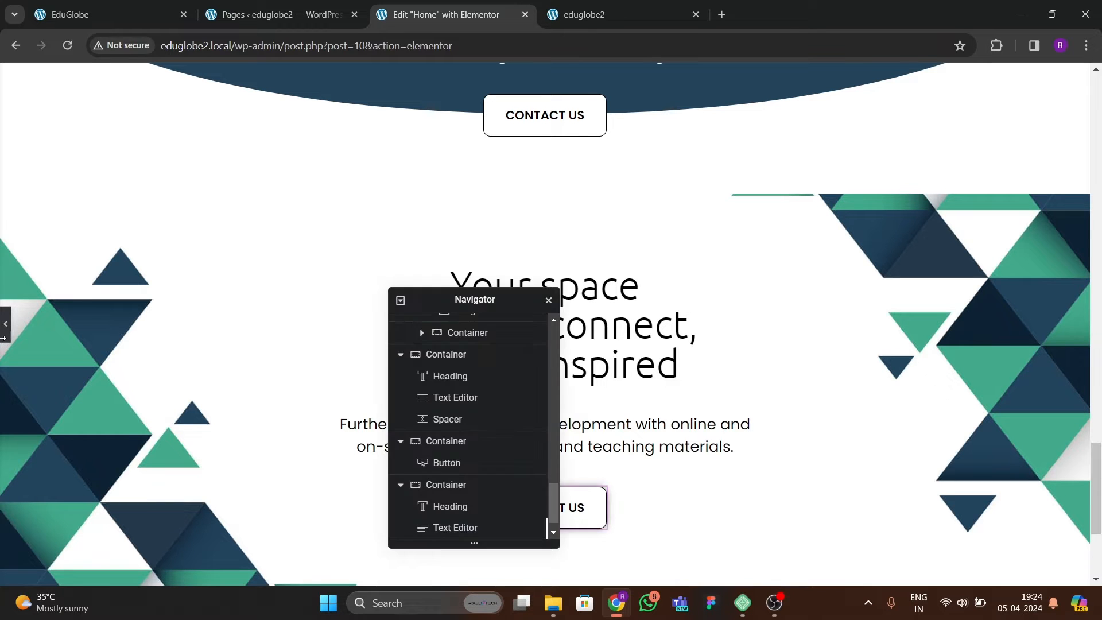
# Set the minimum height of the "Your space to learn" container to 600 px, preview it and update the page.
pyautogui.click(650, 189)
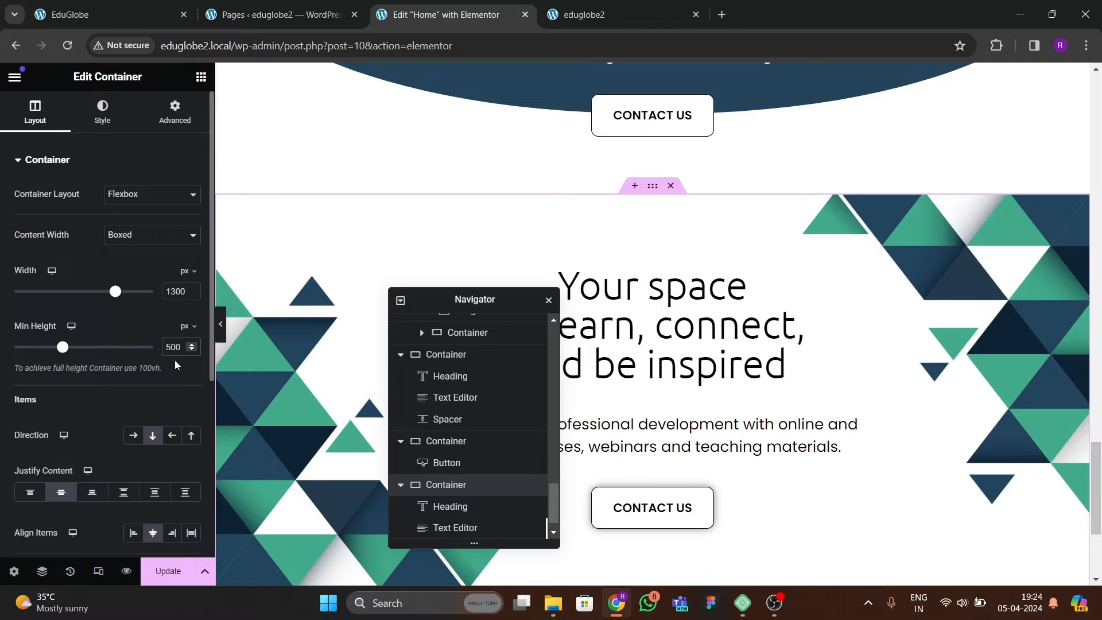
pyautogui.press('BackSpace')
pyautogui.write('6')
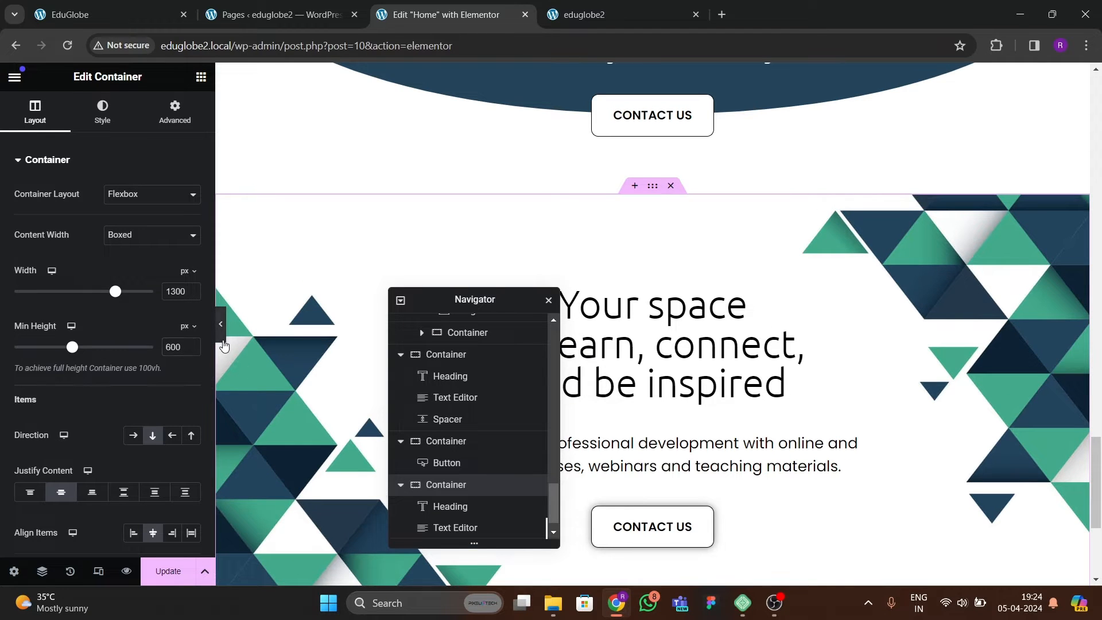
pyautogui.click(220, 324)
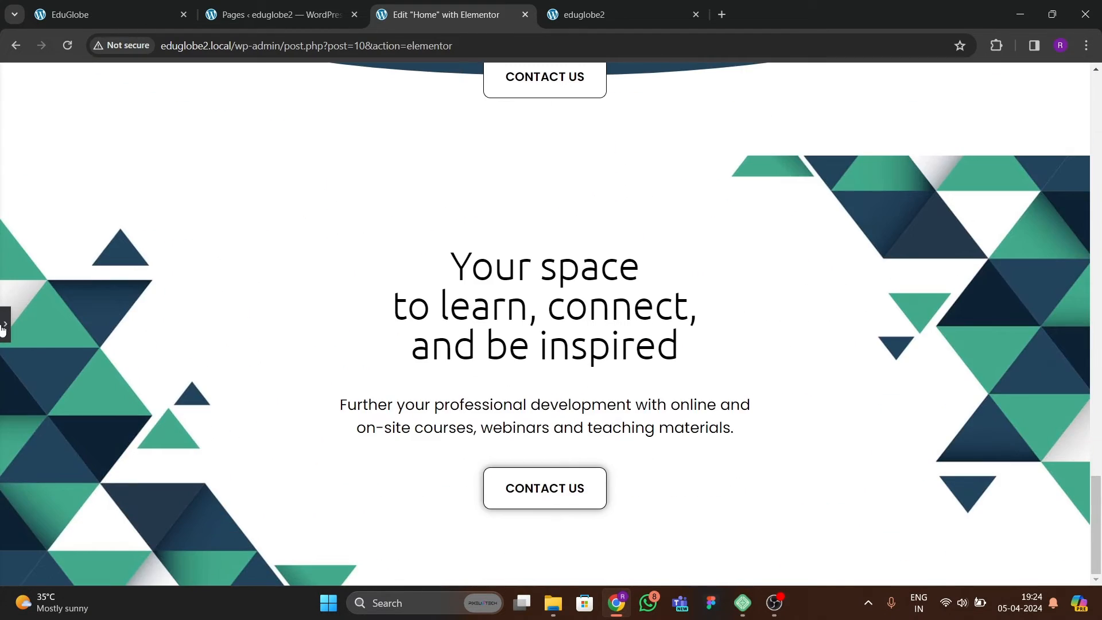
pyautogui.click(4, 325)
pyautogui.click(166, 571)
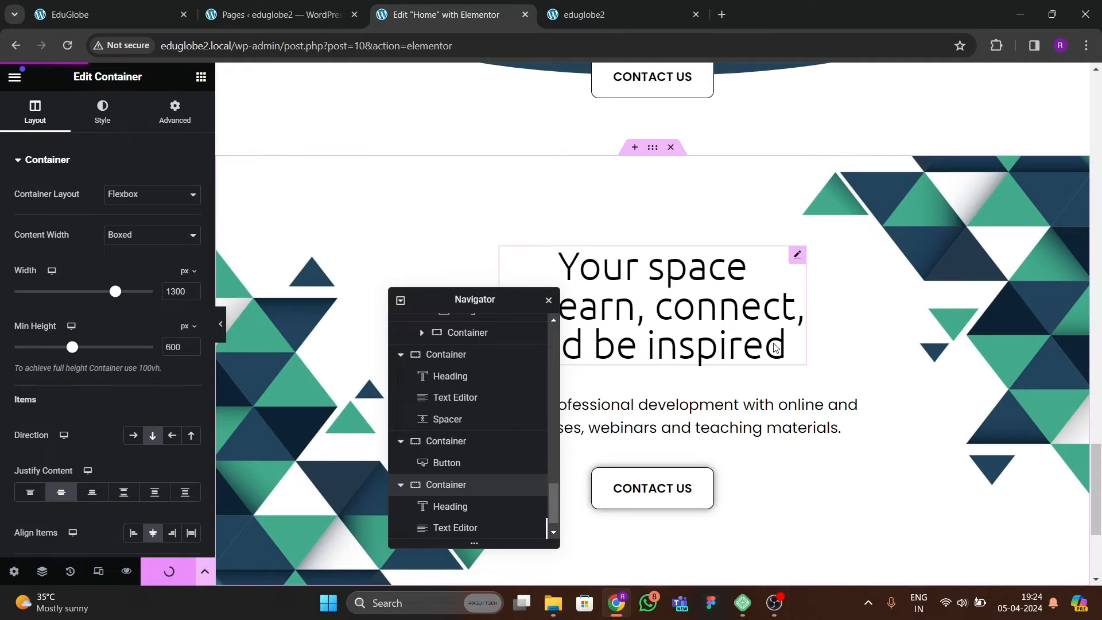
# Review the sections of the published eduglobe2 home page, including the new "Your space to learn" section.
pyautogui.click(628, 12)
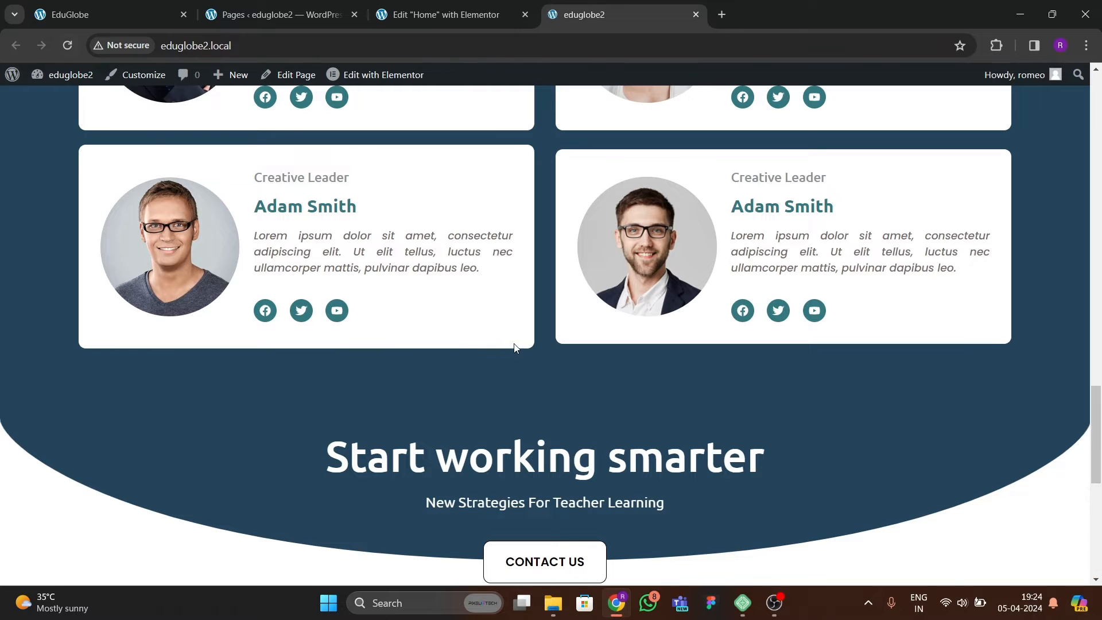
pyautogui.scroll(-7, 506, 334)
pyautogui.scroll(4, 512, 330)
pyautogui.scroll(-4, 512, 330)
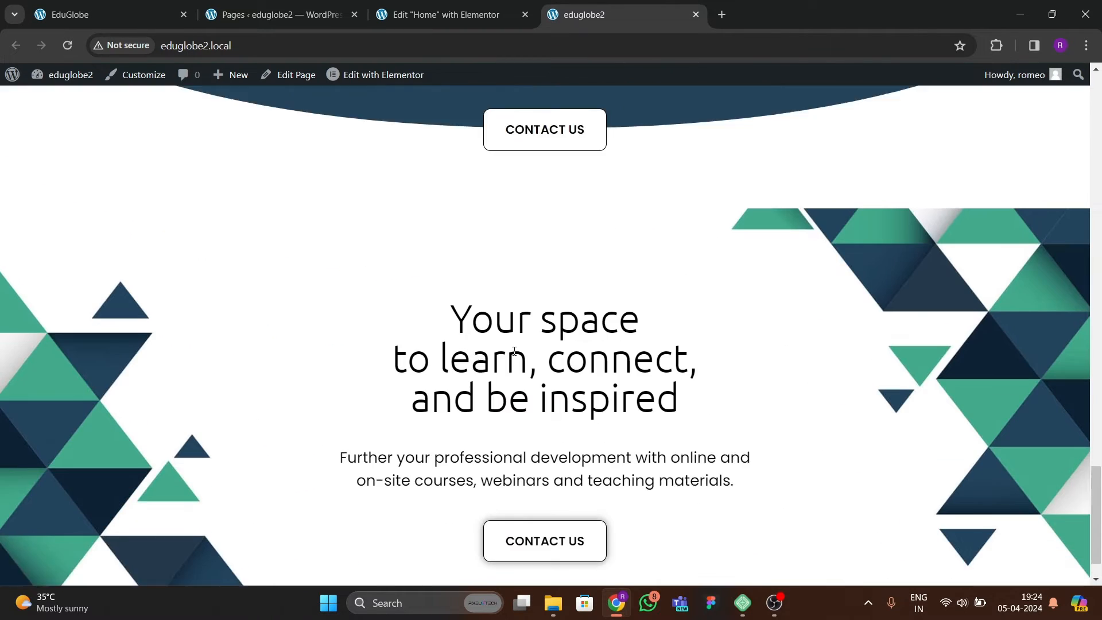
pyautogui.scroll(10, 522, 338)
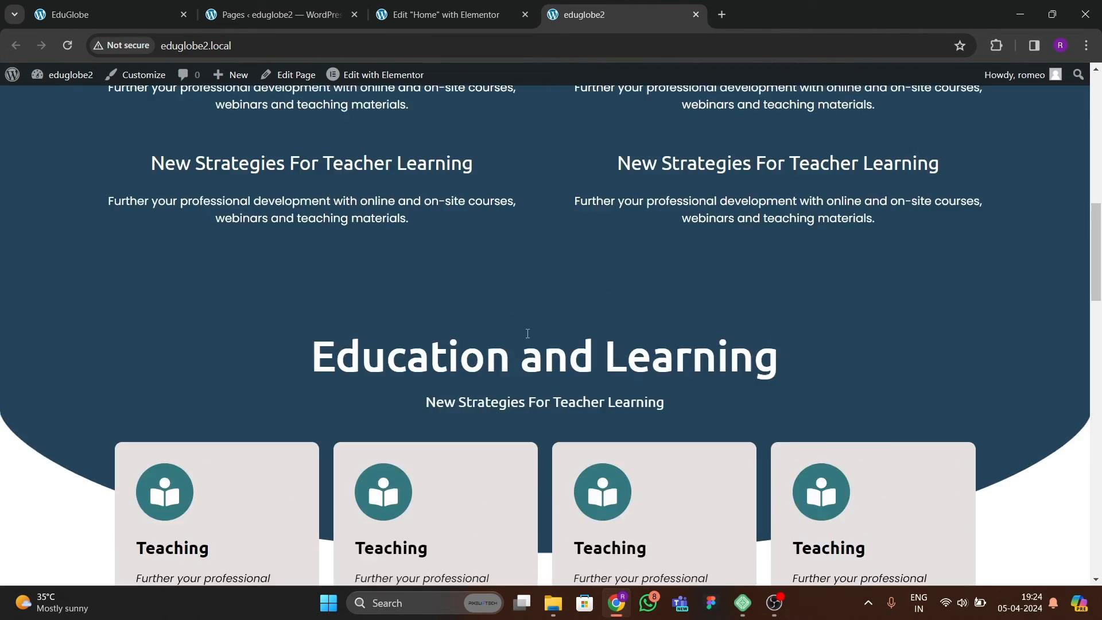
pyautogui.scroll(-5, 525, 339)
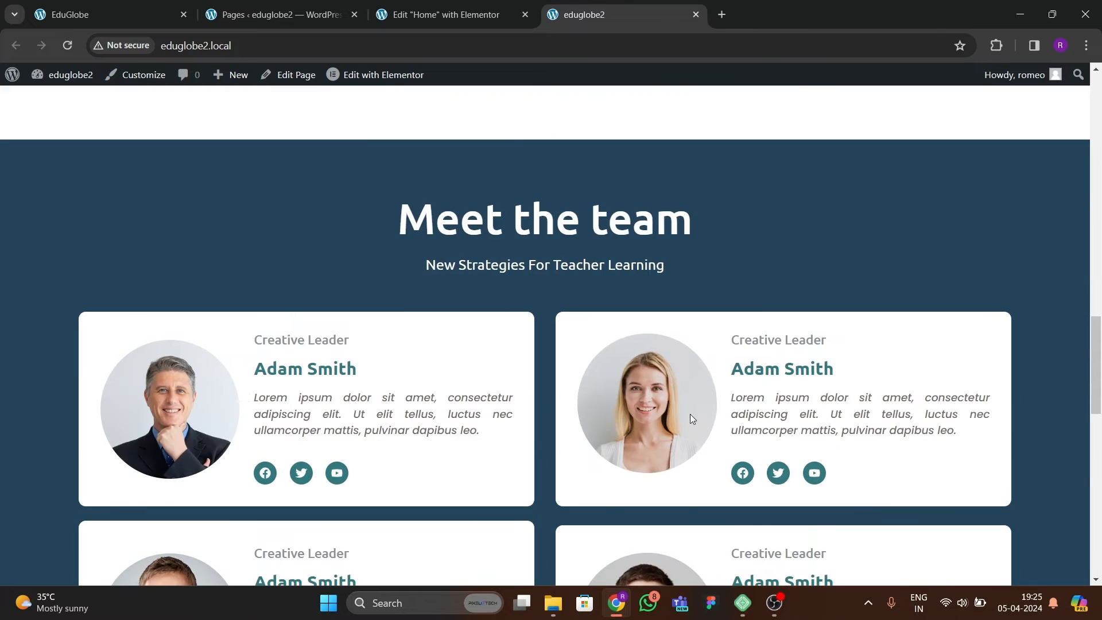
pyautogui.scroll(-5, 660, 362)
pyautogui.scroll(-10, 199, 342)
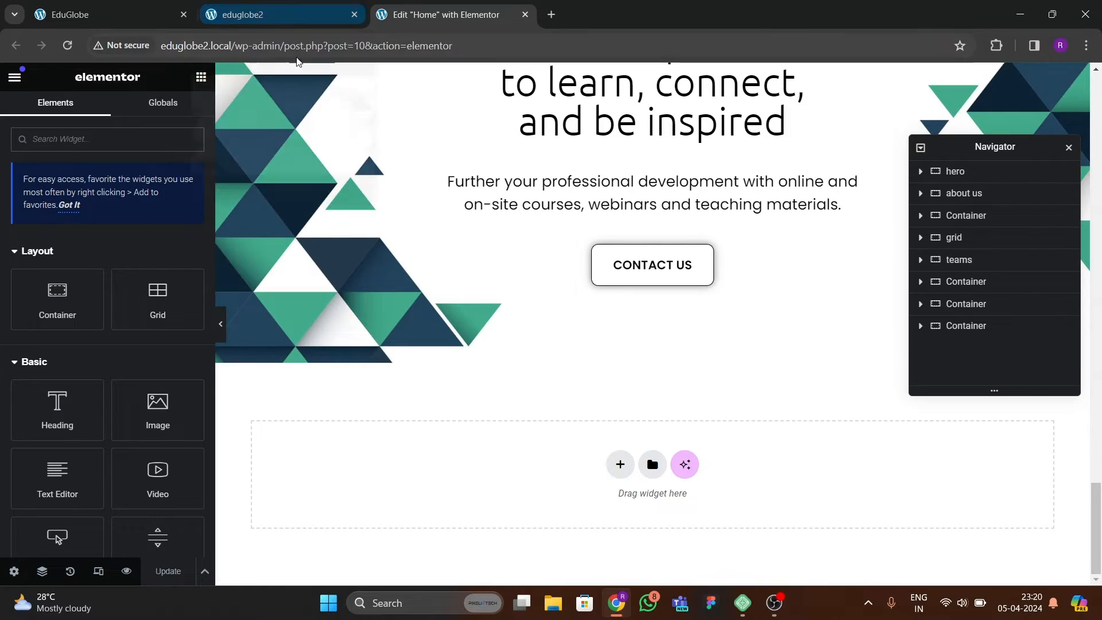
# Compare the eduglobe2 page with the EduGlobe reference and examine its Educational Programs, statistics and contact sections.
pyautogui.click(294, 19)
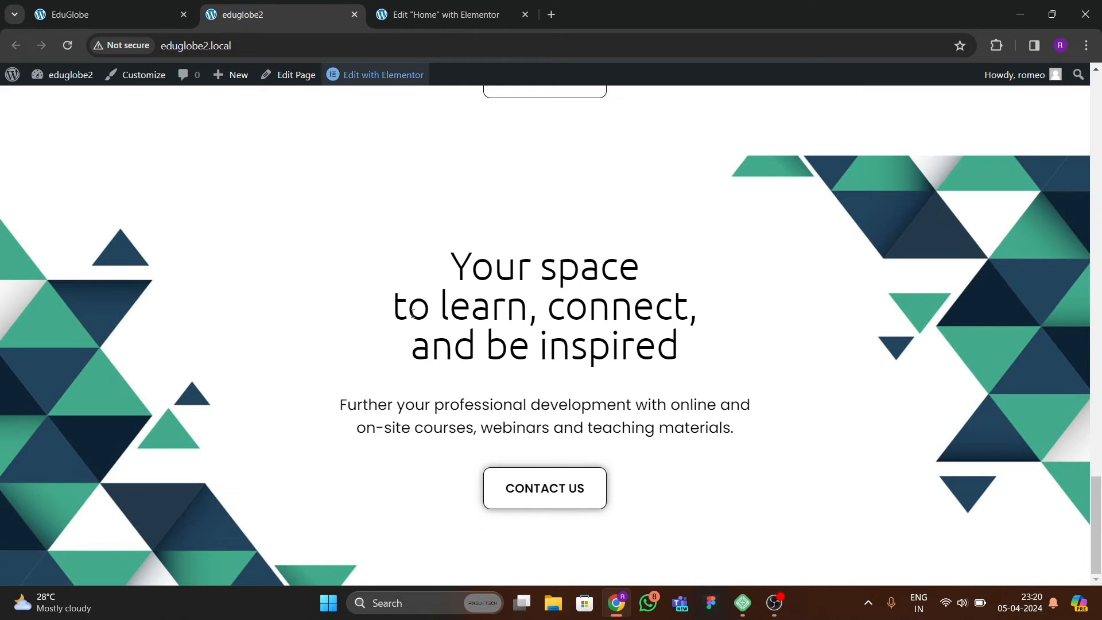
pyautogui.click(99, 14)
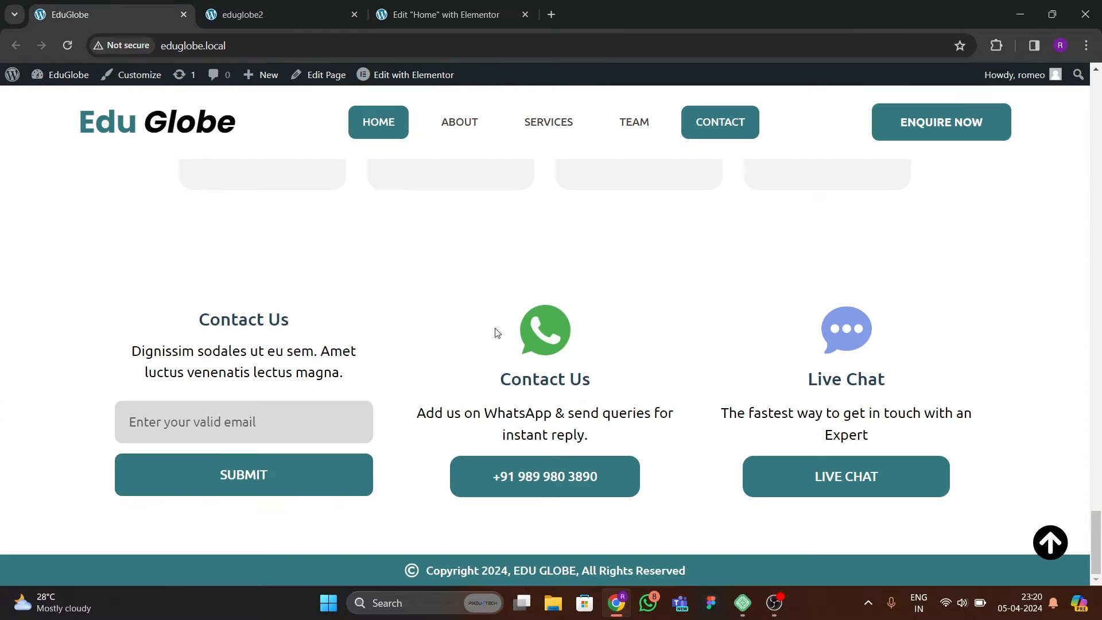
pyautogui.scroll(5, 497, 336)
pyautogui.scroll(4, 497, 339)
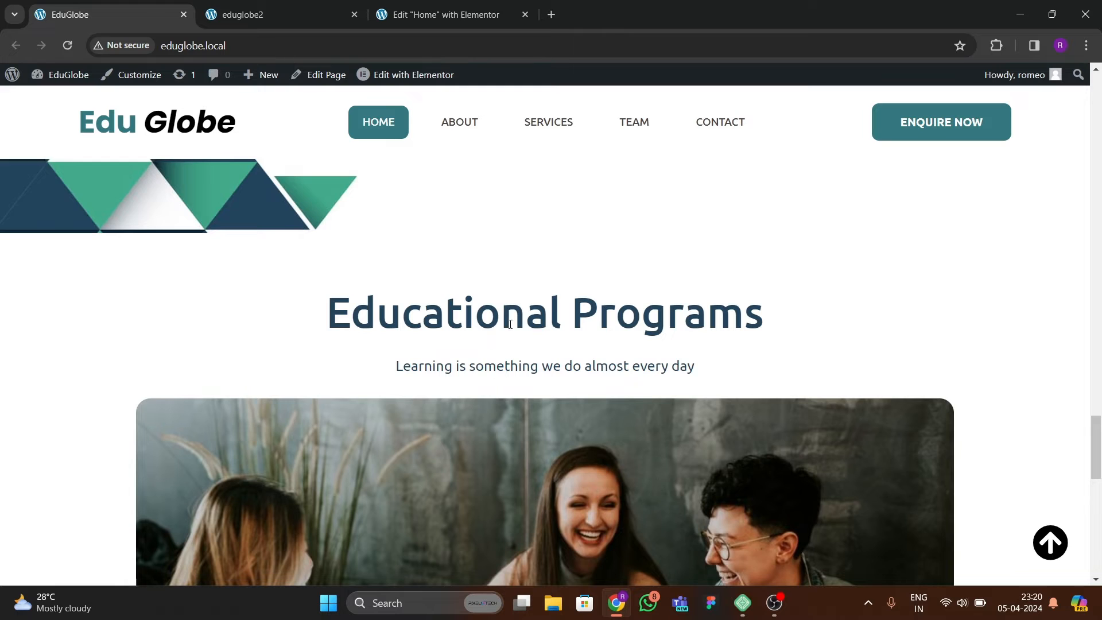
pyautogui.scroll(-8, 510, 324)
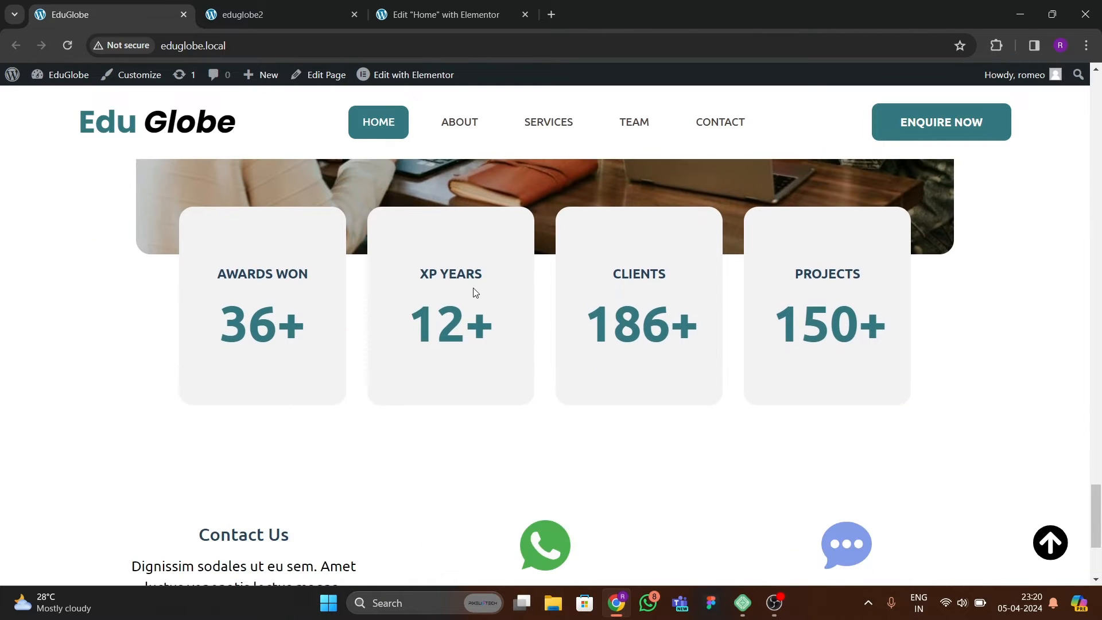
# Add a new single-column flexbox container with downward direction below the "Your space to learn" section.
pyautogui.click(463, 23)
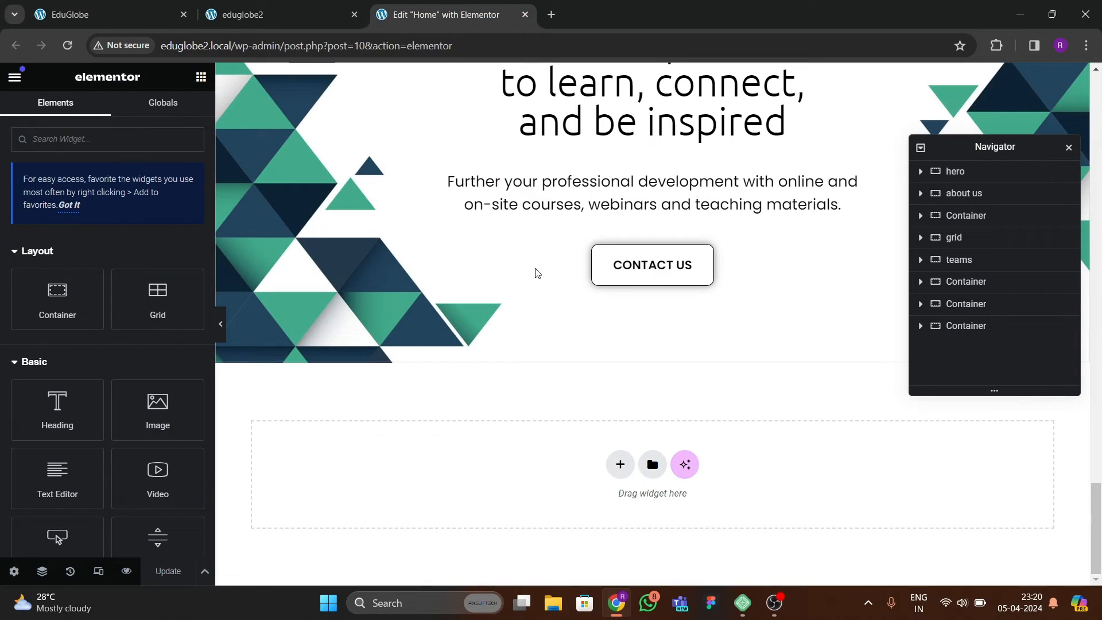
pyautogui.click(618, 465)
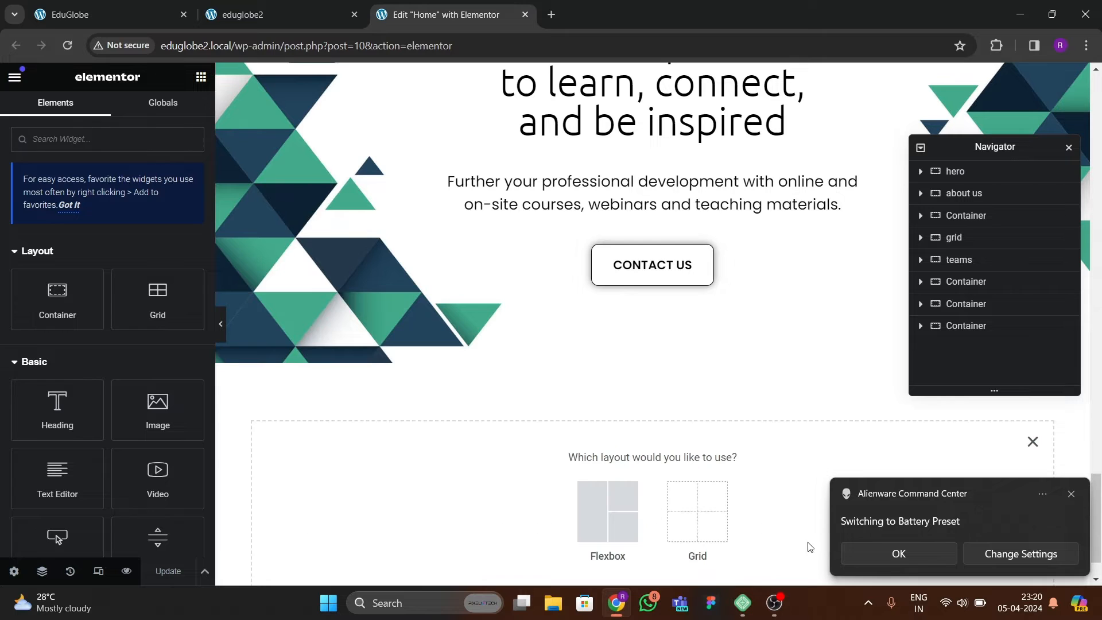
pyautogui.click(873, 551)
pyautogui.scroll(-1, 617, 430)
pyautogui.click(607, 456)
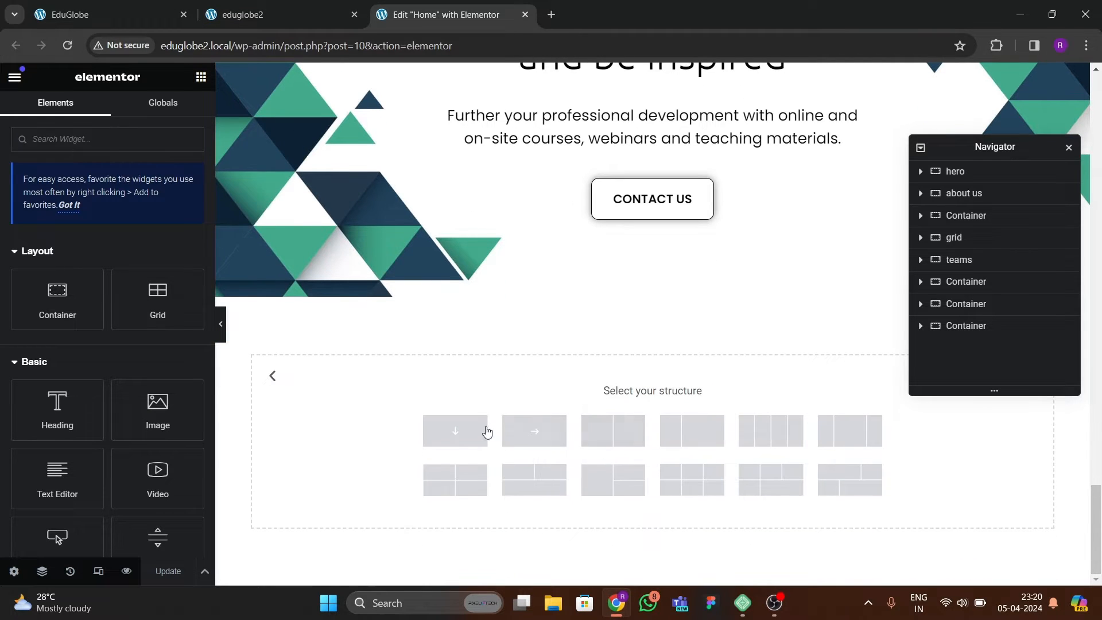
pyautogui.click(94, 6)
pyautogui.scroll(8, 409, 374)
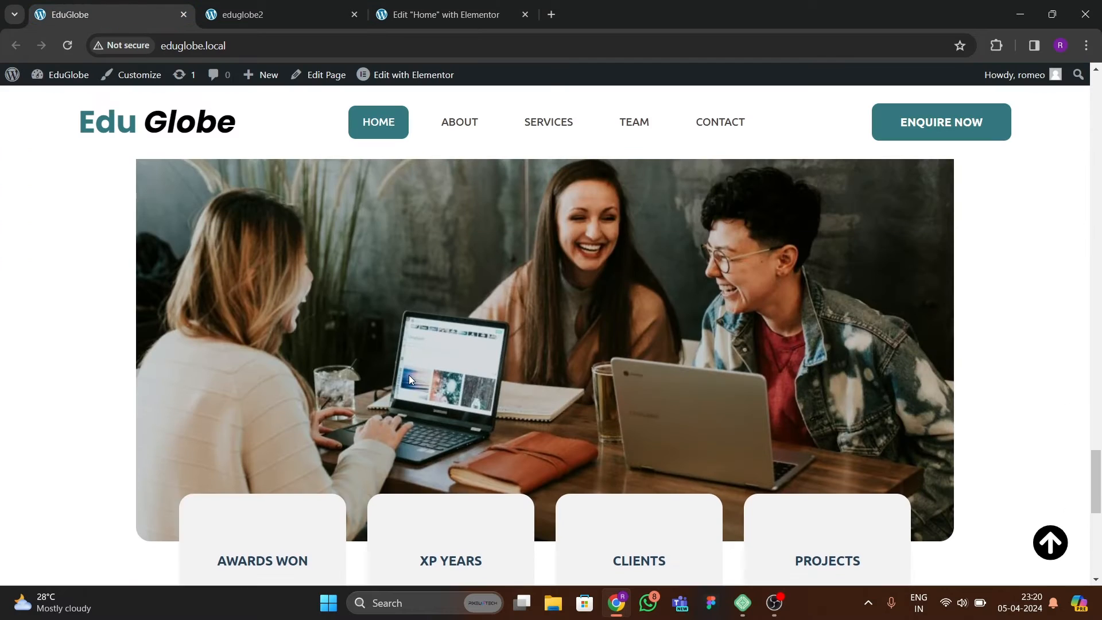
pyautogui.click(429, 16)
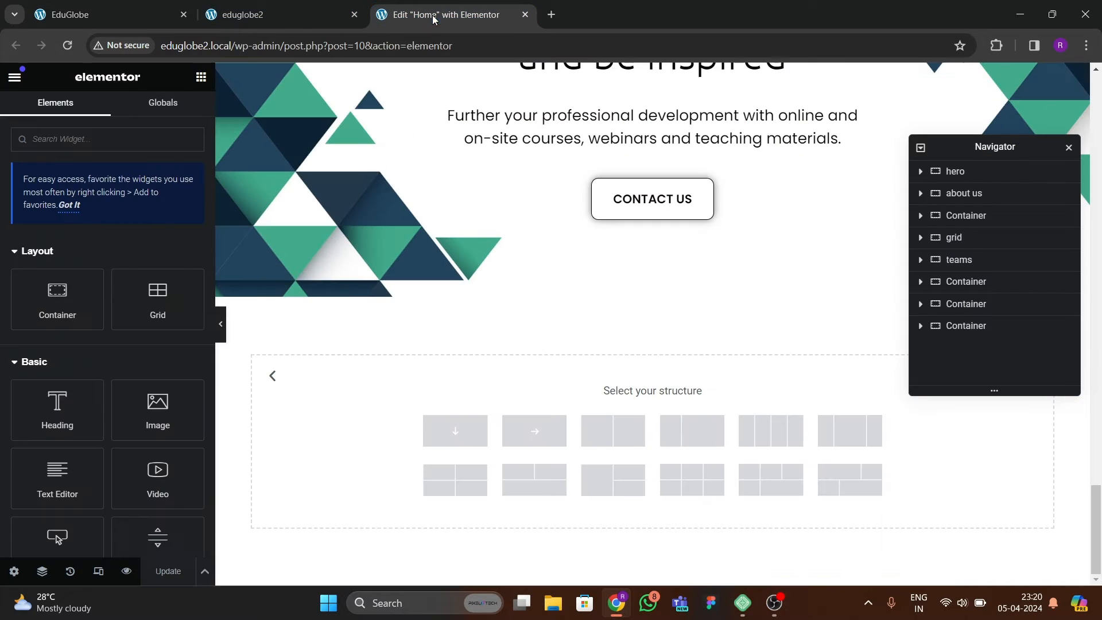
pyautogui.click(471, 432)
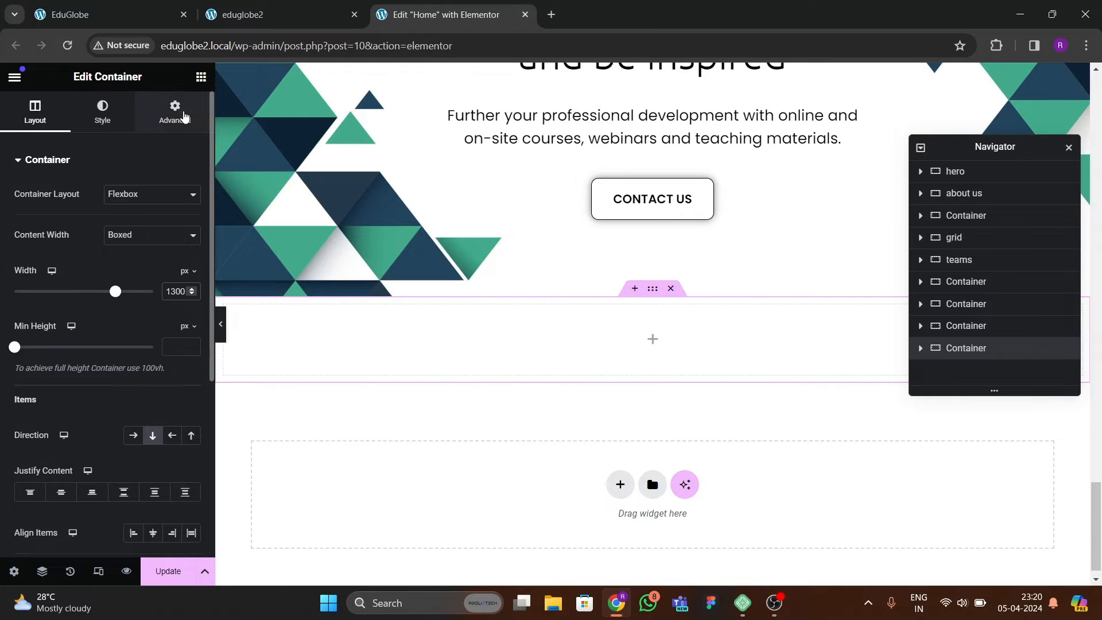
# Set the new container's padding to 80 px at the top and bottom and 0 on both sides.
pyautogui.click(183, 116)
pyautogui.click(191, 267)
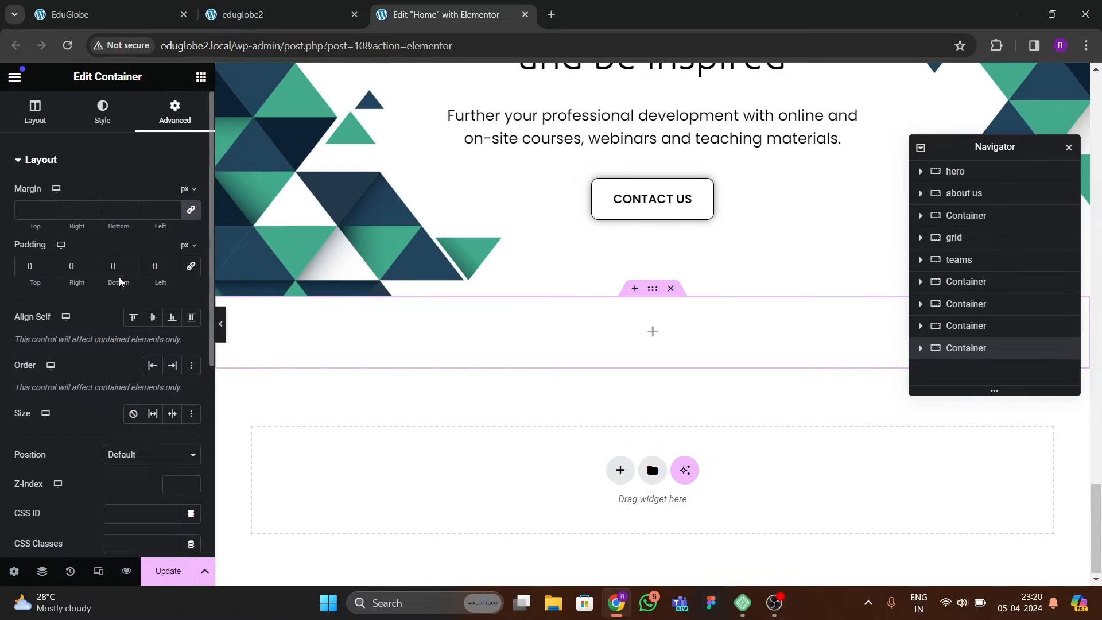
pyautogui.click(28, 266)
pyautogui.write('80')
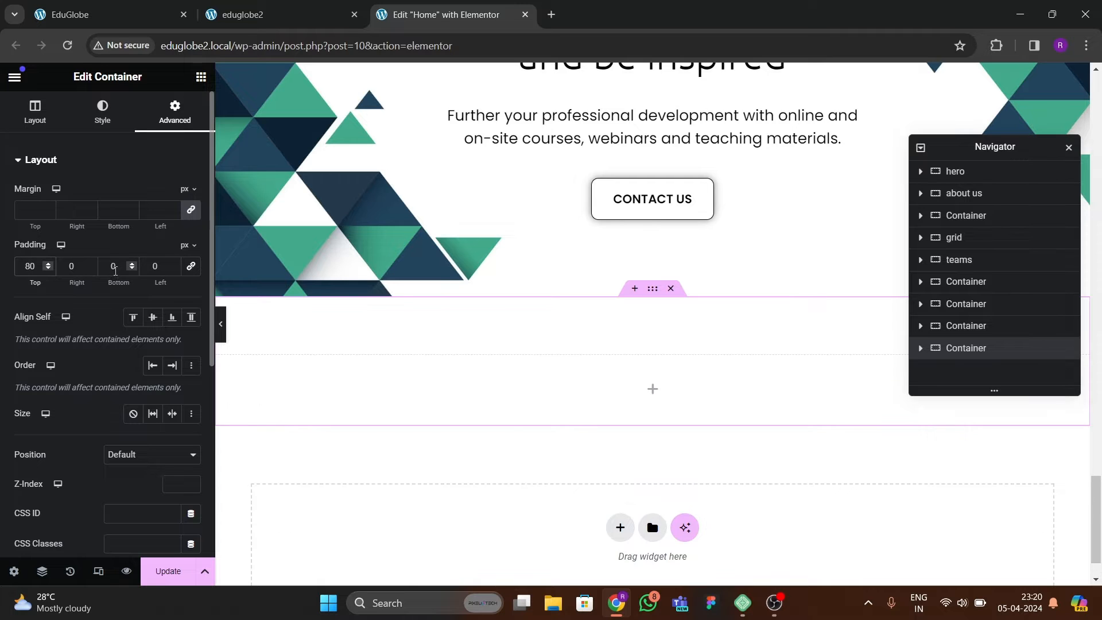
pyautogui.click(69, 14)
pyautogui.scroll(-2, 367, 333)
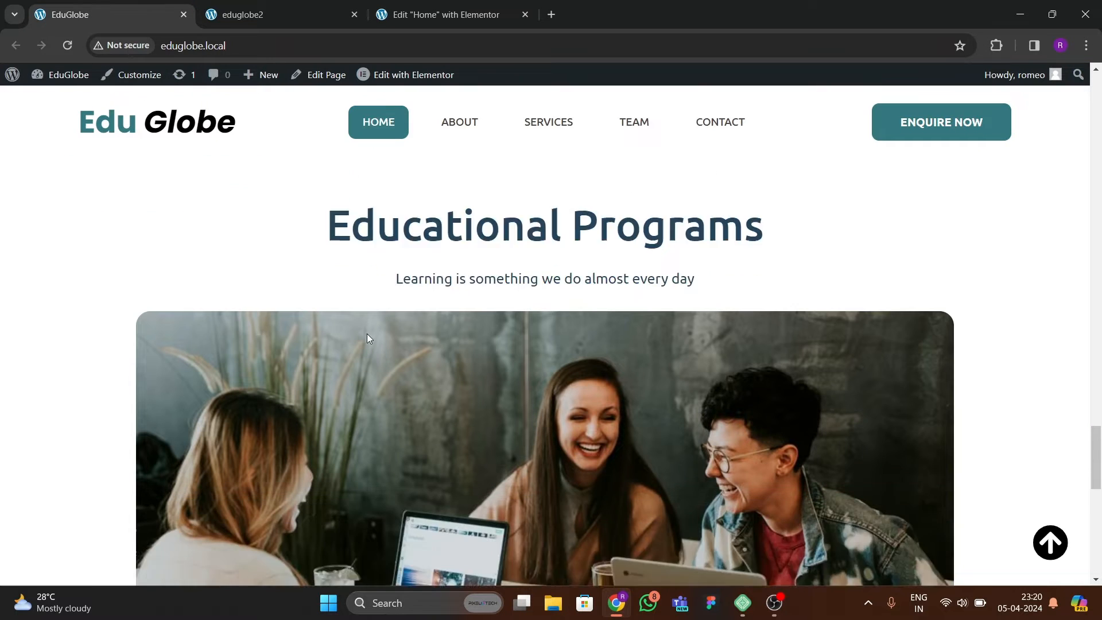
pyautogui.scroll(2, 507, 267)
pyautogui.click(441, 14)
# Copy the "Meet the team" heading from the teams section and paste it into the new empty container.
pyautogui.scroll(9, 562, 402)
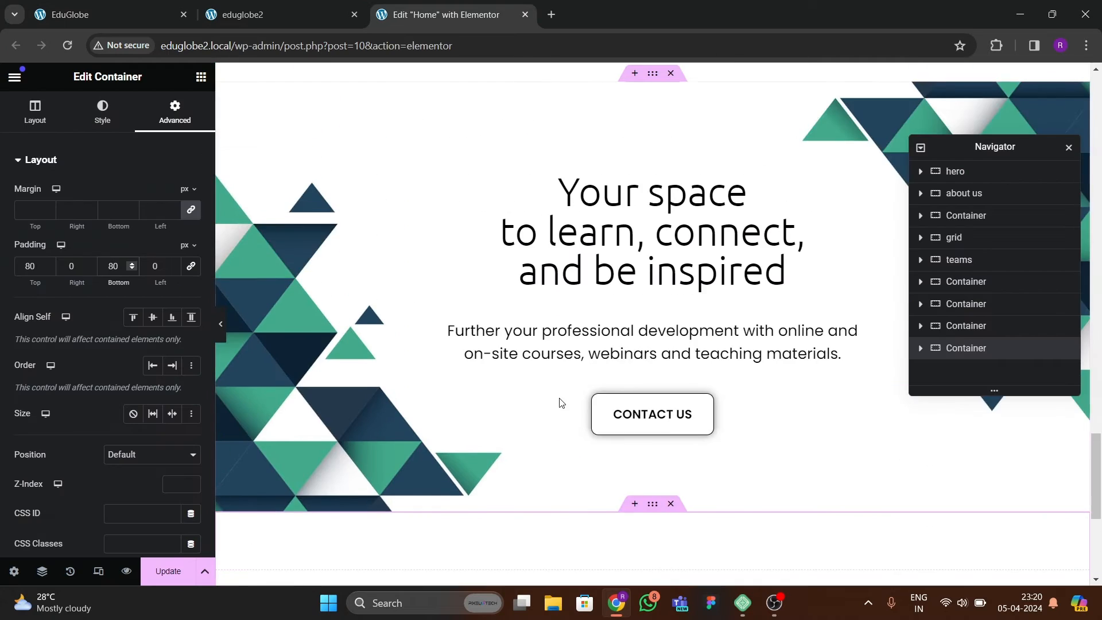
pyautogui.scroll(8, 649, 300)
pyautogui.scroll(-3, 655, 324)
pyautogui.scroll(5, 645, 352)
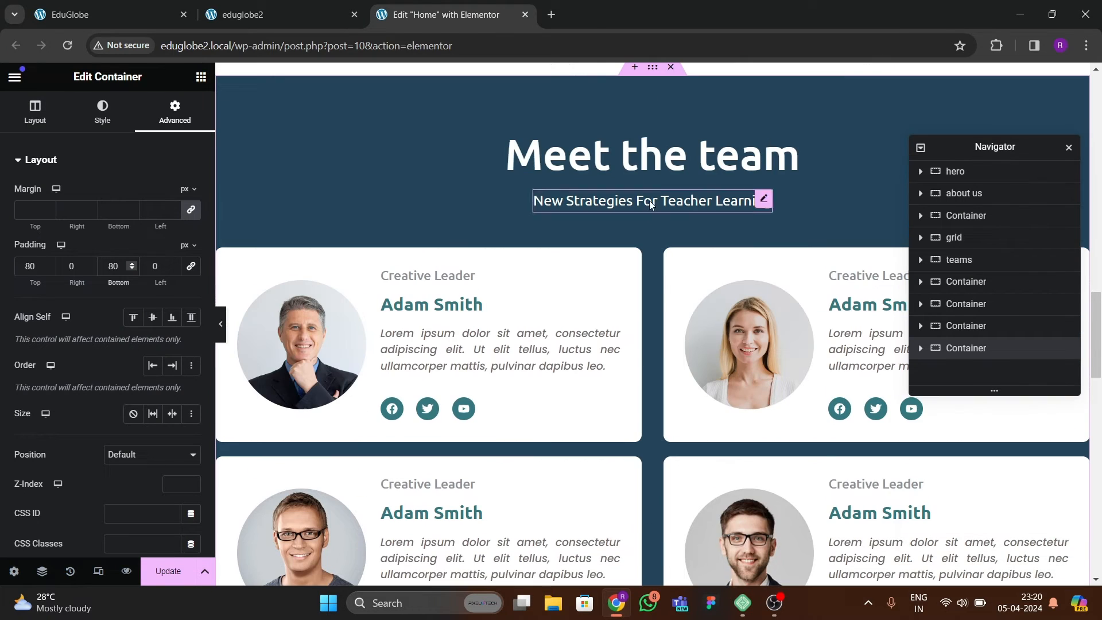
pyautogui.click(646, 168)
pyautogui.rightClick(646, 168)
pyautogui.click(691, 247)
pyautogui.scroll(-10, 626, 321)
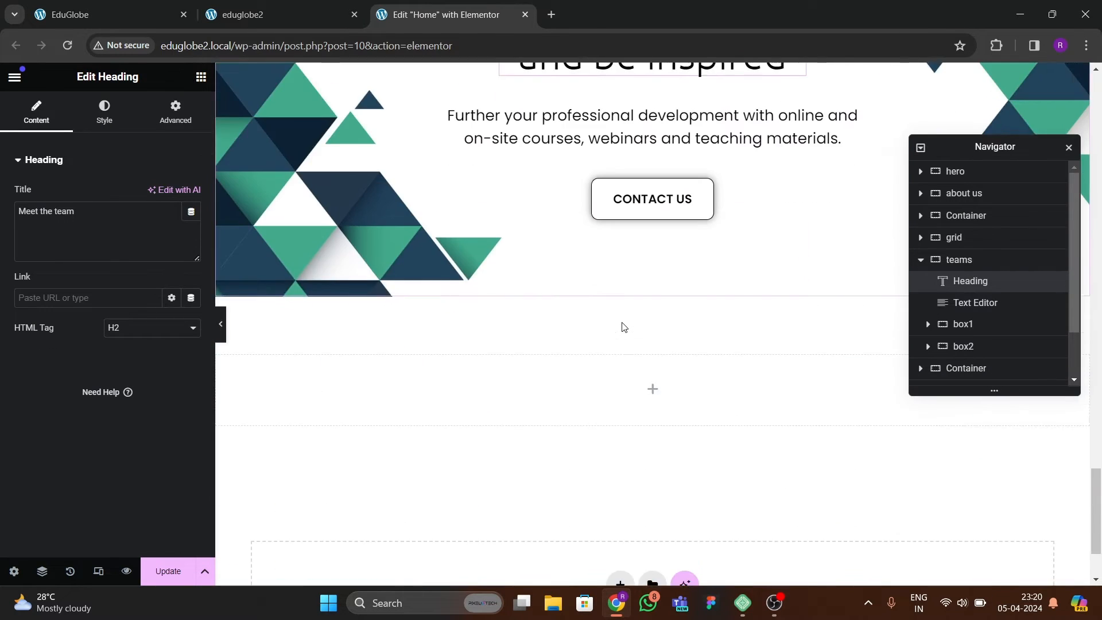
pyautogui.rightClick(534, 272)
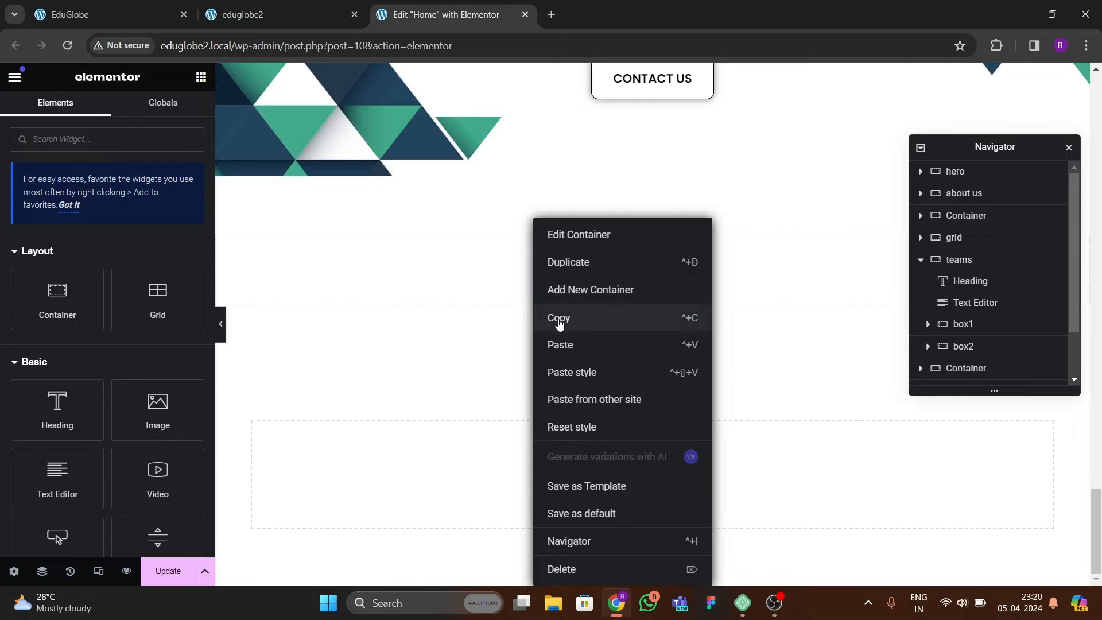
pyautogui.click(556, 343)
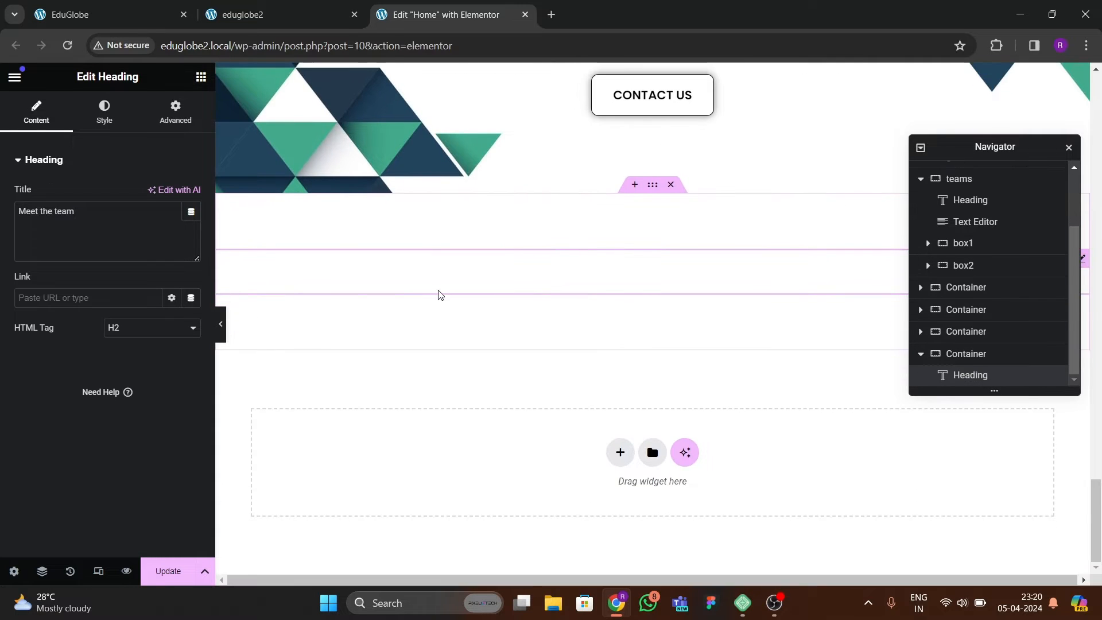
# Set the pasted heading's text color to the global dark blue.
pyautogui.click(103, 112)
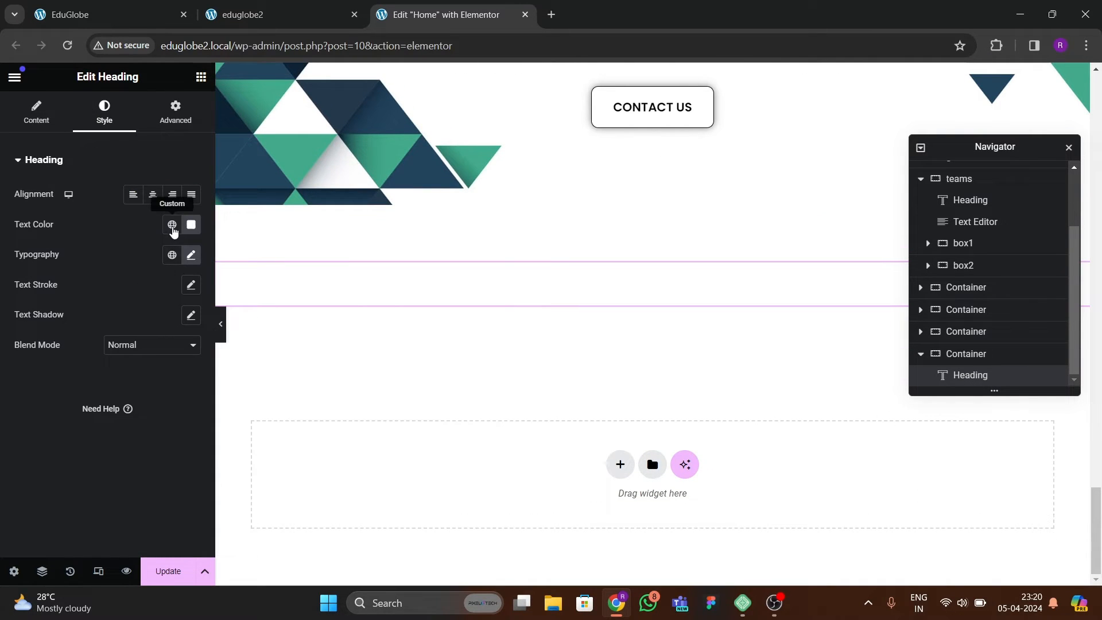
pyautogui.click(172, 226)
pyautogui.click(90, 403)
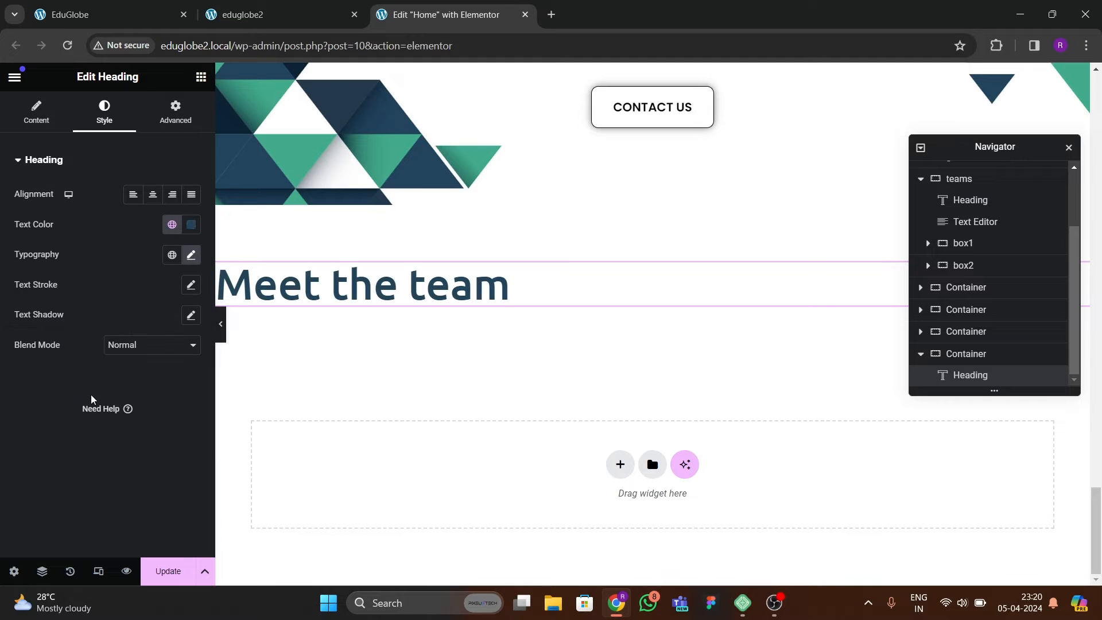
# Center the new container's content by setting both Justify Content and Align Items to center.
pyautogui.click(652, 199)
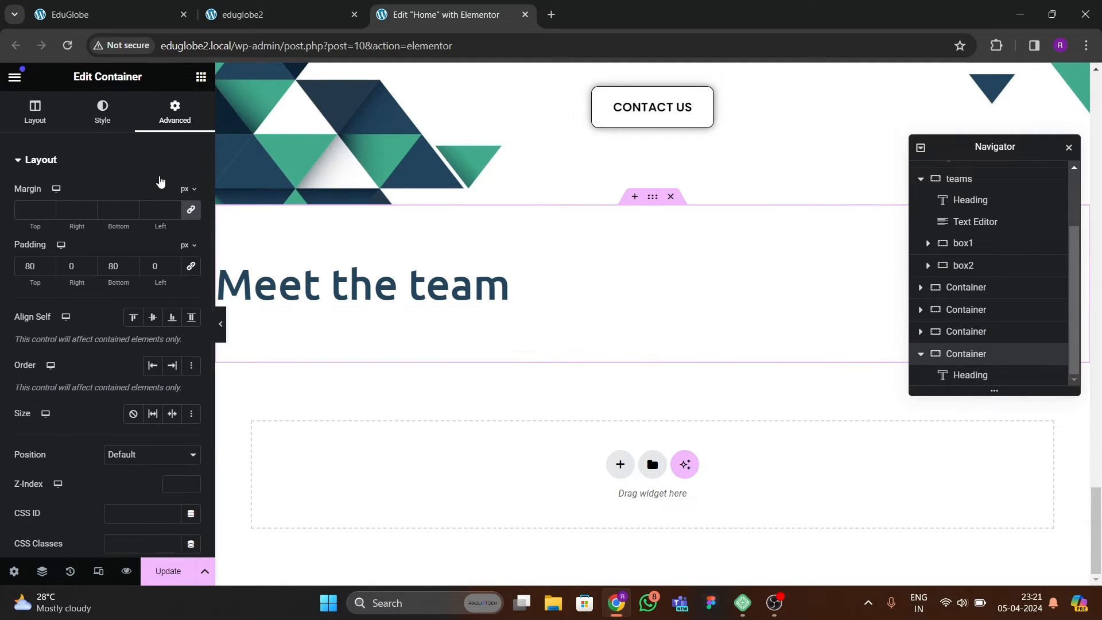
pyautogui.click(36, 114)
pyautogui.scroll(-3, 47, 341)
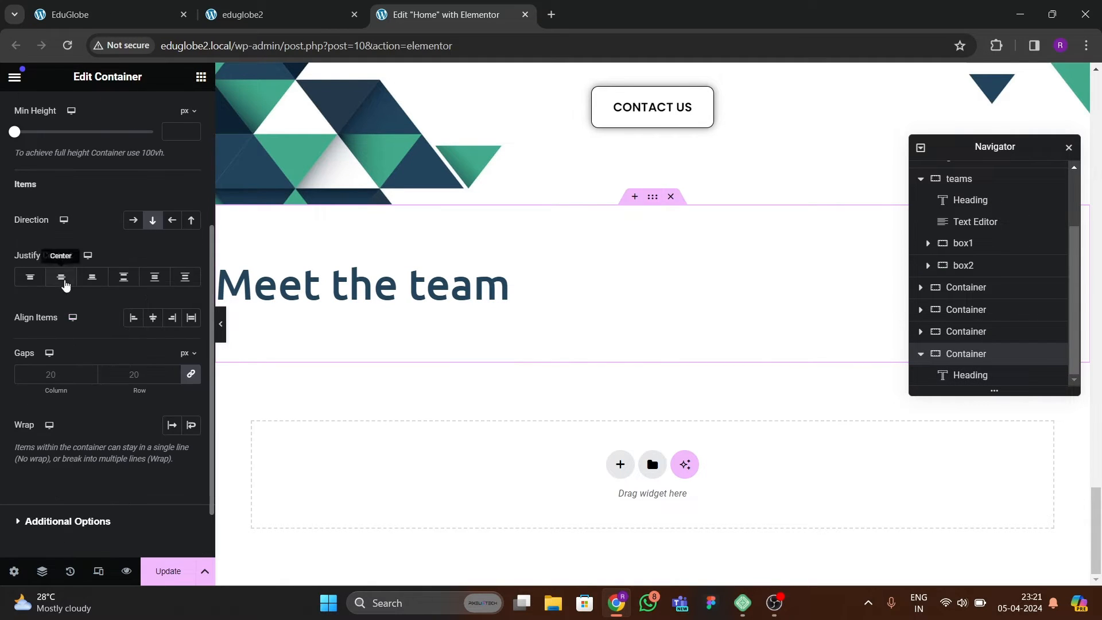
pyautogui.click(153, 320)
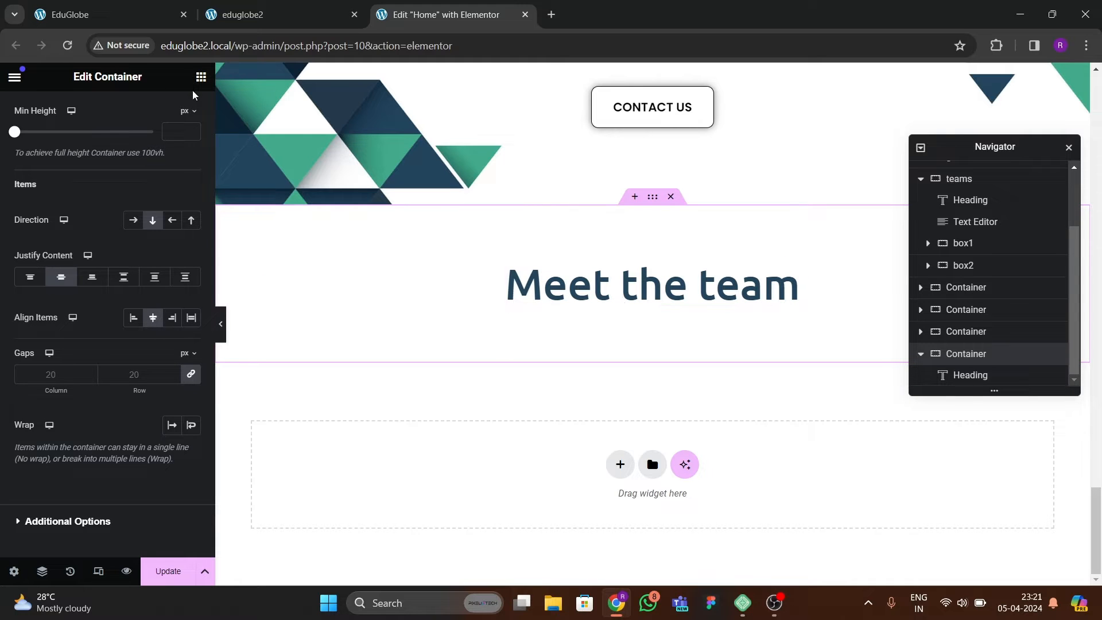
# Replace the pasted heading's title with "Educational Programs", copied from the EduGlobe reference page.
pyautogui.click(101, 16)
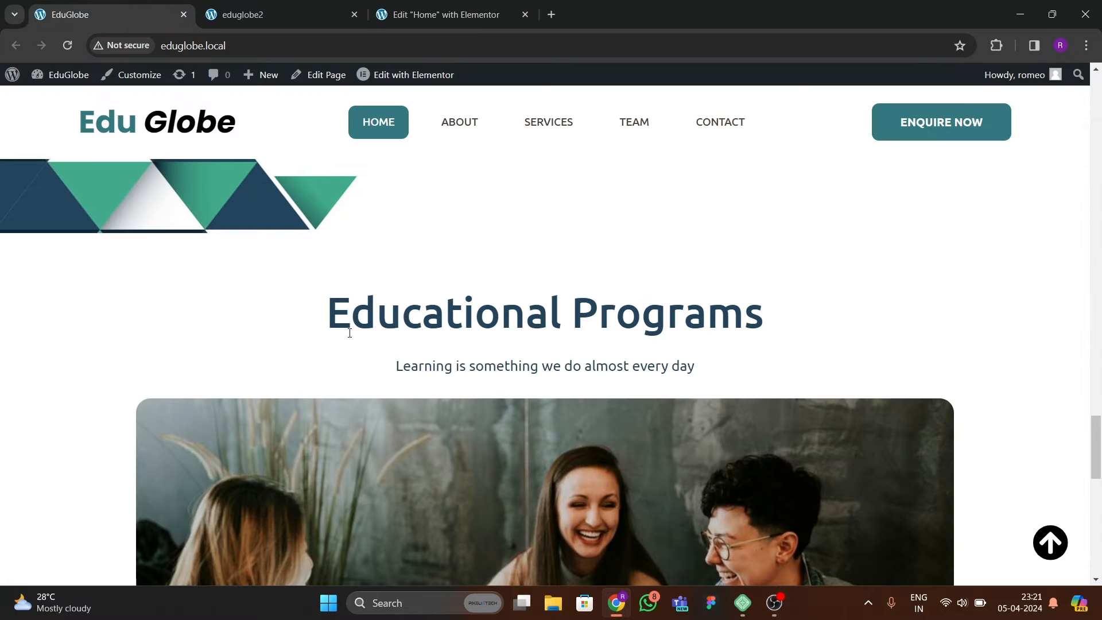
pyautogui.moveTo(354, 322); pyautogui.dragTo(781, 329)
pyautogui.hotkey('ctrl', 'c')
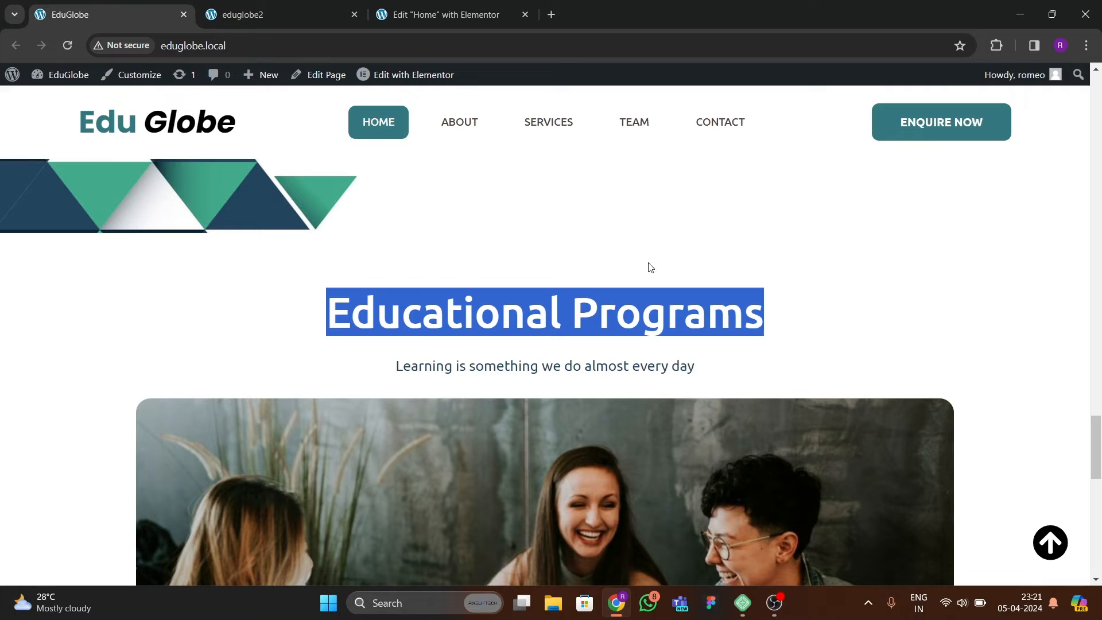
pyautogui.click(446, 8)
pyautogui.click(567, 321)
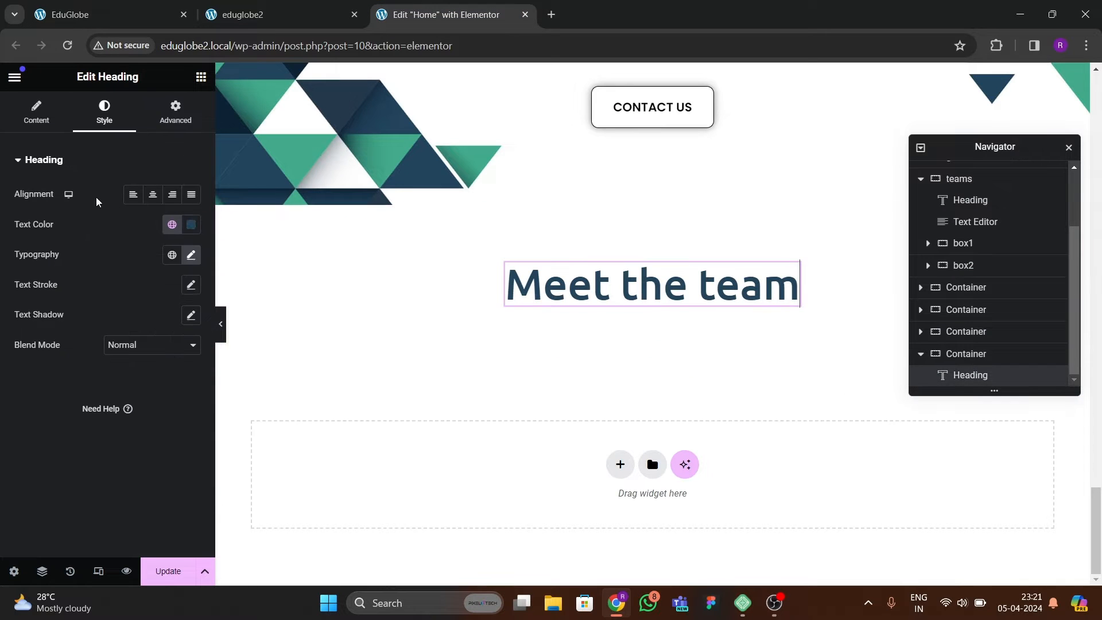
pyautogui.click(36, 110)
pyautogui.hotkey('ctrl', 'v')
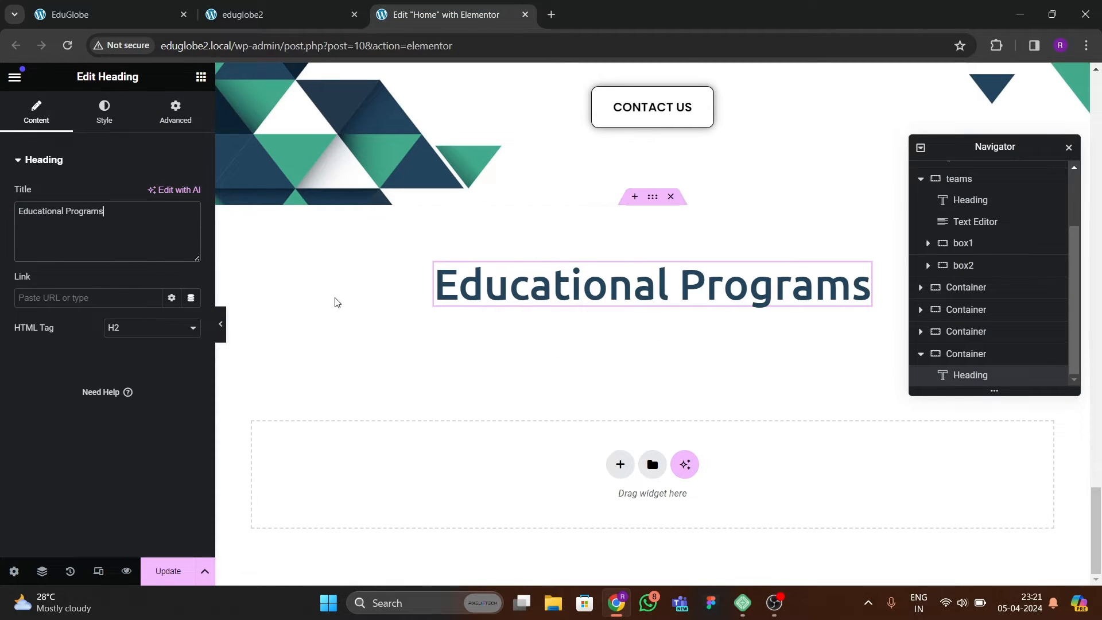
# Copy the "New Strategies For Teacher Learning" text from the "Start working smarter" section and paste it below the Educational Programs heading.
pyautogui.click(138, 14)
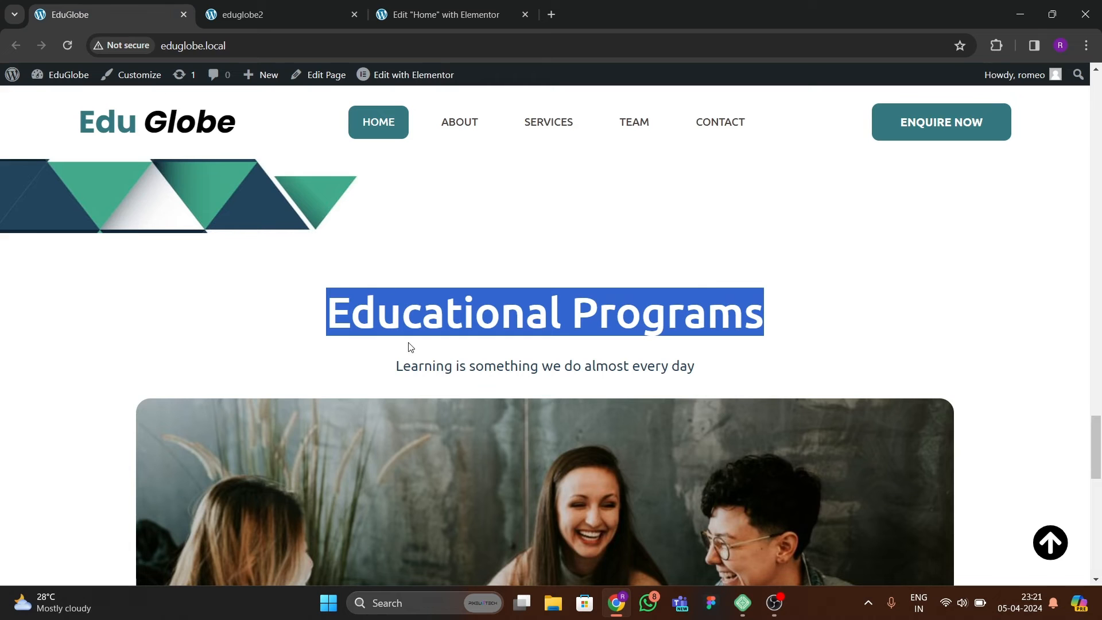
pyautogui.click(423, 15)
pyautogui.scroll(12, 578, 344)
pyautogui.scroll(-3, 579, 344)
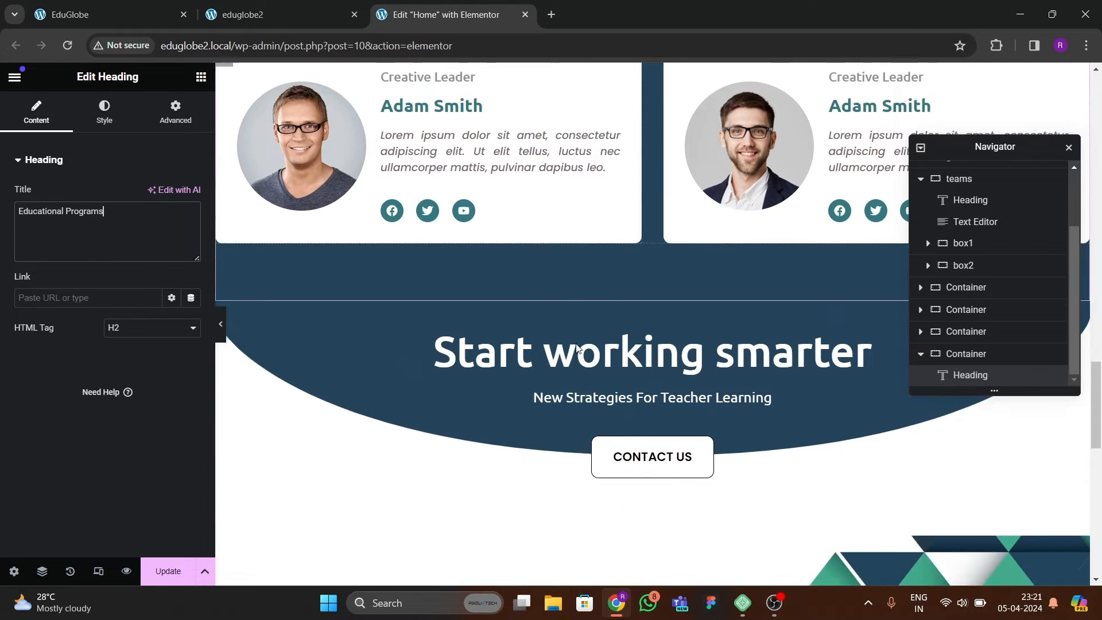
pyautogui.click(607, 354)
pyautogui.rightClick(610, 354)
pyautogui.click(635, 350)
pyautogui.scroll(-10, 640, 373)
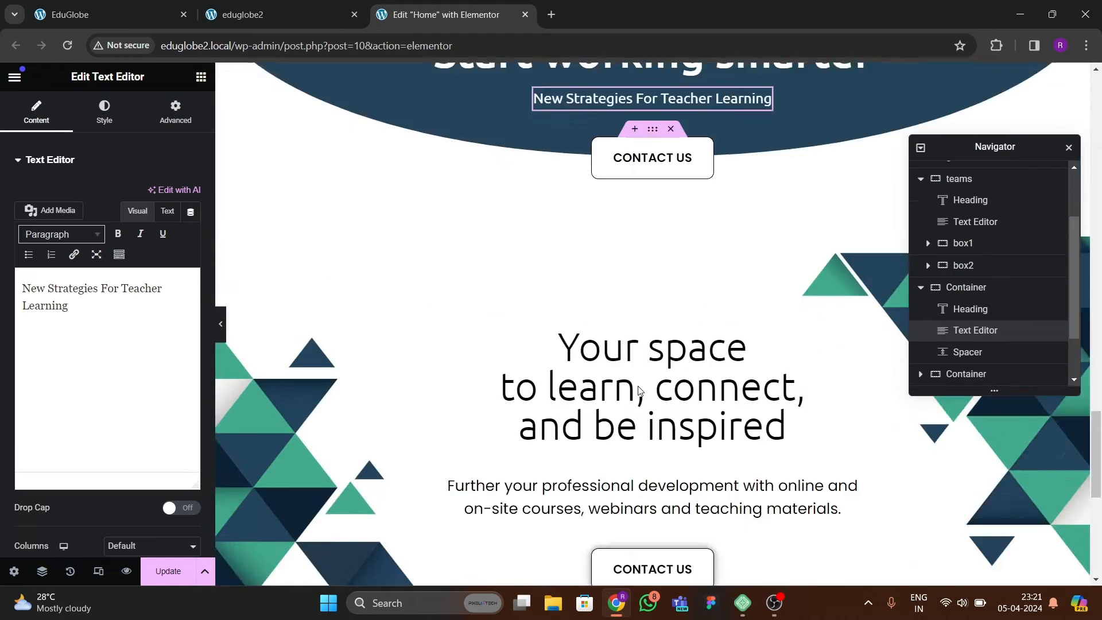
pyautogui.click(638, 367)
pyautogui.rightClick(638, 367)
pyautogui.click(664, 376)
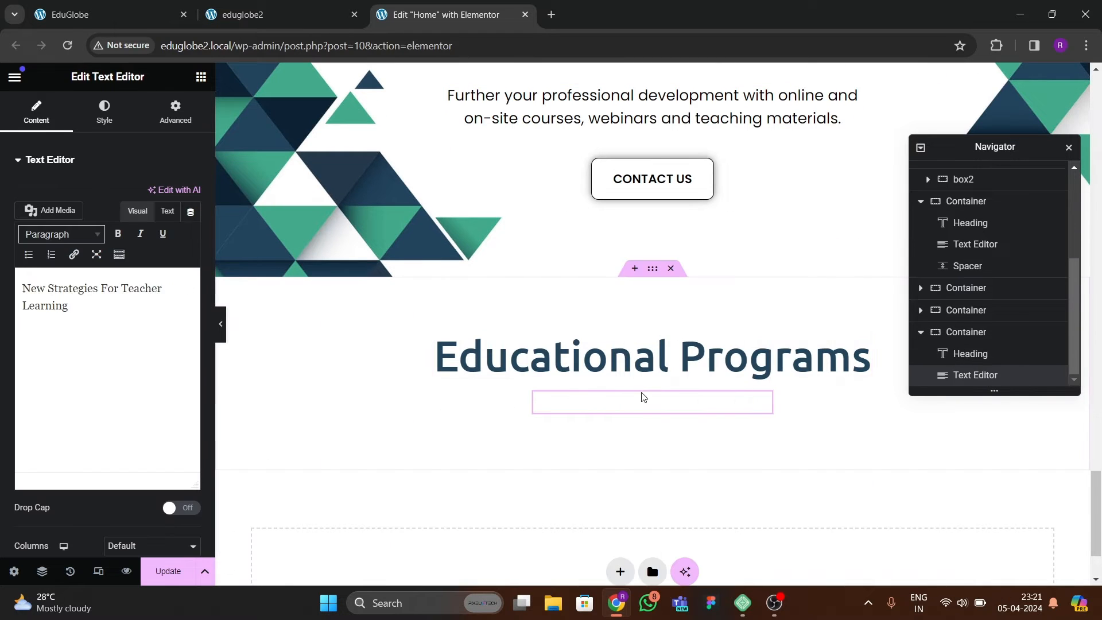
# Set the text color of the pasted subtitle under Educational Programs to black.
pyautogui.click(104, 112)
pyautogui.click(171, 225)
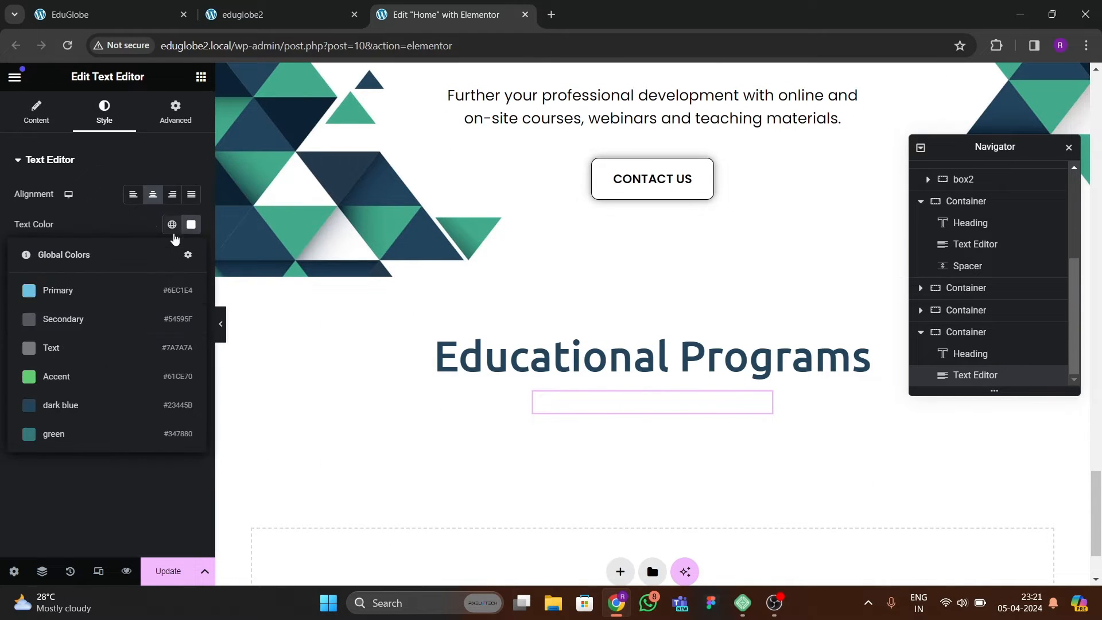
pyautogui.click(115, 14)
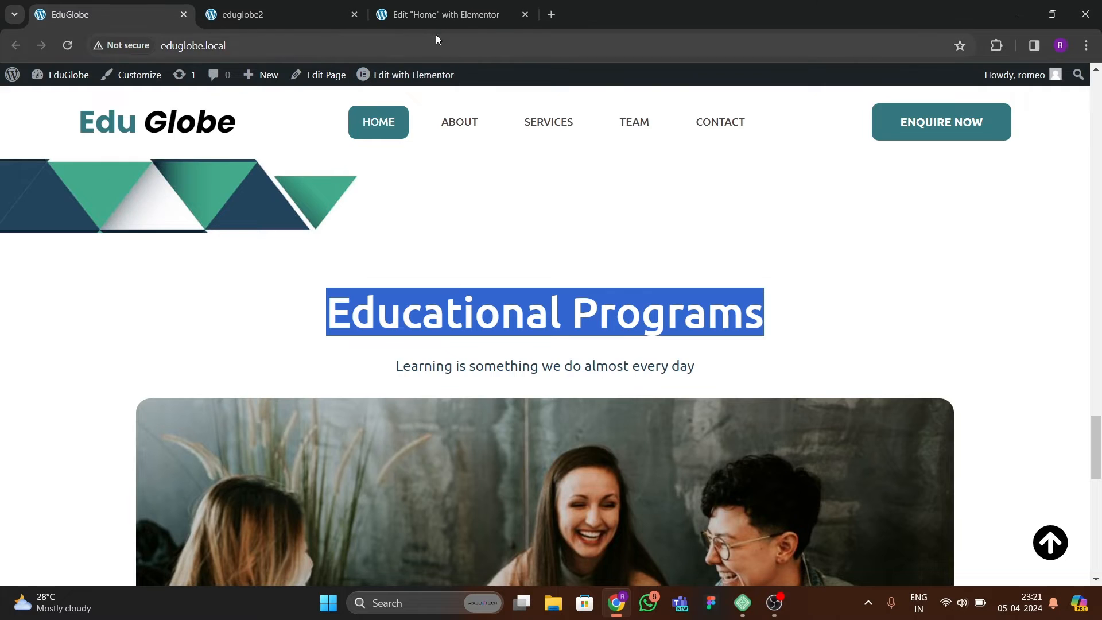
pyautogui.click(439, 14)
pyautogui.click(193, 229)
pyautogui.moveTo(217, 352); pyautogui.dragTo(104, 394)
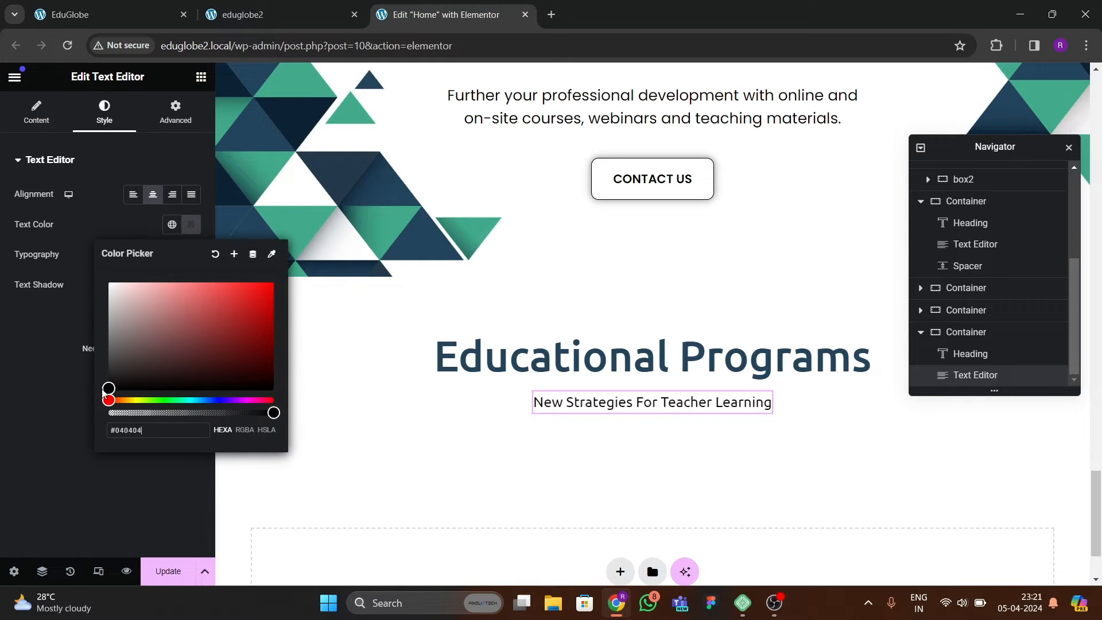
pyautogui.click(84, 400)
# Replace the subtitle with the reference page's "Learning is something we do almost every day" and update the page.
pyautogui.click(109, 15)
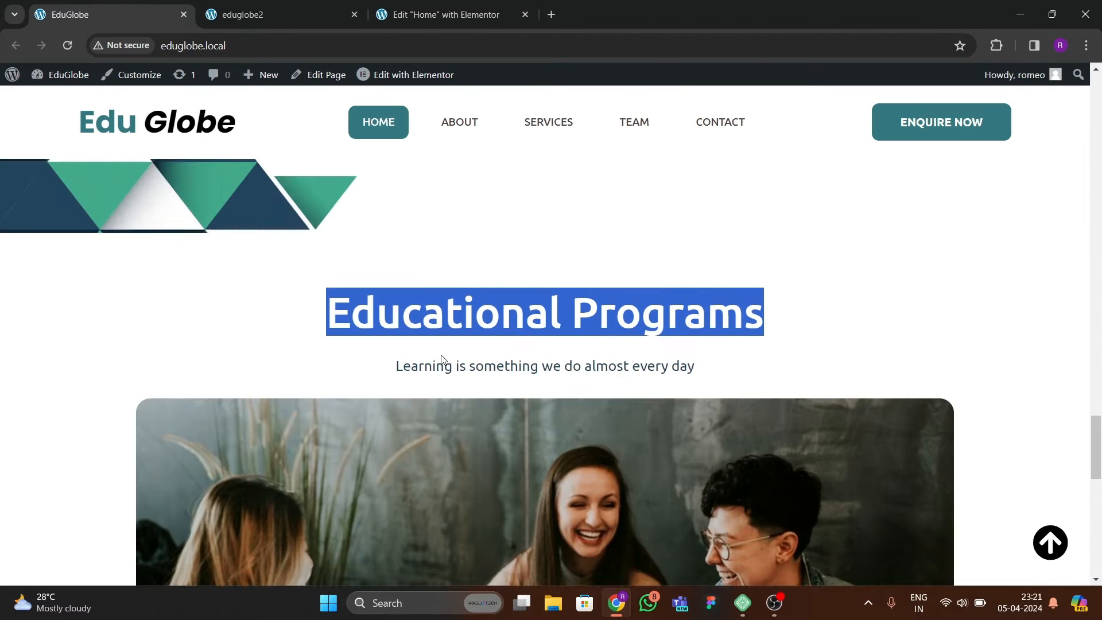
pyautogui.scroll(-2, 437, 321)
pyautogui.moveTo(393, 229); pyautogui.dragTo(739, 236)
pyautogui.hotkey('ctrl', 'c')
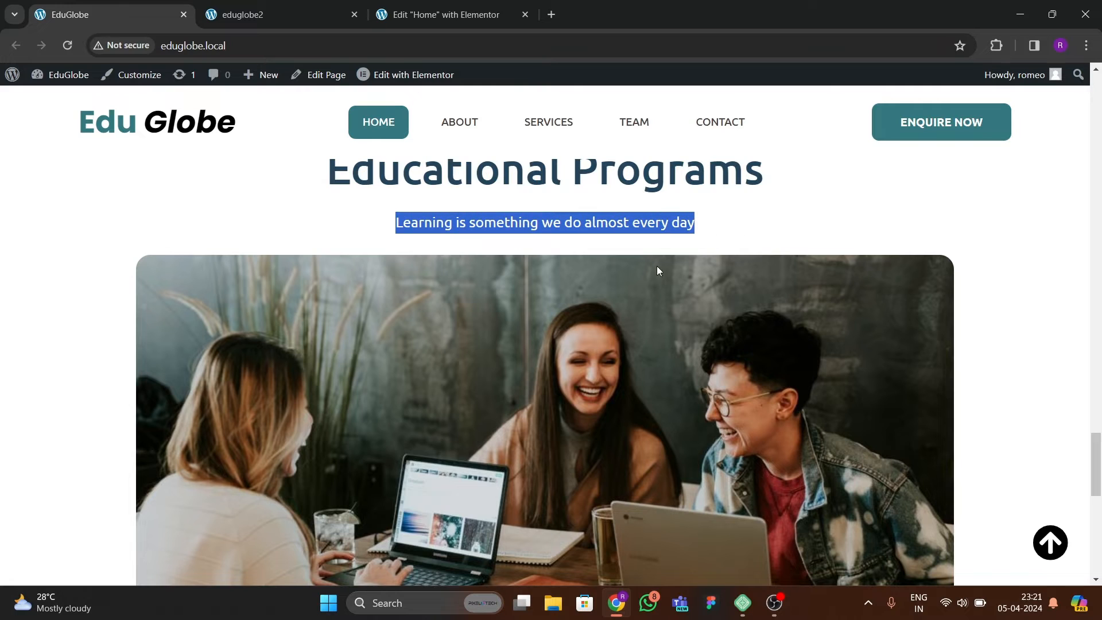
pyautogui.click(455, 18)
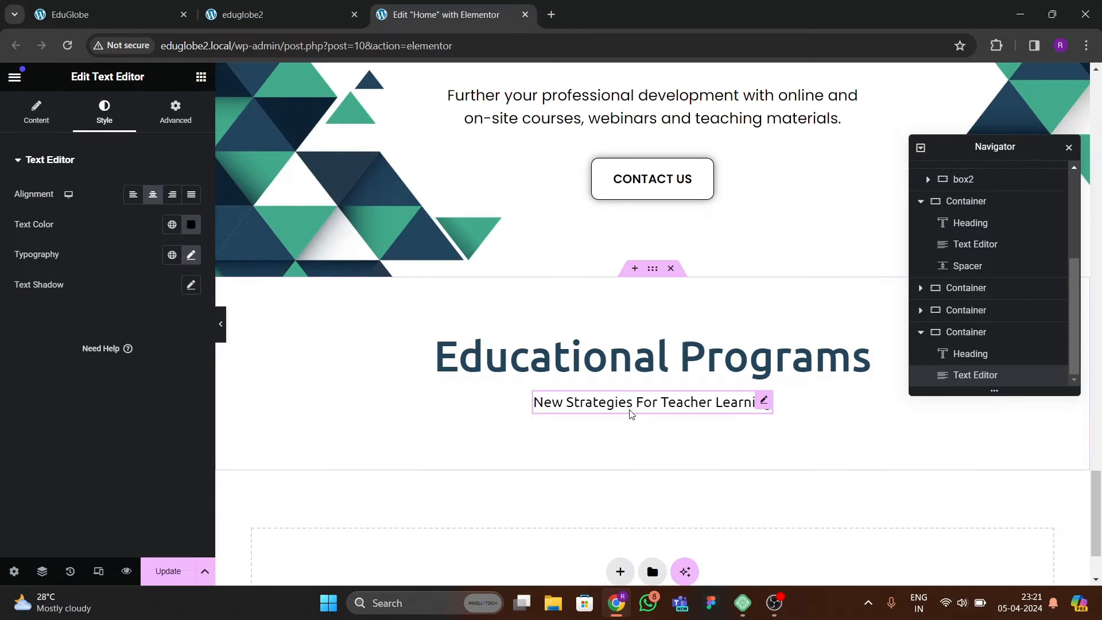
pyautogui.click(32, 120)
pyautogui.click(167, 210)
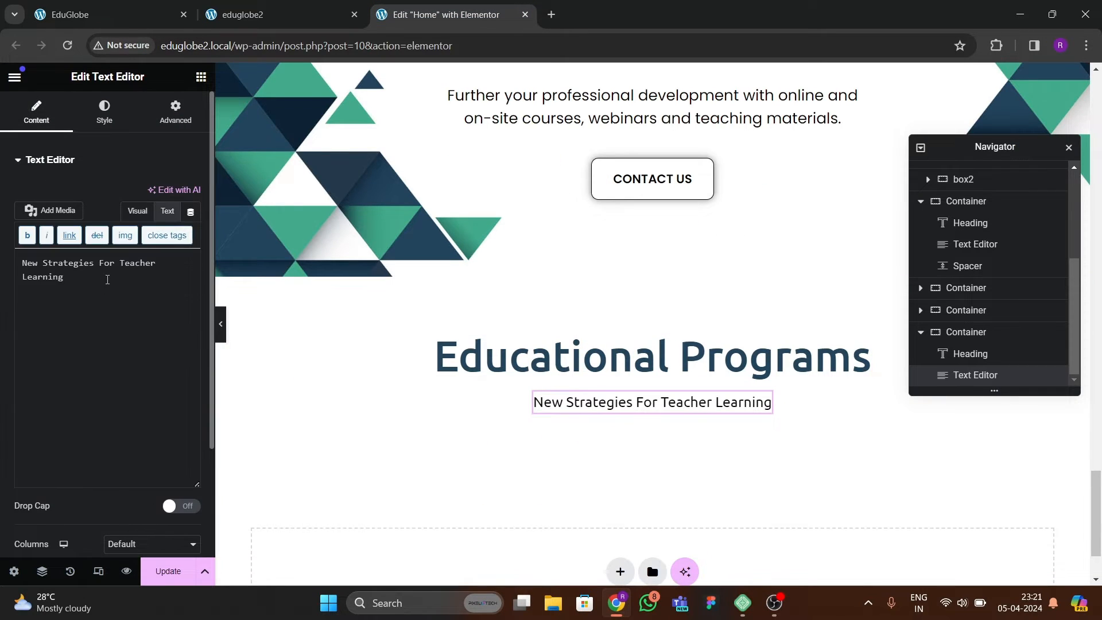
pyautogui.moveTo(106, 278); pyautogui.dragTo(5, 247)
pyautogui.hotkey('ctrl', 'v')
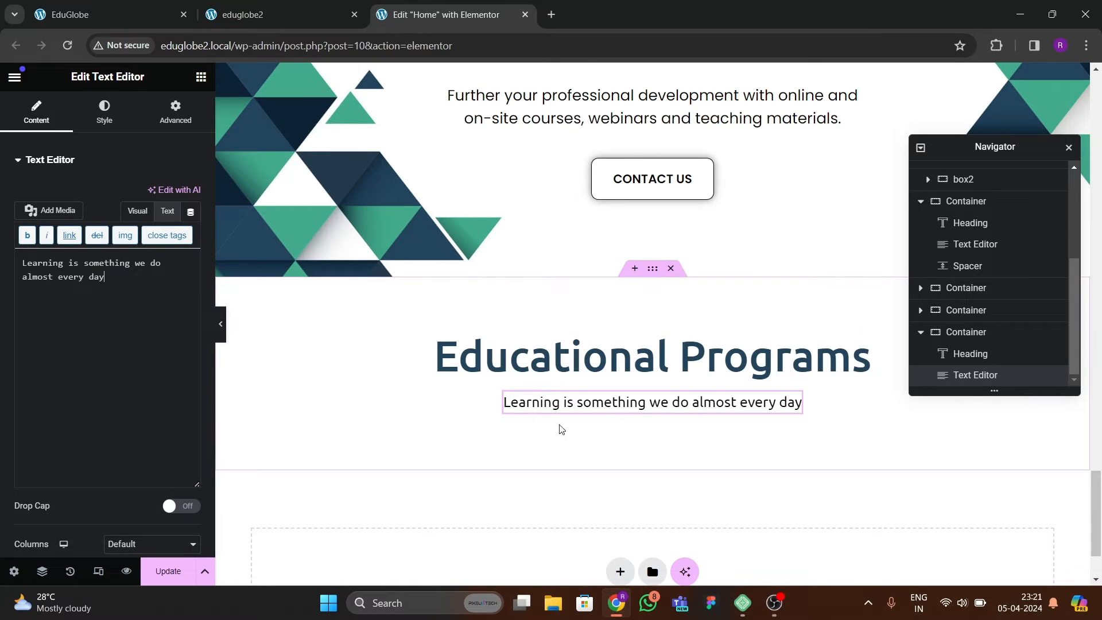
pyautogui.click(168, 571)
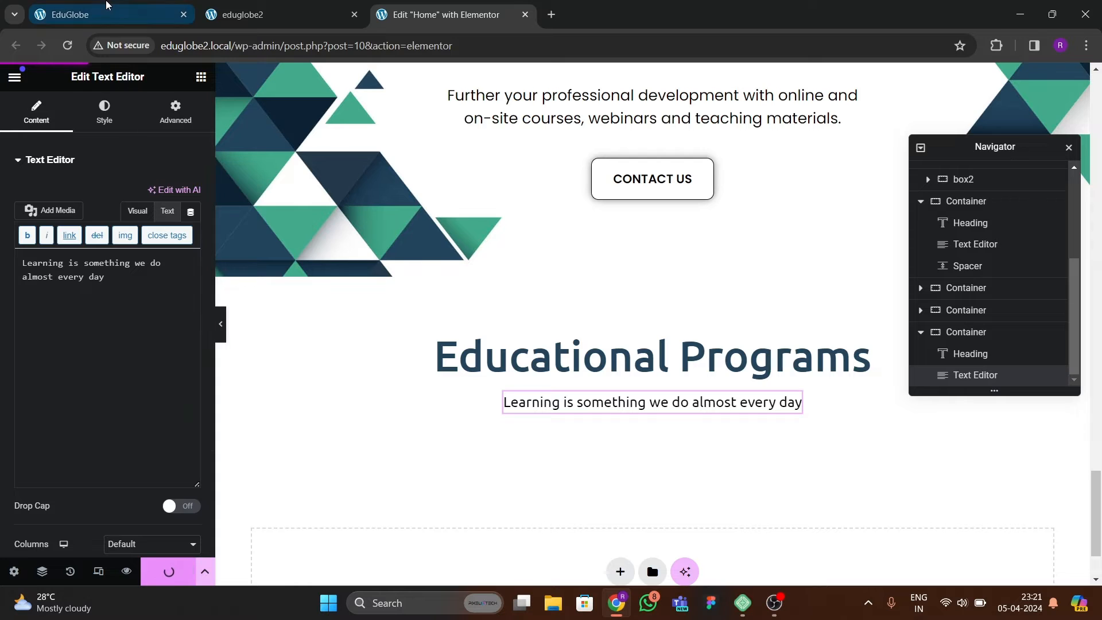
# Check what follows the Educational Programs subtitle on the EduGlobe reference page and open the widget library in the eduglobe2 editor.
pyautogui.click(69, 14)
pyautogui.scroll(-5, 579, 330)
pyautogui.scroll(6, 542, 290)
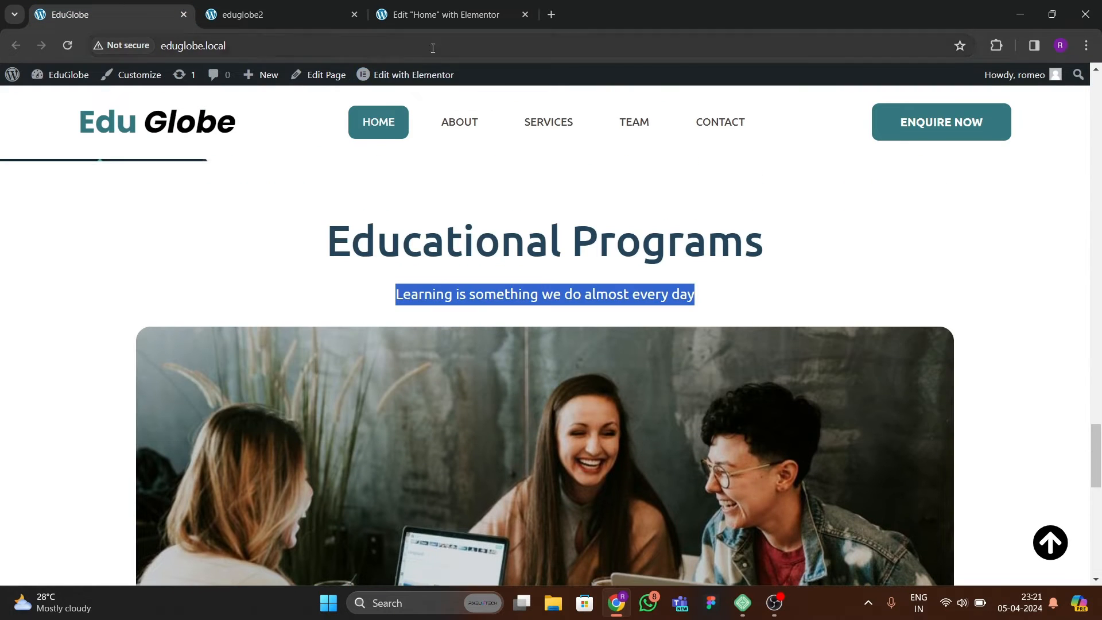
pyautogui.click(448, 14)
pyautogui.scroll(-2, 436, 264)
pyautogui.click(200, 76)
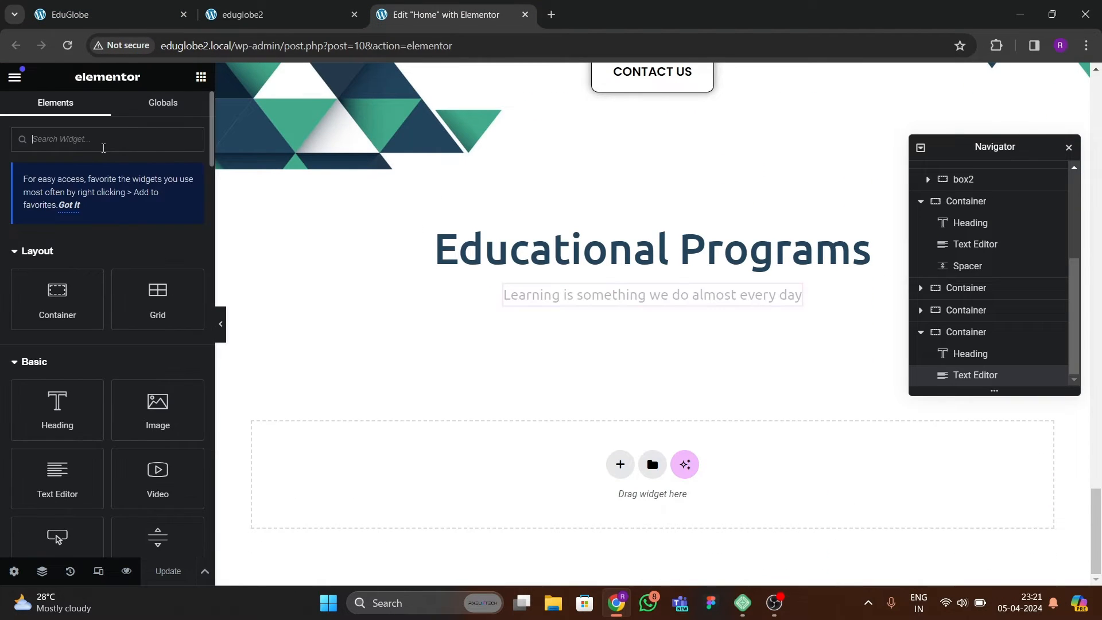
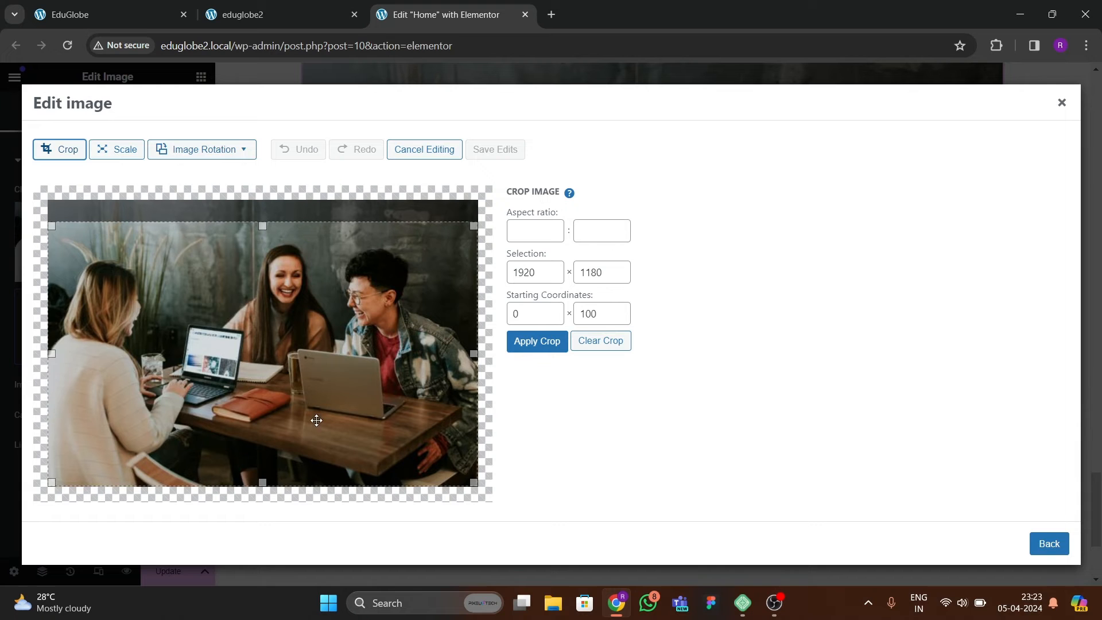
# Crop the group photo's height to 1920 by 1024 pixels, save the edit, and select it for the image widget.
pyautogui.moveTo(267, 479); pyautogui.dragTo(268, 451)
pyautogui.click(538, 341)
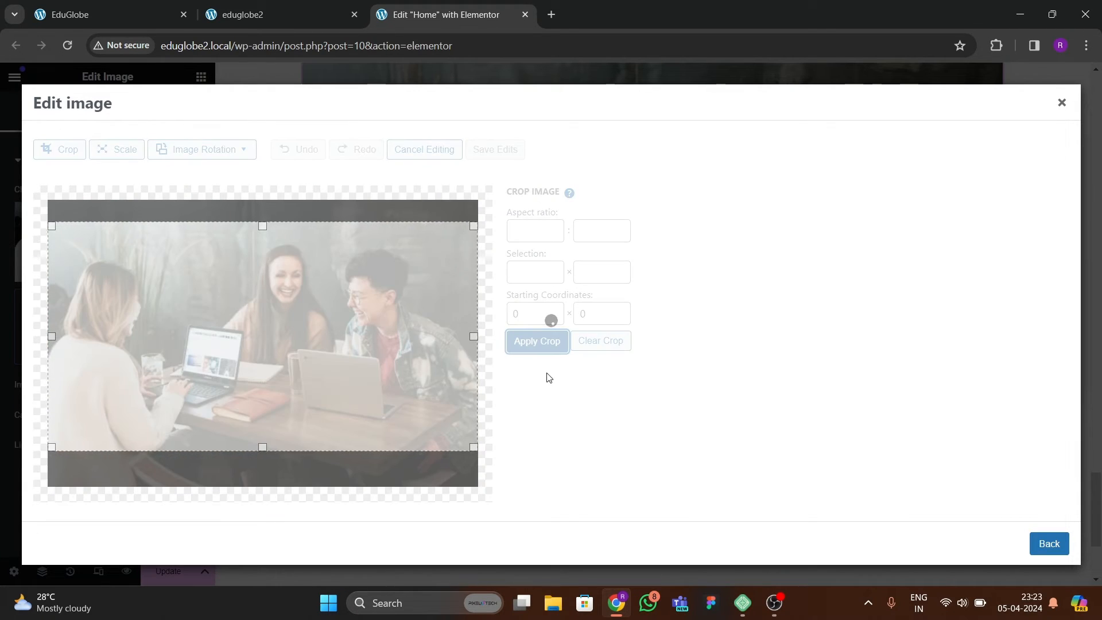
pyautogui.click(495, 150)
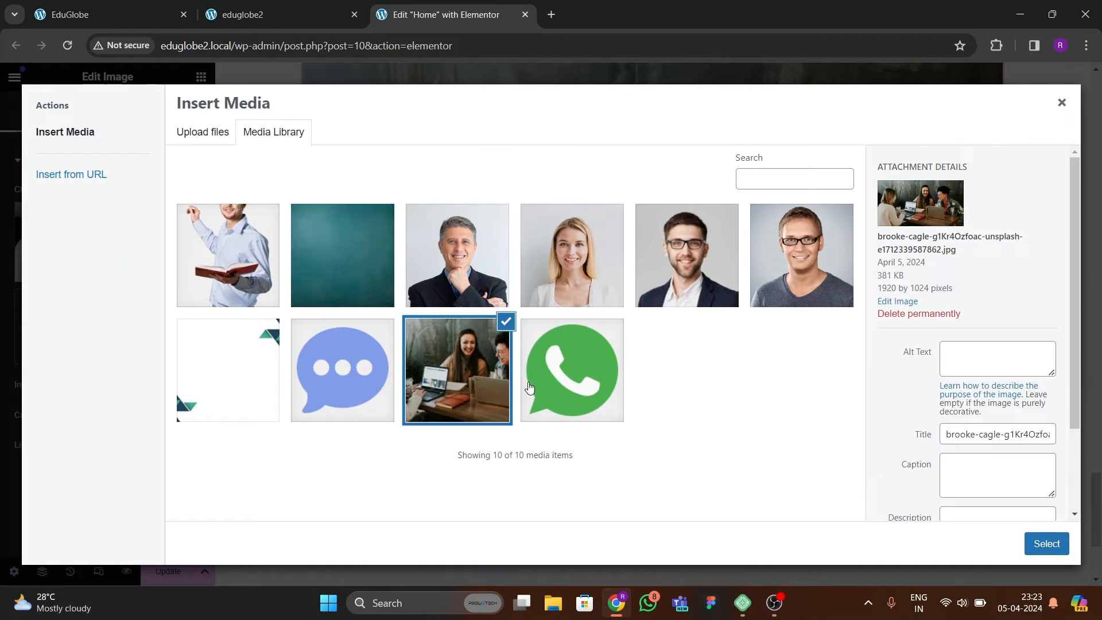
pyautogui.click(1024, 543)
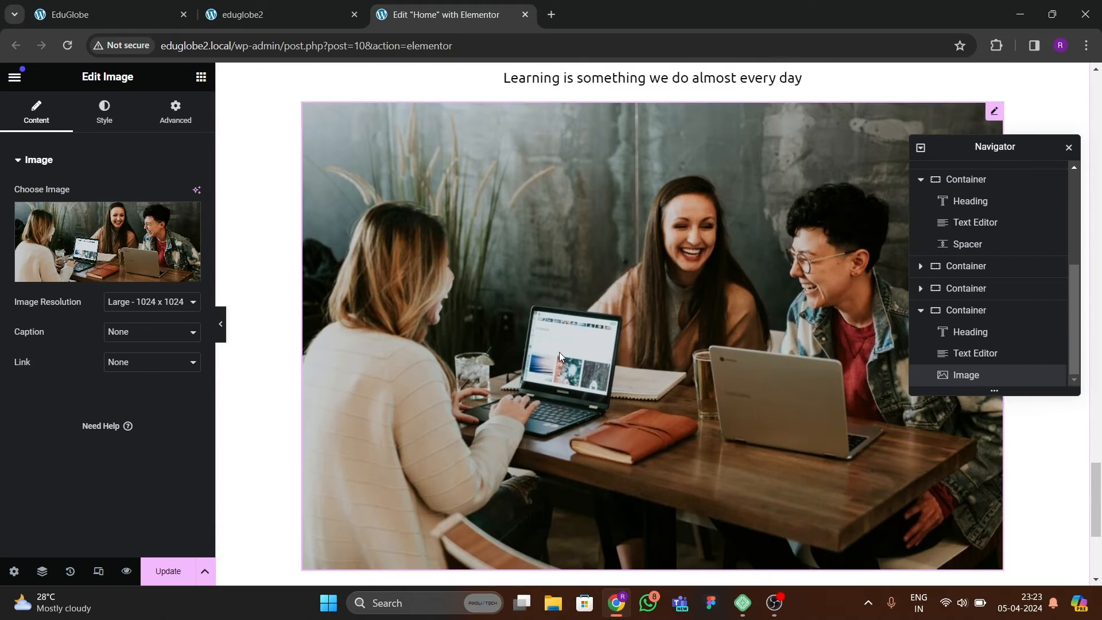
# Set the border radius of the Educational Programs image to 20 px on all corners.
pyautogui.scroll(-1, 596, 346)
pyautogui.scroll(2, 656, 339)
pyautogui.click(104, 112)
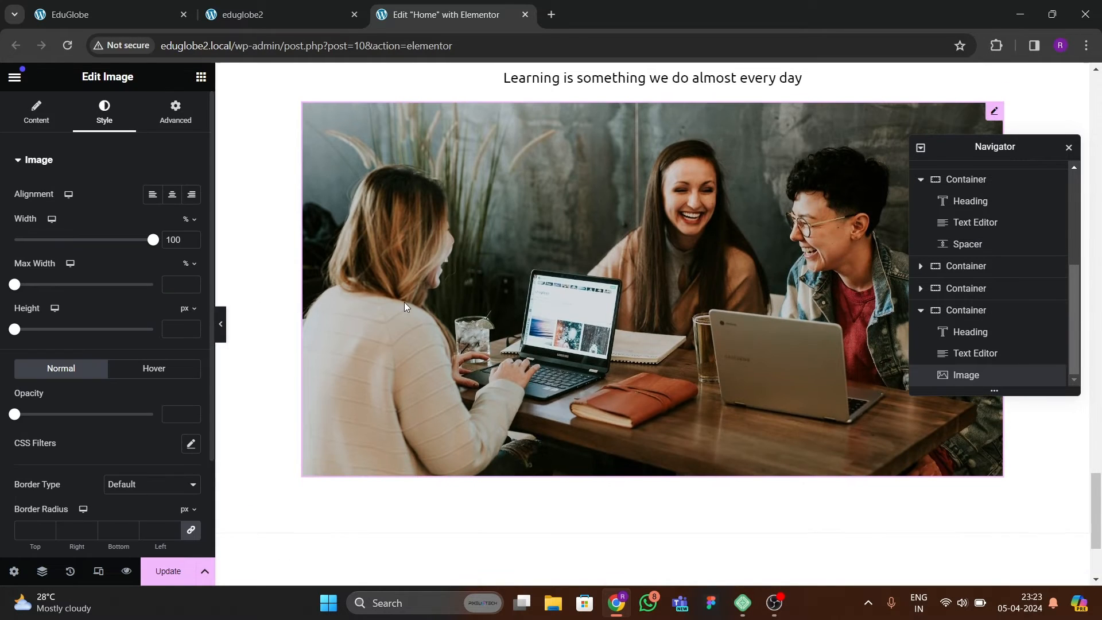
pyautogui.scroll(1, 588, 336)
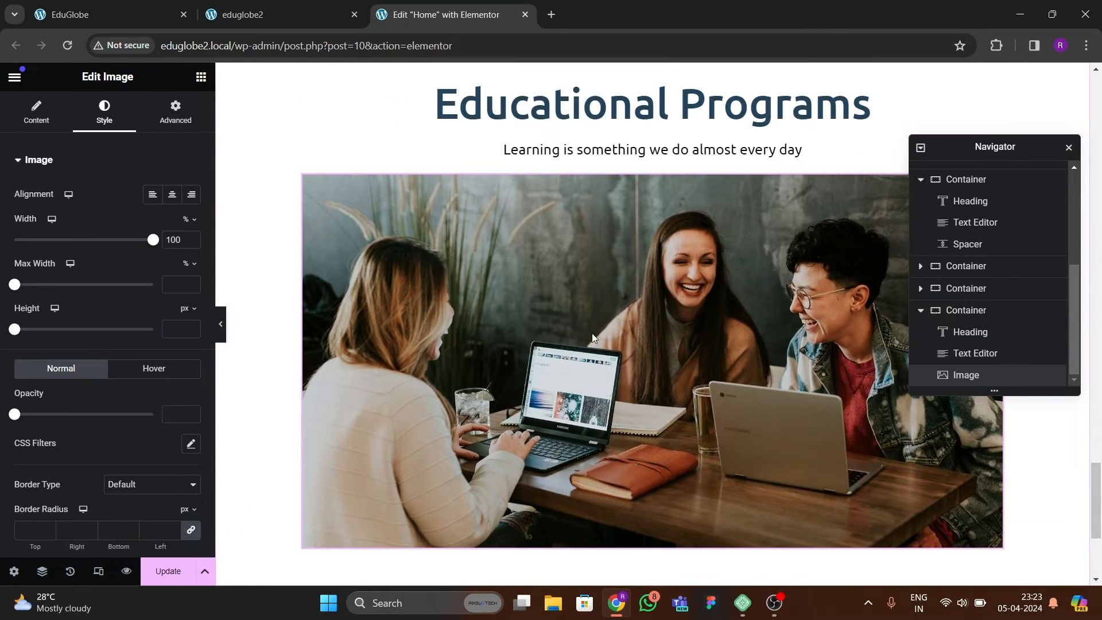
pyautogui.click(220, 323)
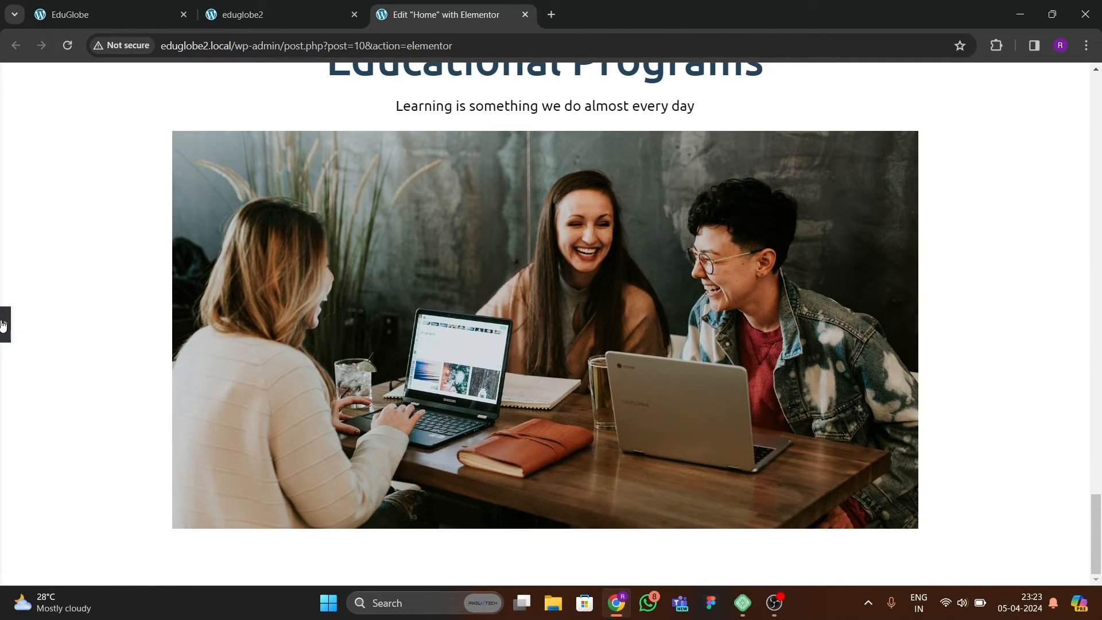
pyautogui.click(3, 324)
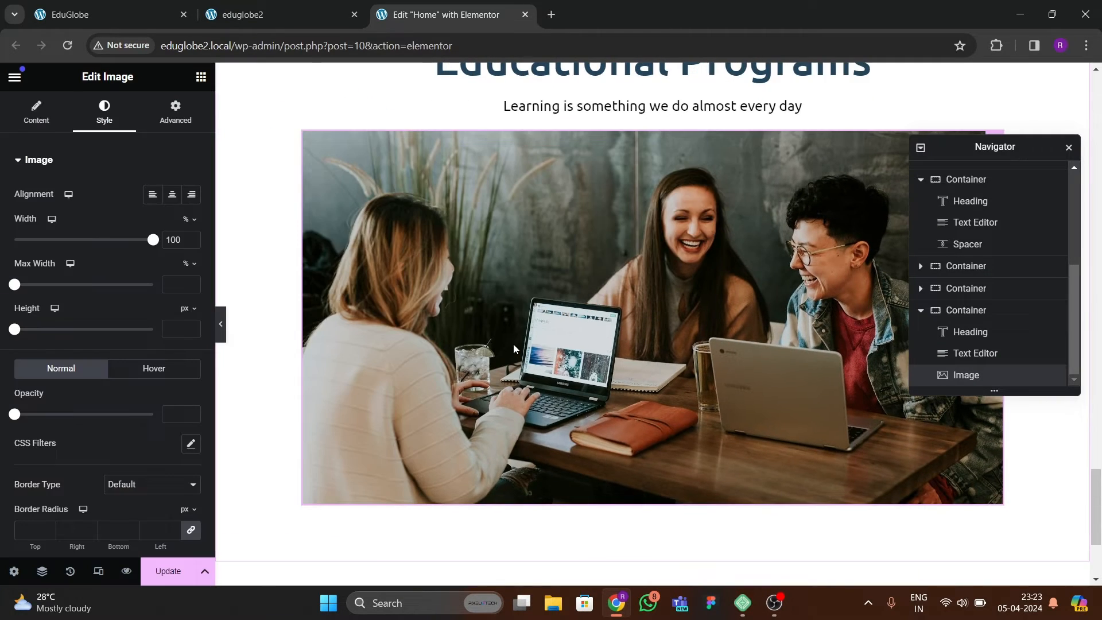
pyautogui.scroll(-2, 112, 278)
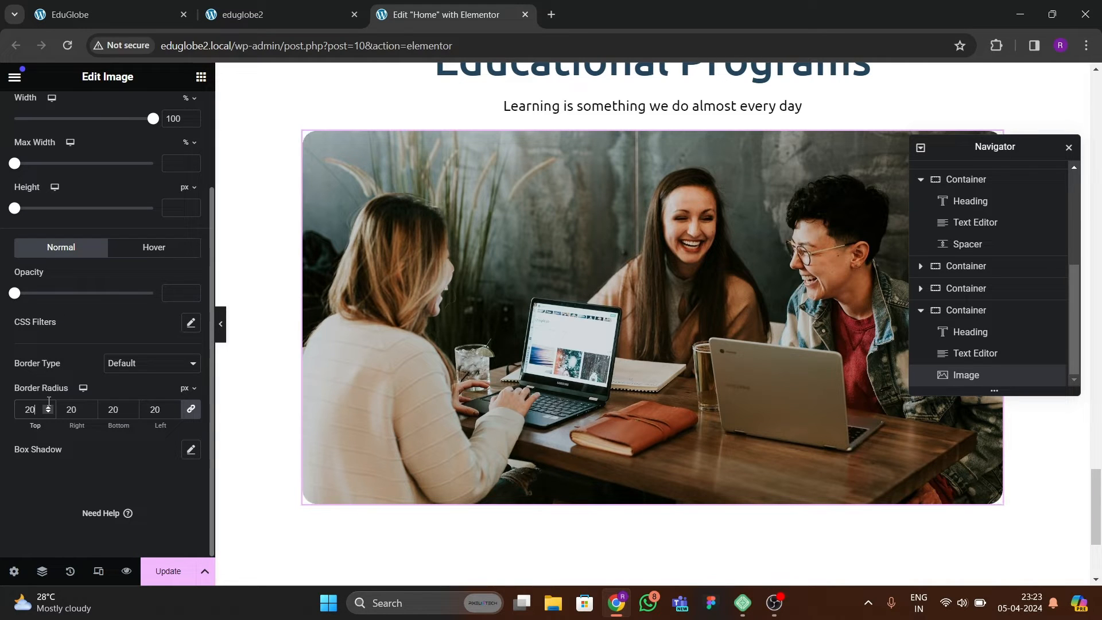
# Compare the image and the counter cards on the EduGlobe reference page, and update the eduglobe2 page.
pyautogui.click(116, 17)
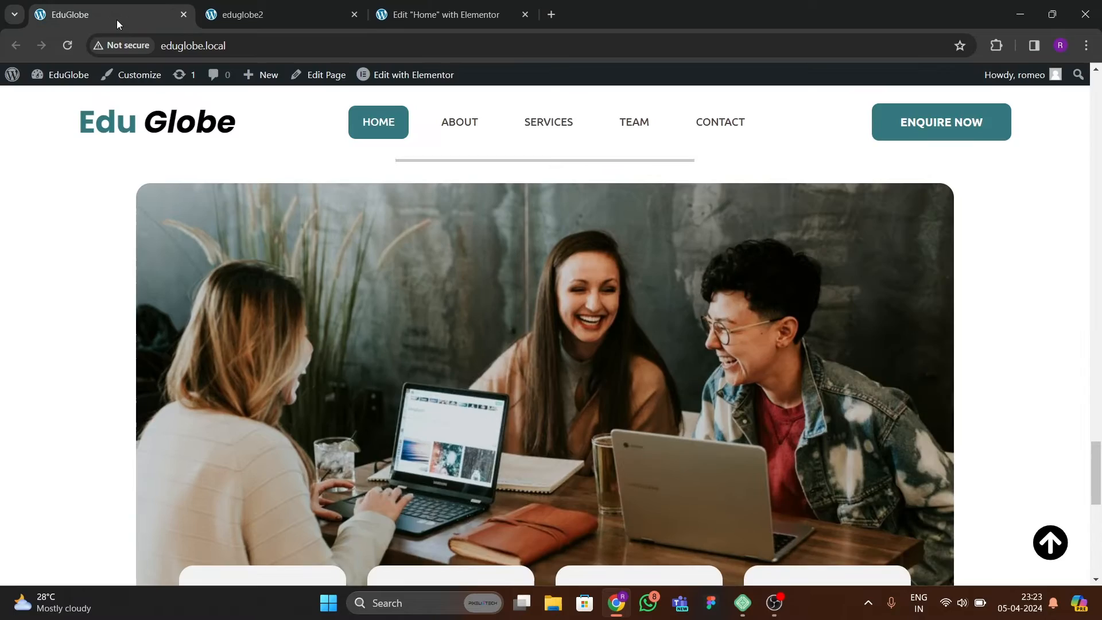
pyautogui.scroll(-5, 503, 282)
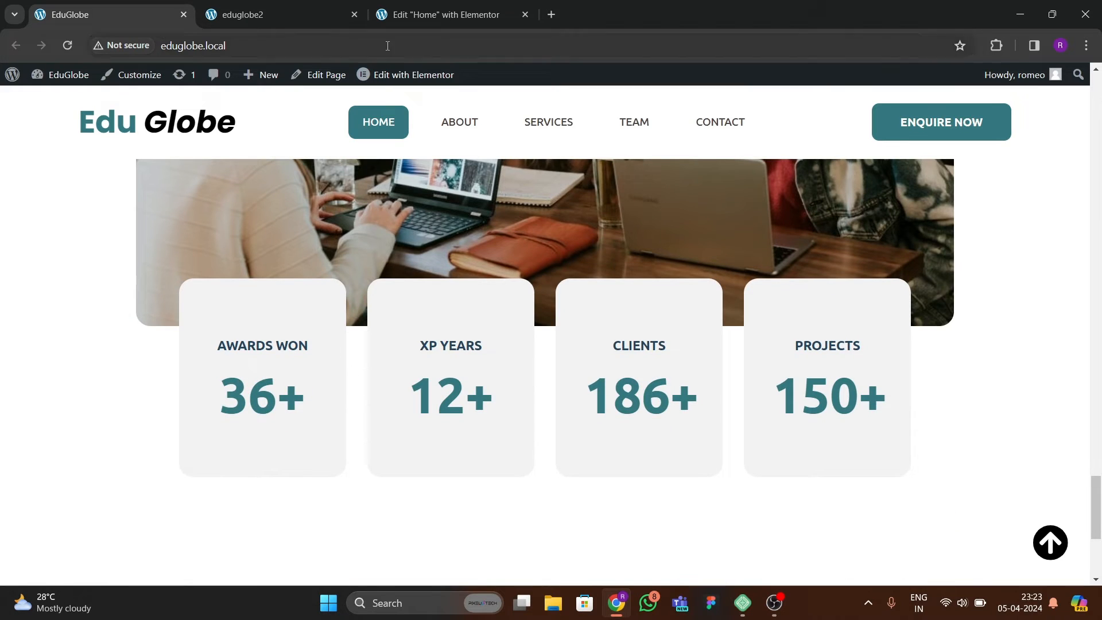
pyautogui.click(413, 15)
pyautogui.click(169, 571)
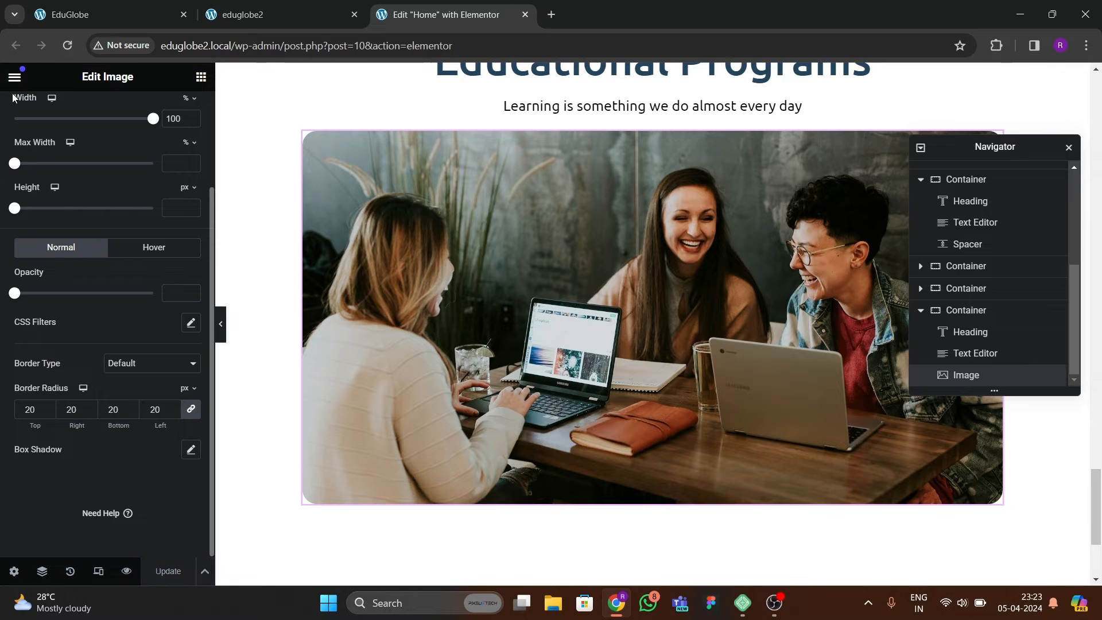
# Move the eduglobe2 preview tab after the editor tab, and compare its Educational Programs section with the reference page.
pyautogui.moveTo(278, 11); pyautogui.dragTo(587, 13)
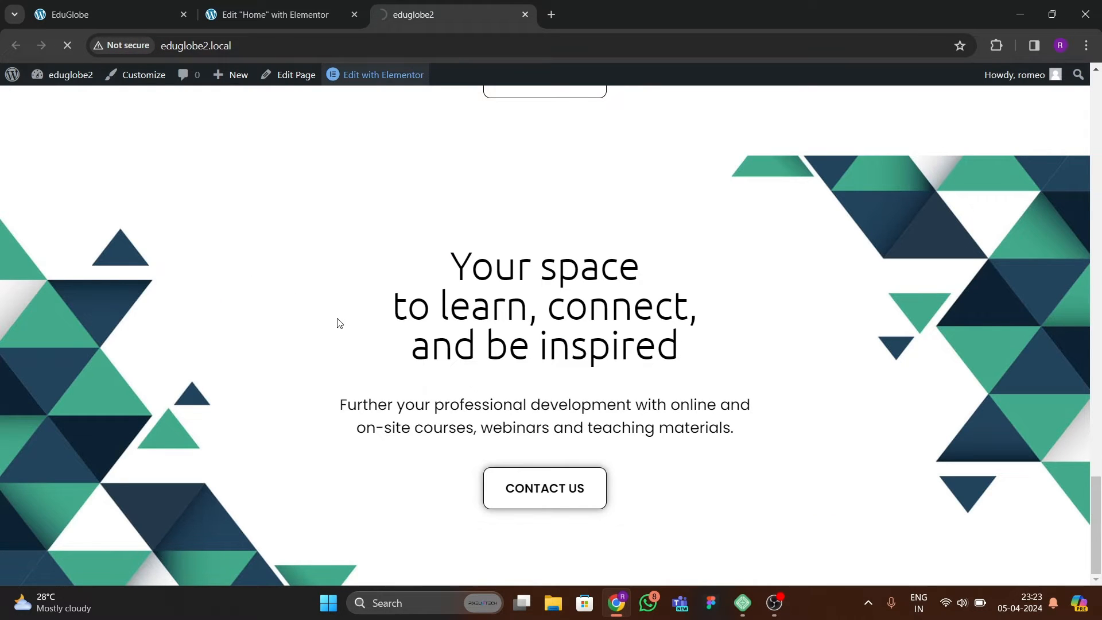
pyautogui.scroll(-8, 605, 273)
pyautogui.scroll(3, 515, 313)
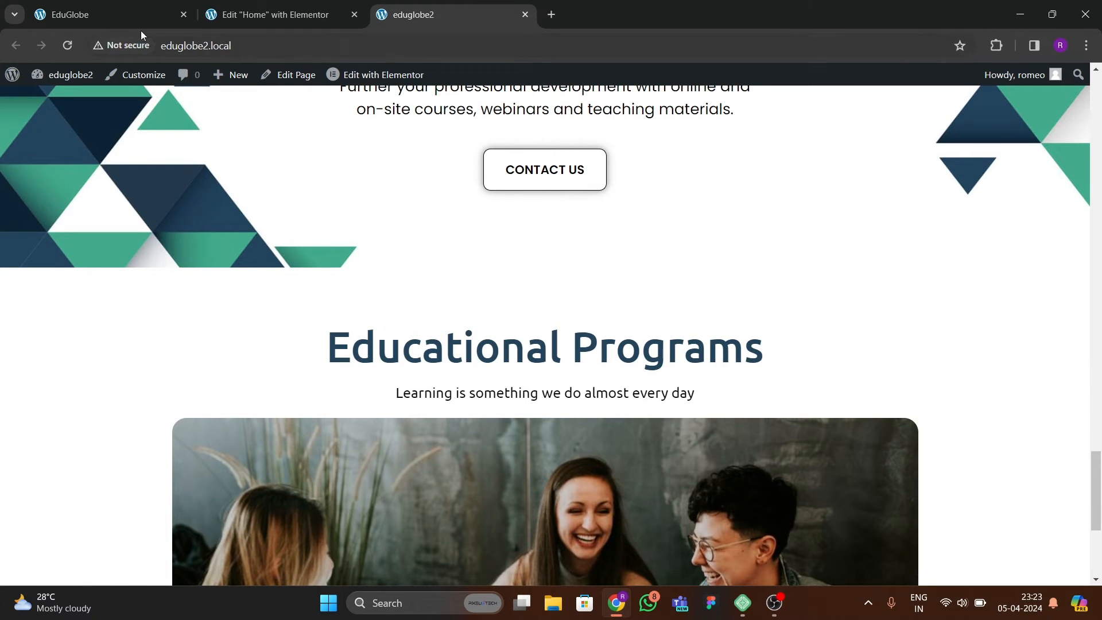
pyautogui.click(138, 16)
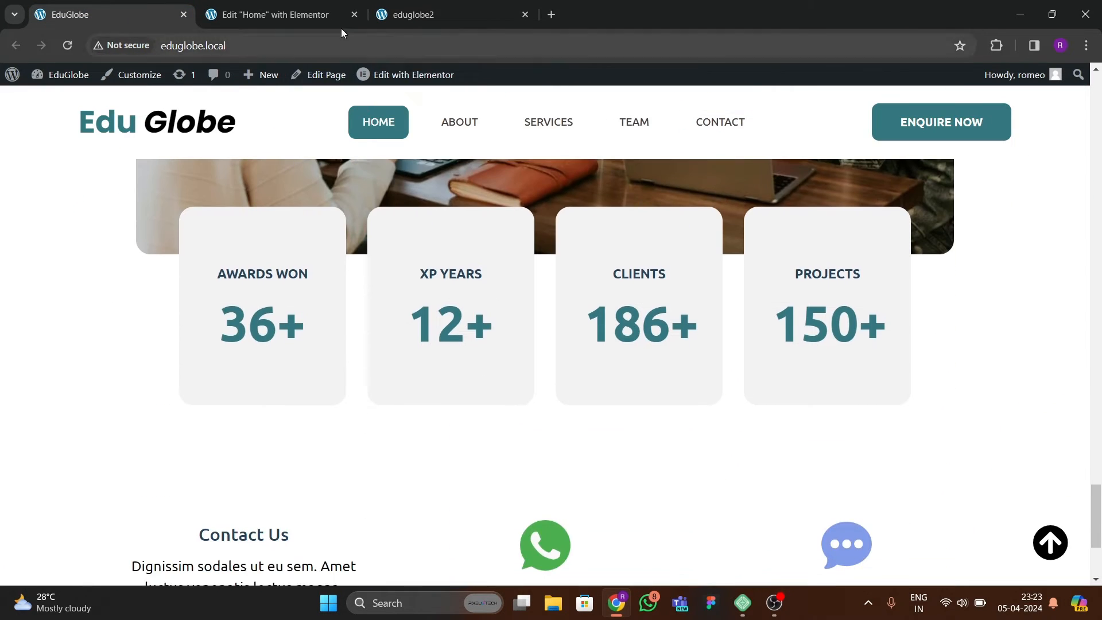
# Add a container below the Educational Programs image with Full Width content and 0 padding on all sides.
pyautogui.click(341, 23)
pyautogui.scroll(-3, 438, 343)
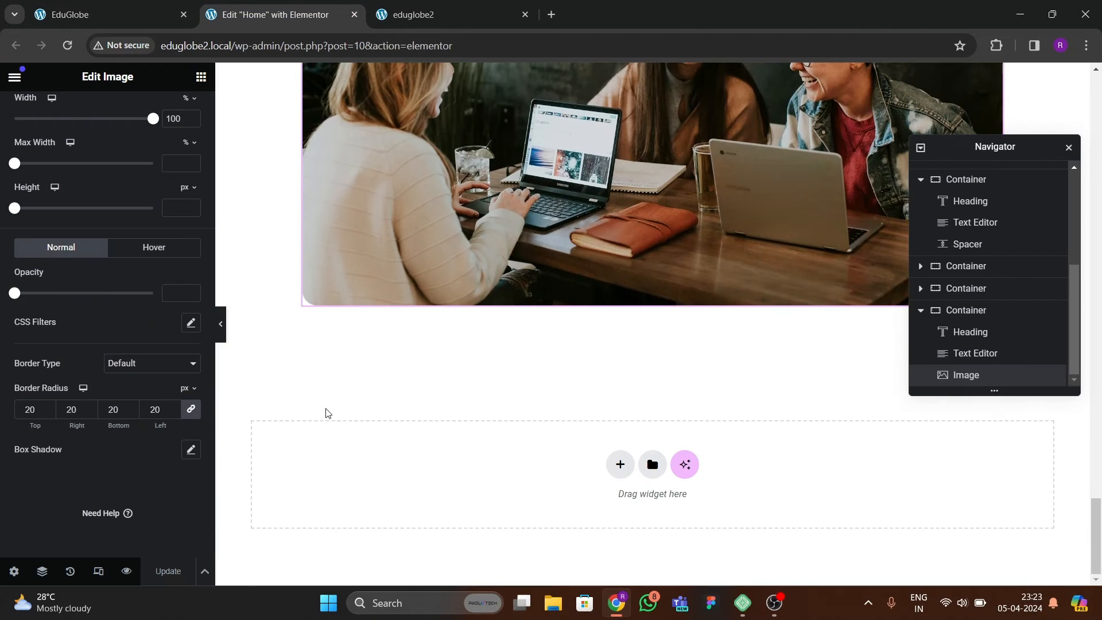
pyautogui.click(201, 79)
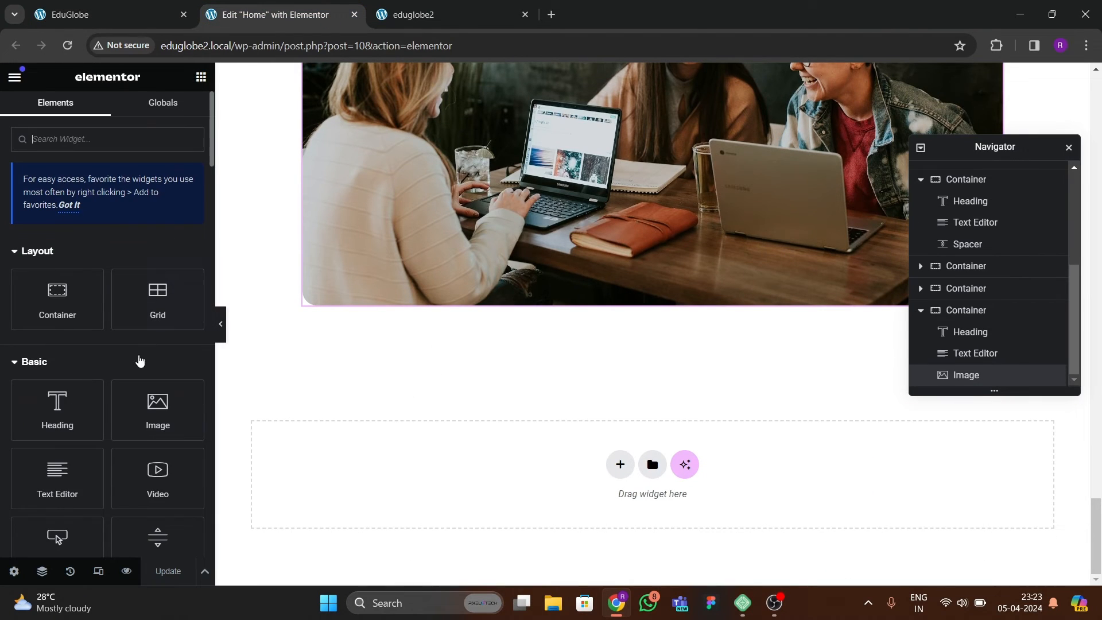
pyautogui.moveTo(86, 317); pyautogui.dragTo(514, 290)
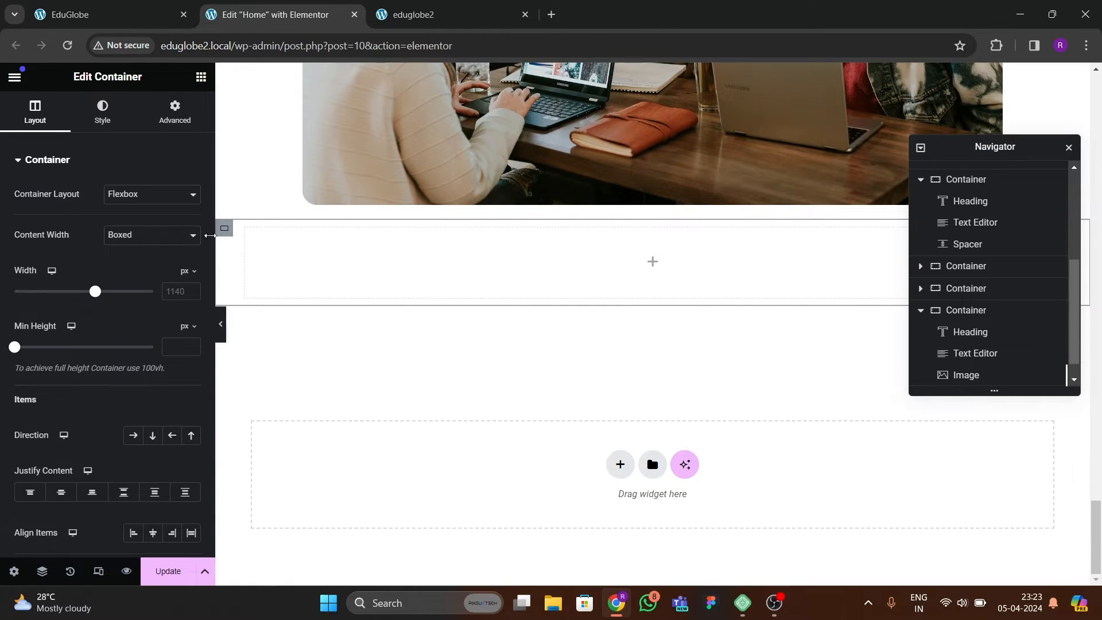
pyautogui.click(132, 238)
pyautogui.click(143, 261)
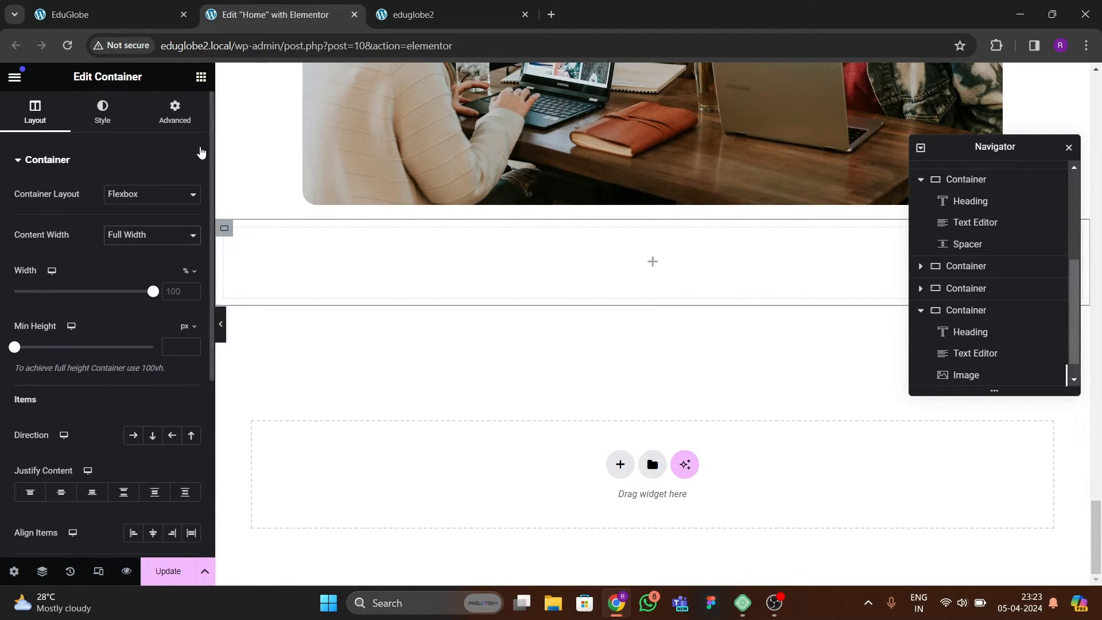
pyautogui.click(174, 112)
# Nest a new container inside the container below the image and rename the outer one "counter grid".
pyautogui.click(201, 76)
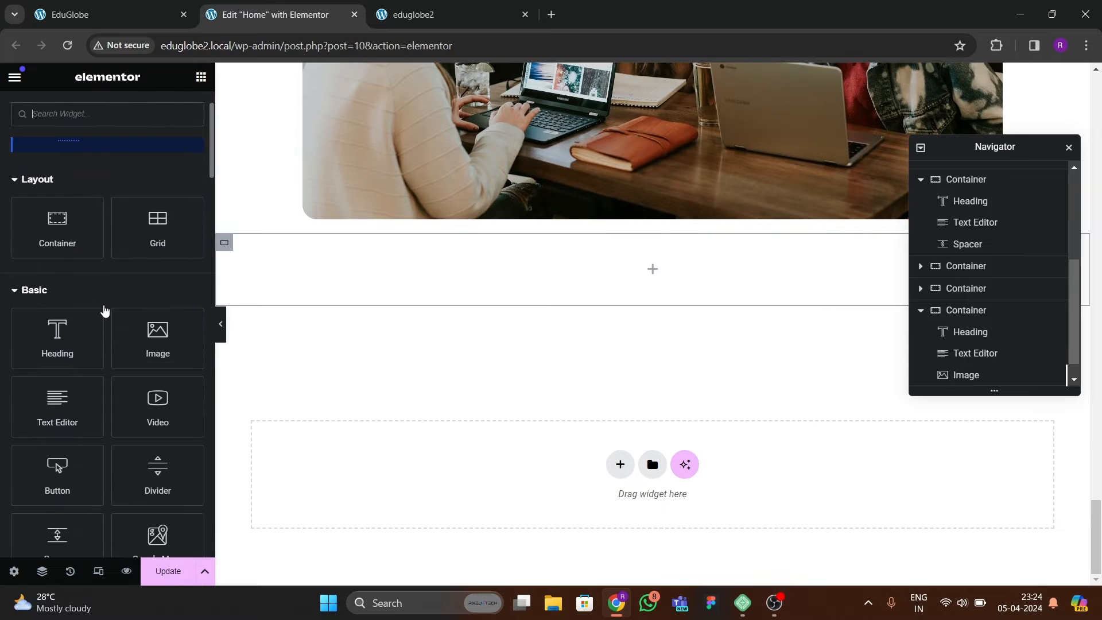
pyautogui.moveTo(75, 238); pyautogui.dragTo(353, 284)
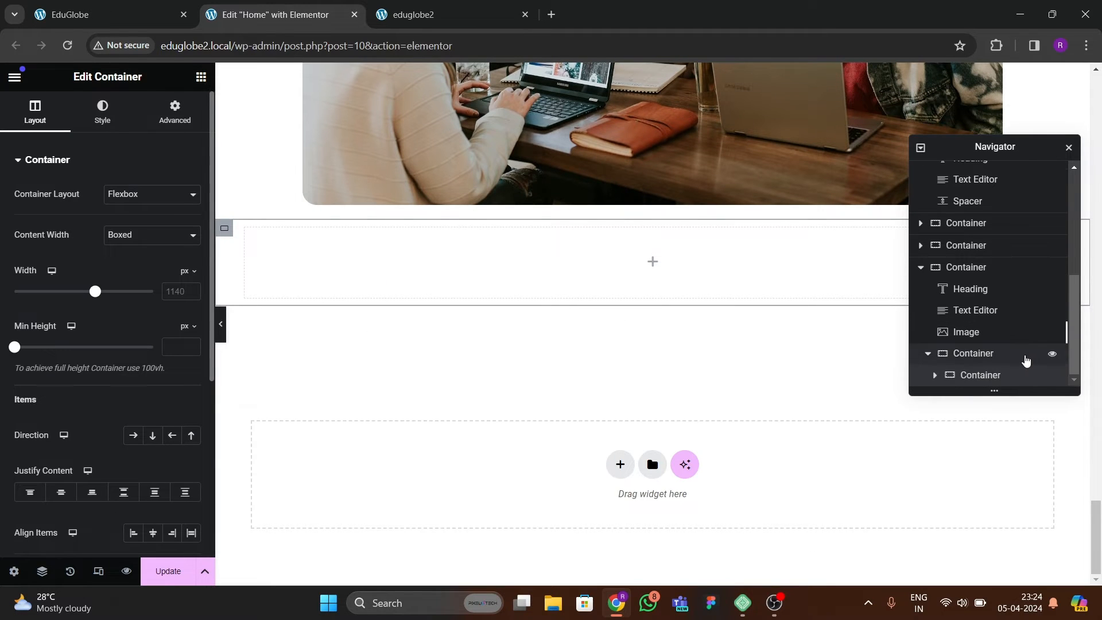
pyautogui.doubleClick(986, 356)
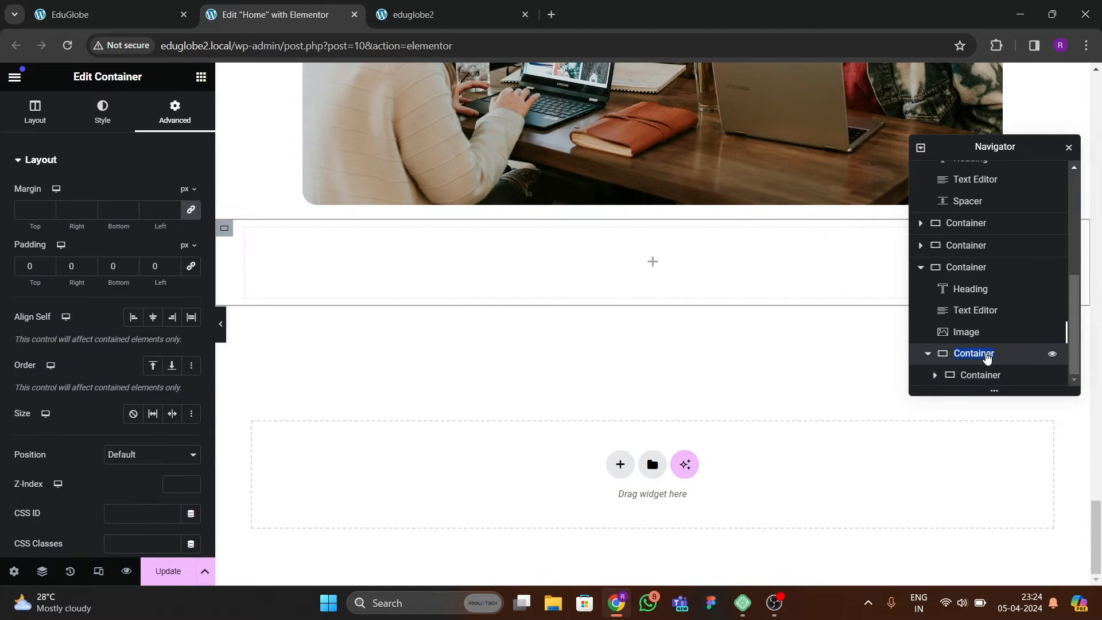
pyautogui.write('counter grid')
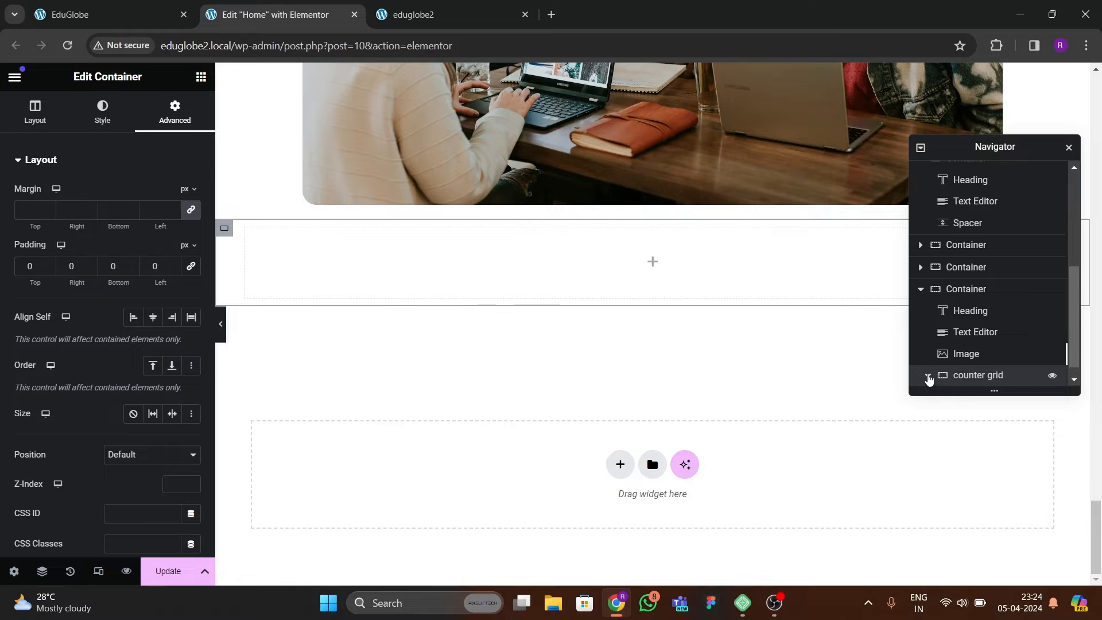
# Set the nested container inside counter grid to Full Width content with 0 padding on all sides.
pyautogui.click(928, 377)
pyautogui.click(954, 377)
pyautogui.click(148, 235)
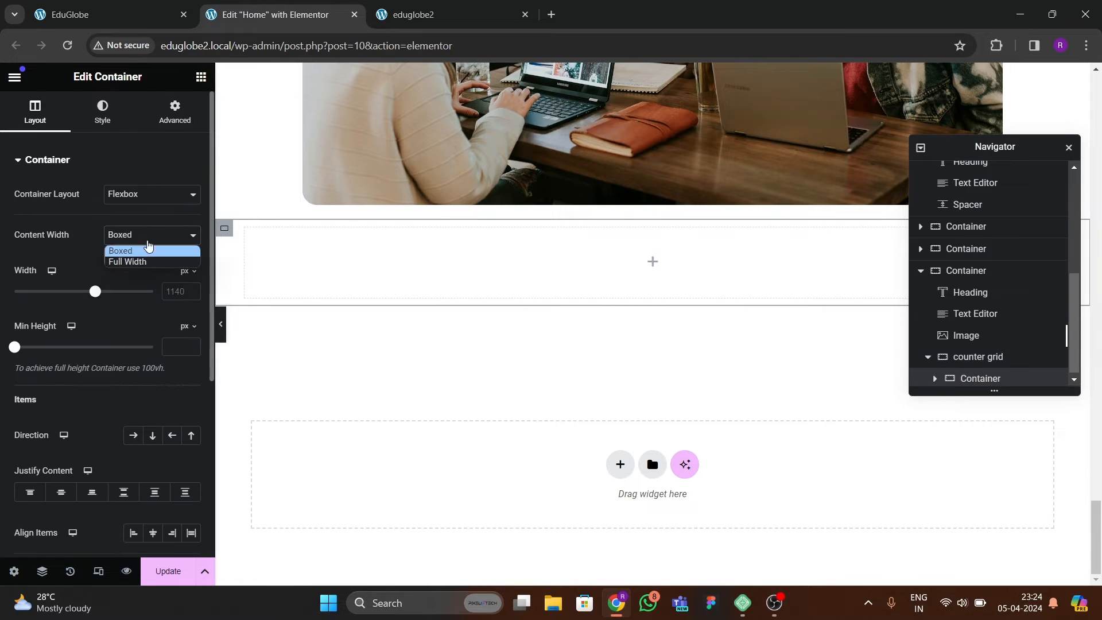
pyautogui.click(147, 265)
pyautogui.click(166, 114)
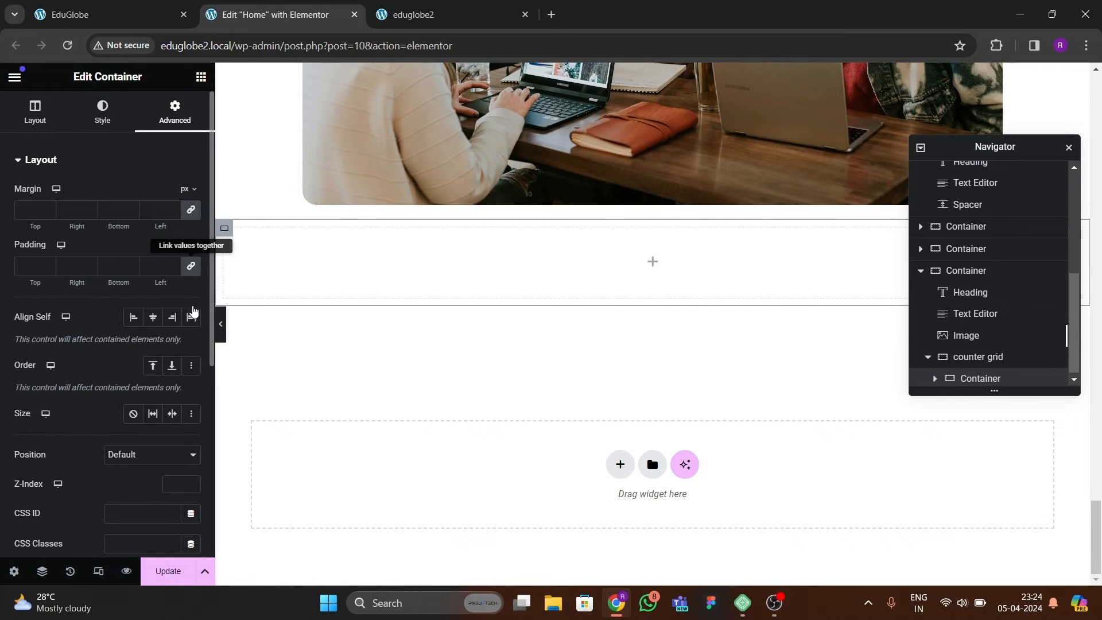
# Duplicate the nested container until counter grid holds four containers.
pyautogui.rightClick(982, 377)
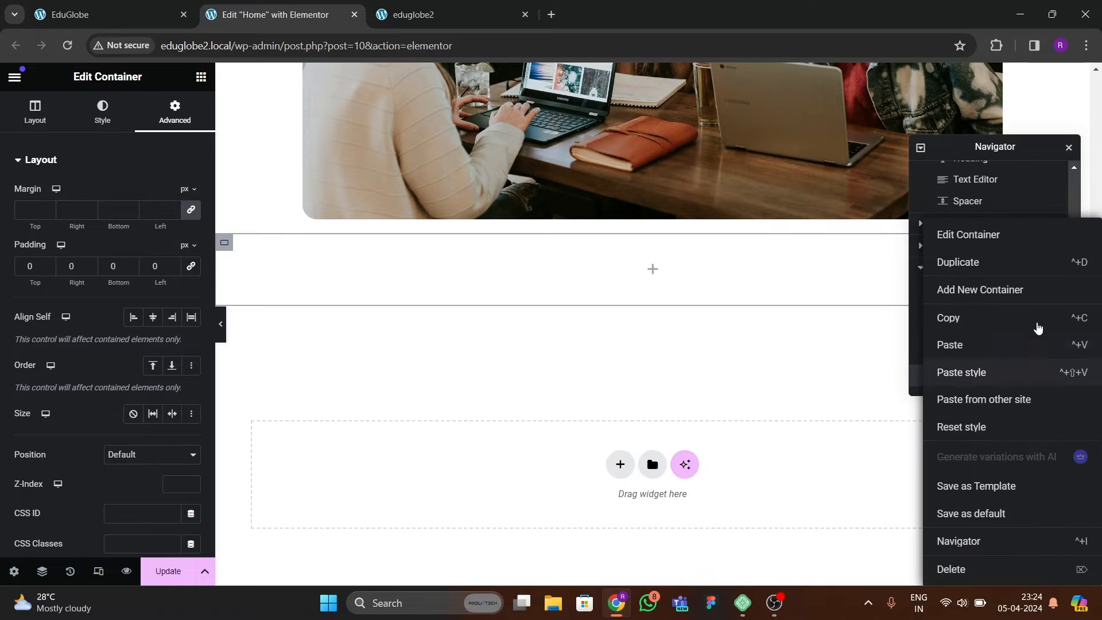
pyautogui.click(974, 262)
pyautogui.rightClick(1017, 374)
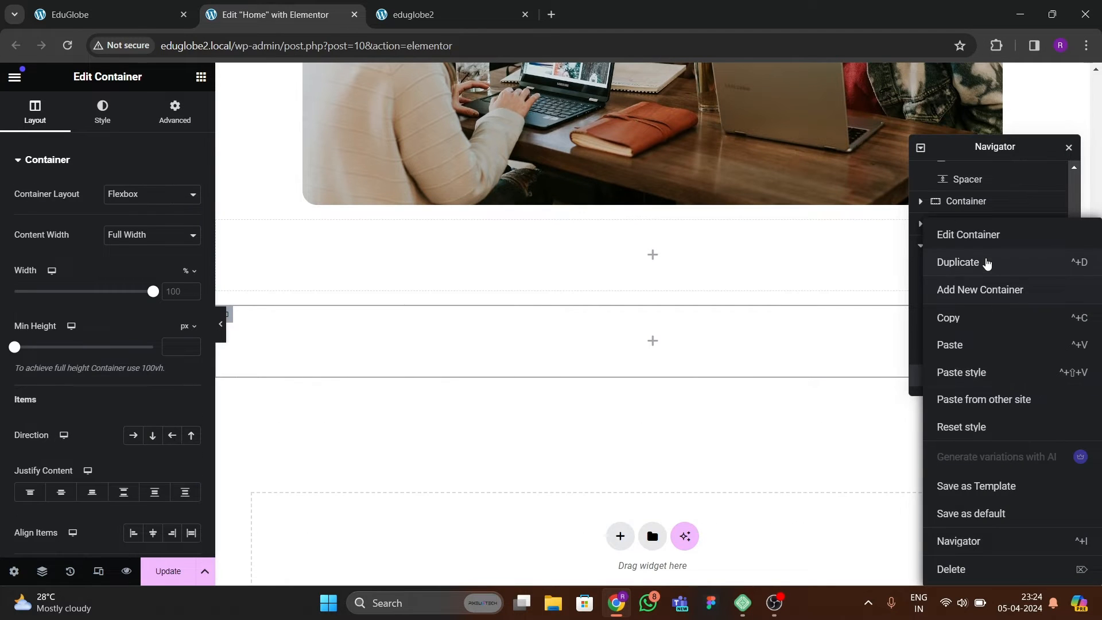
pyautogui.click(986, 290)
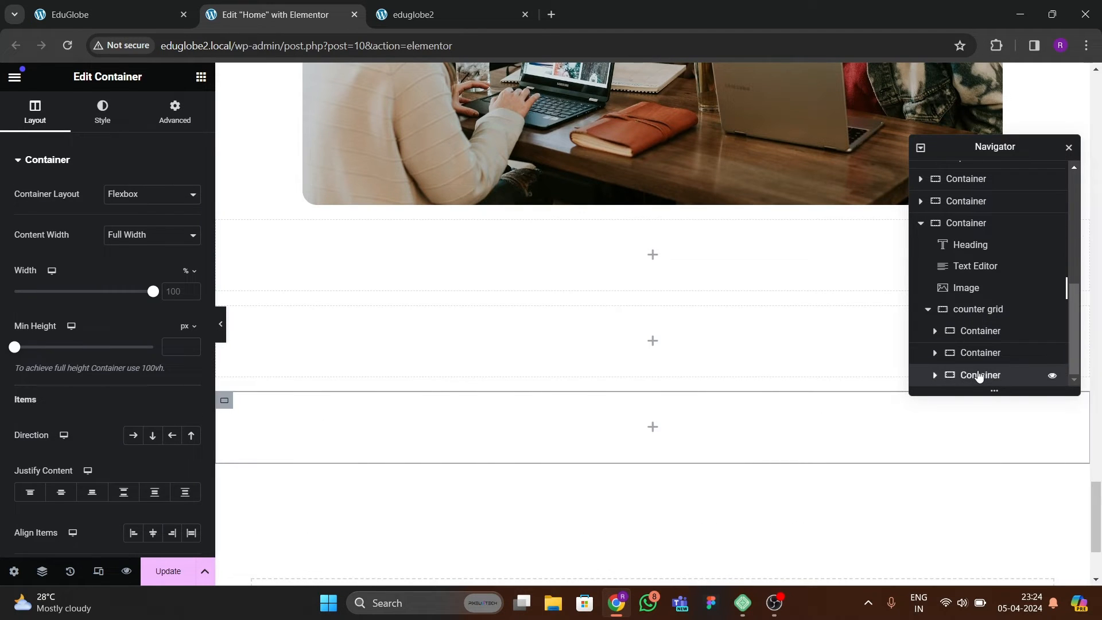
pyautogui.rightClick(979, 376)
pyautogui.click(974, 262)
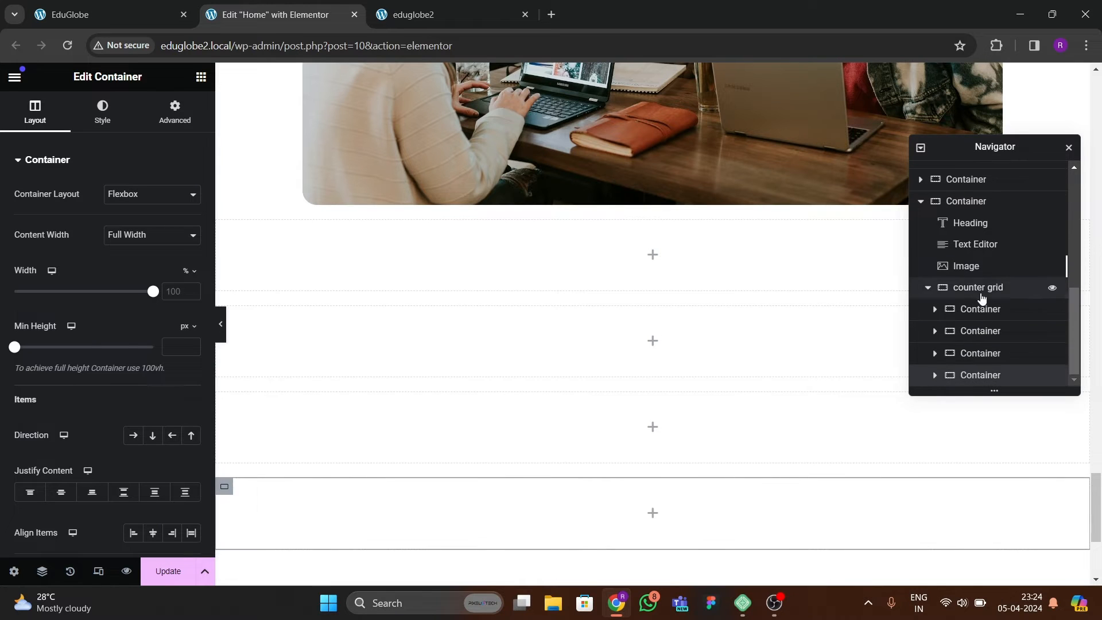
# Lay out counter grid as a horizontal row with Space Between justification and centered item alignment.
pyautogui.click(979, 288)
pyautogui.click(35, 112)
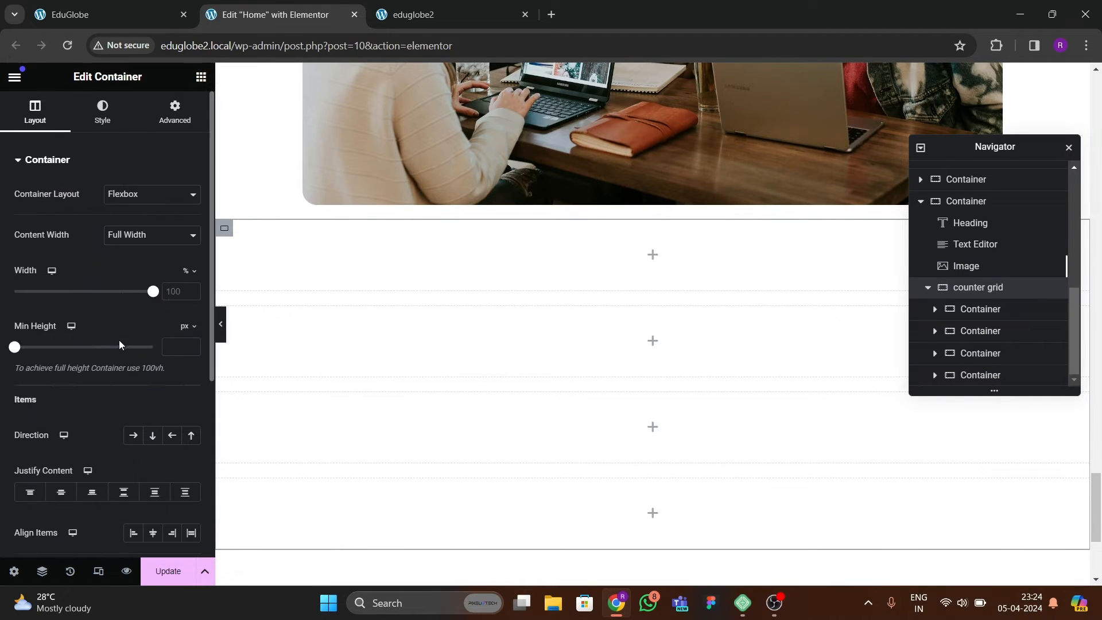
pyautogui.click(133, 435)
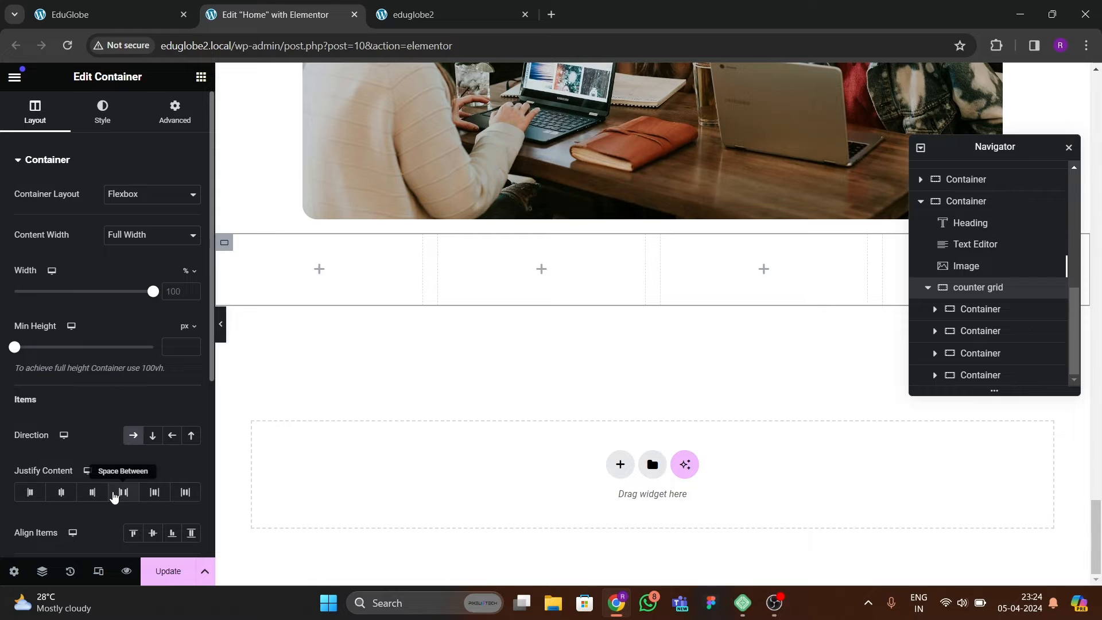
pyautogui.click(124, 492)
pyautogui.click(153, 533)
# Give the first container inside counter grid a solid light grey background, #E2E2E2.
pyautogui.click(77, 17)
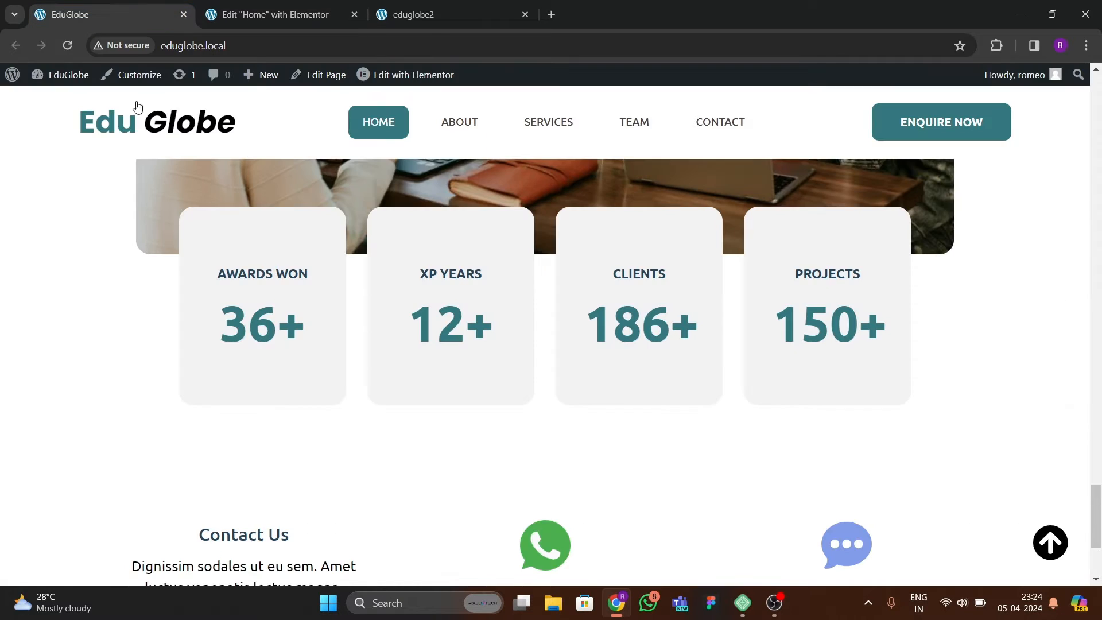
pyautogui.click(306, 17)
pyautogui.click(225, 242)
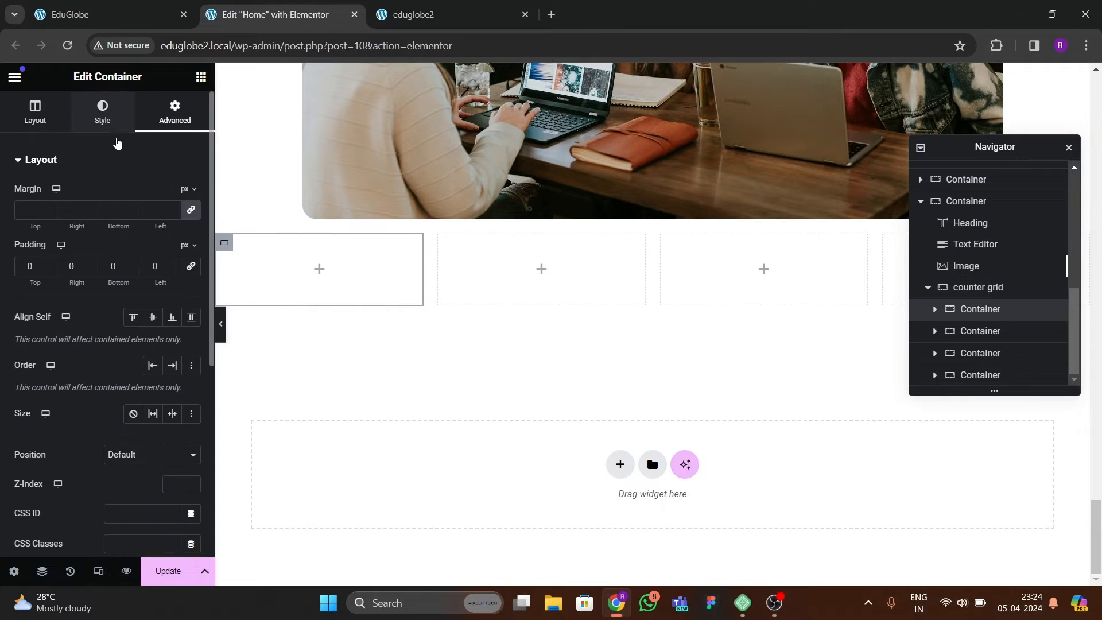
pyautogui.click(107, 119)
pyautogui.click(133, 225)
pyautogui.click(192, 259)
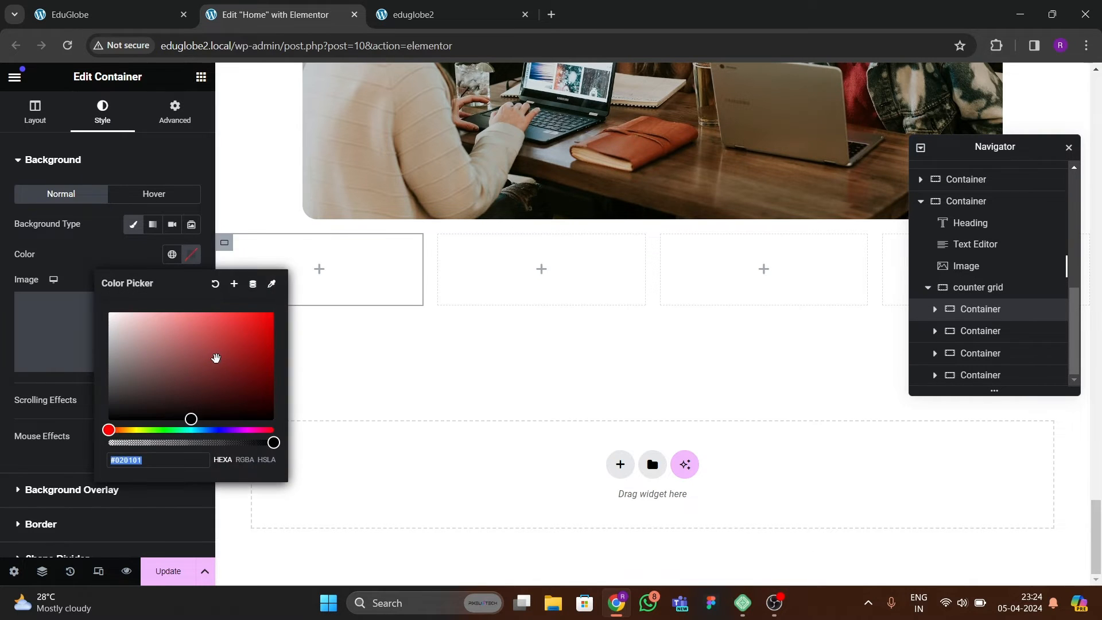
pyautogui.moveTo(214, 359); pyautogui.dragTo(107, 330)
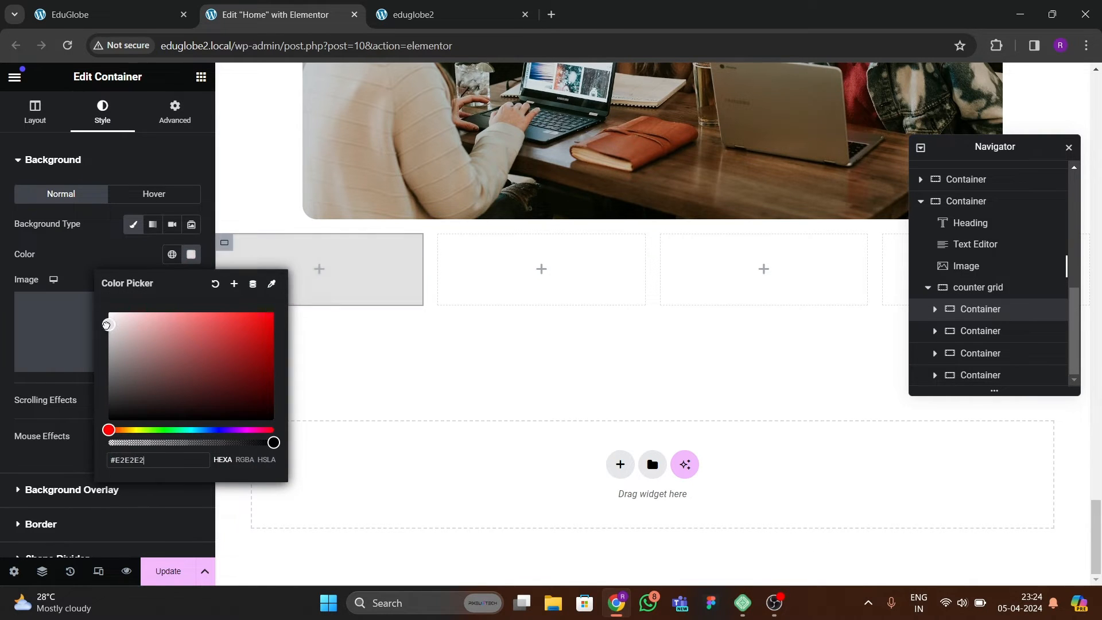
# Add a Heading widget to the first counter grid container and set its title to "AWARDS WON".
pyautogui.click(109, 12)
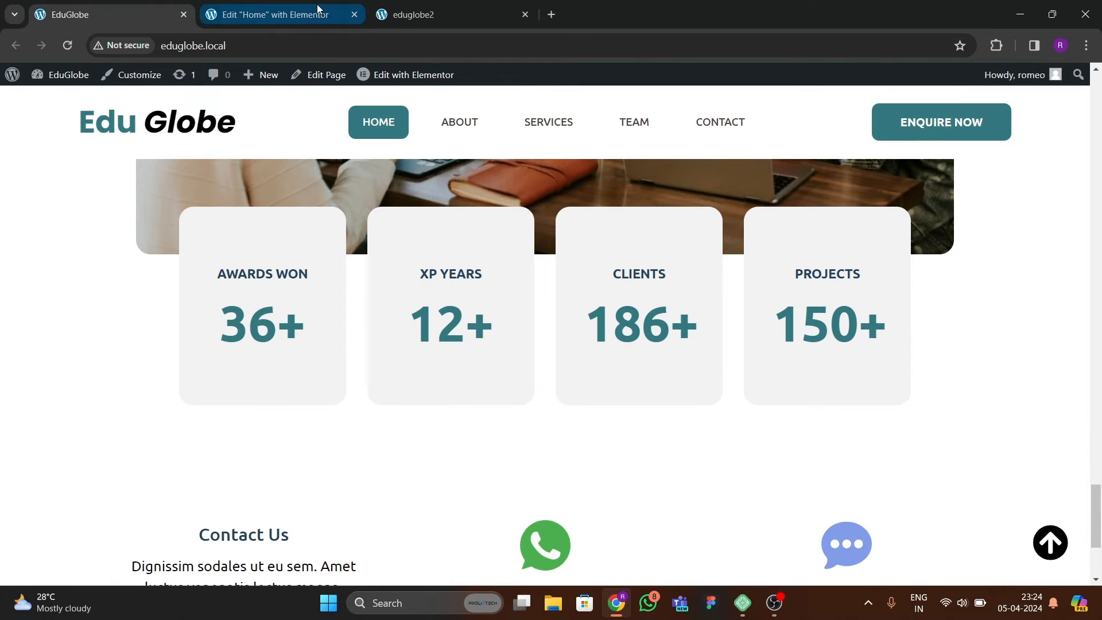
pyautogui.click(209, 13)
pyautogui.click(201, 76)
pyautogui.scroll(-3, 100, 322)
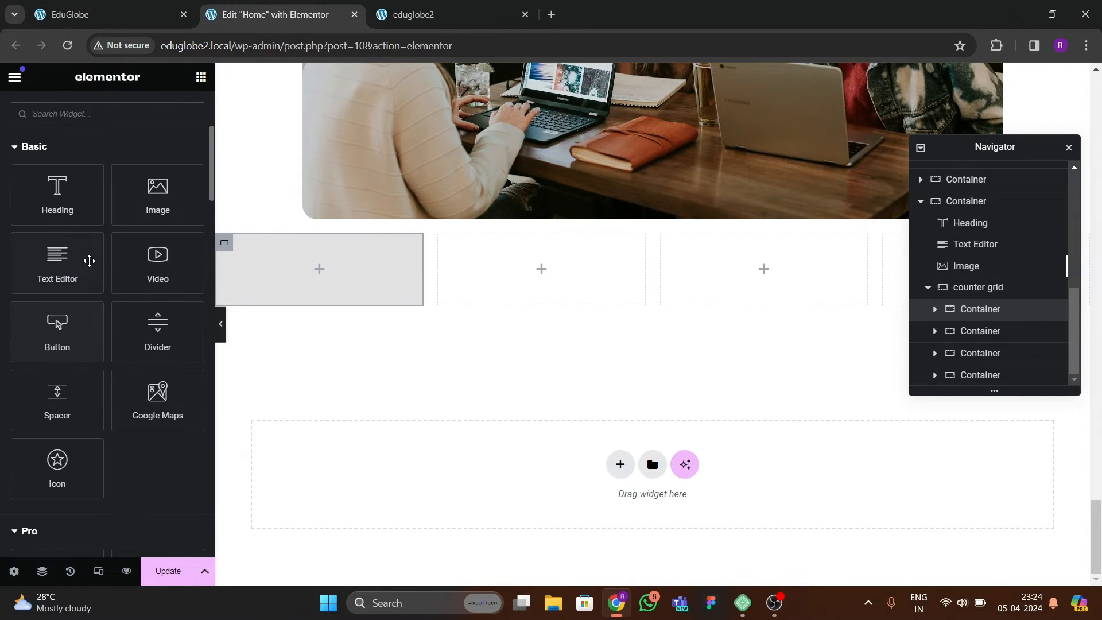
pyautogui.moveTo(57, 195); pyautogui.dragTo(278, 263)
pyautogui.click(129, 8)
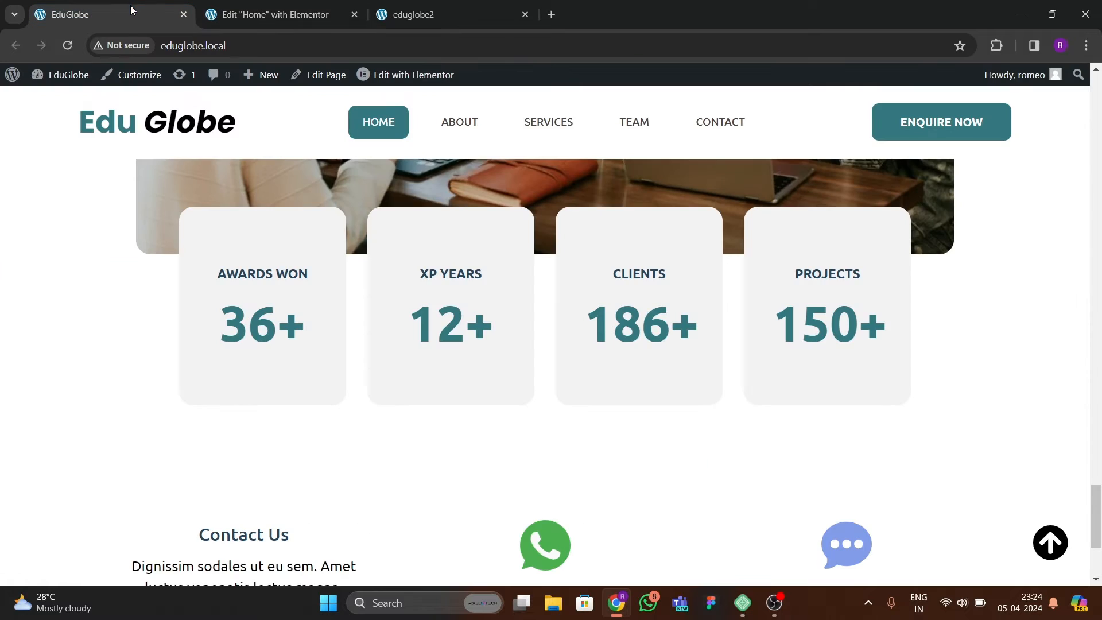
pyautogui.click(313, 16)
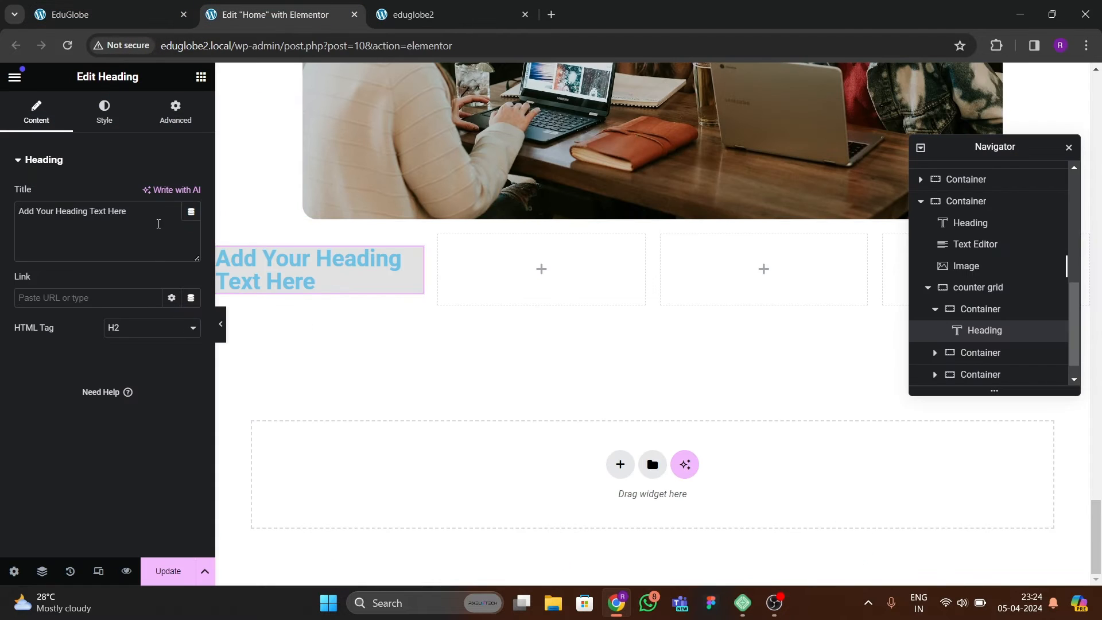
pyautogui.moveTo(159, 224); pyautogui.dragTo(3, 197)
pyautogui.write('AWARDS WON')
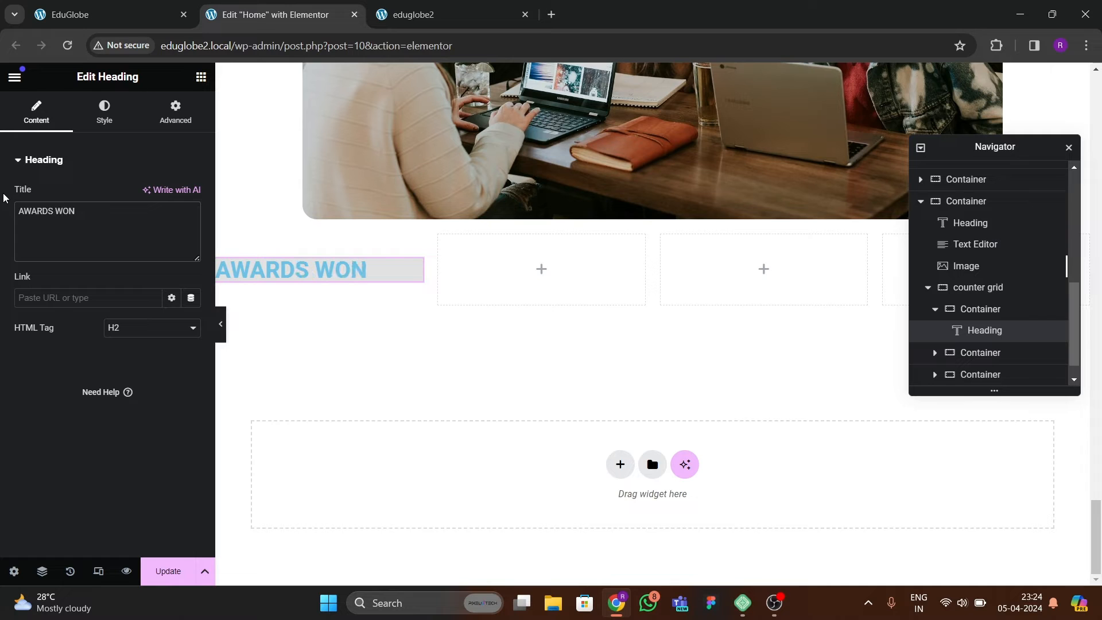
# Center the AWARDS WON heading and set its text color to black, #000000.
pyautogui.click(88, 112)
pyautogui.click(153, 194)
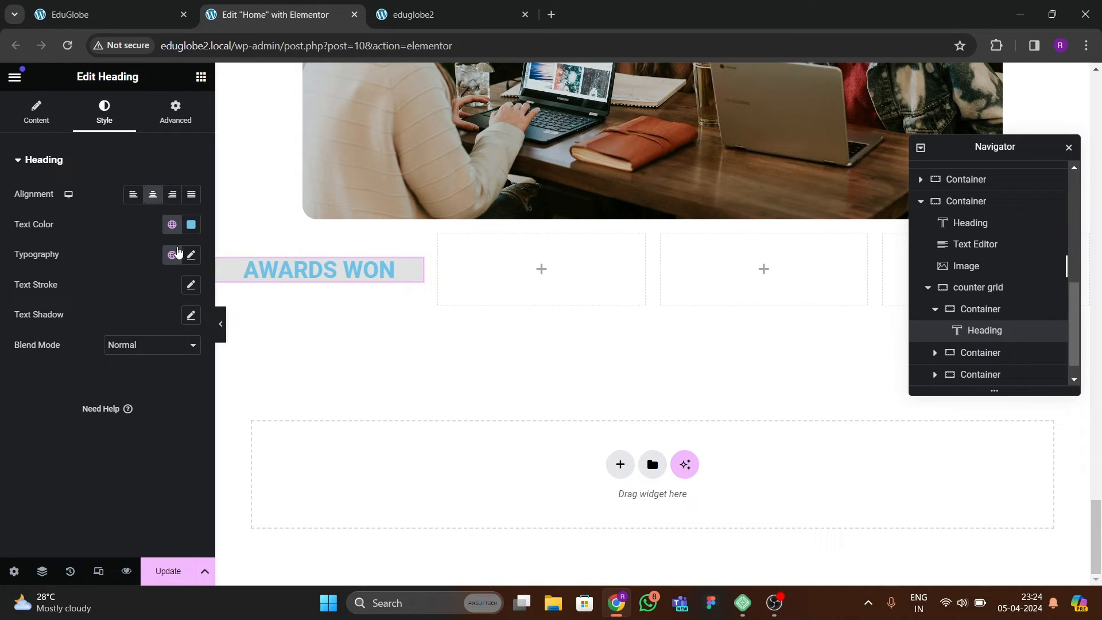
pyautogui.click(117, 14)
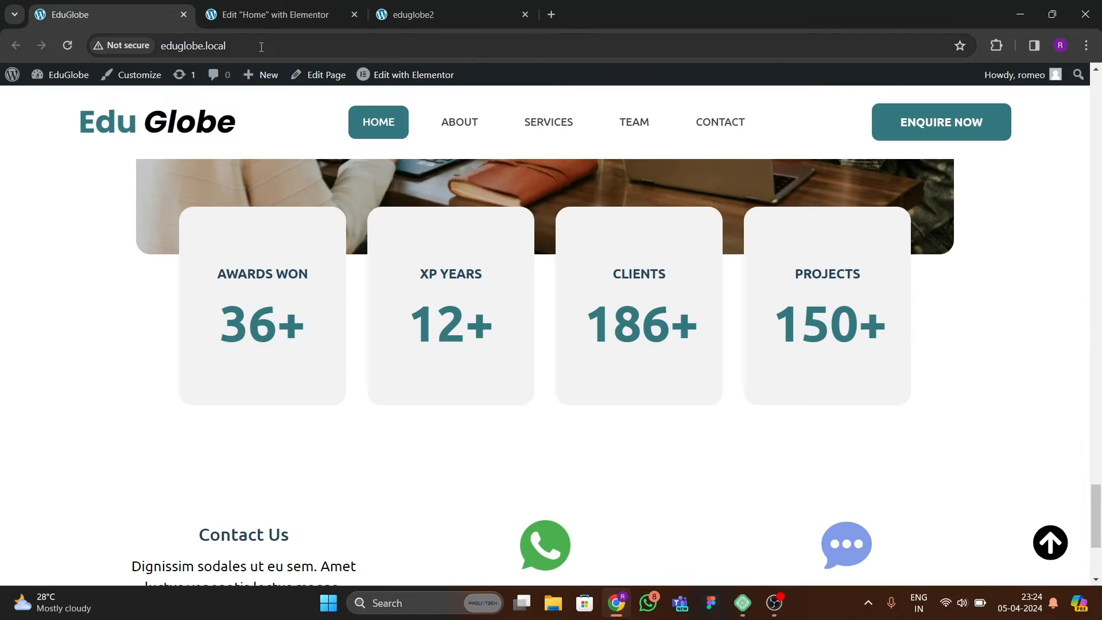
pyautogui.click(354, 18)
pyautogui.click(672, 138)
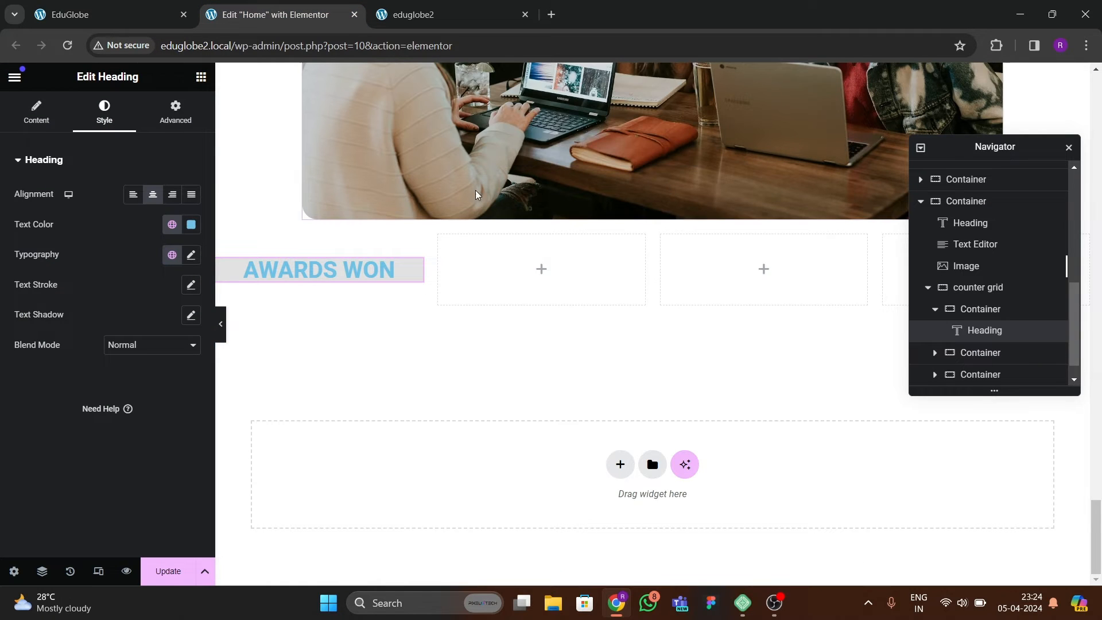
pyautogui.click(191, 224)
pyautogui.moveTo(195, 294); pyautogui.dragTo(63, 422)
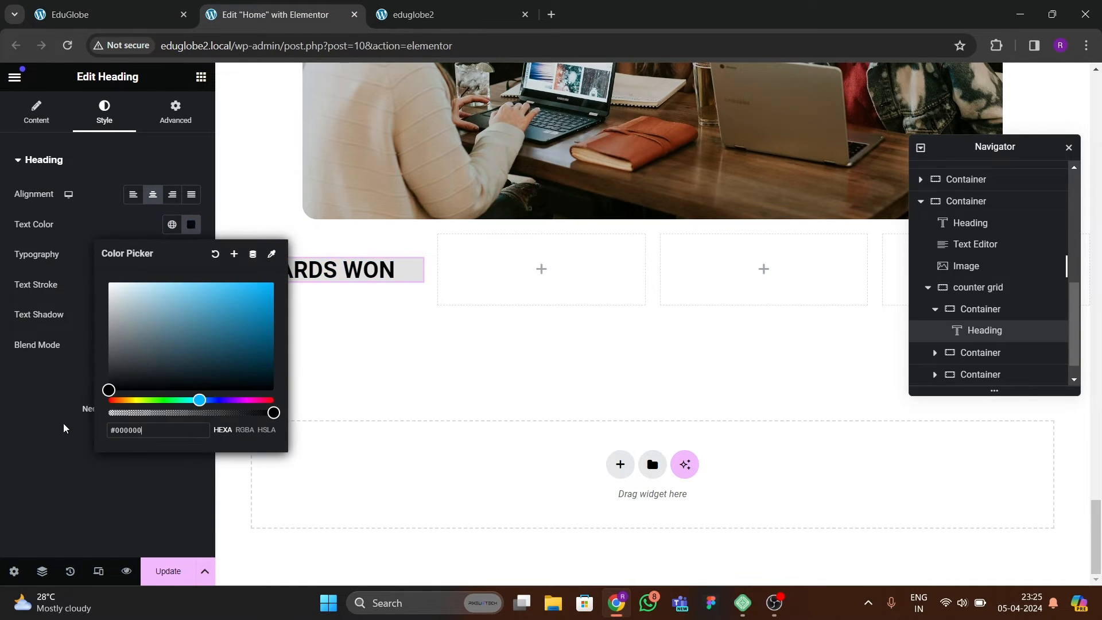
pyautogui.click(63, 422)
# Set the AWARDS WON heading's typography to the Ubuntu font at 22 px.
pyautogui.click(192, 256)
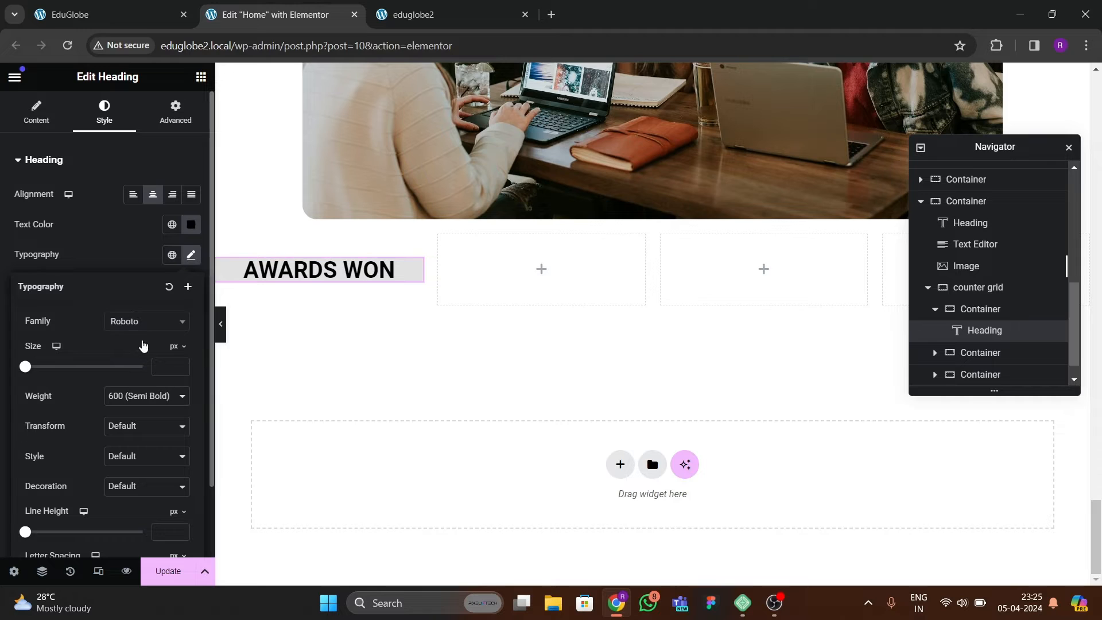
pyautogui.click(144, 322)
pyautogui.write('ubuntu')
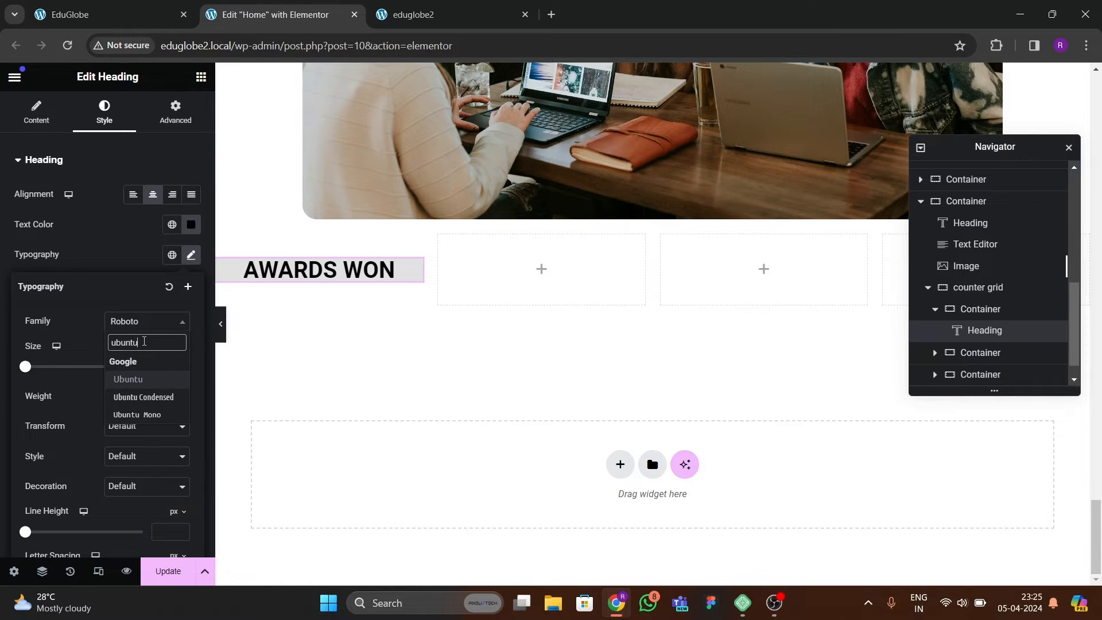
pyautogui.press('Return')
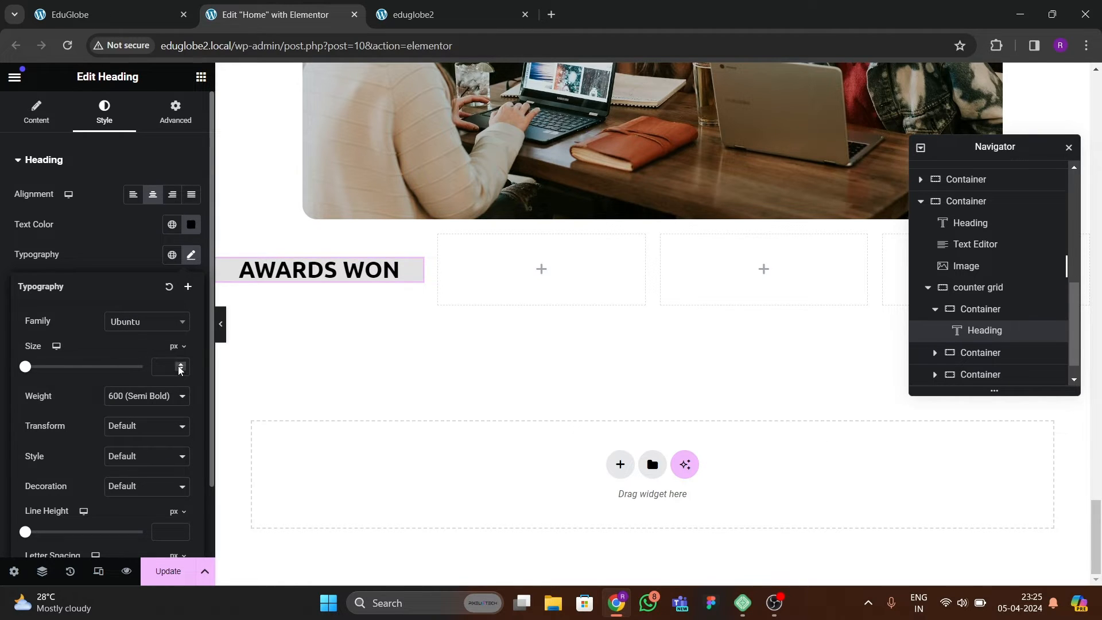
pyautogui.moveTo(179, 367); pyautogui.dragTo(180, 366)
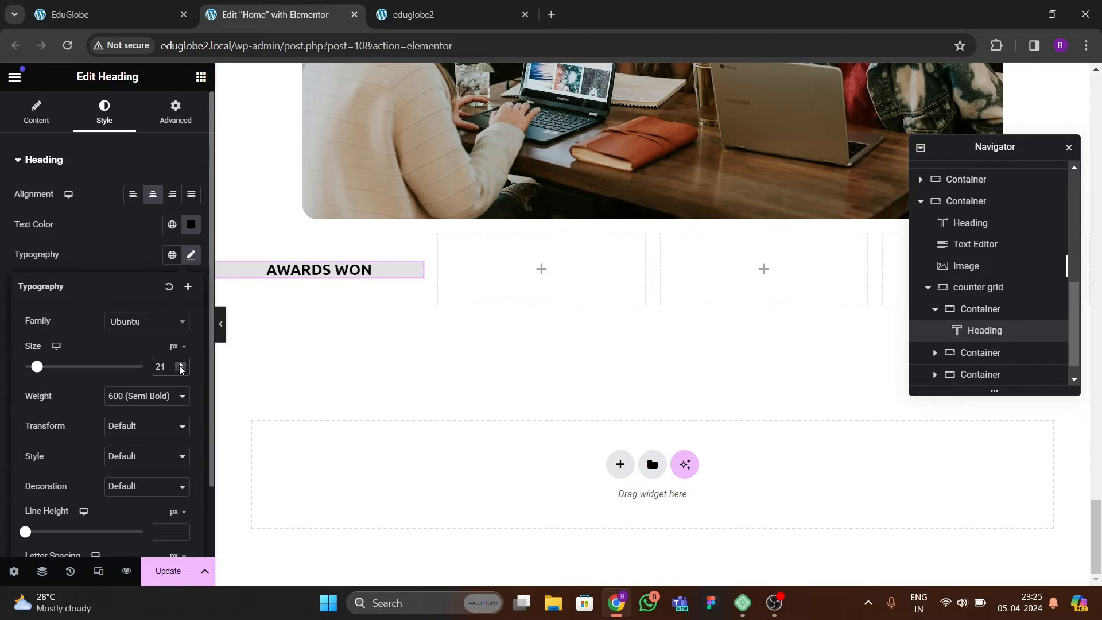
pyautogui.click(180, 368)
pyautogui.click(179, 364)
pyautogui.click(179, 364)
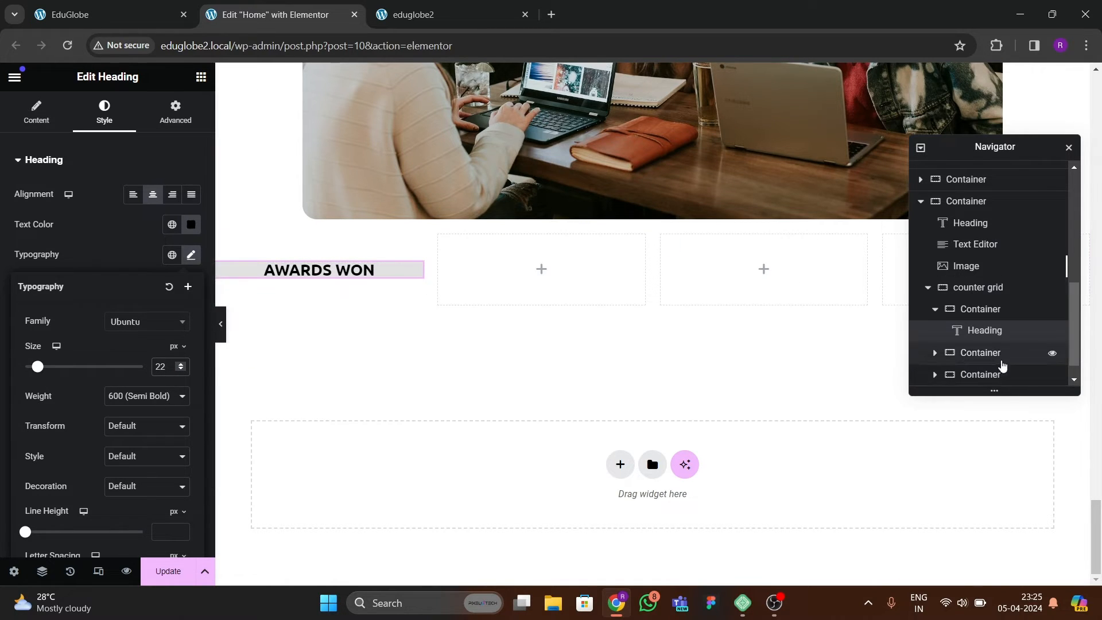
# Set the first counter grid container's padding to 30 px on all sides.
pyautogui.scroll(-1, 1001, 364)
pyautogui.click(224, 272)
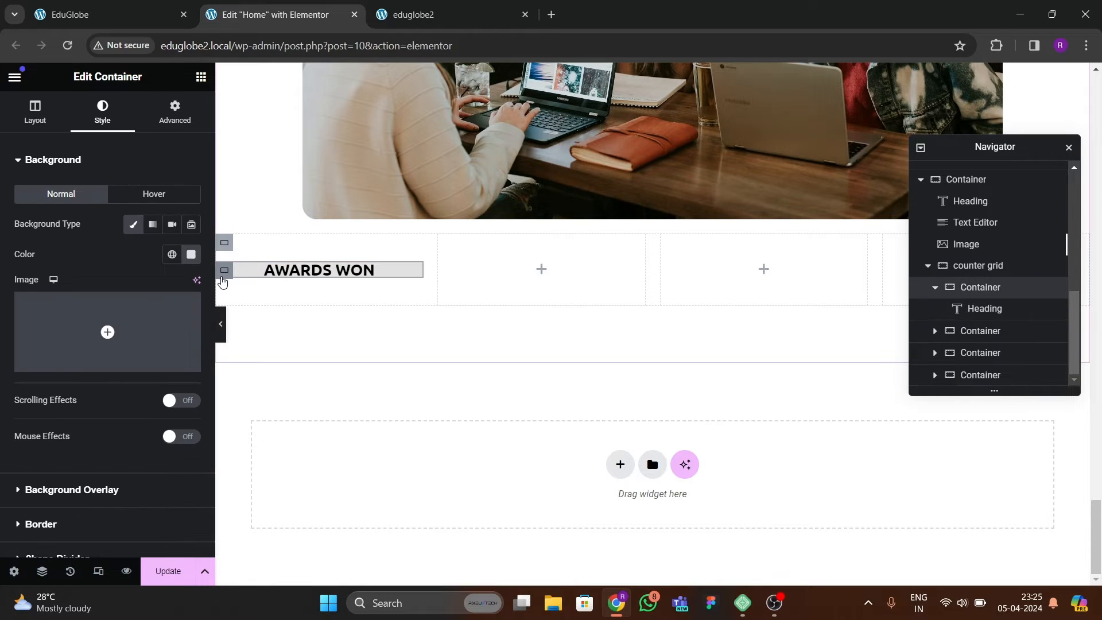
pyautogui.click(175, 110)
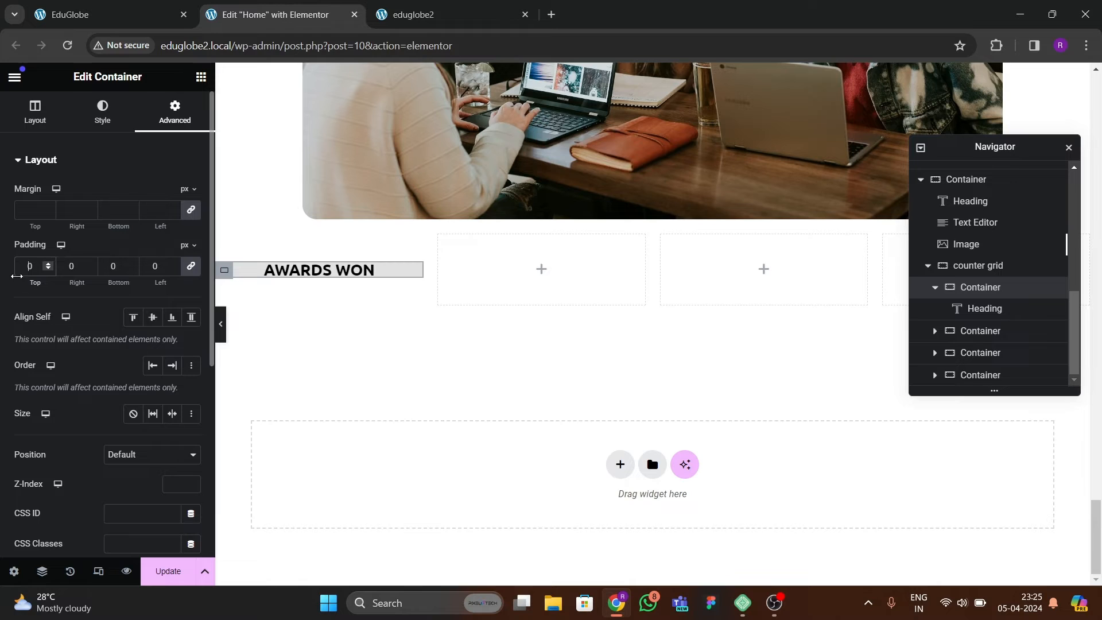
pyautogui.write('3')
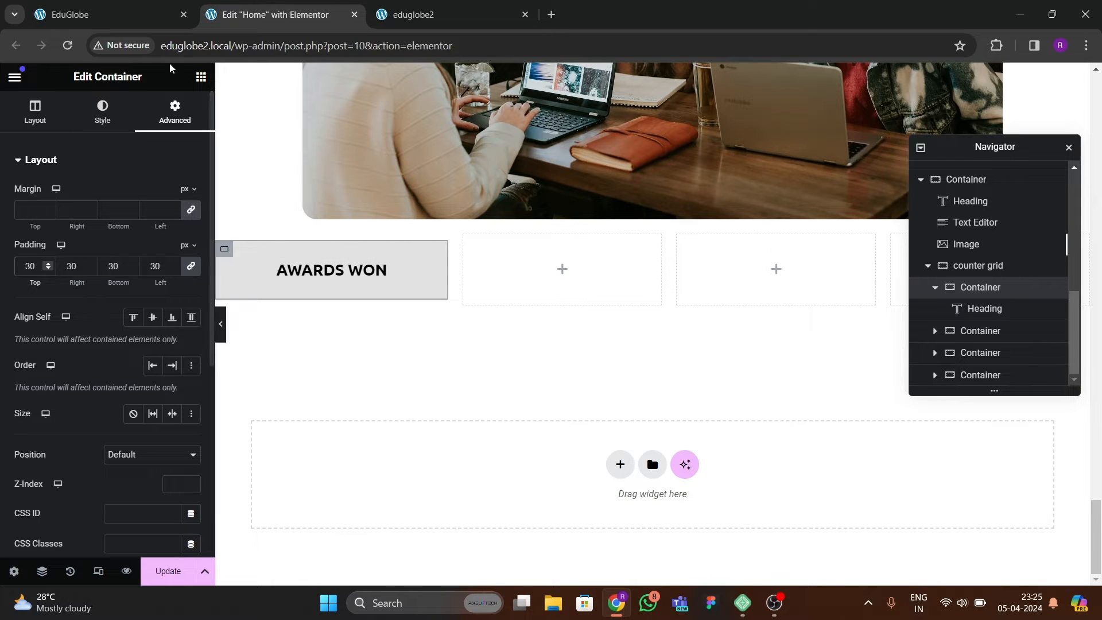
# Find the Counter widget and place it below the AWARDS WON heading in the first card.
pyautogui.click(201, 77)
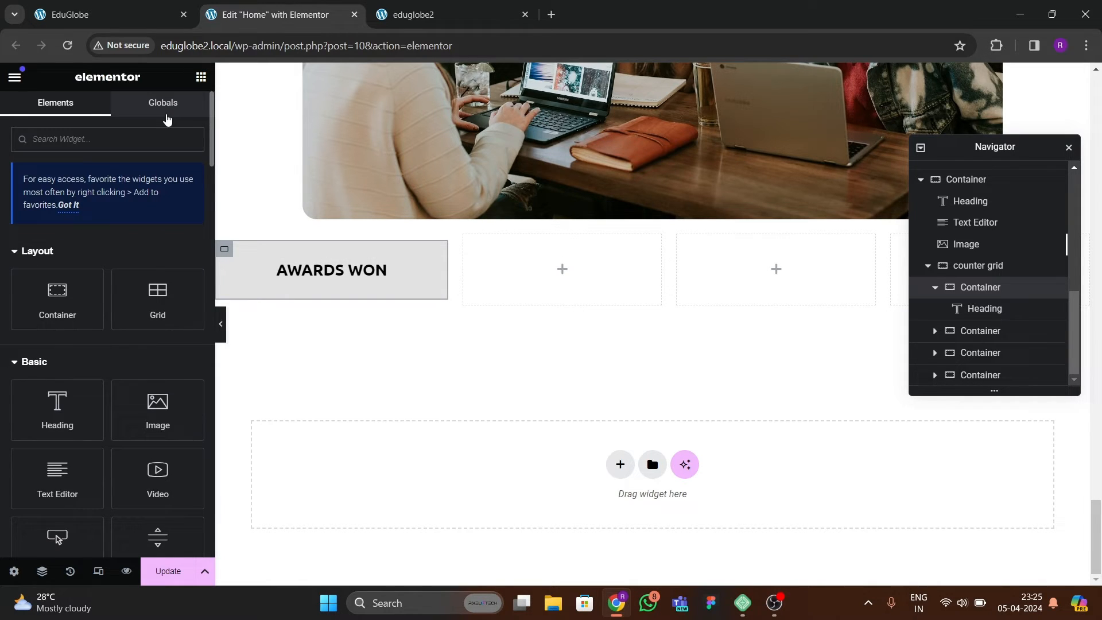
pyautogui.write('coun ter')
pyautogui.press('BackSpace')
pyautogui.press('BackSpace')
pyautogui.press('BackSpace')
pyautogui.press('BackSpace')
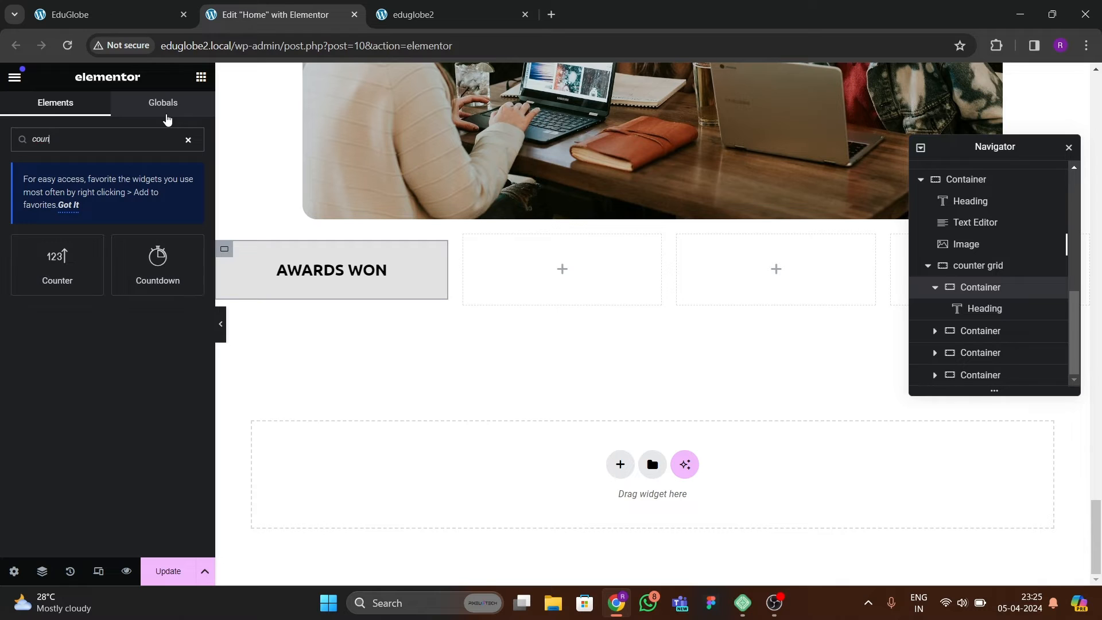
pyautogui.write('ter')
pyautogui.moveTo(57, 264); pyautogui.dragTo(326, 269)
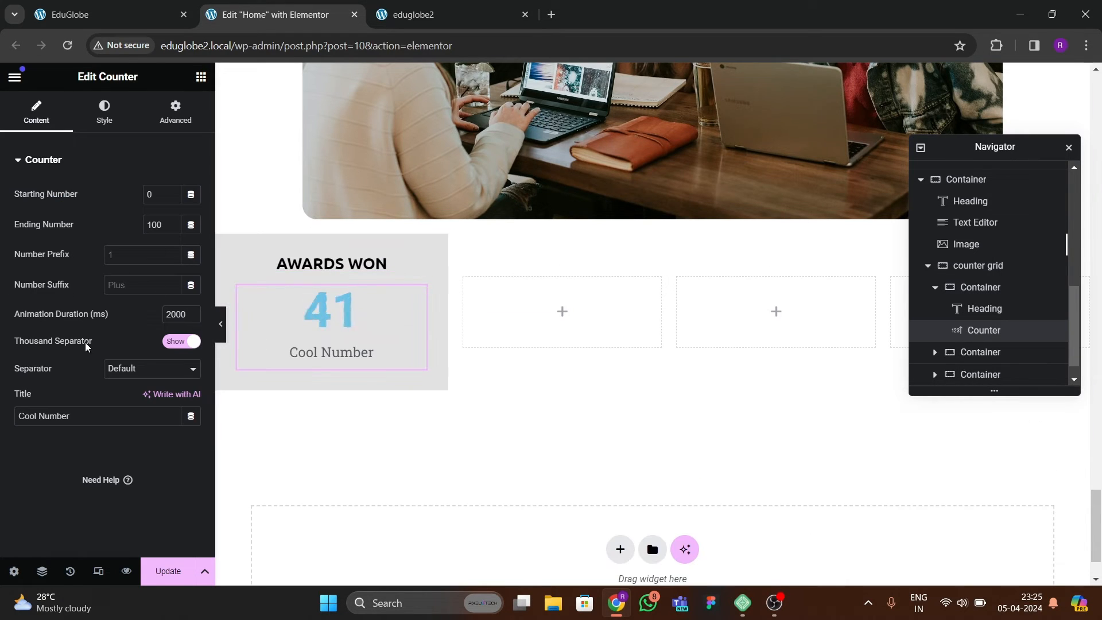
# Clear the counter's title, set its ending number to 34 and add "+" as the number suffix.
pyautogui.moveTo(70, 416); pyautogui.dragTo(3, 418)
pyautogui.press('BackSpace')
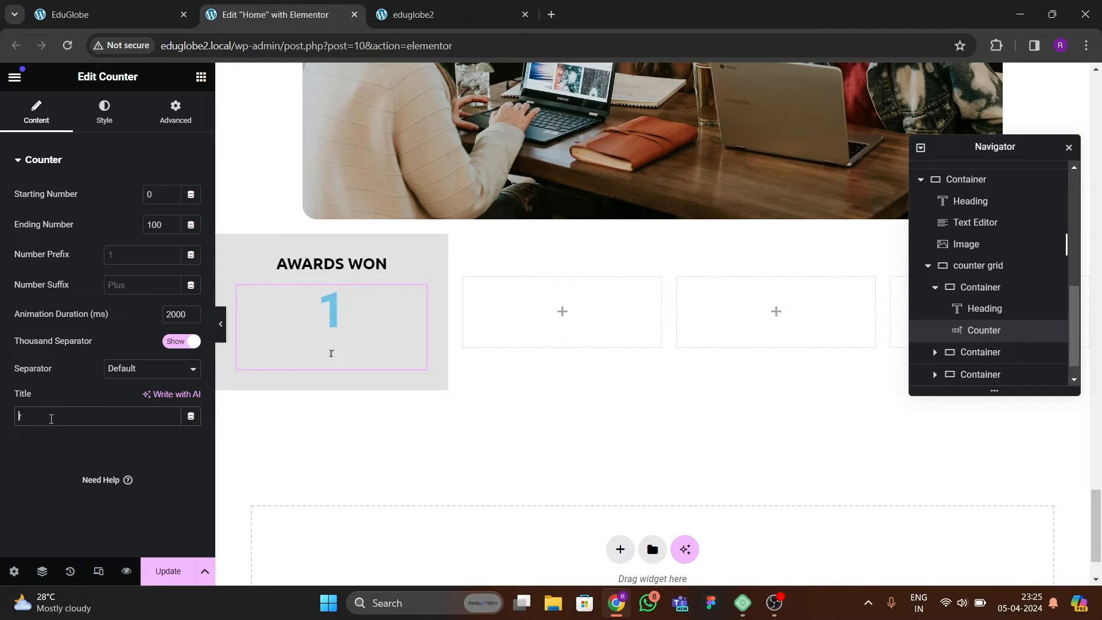
pyautogui.doubleClick(155, 225)
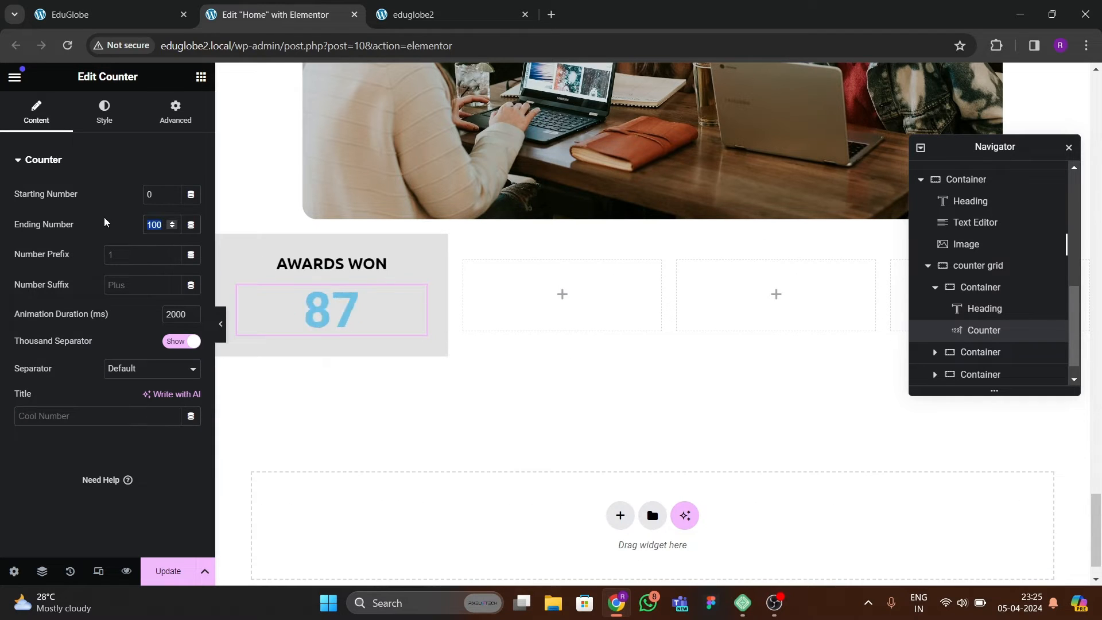
pyautogui.write('3')
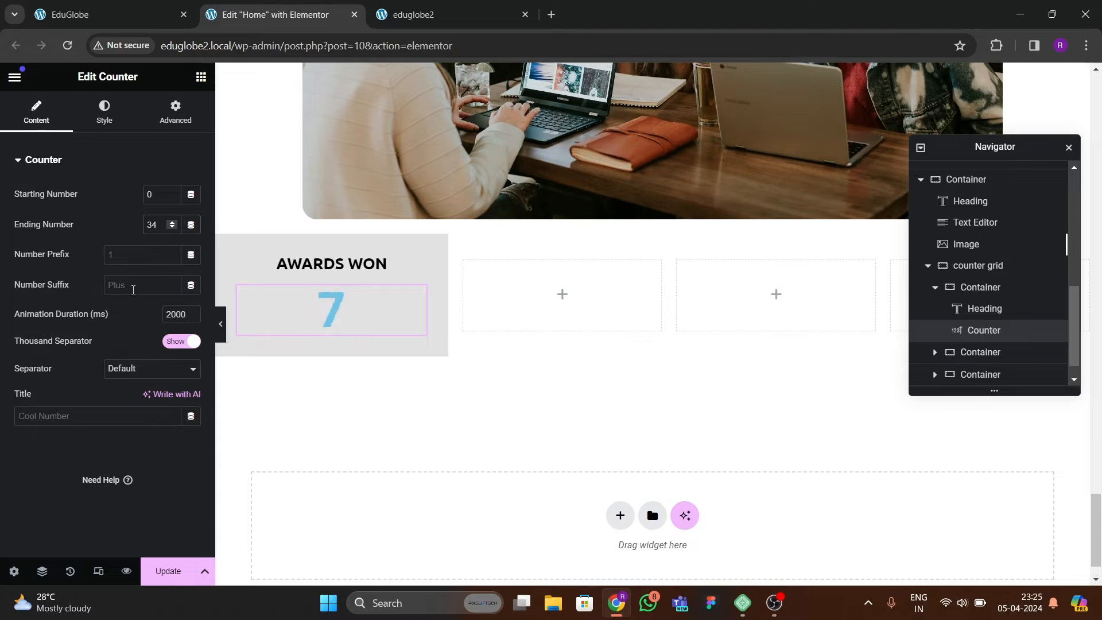
pyautogui.write('4')
pyautogui.click(133, 287)
pyautogui.write('+')
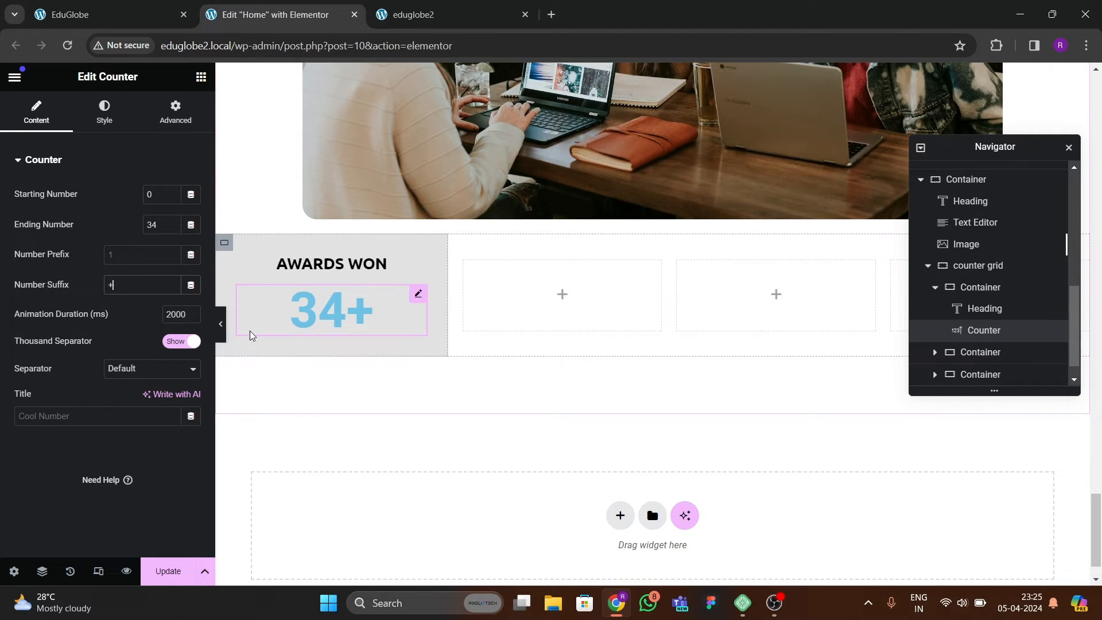
# Style the counter's number with the dark blue global color and the Ubuntu font.
pyautogui.click(144, 22)
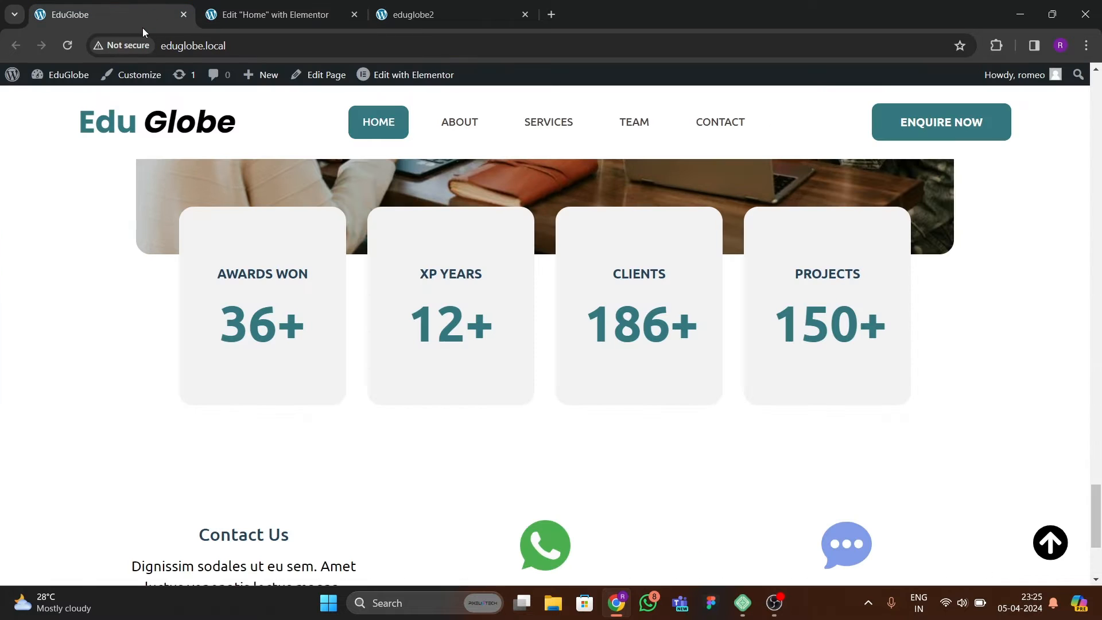
pyautogui.click(283, 14)
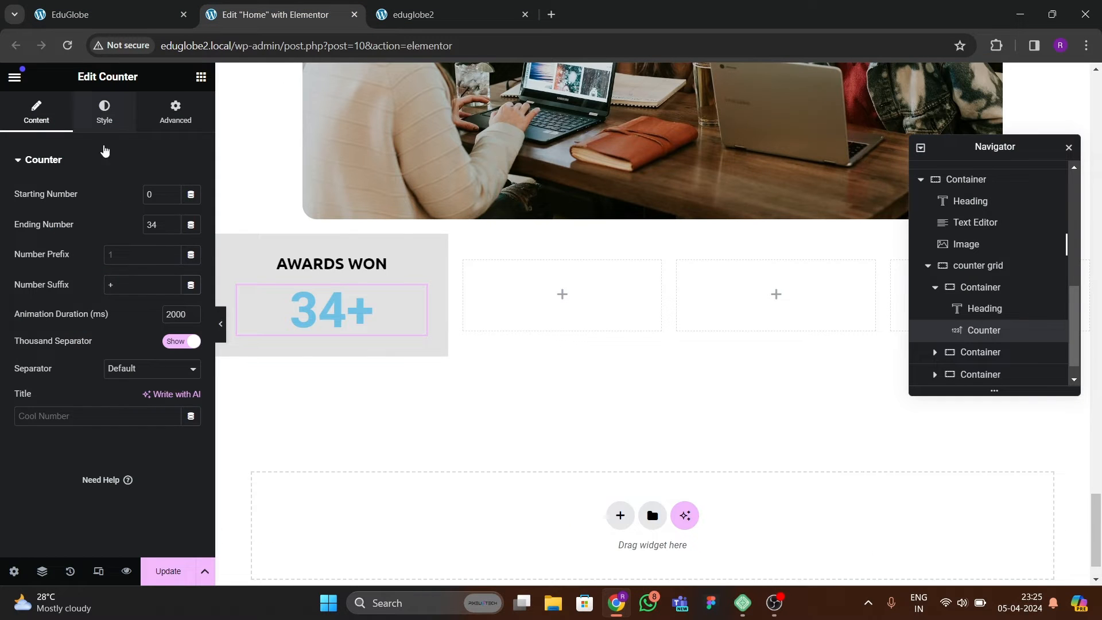
pyautogui.click(104, 112)
pyautogui.click(172, 196)
pyautogui.click(69, 379)
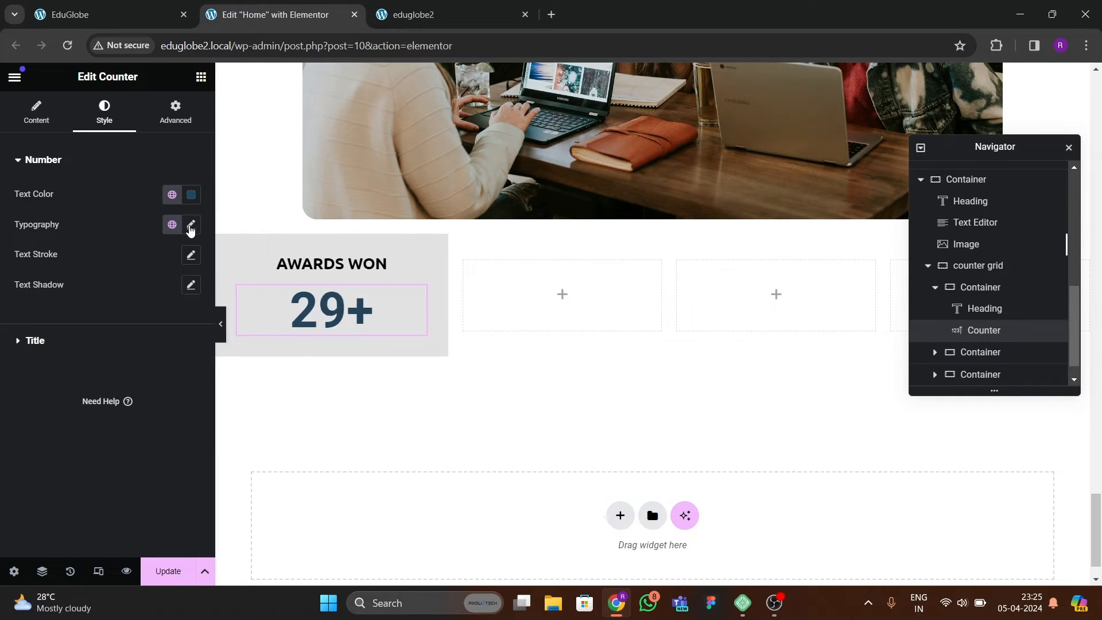
pyautogui.click(190, 225)
pyautogui.click(136, 291)
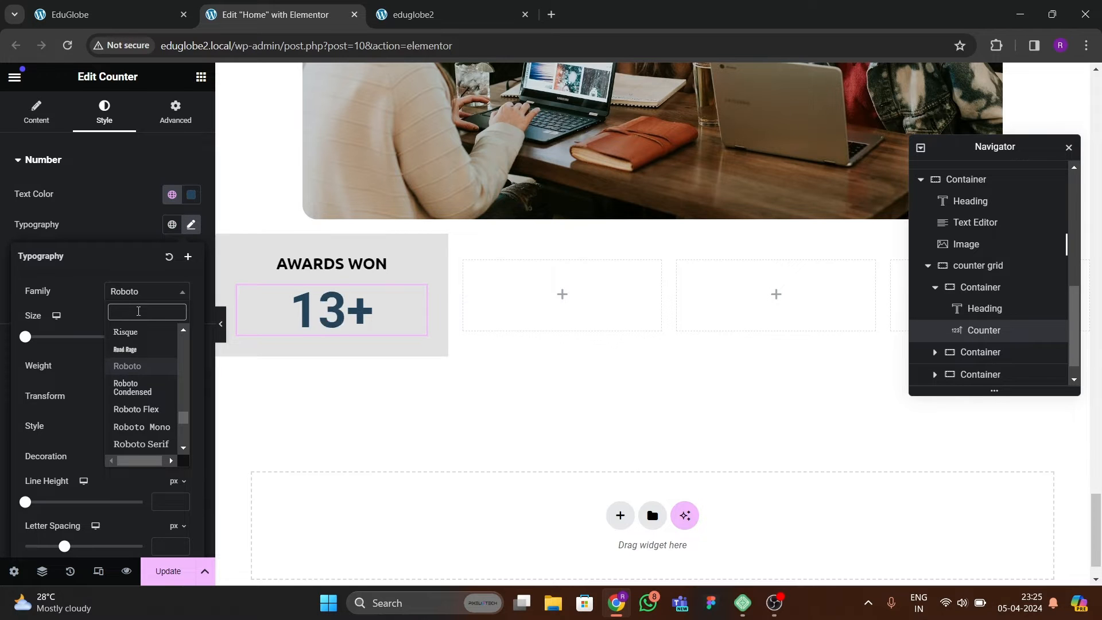
pyautogui.write('ubun')
pyautogui.press('Return')
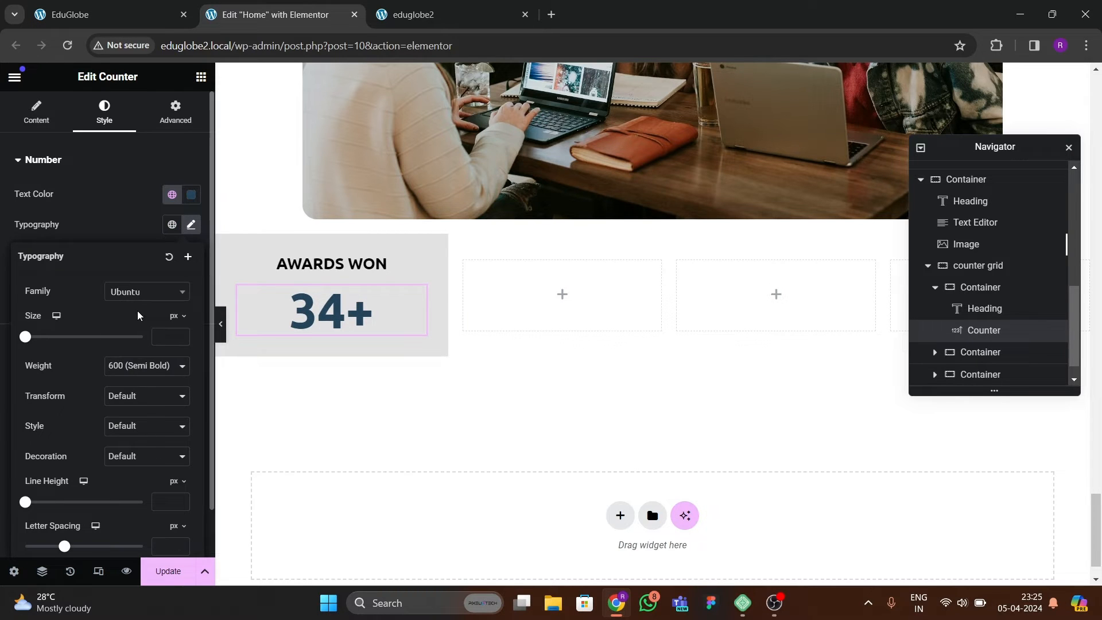
# Check the reference counter cards, and change the AWARDS WON heading's text color to dark grey, about #464242.
pyautogui.click(138, 12)
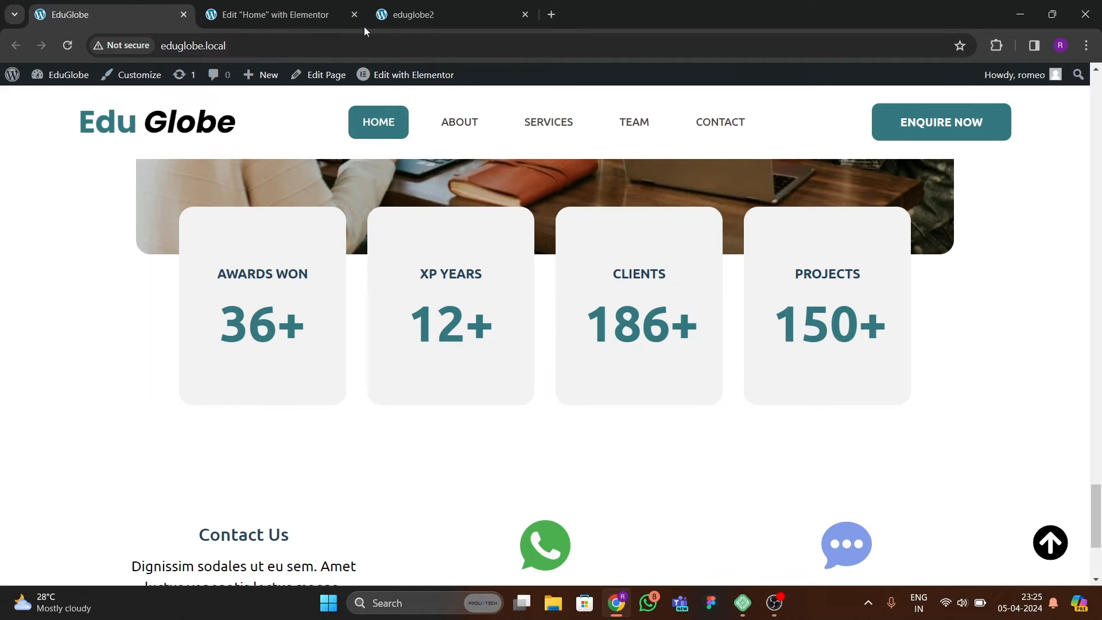
pyautogui.click(321, 14)
pyautogui.click(320, 265)
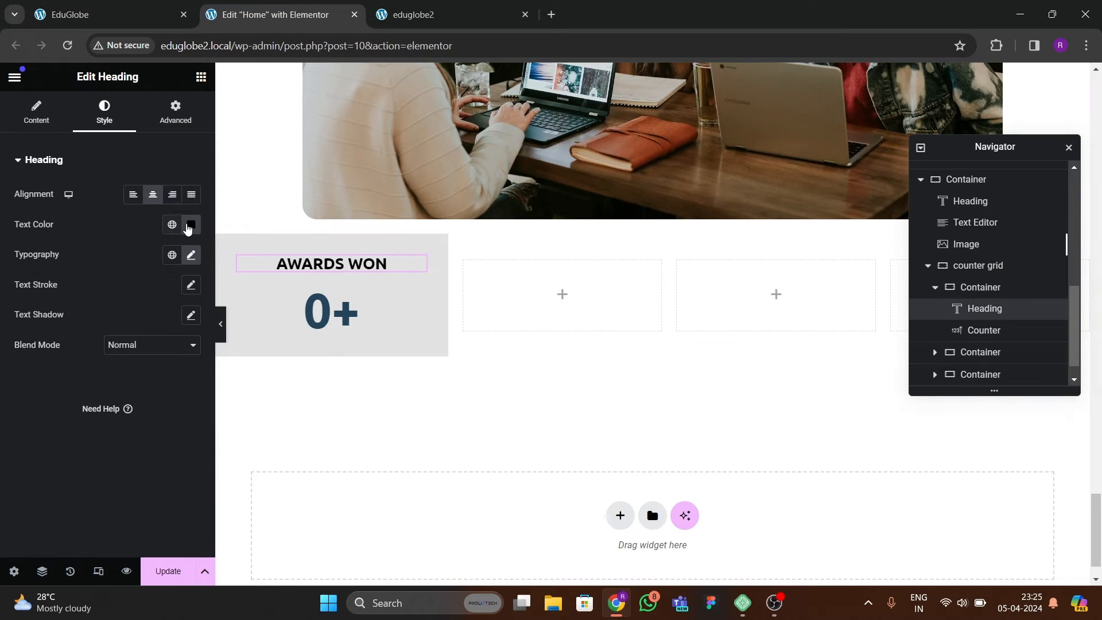
pyautogui.click(191, 225)
pyautogui.moveTo(236, 369); pyautogui.dragTo(122, 365)
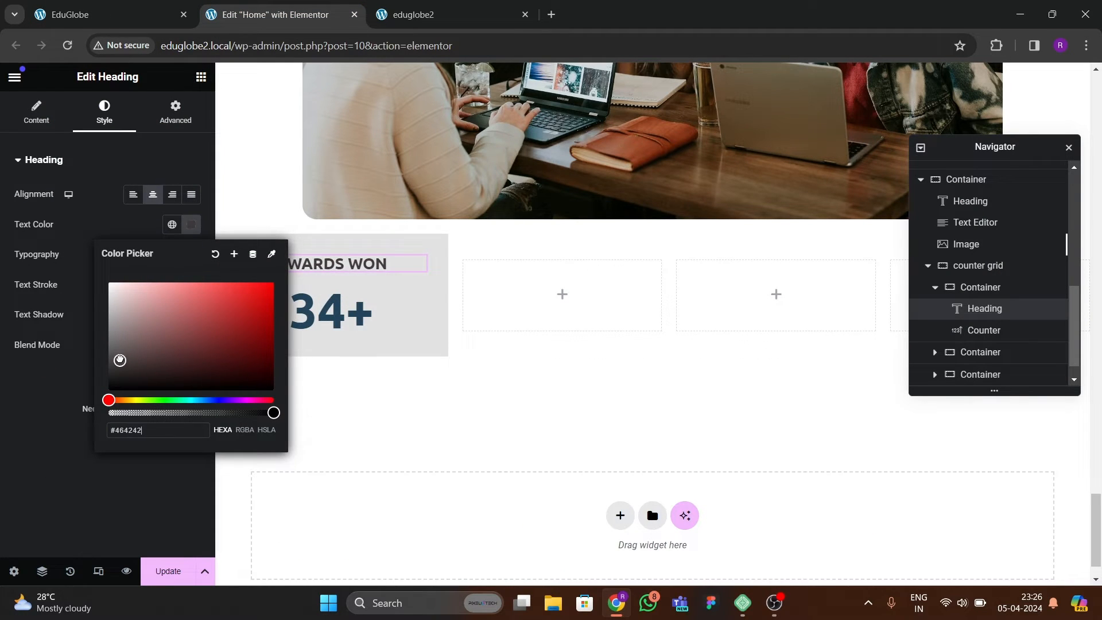
pyautogui.click(63, 366)
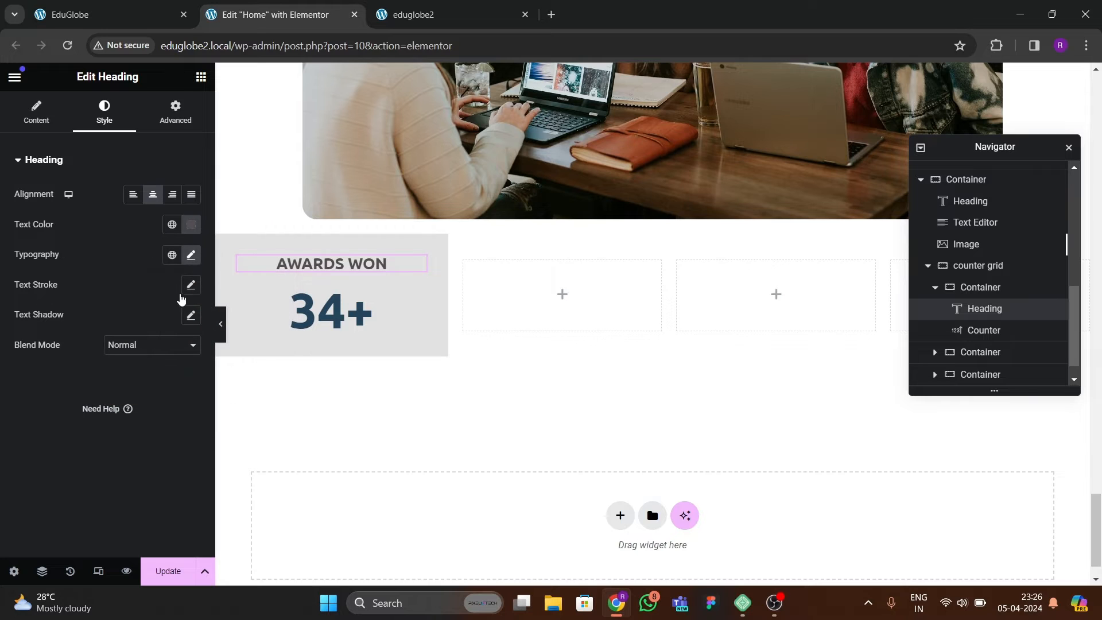
# Set the AWARDS WON heading's font weight to 500 (Medium) and compare it with the reference page.
pyautogui.click(191, 255)
pyautogui.click(132, 396)
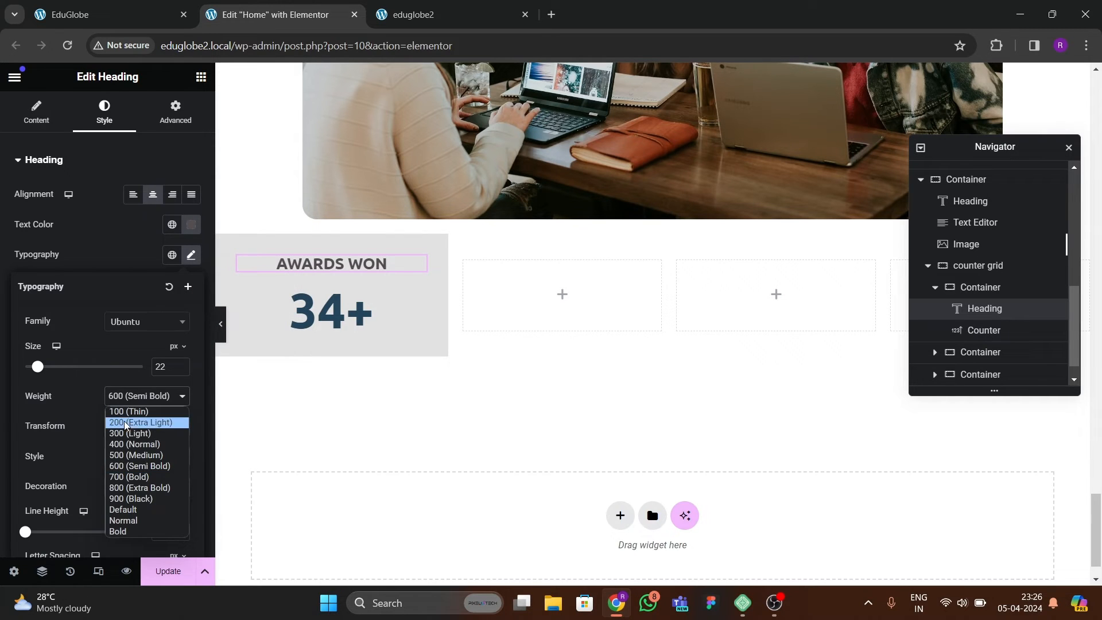
pyautogui.click(110, 453)
pyautogui.click(103, 18)
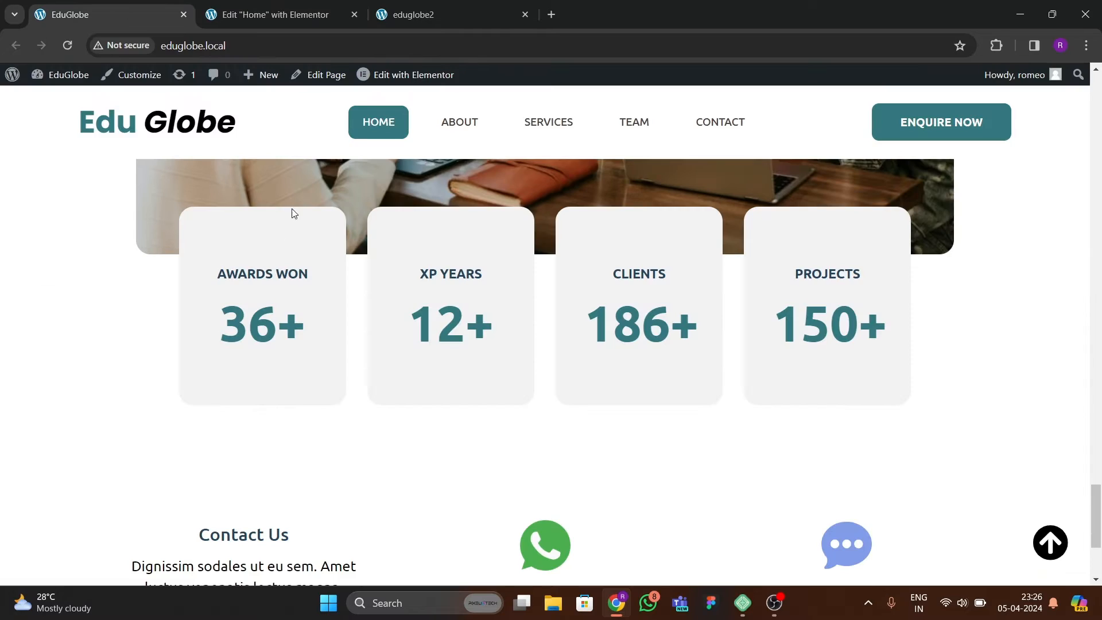
pyautogui.hotkey('ctrl', 'Tab')
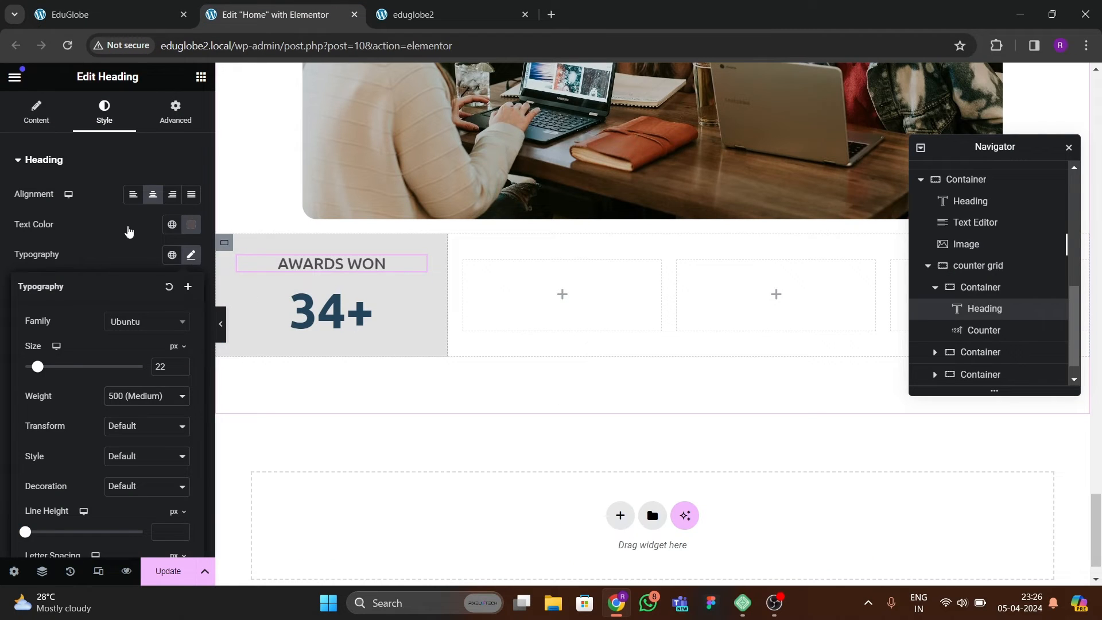
# Round the first counter card container's corners with a 20 px border radius on all sides.
pyautogui.click(225, 243)
pyautogui.click(104, 113)
pyautogui.scroll(-3, 109, 422)
pyautogui.click(22, 419)
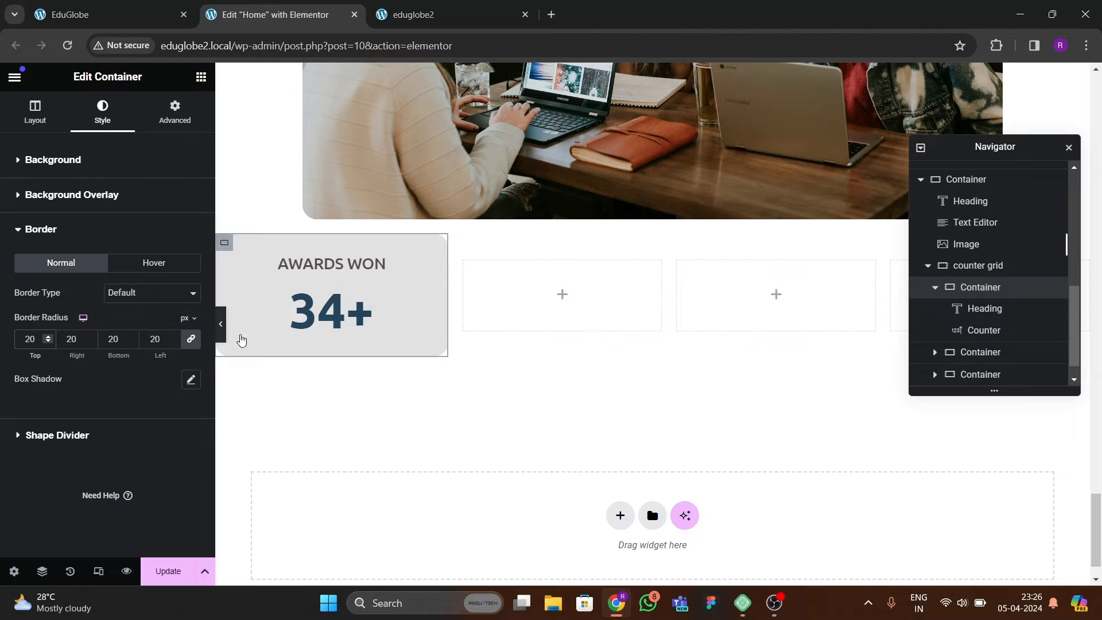
pyautogui.click(60, 21)
pyautogui.click(276, 16)
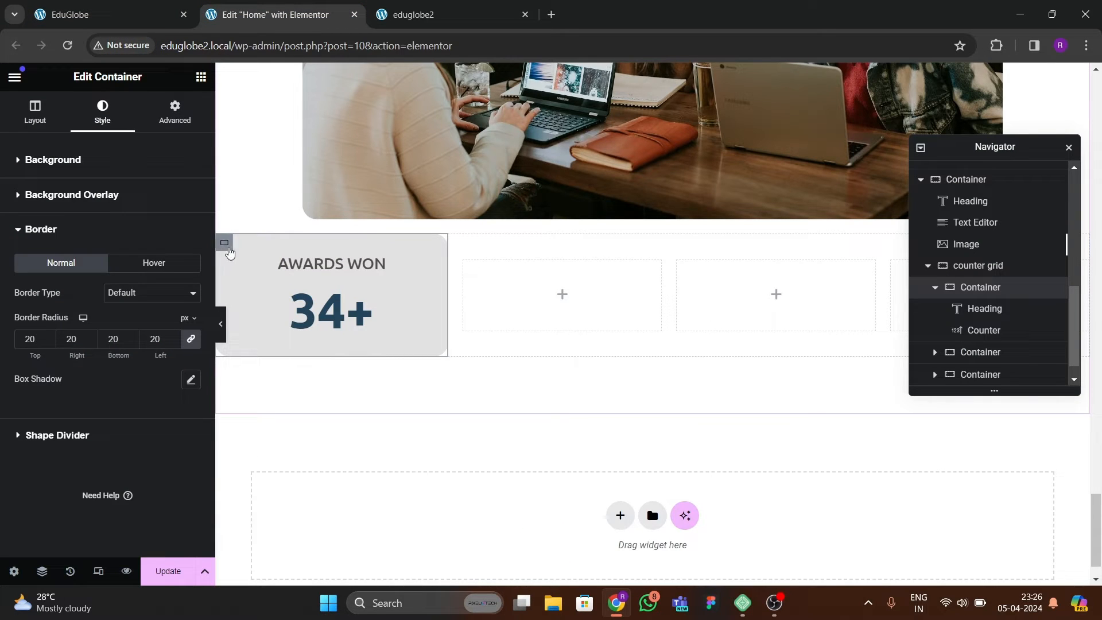
pyautogui.click(175, 112)
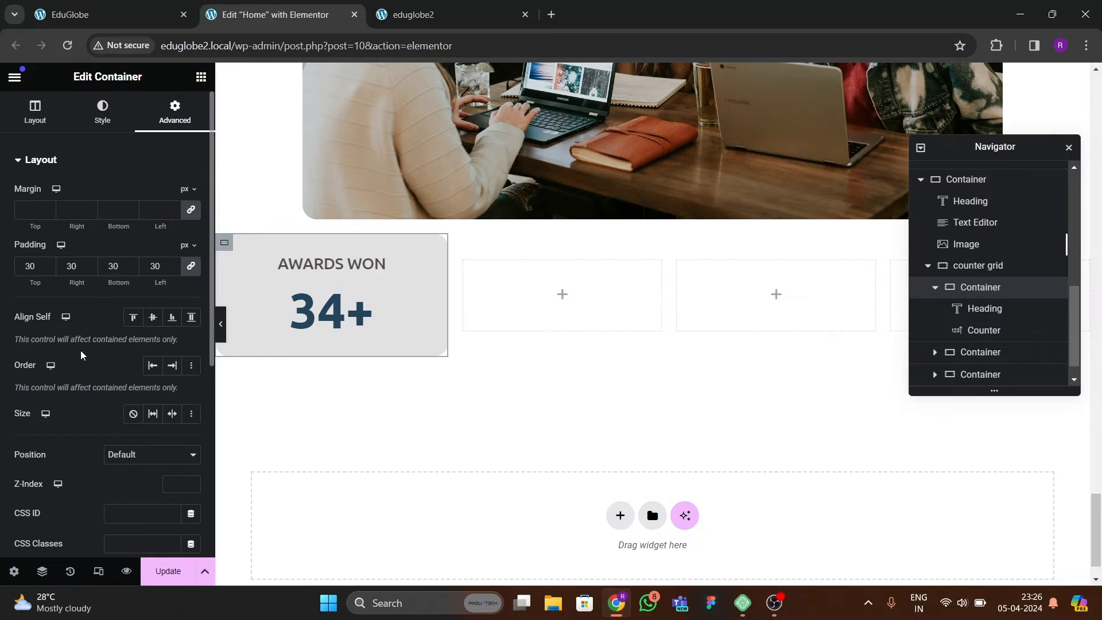
pyautogui.click(99, 19)
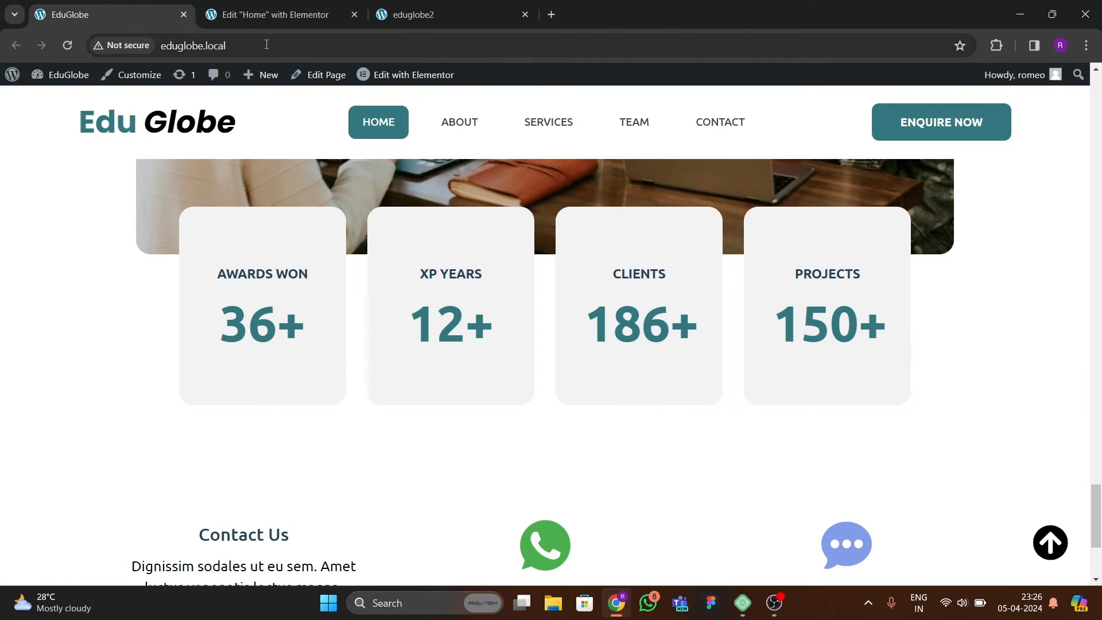
pyautogui.click(268, 17)
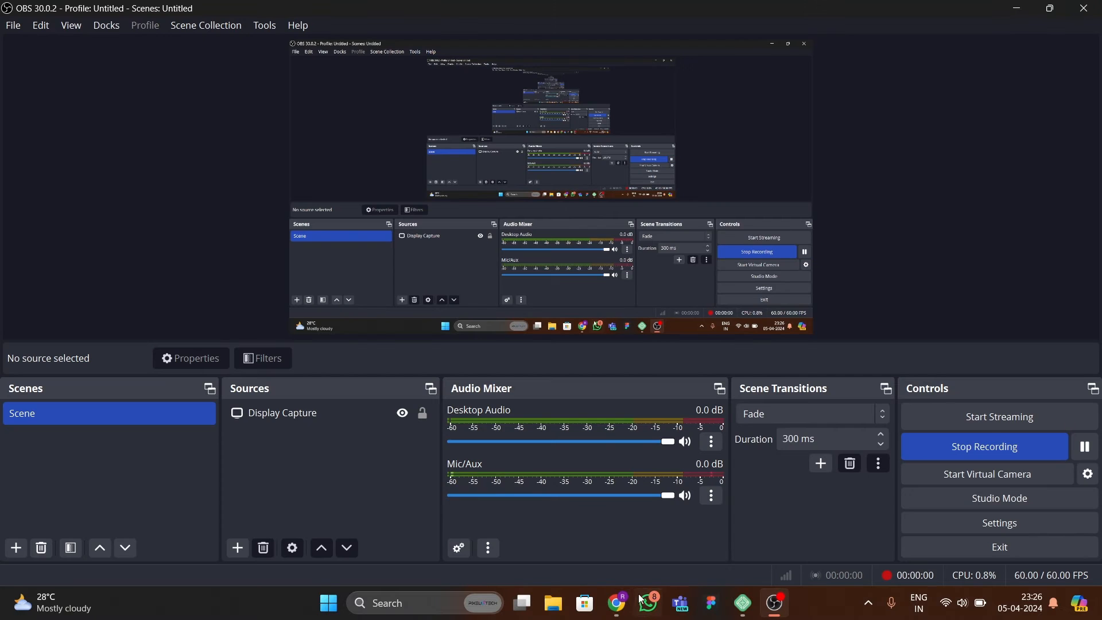
pyautogui.click(618, 604)
pyautogui.scroll(2, 453, 326)
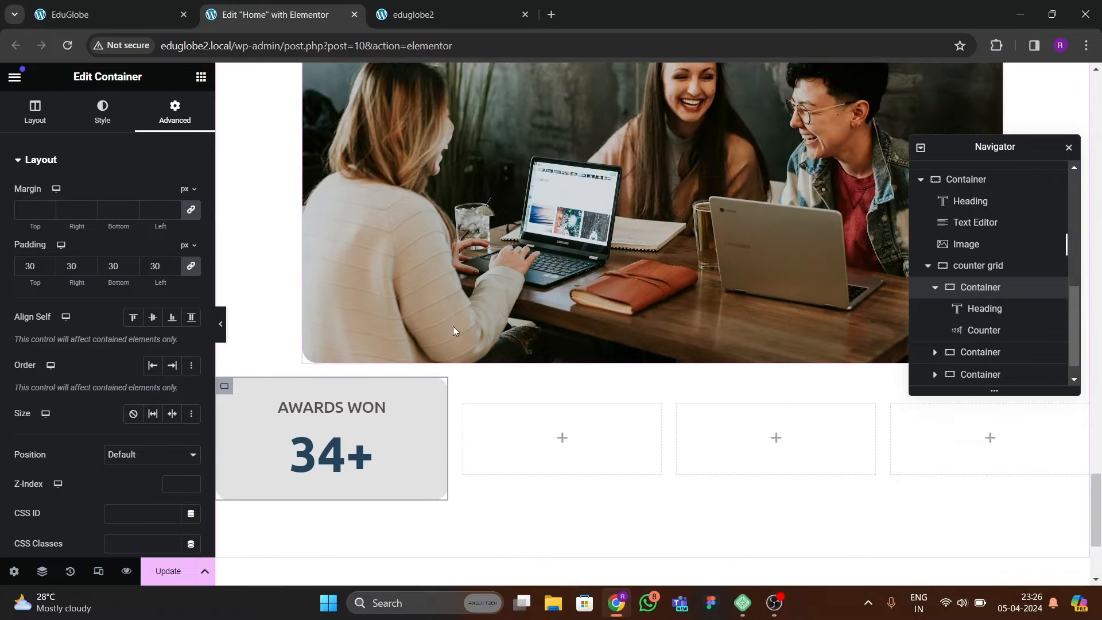
pyautogui.scroll(-3, 401, 313)
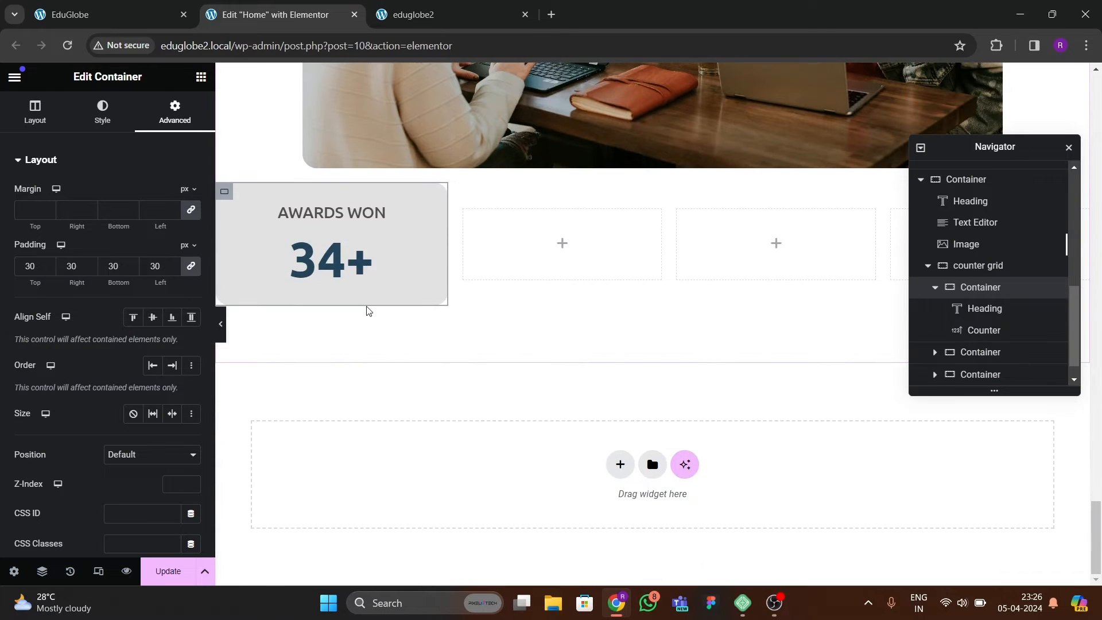
# Delete the three empty containers from the counter grid, leaving only the finished AWARDS WON card.
pyautogui.click(335, 215)
pyautogui.click(983, 290)
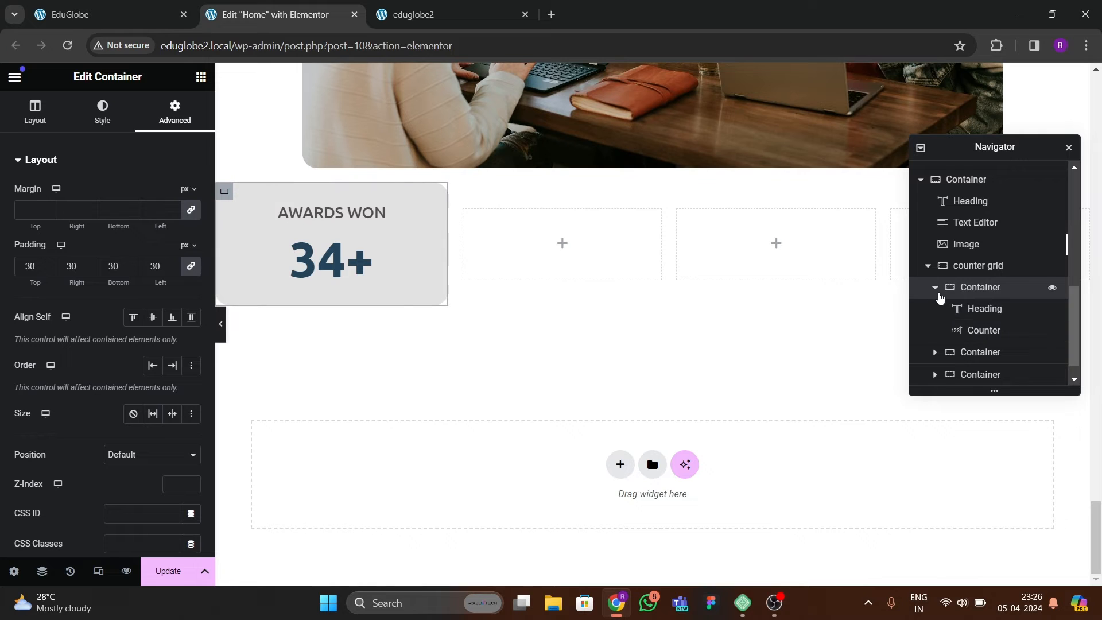
pyautogui.click(935, 287)
pyautogui.click(972, 337)
pyautogui.rightClick(972, 337)
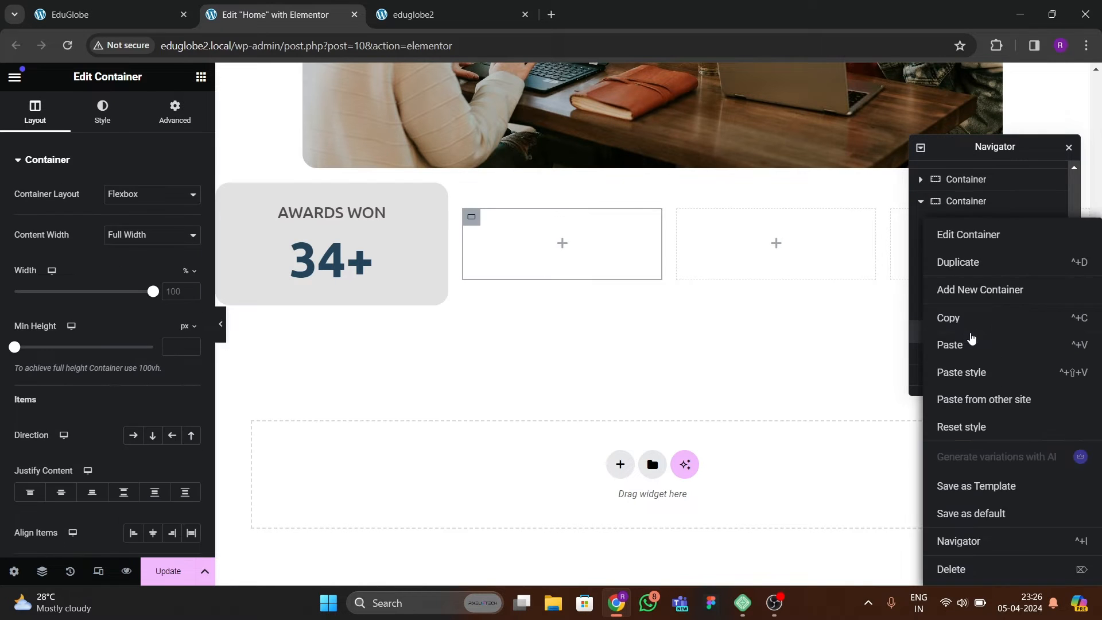
pyautogui.click(952, 568)
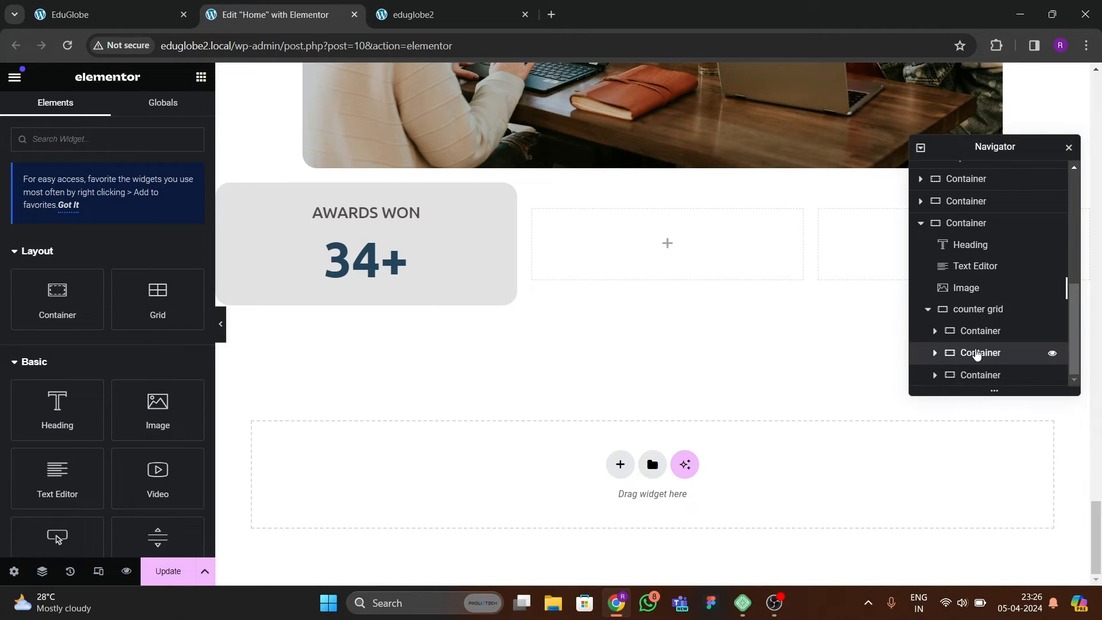
pyautogui.rightClick(974, 353)
pyautogui.click(974, 568)
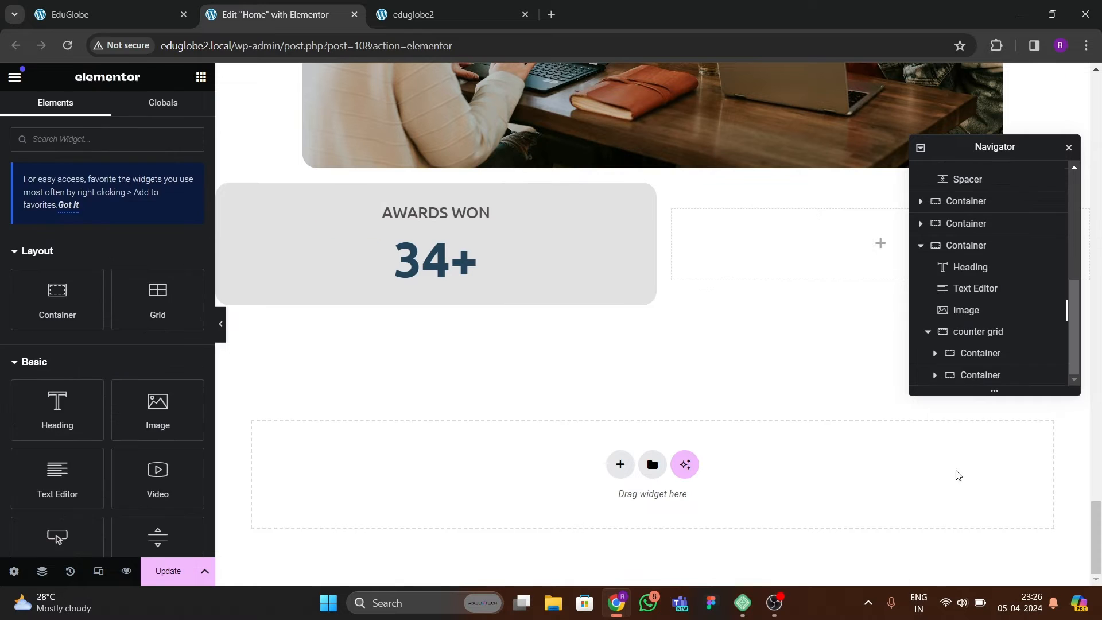
pyautogui.rightClick(974, 375)
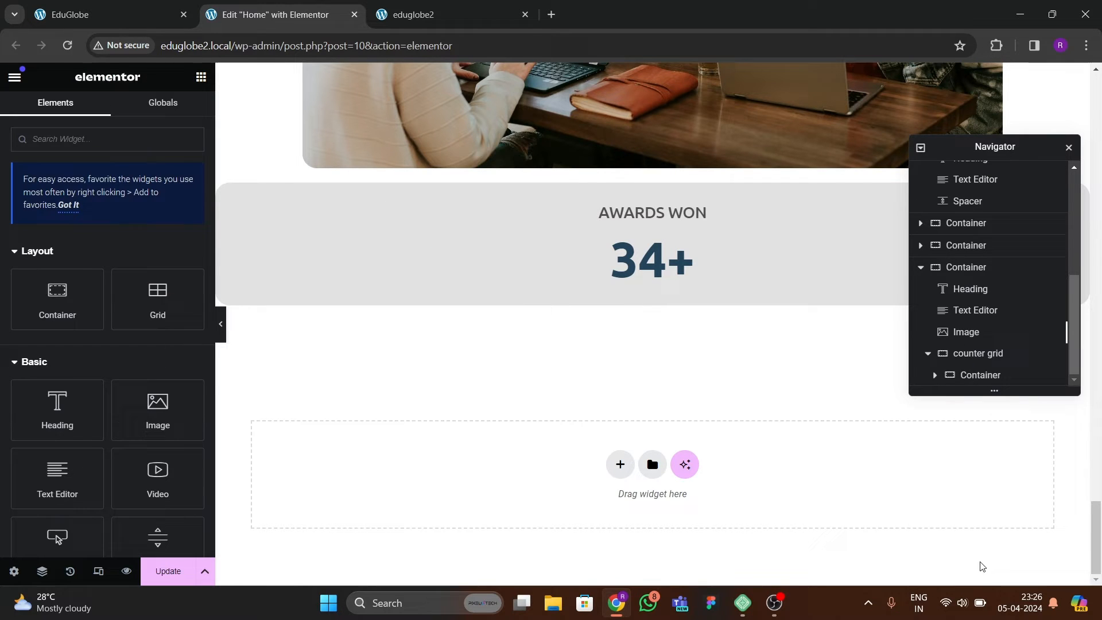
# Duplicate the AWARDS WON card three times so the counter grid holds four cards.
pyautogui.rightClick(982, 376)
pyautogui.click(978, 358)
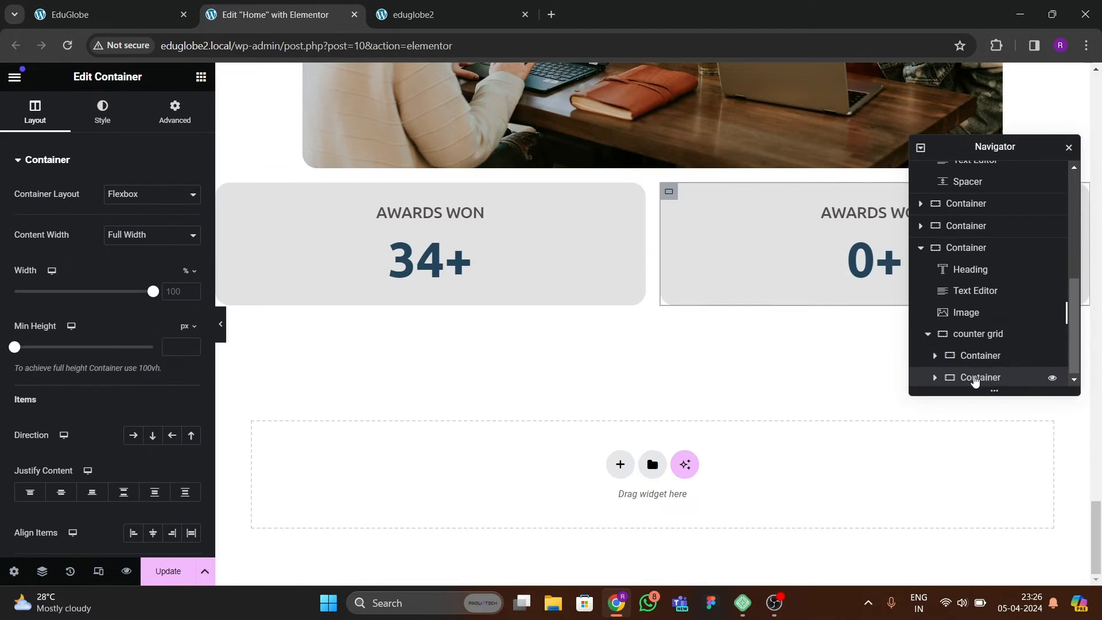
pyautogui.rightClick(974, 378)
pyautogui.click(965, 264)
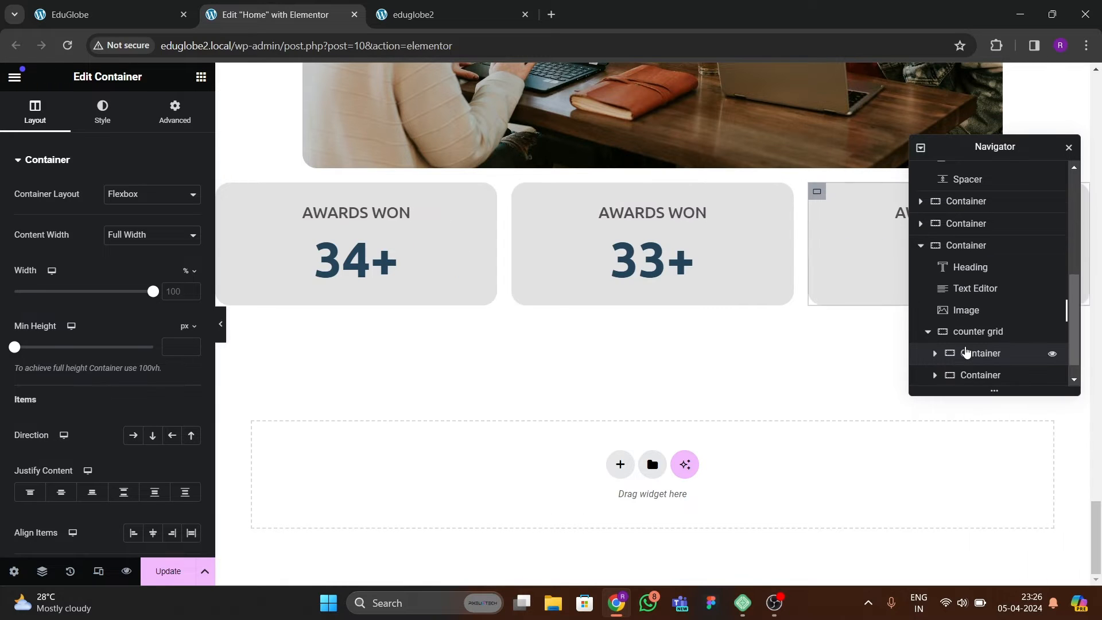
pyautogui.rightClick(972, 379)
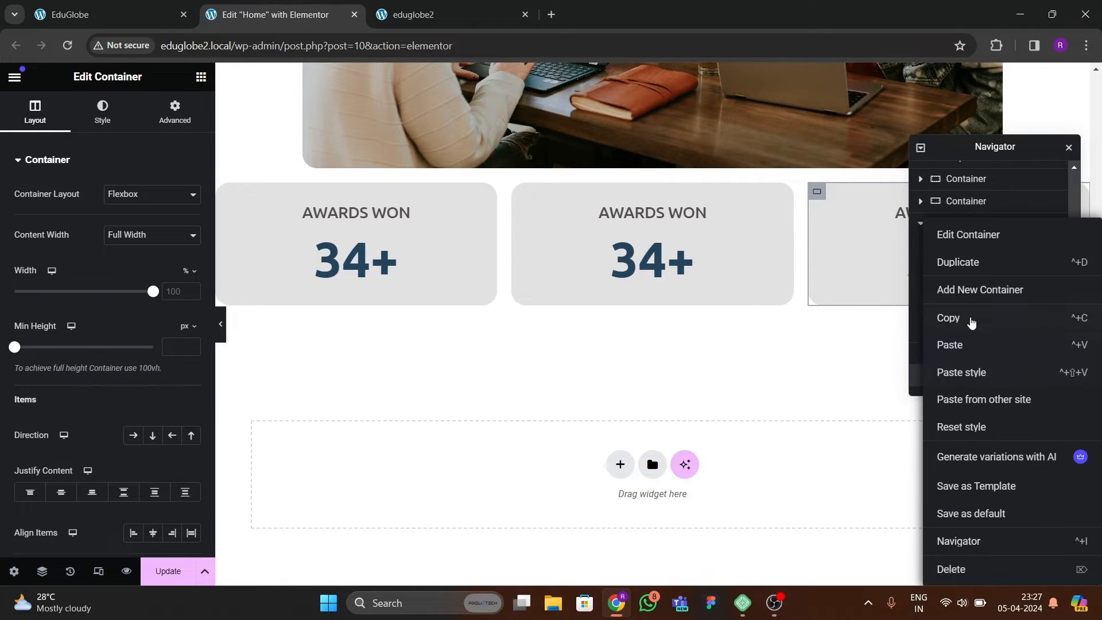
pyautogui.click(955, 263)
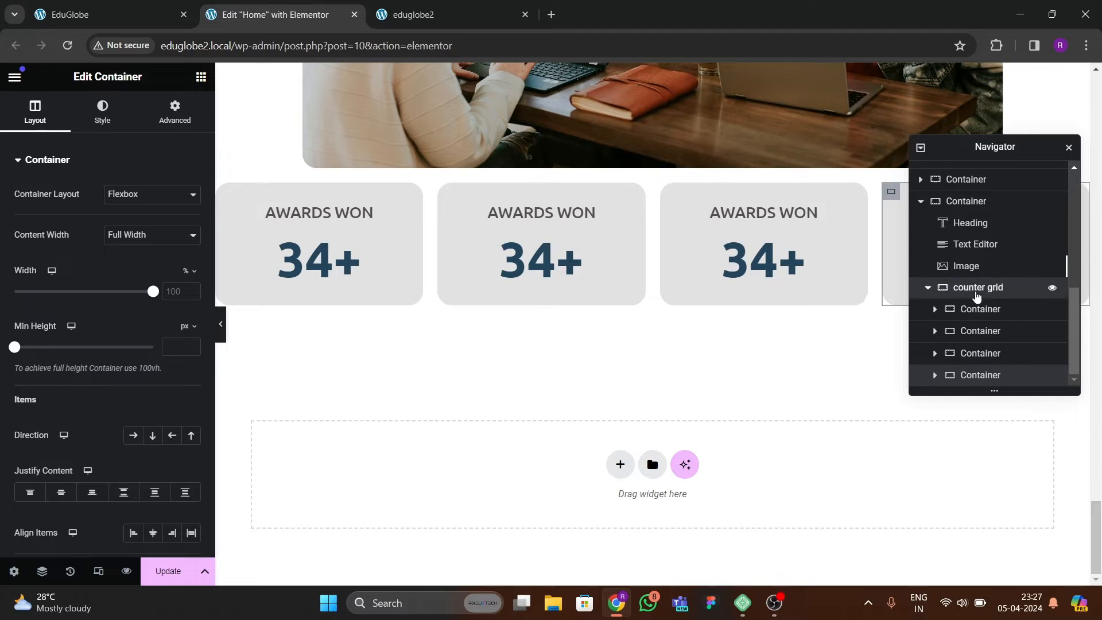
# Set the counter grid container's width to 71% and preview the row of cards at full page width.
pyautogui.click(978, 288)
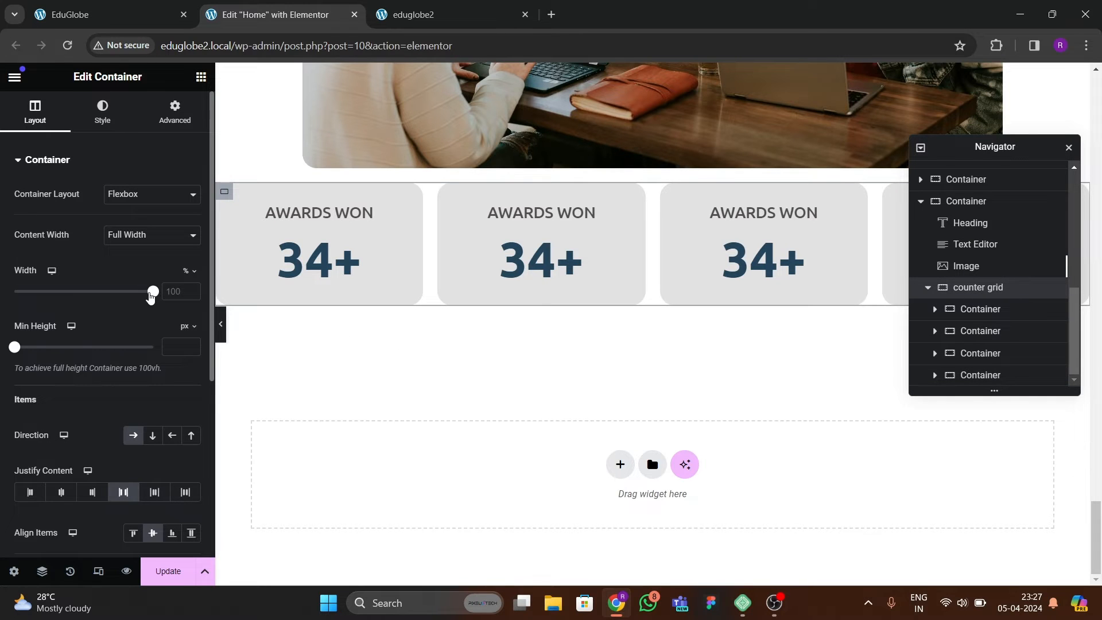
pyautogui.moveTo(150, 296); pyautogui.dragTo(111, 308)
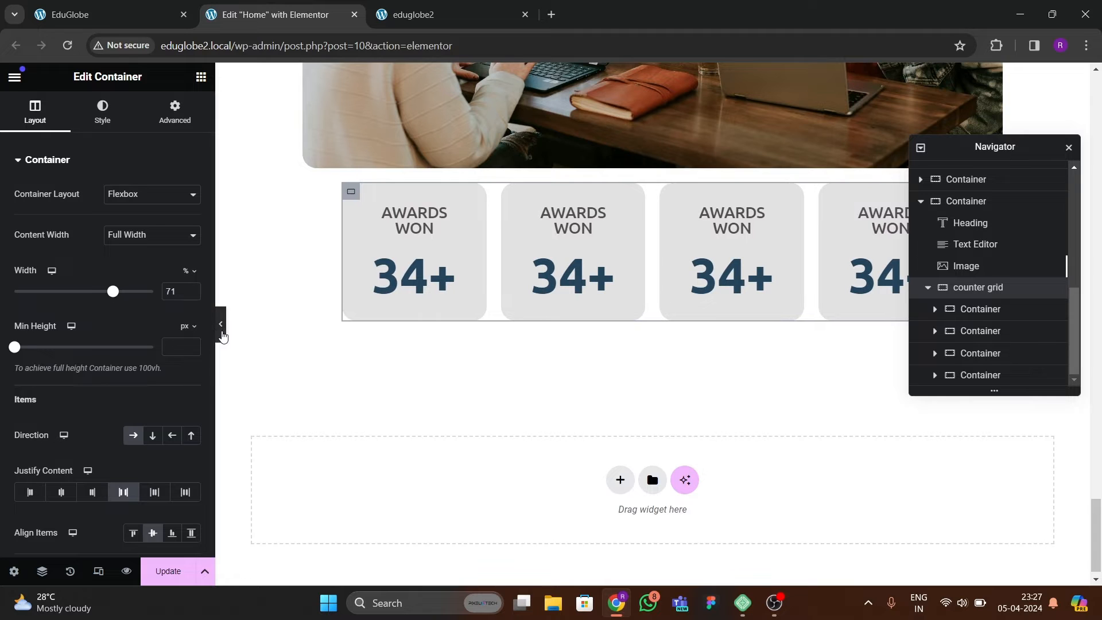
pyautogui.click(220, 324)
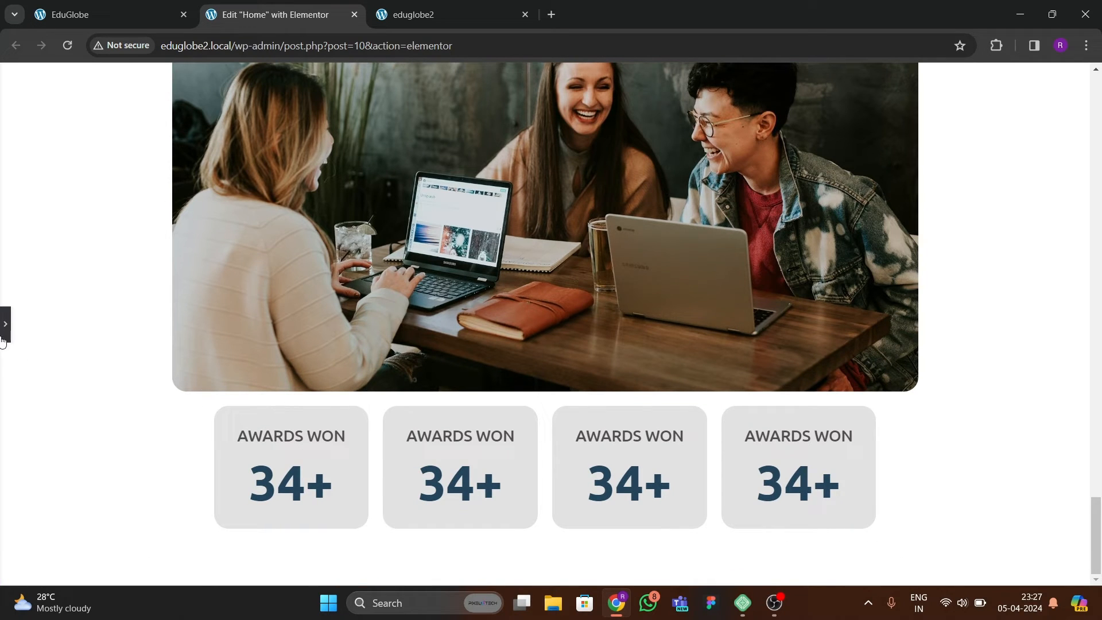
pyautogui.scroll(-4, 429, 410)
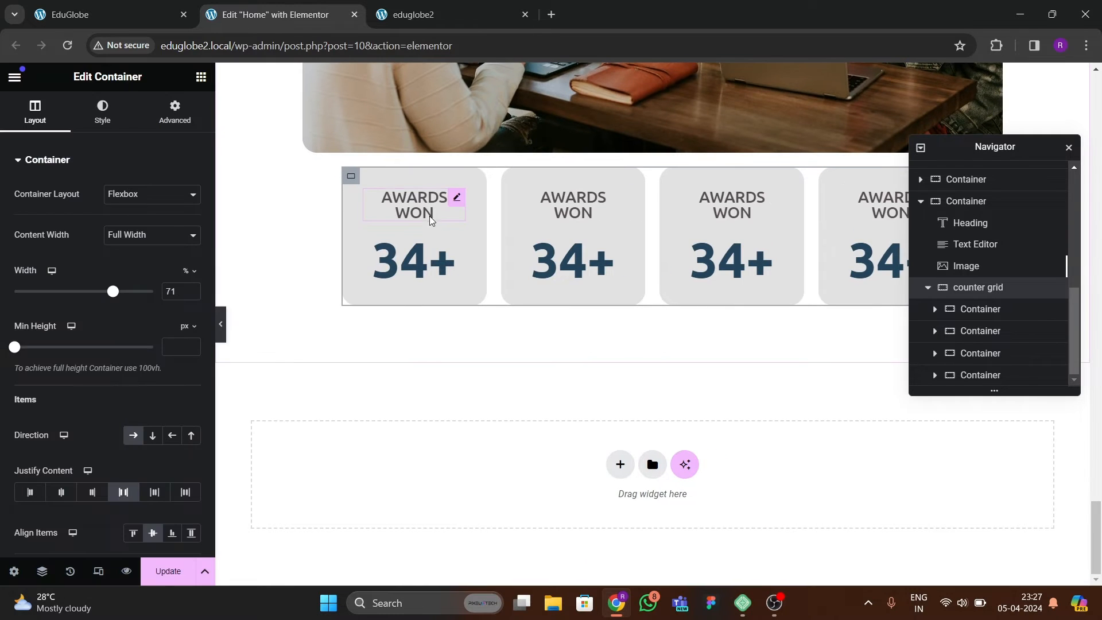
# Set the first card's AWARDS WON heading font size to 20 px.
pyautogui.click(402, 210)
pyautogui.click(104, 111)
pyautogui.click(191, 255)
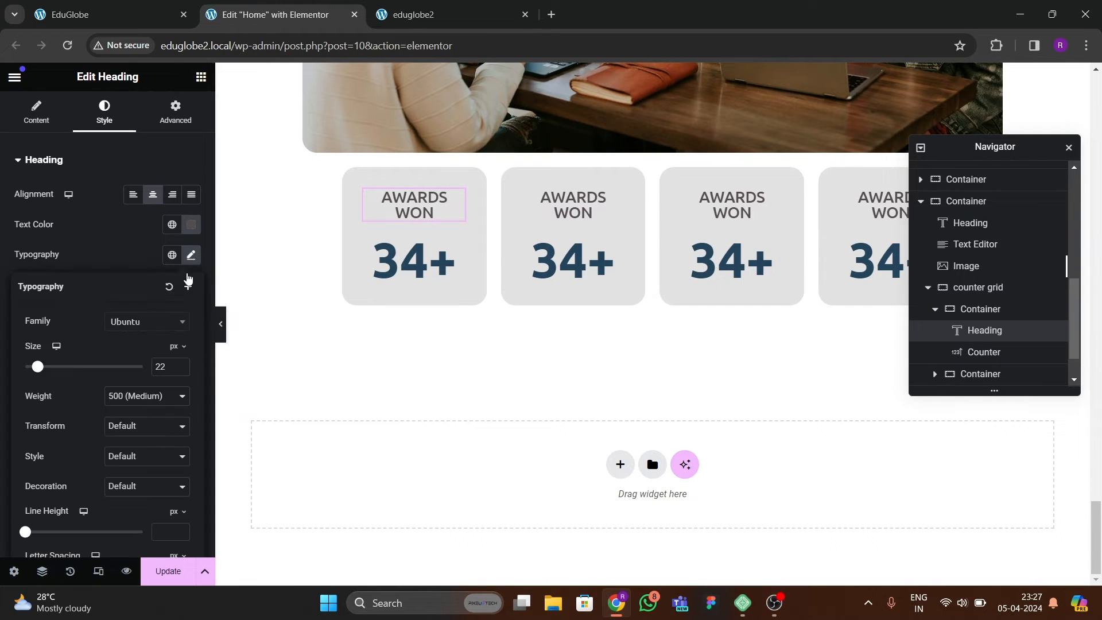
pyautogui.click(181, 370)
pyautogui.click(180, 370)
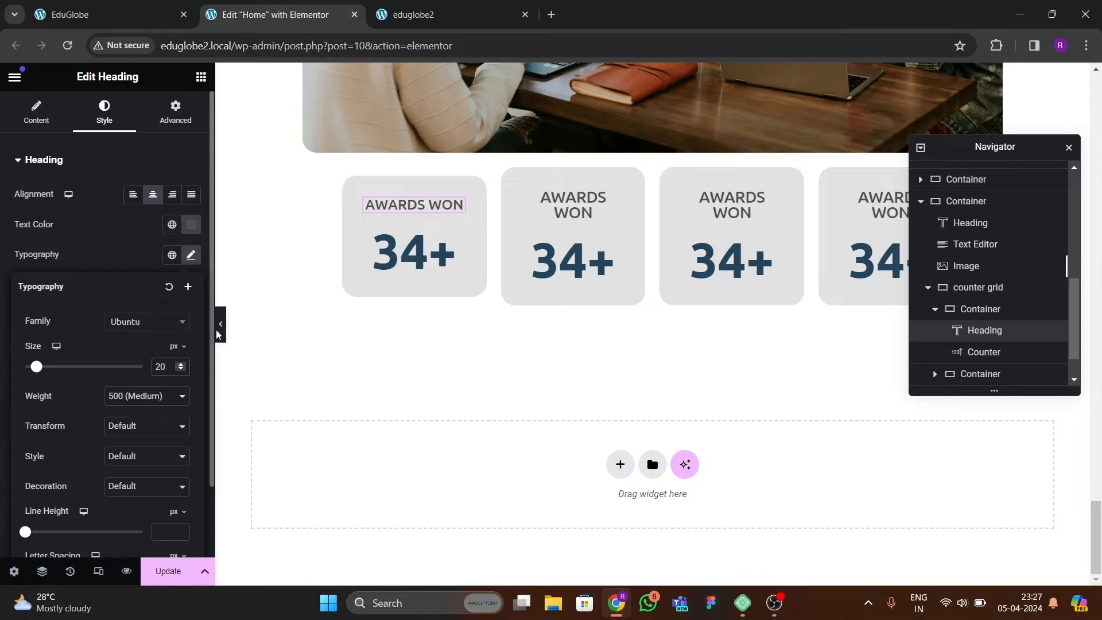
# Copy the first card's heading and paste its style onto the headings of the other three cards.
pyautogui.rightClick(406, 204)
pyautogui.click(442, 276)
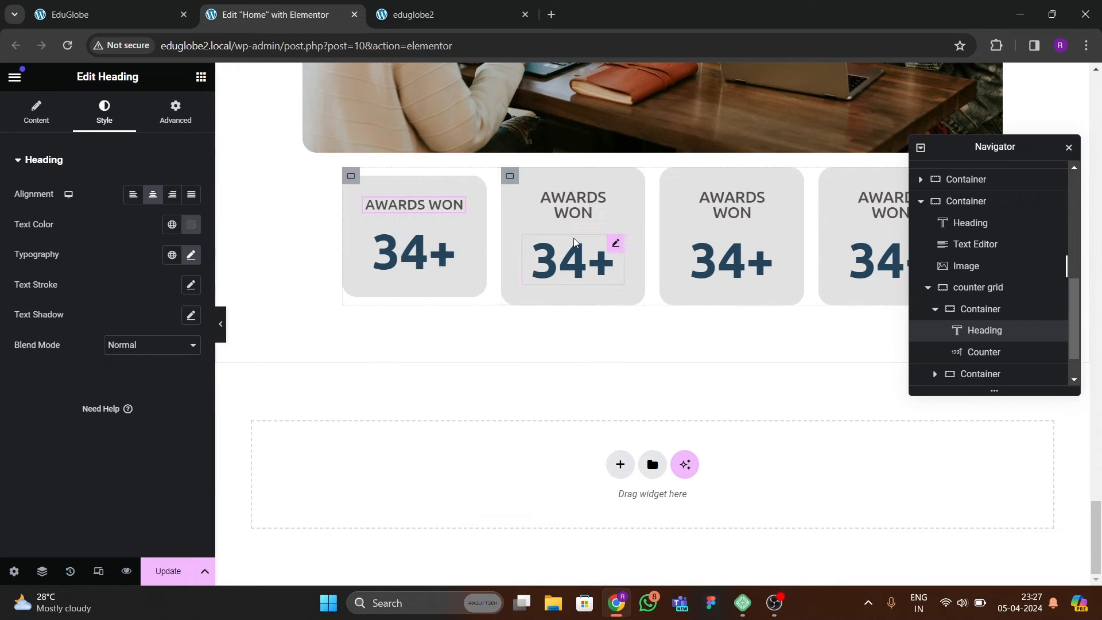
pyautogui.click(574, 202)
pyautogui.rightClick(576, 200)
pyautogui.click(623, 325)
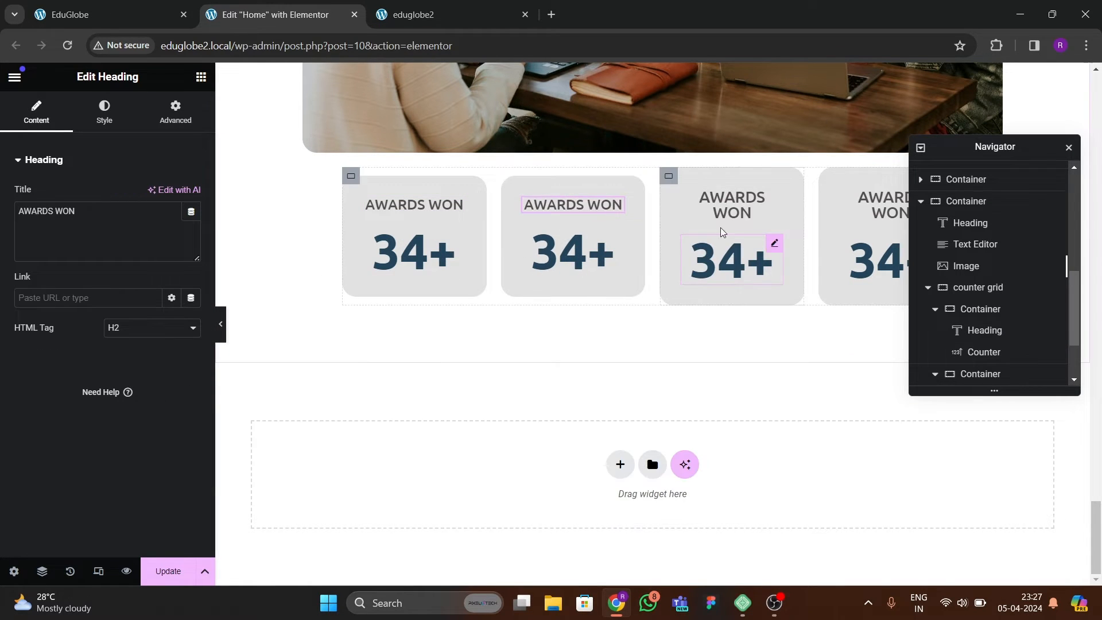
pyautogui.rightClick(733, 207)
pyautogui.click(769, 333)
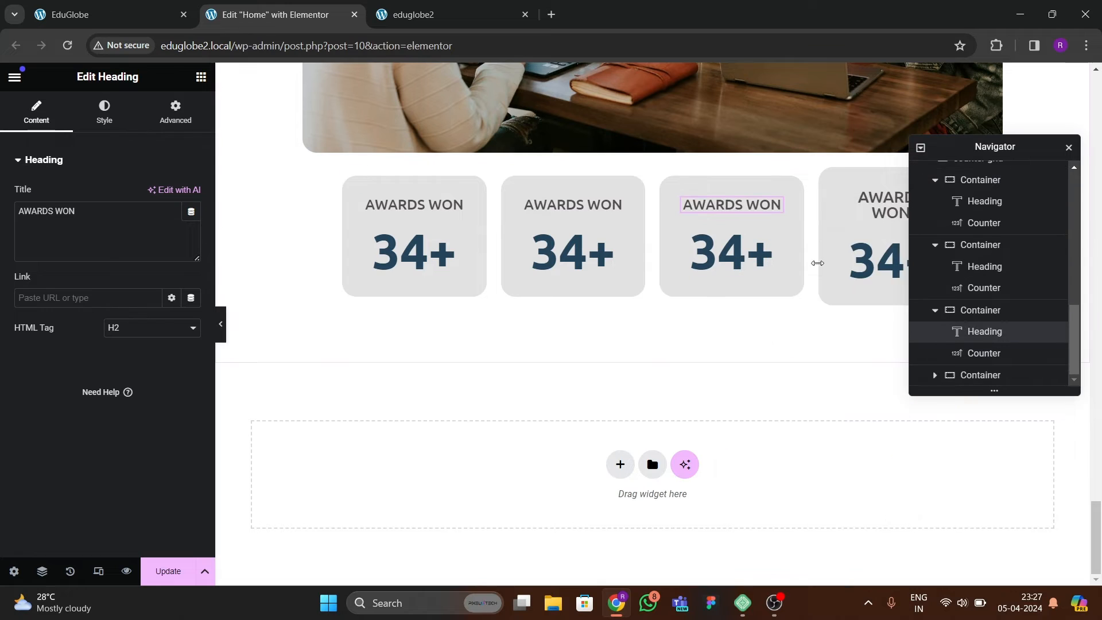
pyautogui.rightClick(883, 211)
pyautogui.click(913, 332)
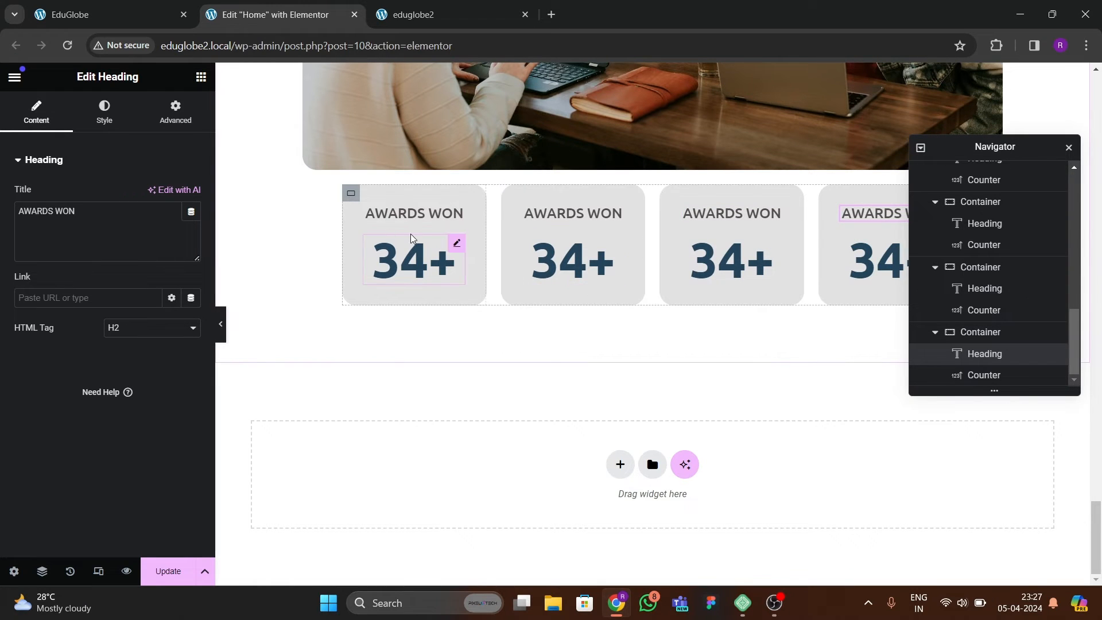
# Unlink the first counter card's padding values, set its top and bottom padding to 40 px, and compare the card with the reference page.
pyautogui.click(357, 197)
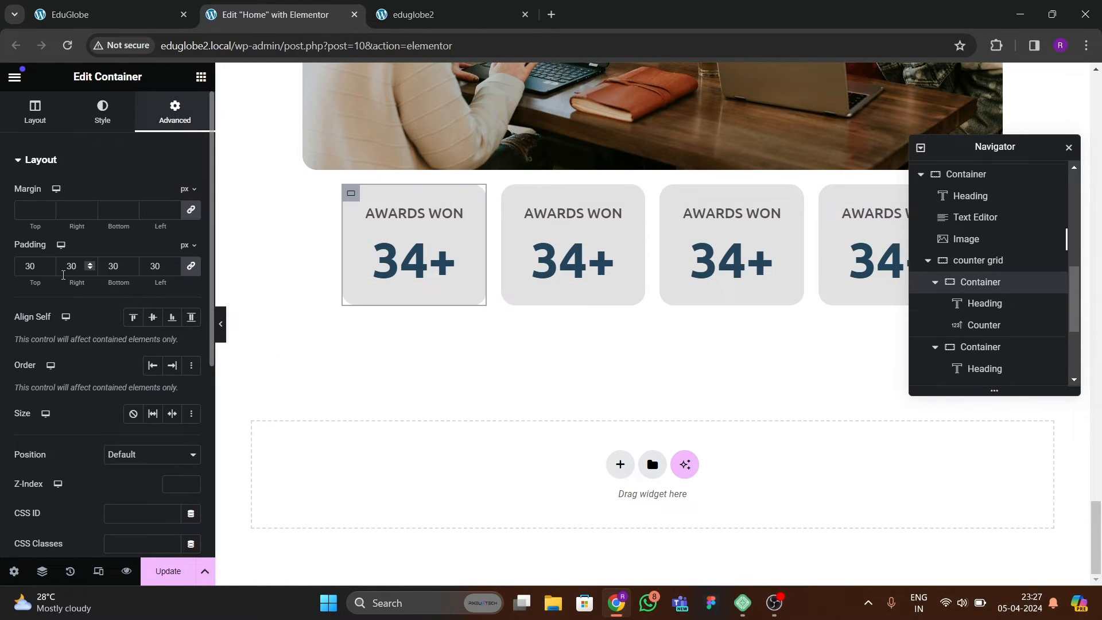
pyautogui.click(189, 267)
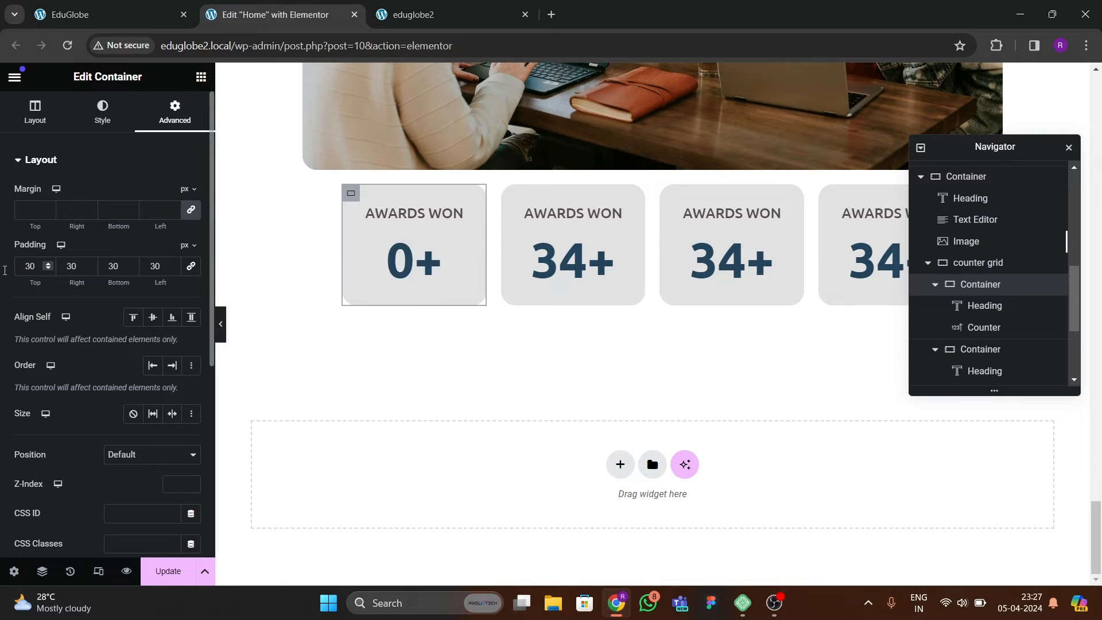
pyautogui.write('40')
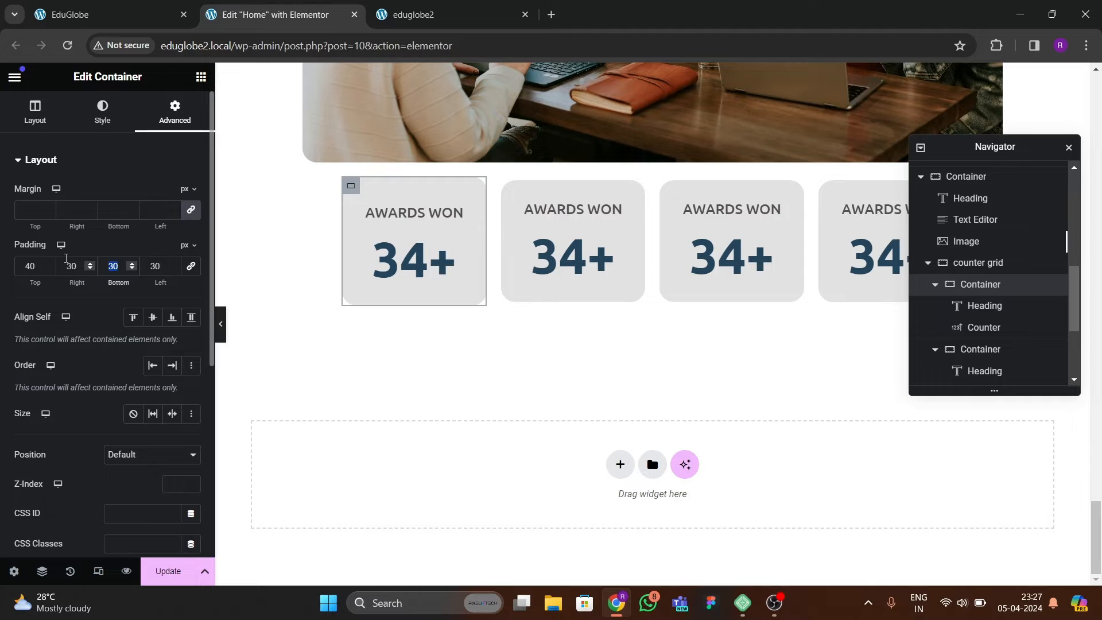
pyautogui.write('40')
pyautogui.click(220, 324)
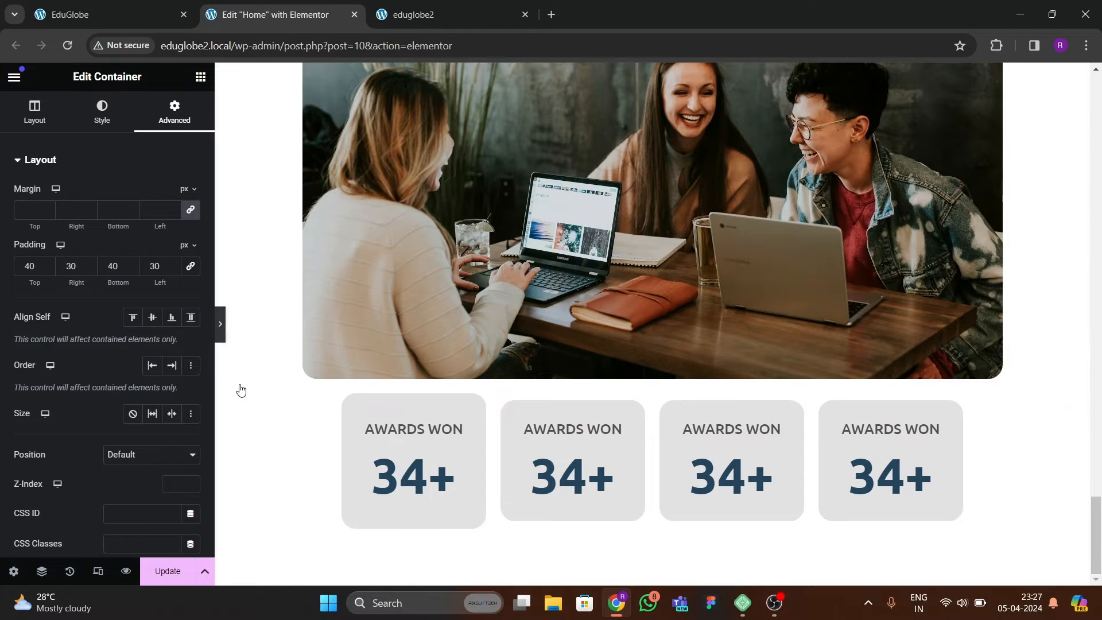
pyautogui.click(3, 327)
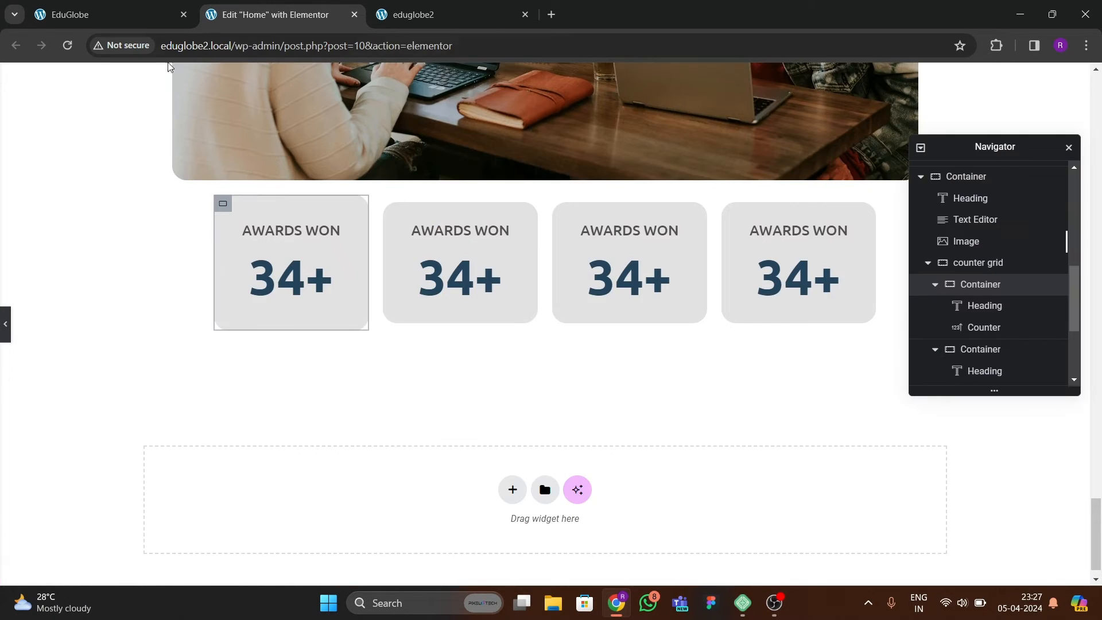
pyautogui.click(152, 15)
pyautogui.click(274, 14)
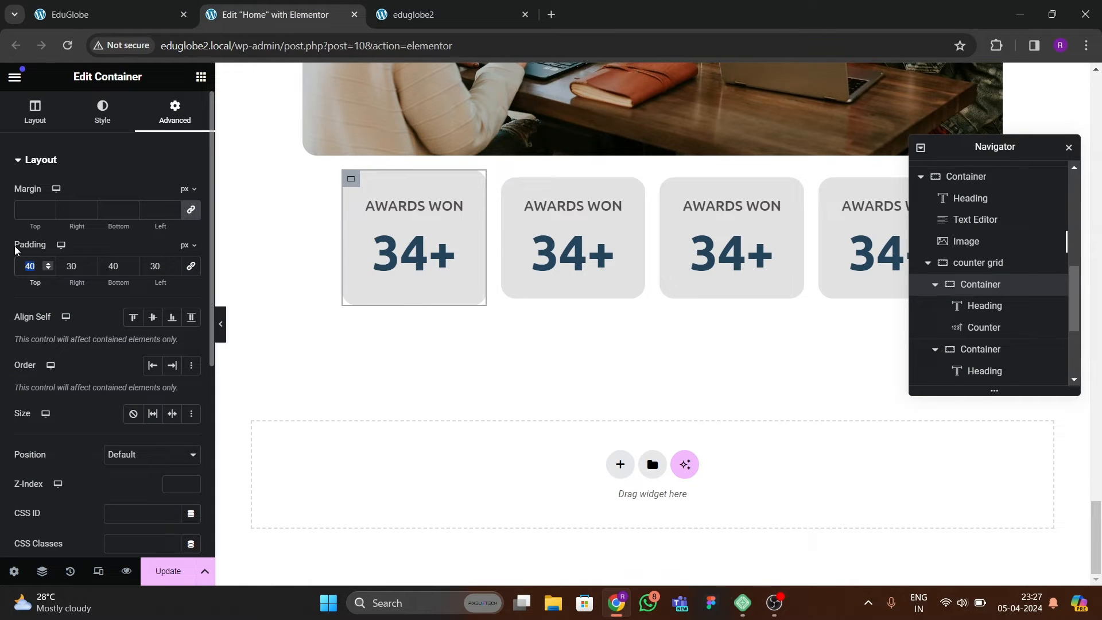
# Set the first card's top and bottom padding to 60 px and preview the row at full page width.
pyautogui.write('60')
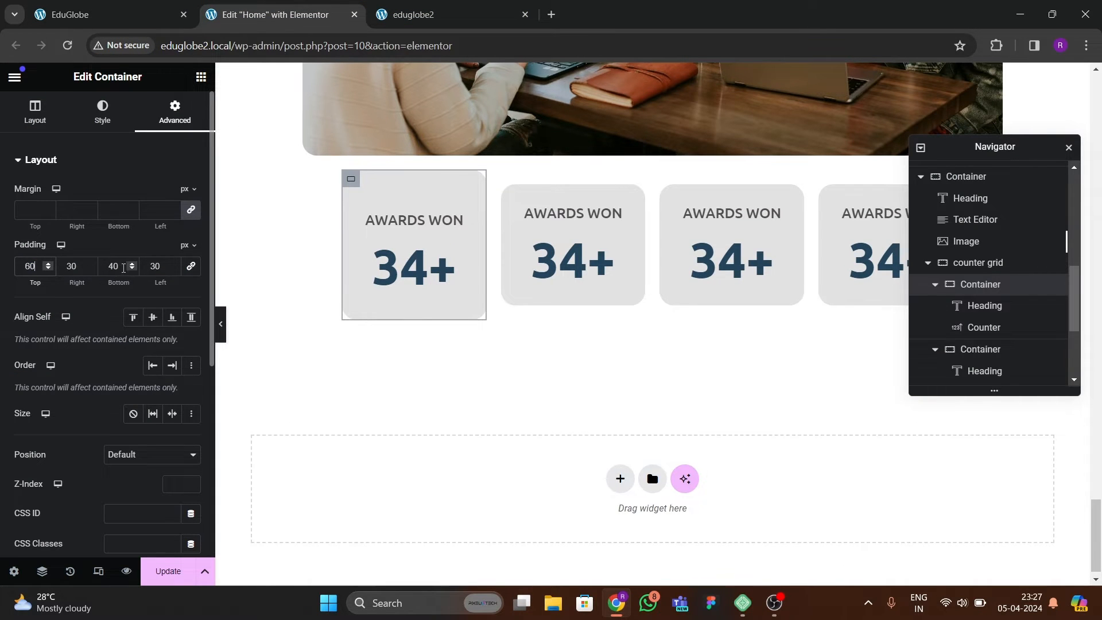
pyautogui.write('60')
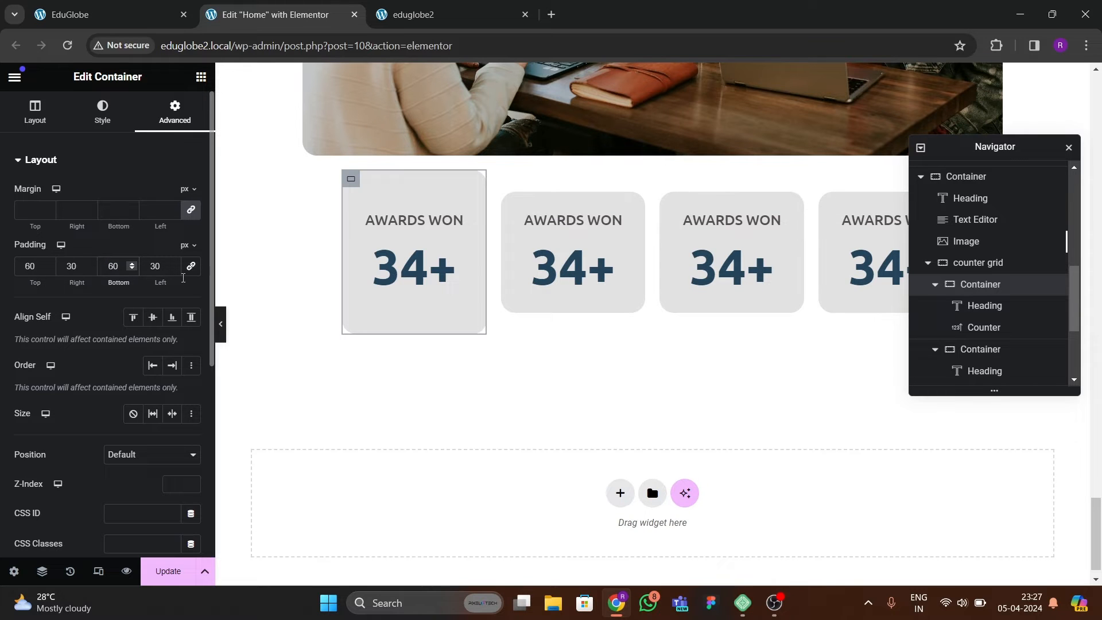
pyautogui.click(222, 338)
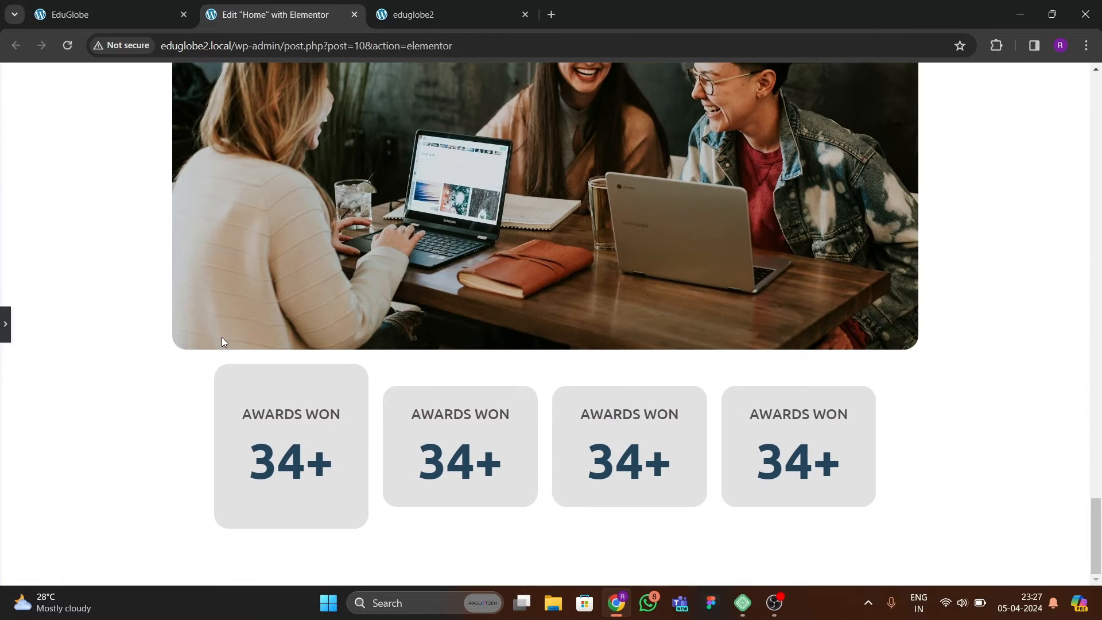
pyautogui.click(5, 319)
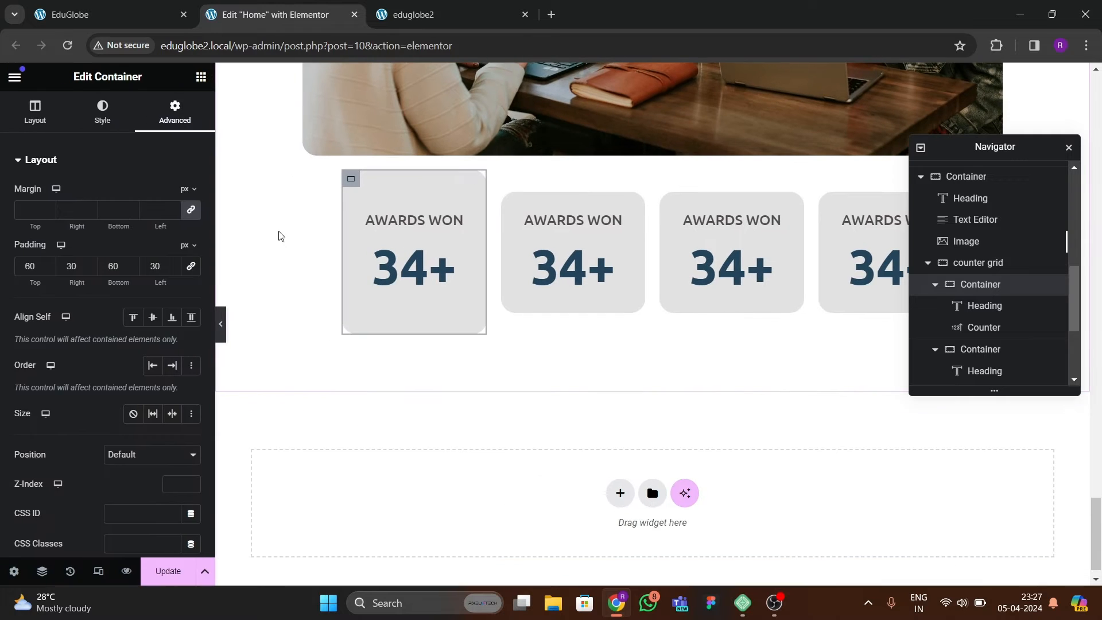
# Copy the first card's container and paste its style onto the other three card containers.
pyautogui.rightClick(356, 184)
pyautogui.click(376, 276)
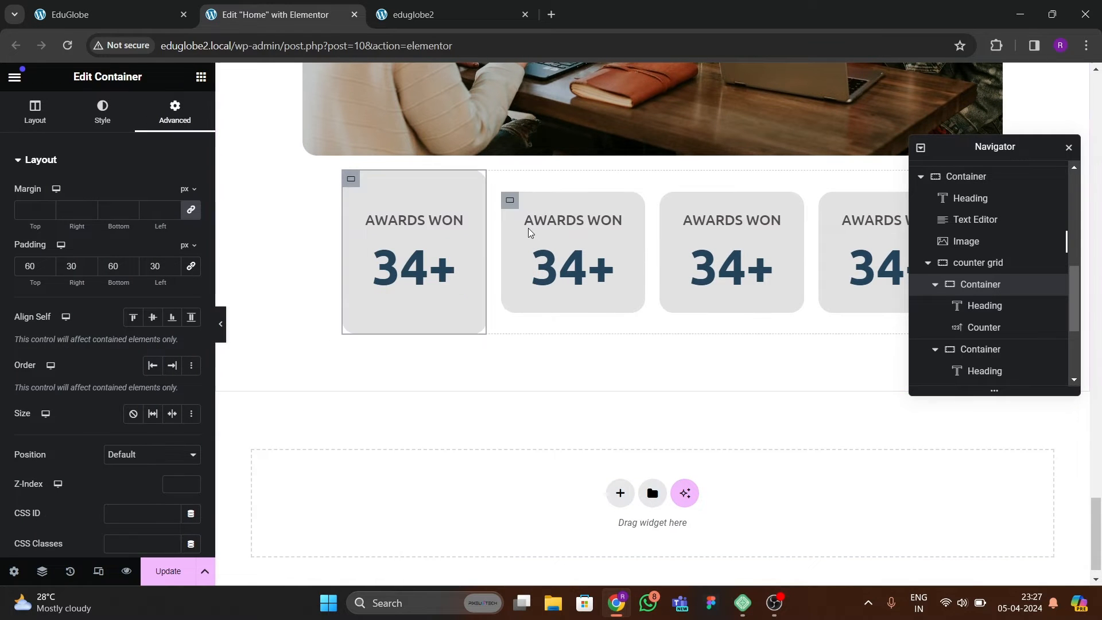
pyautogui.click(510, 202)
pyautogui.rightClick(513, 205)
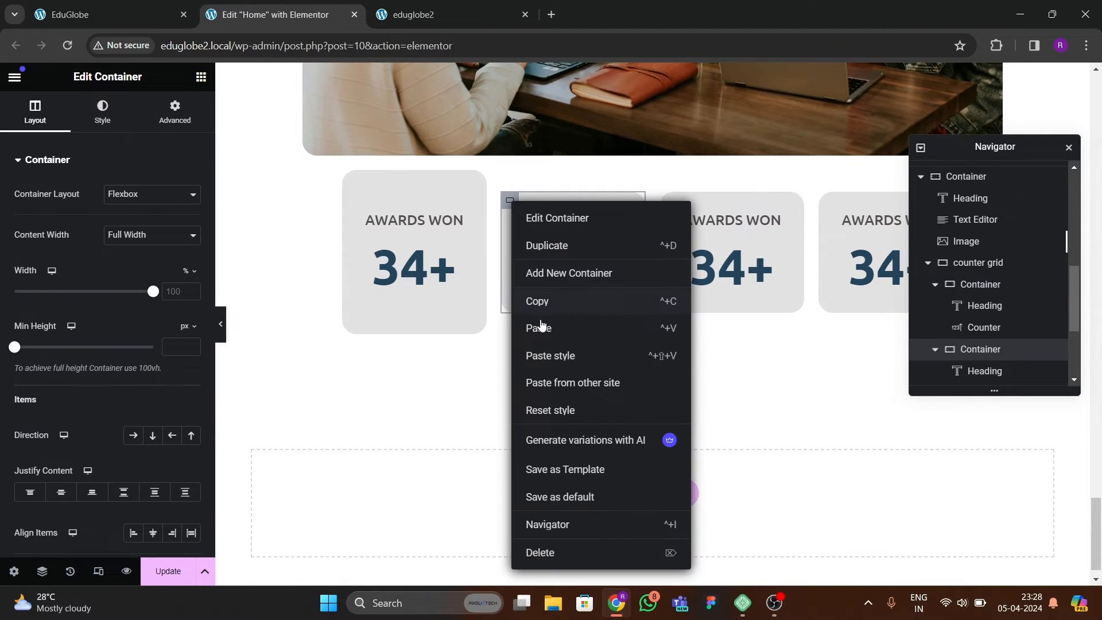
pyautogui.click(562, 361)
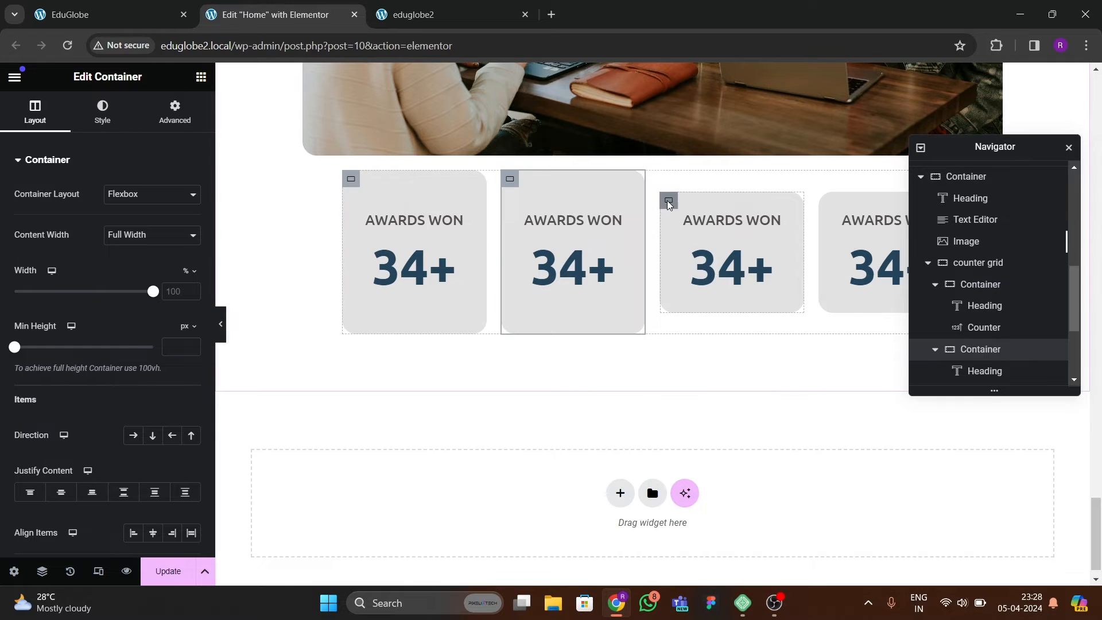
pyautogui.rightClick(669, 202)
pyautogui.click(709, 355)
pyautogui.rightClick(826, 201)
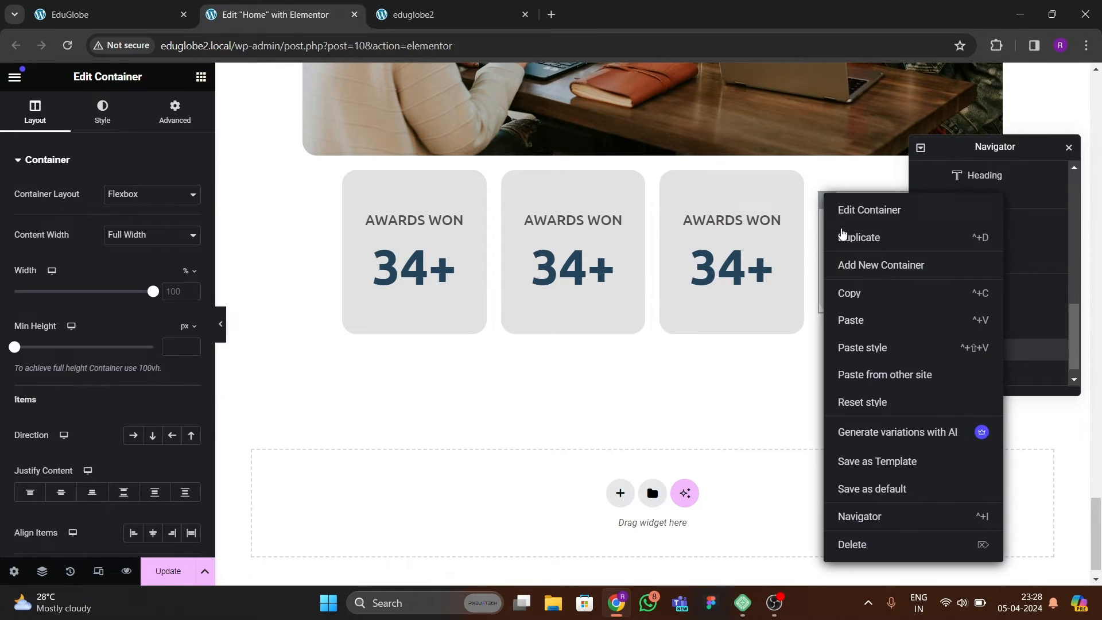
pyautogui.click(849, 347)
# Following the reference page, change the second card's heading to XP YEARS and its counter's ending number to 12.
pyautogui.hotkey('ctrl', '1')
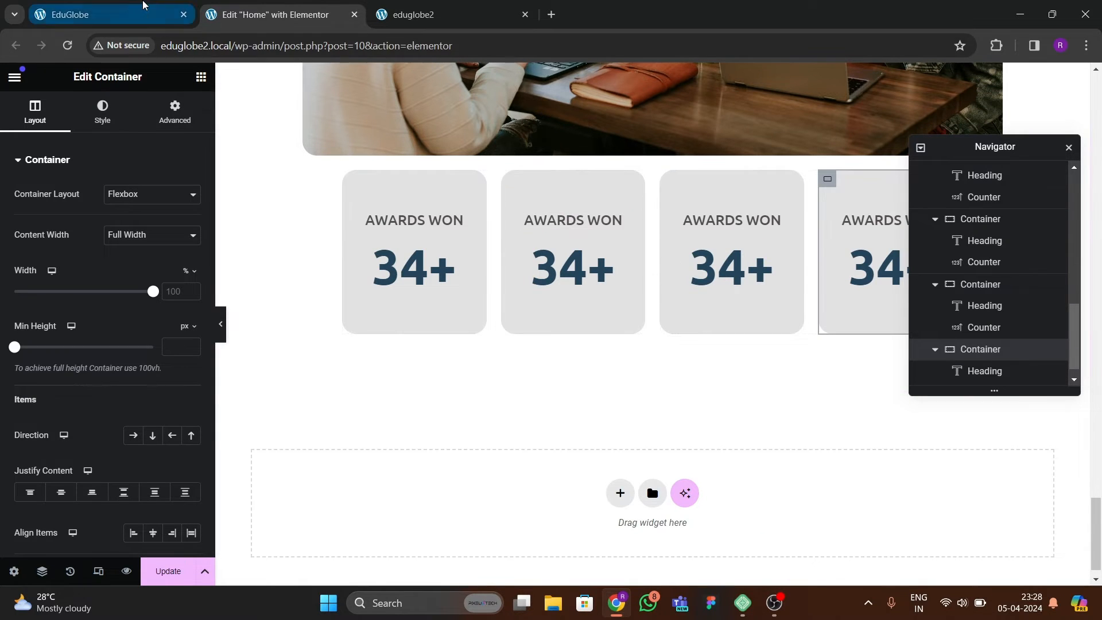
pyautogui.click(298, 17)
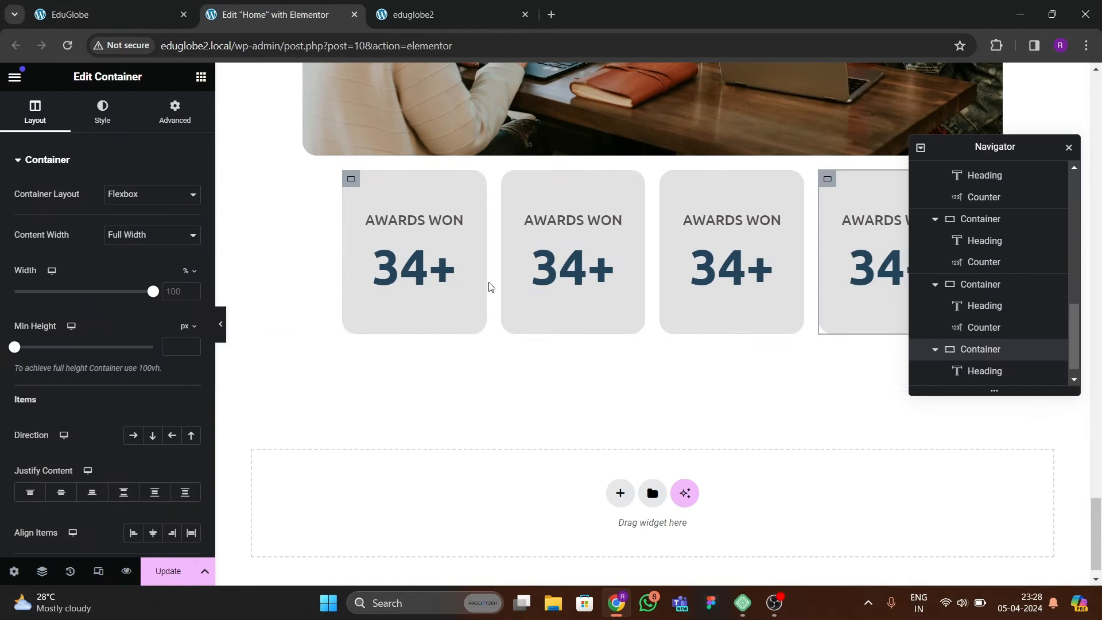
pyautogui.click(571, 220)
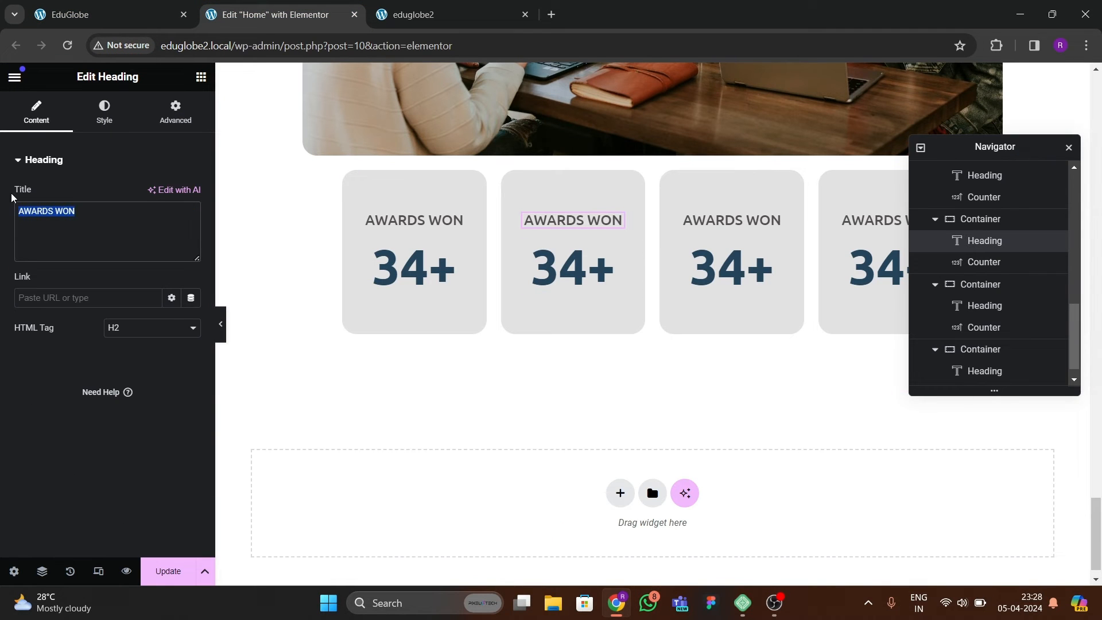
pyautogui.write('XP YEARS')
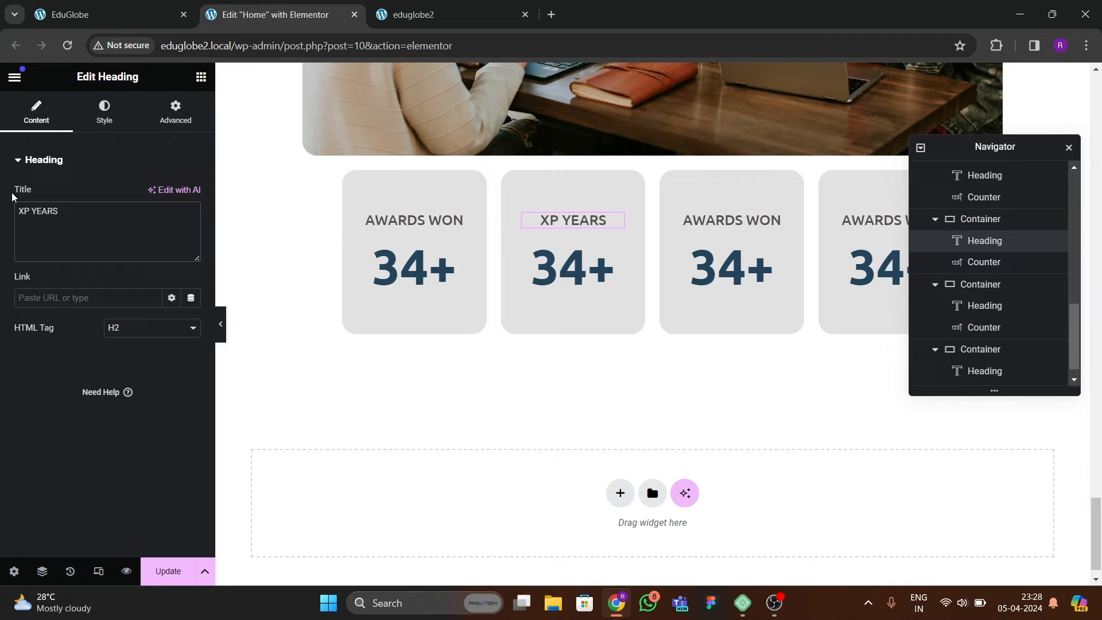
pyautogui.click(544, 252)
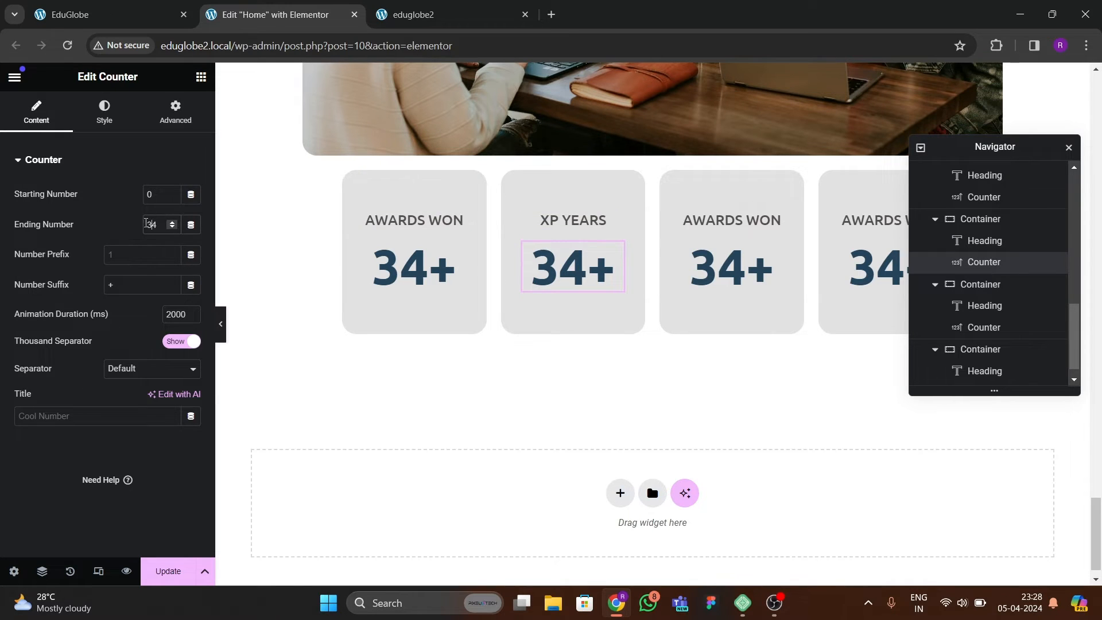
pyautogui.write('12')
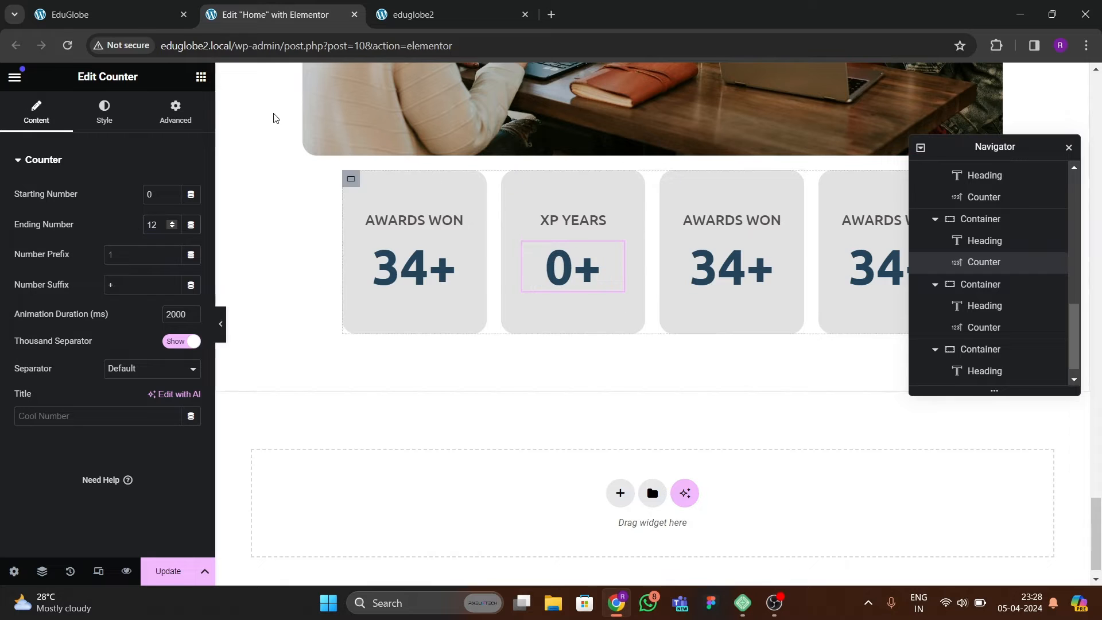
# Check the counters on the reference page and set the first card's number colour to the teal global colour.
pyautogui.click(144, 14)
pyautogui.click(270, 14)
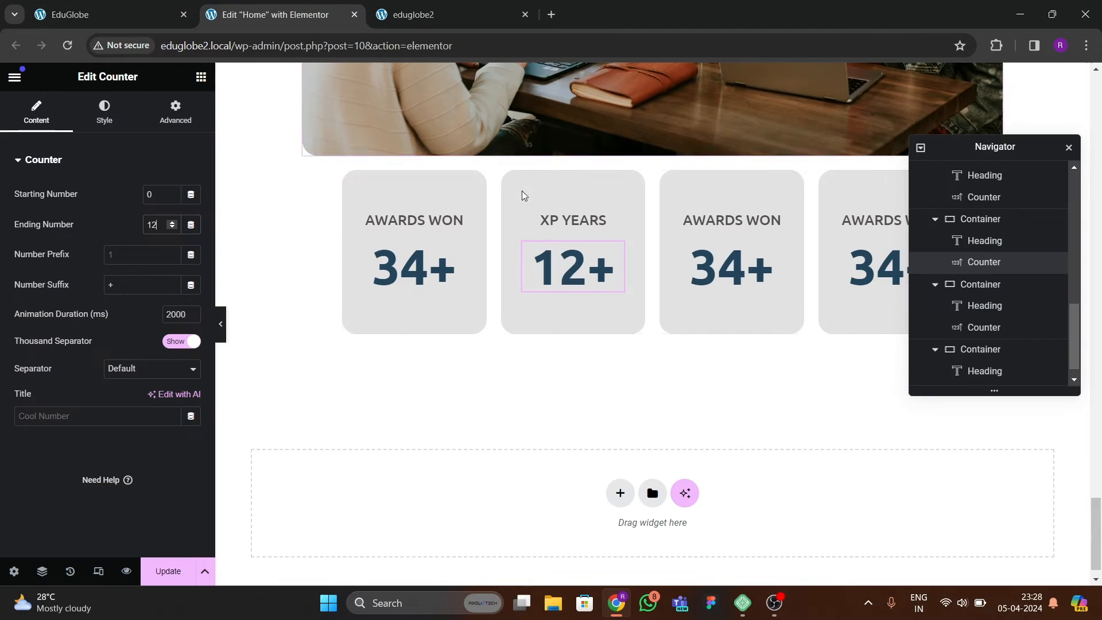
pyautogui.hotkey('ctrl', 'shift', 'Tab')
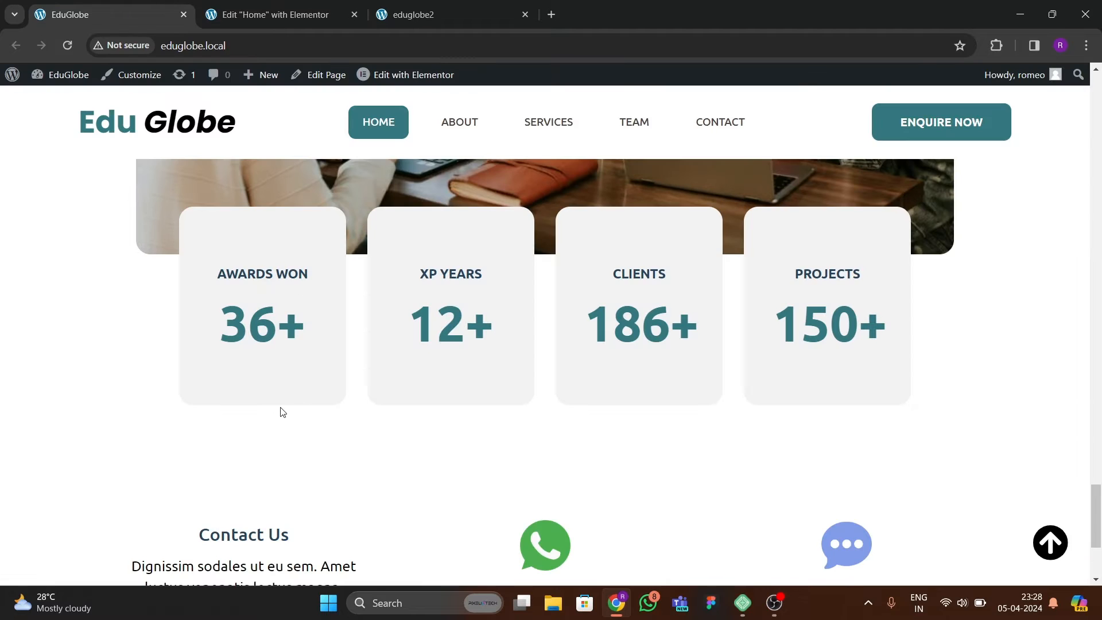
pyautogui.hotkey('ctrl', 'Tab')
pyautogui.click(448, 252)
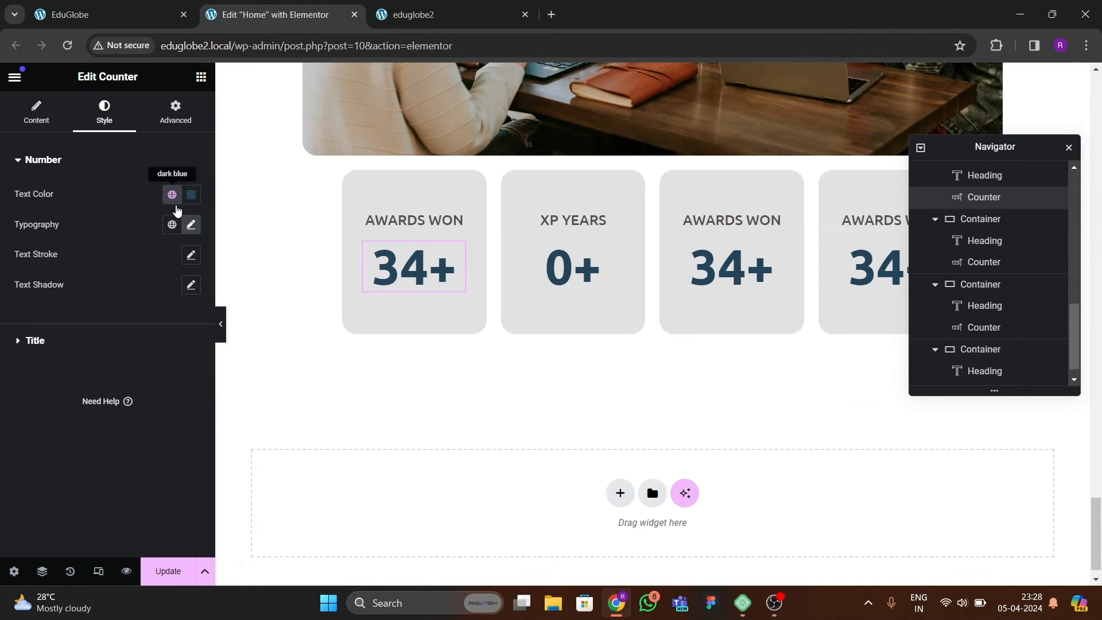
pyautogui.click(171, 195)
pyautogui.click(69, 404)
# Copy the first card's counter and paste its style onto the counters of the other three cards.
pyautogui.rightClick(391, 268)
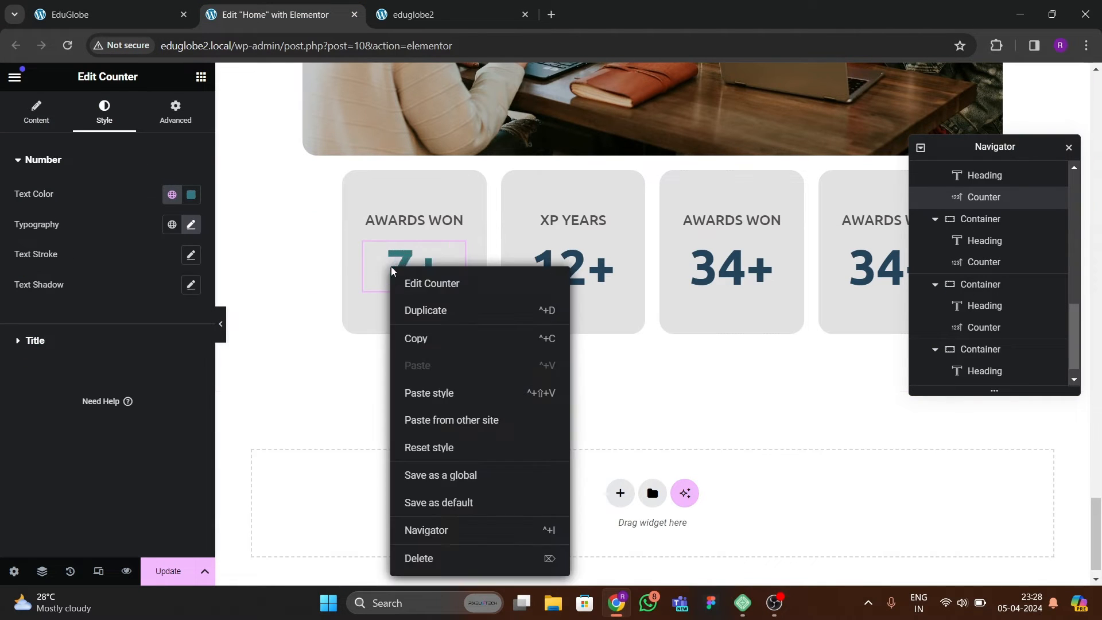
pyautogui.click(414, 339)
pyautogui.click(545, 270)
pyautogui.rightClick(547, 275)
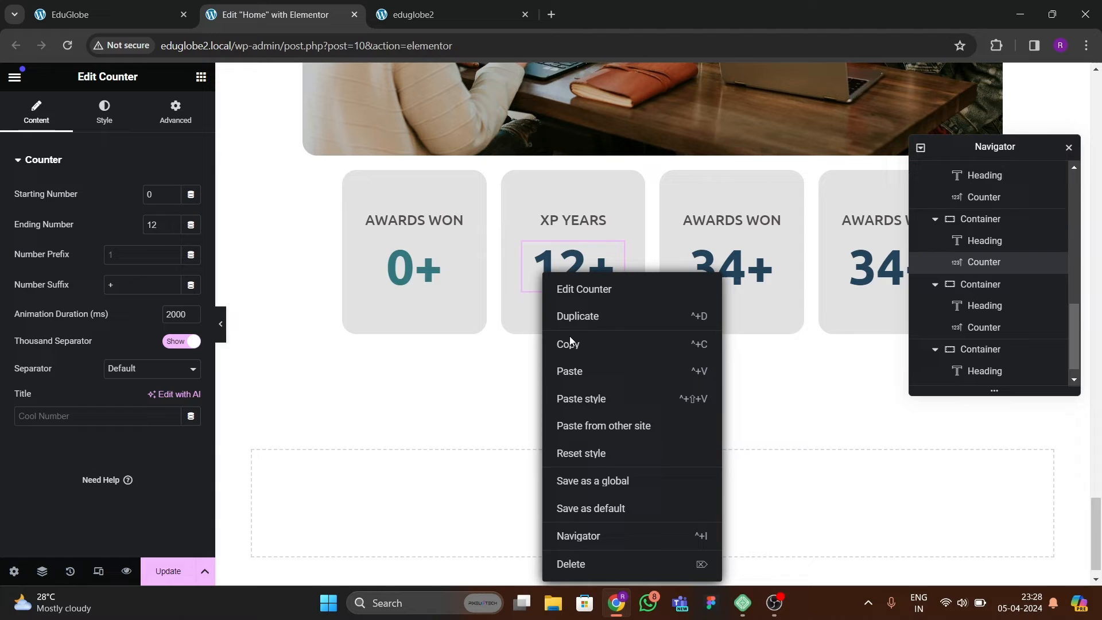
pyautogui.click(568, 398)
pyautogui.click(704, 288)
pyautogui.rightClick(704, 282)
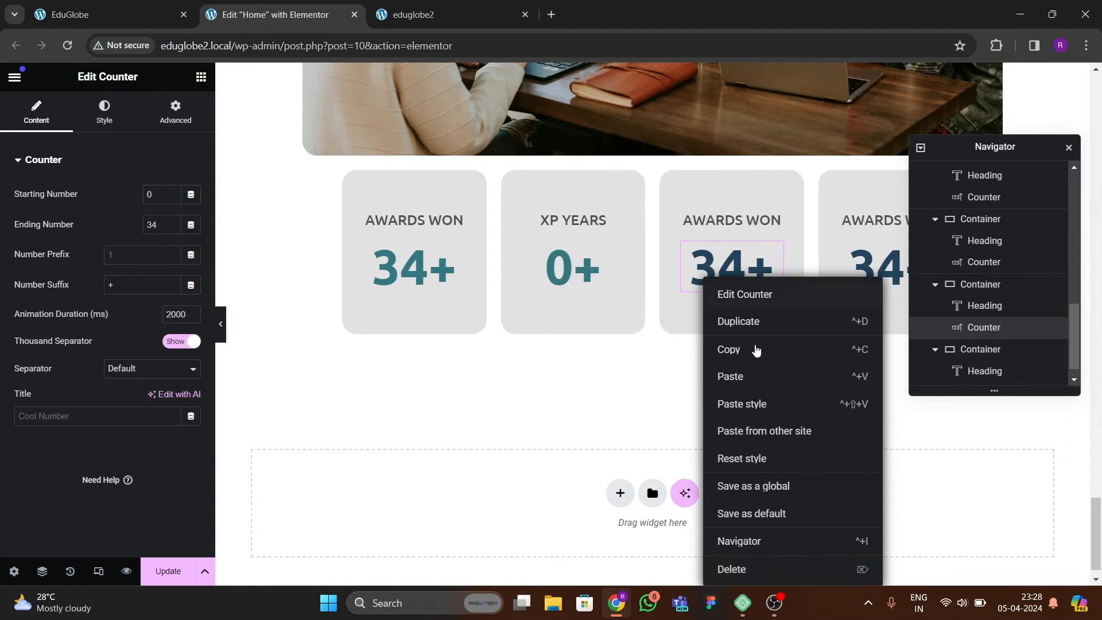
pyautogui.click(757, 404)
pyautogui.rightClick(864, 275)
pyautogui.click(896, 402)
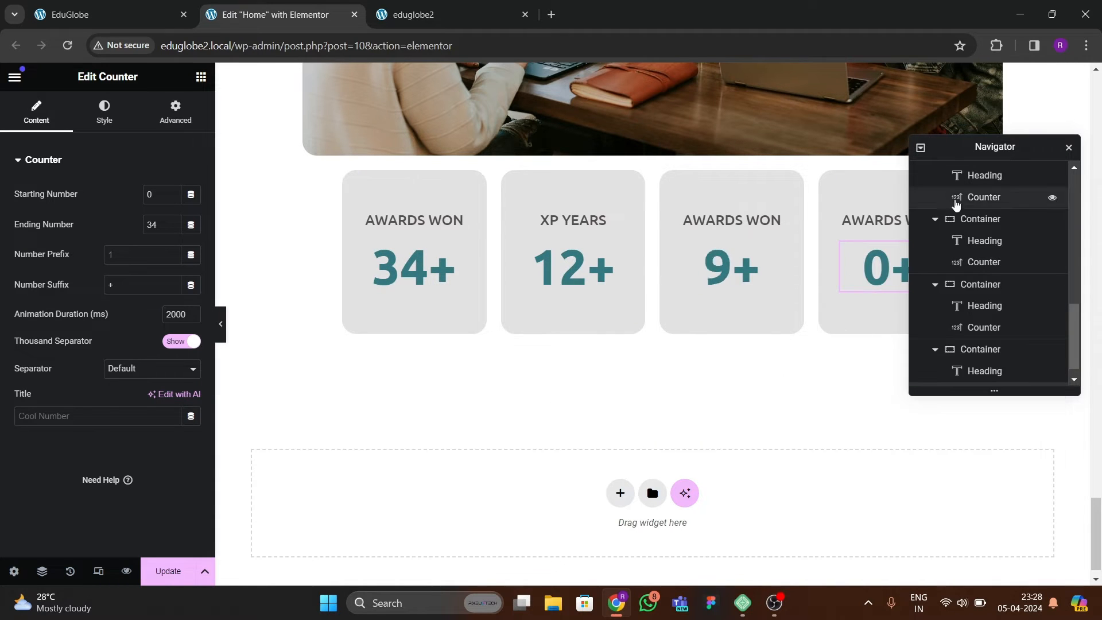
# Update the page and compare the counter cards on the reloaded eduglobe2 site with the EduGlobe reference.
pyautogui.moveTo(971, 147); pyautogui.dragTo(531, 217)
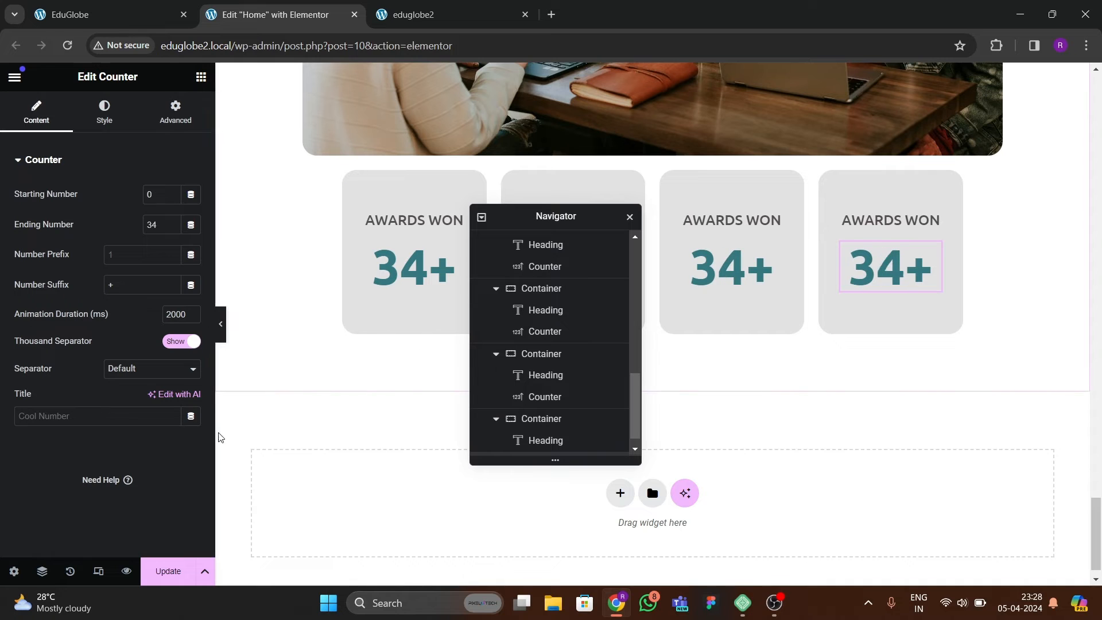
pyautogui.click(166, 570)
pyautogui.moveTo(632, 226); pyautogui.dragTo(846, 225)
pyautogui.click(413, 14)
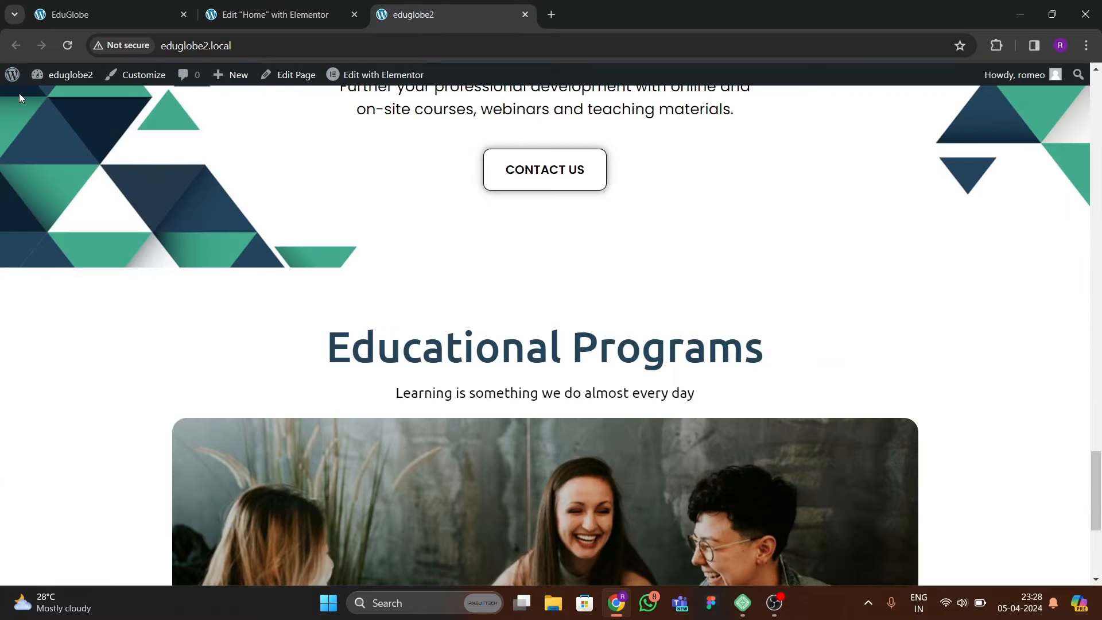
pyautogui.click(67, 46)
pyautogui.scroll(-10, 465, 371)
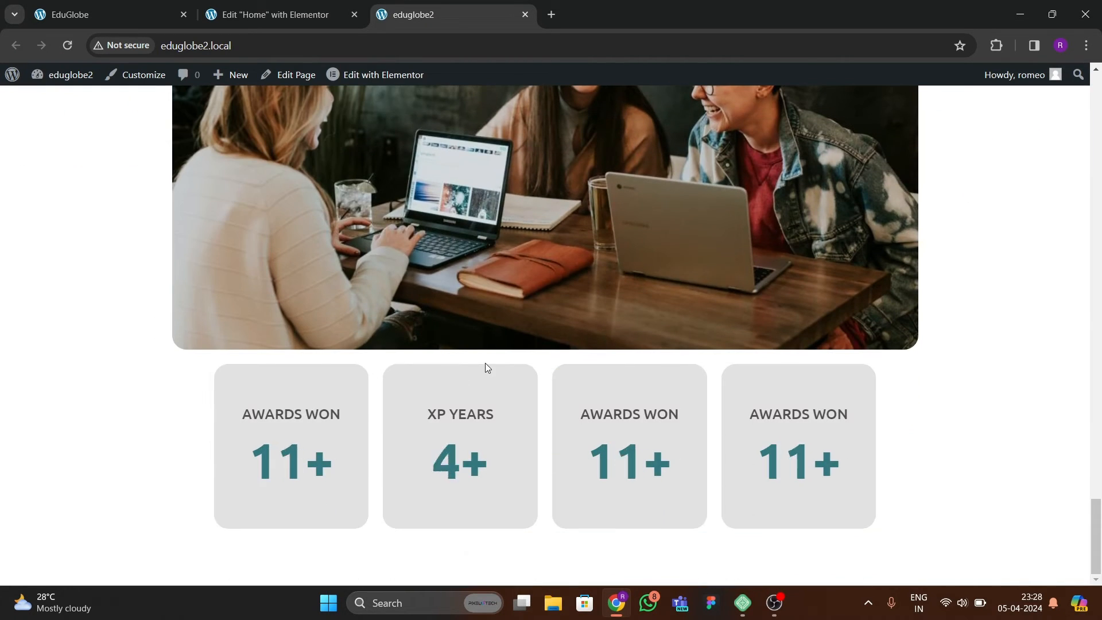
pyautogui.click(133, 15)
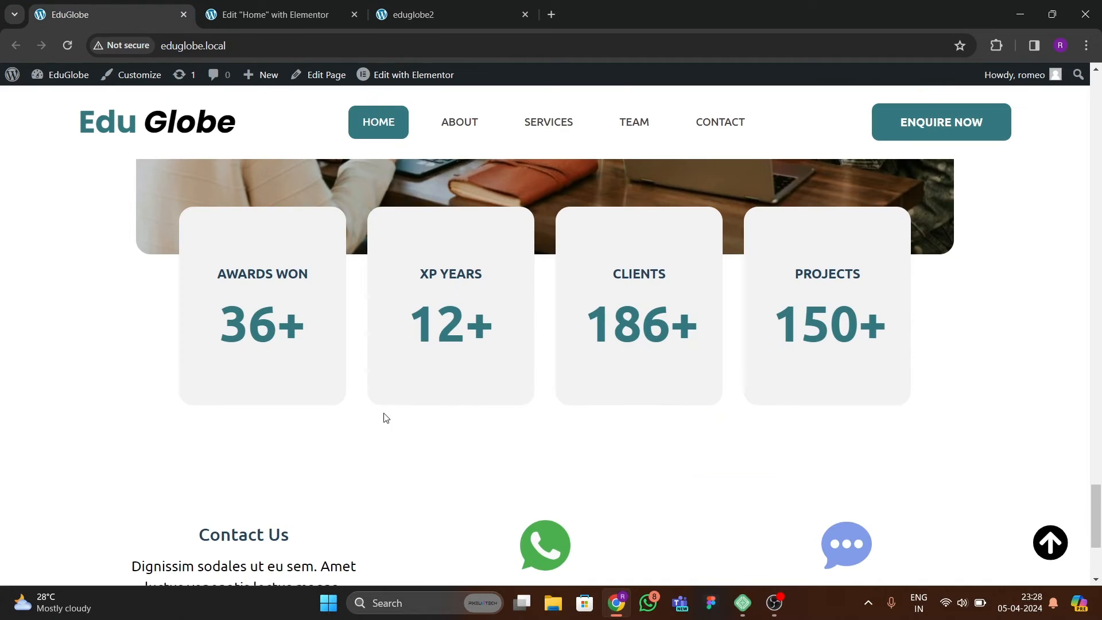
pyautogui.click(279, 25)
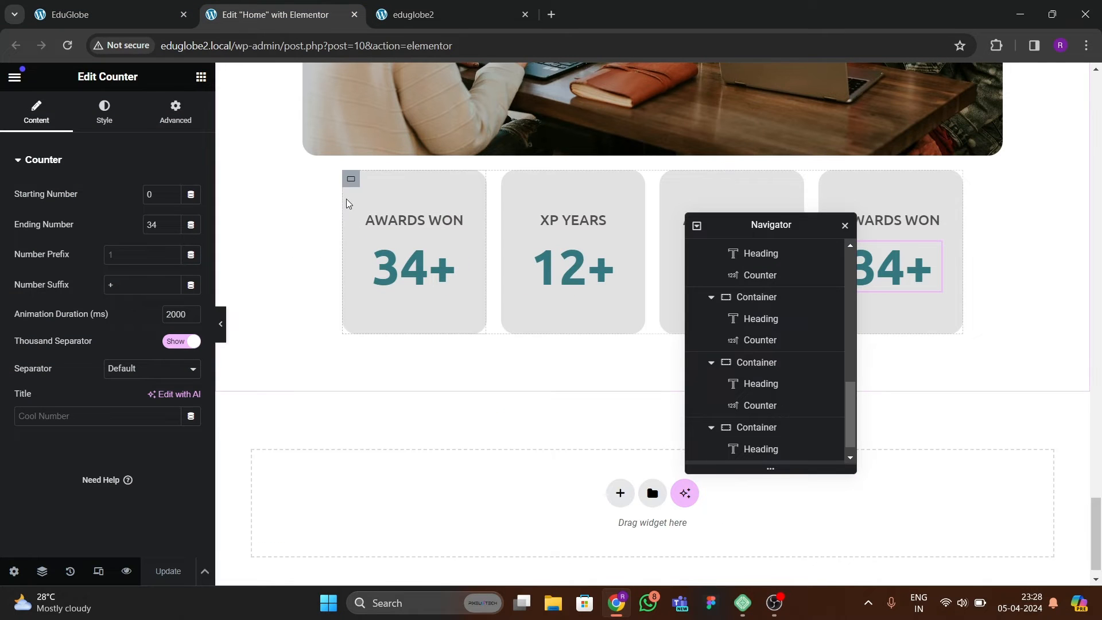
# Give the counter grid container a top margin of -5 em and zero on the other sides, then preview its overlap with the image.
pyautogui.scroll(3, 755, 382)
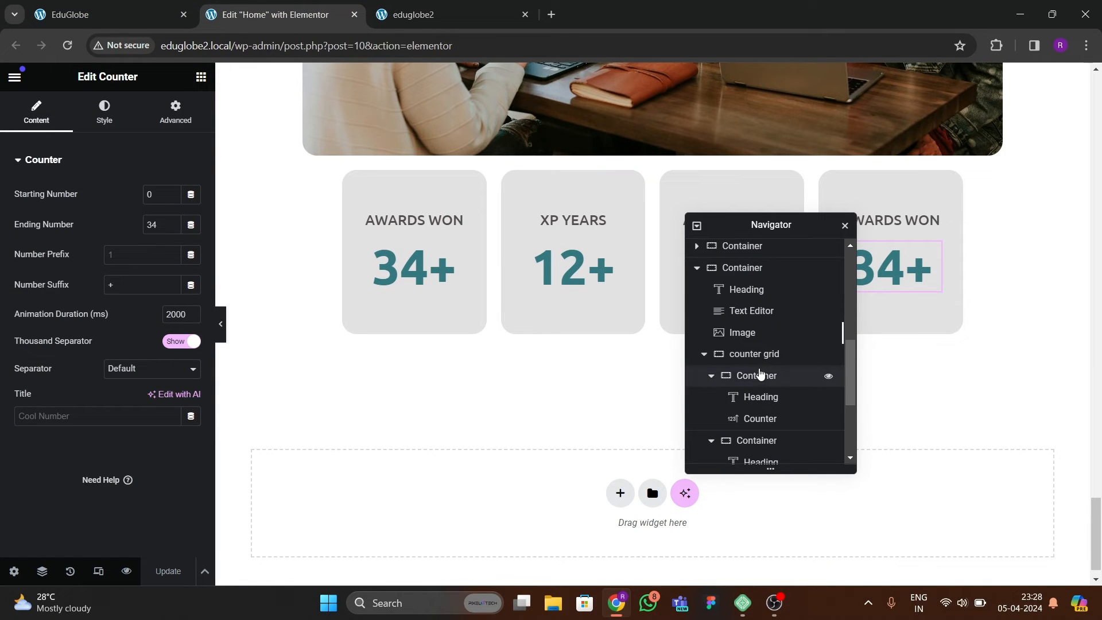
pyautogui.click(769, 355)
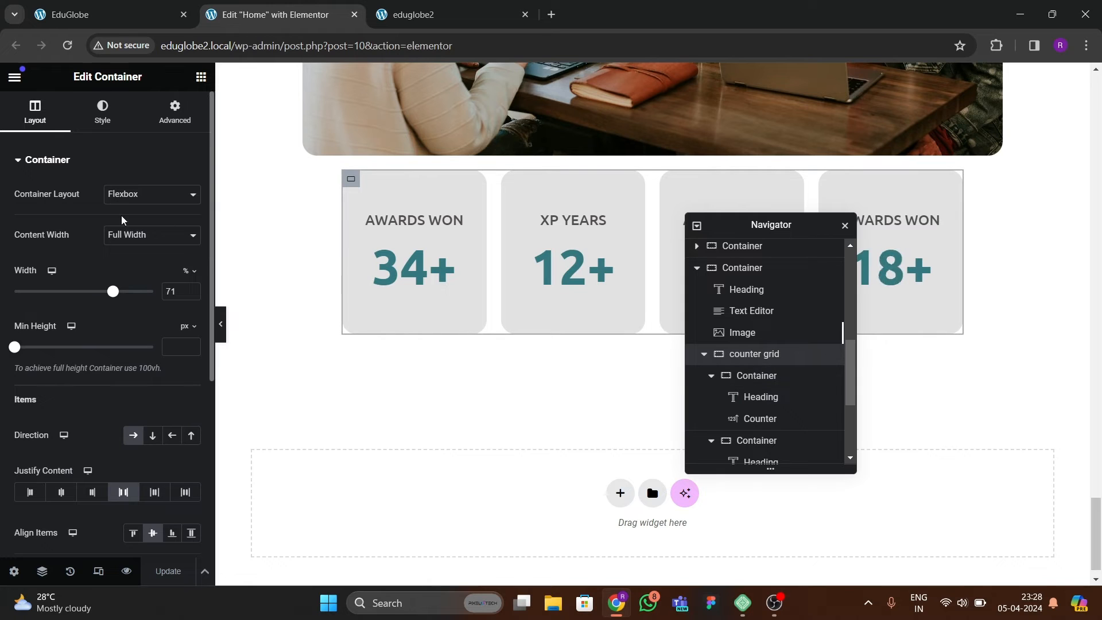
pyautogui.click(175, 111)
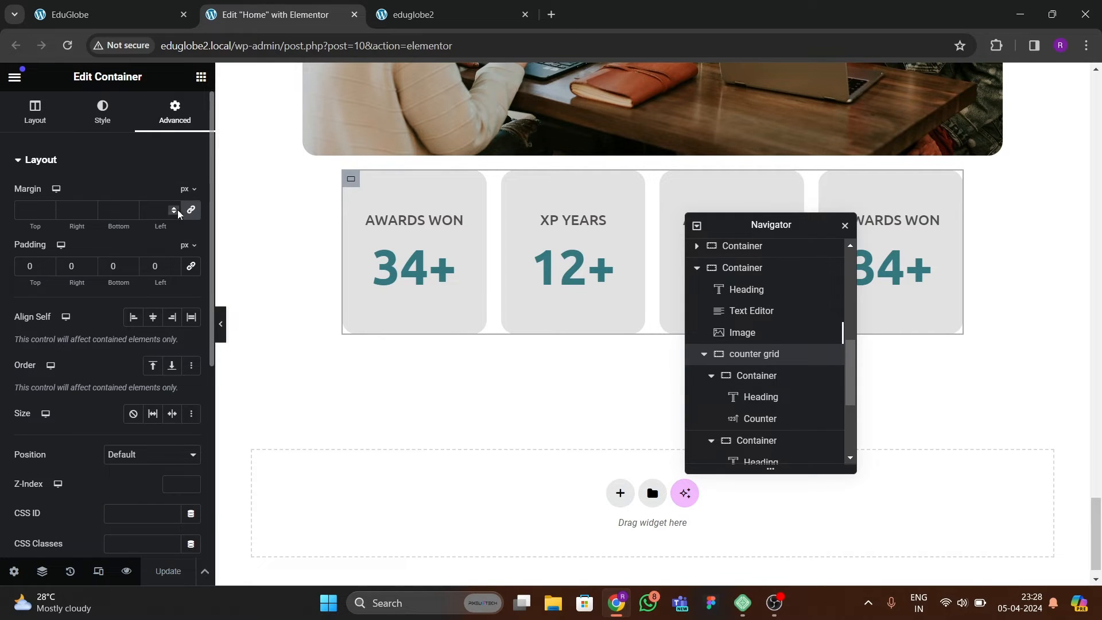
pyautogui.click(191, 232)
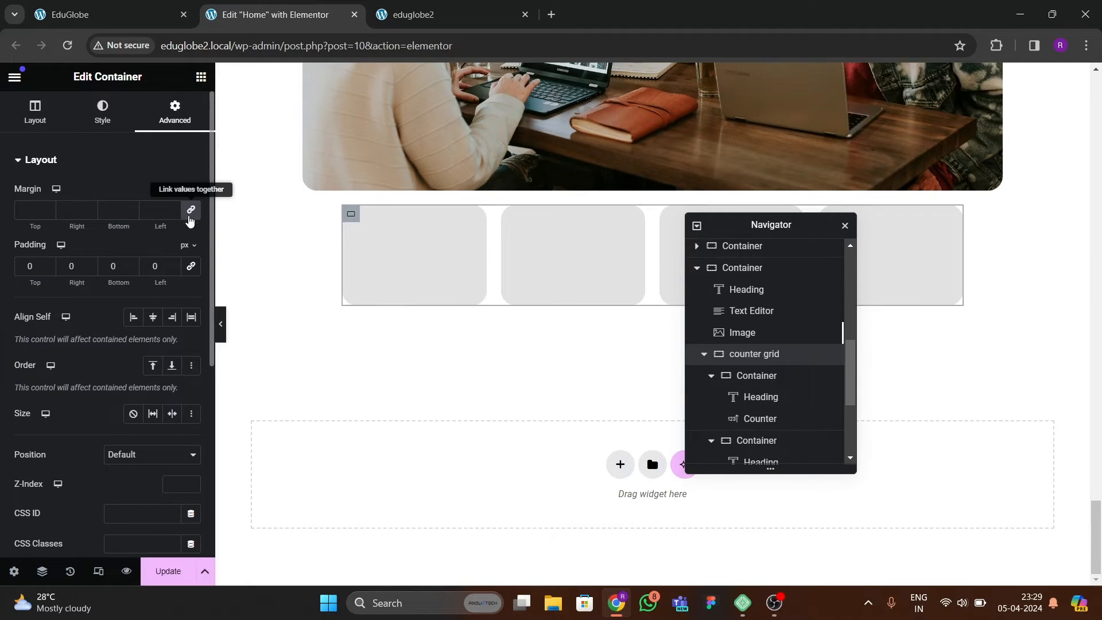
pyautogui.write('-5')
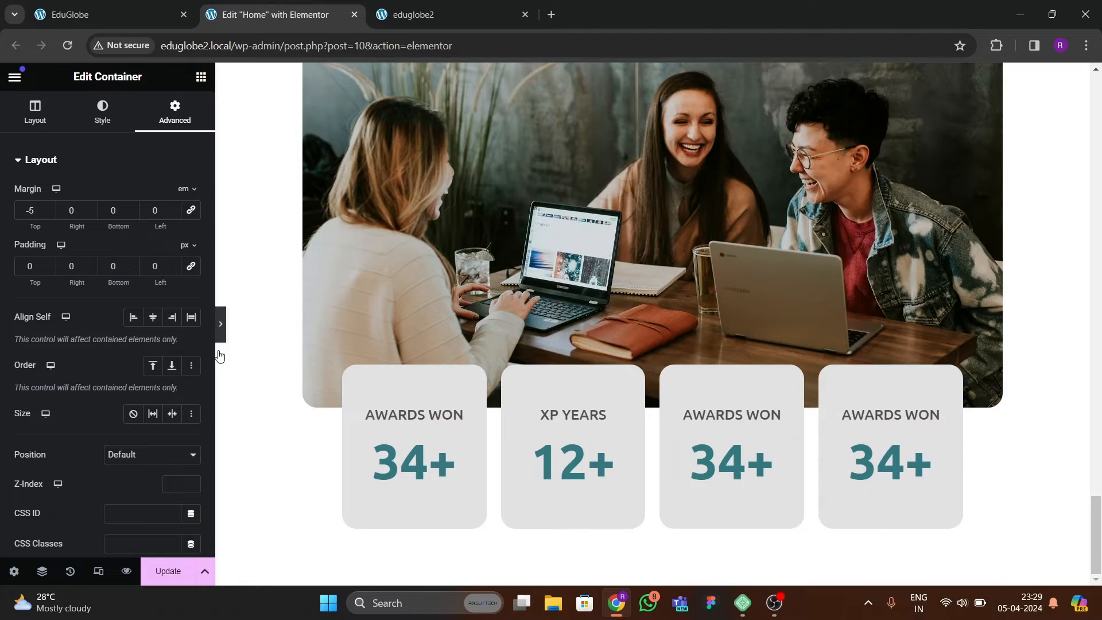
pyautogui.click(220, 324)
pyautogui.scroll(2, 329, 339)
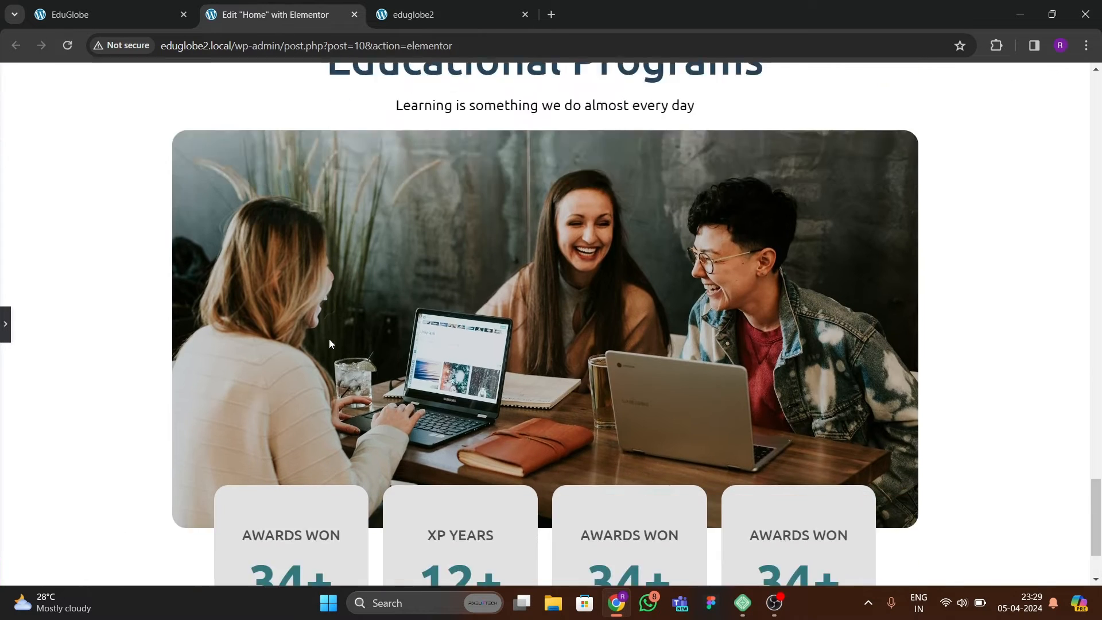
pyautogui.scroll(-2, 330, 329)
pyautogui.scroll(3, 325, 332)
pyautogui.scroll(-3, 325, 333)
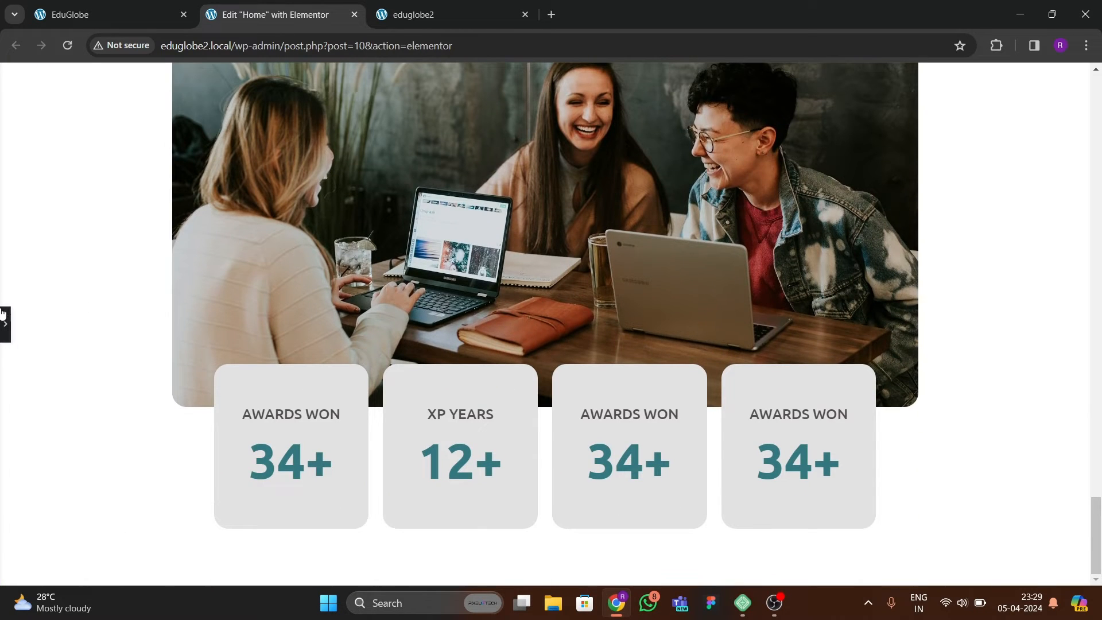
pyautogui.click(4, 327)
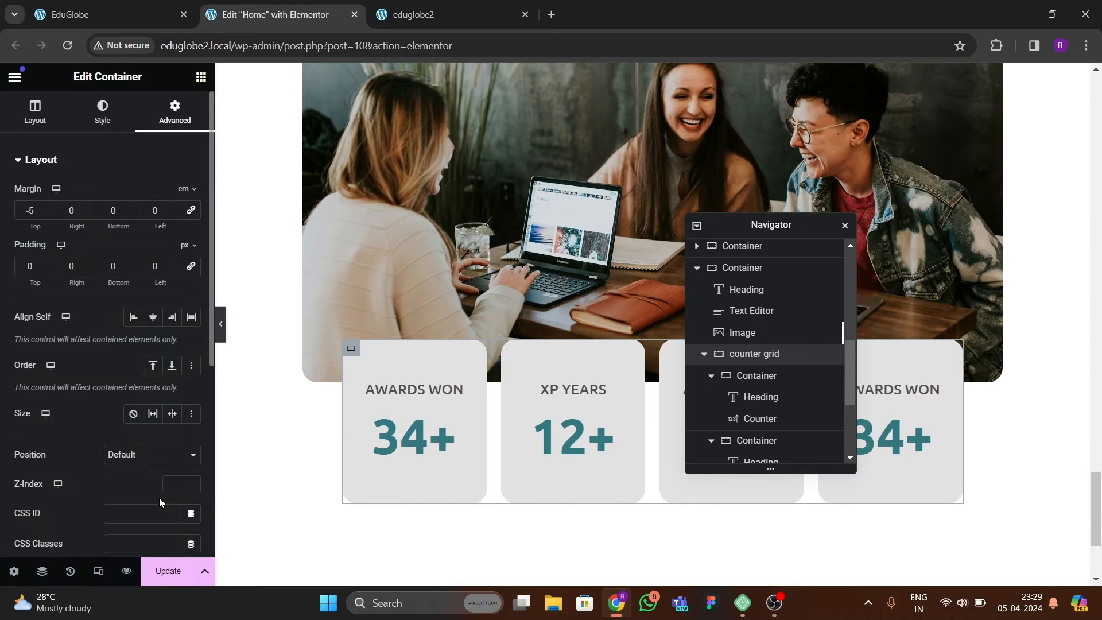
# Update the page and compare the counter cards on the reloaded eduglobe2 site with the EduGlobe reference.
pyautogui.click(175, 572)
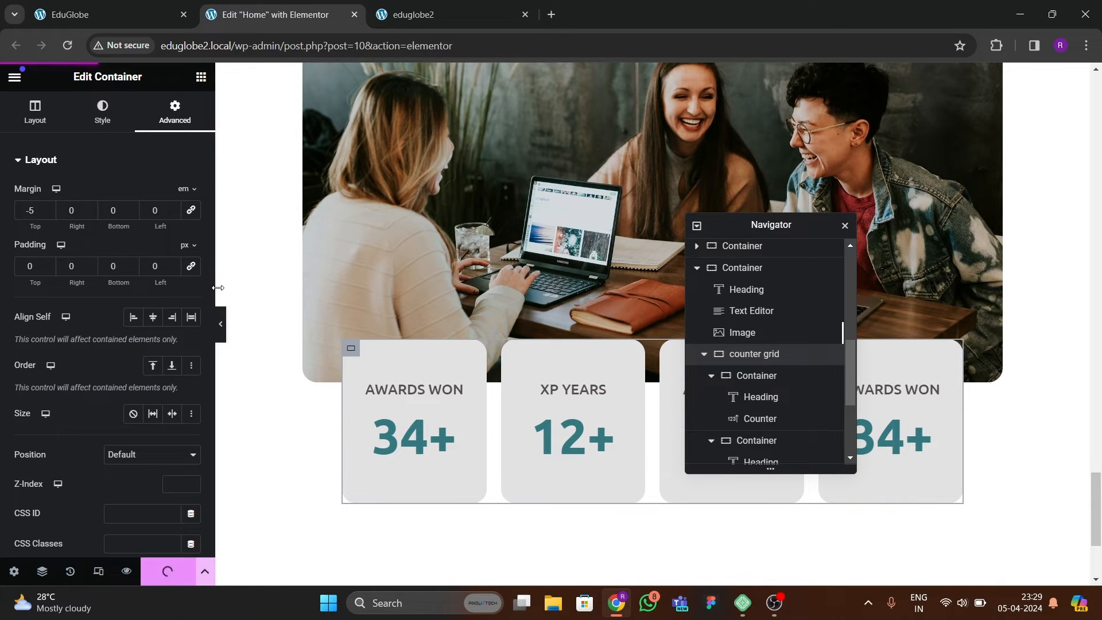
pyautogui.click(413, 14)
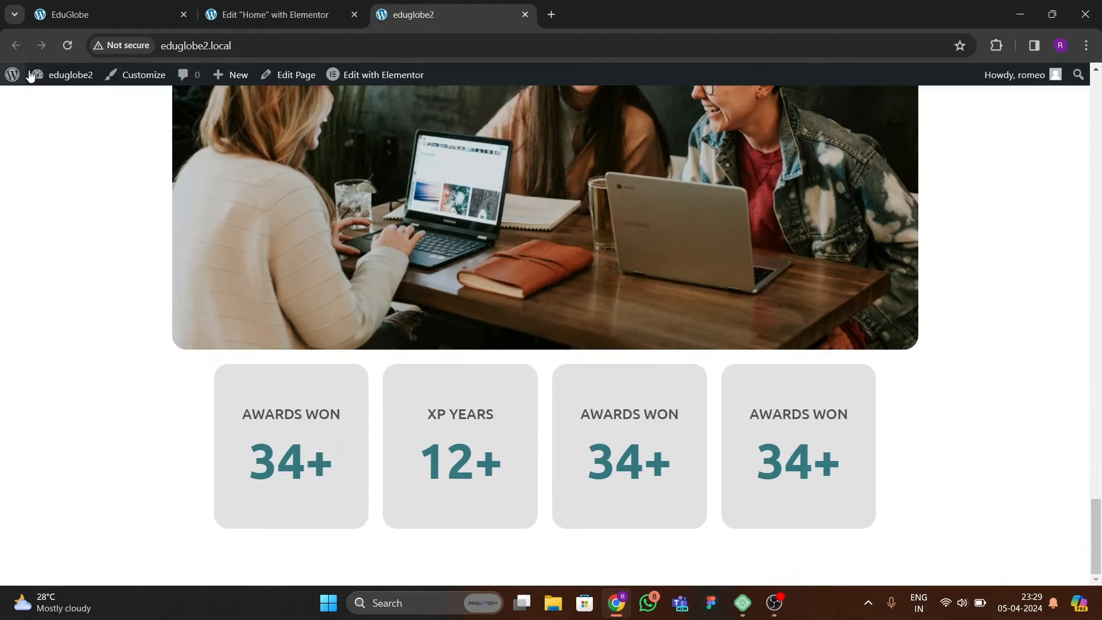
pyautogui.click(67, 46)
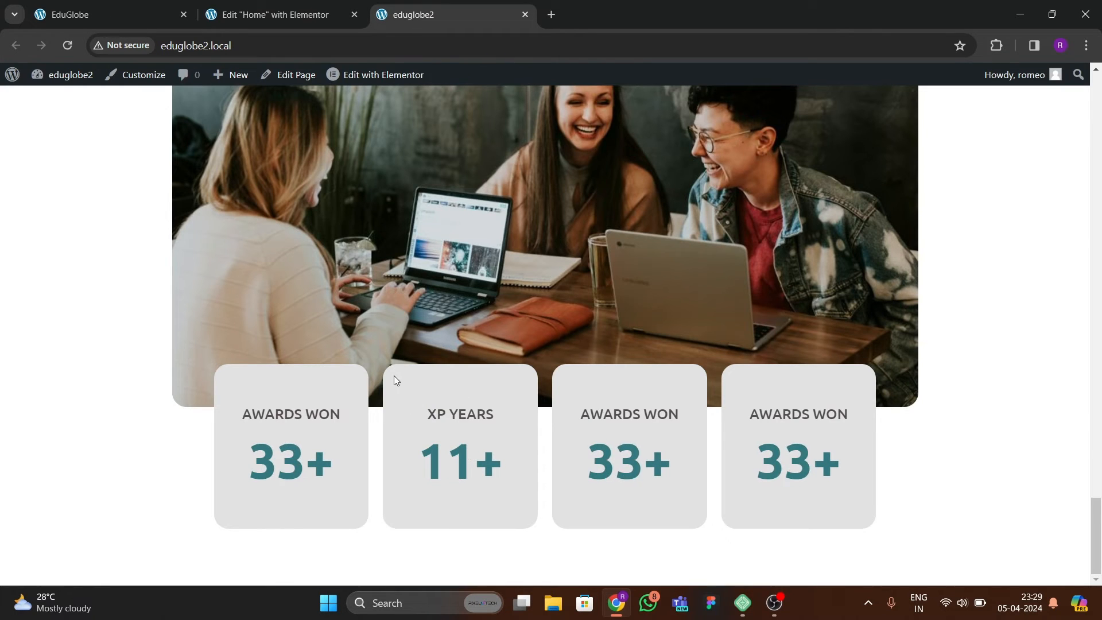
pyautogui.scroll(3, 396, 373)
pyautogui.scroll(5, 398, 373)
pyautogui.scroll(-7, 392, 377)
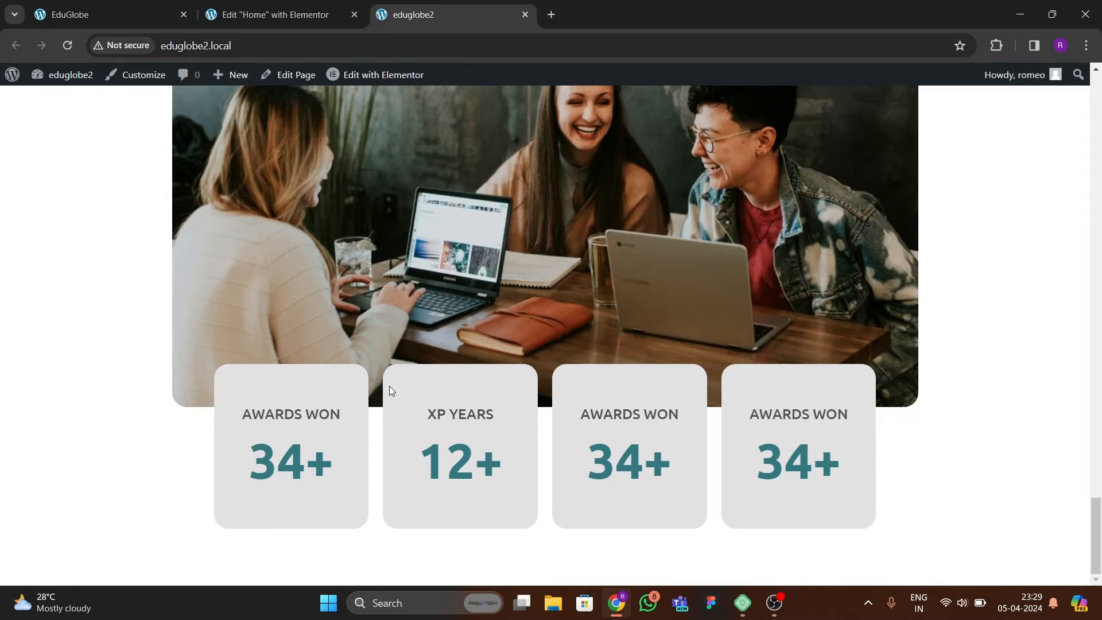
pyautogui.click(109, 15)
pyautogui.scroll(-4, 394, 373)
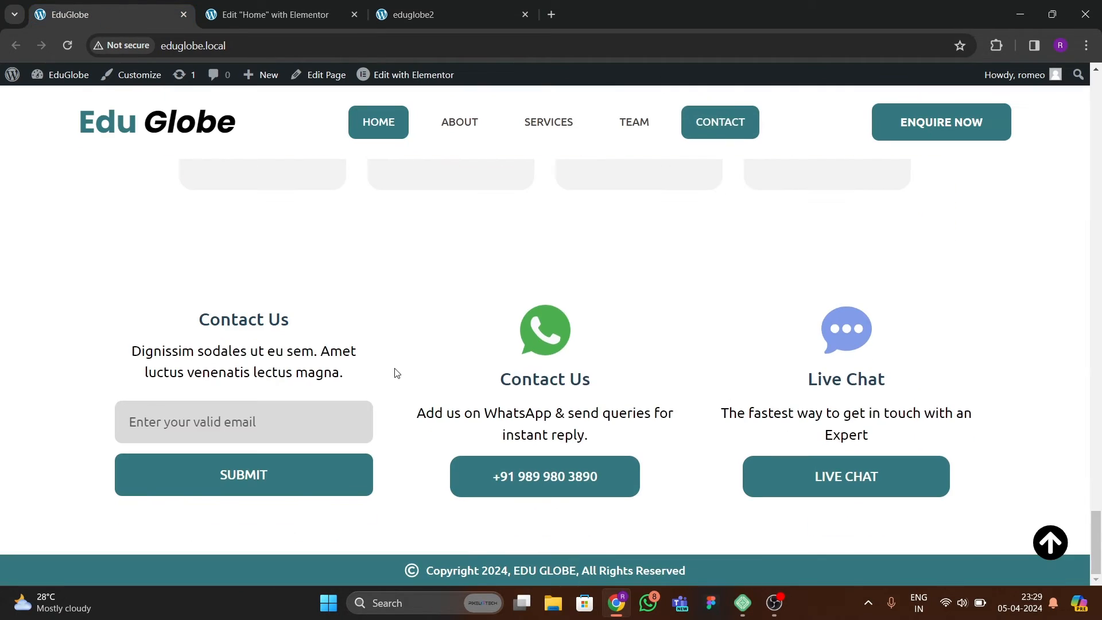
pyautogui.scroll(3, 395, 373)
pyautogui.scroll(1, 394, 373)
pyautogui.scroll(-4, 448, 372)
# Add a two-column flexbox section below the counters and extend it to three columns like the reference's contact section.
pyautogui.click(270, 3)
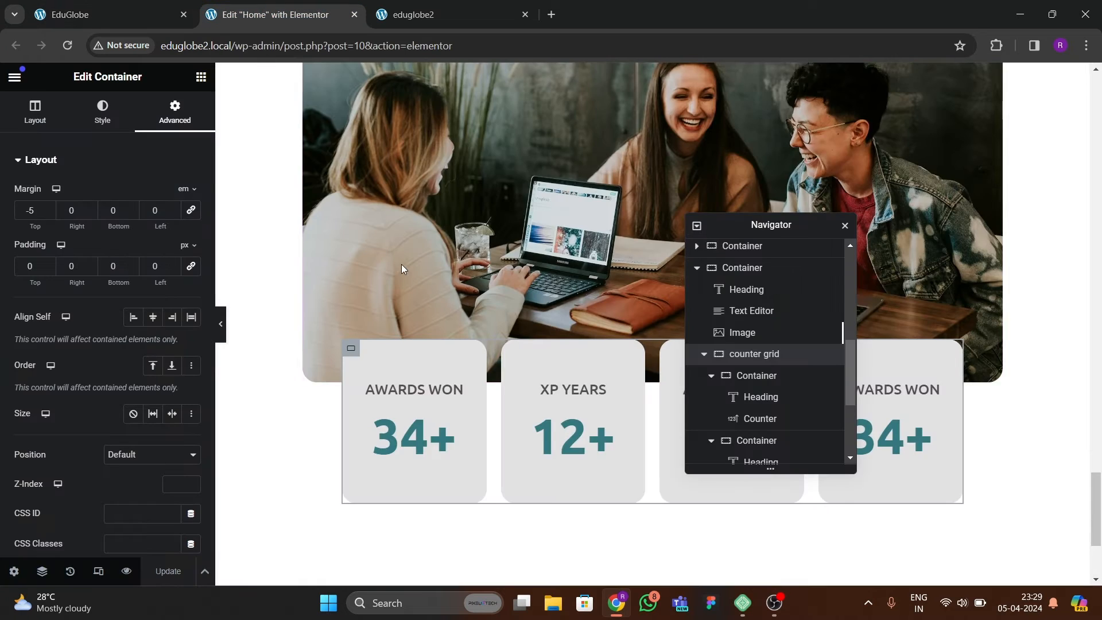
pyautogui.scroll(-3, 401, 264)
pyautogui.click(614, 466)
pyautogui.scroll(-1, 577, 446)
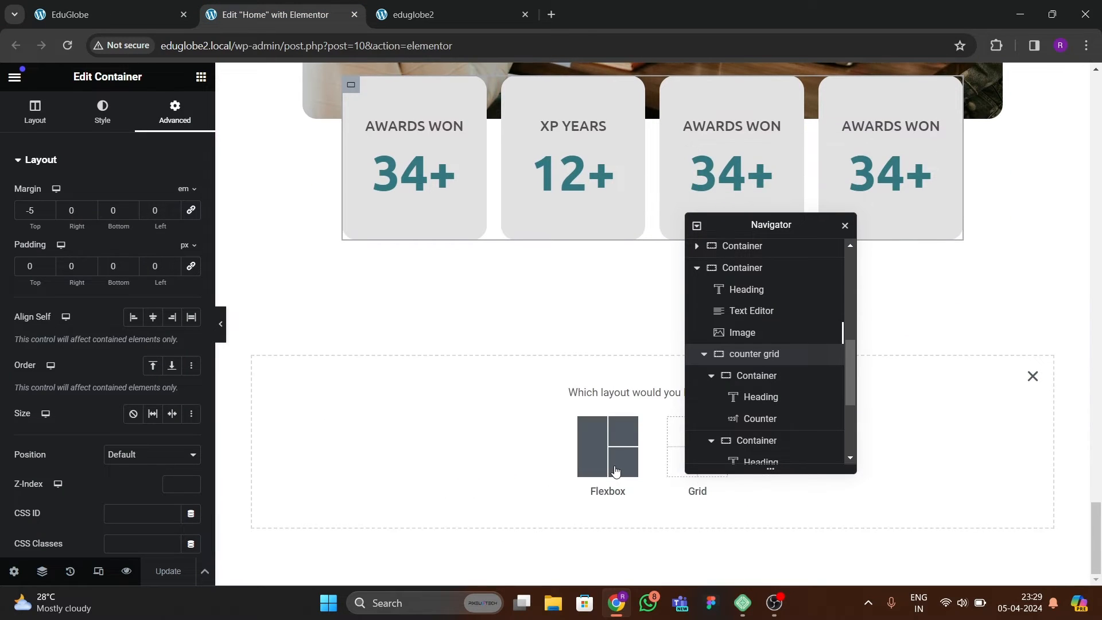
pyautogui.click(608, 459)
pyautogui.click(144, 15)
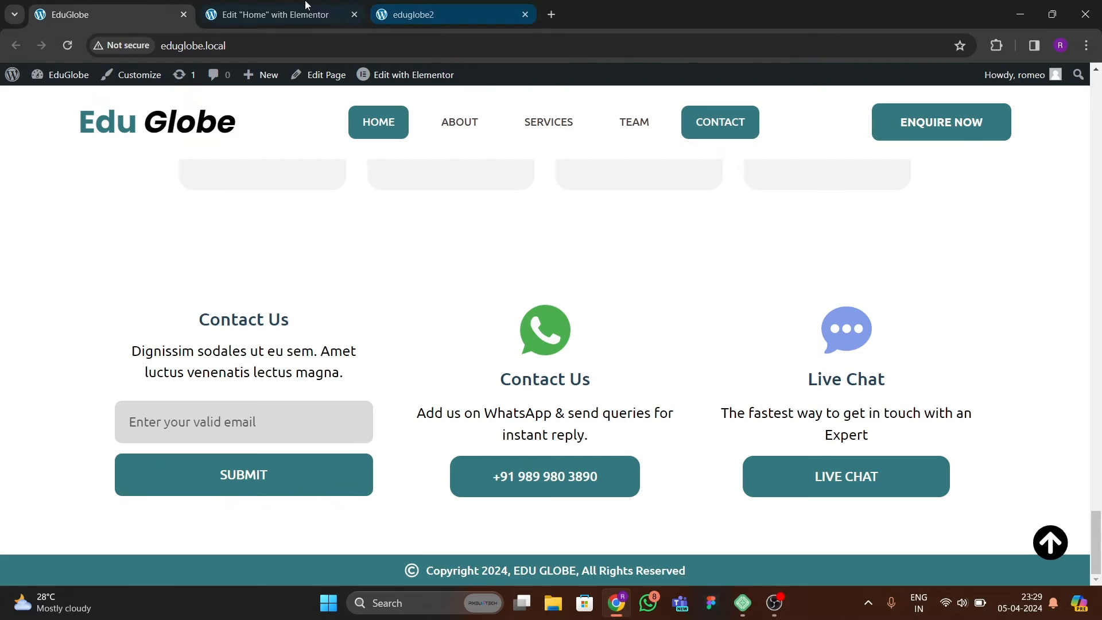
pyautogui.click(270, 15)
pyautogui.moveTo(729, 229); pyautogui.dragTo(795, 246)
pyautogui.click(585, 423)
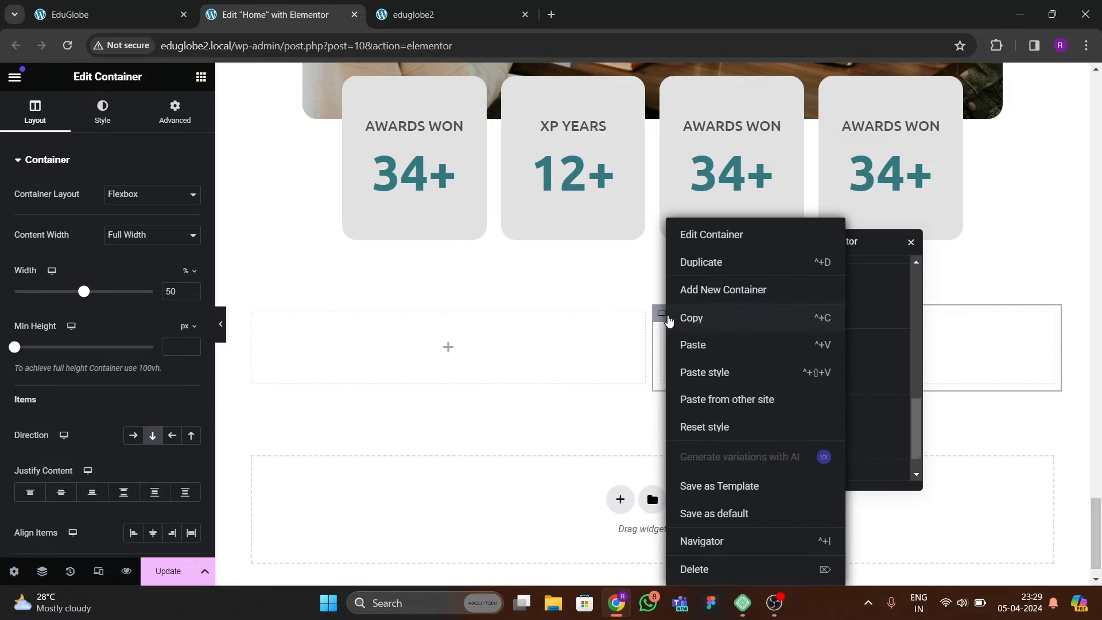
pyautogui.rightClick(662, 313)
pyautogui.click(688, 292)
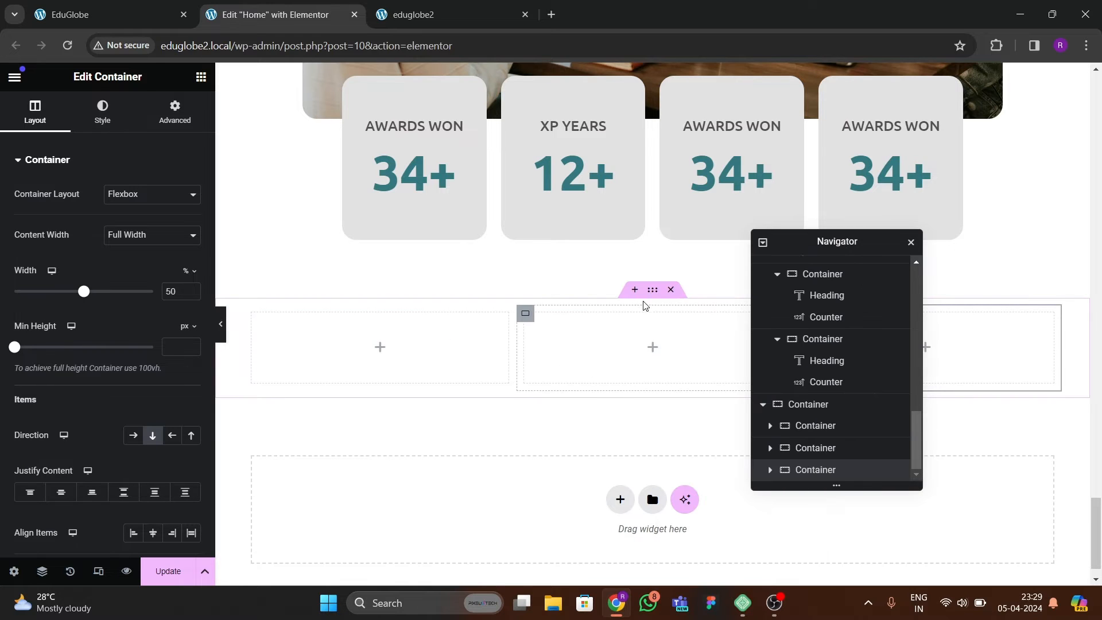
# Set the new section's container to a boxed width of 1300 px with zero padding and rename it contact.
pyautogui.click(652, 289)
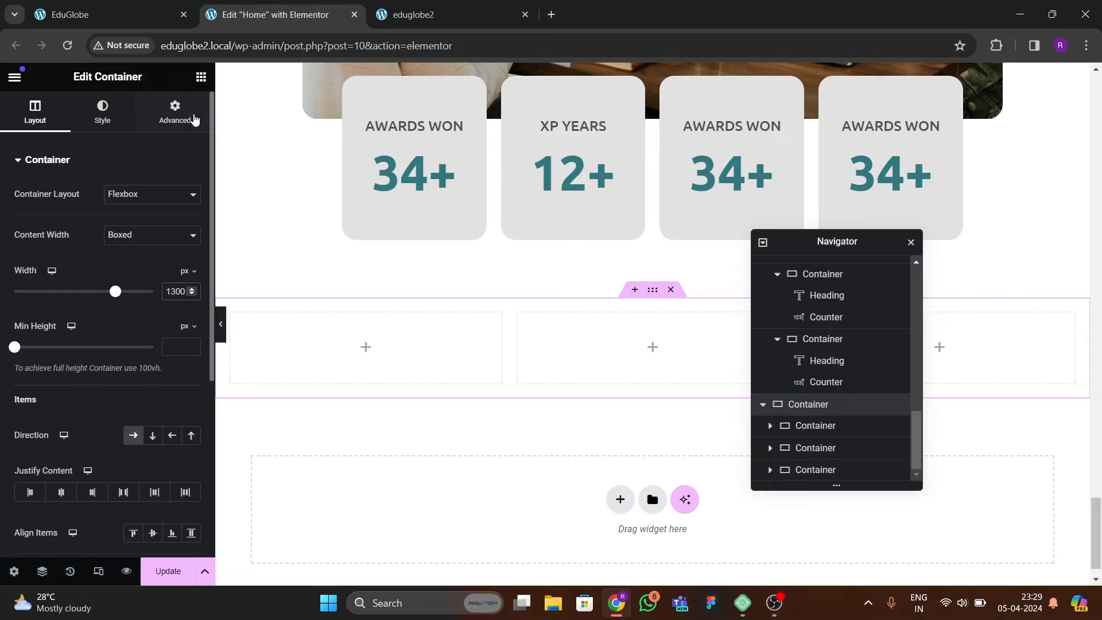
pyautogui.click(175, 112)
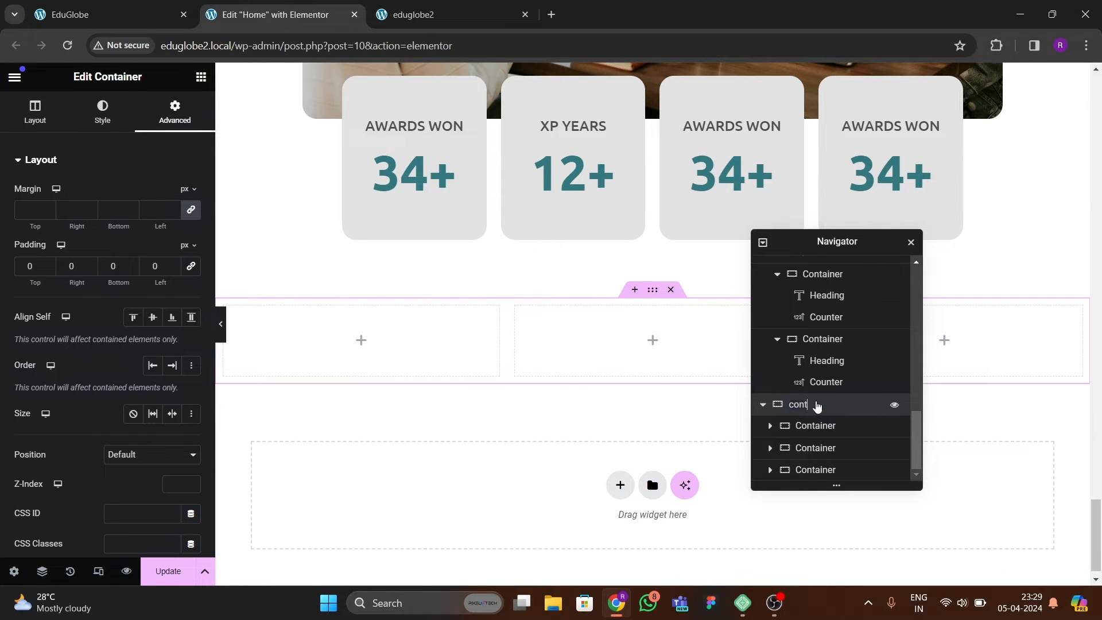
pyautogui.write('s')
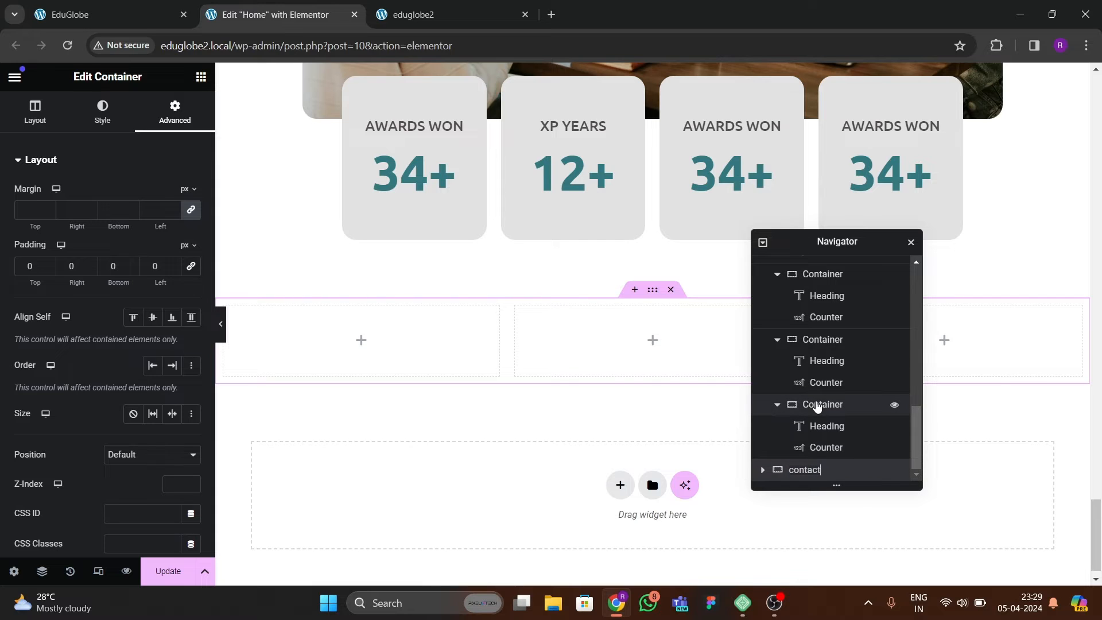
# Set the padding of all three inner containers in the contact section to 0.
pyautogui.click(761, 472)
pyautogui.click(815, 428)
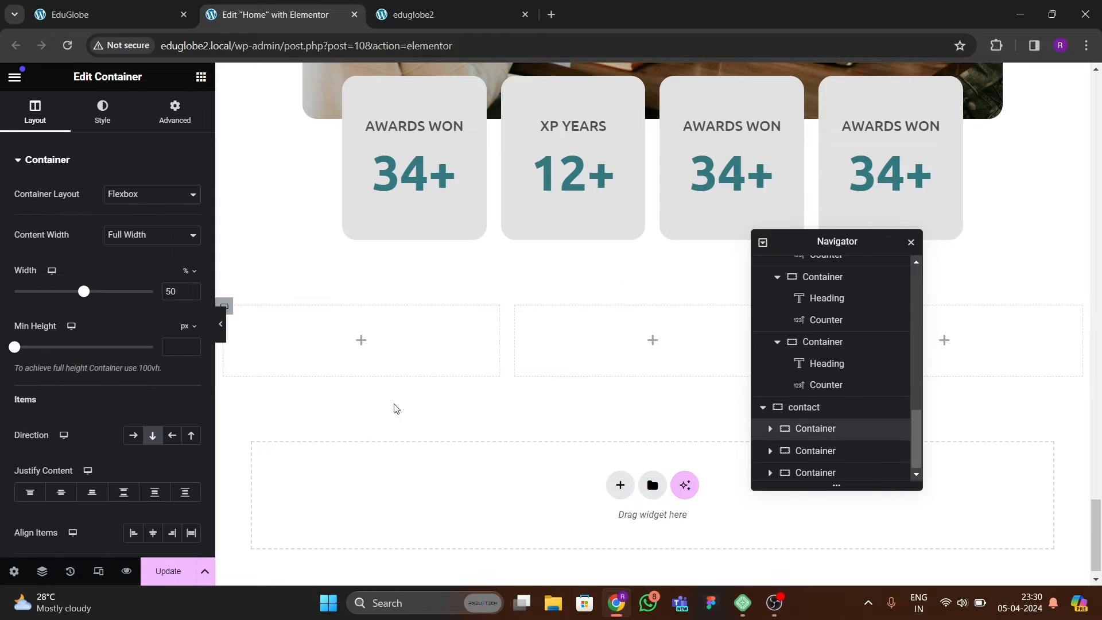
pyautogui.click(180, 122)
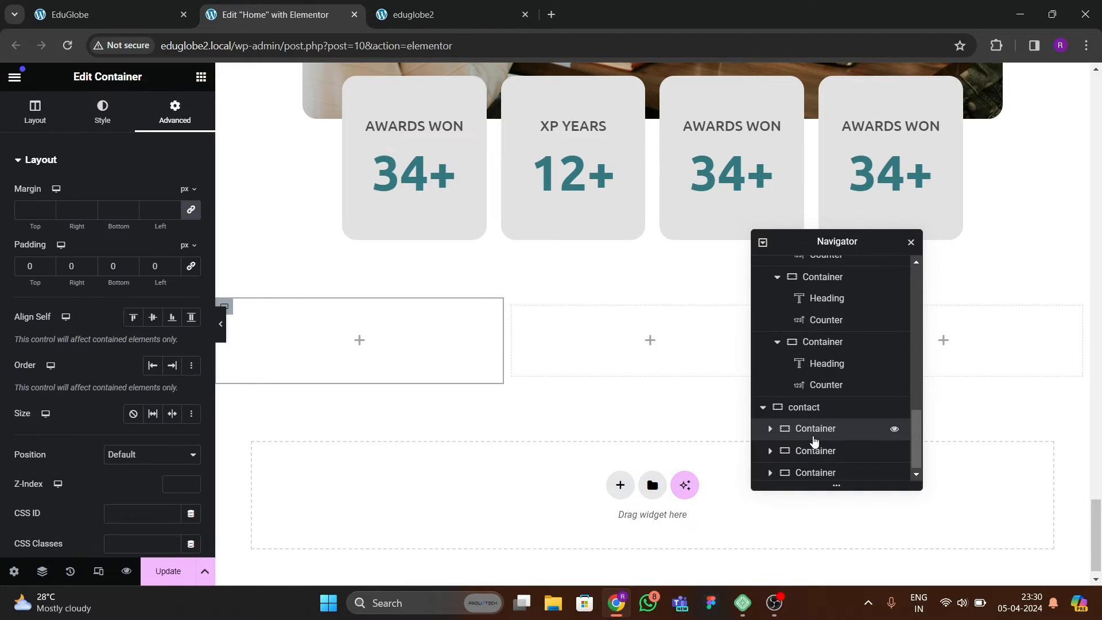
pyautogui.click(815, 451)
pyautogui.click(163, 128)
pyautogui.click(191, 266)
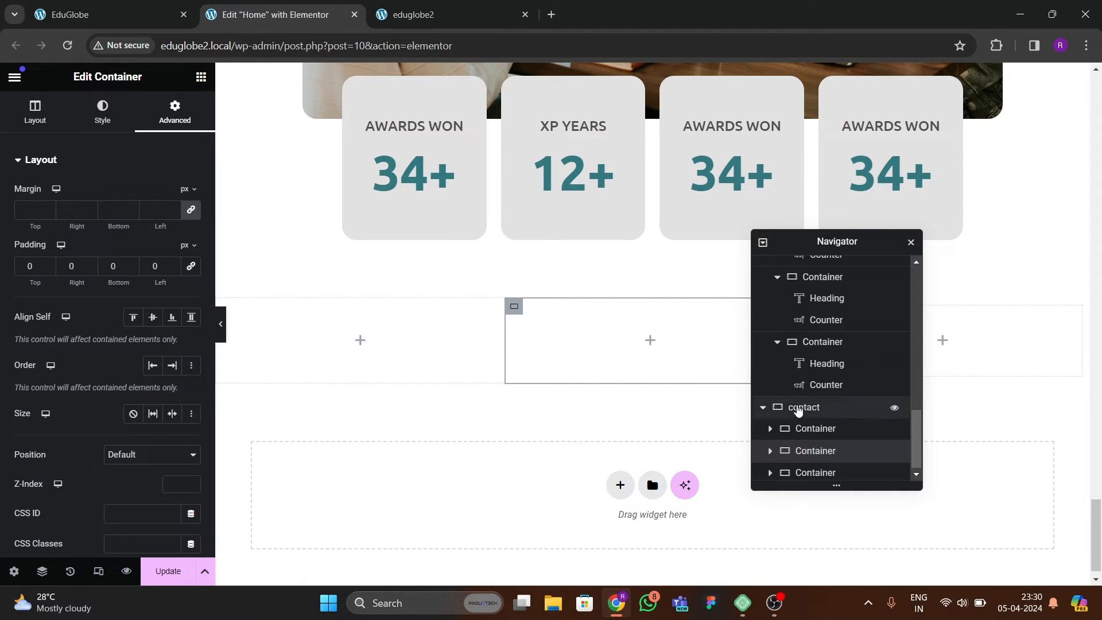
pyautogui.scroll(-1, 810, 455)
pyautogui.click(814, 469)
pyautogui.click(175, 112)
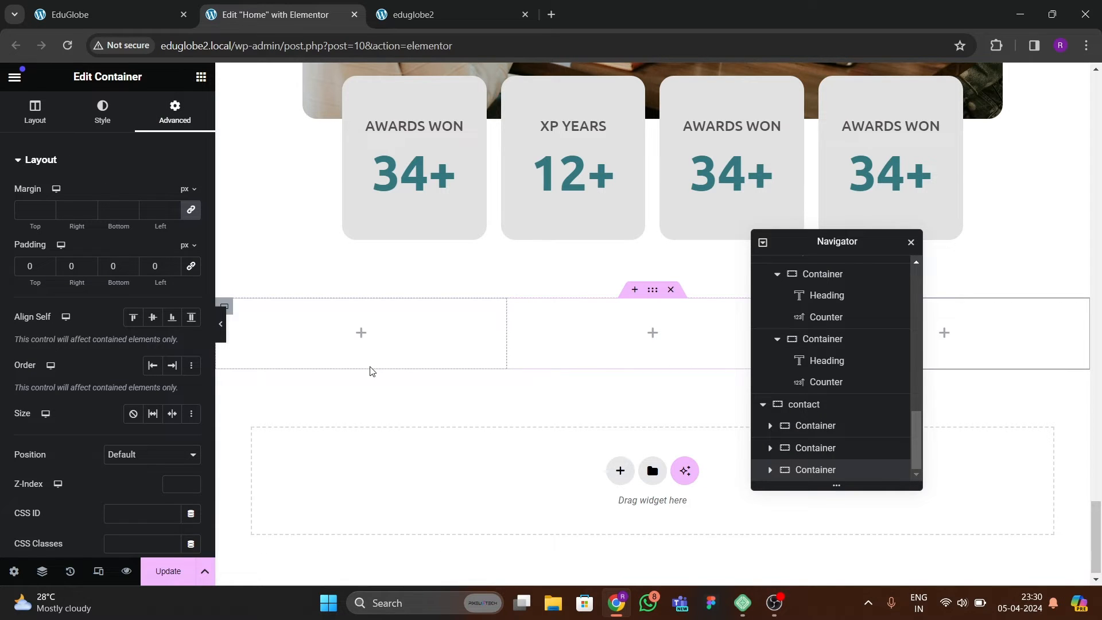
# Following the reference page, add a heading reading Contact Us to the first column of the contact section.
pyautogui.hotkey('ctrl', '1')
pyautogui.click(298, 20)
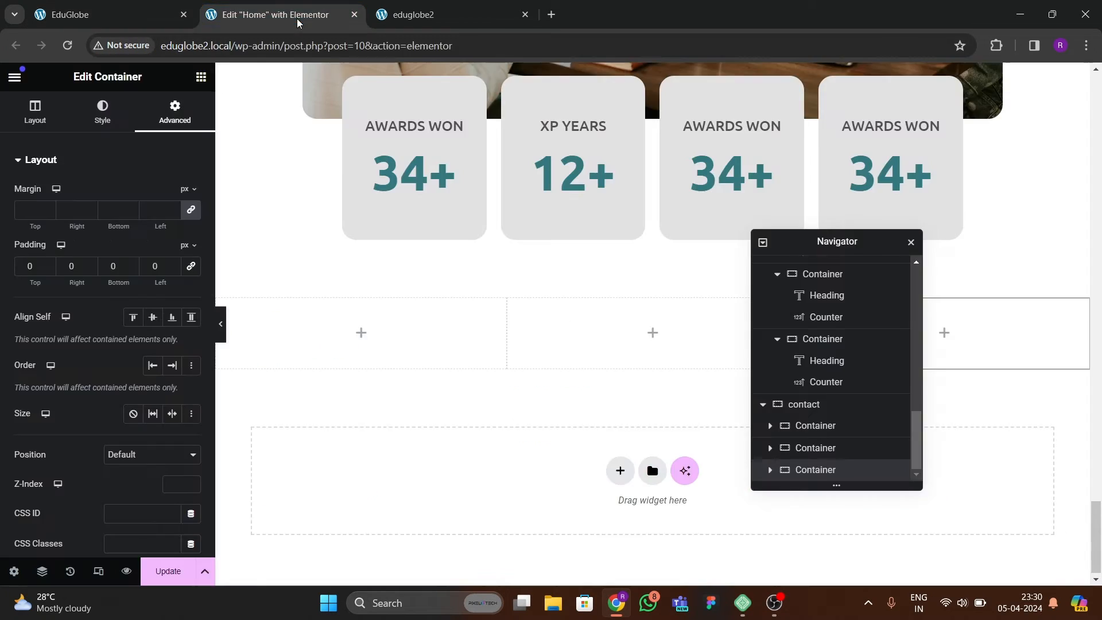
pyautogui.click(201, 77)
pyautogui.scroll(-3, 86, 320)
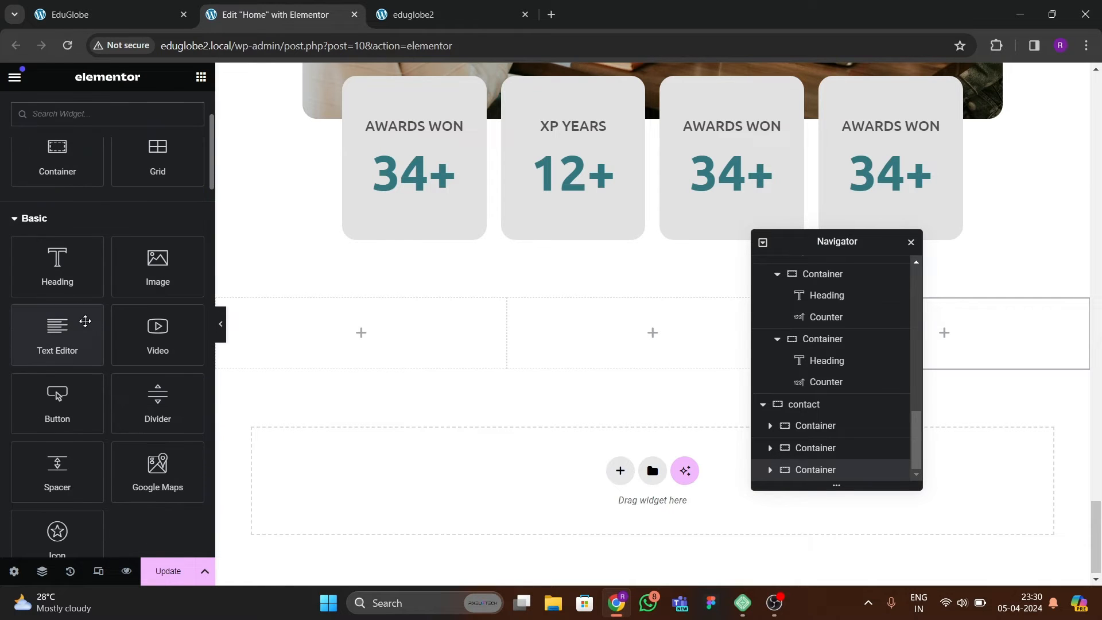
pyautogui.moveTo(54, 276); pyautogui.dragTo(354, 367)
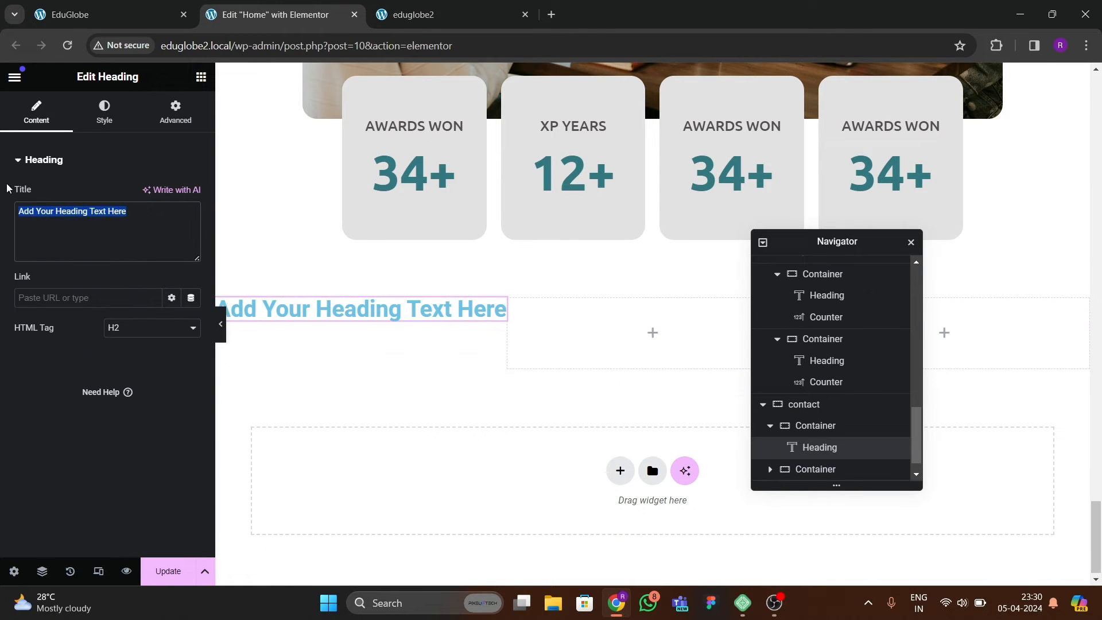
pyautogui.write('Contact Us')
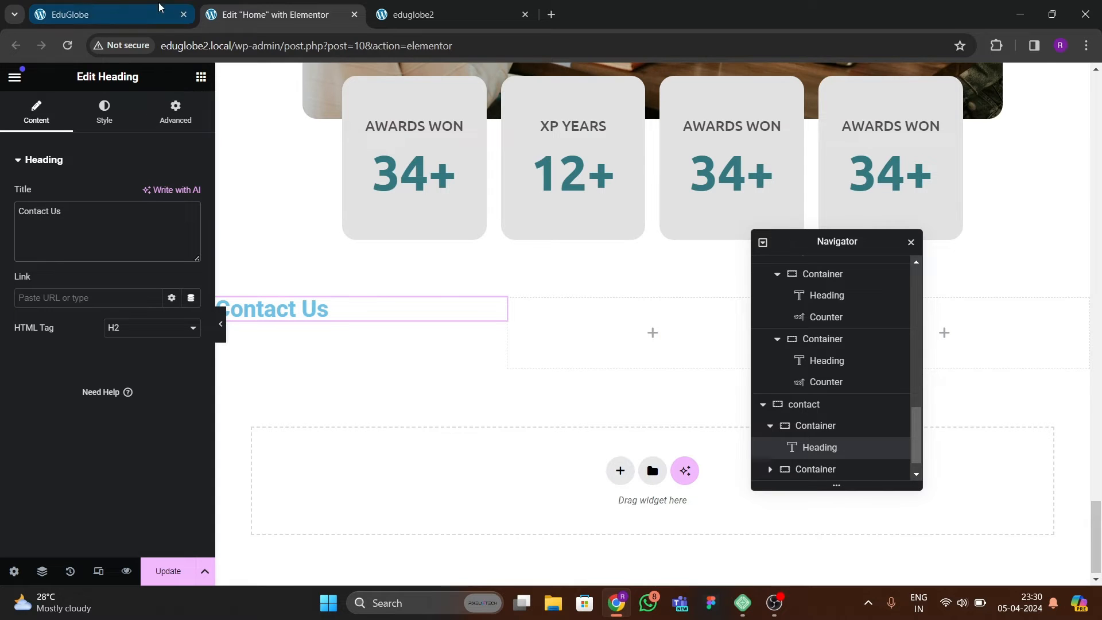
# Copy the text block under the Educational Programs heading and paste it below the Contact Us heading.
pyautogui.click(86, 12)
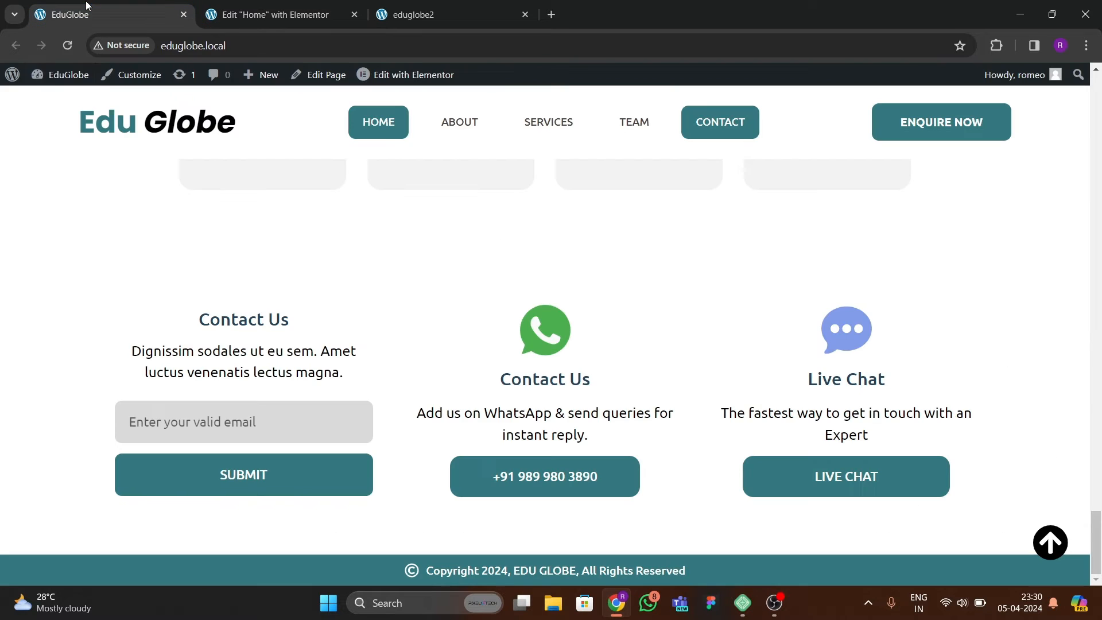
pyautogui.click(290, 17)
pyautogui.scroll(10, 431, 316)
pyautogui.click(515, 326)
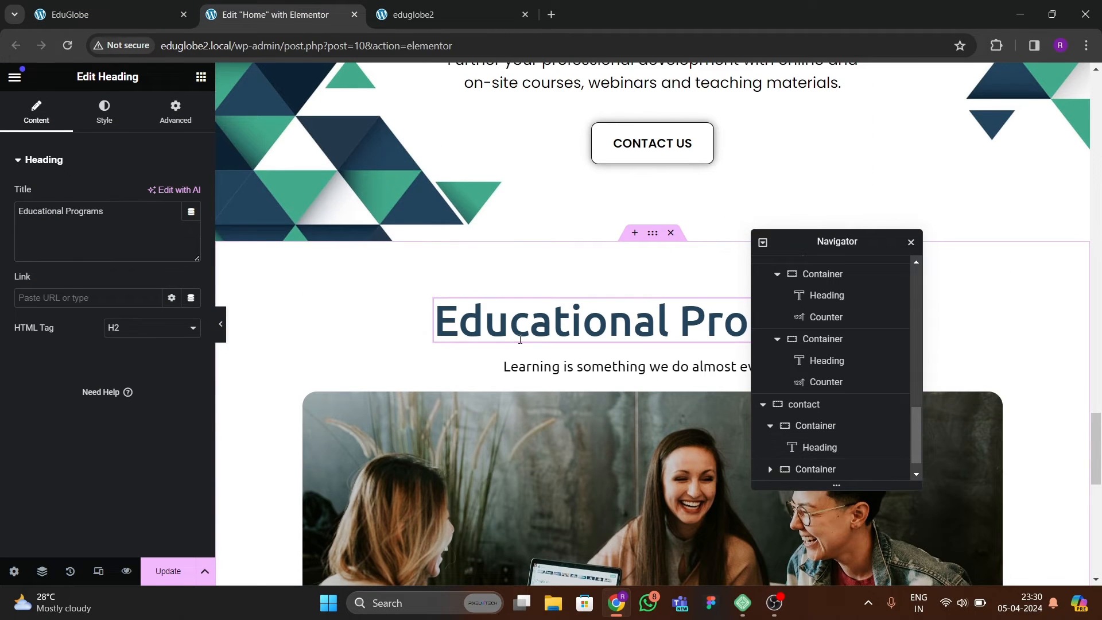
pyautogui.click(536, 366)
pyautogui.rightClick(536, 365)
pyautogui.click(556, 375)
pyautogui.scroll(-8, 374, 389)
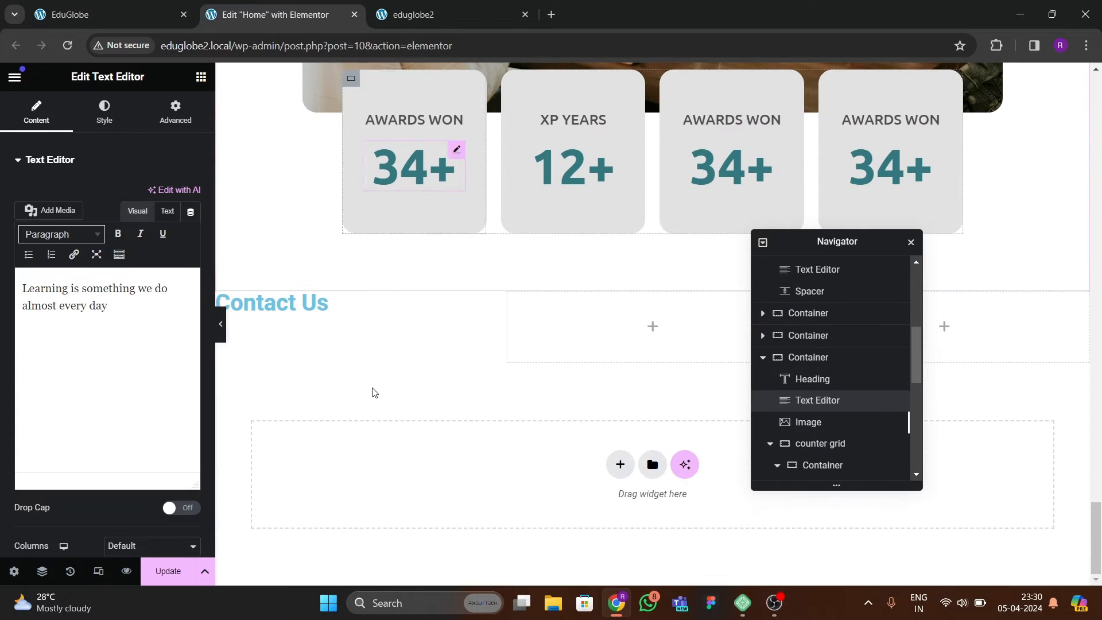
pyautogui.click(281, 303)
pyautogui.rightClick(281, 302)
pyautogui.click(304, 379)
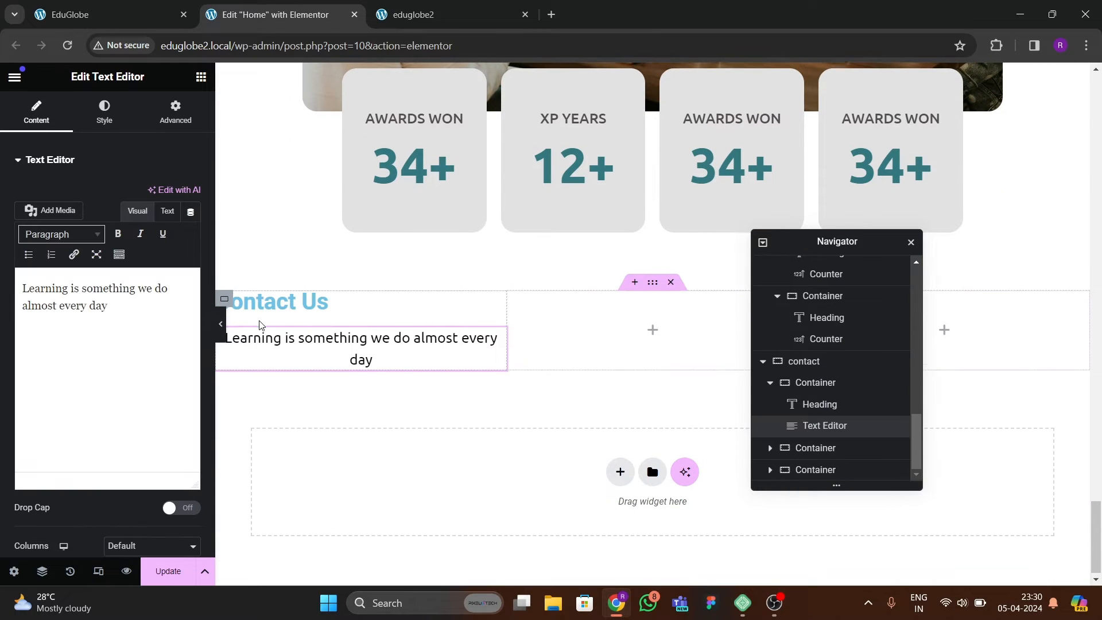
# Left-align the text block in the first contact column and centre the Contact Us heading.
pyautogui.click(104, 112)
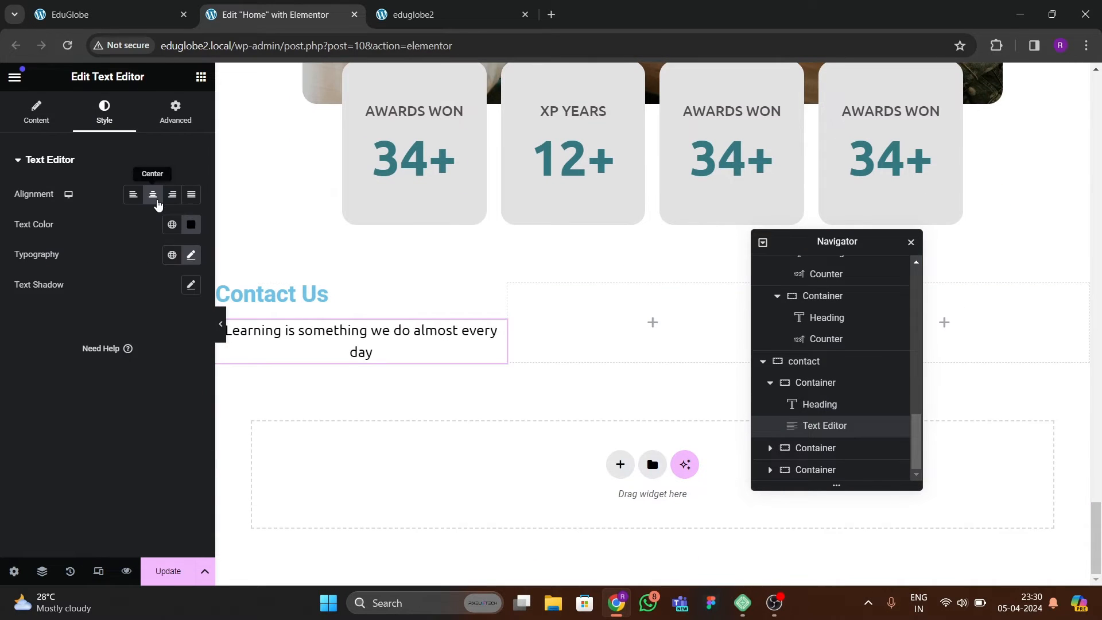
pyautogui.click(133, 194)
pyautogui.click(326, 296)
pyautogui.click(104, 112)
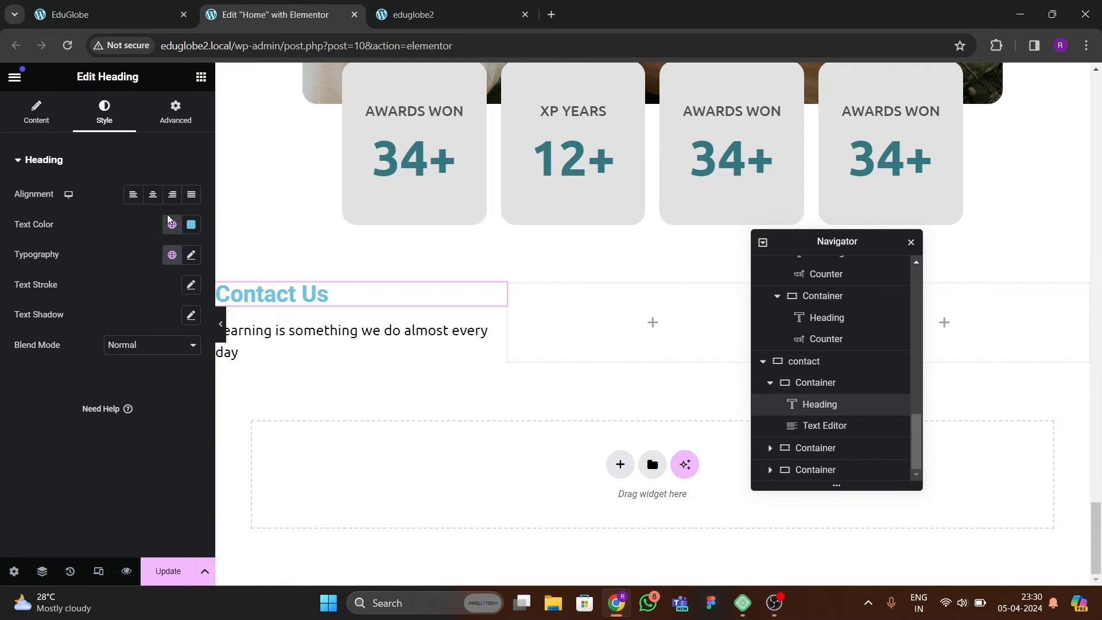
pyautogui.click(153, 194)
# Following the reference page, add a Form widget below the text block in the first contact column.
pyautogui.hotkey('ctrl', 'pageup')
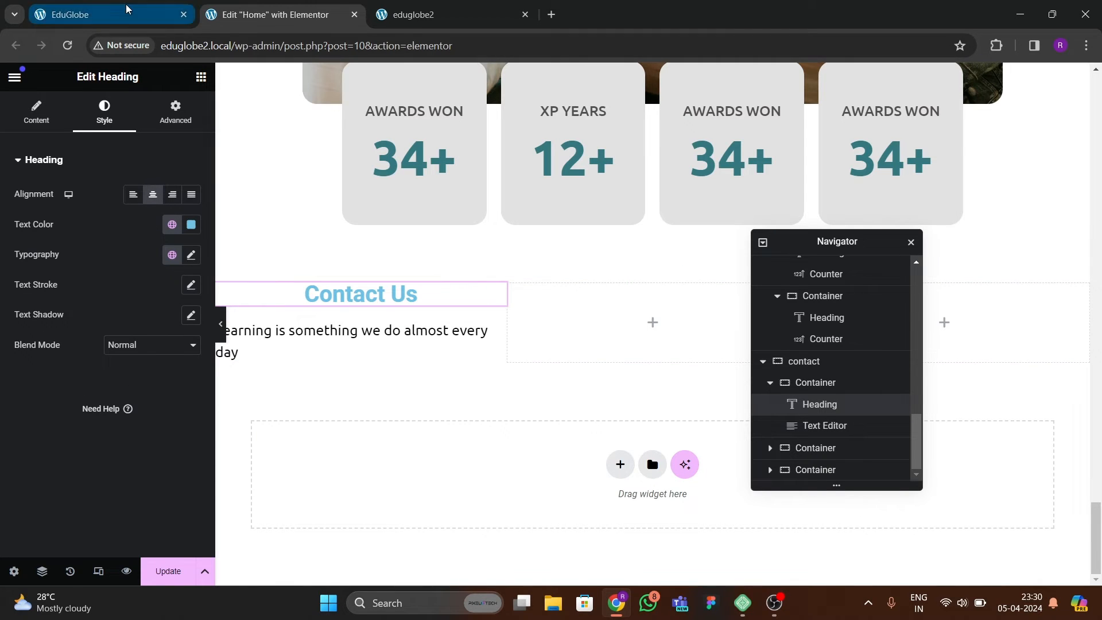
pyautogui.click(306, 18)
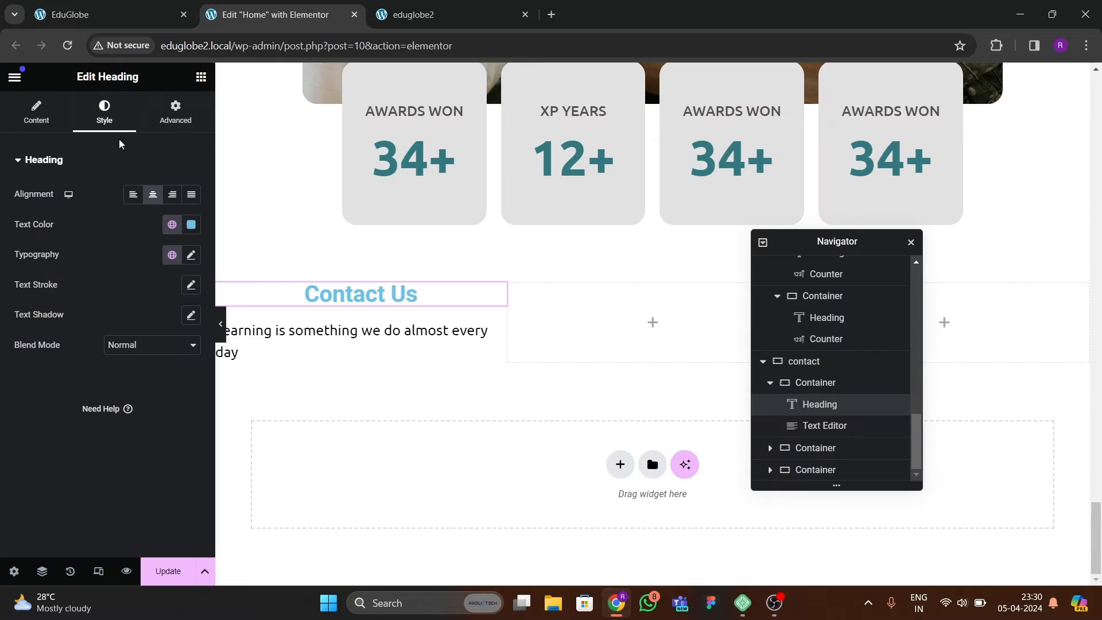
pyautogui.click(201, 78)
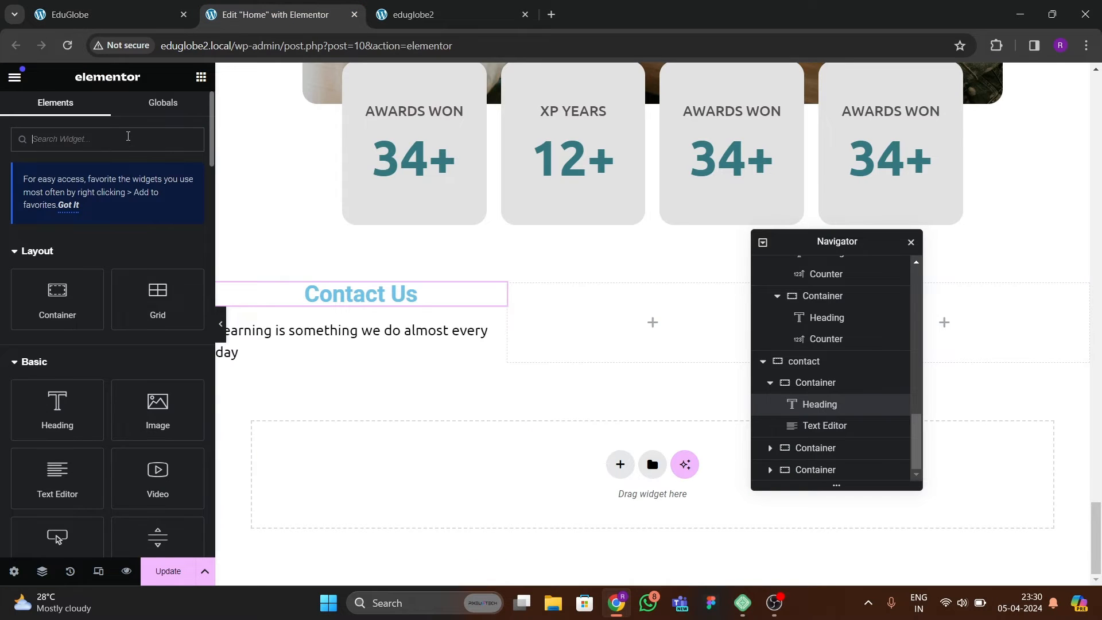
pyautogui.write('form')
pyautogui.moveTo(74, 279); pyautogui.dragTo(290, 360)
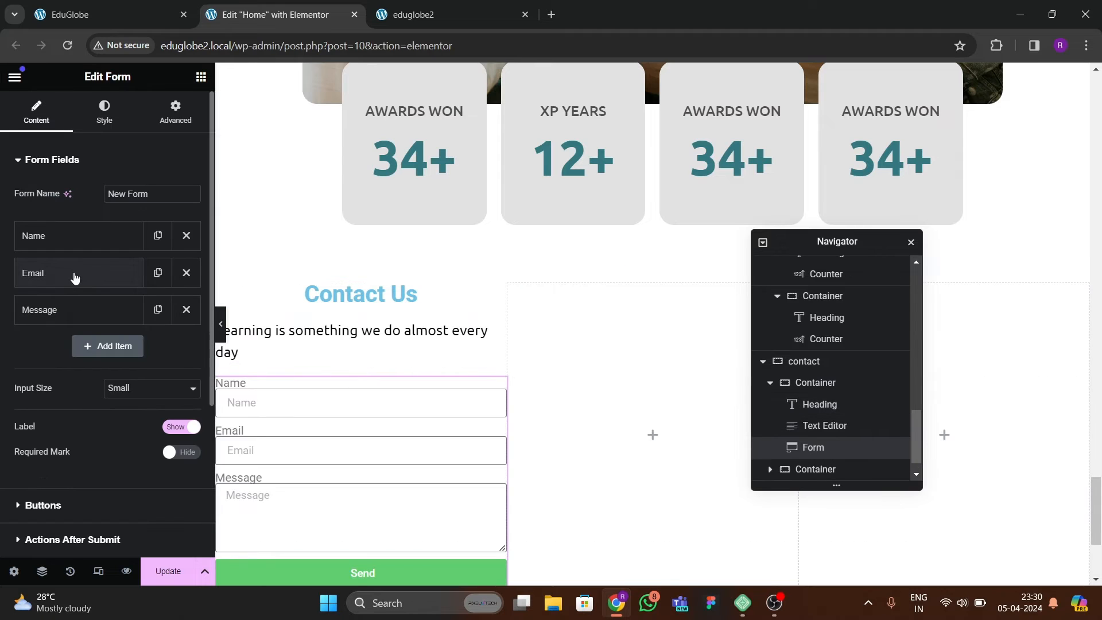
# Remove the Name and Message fields from the form and hide the field labels.
pyautogui.click(186, 235)
pyautogui.click(186, 272)
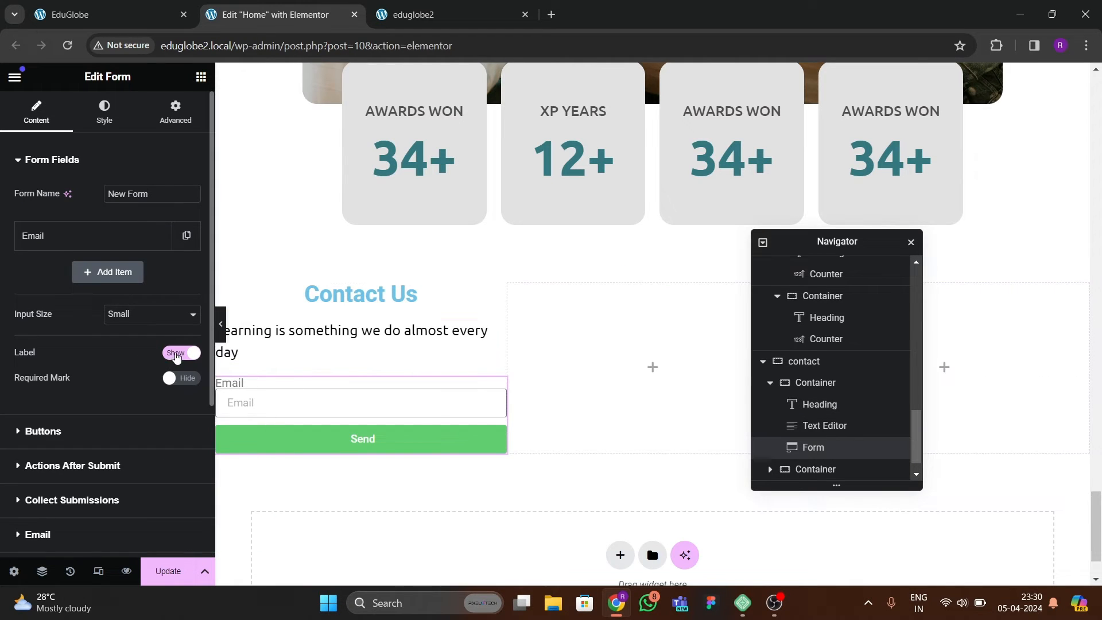
pyautogui.click(176, 354)
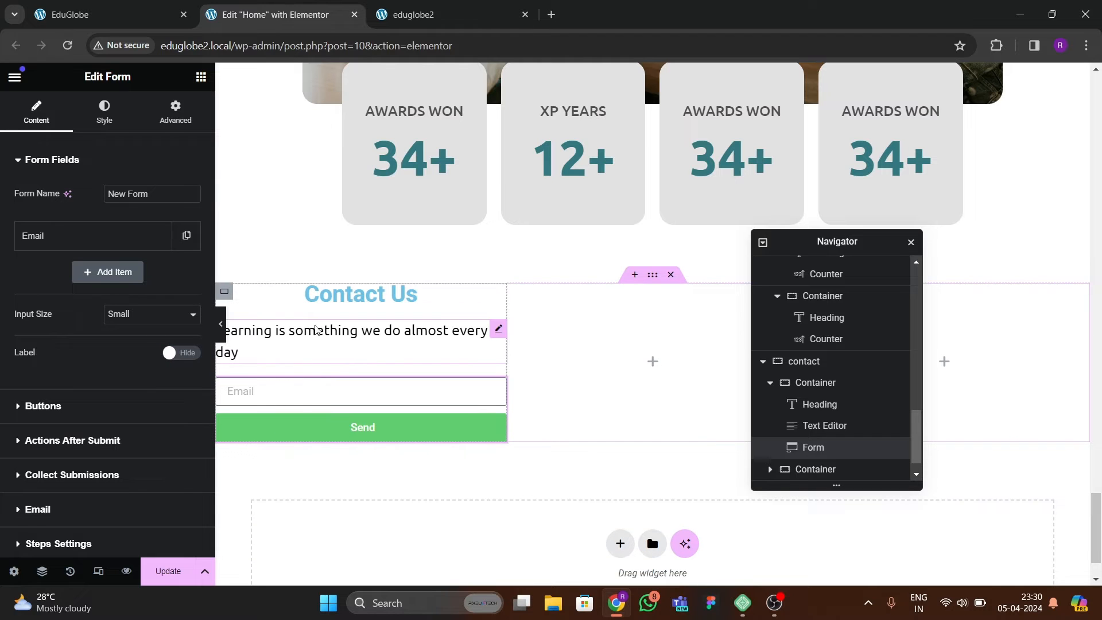
# Compare with the reference page and change the Contact Us heading's text colour to a near-black shade.
pyautogui.click(99, 16)
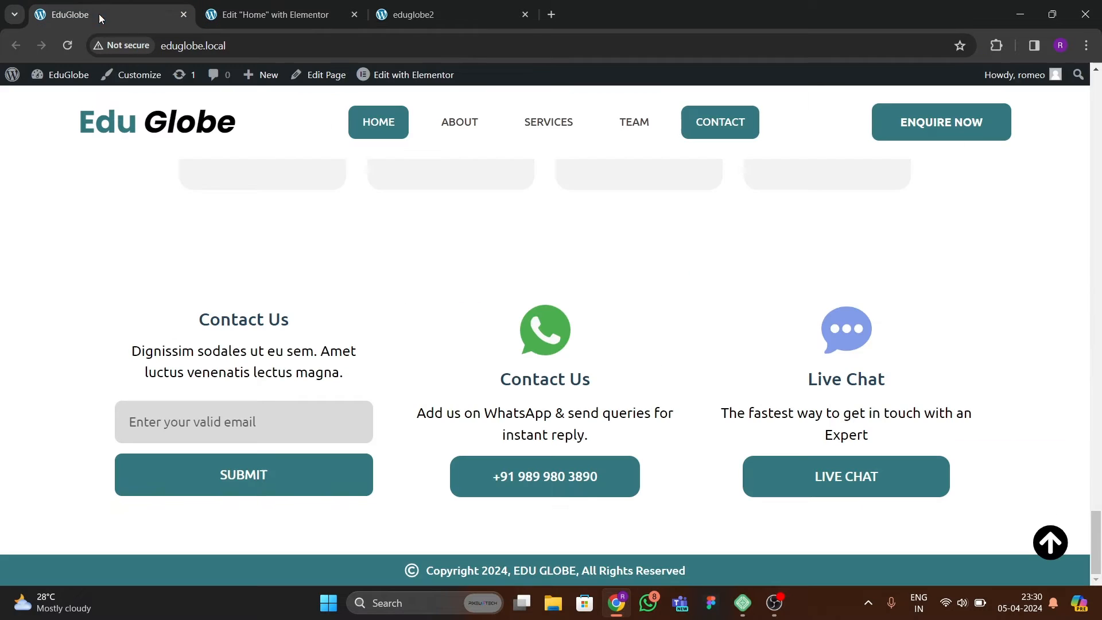
pyautogui.click(303, 17)
pyautogui.click(323, 298)
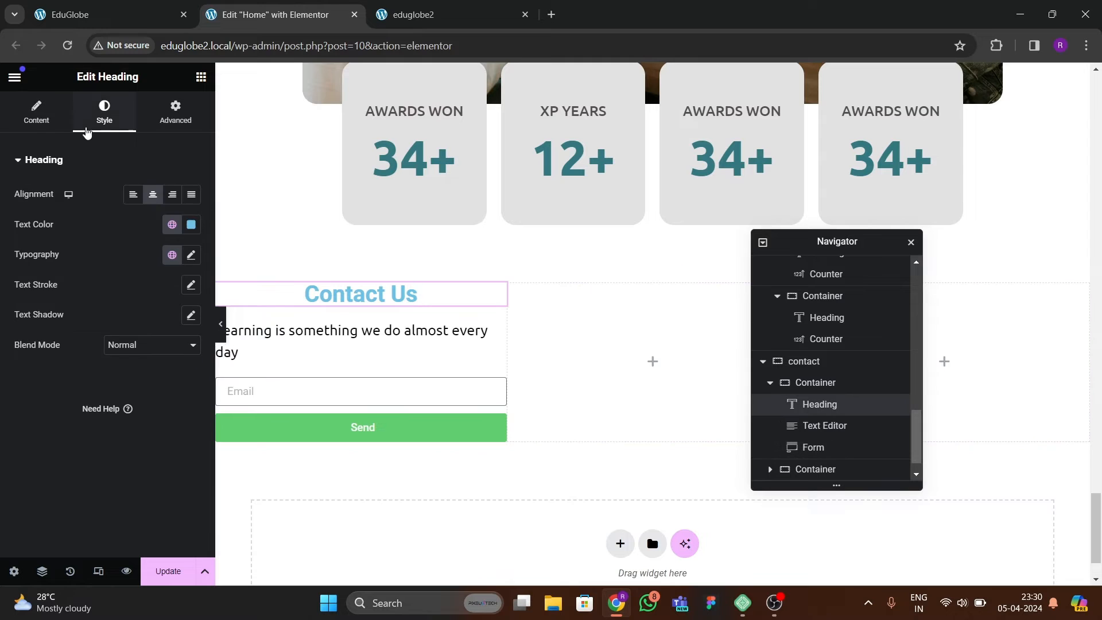
pyautogui.click(171, 224)
pyautogui.click(117, 23)
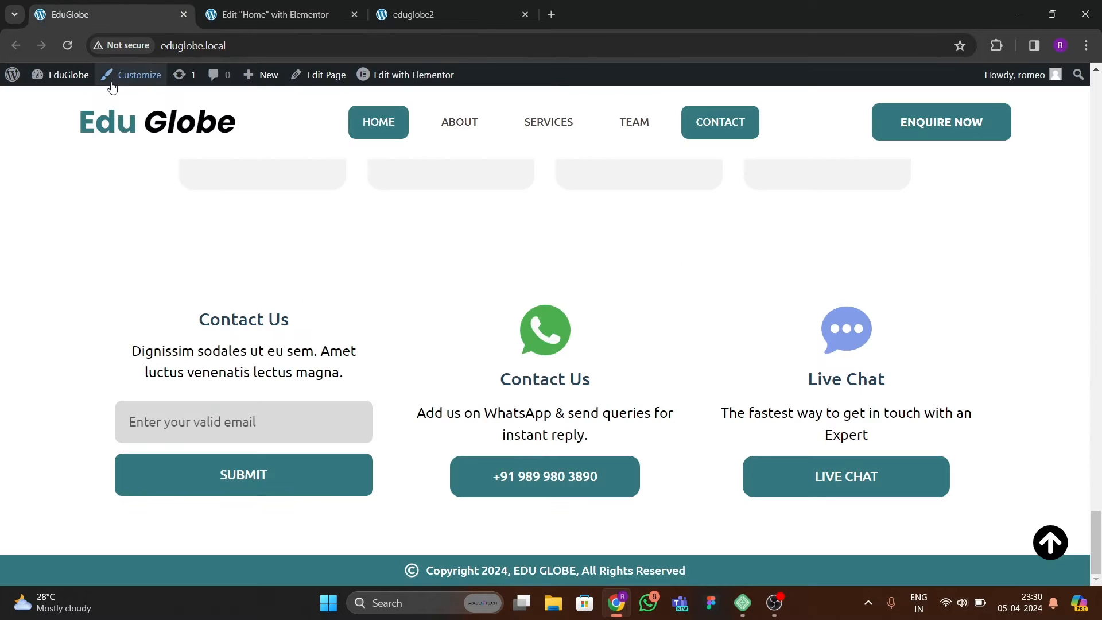
pyautogui.click(307, 15)
pyautogui.click(191, 224)
pyautogui.moveTo(212, 338); pyautogui.dragTo(115, 378)
pyautogui.click(77, 373)
# Set the Contact Us heading's typography to the Ubuntu font, weight 500 (Medium) and size 23 px.
pyautogui.click(191, 255)
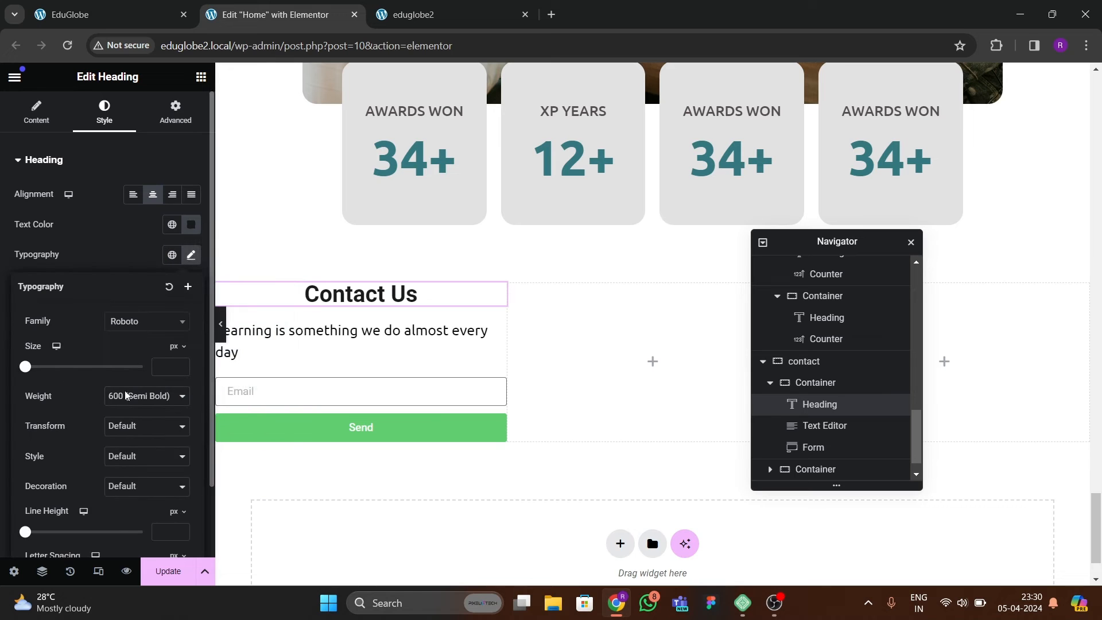
pyautogui.click(132, 396)
pyautogui.click(127, 457)
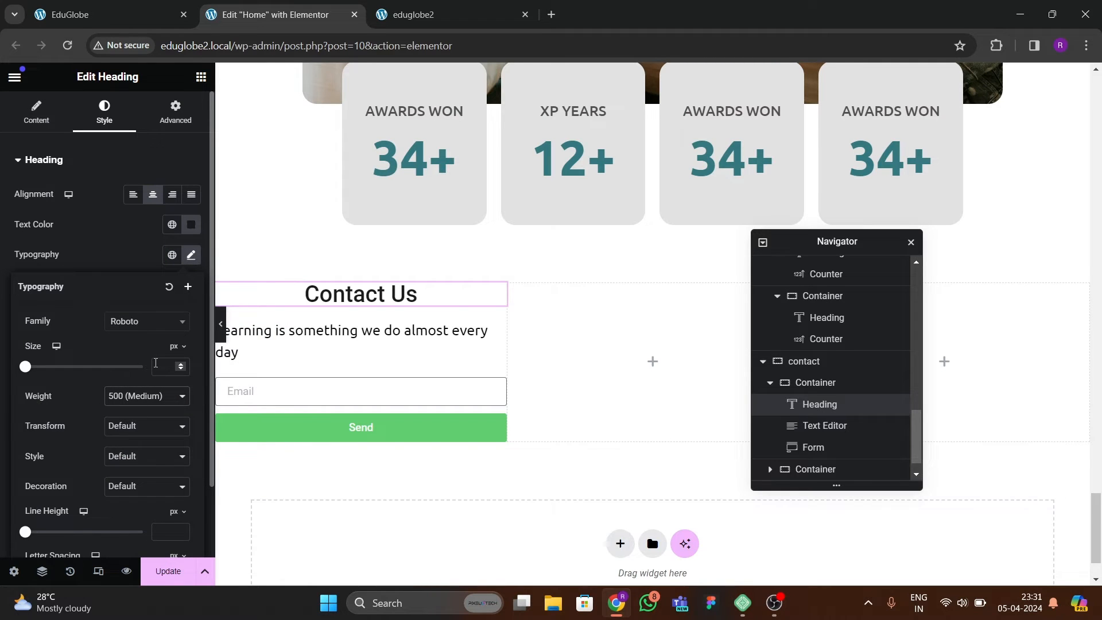
pyautogui.click(143, 331)
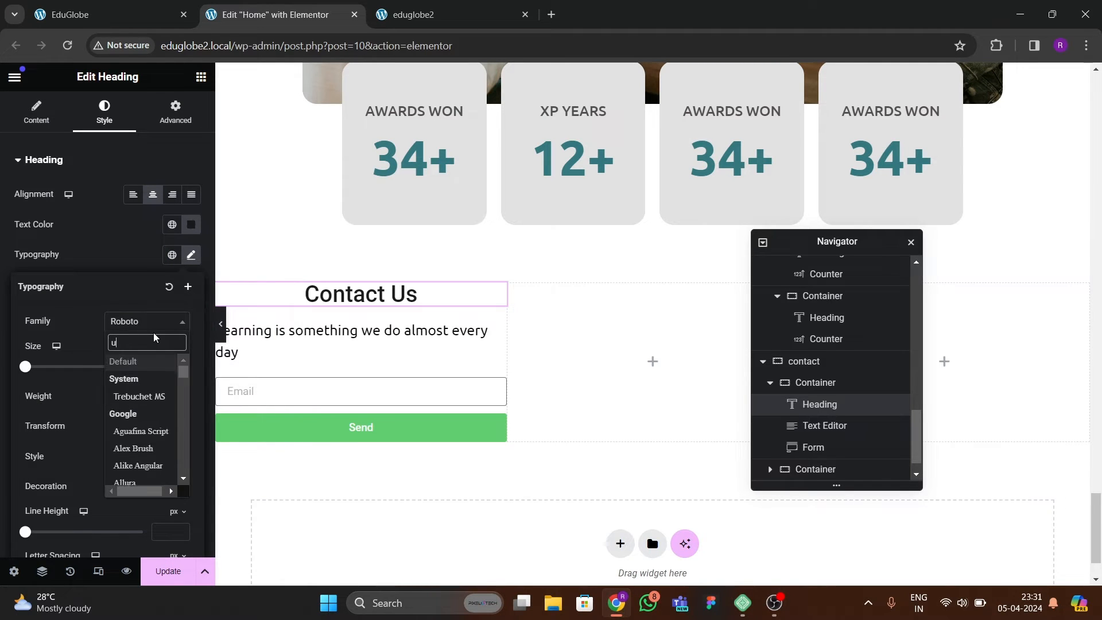
pyautogui.write('ubuntu')
pyautogui.press('Return')
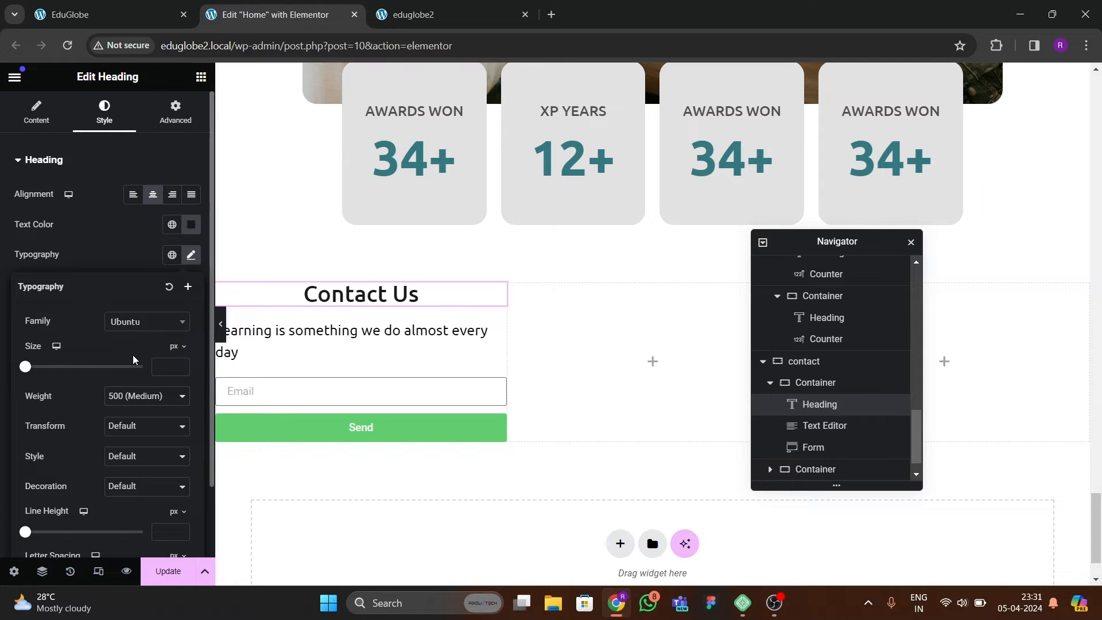
pyautogui.click(181, 364)
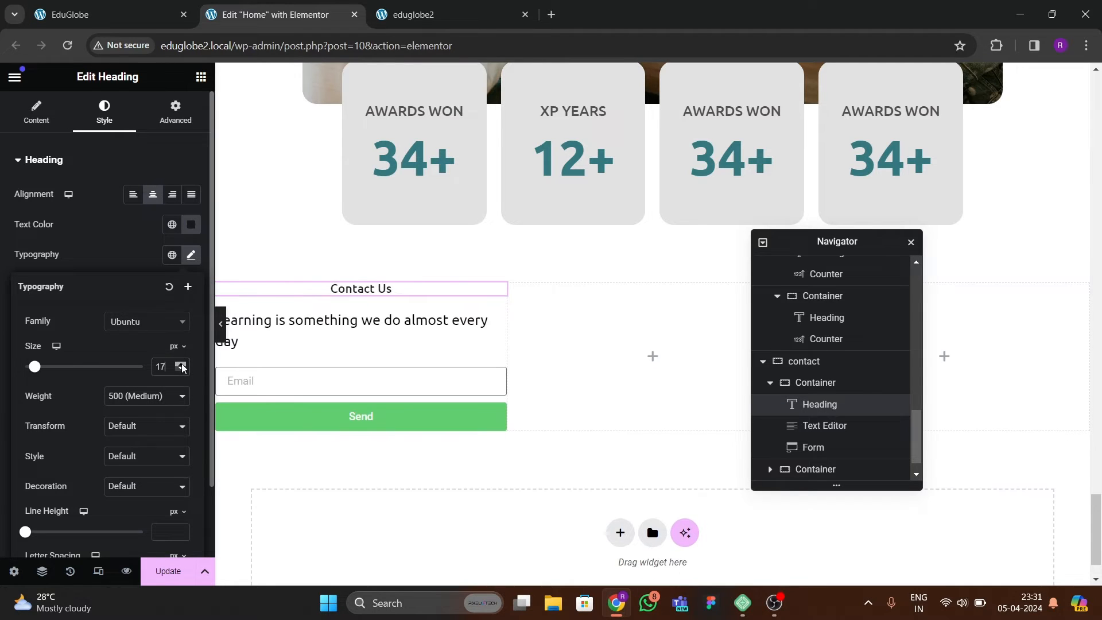
pyautogui.click(181, 365)
pyautogui.click(181, 364)
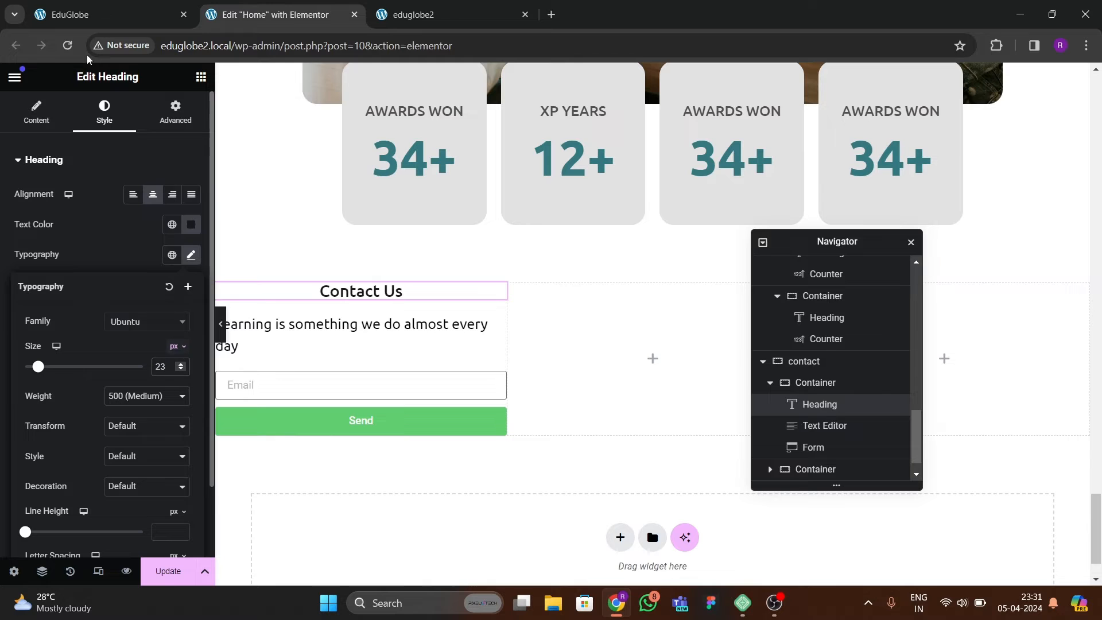
# After checking the reference page, centre the text block under Contact Us and set its typography to Poppins at 16 px.
pyautogui.click(94, 12)
pyautogui.click(287, 15)
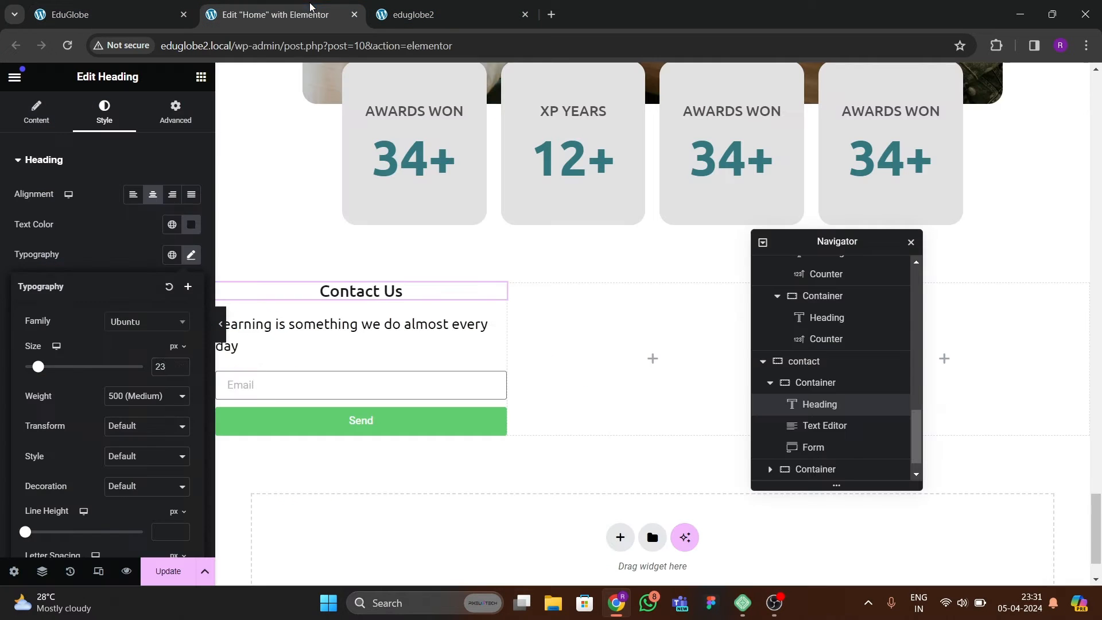
pyautogui.click(307, 342)
pyautogui.click(153, 195)
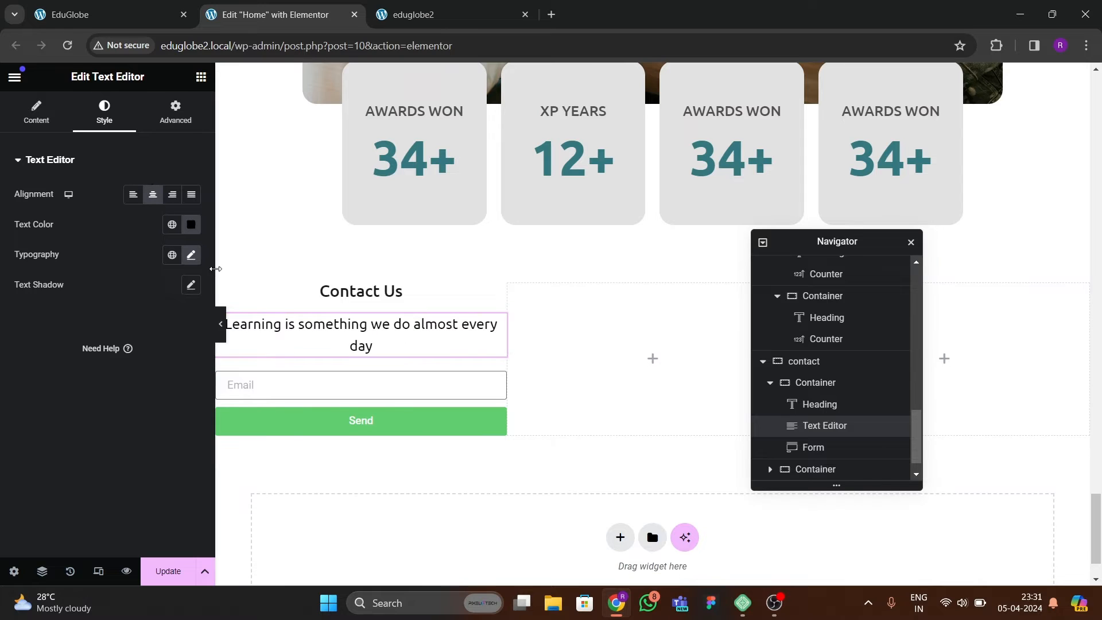
pyautogui.click(192, 255)
pyautogui.click(137, 321)
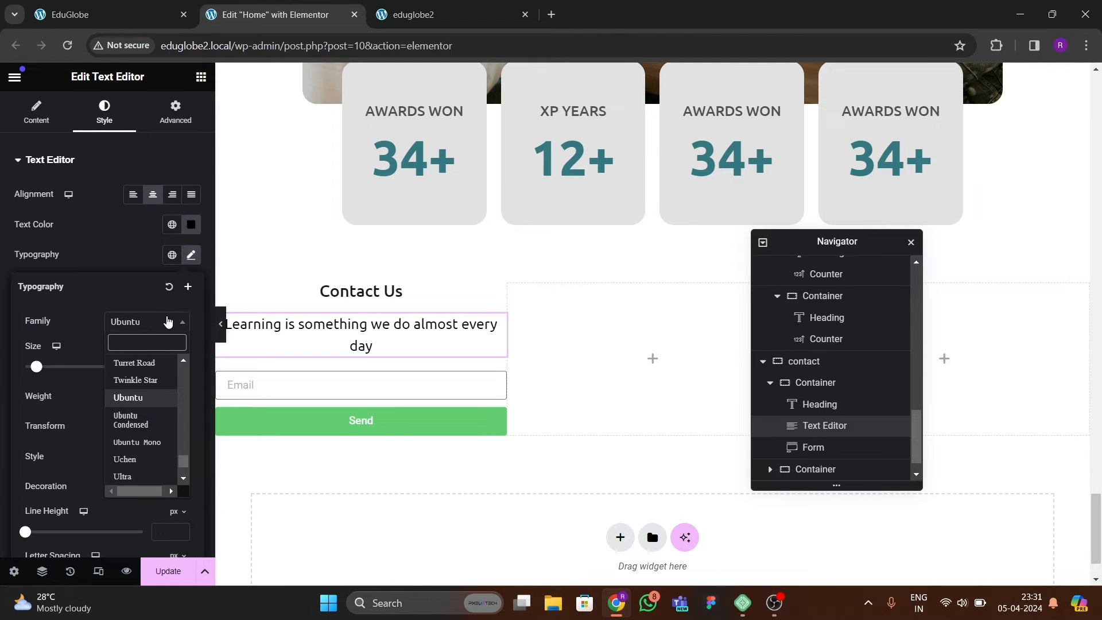
pyautogui.write('poppins')
pyautogui.press('Return')
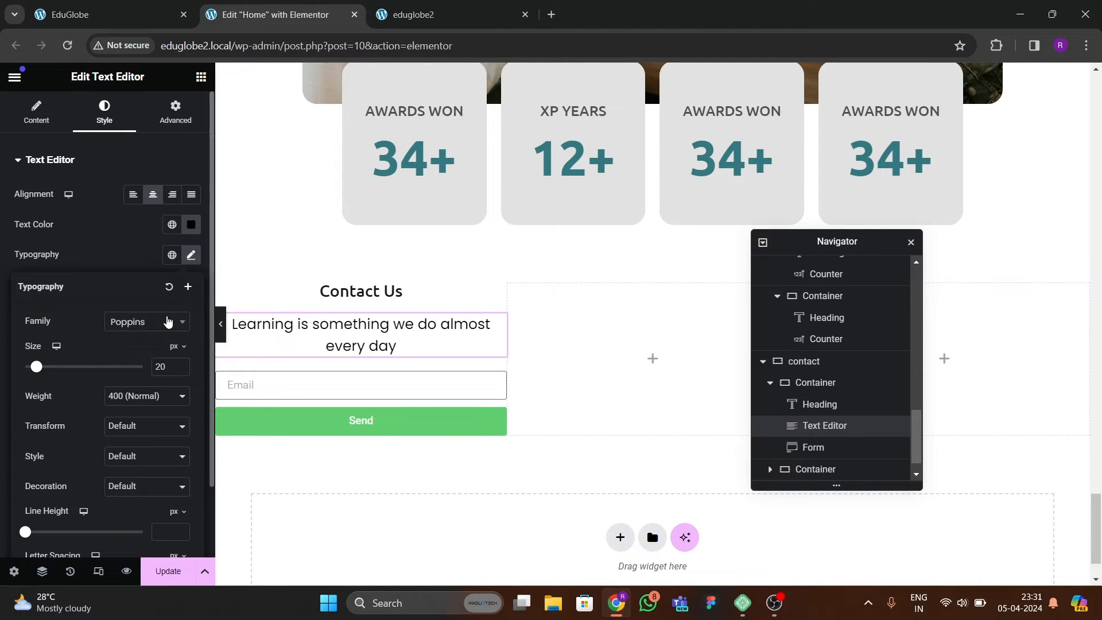
pyautogui.click(180, 370)
pyautogui.click(180, 370)
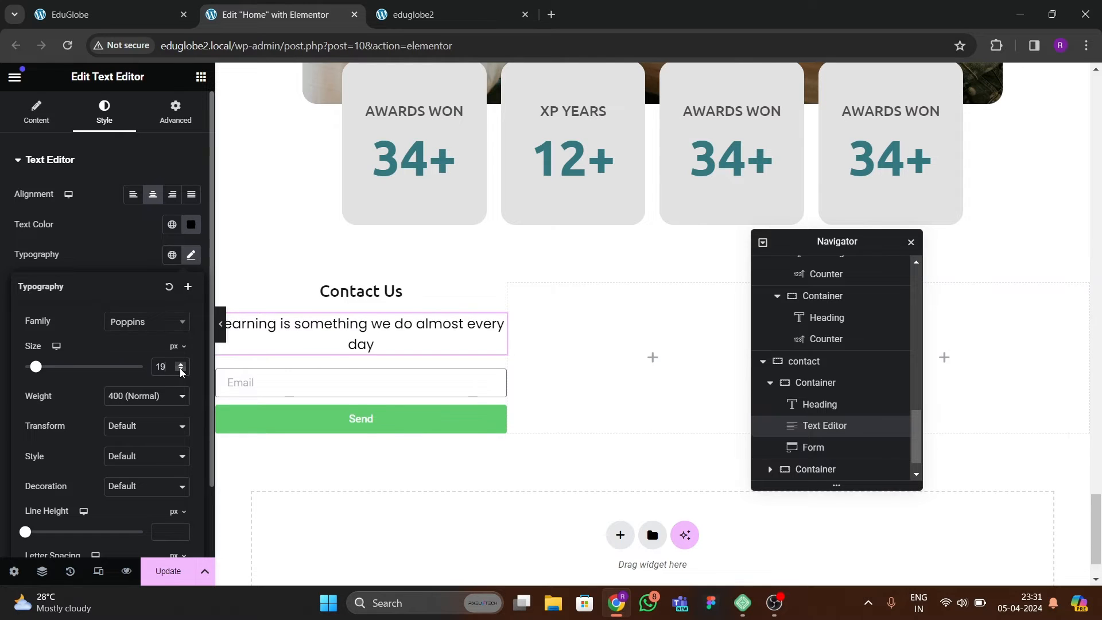
pyautogui.click(181, 370)
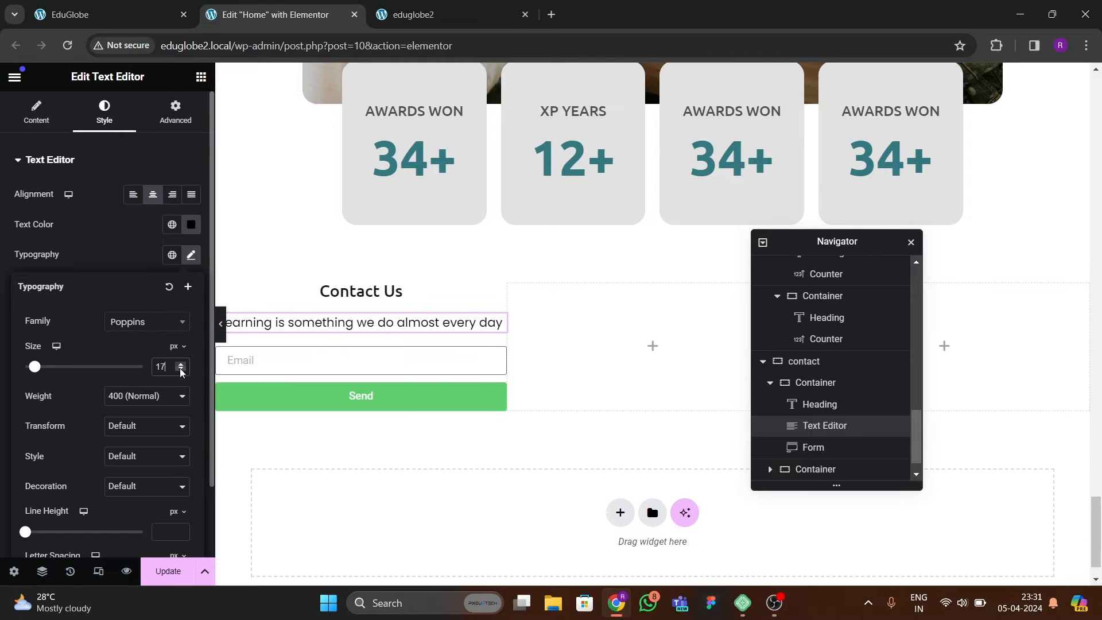
# Set the Contact Us heading's font size to 25 px and compare it with the reference page.
pyautogui.click(343, 288)
pyautogui.click(191, 255)
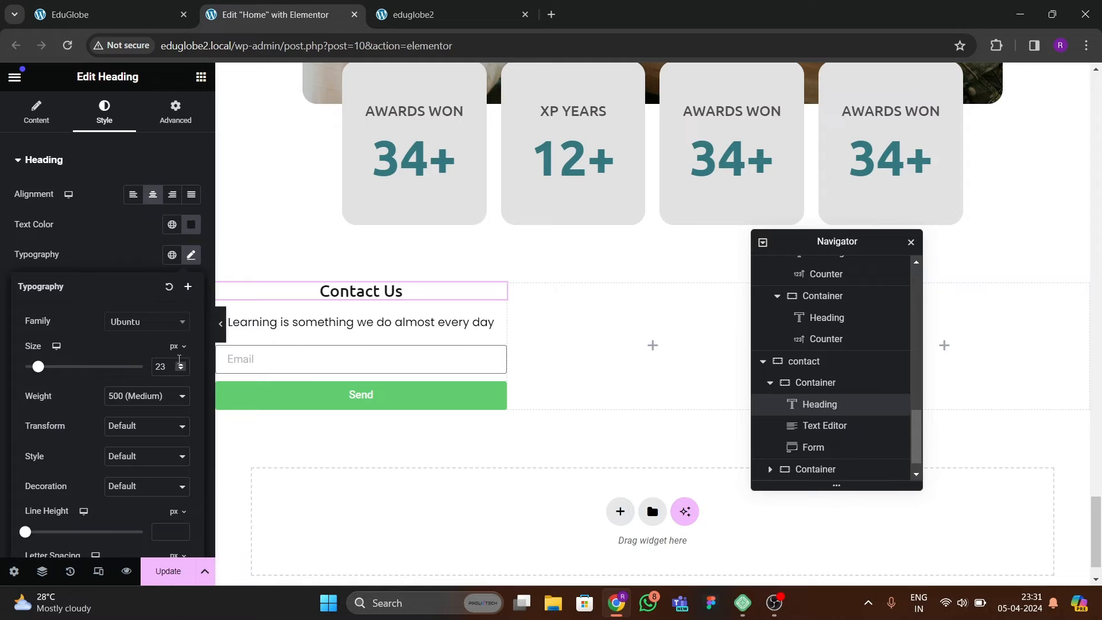
pyautogui.click(180, 365)
pyautogui.click(181, 365)
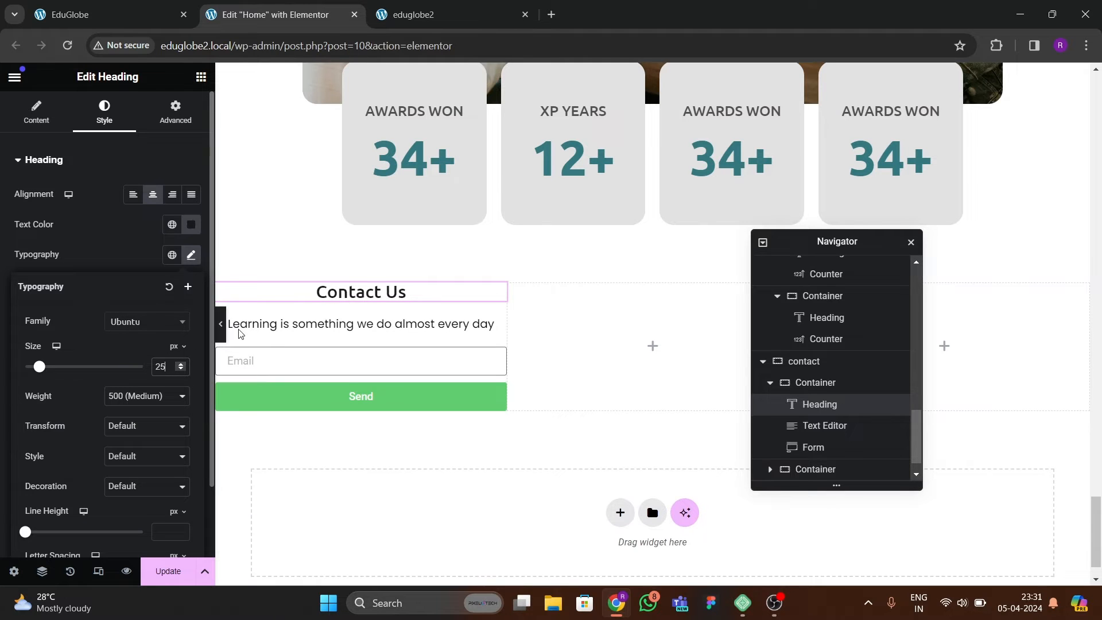
pyautogui.click(118, 14)
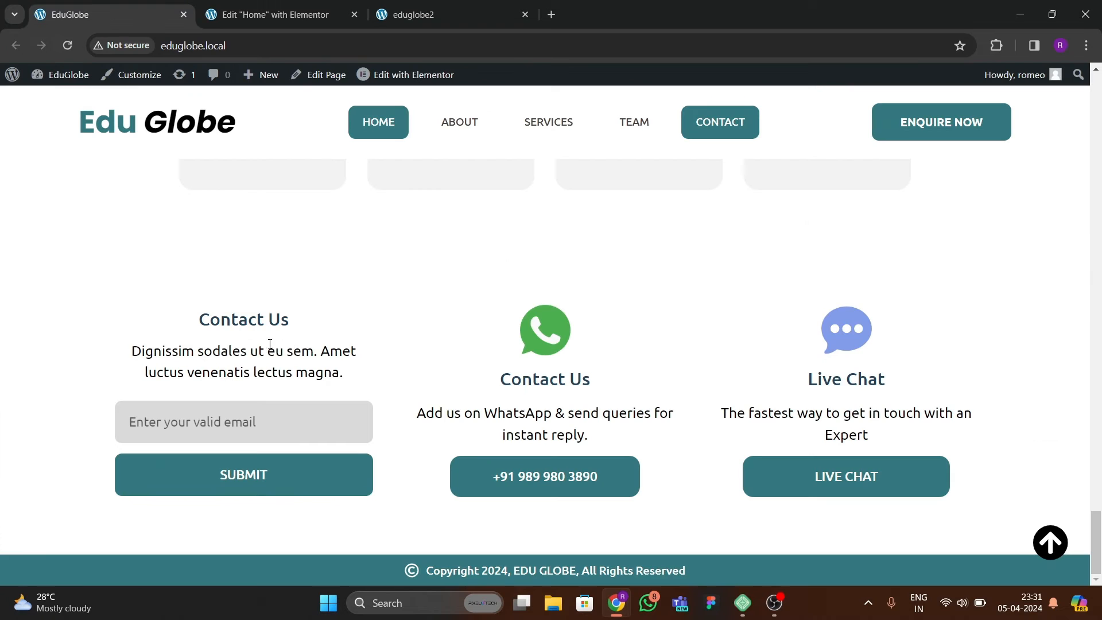
pyautogui.click(275, 14)
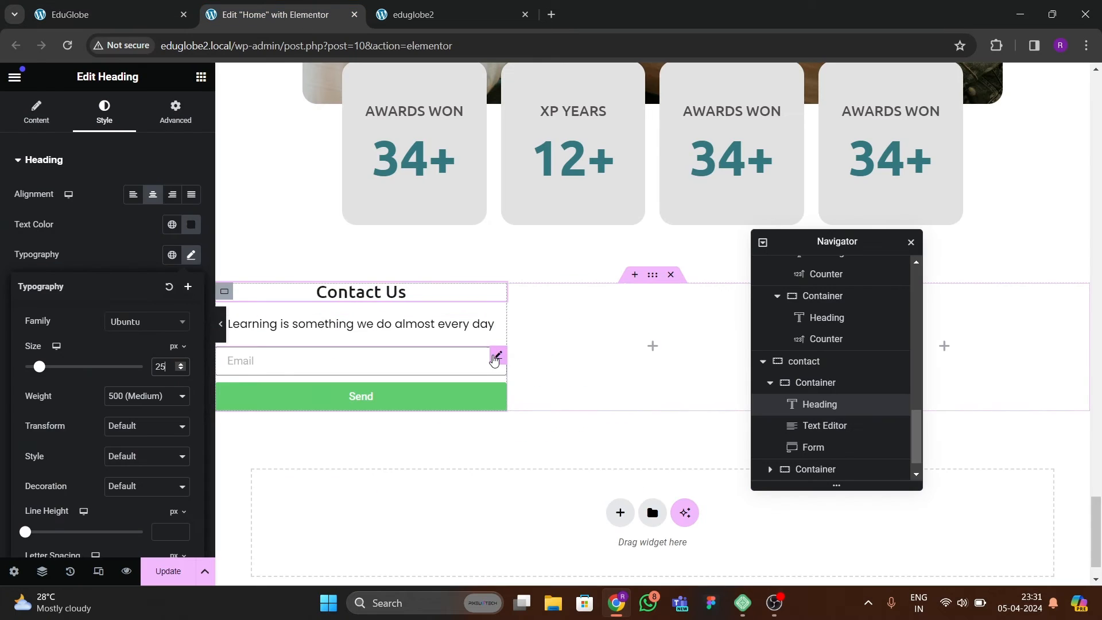
# Set both the input size and the button size of the contact form to Large.
pyautogui.click(487, 355)
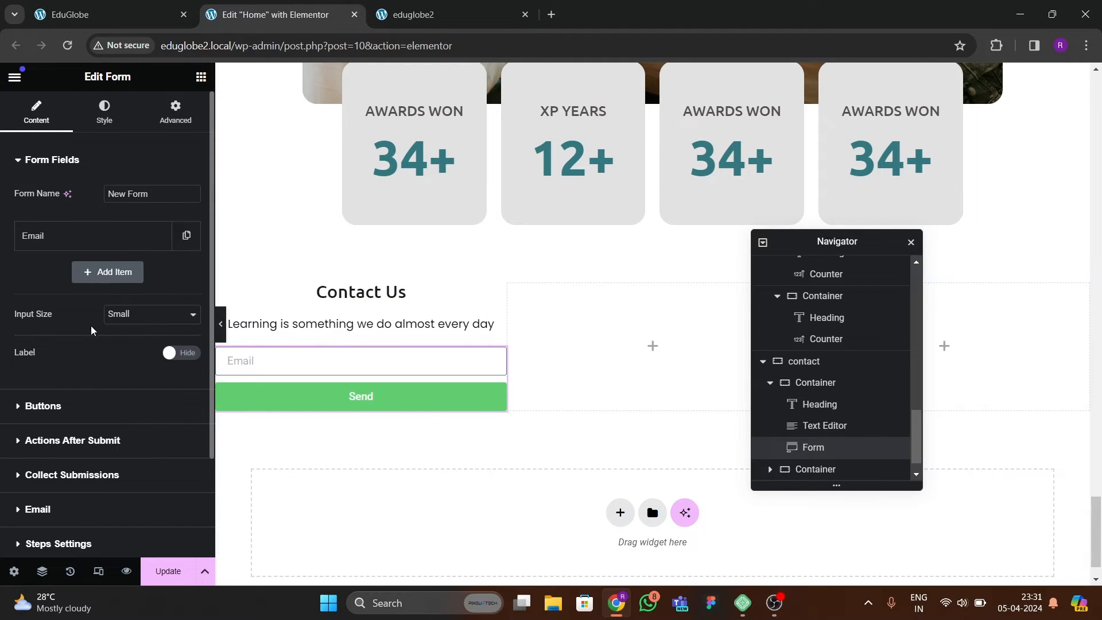
pyautogui.click(137, 314)
pyautogui.click(129, 366)
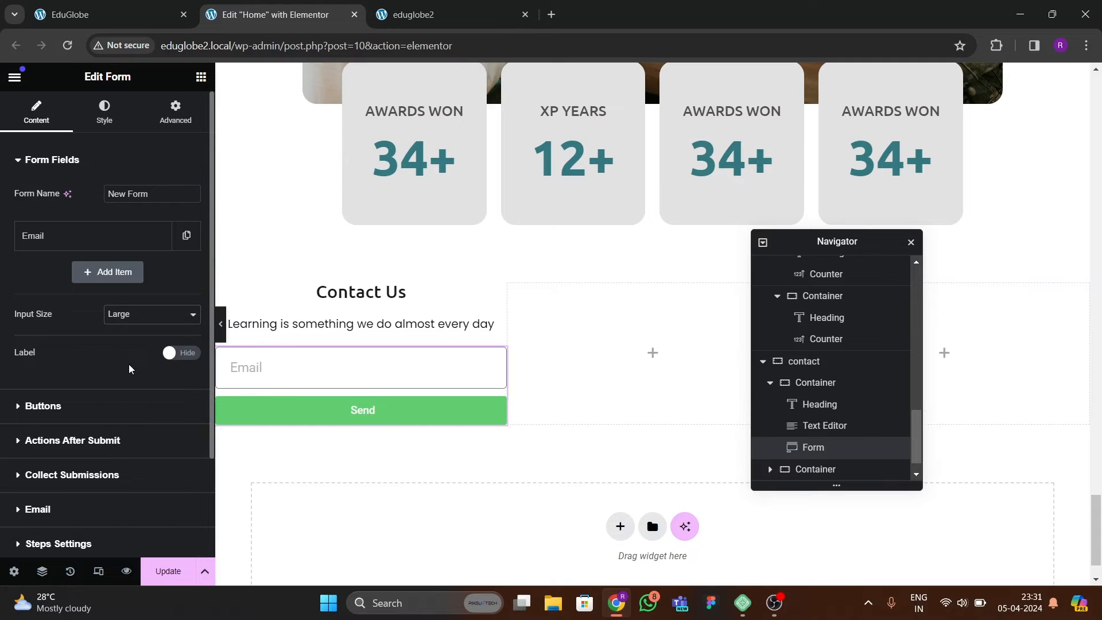
pyautogui.scroll(-2, 94, 350)
pyautogui.click(63, 292)
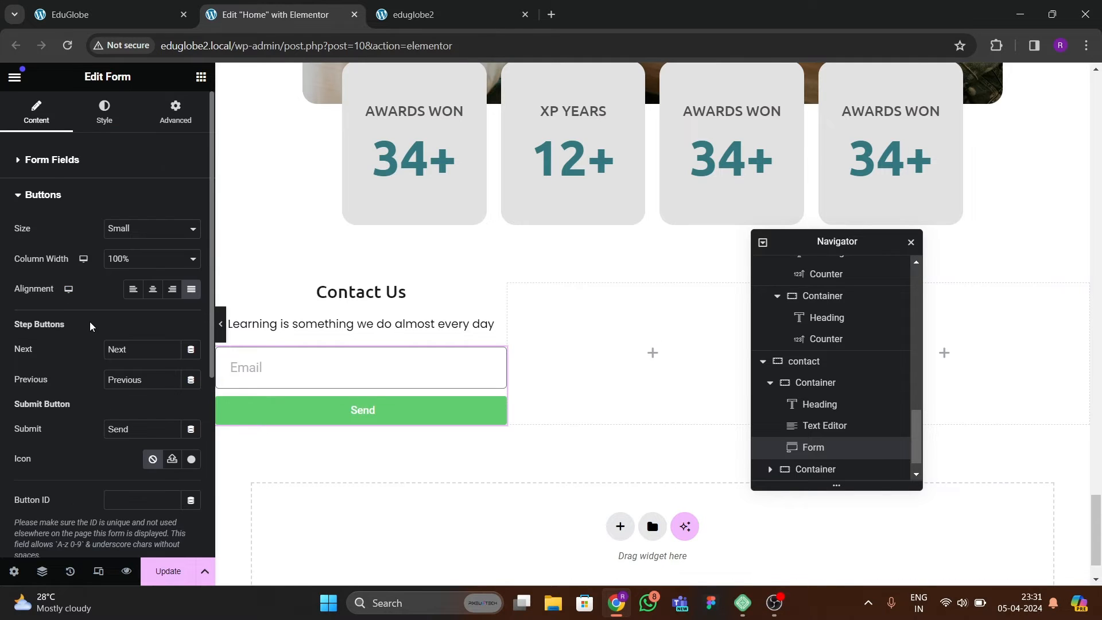
pyautogui.click(133, 229)
pyautogui.click(120, 274)
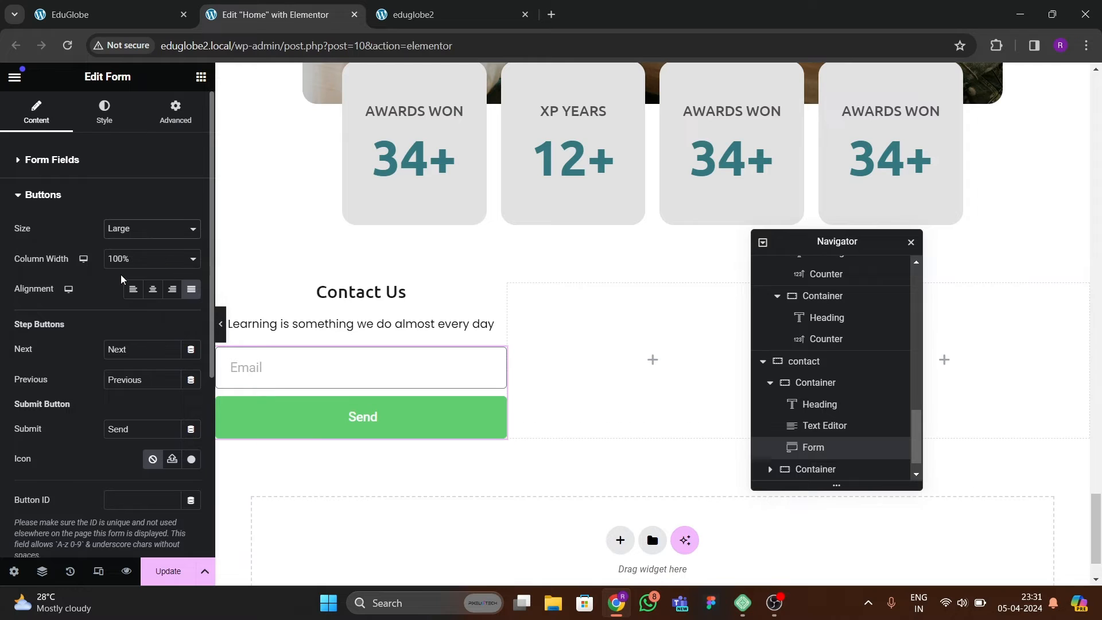
# Following the reference page, change the form's submit button text to SUBMIT.
pyautogui.click(79, 15)
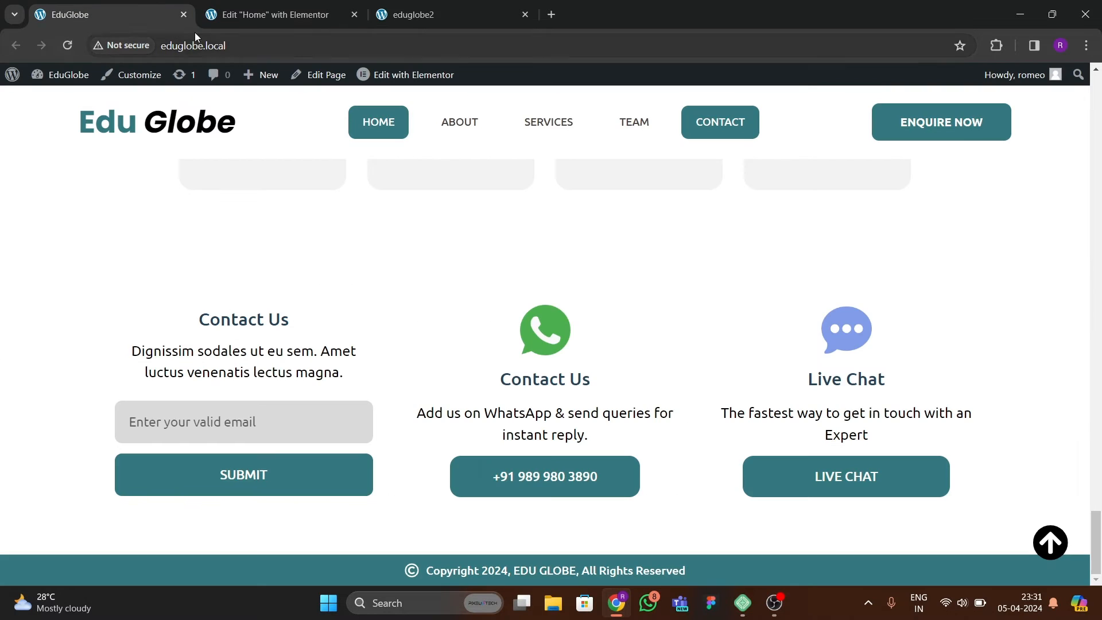
pyautogui.click(276, 14)
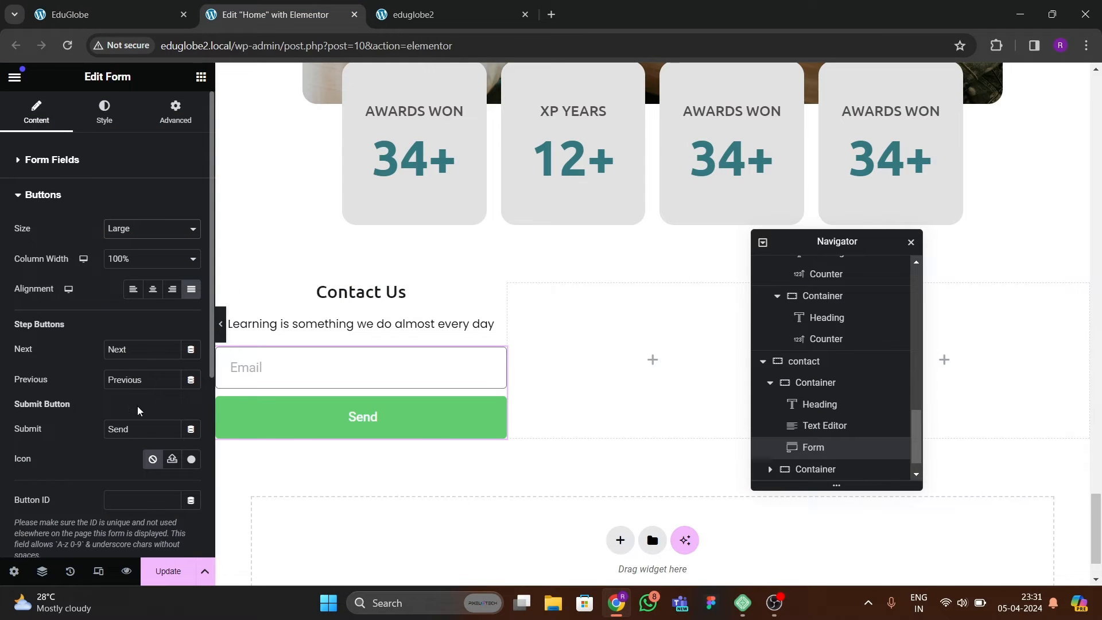
pyautogui.write('SUBMIT')
# Set the submit button's background colour to the global green and compare it with the reference page.
pyautogui.click(103, 129)
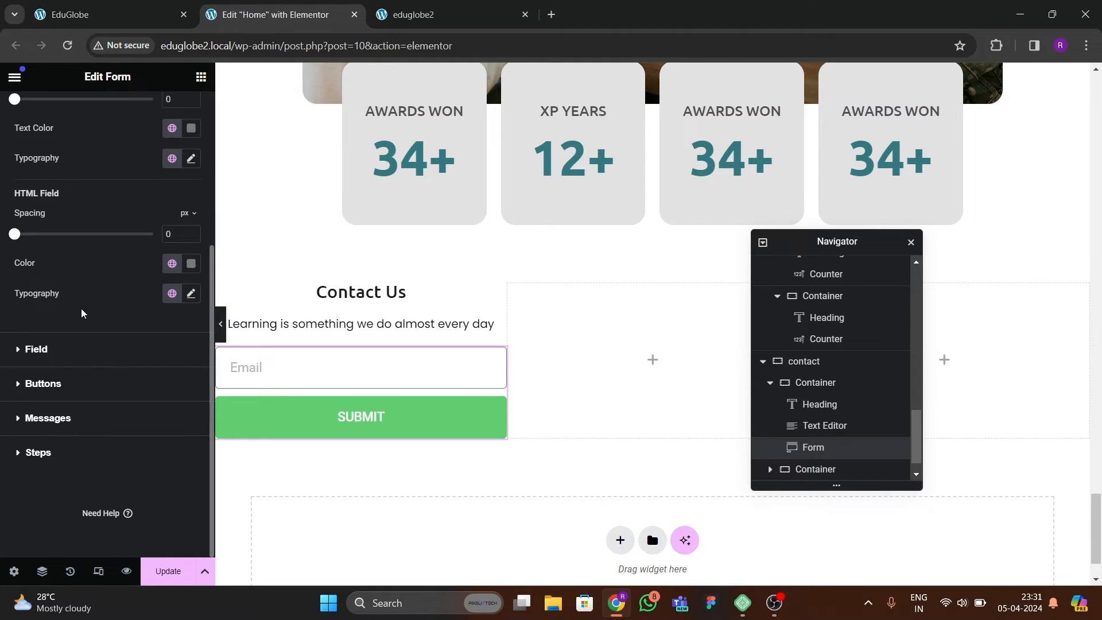
pyautogui.click(46, 384)
pyautogui.scroll(-2, 130, 330)
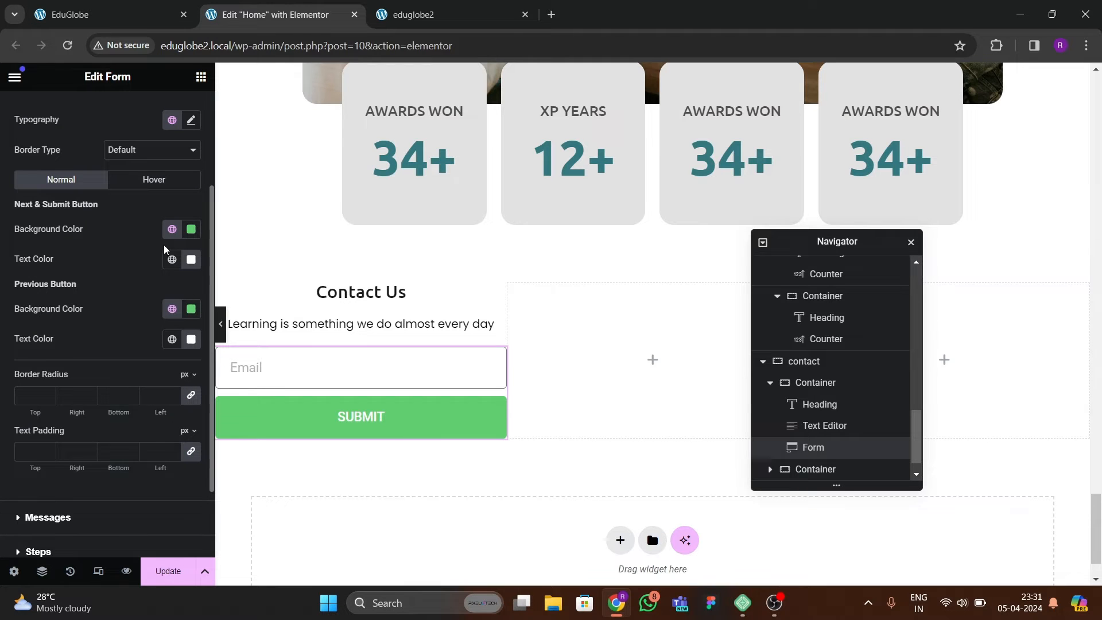
pyautogui.click(172, 229)
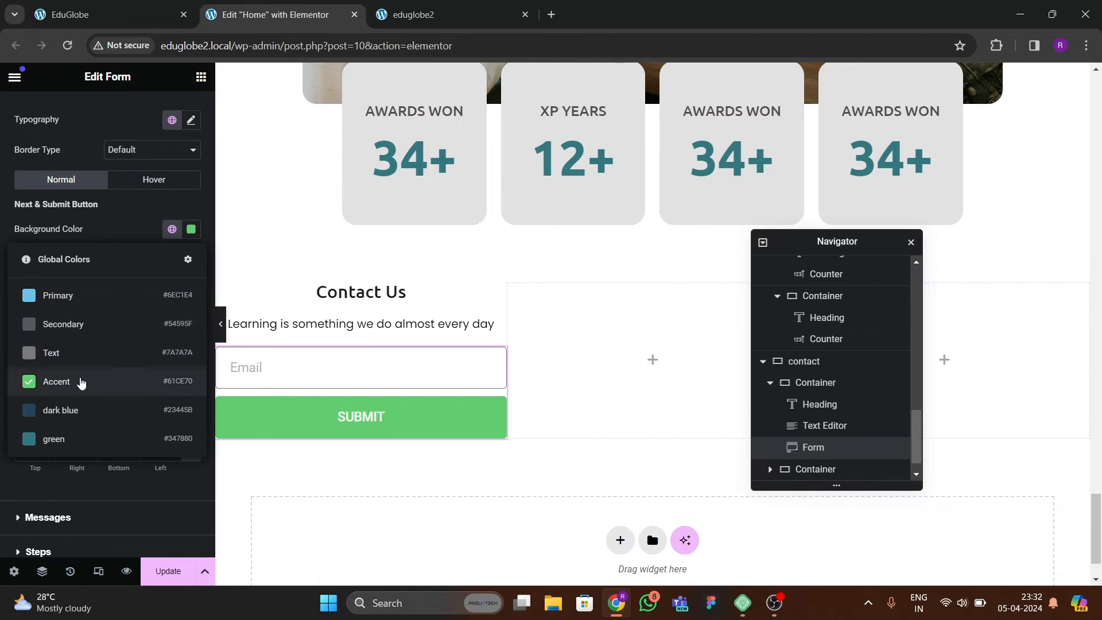
pyautogui.click(74, 427)
pyautogui.click(114, 12)
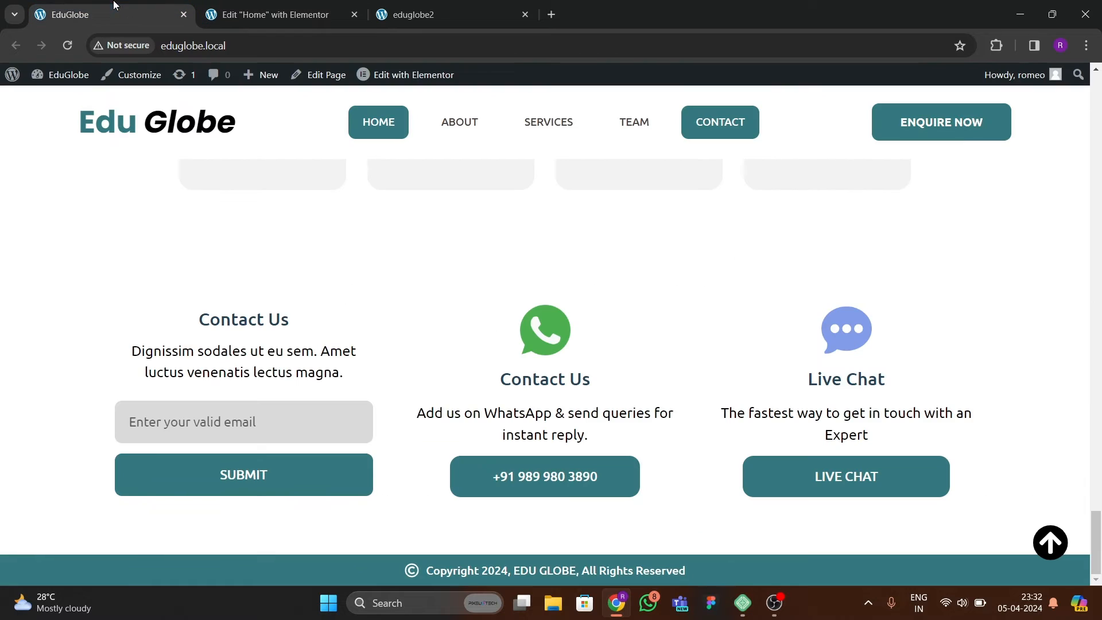
pyautogui.click(296, 15)
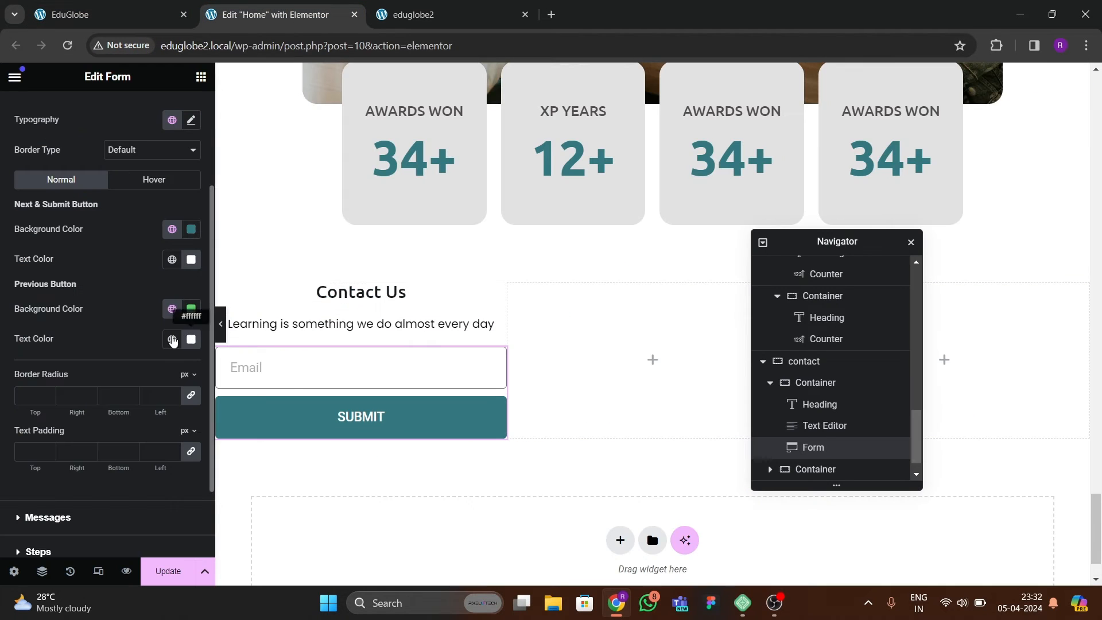
# Change the email field's placeholder to "Enter your valid email".
pyautogui.scroll(5, 54, 215)
pyautogui.click(36, 110)
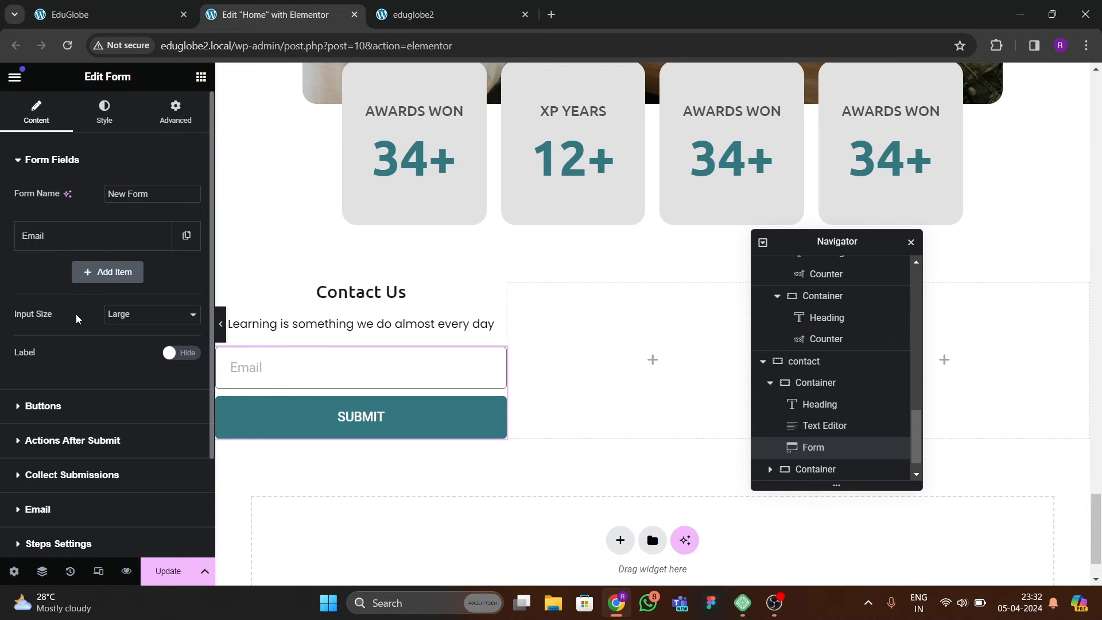
pyautogui.click(71, 241)
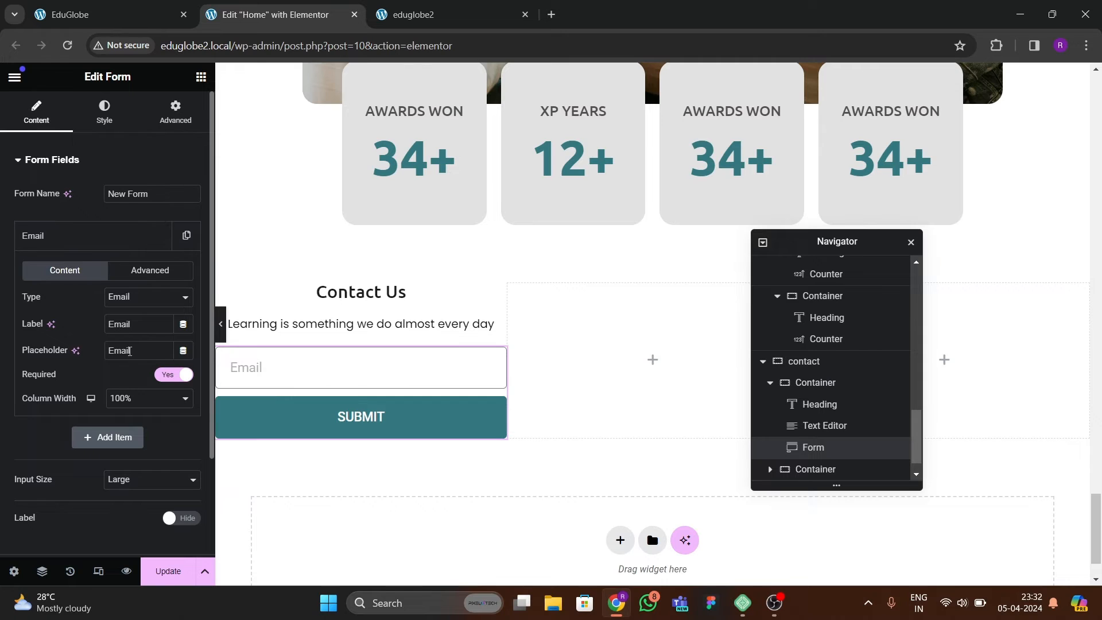
pyautogui.write('E')
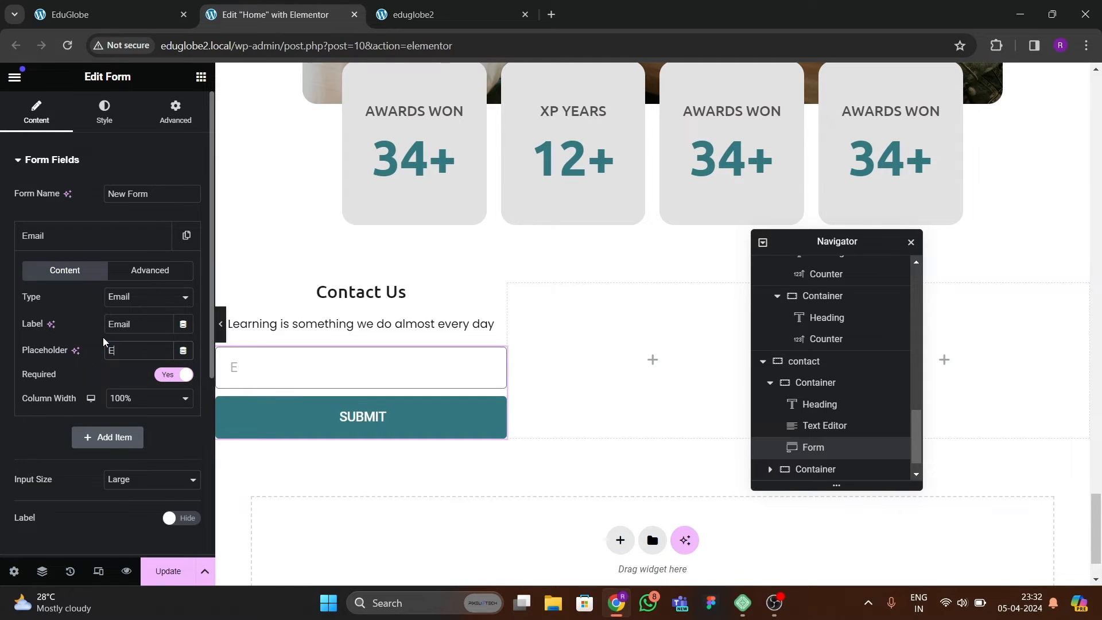
pyautogui.write('nter your valid email')
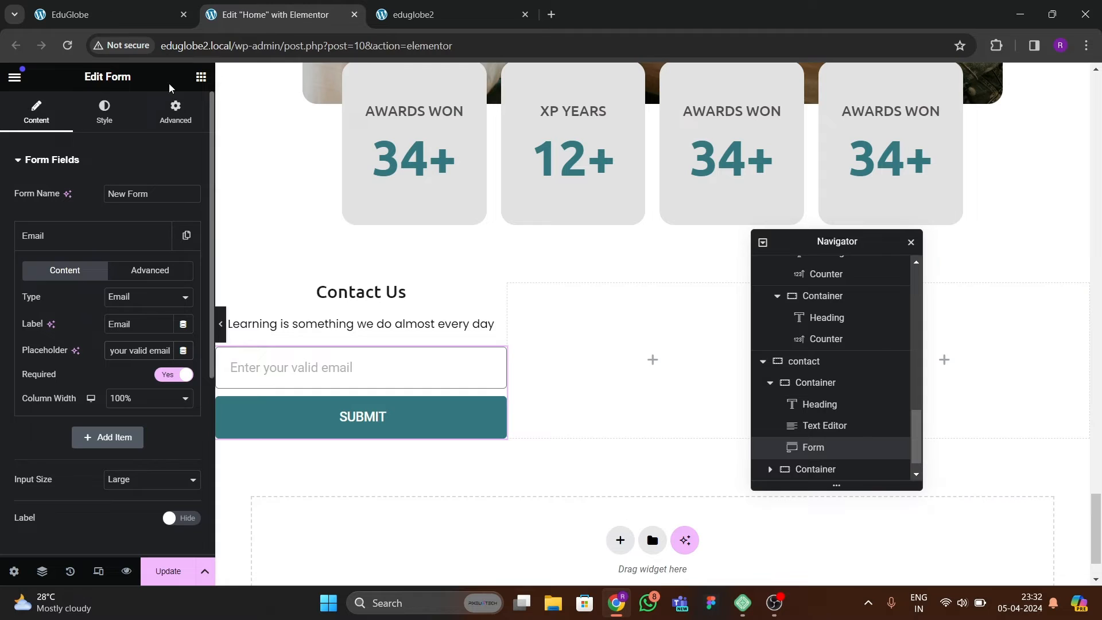
# Give the form field a light pinkish-grey background and black text colour.
pyautogui.click(104, 112)
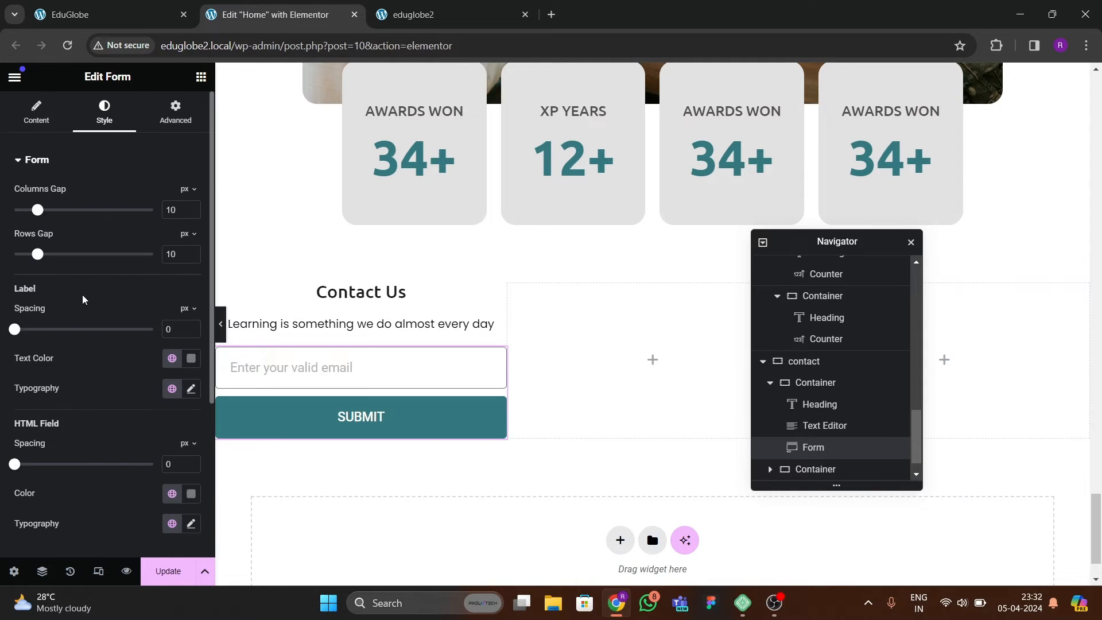
pyautogui.scroll(-4, 69, 307)
pyautogui.click(44, 351)
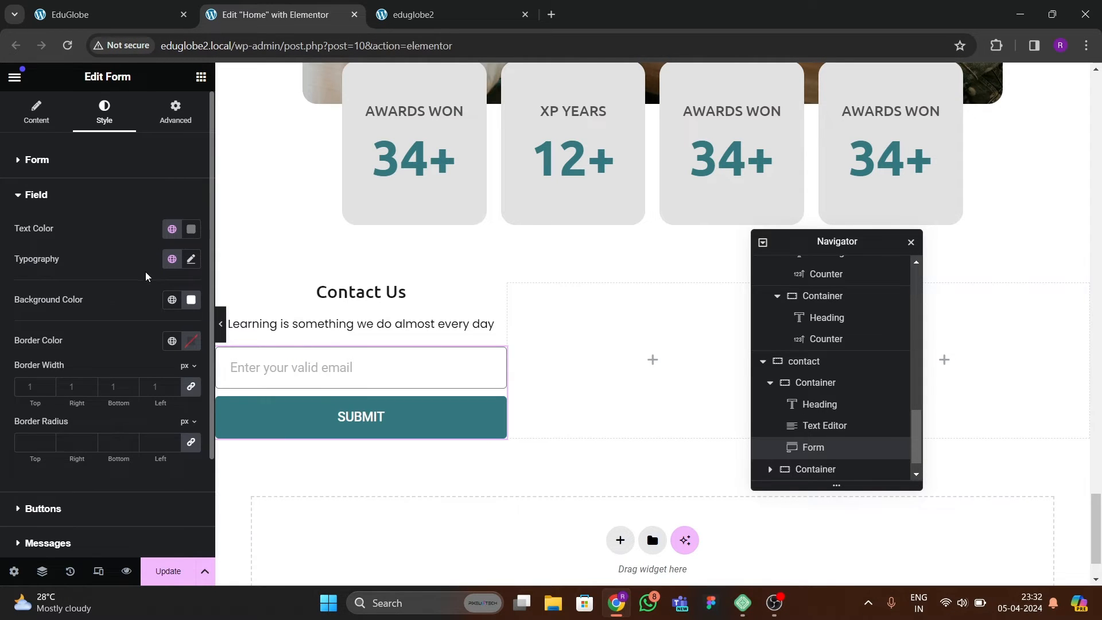
pyautogui.scroll(-1, 133, 310)
pyautogui.click(191, 228)
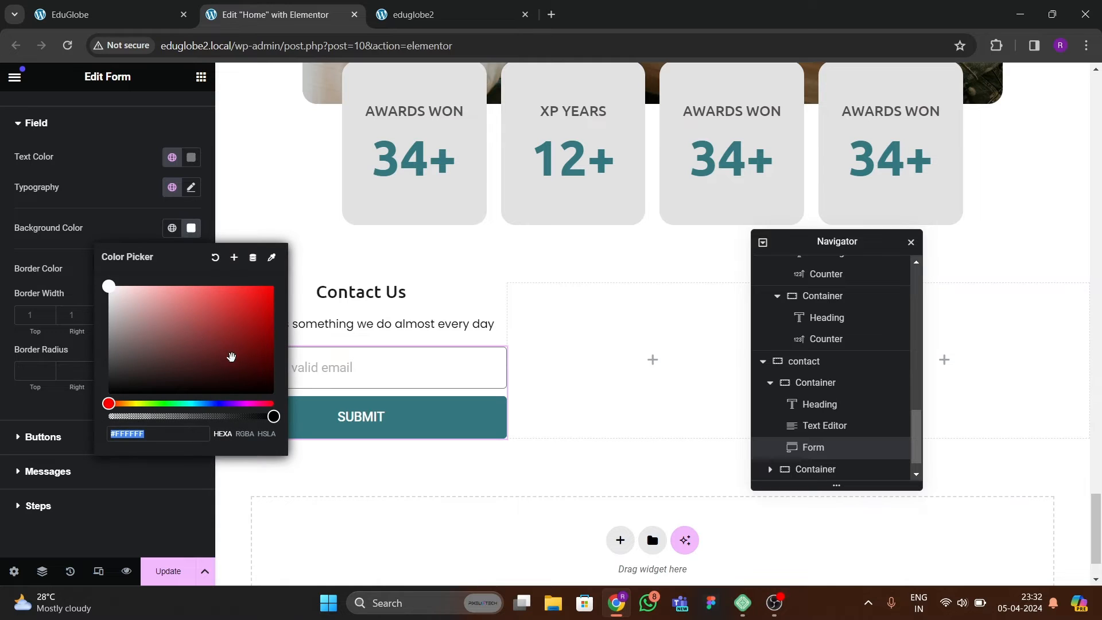
pyautogui.moveTo(229, 357)
pyautogui.mouseDown()
pyautogui.moveTo(133, 364)
pyautogui.moveTo(113, 297)
pyautogui.moveTo(115, 350)
pyautogui.mouseUp()
pyautogui.click(107, 245)
pyautogui.click(191, 158)
pyautogui.click(118, 162)
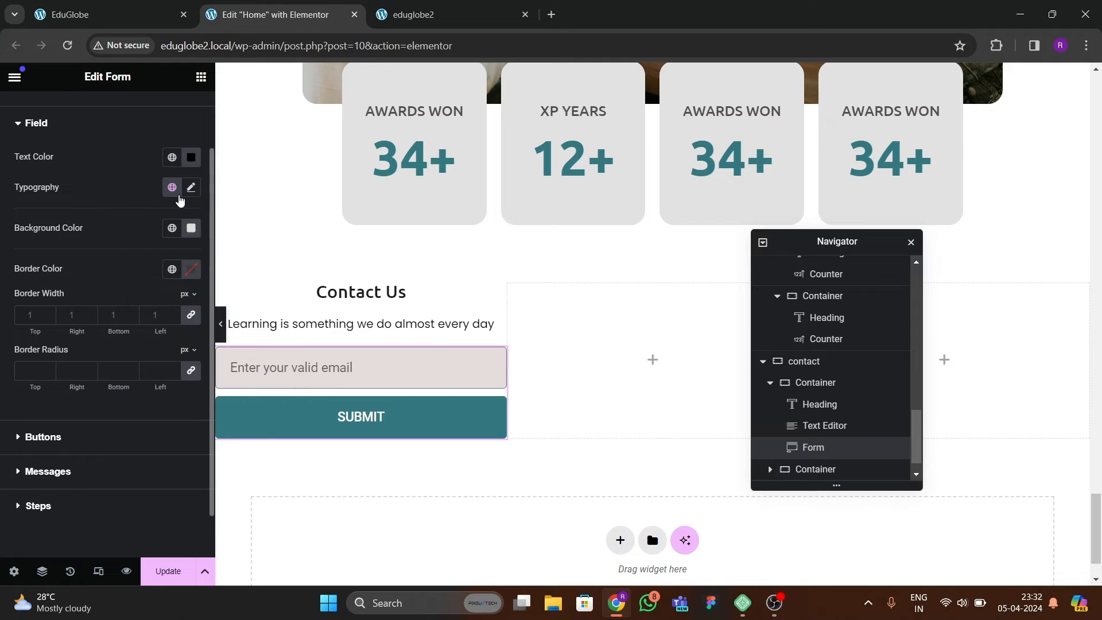
# Set the form field's typography to Ubuntu with weight 500 (Medium).
pyautogui.click(191, 187)
pyautogui.click(145, 256)
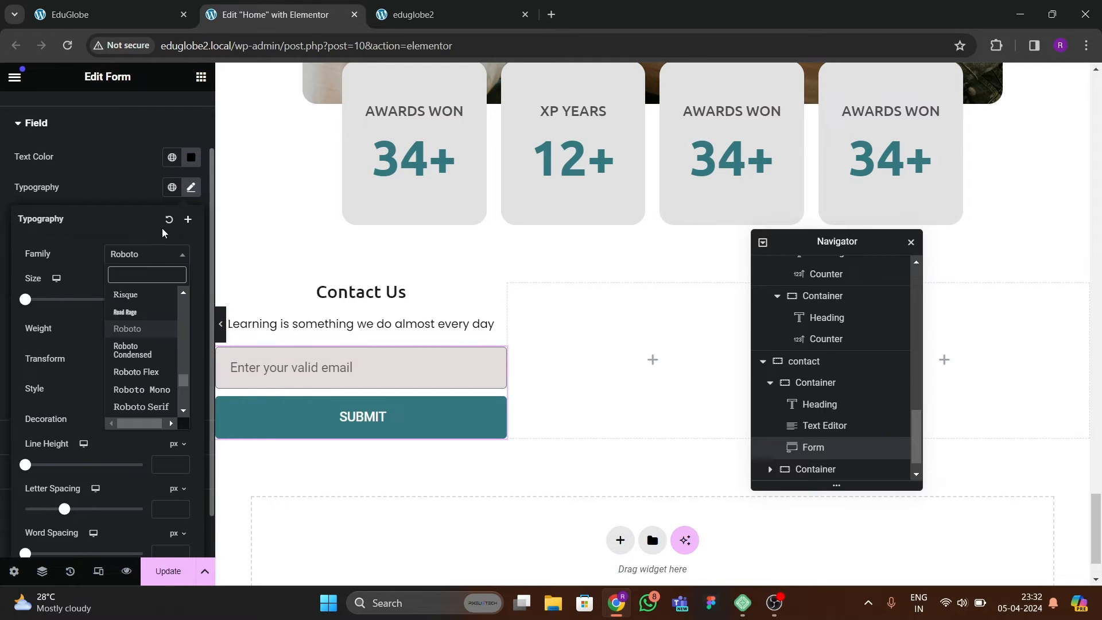
pyautogui.write('ubun')
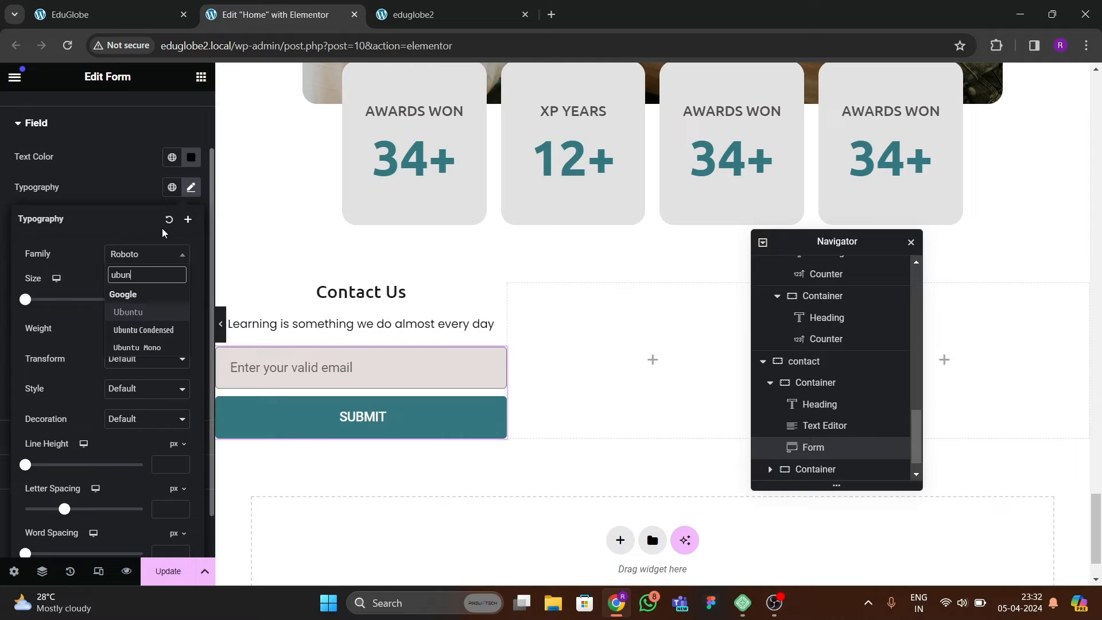
pyautogui.press('Return')
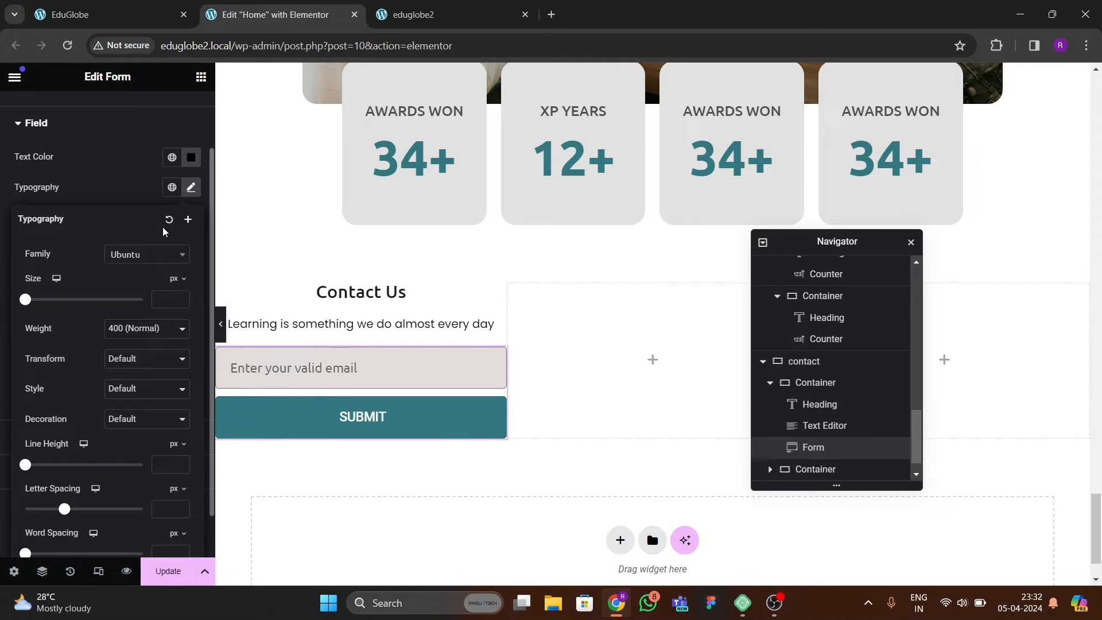
pyautogui.click(132, 328)
pyautogui.click(135, 383)
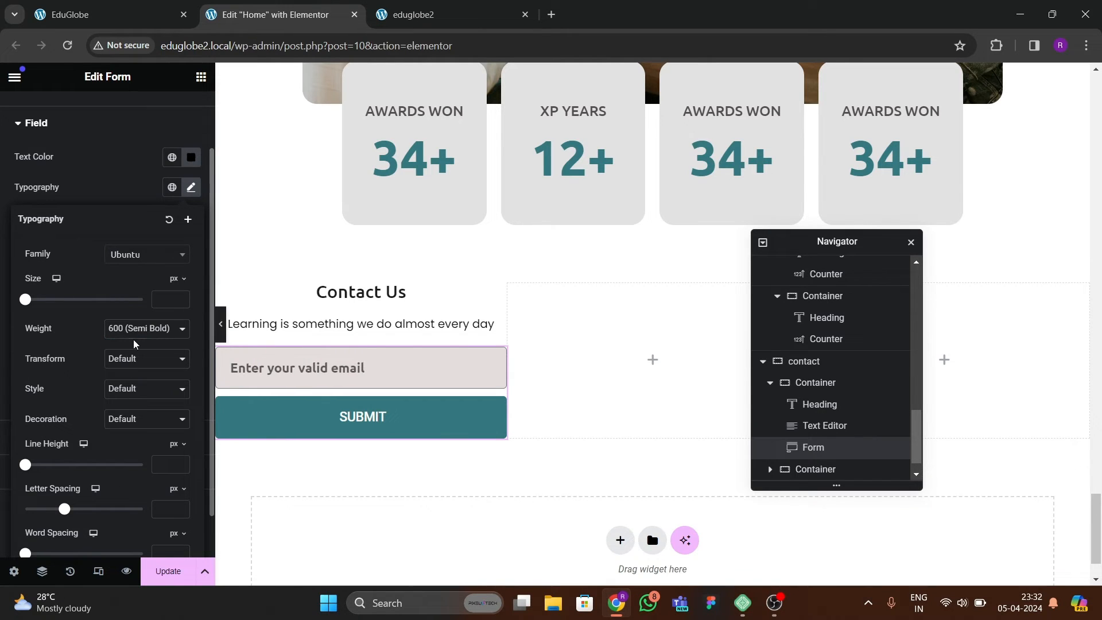
pyautogui.click(134, 330)
pyautogui.click(126, 370)
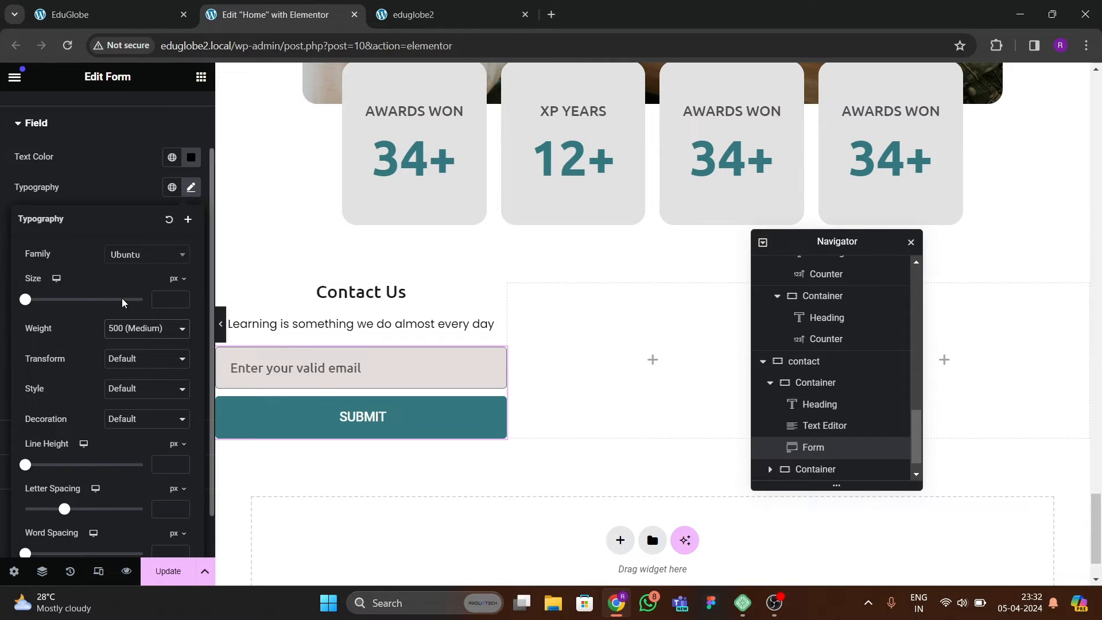
# Set the form field's border width to 0 px on all sides and compare the section with the reference page.
pyautogui.click(75, 194)
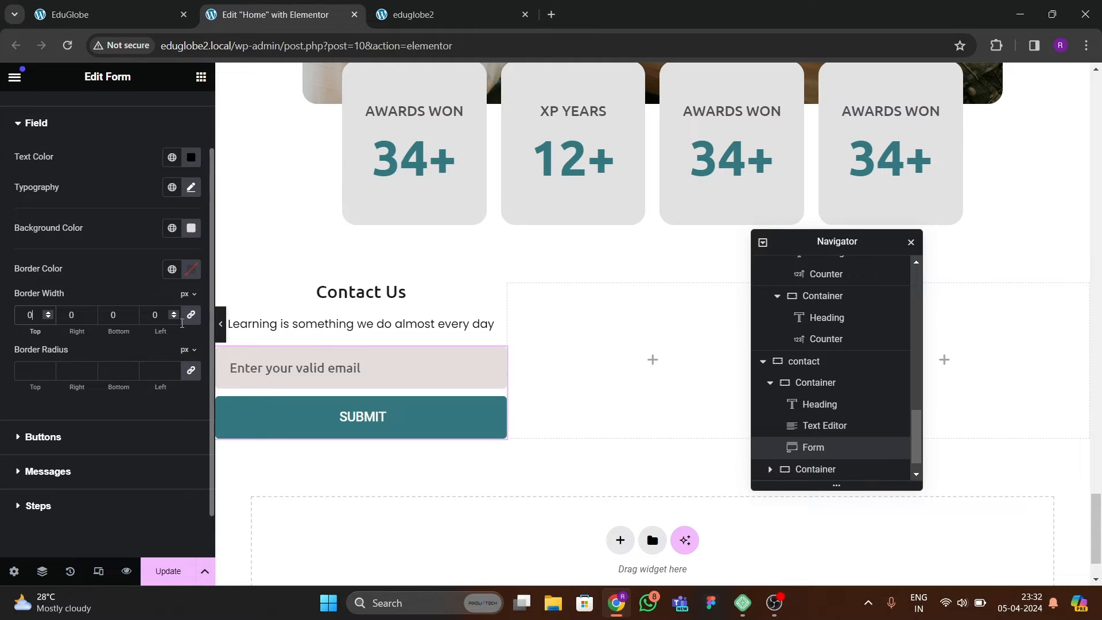
pyautogui.click(220, 324)
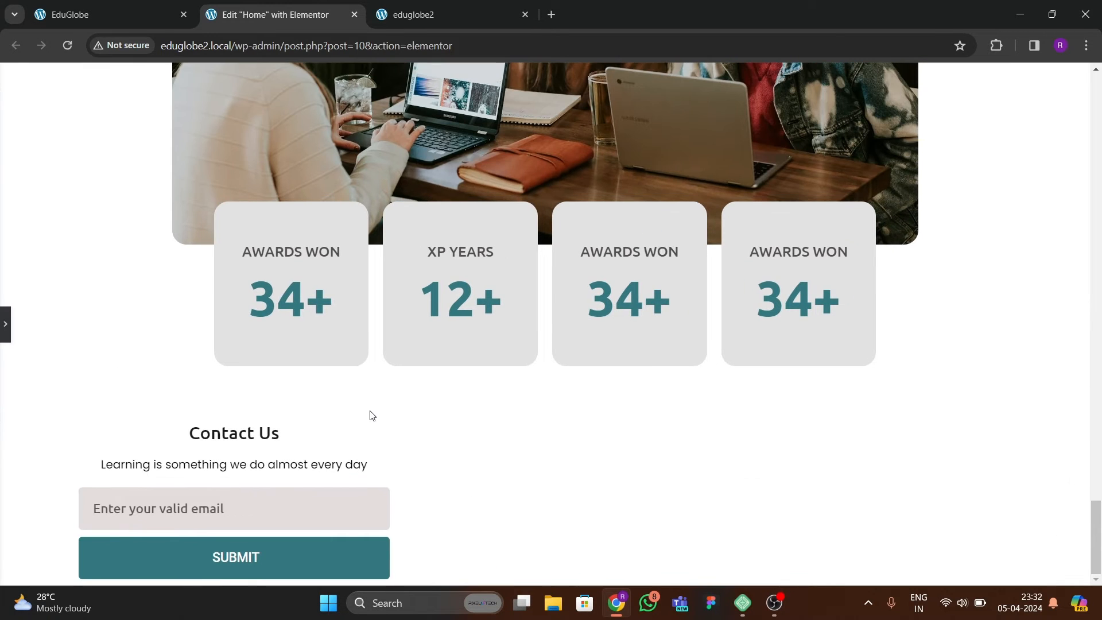
pyautogui.scroll(3, 347, 419)
pyautogui.click(130, 16)
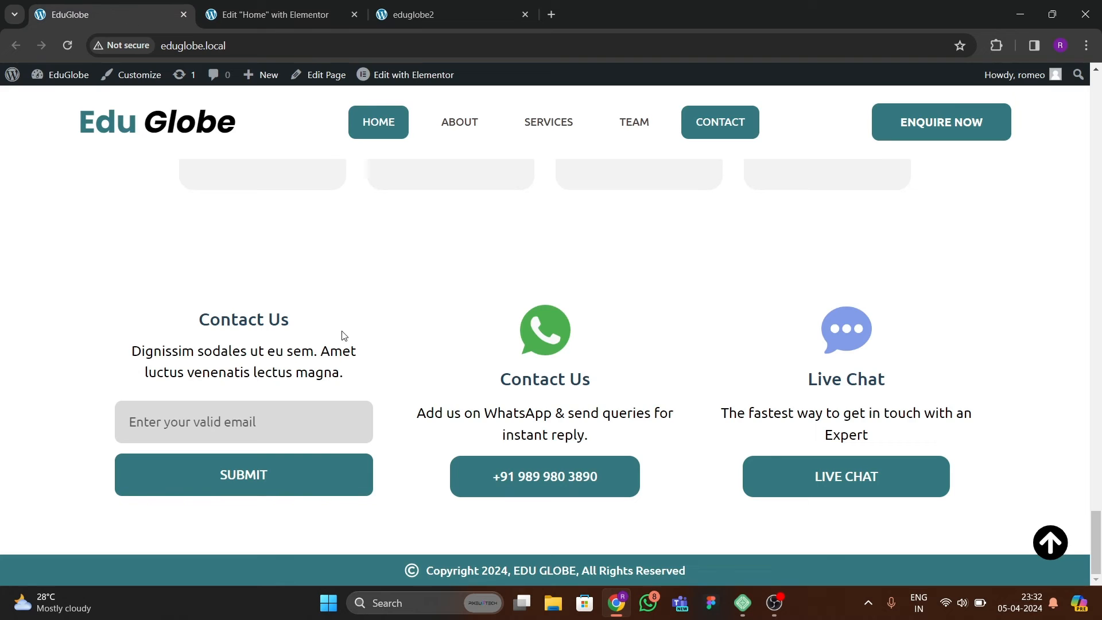
pyautogui.click(292, 12)
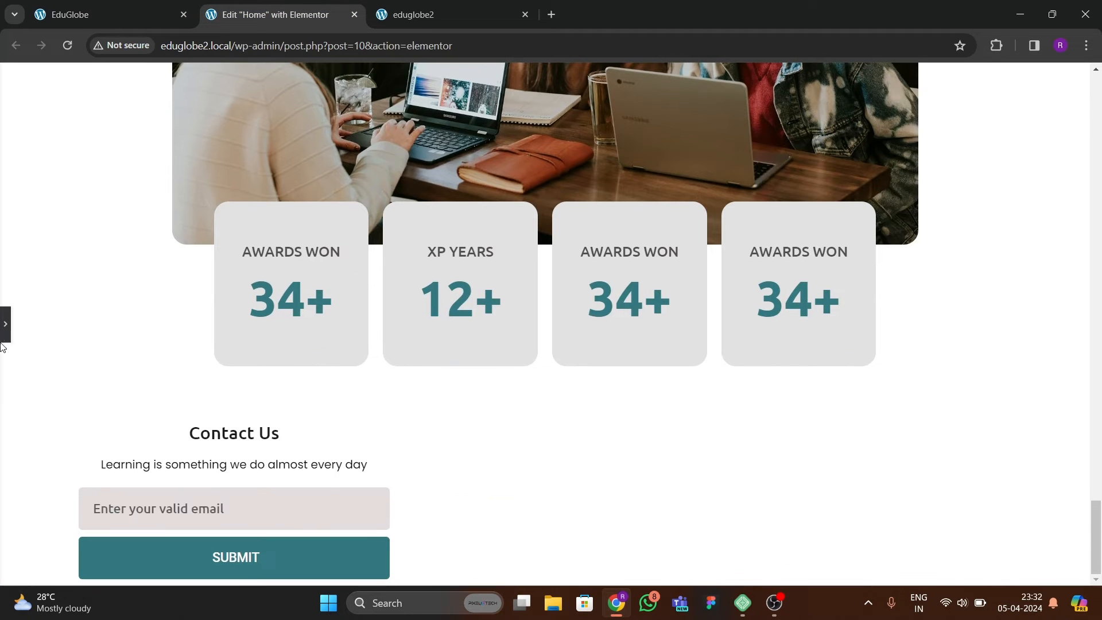
pyautogui.click(5, 323)
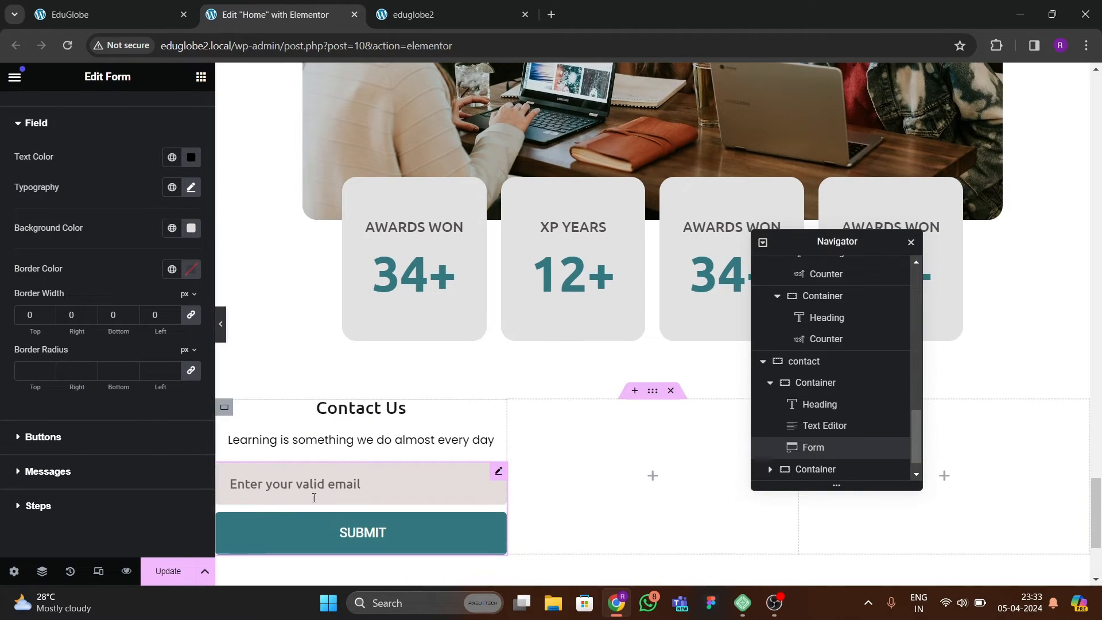
# Save the page, and set the padding of the container holding the Contact Us form to 40 px on all sides.
pyautogui.click(168, 563)
pyautogui.scroll(-3, 450, 386)
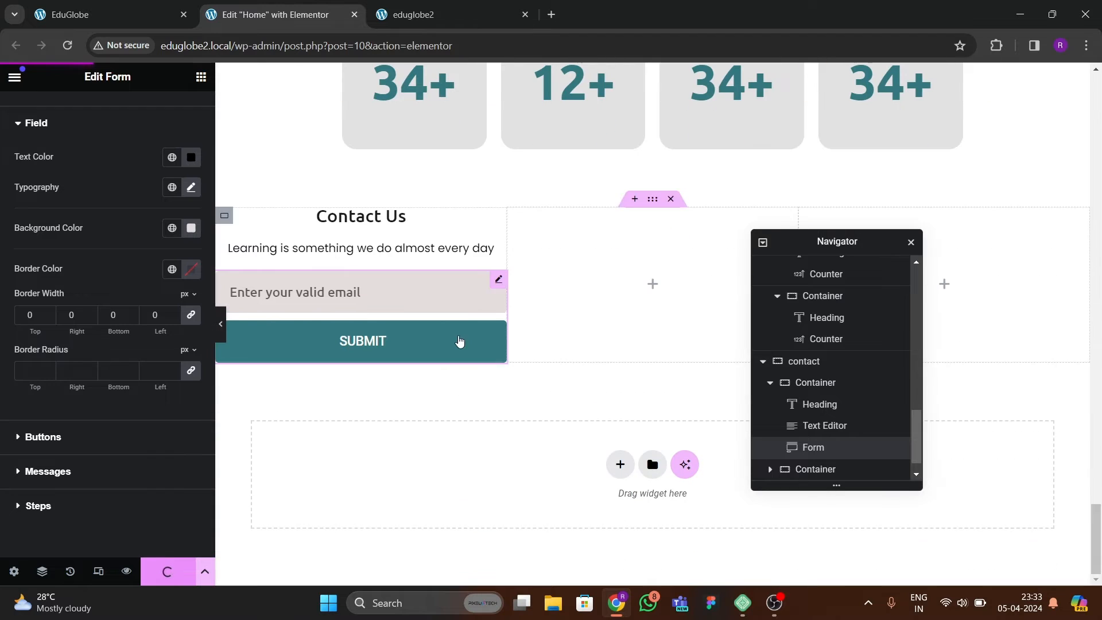
pyautogui.click(138, 15)
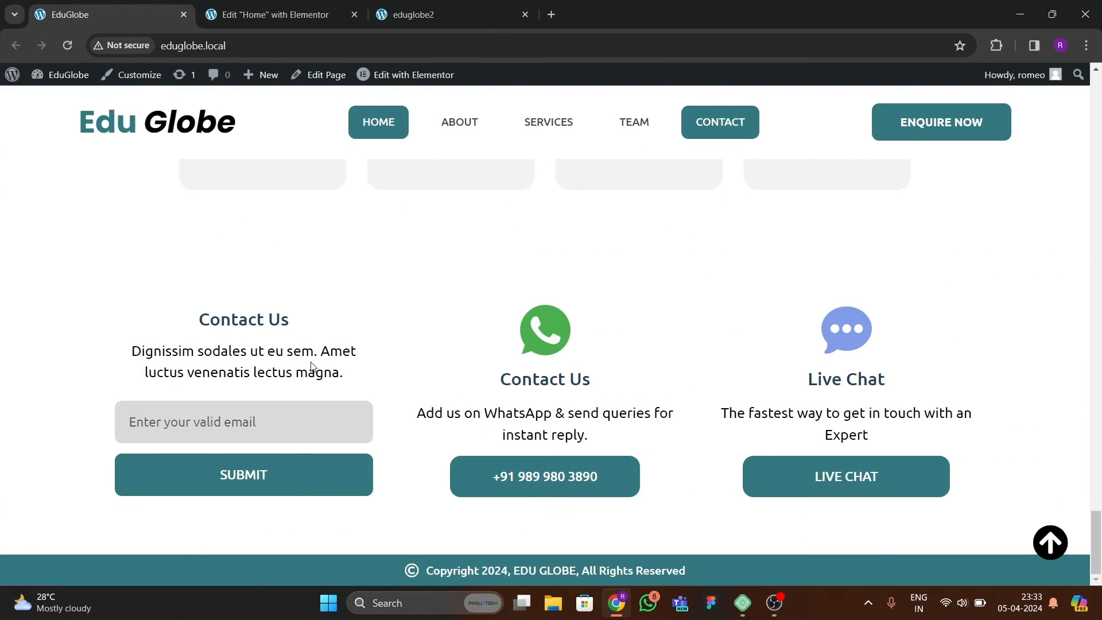
pyautogui.hotkey('ctrl', 'Tab')
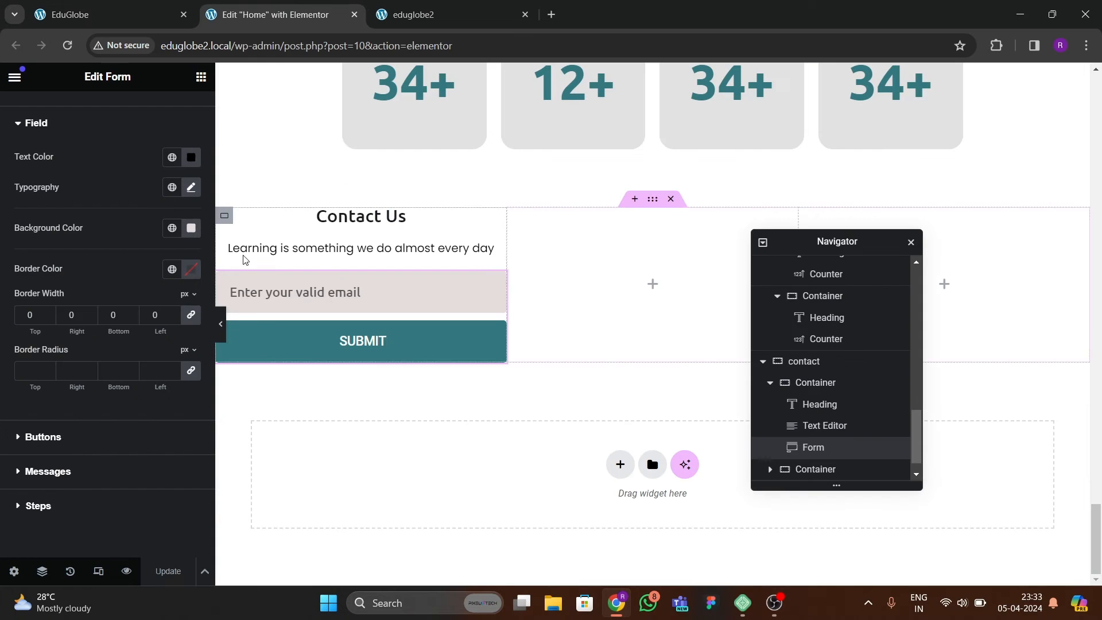
pyautogui.click(223, 221)
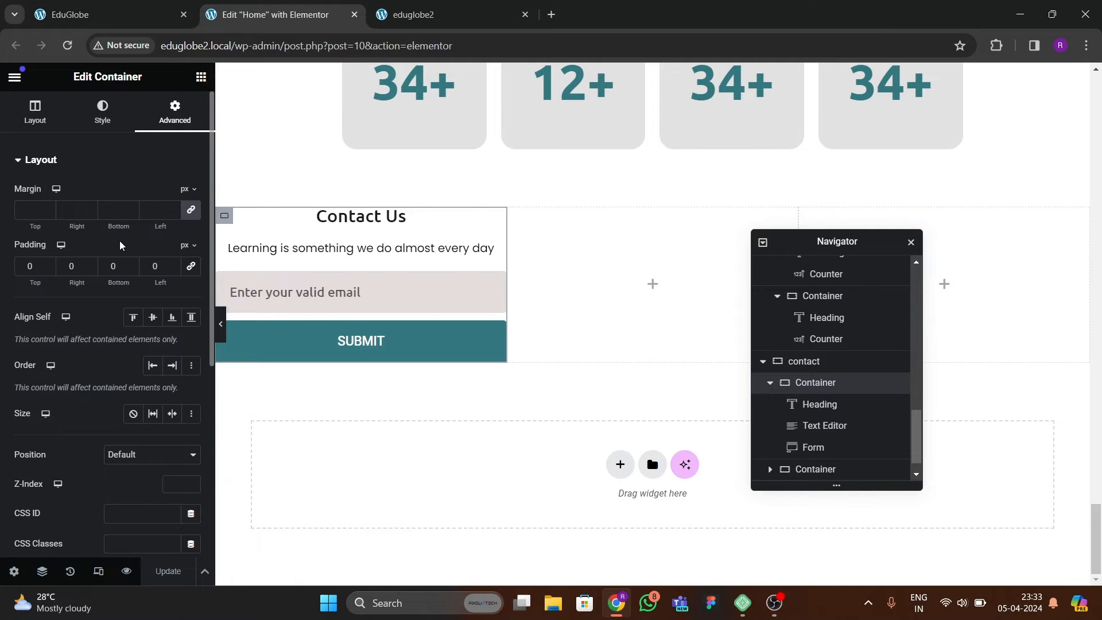
pyautogui.click(190, 270)
pyautogui.click(30, 271)
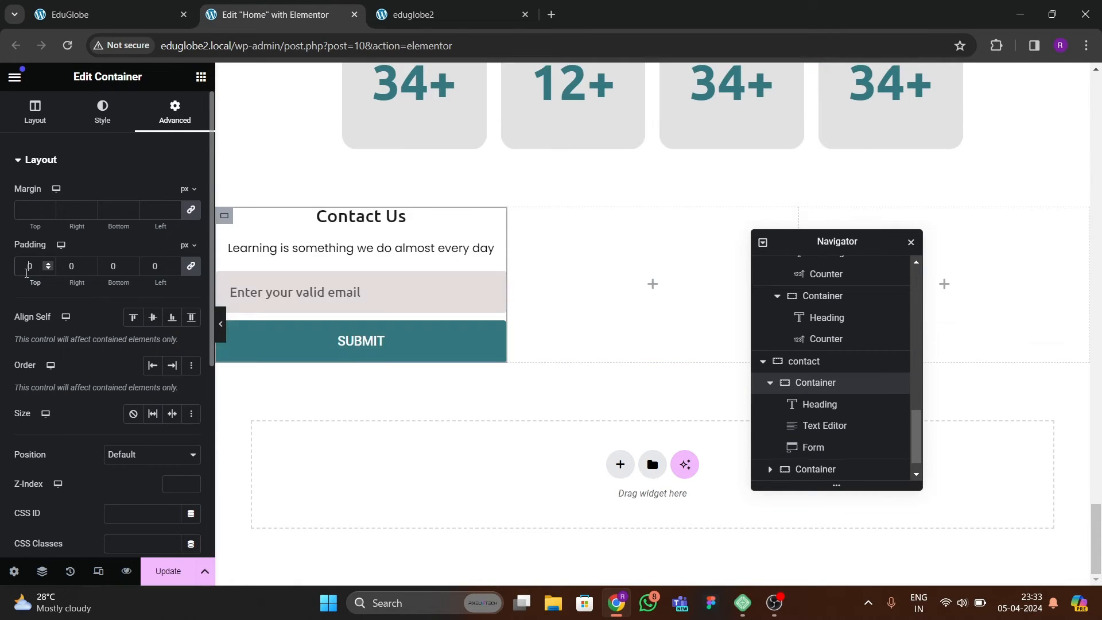
pyautogui.write('4')
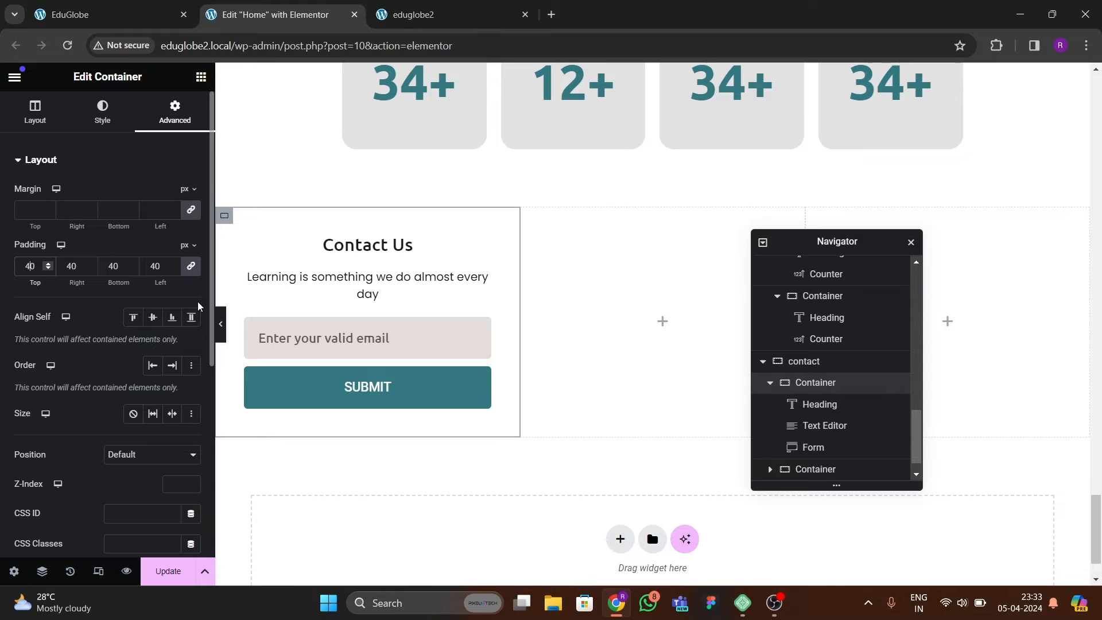
# Delete the two empty containers beside the Contact Us column in the contact section.
pyautogui.scroll(-1, 767, 404)
pyautogui.scroll(-1, 767, 404)
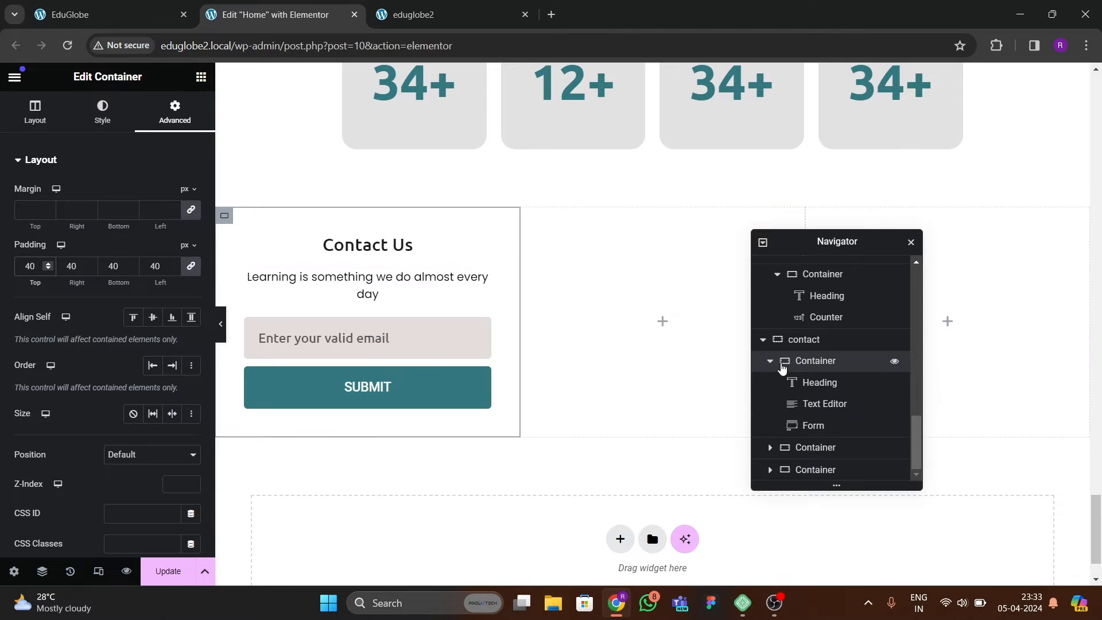
pyautogui.click(769, 361)
pyautogui.rightClick(812, 450)
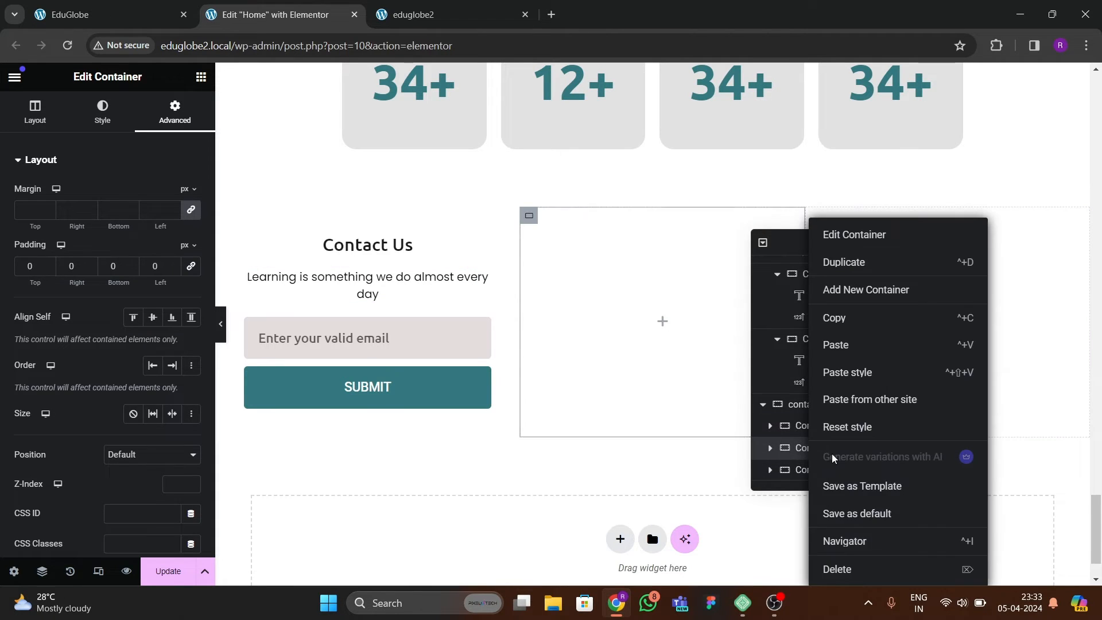
pyautogui.click(850, 567)
pyautogui.rightClick(823, 469)
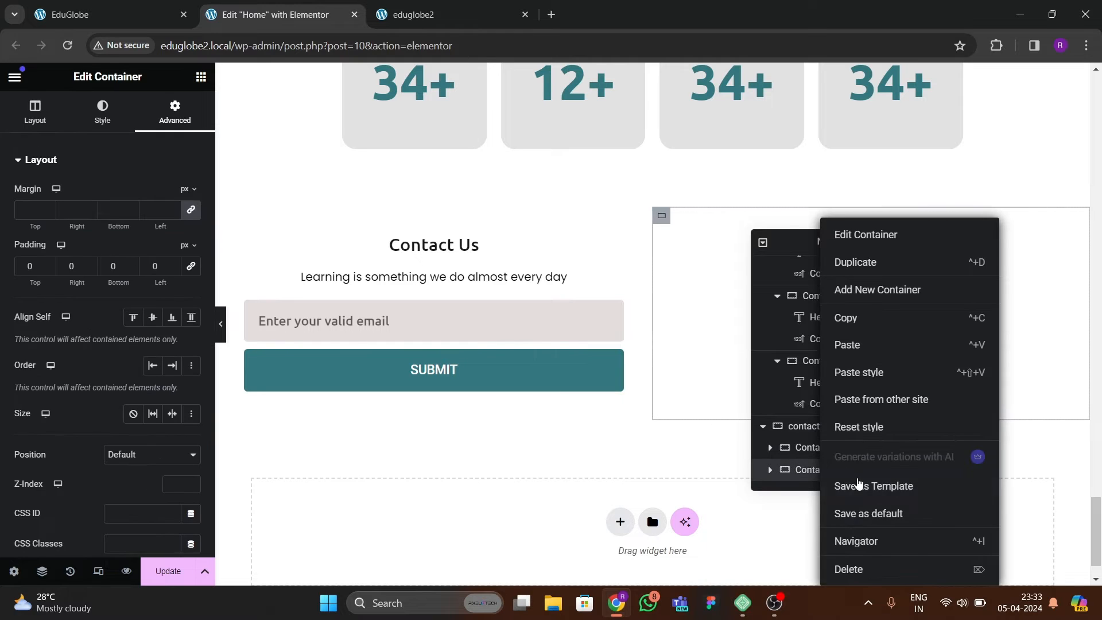
pyautogui.click(863, 567)
# Duplicate the Contact Us container twice to make three columns in the contact section.
pyautogui.rightClick(815, 470)
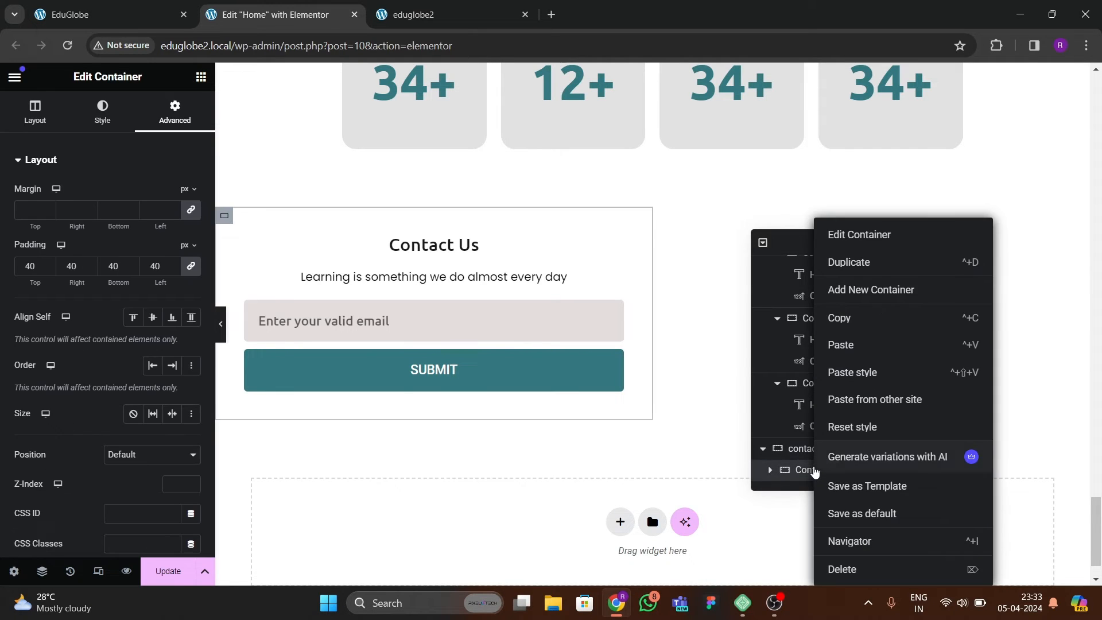
pyautogui.click(872, 265)
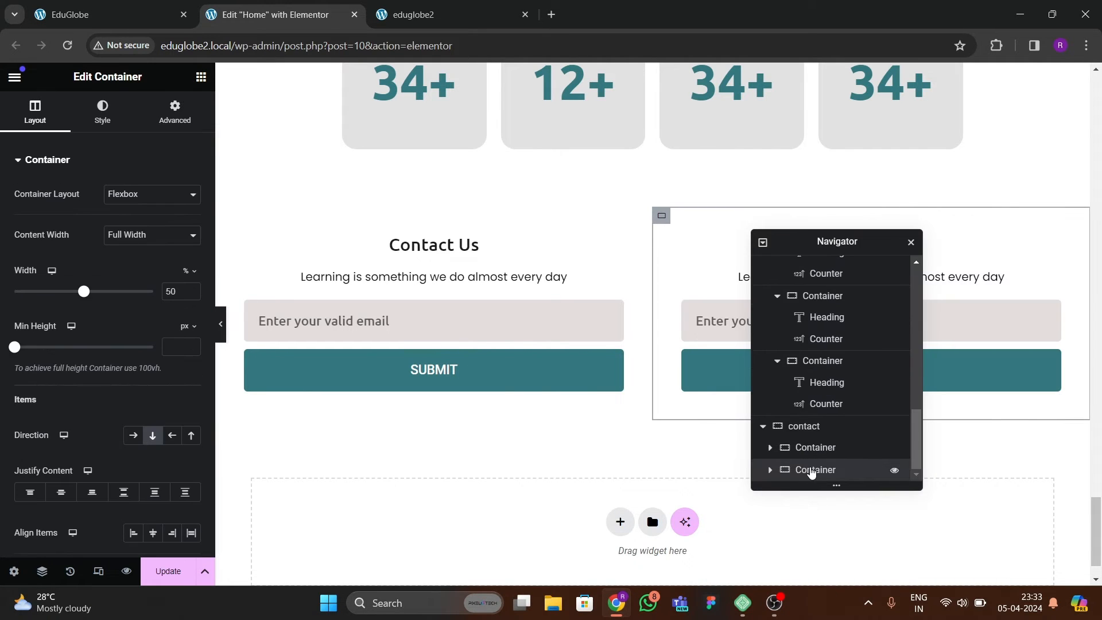
pyautogui.rightClick(812, 471)
pyautogui.click(832, 263)
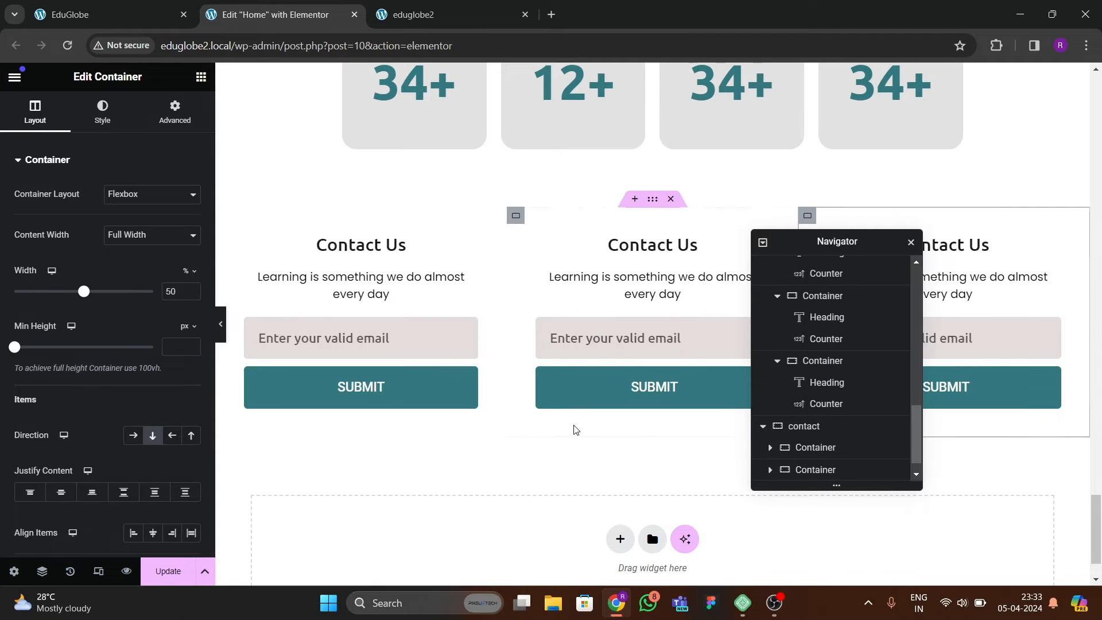
# Save the page and compare the contact section's three columns on the live page with the reference page.
pyautogui.click(168, 571)
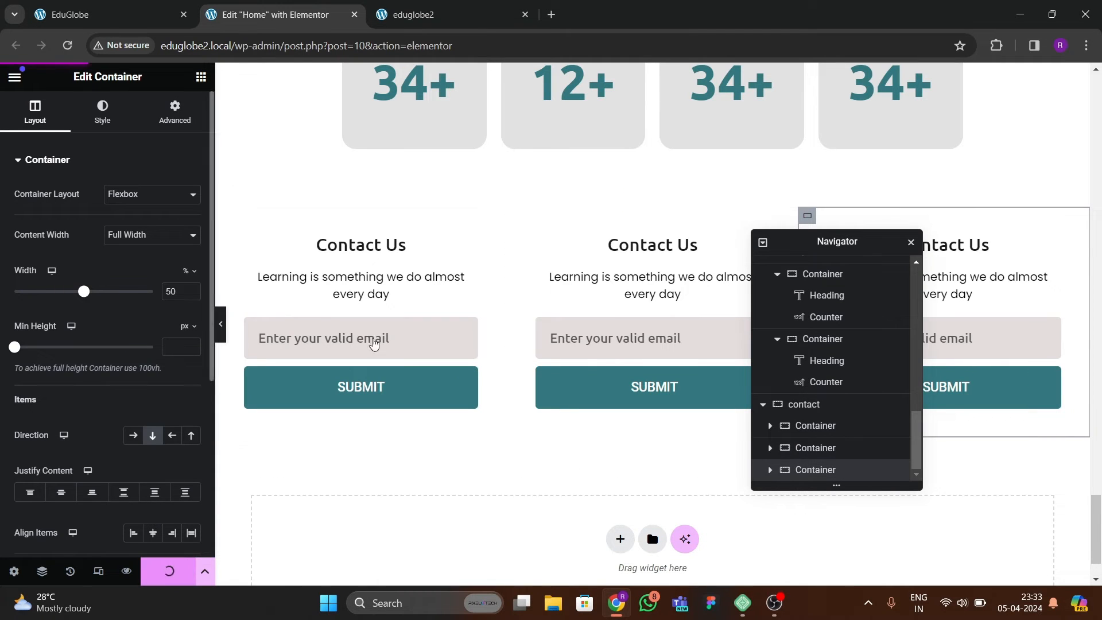
pyautogui.click(440, 16)
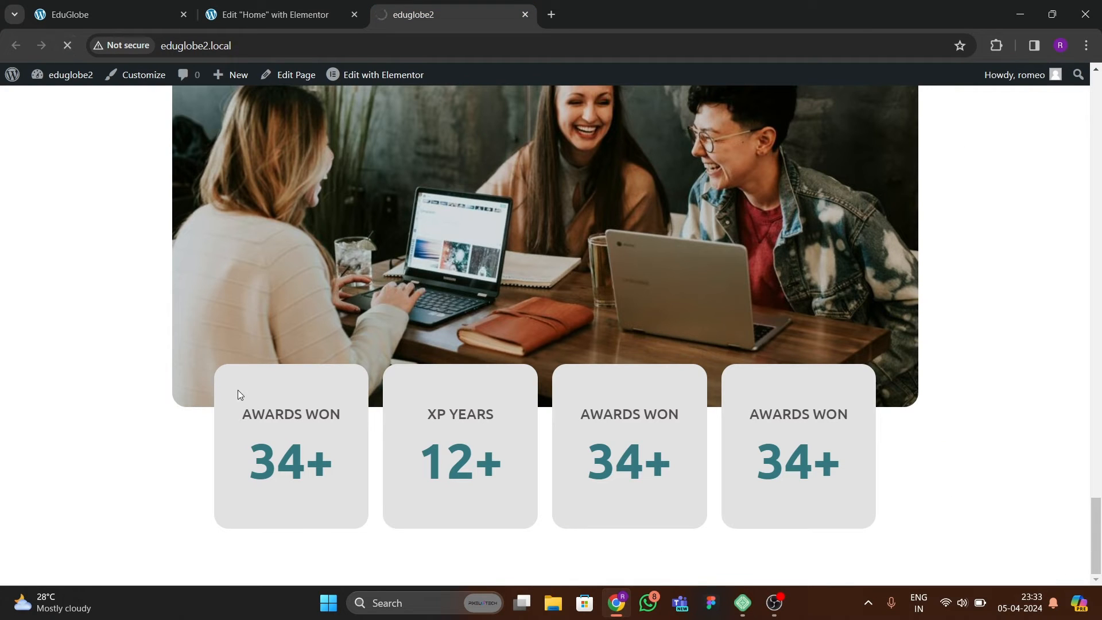
pyautogui.scroll(-4, 233, 368)
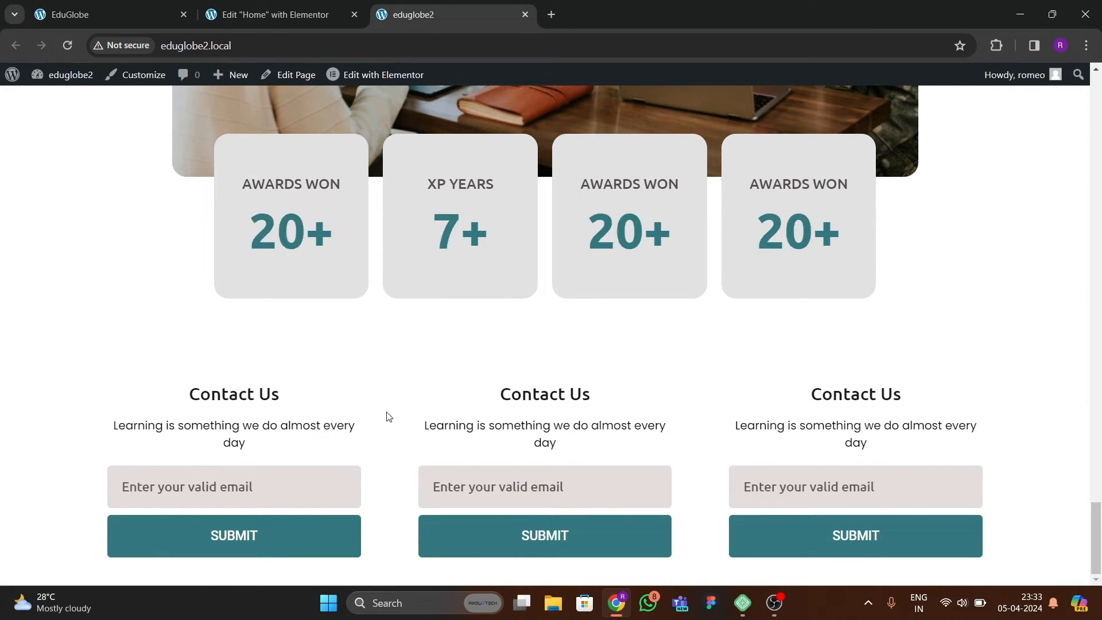
pyautogui.click(118, 15)
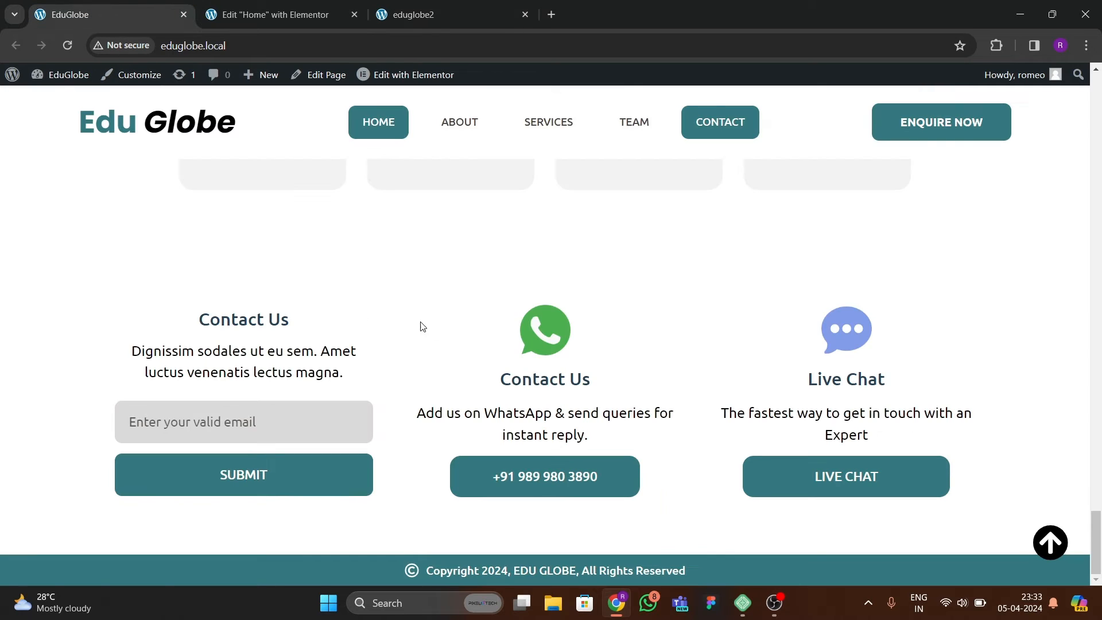
pyautogui.click(300, 15)
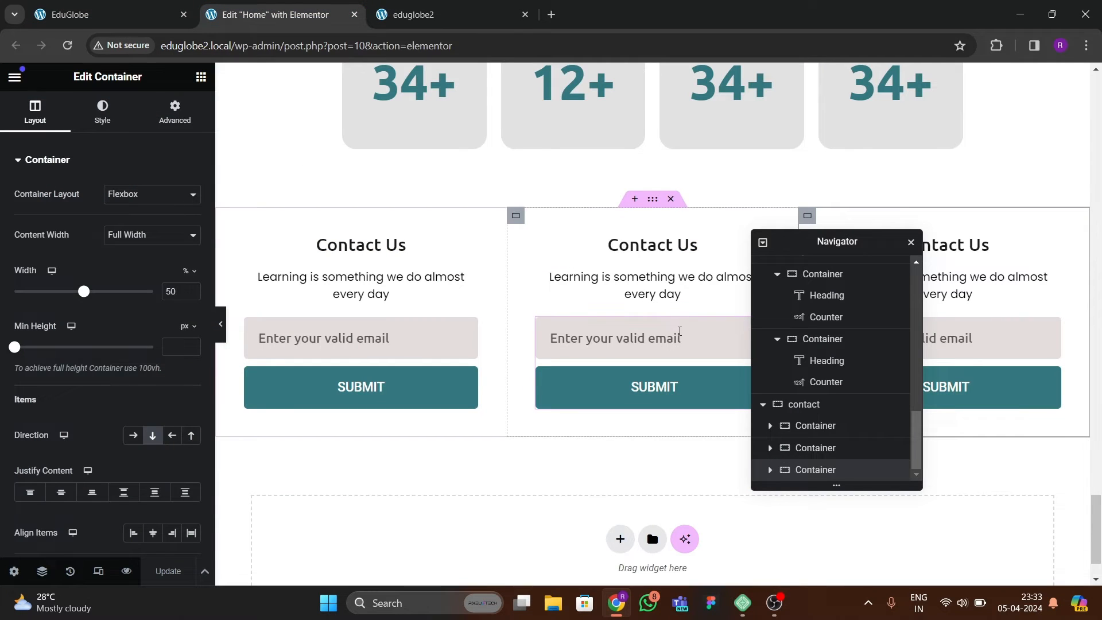
# Replace the form in the middle contact column with an Image widget placed above the heading.
pyautogui.rightClick(679, 336)
pyautogui.click(708, 568)
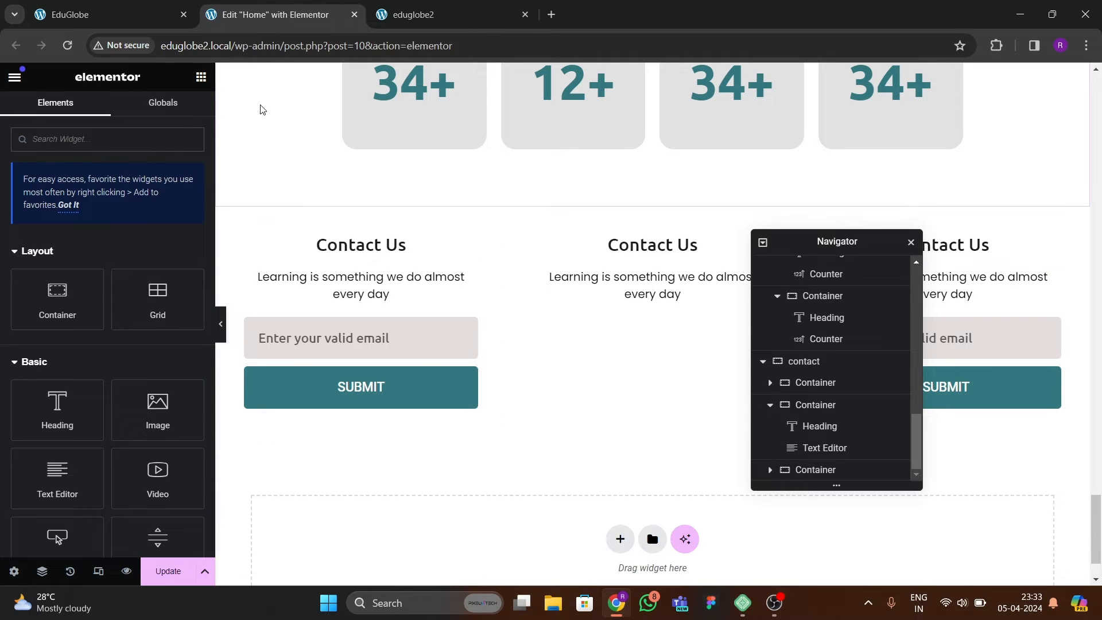
pyautogui.write('image')
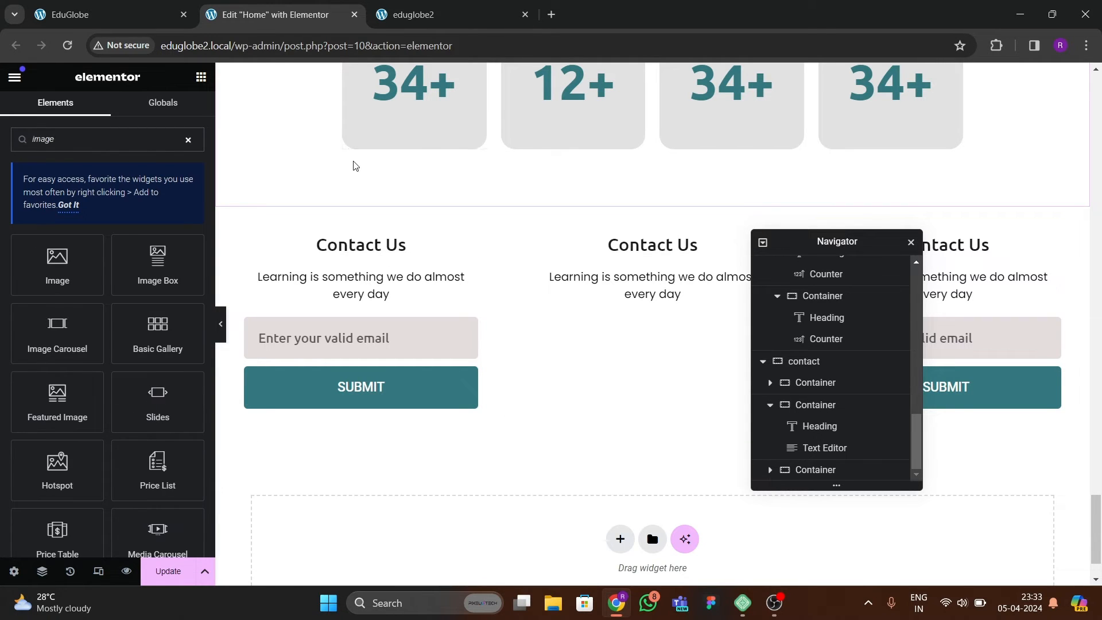
pyautogui.moveTo(69, 270); pyautogui.dragTo(654, 241)
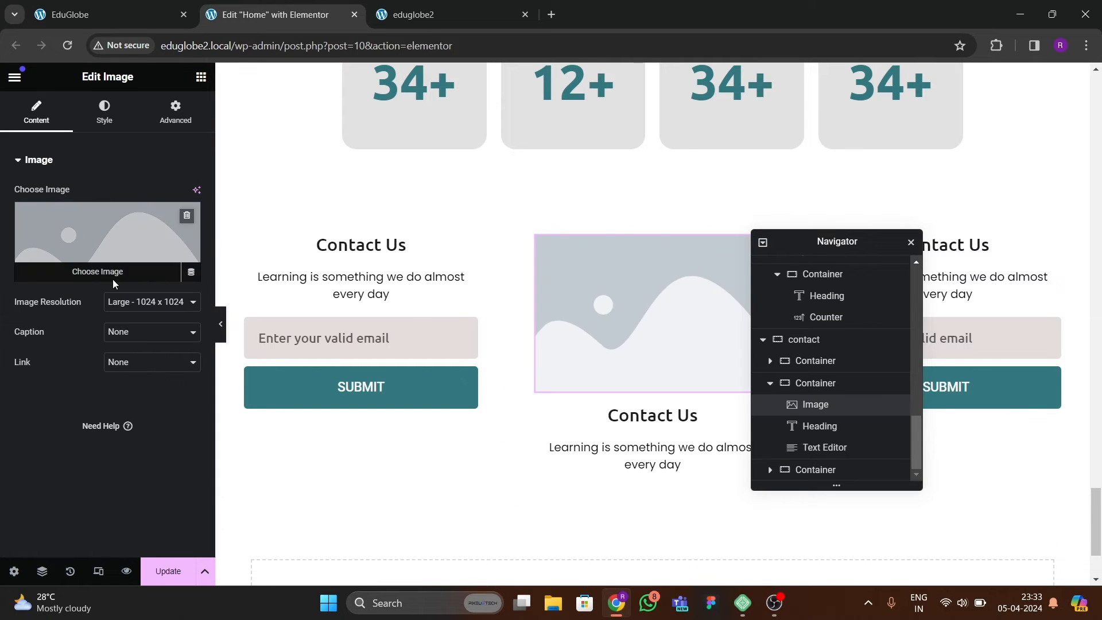
# Use the green WhatsApp icon 733585.png for the middle column's image, with its width set to 21%, and check against the reference page.
pyautogui.click(113, 276)
pyautogui.click(581, 346)
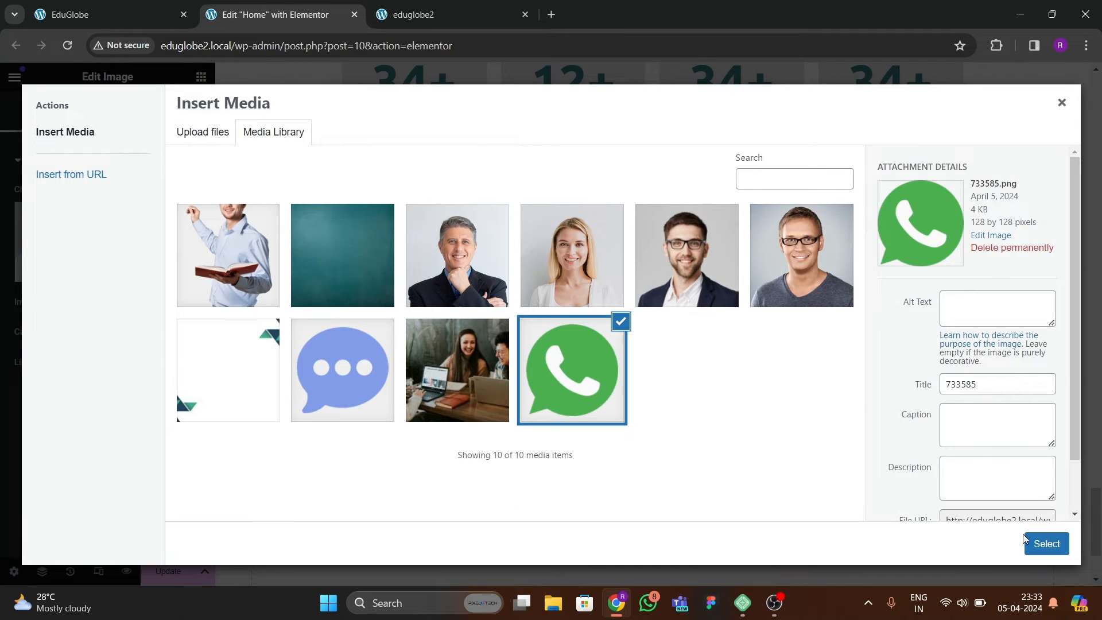
pyautogui.click(1047, 544)
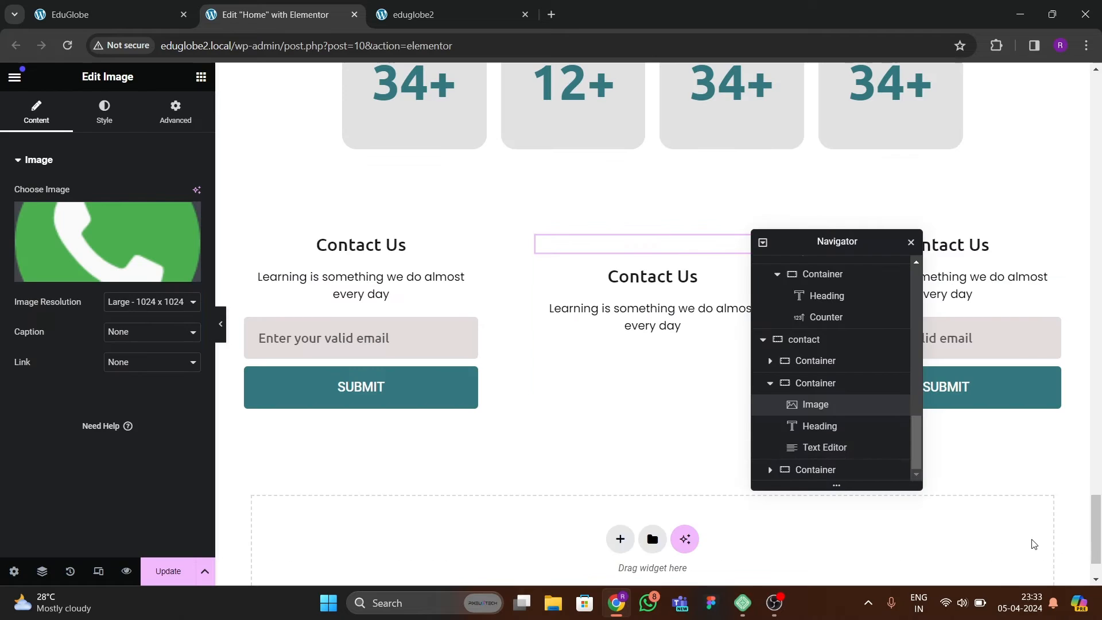
pyautogui.click(111, 117)
pyautogui.click(193, 238)
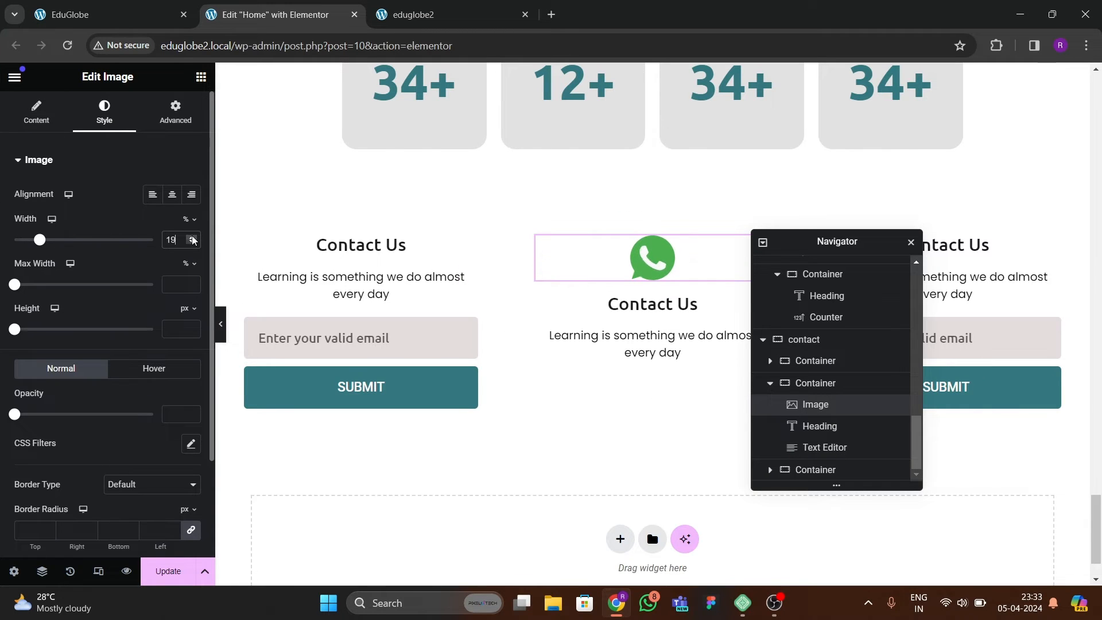
pyautogui.click(193, 238)
pyautogui.click(193, 237)
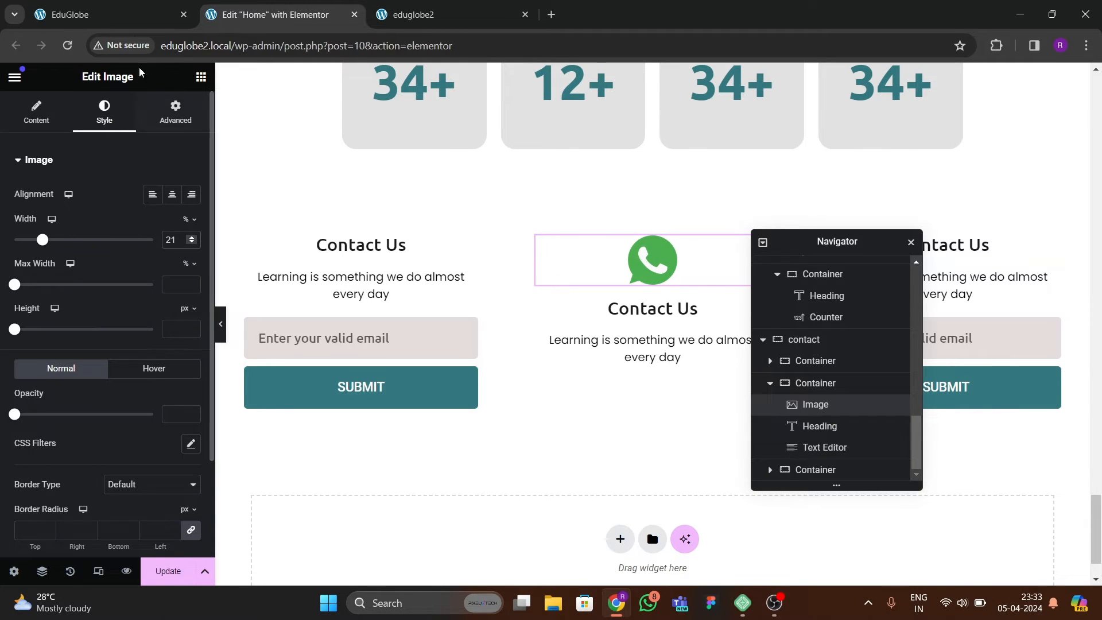
pyautogui.click(81, 15)
pyautogui.click(310, 16)
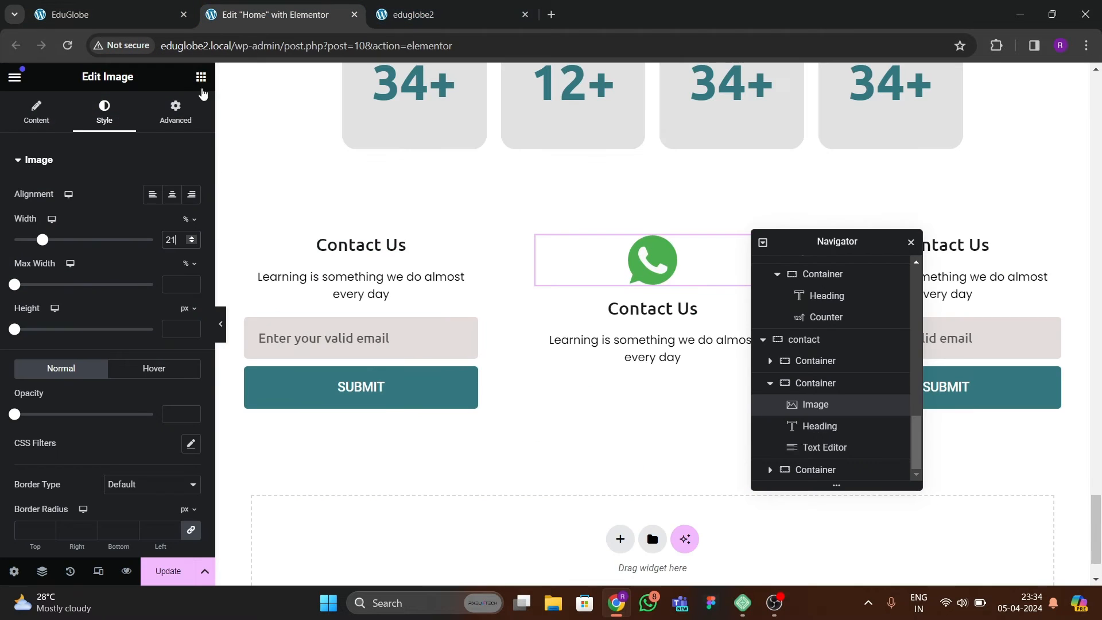
# Add a Button widget below the middle column's description text and center it.
pyautogui.click(197, 75)
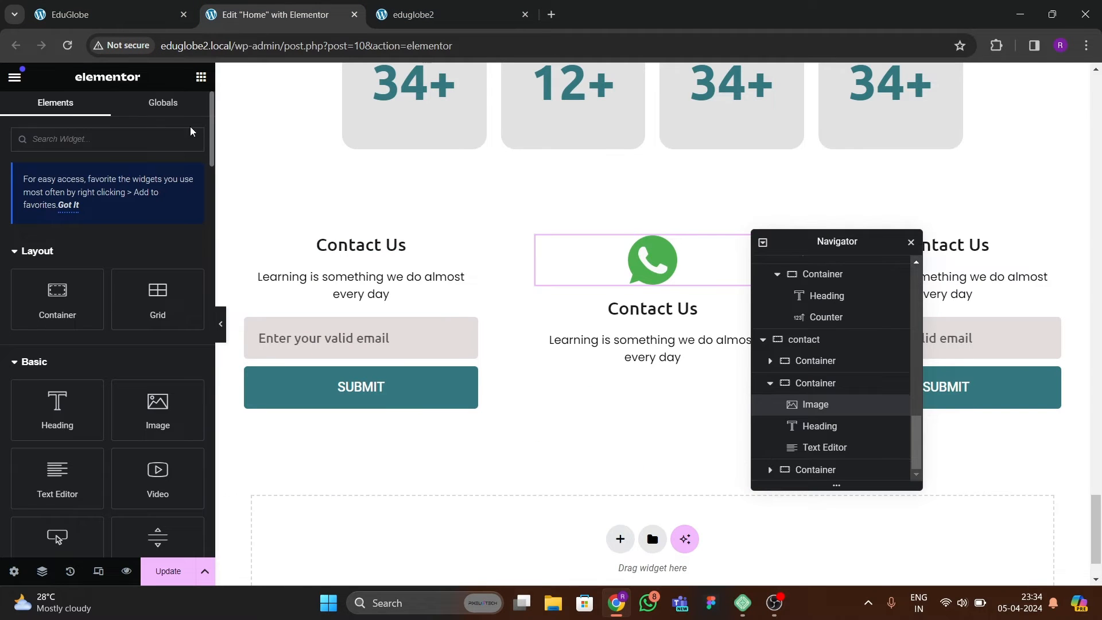
pyautogui.write('button')
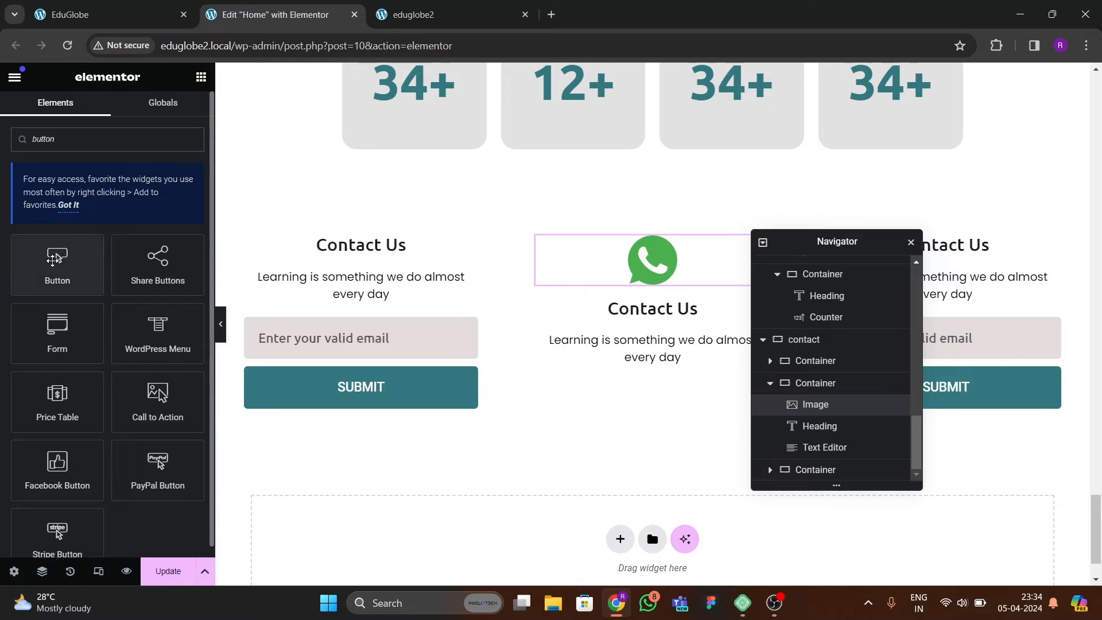
pyautogui.moveTo(58, 259); pyautogui.dragTo(656, 350)
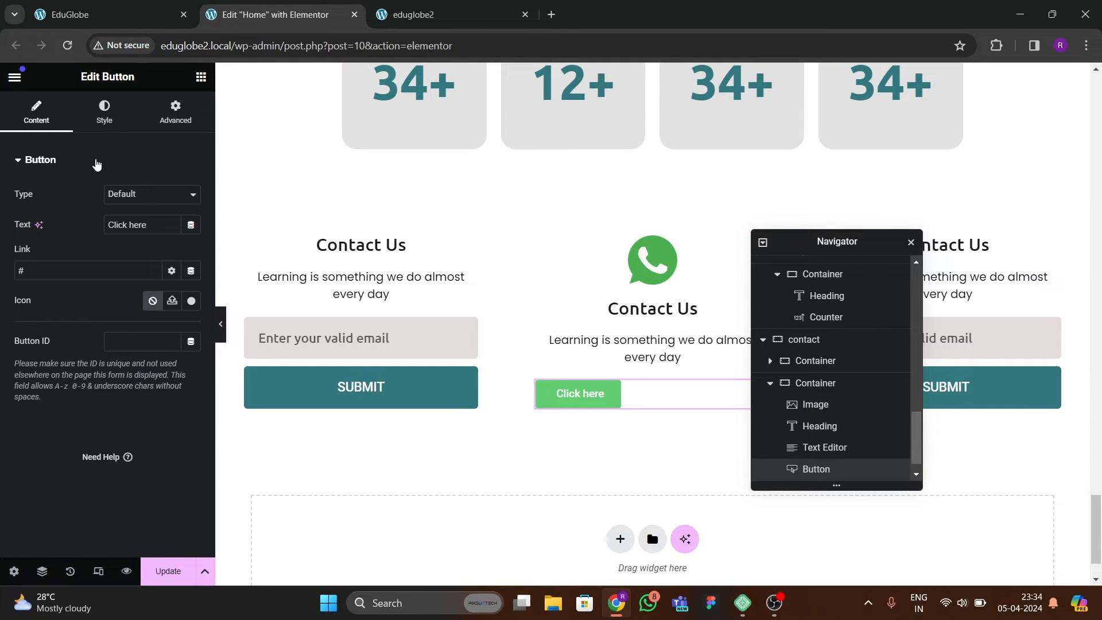
pyautogui.click(104, 112)
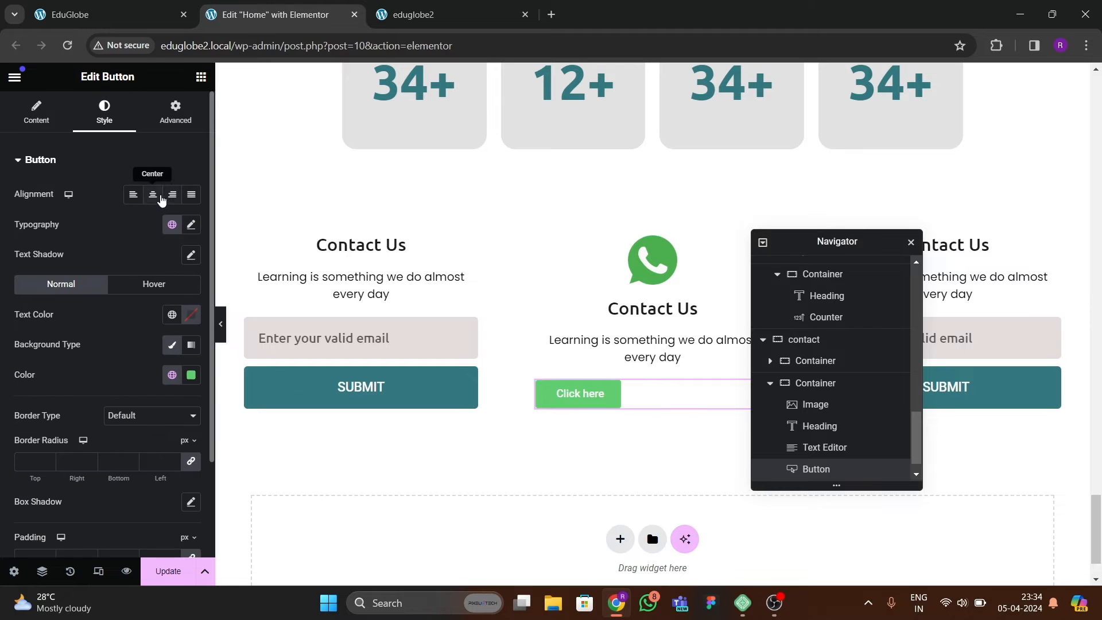
pyautogui.click(153, 194)
# Replace the middle column button's text with a contact phone number, following the reference page.
pyautogui.click(95, 15)
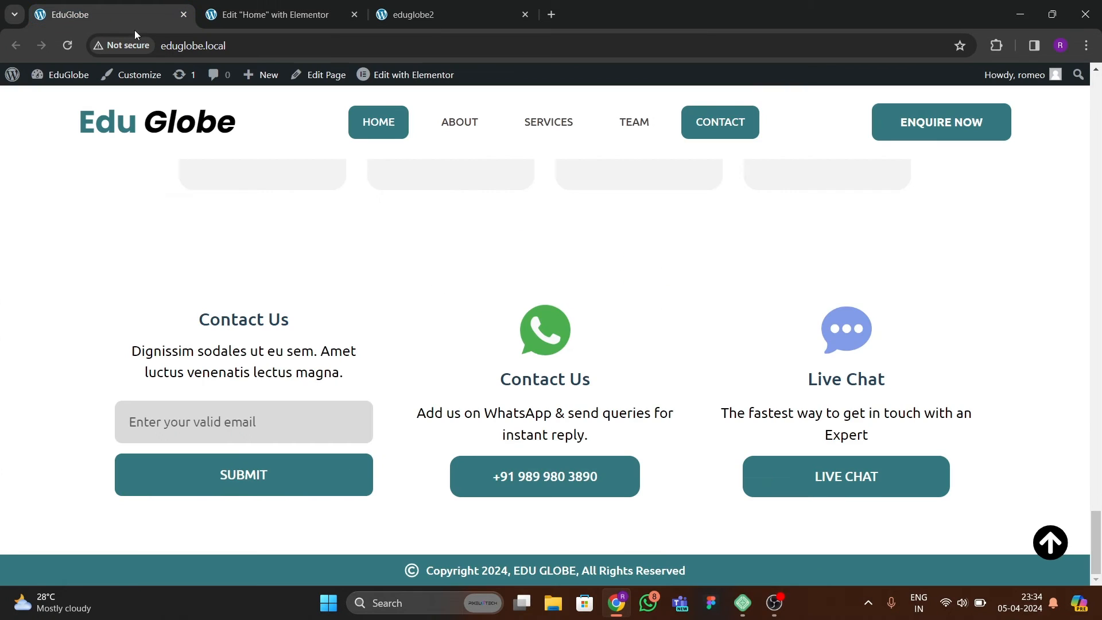
pyautogui.click(290, 15)
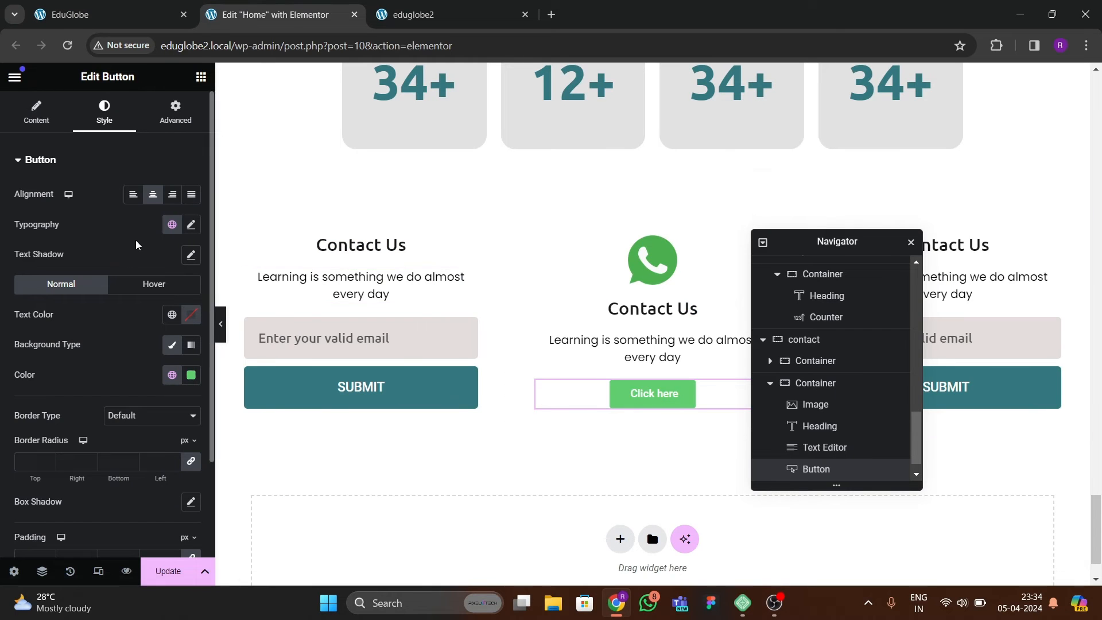
pyautogui.click(50, 125)
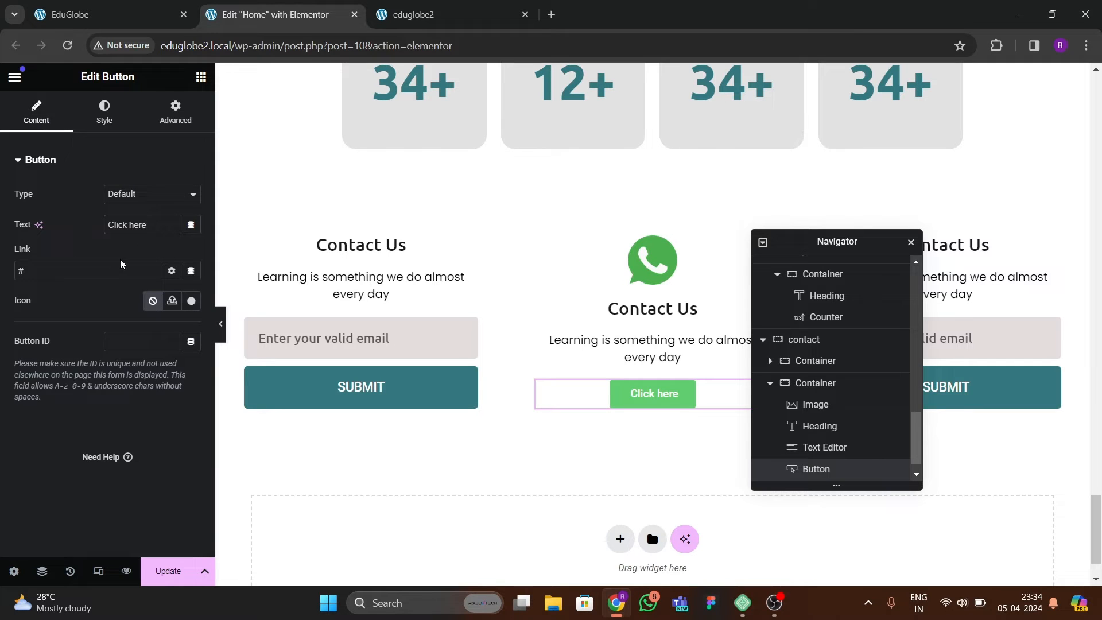
pyautogui.moveTo(150, 225); pyautogui.dragTo(75, 224)
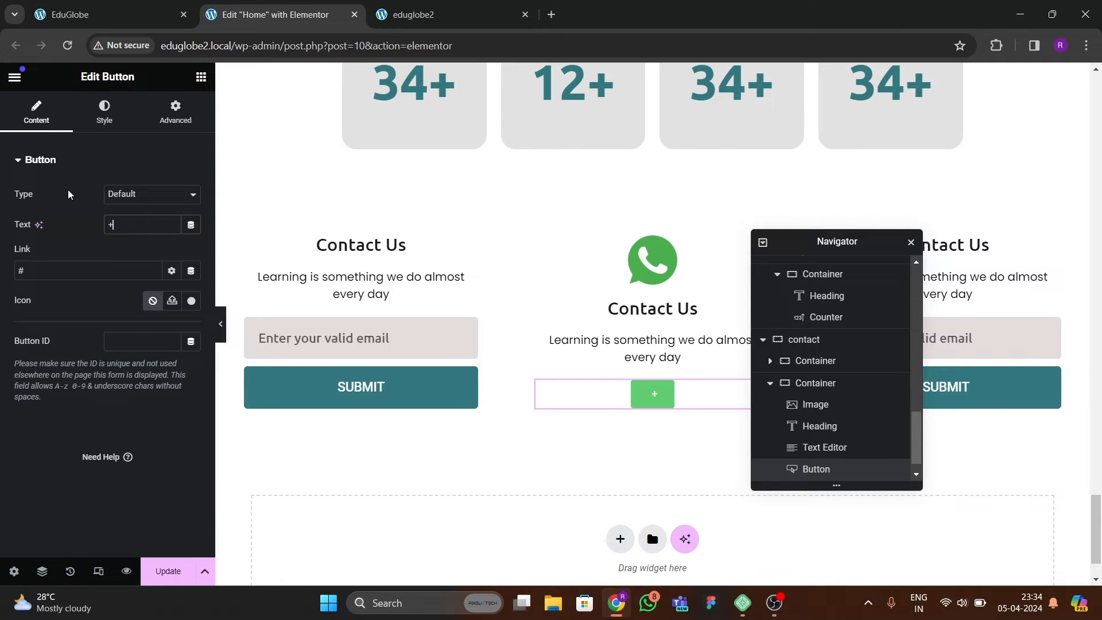
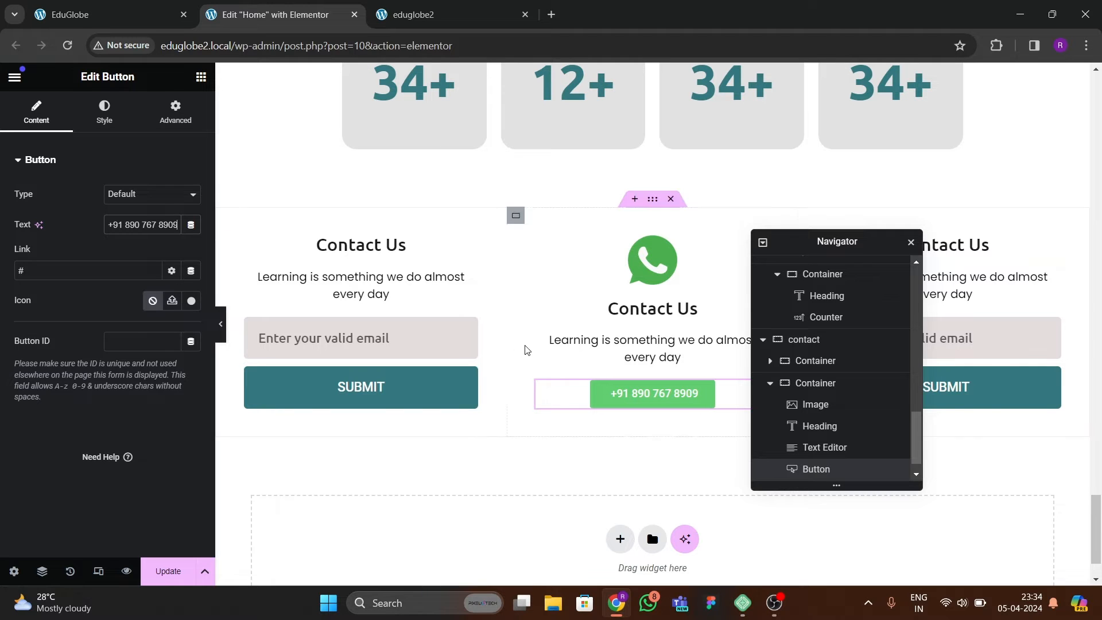
# Set the phone number button's background to the site's teal global color.
pyautogui.click(115, 129)
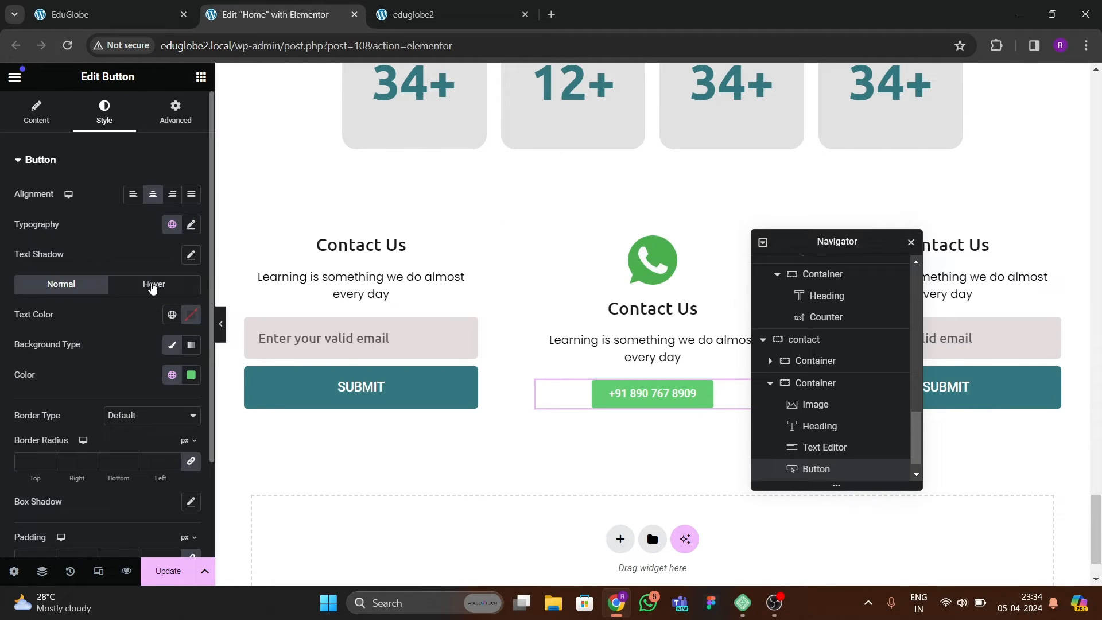
pyautogui.click(171, 344)
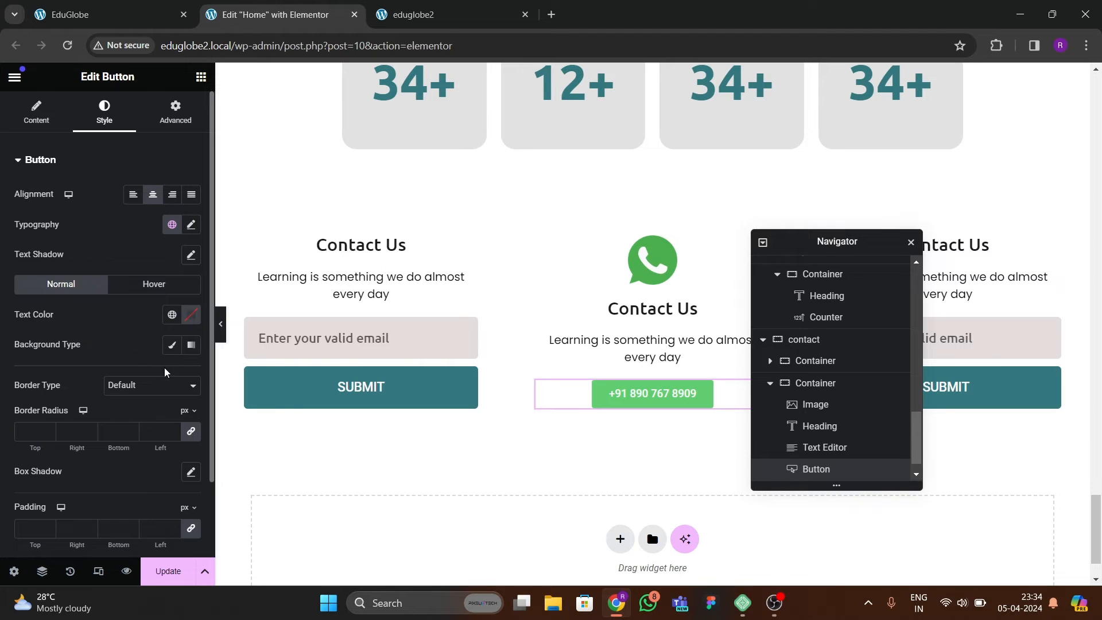
pyautogui.click(172, 344)
pyautogui.click(171, 374)
pyautogui.click(86, 346)
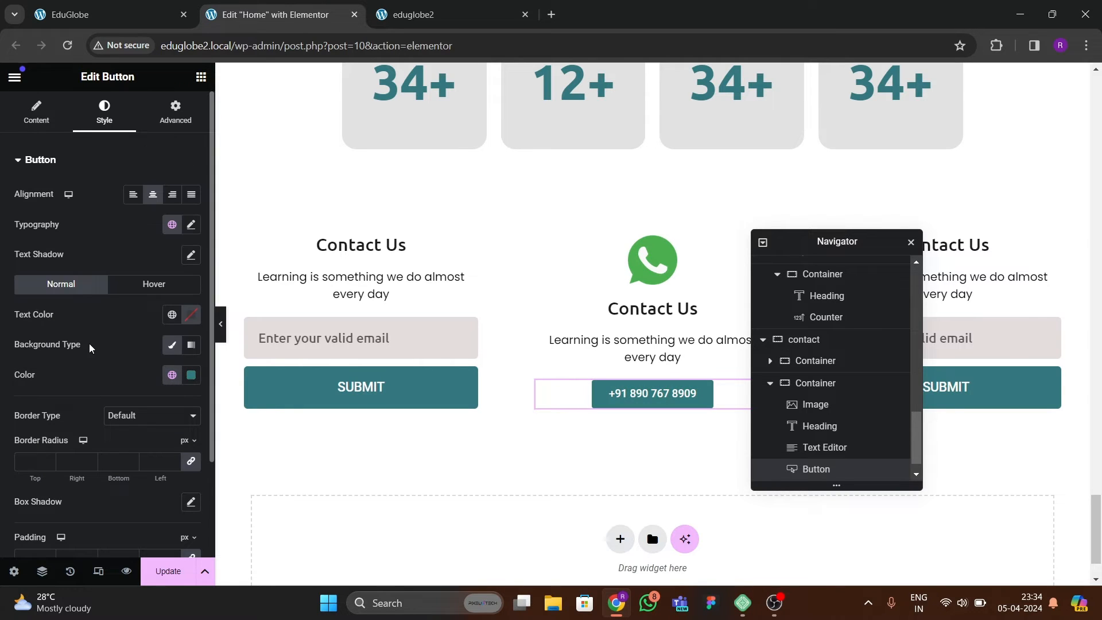
# Set the phone number button's typography to the Ubuntu font at 18 px.
pyautogui.scroll(-3, 92, 343)
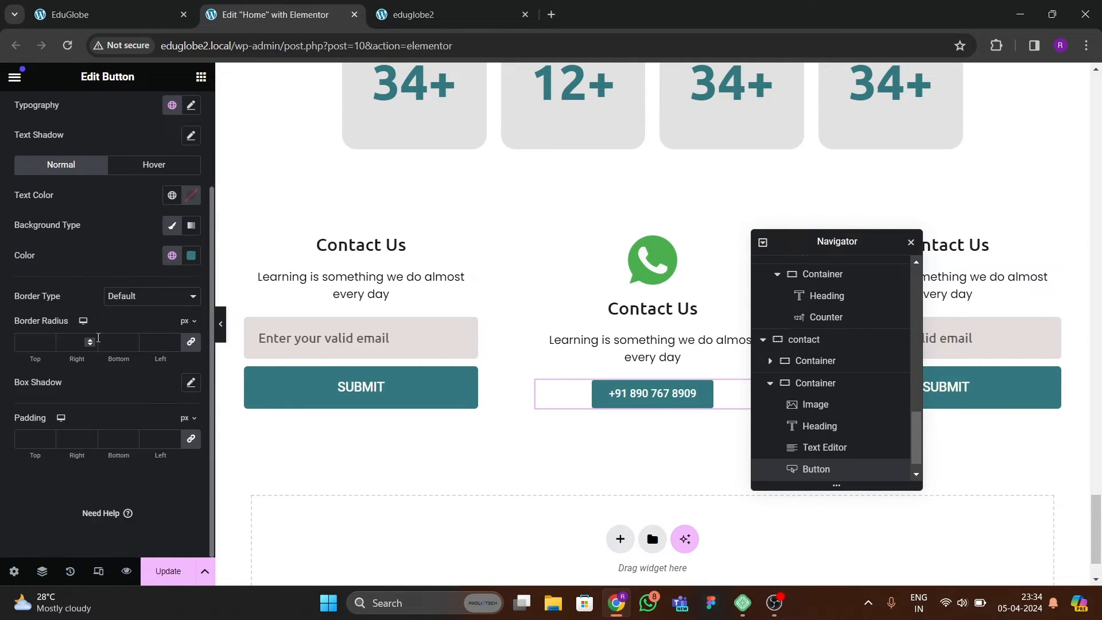
pyautogui.scroll(3, 143, 287)
pyautogui.click(191, 224)
pyautogui.click(146, 291)
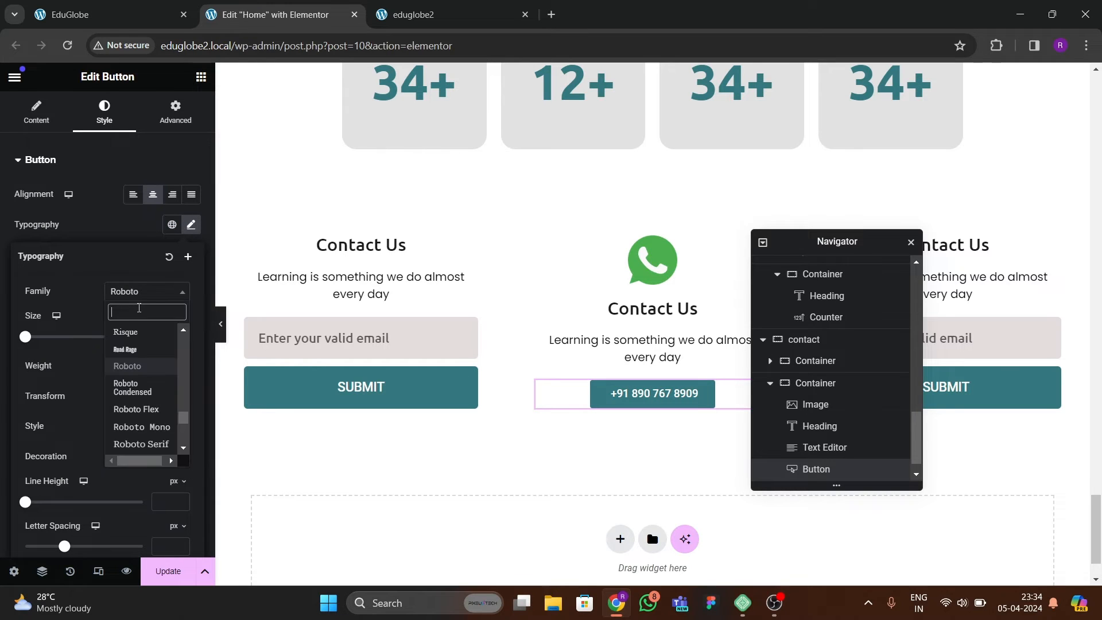
pyautogui.write('ubuntu')
pyautogui.press('Return')
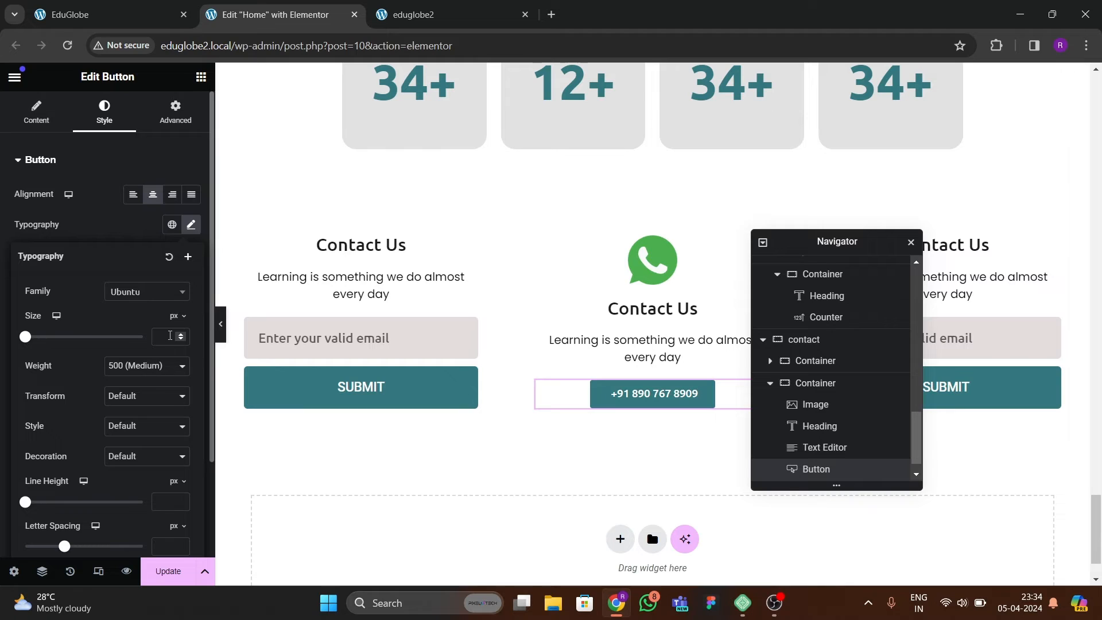
pyautogui.click(178, 333)
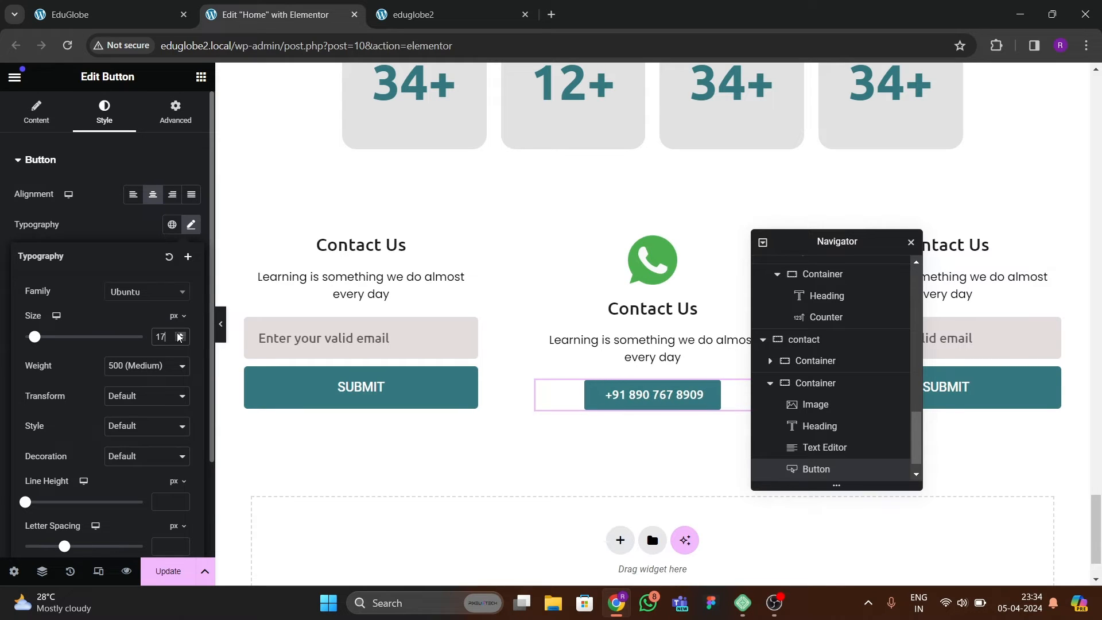
pyautogui.click(183, 341)
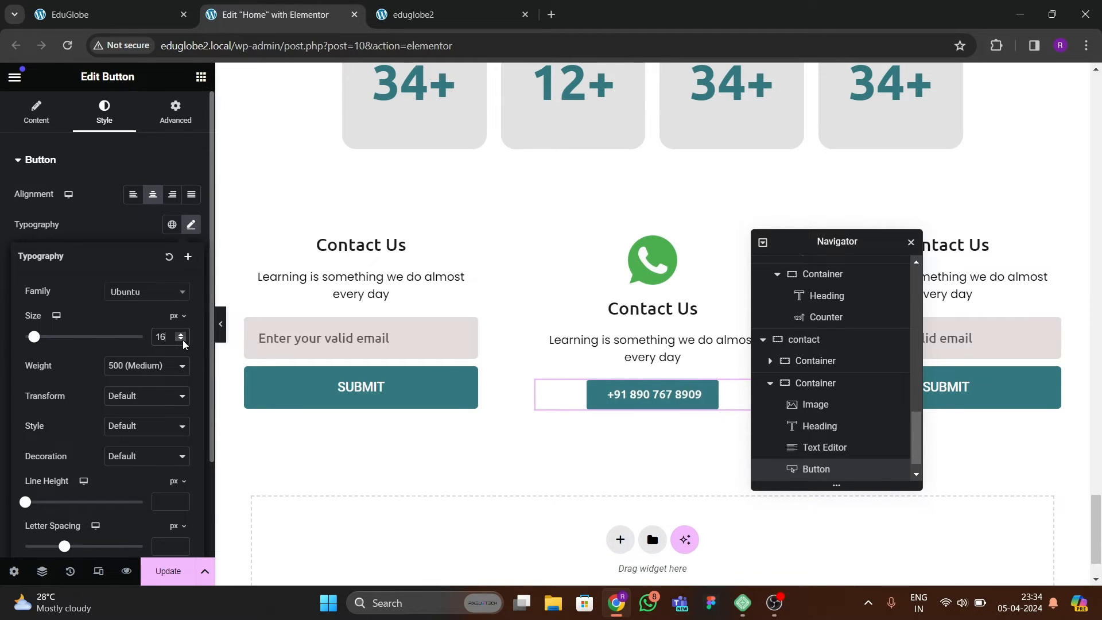
pyautogui.click(181, 335)
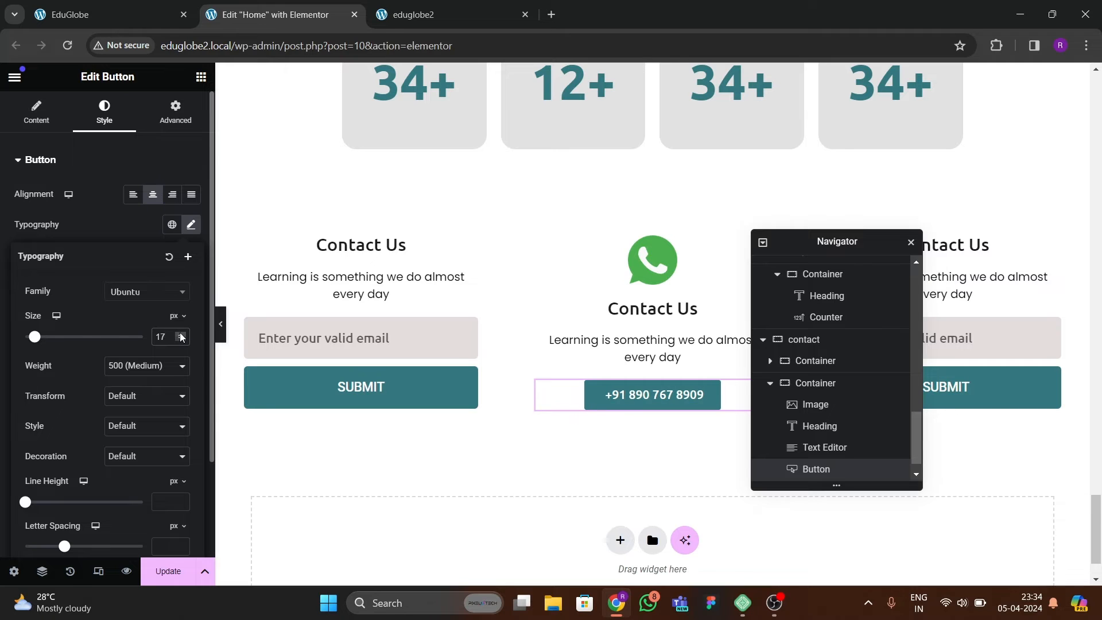
pyautogui.click(180, 335)
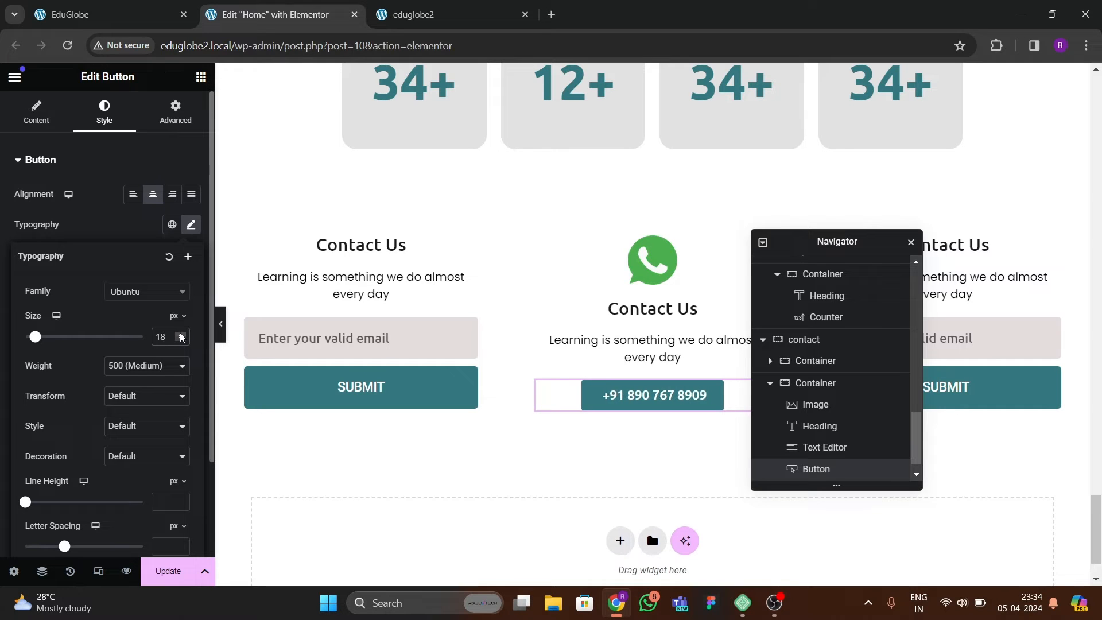
pyautogui.click(108, 241)
# Set the phone number button's padding to 20 px top and bottom and 30 px on the sides, with a 10 px border radius.
pyautogui.scroll(-2, 83, 408)
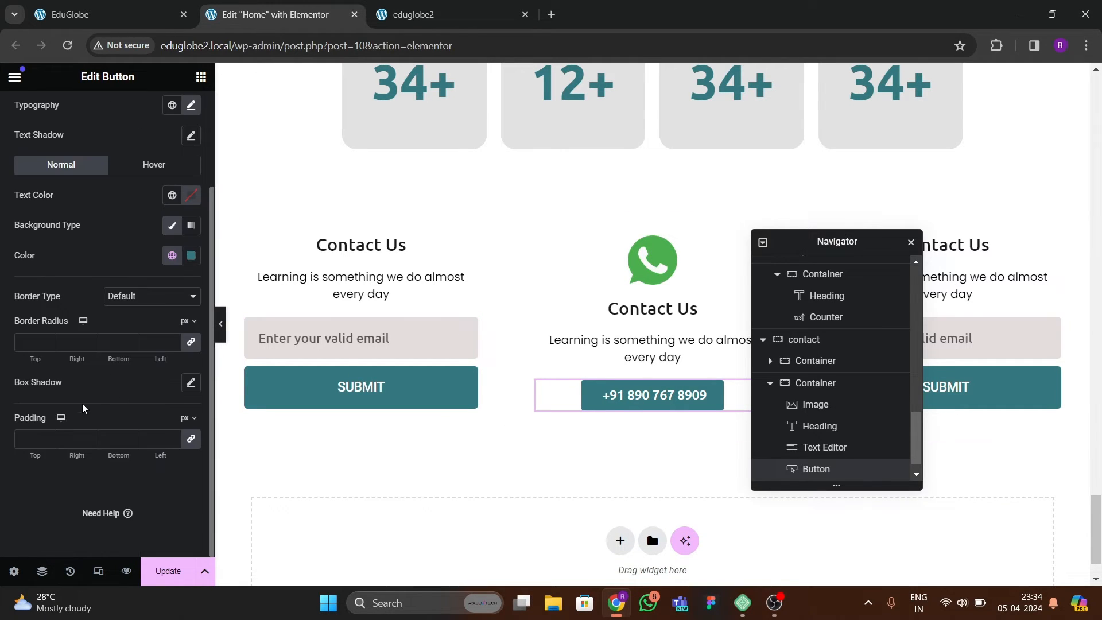
pyautogui.click(36, 438)
pyautogui.write('20')
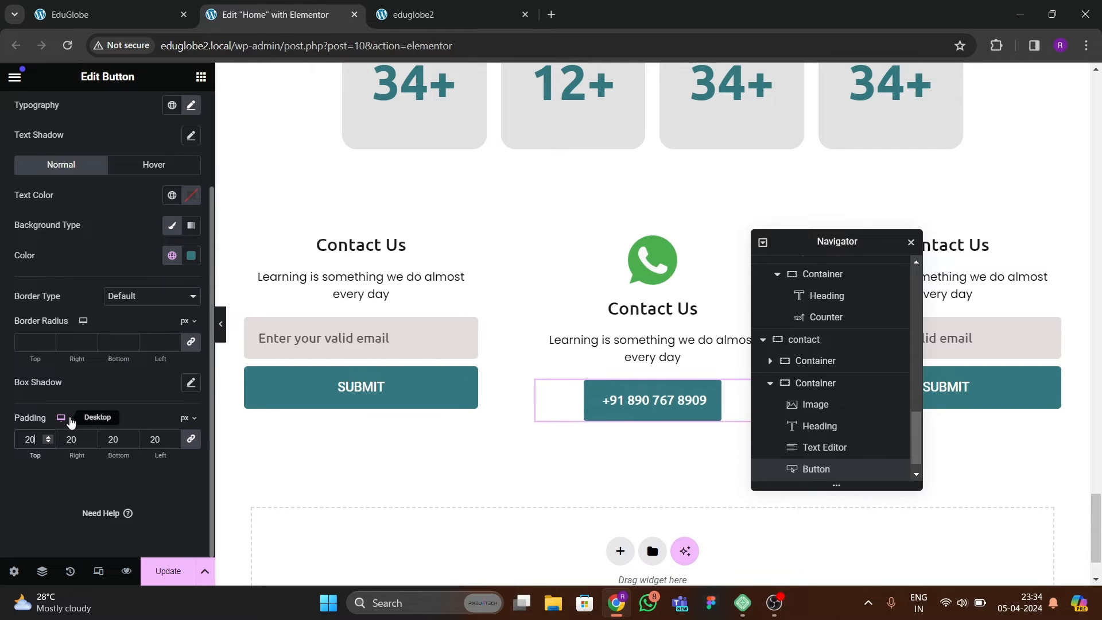
pyautogui.click(192, 440)
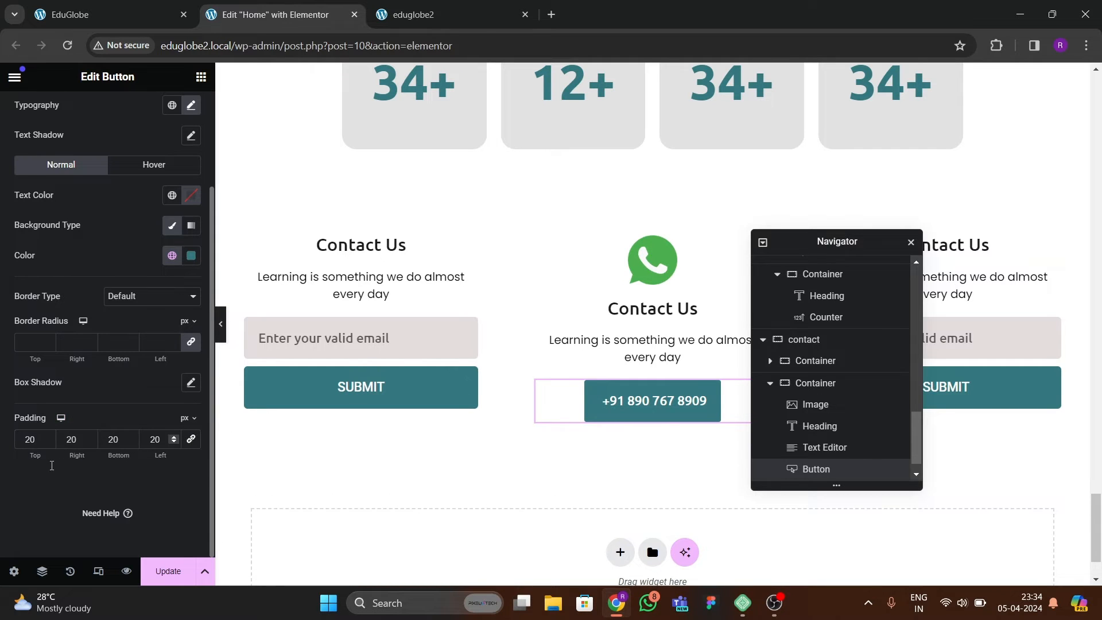
pyautogui.press('Escape')
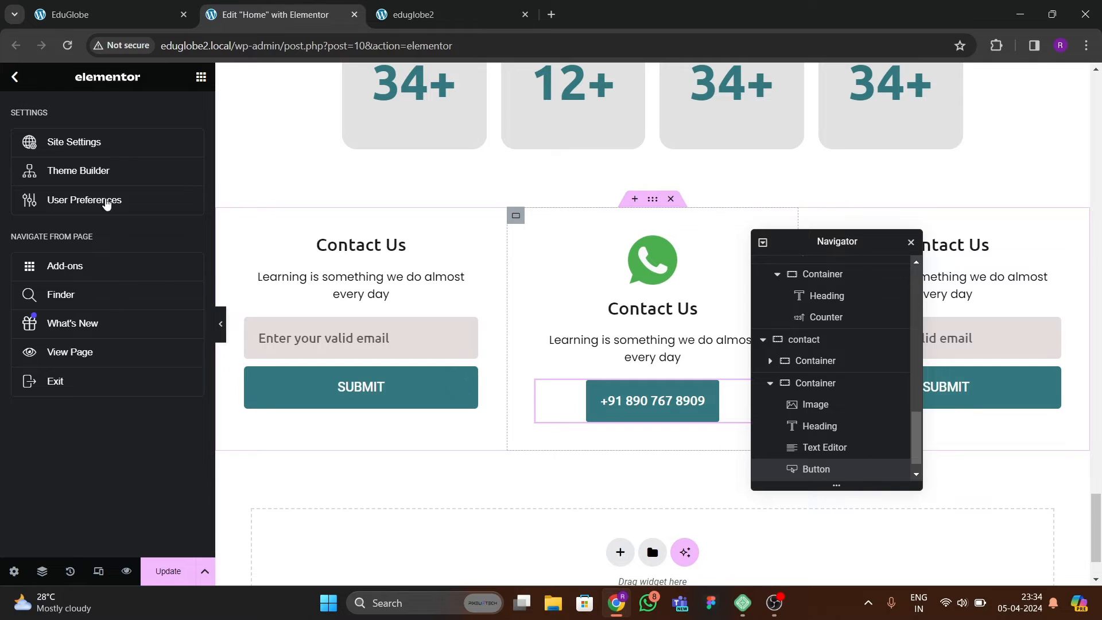
pyautogui.press('Escape')
pyautogui.scroll(-2, 99, 383)
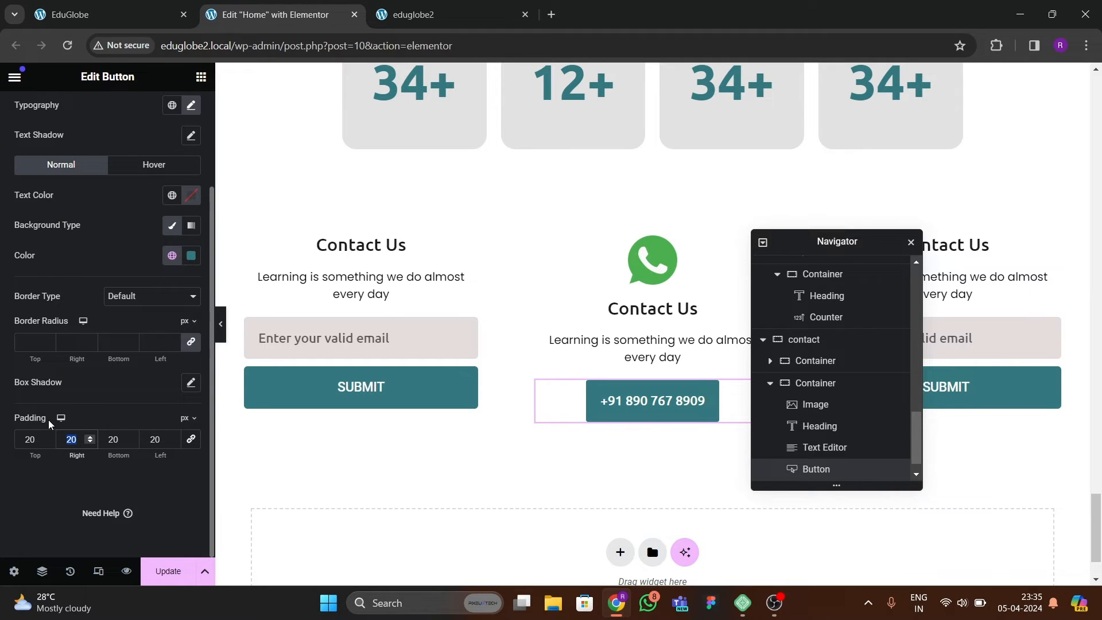
pyautogui.write('30')
pyautogui.press('Tab')
pyautogui.press('Tab')
pyautogui.write('30')
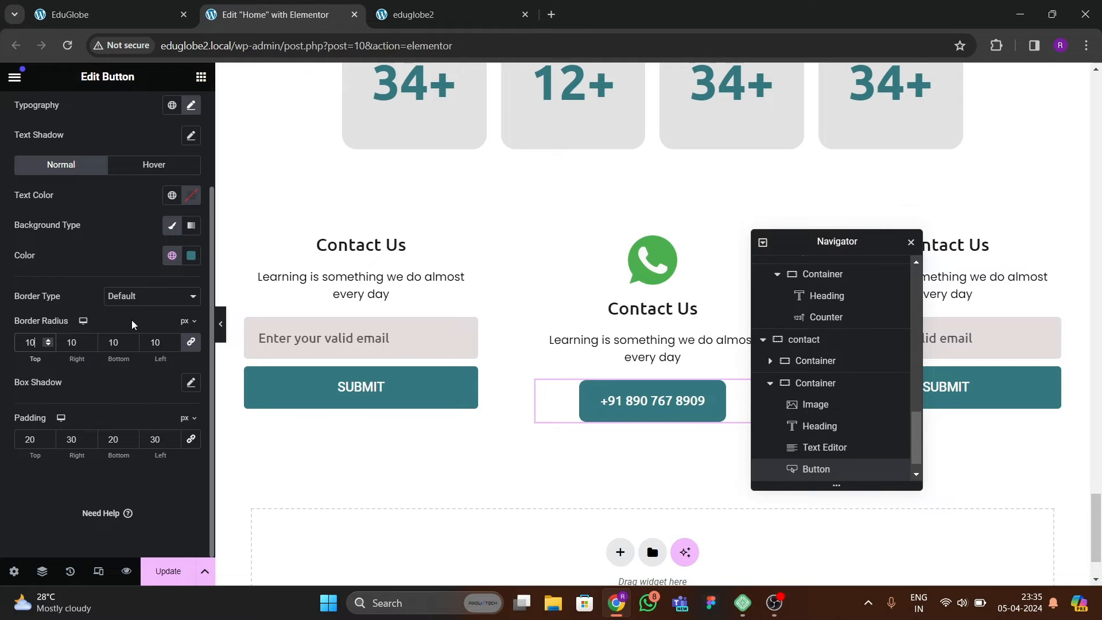
# Preview the contact section at full width and compare it with the contact columns on the reference EduGlobe page.
pyautogui.click(221, 323)
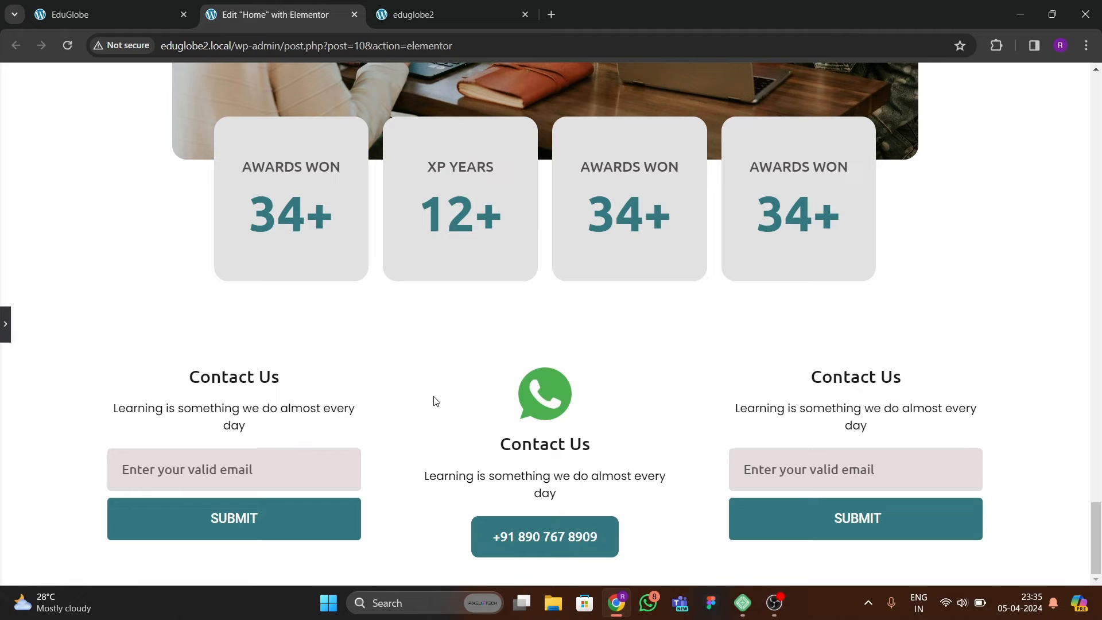
pyautogui.click(69, 15)
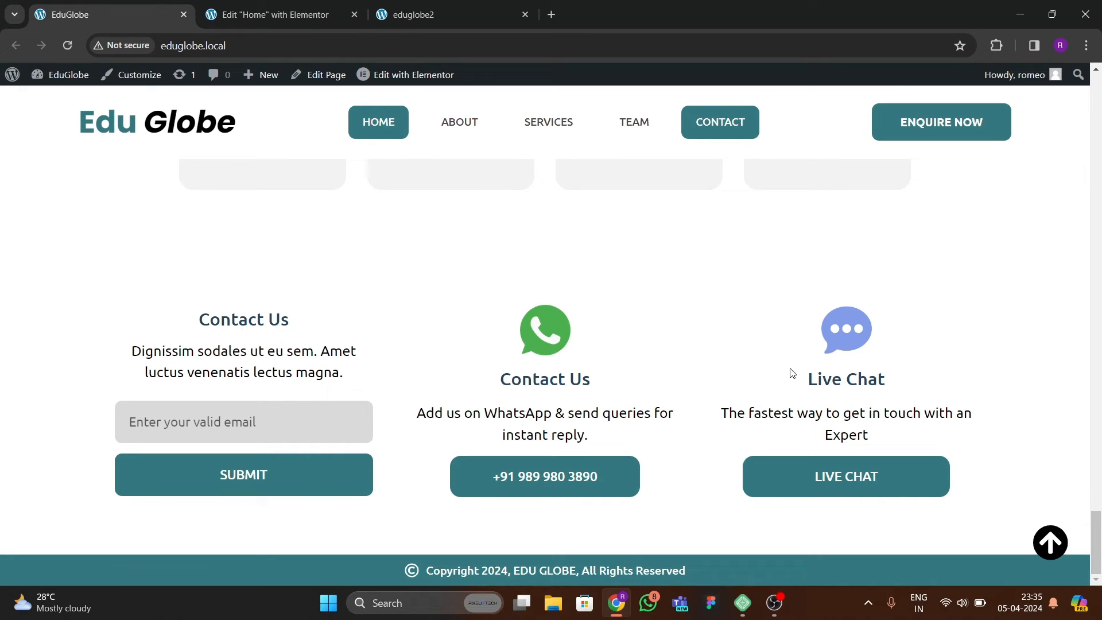
pyautogui.click(275, 16)
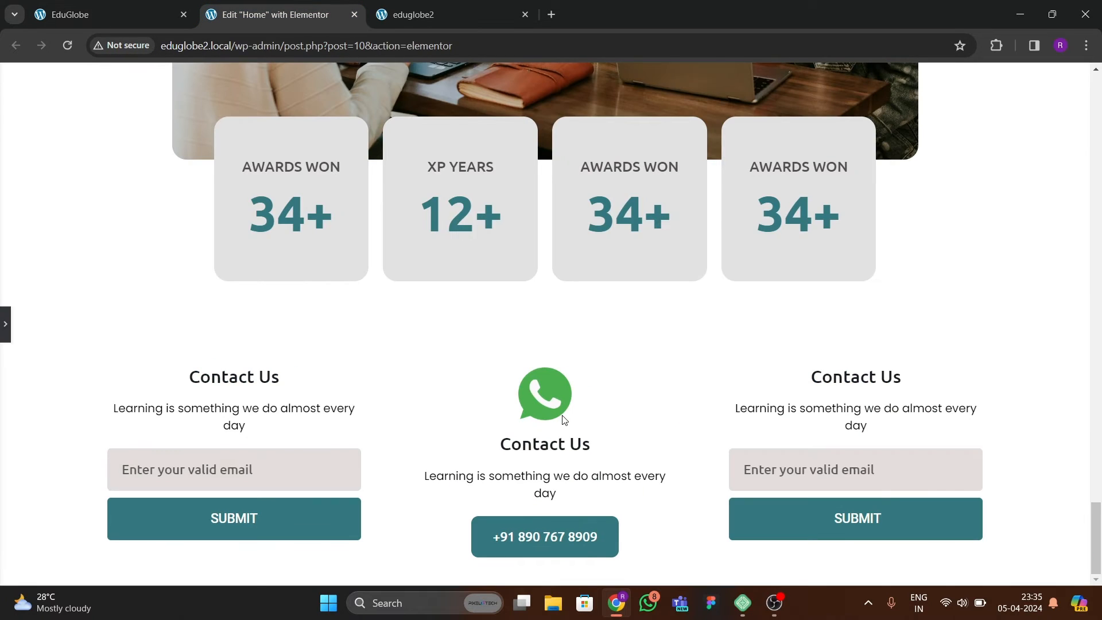
# Return to the editing view and select the contact section's middle column container.
pyautogui.click(3, 339)
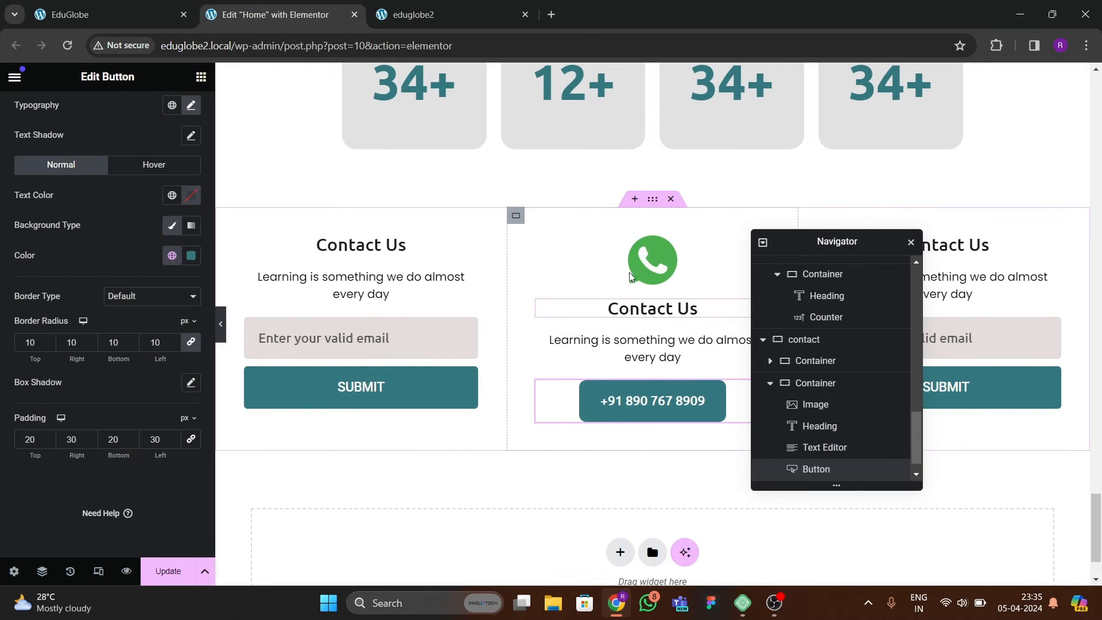
pyautogui.click(516, 216)
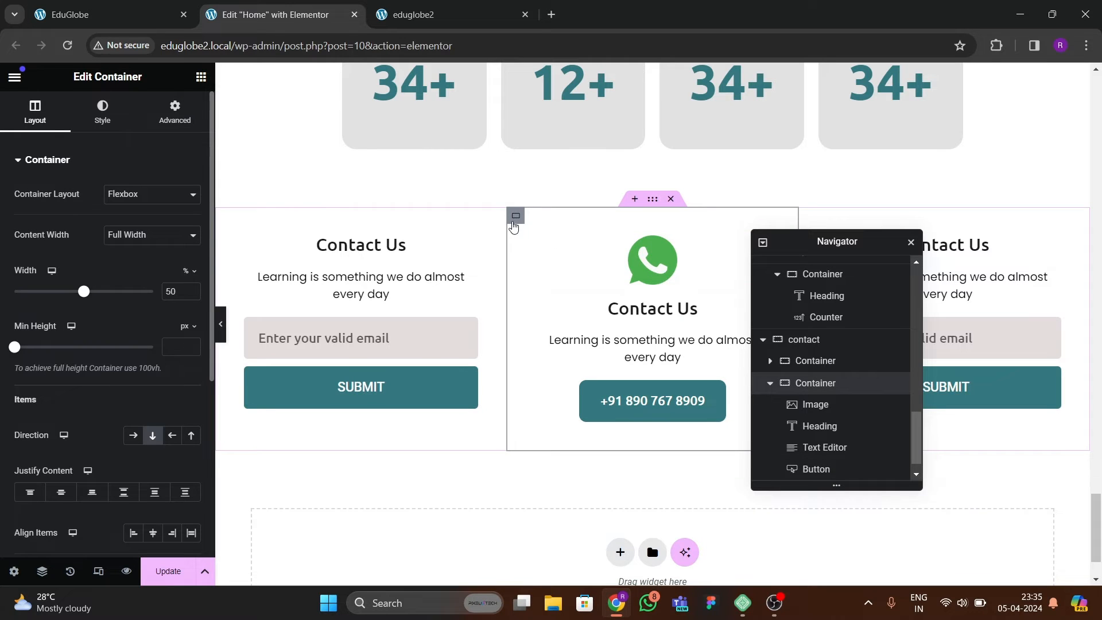
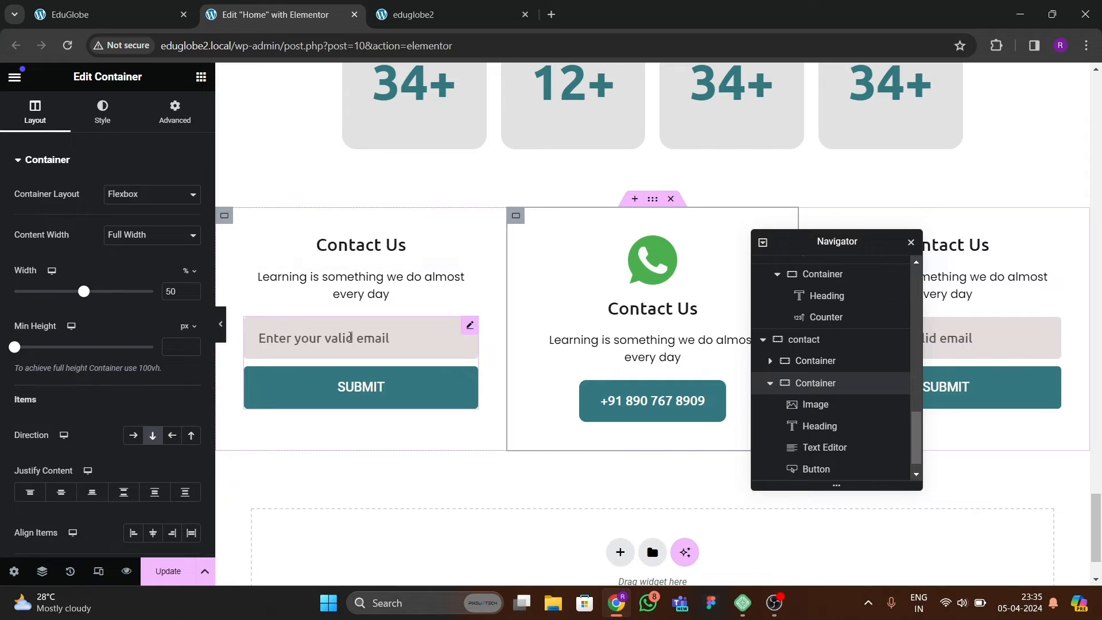
# Set the first contact column's form top margin to 18 px, with 0 on the other sides, and preview the section at full width.
pyautogui.click(431, 332)
pyautogui.click(175, 110)
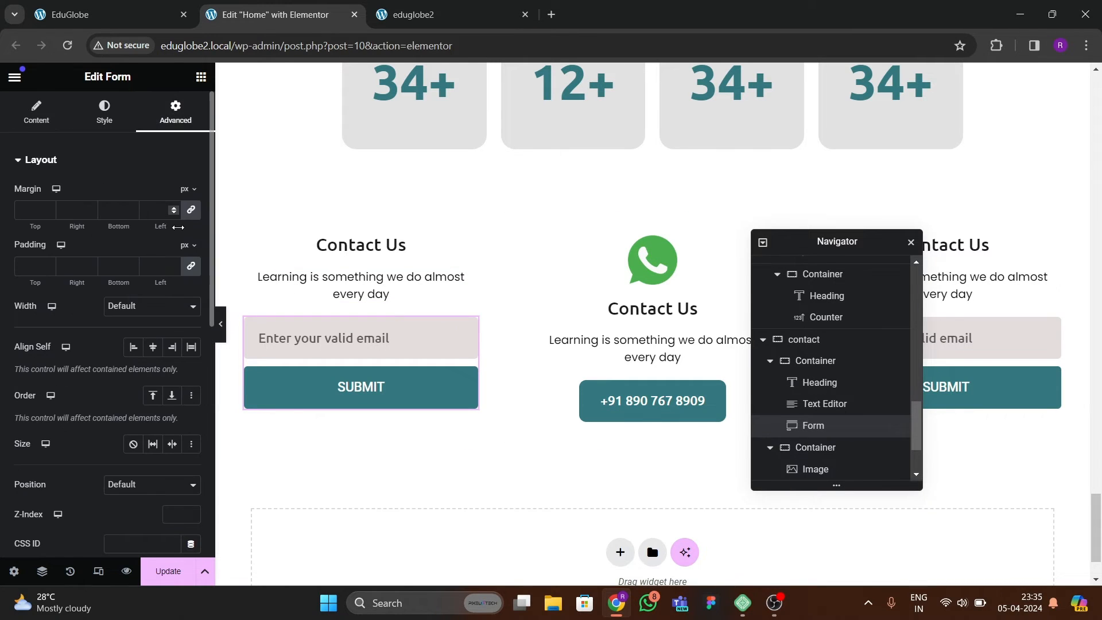
pyautogui.click(50, 206)
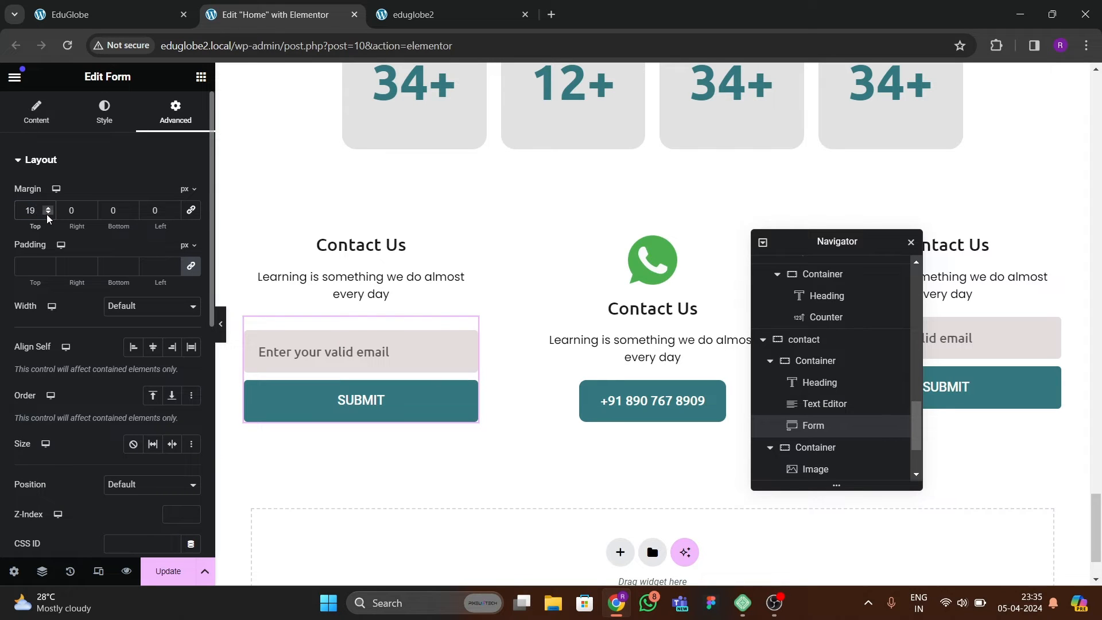
pyautogui.click(48, 213)
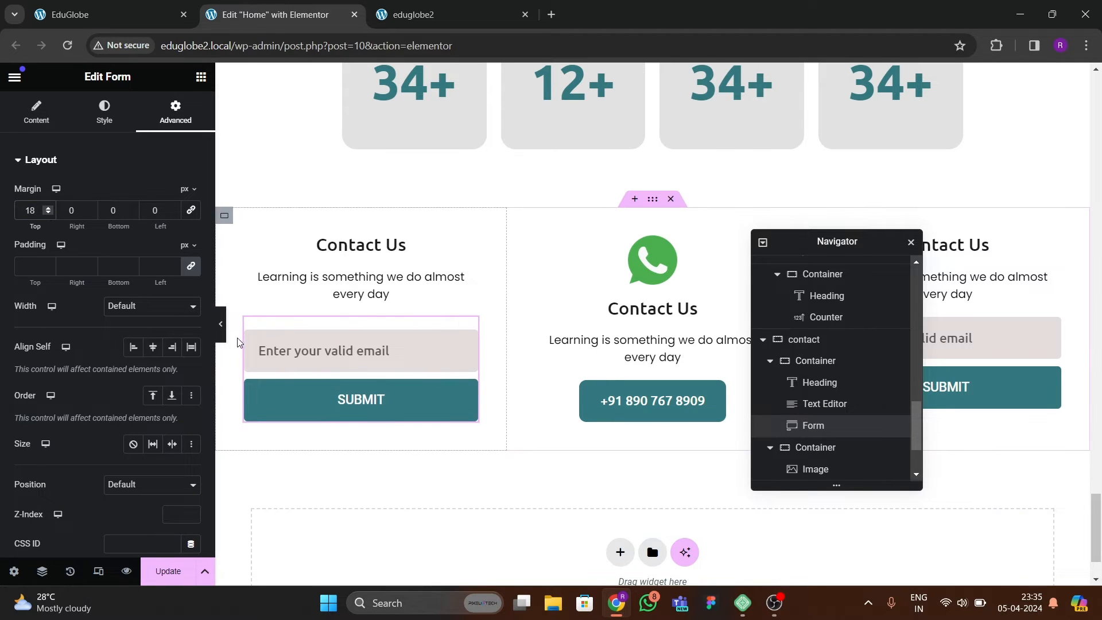
pyautogui.click(222, 333)
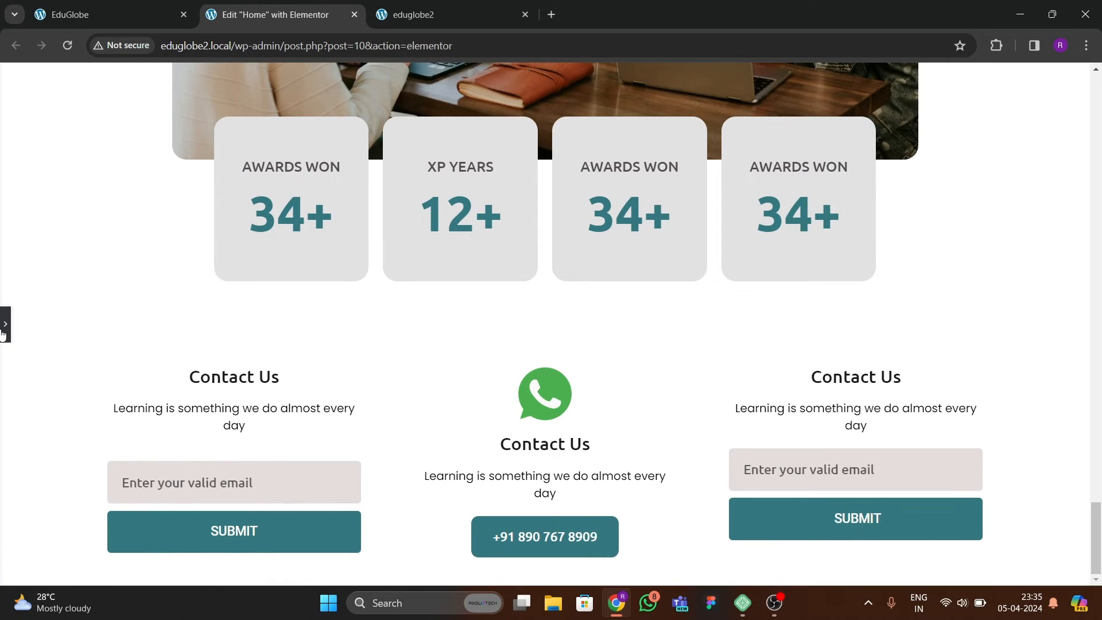
pyautogui.click(4, 335)
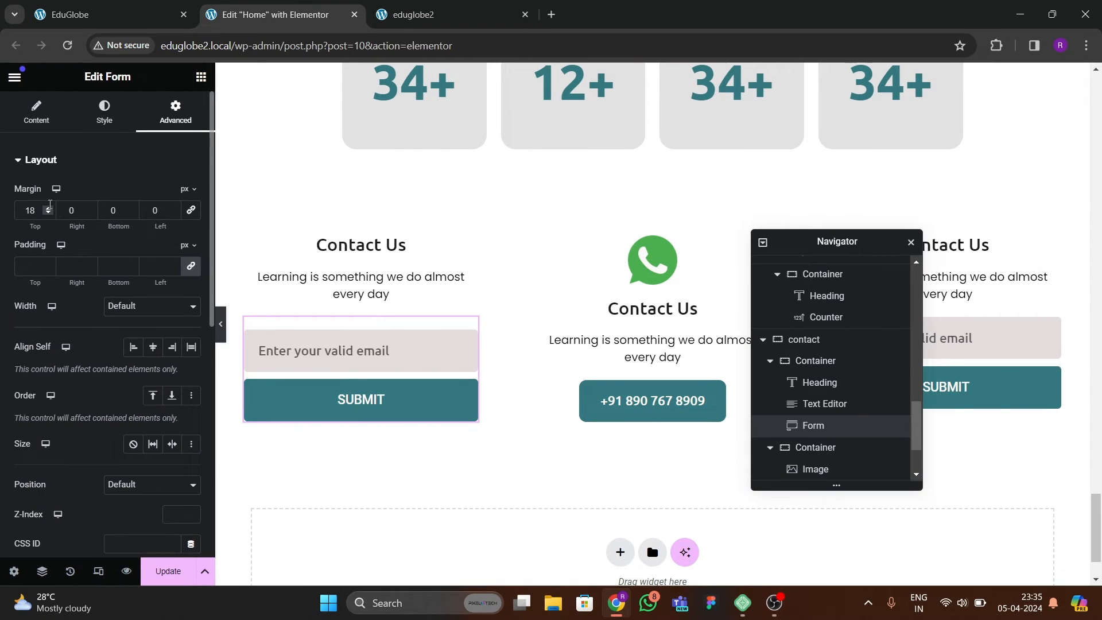
# Fine-tune the form's top margin to 23 px, checking its alignment with the WhatsApp column in the full-width preview.
pyautogui.click(48, 208)
pyautogui.click(48, 208)
pyautogui.click(49, 208)
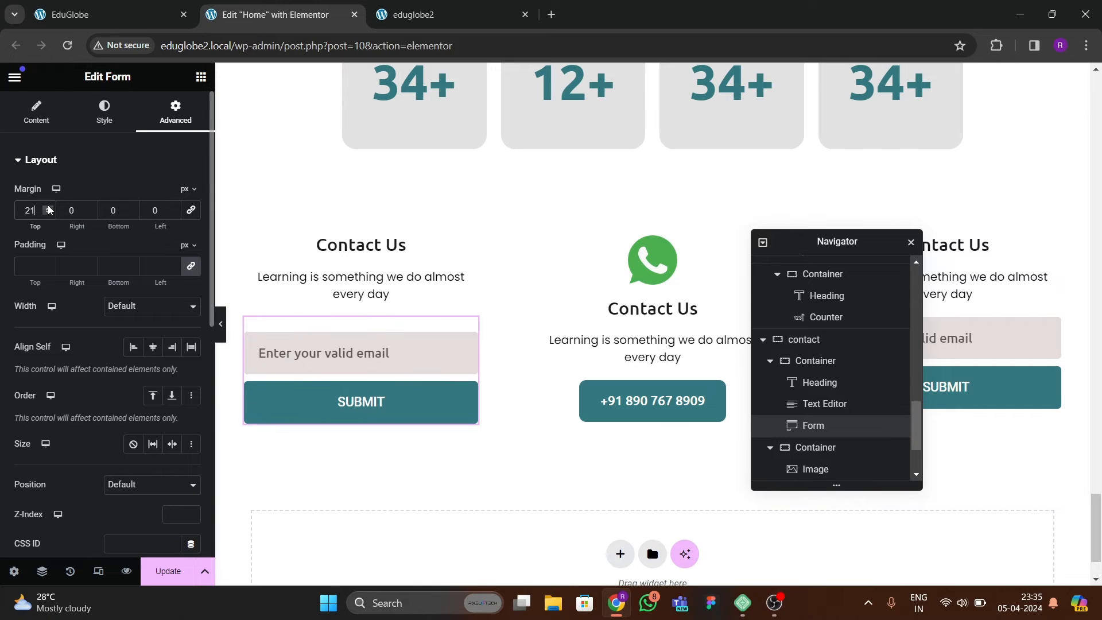
pyautogui.click(221, 335)
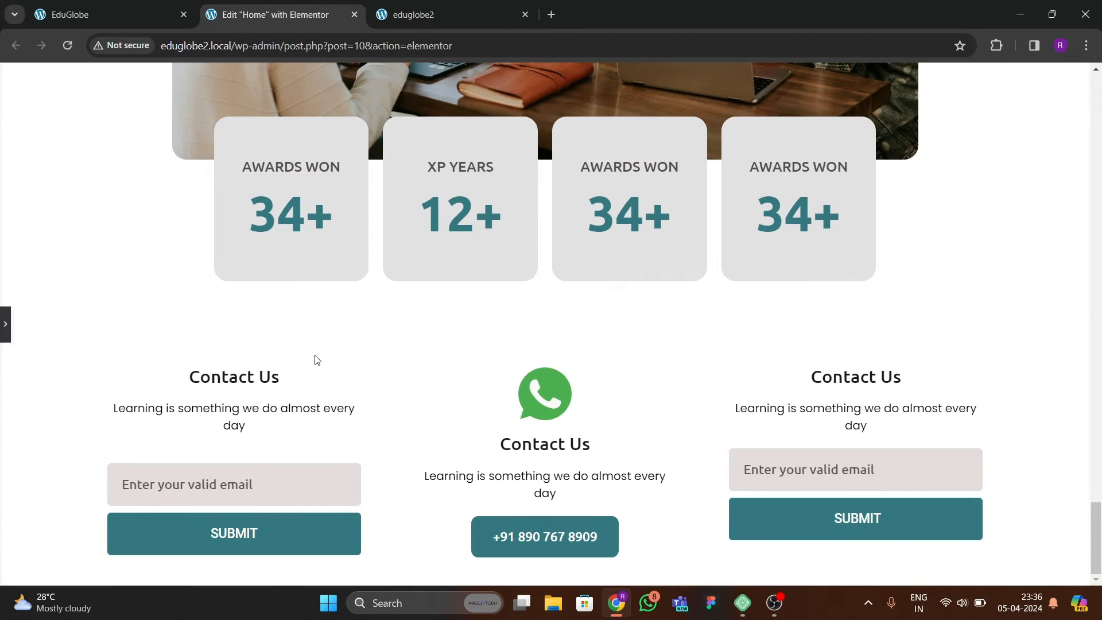
pyautogui.click(4, 336)
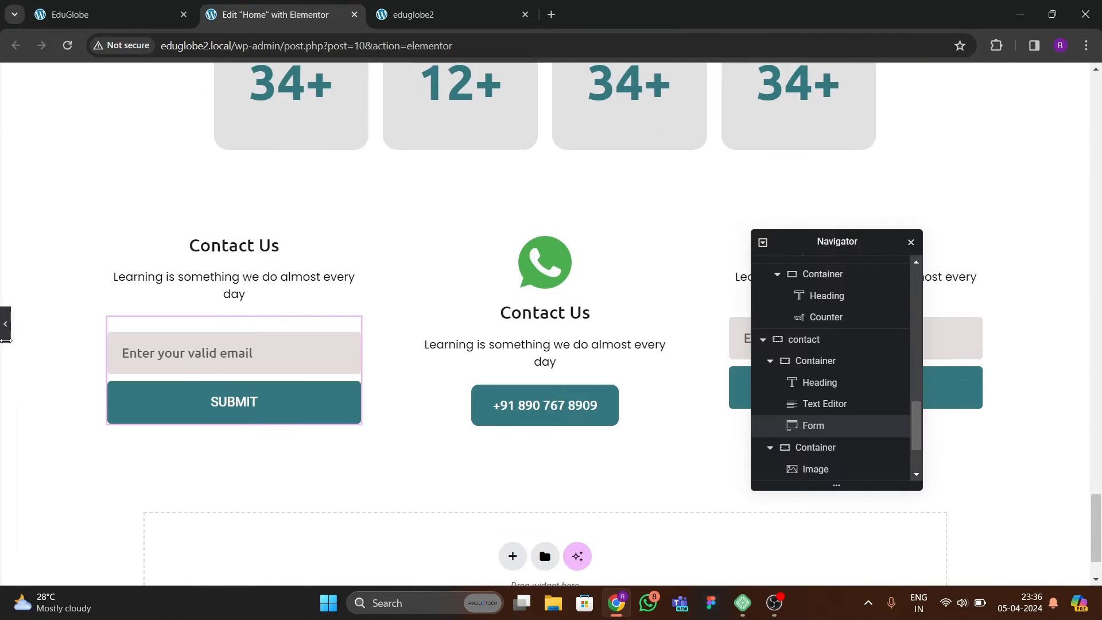
pyautogui.click(49, 208)
pyautogui.click(49, 208)
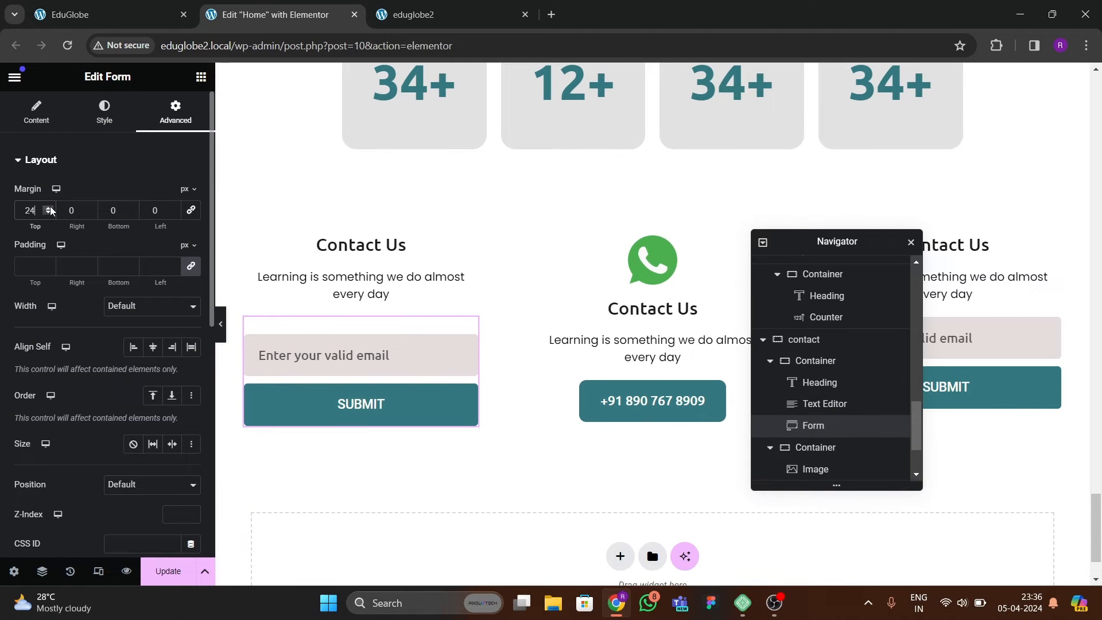
pyautogui.click(49, 207)
pyautogui.click(49, 208)
pyautogui.click(219, 325)
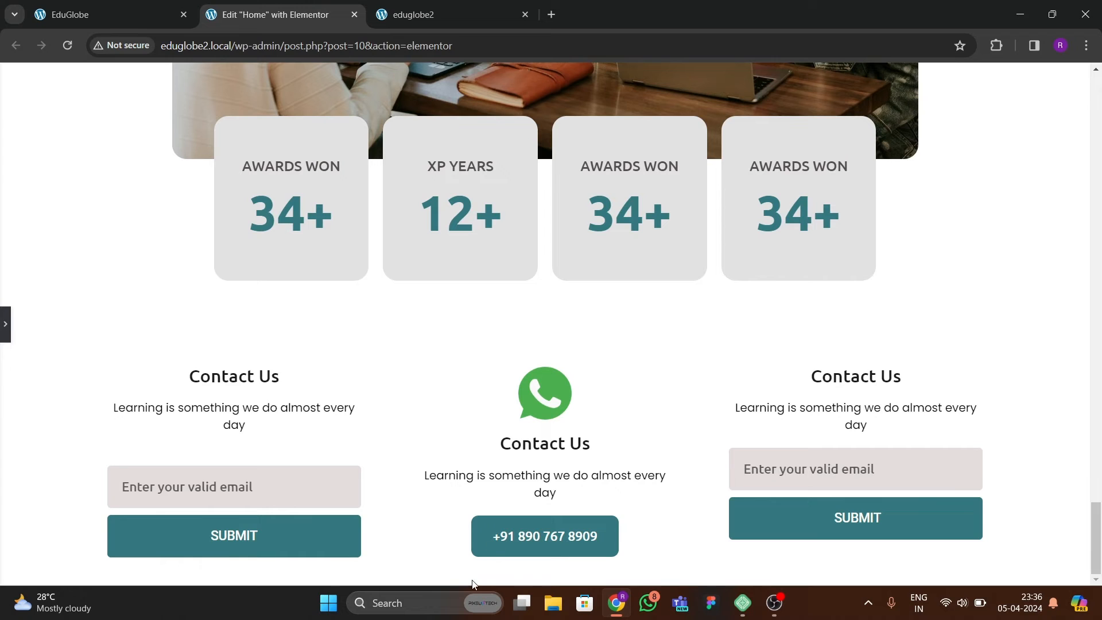
pyautogui.click(4, 333)
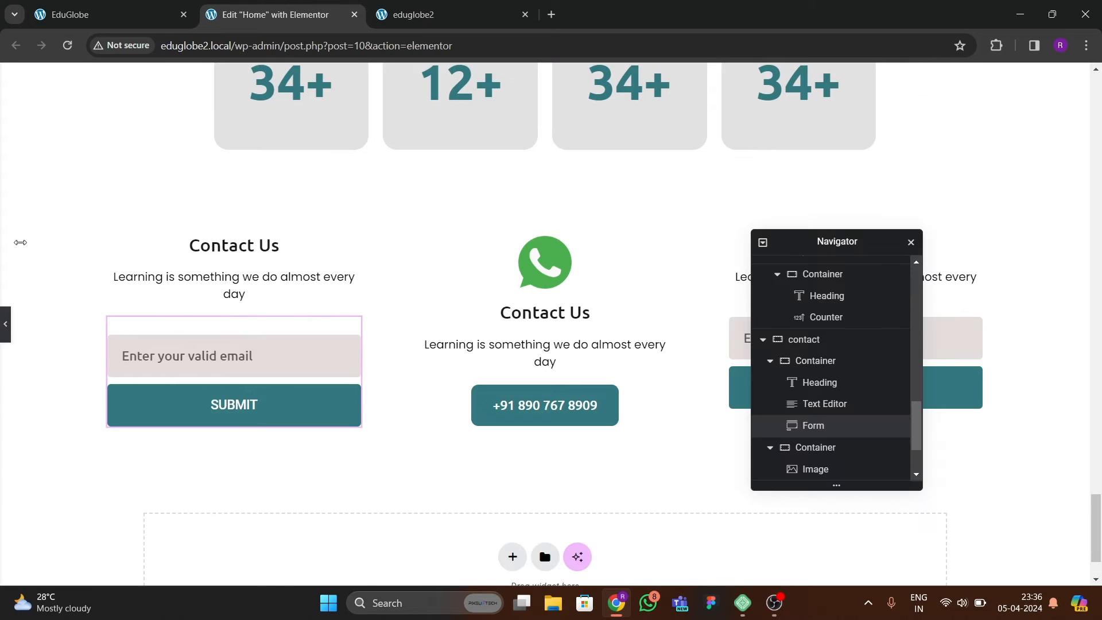
pyautogui.click(49, 213)
pyautogui.click(48, 212)
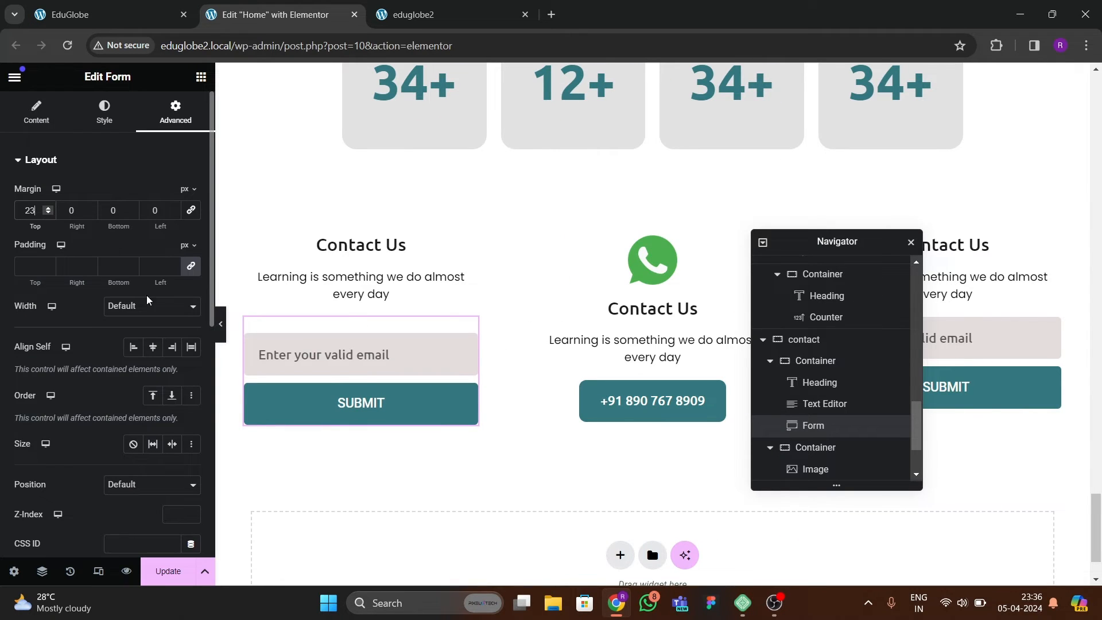
pyautogui.click(221, 324)
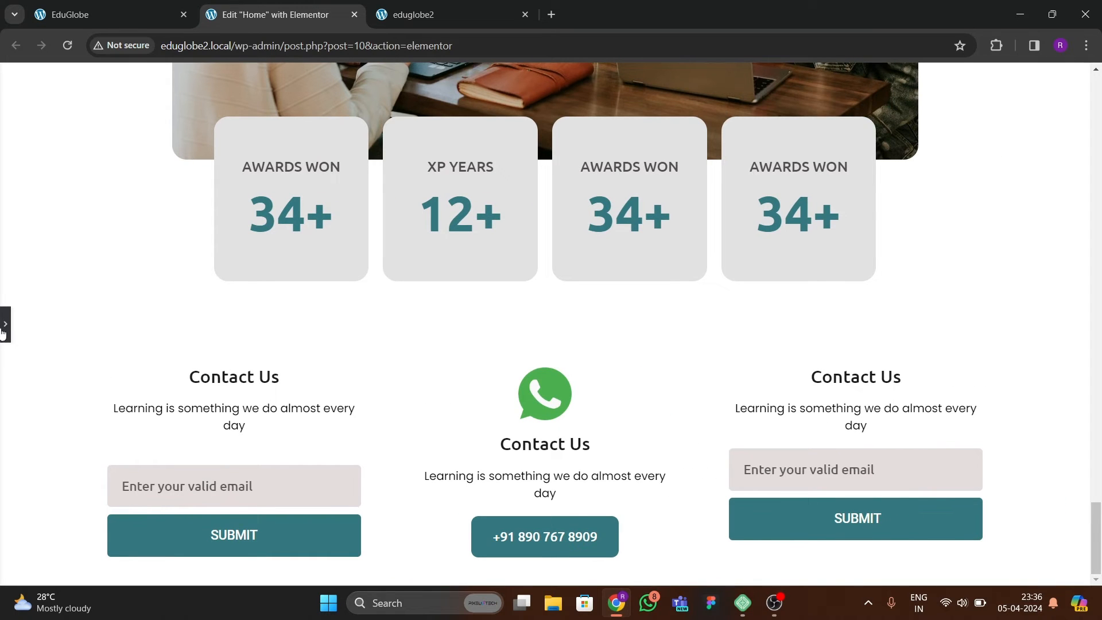
pyautogui.click(4, 326)
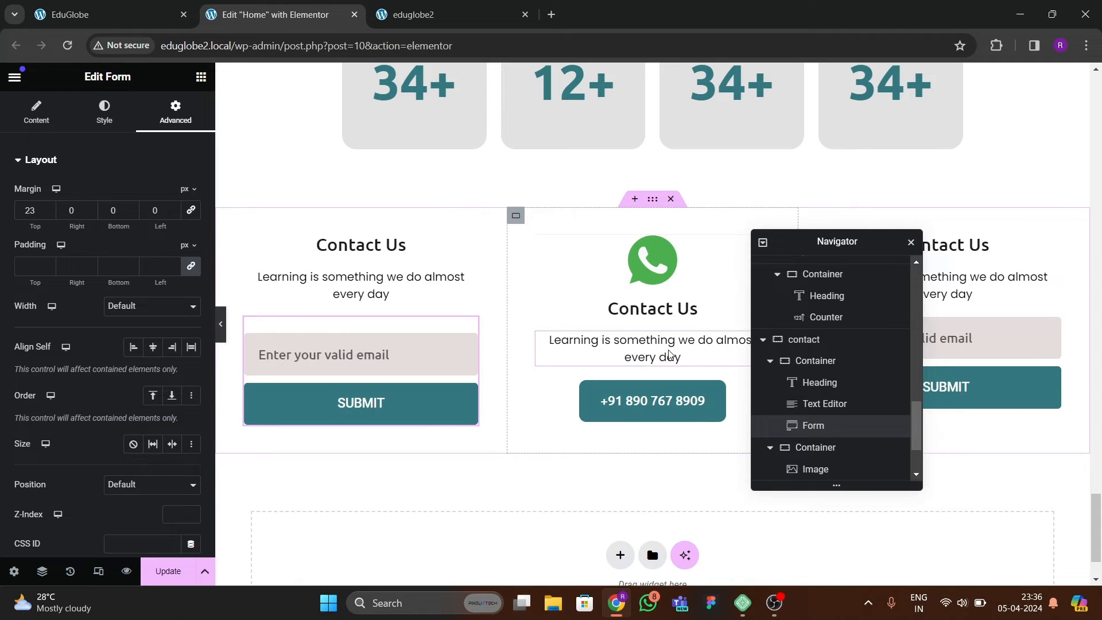
# Delete the contact section's third column and replace it with a duplicate of the WhatsApp column.
pyautogui.moveTo(814, 241); pyautogui.dragTo(501, 245)
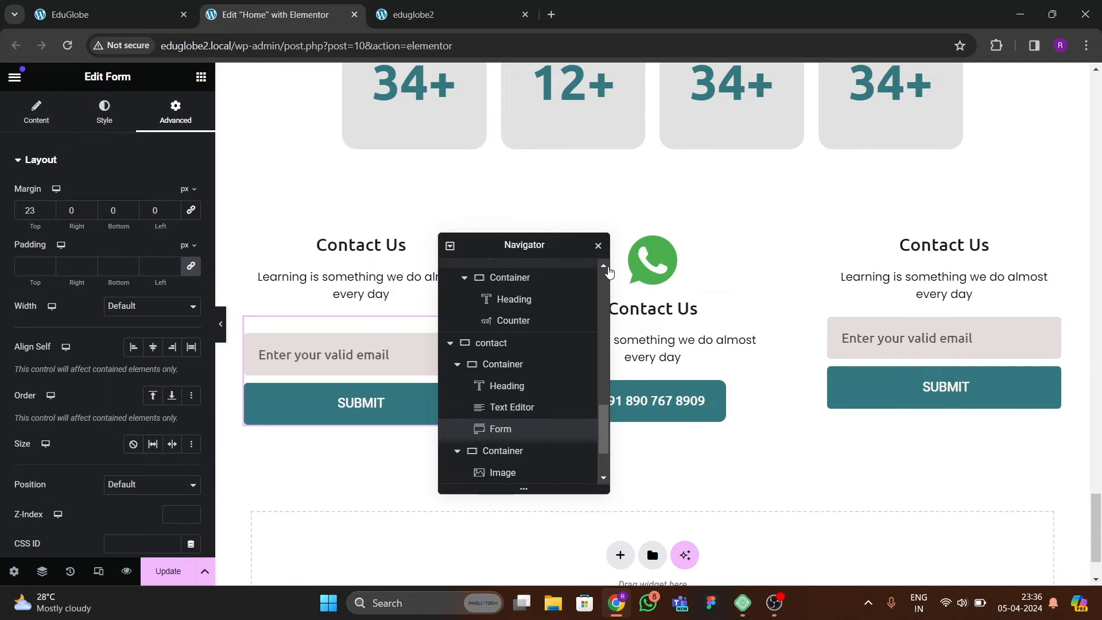
pyautogui.click(457, 365)
pyautogui.click(457, 387)
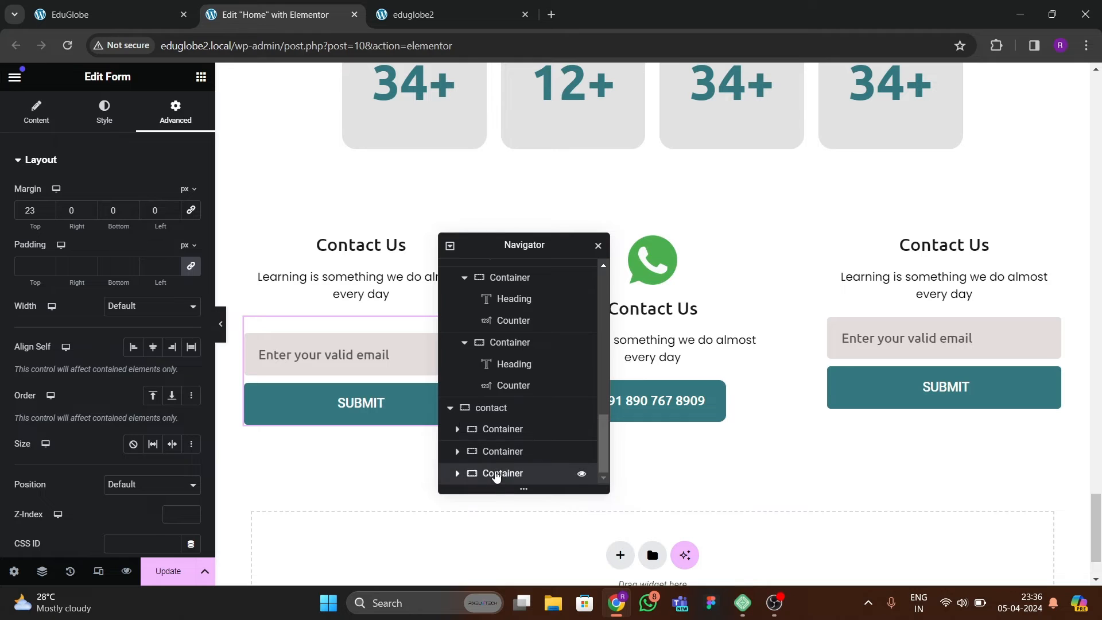
pyautogui.rightClick(500, 473)
pyautogui.click(517, 568)
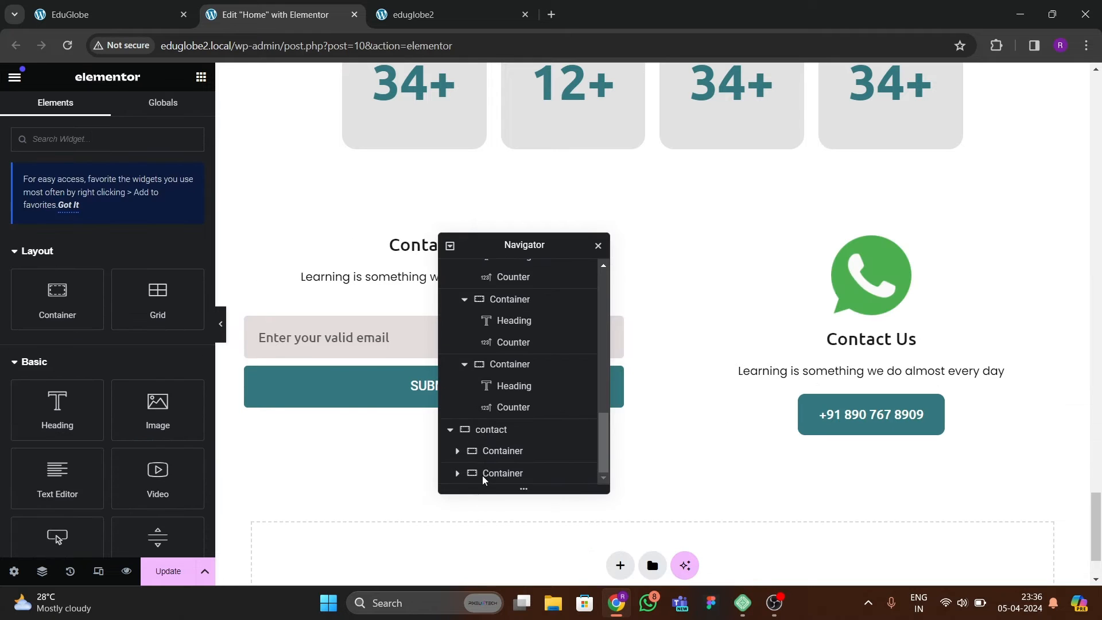
pyautogui.rightClick(497, 473)
pyautogui.click(540, 264)
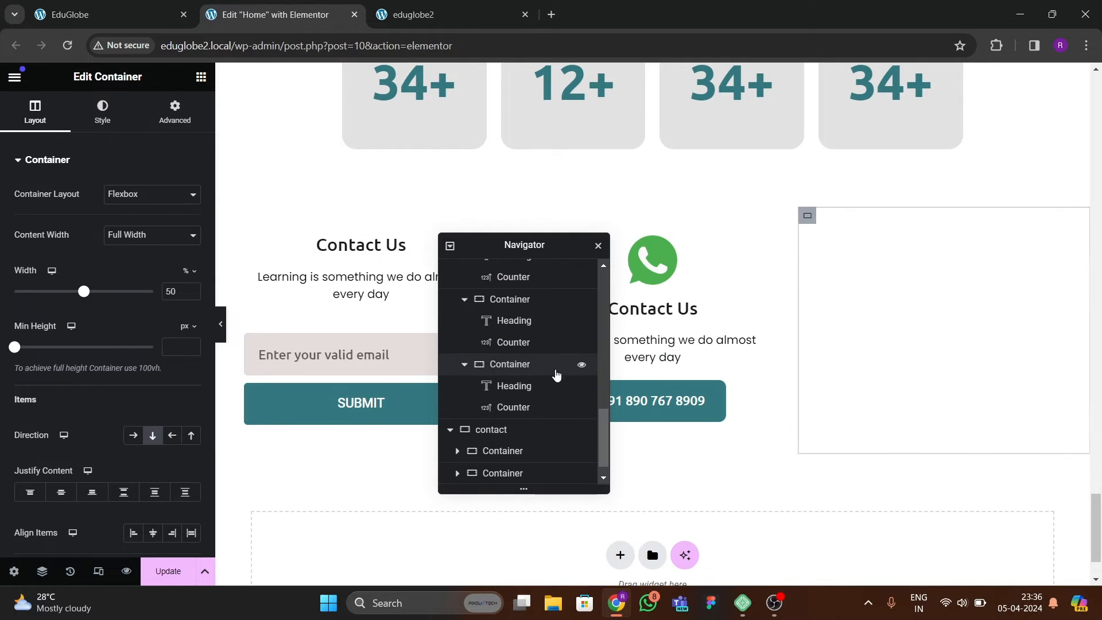
# Replace the duplicated column's WhatsApp image with the blue chat bubble image download-5.png from the media library.
pyautogui.click(923, 289)
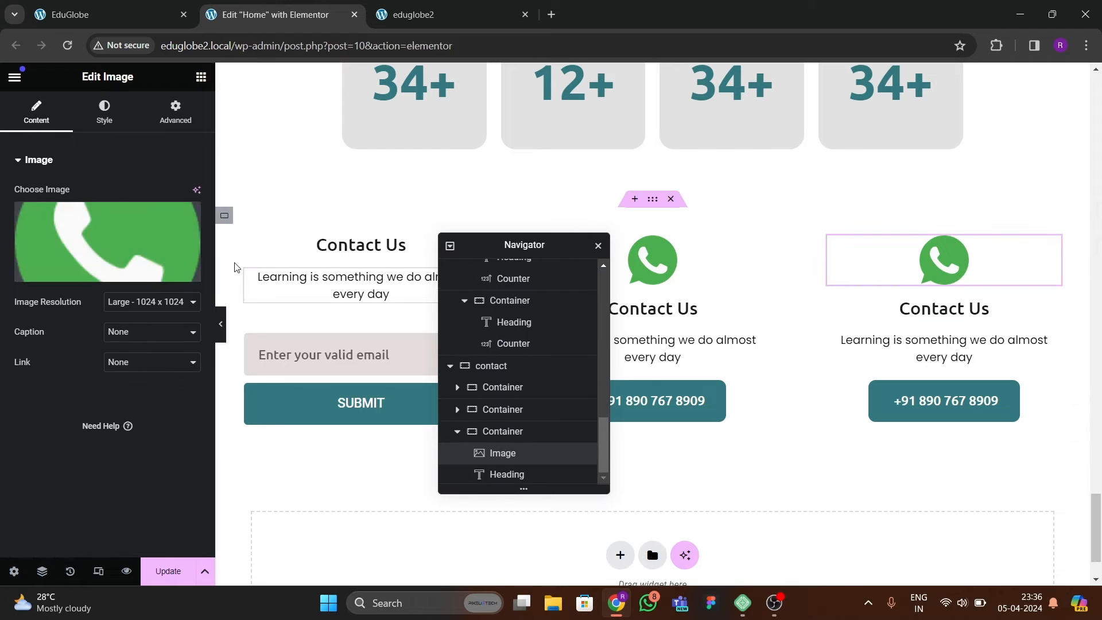
pyautogui.click(122, 231)
pyautogui.click(352, 363)
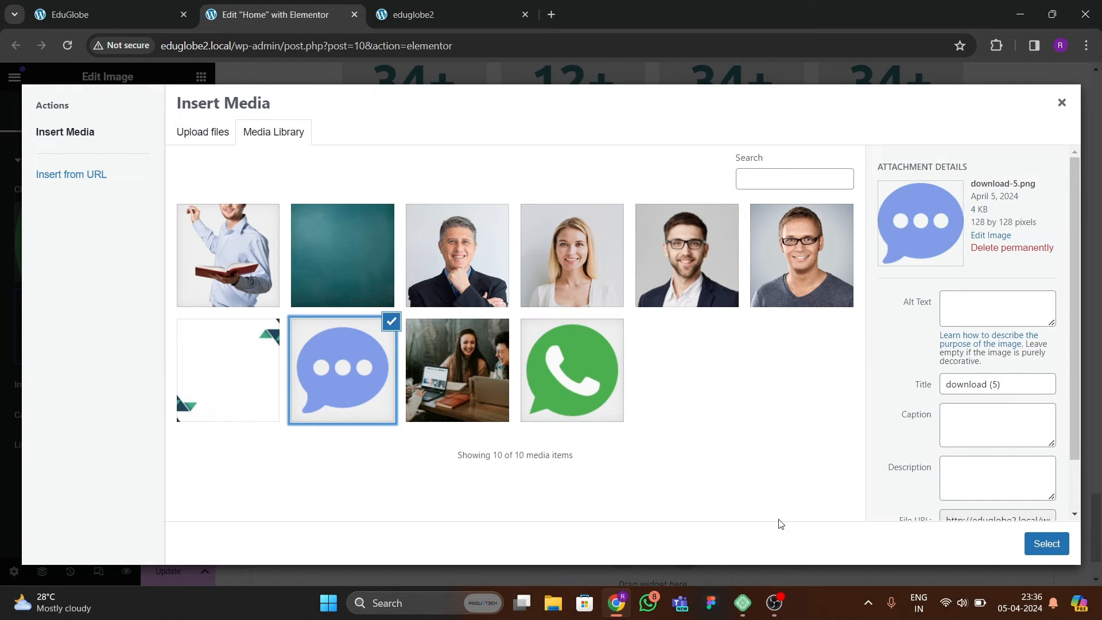
pyautogui.click(1046, 543)
# Check the reference EduGlobe page's third contact column and change the duplicated column's heading to "Live Chat".
pyautogui.click(134, 22)
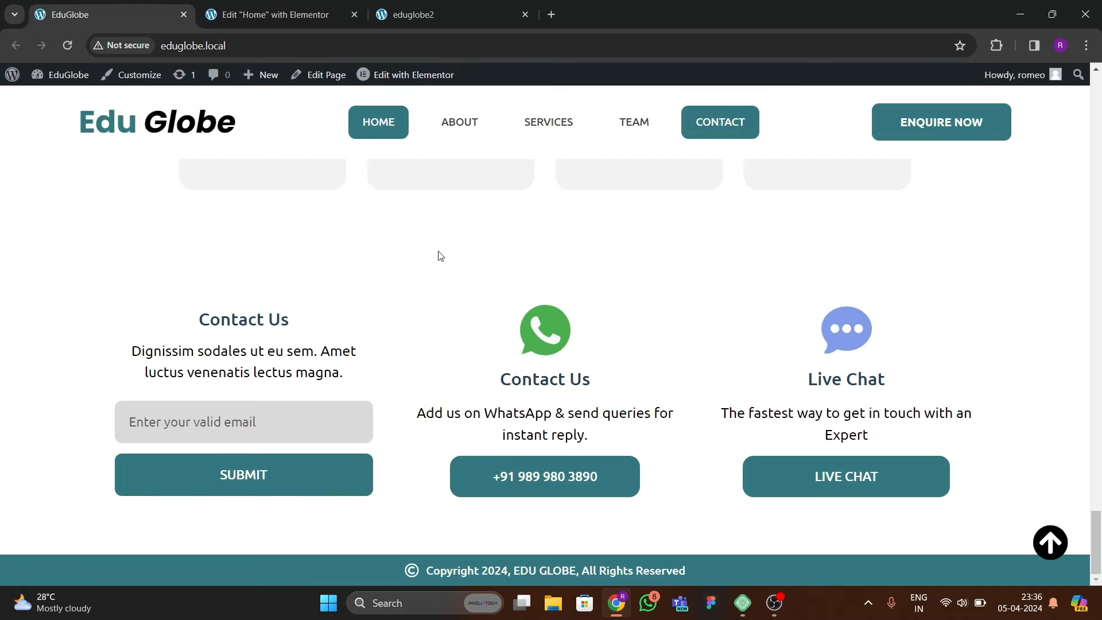
pyautogui.click(298, 15)
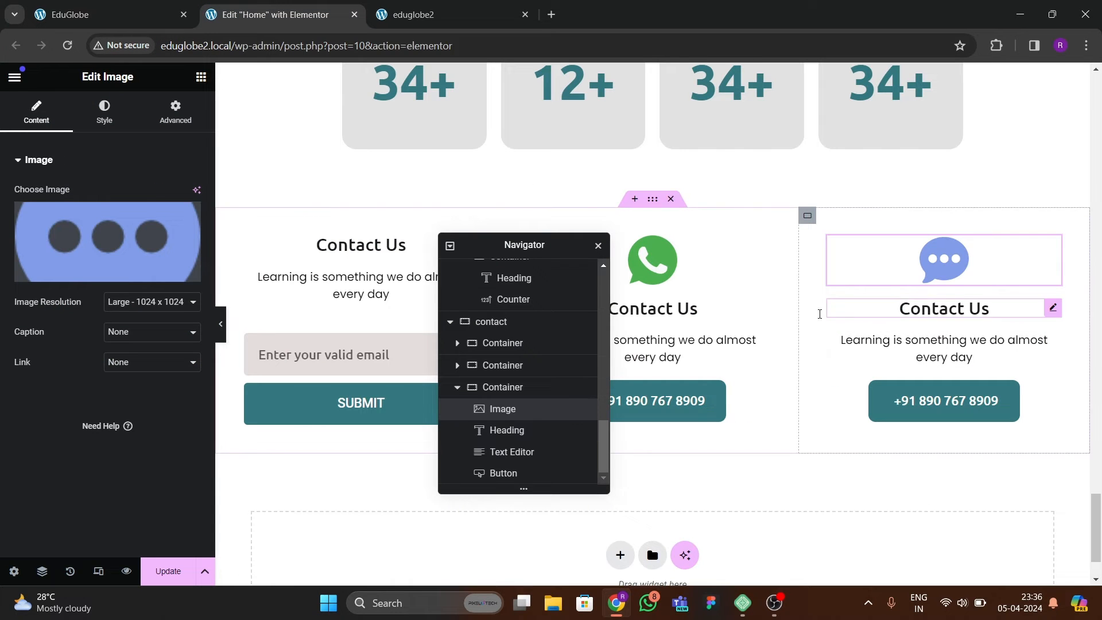
pyautogui.click(945, 309)
pyautogui.moveTo(64, 230); pyautogui.dragTo(12, 217)
pyautogui.write('Live Chat')
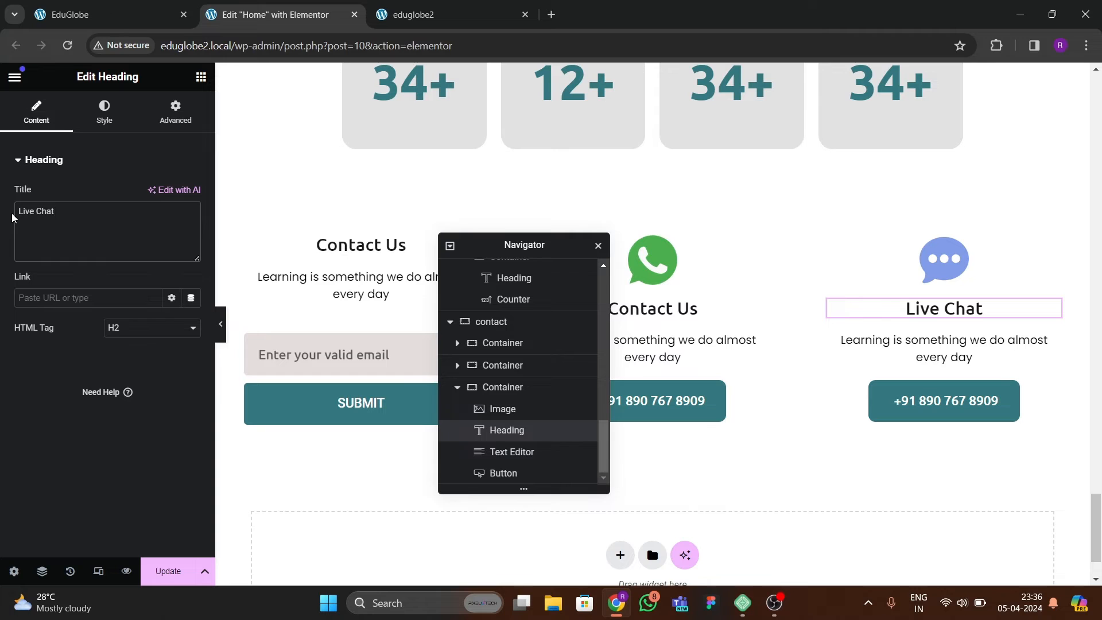
# Copy the reference page's Live Chat description into the column's text: "The fastest way to get in touch with an Expert".
pyautogui.click(86, 26)
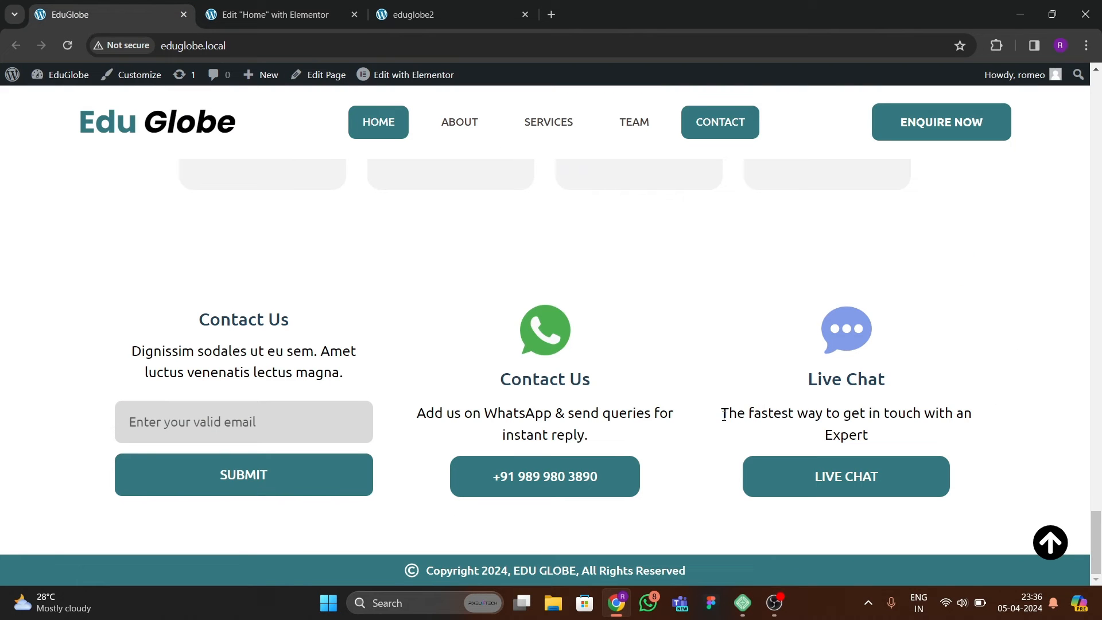
pyautogui.moveTo(724, 415); pyautogui.dragTo(878, 436)
pyautogui.hotkey('ctrl', 'c')
pyautogui.click(275, 14)
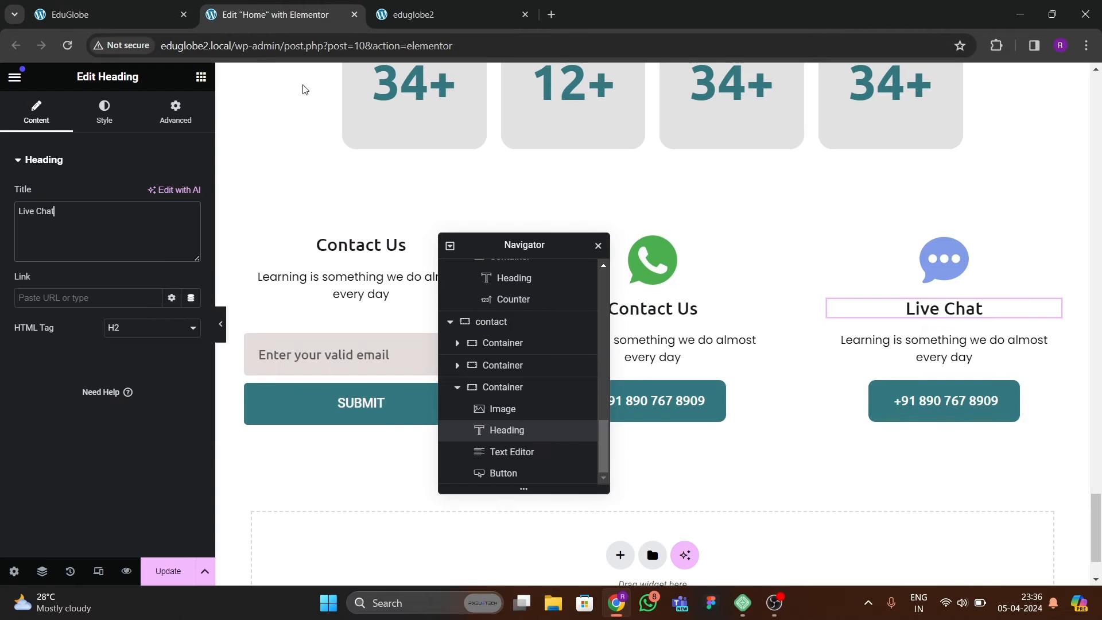
pyautogui.click(970, 356)
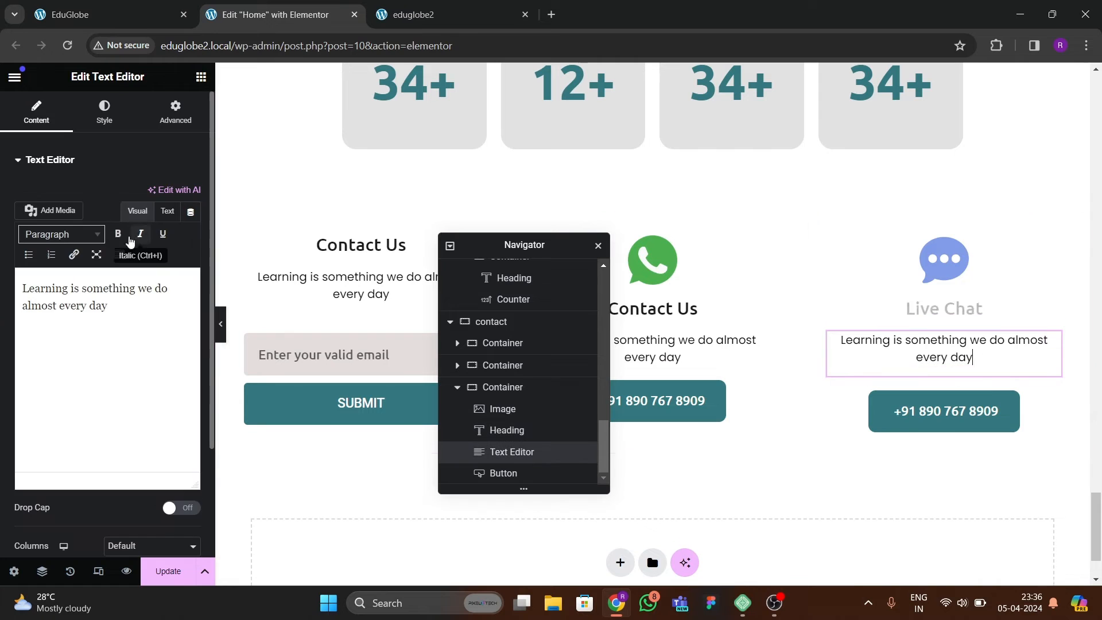
pyautogui.click(167, 211)
pyautogui.moveTo(106, 278); pyautogui.dragTo(8, 246)
pyautogui.hotkey('ctrl', 'v')
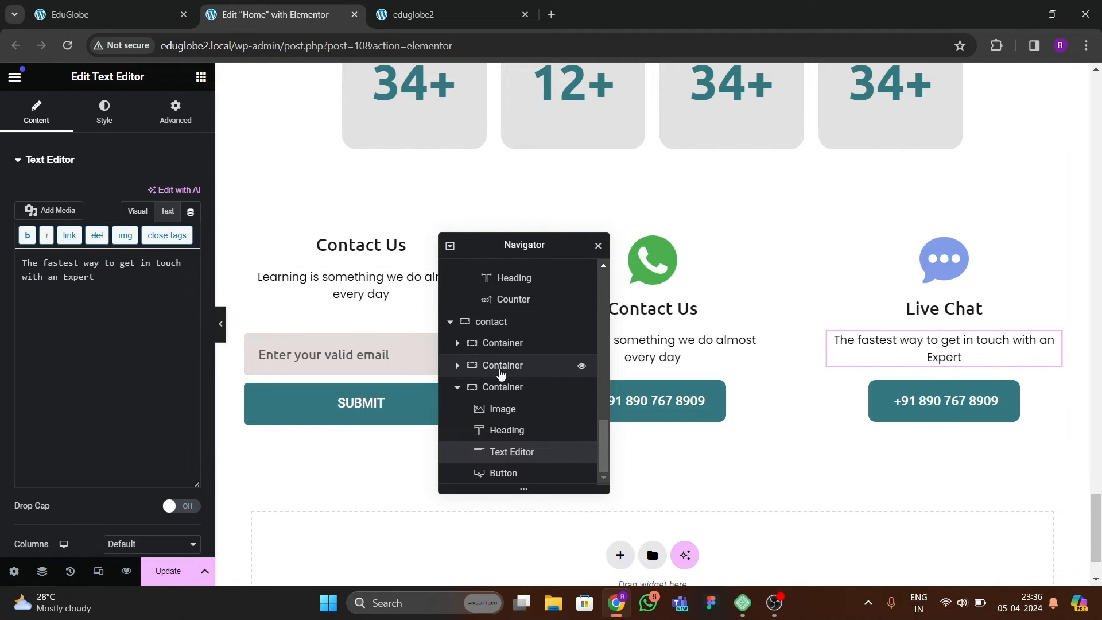
# Change the third contact column's button text to "LIVE CHAT" and save the page.
pyautogui.click(1054, 385)
pyautogui.click(101, 13)
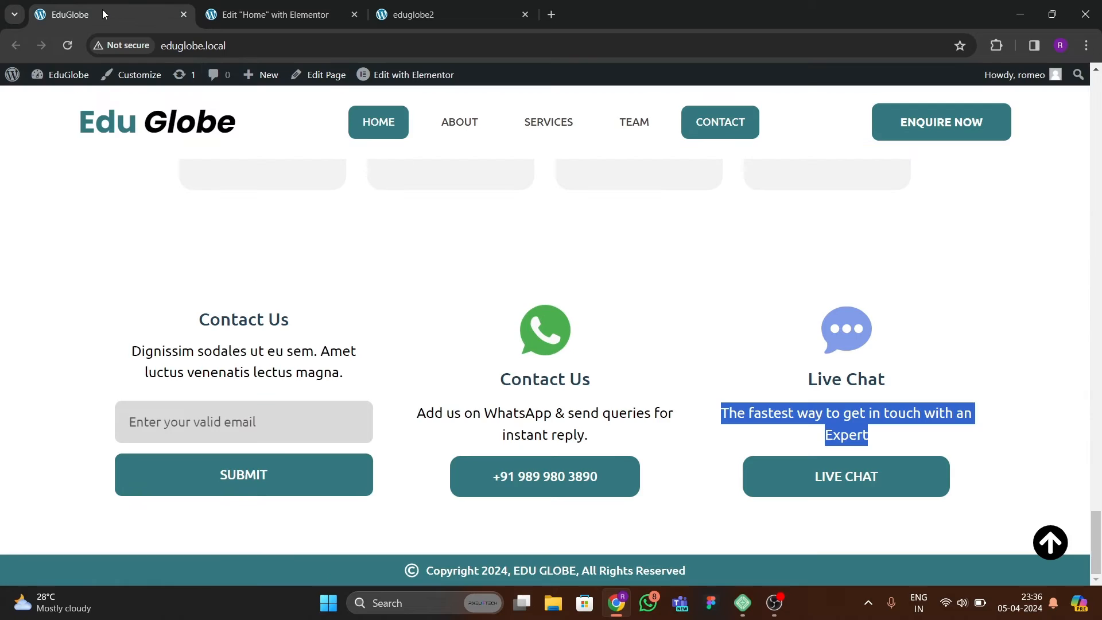
pyautogui.click(288, 16)
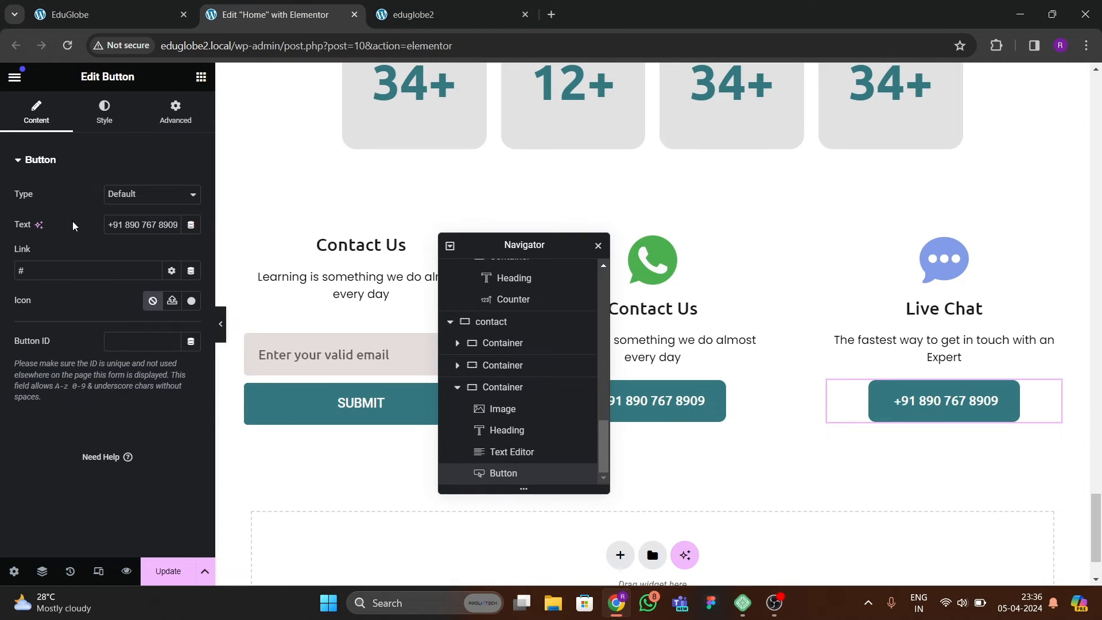
pyautogui.hotkey('ctrl', 'a')
pyautogui.press('BackSpace')
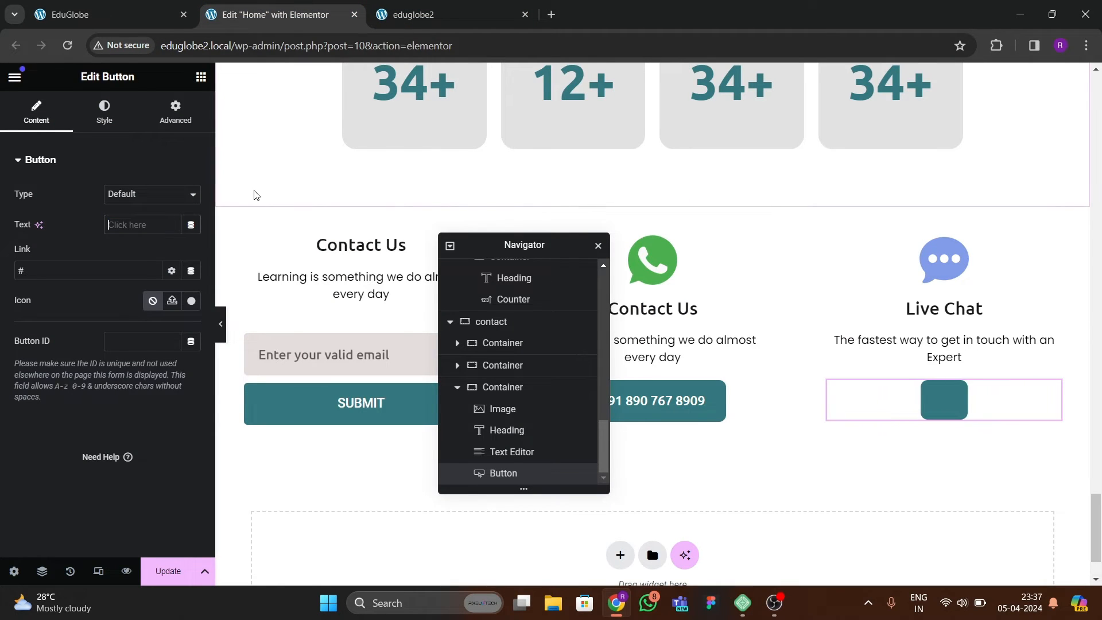
pyautogui.write('LIVE CHA')
pyautogui.press('BackSpace')
pyautogui.press('BackSpace')
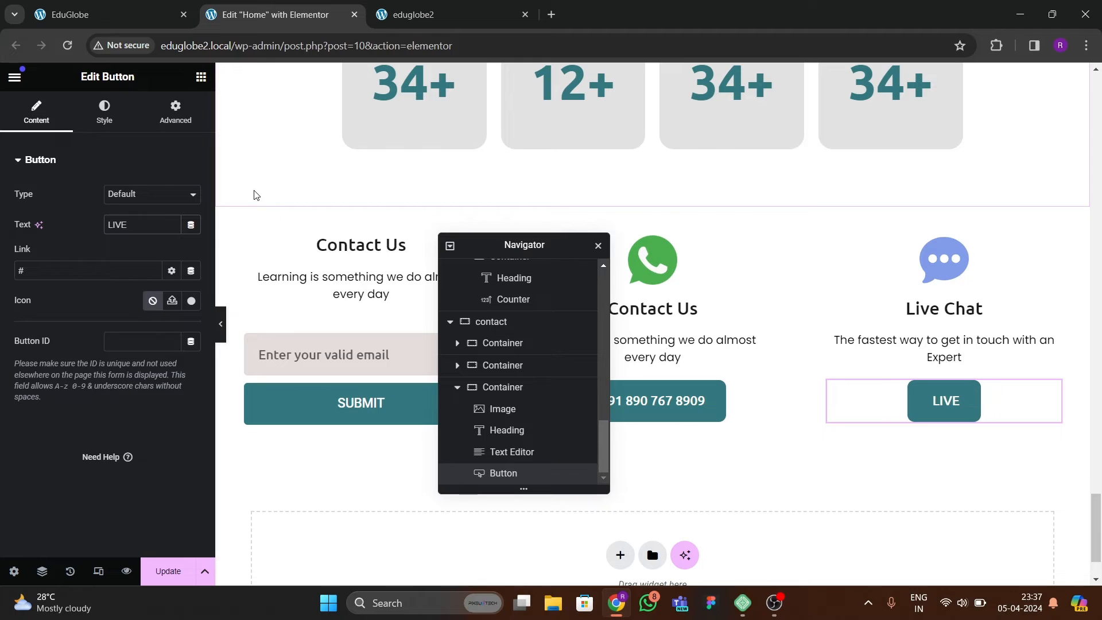
pyautogui.write('CHAT')
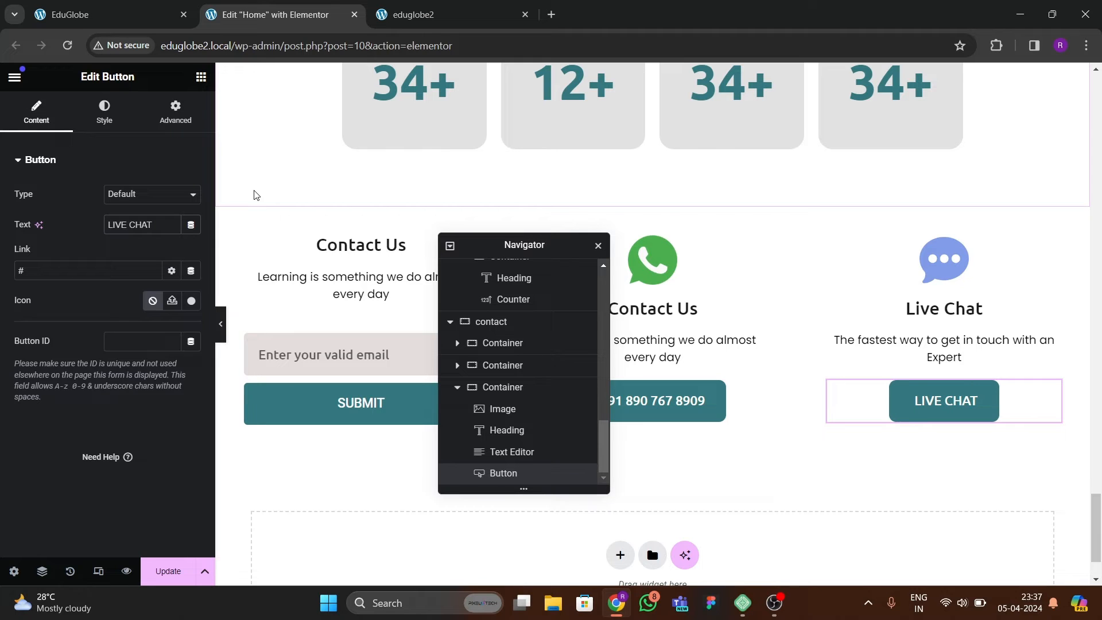
pyautogui.click(168, 571)
# Compare the Live Chat button with the reference page's and try a right and left padding of 50 px on it.
pyautogui.click(72, 16)
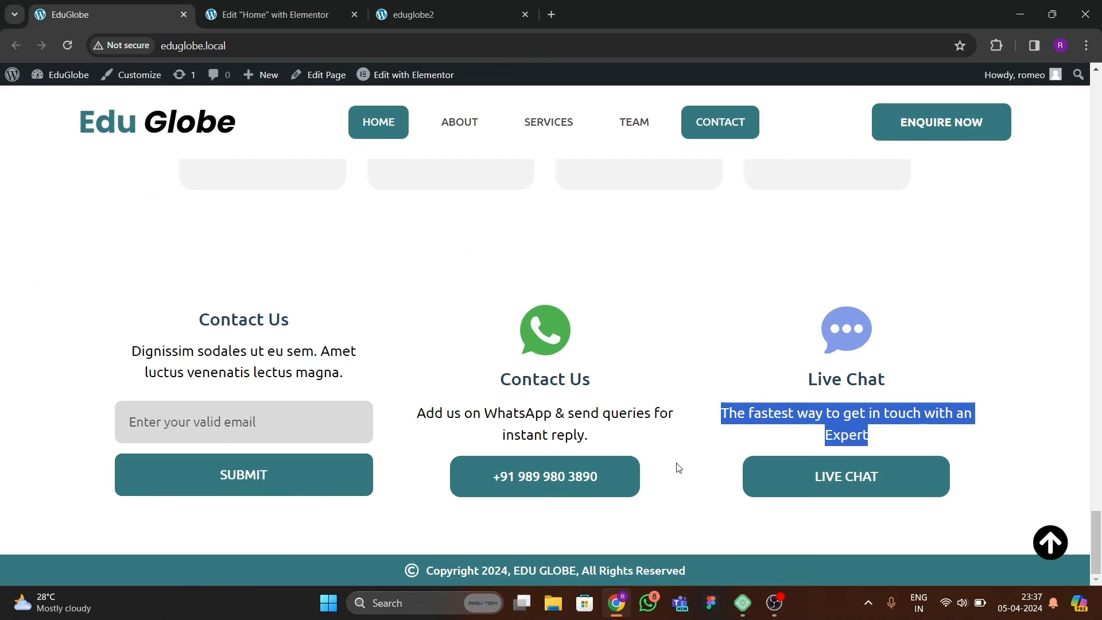
pyautogui.hotkey('ctrl', 'Tab')
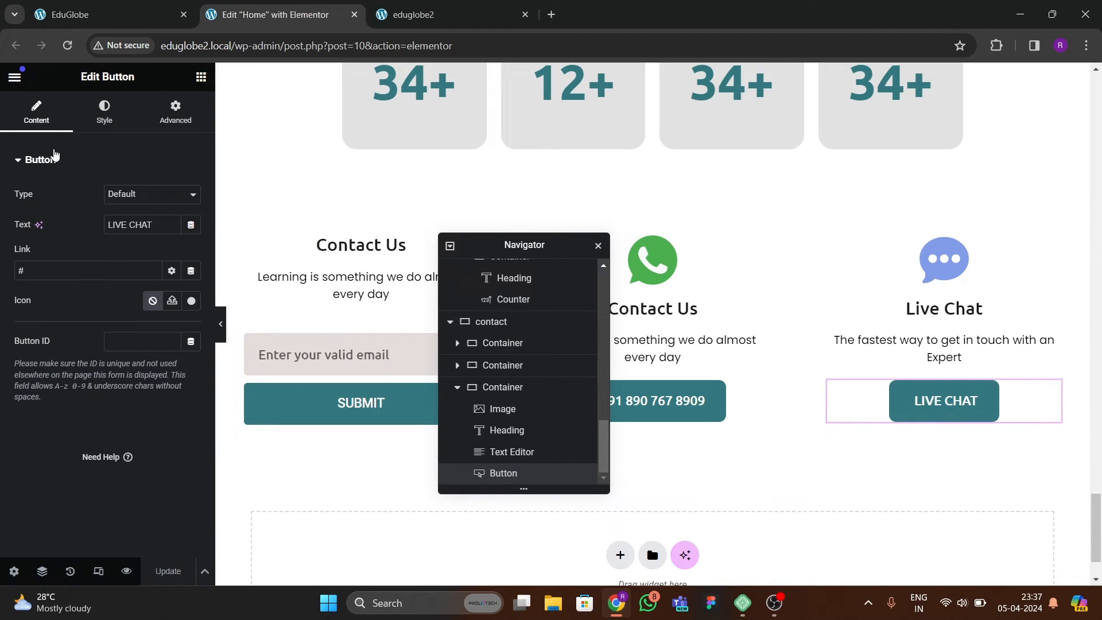
pyautogui.click(104, 113)
pyautogui.scroll(-3, 124, 367)
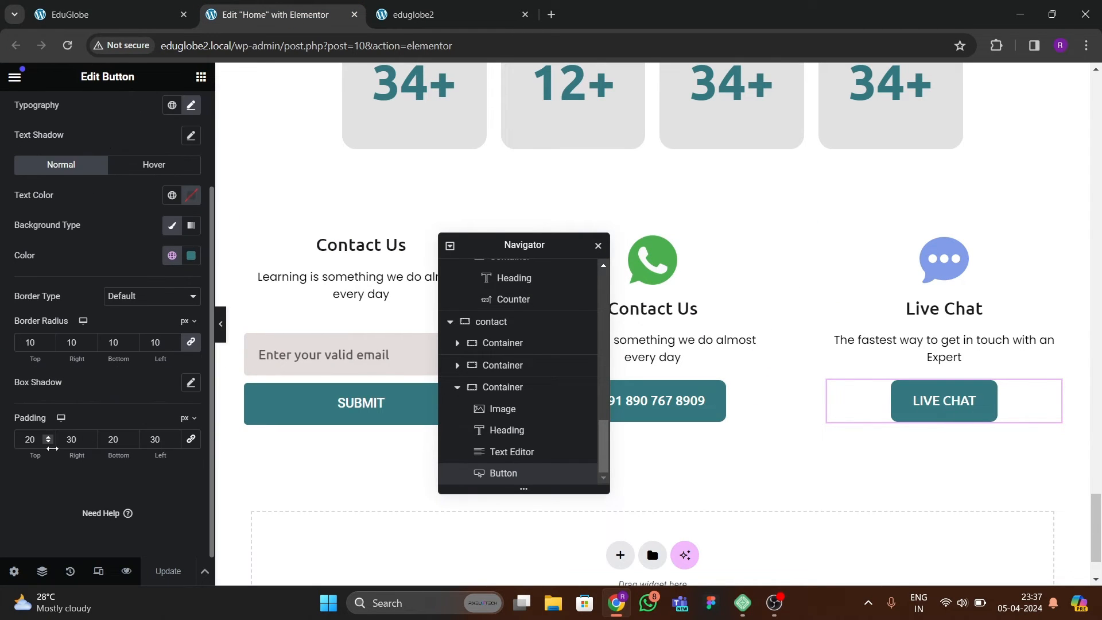
pyautogui.moveTo(79, 439); pyautogui.dragTo(48, 436)
pyautogui.write('50')
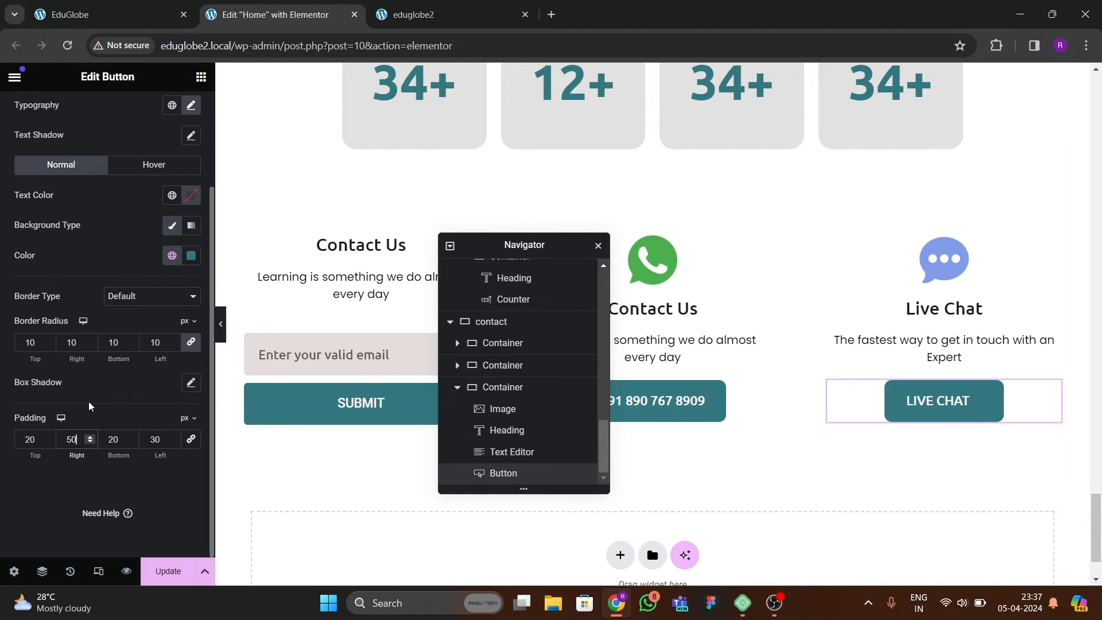
pyautogui.press('Tab')
pyautogui.press('Tab')
pyautogui.write('50')
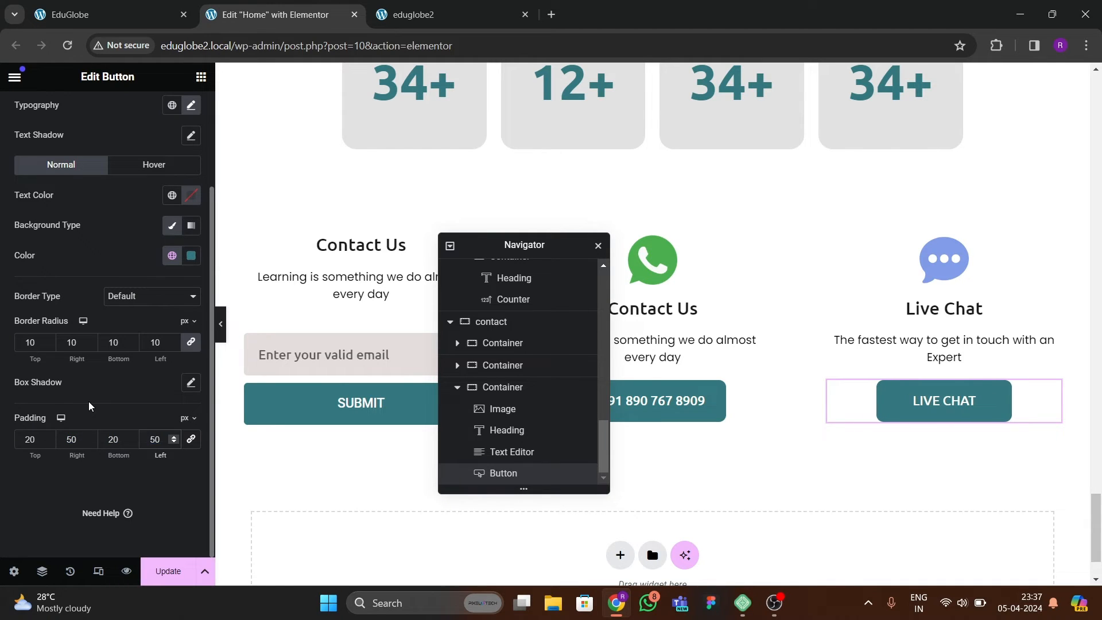
# Try widening the Live Chat button with a right and left padding of 80 px.
pyautogui.hotkey('shift', 'Tab')
pyautogui.hotkey('shift', 'Tab')
pyautogui.write('80')
pyautogui.press('Tab')
pyautogui.press('Tab')
pyautogui.write('80')
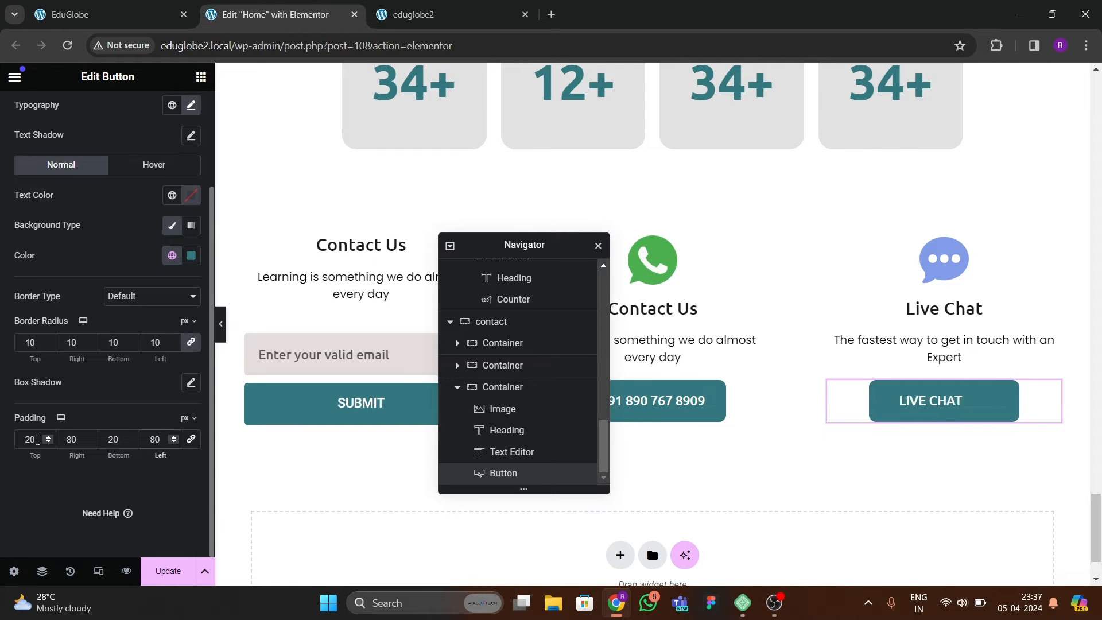
# Move the Navigator off the second contact column and try 70 px for the Live Chat button's right and left padding.
pyautogui.moveTo(498, 248); pyautogui.dragTo(401, 249)
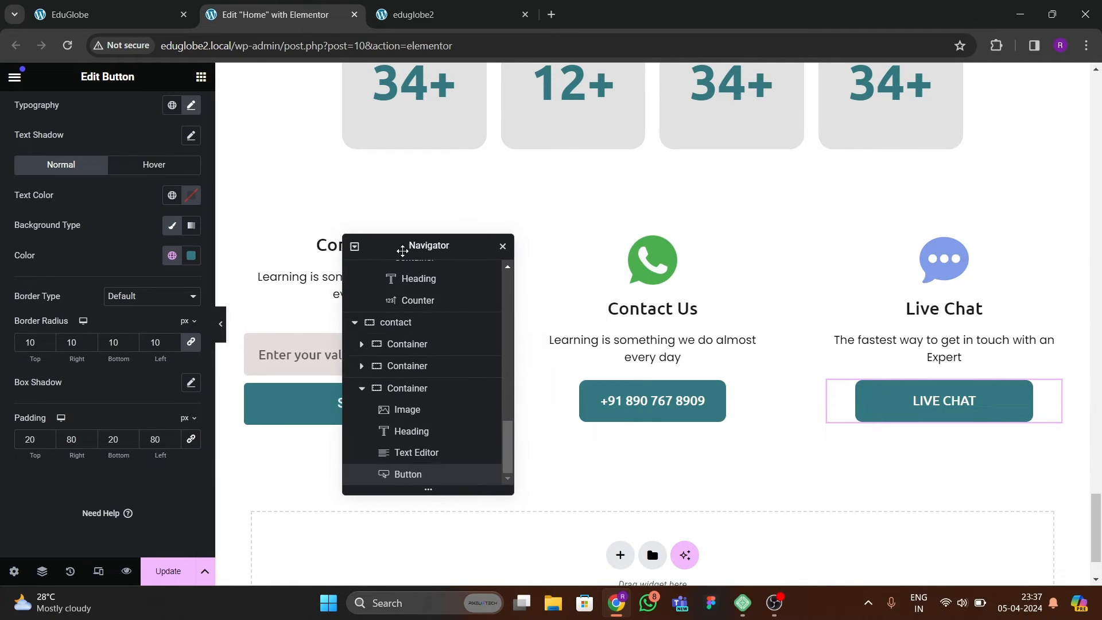
pyautogui.doubleClick(71, 443)
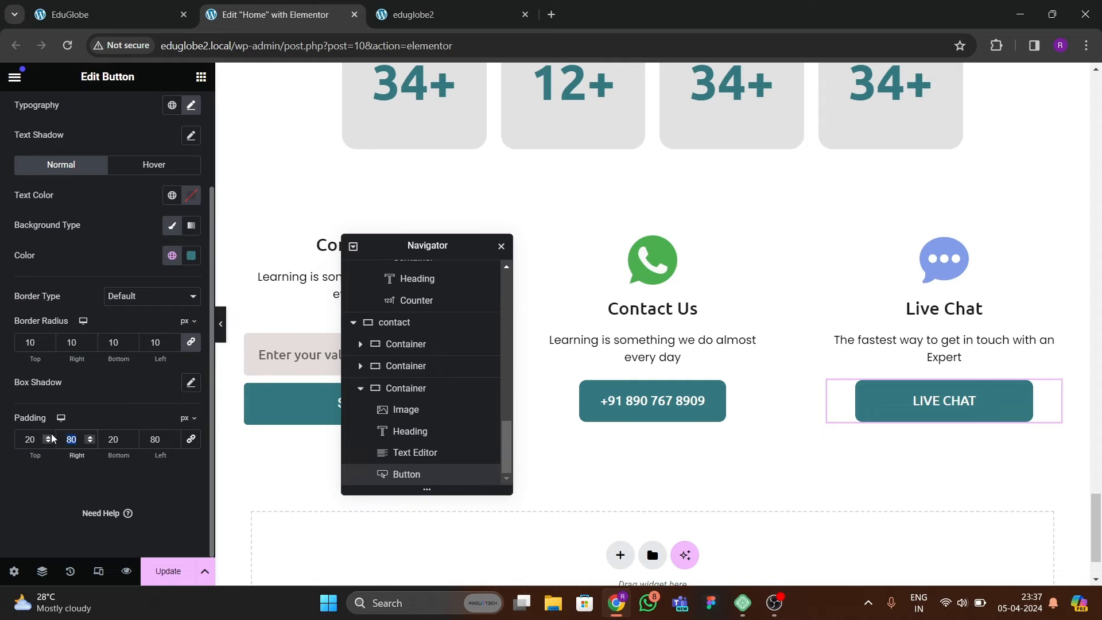
pyautogui.write('70')
pyautogui.press('Tab')
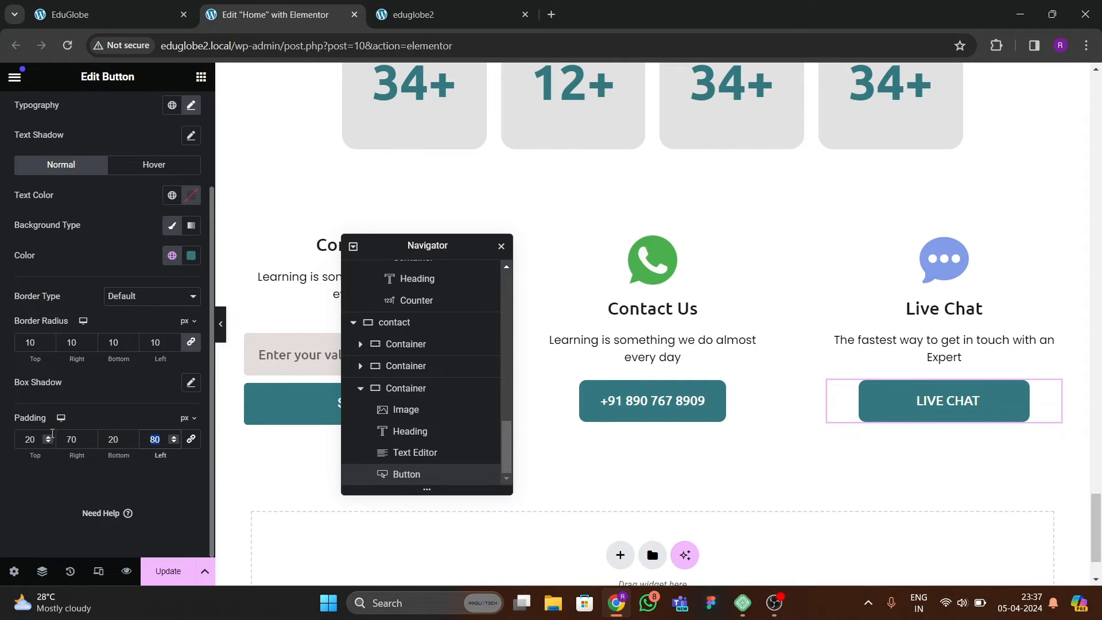
pyautogui.write('70')
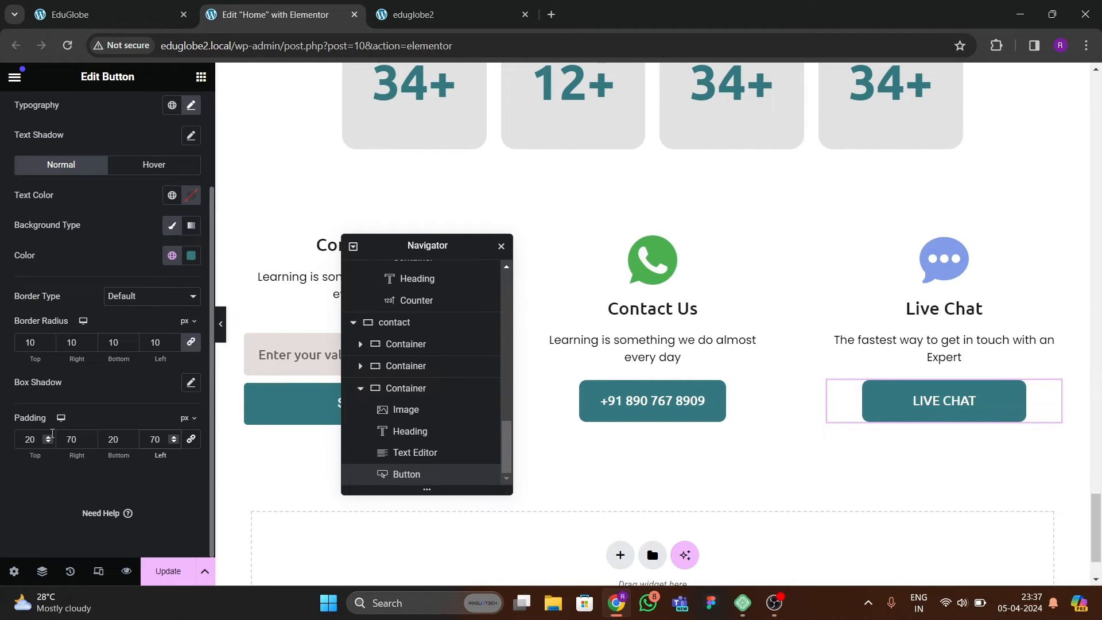
# Set the Live Chat button's right and left padding to 60 px, saving the page and reloading the live site to check it.
pyautogui.doubleClick(77, 443)
pyautogui.write('60')
pyautogui.press('Tab')
pyautogui.write('60')
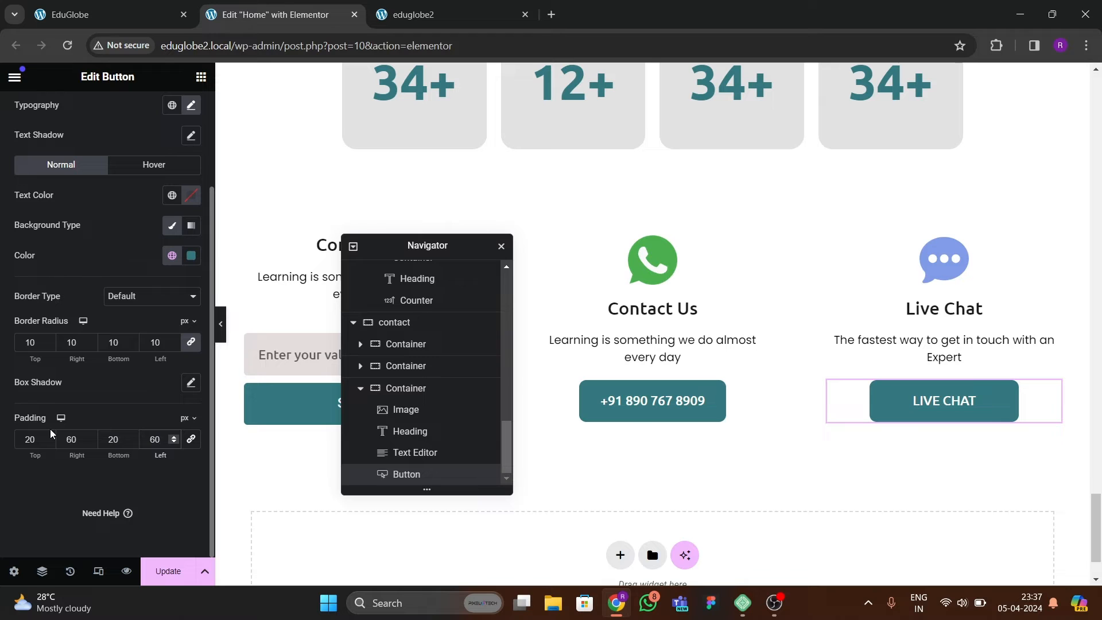
pyautogui.click(167, 571)
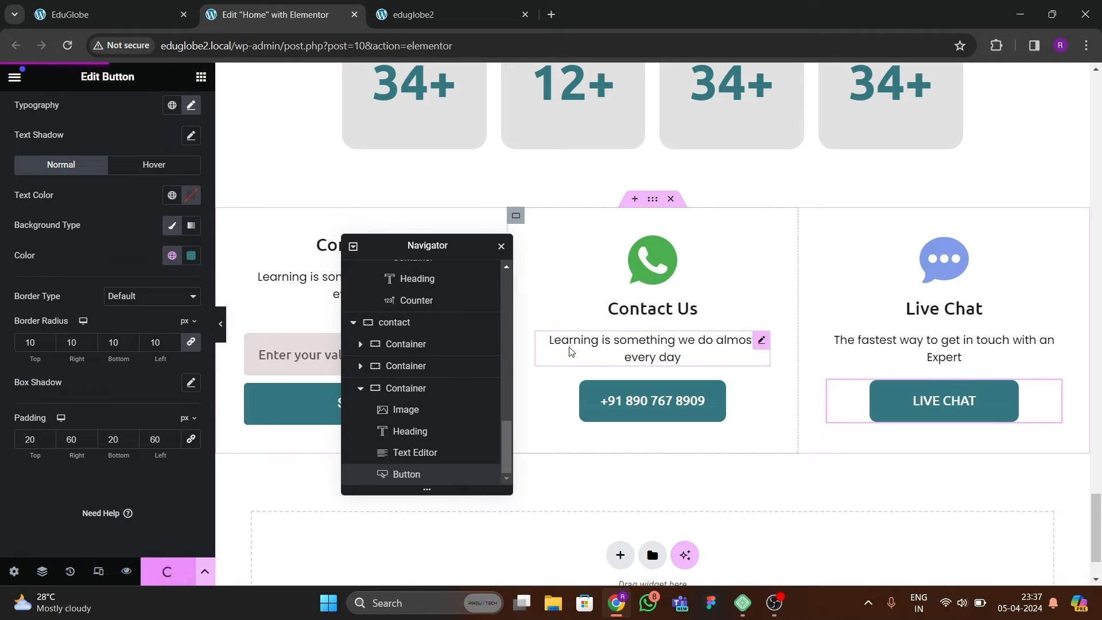
pyautogui.click(405, 19)
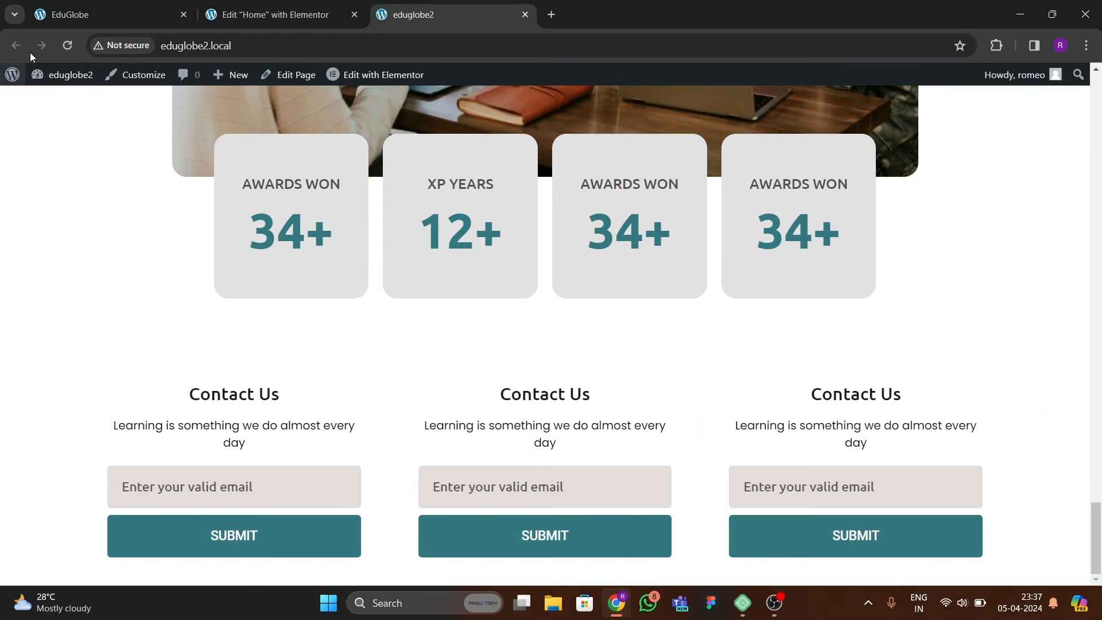
pyautogui.click(68, 45)
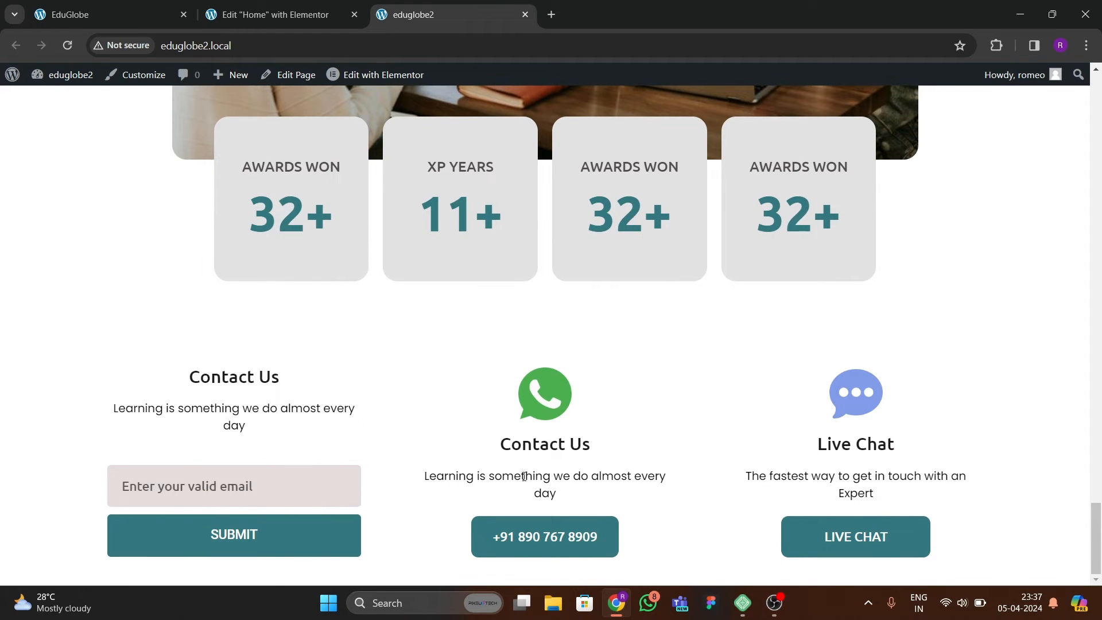
# Replace the first contact column's description with the reference text "Dignissim sodales ut eu sem. Amet luctus venenatis lectus magna. Email".
pyautogui.click(85, 16)
pyautogui.click(133, 351)
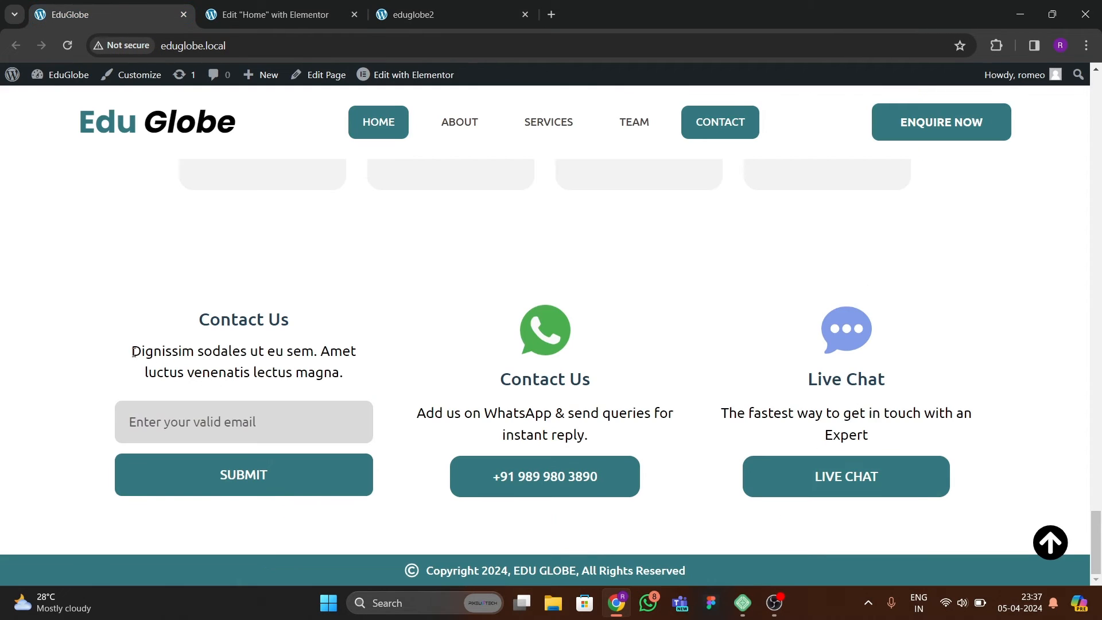
pyautogui.moveTo(133, 351); pyautogui.dragTo(368, 394)
pyautogui.click(269, 17)
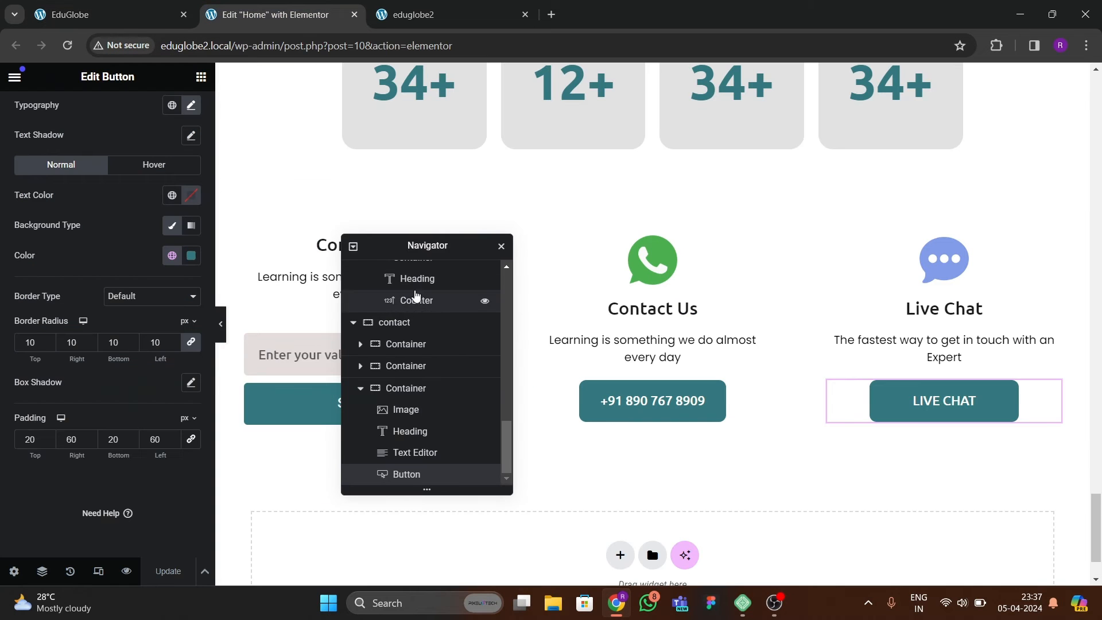
pyautogui.moveTo(476, 244); pyautogui.dragTo(639, 229)
pyautogui.click(413, 281)
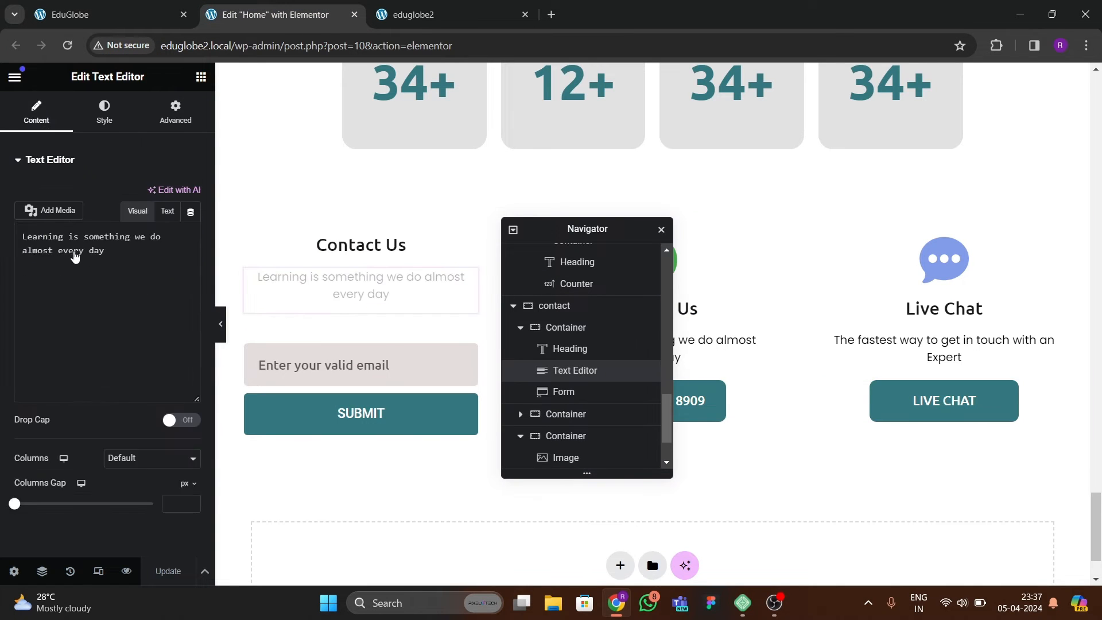
pyautogui.hotkey('ctrl', 'a')
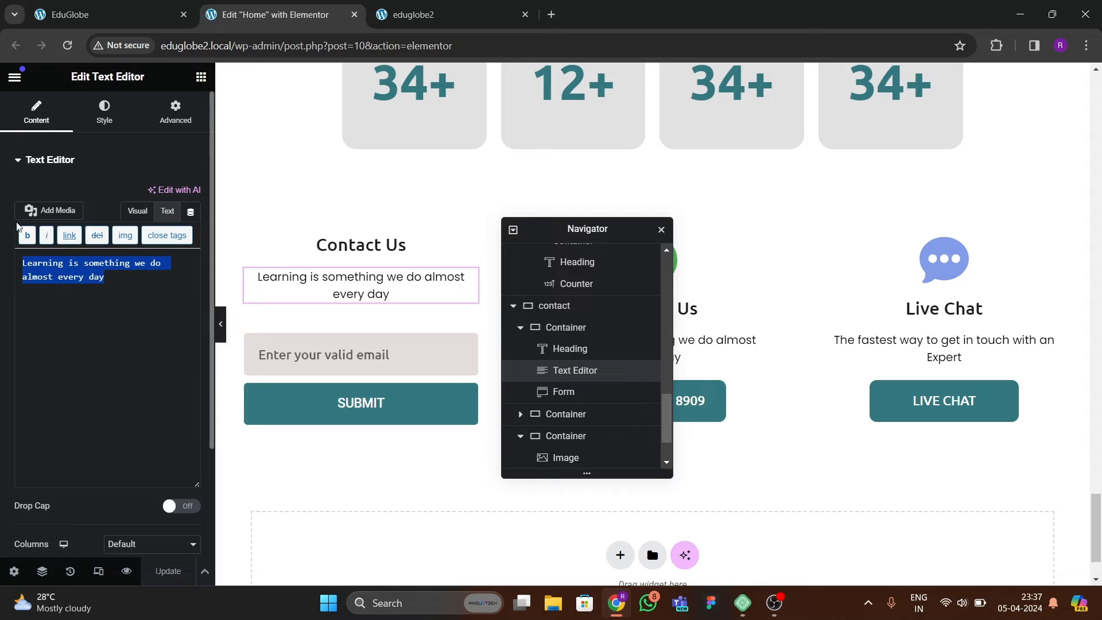
pyautogui.write('Dignissim sodales ut eu sem. Amet luctus venenatis lectus magna. Email')
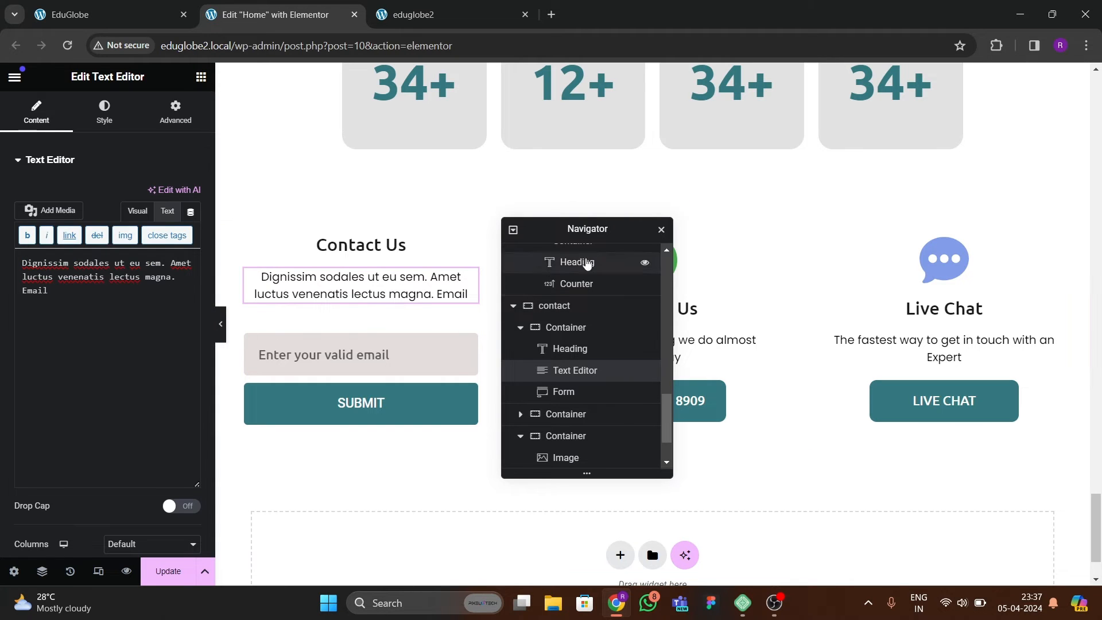
# Set the first contact column's description font size to 17 px and save the page.
pyautogui.moveTo(516, 228); pyautogui.dragTo(614, 211)
pyautogui.click(104, 117)
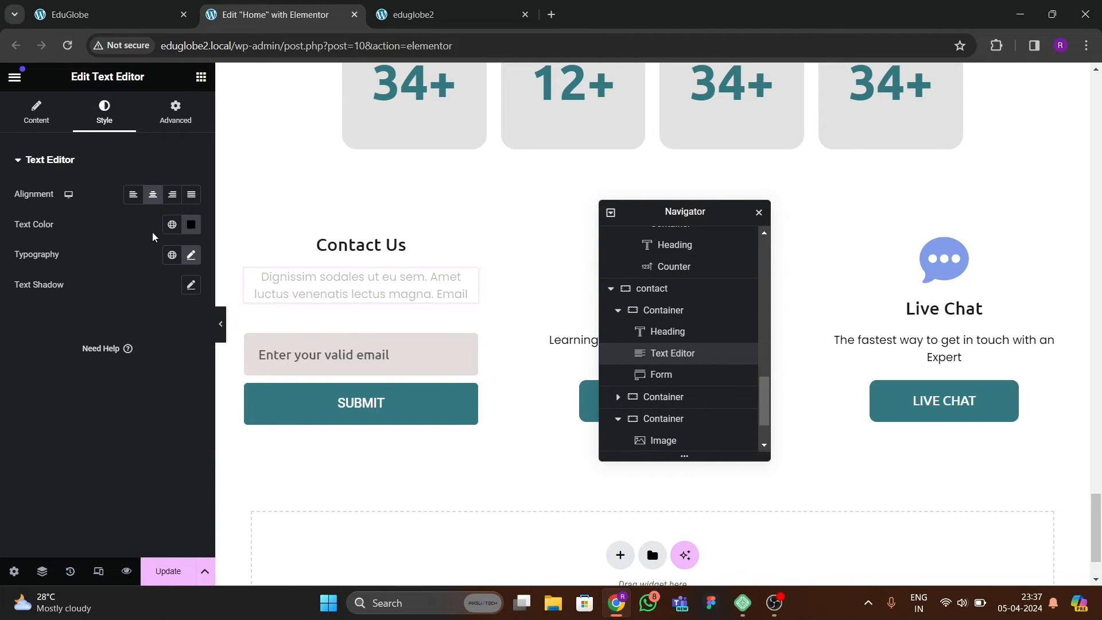
pyautogui.click(191, 254)
pyautogui.click(185, 365)
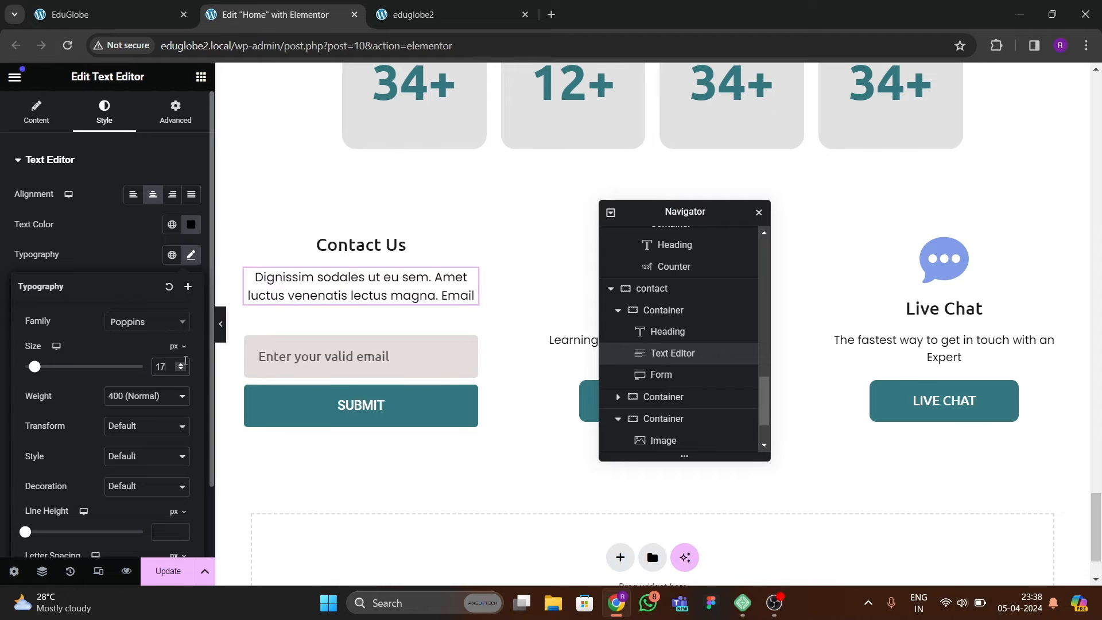
pyautogui.click(164, 571)
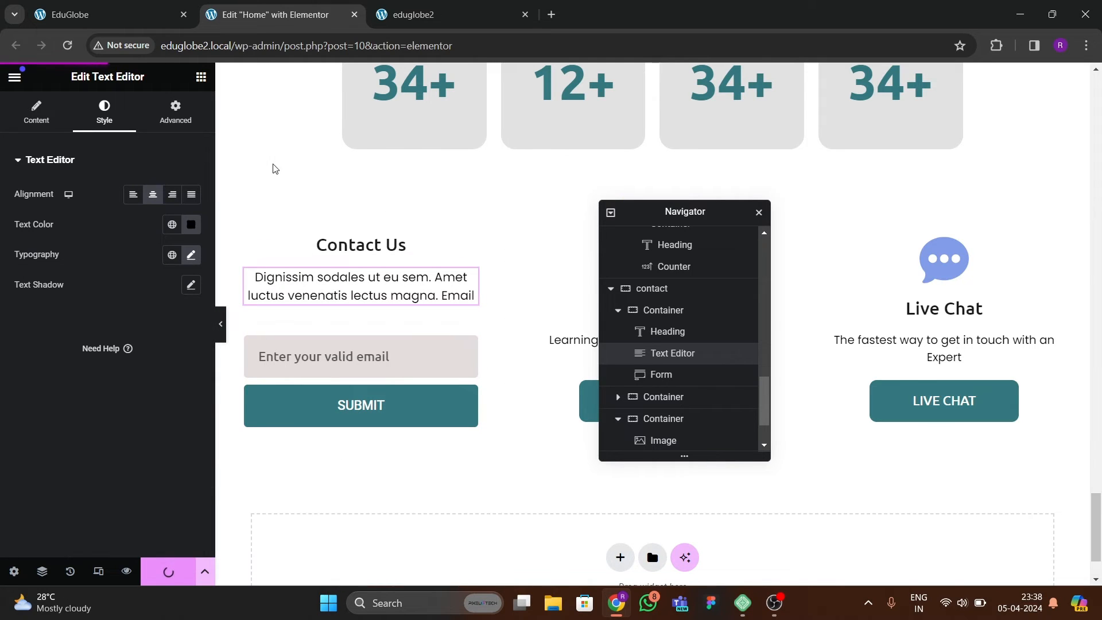
# Reload the live eduglobe2 page and compare its contact section and the sections above it with the reference page.
pyautogui.click(414, 14)
pyautogui.click(236, 18)
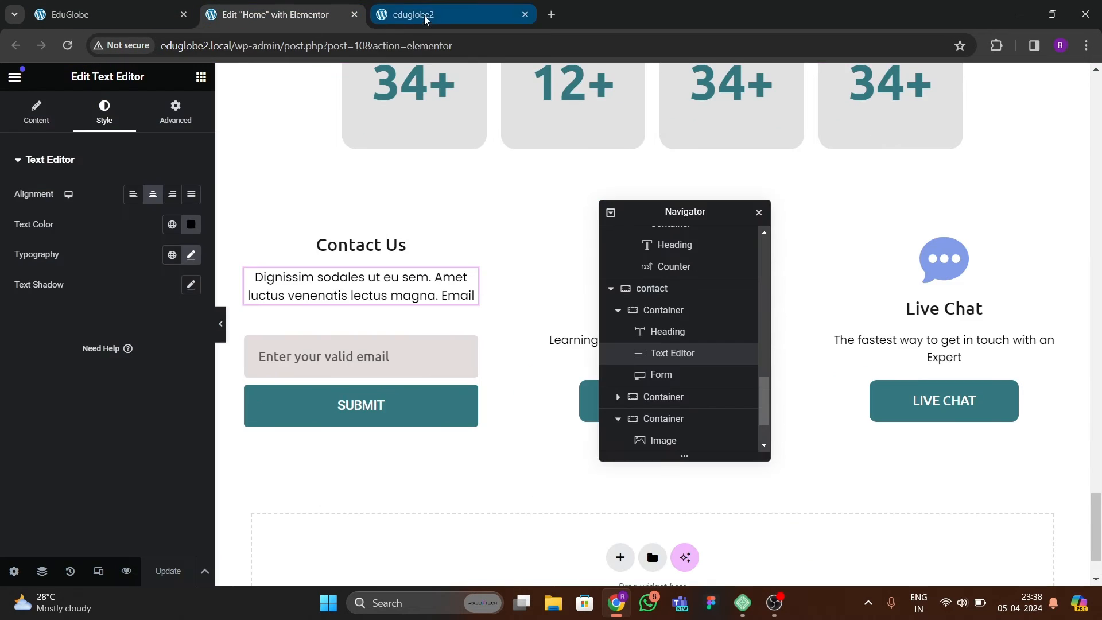
pyautogui.click(422, 14)
pyautogui.click(68, 45)
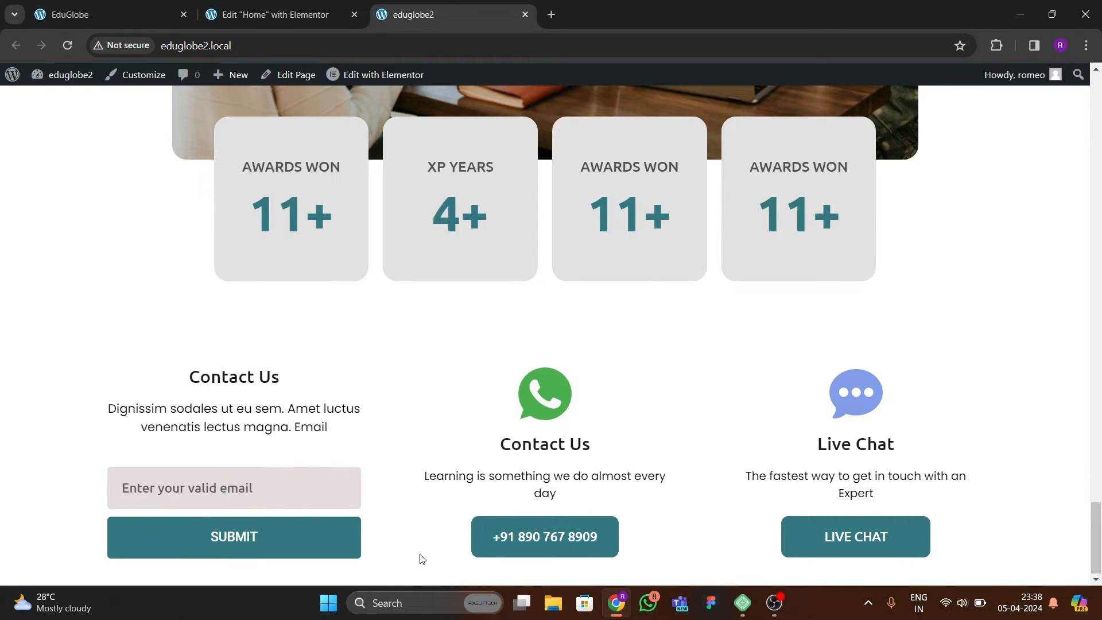
pyautogui.scroll(7, 484, 405)
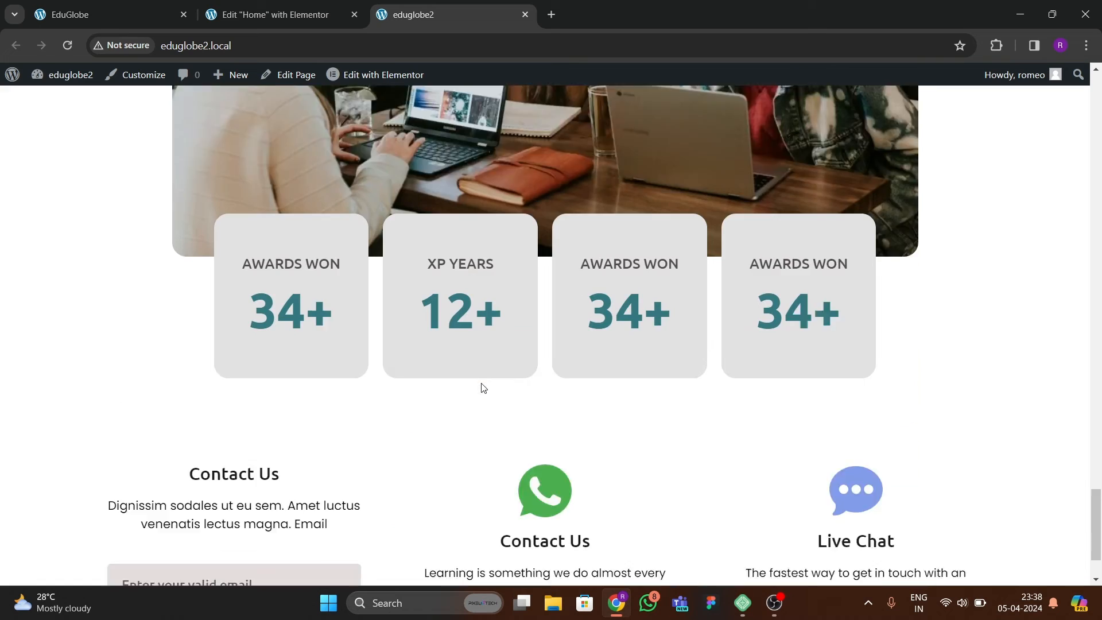
pyautogui.scroll(5, 71, 97)
pyautogui.click(88, 18)
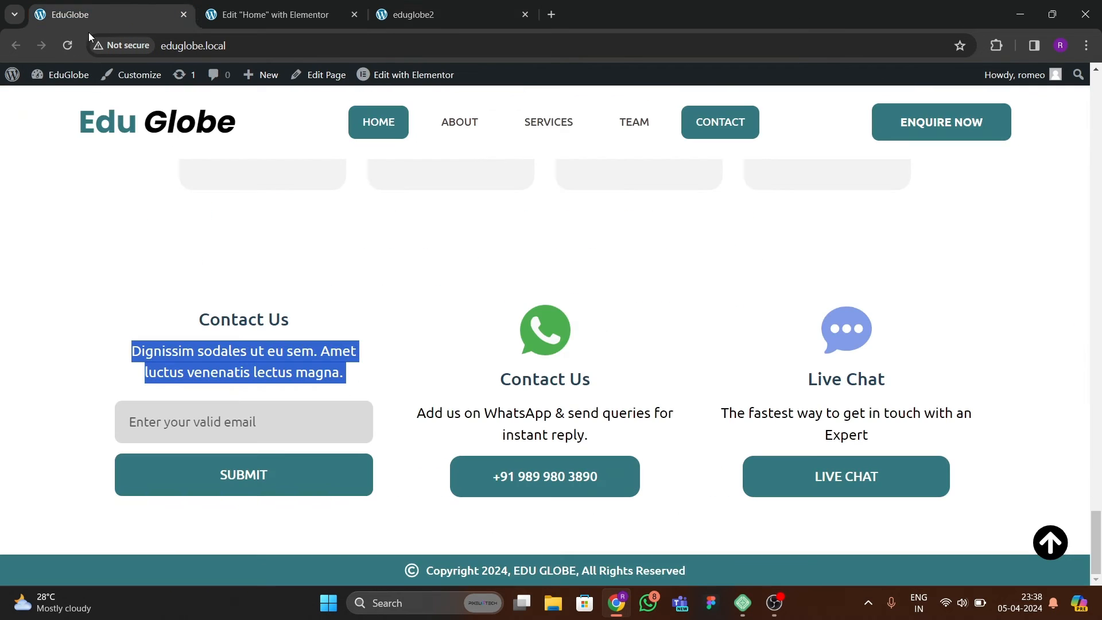
pyautogui.scroll(15, 473, 281)
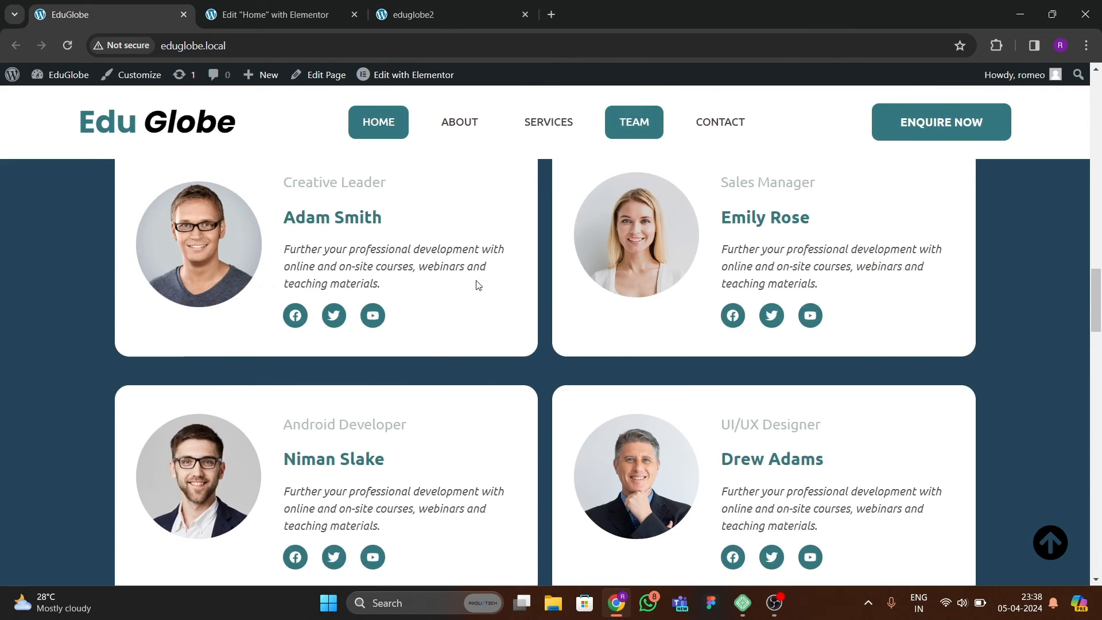
pyautogui.scroll(2, 478, 285)
pyautogui.click(320, 19)
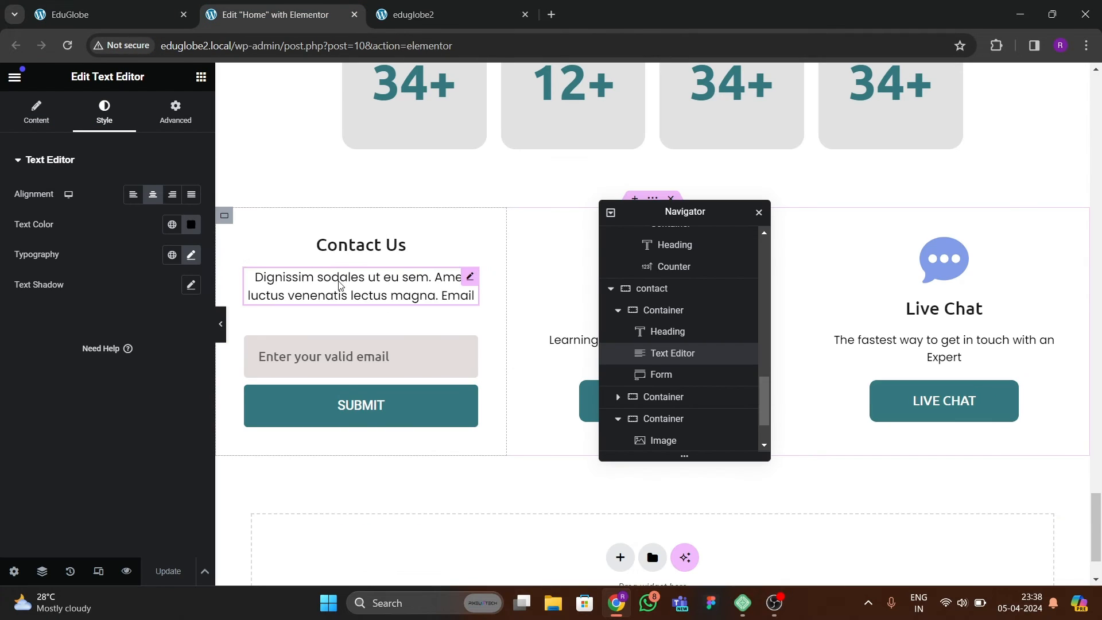
pyautogui.scroll(15, 383, 315)
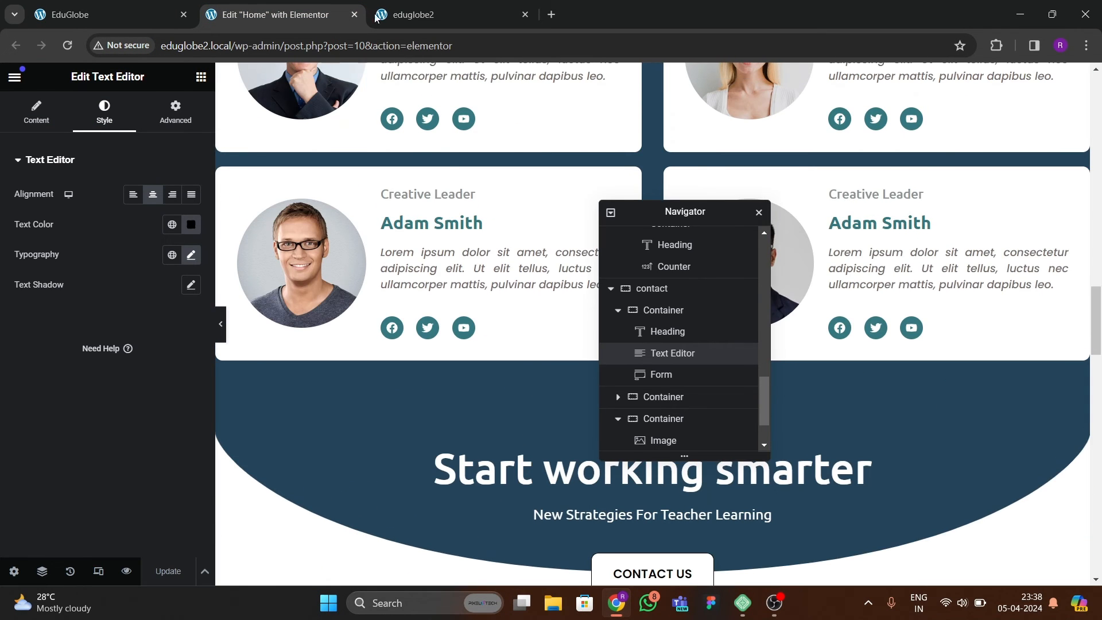
# Open the eduglobe2 WordPress dashboard in a new tab next to the reference page and go to its Menus page.
pyautogui.hotkey('ctrl', 'Tab')
pyautogui.rightClick(57, 93)
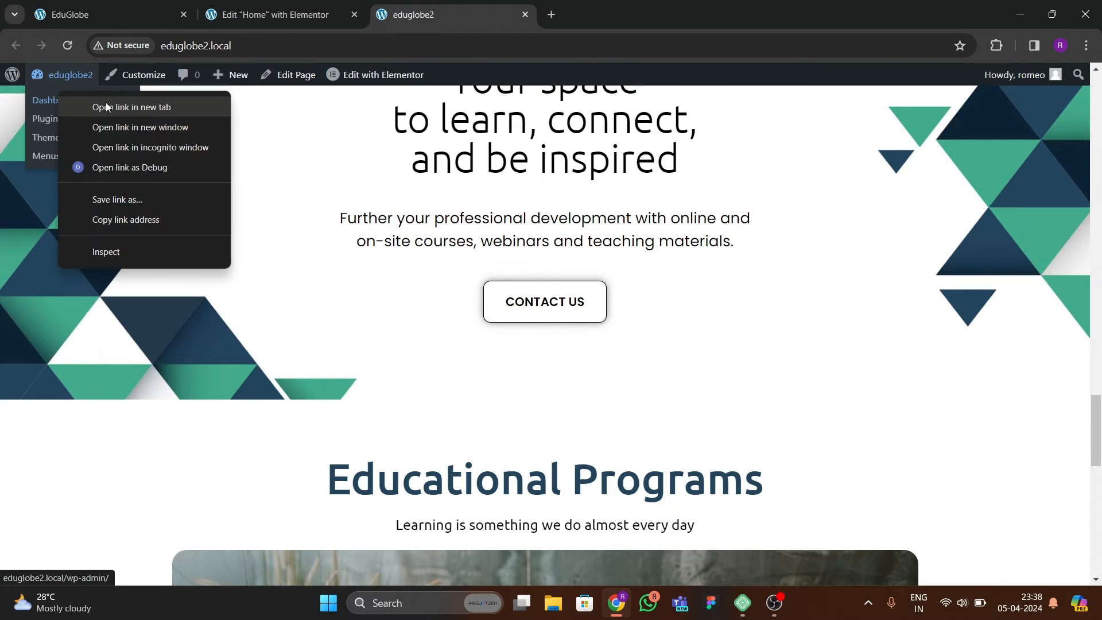
pyautogui.click(103, 105)
pyautogui.moveTo(577, 15); pyautogui.dragTo(276, 13)
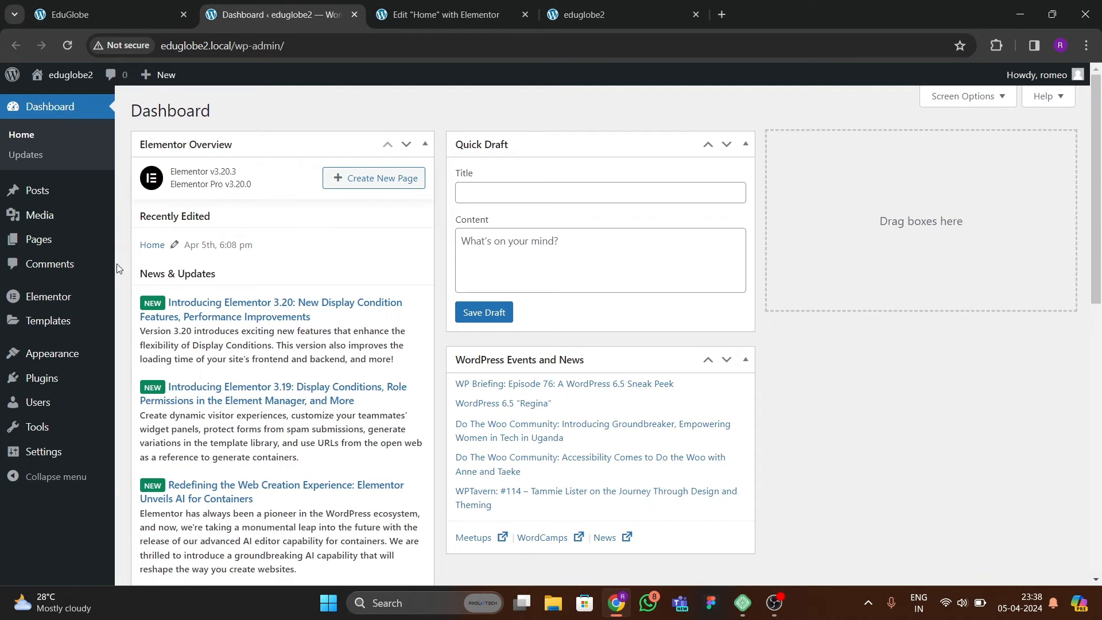
pyautogui.moveTo(63, 352)
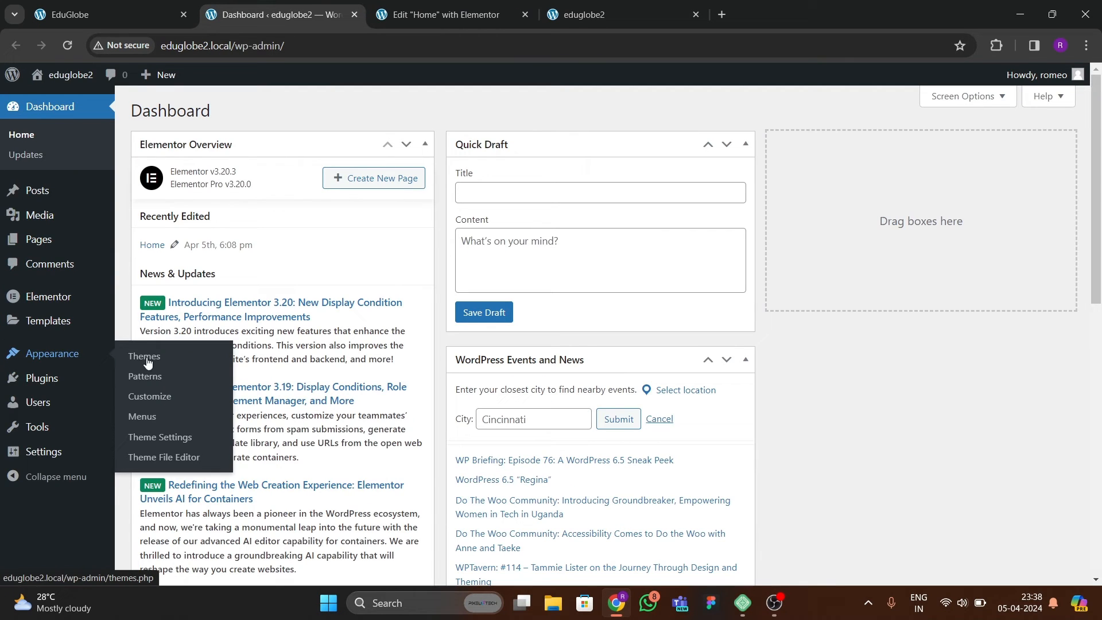
pyautogui.click(144, 416)
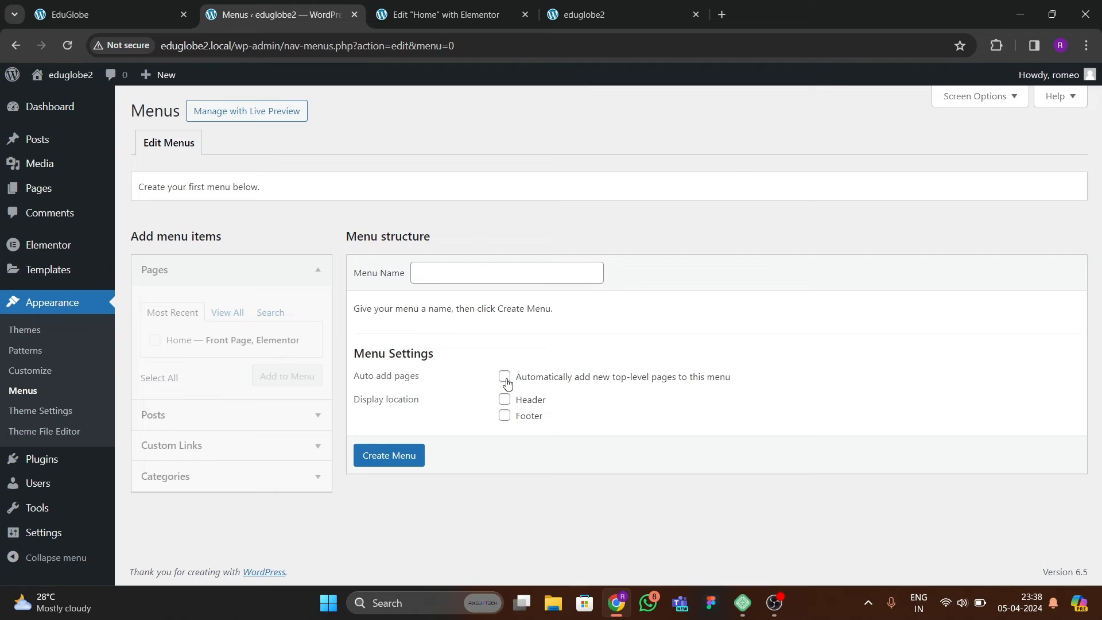
# Create a menu named "final menu" with Header as its display location.
pyautogui.click(505, 400)
pyautogui.click(454, 271)
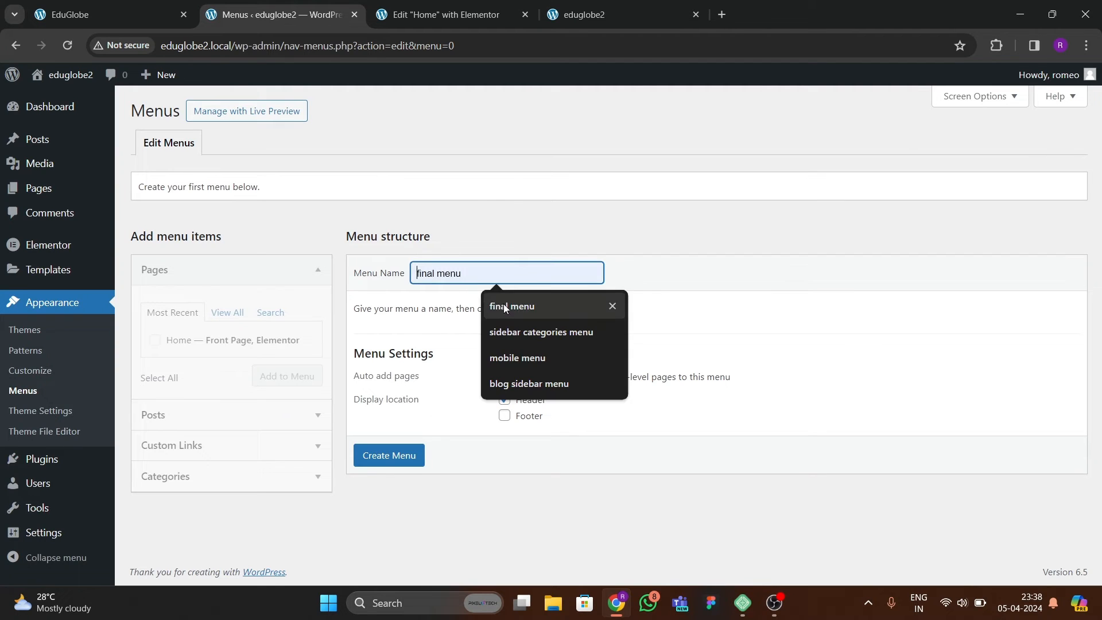
pyautogui.click(505, 304)
pyautogui.click(405, 454)
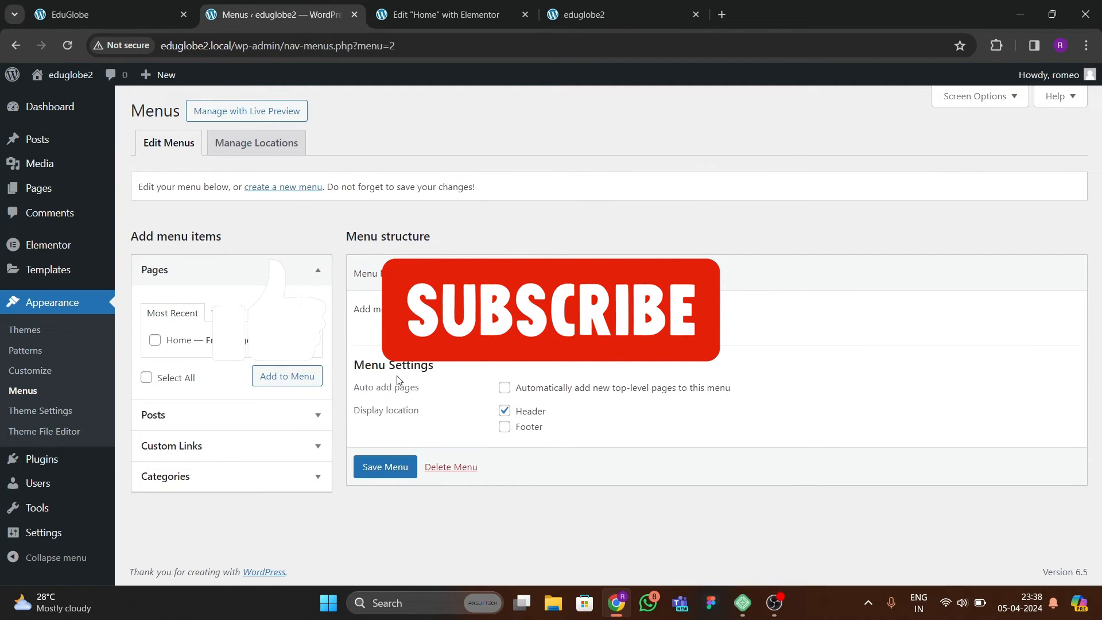
# Check the reference site's navigation links, then add the Home page to the final menu.
pyautogui.click(119, 15)
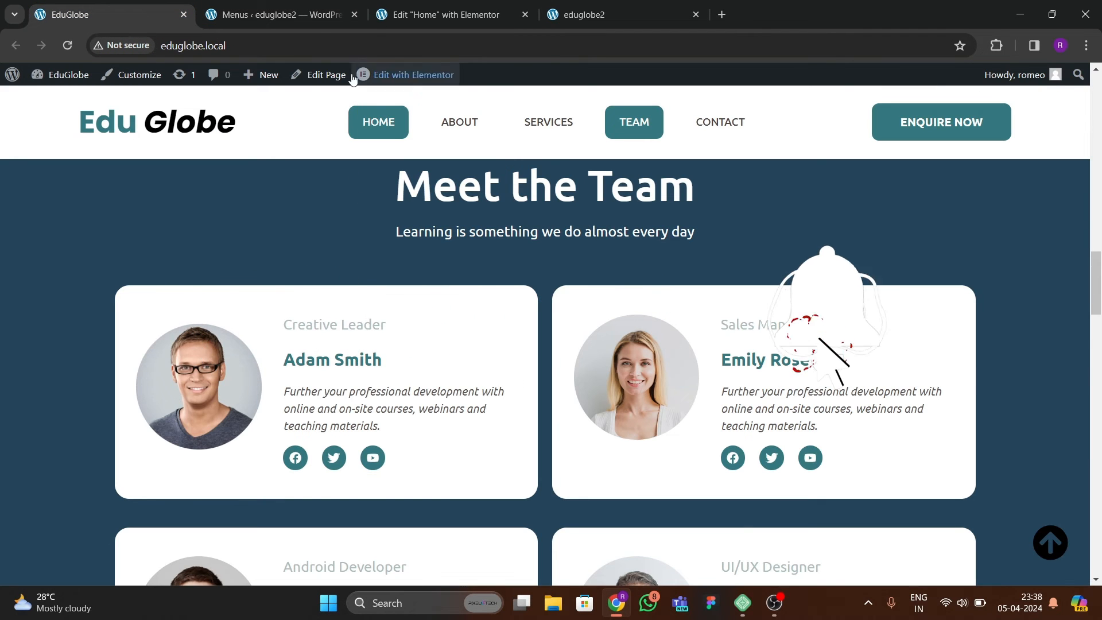
pyautogui.click(339, 15)
pyautogui.click(447, 14)
pyautogui.click(281, 14)
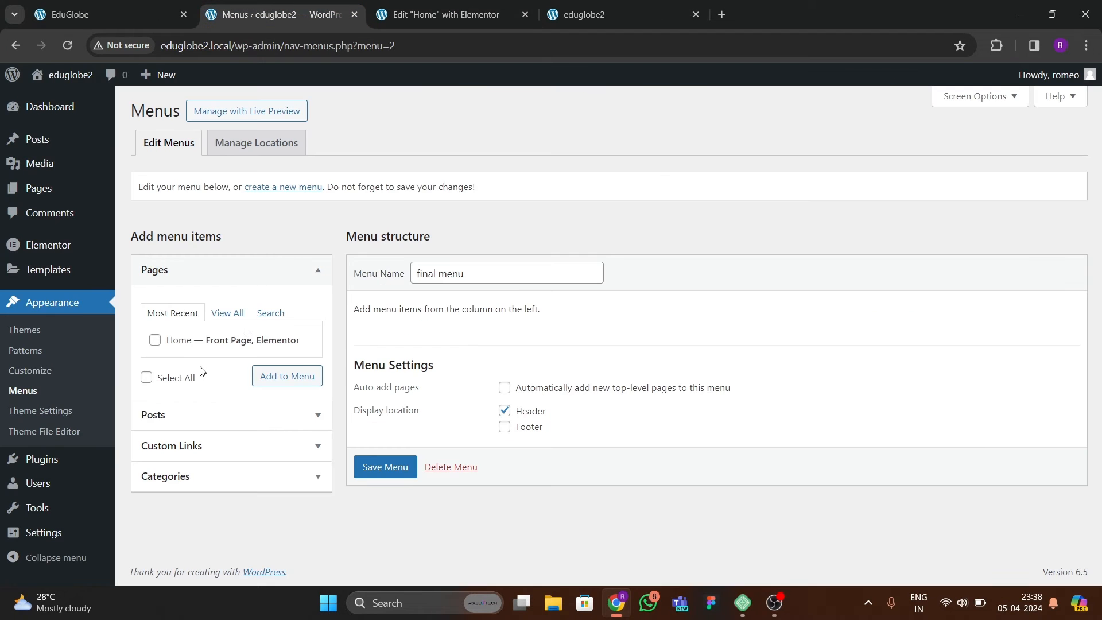
pyautogui.click(270, 377)
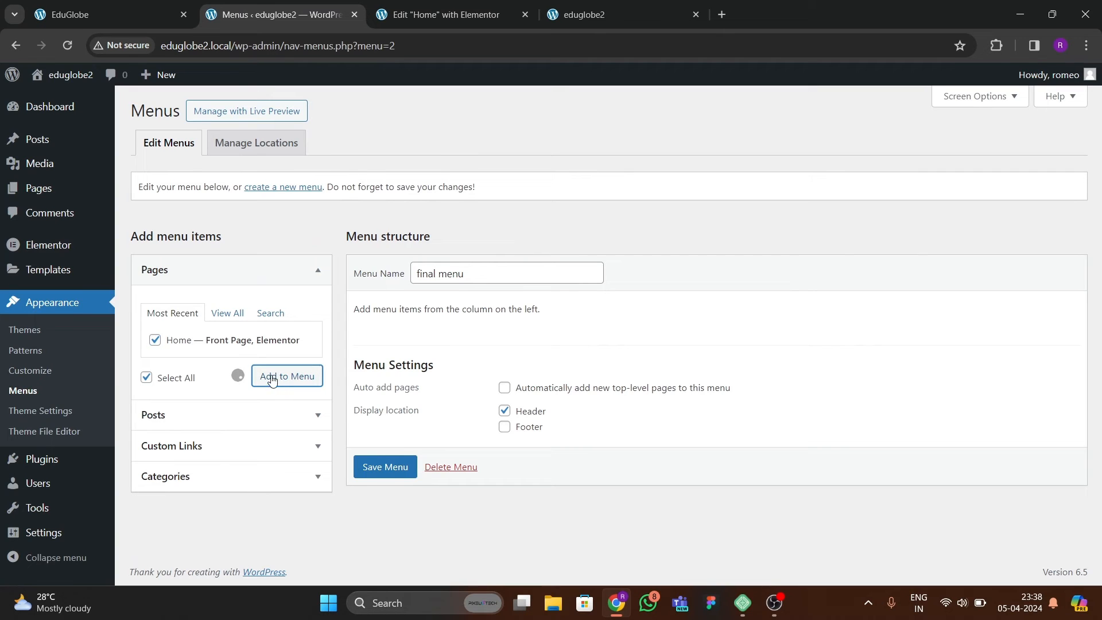
# Add a custom link named "About" with the URL #about to the menu.
pyautogui.click(186, 446)
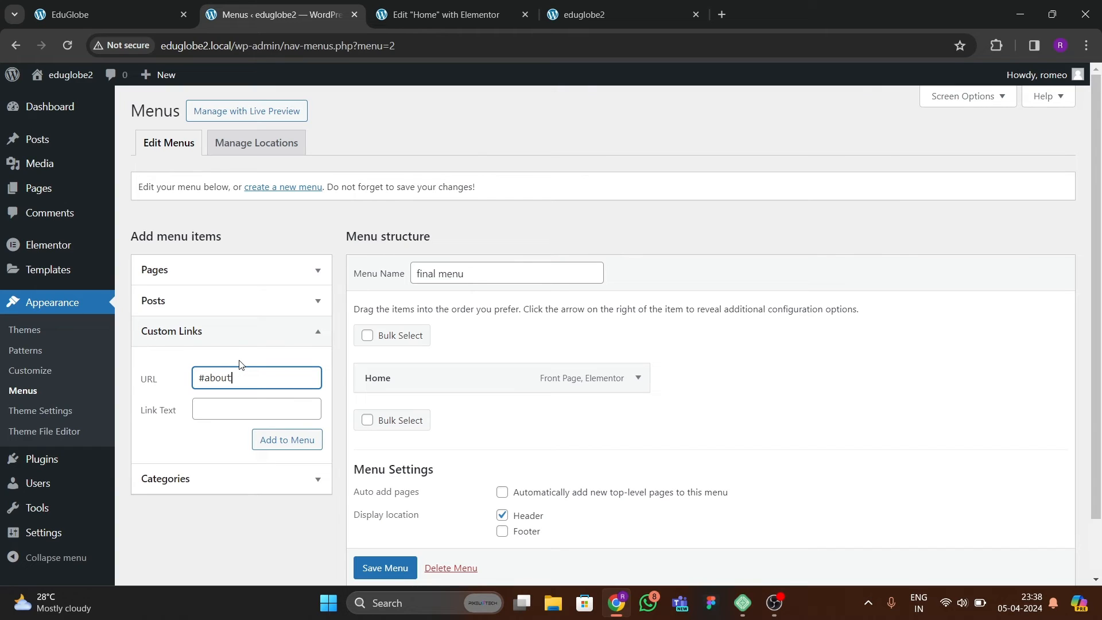
pyautogui.press('Tab')
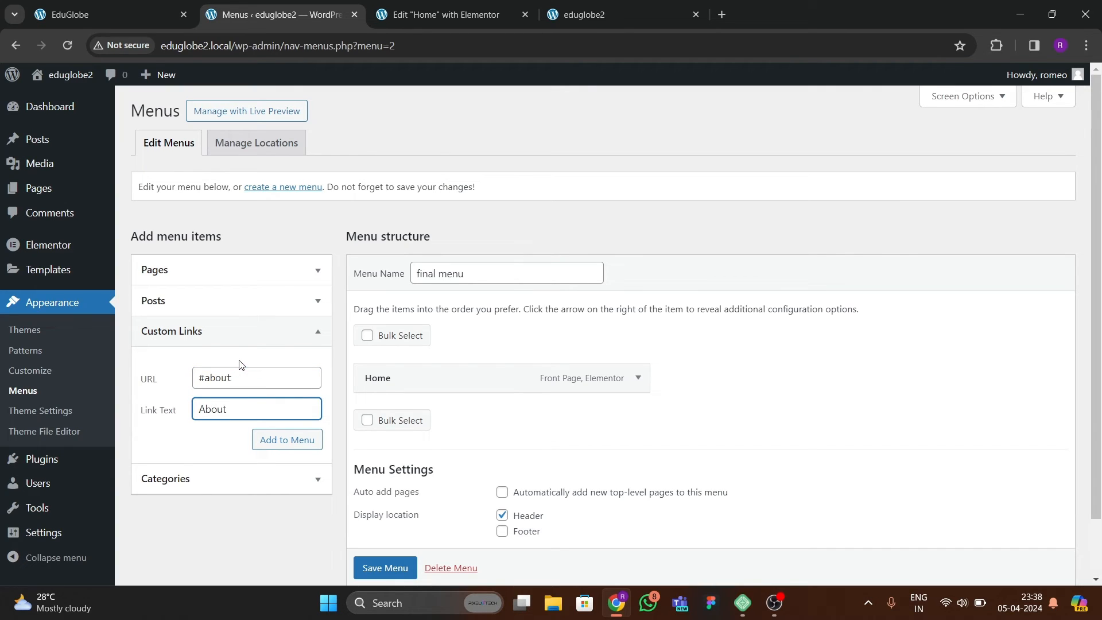
pyautogui.click(270, 440)
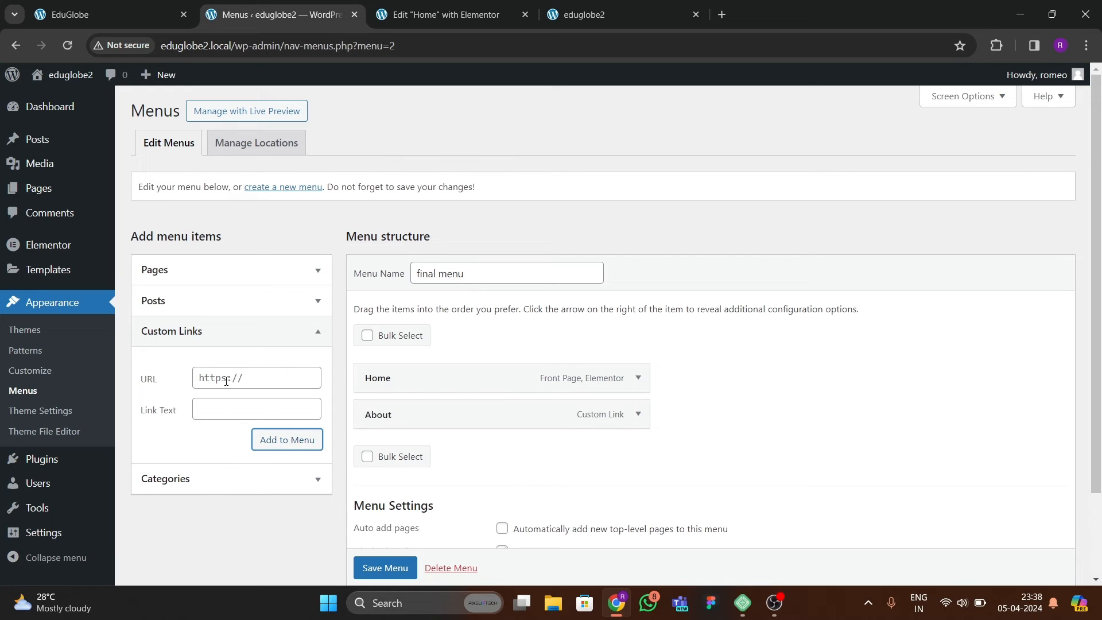
# Examine which section the About link leads to on the reference page, and look over the Home page's sections in Elementor.
pyautogui.click(104, 14)
pyautogui.click(459, 123)
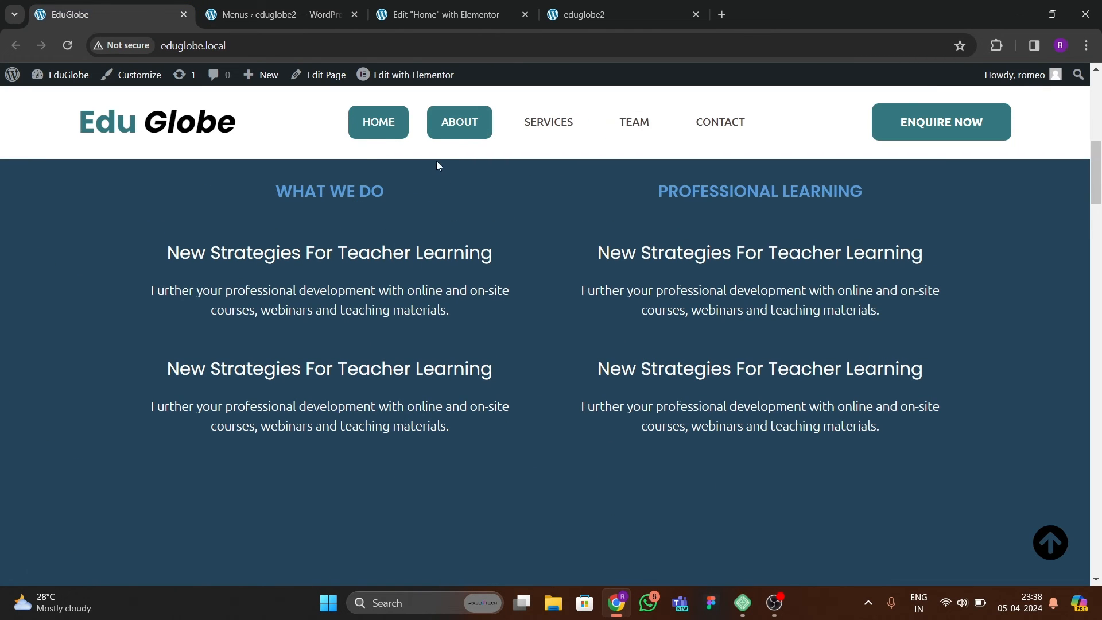
pyautogui.scroll(8, 488, 229)
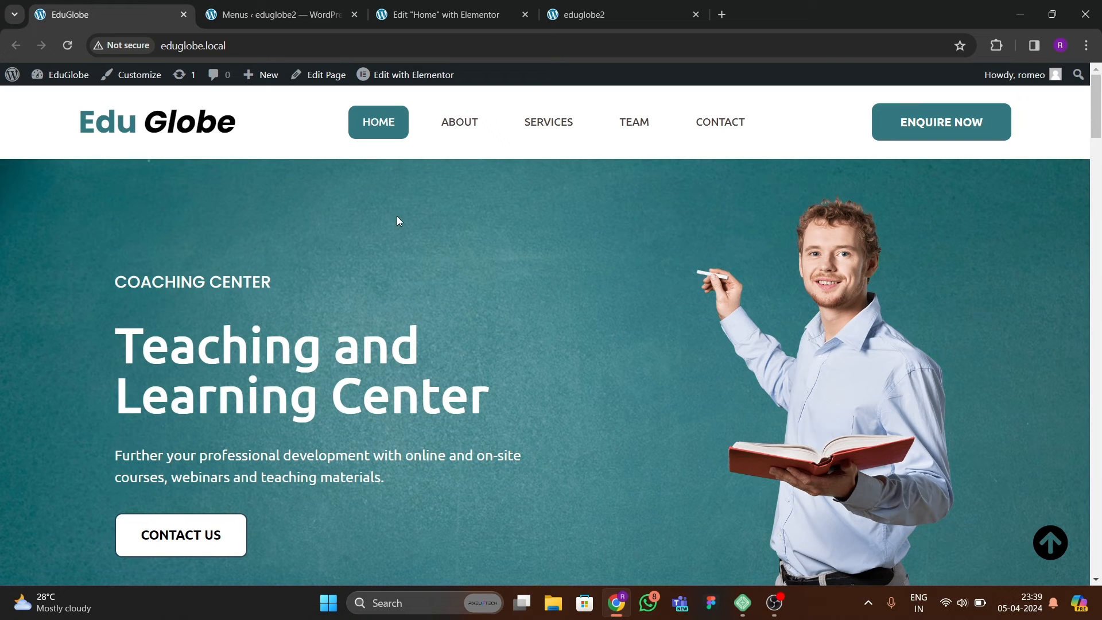
pyautogui.click(414, 16)
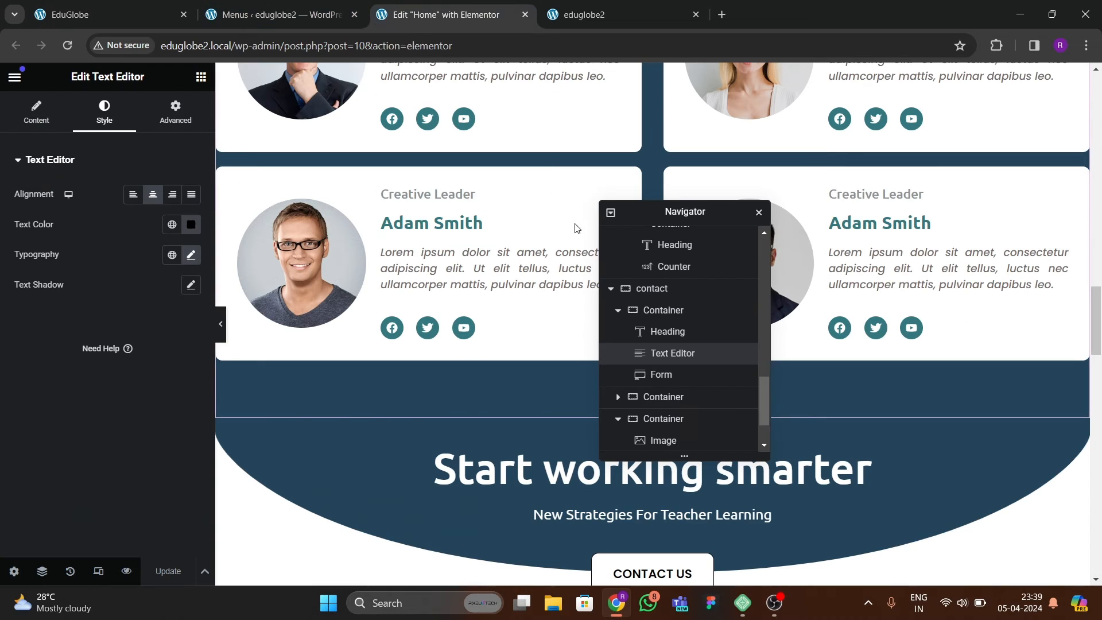
pyautogui.click(275, 16)
pyautogui.click(114, 20)
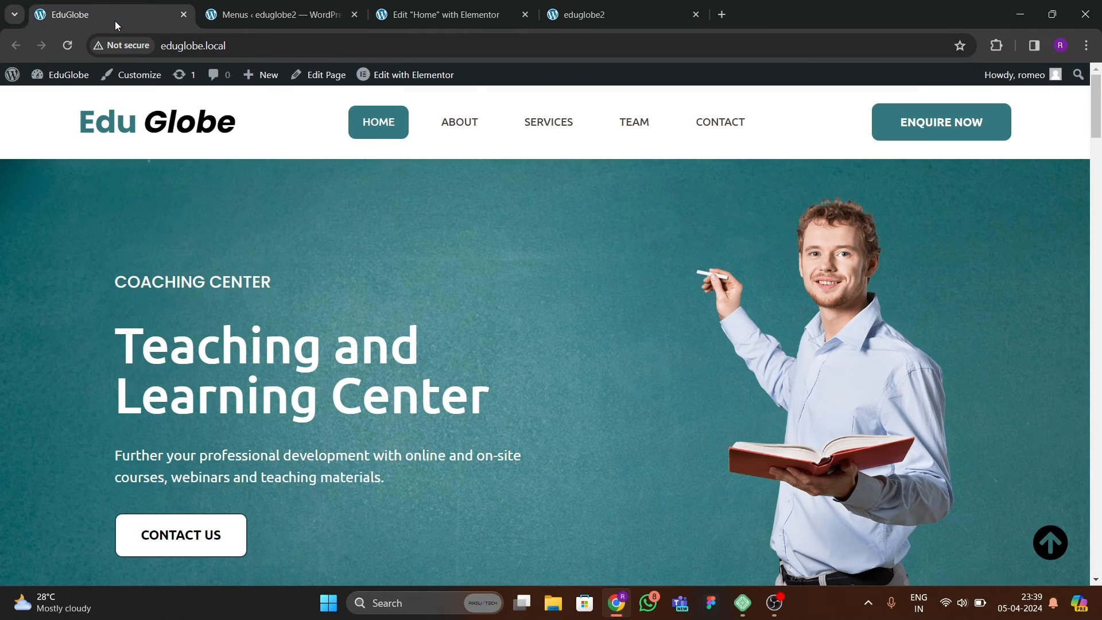
pyautogui.hotkey('ctrl', 'Tab')
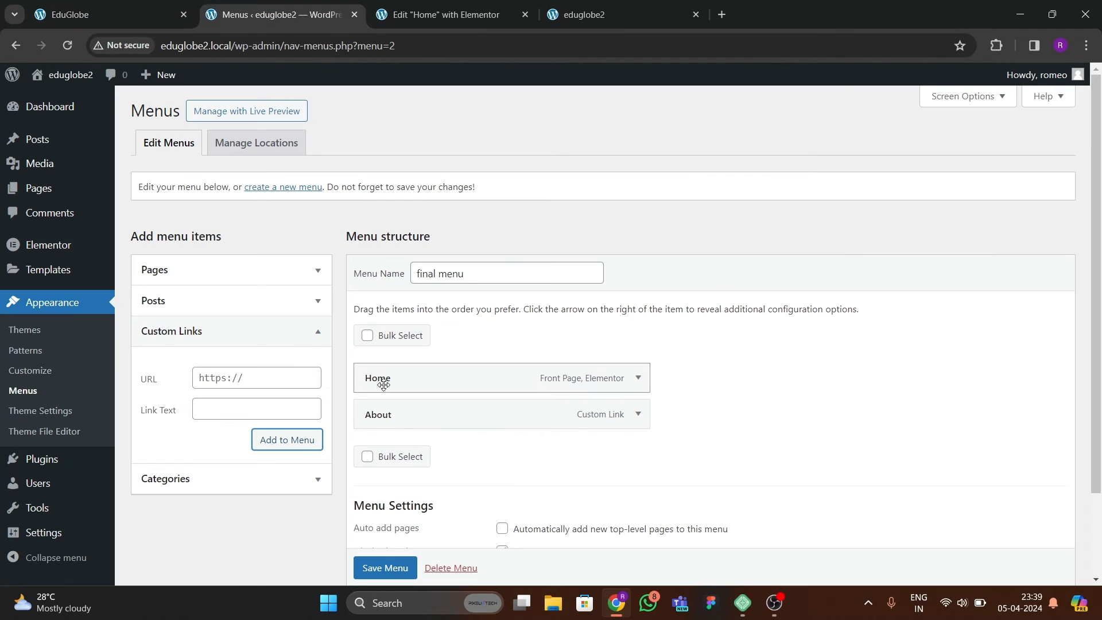
# Add a custom link named "Services" with the URL #services to the menu.
pyautogui.click(246, 388)
pyautogui.write('#')
pyautogui.press('Tab')
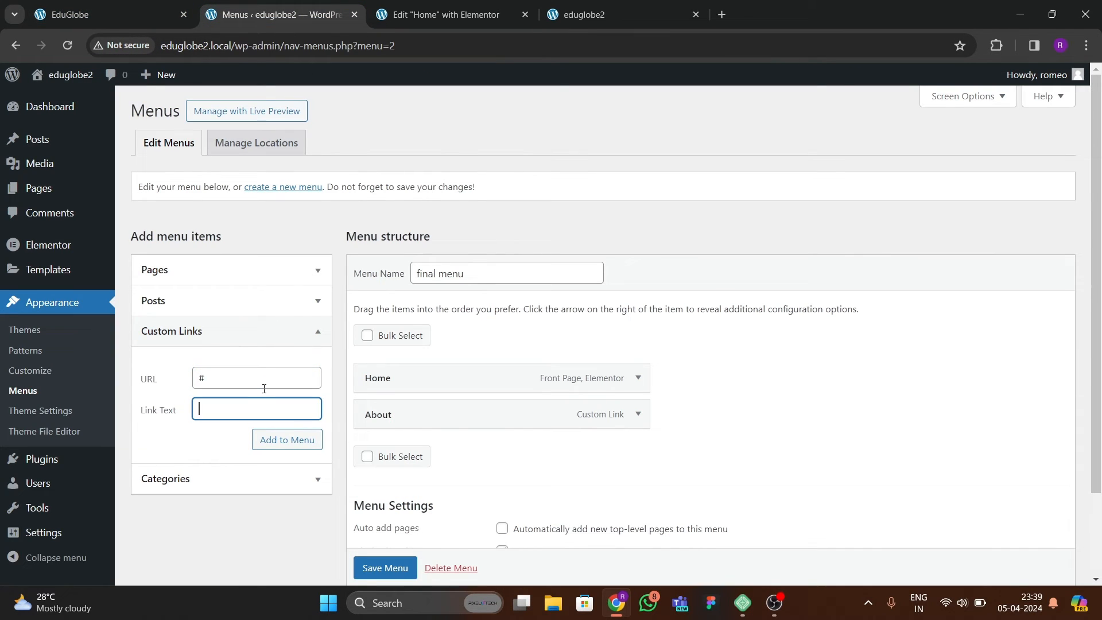
pyautogui.click(260, 388)
pyautogui.write('services')
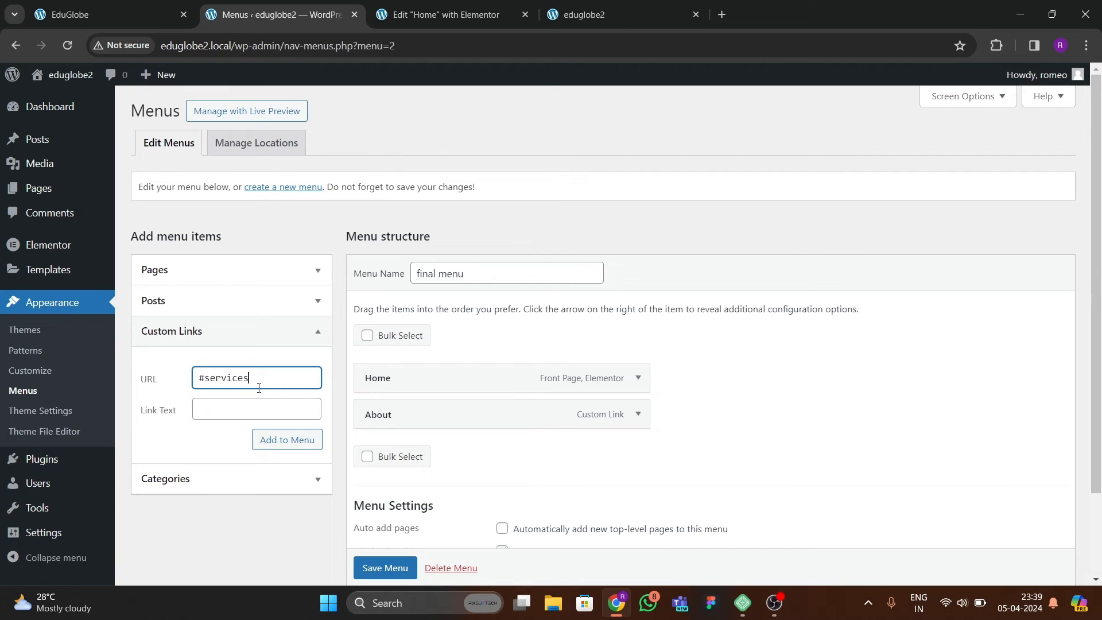
pyautogui.press('Tab')
pyautogui.write('S')
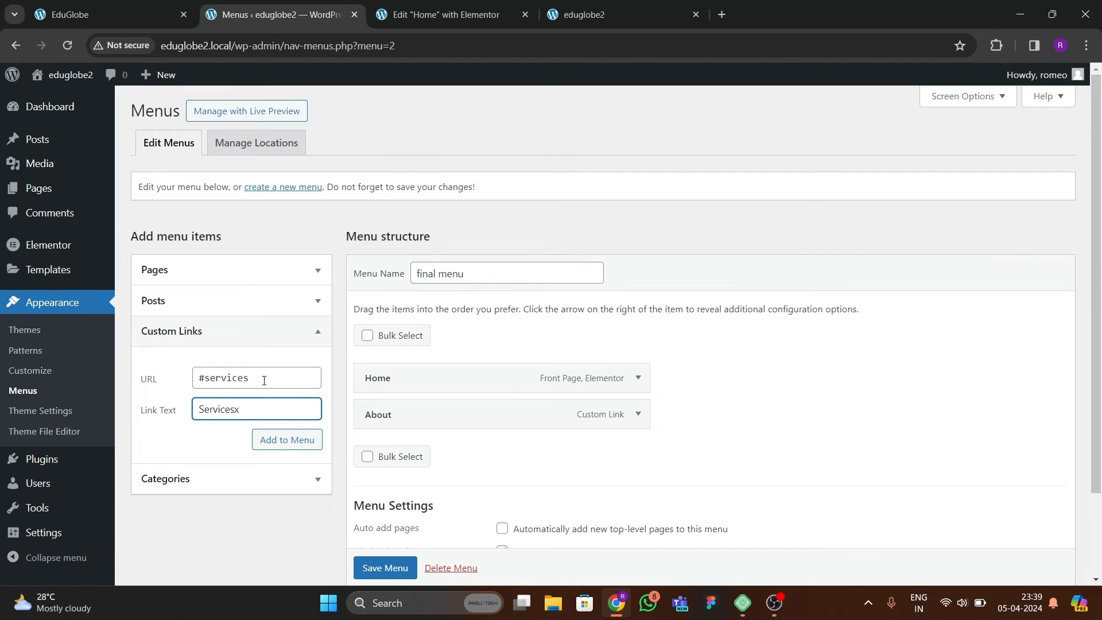
pyautogui.press('BackSpace')
pyautogui.click(287, 440)
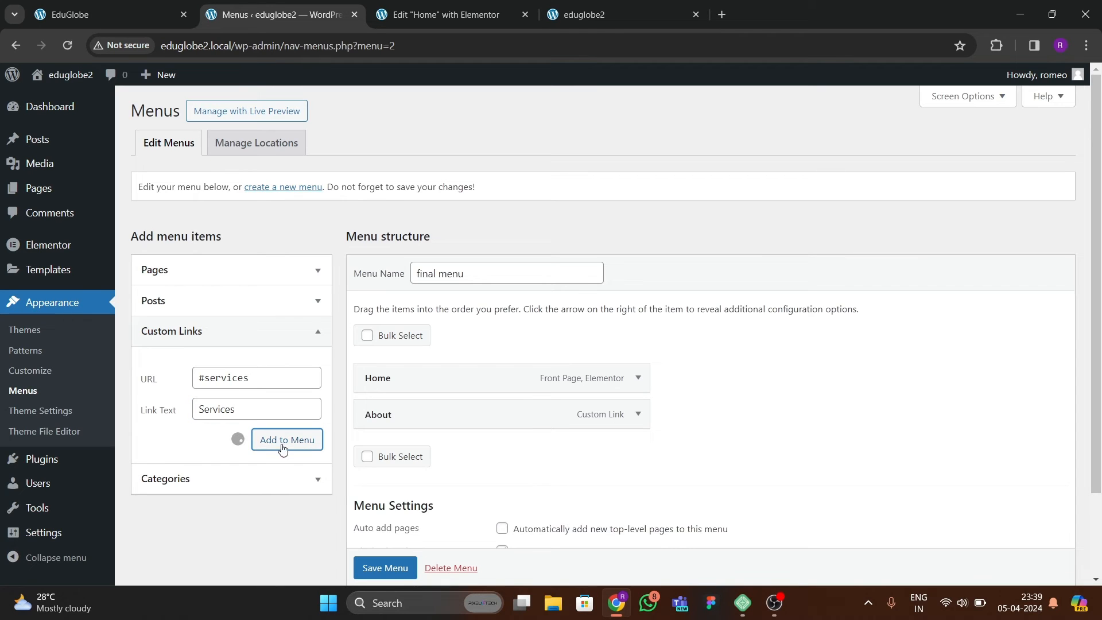
# Add a custom link named "Teams" with the URL #teams to the menu.
pyautogui.click(236, 383)
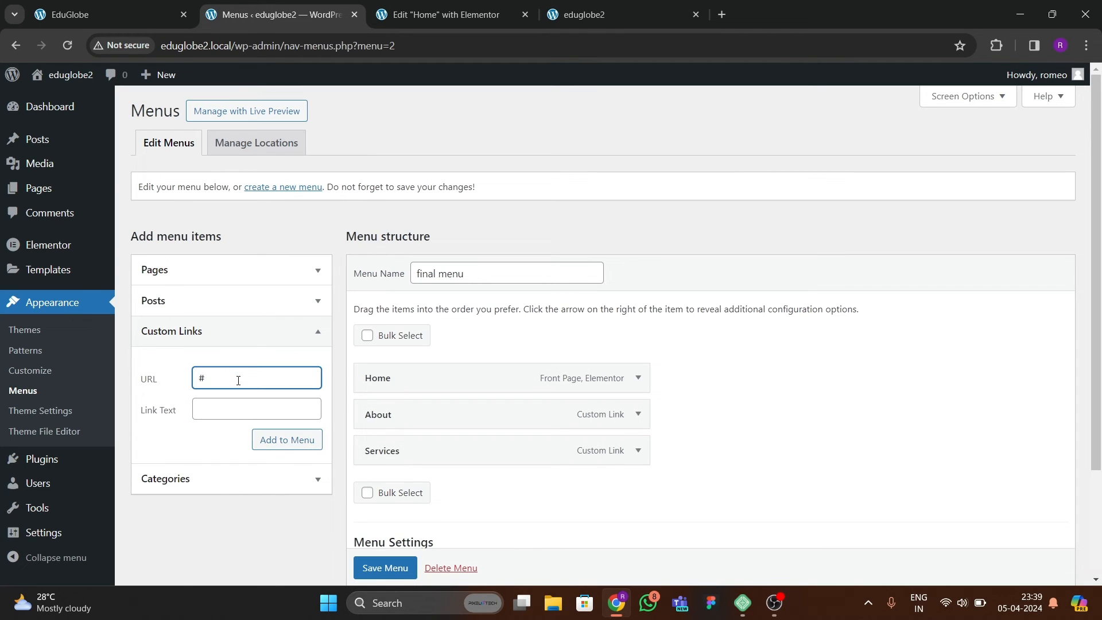
pyautogui.write('#teams')
pyautogui.press('Tab')
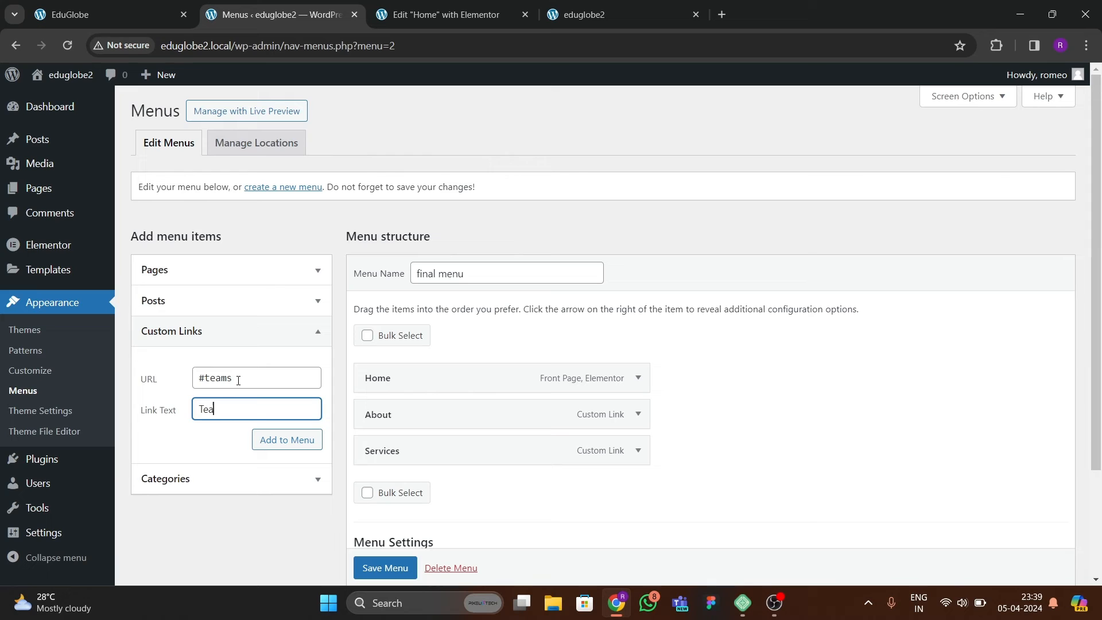
pyautogui.click(278, 442)
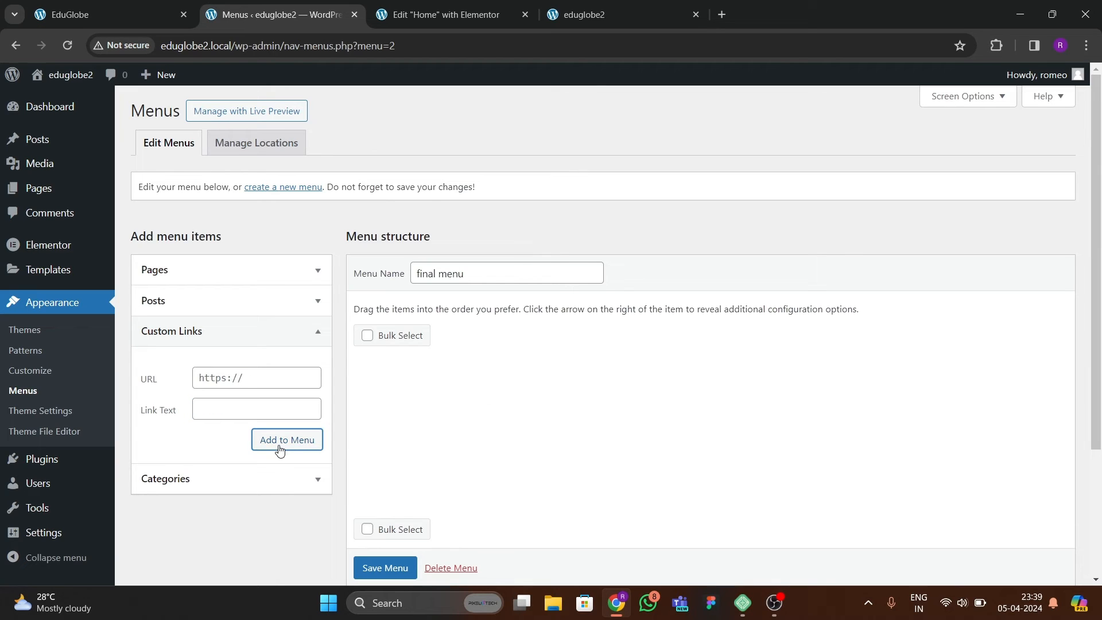
# Add a custom link named "Contact" with the URL #contact and save the menu.
pyautogui.click(238, 376)
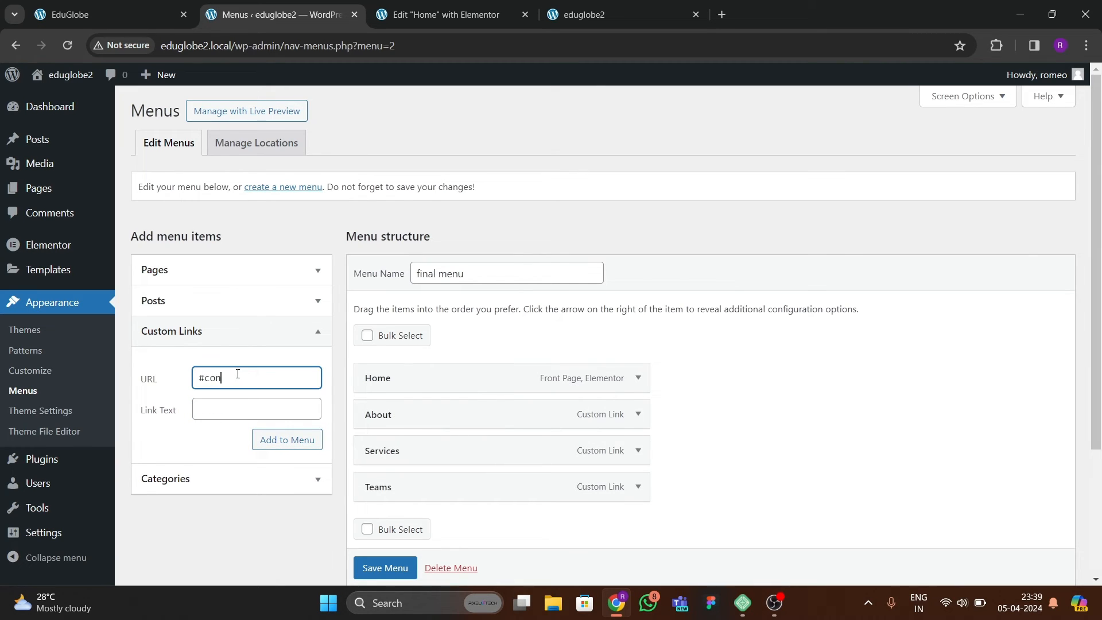
pyautogui.write('#contact')
pyautogui.press('Tab')
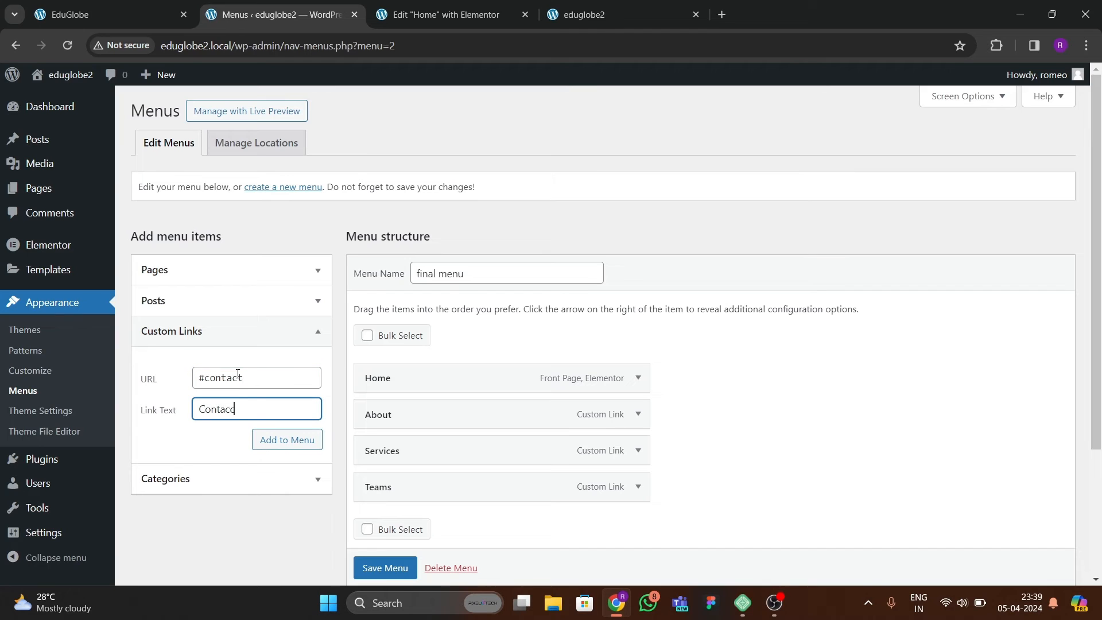
pyautogui.hotkey('ctrl', 'shift', 'i')
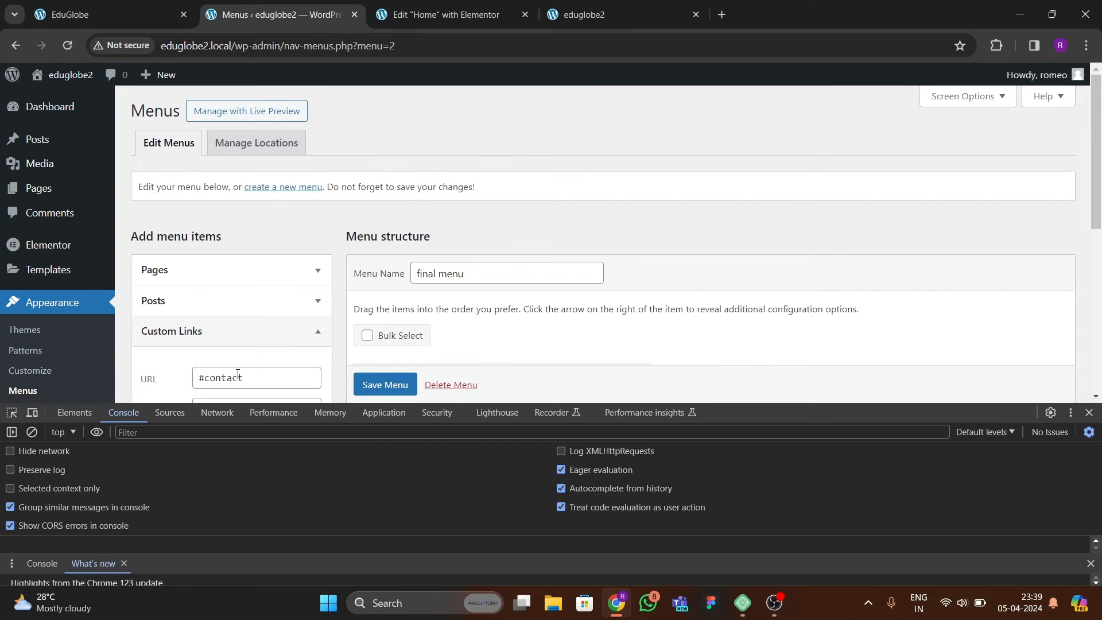
pyautogui.click(1090, 413)
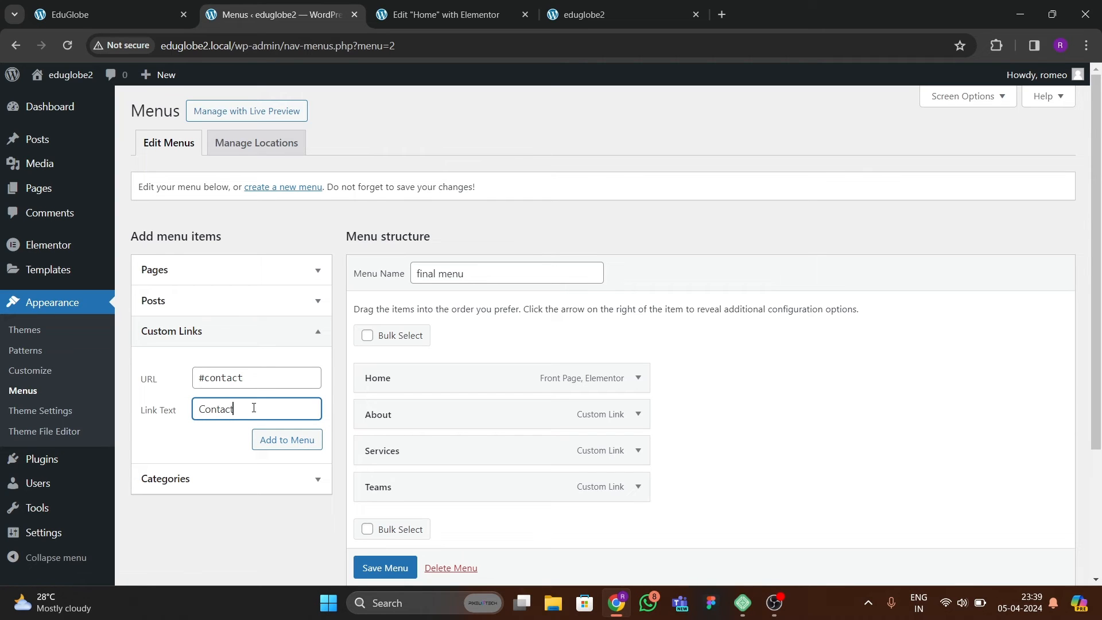
pyautogui.click(282, 439)
pyautogui.scroll(-3, 546, 433)
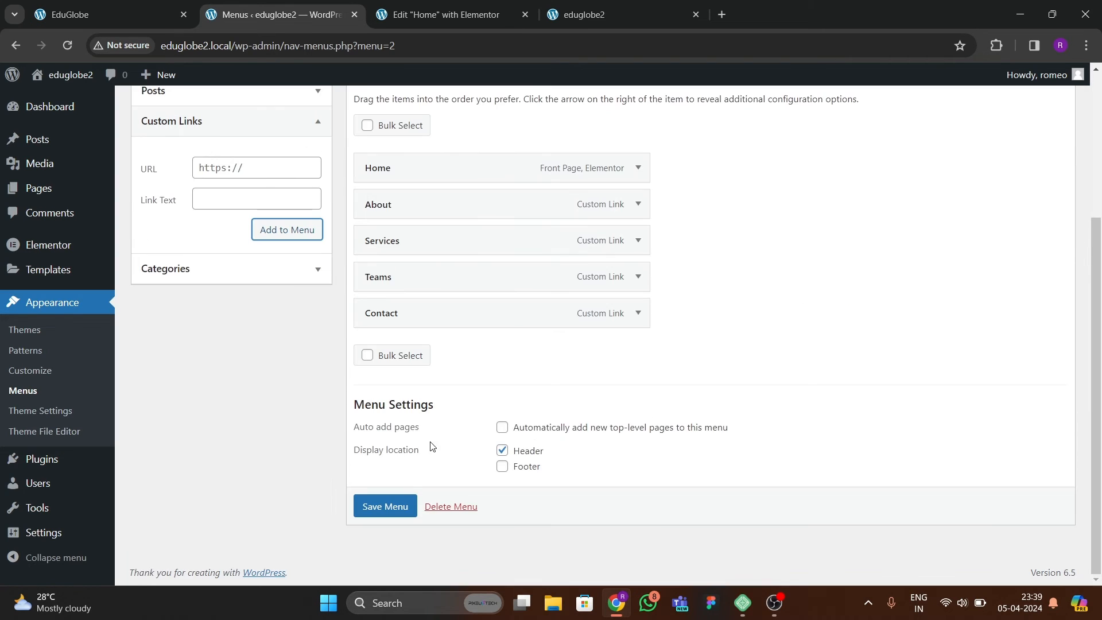
pyautogui.click(388, 504)
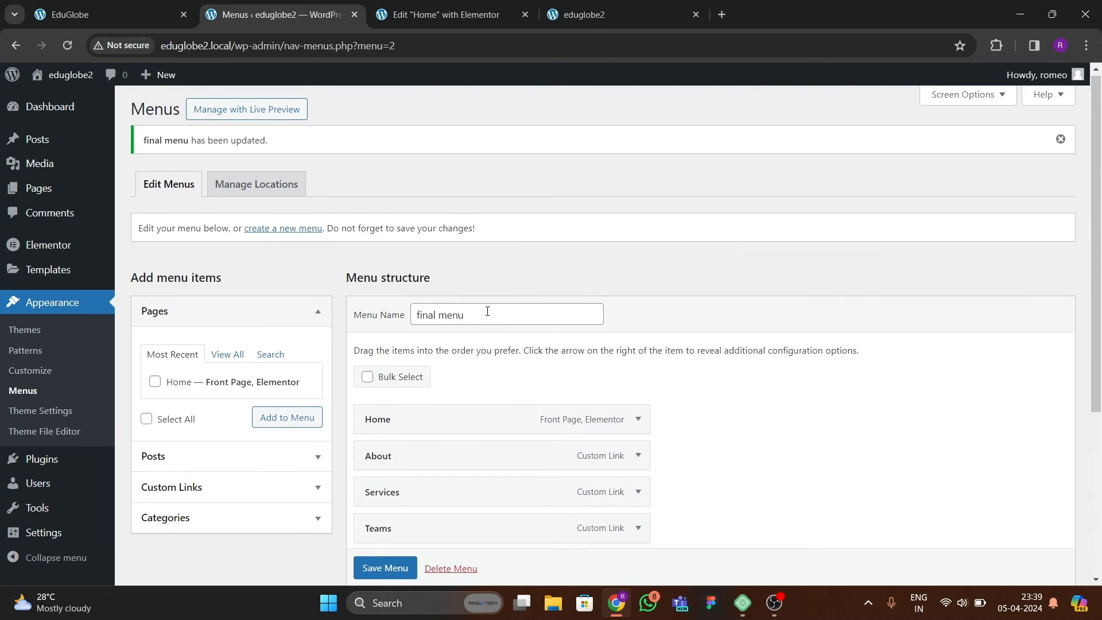
# Open the Elementor Theme Builder in a new tab and create a new Header template.
pyautogui.moveTo(35, 269)
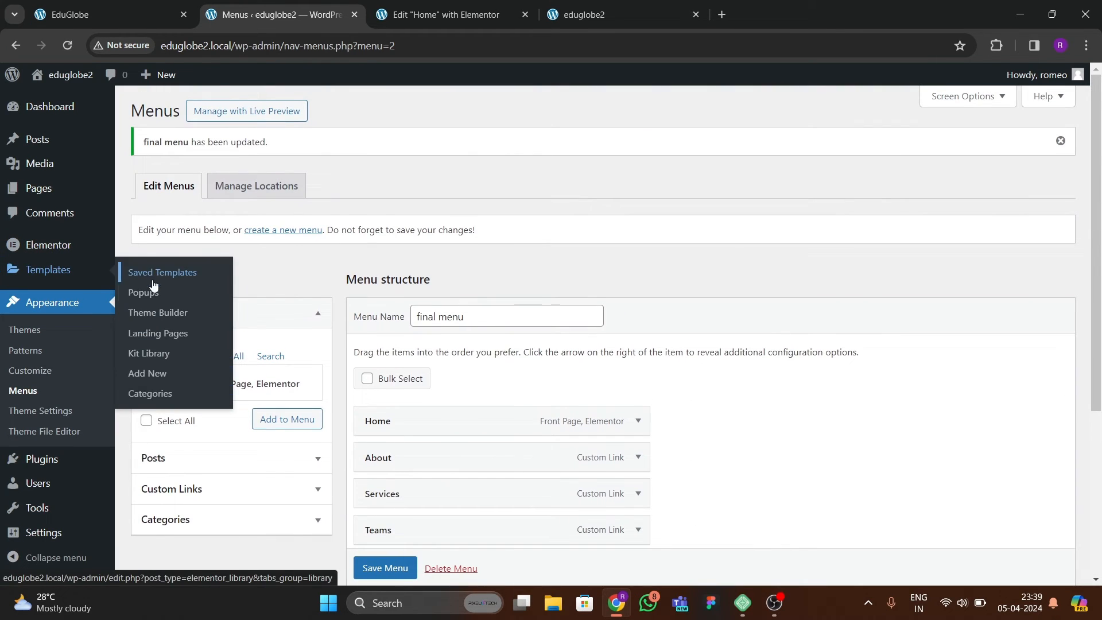
pyautogui.rightClick(148, 311)
pyautogui.click(219, 321)
pyautogui.click(413, 14)
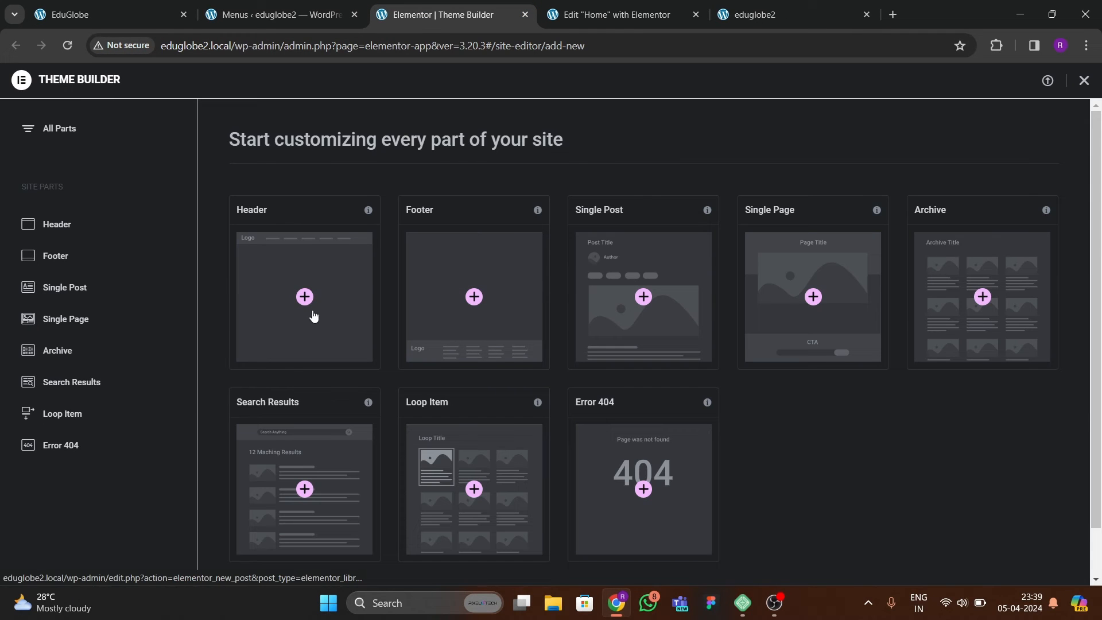
pyautogui.click(304, 299)
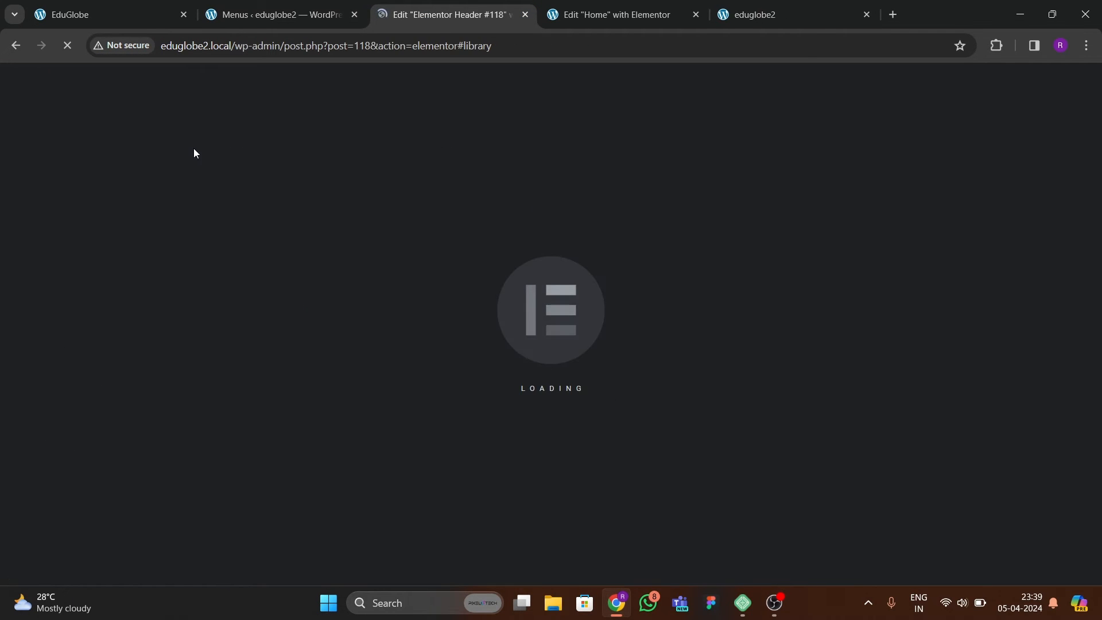
# Examine how the reference page's header behaves during scrolling and when following the About link.
pyautogui.click(115, 17)
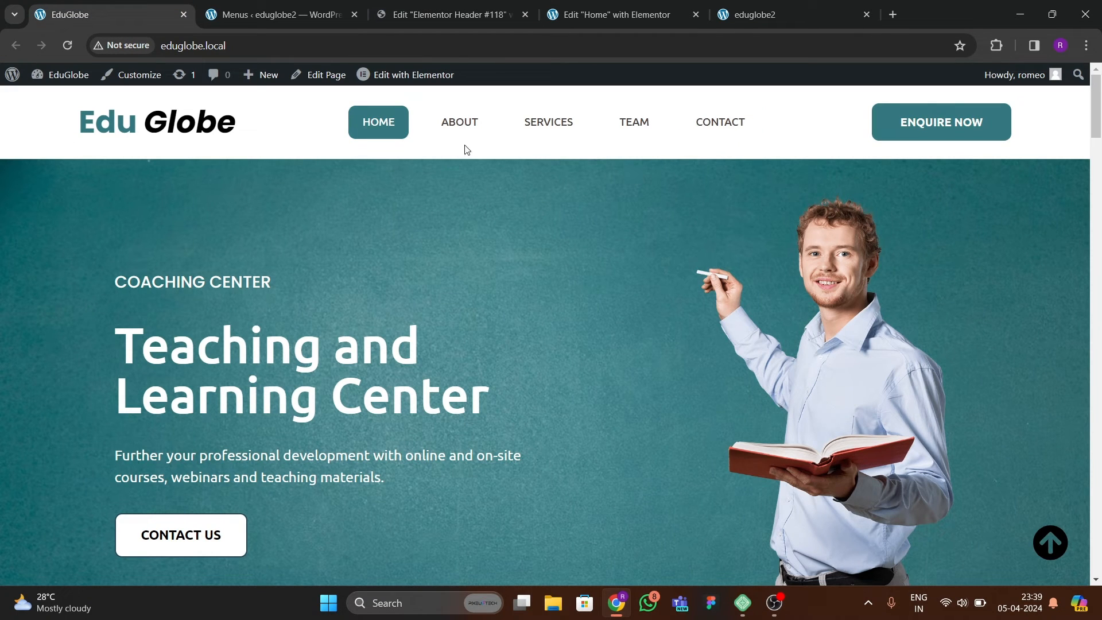
pyautogui.scroll(-15, 462, 150)
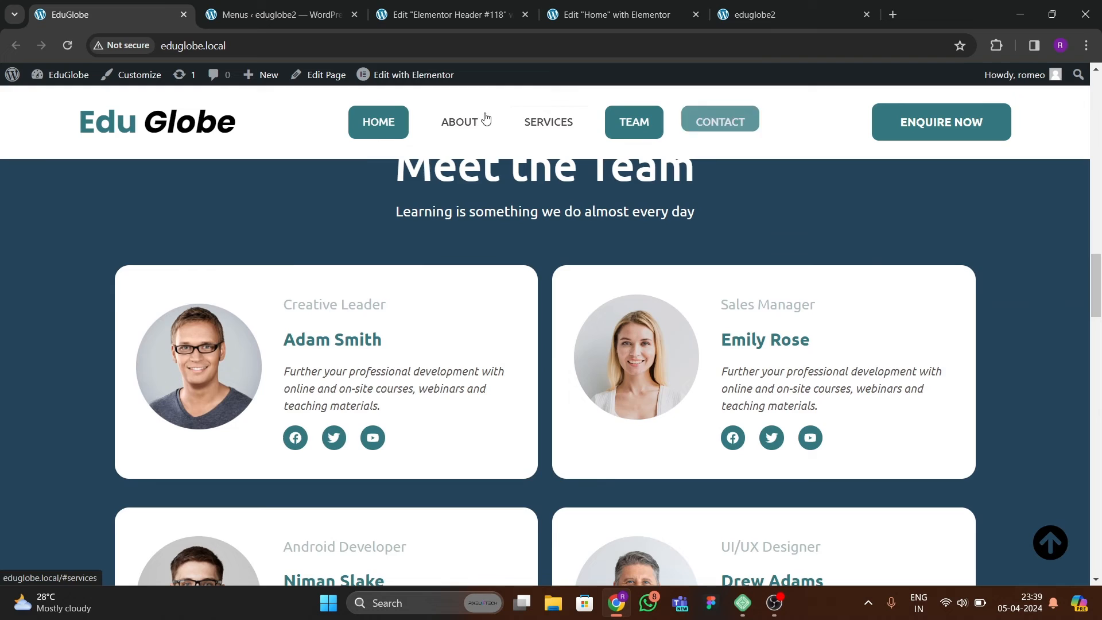
pyautogui.click(486, 118)
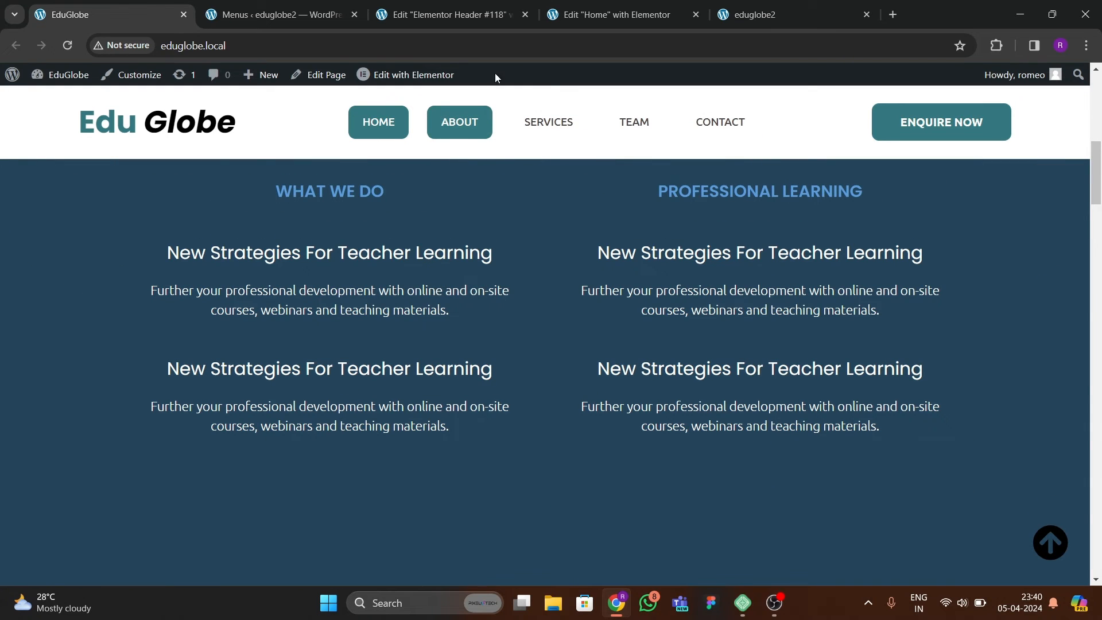
# Dismiss the template library in the new header's editor and add an empty container with row direction.
pyautogui.click(443, 17)
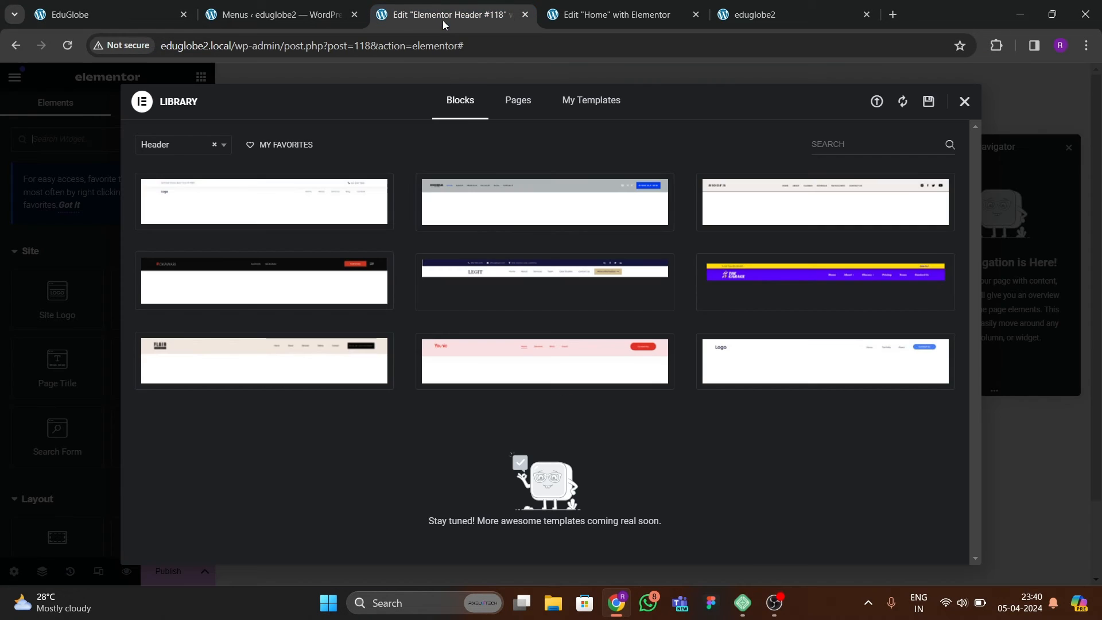
pyautogui.click(964, 102)
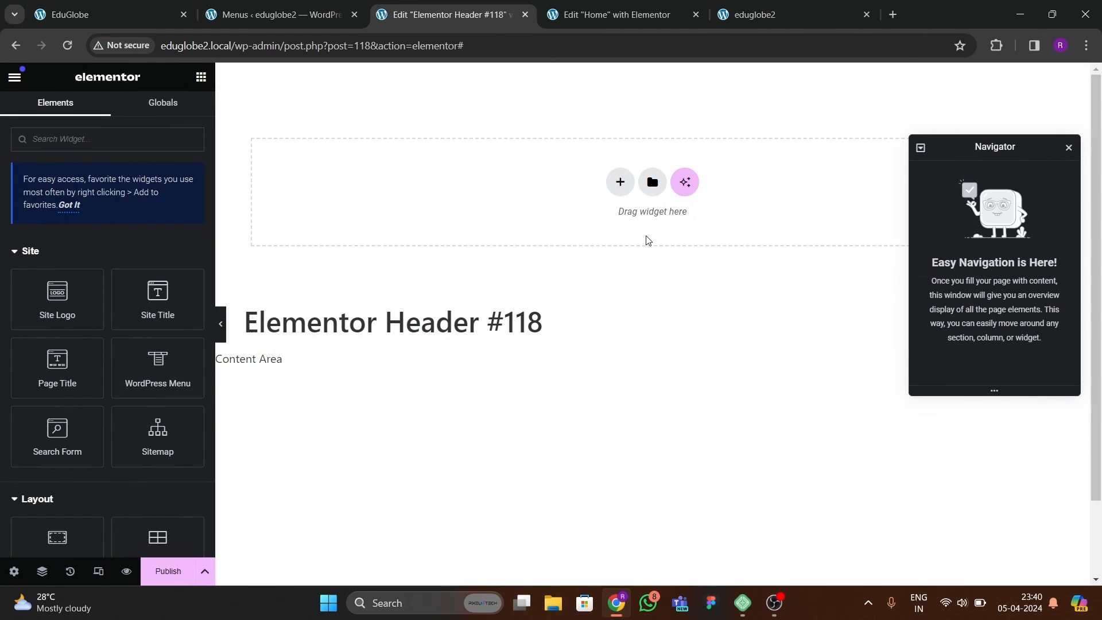
pyautogui.click(619, 189)
pyautogui.click(602, 230)
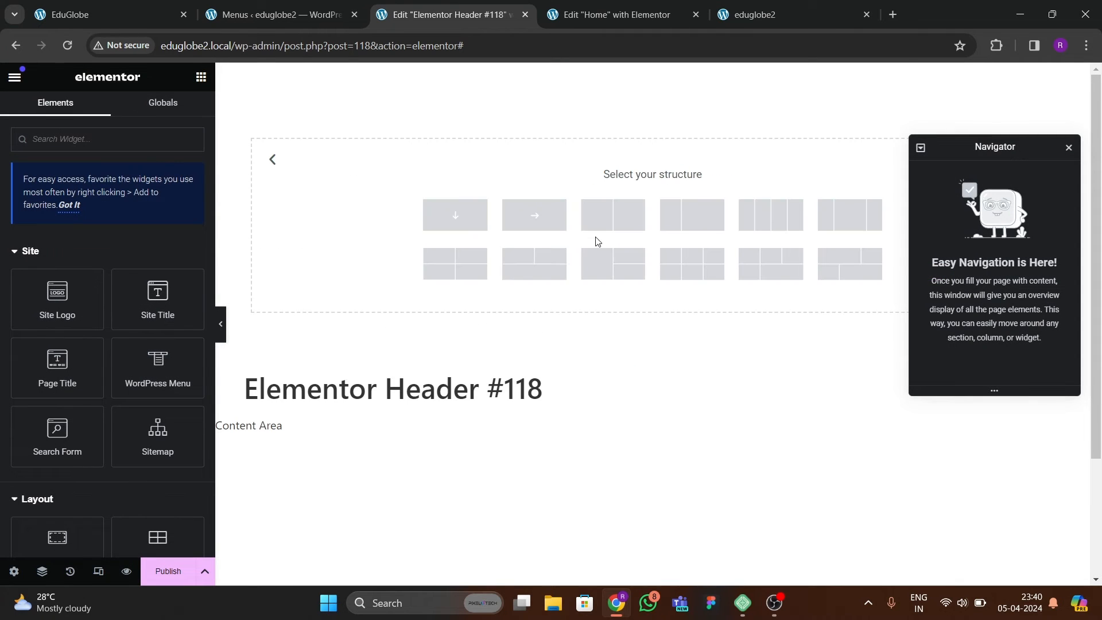
pyautogui.click(525, 221)
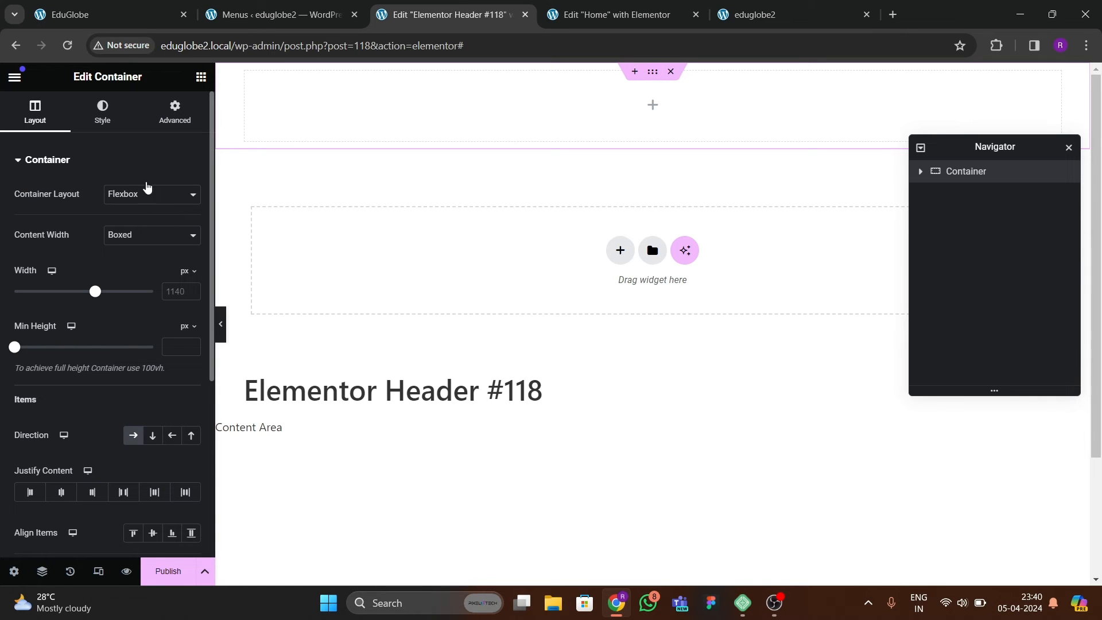
# Reduce the header container's padding, set its boxed content width to 1200 px, and return to the reference page.
pyautogui.click(175, 111)
pyautogui.click(189, 266)
pyautogui.click(35, 112)
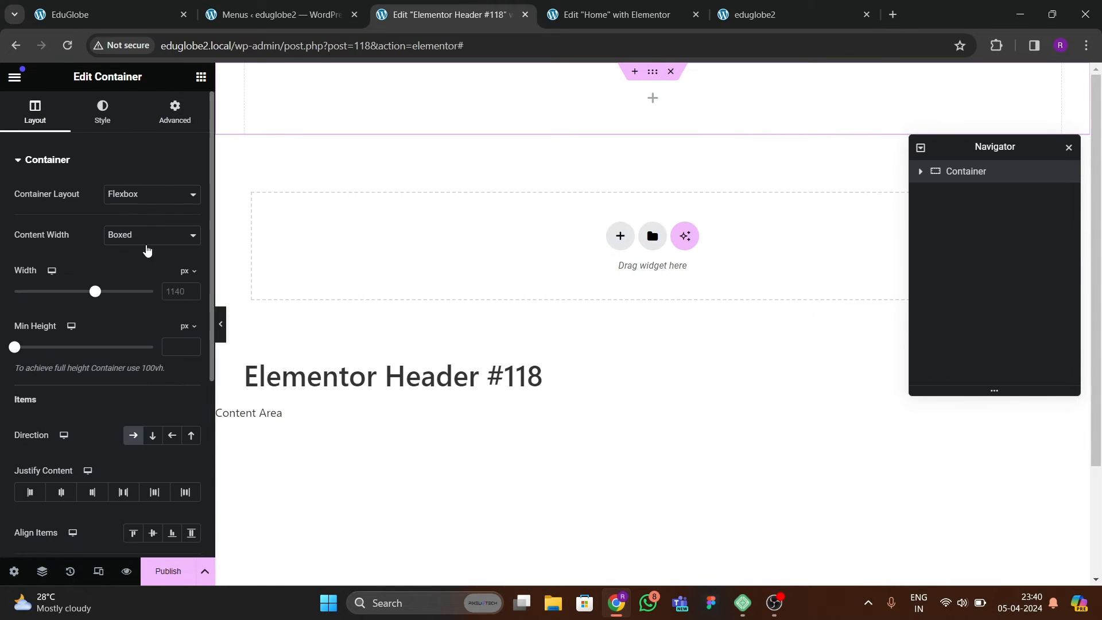
pyautogui.write('1')
pyautogui.write('200')
pyautogui.click(106, 23)
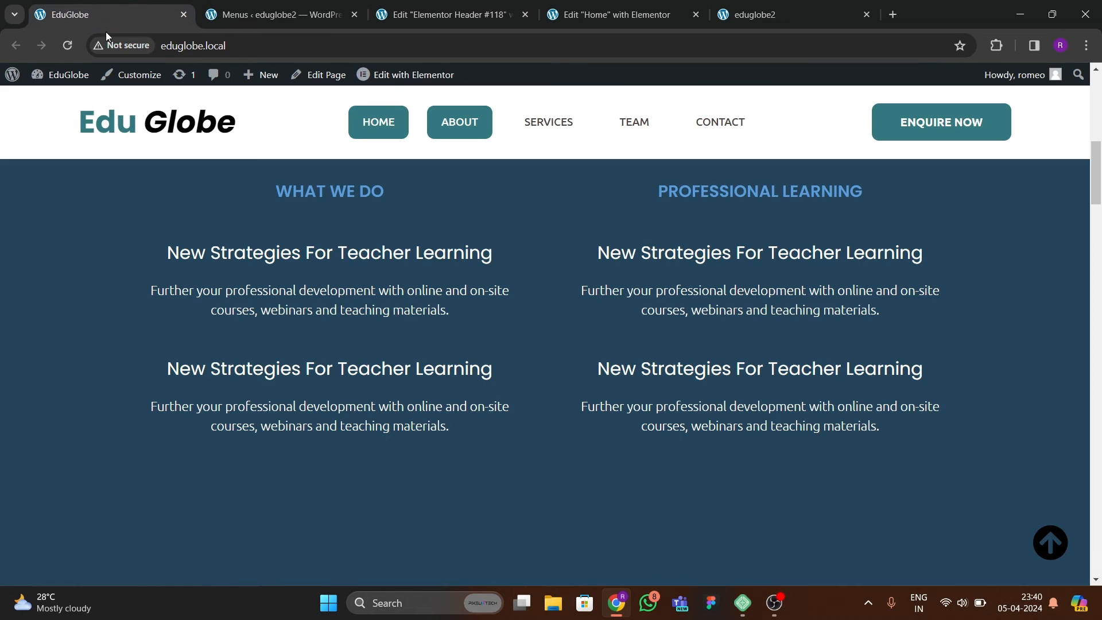
# Back in the header template editor, set the container's boxed content width to 1400 px.
pyautogui.click(450, 21)
pyautogui.click(177, 292)
pyautogui.press('BackSpace')
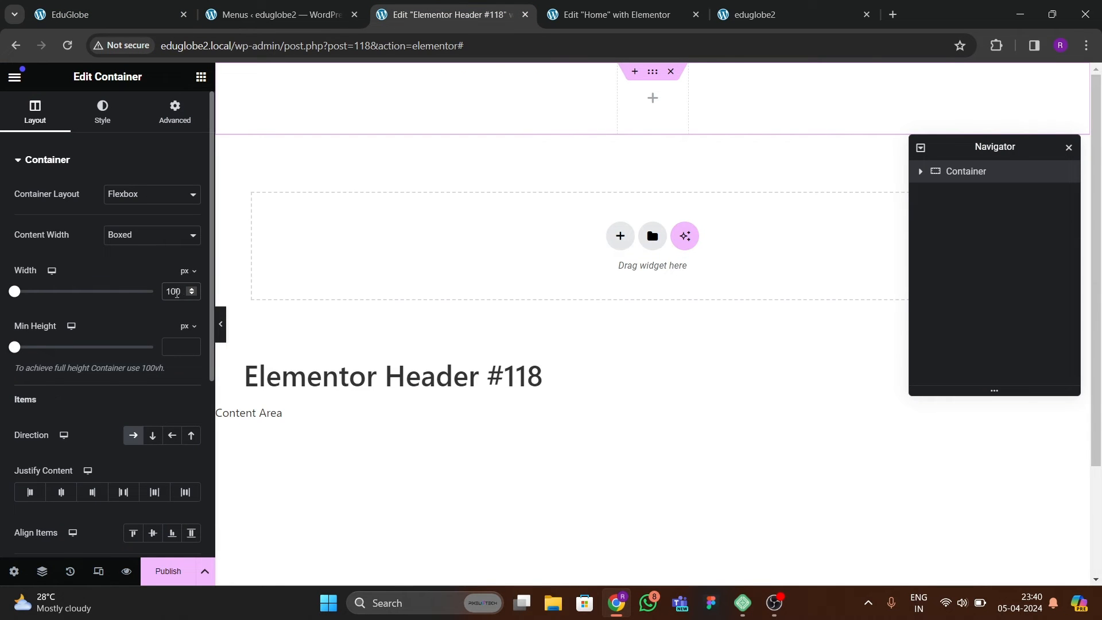
pyautogui.write('4')
# Add a Heading widget to the header container and set its title to "EduGlobe".
pyautogui.click(201, 76)
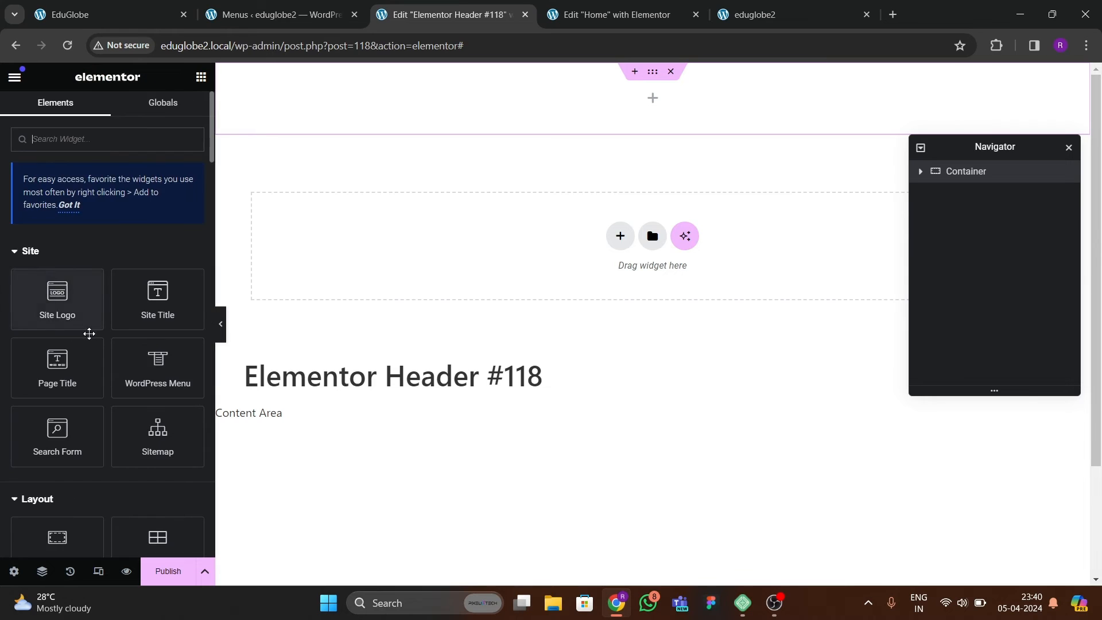
pyautogui.scroll(-3, 85, 359)
pyautogui.moveTo(67, 488); pyautogui.dragTo(313, 138)
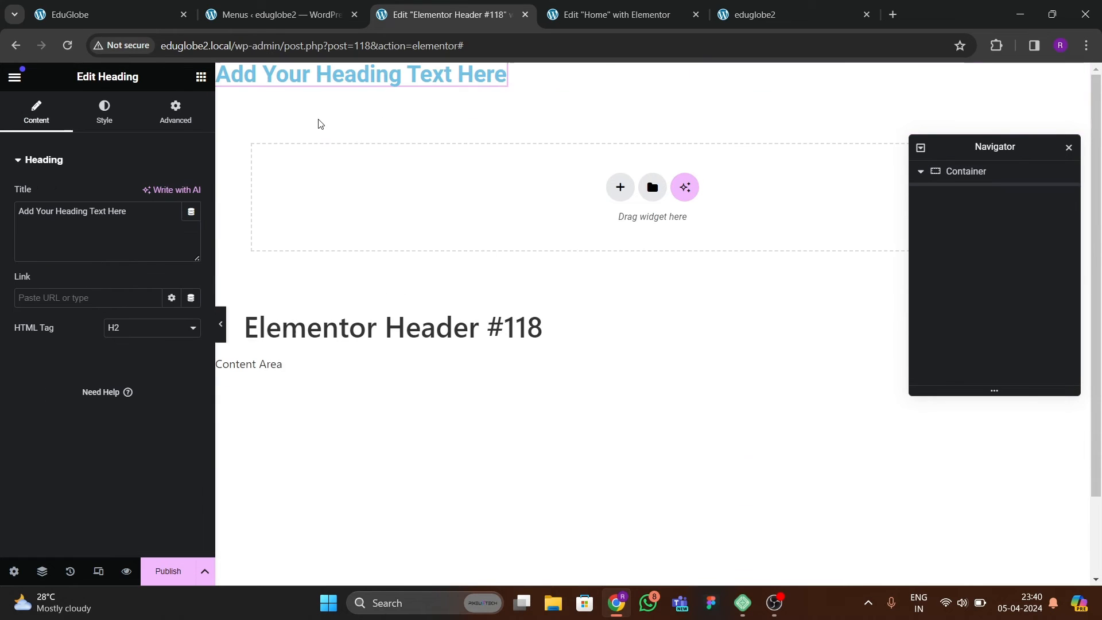
pyautogui.moveTo(129, 212); pyautogui.dragTo(17, 175)
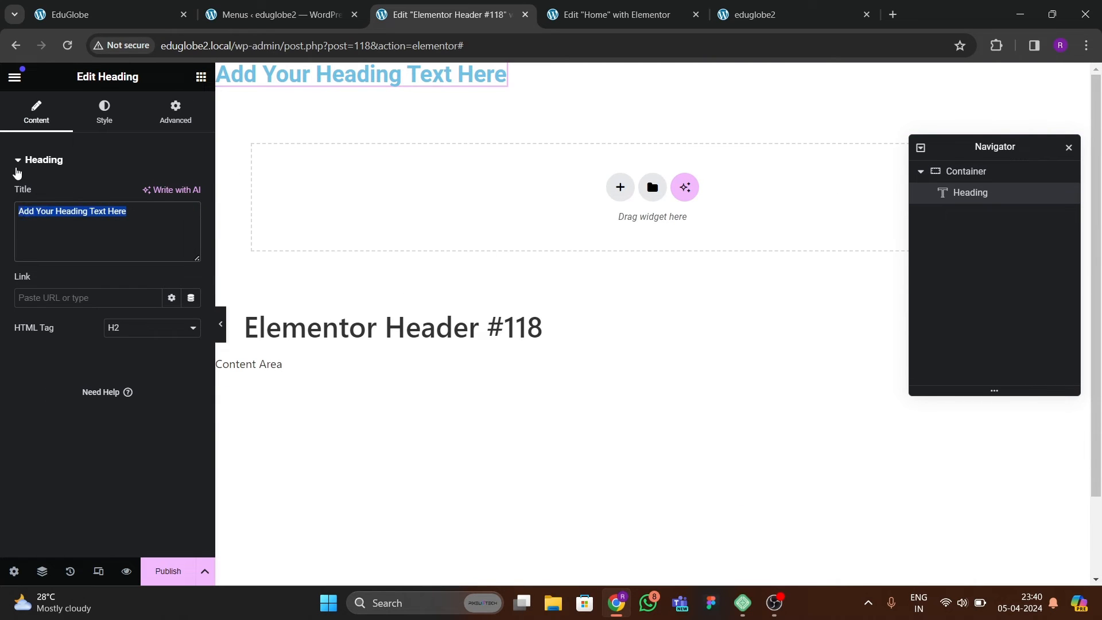
pyautogui.write('EduGl')
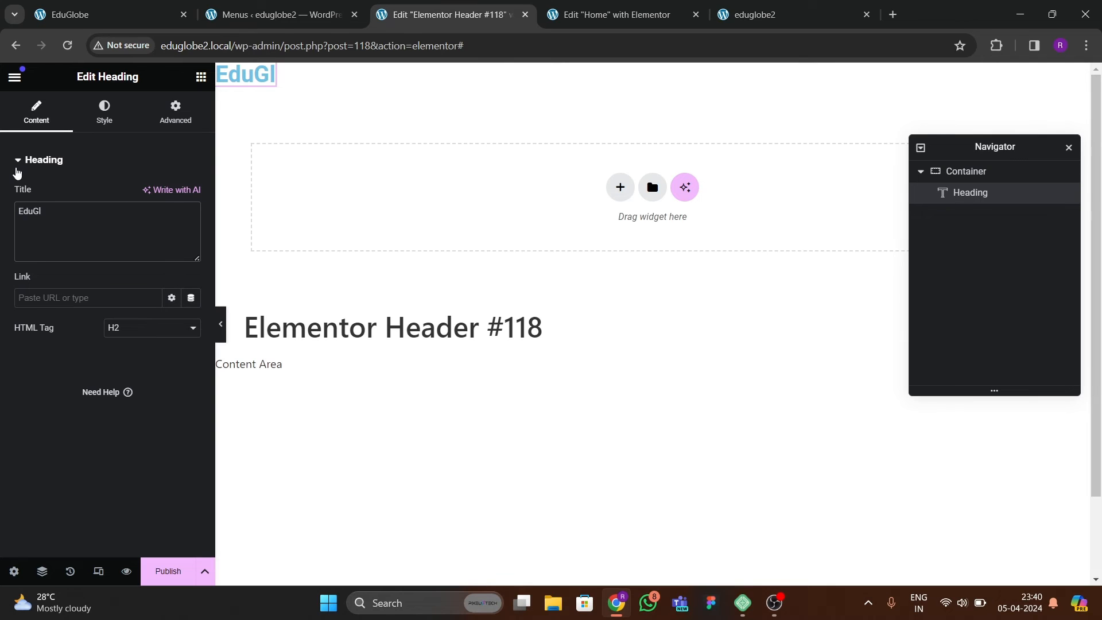
pyautogui.write('obe')
# Check the logo on the reference page and set the heading's text color to black.
pyautogui.click(117, 26)
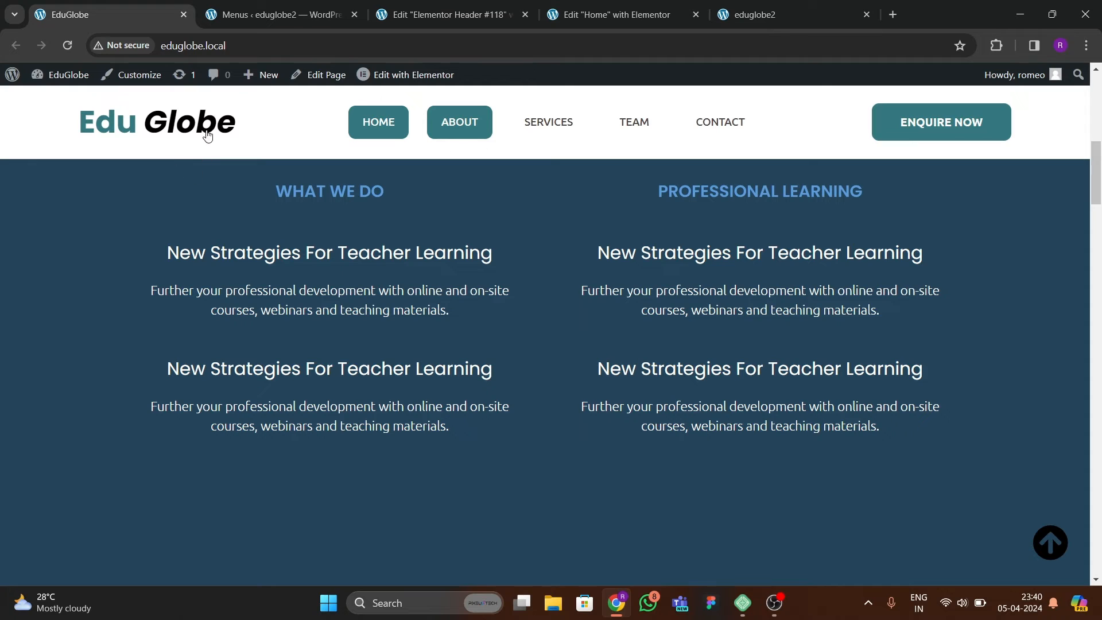
pyautogui.click(425, 20)
pyautogui.click(109, 115)
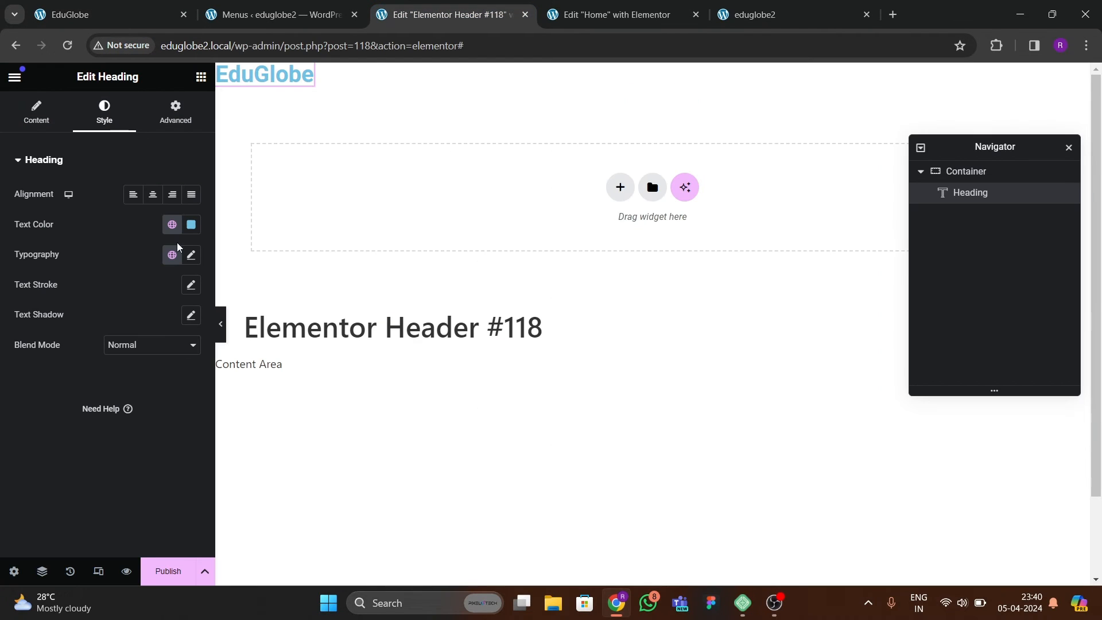
pyautogui.click(191, 224)
pyautogui.moveTo(165, 291); pyautogui.dragTo(36, 423)
pyautogui.click(111, 226)
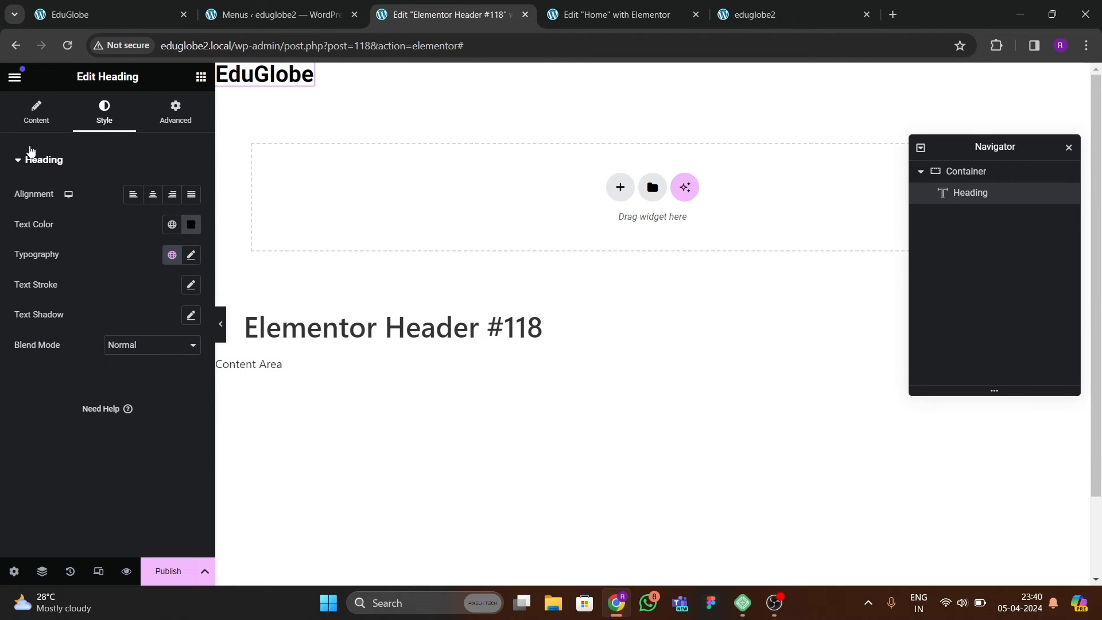
# Split the heading title into "Edu Globe" and wrap "Edu" in a span tag with an inline style="color:" attribute.
pyautogui.click(36, 112)
pyautogui.click(115, 16)
pyautogui.click(422, 22)
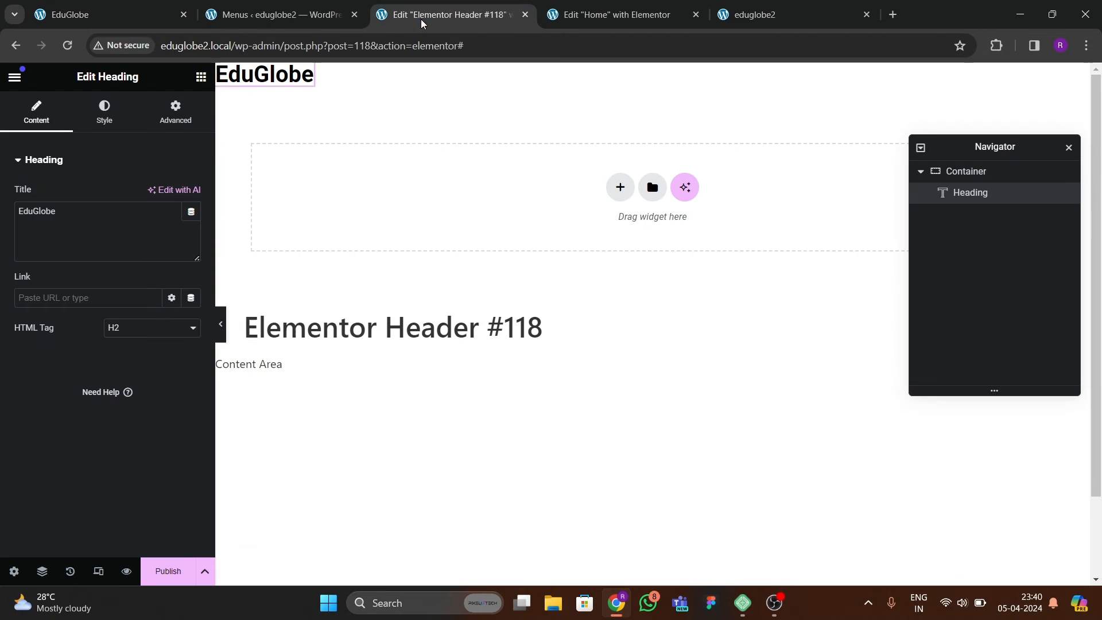
pyautogui.click(34, 212)
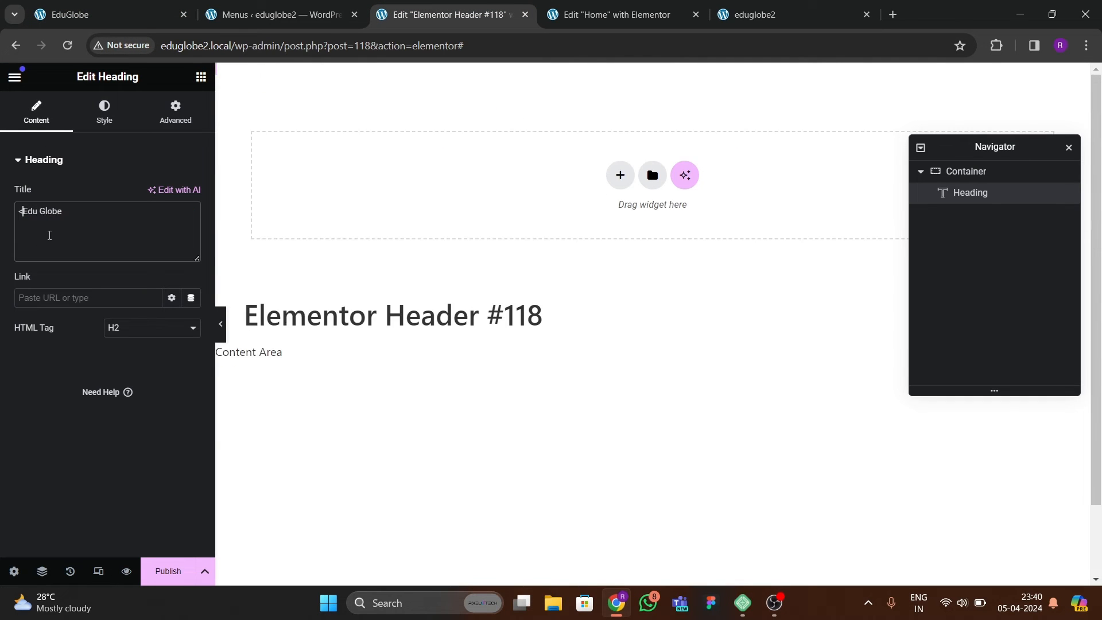
pyautogui.write('<span>')
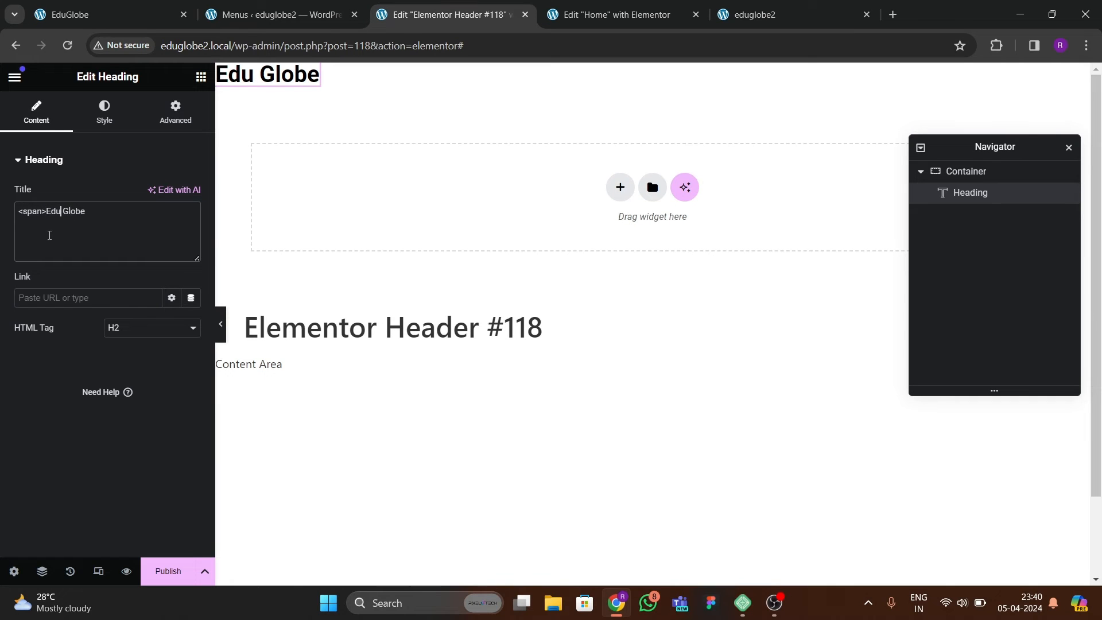
pyautogui.write('</span')
pyautogui.write('>')
pyautogui.write(' style')
pyautogui.write('=""')
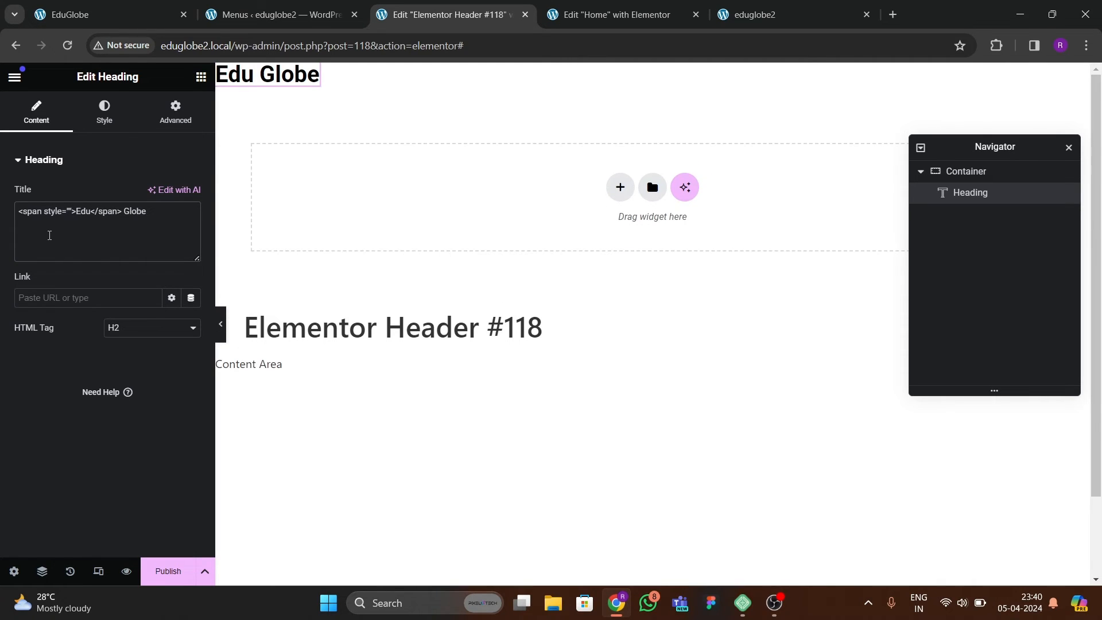
pyautogui.write('color:')
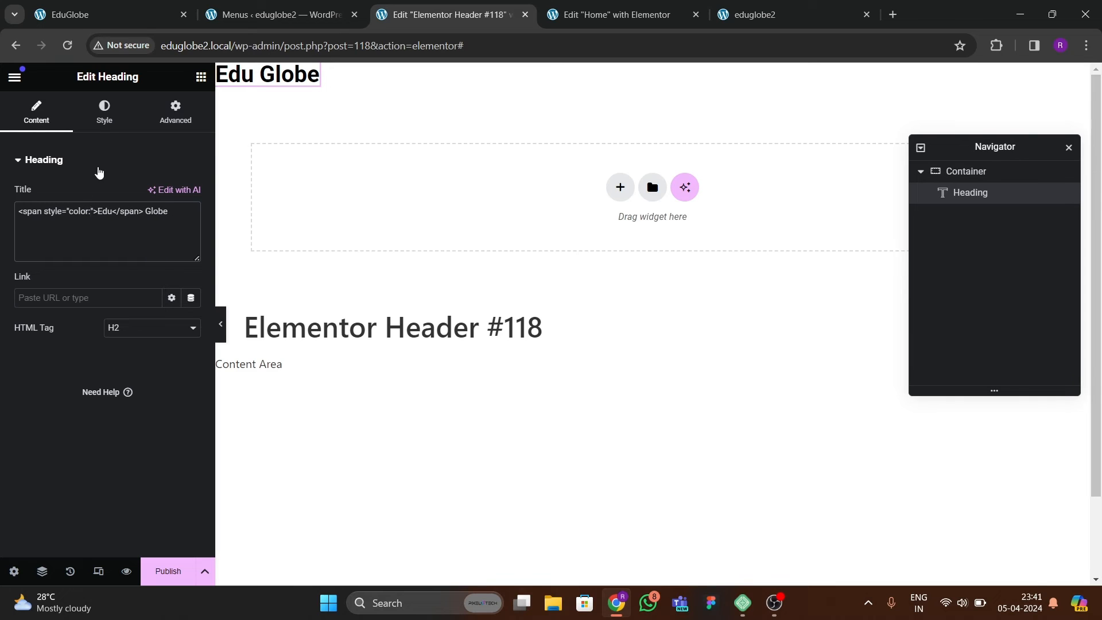
# Set the "Edu" span's inline color to the dark blue global color code, #23445B.
pyautogui.click(104, 112)
pyautogui.click(172, 224)
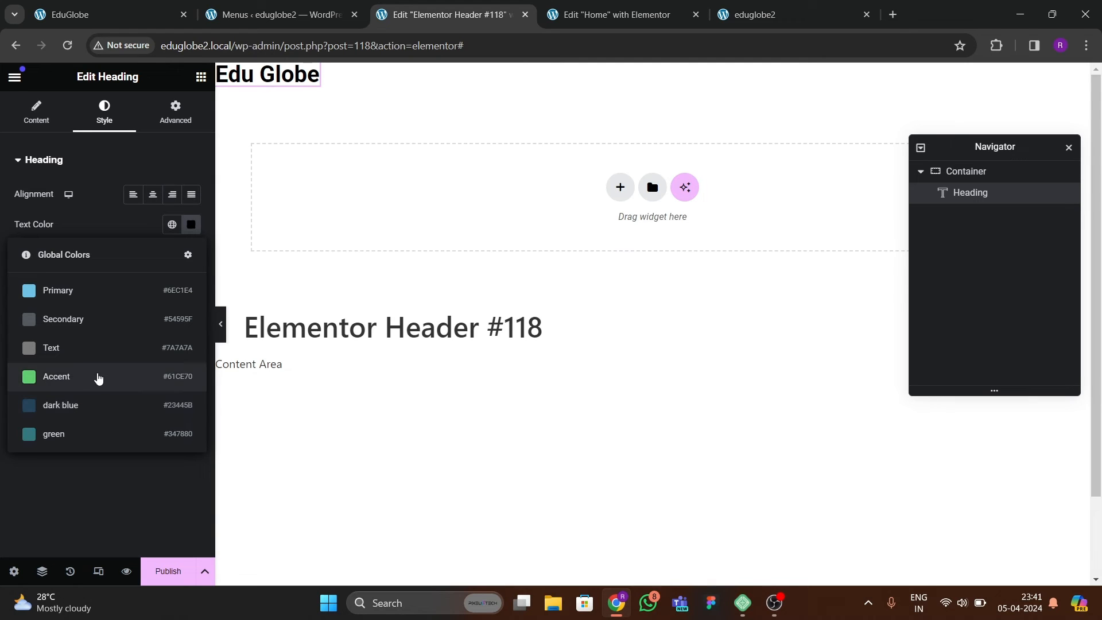
pyautogui.click(36, 112)
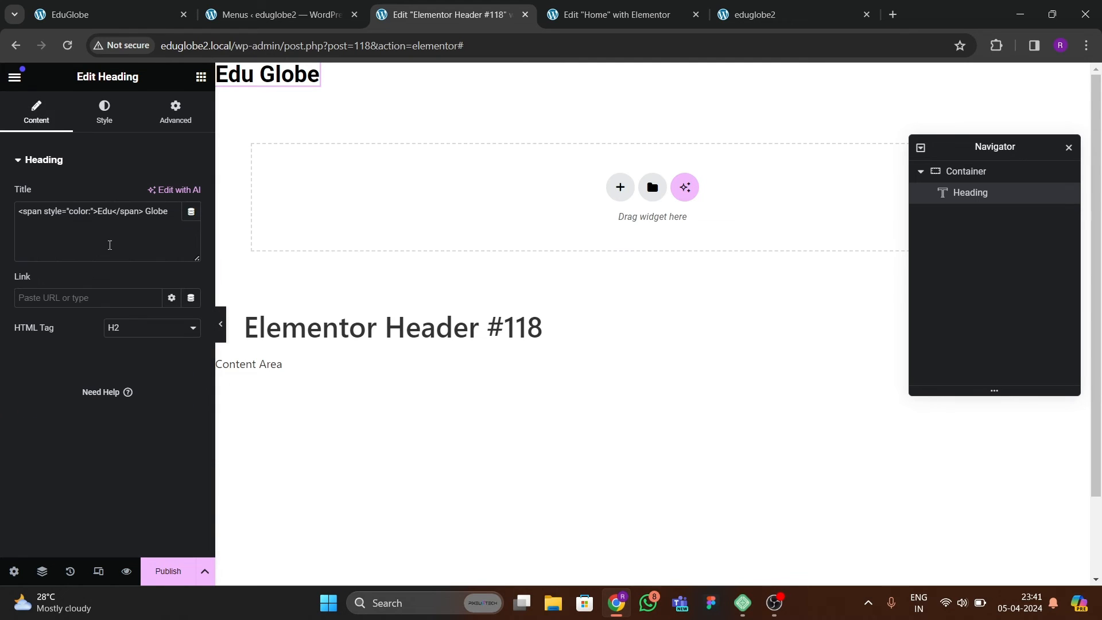
pyautogui.write('#23445b')
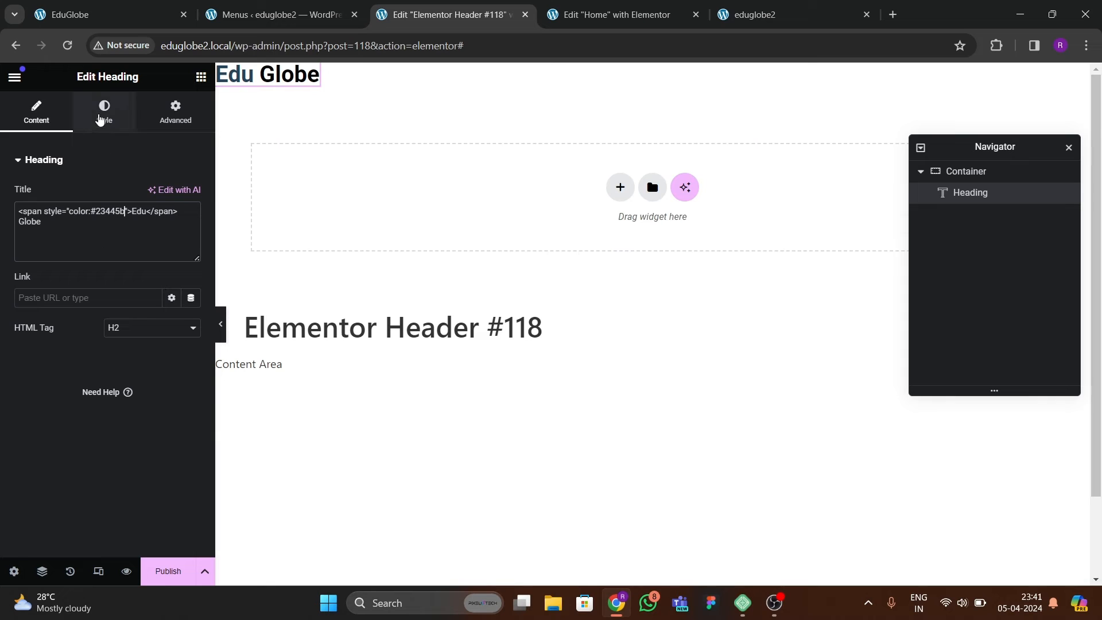
pyautogui.click(104, 112)
pyautogui.click(173, 224)
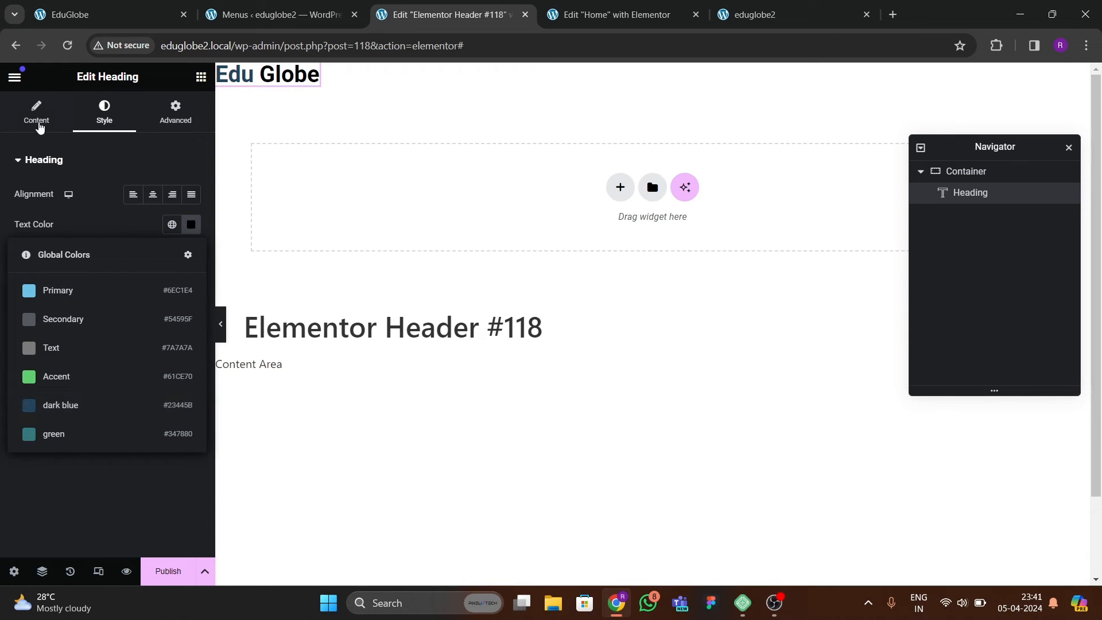
pyautogui.click(36, 112)
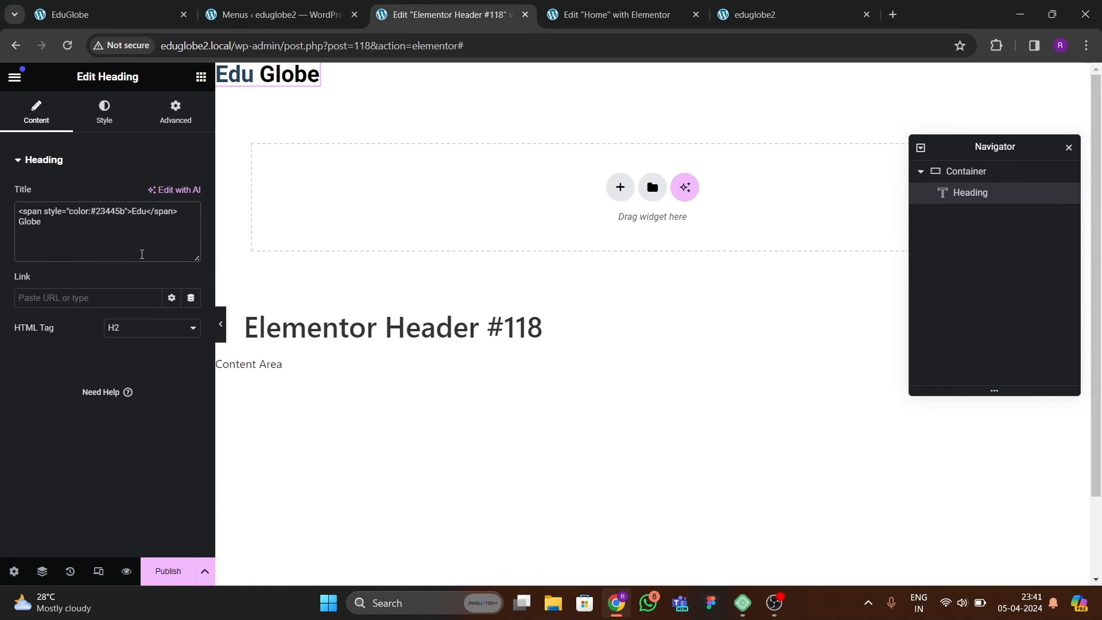
pyautogui.press('BackSpace')
pyautogui.write('B')
# Check the reference logo and set the "Edu" span's inline color to the green global color code, #347880.
pyautogui.click(115, 14)
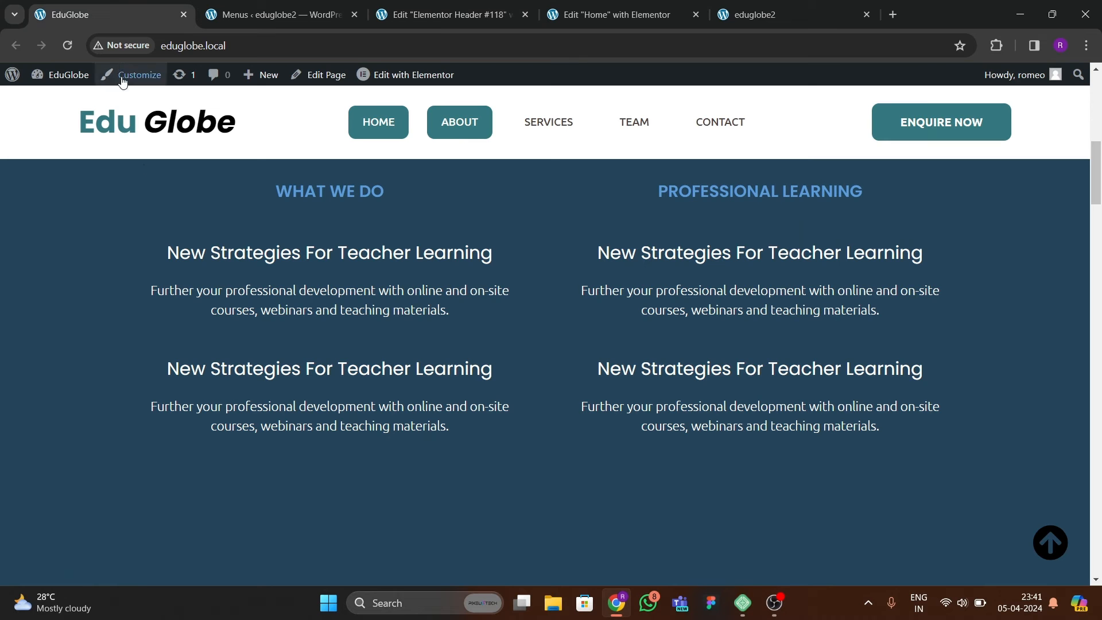
pyautogui.click(280, 20)
pyautogui.hotkey('ctrl', 'Tab')
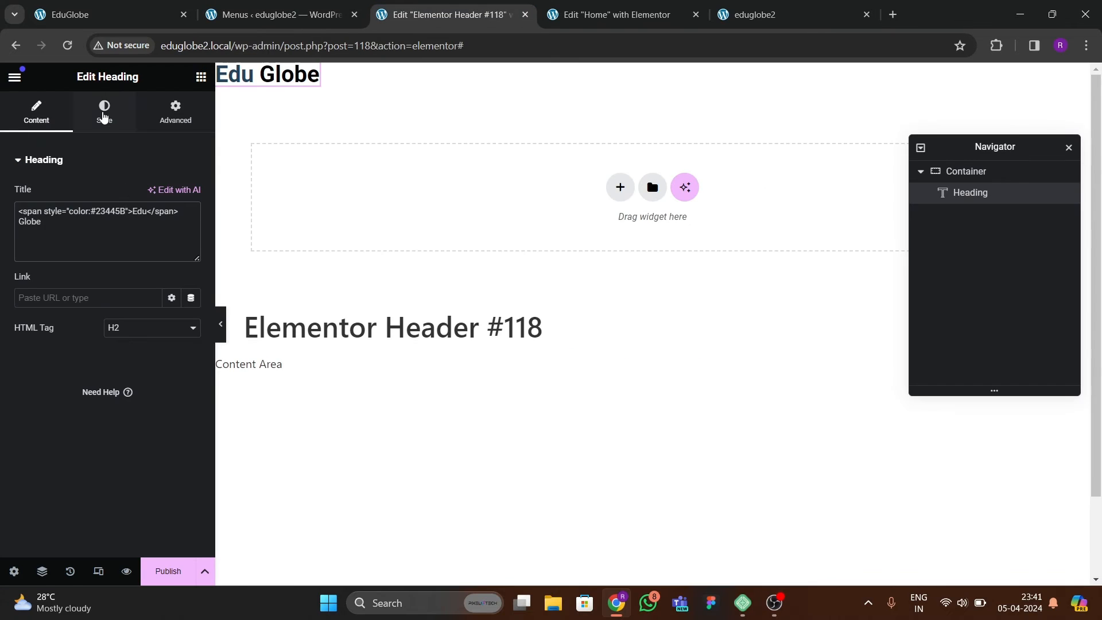
pyautogui.click(104, 111)
pyautogui.click(172, 224)
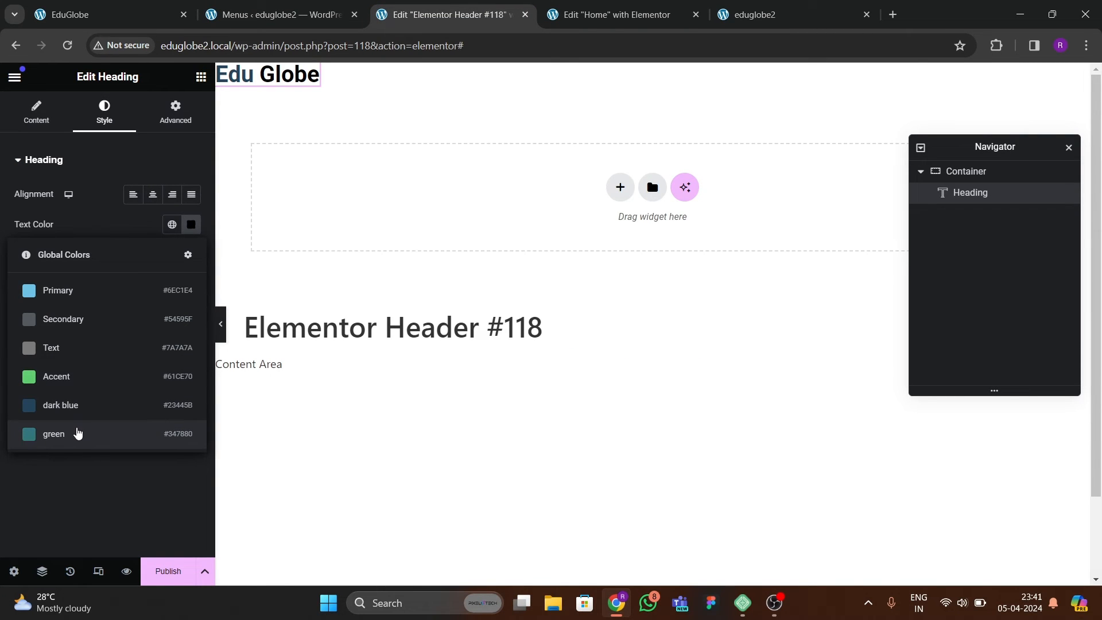
pyautogui.click(34, 112)
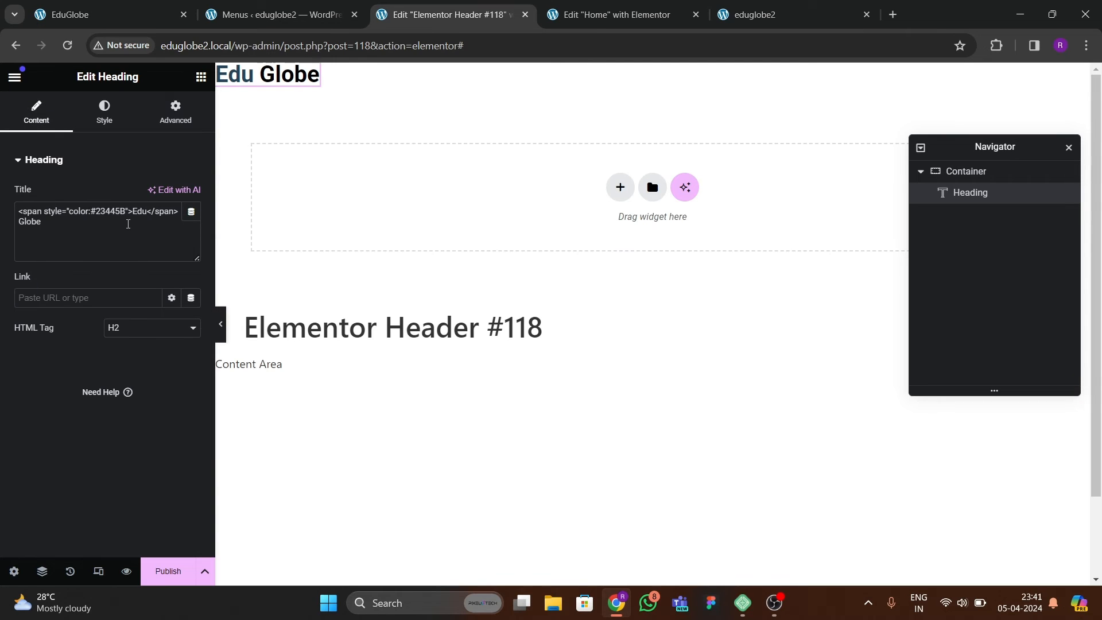
pyautogui.moveTo(126, 211); pyautogui.dragTo(98, 215)
pyautogui.write('347880')
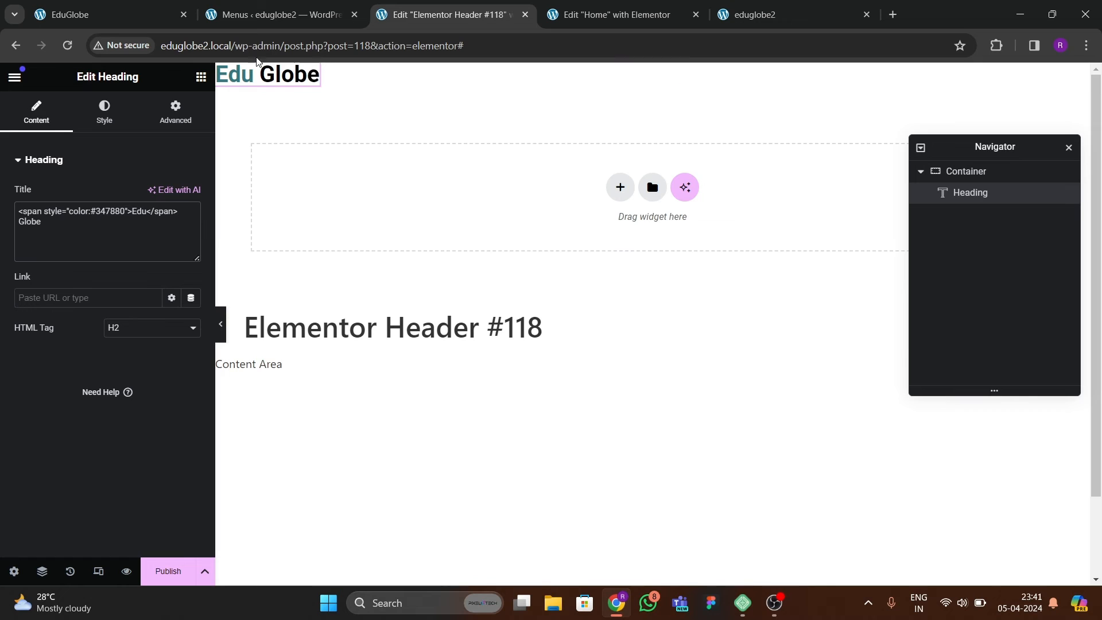
# Set the logo heading's typography to the Ubuntu font family at 40 px.
pyautogui.click(104, 112)
pyautogui.click(191, 254)
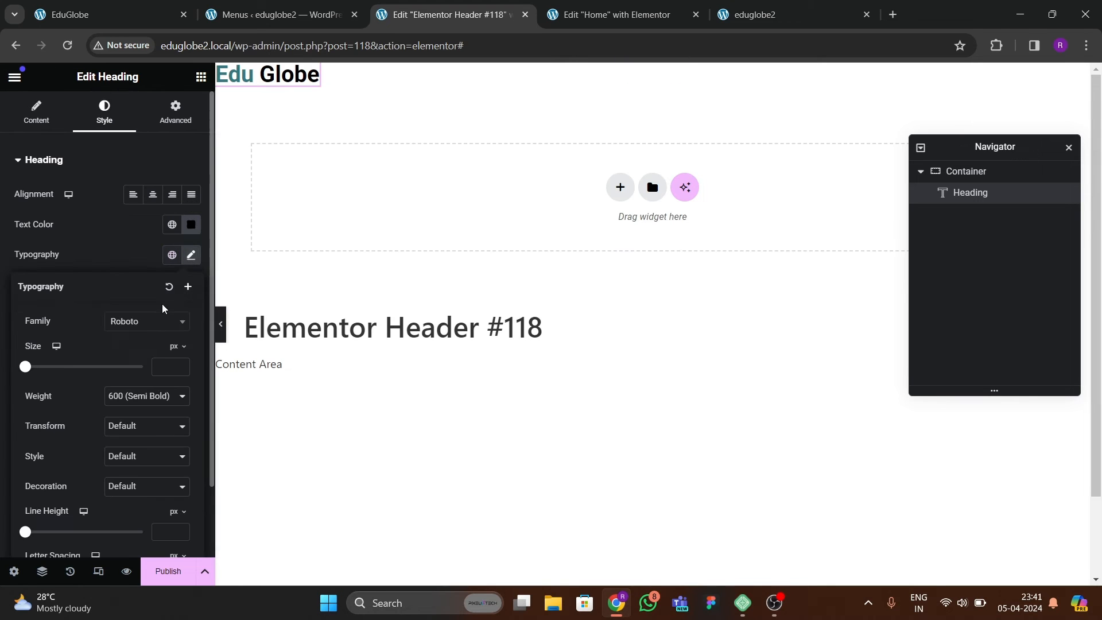
pyautogui.click(154, 323)
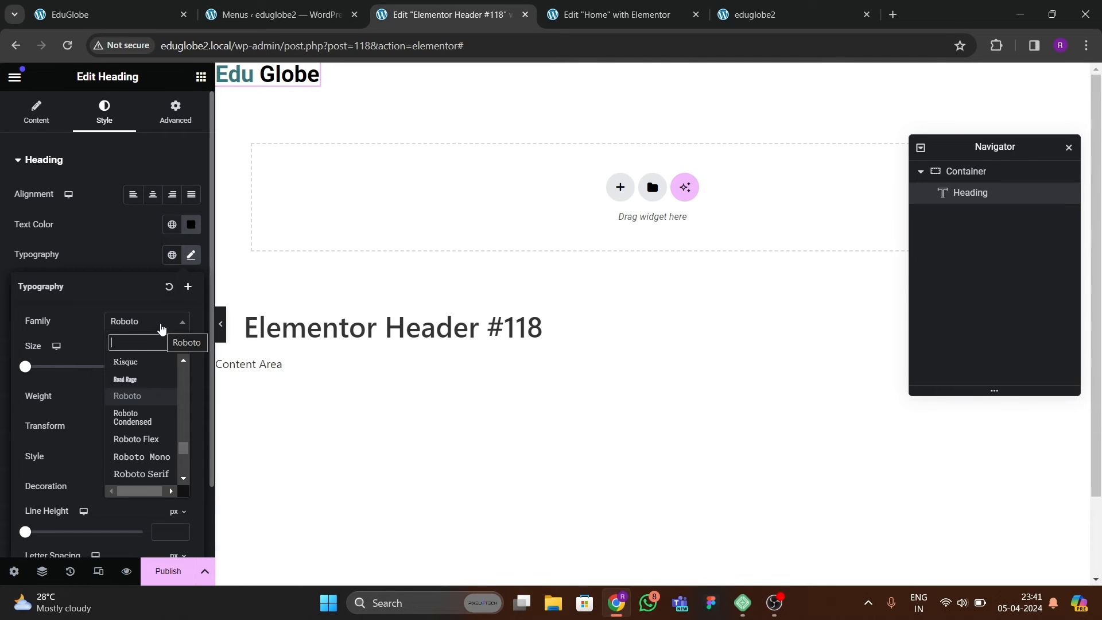
pyautogui.write('ubuntu')
pyautogui.press('Return')
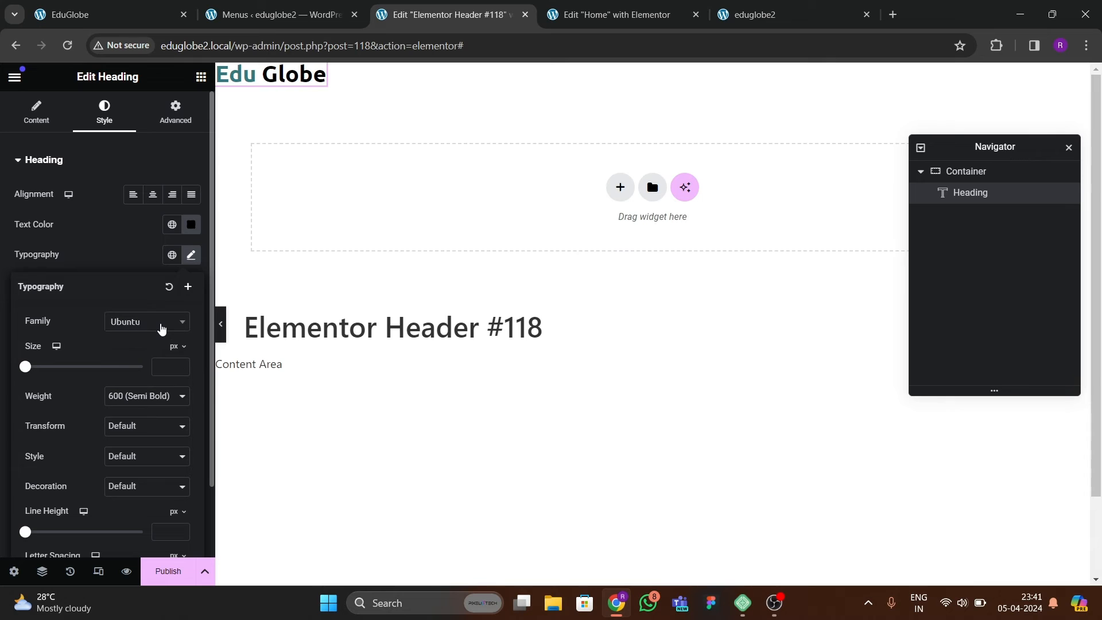
pyautogui.moveTo(185, 365); pyautogui.dragTo(185, 366)
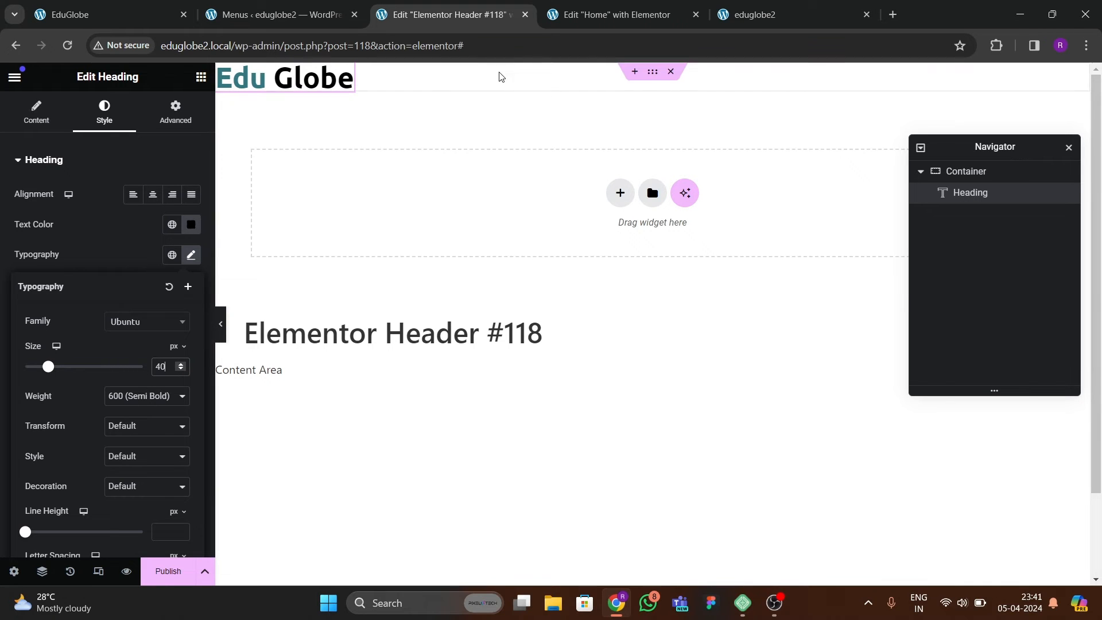
# Set the header container's top and bottom padding to 20 px each.
pyautogui.click(650, 73)
pyautogui.click(174, 112)
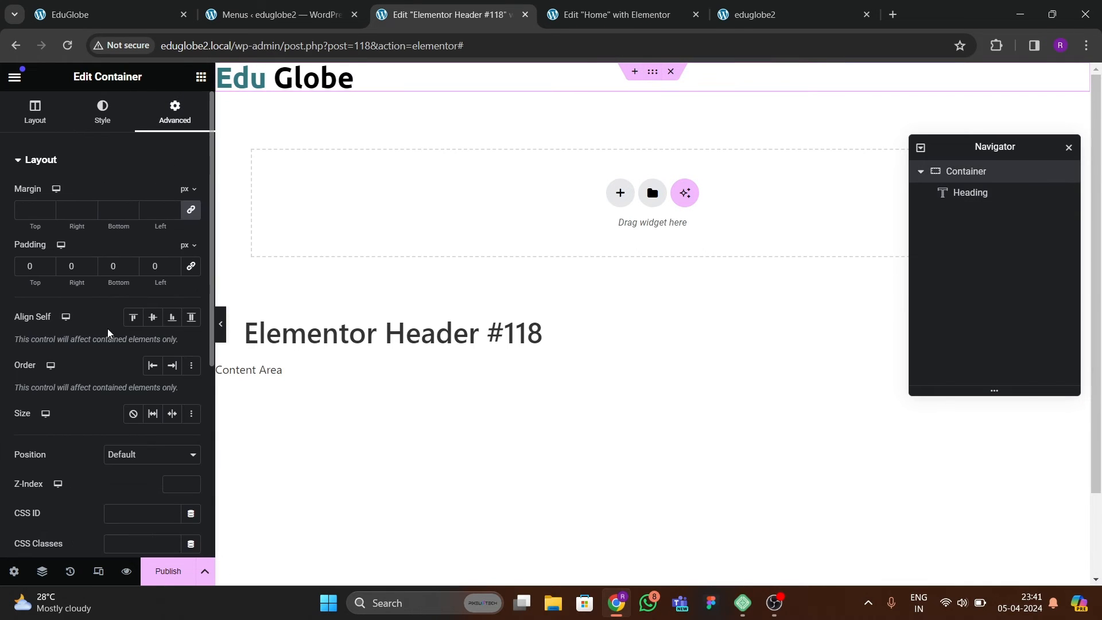
pyautogui.write('2')
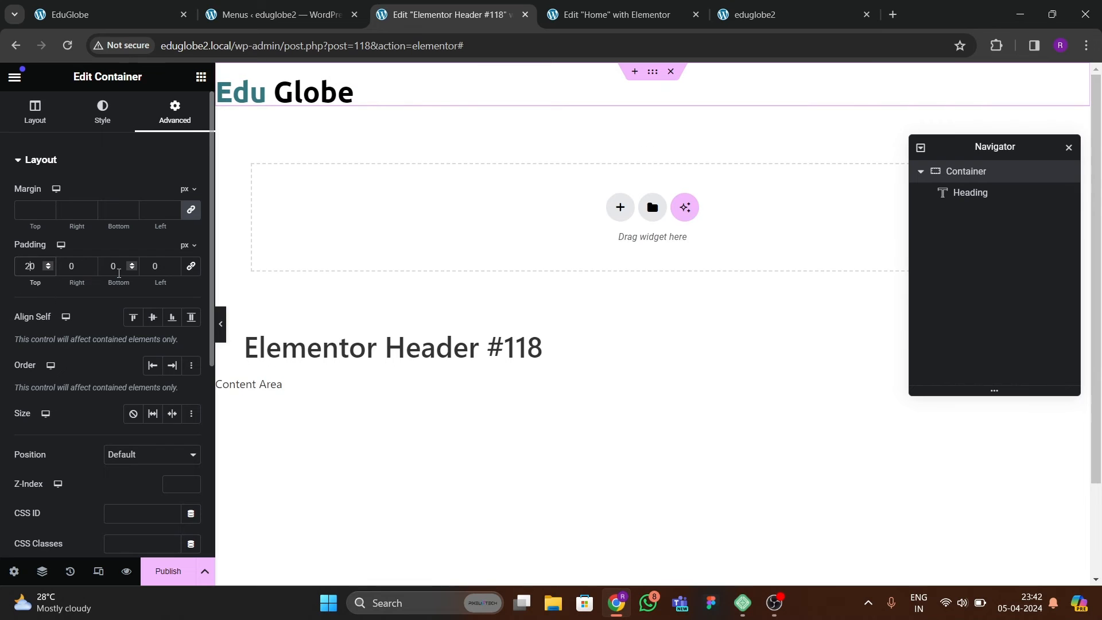
pyautogui.click(111, 272)
pyautogui.write('2')
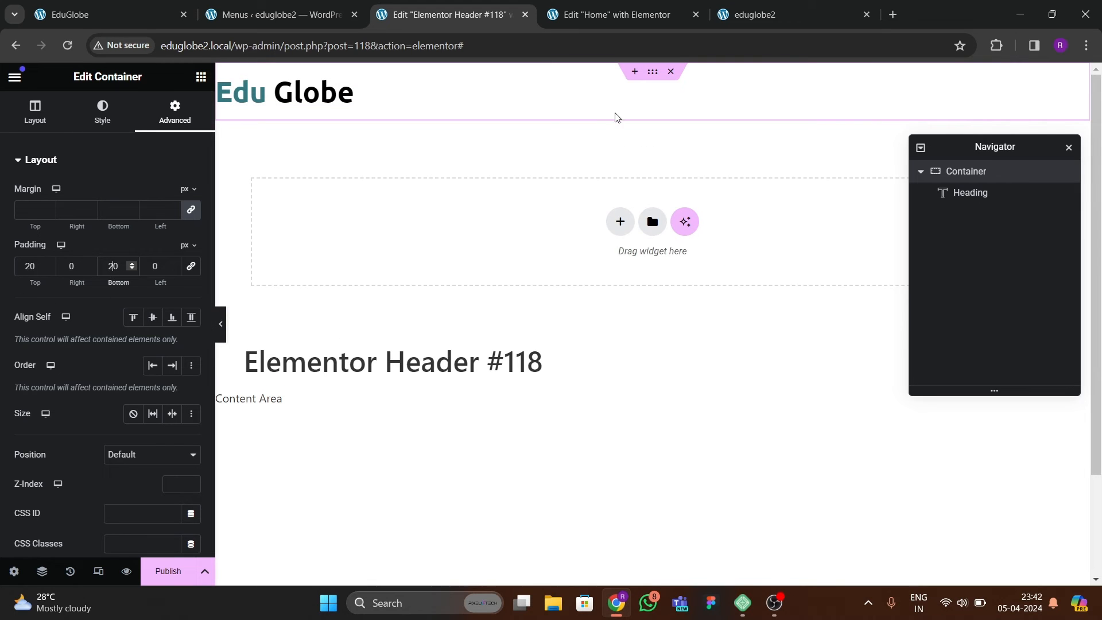
# Compare with the reference logo and set the logo heading's font style to Italic.
pyautogui.click(81, 25)
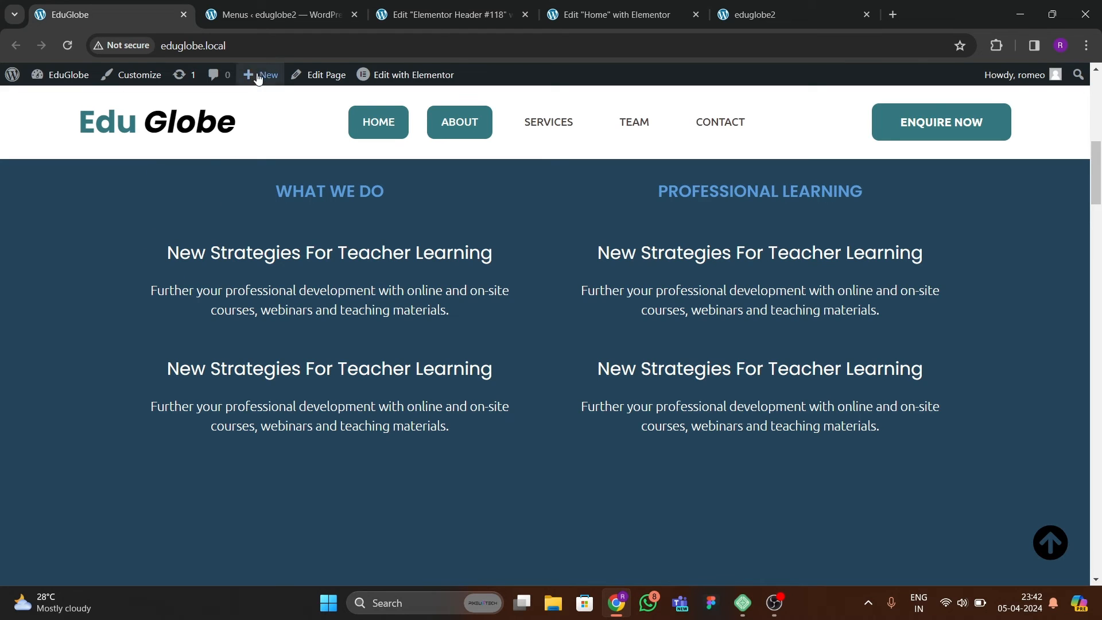
pyautogui.click(293, 20)
pyautogui.click(410, 20)
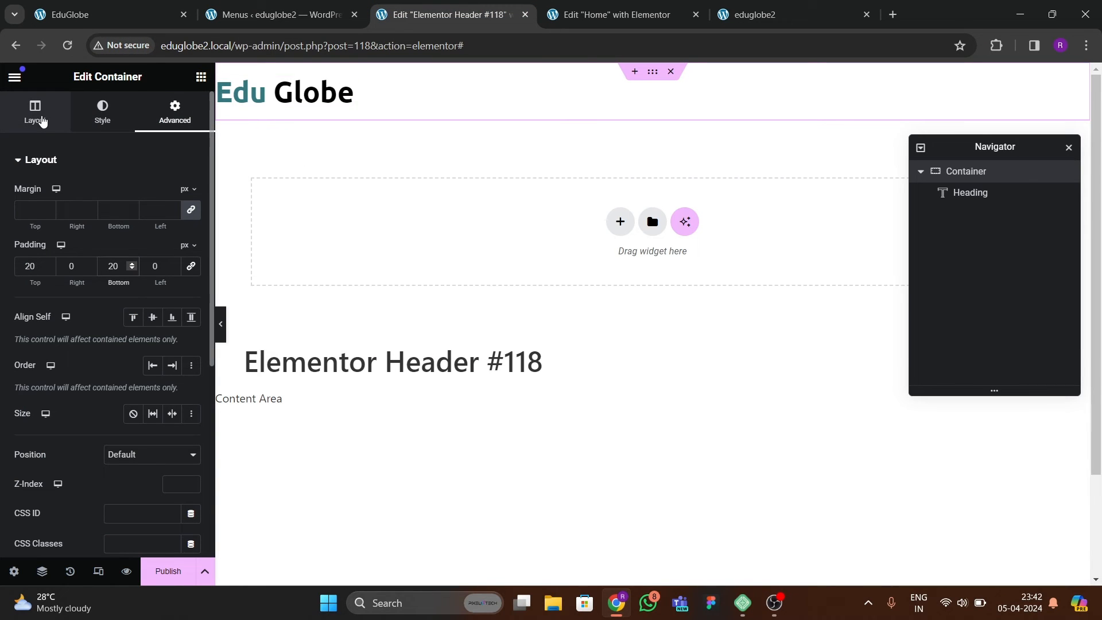
pyautogui.click(102, 114)
pyautogui.click(95, 14)
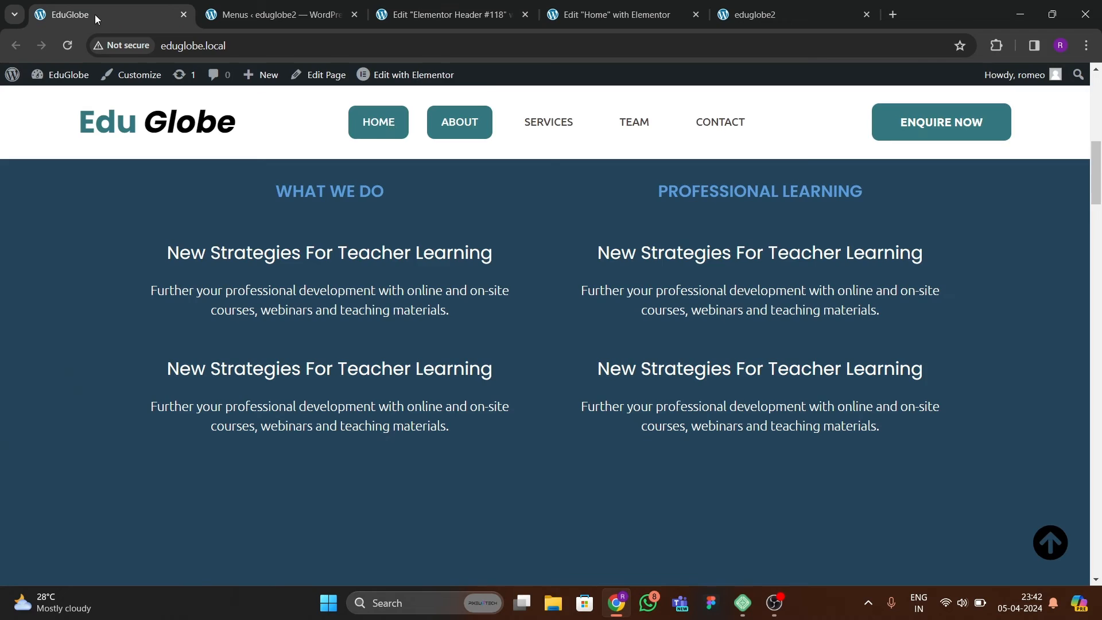
pyautogui.click(423, 15)
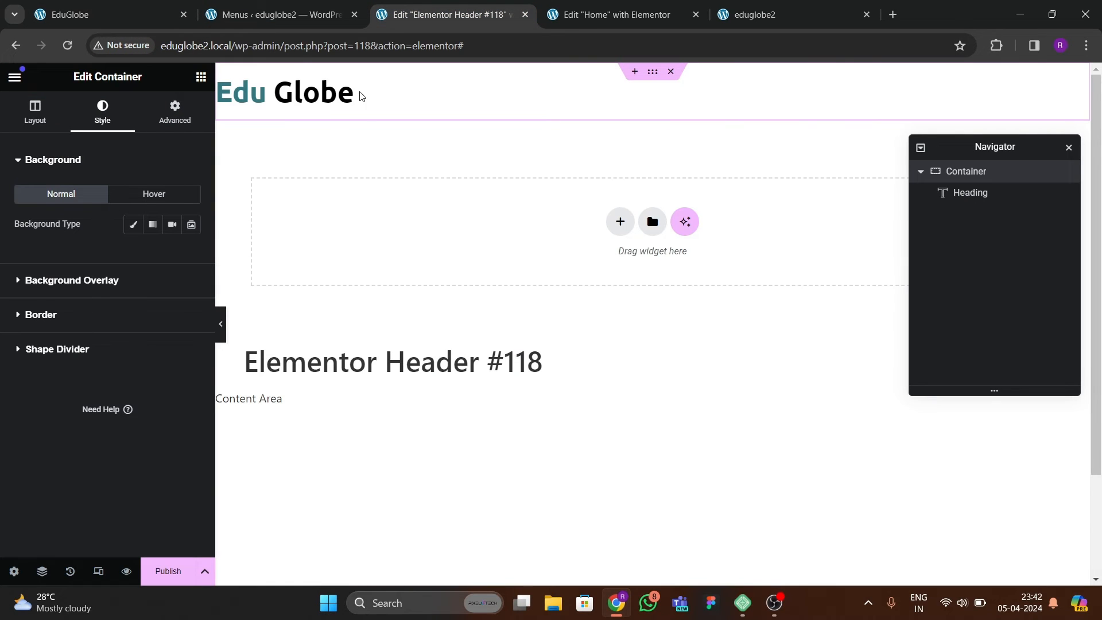
pyautogui.click(344, 99)
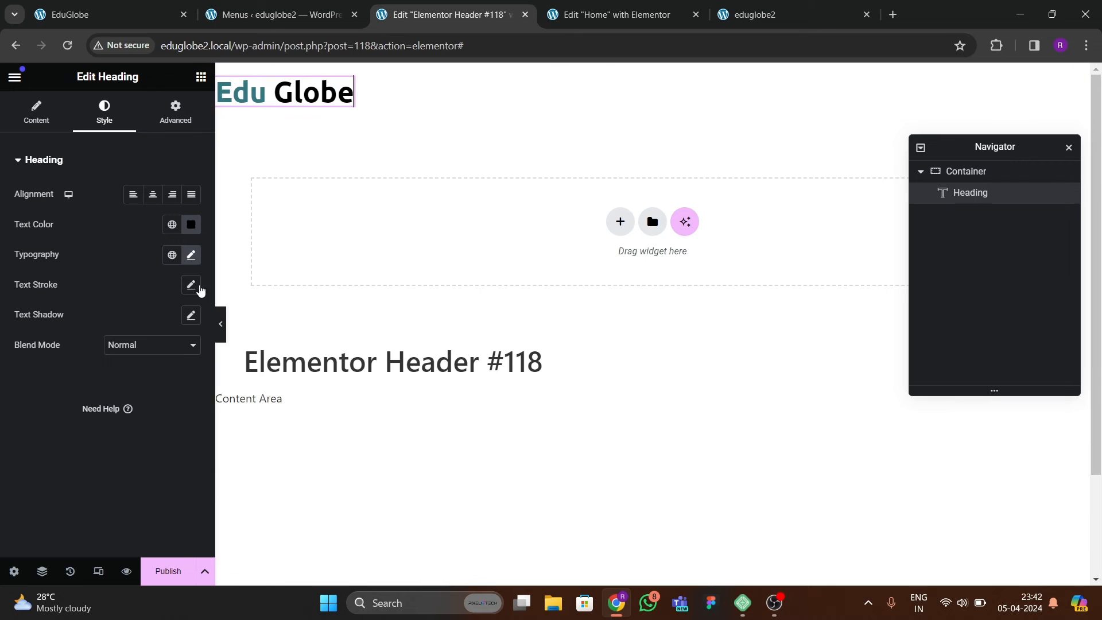
pyautogui.click(192, 255)
pyautogui.click(124, 456)
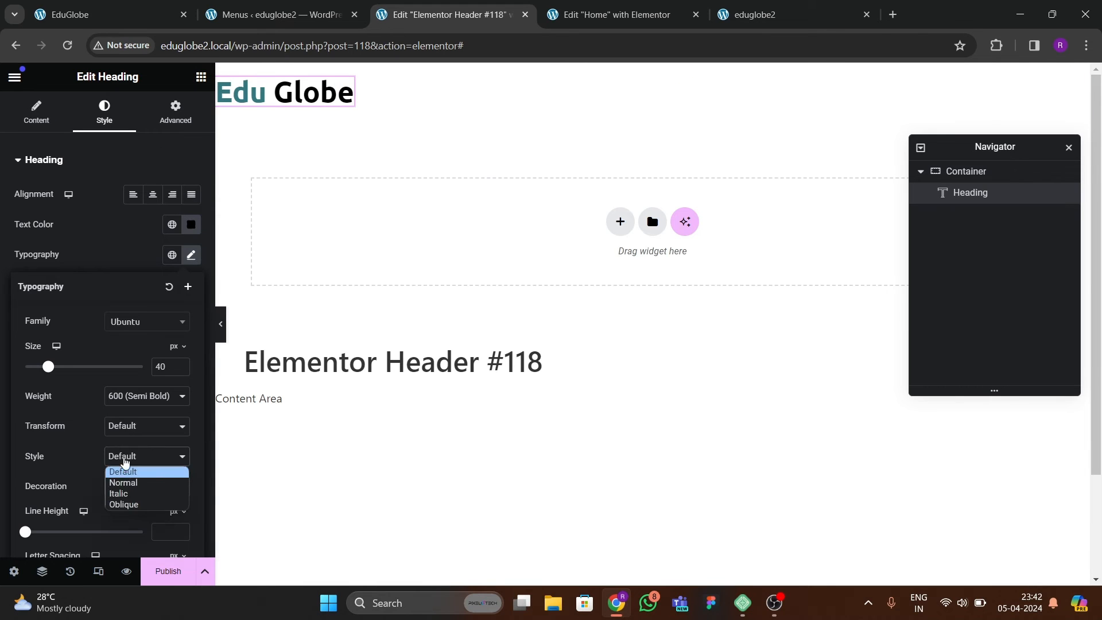
pyautogui.click(124, 495)
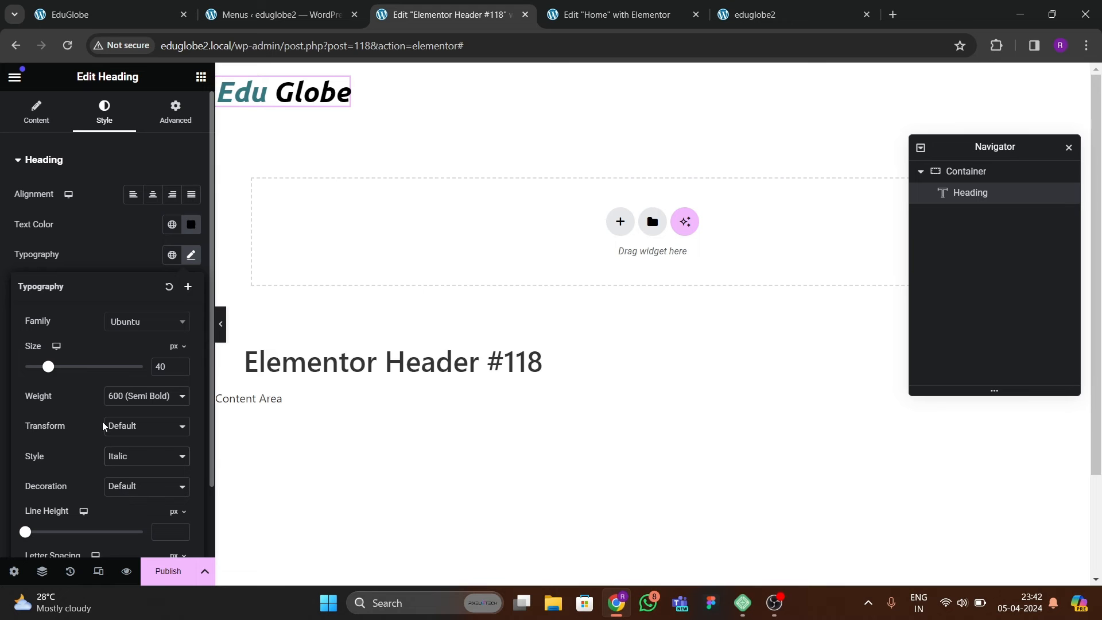
# Publish the header template with a display condition that includes the Entire Site.
pyautogui.click(169, 571)
pyautogui.click(563, 404)
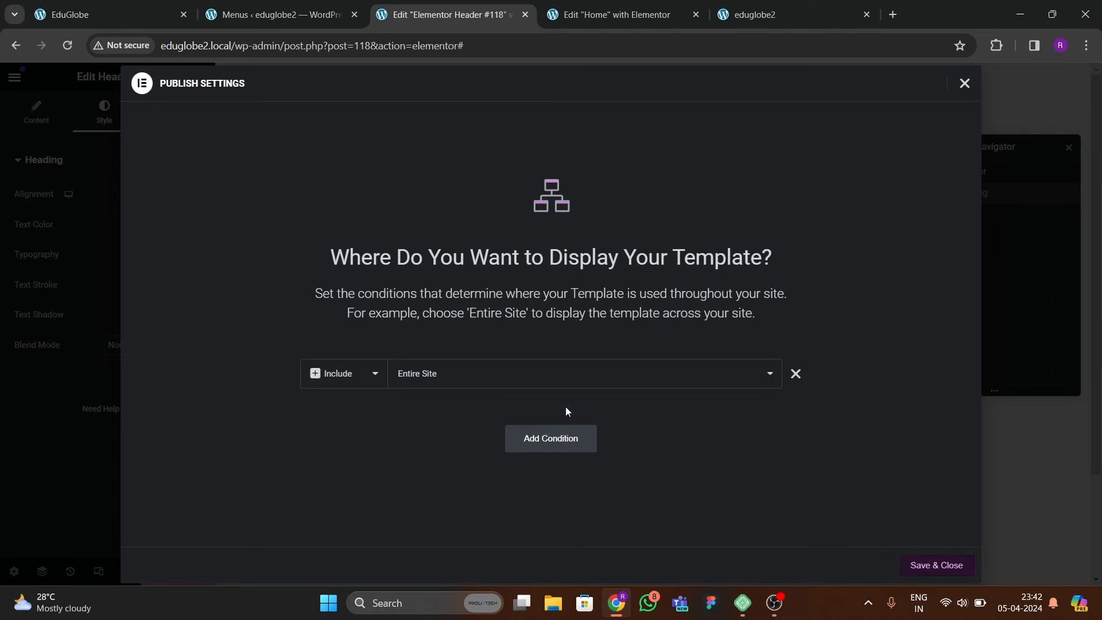
pyautogui.click(925, 562)
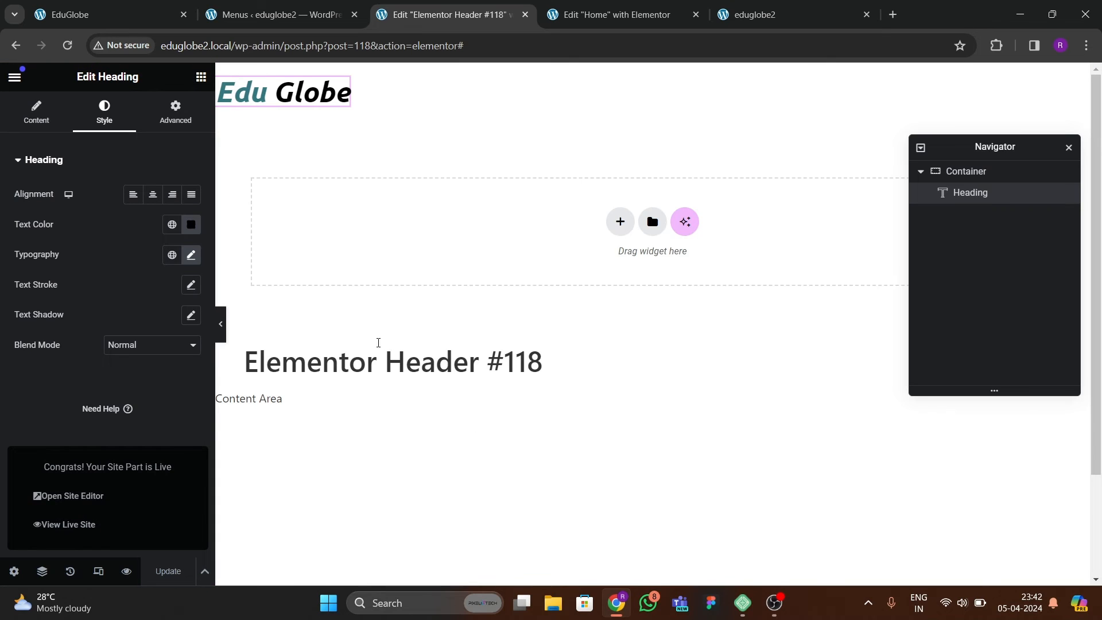
# Check the reference logo again and reset the logo heading's font style to Default.
pyautogui.click(95, 16)
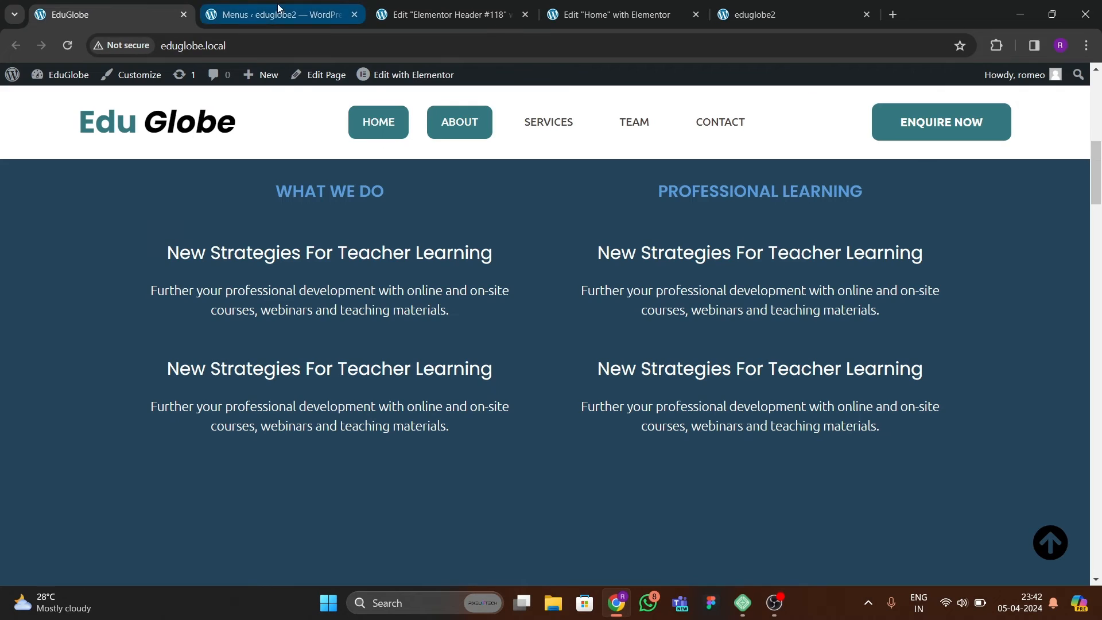
pyautogui.click(442, 14)
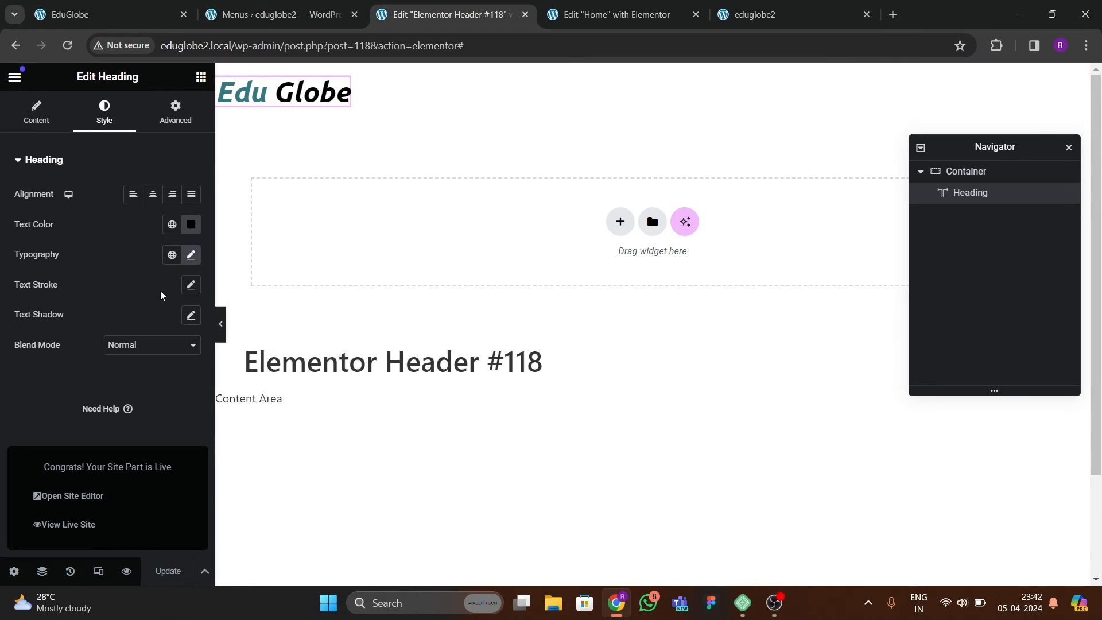
pyautogui.click(191, 256)
pyautogui.click(132, 461)
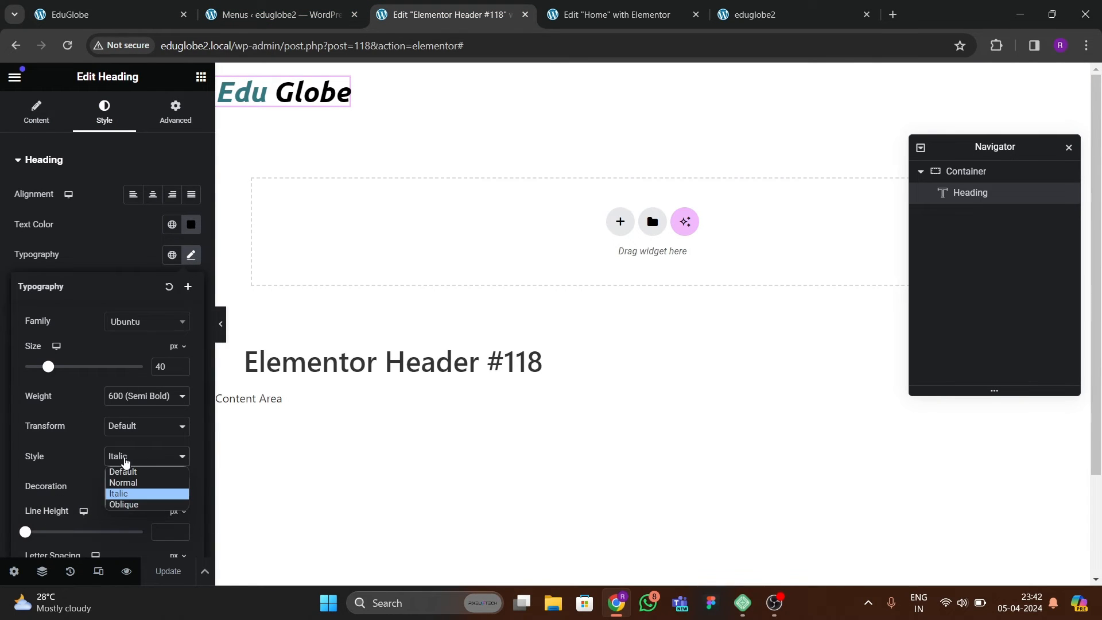
pyautogui.click(124, 469)
# Wrap "Globe" in the logo heading's title in its own span tag with an empty style attribute.
pyautogui.click(36, 111)
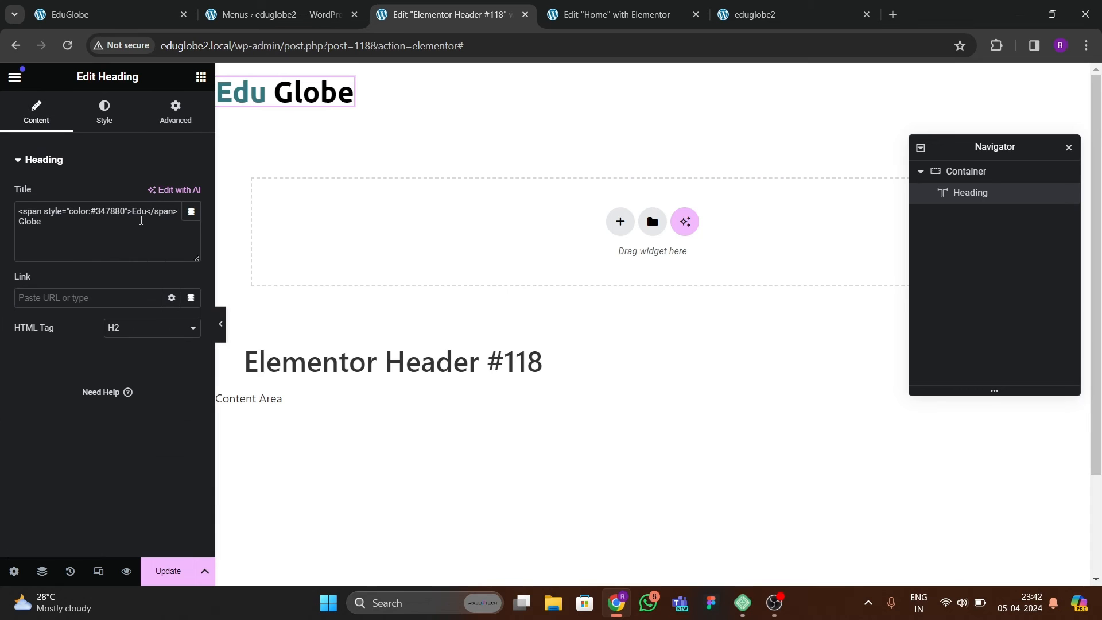
pyautogui.click(17, 226)
pyautogui.write('<span></ style')
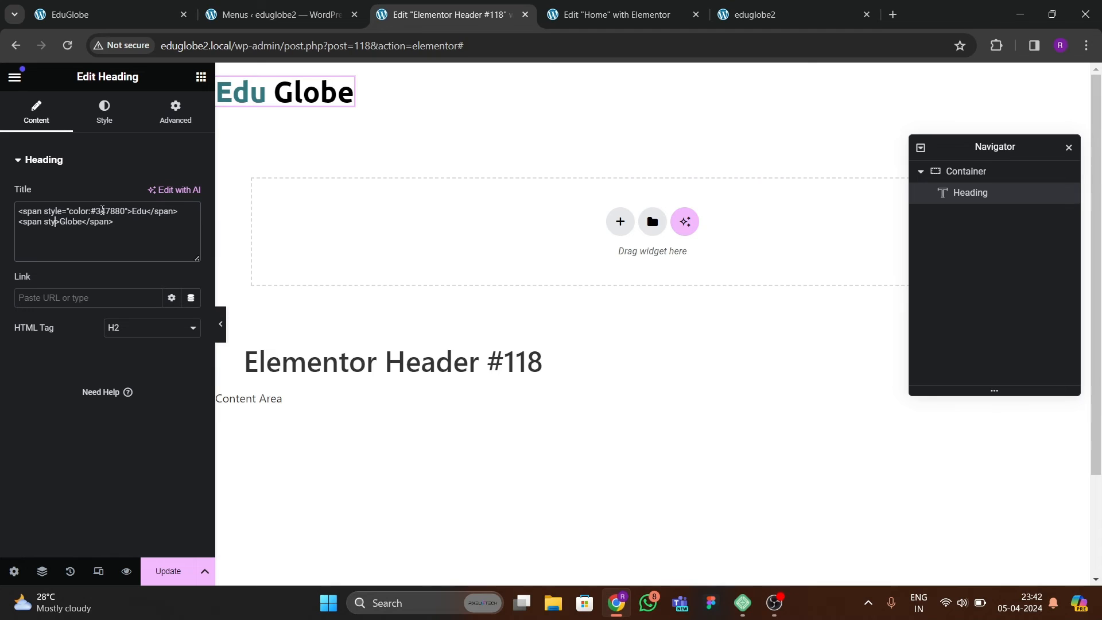
pyautogui.write('=""text')
pyautogui.press('BackSpace')
pyautogui.press('BackSpace')
pyautogui.press('BackSpace')
pyautogui.press('BackSpace')
# Check the typography style options and set the "Globe" span's inline style to font-style:italic;.
pyautogui.click(104, 111)
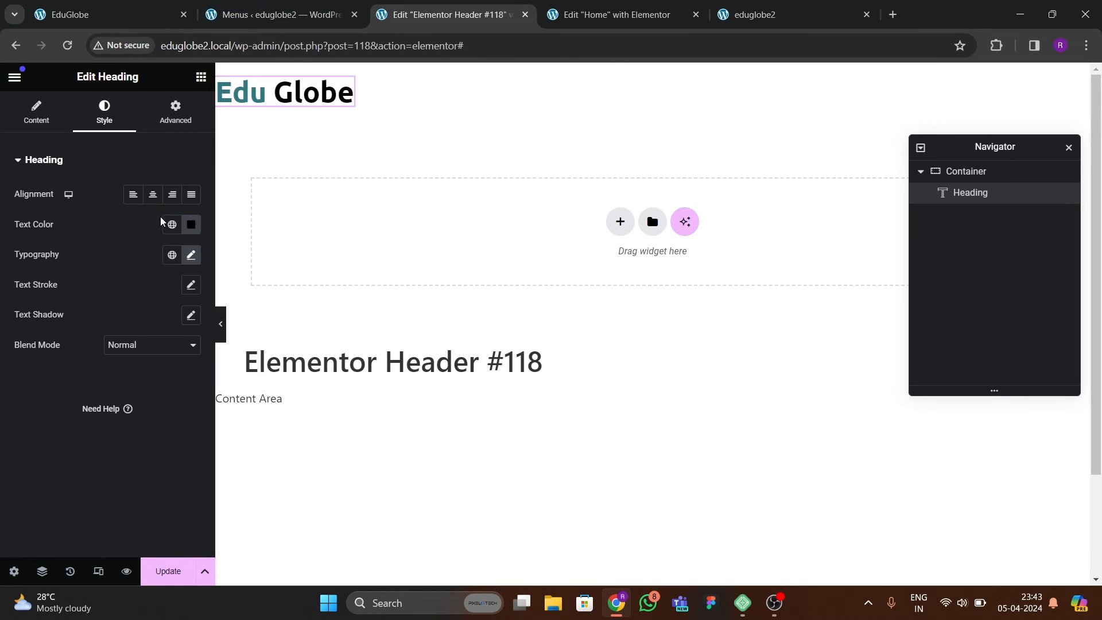
pyautogui.click(191, 255)
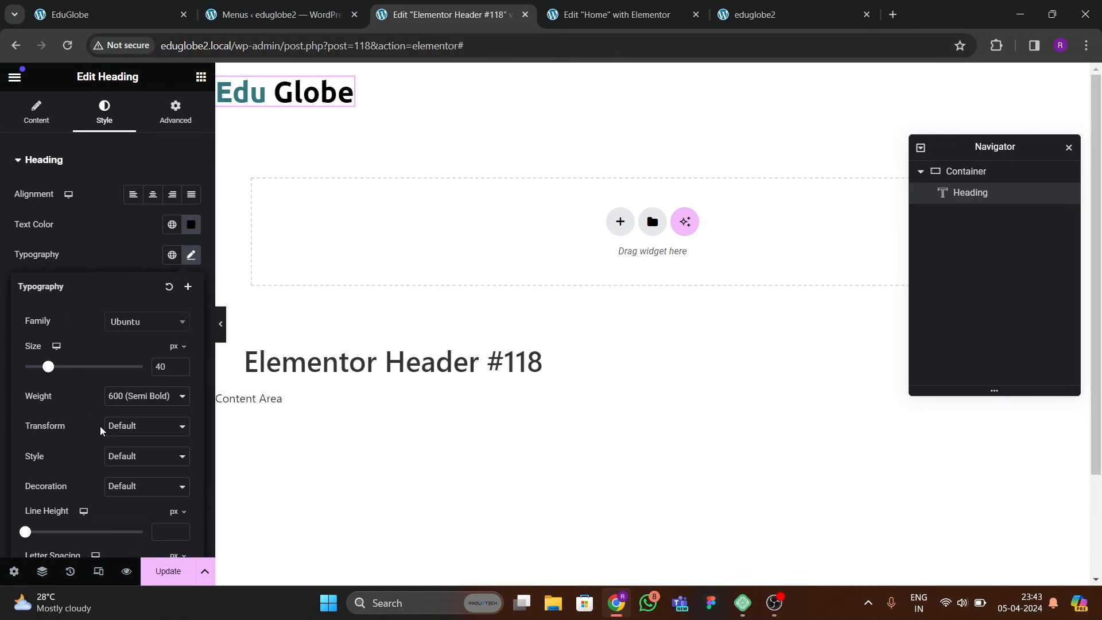
pyautogui.click(138, 461)
pyautogui.click(138, 462)
pyautogui.click(37, 112)
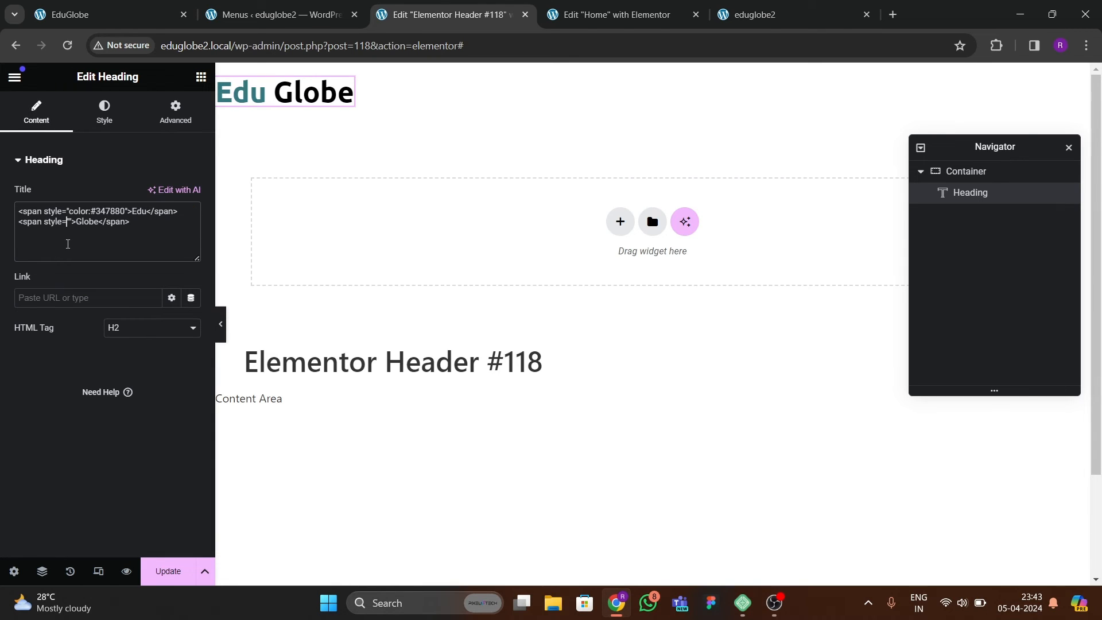
pyautogui.write('font')
pyautogui.press('BackSpace')
pyautogui.press('BackSpace')
pyautogui.press('BackSpace')
pyautogui.press('BackSpace')
pyautogui.write('font-style:italic')
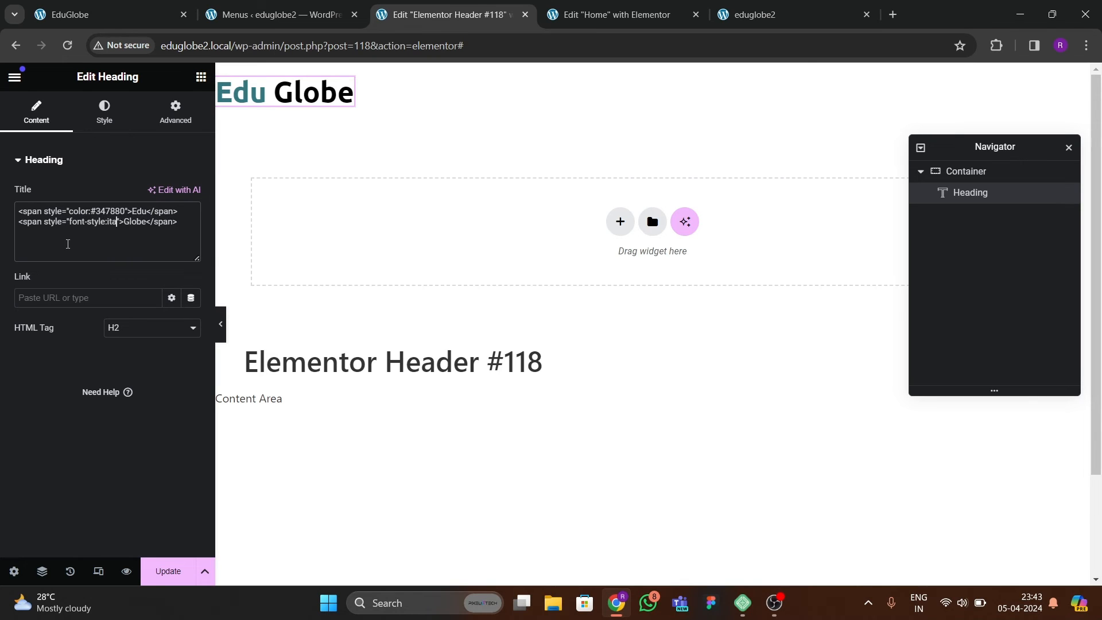
pyautogui.write(';')
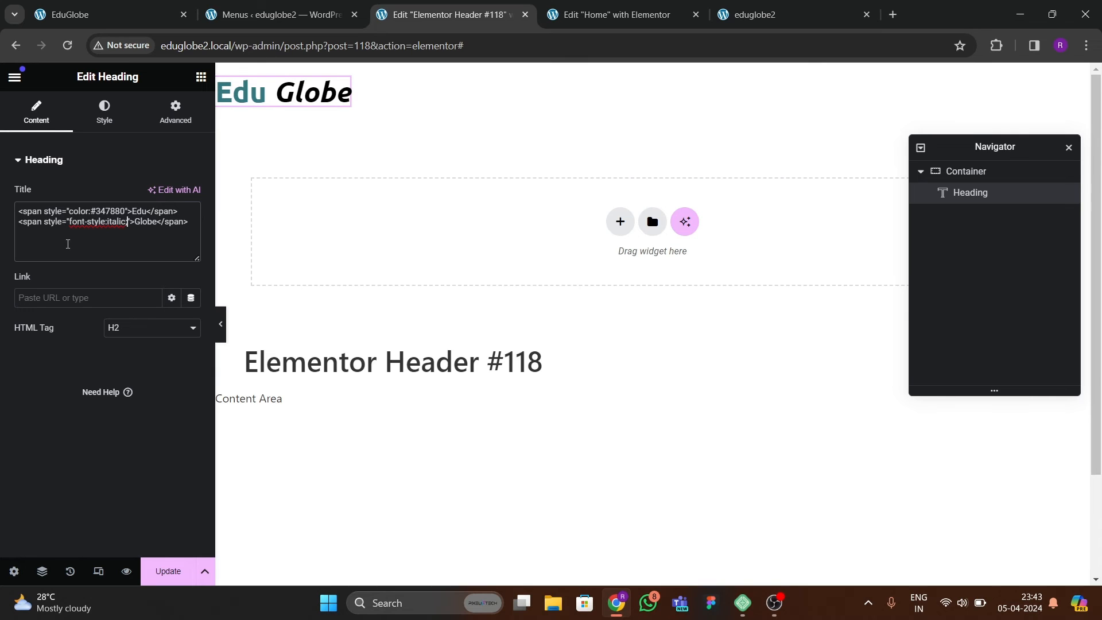
# Set the logo heading's font size to 41 px.
pyautogui.click(99, 120)
pyautogui.click(191, 254)
pyautogui.click(182, 366)
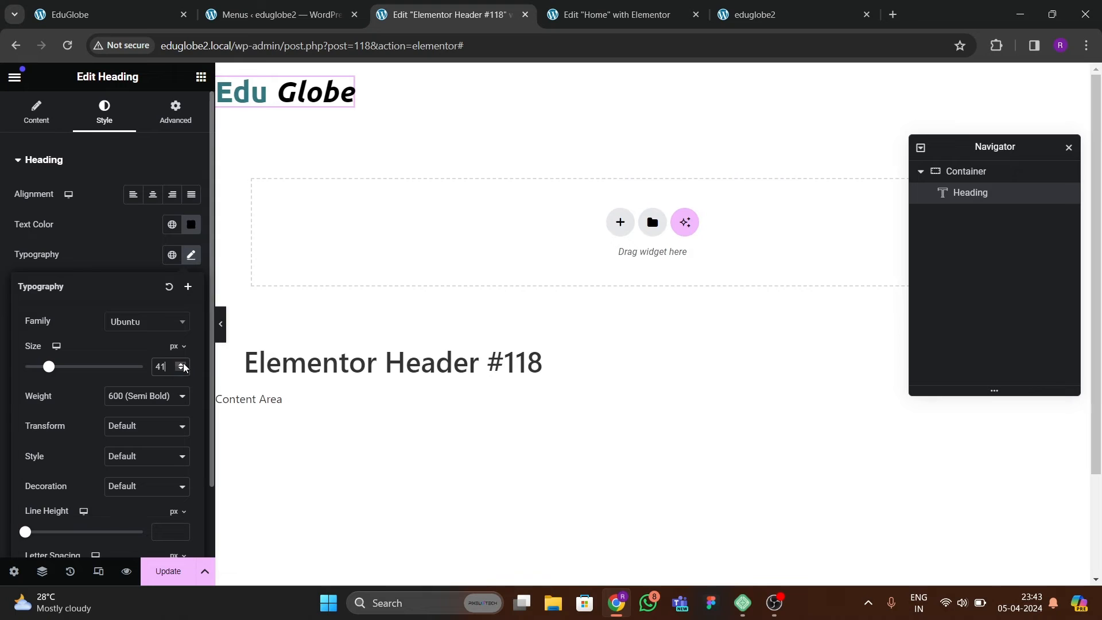
pyautogui.click(182, 370)
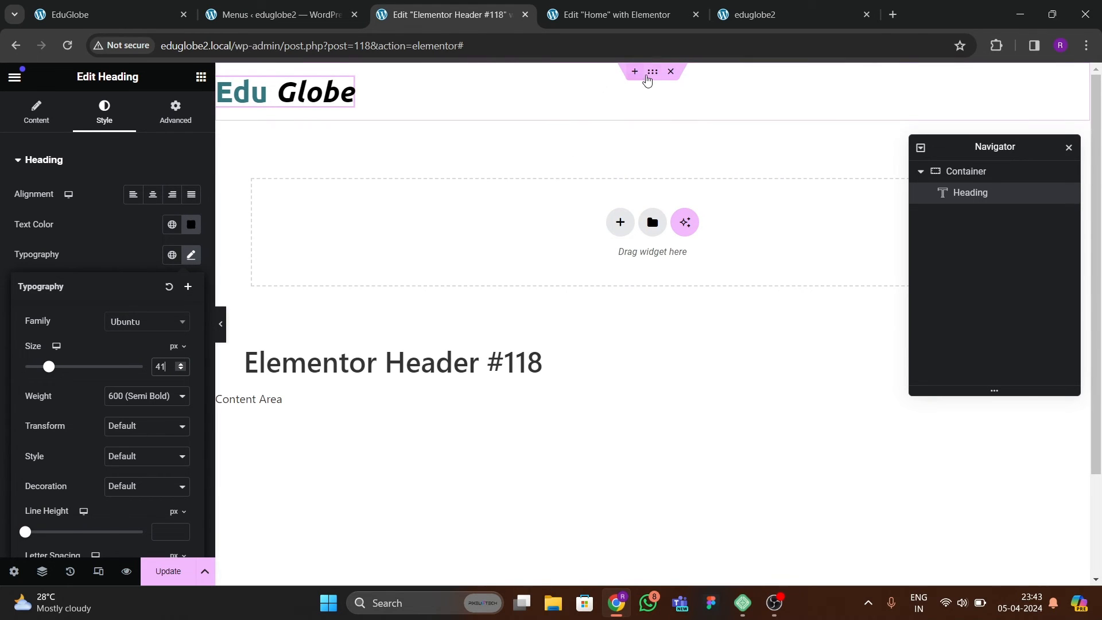
# Give the header container a classic white background color and update the header template.
pyautogui.click(652, 71)
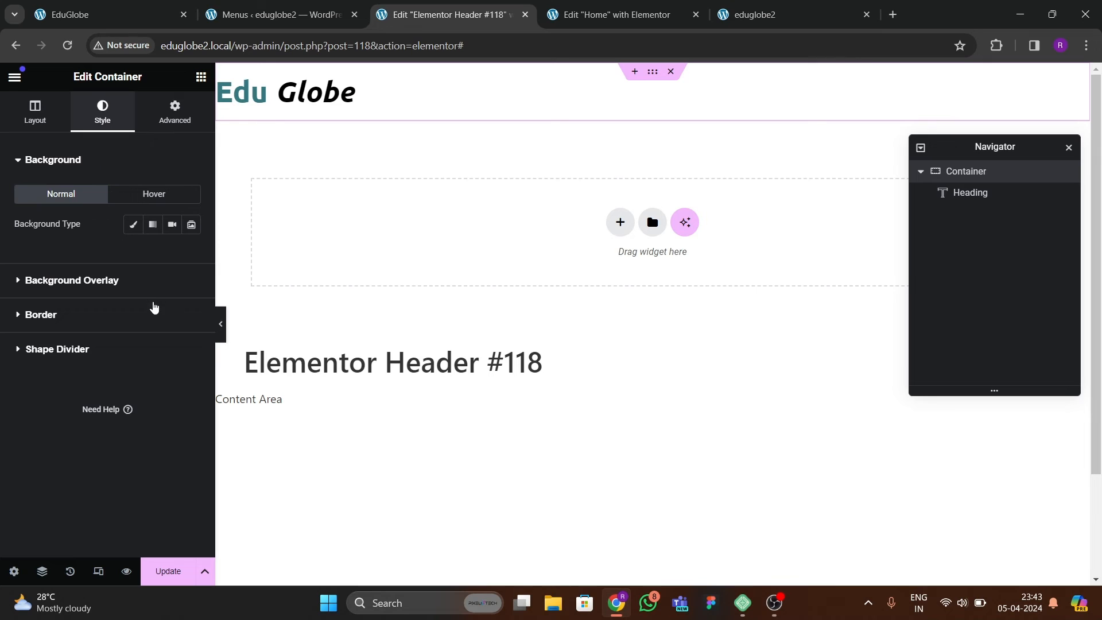
pyautogui.click(132, 225)
pyautogui.click(191, 254)
pyautogui.click(179, 330)
pyautogui.click(128, 312)
pyautogui.click(71, 259)
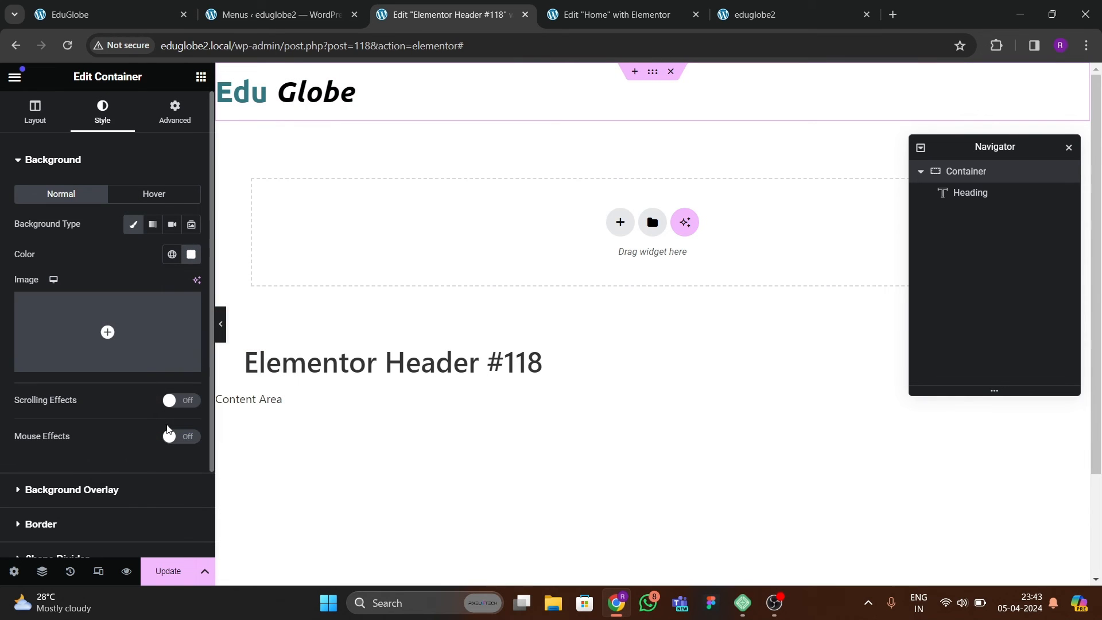
pyautogui.click(167, 568)
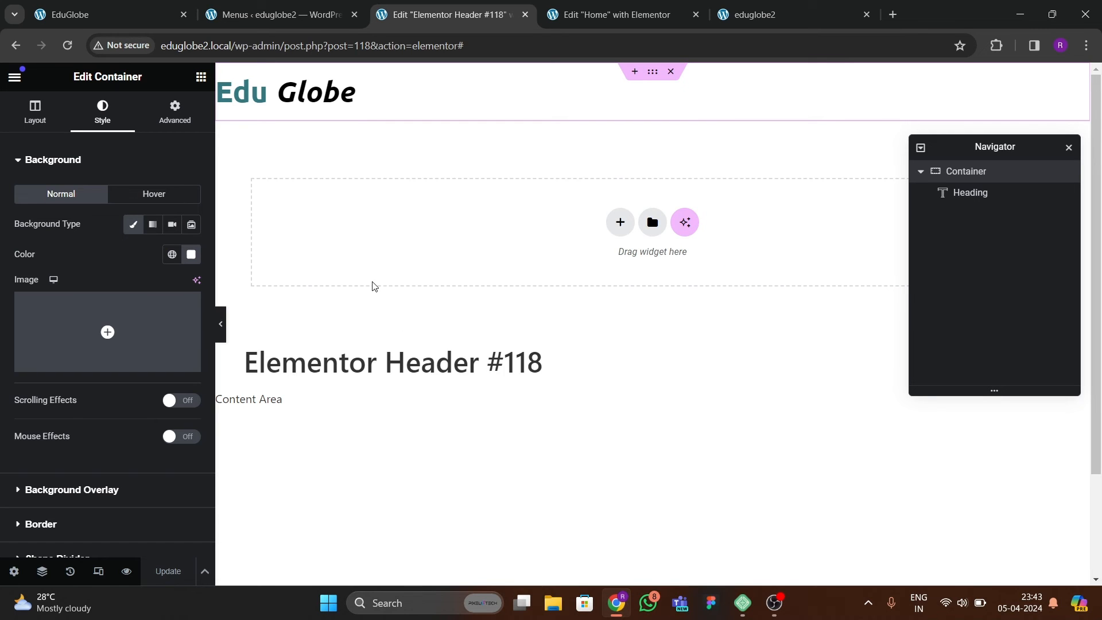
# Change the Home page's layout to Elementor Full Width and update the page.
pyautogui.click(763, 15)
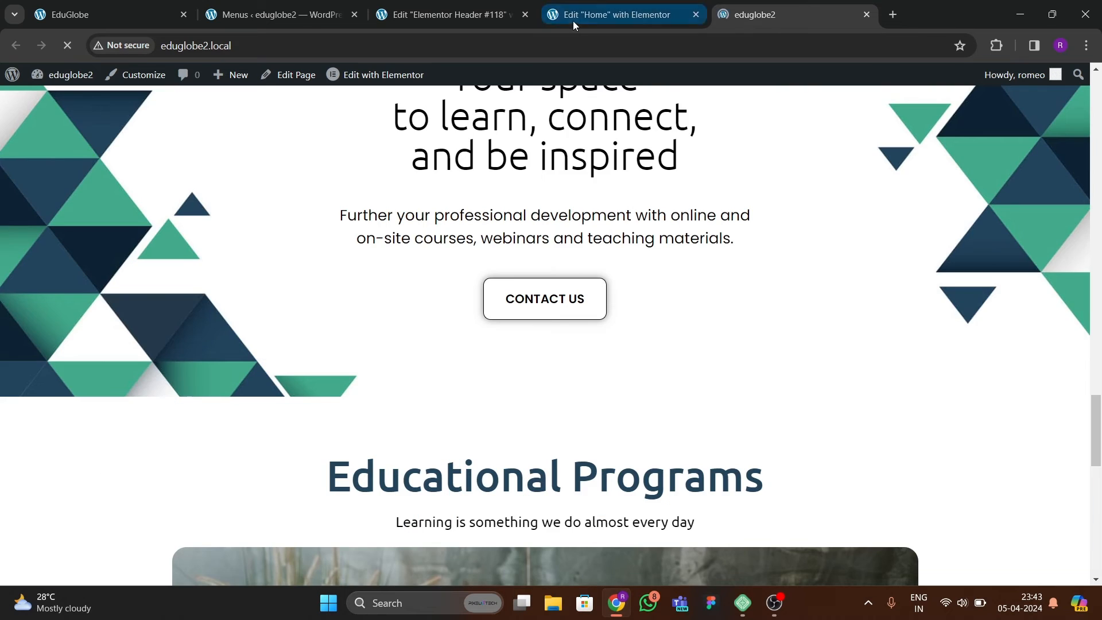
pyautogui.click(608, 14)
pyautogui.scroll(-20, 364, 313)
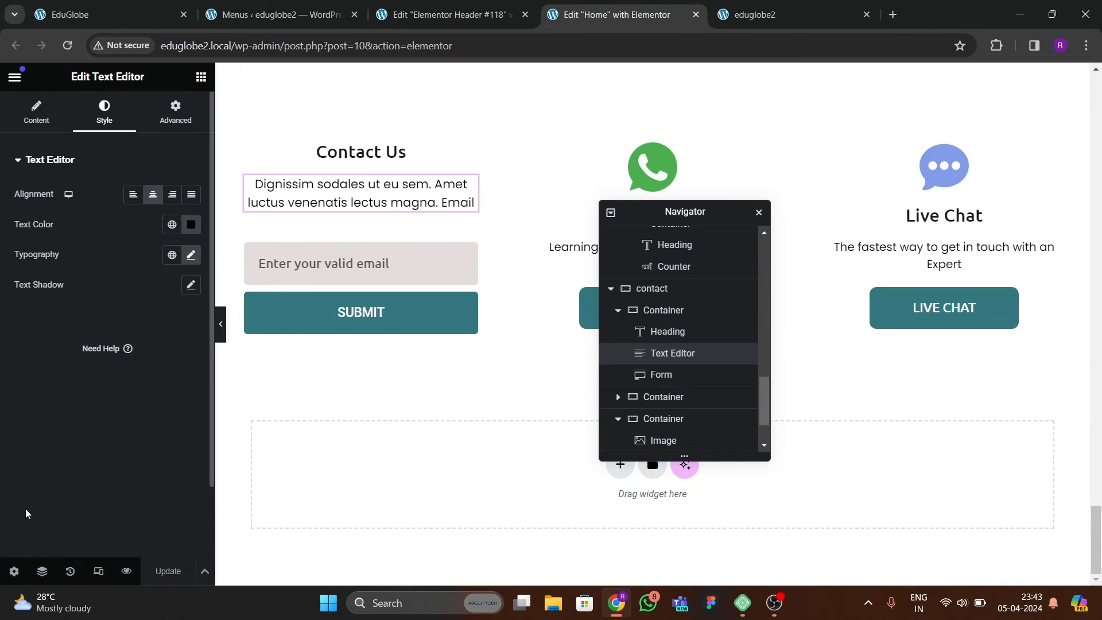
pyautogui.click(13, 571)
pyautogui.click(143, 514)
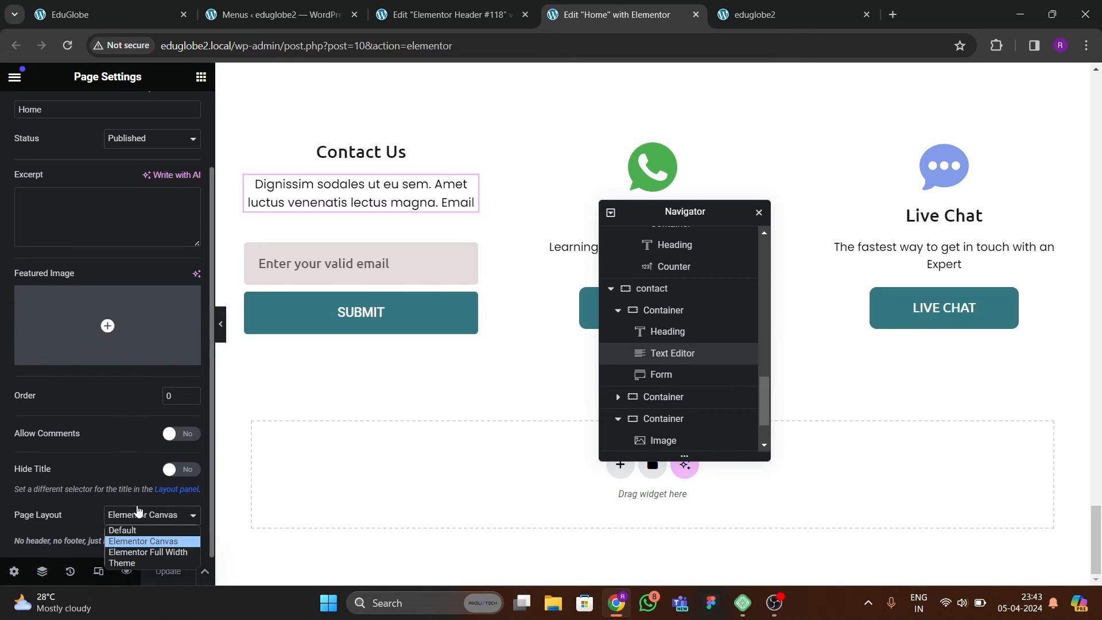
pyautogui.click(144, 544)
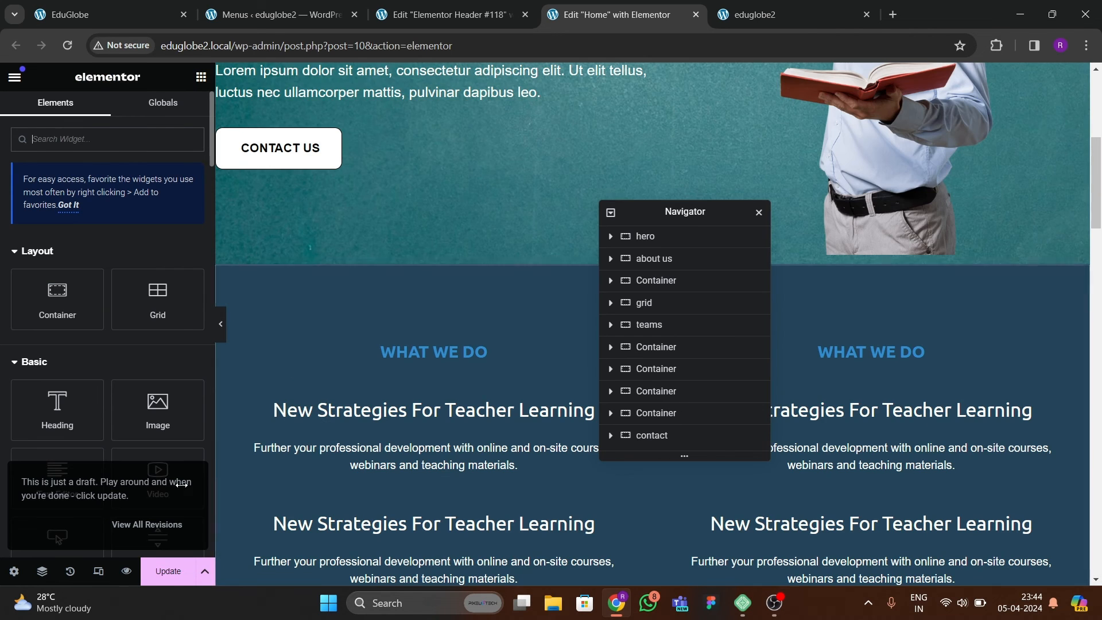
pyautogui.click(156, 570)
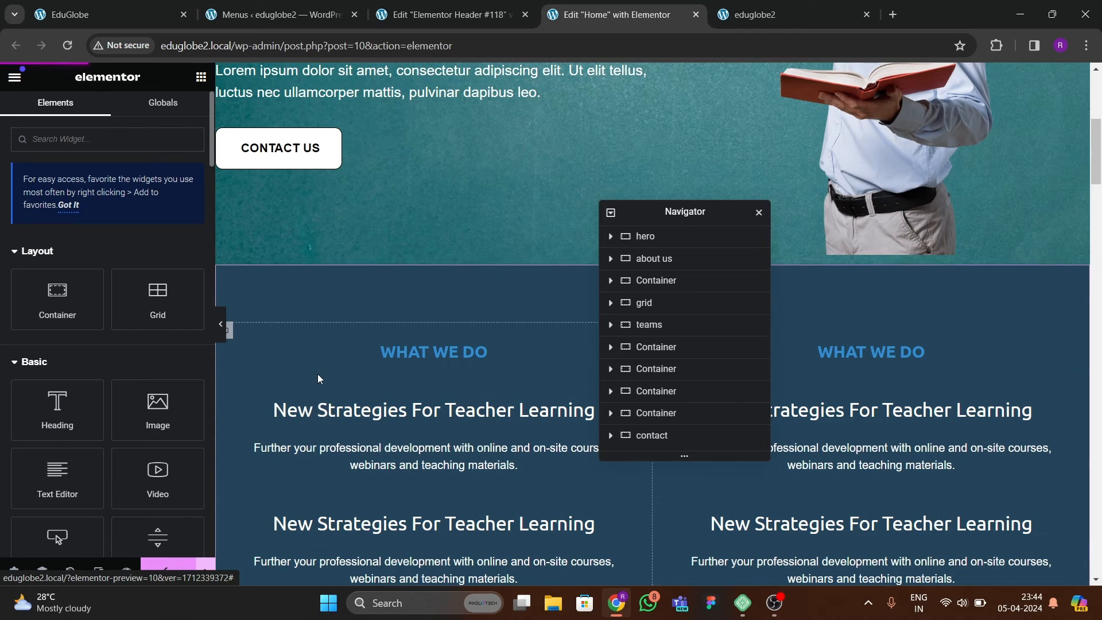
pyautogui.scroll(3, 402, 344)
pyautogui.scroll(3, 435, 332)
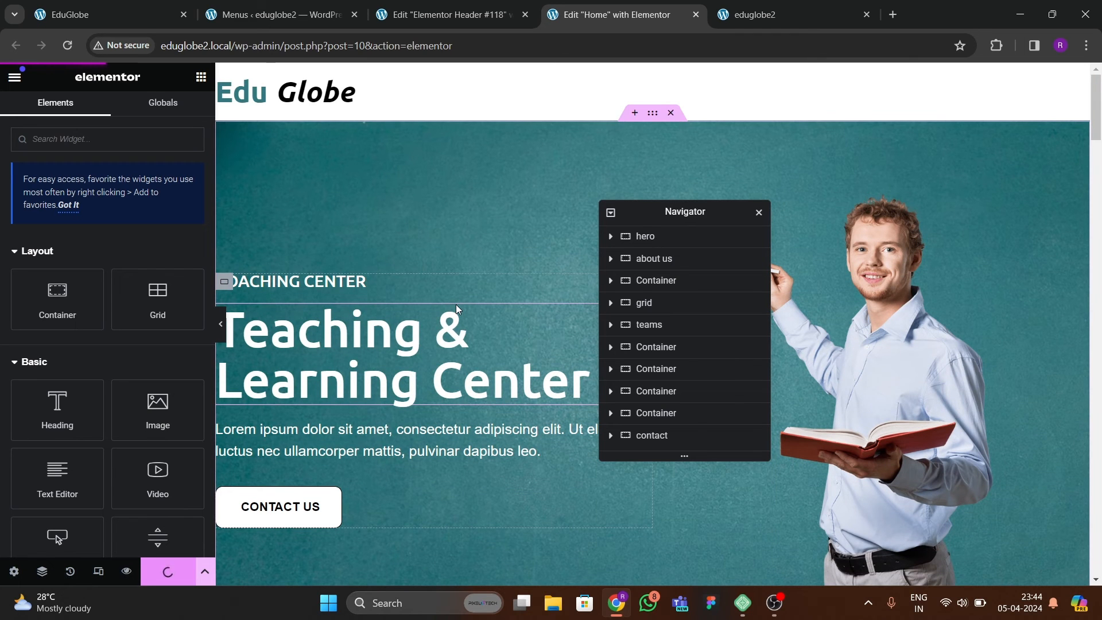
# Reload the live eduglobe2 site and check the header above the hero section.
pyautogui.click(764, 16)
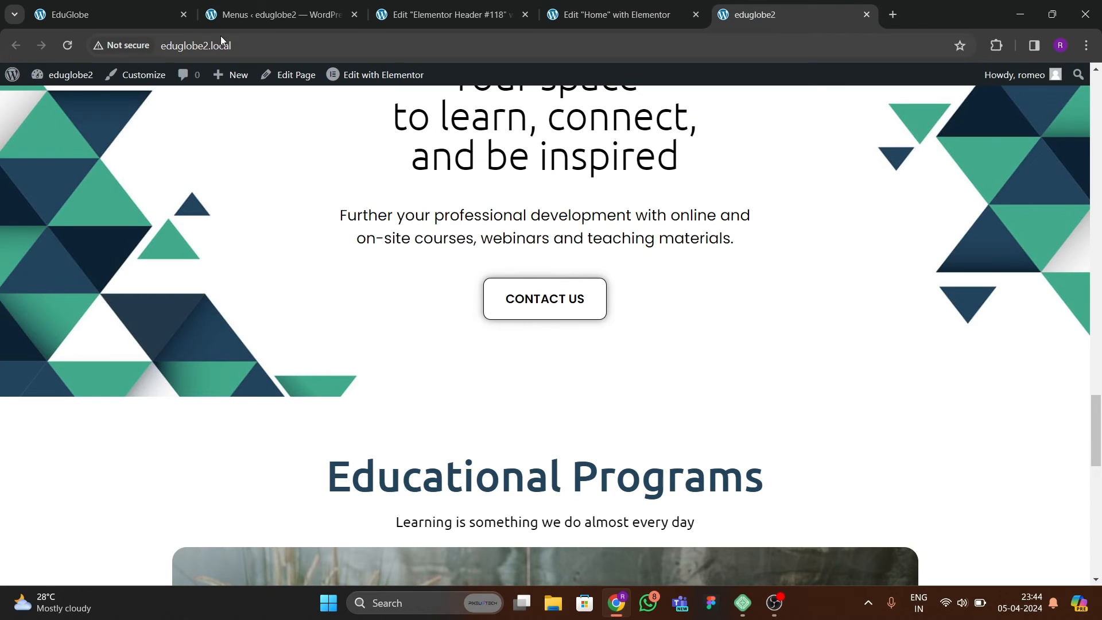
pyautogui.click(61, 48)
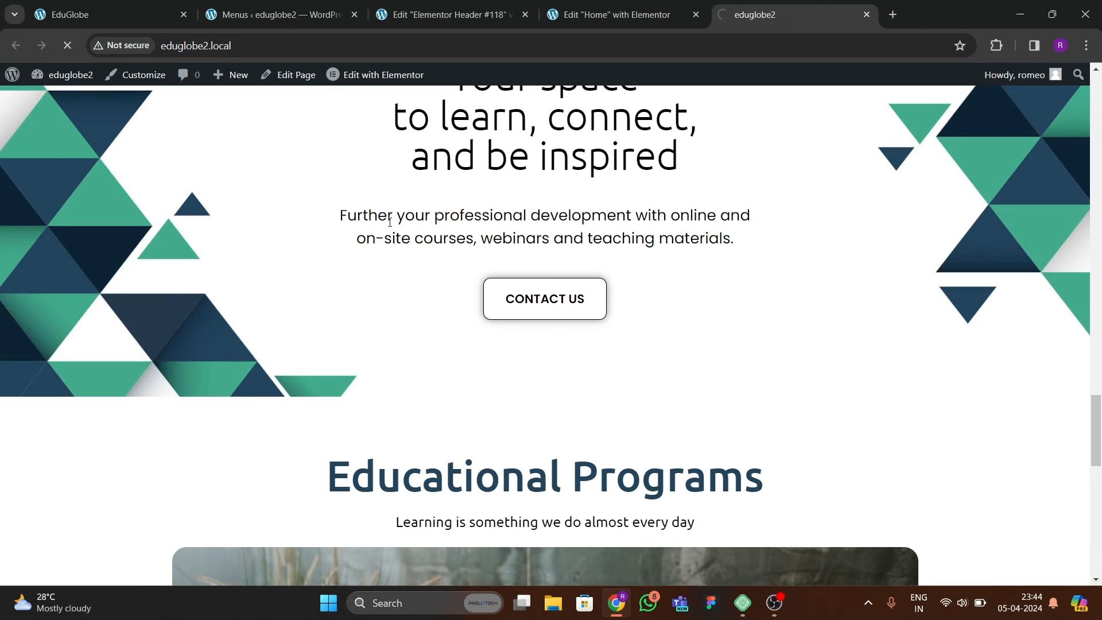
pyautogui.scroll(-20, 538, 253)
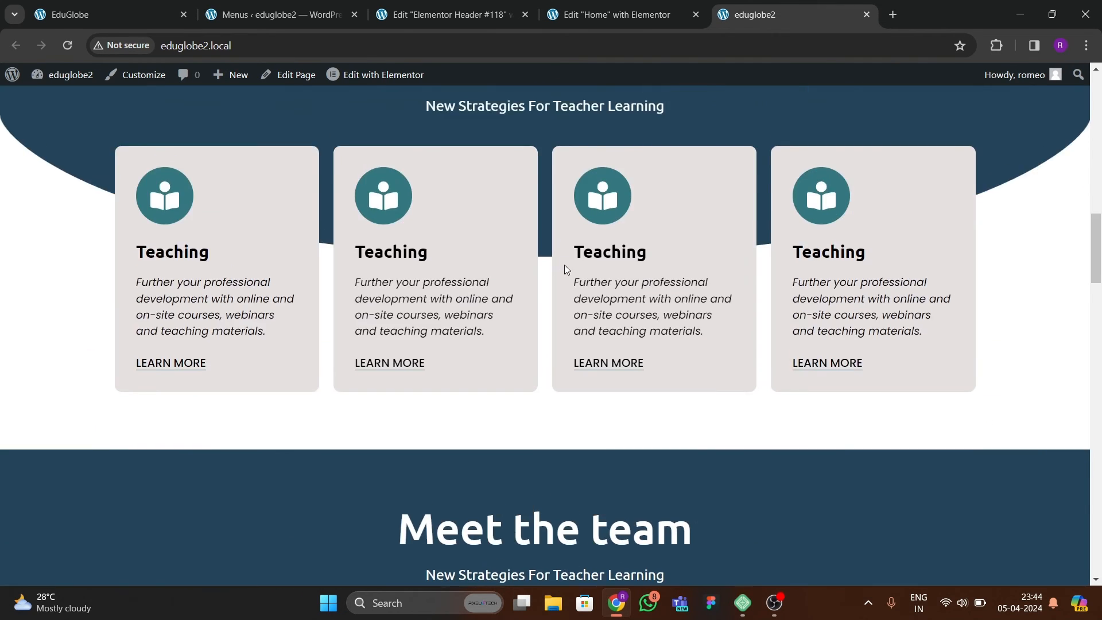
pyautogui.scroll(20, 563, 264)
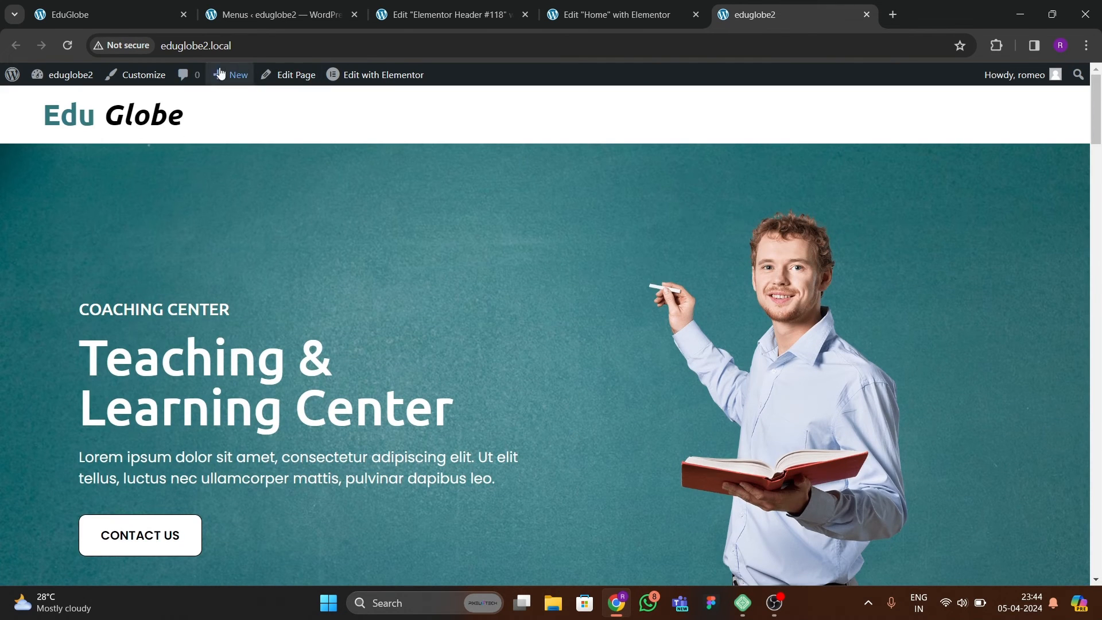
# In the Elementor header template, add a WordPress Menu widget beside the Edu Globe logo heading.
pyautogui.click(129, 12)
pyautogui.click(430, 15)
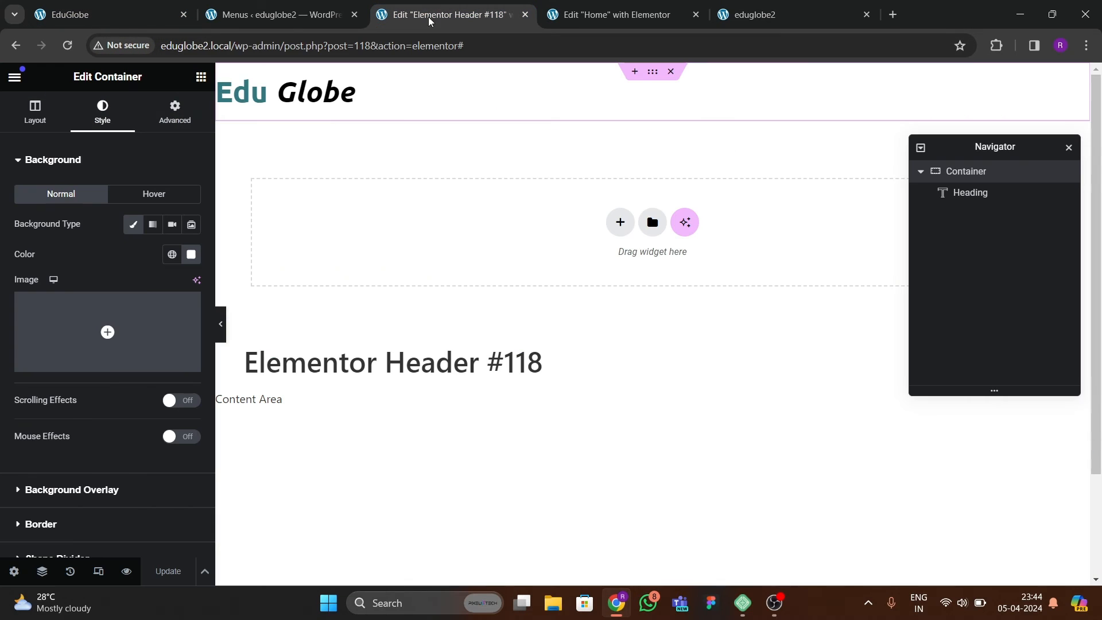
pyautogui.click(197, 78)
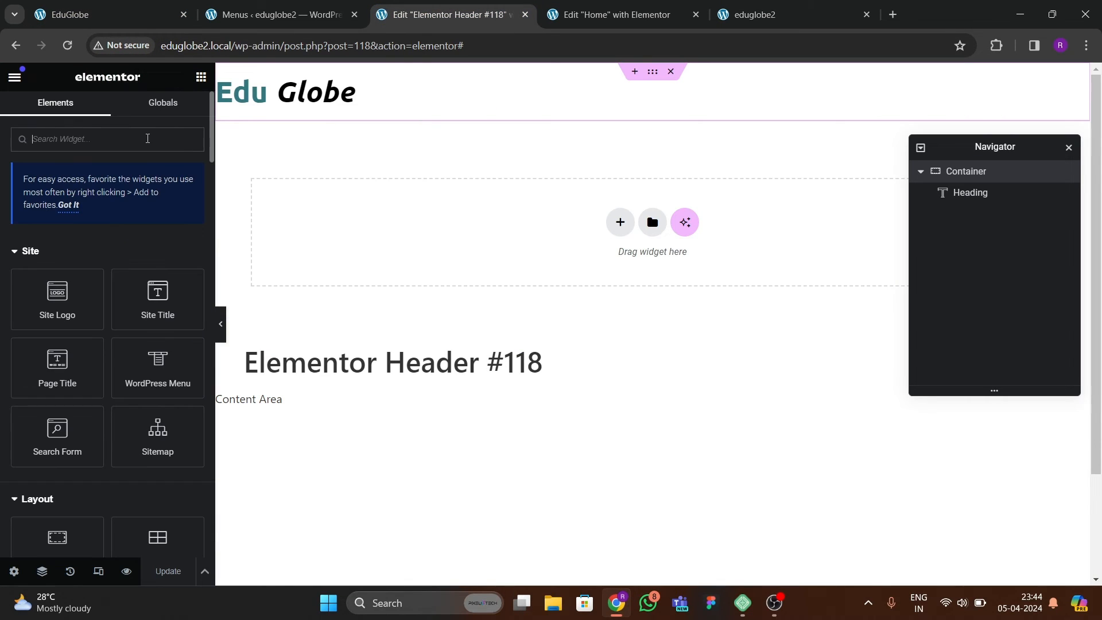
pyautogui.write('menu')
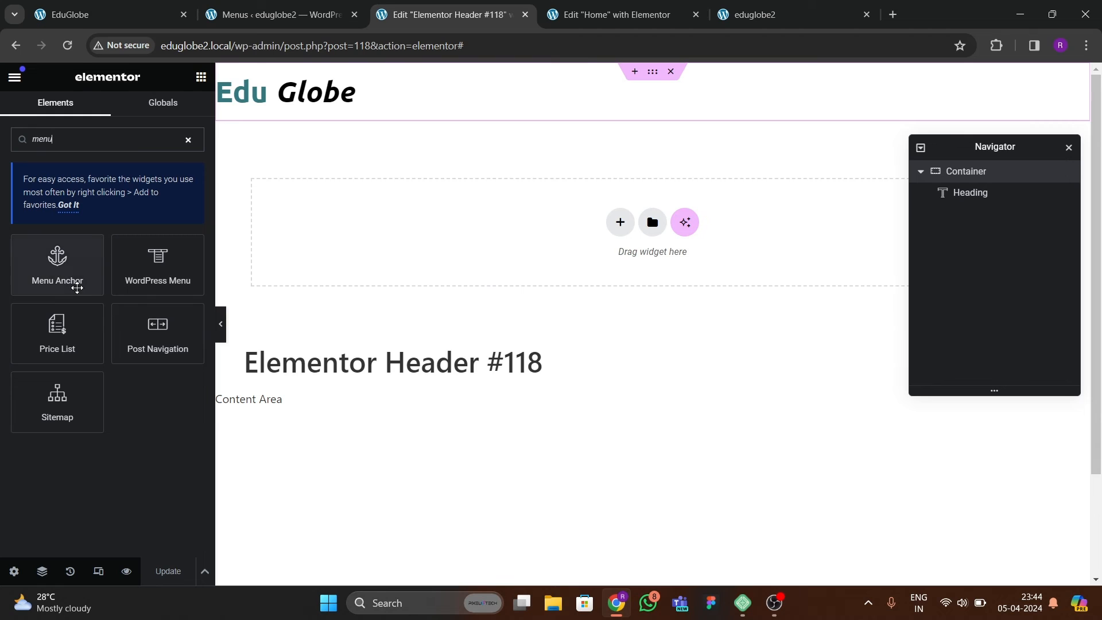
pyautogui.moveTo(158, 261); pyautogui.dragTo(340, 100)
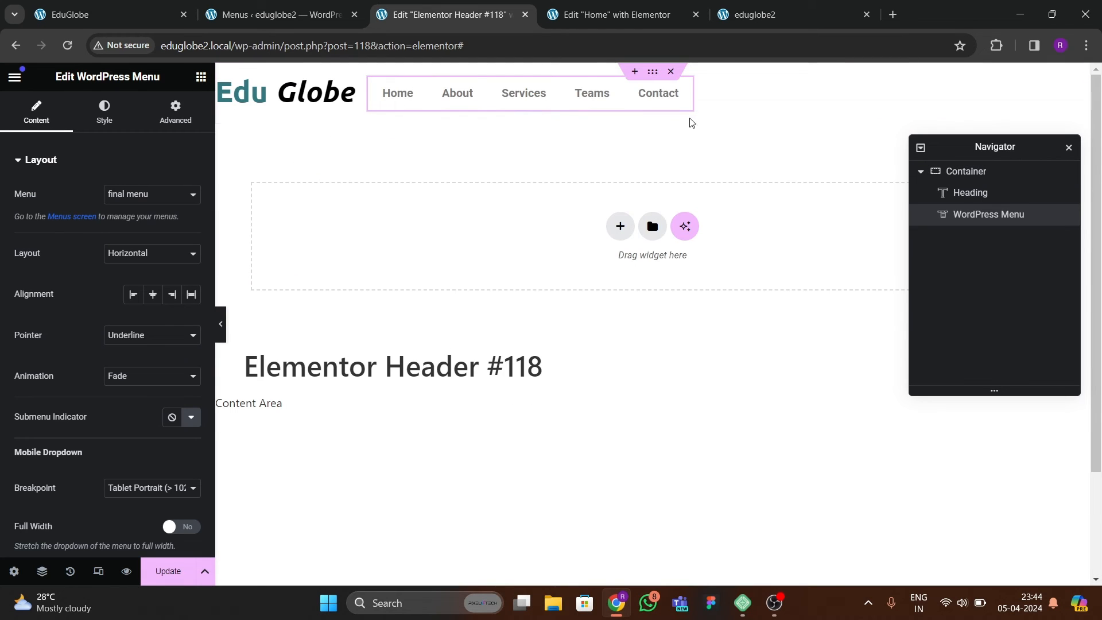
# Justify the header container's content with space between and center its items vertically.
pyautogui.click(652, 72)
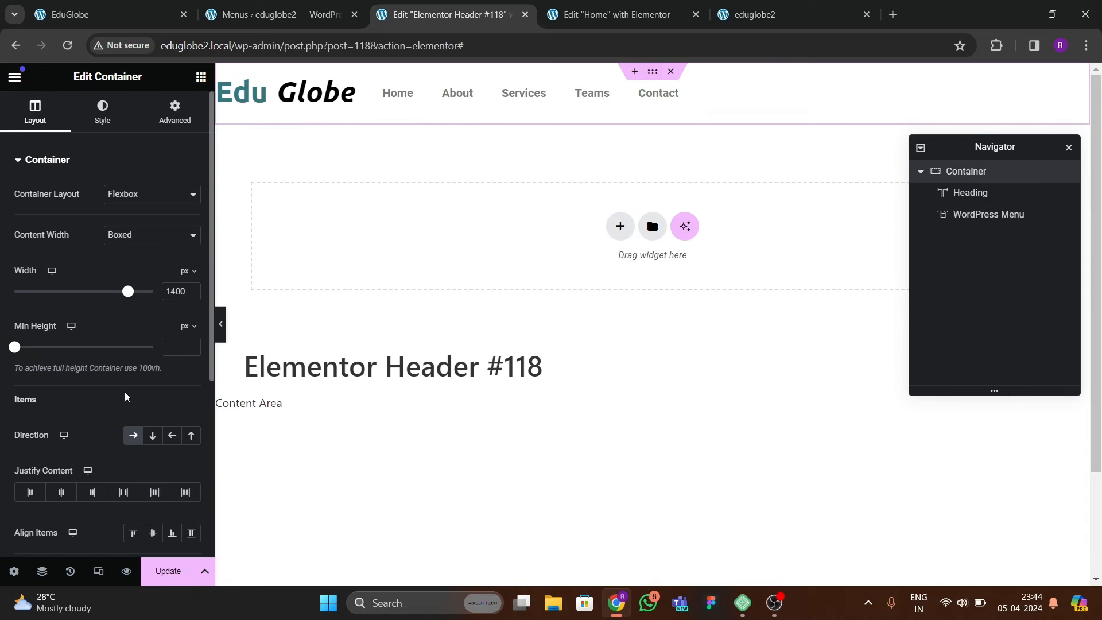
pyautogui.scroll(-1, 135, 451)
pyautogui.click(129, 429)
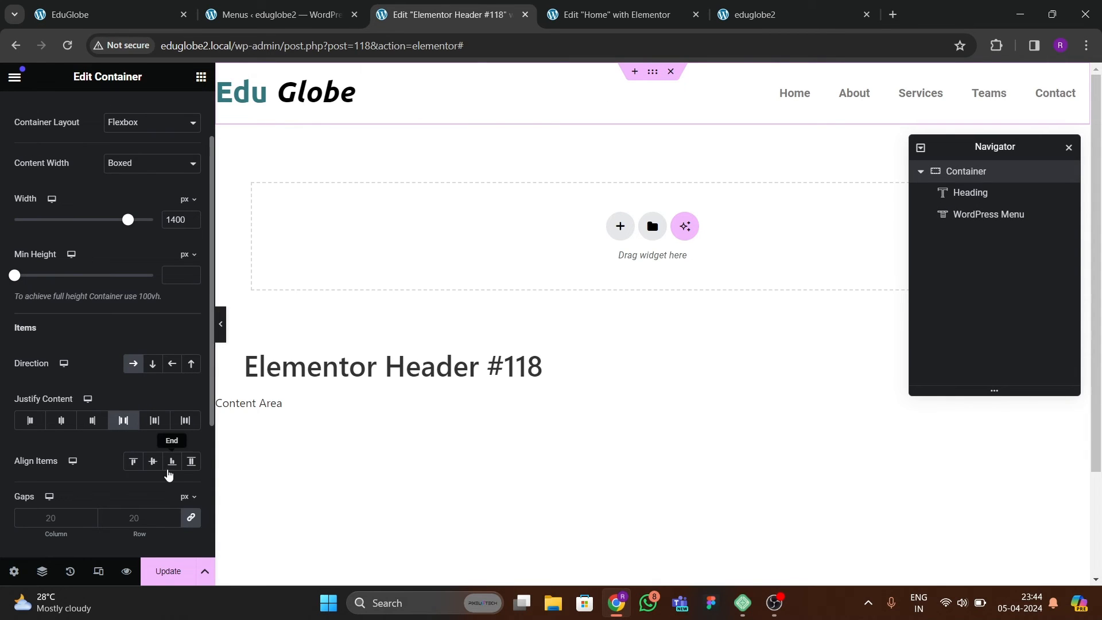
pyautogui.click(153, 461)
# Set the header menu's pointer style to Background.
pyautogui.click(772, 102)
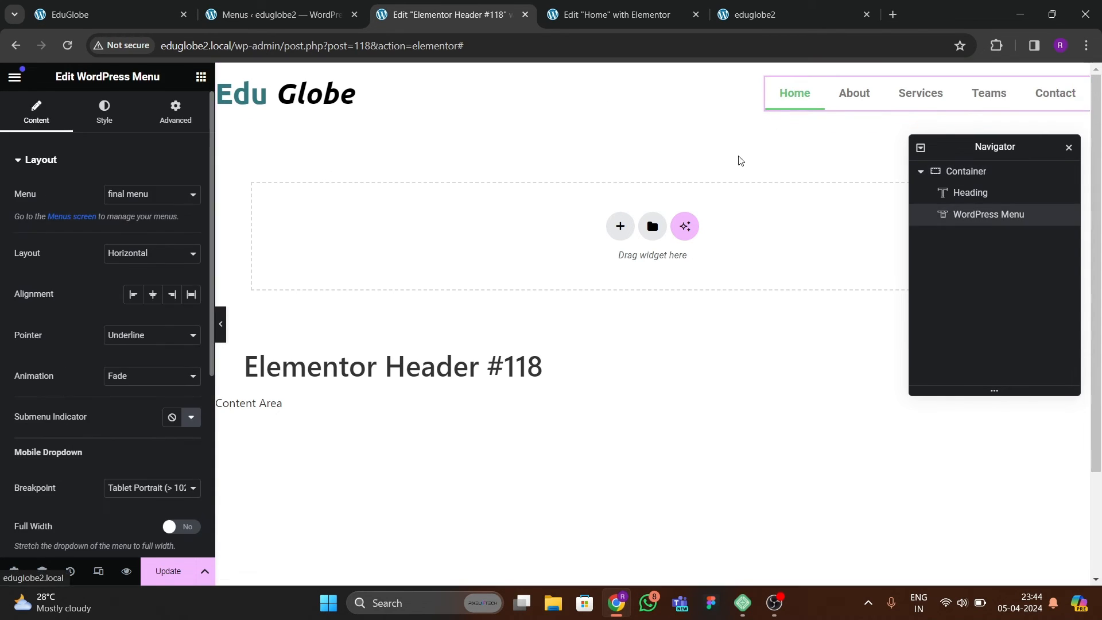
pyautogui.click(106, 108)
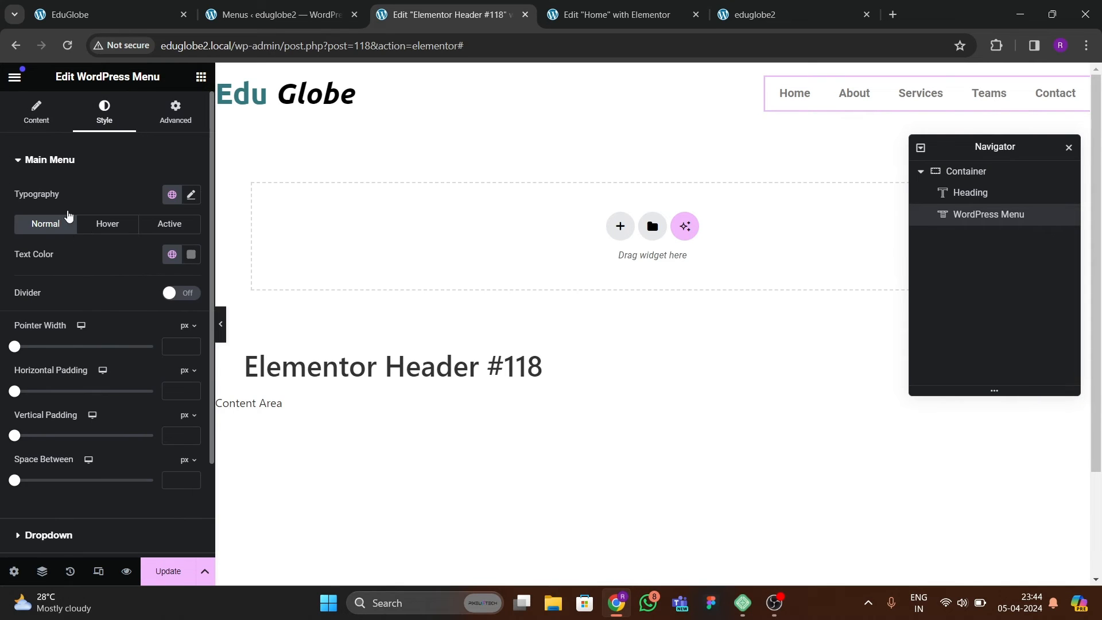
pyautogui.click(36, 111)
pyautogui.click(129, 339)
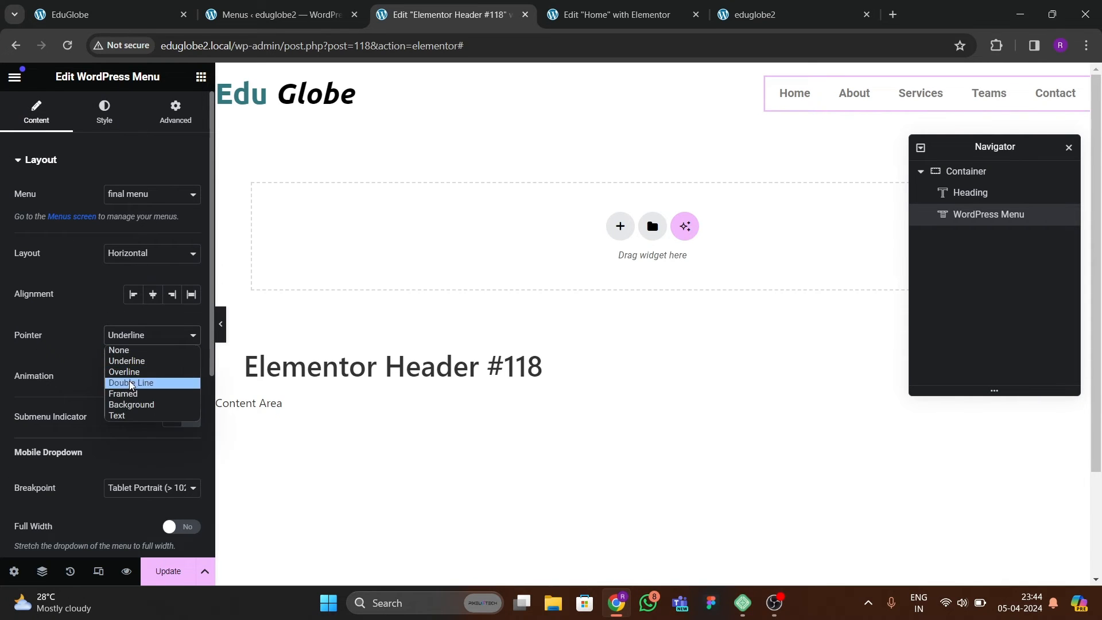
pyautogui.click(129, 406)
# Change the text alignment of the menu's mobile dropdown and make the dropdown full width.
pyautogui.scroll(-4, 107, 365)
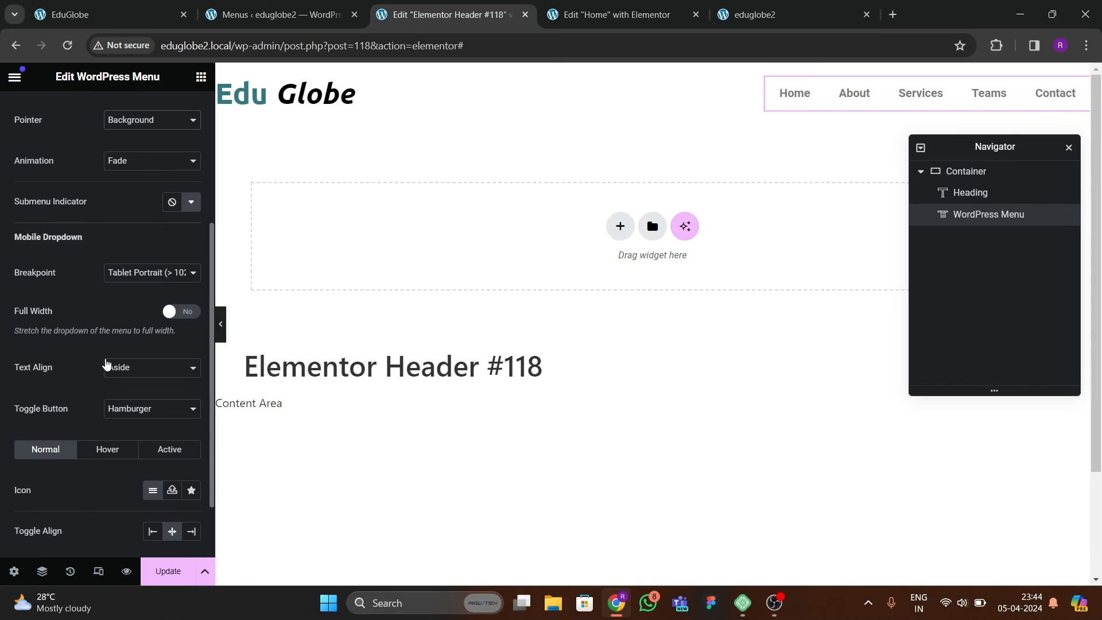
pyautogui.click(159, 370)
pyautogui.click(136, 394)
pyautogui.click(168, 315)
pyautogui.scroll(4, 32, 234)
# Set the space between the header menu's items to 15 px.
pyautogui.click(104, 112)
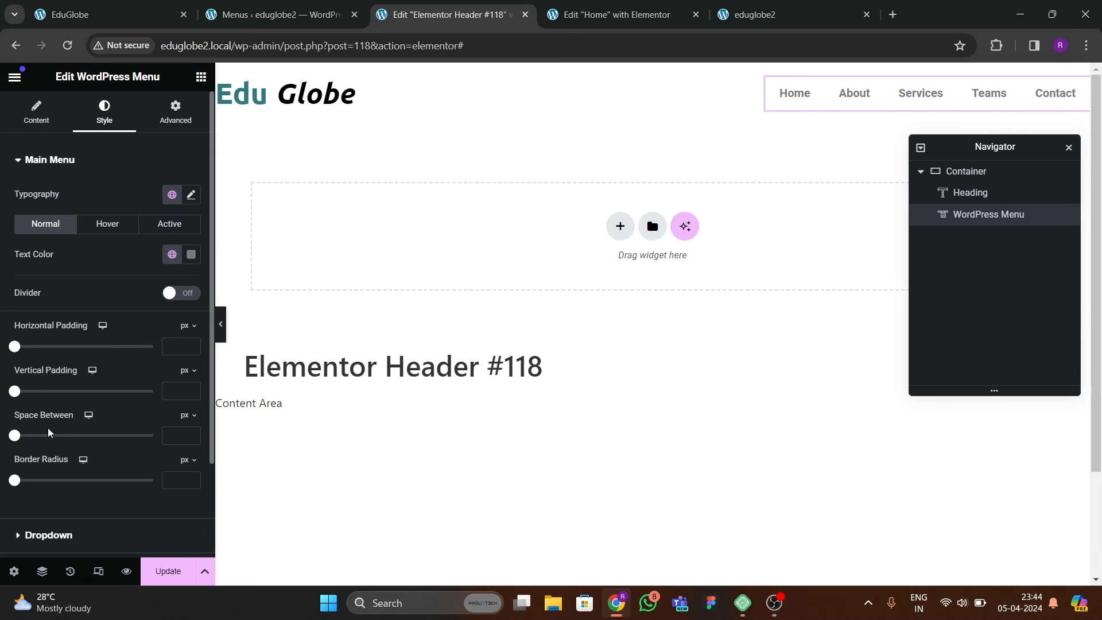
pyautogui.moveTo(15, 435); pyautogui.dragTo(29, 435)
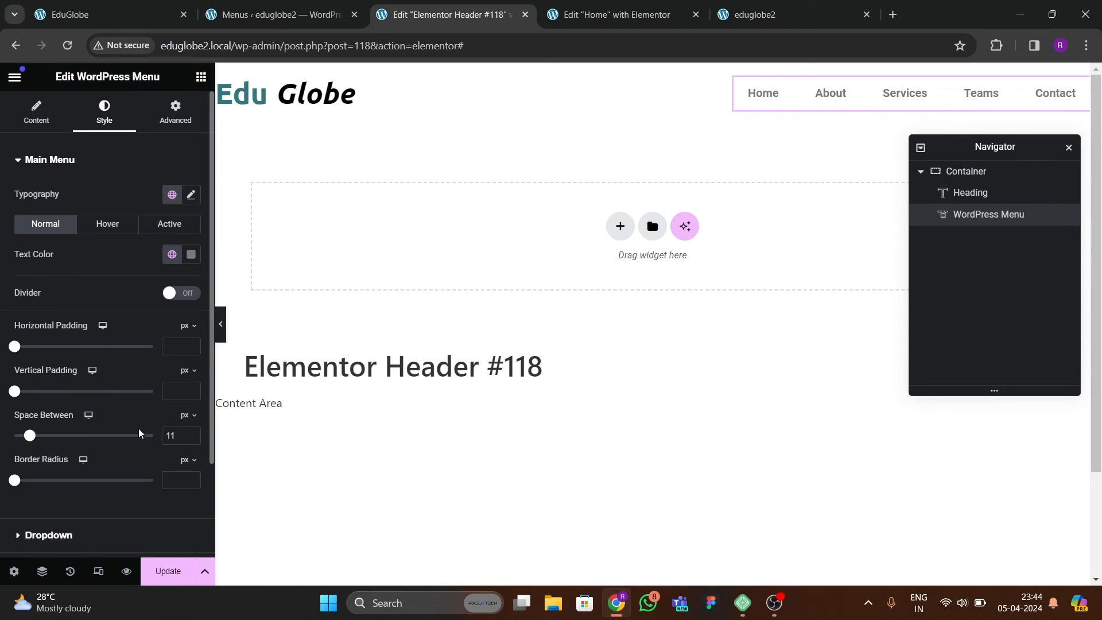
pyautogui.write('20')
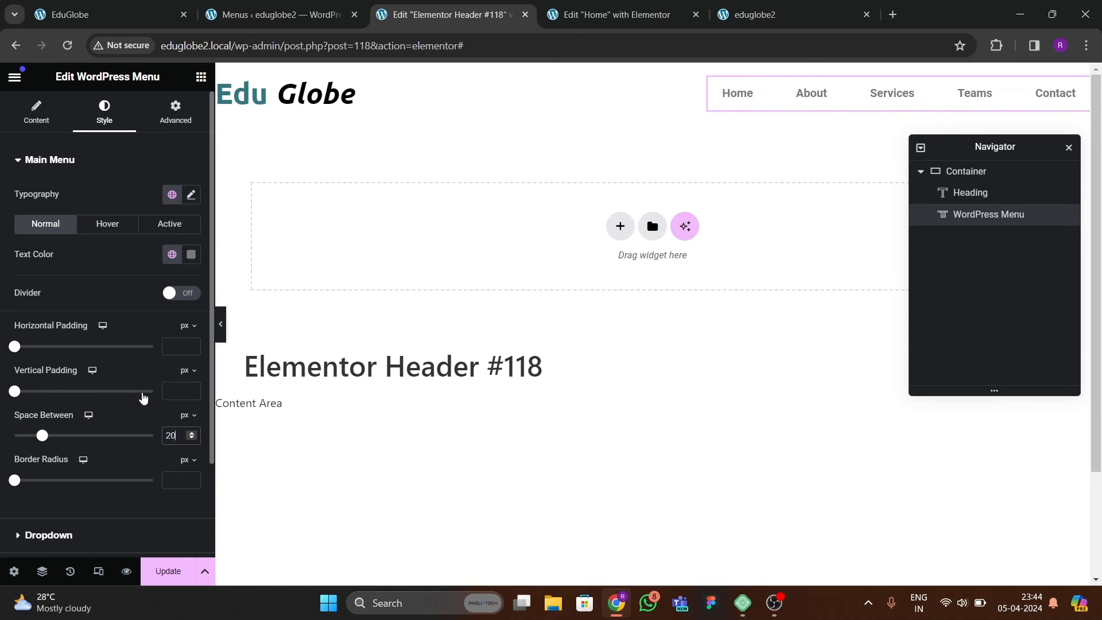
pyautogui.press('Down')
pyautogui.press('Down')
pyautogui.press('Down')
pyautogui.press('Down')
pyautogui.press('Down')
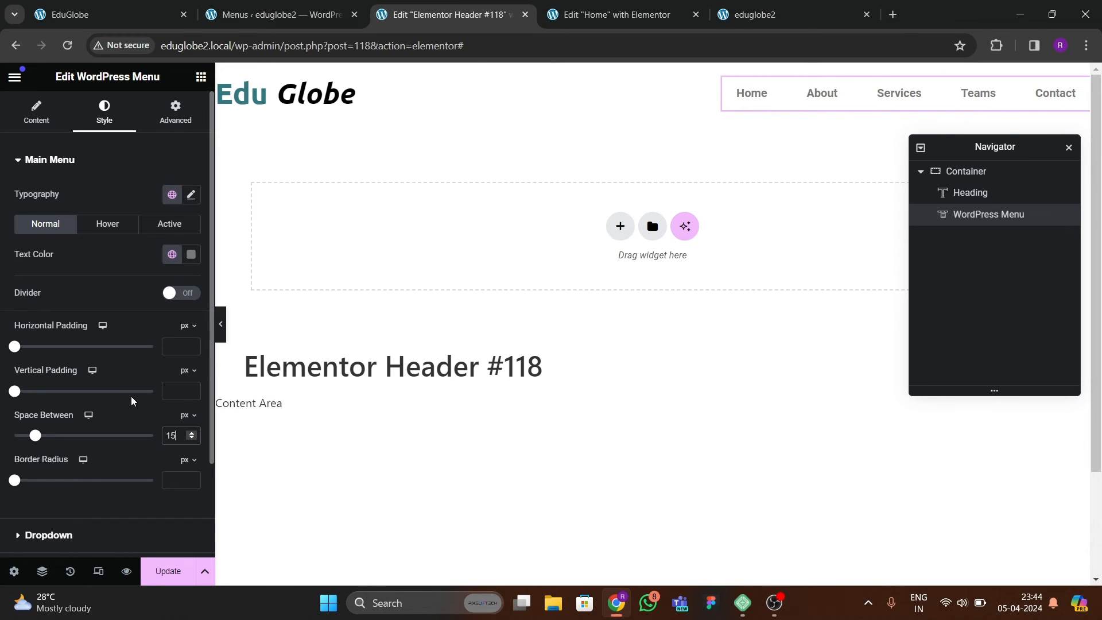
# Set the menu typography to the Poppins family with uppercase transform and a 14 px size.
pyautogui.click(192, 198)
pyautogui.click(147, 261)
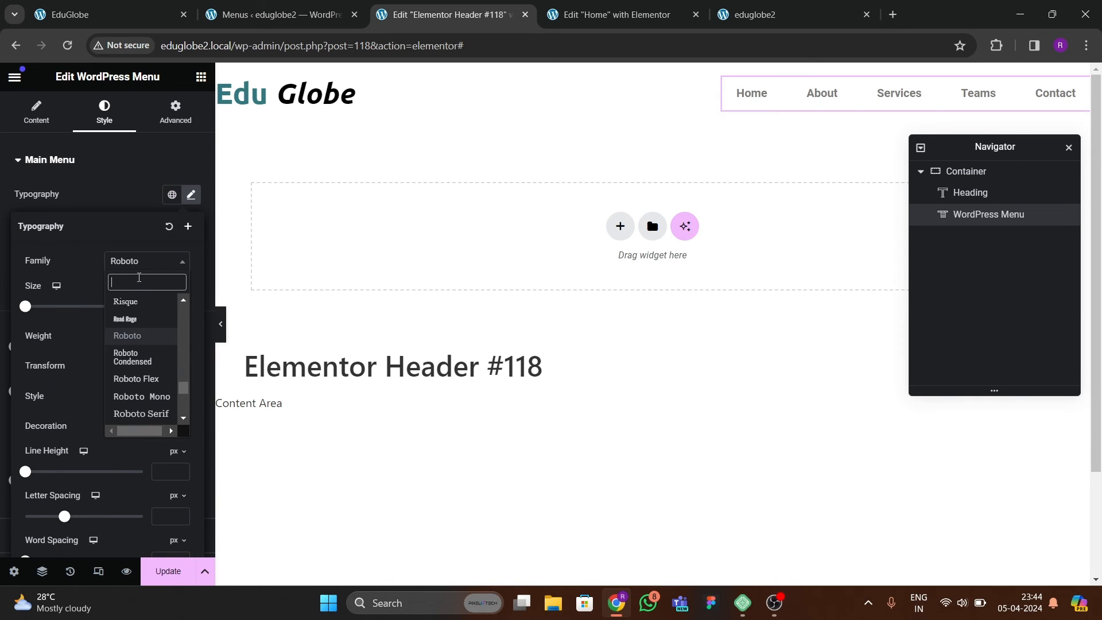
pyautogui.write('poppins')
pyautogui.press('Return')
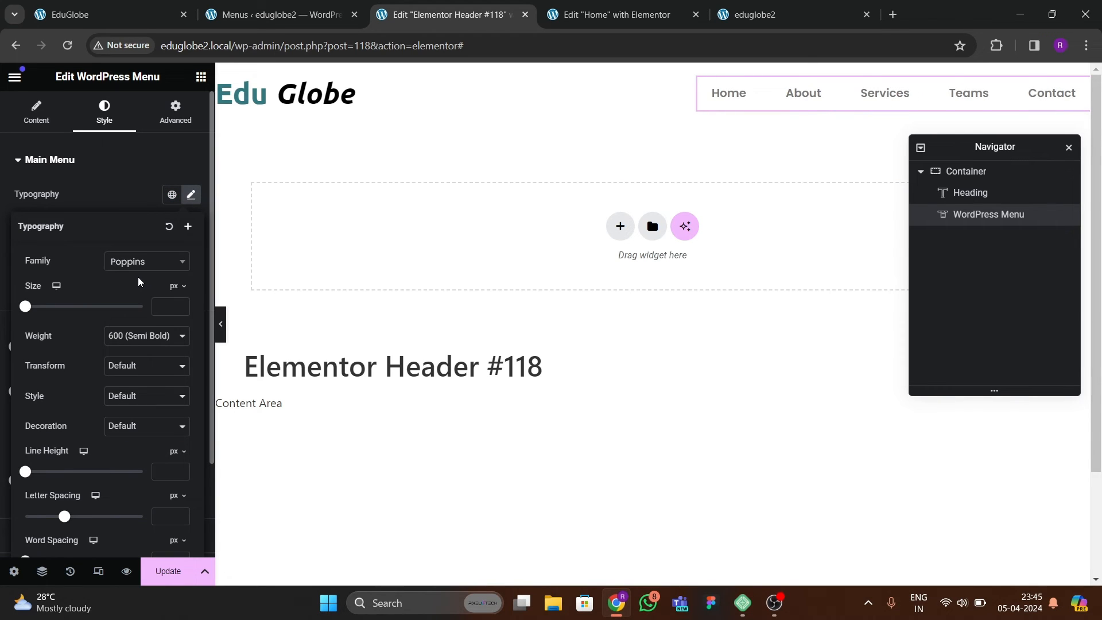
pyautogui.click(135, 365)
pyautogui.click(129, 393)
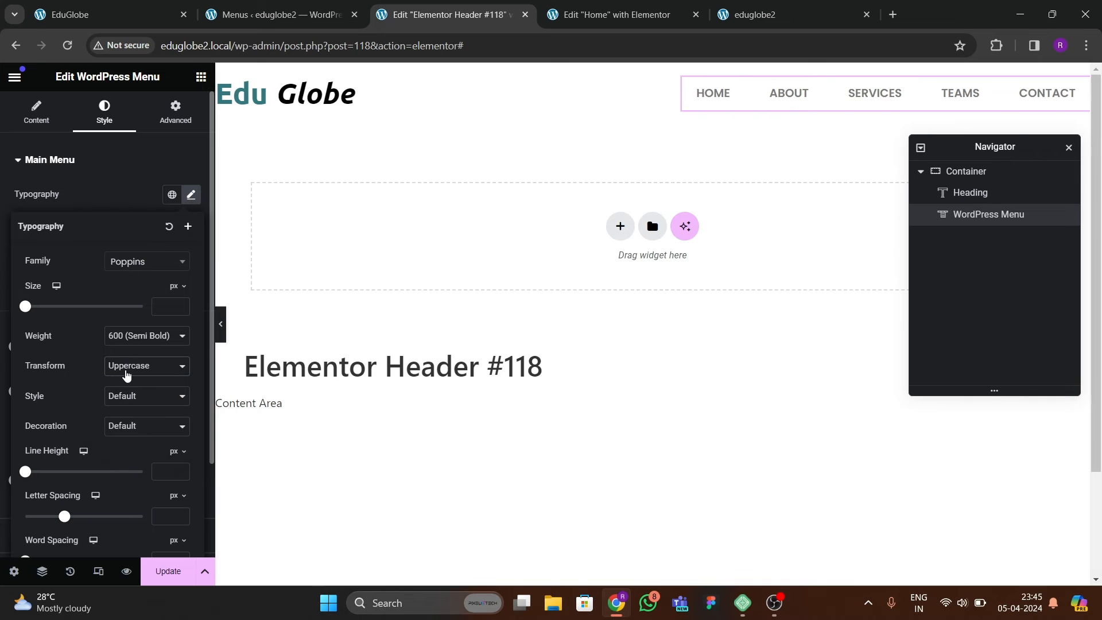
pyautogui.click(181, 306)
pyautogui.write('14')
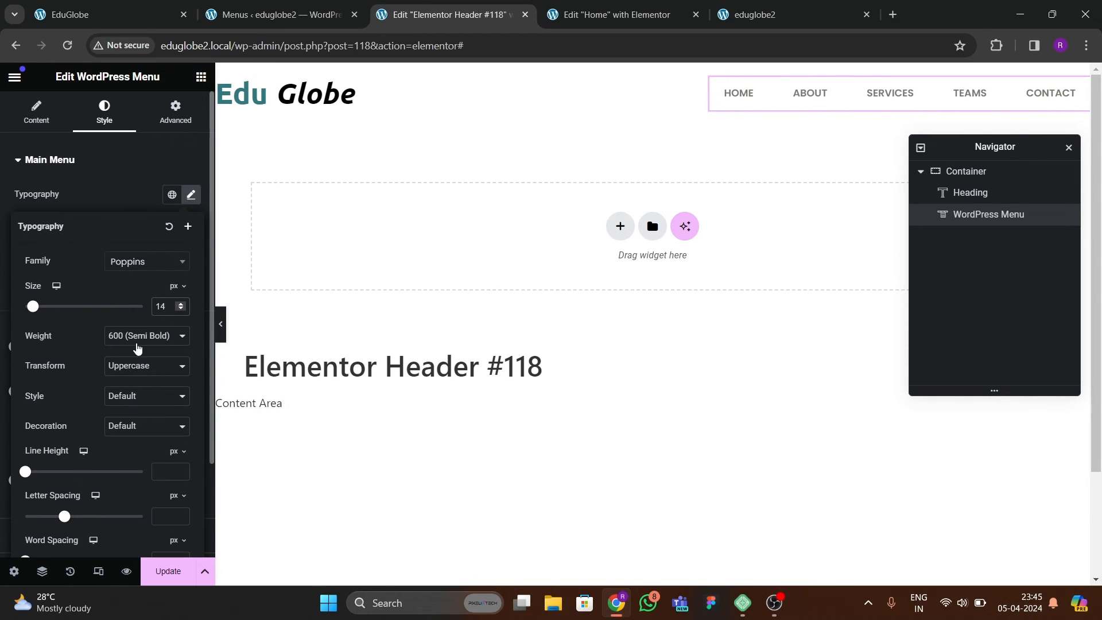
# Change the header menu's font family to Ubuntu.
pyautogui.click(140, 262)
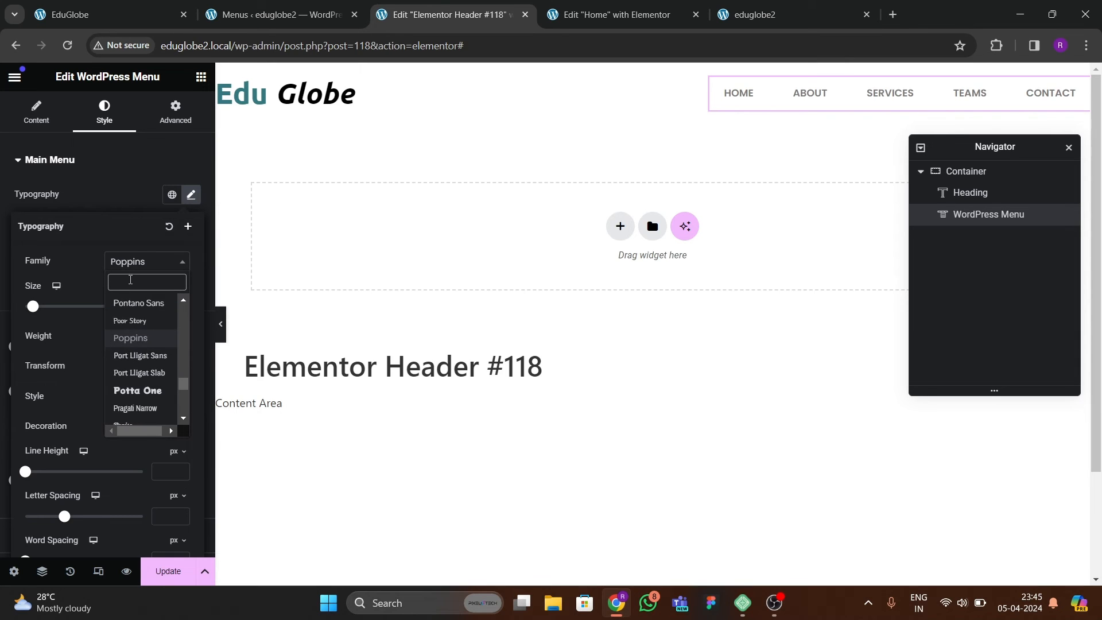
pyautogui.write('ubuntu')
pyautogui.press('Return')
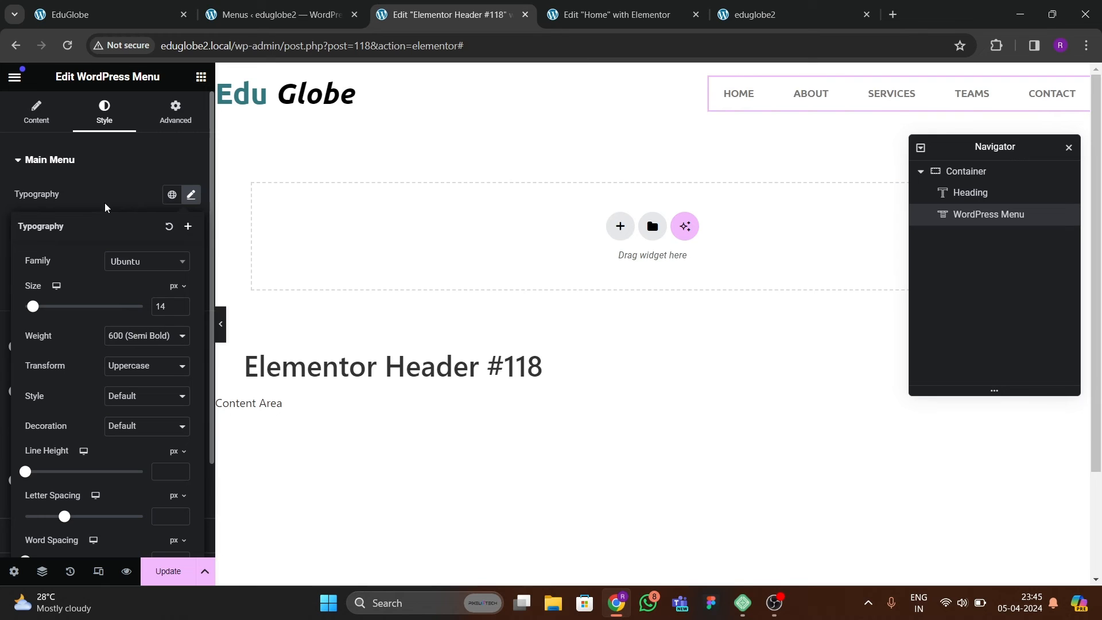
pyautogui.click(106, 168)
# Check the reference EduGlobe header, and set the menu's normal text color to near-black in the header template.
pyautogui.click(126, 16)
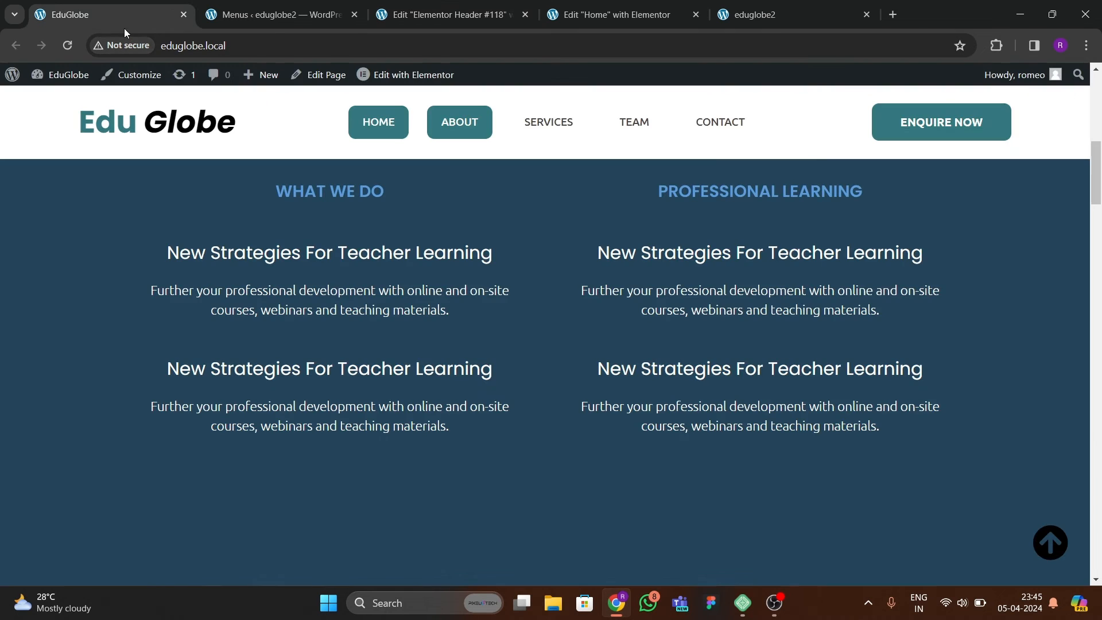
pyautogui.click(451, 14)
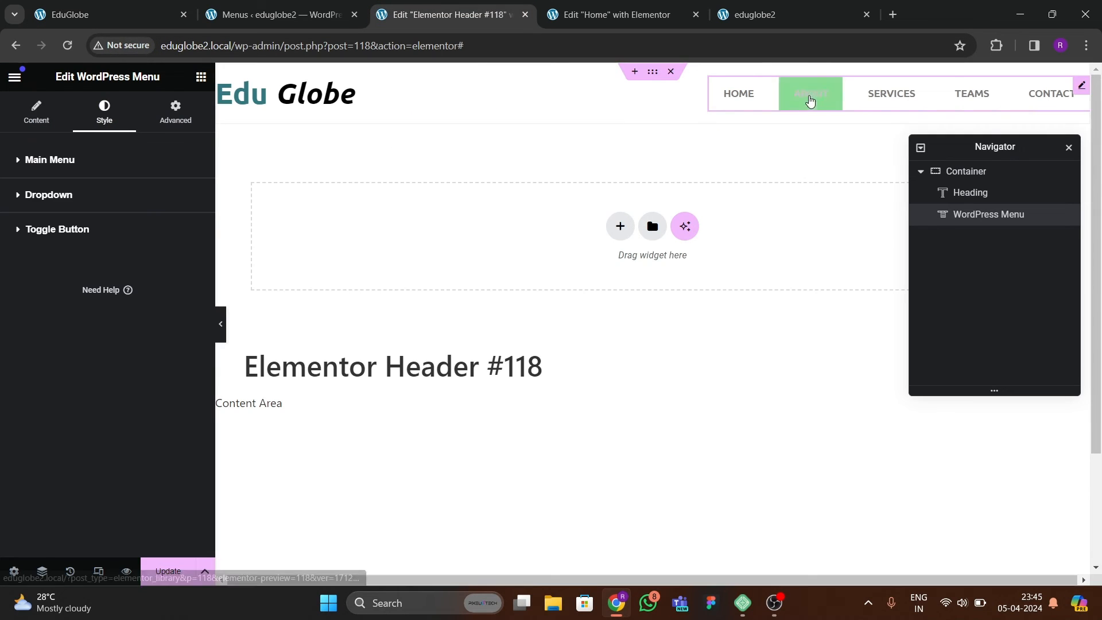
pyautogui.click(57, 159)
pyautogui.click(189, 197)
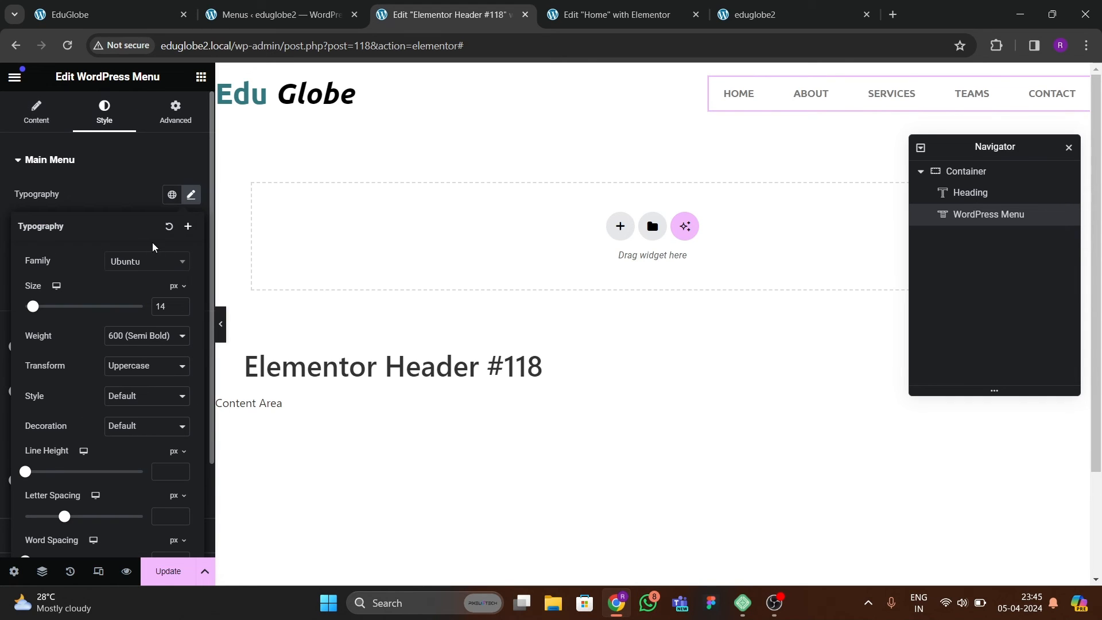
pyautogui.click(109, 195)
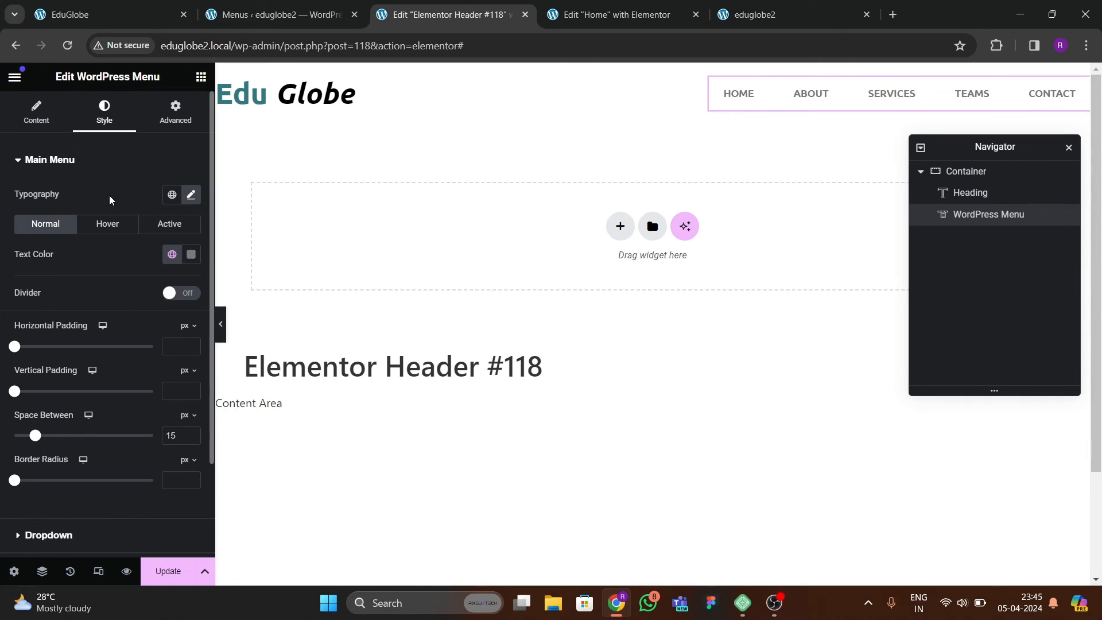
pyautogui.click(191, 254)
pyautogui.moveTo(150, 393); pyautogui.dragTo(118, 405)
pyautogui.click(109, 268)
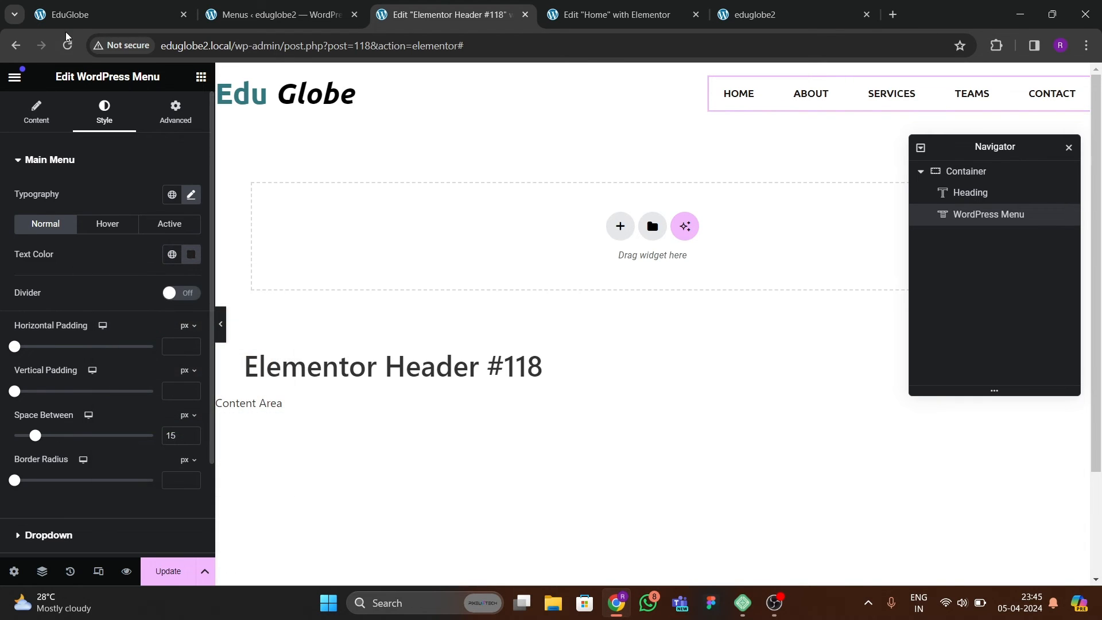
# Check the reference header again, and add a Button widget after the menu in the header container.
pyautogui.click(65, 16)
pyautogui.click(404, 23)
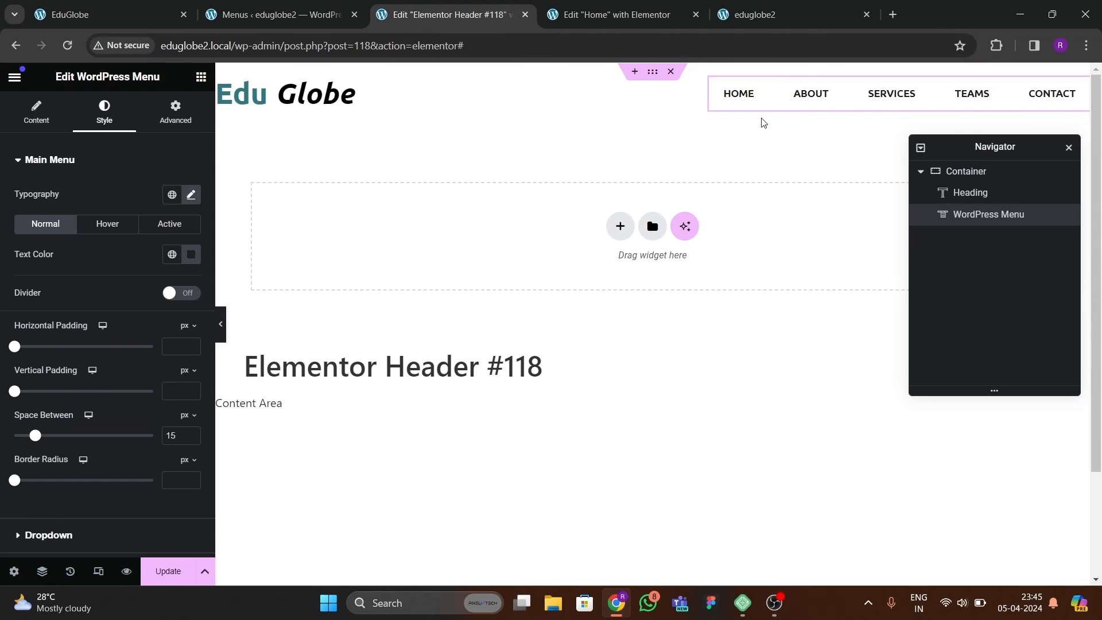
pyautogui.click(201, 77)
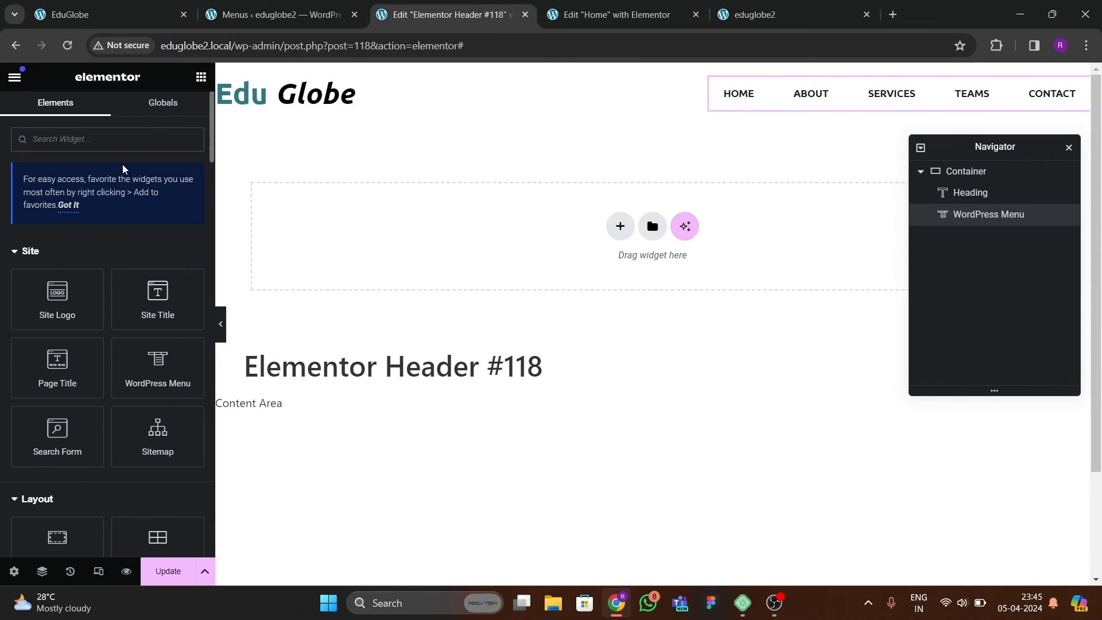
pyautogui.write('button')
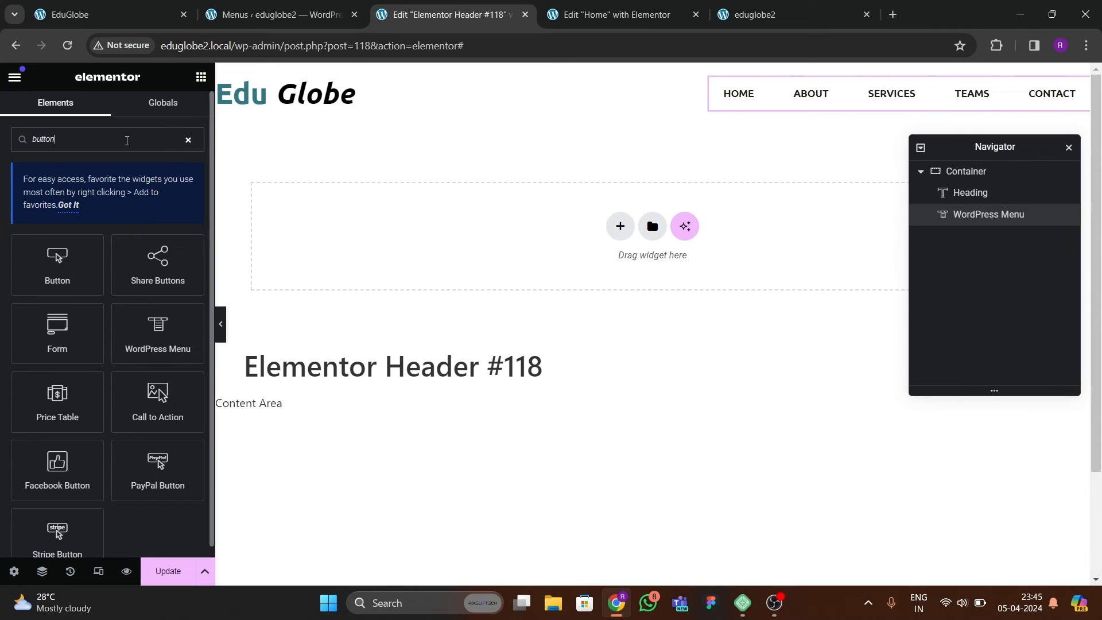
pyautogui.moveTo(57, 261); pyautogui.dragTo(1004, 106)
pyautogui.moveTo(969, 214); pyautogui.dragTo(959, 242)
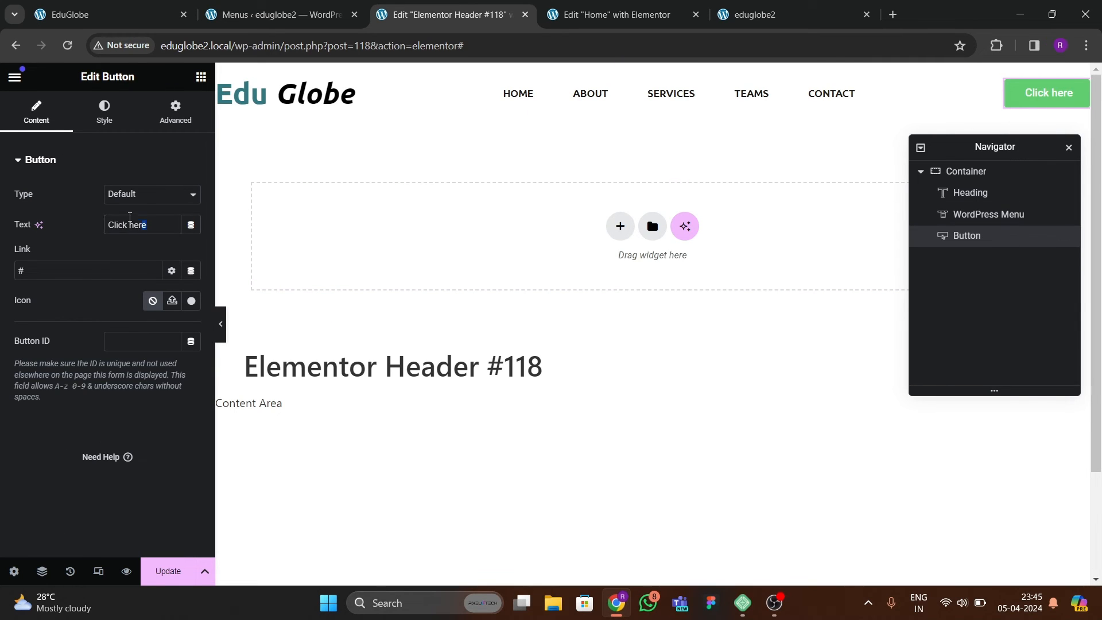
# Set the header button's text to ENQUIRE NOW, matching the reference site.
pyautogui.click(102, 12)
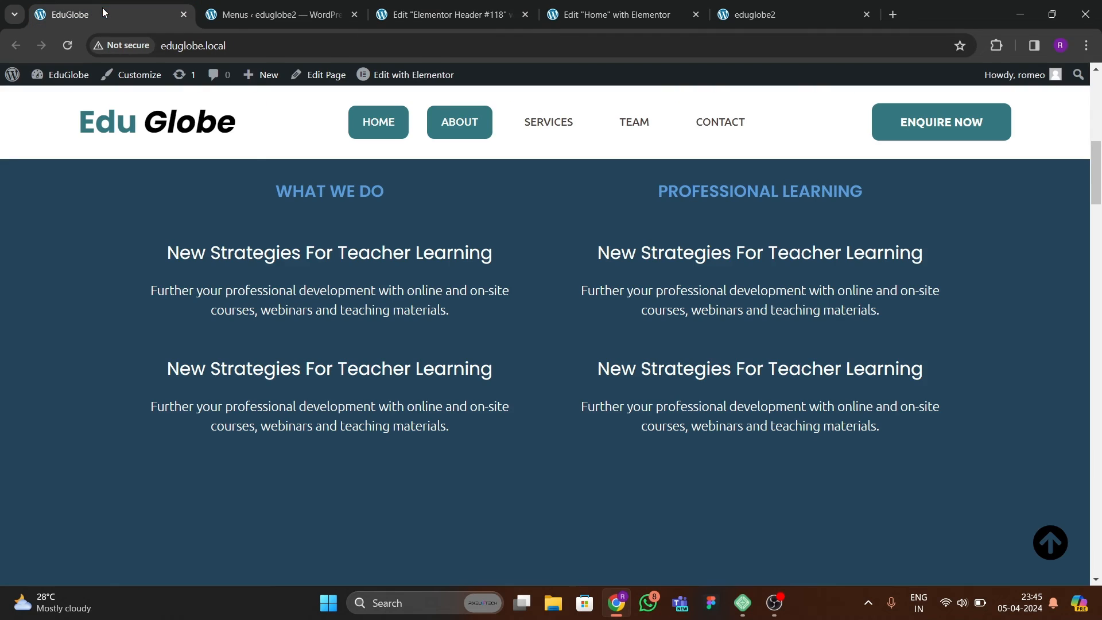
pyautogui.click(443, 16)
pyautogui.write('E')
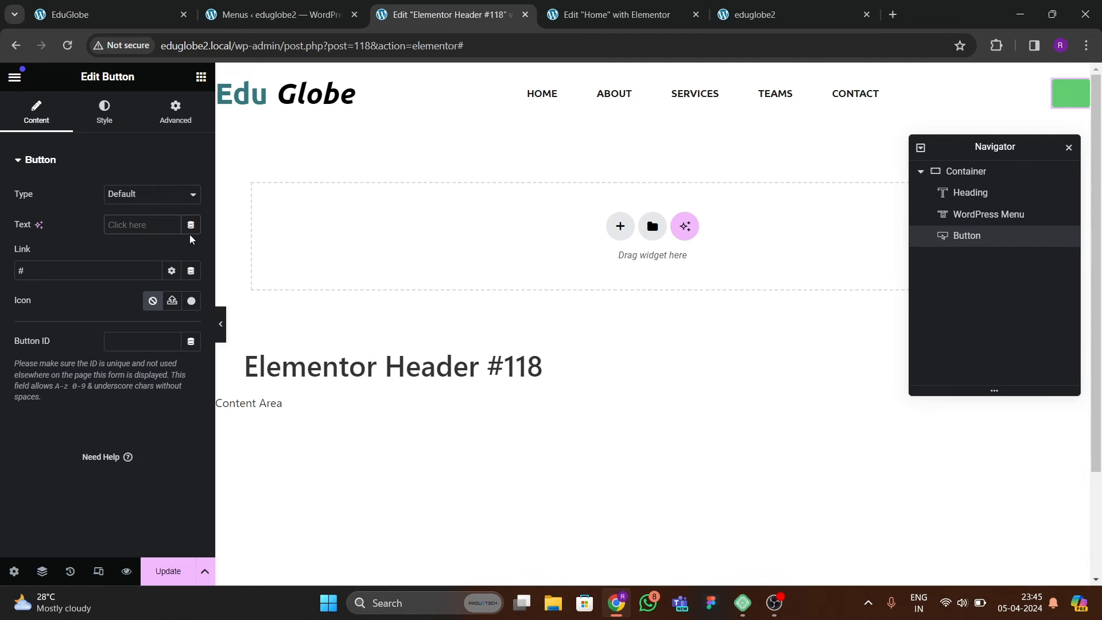
pyautogui.write('NQUIRE NOW')
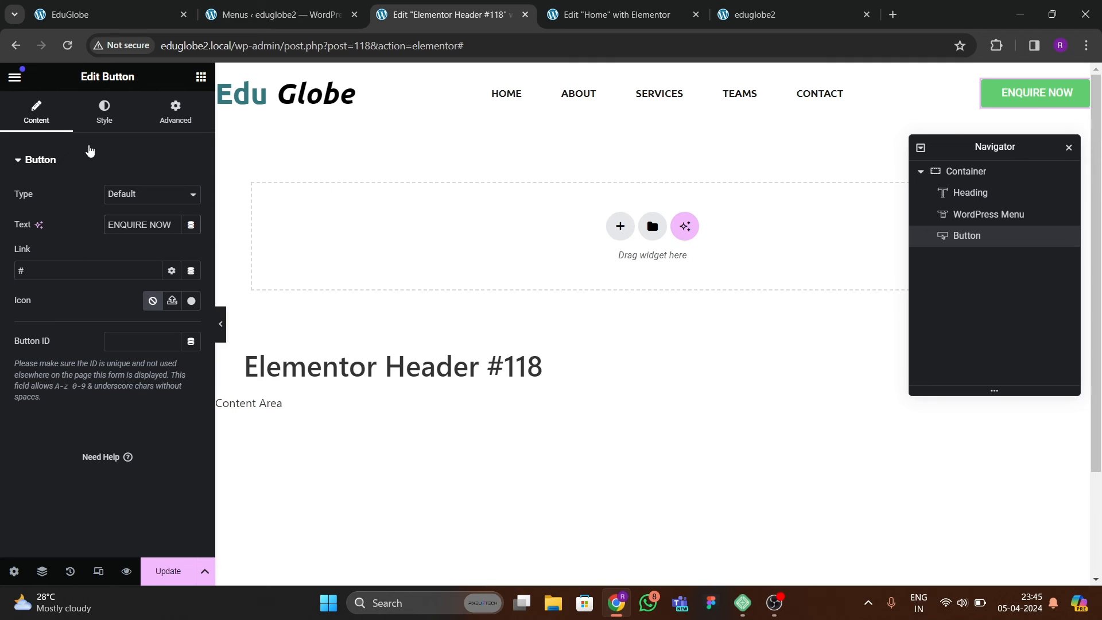
# Set the ENQUIRE NOW button's font family to Ubuntu.
pyautogui.click(97, 112)
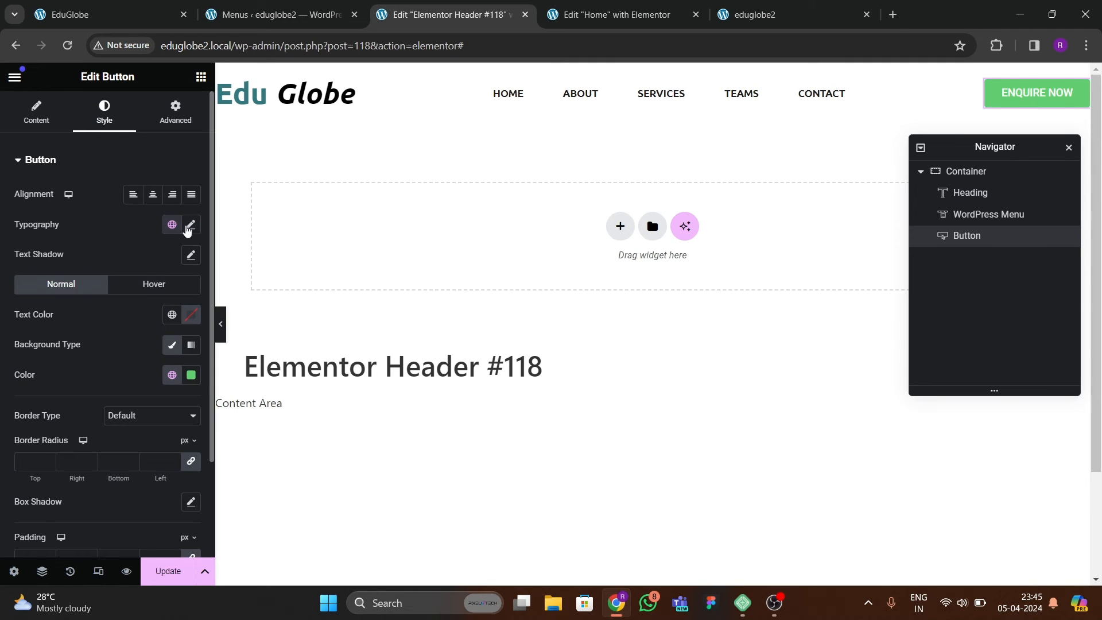
pyautogui.click(189, 226)
pyautogui.click(148, 291)
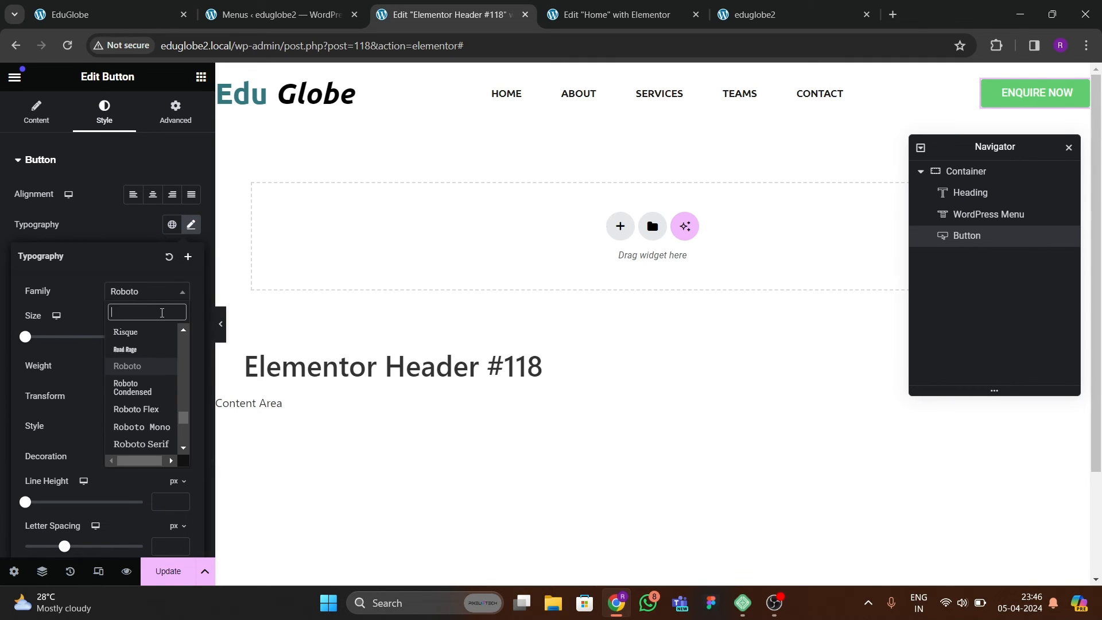
pyautogui.write('ubuntu')
pyautogui.press('Return')
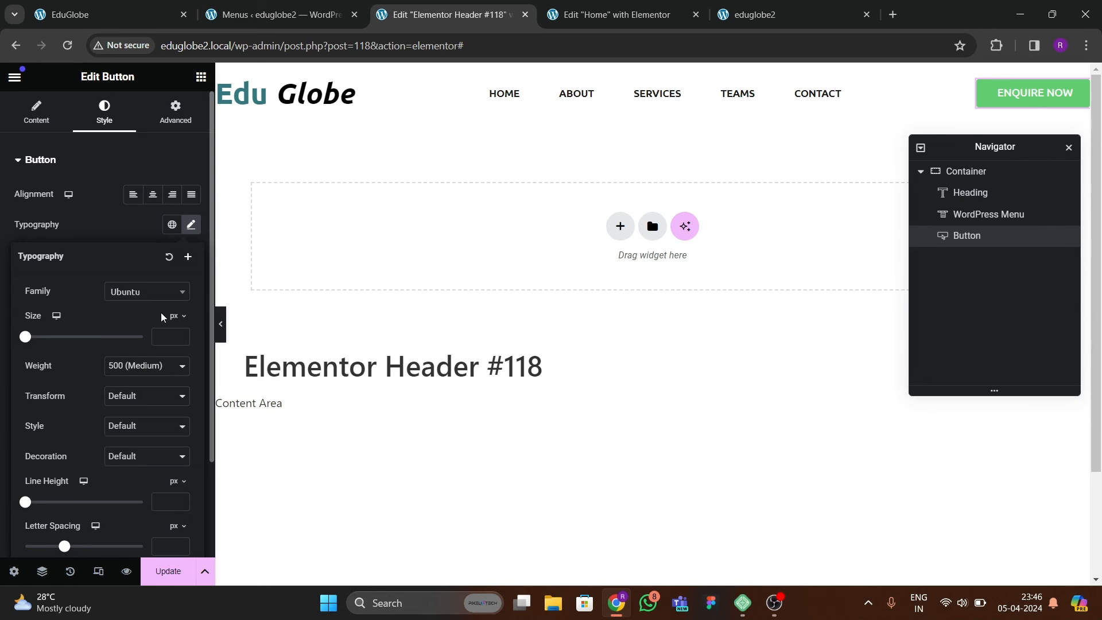
# Set the ENQUIRE NOW button's normal background color to the global green (#347880).
pyautogui.click(135, 228)
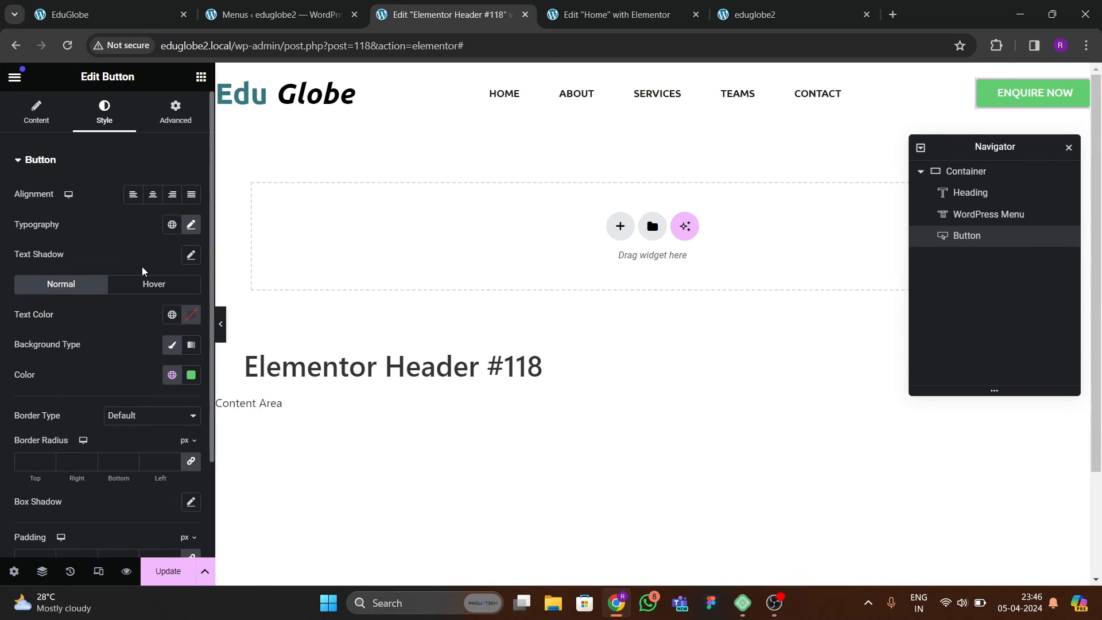
pyautogui.click(172, 375)
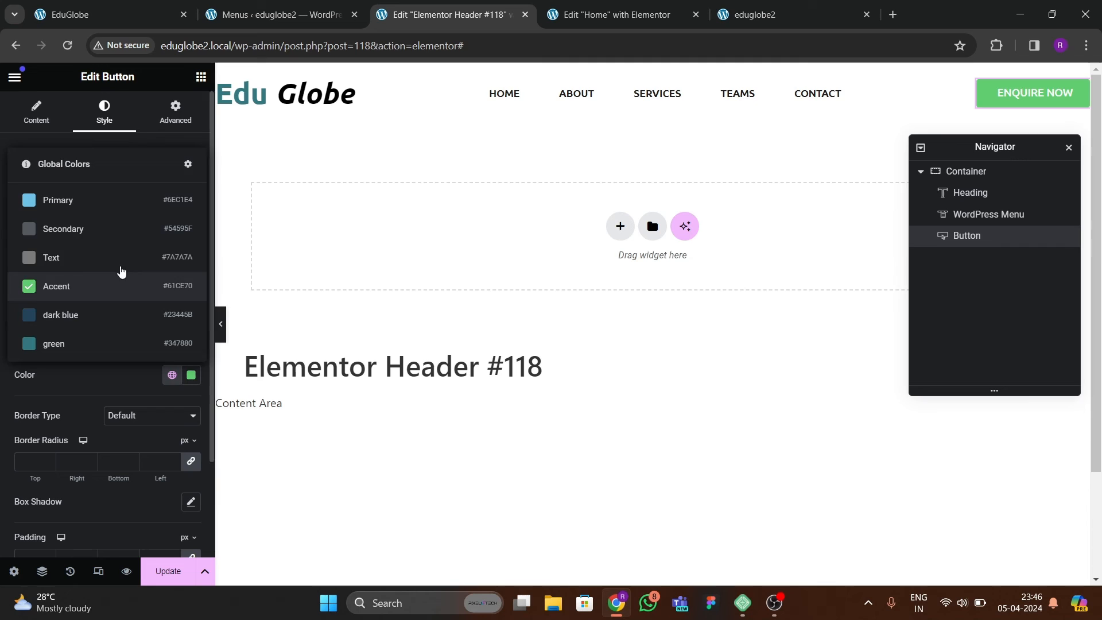
pyautogui.click(89, 345)
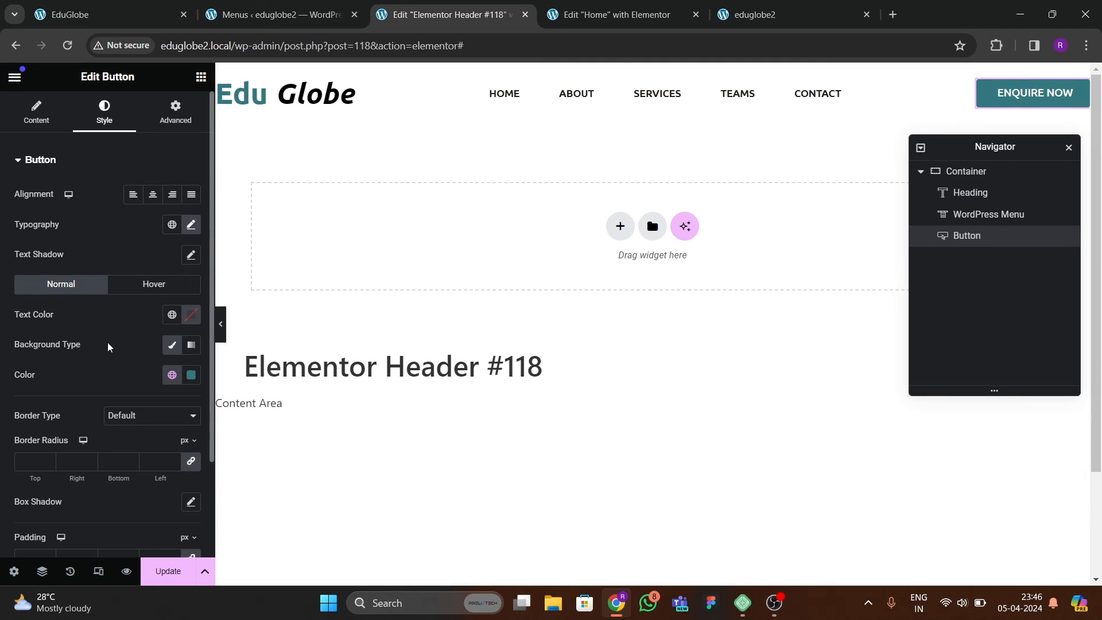
# Set the ENQUIRE NOW button's padding to 18 px at the top and bottom and 25 px at the right and left.
pyautogui.scroll(-2, 187, 236)
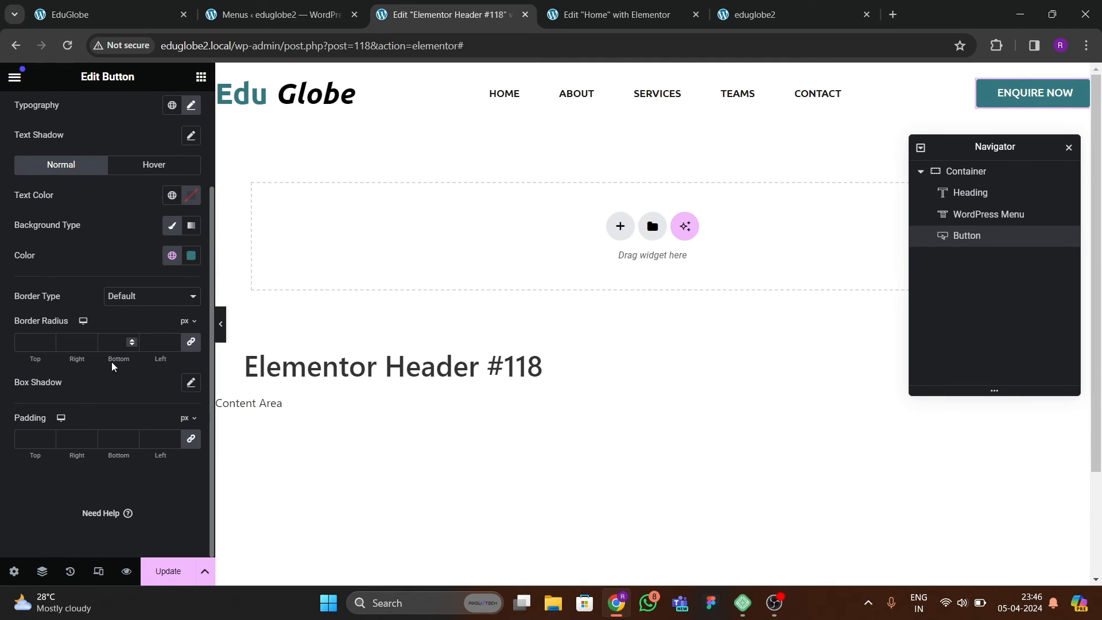
pyautogui.click(31, 446)
pyautogui.write('20')
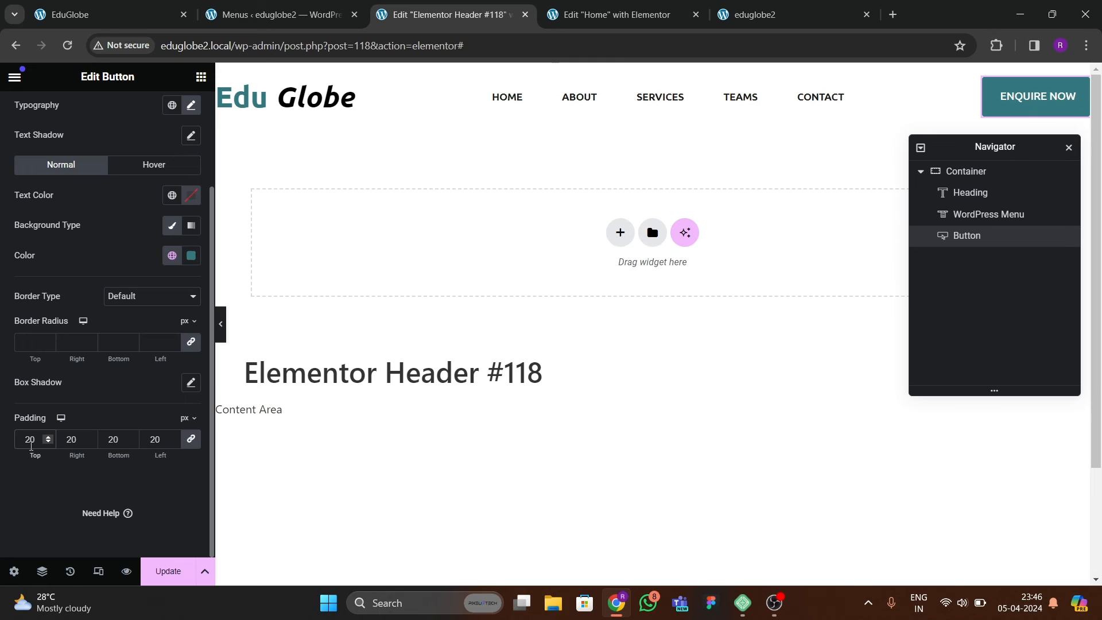
pyautogui.press('BackSpace')
pyautogui.press('BackSpace')
pyautogui.write('18')
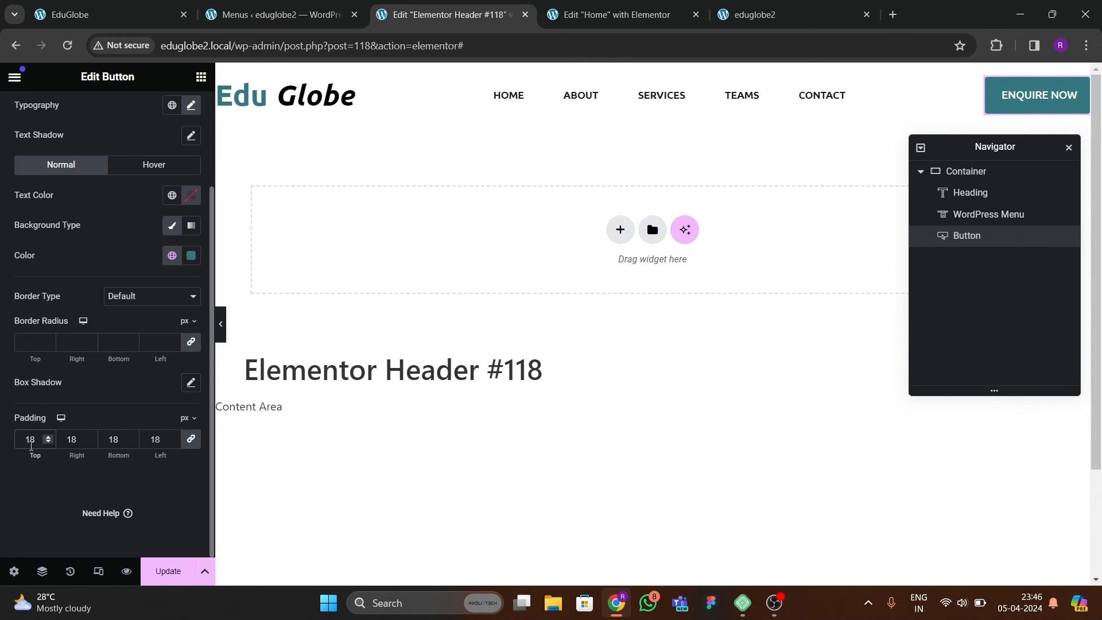
pyautogui.doubleClick(83, 444)
pyautogui.write('25')
pyautogui.press('Tab')
pyautogui.press('Tab')
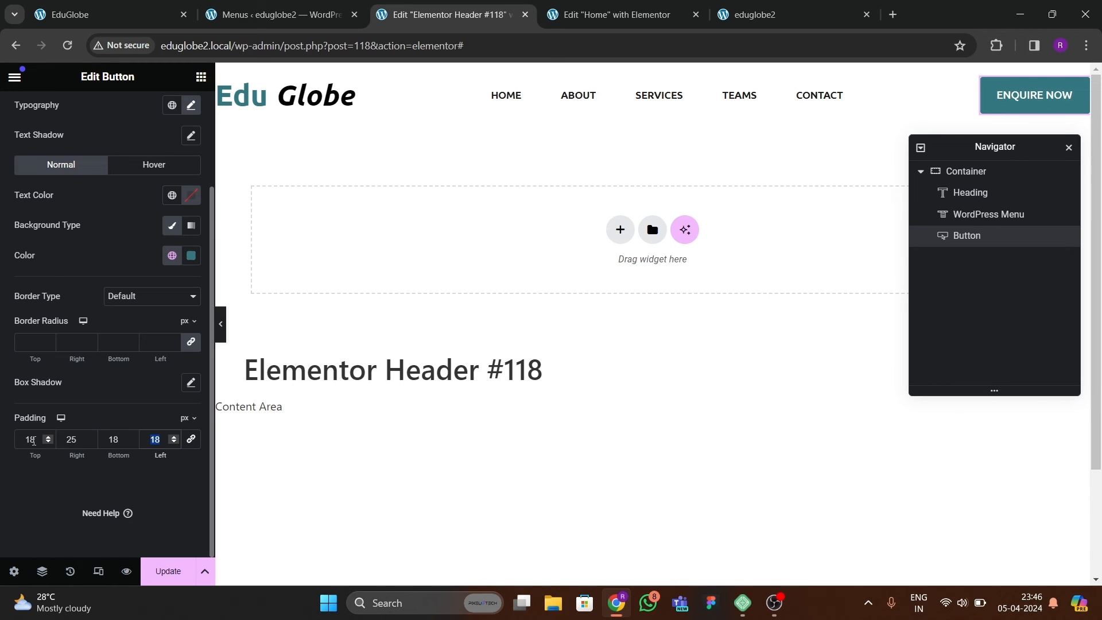
pyautogui.write('25')
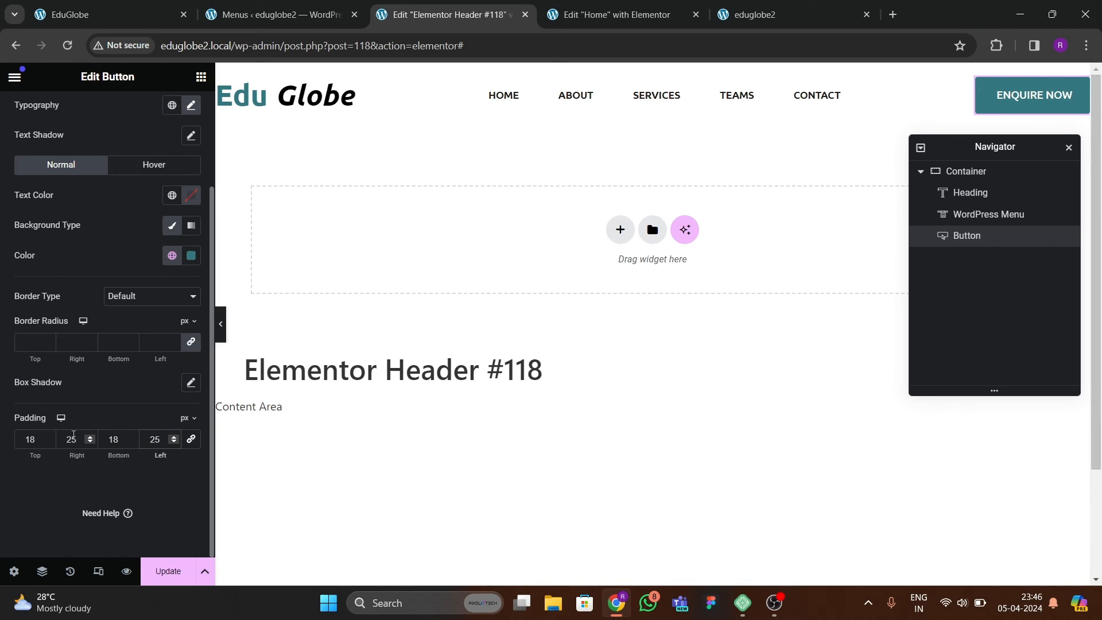
# Reduce the ENQUIRE NOW button's top and bottom padding to 15 px.
pyautogui.moveTo(34, 440); pyautogui.dragTo(8, 443)
pyautogui.write('15')
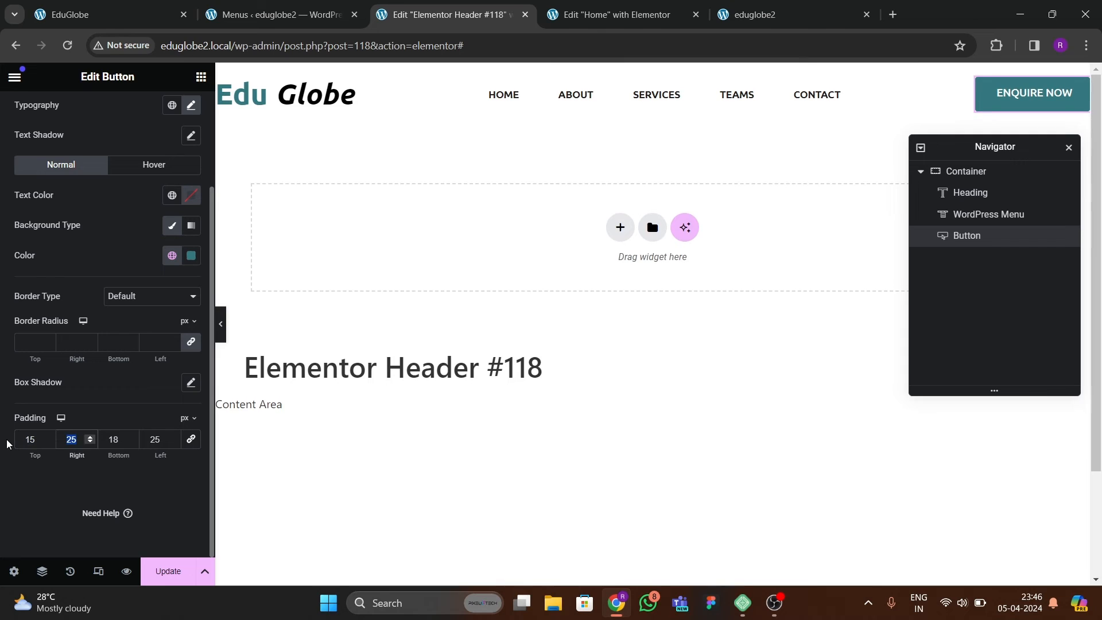
pyautogui.press('Tab')
pyautogui.press('Tab')
pyautogui.write('15')
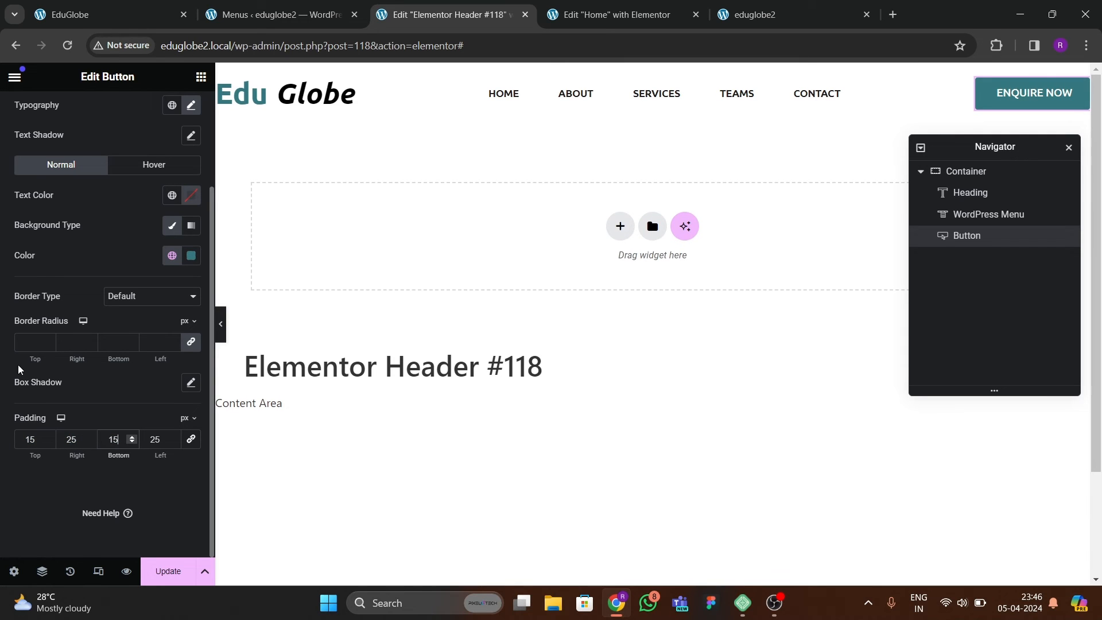
# Set the ENQUIRE NOW button's border radius to 10 px on all corners, and compare the full-width header with the reference site.
pyautogui.click(26, 347)
pyautogui.click(89, 17)
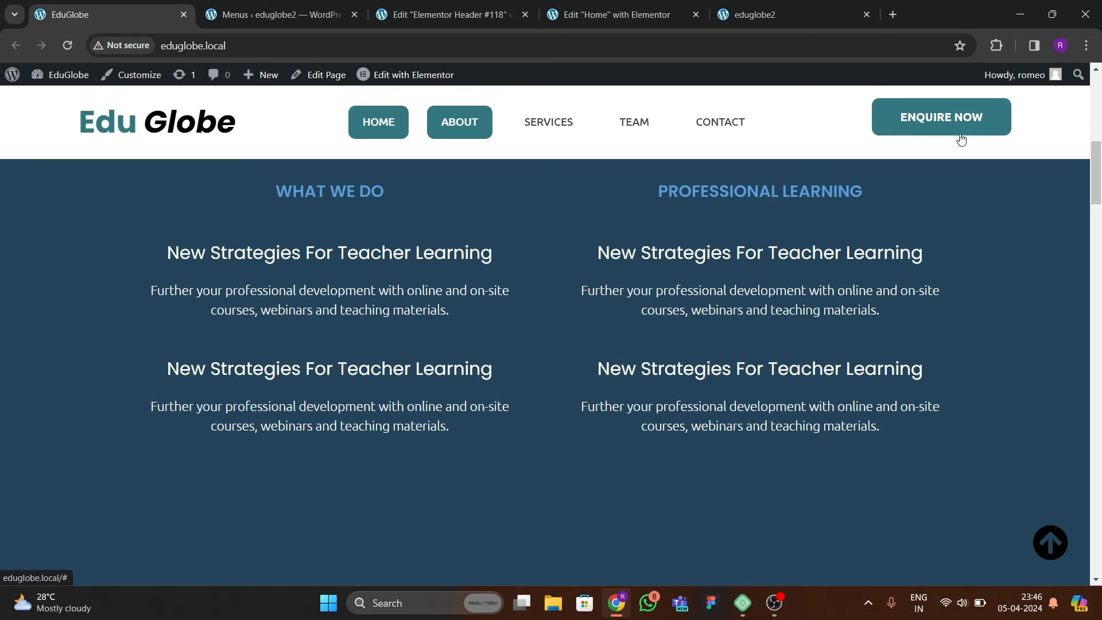
pyautogui.click(451, 15)
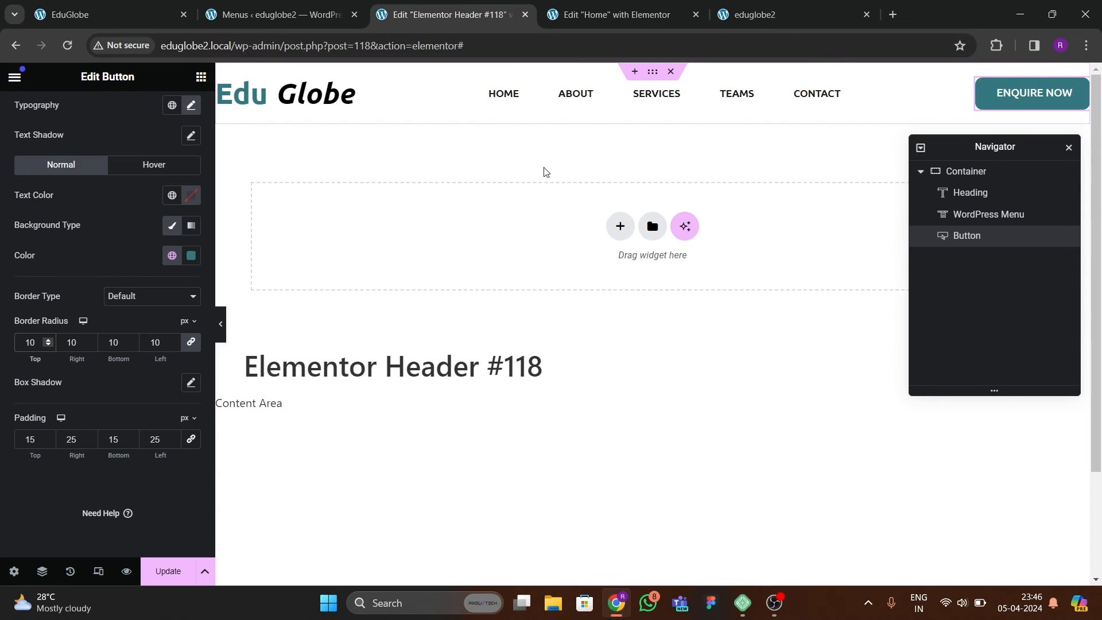
pyautogui.click(221, 324)
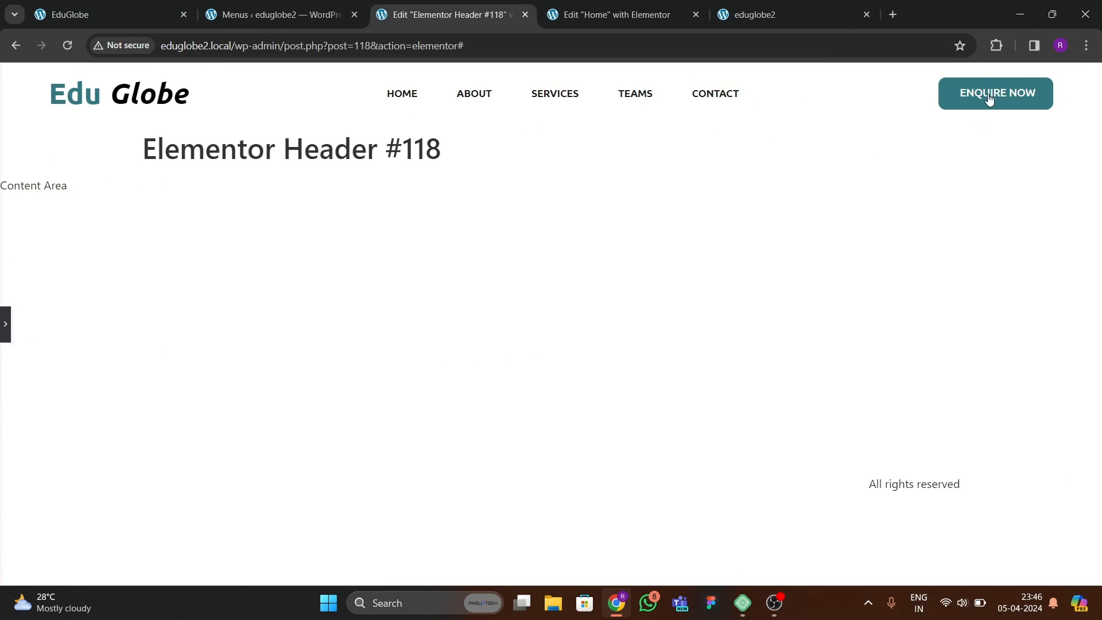
pyautogui.click(14, 323)
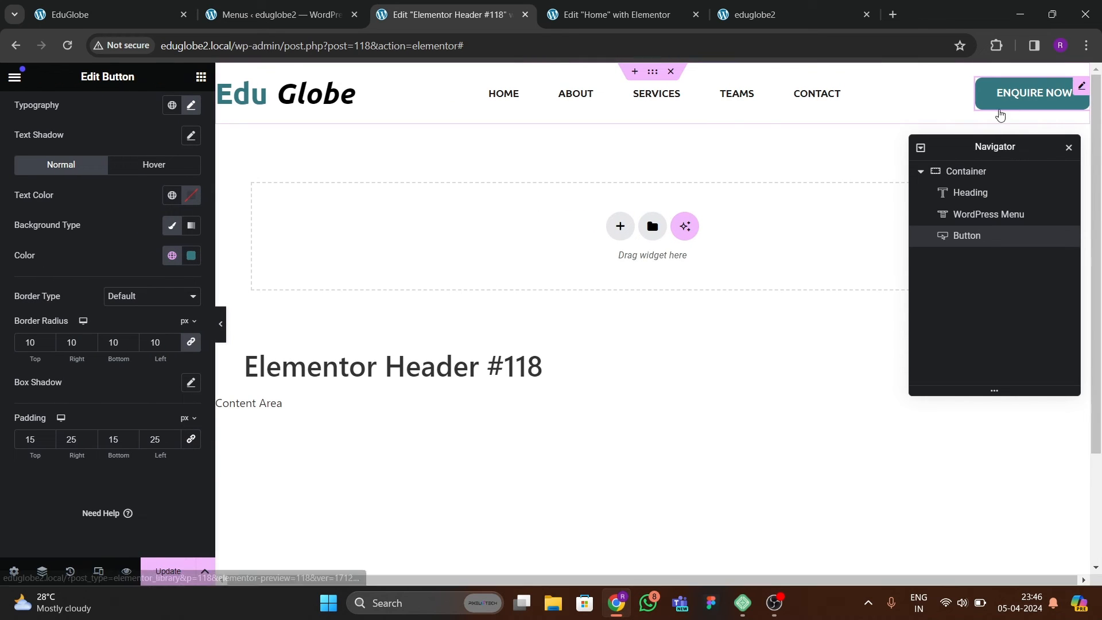
# Give the ENQUIRE NOW button the Bob hover animation, and update the header template.
pyautogui.scroll(2, 143, 172)
pyautogui.click(132, 284)
pyautogui.scroll(-3, 132, 297)
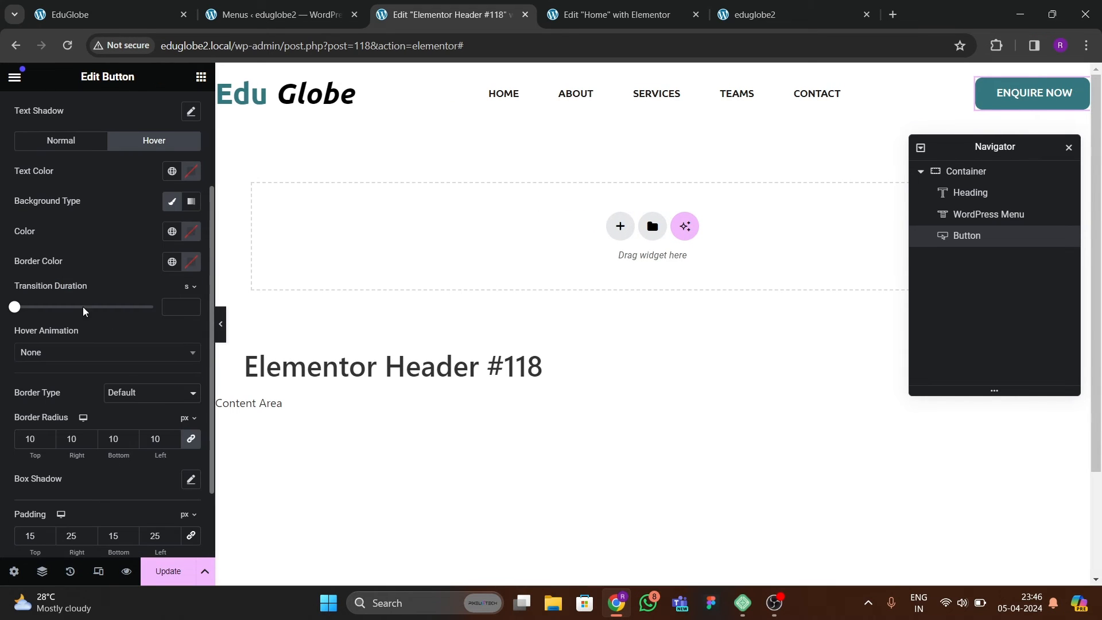
pyautogui.click(39, 356)
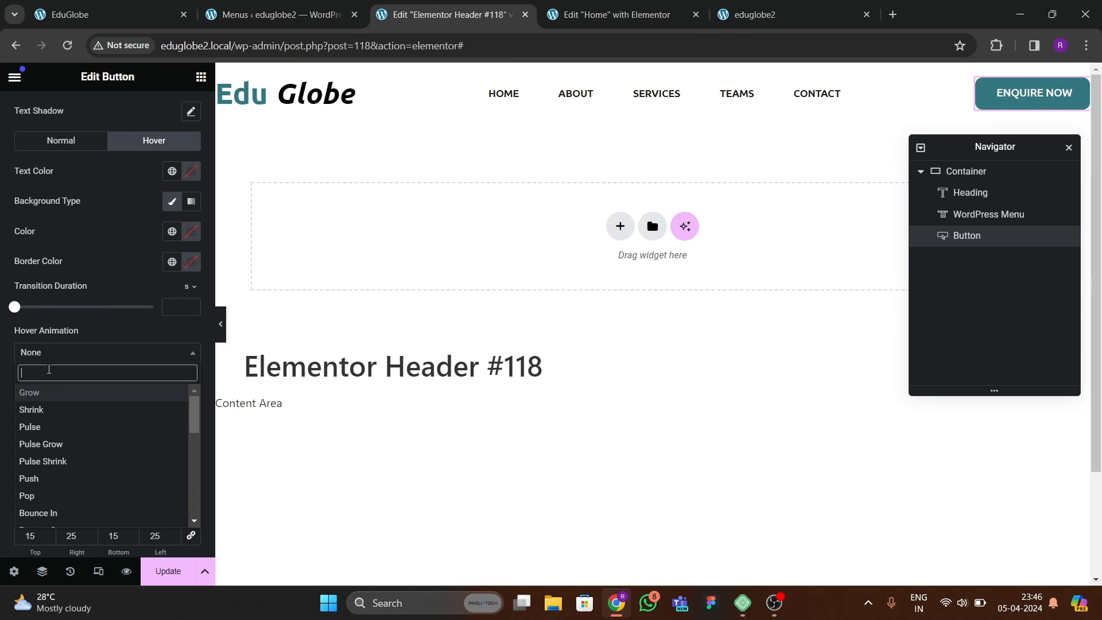
pyautogui.write('bob')
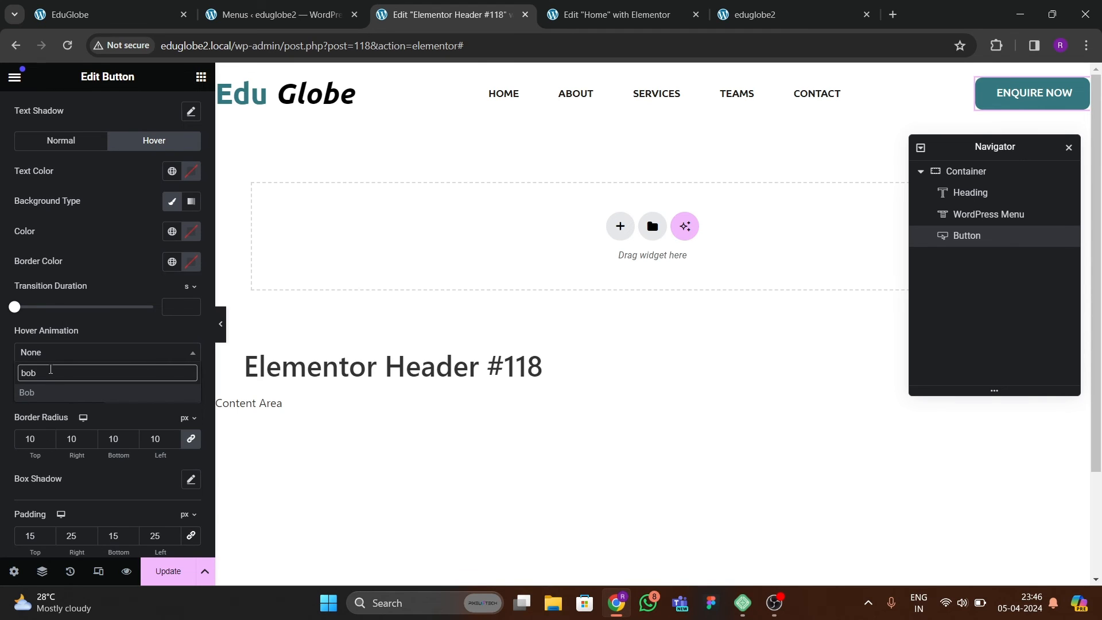
pyautogui.press('Return')
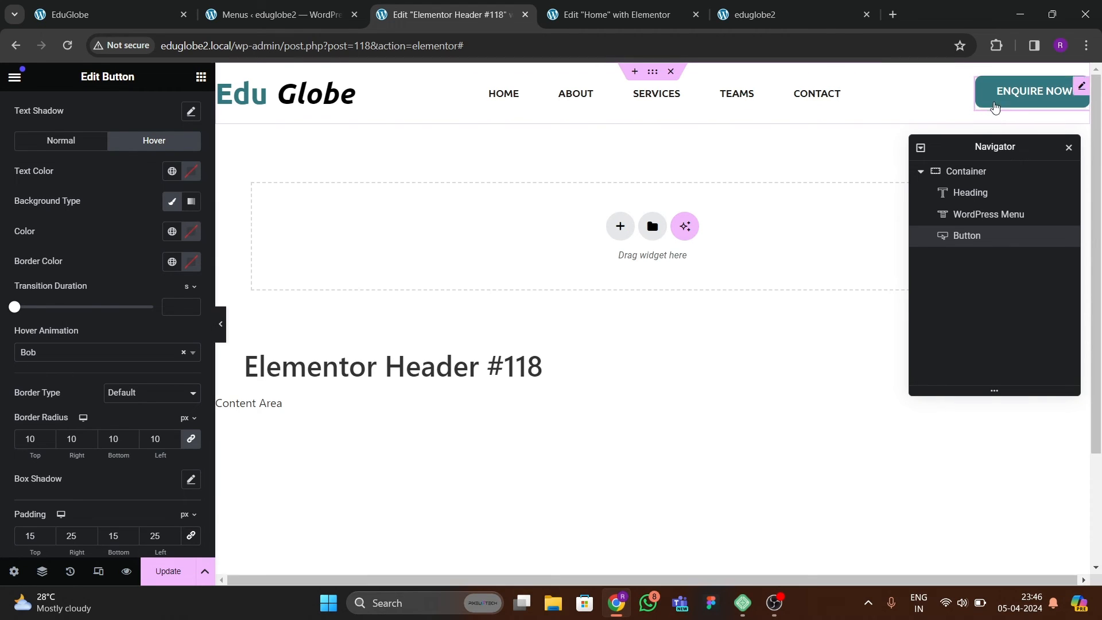
pyautogui.click(182, 574)
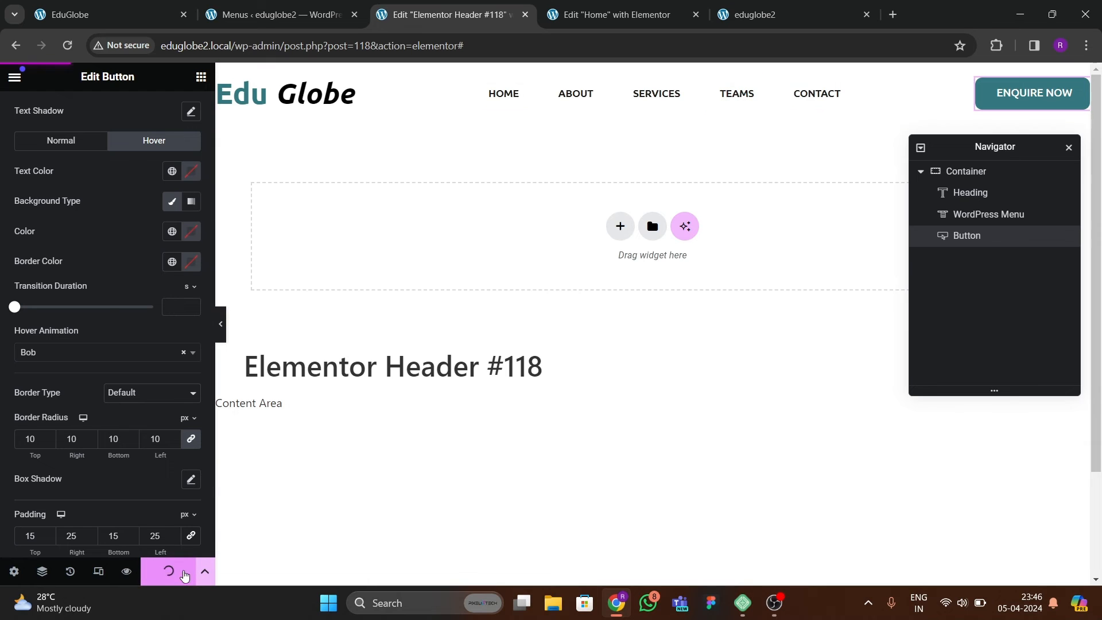
# Check the hover effect of the reference site's menu, and set the header menu's hover pointer color to the global green.
pyautogui.click(178, 18)
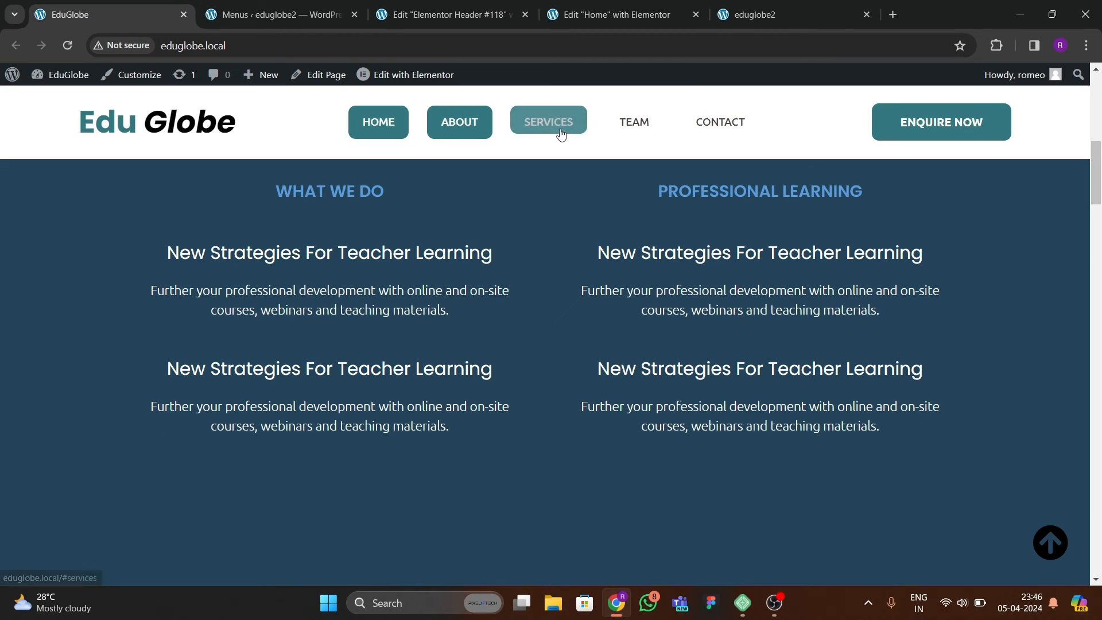
pyautogui.click(411, 20)
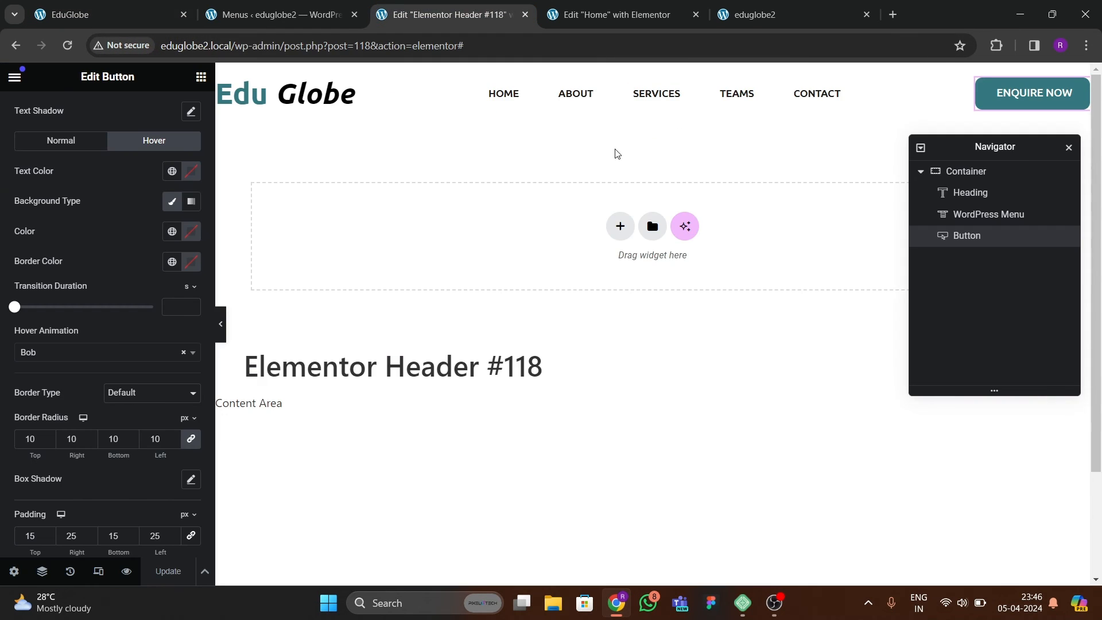
pyautogui.click(620, 102)
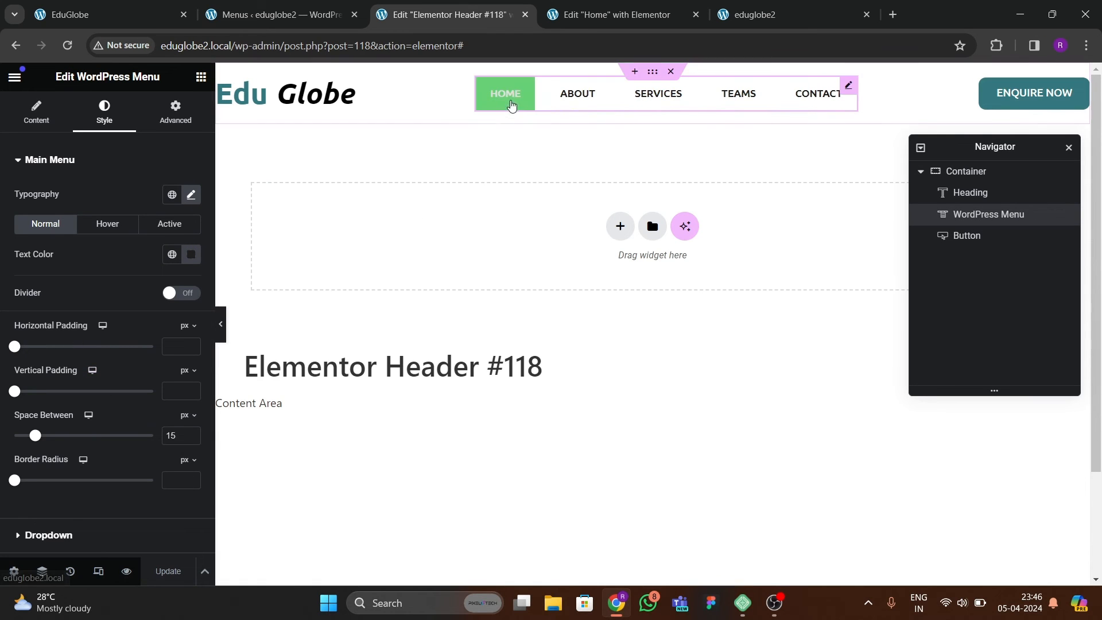
pyautogui.scroll(-2, 86, 316)
pyautogui.scroll(2, 51, 344)
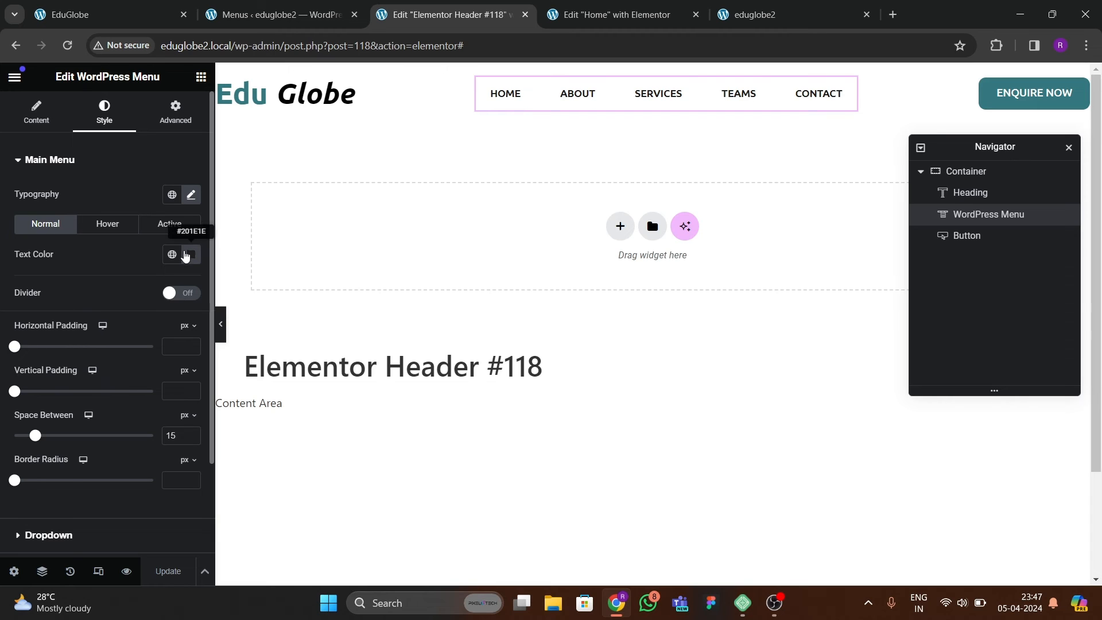
pyautogui.click(107, 224)
pyautogui.click(173, 287)
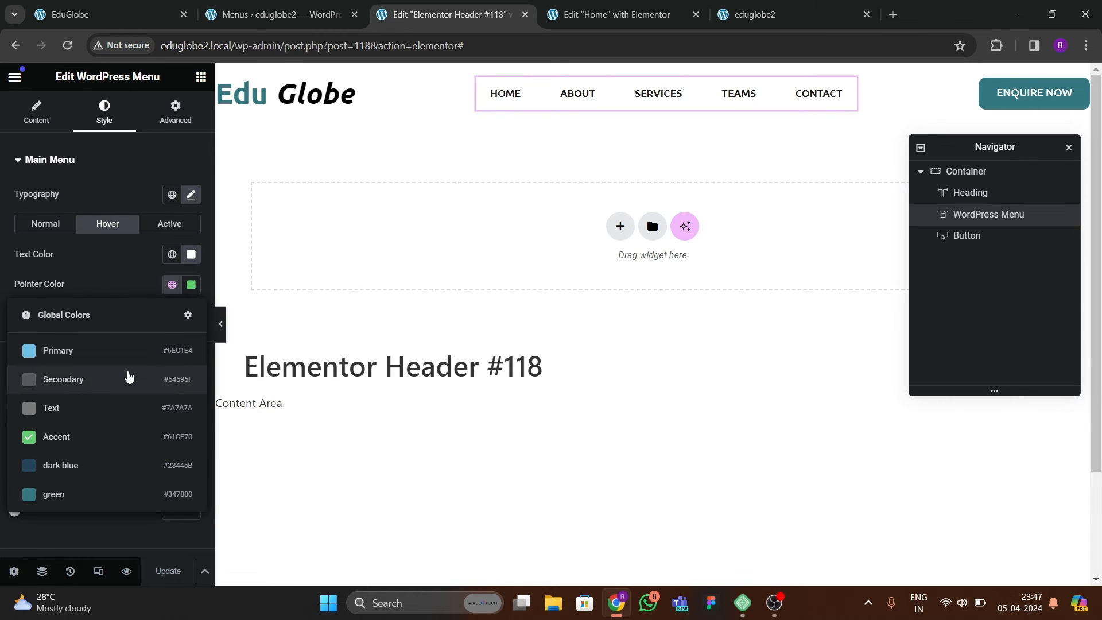
pyautogui.click(85, 463)
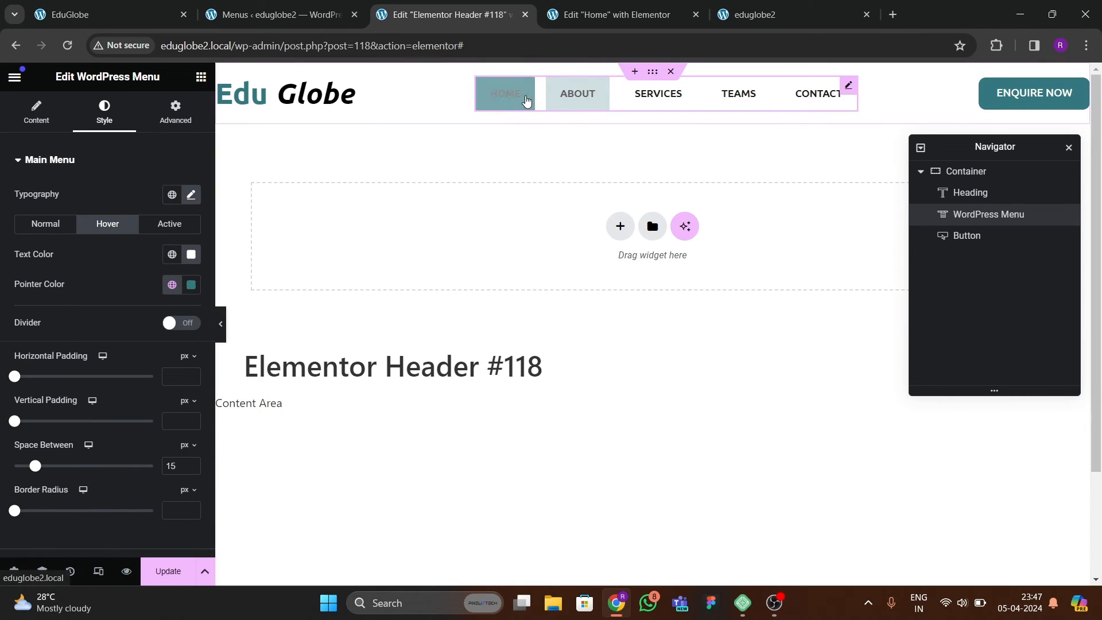
# Set the menu's active text color to white and its active pointer color to the global green.
pyautogui.click(170, 224)
pyautogui.click(174, 257)
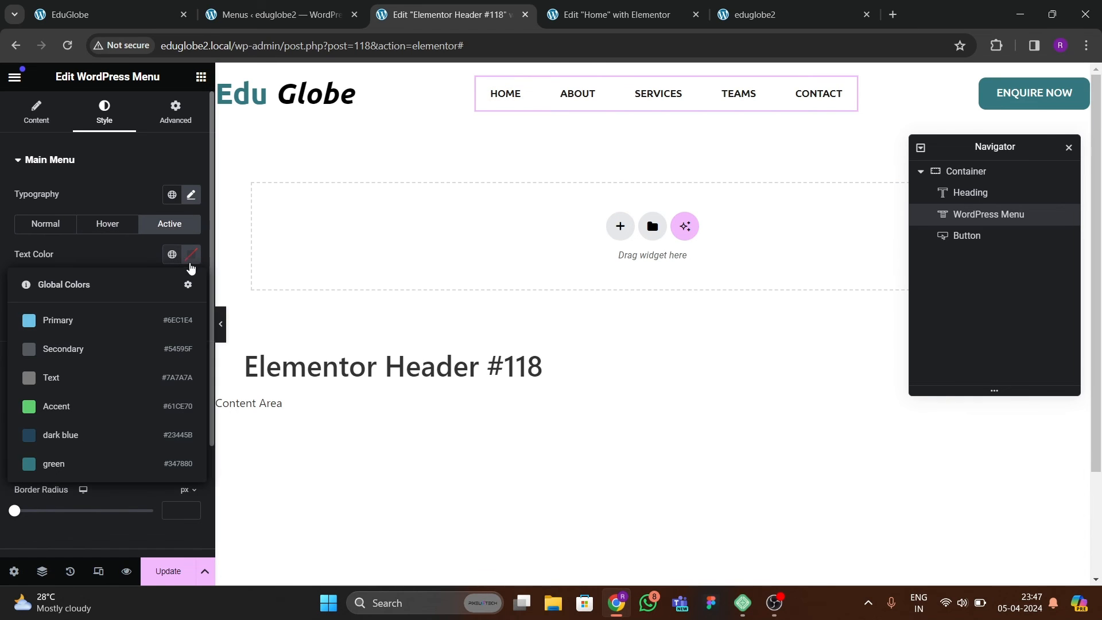
pyautogui.click(191, 258)
pyautogui.moveTo(179, 368); pyautogui.dragTo(97, 270)
pyautogui.click(95, 268)
pyautogui.click(172, 287)
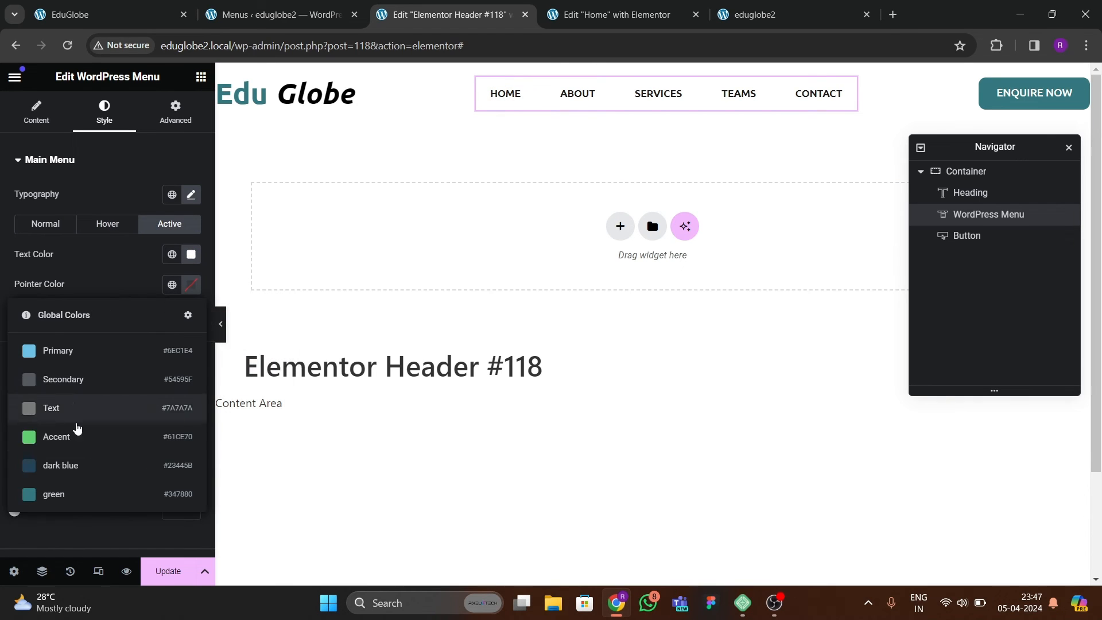
pyautogui.click(77, 463)
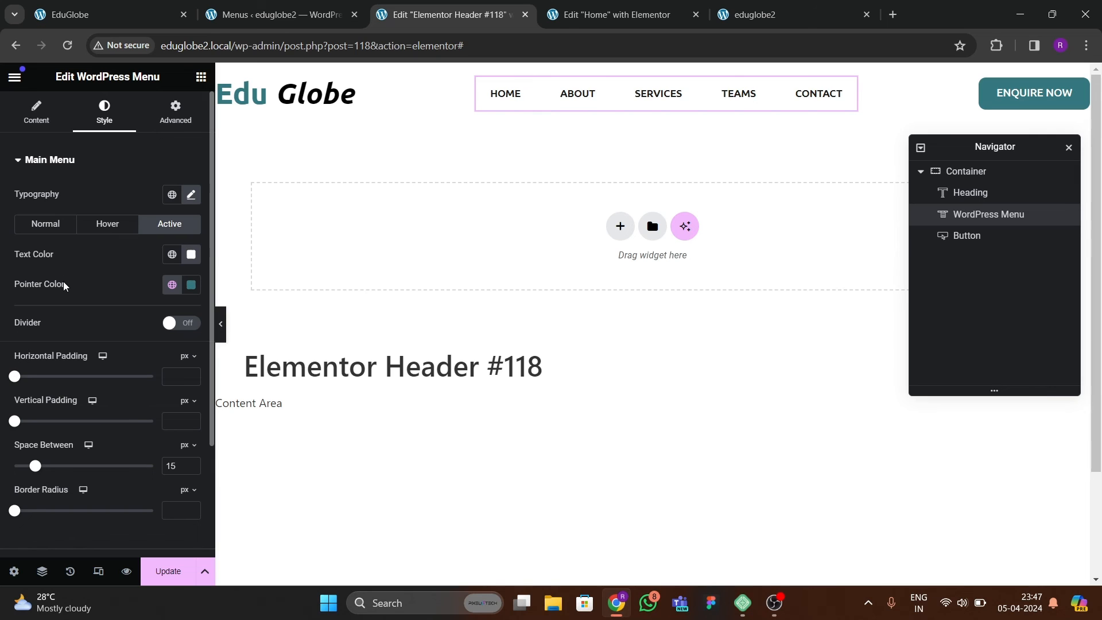
# Set the menu items' border radius to 10 px and the space between them to 25 px.
pyautogui.scroll(-3, 57, 299)
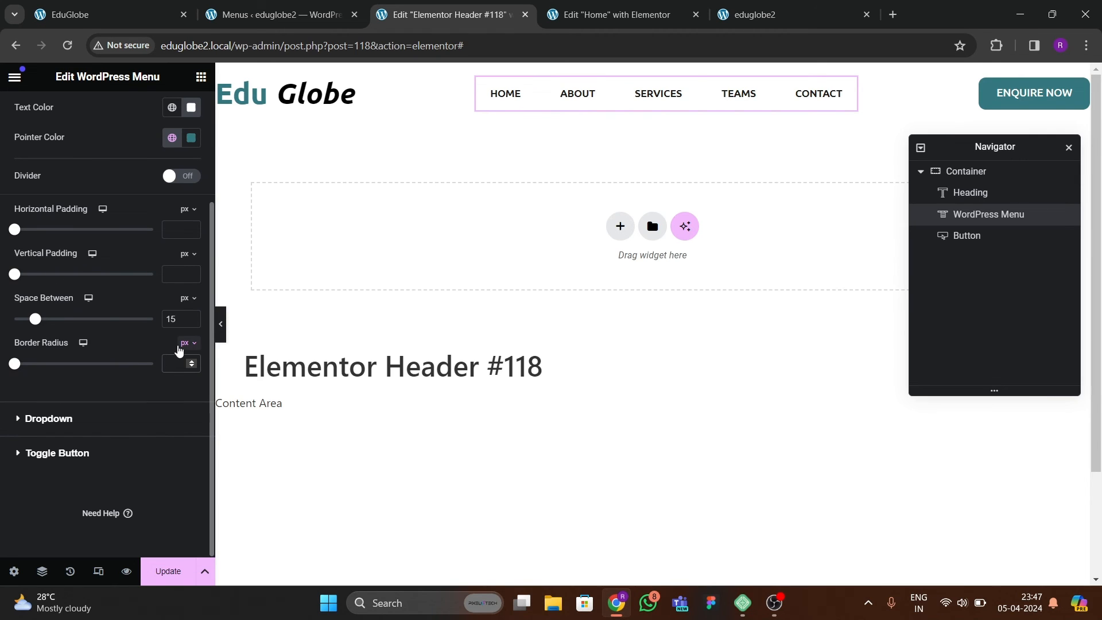
pyautogui.write('10')
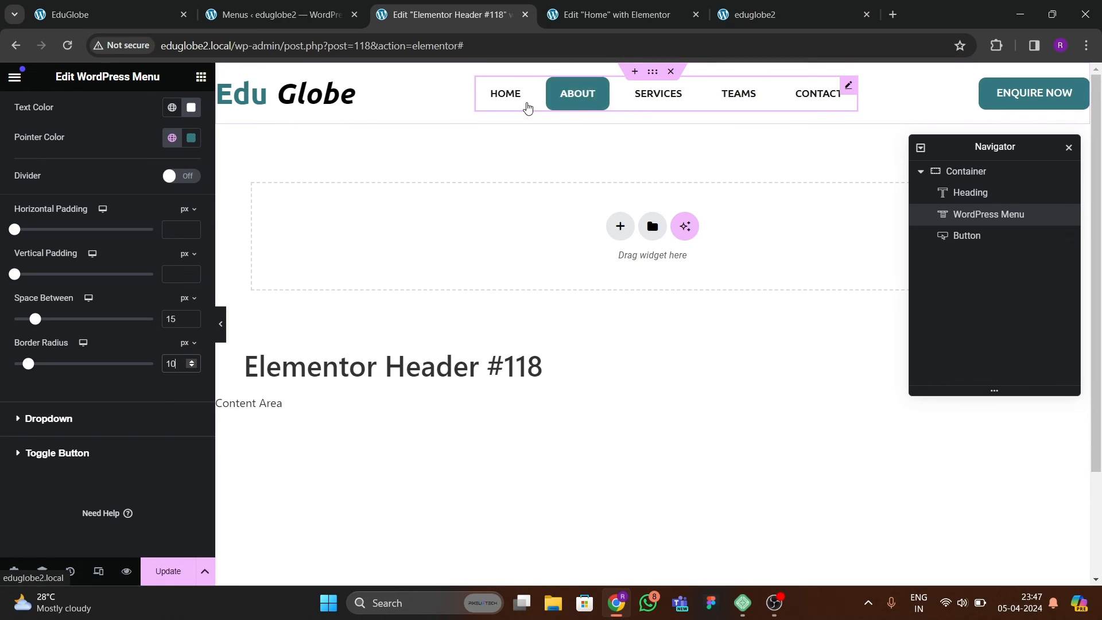
pyautogui.scroll(3, 46, 309)
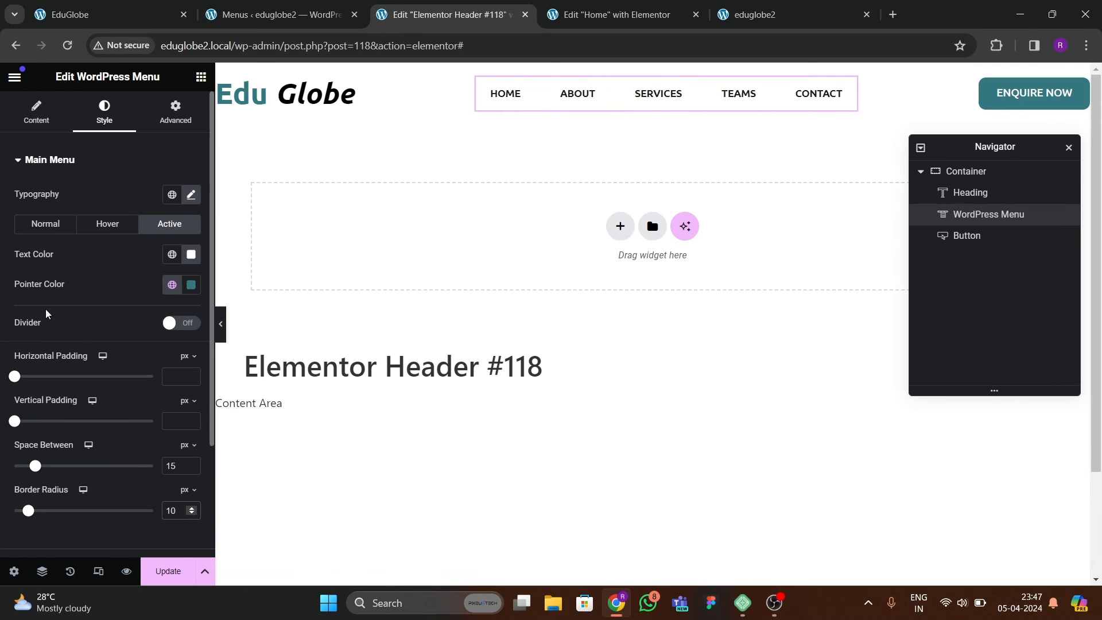
pyautogui.moveTo(33, 468); pyautogui.dragTo(48, 466)
pyautogui.click(192, 464)
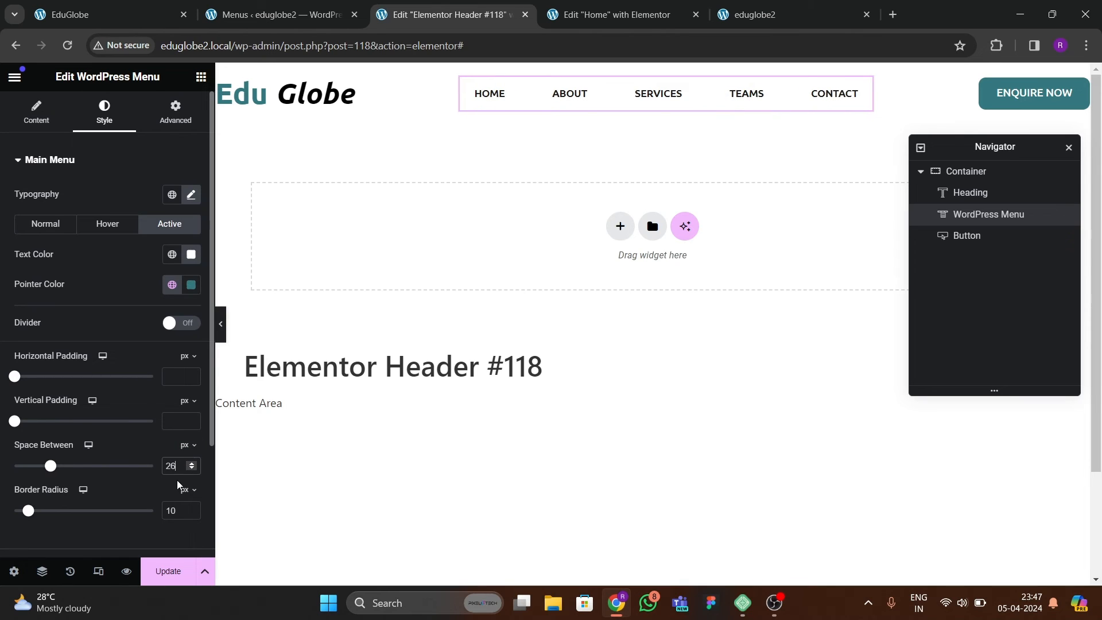
pyautogui.click(192, 468)
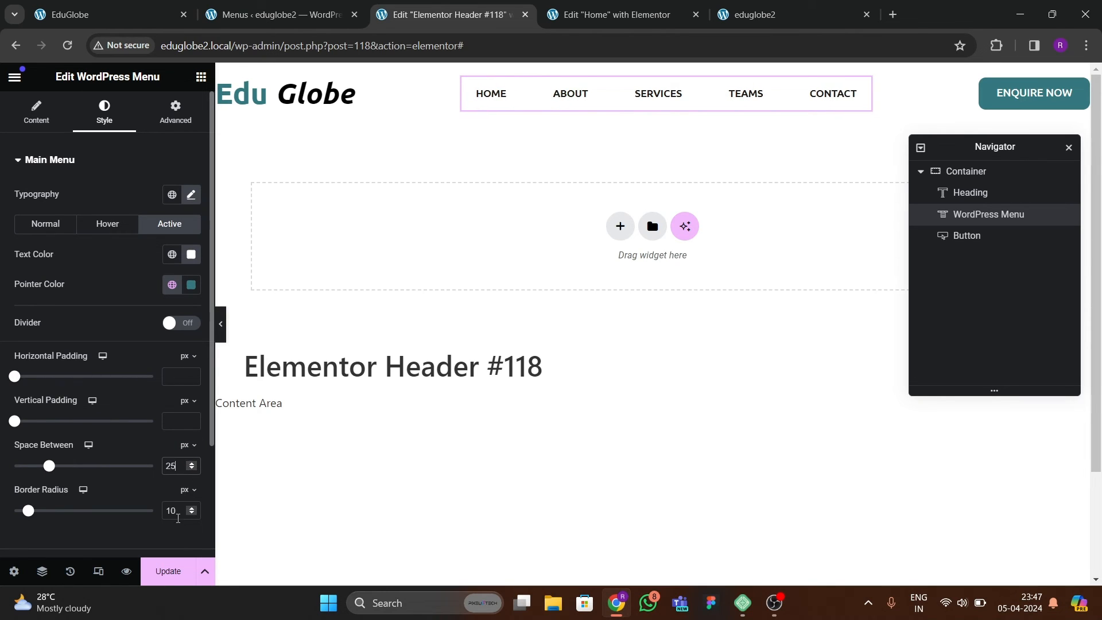
# Update the header template, and reload the eduglobe2 home page to view the new header.
pyautogui.click(168, 571)
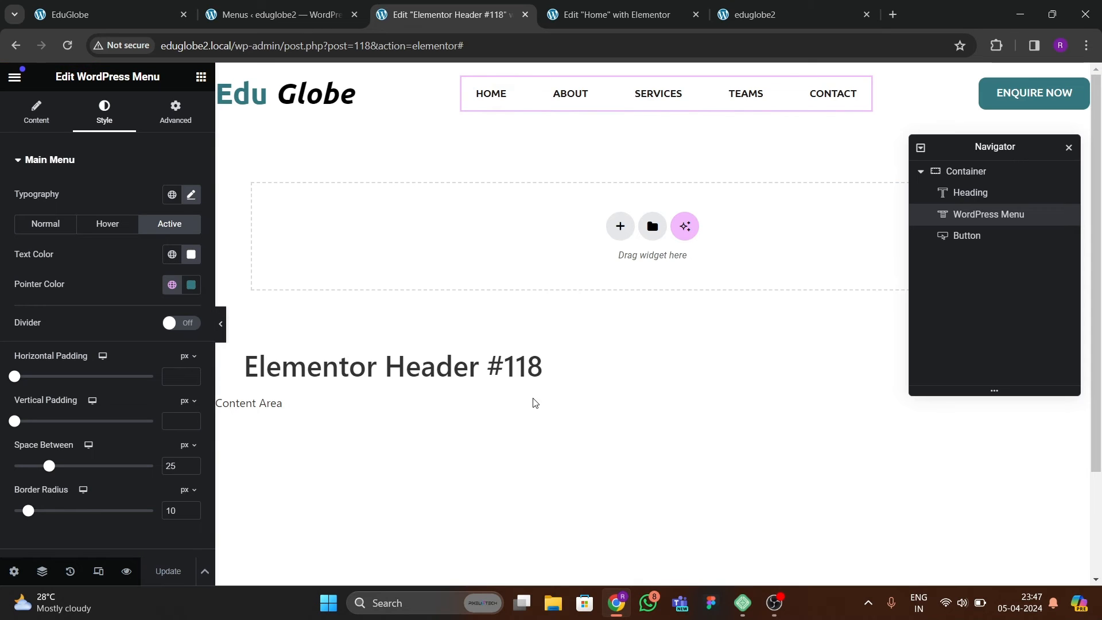
pyautogui.click(758, 14)
pyautogui.click(77, 47)
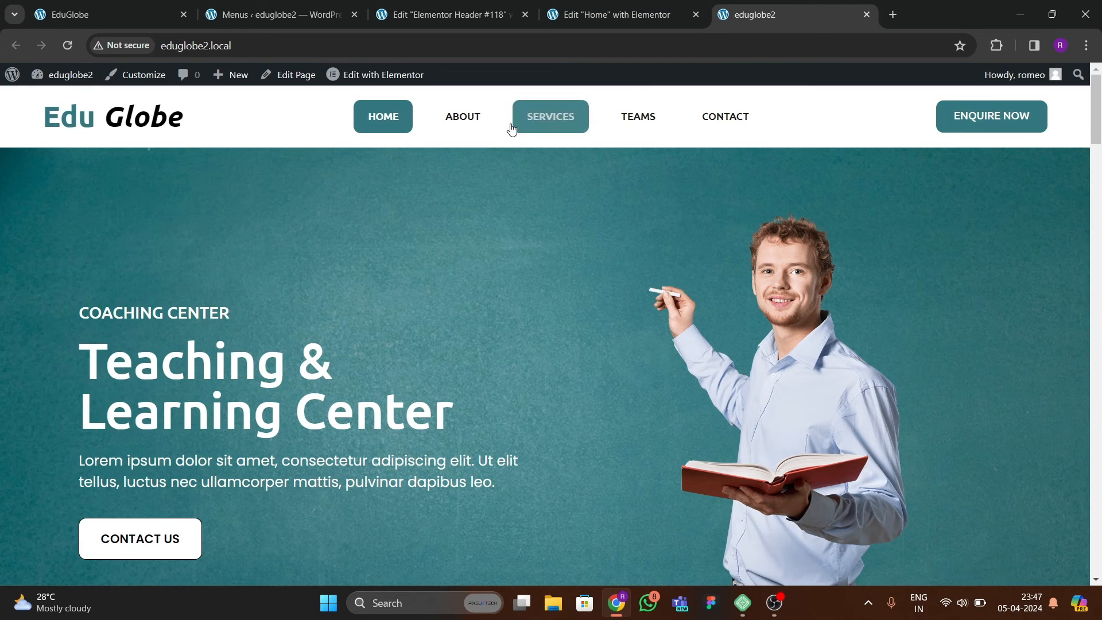
# Check the reference site's menu hover effect, and look through the header menu's content and style settings for a matching animation.
pyautogui.click(123, 14)
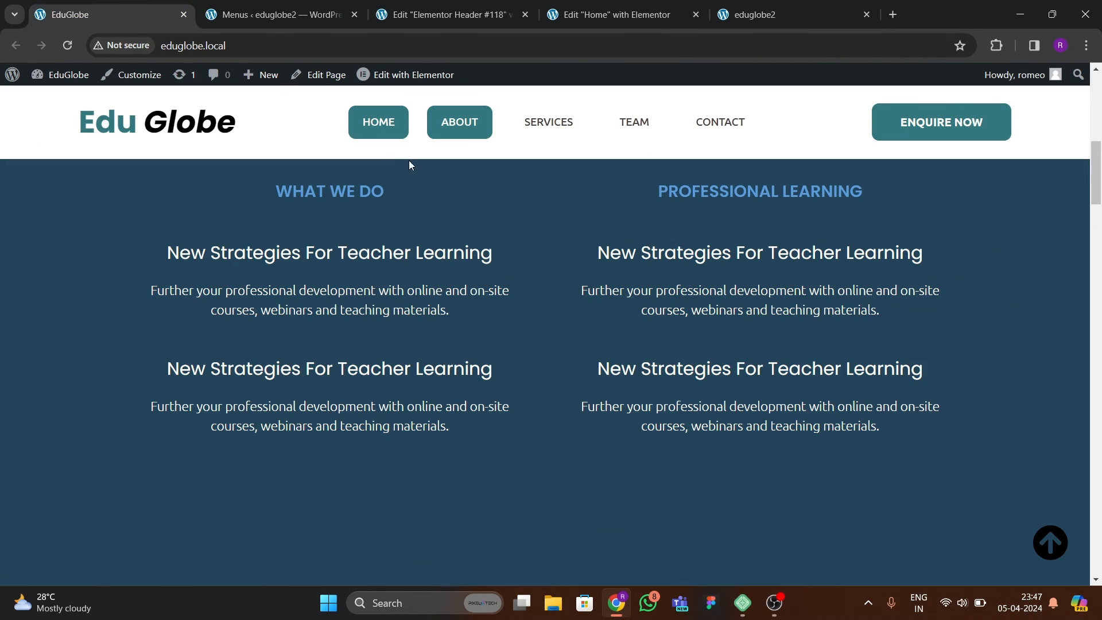
pyautogui.click(449, 15)
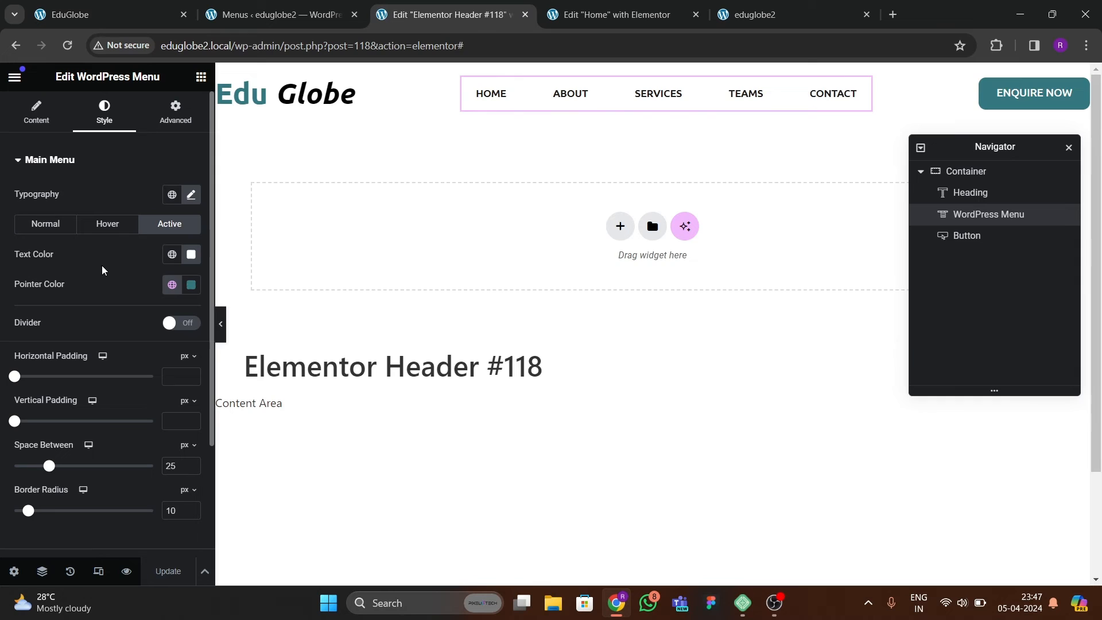
pyautogui.click(36, 112)
pyautogui.scroll(-4, 95, 274)
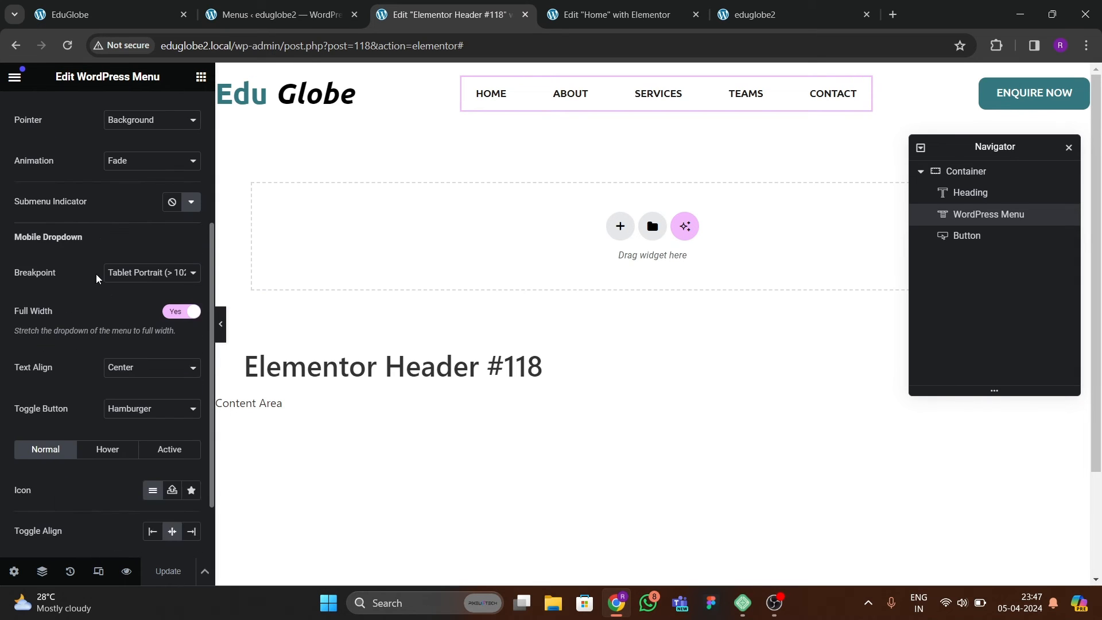
pyautogui.scroll(4, 95, 273)
pyautogui.click(104, 111)
pyautogui.scroll(-2, 85, 288)
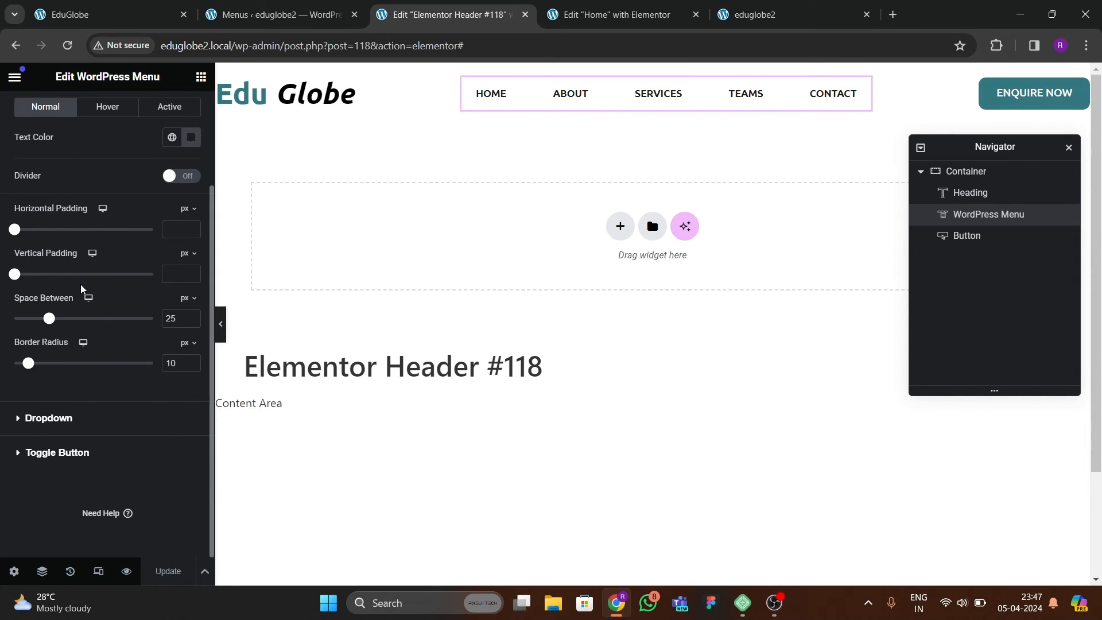
pyautogui.scroll(2, 86, 367)
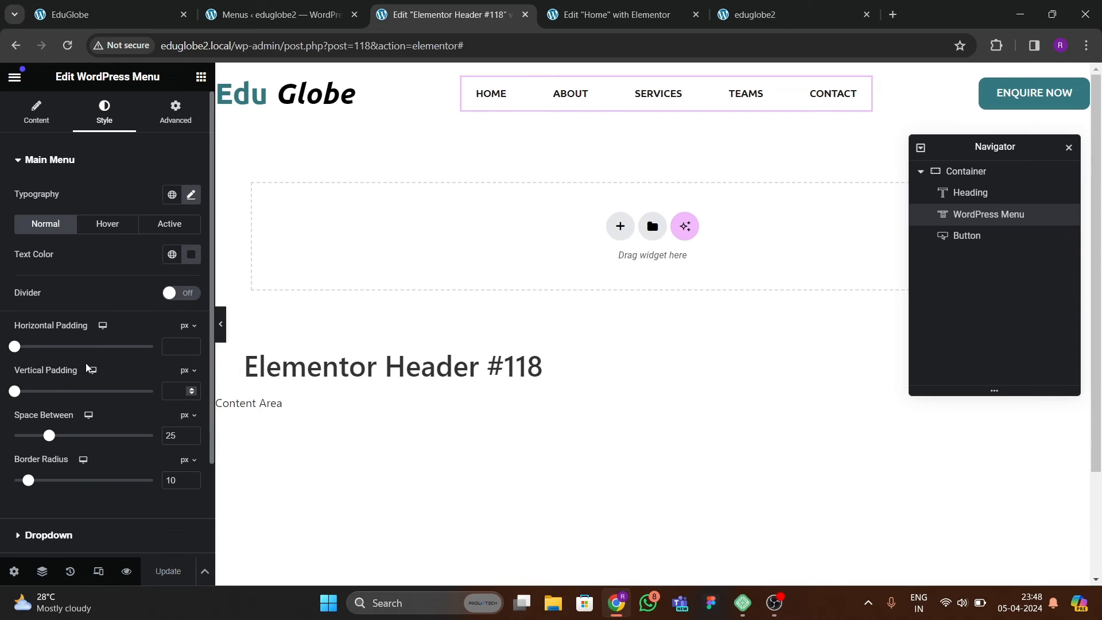
# Set the header menu's pointer animation to Sweep Left.
pyautogui.click(36, 129)
pyautogui.scroll(-2, 132, 271)
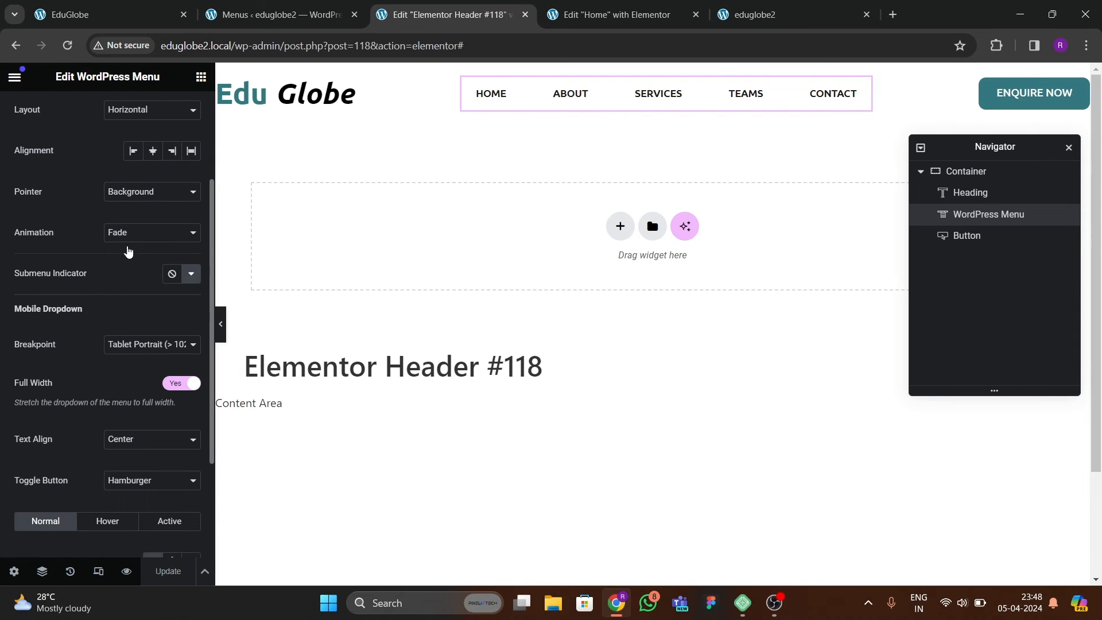
pyautogui.scroll(2, 98, 295)
pyautogui.scroll(-1, 98, 285)
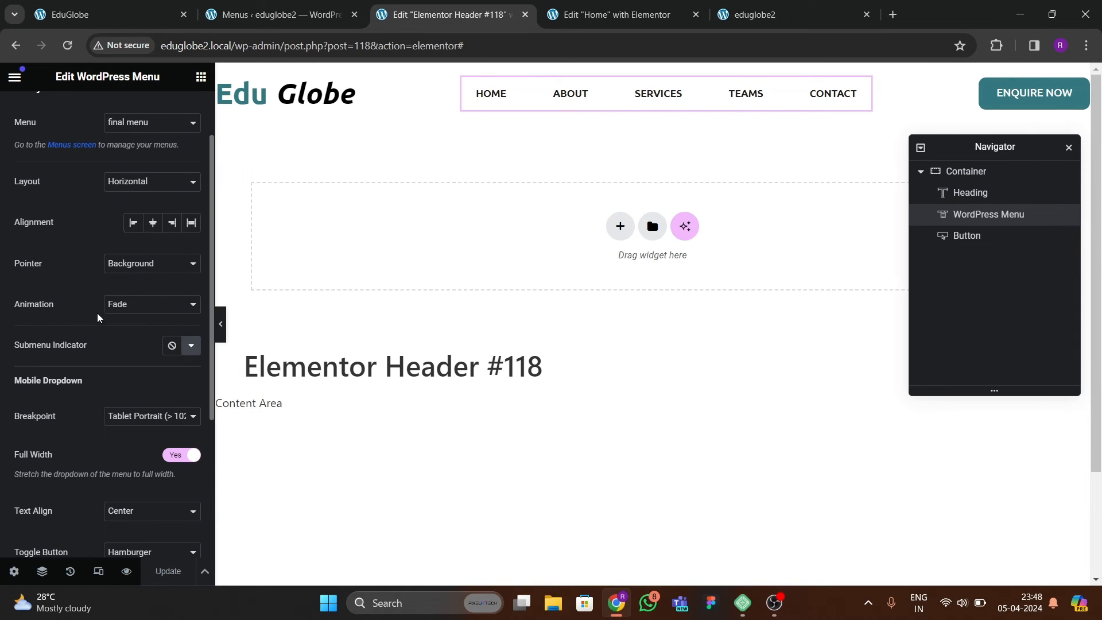
pyautogui.click(132, 309)
pyautogui.click(128, 355)
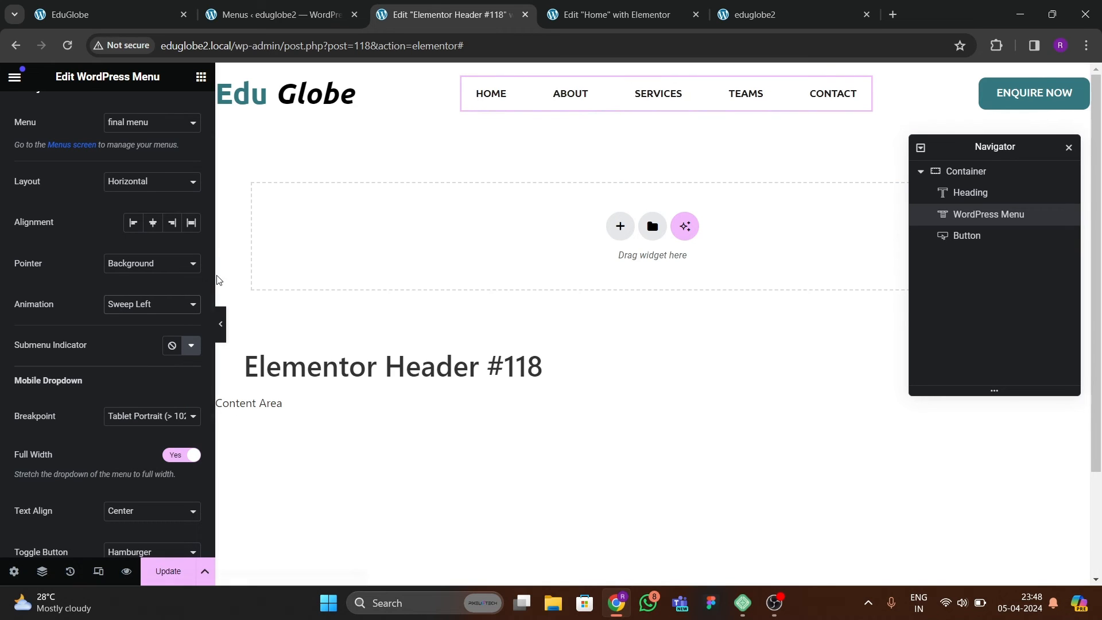
pyautogui.click(164, 304)
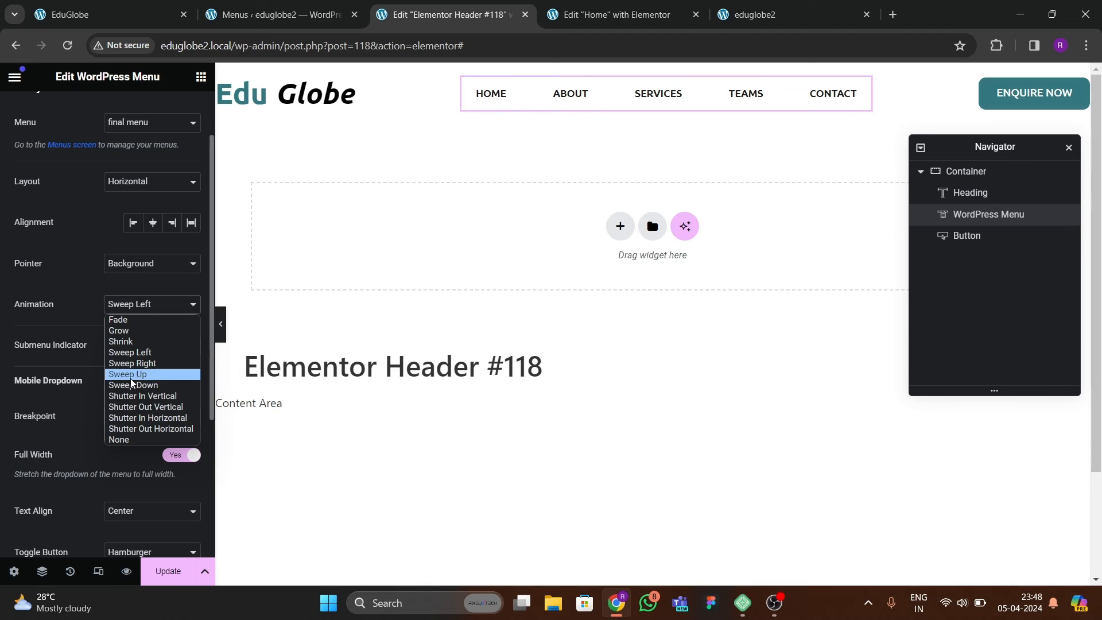
pyautogui.click(135, 352)
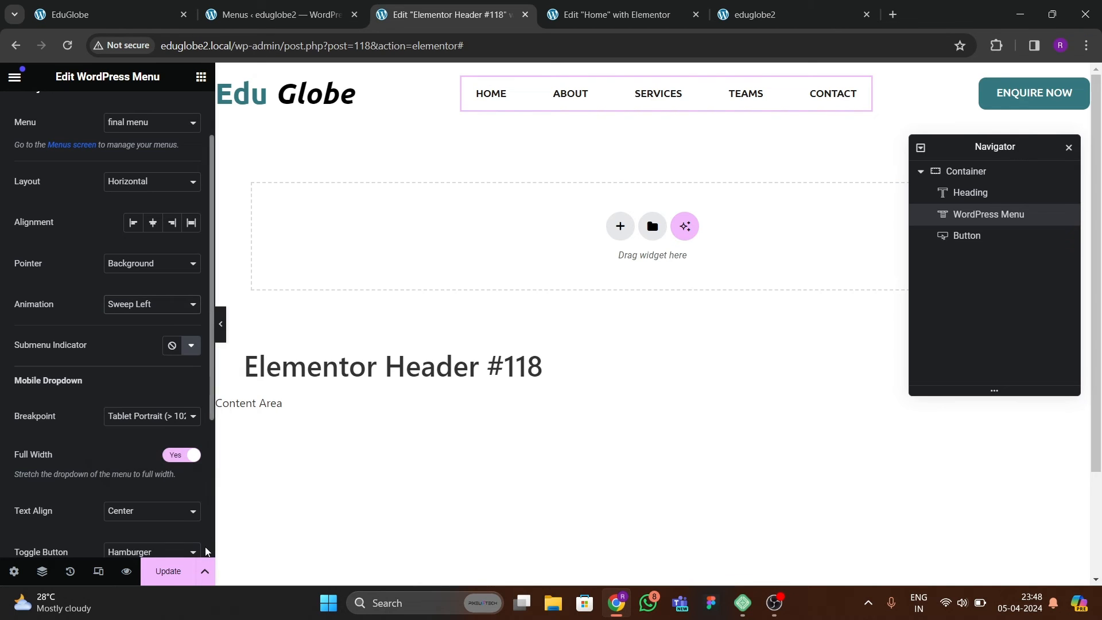
# Update the header template, and test the menu's hover animation and links on the reloaded eduglobe2 home page.
pyautogui.click(168, 571)
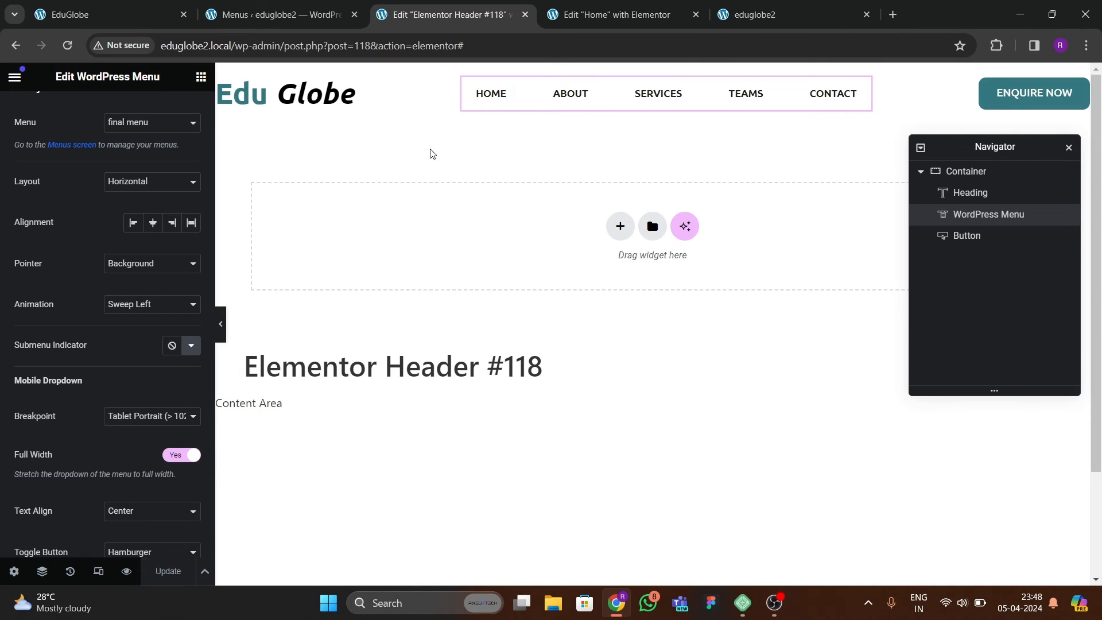
pyautogui.click(720, 20)
pyautogui.click(67, 45)
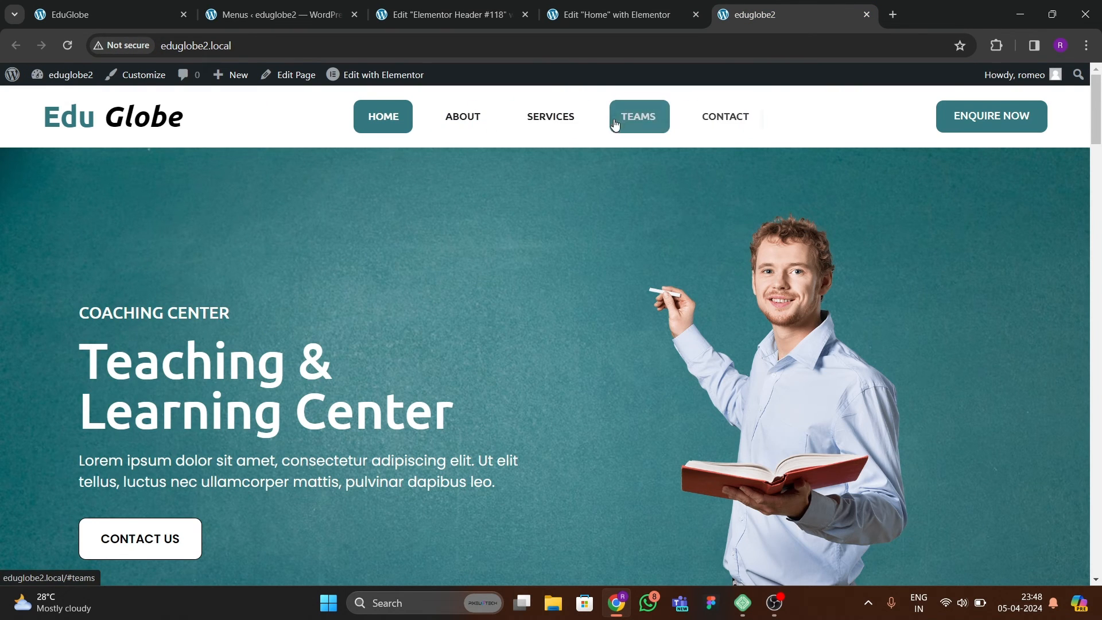
pyautogui.click(509, 124)
pyautogui.click(555, 125)
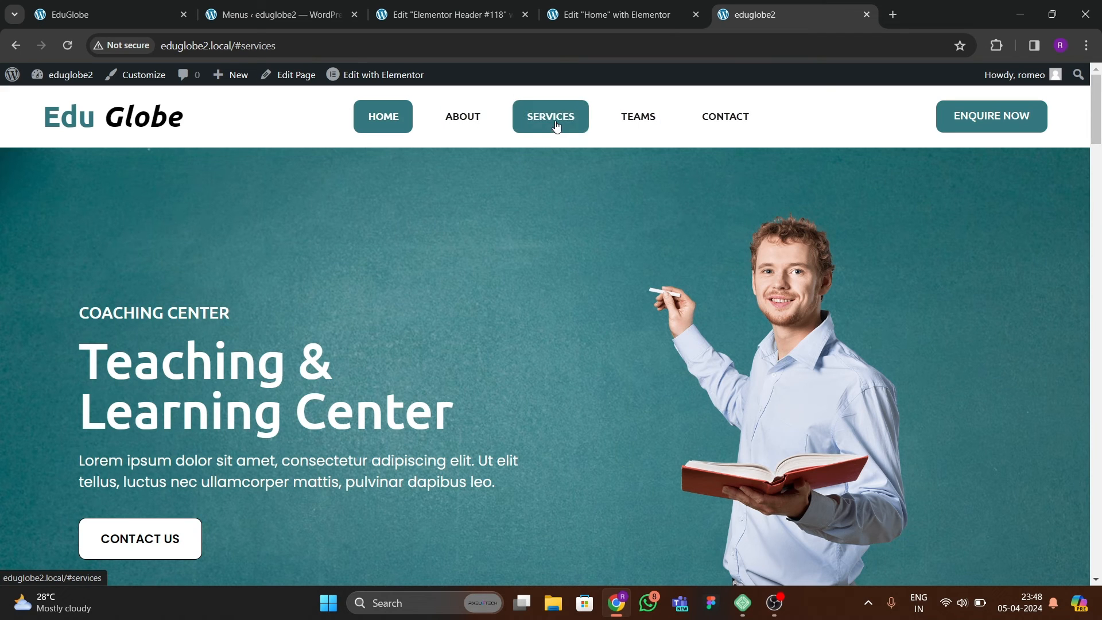
pyautogui.click(635, 123)
pyautogui.click(718, 120)
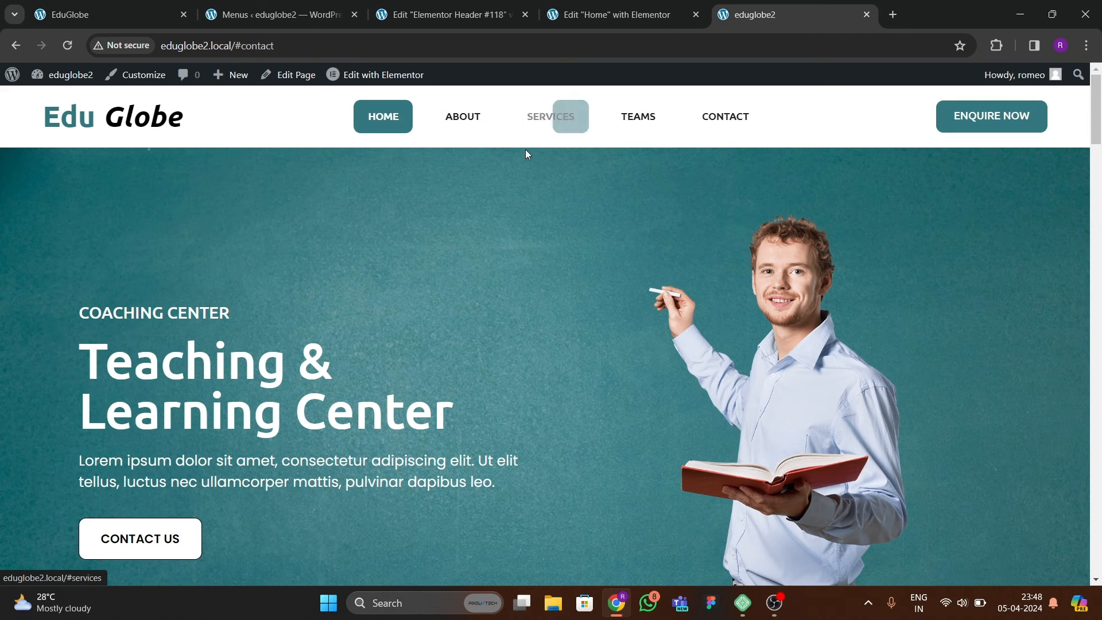
# Compare how the header behaves during scrolling on the eduglobe2 home page and on the reference site.
pyautogui.scroll(-5, 497, 258)
pyautogui.scroll(4, 496, 263)
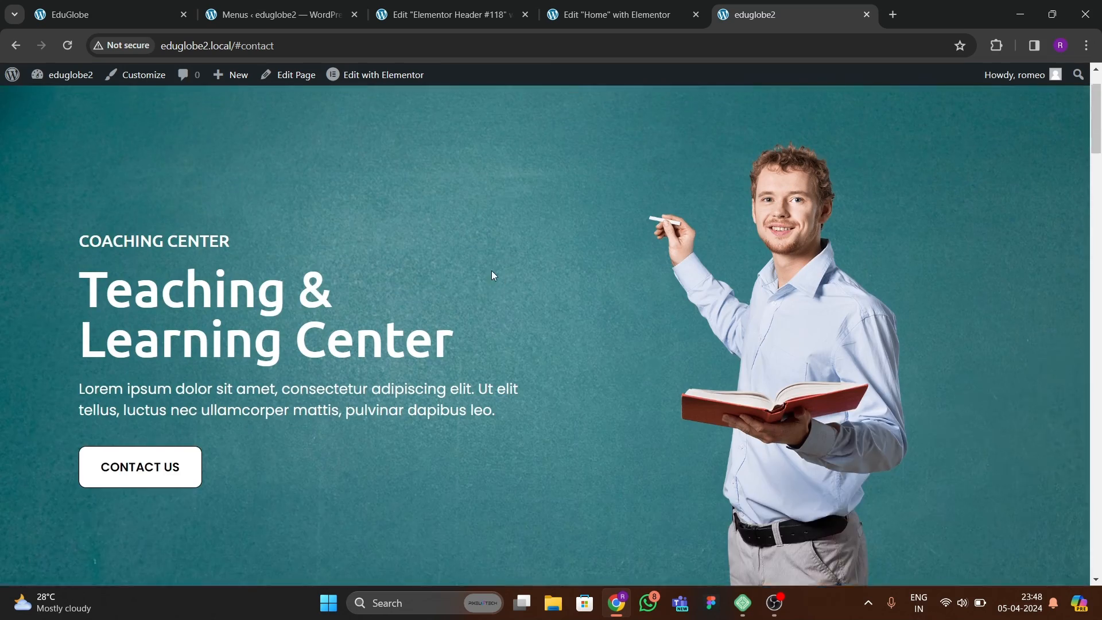
pyautogui.scroll(2, 501, 261)
pyautogui.scroll(-6, 501, 262)
pyautogui.scroll(3, 449, 297)
pyautogui.click(149, 23)
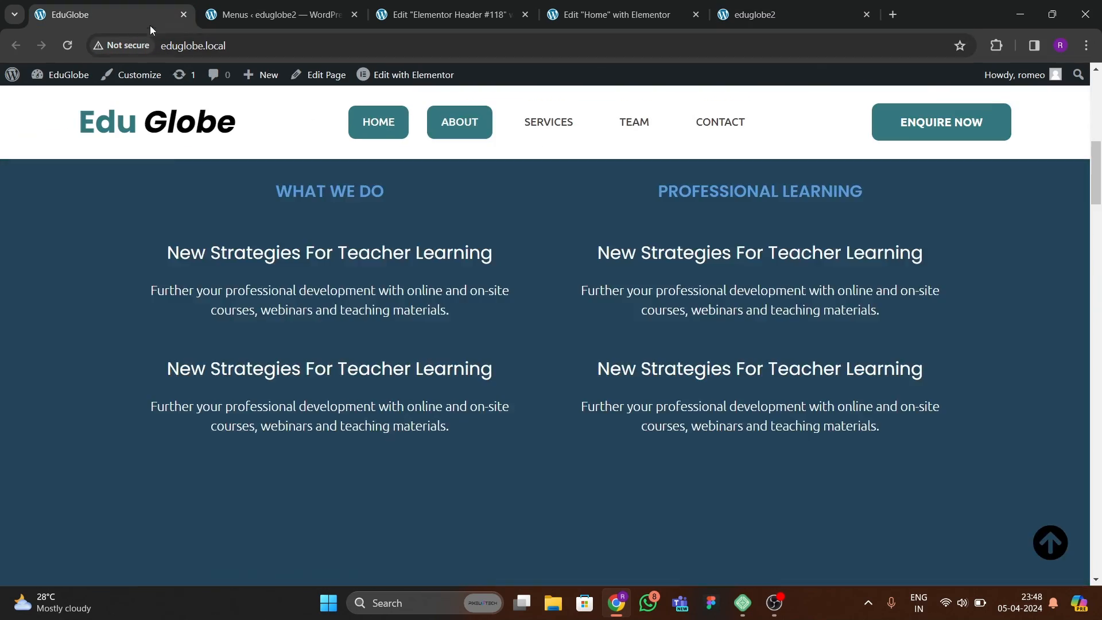
pyautogui.scroll(5, 334, 275)
pyautogui.scroll(3, 334, 274)
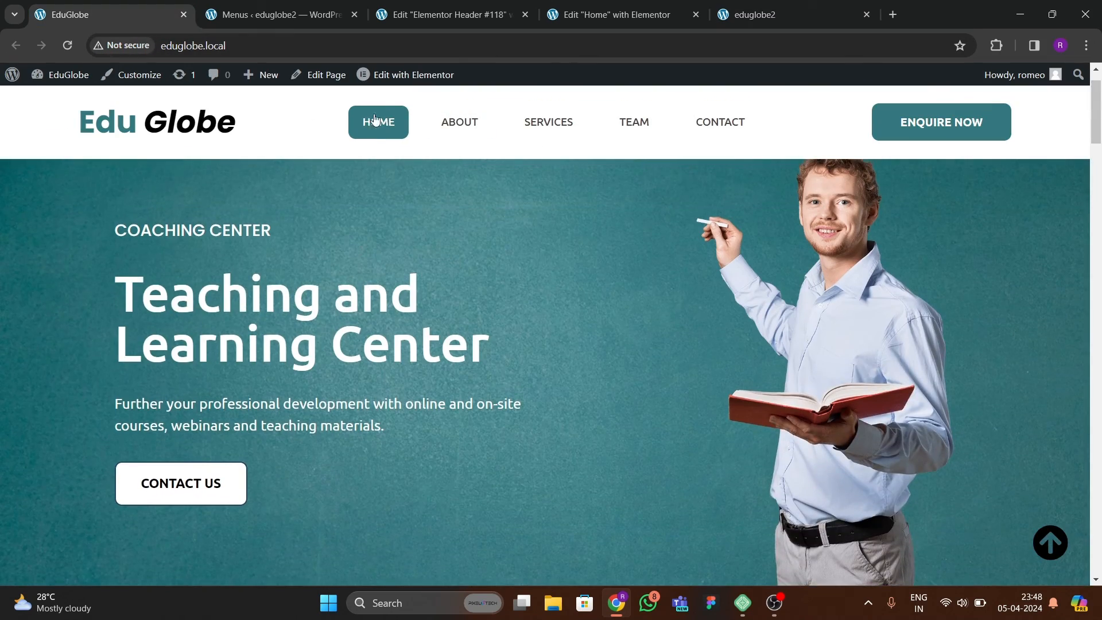
# Make the header template's container sticky to the top through its motion effects.
pyautogui.click(442, 14)
pyautogui.click(654, 18)
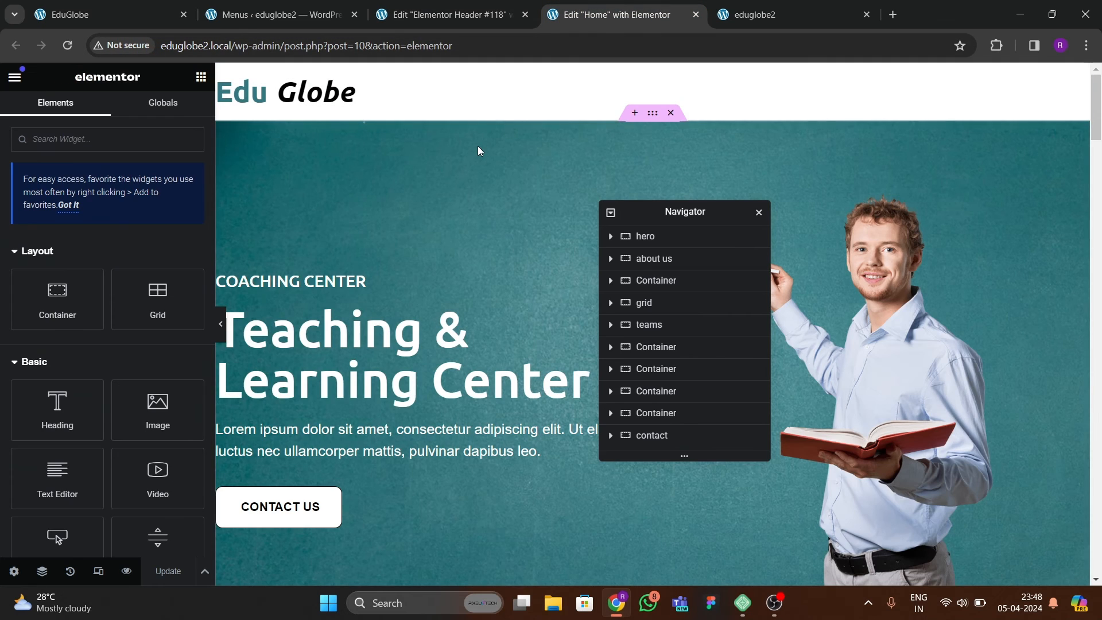
pyautogui.click(442, 15)
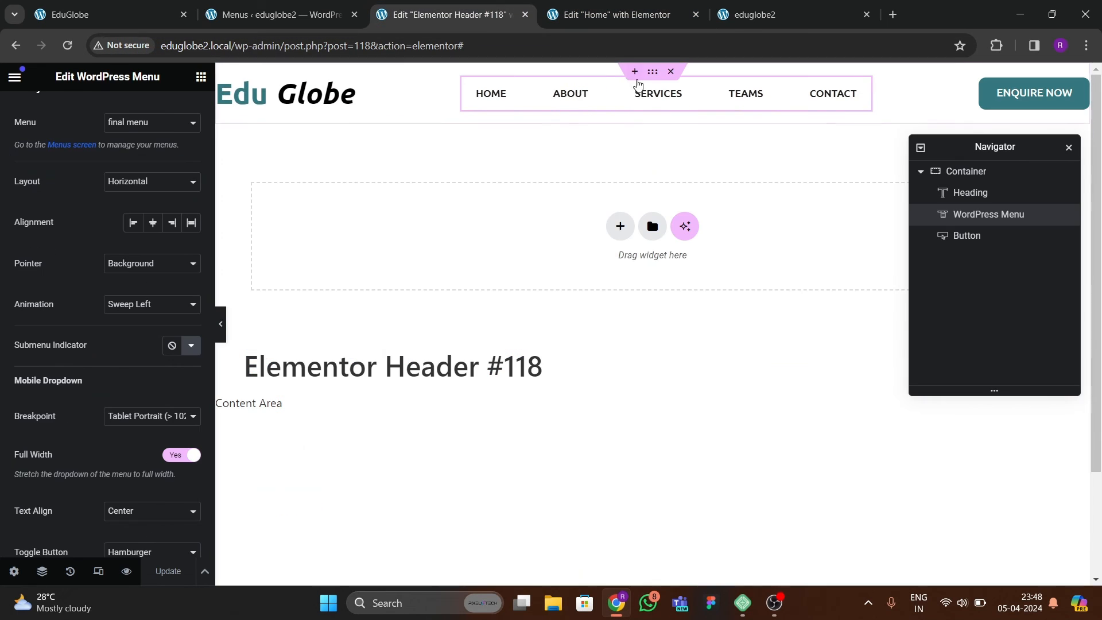
pyautogui.click(137, 126)
pyautogui.scroll(-3, 82, 287)
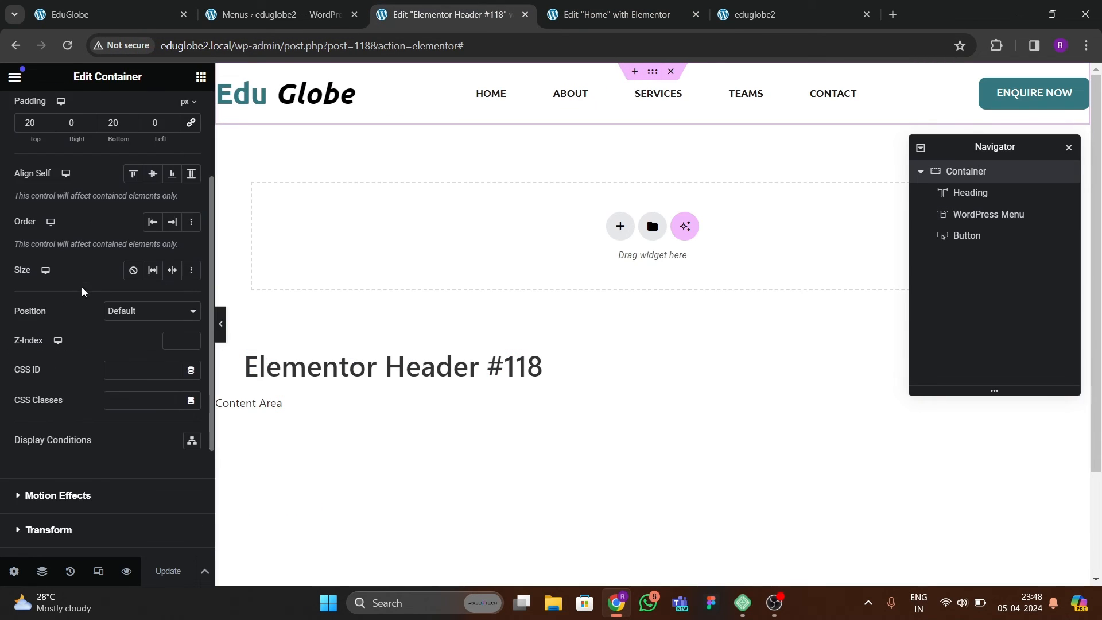
pyautogui.click(136, 321)
pyautogui.click(67, 353)
pyautogui.scroll(-3, 67, 353)
pyautogui.click(72, 375)
pyautogui.scroll(3, 75, 355)
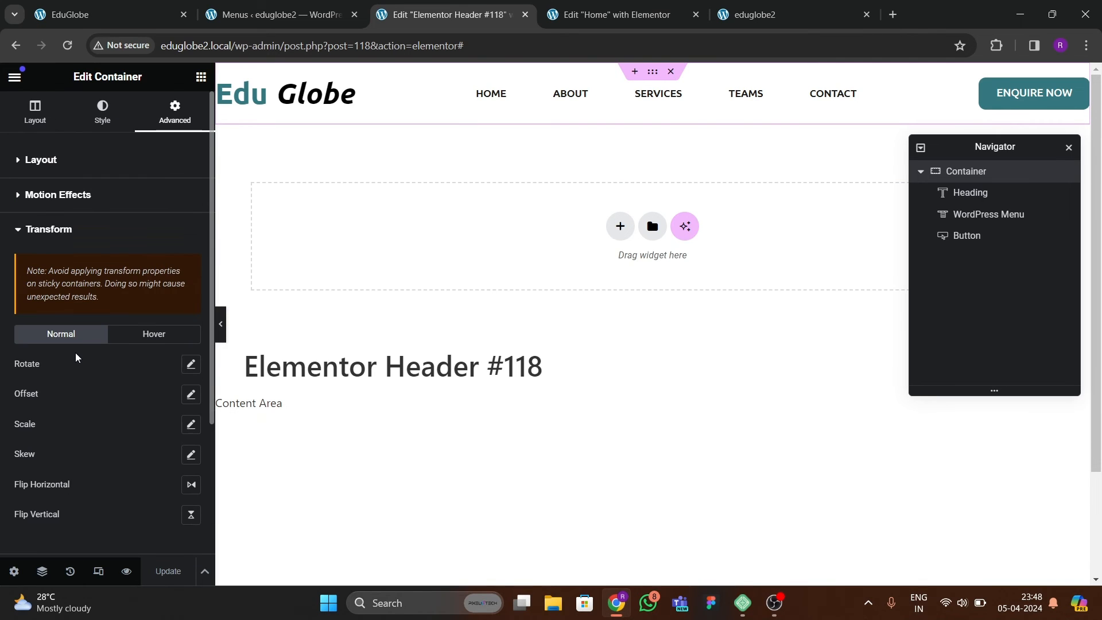
pyautogui.click(56, 195)
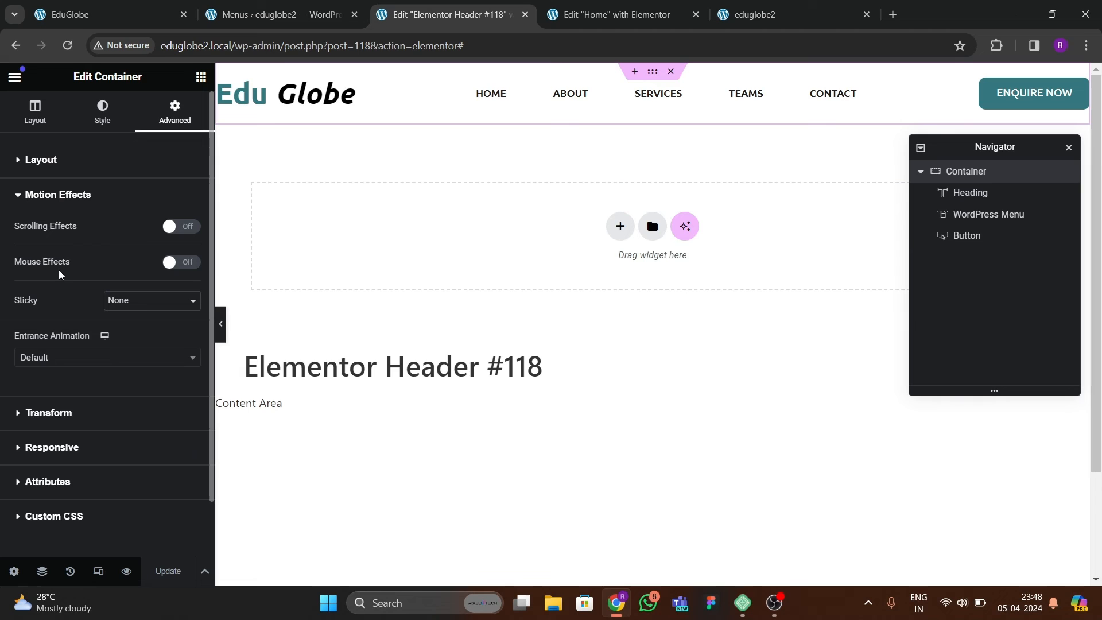
pyautogui.click(143, 304)
pyautogui.click(135, 319)
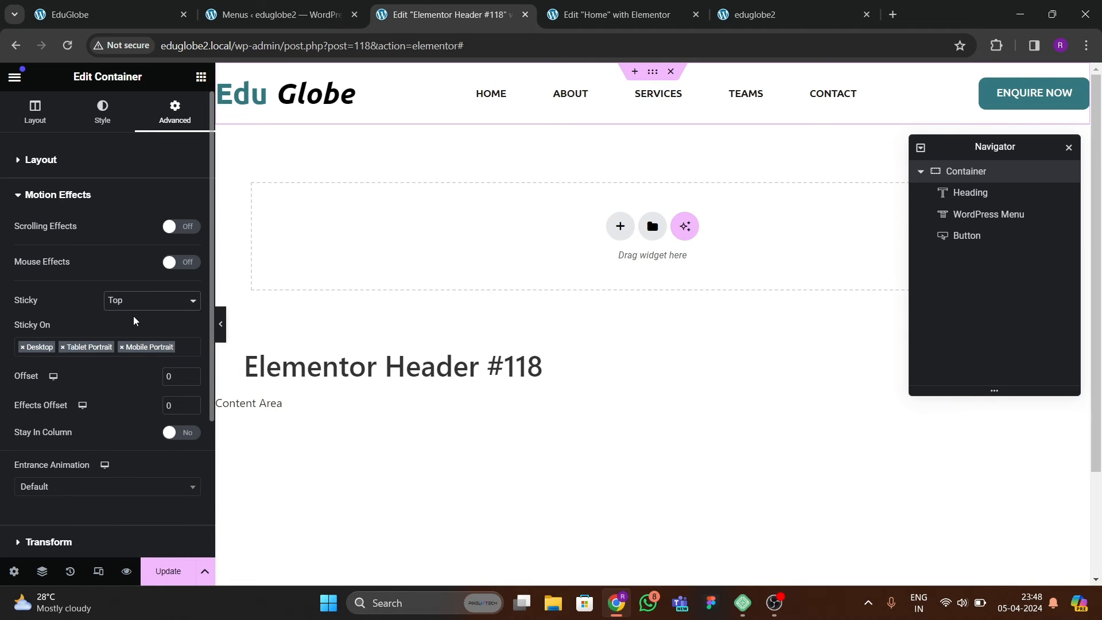
# Update the header template, and reload the eduglobe2 home page to check the sticky header during scrolling.
pyautogui.click(169, 552)
pyautogui.click(162, 571)
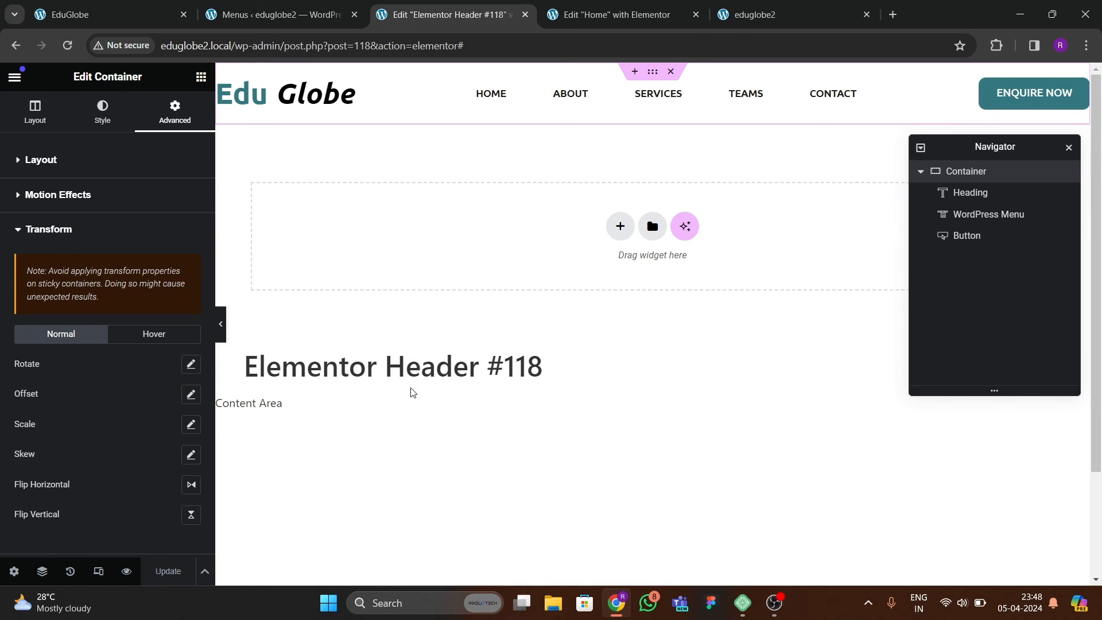
pyautogui.click(757, 17)
pyautogui.click(70, 47)
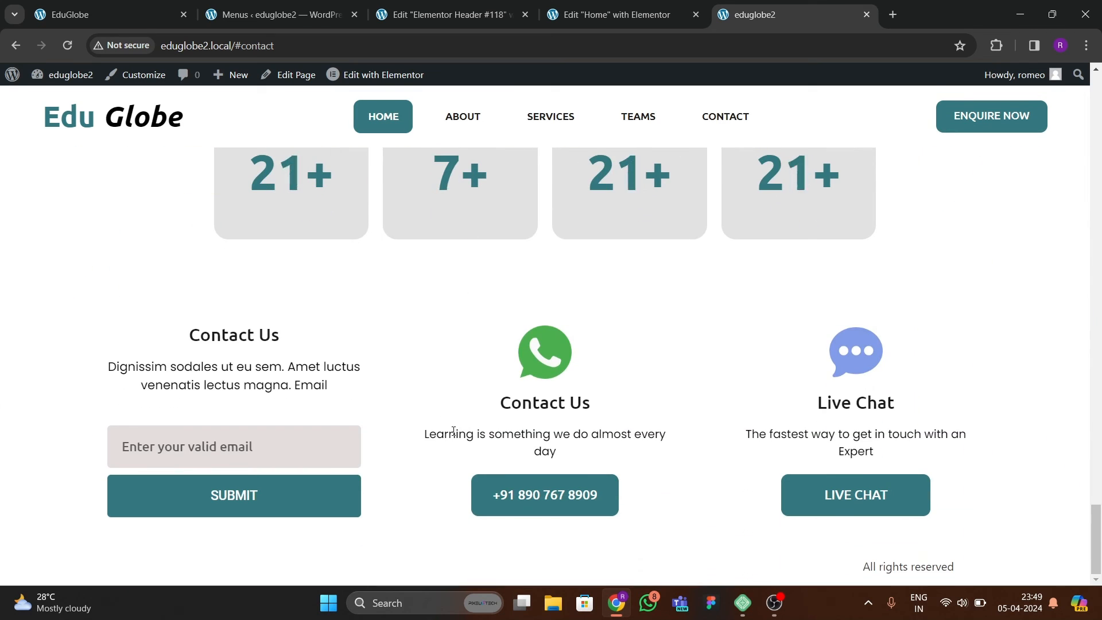
# Examine the footer bar at the end of the reference EduGlobe page.
pyautogui.click(69, 14)
pyautogui.scroll(-10, 501, 361)
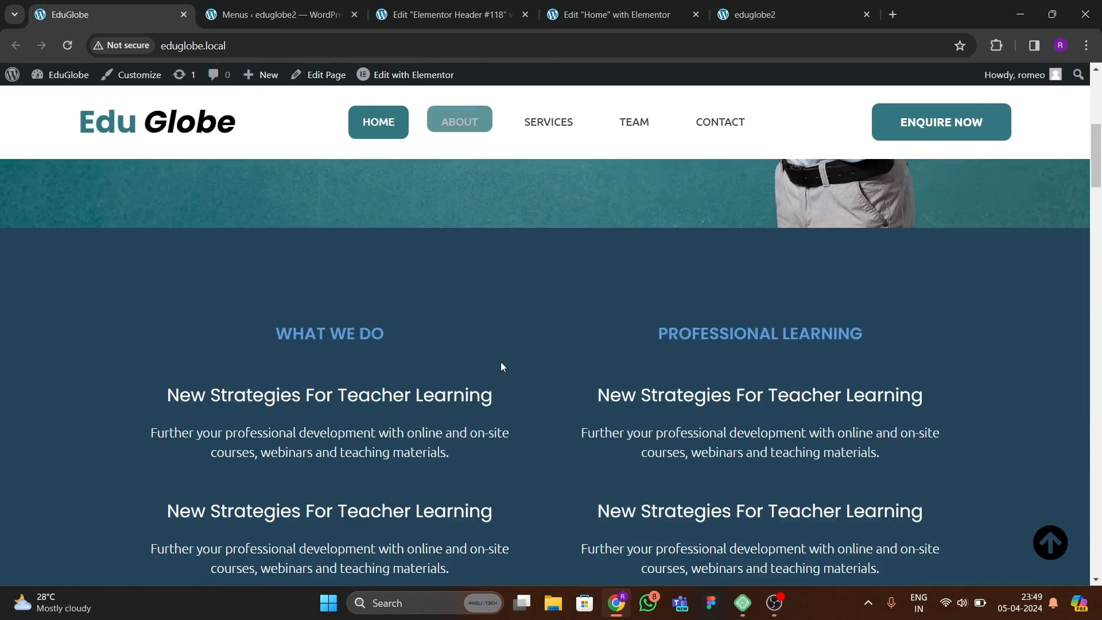
pyautogui.scroll(-20, 488, 365)
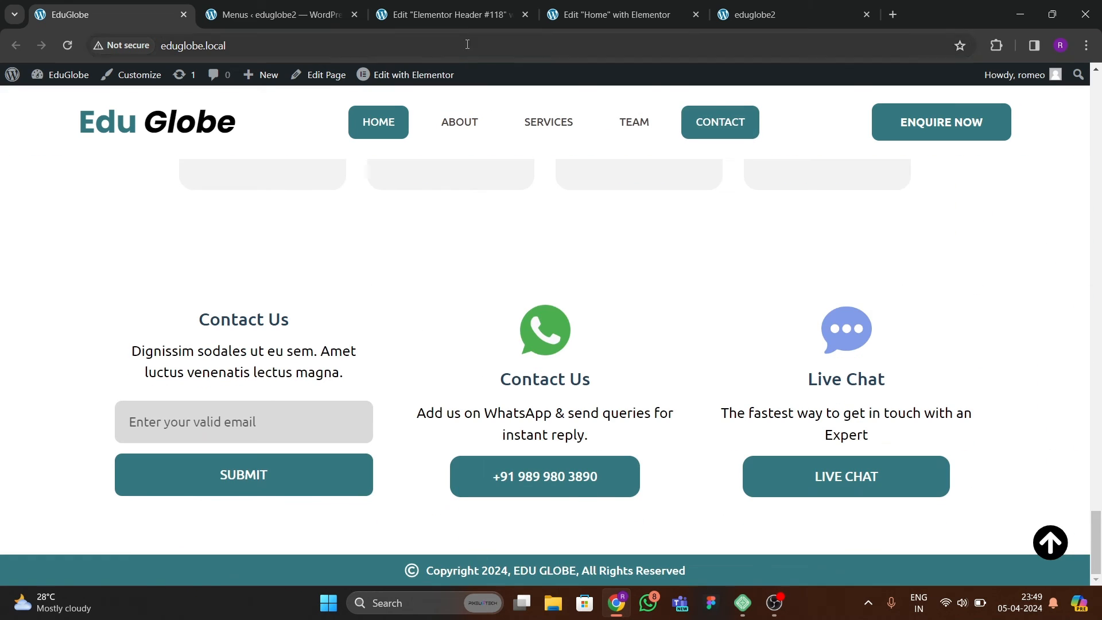
# Close the header editor, and create a new blank footer template from the Theme Builder without using a library block.
pyautogui.click(463, 16)
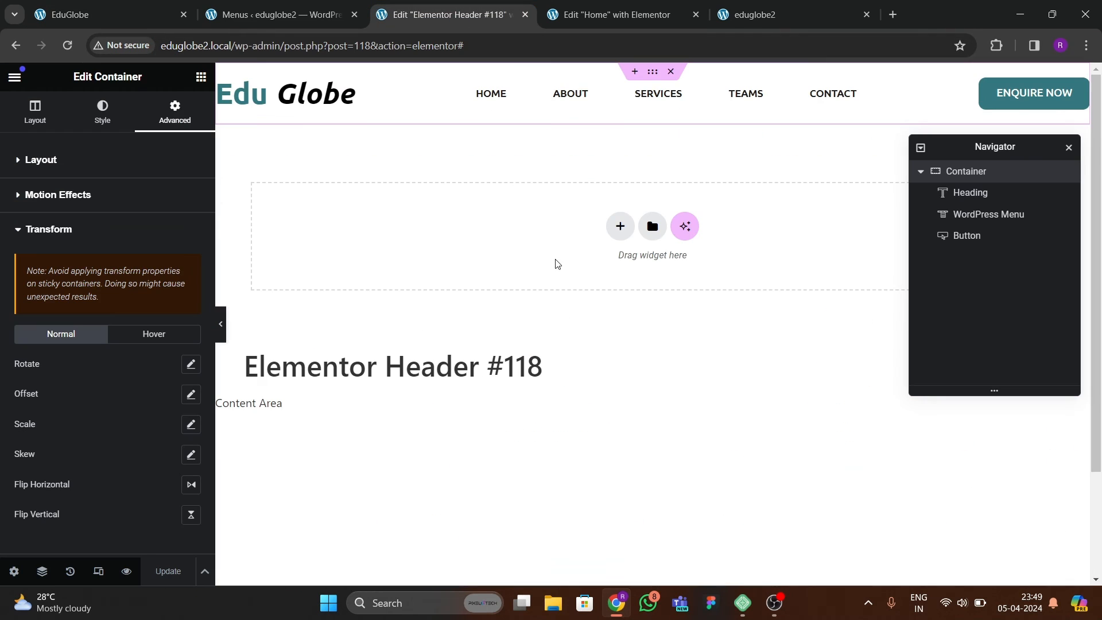
pyautogui.click(524, 14)
pyautogui.click(282, 14)
pyautogui.moveTo(48, 269)
pyautogui.rightClick(163, 316)
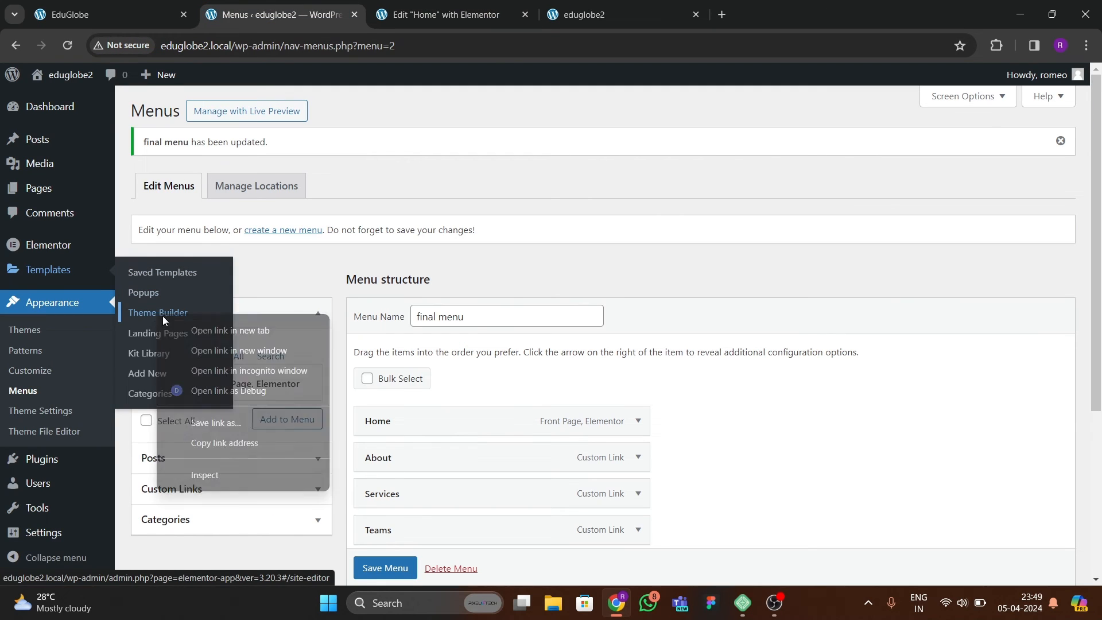
pyautogui.click(198, 330)
pyautogui.click(447, 14)
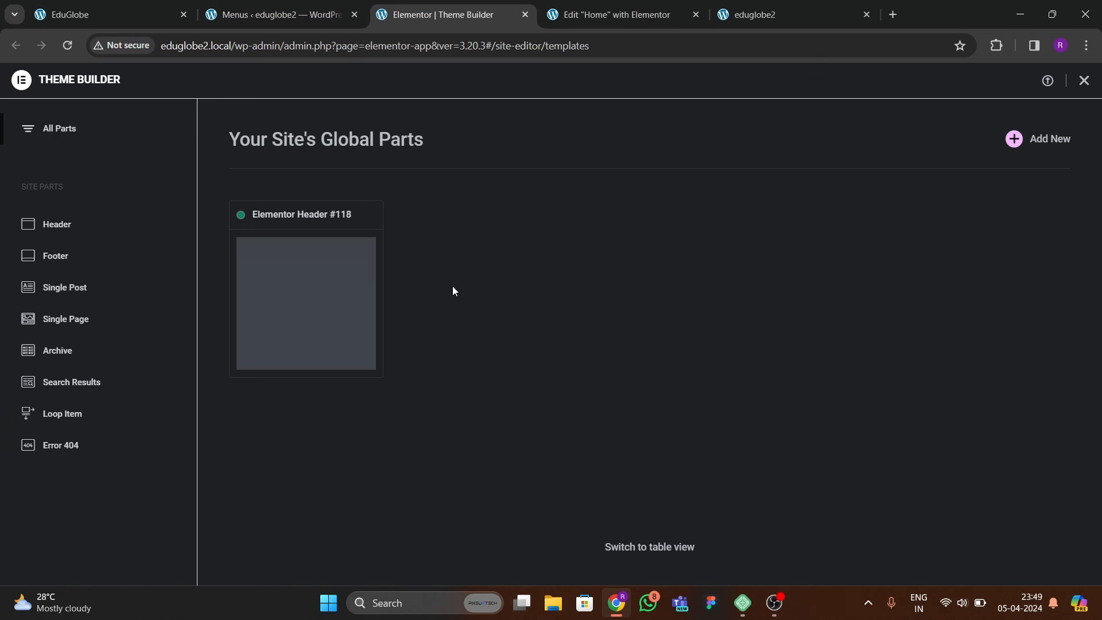
pyautogui.click(63, 256)
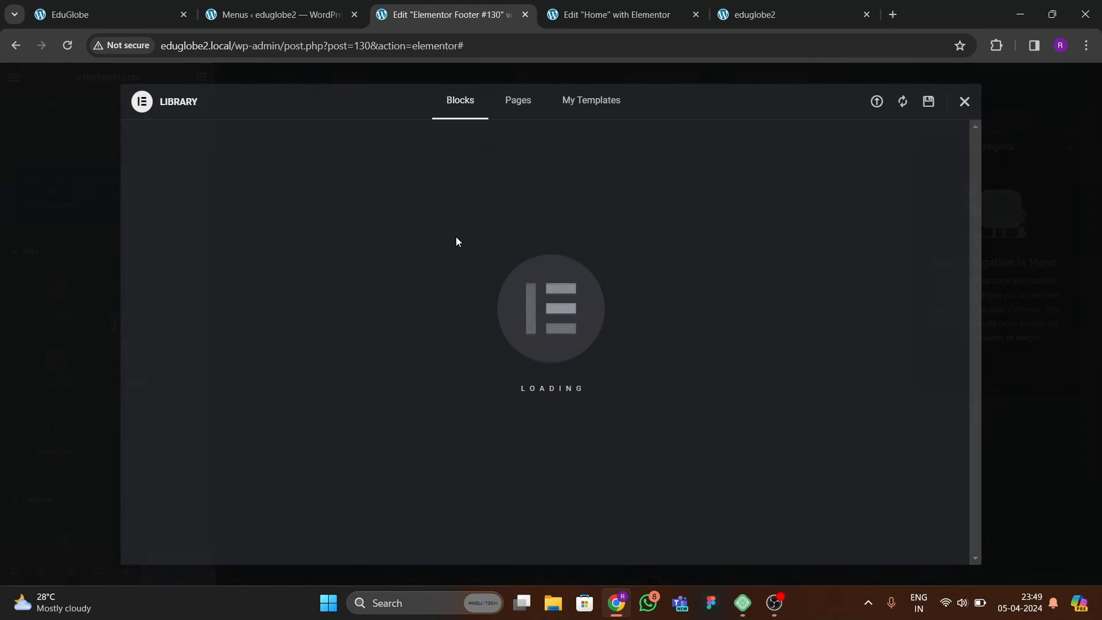
pyautogui.click(964, 102)
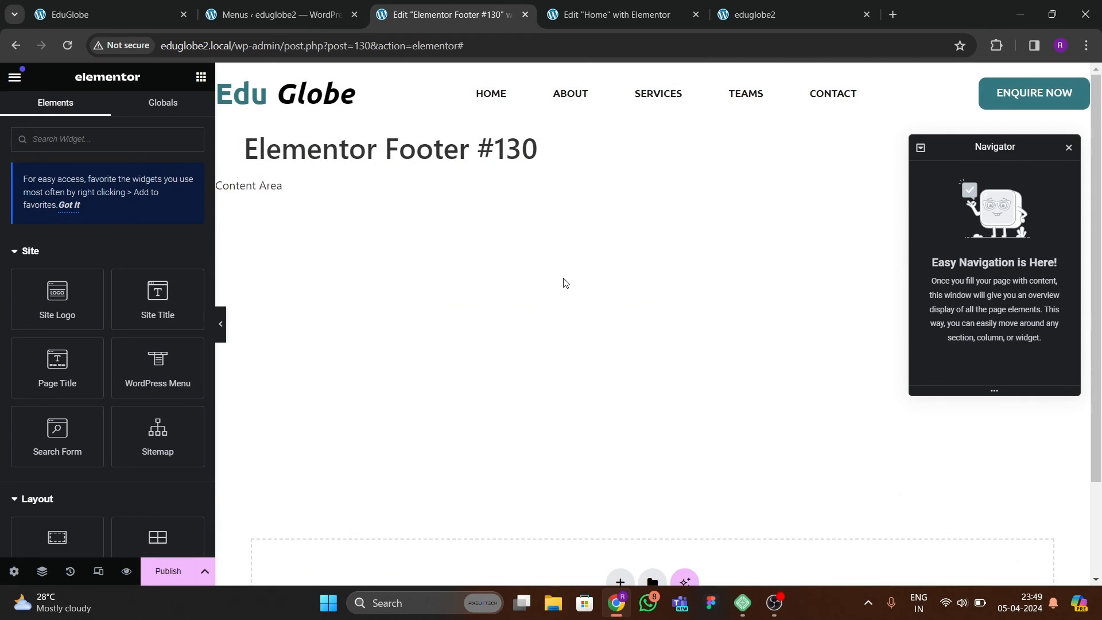
# Add a single-column flexbox container to the footer template, and set its padding to 0 px on all sides.
pyautogui.click(620, 464)
pyautogui.click(608, 508)
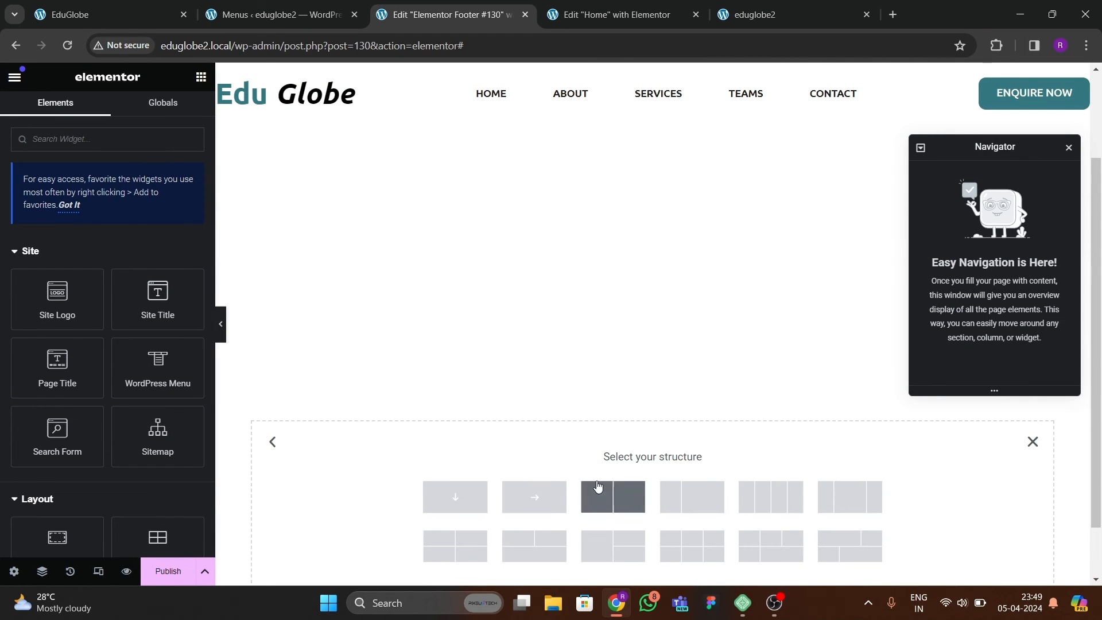
pyautogui.scroll(-1, 574, 482)
pyautogui.click(466, 435)
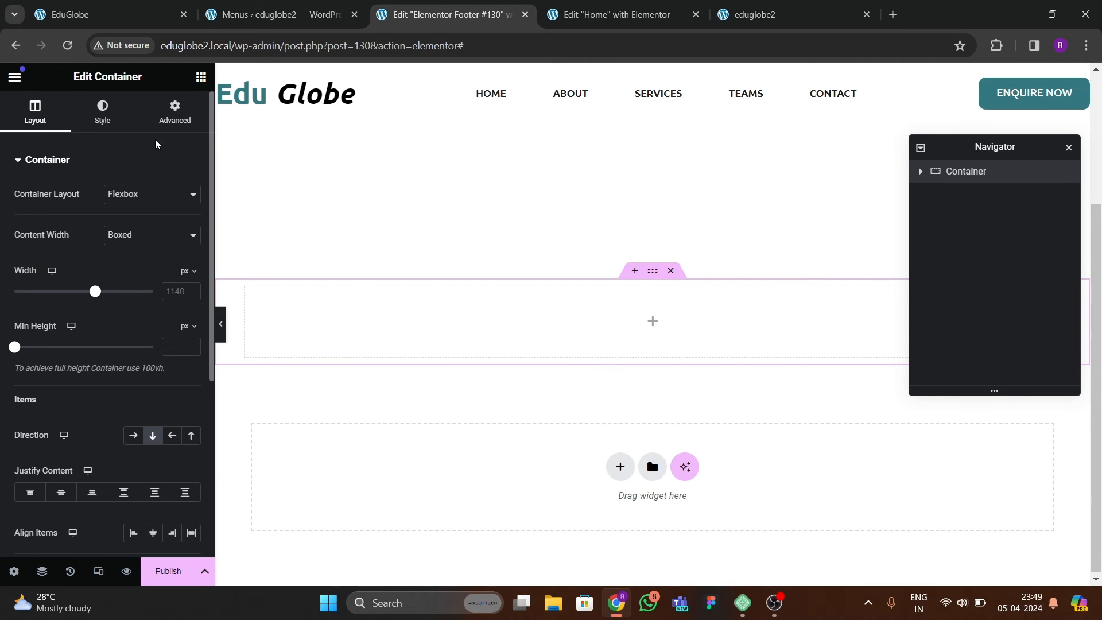
pyautogui.click(143, 112)
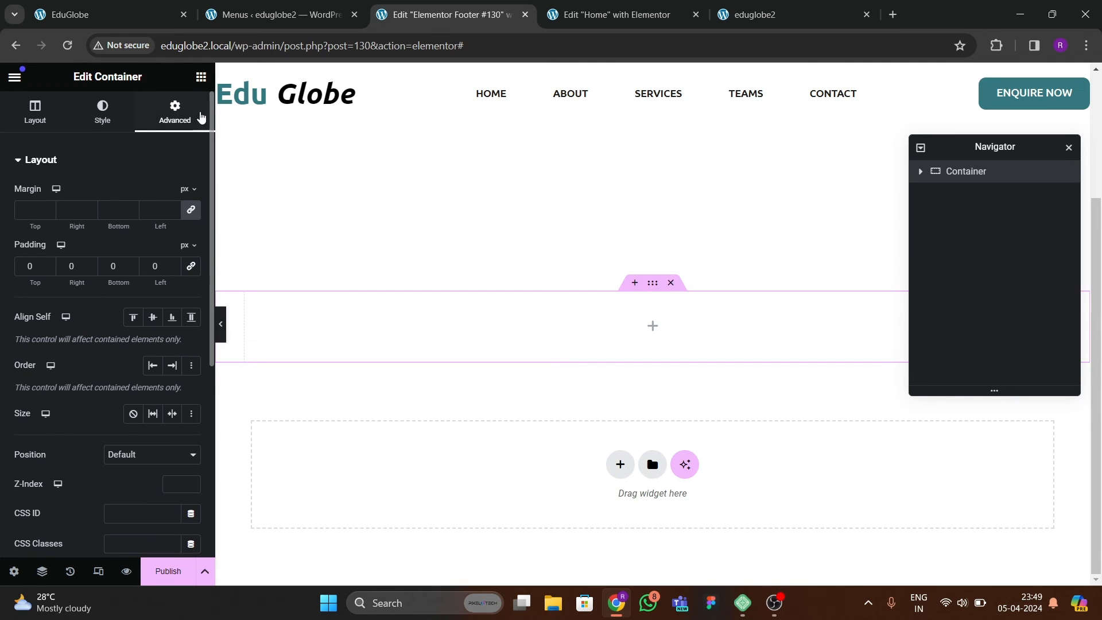
# Give the footer container a classic background in the global green colour.
pyautogui.click(102, 112)
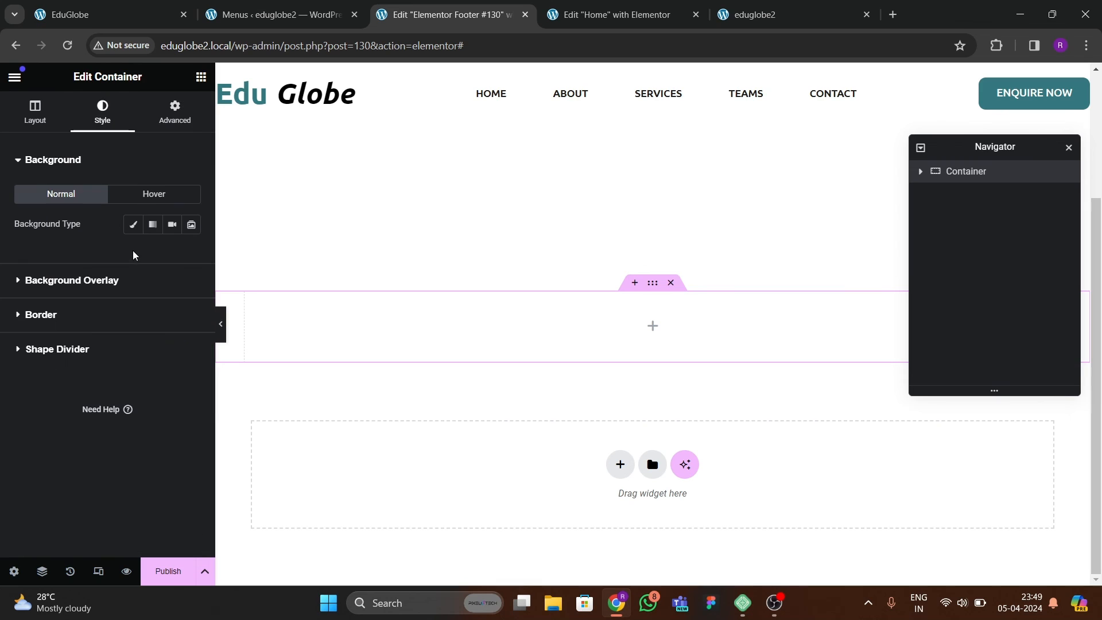
pyautogui.click(133, 224)
pyautogui.click(172, 253)
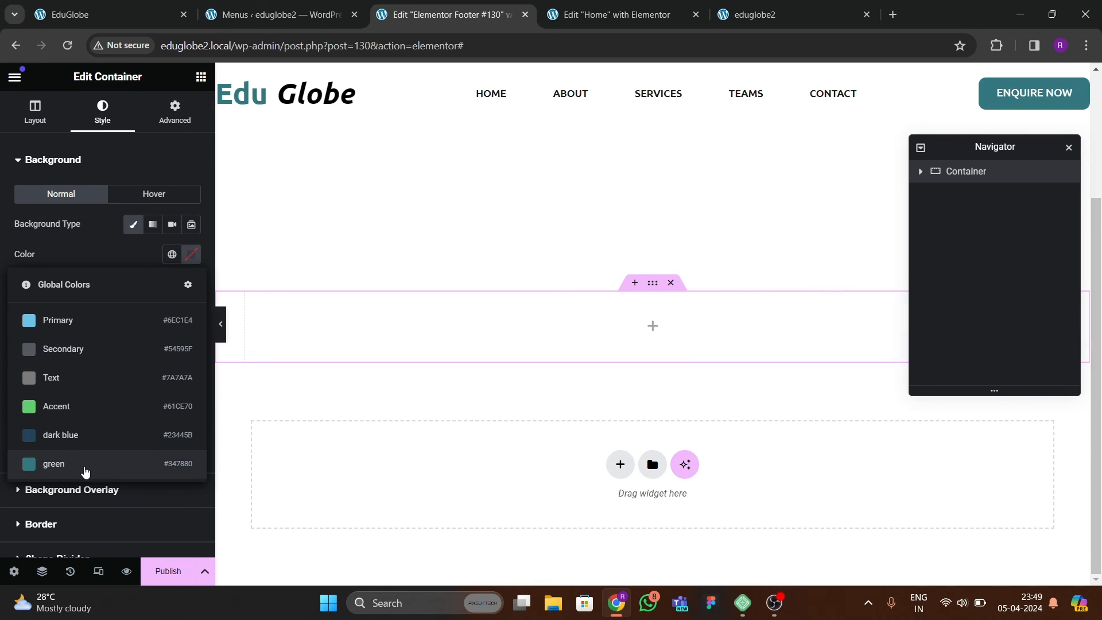
pyautogui.click(84, 466)
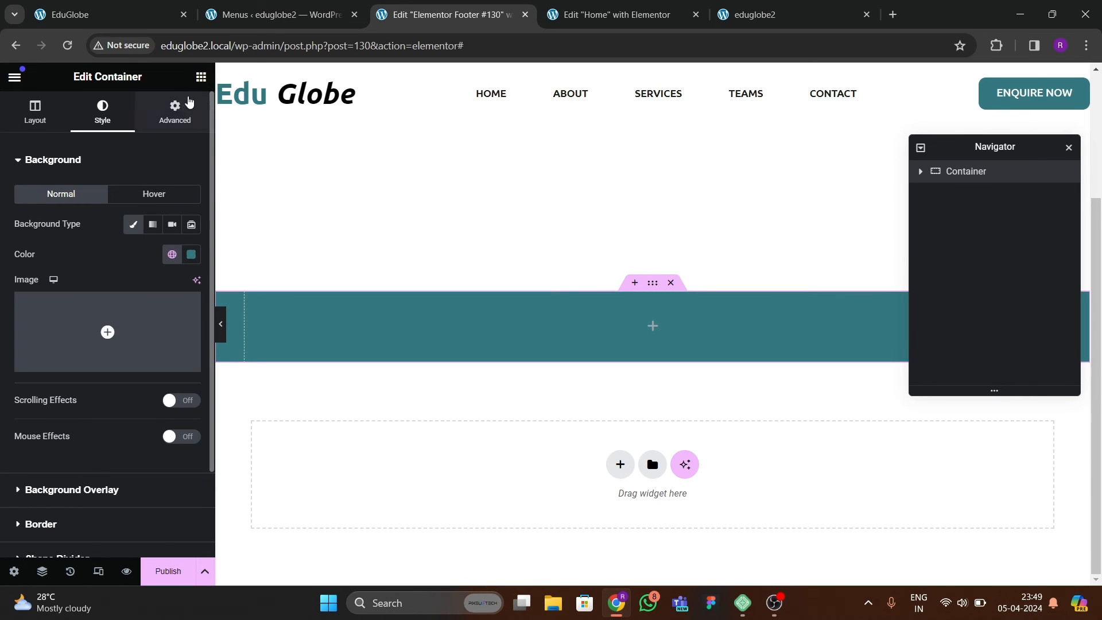
# Add an Icon List widget to the footer container, and delete its second and third list items.
pyautogui.click(201, 78)
pyautogui.write('list')
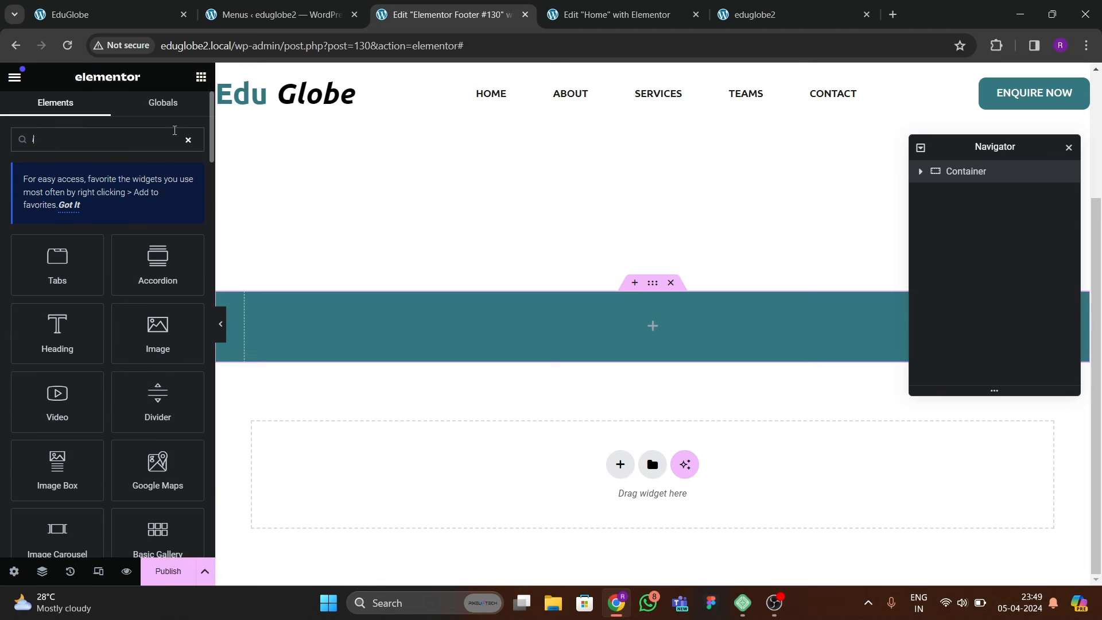
pyautogui.moveTo(80, 259); pyautogui.dragTo(401, 352)
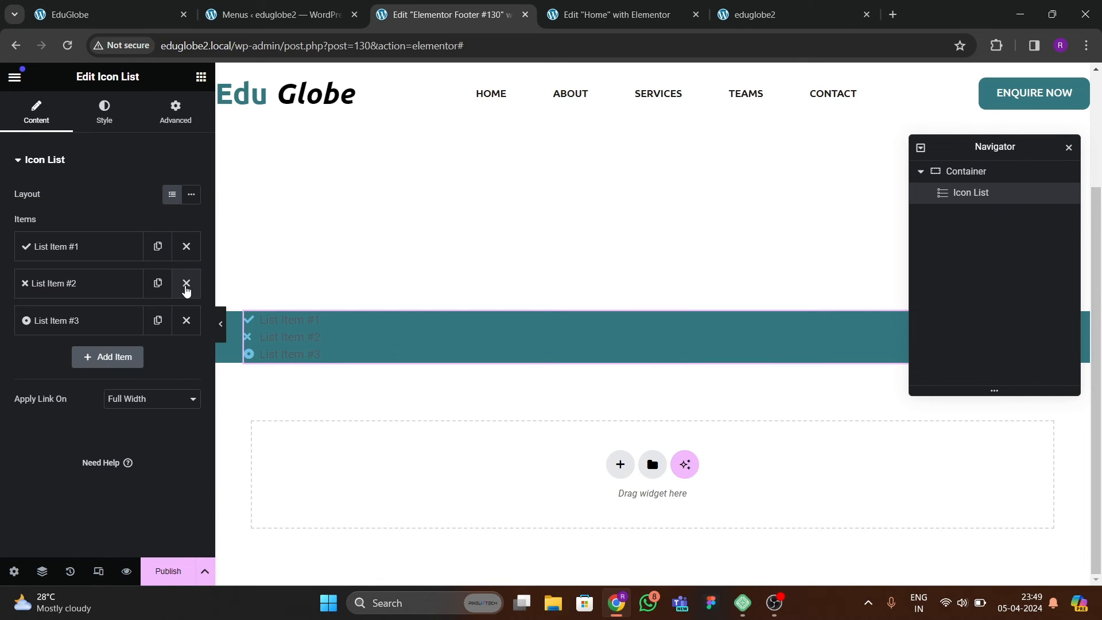
pyautogui.click(185, 283)
pyautogui.click(186, 283)
# Replace the remaining list item's text with "Copyright".
pyautogui.click(89, 246)
pyautogui.moveTo(94, 299); pyautogui.dragTo(7, 296)
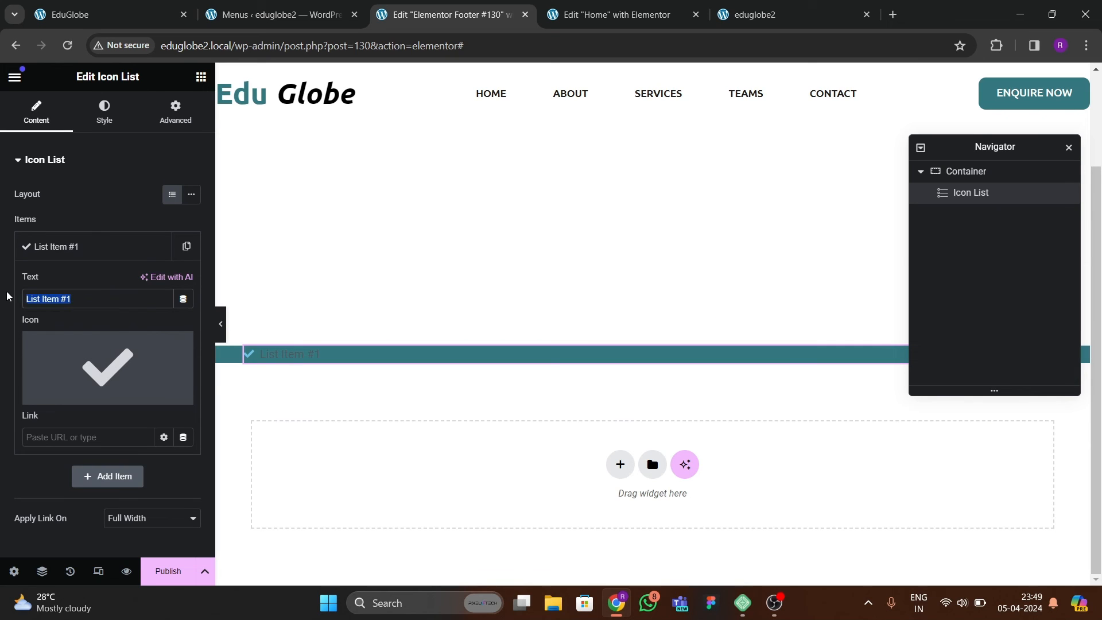
pyautogui.write('C')
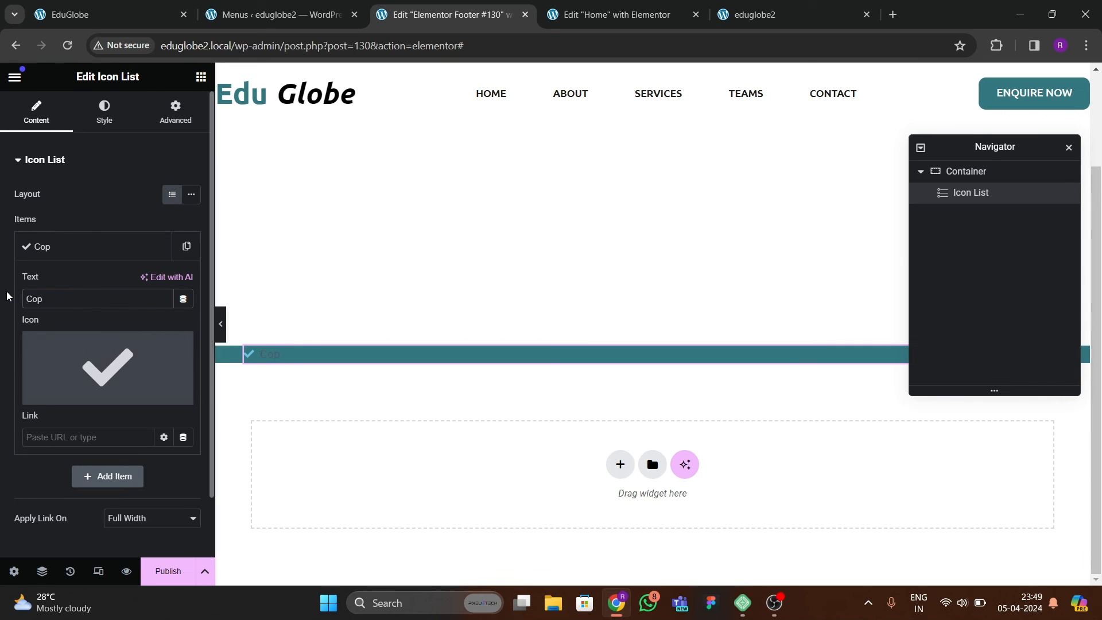
pyautogui.write('op')
pyautogui.press('BackSpace')
pyautogui.write('pyright Edu Globe 2024, All Rights Reserved')
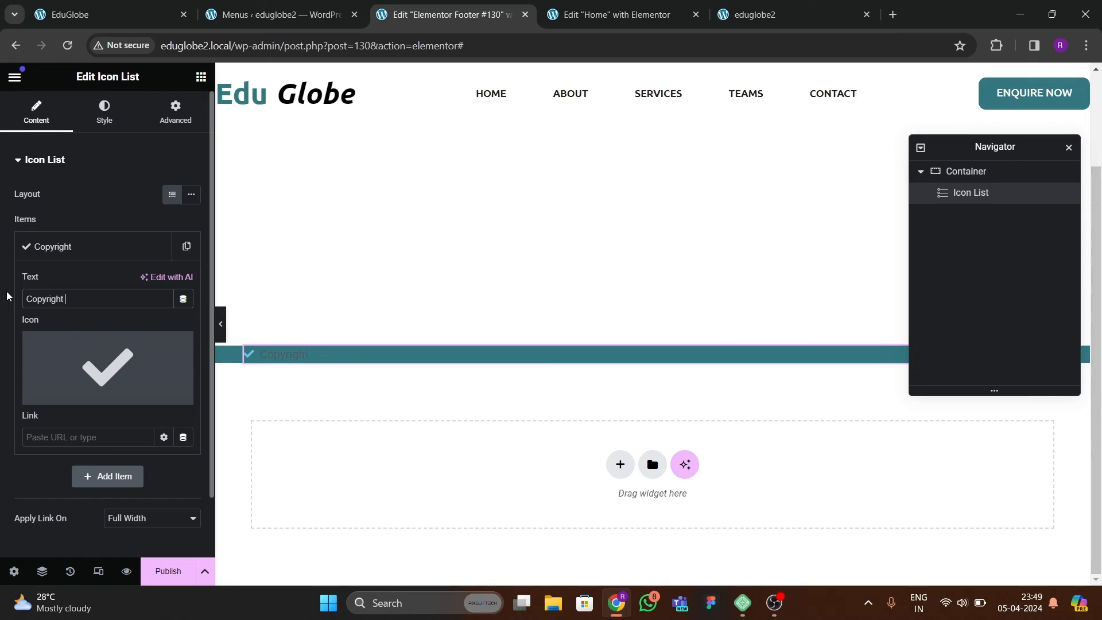
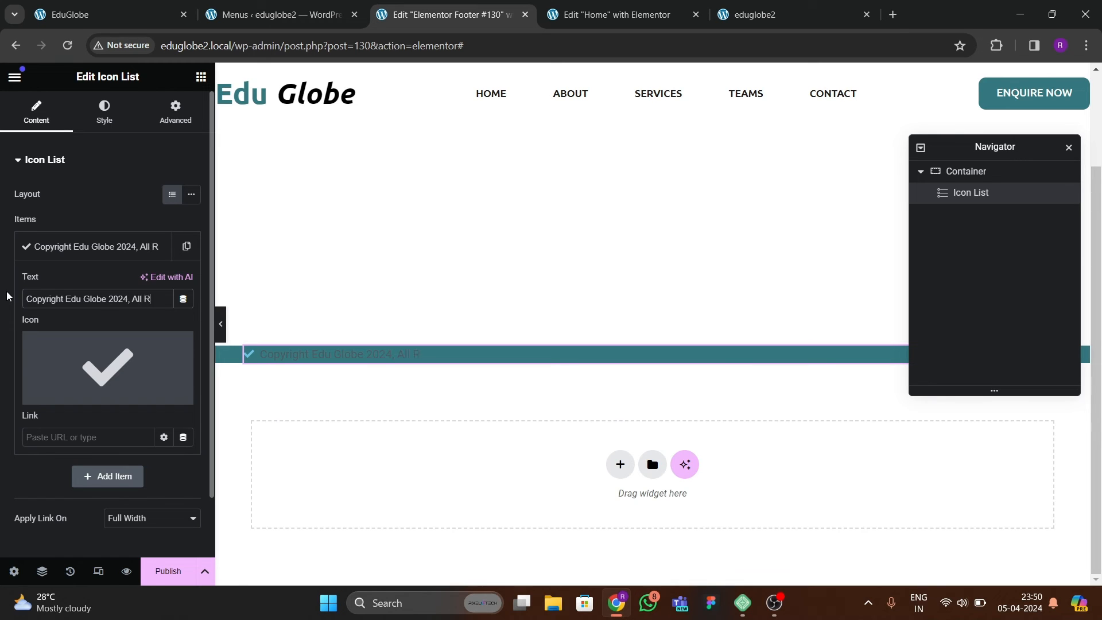
# Complete the list item's text as "Copyright Edu Globe 2024, All Rights Reserved".
pyautogui.write('R')
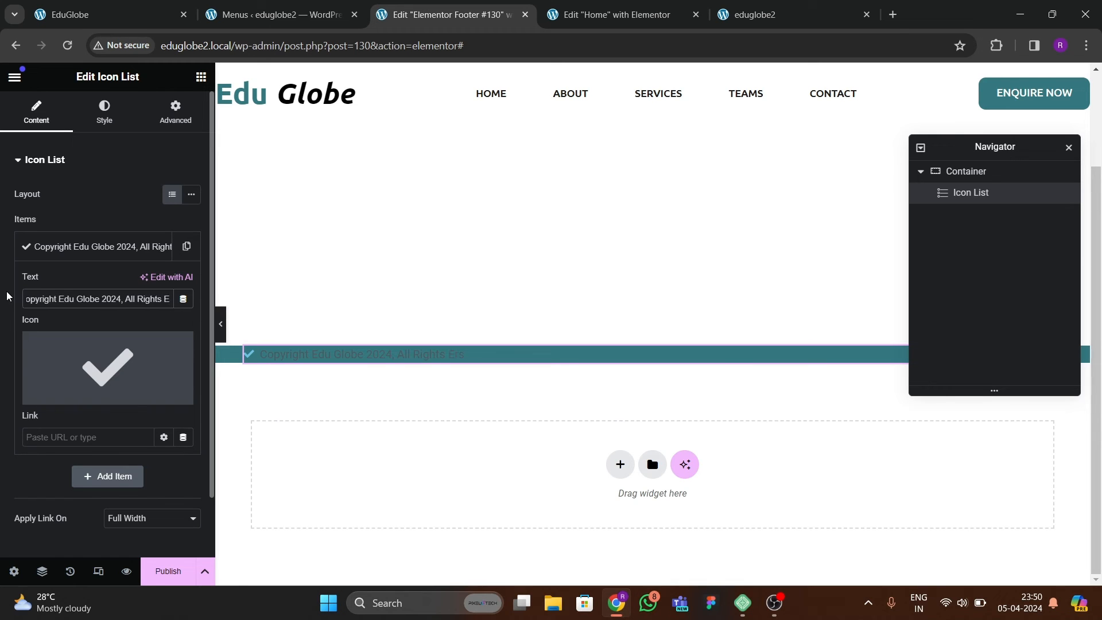
pyautogui.write('eserved')
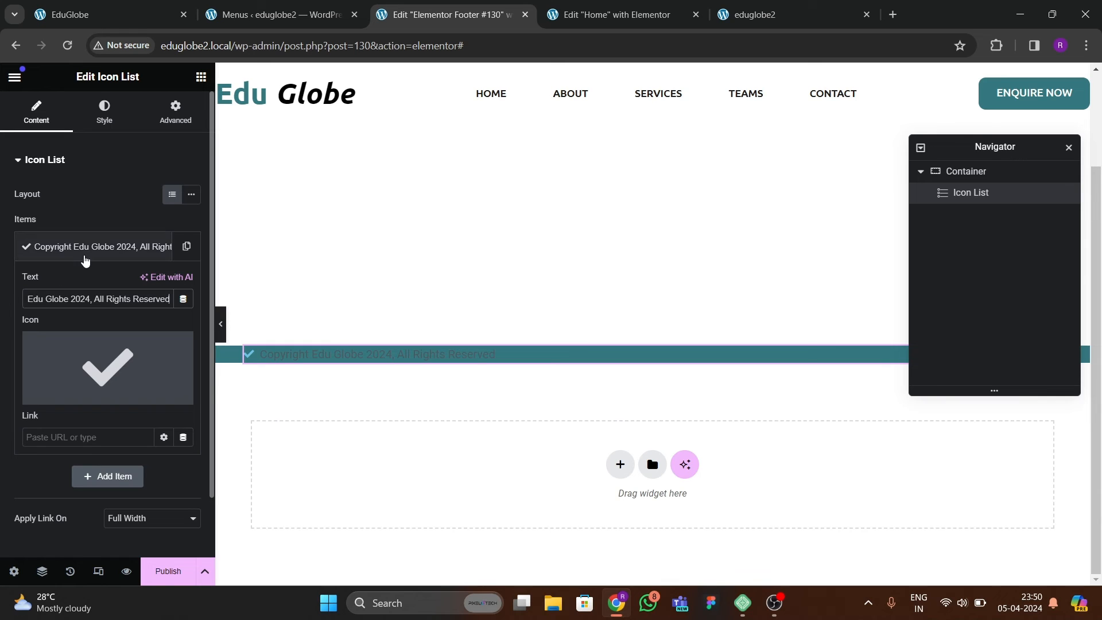
pyautogui.click(70, 253)
pyautogui.click(86, 253)
# Replace the list item's check icon with the outlined Copyright icon, searching the icon library for "copy".
pyautogui.click(108, 356)
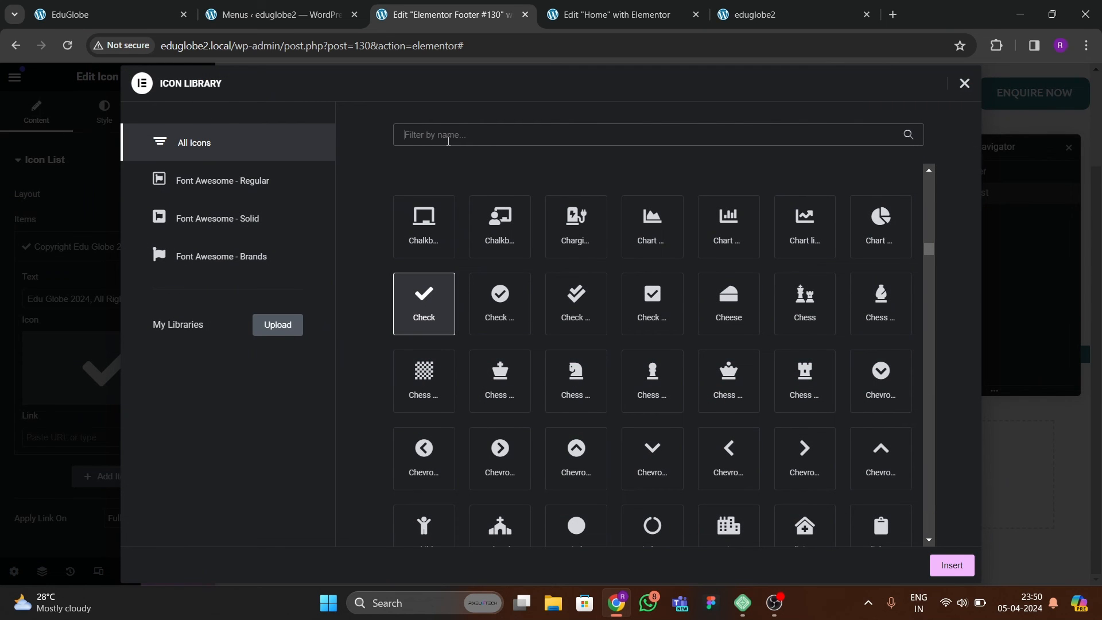
pyautogui.click(448, 140)
pyautogui.write('copy')
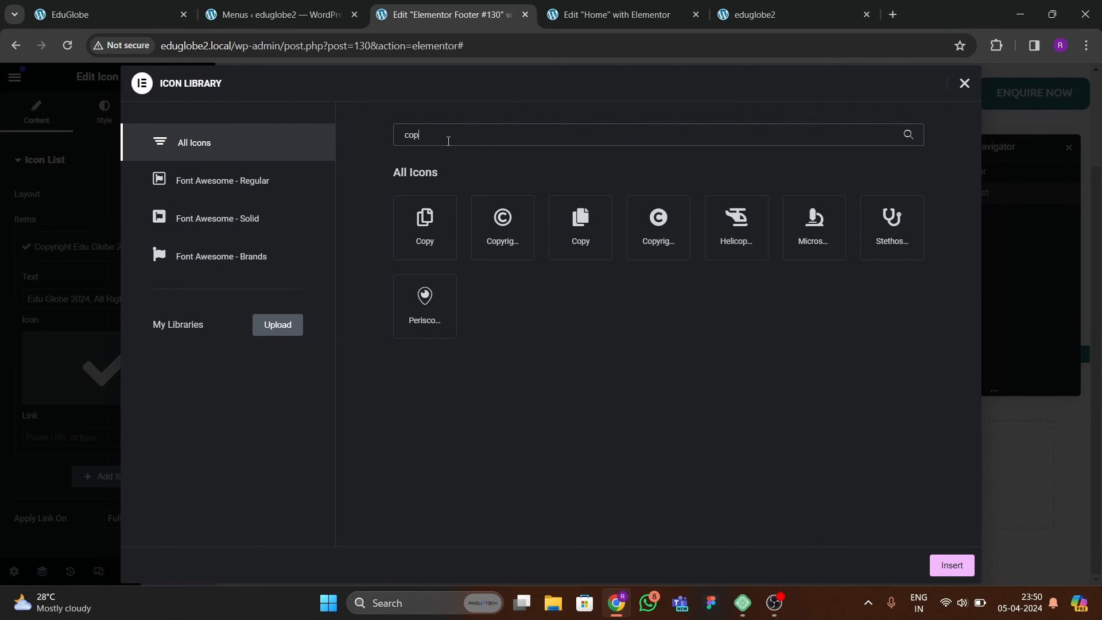
pyautogui.click(512, 220)
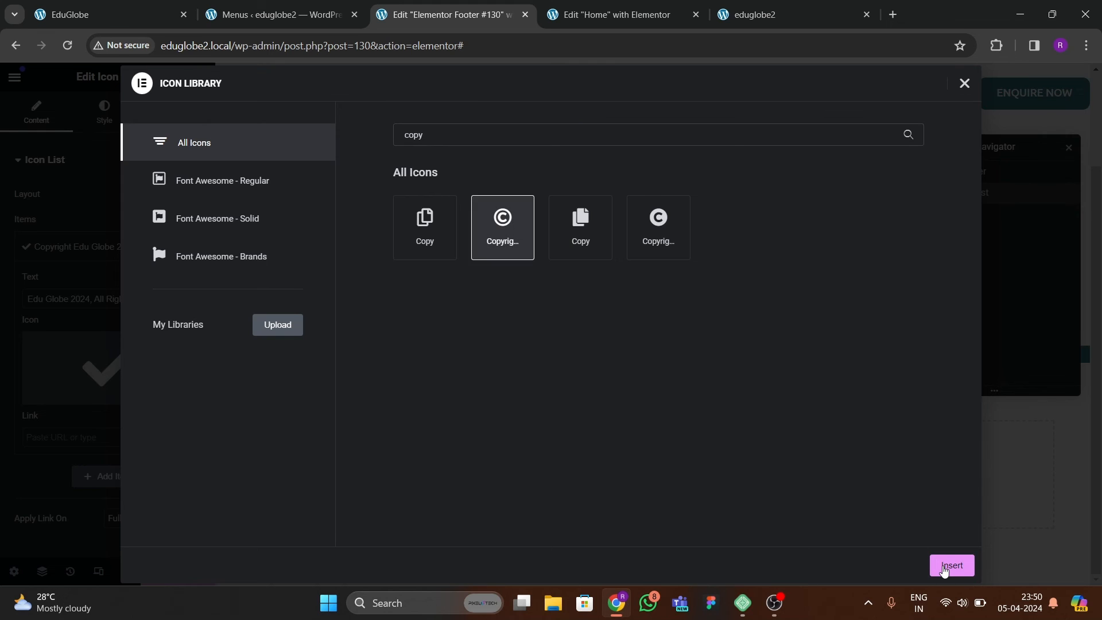
pyautogui.click(947, 564)
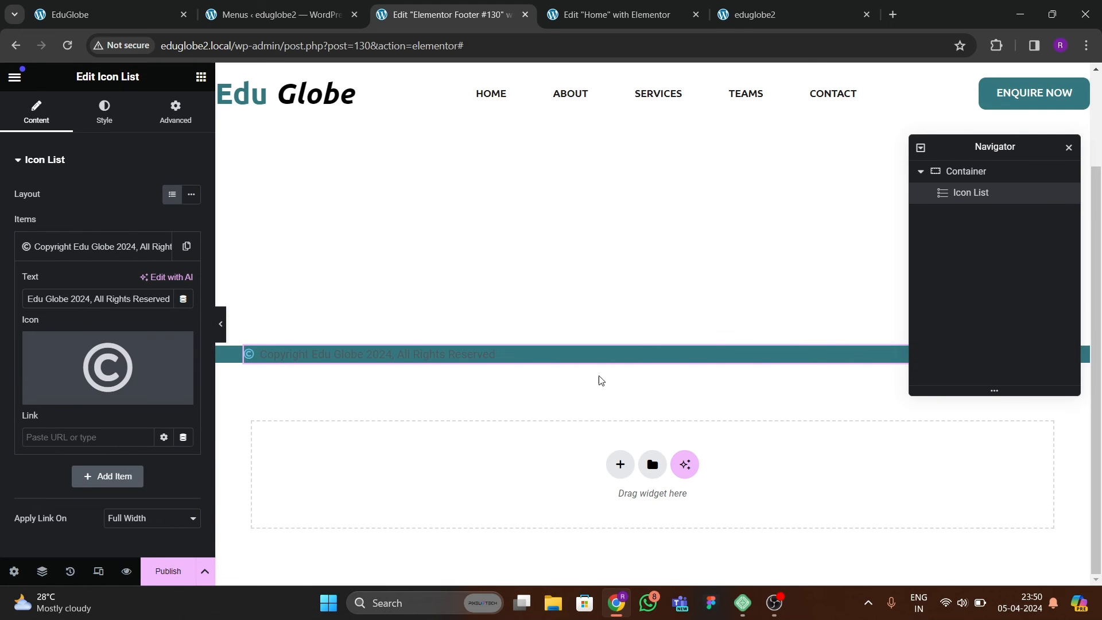
# Set the footer container's padding to 10 px on all four sides with the values linked.
pyautogui.click(176, 111)
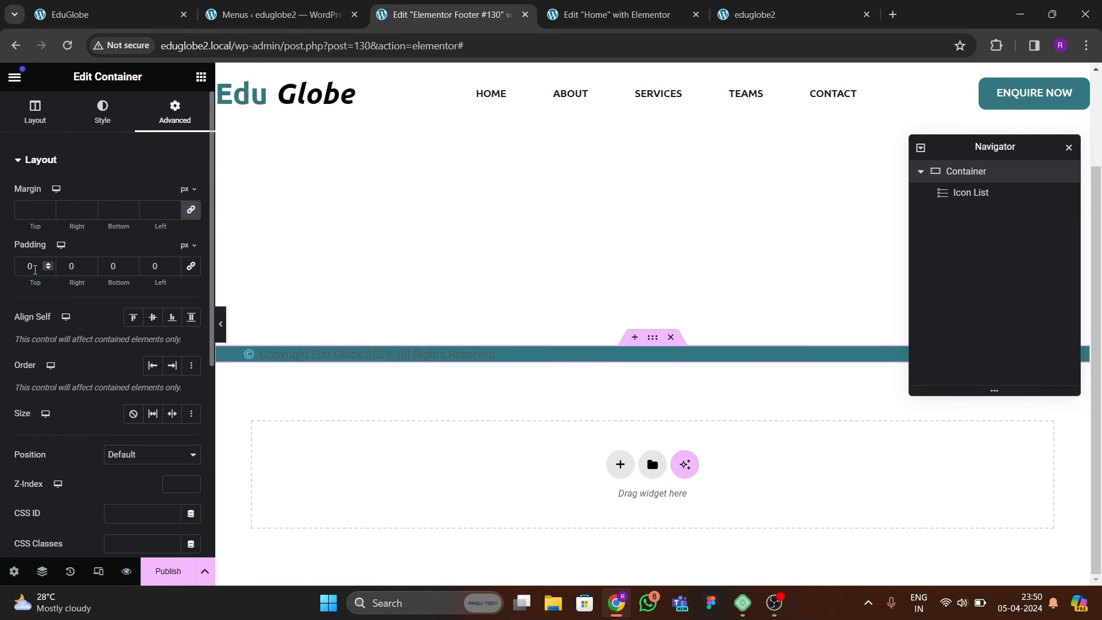
pyautogui.click(191, 267)
pyautogui.write('1')
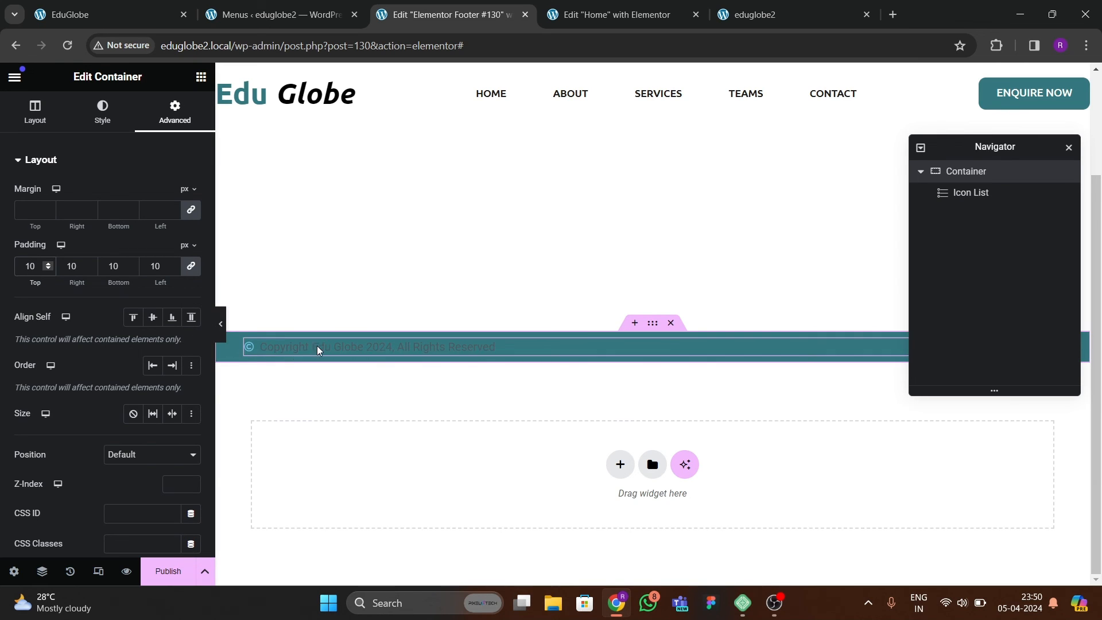
# Centre the footer container's content by setting both Justify Content and Align Items to center.
pyautogui.click(26, 118)
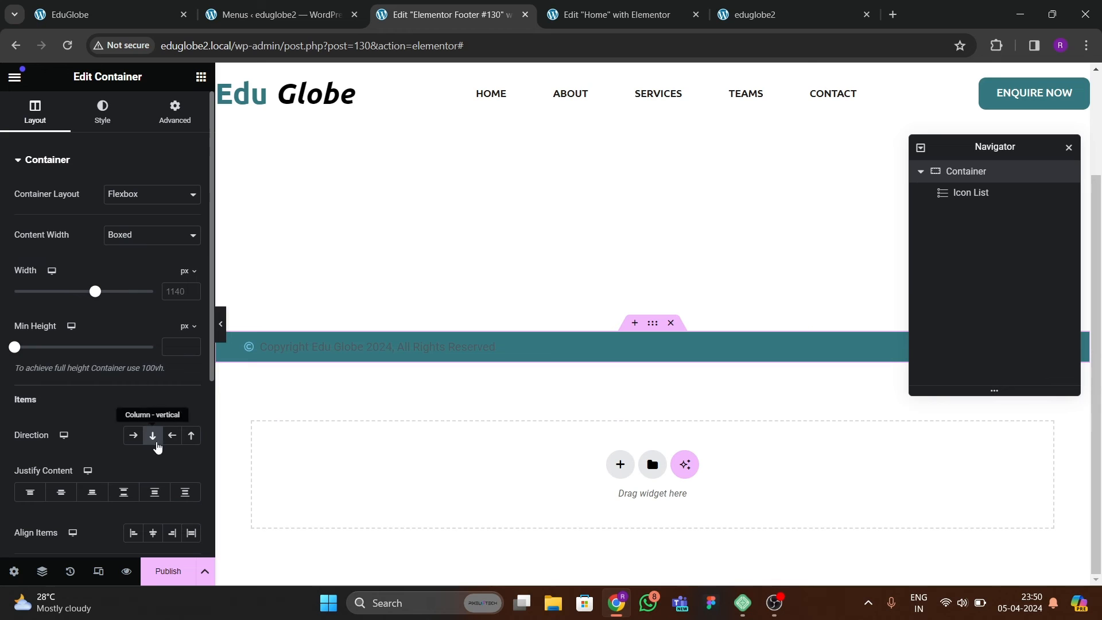
pyautogui.click(61, 492)
pyautogui.click(150, 533)
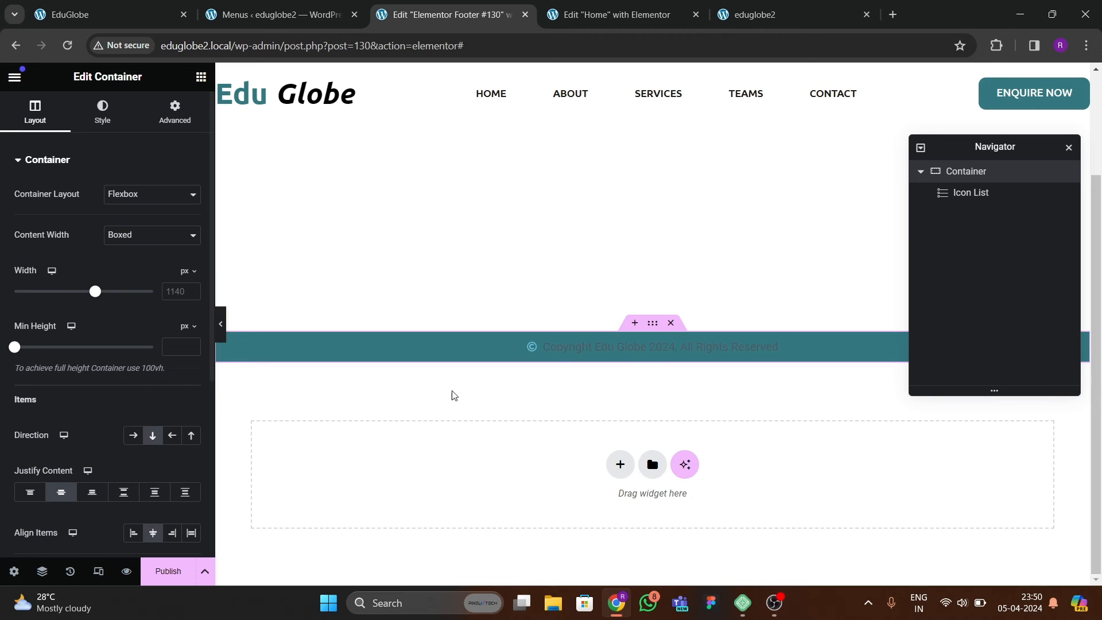
# Set the text colour of the footer's copyright icon list to white.
pyautogui.click(602, 344)
pyautogui.click(104, 112)
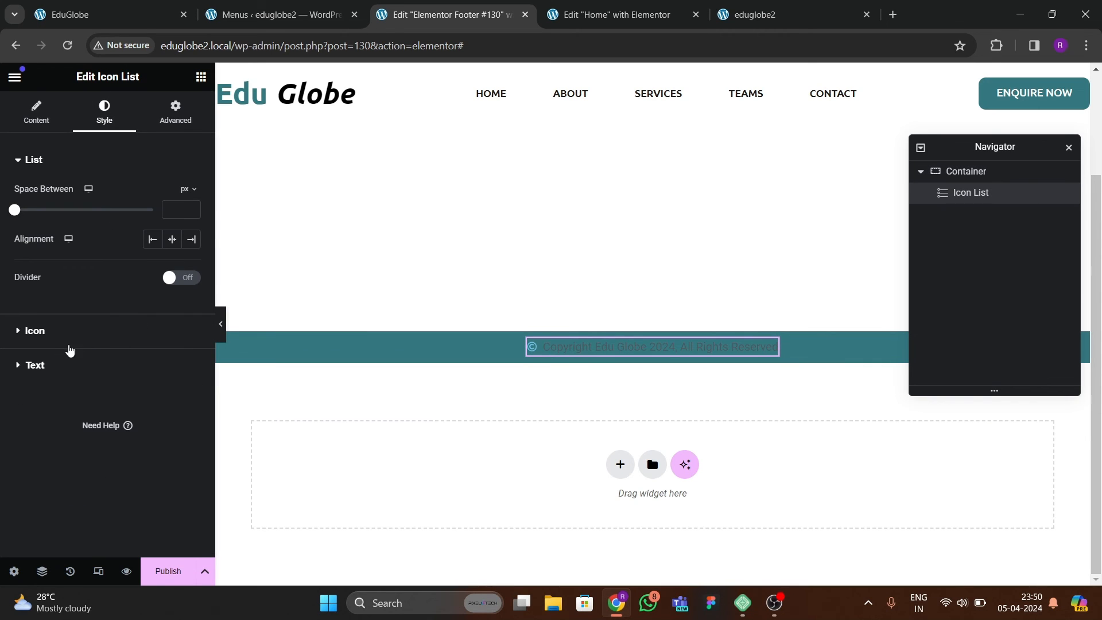
pyautogui.click(63, 357)
pyautogui.click(191, 354)
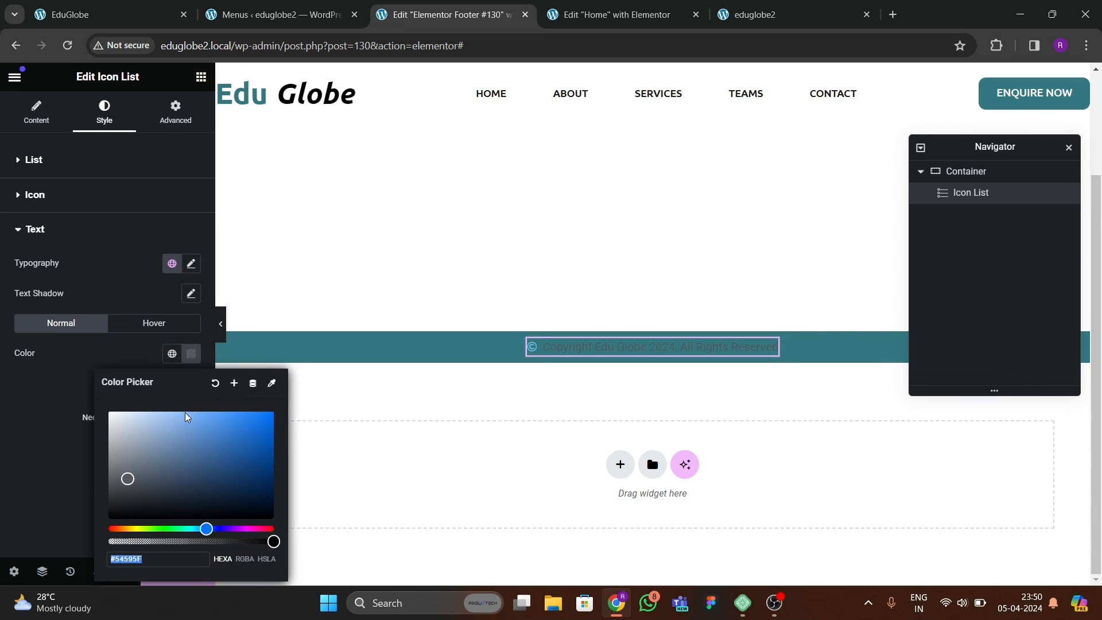
pyautogui.moveTo(186, 442); pyautogui.dragTo(84, 398)
pyautogui.click(84, 399)
# Set the copyright text's typography to the Poppins font family with a weight of 500 (Medium).
pyautogui.click(191, 266)
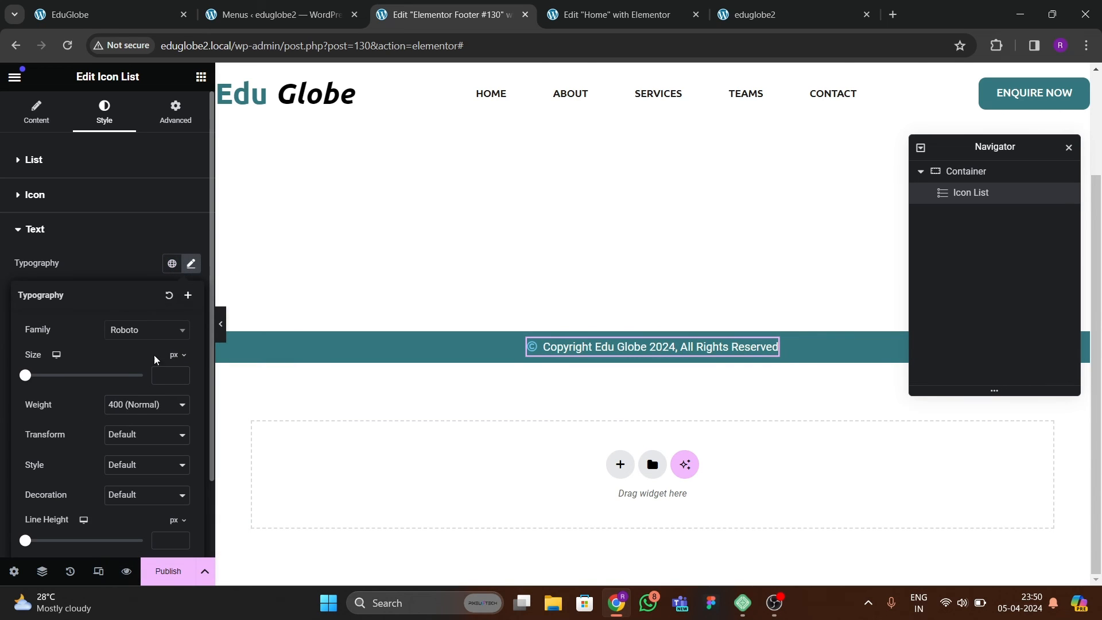
pyautogui.click(142, 345)
pyautogui.write('poppins')
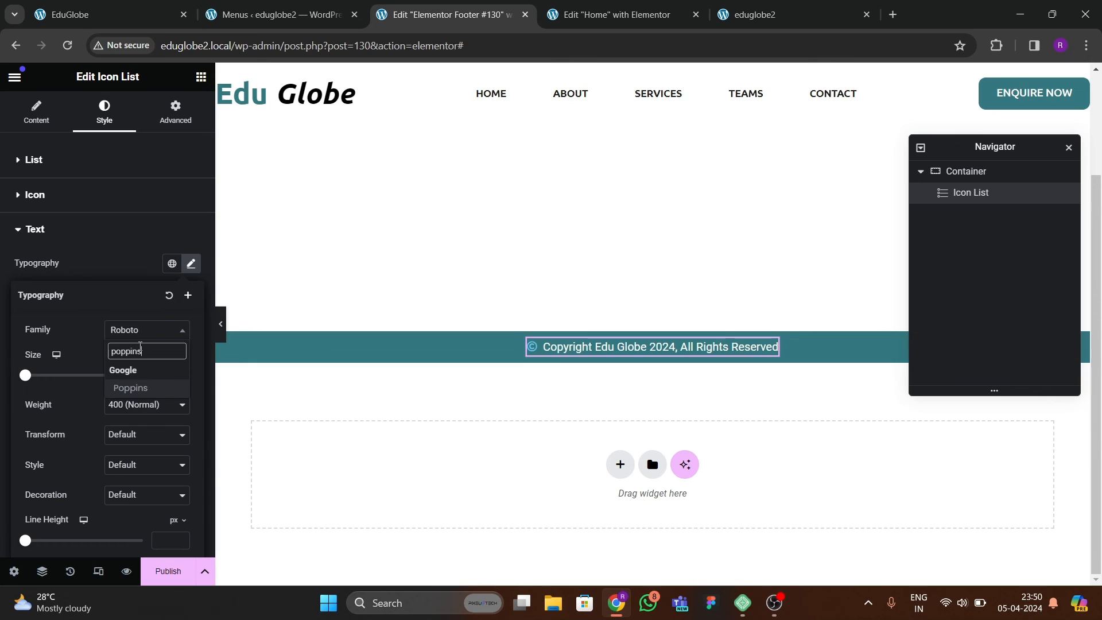
pyautogui.press('Return')
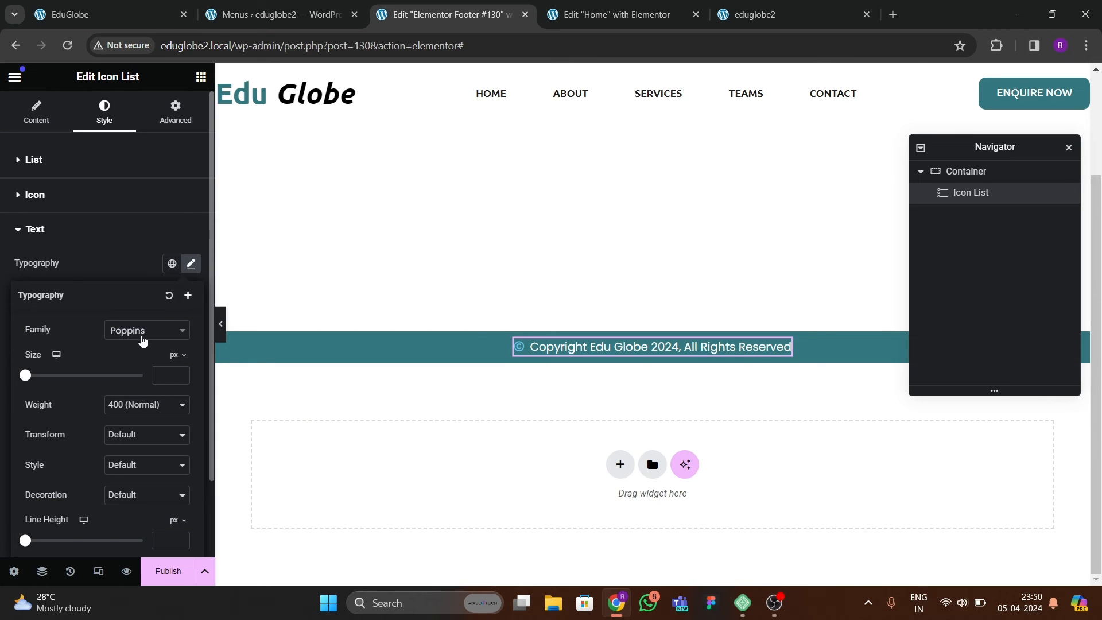
pyautogui.click(142, 408)
pyautogui.click(143, 453)
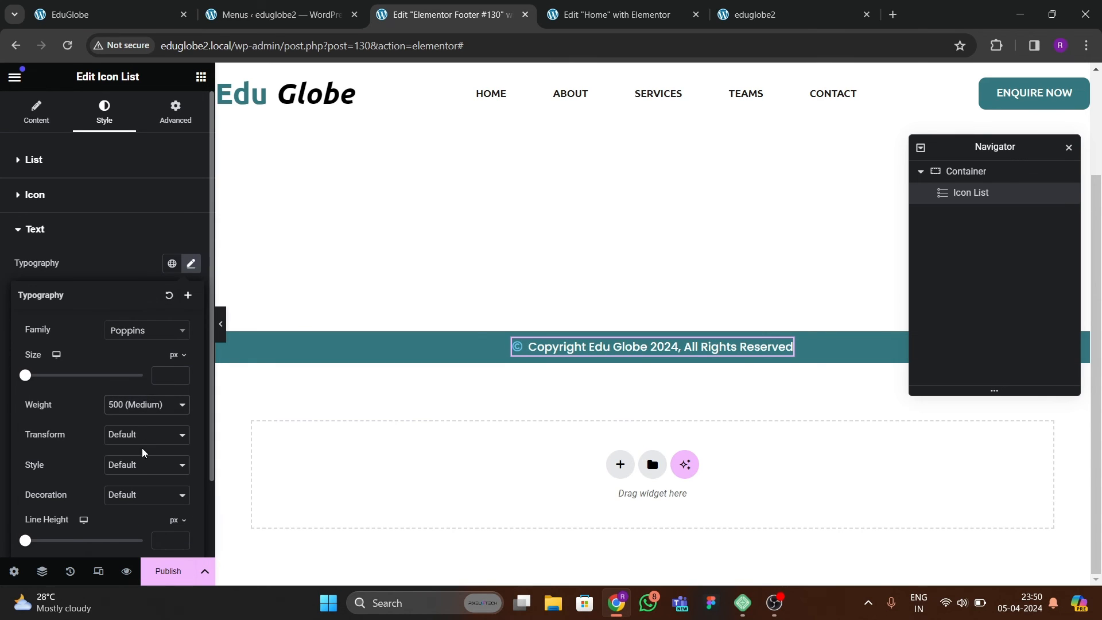
# Colour the copyright icon white and set its size to 17 px.
pyautogui.click(43, 198)
pyautogui.click(191, 260)
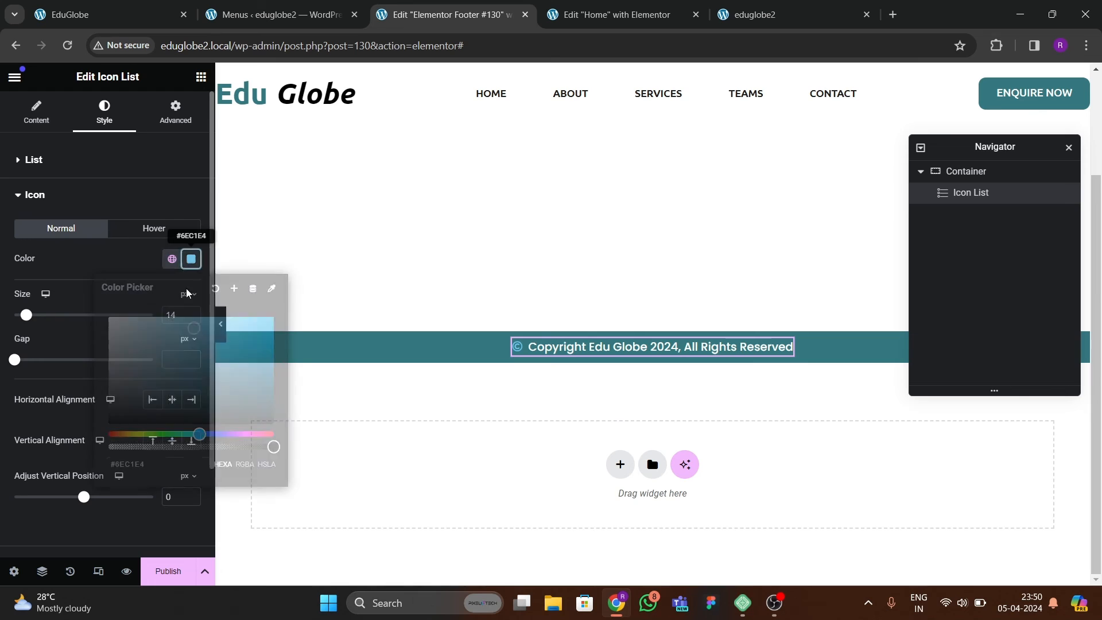
pyautogui.moveTo(143, 336); pyautogui.dragTo(86, 283)
pyautogui.click(86, 283)
pyautogui.click(192, 312)
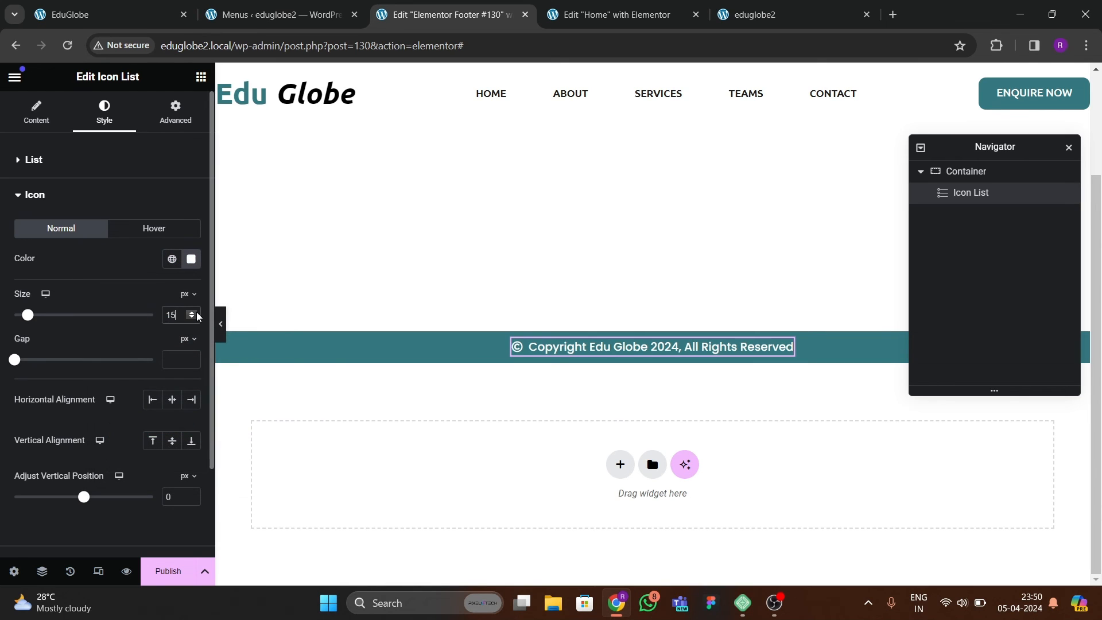
pyautogui.click(192, 312)
pyautogui.click(193, 313)
pyautogui.click(192, 312)
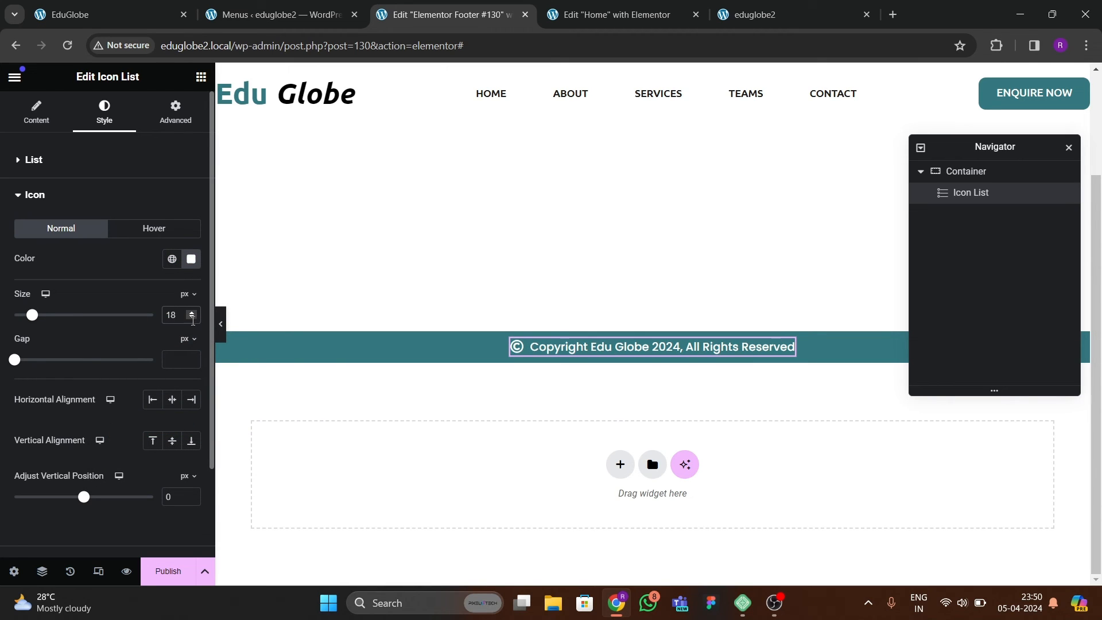
pyautogui.click(192, 319)
# Publish the footer template with a display condition added, and save the publish settings.
pyautogui.click(167, 571)
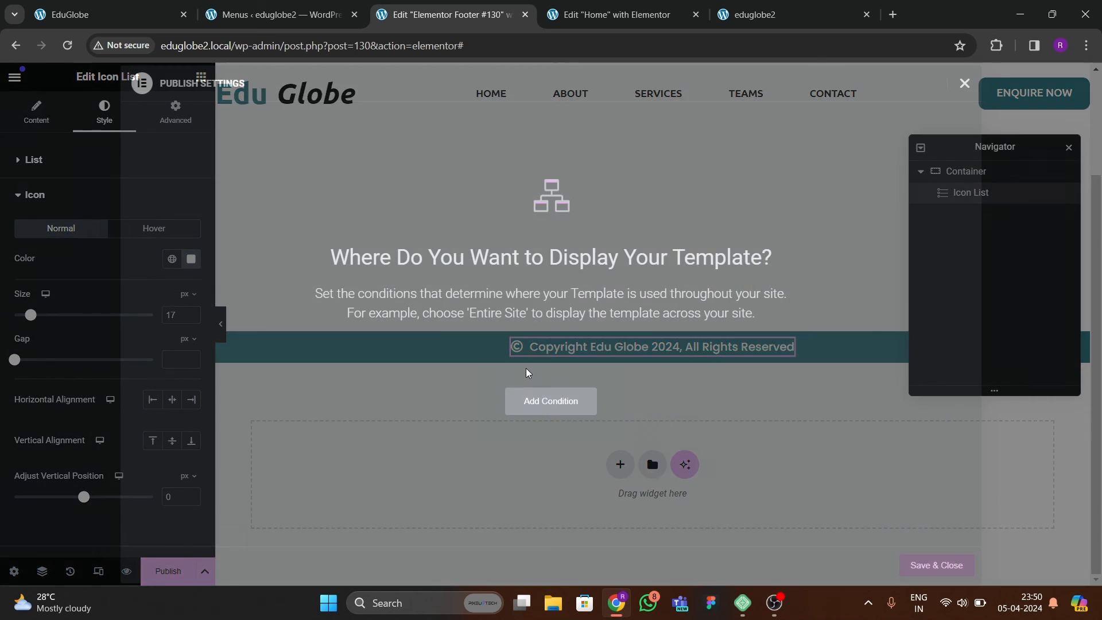
pyautogui.click(551, 400)
pyautogui.click(918, 564)
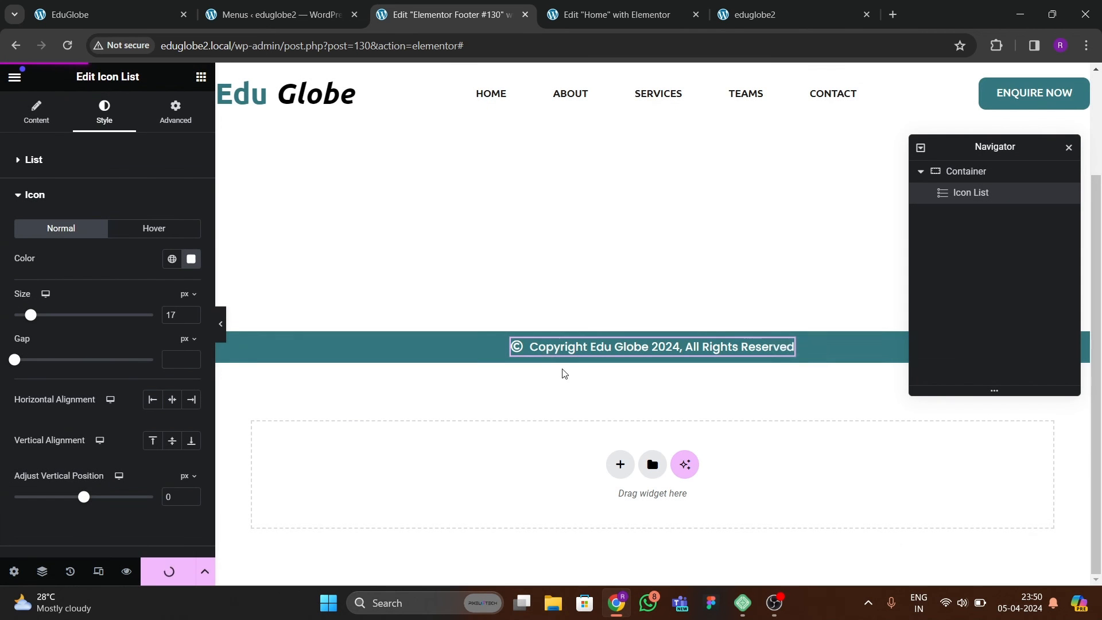
# Reload the live site to check its footer, and try the back-to-top button on the reference site.
pyautogui.click(743, 15)
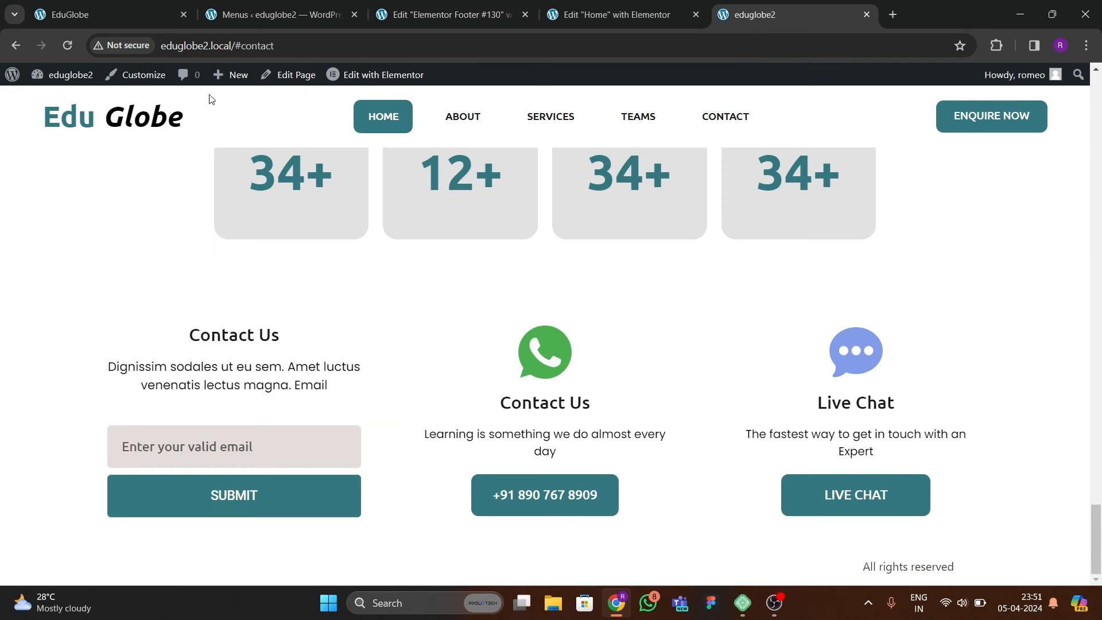
pyautogui.click(68, 45)
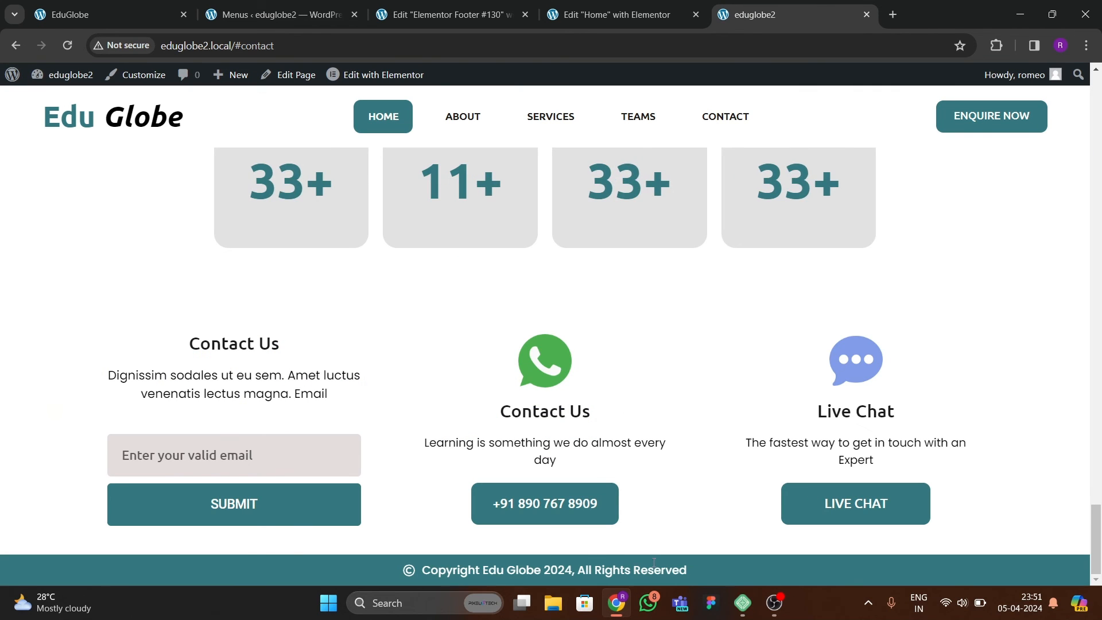
pyautogui.hotkey('ctrl', 'l')
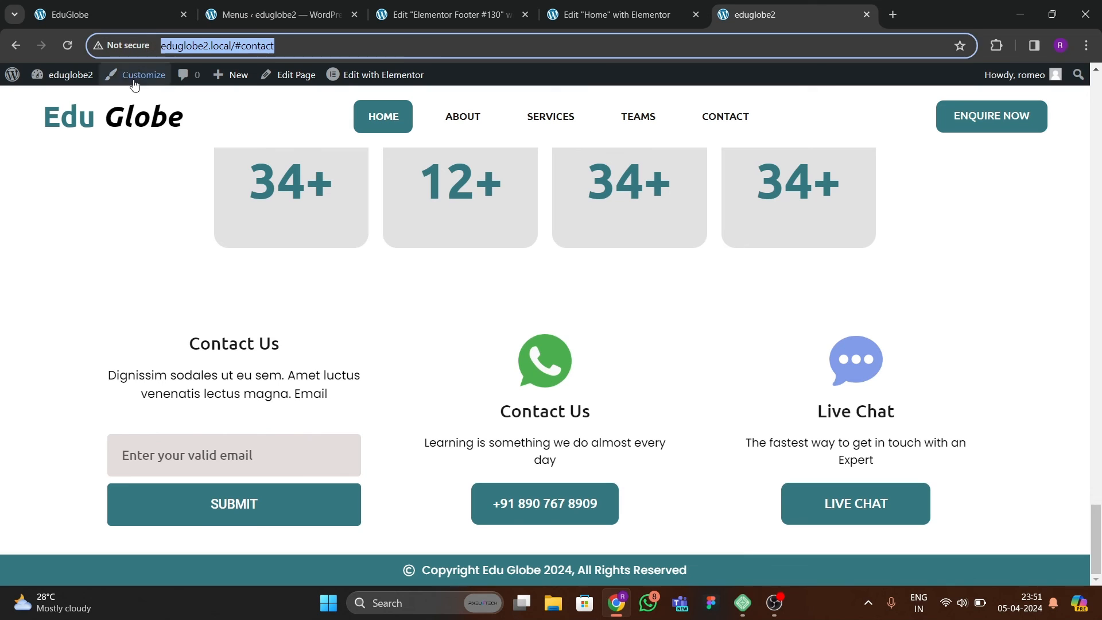
pyautogui.click(126, 13)
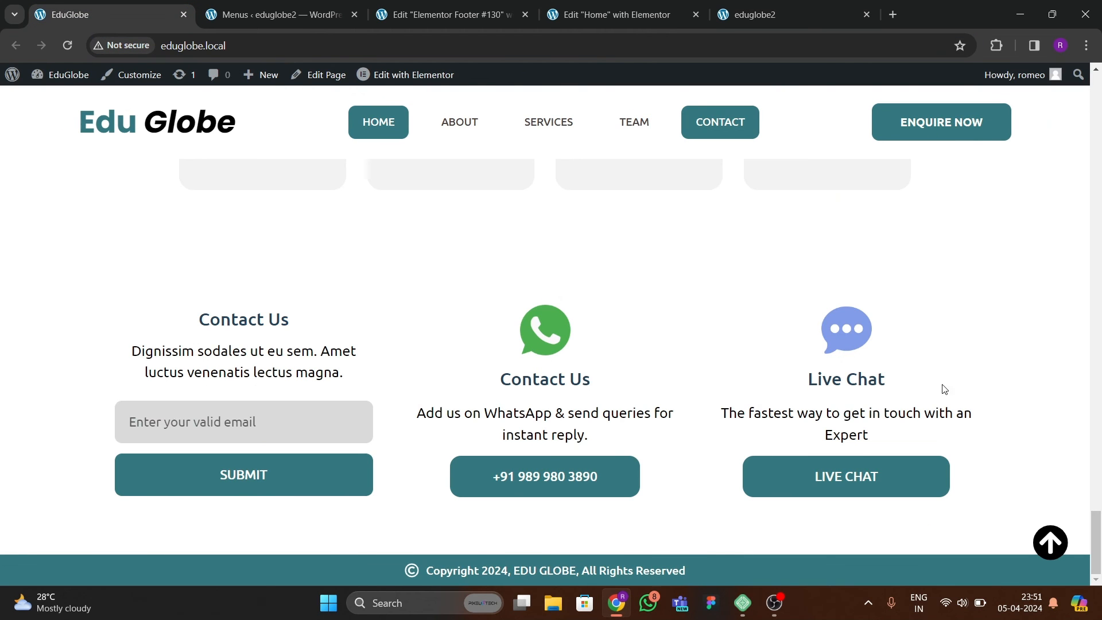
pyautogui.click(1047, 543)
# Return to the footer template and add an Icon widget below the copyright icon list.
pyautogui.click(417, 16)
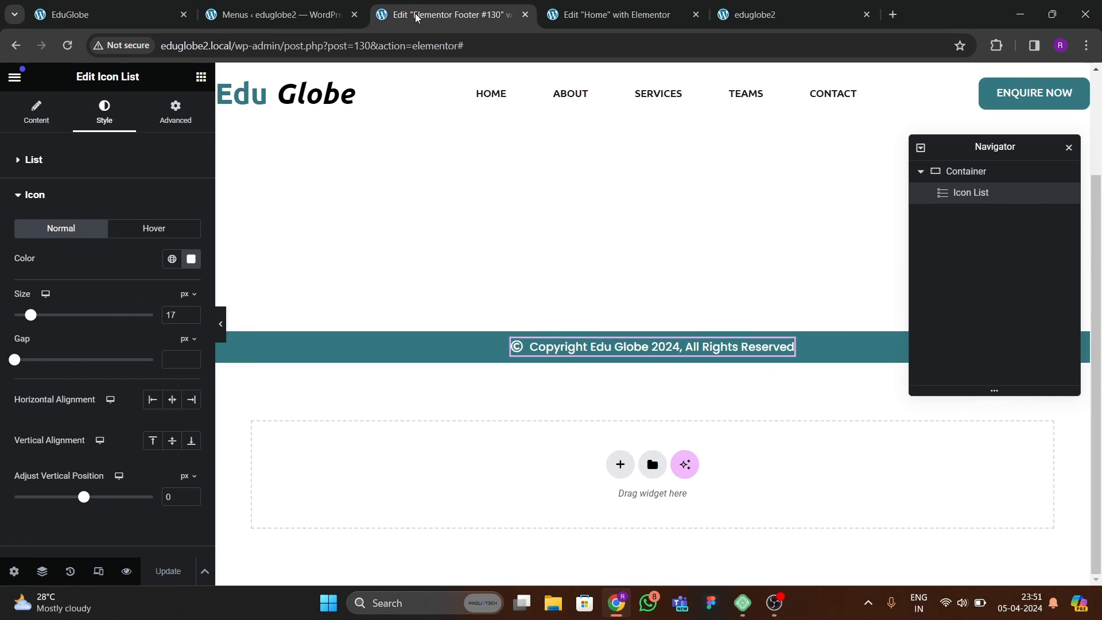
pyautogui.click(201, 76)
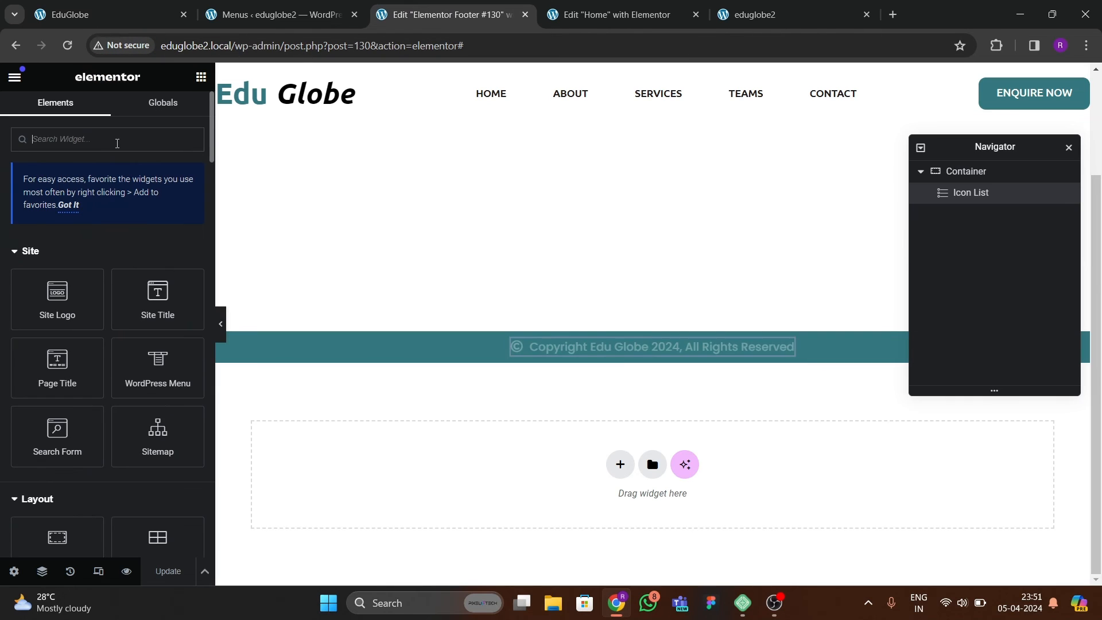
pyautogui.write('icon')
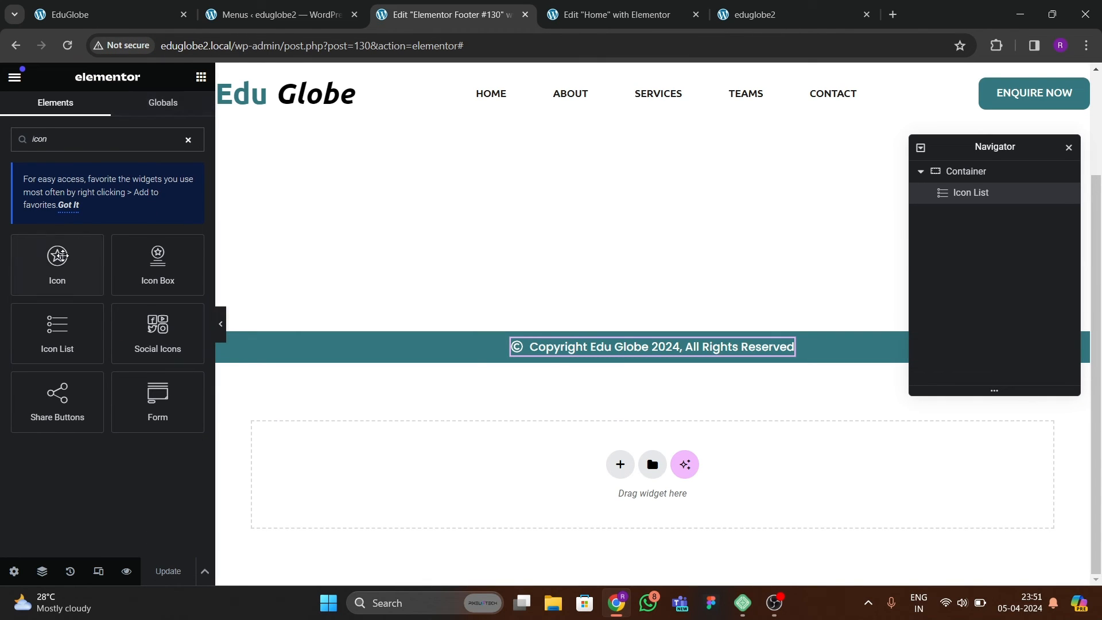
pyautogui.moveTo(62, 255); pyautogui.dragTo(706, 353)
# Replace the star with the solid circled up-arrow icon, filtering the icon library by "arr".
pyautogui.click(190, 267)
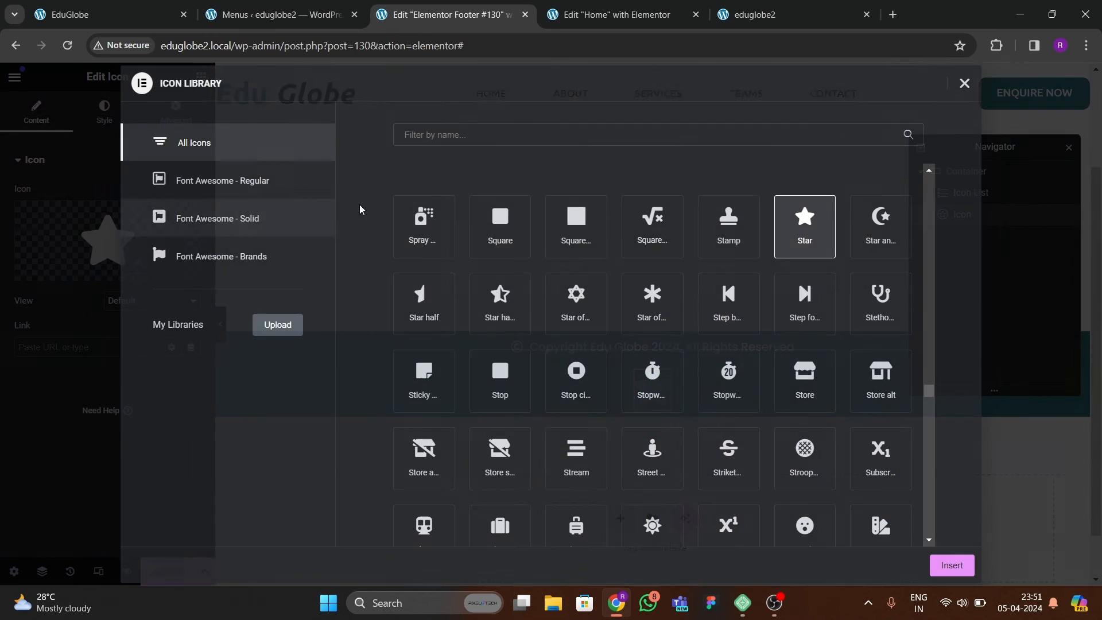
pyautogui.click(422, 136)
pyautogui.write('arr')
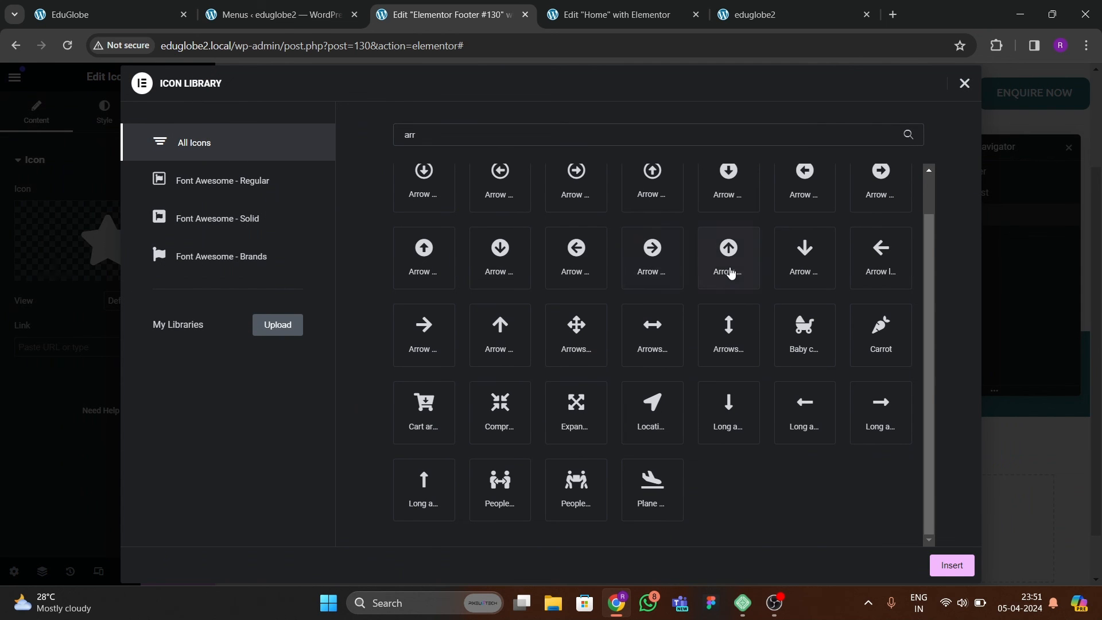
pyautogui.click(729, 256)
pyautogui.click(952, 567)
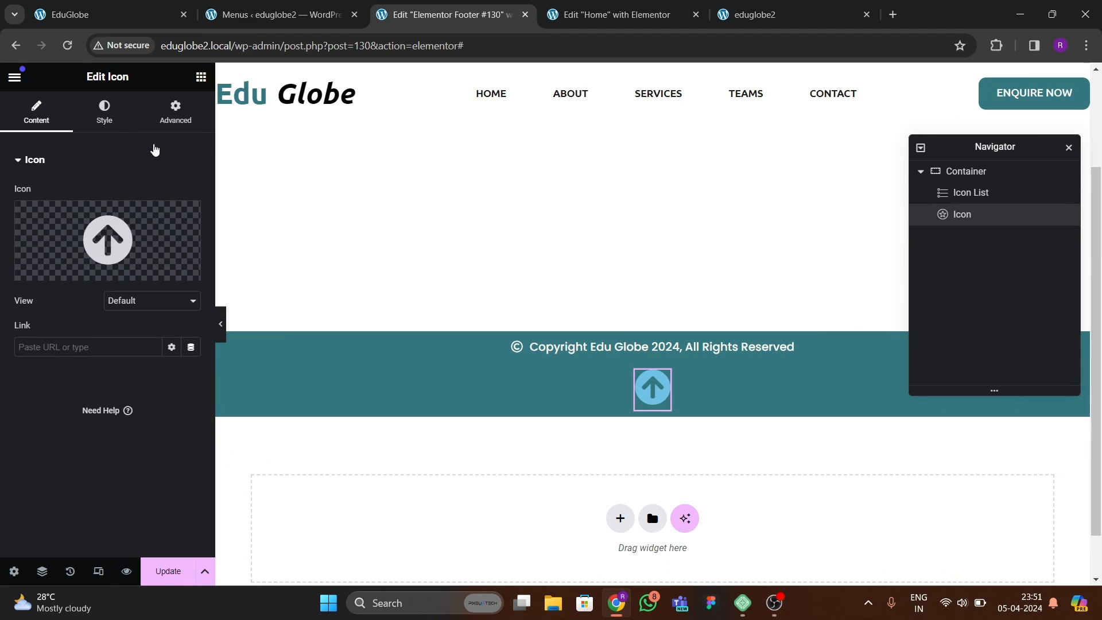
# Set the arrow icon's normal primary colour to black.
pyautogui.click(104, 112)
pyautogui.click(176, 259)
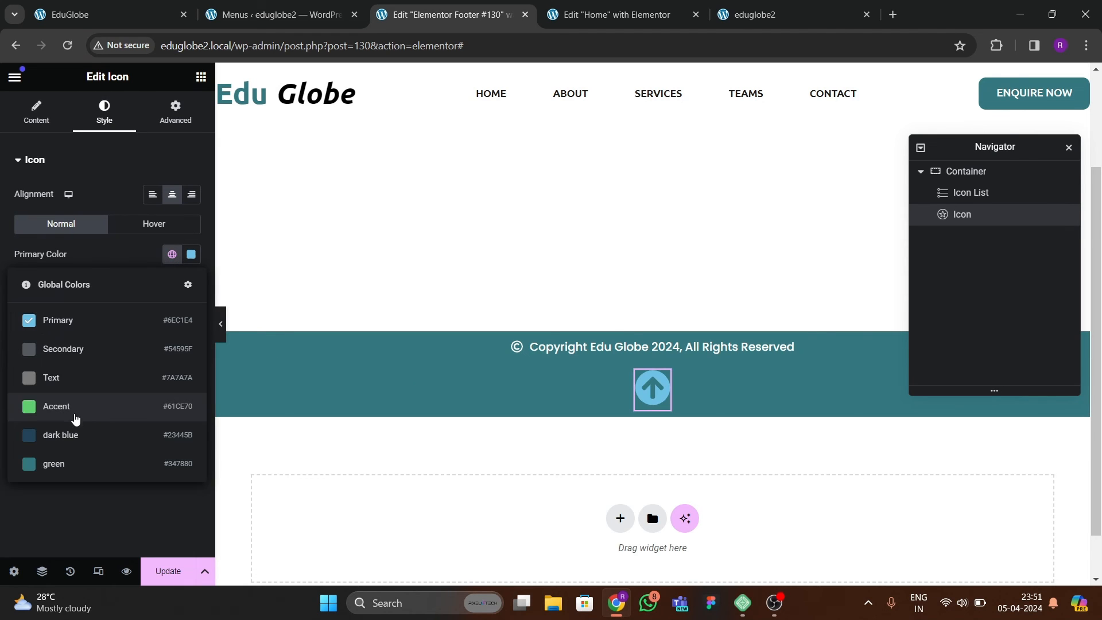
pyautogui.click(63, 444)
pyautogui.click(191, 254)
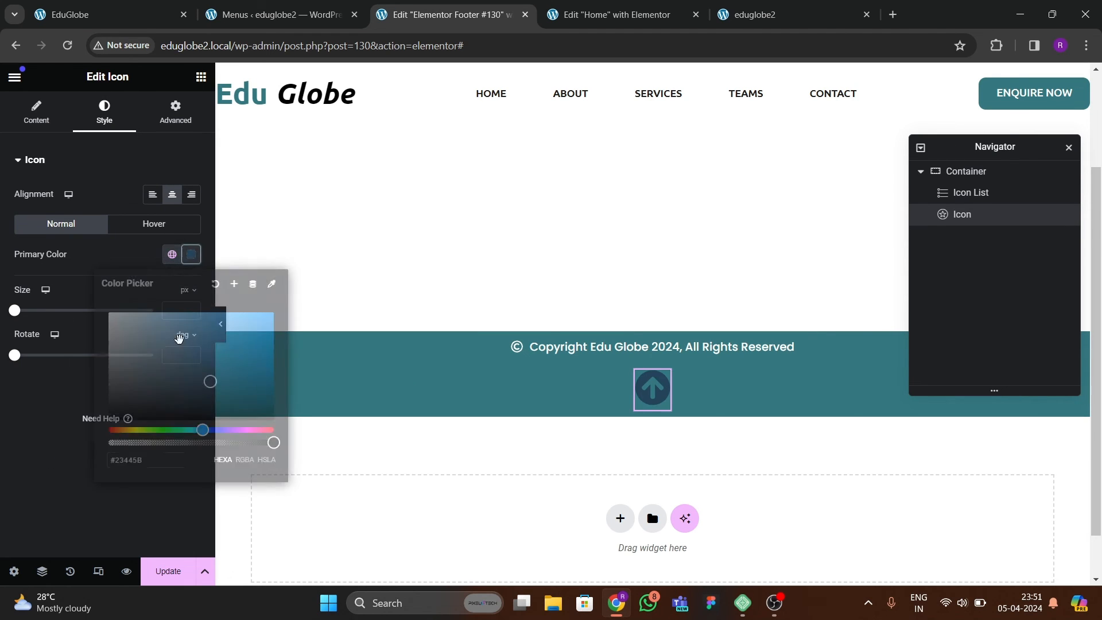
pyautogui.click(108, 420)
pyautogui.click(52, 384)
# Set the arrow icon's hover primary colour to a near-black shade.
pyautogui.click(143, 228)
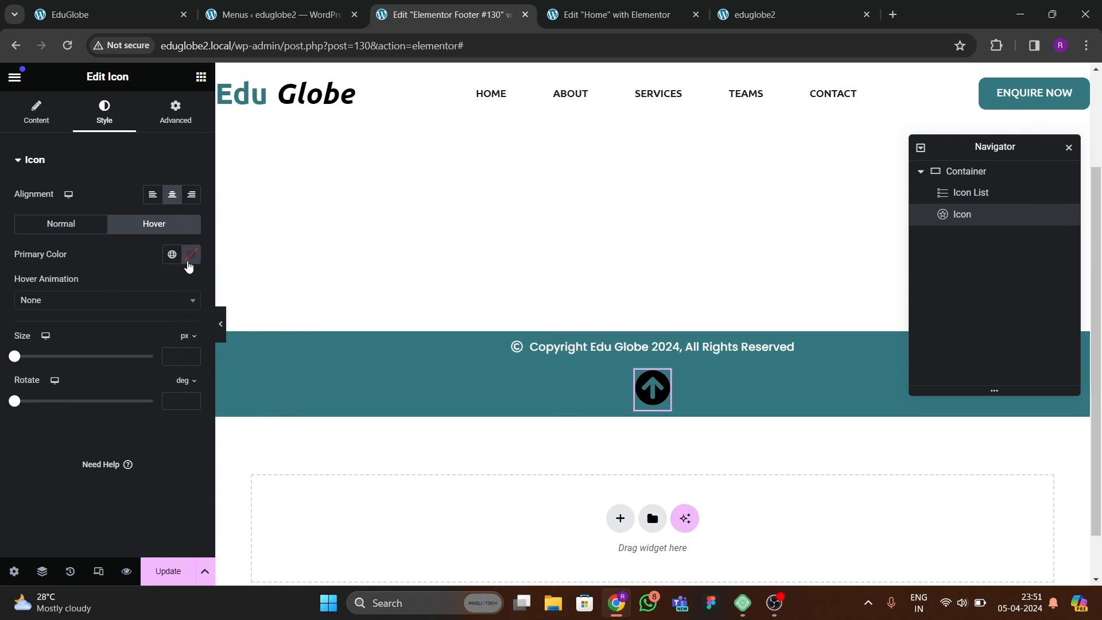
pyautogui.click(191, 254)
pyautogui.click(154, 413)
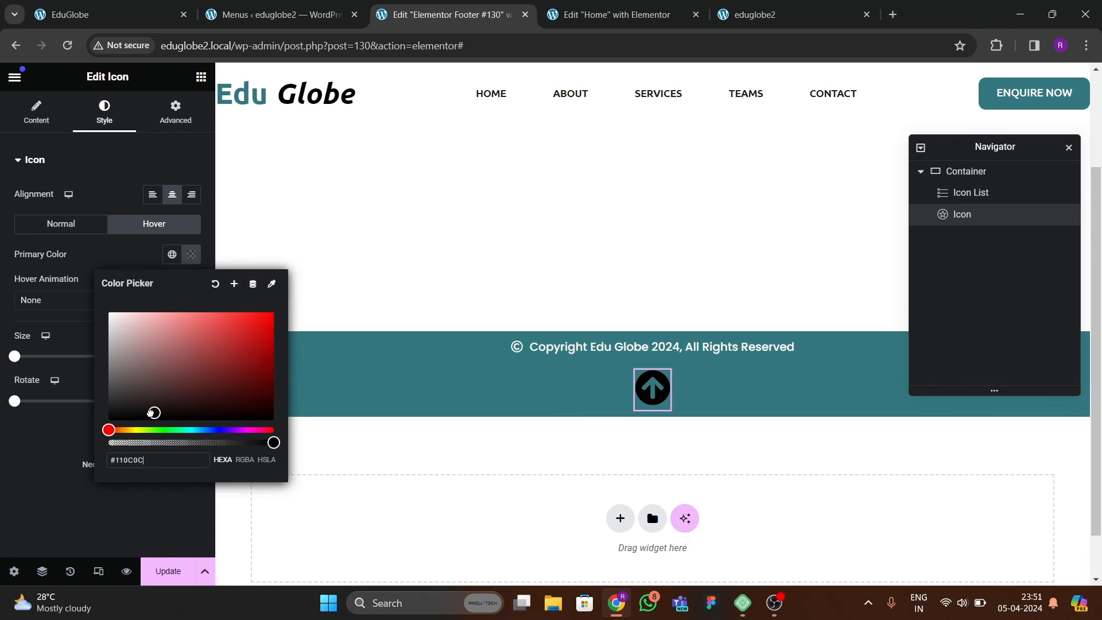
pyautogui.click(124, 402)
pyautogui.click(51, 408)
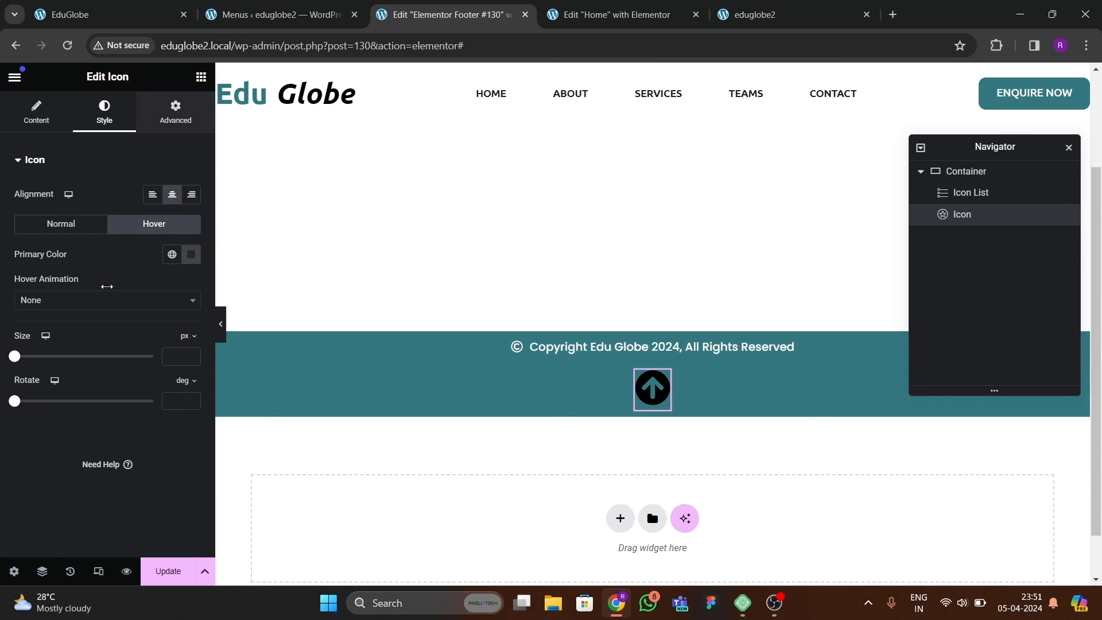
# Set the arrow icon's position to Fixed, after trying Absolute.
pyautogui.scroll(-2, 101, 338)
pyautogui.scroll(-1, 110, 365)
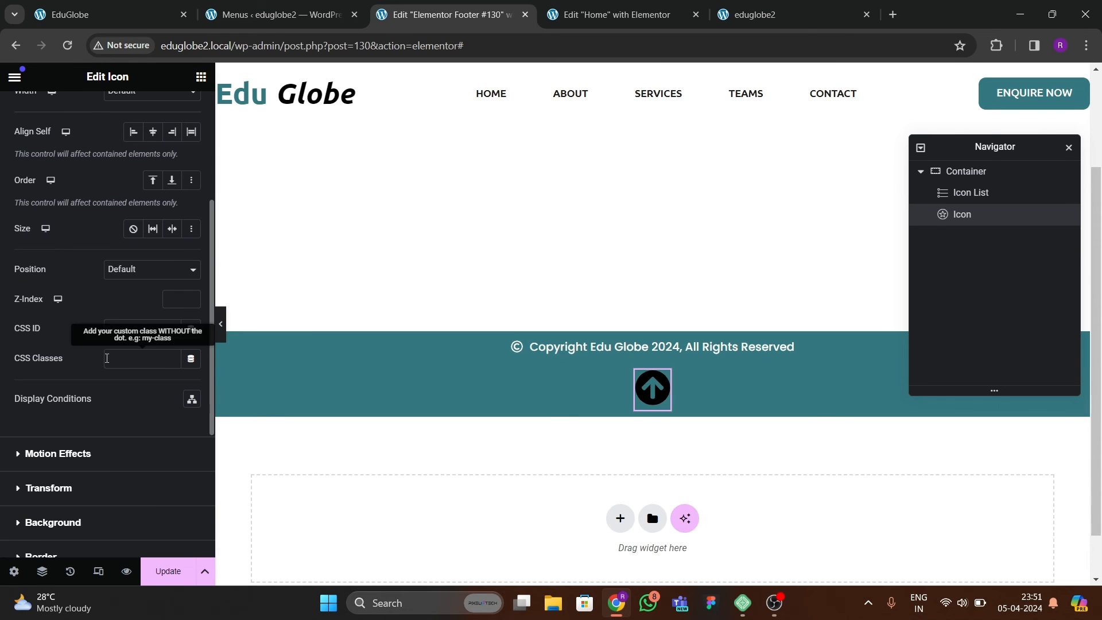
pyautogui.click(135, 270)
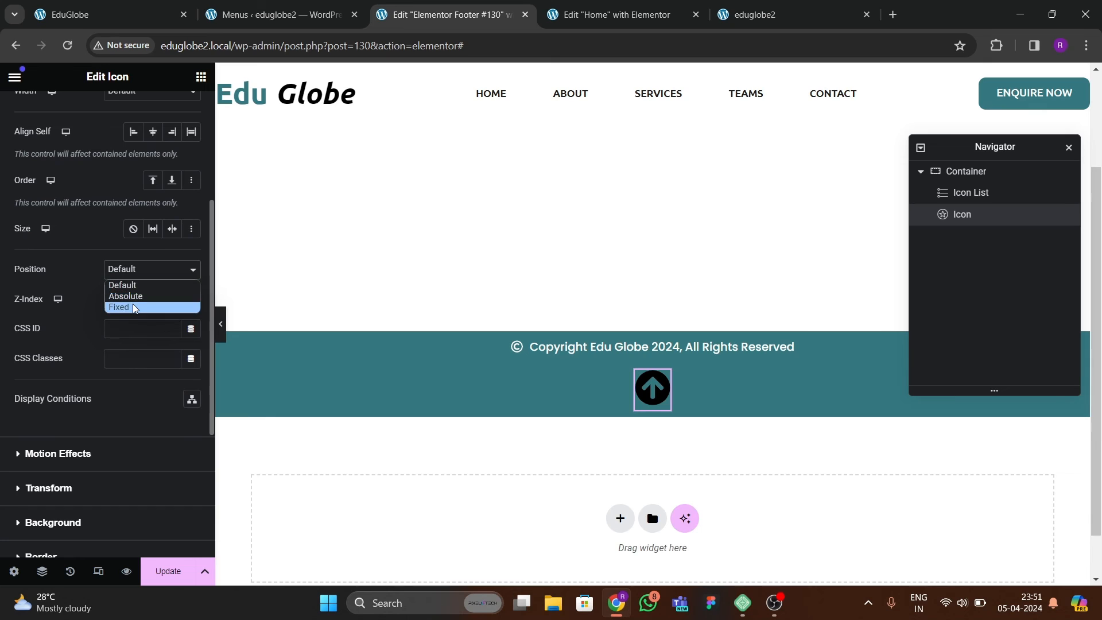
pyautogui.click(134, 296)
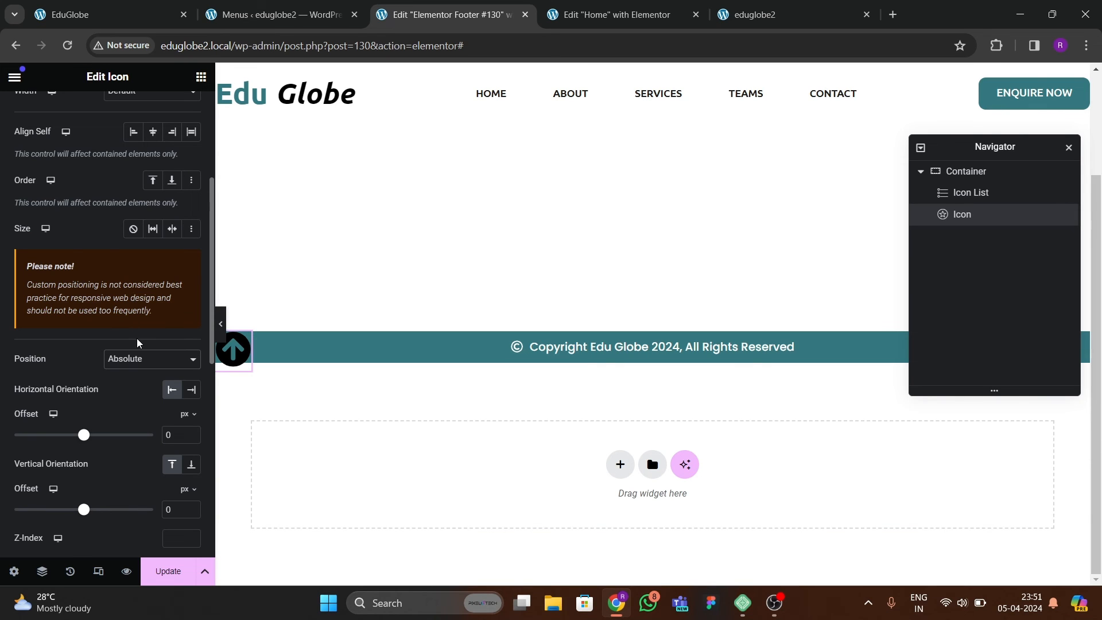
pyautogui.click(134, 359)
pyautogui.click(133, 394)
# Anchor the fixed arrow icon to the right and bottom with horizontal and vertical offsets of 30 px.
pyautogui.scroll(-2, 134, 379)
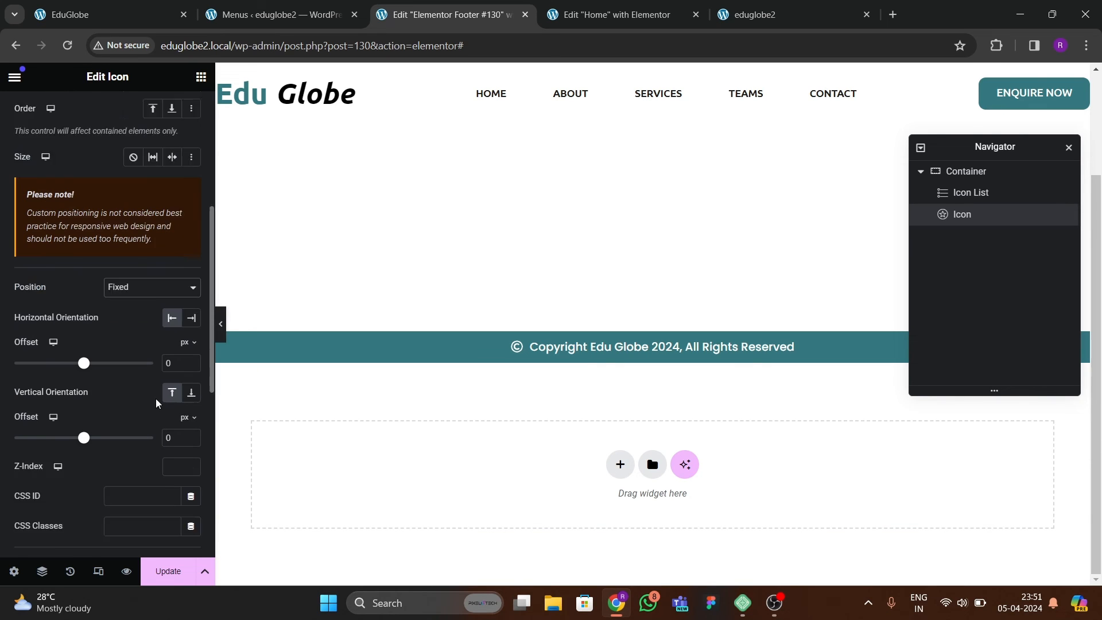
pyautogui.click(191, 245)
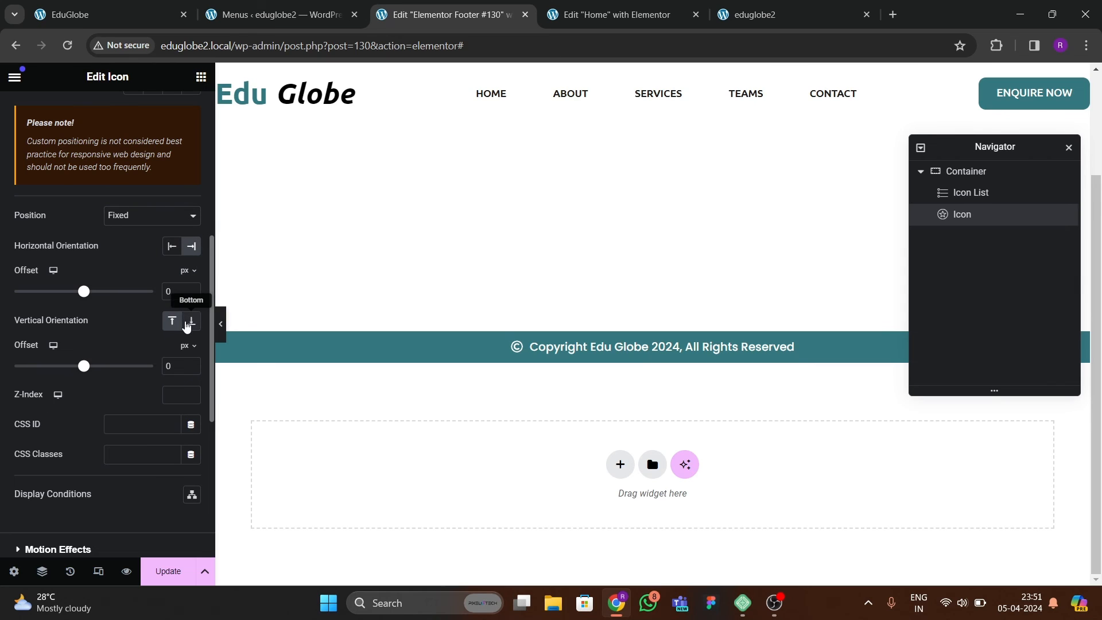
pyautogui.click(191, 321)
pyautogui.click(168, 293)
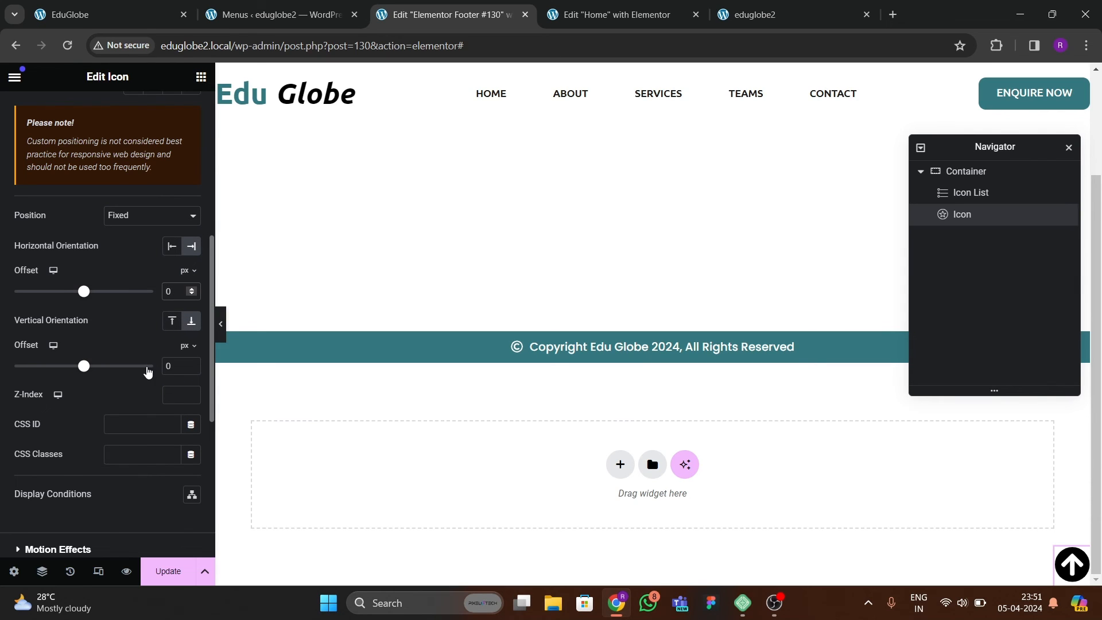
pyautogui.write('3')
pyautogui.write('3')
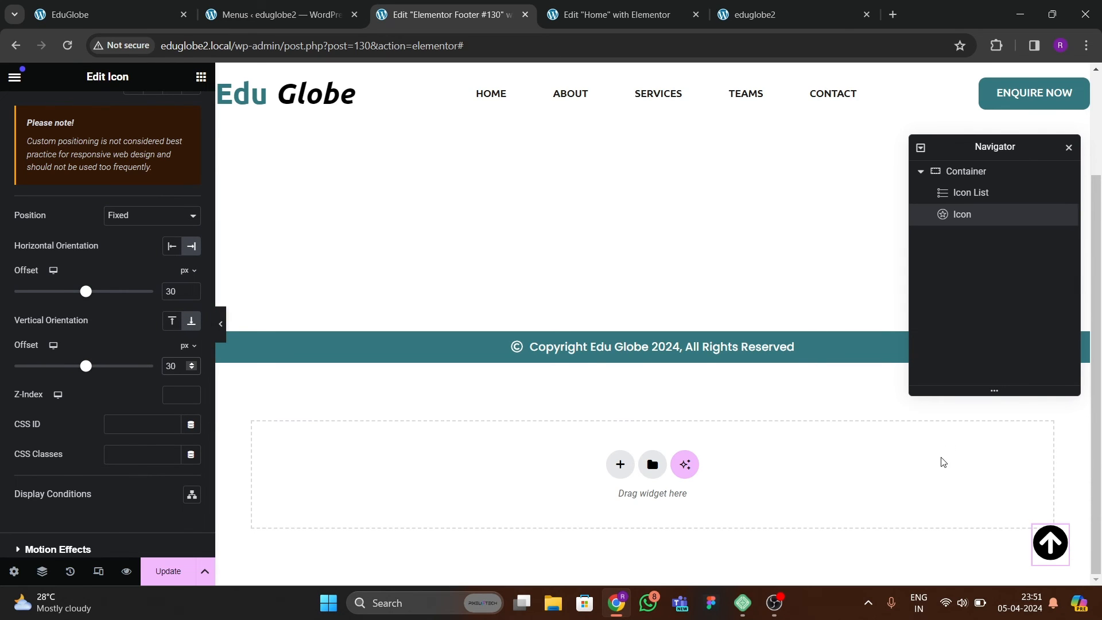
# Link the arrow icon to "hero" and update the footer template.
pyautogui.scroll(7, 137, 303)
pyautogui.click(11, 122)
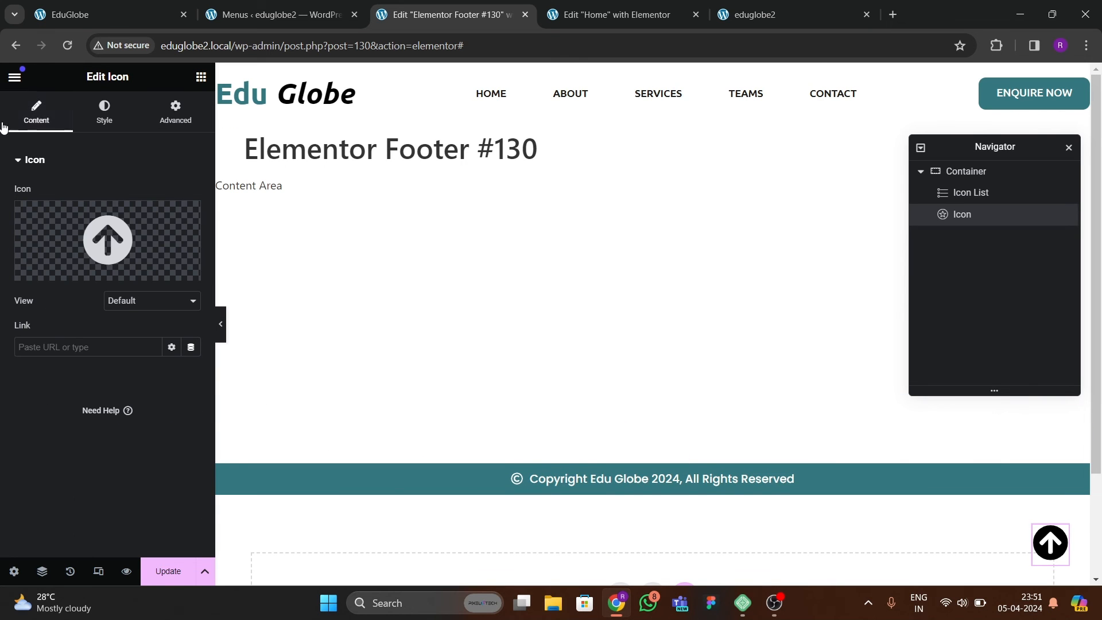
pyautogui.click(63, 342)
pyautogui.write('#')
pyautogui.press('BackSpace')
pyautogui.write('hero')
pyautogui.click(162, 567)
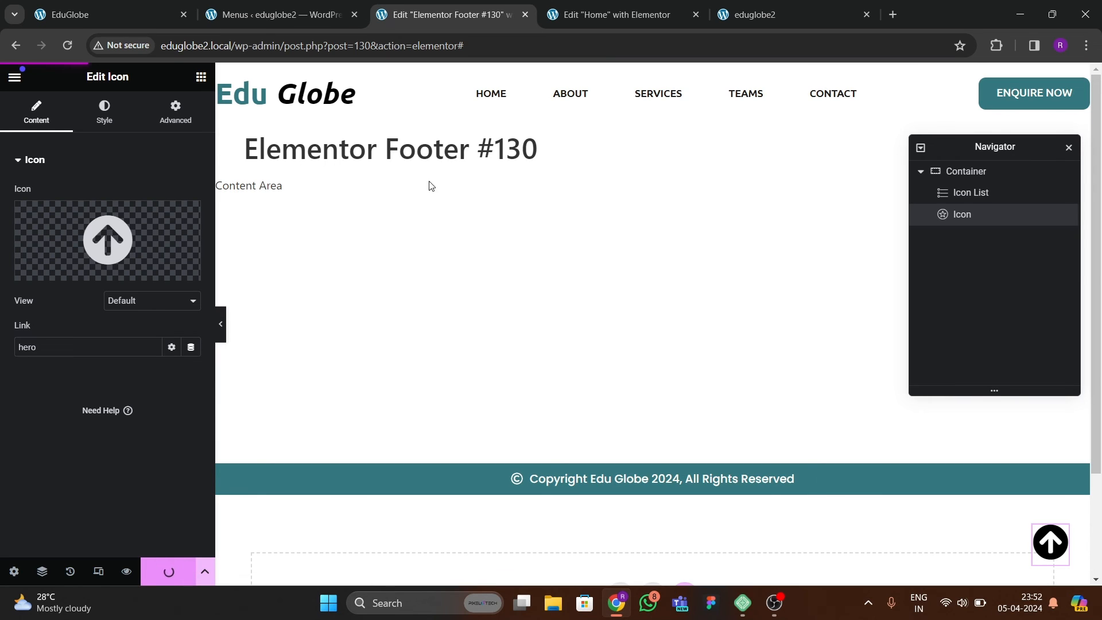
# Reload the live rebuilt site to check the fixed arrow icon.
pyautogui.click(746, 14)
pyautogui.click(186, 54)
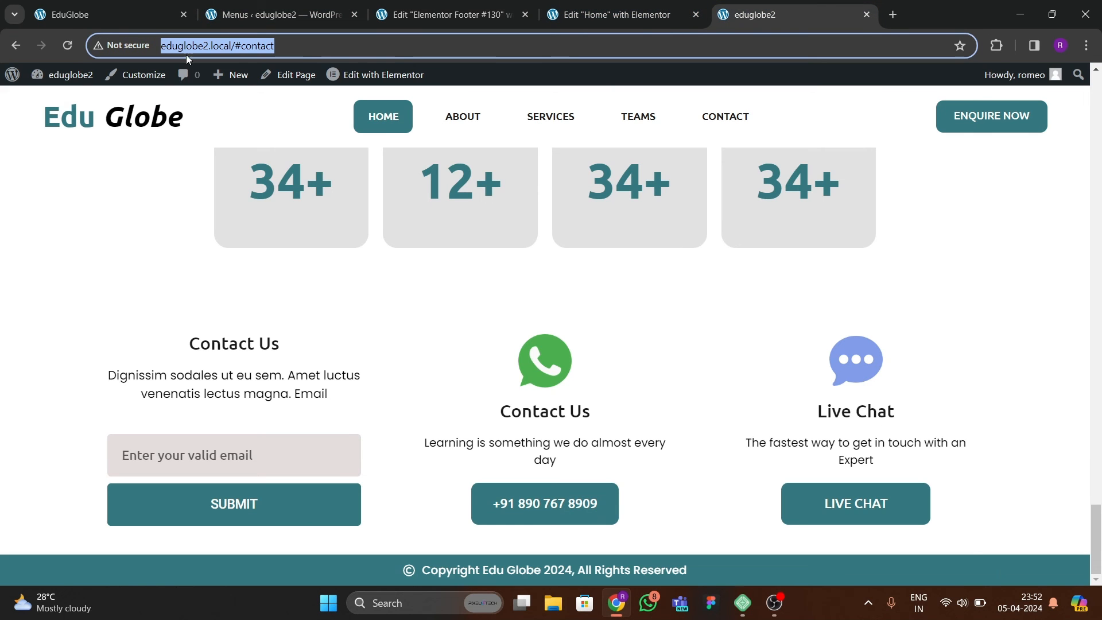
pyautogui.click(67, 44)
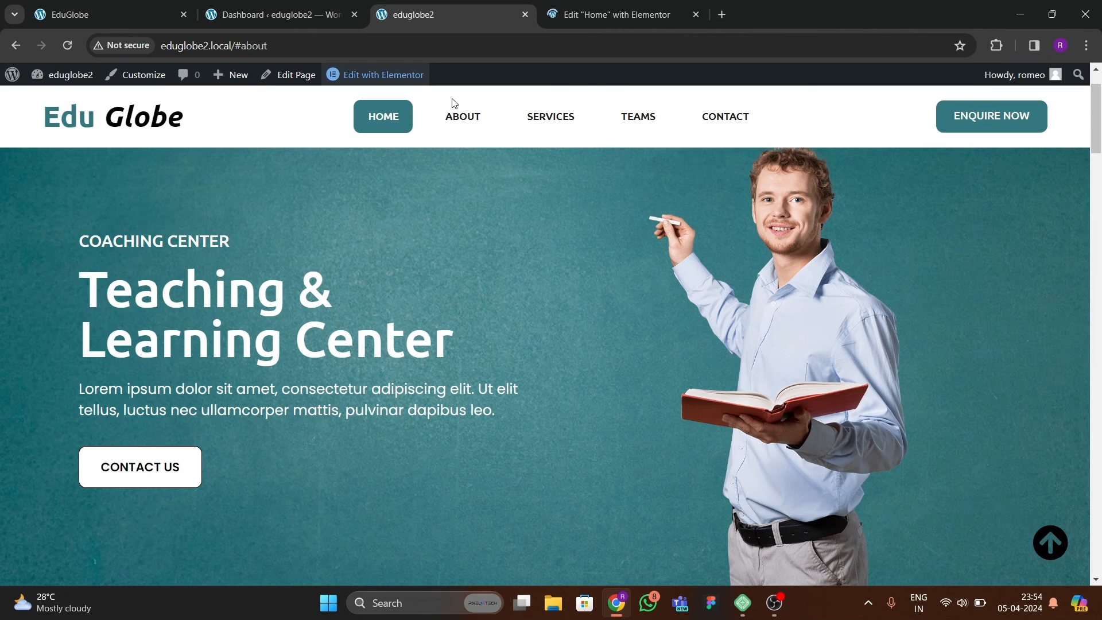
# Compare the menu links of the rebuilt live site and the reference site, trying About, Services, Team and Contact.
pyautogui.click(542, 116)
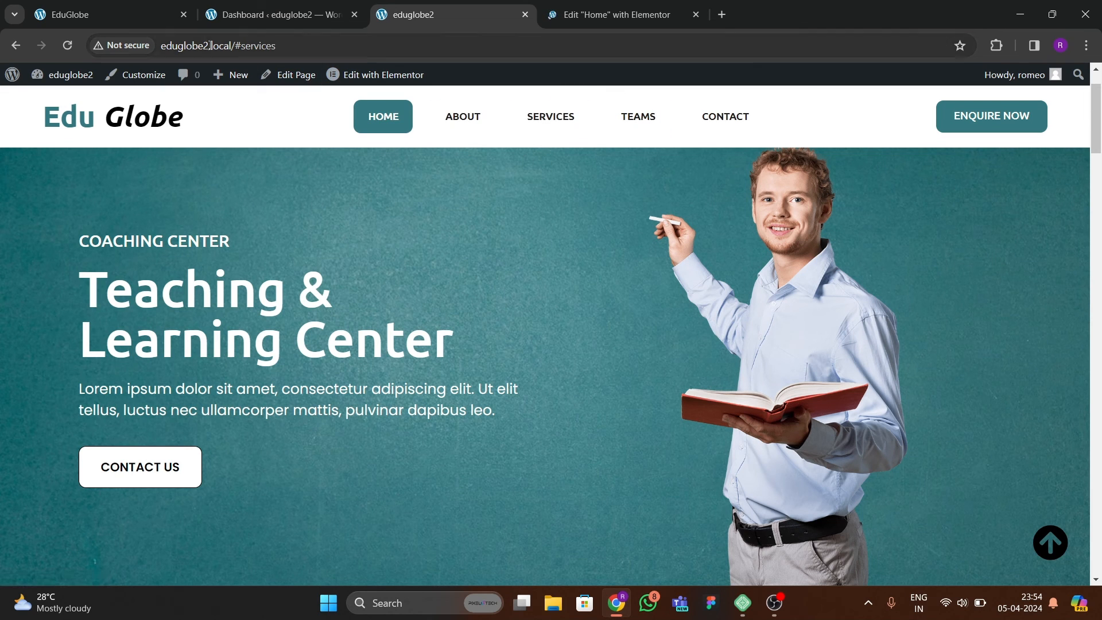
pyautogui.click(166, 16)
pyautogui.click(466, 122)
pyautogui.click(538, 126)
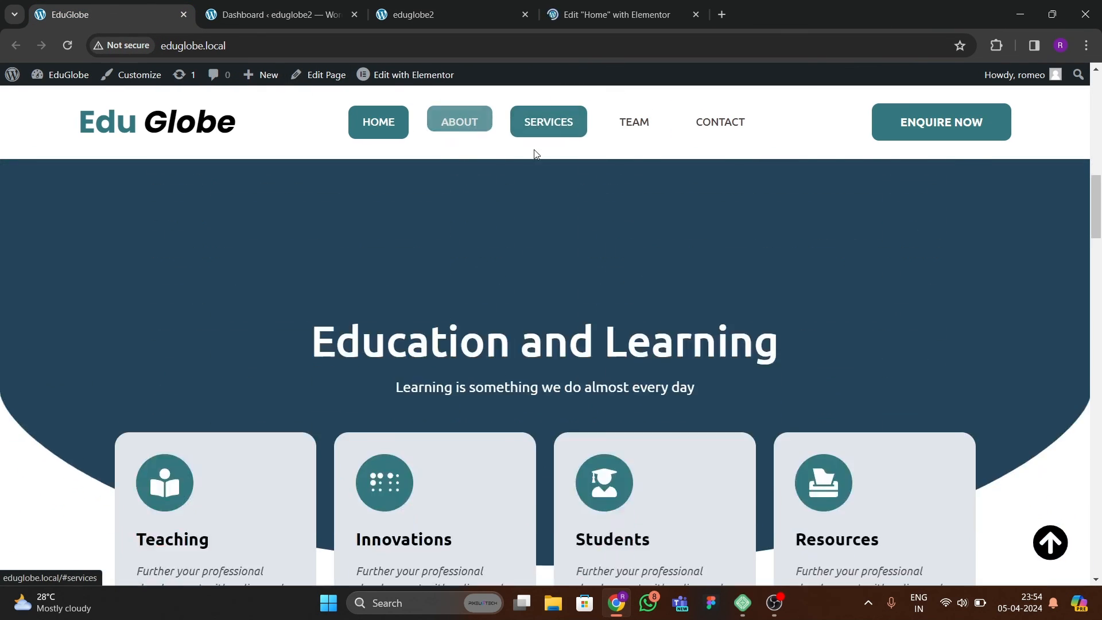
pyautogui.click(634, 122)
pyautogui.click(689, 135)
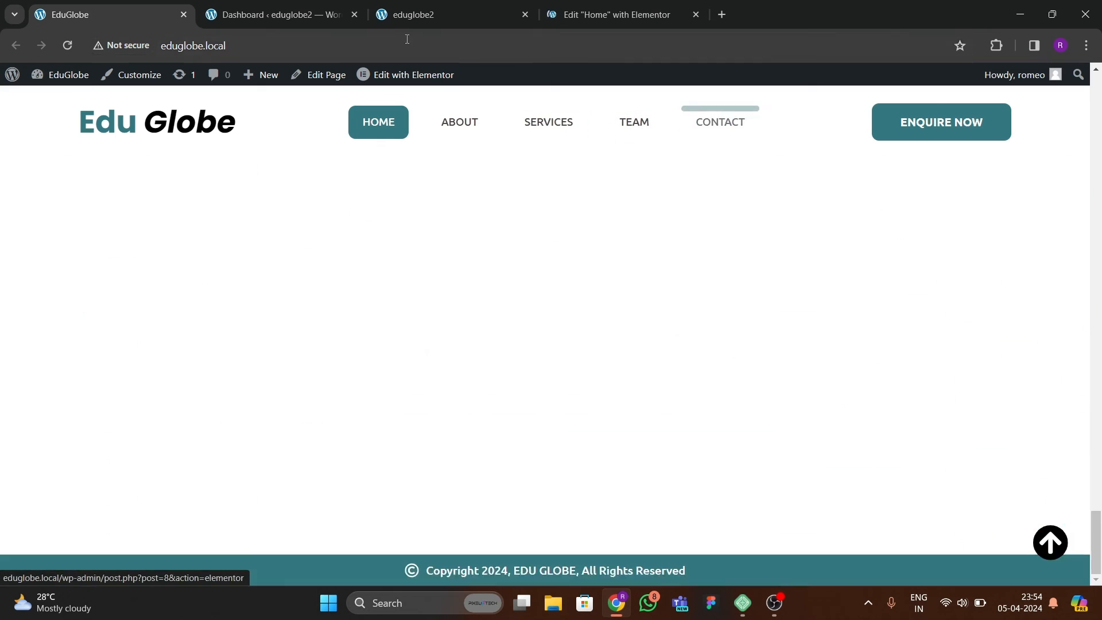
pyautogui.click(410, 14)
pyautogui.click(614, 15)
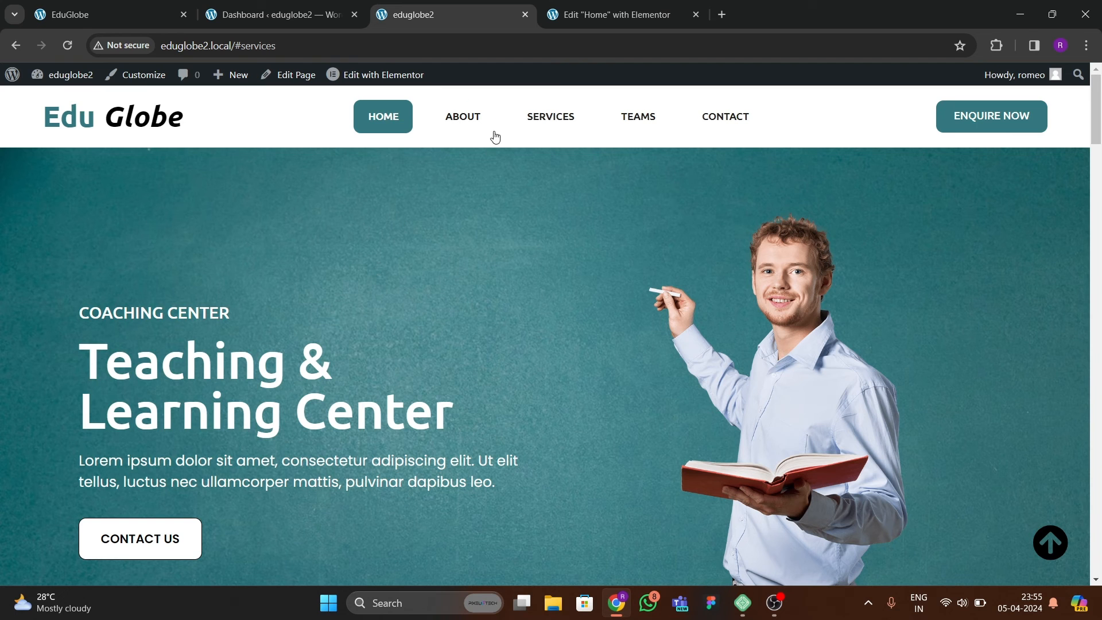
pyautogui.click(464, 127)
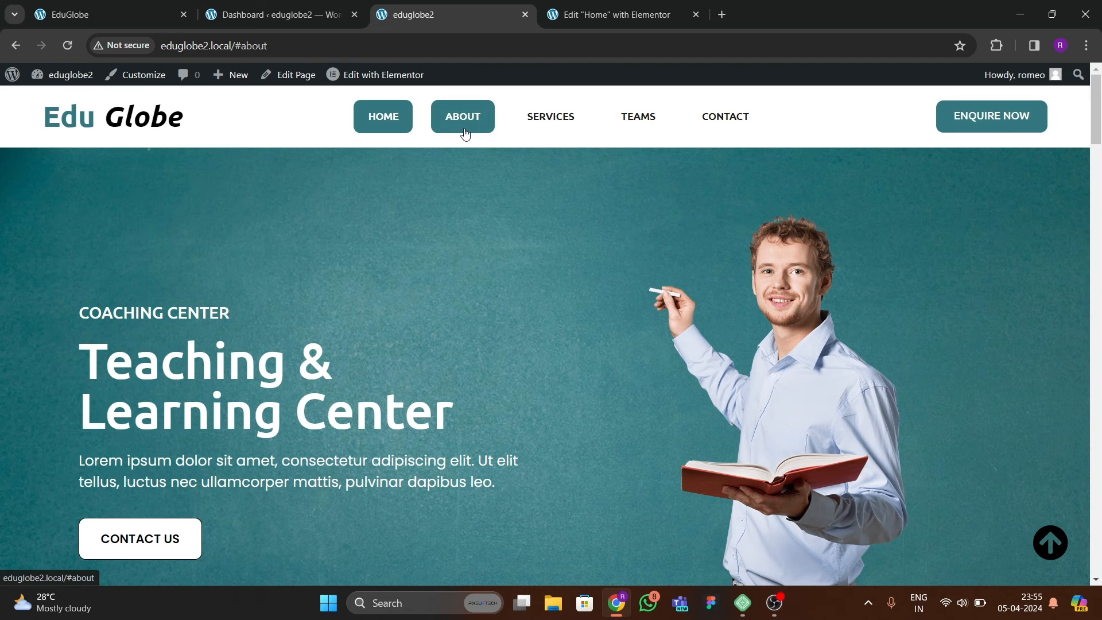
# Return to the Home page editor and give the hero container the CSS ID "hero".
pyautogui.click(575, 22)
pyautogui.scroll(15, 597, 281)
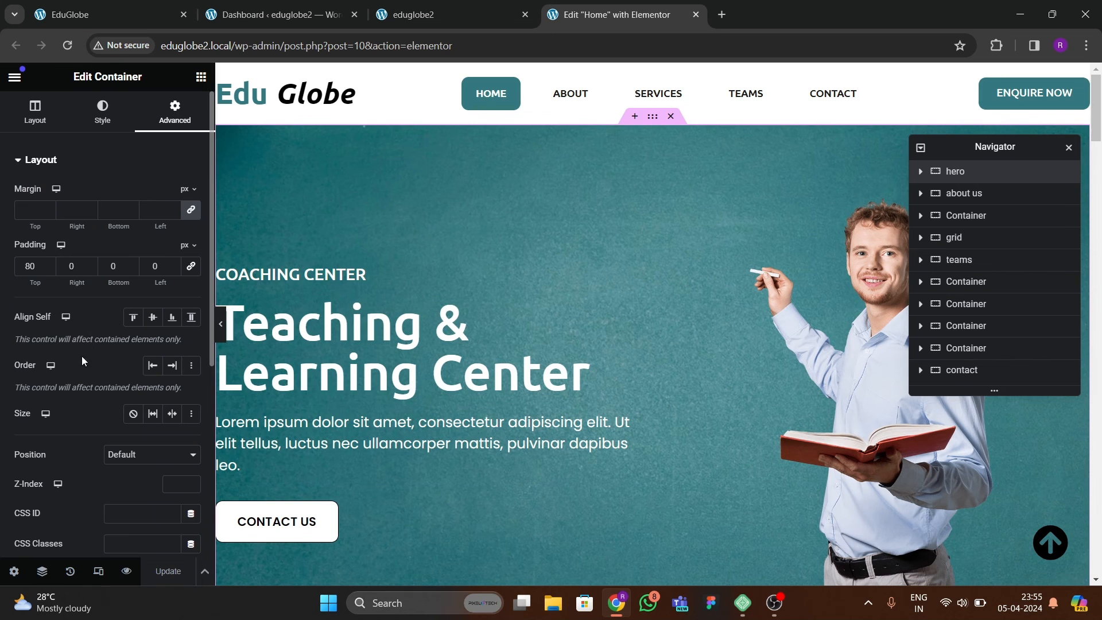
pyautogui.scroll(-3, 82, 356)
pyautogui.click(124, 369)
pyautogui.write('her')
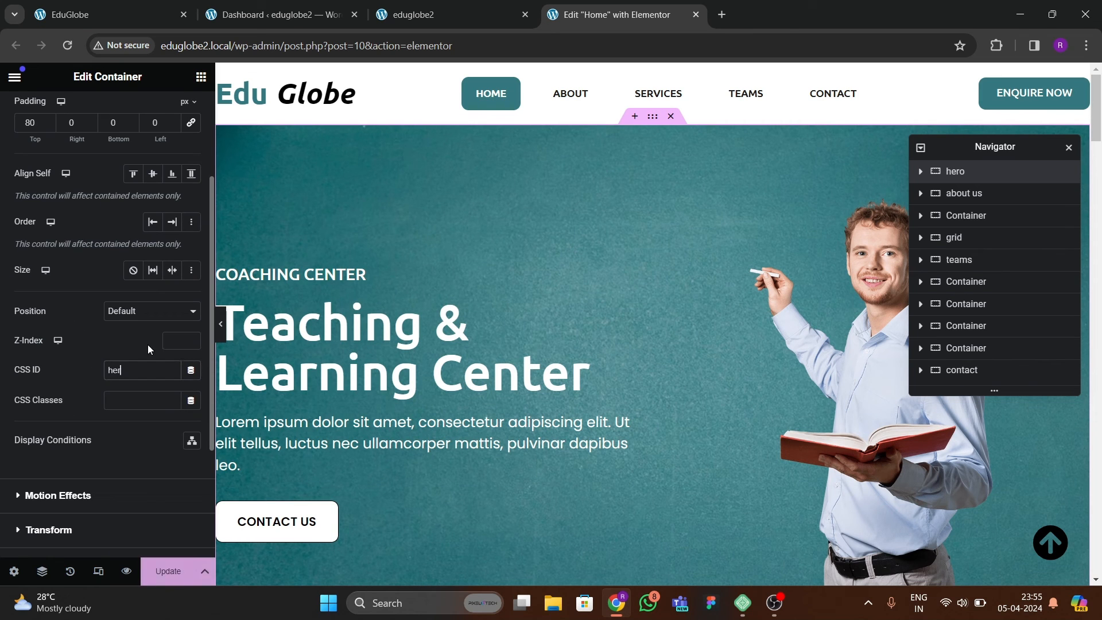
pyautogui.write('oi')
# Give the about us container with the "What We Do" columns the CSS ID "about".
pyautogui.scroll(-6, 521, 390)
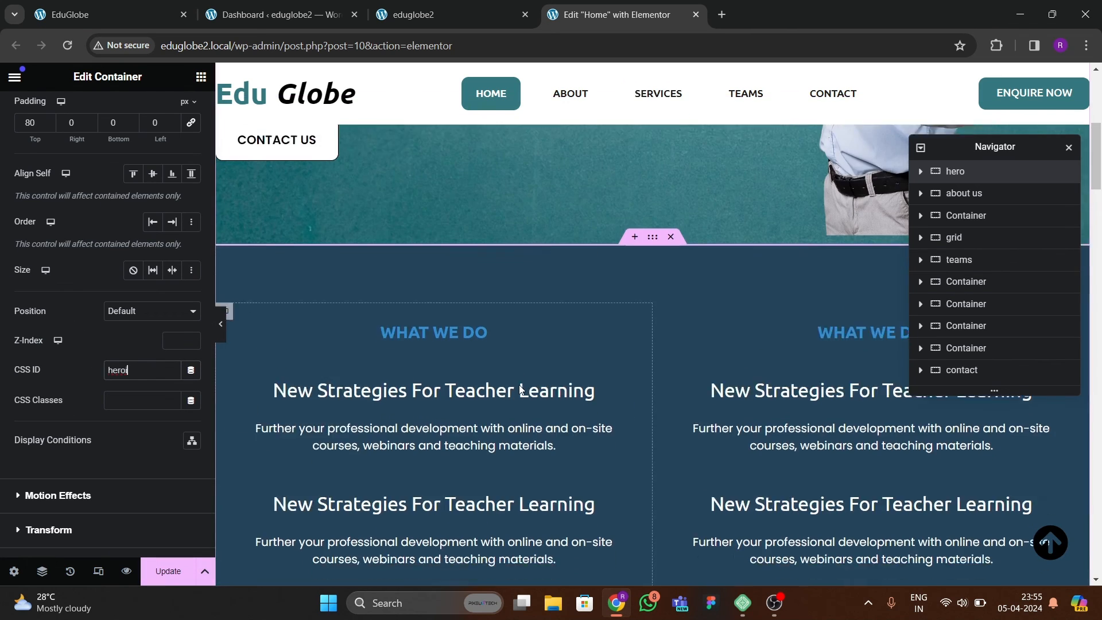
pyautogui.click(651, 205)
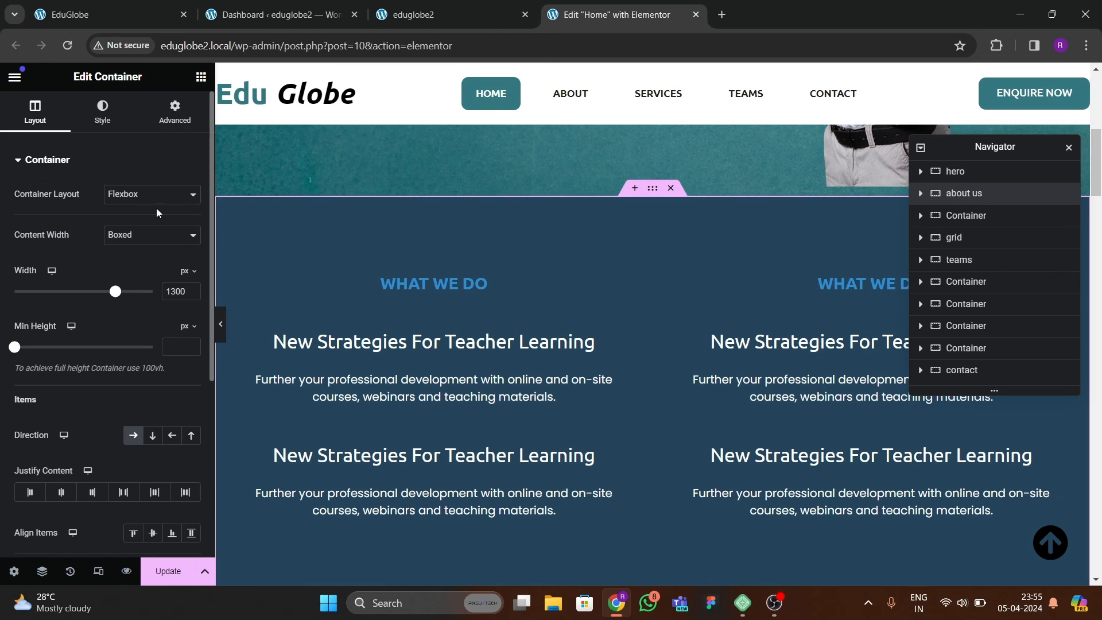
pyautogui.click(176, 110)
pyautogui.scroll(-3, 74, 390)
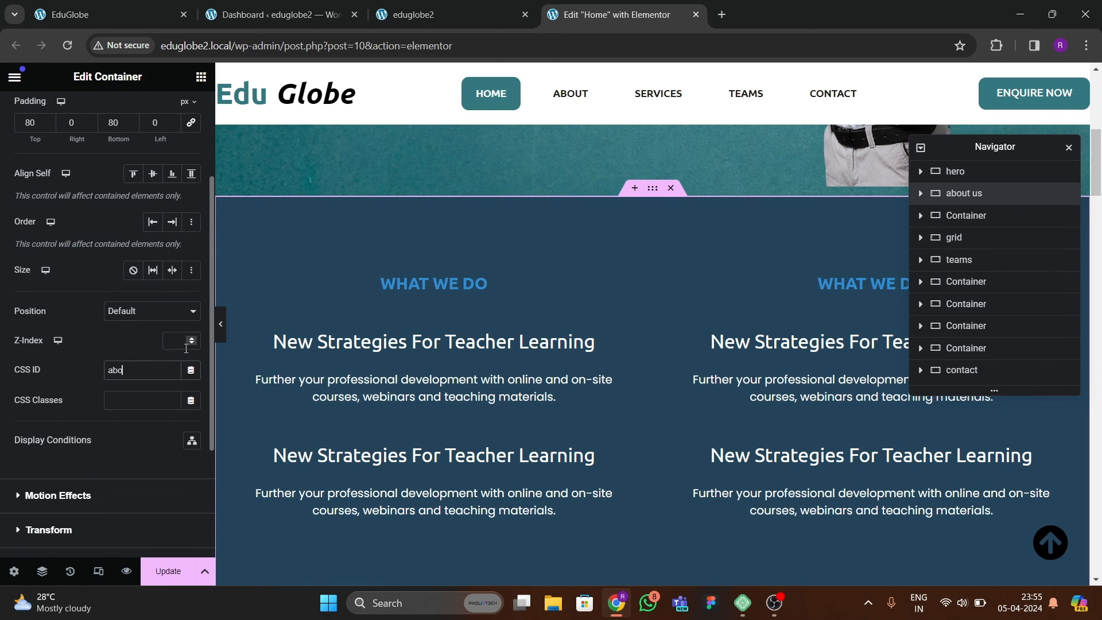
# Give the "Education and Learning" section's container the CSS ID "services".
pyautogui.scroll(7, 752, 264)
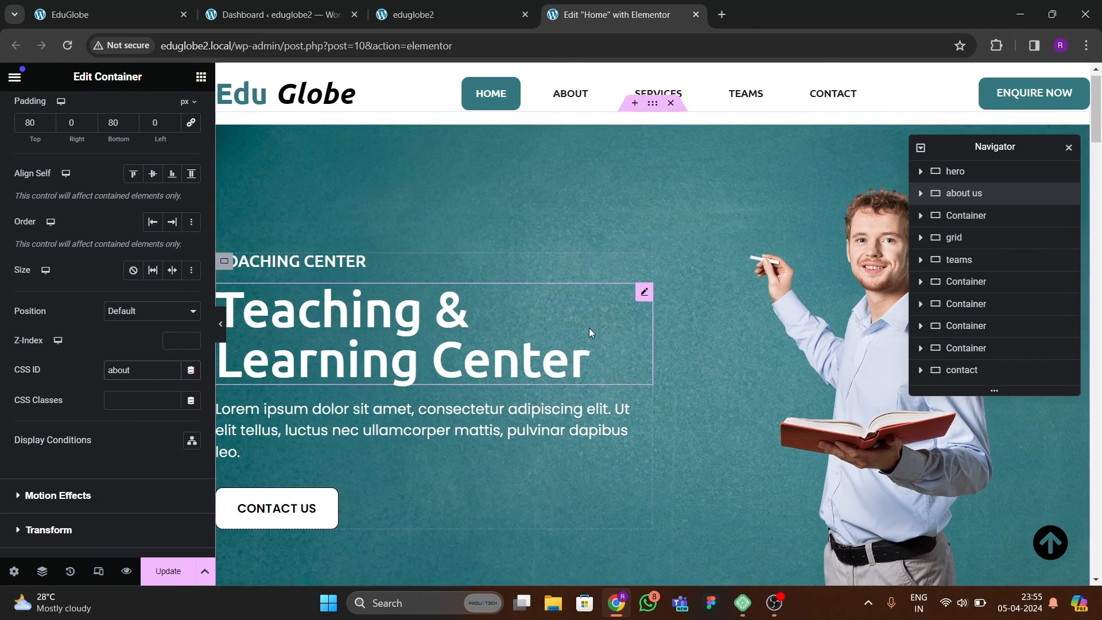
pyautogui.scroll(-8, 595, 339)
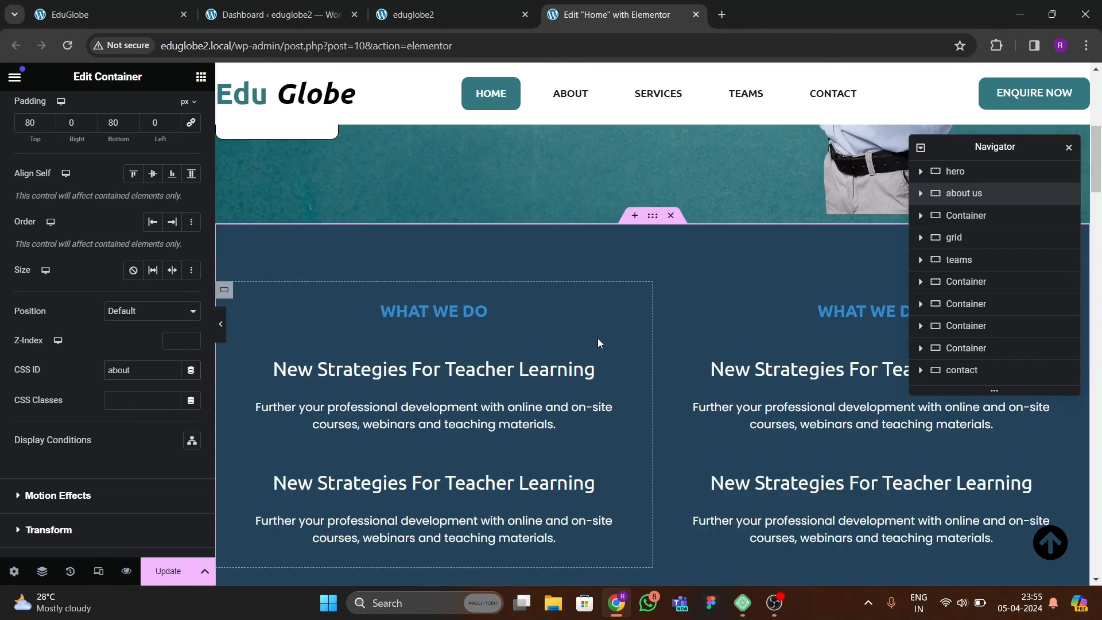
pyautogui.scroll(-8, 597, 341)
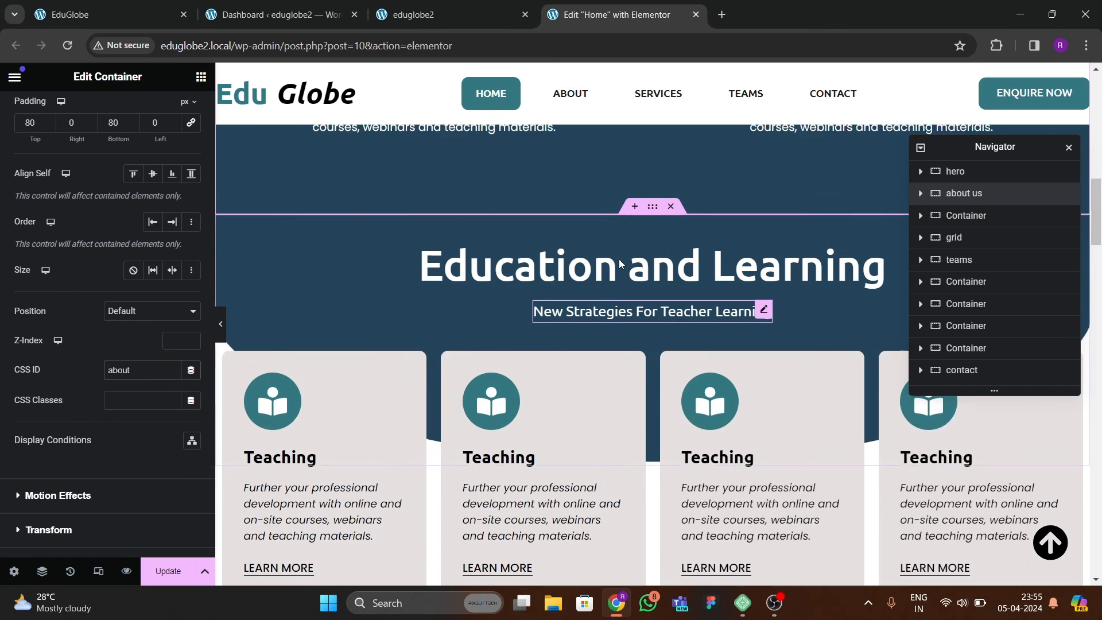
pyautogui.scroll(-4, 624, 318)
pyautogui.scroll(8, 620, 315)
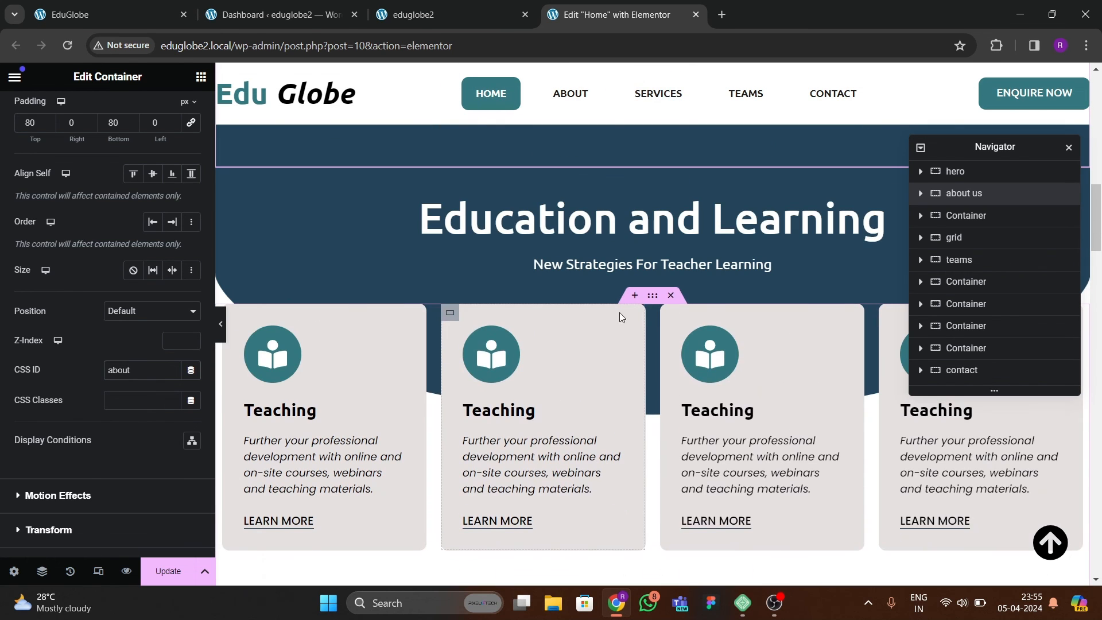
pyautogui.click(238, 239)
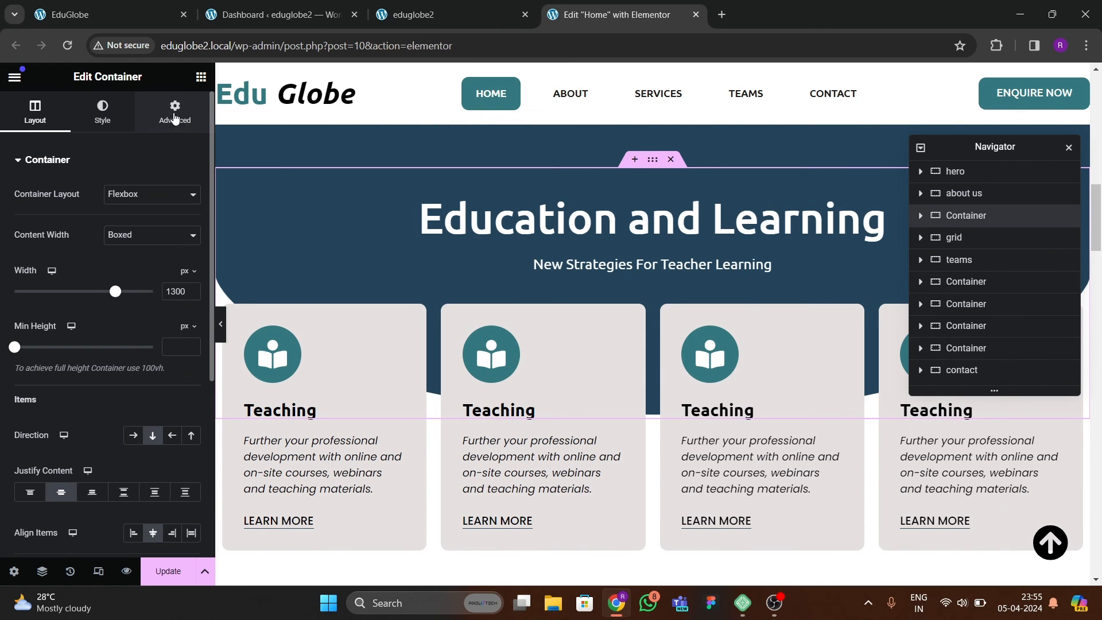
pyautogui.click(175, 112)
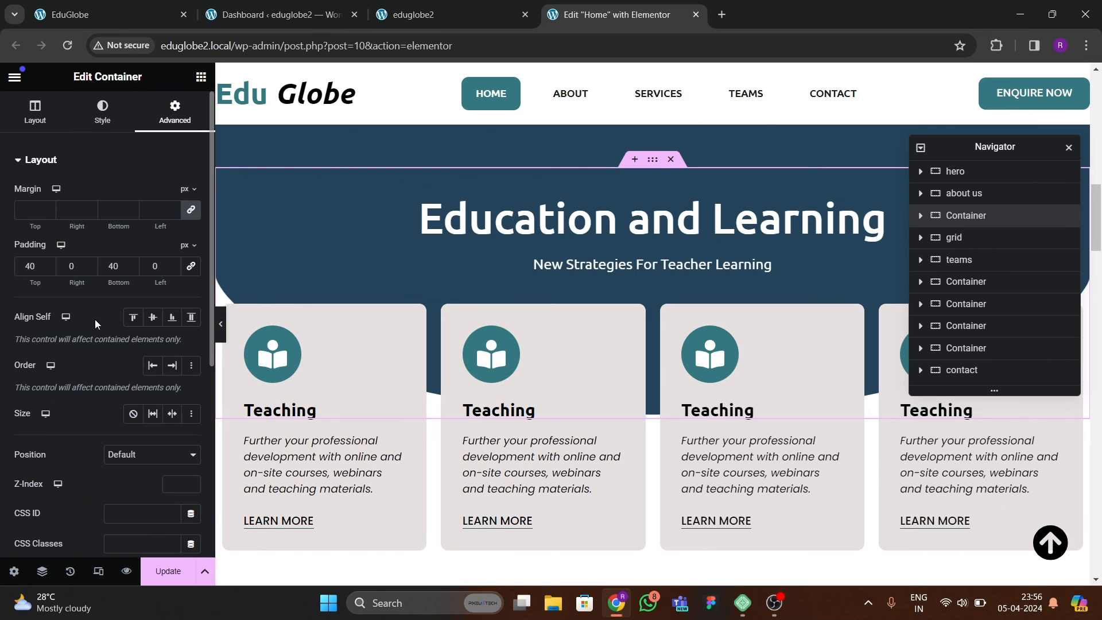
pyautogui.scroll(-4, 94, 324)
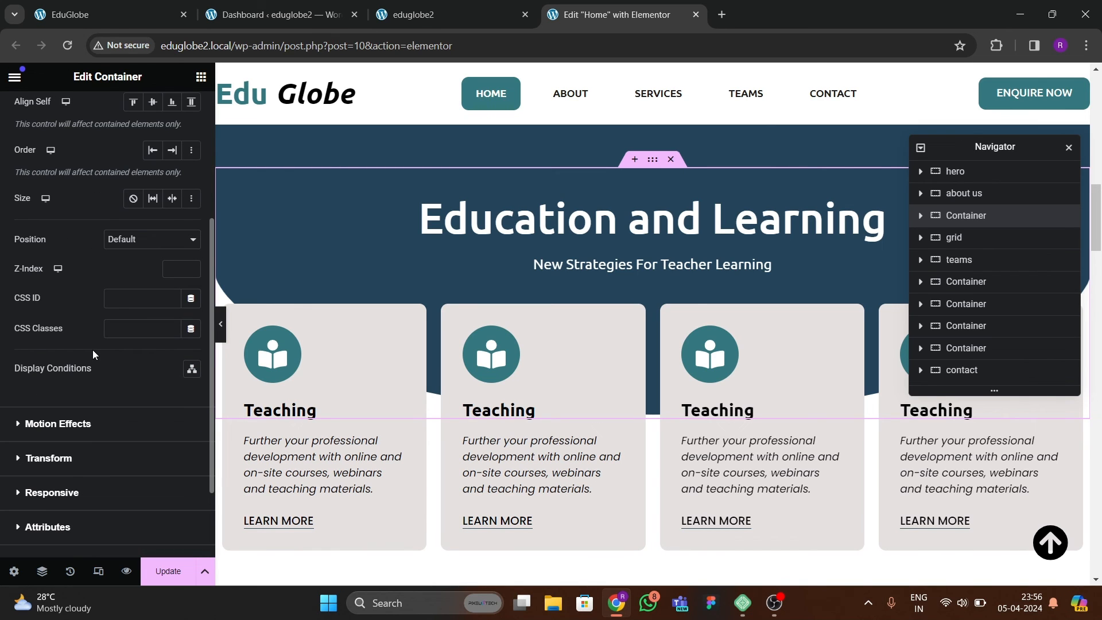
pyautogui.scroll(4, 101, 383)
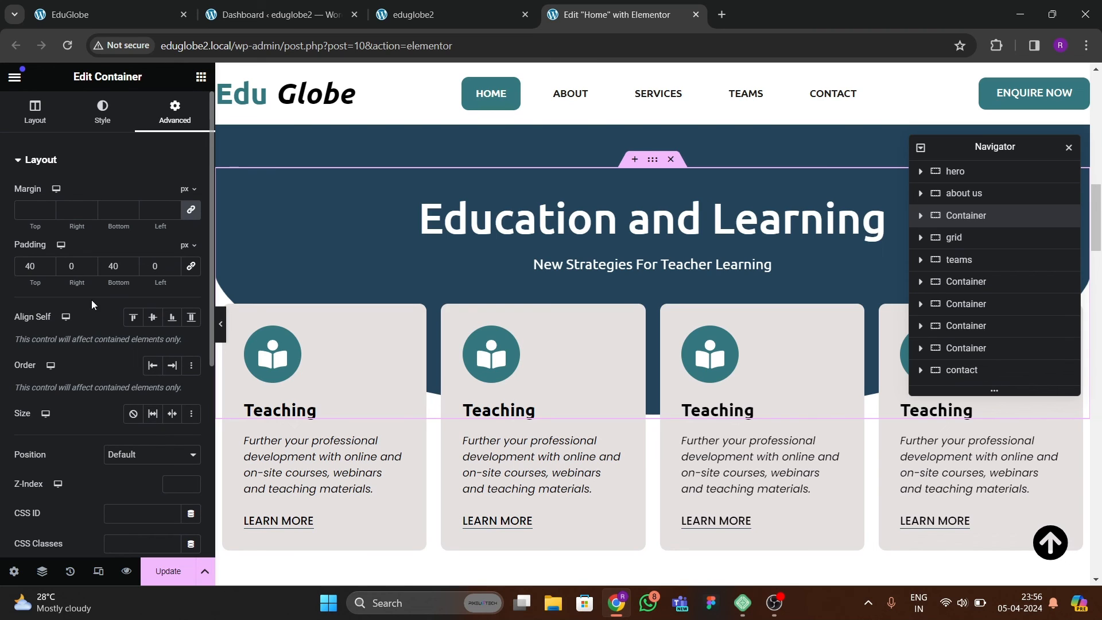
pyautogui.scroll(-3, 92, 351)
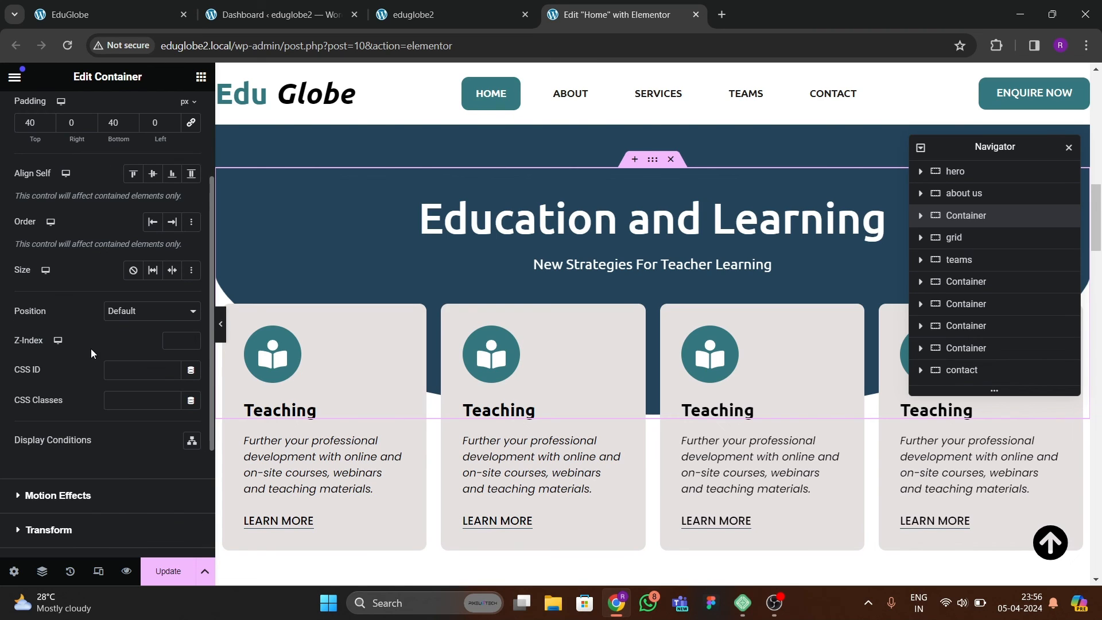
pyautogui.click(179, 362)
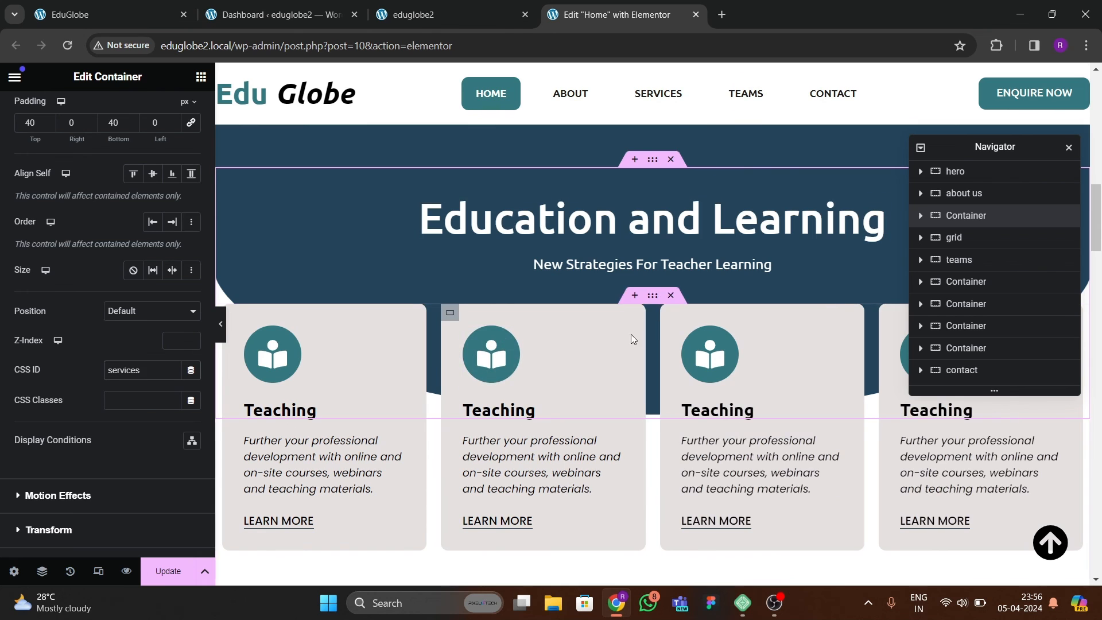
# Give the "Meet the team" section's container the CSS ID "teams".
pyautogui.scroll(-5, 632, 334)
pyautogui.scroll(1, 649, 146)
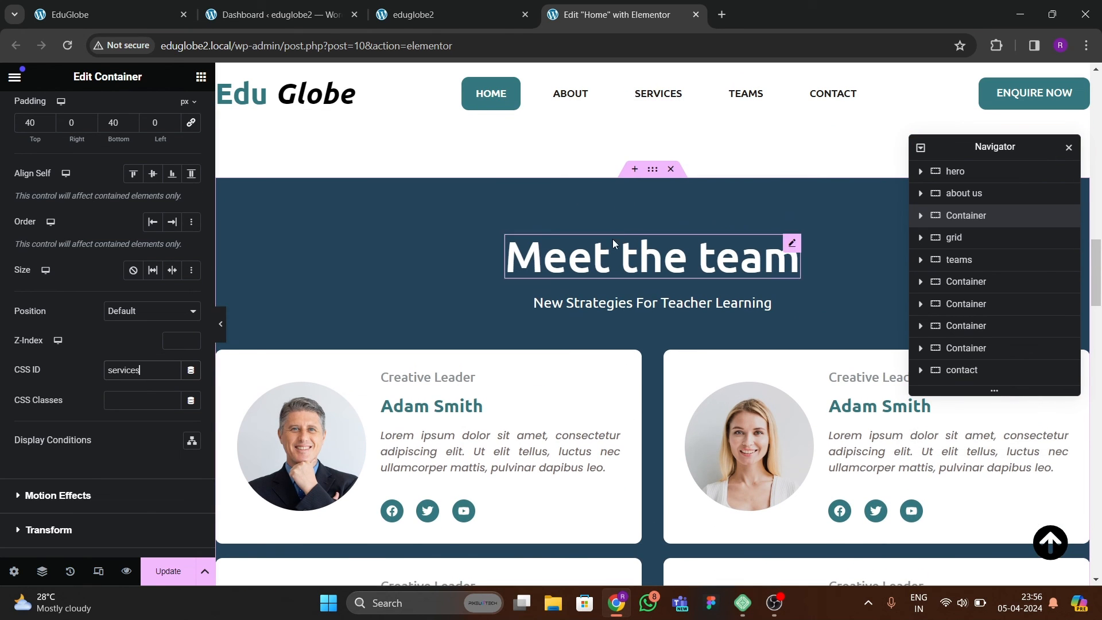
pyautogui.click(652, 169)
pyautogui.click(170, 114)
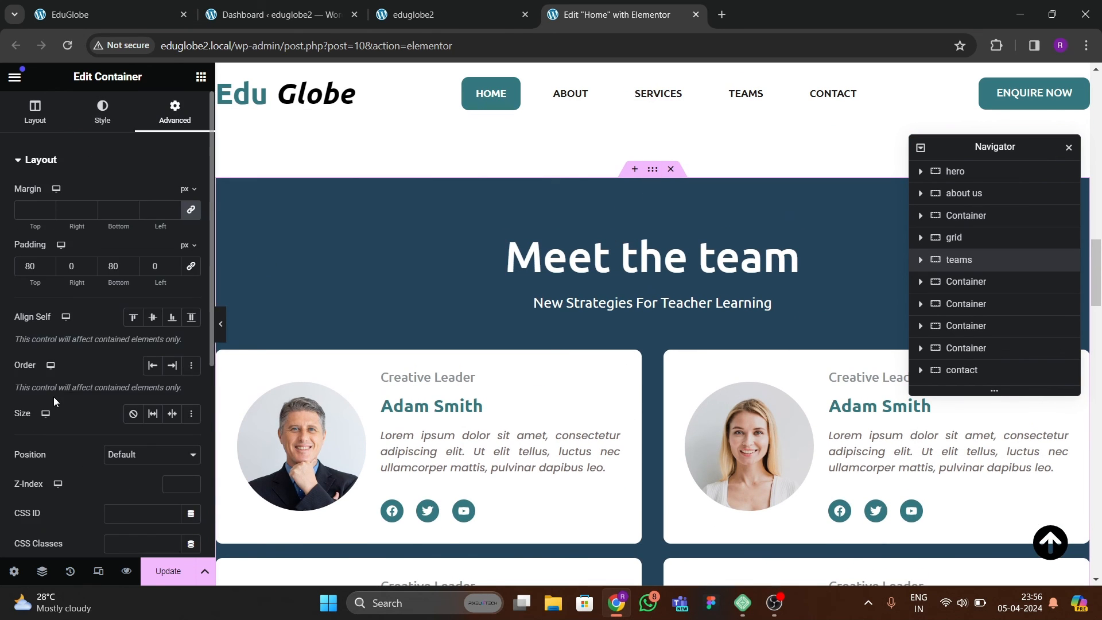
pyautogui.scroll(-3, 67, 401)
pyautogui.click(138, 368)
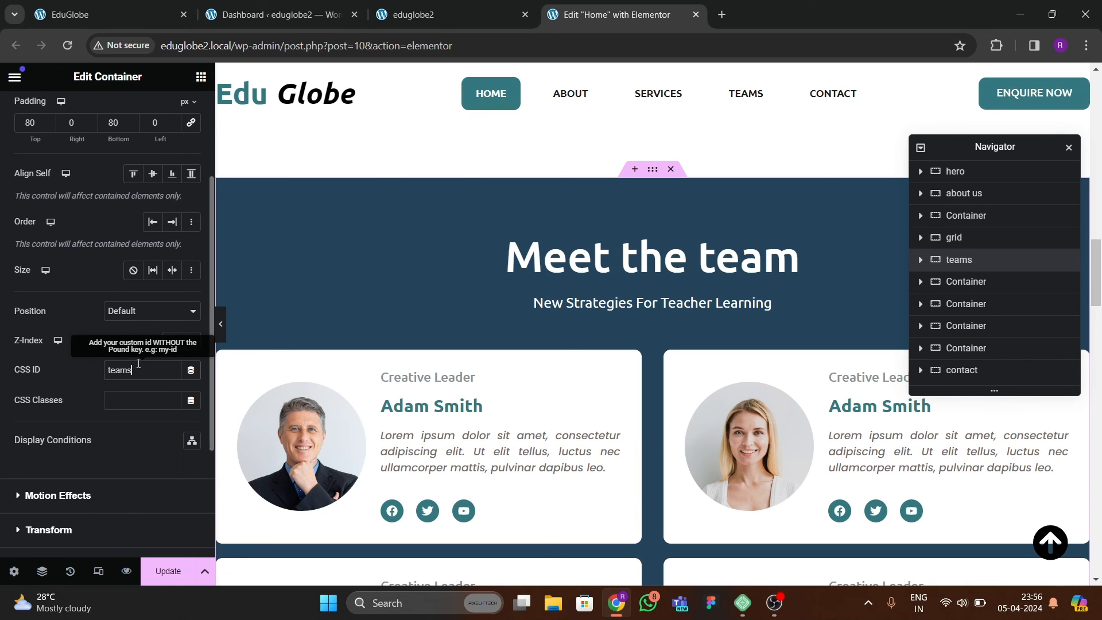
# Give the "Educational Programs" section's container the CSS ID "contact" and update the page.
pyautogui.scroll(-15, 673, 334)
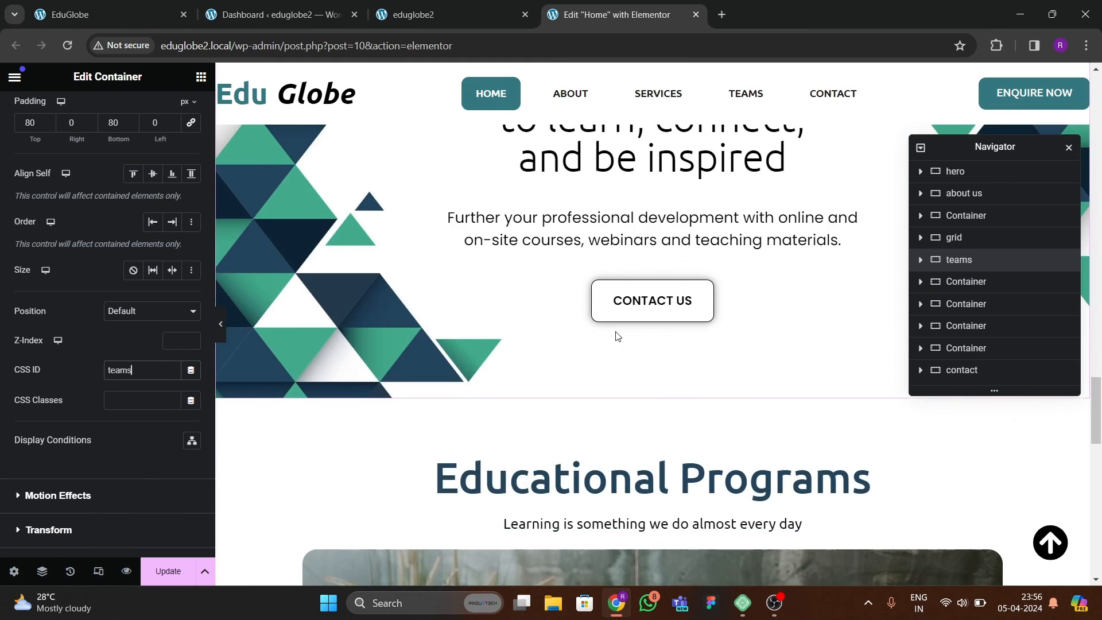
pyautogui.scroll(-5, 617, 336)
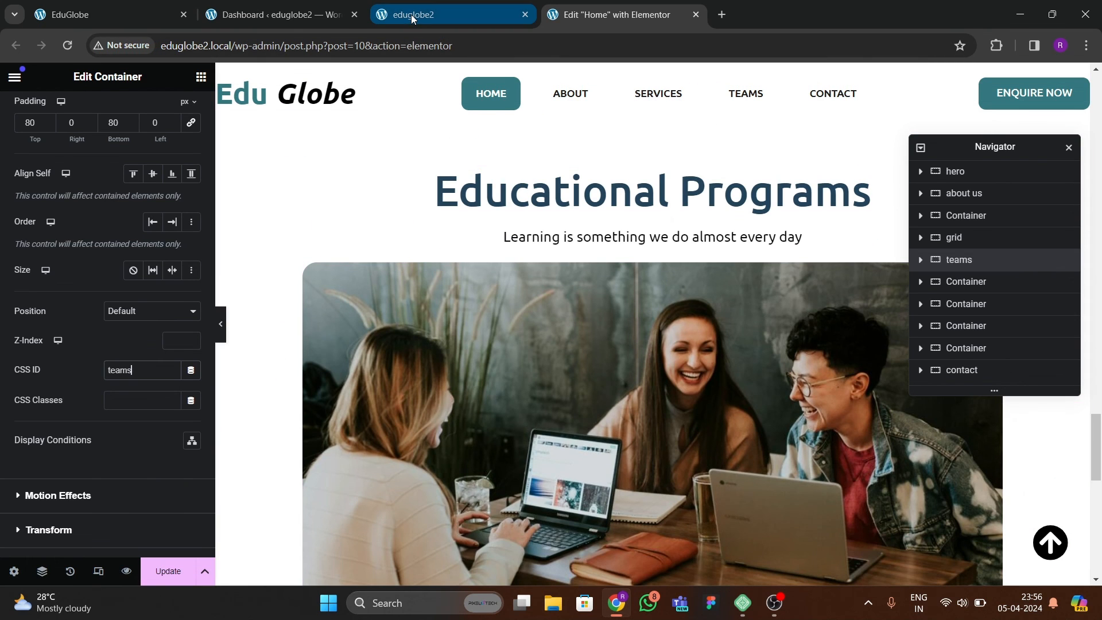
pyautogui.scroll(-5, 597, 218)
pyautogui.scroll(4, 620, 233)
pyautogui.scroll(1, 663, 215)
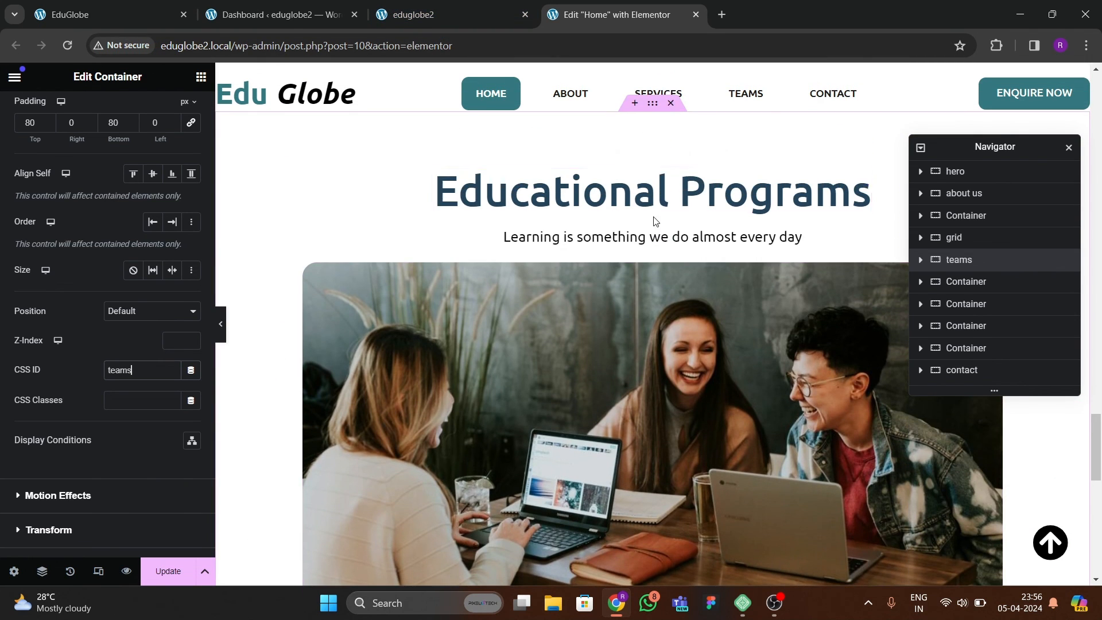
pyautogui.scroll(-8, 658, 224)
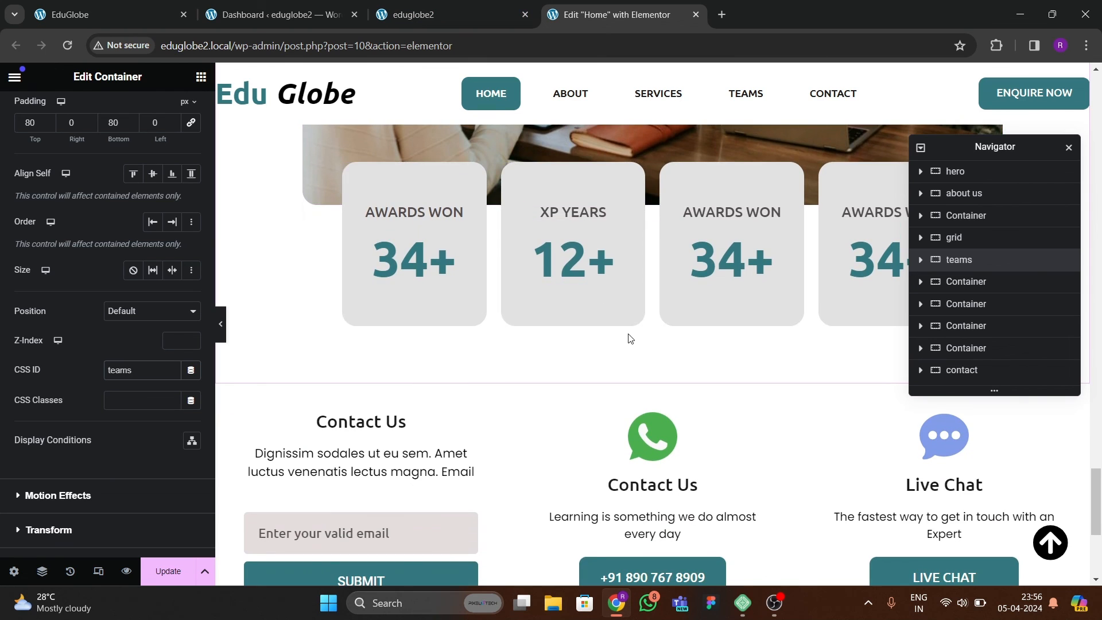
pyautogui.scroll(8, 630, 338)
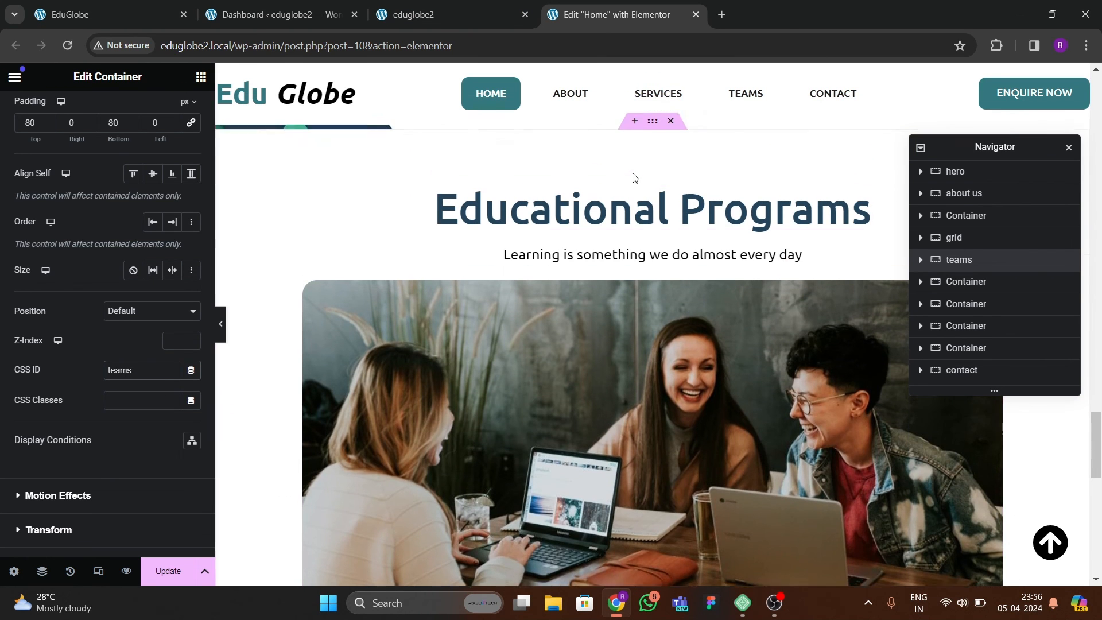
pyautogui.scroll(2, 635, 177)
pyautogui.click(639, 282)
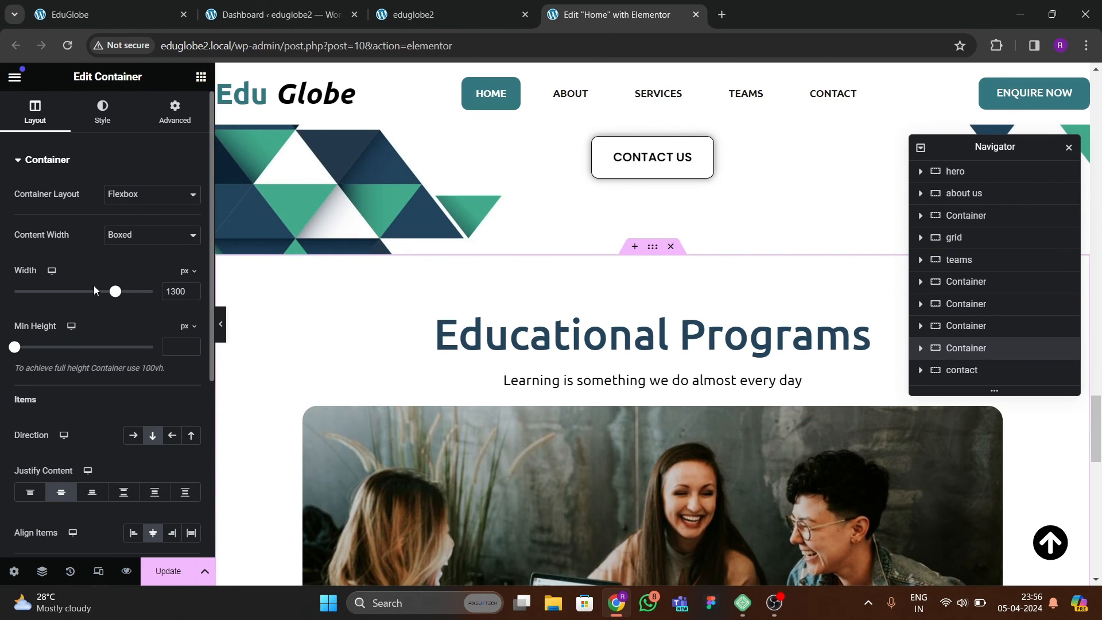
pyautogui.click(174, 109)
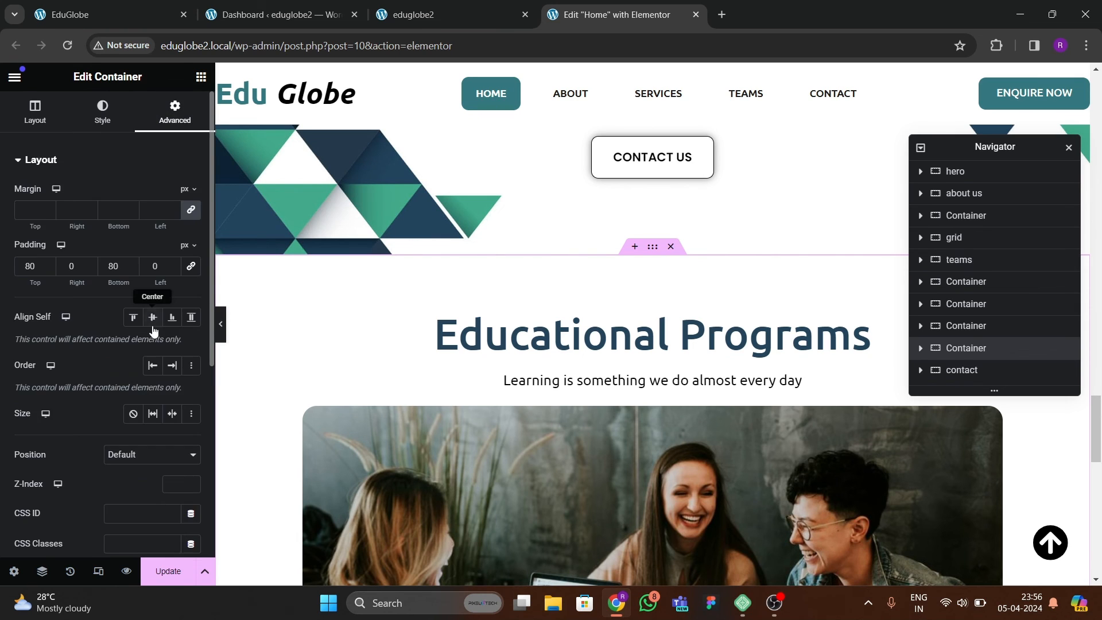
pyautogui.scroll(-5, 151, 381)
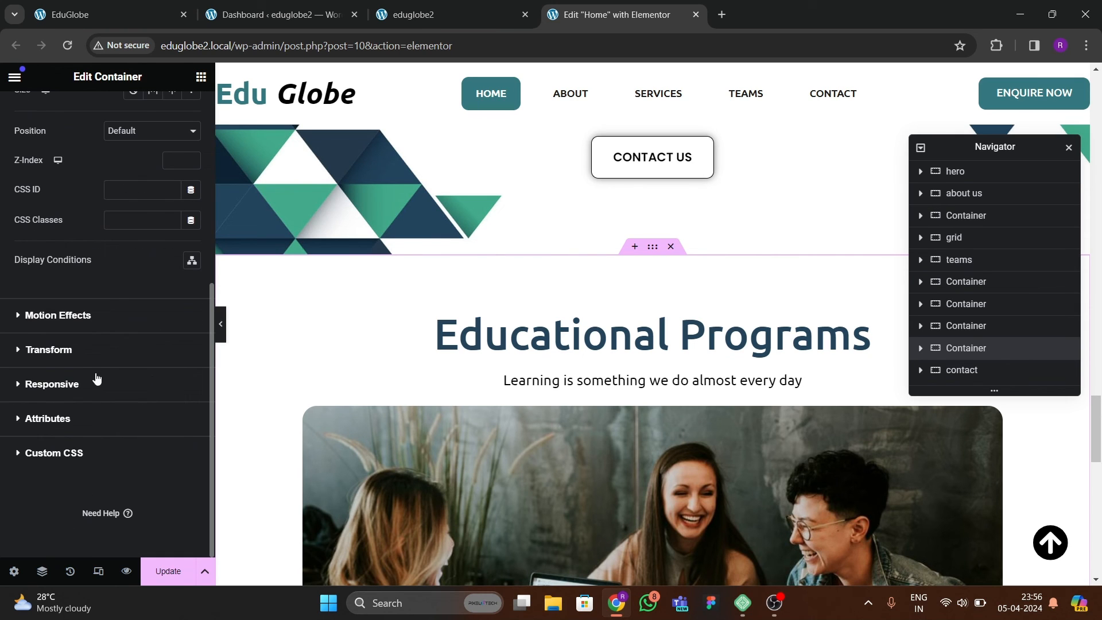
pyautogui.click(121, 192)
pyautogui.write('contact')
pyautogui.scroll(-4, 446, 290)
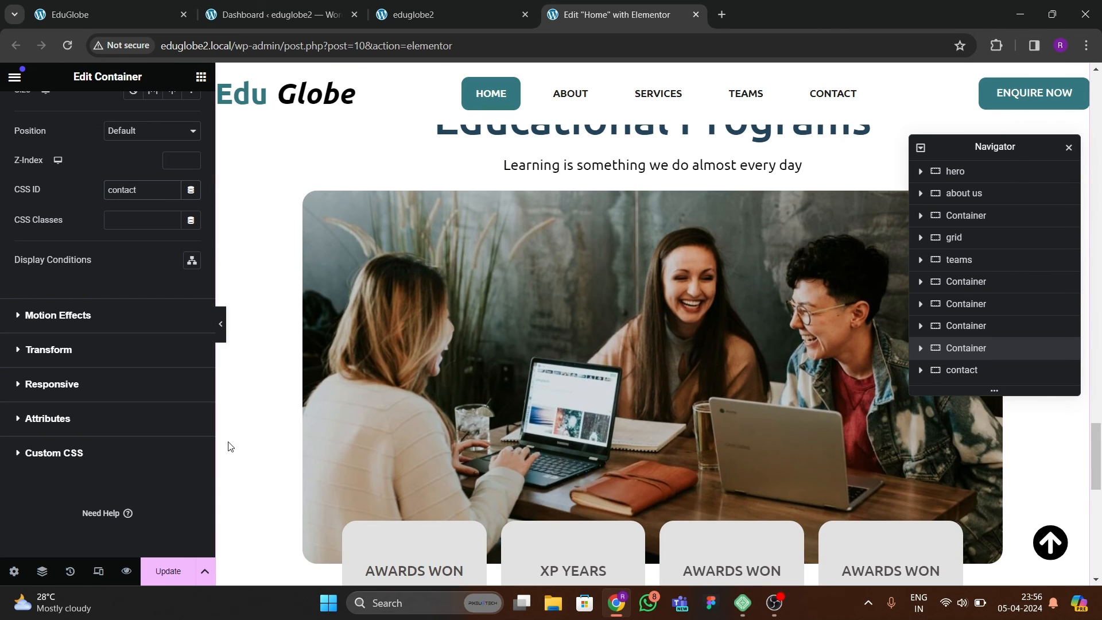
pyautogui.click(168, 571)
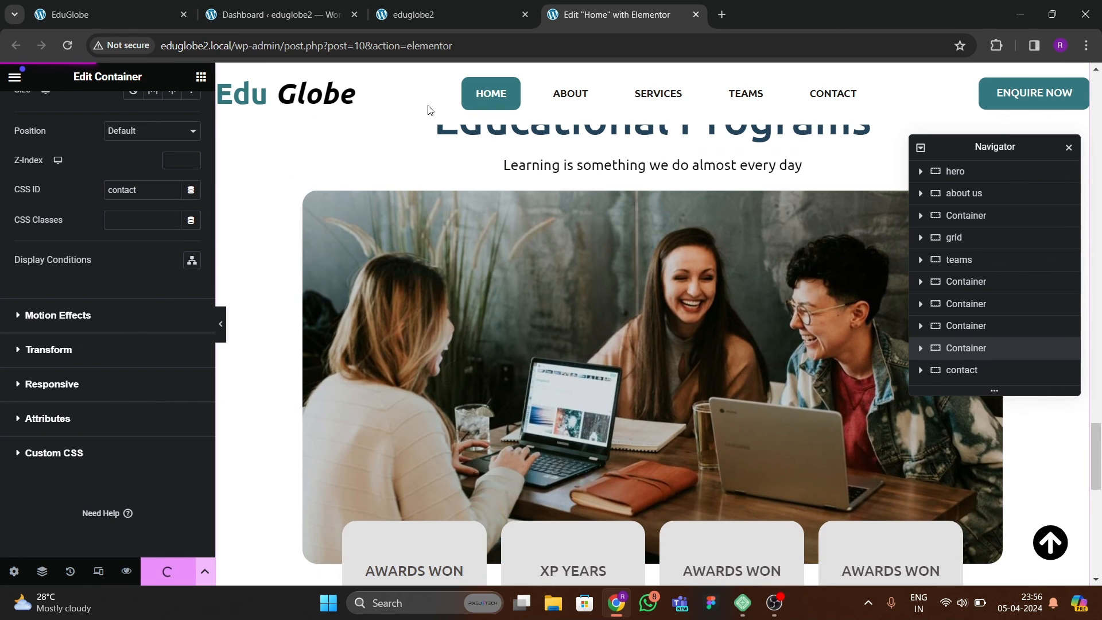
# Try the section links and the back-to-top arrow on the rebuilt live site, and close that tab.
pyautogui.click(439, 17)
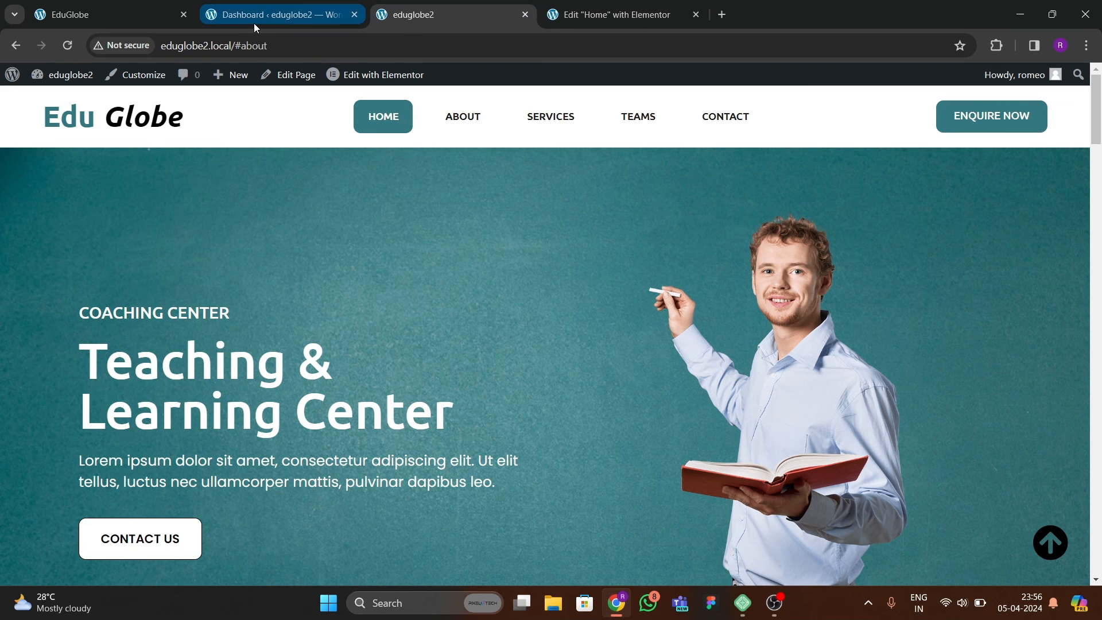
pyautogui.click(253, 20)
pyautogui.click(565, 18)
pyautogui.click(421, 15)
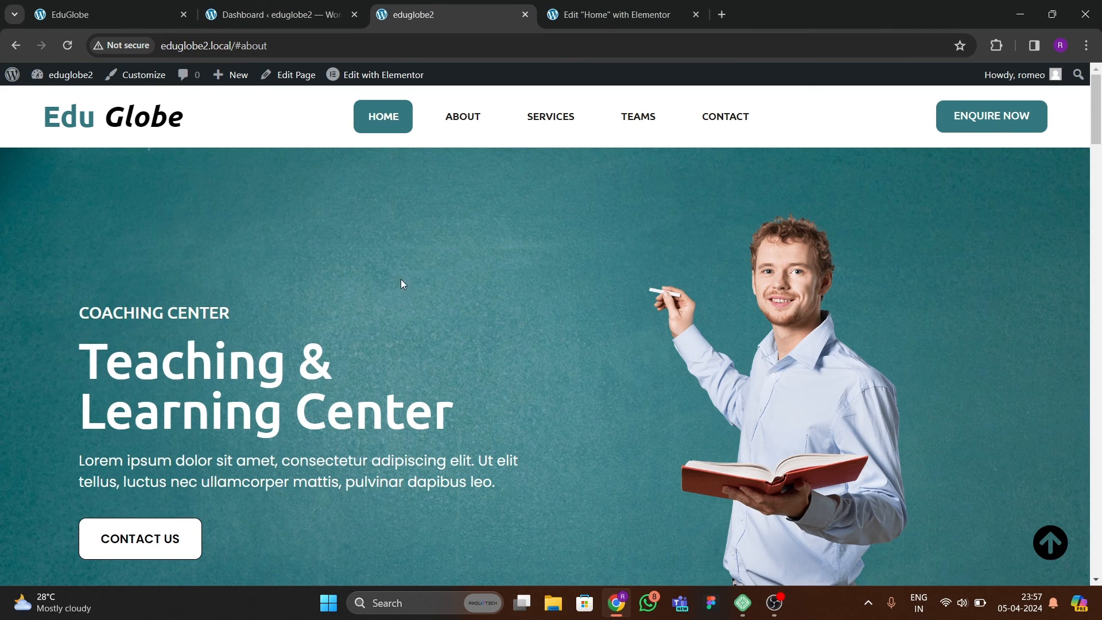
pyautogui.scroll(-20, 466, 122)
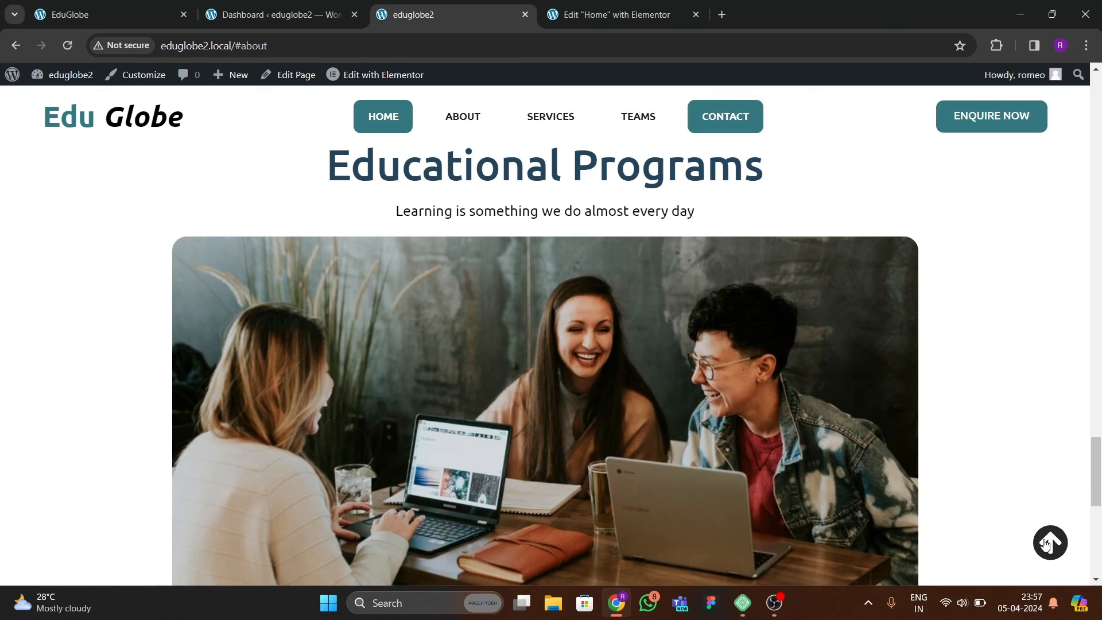
pyautogui.click(1048, 544)
pyautogui.scroll(-9, 1001, 517)
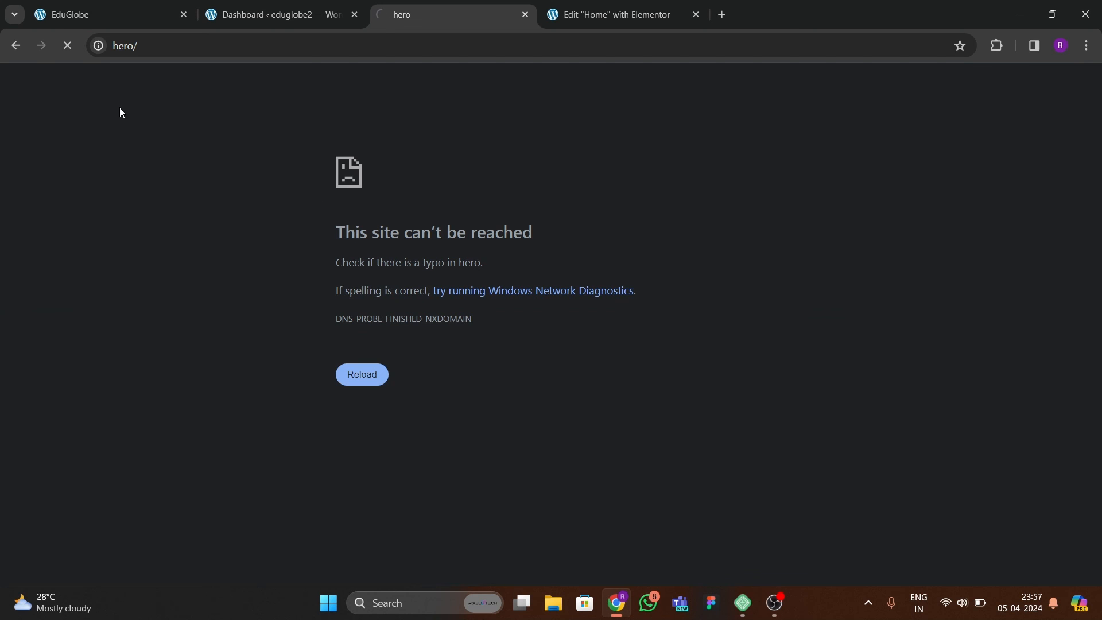
pyautogui.click(525, 16)
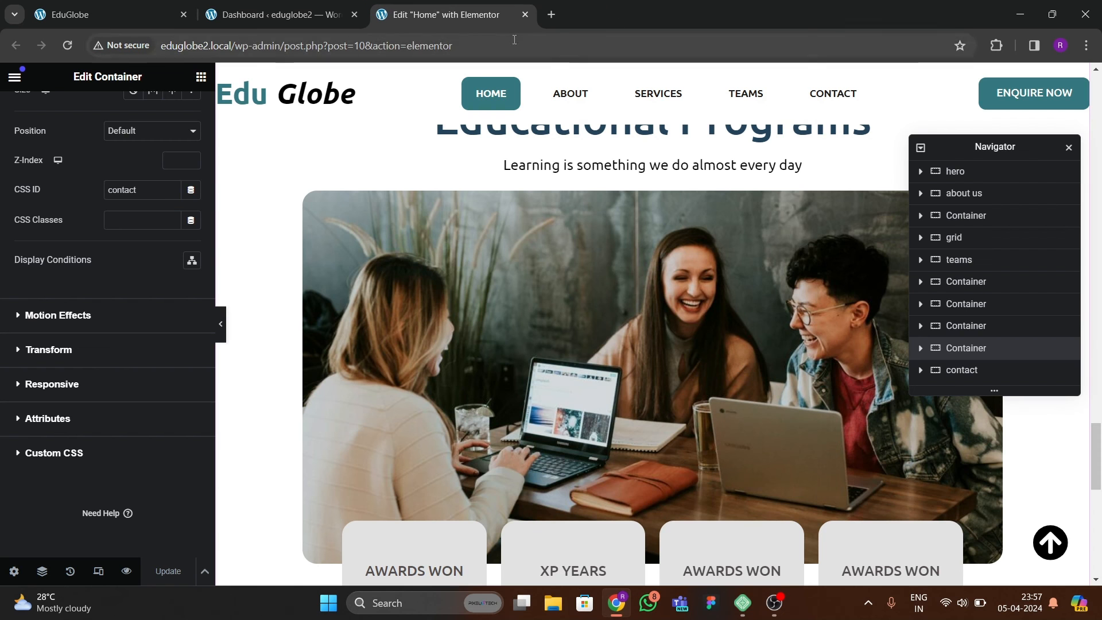
pyautogui.click(525, 14)
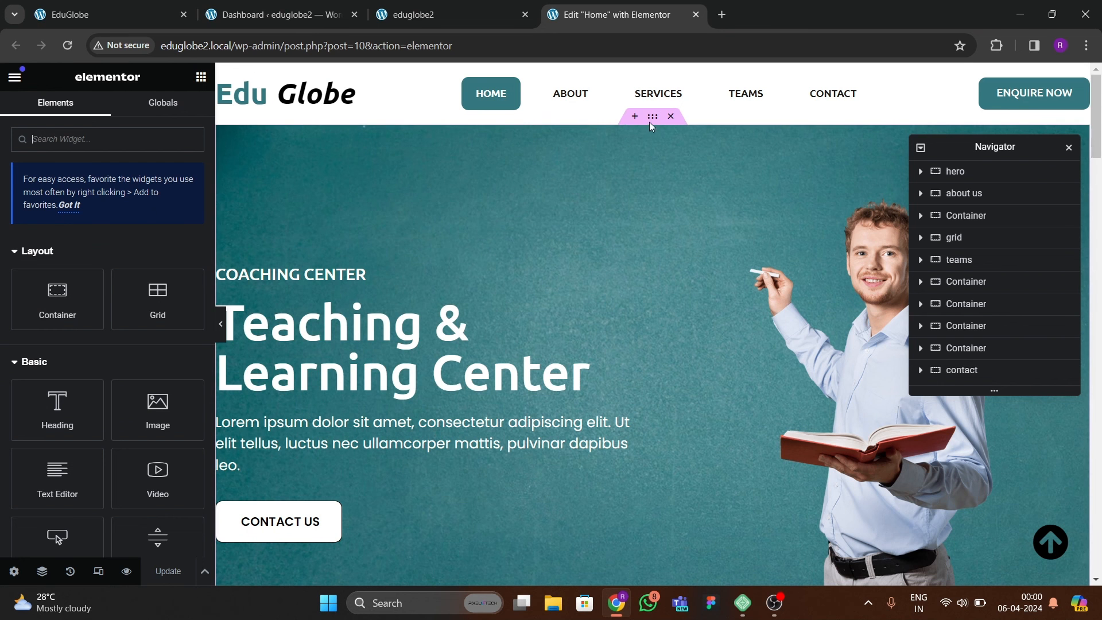
# Correct the hero container's CSS ID to "hero" and update the Home page.
pyautogui.click(652, 117)
pyautogui.click(175, 109)
pyautogui.scroll(-3, 166, 390)
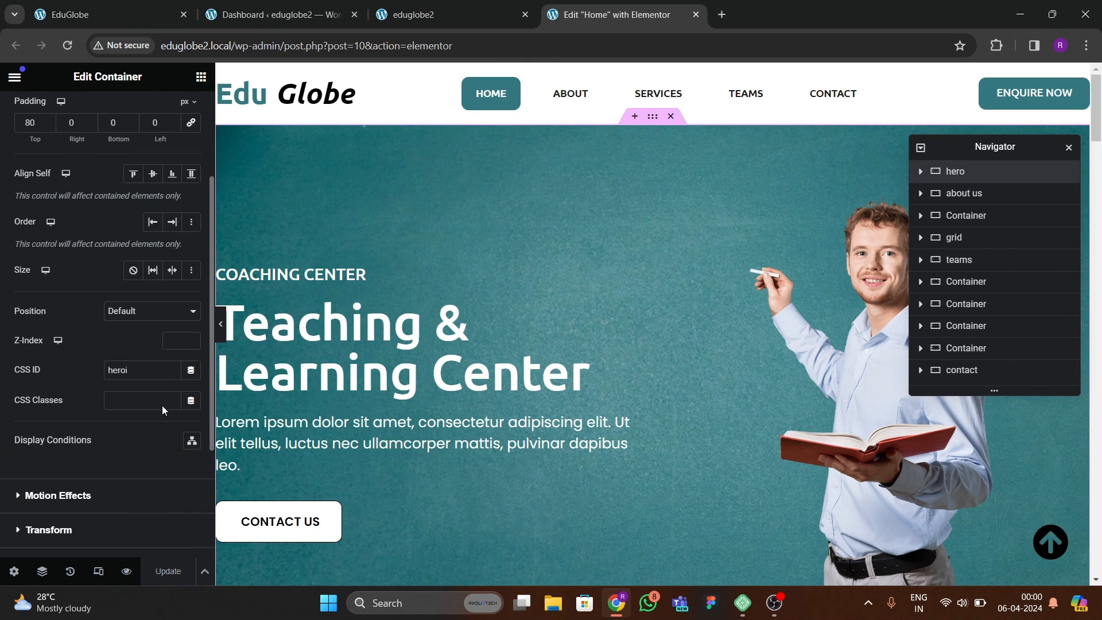
pyautogui.click(126, 371)
pyautogui.press('BackSpace')
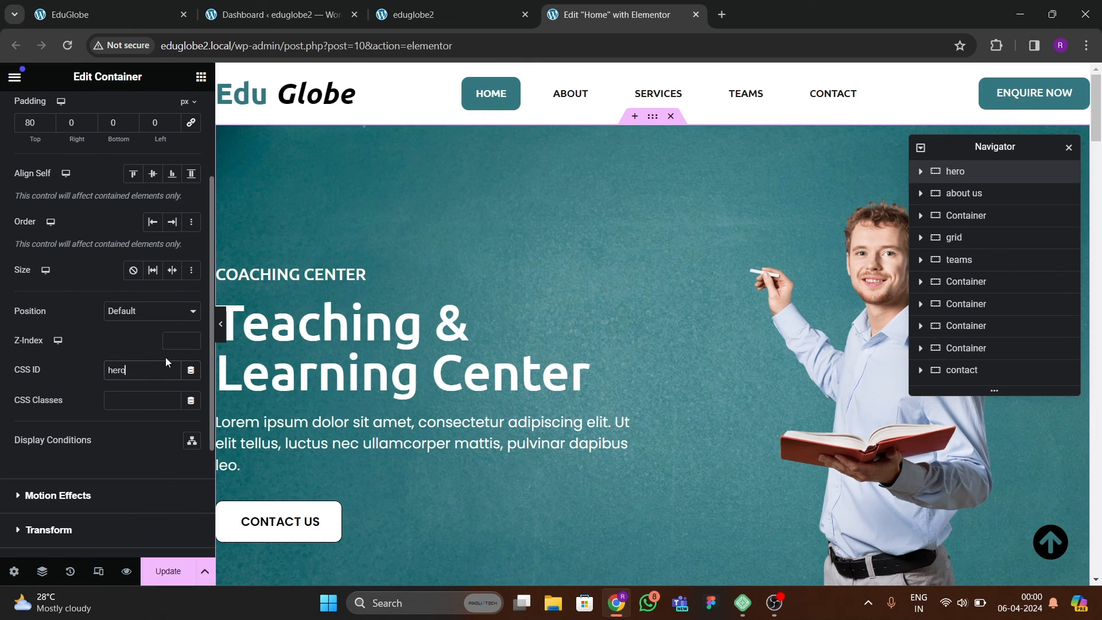
pyautogui.click(167, 571)
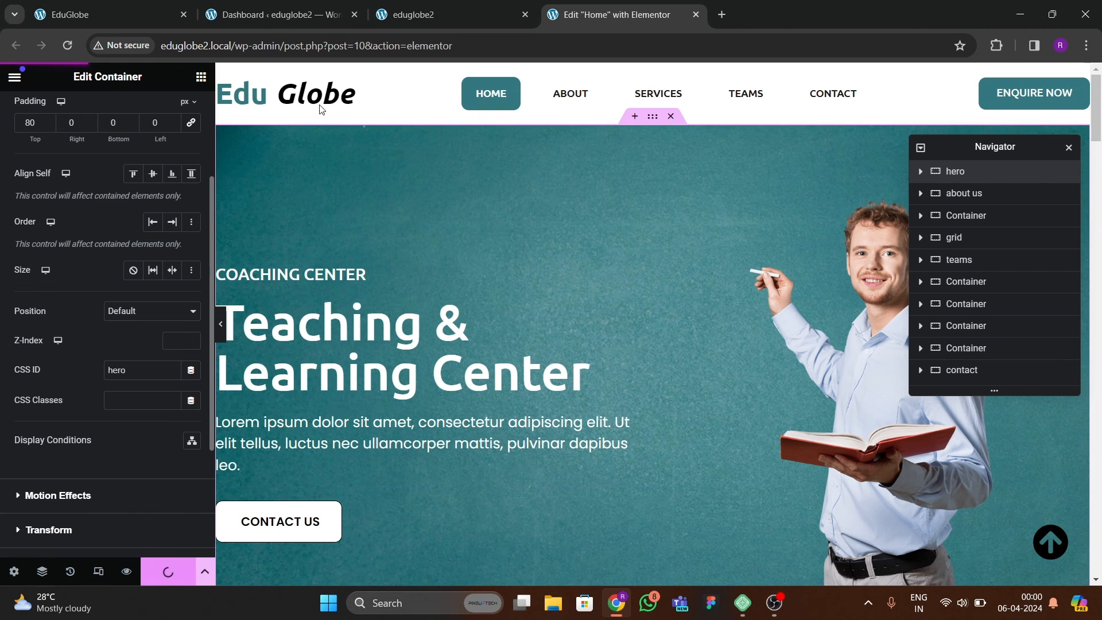
# Test the back-to-top arrow and the About, Services, Teams and Contact menu links on the rebuilt live site.
pyautogui.click(431, 17)
pyautogui.click(608, 15)
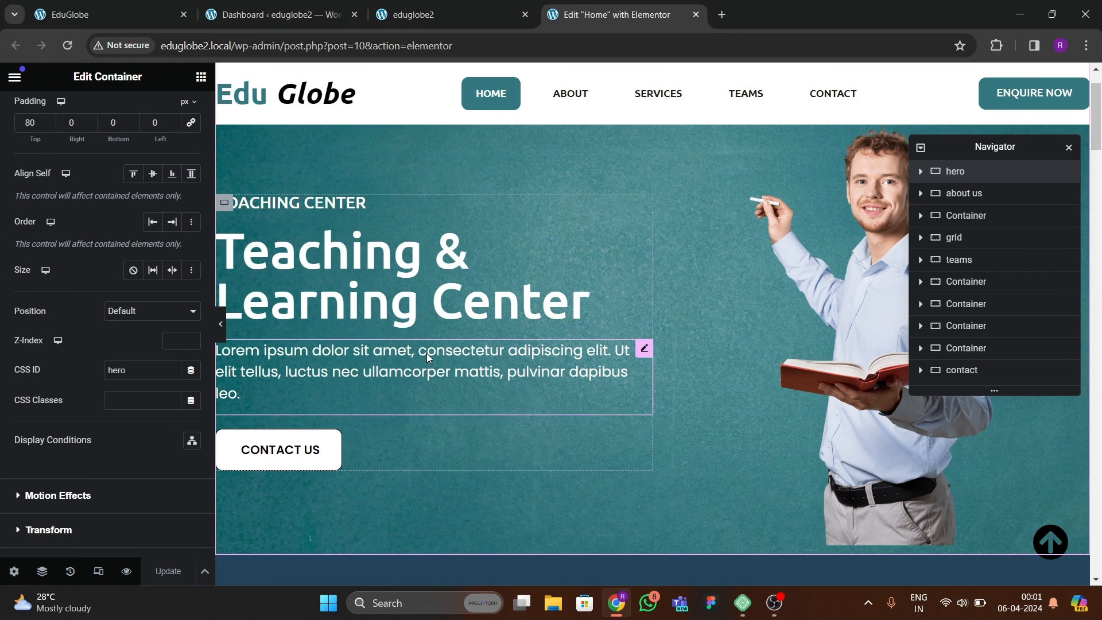
pyautogui.click(432, 14)
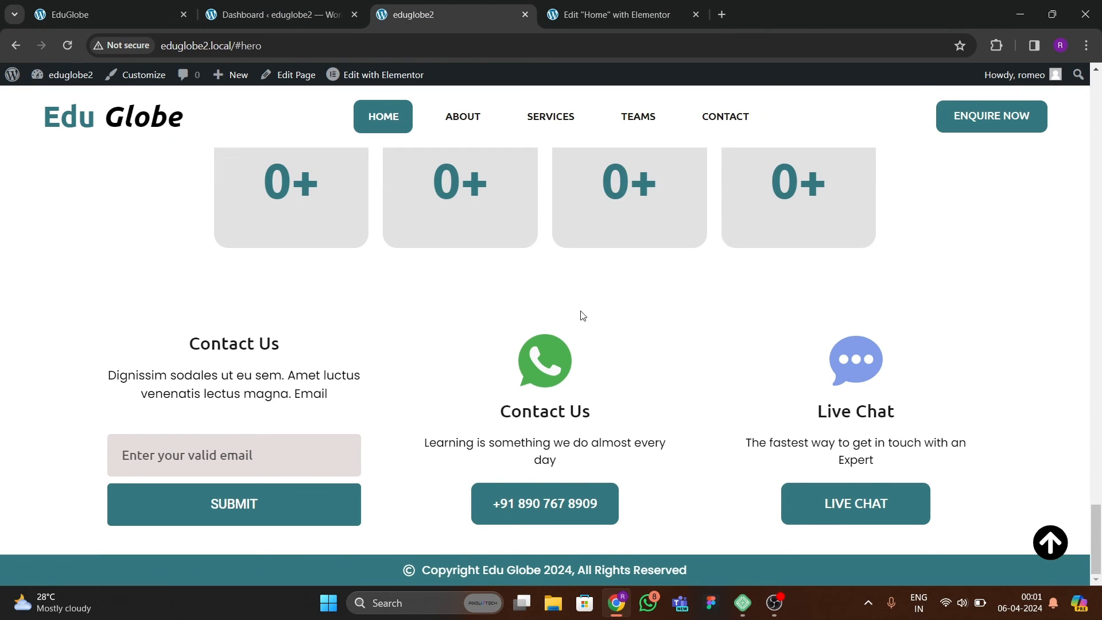
pyautogui.click(1050, 543)
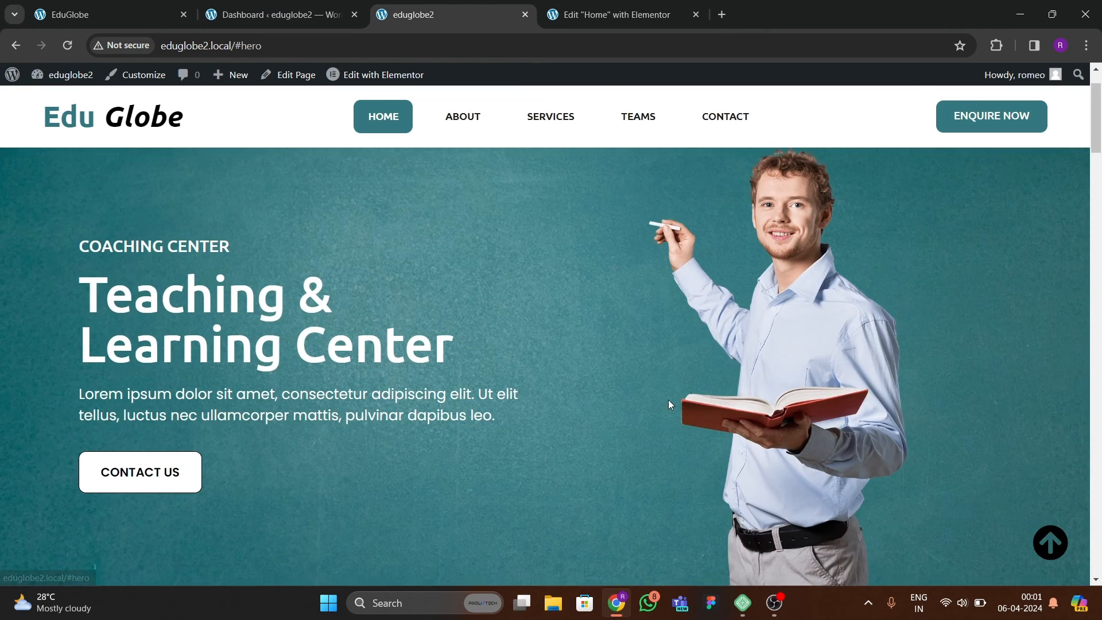
pyautogui.scroll(-14, 668, 400)
pyautogui.click(1048, 546)
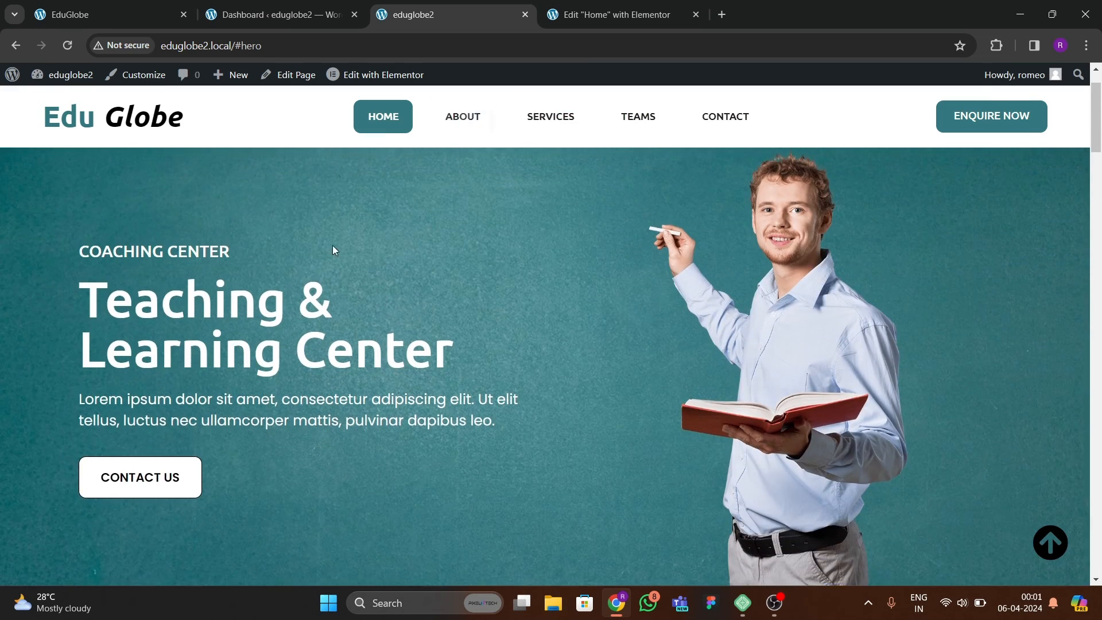
pyautogui.click(481, 129)
pyautogui.click(558, 125)
pyautogui.click(632, 129)
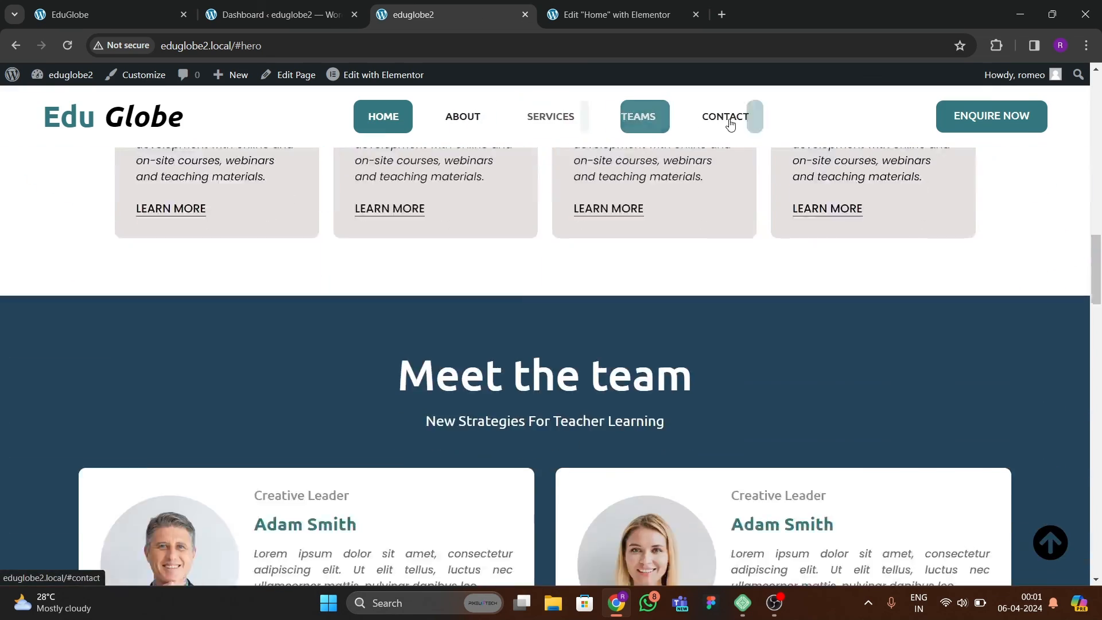
pyautogui.click(731, 123)
# Examine the Educational Programs, counter and contact sections of the reference EduGlobe site.
pyautogui.click(118, 7)
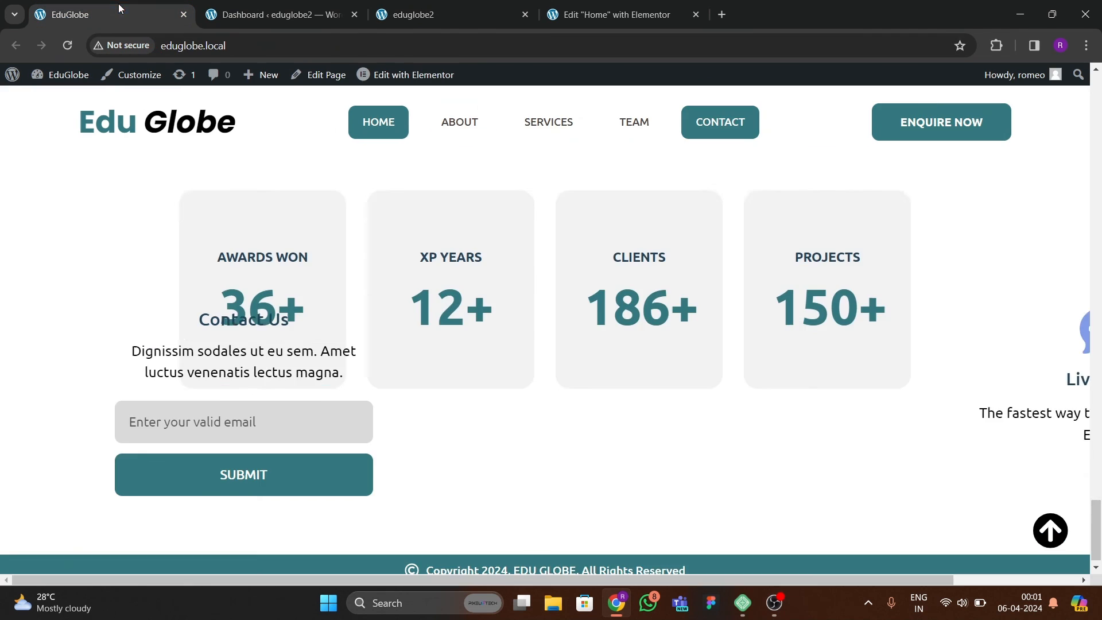
pyautogui.scroll(15, 429, 284)
pyautogui.scroll(-5, 395, 276)
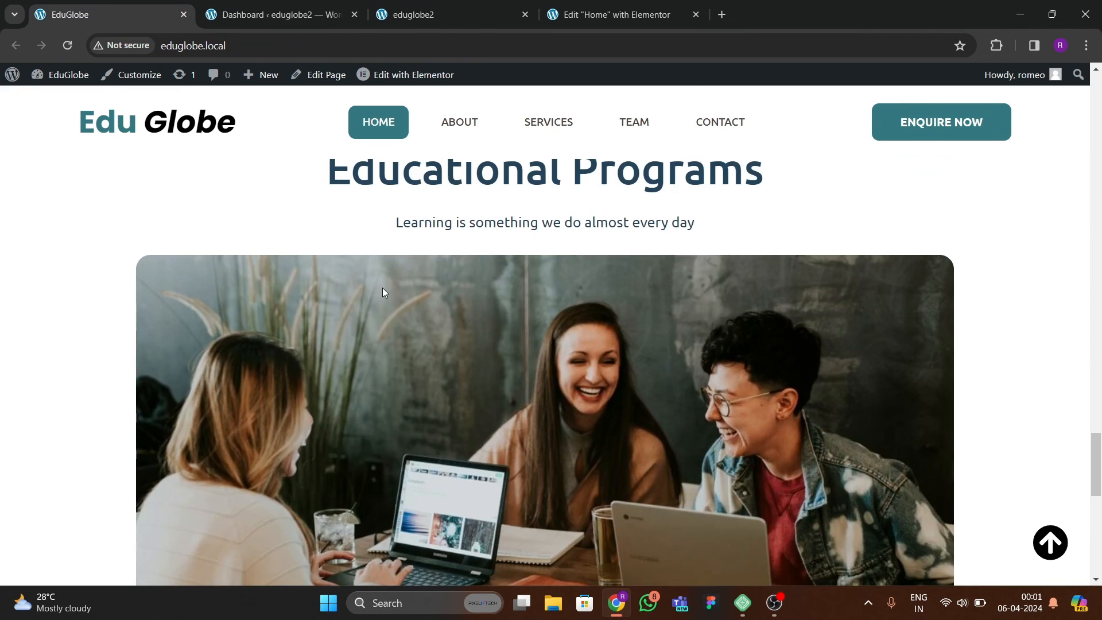
pyautogui.scroll(8, 382, 287)
pyautogui.scroll(-10, 81, 172)
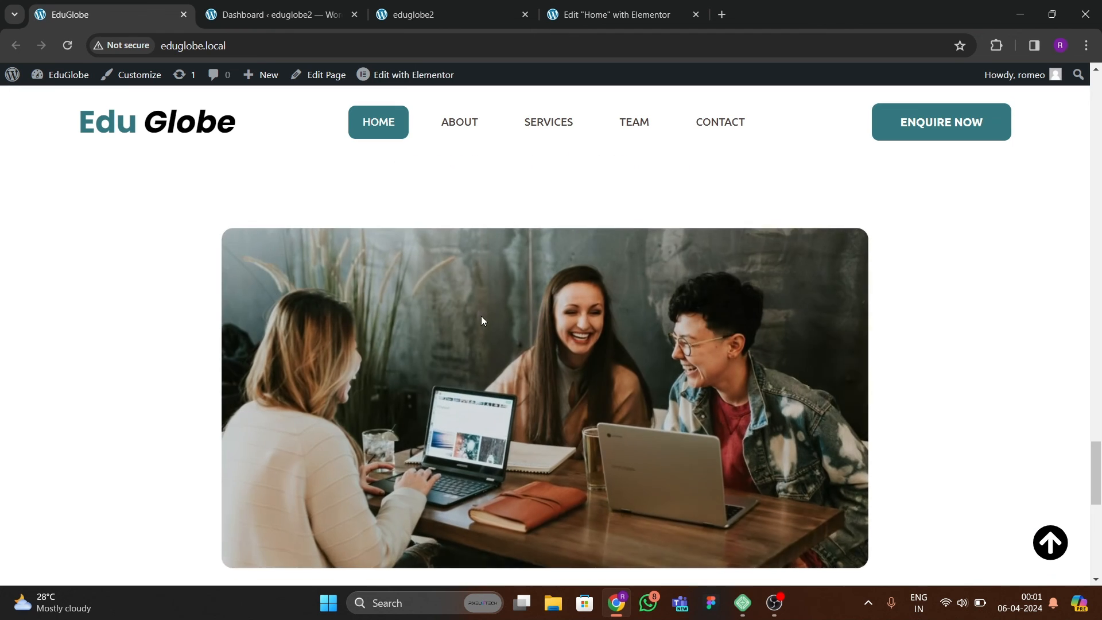
pyautogui.scroll(-5, 481, 316)
pyautogui.scroll(-2, 502, 337)
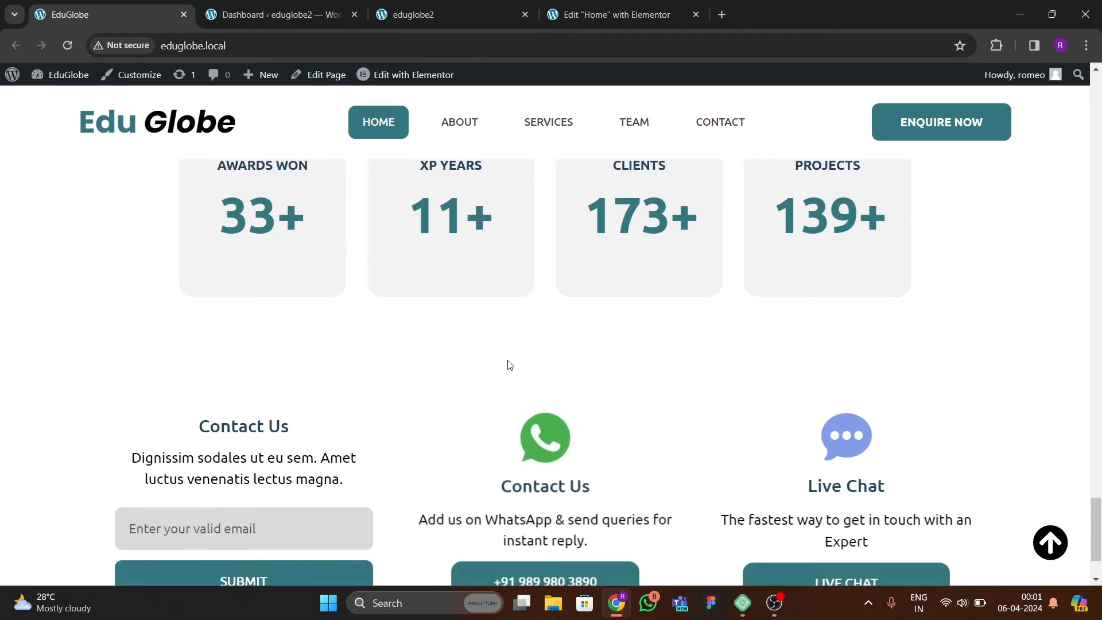
pyautogui.scroll(3, 507, 364)
# Look over the rebuilt live home page from the hero to the team section and return to the Home page editor.
pyautogui.click(439, 17)
pyautogui.scroll(7, 215, 243)
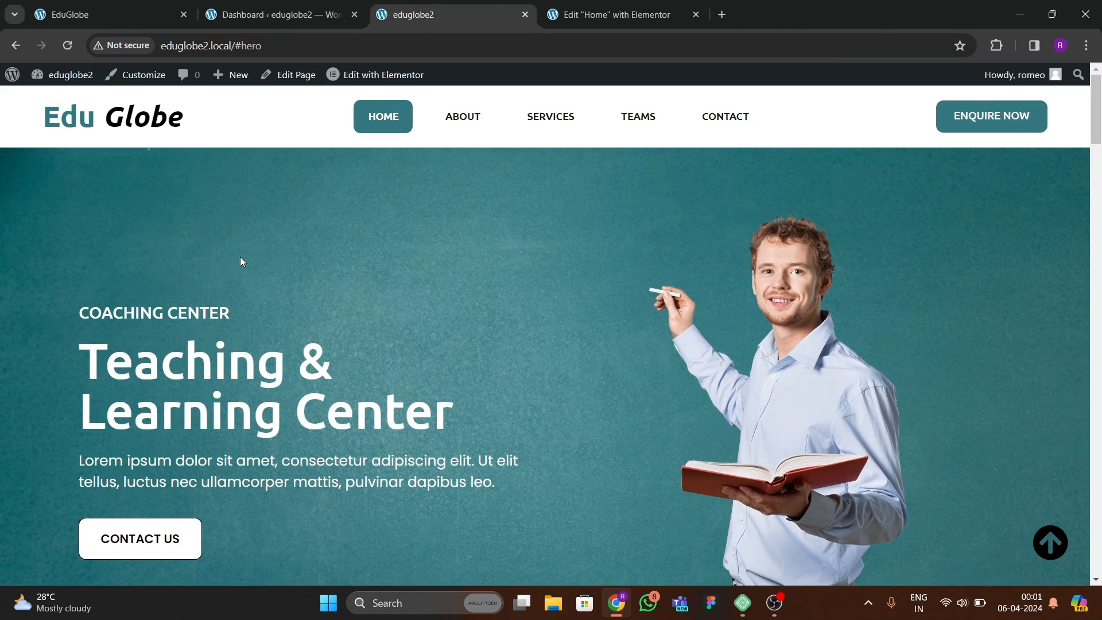
pyautogui.scroll(-4, 171, 284)
pyautogui.scroll(-6, 182, 308)
pyautogui.scroll(2, 189, 299)
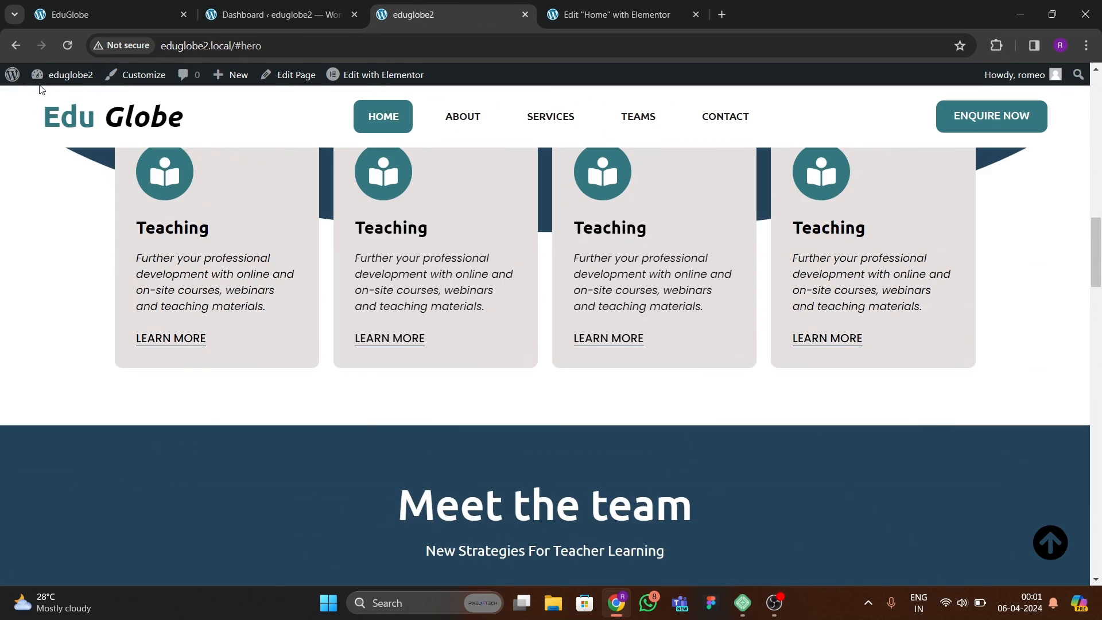
pyautogui.scroll(8, 470, 340)
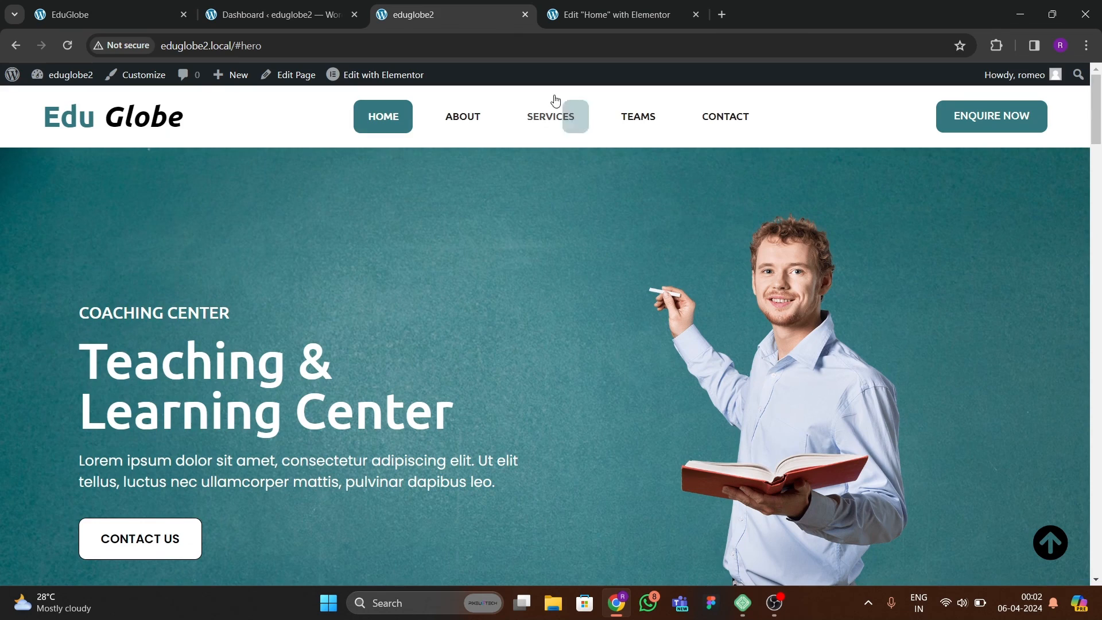
pyautogui.hotkey('ctrl', 'Tab')
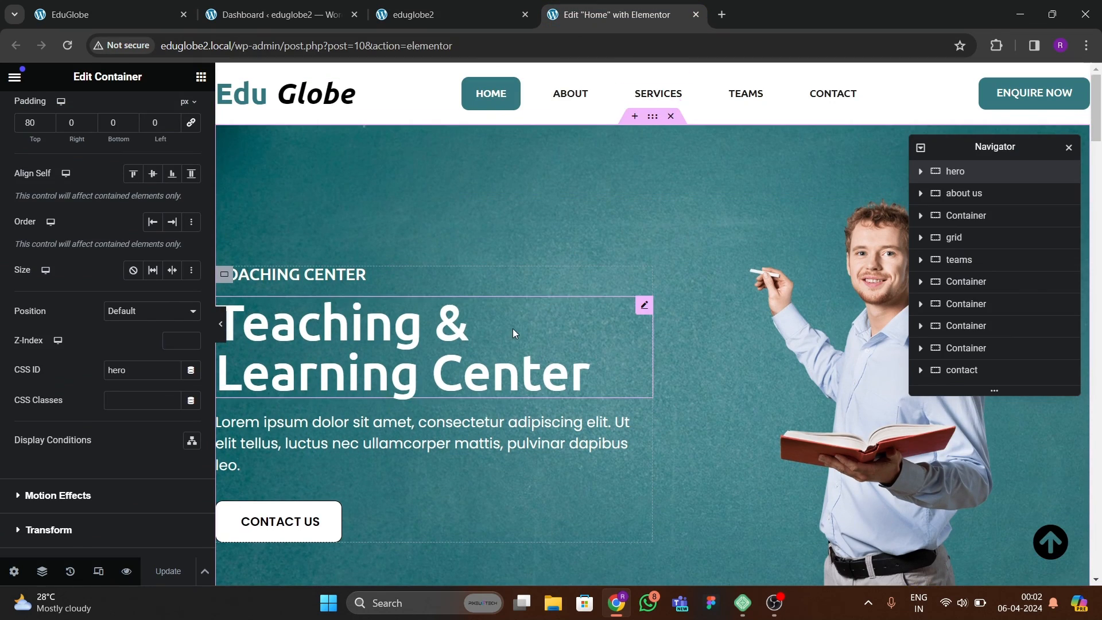
# Reload the reference EduGlobe site and watch its hero section's entrance animations, then return to the Home page editor.
pyautogui.scroll(-10, 511, 332)
pyautogui.scroll(10, 508, 337)
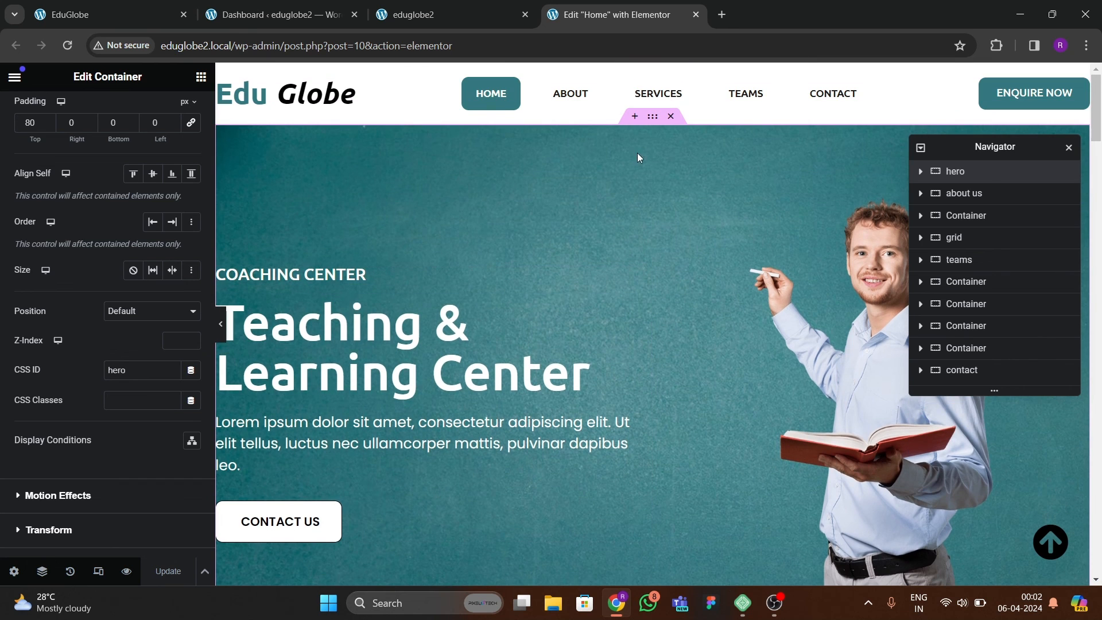
pyautogui.click(129, 15)
pyautogui.scroll(-5, 507, 236)
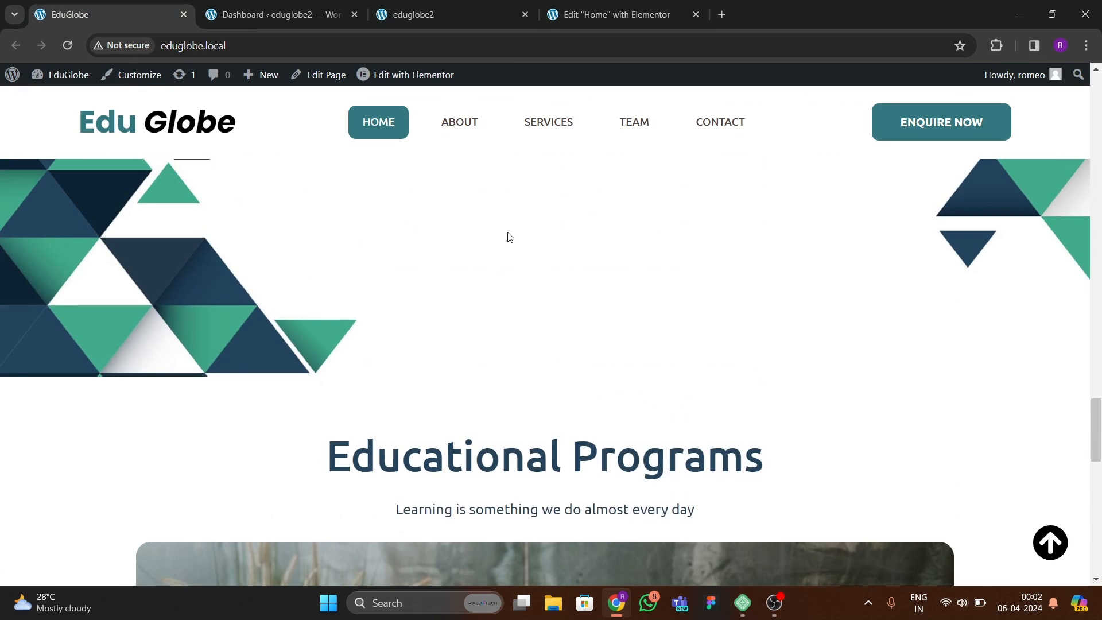
pyautogui.click(1049, 546)
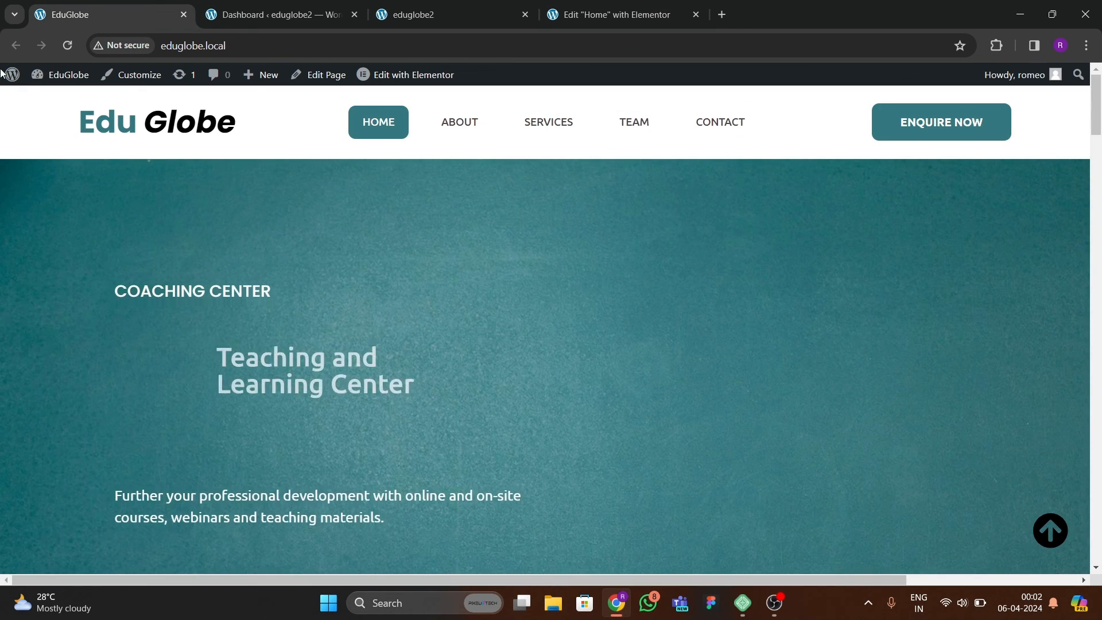
pyautogui.click(67, 46)
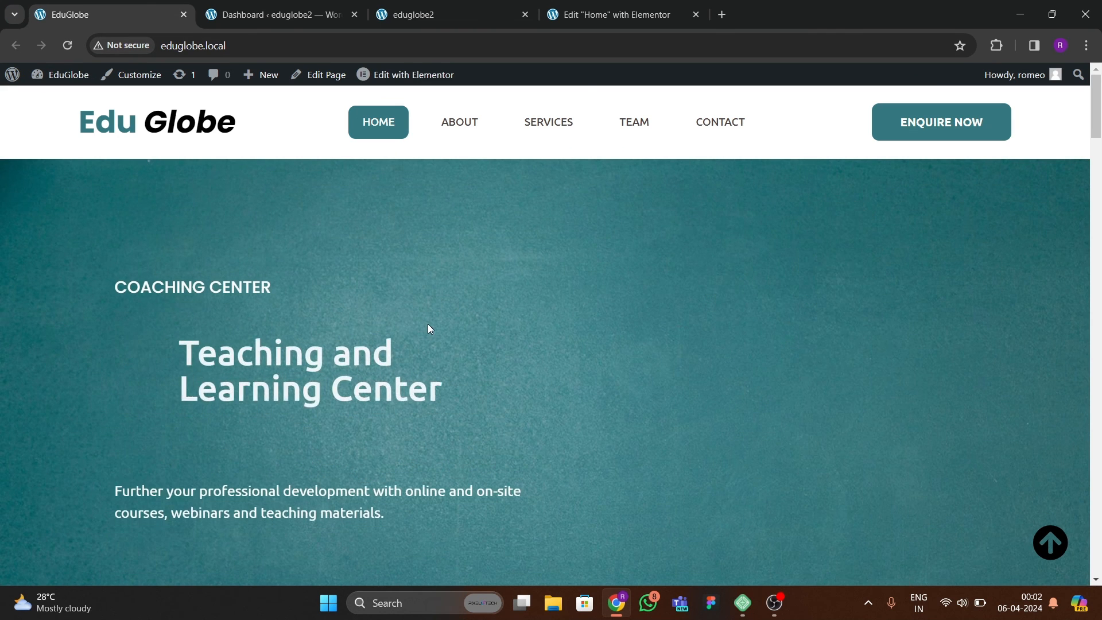
pyautogui.scroll(-2, 509, 364)
pyautogui.scroll(2, 508, 364)
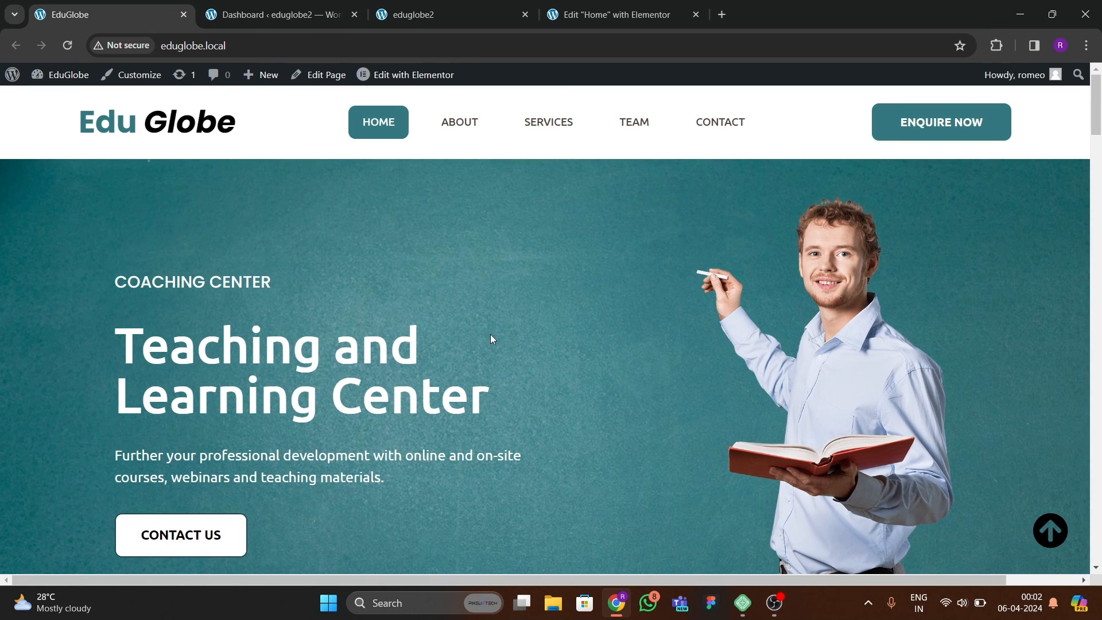
pyautogui.click(564, 16)
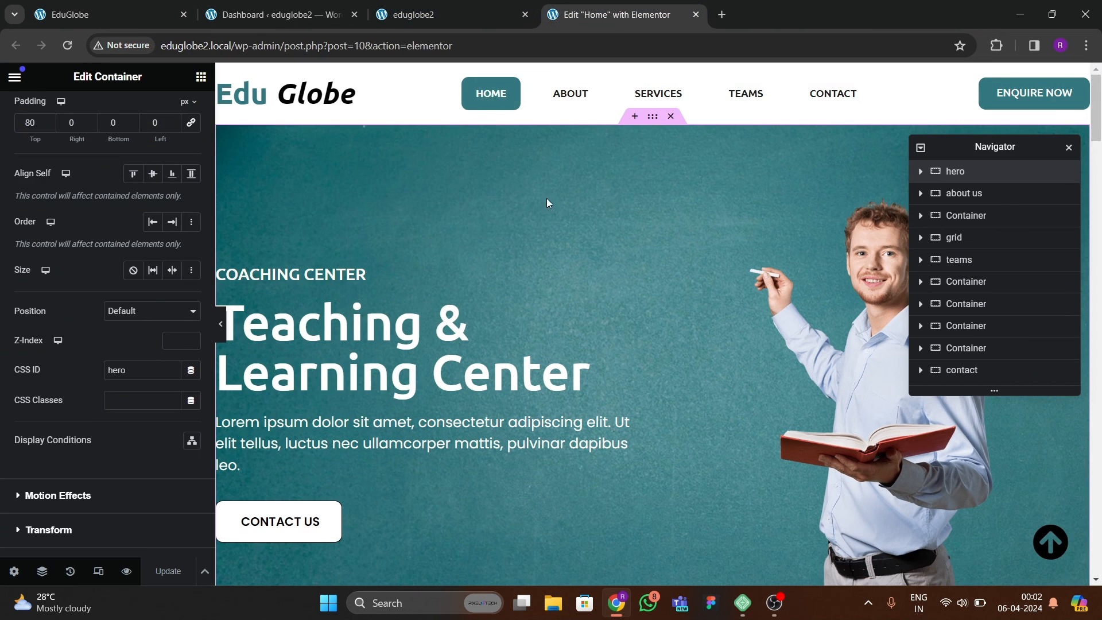
# Give the hero's "Coaching Center" heading the Zoom In entrance animation.
pyautogui.click(361, 274)
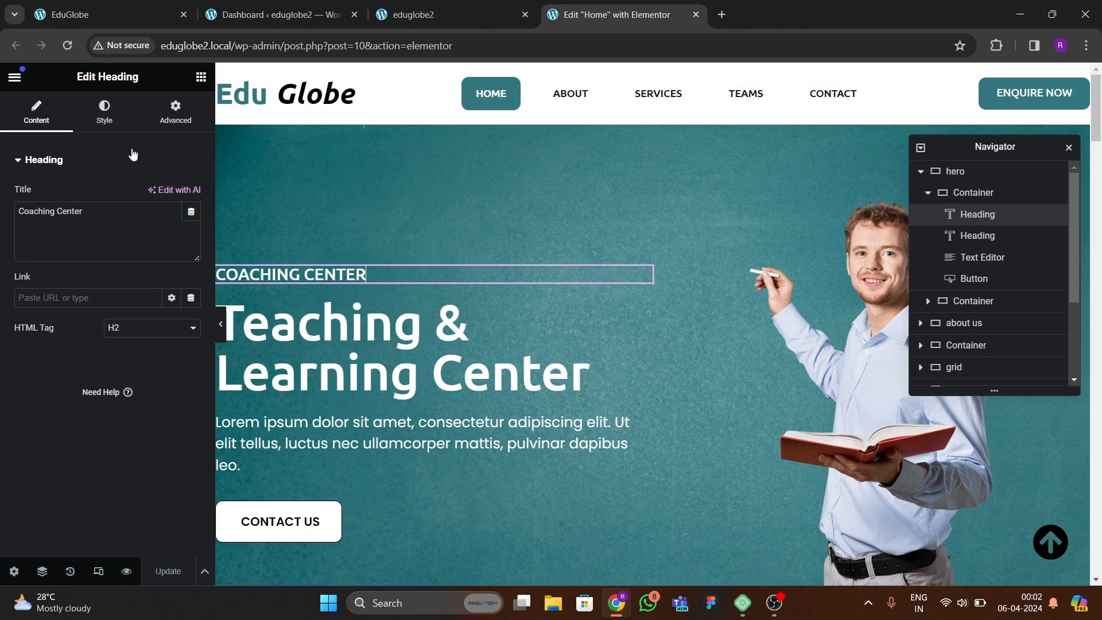
pyautogui.click(175, 112)
pyautogui.scroll(-6, 89, 308)
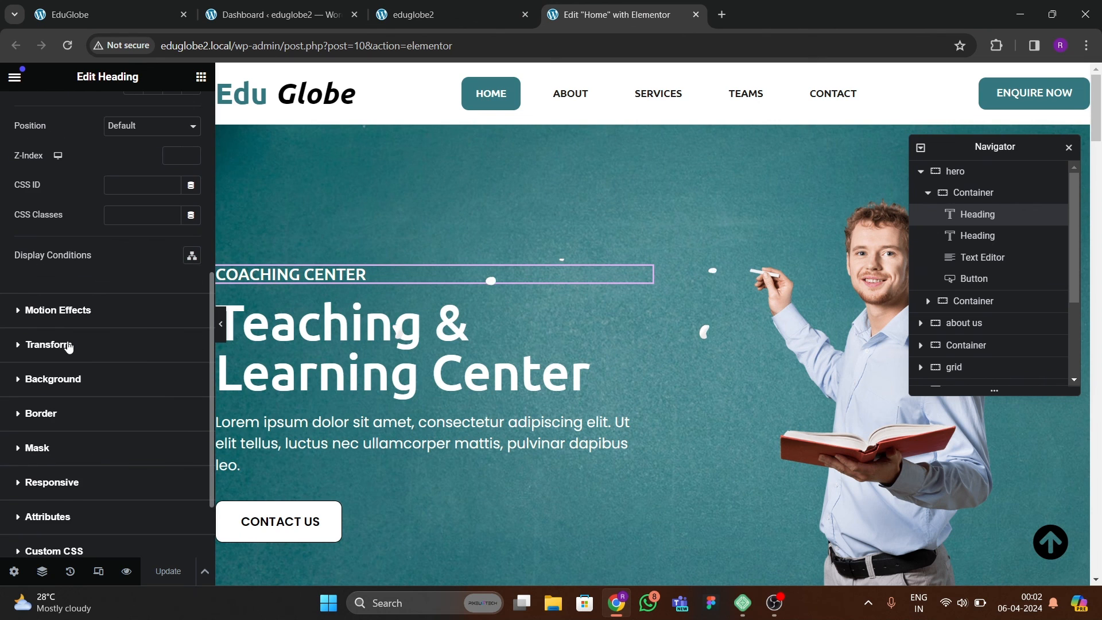
pyautogui.click(73, 326)
pyautogui.click(86, 213)
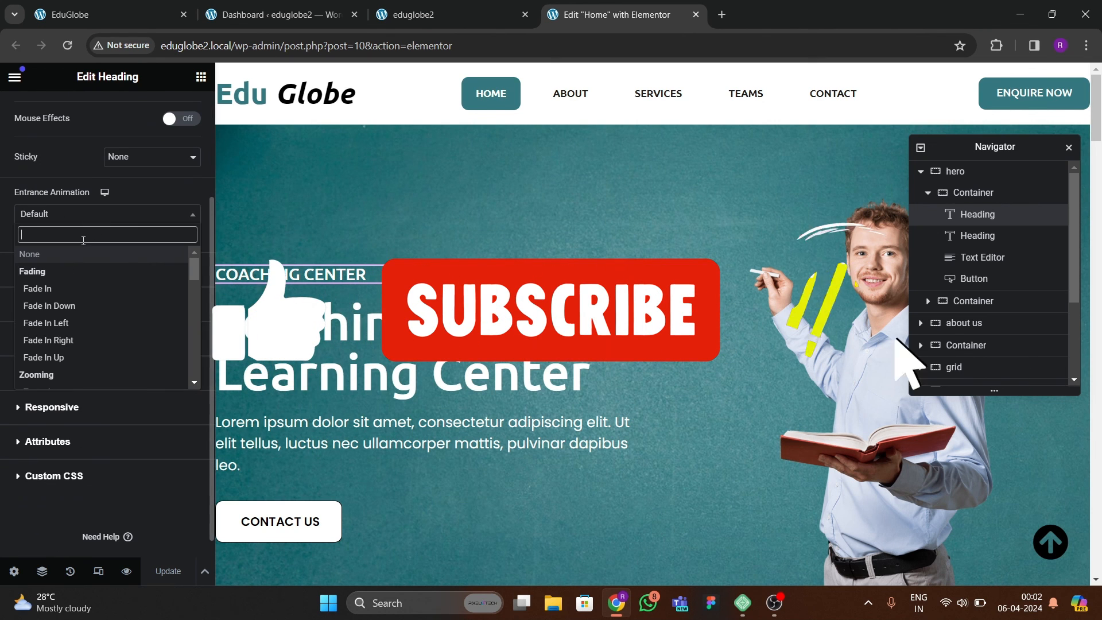
pyautogui.write('zoom')
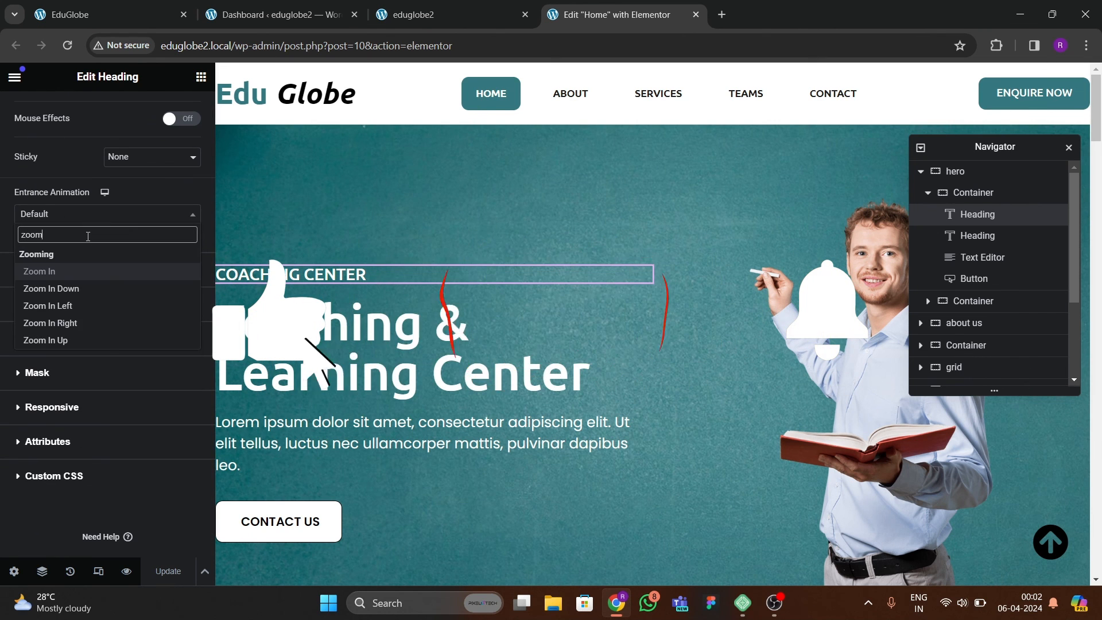
pyautogui.press('Return')
# Give the "Teaching & Learning Center" heading the Slide In Up entrance animation with a 200 ms delay.
pyautogui.click(353, 318)
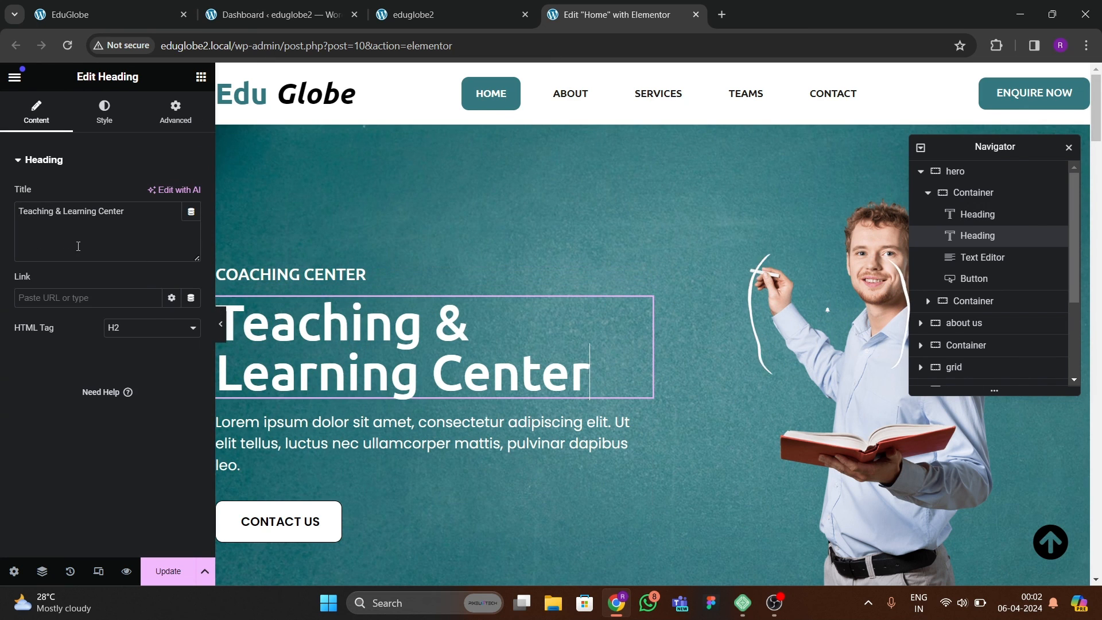
pyautogui.click(156, 127)
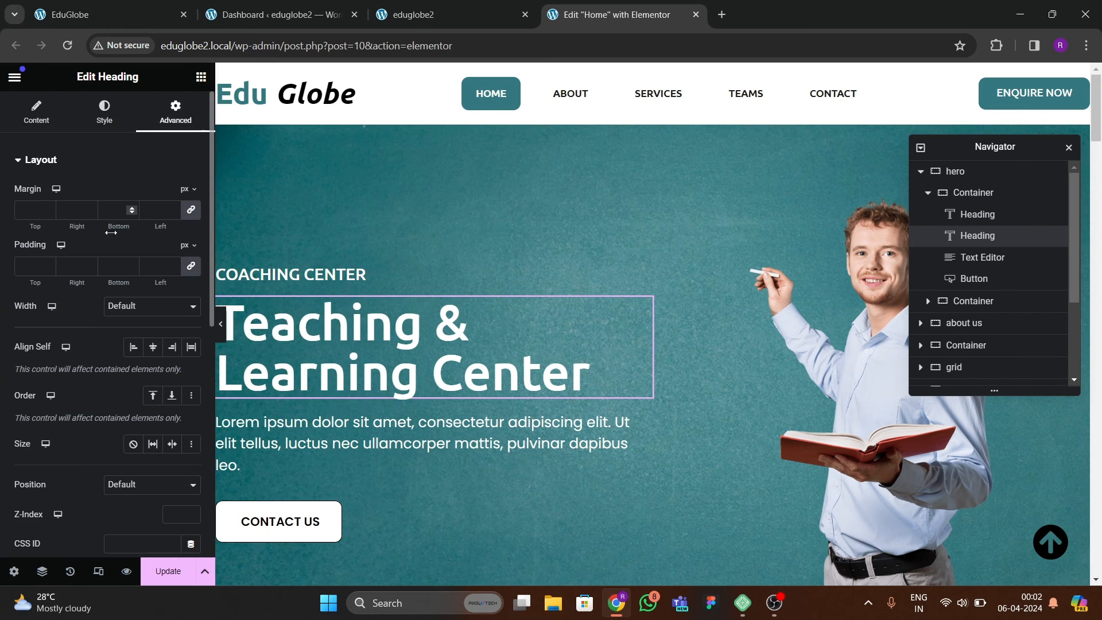
pyautogui.scroll(-8, 122, 356)
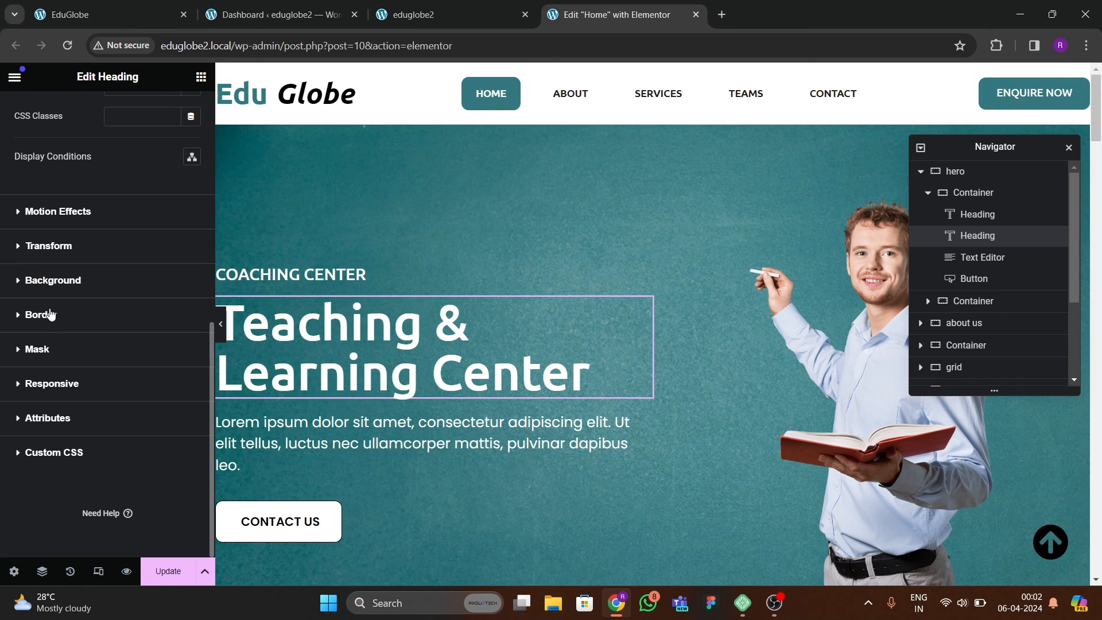
pyautogui.click(54, 212)
pyautogui.scroll(-1, 51, 284)
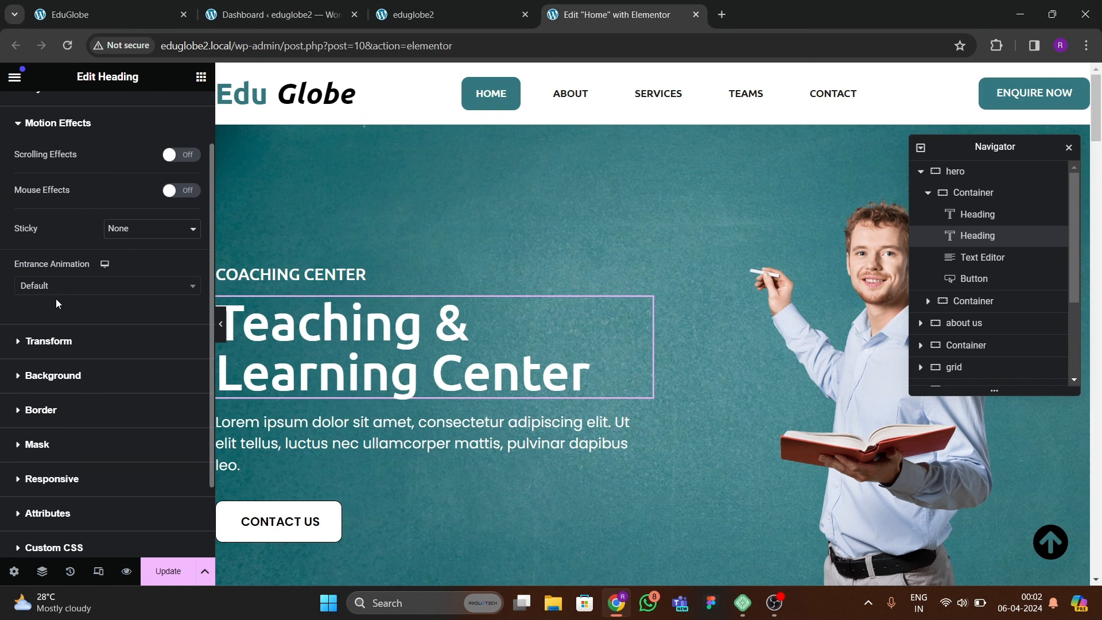
pyautogui.click(63, 287)
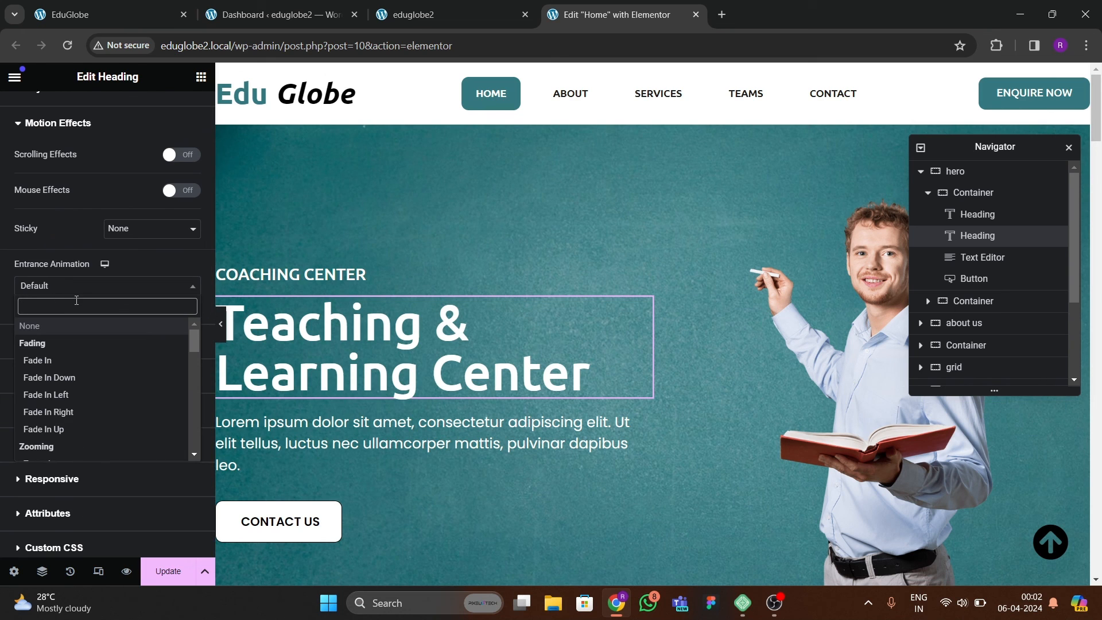
pyautogui.write('slide')
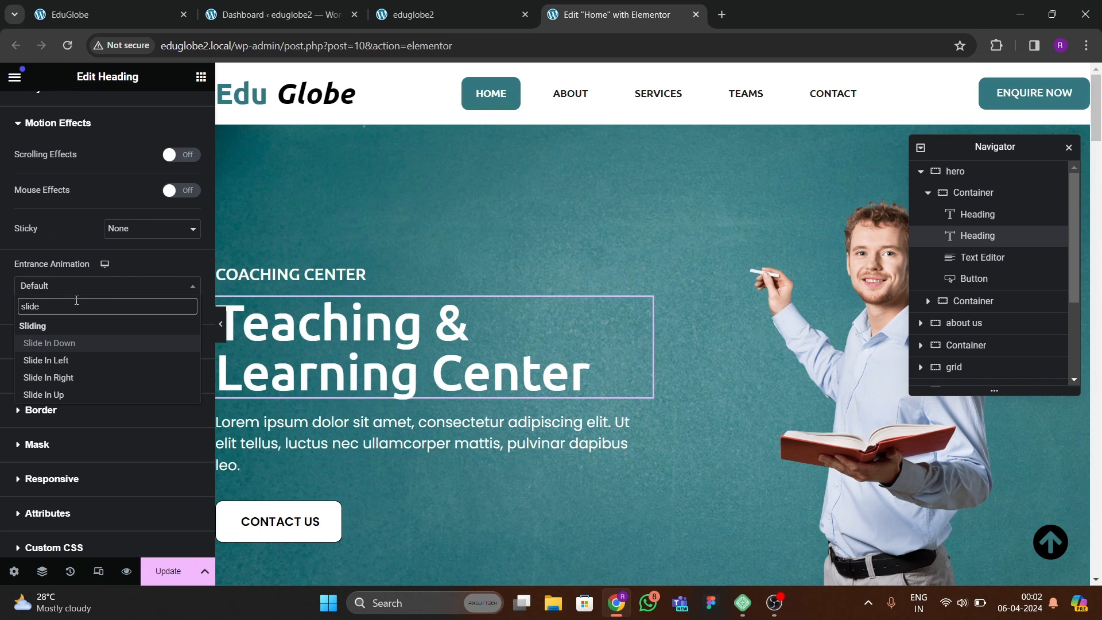
pyautogui.press('Down')
pyautogui.press('Down')
pyautogui.press('Down')
pyautogui.press('Return')
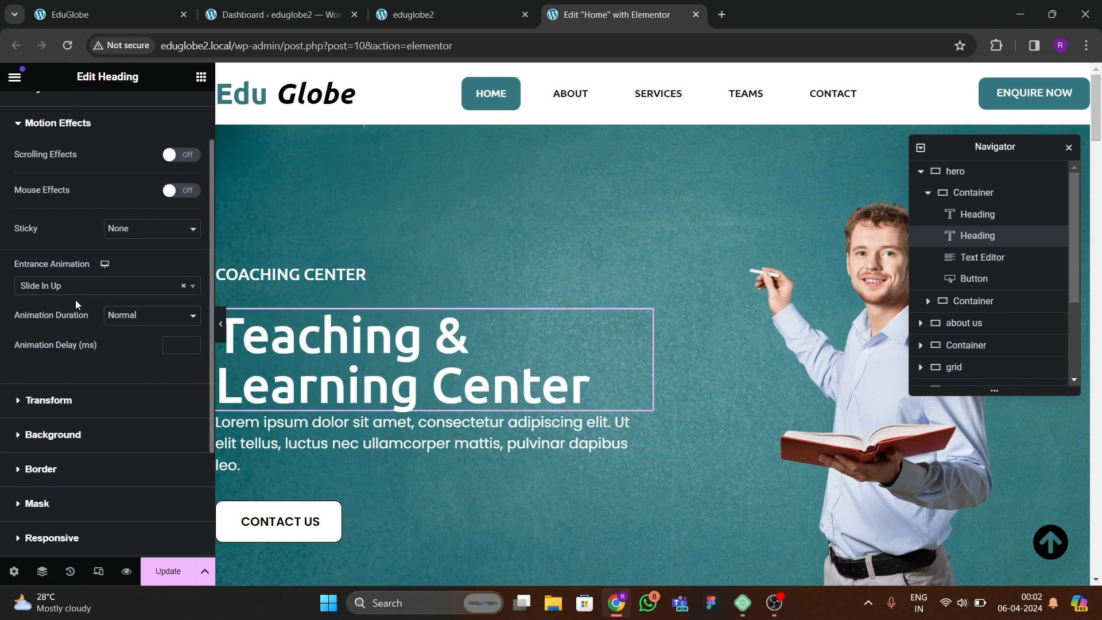
pyautogui.click(173, 345)
pyautogui.write('200')
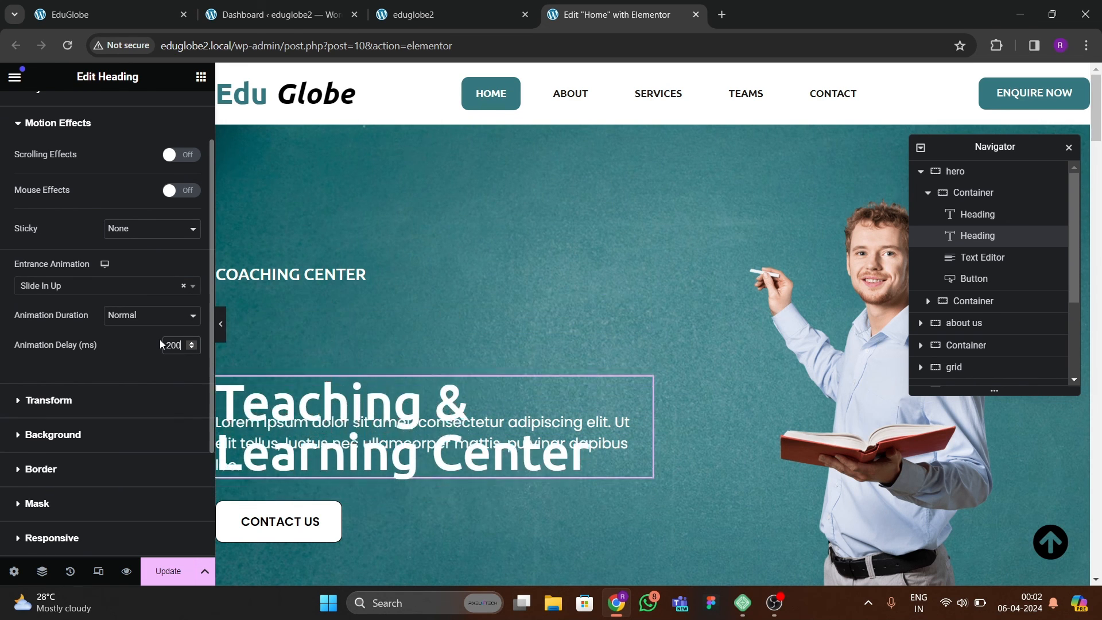
# Check the font family in the typography settings of the hero's paragraph text.
pyautogui.click(384, 457)
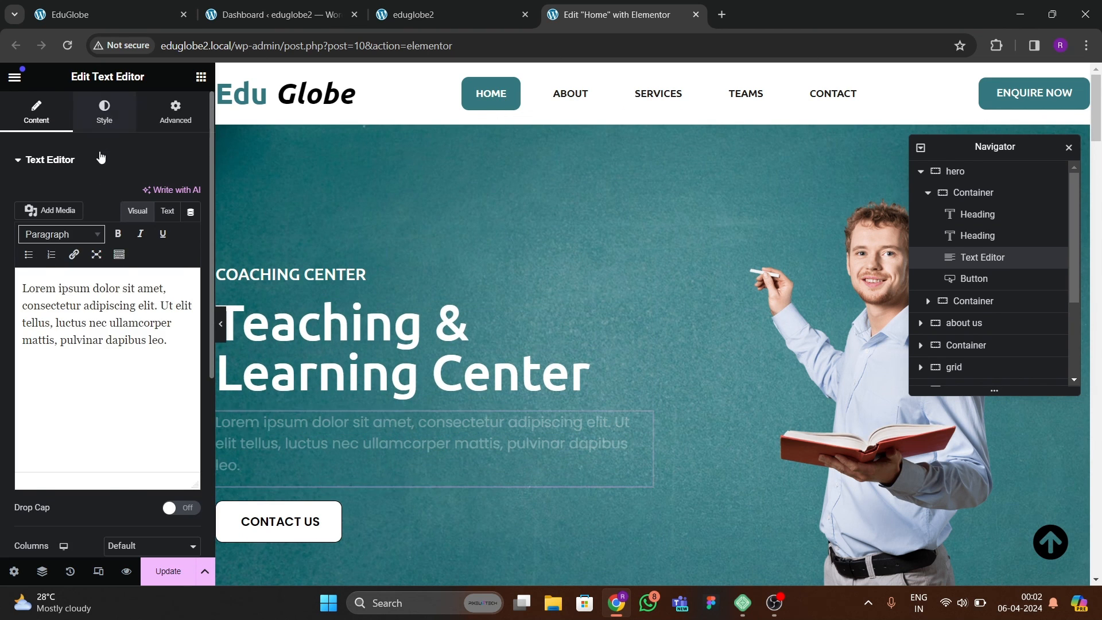
pyautogui.click(104, 112)
pyautogui.click(192, 254)
pyautogui.click(158, 319)
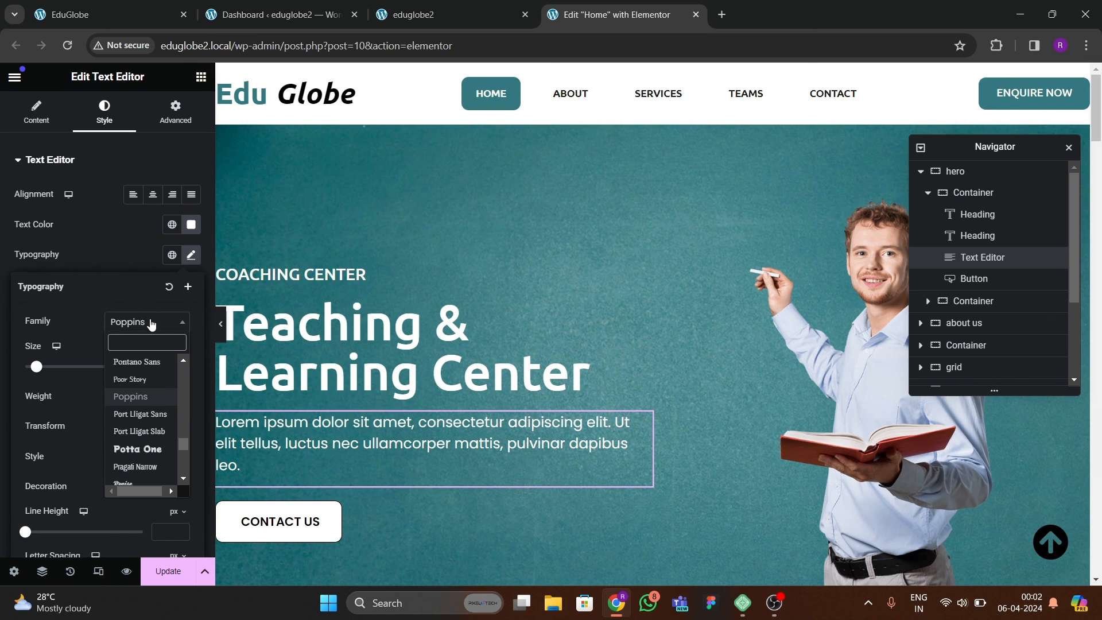
pyautogui.click(89, 249)
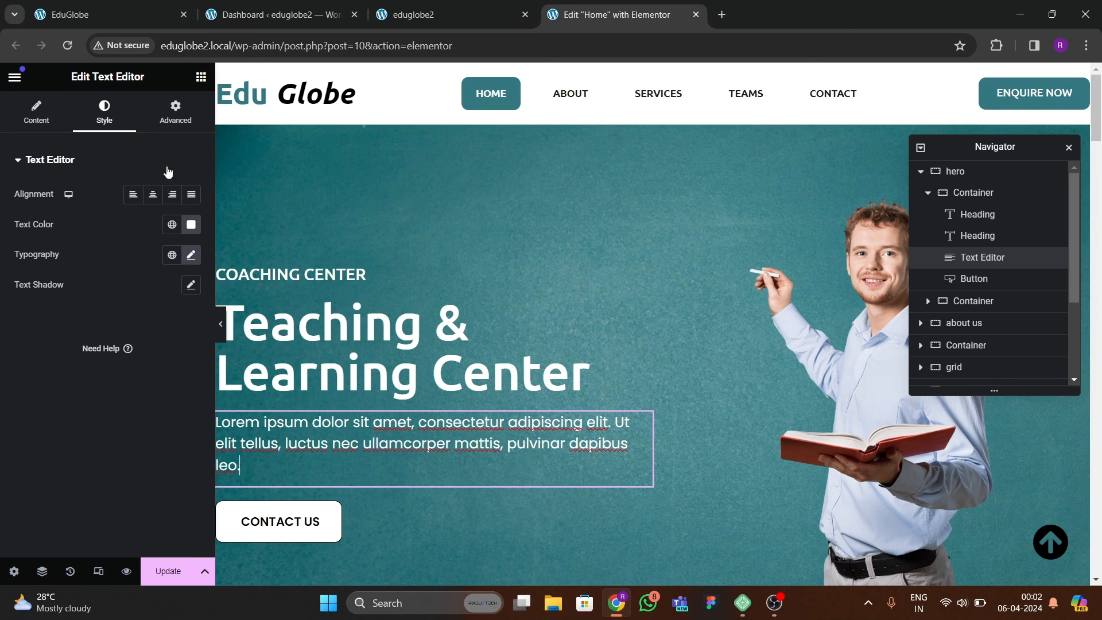
# Give the hero's paragraph text the Slide In Up entrance animation with a 400 ms delay.
pyautogui.click(172, 134)
pyautogui.scroll(-5, 64, 310)
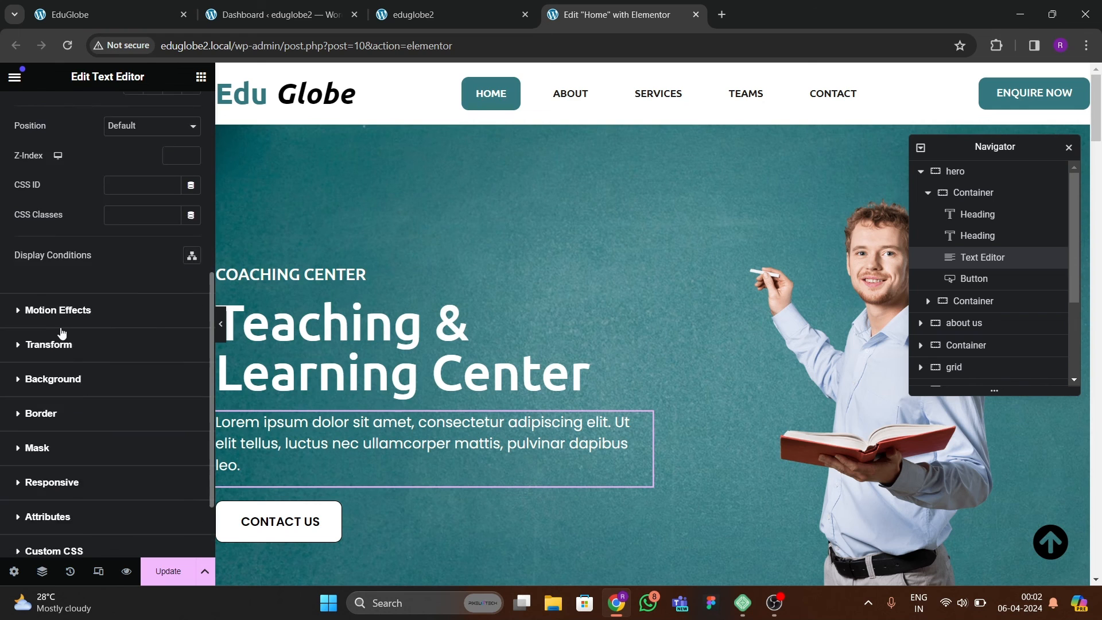
pyautogui.click(63, 238)
pyautogui.scroll(-3, 46, 310)
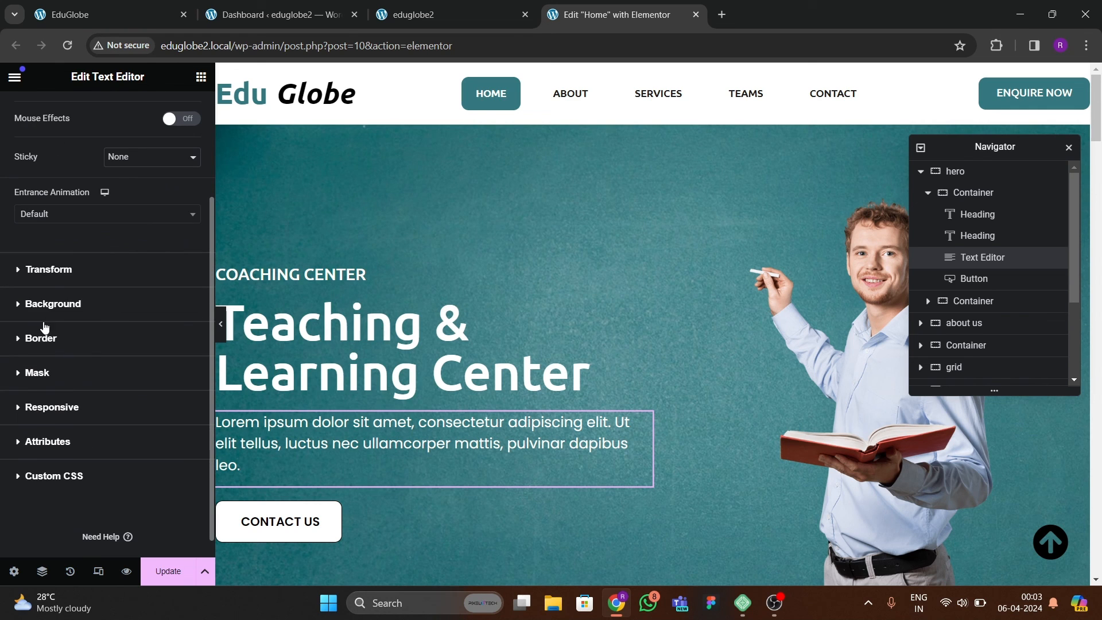
pyautogui.click(55, 218)
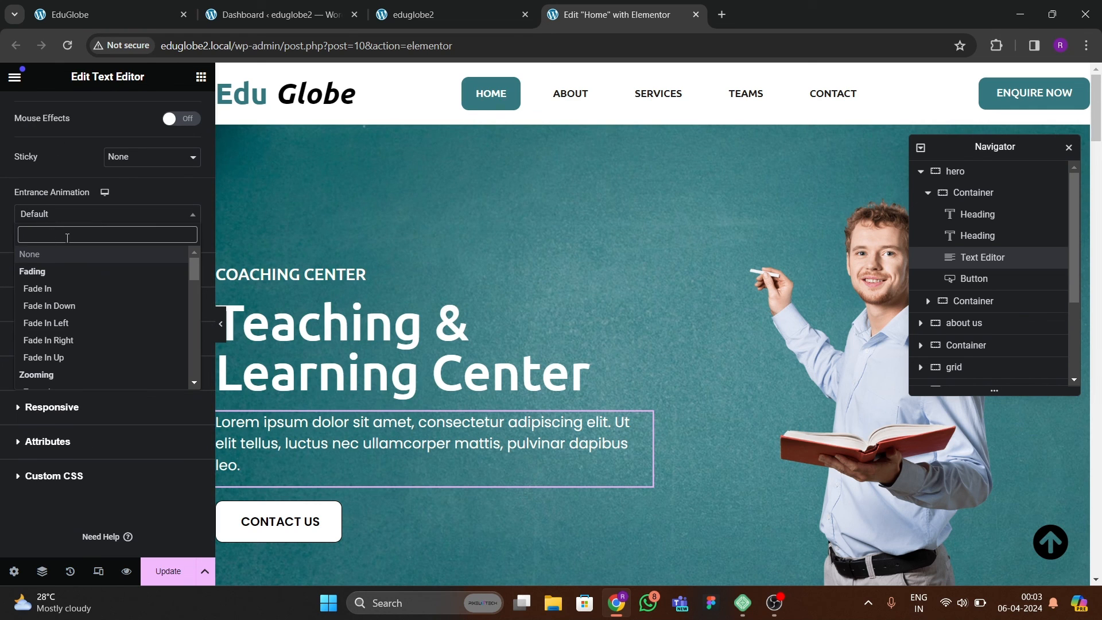
pyautogui.write('slide')
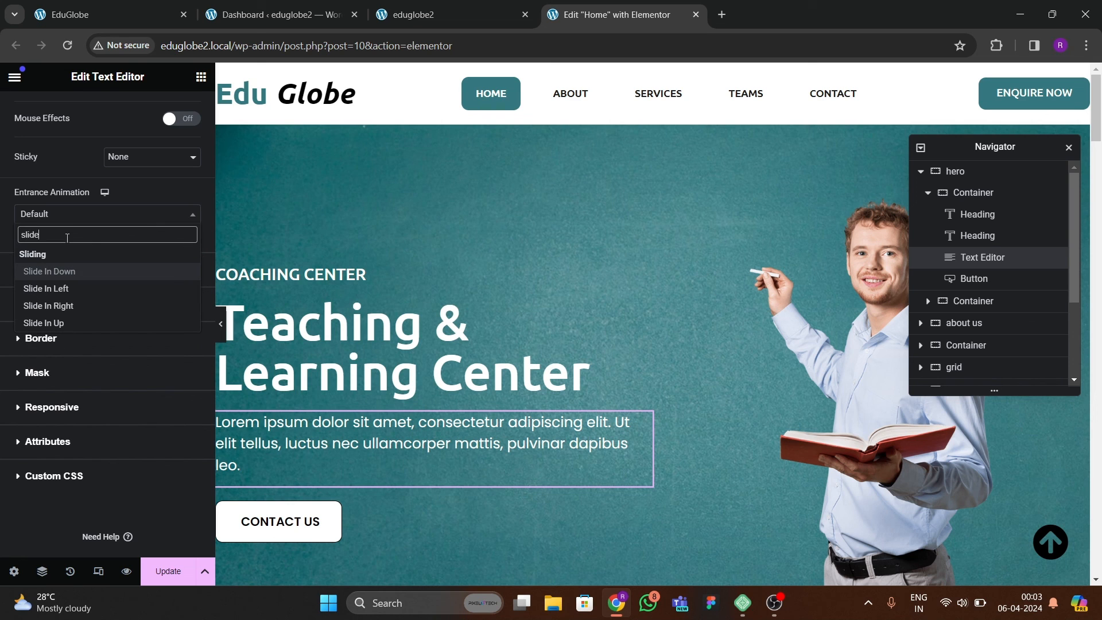
pyautogui.press('Down')
pyautogui.press('Down')
pyautogui.press('Down')
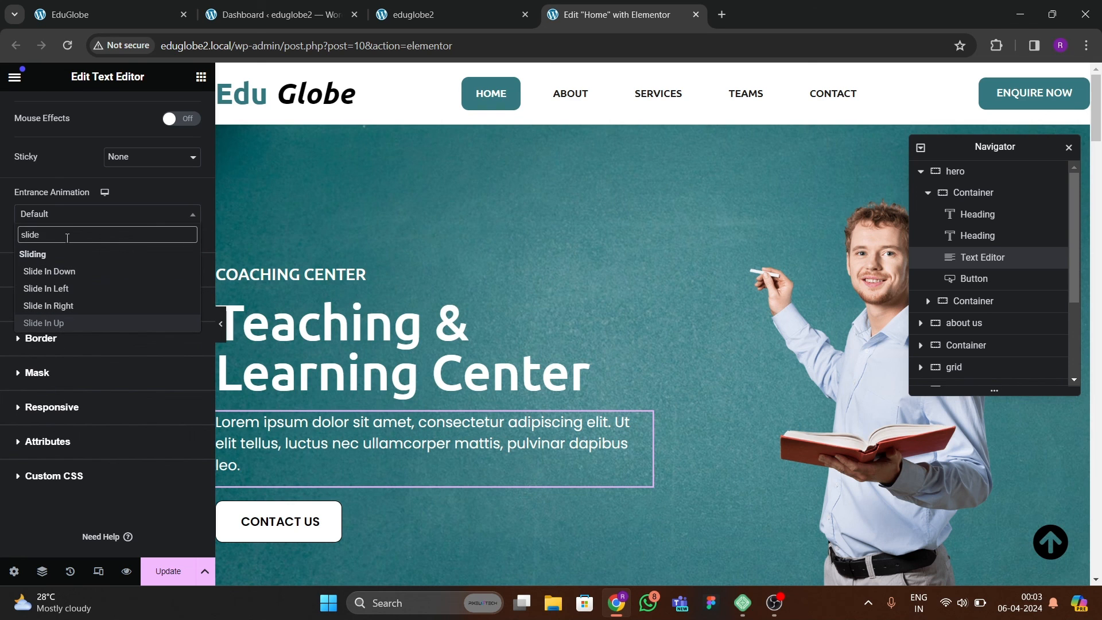
pyautogui.press('Return')
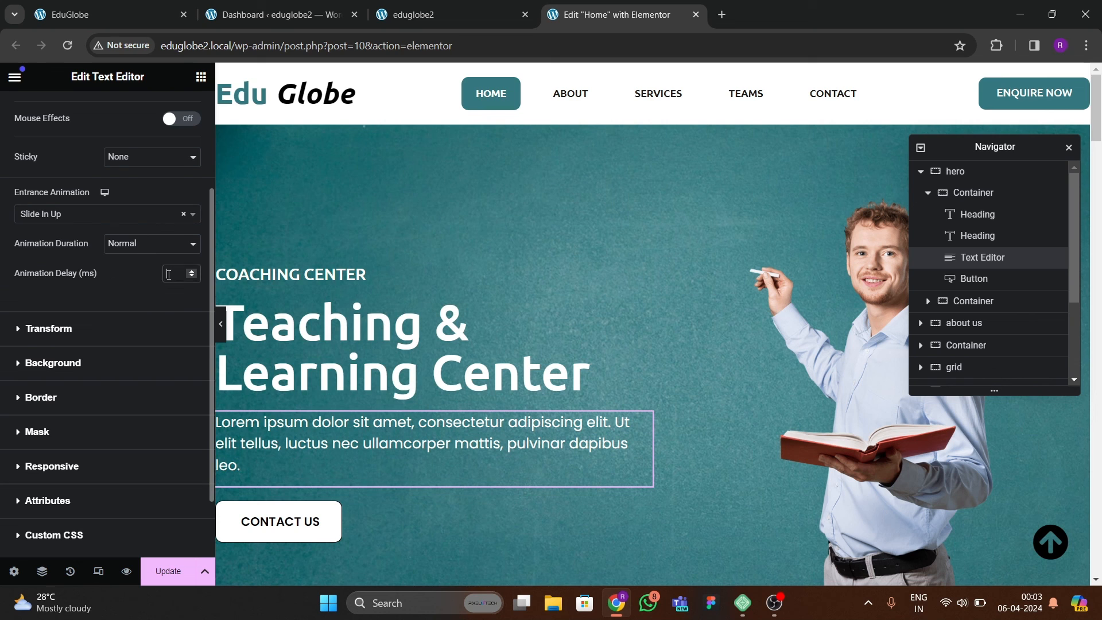
pyautogui.write('400')
# Give the hero's Contact Us button the Rotate In entrance animation with a 1000 ms delay.
pyautogui.click(319, 523)
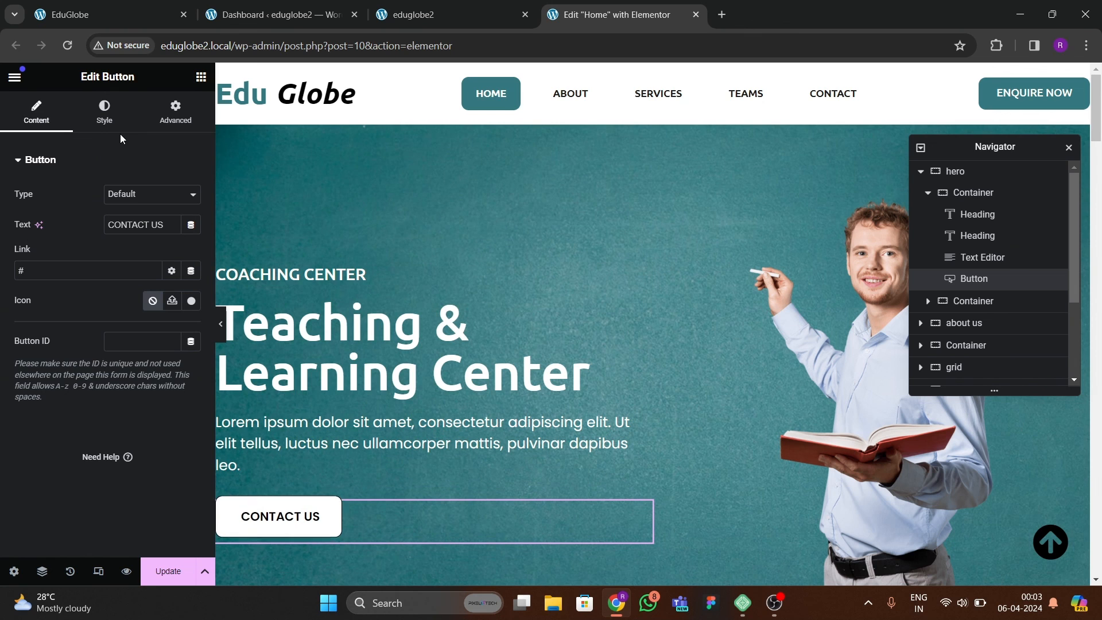
pyautogui.click(175, 115)
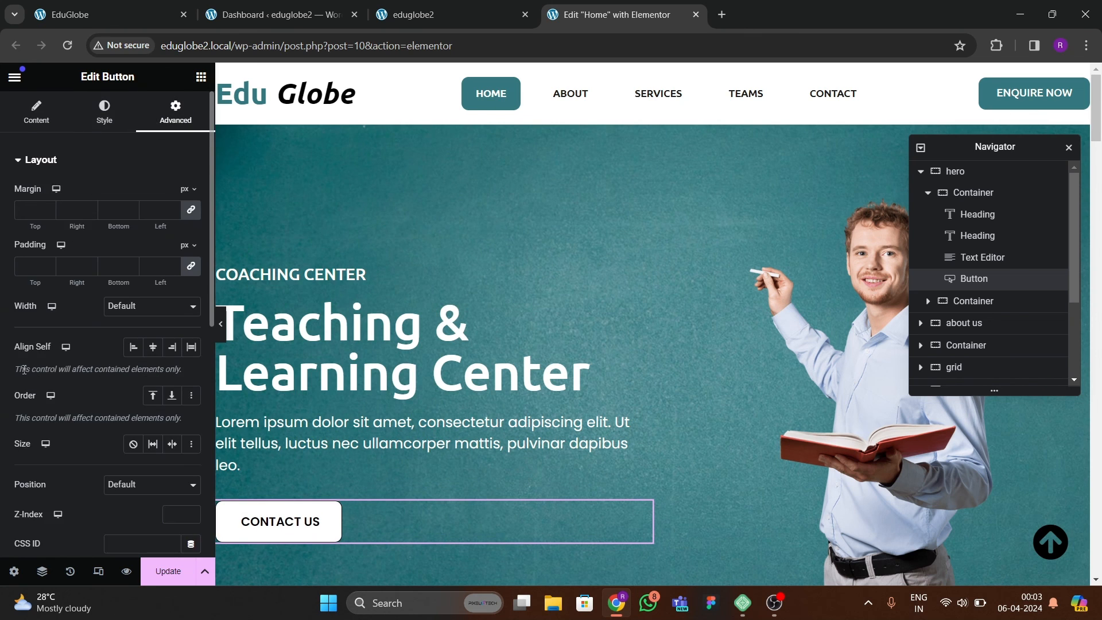
pyautogui.scroll(-5, 23, 377)
pyautogui.click(46, 381)
pyautogui.scroll(-5, 58, 334)
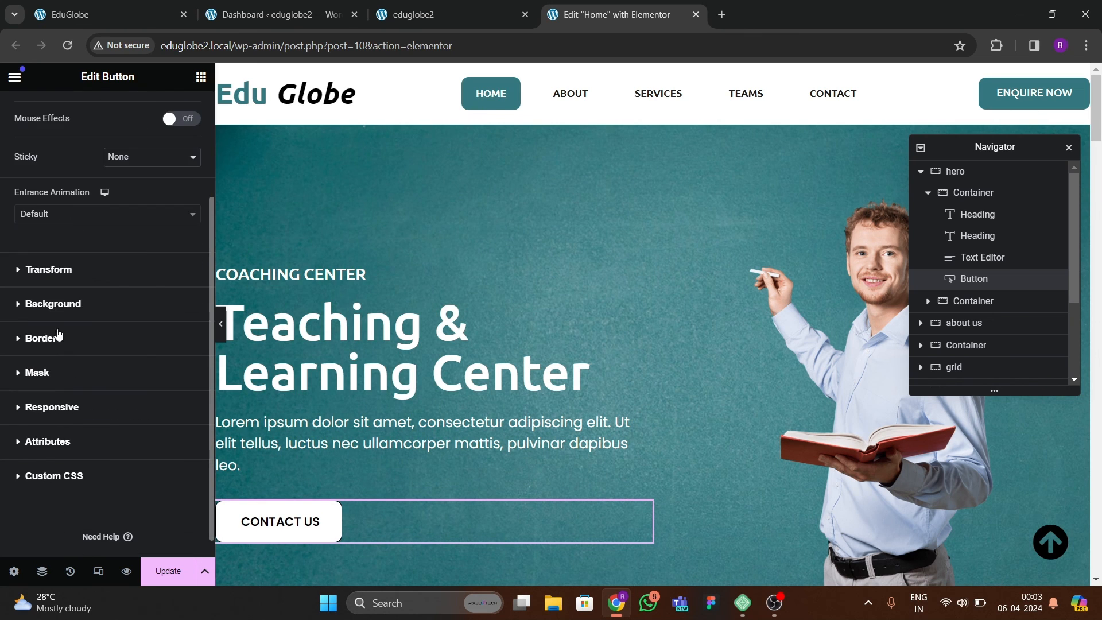
pyautogui.click(59, 223)
pyautogui.write('rotate')
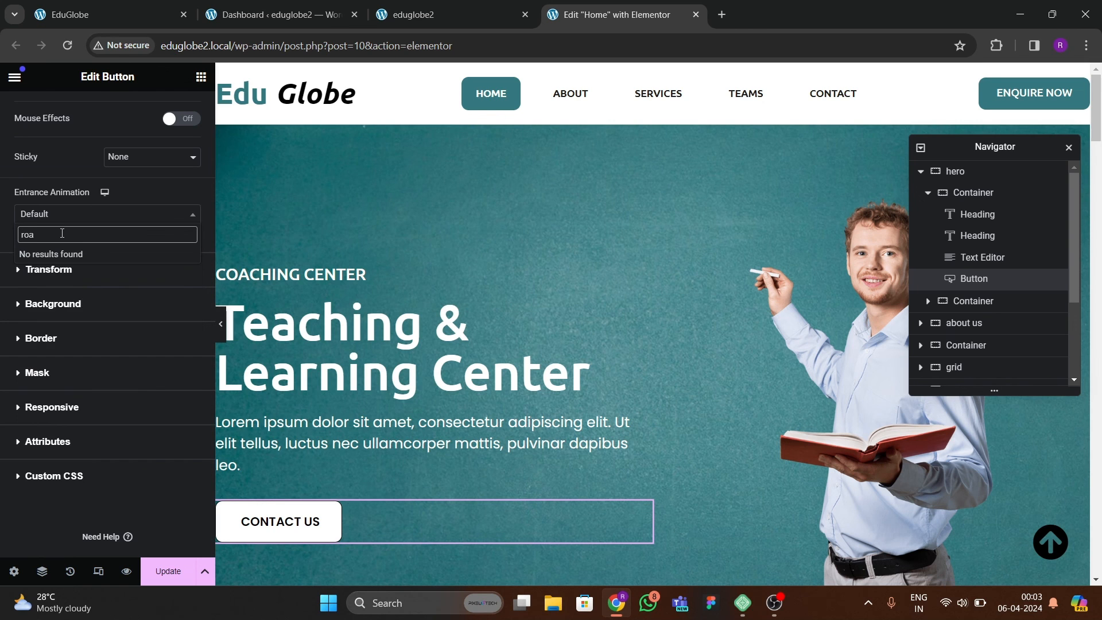
pyautogui.press('Return')
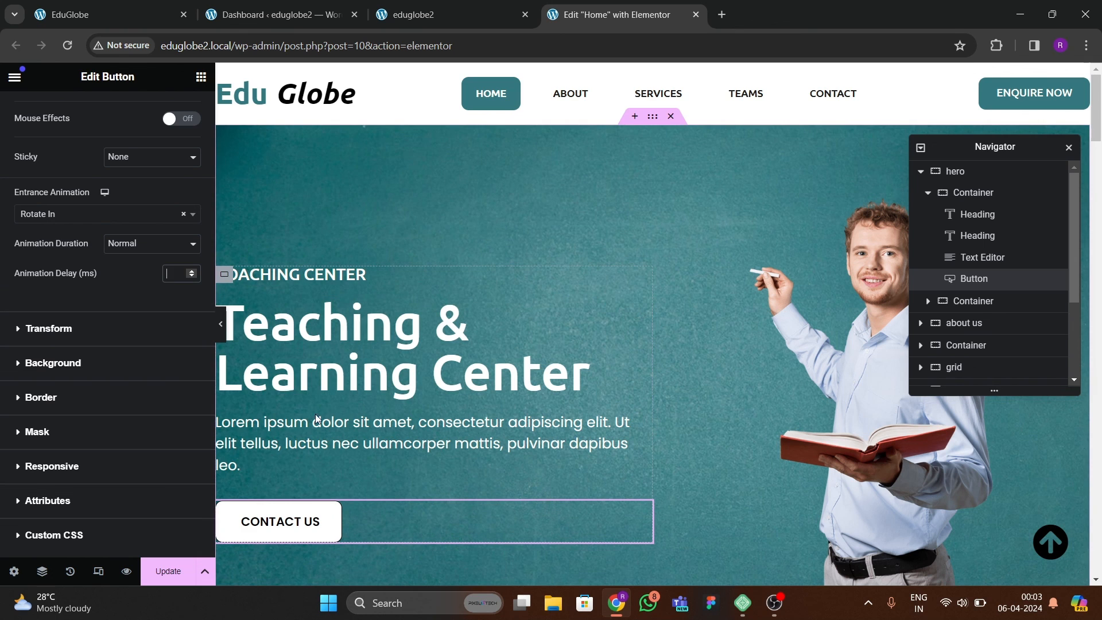
pyautogui.write('1000')
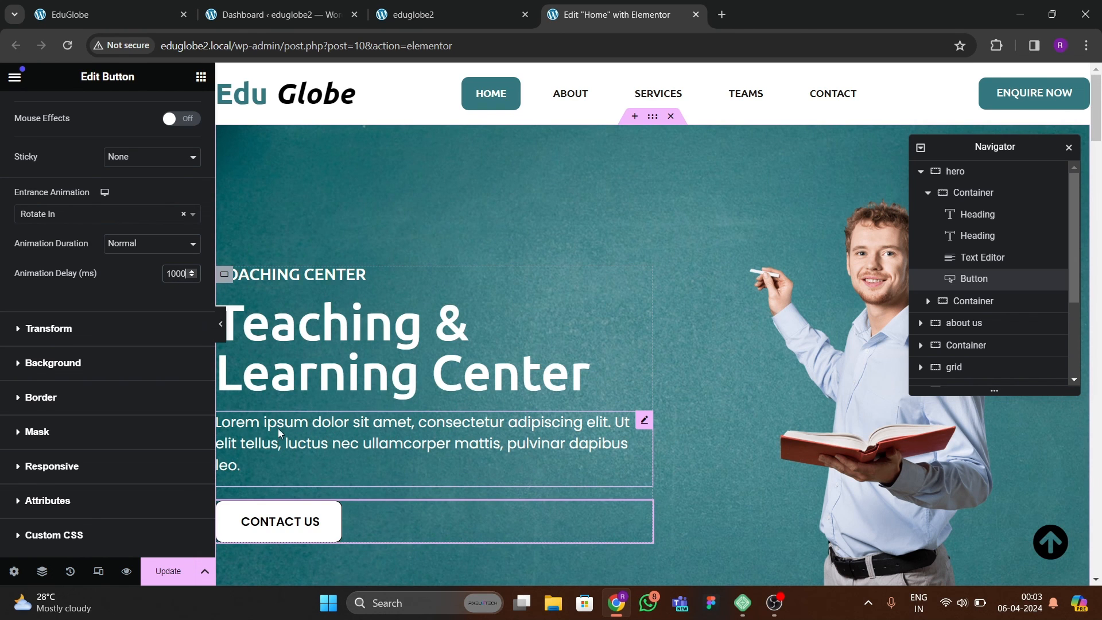
# Give the hero's teacher image the Zoom In entrance animation with an 800 ms delay and update the page.
pyautogui.click(773, 369)
pyautogui.click(175, 110)
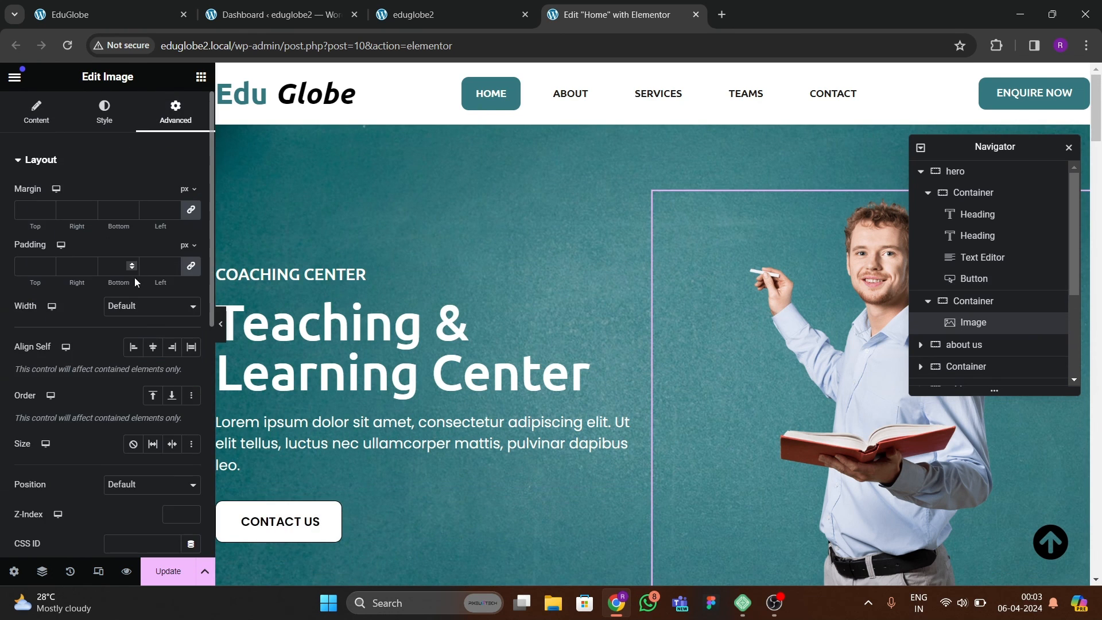
pyautogui.scroll(-6, 99, 277)
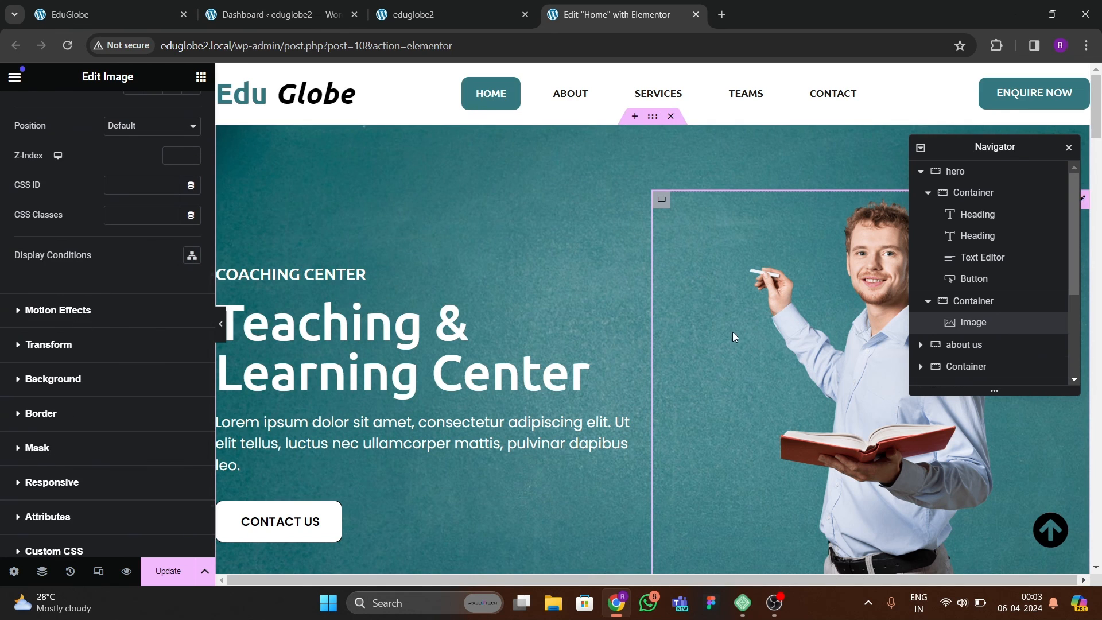
pyautogui.click(77, 311)
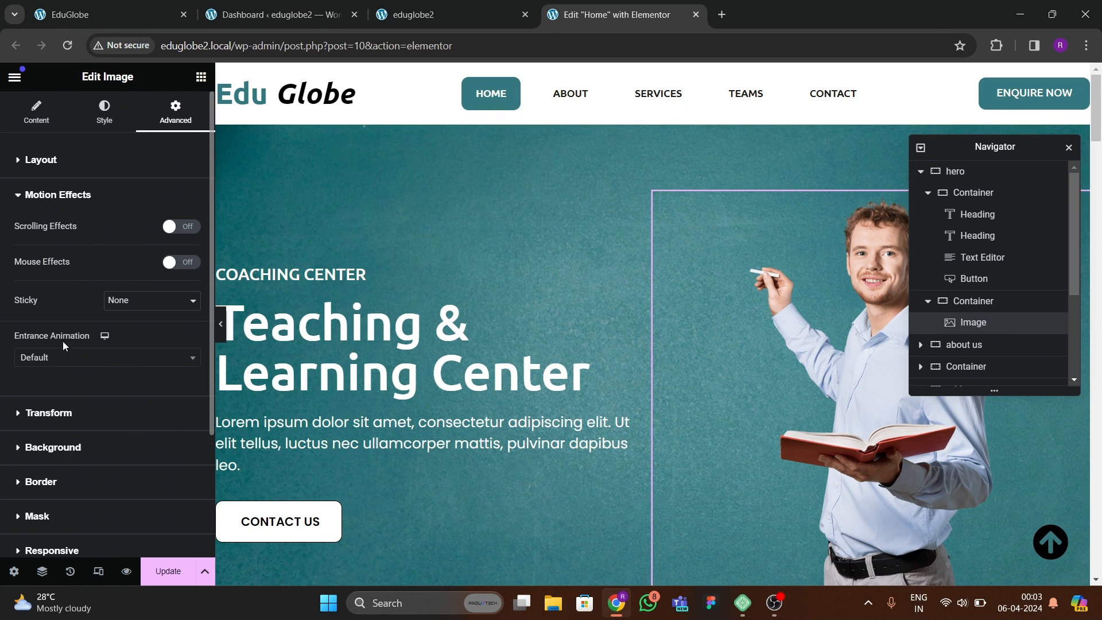
pyautogui.click(52, 360)
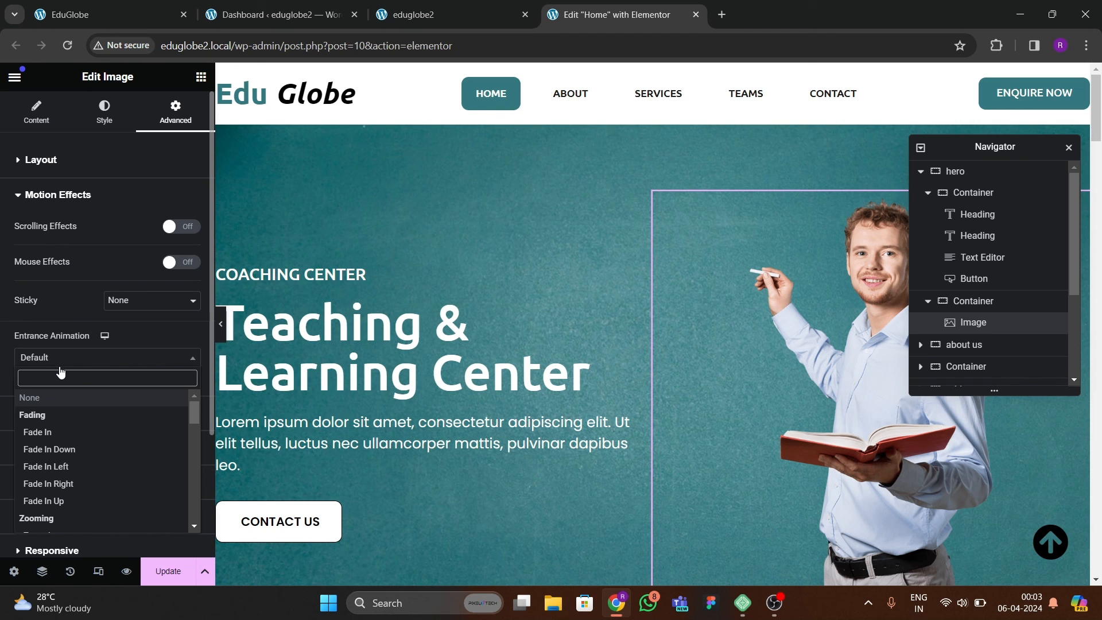
pyautogui.write('zoo')
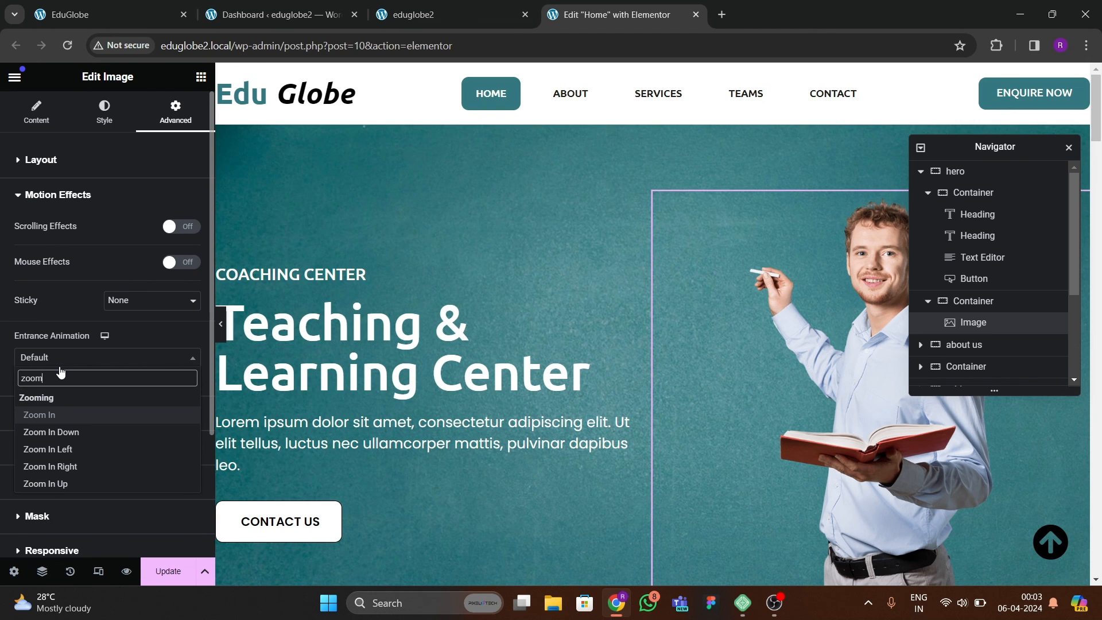
pyautogui.write('m')
pyautogui.press('Return')
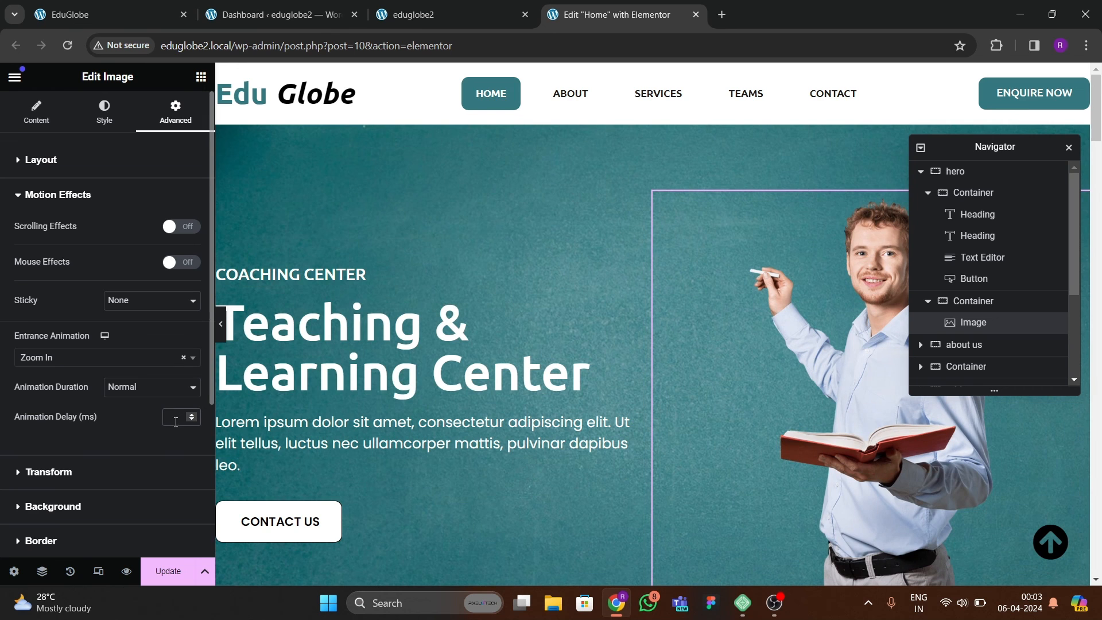
pyautogui.click(175, 422)
pyautogui.write('800')
pyautogui.click(163, 574)
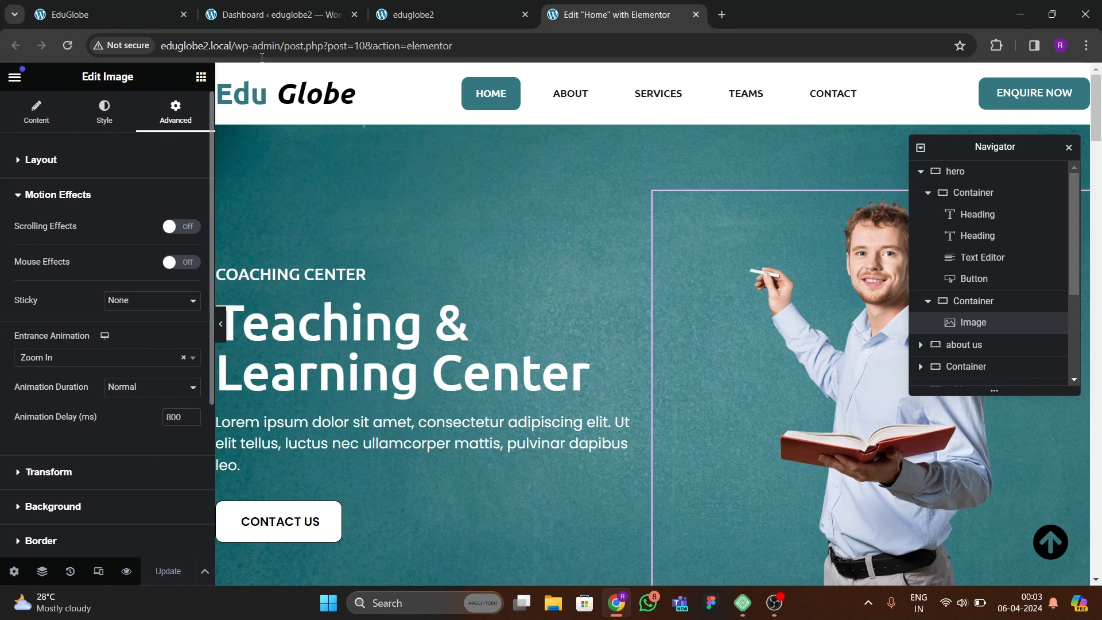
# Reload the live eduglobe2 site and examine the entrance animations of the hero elements.
pyautogui.click(412, 14)
pyautogui.click(67, 45)
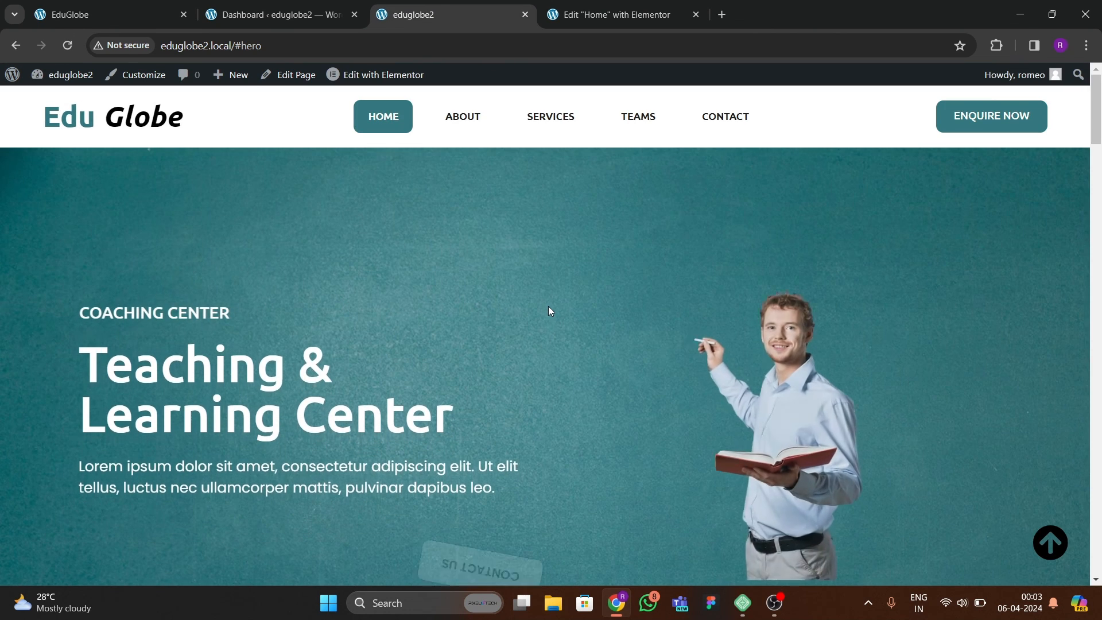
pyautogui.scroll(-9, 554, 316)
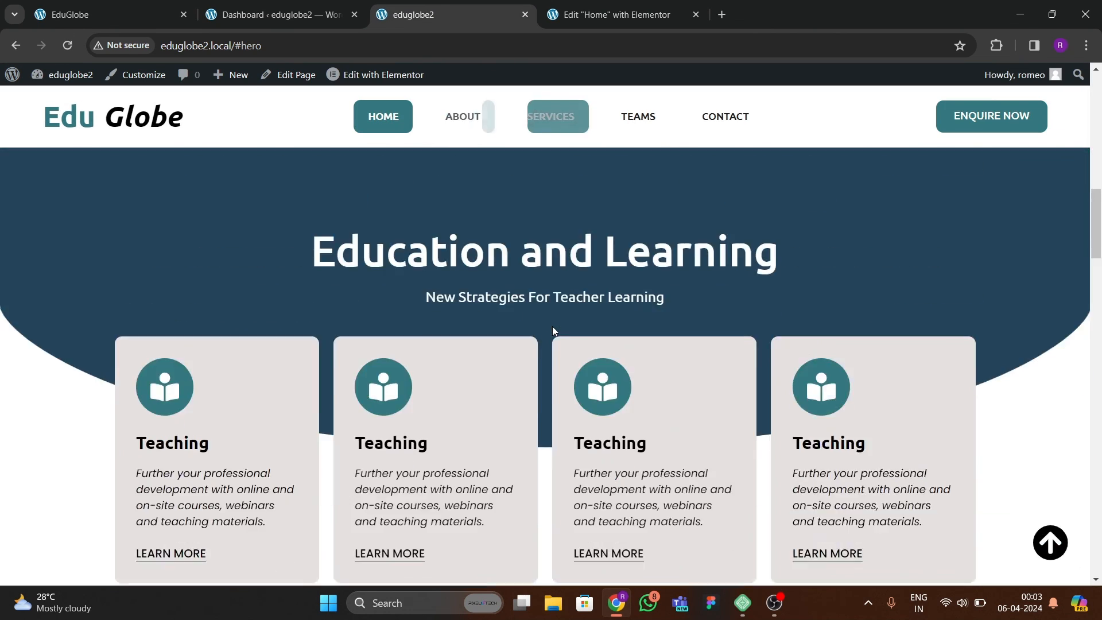
pyautogui.scroll(6, 548, 321)
pyautogui.scroll(3, 545, 323)
pyautogui.click(67, 45)
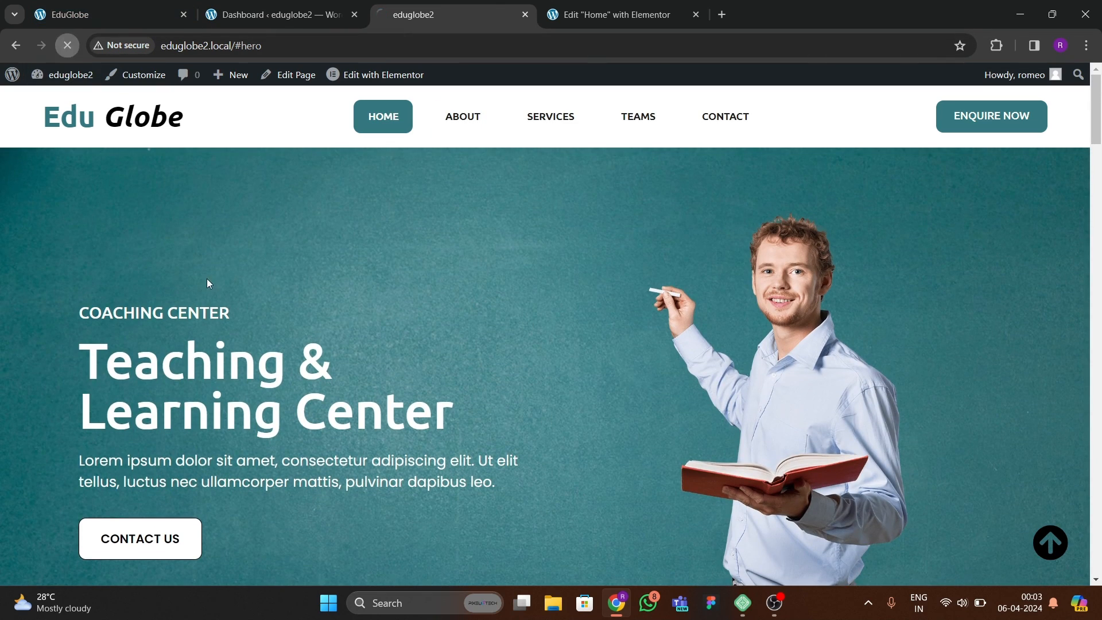
pyautogui.scroll(-8, 445, 342)
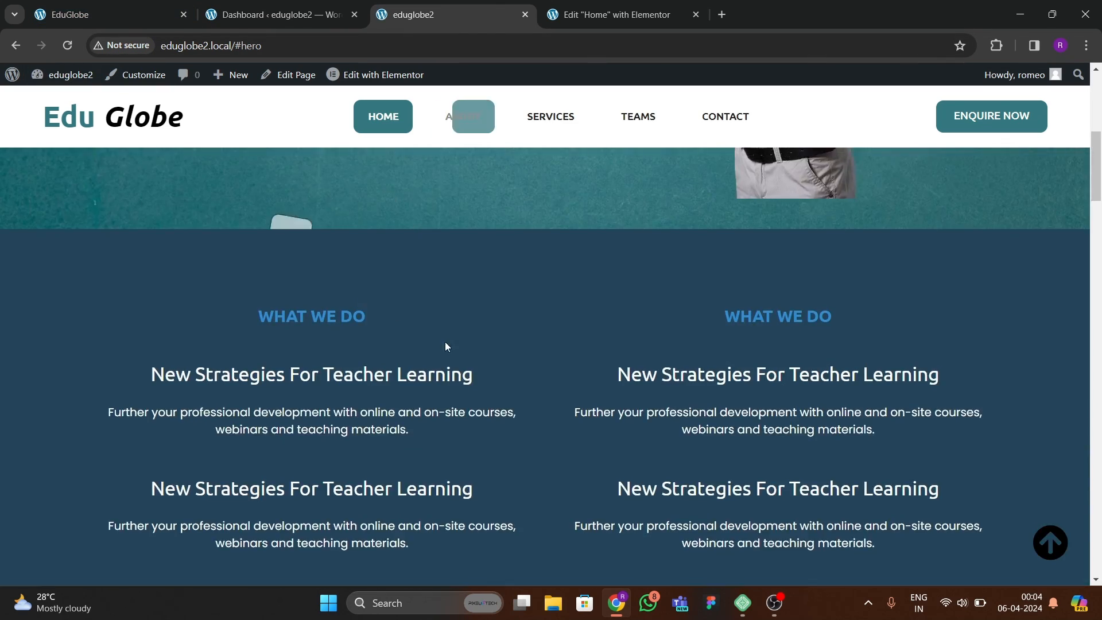
pyautogui.scroll(8, 459, 350)
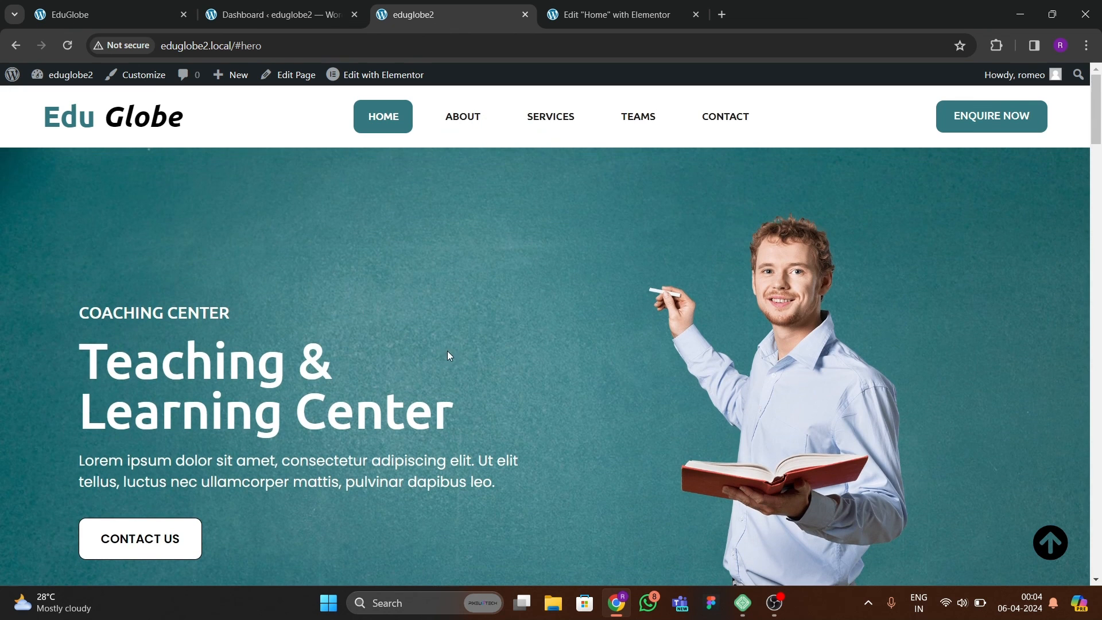
# Return to the Home page in Elementor and switch the responsive preview to Mobile Portrait.
pyautogui.click(611, 20)
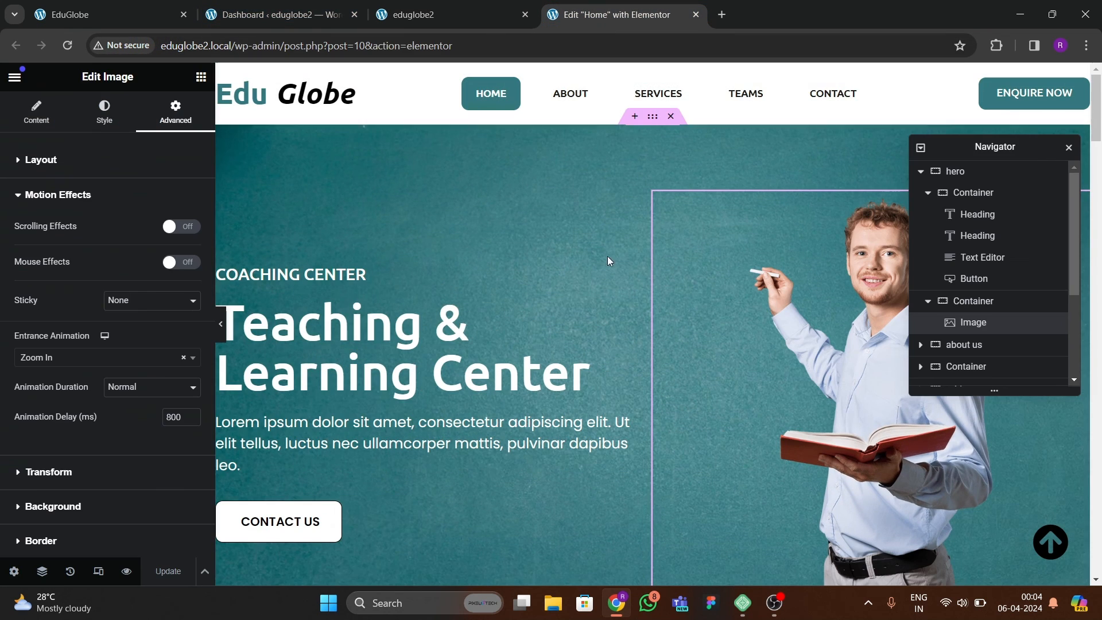
pyautogui.click(98, 570)
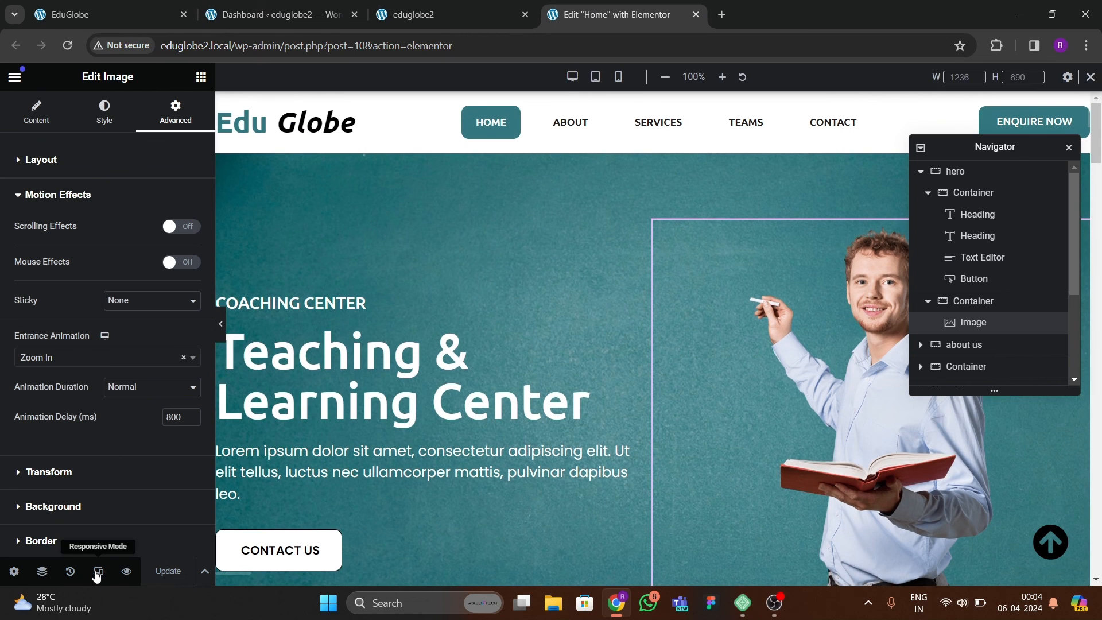
pyautogui.click(98, 571)
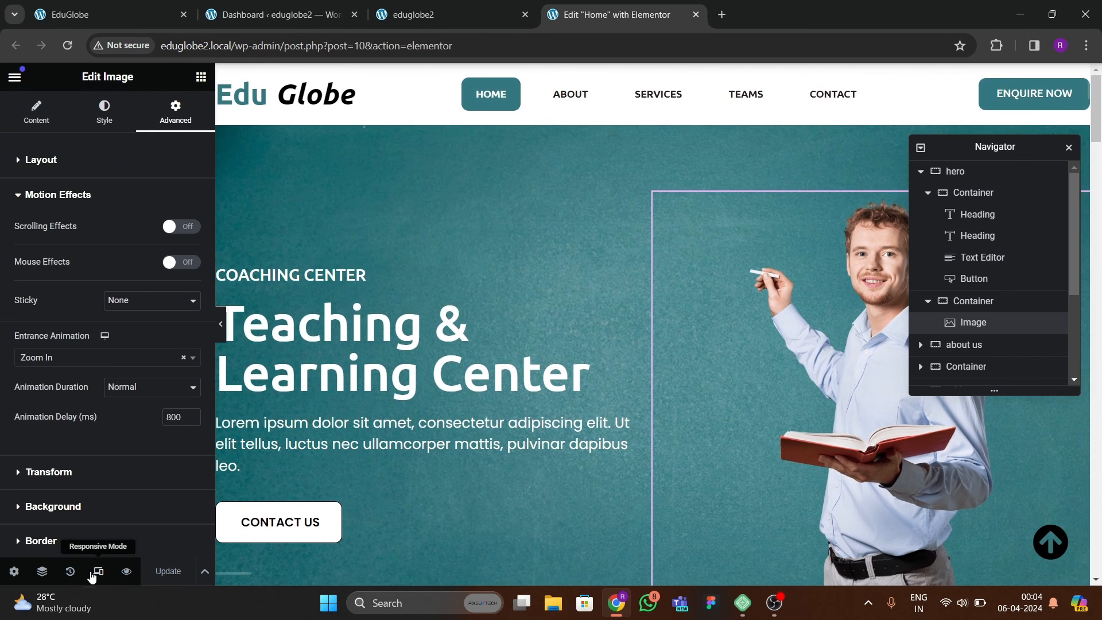
pyautogui.click(619, 79)
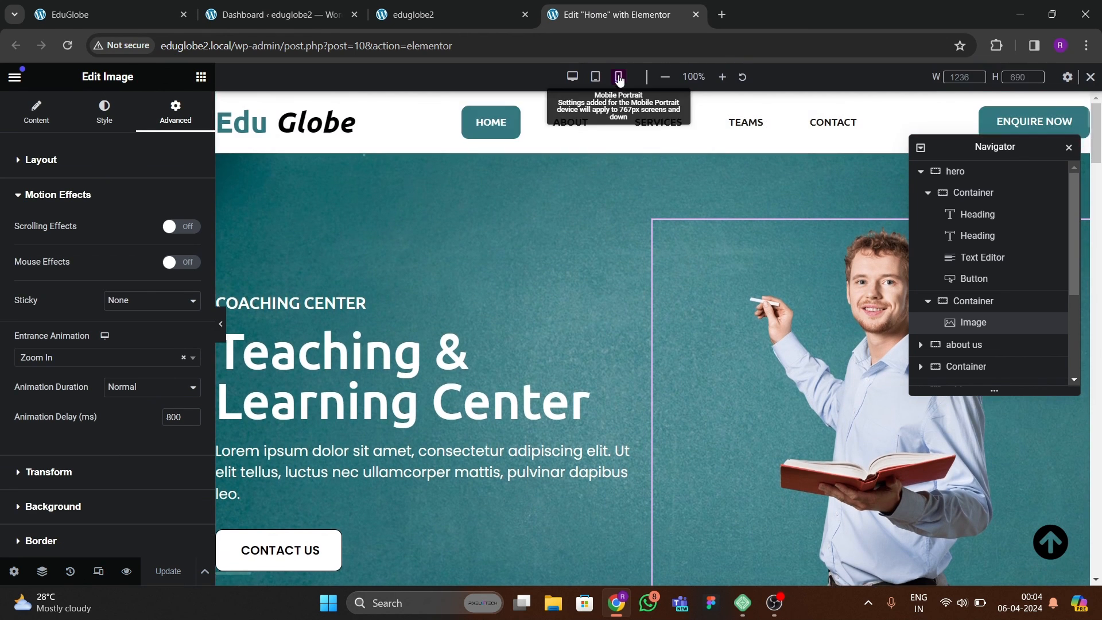
pyautogui.scroll(-5, 625, 345)
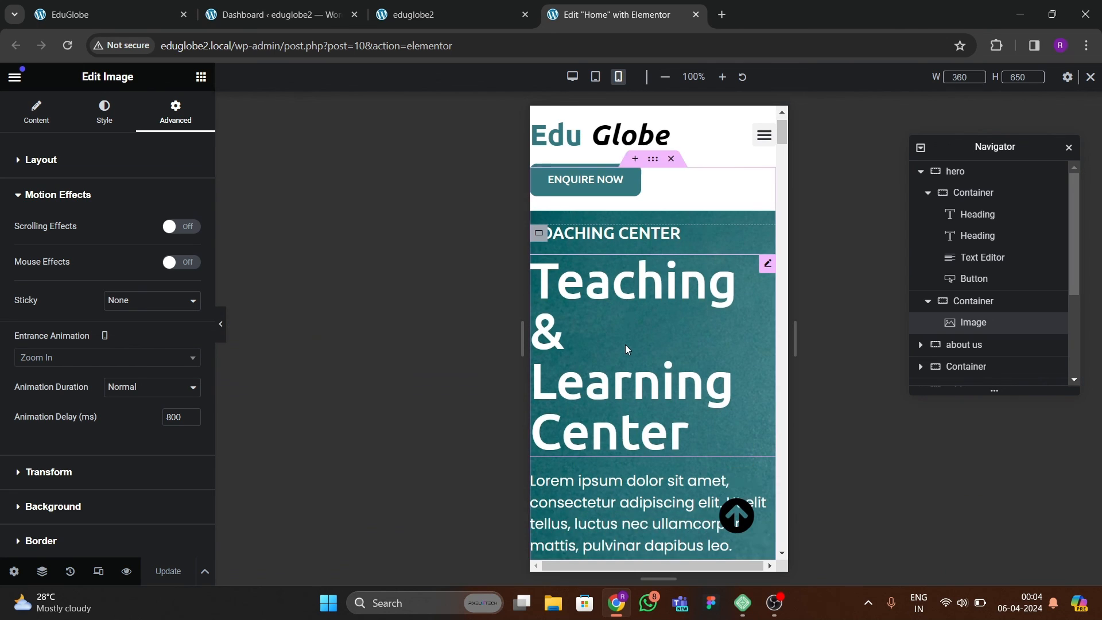
pyautogui.scroll(-1, 572, 343)
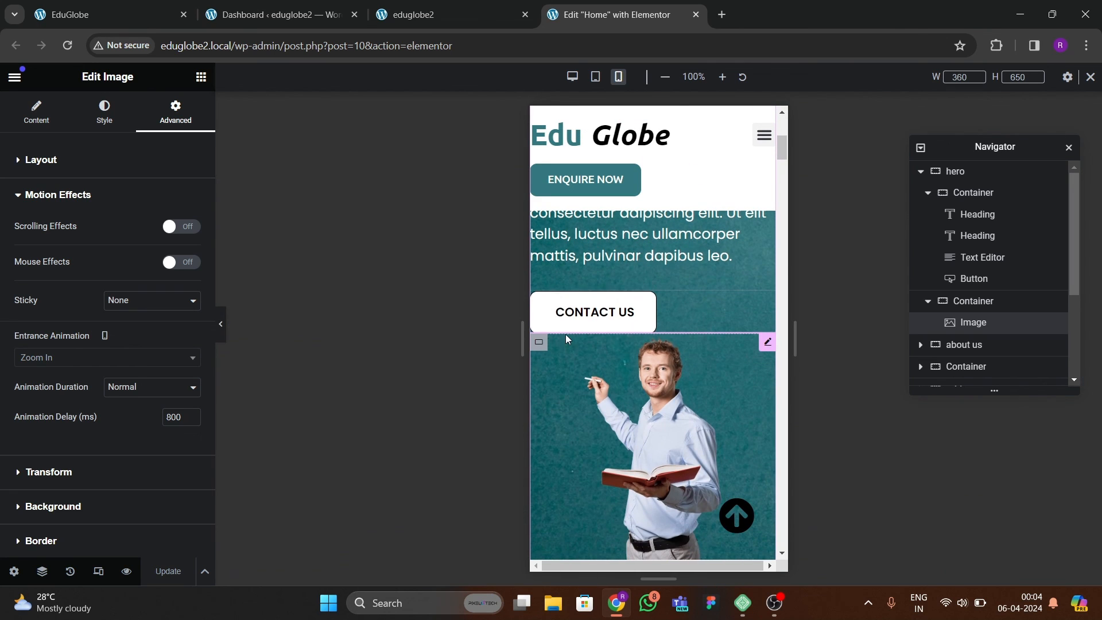
# Set the hero container's mobile padding to 80 px top and 20 px right, bottom and left, with the values unlinked.
pyautogui.scroll(5, 577, 347)
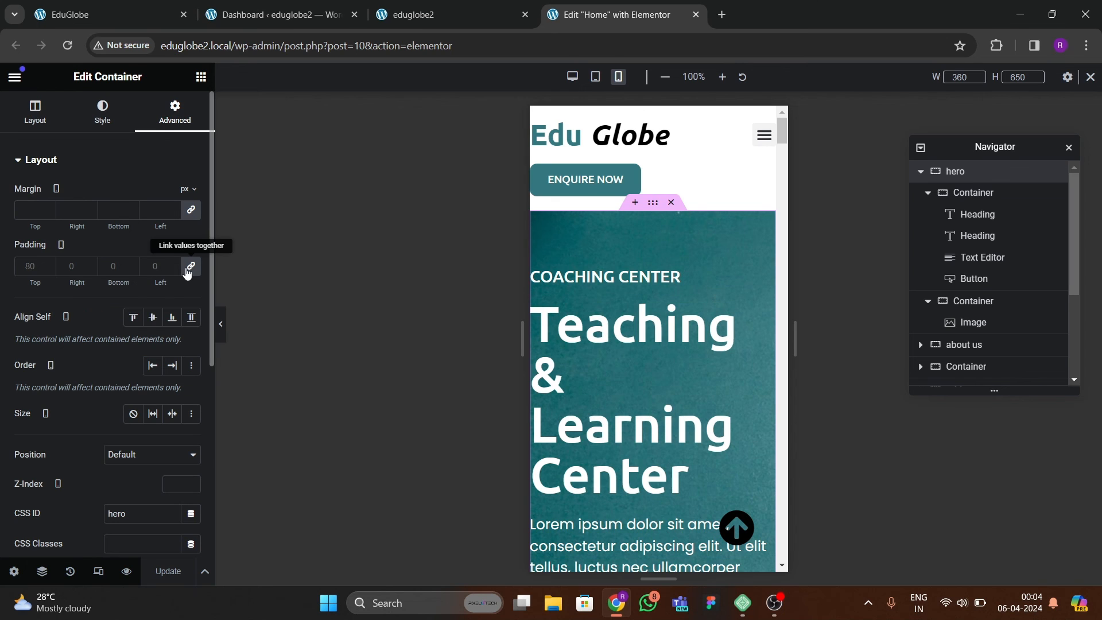
pyautogui.click(189, 270)
pyautogui.click(29, 274)
pyautogui.write('80')
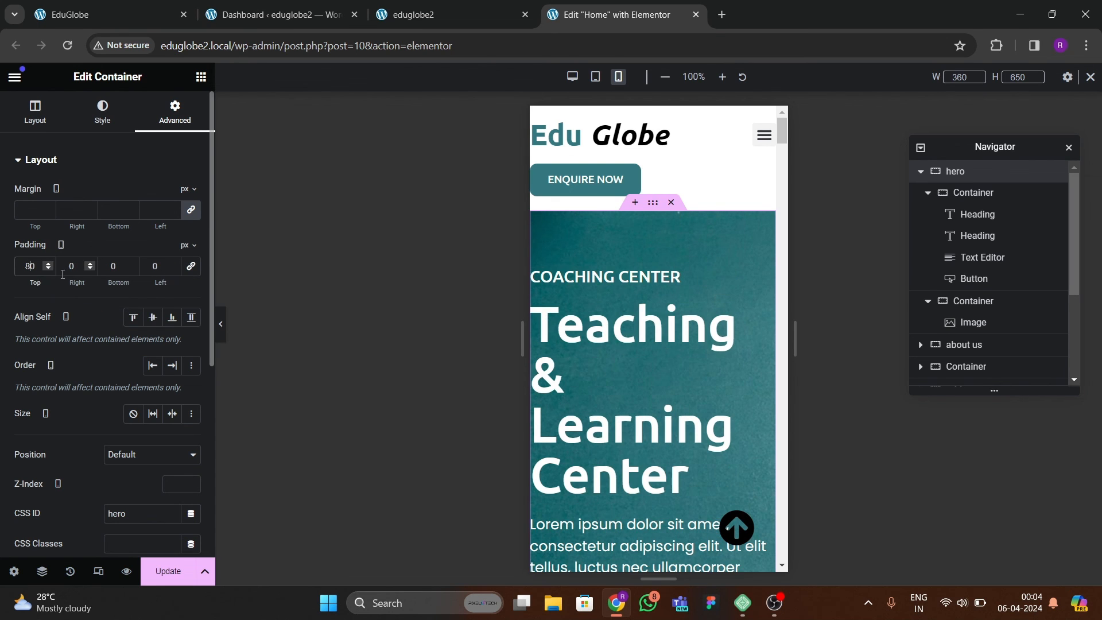
pyautogui.write('2')
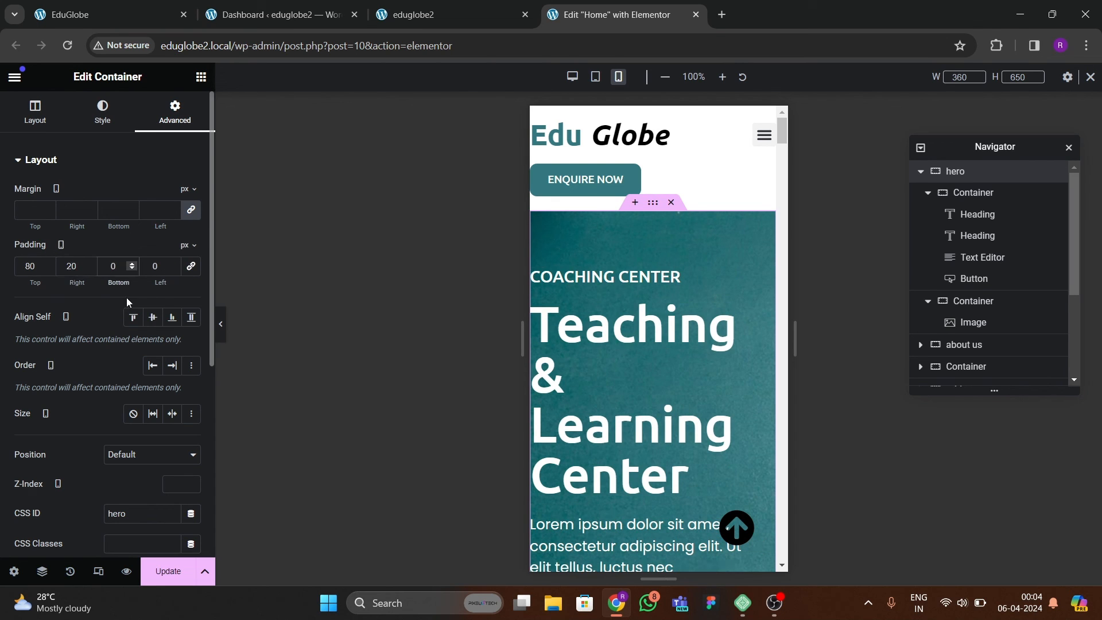
pyautogui.write('2')
pyautogui.write('2')
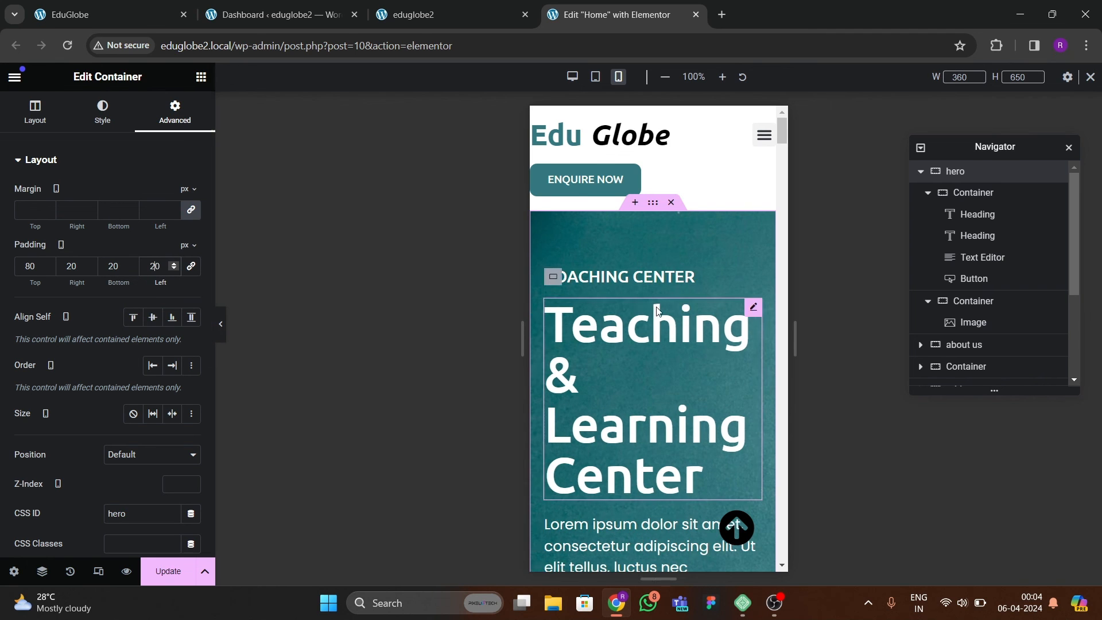
pyautogui.scroll(-2, 644, 324)
pyautogui.scroll(2, 645, 321)
# Set the "Coaching Center" heading's mobile font size to 18 px and center its alignment.
pyautogui.click(643, 279)
pyautogui.click(104, 113)
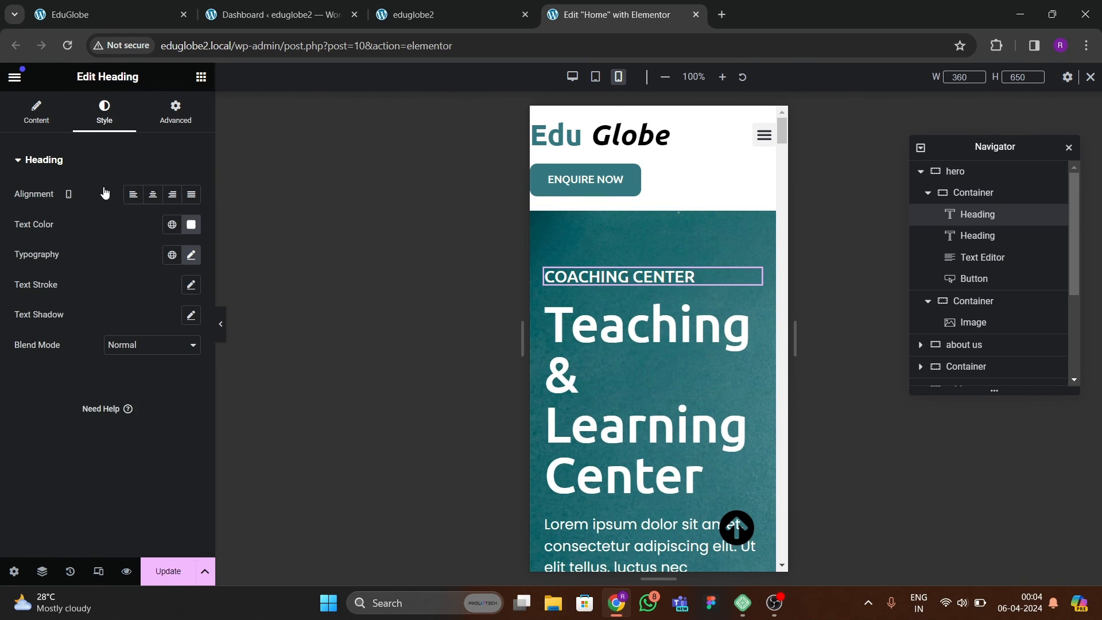
pyautogui.click(191, 256)
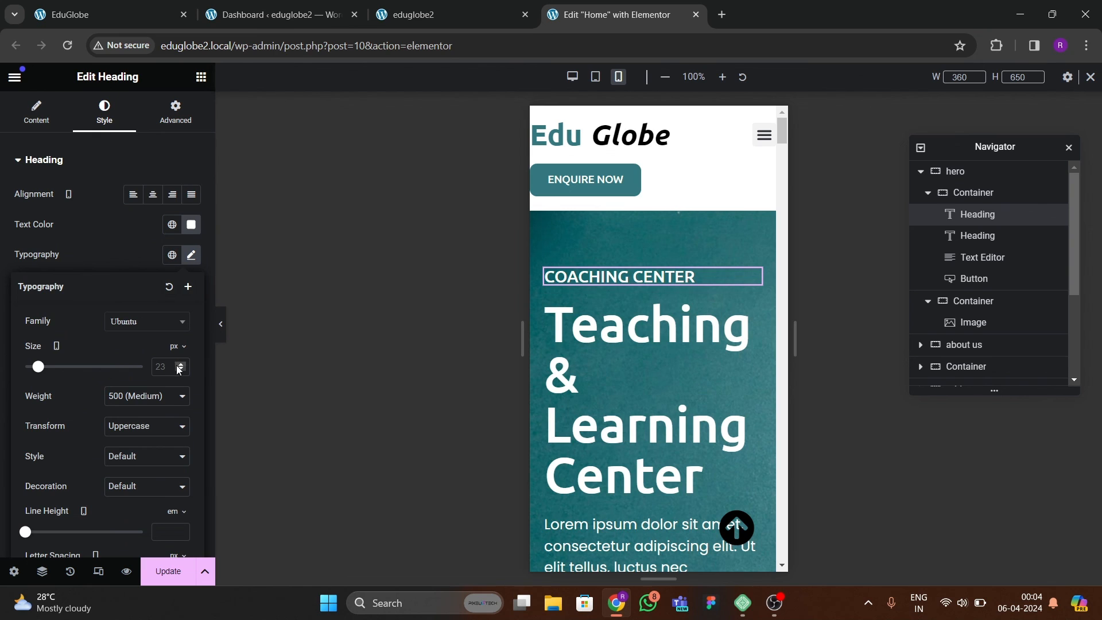
pyautogui.doubleClick(179, 365)
pyautogui.click(180, 369)
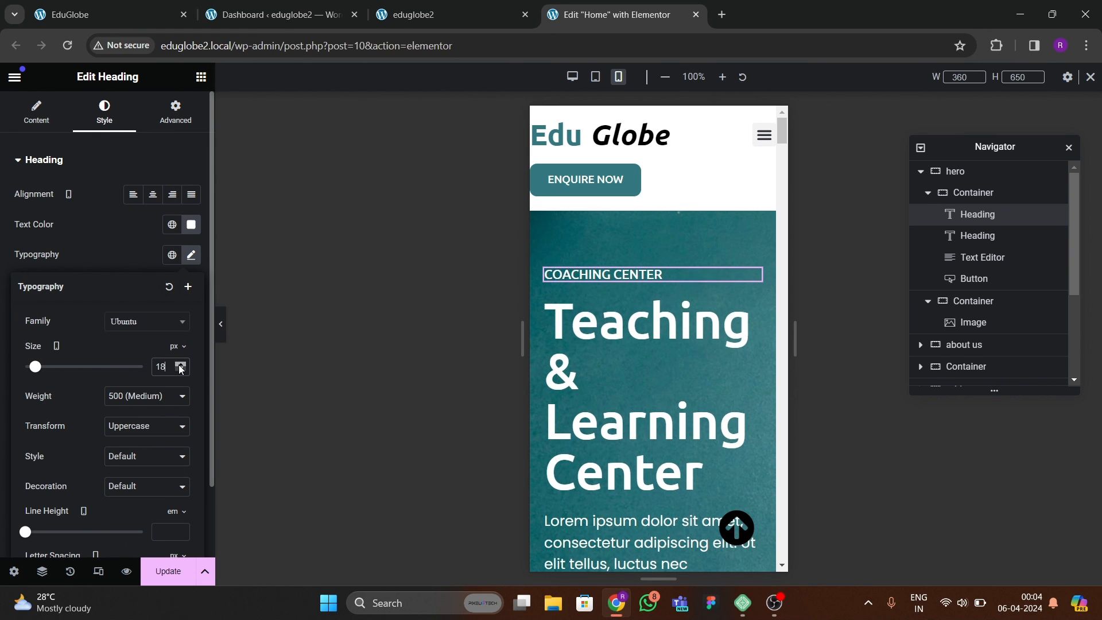
pyautogui.click(152, 194)
# Set the "Teaching & Learning Center" heading's mobile font size to 40 px and center its alignment.
pyautogui.click(646, 357)
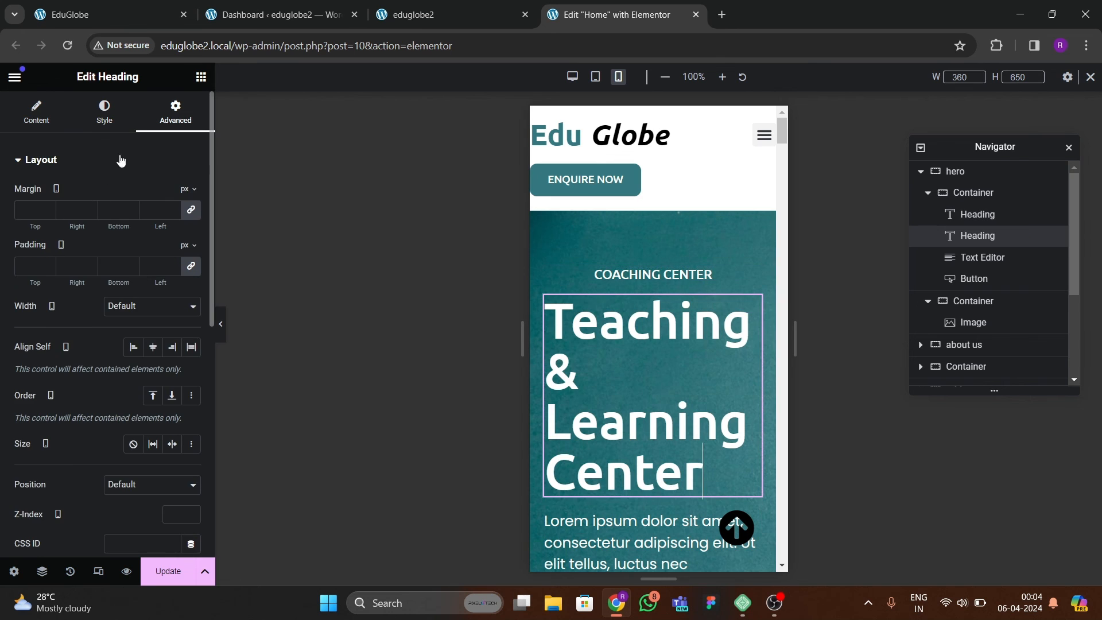
pyautogui.click(102, 117)
pyautogui.click(191, 255)
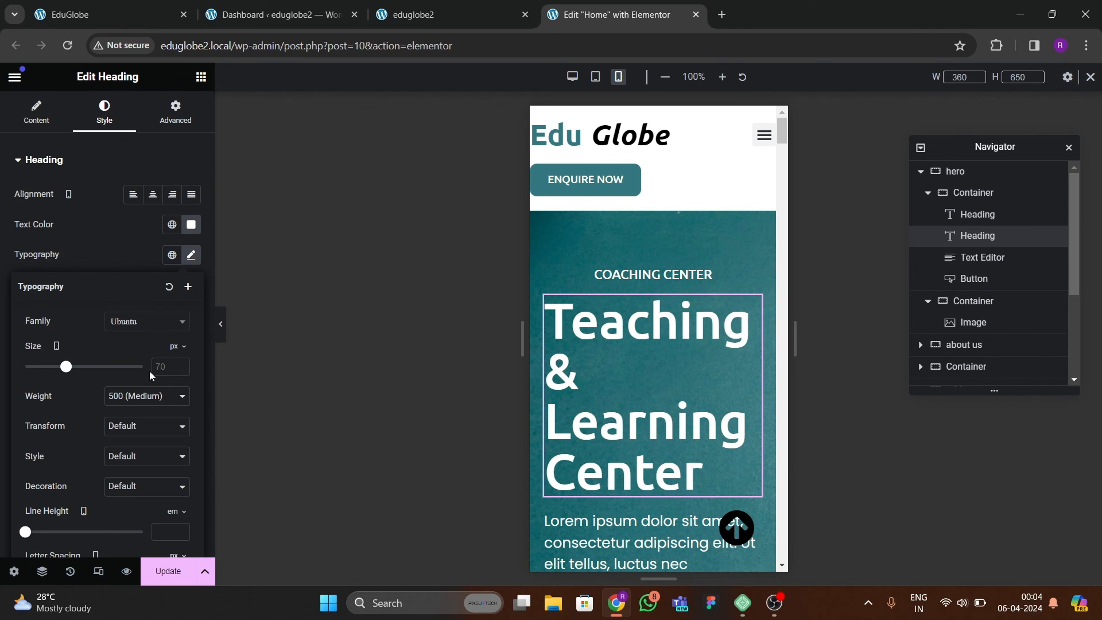
pyautogui.click(178, 364)
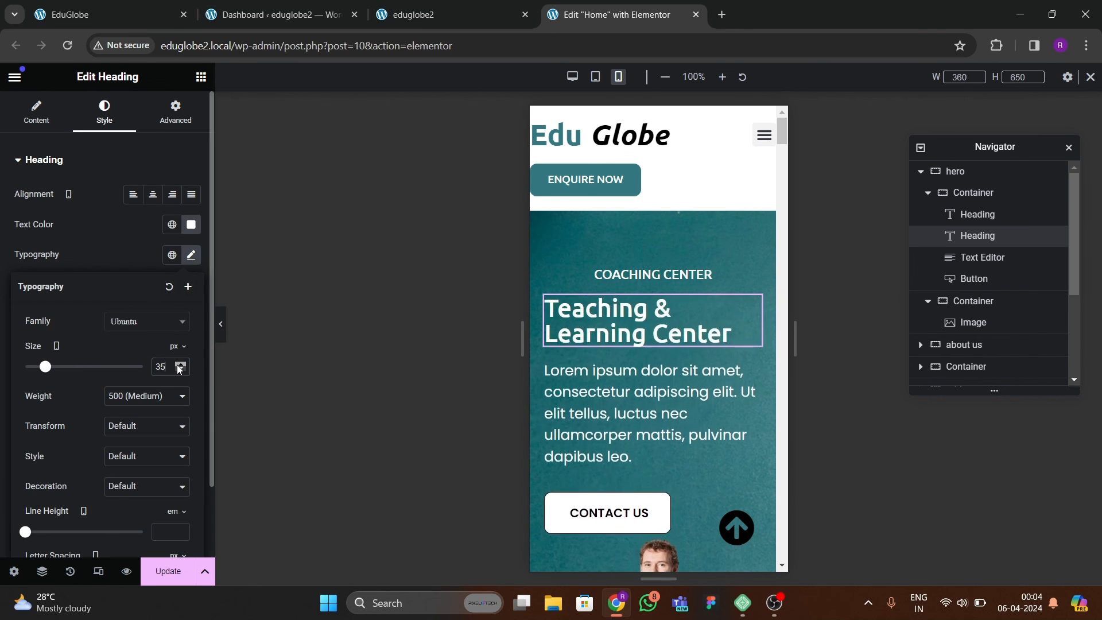
pyautogui.moveTo(180, 369); pyautogui.dragTo(183, 372)
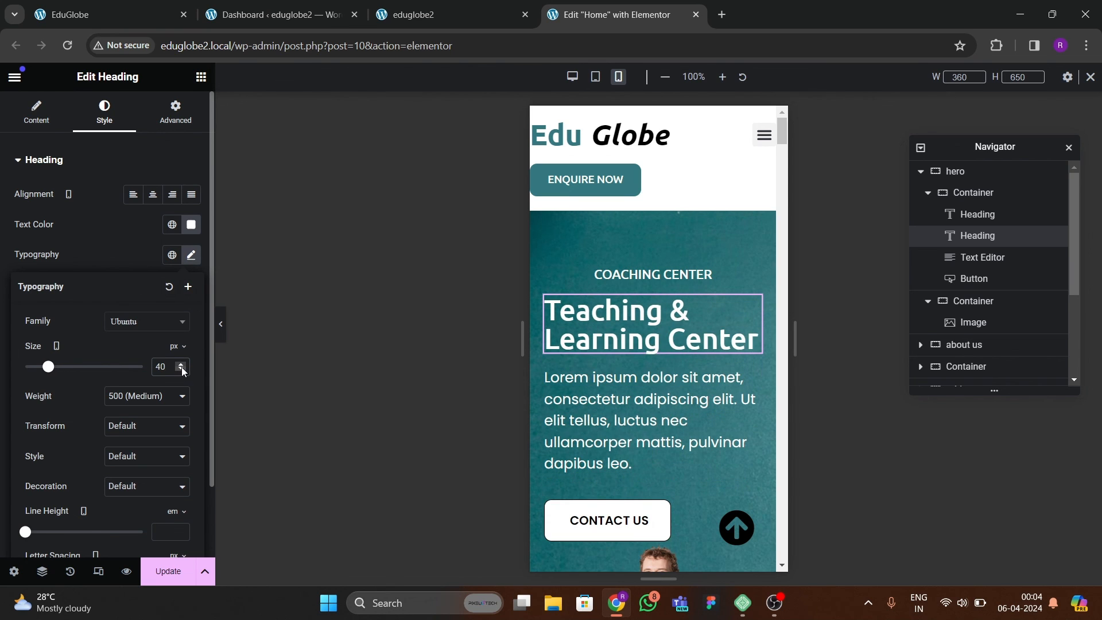
pyautogui.click(135, 167)
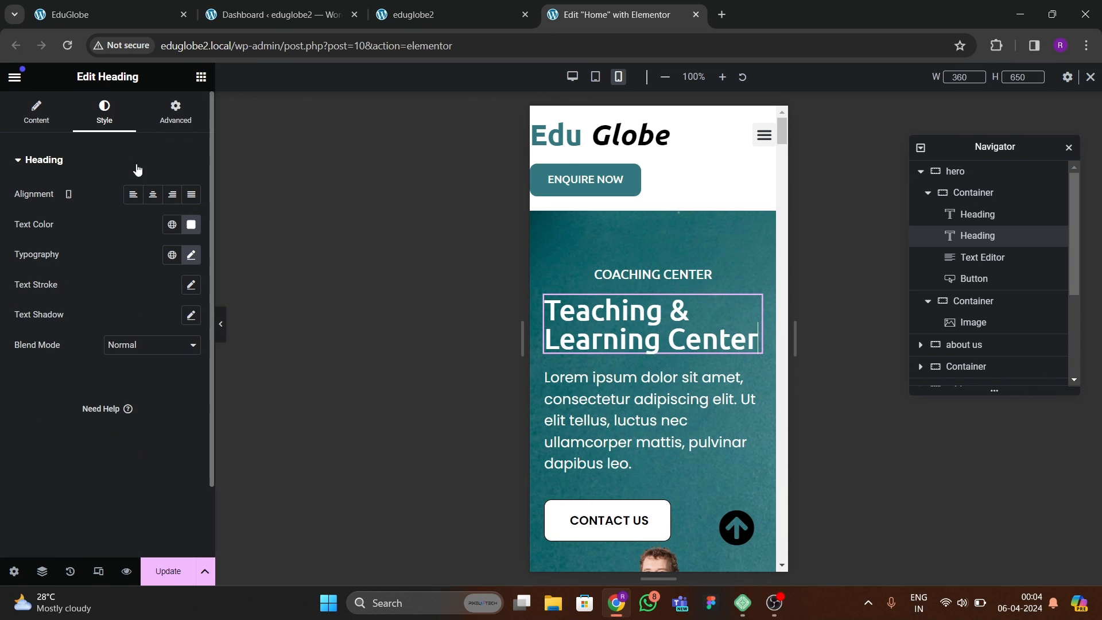
pyautogui.click(153, 194)
# Center the hero's paragraph text and its Contact Us button in the mobile layout.
pyautogui.click(639, 389)
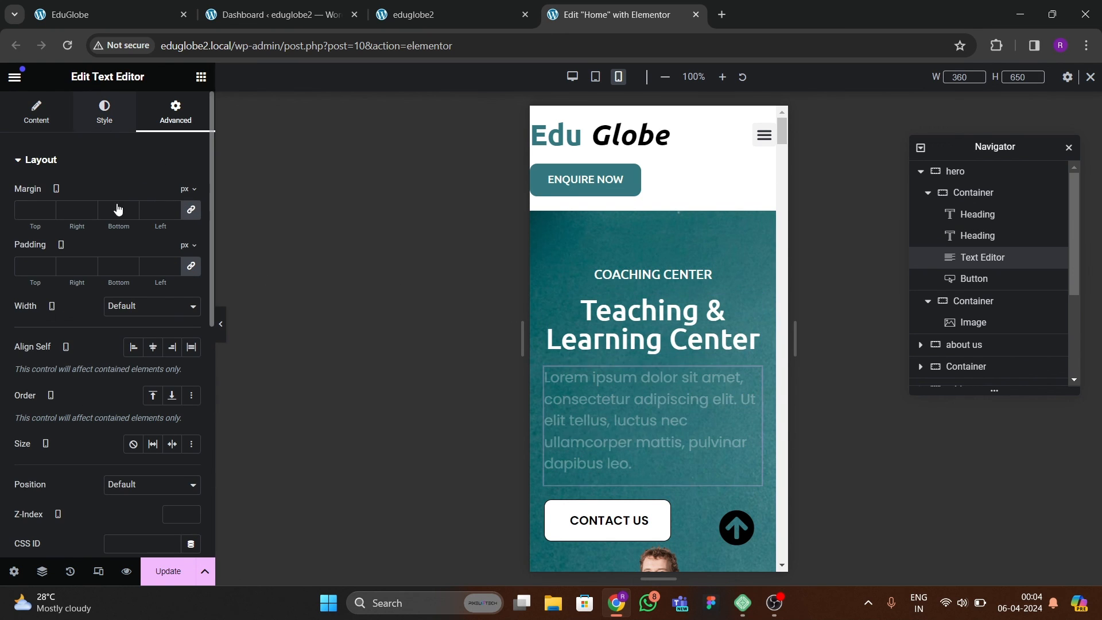
pyautogui.click(152, 194)
pyautogui.scroll(-3, 573, 329)
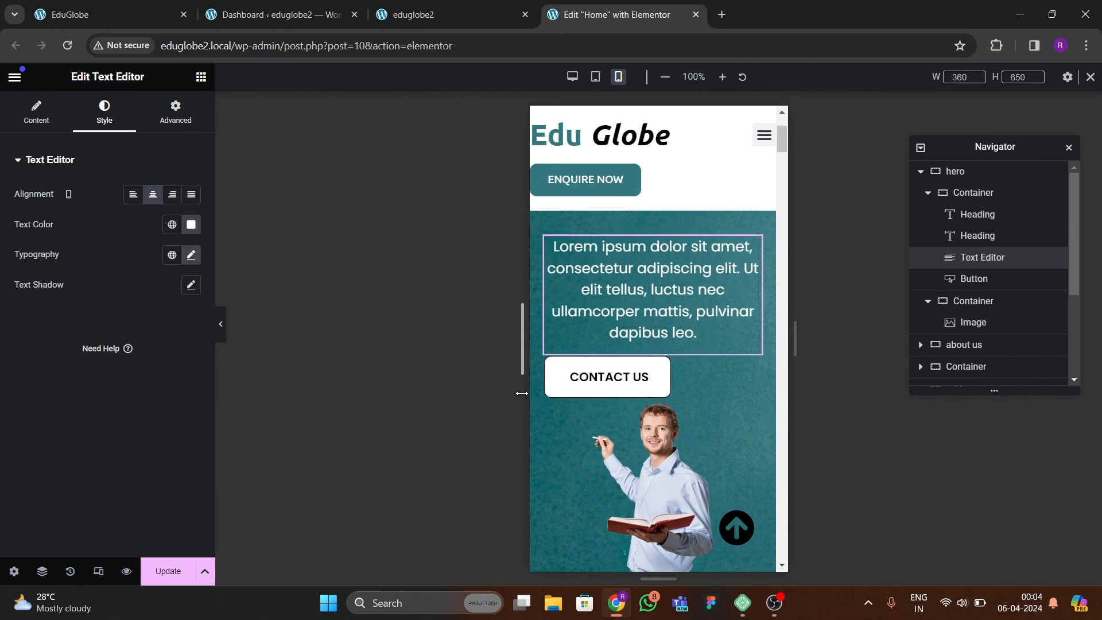
pyautogui.click(640, 368)
pyautogui.click(104, 112)
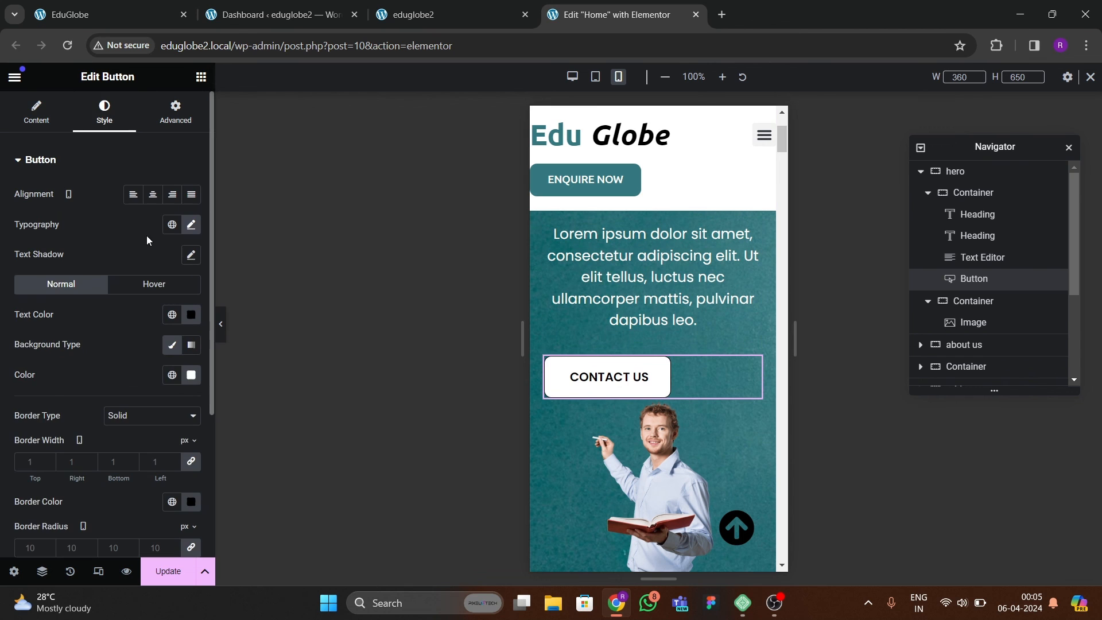
pyautogui.click(152, 194)
pyautogui.scroll(-2, 687, 366)
pyautogui.scroll(3, 677, 367)
pyautogui.scroll(-2, 667, 380)
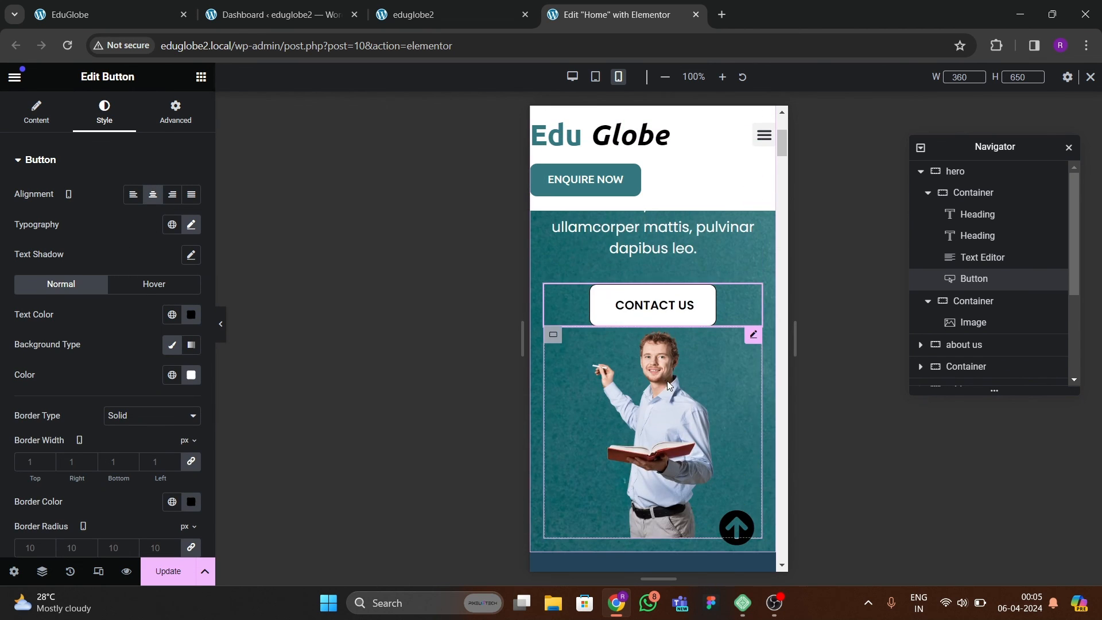
pyautogui.scroll(-6, 667, 380)
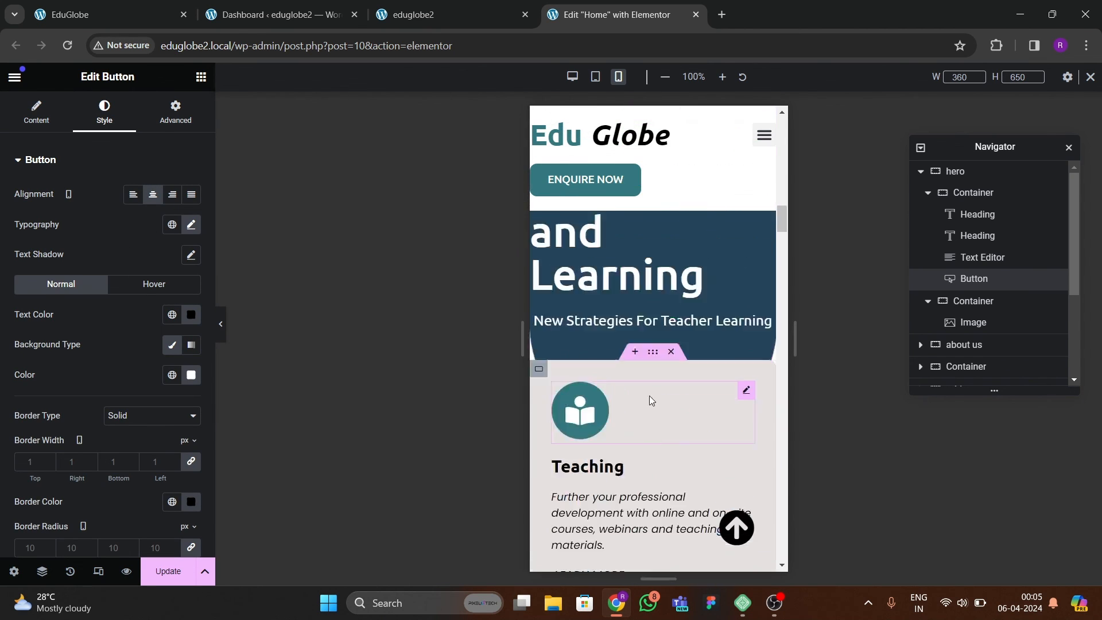
# Update the Home page to save the hero's mobile layout changes.
pyautogui.scroll(3, 649, 400)
pyautogui.click(169, 571)
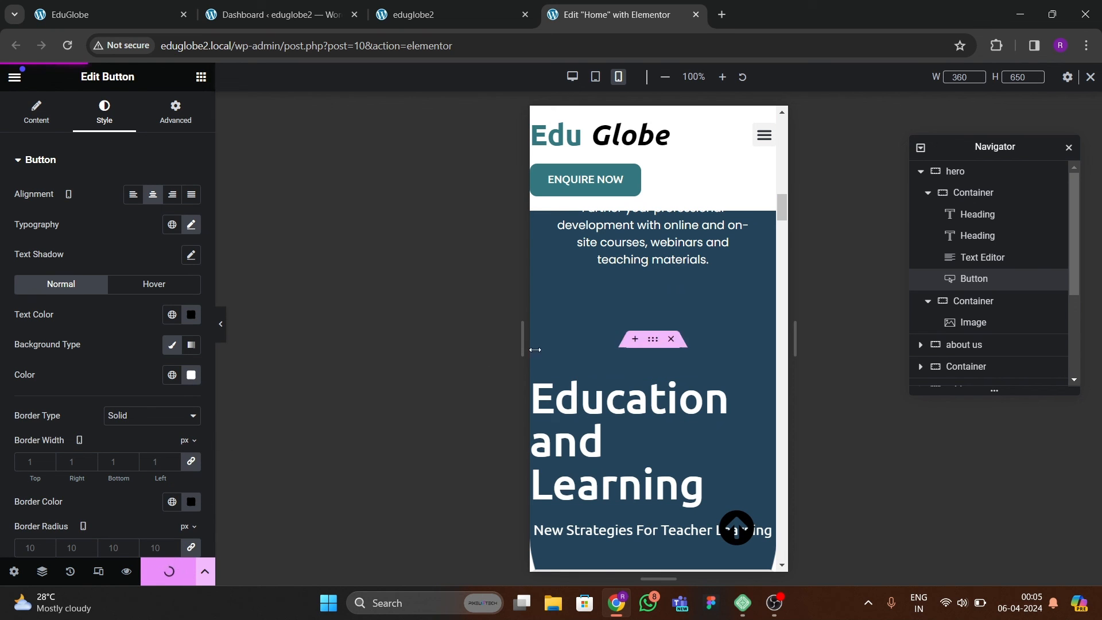
pyautogui.scroll(-3, 597, 340)
# Reload the live eduglobe2 page and review its desktop sections down to the contact area and footer.
pyautogui.click(408, 12)
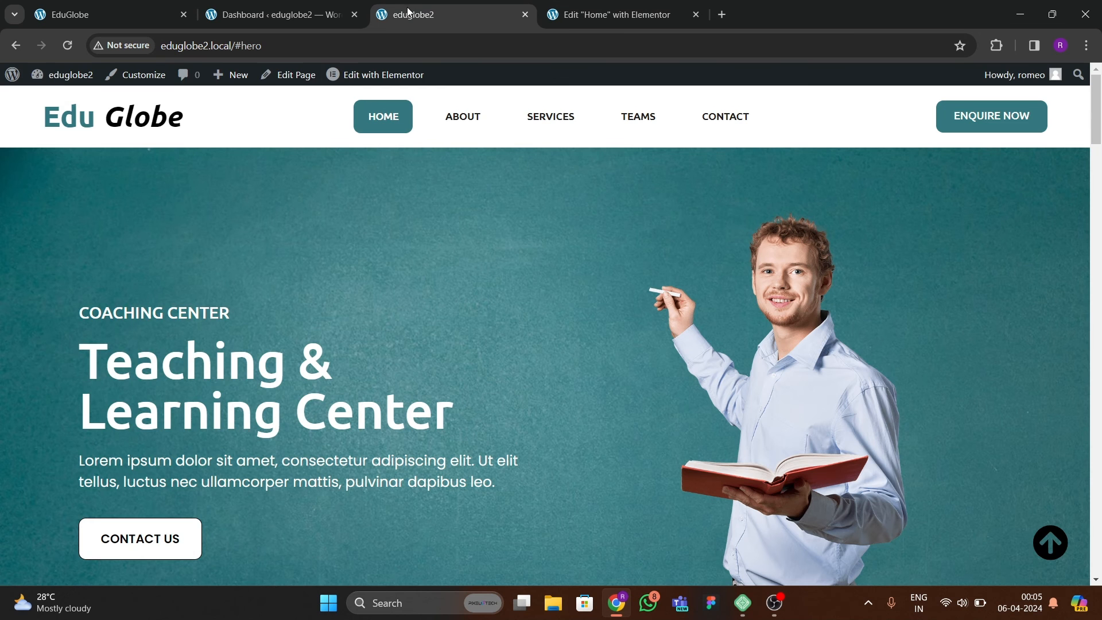
pyautogui.press('F5')
pyautogui.scroll(-10, 562, 371)
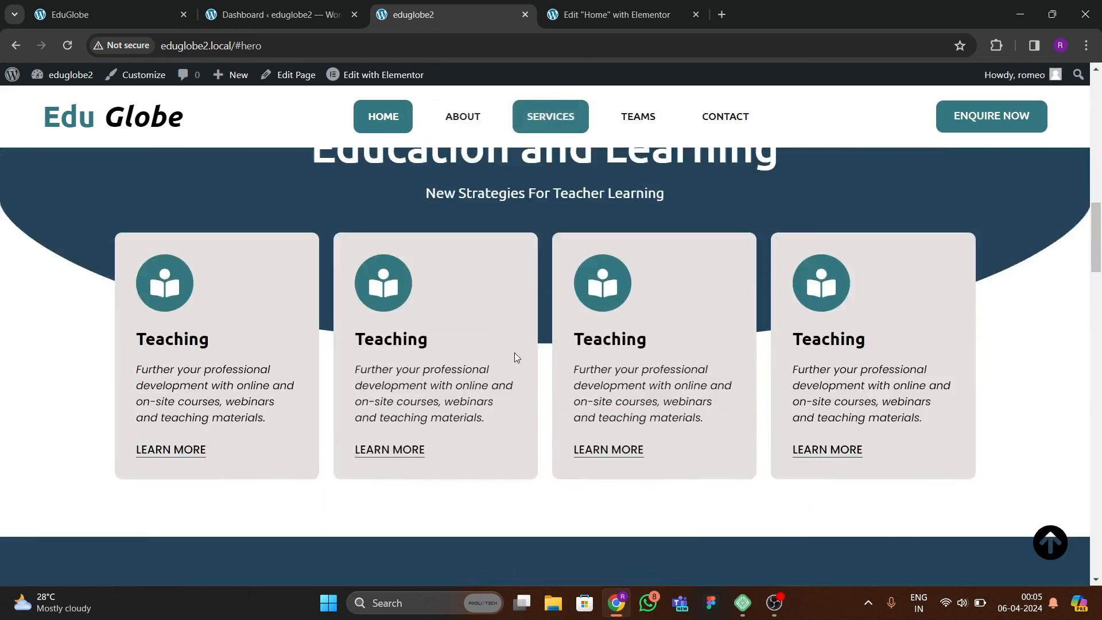
pyautogui.scroll(-15, 511, 356)
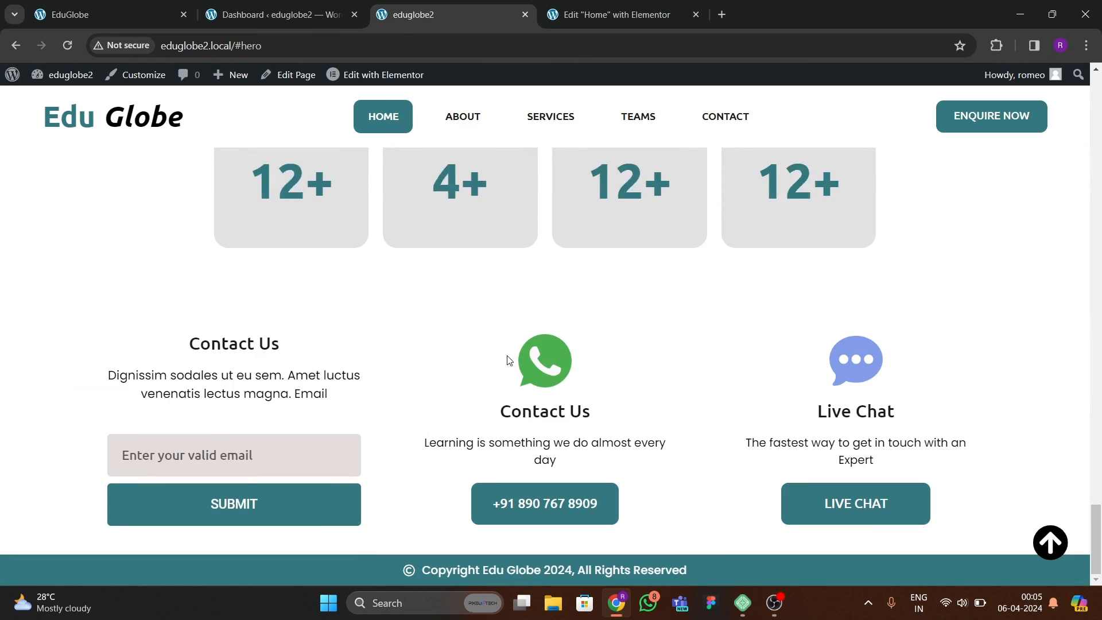
pyautogui.scroll(1, 523, 347)
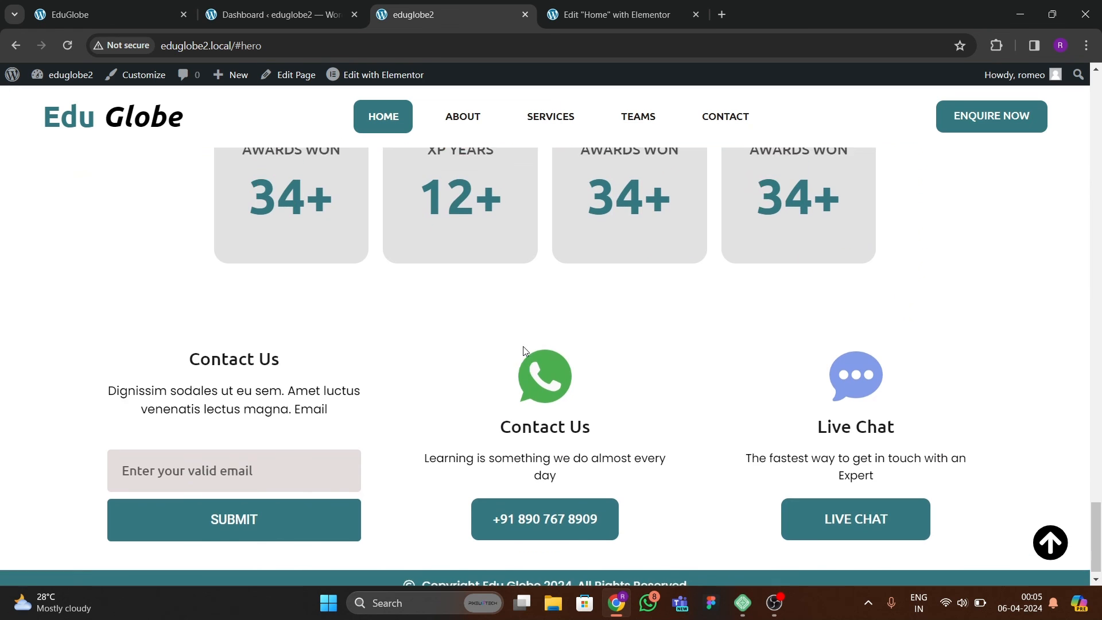
pyautogui.scroll(5, 520, 350)
# Return to the Elementor editor and examine the mobile layout from the hero to the "Education and Learning" section.
pyautogui.hotkey('ctrl', 'Tab')
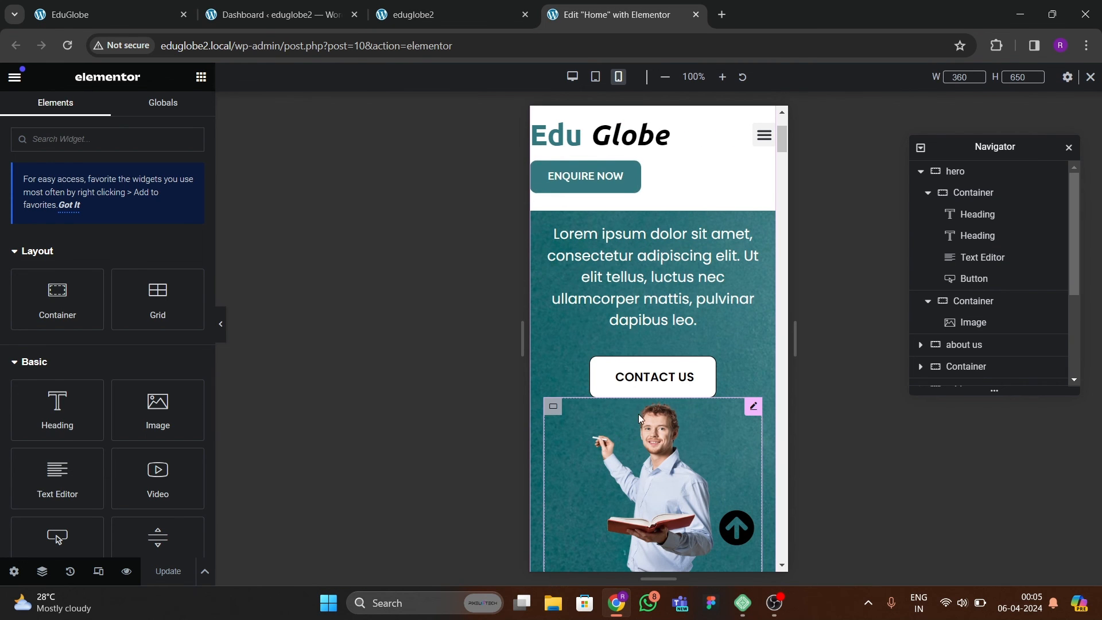
pyautogui.scroll(3, 643, 396)
pyautogui.scroll(-1, 648, 379)
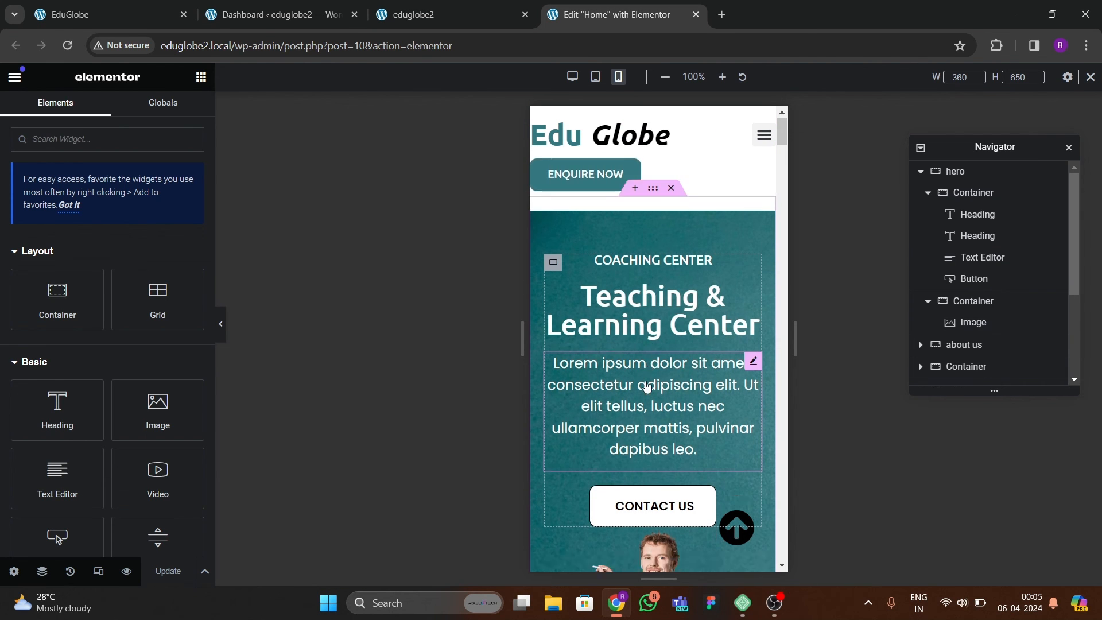
pyautogui.scroll(-2, 648, 391)
pyautogui.scroll(1, 660, 399)
pyautogui.scroll(-8, 664, 402)
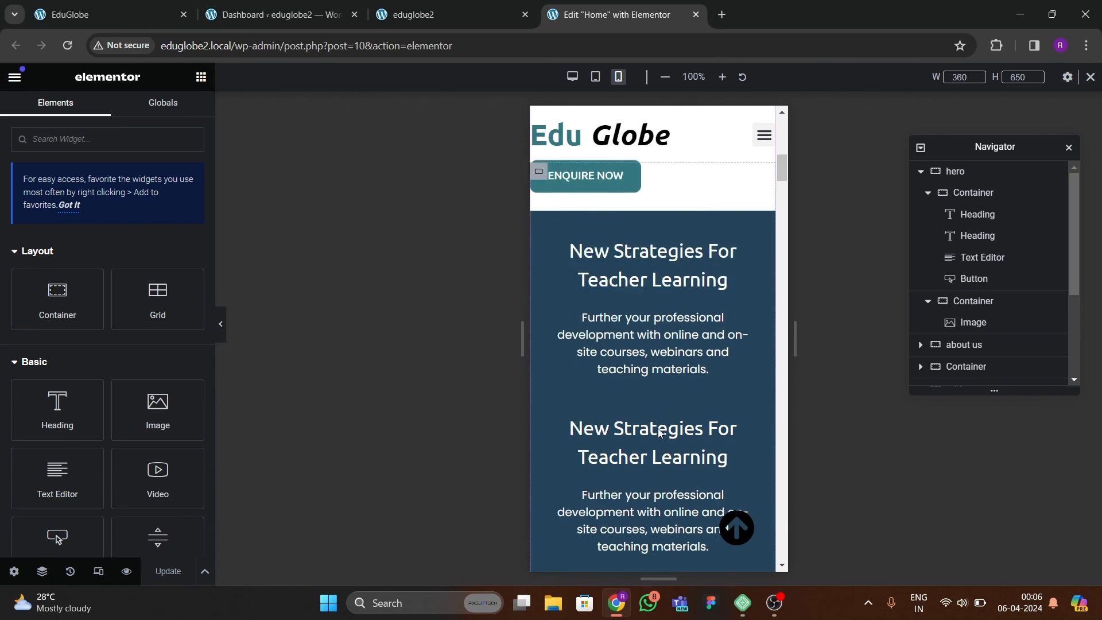
pyautogui.scroll(-8, 660, 430)
pyautogui.scroll(3, 652, 422)
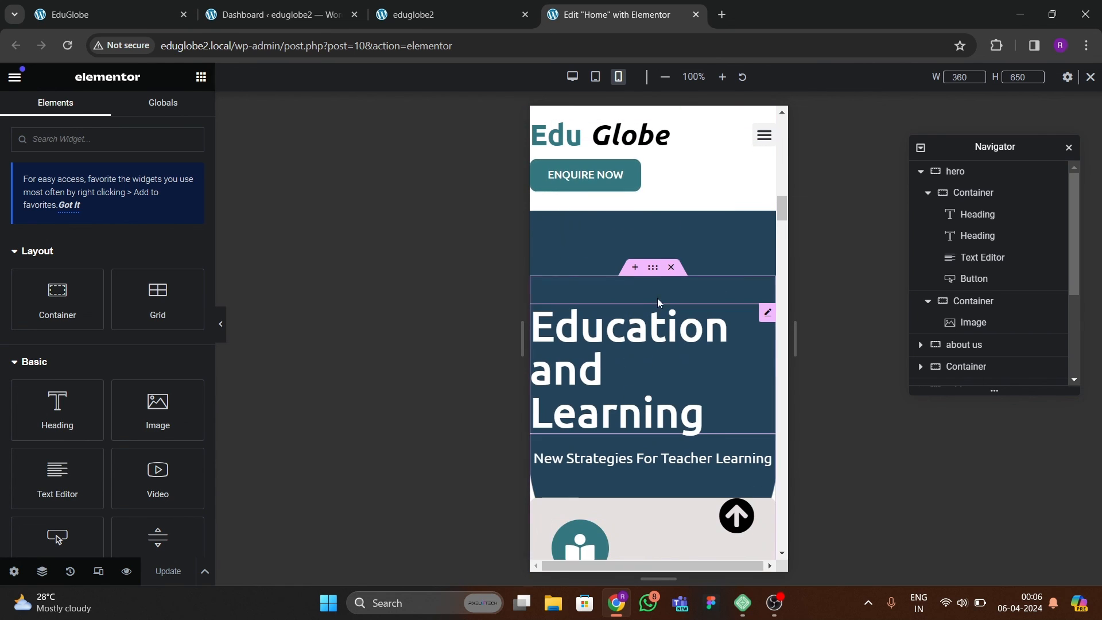
# Center the "Education and Learning" heading and set its font size to 40 px in the mobile layout.
pyautogui.click(658, 312)
pyautogui.click(103, 112)
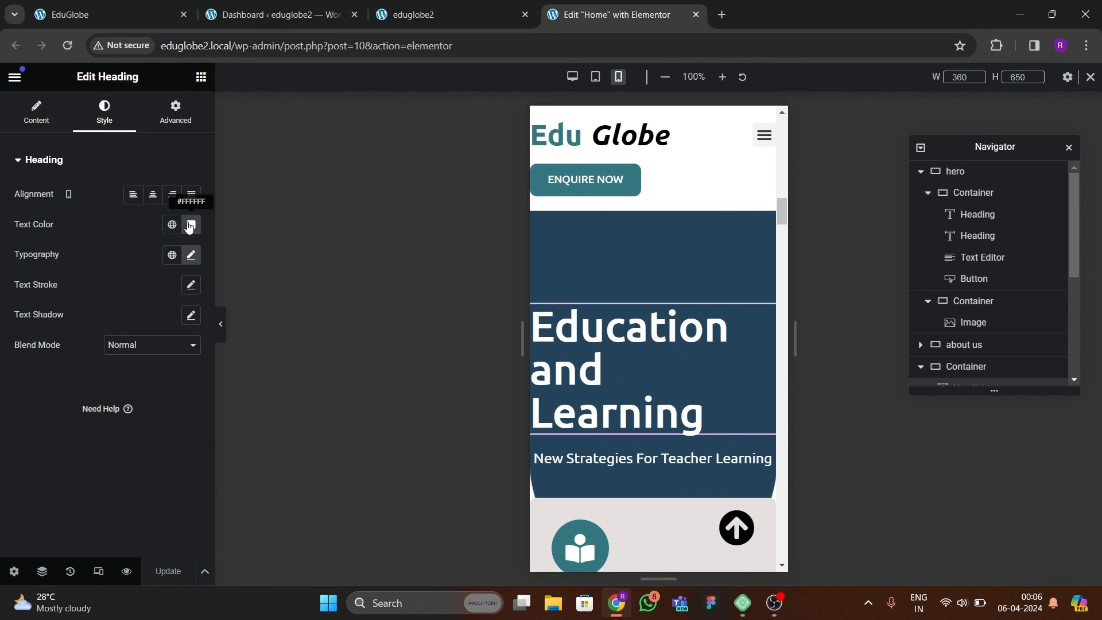
pyautogui.click(152, 194)
pyautogui.click(192, 255)
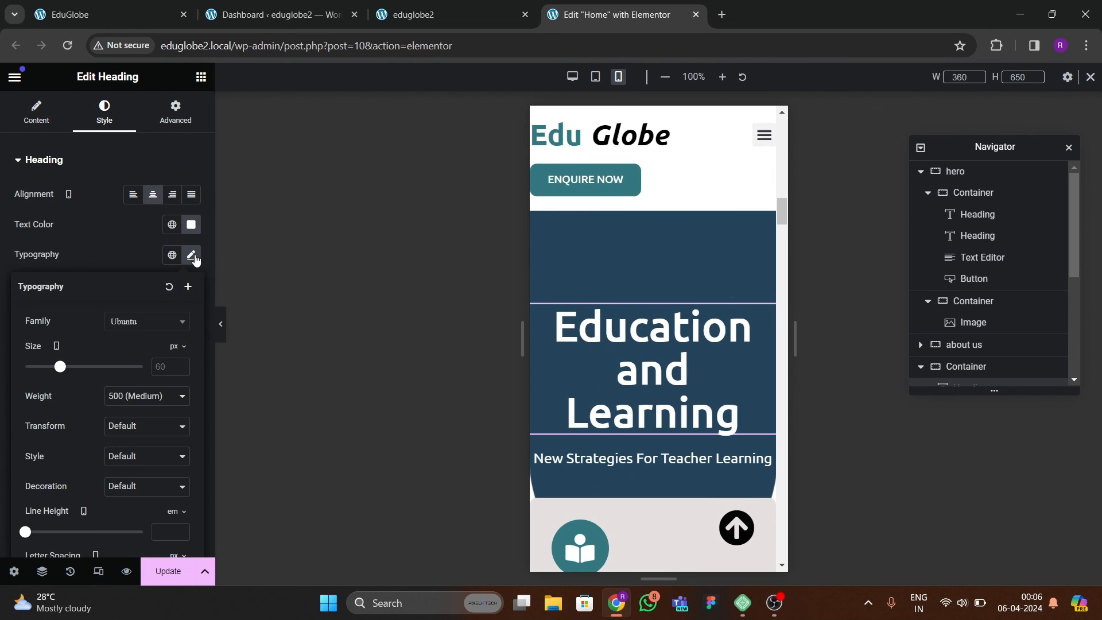
pyautogui.click(170, 372)
pyautogui.write('1')
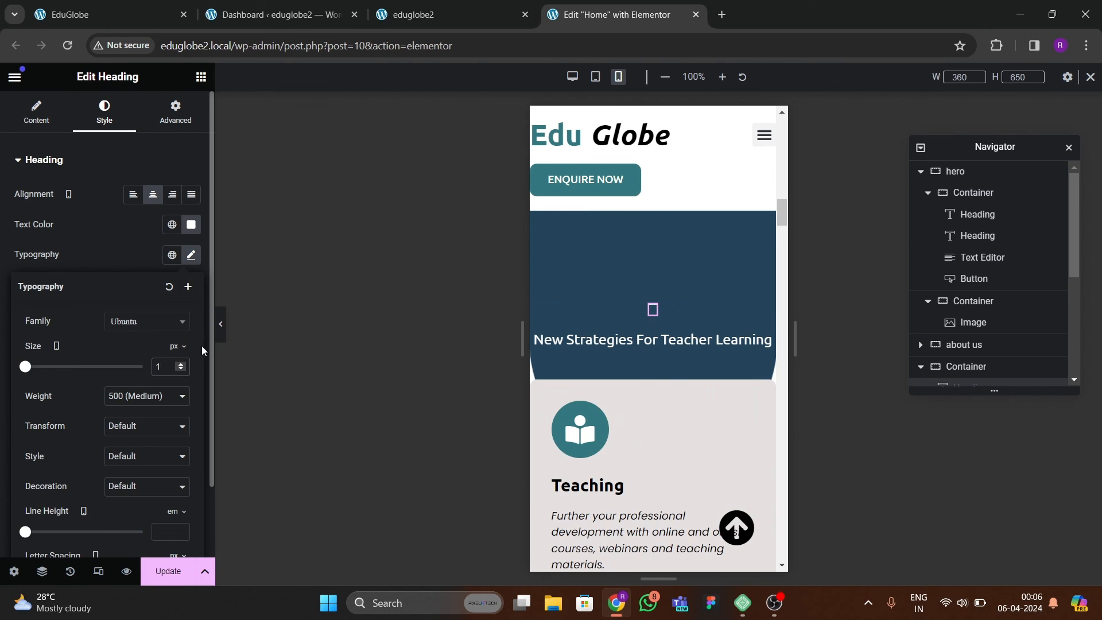
pyautogui.press('BackSpace')
pyautogui.write('40')
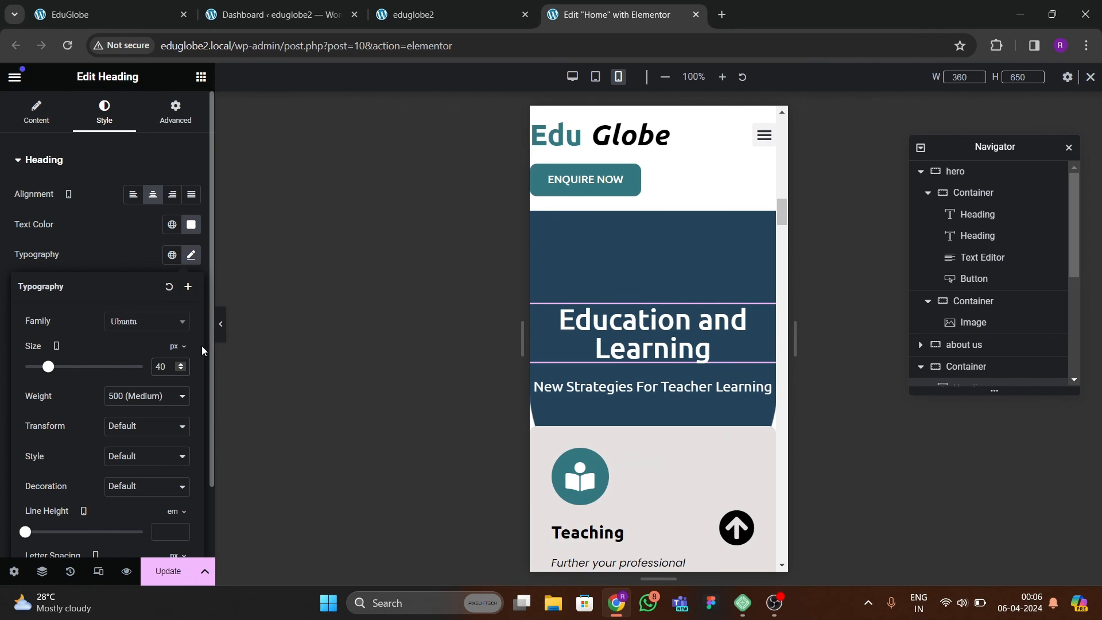
# Set the teaching cards' grid container mobile padding to 20 px on all sides and update the page.
pyautogui.scroll(-5, 695, 414)
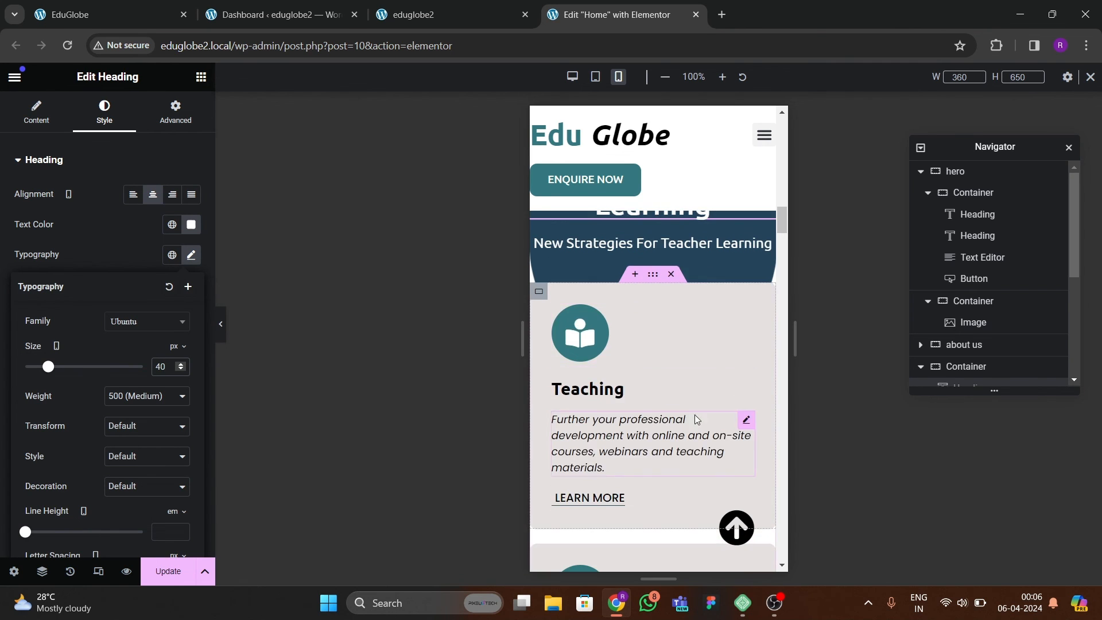
pyautogui.scroll(5, 662, 397)
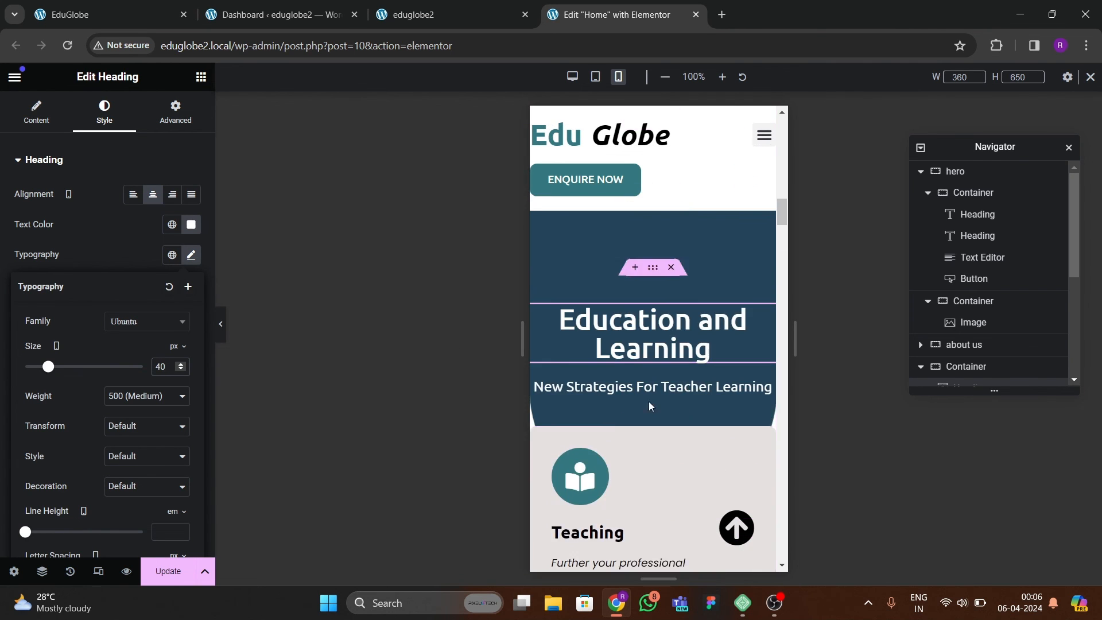
pyautogui.click(653, 419)
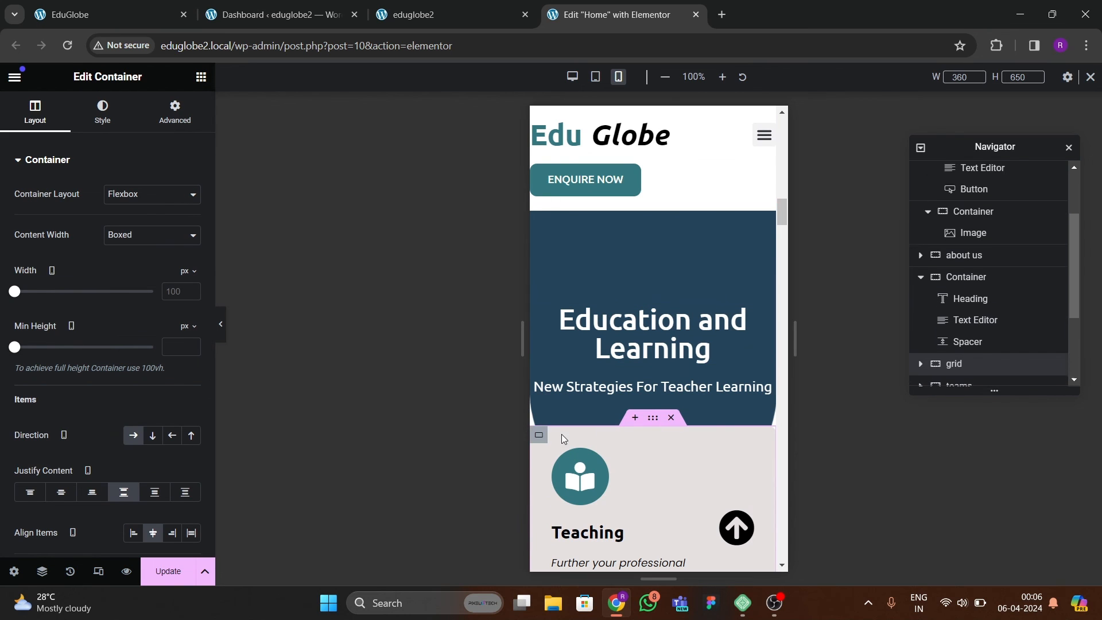
pyautogui.click(175, 112)
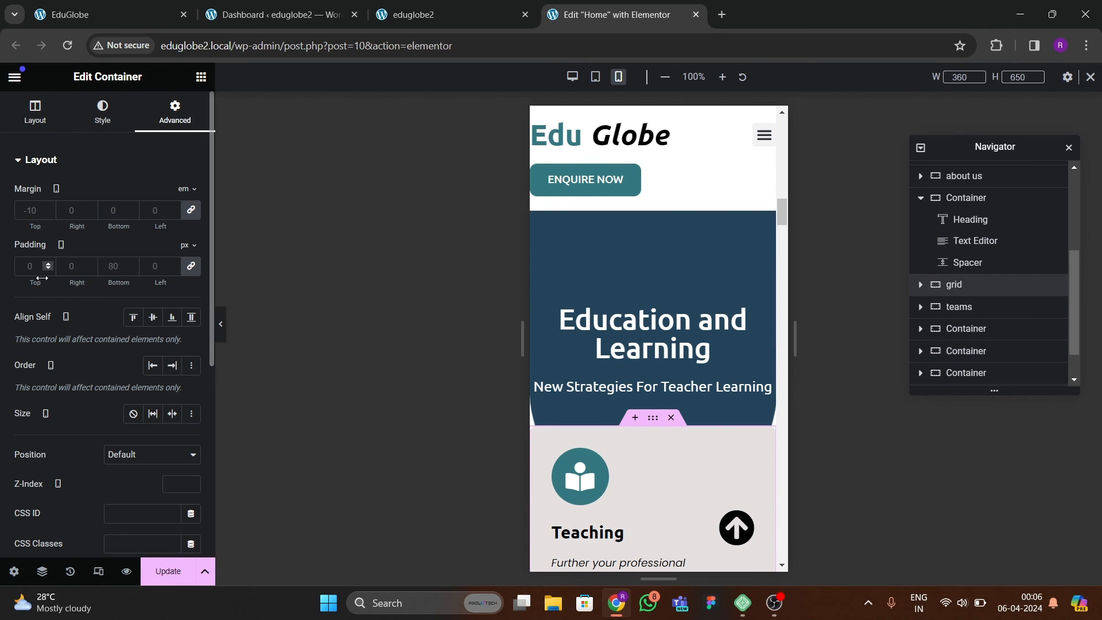
pyautogui.write('20')
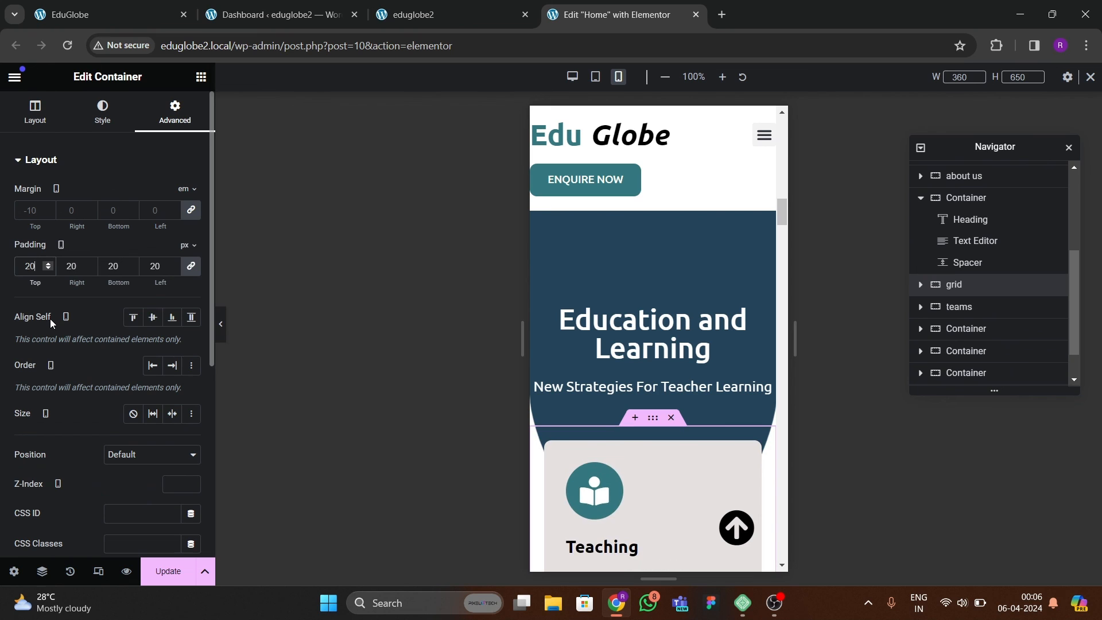
pyautogui.scroll(-3, 678, 464)
pyautogui.scroll(-5, 579, 408)
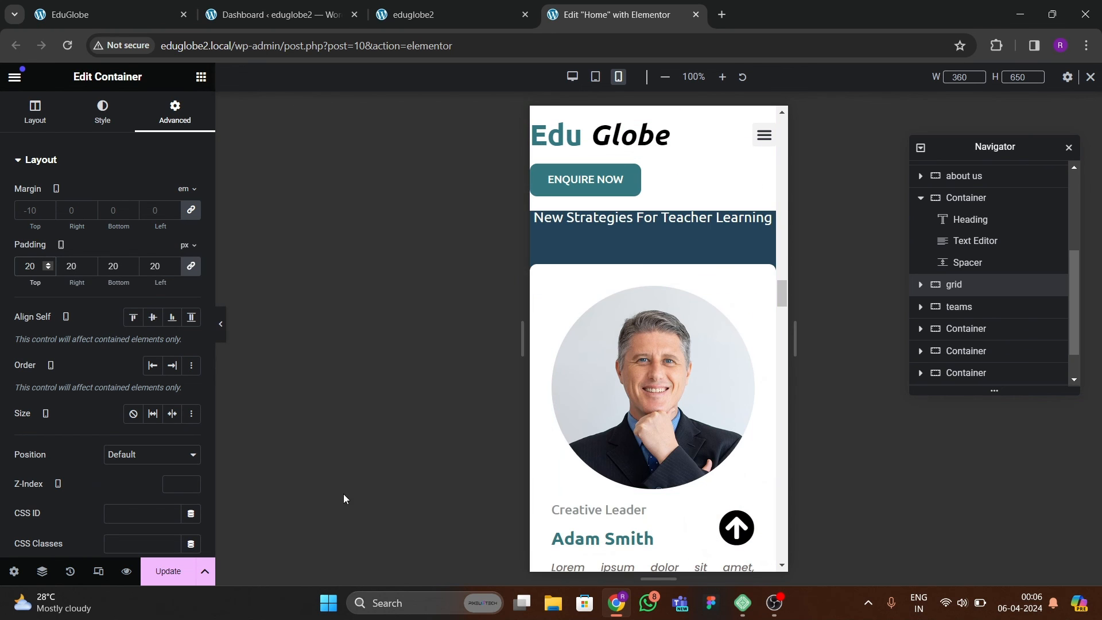
pyautogui.click(168, 571)
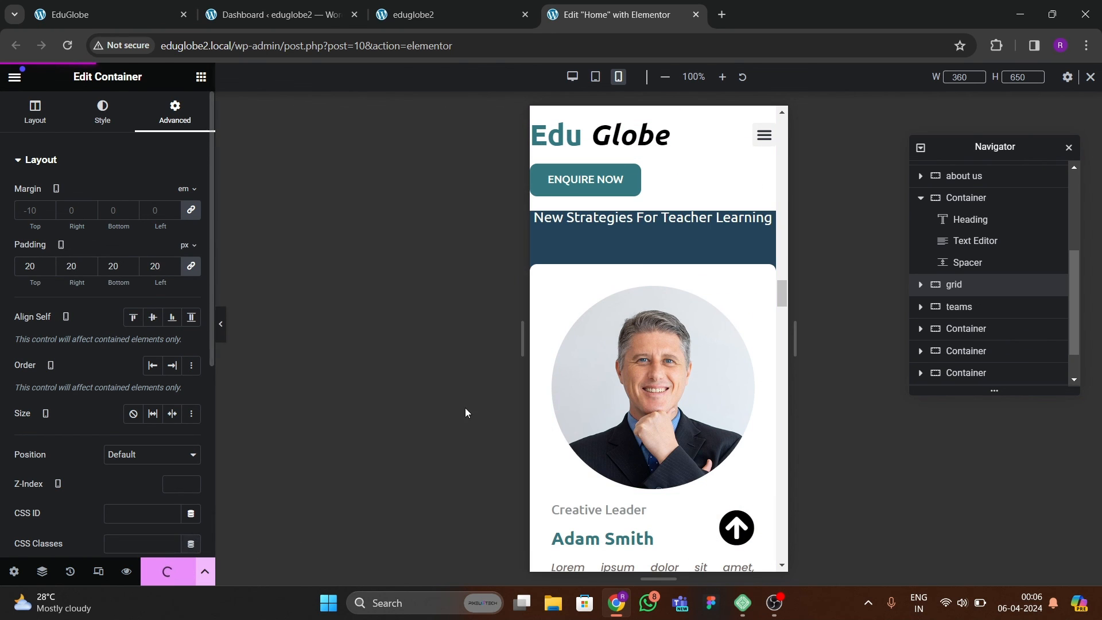
# Examine the remaining mobile preview, then review the live eduglobe2 page's desktop layout from the hero through the team section.
pyautogui.scroll(10, 636, 320)
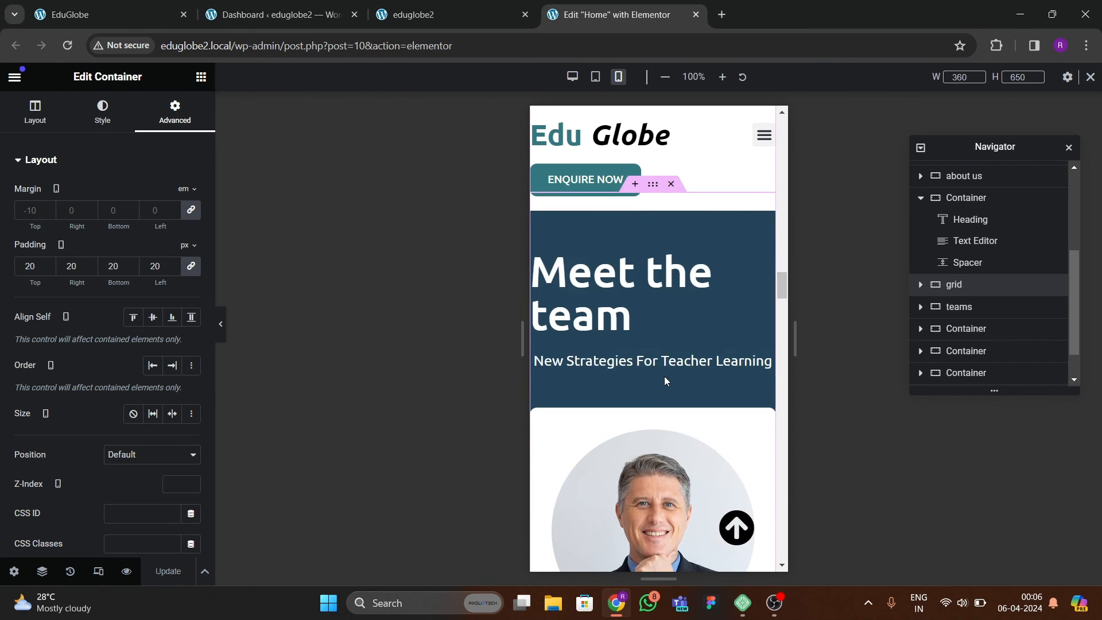
pyautogui.scroll(-1, 664, 329)
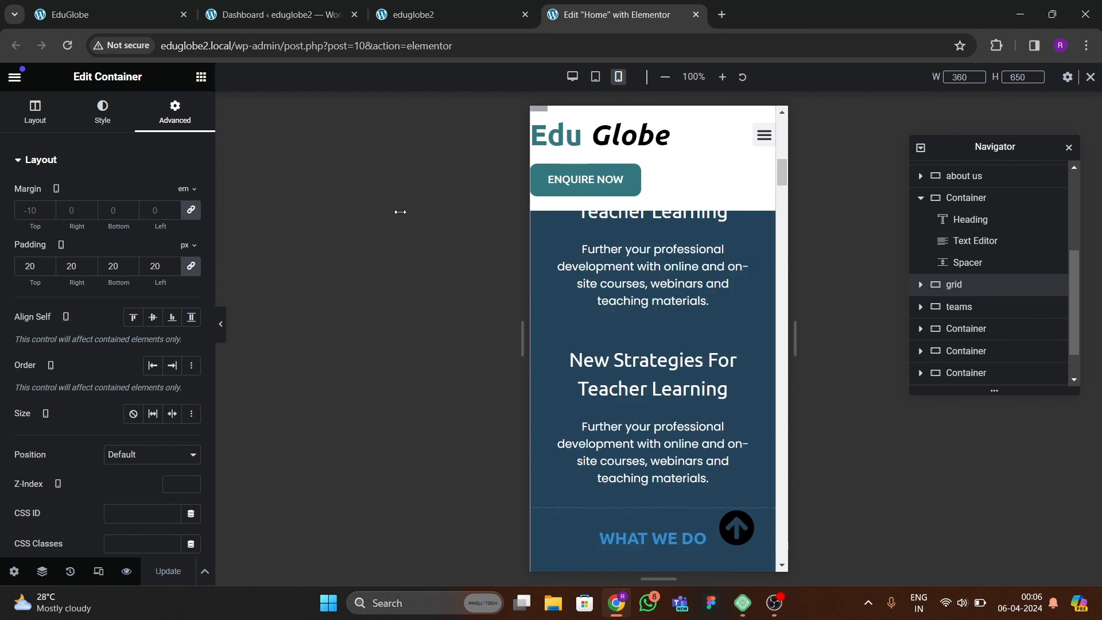
pyautogui.click(423, 15)
pyautogui.scroll(-5, 521, 278)
pyautogui.scroll(-4, 528, 270)
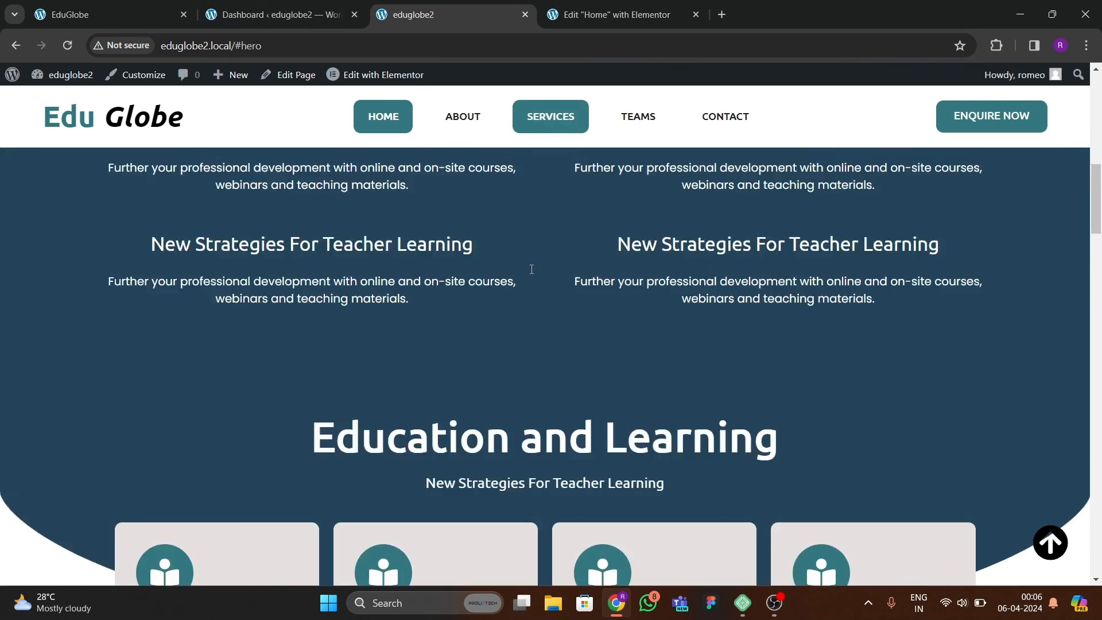
pyautogui.scroll(10, 542, 265)
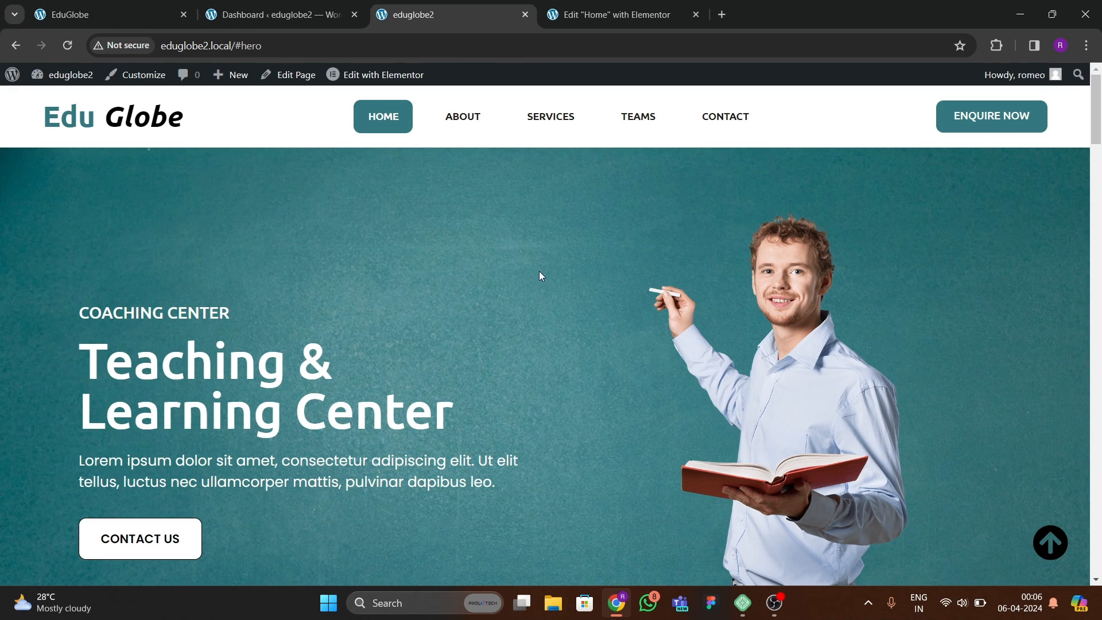
pyautogui.scroll(-10, 534, 275)
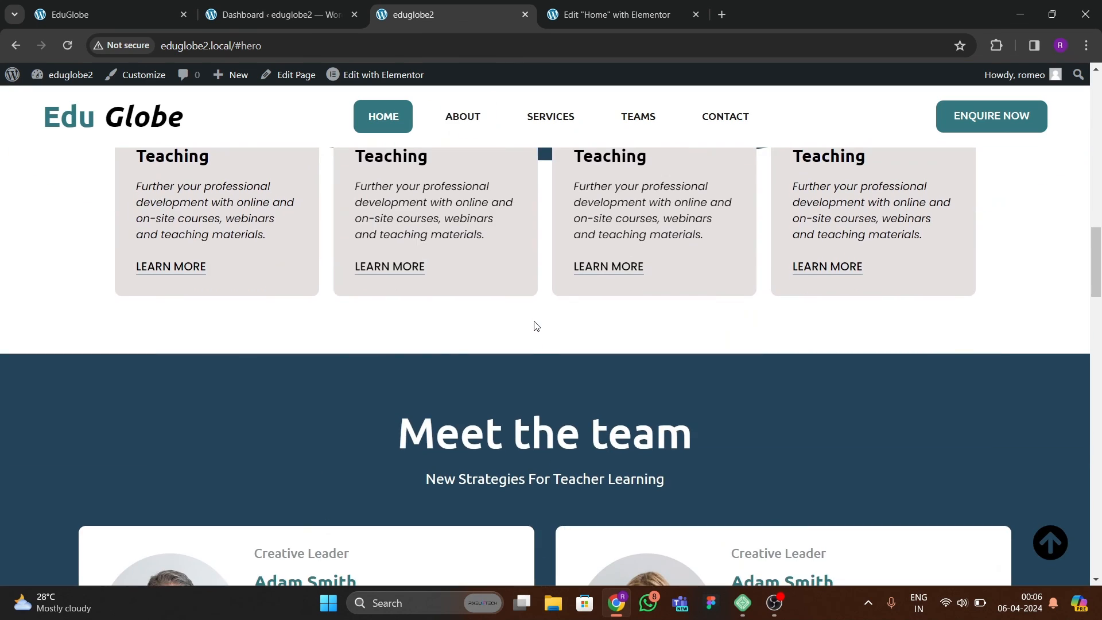
pyautogui.scroll(10, 536, 325)
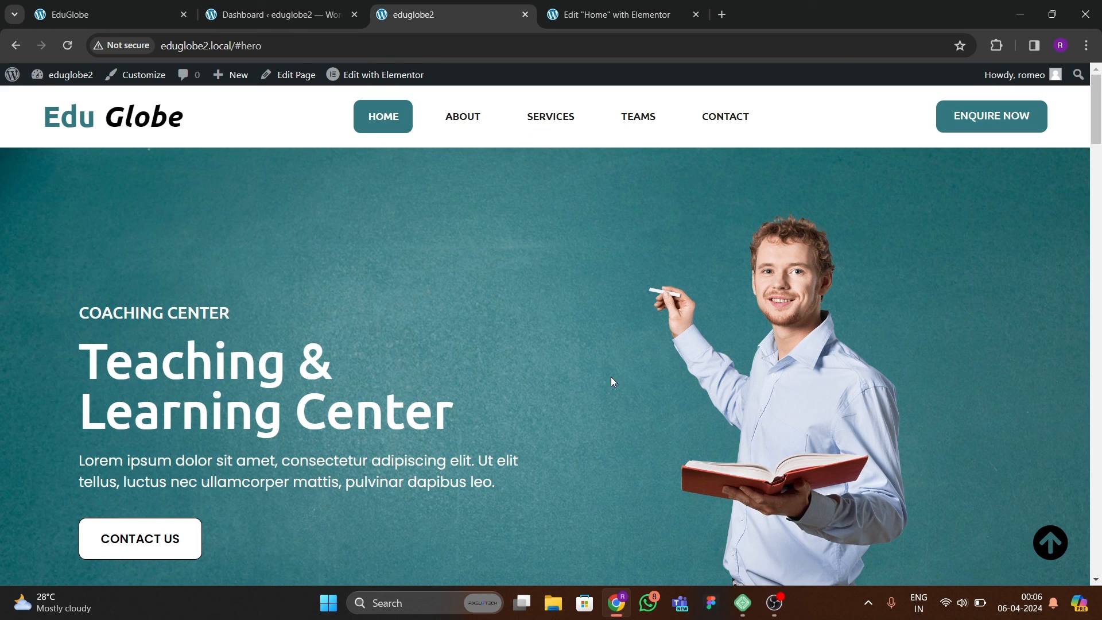
pyautogui.scroll(-6, 613, 381)
pyautogui.scroll(6, 573, 431)
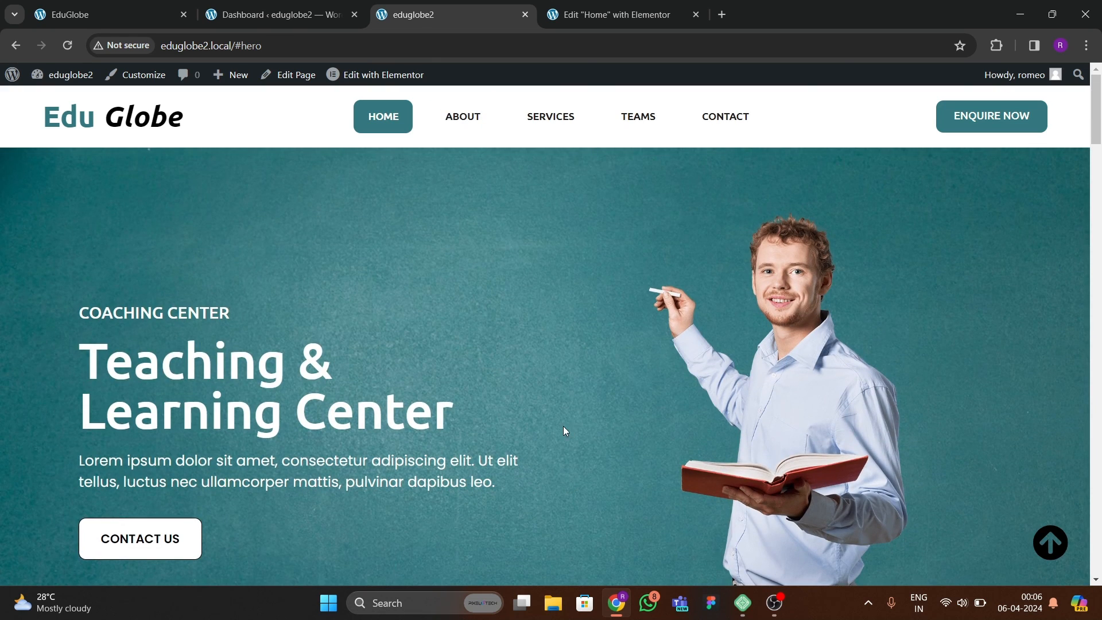